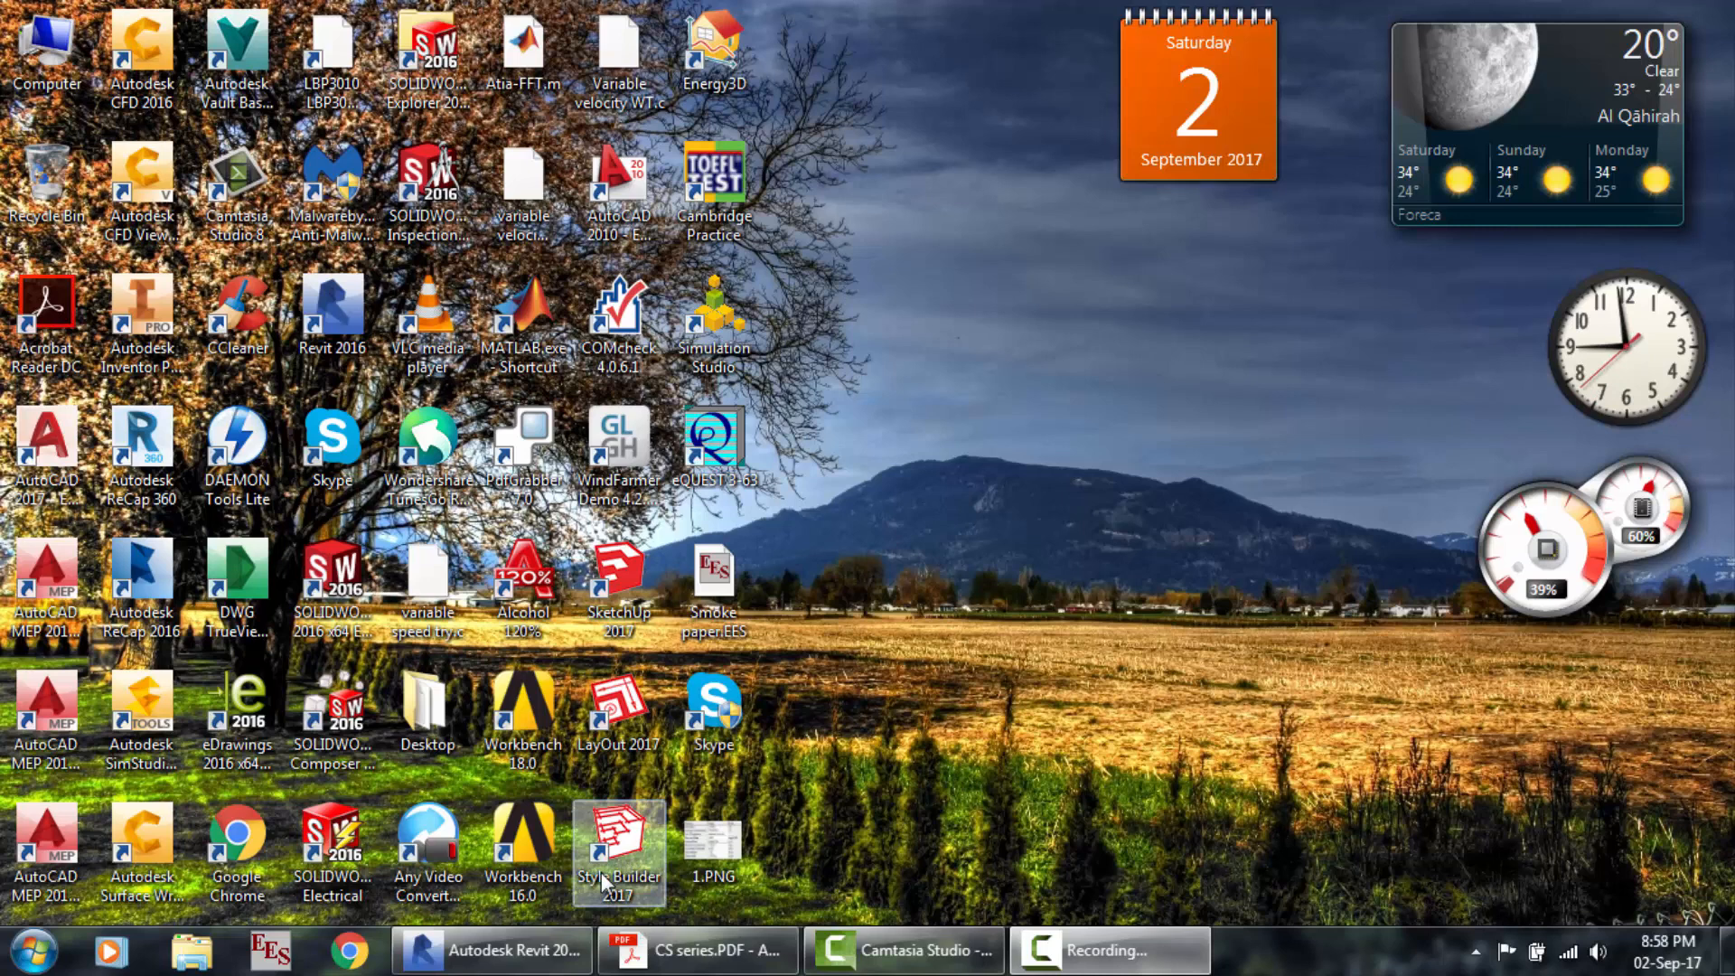
# Switch to Revit, collapse the Plumbing views in the project tree and open the HVAC Level 3 ceiling plan.
pyautogui.click(543, 965)
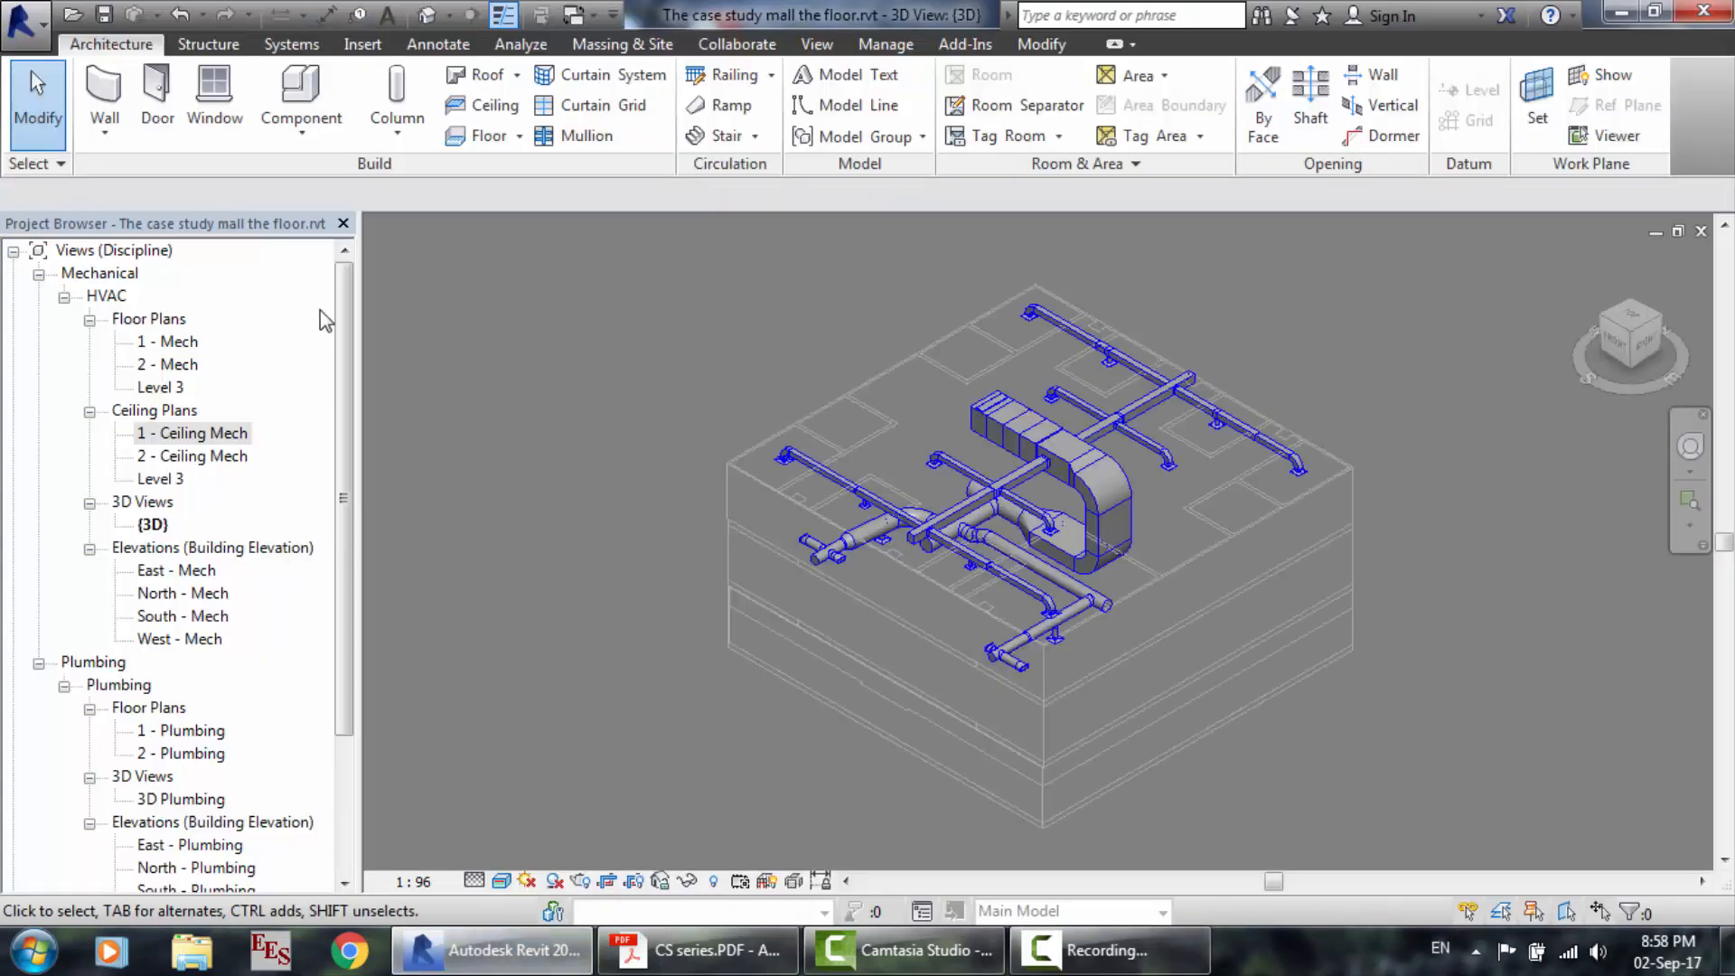
pyautogui.click(64, 295)
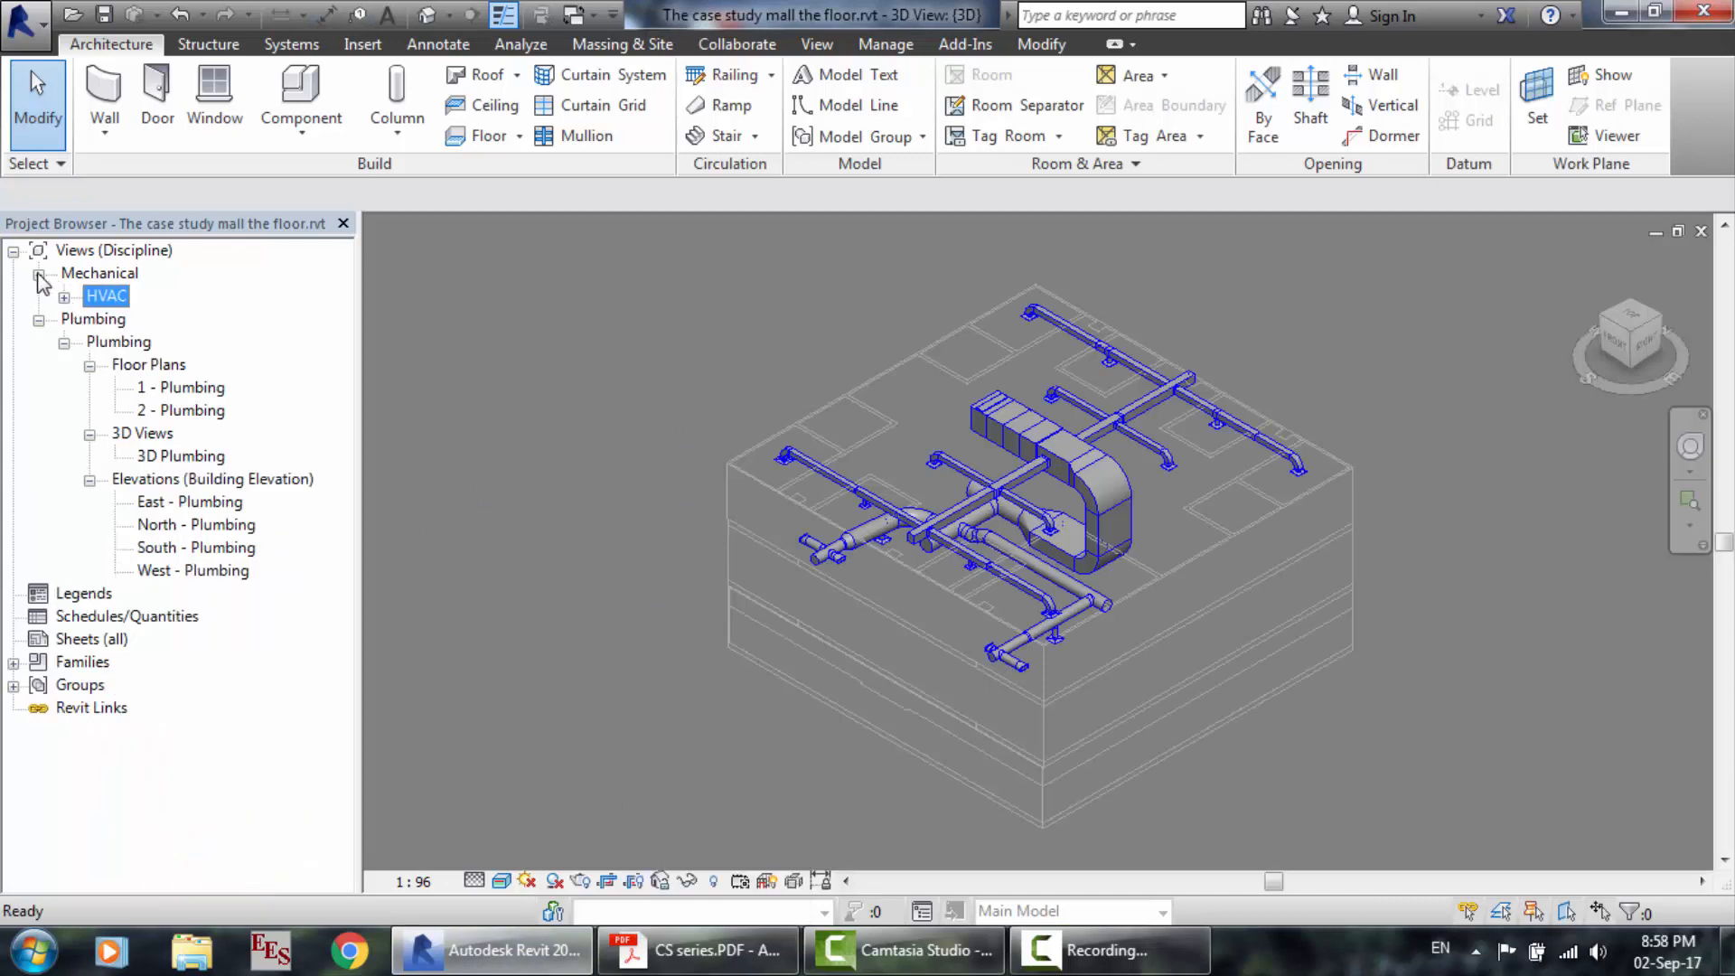
pyautogui.click(38, 275)
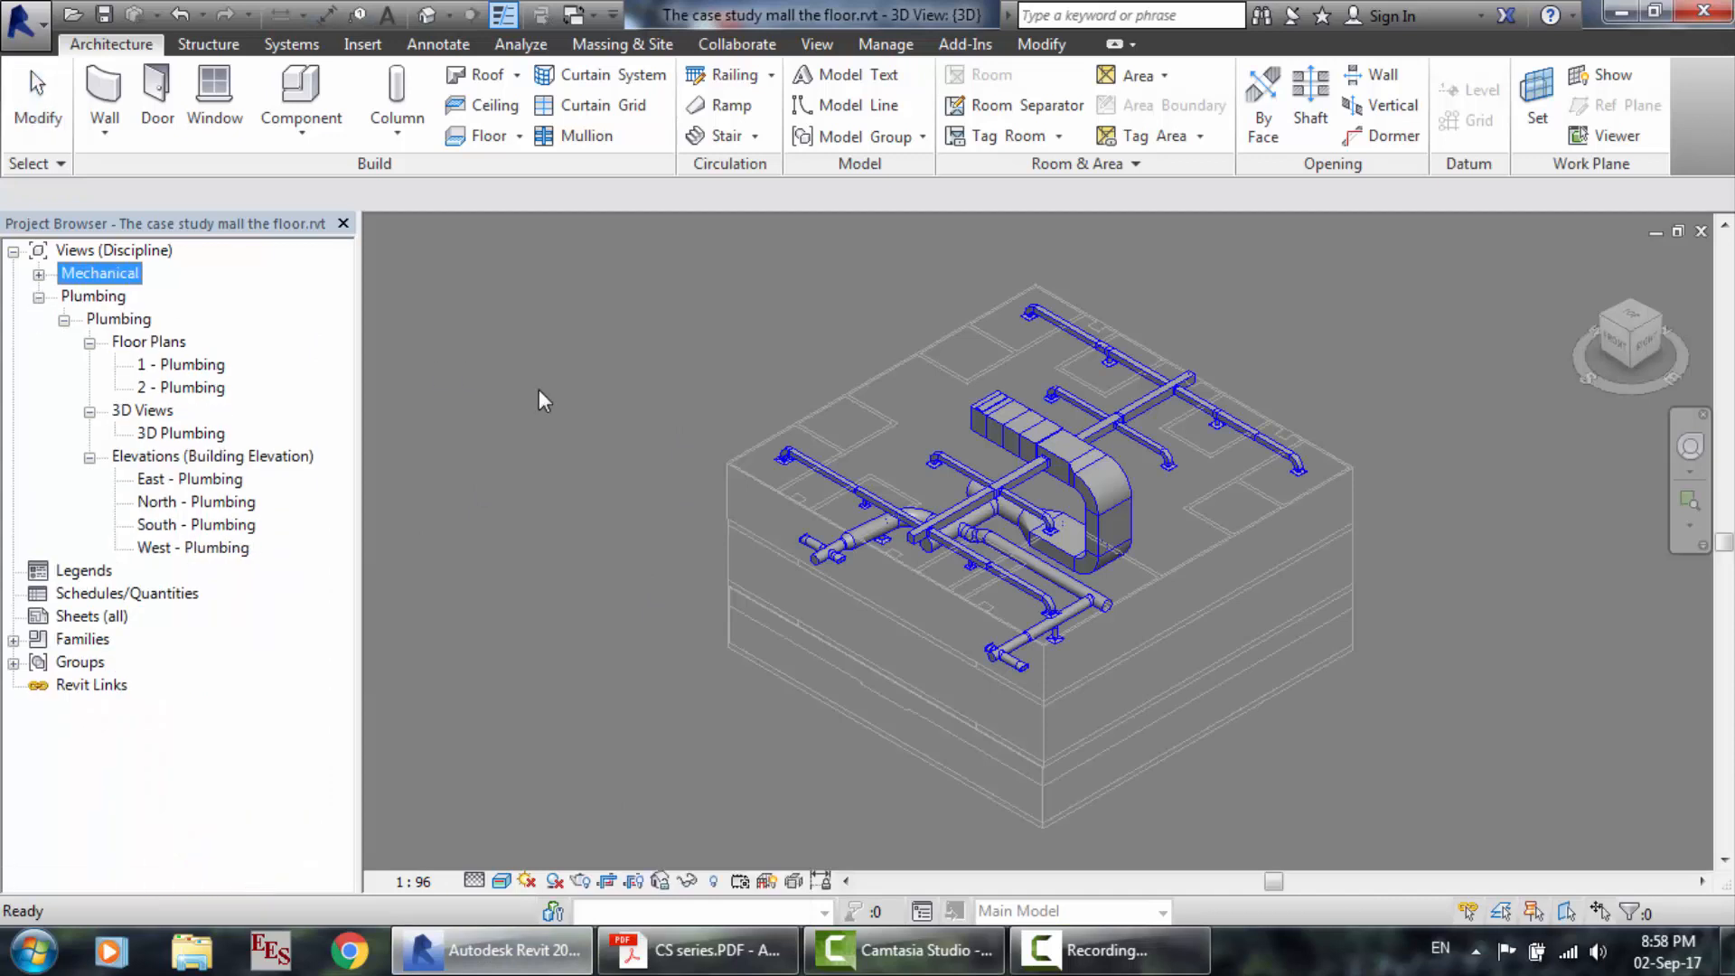
pyautogui.click(38, 275)
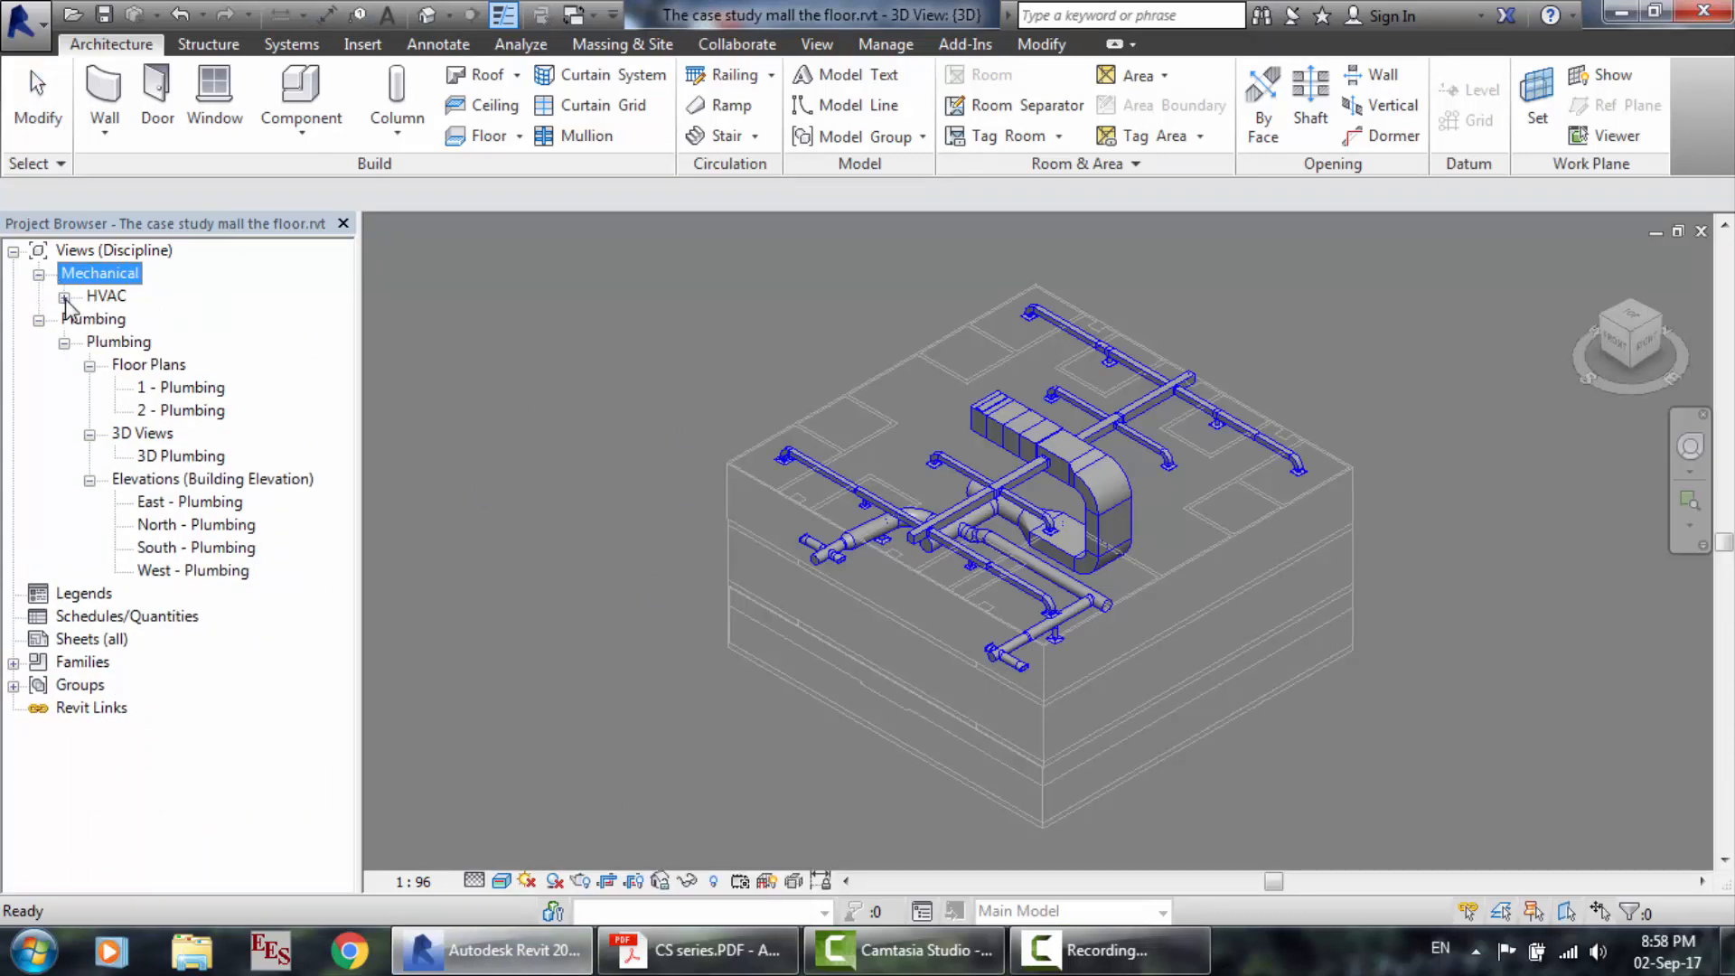
pyautogui.click(64, 297)
pyautogui.click(38, 663)
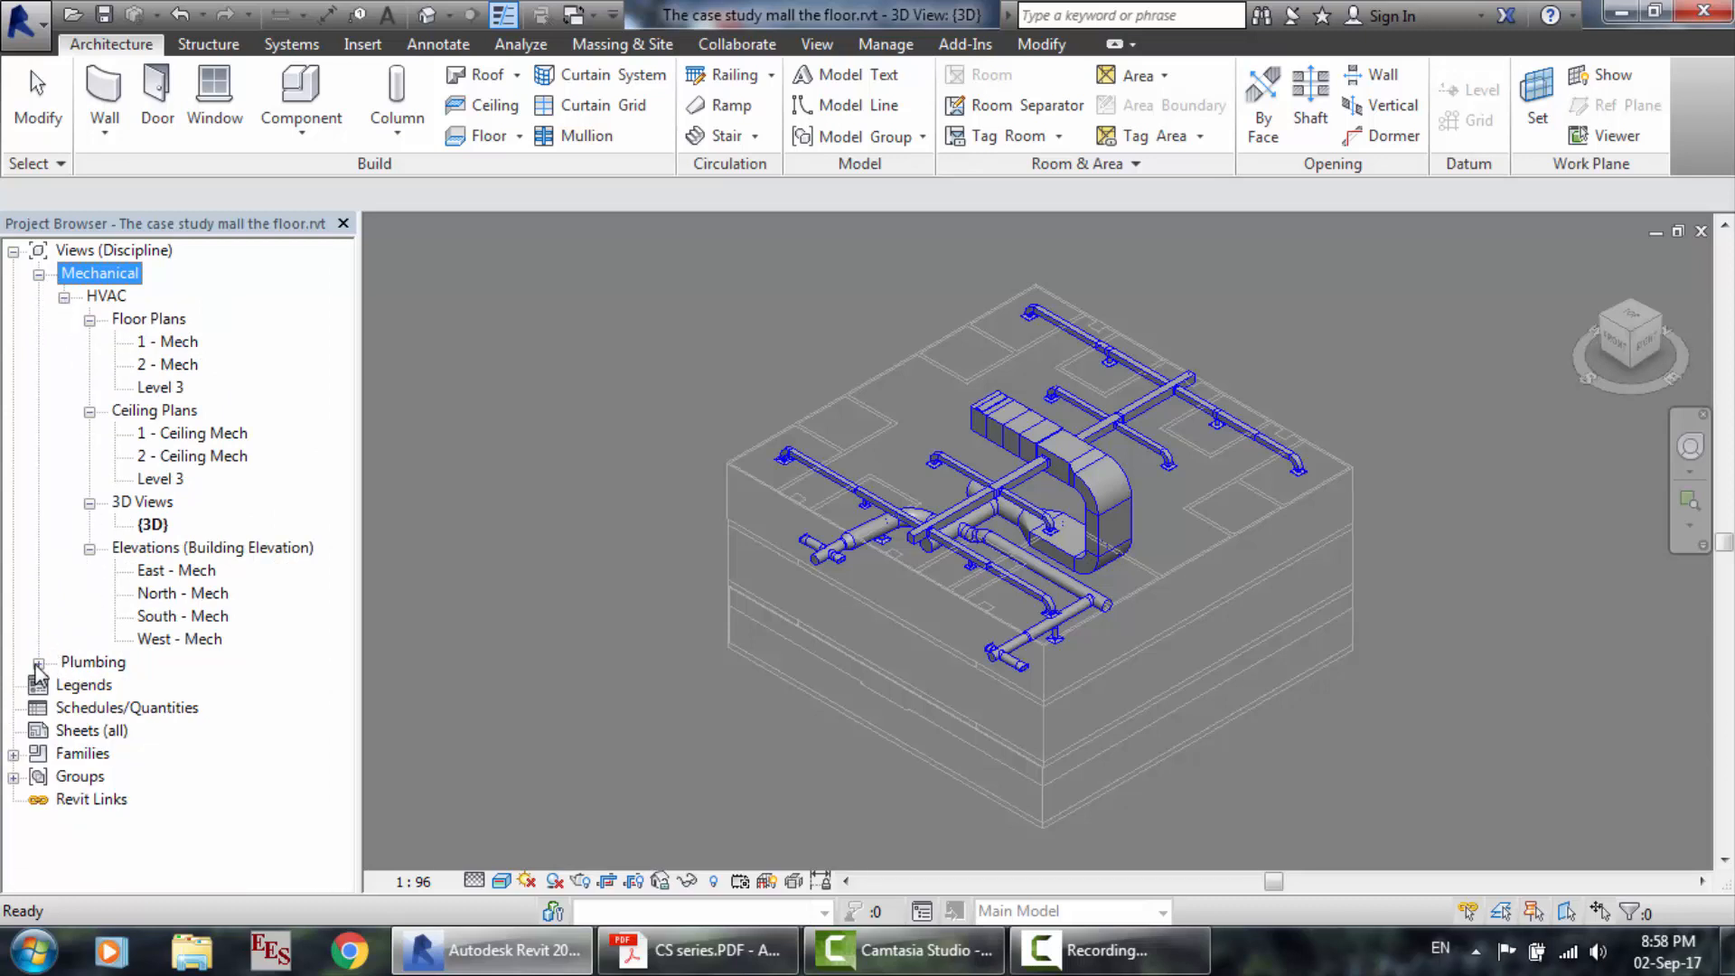
pyautogui.click(165, 484)
pyautogui.doubleClick(163, 481)
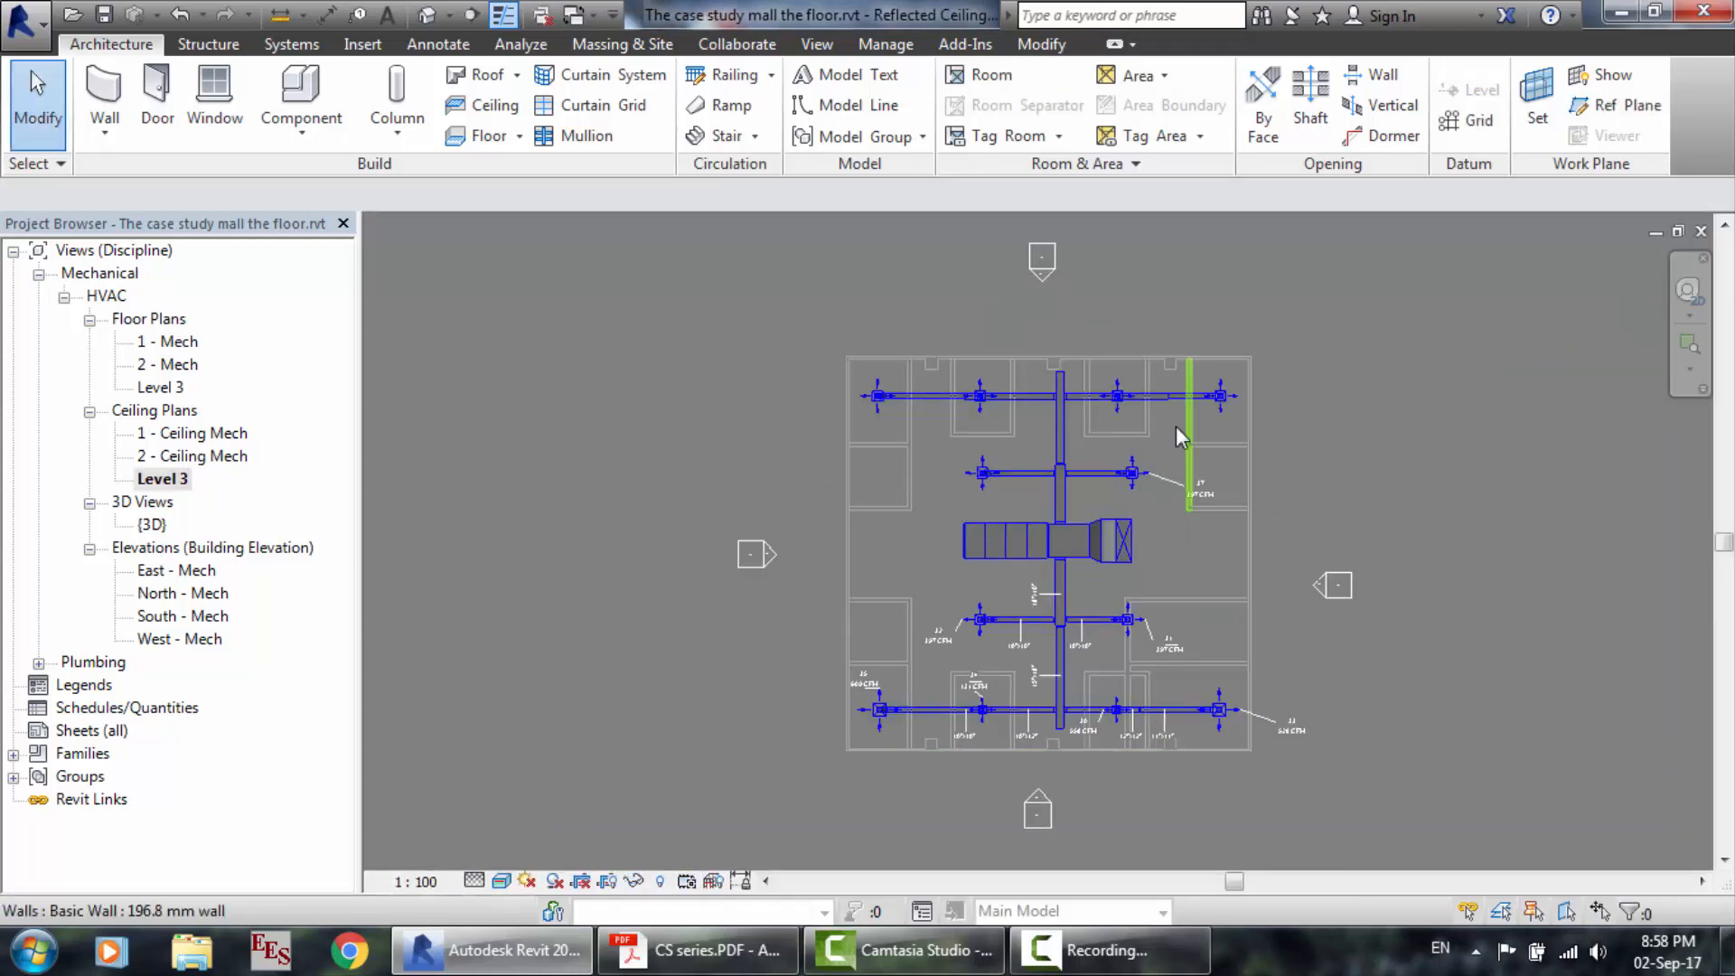
# Open the 2 - Ceiling Mech plan, examine its duct layout and return to the default 3D view.
pyautogui.doubleClick(188, 457)
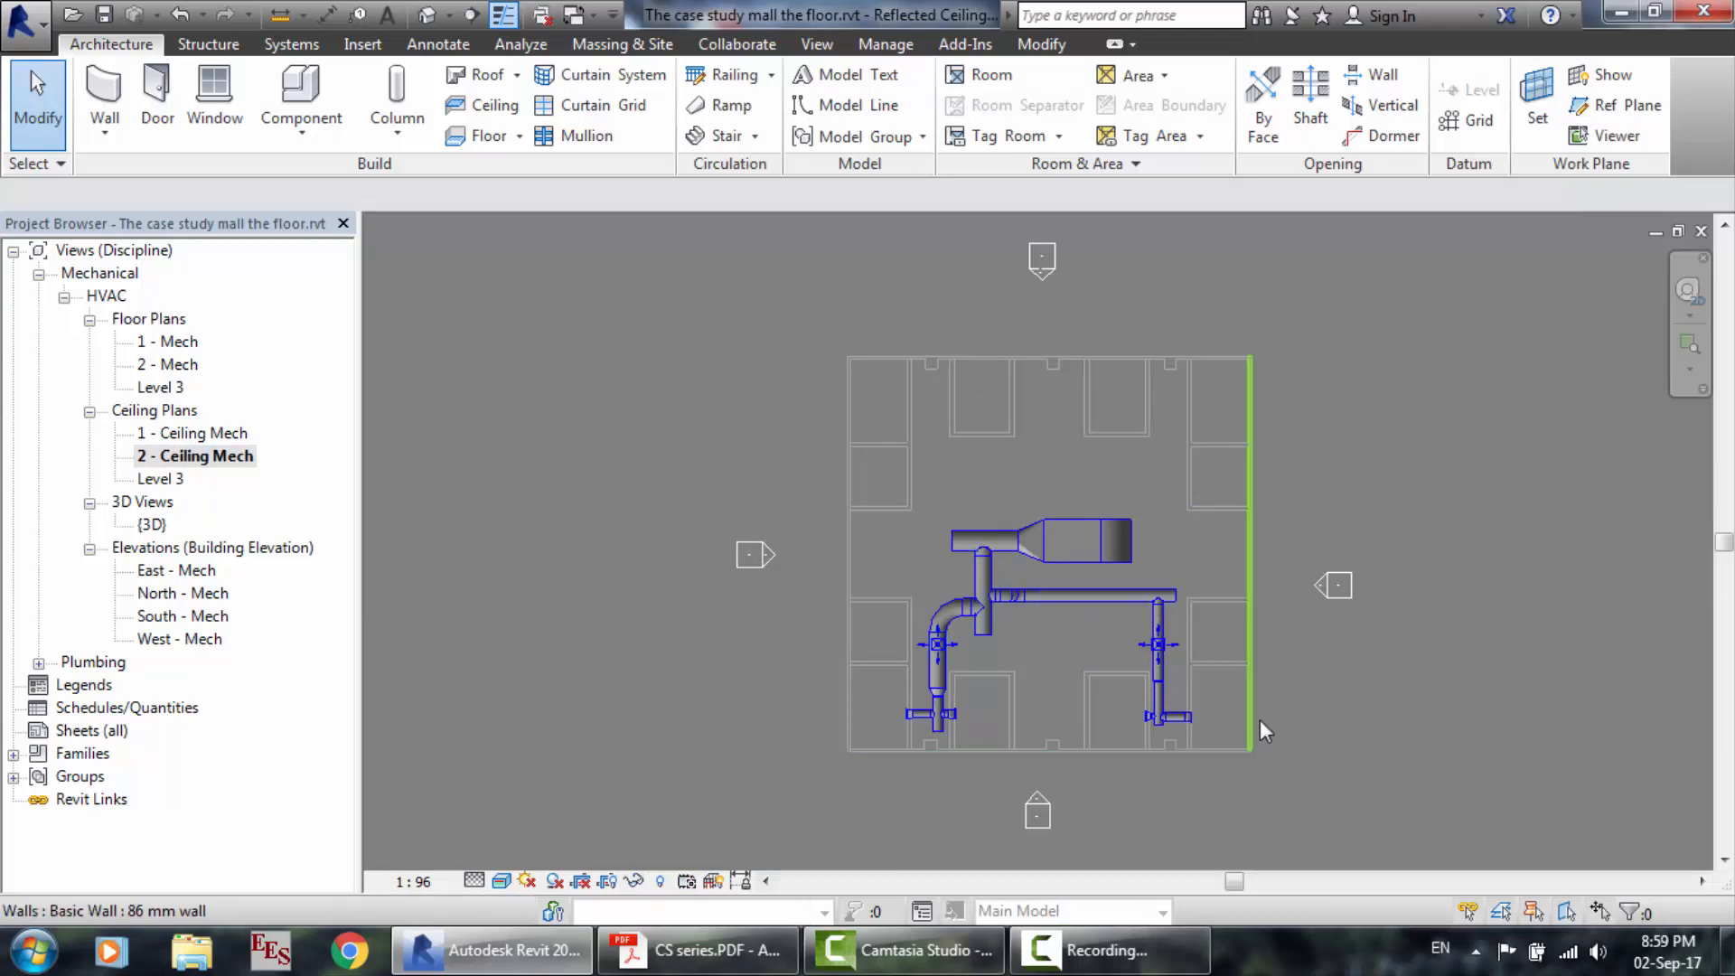
pyautogui.scroll(2, 1256, 714)
pyautogui.scroll(1, 844, 643)
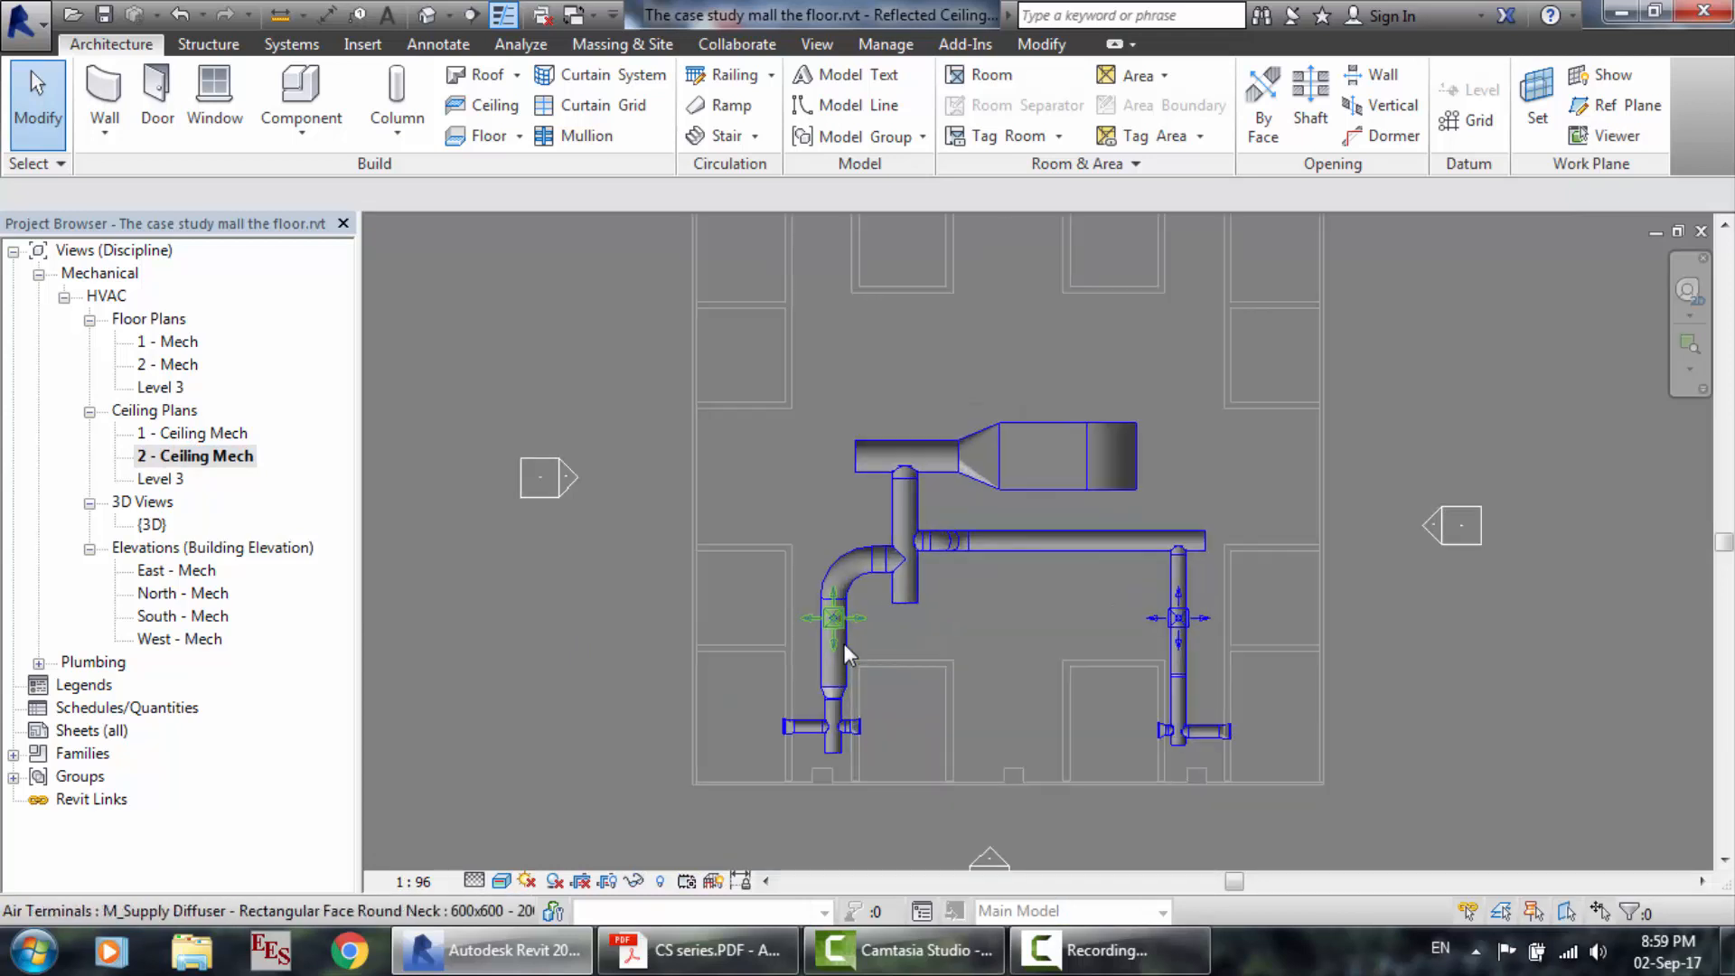
pyautogui.scroll(1, 844, 643)
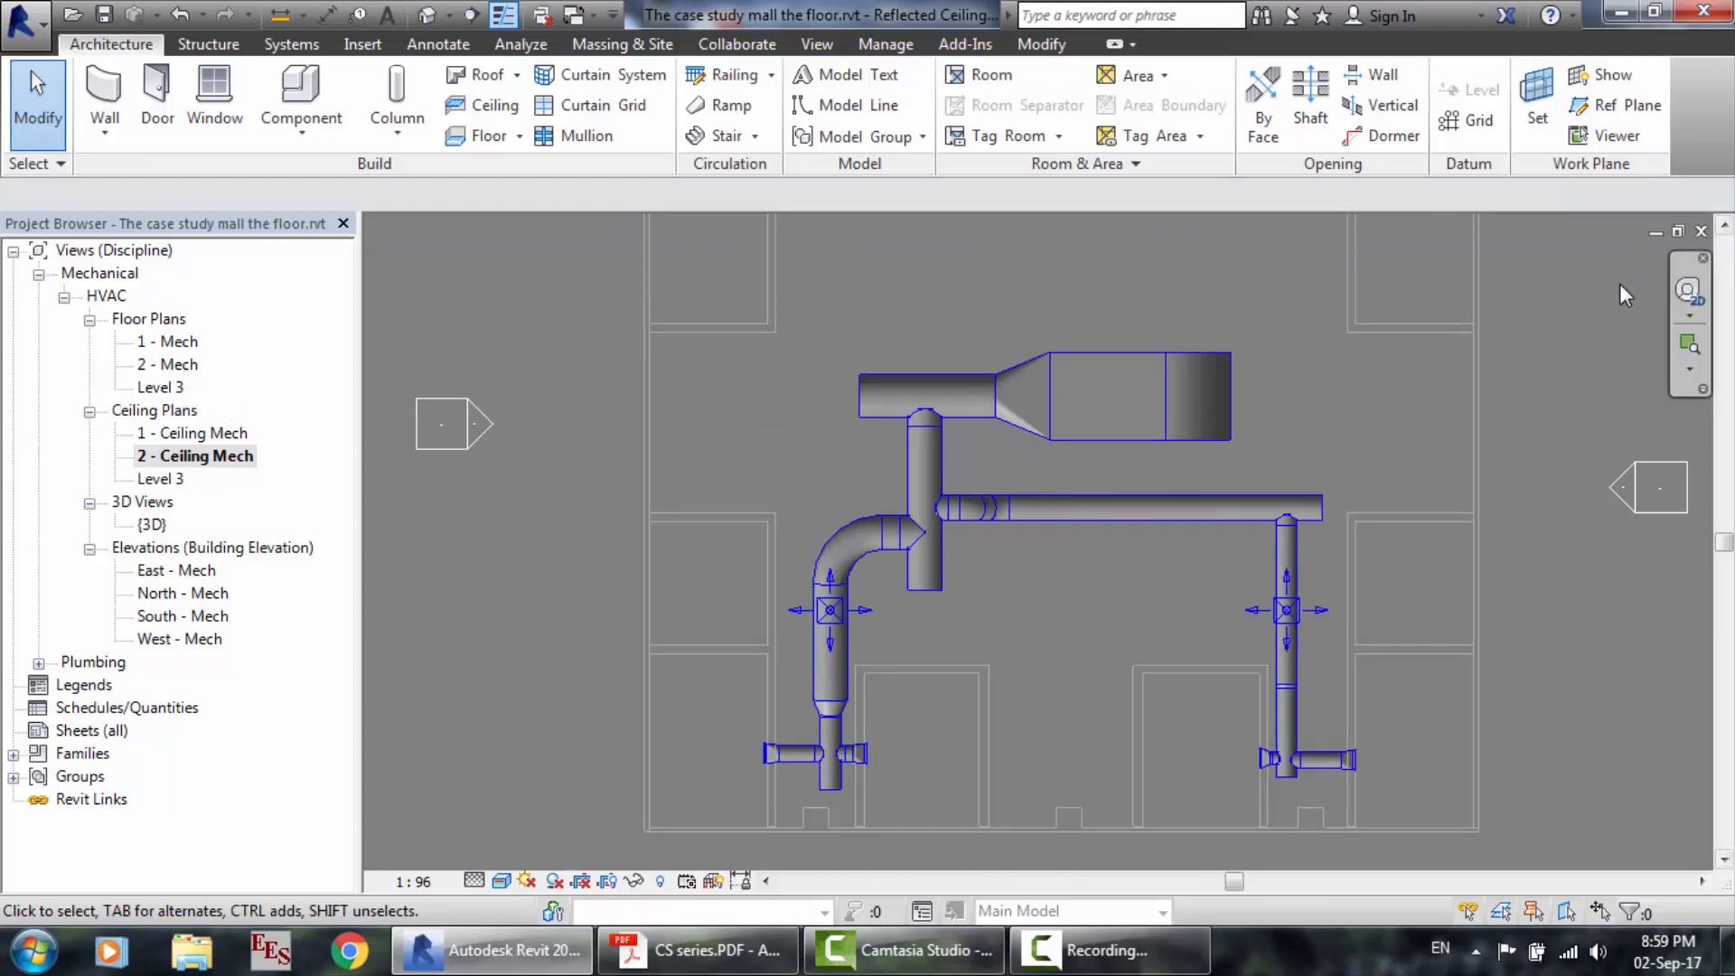
pyautogui.click(426, 15)
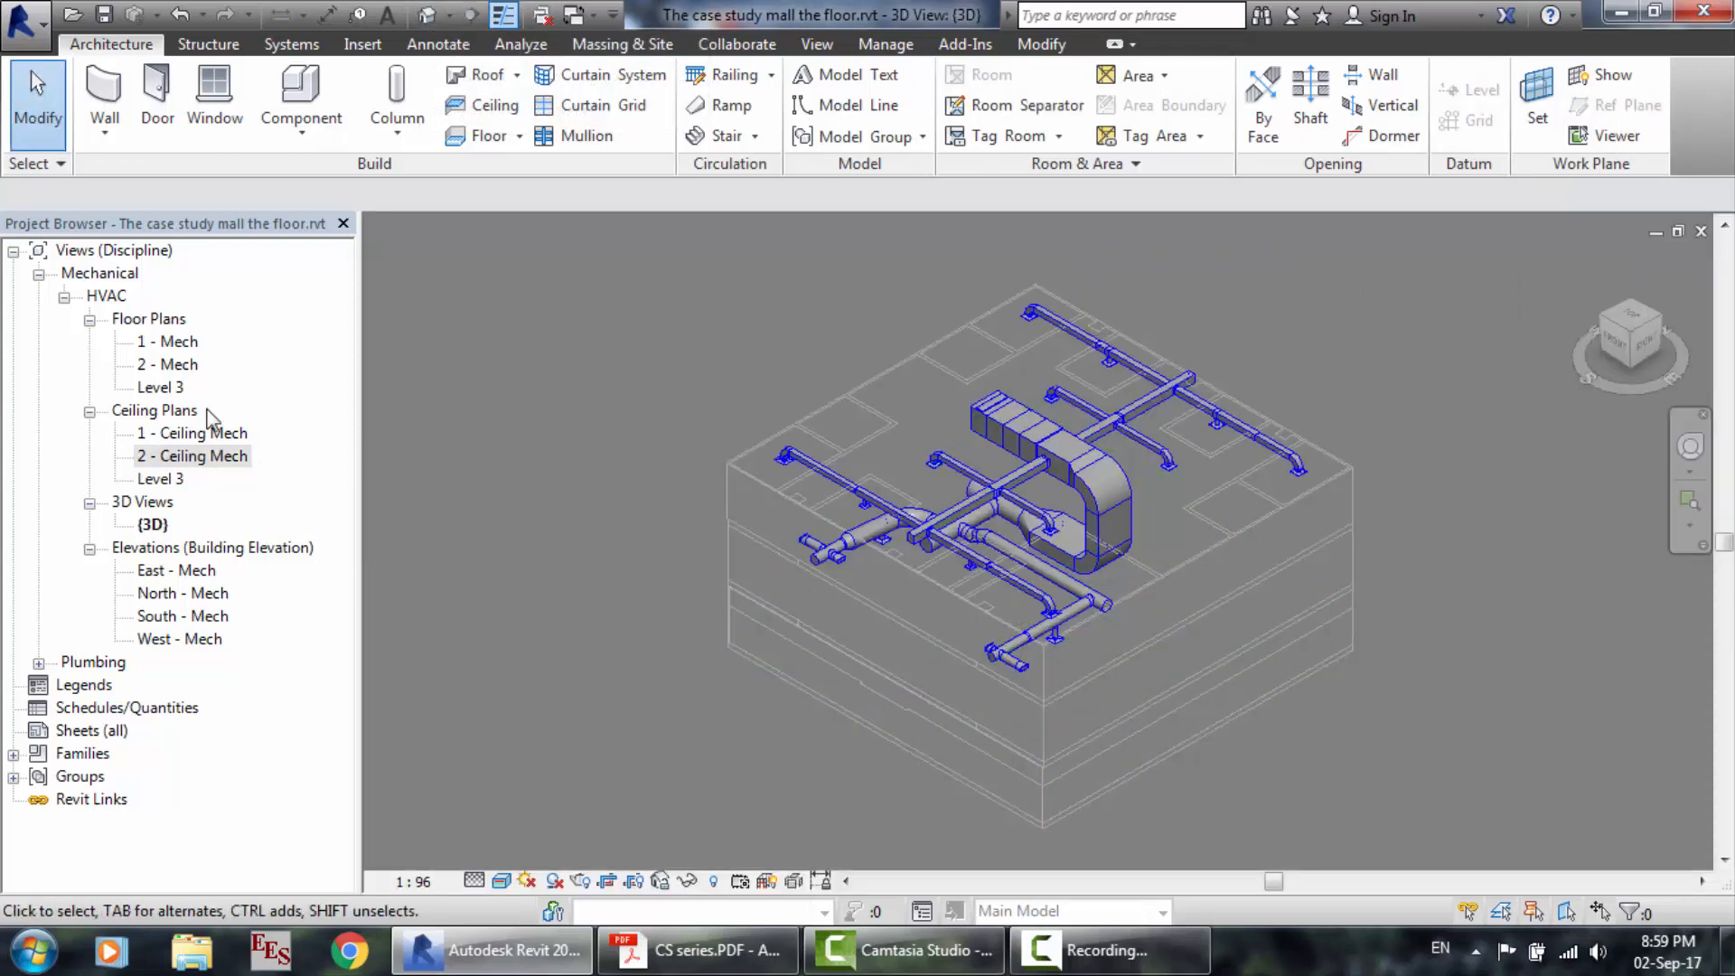
# Open the 1 - Mech floor plan and examine the overall building layout.
pyautogui.doubleClick(181, 343)
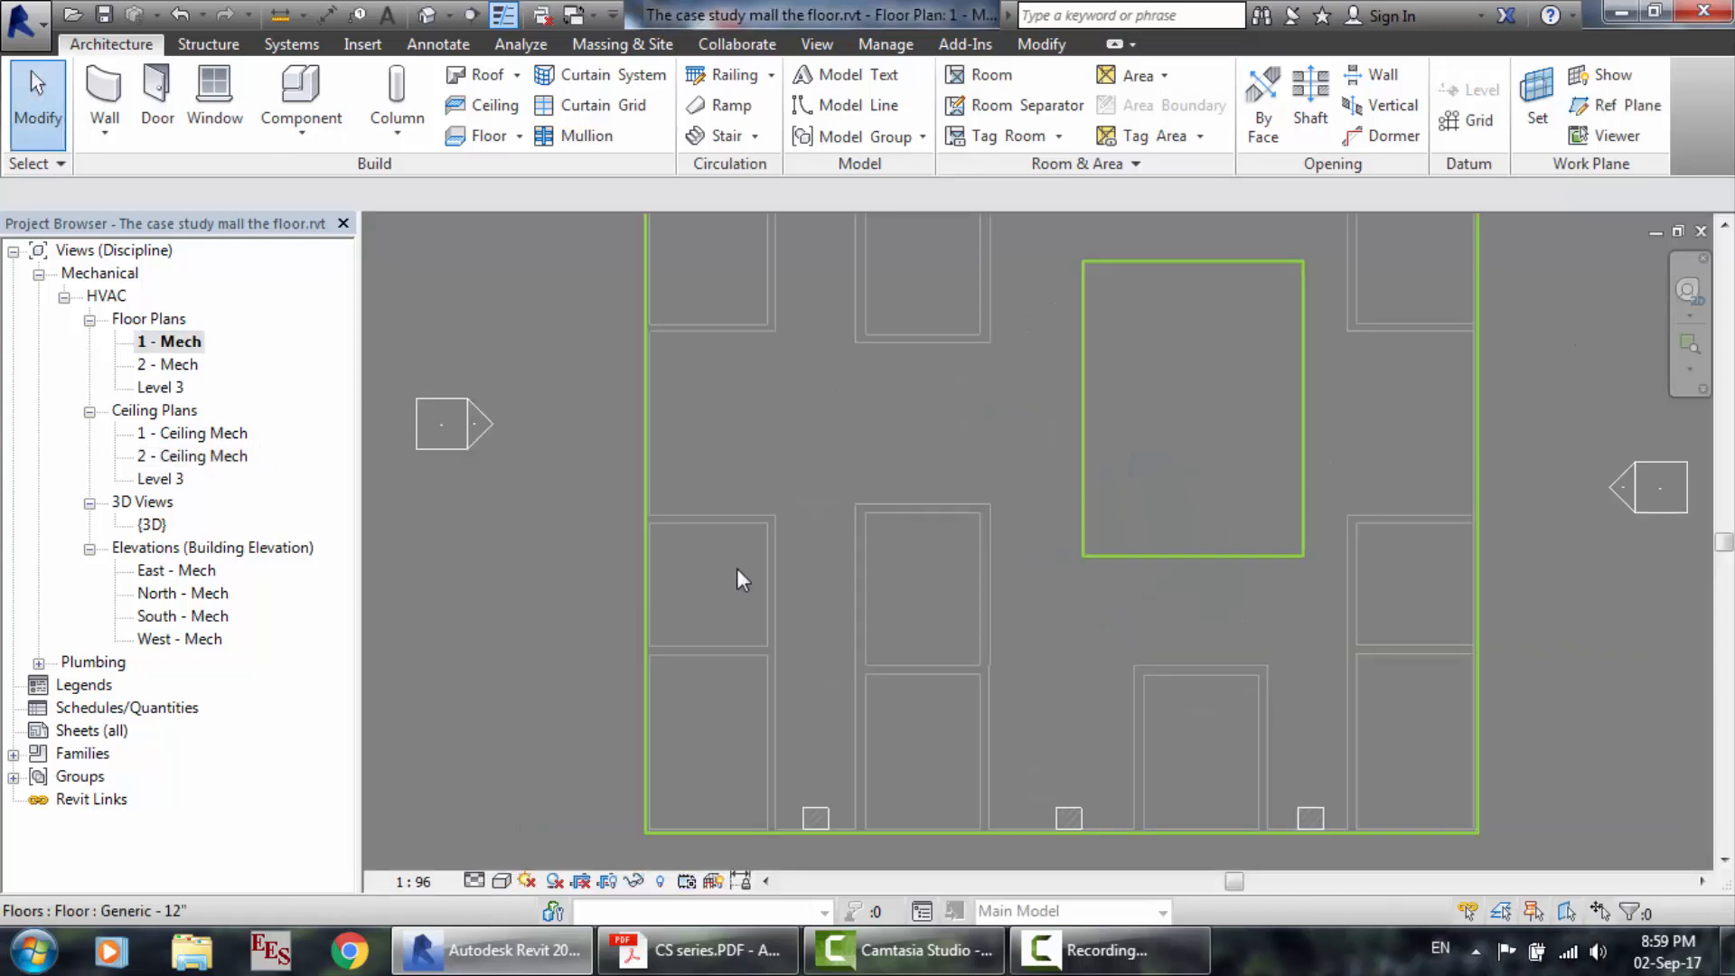
pyautogui.scroll(-4, 735, 568)
pyautogui.scroll(1, 691, 400)
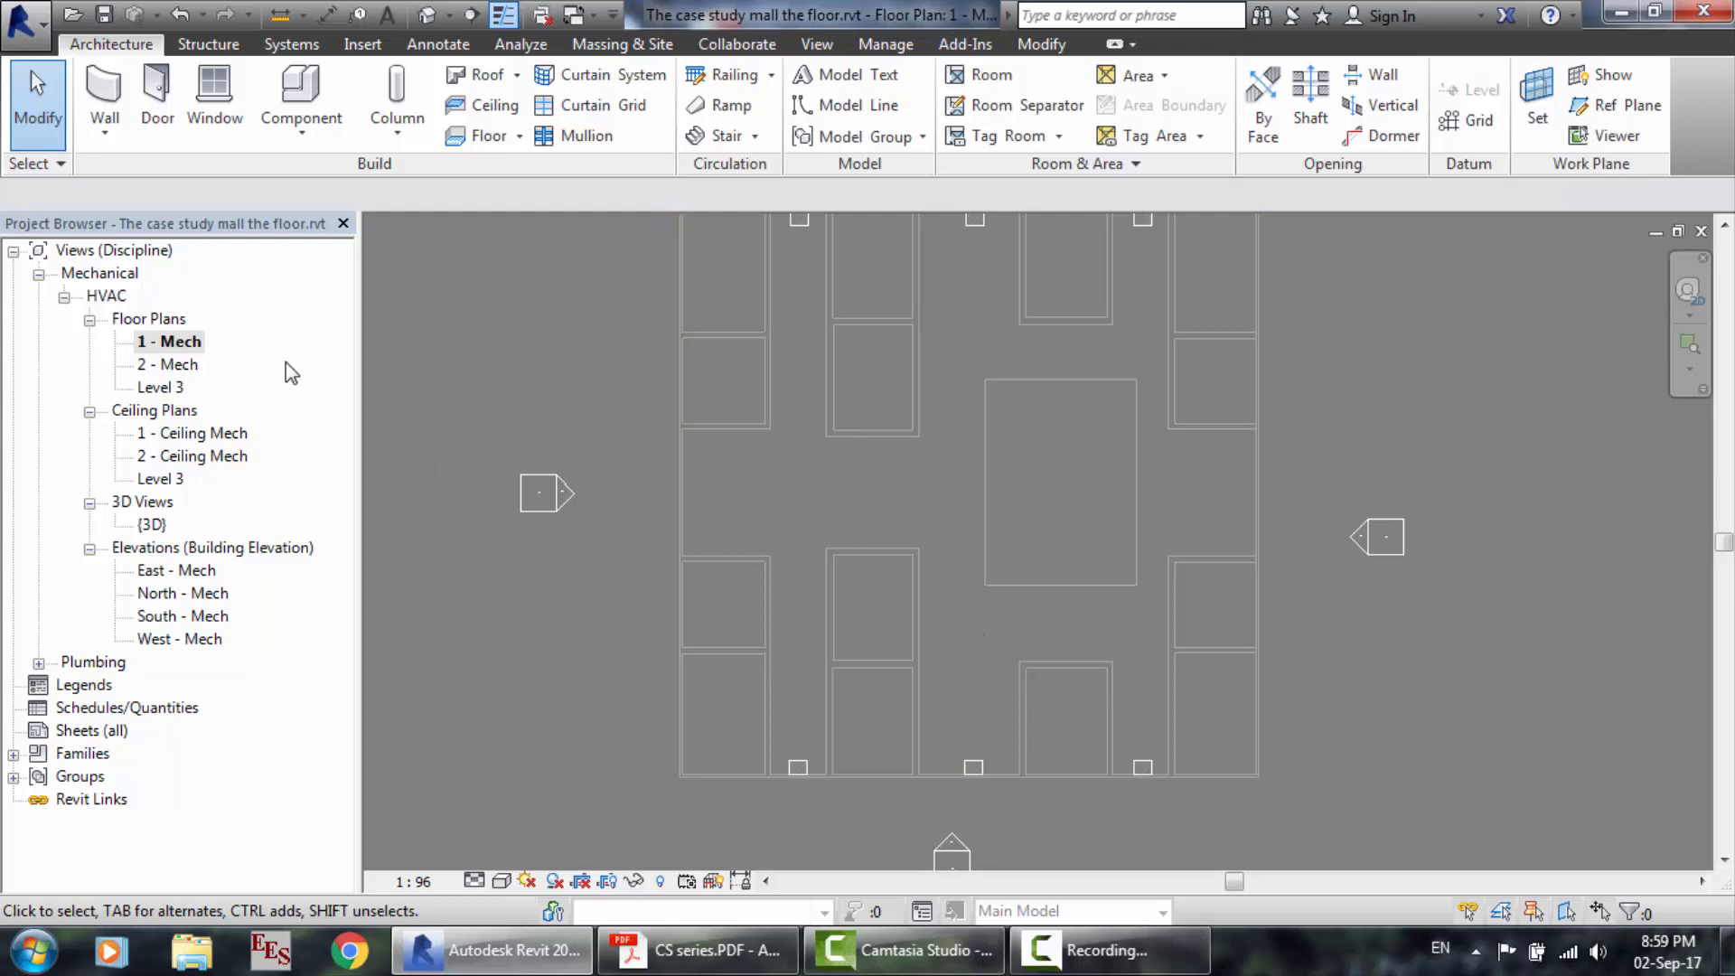
pyautogui.scroll(-2, 1073, 296)
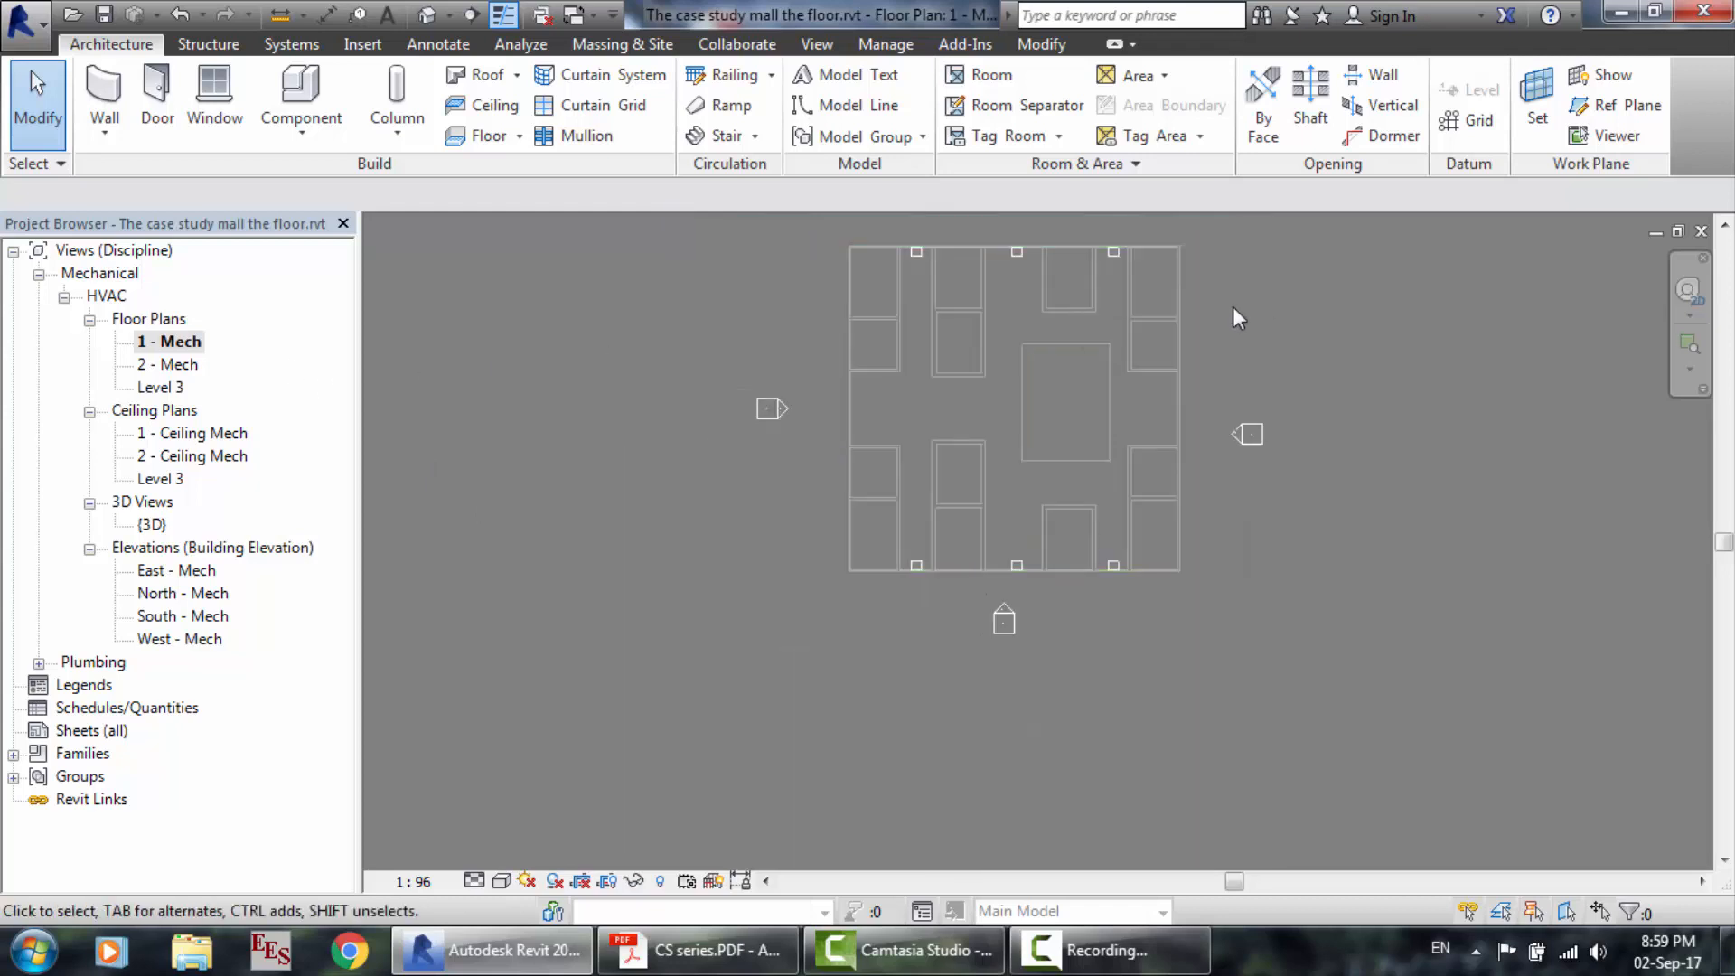
pyautogui.scroll(2, 1157, 220)
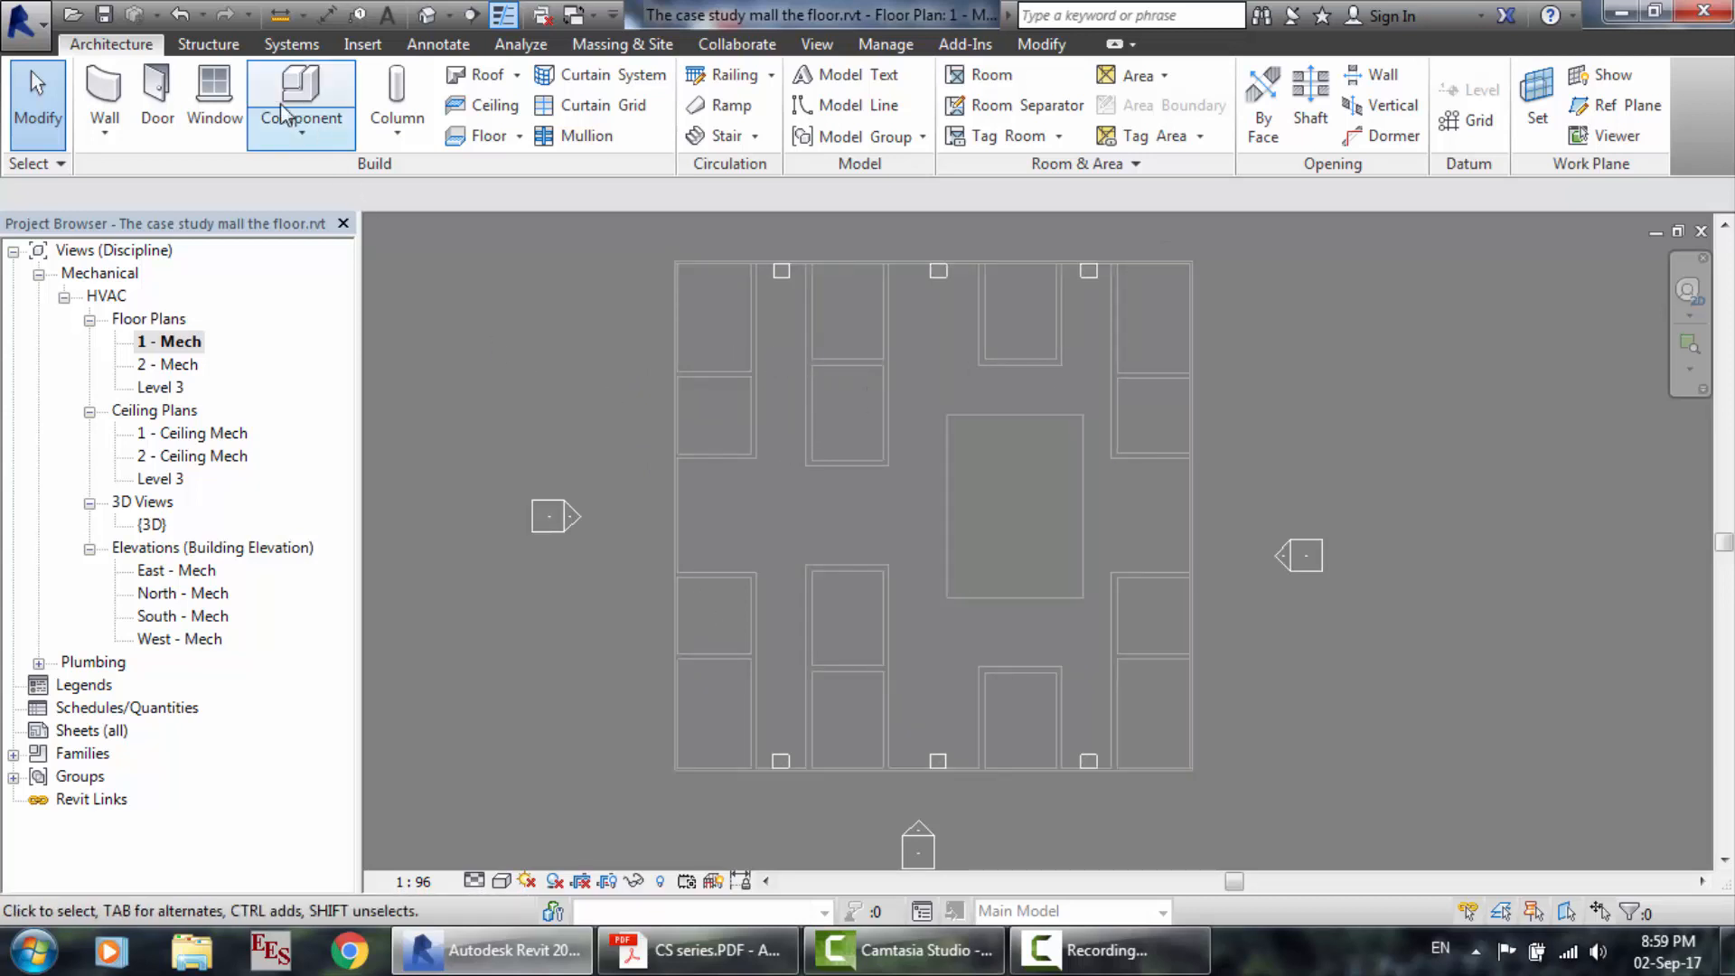
pyautogui.click(283, 45)
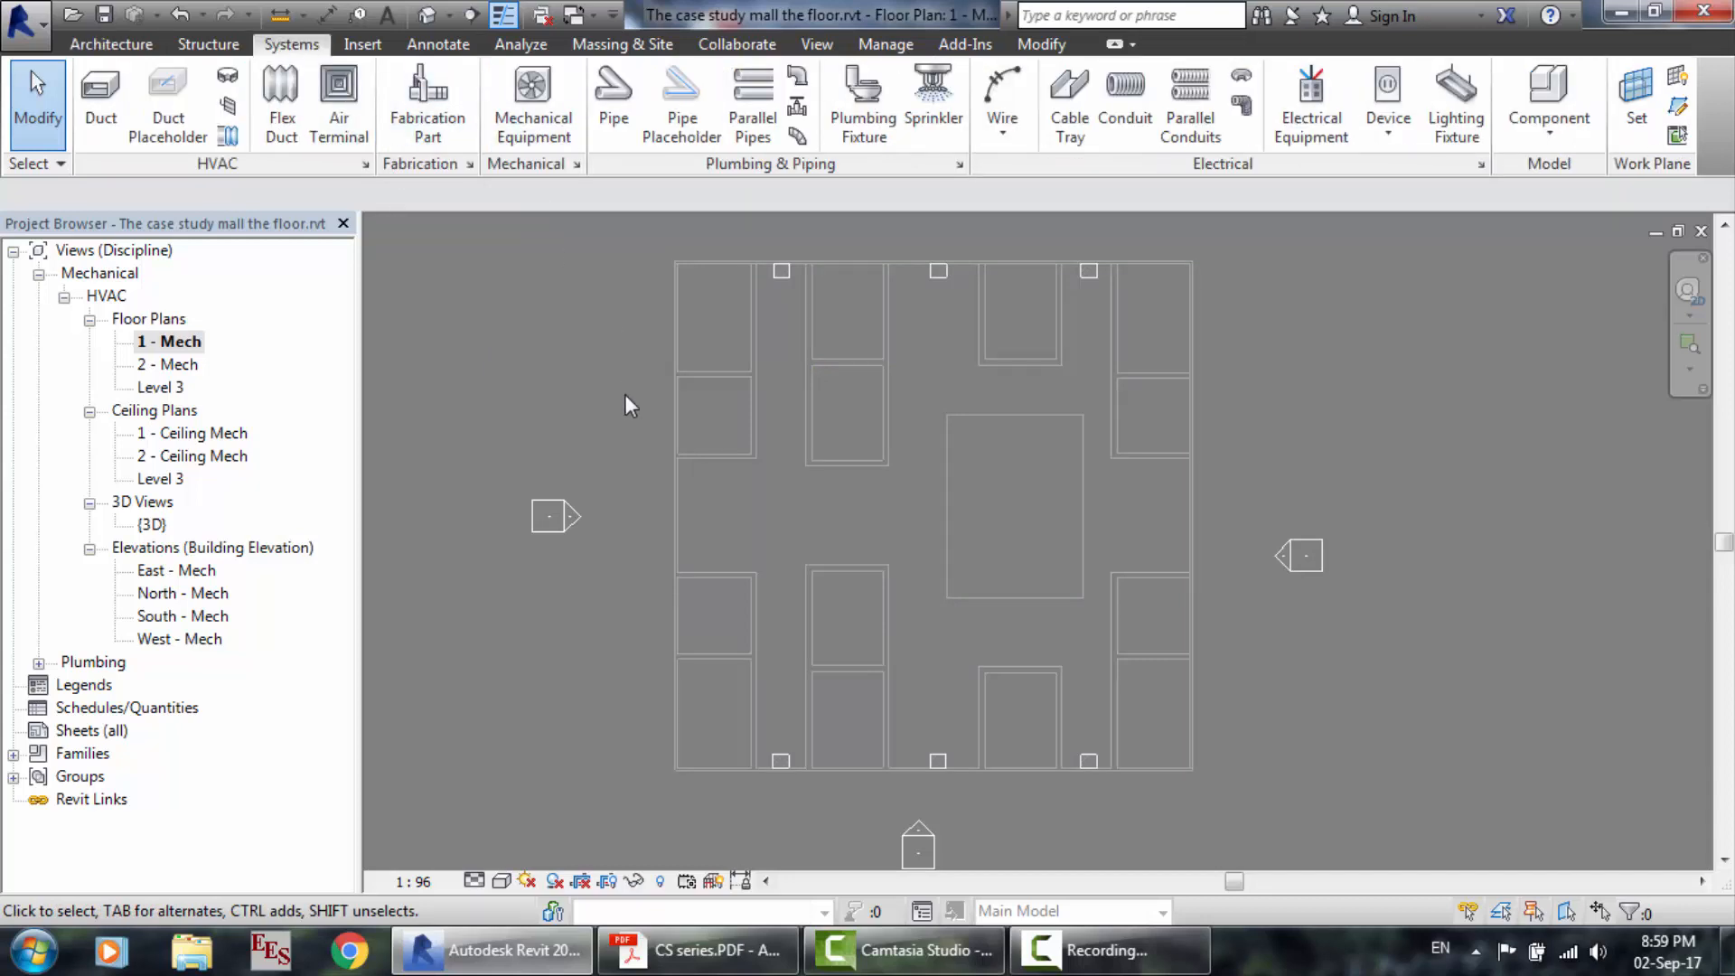
pyautogui.click(345, 125)
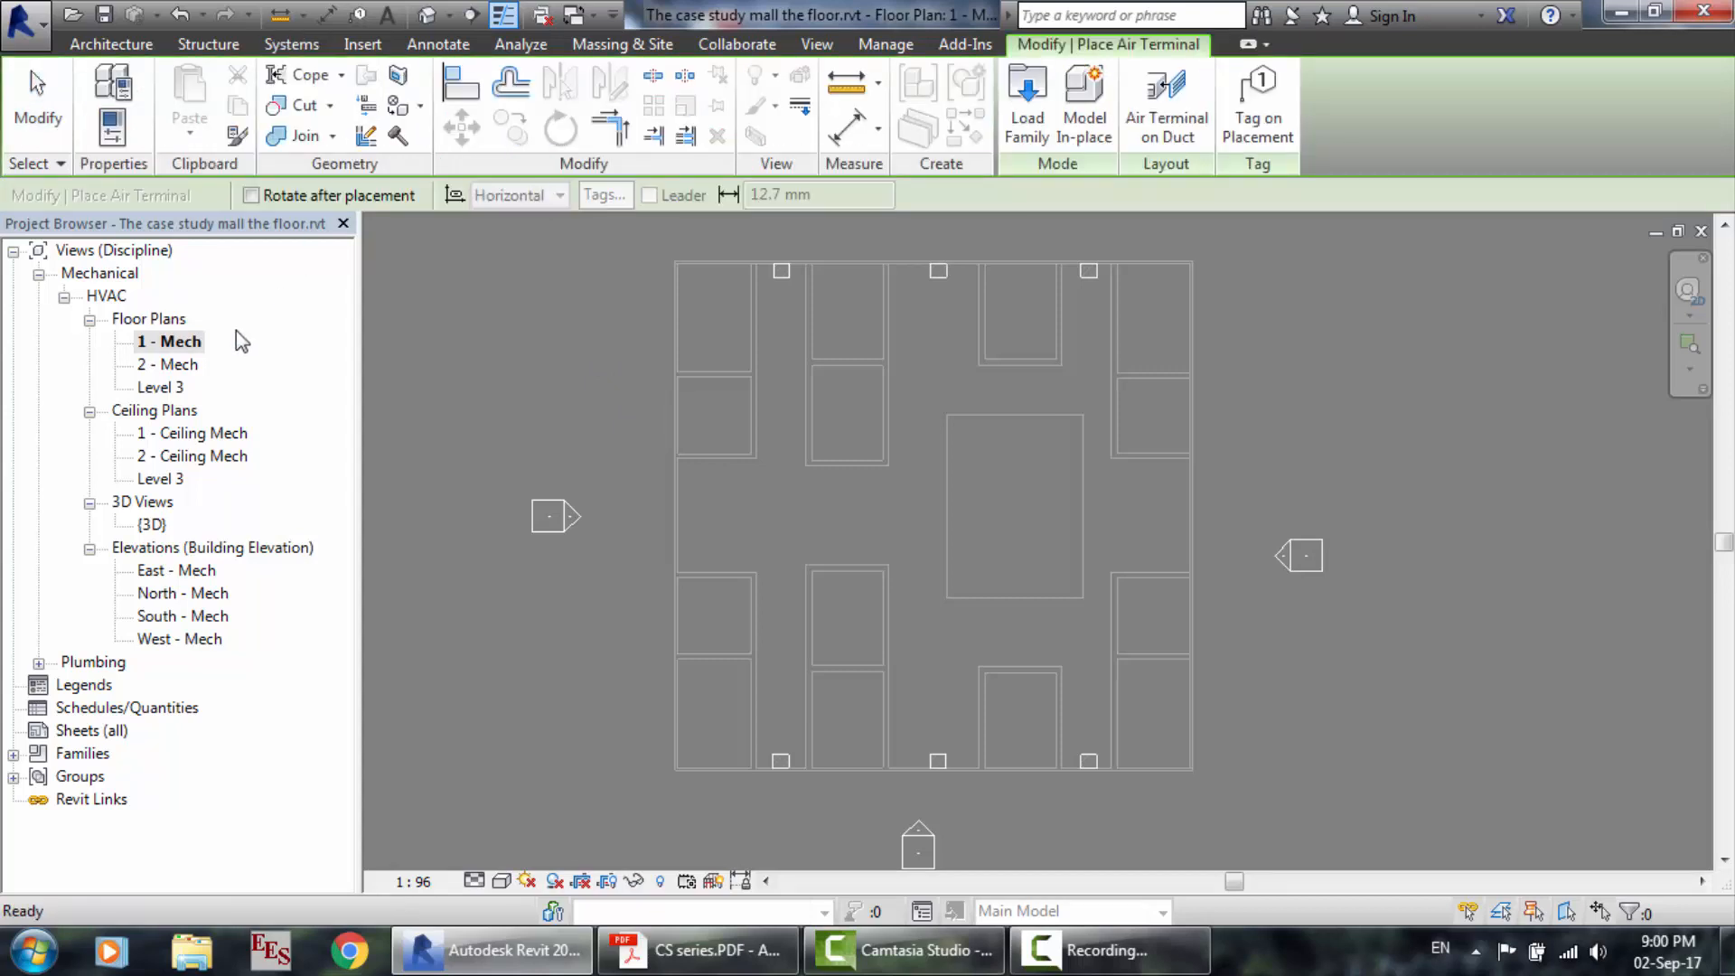
pyautogui.press('Escape')
pyautogui.press('Escape')
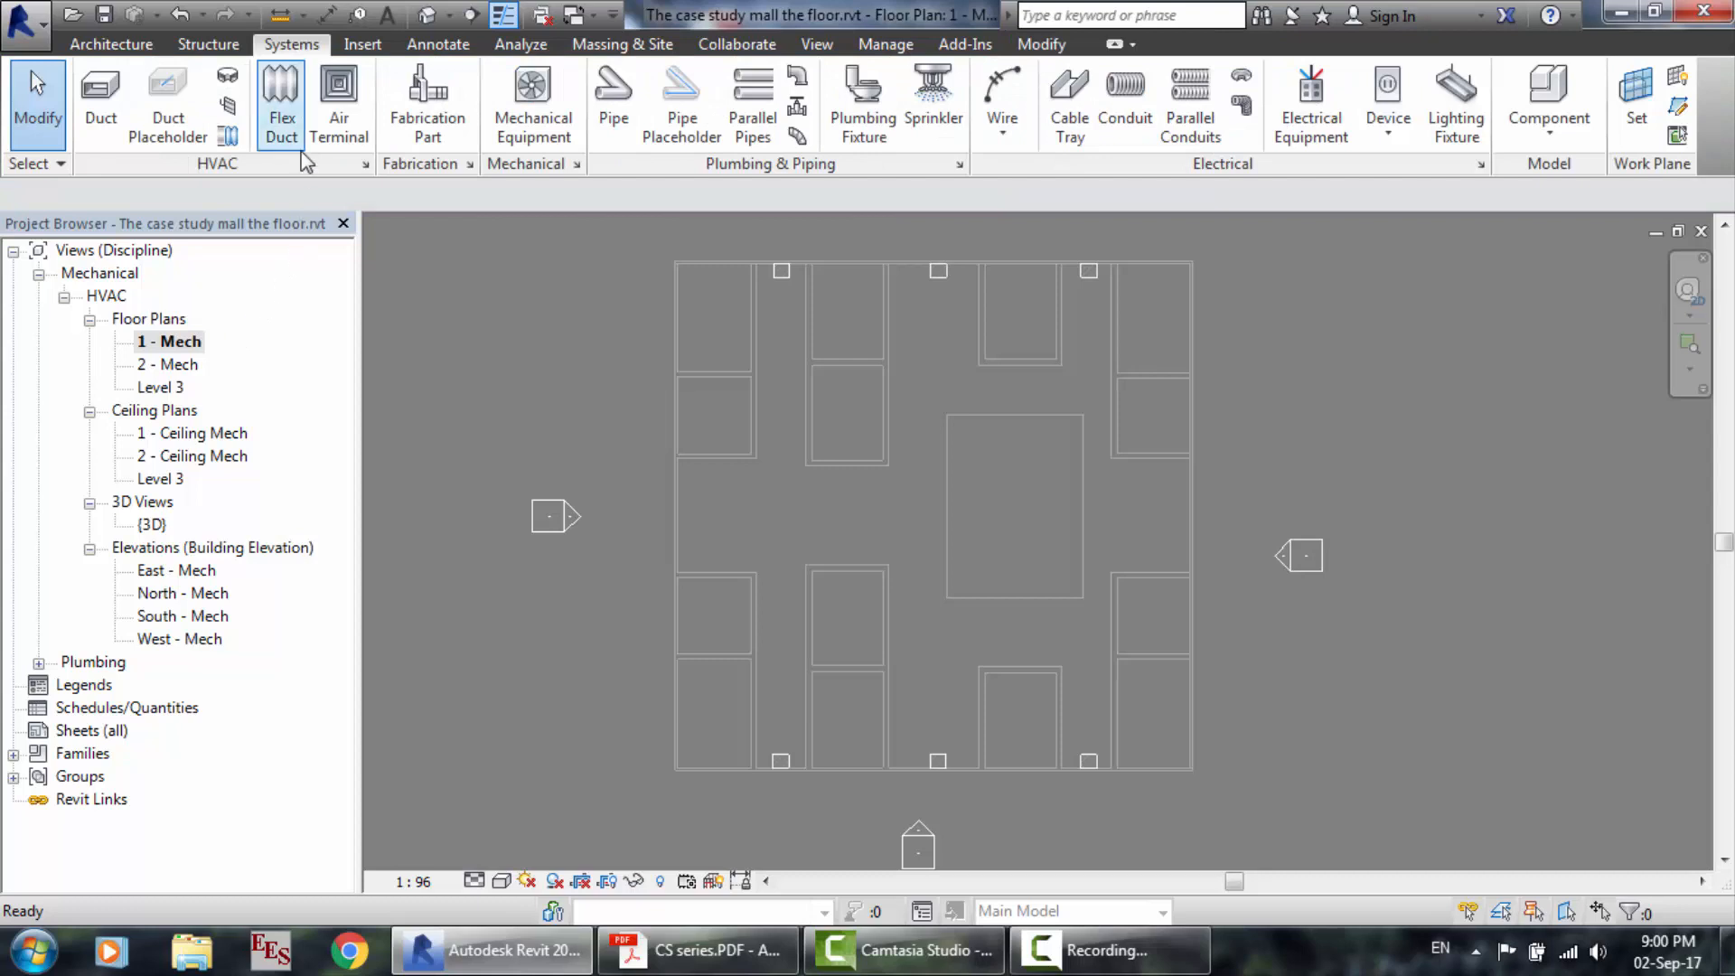
# Start placing mechanical equipment, minimize Revit, and run DuctMate as administrator, dismissing its startup notice.
pyautogui.click(534, 137)
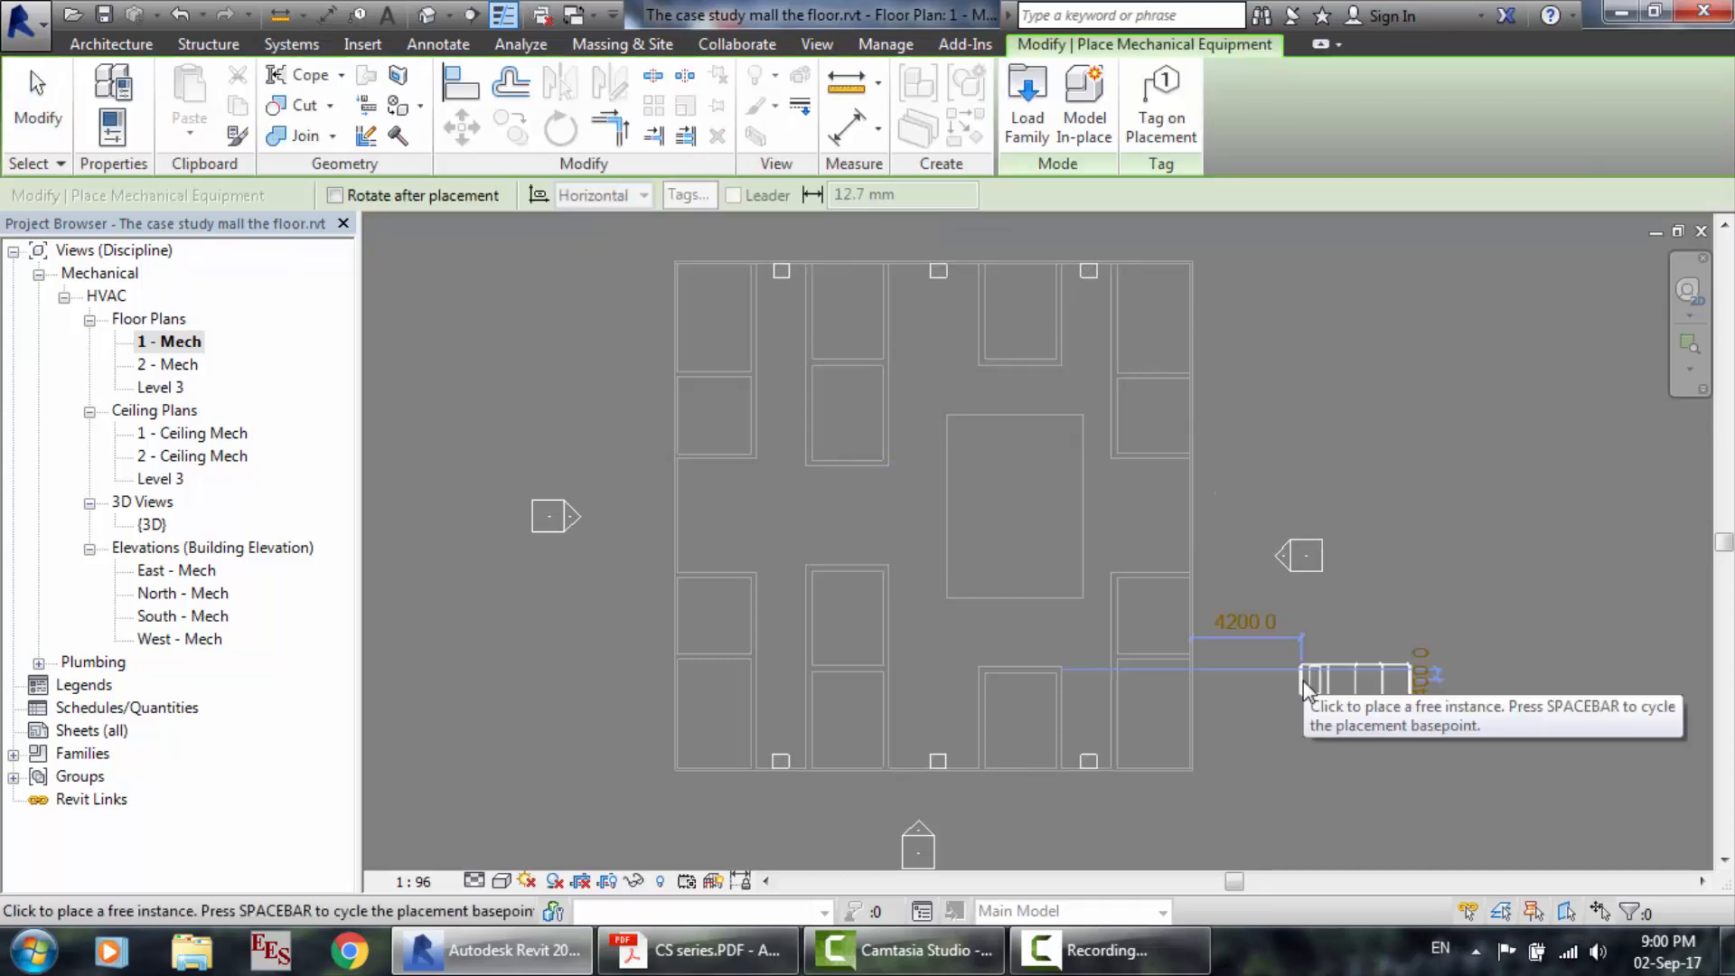
pyautogui.click(1629, 11)
pyautogui.click(34, 950)
pyautogui.write('du')
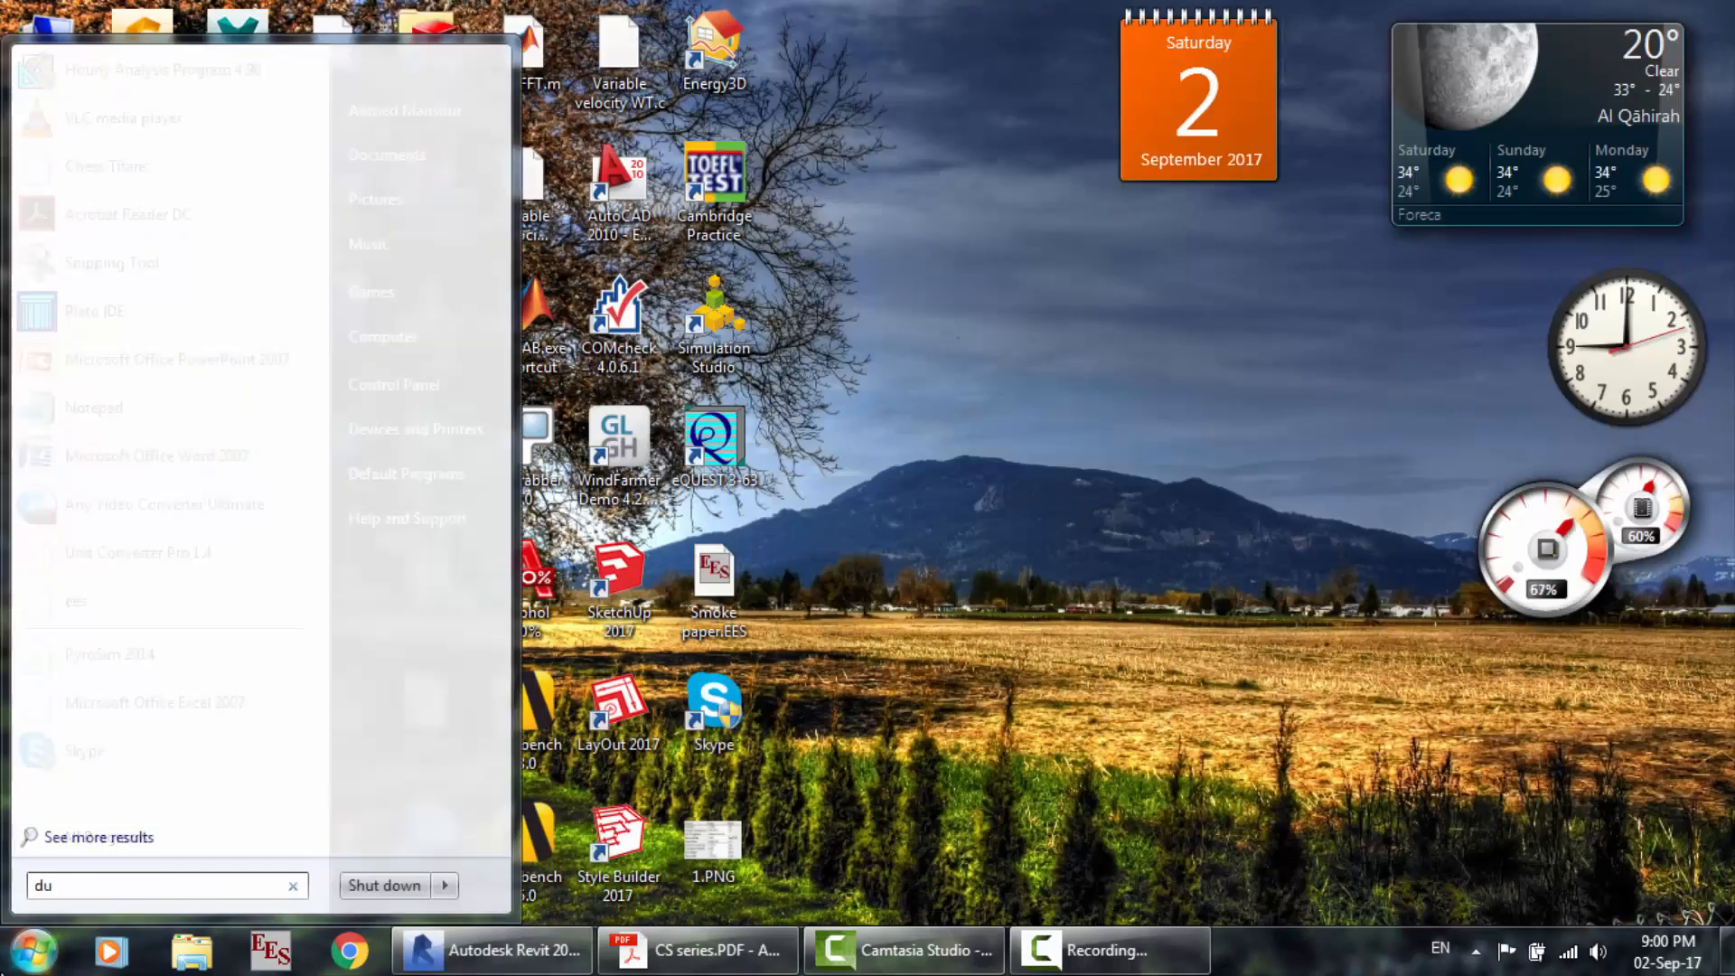
pyautogui.write('ctmate')
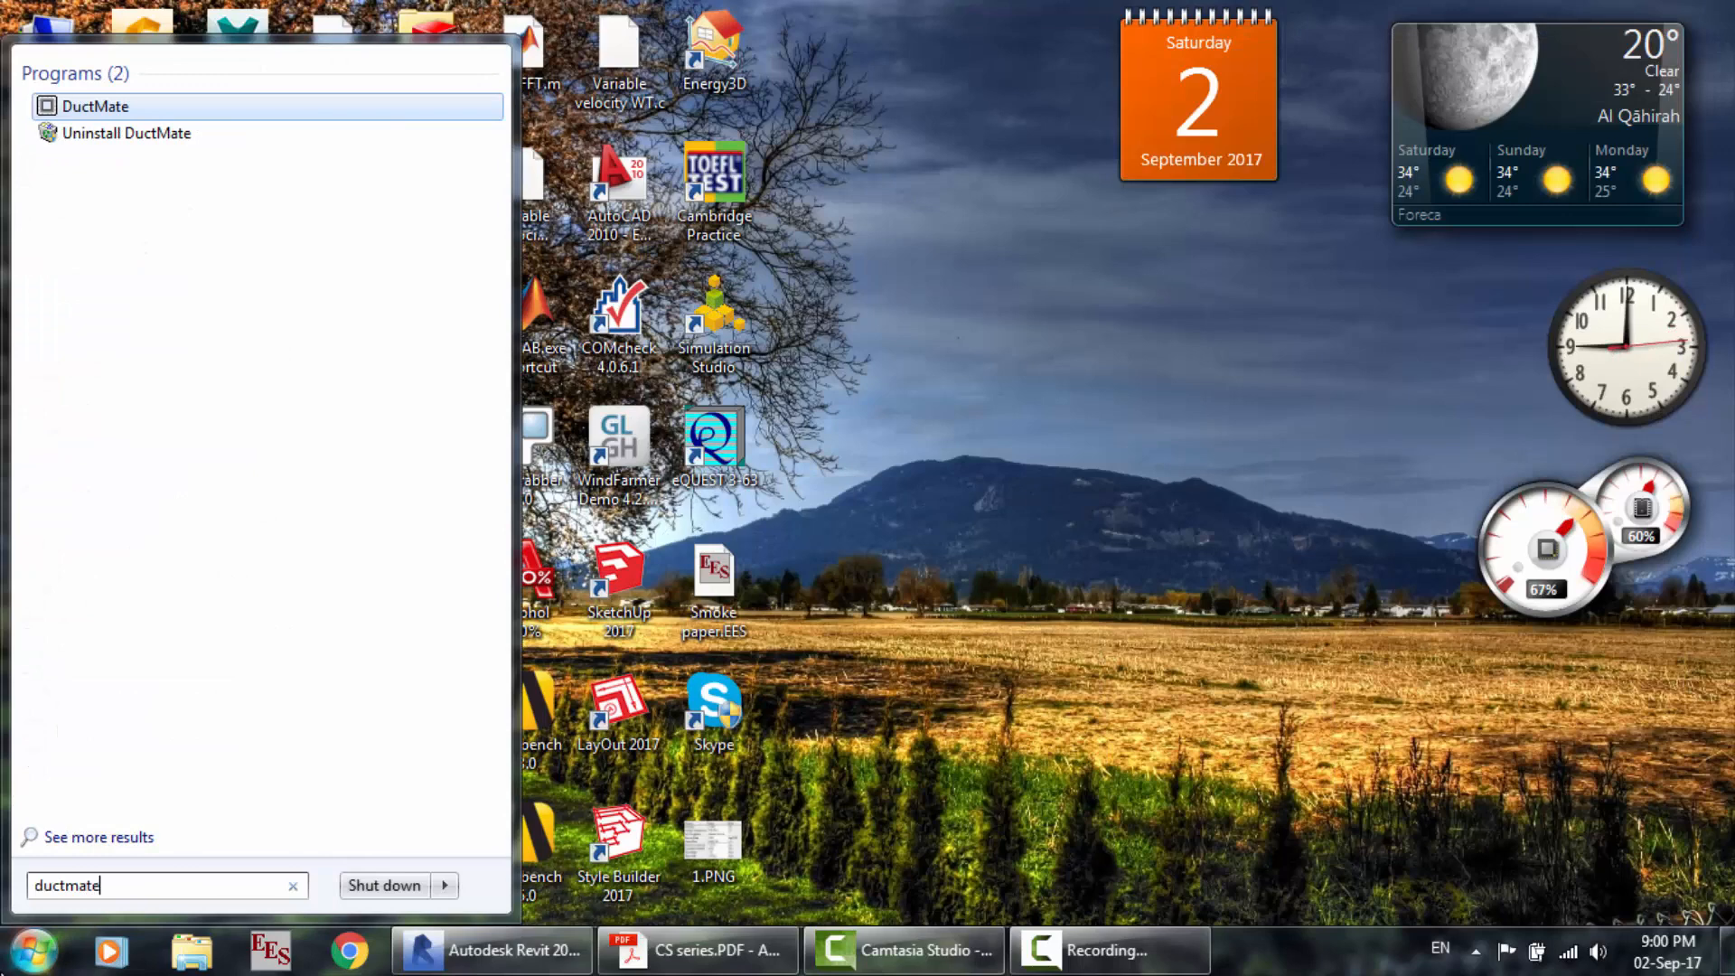
pyautogui.rightClick(147, 110)
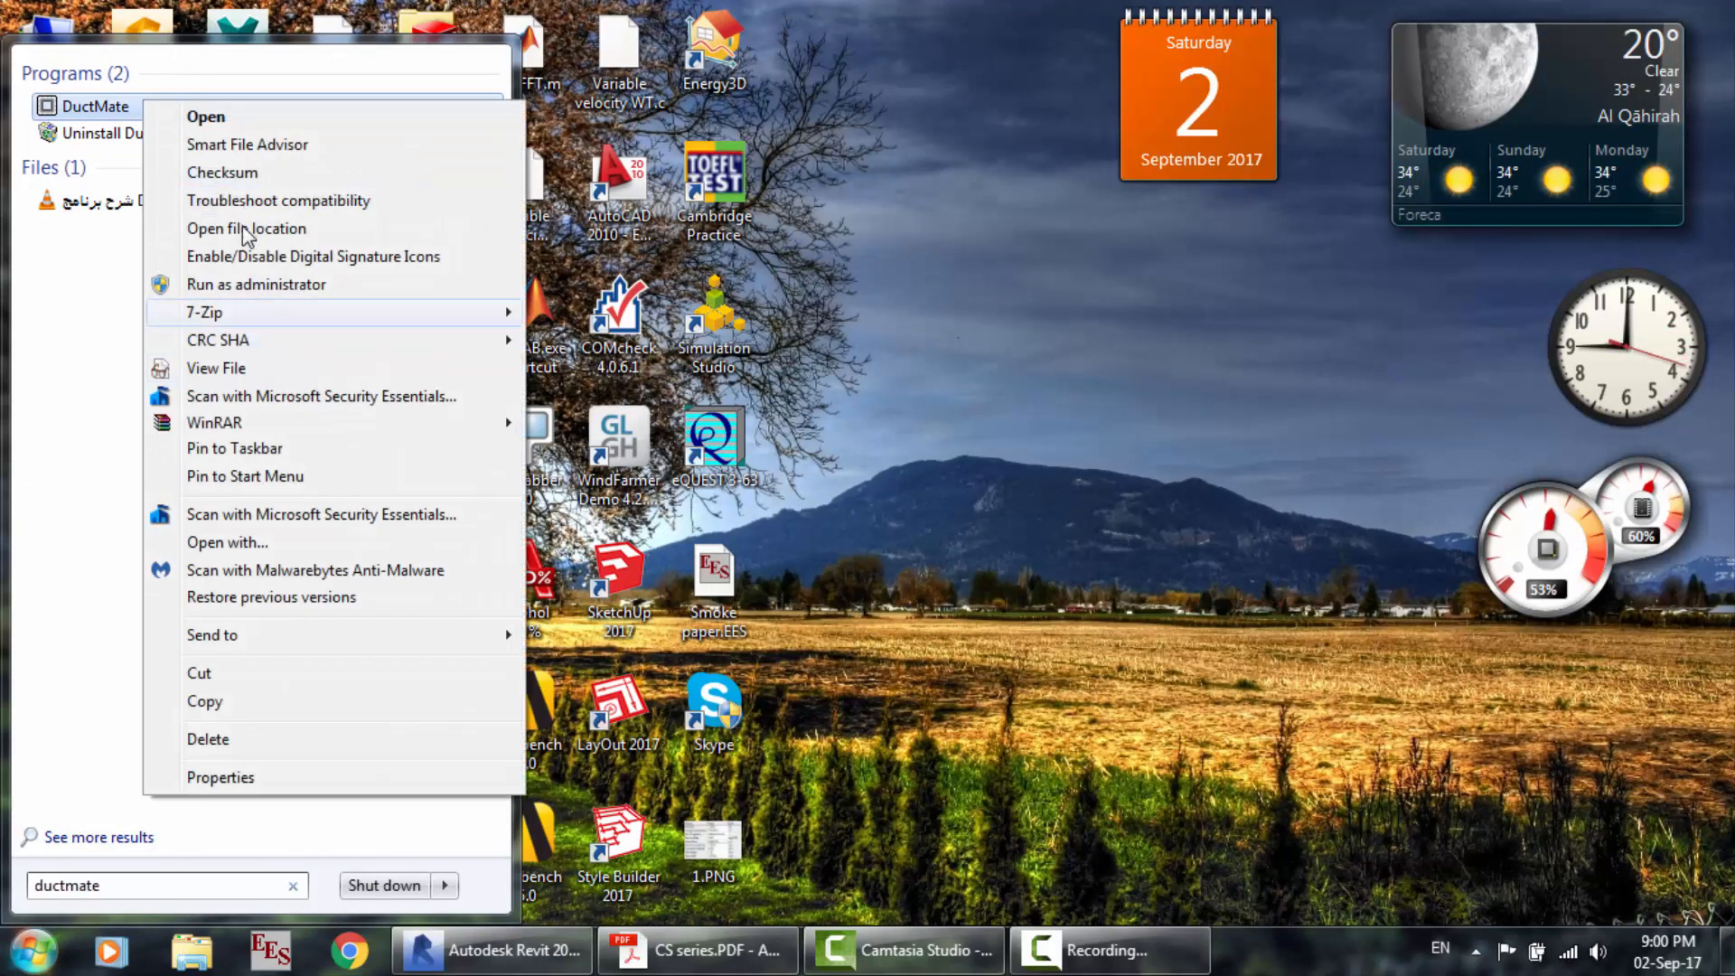
pyautogui.click(252, 282)
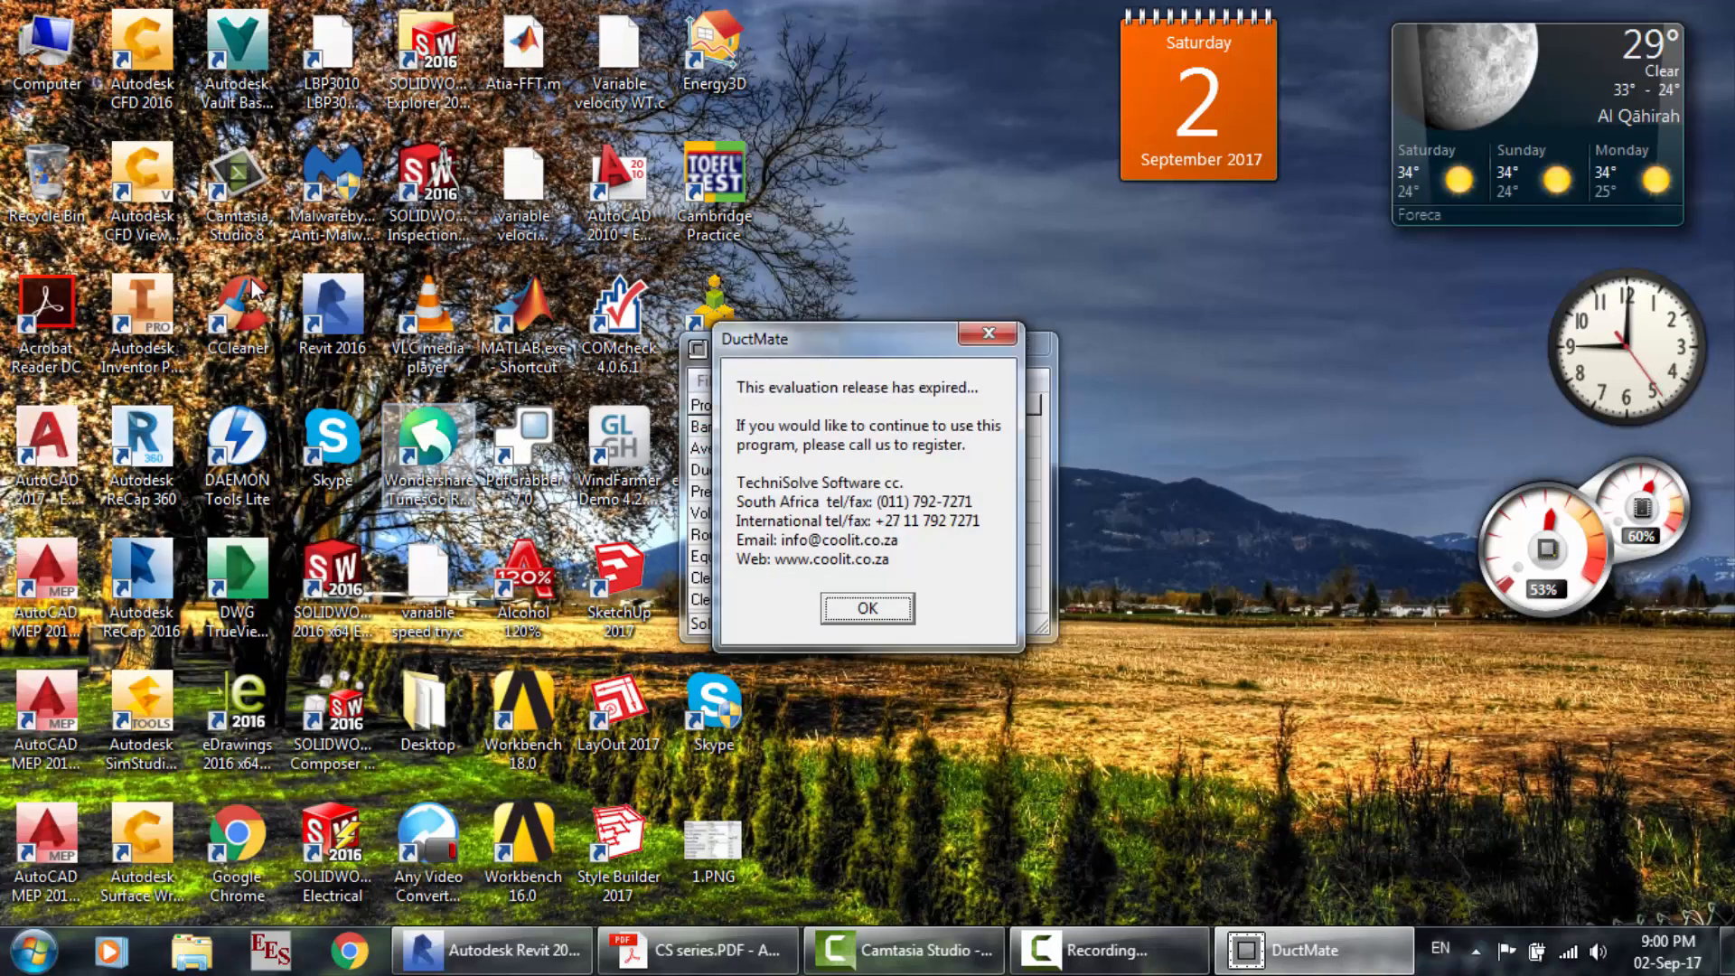
pyautogui.click(886, 613)
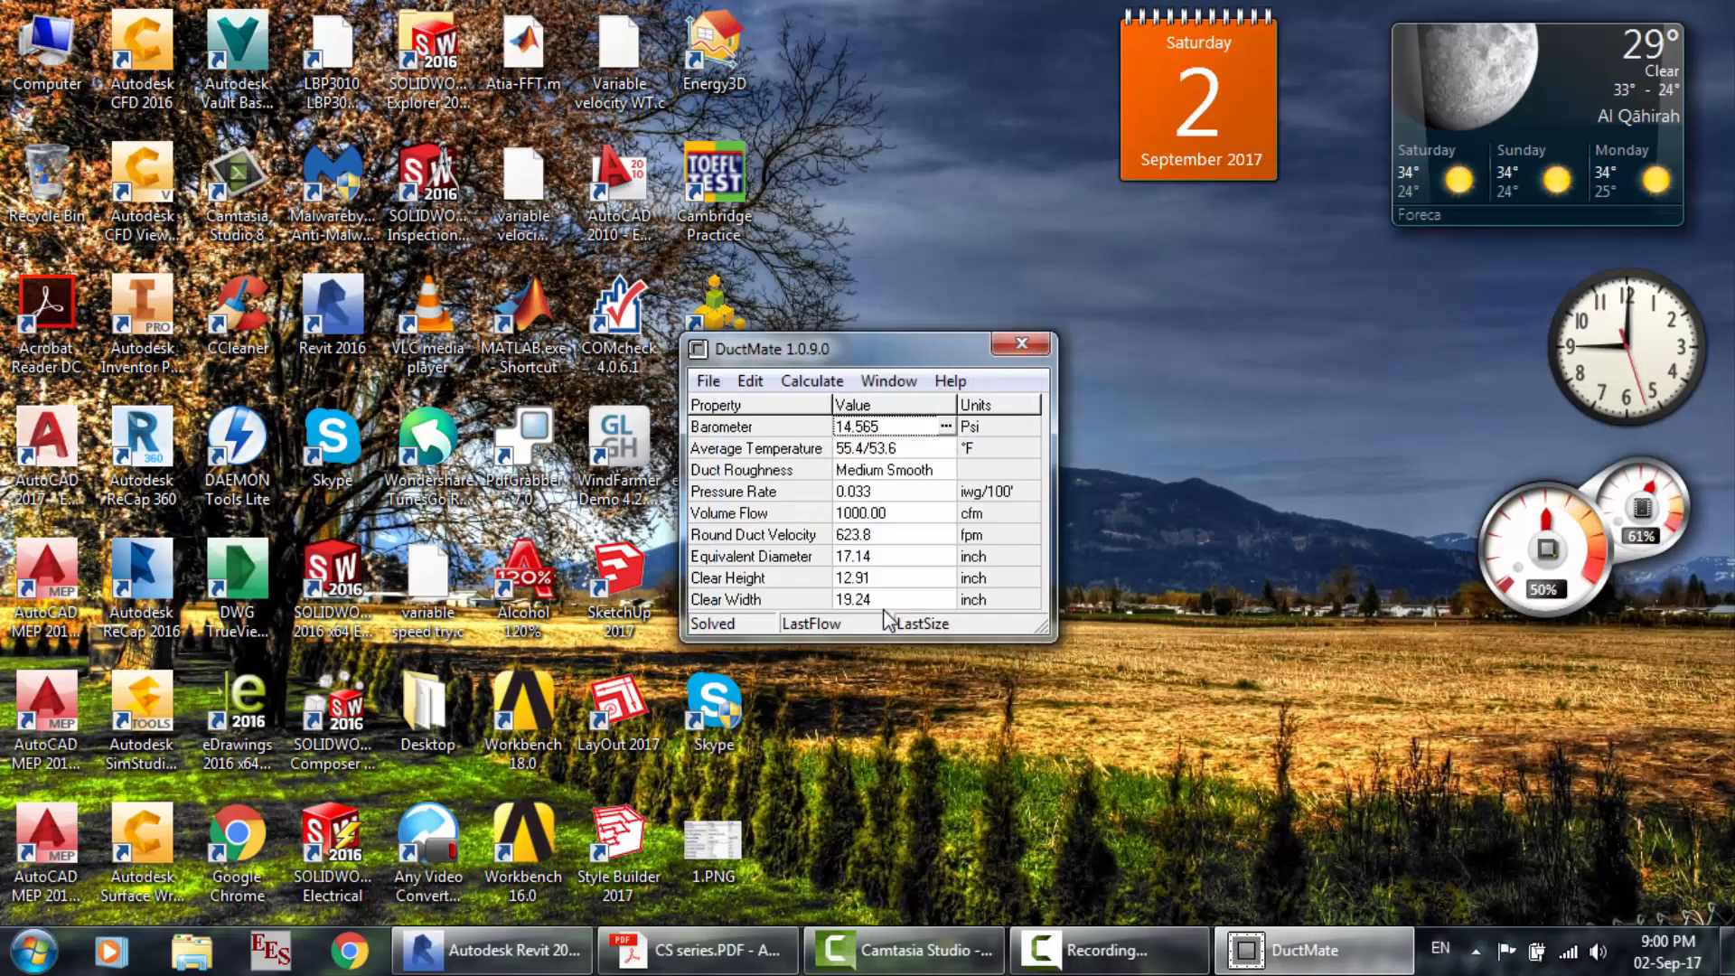
# Set the duct's volume flow to 10000 cfm and calculate the duct size.
pyautogui.click(893, 511)
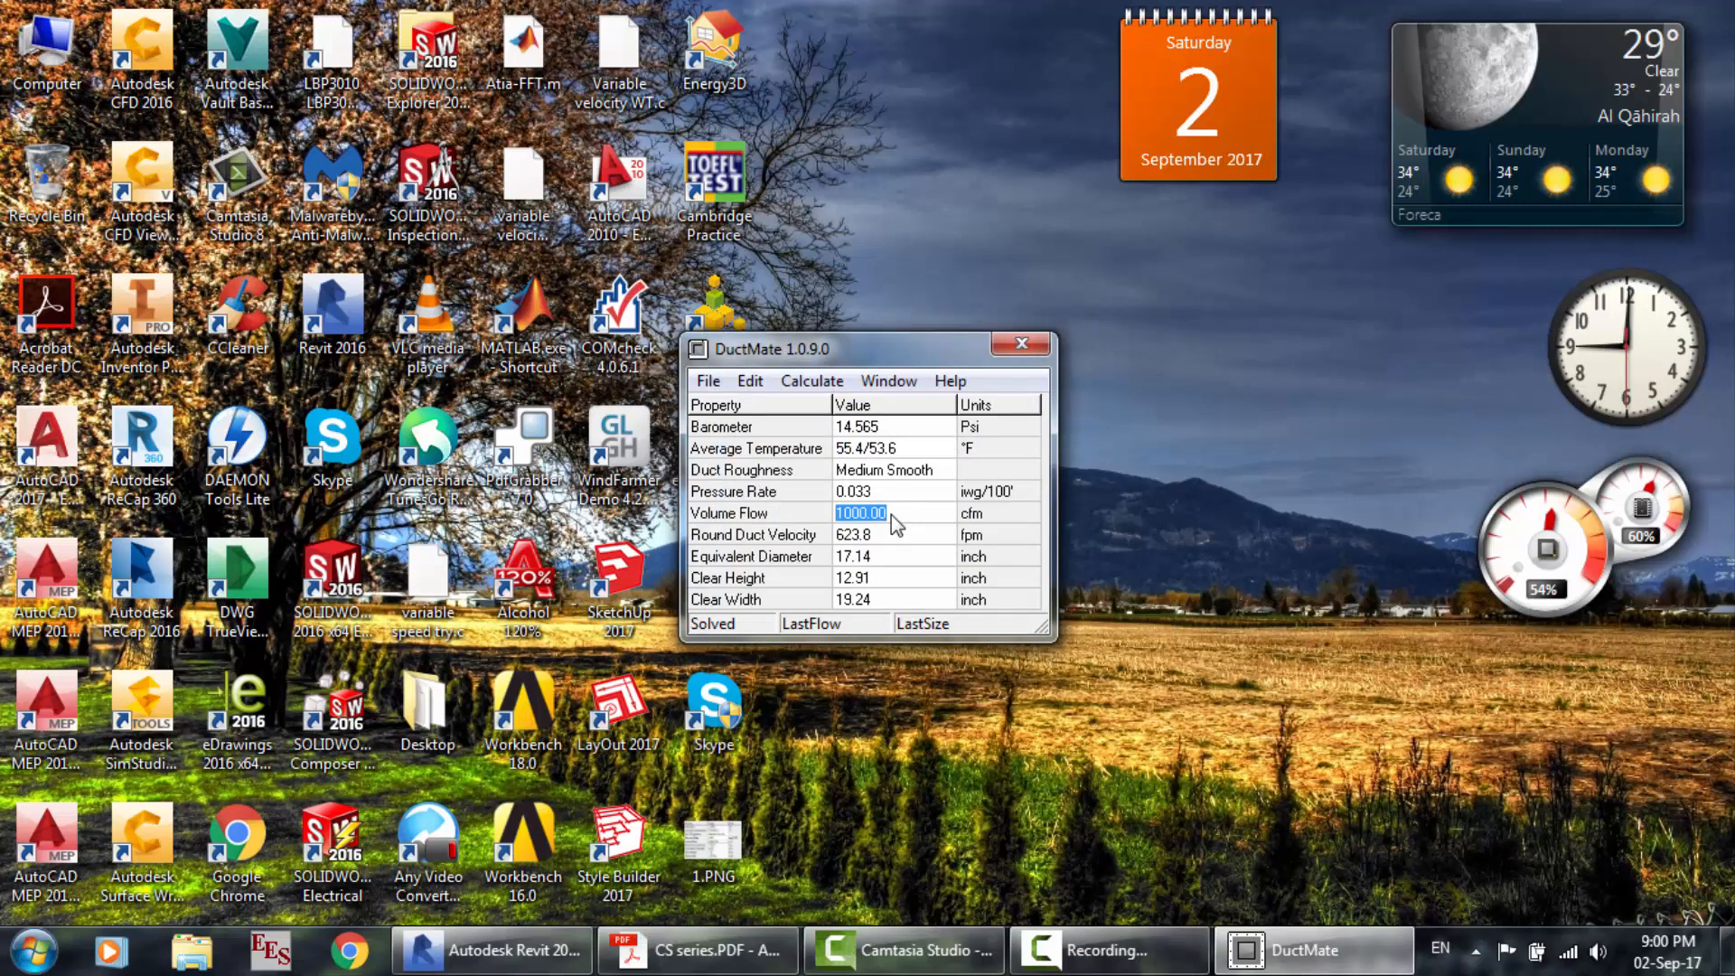
pyautogui.write('10000')
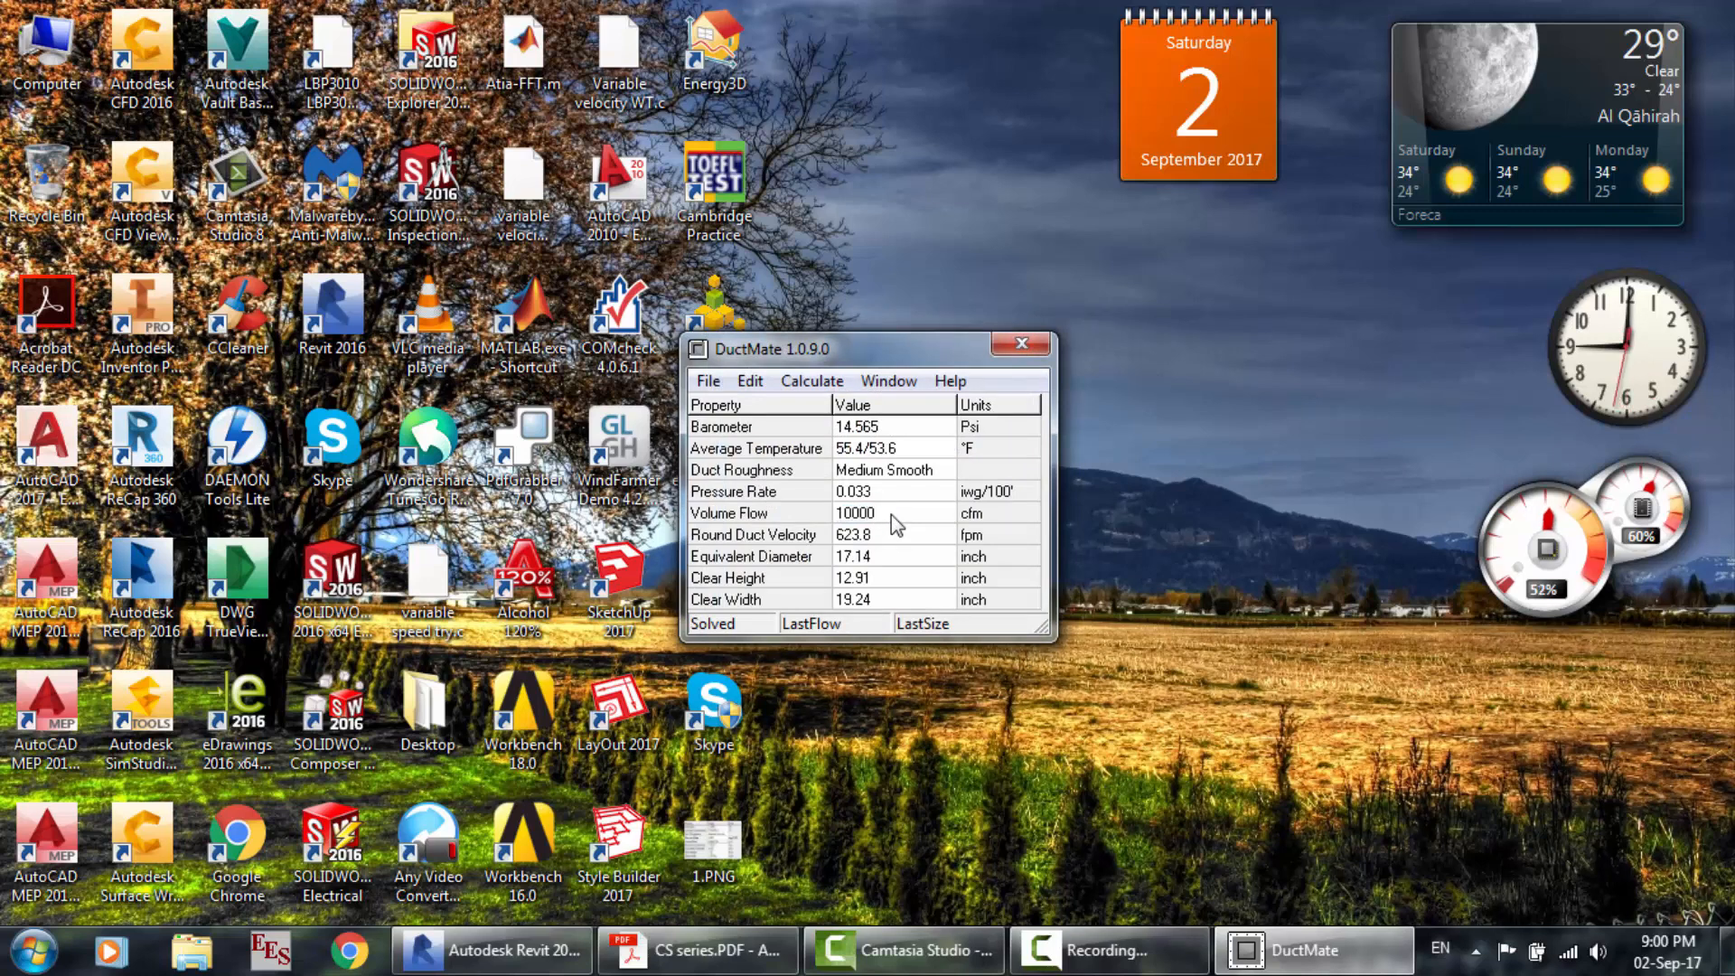
pyautogui.press('Return')
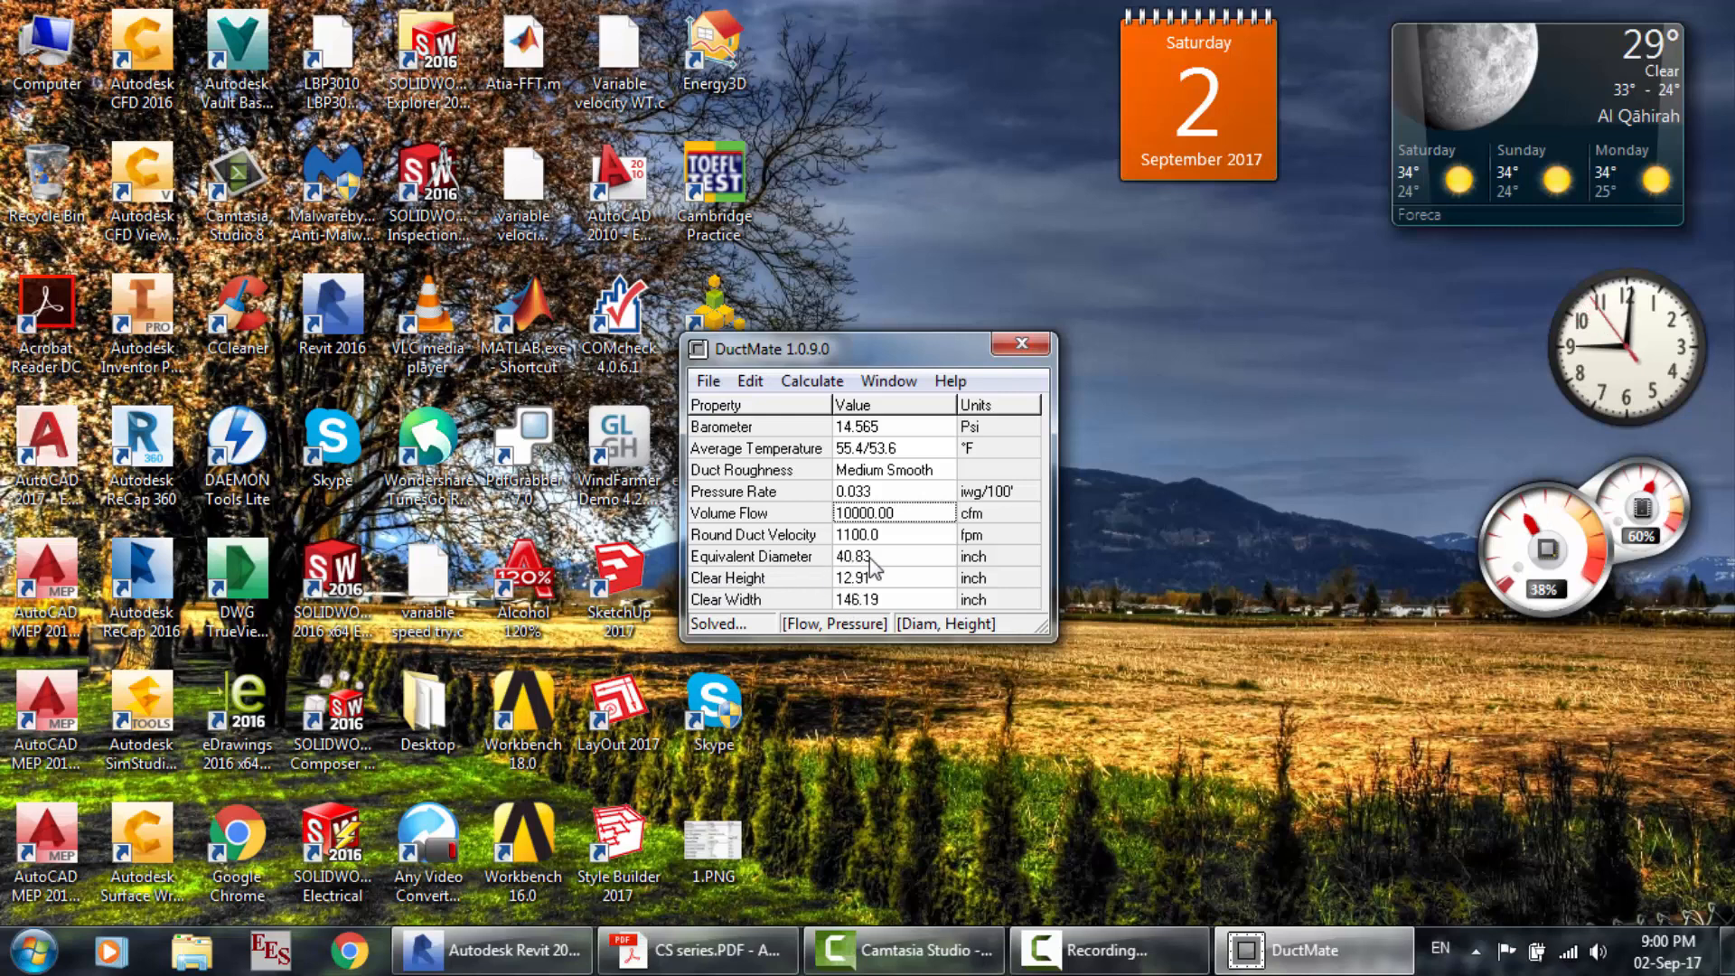
# Return to Revit and place the mechanical equipment unit outside the building, about 5900 mm from its left wall.
pyautogui.click(493, 950)
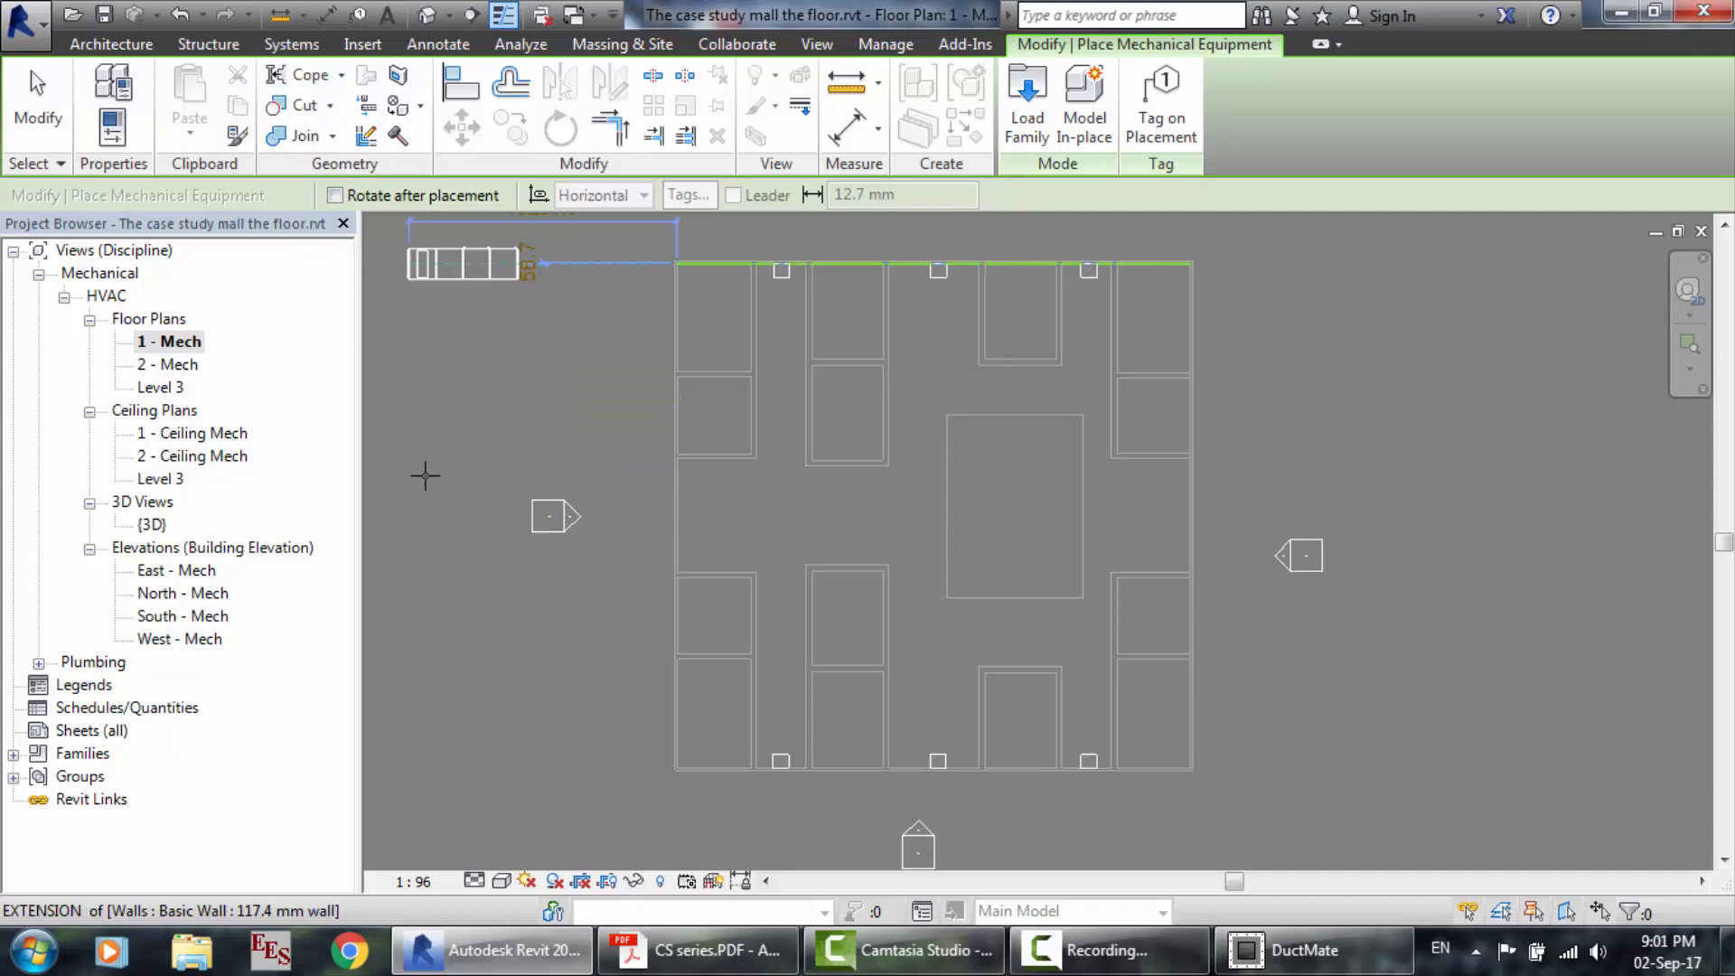
pyautogui.click(521, 522)
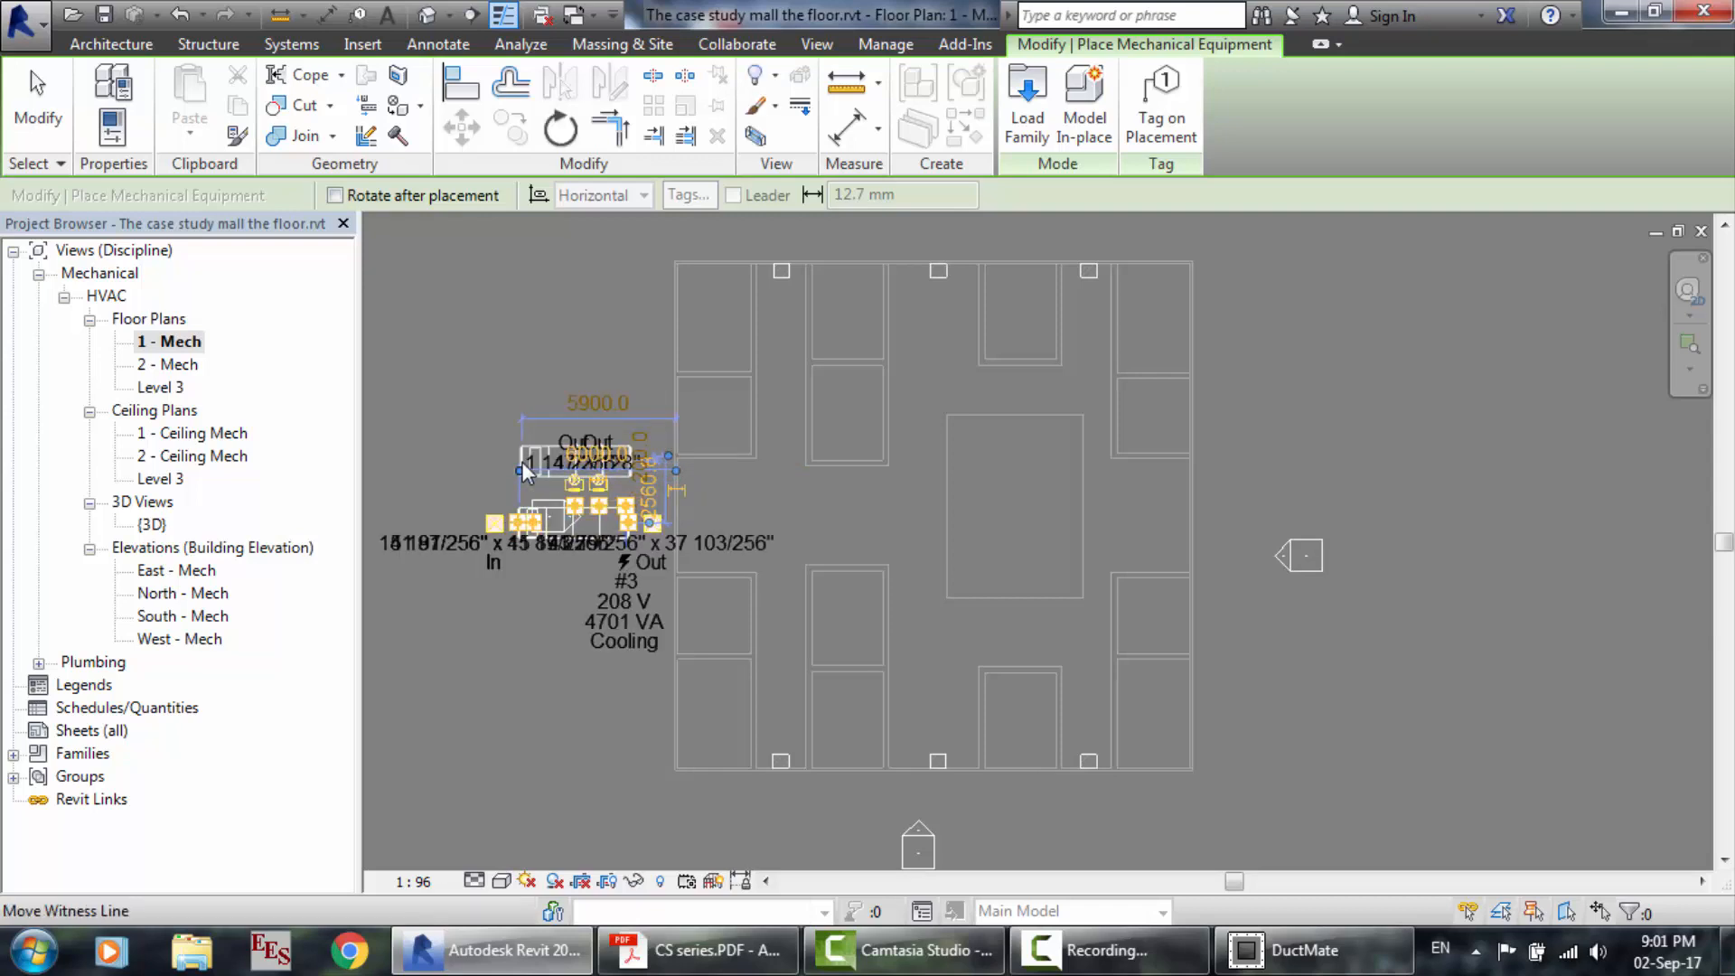
pyautogui.scroll(1, 524, 470)
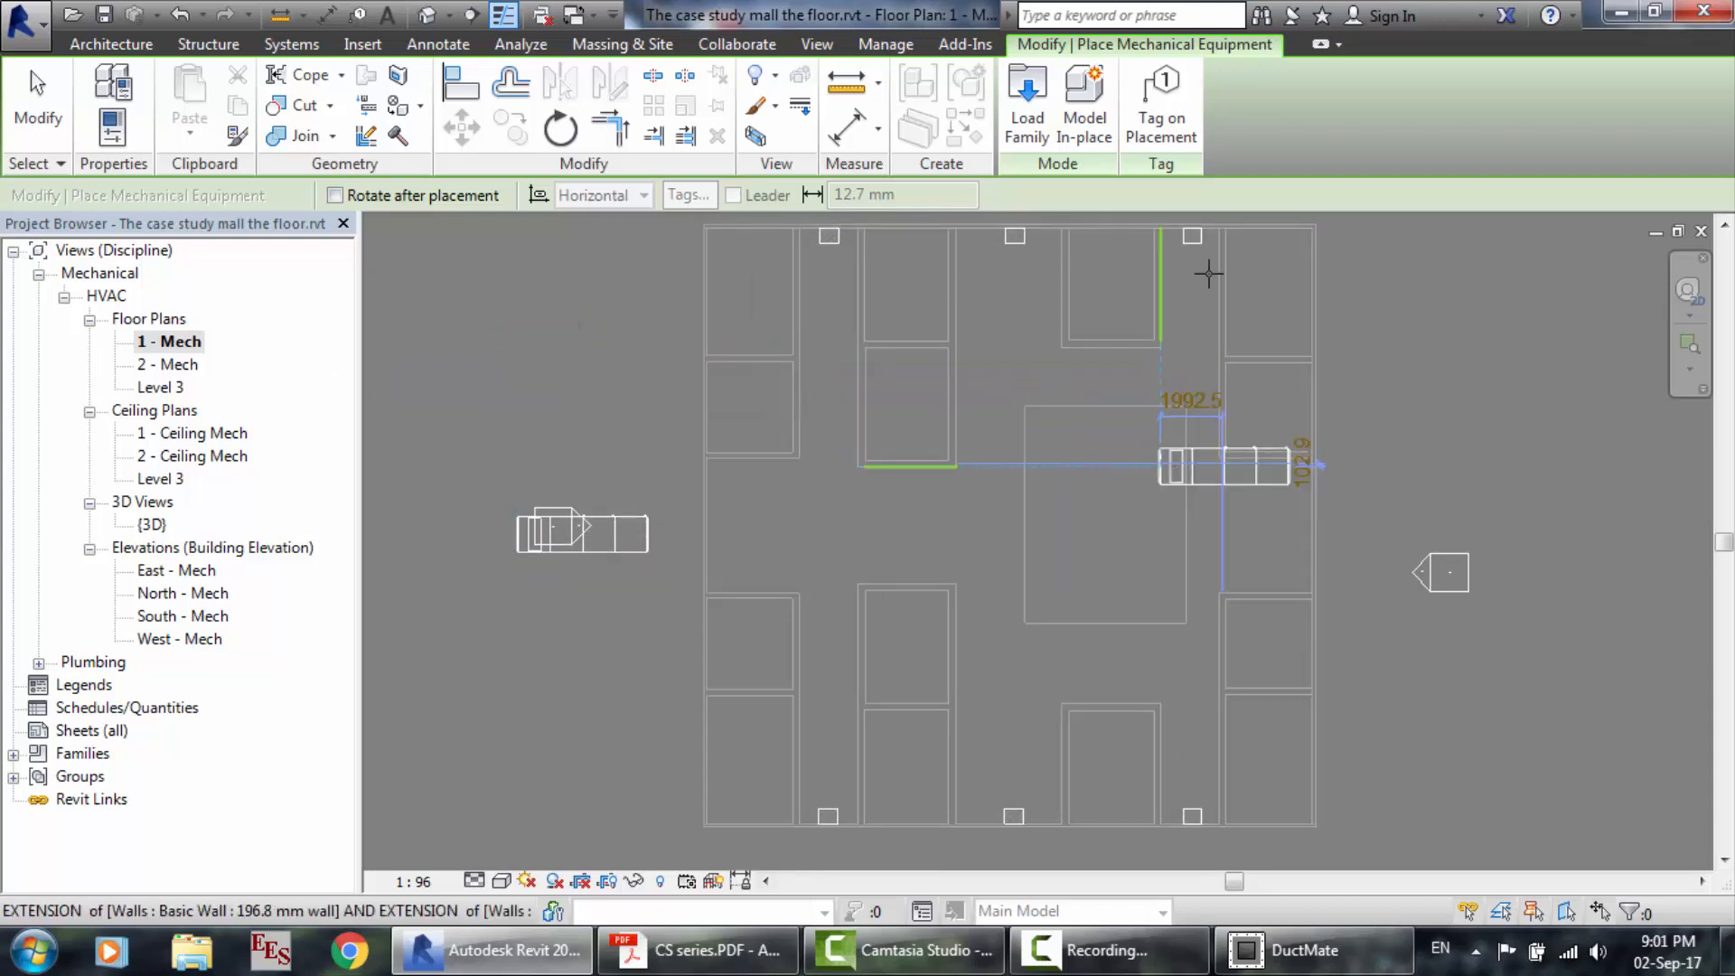
# Close Revit without saving the mall project and relaunch Revit 2016.
pyautogui.click(1706, 12)
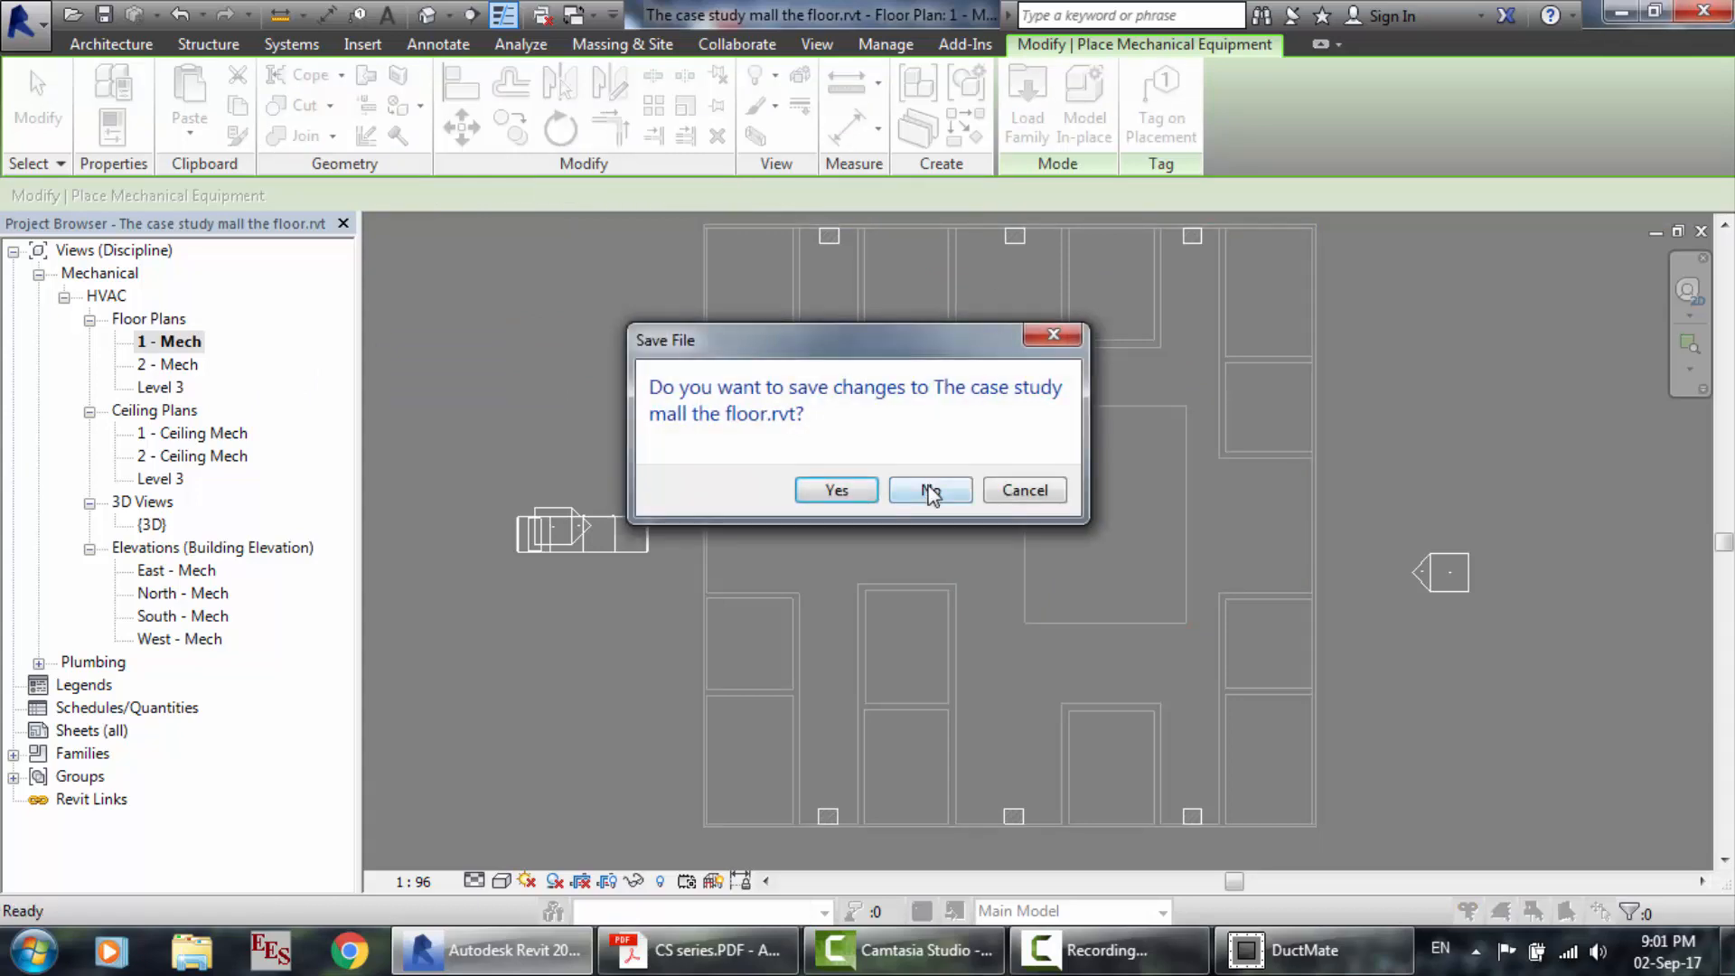
pyautogui.click(930, 491)
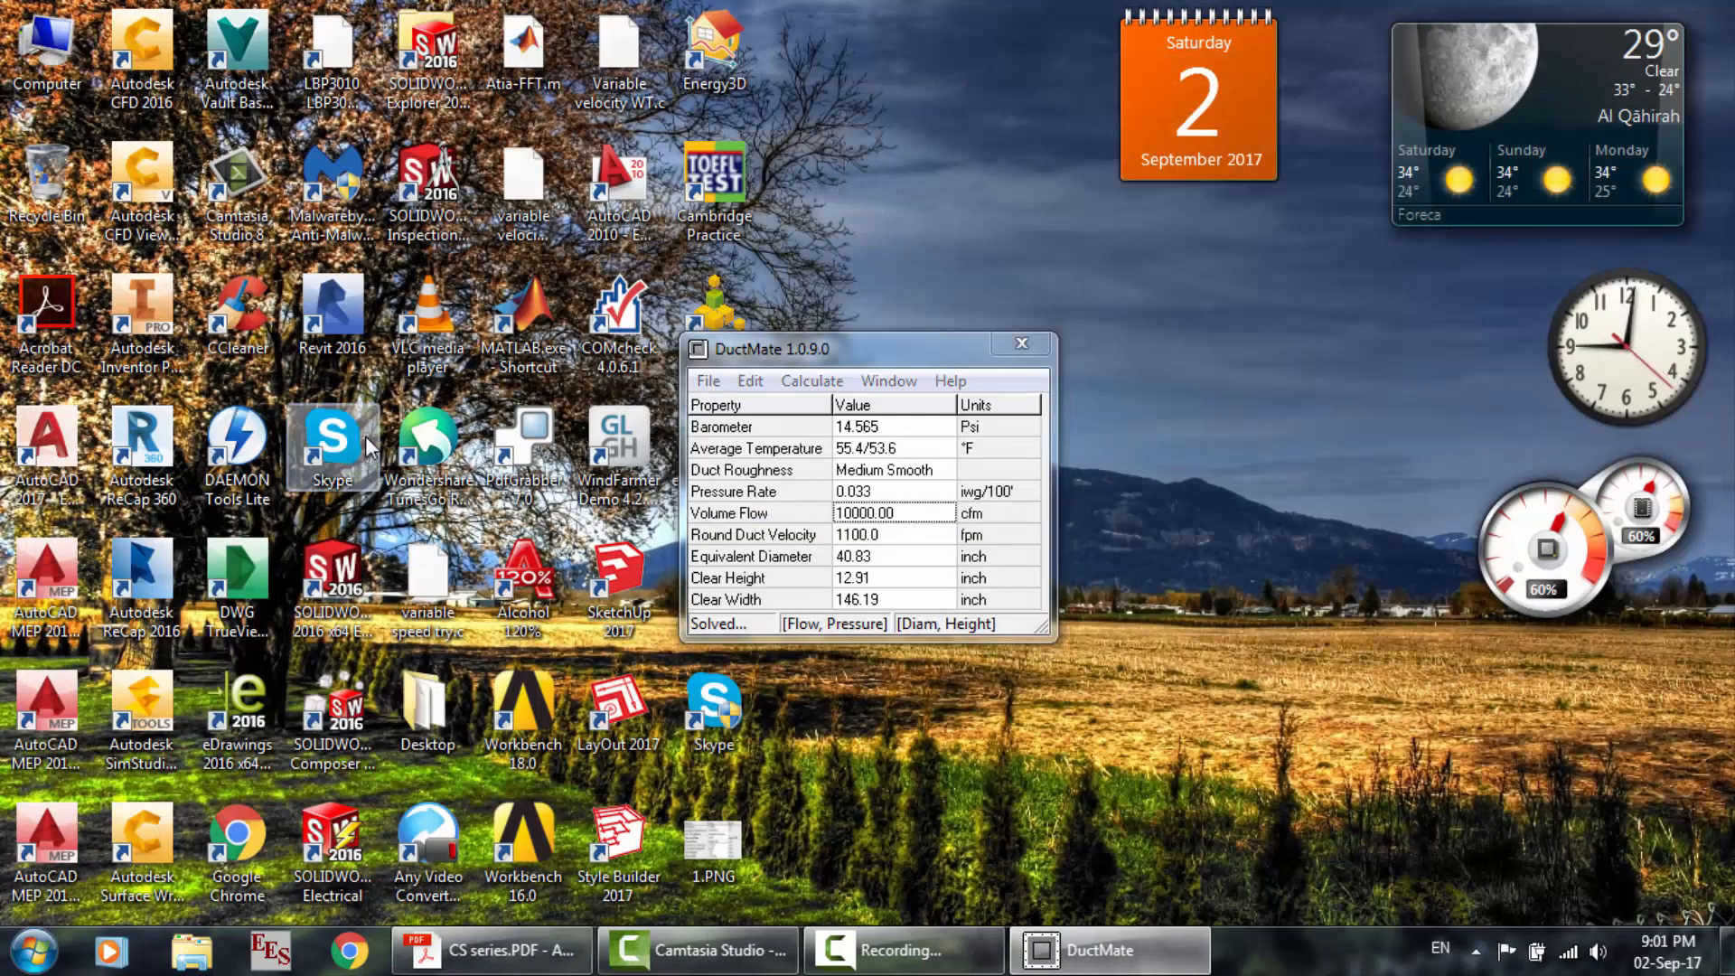
pyautogui.doubleClick(327, 337)
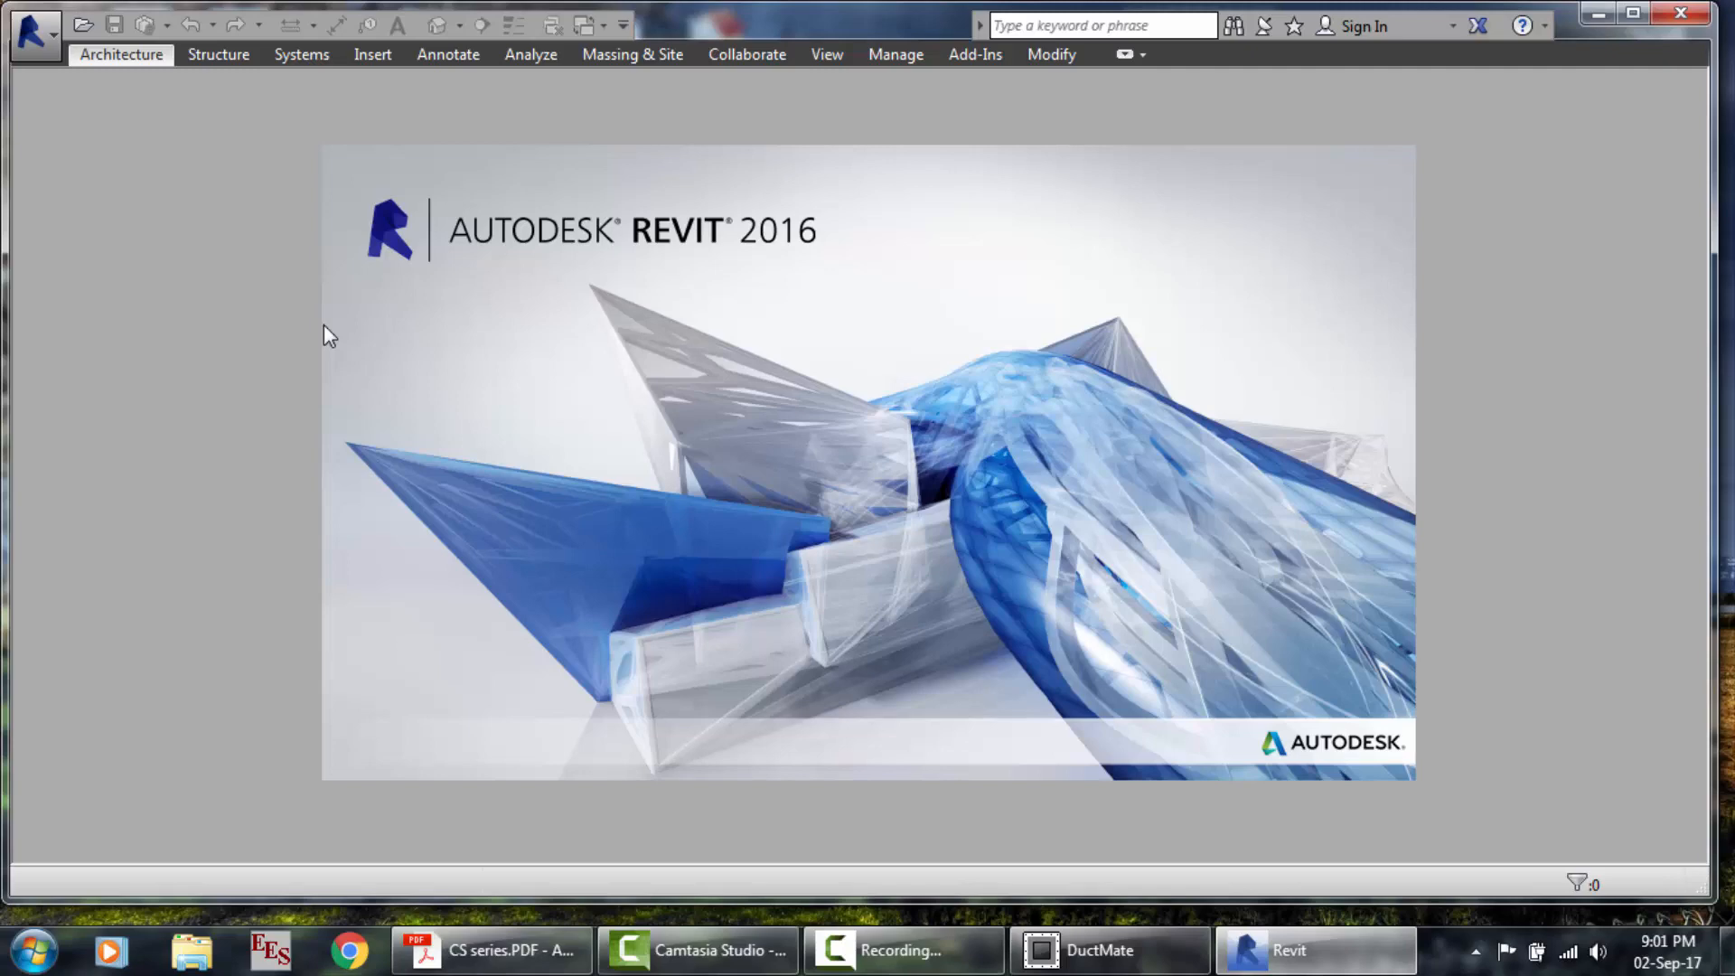
# Examine the air-volume chart for unit selection in the AHU and Diffusers selection PDF and the unit dimension table in CS series.PDF.
pyautogui.click(492, 950)
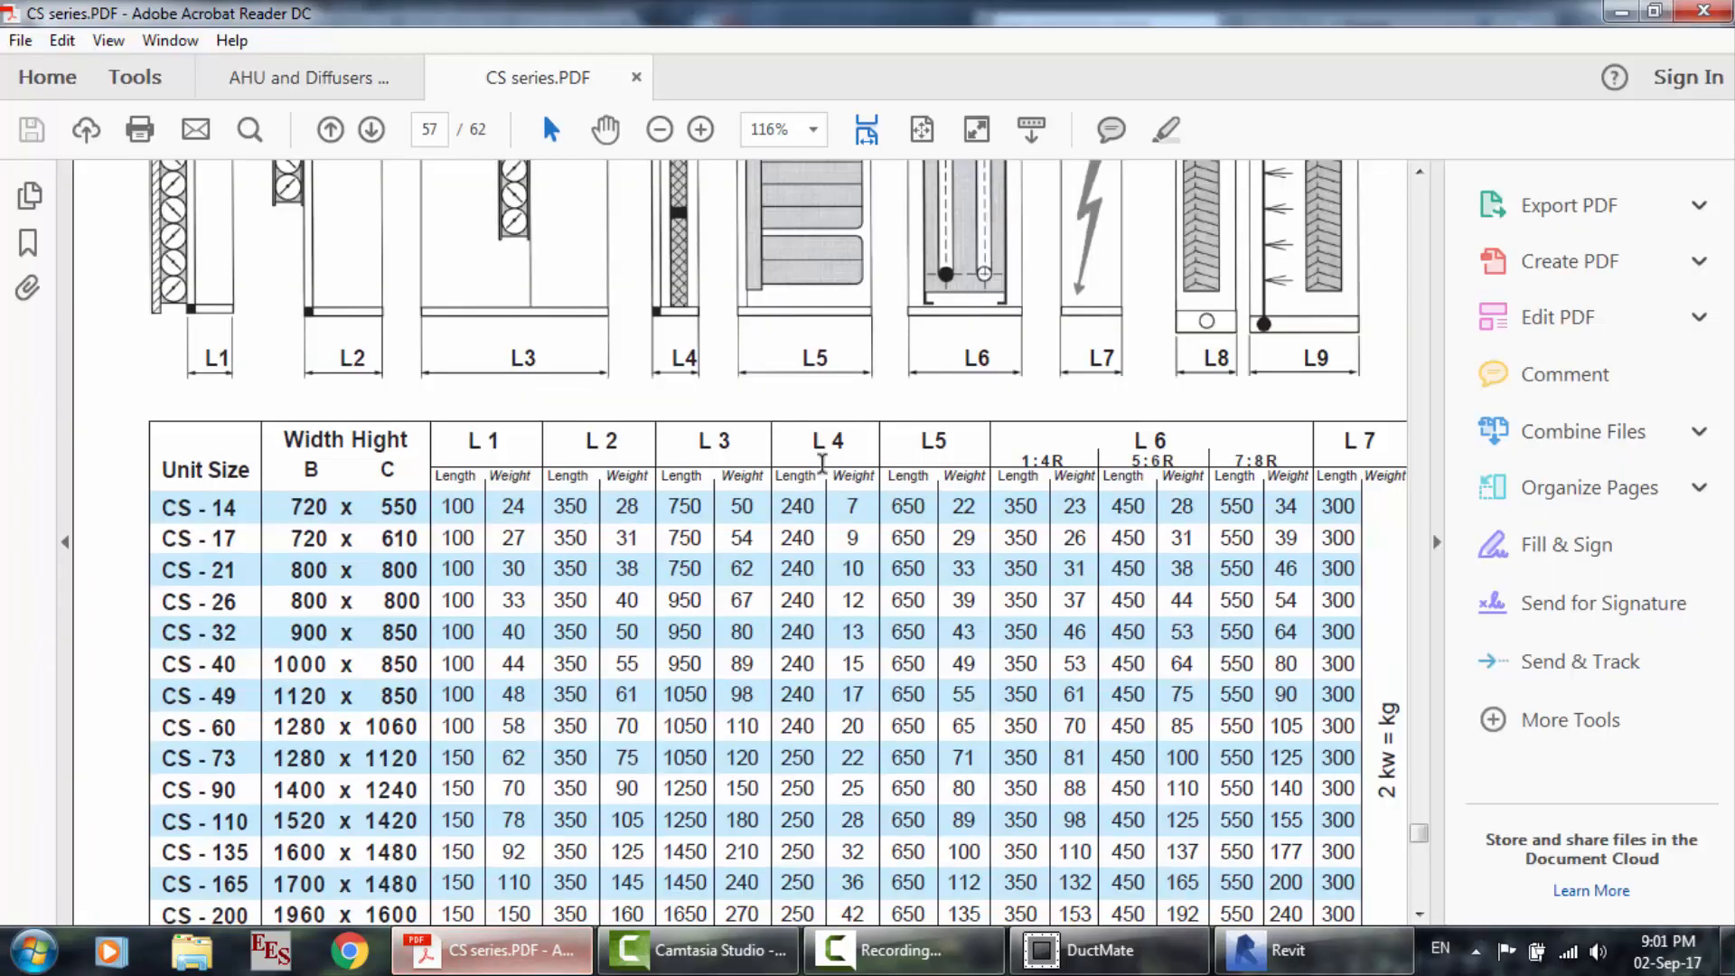
pyautogui.scroll(-2, 822, 463)
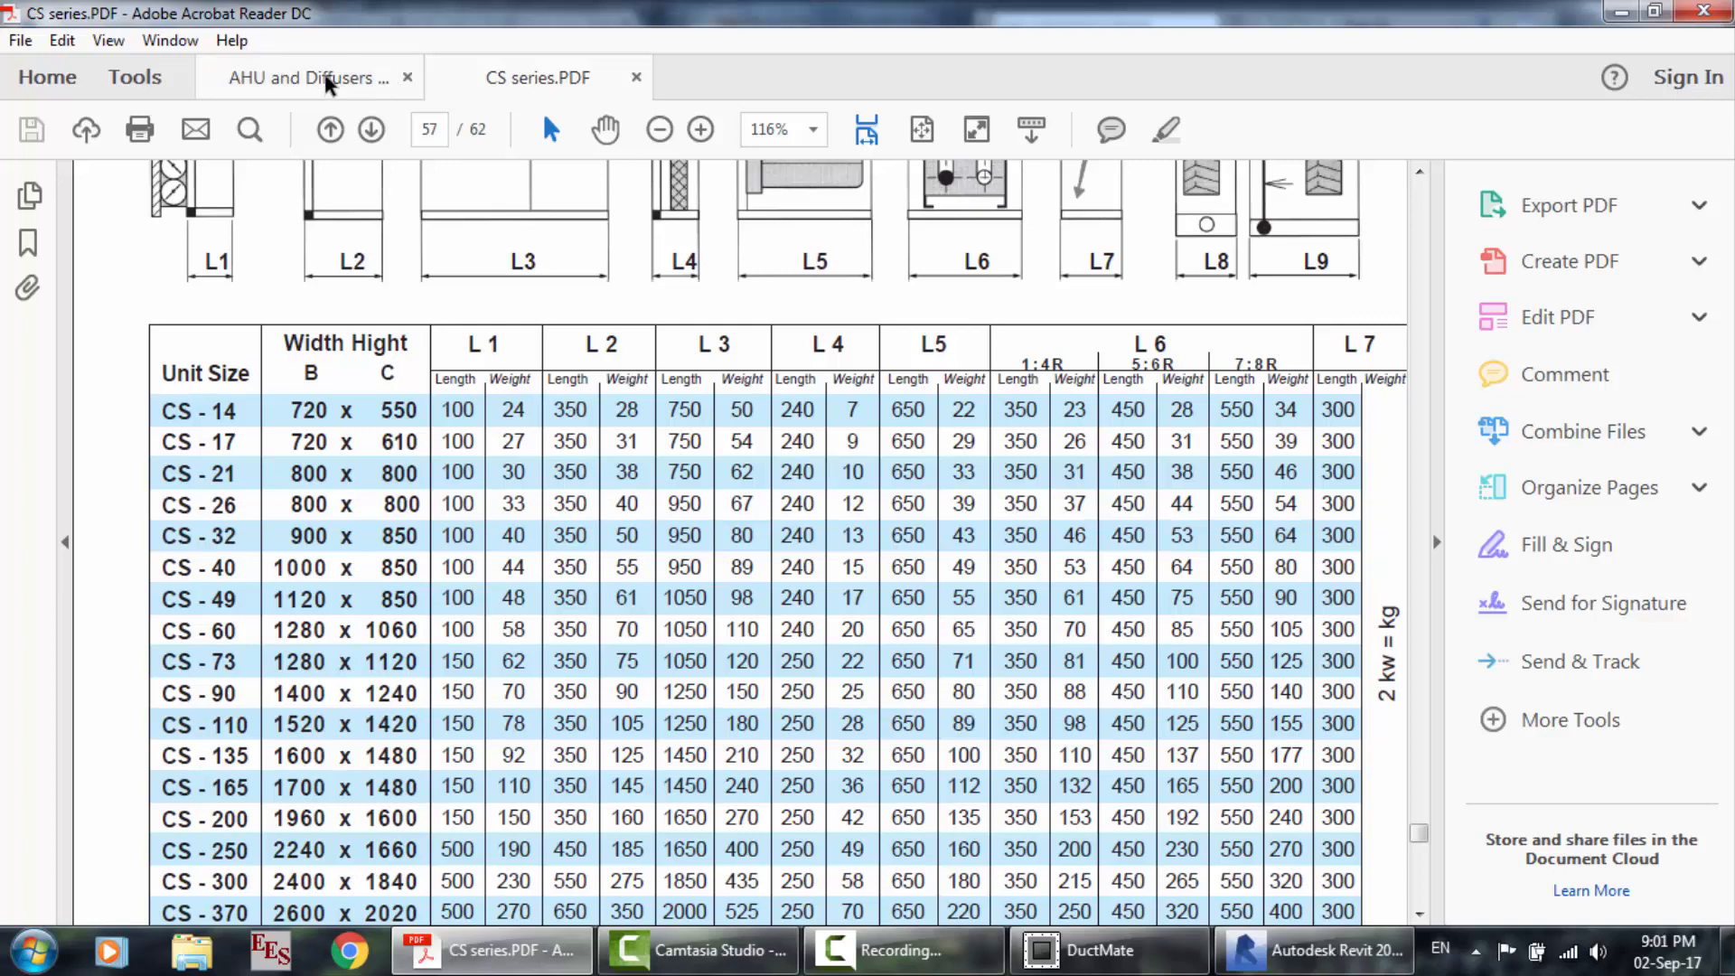
pyautogui.click(272, 83)
pyautogui.scroll(20, 663, 445)
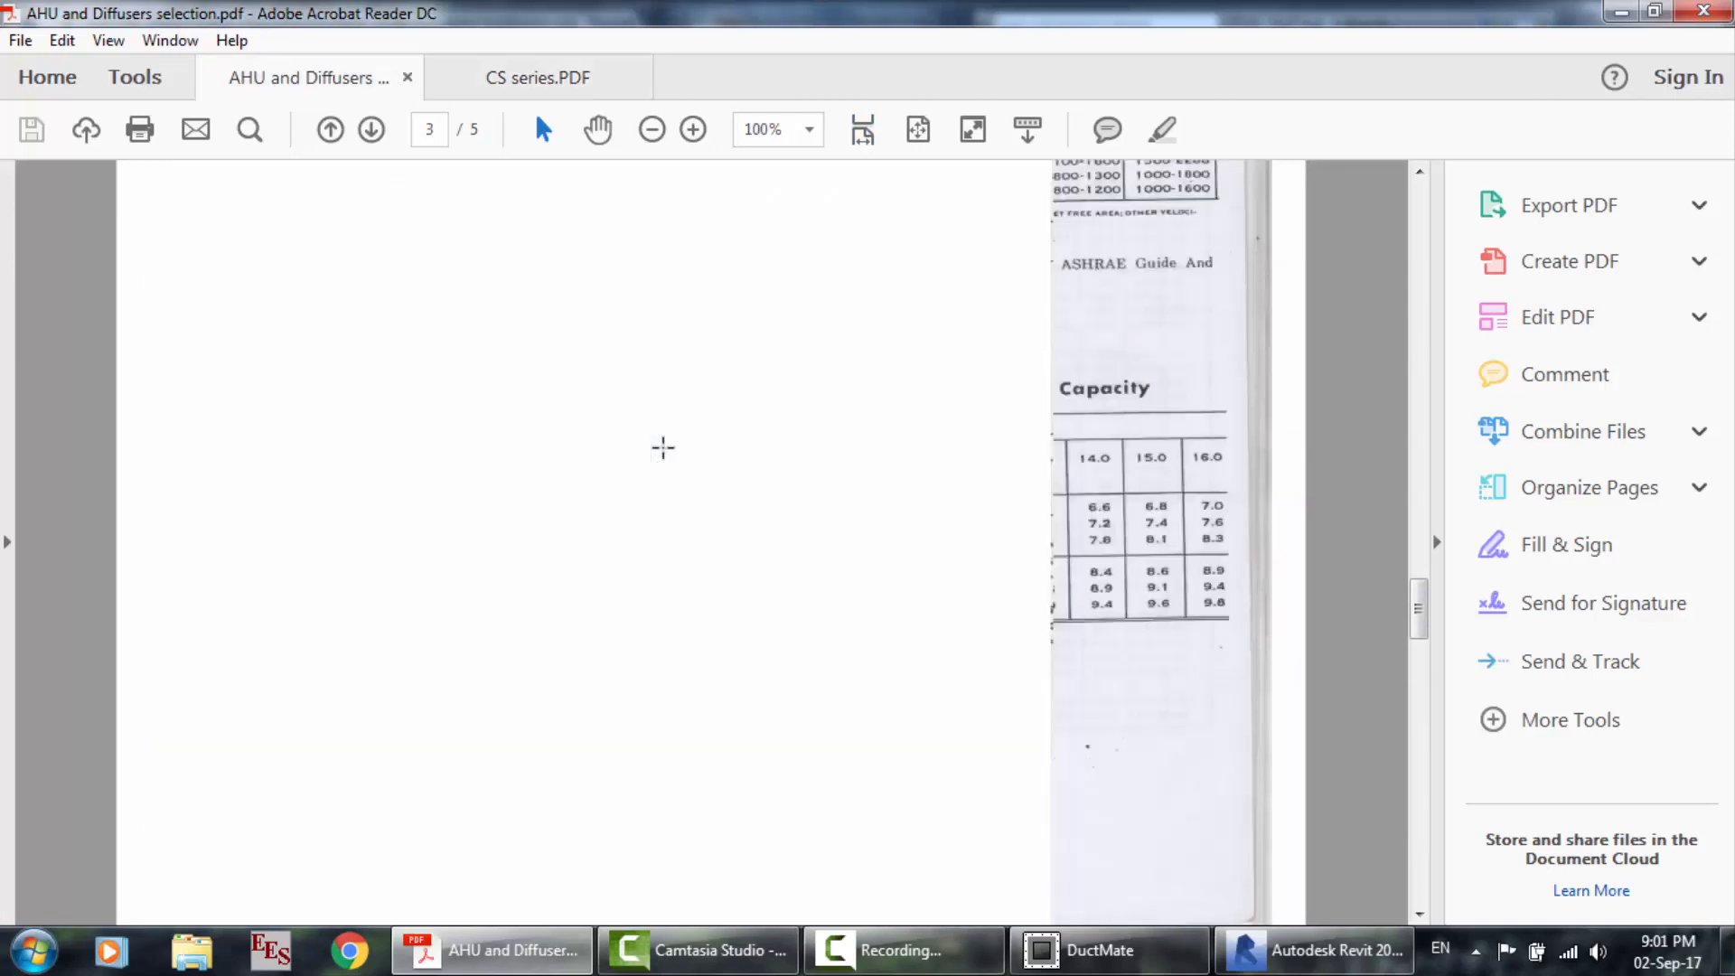
pyautogui.scroll(20, 664, 446)
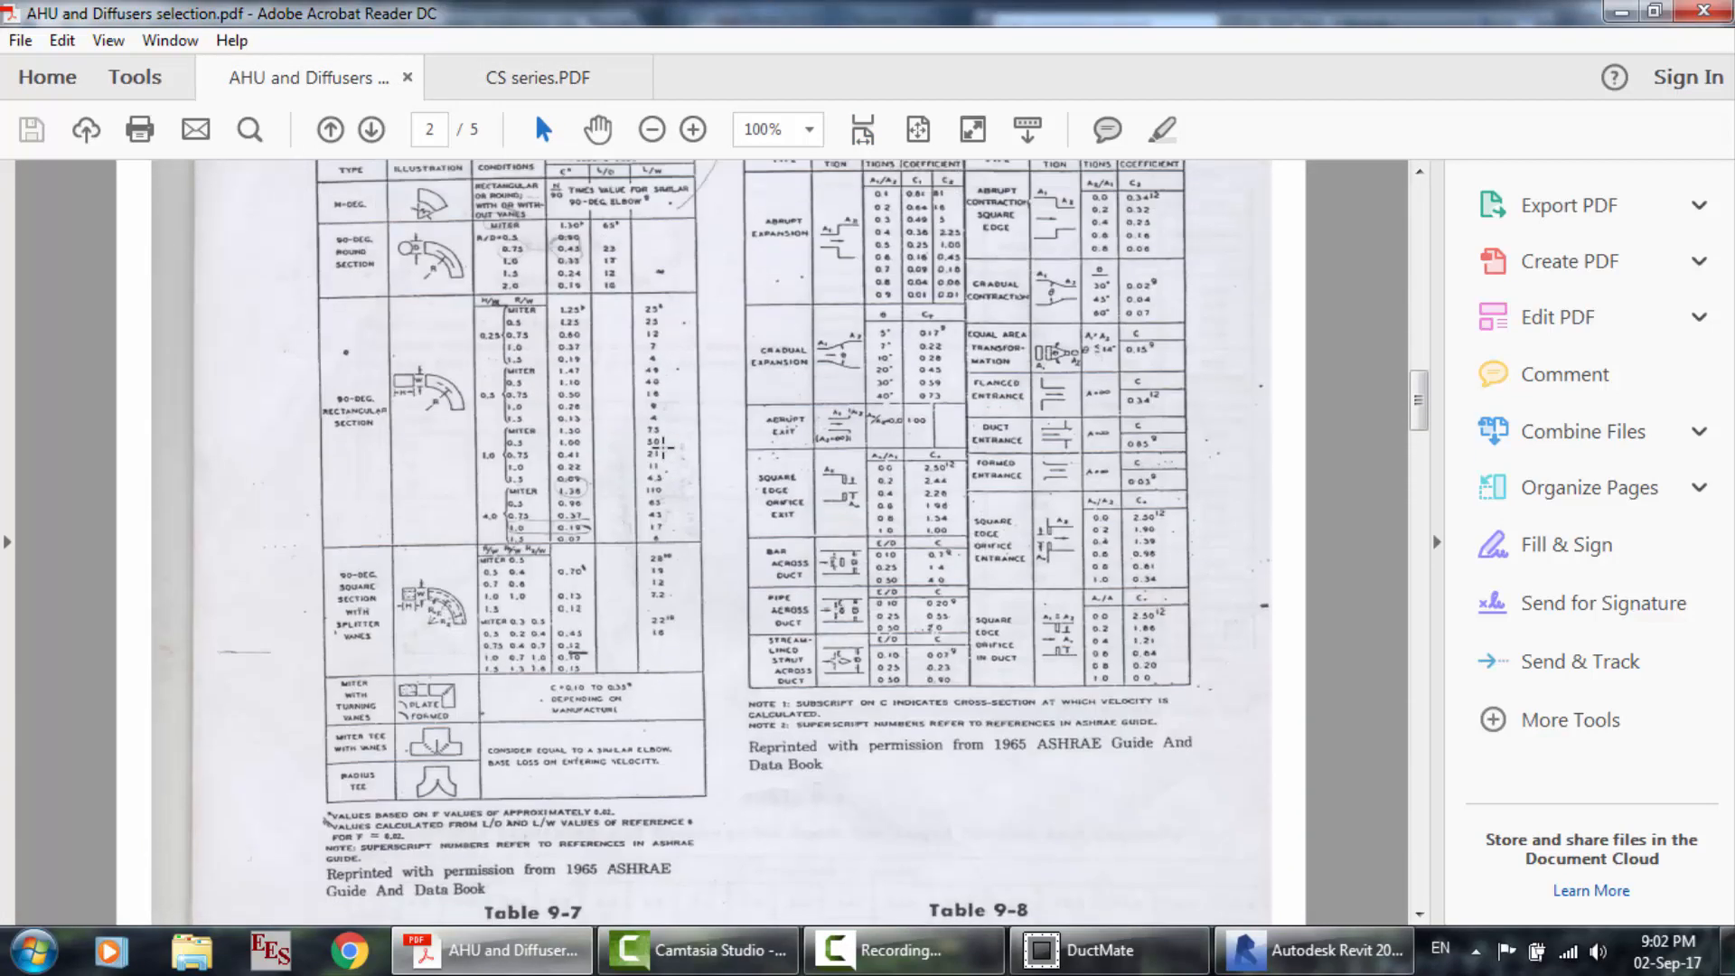
pyautogui.scroll(1, 664, 447)
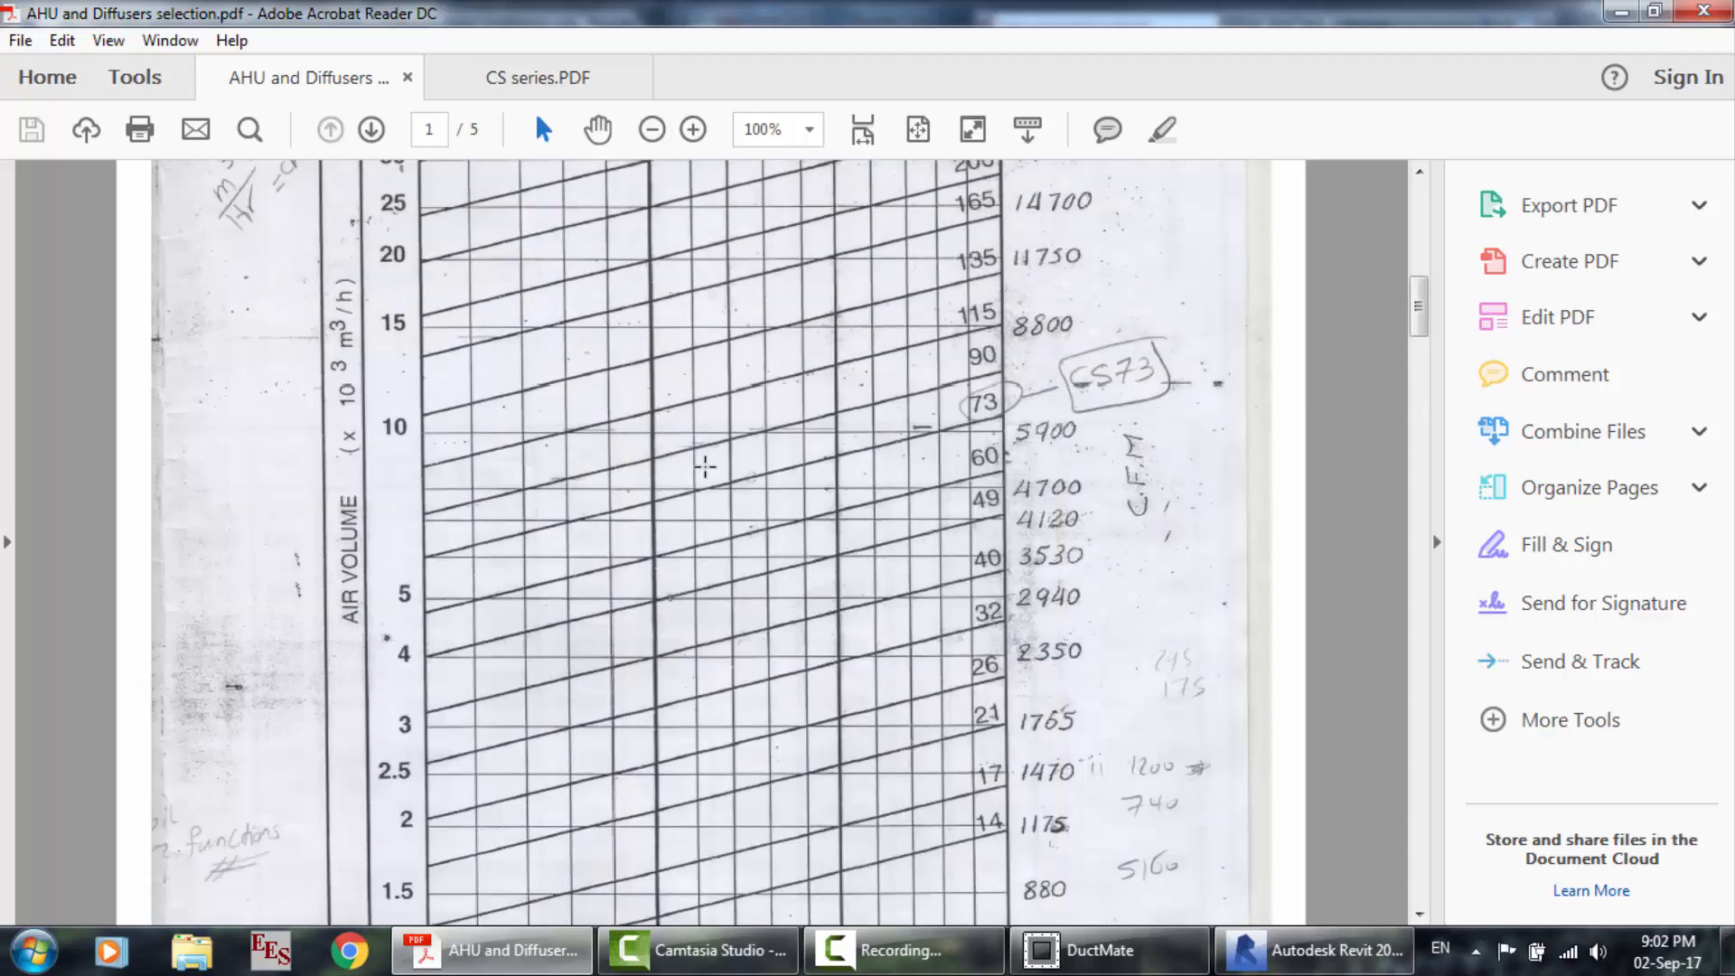
pyautogui.scroll(-1, 997, 526)
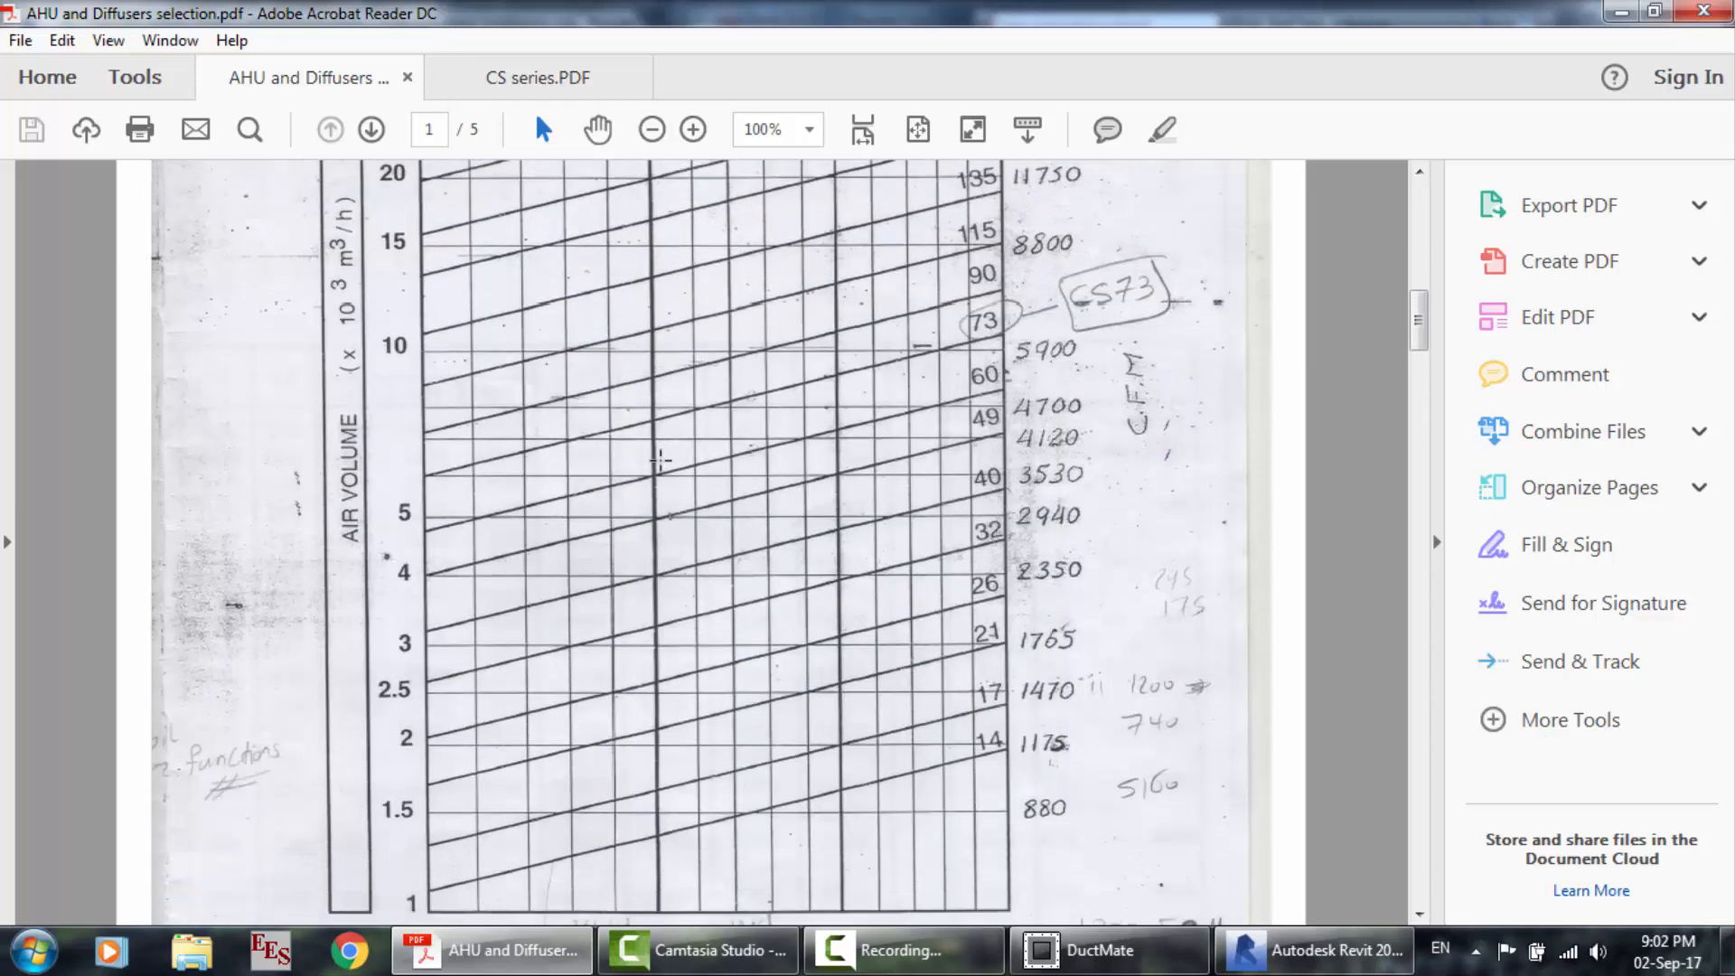
pyautogui.scroll(-5, 770, 552)
pyautogui.scroll(6, 731, 597)
pyautogui.scroll(-1, 817, 377)
pyautogui.click(531, 94)
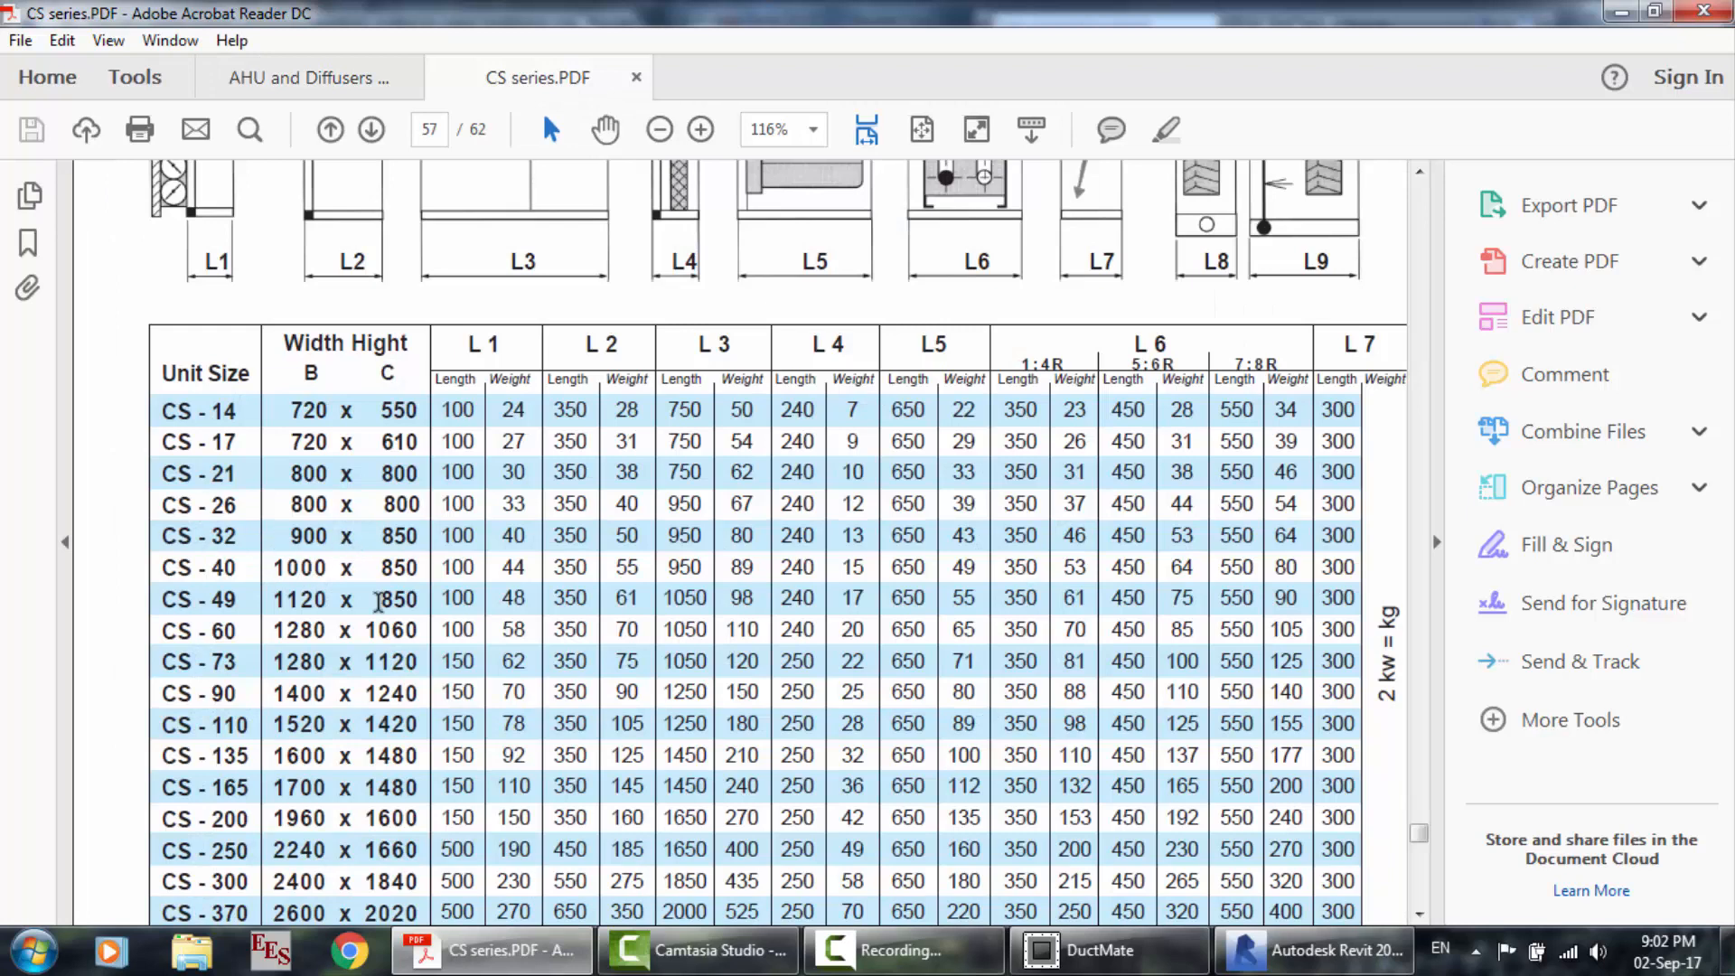
pyautogui.scroll(2, 437, 414)
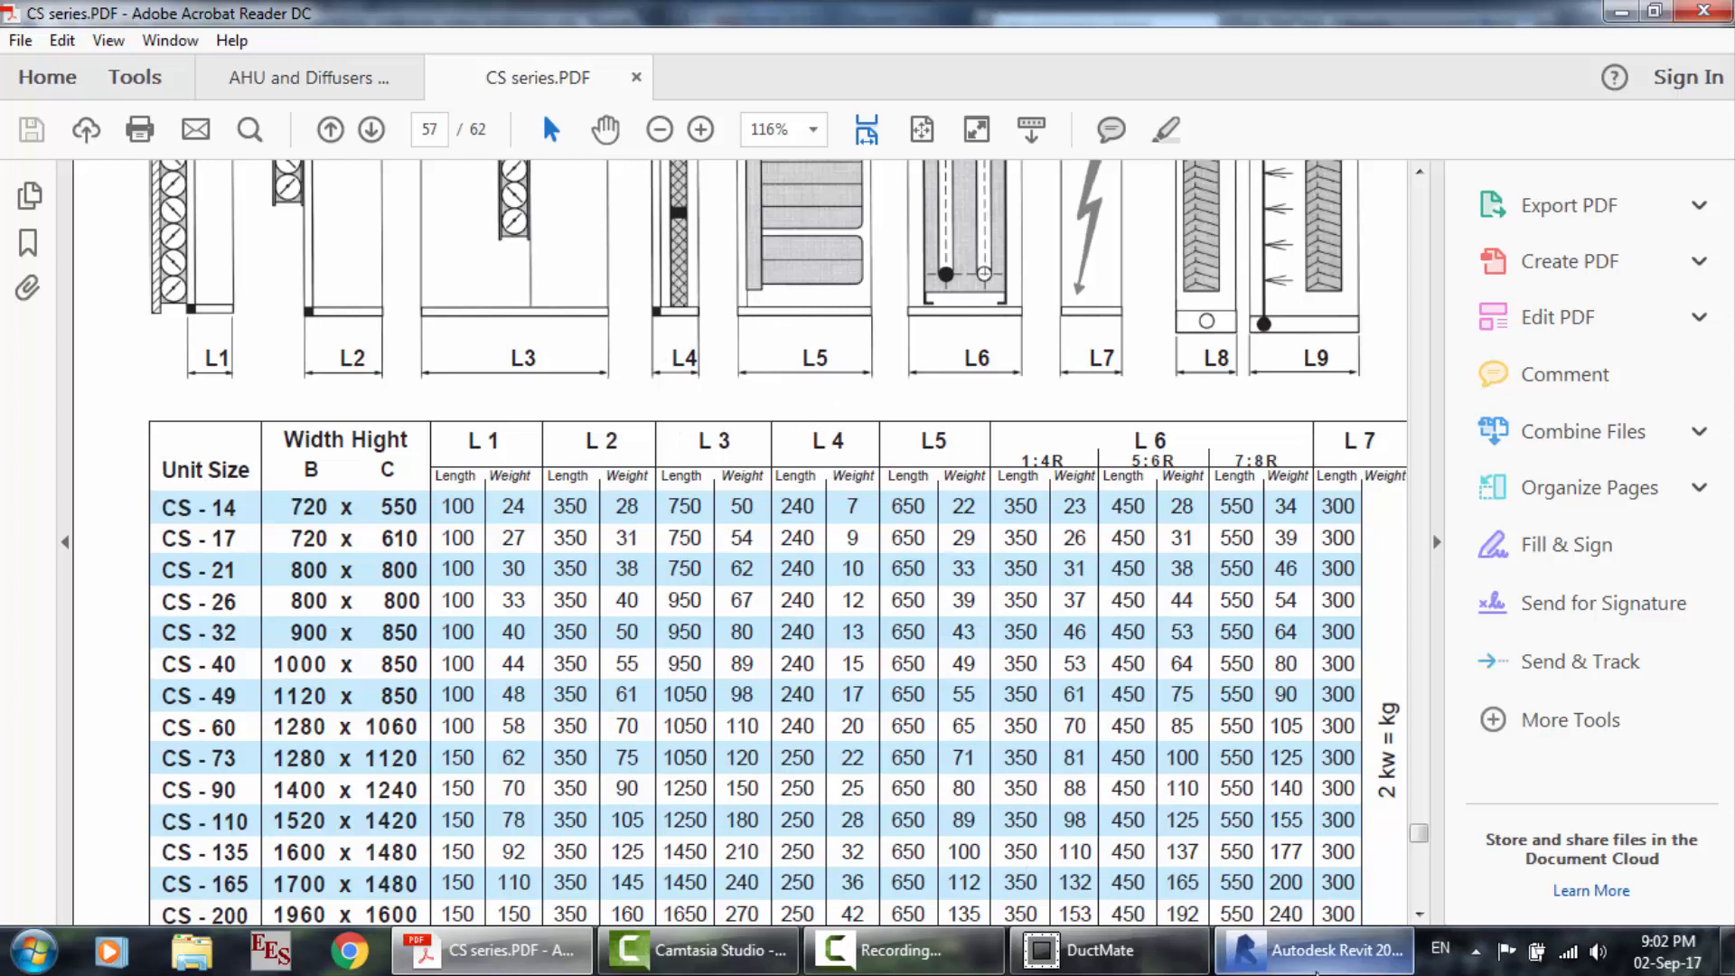
# Switch to Revit, open the recent project "The case study mall the floor", and maximize the program window.
pyautogui.click(1307, 950)
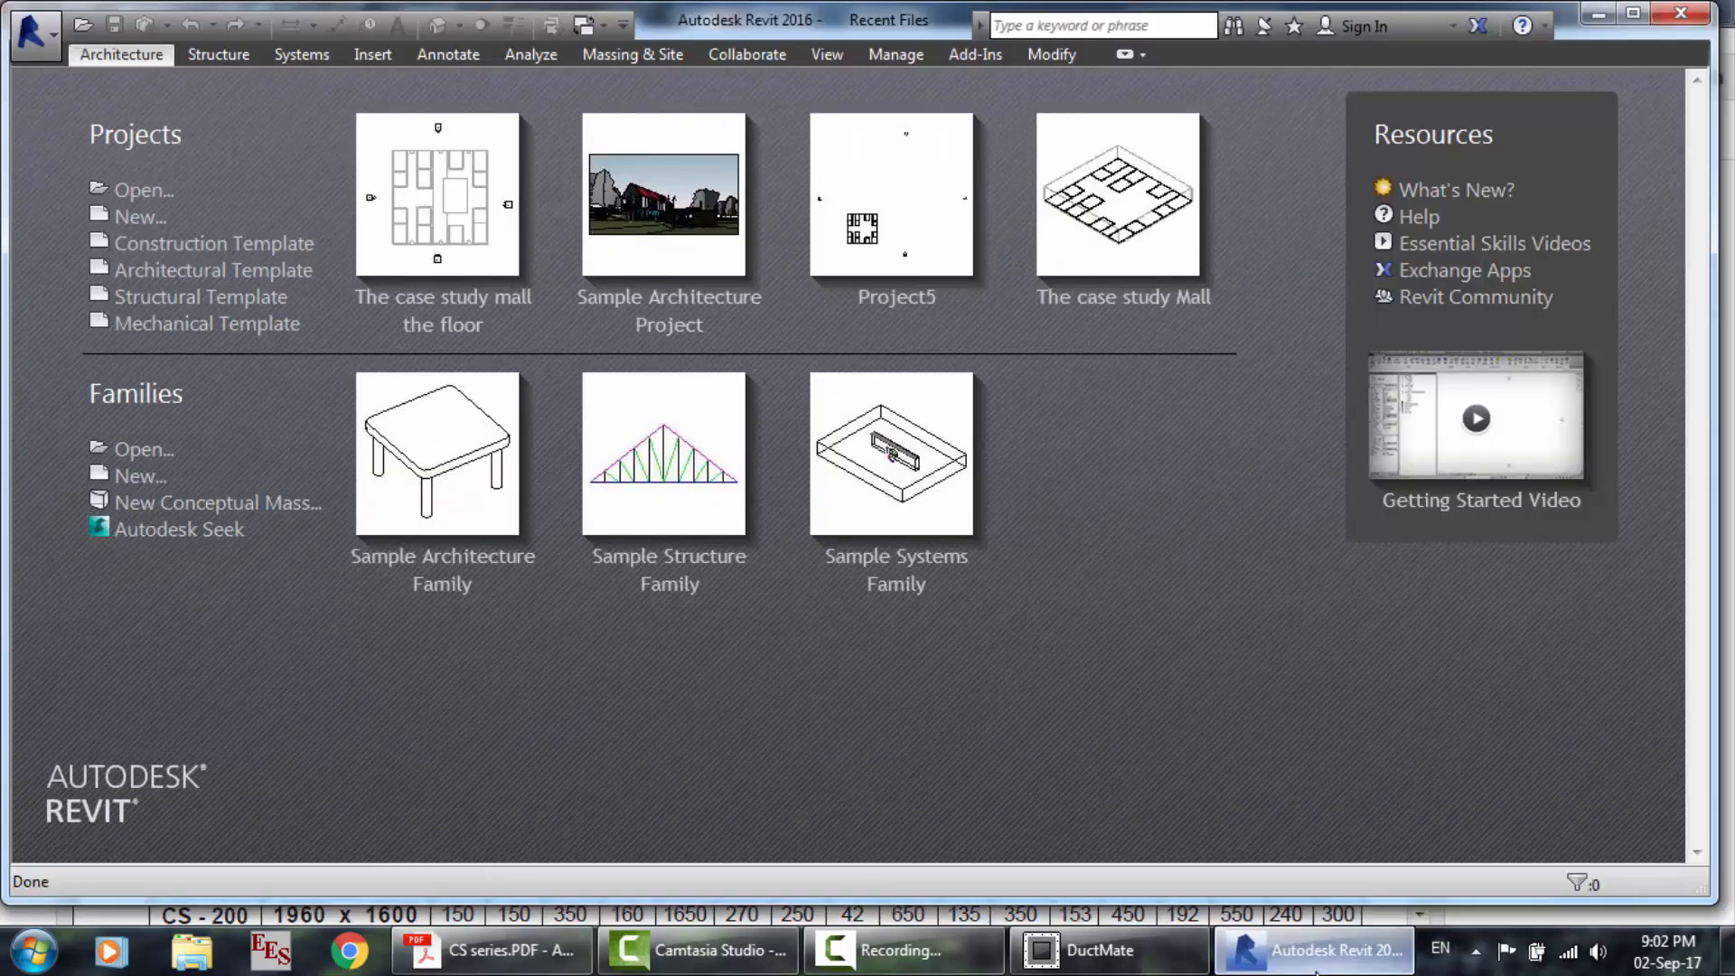
pyautogui.click(423, 237)
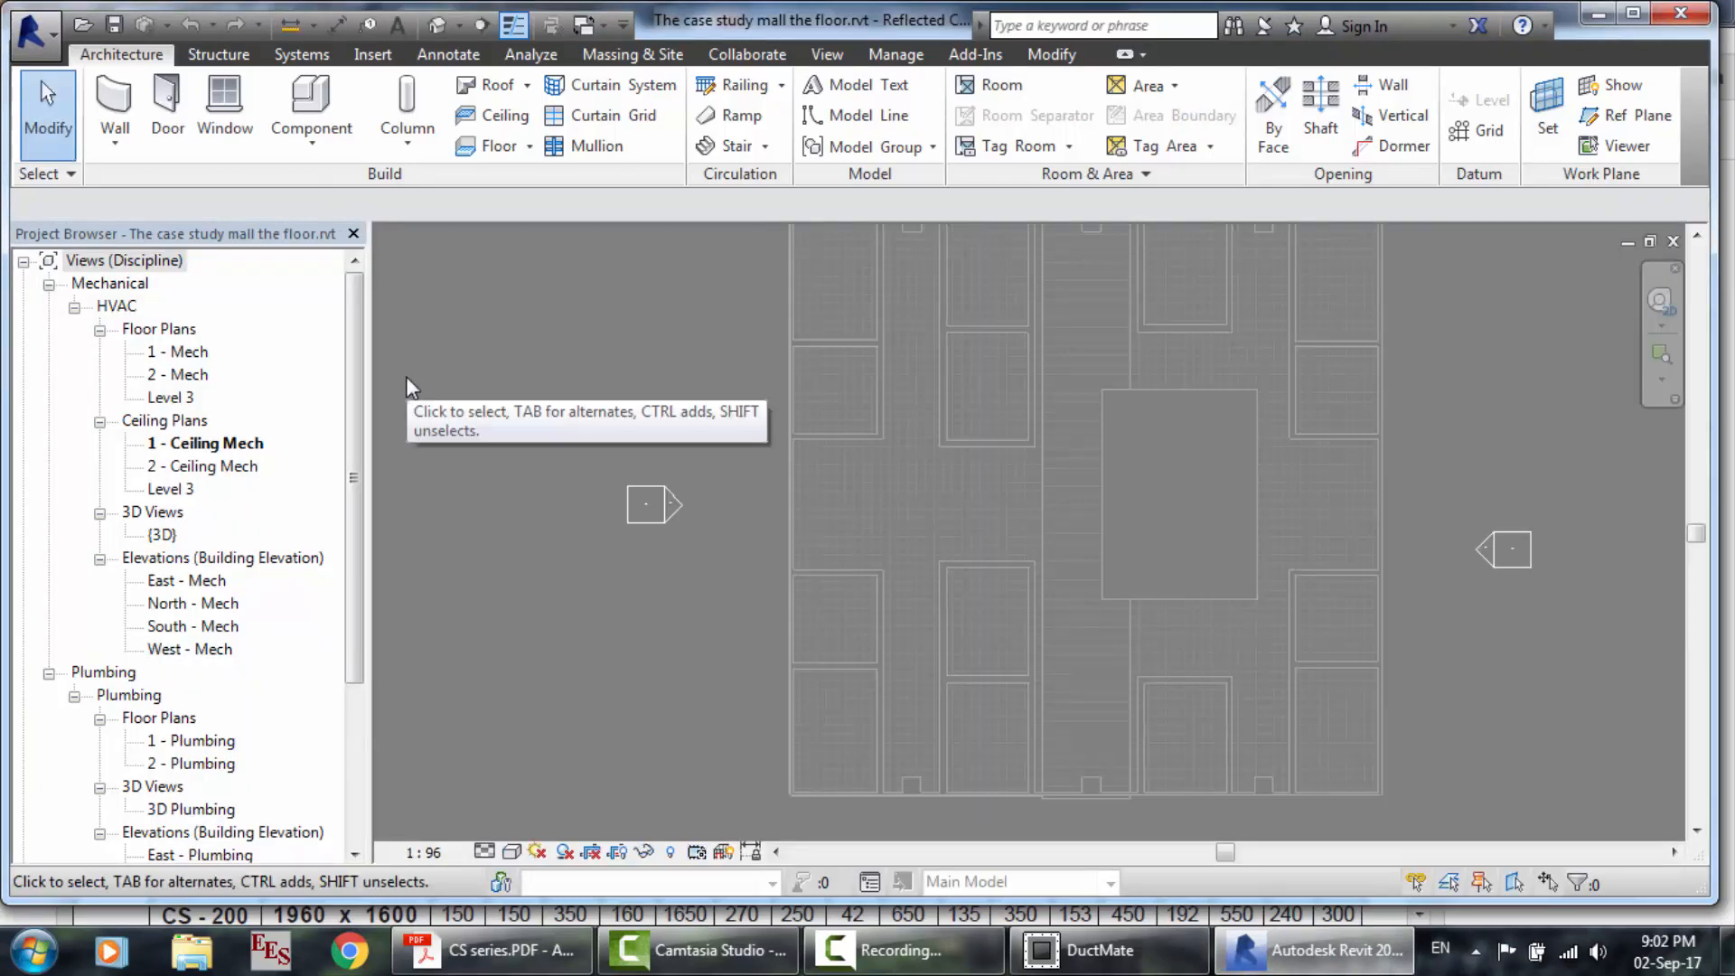
pyautogui.click(1634, 17)
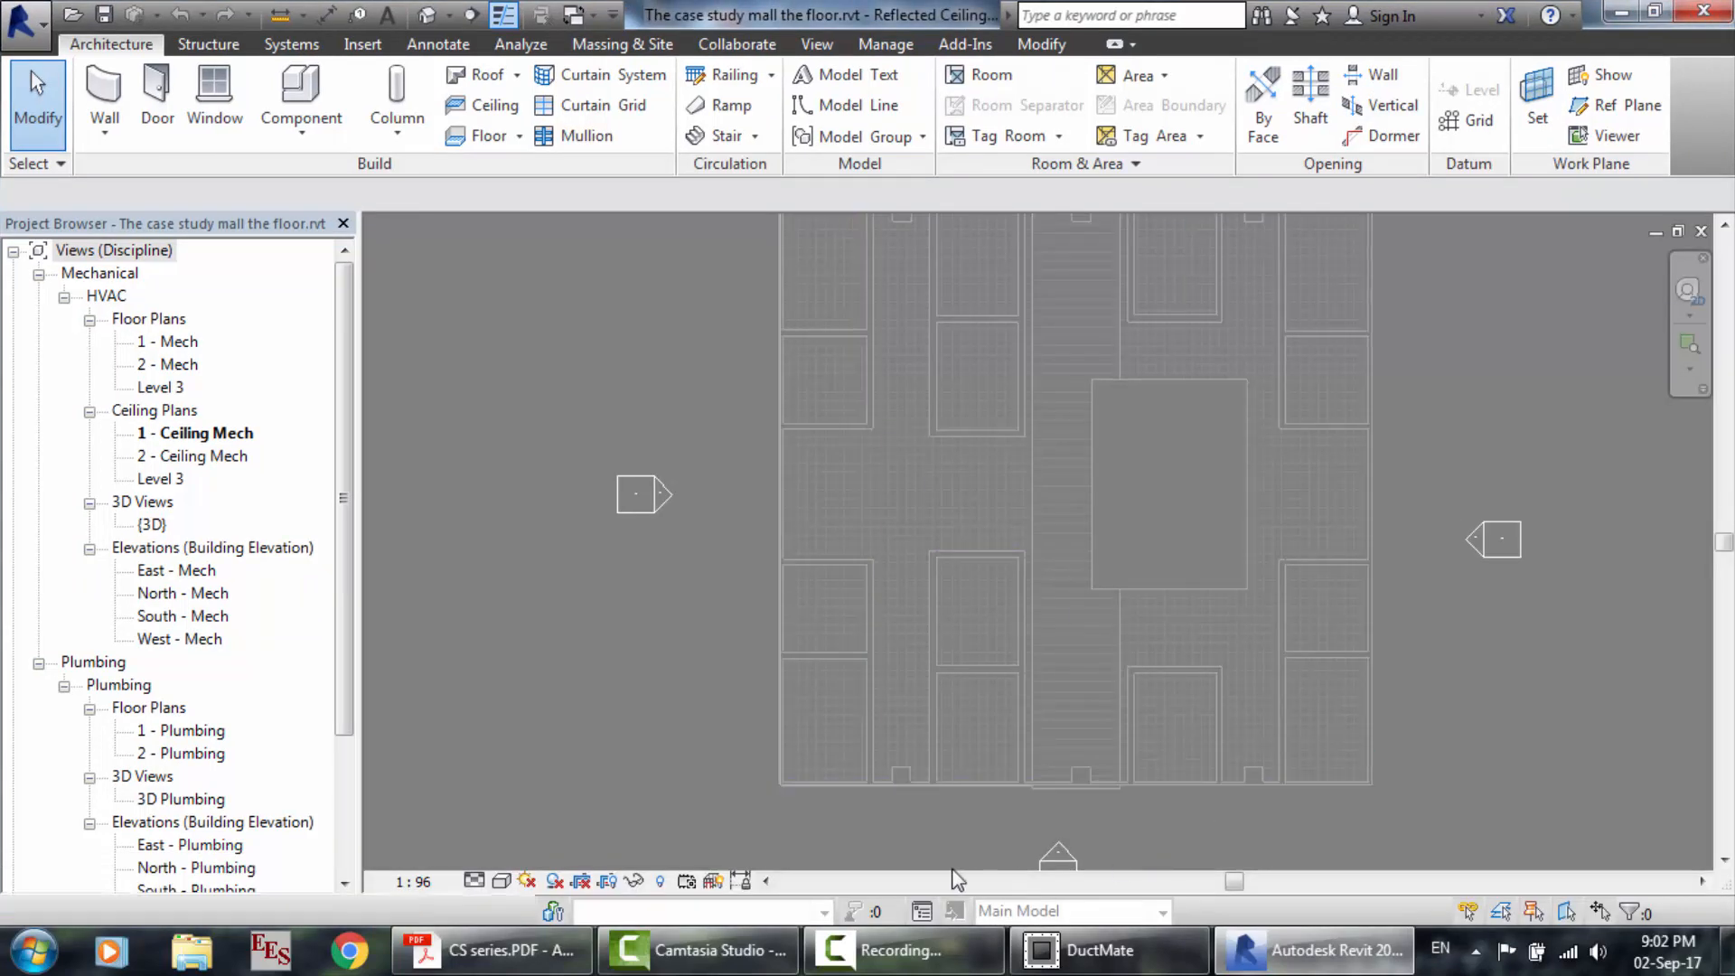
pyautogui.click(904, 950)
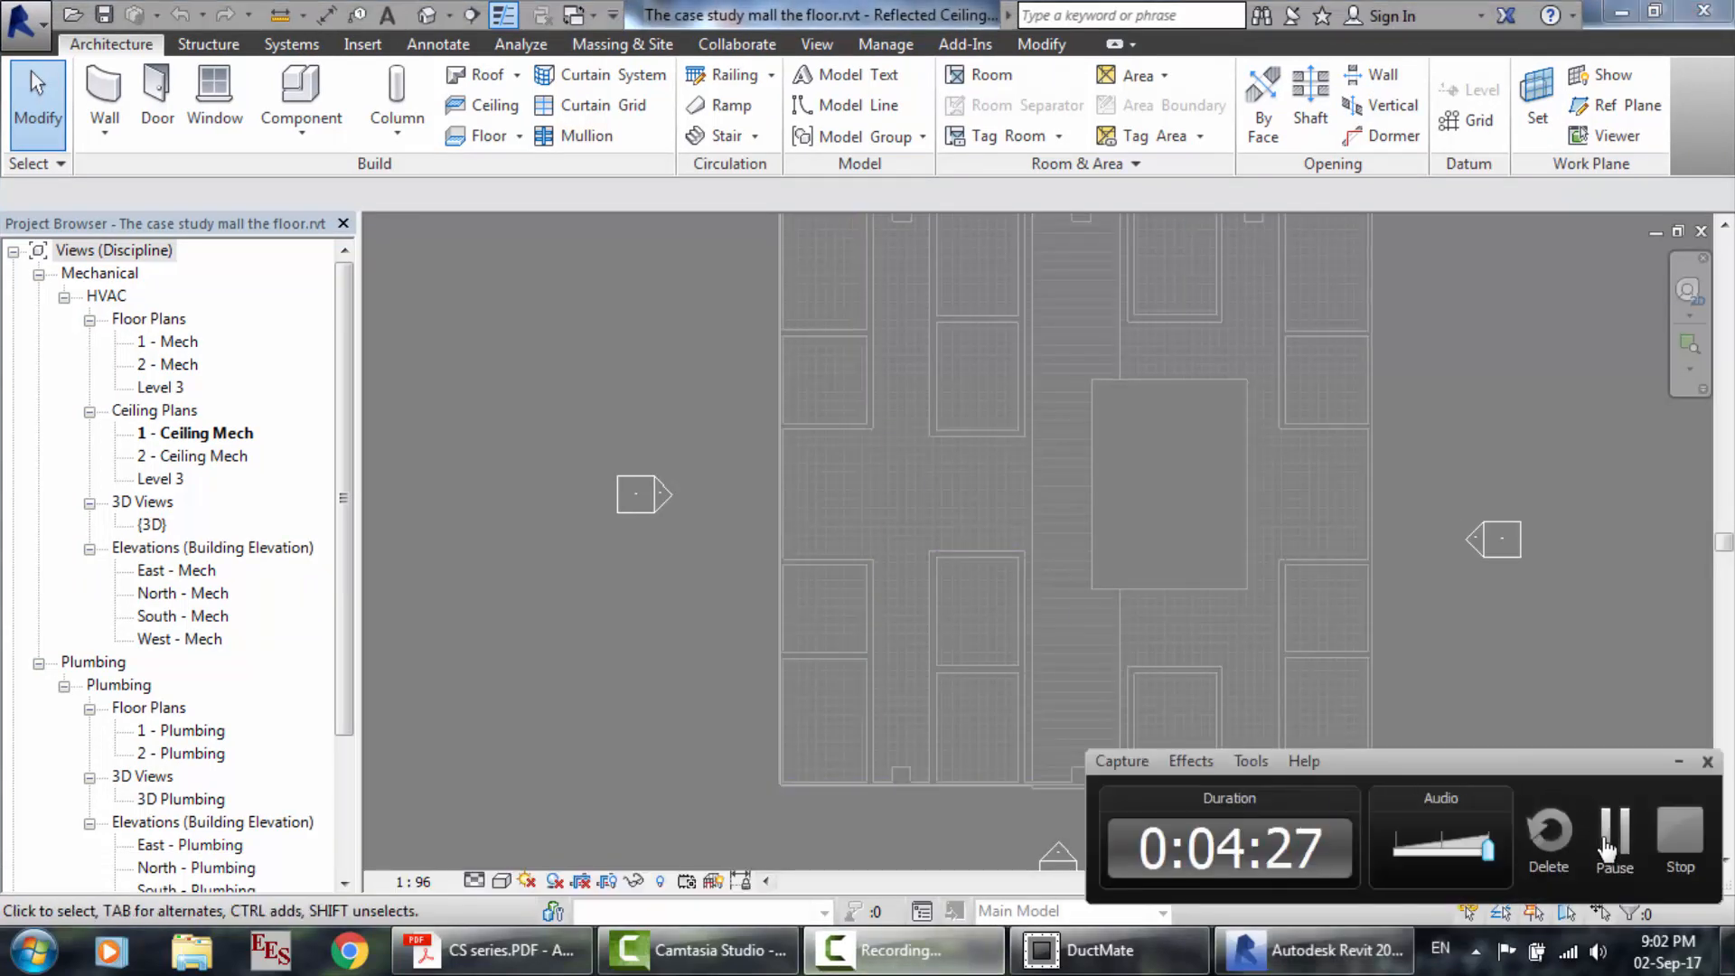
pyautogui.click(1605, 833)
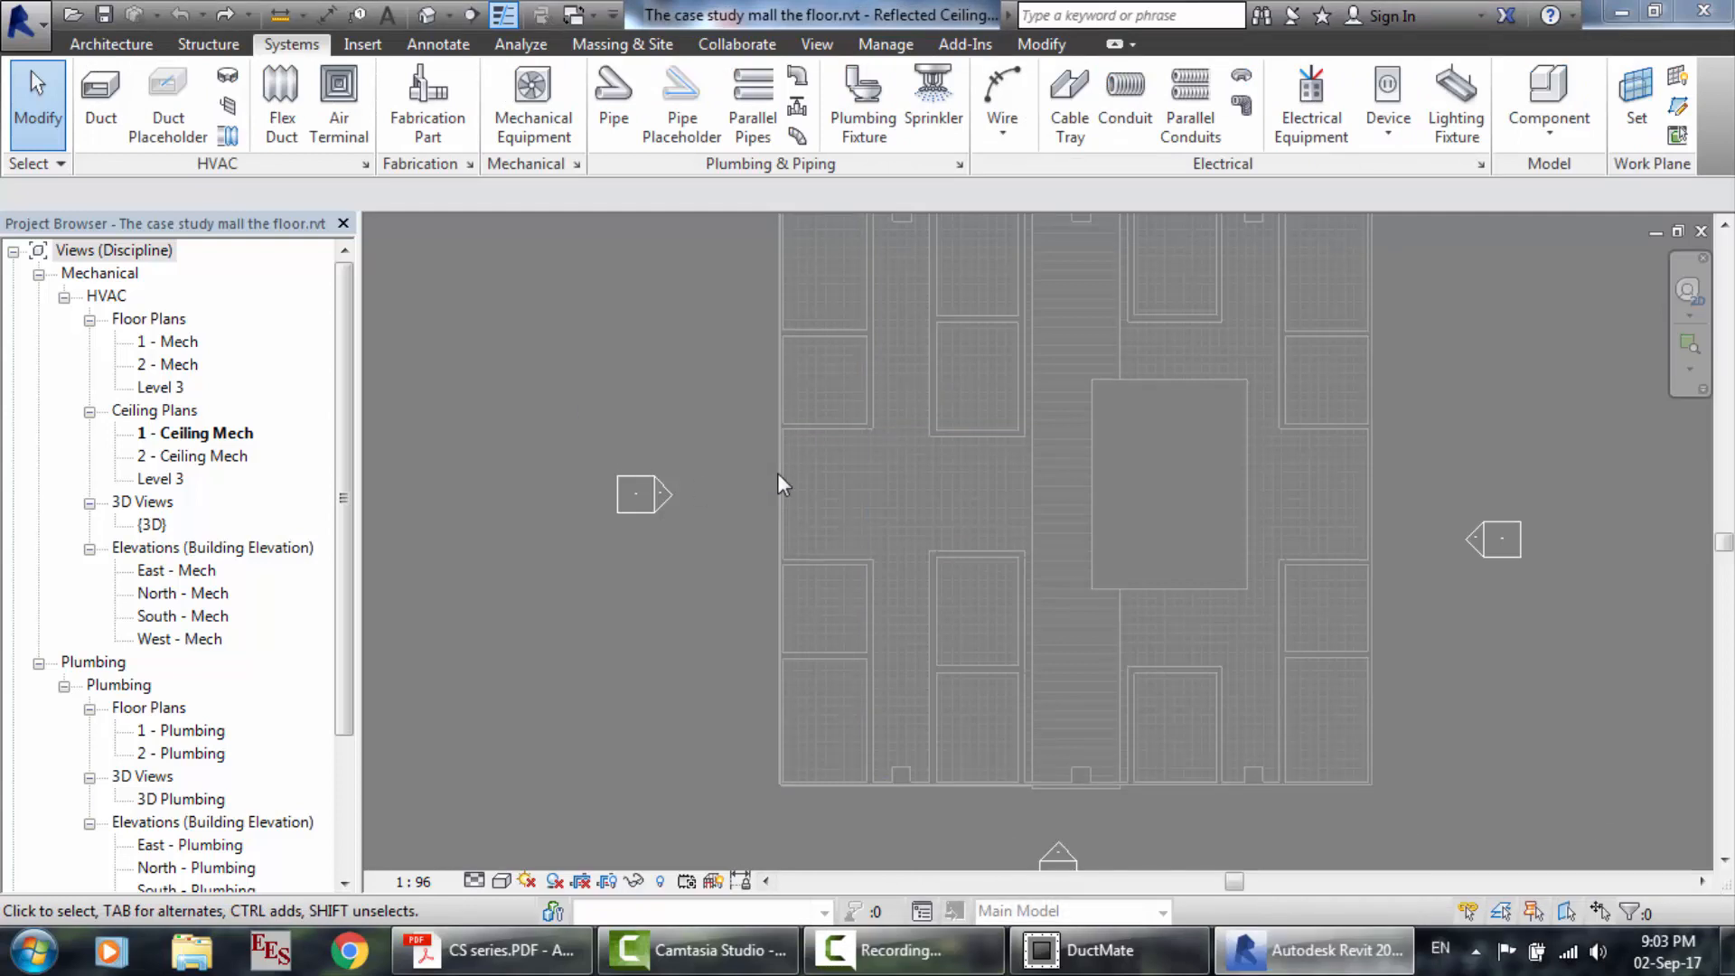
pyautogui.scroll(-2, 724, 420)
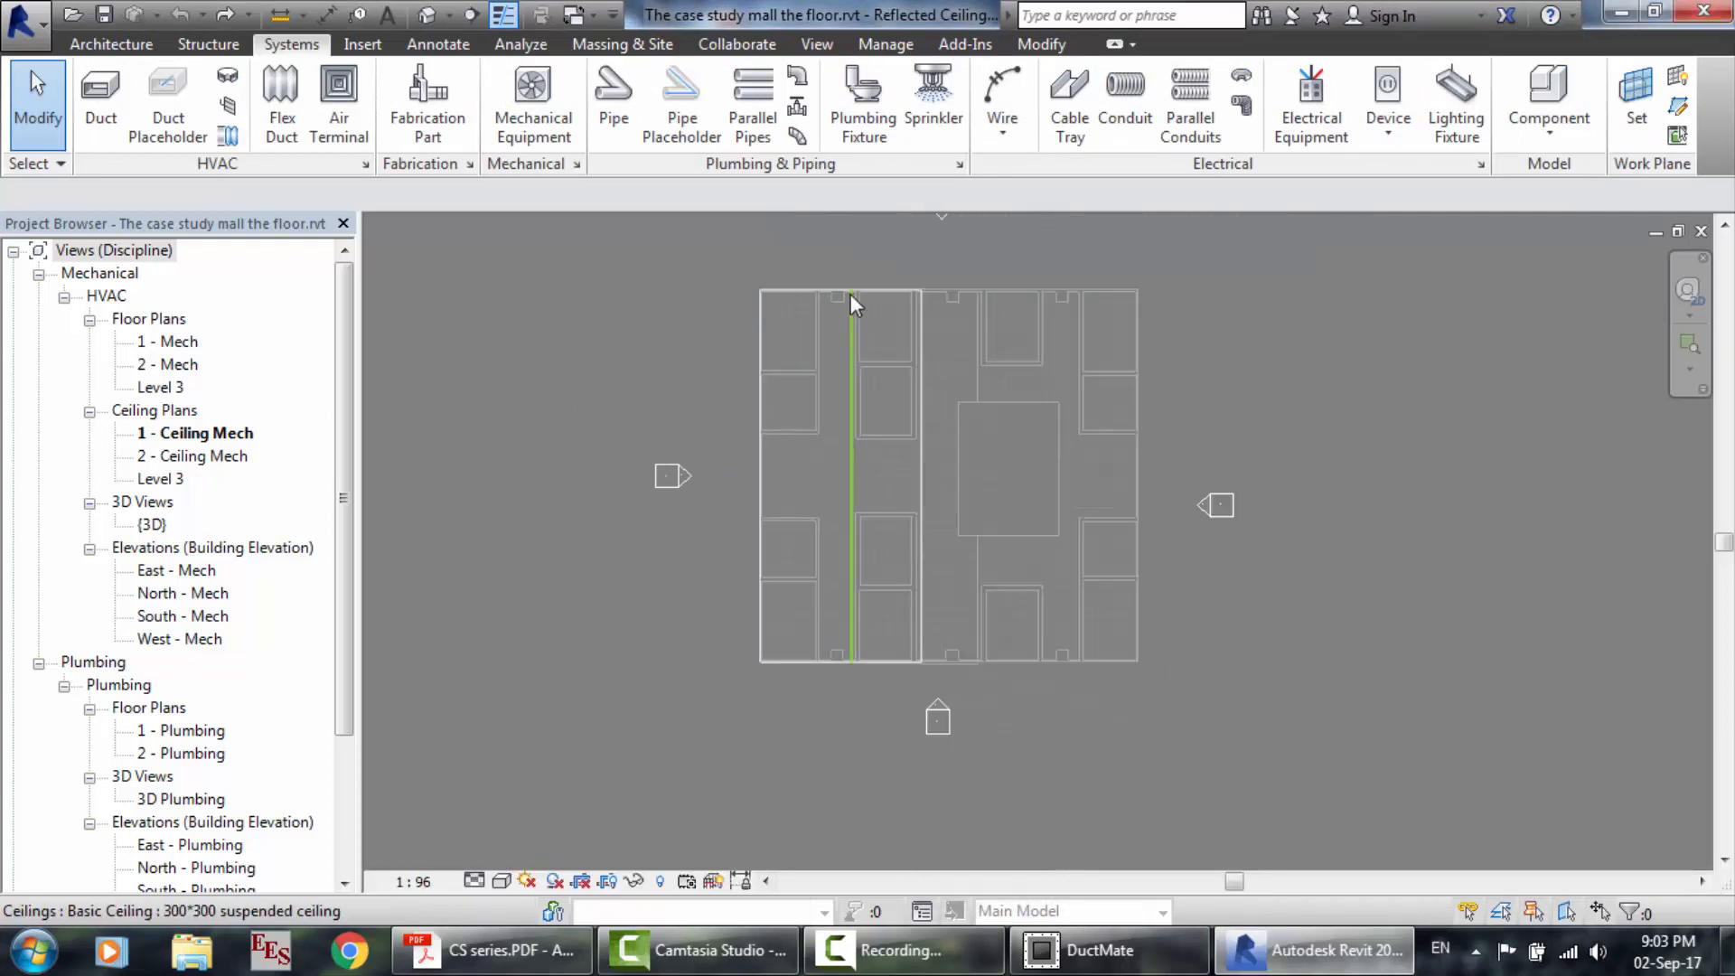
pyautogui.scroll(2, 850, 295)
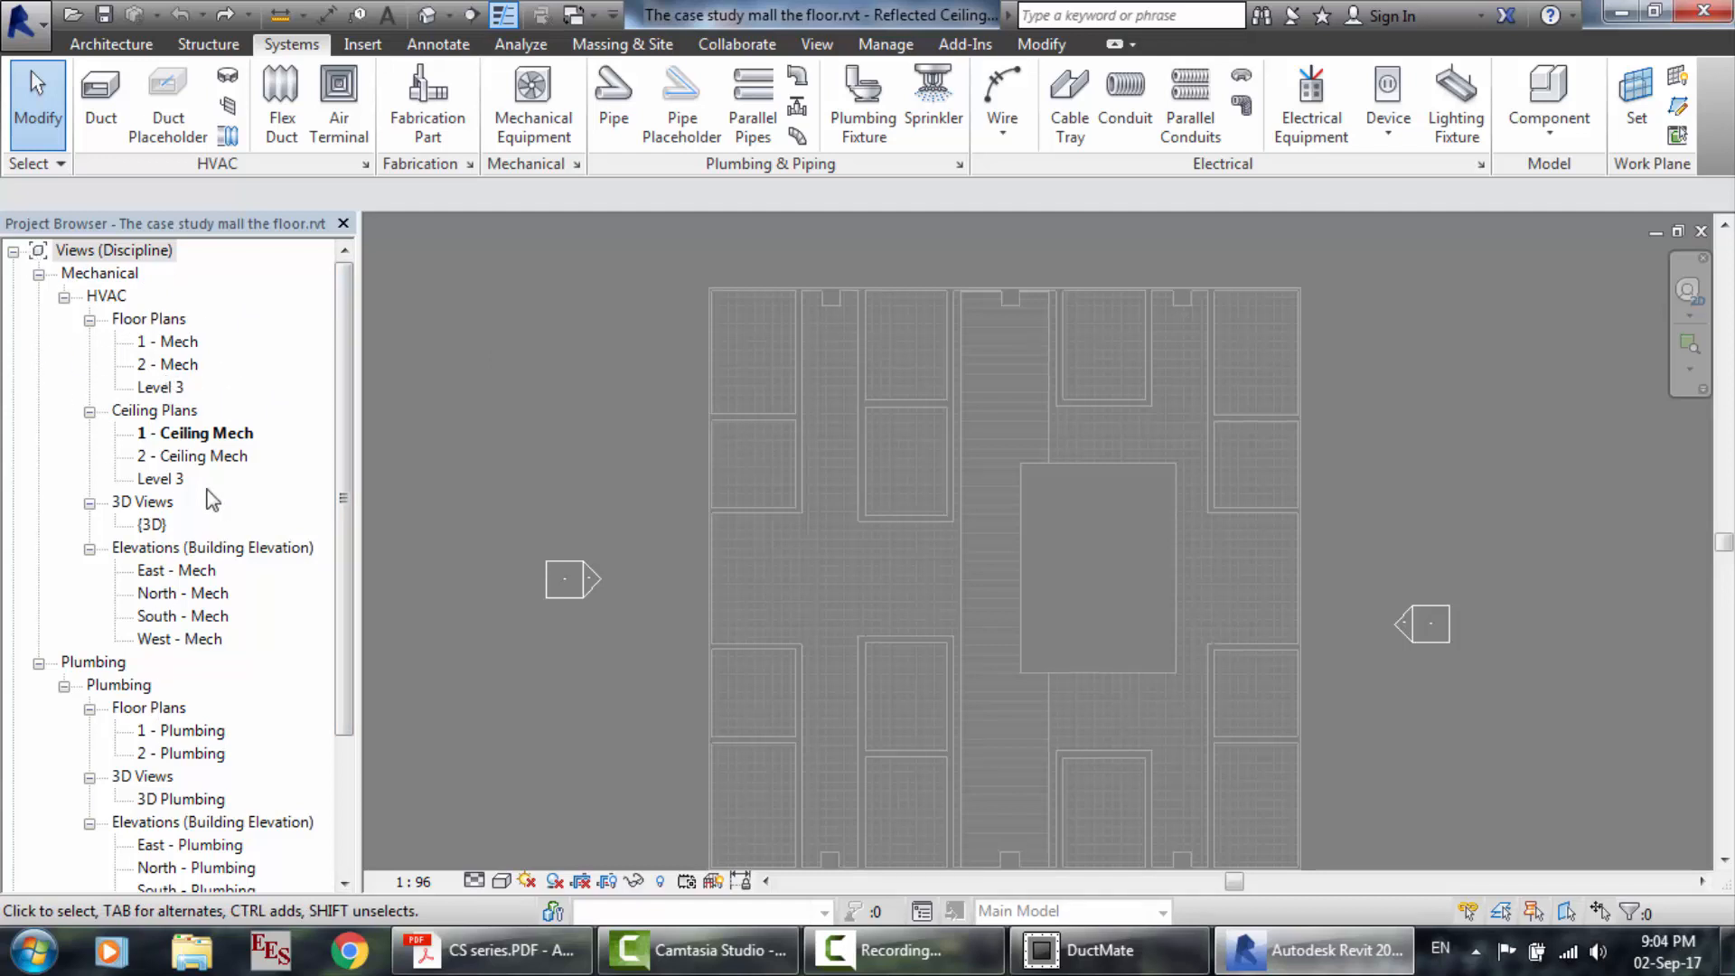
pyautogui.scroll(-1, 354, 356)
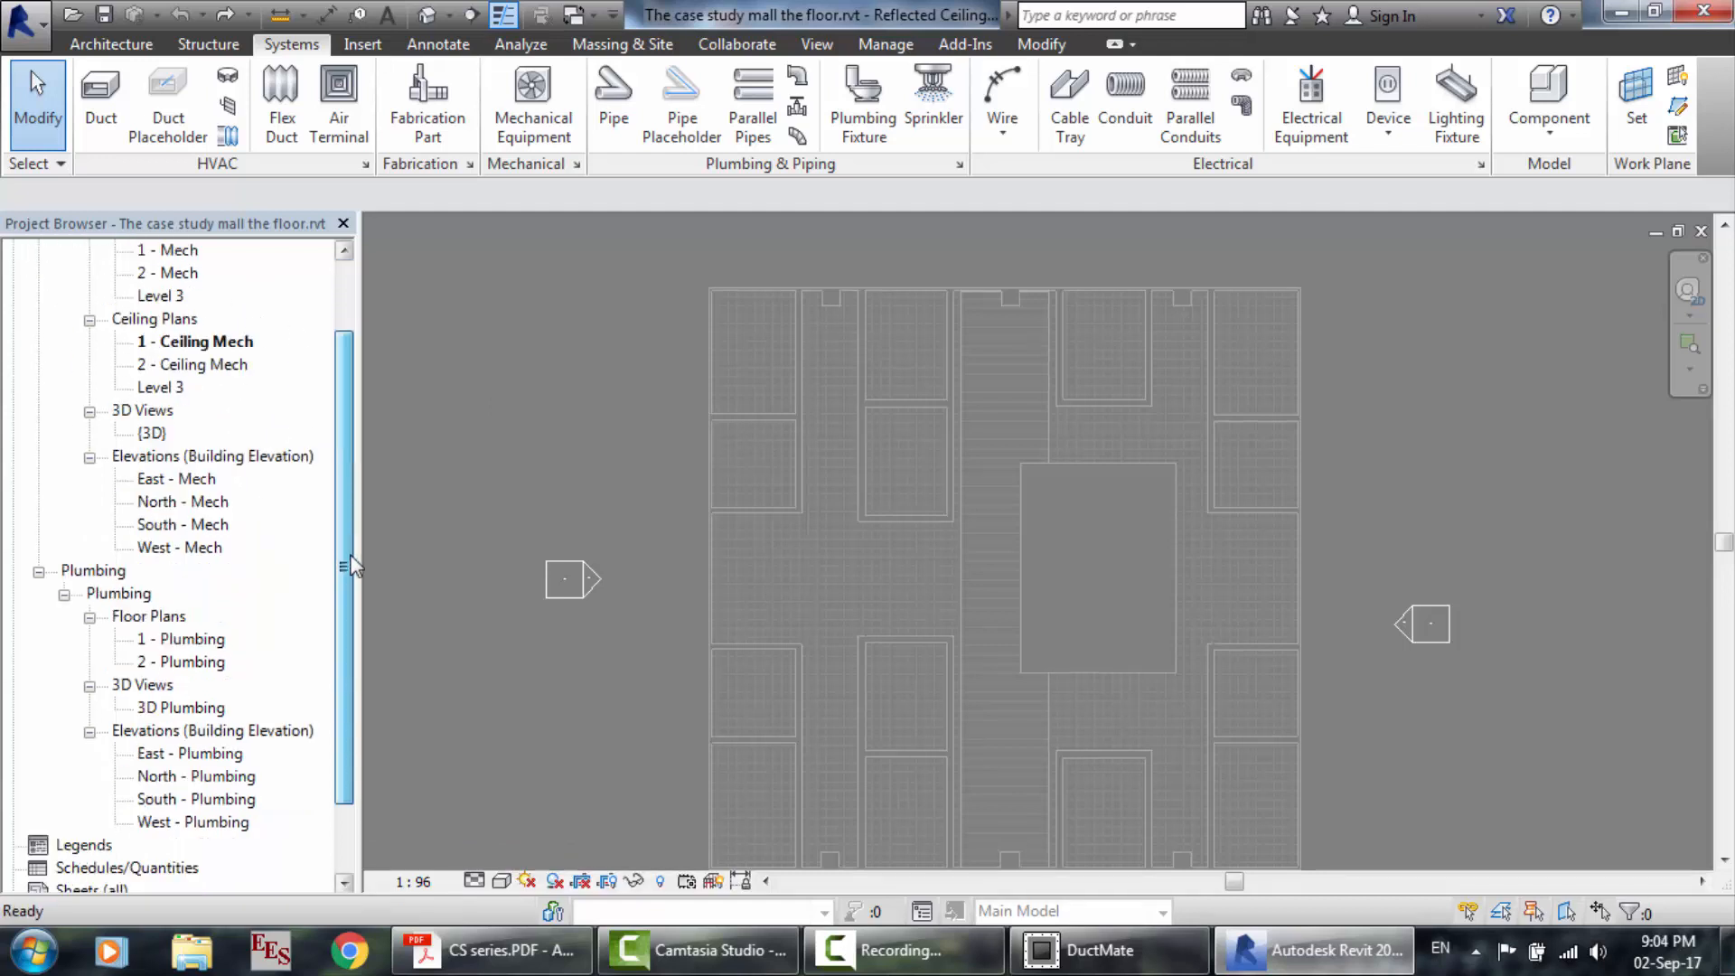
pyautogui.moveTo(355, 356); pyautogui.dragTo(357, 293)
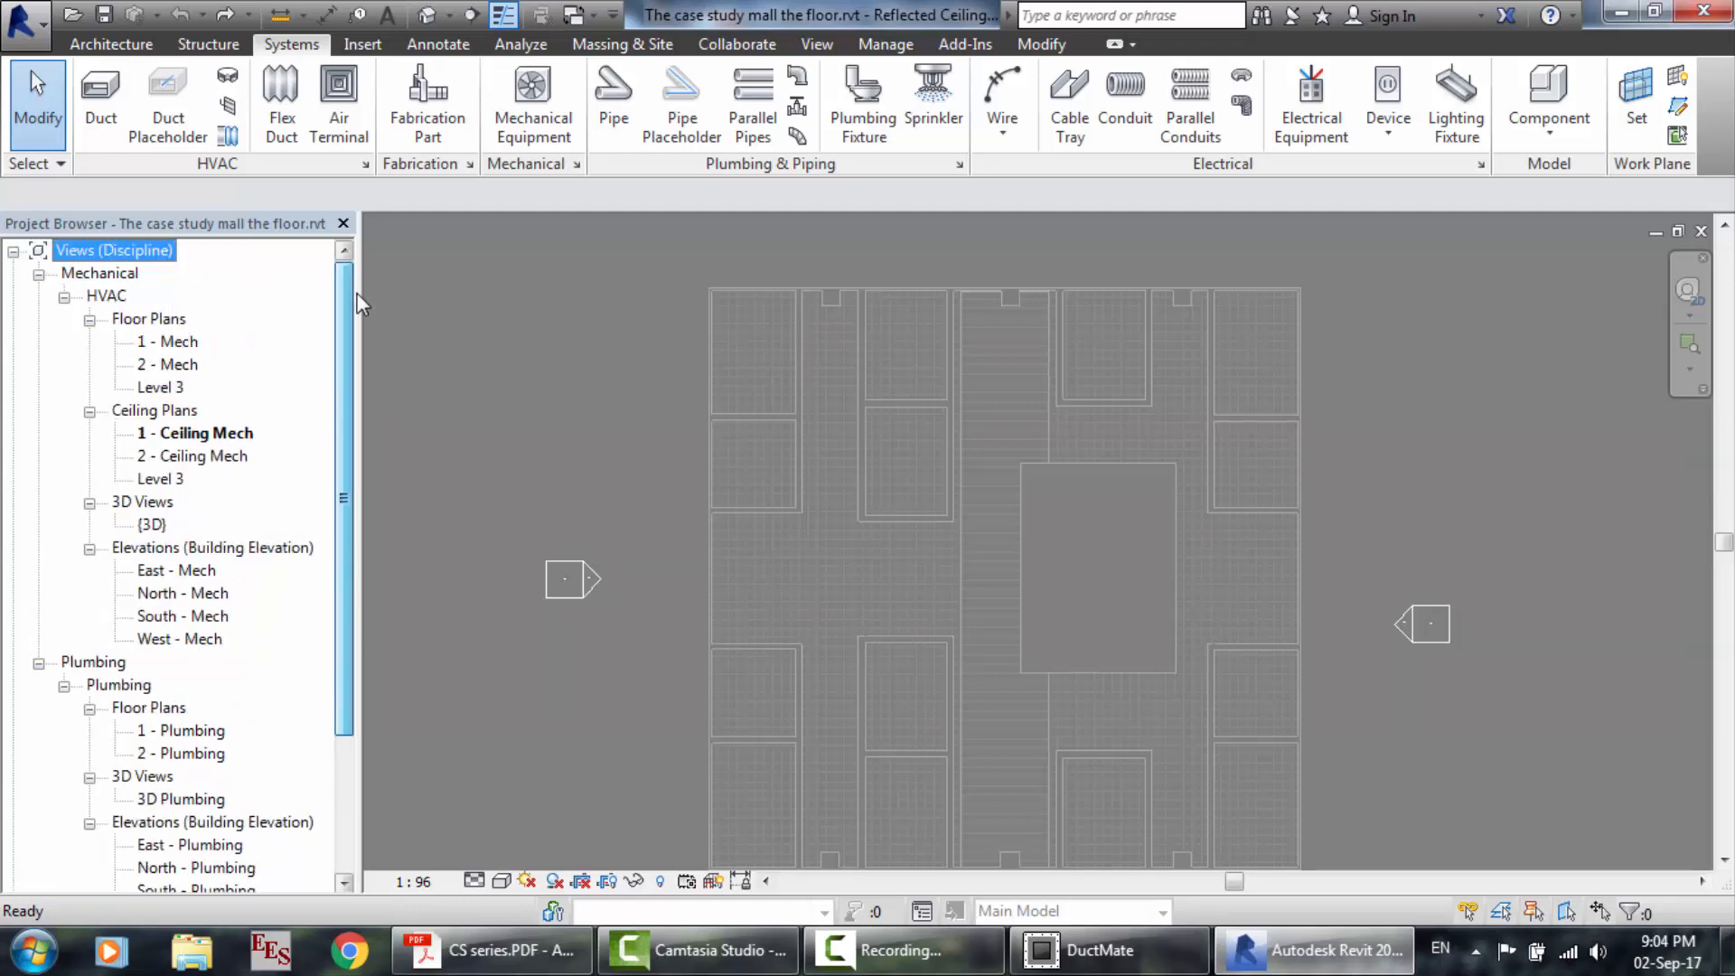
# Draw a horizontal 37" x 43" rectangular duct about 10200 mm long, running from outside the building across its west wall.
pyautogui.click(115, 121)
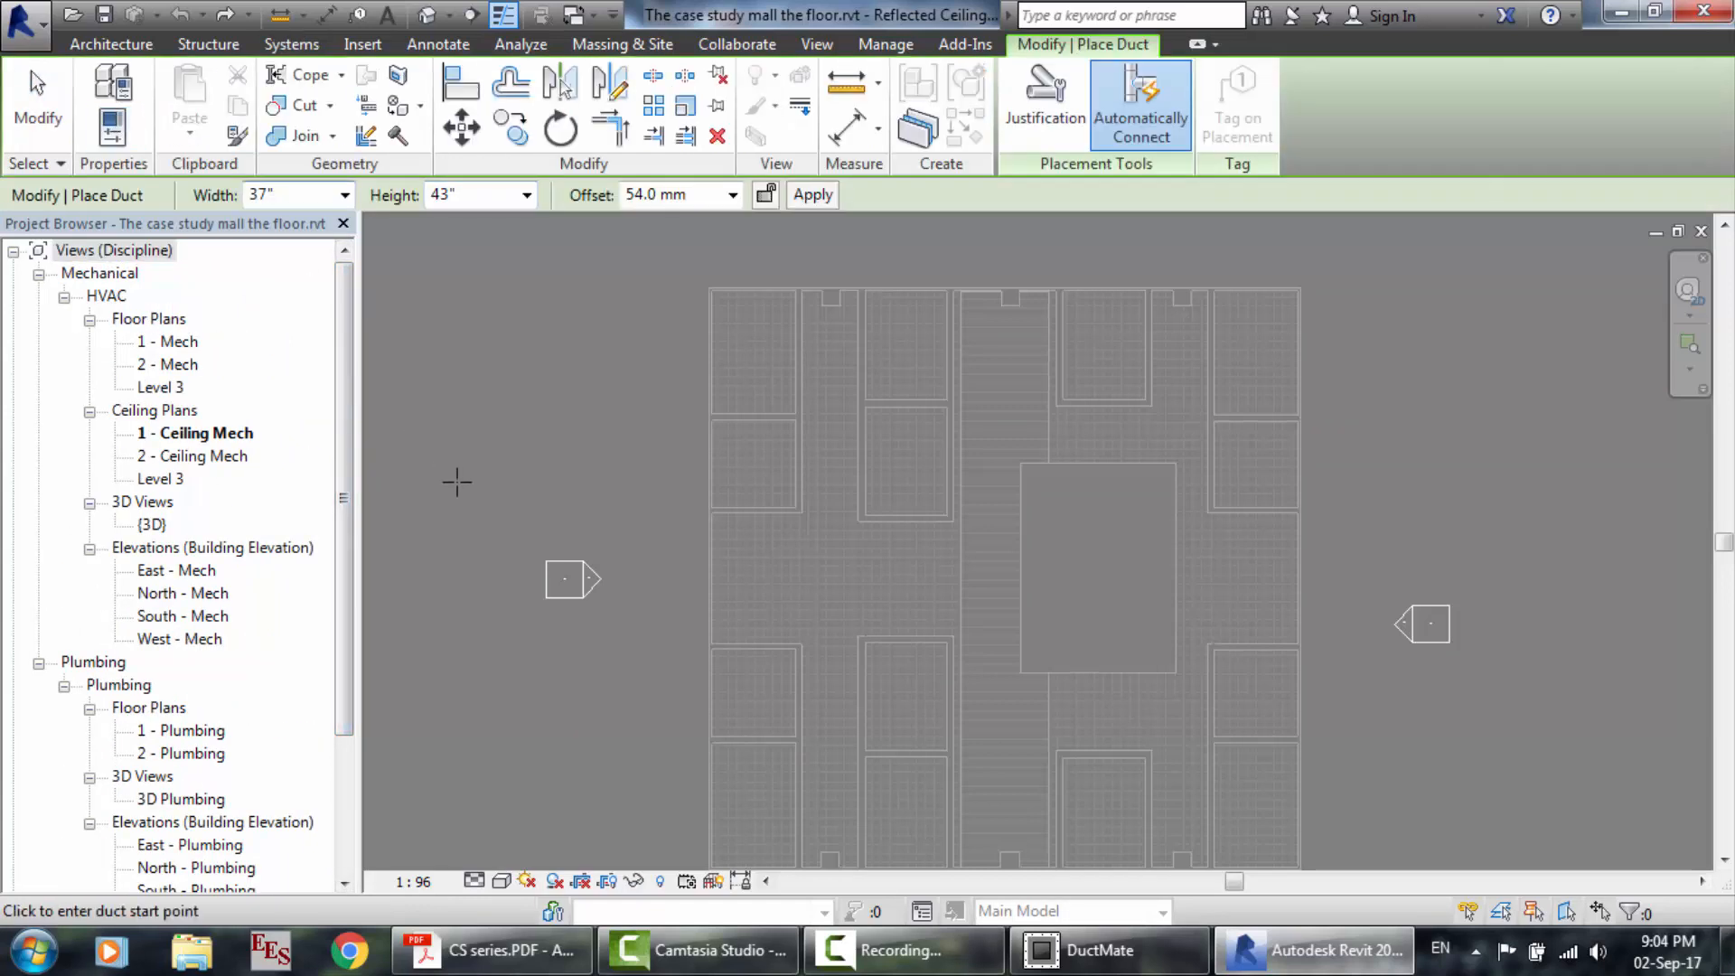
pyautogui.click(456, 483)
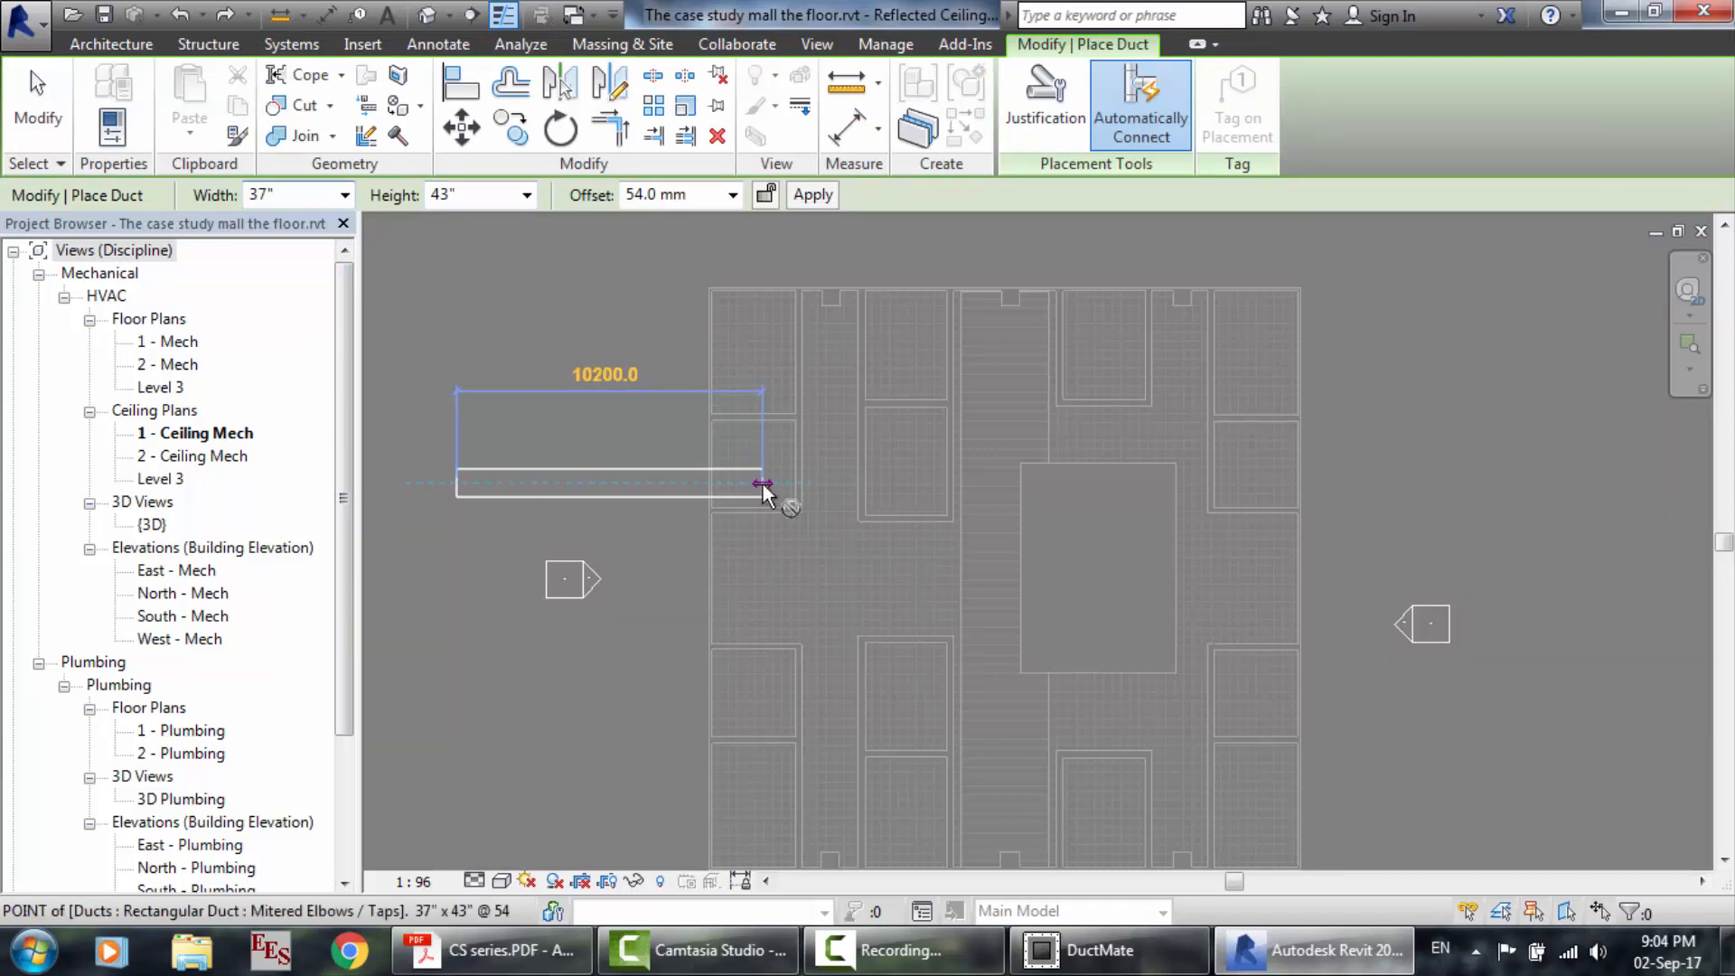
pyautogui.click(762, 485)
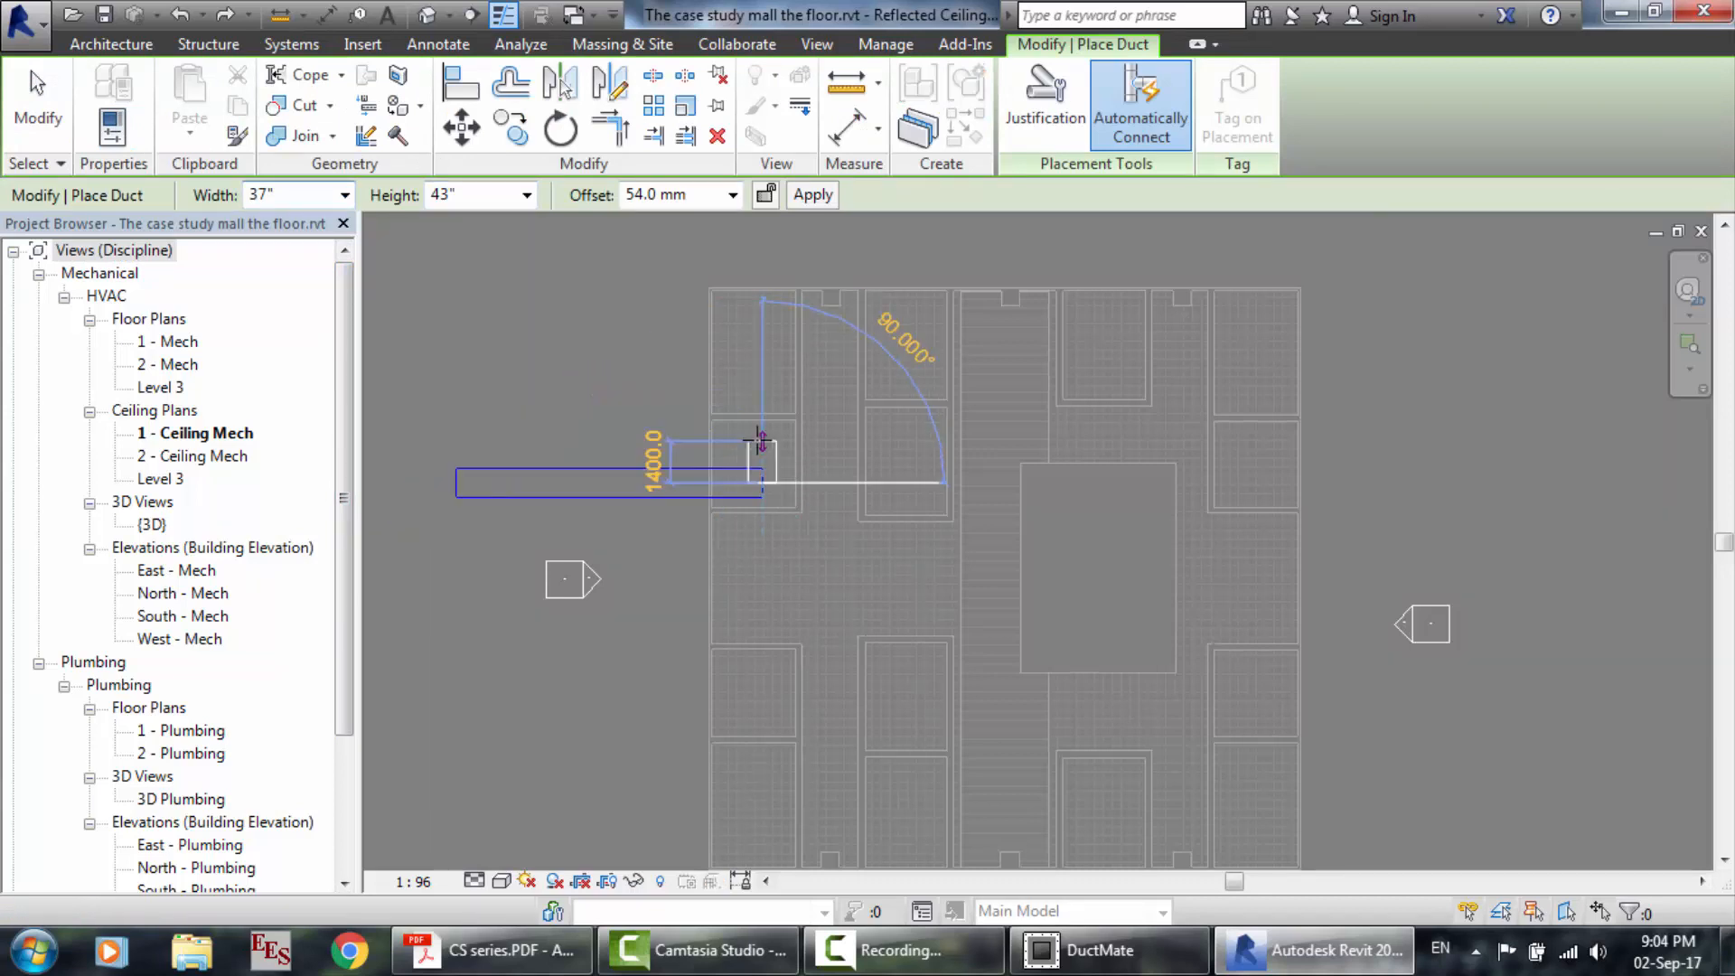
pyautogui.press('p')
pyautogui.press('p')
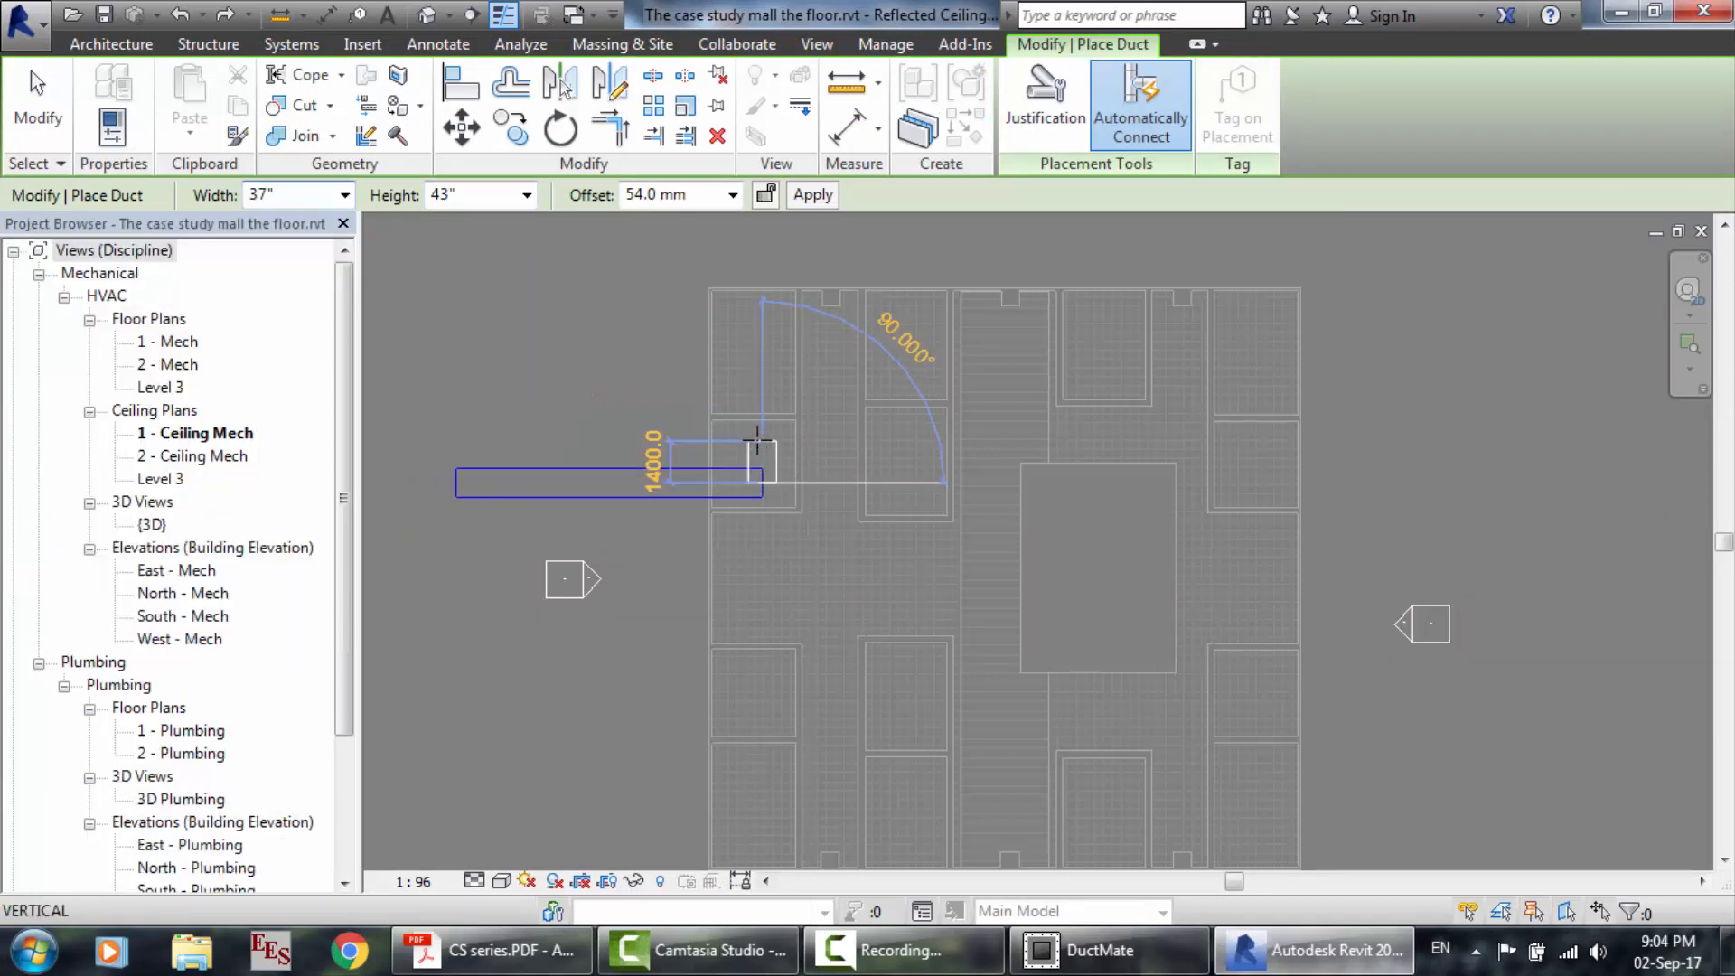
pyautogui.press('Escape')
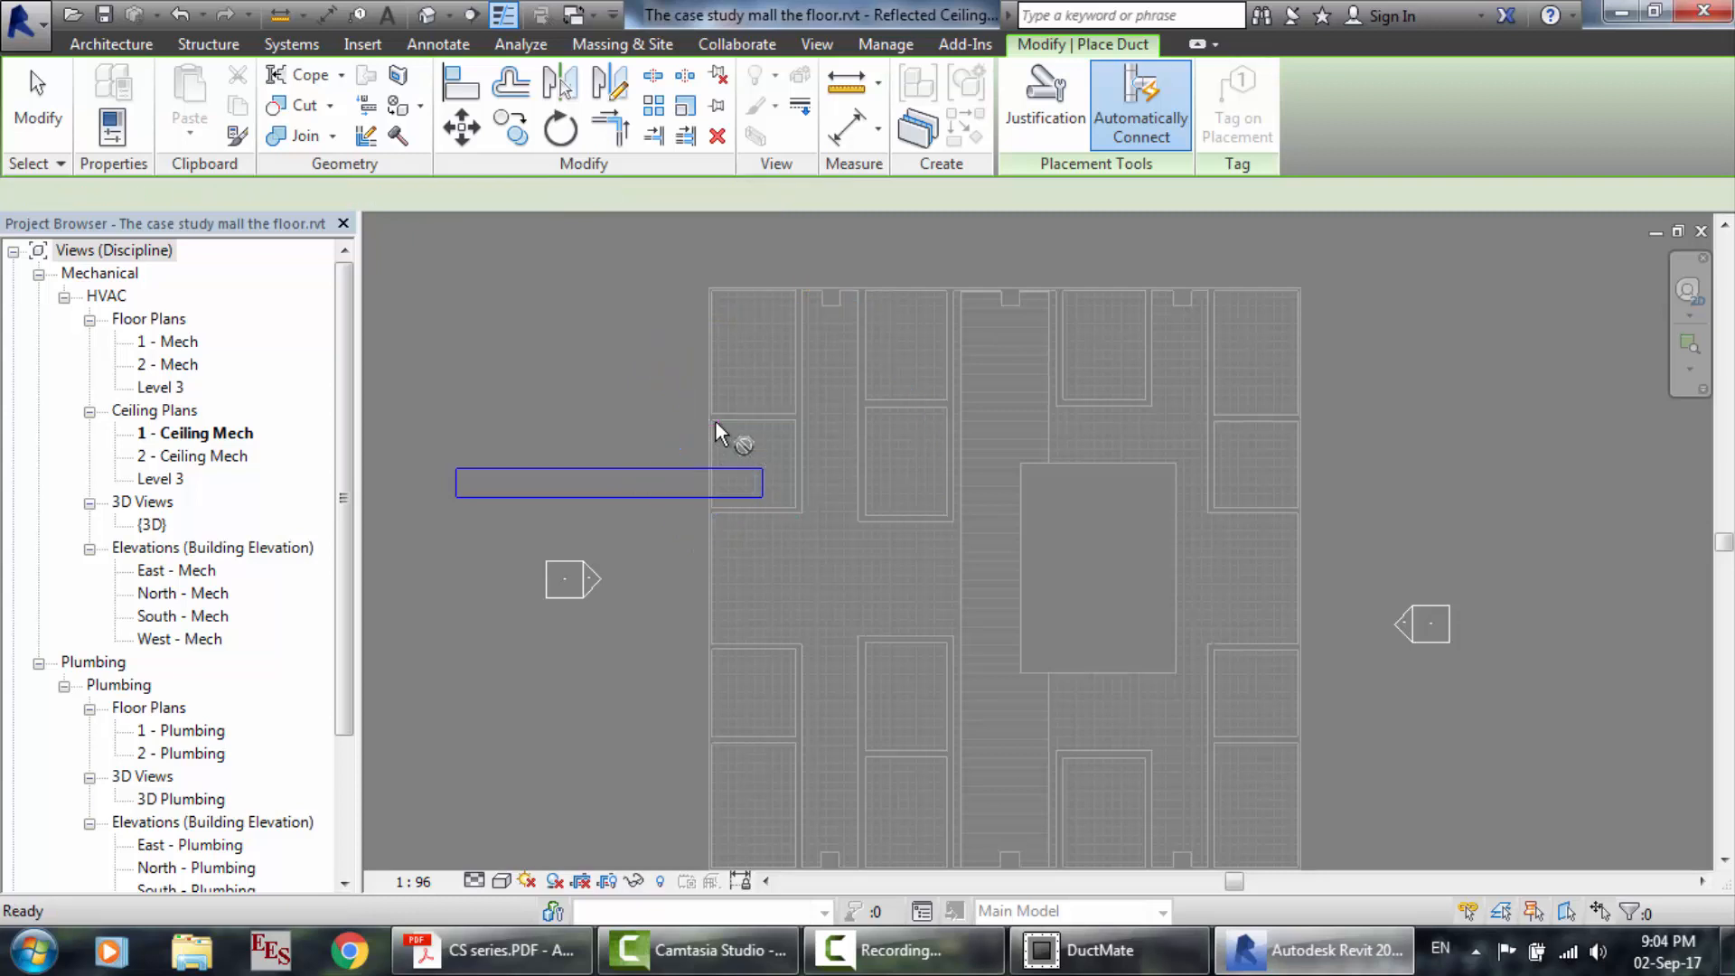
pyautogui.press('Escape')
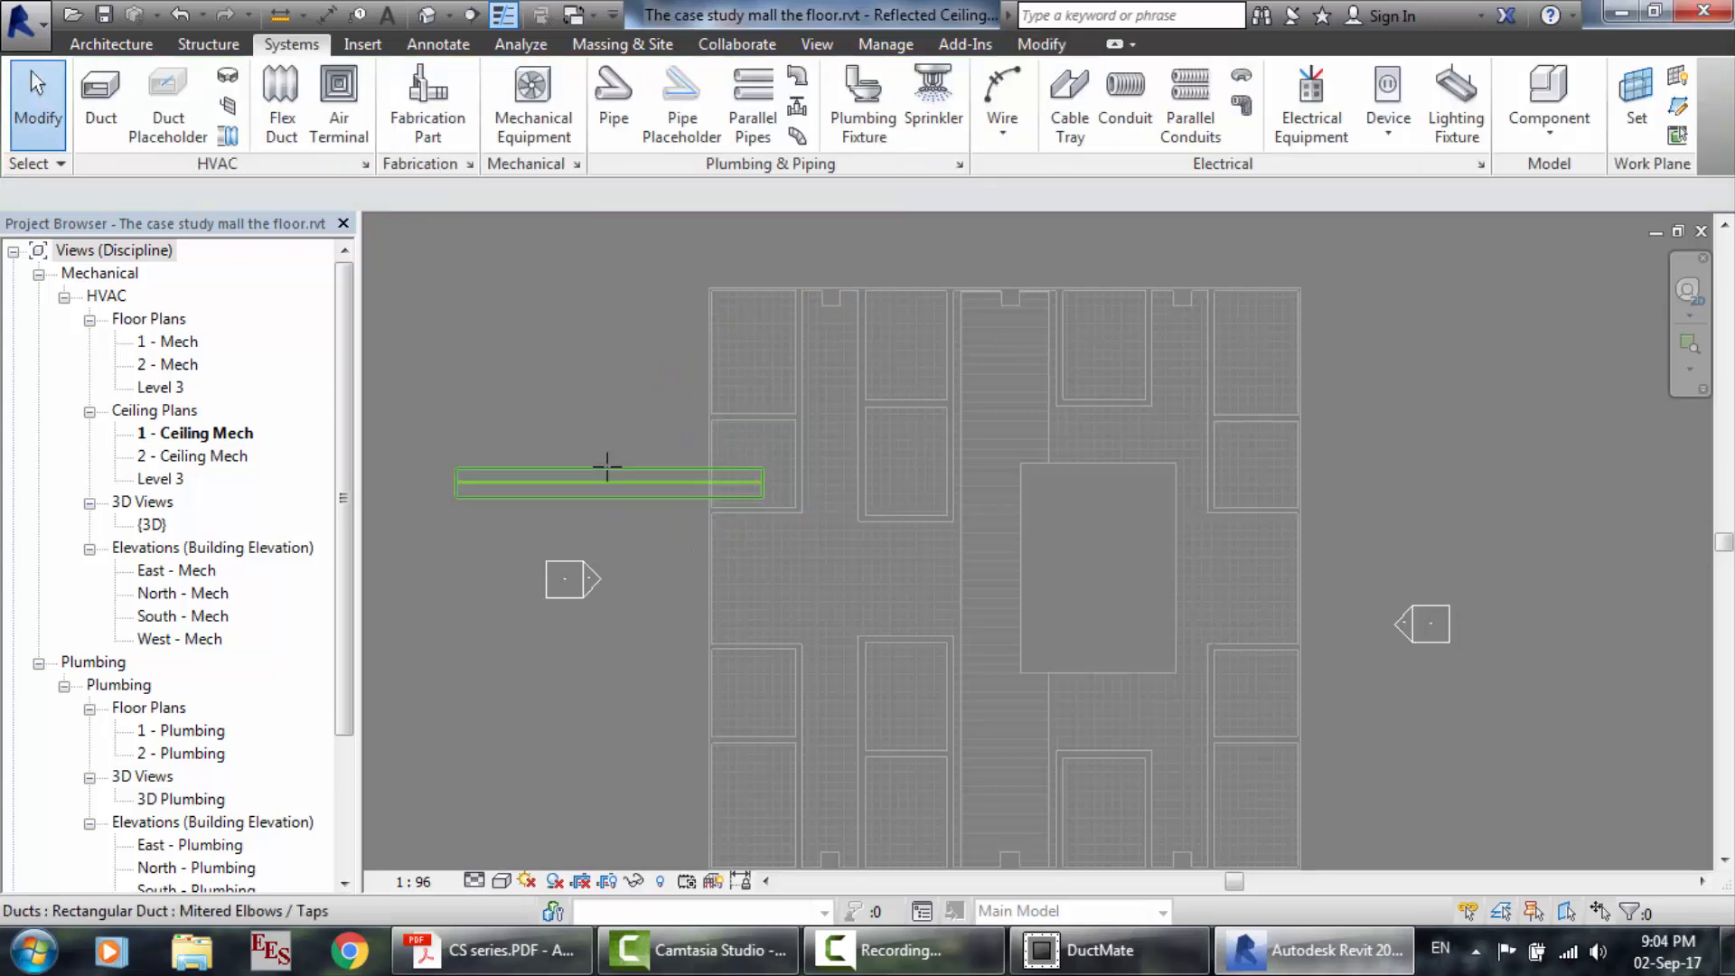
# Display the properties of the drawn rectangular duct, and deselect the duct while keeping the properties shown.
pyautogui.click(607, 468)
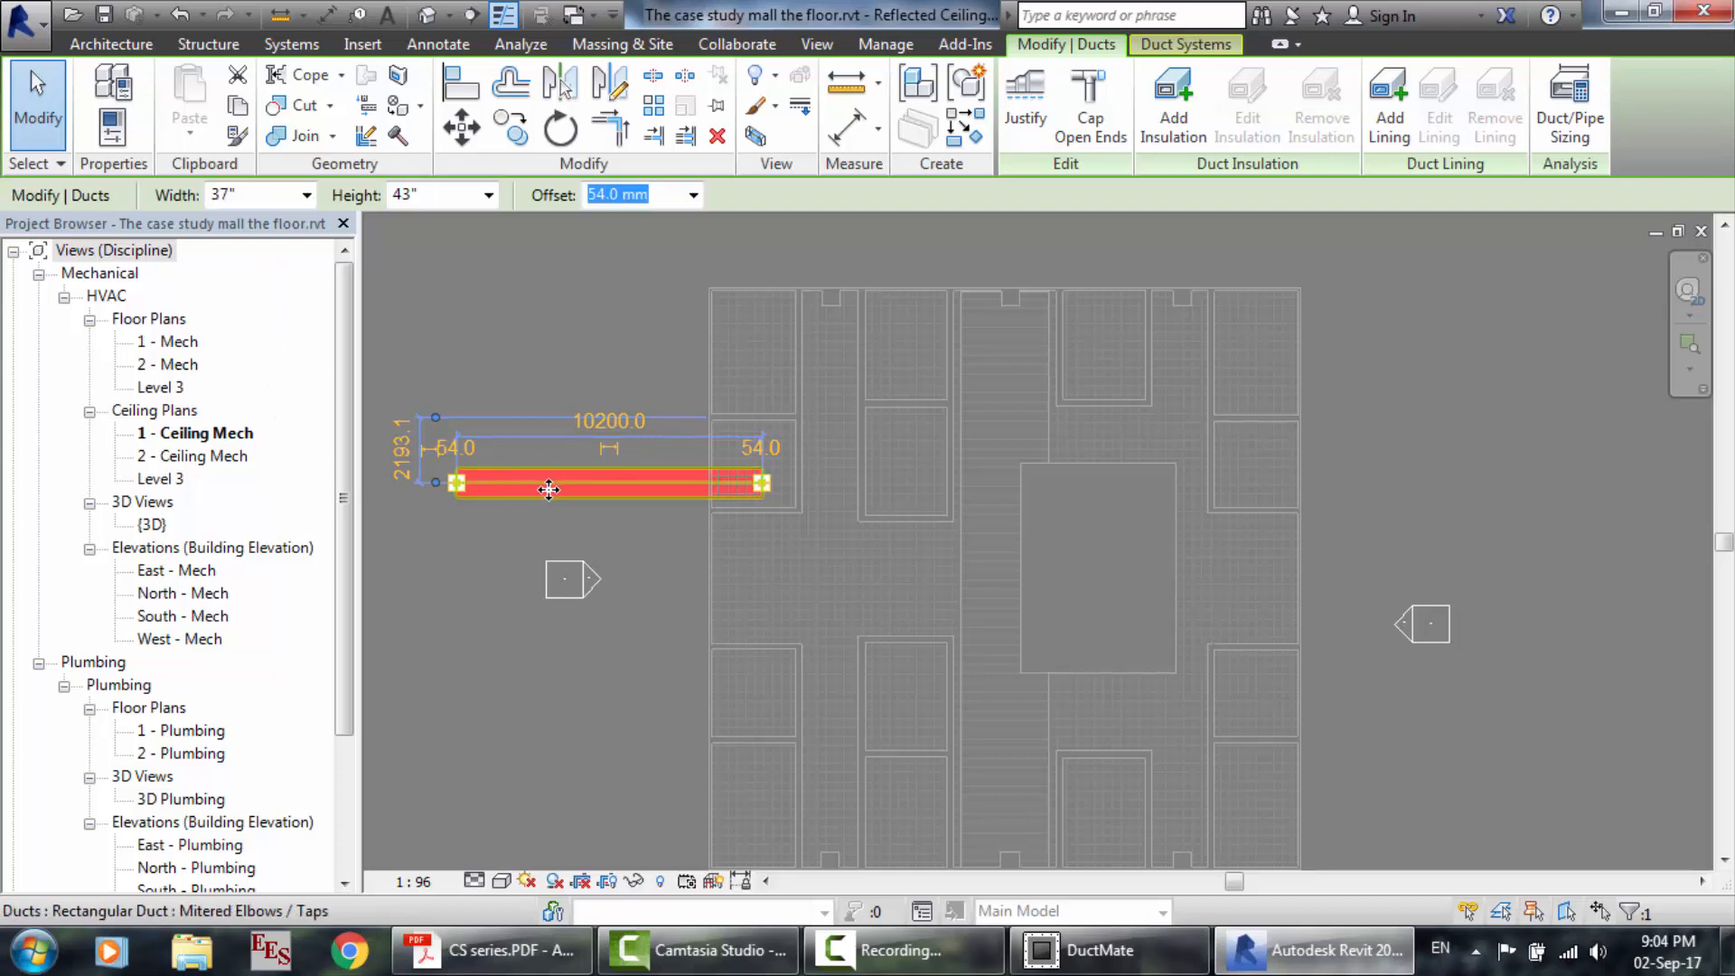
pyautogui.click(110, 133)
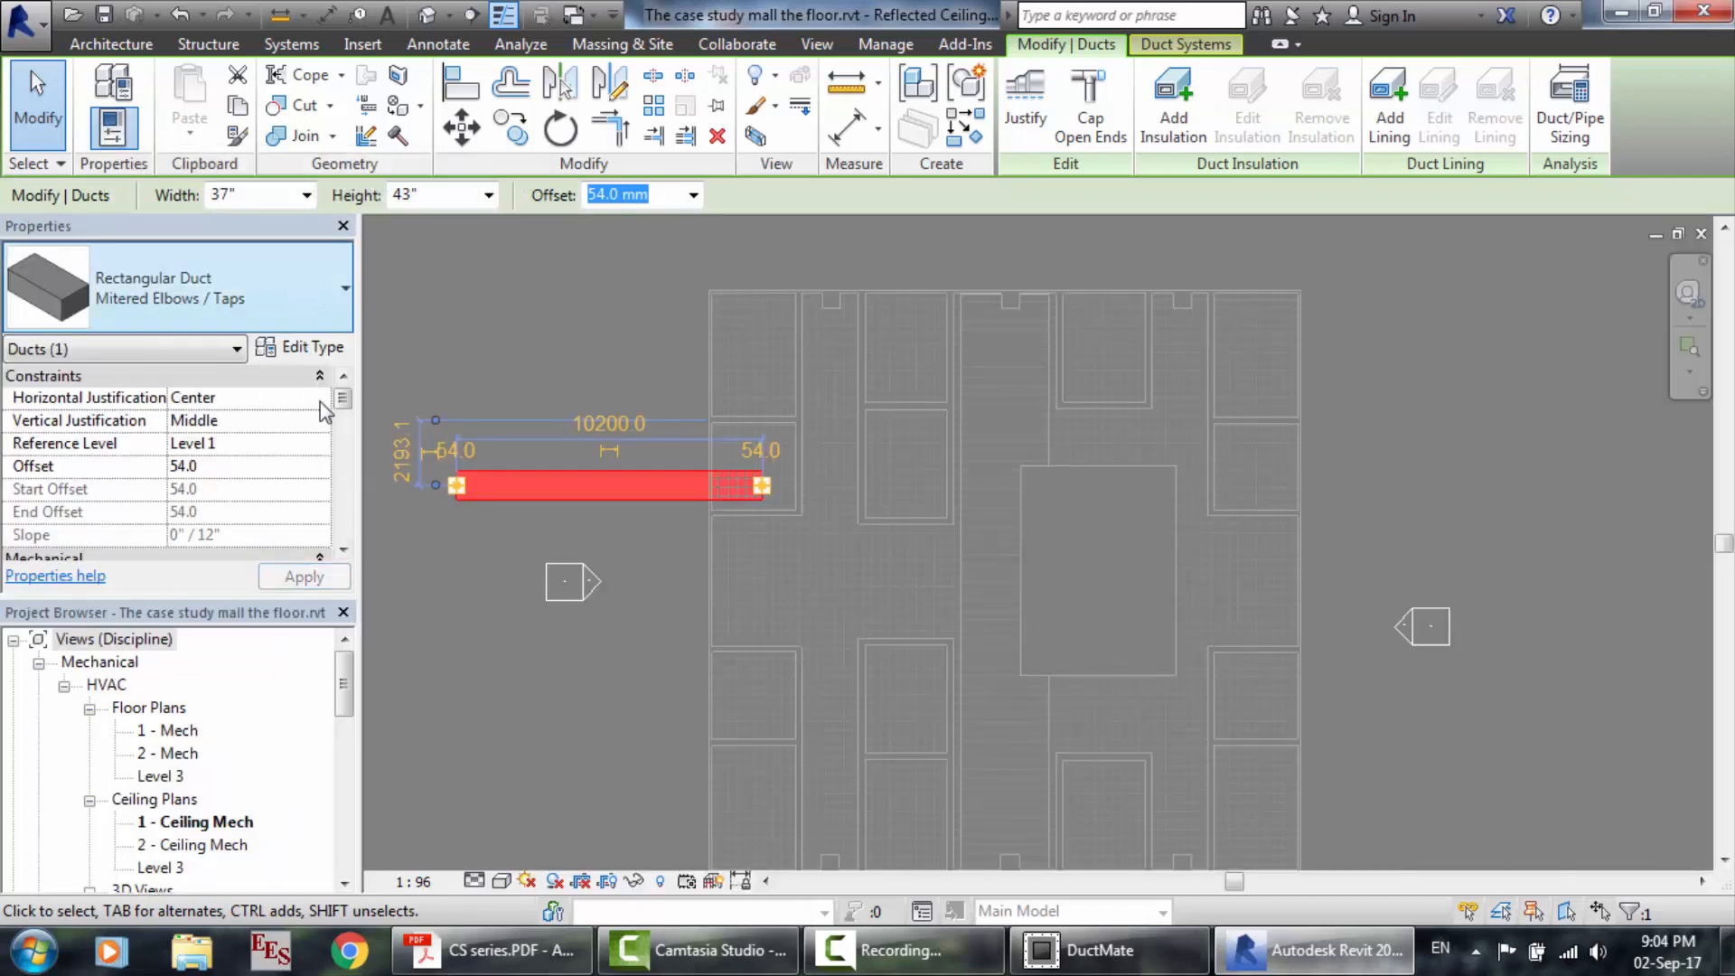
pyautogui.click(514, 362)
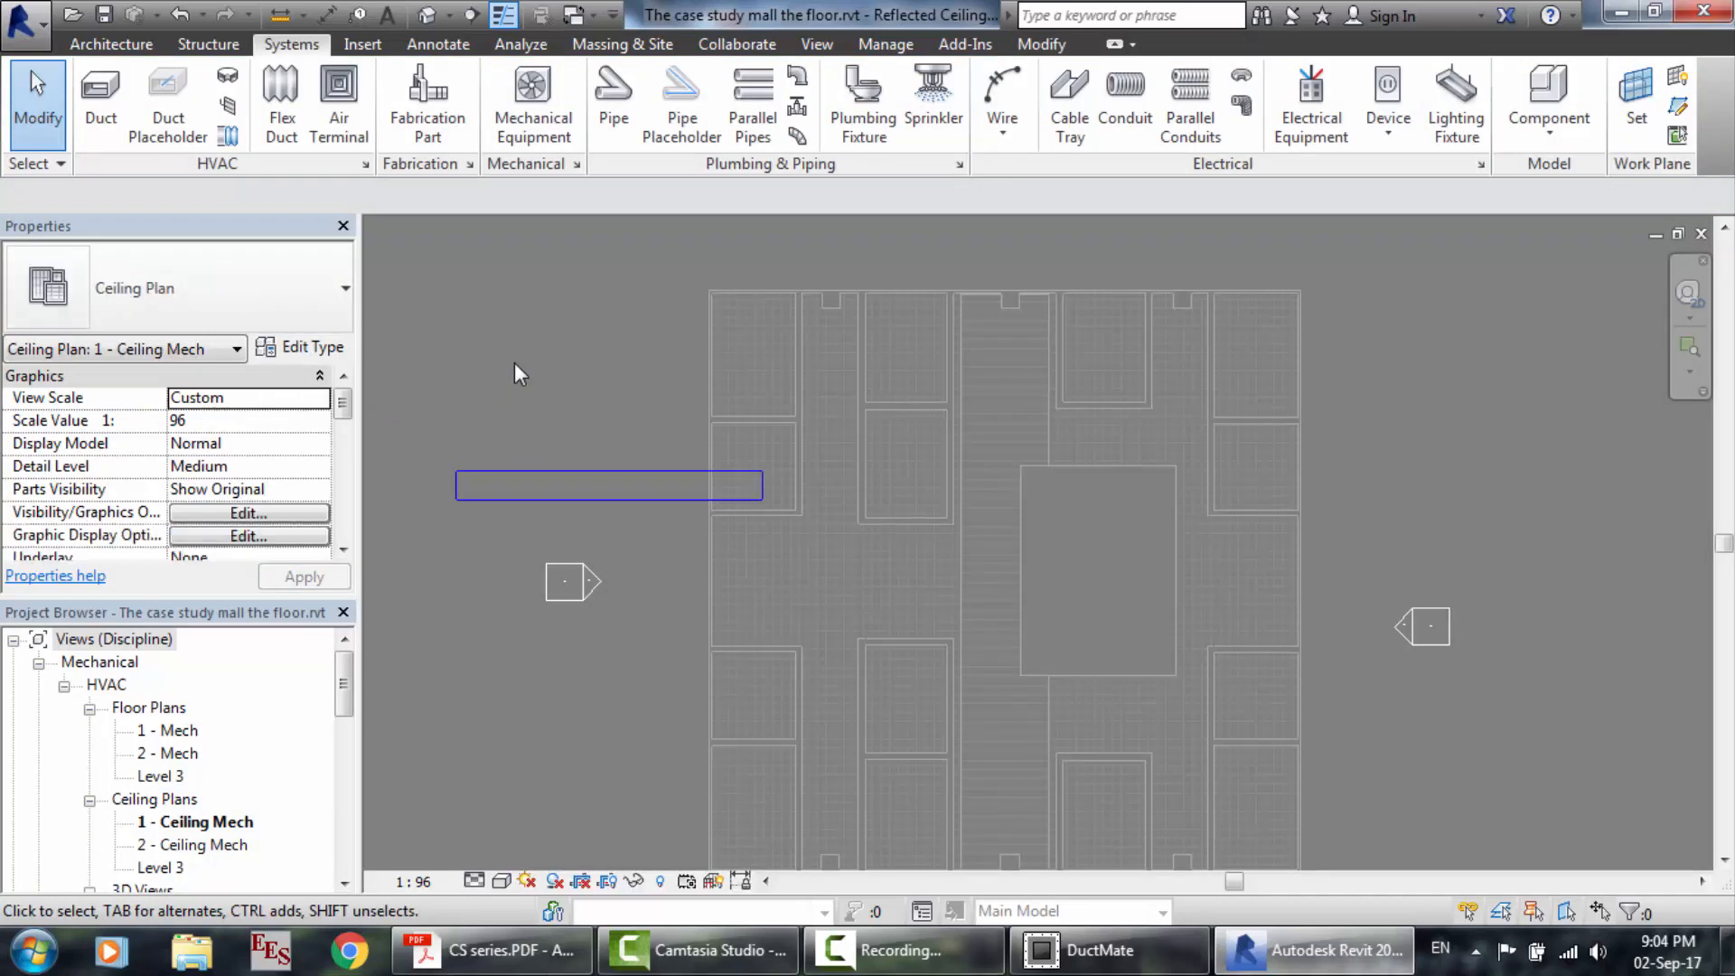
# Delete the rectangular duct that crosses the building's west wall.
pyautogui.click(616, 479)
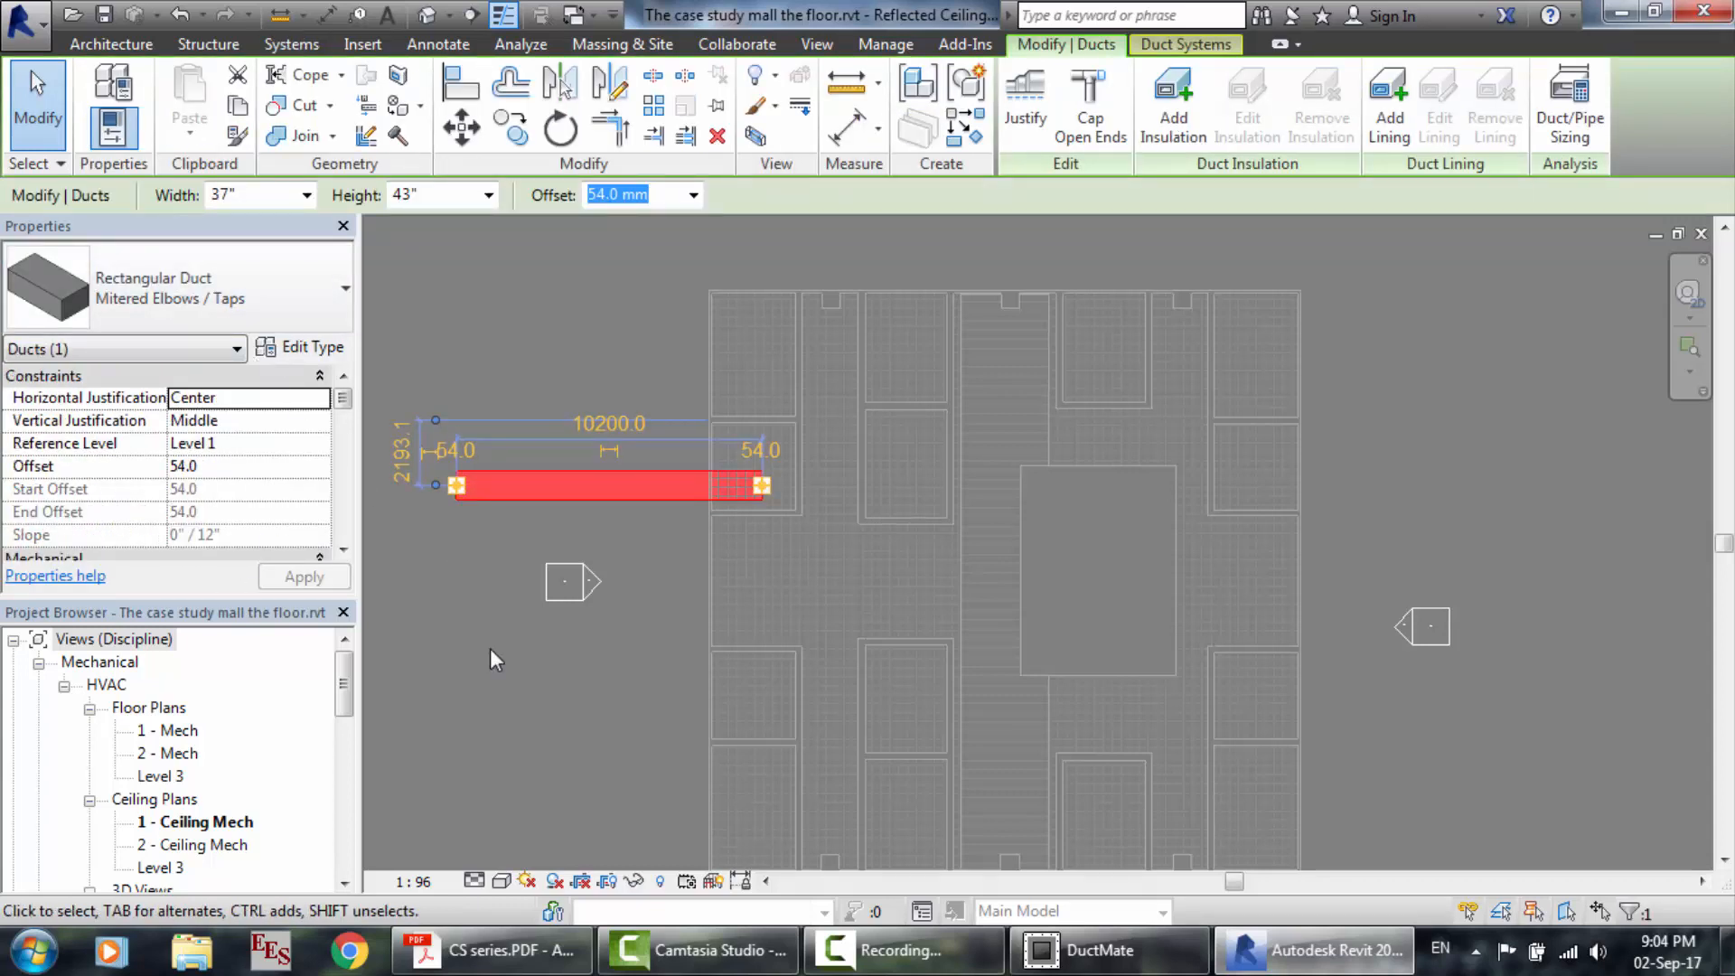
pyautogui.press('Delete')
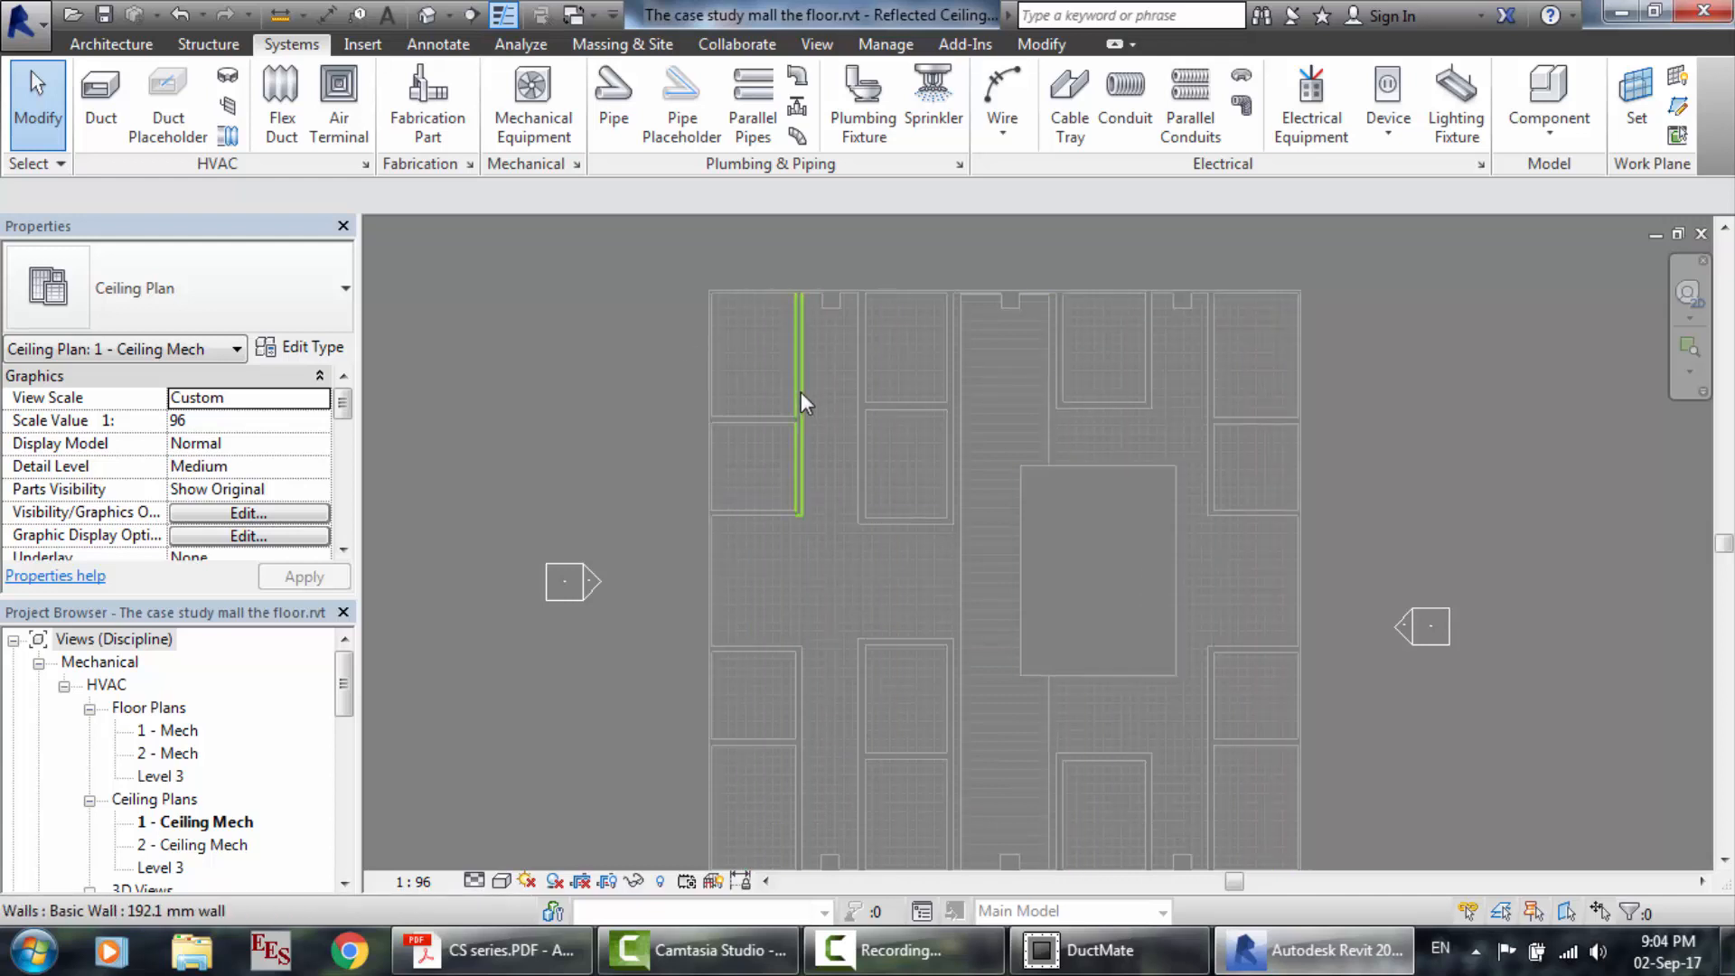
pyautogui.scroll(1, 1272, 294)
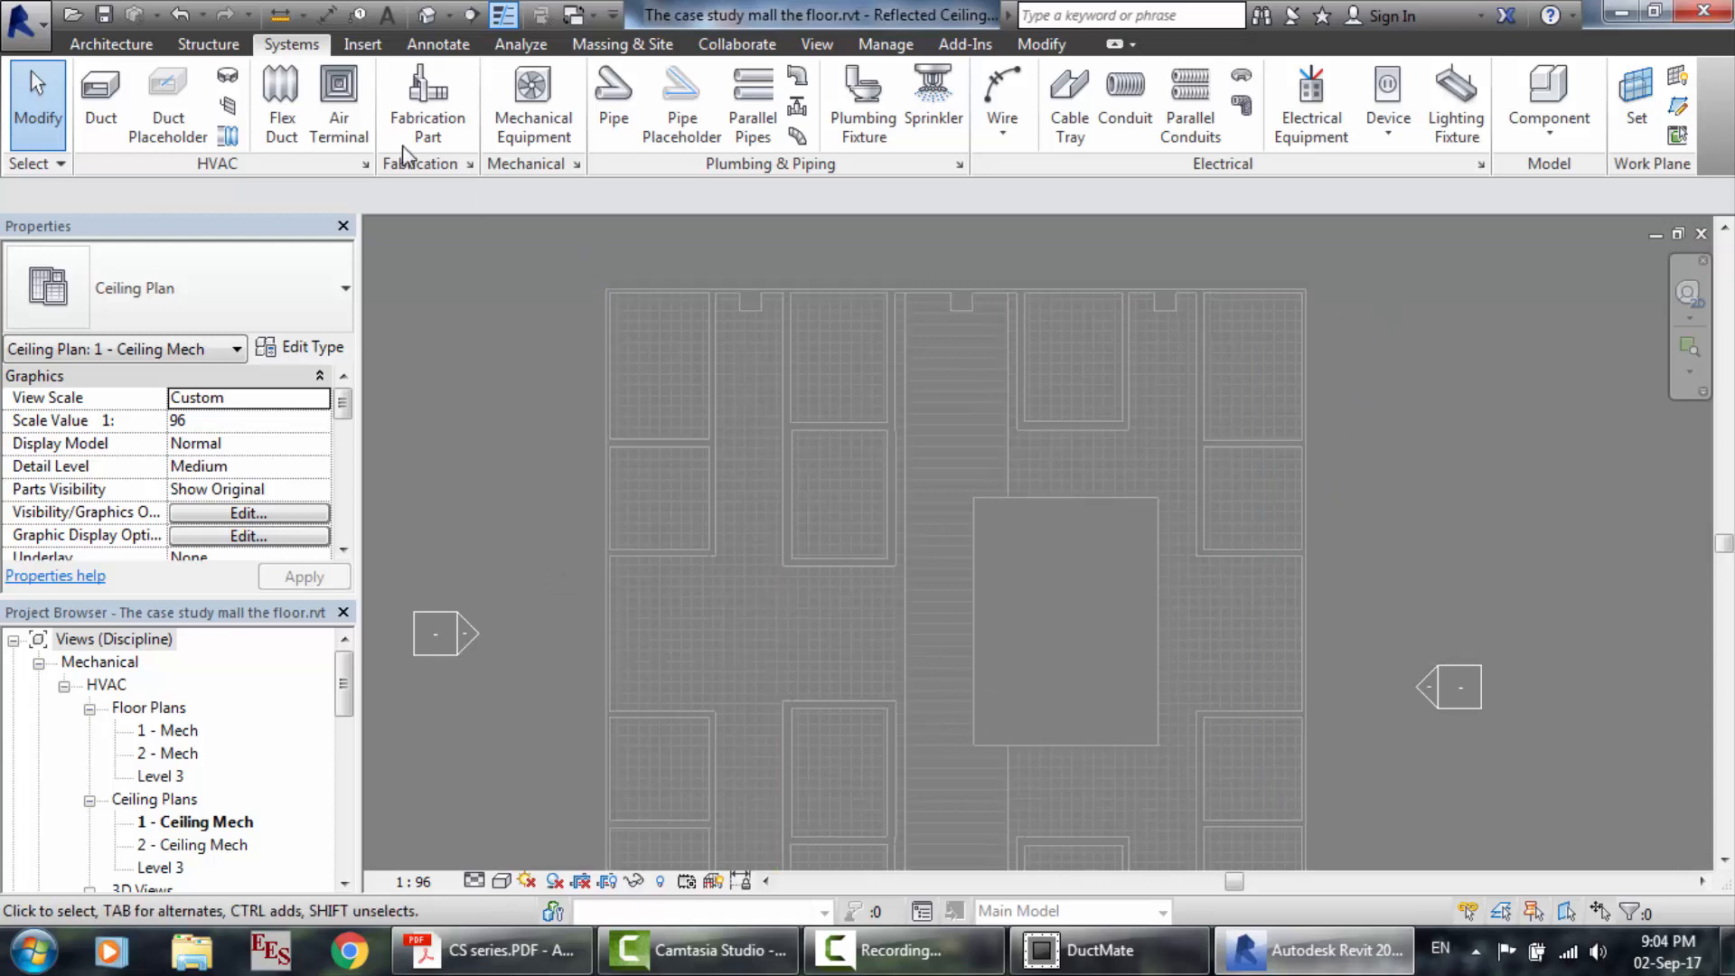
pyautogui.click(340, 104)
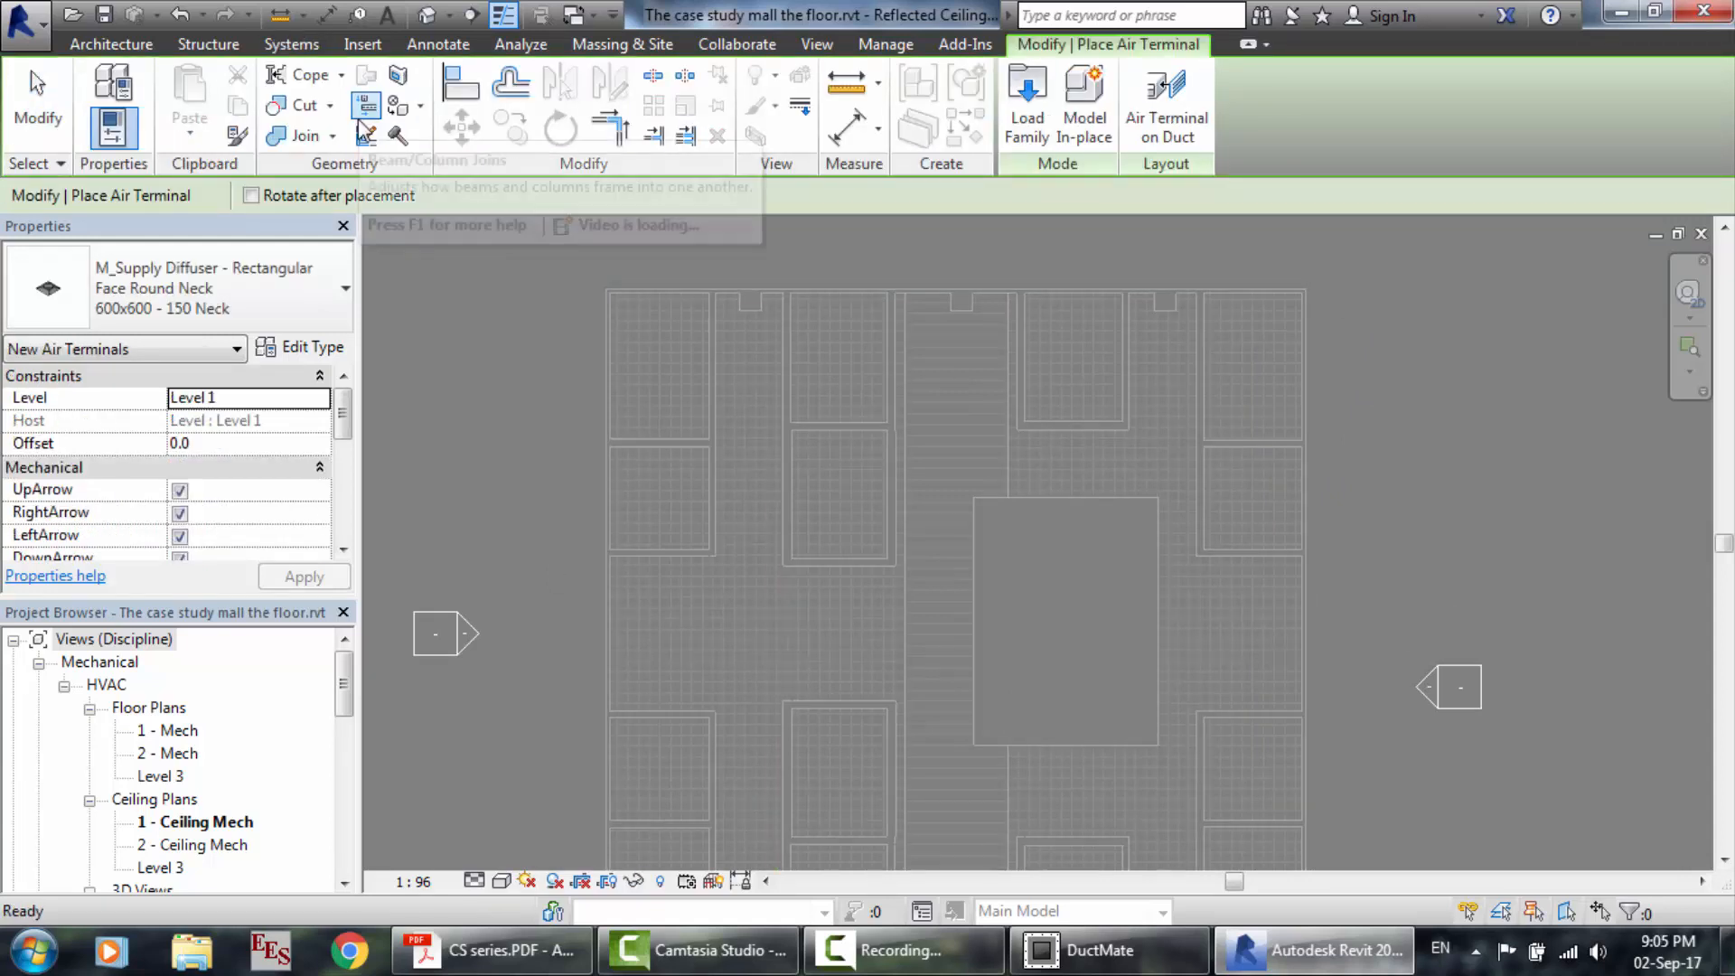
pyautogui.click(271, 295)
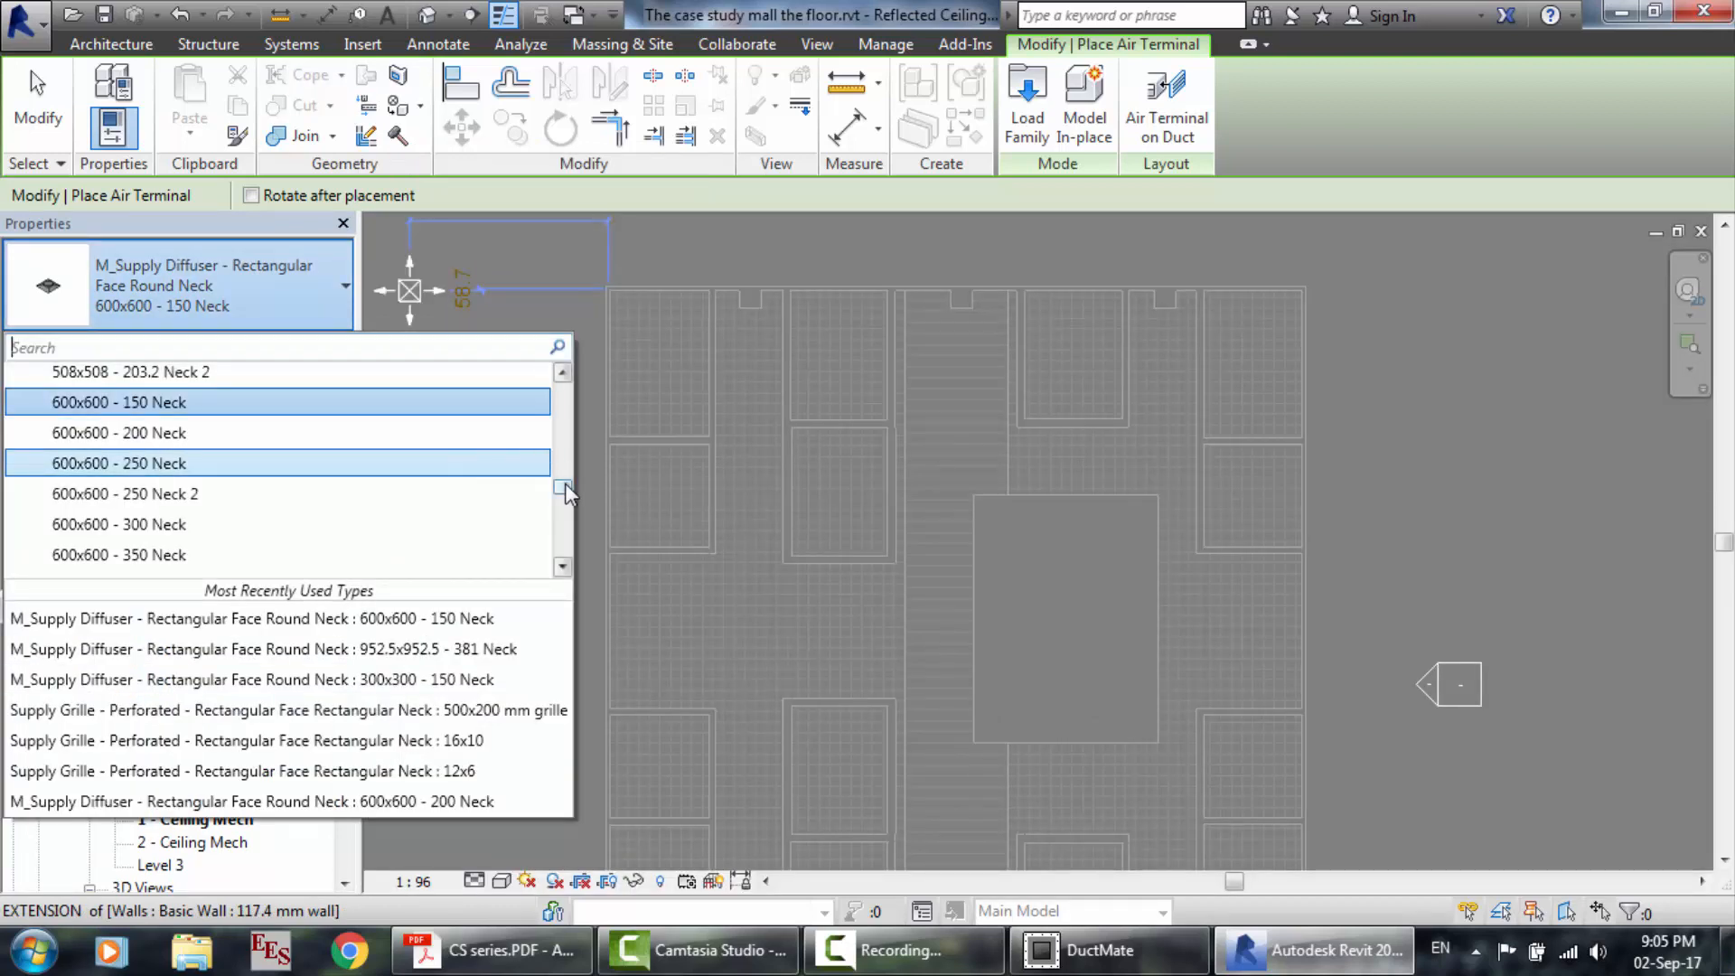
pyautogui.moveTo(565, 482)
pyautogui.mouseDown()
pyautogui.moveTo(567, 530)
pyautogui.moveTo(570, 456)
pyautogui.moveTo(571, 499)
pyautogui.mouseUp()
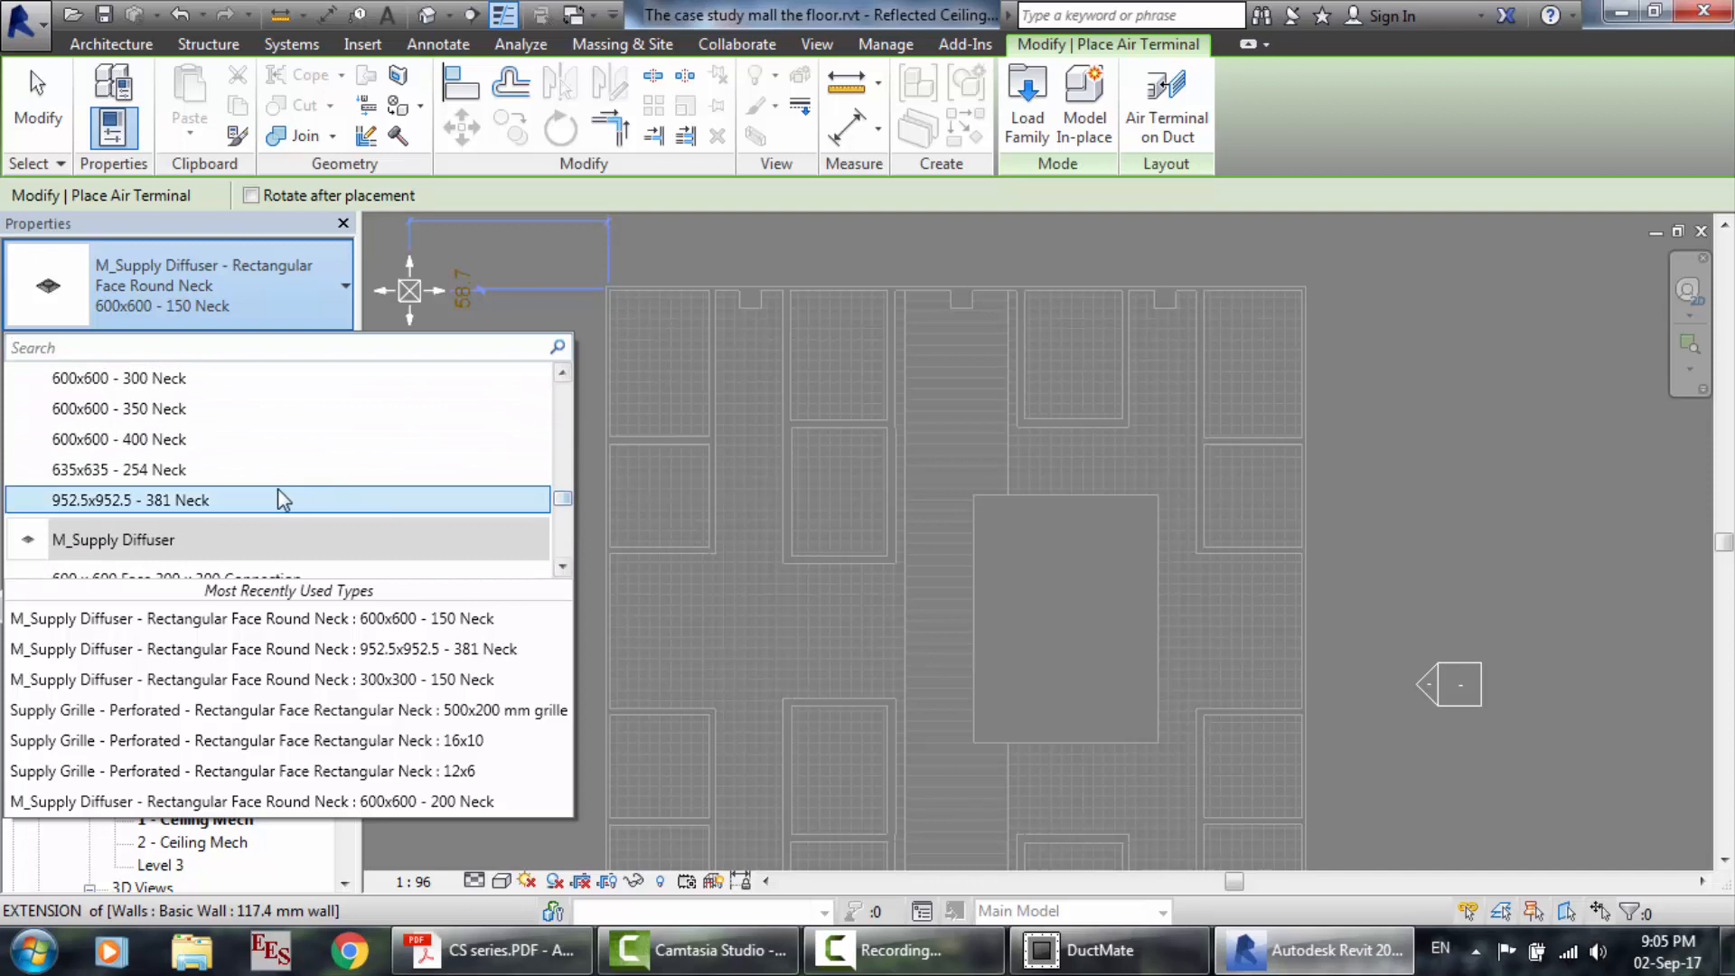
pyautogui.press('Escape')
pyautogui.press('Escape')
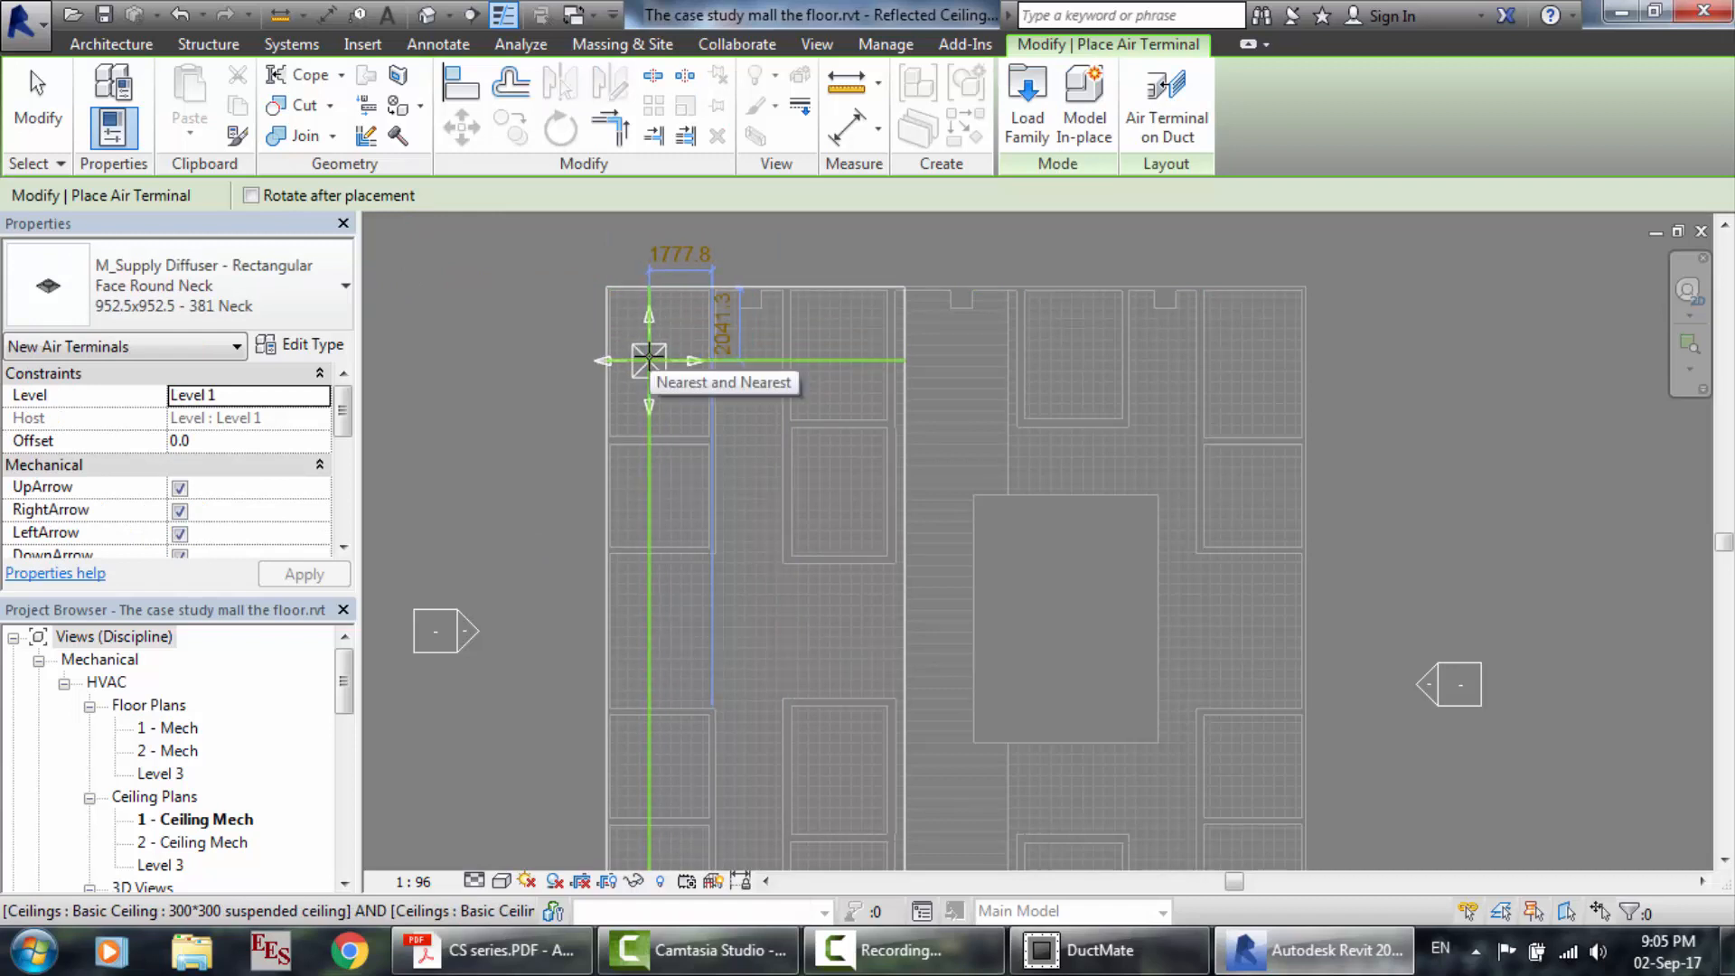
pyautogui.scroll(2, 649, 360)
pyautogui.press('Escape')
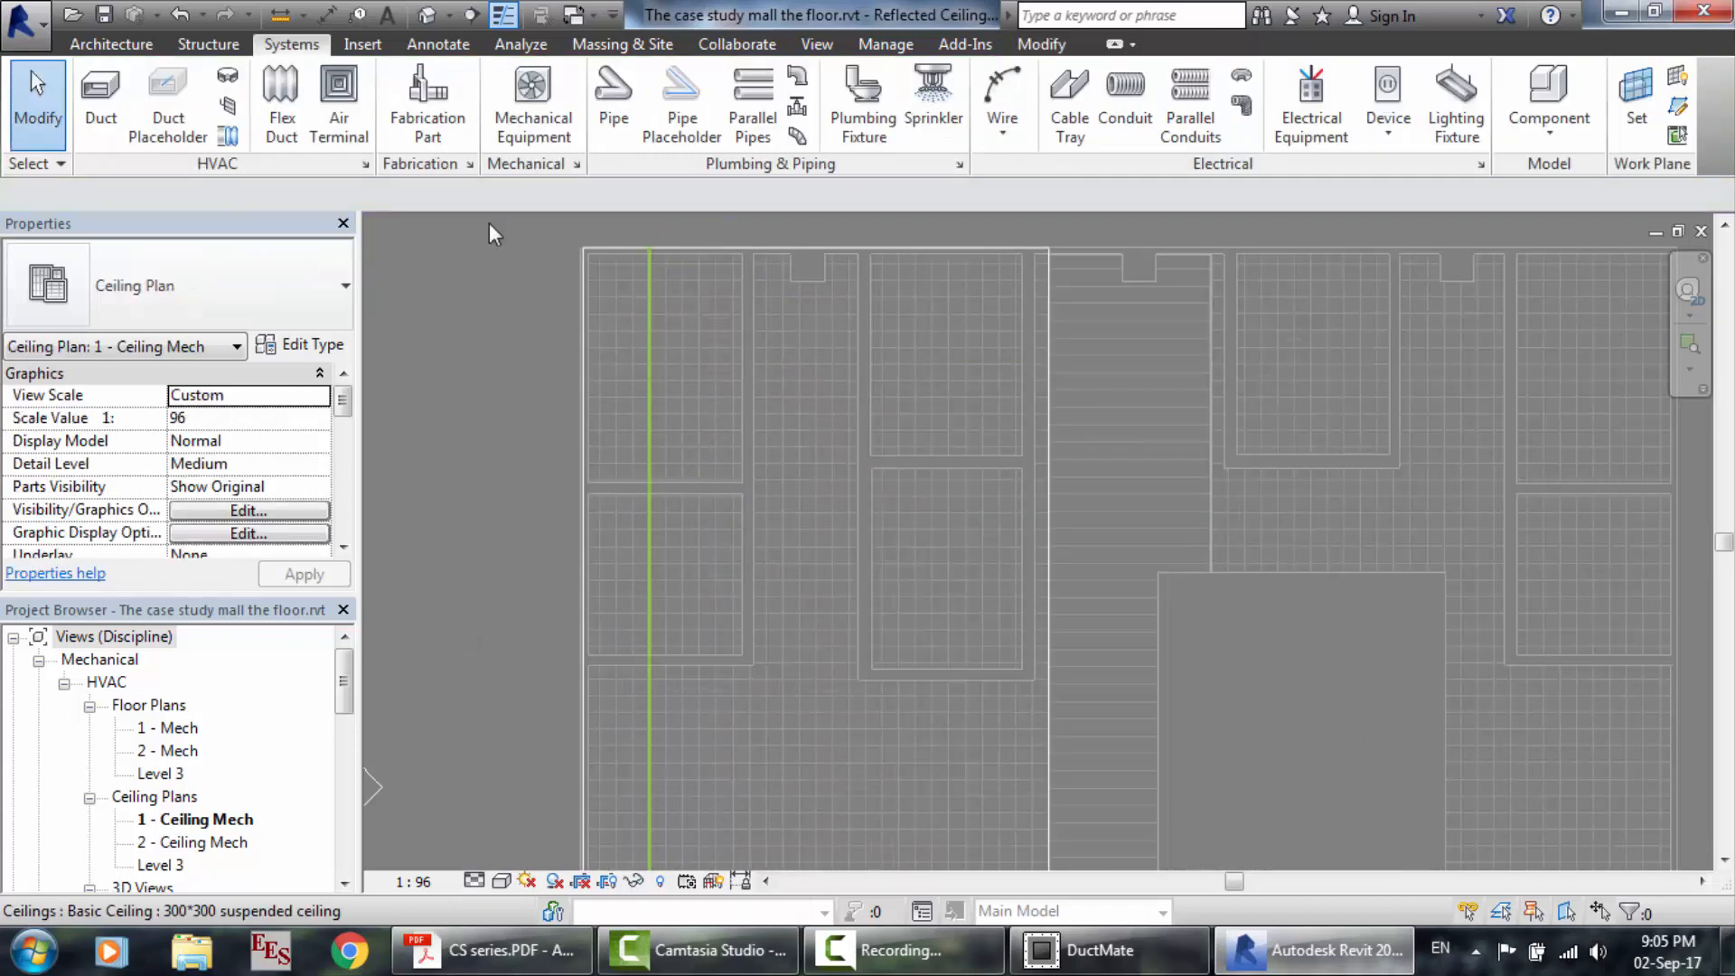
# Place an M_Outdoor AHU - Horizontal unit, 0.6 Square Meters of Coil, at the midpoint of the west wall in the ceiling plan.
pyautogui.click(523, 132)
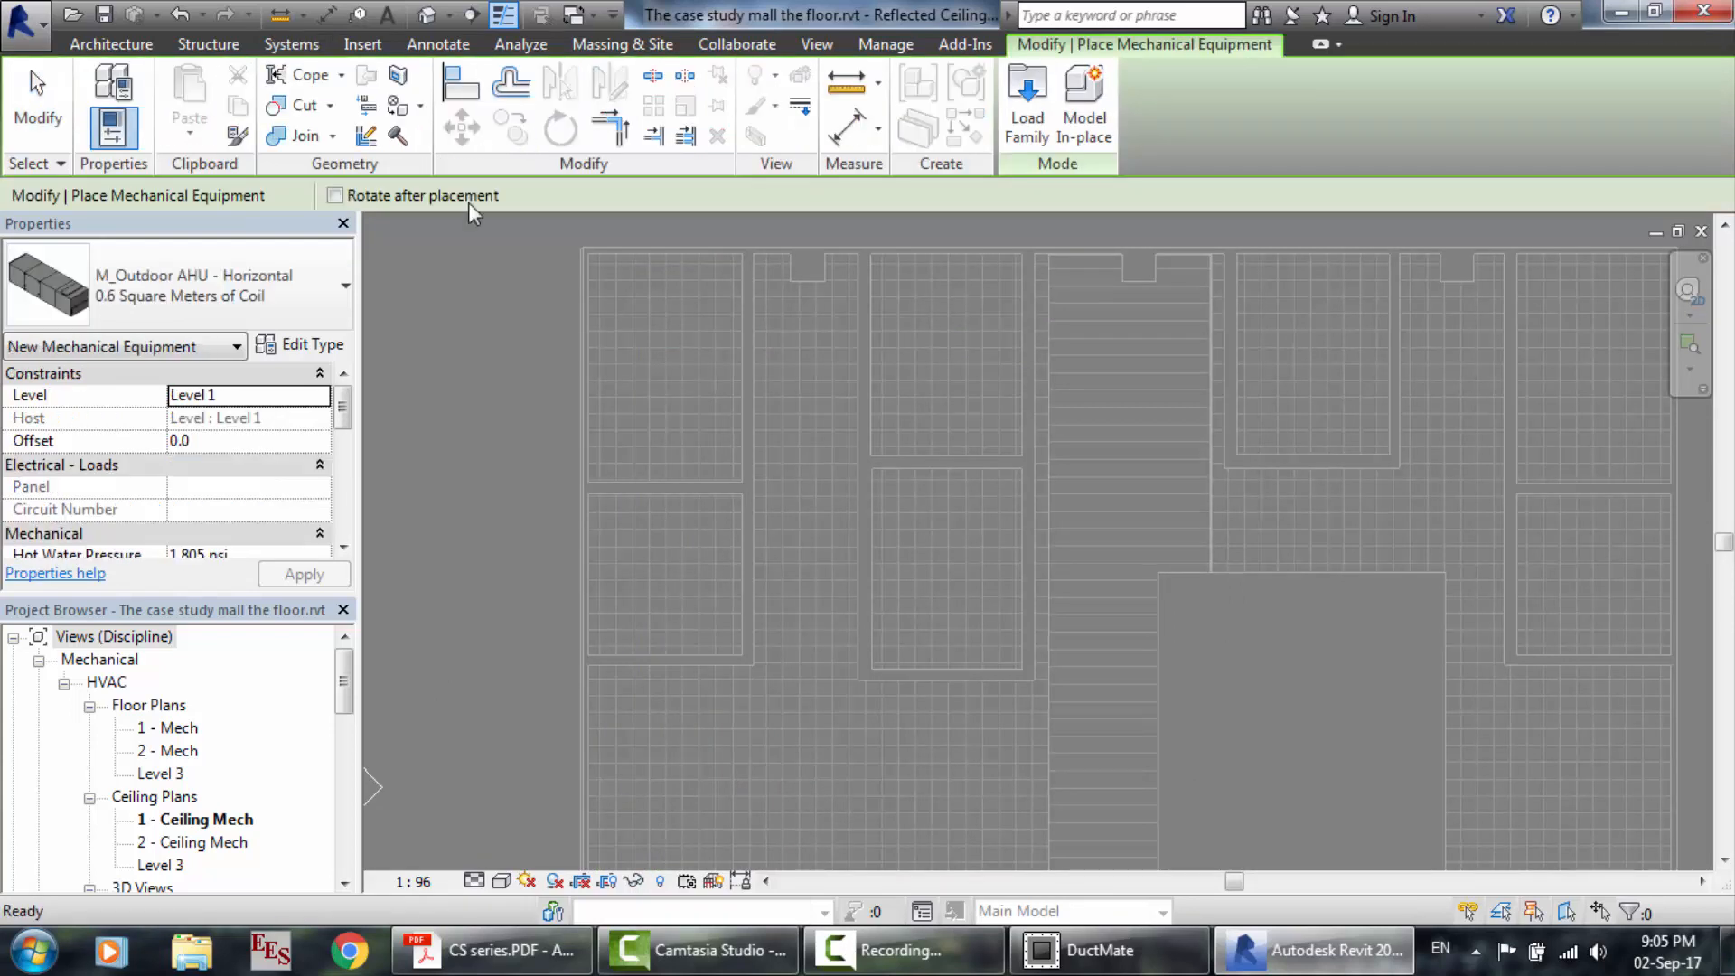
pyautogui.scroll(-5, 437, 552)
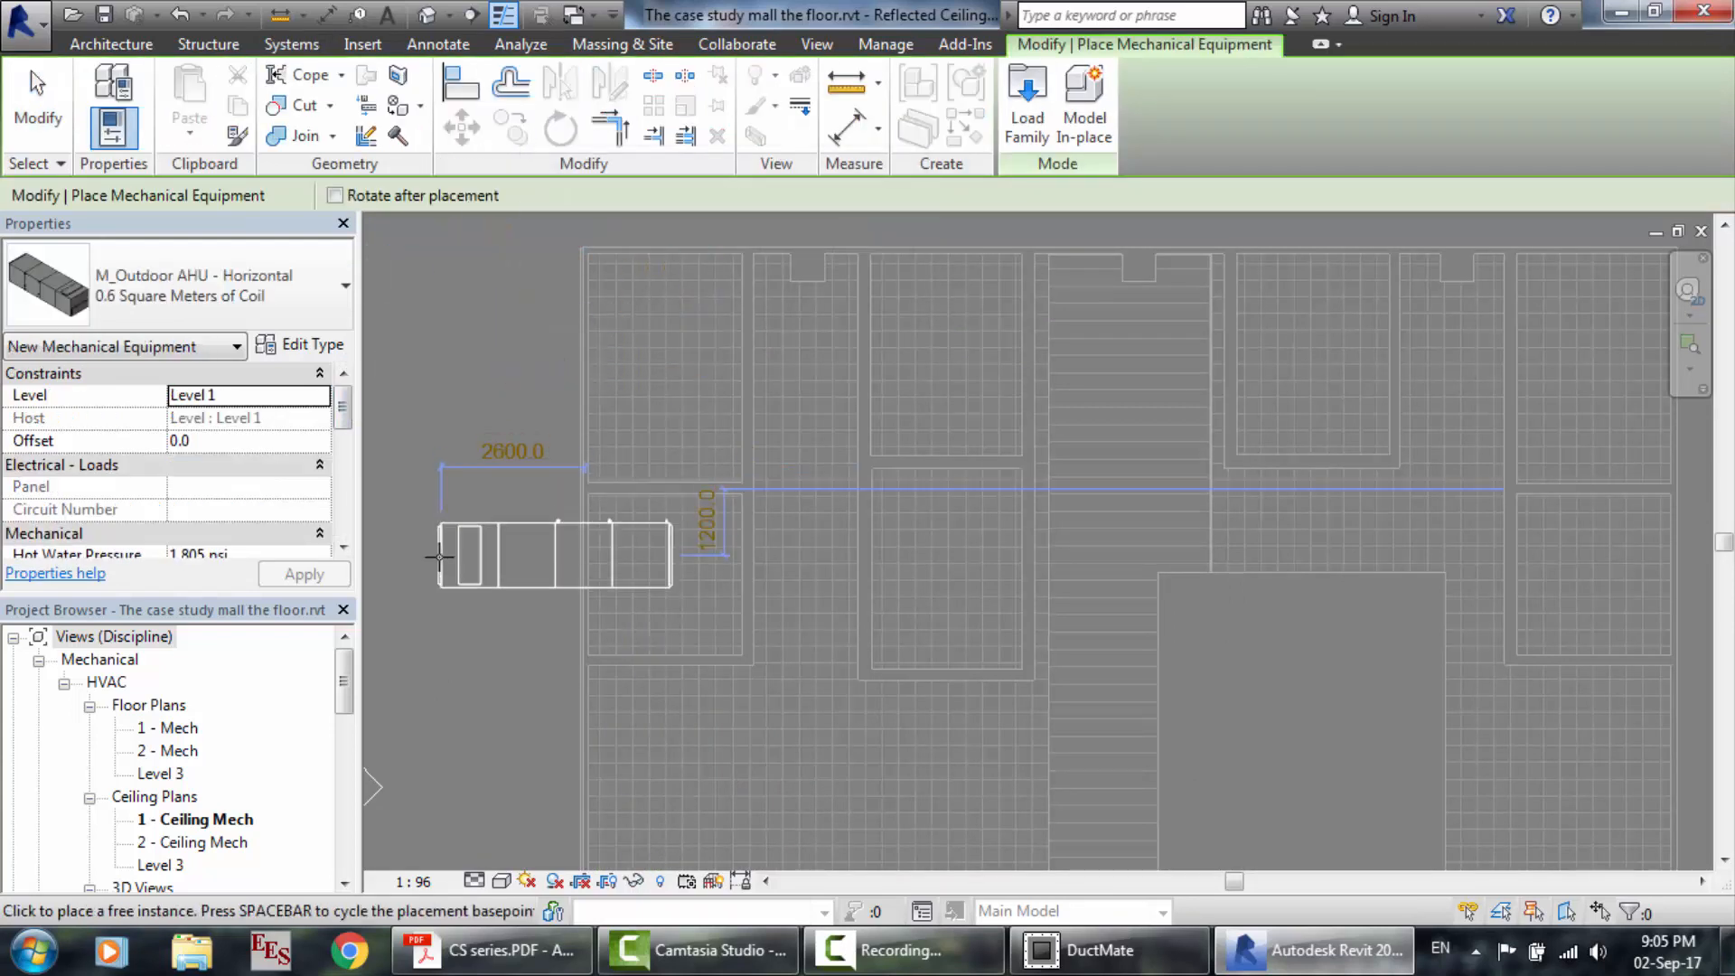
pyautogui.scroll(5, 392, 691)
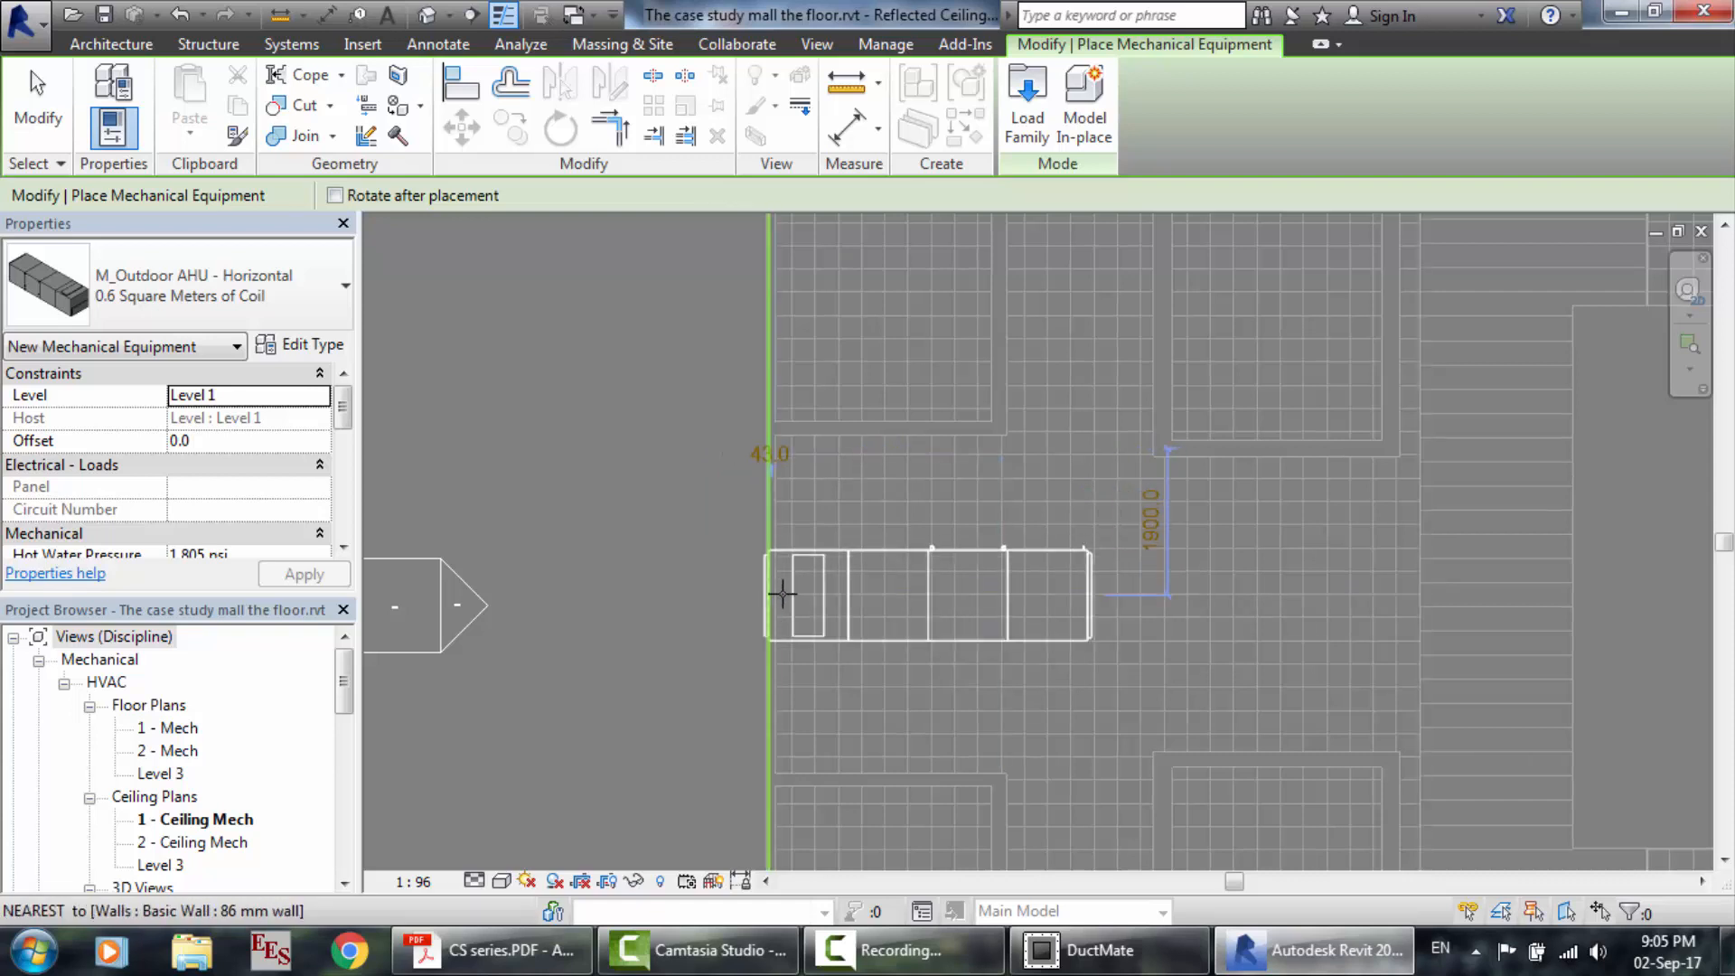
pyautogui.scroll(-3, 782, 589)
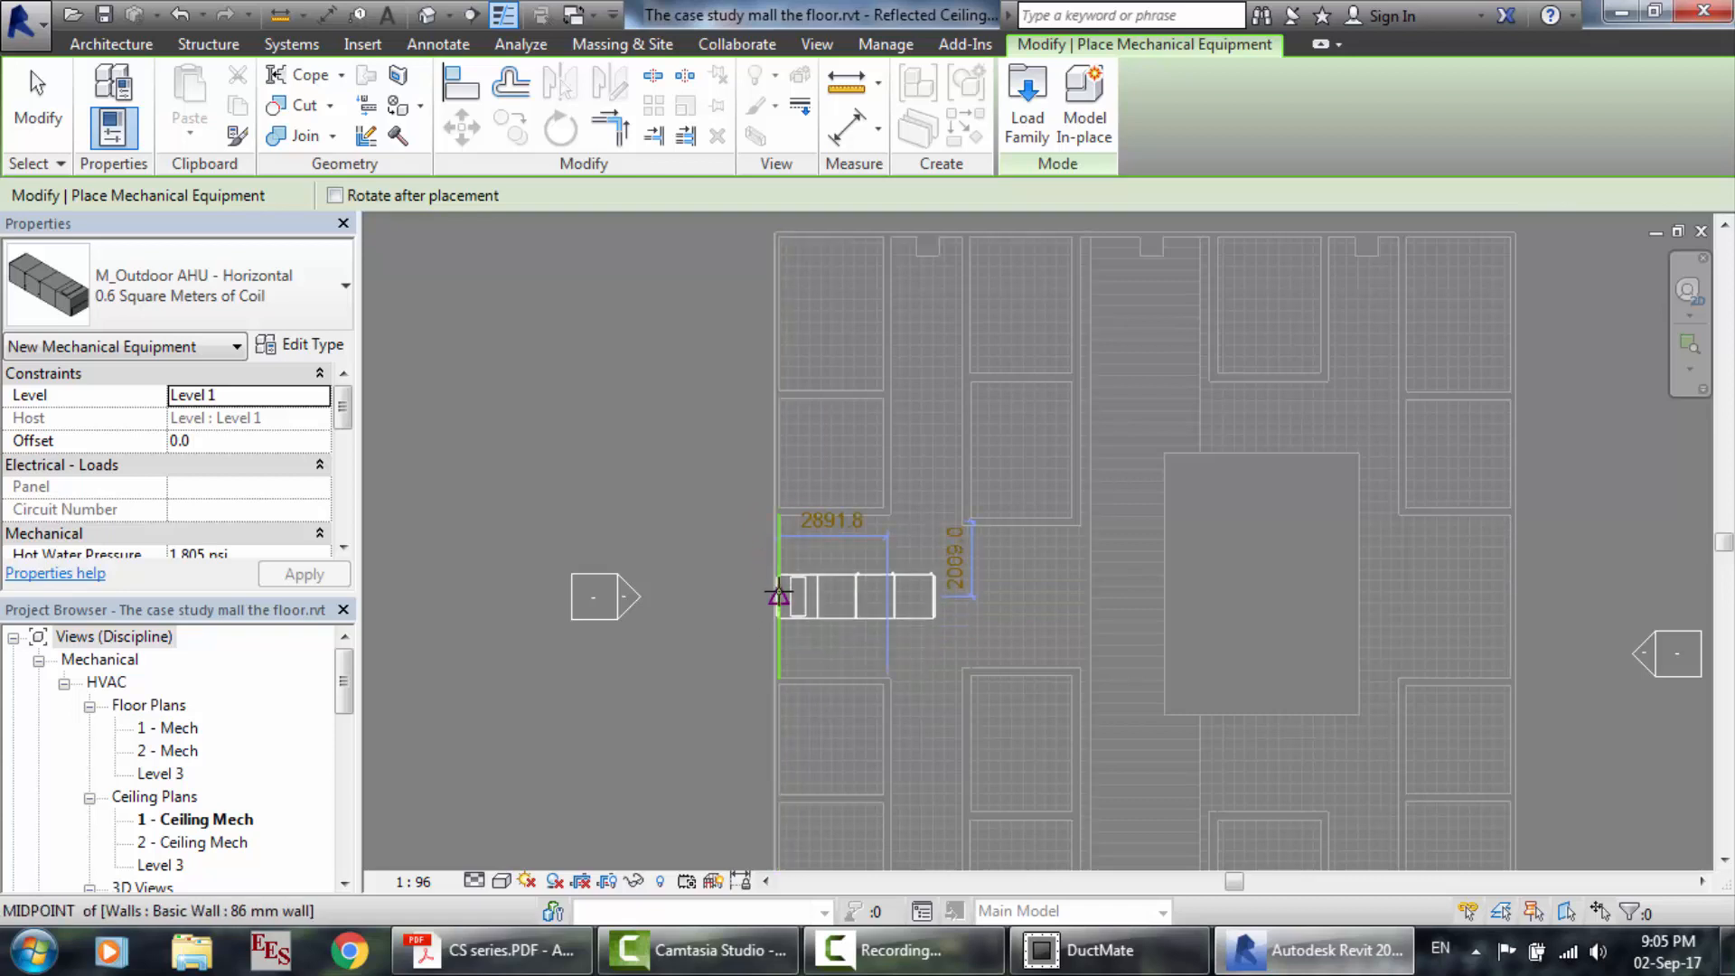
pyautogui.click(779, 596)
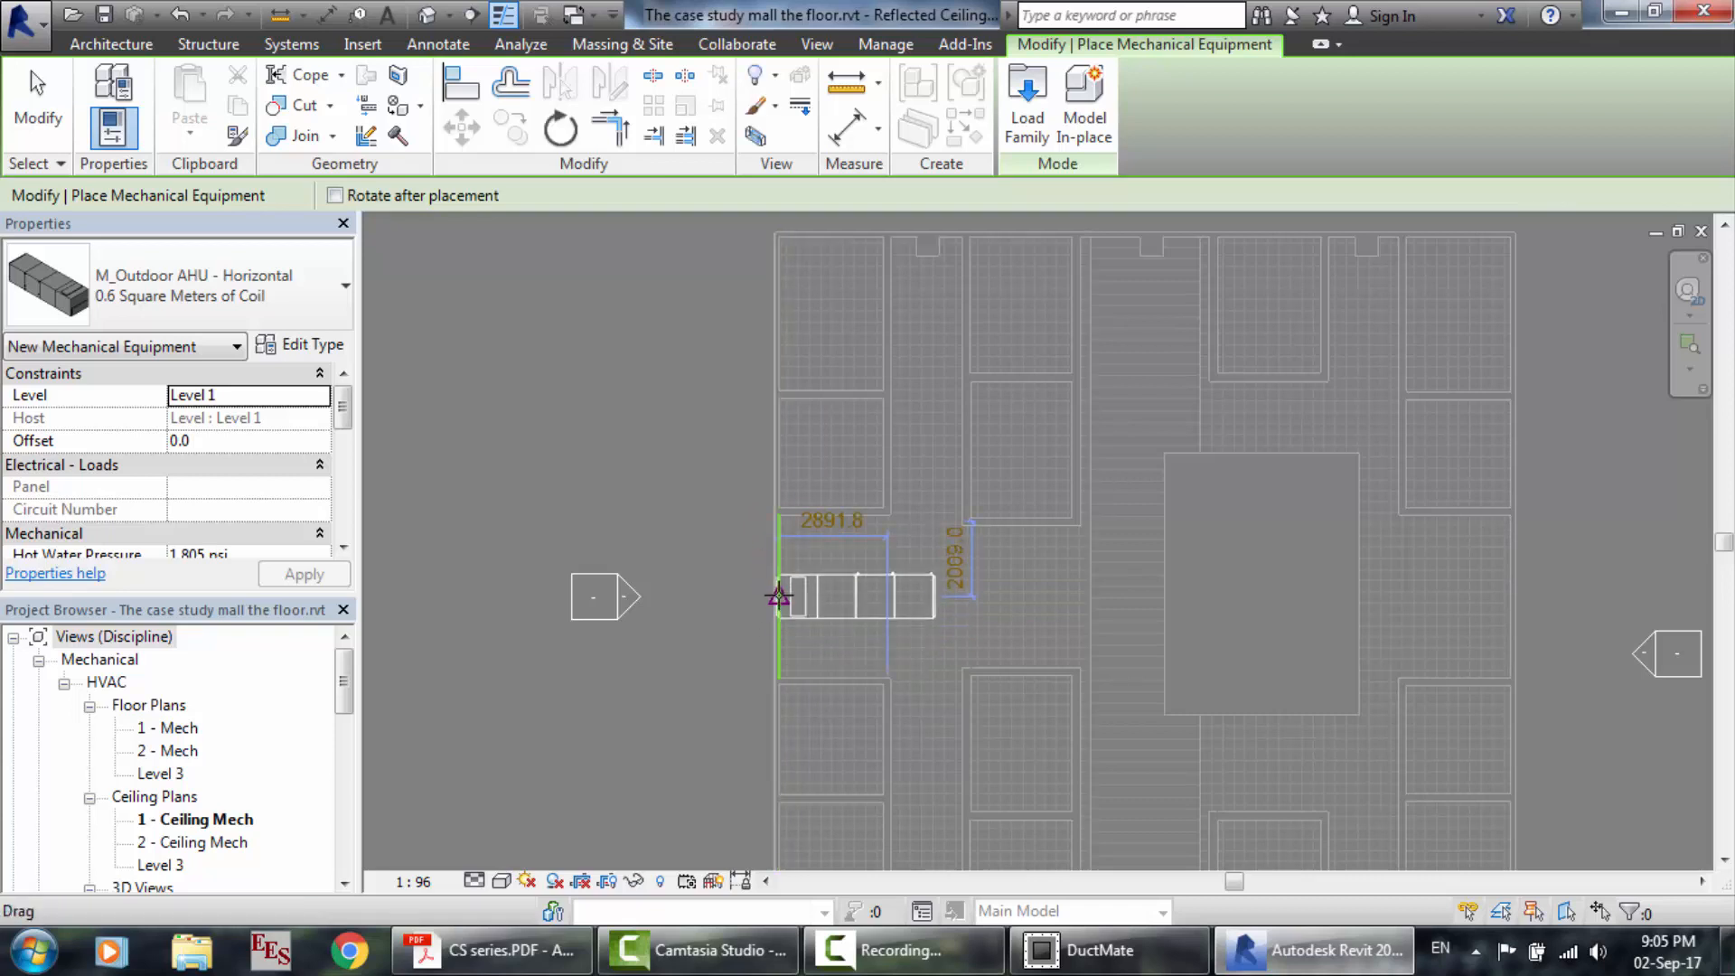
pyautogui.press('Escape')
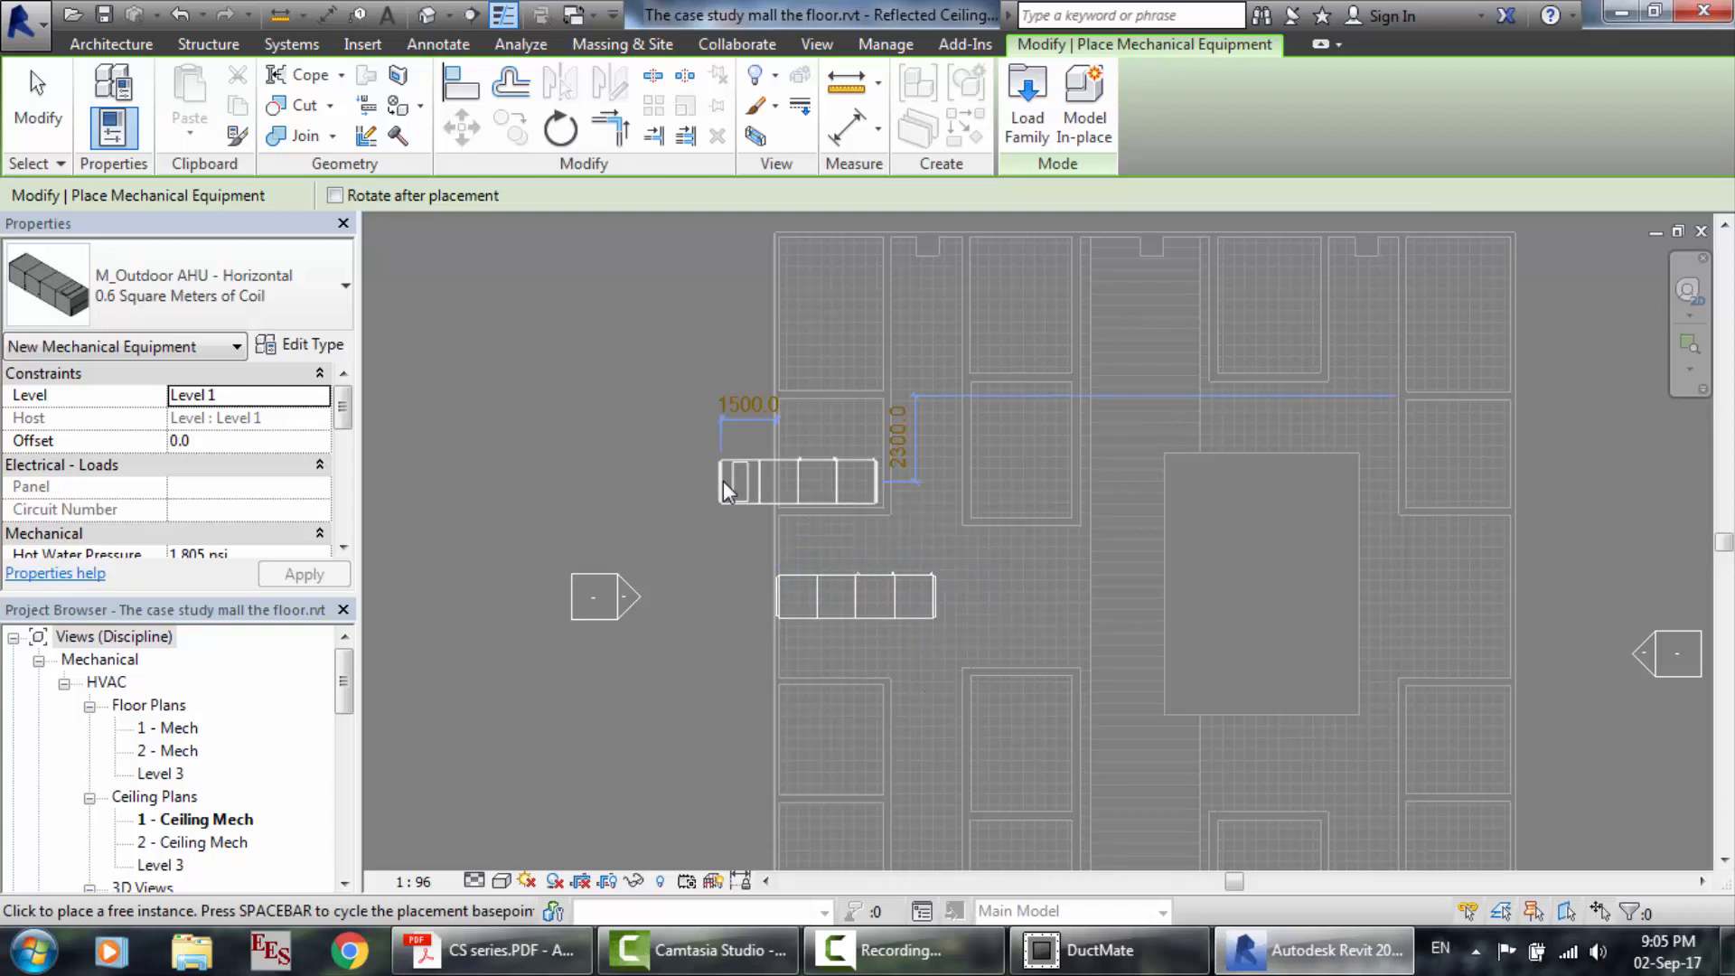
pyautogui.press('Escape')
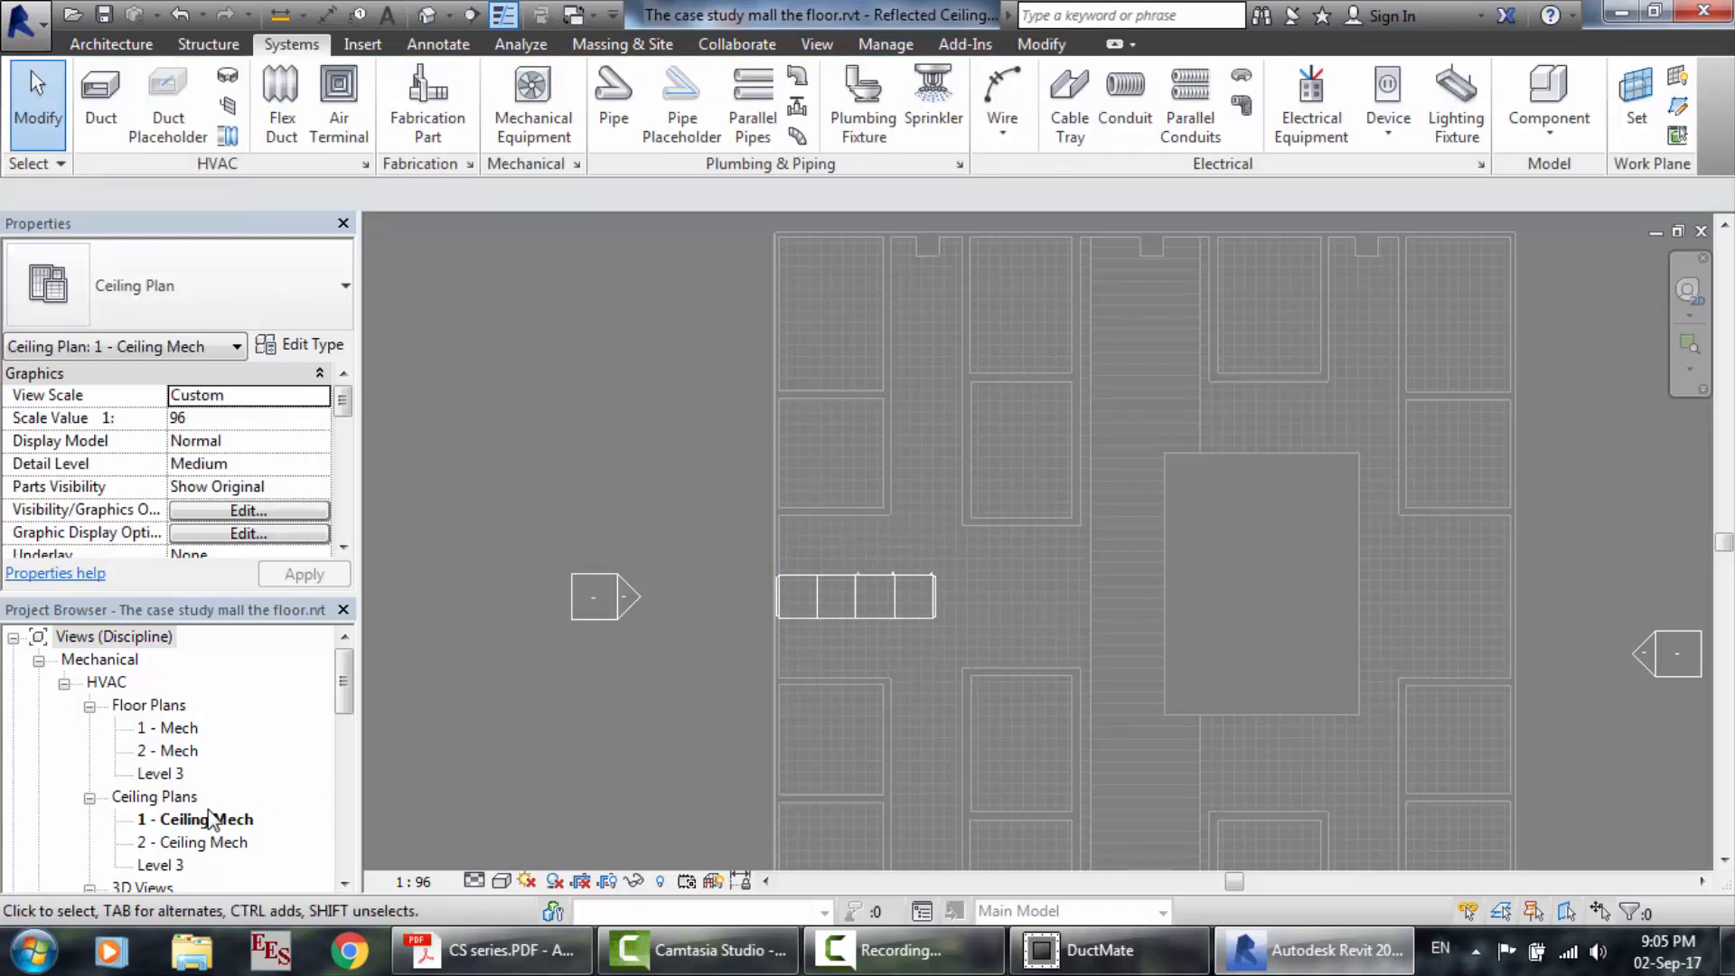
# Remove the air handling unit placed at the west wall from the ceiling plan.
pyautogui.click(805, 611)
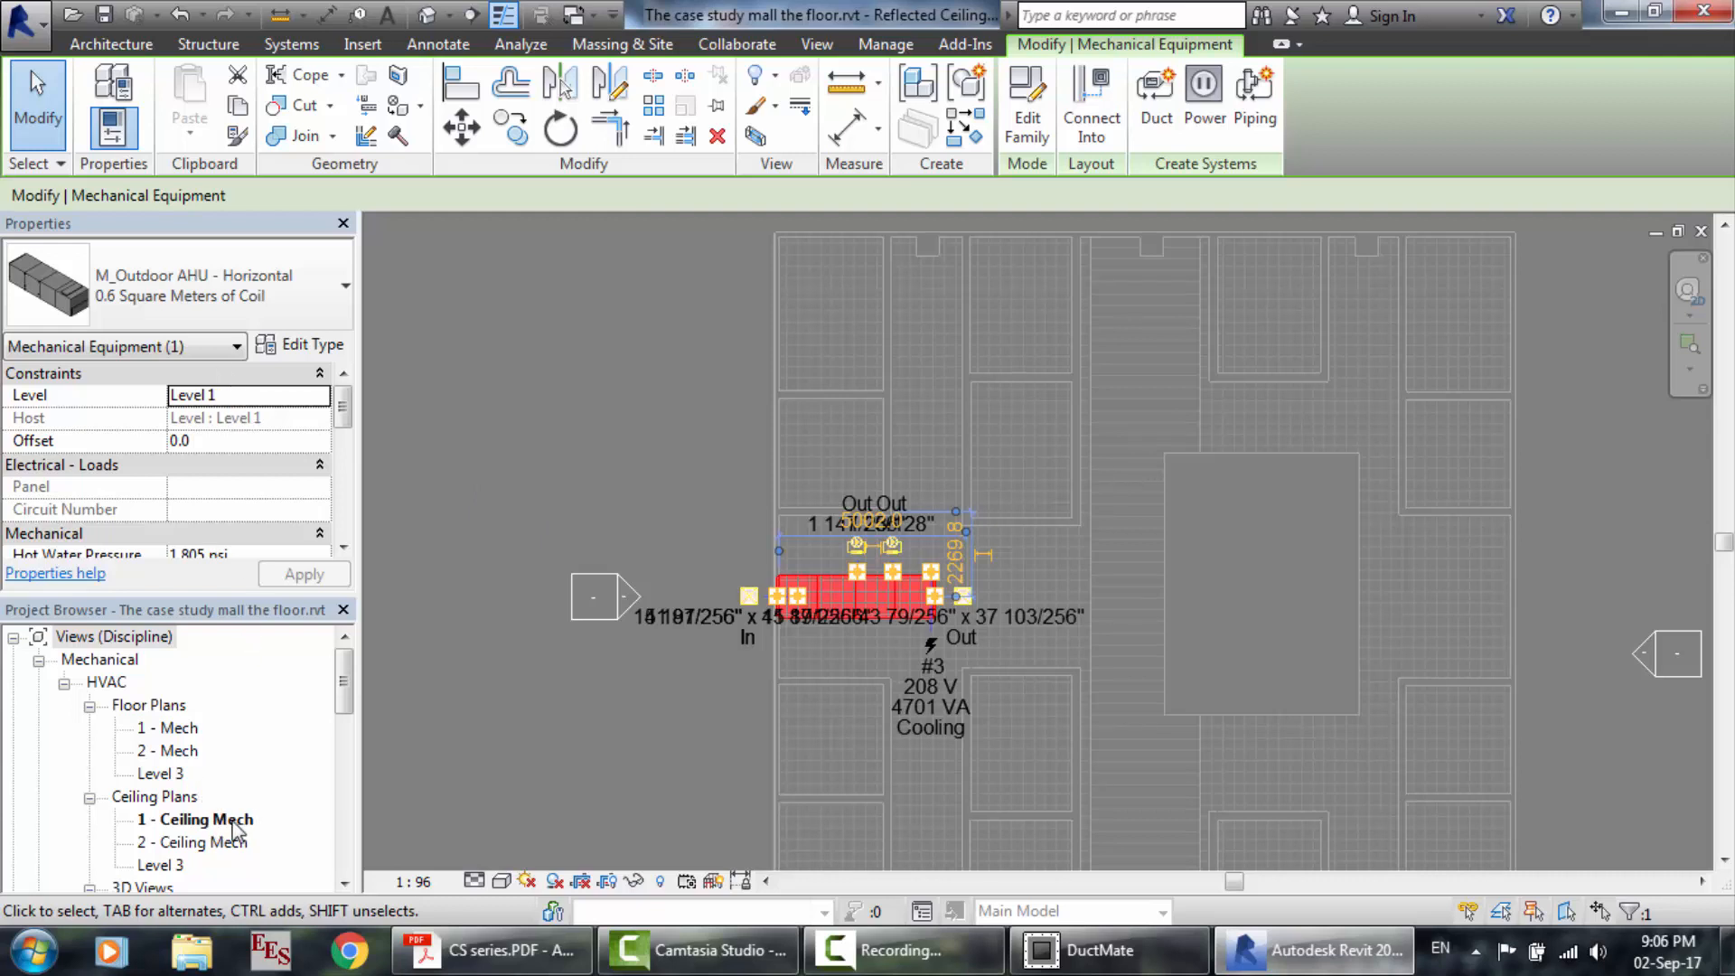
pyautogui.click(539, 701)
# Open the 1 - Mech floor plan and place the M_Outdoor AHU - Horizontal, 0.6 Square Meters of Coil, at the west edge's midpoint.
pyautogui.doubleClick(181, 729)
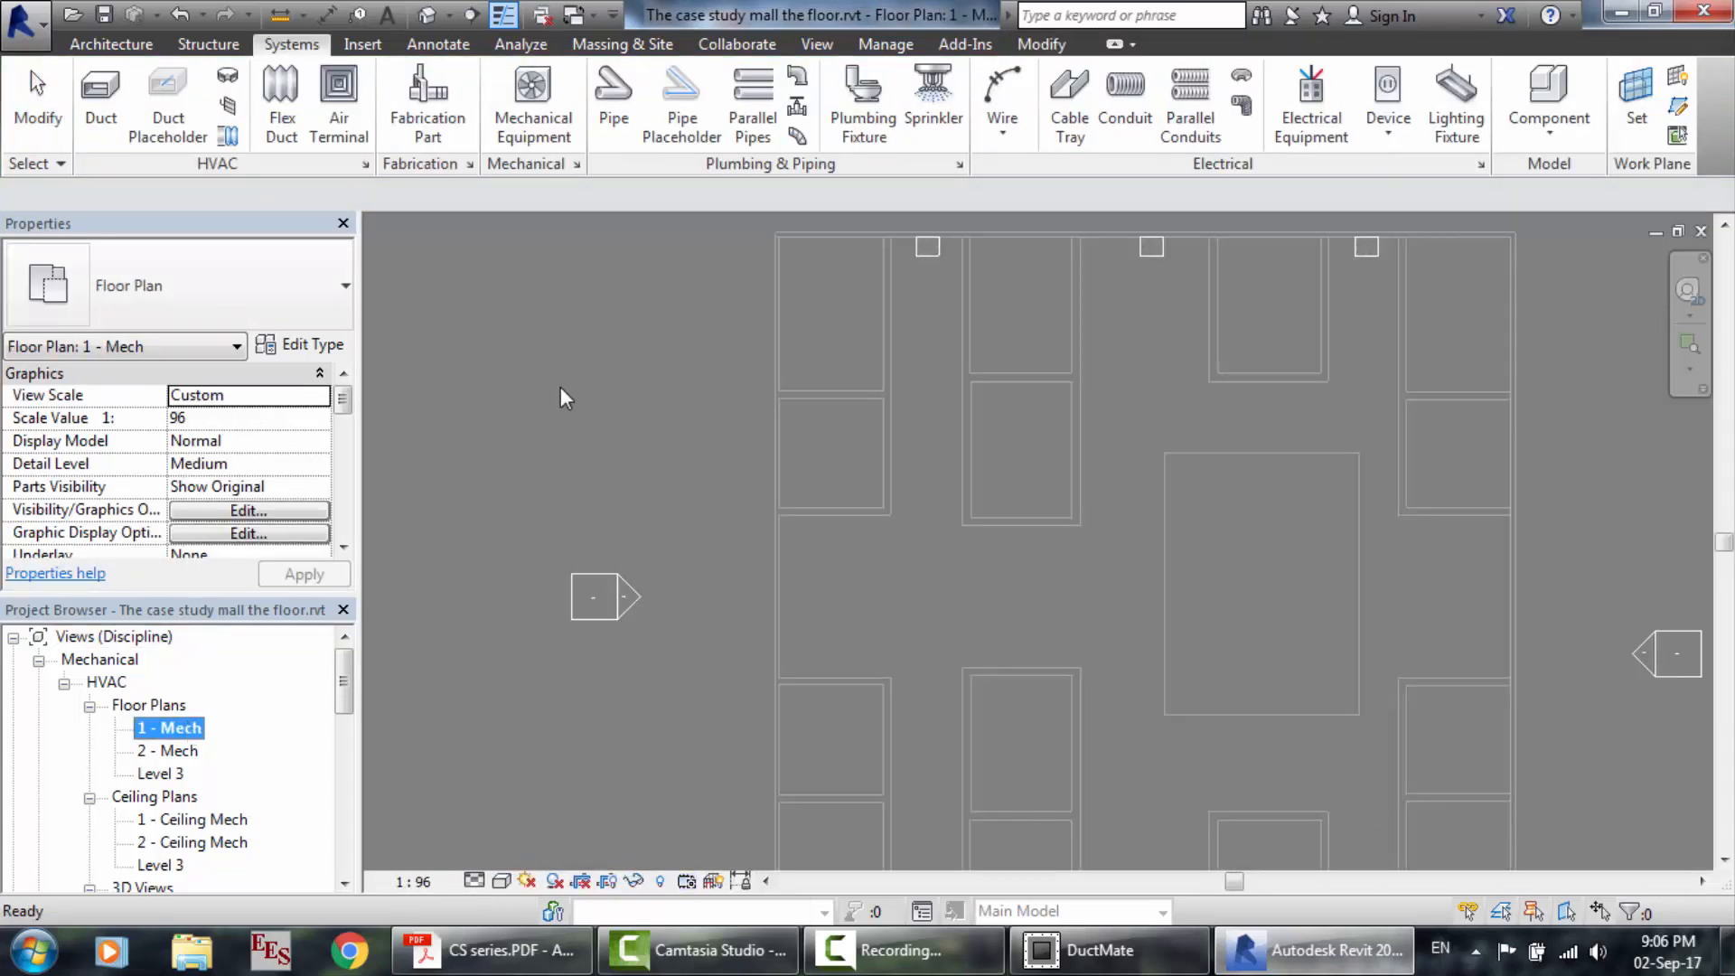
pyautogui.click(548, 117)
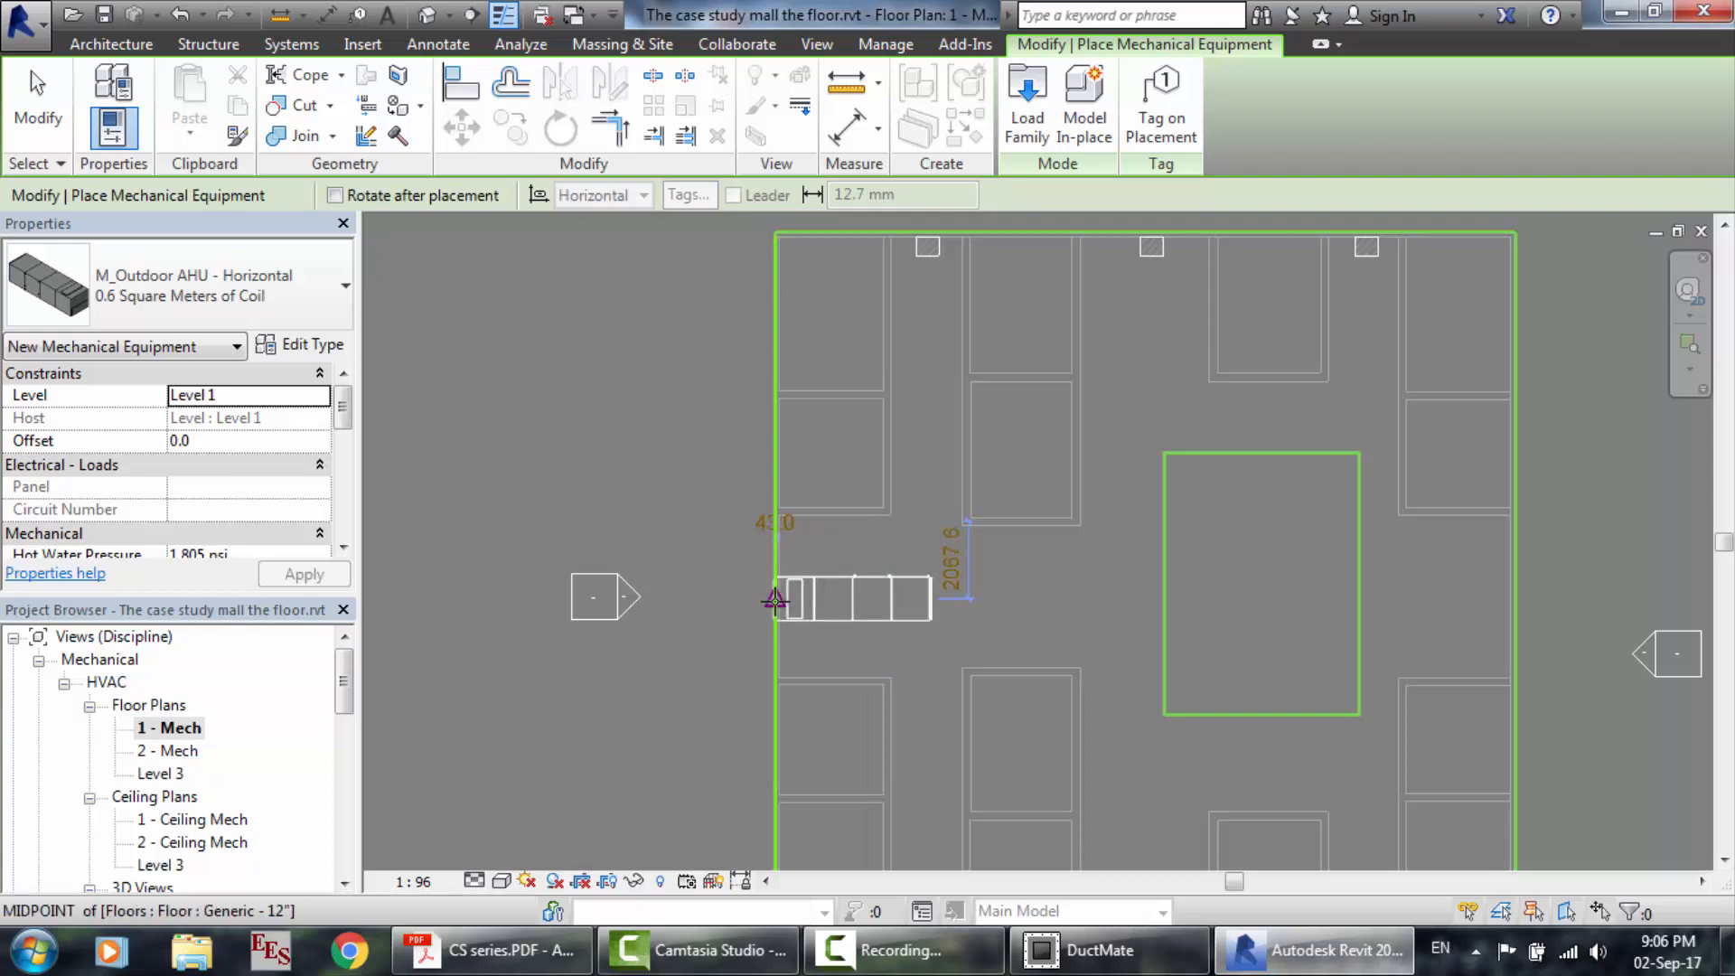
pyautogui.click(775, 601)
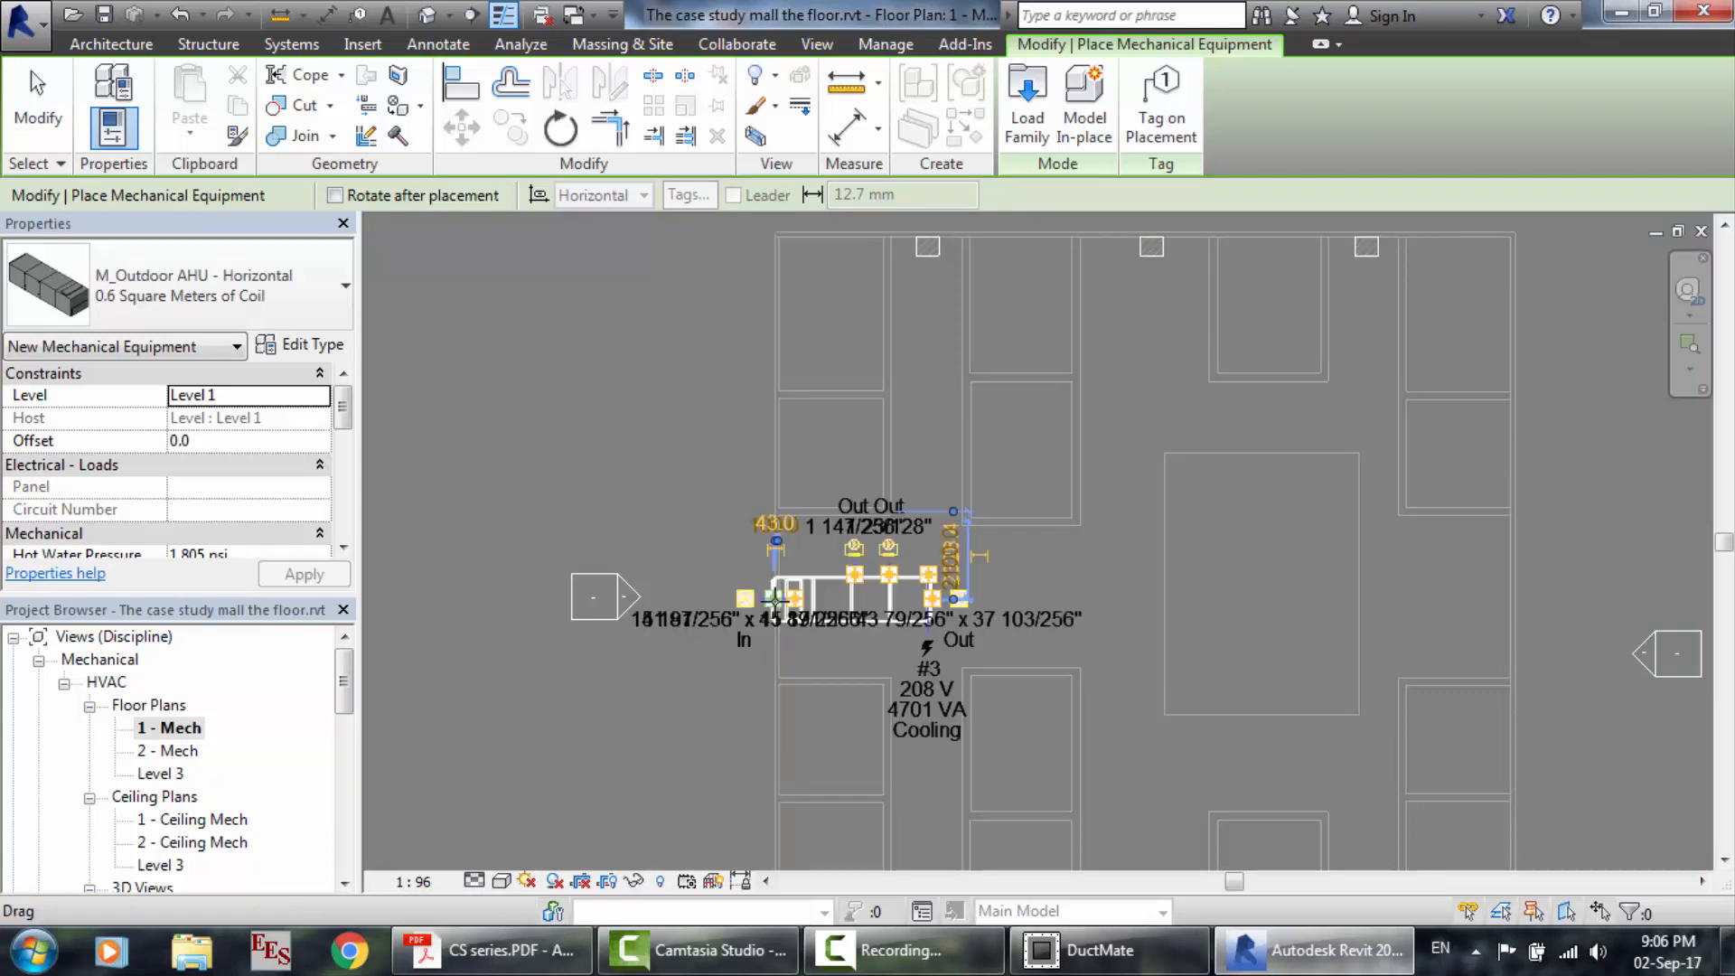
pyautogui.press('Escape')
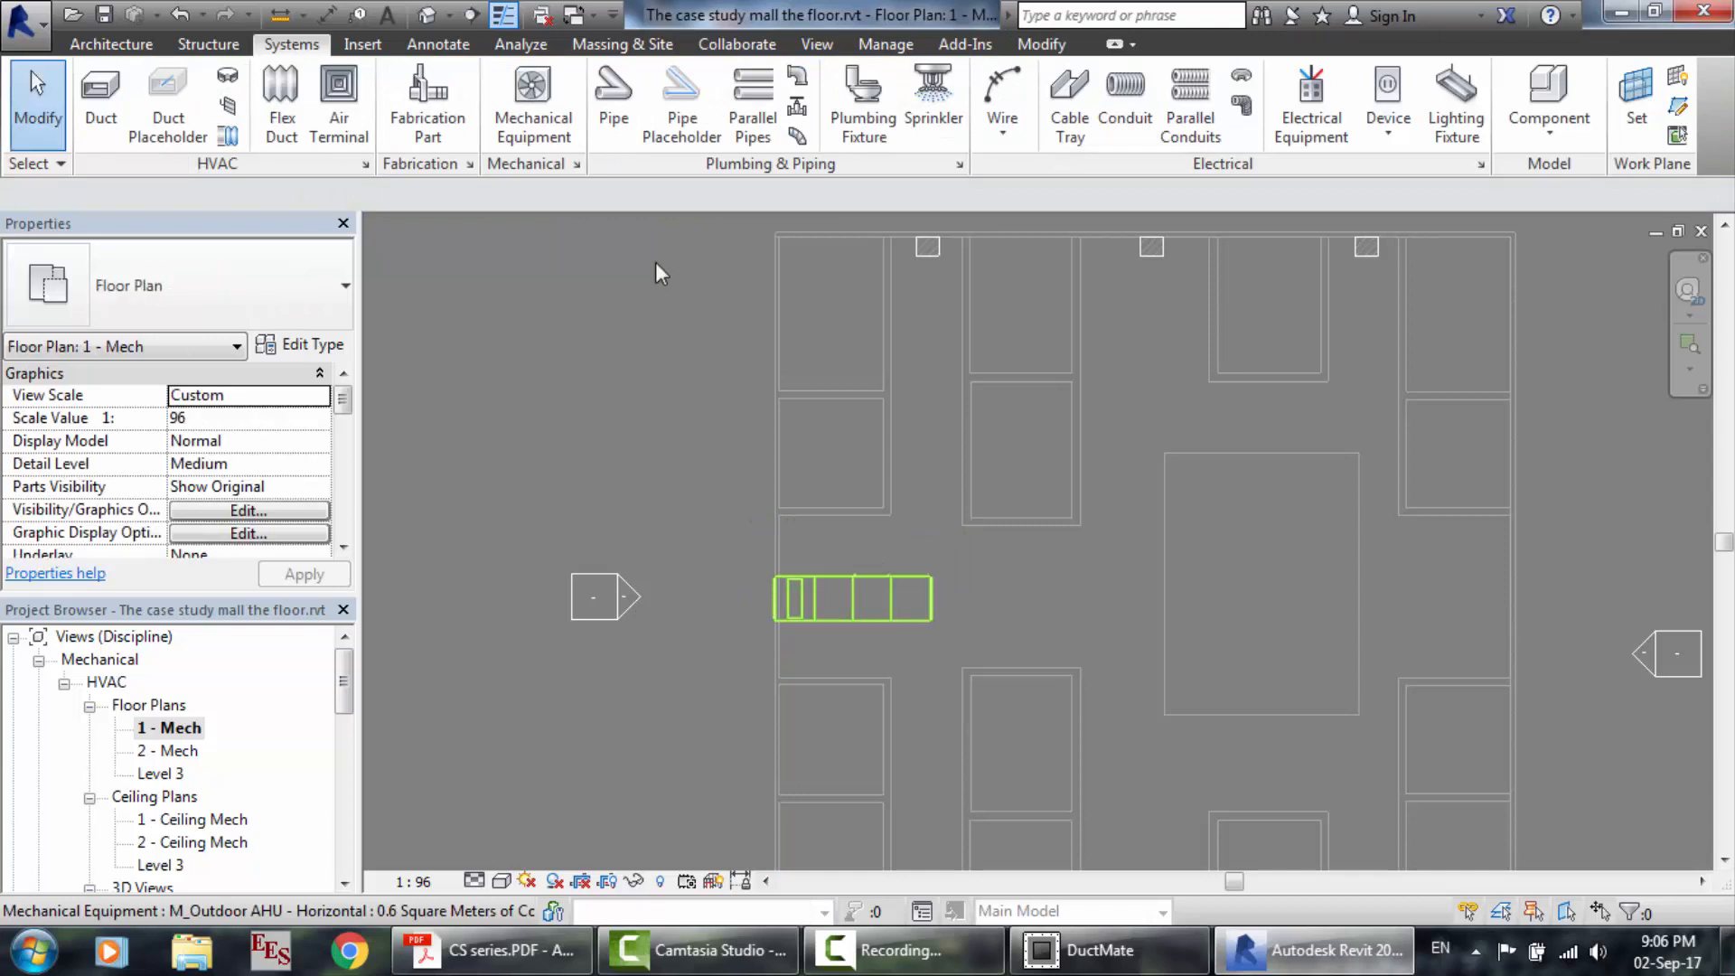
# Move the air handling unit west, outside the building, until its inlet end lies about 5800 mm from the west wall.
pyautogui.click(864, 620)
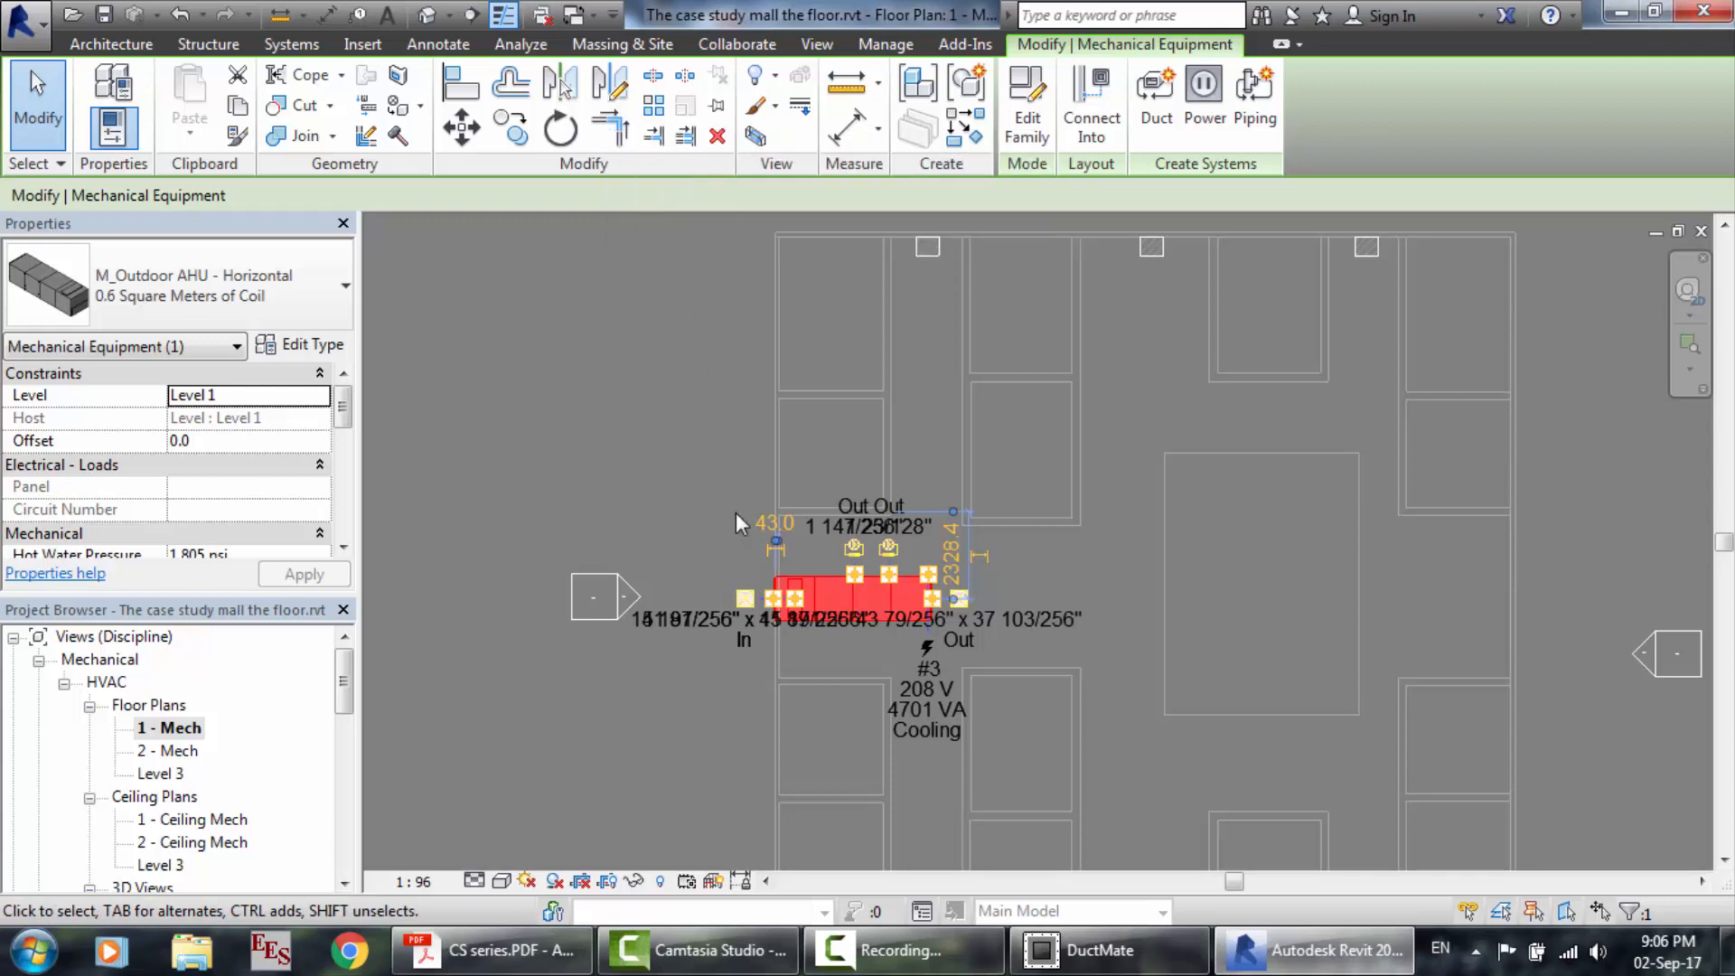
pyautogui.scroll(2, 735, 513)
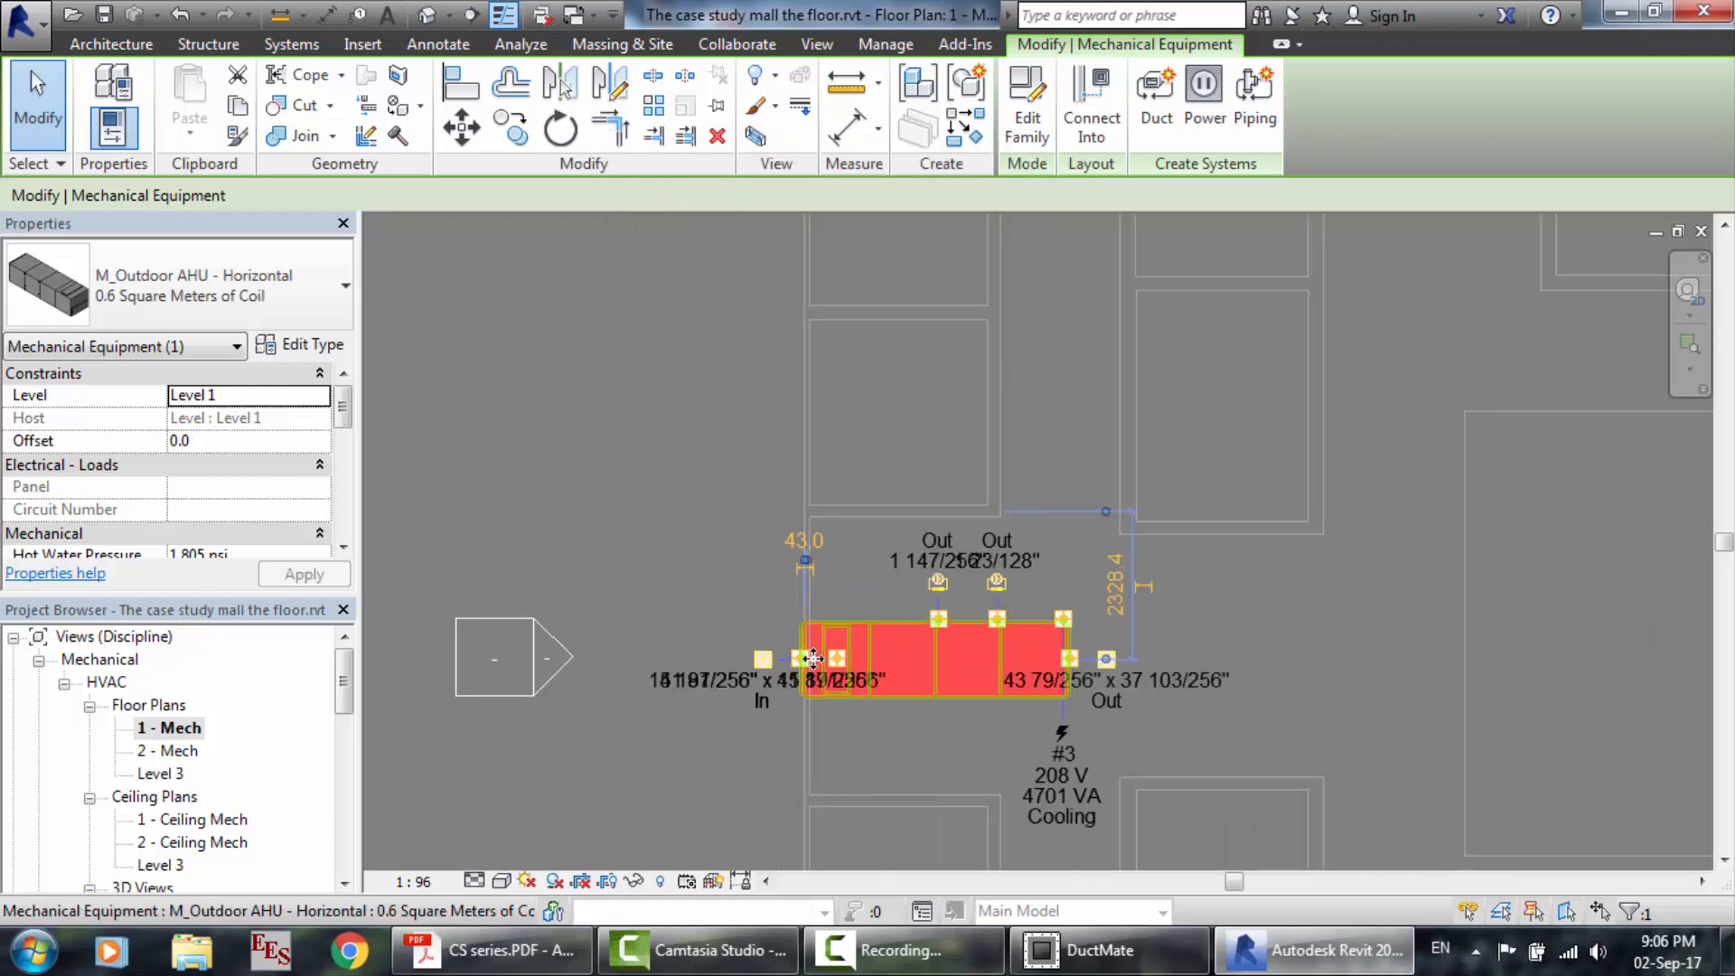
pyautogui.moveTo(766, 652); pyautogui.dragTo(449, 662)
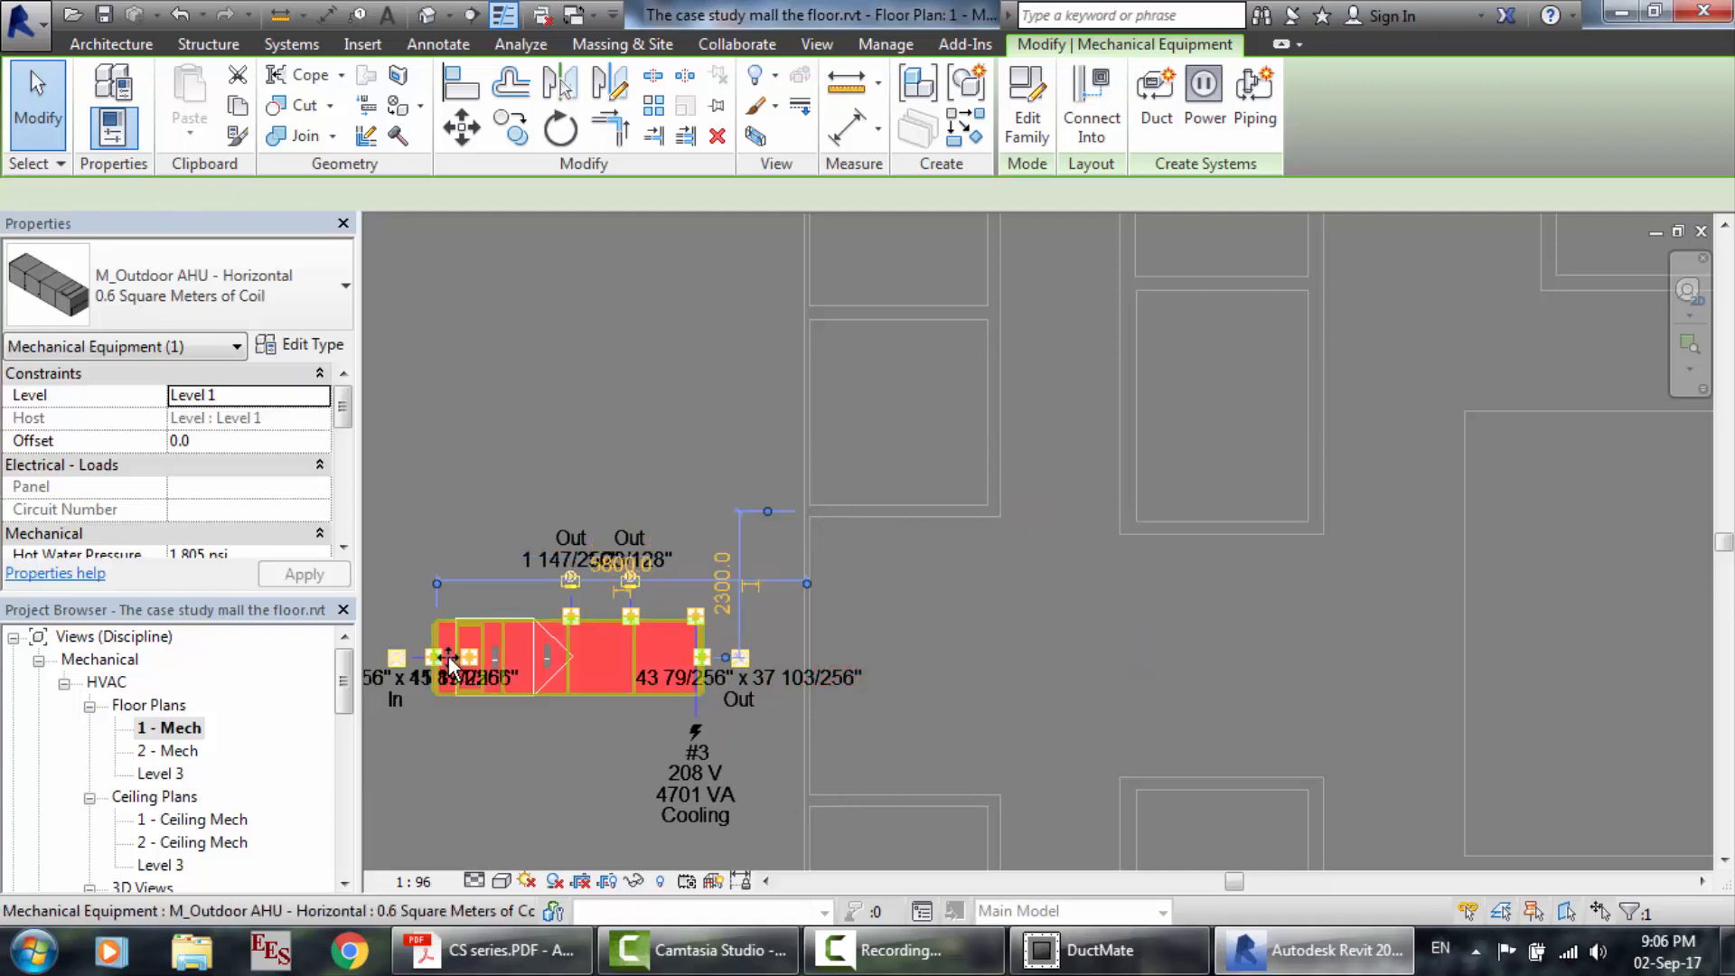
pyautogui.press('Escape')
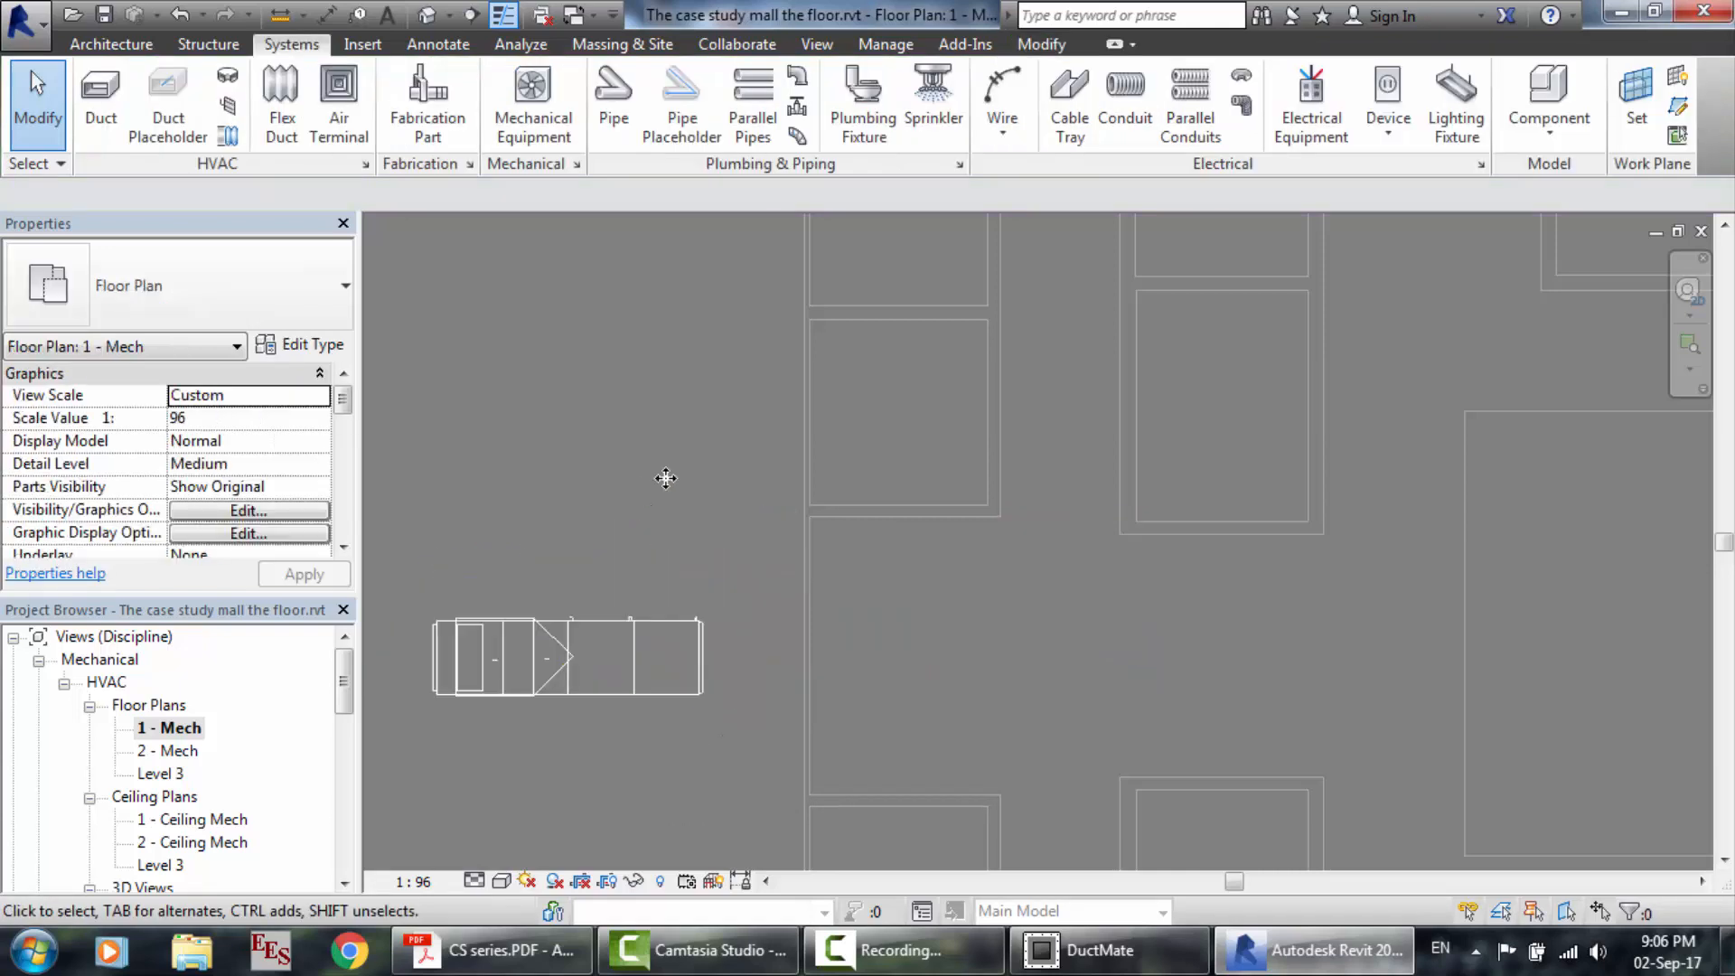
# Open the 1 - Ceiling Mech plan and place 952.5x952.5 - 381 Neck rectangular supply diffusers in the two northern rooms along the west wall.
pyautogui.scroll(-2, 665, 478)
pyautogui.scroll(-3, 665, 478)
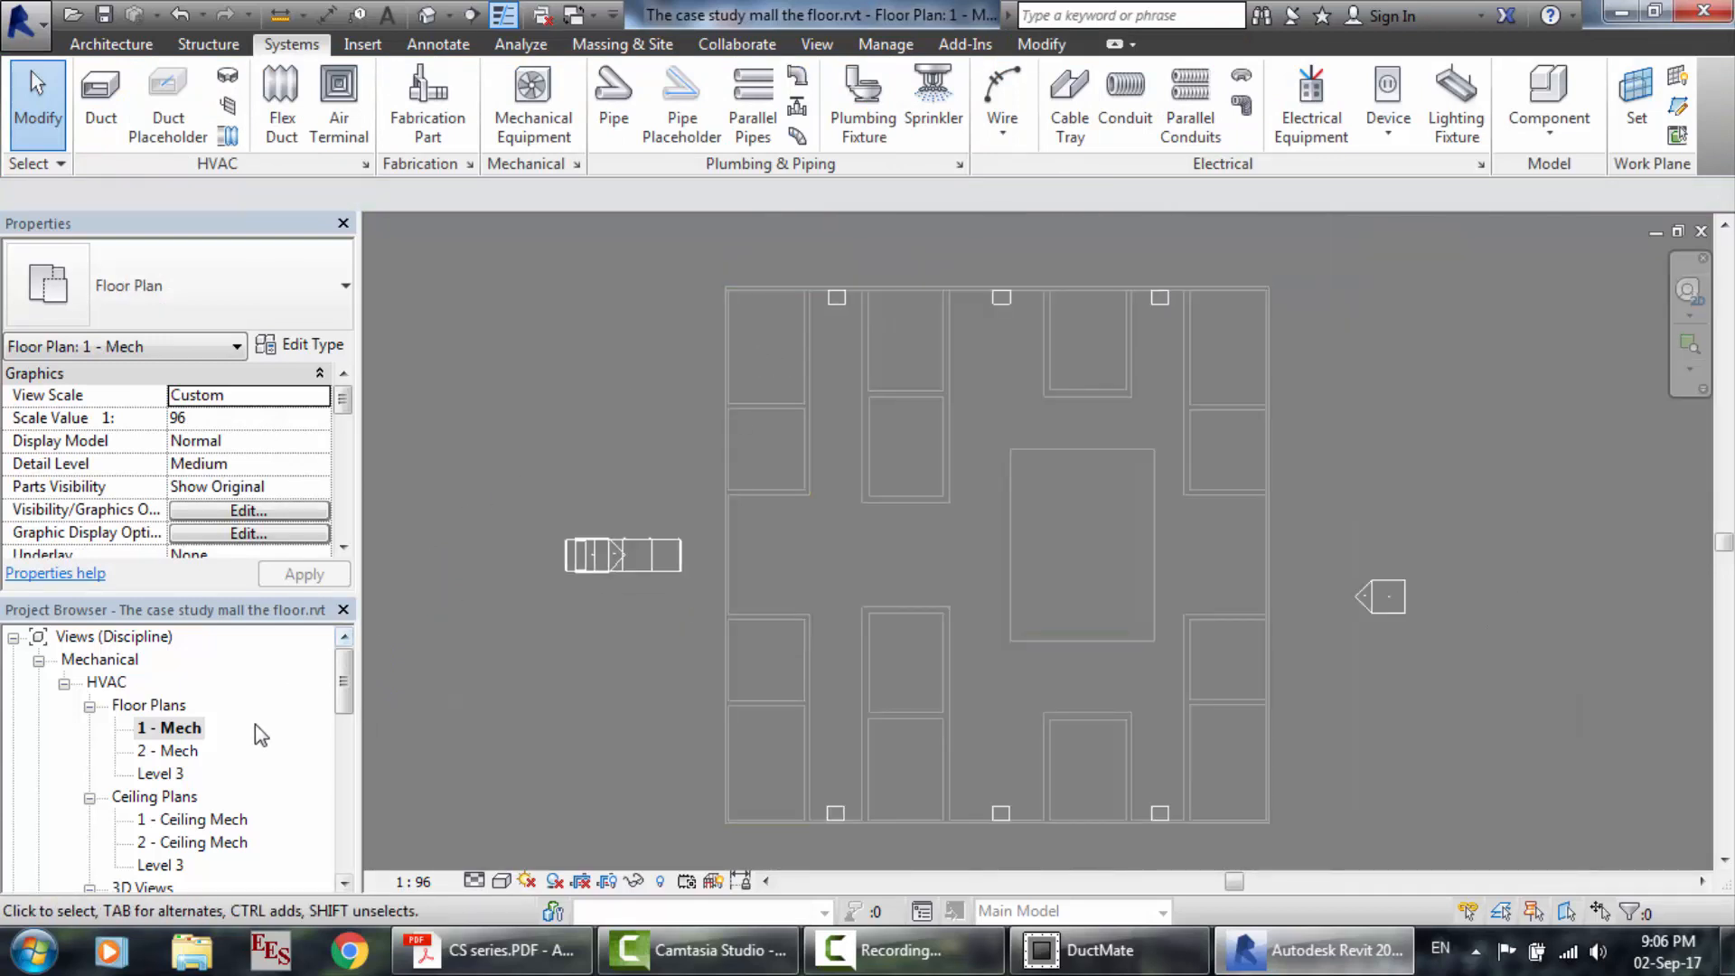
pyautogui.click(199, 824)
pyautogui.doubleClick(198, 824)
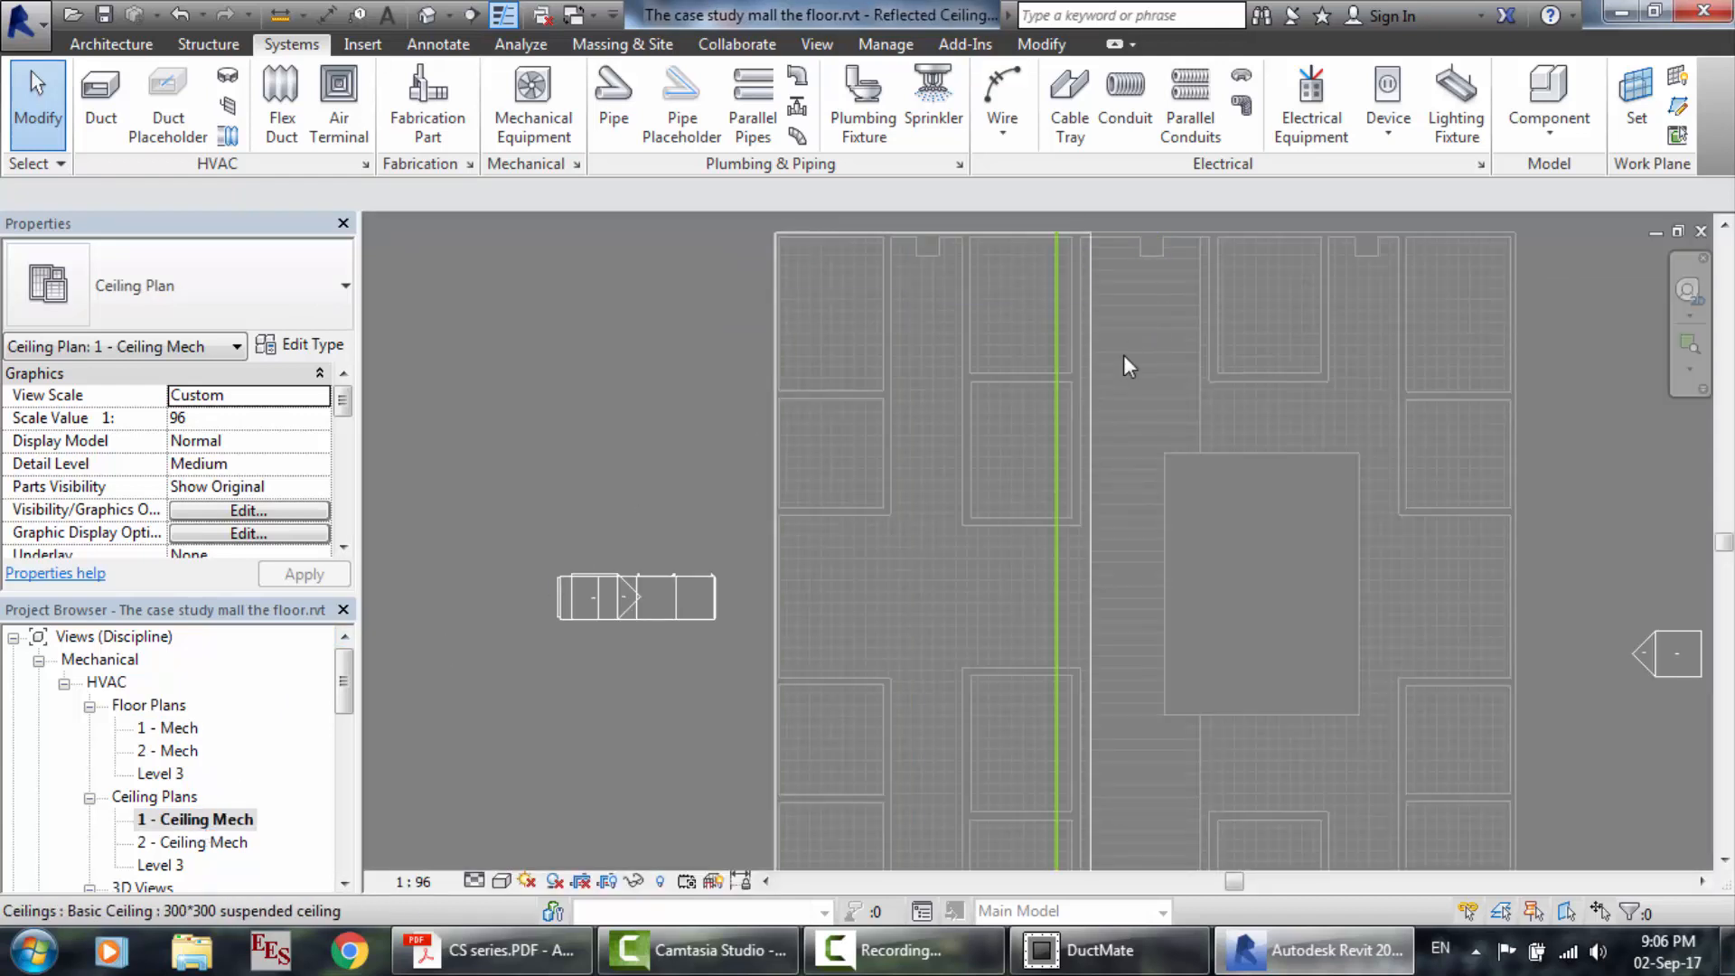
pyautogui.click(339, 100)
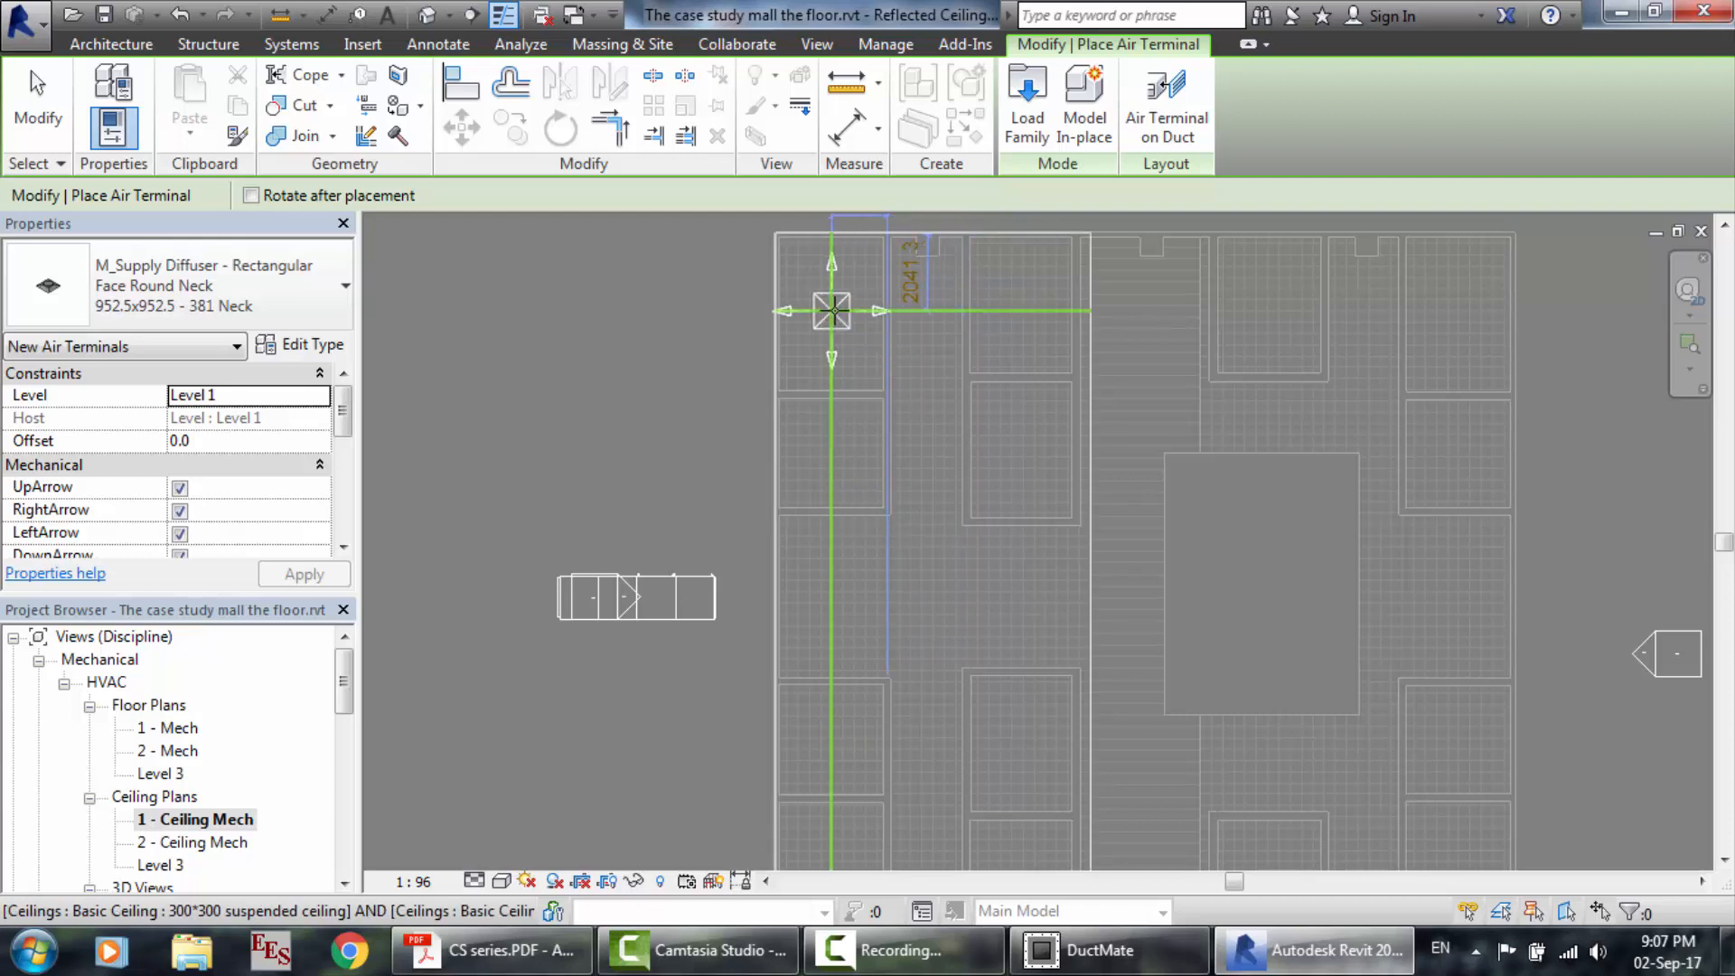
pyautogui.click(832, 310)
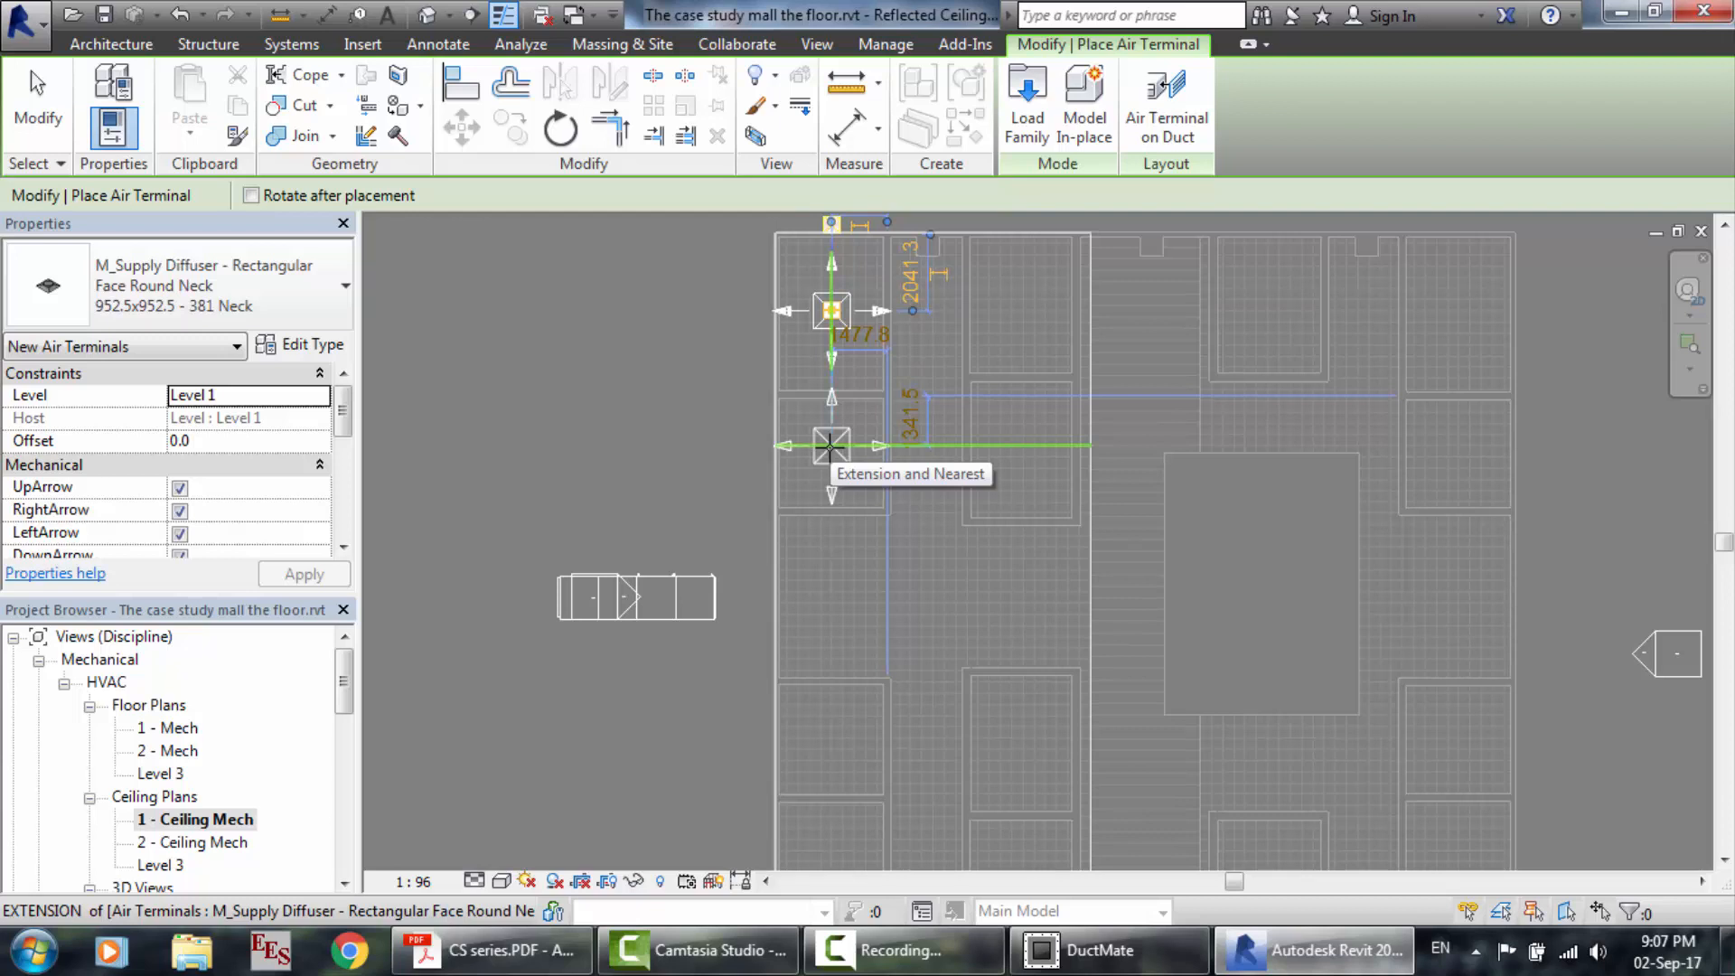
pyautogui.click(831, 446)
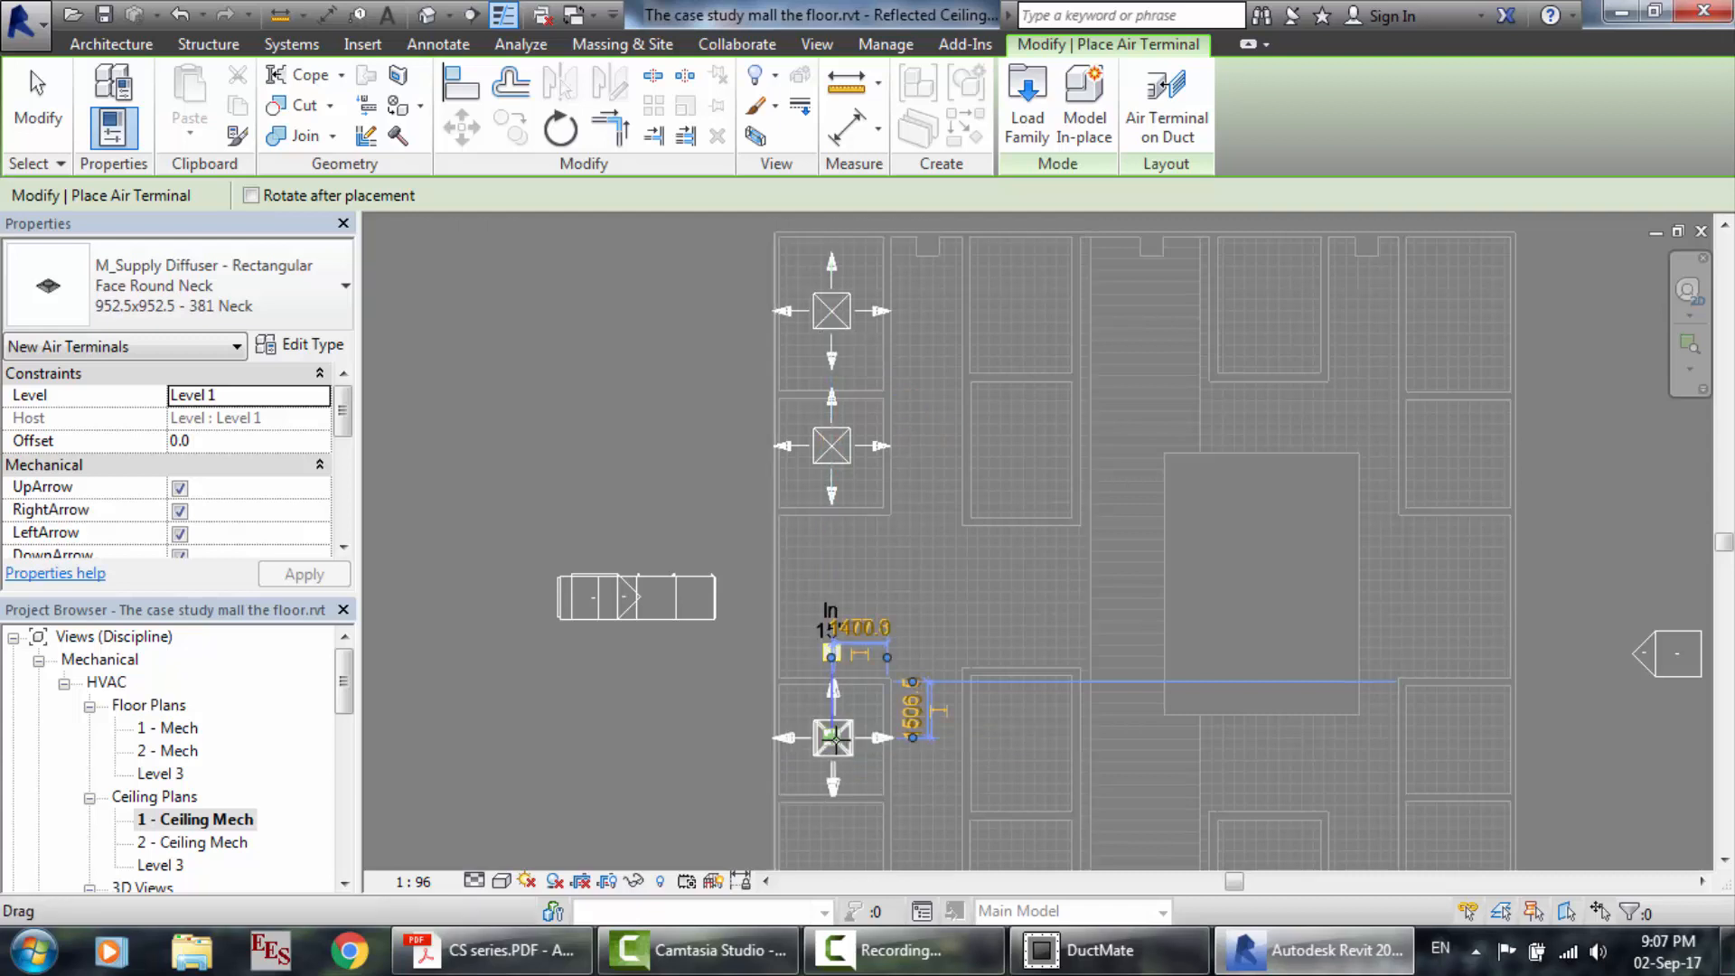
# Place the same supply diffuser in the two southern rooms along the west wall, in line with the diffusers above.
pyautogui.scroll(-2, 834, 737)
pyautogui.click(834, 737)
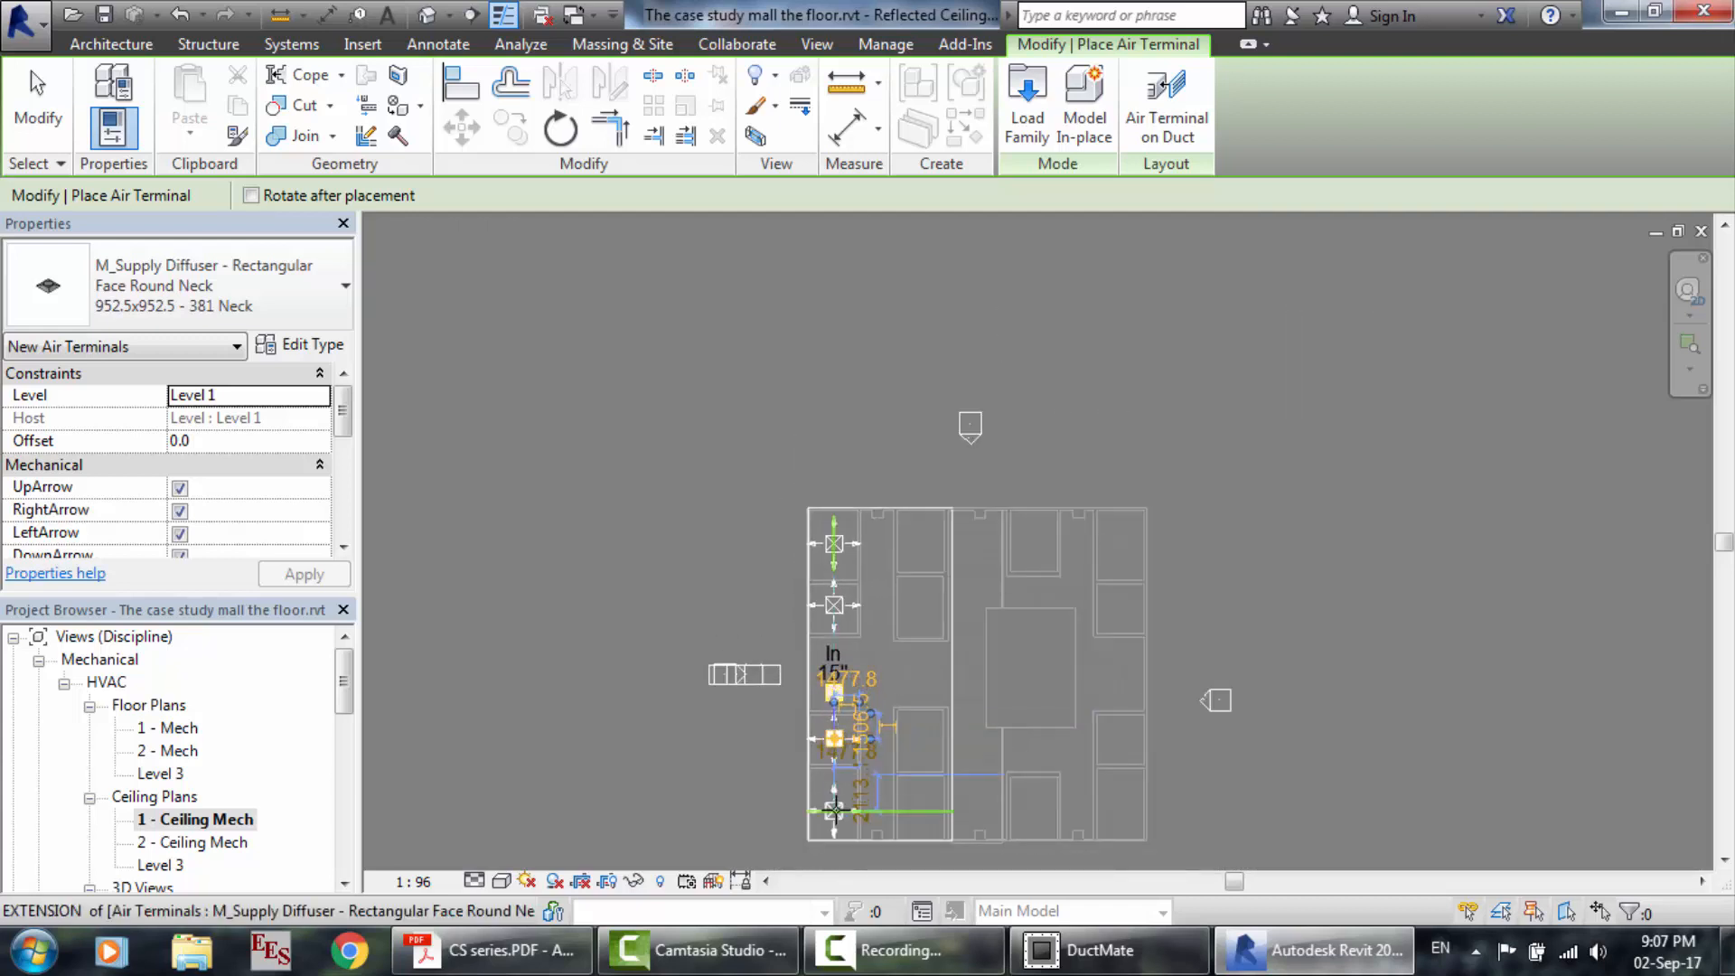
pyautogui.scroll(3, 839, 841)
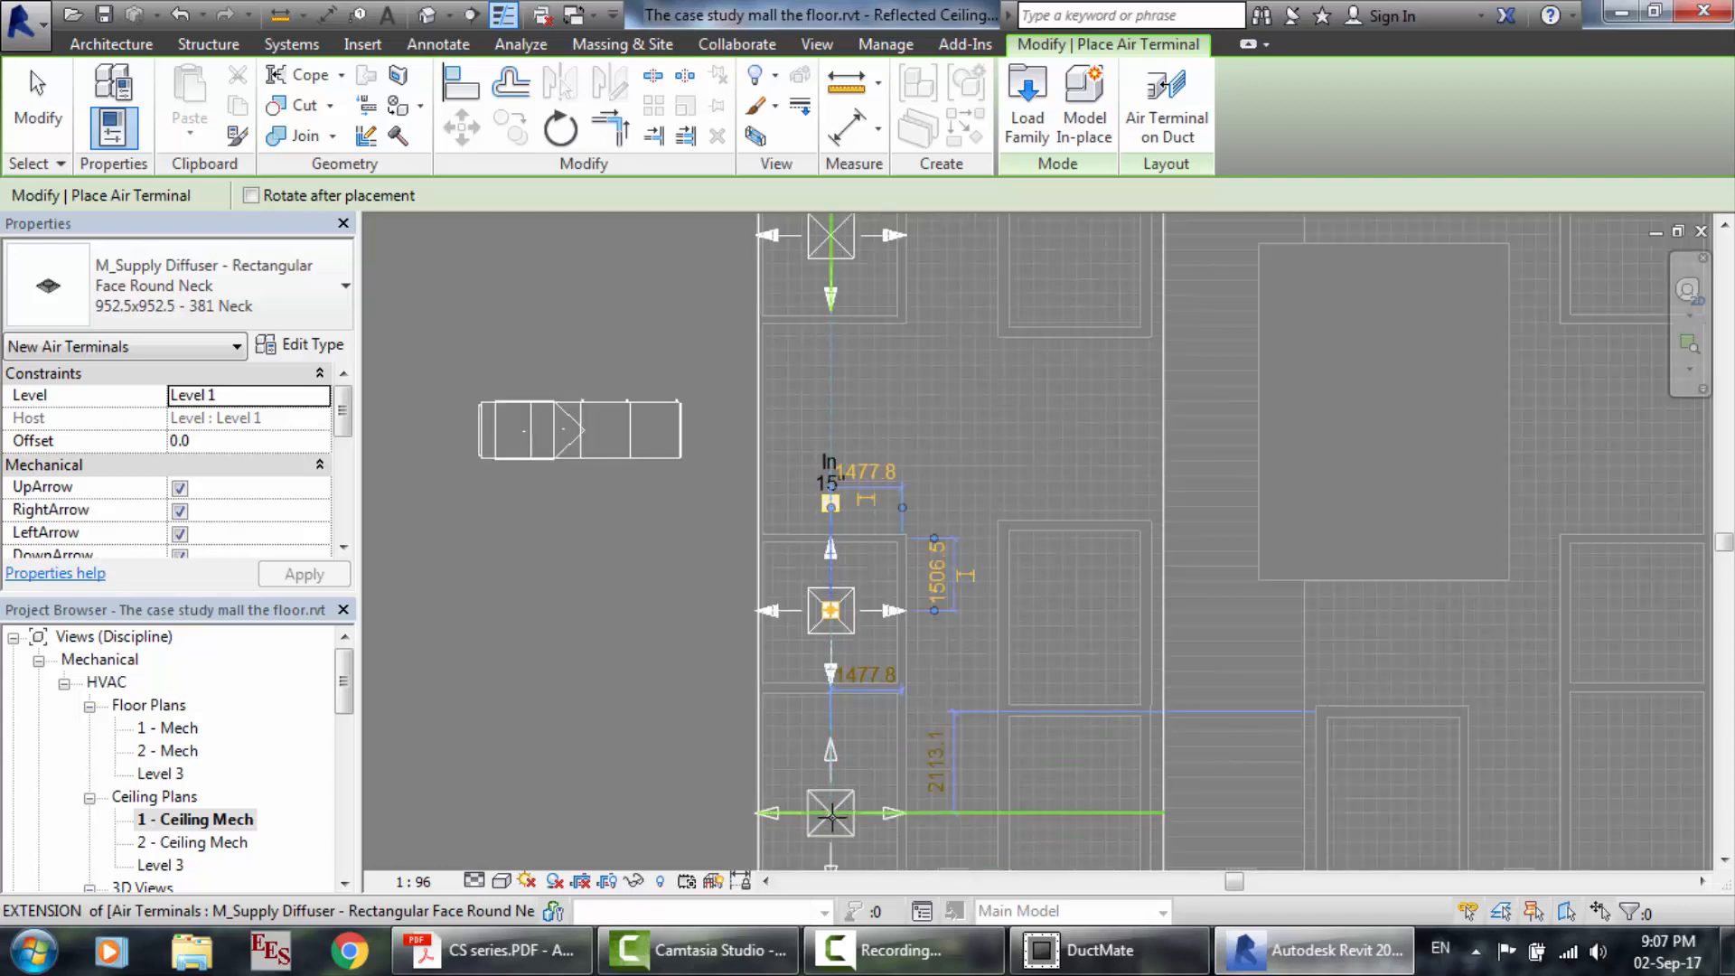
pyautogui.click(830, 814)
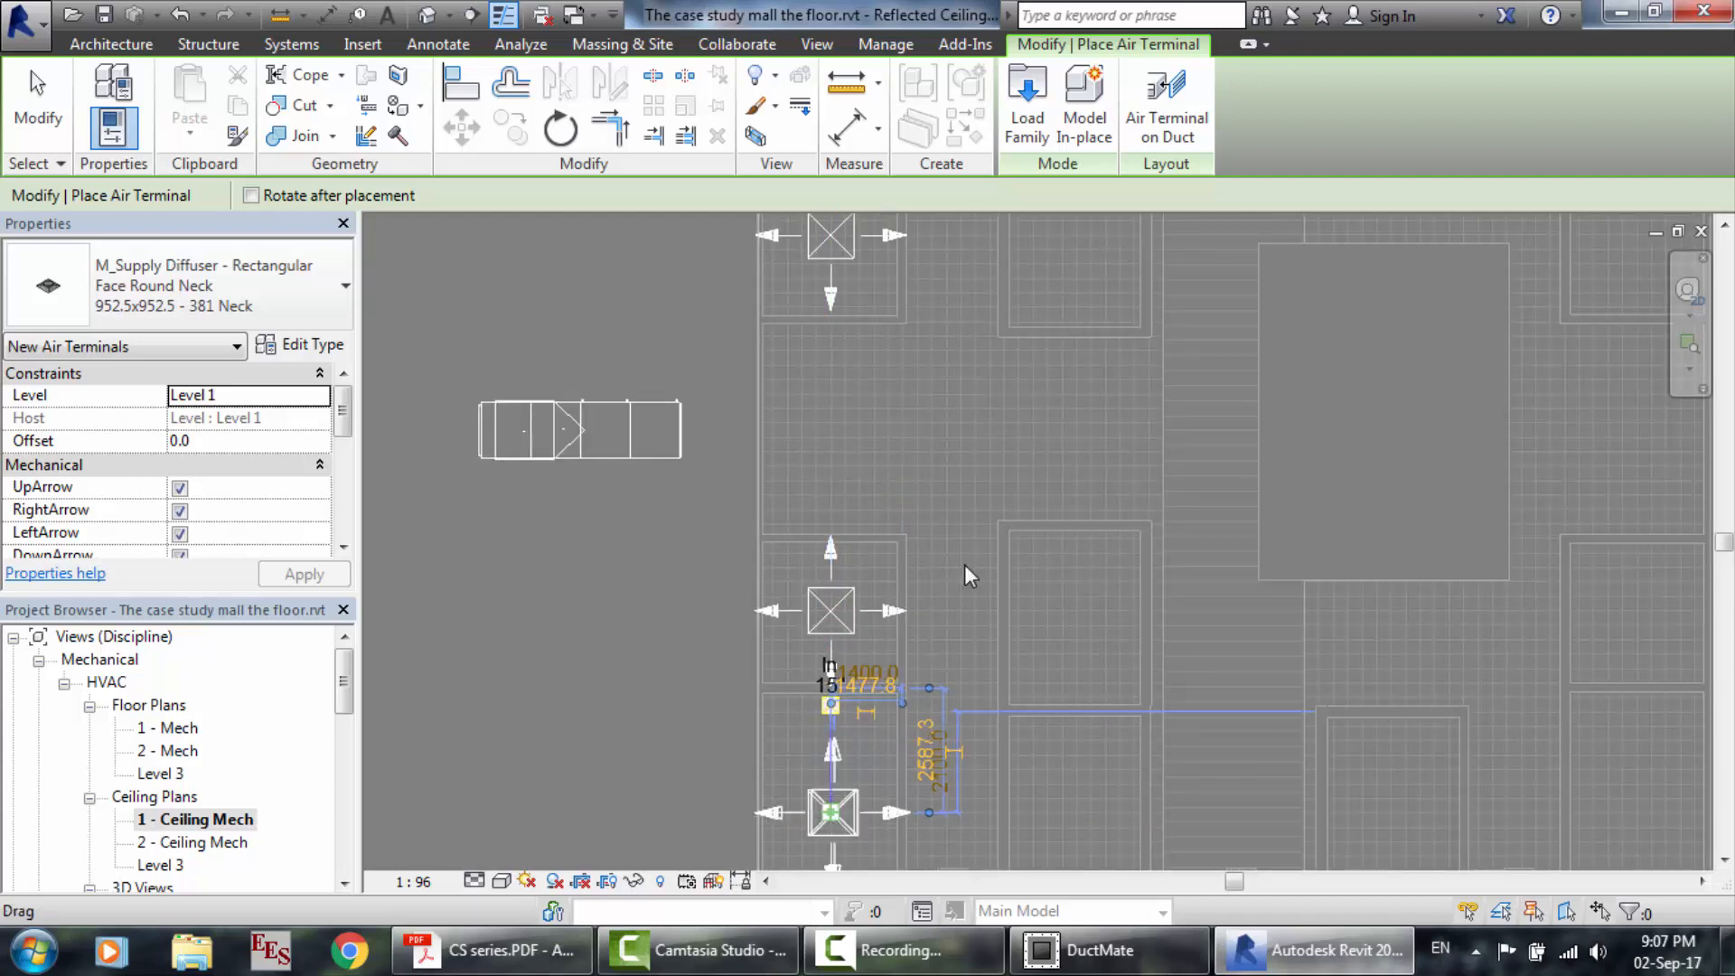
# Place supply diffusers in the two northern rooms of the second column from the west, aligned with the west-wall diffusers.
pyautogui.scroll(-3, 963, 564)
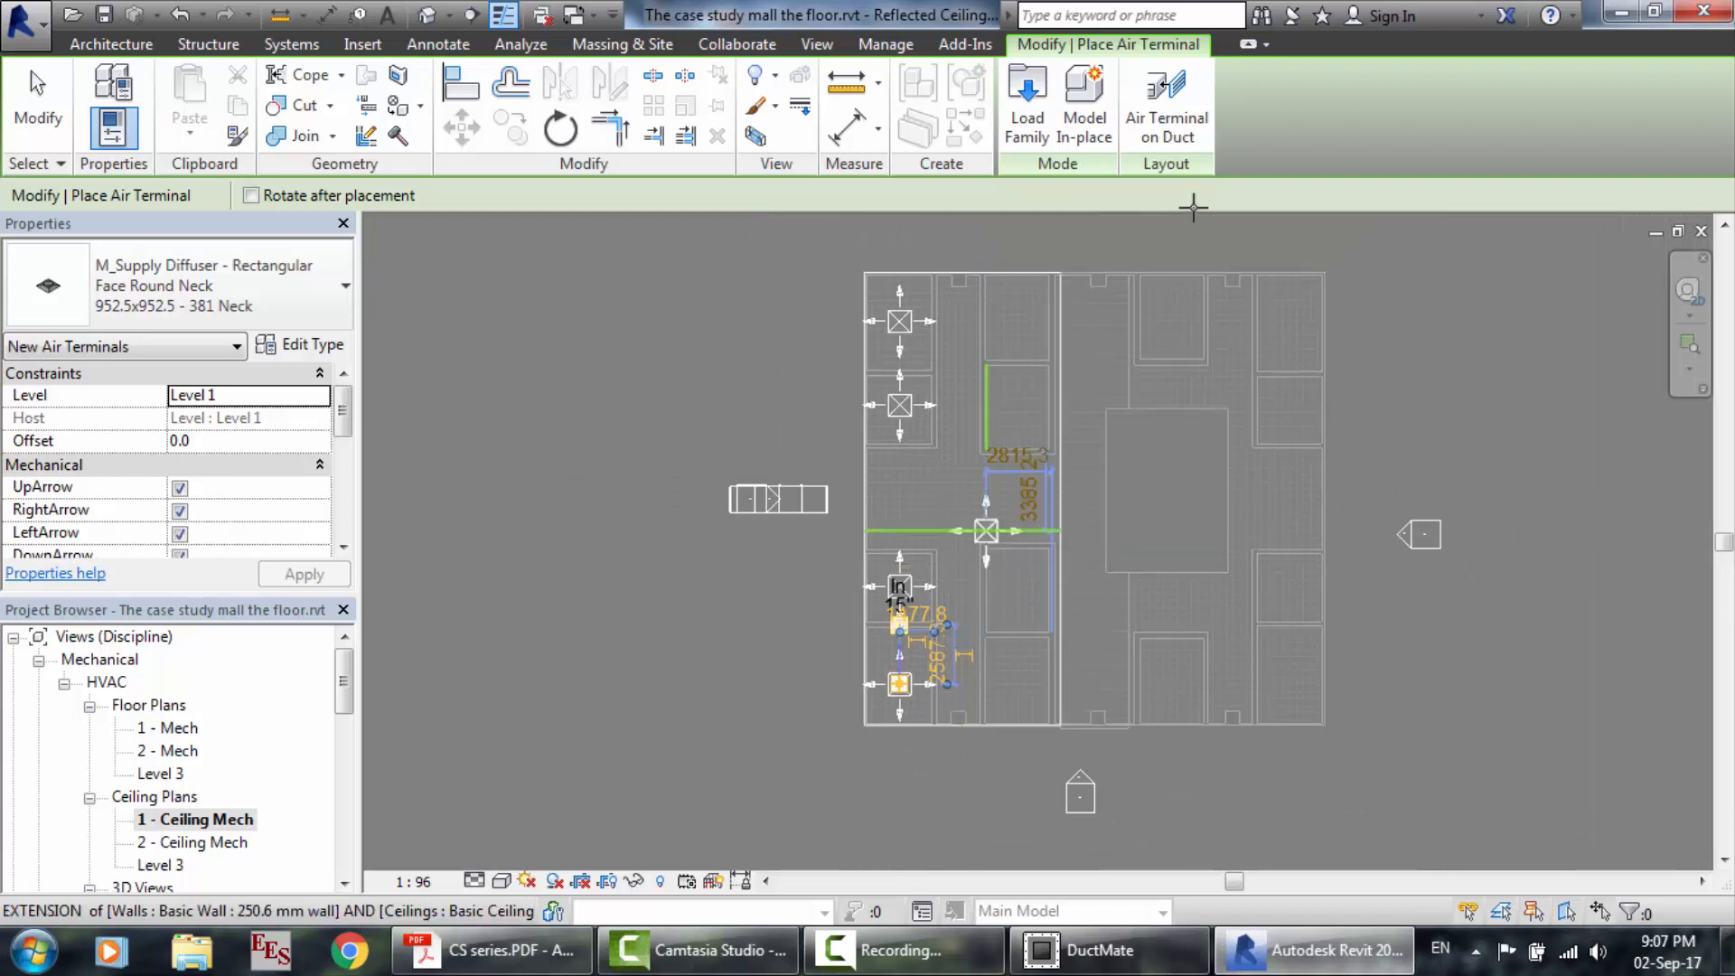
pyautogui.scroll(3, 1193, 208)
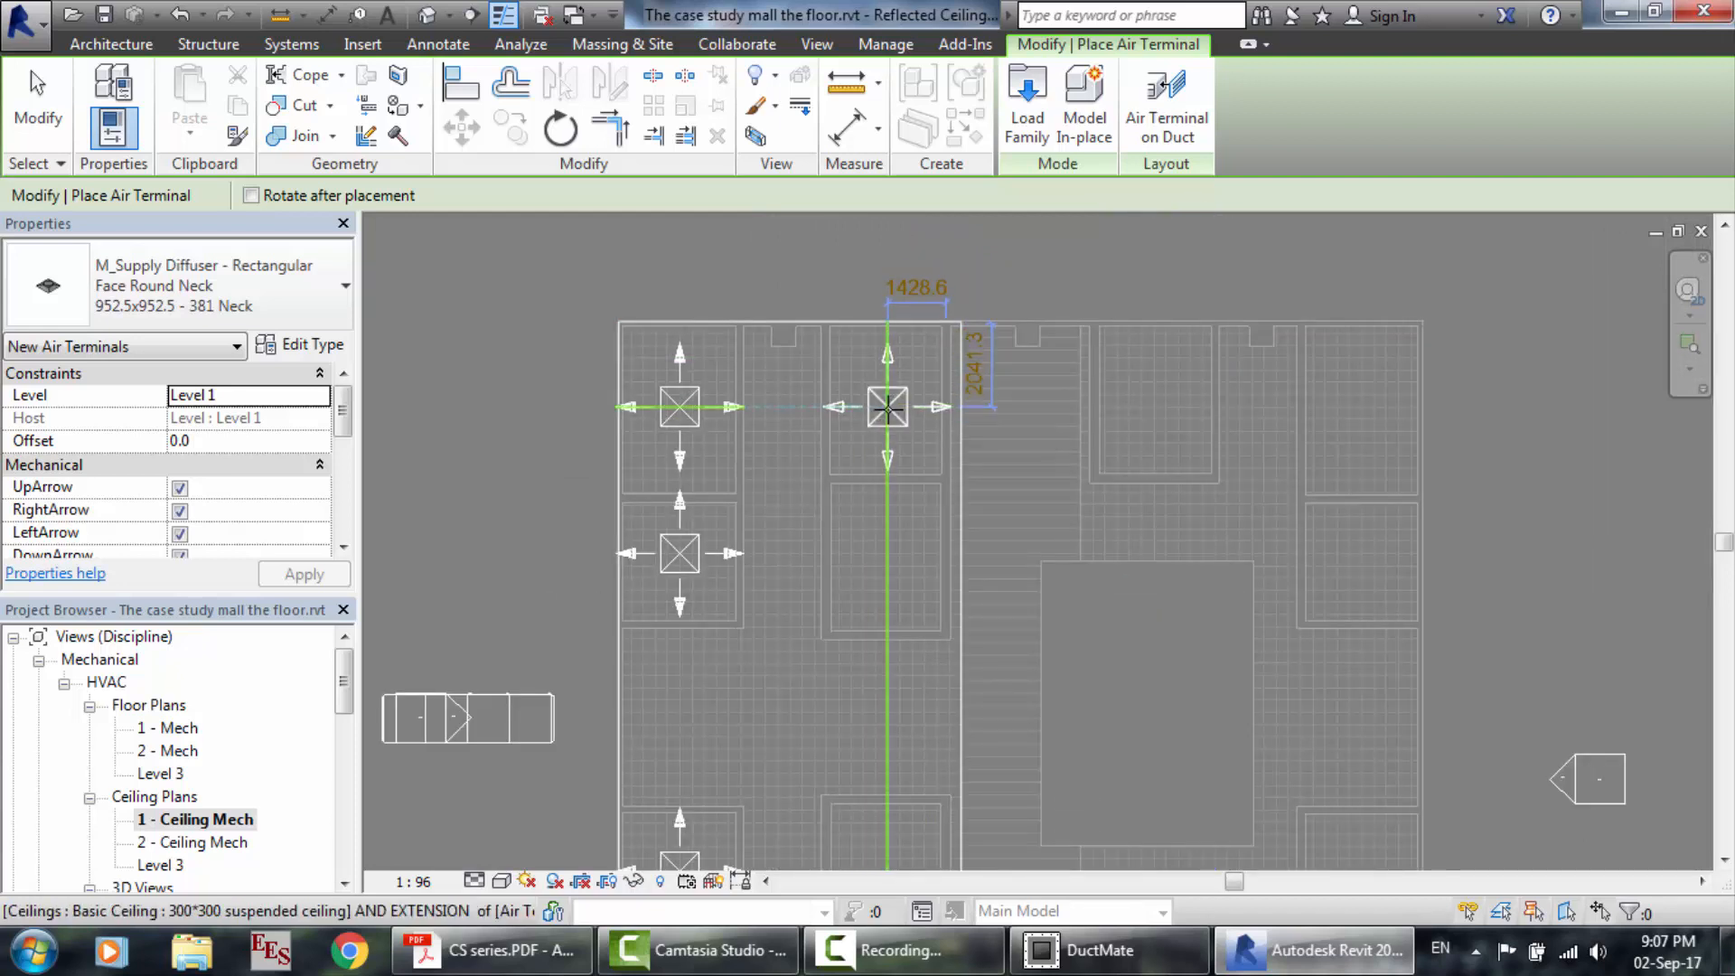
pyautogui.click(888, 408)
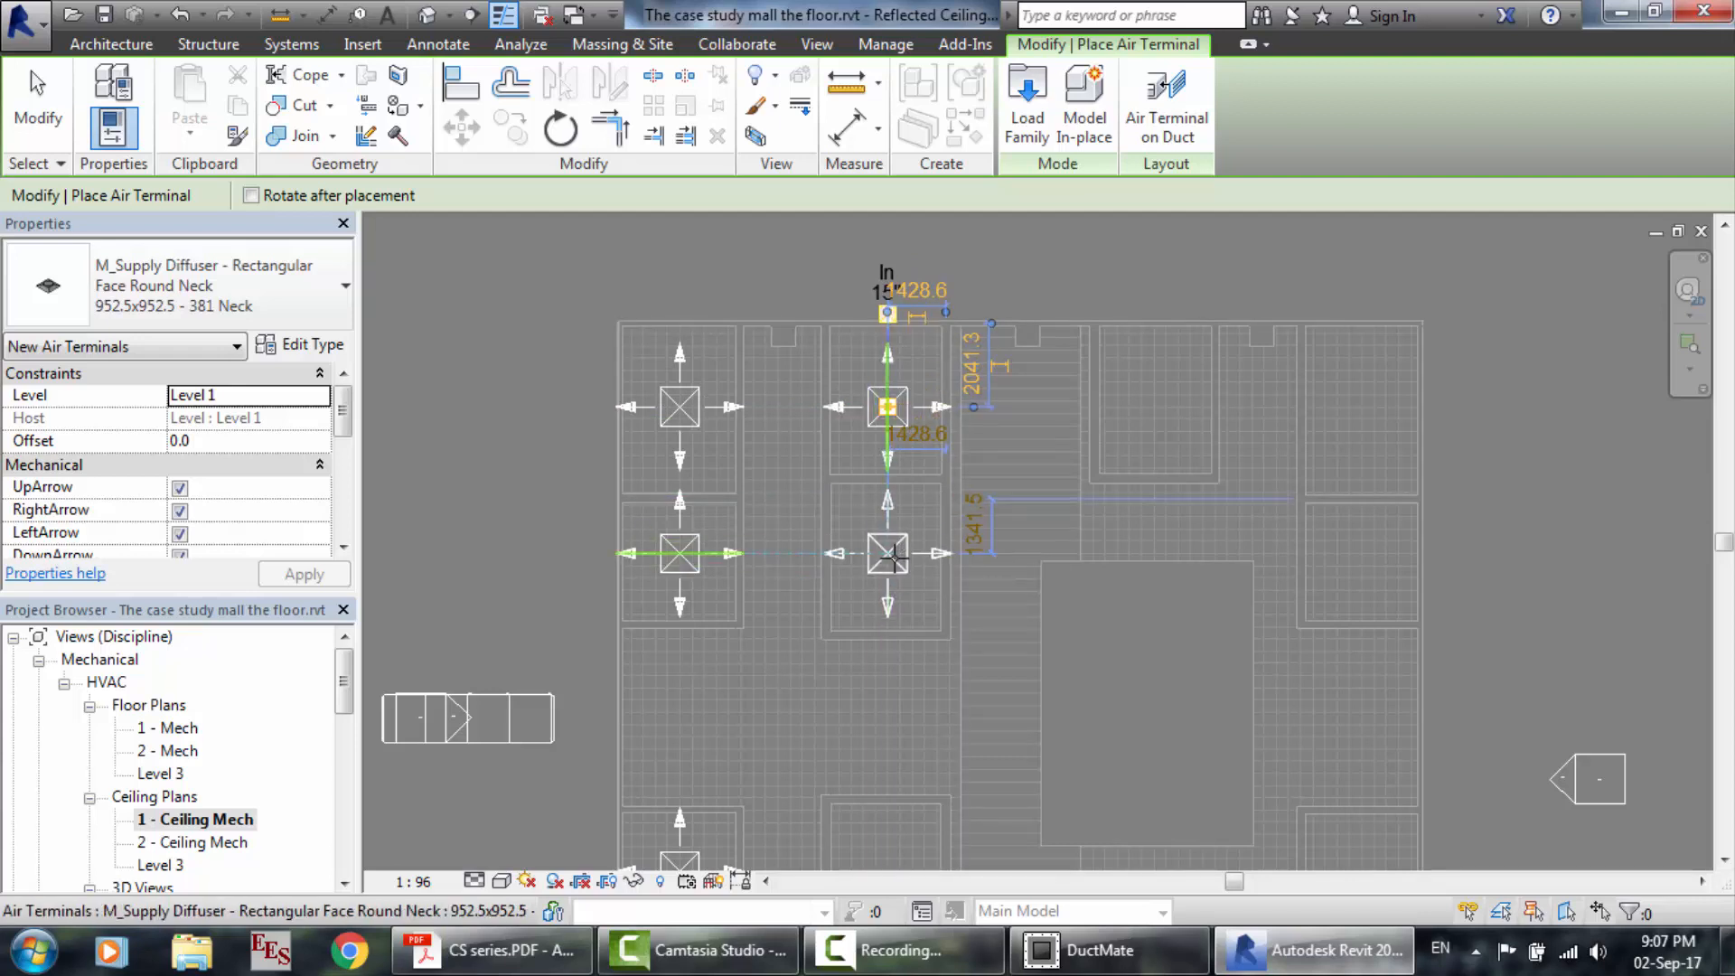
pyautogui.click(893, 557)
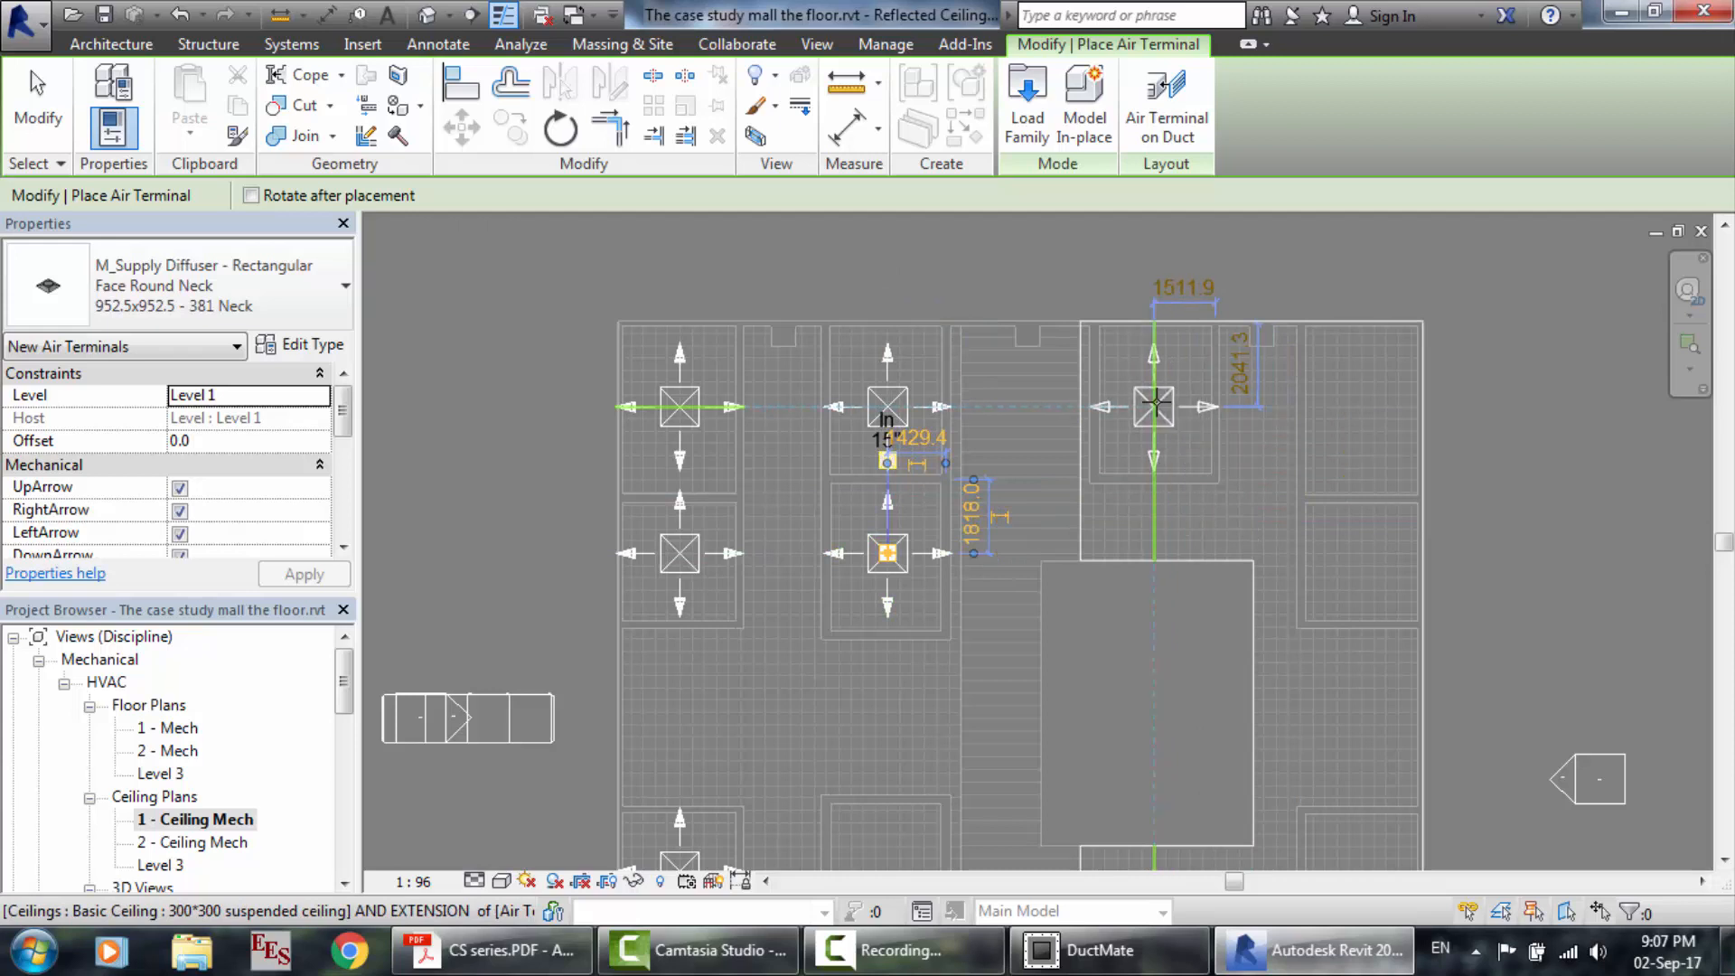
# Place supply diffusers in the room north of the central opening and in the two northern rooms along the east wall.
pyautogui.click(1158, 405)
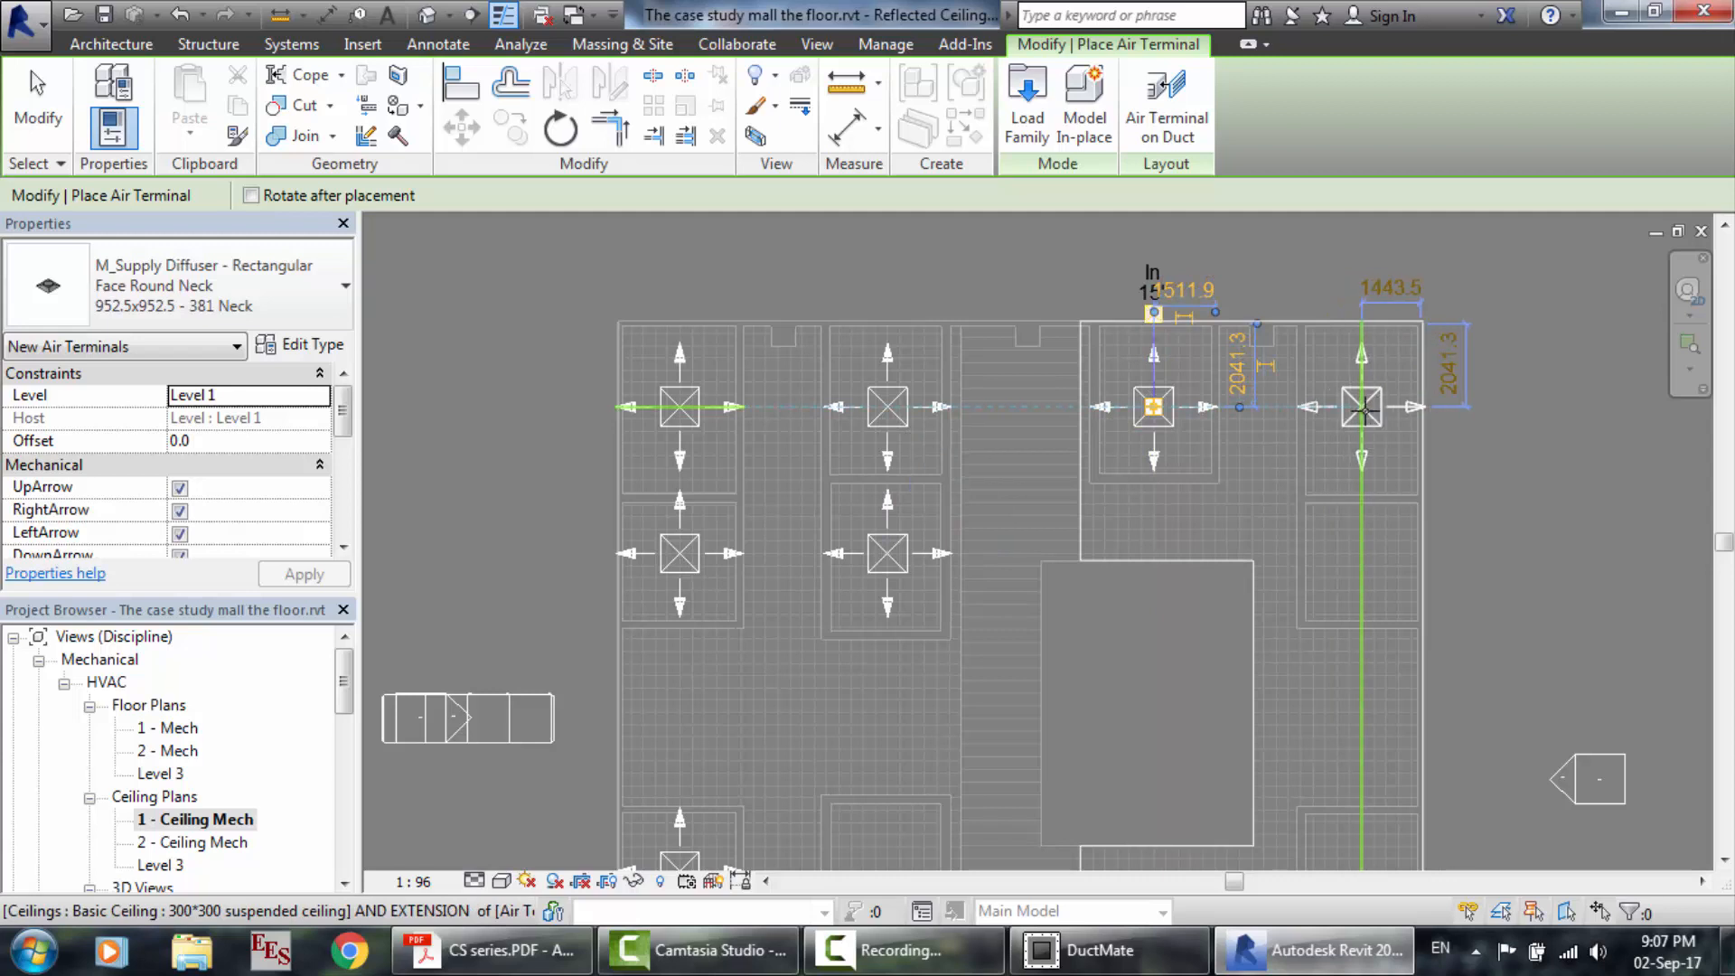
pyautogui.click(1361, 406)
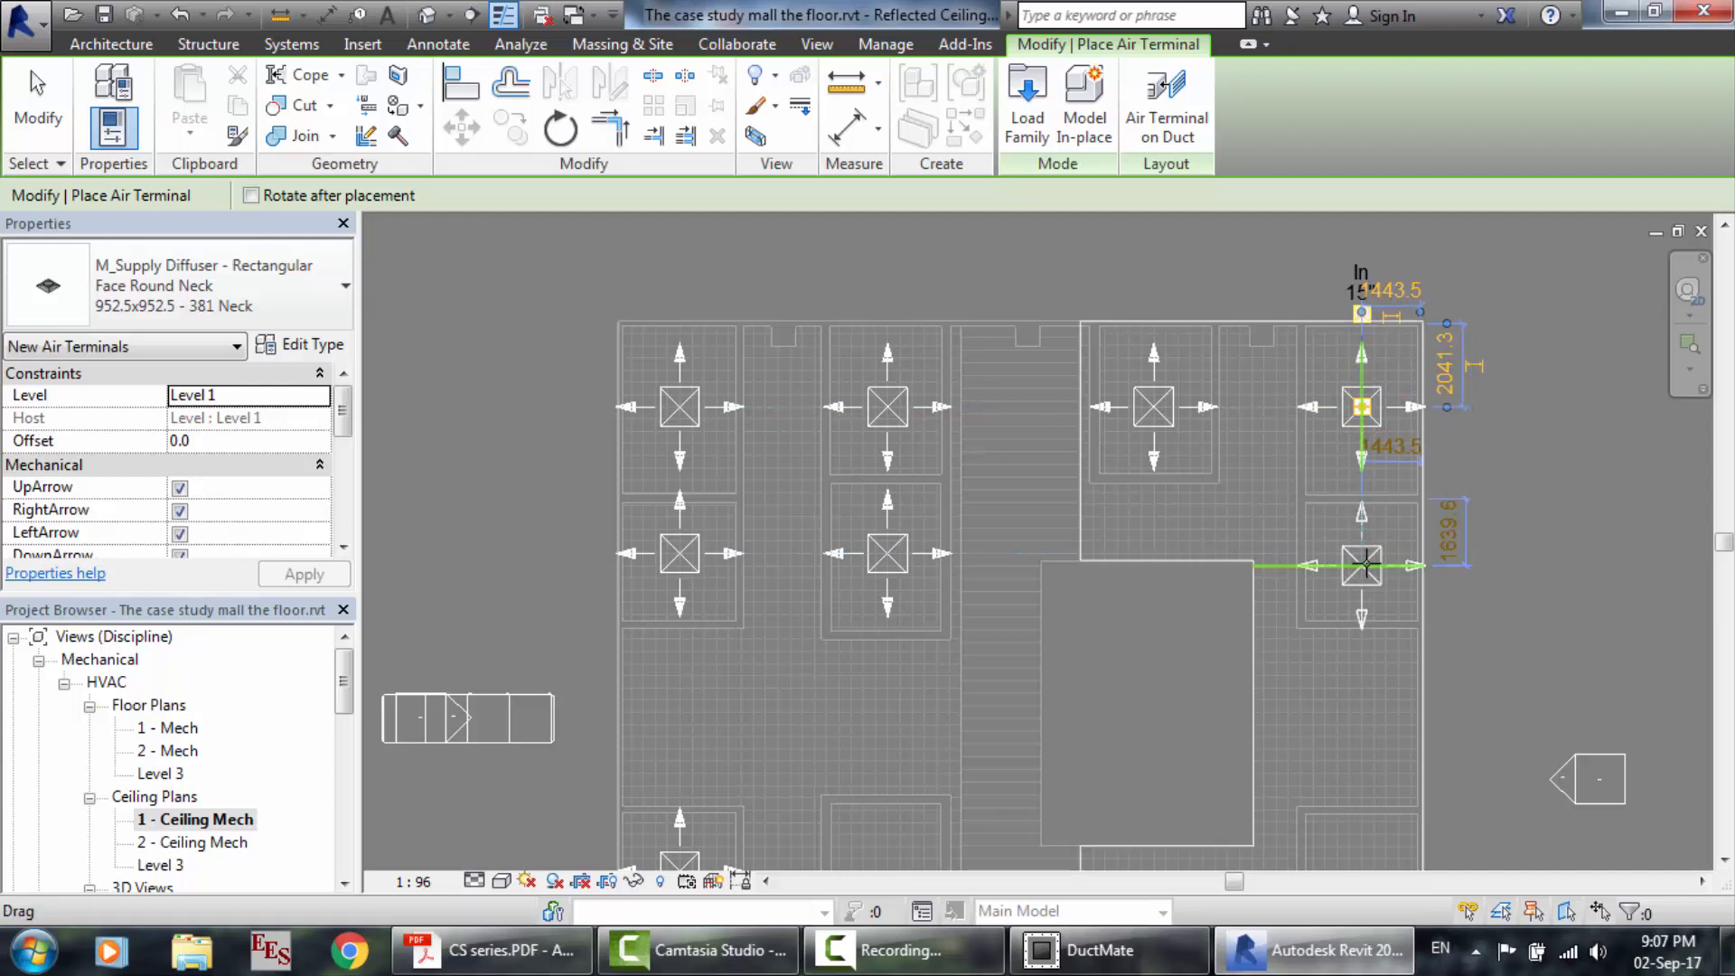
pyautogui.click(1364, 566)
# Place supply diffusers in the two southern rooms along the east wall, both 1300 mm from that wall.
pyautogui.scroll(-3, 1364, 566)
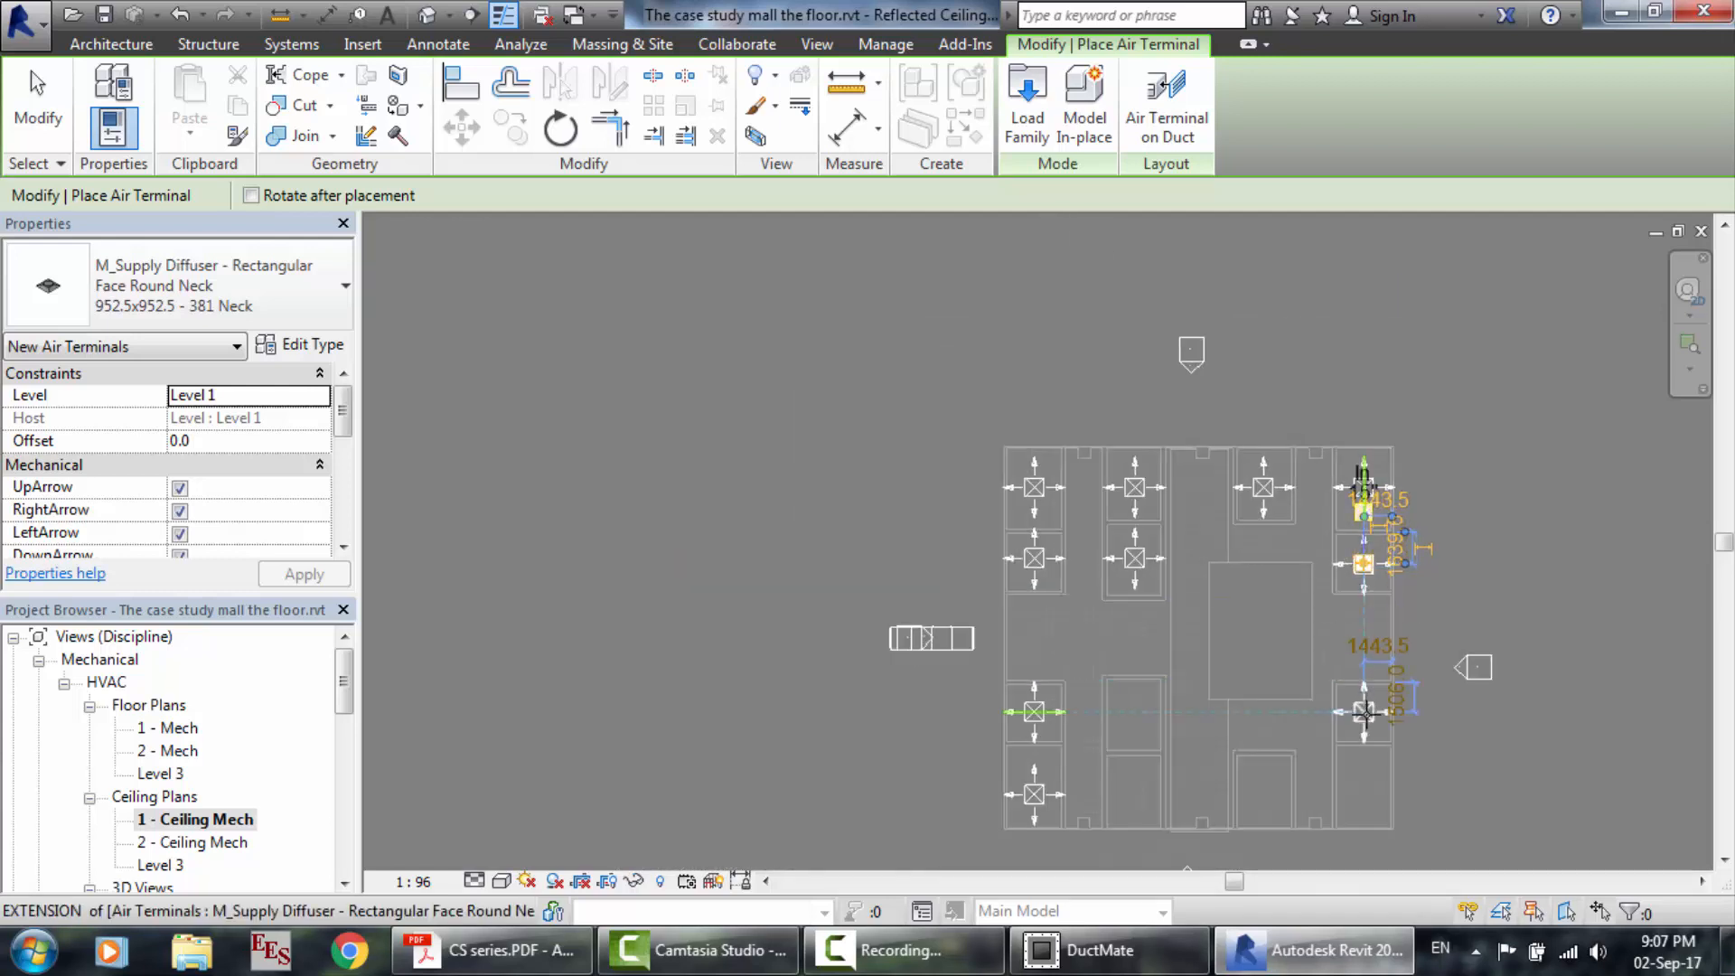
pyautogui.scroll(2, 1365, 711)
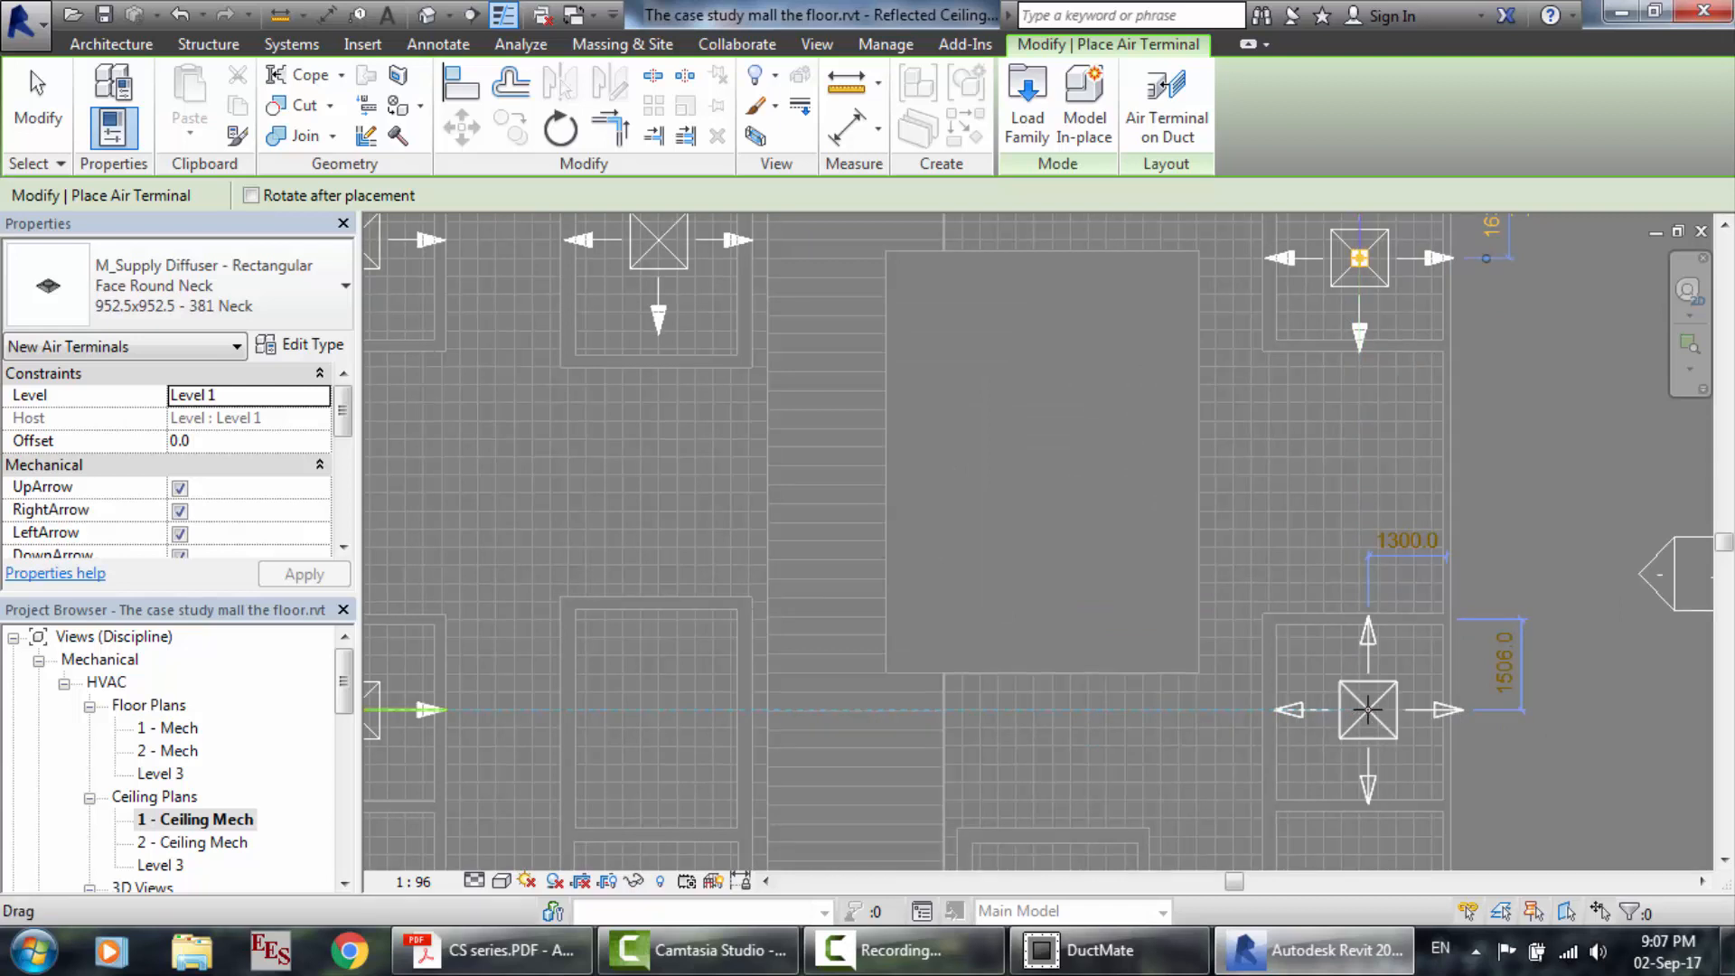
pyautogui.scroll(-1, 1368, 710)
pyautogui.click(1368, 711)
pyautogui.scroll(-1, 1367, 710)
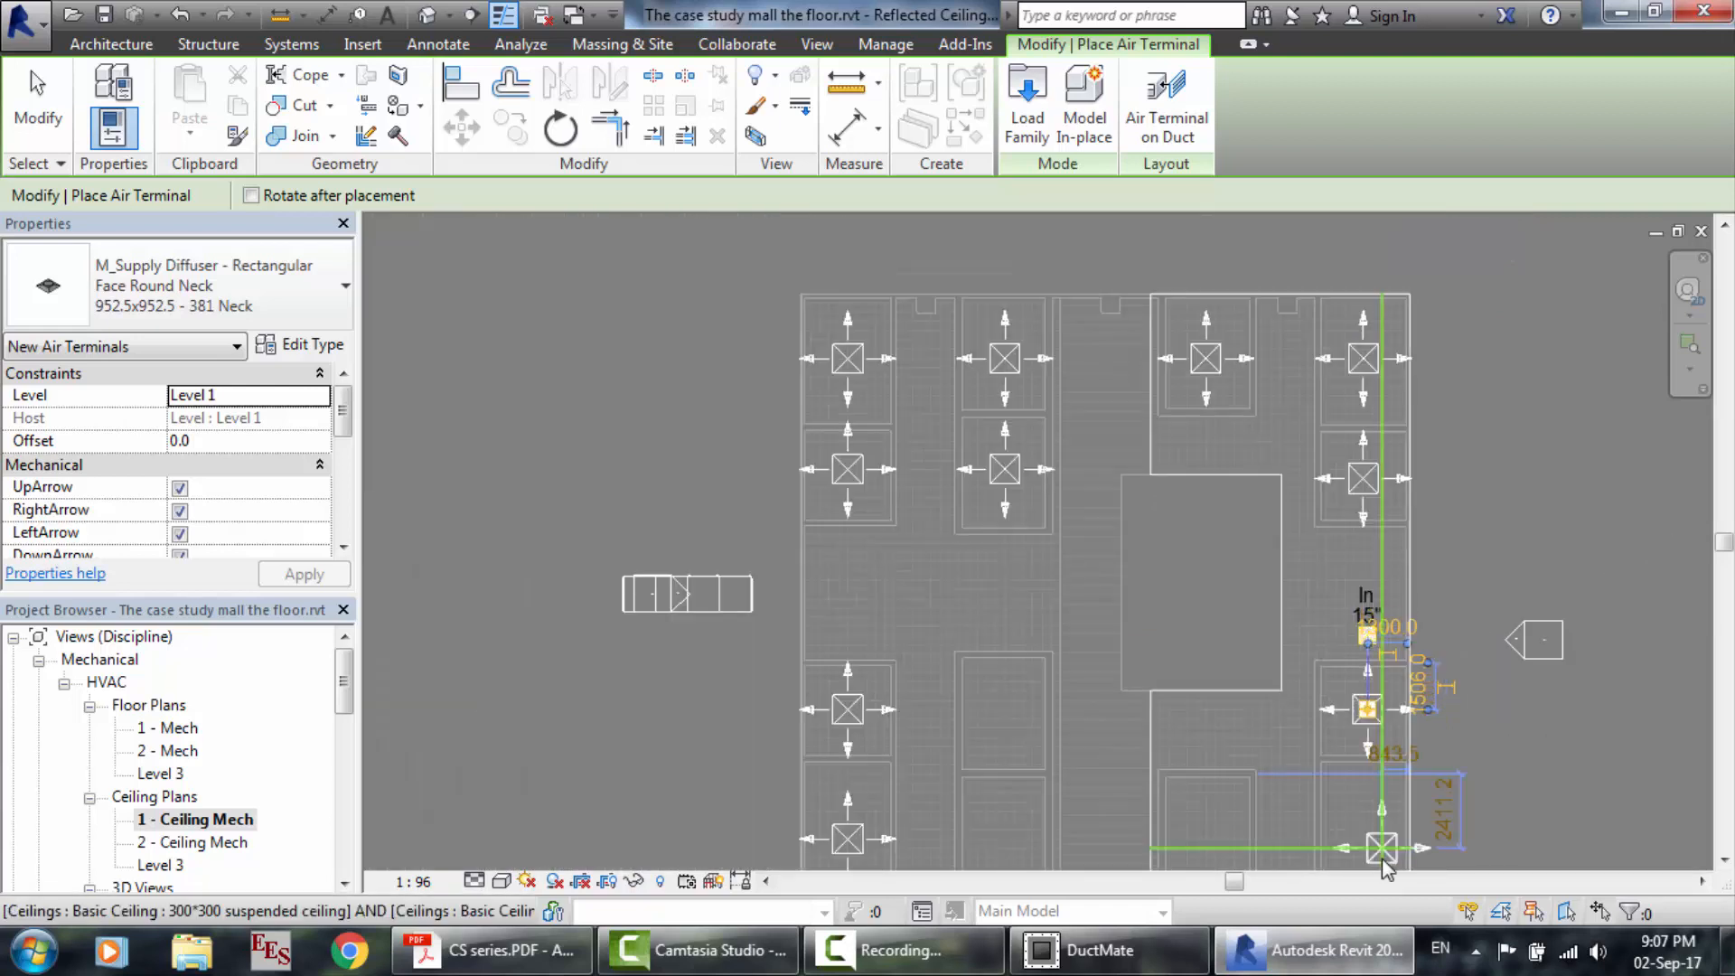
pyautogui.scroll(2, 1380, 859)
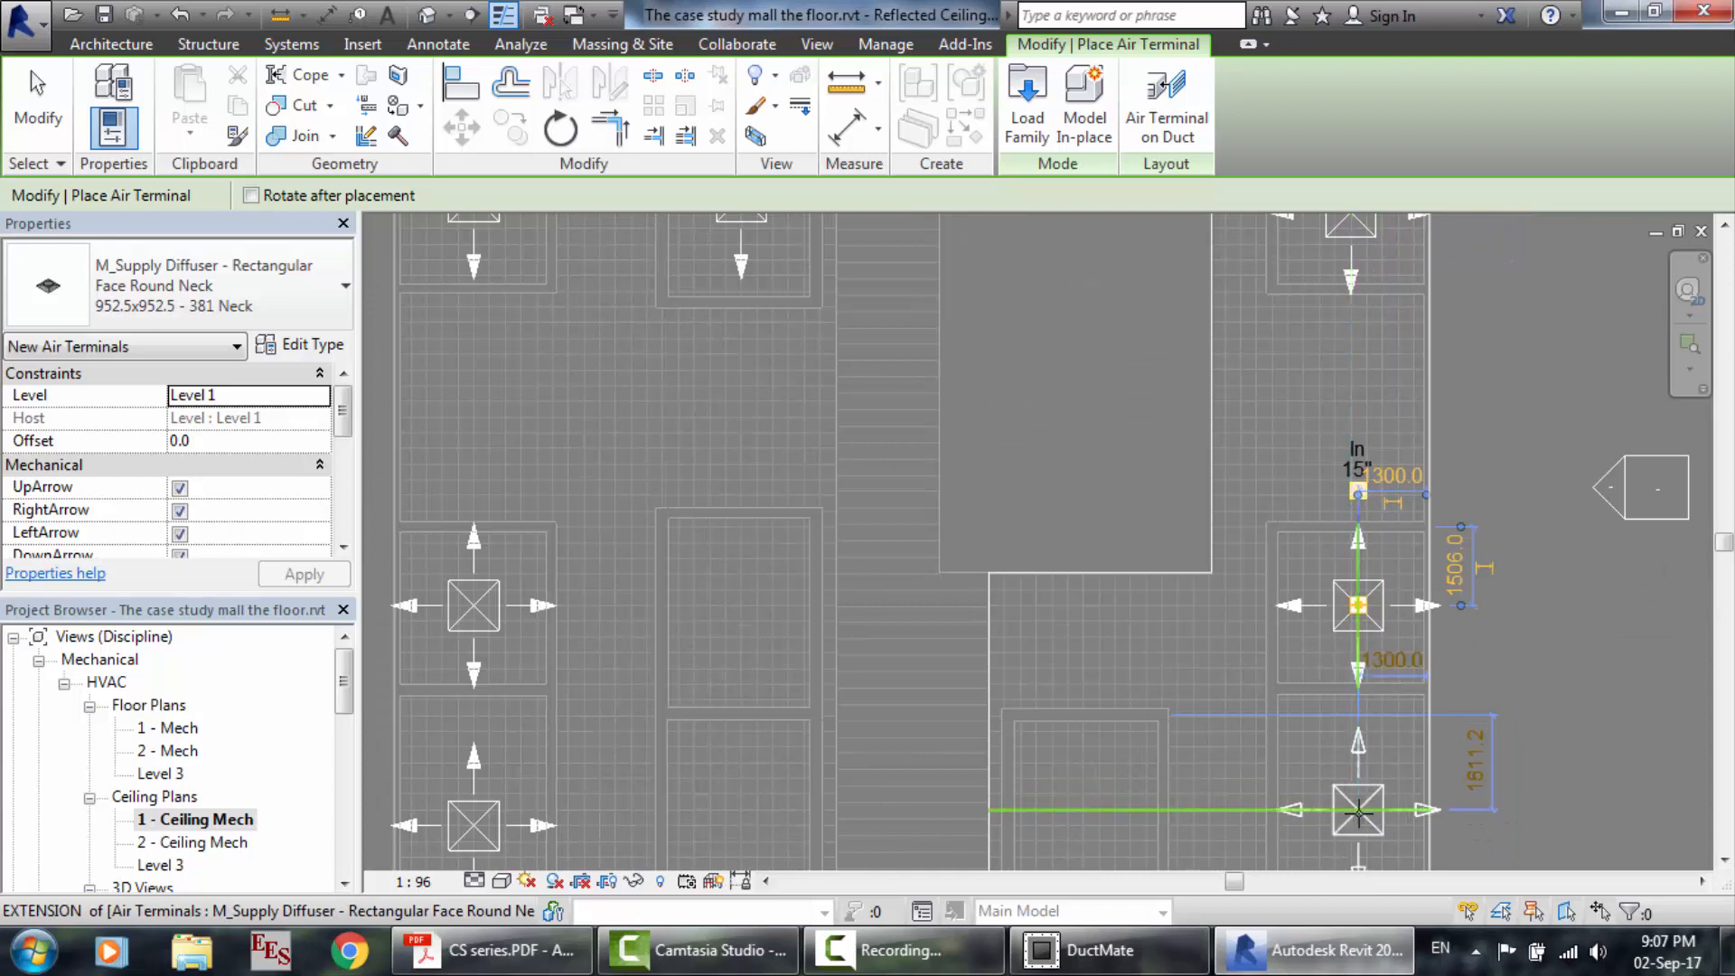
pyautogui.click(1358, 813)
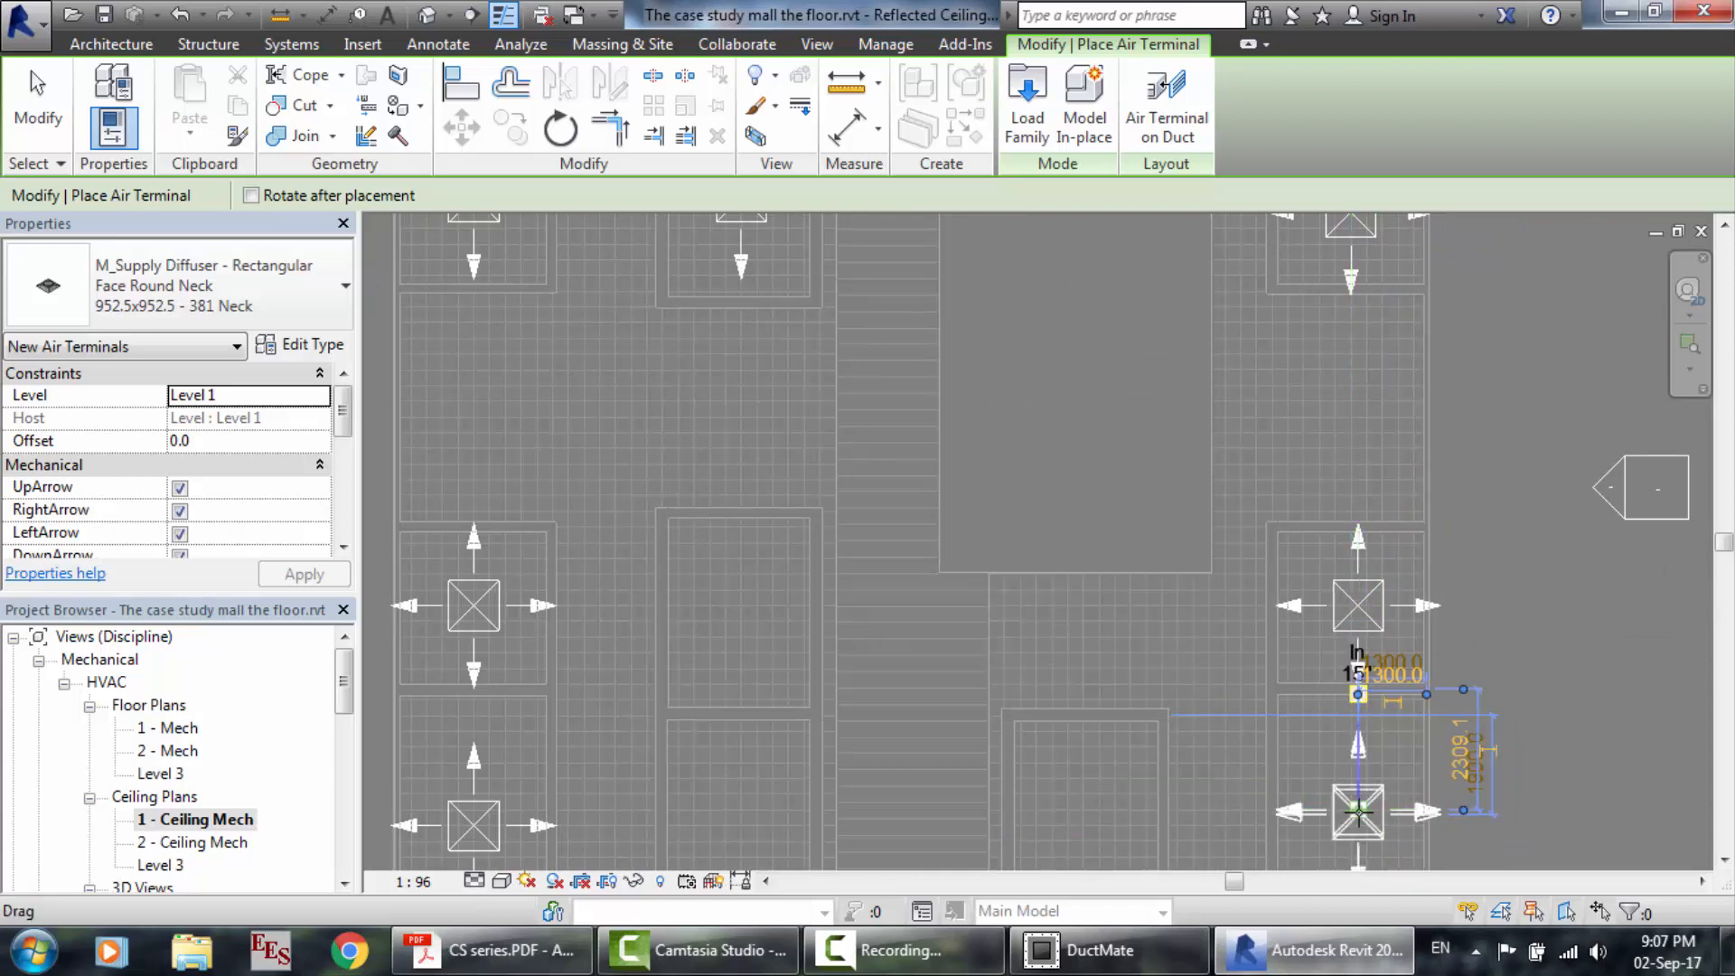
# Place supply diffusers in the room south of the central opening and in the southernmost room of the second column from the west.
pyautogui.scroll(-2, 1358, 813)
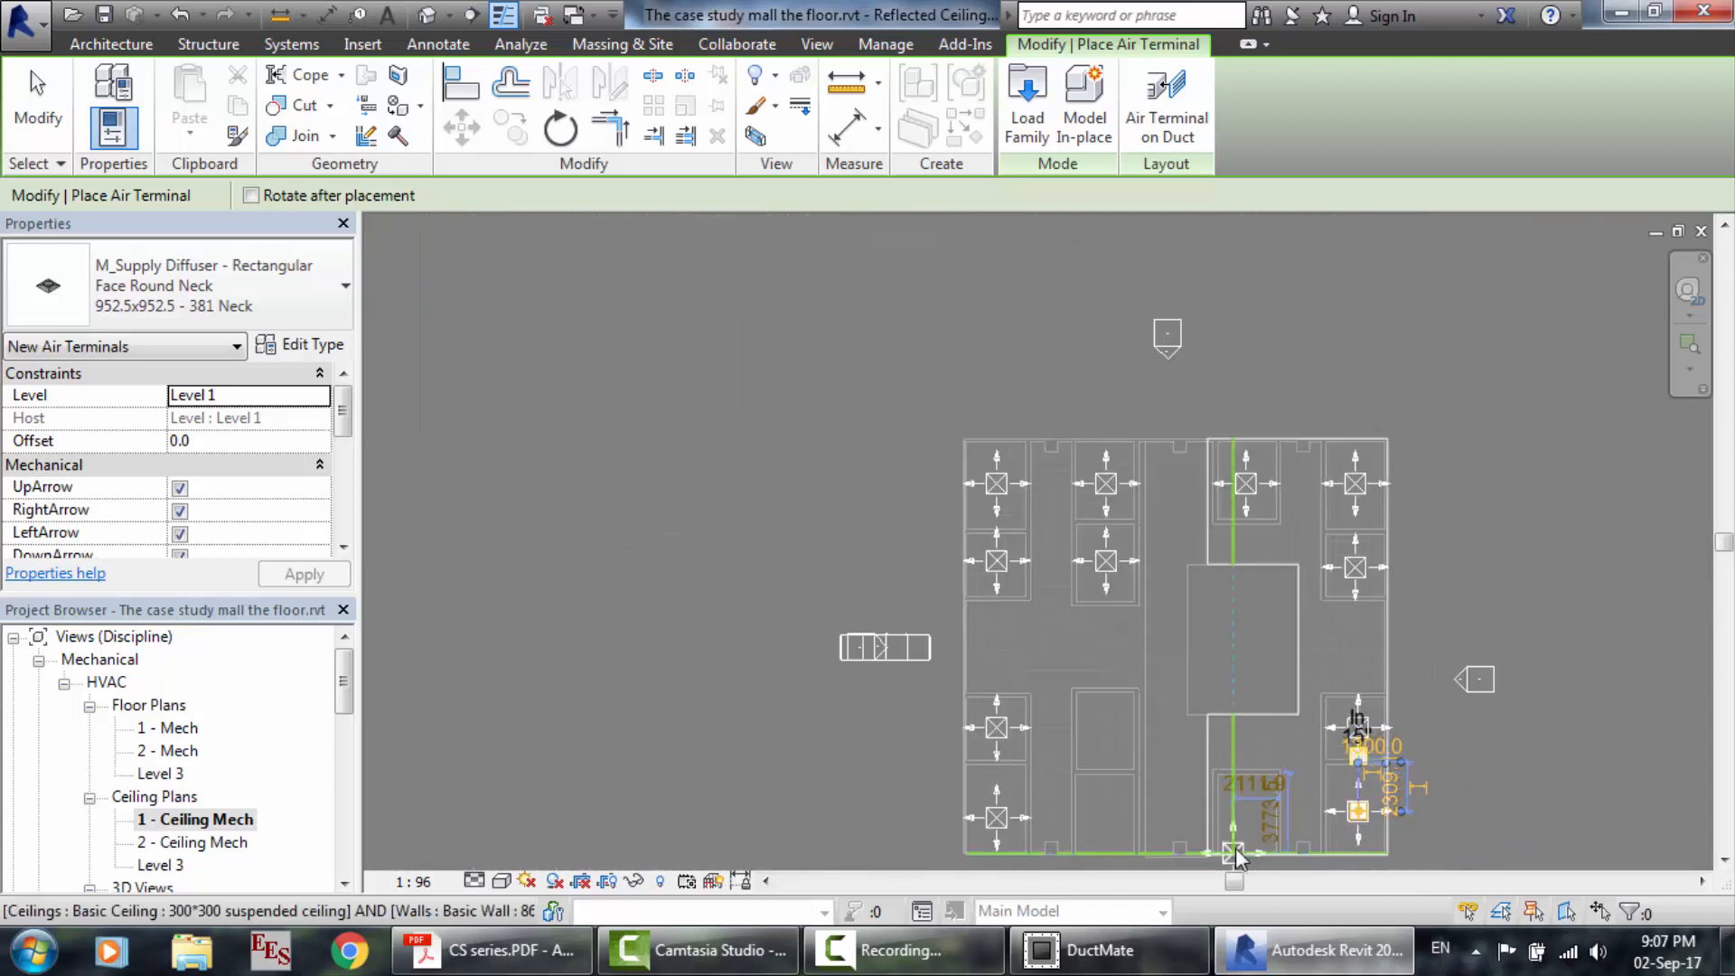
pyautogui.scroll(3, 1234, 847)
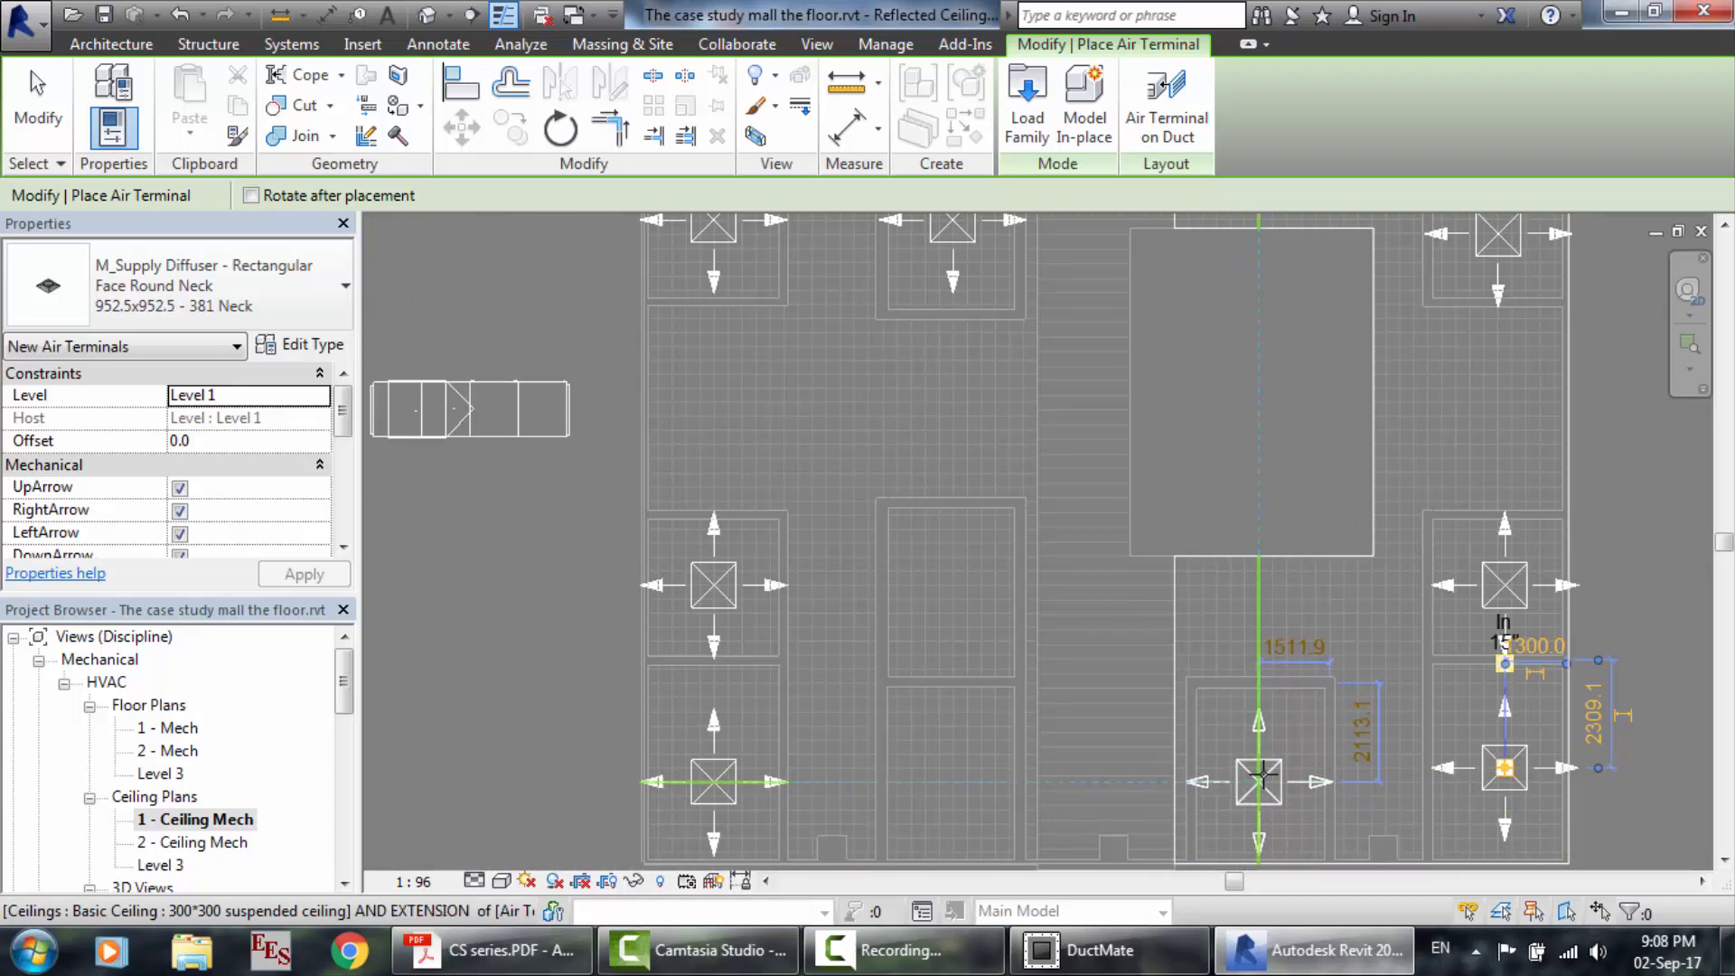
pyautogui.click(1260, 769)
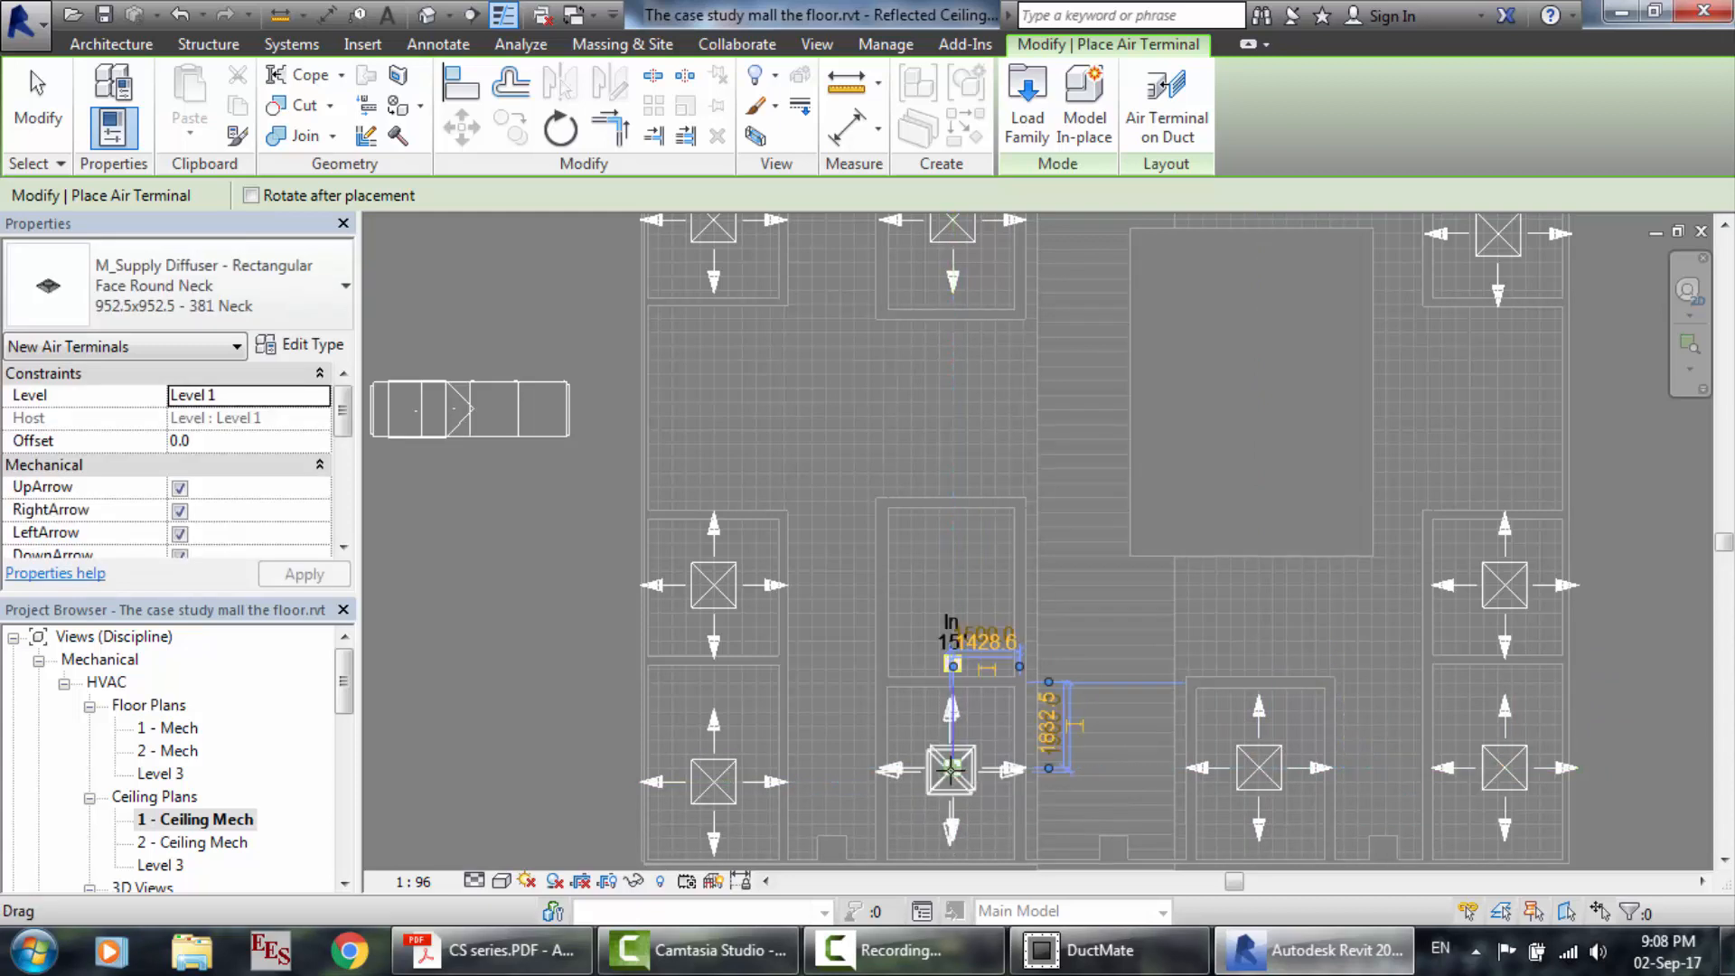
pyautogui.click(950, 769)
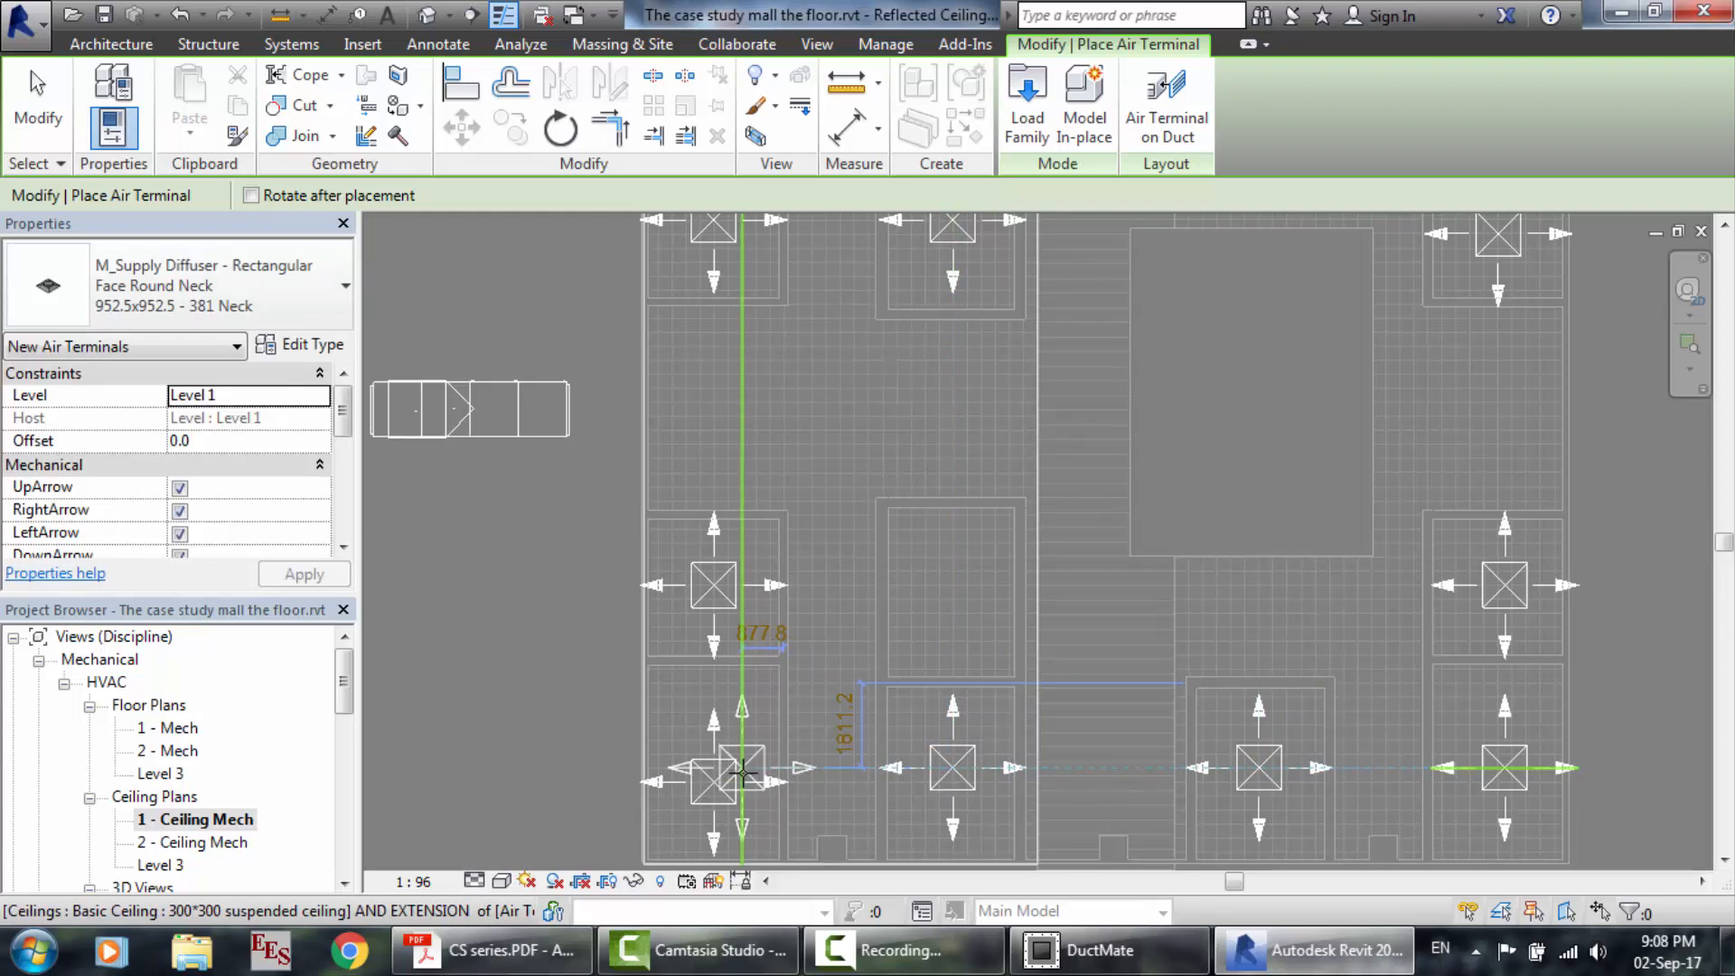
pyautogui.press('Escape')
# Replace the southwest room's diffuser with one aligned to both the west-wall diffusers and the southern row.
pyautogui.click(735, 773)
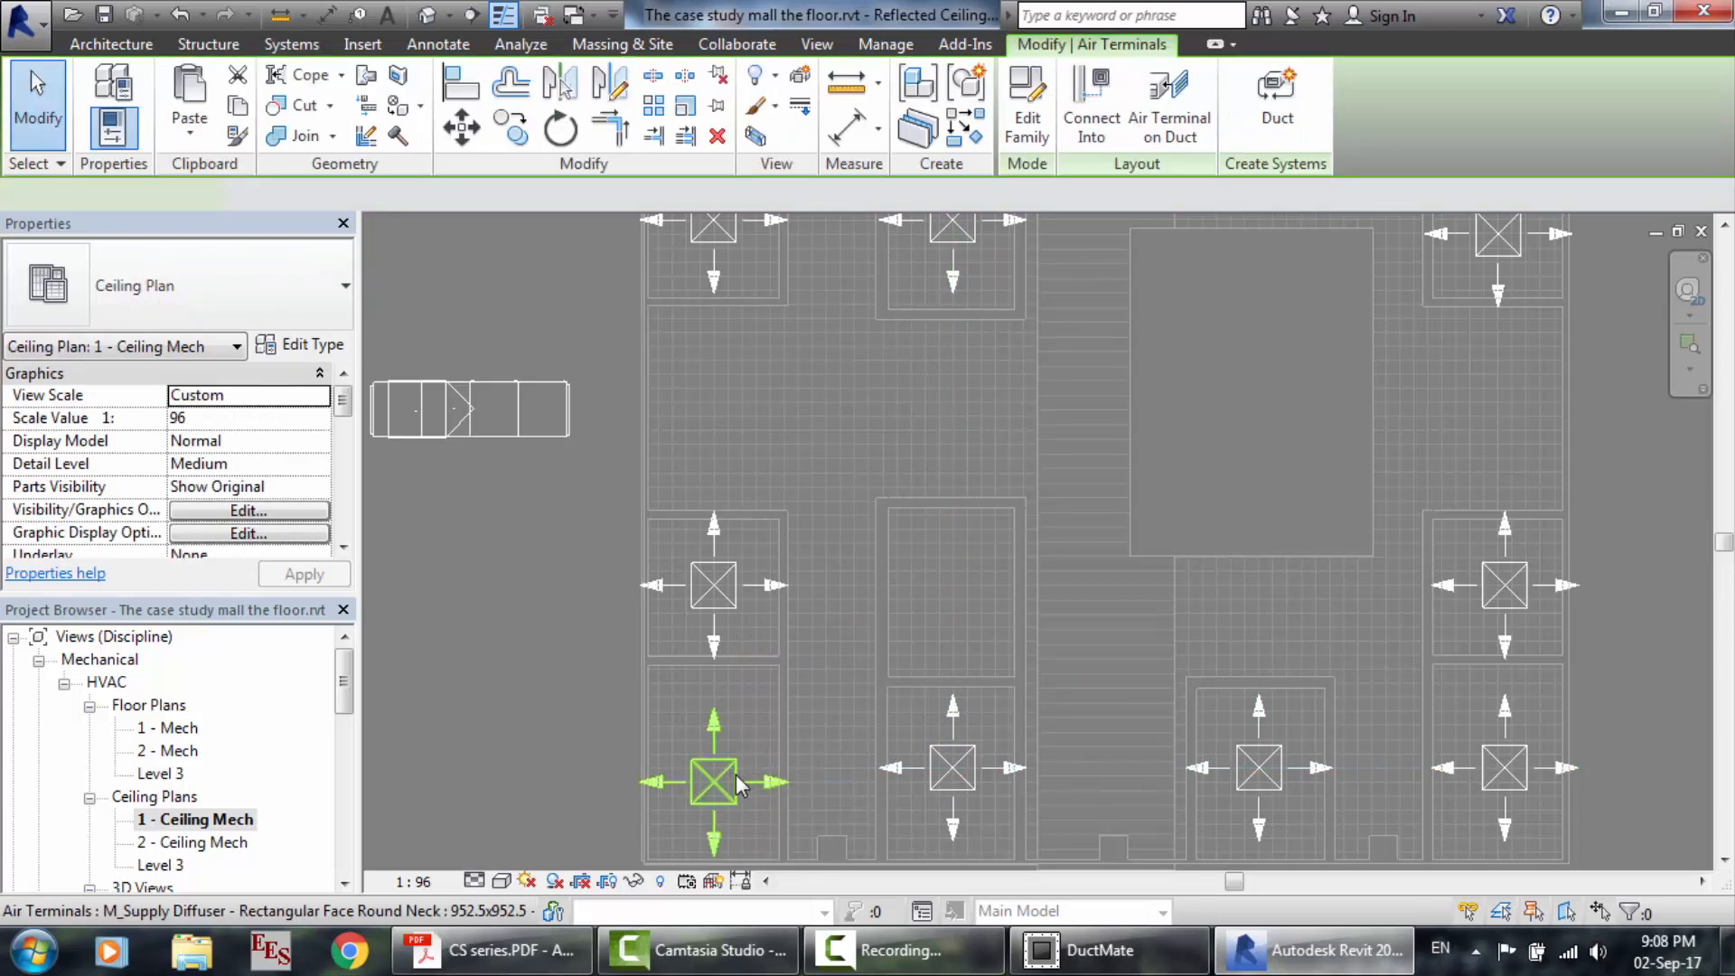
pyautogui.press('Delete')
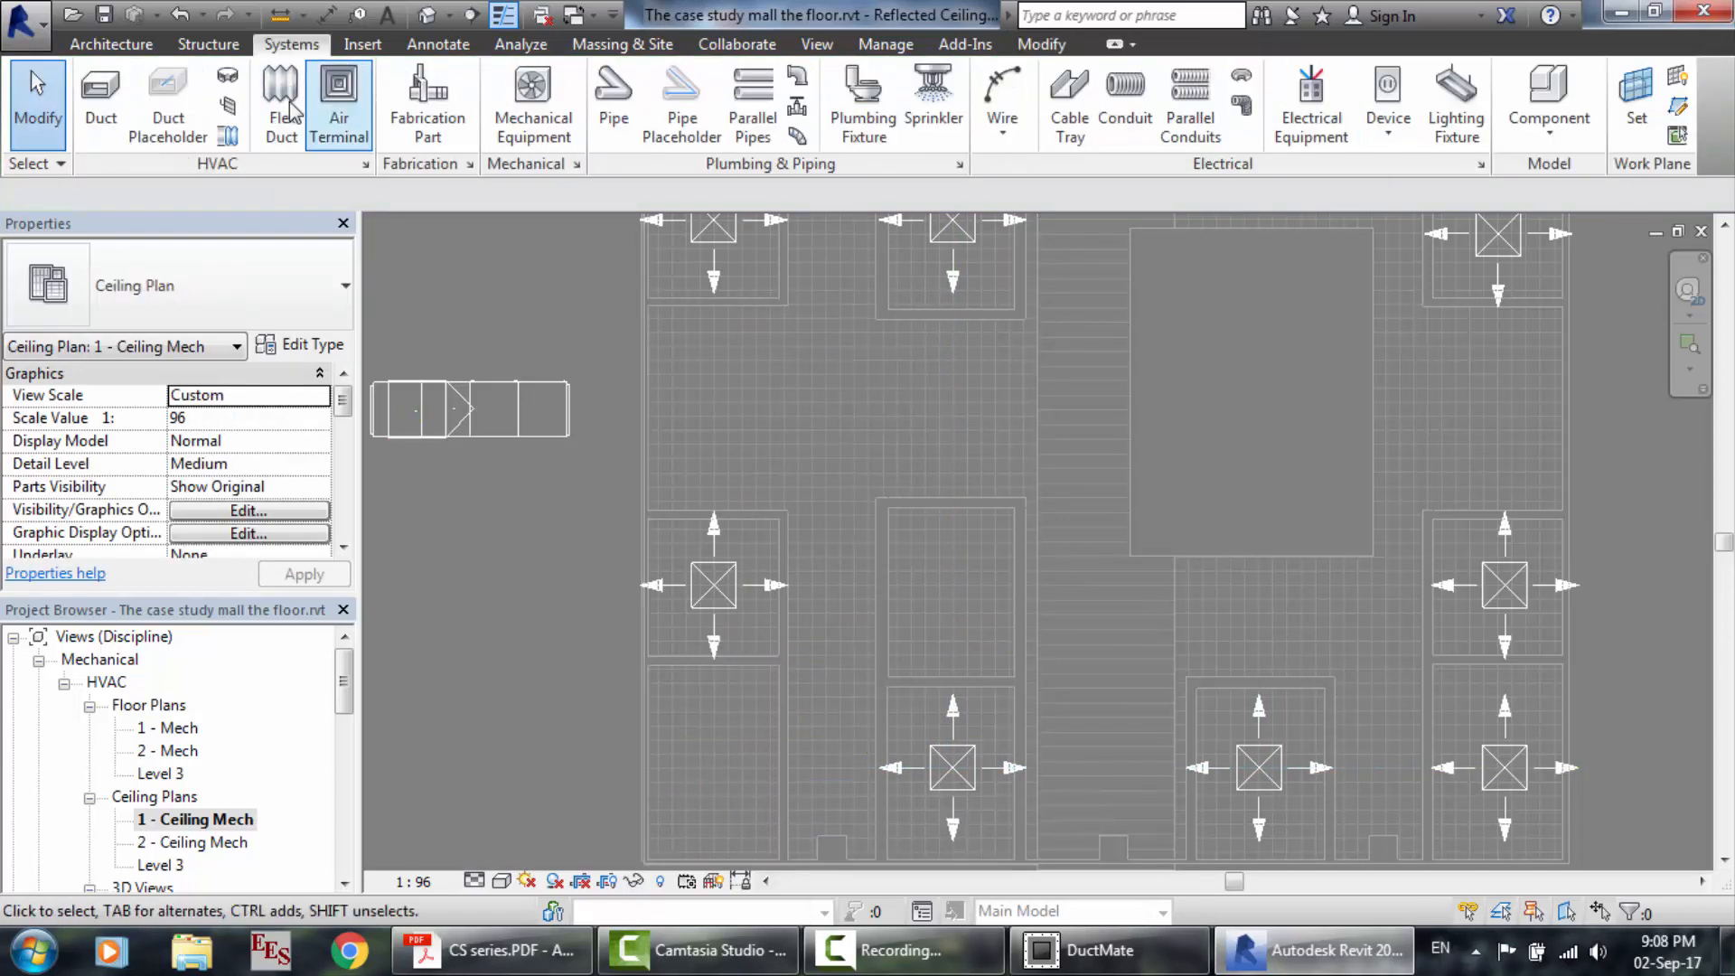
pyautogui.click(338, 103)
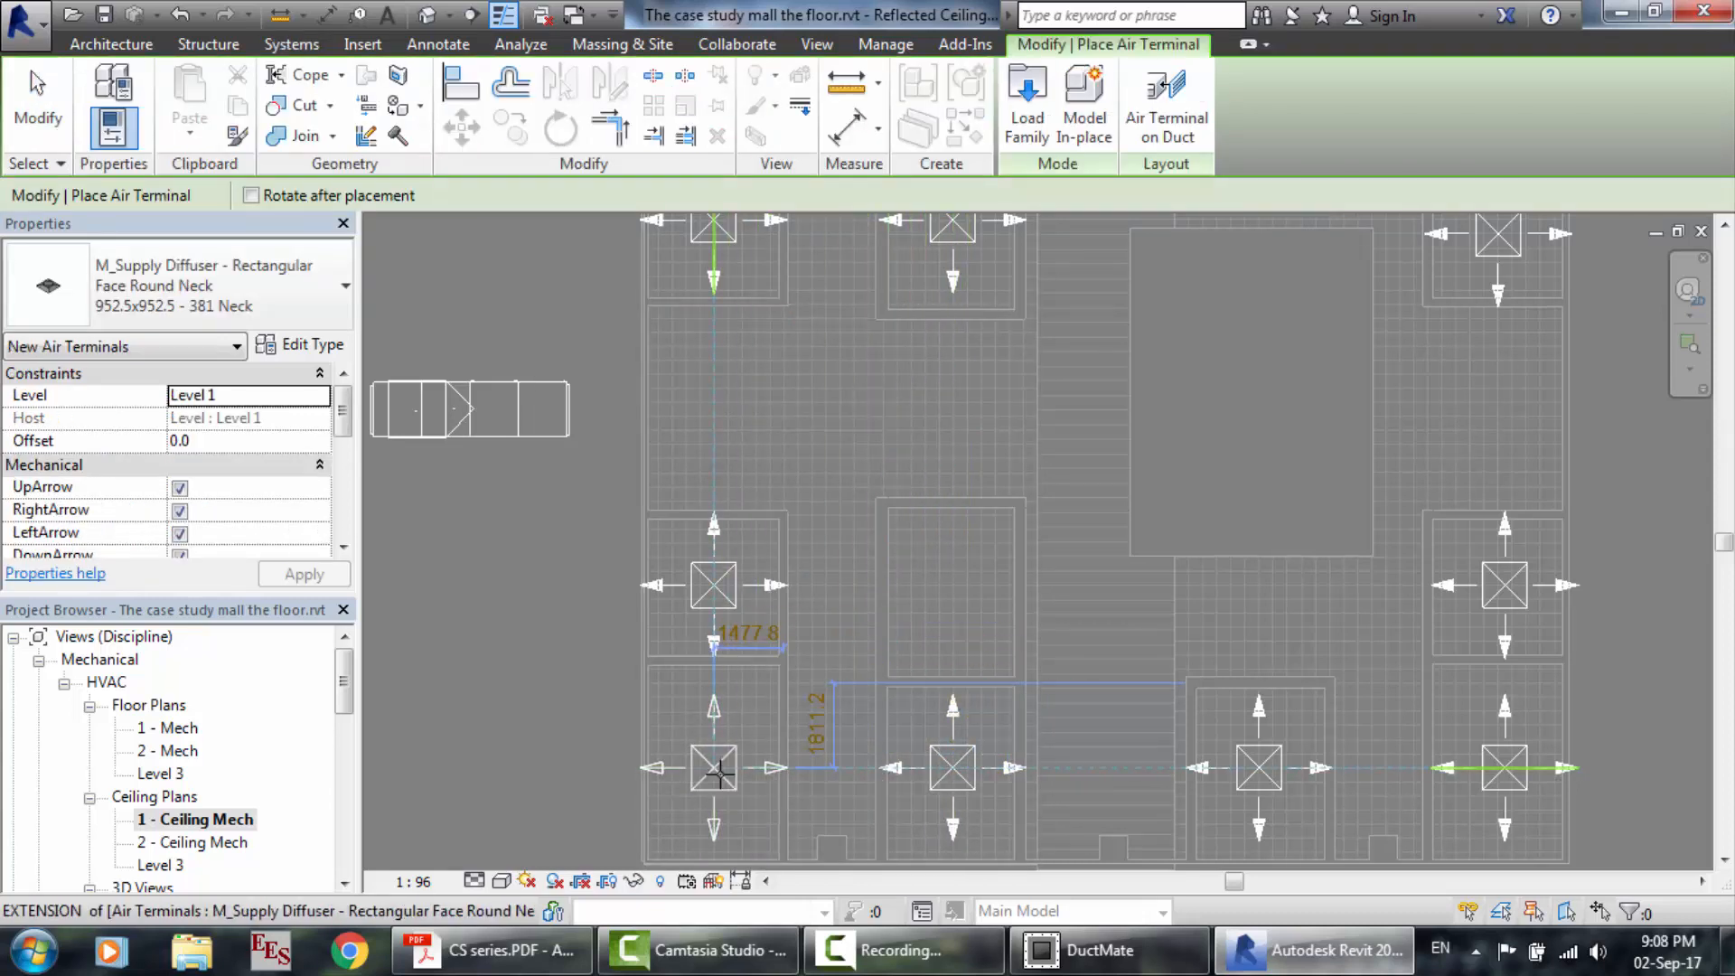
pyautogui.click(716, 769)
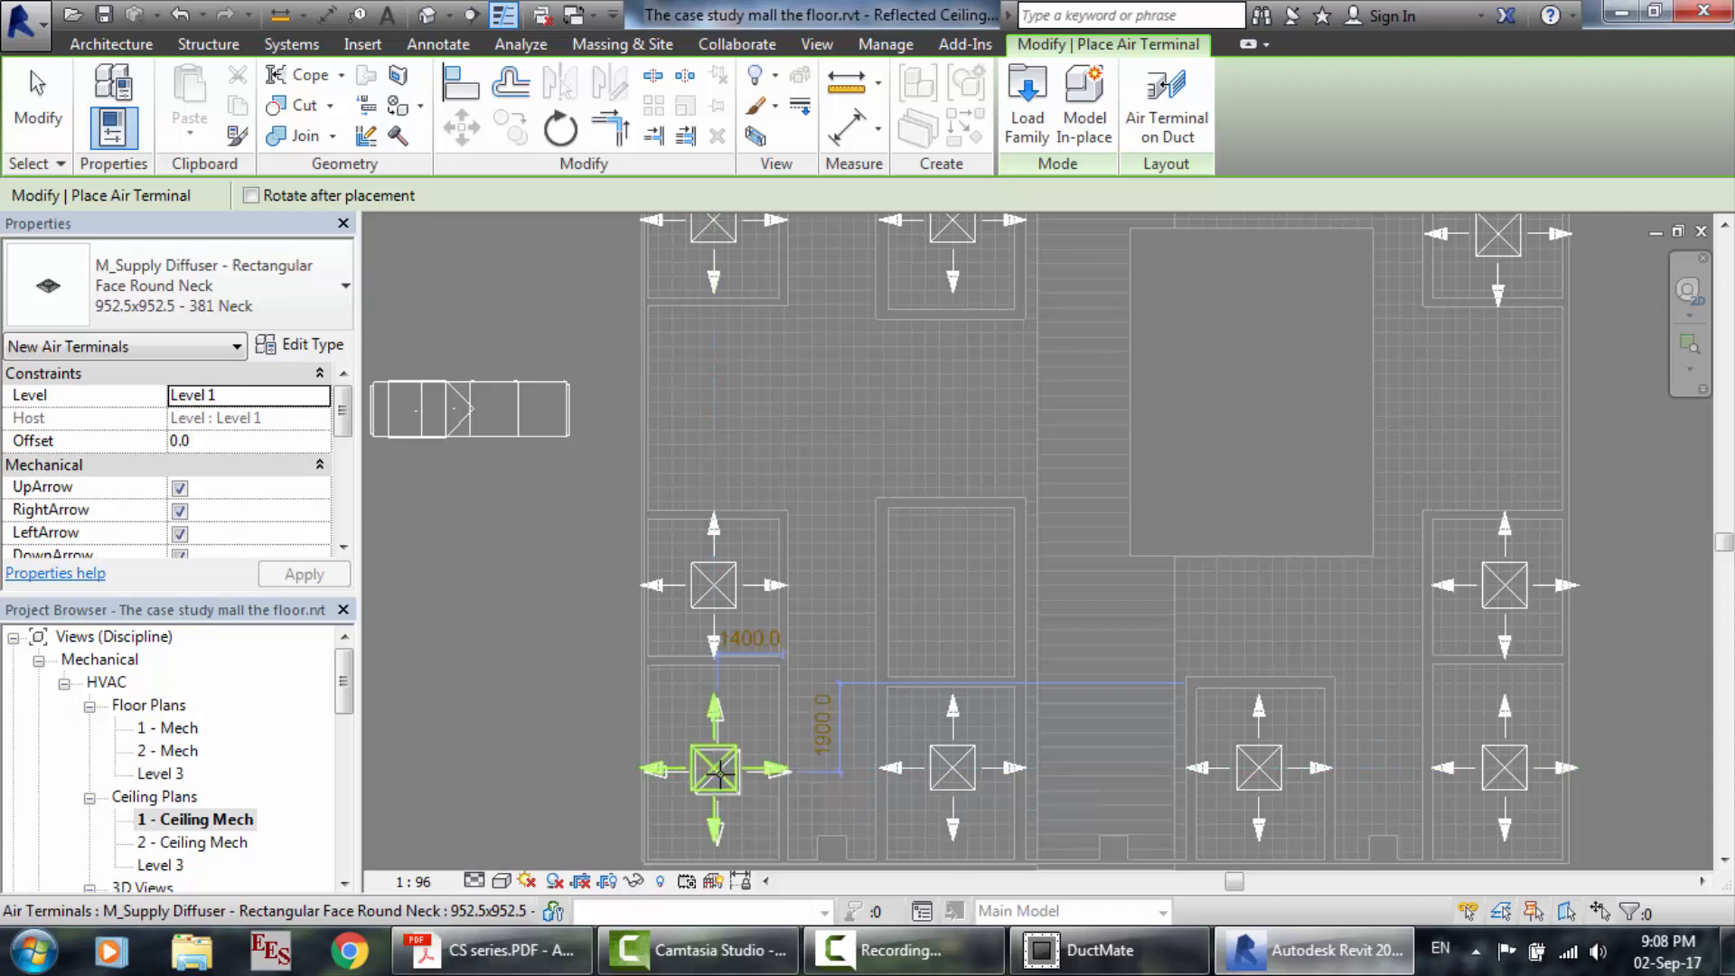
pyautogui.press('Escape')
pyautogui.press('Escape')
# Review the diffuser layout across the whole floor and check the duct sizing values in DuctMate.
pyautogui.scroll(-3, 913, 365)
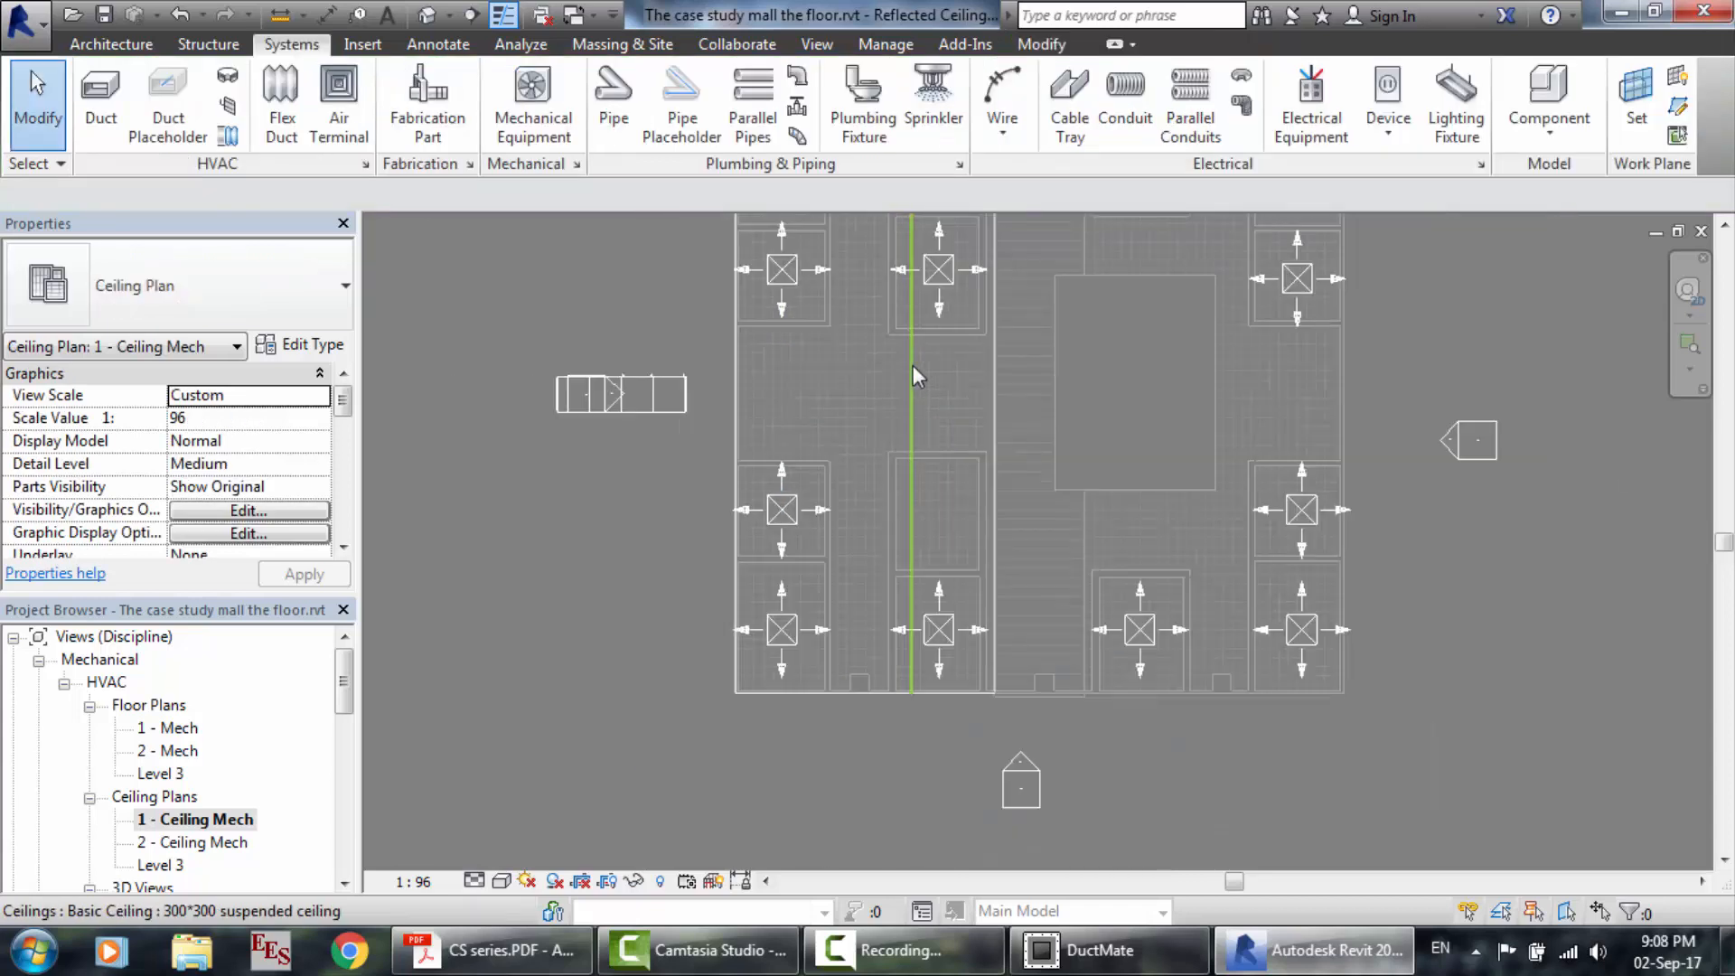
pyautogui.scroll(-2, 913, 365)
pyautogui.scroll(-1, 912, 365)
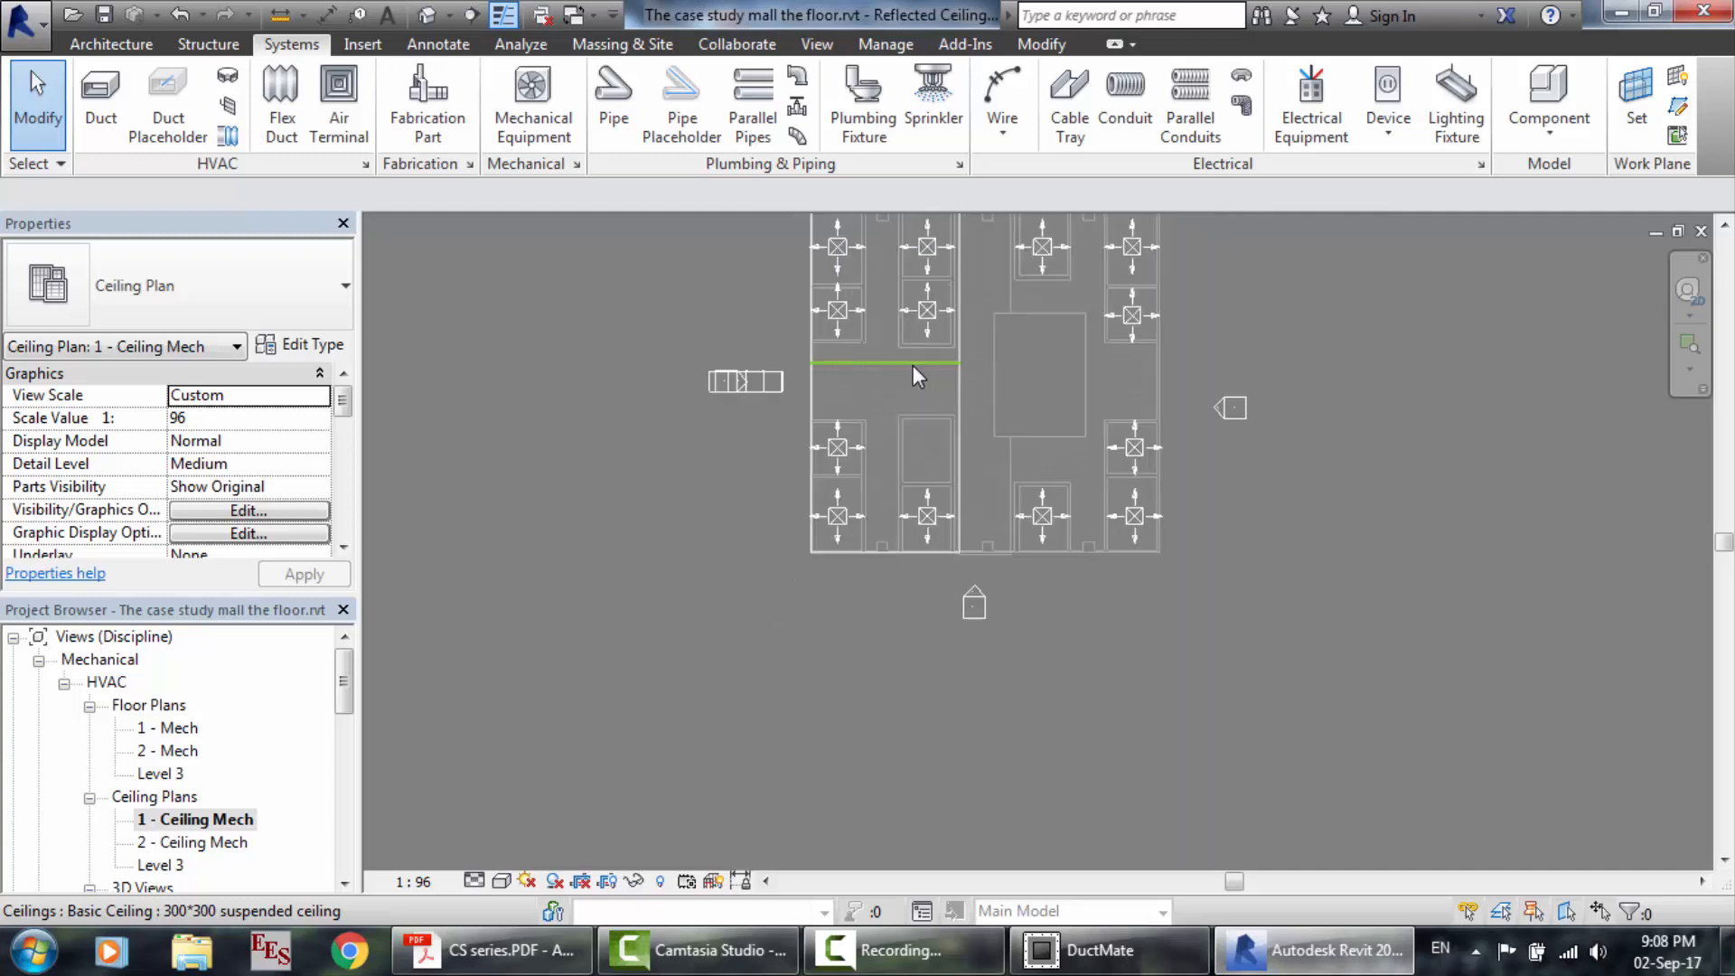
pyautogui.scroll(-1, 913, 365)
pyautogui.scroll(4, 918, 244)
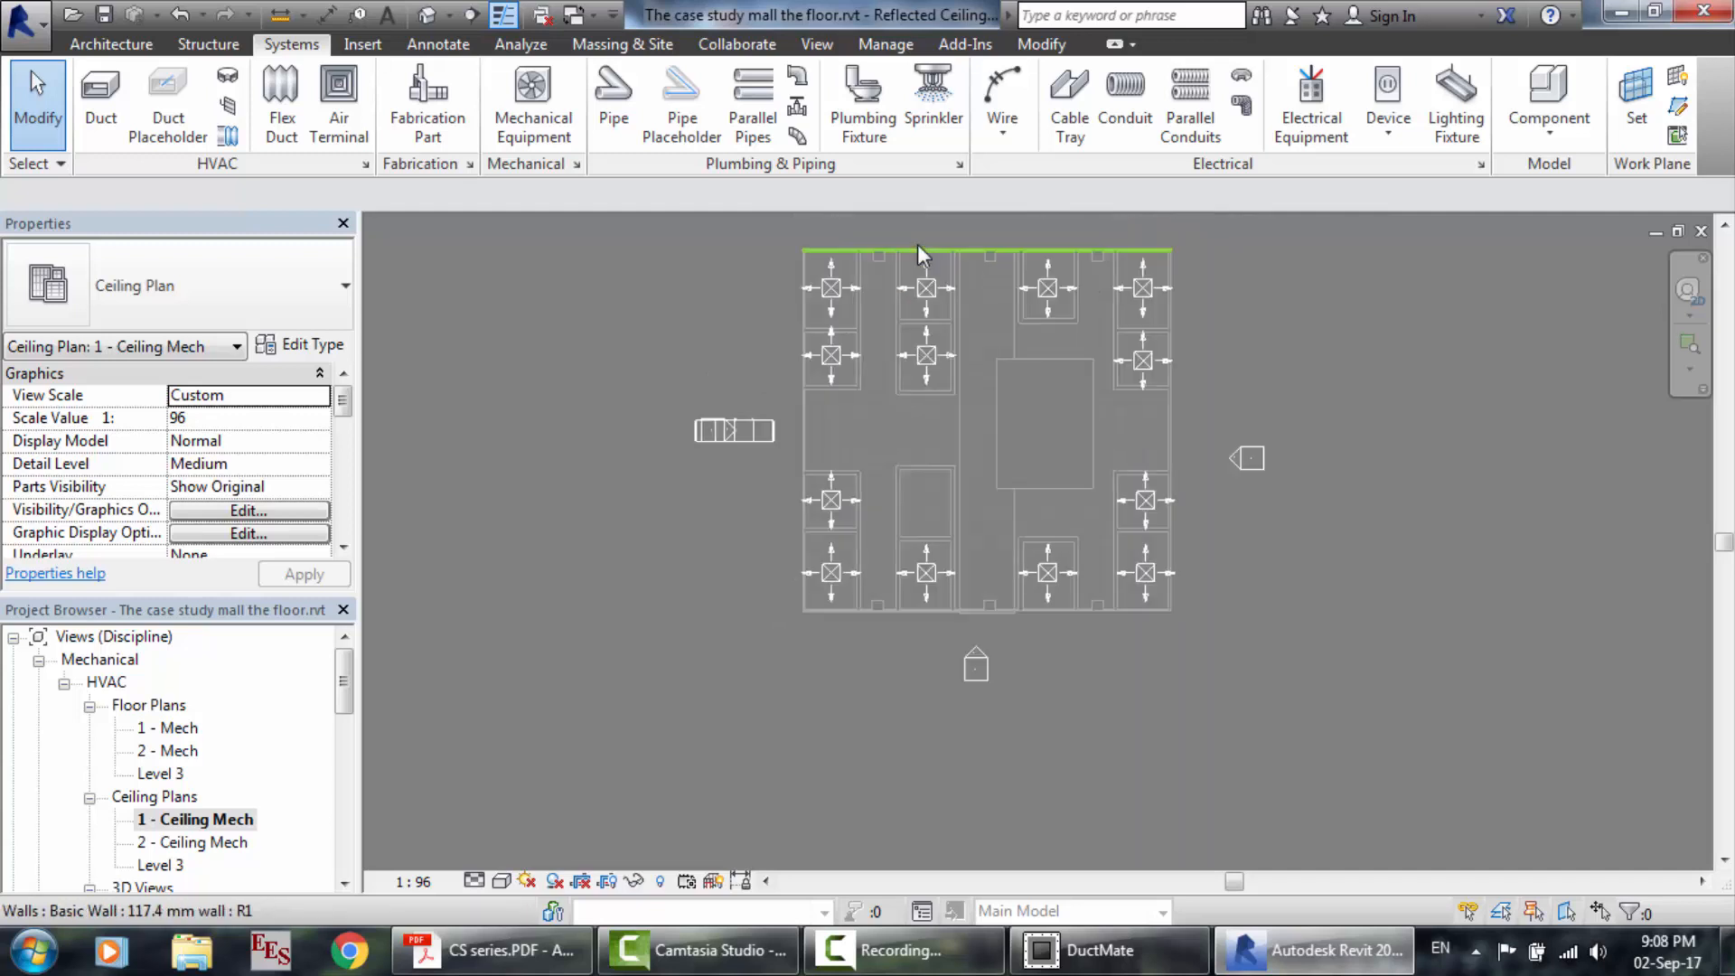
pyautogui.scroll(-1, 918, 244)
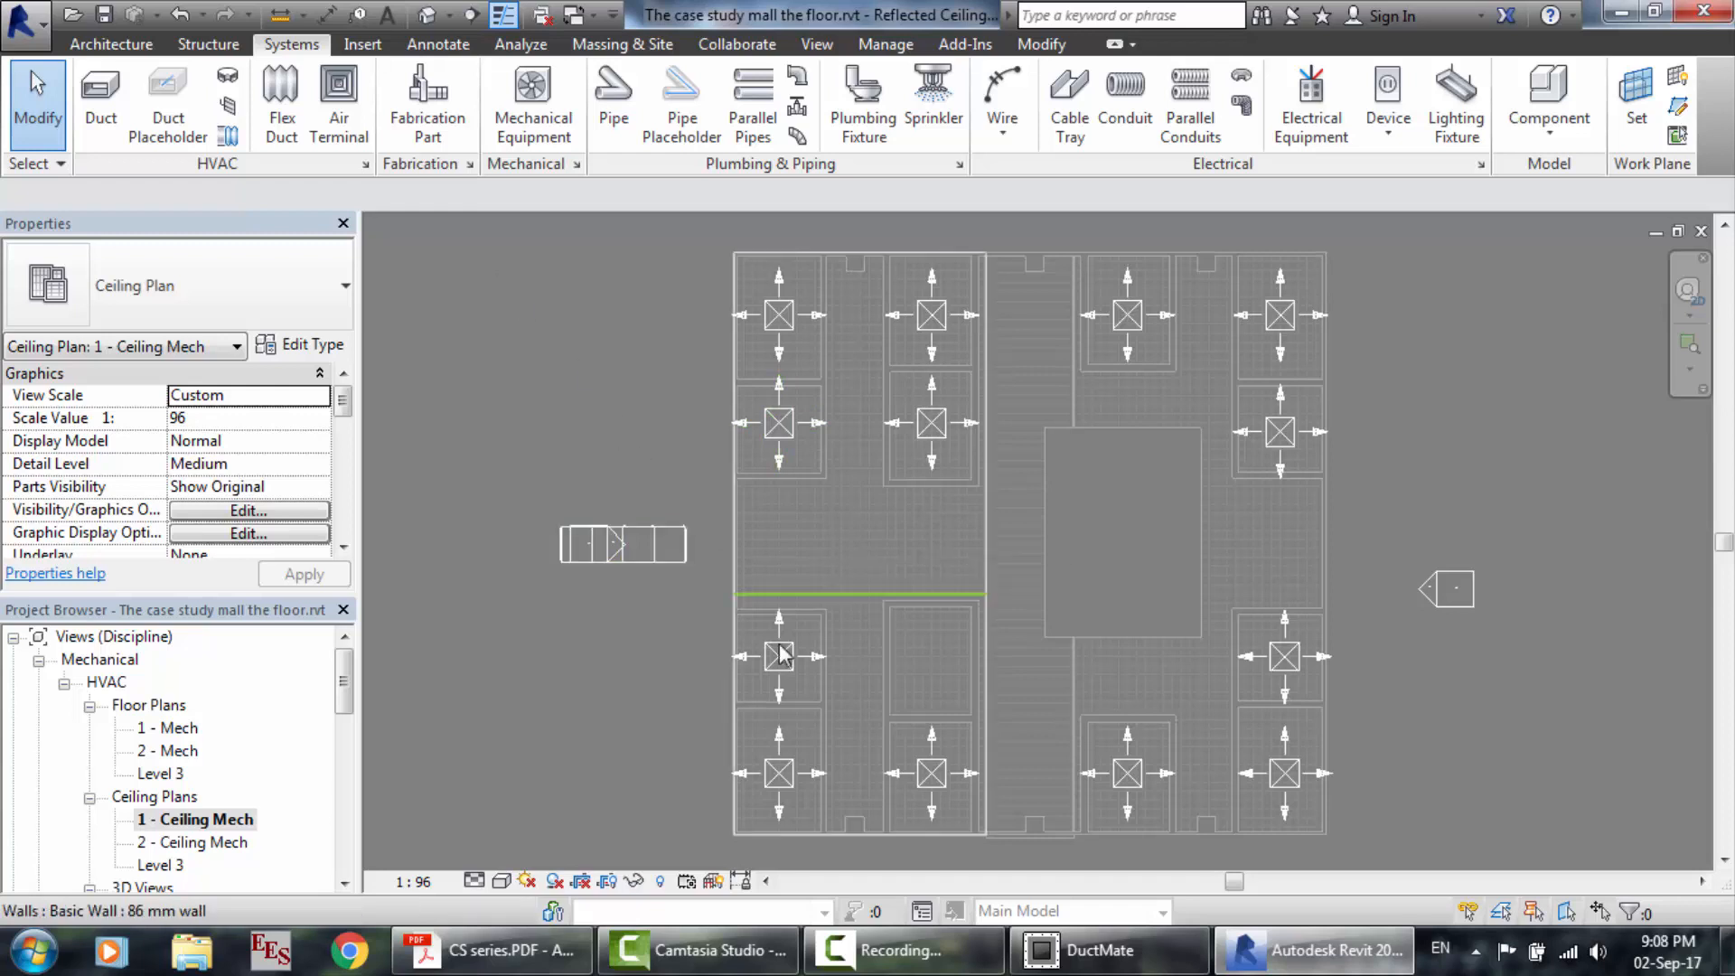
pyautogui.click(1098, 950)
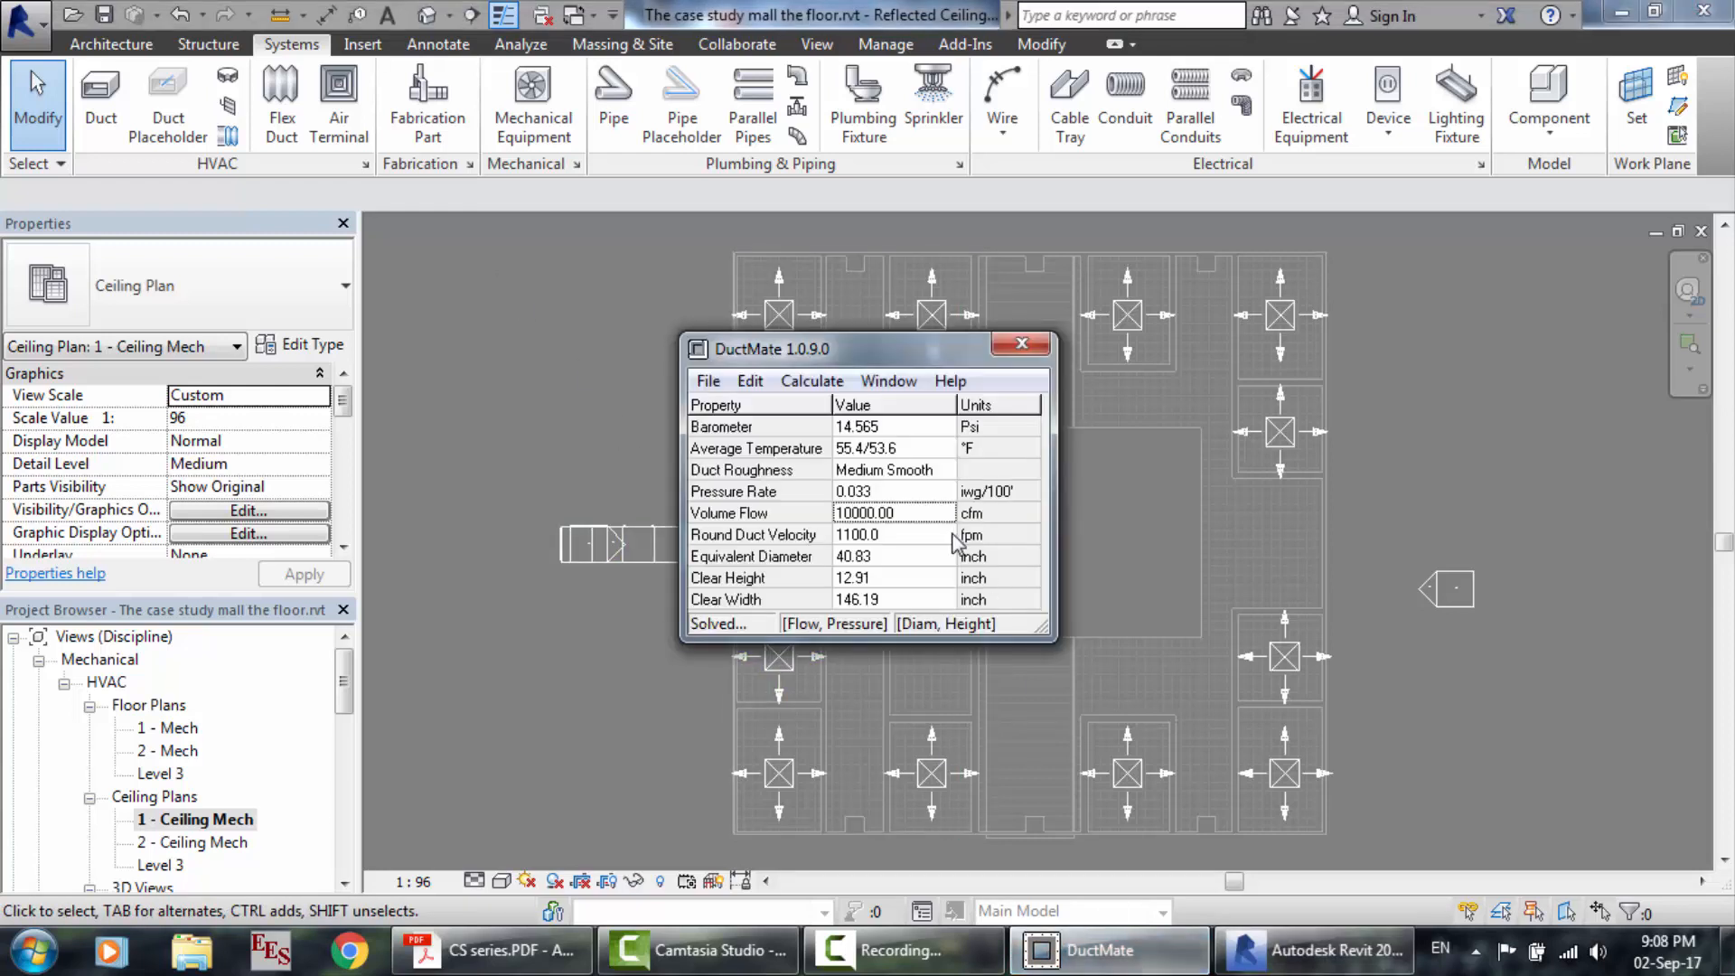
pyautogui.click(627, 426)
pyautogui.scroll(3, 670, 533)
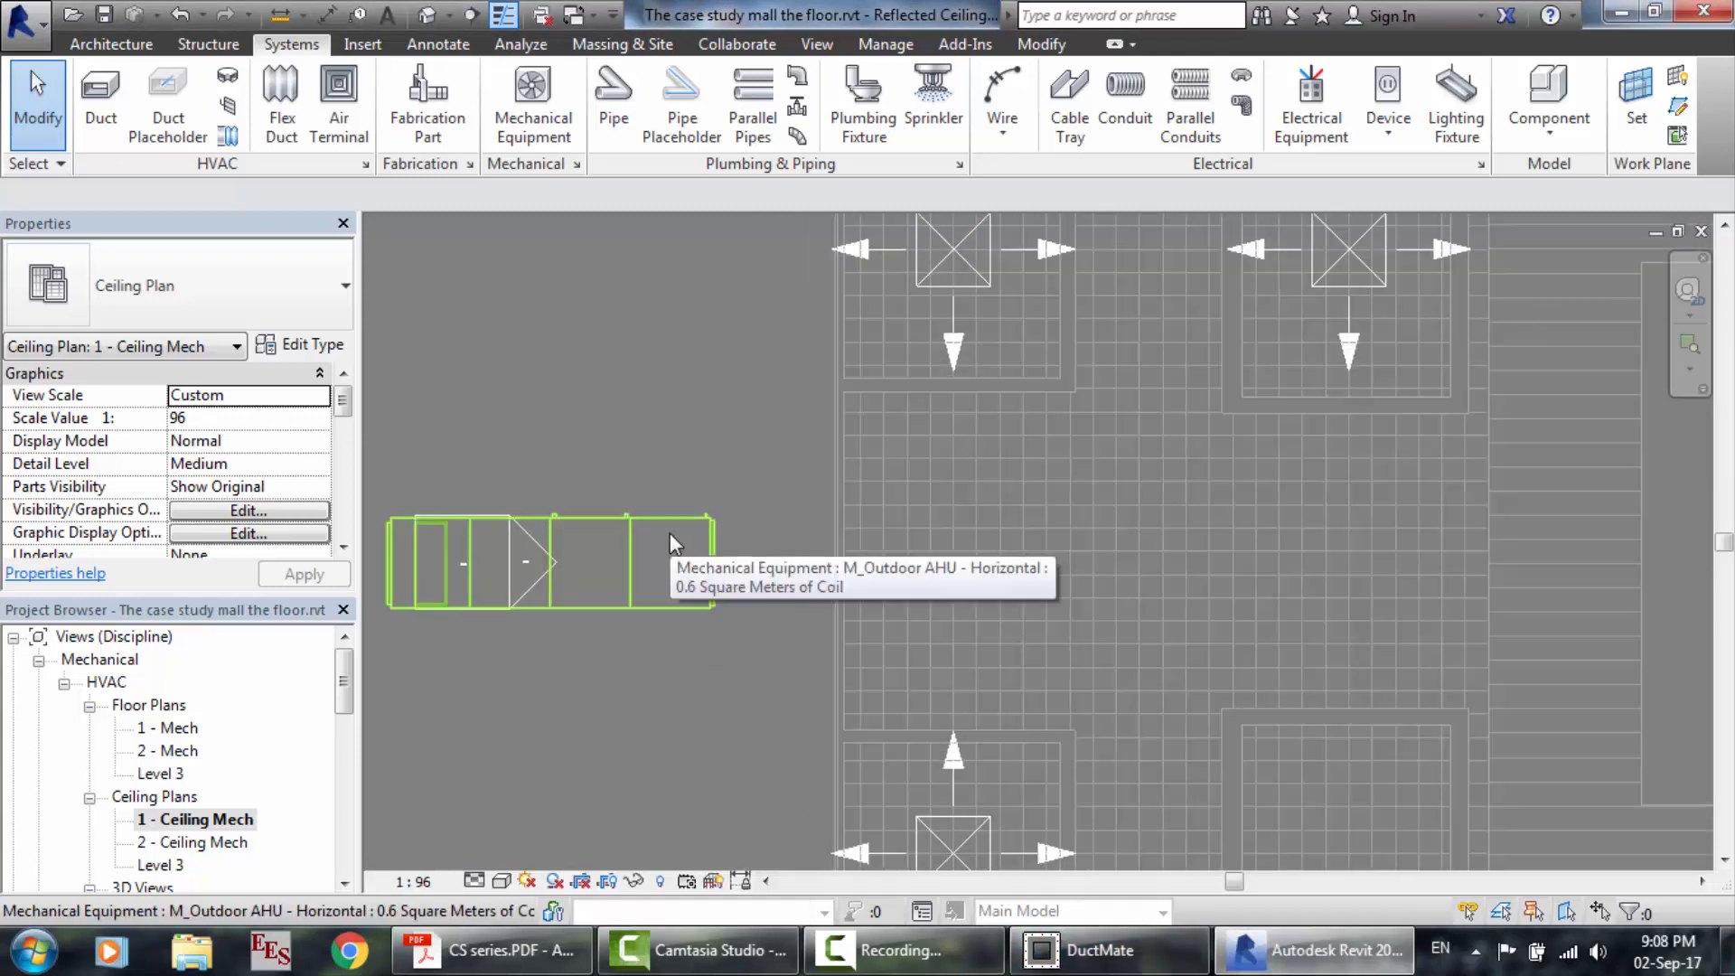
pyautogui.click(713, 560)
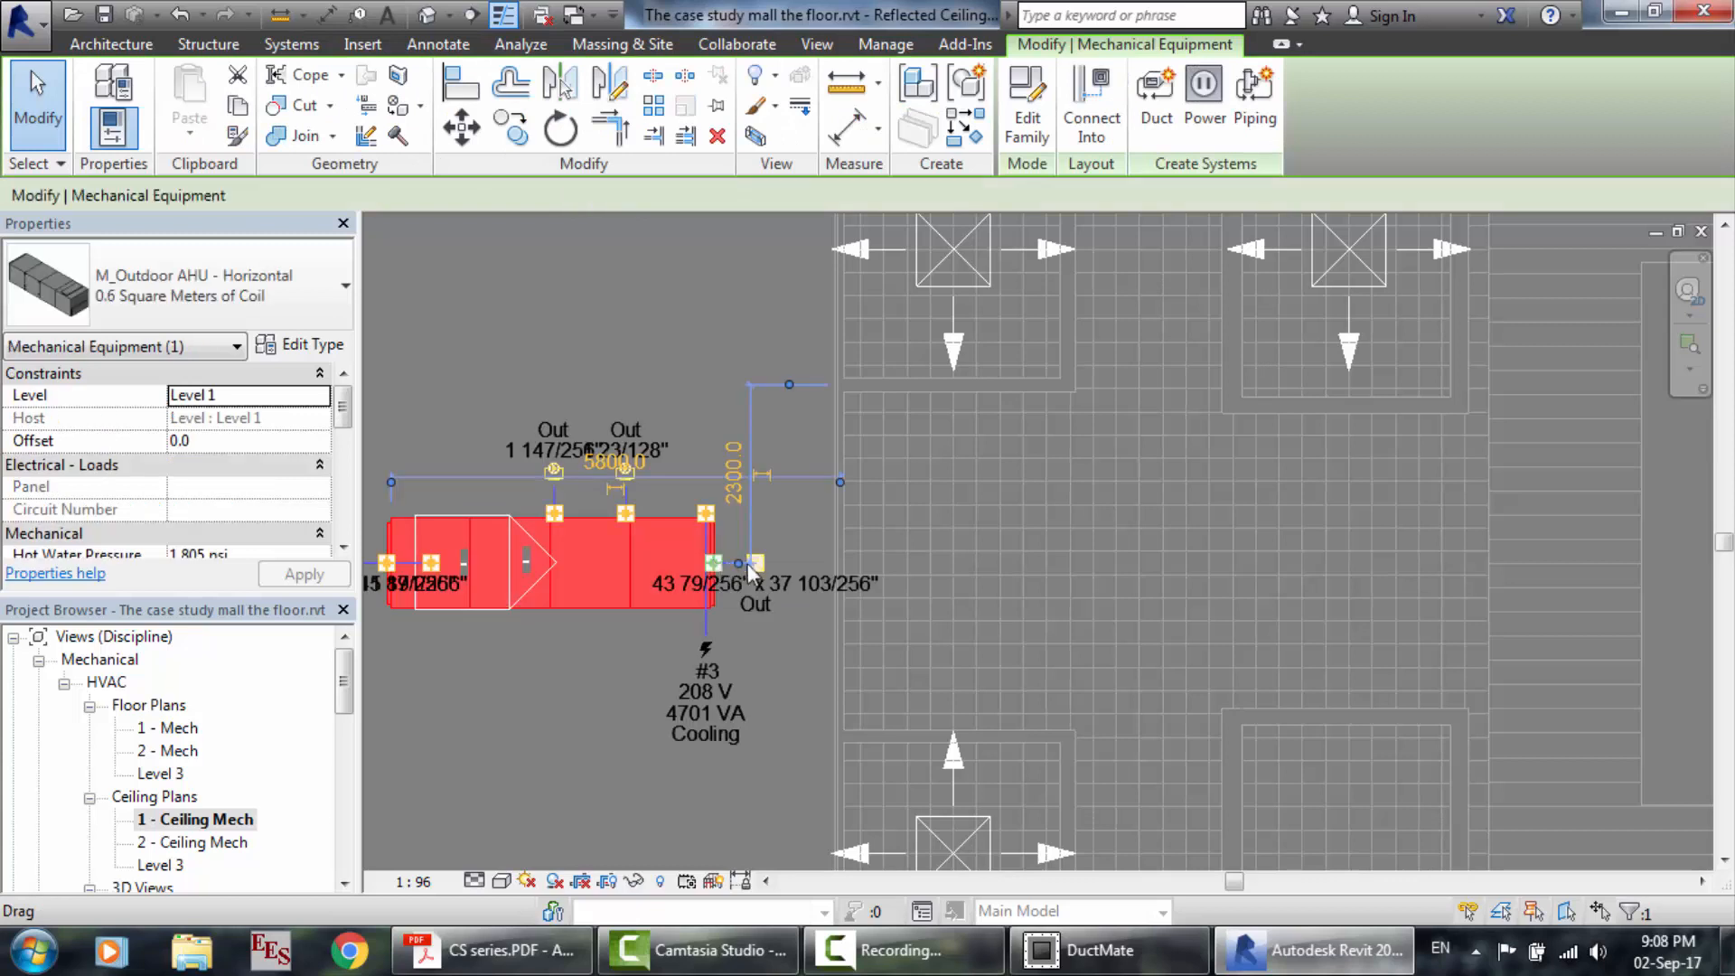
pyautogui.click(755, 567)
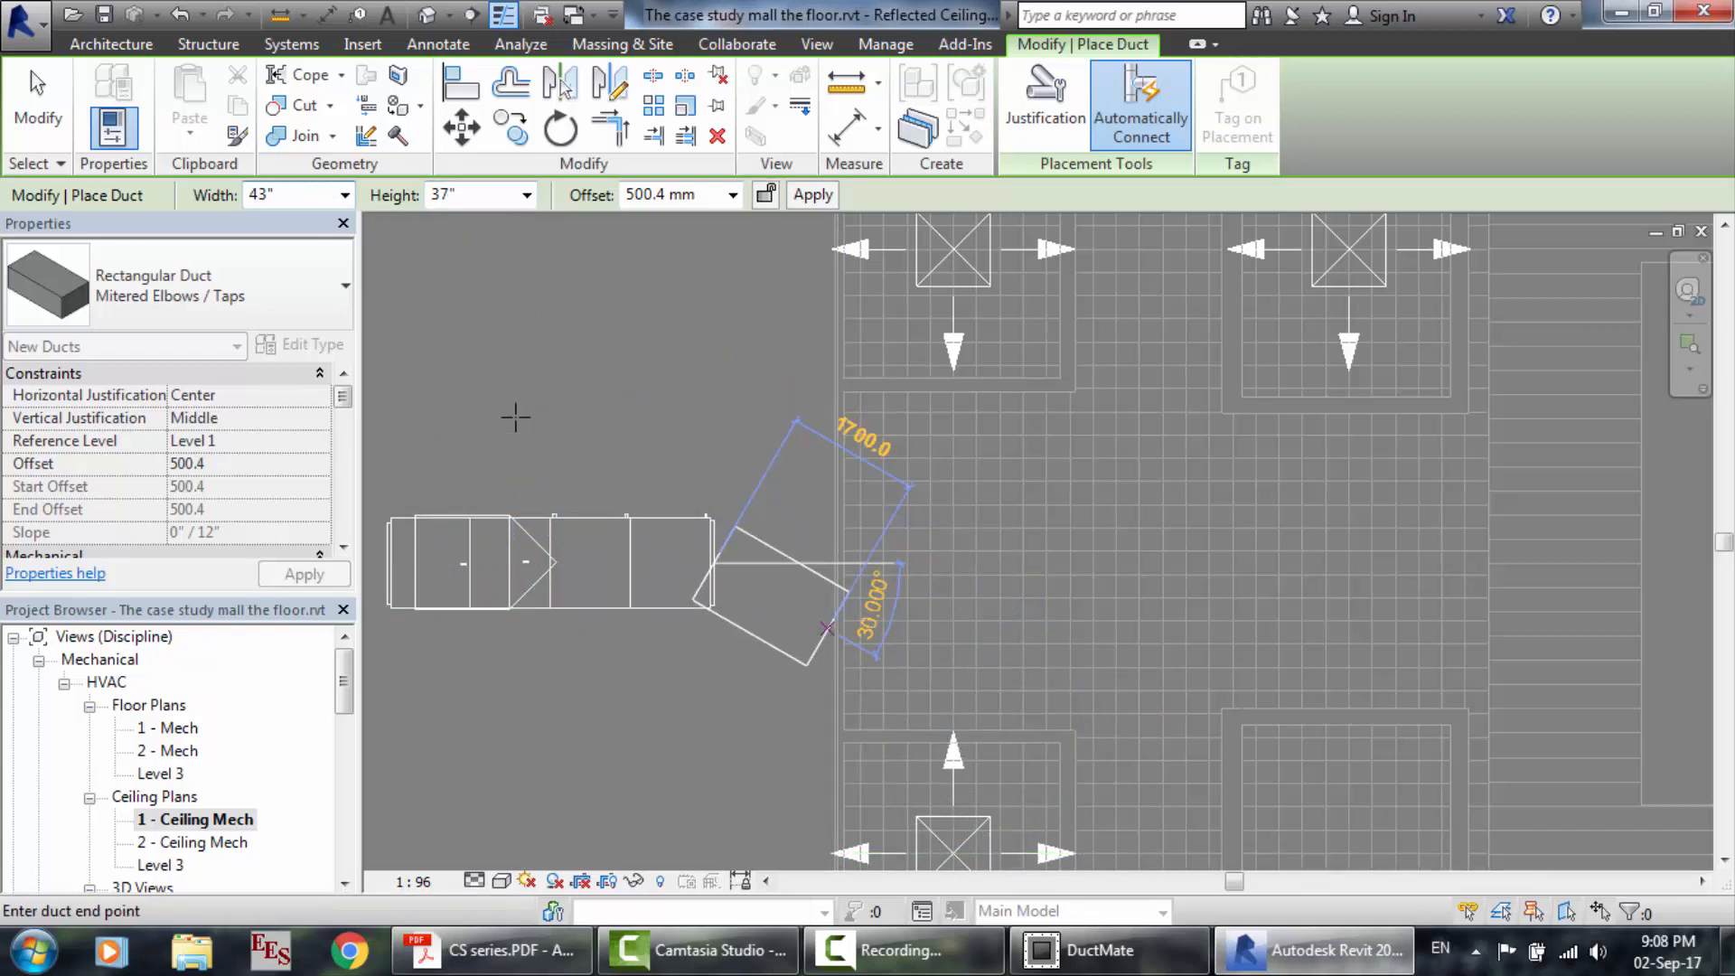
pyautogui.click(259, 258)
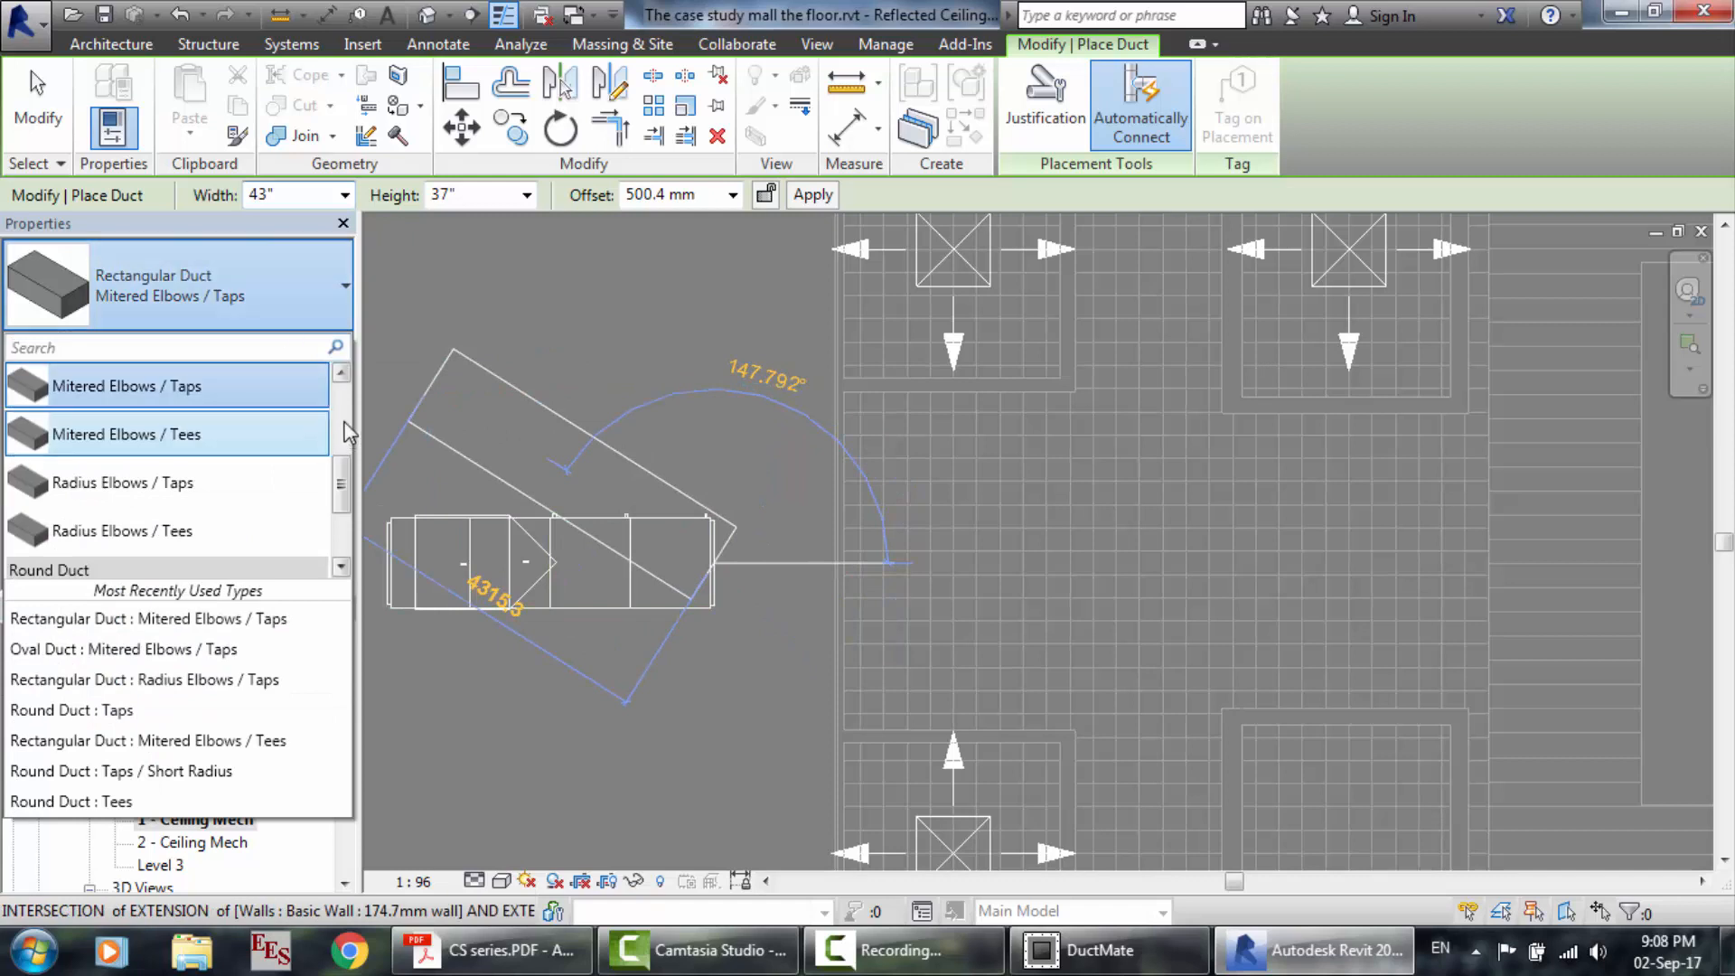
pyautogui.scroll(2, 349, 433)
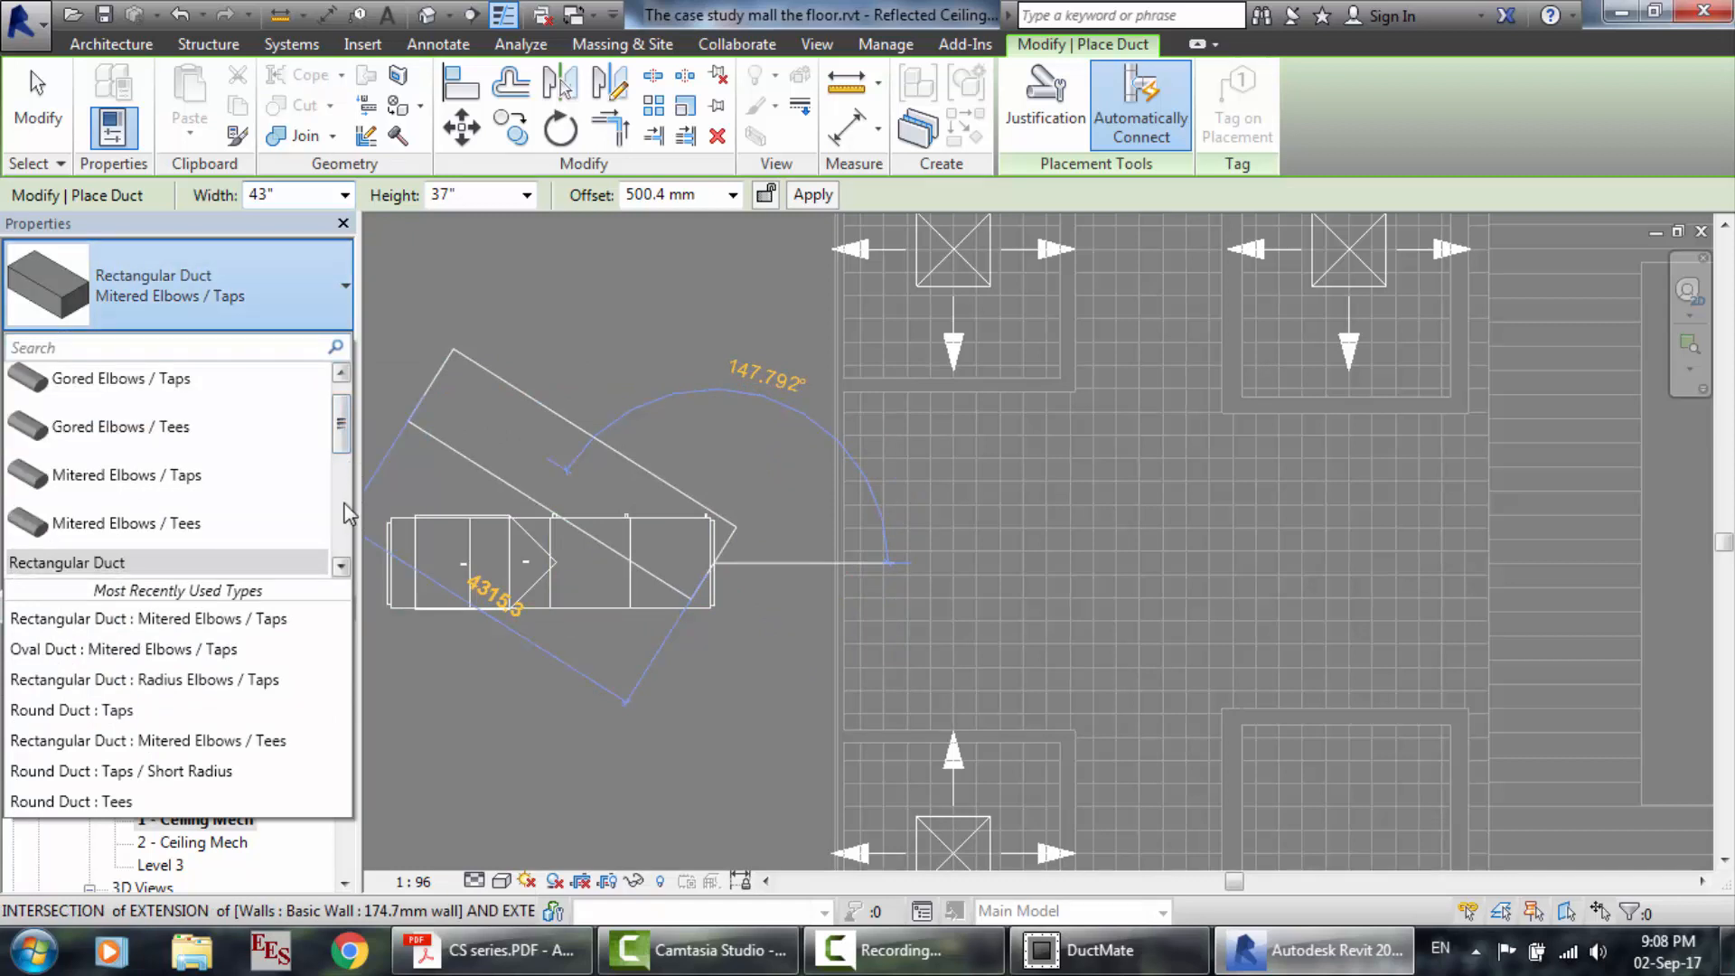
pyautogui.scroll(-2, 342, 502)
pyautogui.scroll(-2, 343, 506)
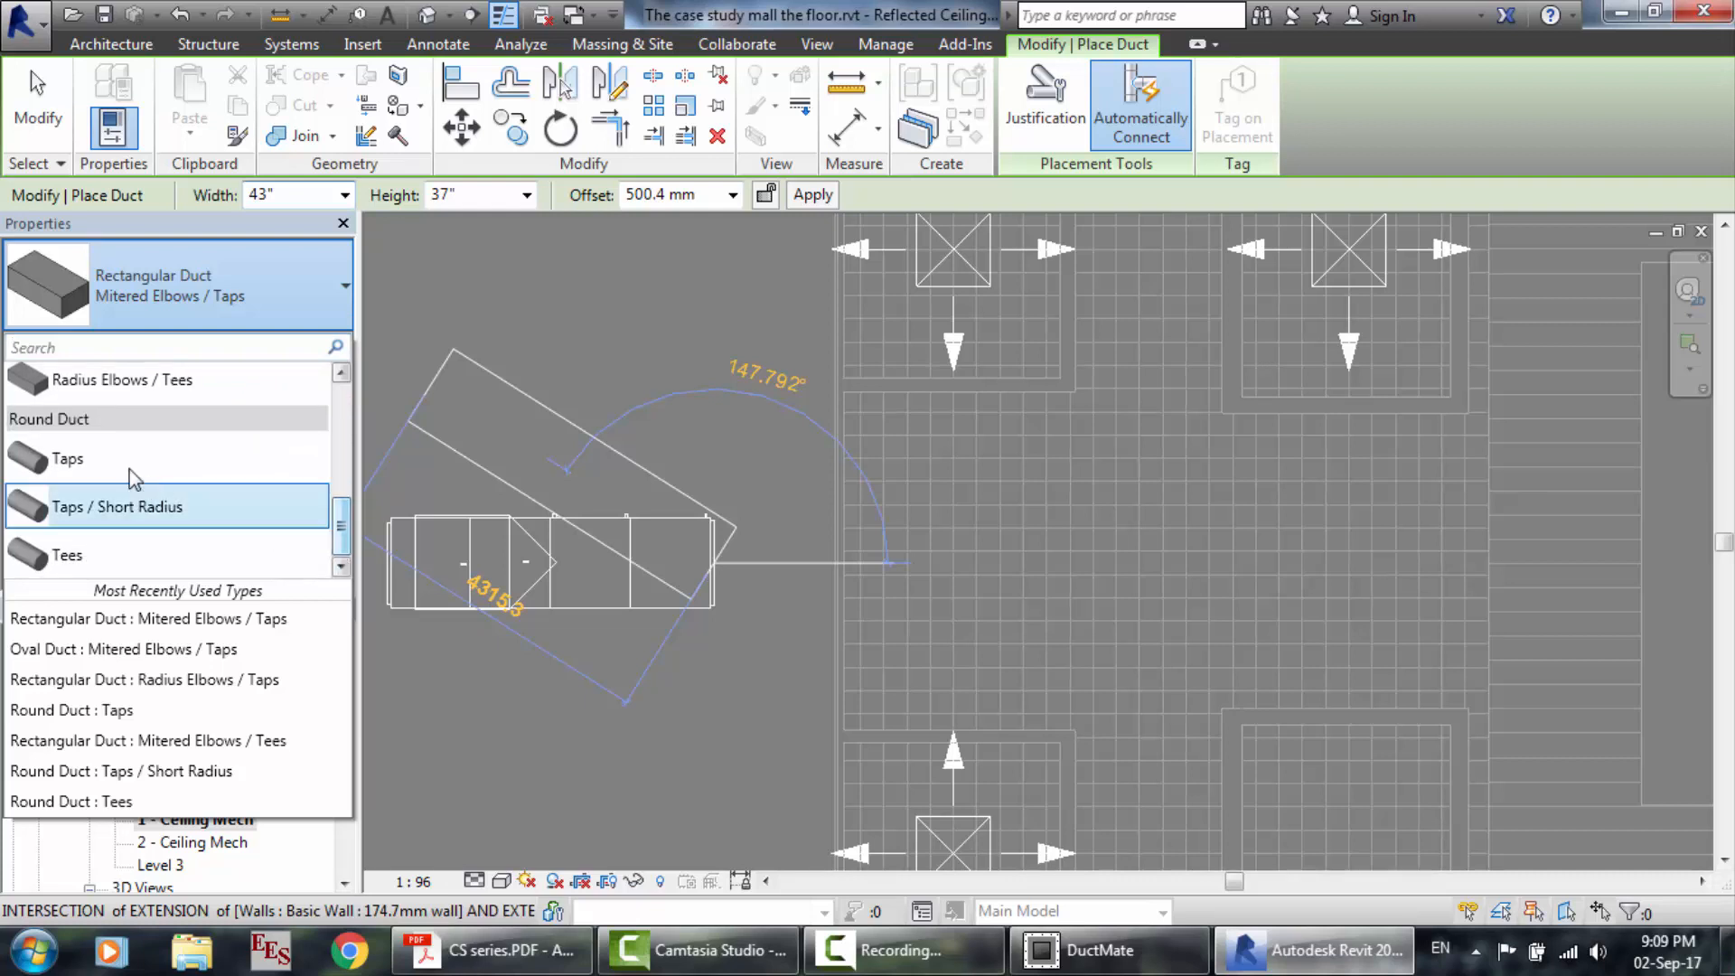
pyautogui.press('Escape')
pyautogui.press('Escape')
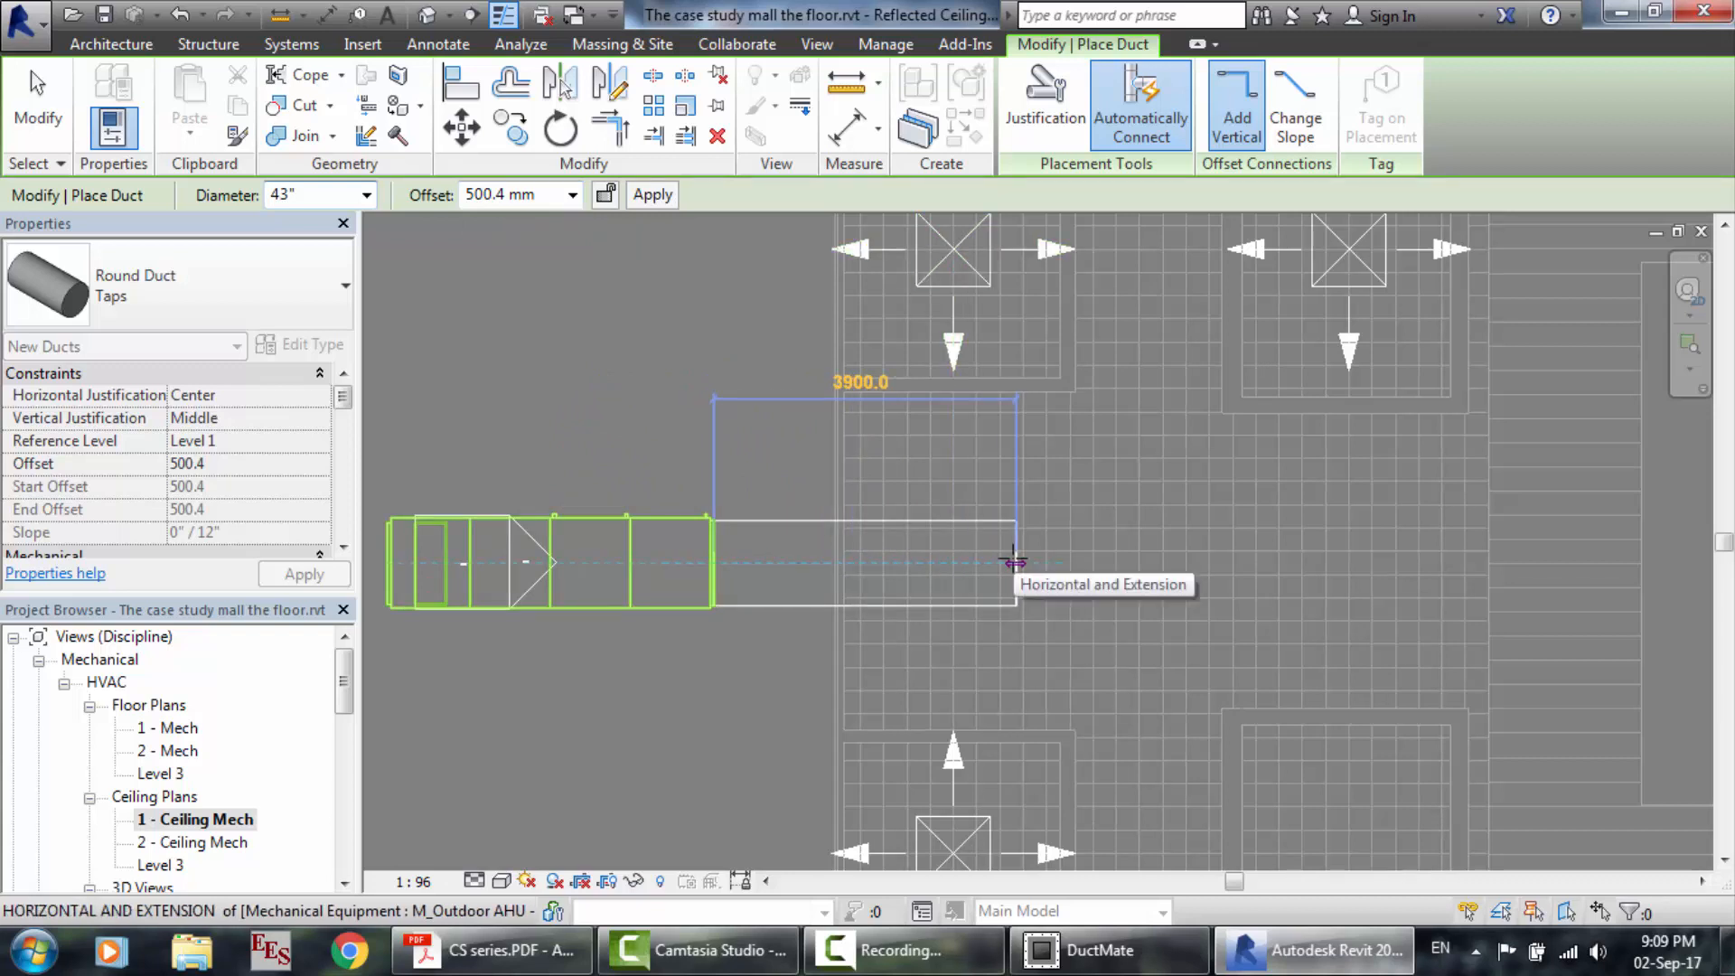
pyautogui.press('Escape')
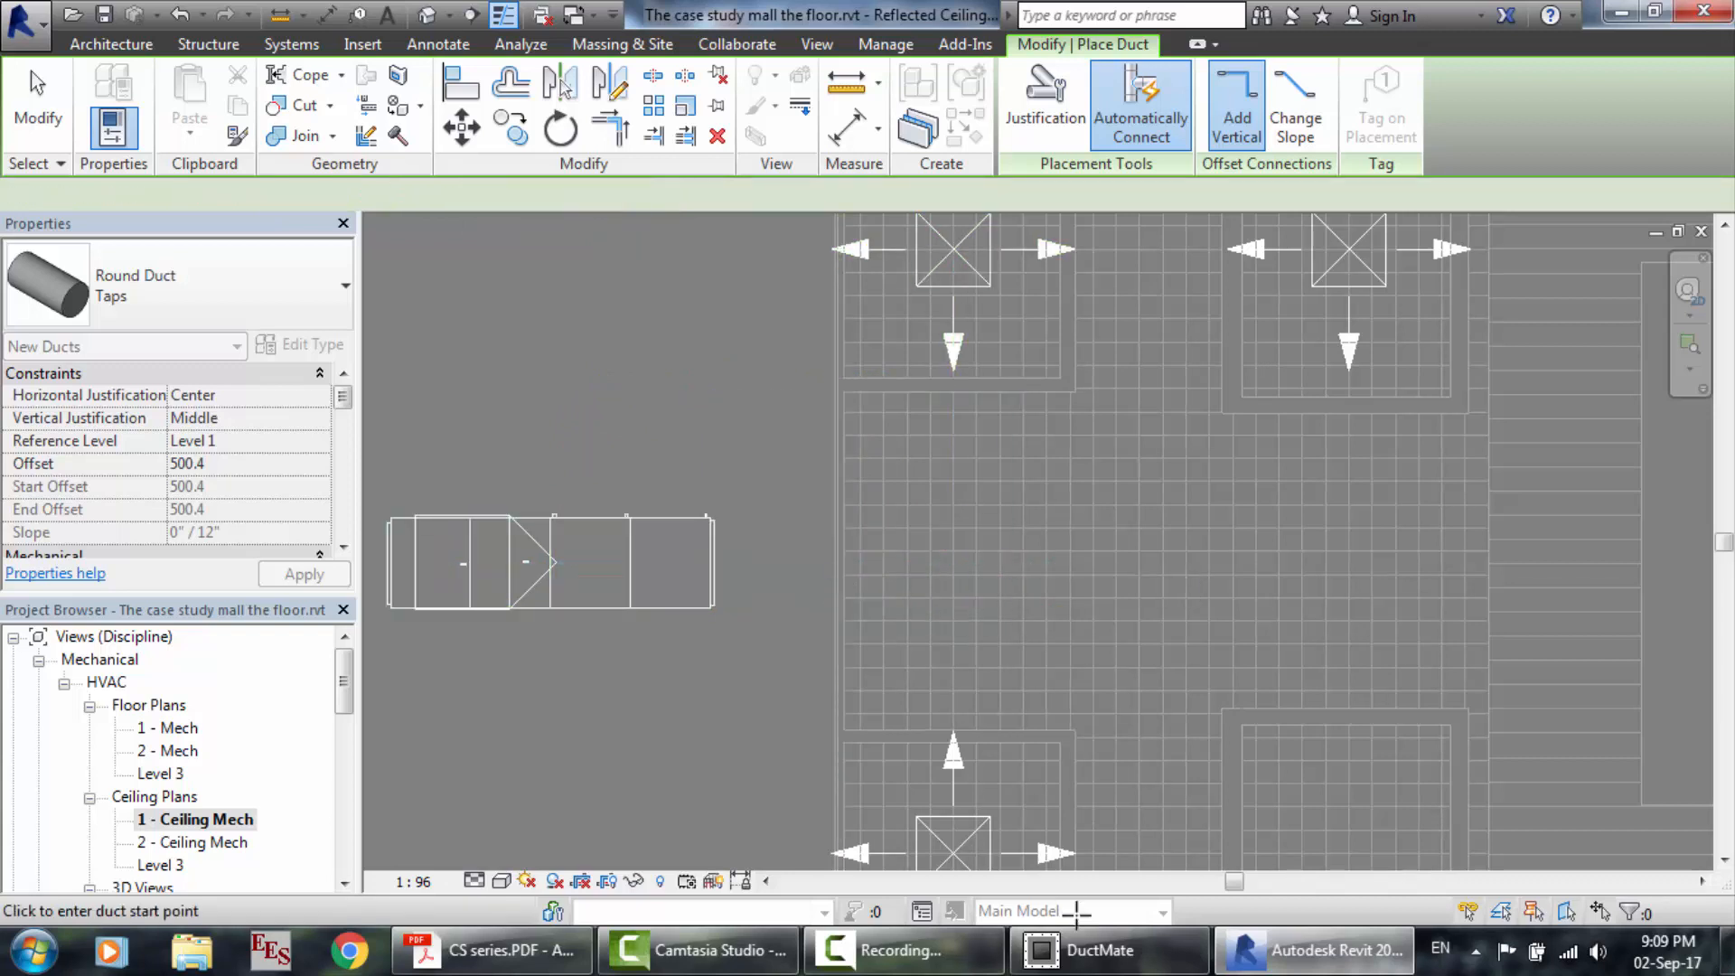
# Check the equivalent duct diameter in DuctMate, then return to Revit and leave the duct command.
pyautogui.click(1080, 950)
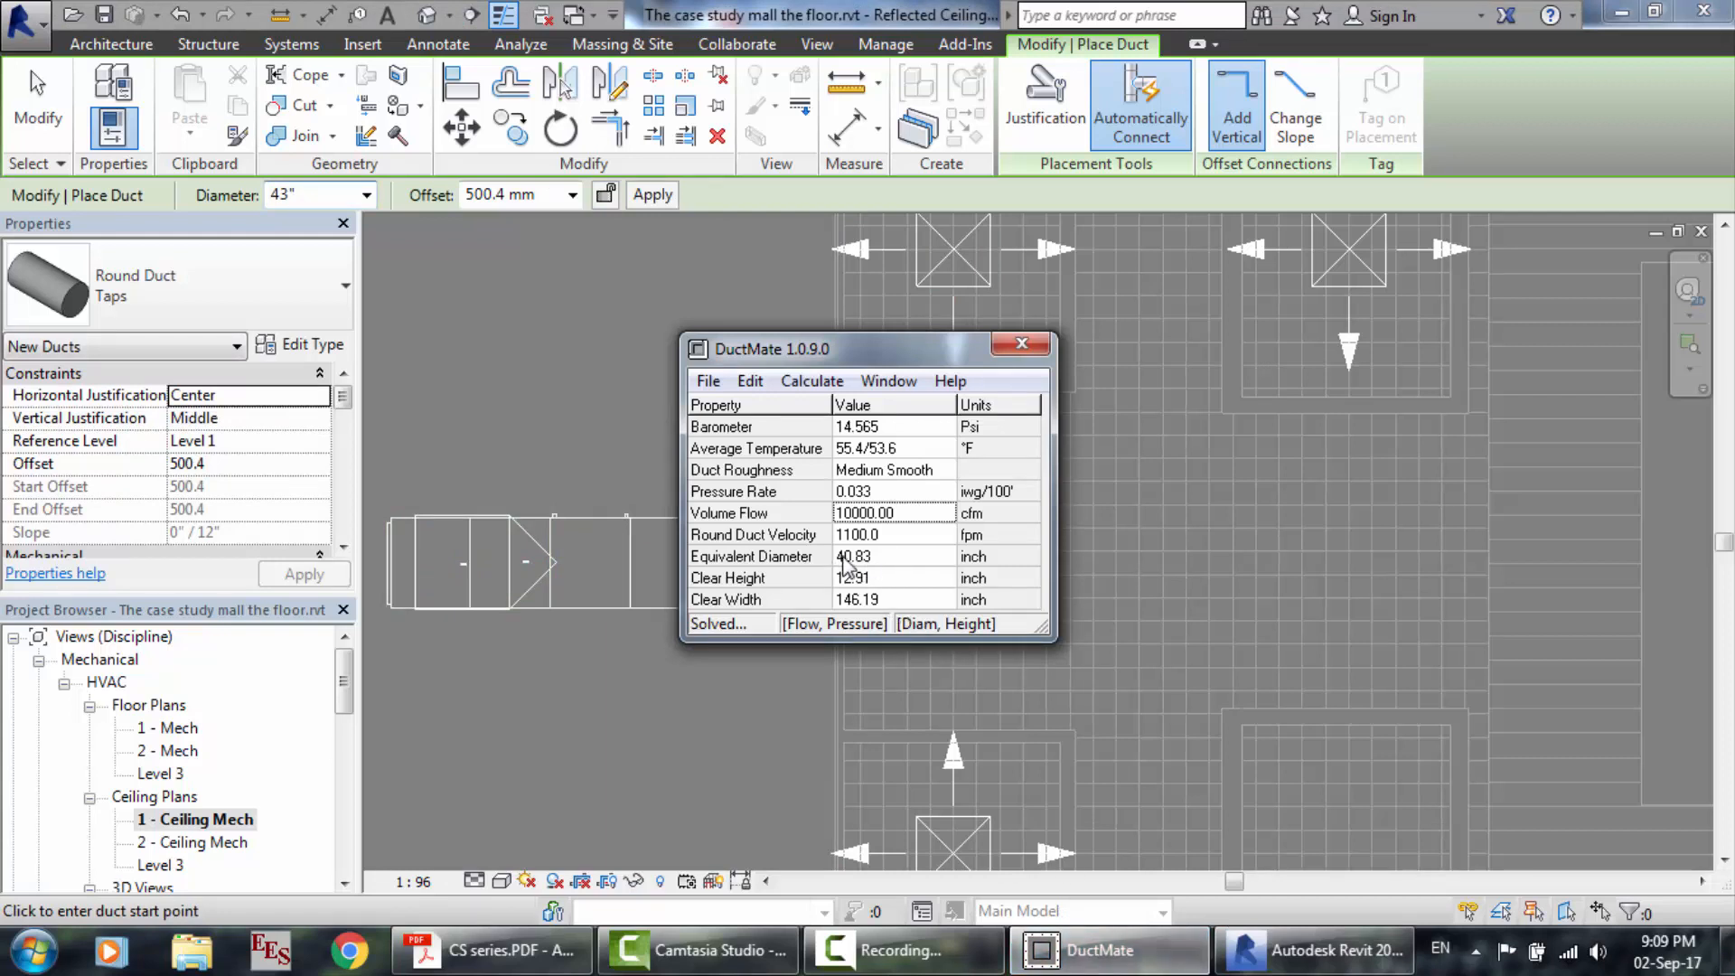
pyautogui.click(695, 700)
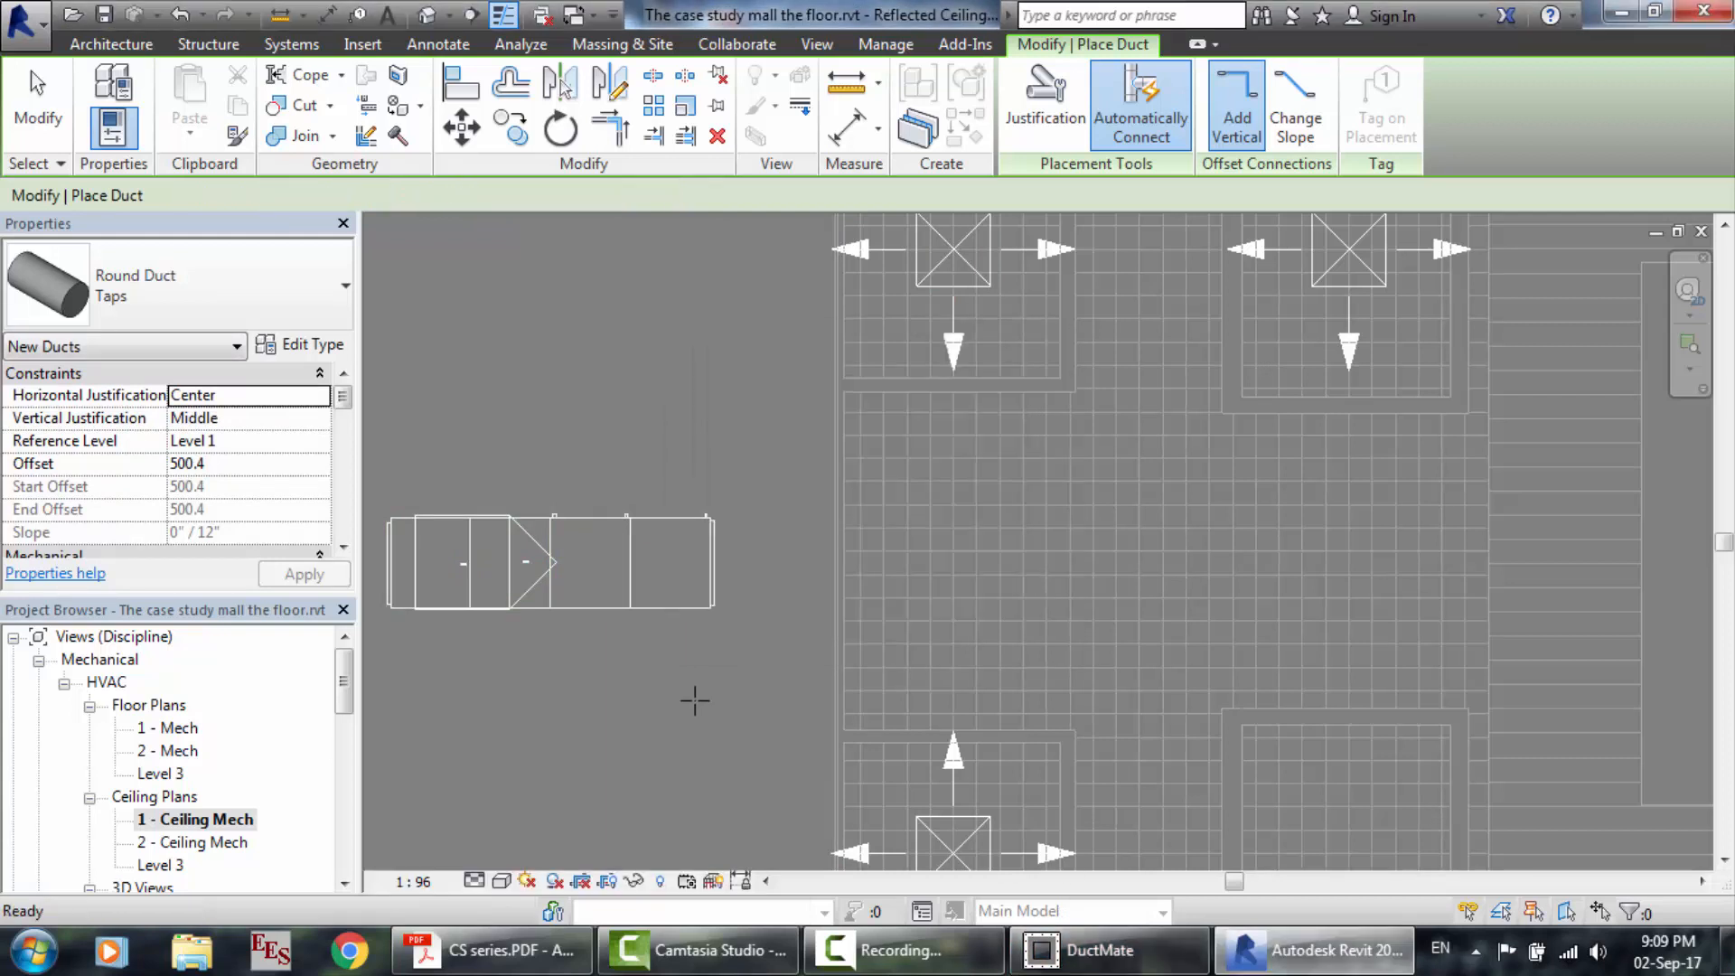
pyautogui.press('Escape')
# Create a Supply Air duct system with the default name from the diffuser in the northwest room.
pyautogui.scroll(-5, 734, 409)
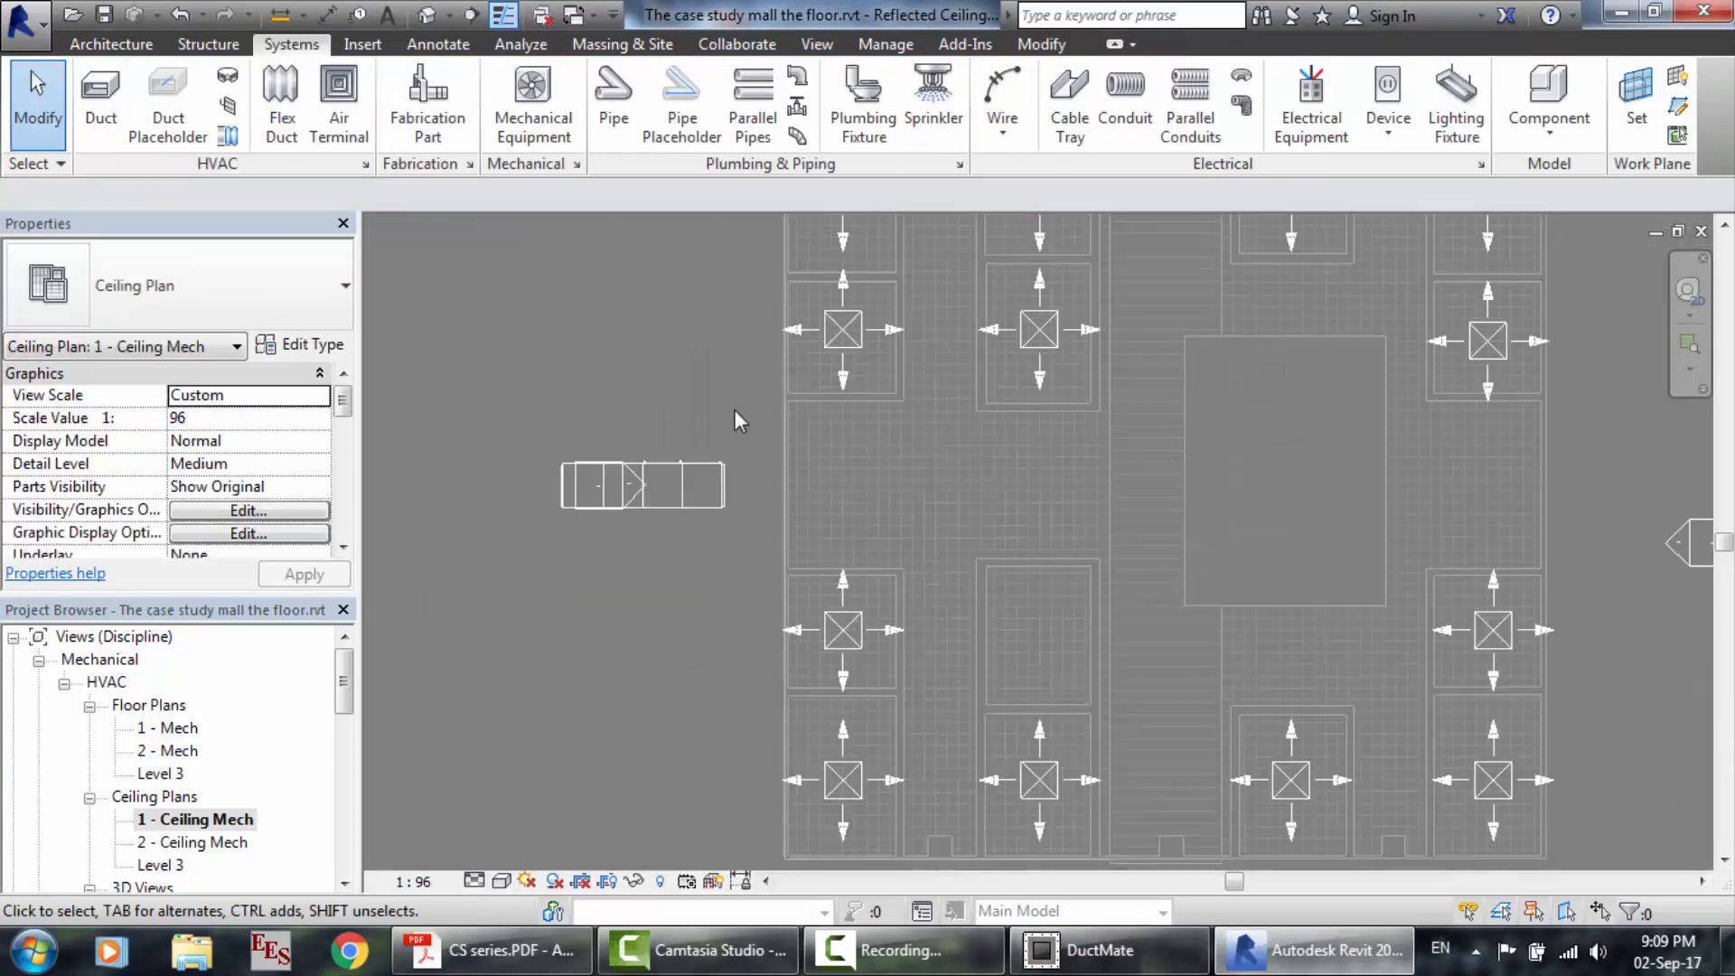
pyautogui.scroll(2, 741, 258)
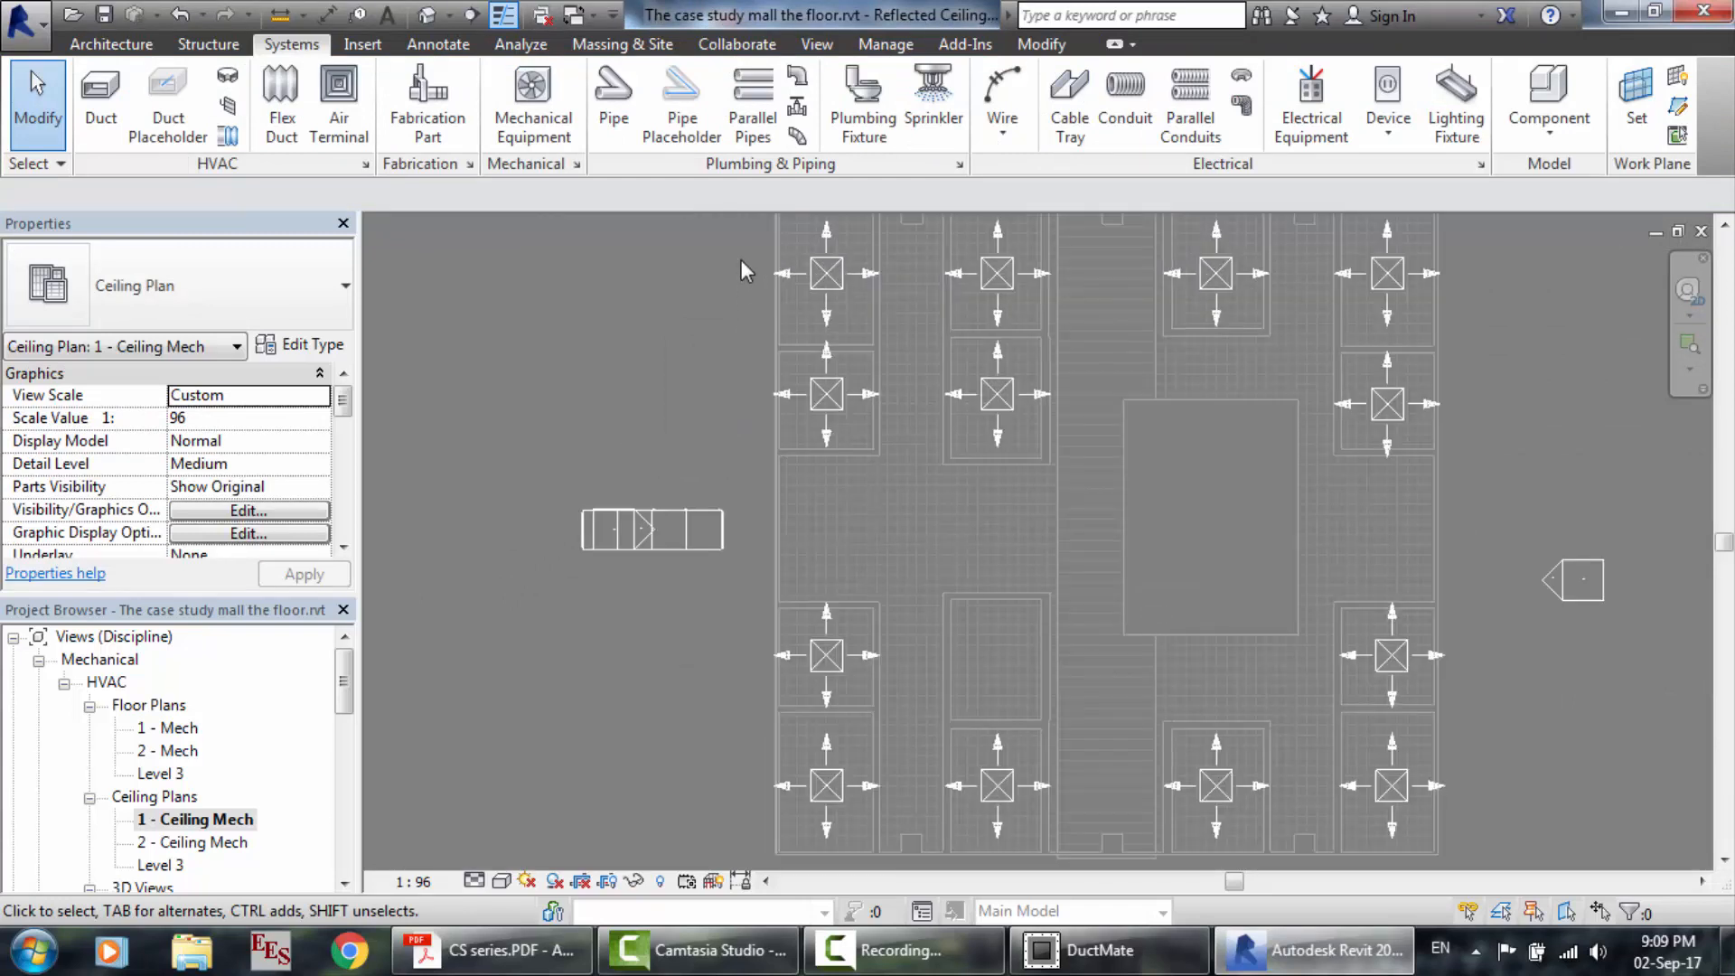
pyautogui.scroll(-1, 740, 259)
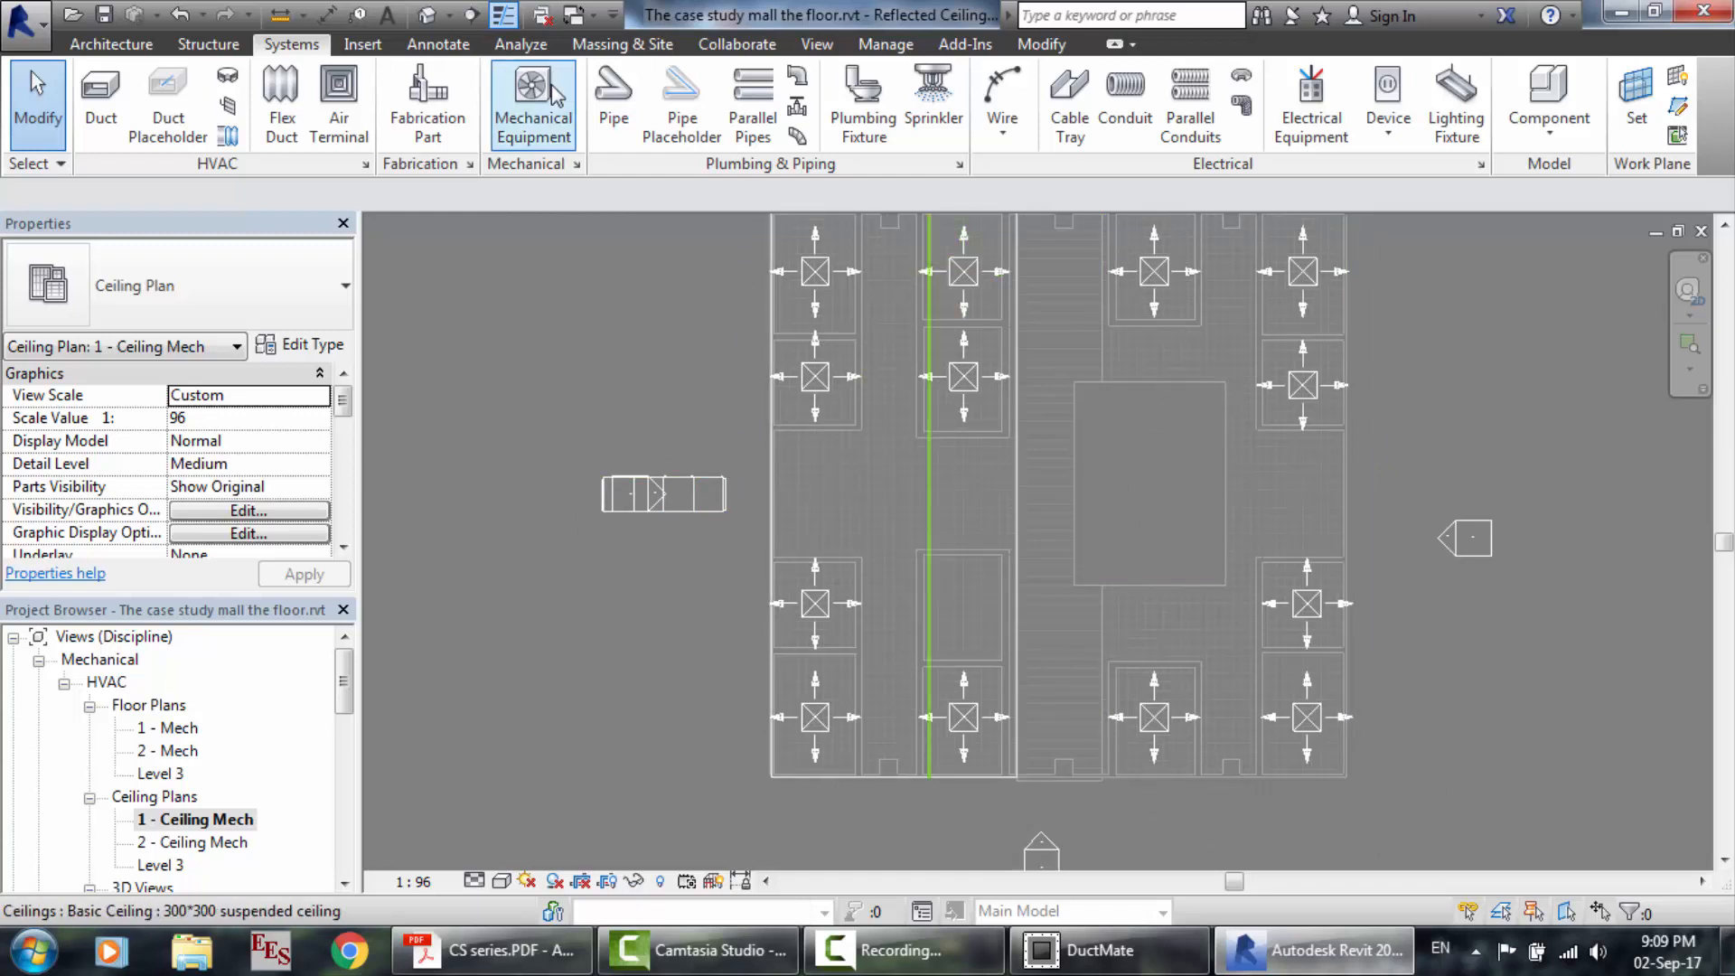
pyautogui.click(815, 271)
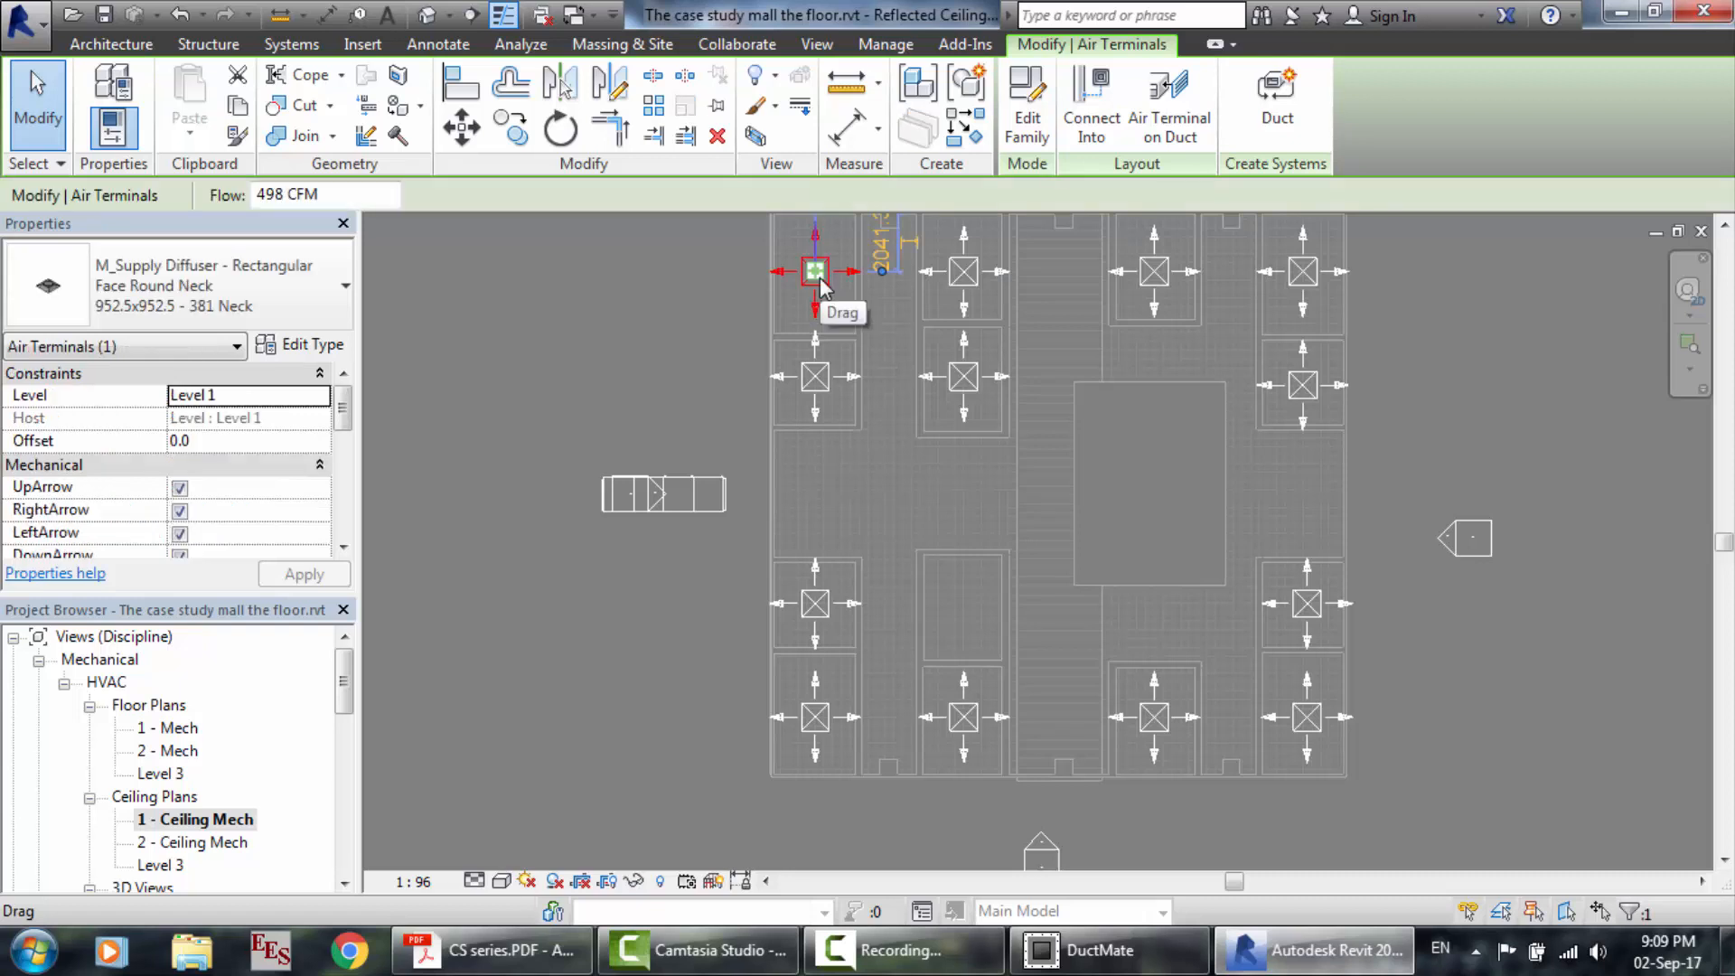
pyautogui.click(1274, 127)
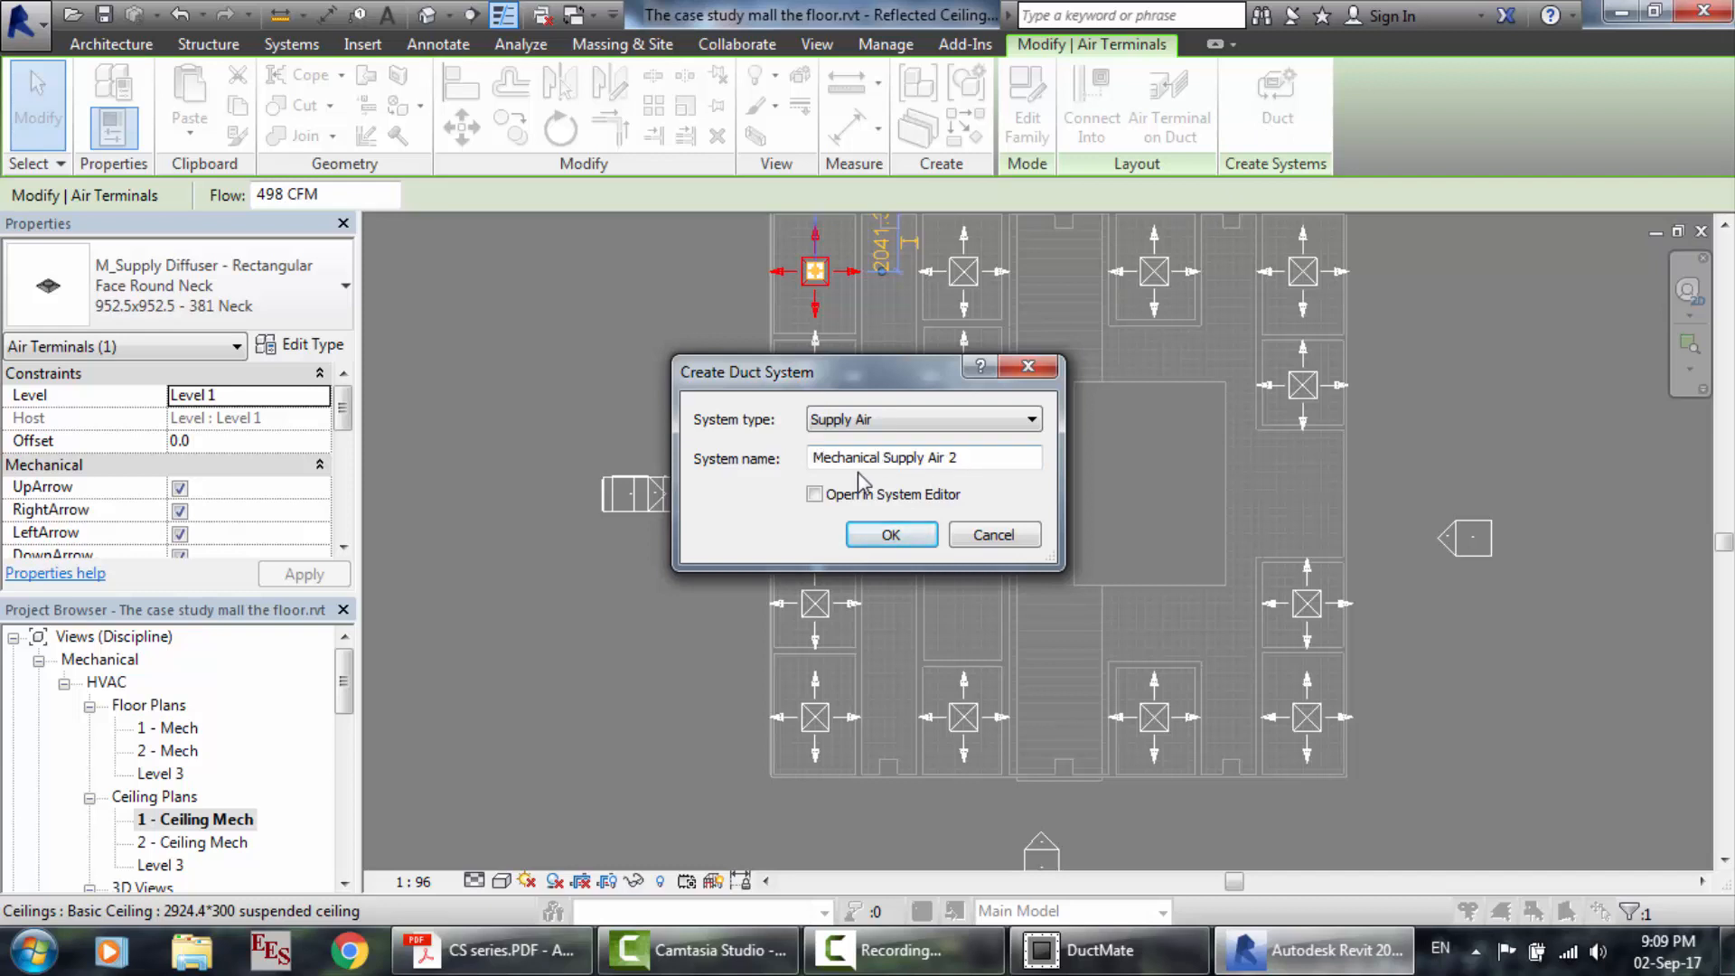
pyautogui.click(1004, 536)
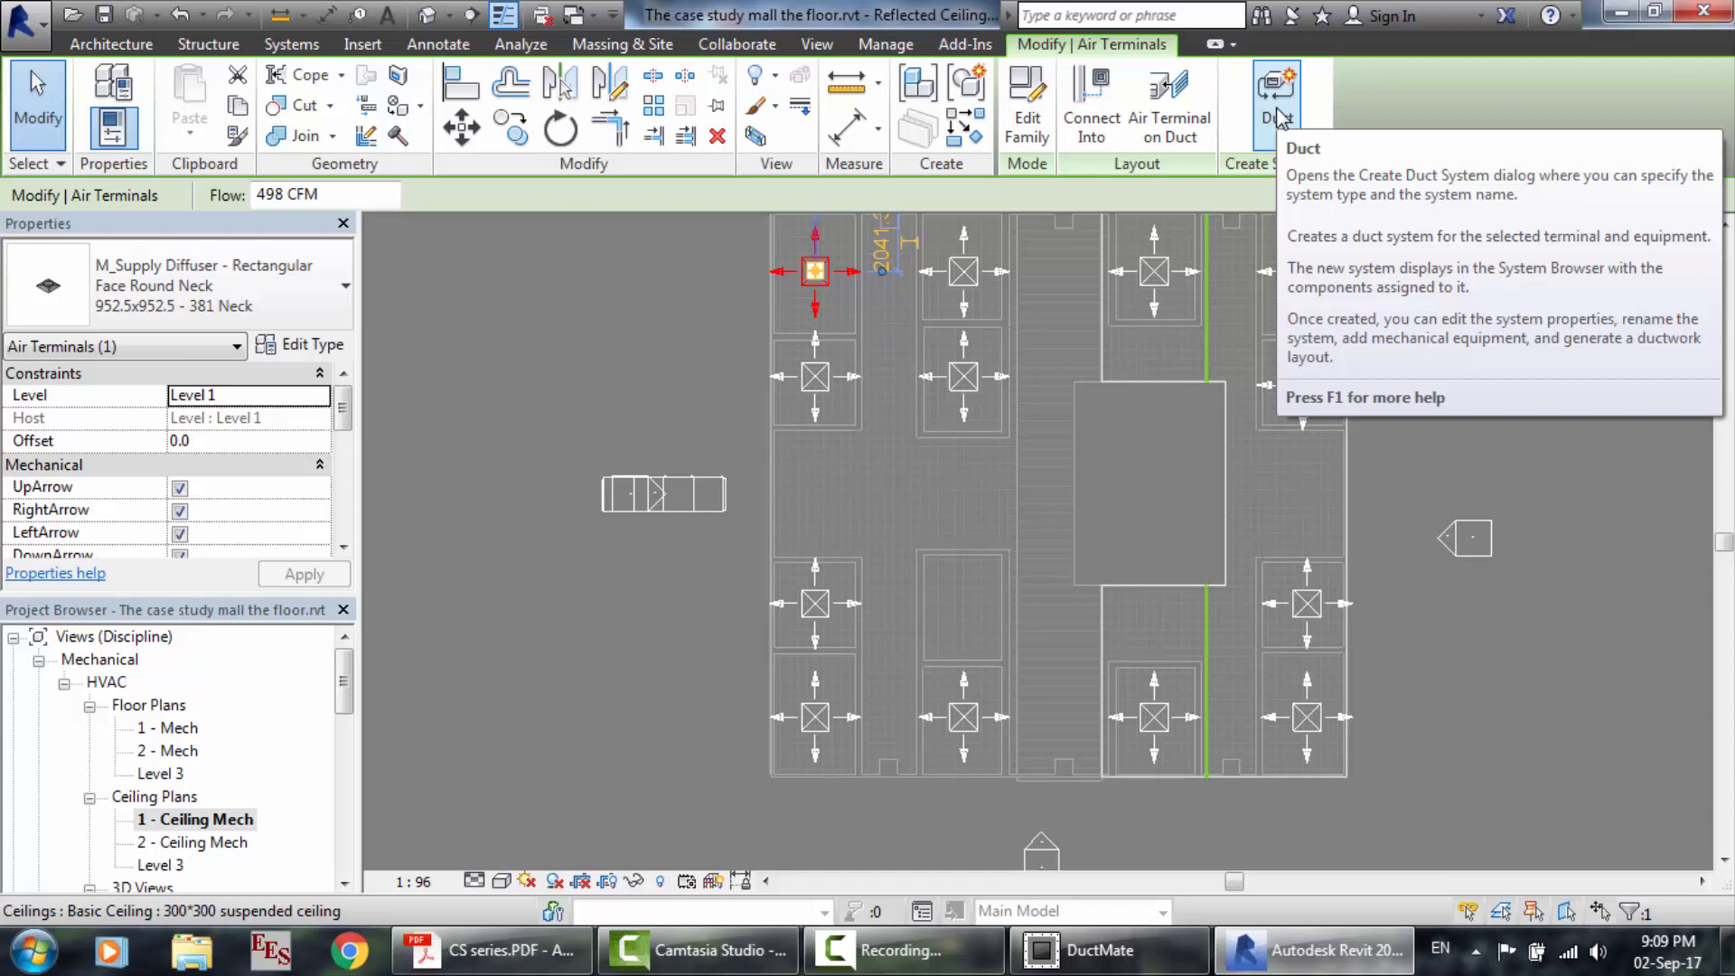
pyautogui.click(1278, 117)
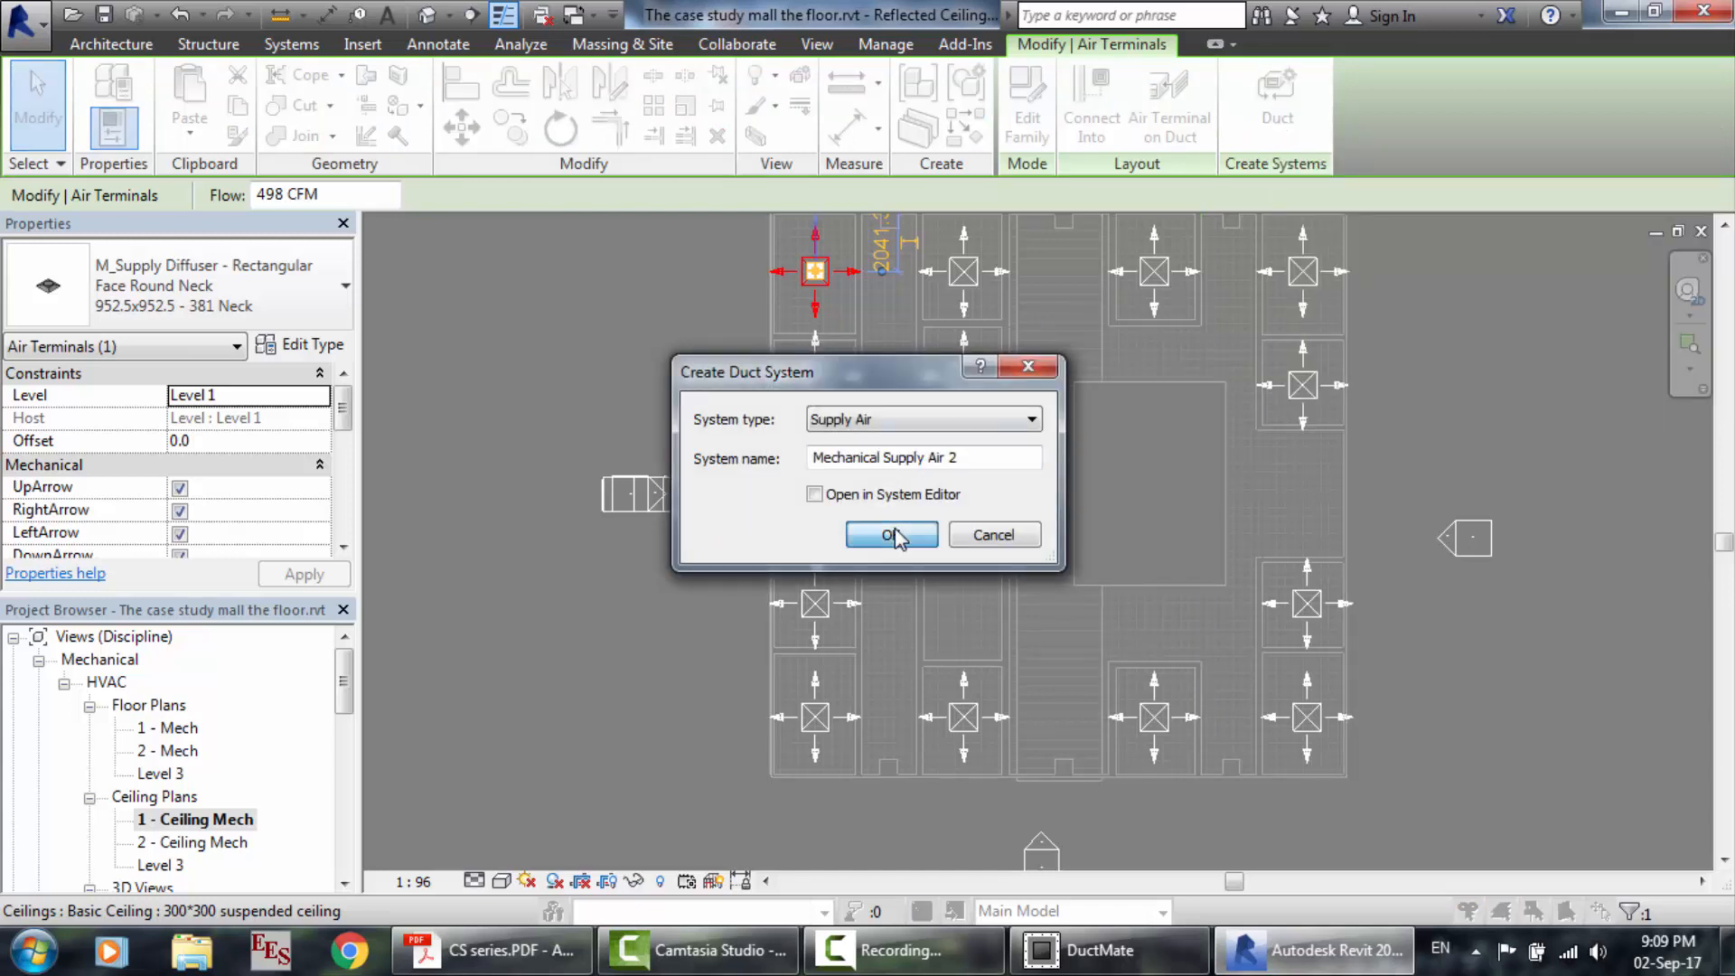
pyautogui.click(895, 535)
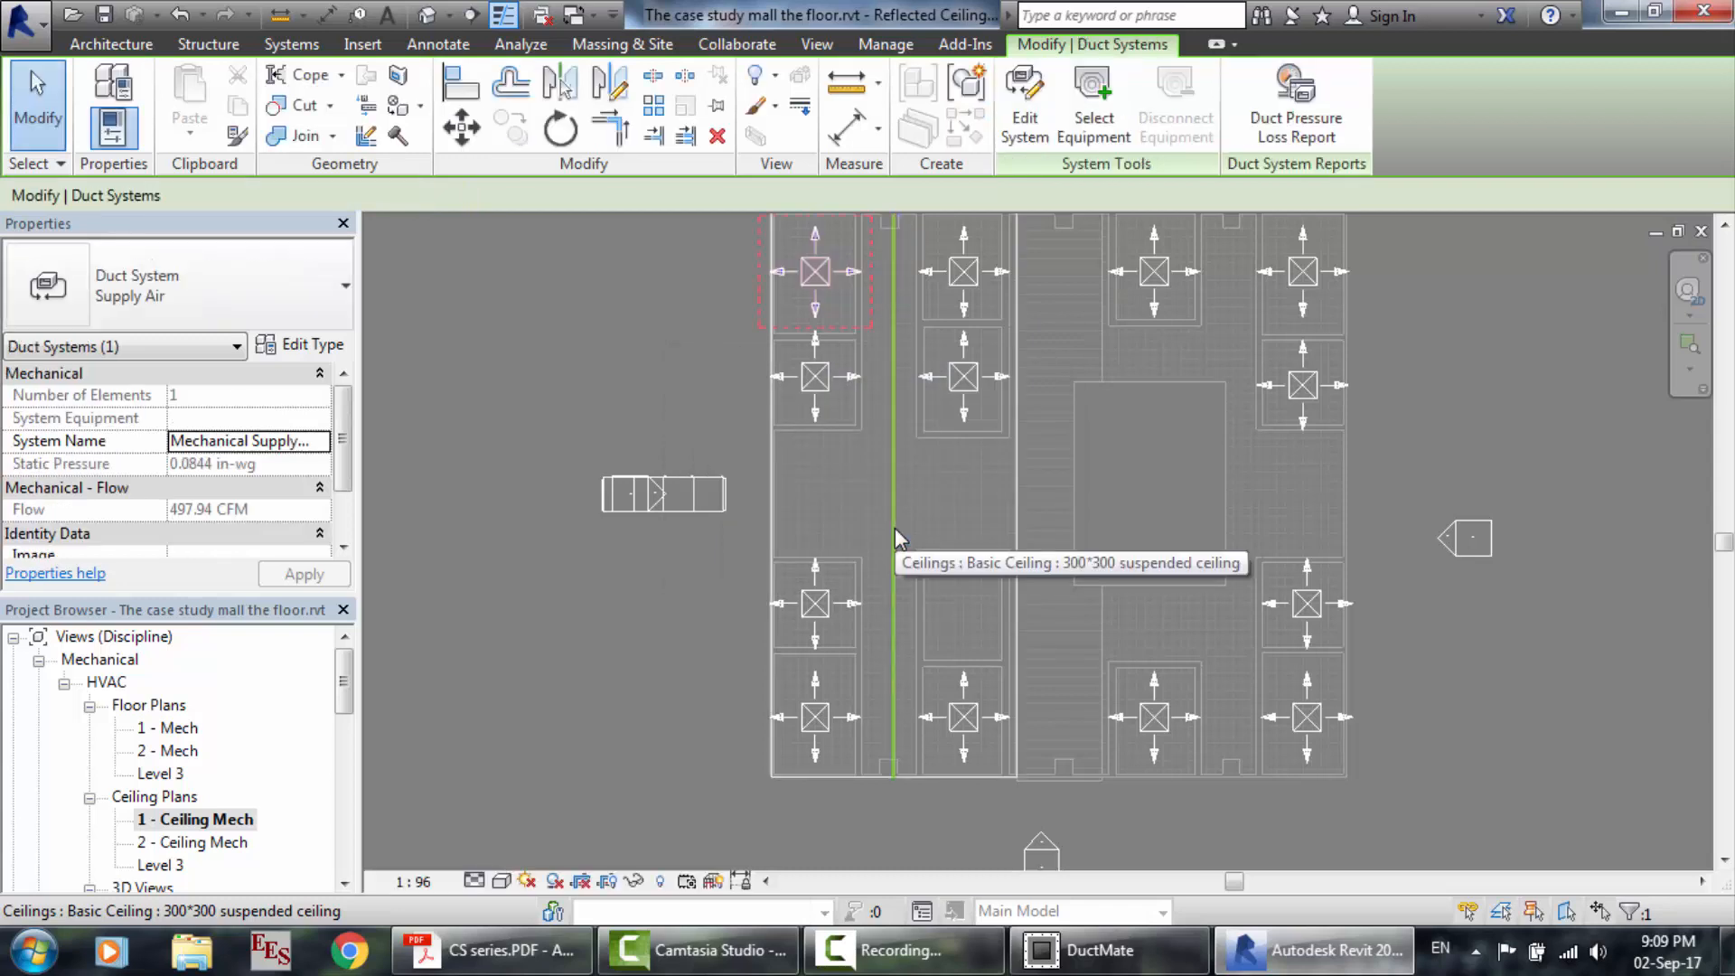
# Assign the outdoor AHU west of the building as the equipment of the supply air system.
pyautogui.click(1069, 145)
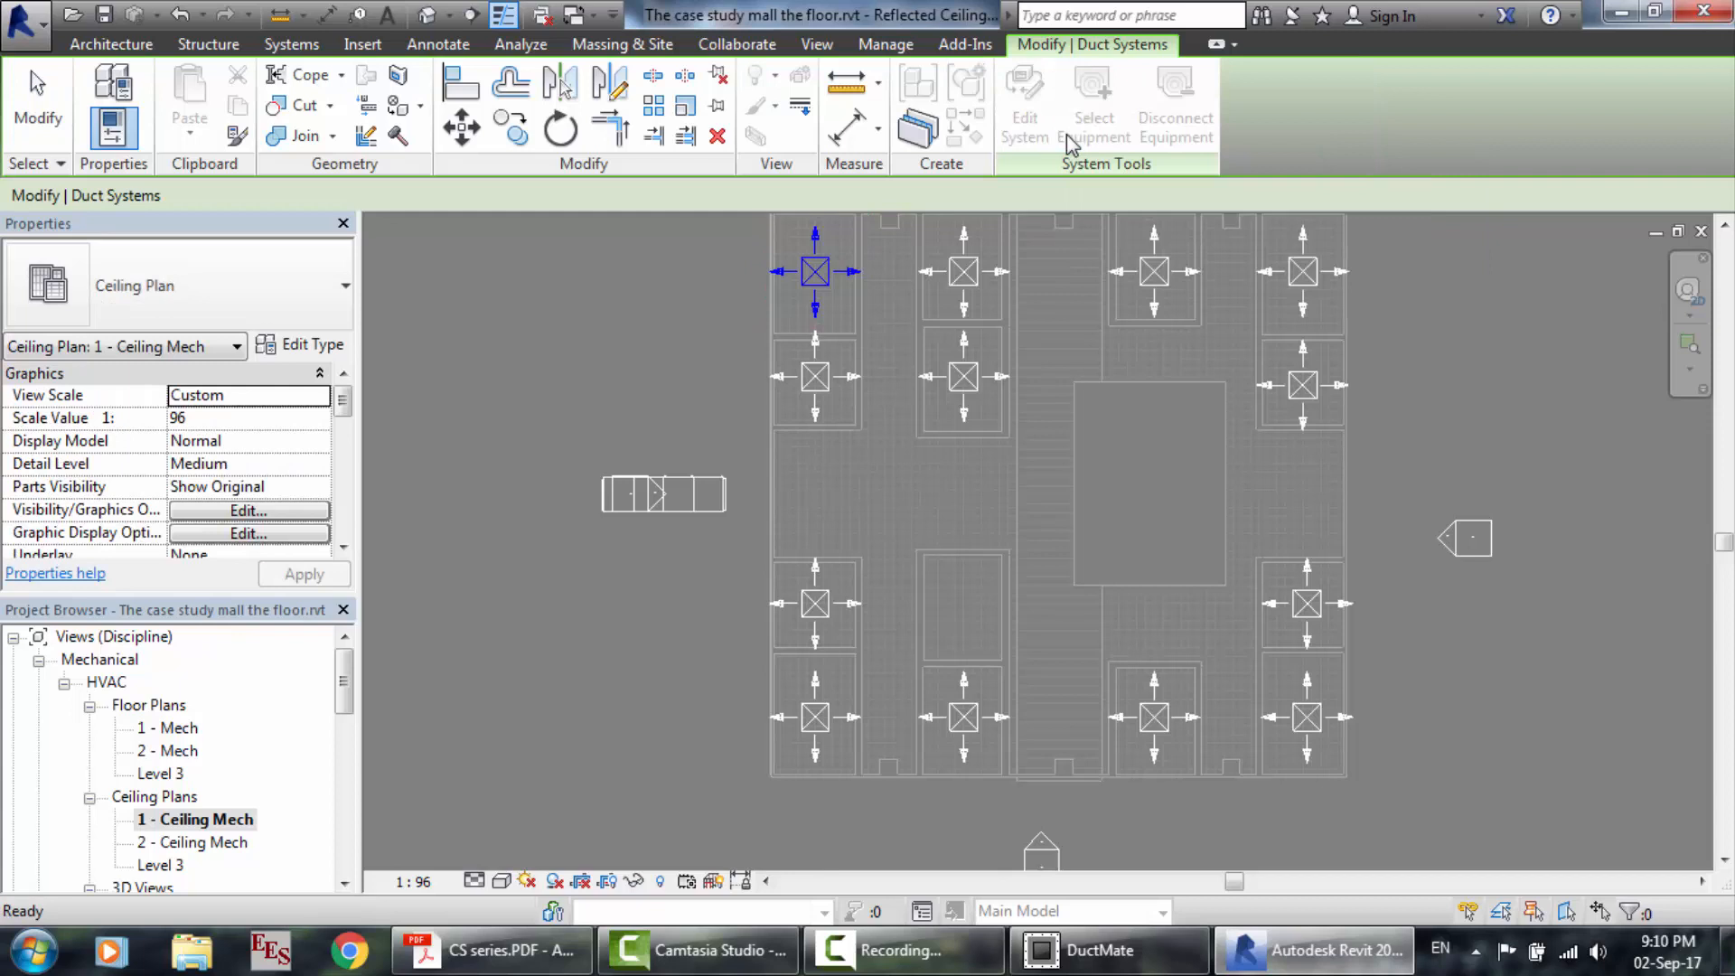
pyautogui.click(697, 494)
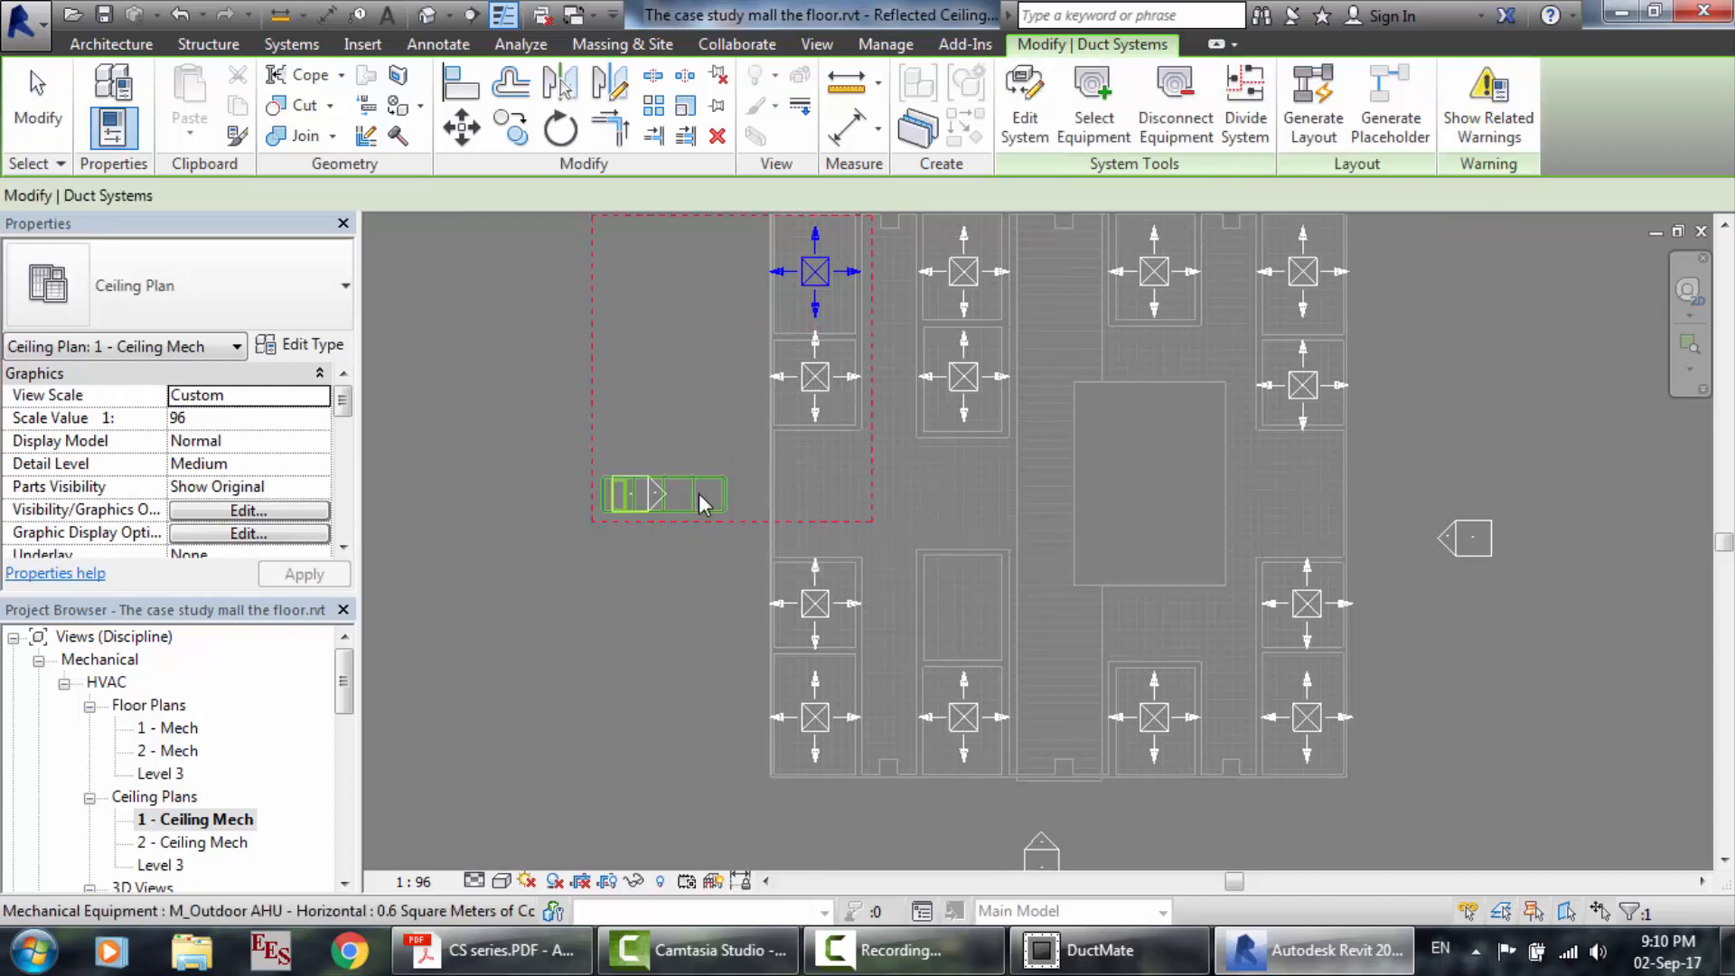
# Edit the supply air system and add the other three west-column diffusers and the rest of the southern row.
pyautogui.click(1026, 128)
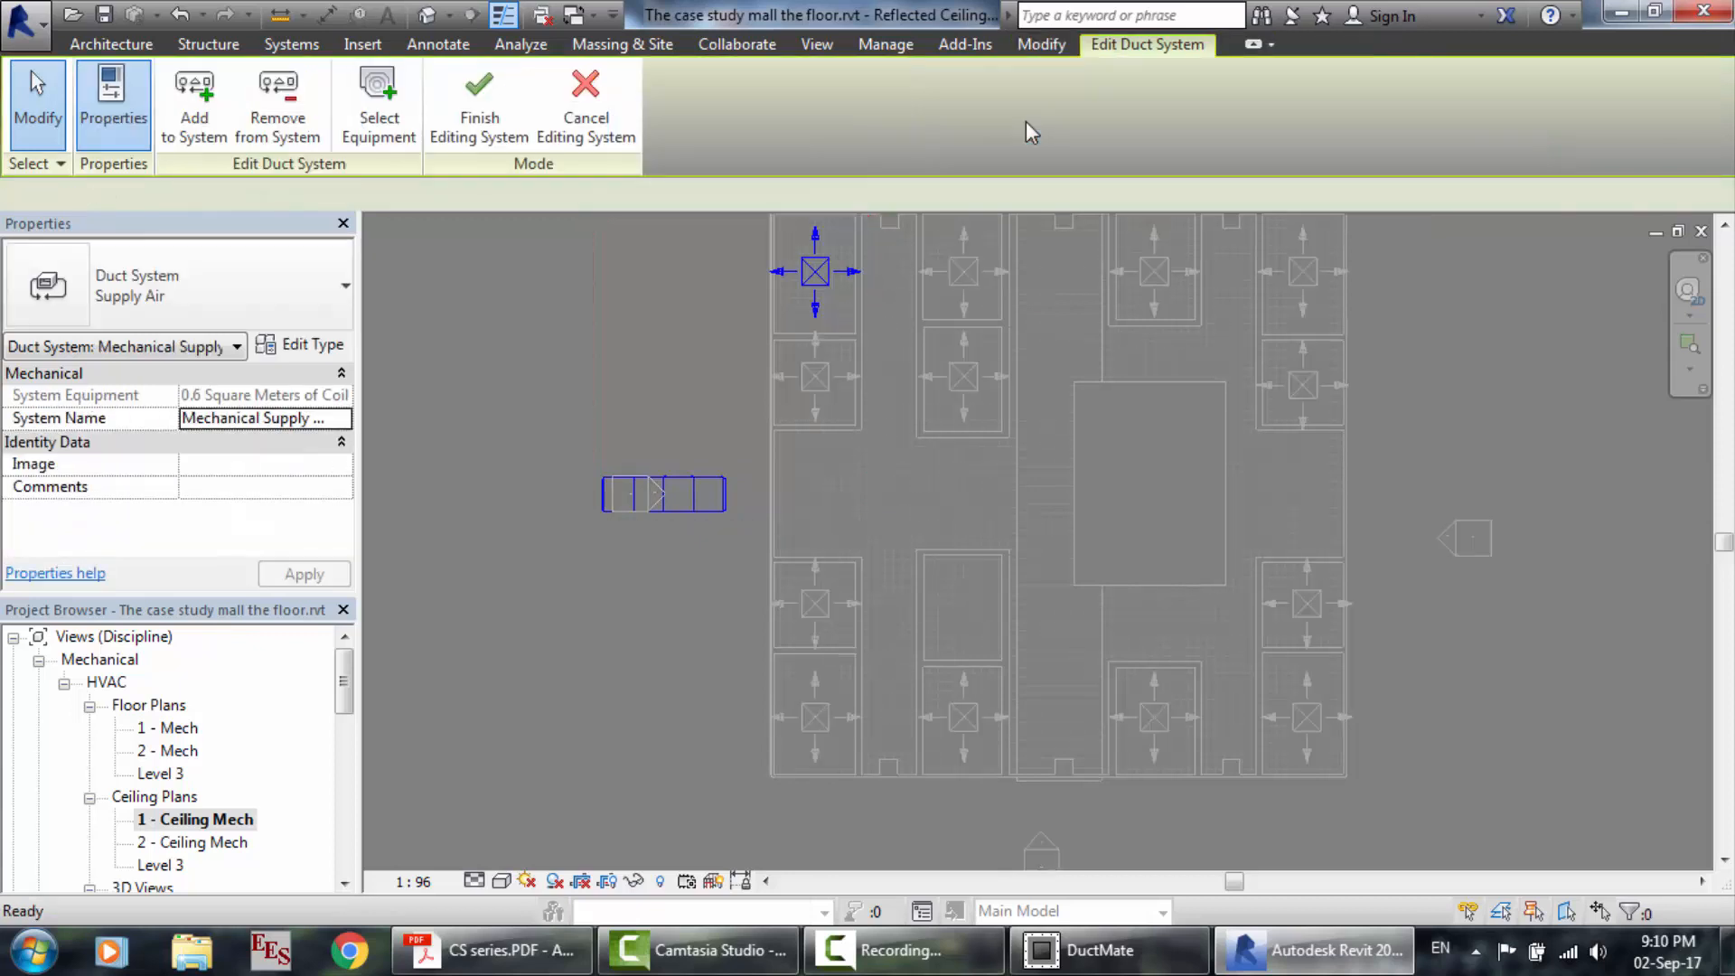
pyautogui.click(199, 135)
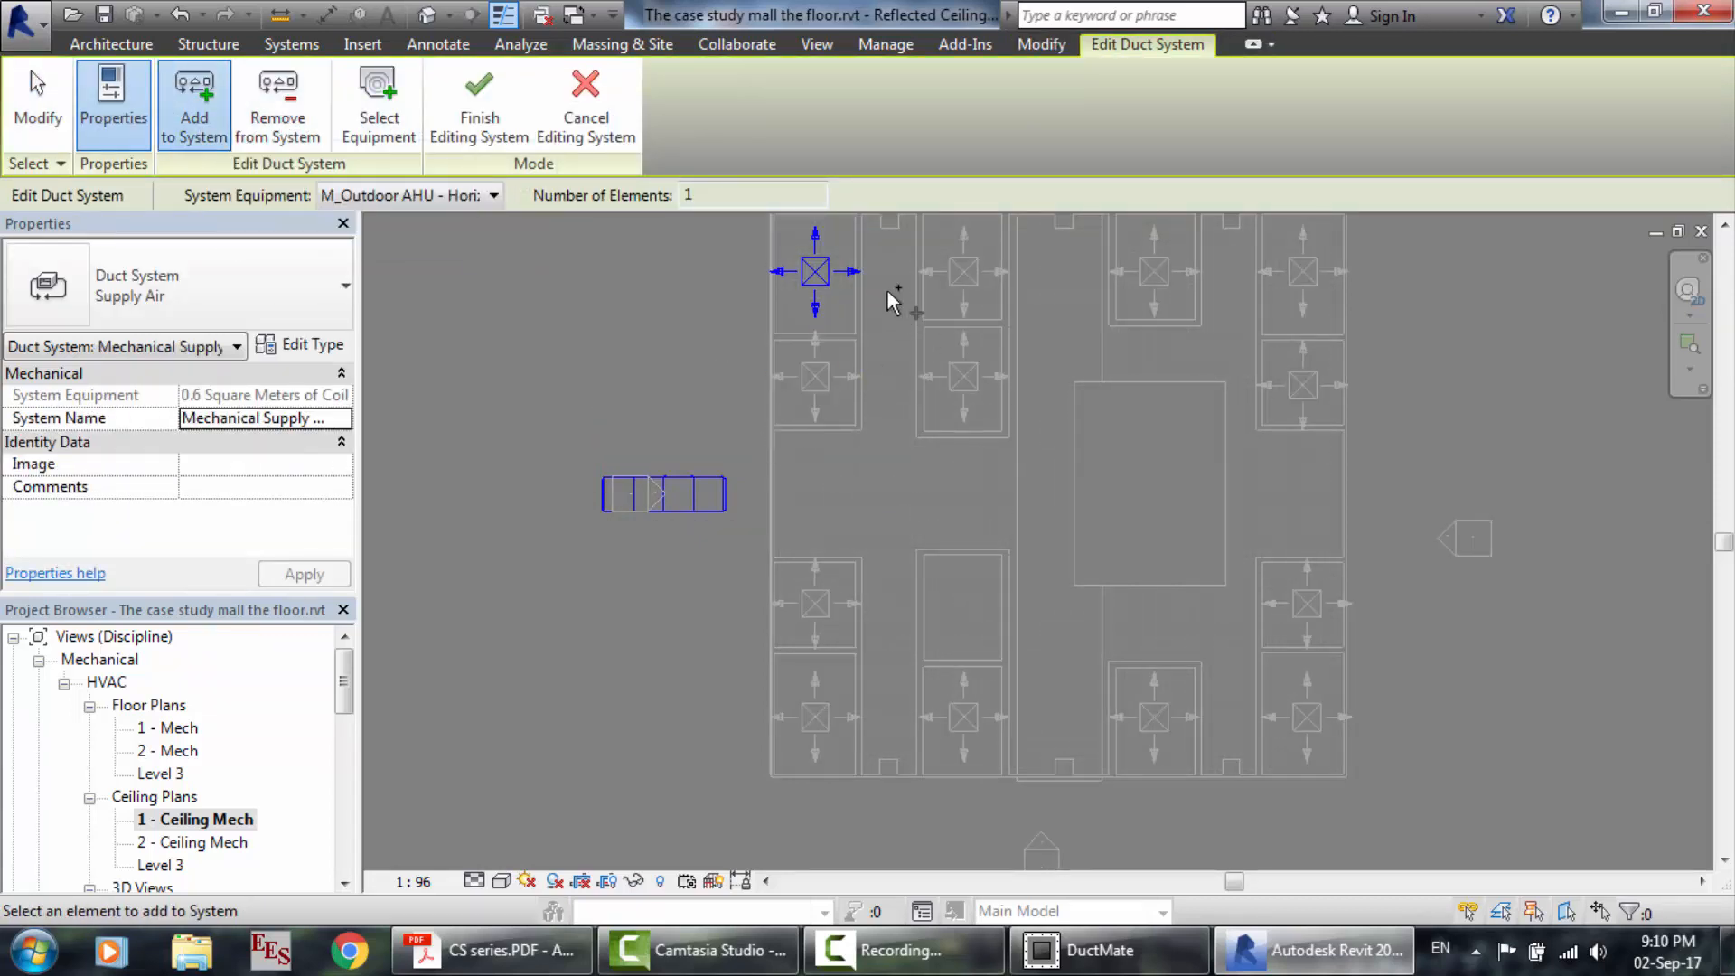
pyautogui.click(824, 383)
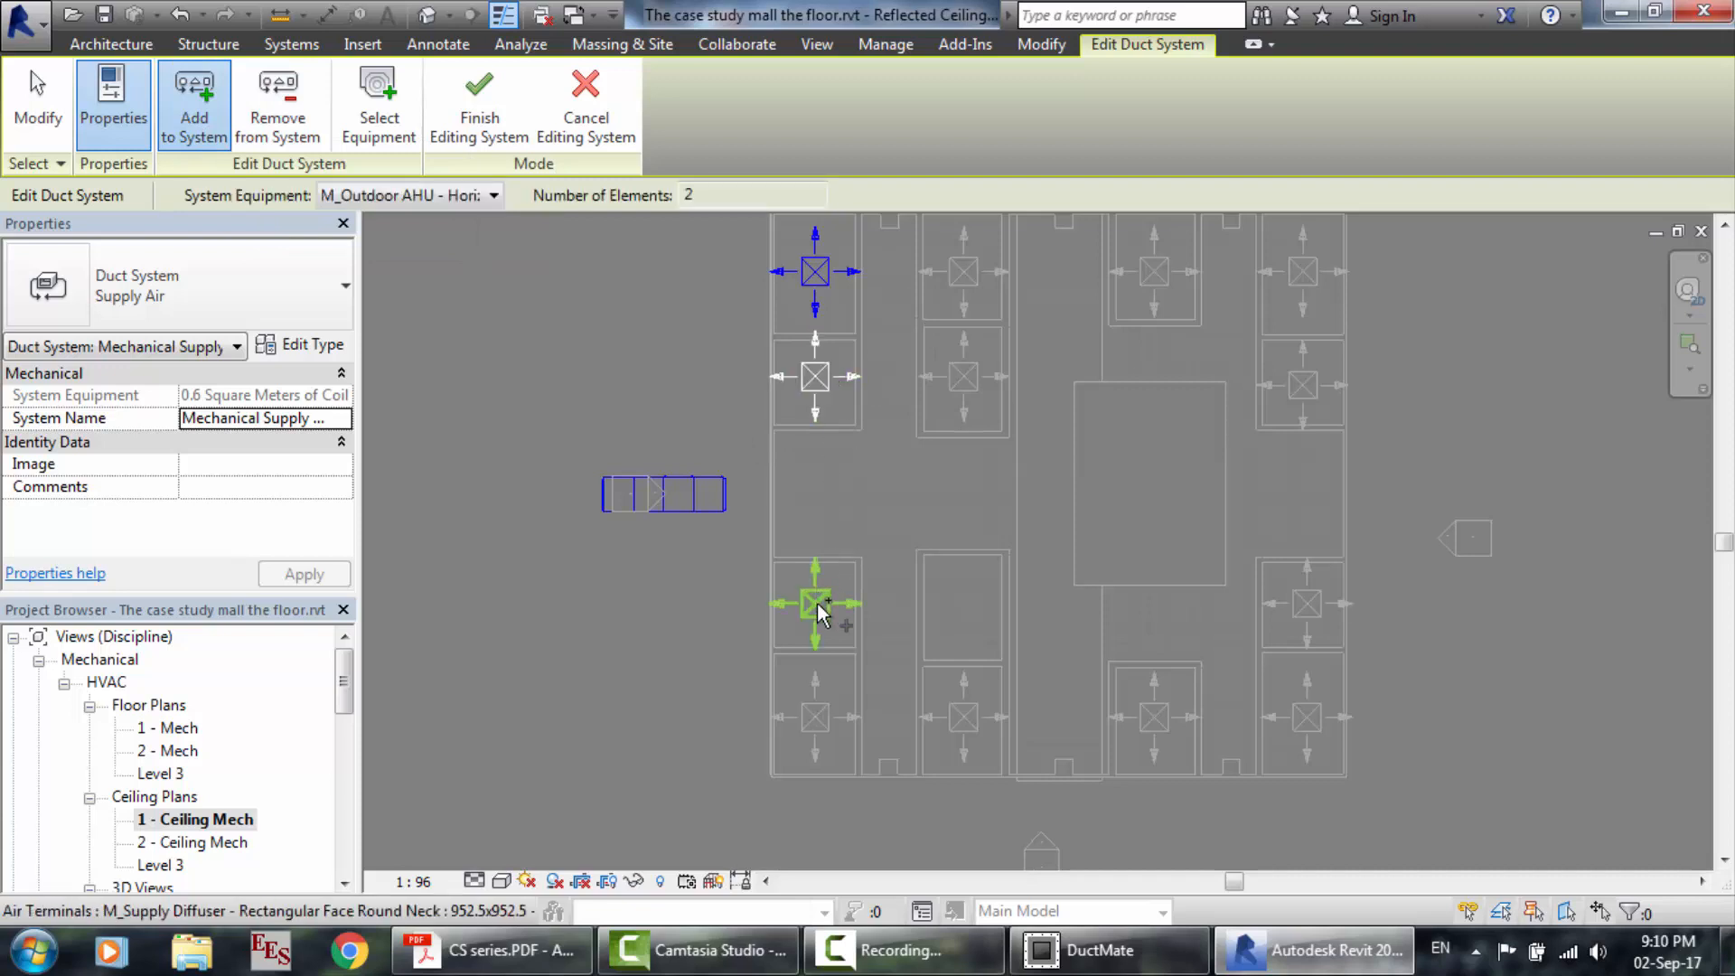
pyautogui.click(817, 602)
pyautogui.click(819, 716)
pyautogui.click(962, 716)
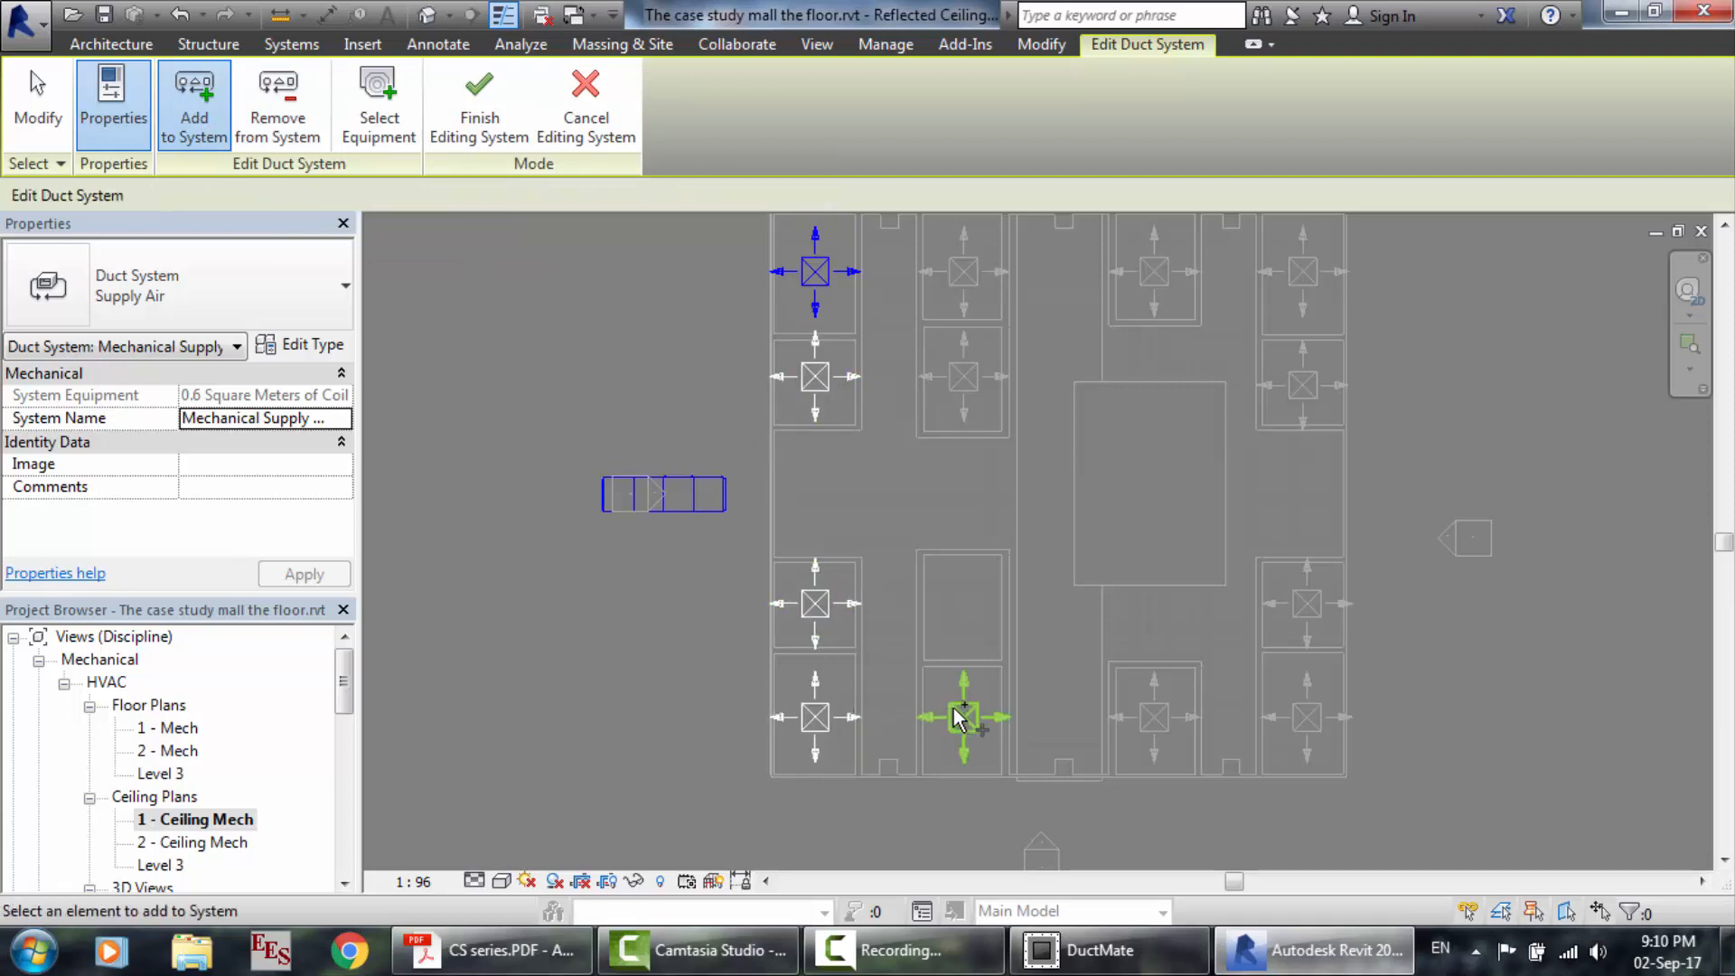
pyautogui.click(1152, 714)
pyautogui.click(1311, 717)
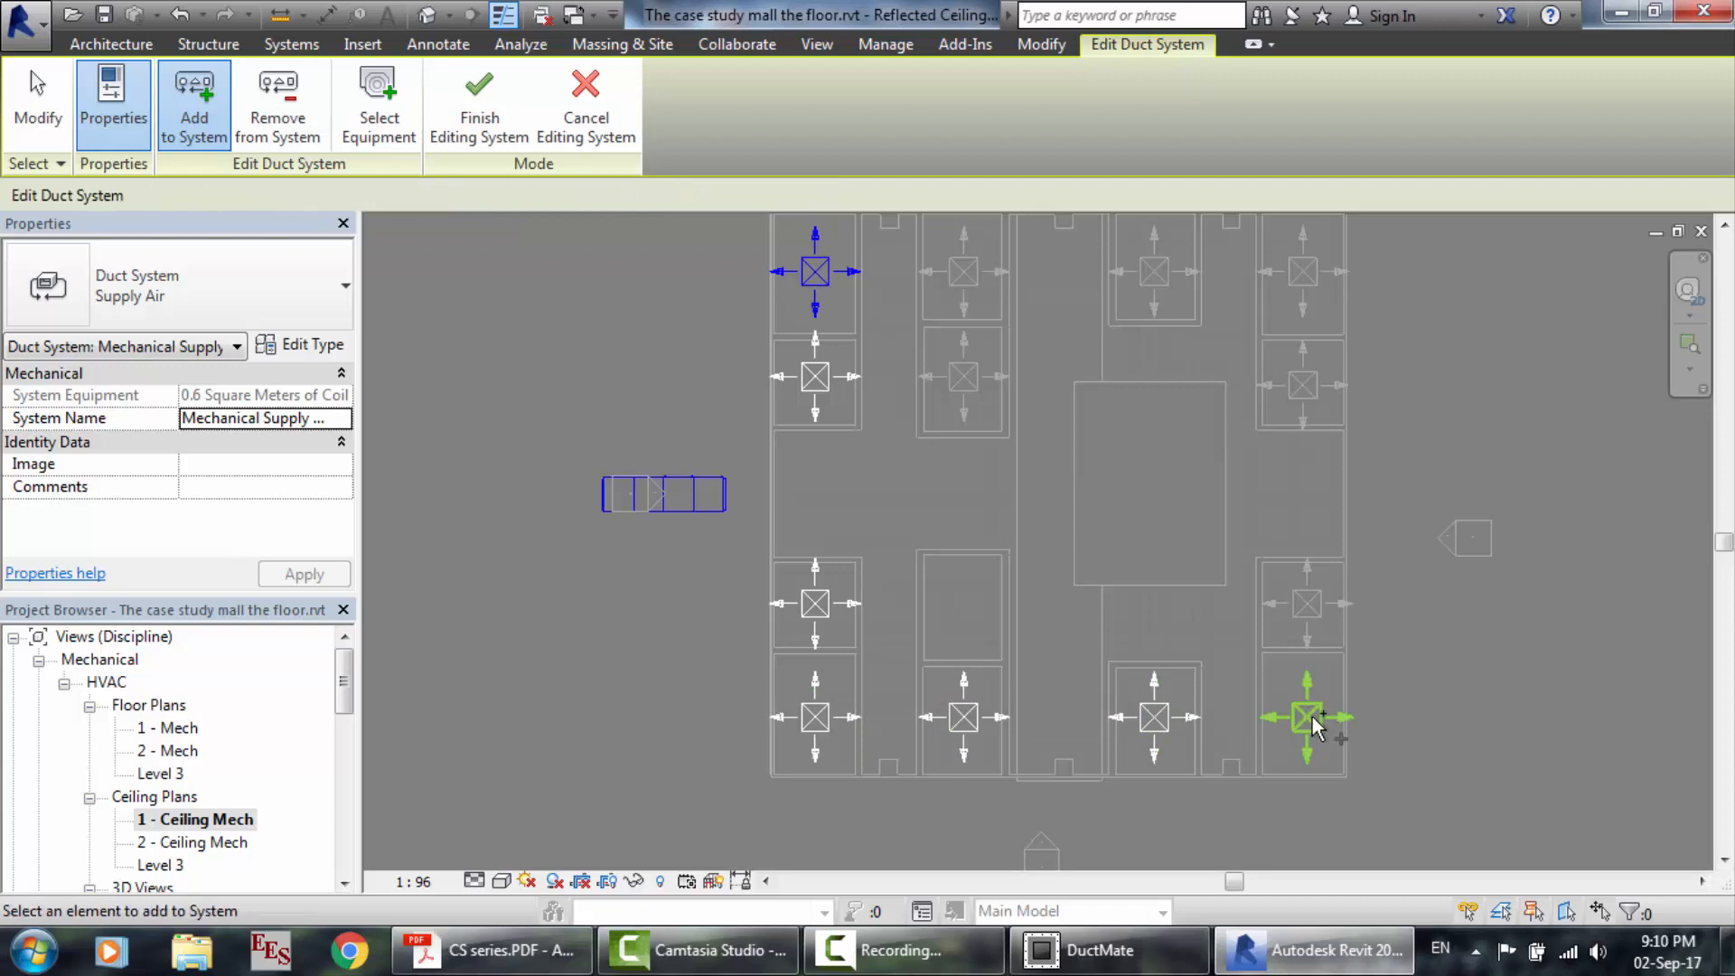
# Add the remaining east-column diffusers, the inner northern-row diffusers and the second-column diffuser below them to the system.
pyautogui.click(1311, 599)
pyautogui.click(1304, 387)
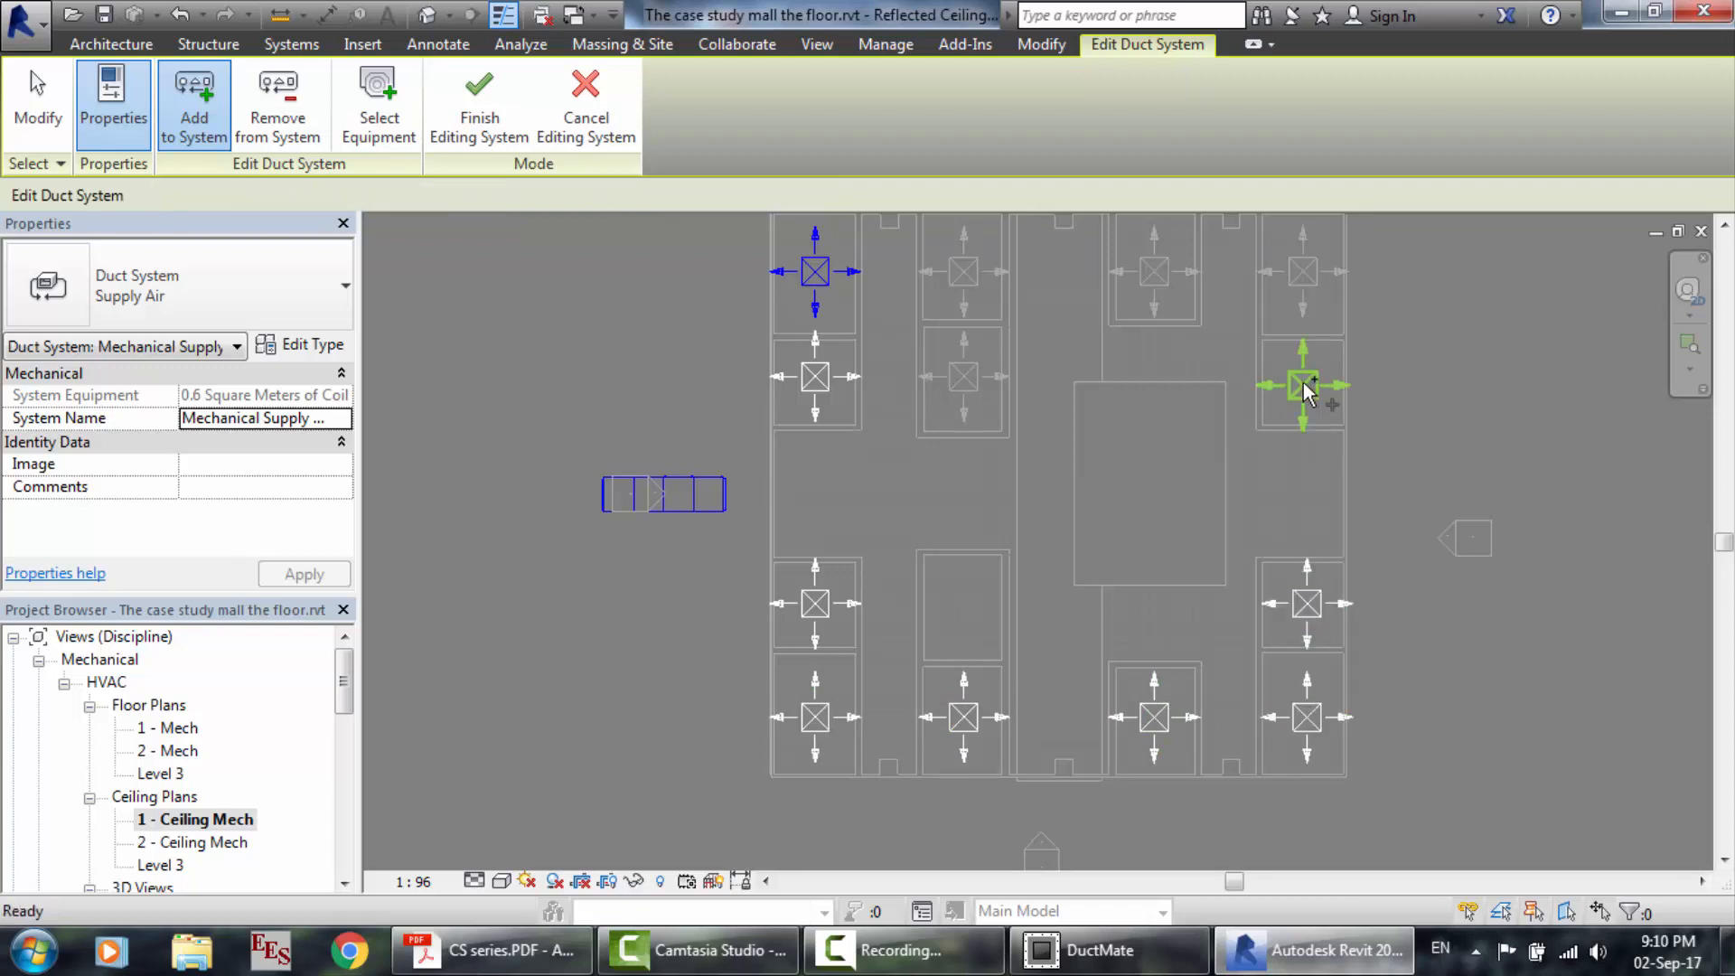
pyautogui.click(1303, 273)
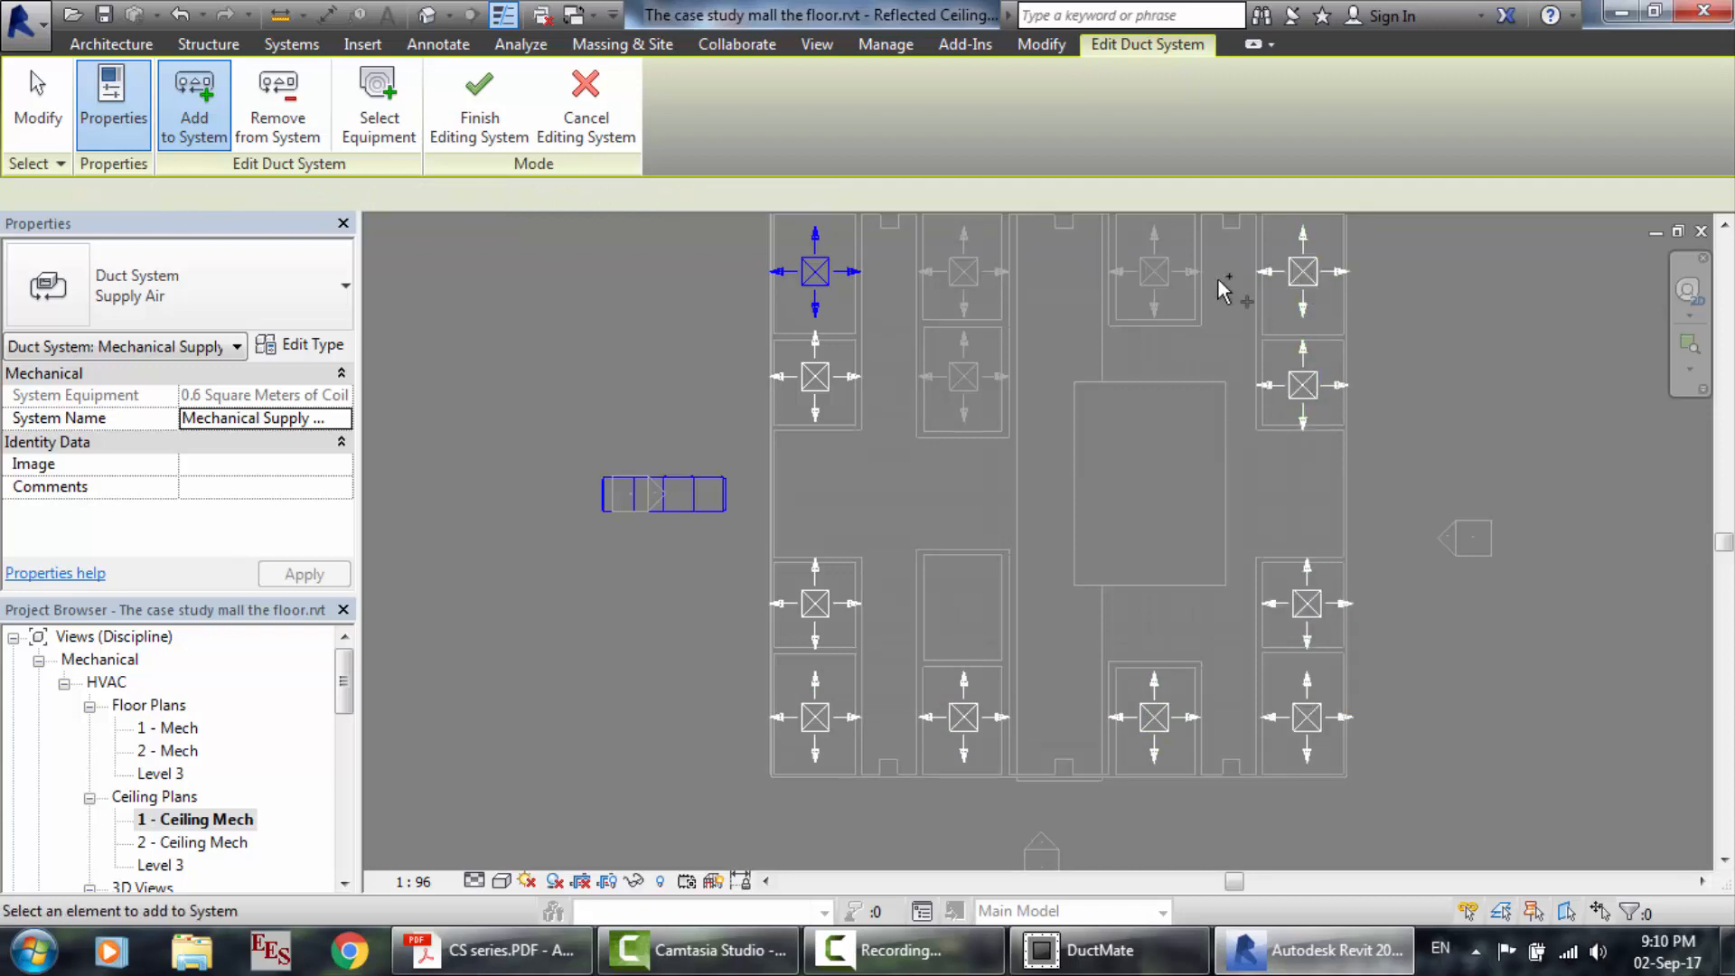
pyautogui.click(1152, 271)
pyautogui.click(978, 272)
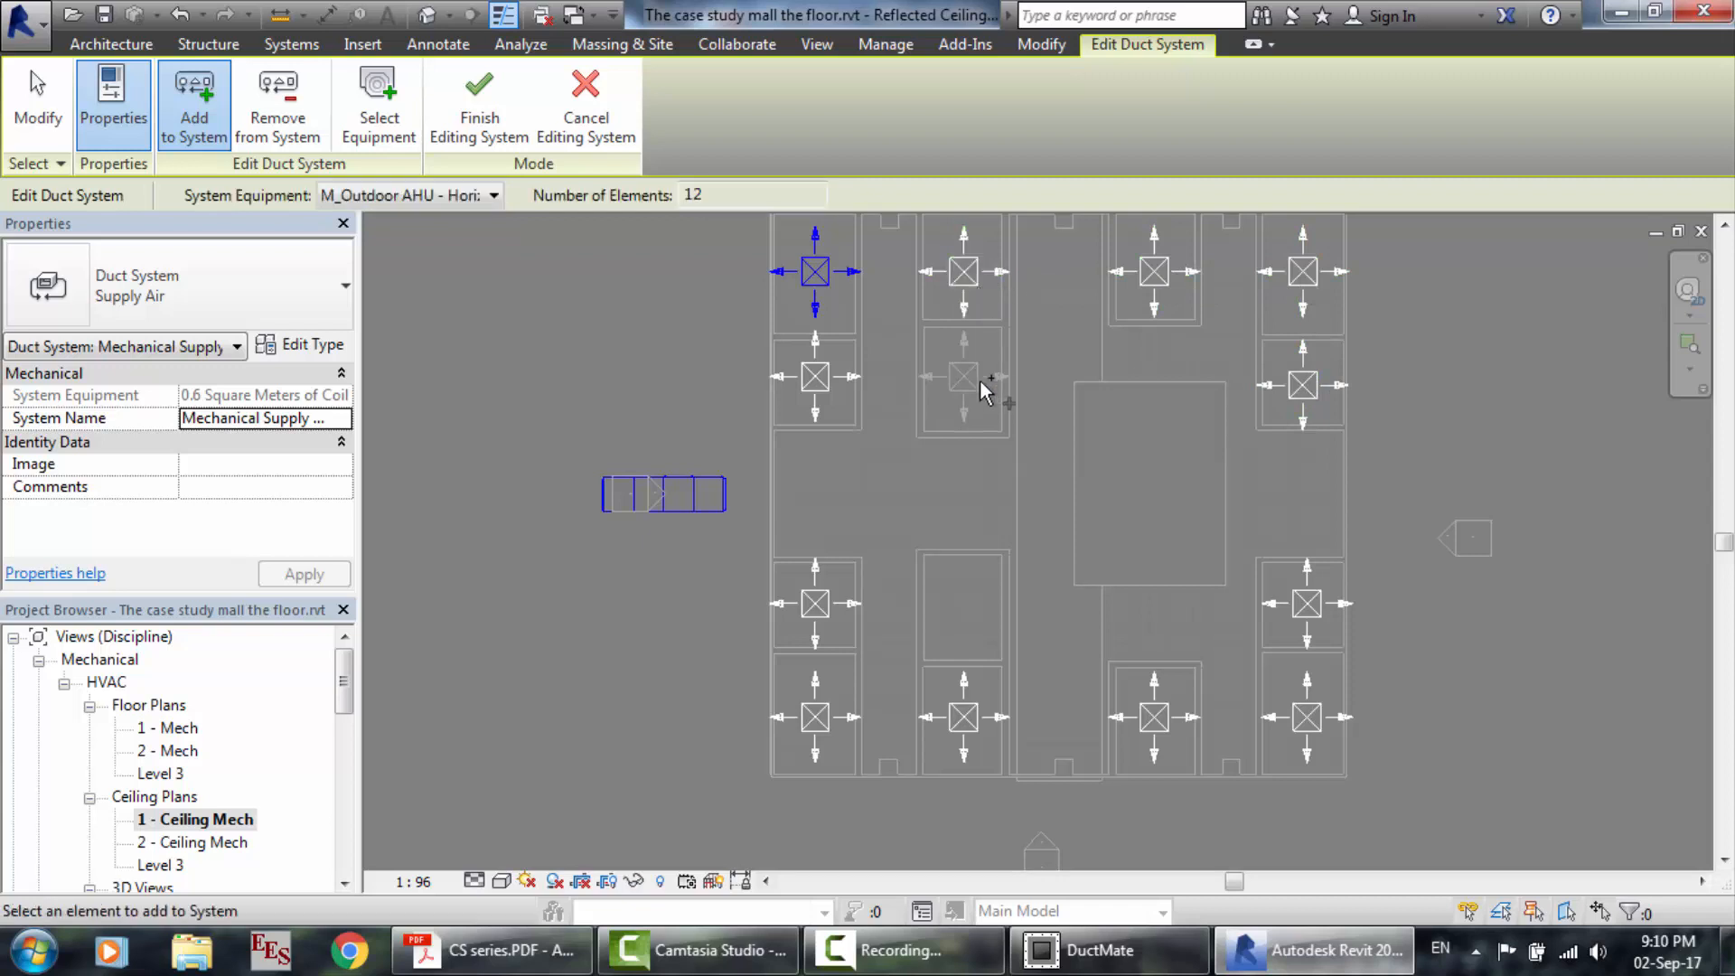
pyautogui.click(979, 388)
# Remove the two middle diffusers of both the west and east columns from the system and finish editing it.
pyautogui.click(278, 113)
pyautogui.click(825, 381)
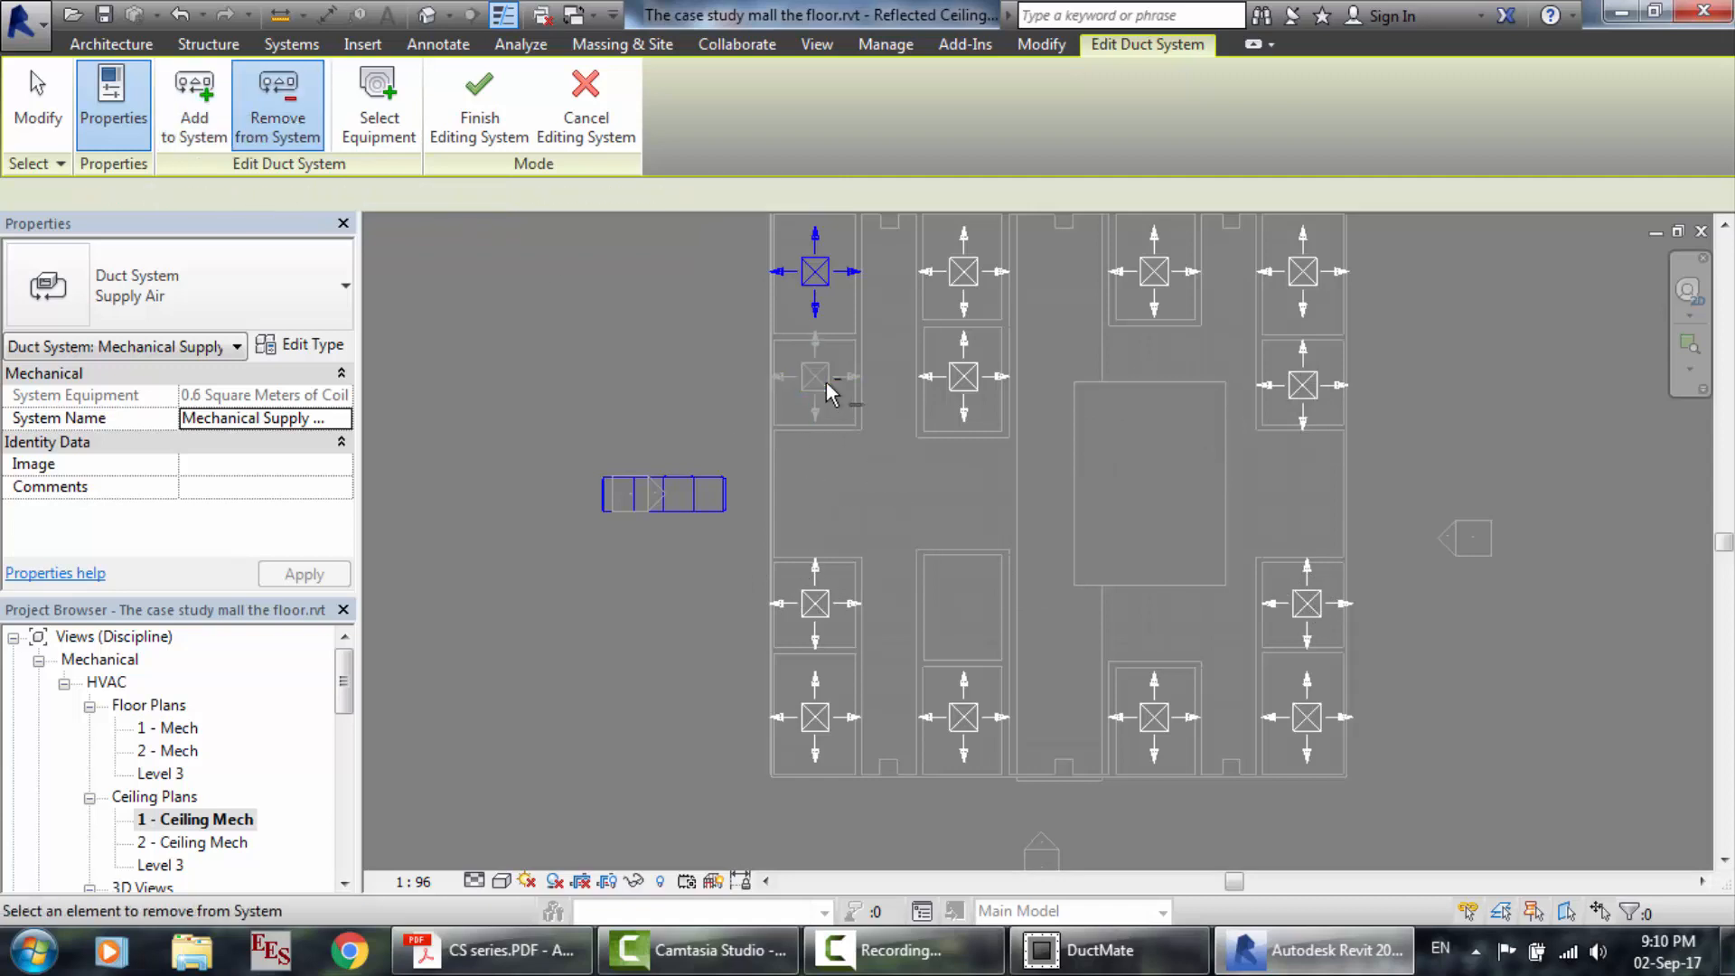
pyautogui.click(815, 603)
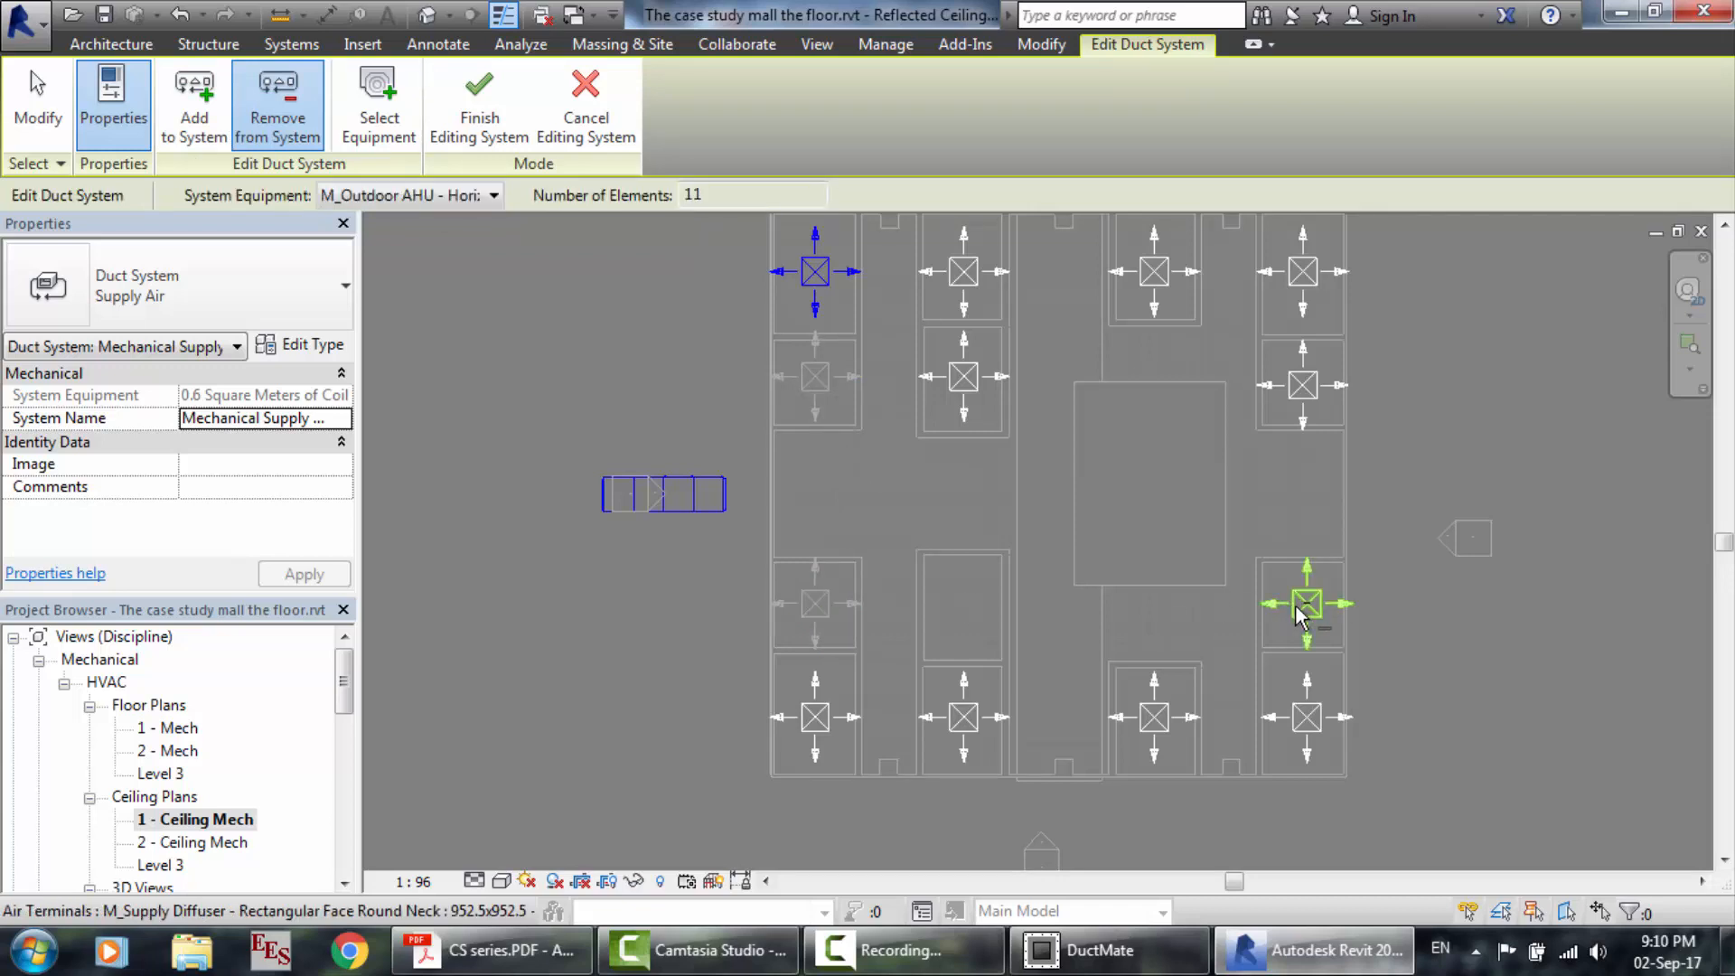
pyautogui.click(1299, 615)
pyautogui.click(1302, 385)
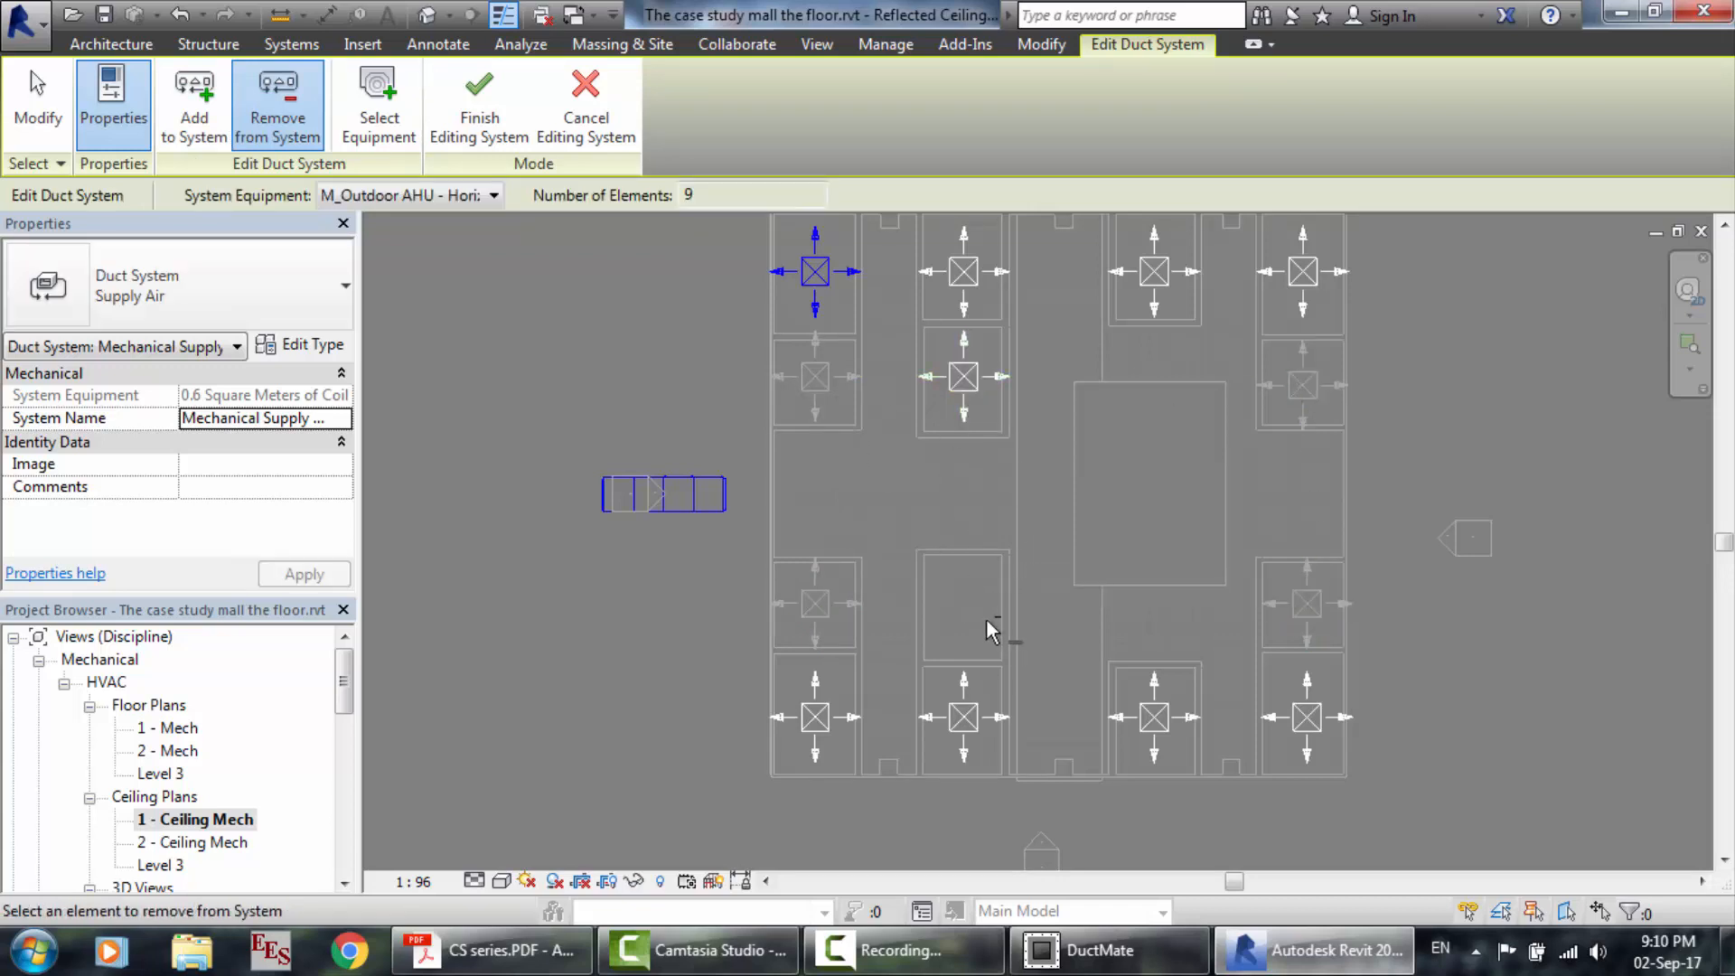
pyautogui.click(502, 136)
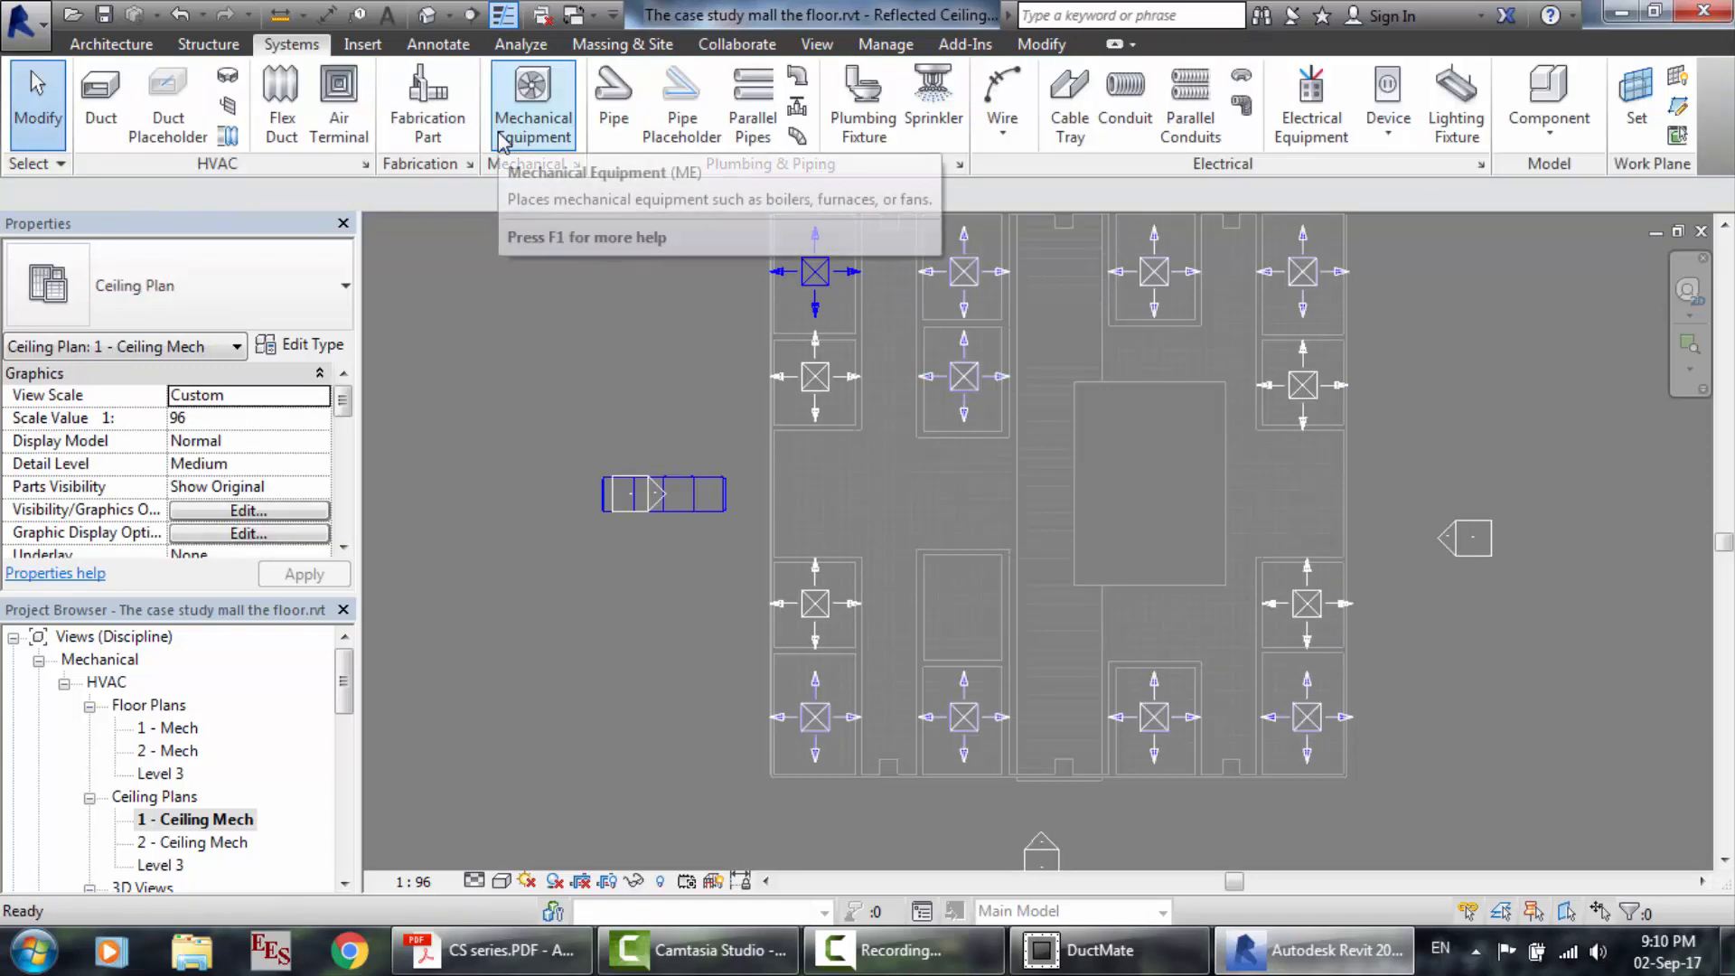
# Delete the two middle diffusers in the west column of rooms.
pyautogui.click(831, 609)
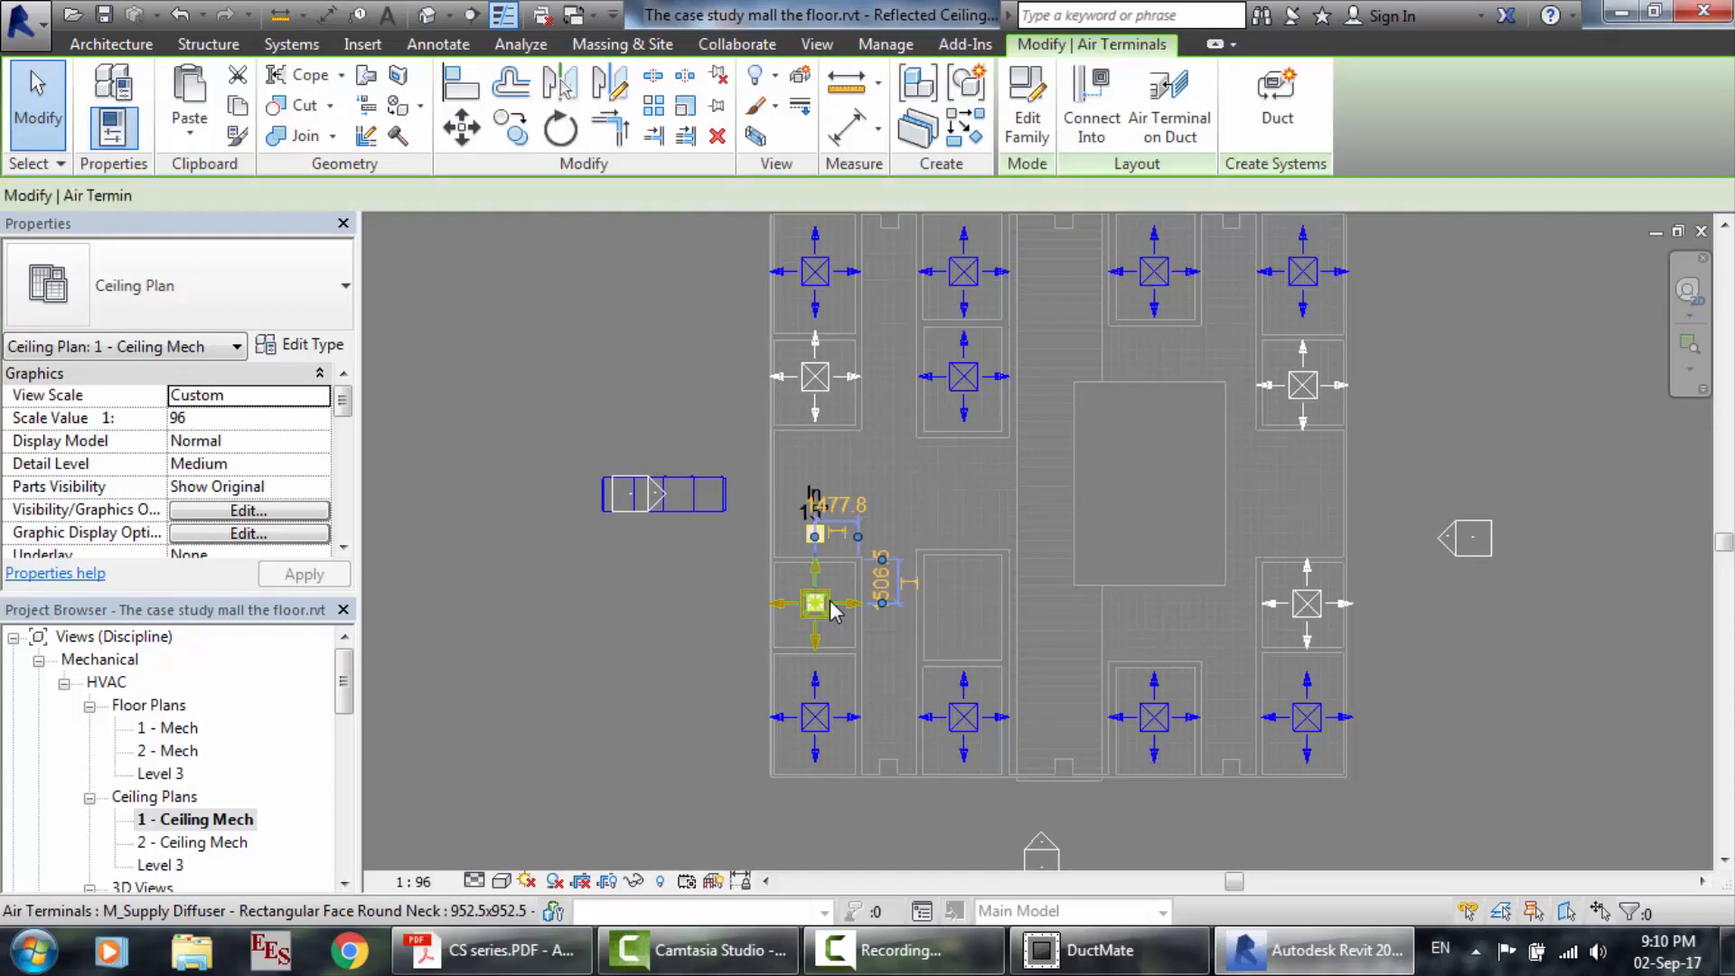
pyautogui.press('Delete')
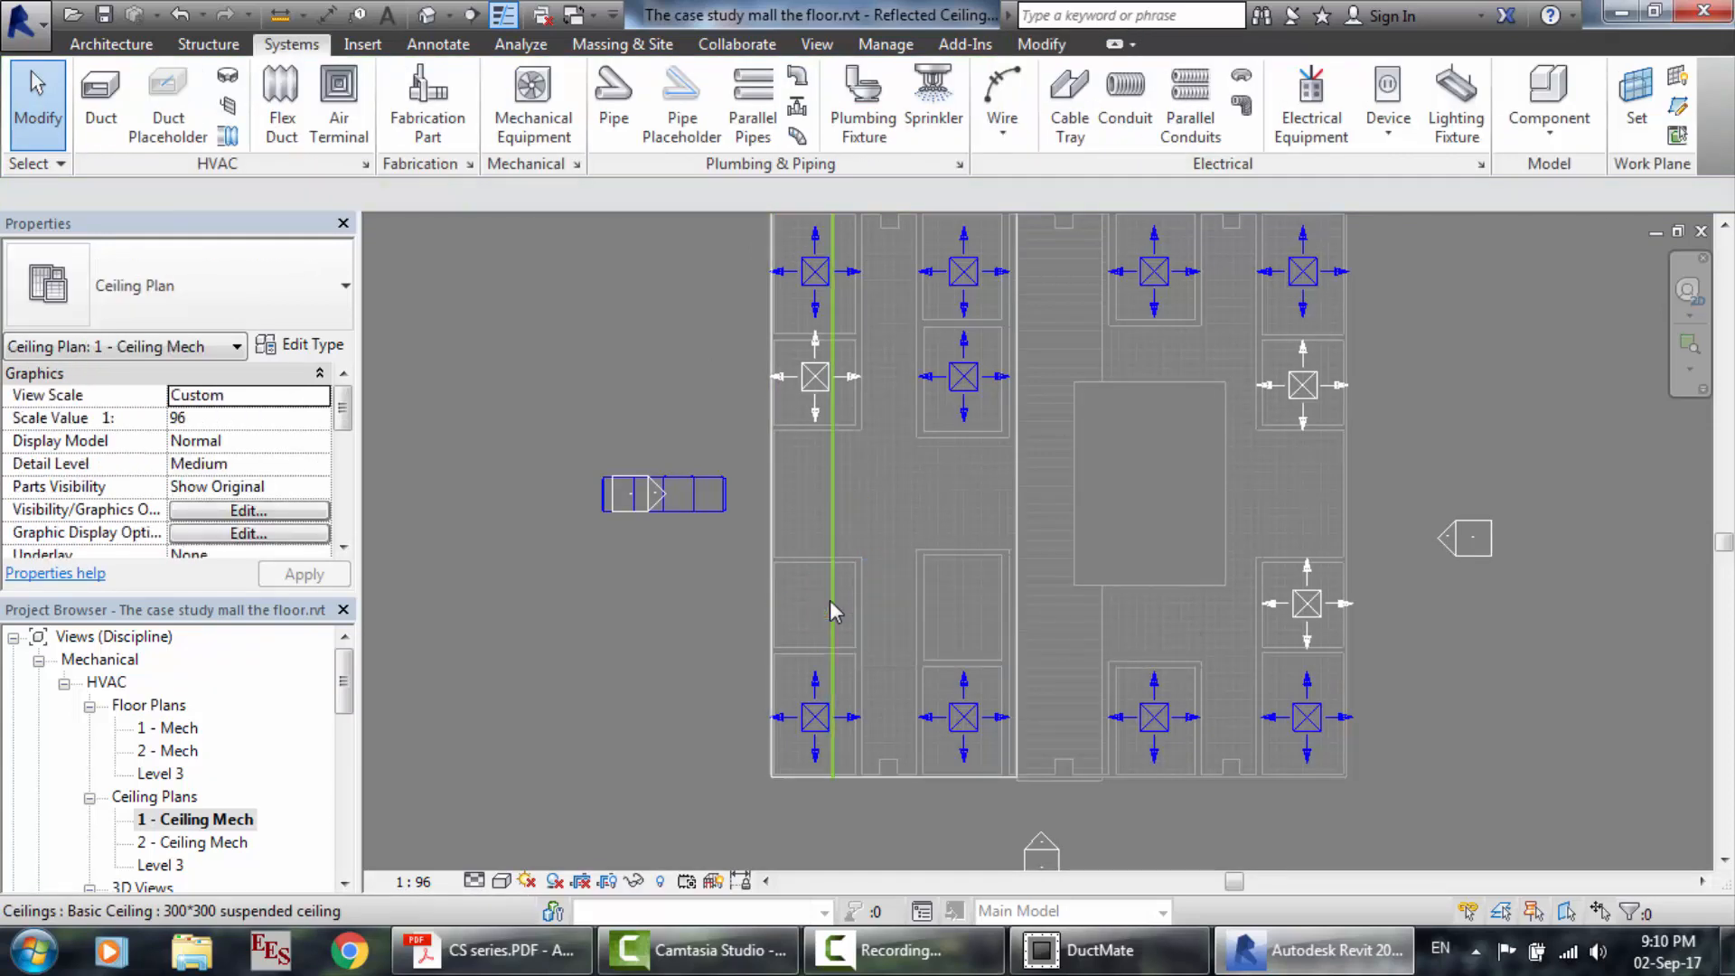
pyautogui.click(818, 377)
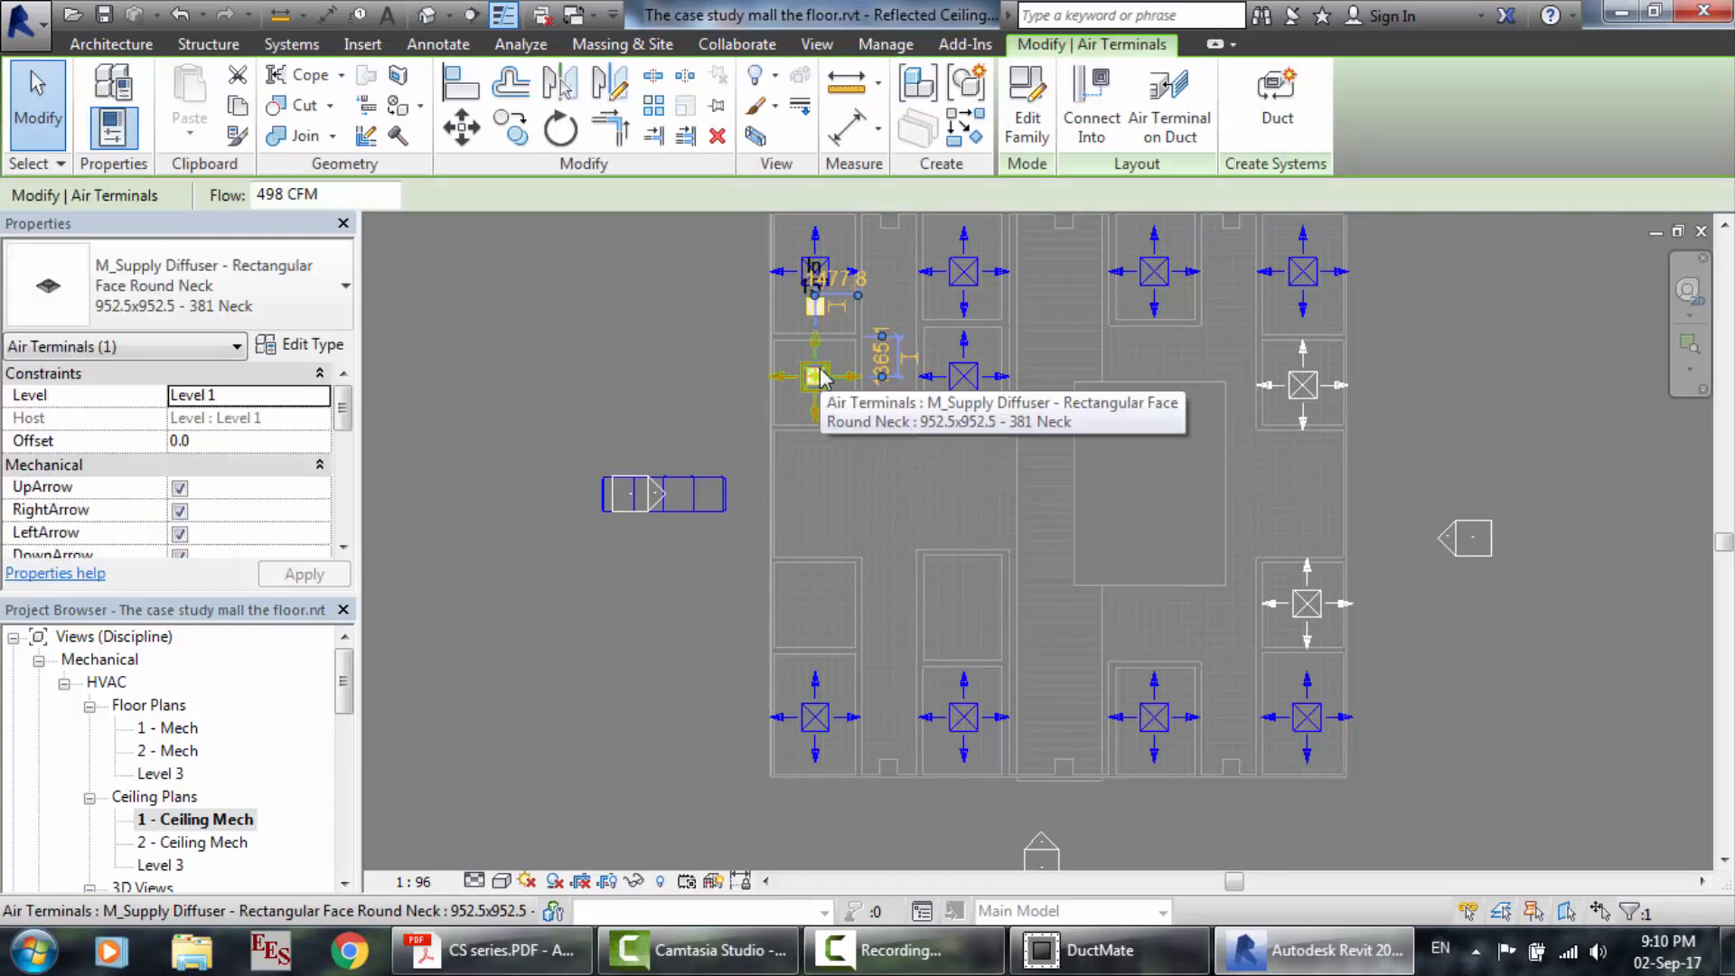
pyautogui.press('Delete')
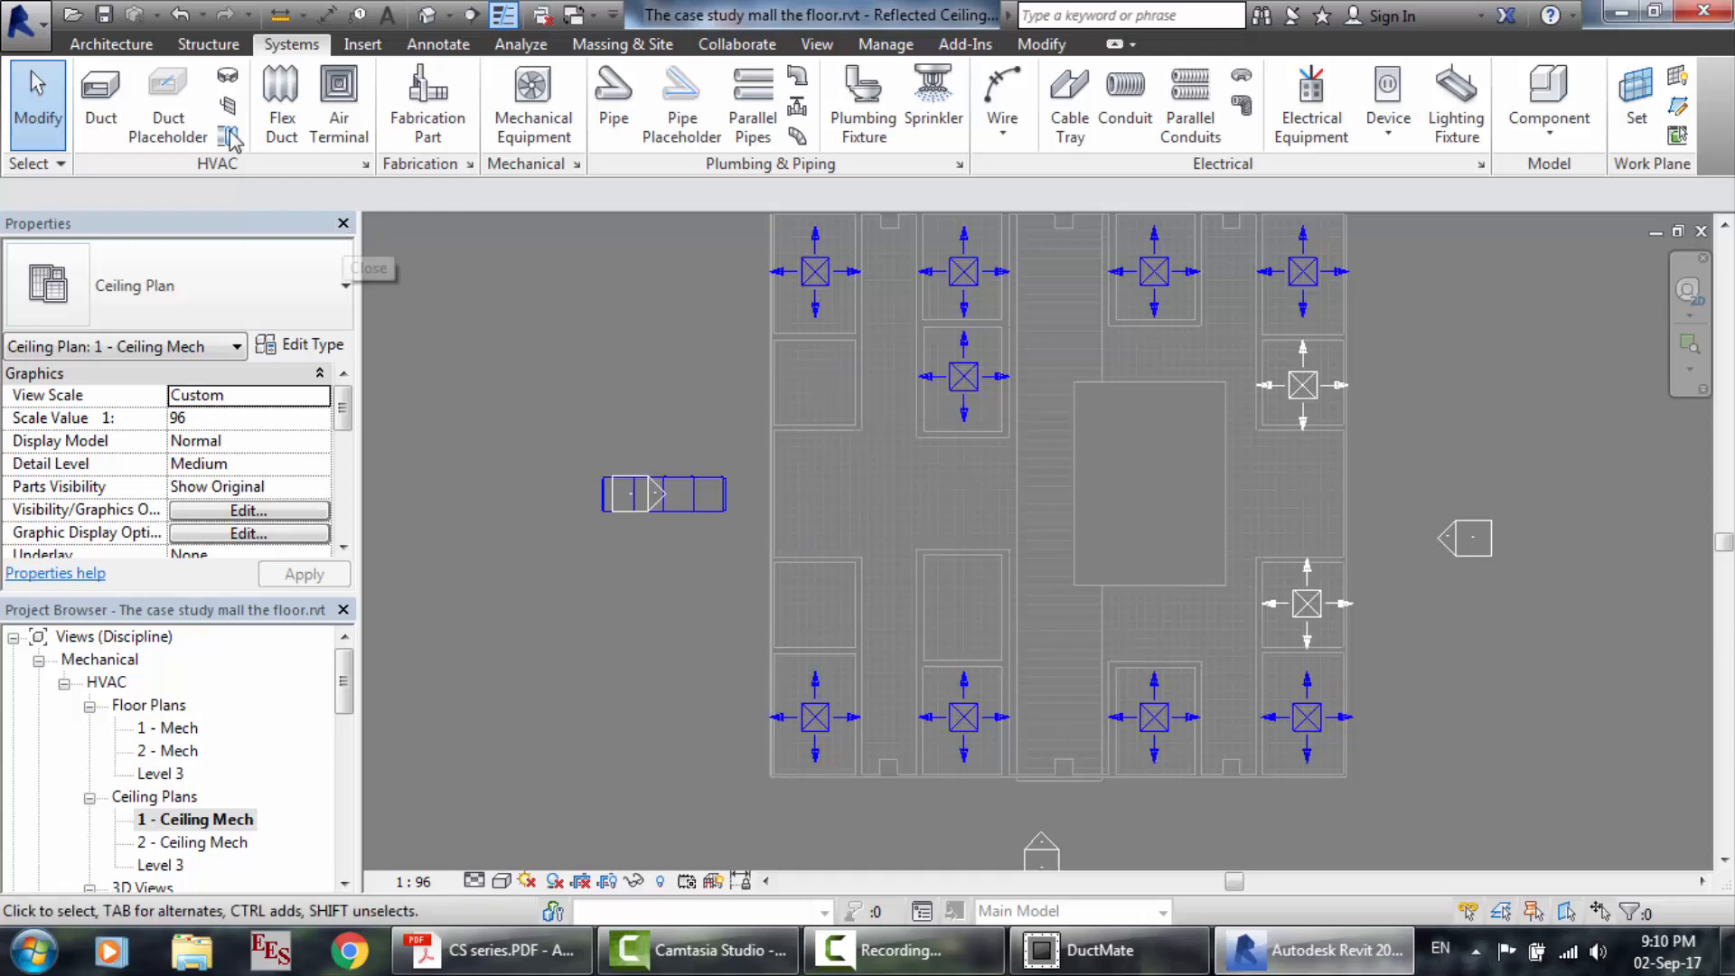
# Place a 952.5x952.5 - 381 Neck supply diffuser in the empty second-column room, aligned with its column and the east diffuser.
pyautogui.click(354, 110)
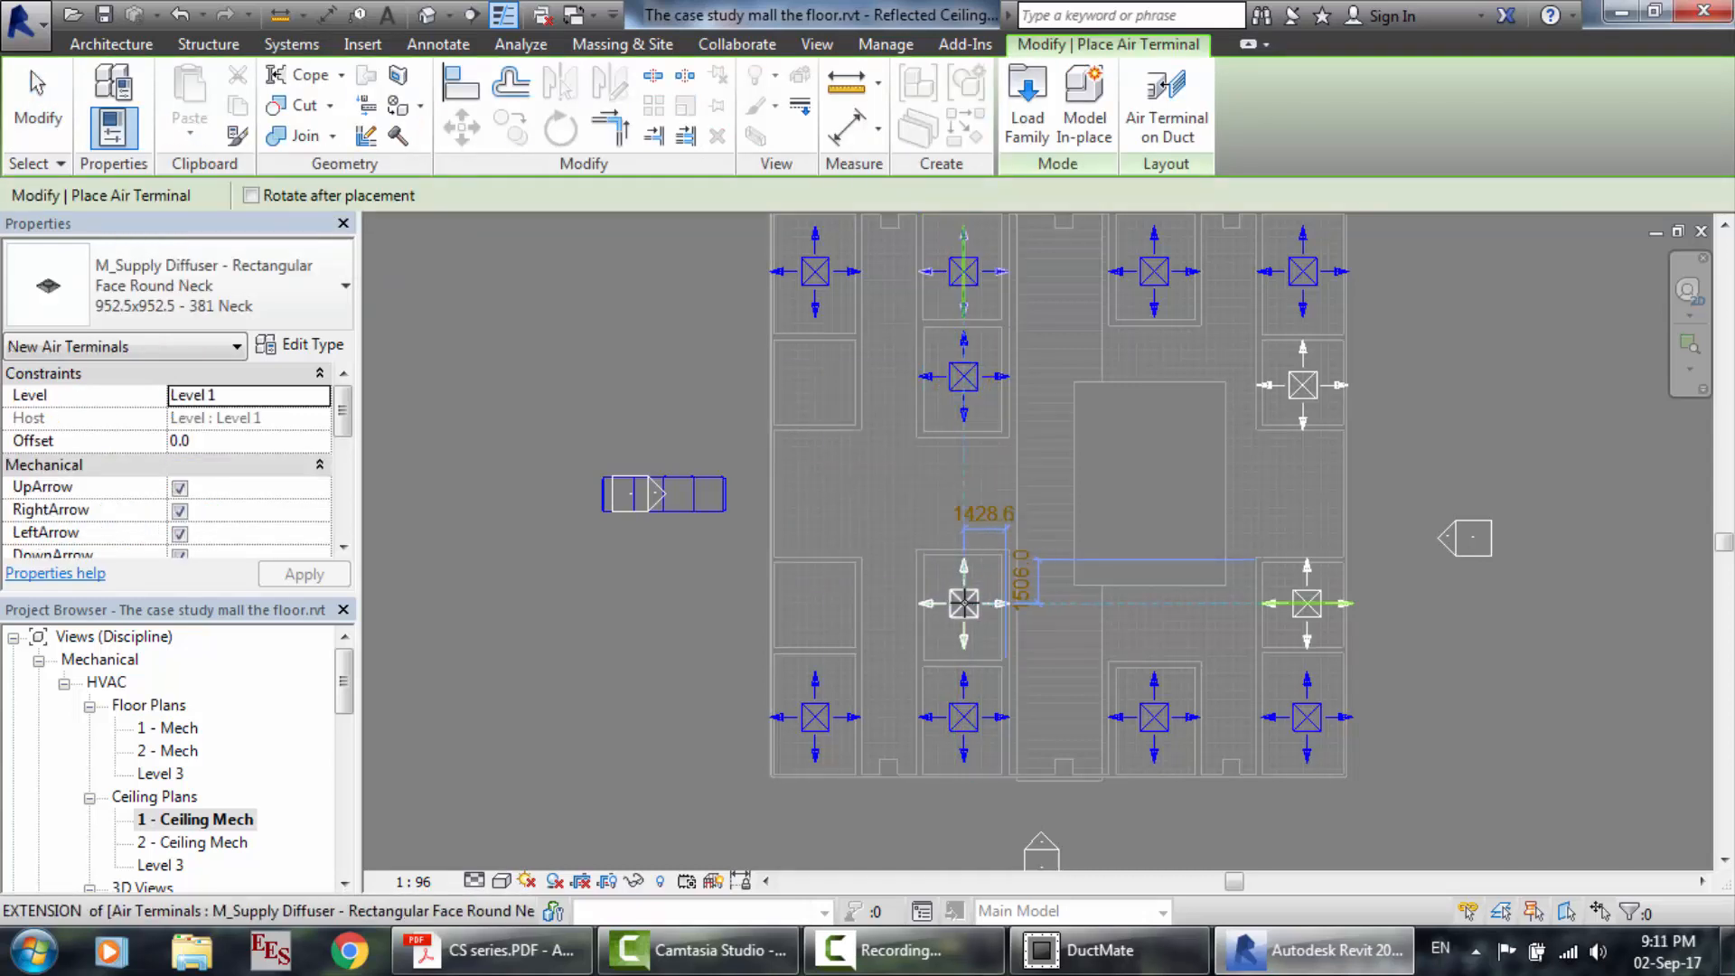
pyautogui.click(964, 603)
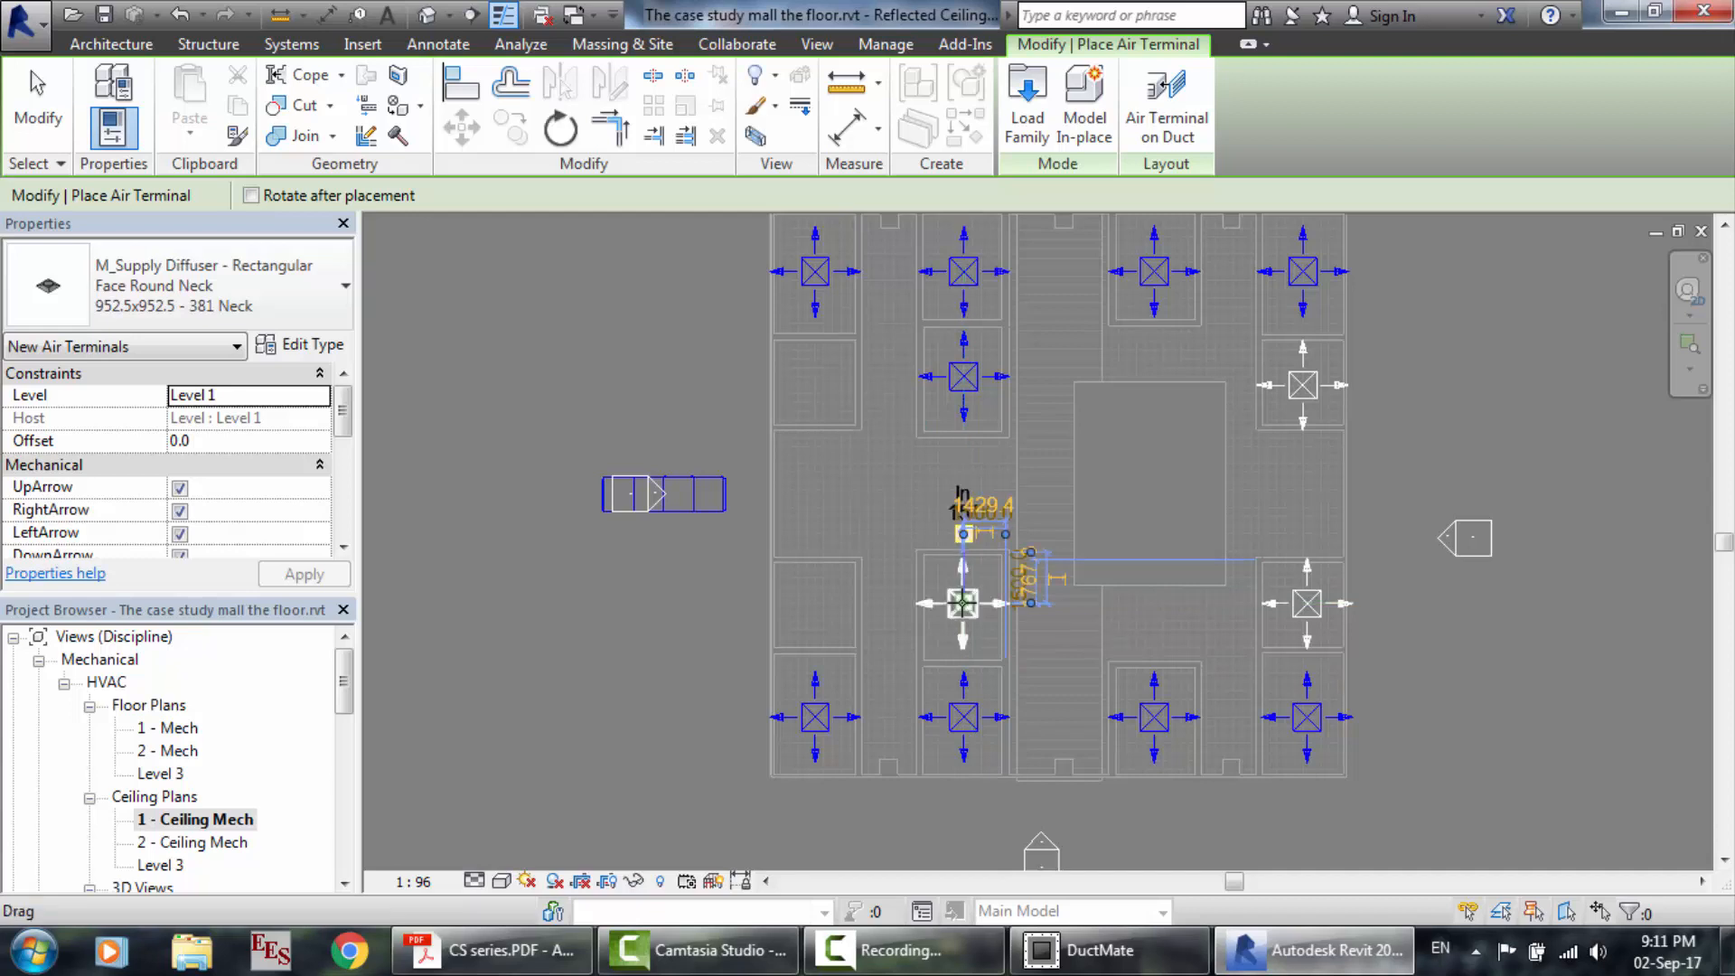
pyautogui.press('Escape')
pyautogui.press('Escape')
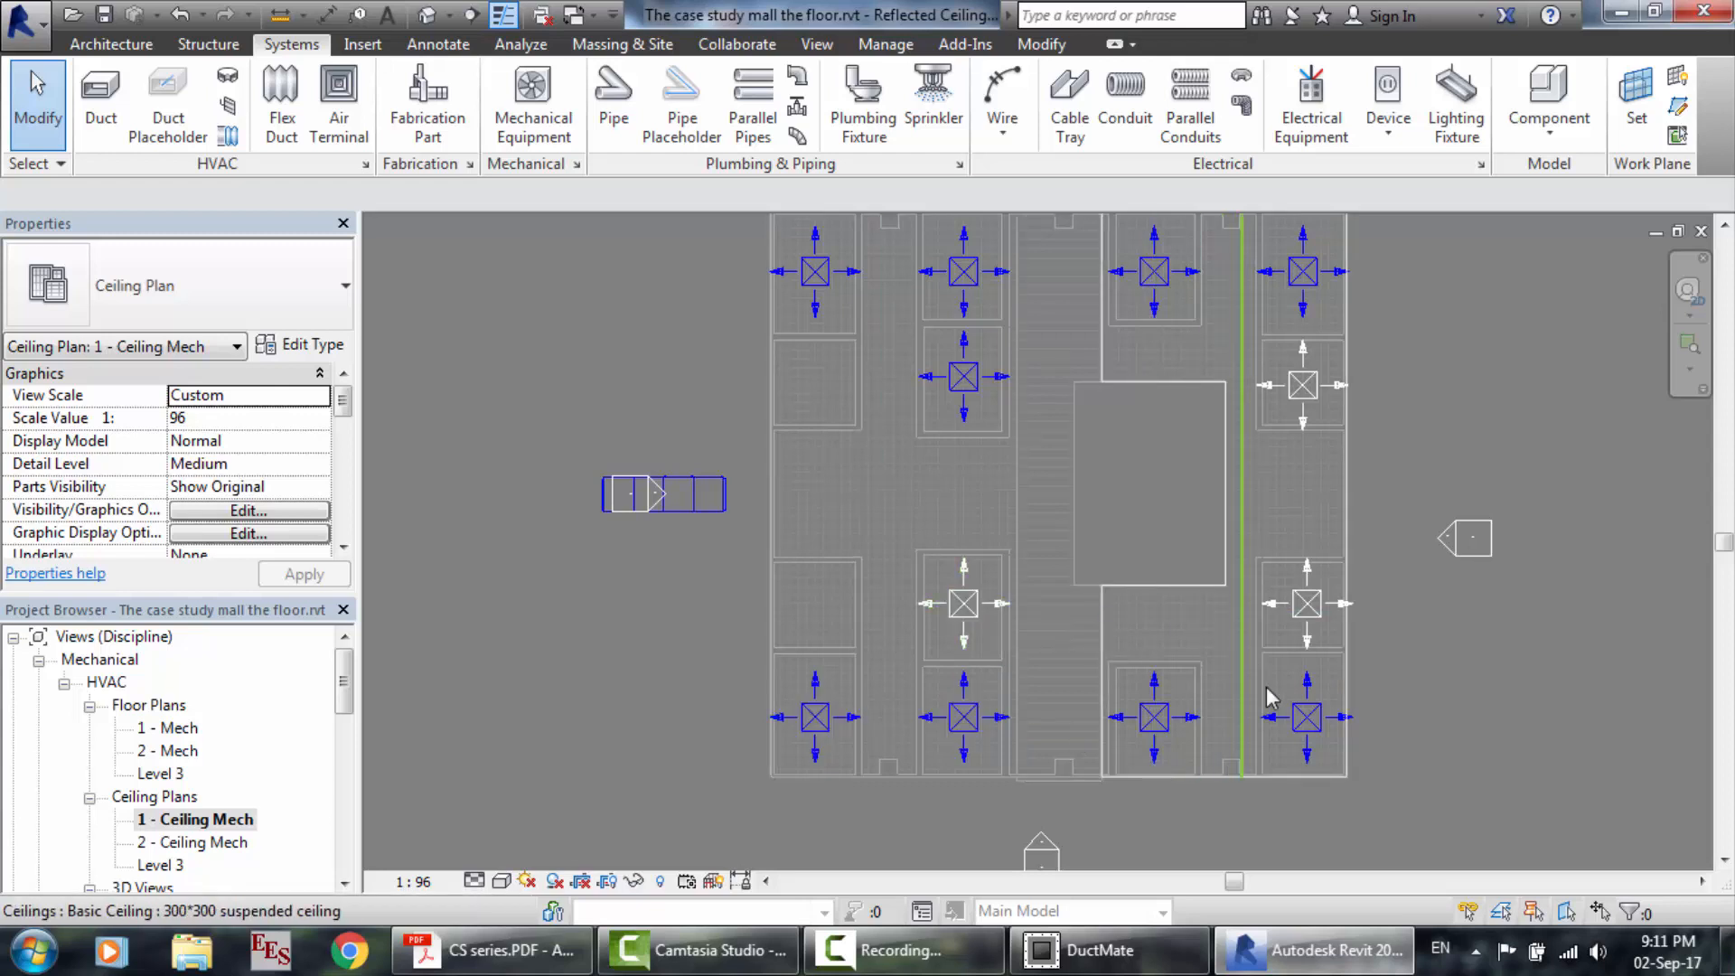
# Delete the two inner southern-row diffusers and the unconnected second-column diffuser just north of them.
pyautogui.click(1157, 717)
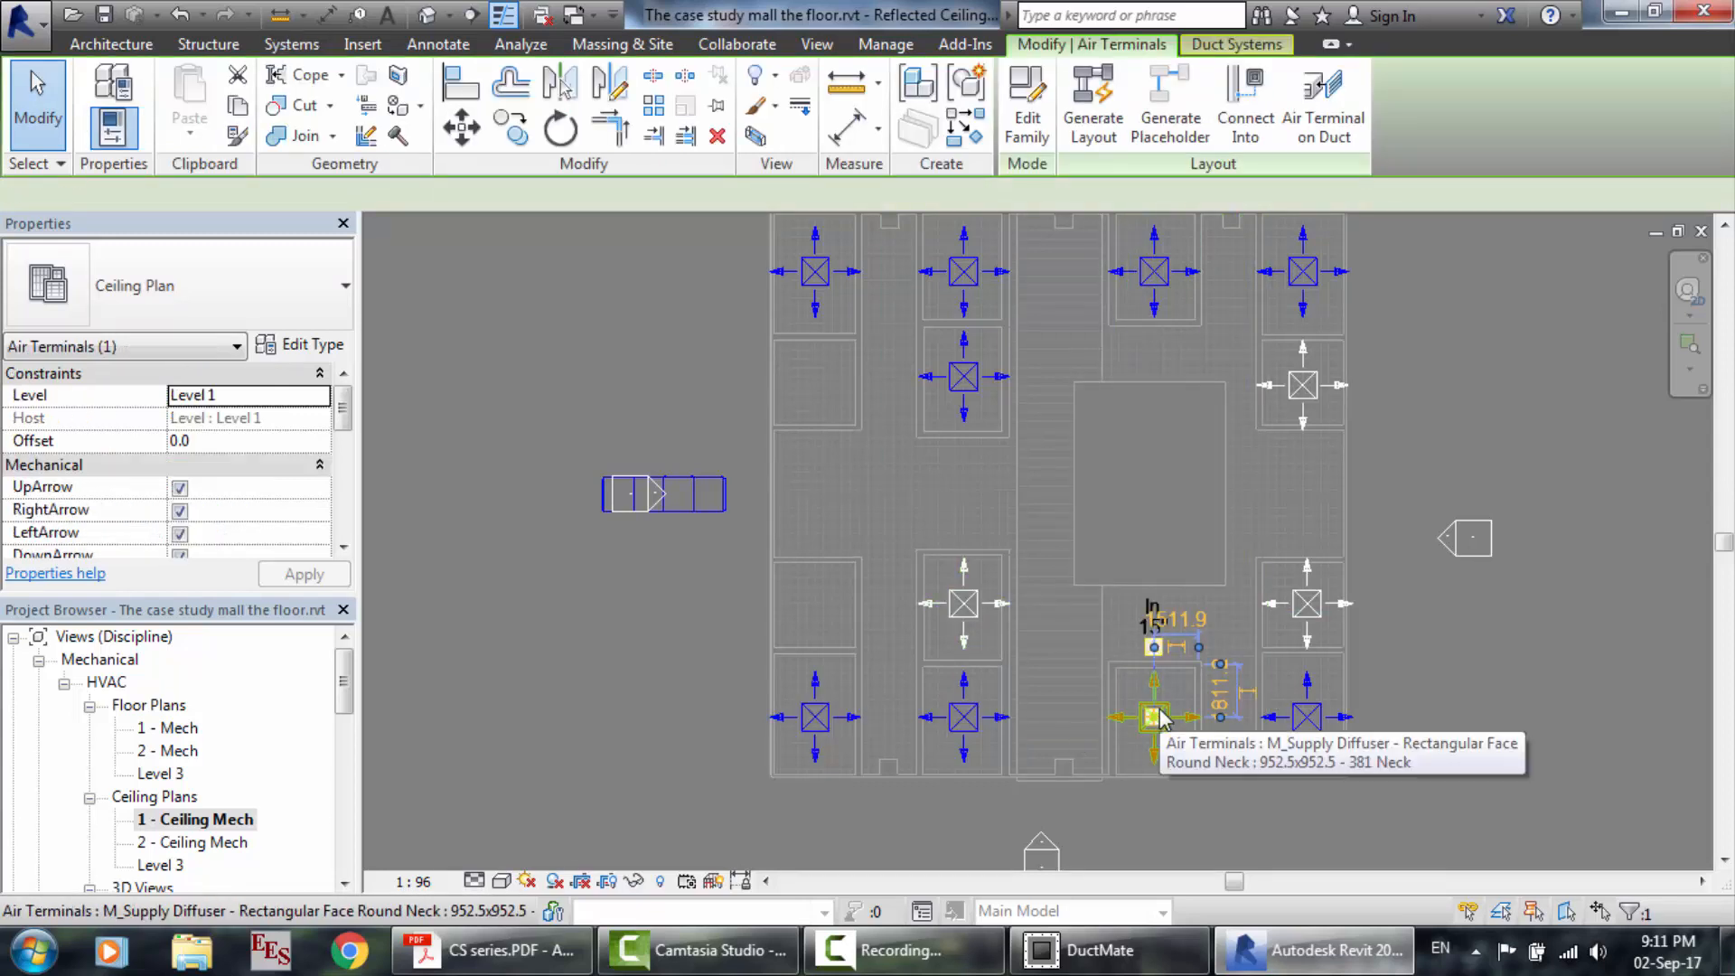
pyautogui.press('Delete')
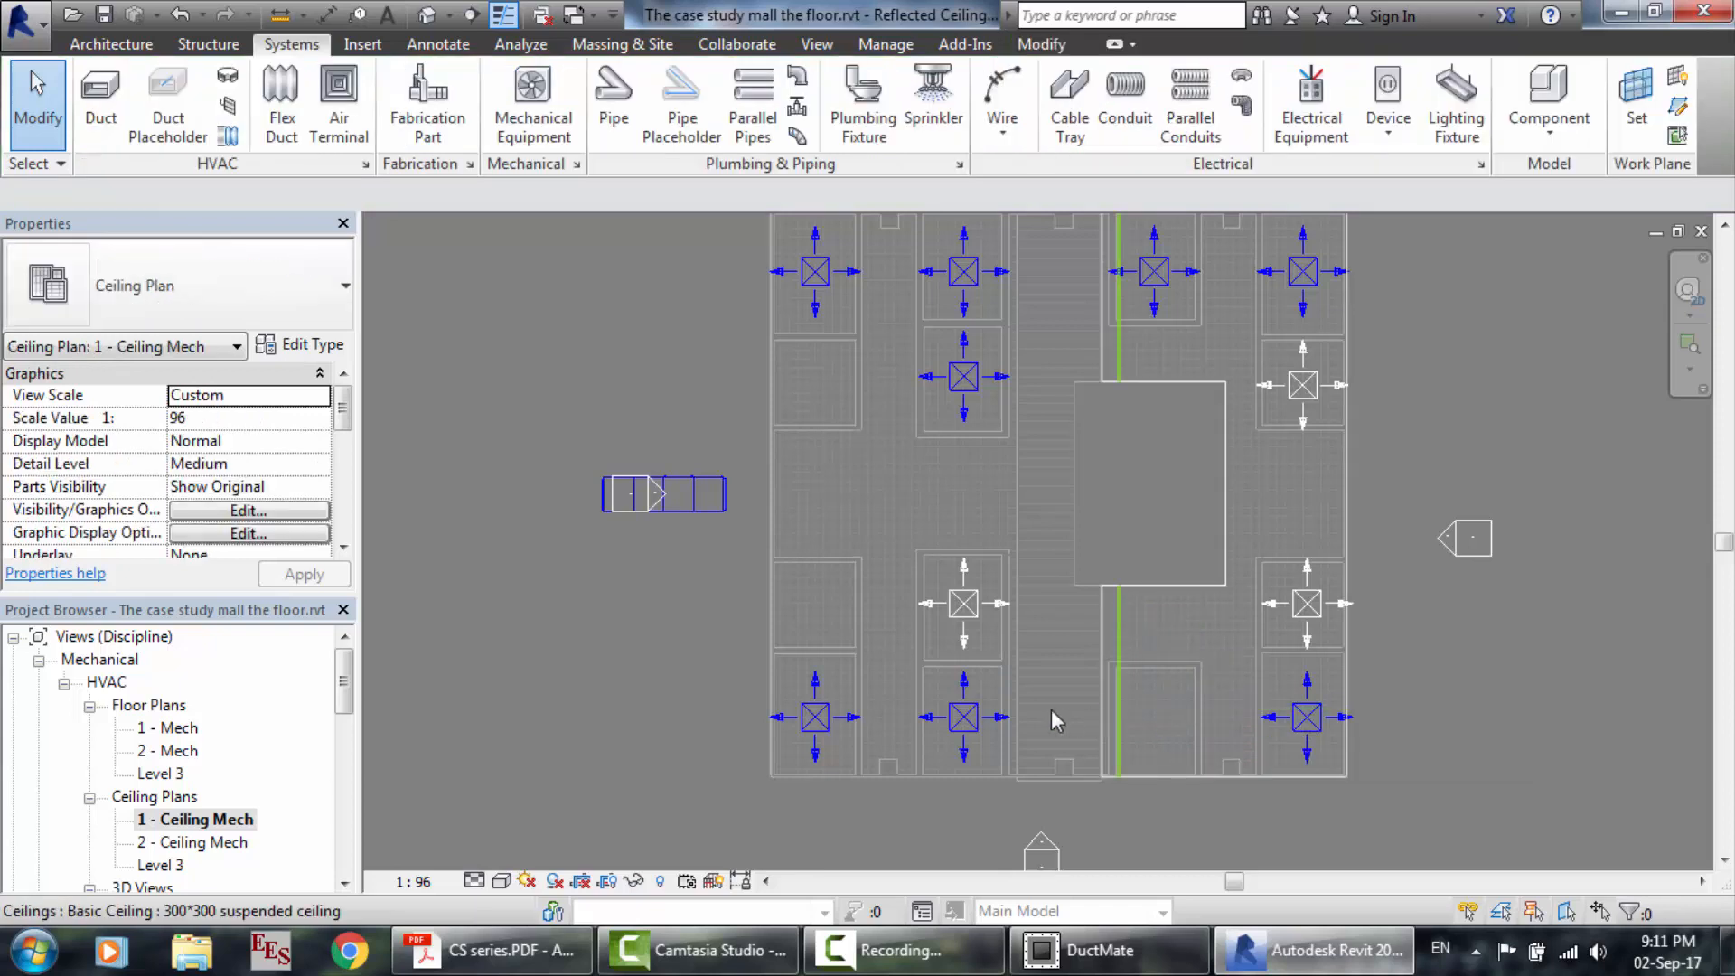
pyautogui.click(975, 718)
pyautogui.press('Delete')
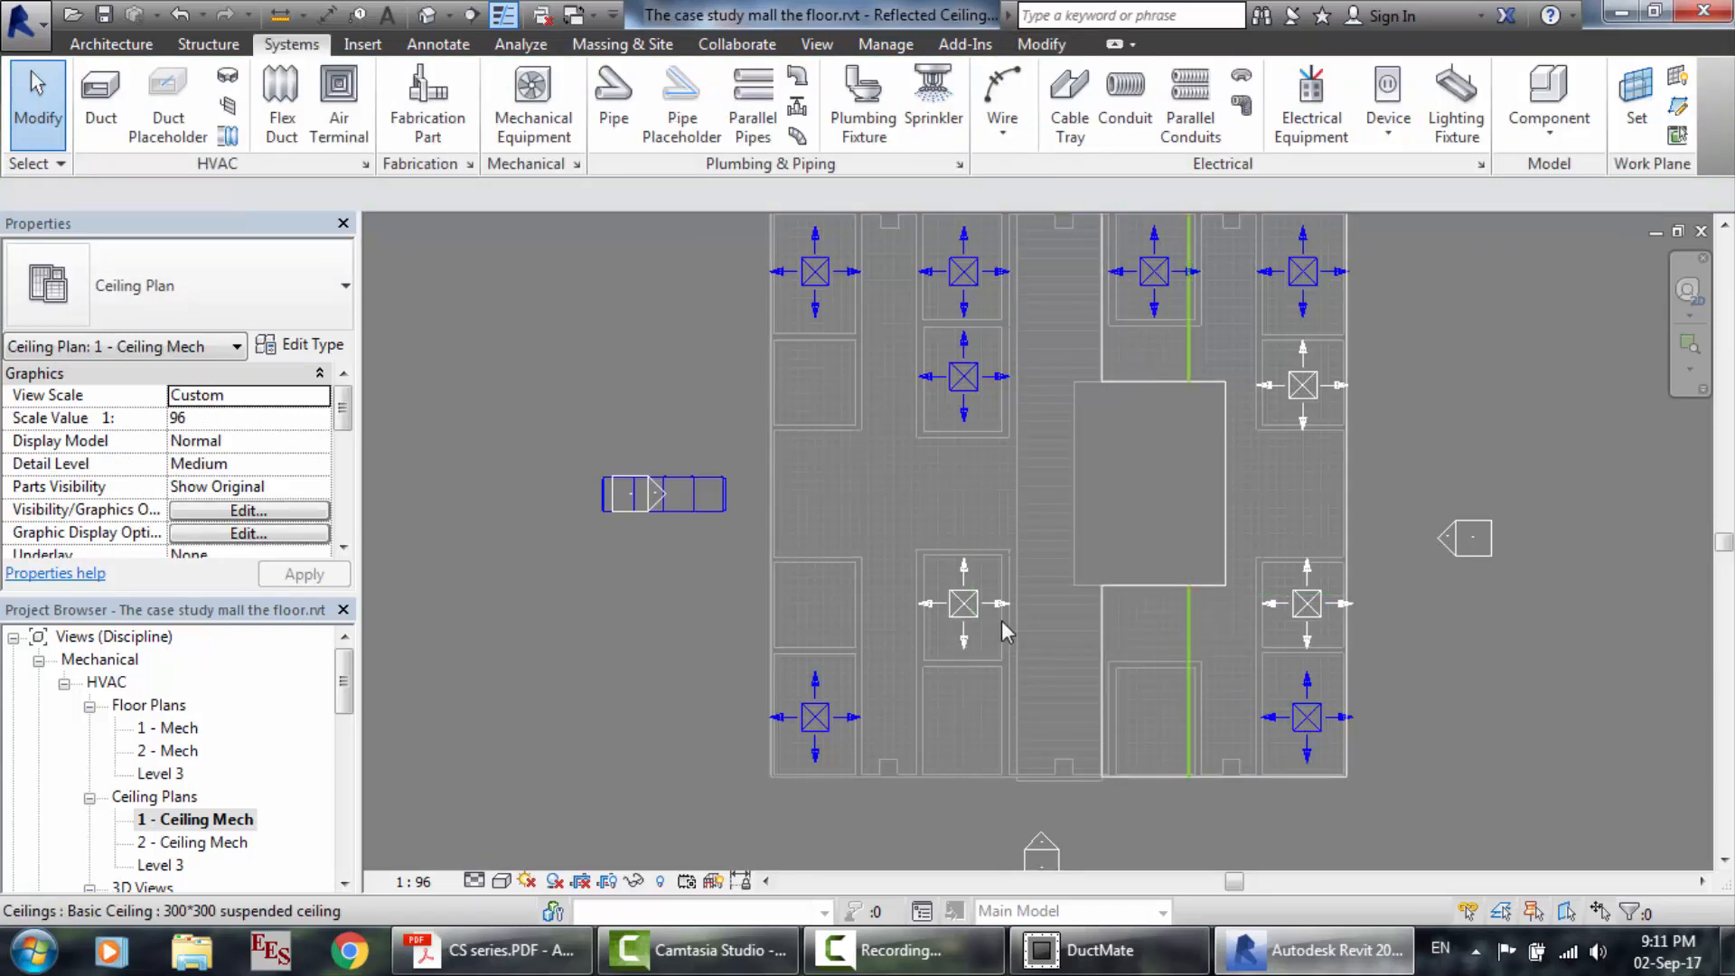
pyautogui.click(965, 607)
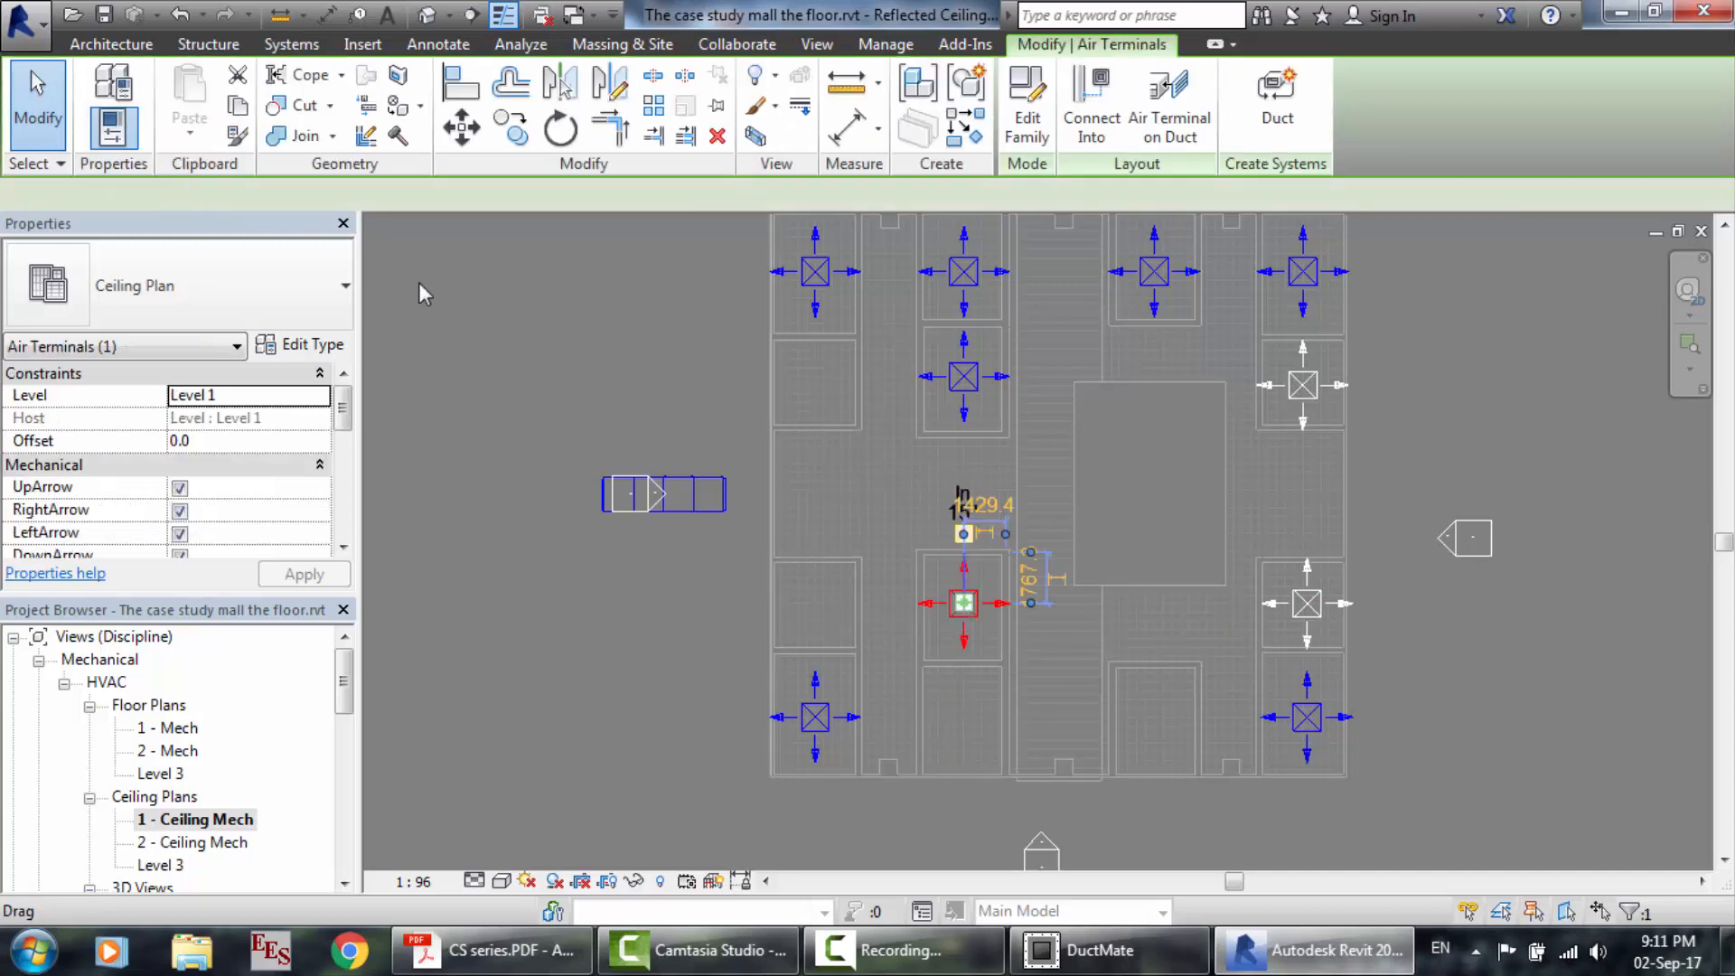
pyautogui.press('Delete')
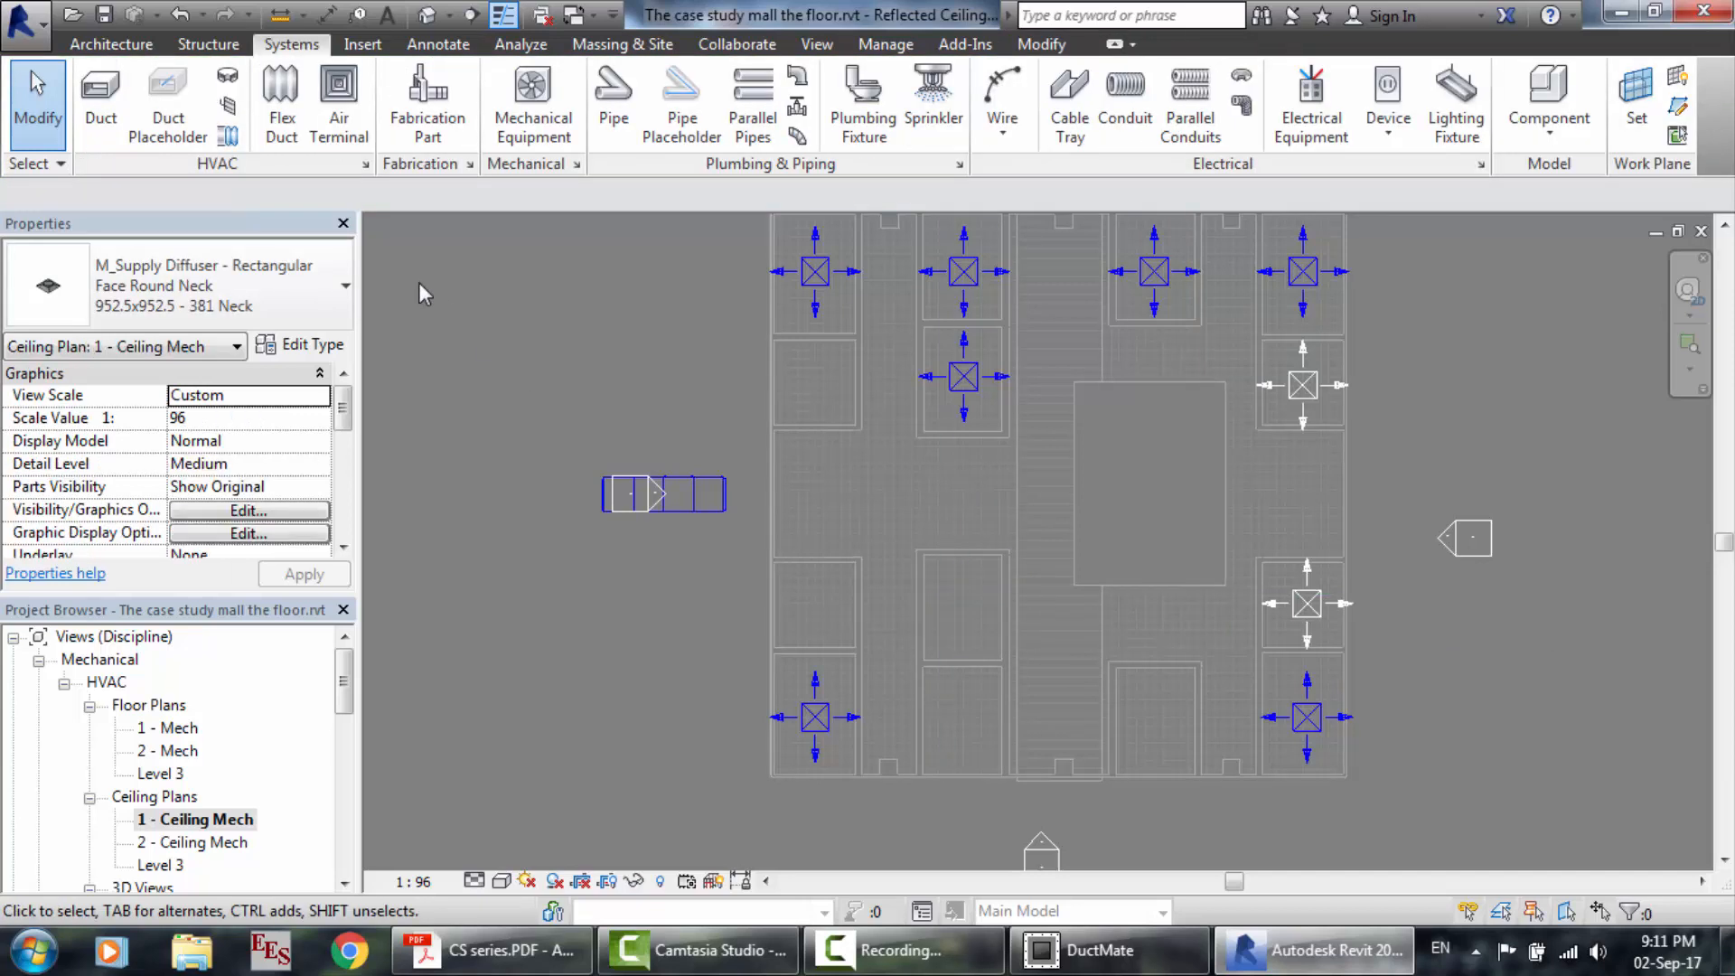
# Place a 952.5x952.5 - 381 Neck supply diffuser in the second column's southern room, aligned with its column and the southern row.
pyautogui.press('a')
pyautogui.press('t')
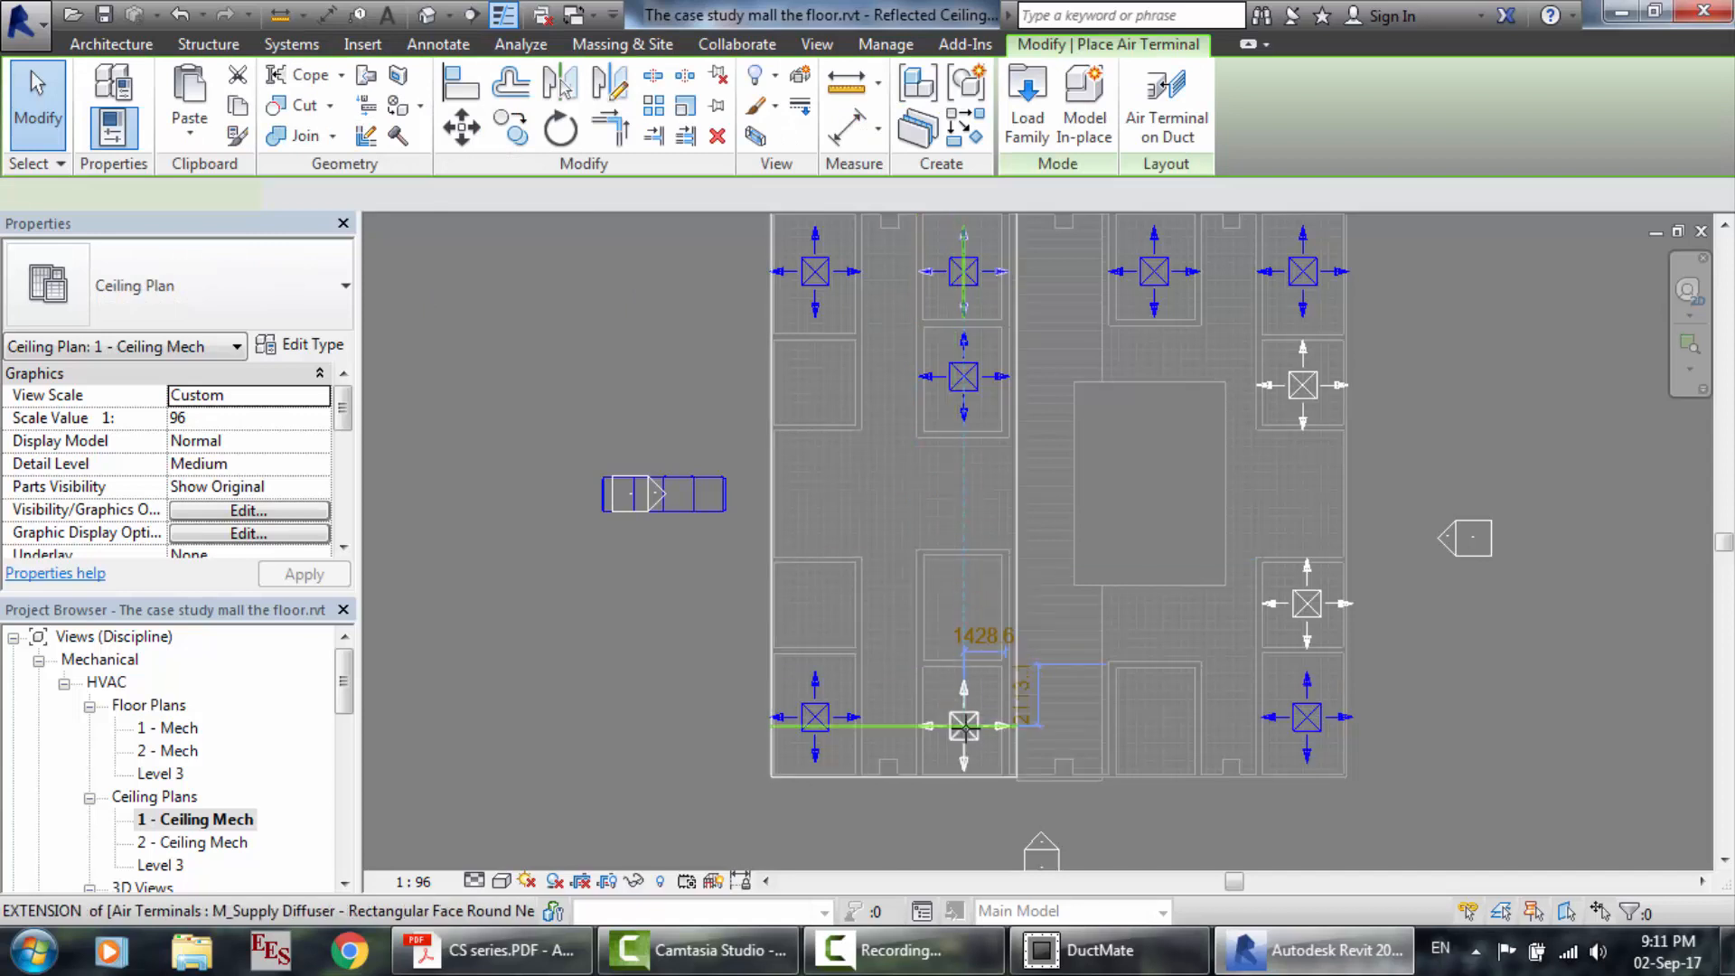
pyautogui.click(963, 717)
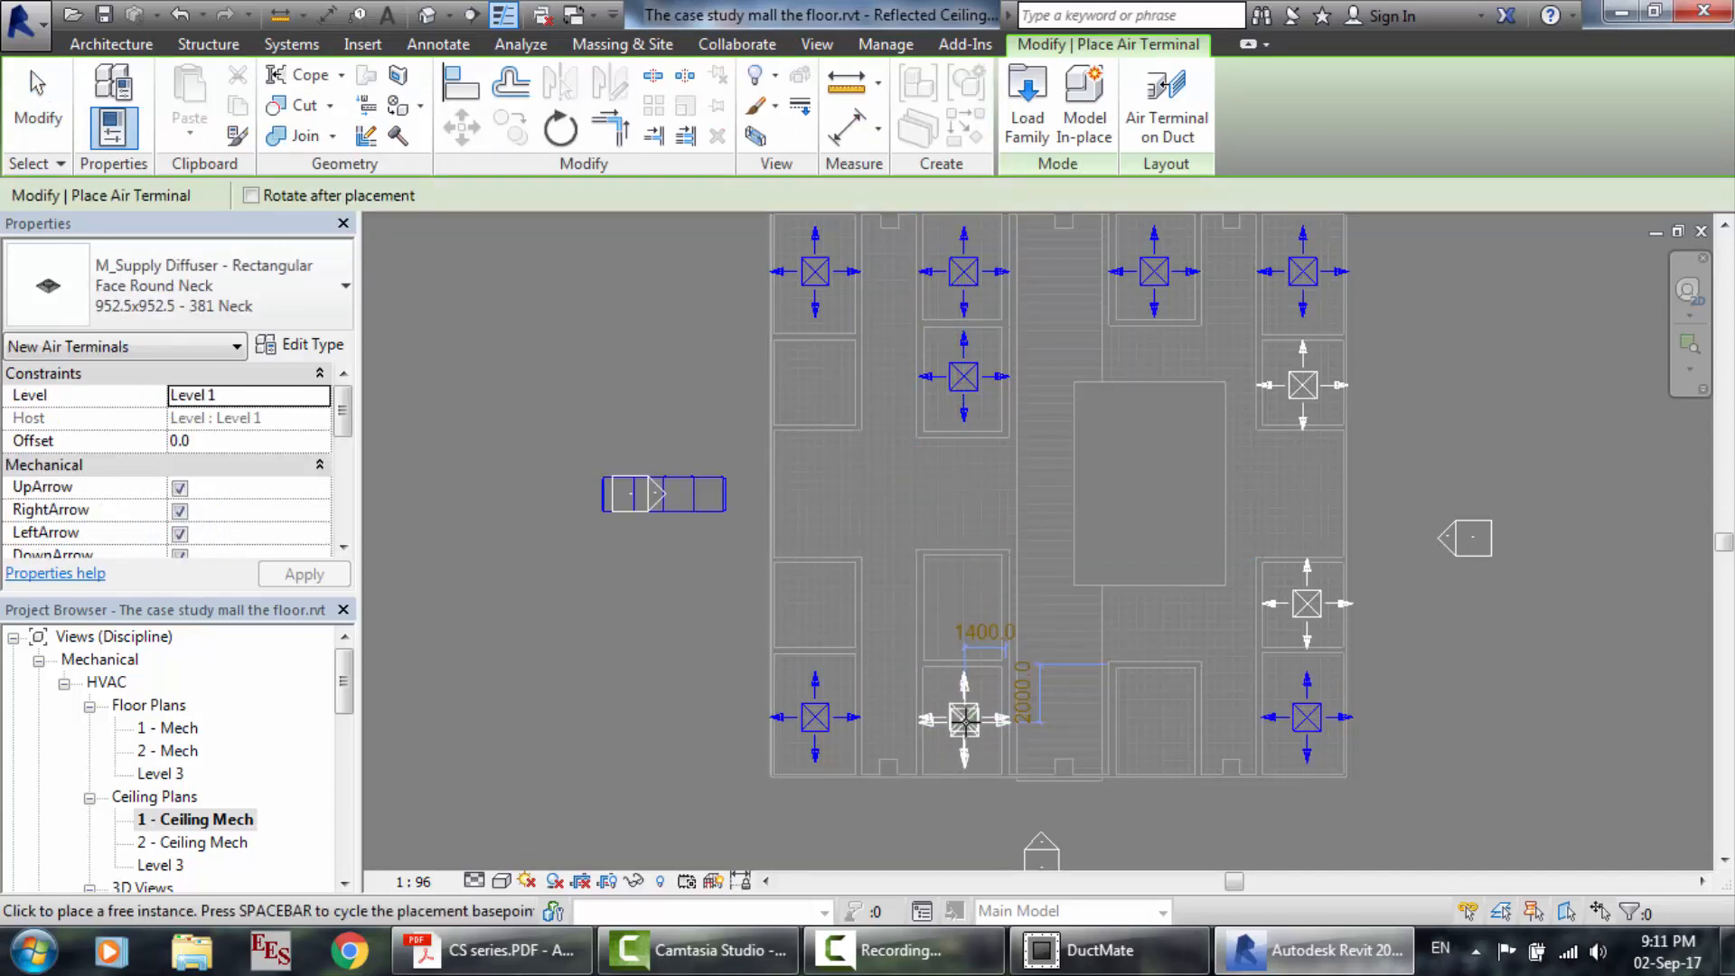
pyautogui.press('Escape')
pyautogui.press('Escape')
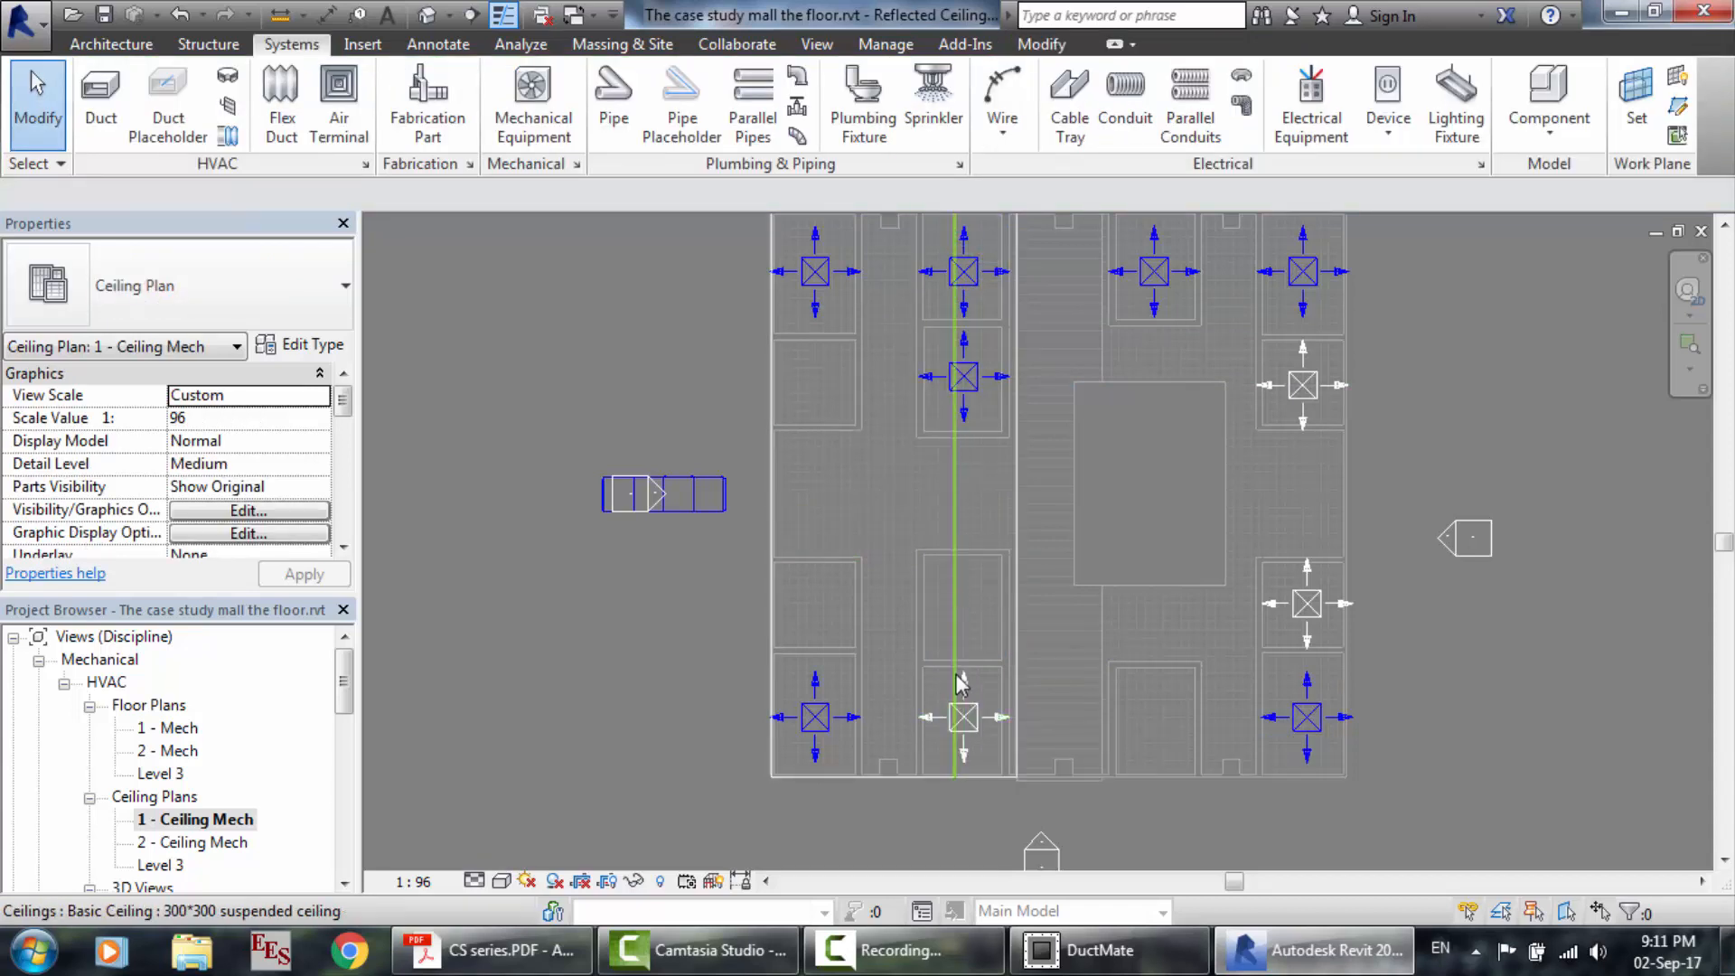
pyautogui.press('Delete')
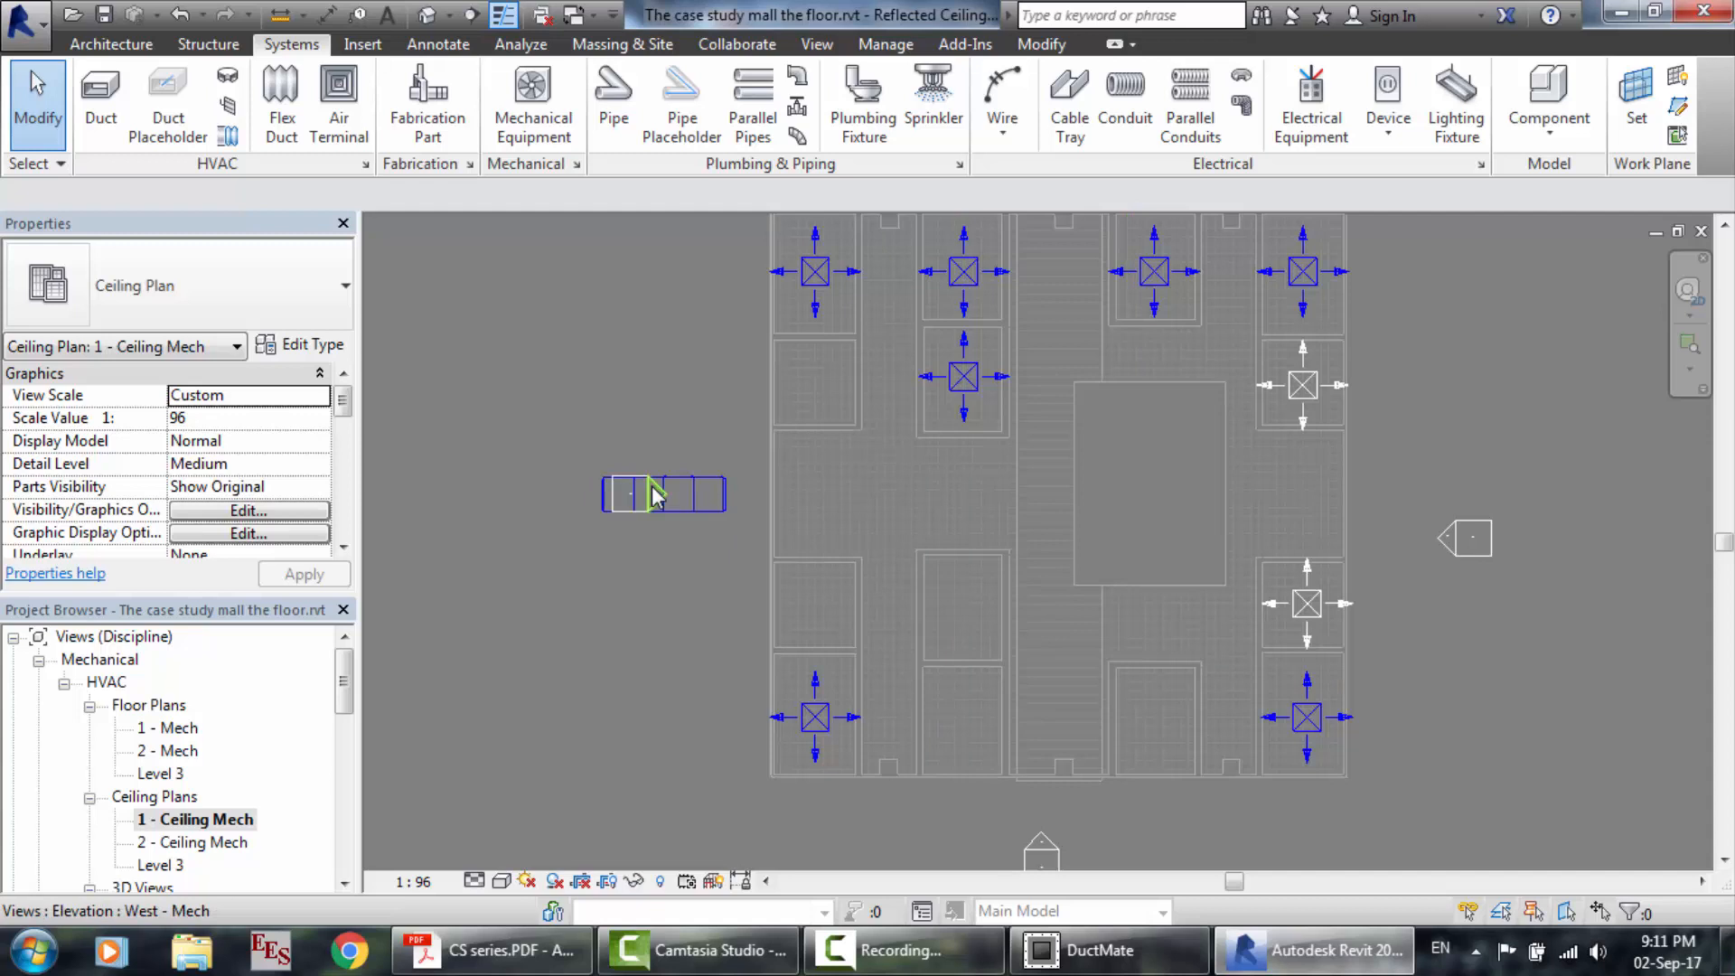
pyautogui.hotkey('ctrl', 'z')
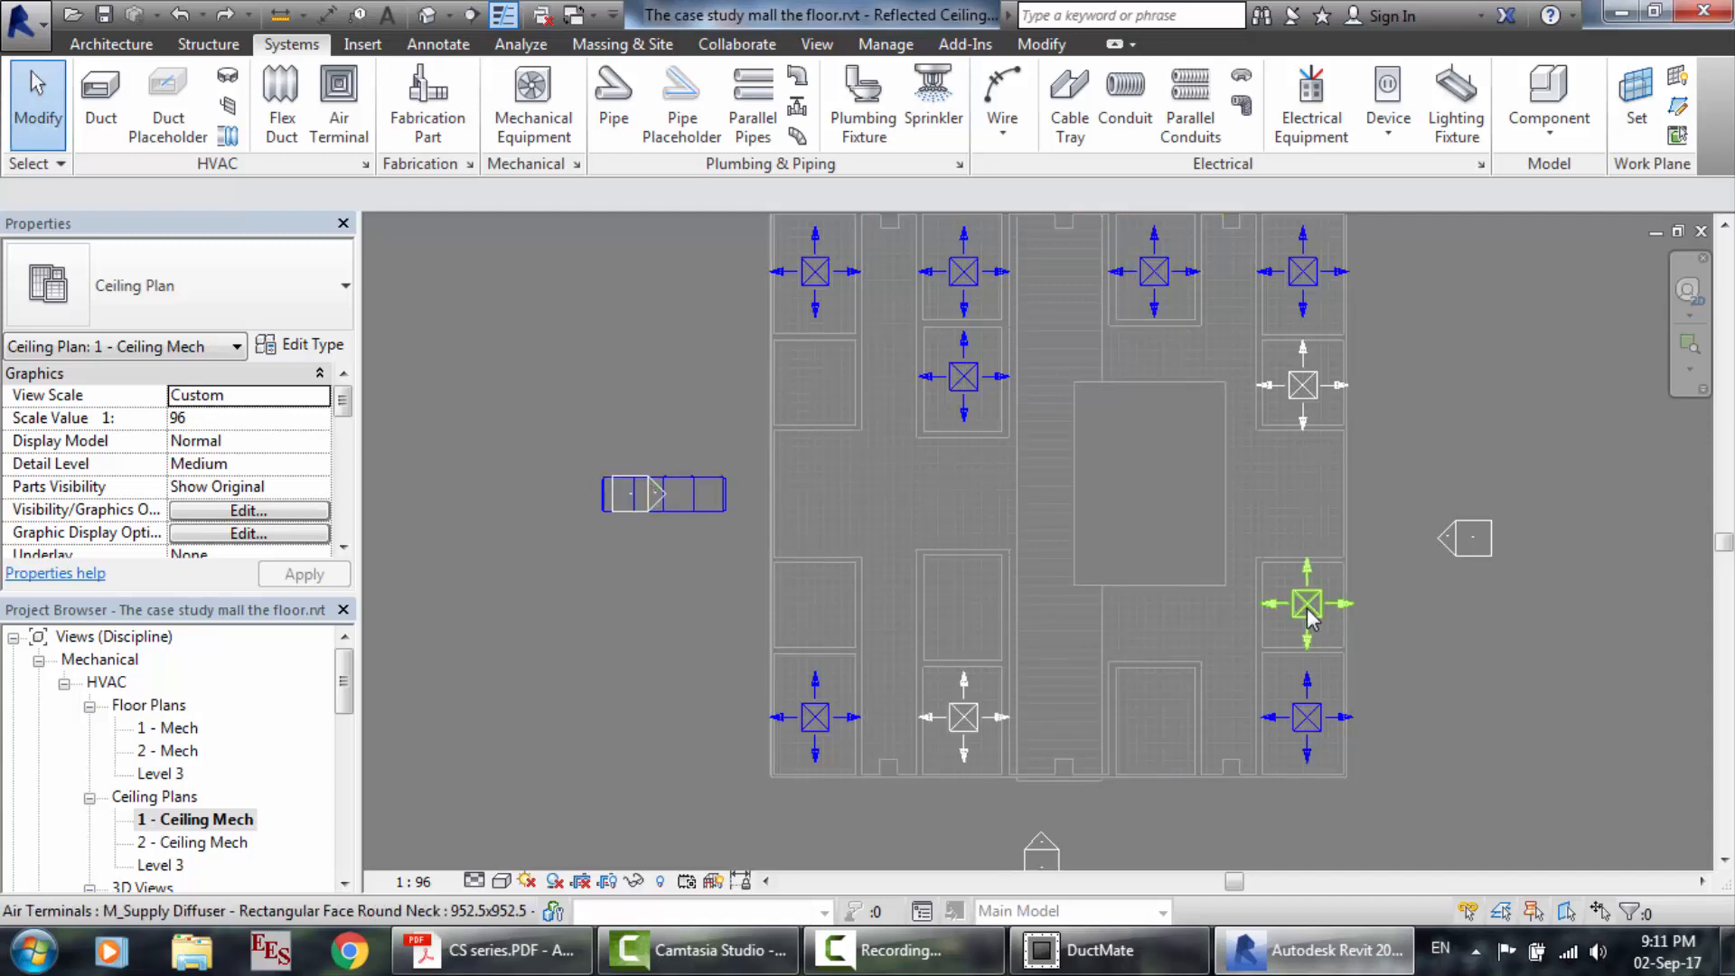
# Delete the east-column diffuser in the room directly north of the southeast corner room.
pyautogui.click(1307, 611)
pyautogui.press('Delete')
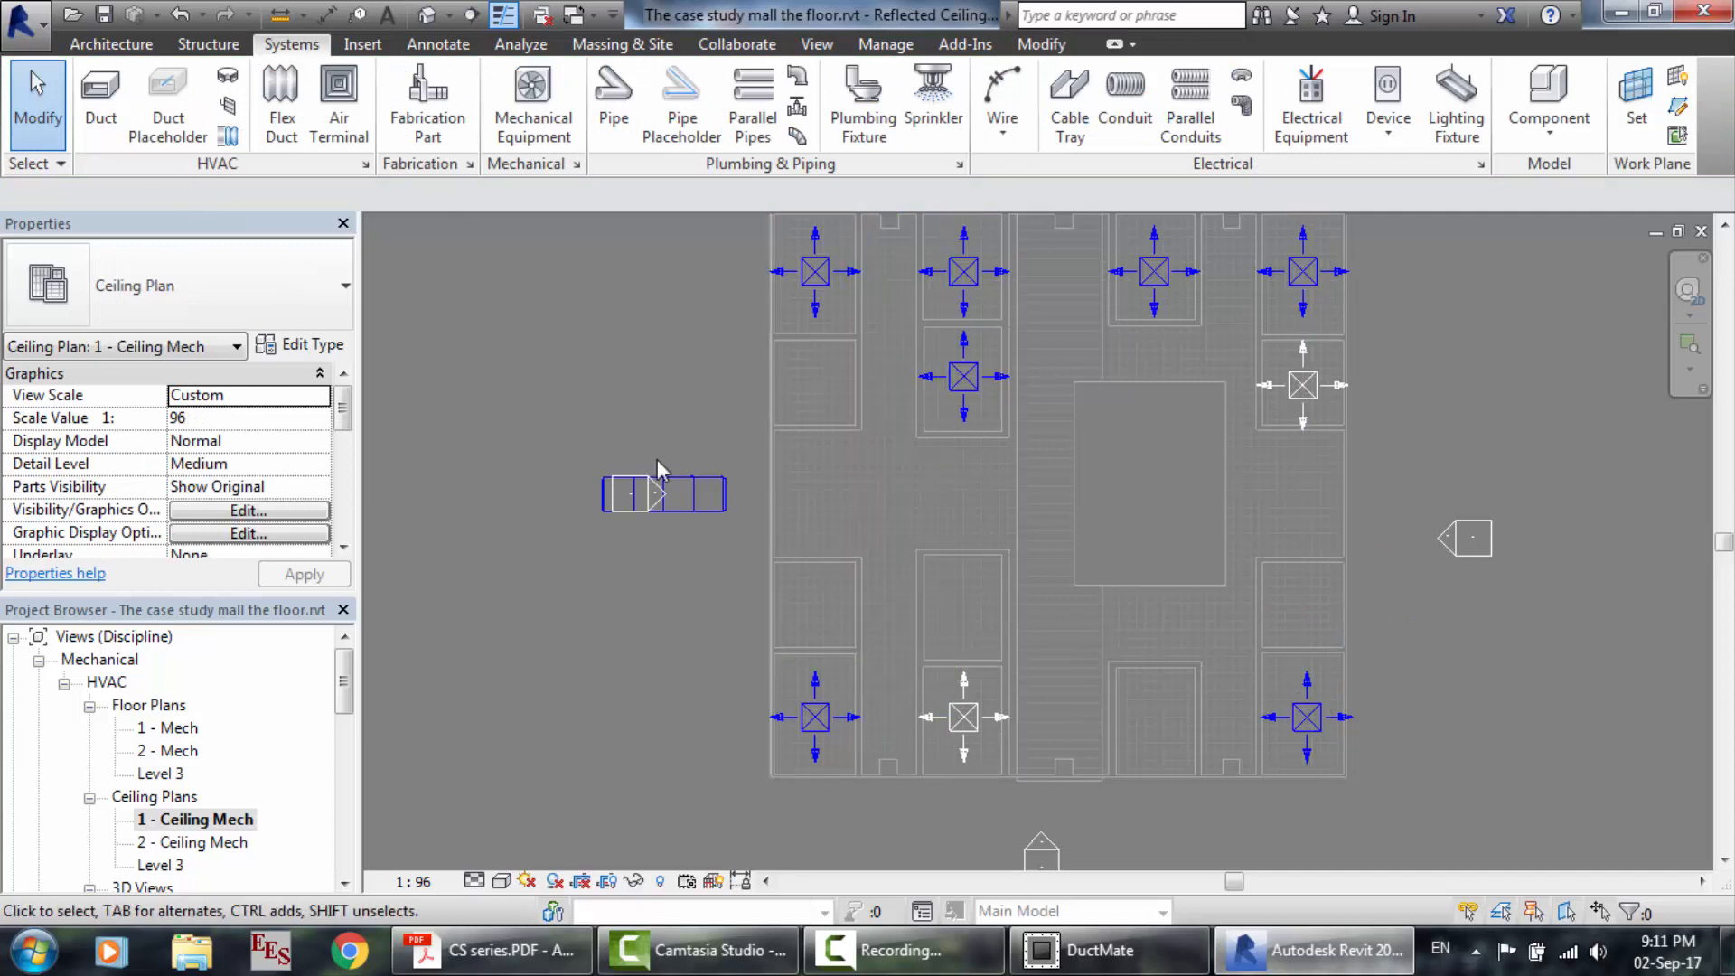
# Place 952.5x952.5 - 381 Neck supply diffusers in the third column's southern room and the empty second-column room, aligned with existing diffusers.
pyautogui.click(358, 145)
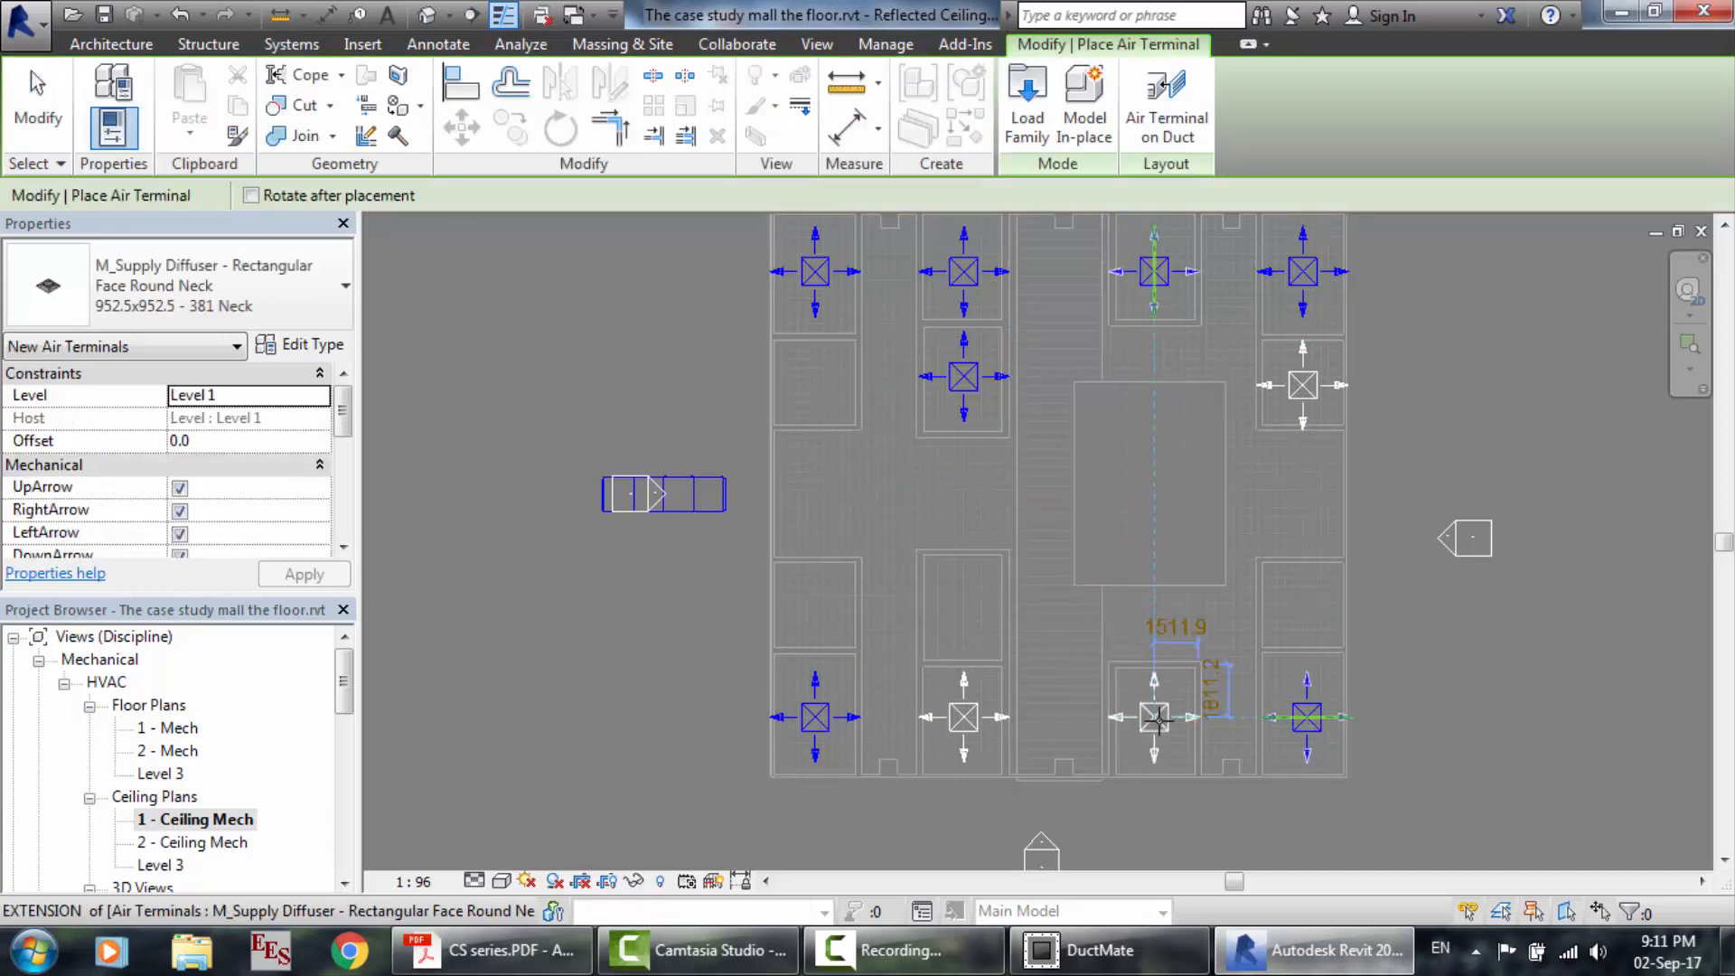
pyautogui.click(1155, 717)
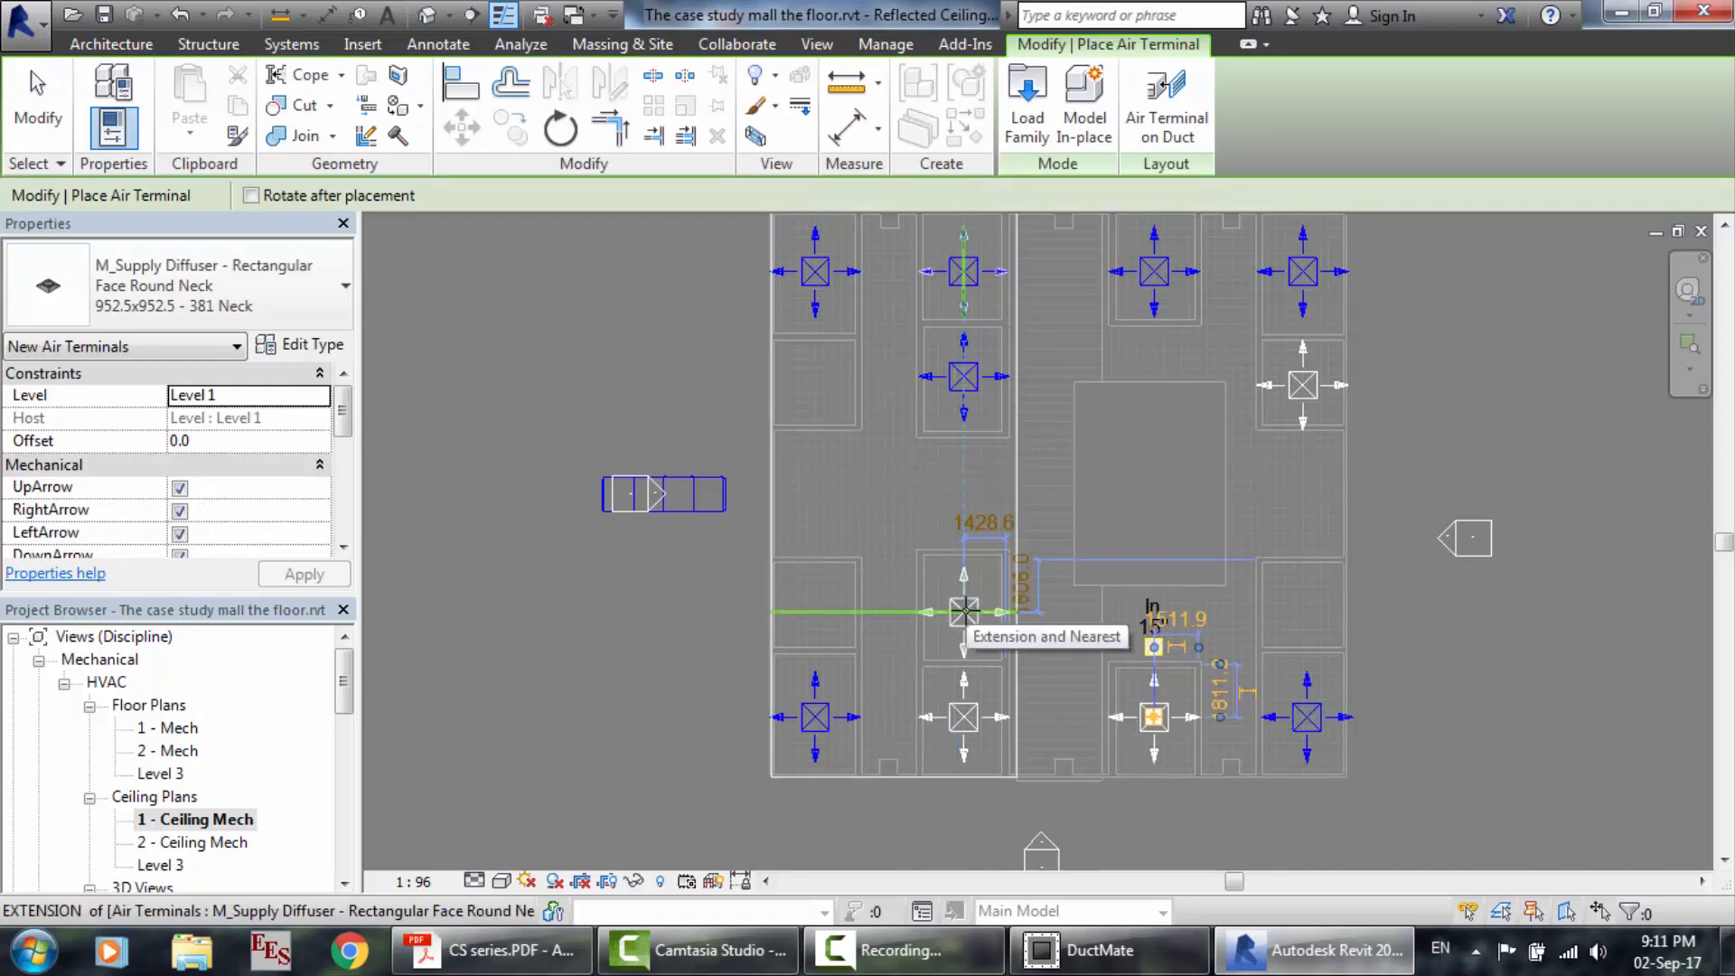
pyautogui.click(963, 603)
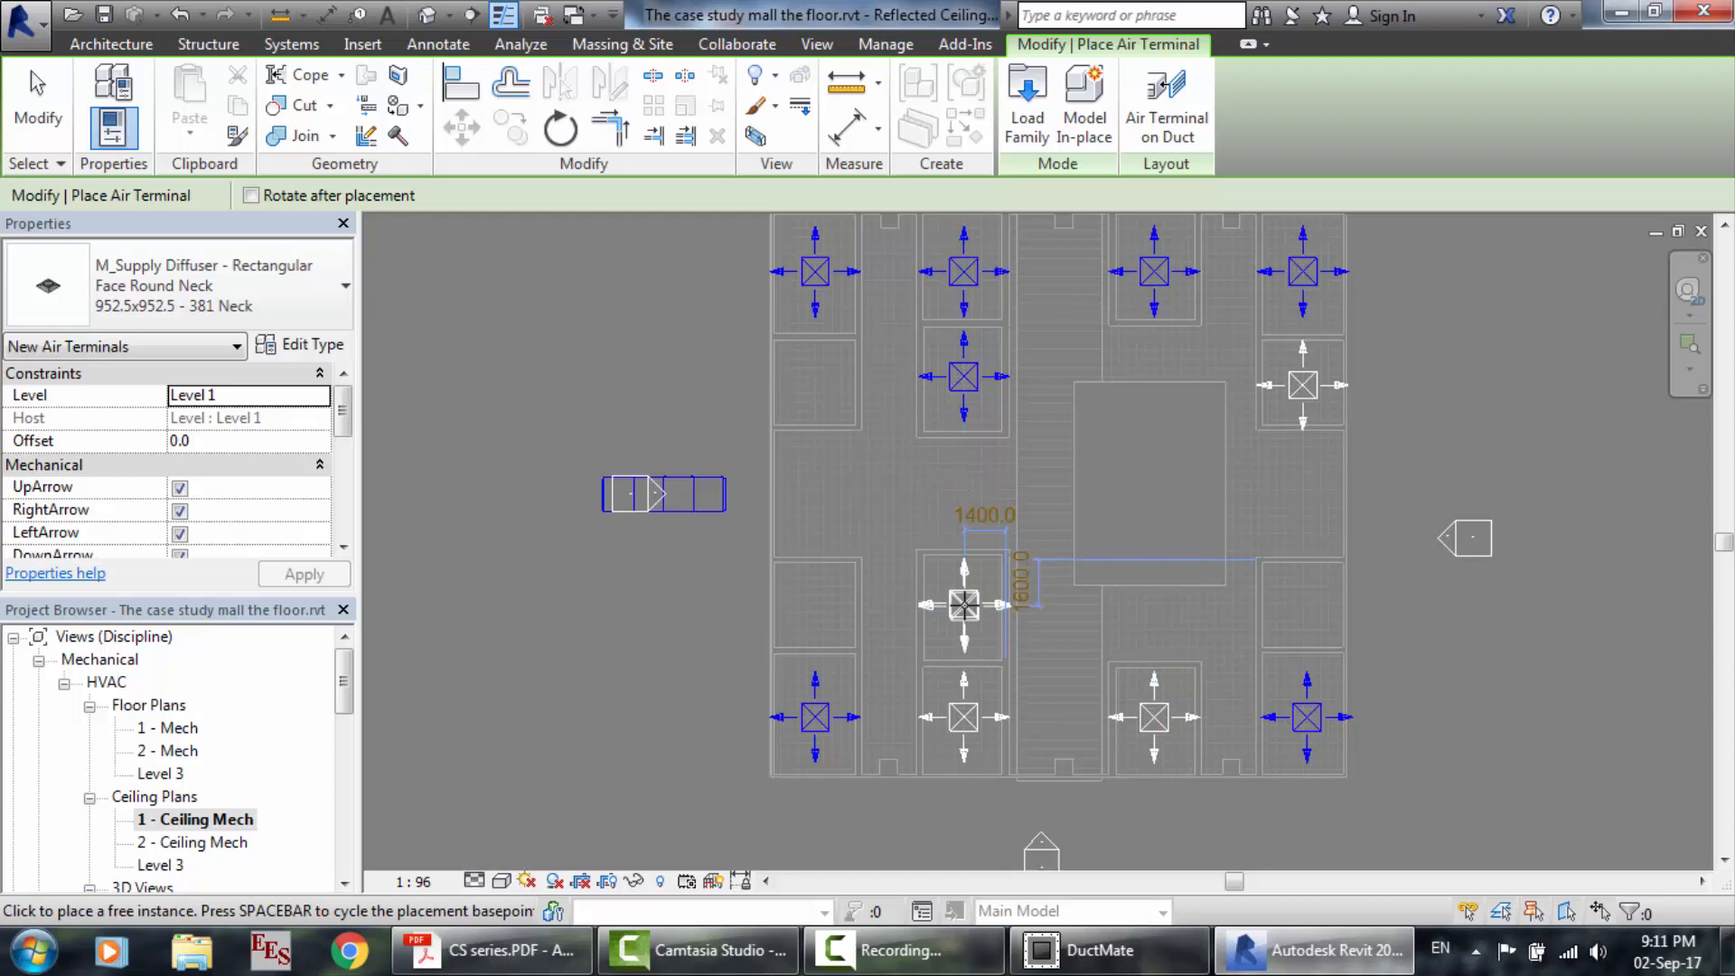
# Finish placing diffusers and delete the unconnected east-column diffuser in the room directly south of the northeast corner room.
pyautogui.press('Escape')
pyautogui.press('Escape')
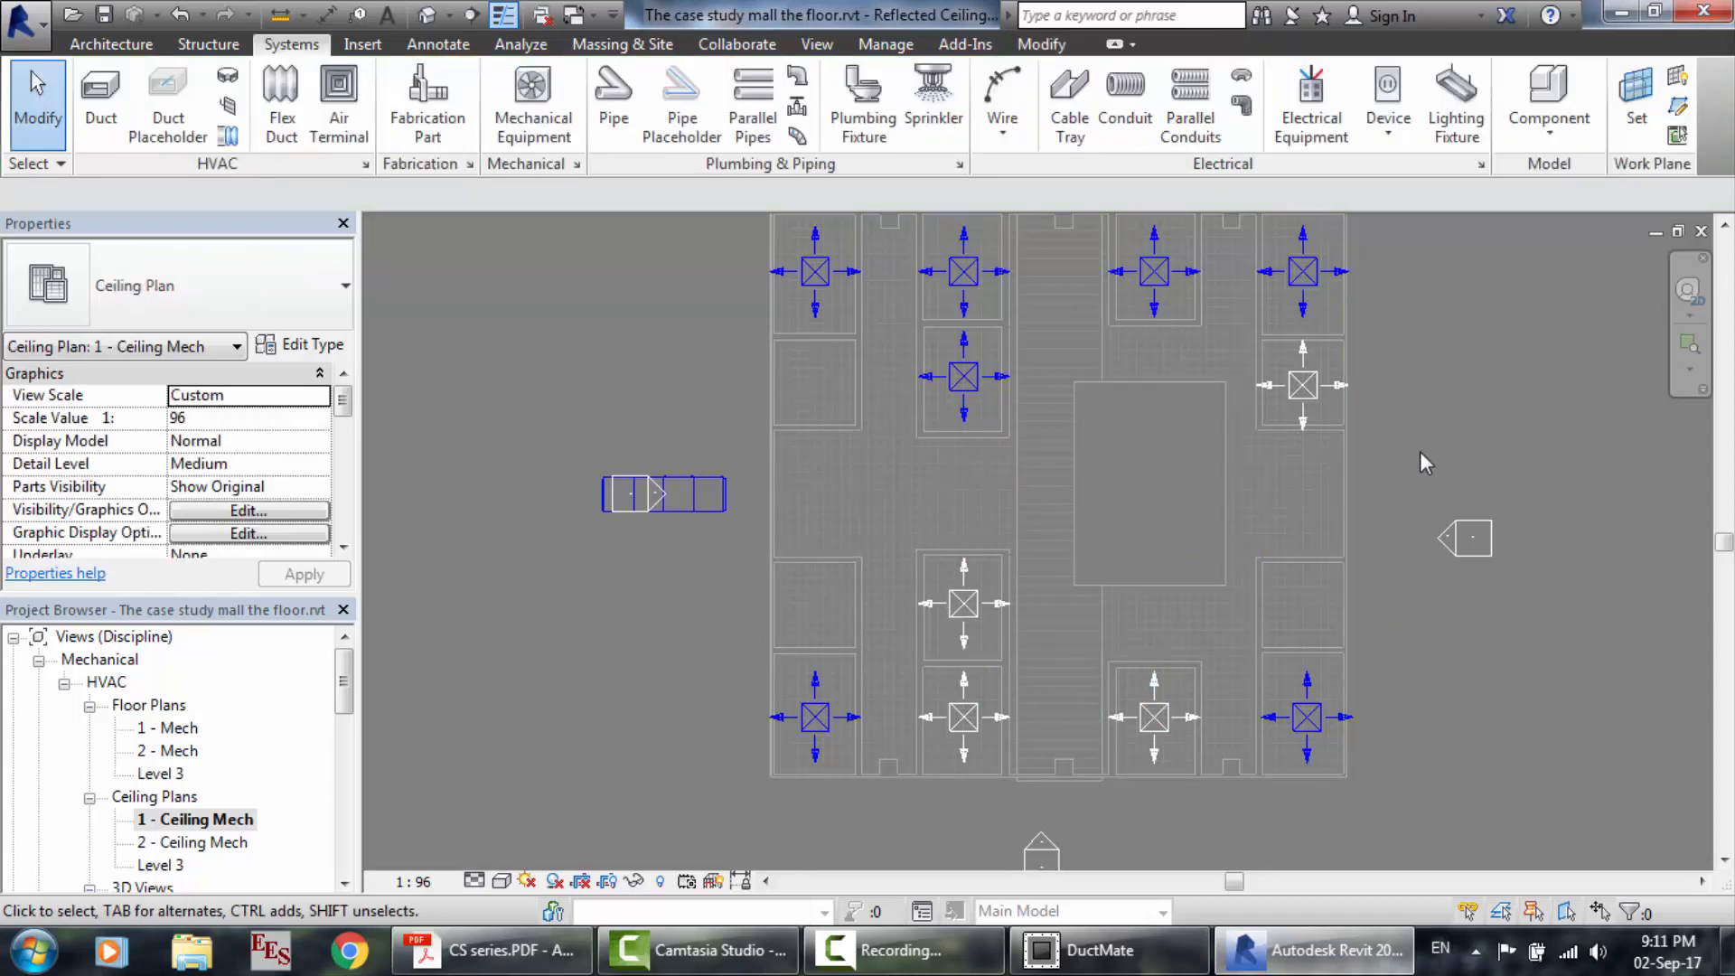
pyautogui.click(1312, 405)
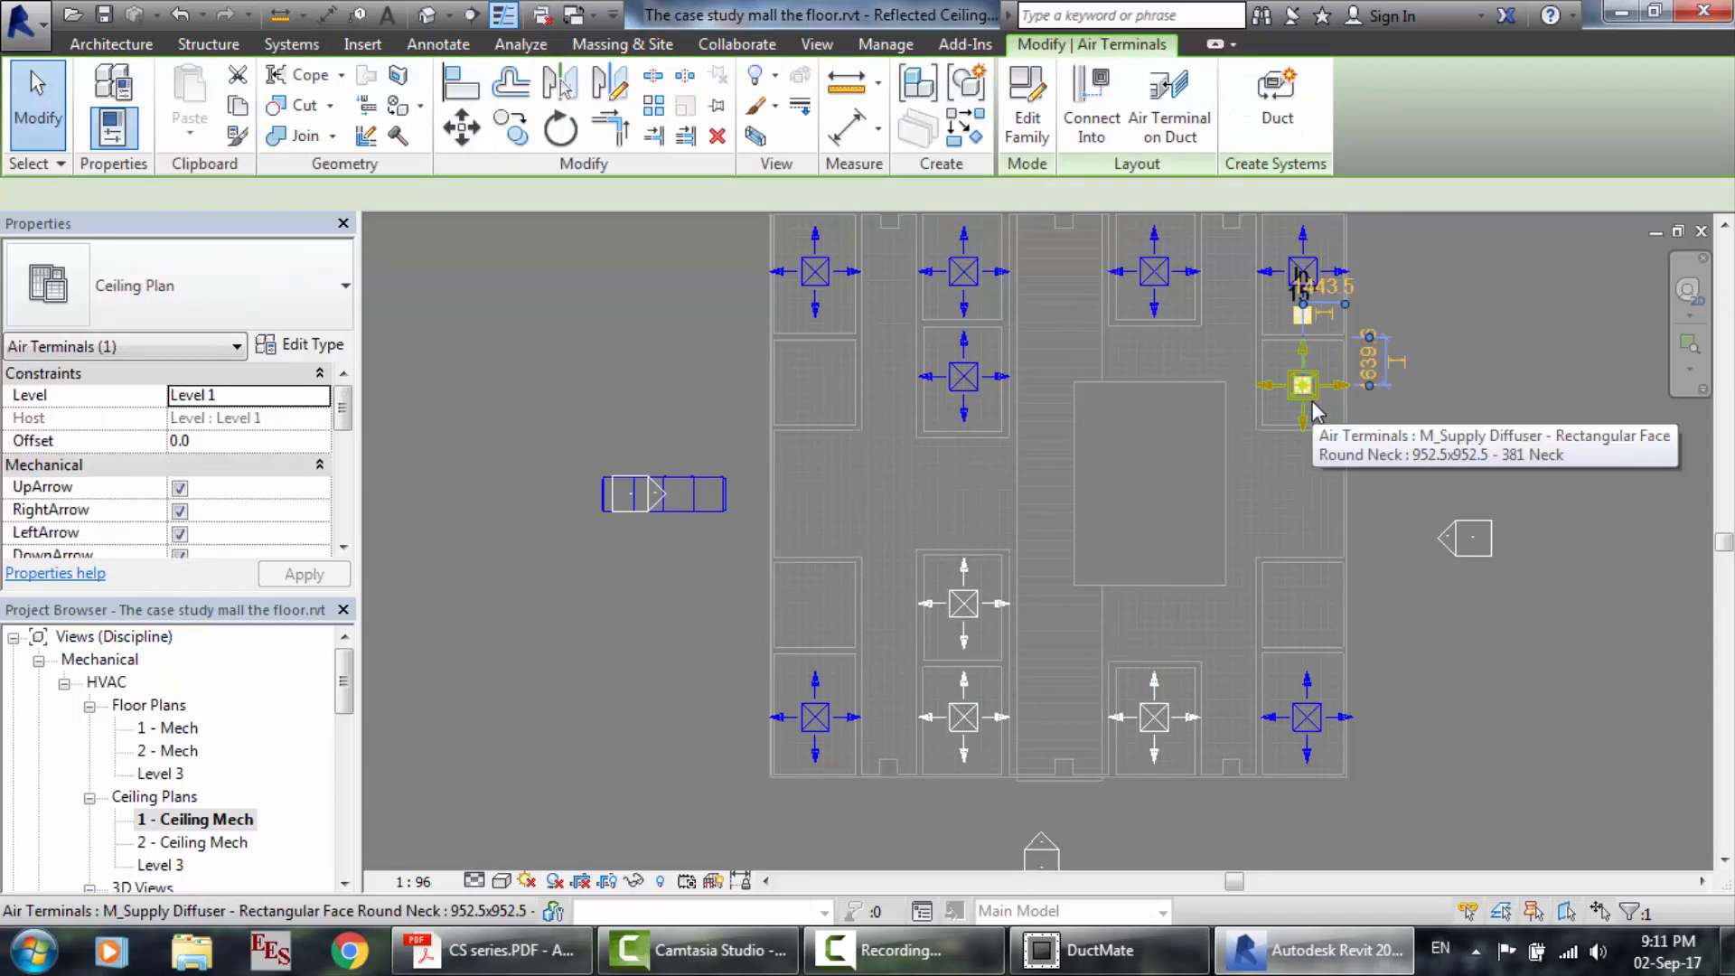
pyautogui.press('Escape')
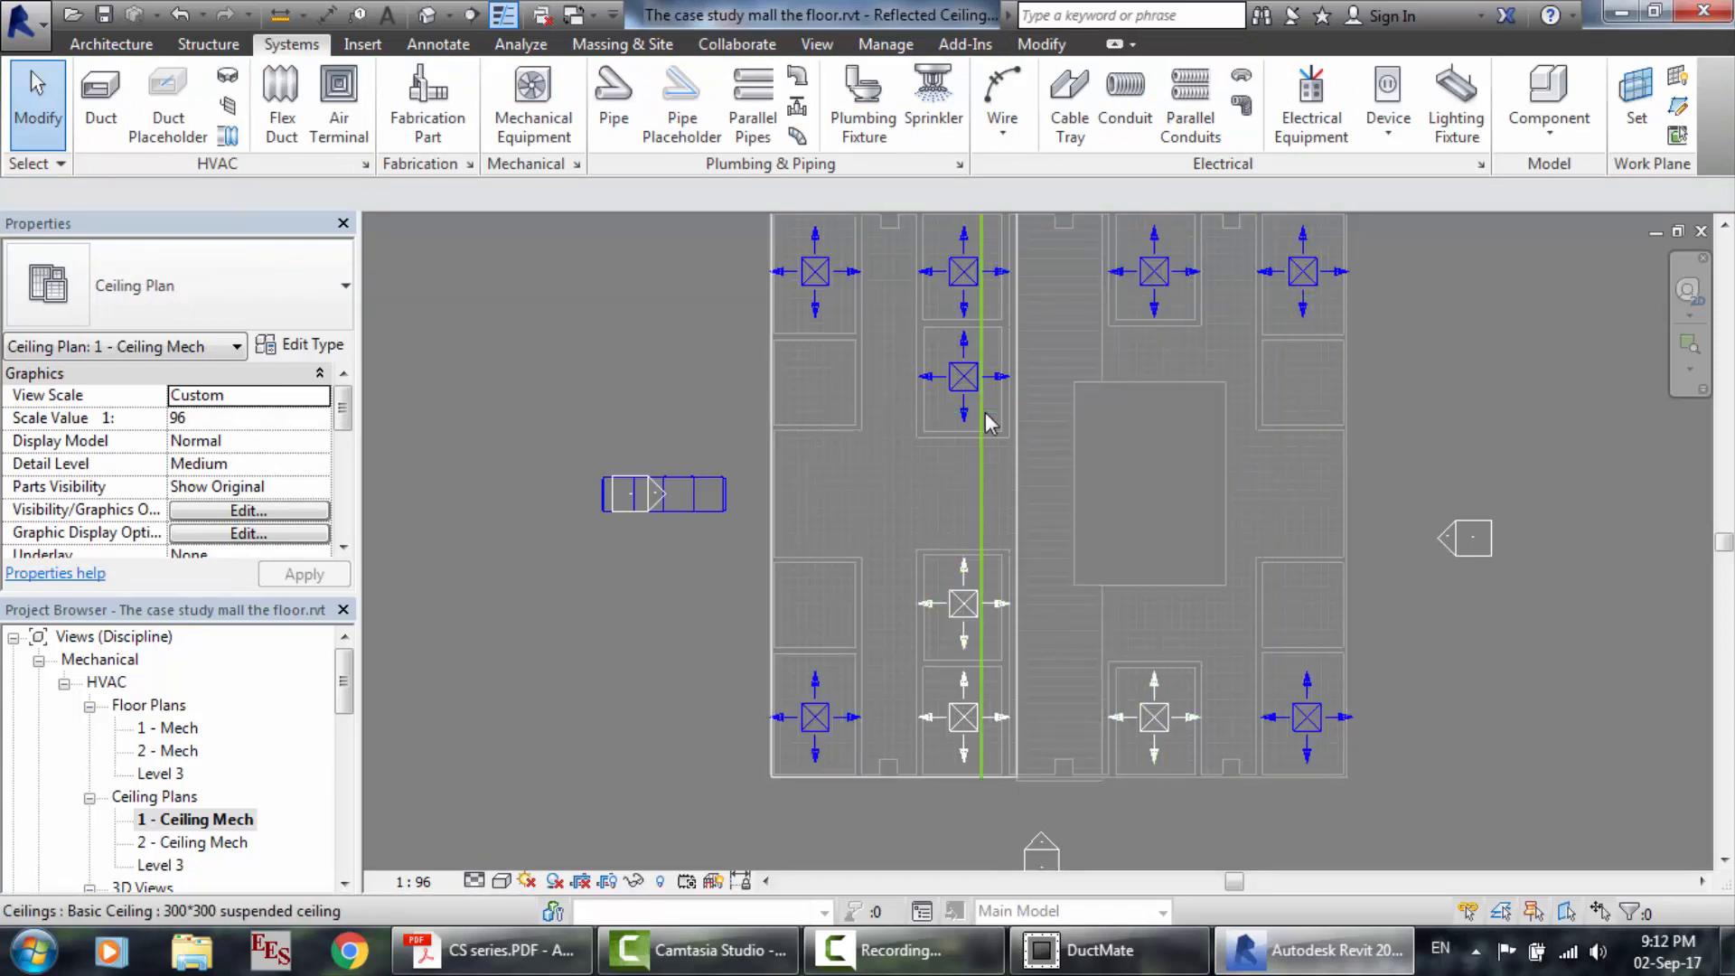
# Add the two southern second-column diffusers and the third column's southern diffuser to the Mechanical Supply Air 2 system.
pyautogui.click(970, 278)
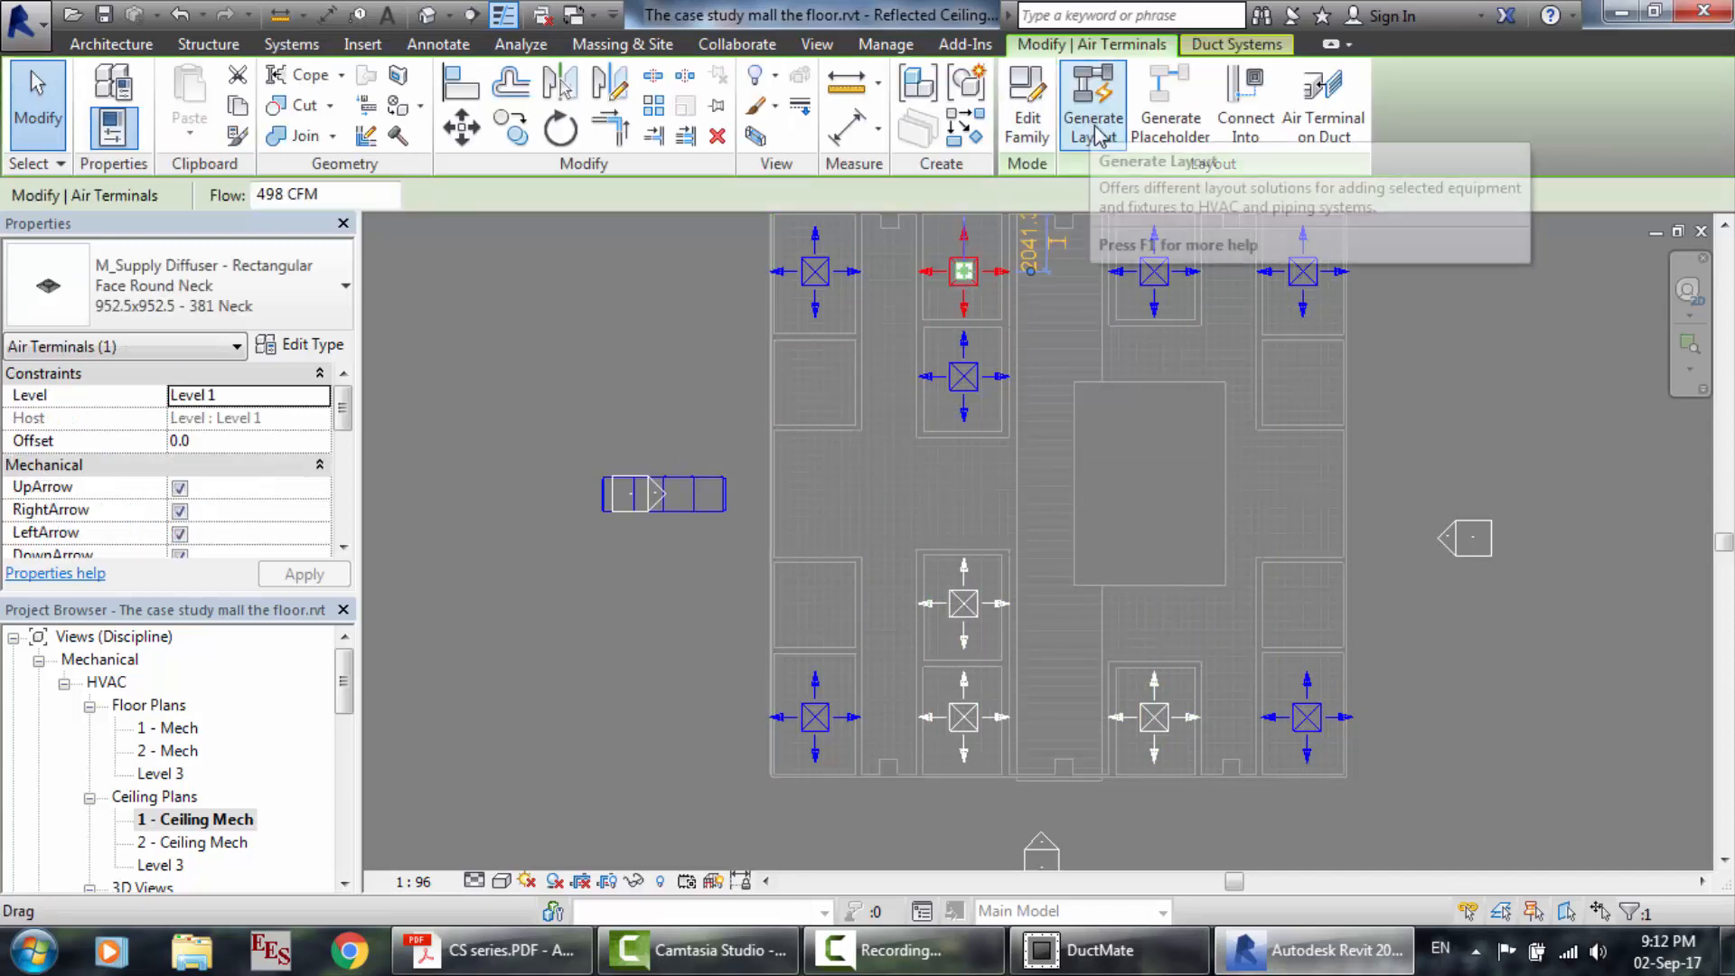
pyautogui.click(1234, 44)
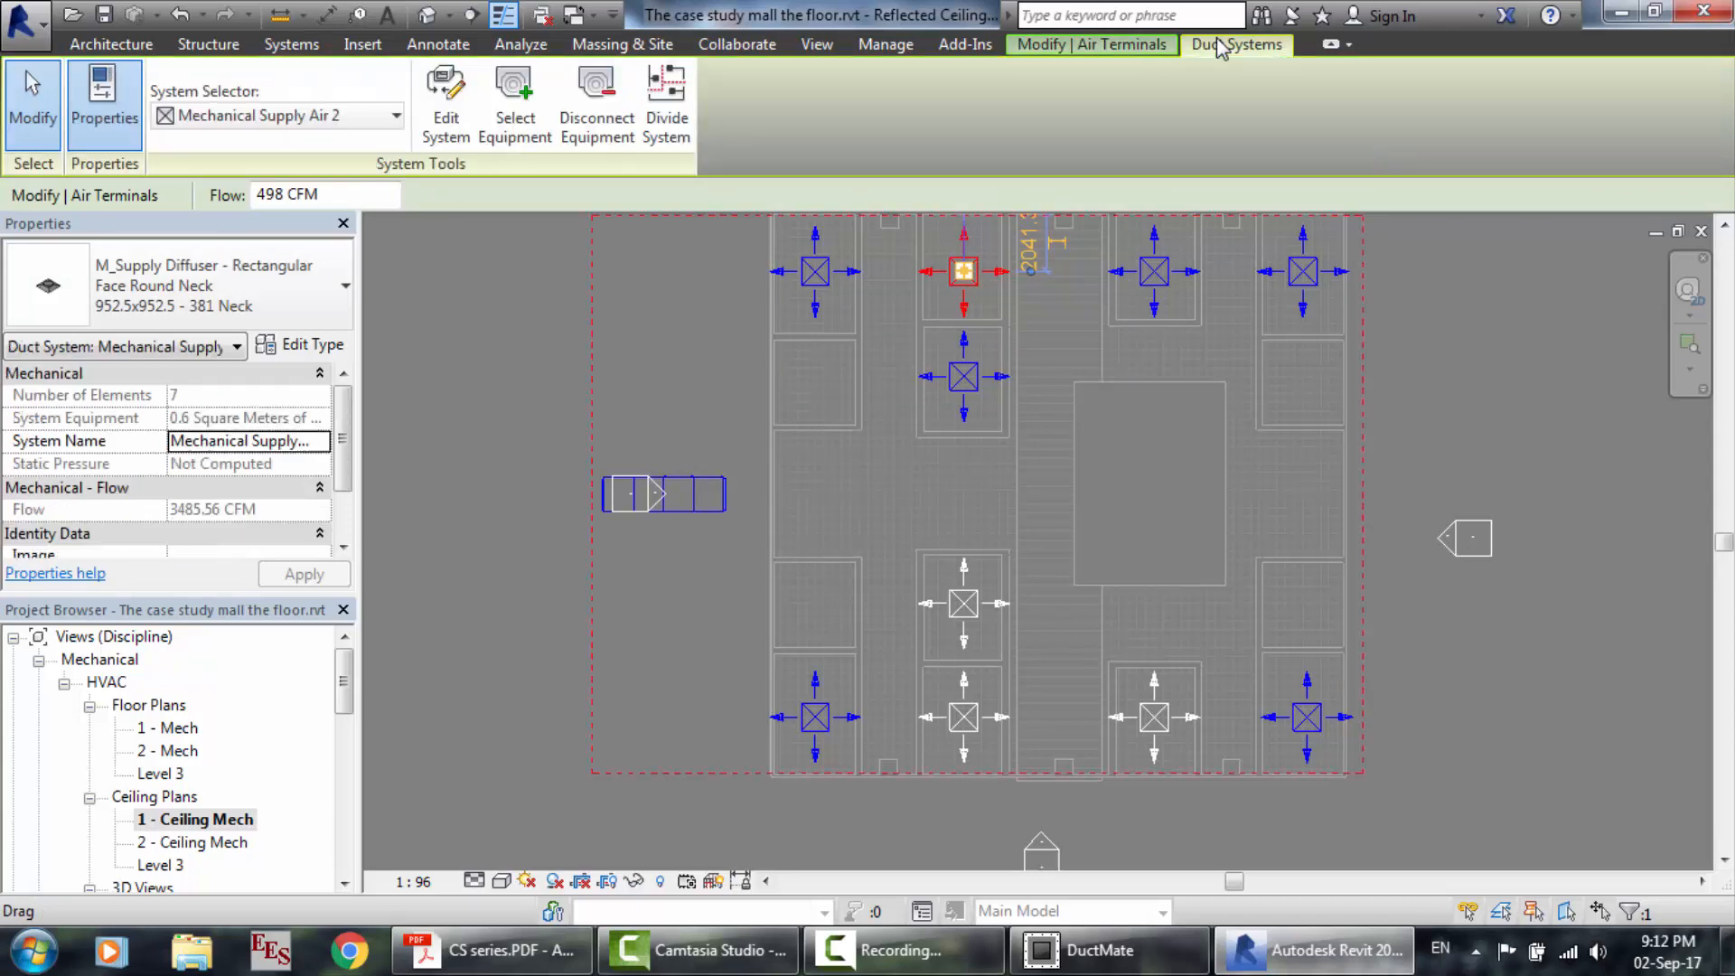
pyautogui.click(447, 137)
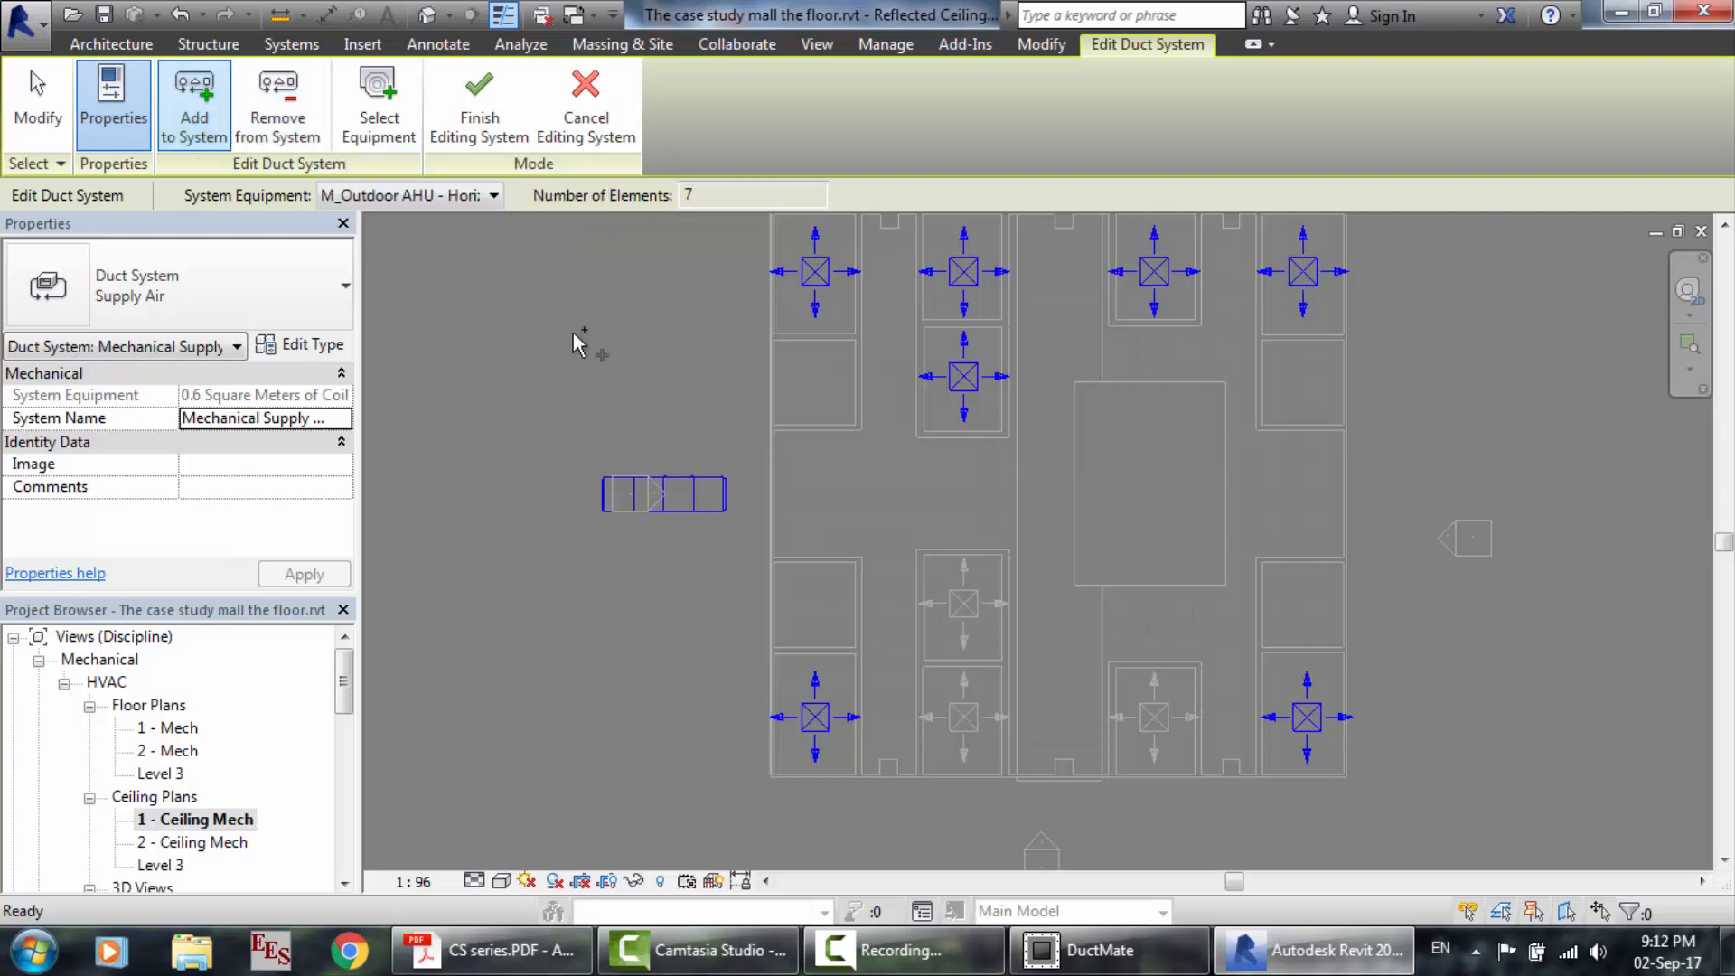
pyautogui.click(965, 605)
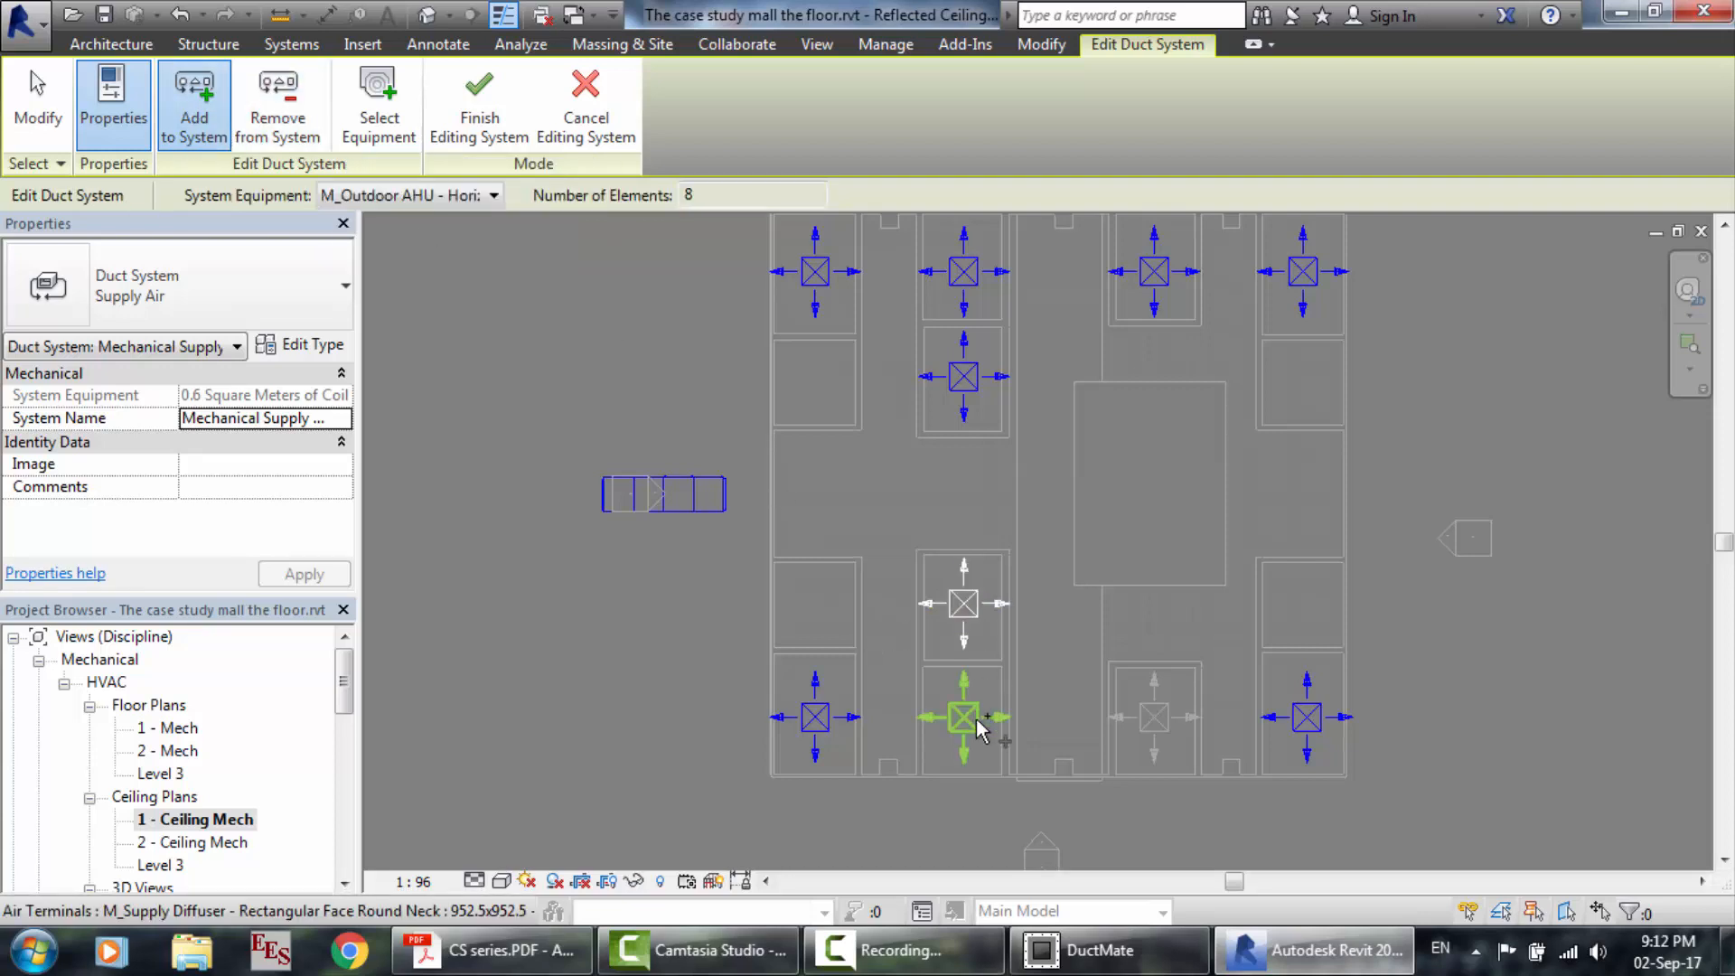
pyautogui.click(976, 718)
pyautogui.click(1156, 718)
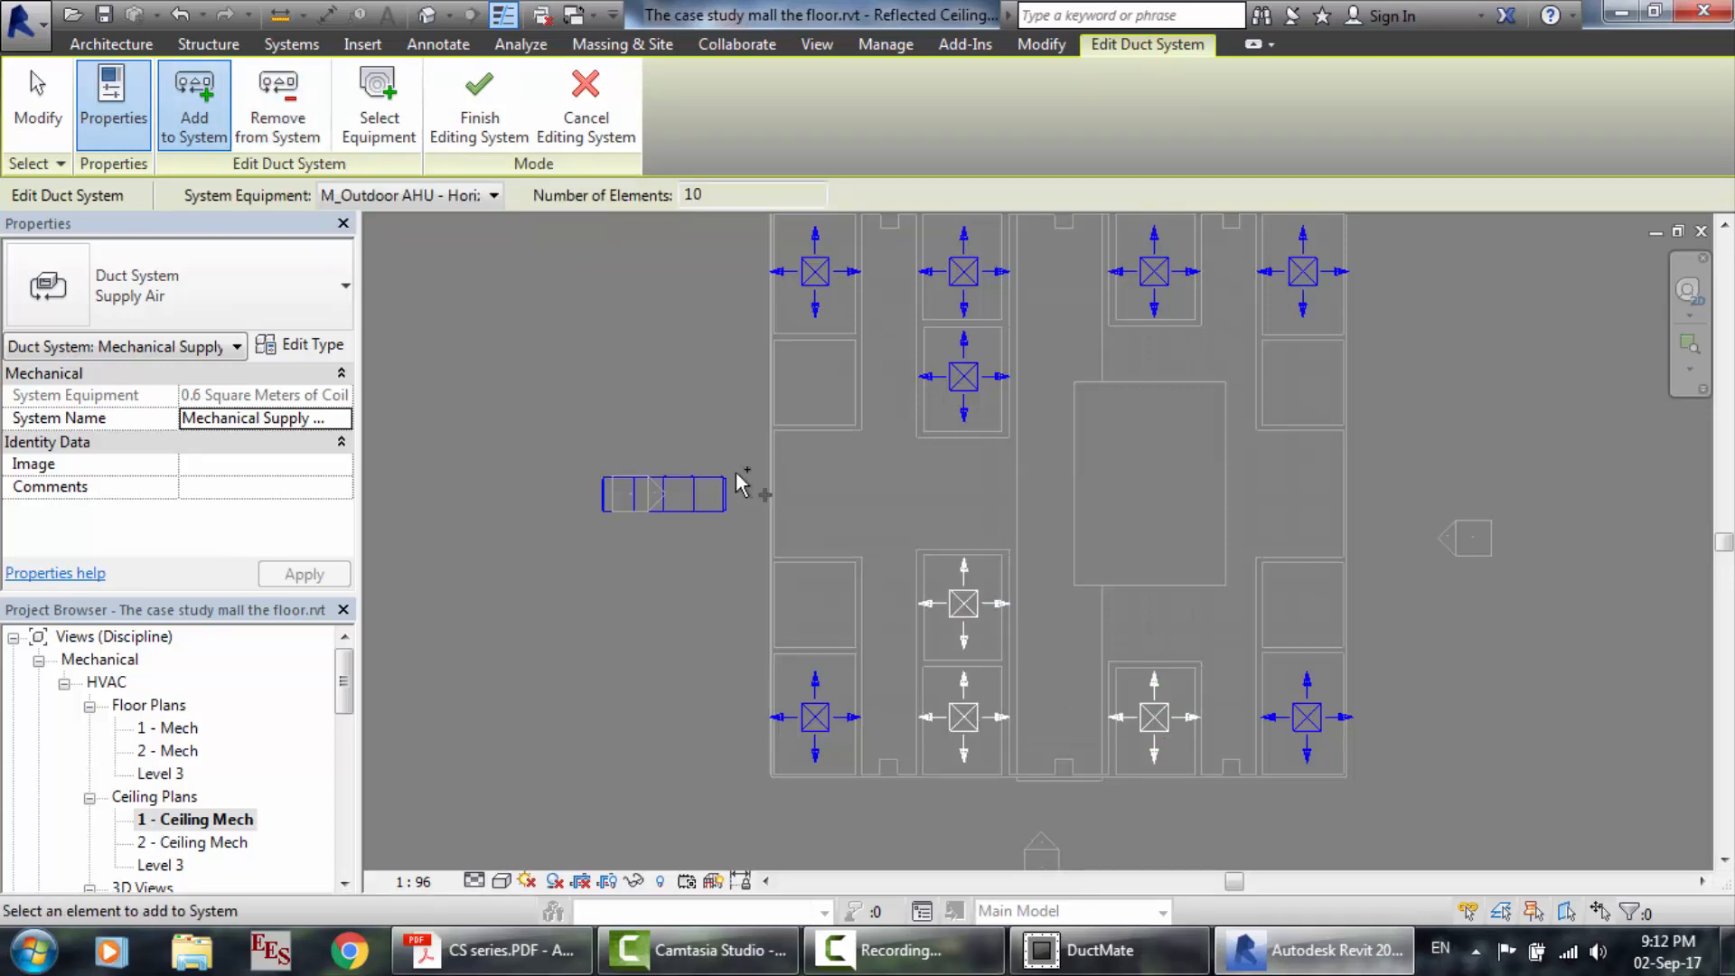
pyautogui.click(479, 104)
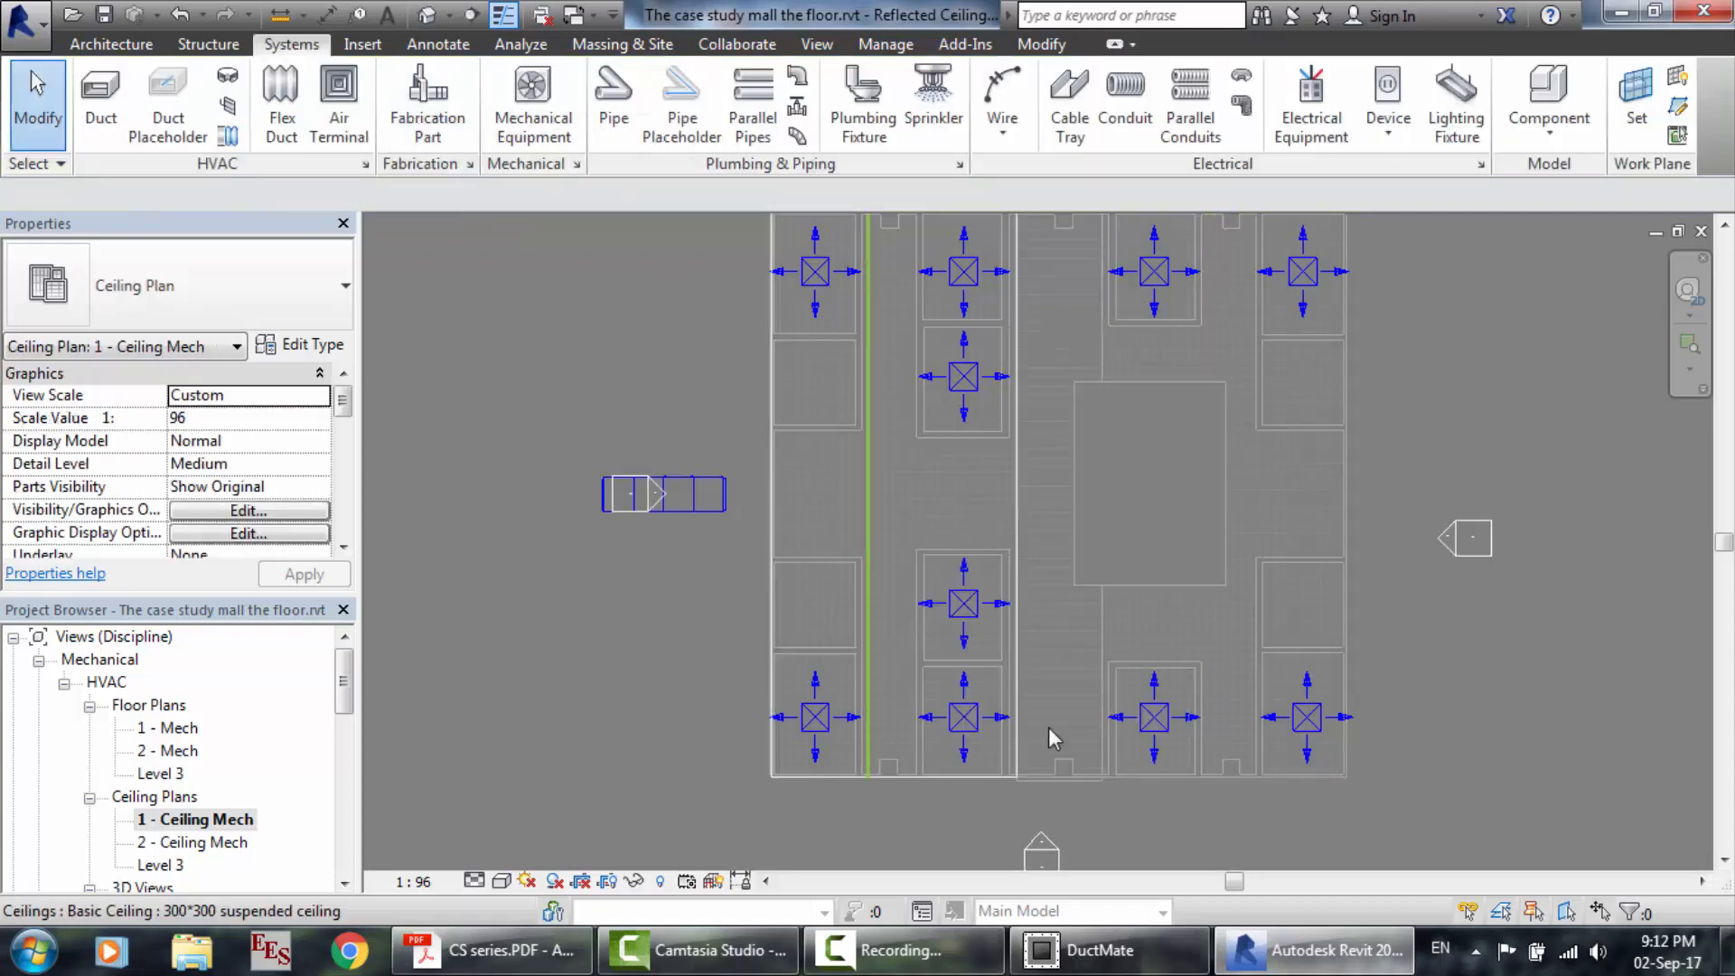
# Generate a layout for the supply system, examine the first Network solution's duct routing between AHU and diffusers, and cancel the layout.
pyautogui.scroll(-1, 1041, 285)
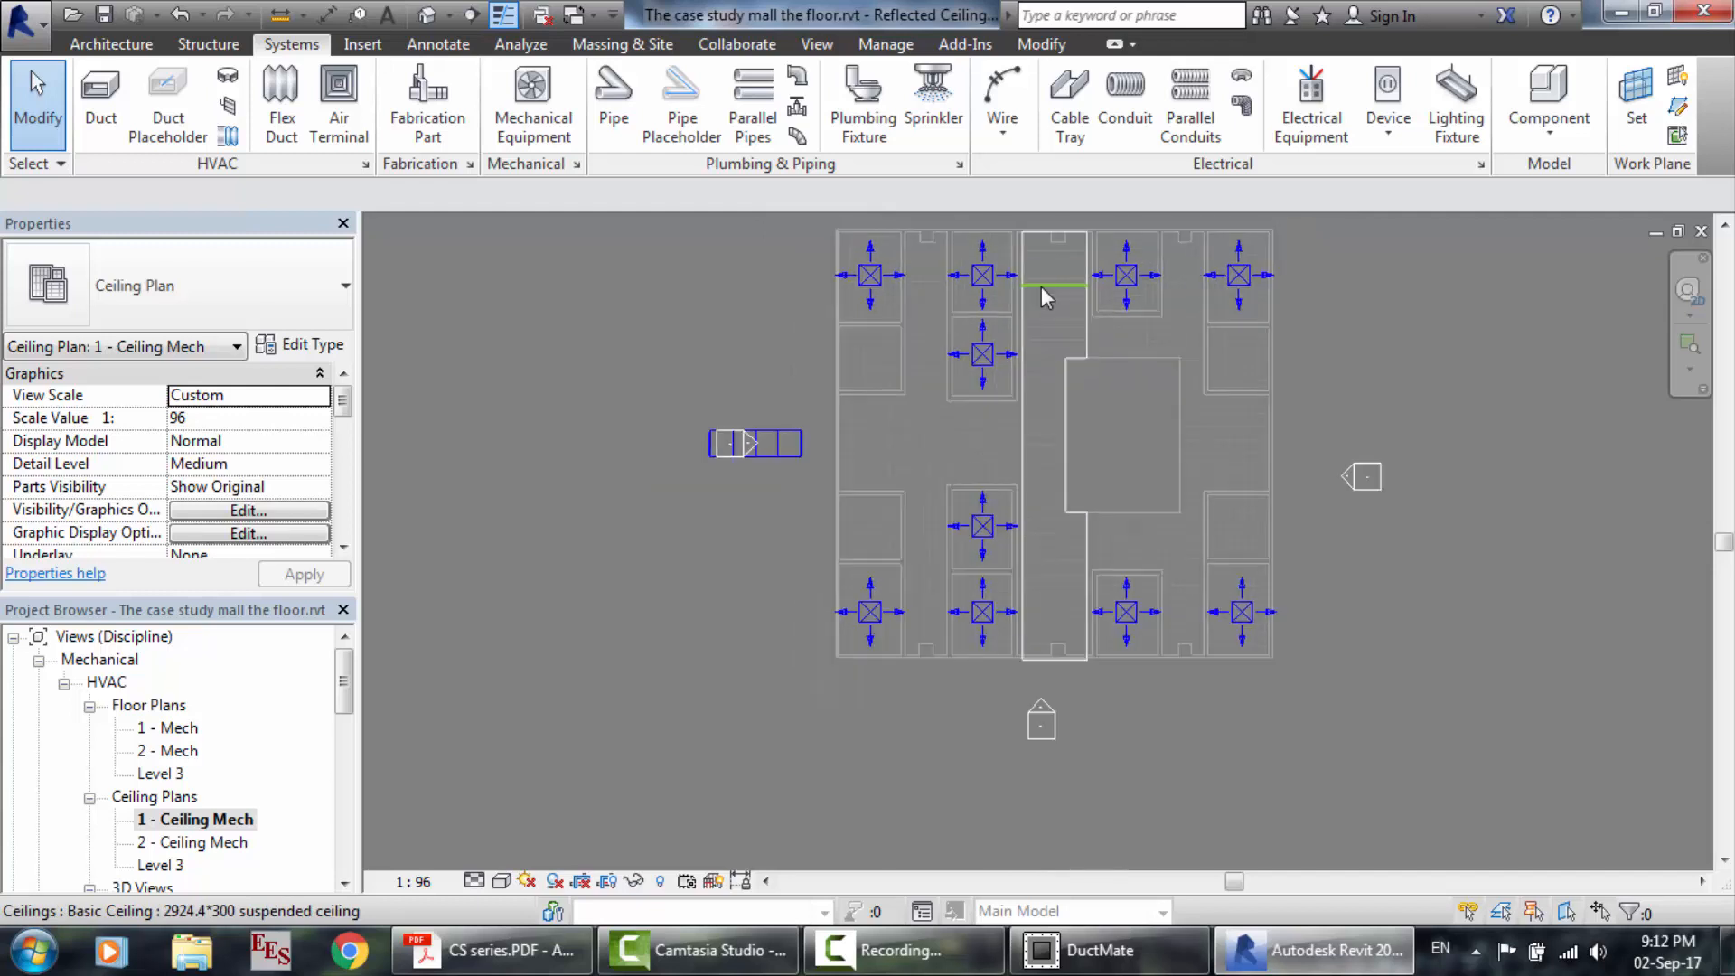
pyautogui.scroll(1, 1217, 186)
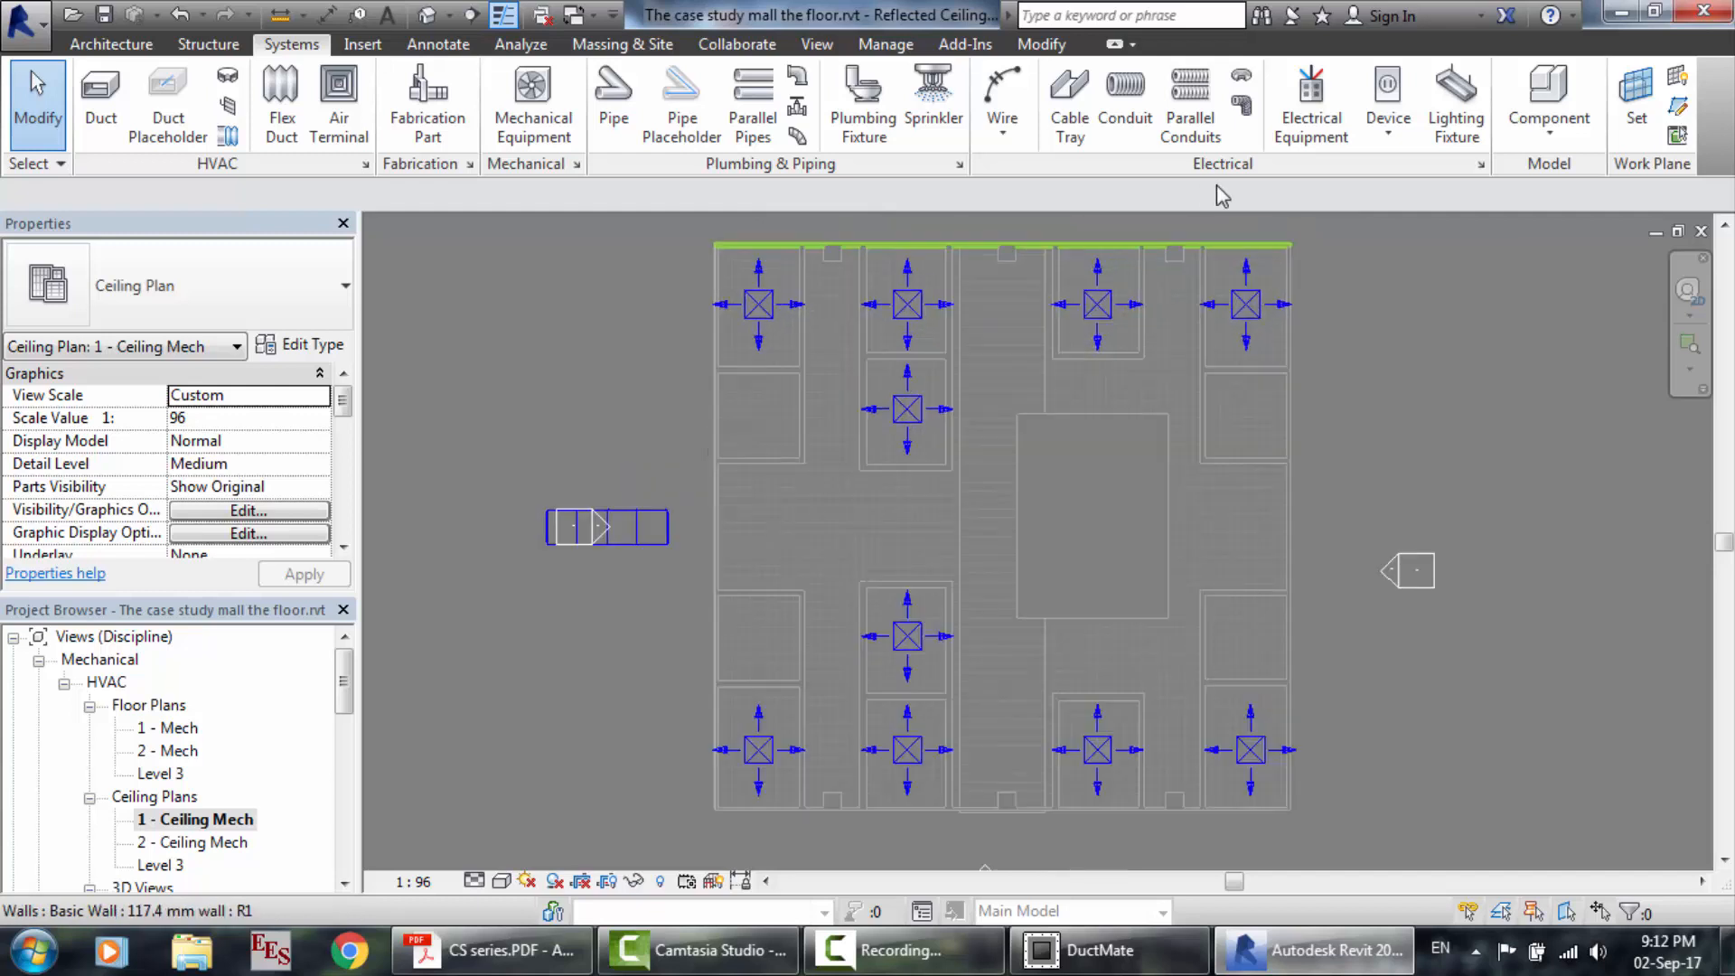
pyautogui.click(1098, 312)
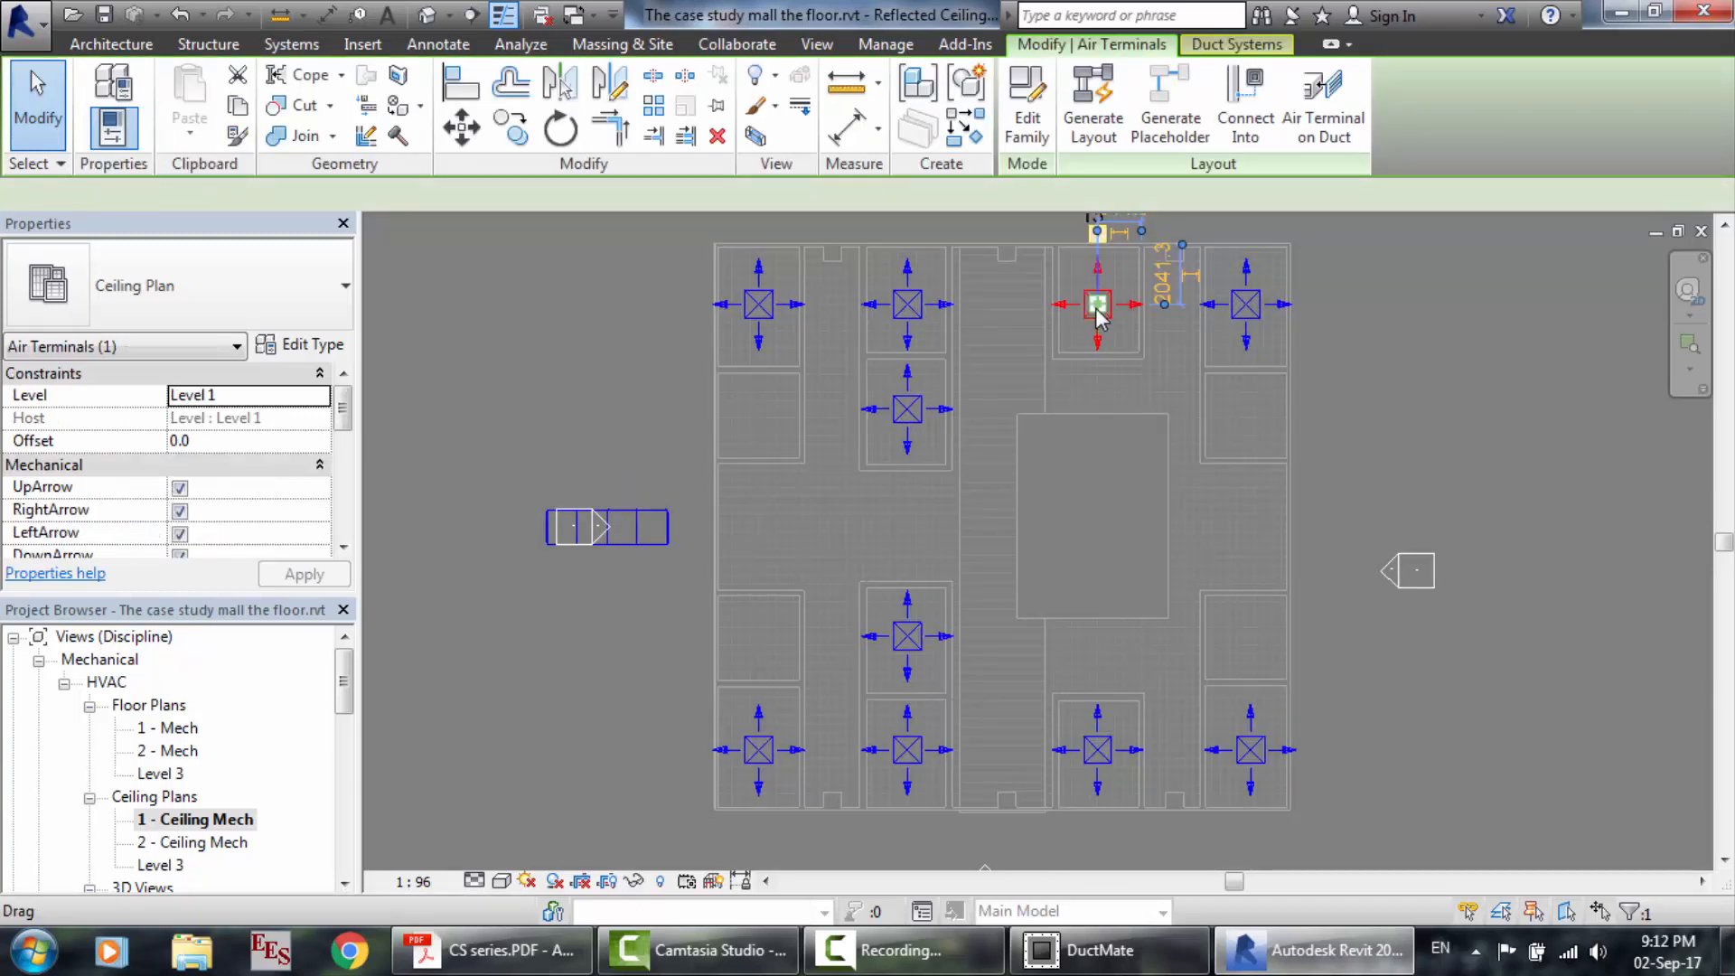
pyautogui.click(1090, 137)
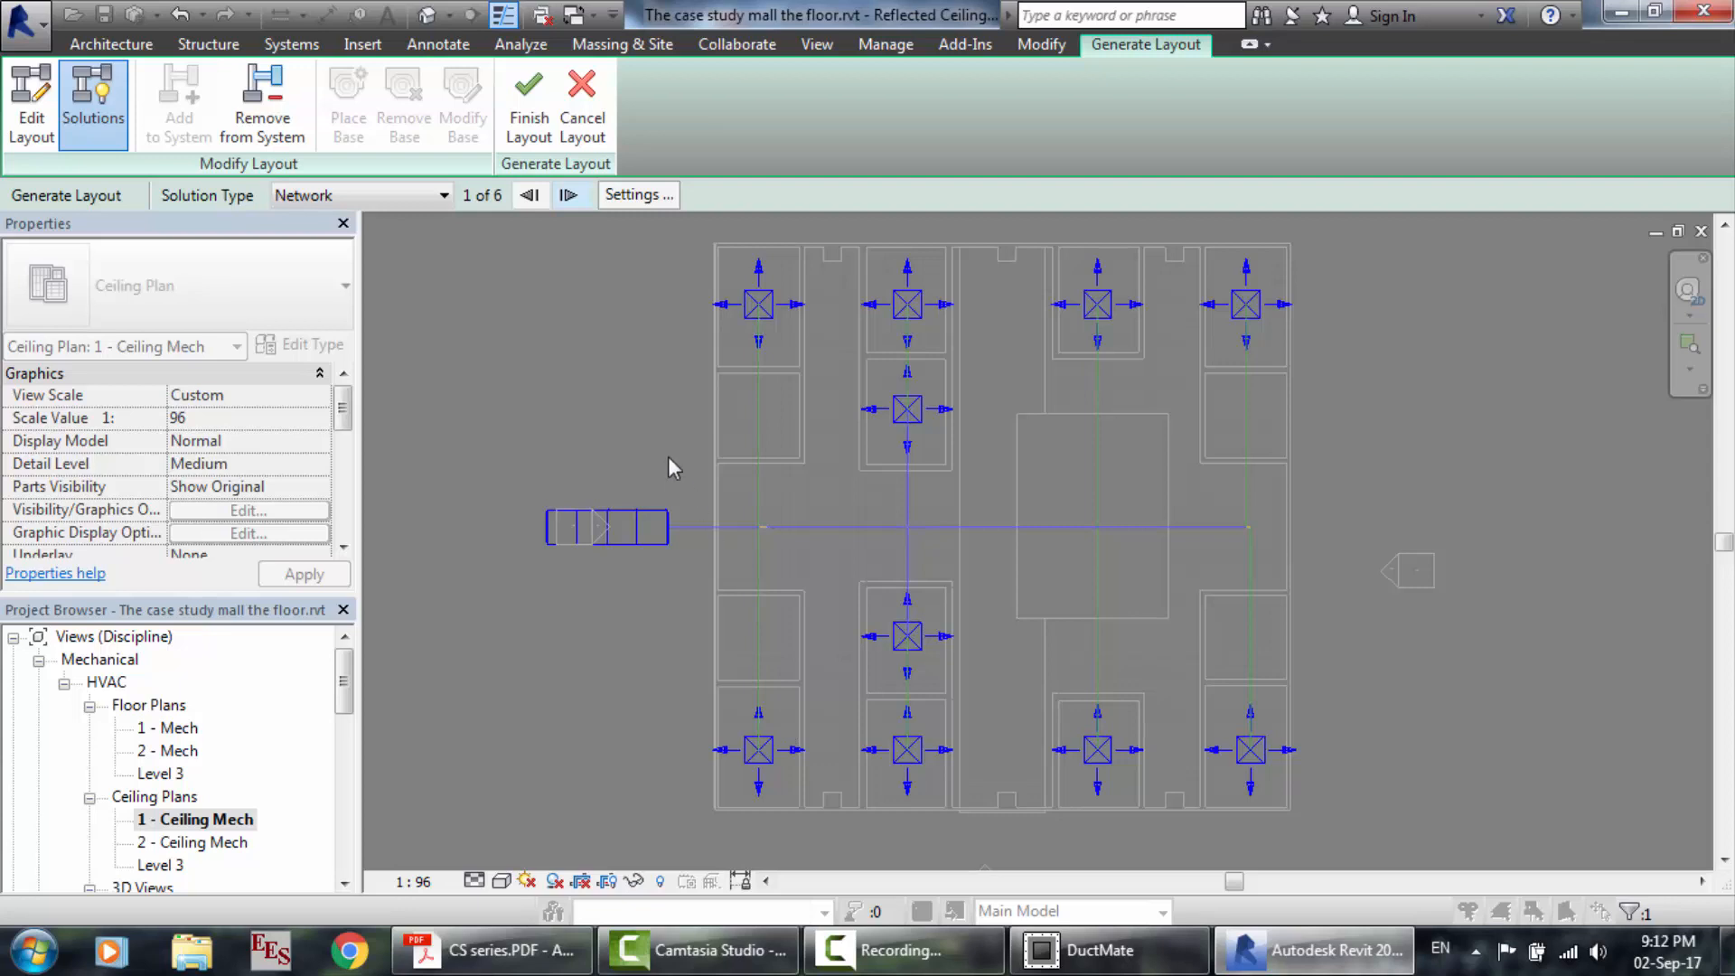
pyautogui.scroll(3, 668, 458)
pyautogui.scroll(1, 669, 457)
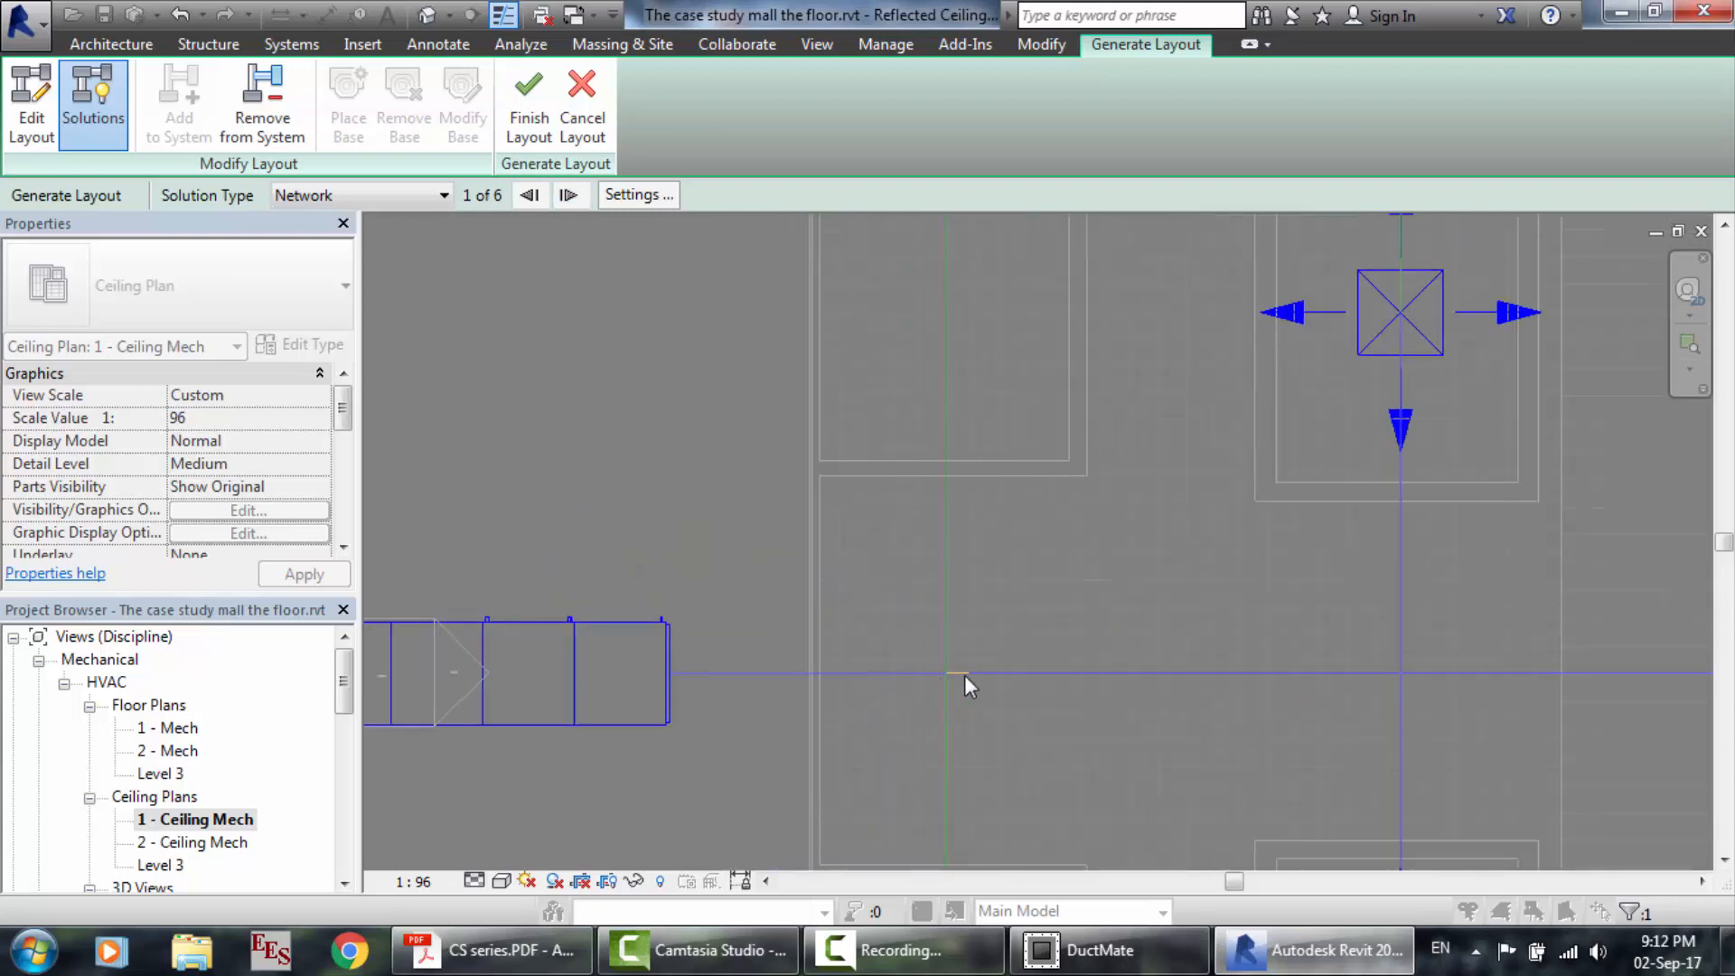
pyautogui.scroll(-5, 932, 474)
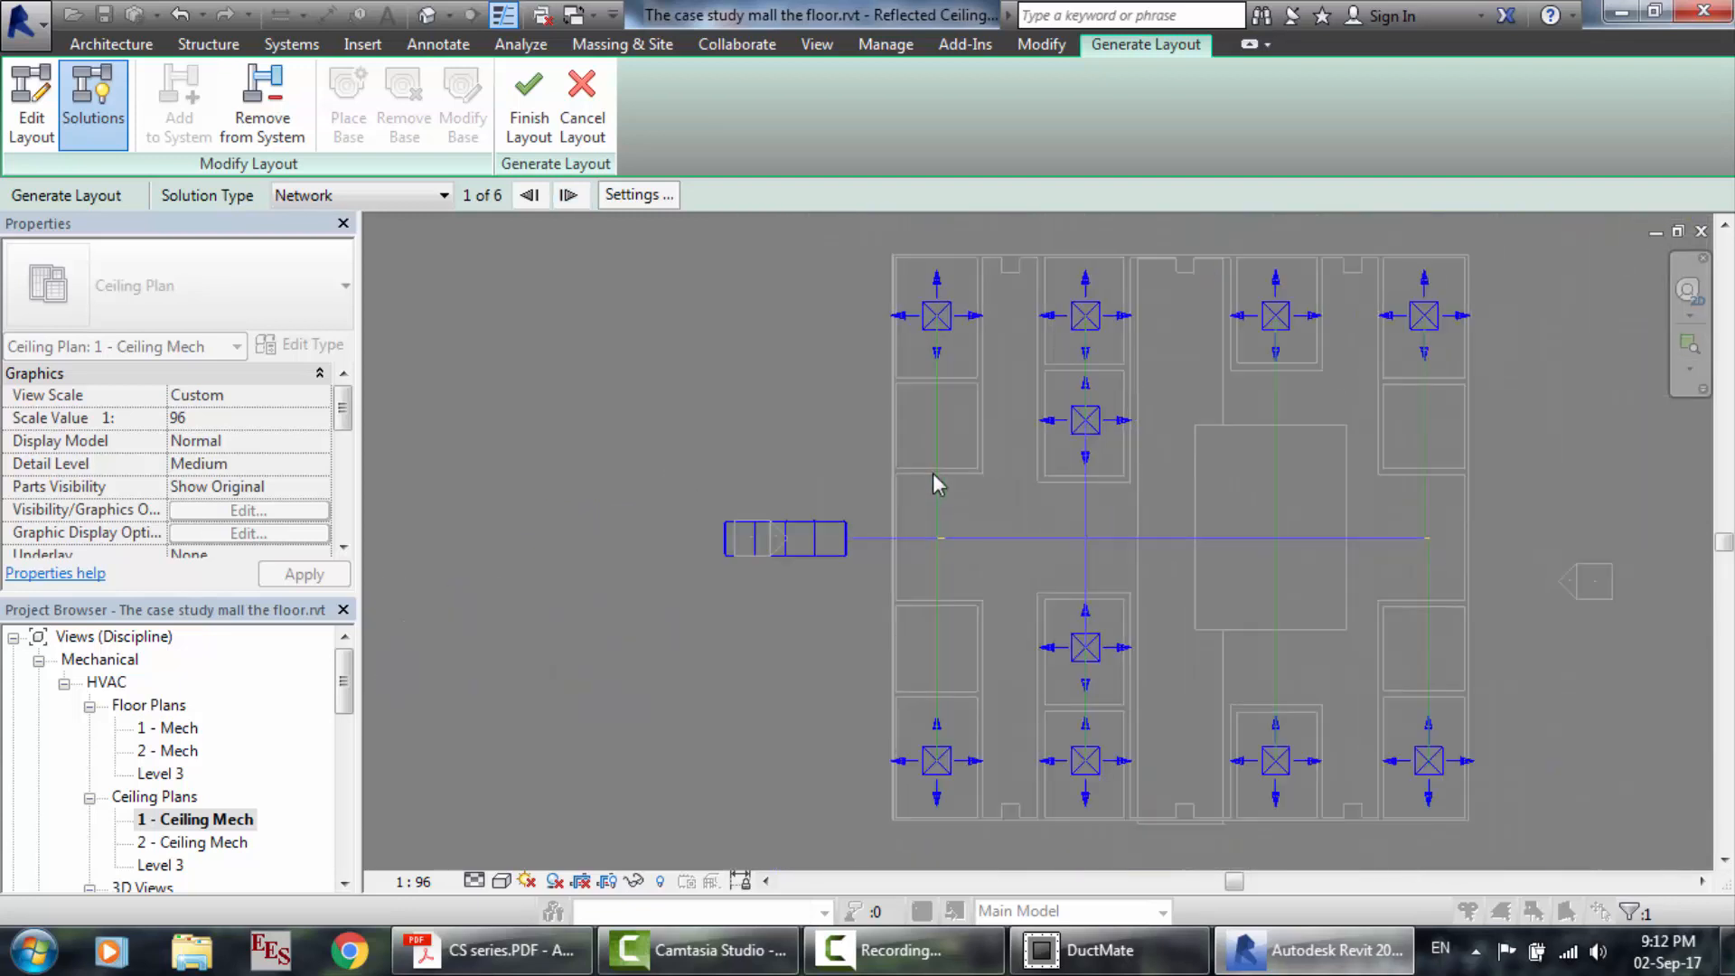
pyautogui.scroll(4, 1098, 348)
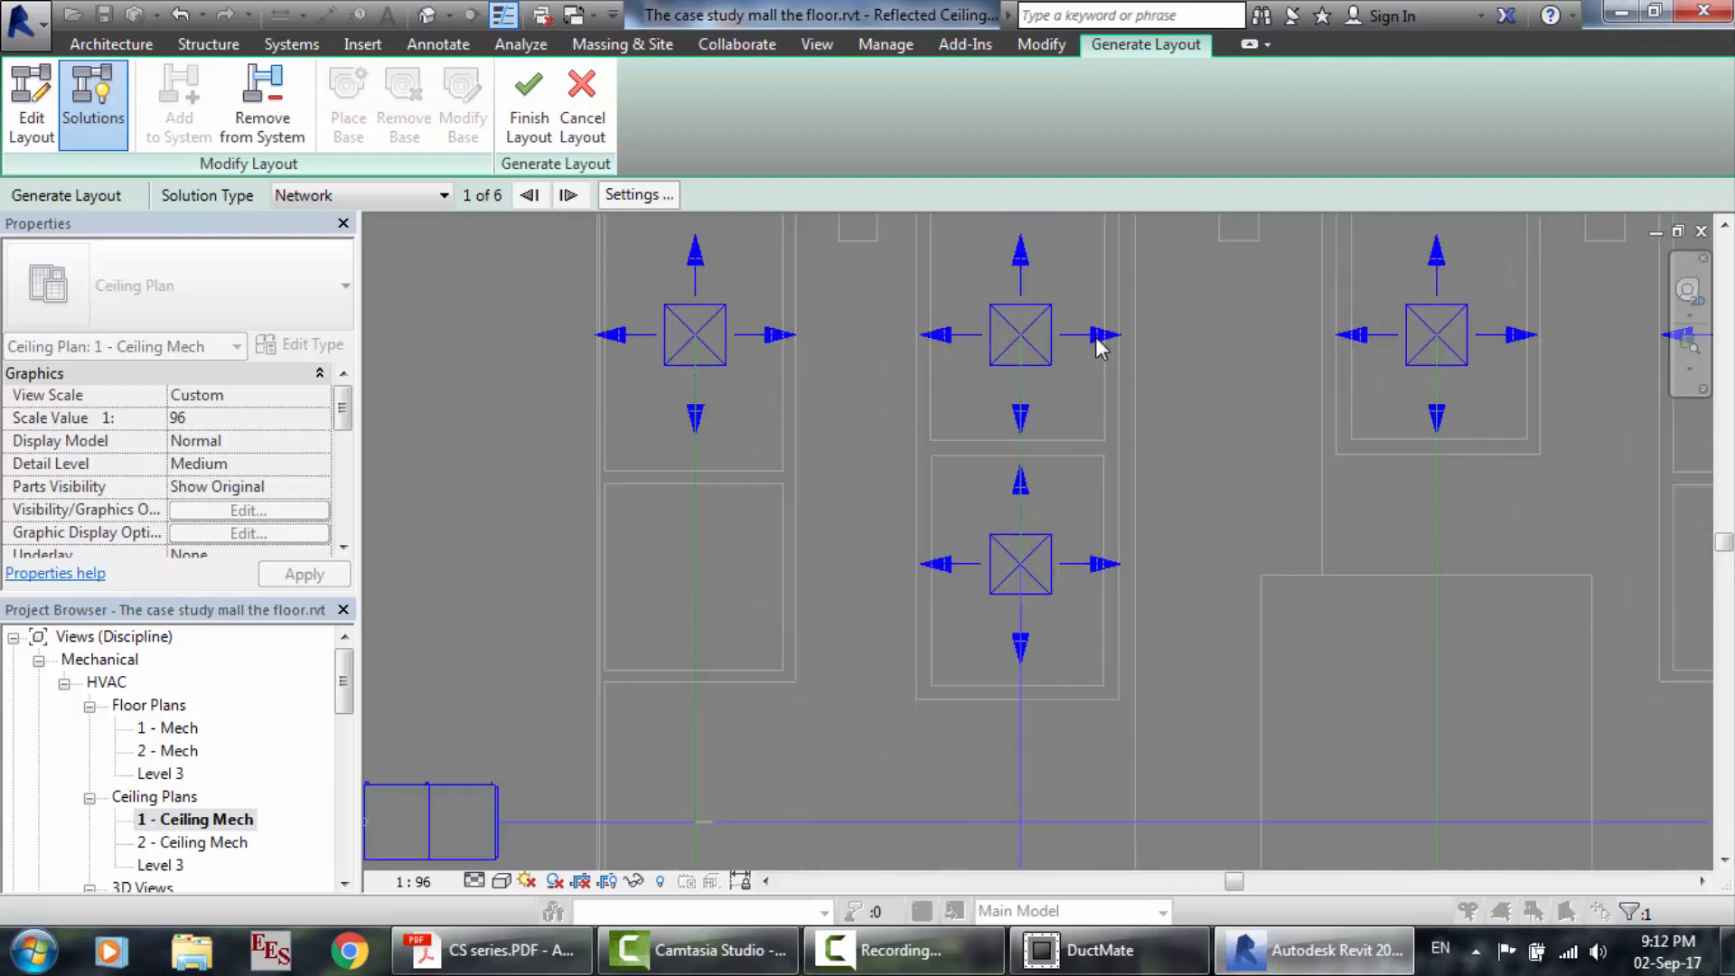
pyautogui.scroll(-4, 1098, 348)
pyautogui.scroll(1, 1096, 341)
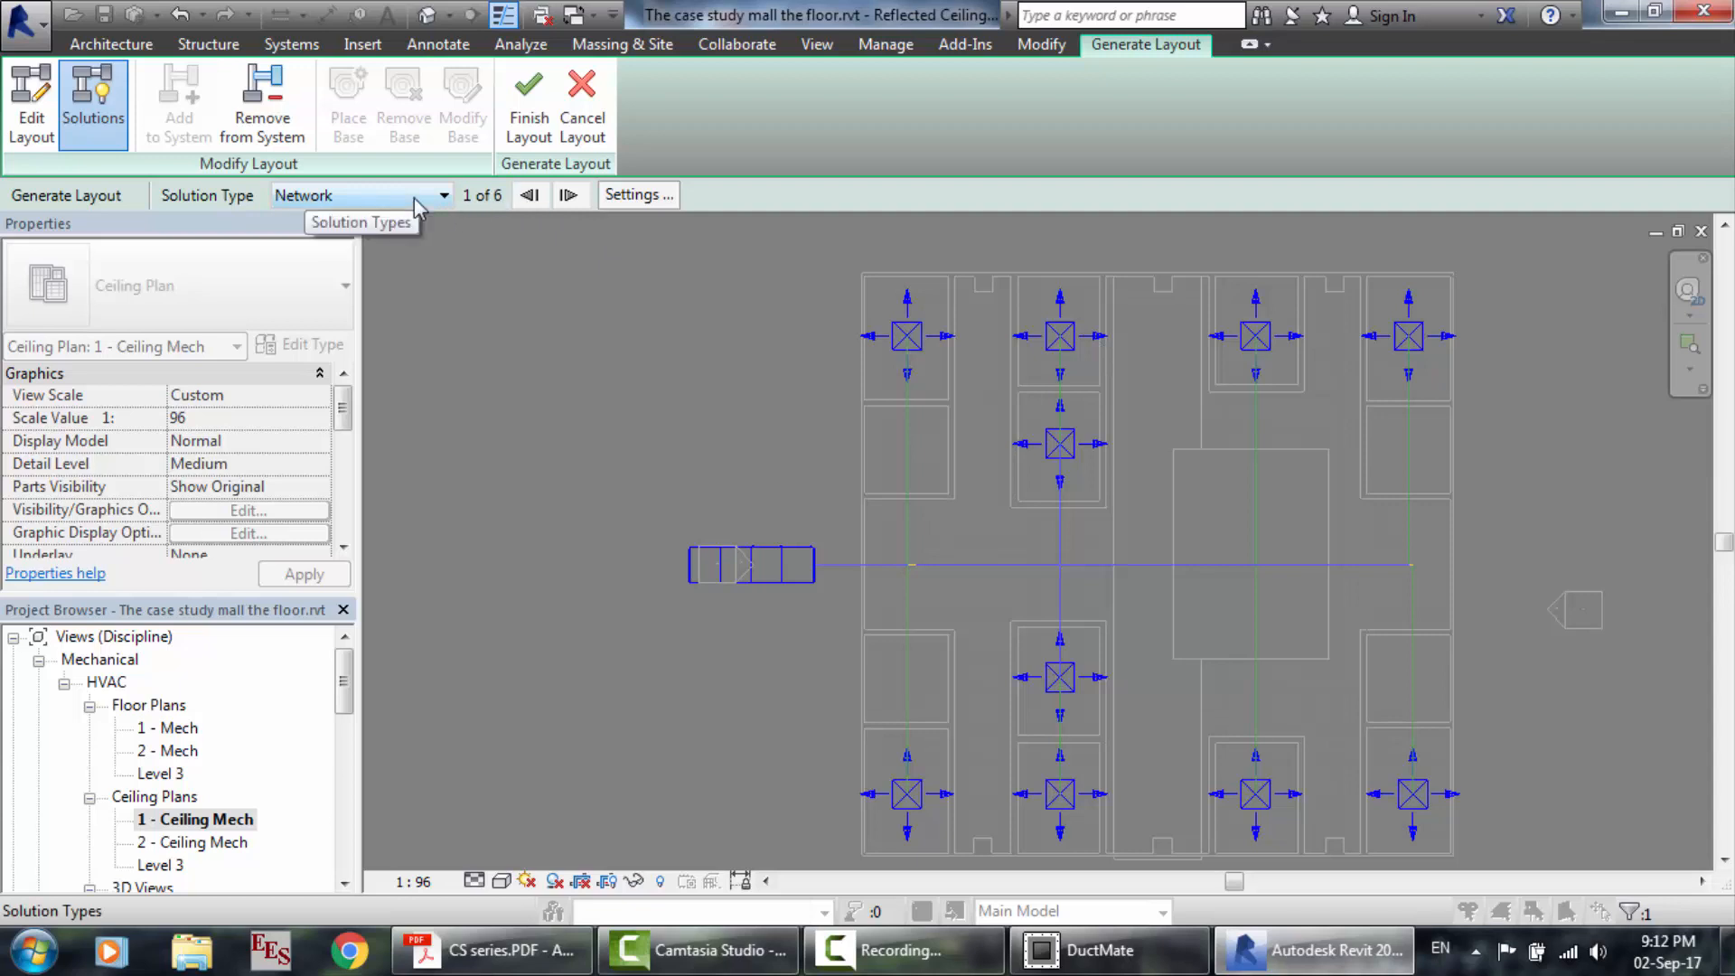
pyautogui.click(587, 122)
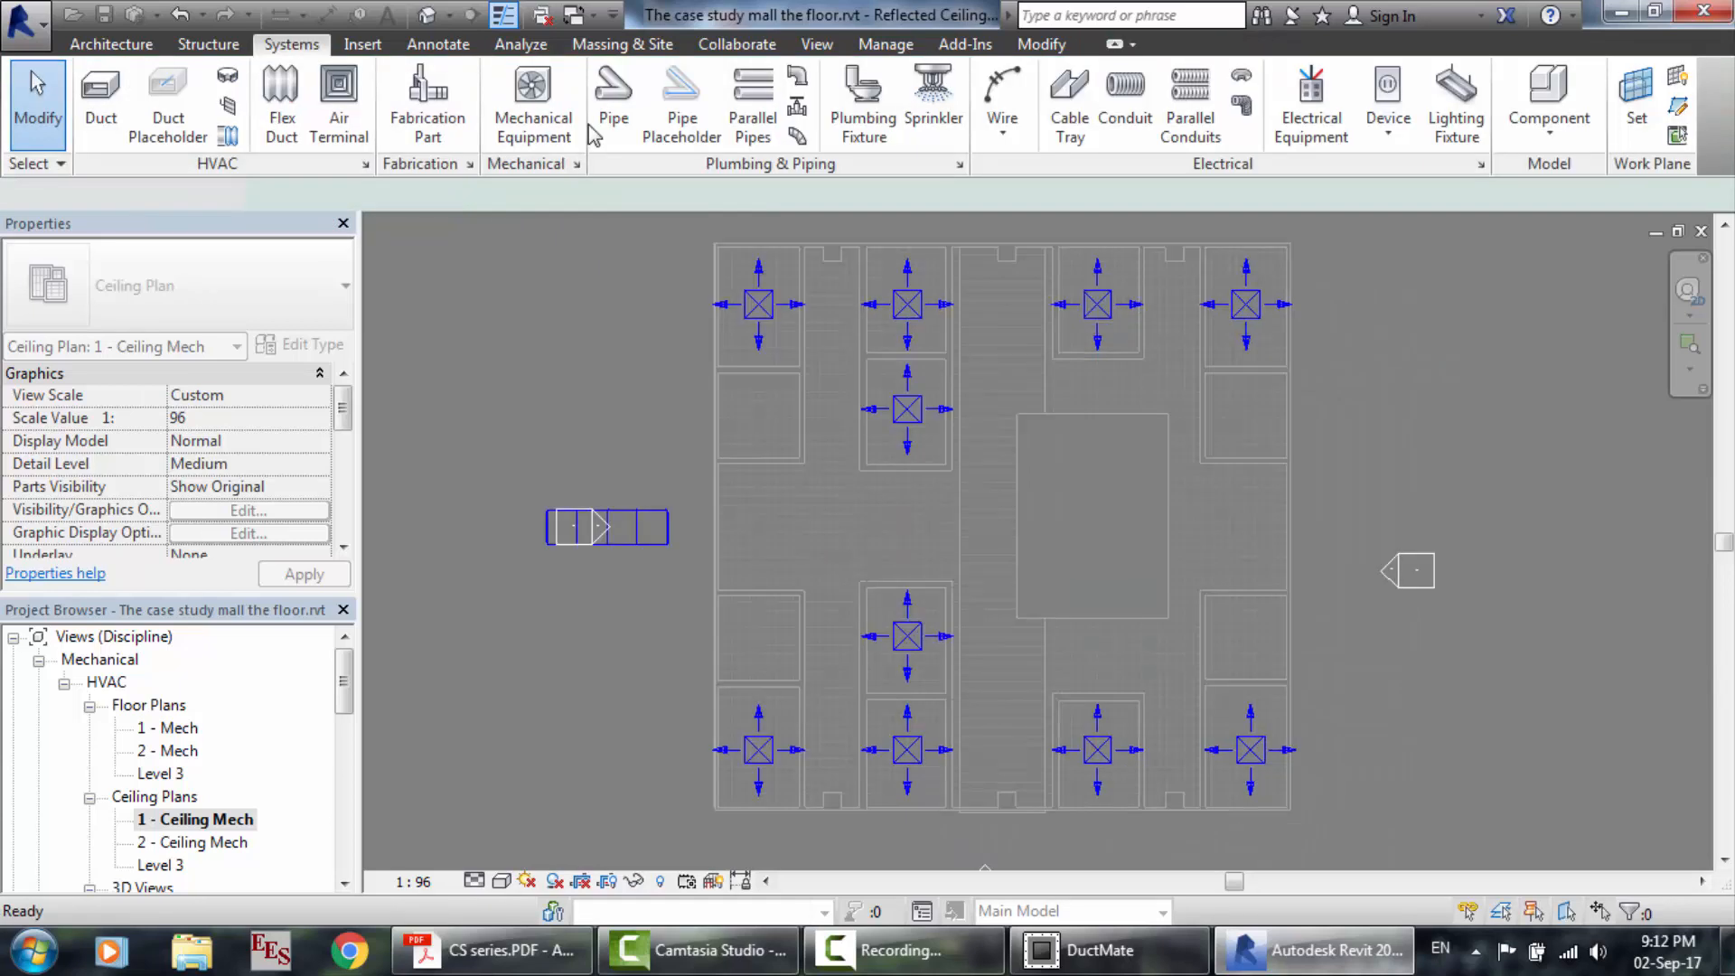
# Set the northwest corner diffuser's offset from Level 1 to 2000.
pyautogui.click(763, 317)
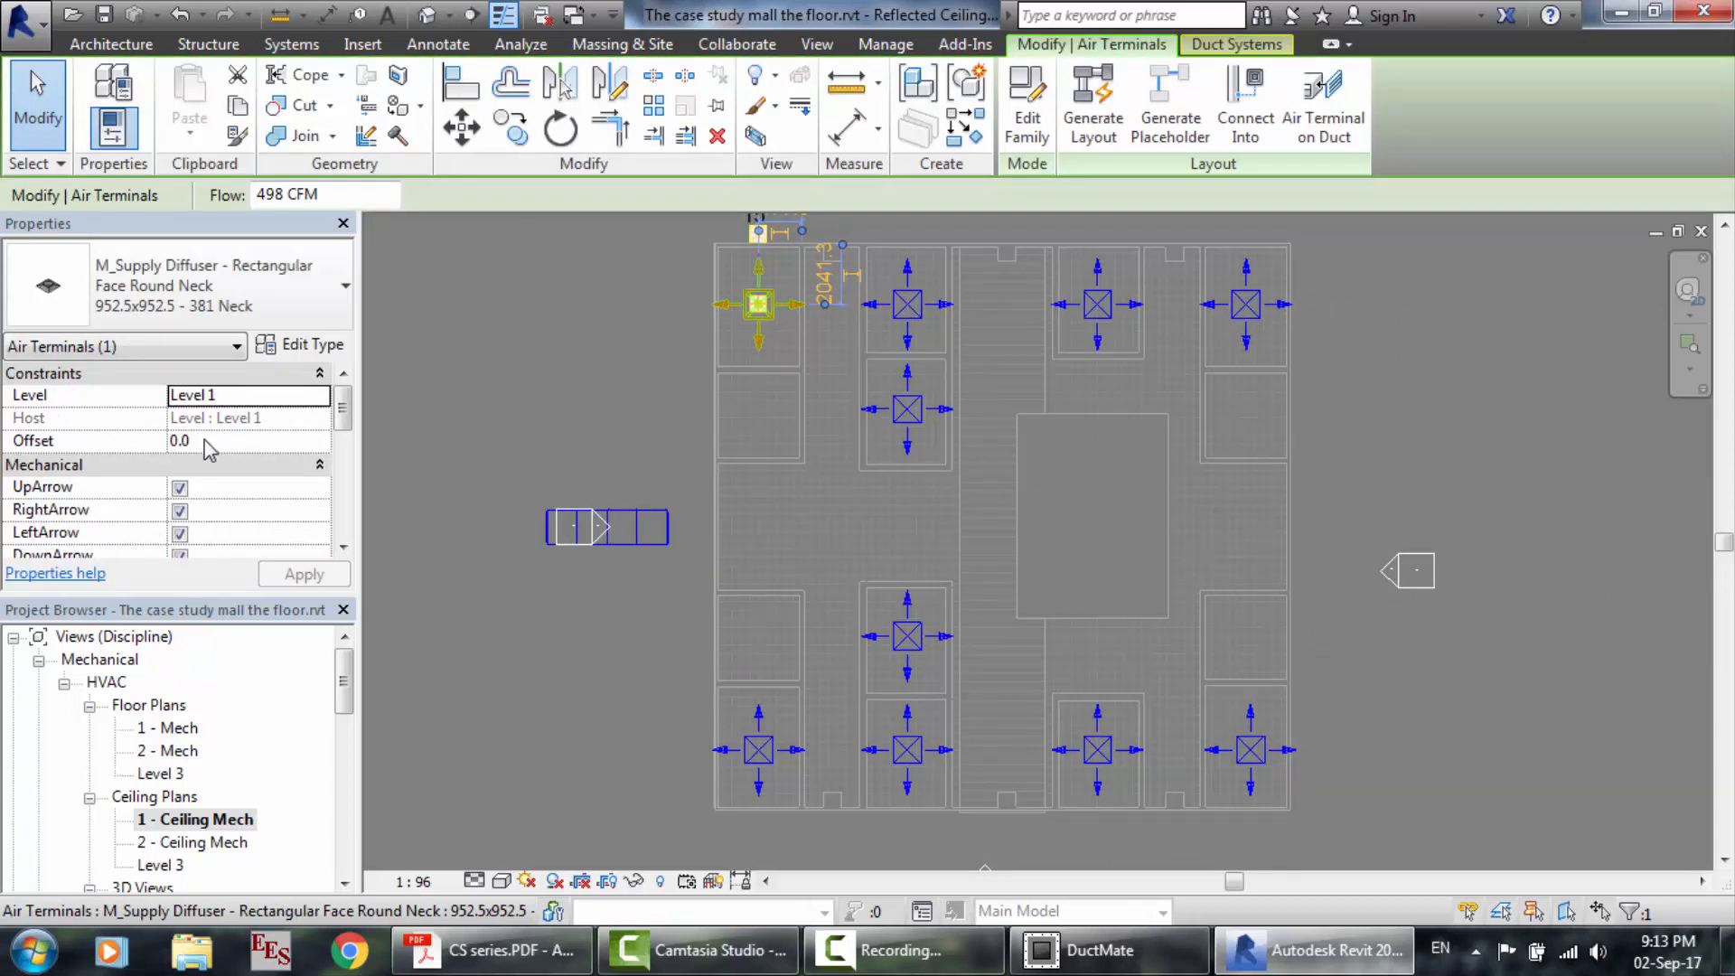
pyautogui.click(205, 441)
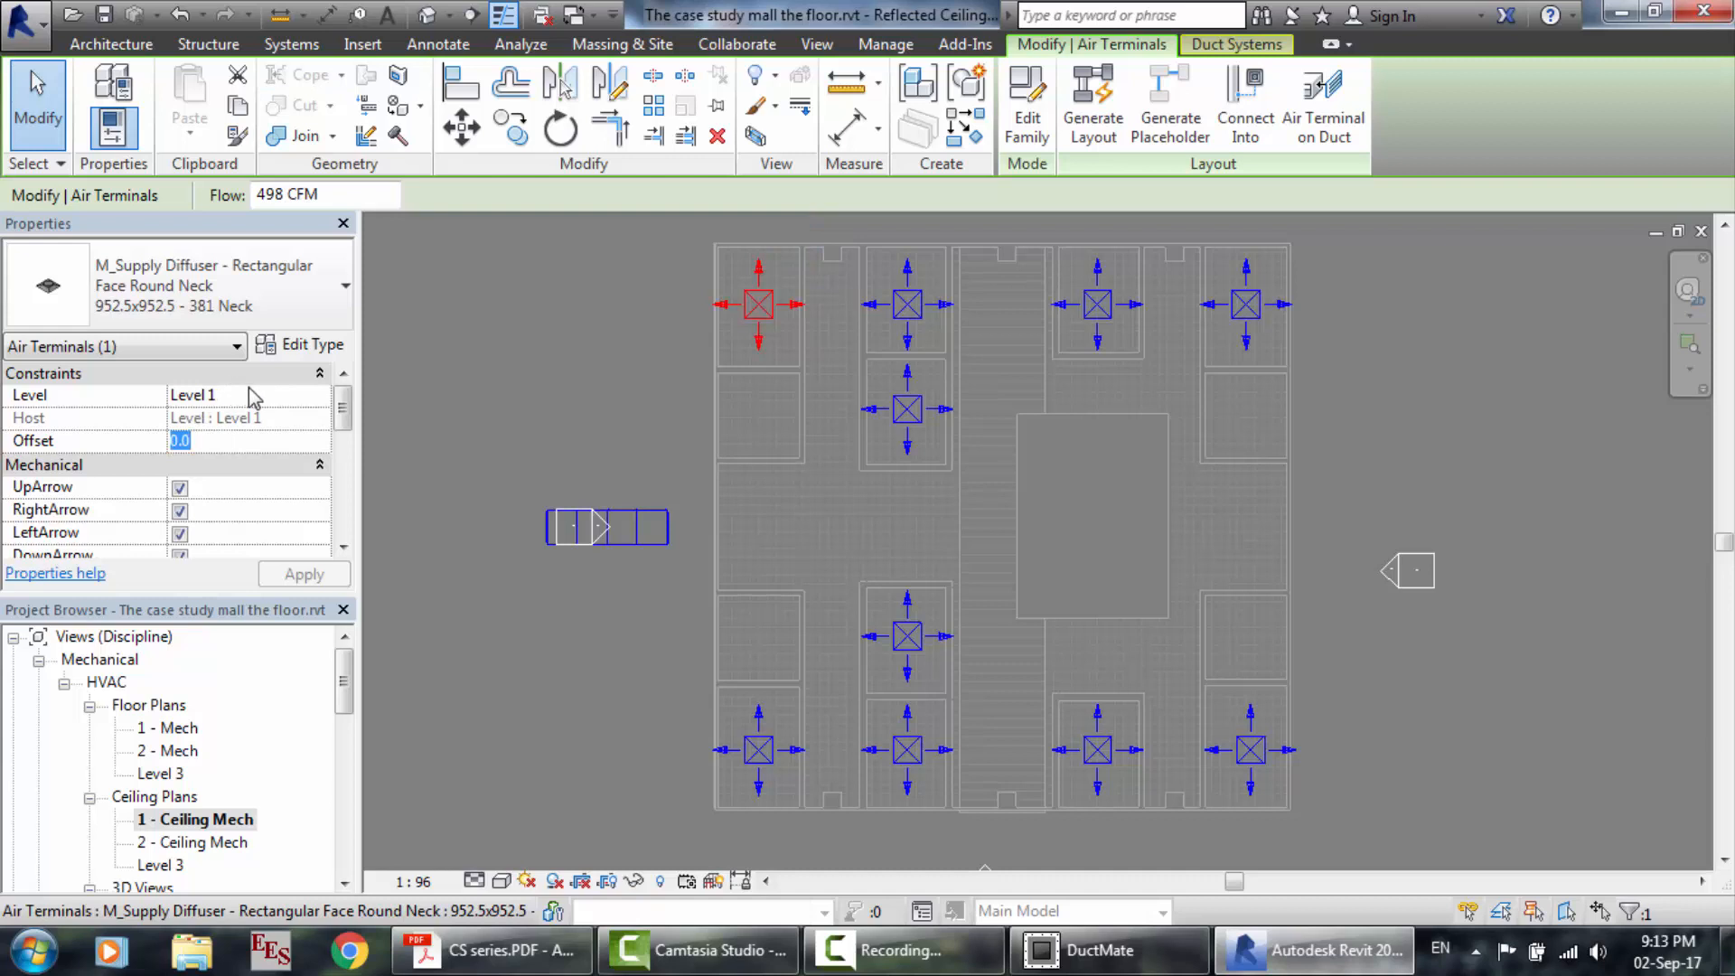
pyautogui.click(758, 304)
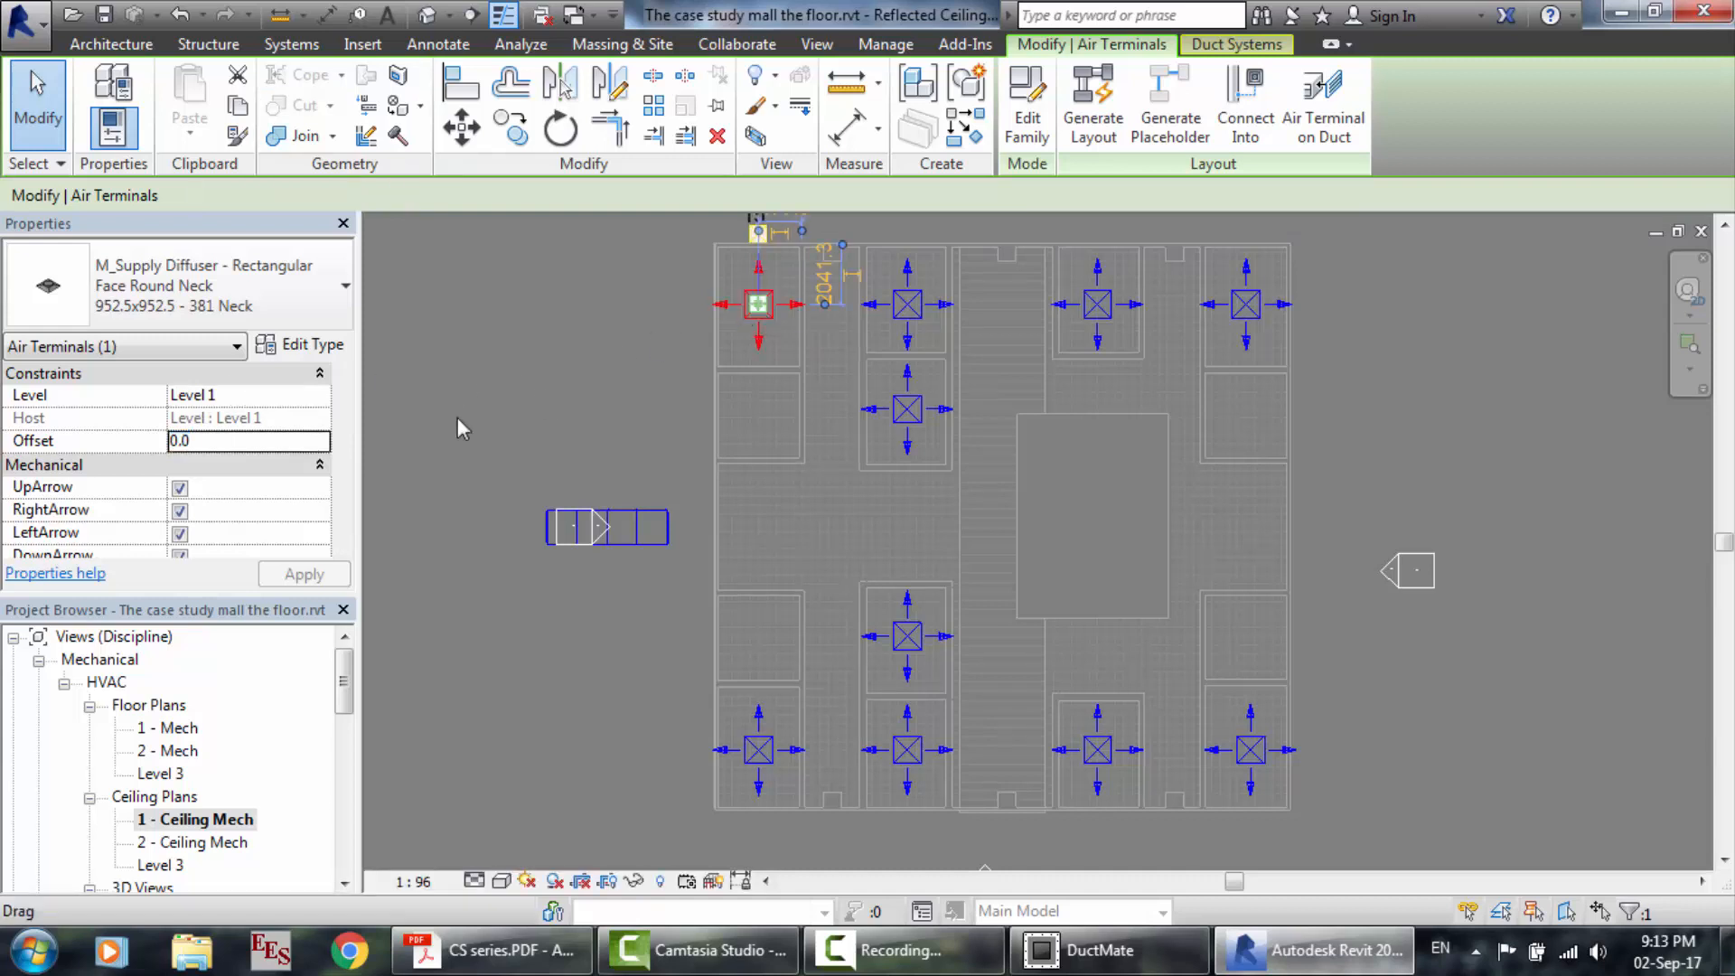
pyautogui.click(246, 441)
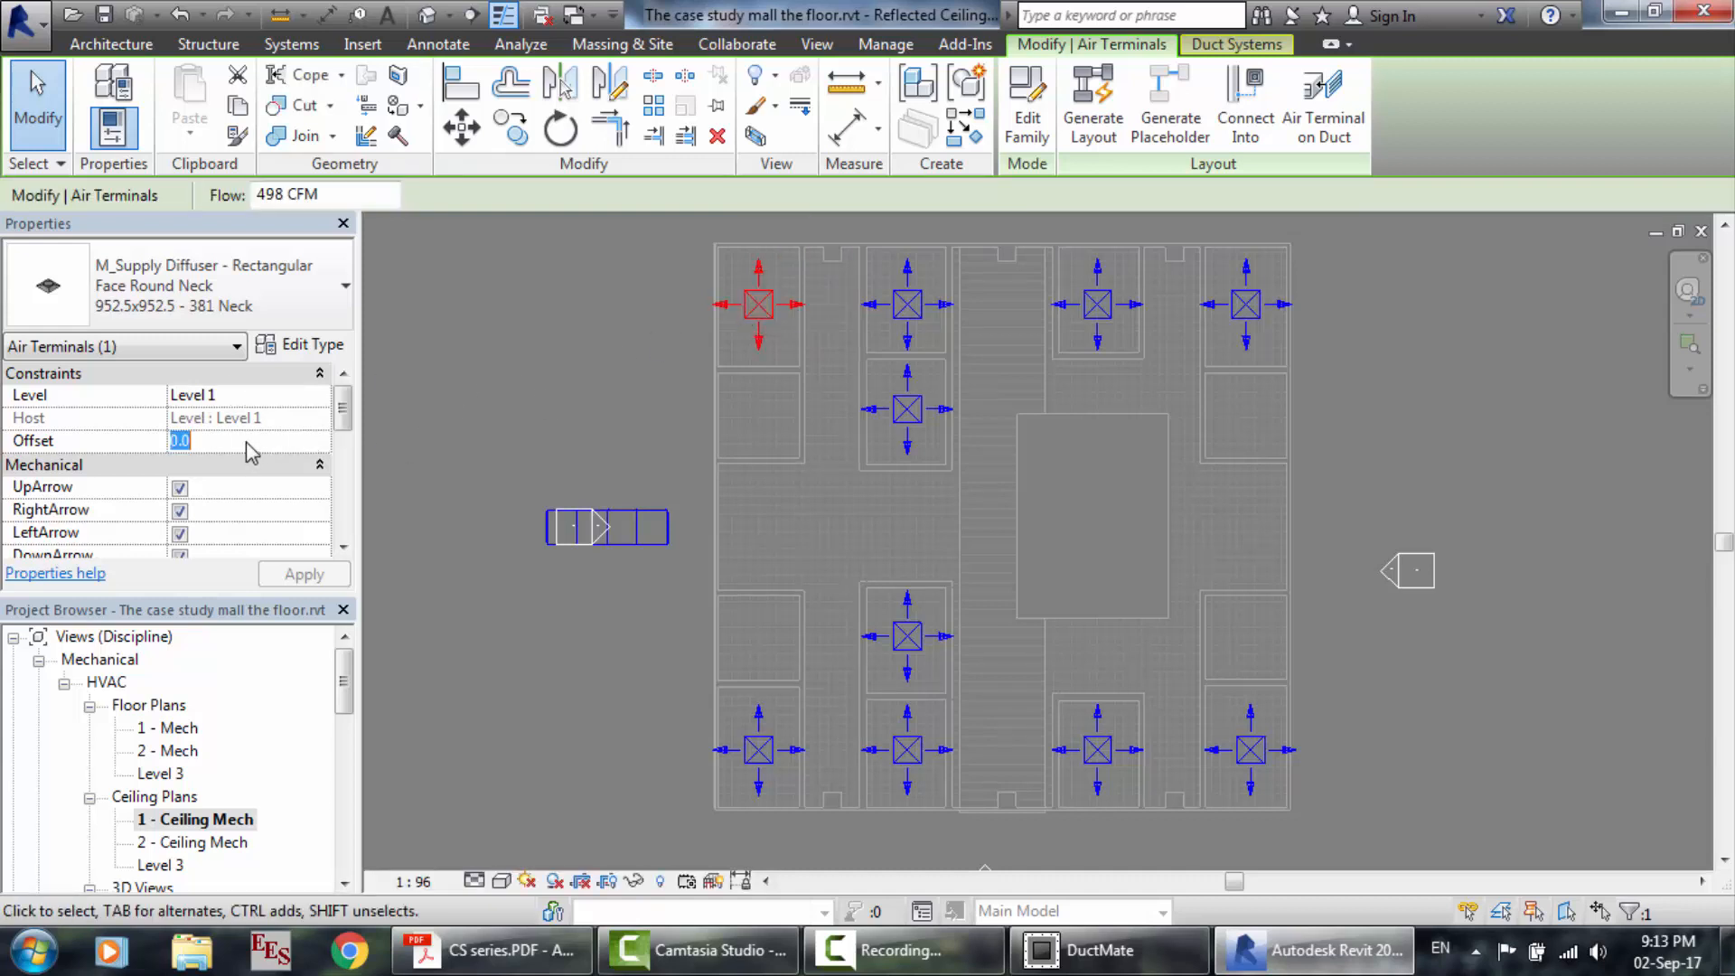
pyautogui.write('2000')
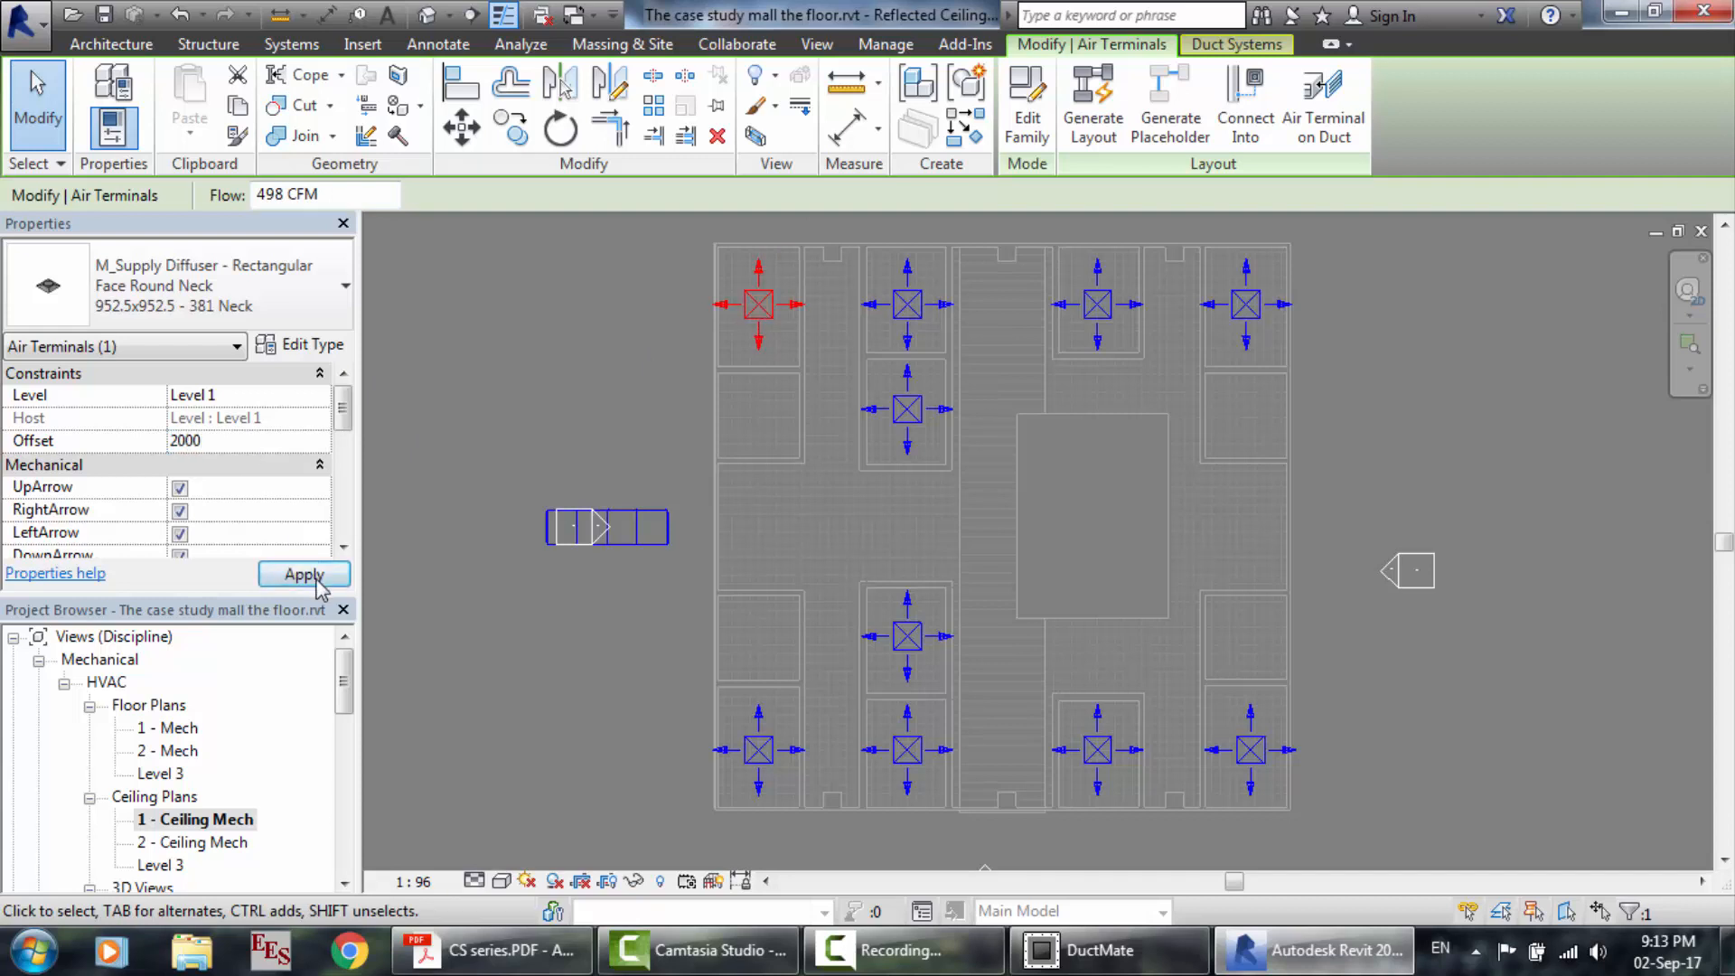
pyautogui.click(308, 576)
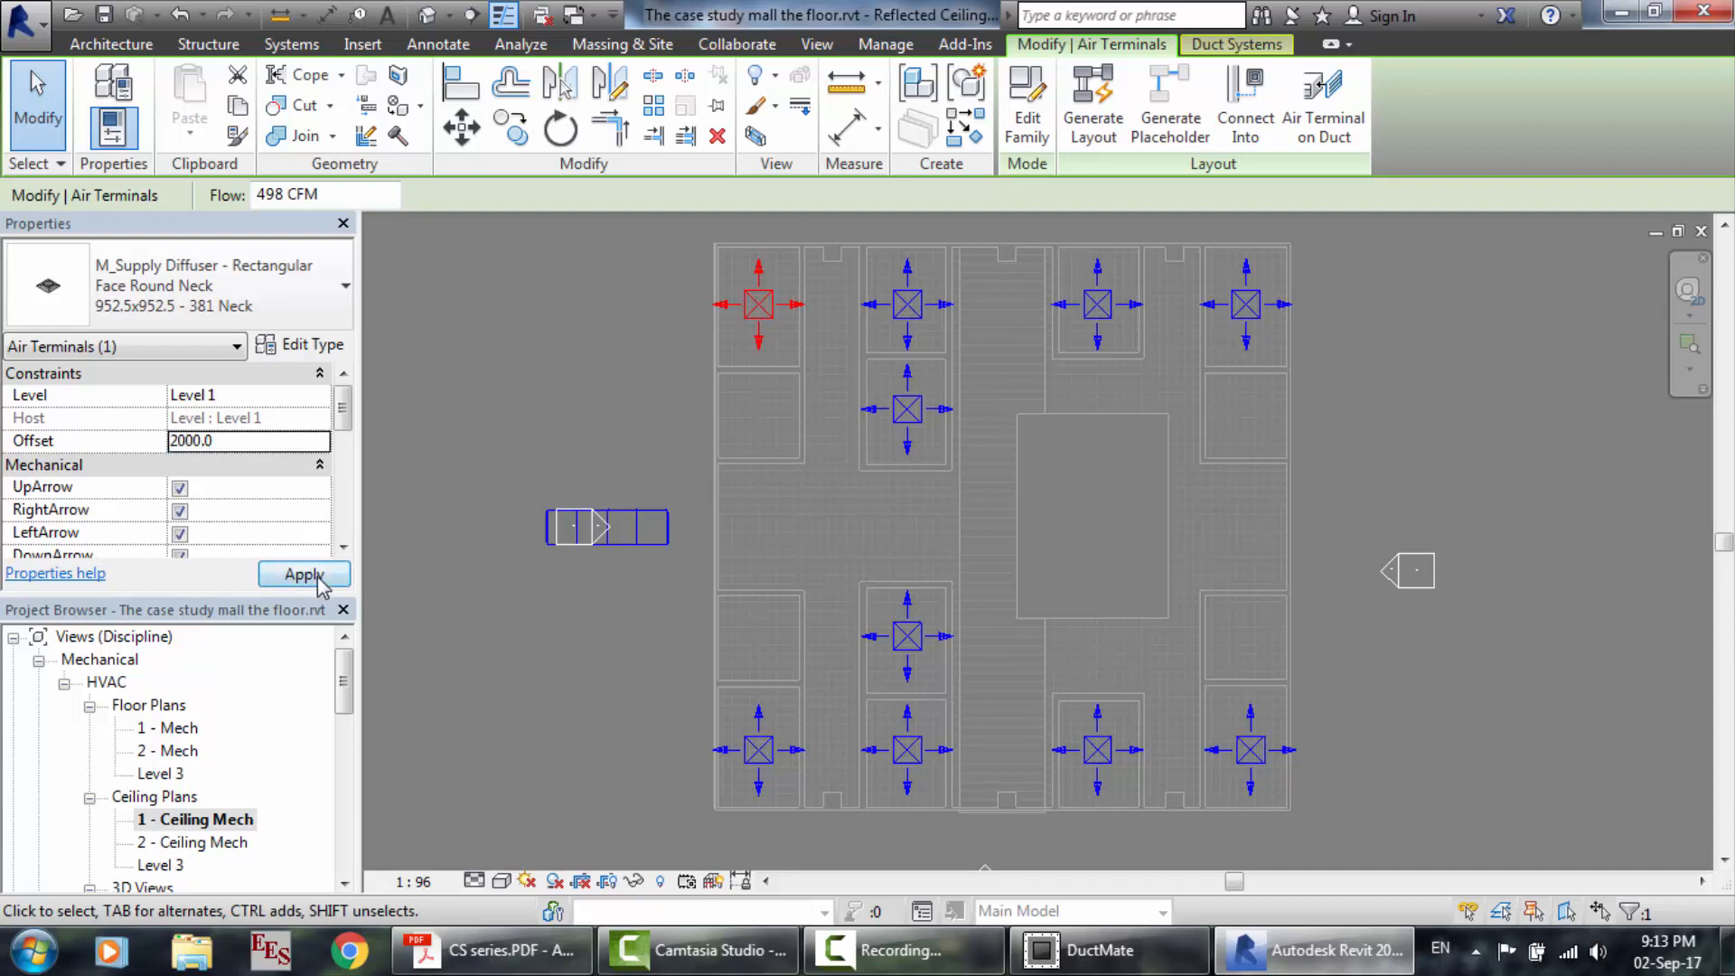
# Set the offset of the other three northern-row diffusers to 2000, one after another.
pyautogui.click(908, 305)
pyautogui.click(215, 435)
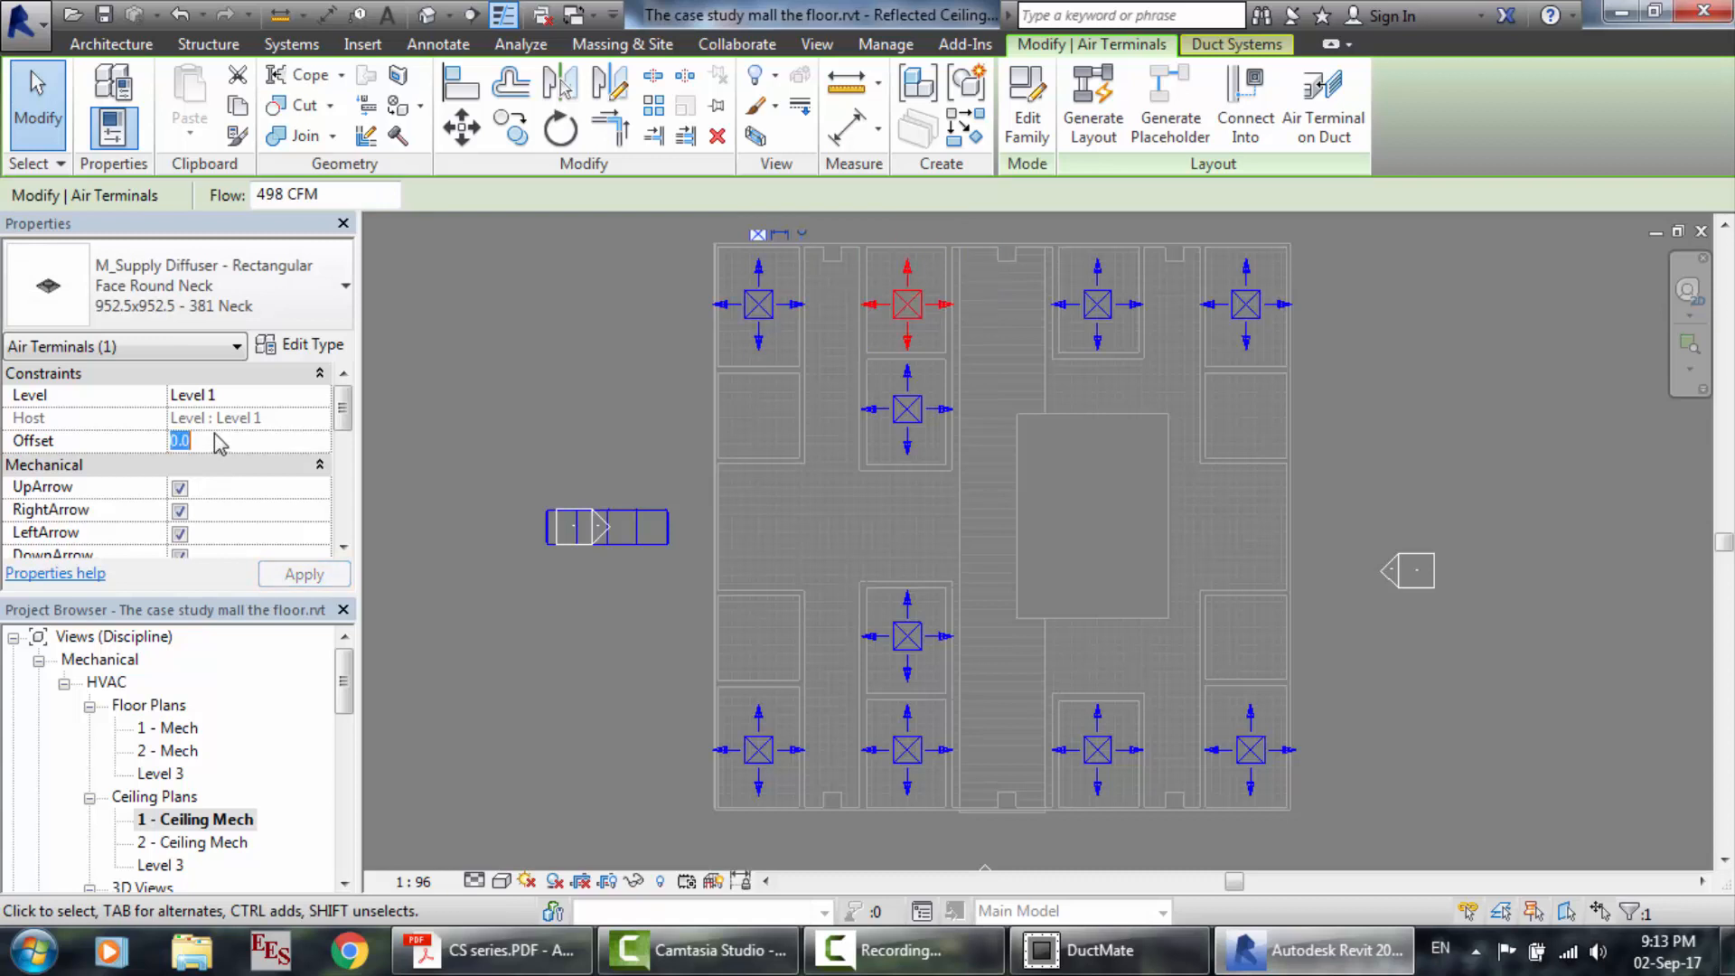
pyautogui.write('200')
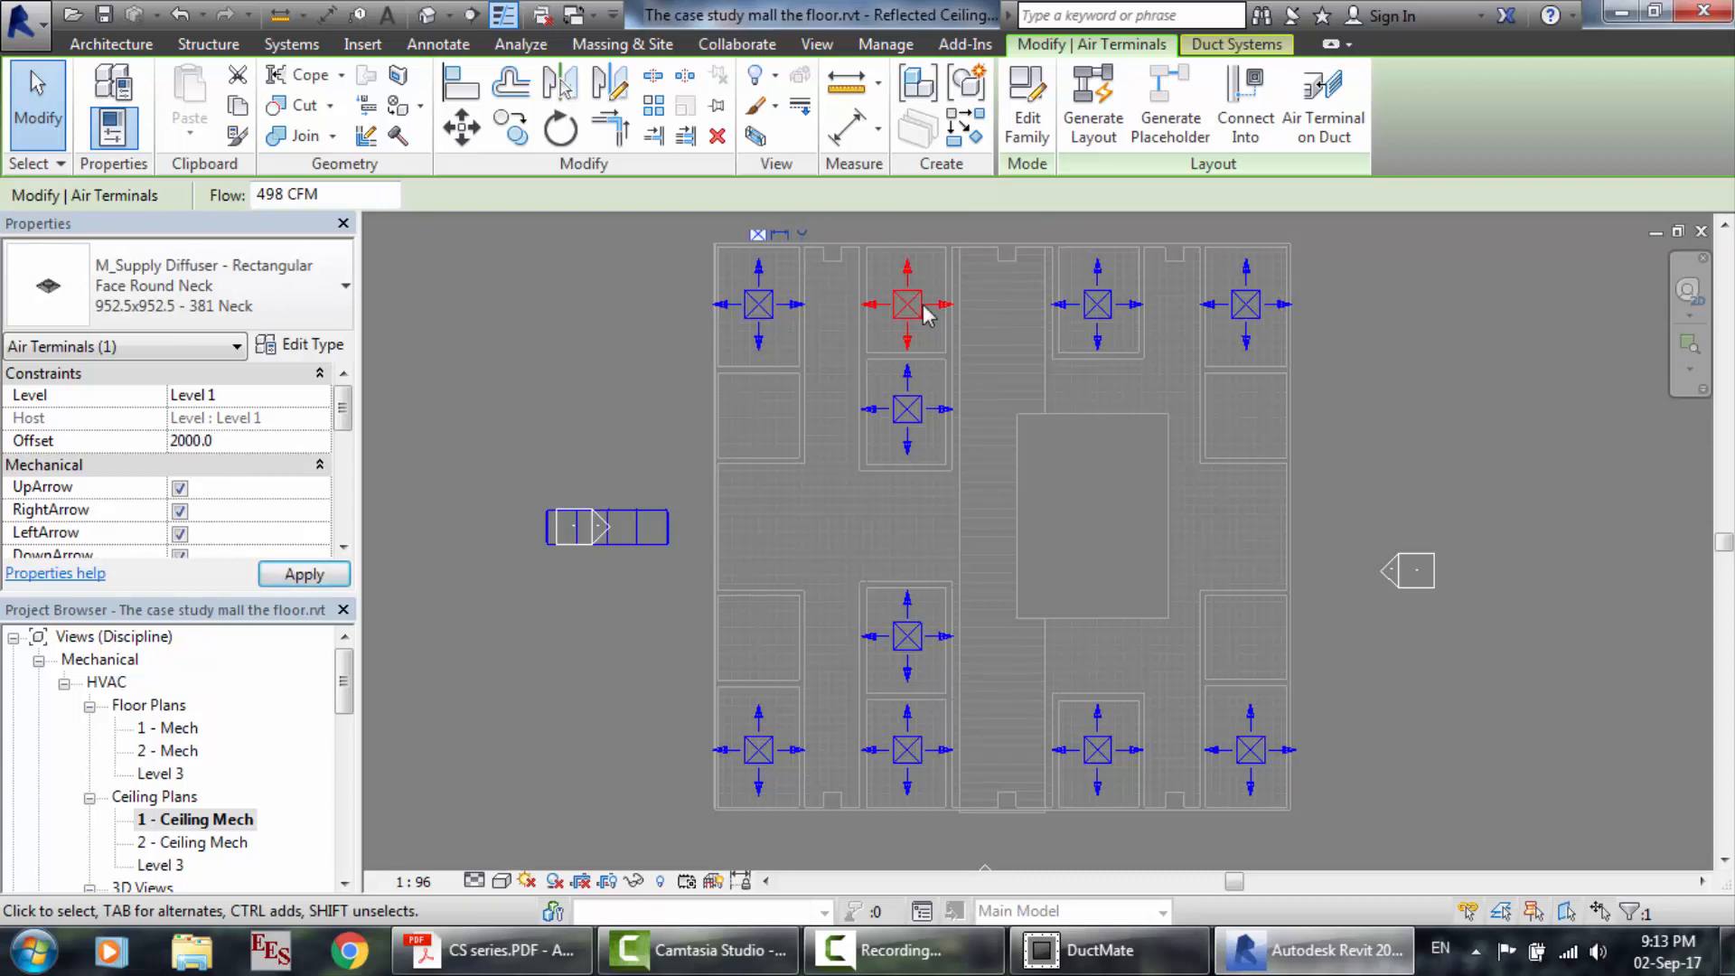
pyautogui.click(1096, 306)
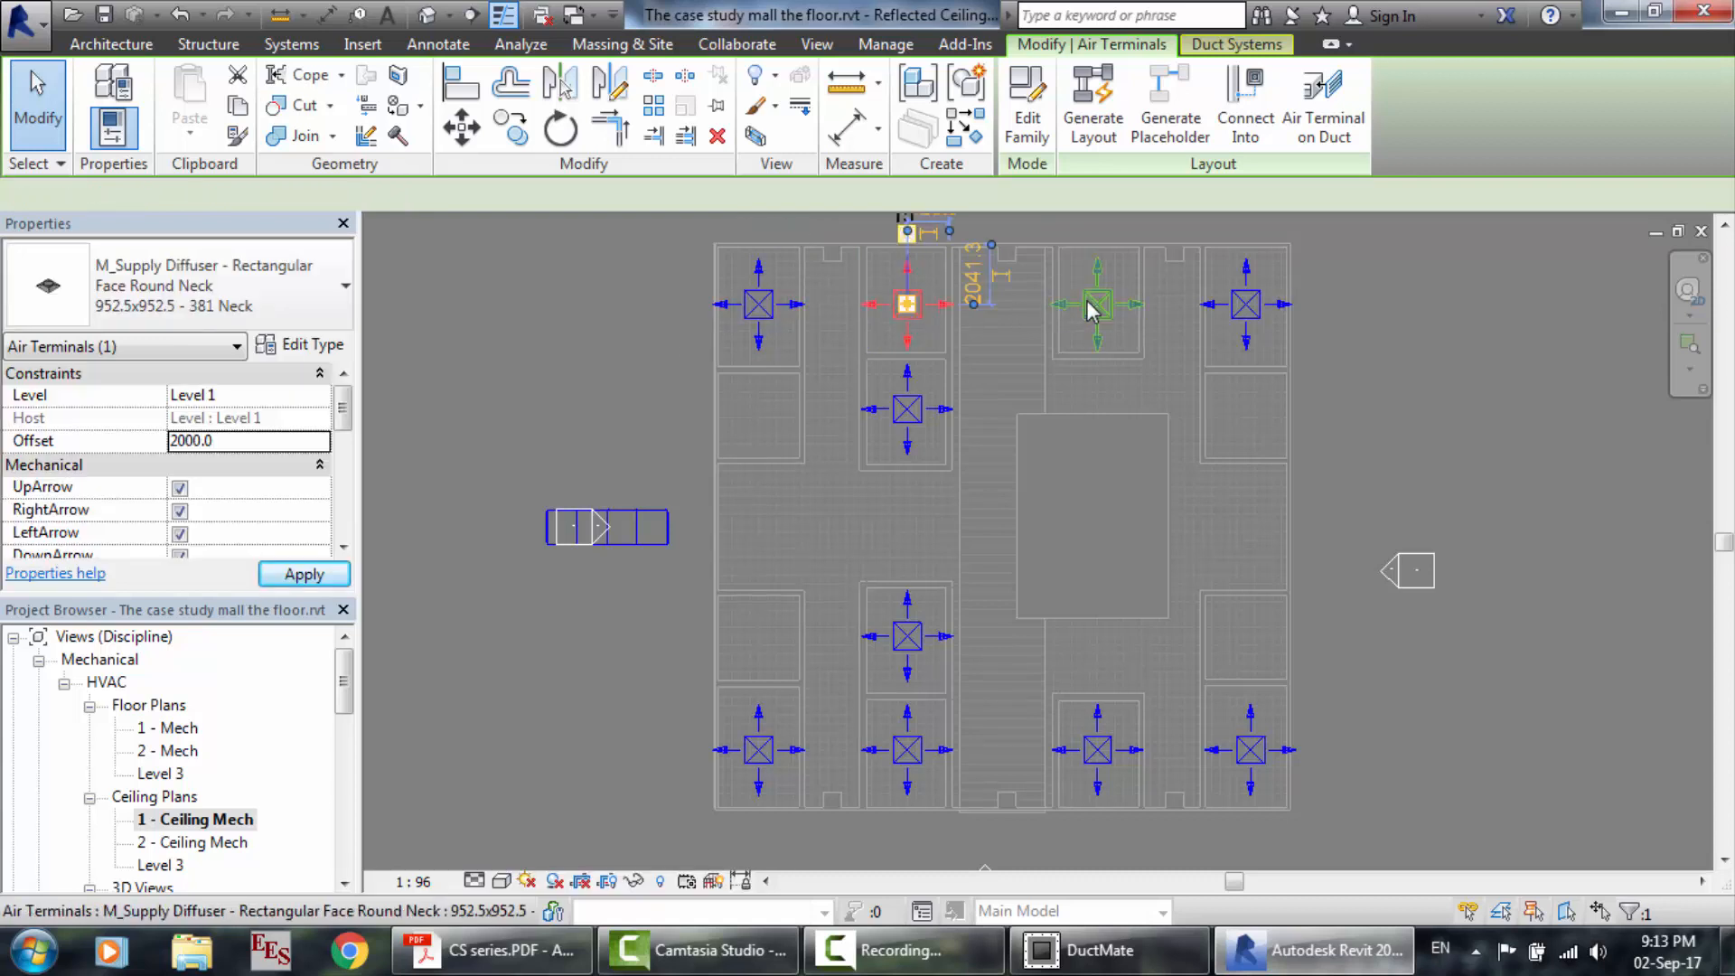
pyautogui.click(224, 437)
pyautogui.write('2000')
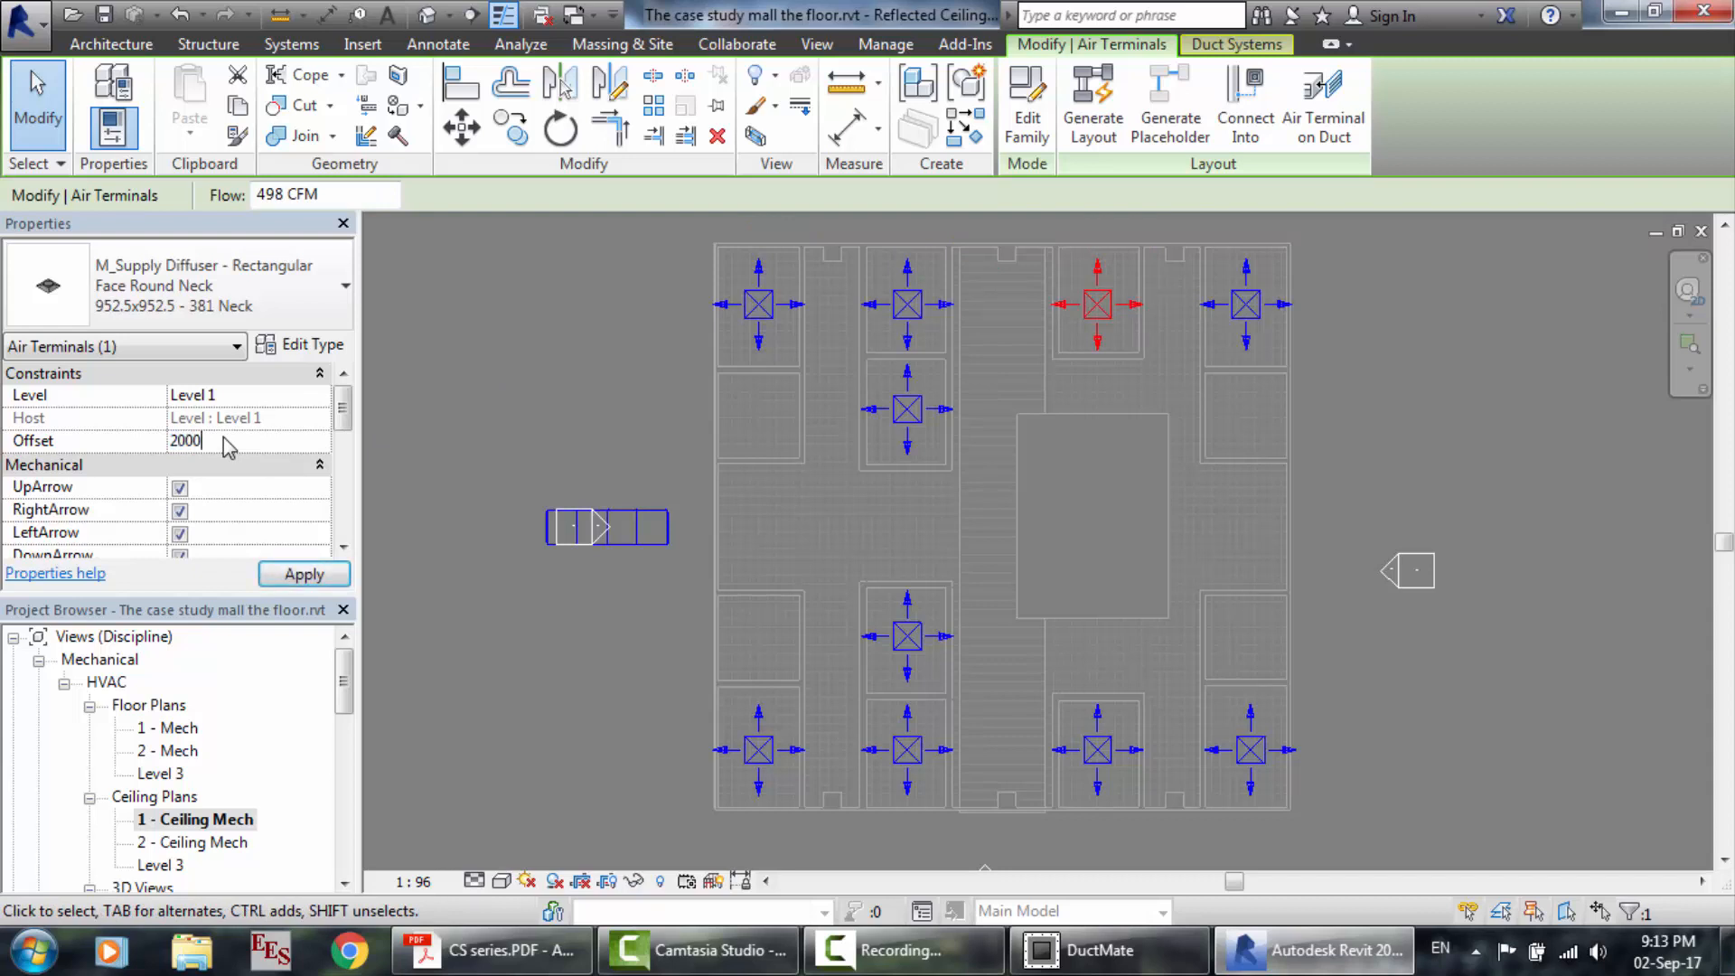
pyautogui.click(1259, 307)
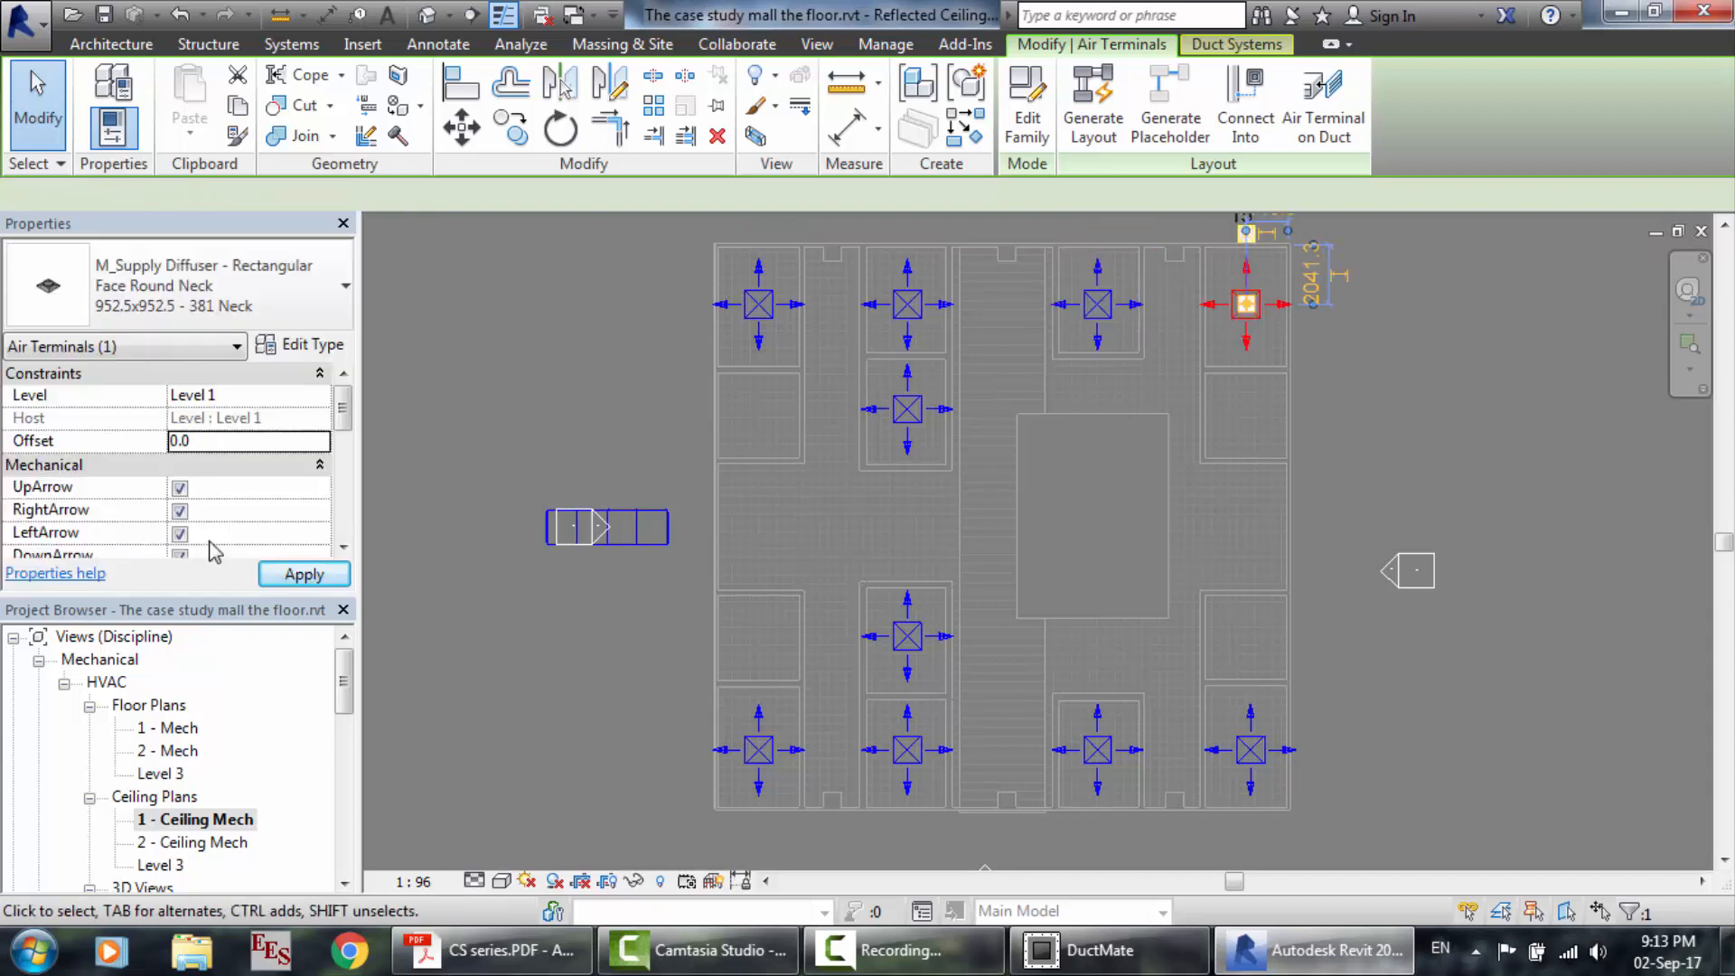
pyautogui.click(210, 448)
pyautogui.write('2000')
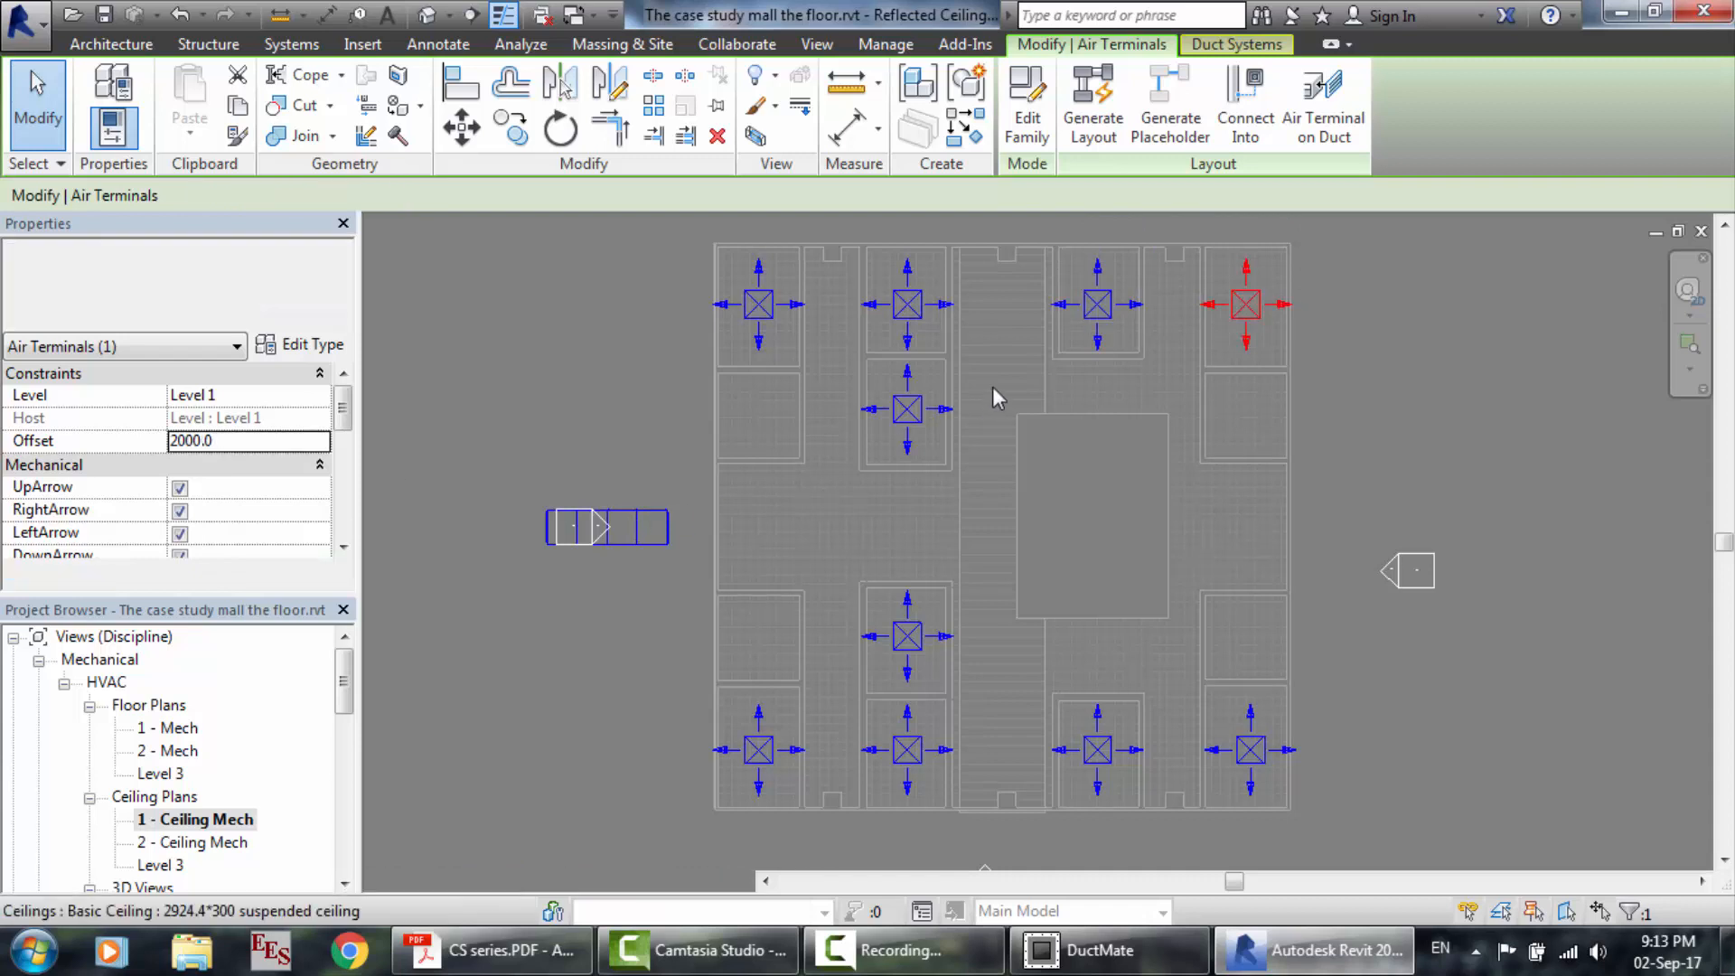
# Set the offset of the two inner second-column diffusers, north and south of the central corridor, to 2000.
pyautogui.click(886, 409)
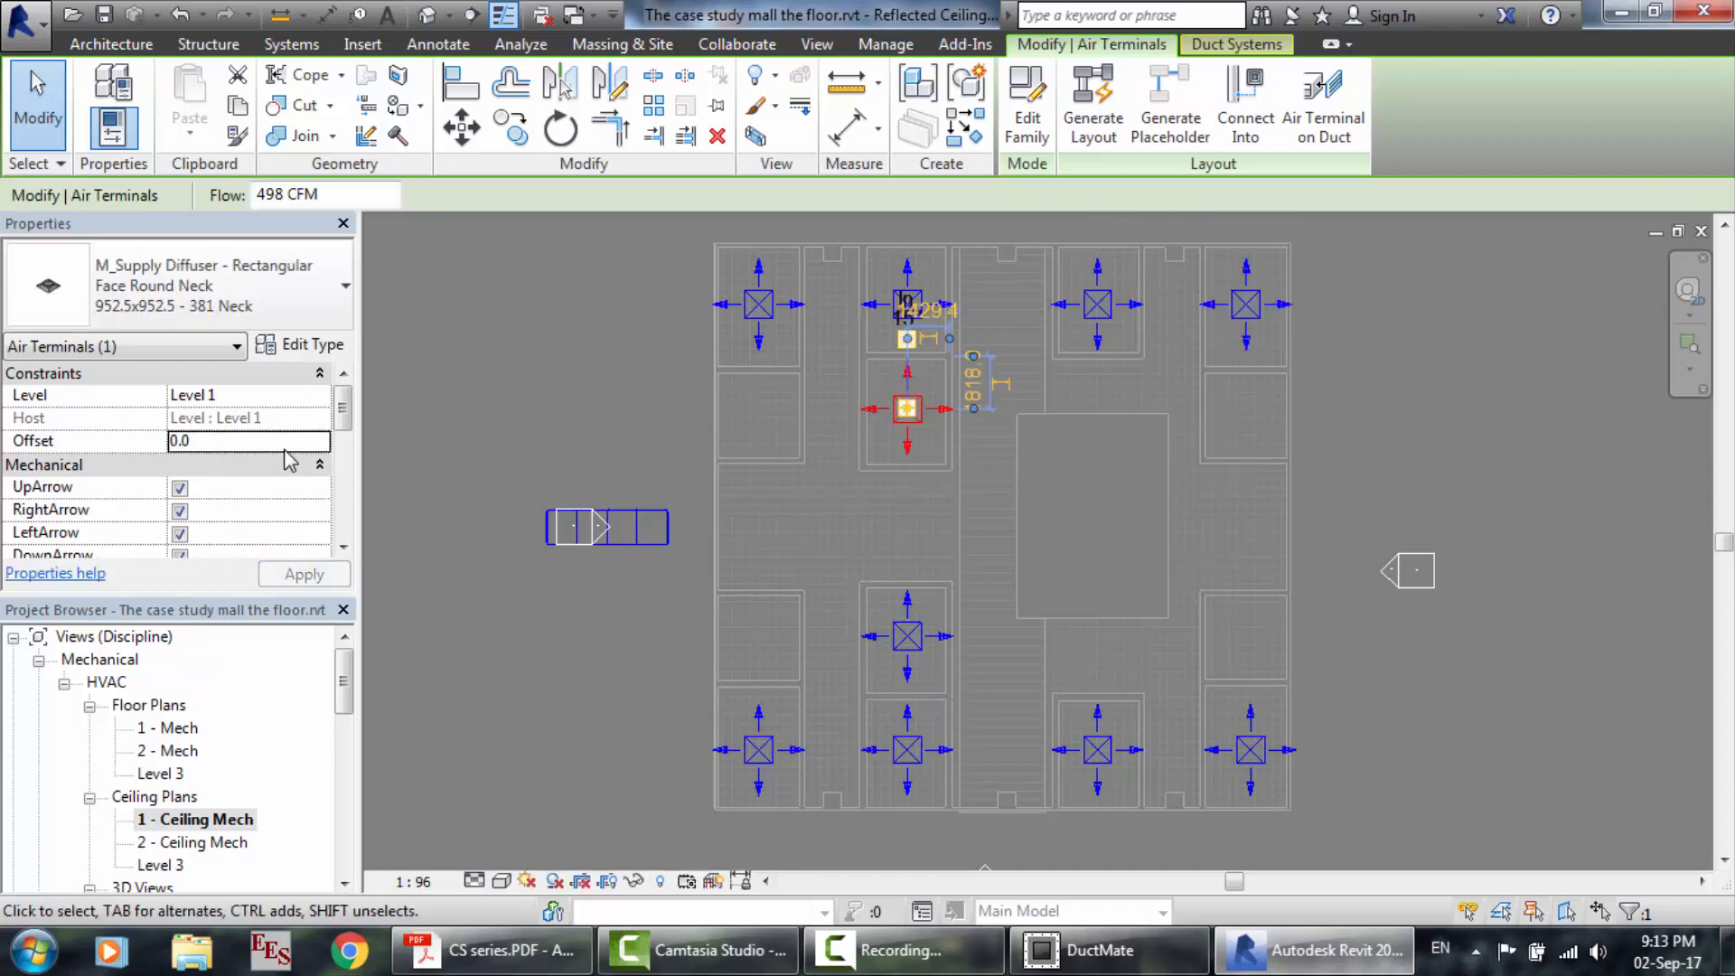
pyautogui.click(268, 442)
pyautogui.write('2000')
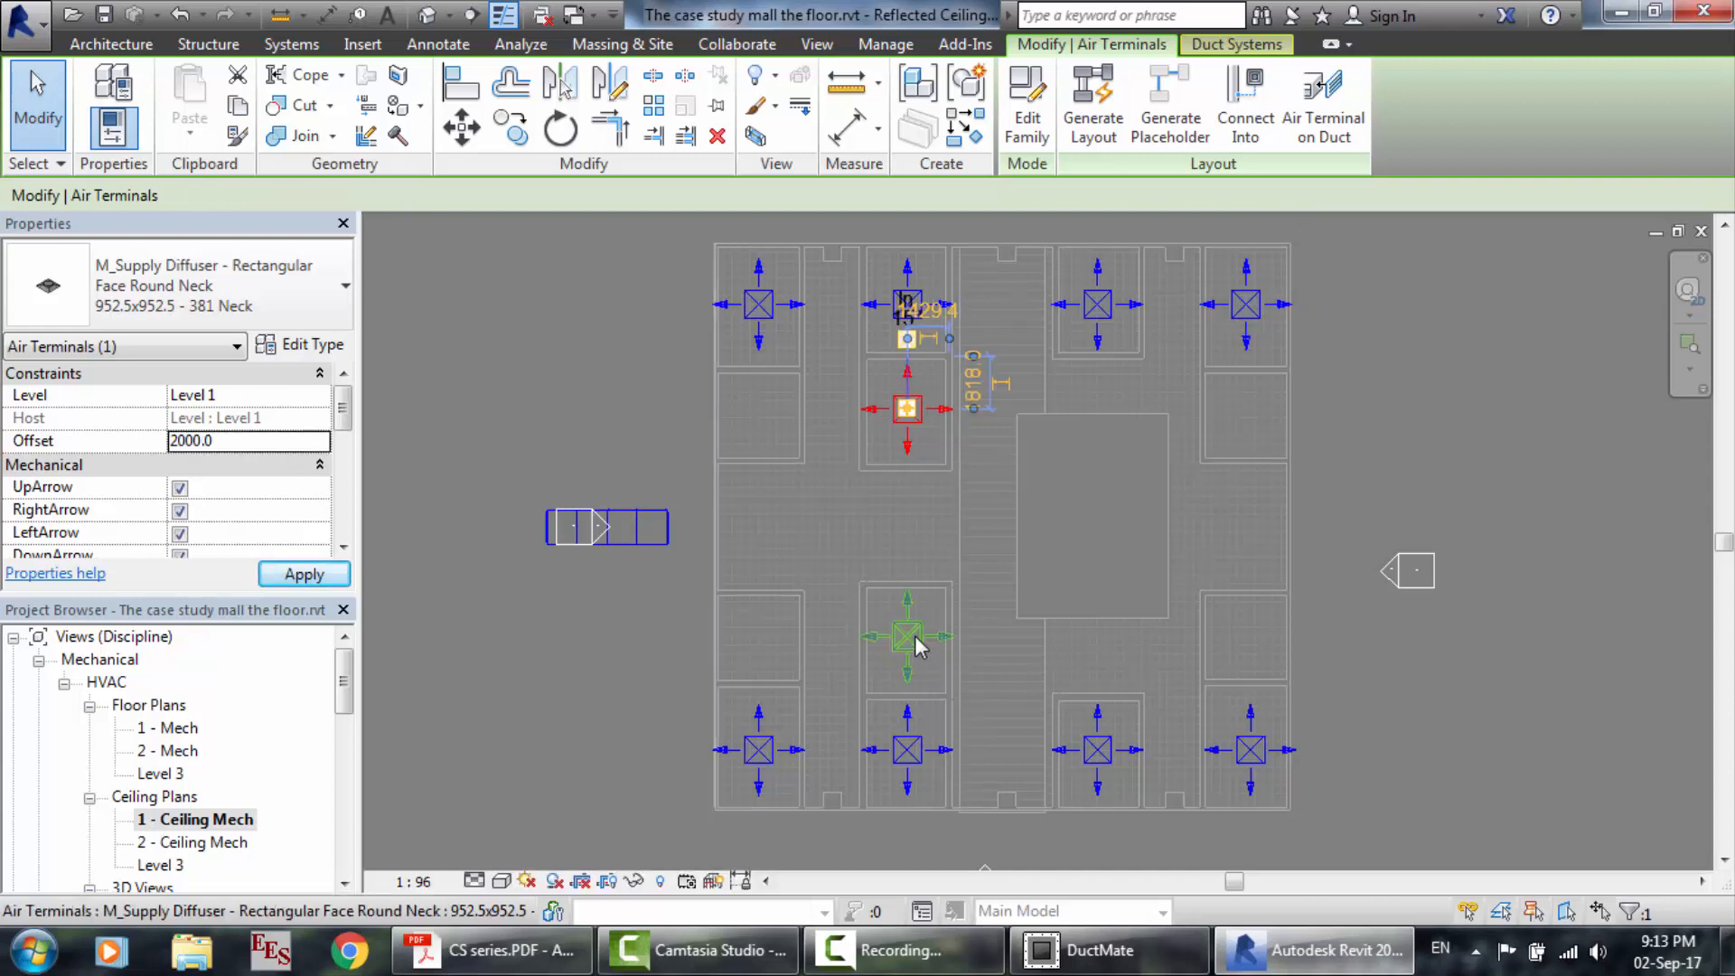
pyautogui.click(930, 622)
pyautogui.click(226, 442)
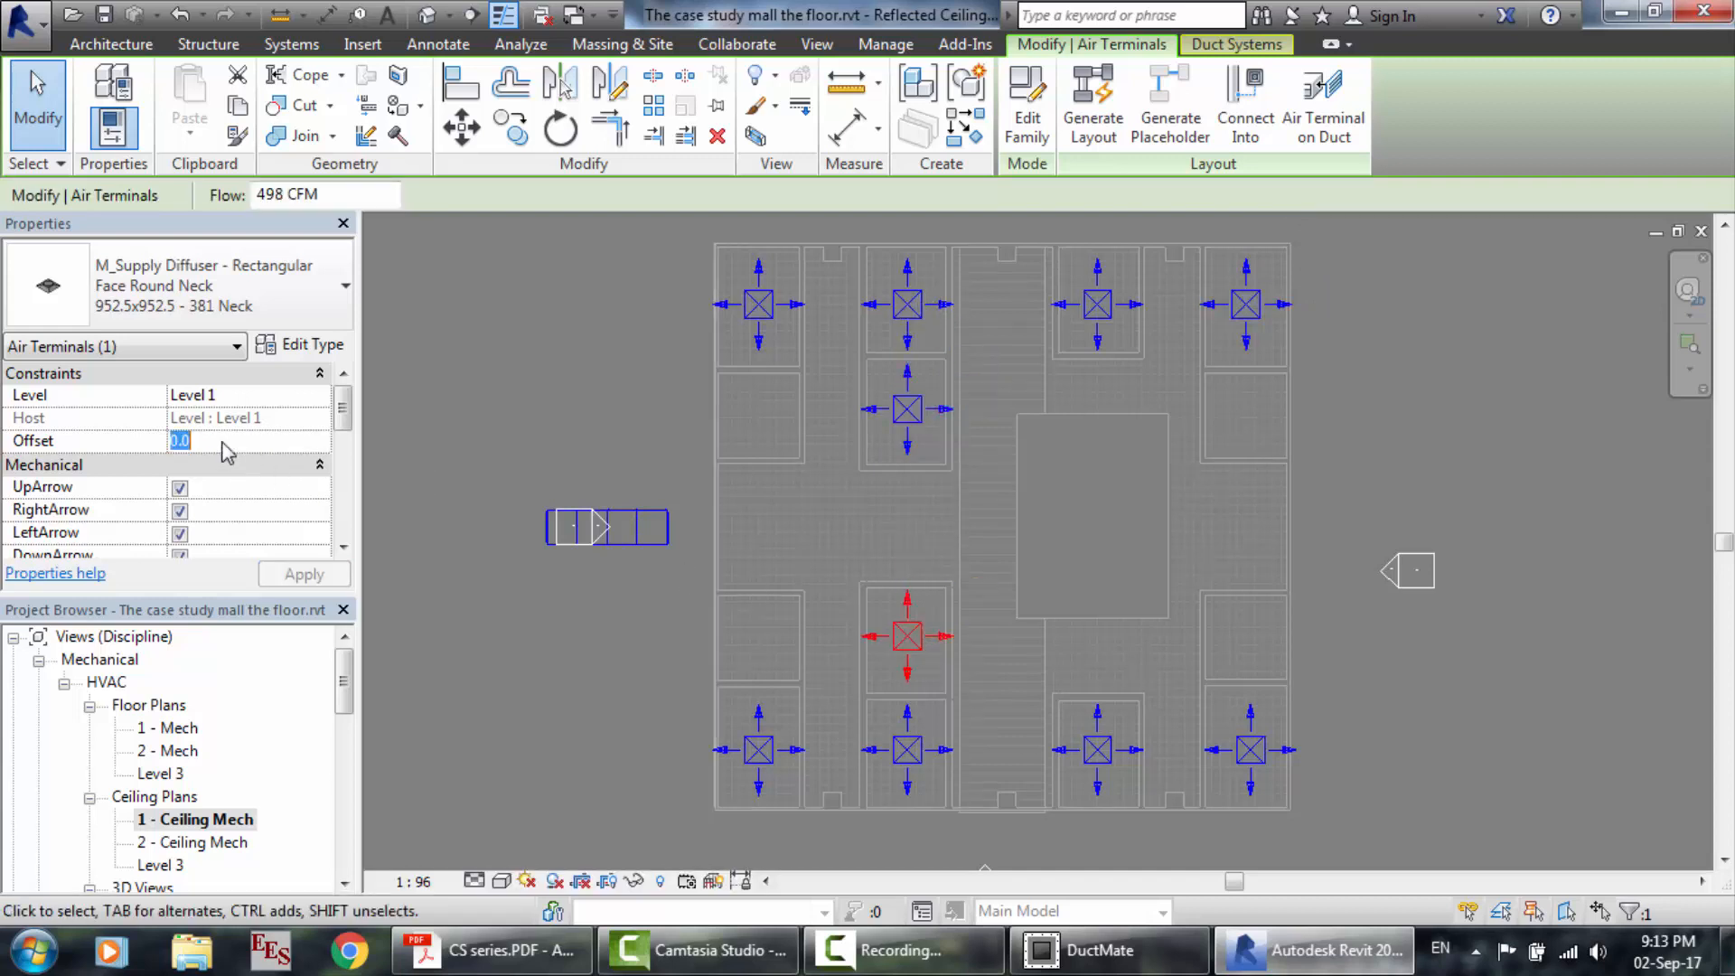
pyautogui.write('2000')
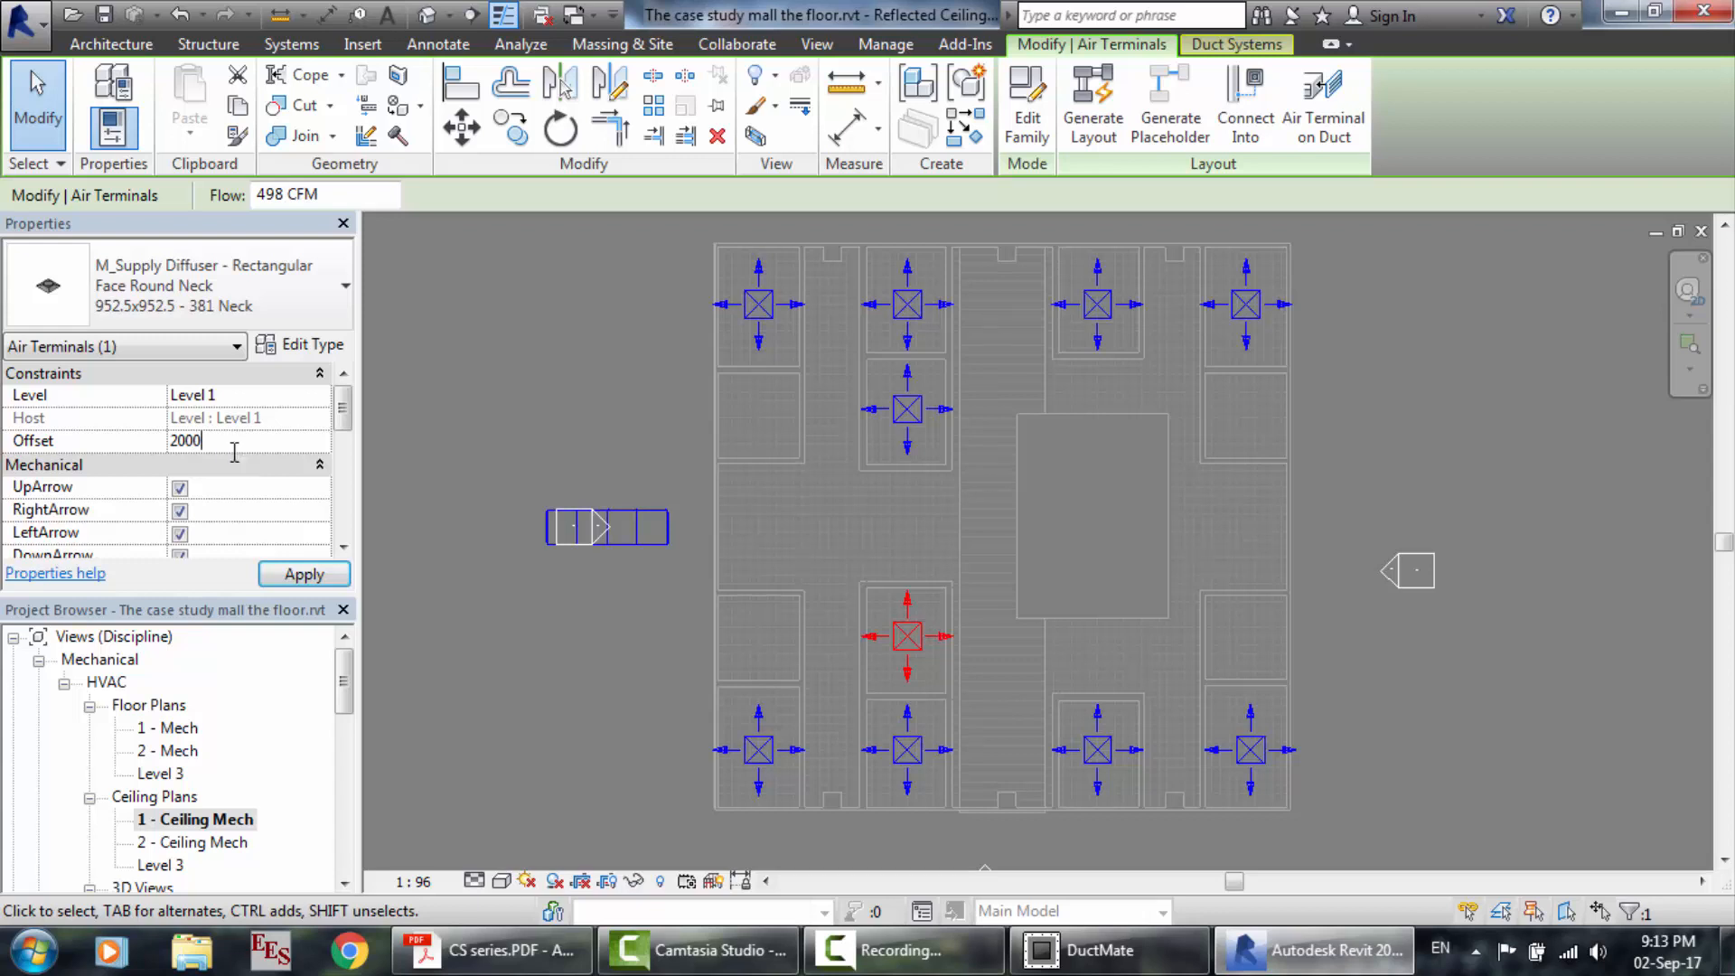
pyautogui.click(304, 574)
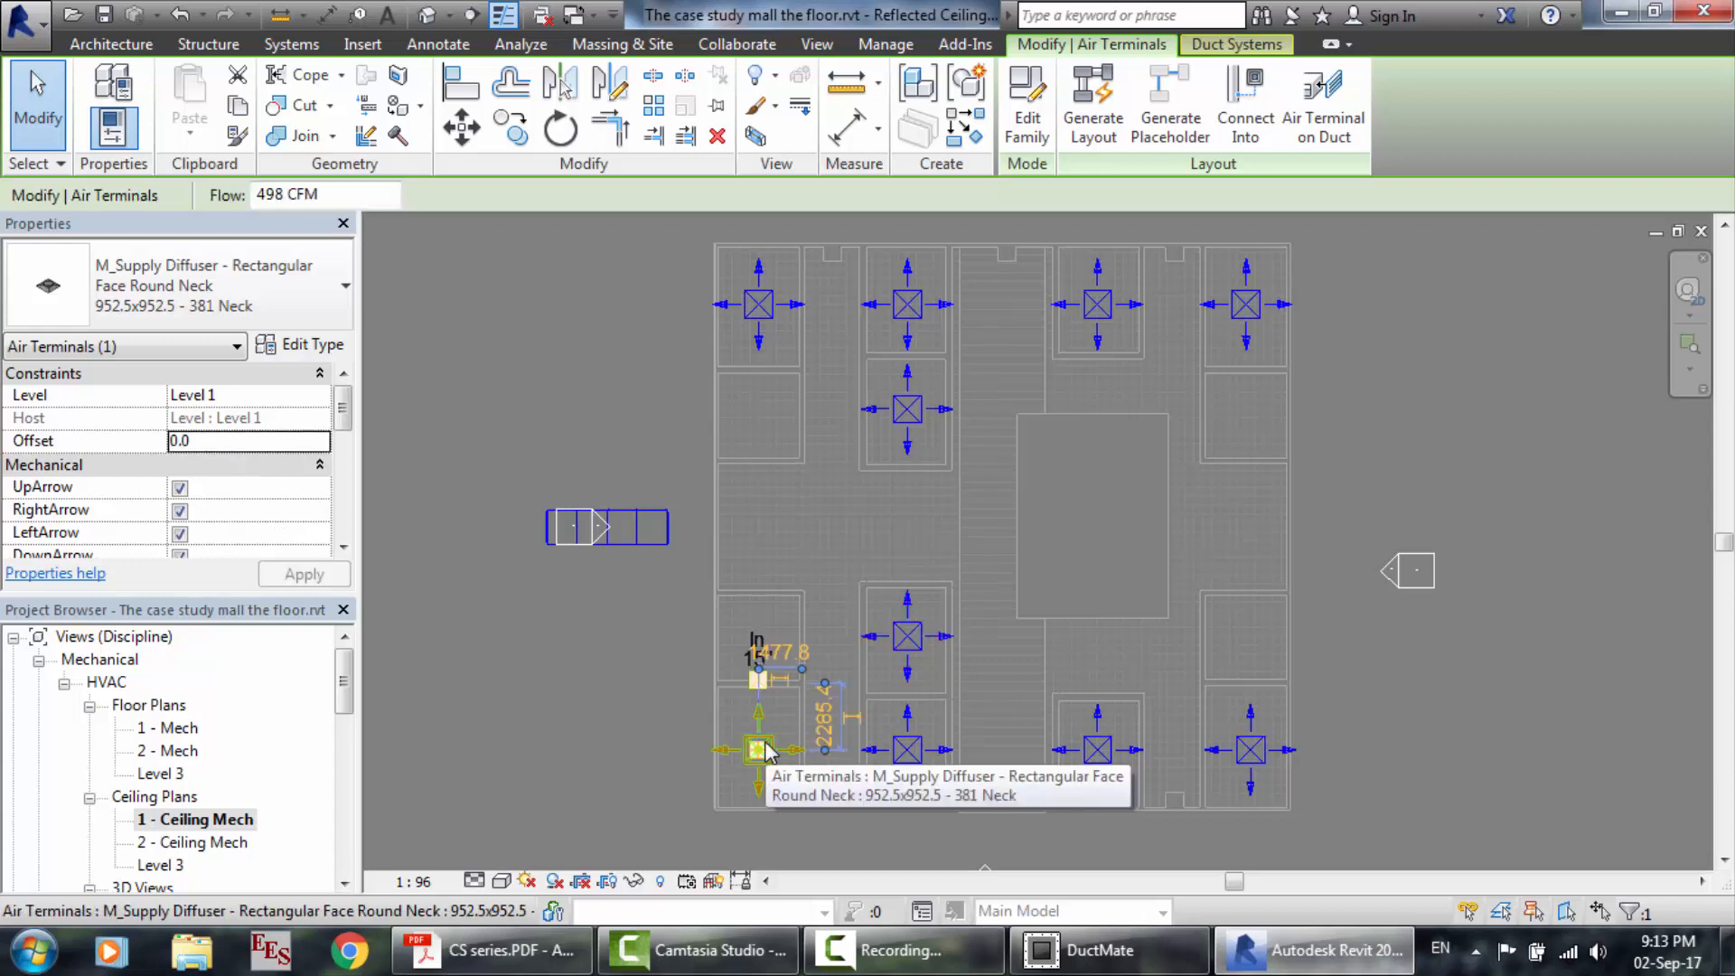
# Set the offset of the southwest corner diffuser and the second diffuser in the southern row to 2000.
pyautogui.click(764, 743)
pyautogui.click(284, 441)
pyautogui.write('2000')
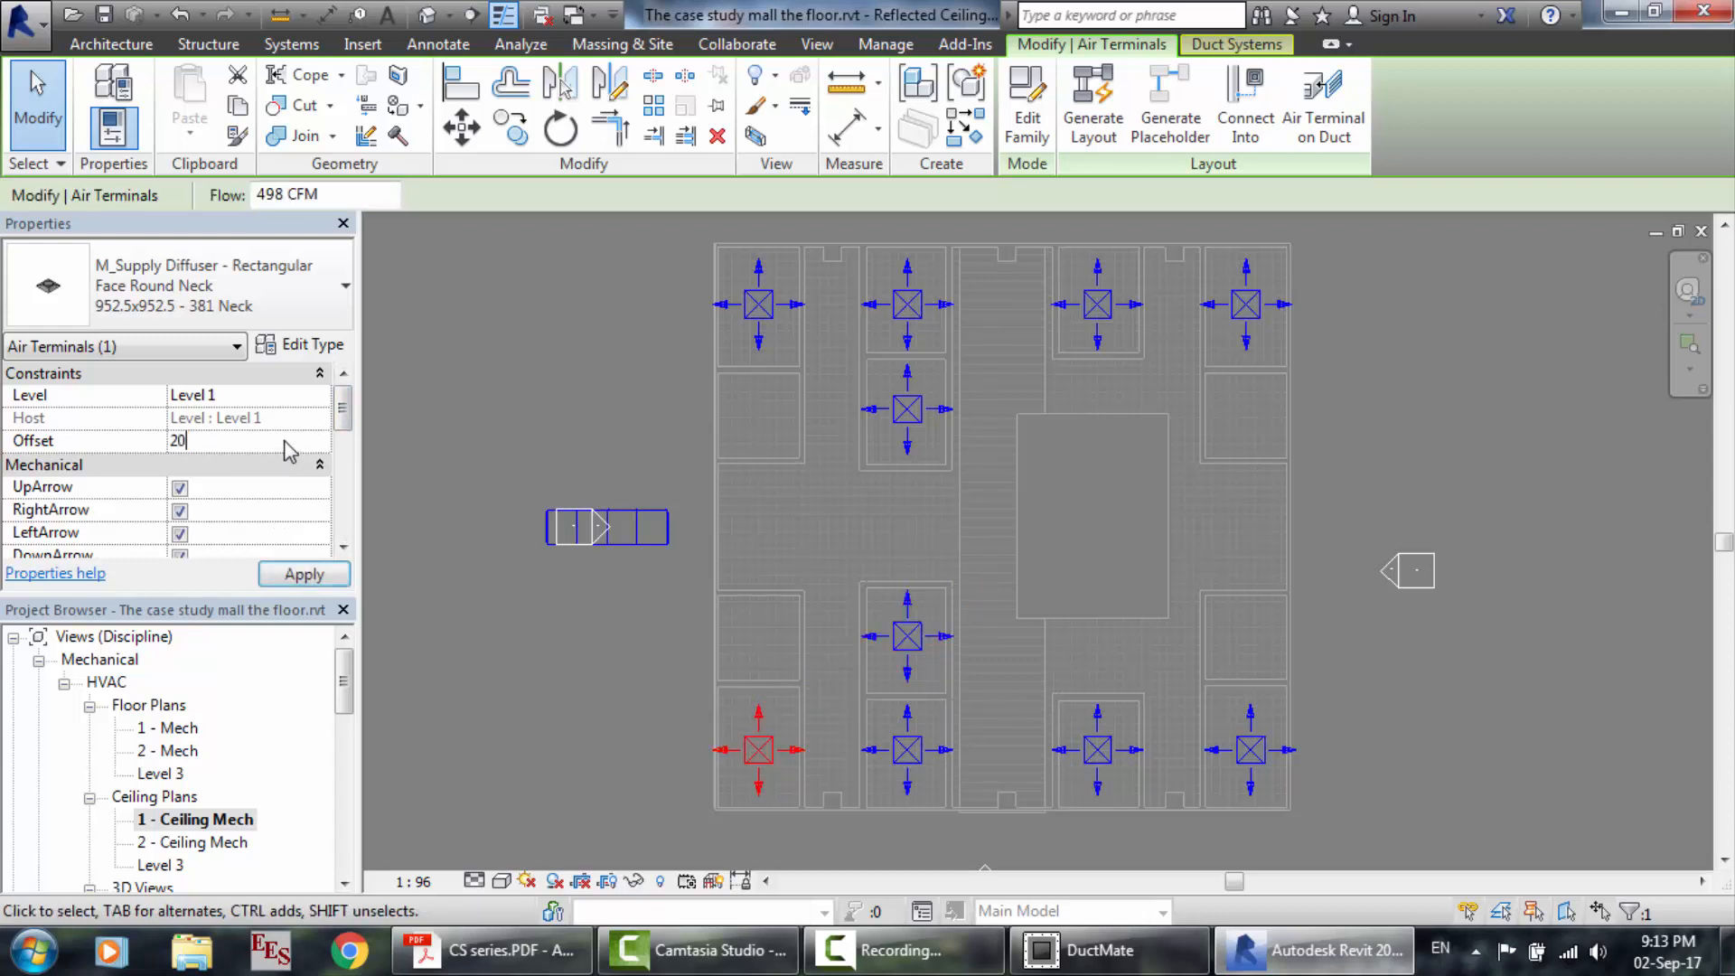
pyautogui.click(906, 752)
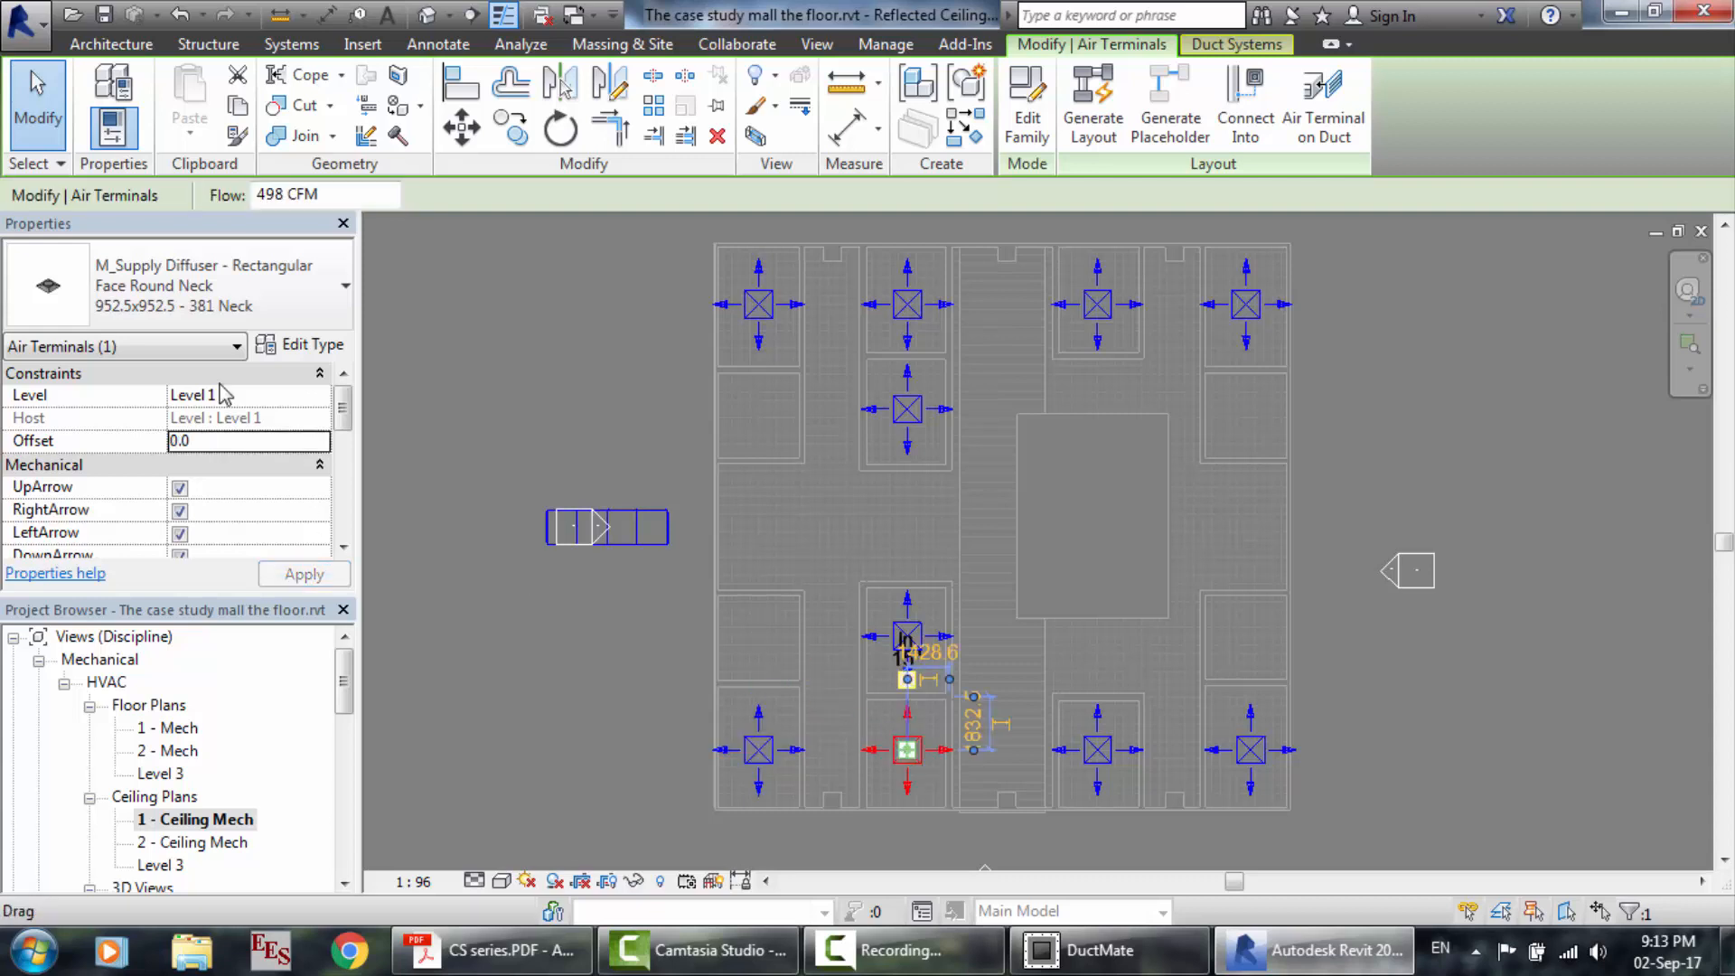
pyautogui.click(222, 443)
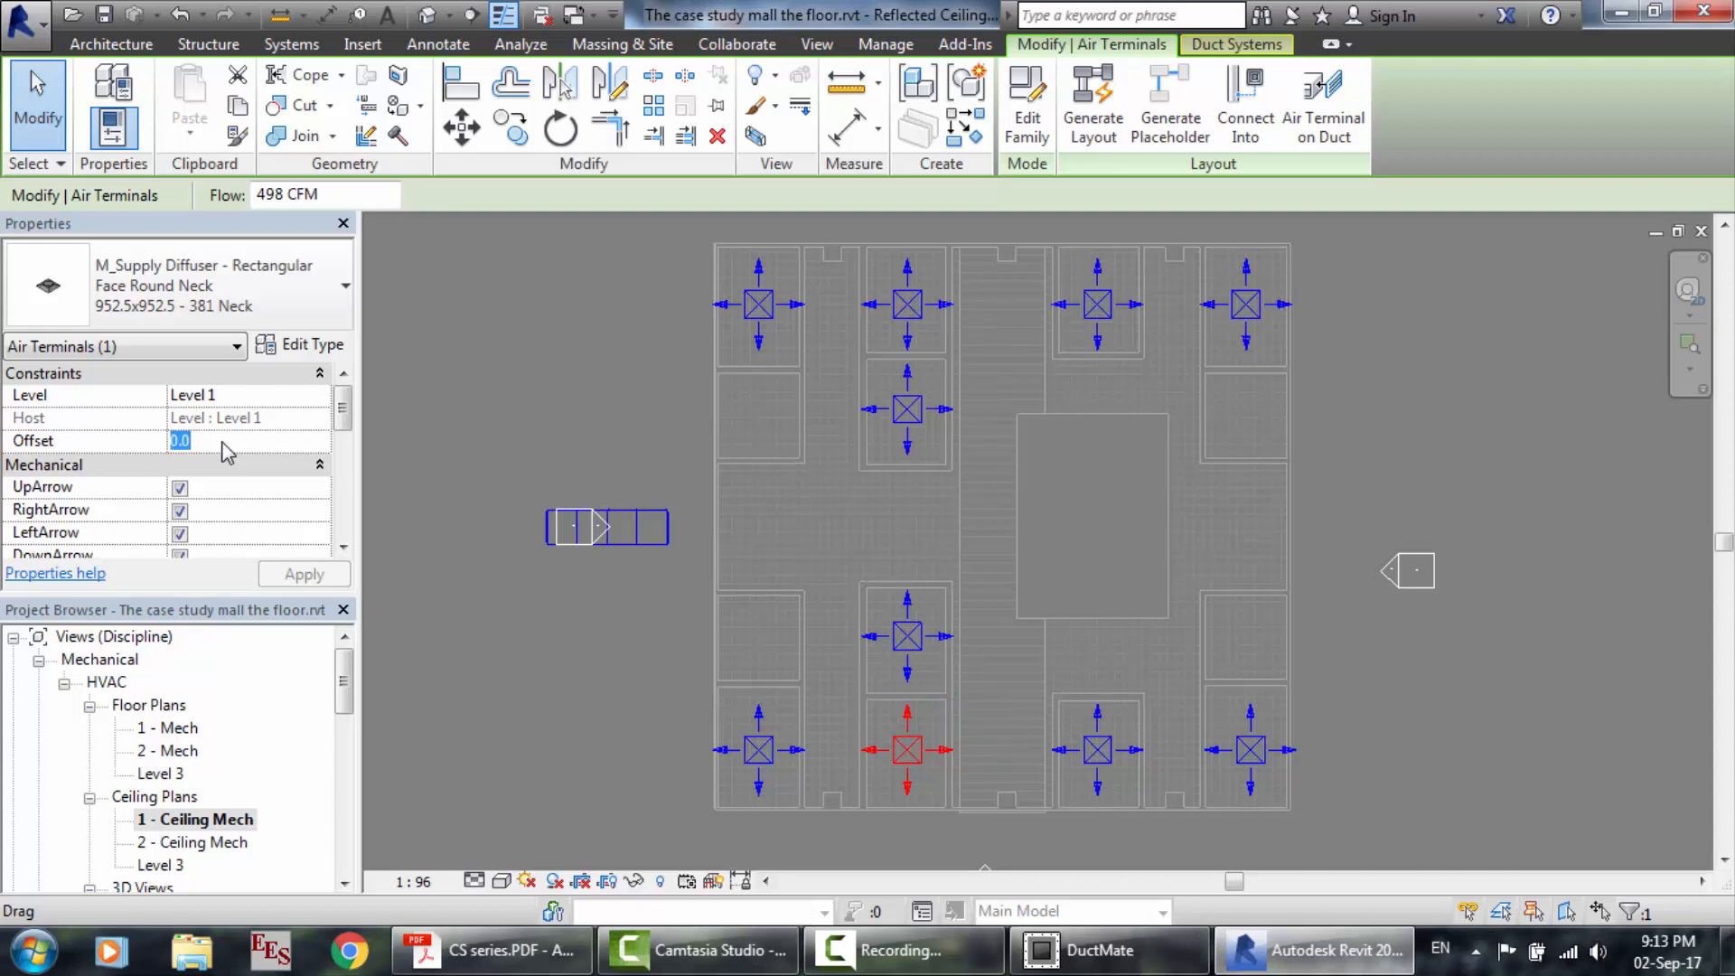
pyautogui.write('2000')
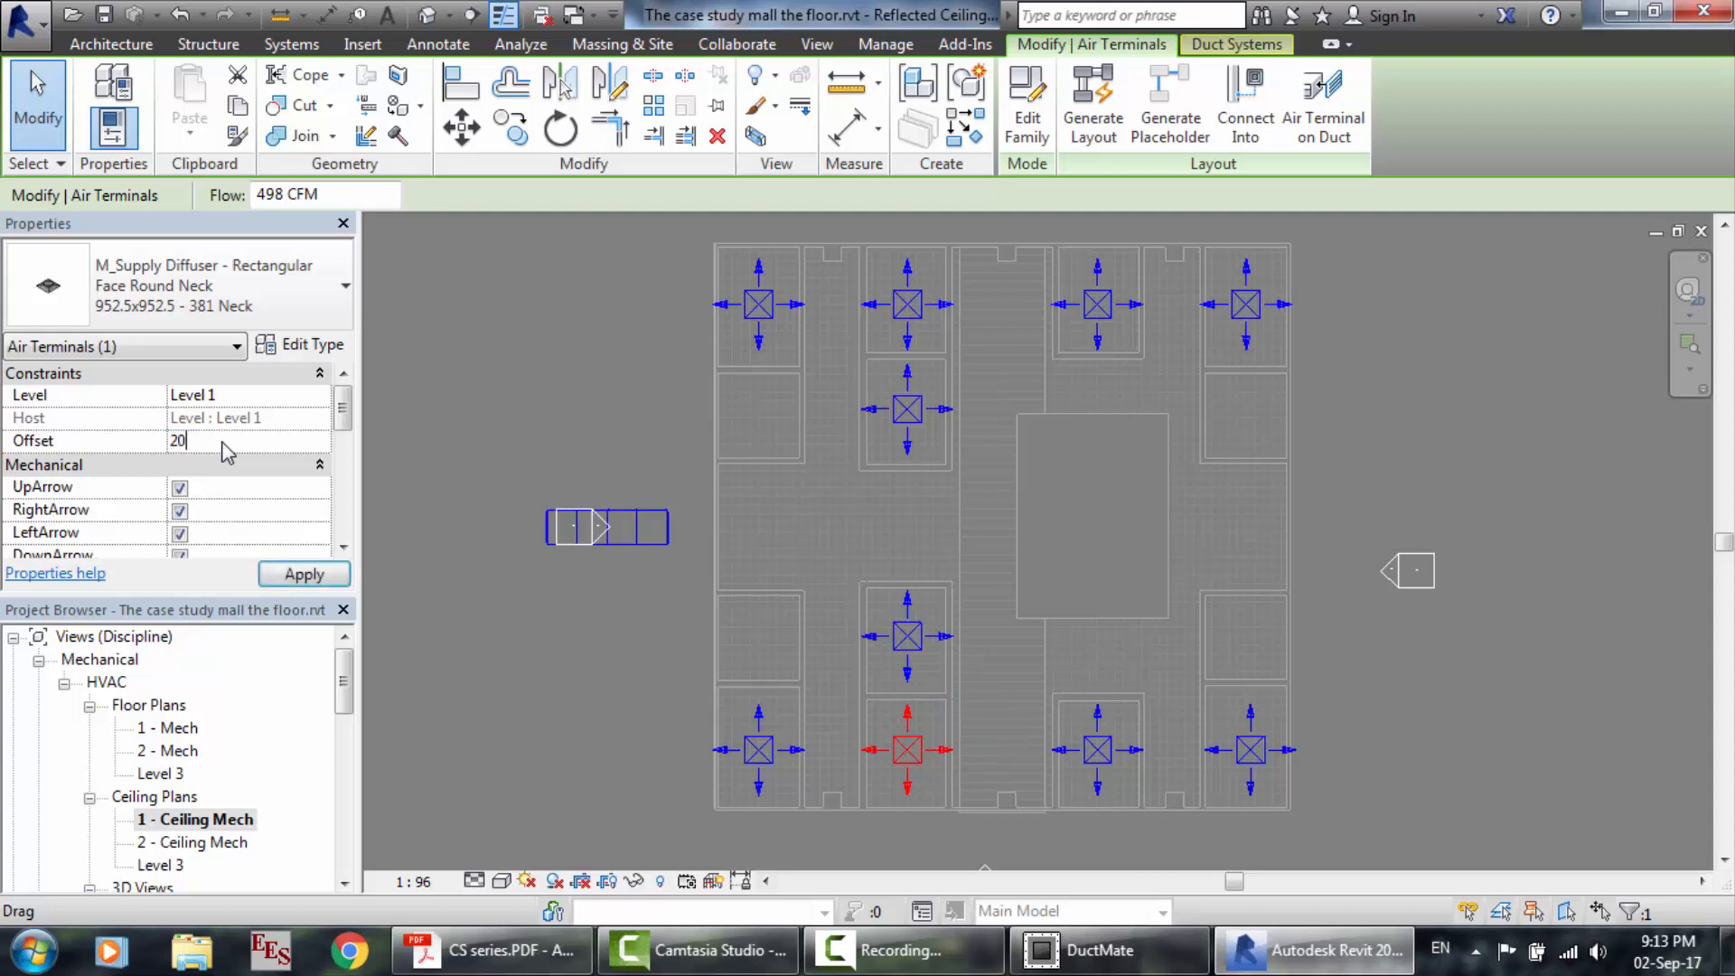
# Set the offset of the third southern-row diffuser and the southeast corner diffuser to 2000 and apply it.
pyautogui.click(1097, 749)
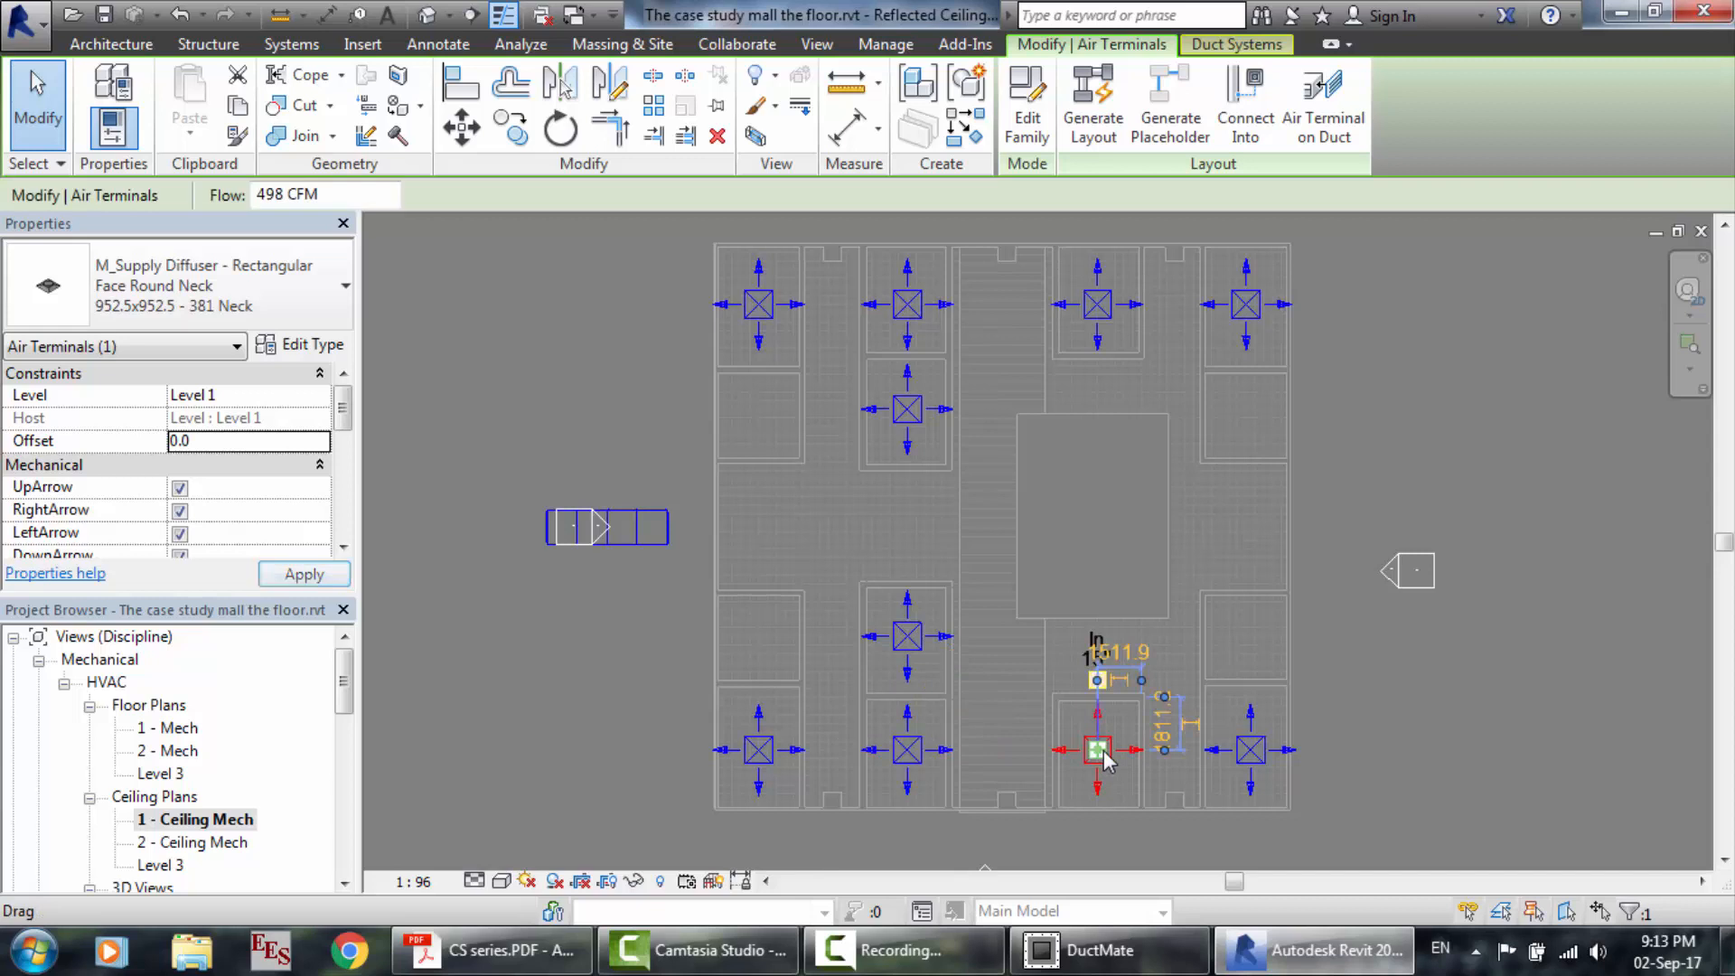
pyautogui.click(234, 435)
pyautogui.write('2000')
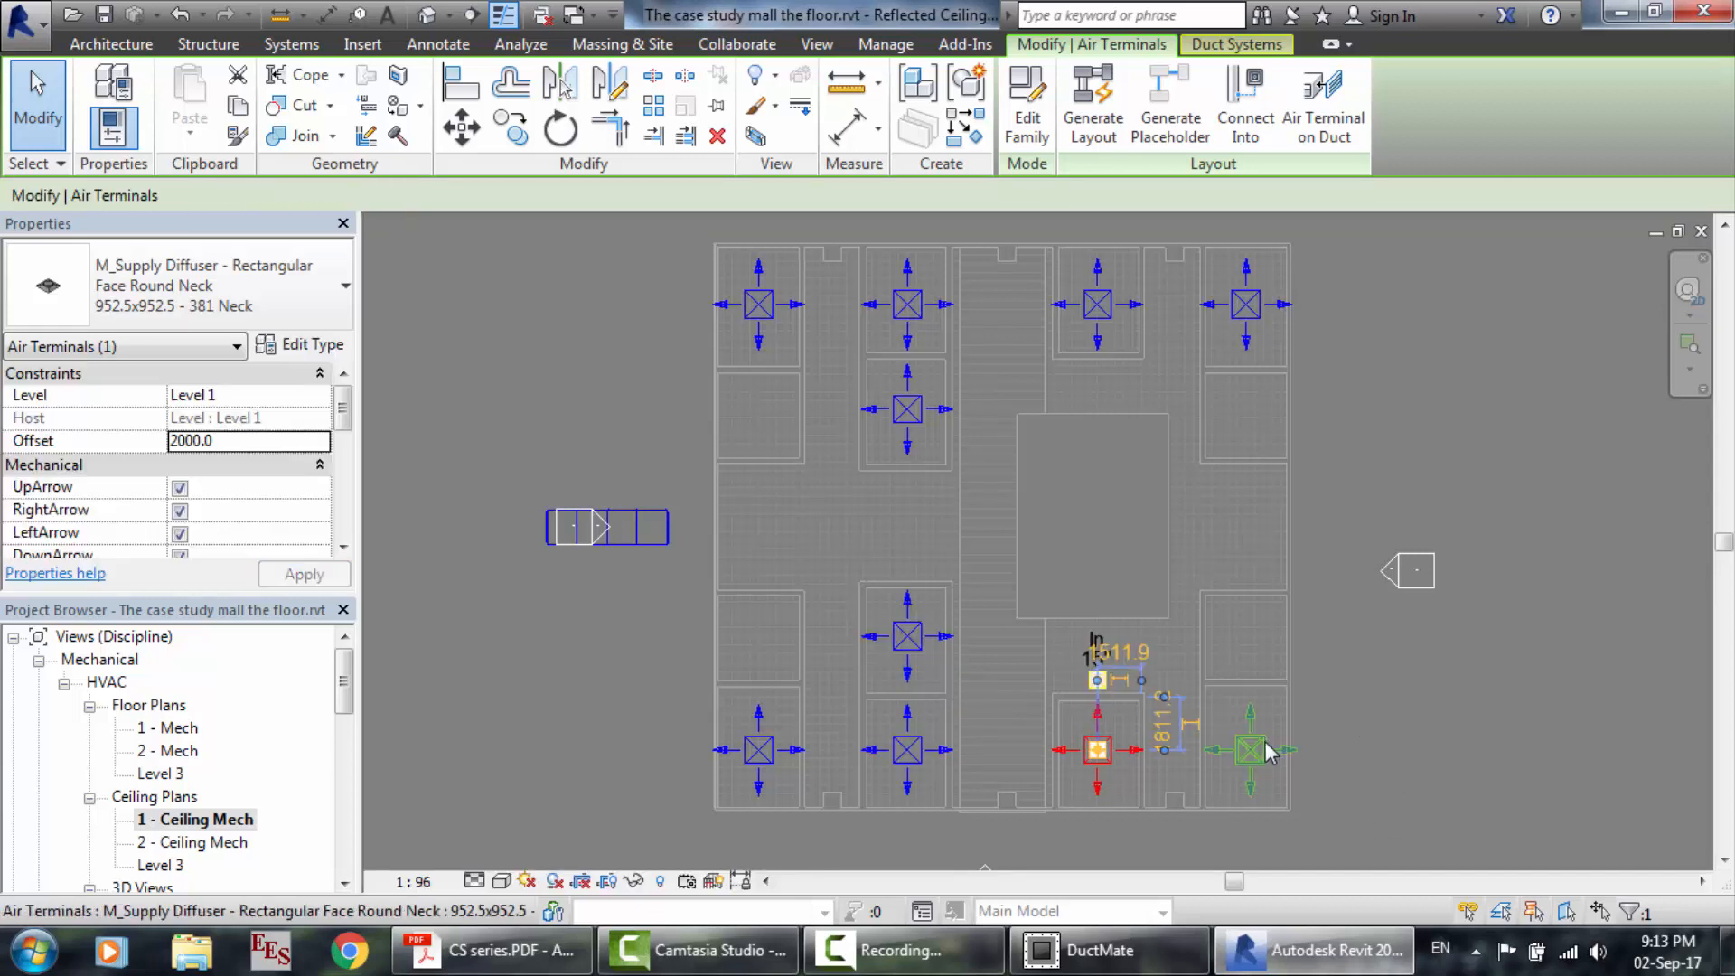
pyautogui.click(1264, 746)
pyautogui.click(252, 444)
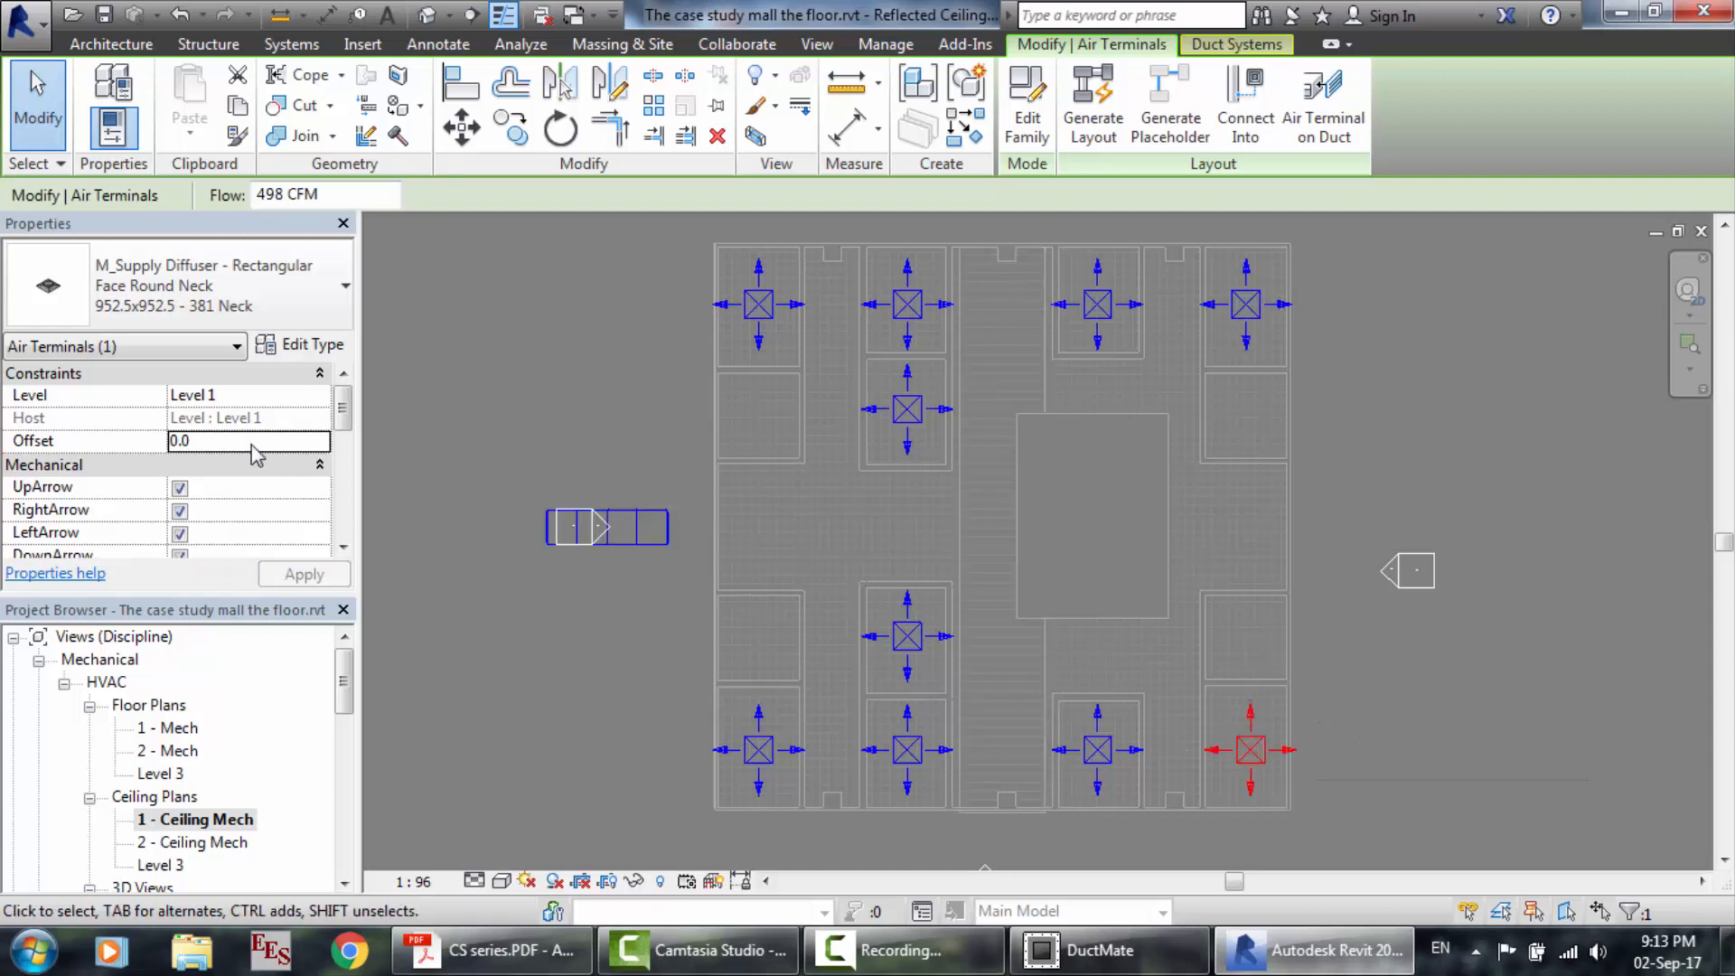
pyautogui.write('2000')
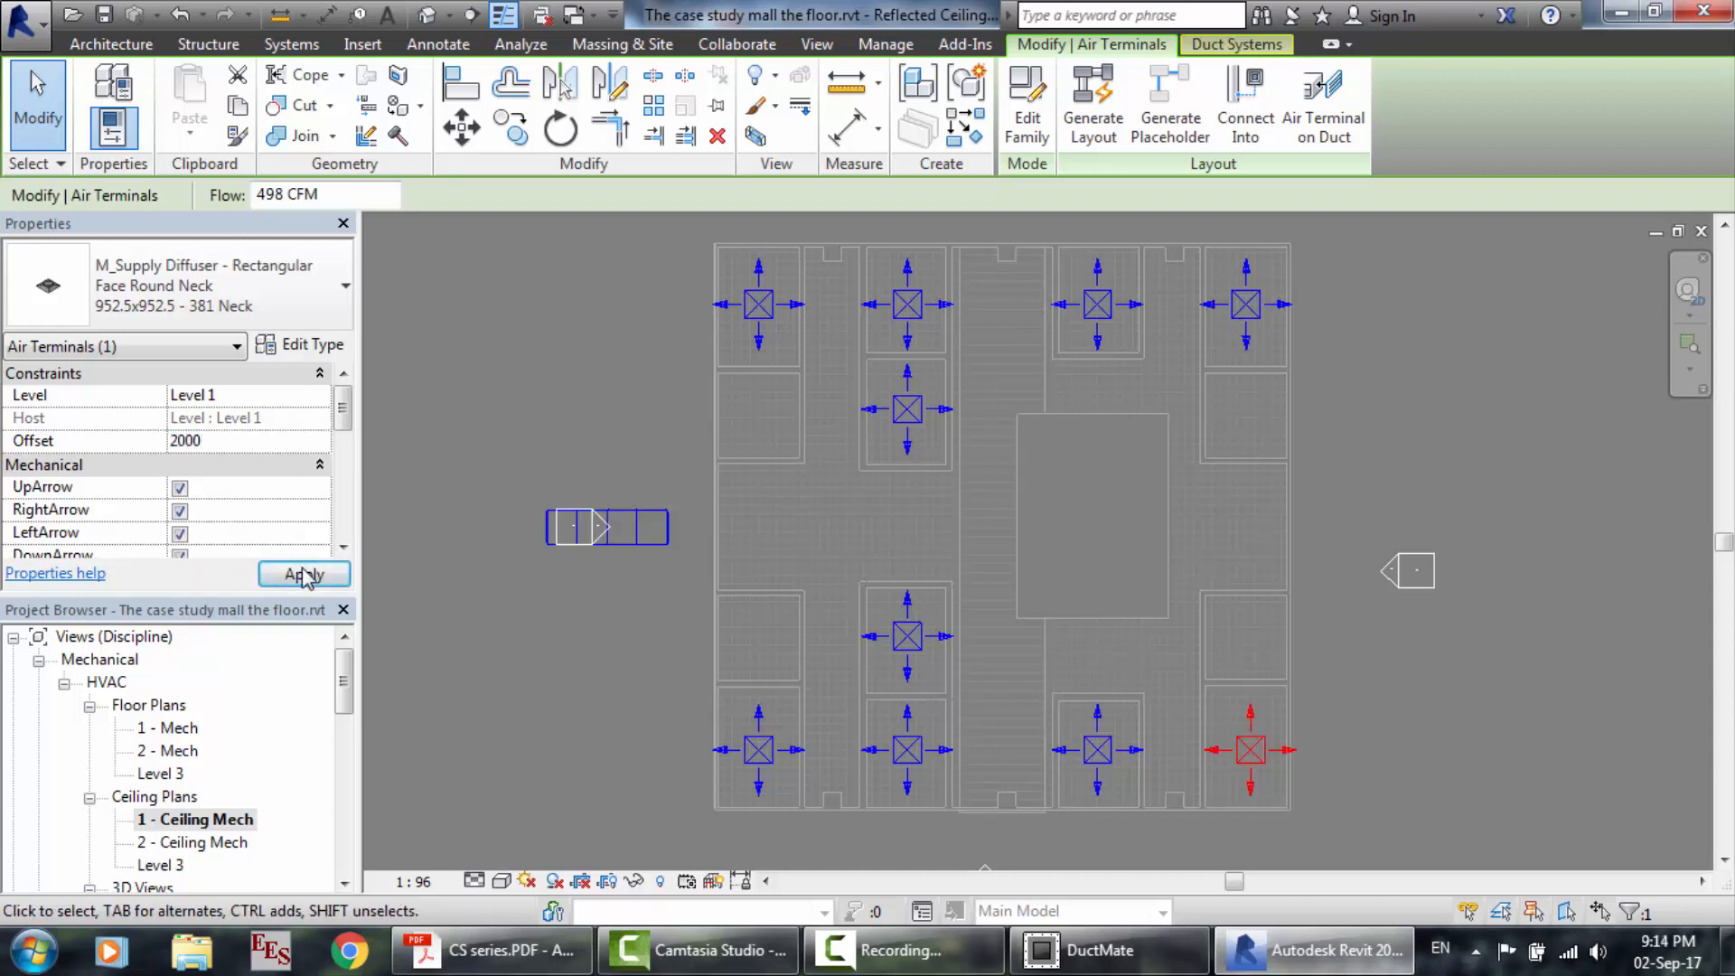
pyautogui.click(329, 579)
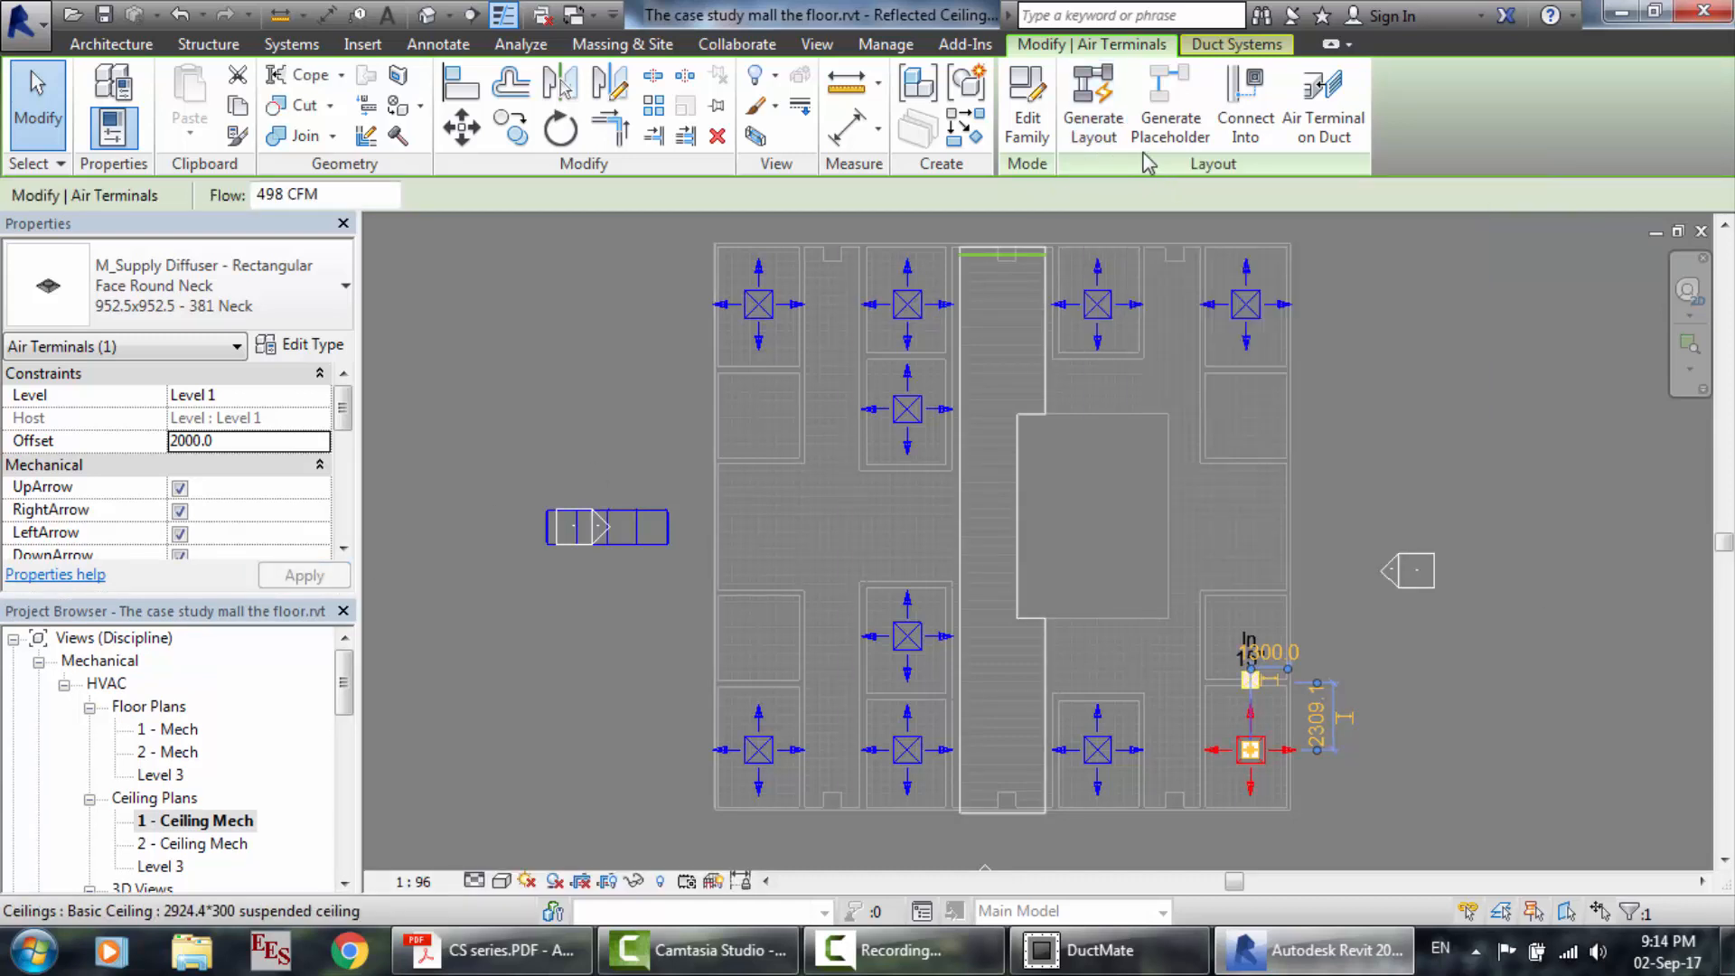
pyautogui.click(1234, 45)
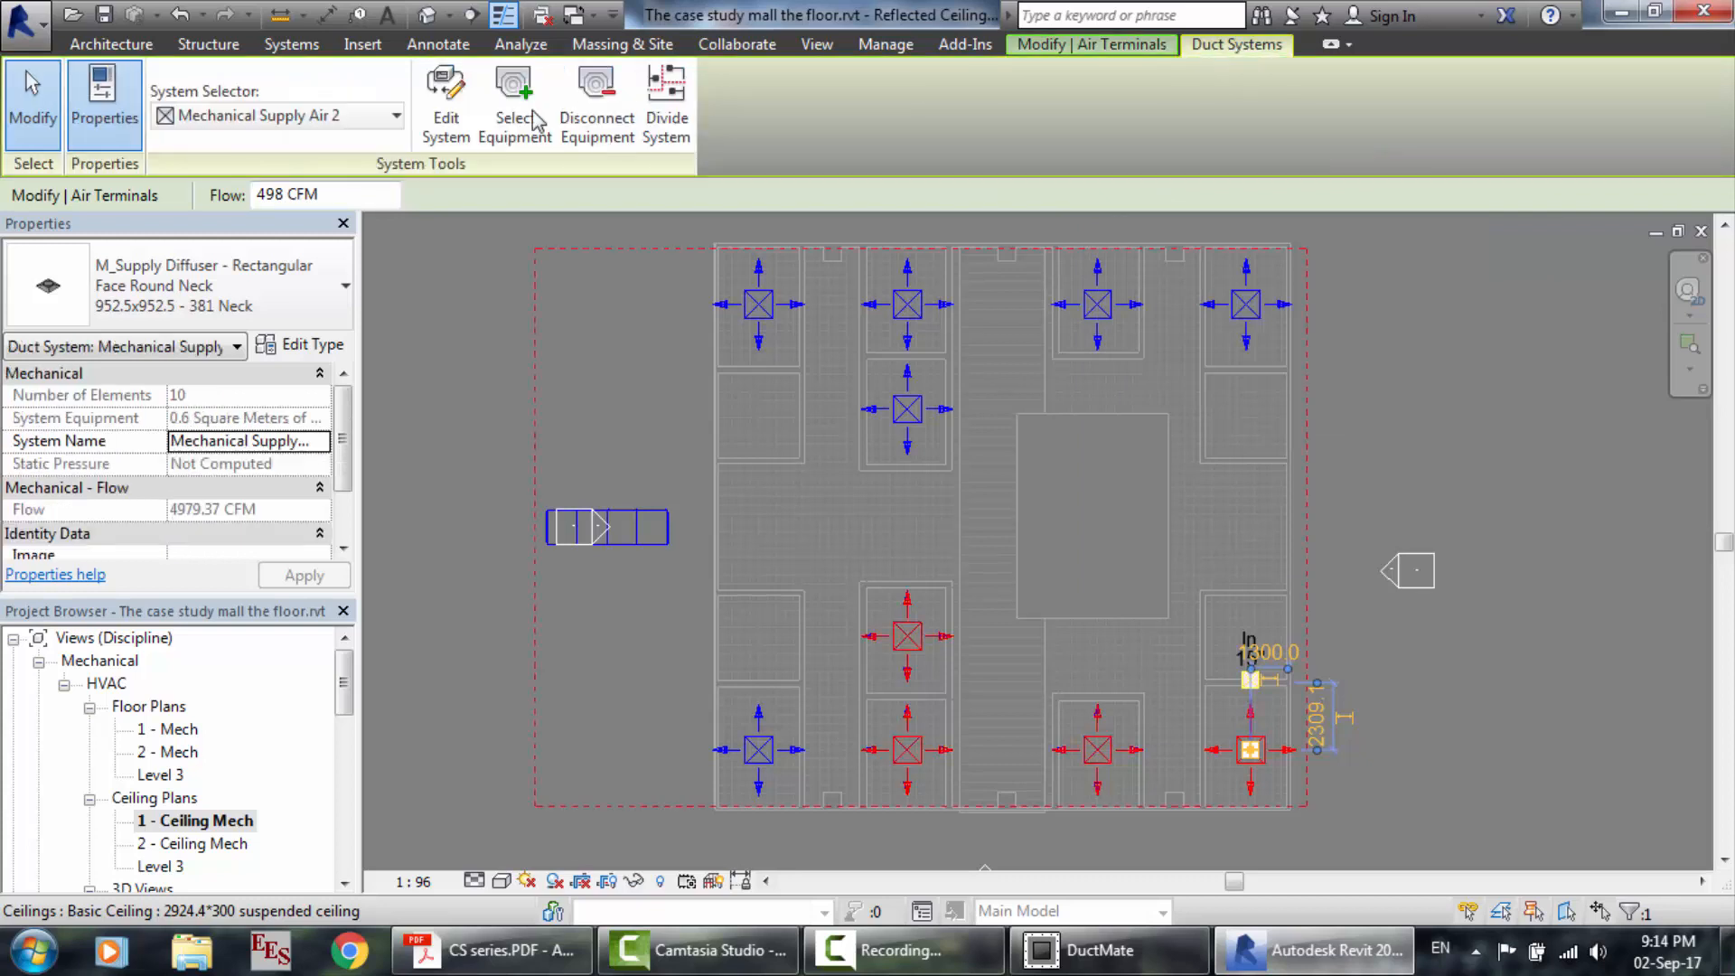
pyautogui.click(448, 110)
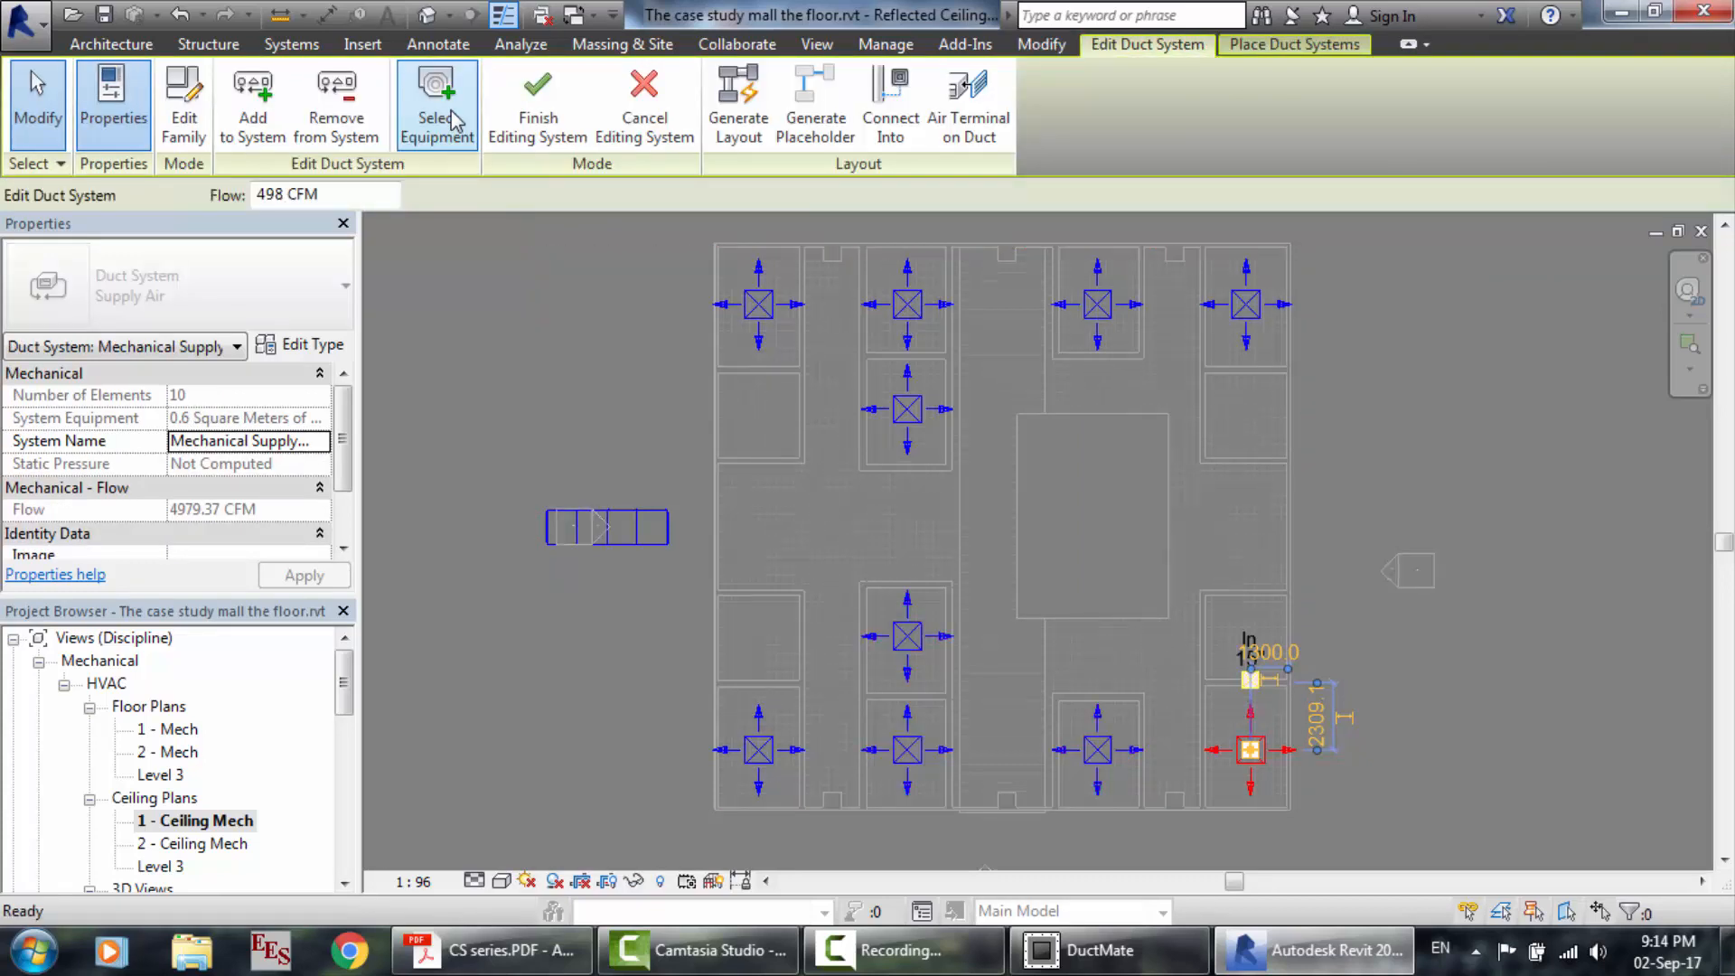
pyautogui.click(452, 110)
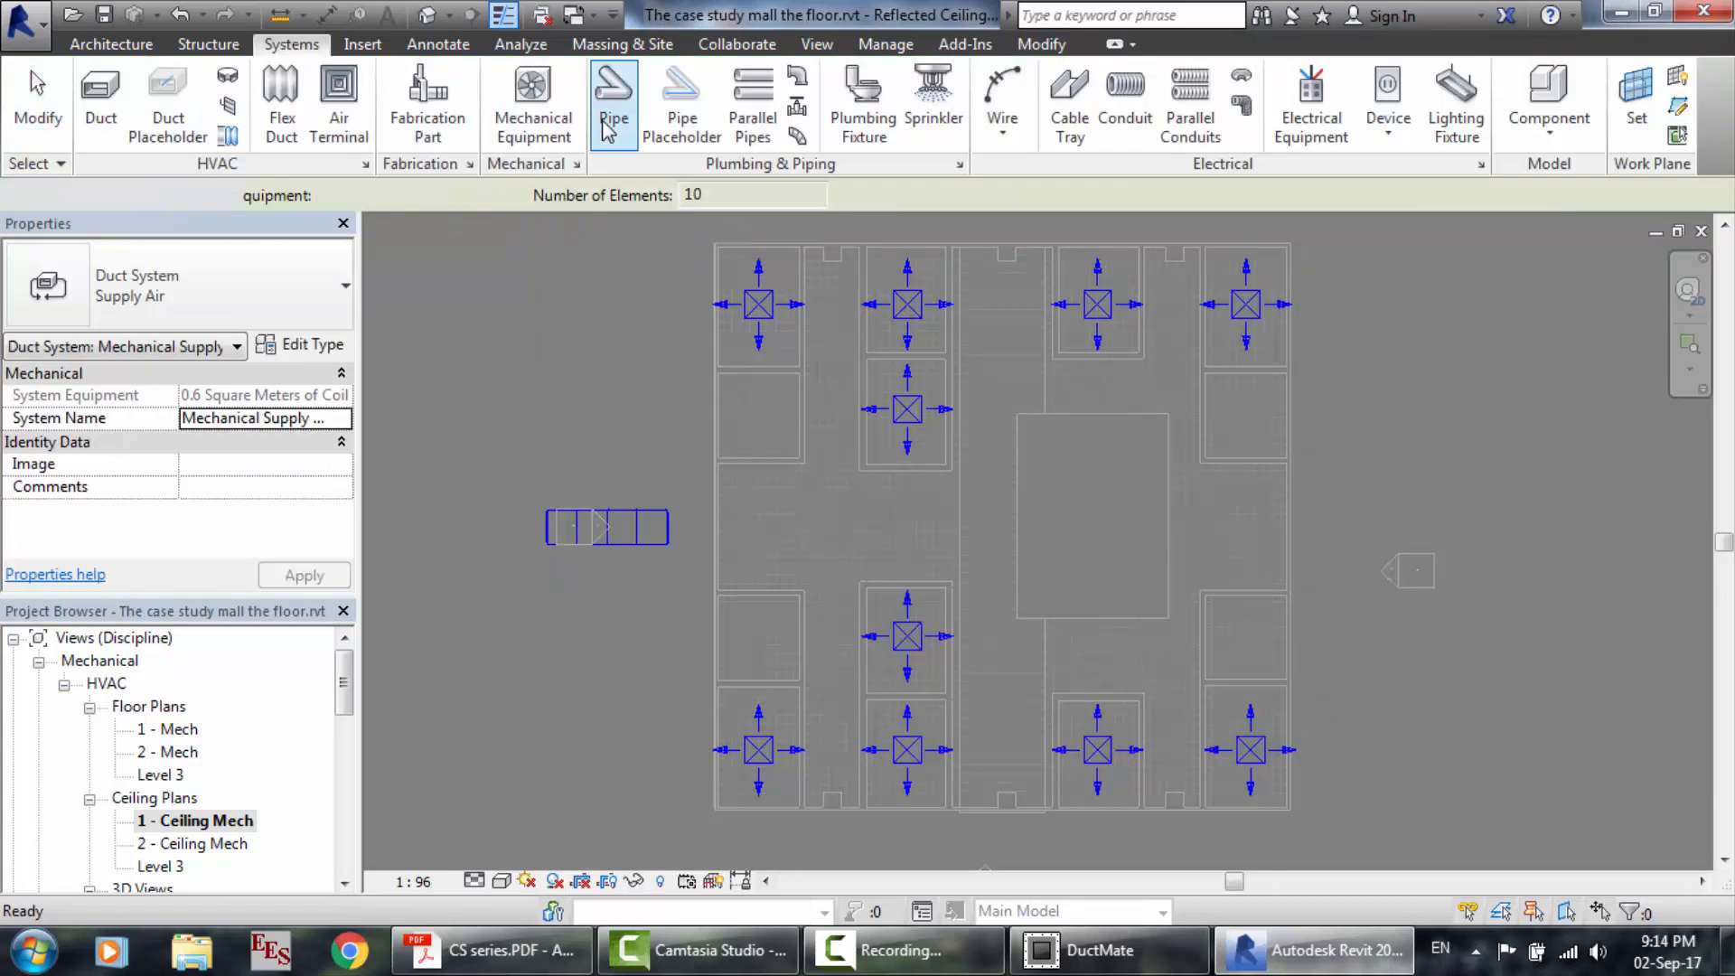
# Generate a layout for the supply system from the northeast corner diffuser and step through the Network routing solutions from 1 to 6.
pyautogui.click(1243, 308)
pyautogui.click(1094, 95)
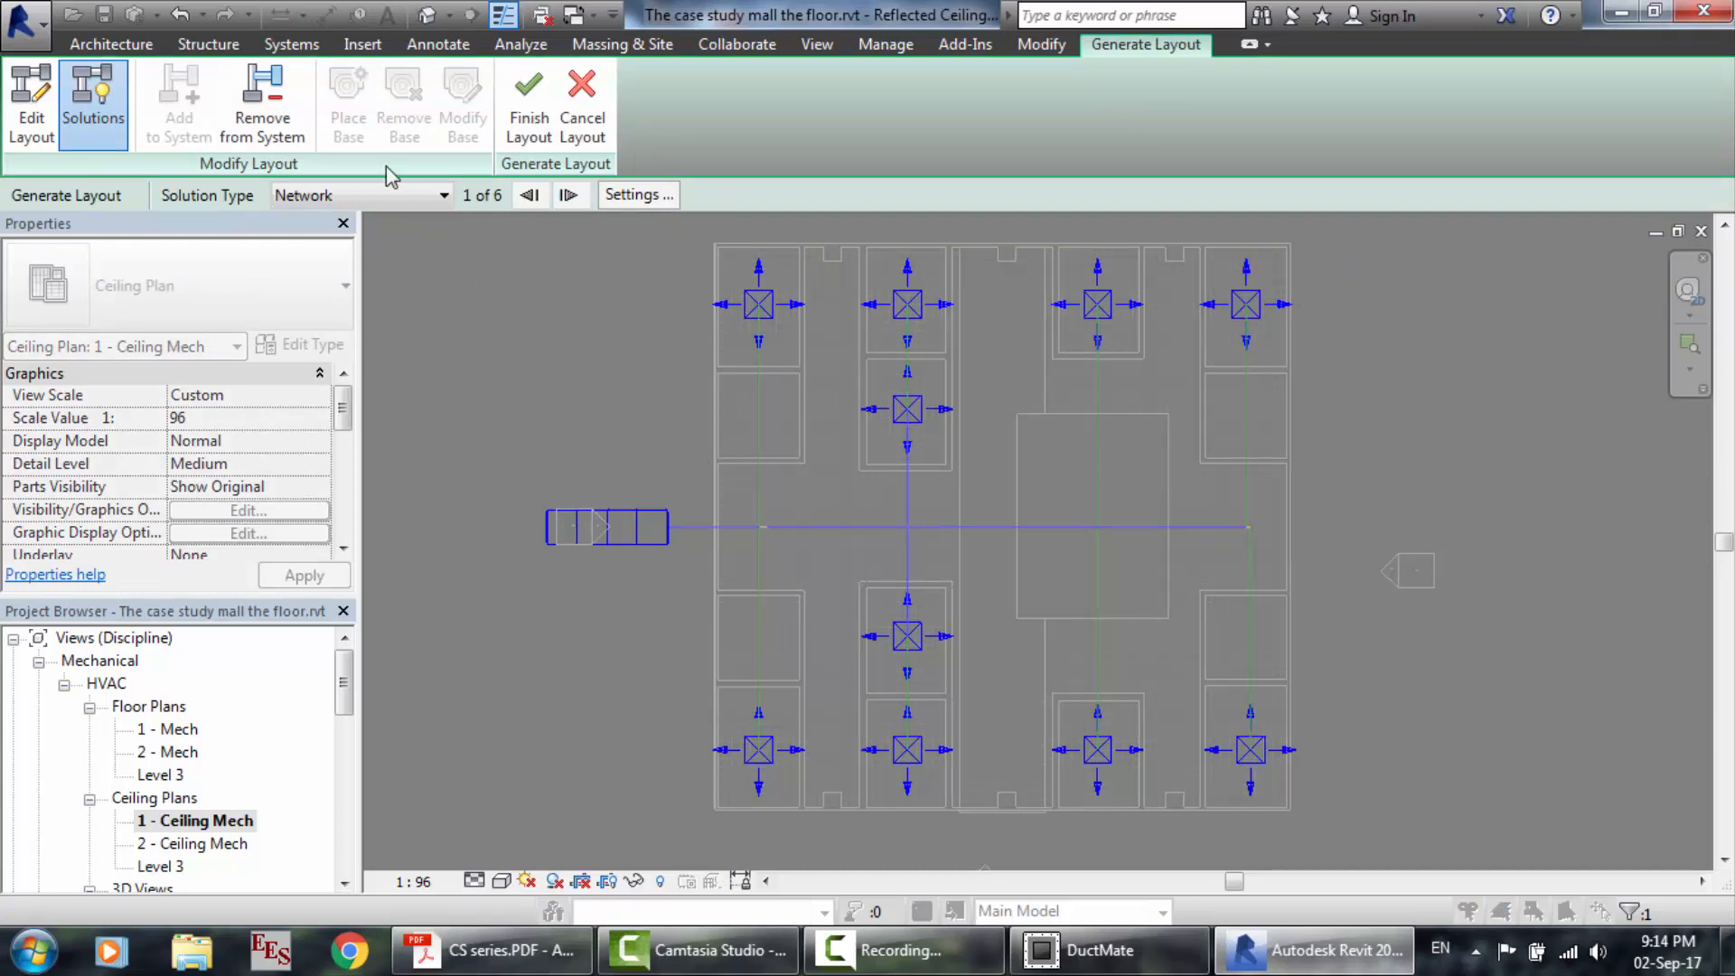
pyautogui.click(424, 197)
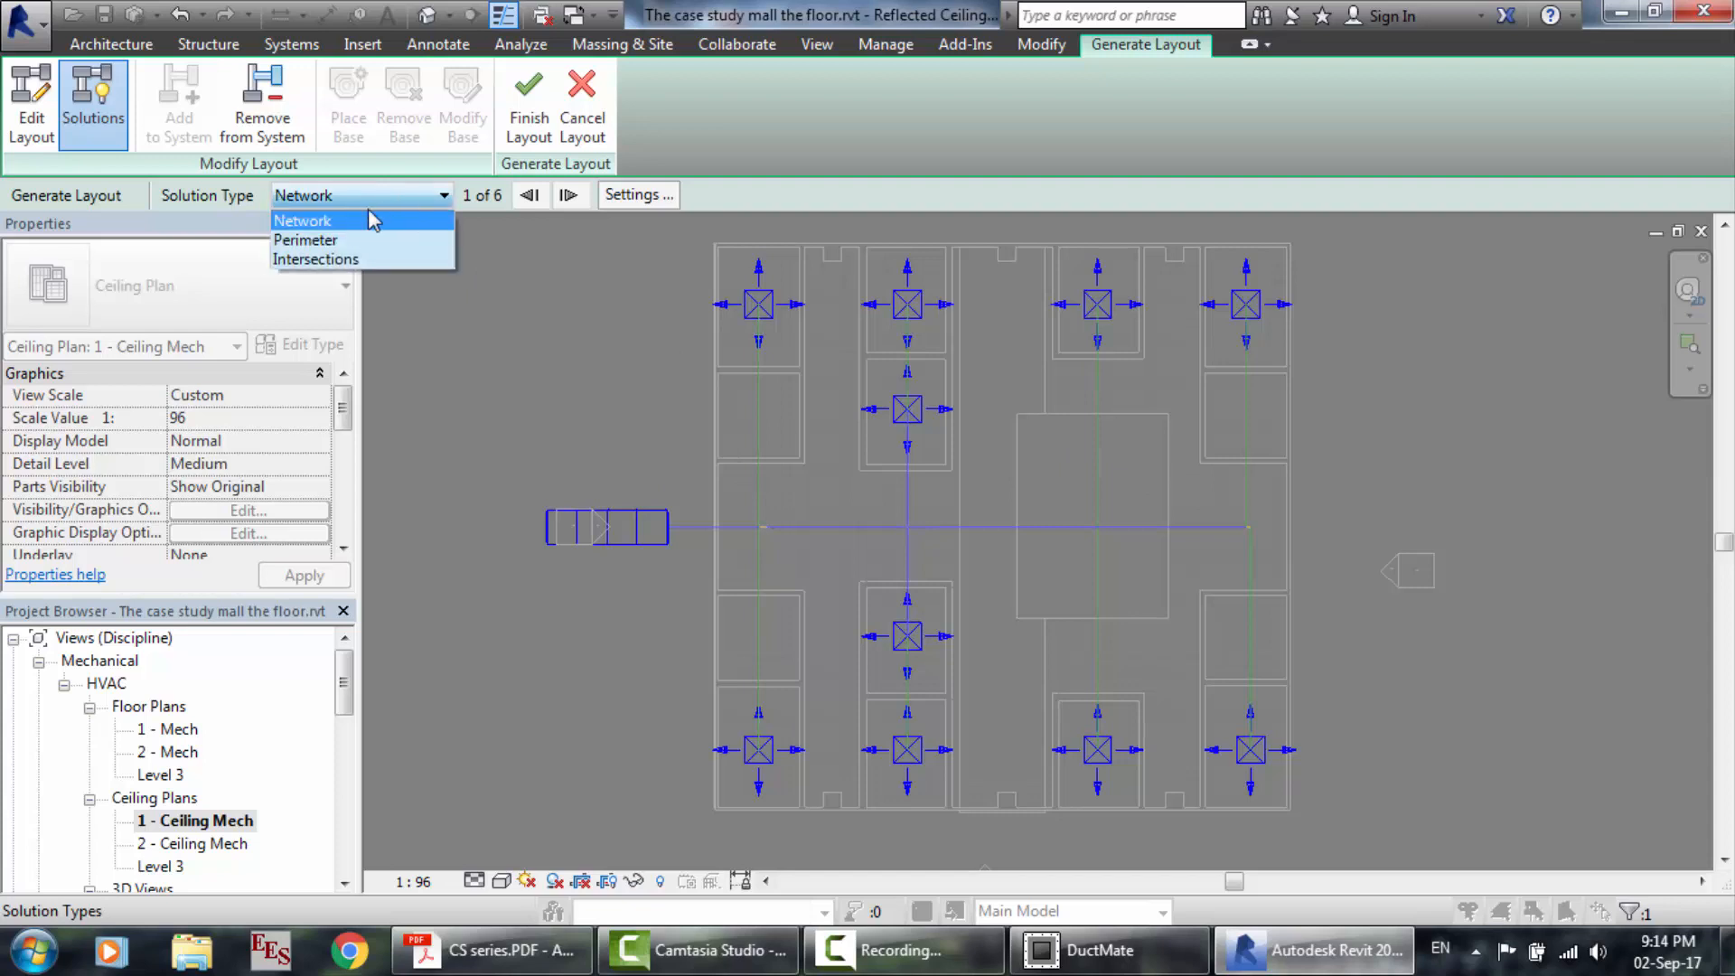
pyautogui.click(422, 202)
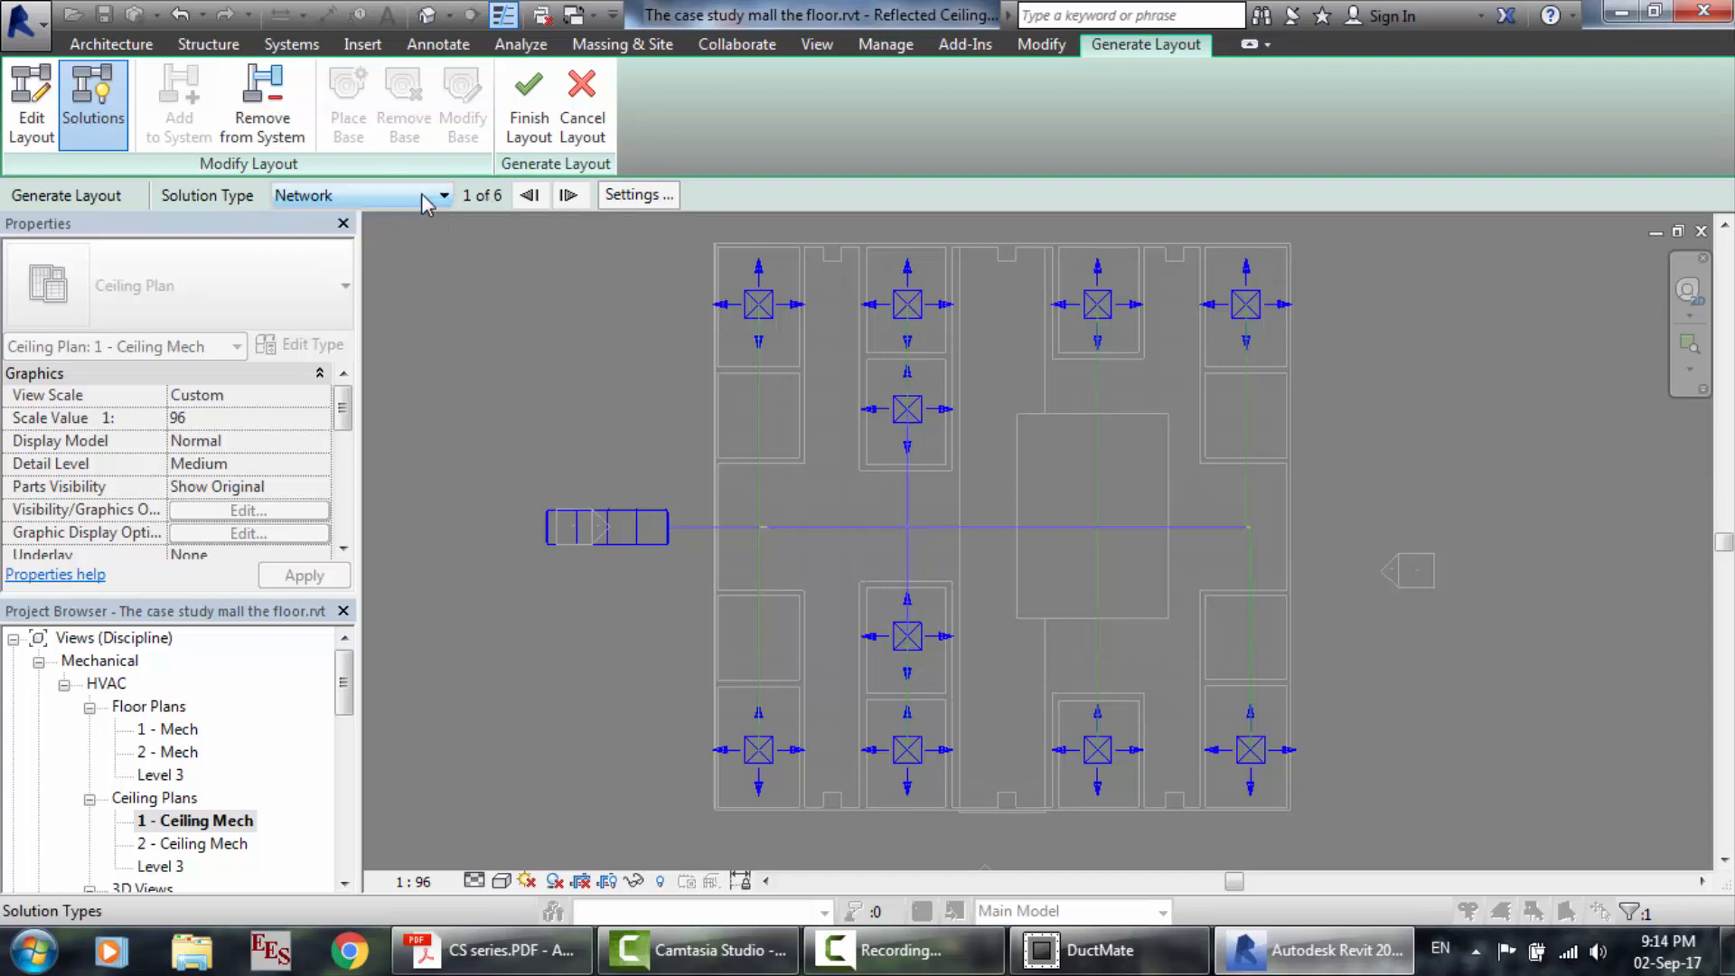
pyautogui.click(567, 197)
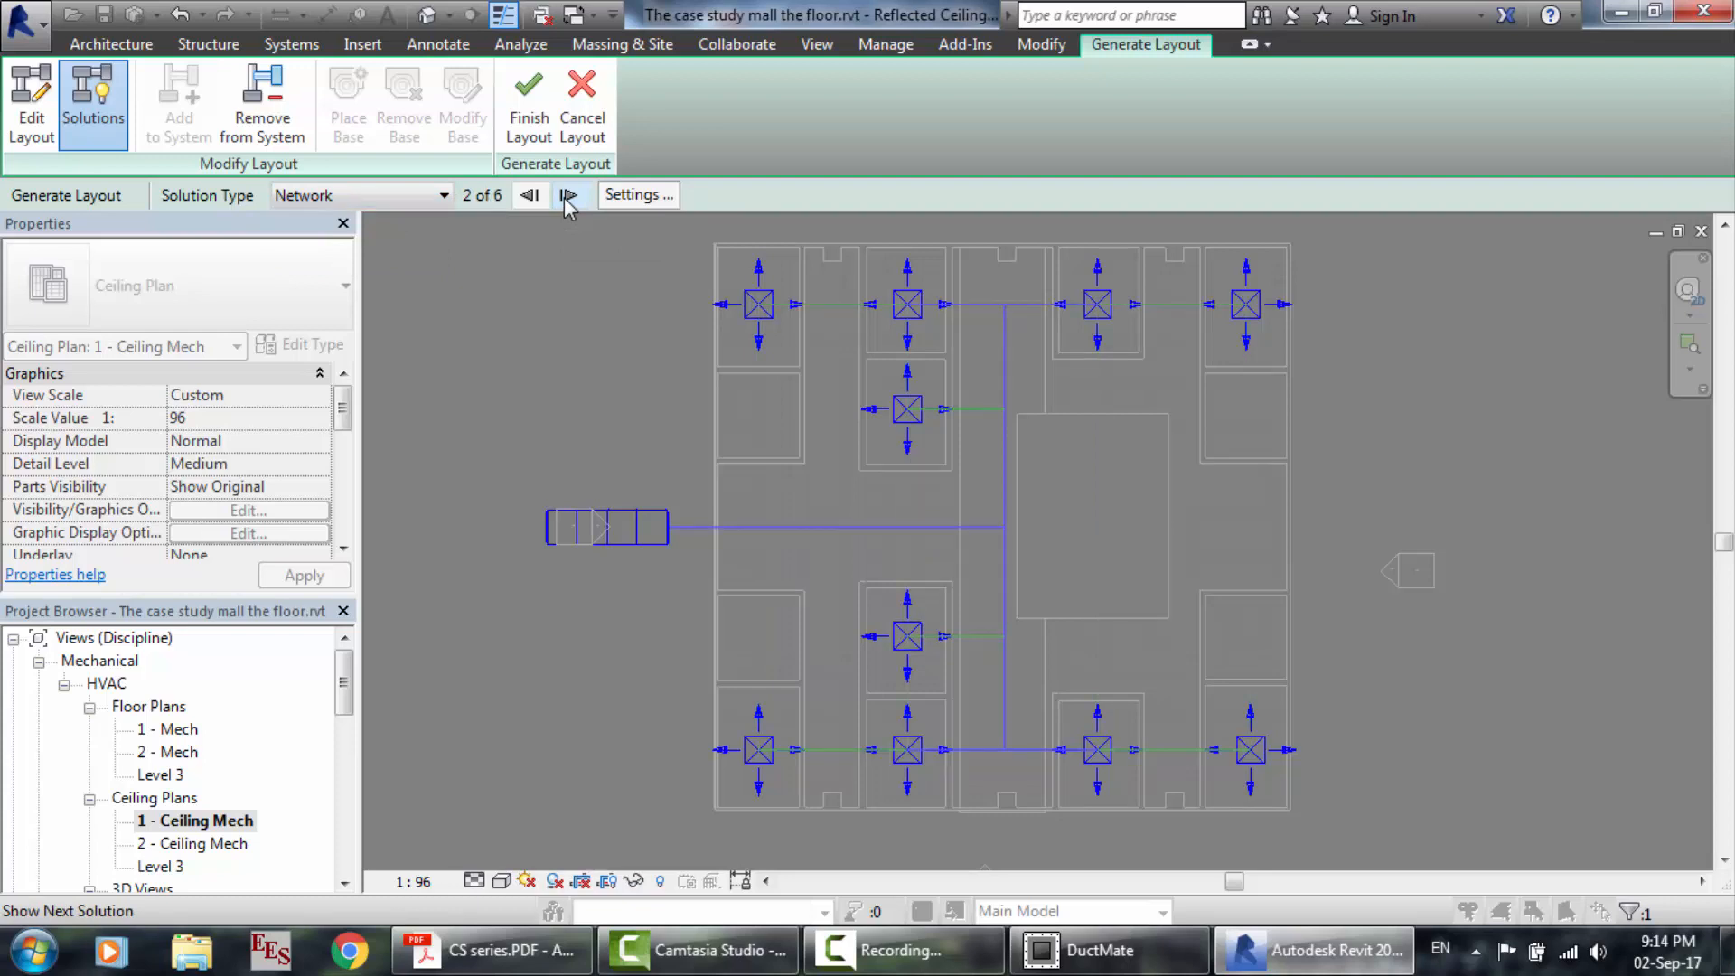
pyautogui.click(566, 196)
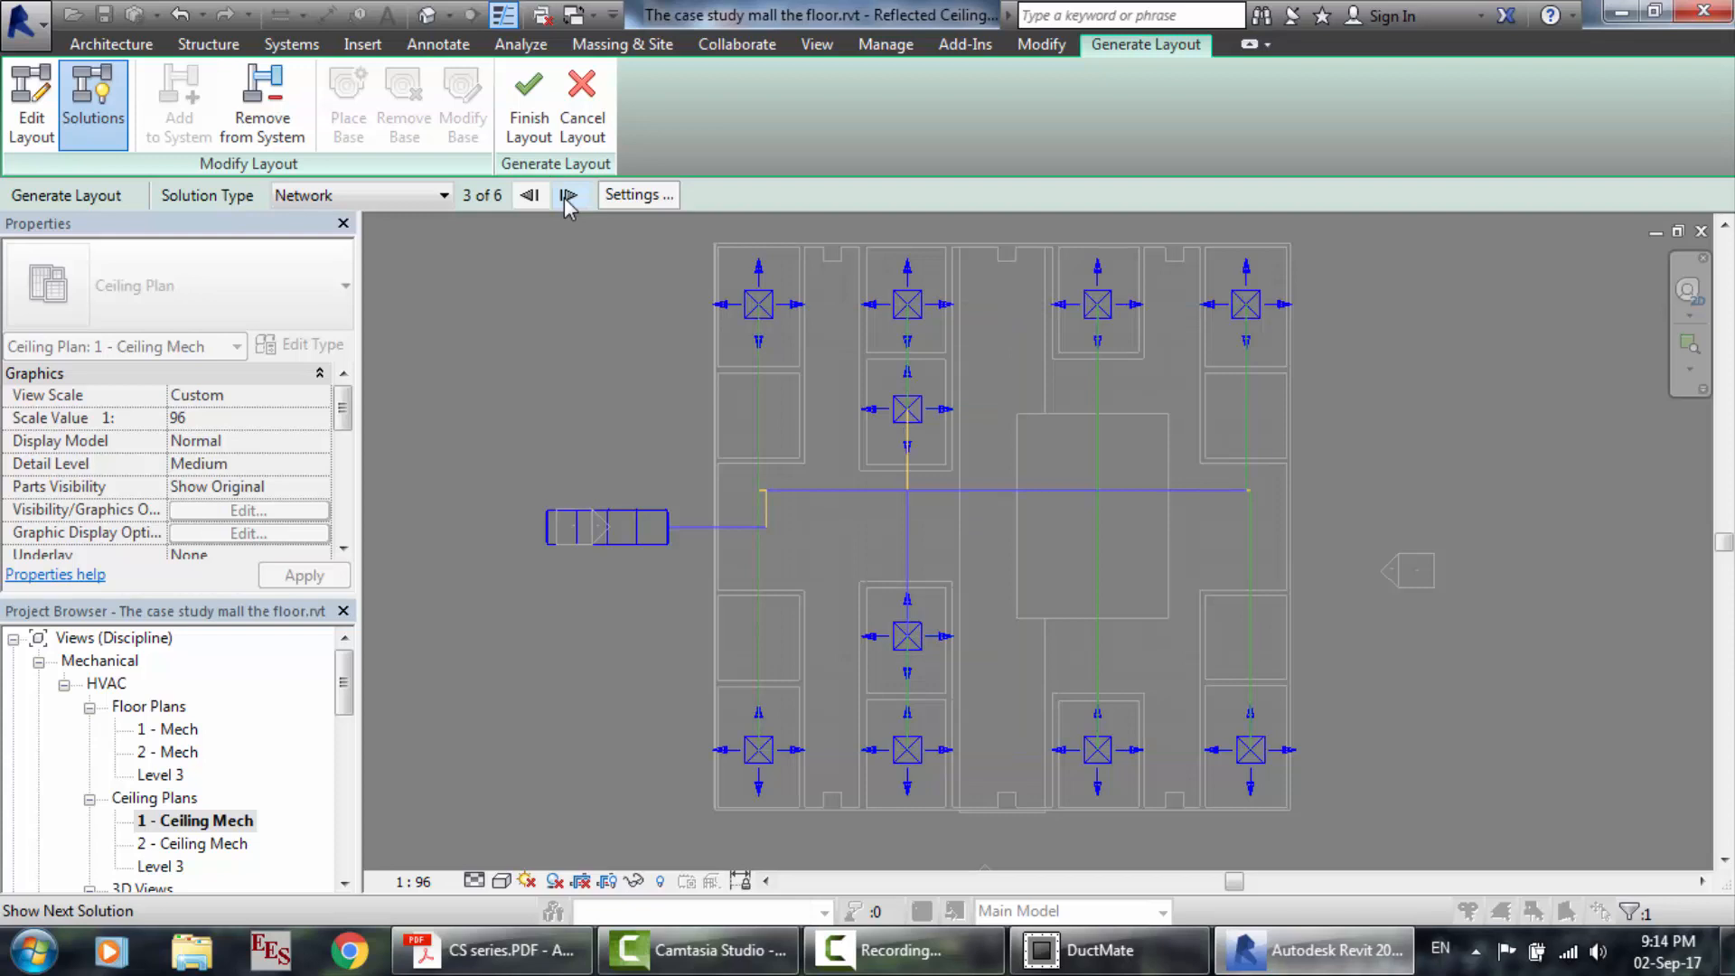
pyautogui.click(566, 196)
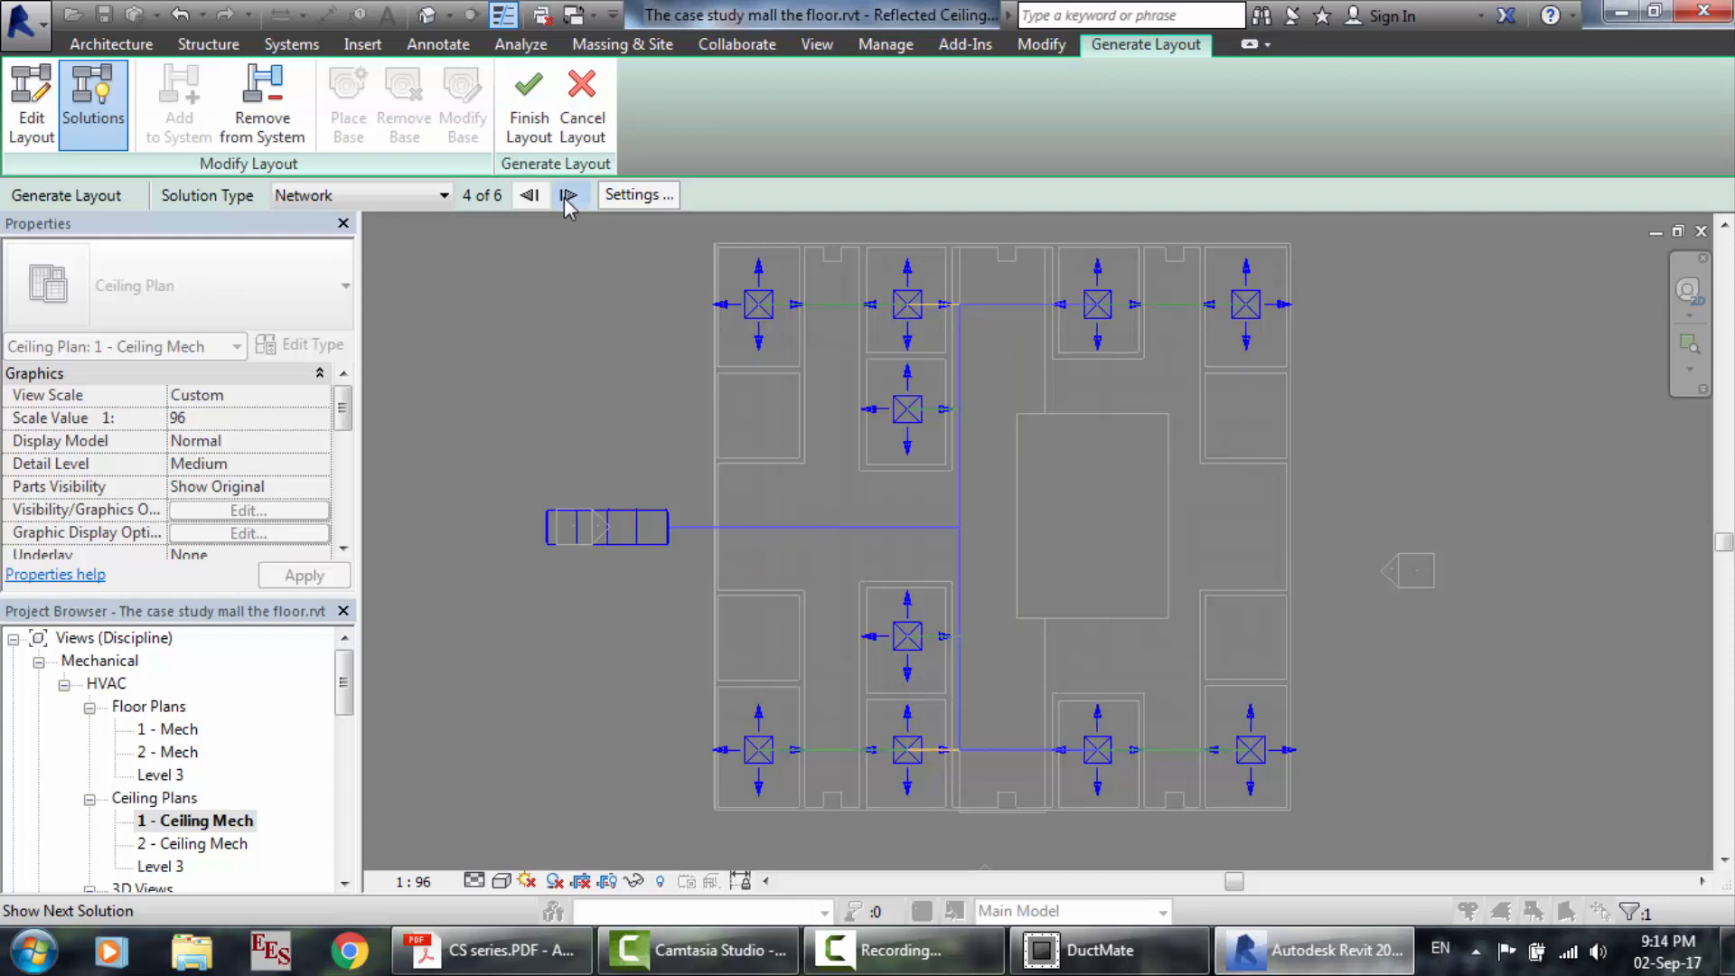
pyautogui.click(566, 196)
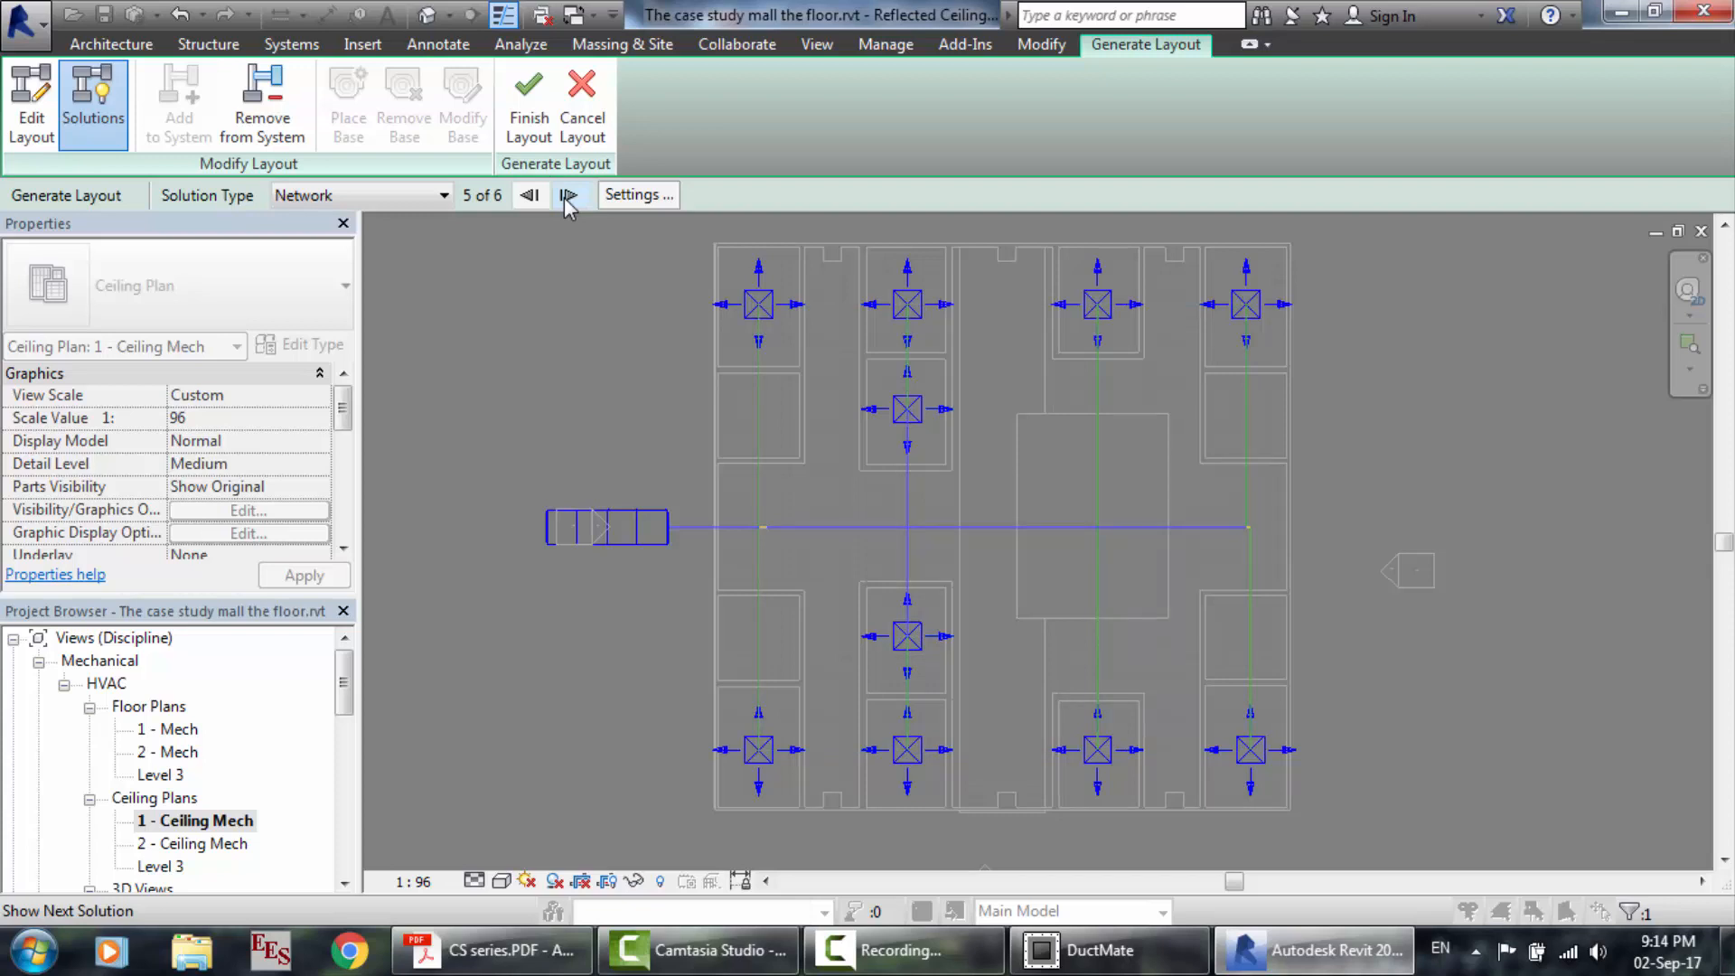
pyautogui.click(566, 196)
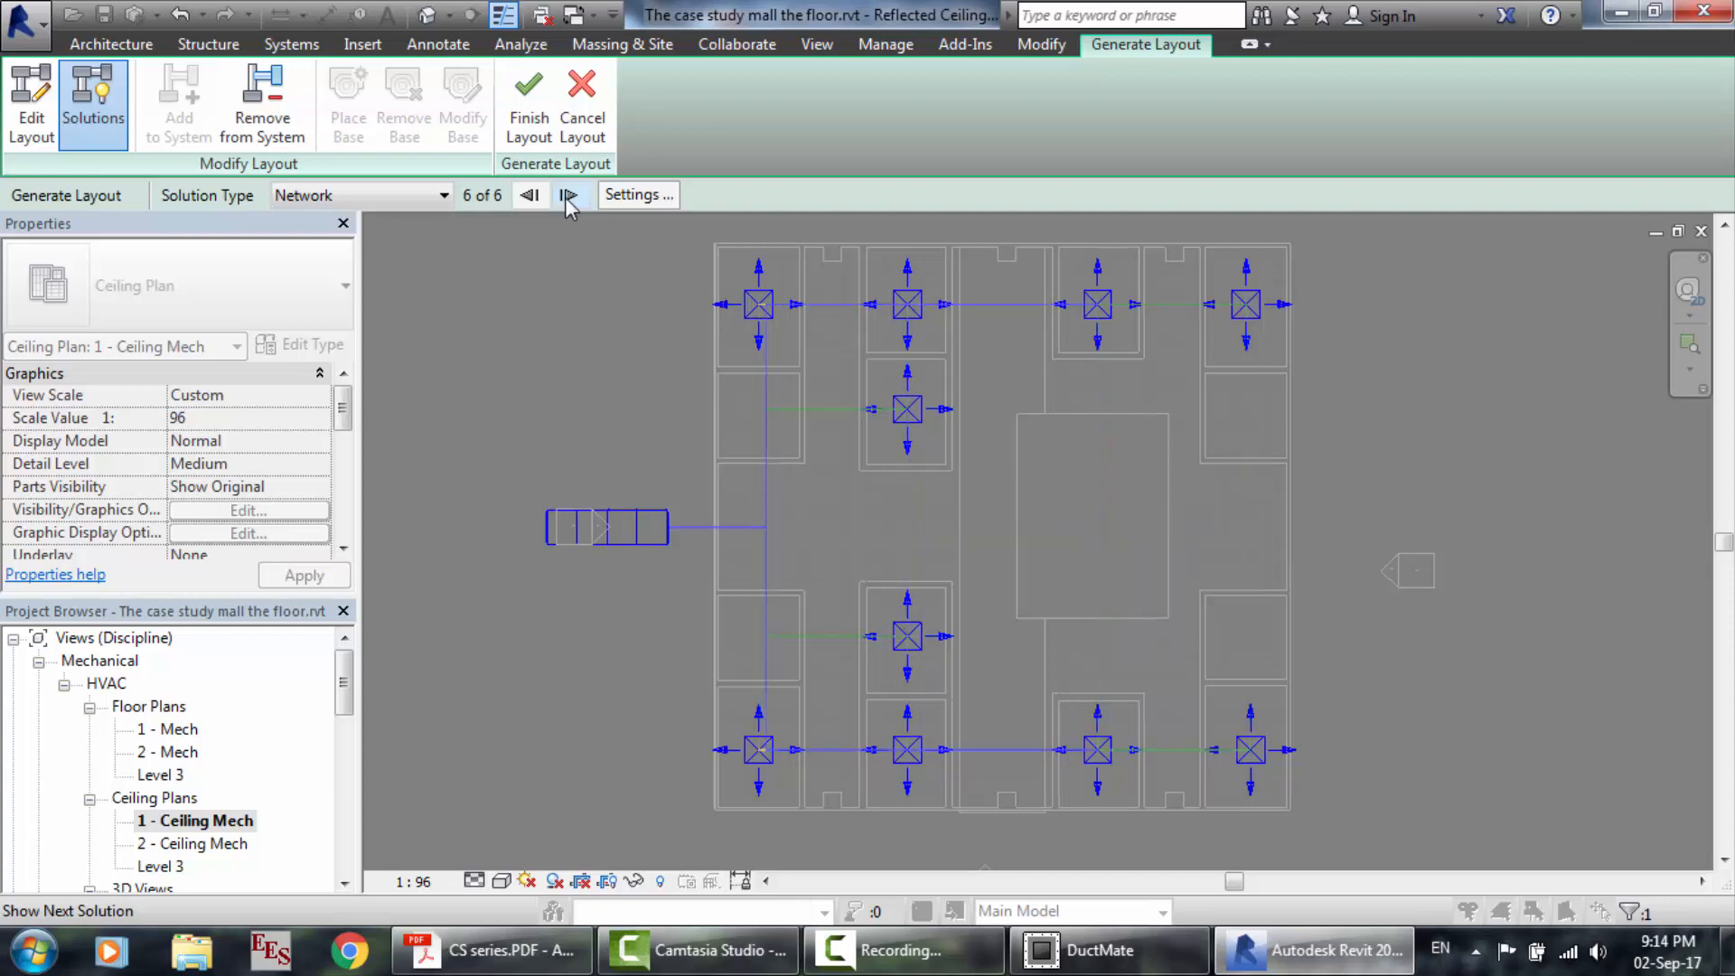
# Compare the Perimeter routing with the Network one, and set the layout's solution type to Intersections.
pyautogui.click(432, 195)
pyautogui.click(370, 239)
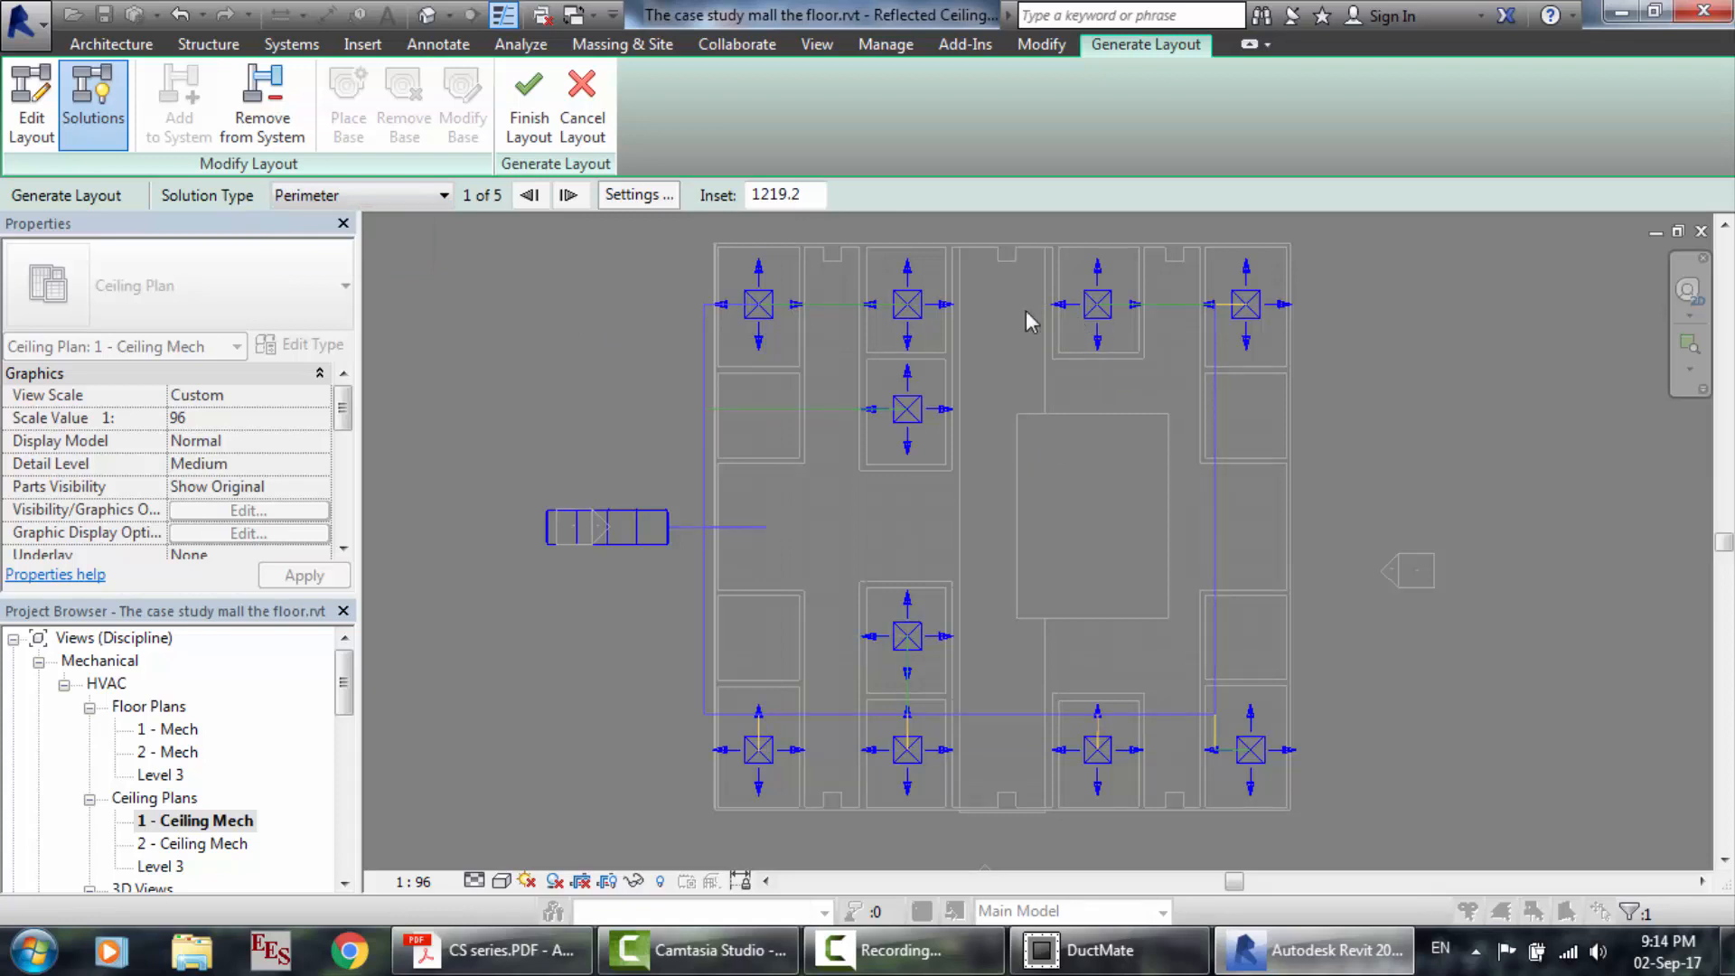
pyautogui.scroll(1, 1218, 250)
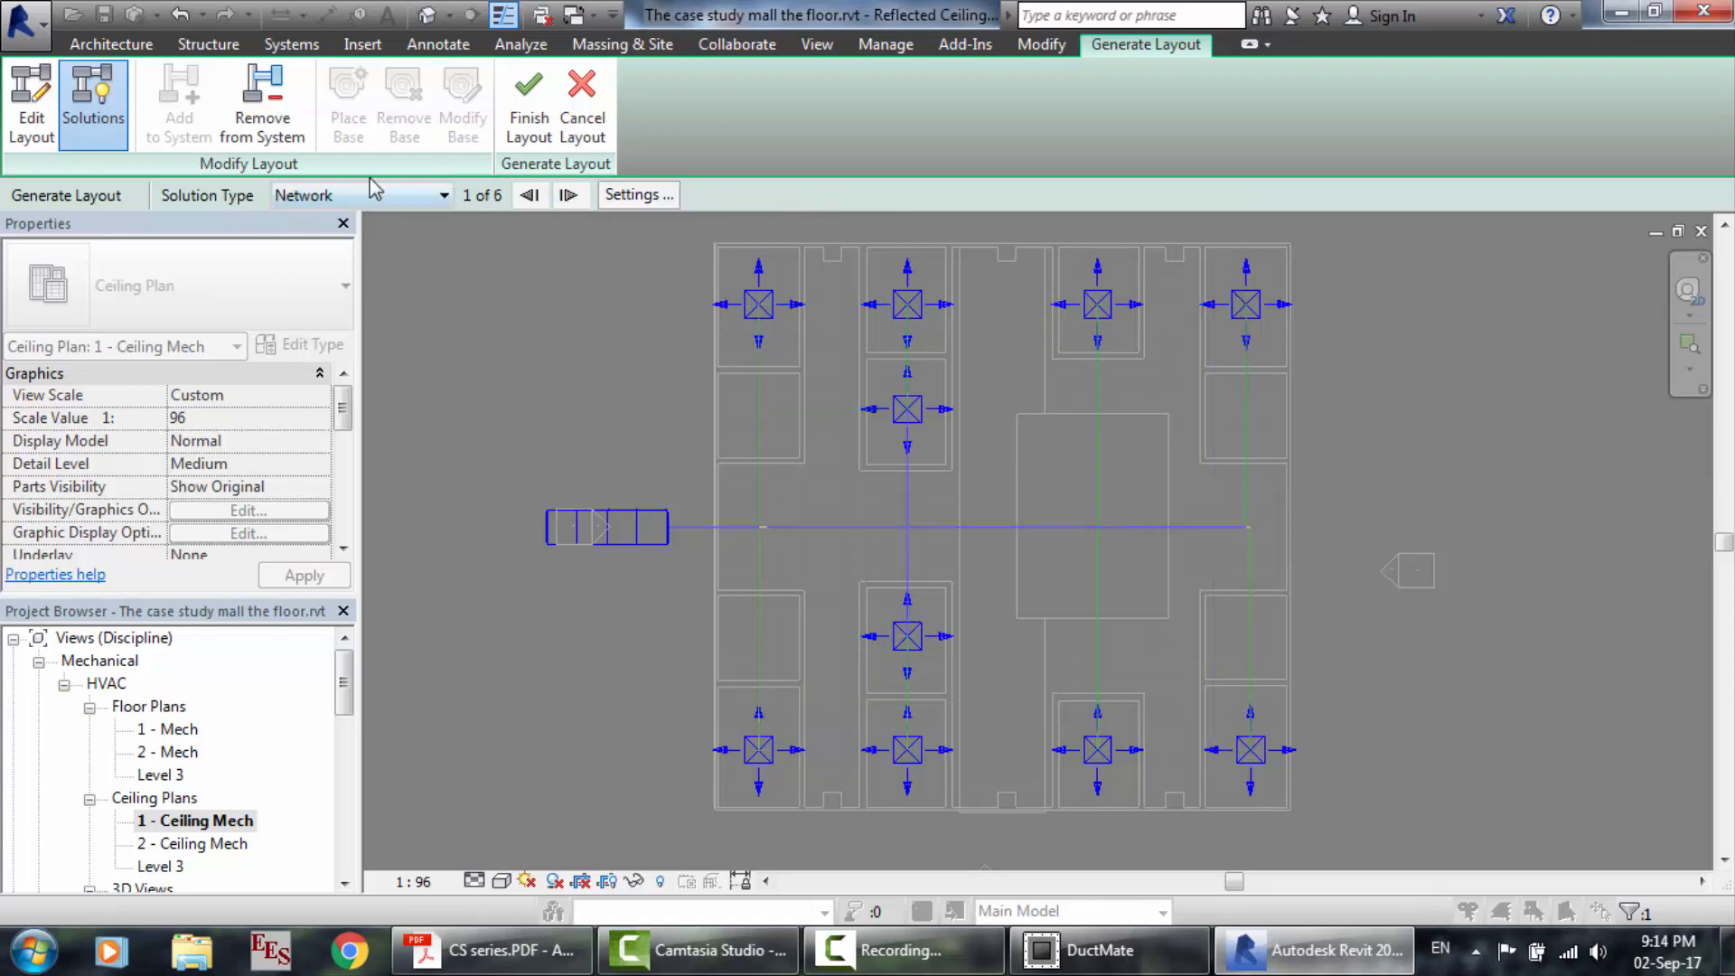
pyautogui.click(343, 197)
pyautogui.click(328, 239)
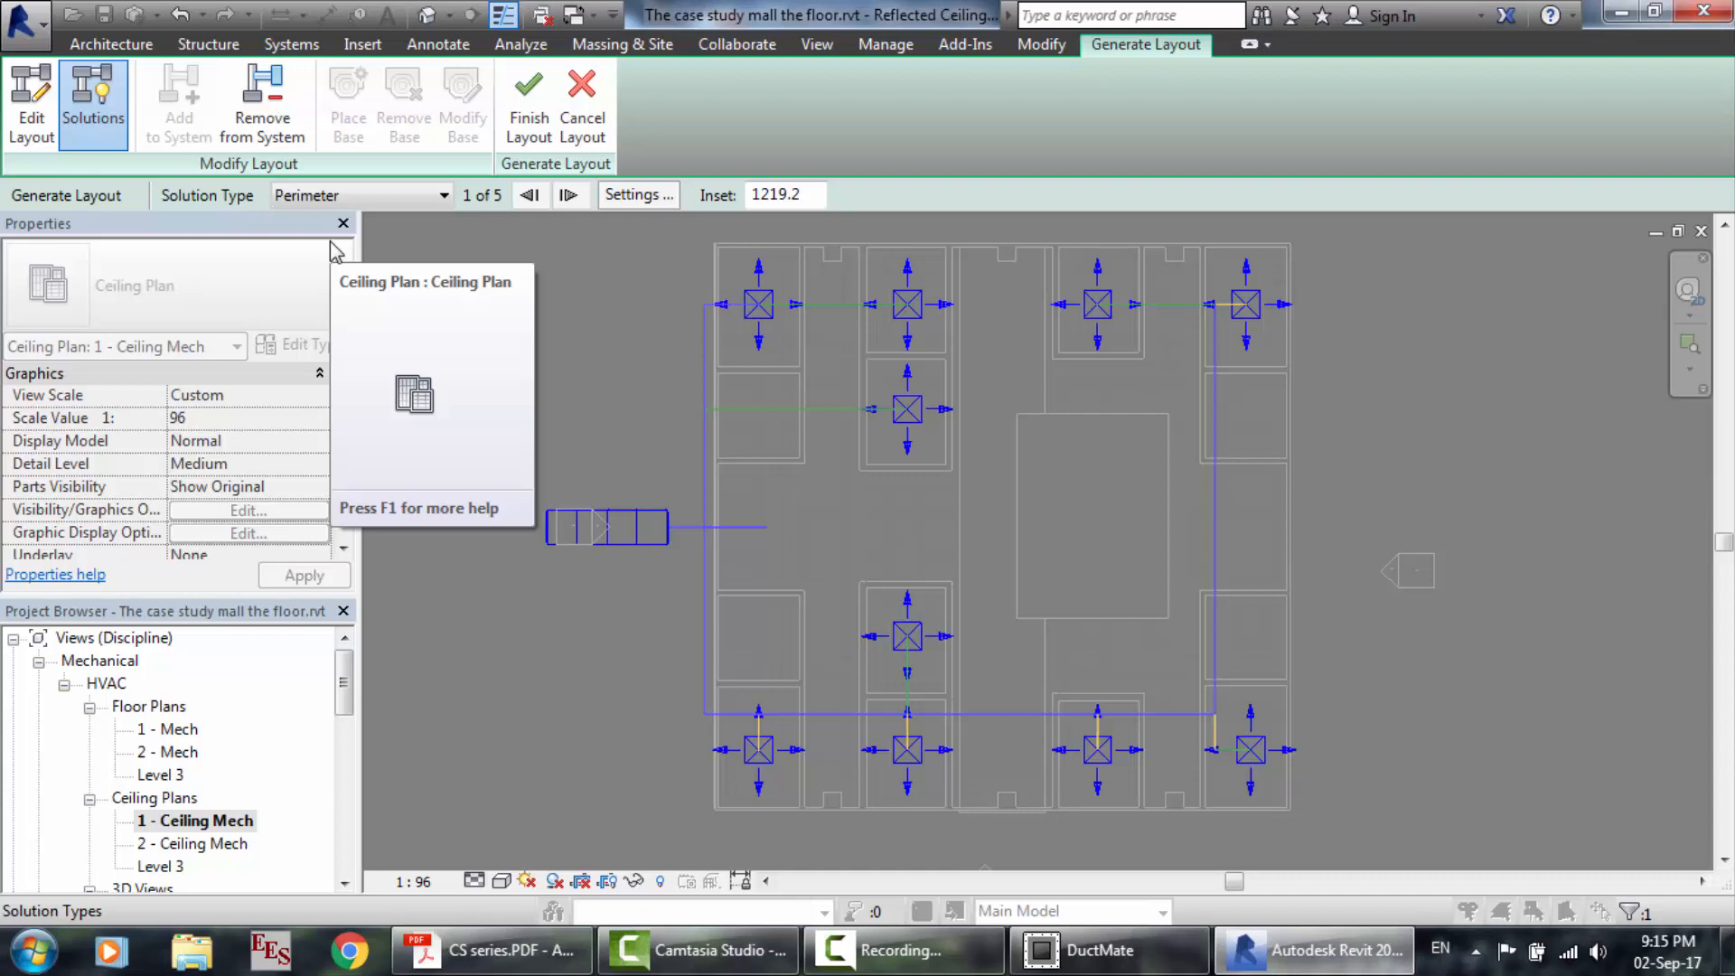
pyautogui.click(423, 199)
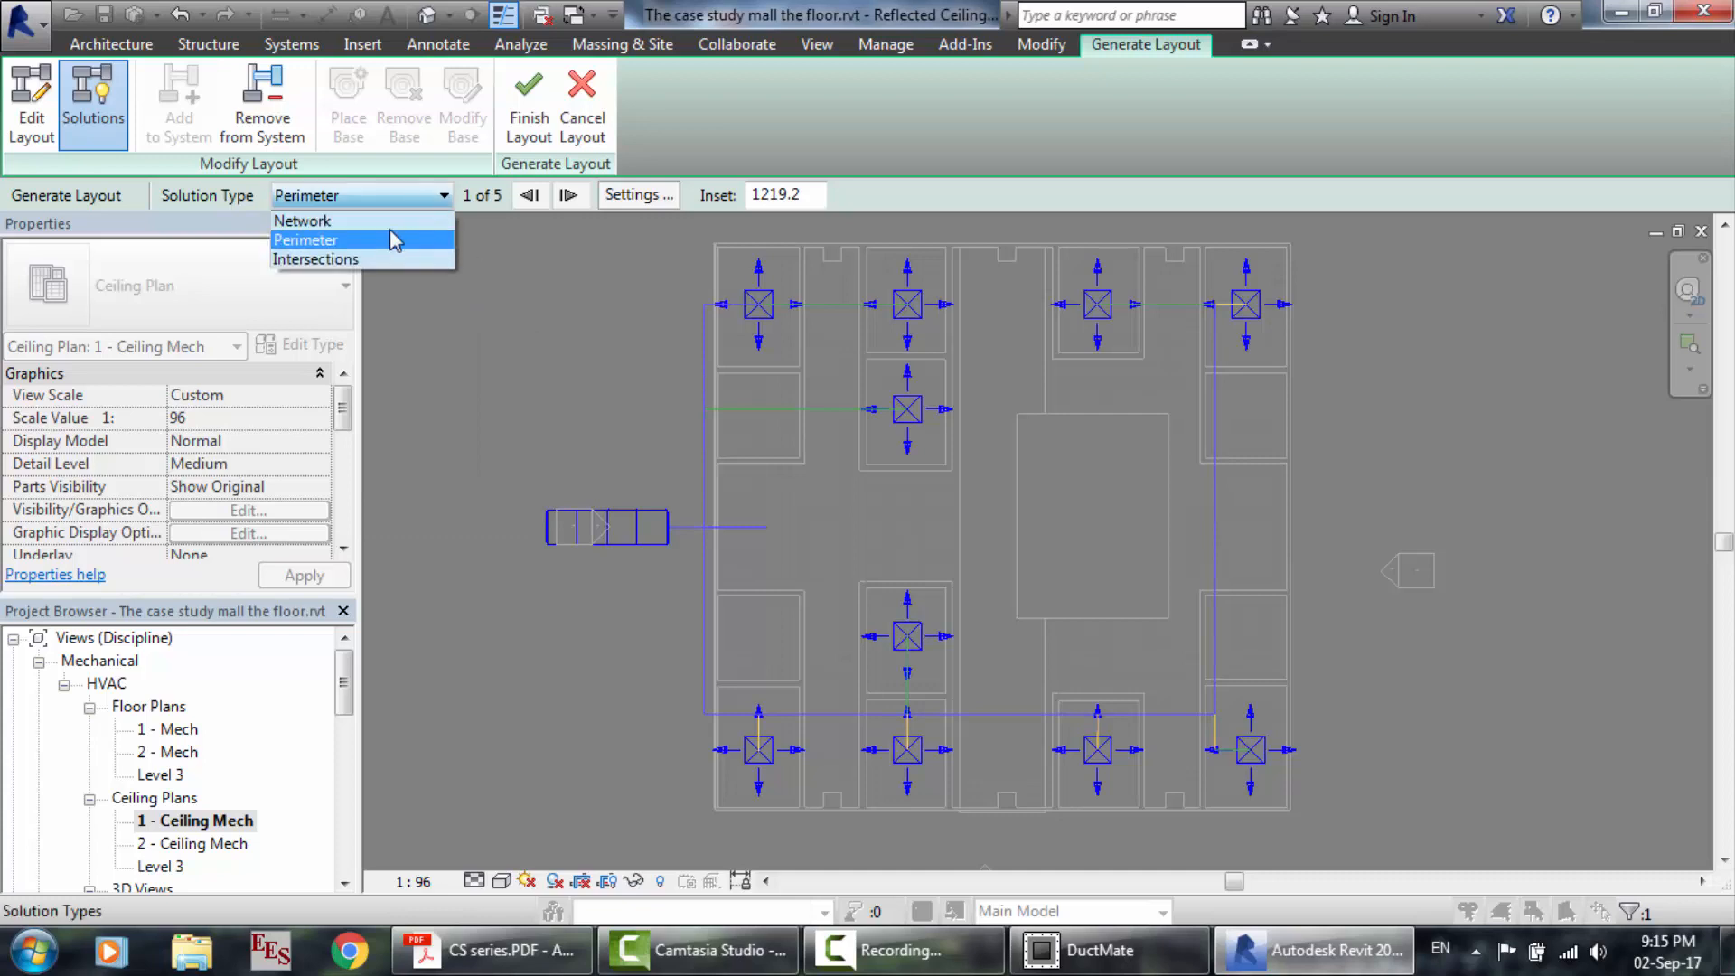
pyautogui.click(351, 261)
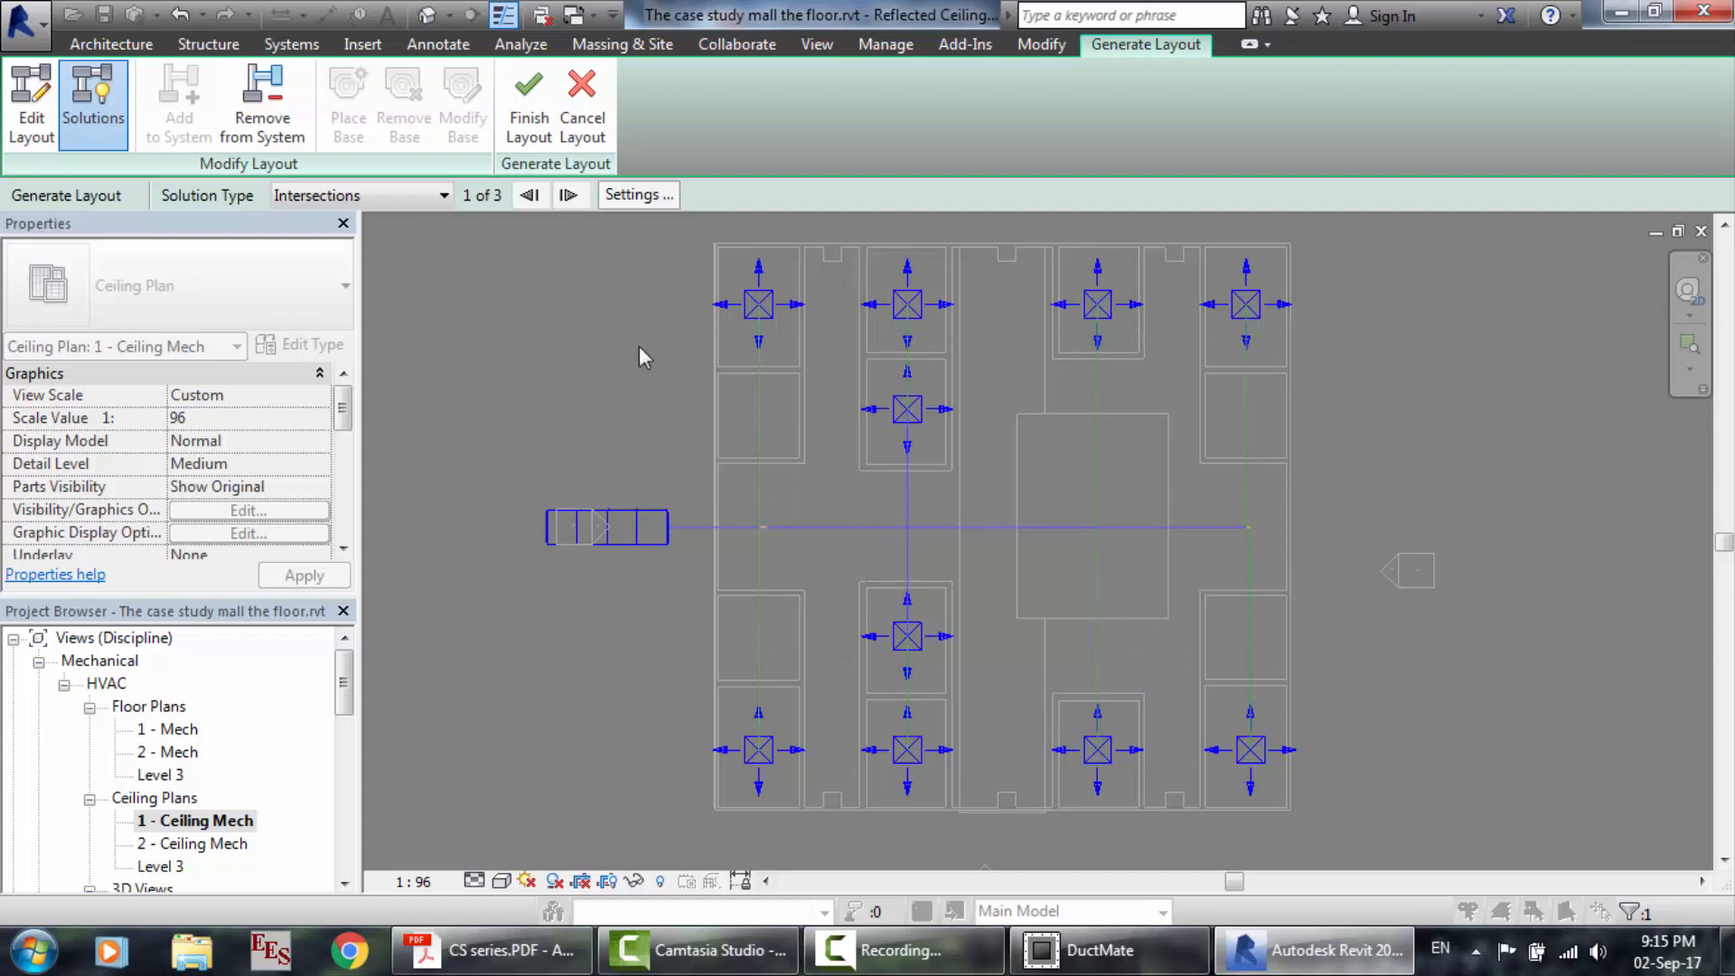
# Set the main duct type to Round Duct: Taps in the layout's duct conversion settings.
pyautogui.click(647, 198)
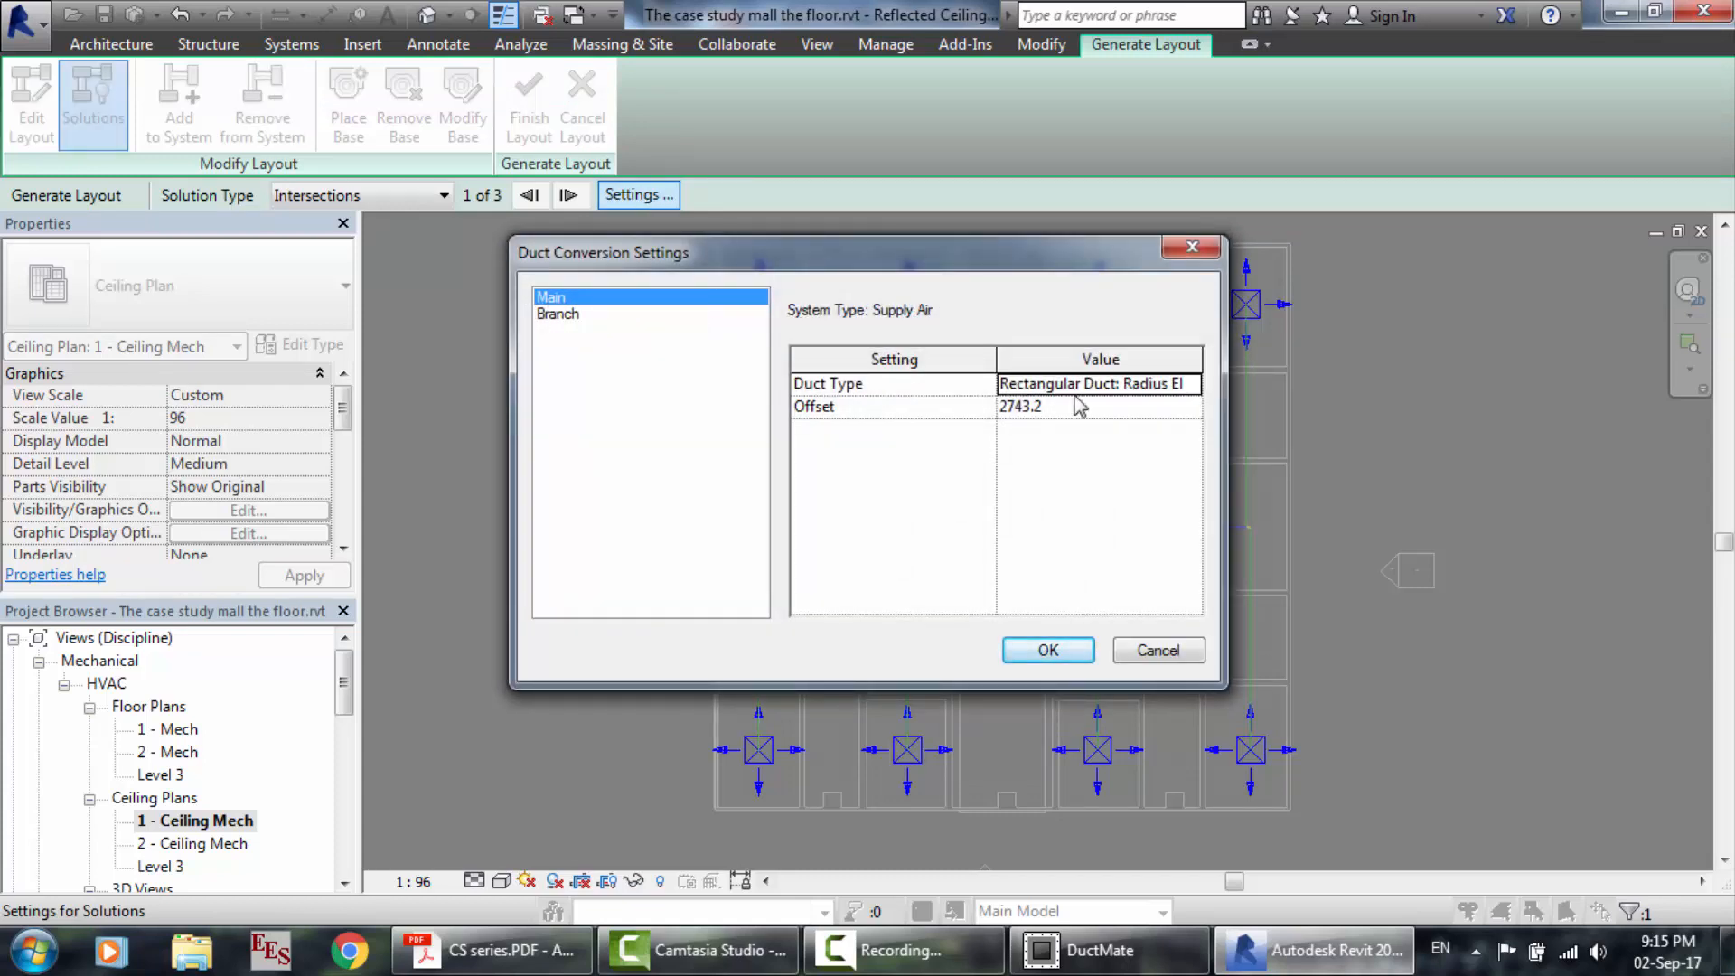
pyautogui.click(1119, 385)
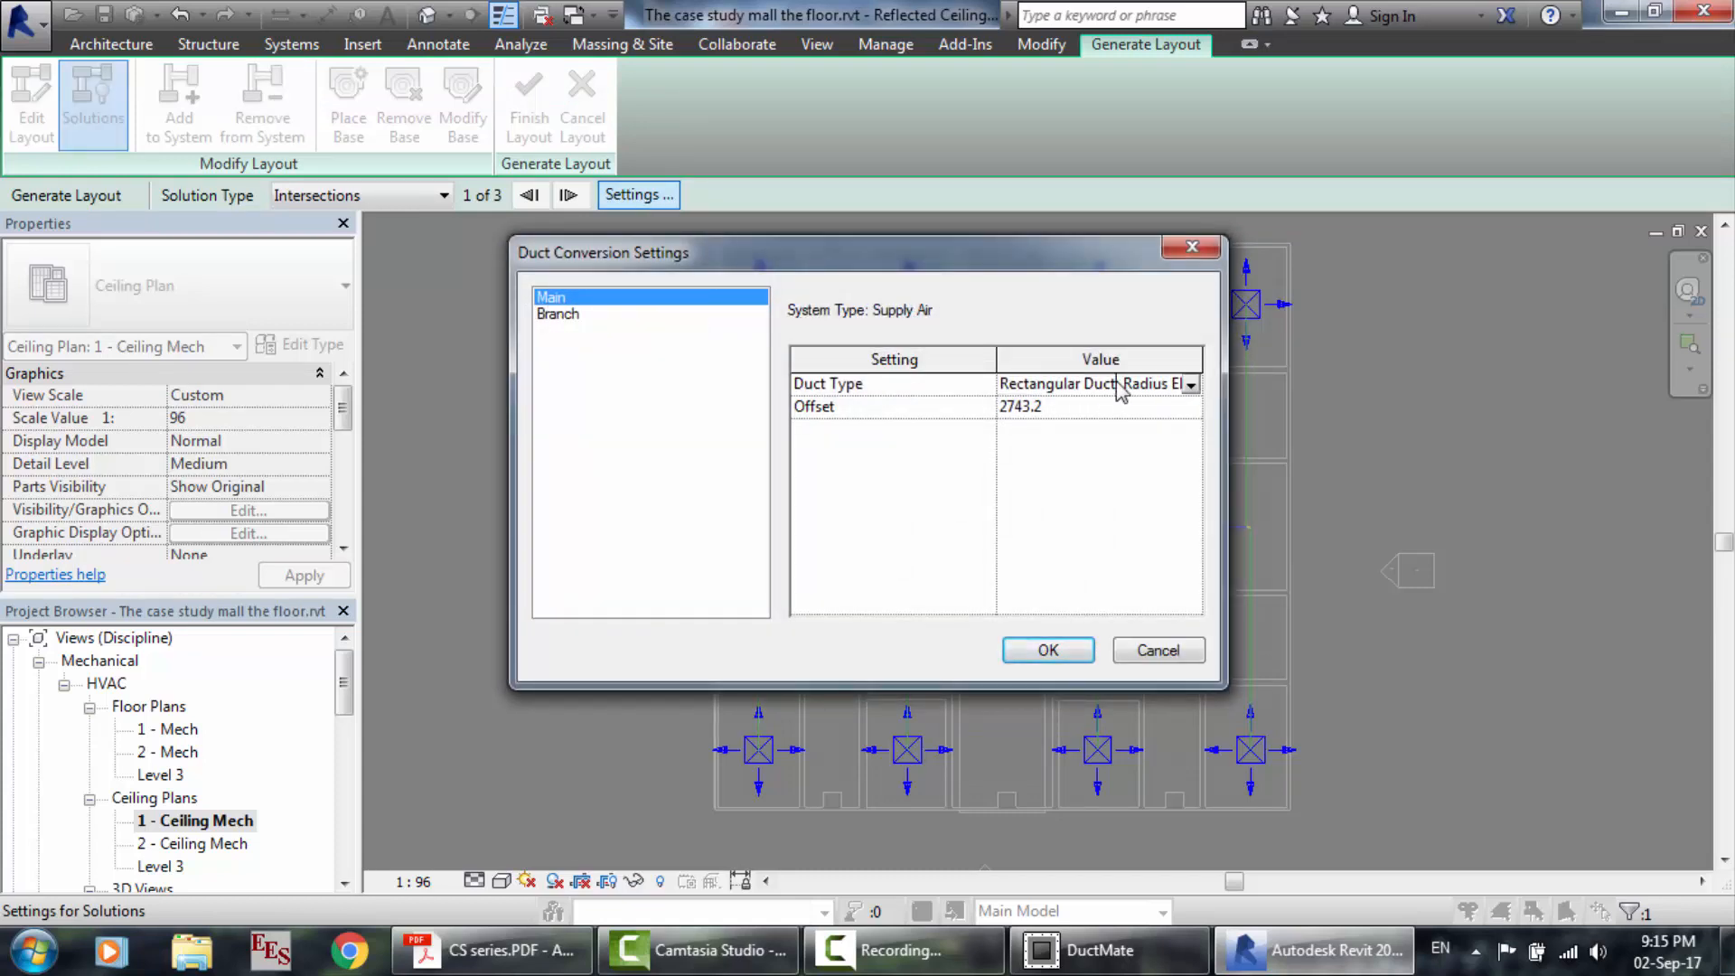
pyautogui.click(1190, 385)
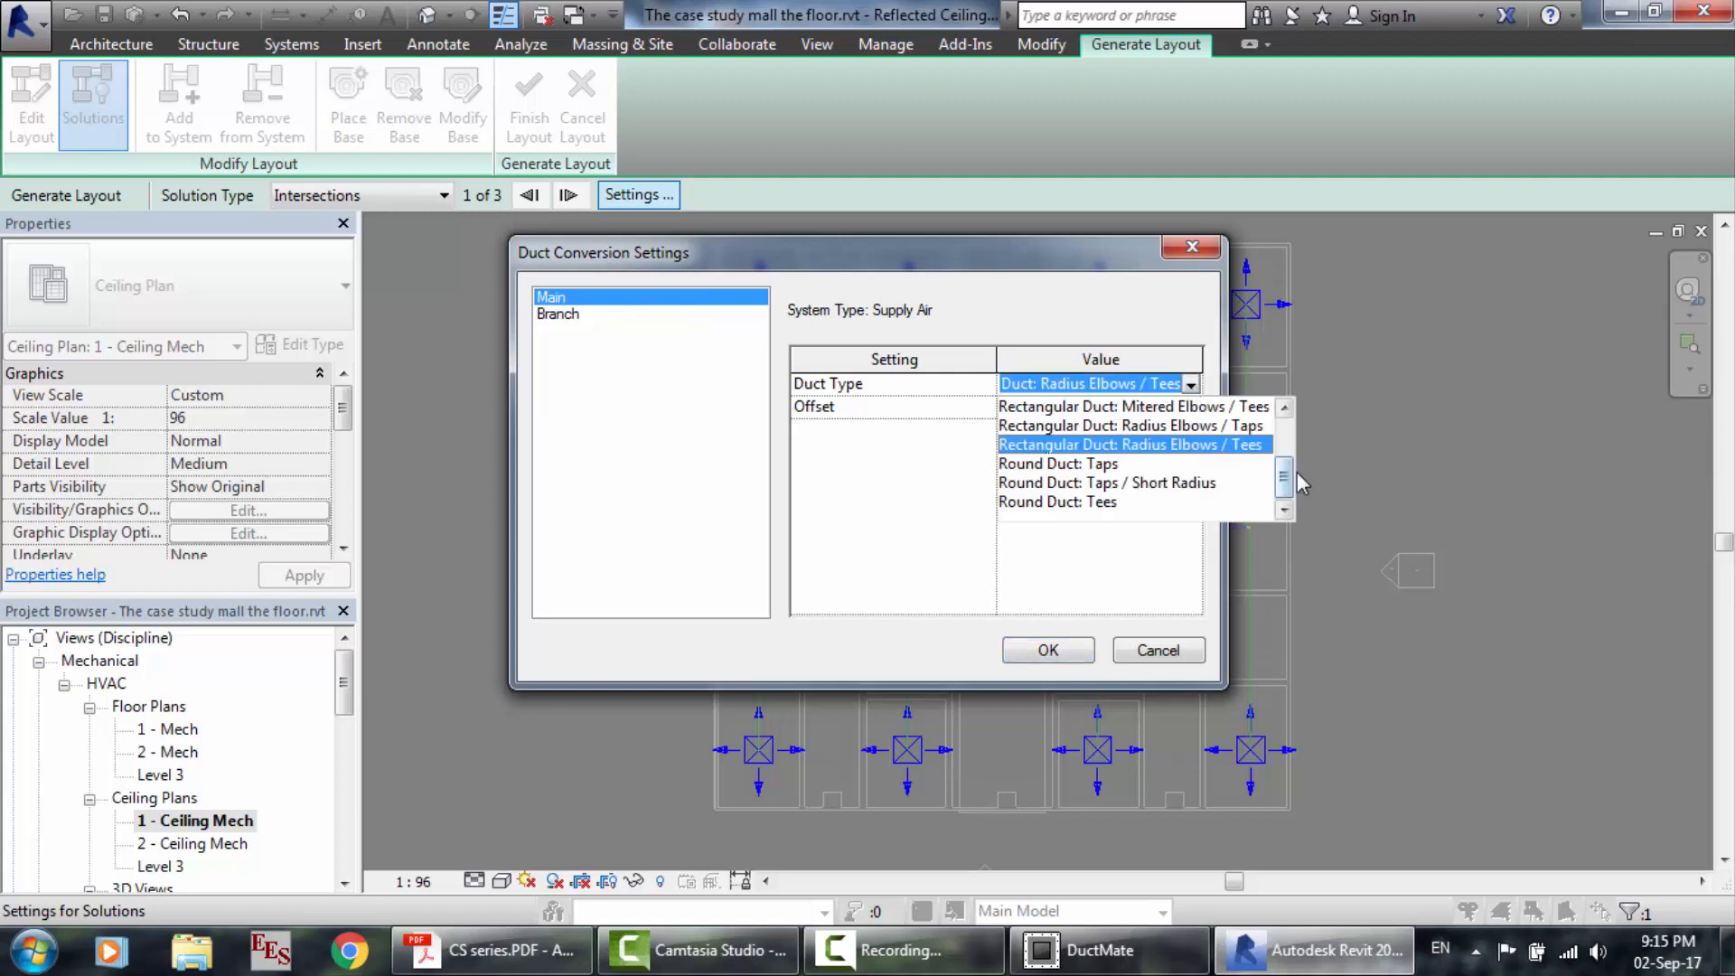
pyautogui.scroll(2, 1286, 452)
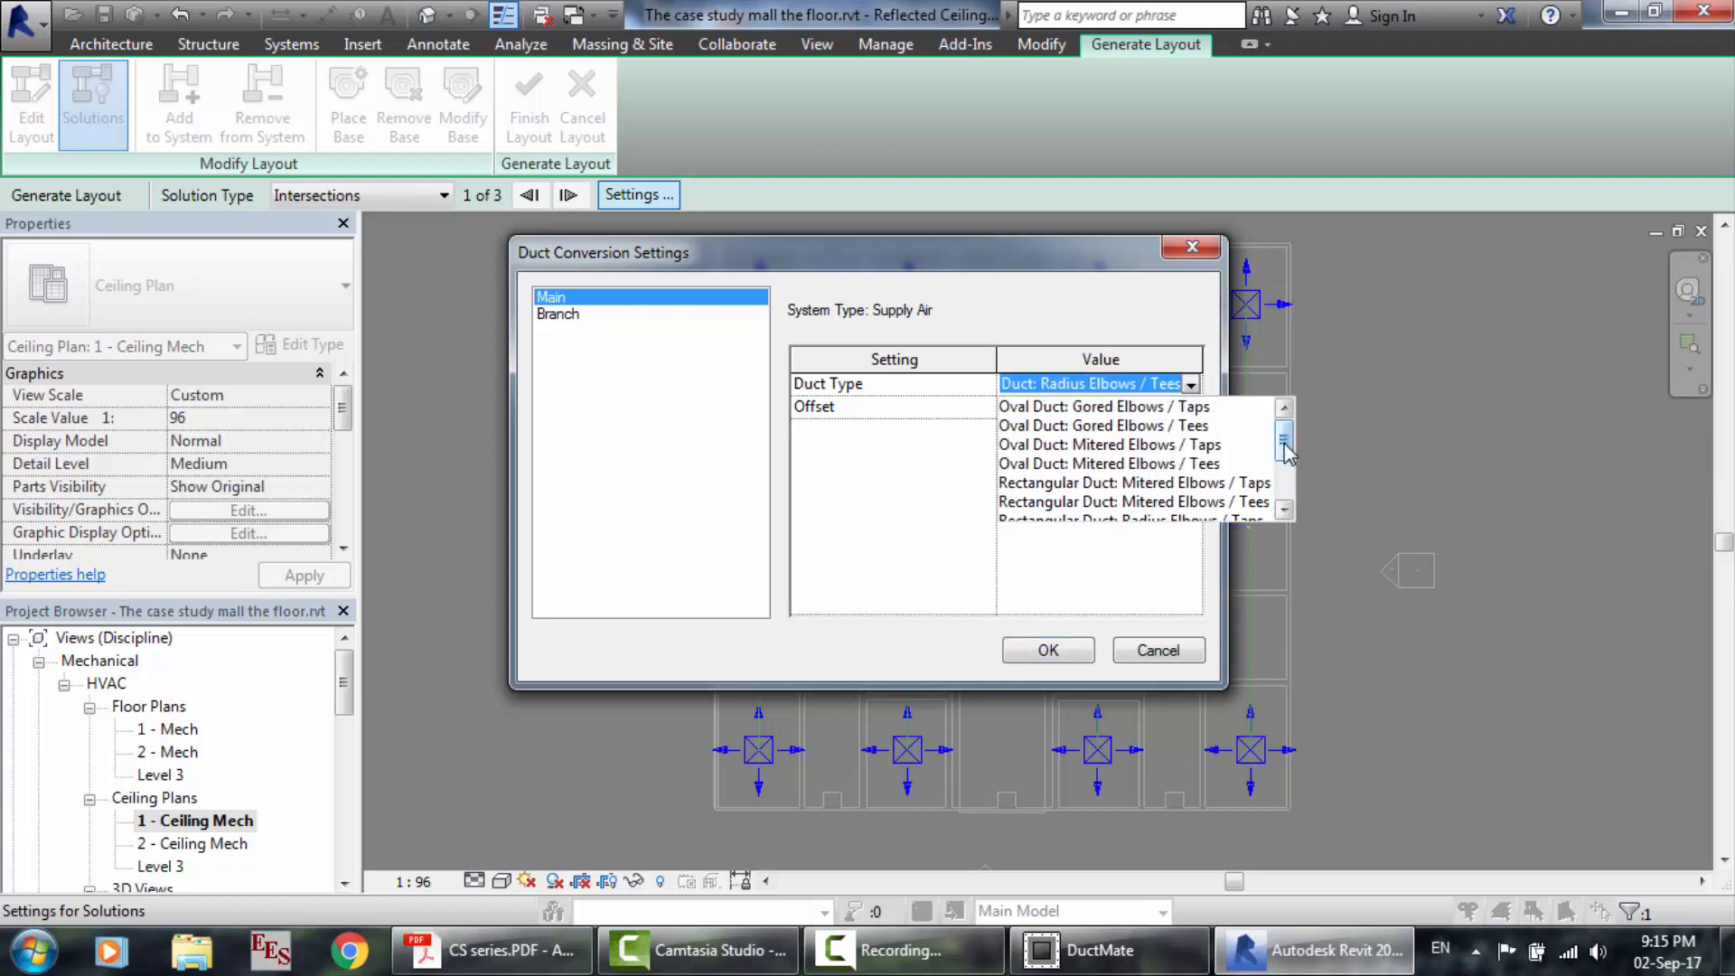
pyautogui.scroll(-2, 1293, 485)
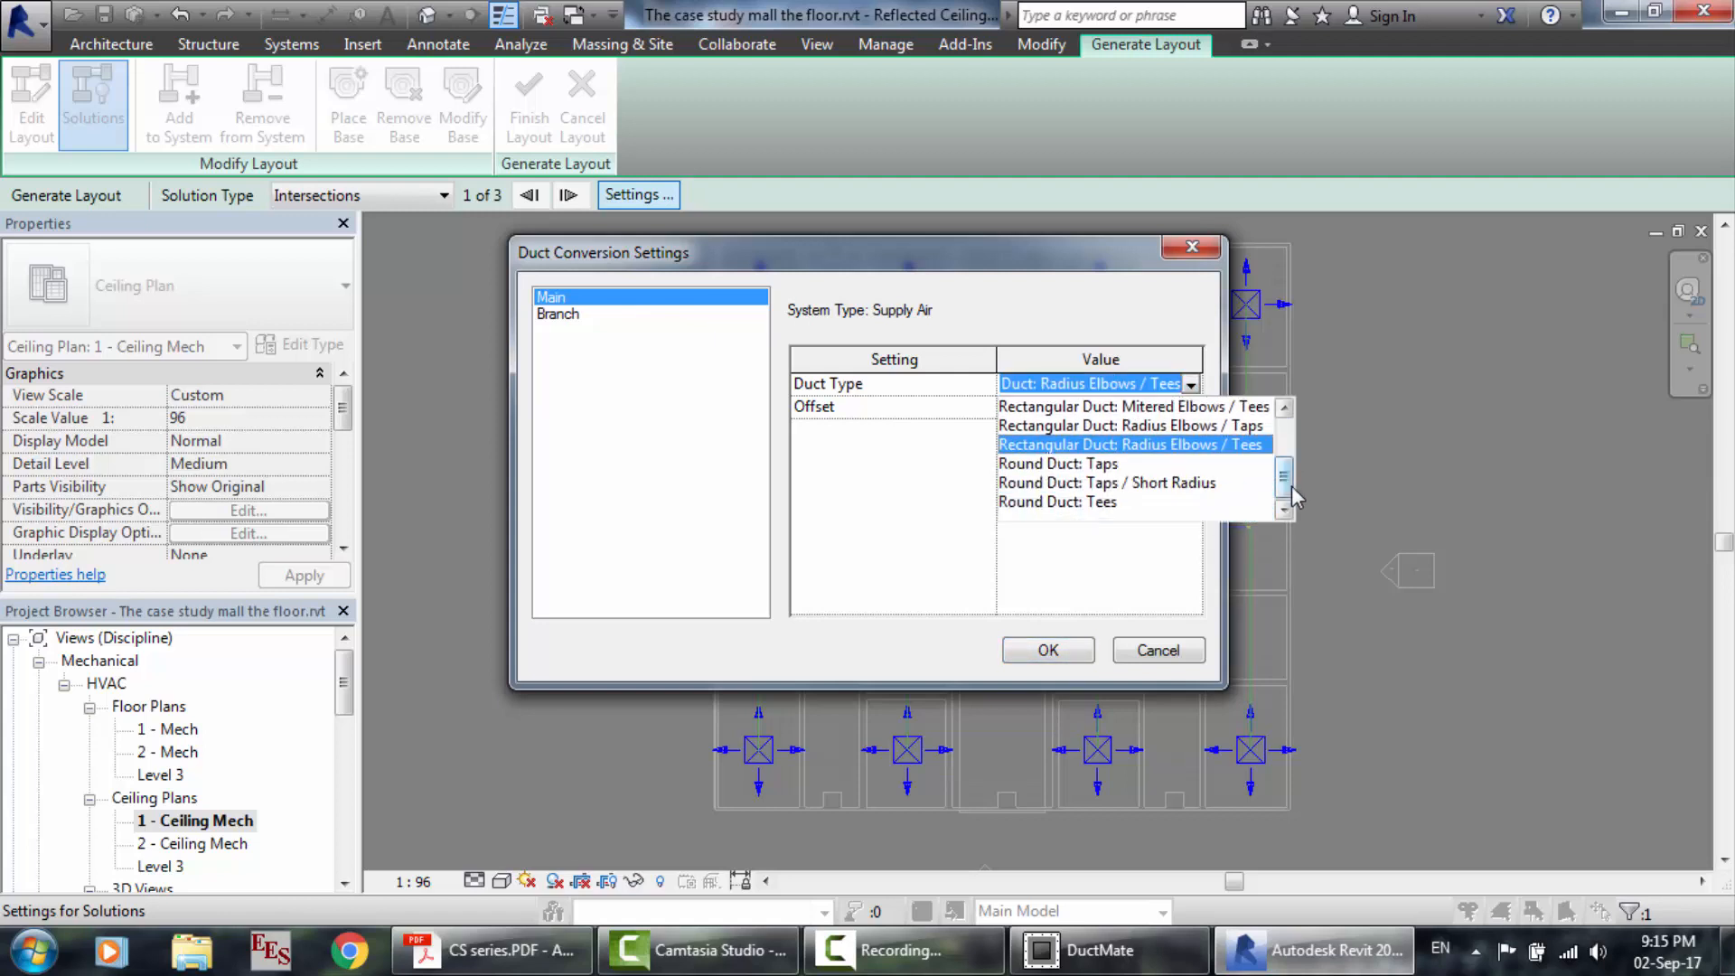
pyautogui.click(1145, 462)
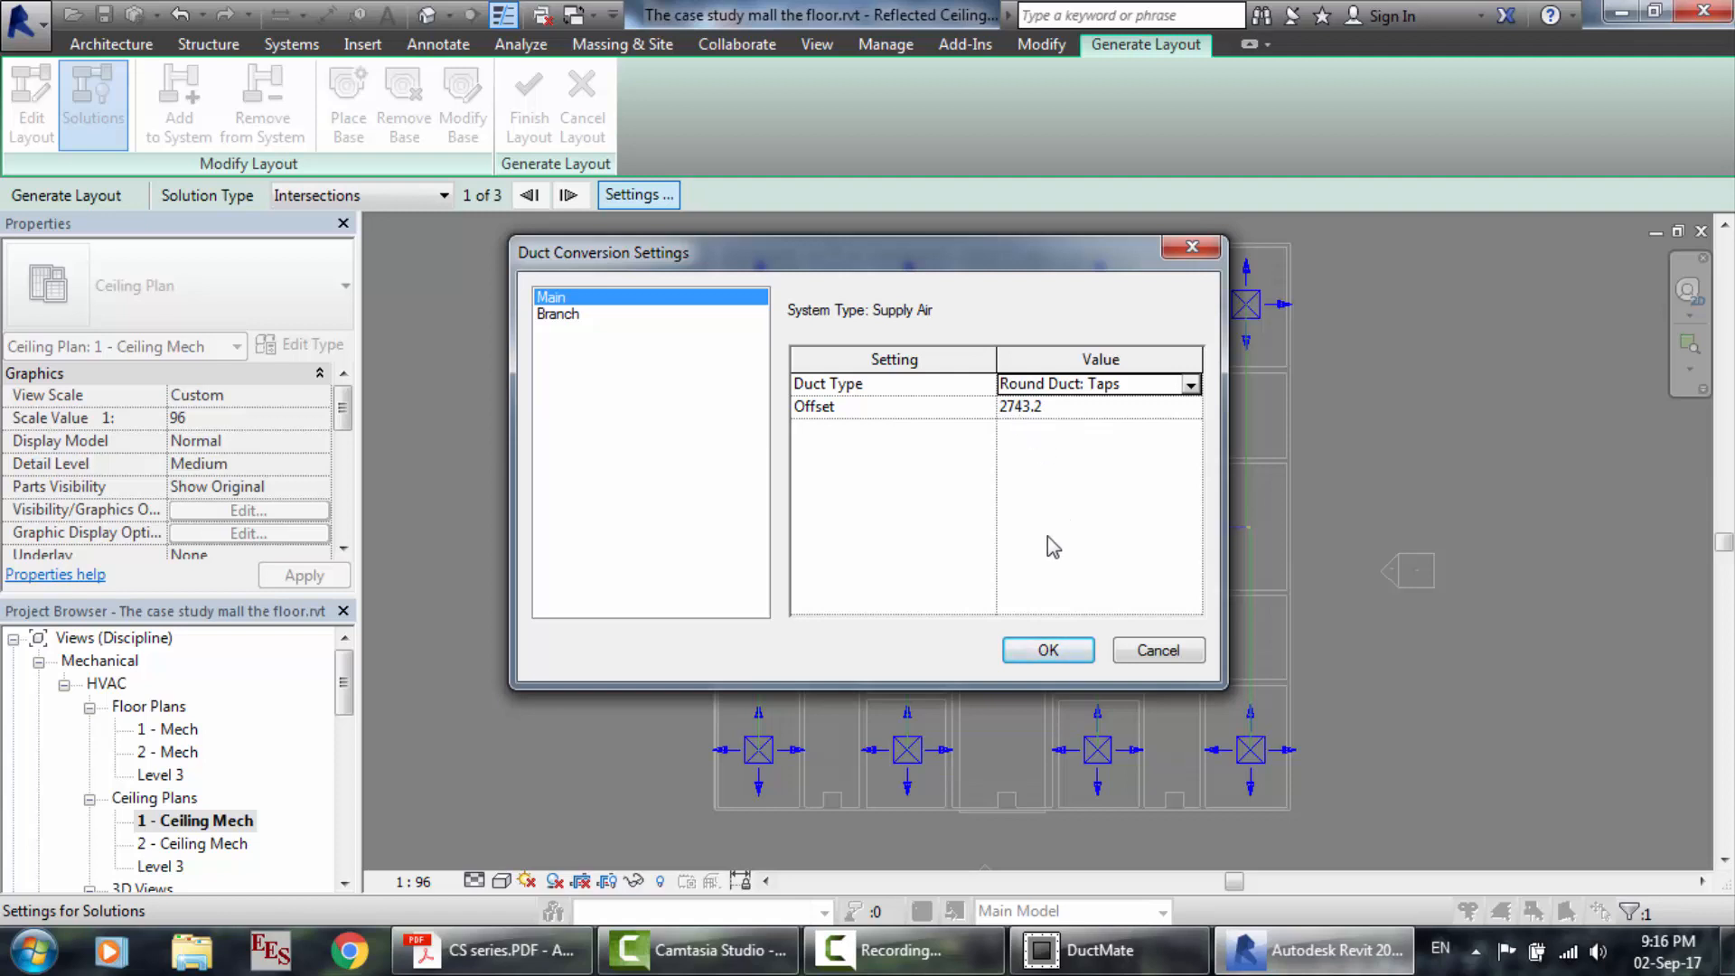
# Set the branch duct type to Round Duct: Taps in the duct conversion settings.
pyautogui.click(573, 316)
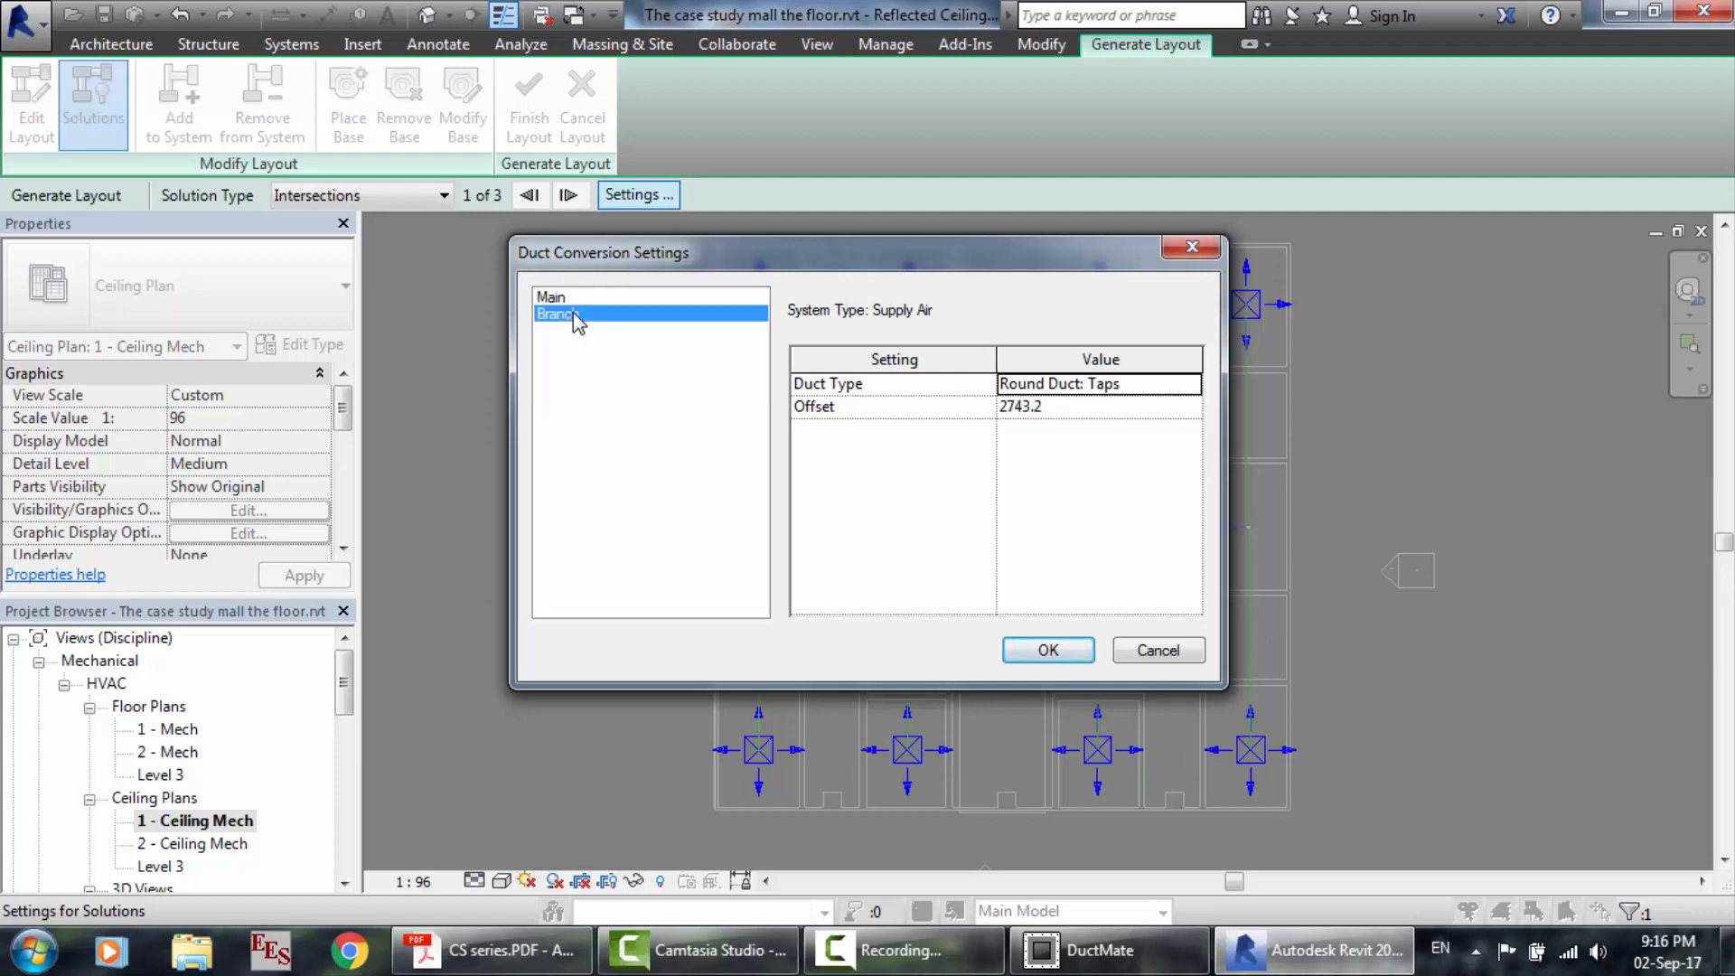
pyautogui.click(1177, 390)
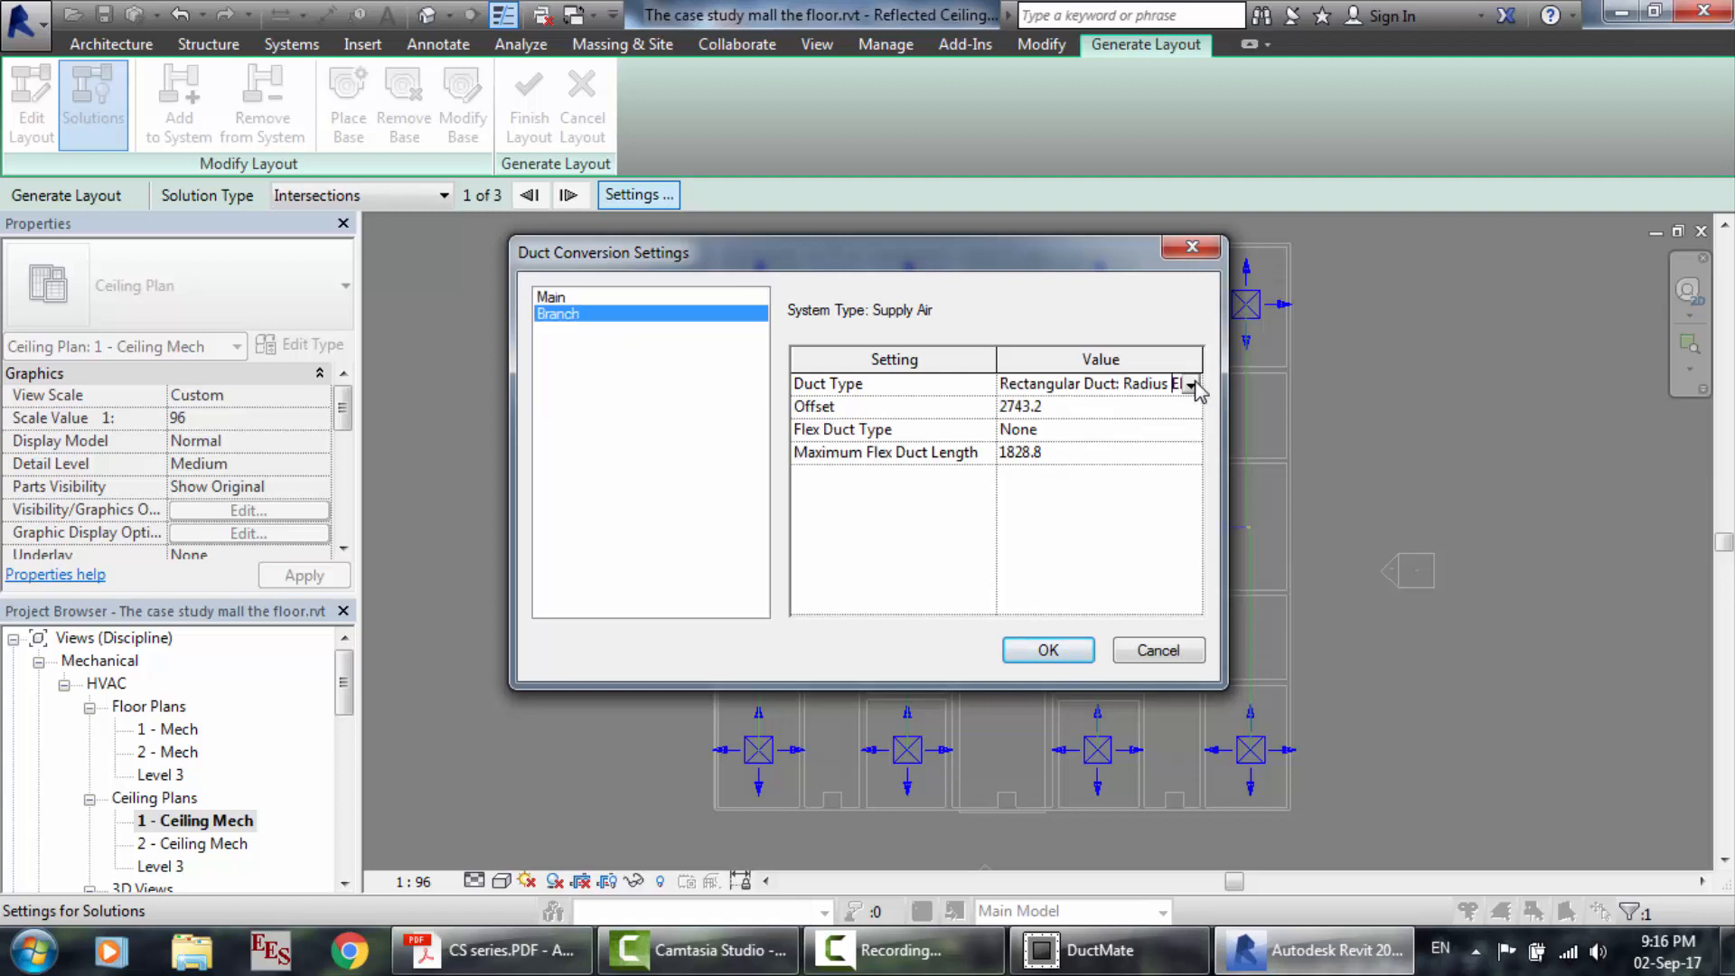
pyautogui.click(1191, 384)
pyautogui.scroll(-1, 1282, 487)
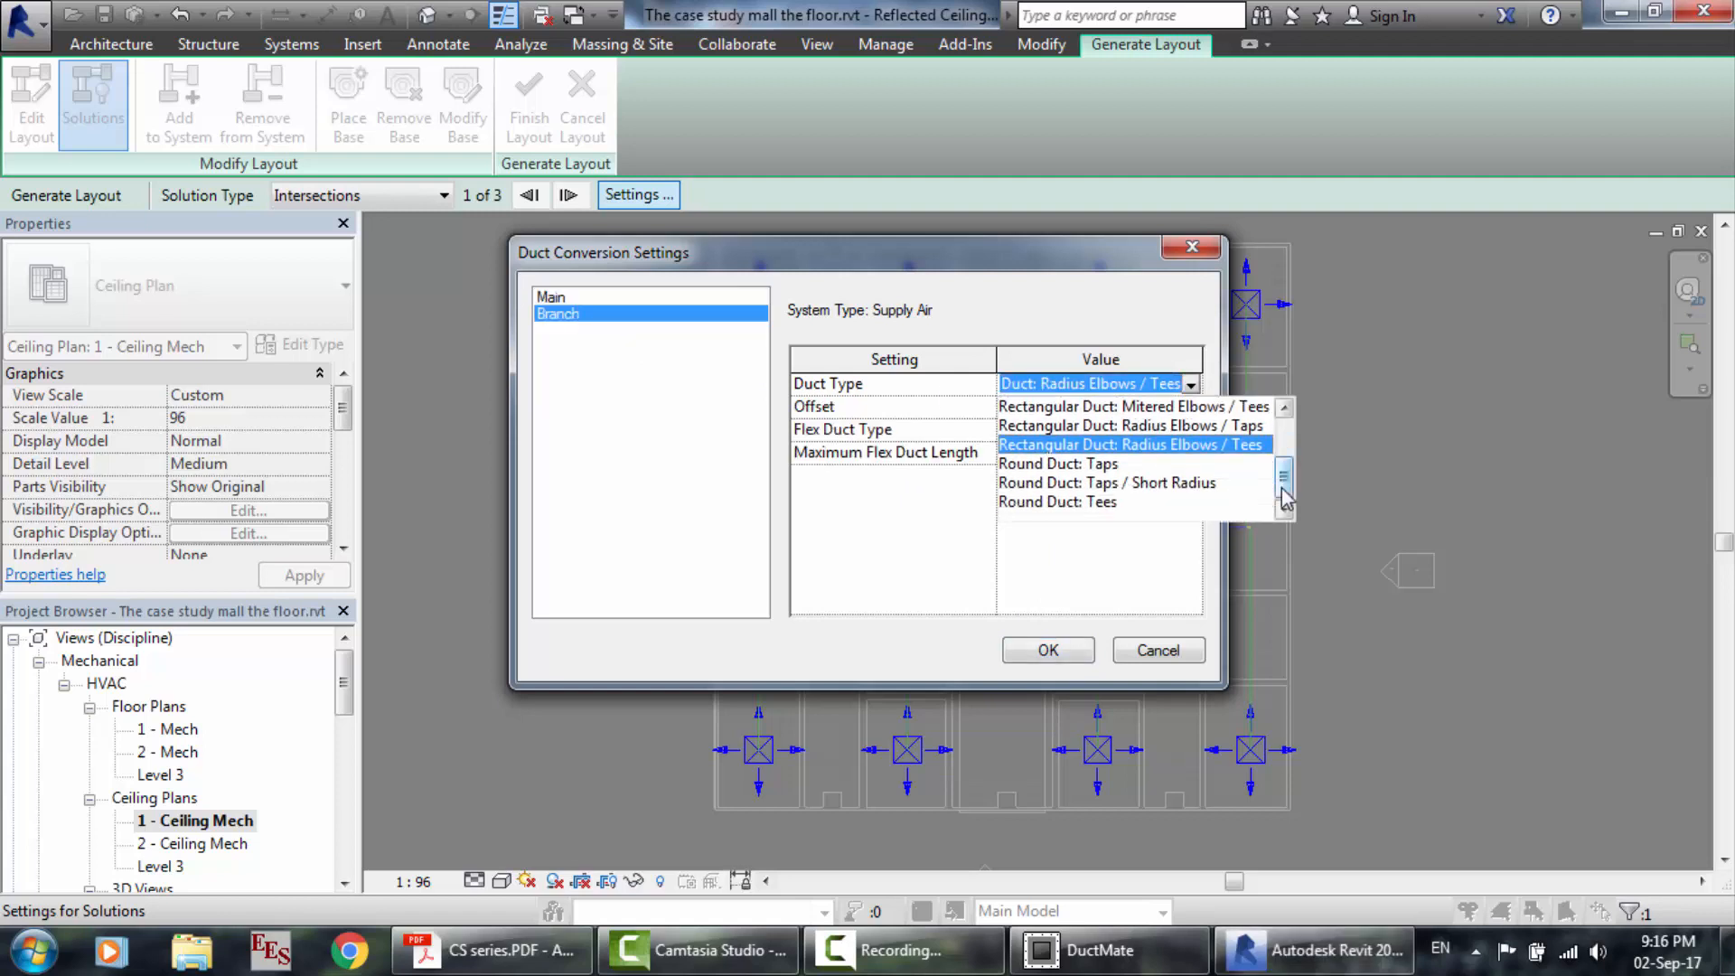
pyautogui.click(1099, 464)
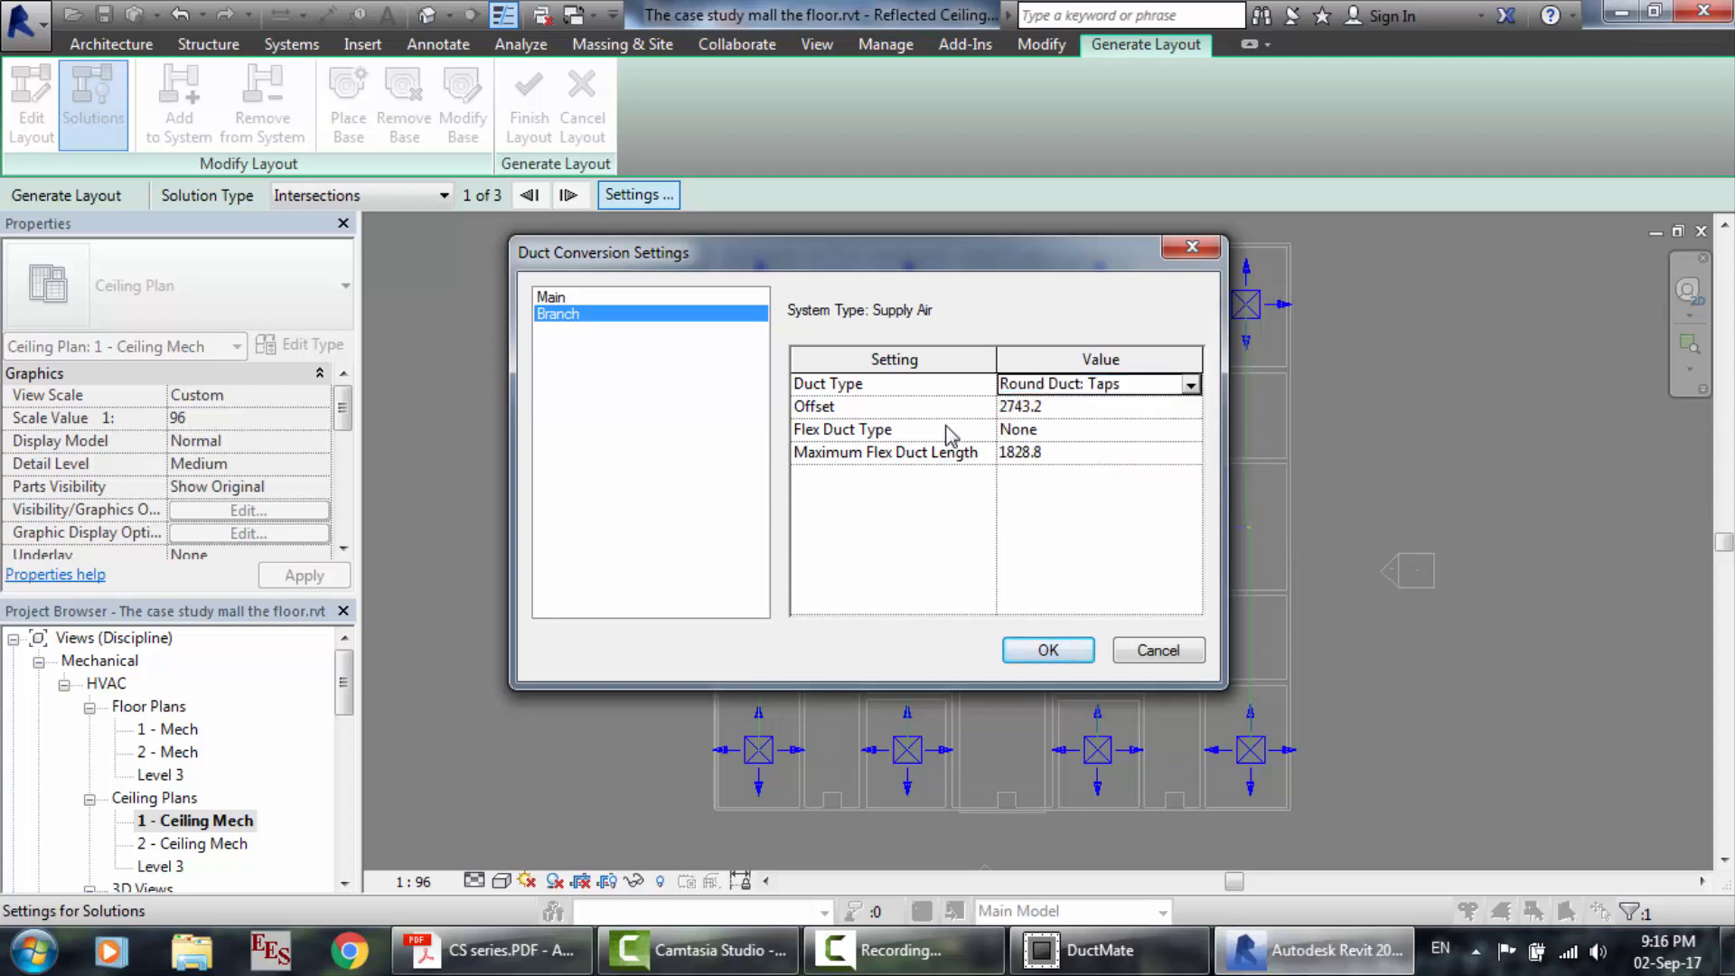
# Keep the branch flex duct type at None and accept the duct conversion settings.
pyautogui.click(1046, 431)
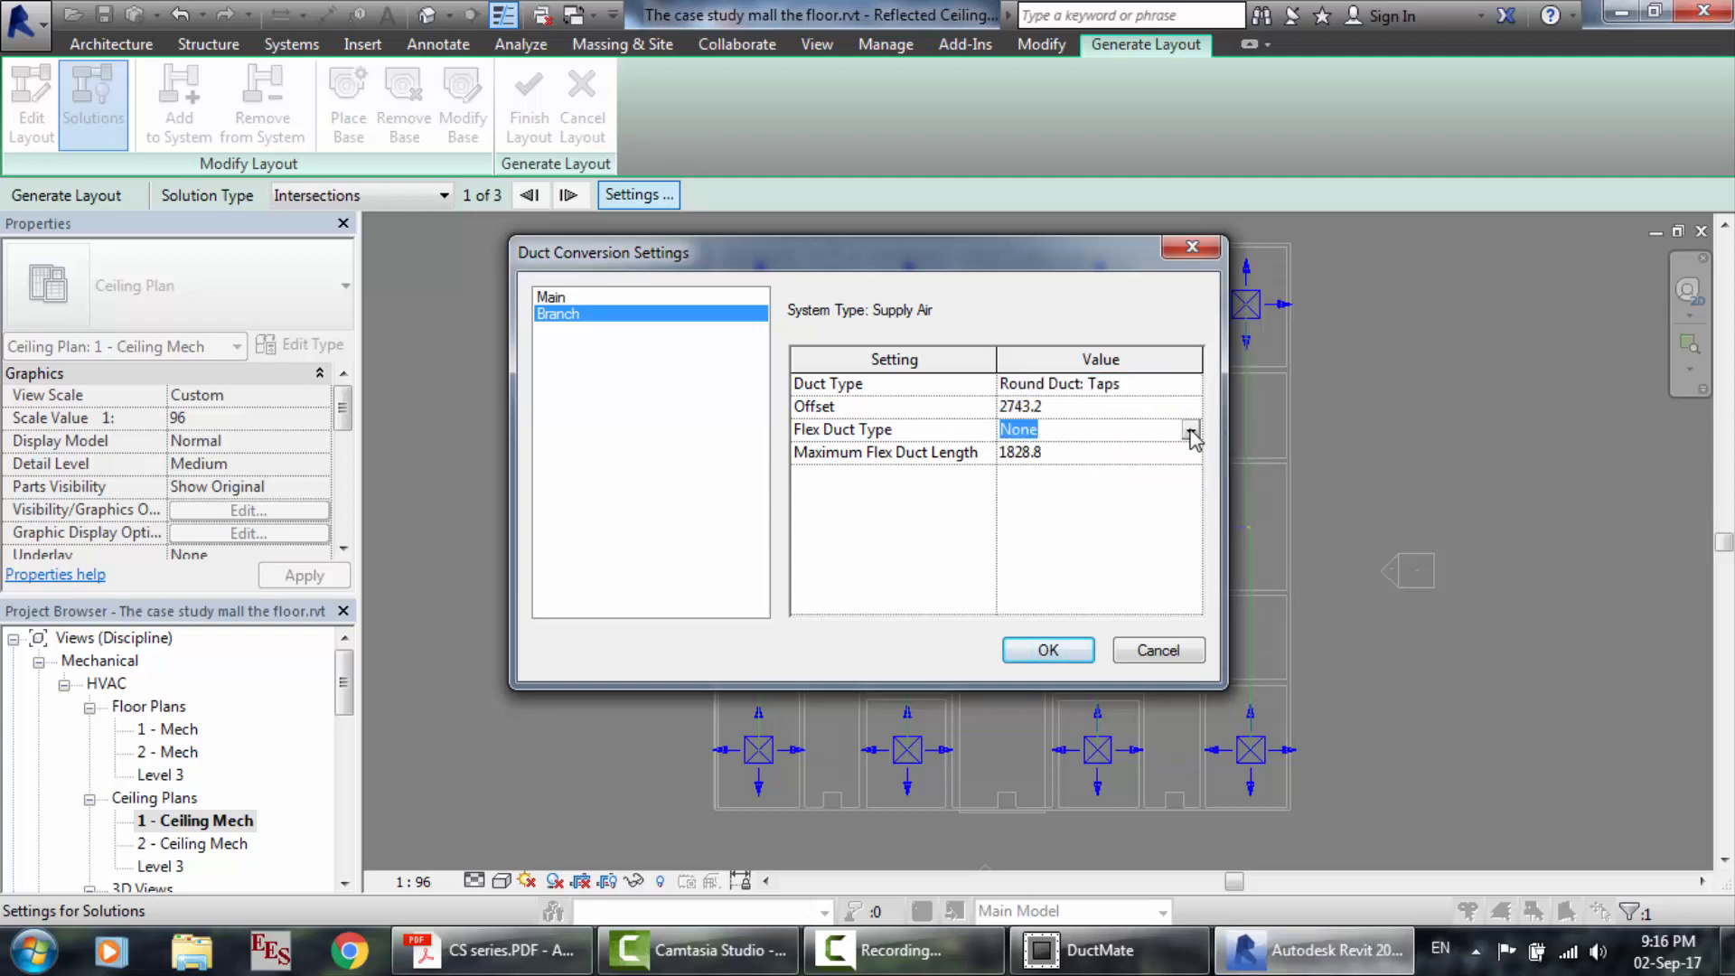
pyautogui.click(1191, 432)
pyautogui.click(1191, 433)
pyautogui.click(1048, 651)
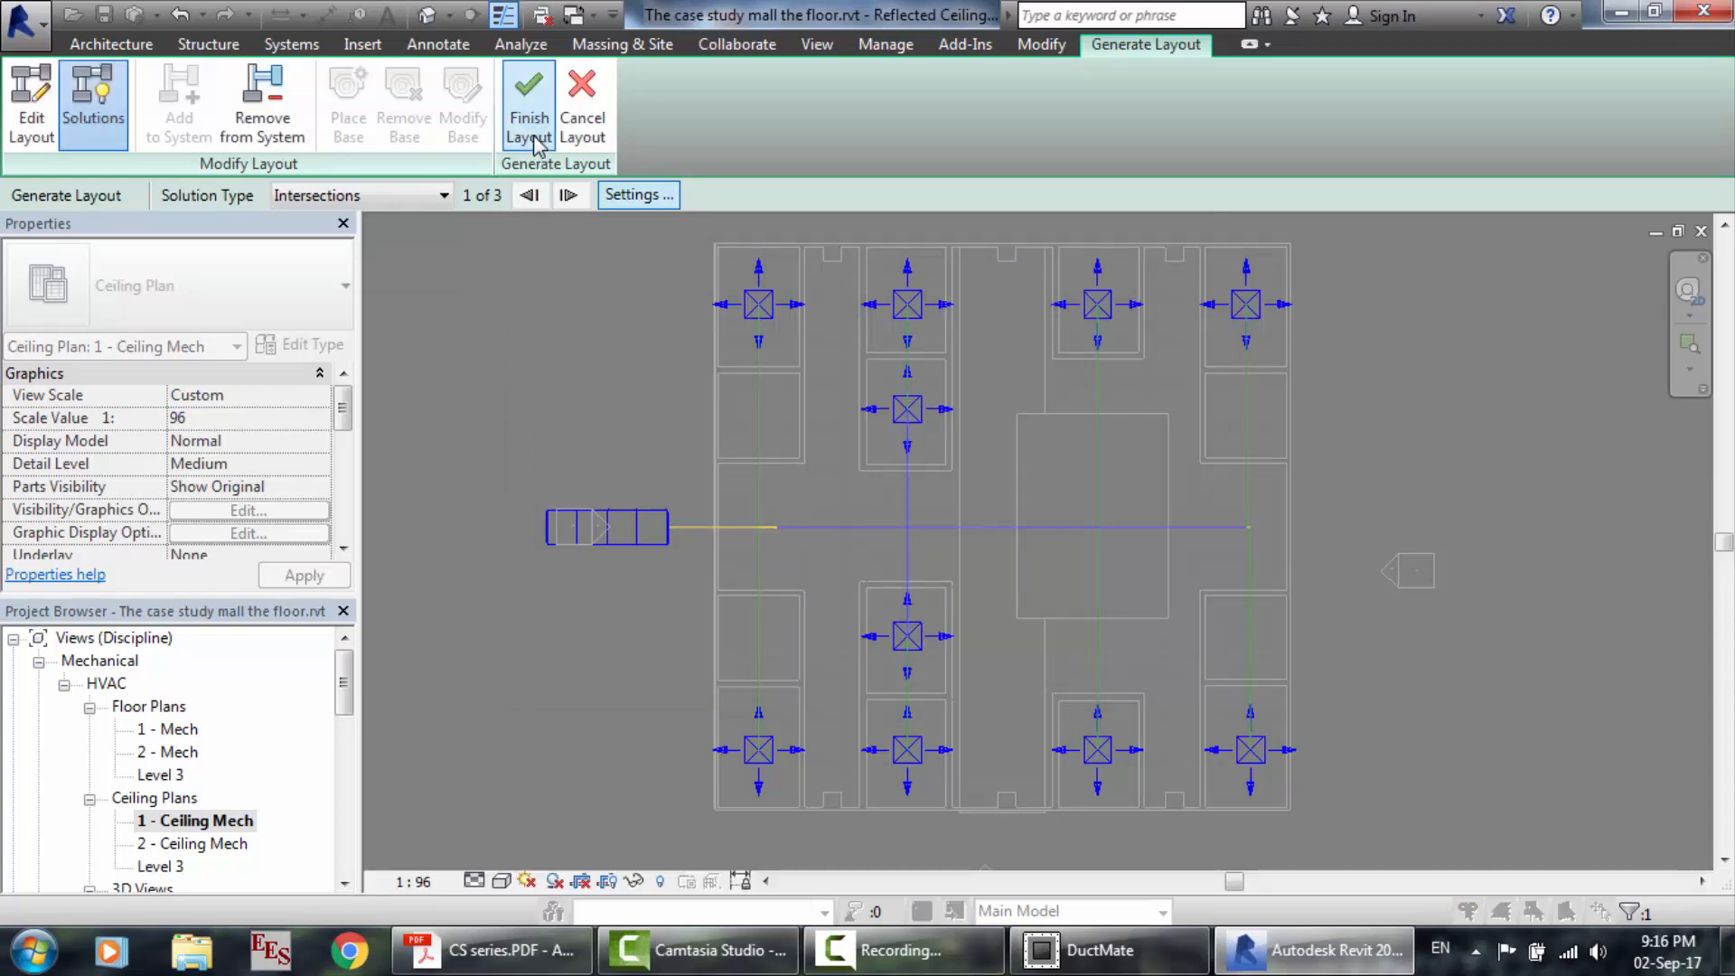
# Check the main and branch route lines in layout editing, and finish the layout to generate the supply ducts.
pyautogui.click(30, 122)
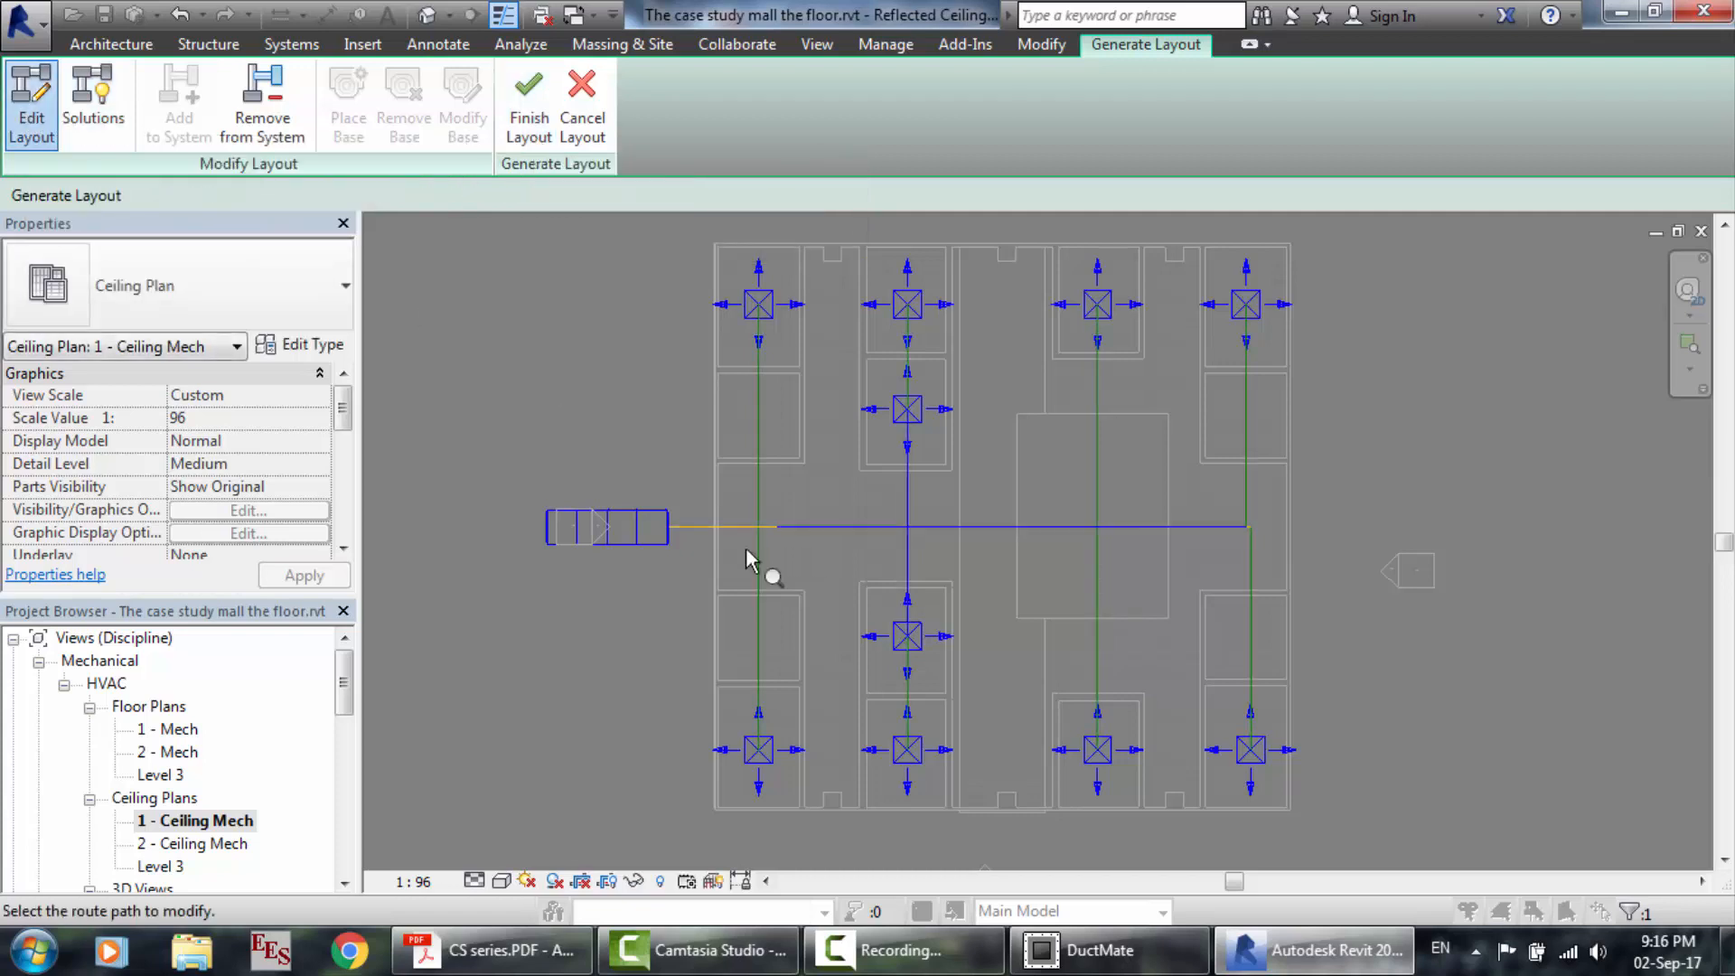
pyautogui.click(833, 523)
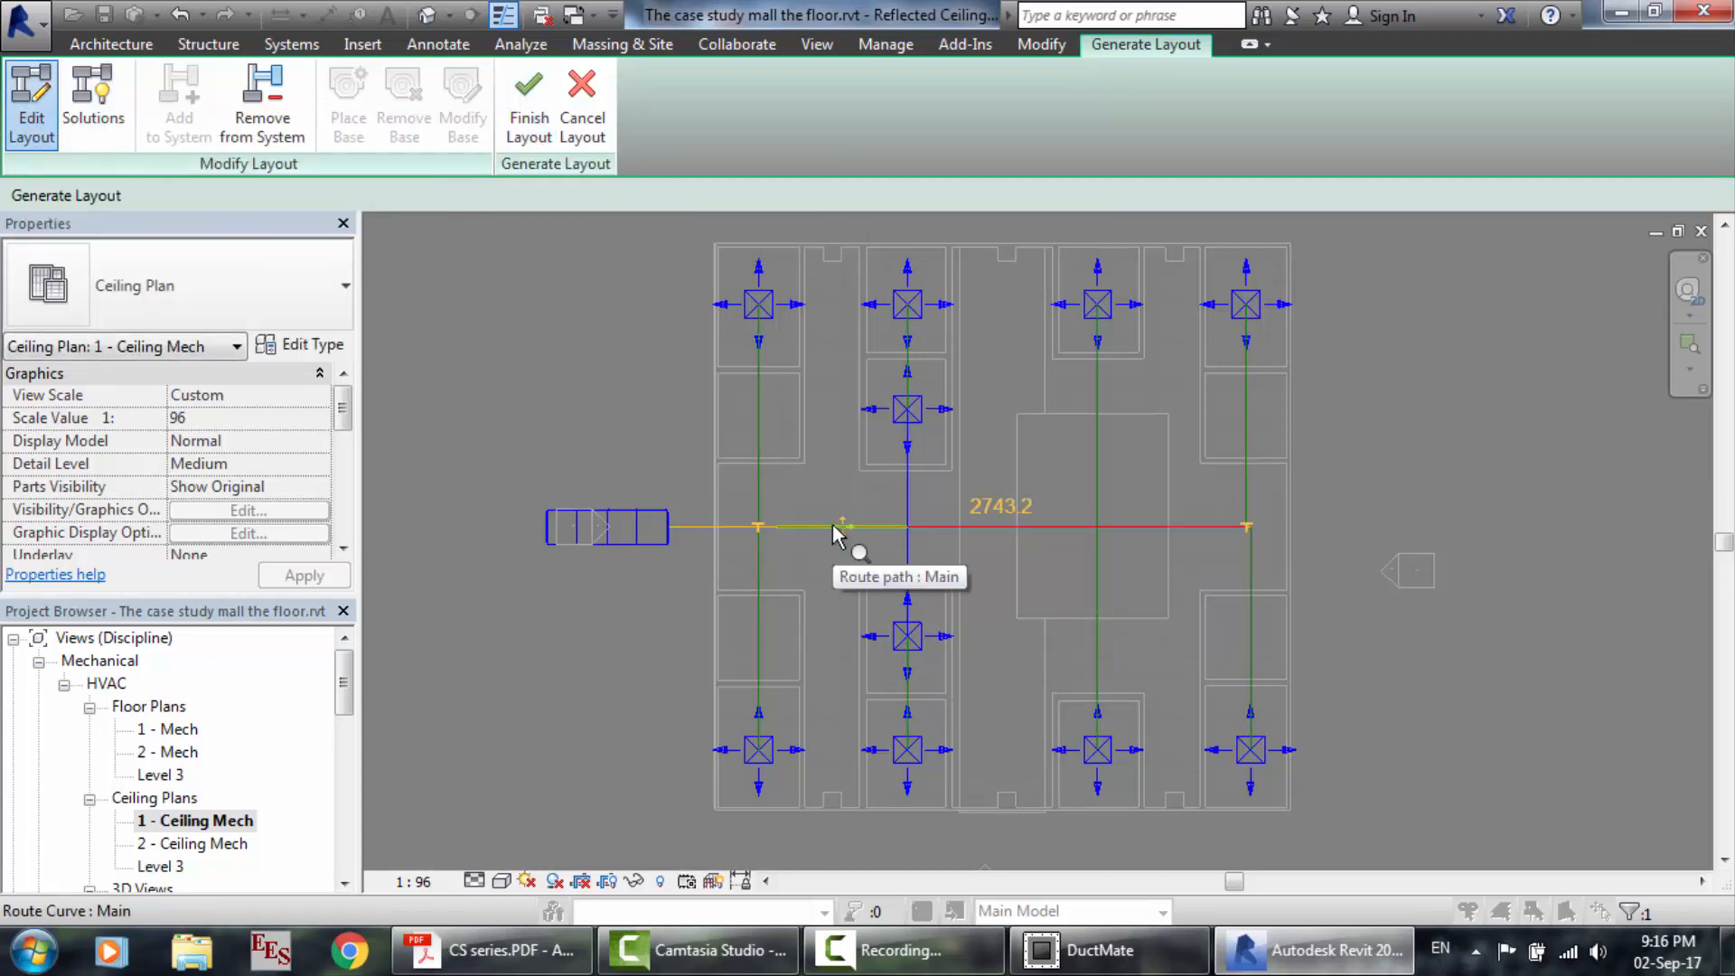
pyautogui.click(761, 391)
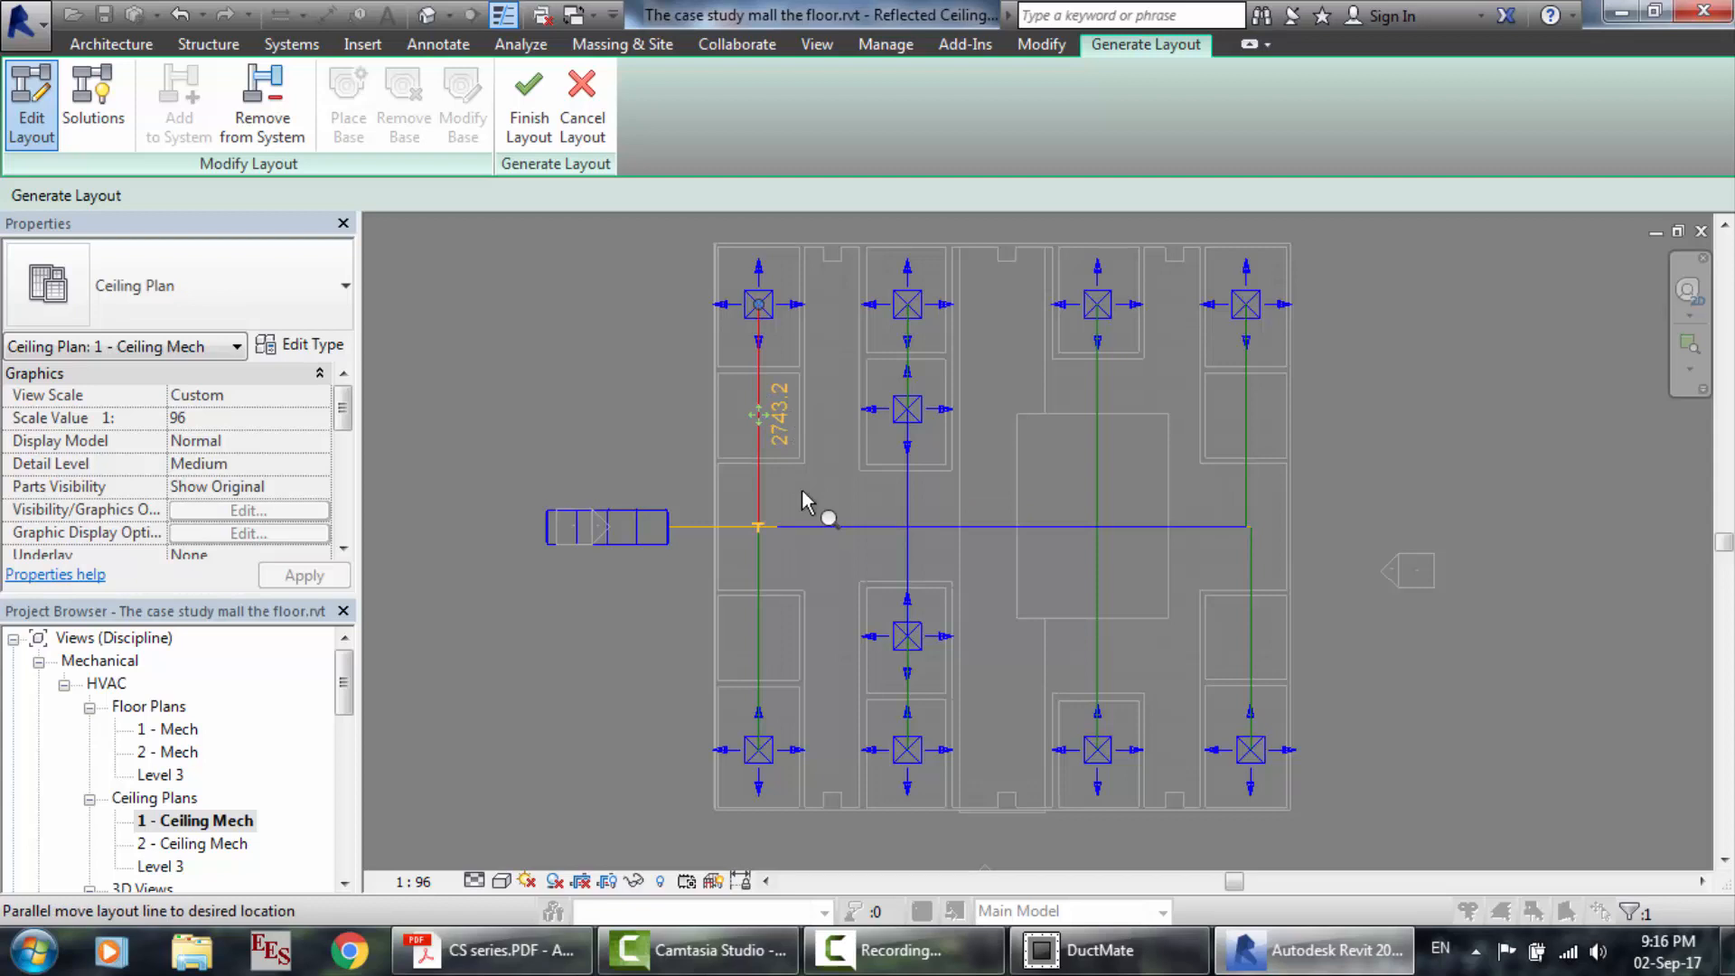
pyautogui.click(761, 621)
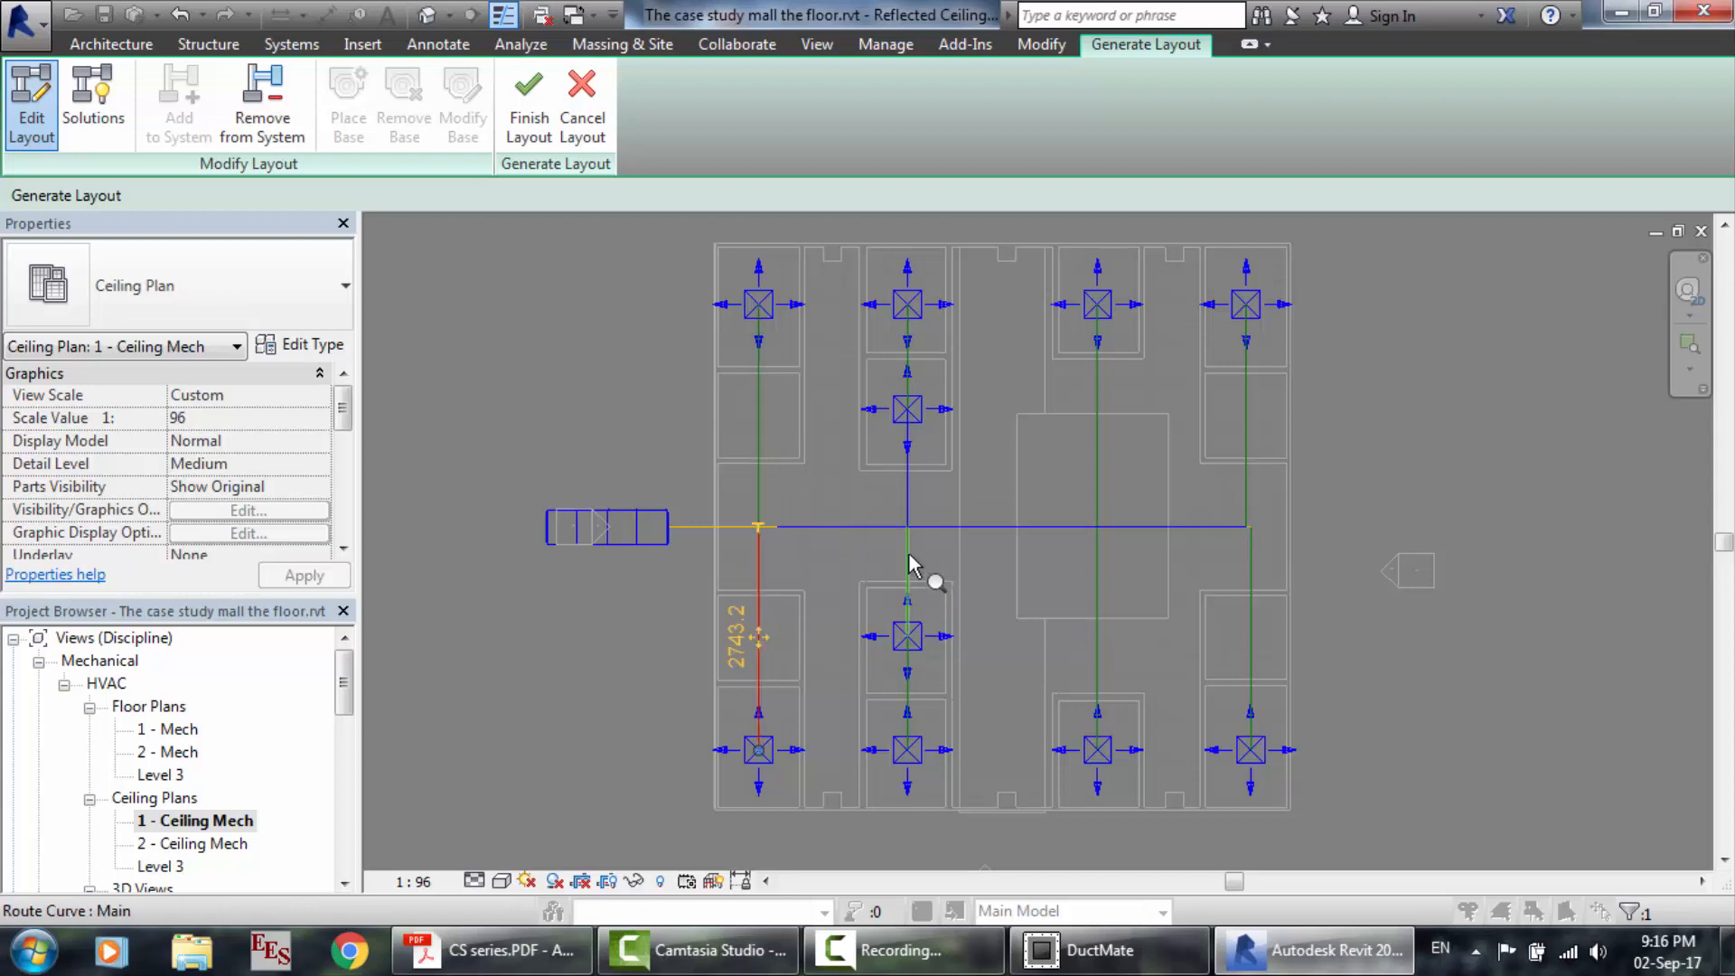
pyautogui.click(1249, 398)
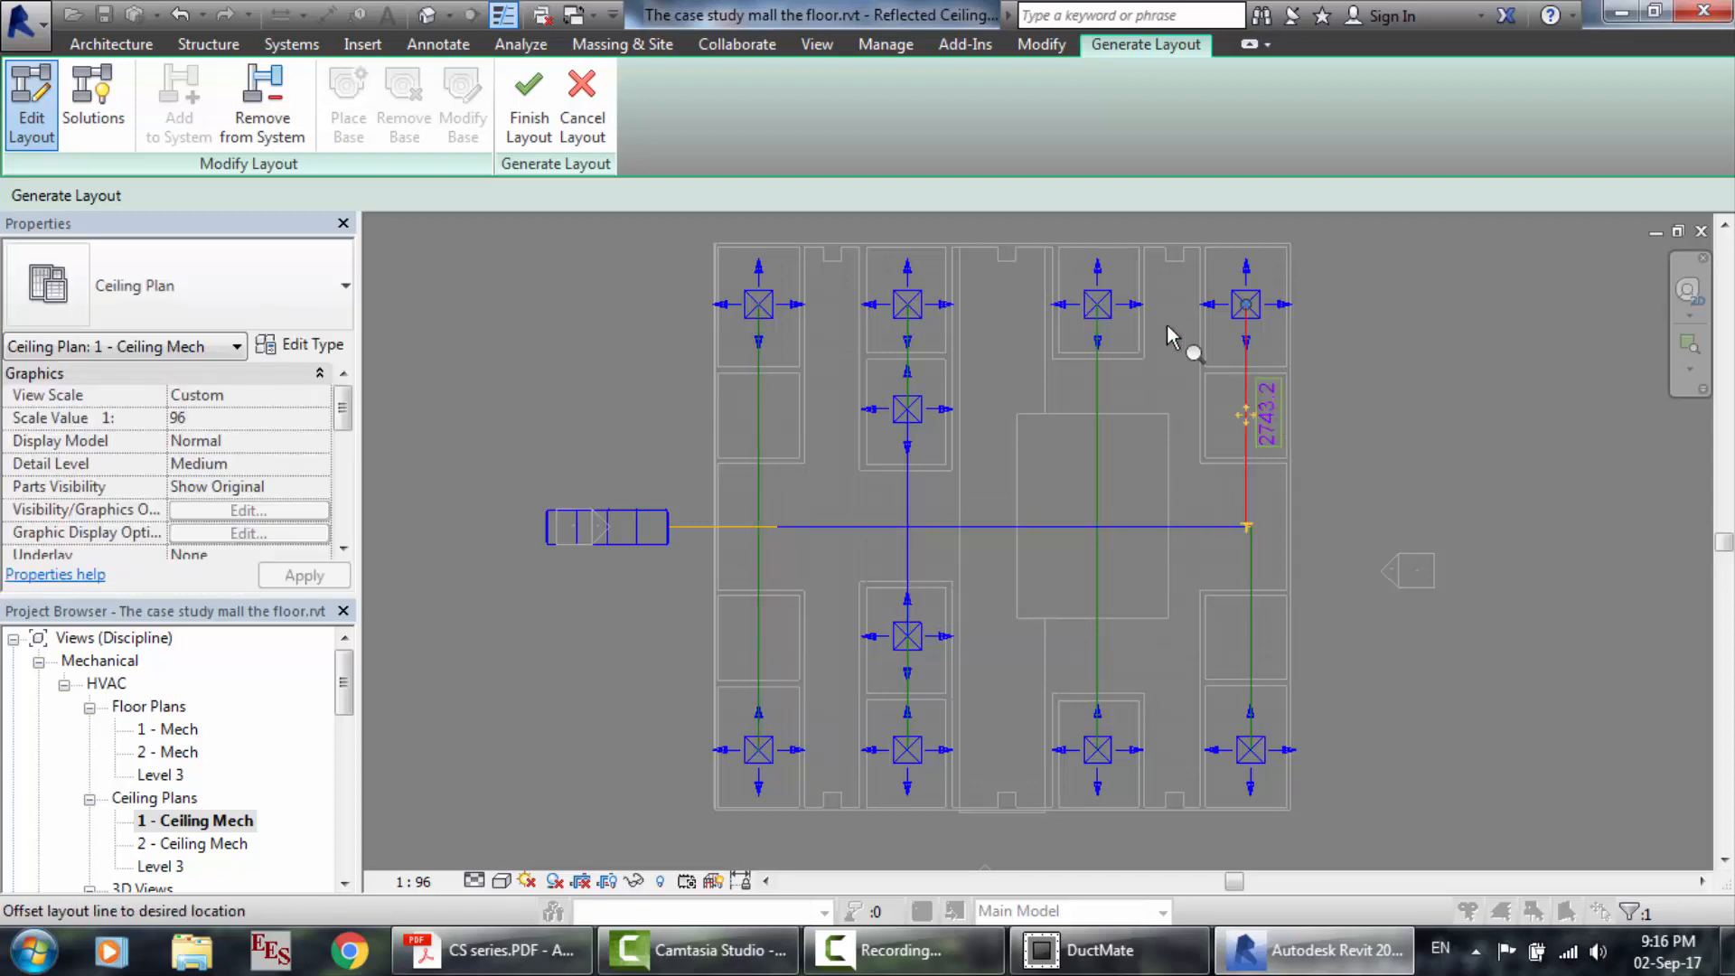
pyautogui.click(1091, 634)
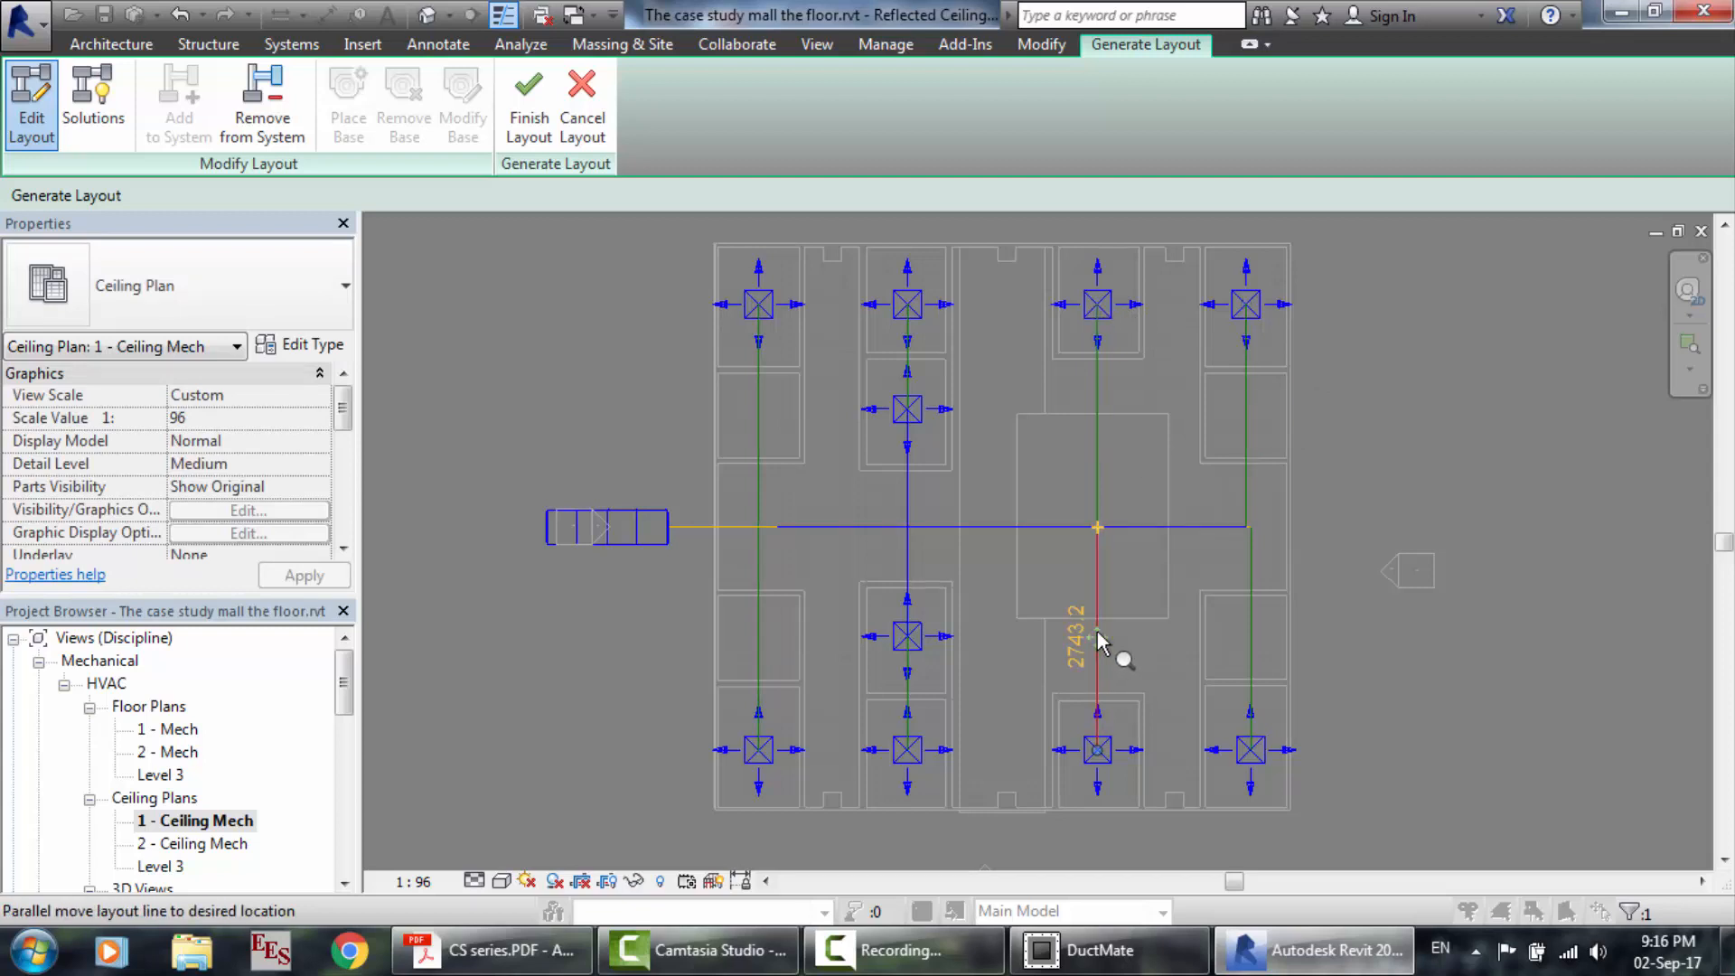
pyautogui.click(542, 117)
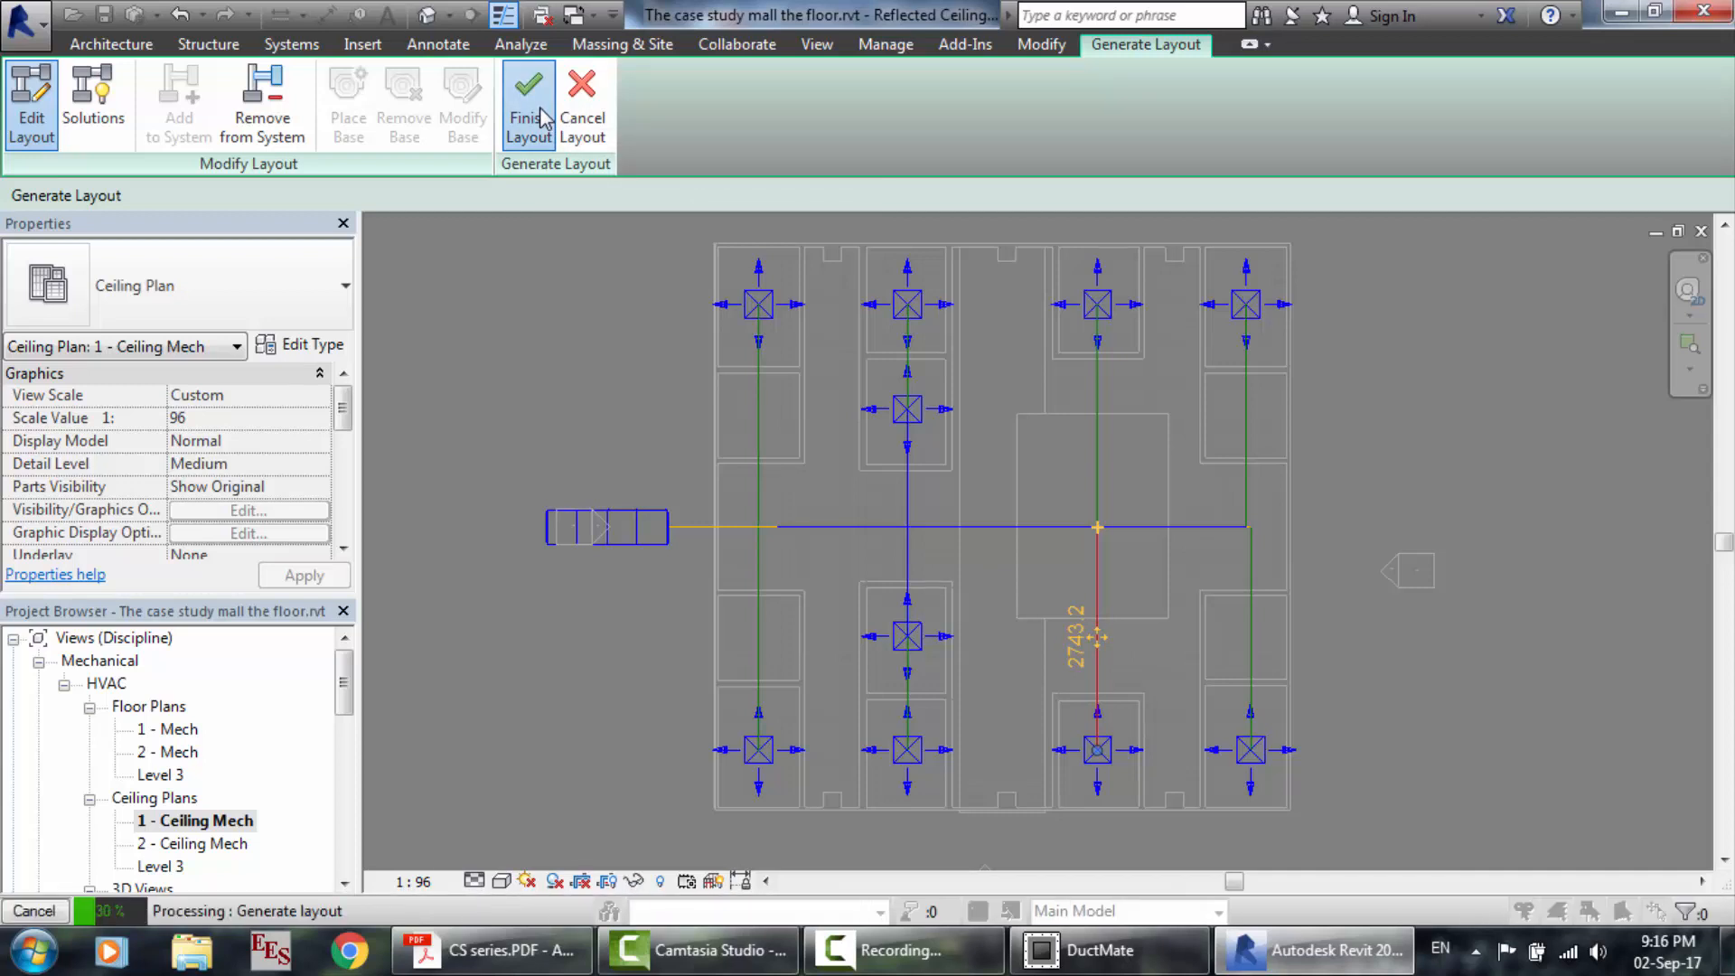
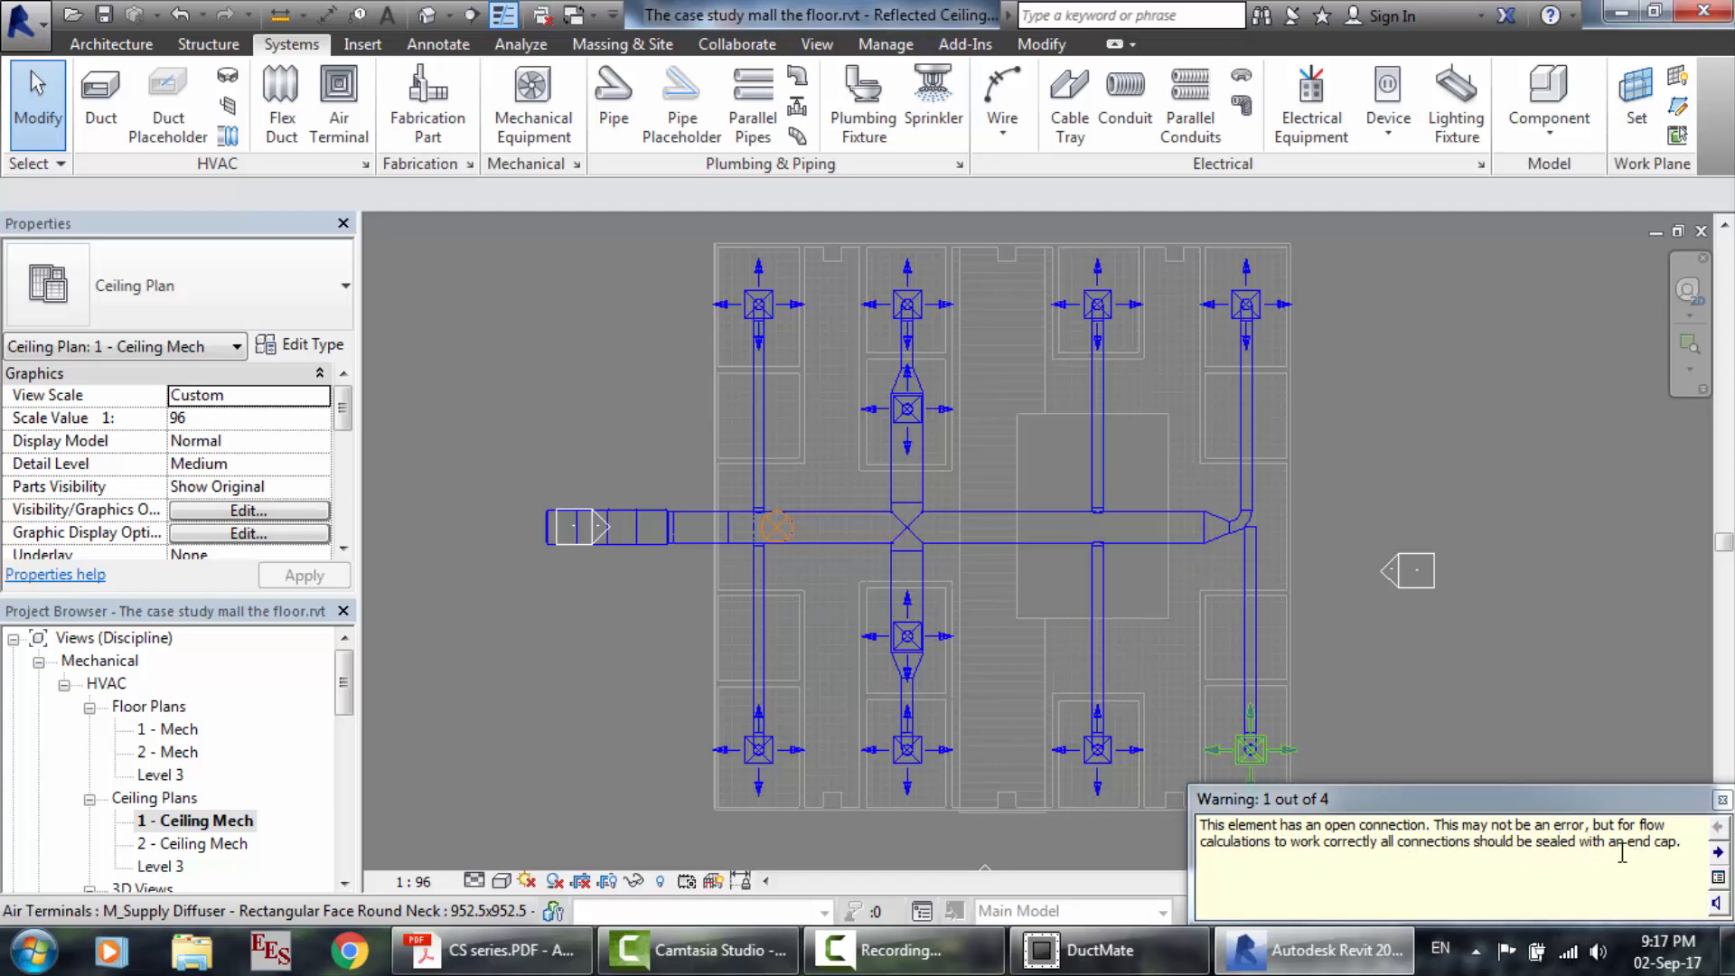
# Review each of the layout warnings with its highlighted elements and dismiss the warnings.
pyautogui.click(1719, 852)
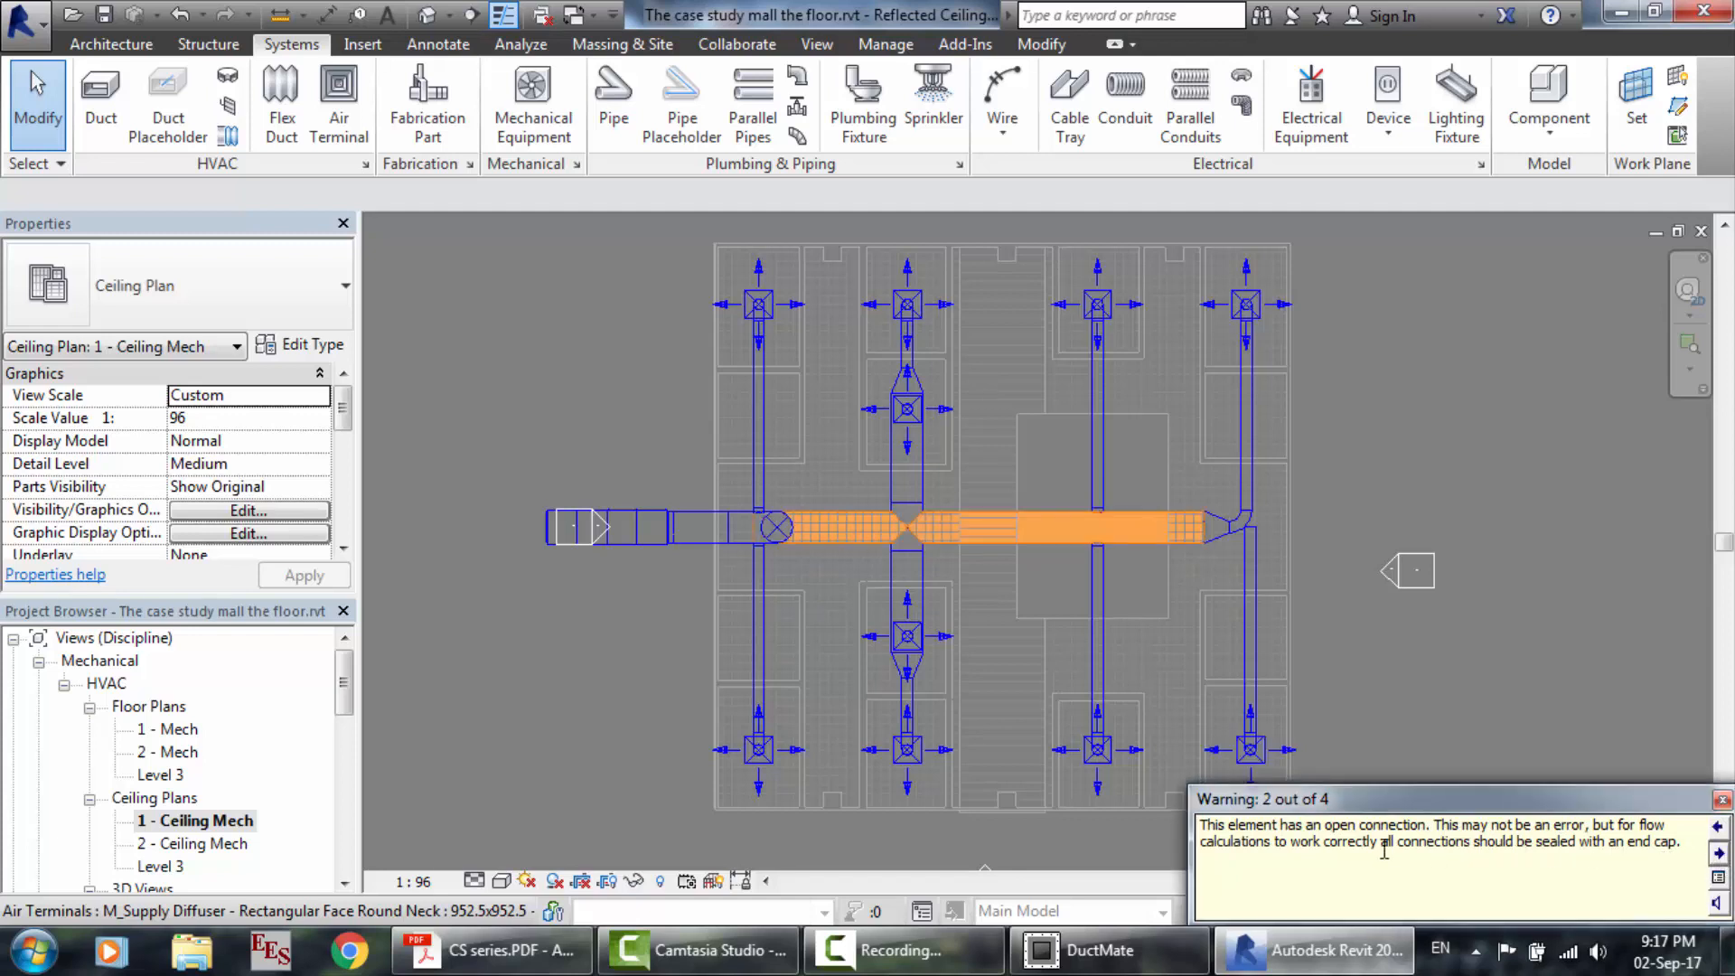
pyautogui.click(1717, 853)
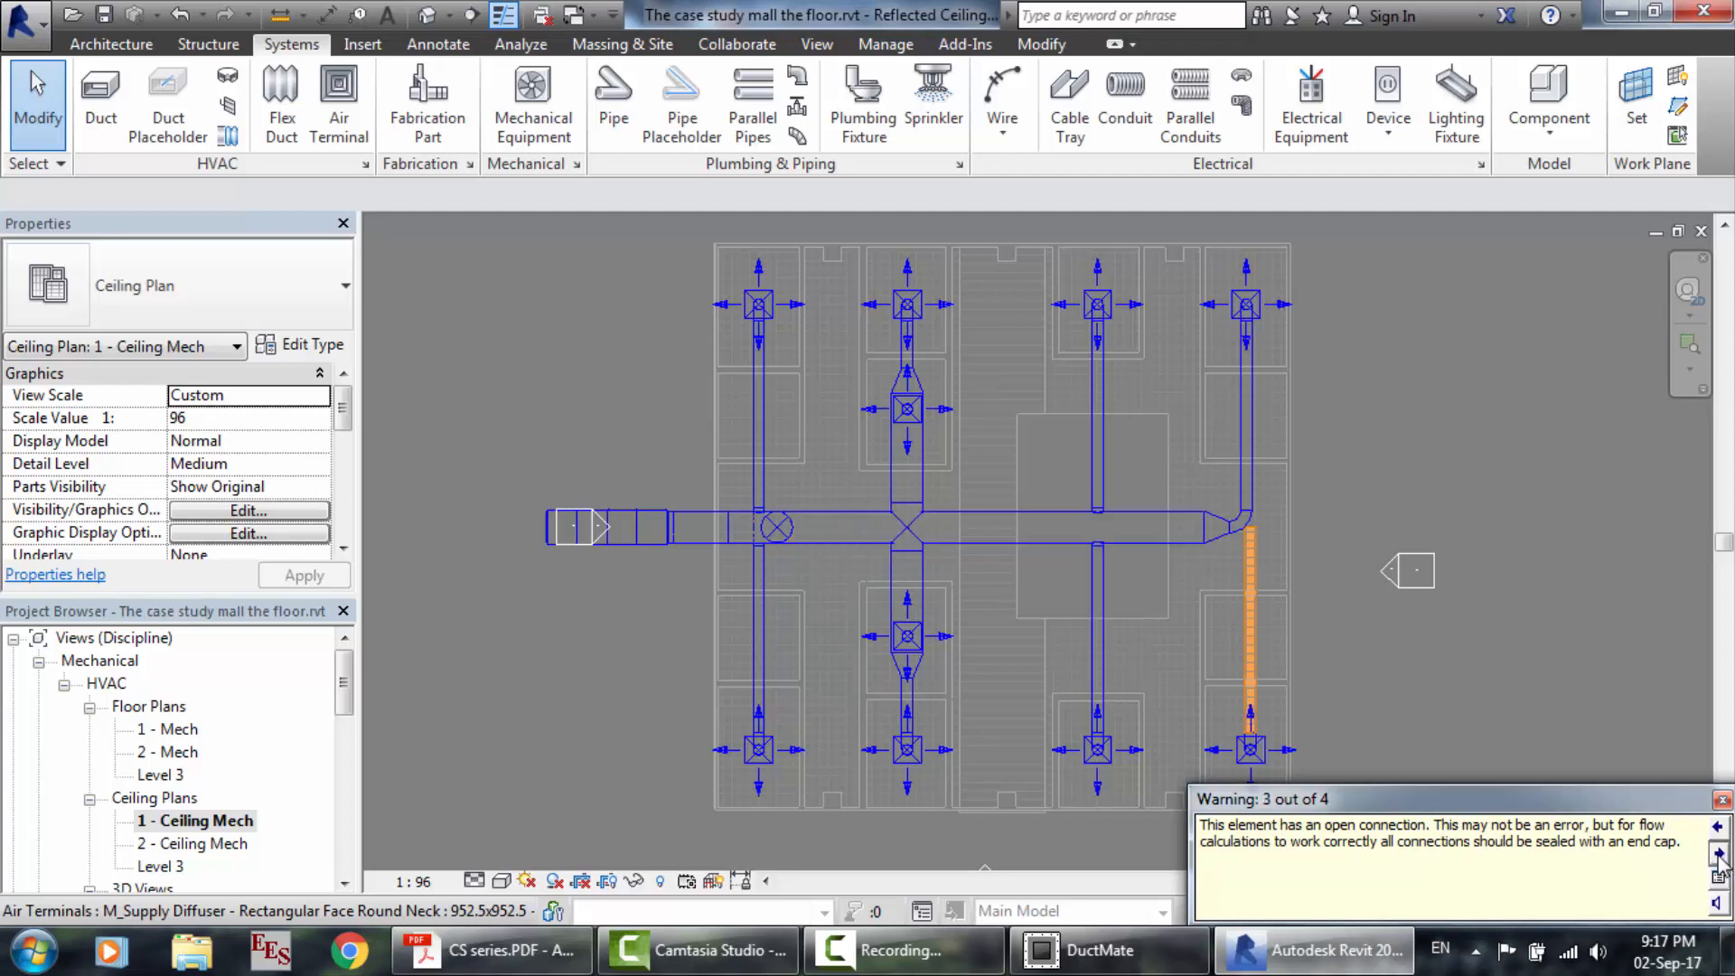
pyautogui.click(1717, 854)
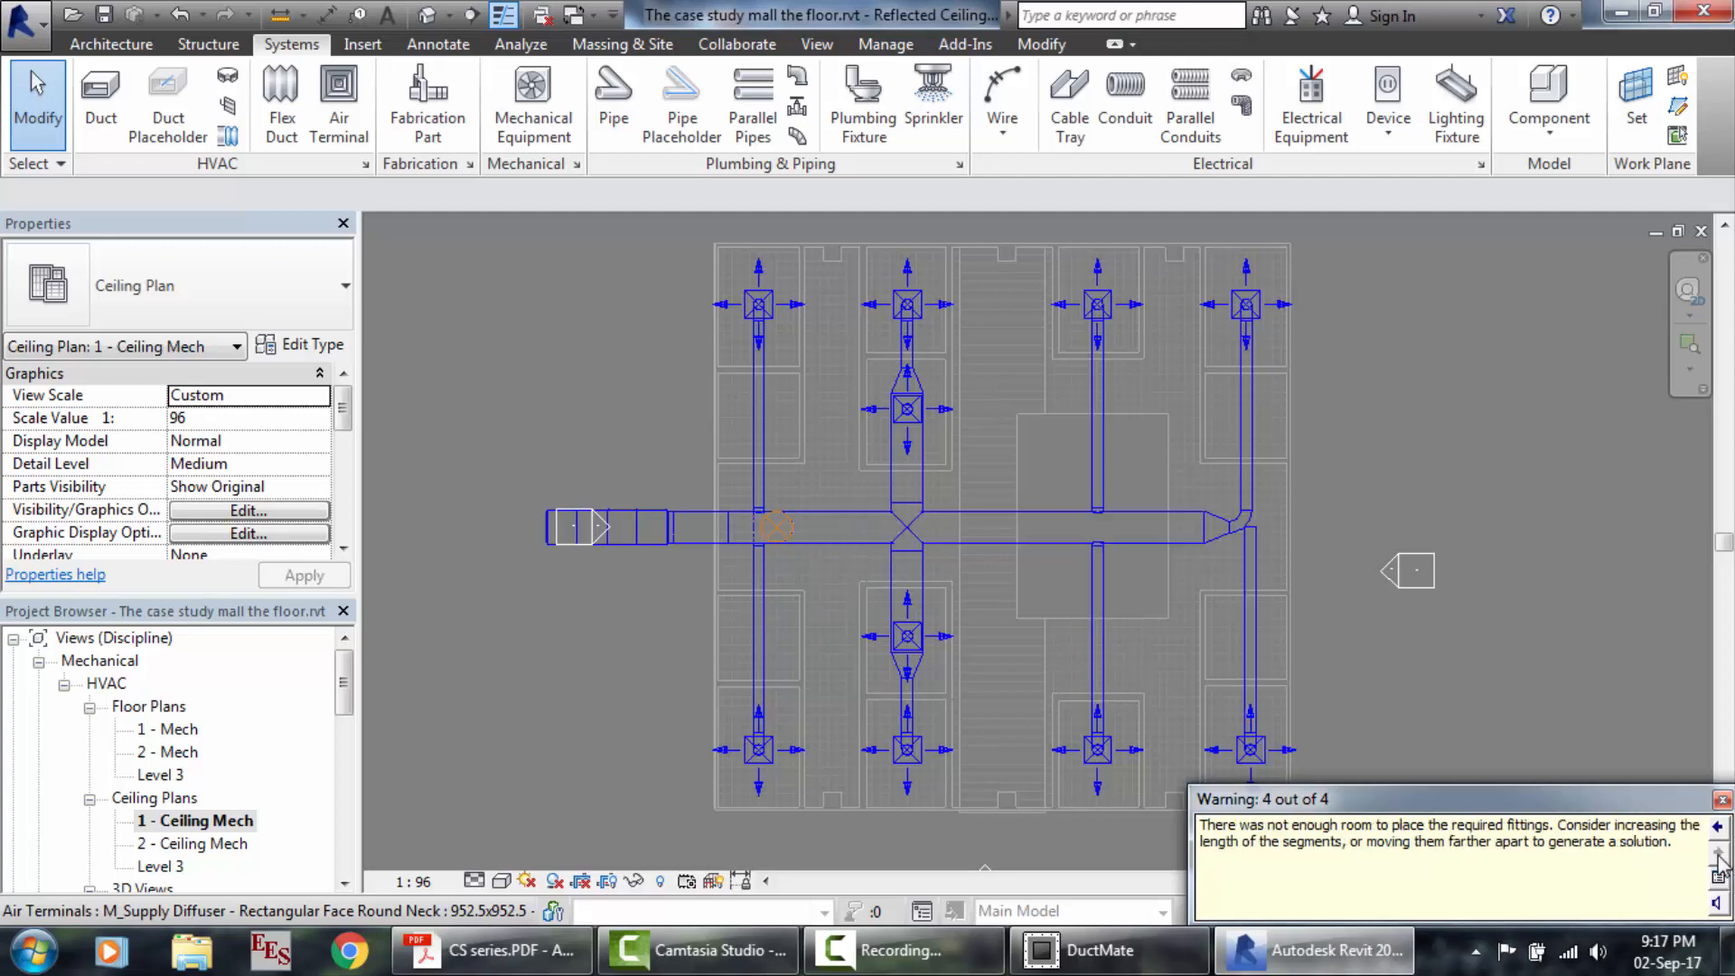
pyautogui.click(1721, 801)
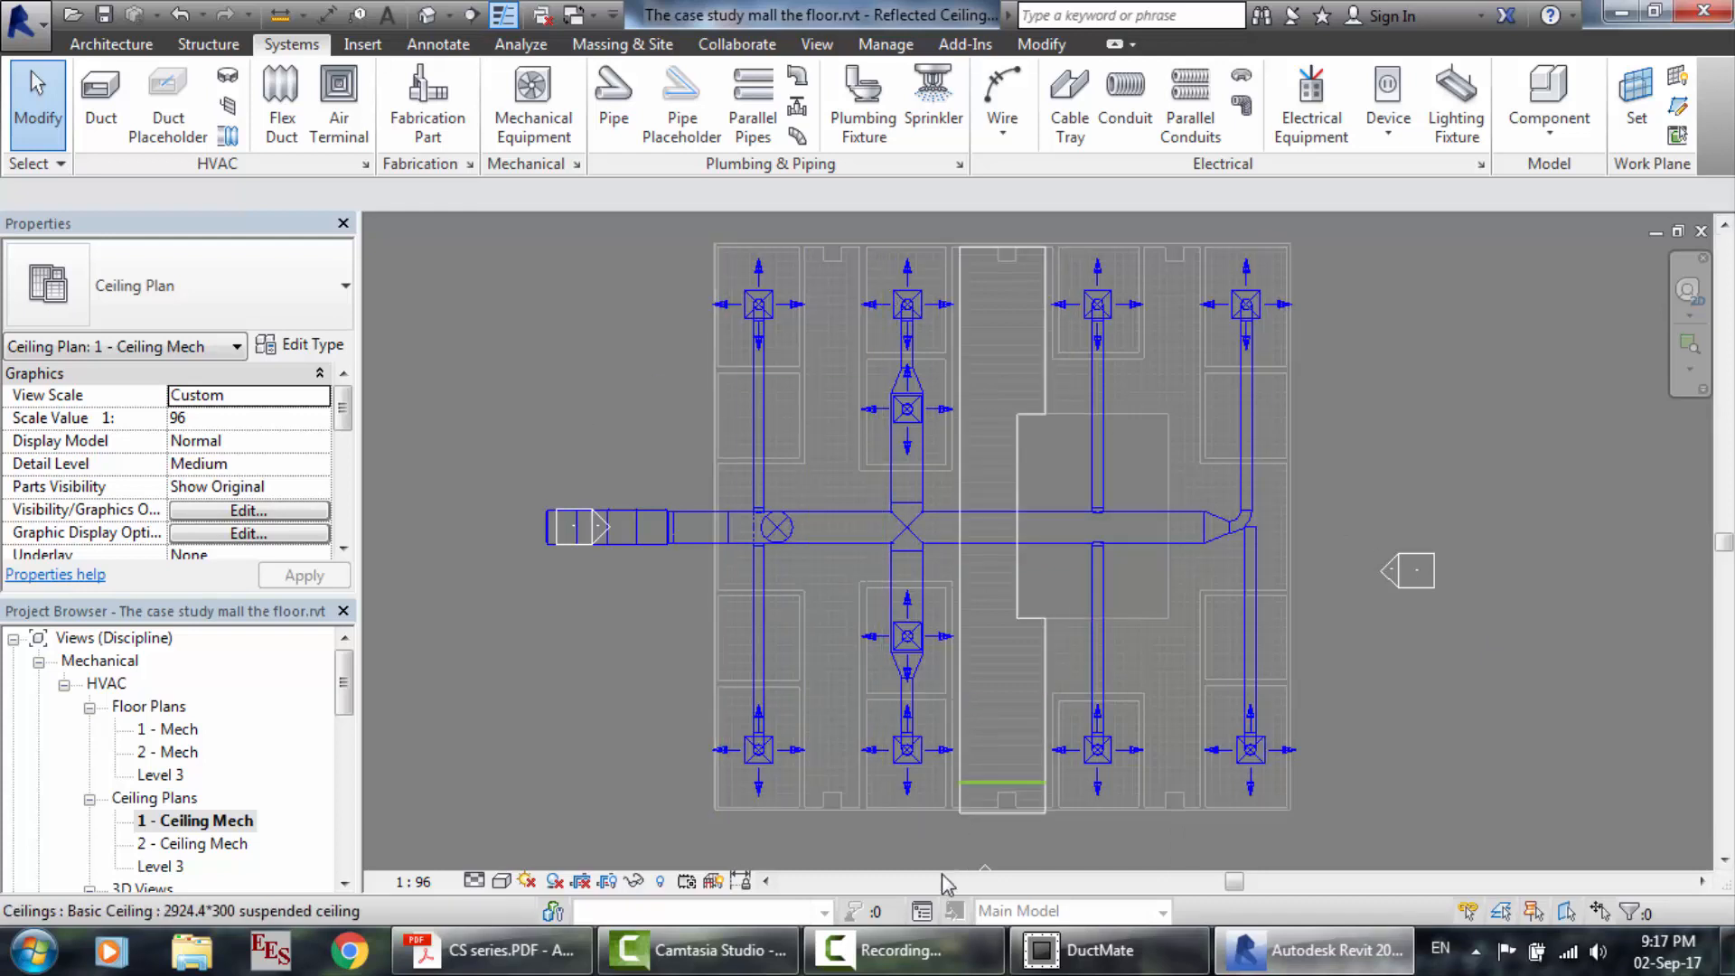
pyautogui.click(934, 954)
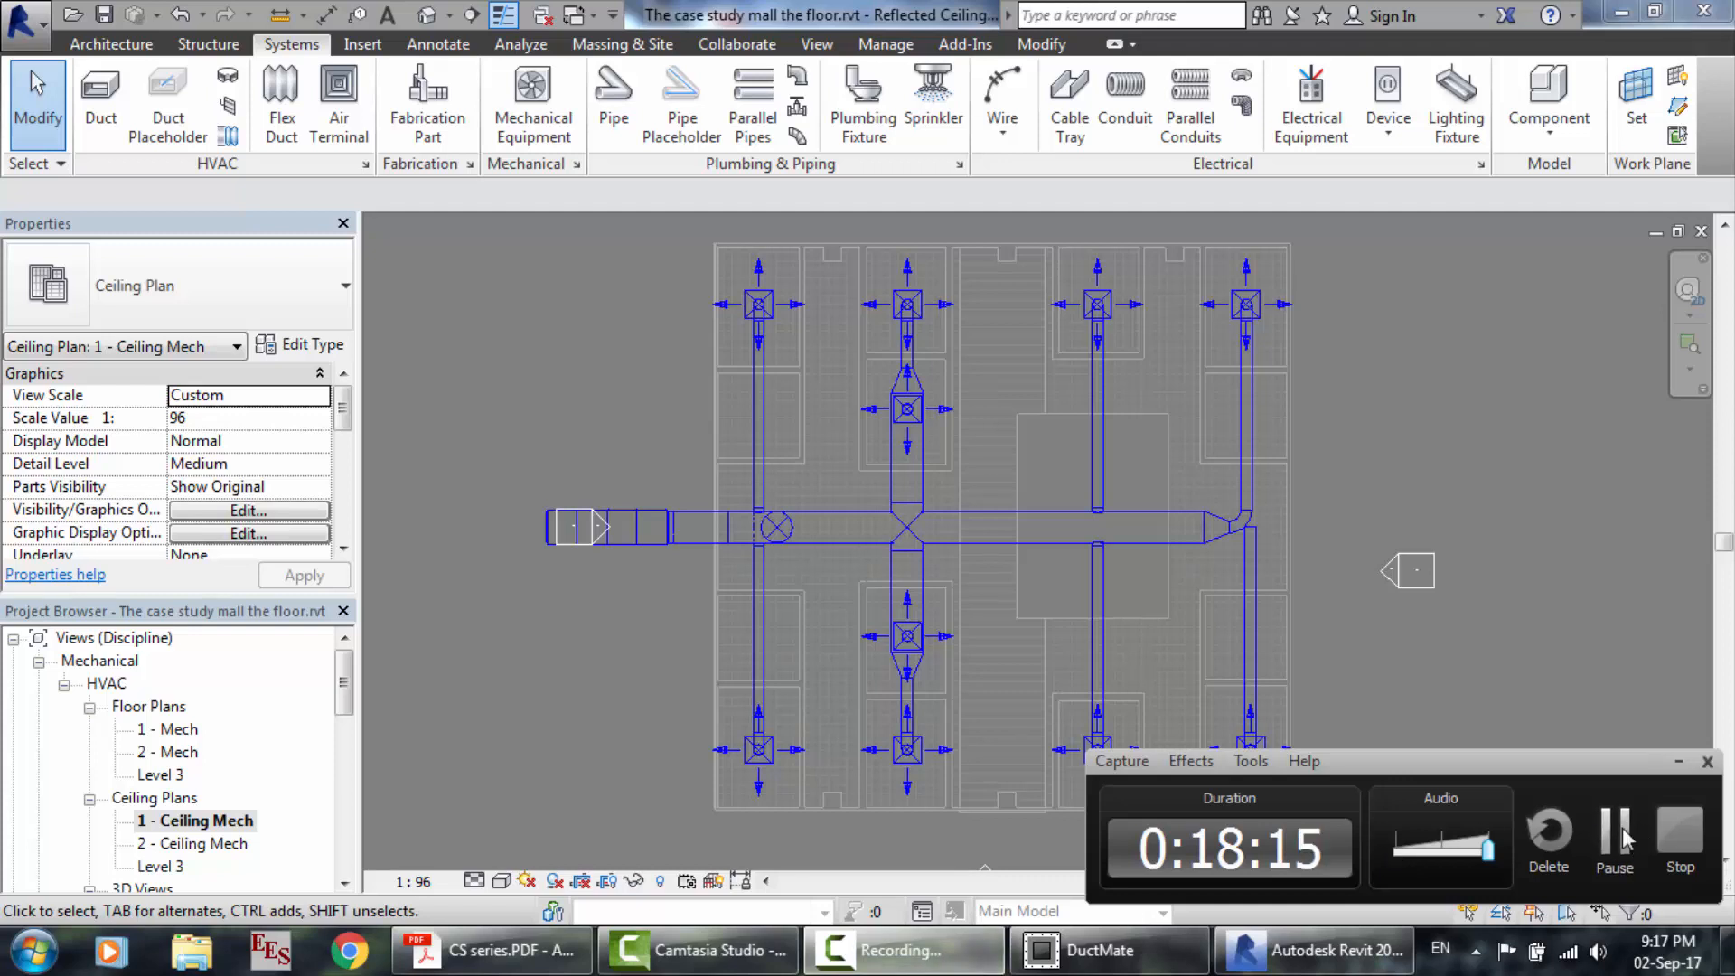
pyautogui.click(1614, 830)
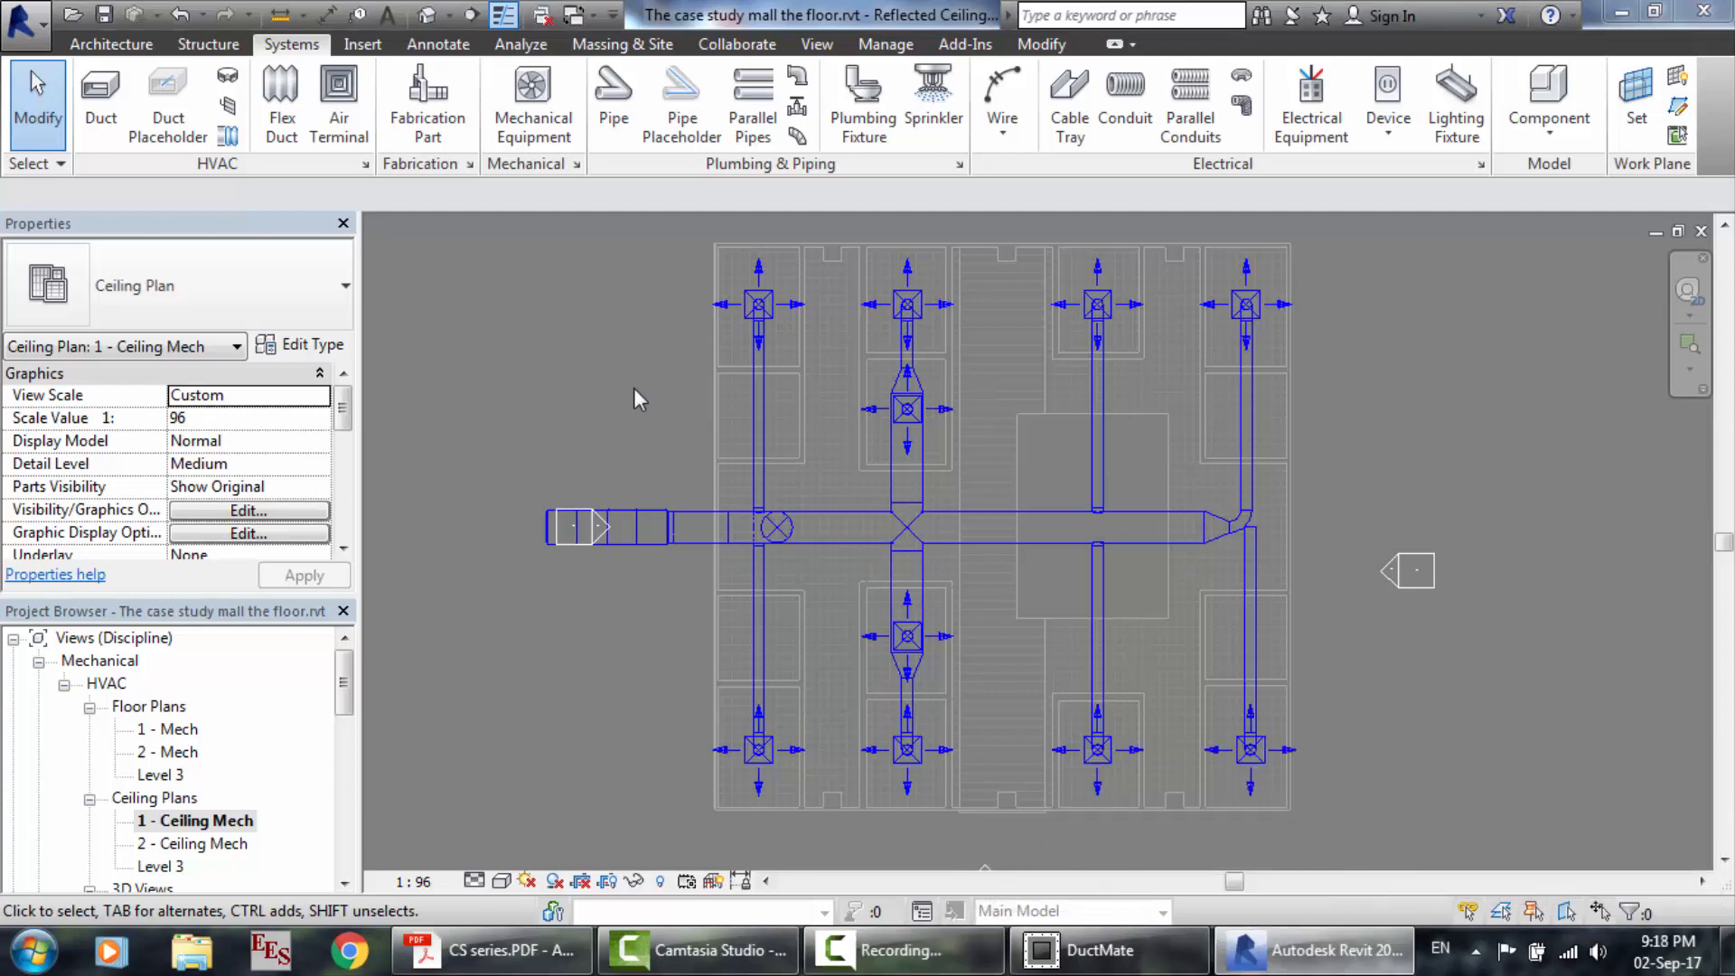
# Open the default 3D view and examine the junction of the two branch ducts at the far end of the Level 1 main duct.
pyautogui.click(428, 16)
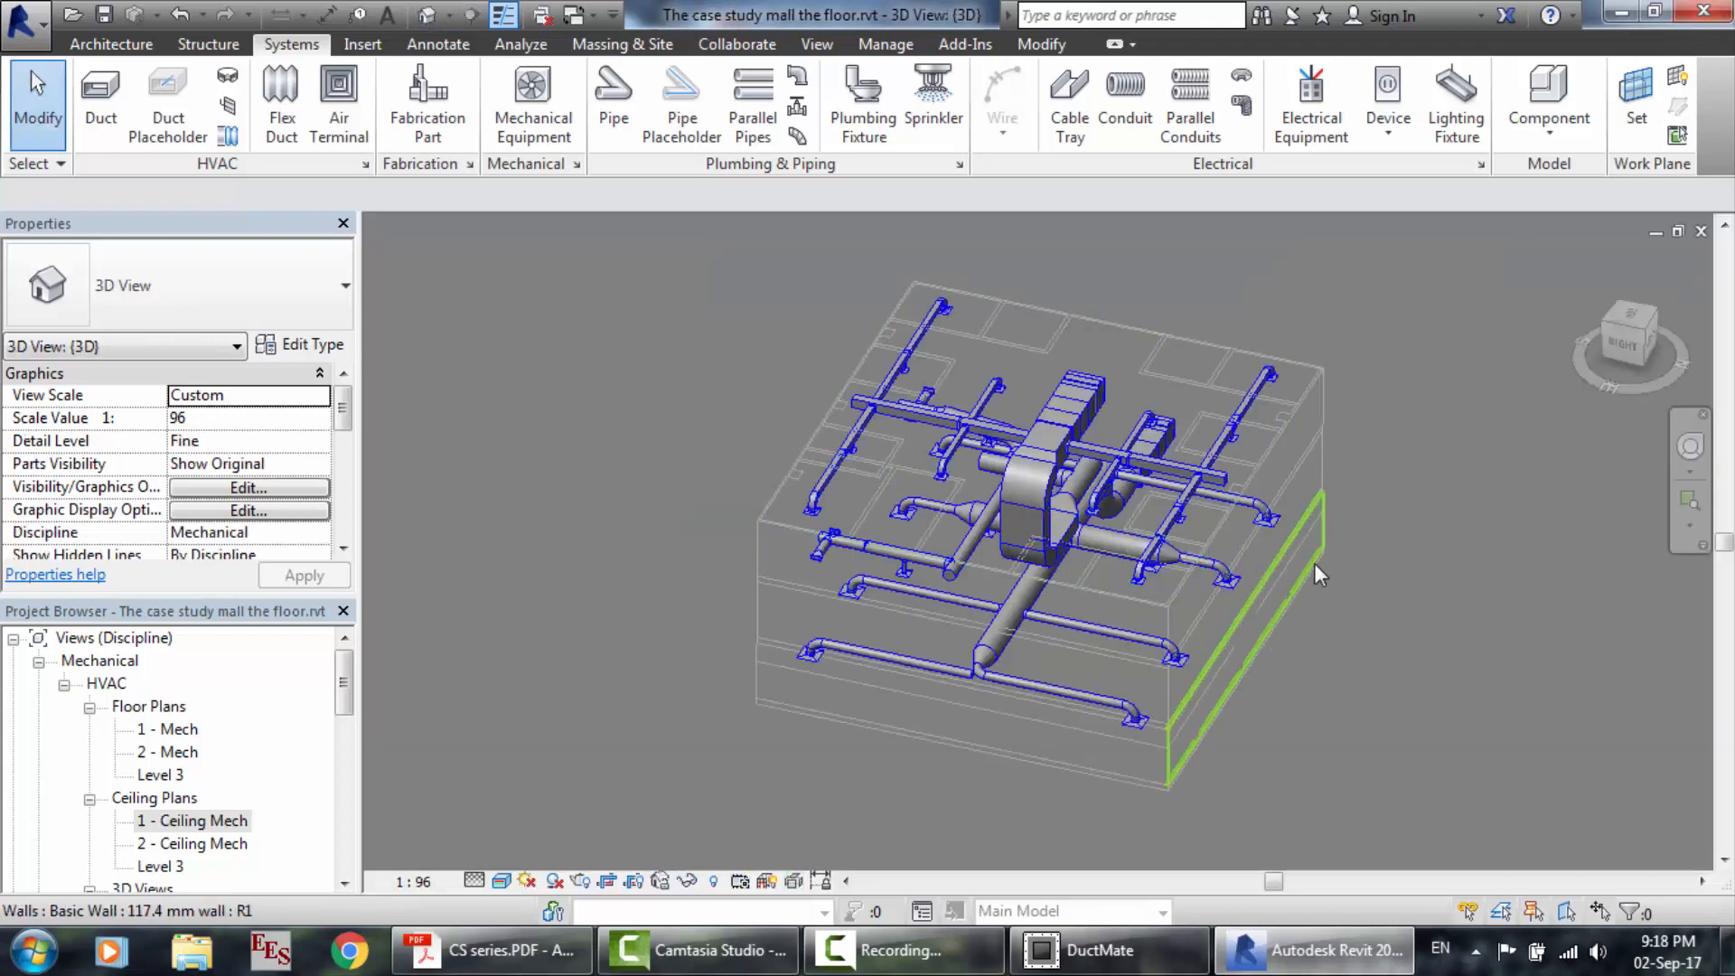
pyautogui.scroll(4, 1314, 562)
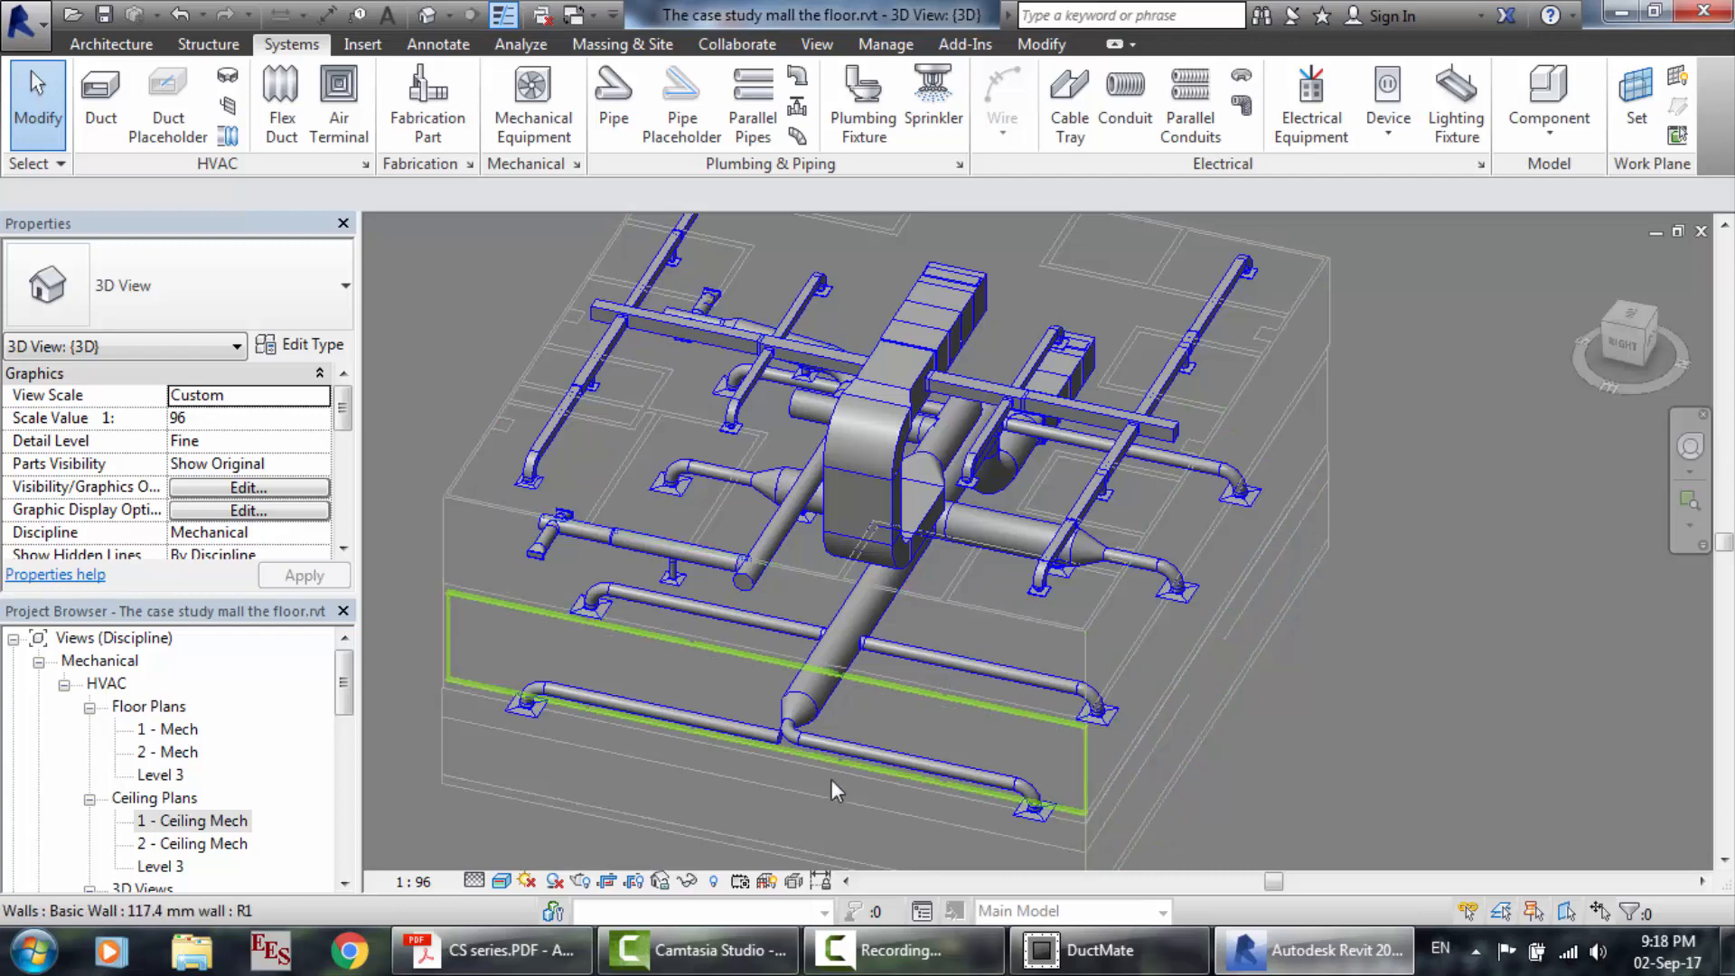
pyautogui.scroll(6, 831, 779)
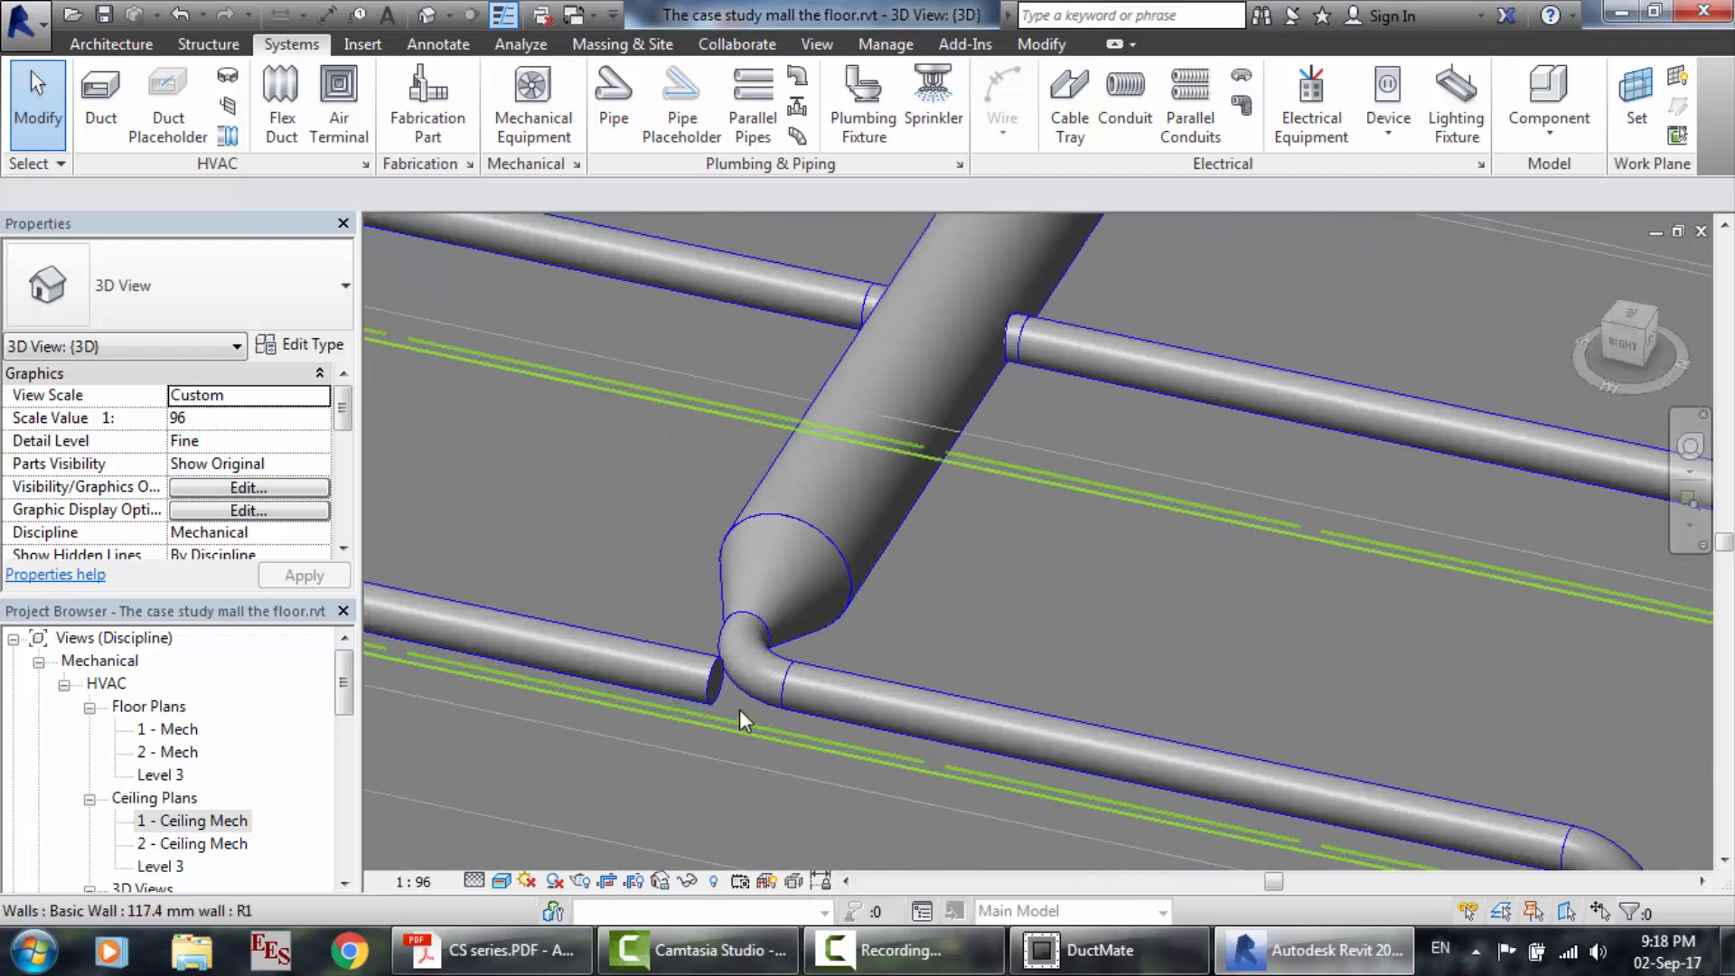
pyautogui.scroll(3, 739, 708)
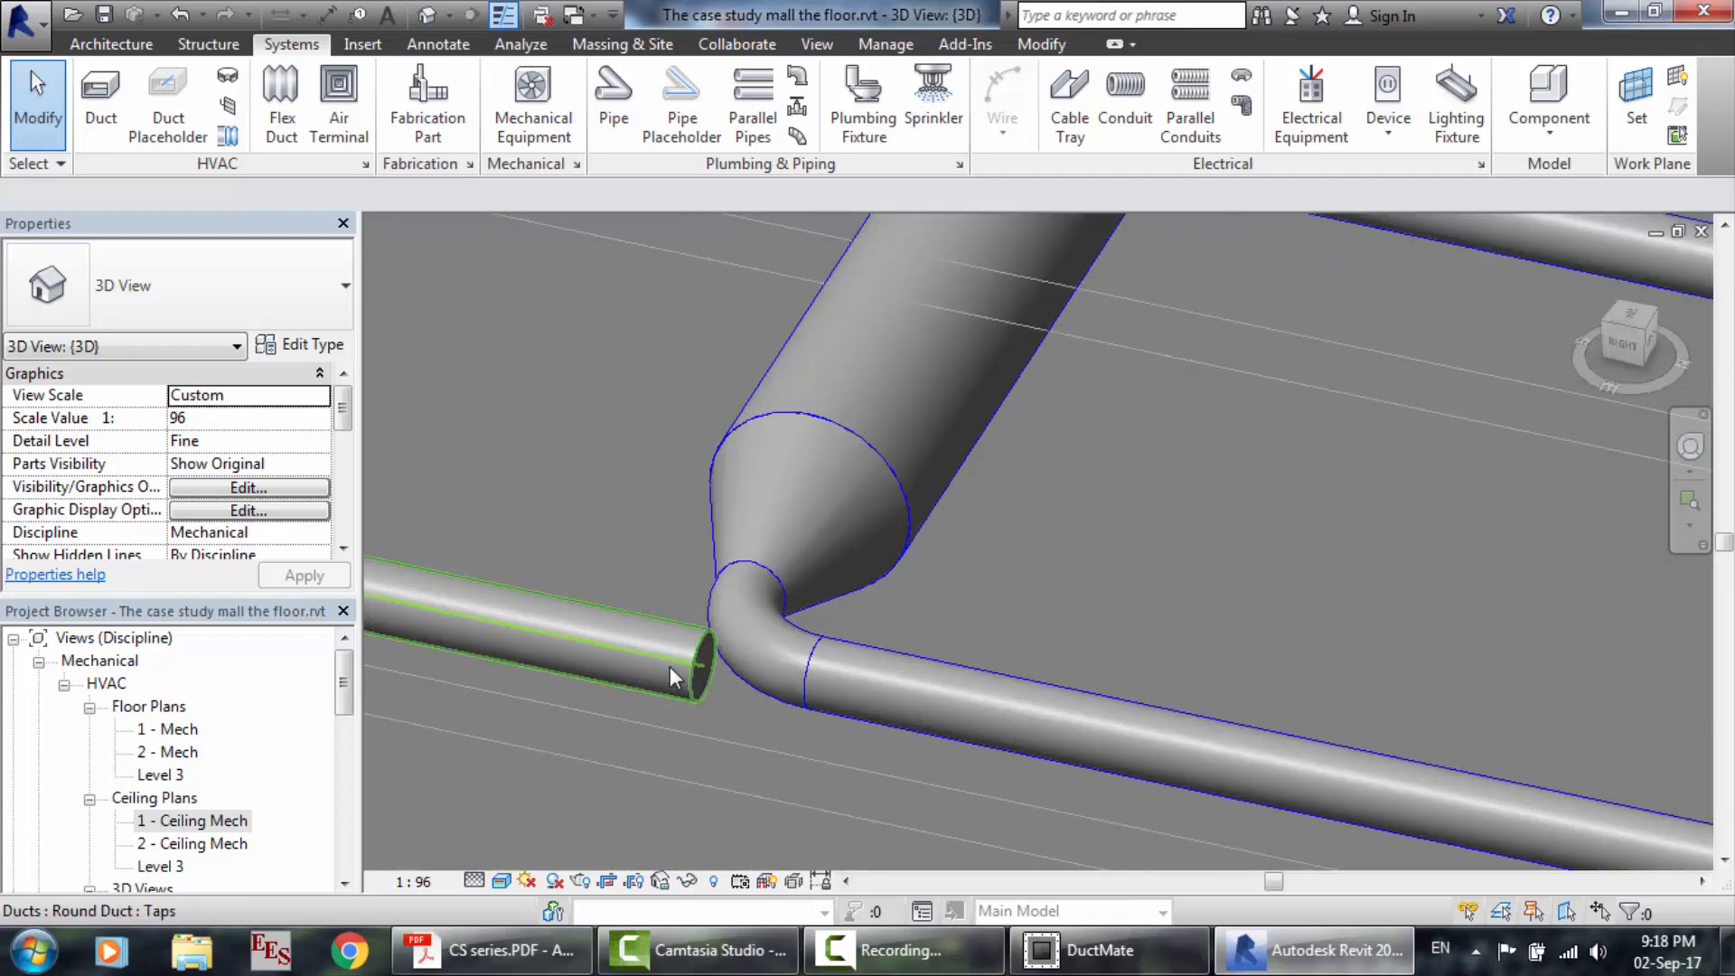
pyautogui.click(670, 665)
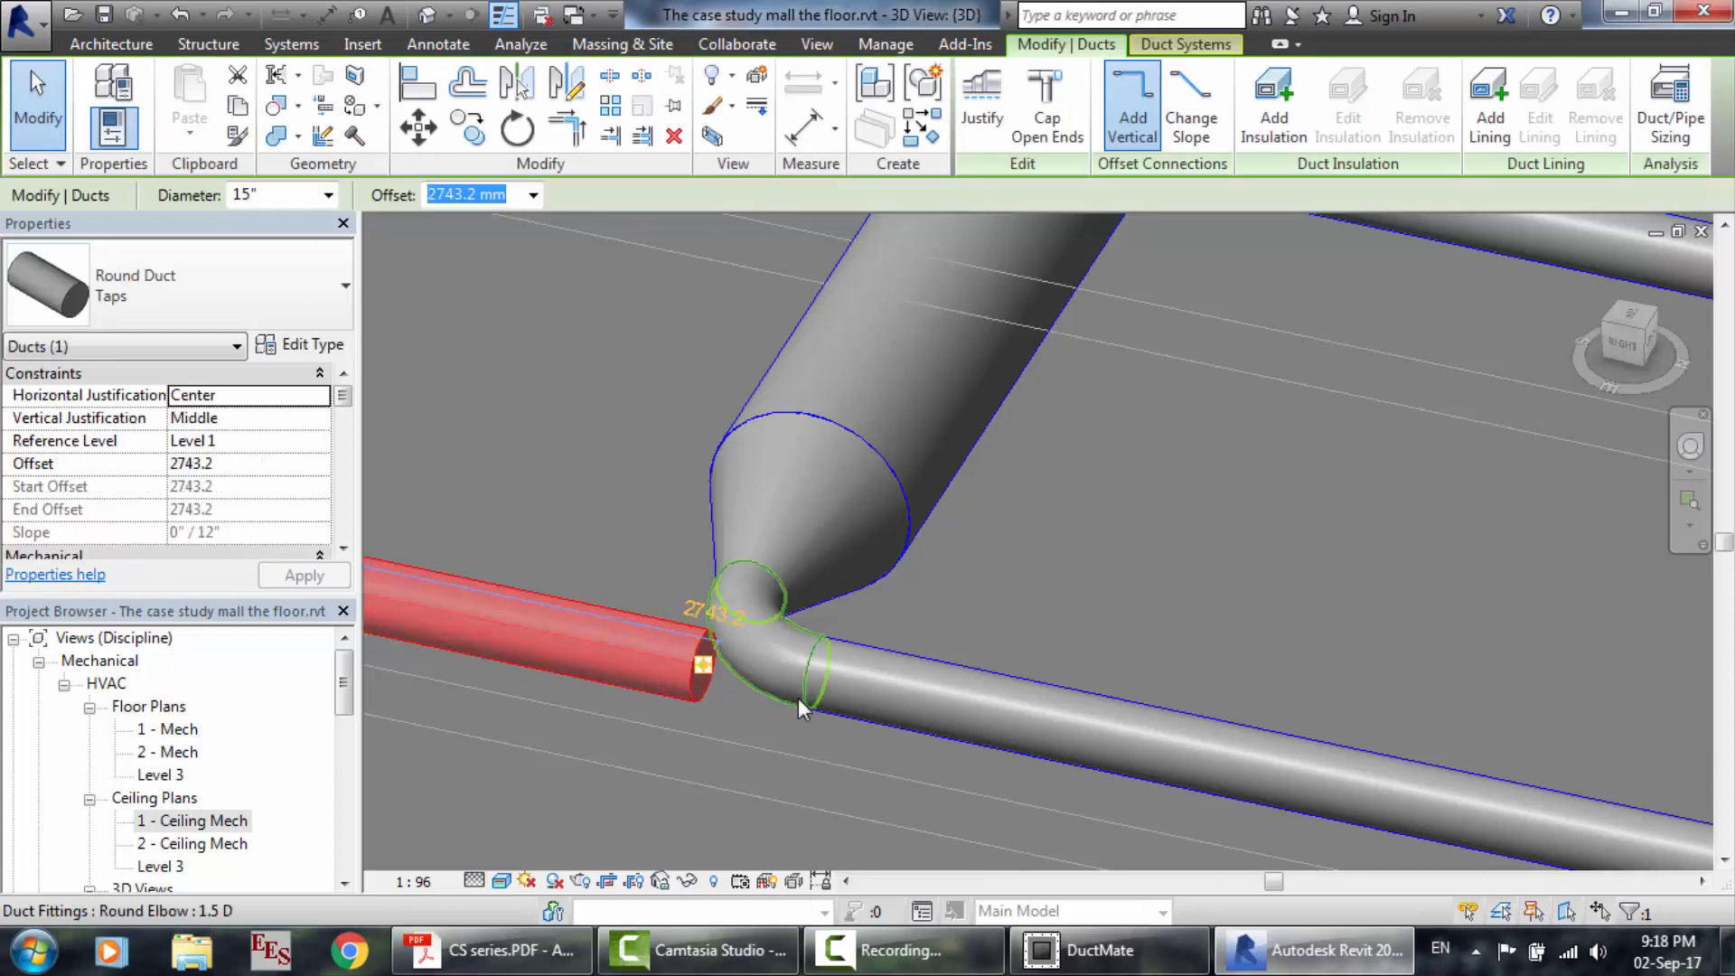
pyautogui.click(911, 702)
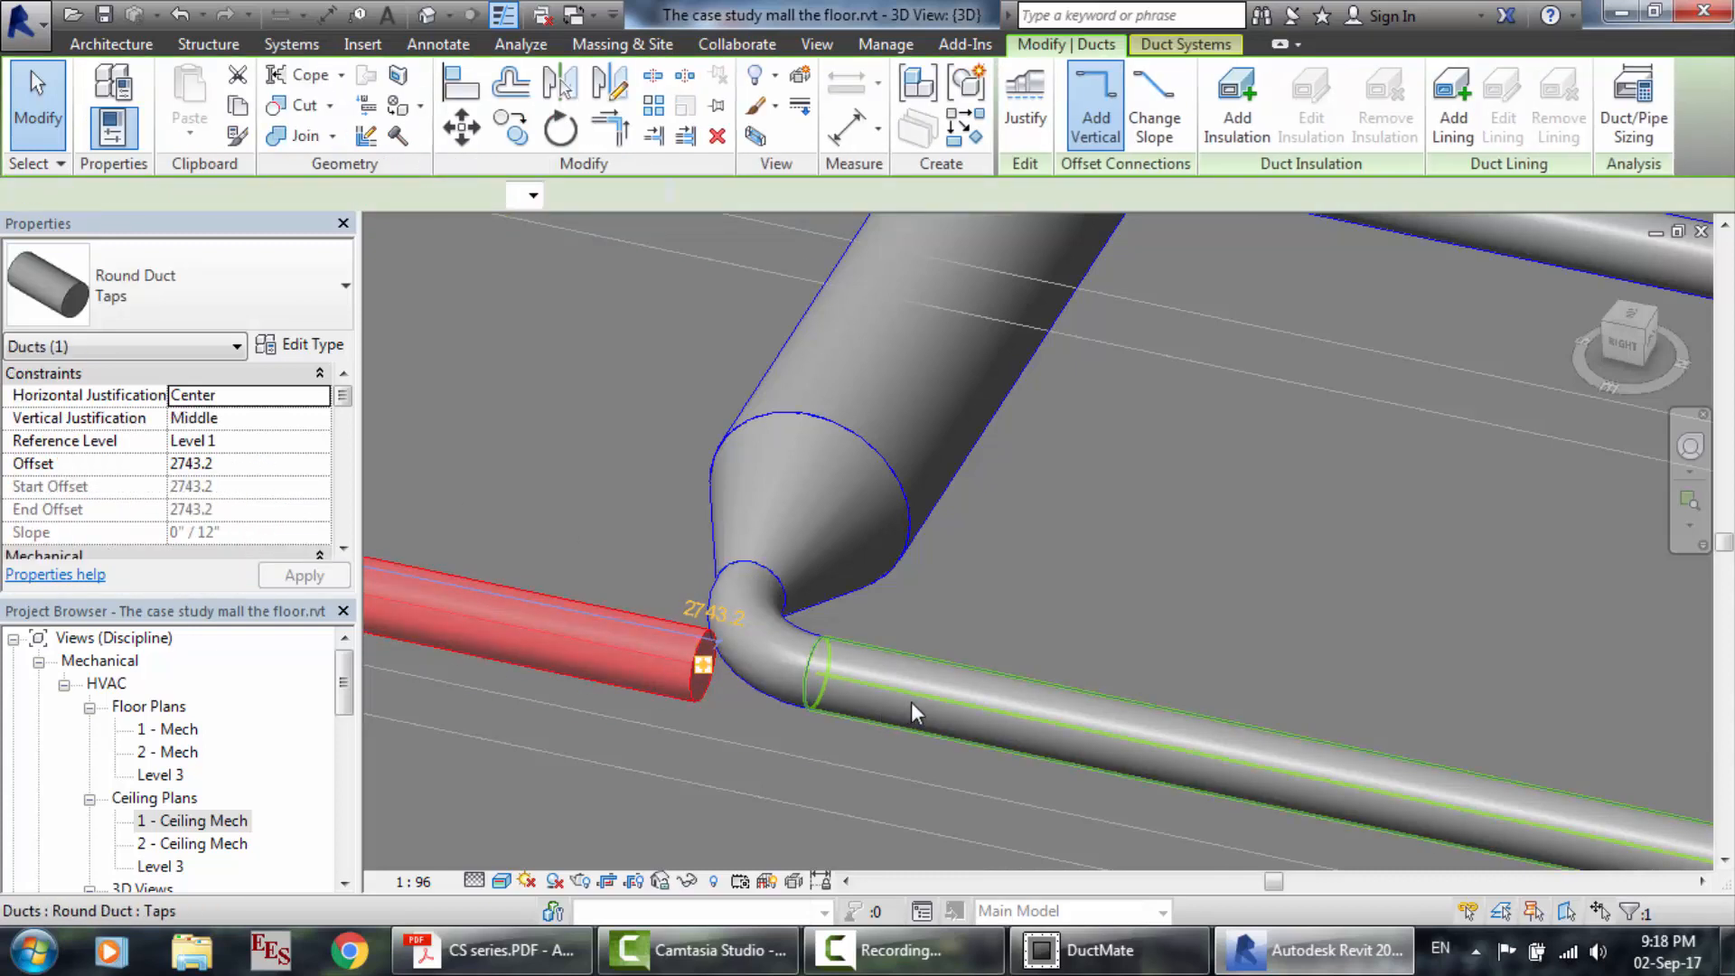
# Inspect the supply diffuser and round branch duct on the disconnected side of the main duct's end.
pyautogui.scroll(-6, 540, 467)
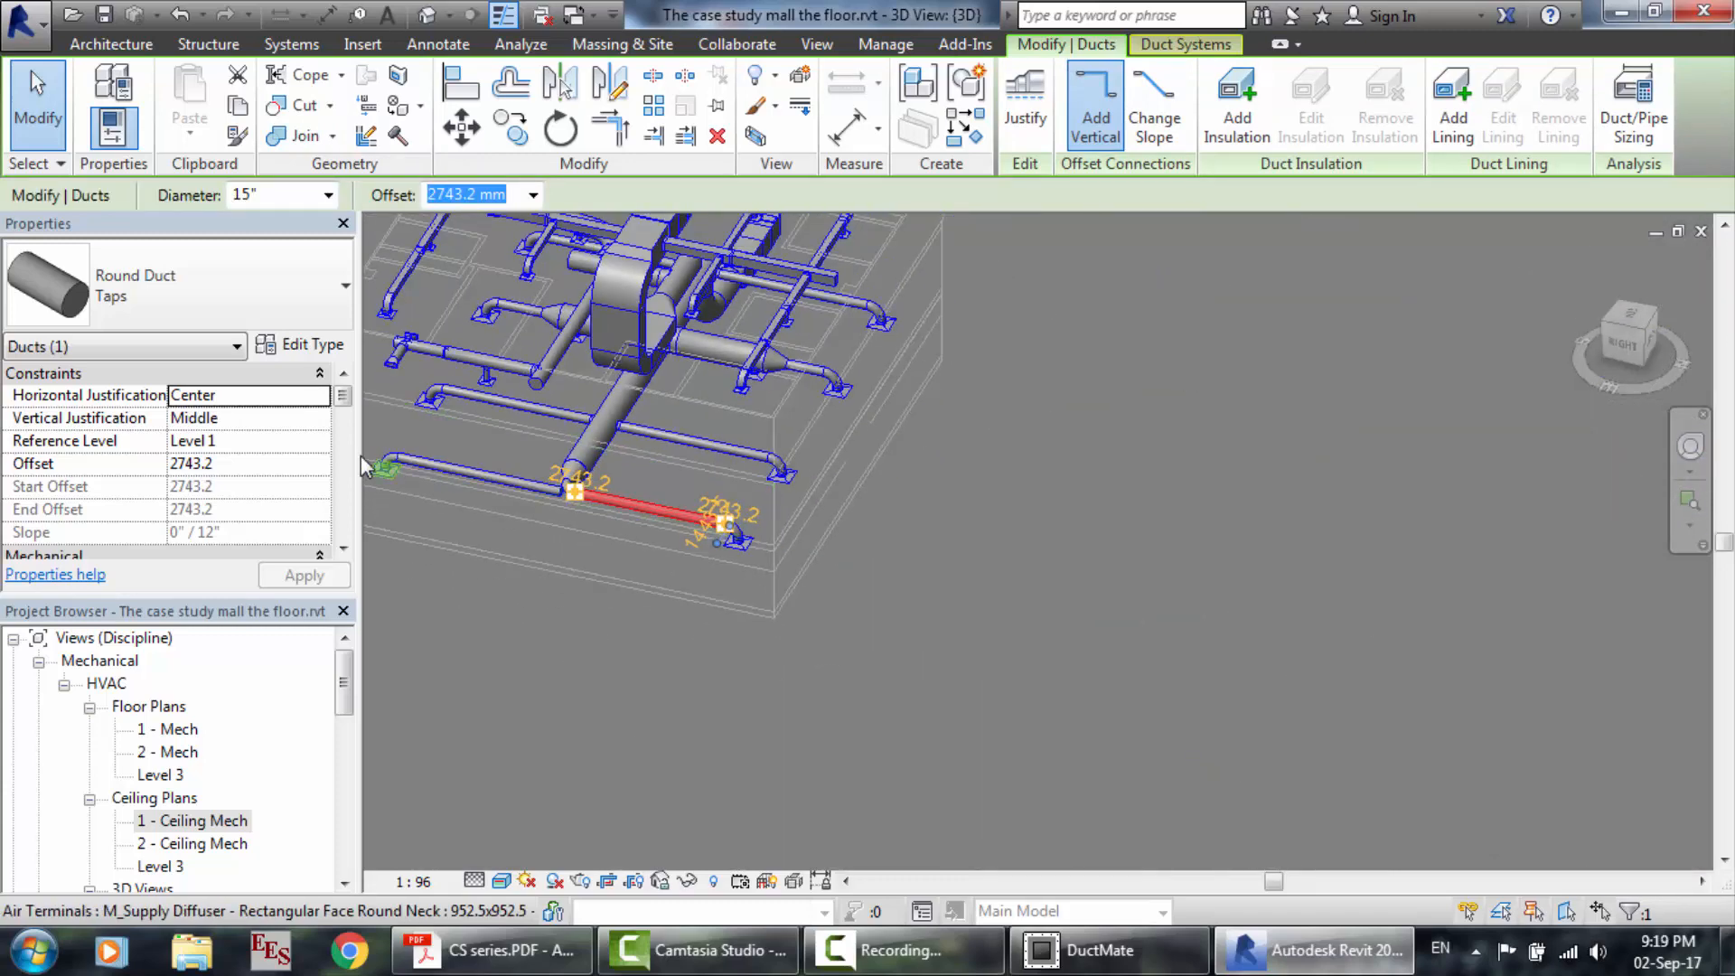
pyautogui.scroll(5, 363, 459)
pyautogui.scroll(2, 366, 468)
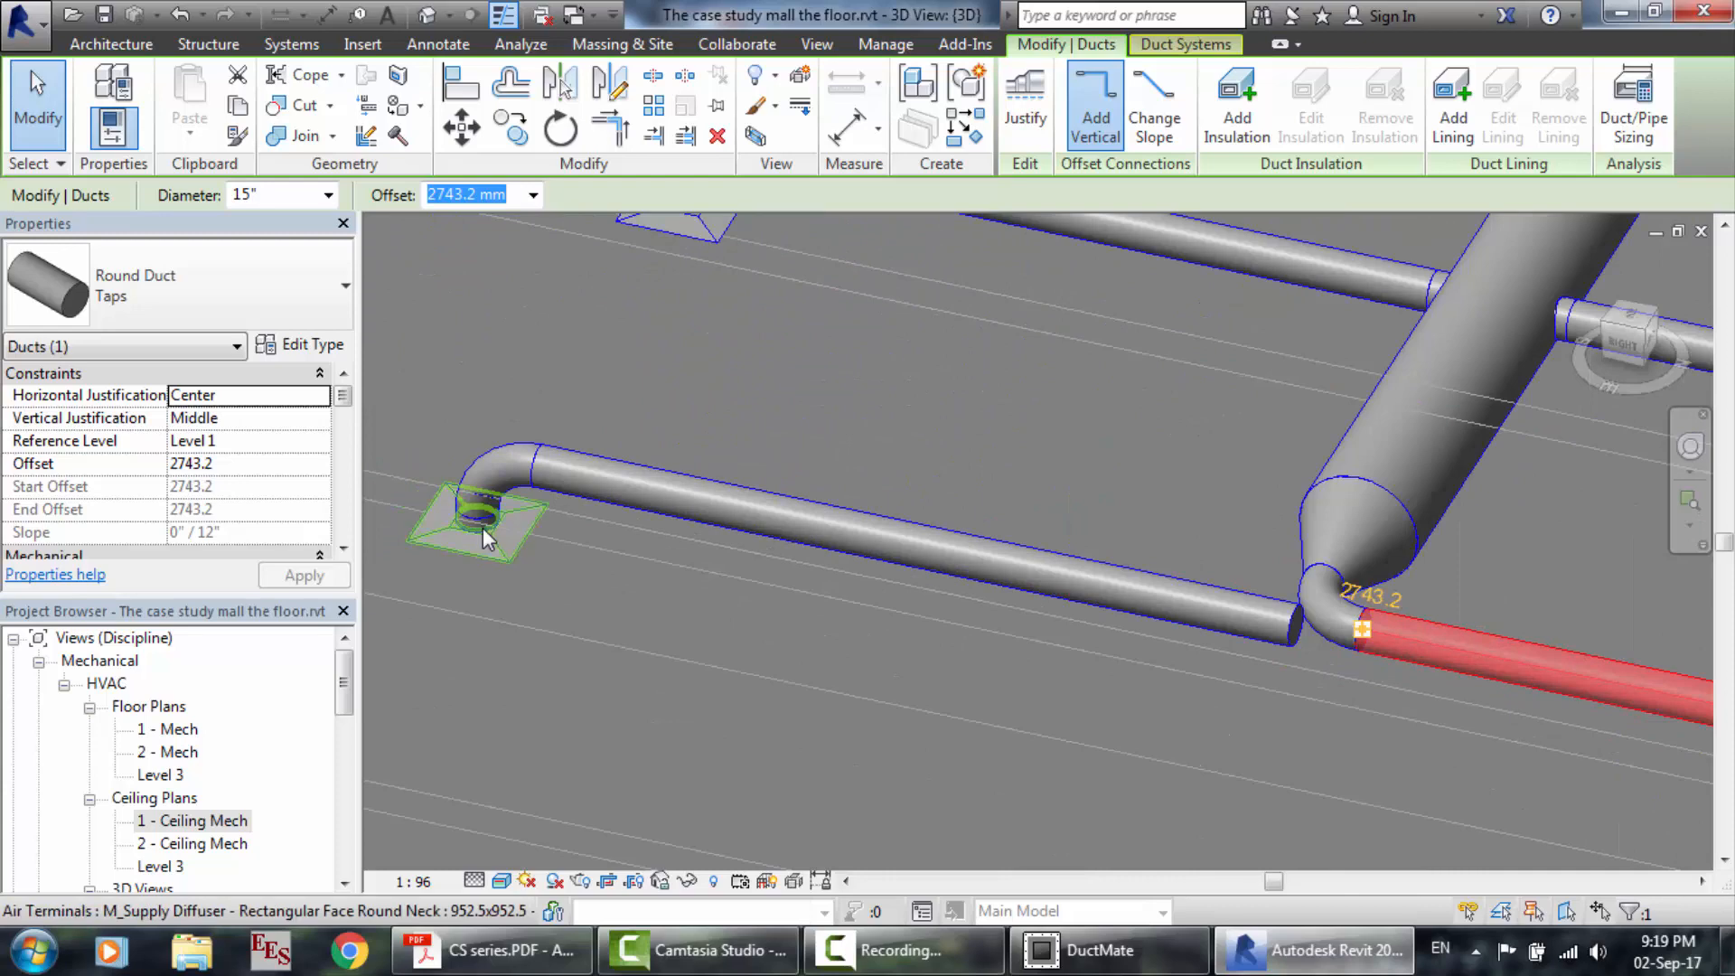
pyautogui.click(482, 530)
pyautogui.scroll(-5, 885, 429)
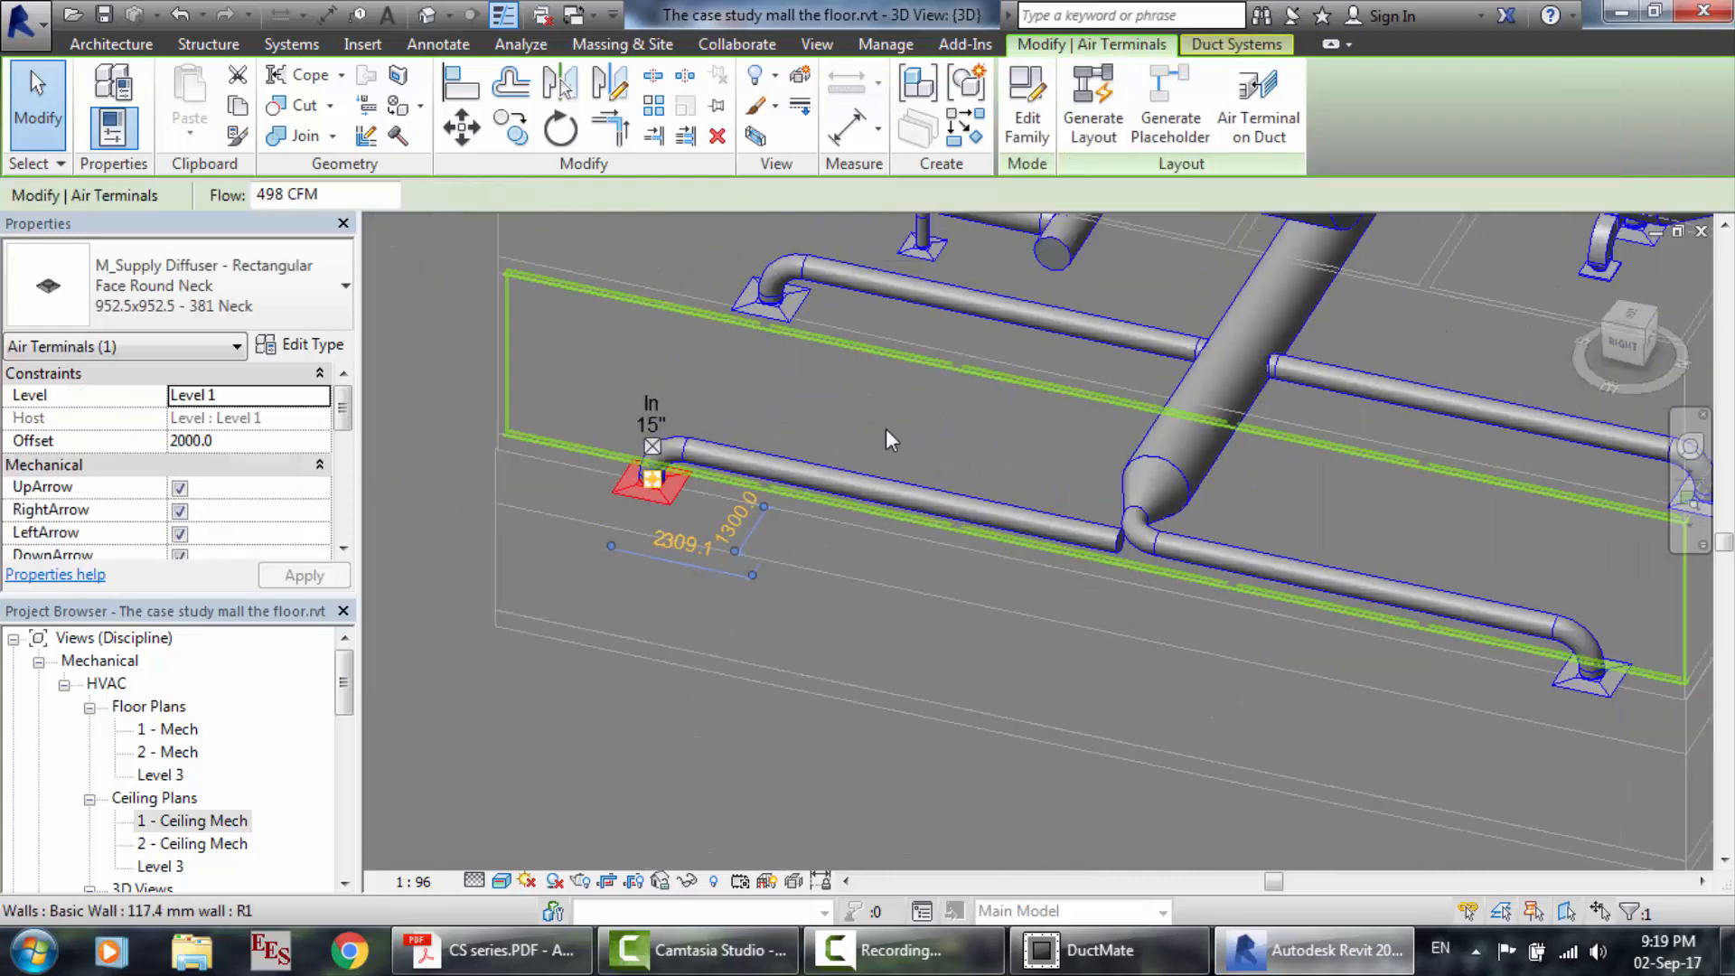
pyautogui.scroll(3, 1166, 485)
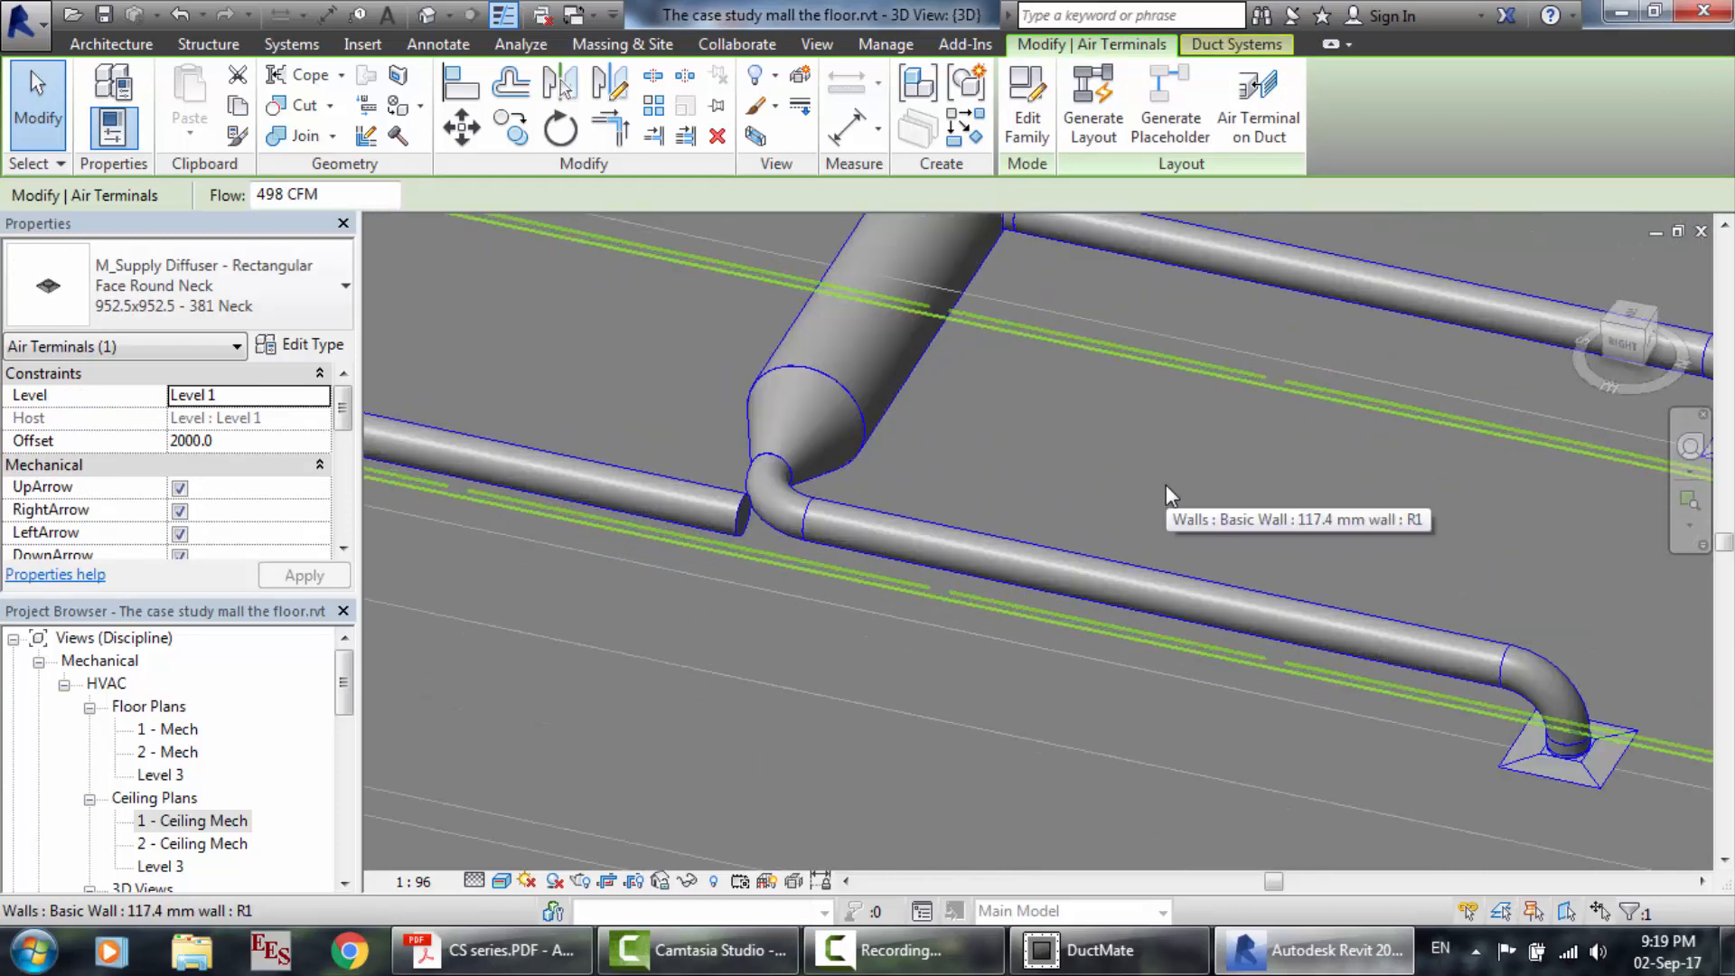
# Examine the whole duct system in 3D from several angles, including the round duct branches beside the large rectangular duct drop.
pyautogui.scroll(-6, 741, 463)
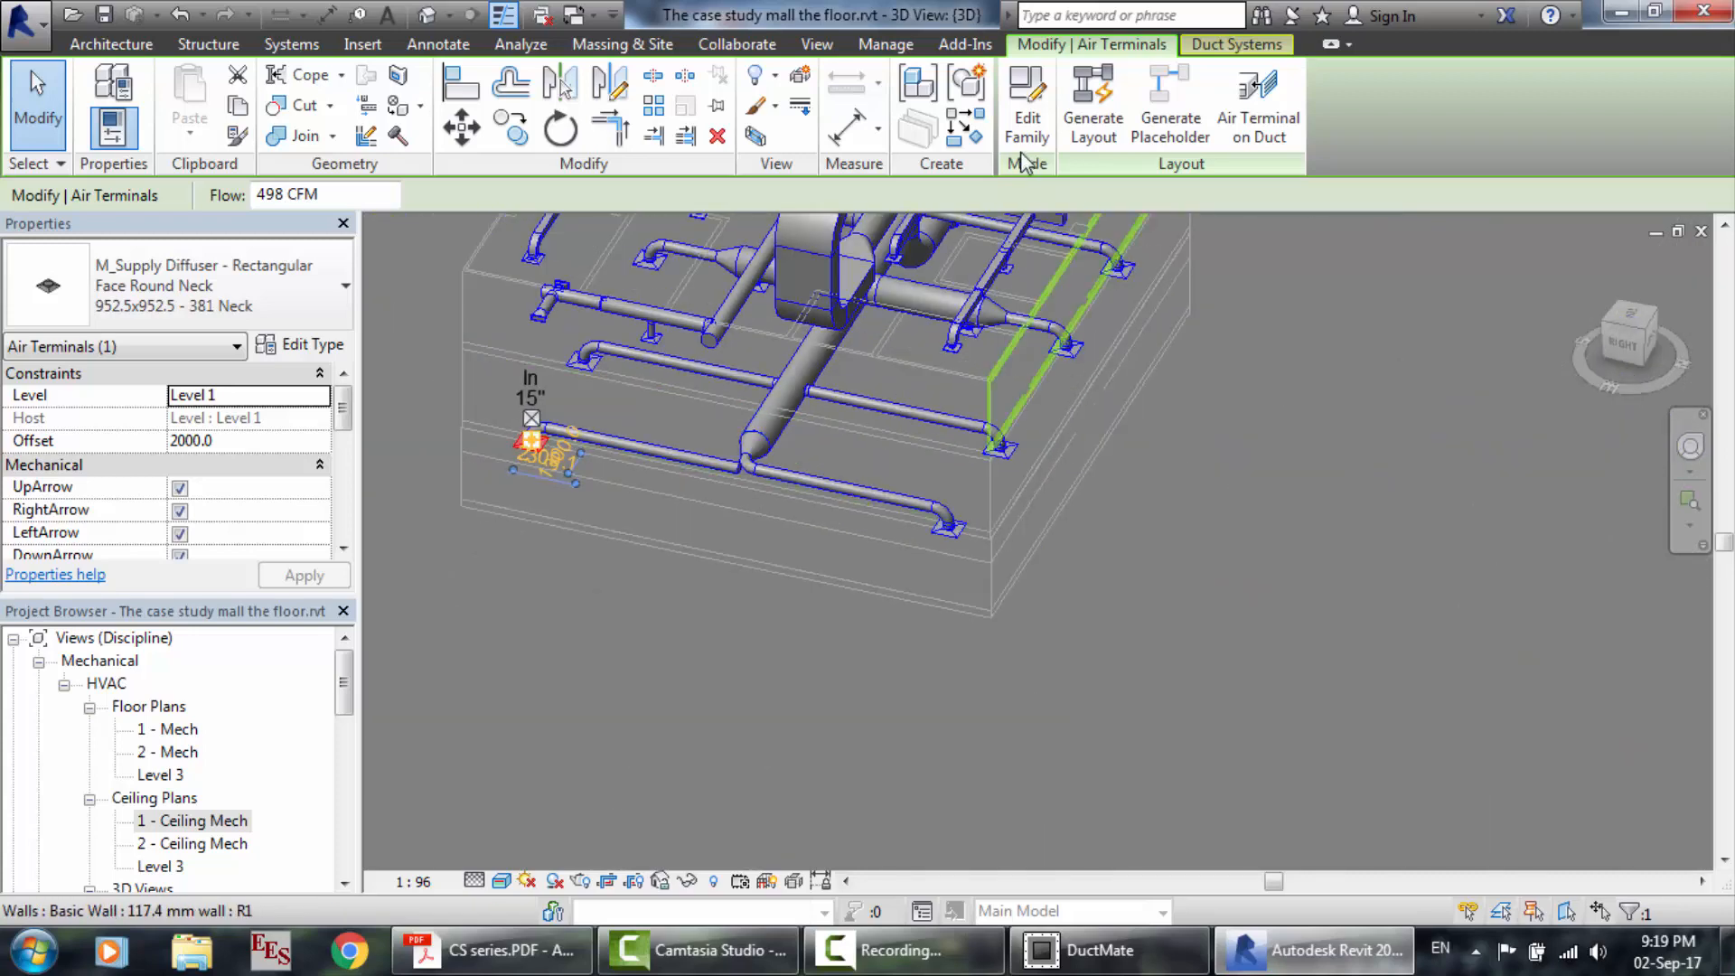
pyautogui.scroll(-5, 1026, 347)
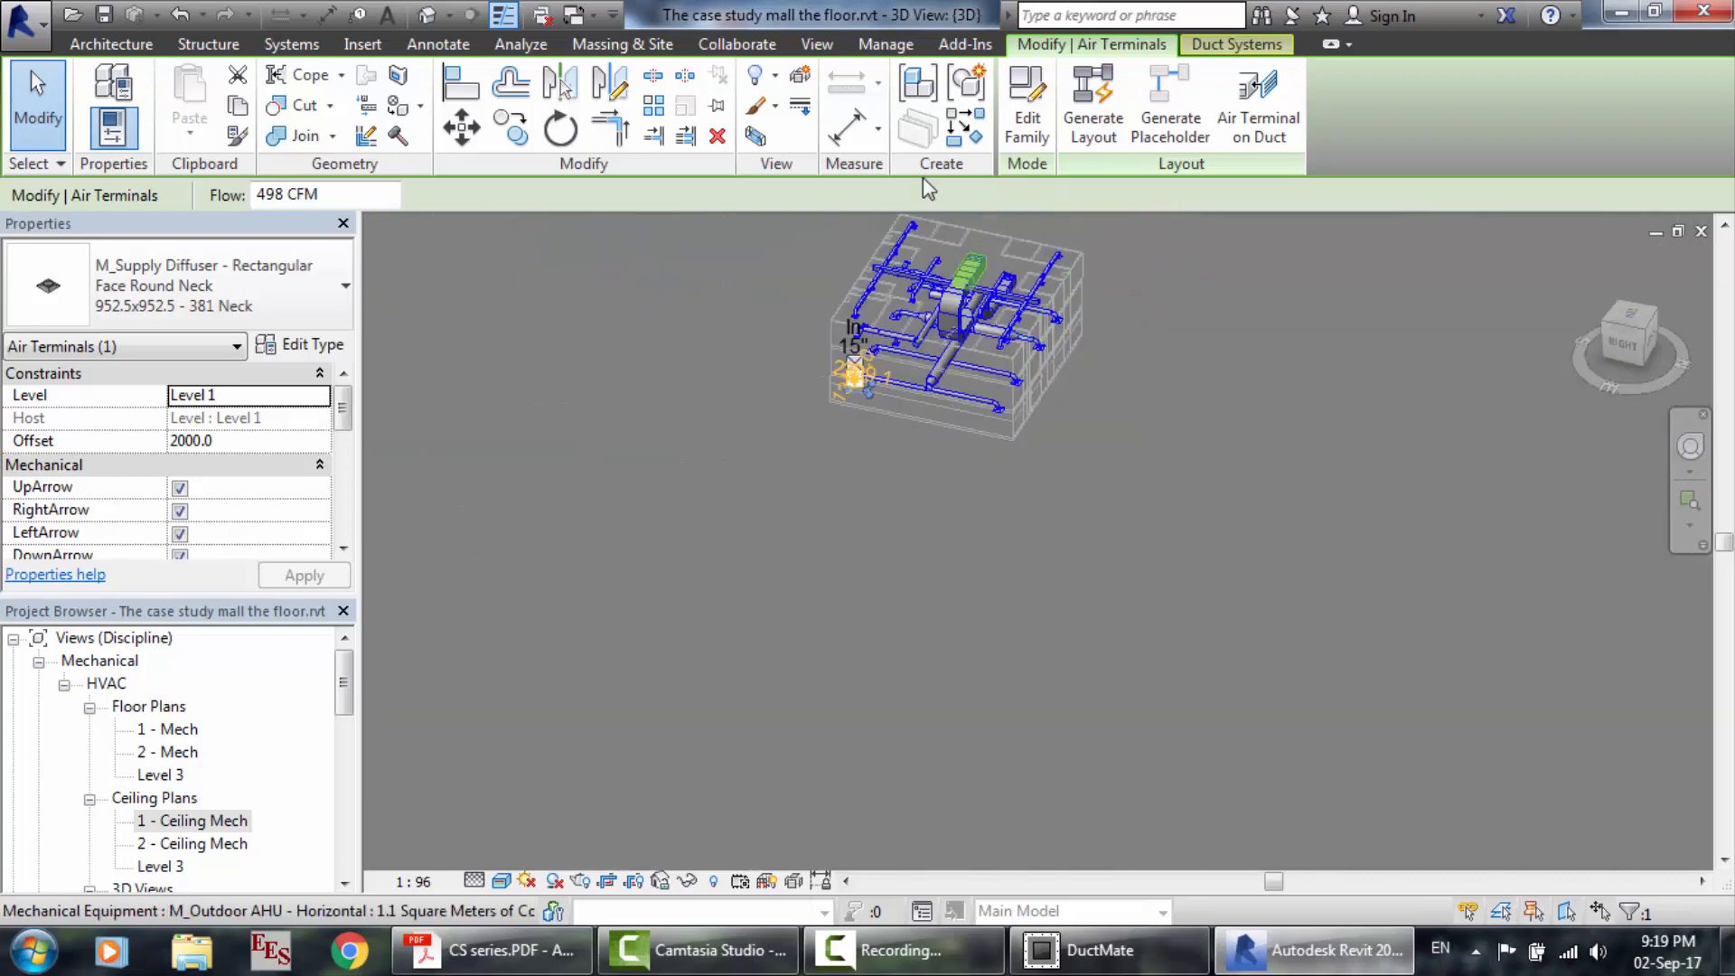
pyautogui.scroll(4, 919, 149)
pyautogui.scroll(4, 1082, 359)
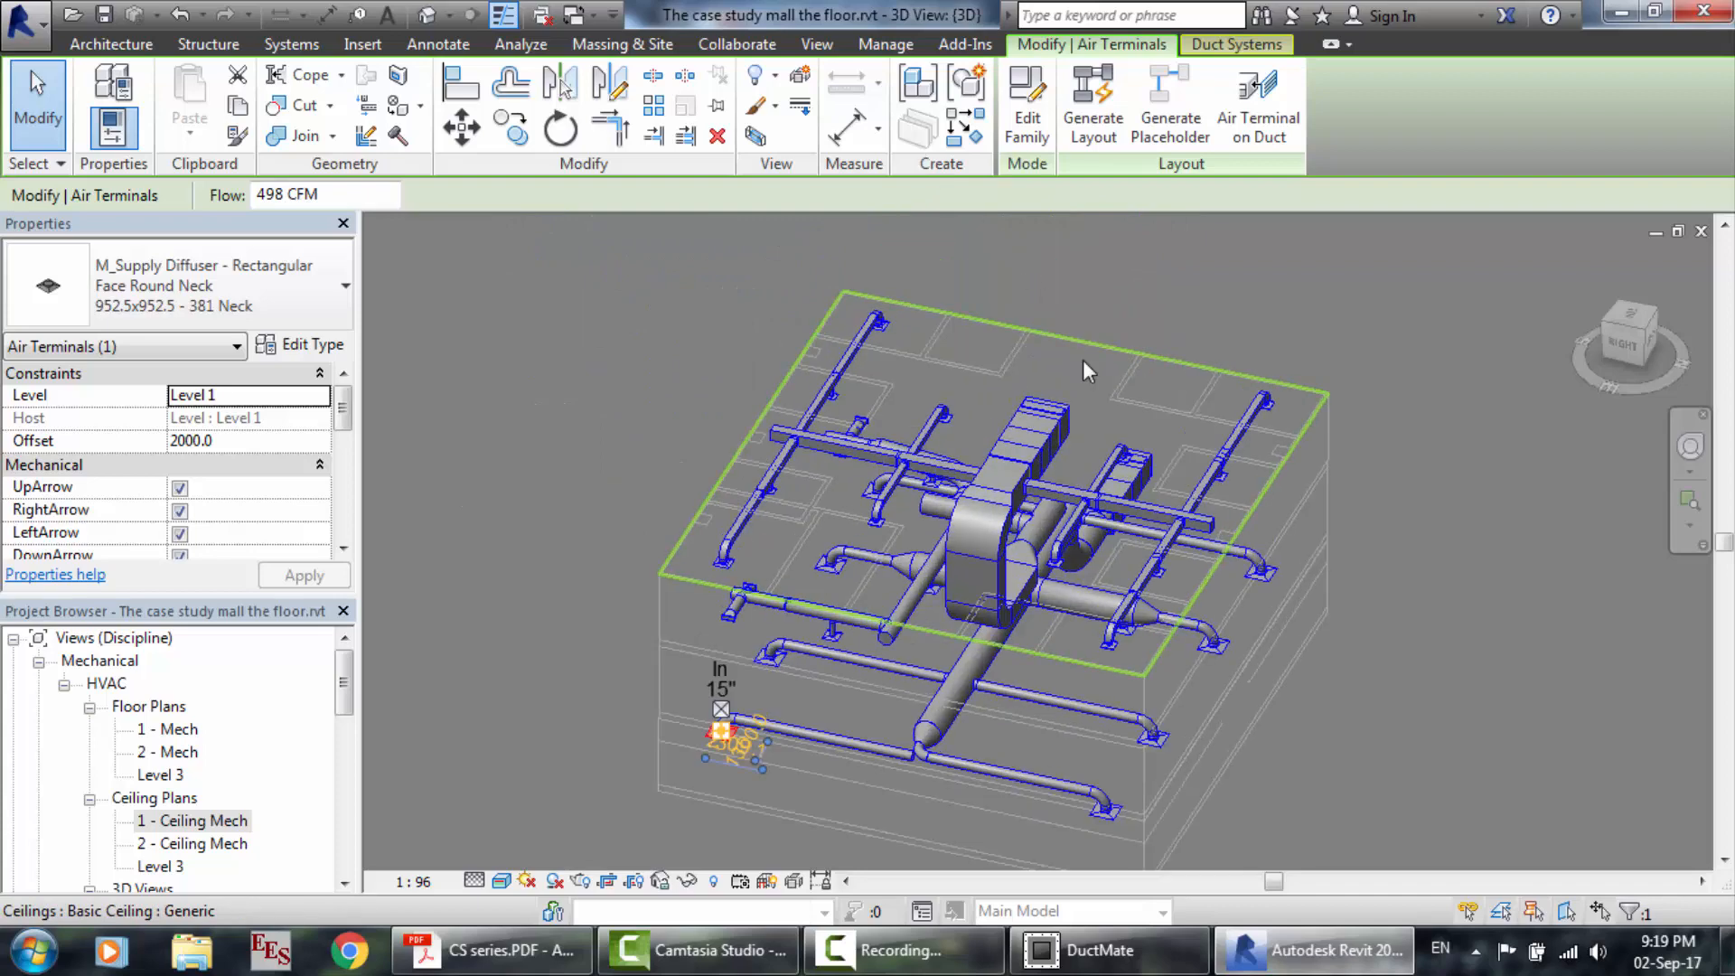
pyautogui.click(1687, 460)
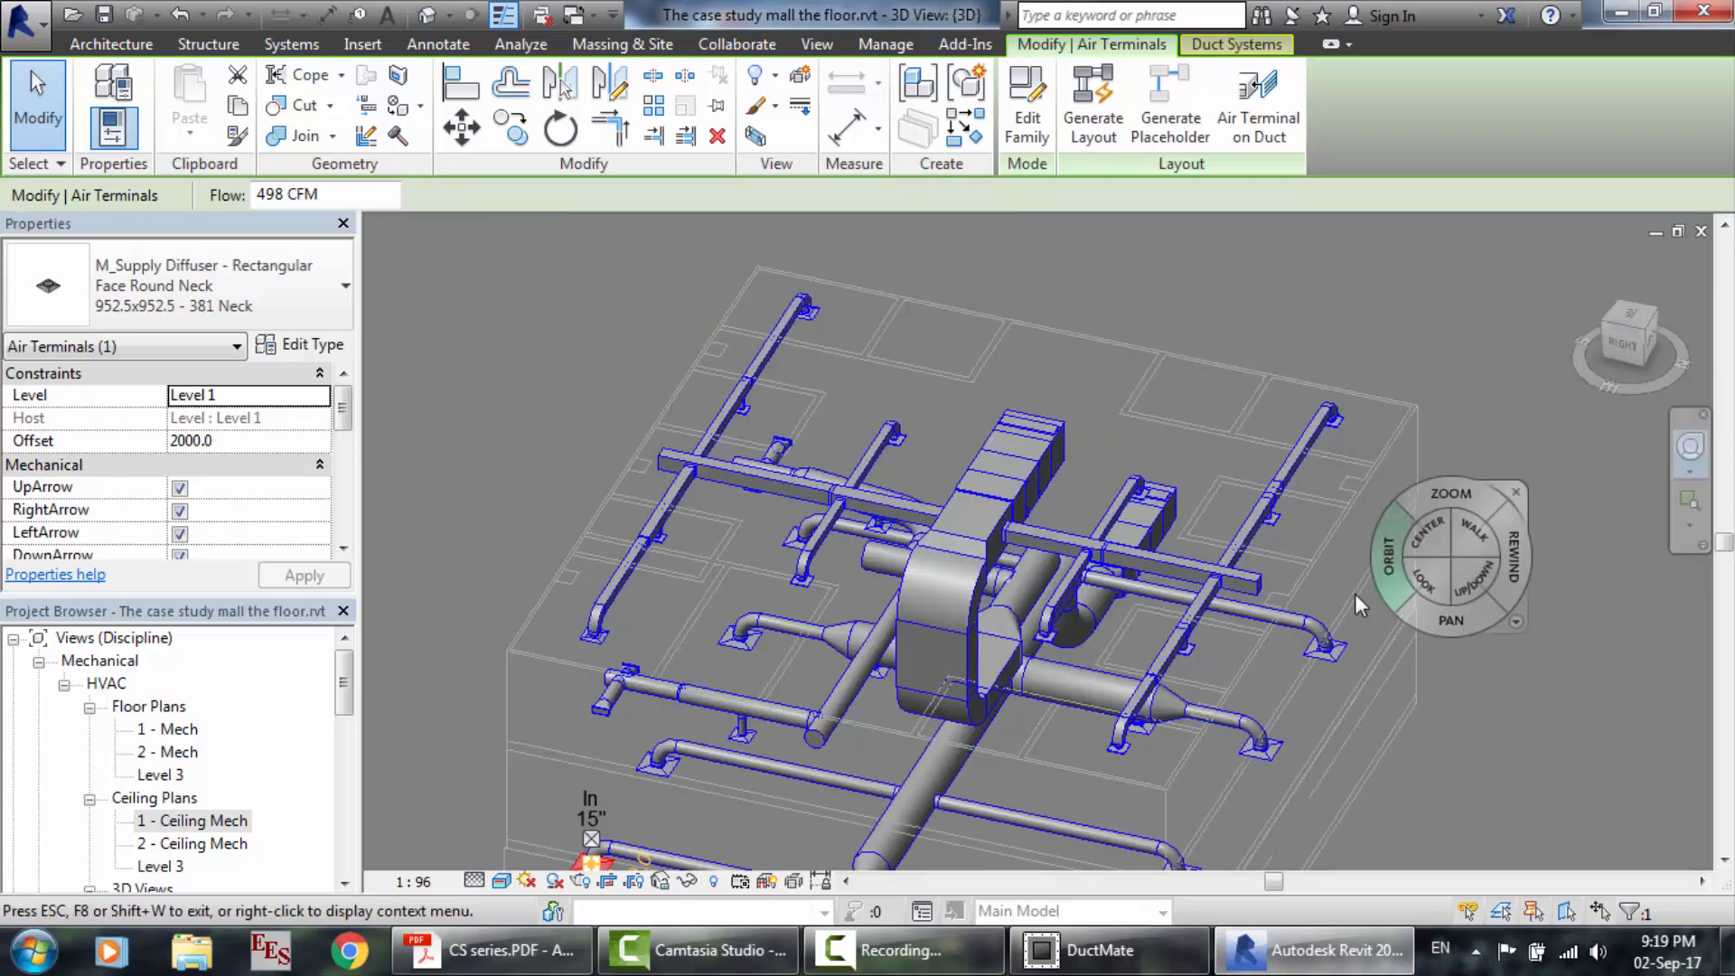
pyautogui.moveTo(1365, 578); pyautogui.dragTo(1515, 521)
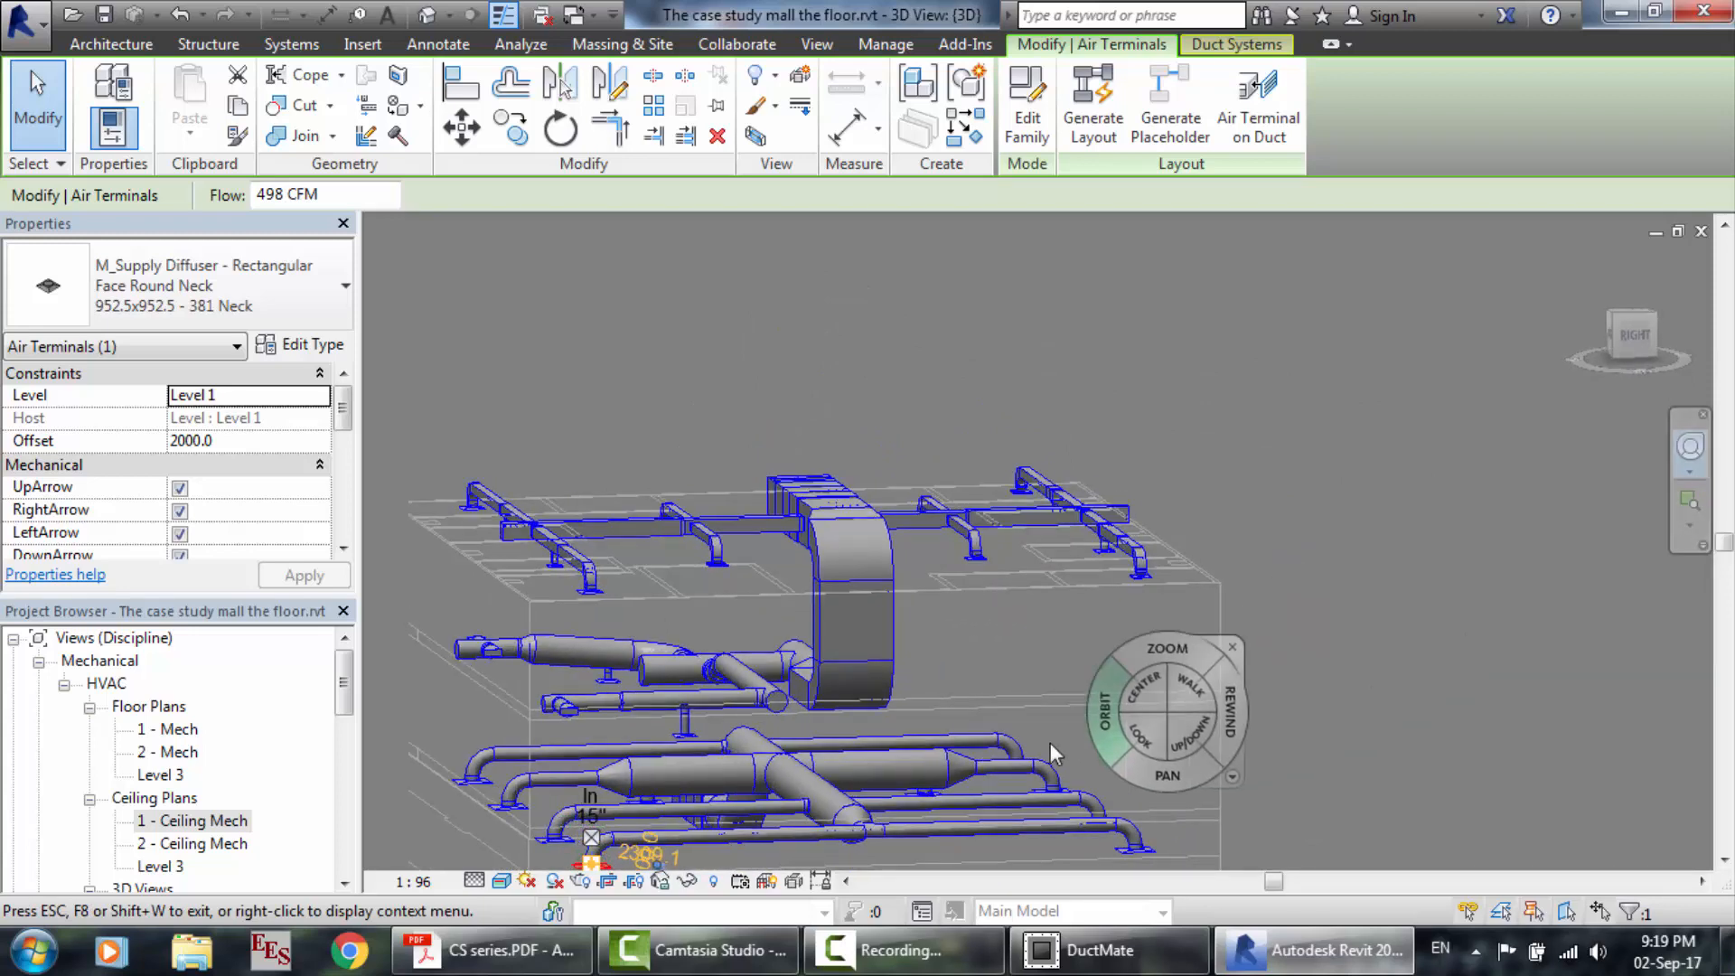
pyautogui.moveTo(1038, 736); pyautogui.dragTo(1179, 760)
pyautogui.scroll(-4, 666, 761)
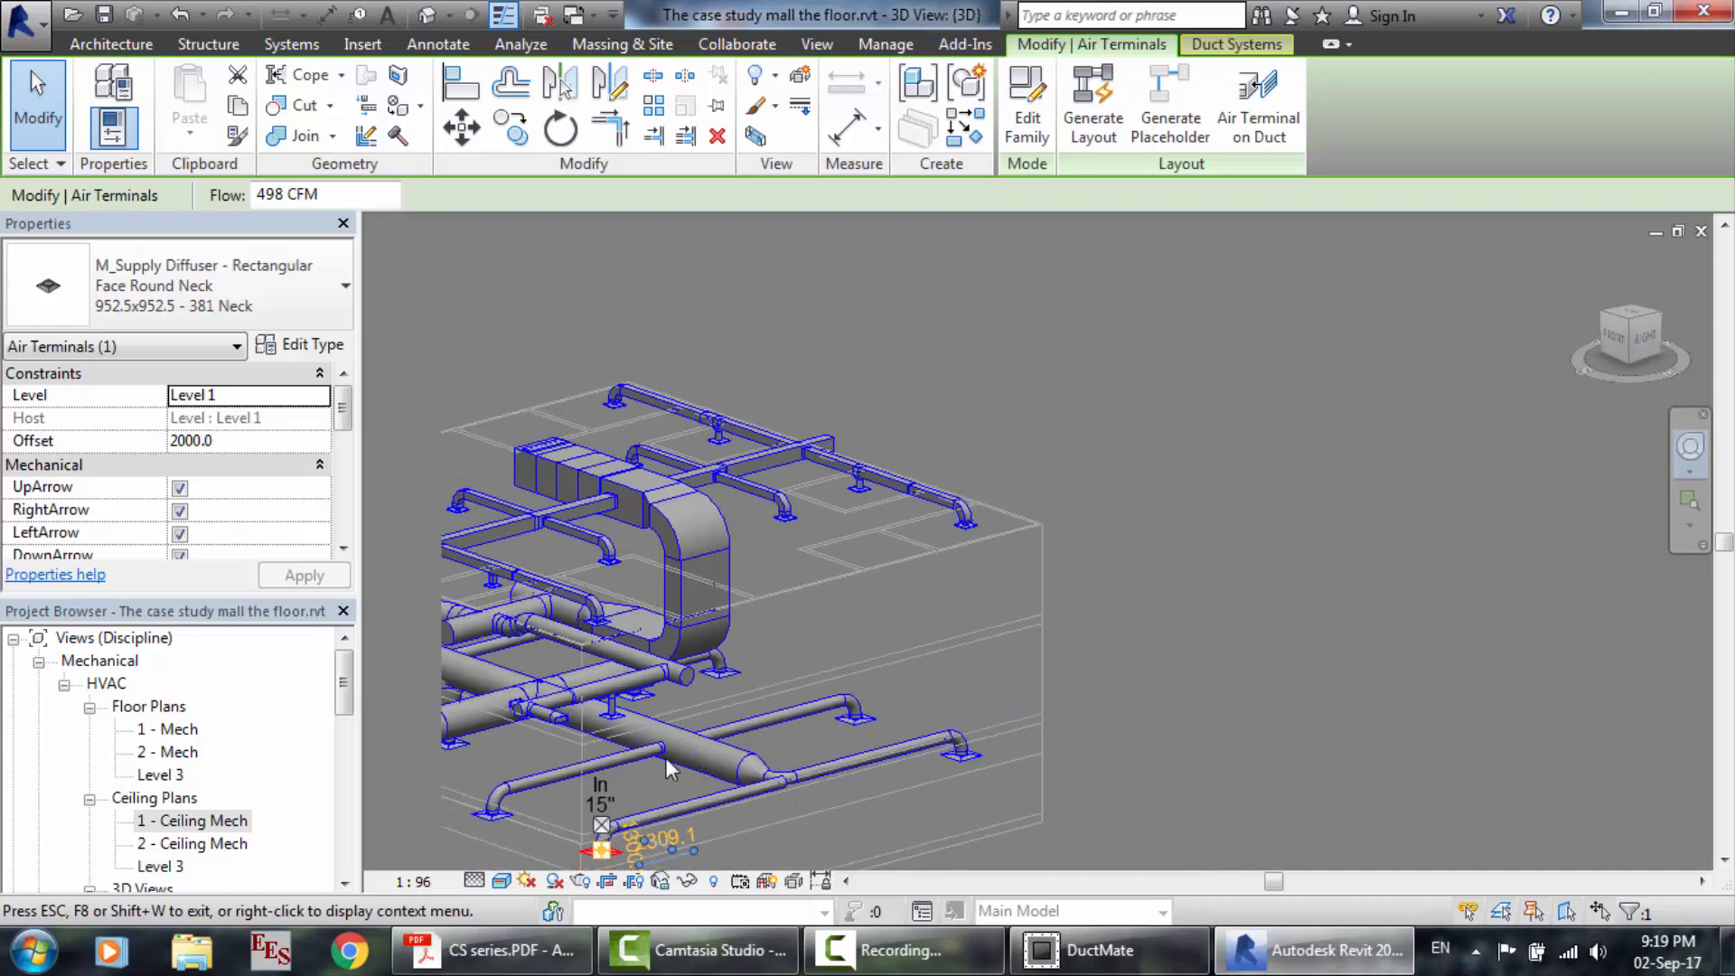
pyautogui.scroll(4, 487, 769)
pyautogui.scroll(4, 488, 770)
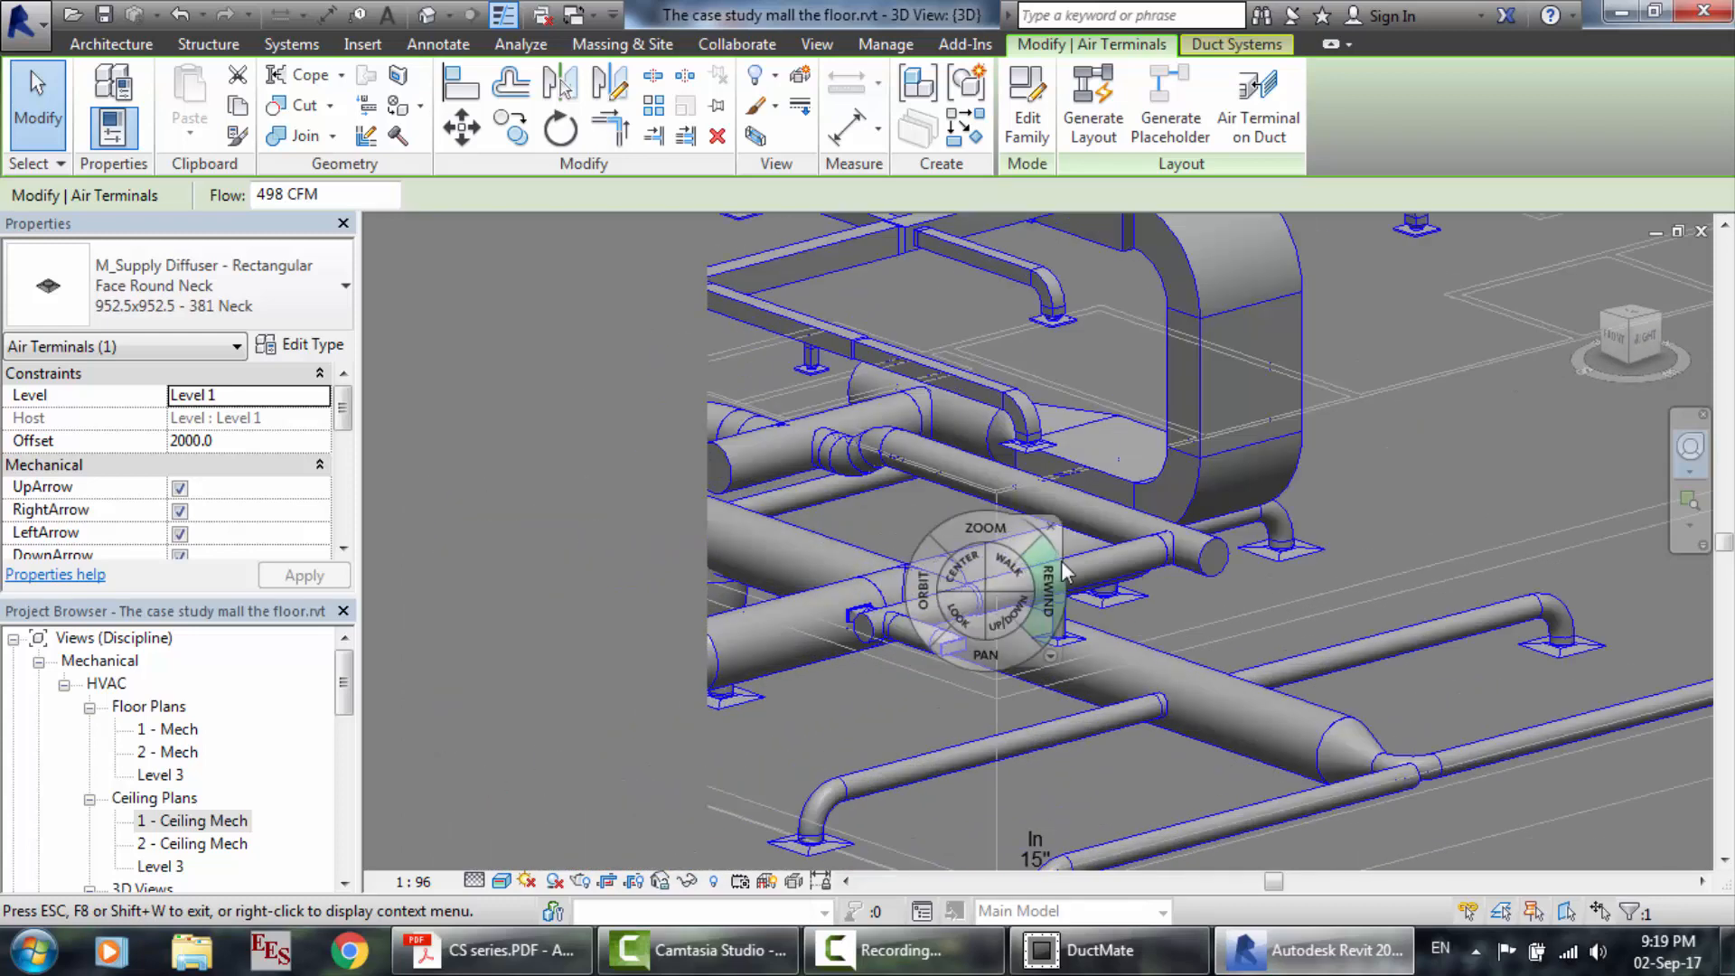
pyautogui.press('Escape')
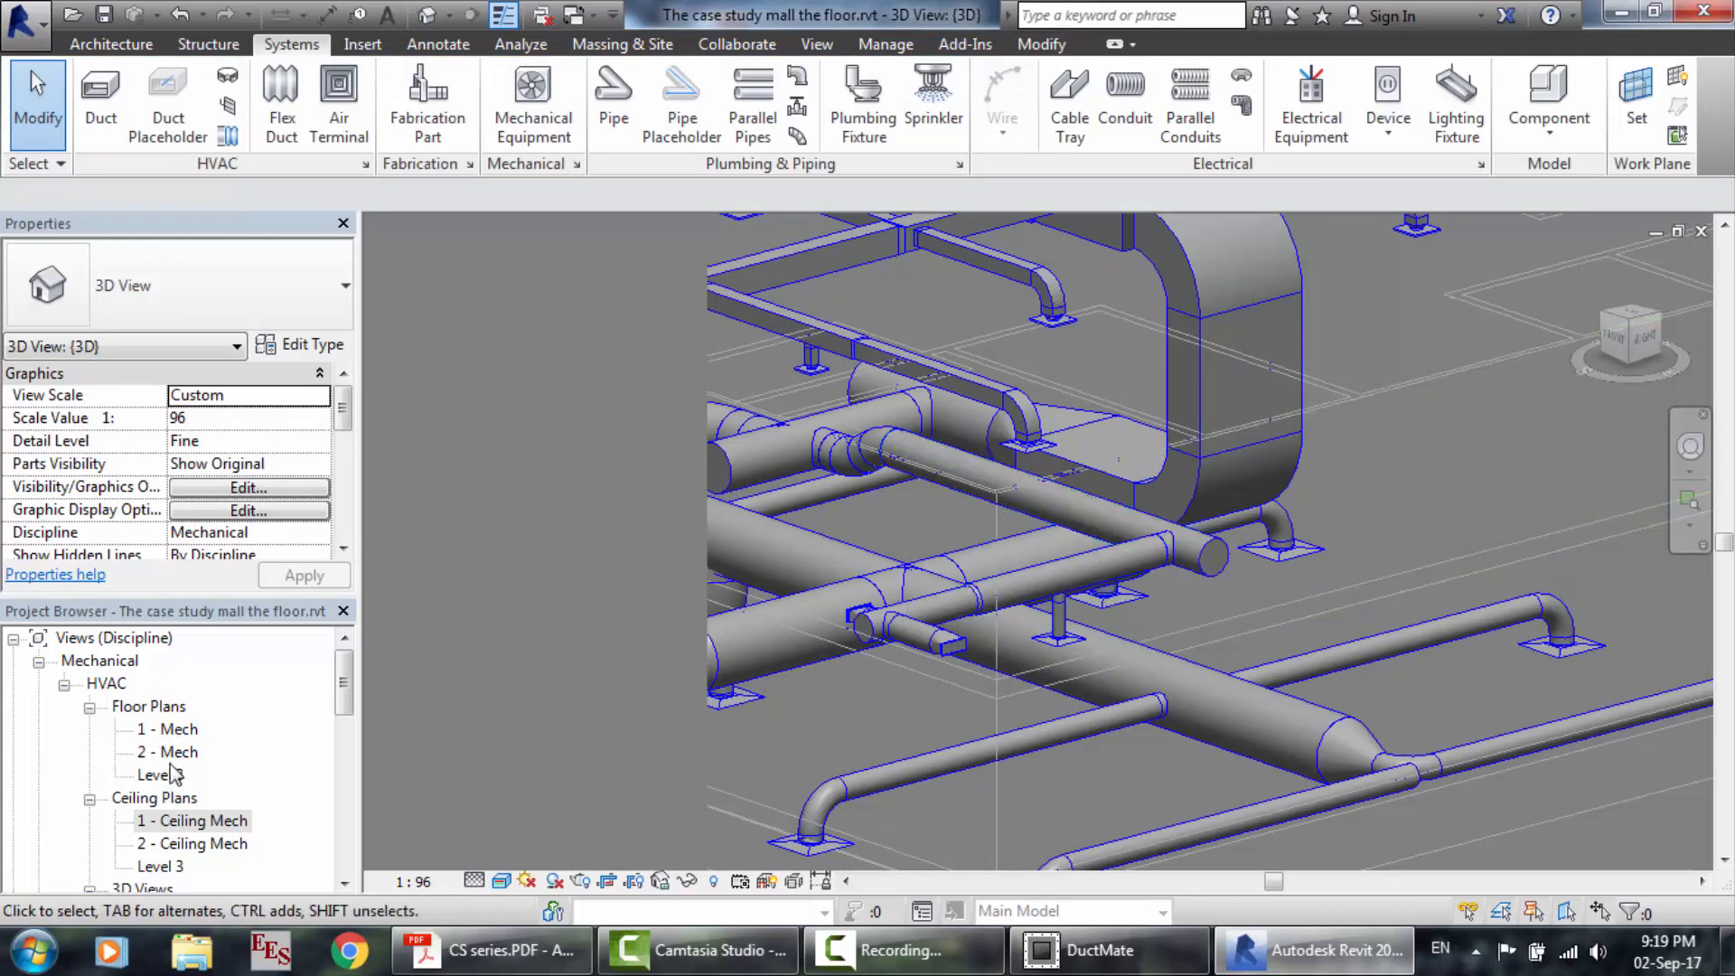
# Open the 2 - Ceiling Mech ceiling plan.
pyautogui.doubleClick(178, 841)
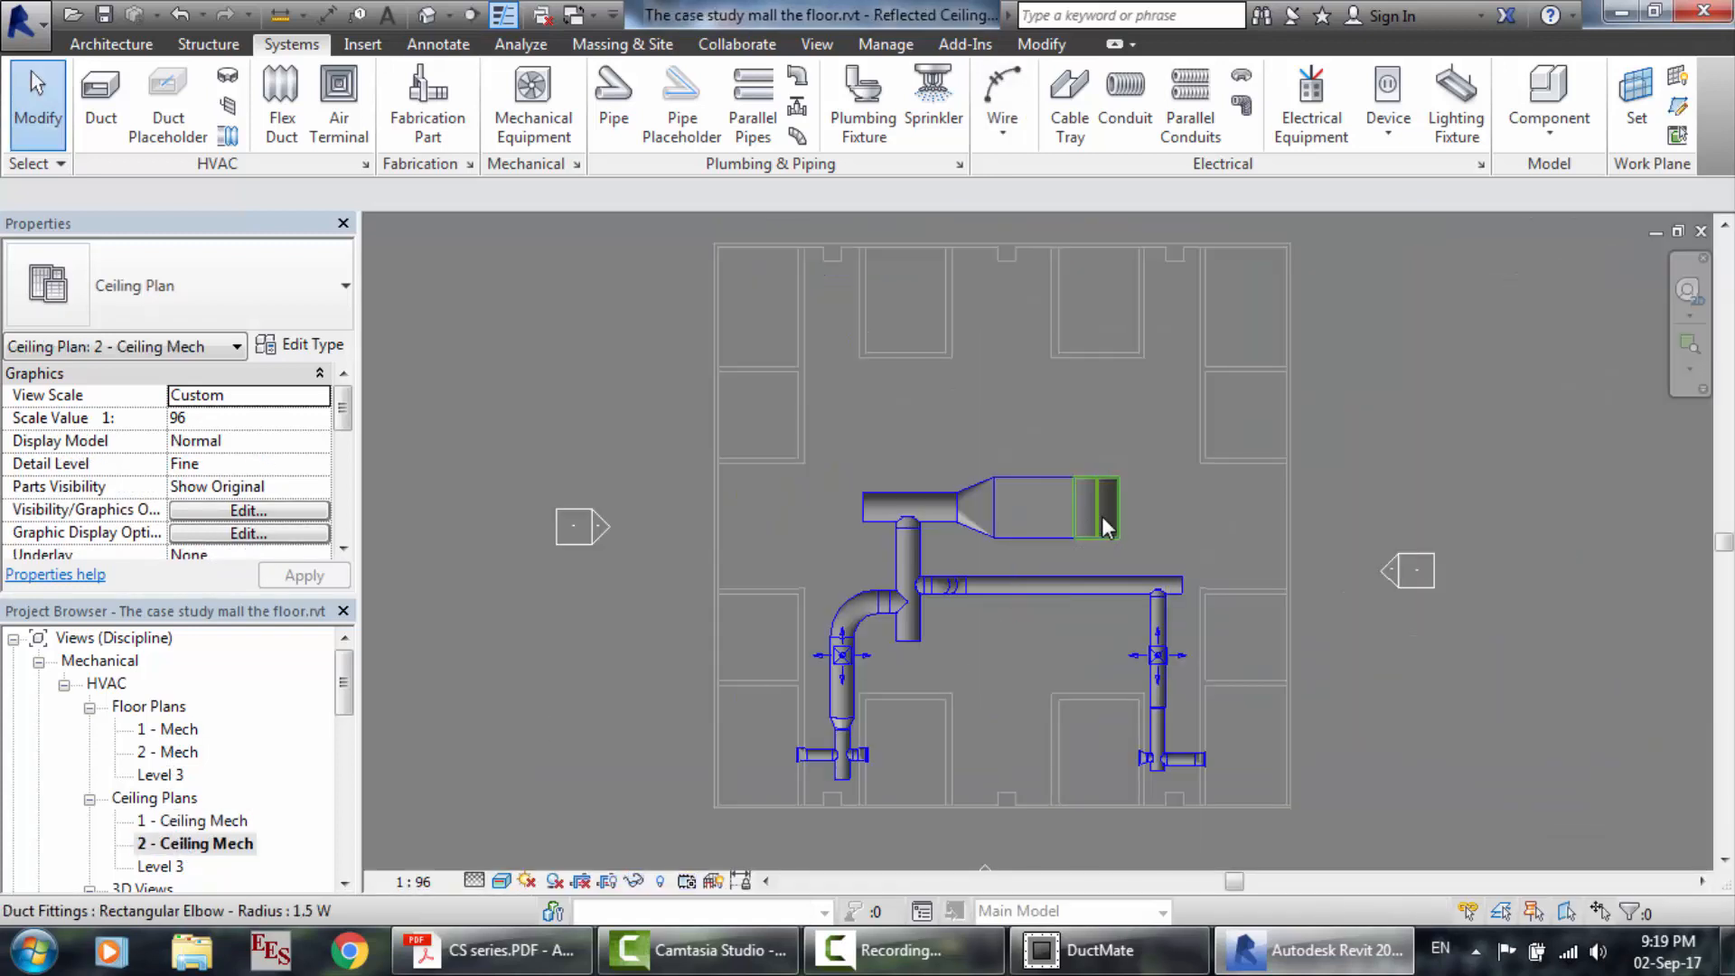
# Hide the rectangular elbow, rectangular duct, round transition and round main duct in the 2 - Ceiling Mech plan.
pyautogui.click(1033, 509)
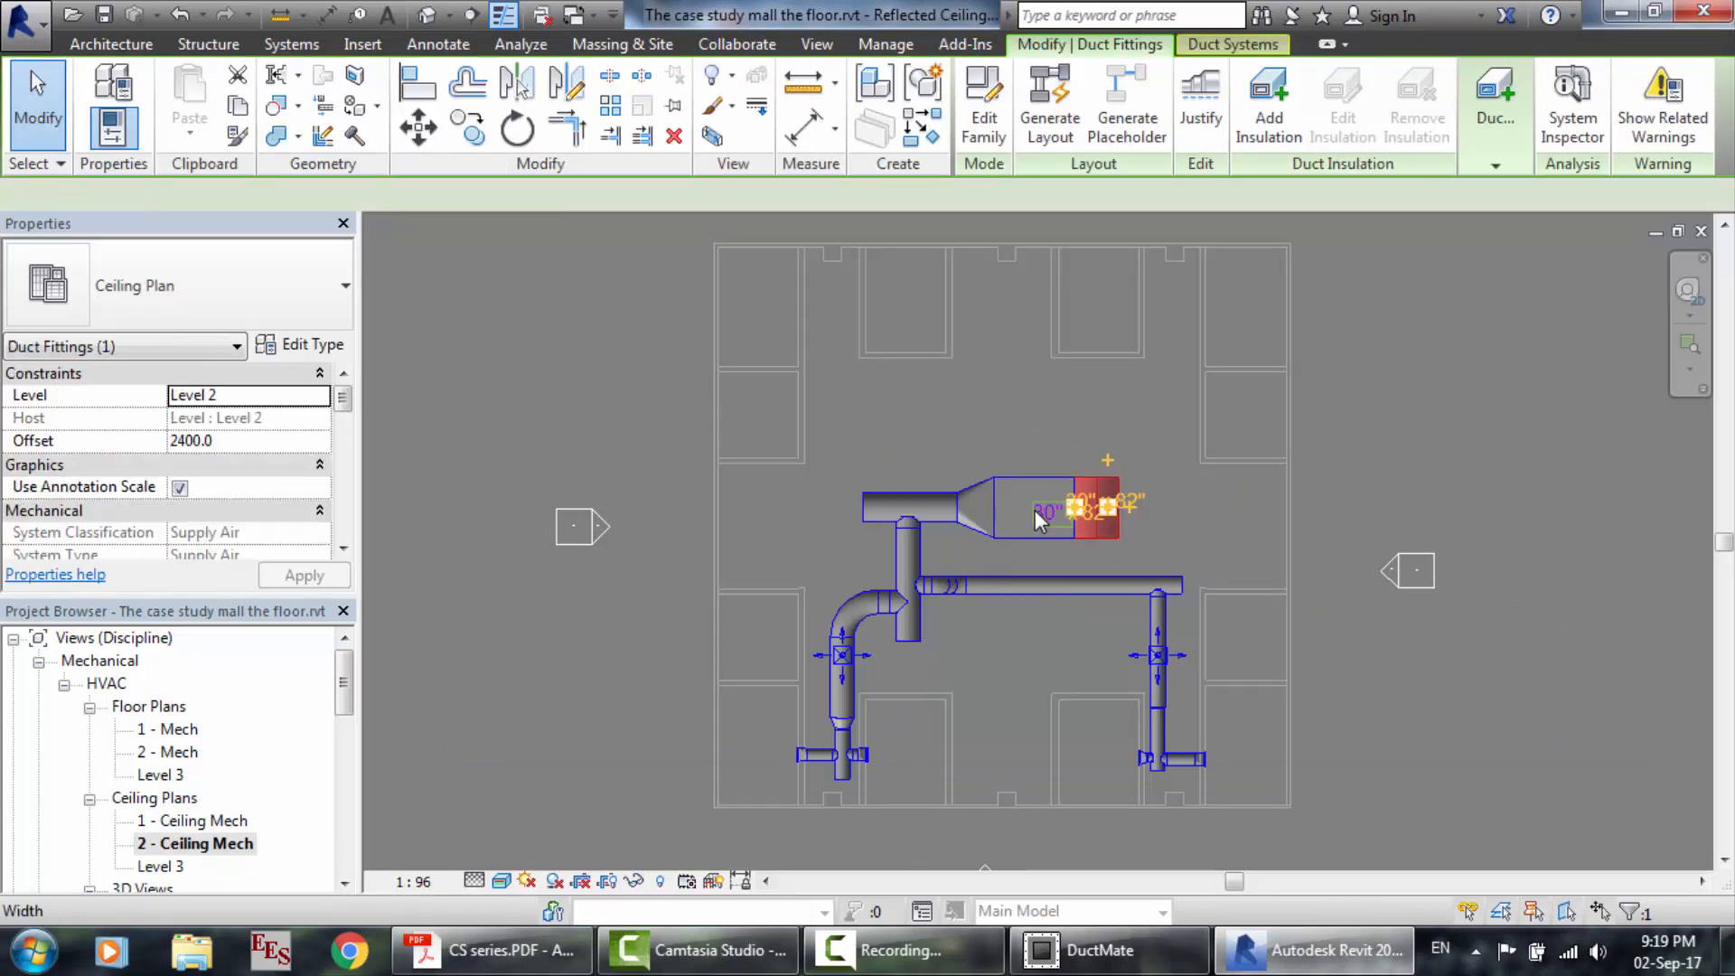
pyautogui.keyDown('ctrl'); pyautogui.click(969, 508); pyautogui.keyUp('ctrl')
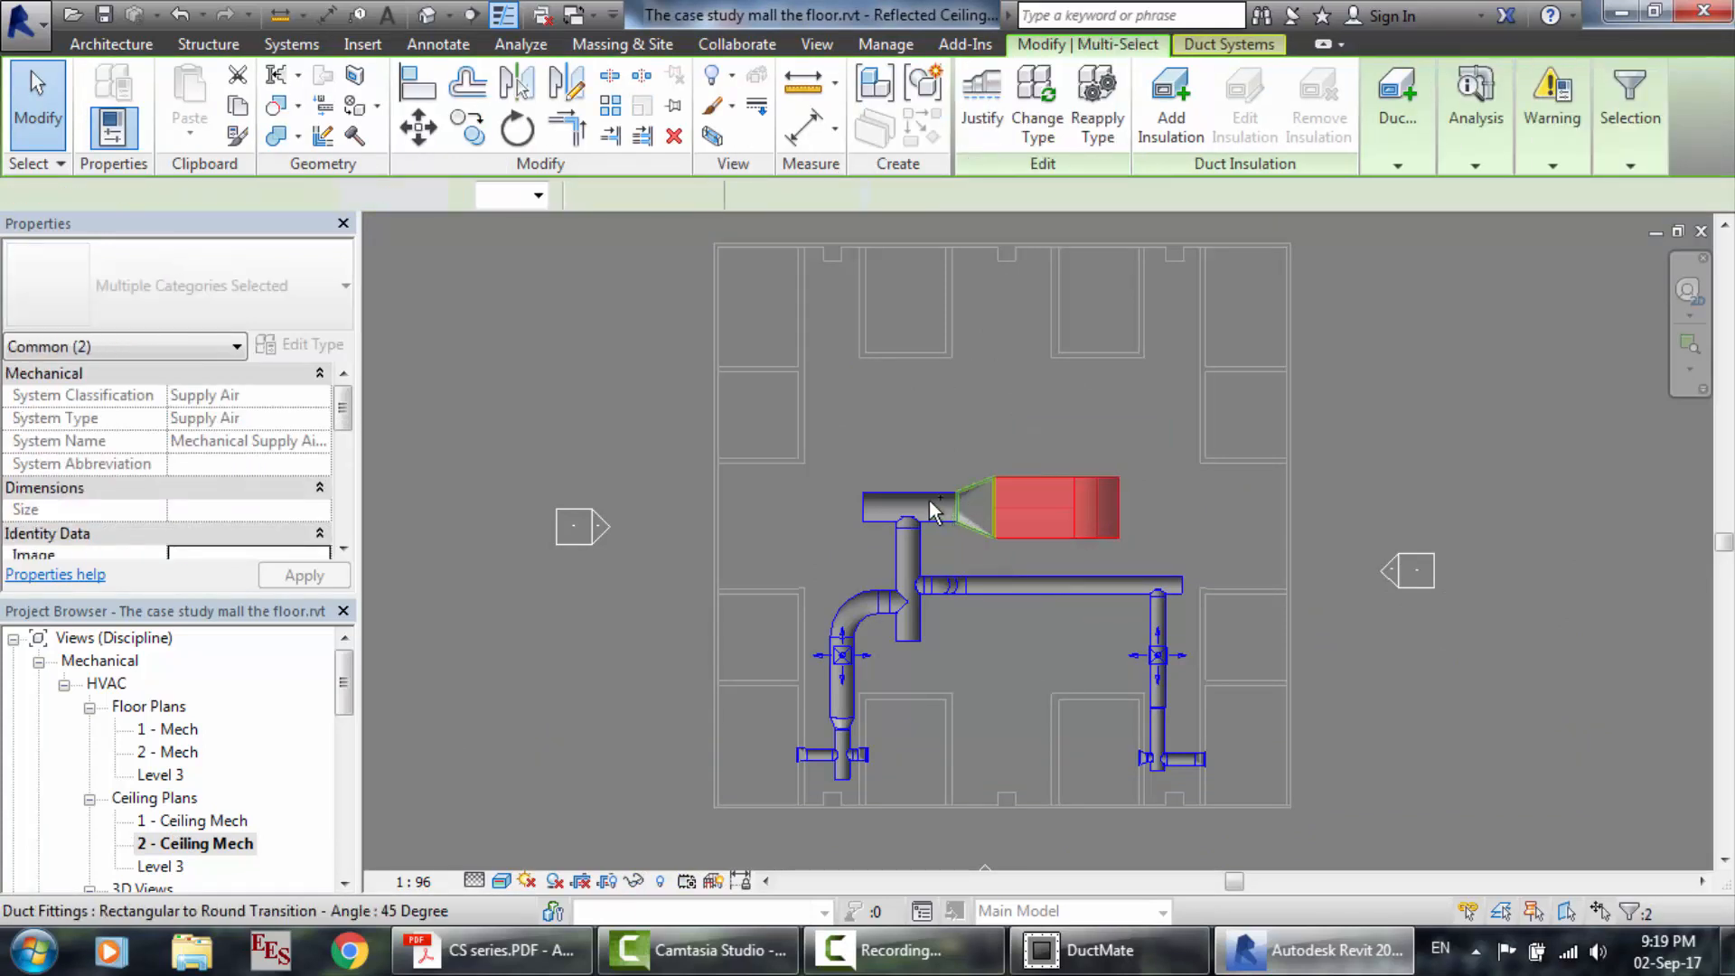
pyautogui.keyDown('ctrl'); pyautogui.click(929, 500); pyautogui.keyUp('ctrl')
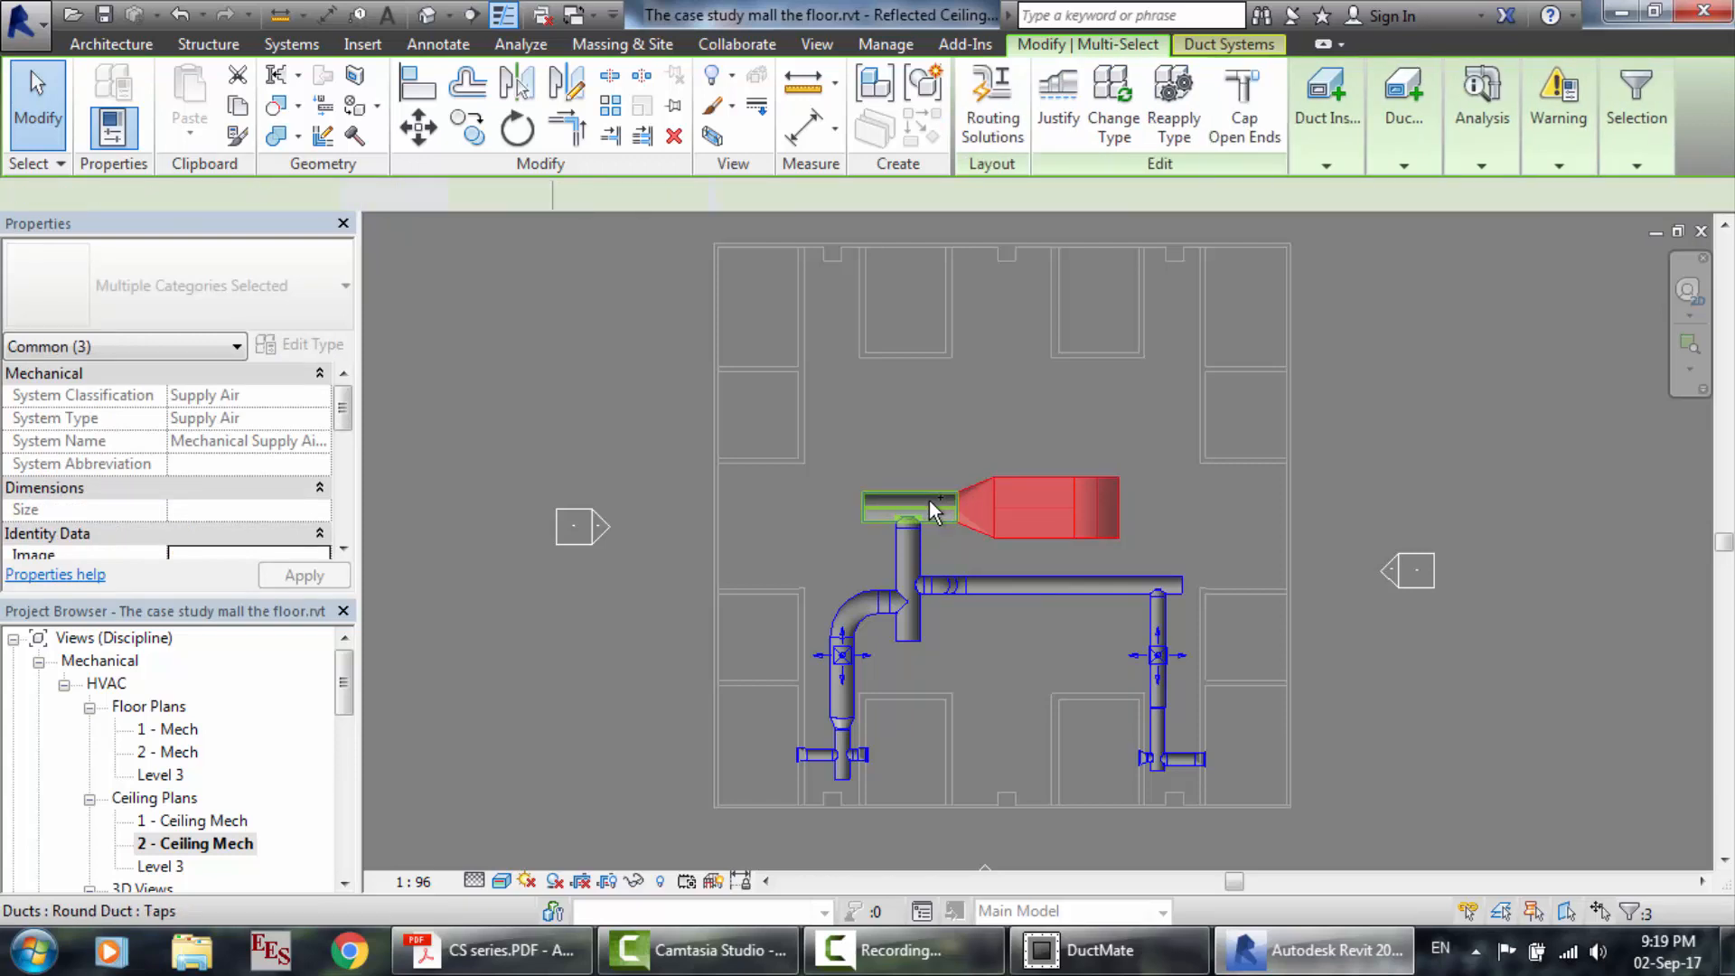
pyautogui.rightClick(928, 498)
pyautogui.moveTo(1039, 476)
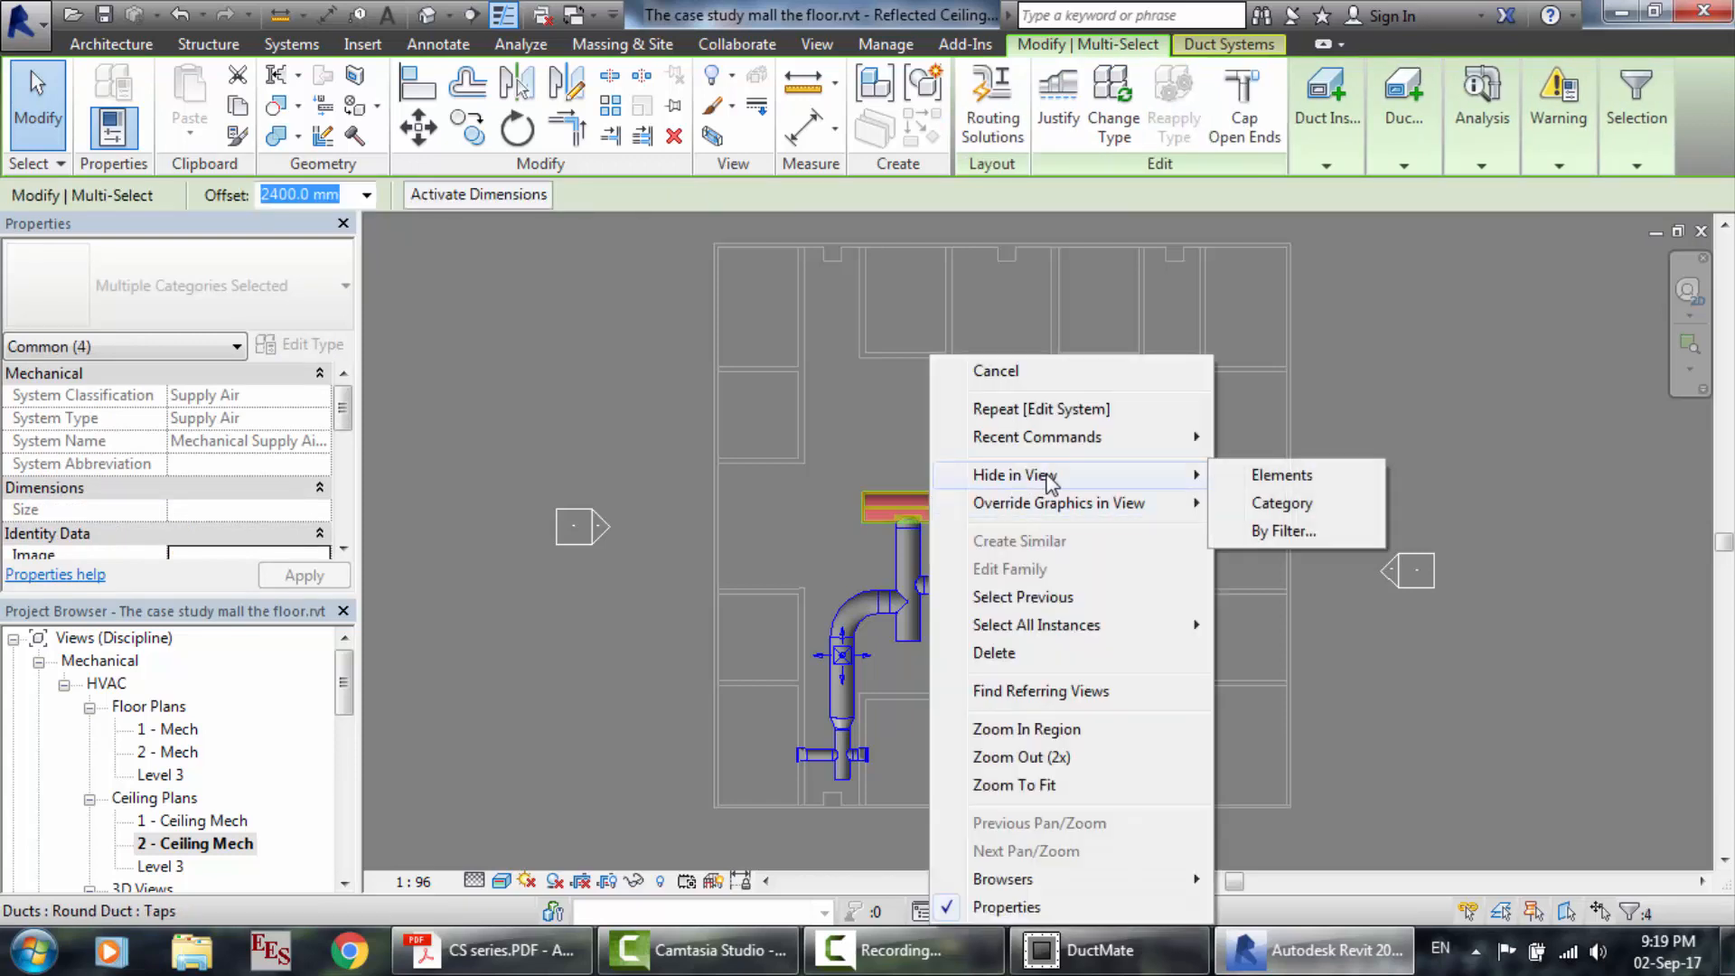
pyautogui.click(1257, 477)
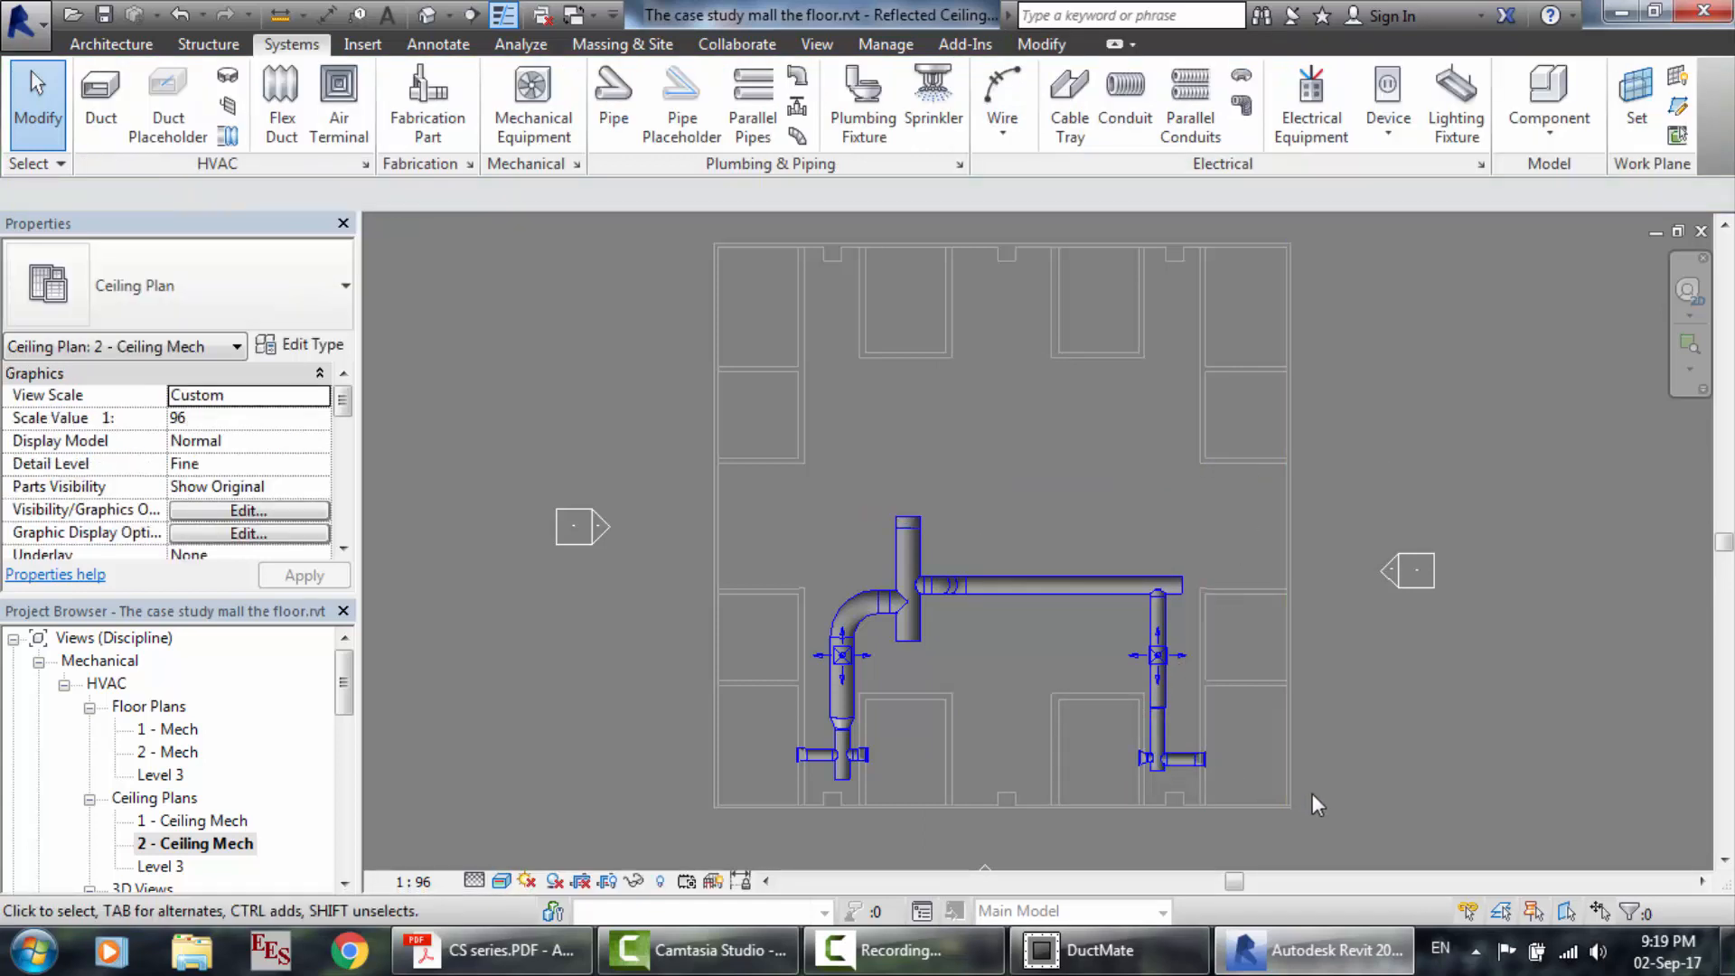
# Hide the 117.4 mm outer wall on the west side of the building in the 2 - Ceiling Mech plan.
pyautogui.moveTo(1361, 801); pyautogui.dragTo(724, 486)
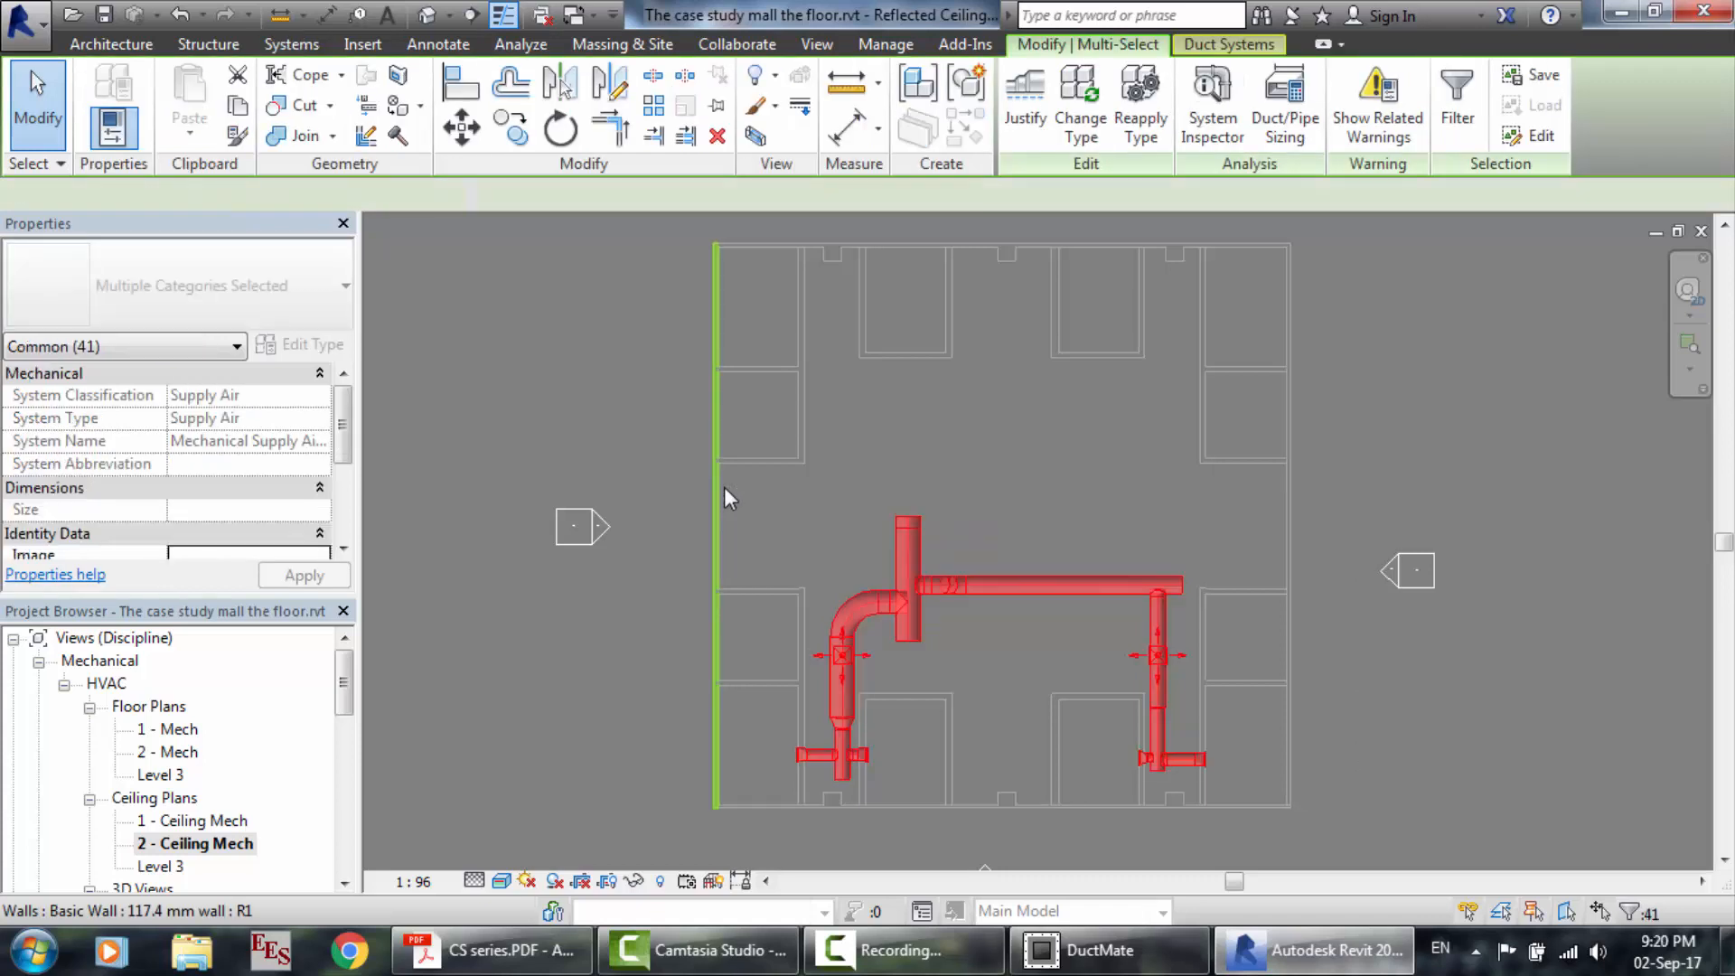
pyautogui.rightClick(724, 487)
pyautogui.moveTo(958, 476)
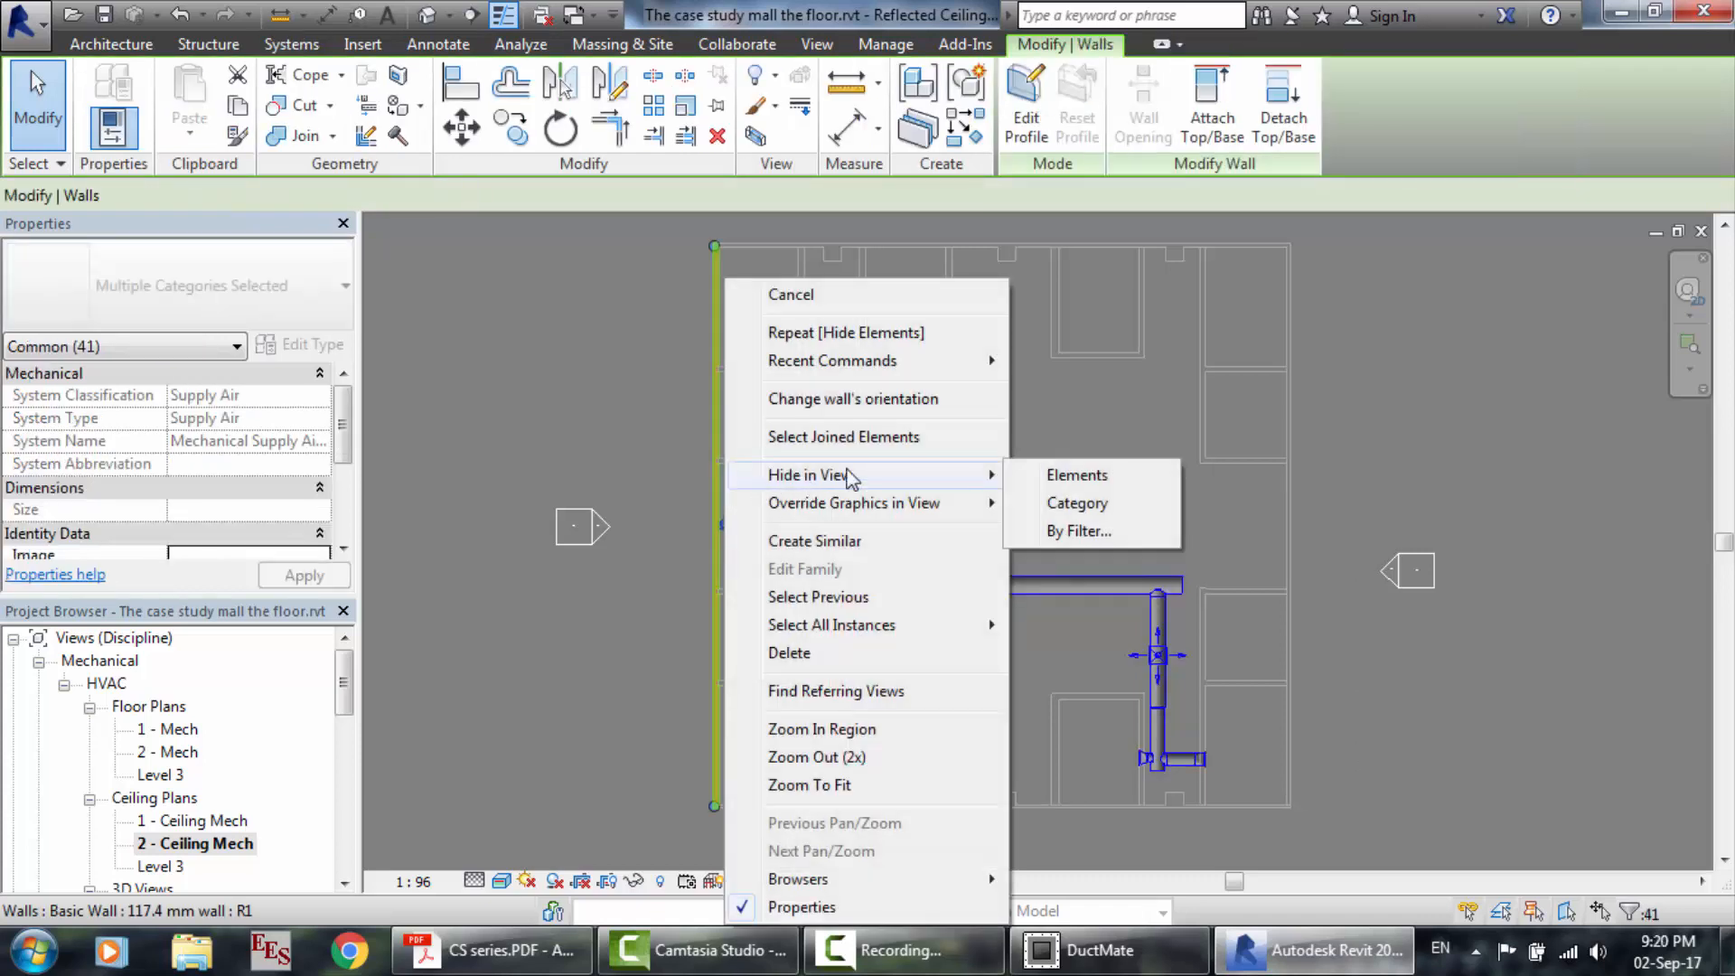
pyautogui.click(1072, 476)
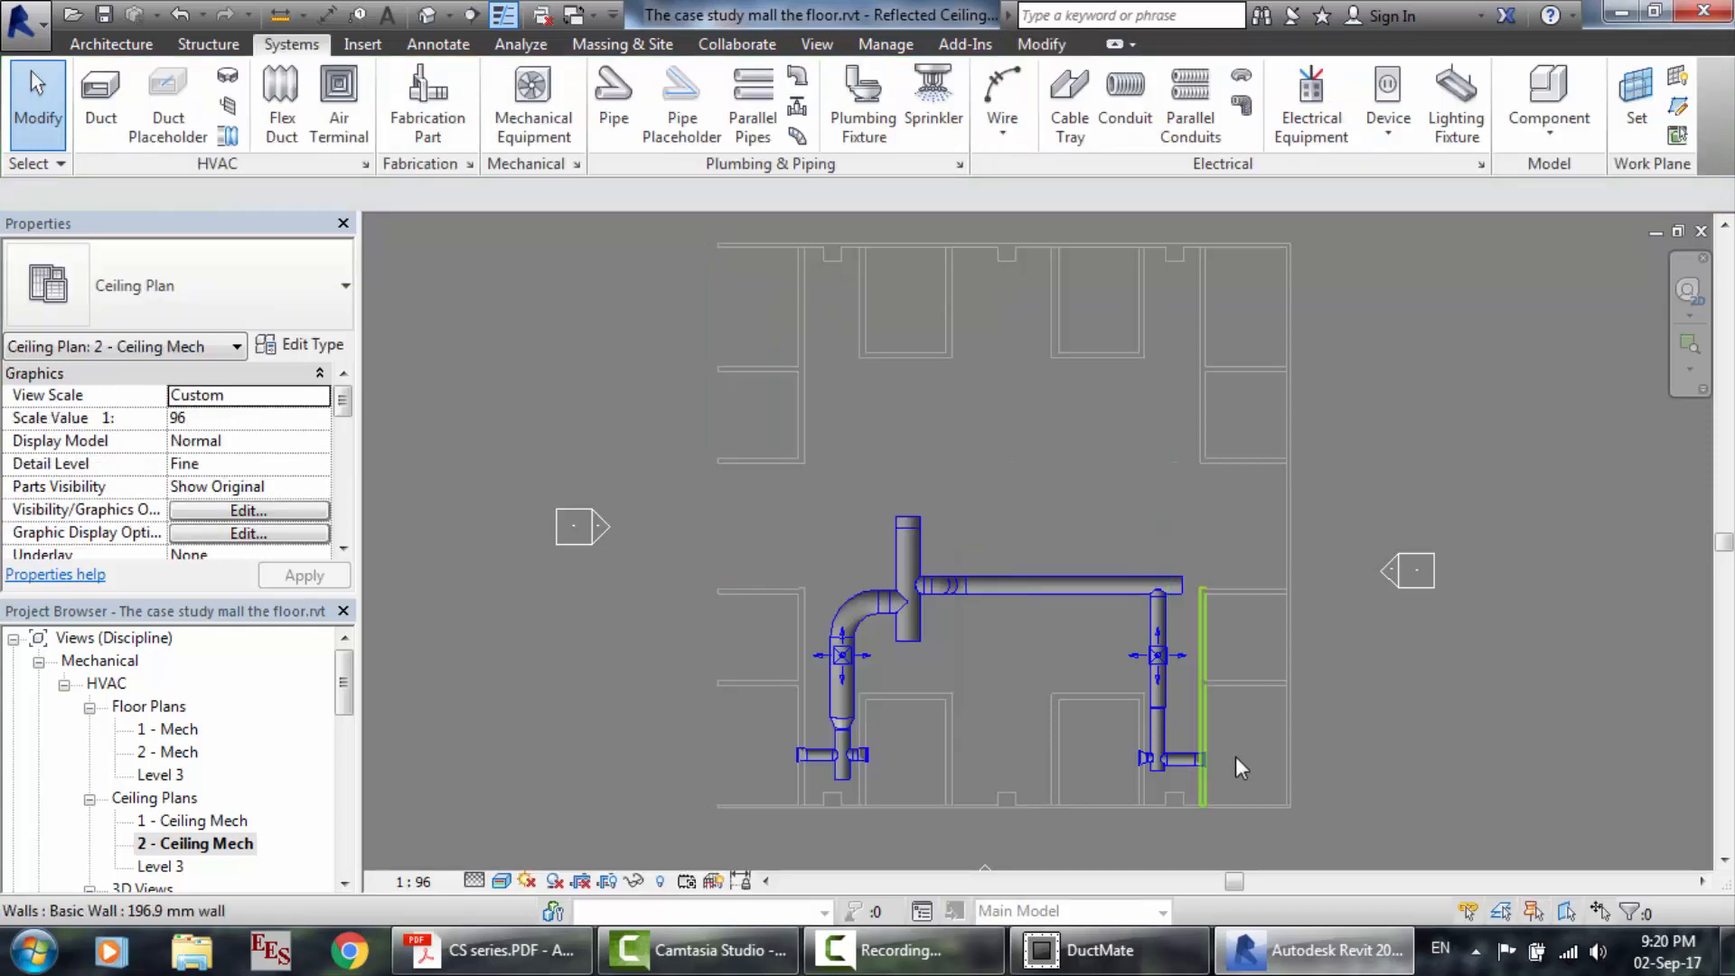
# Hide all remaining supply ducts, fittings and diffusers in the 2 - Ceiling Mech plan, including the small leftover duct end at the shop wall.
pyautogui.moveTo(1327, 832); pyautogui.dragTo(812, 469)
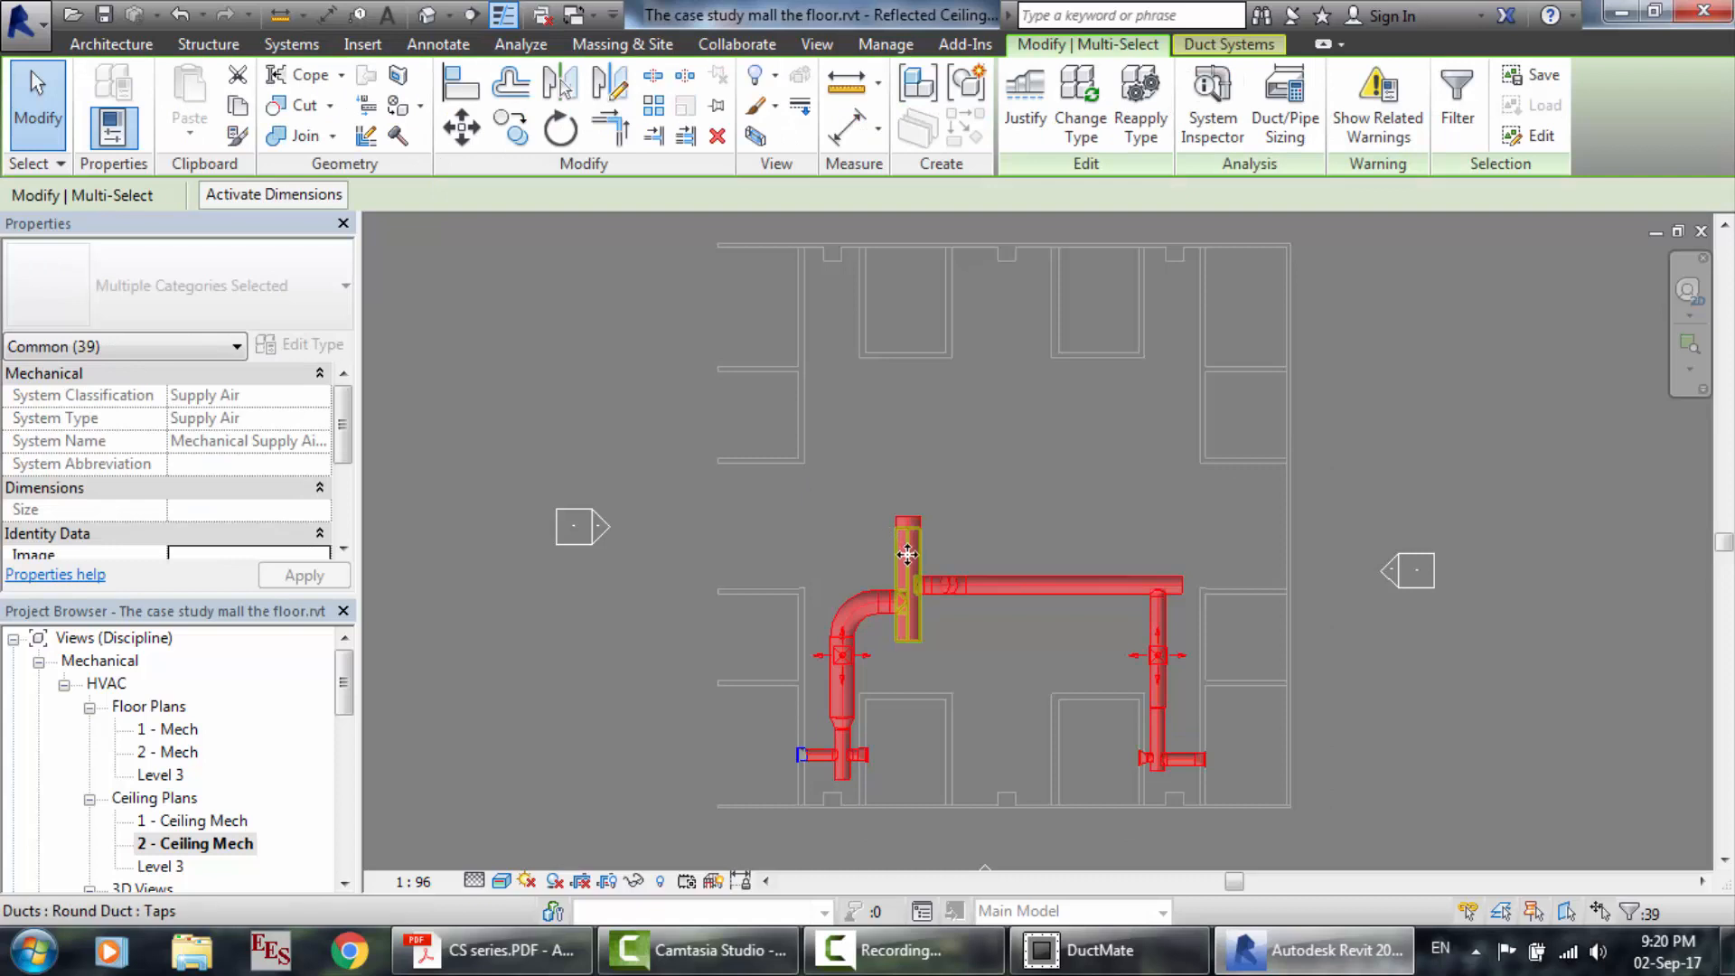
pyautogui.rightClick(907, 554)
pyautogui.moveTo(1035, 477)
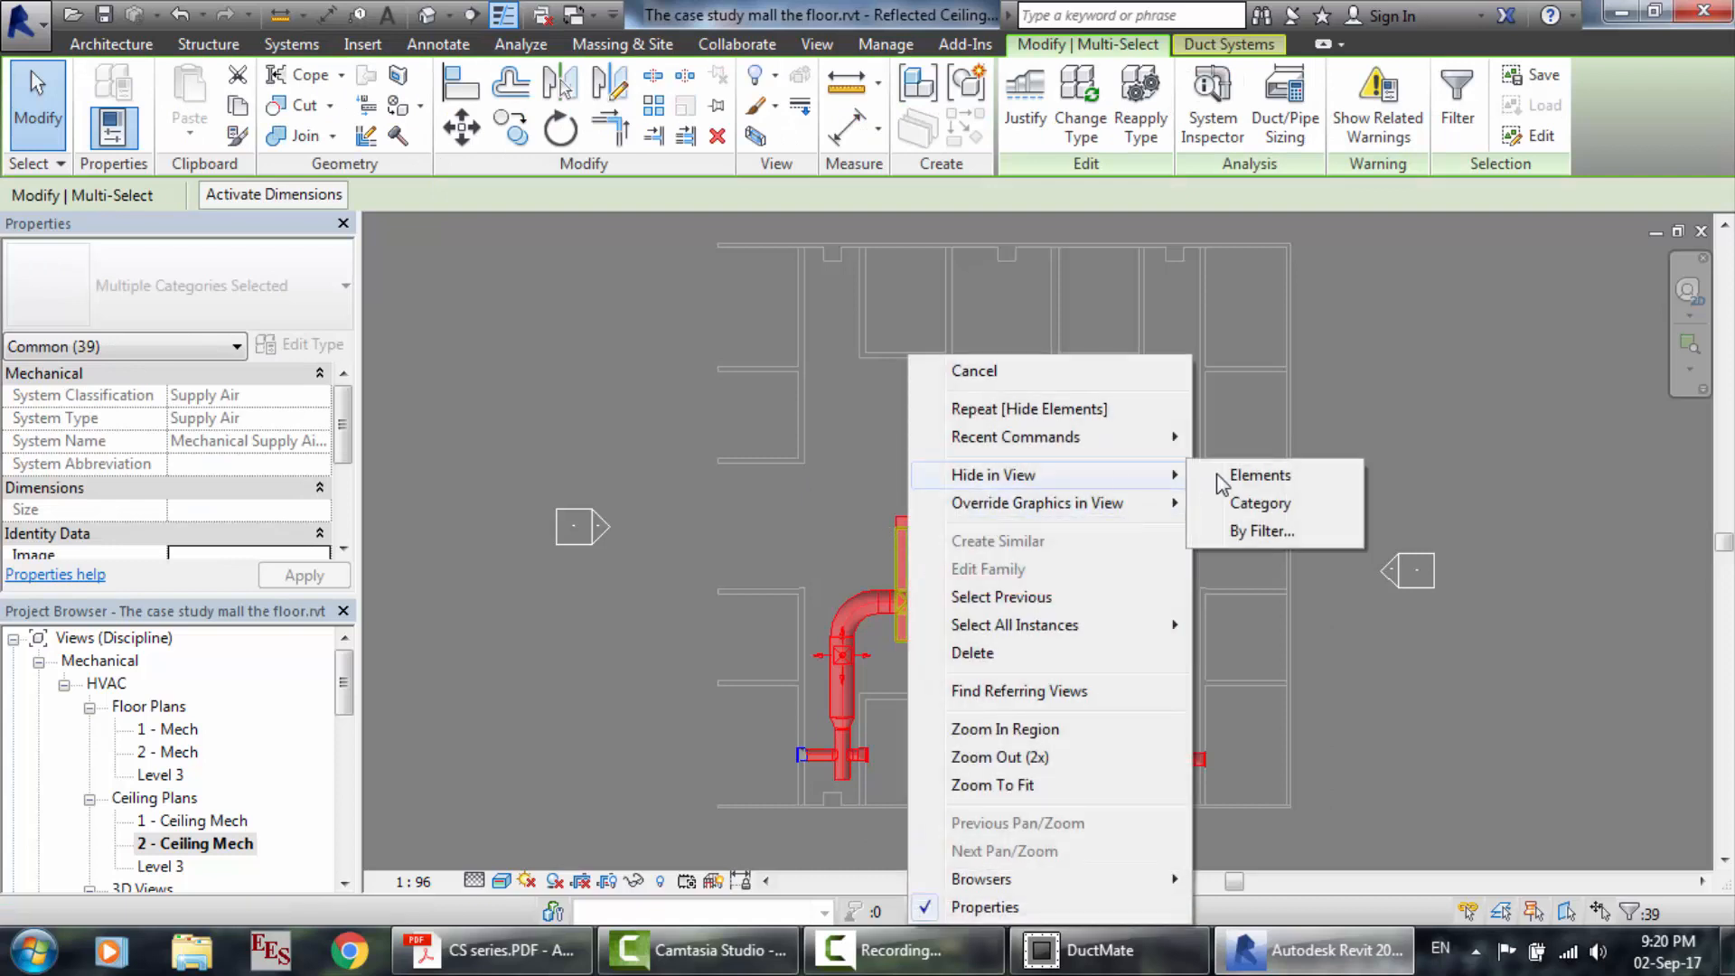
pyautogui.click(1256, 472)
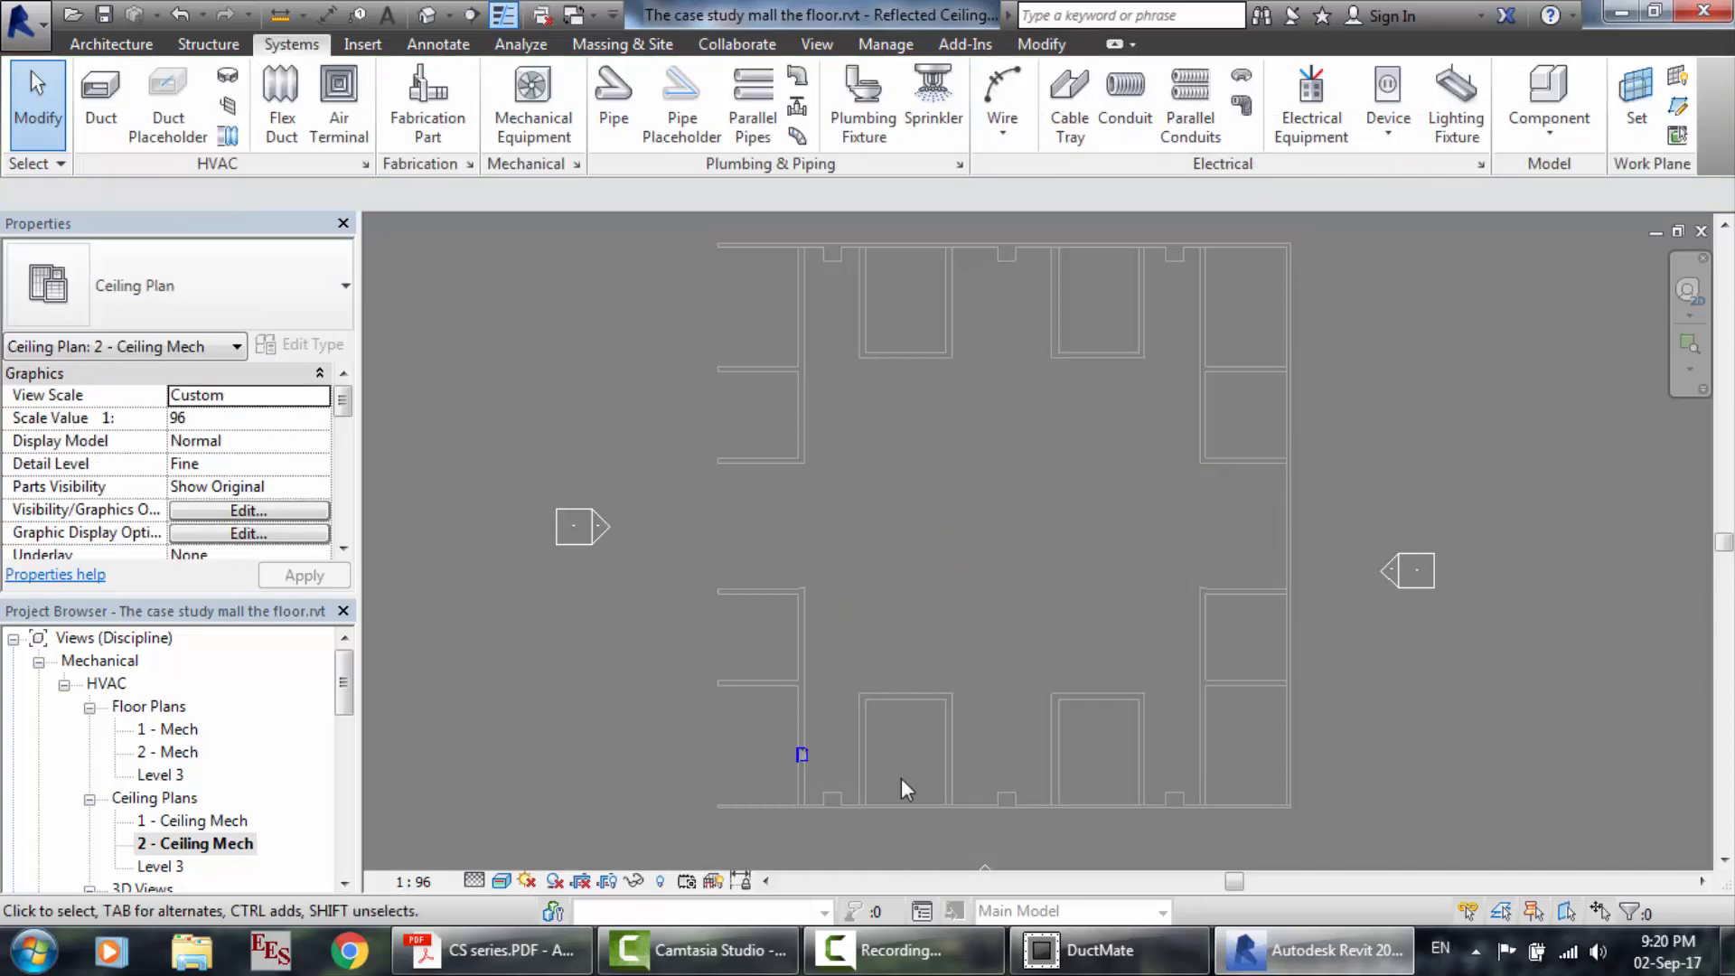
pyautogui.moveTo(864, 840); pyautogui.dragTo(771, 736)
pyautogui.rightClick(771, 736)
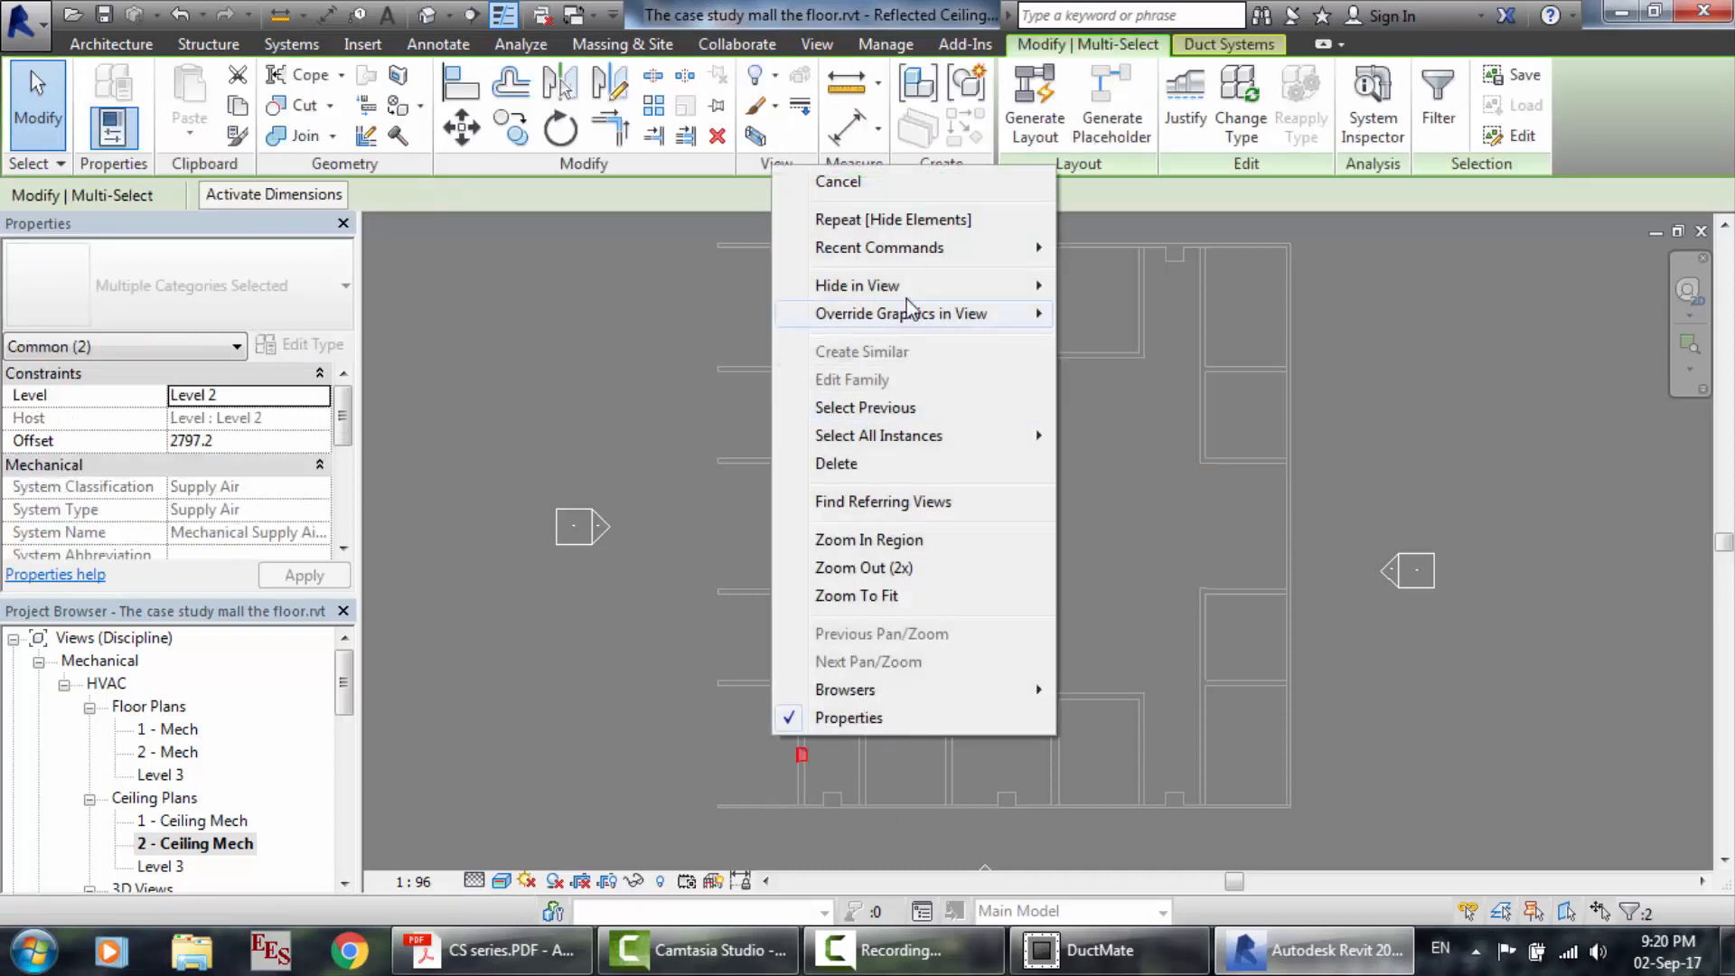
pyautogui.moveTo(990, 286)
pyautogui.click(1125, 285)
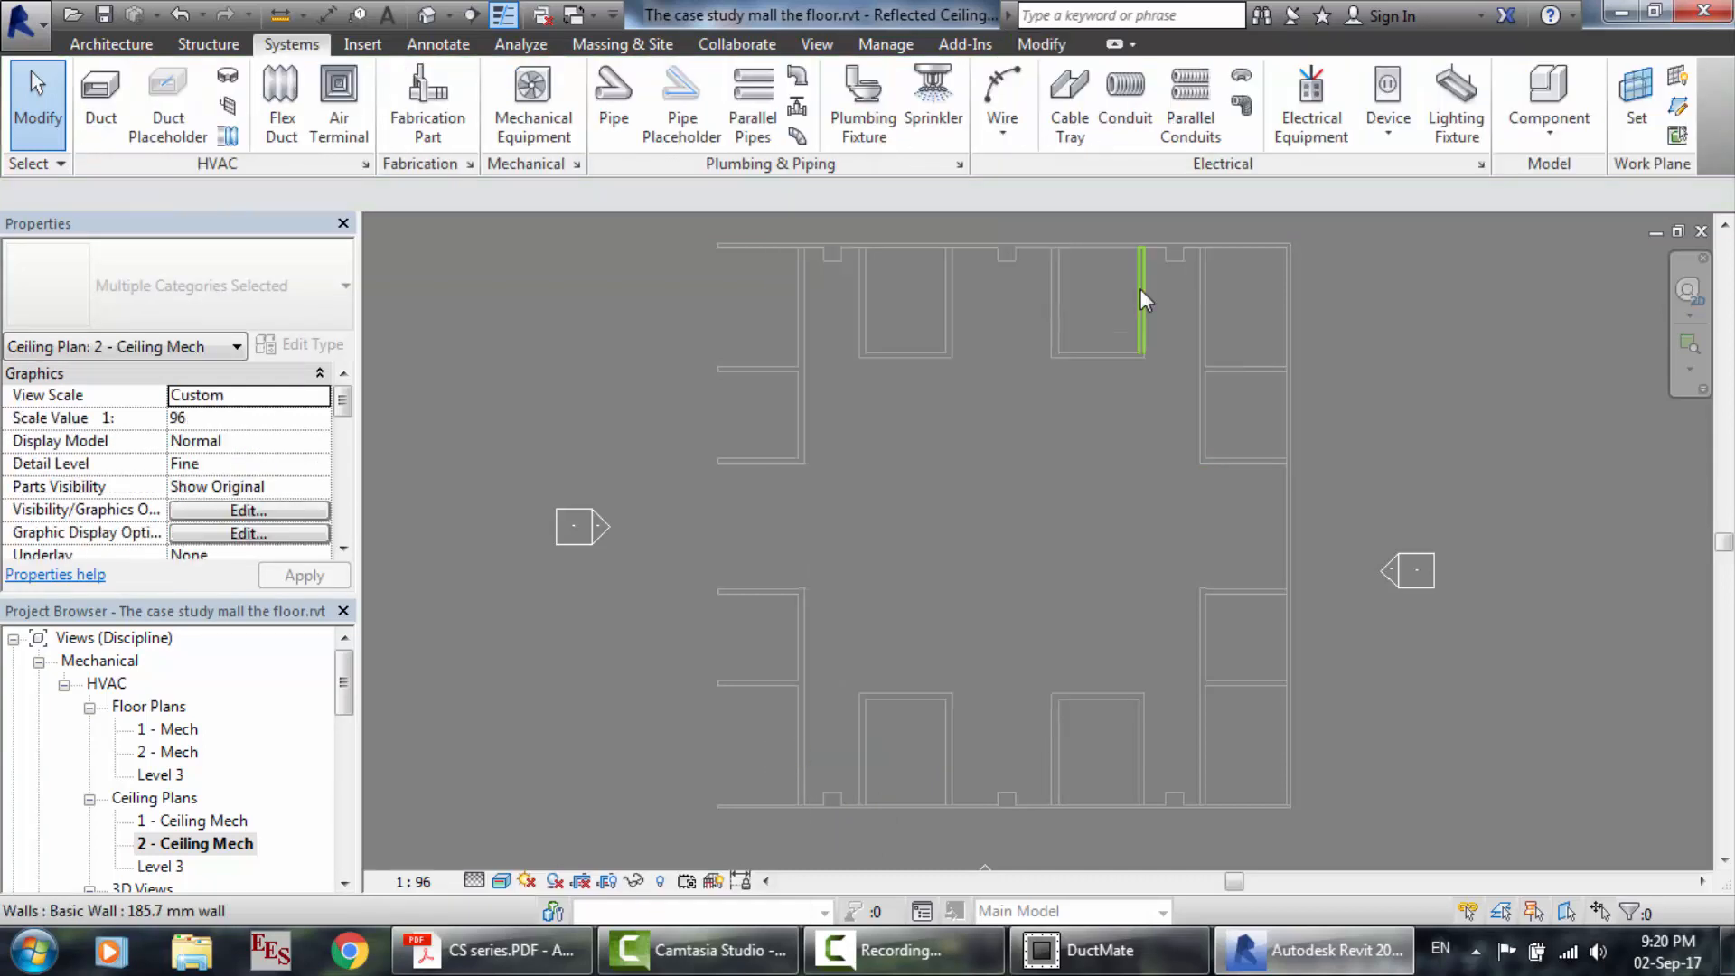
# Open the Level 3 ceiling plan and hide its entire duct system, including the diffusers and tags.
pyautogui.doubleClick(176, 866)
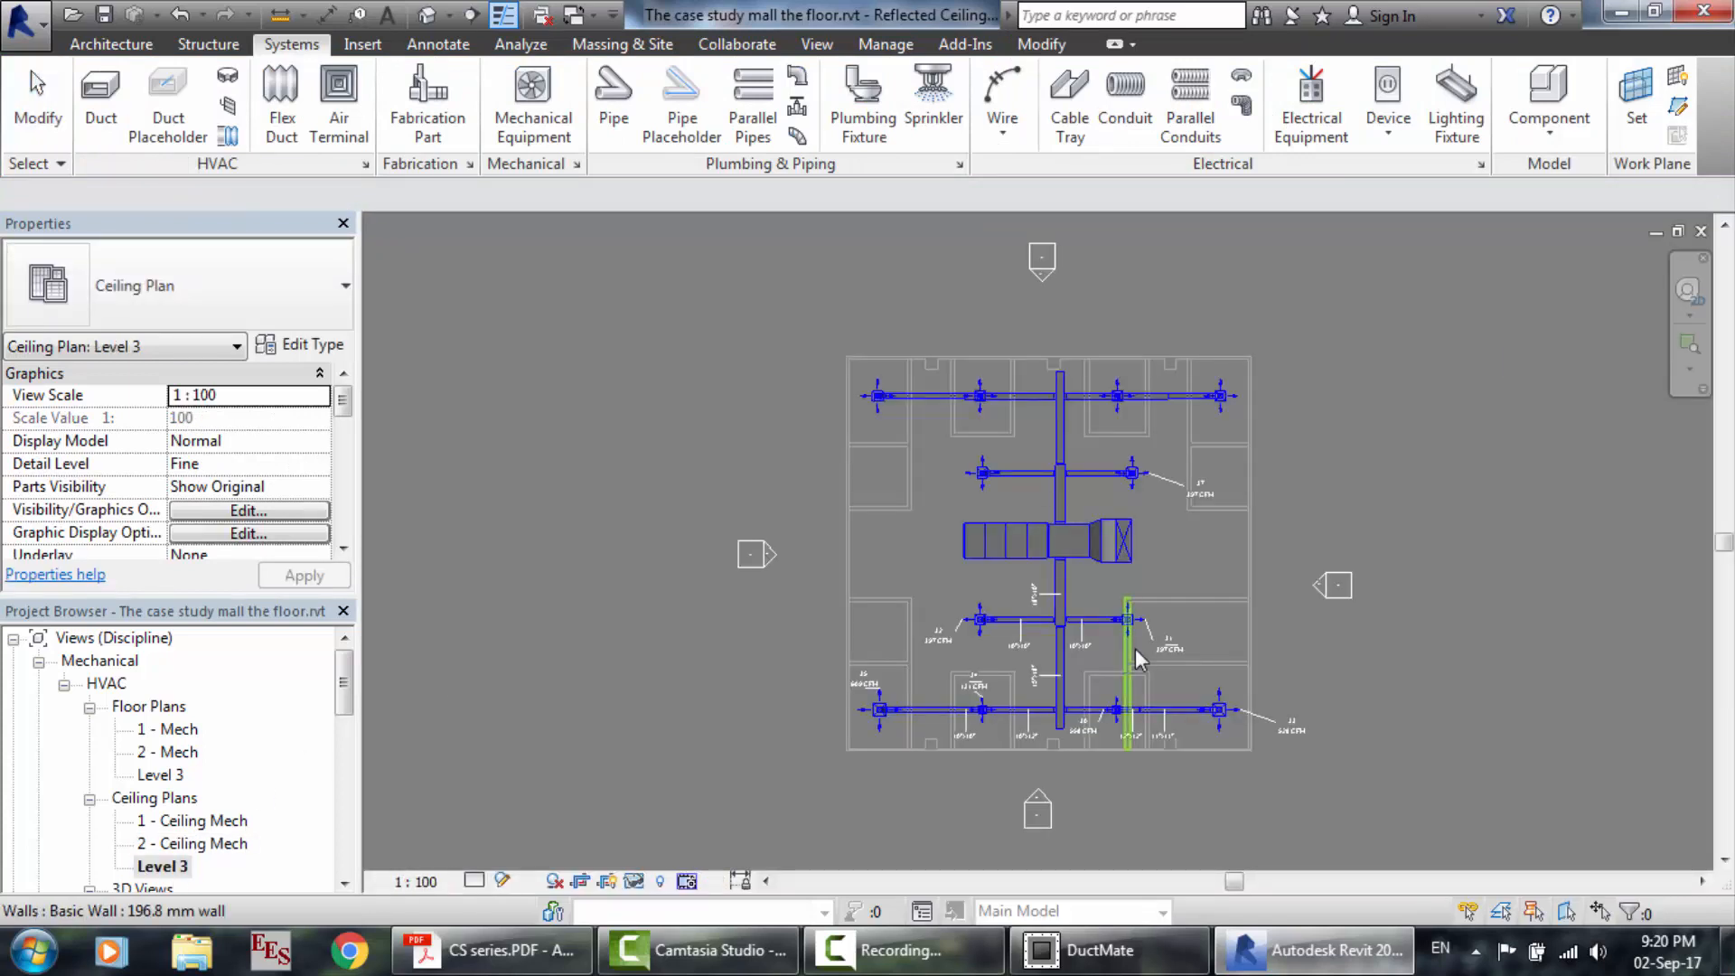
pyautogui.moveTo(1279, 777); pyautogui.dragTo(836, 344)
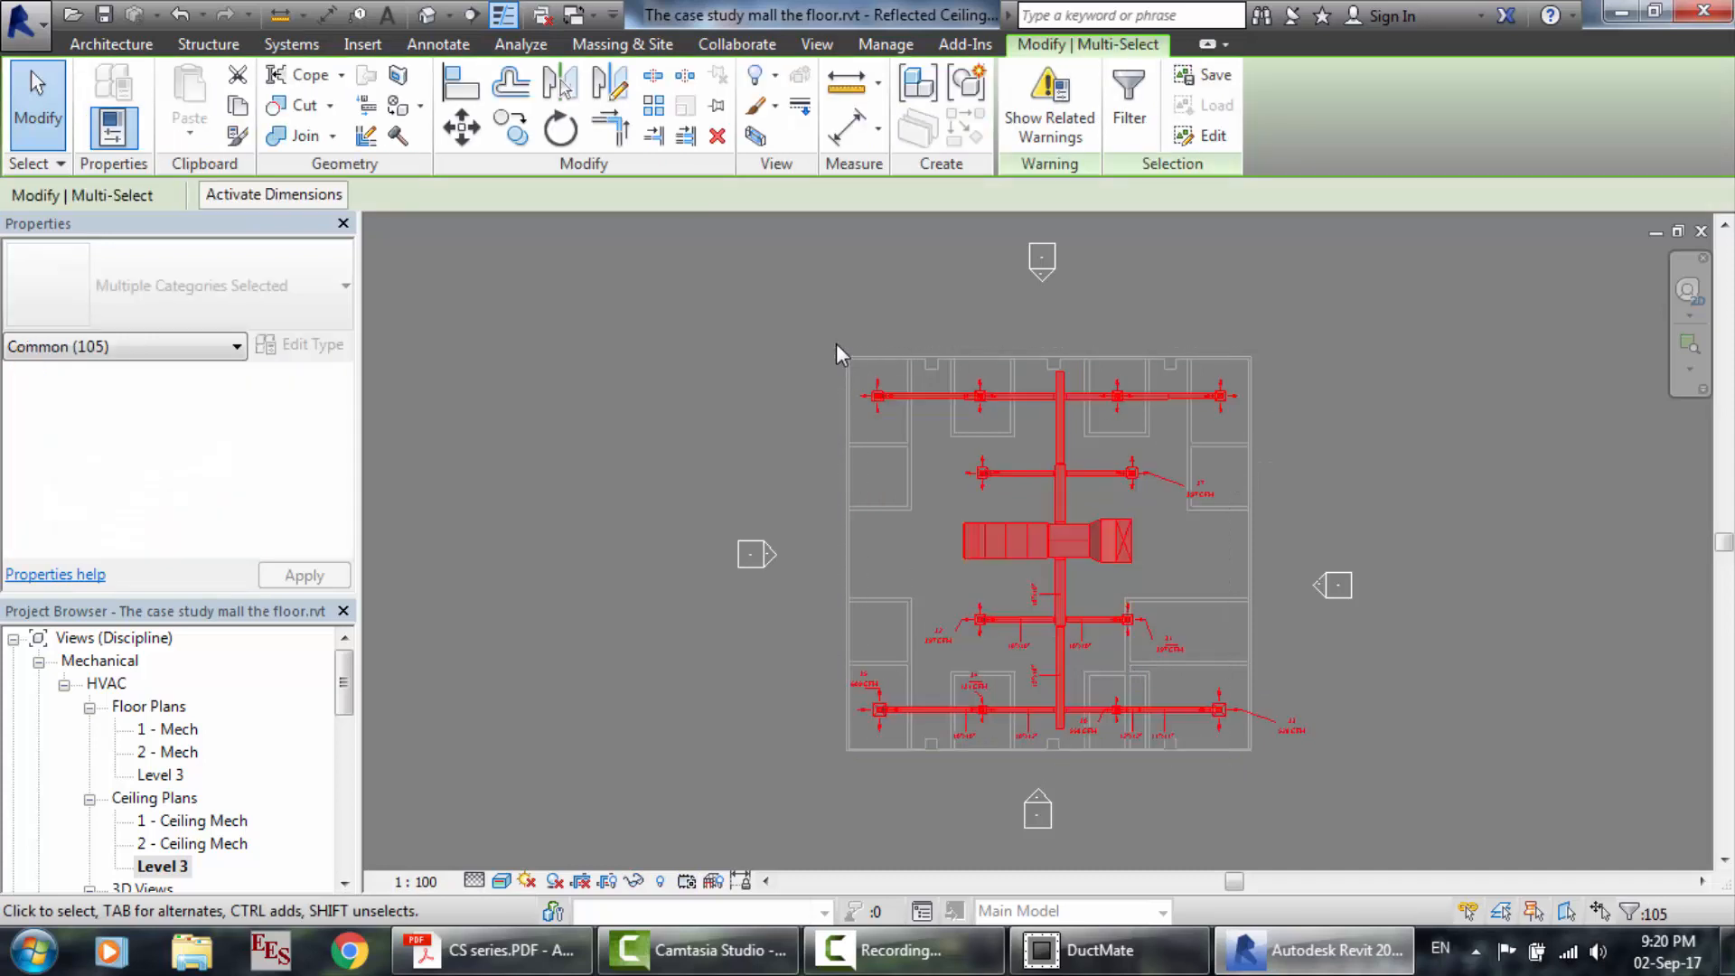
pyautogui.rightClick(1057, 543)
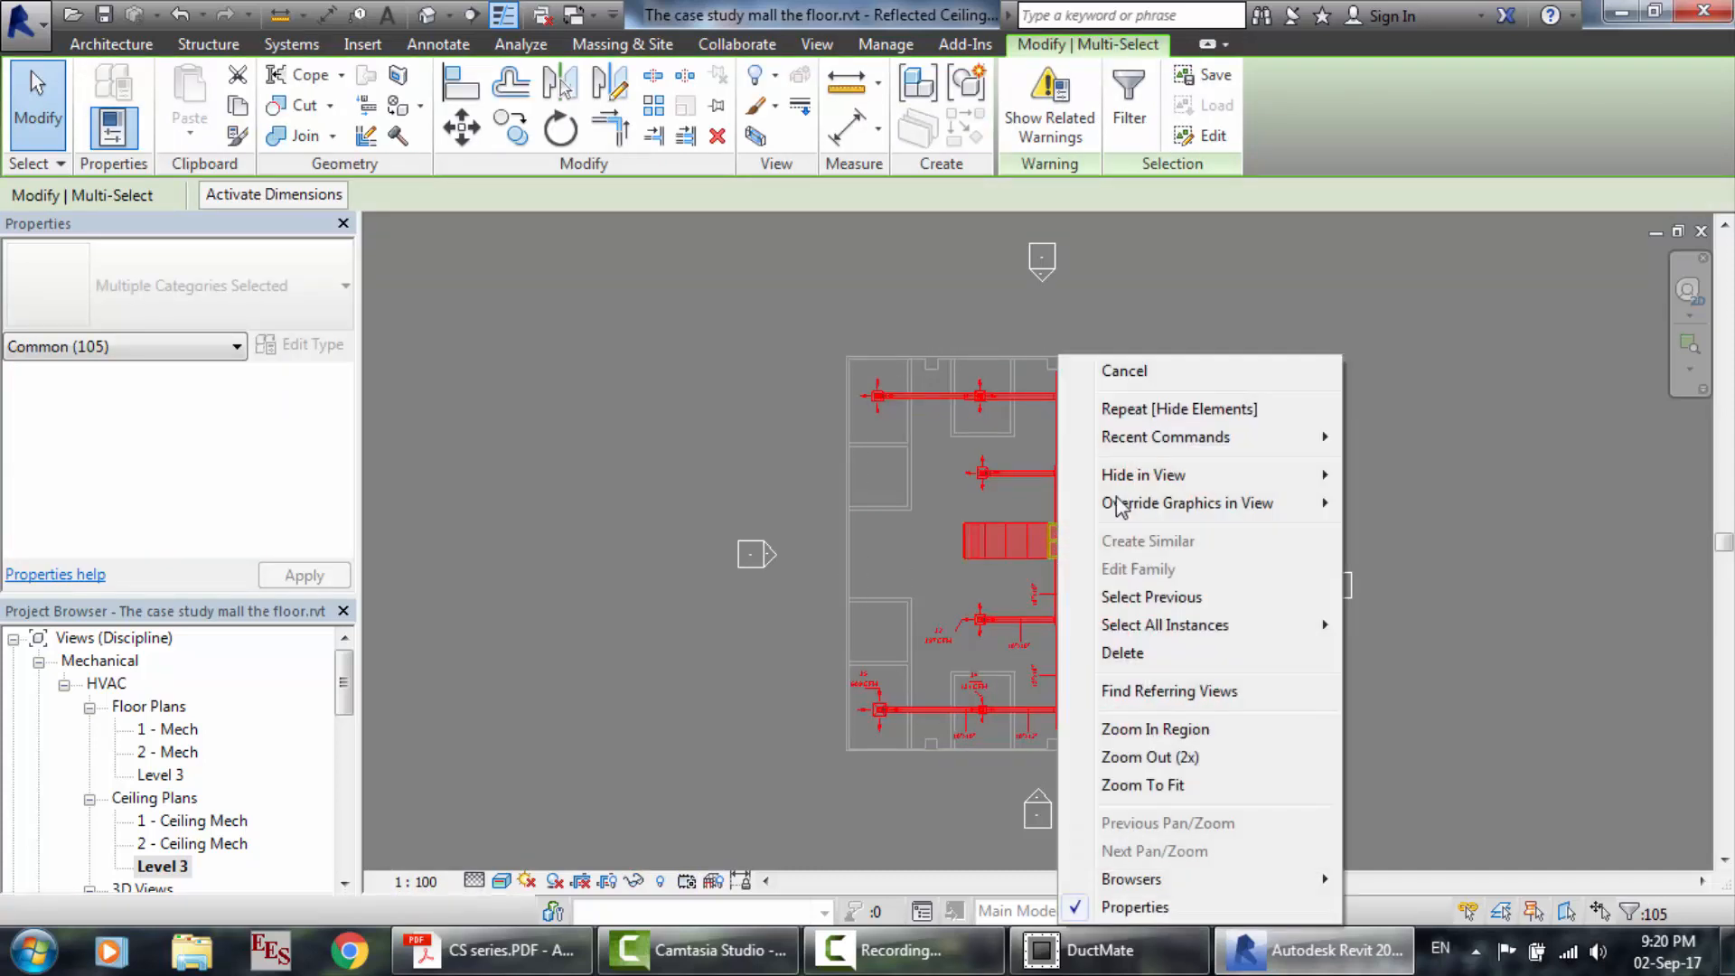
pyautogui.moveTo(1170, 477)
pyautogui.click(1415, 477)
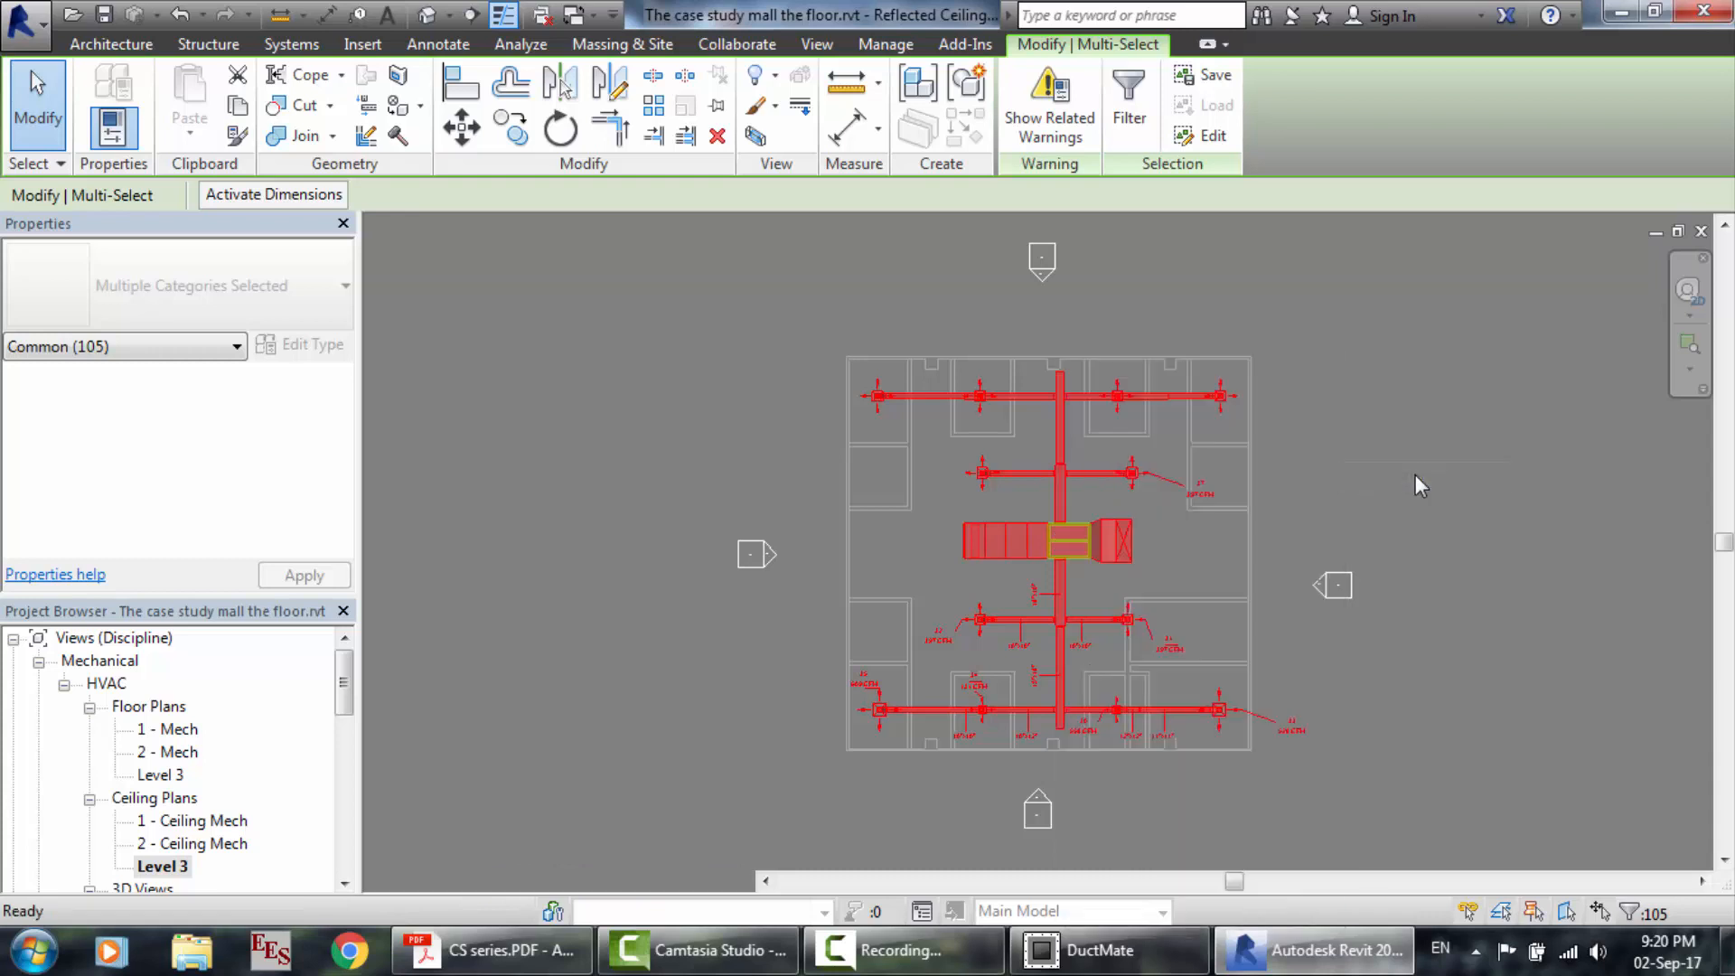
# Check the Level 3 floor plan and 1 - Ceiling Mech views, and return the 3D view to its home orientation.
pyautogui.doubleClick(171, 775)
pyautogui.doubleClick(200, 821)
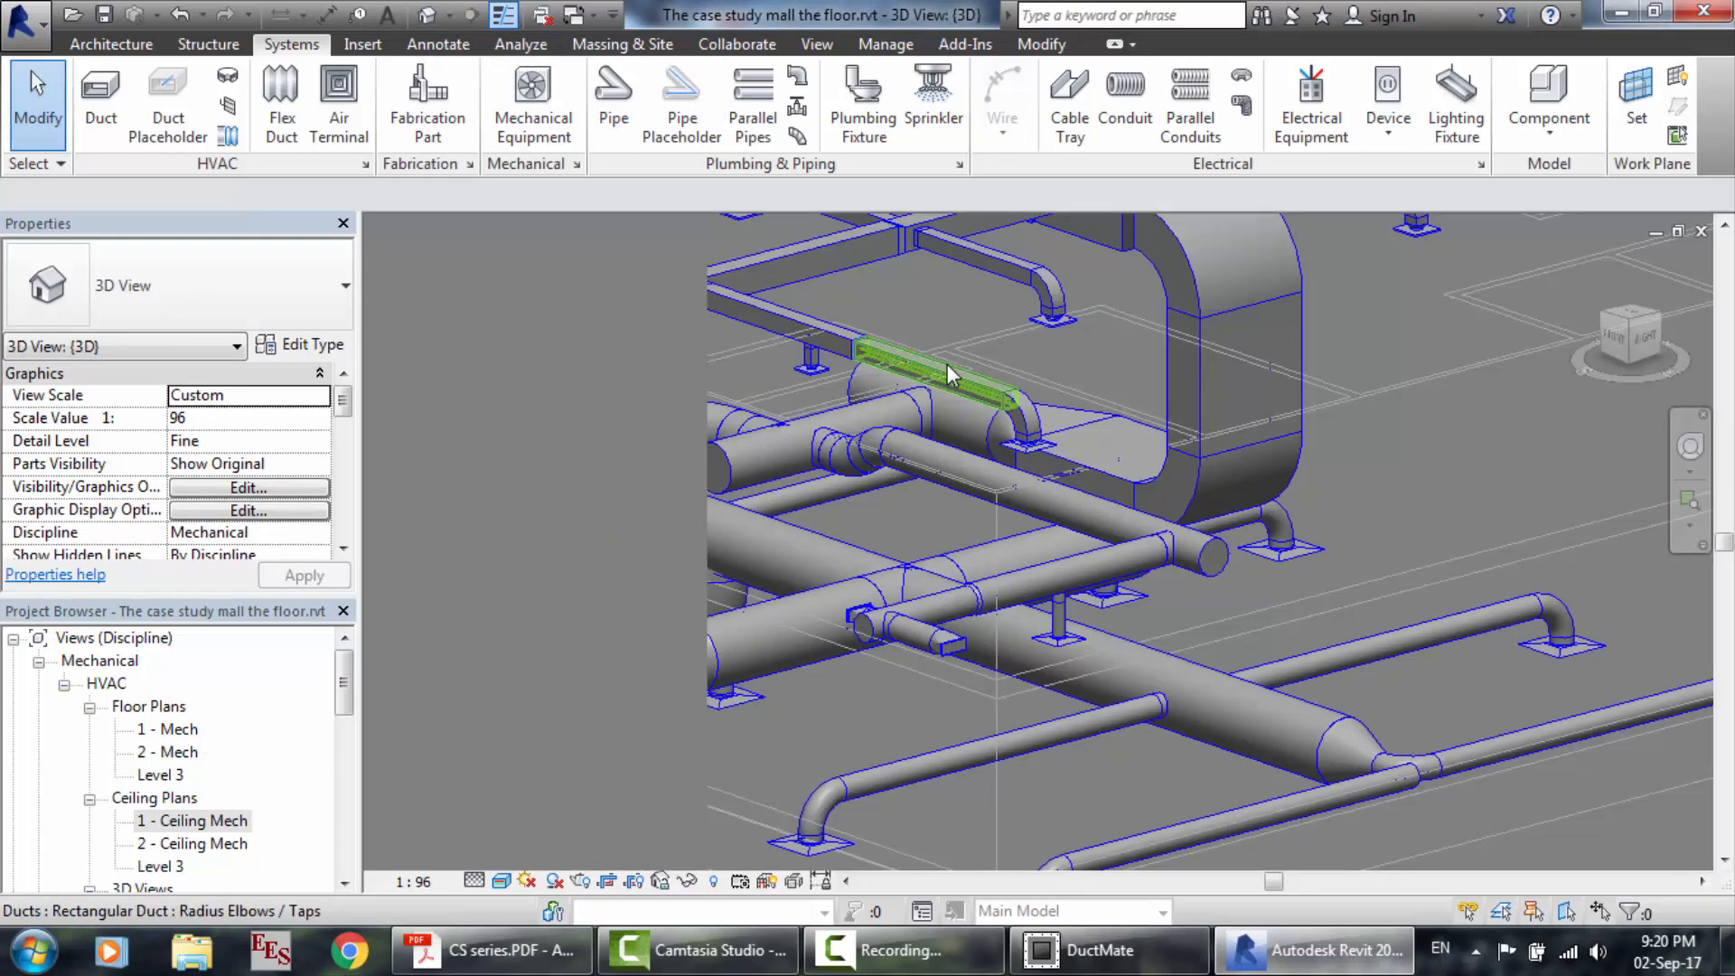
pyautogui.scroll(-6, 947, 364)
pyautogui.scroll(3, 940, 276)
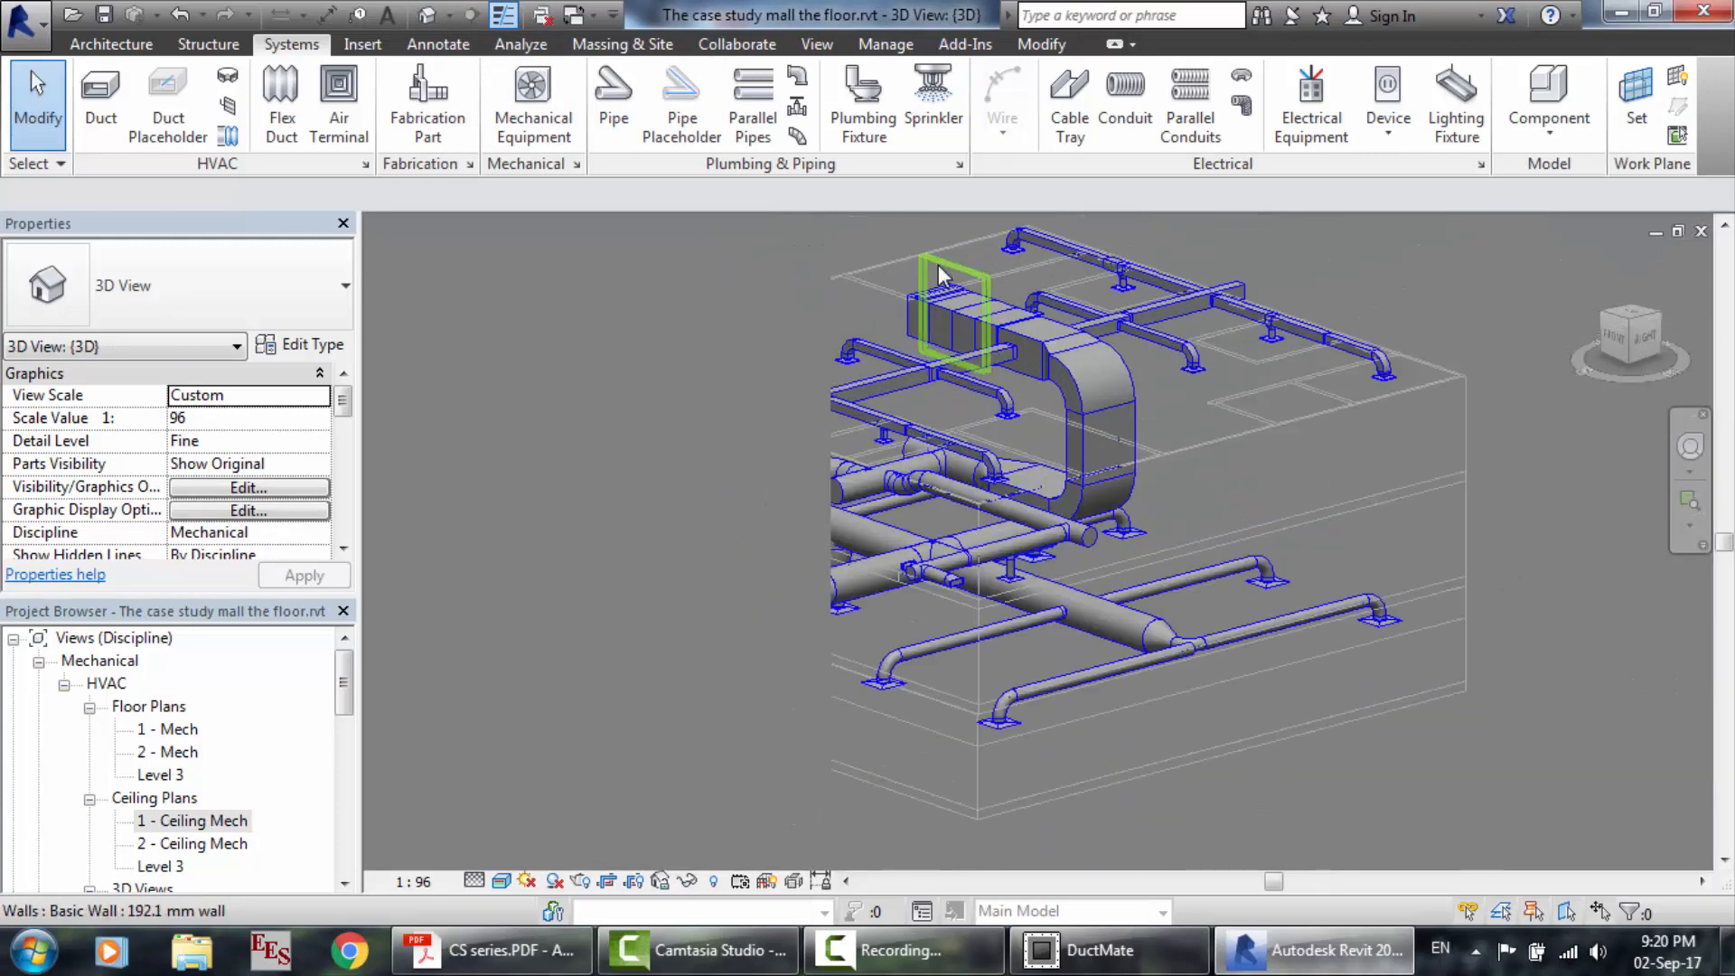
pyautogui.click(1591, 265)
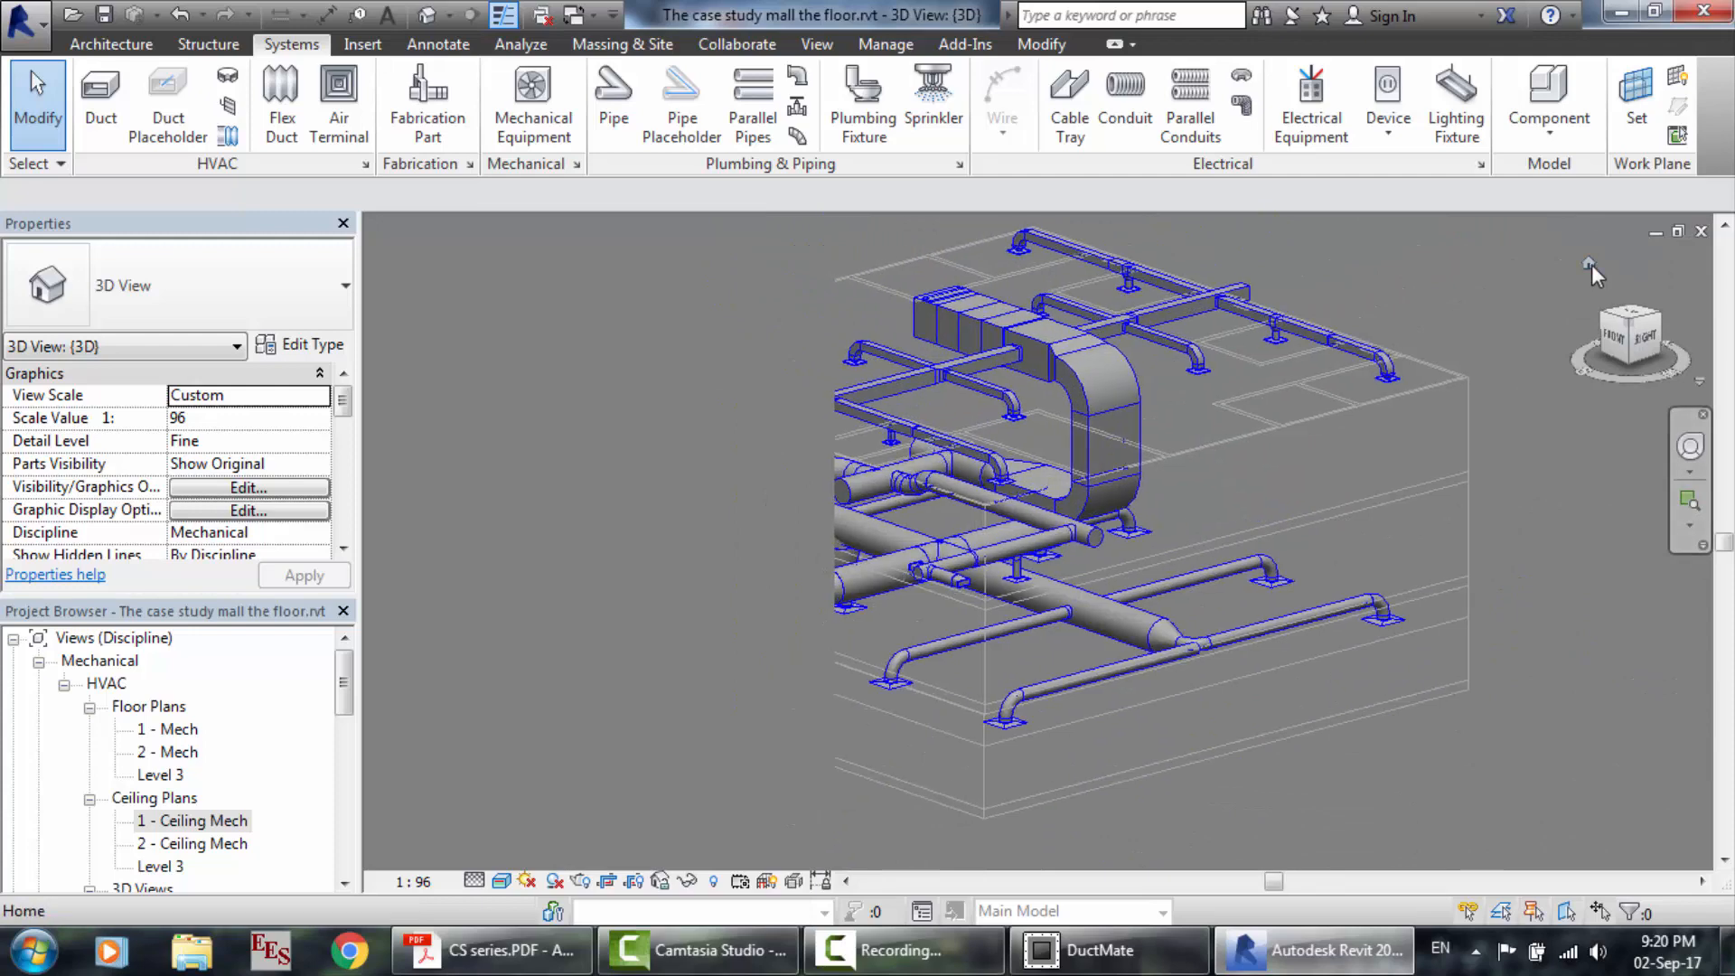
pyautogui.scroll(2, 1391, 560)
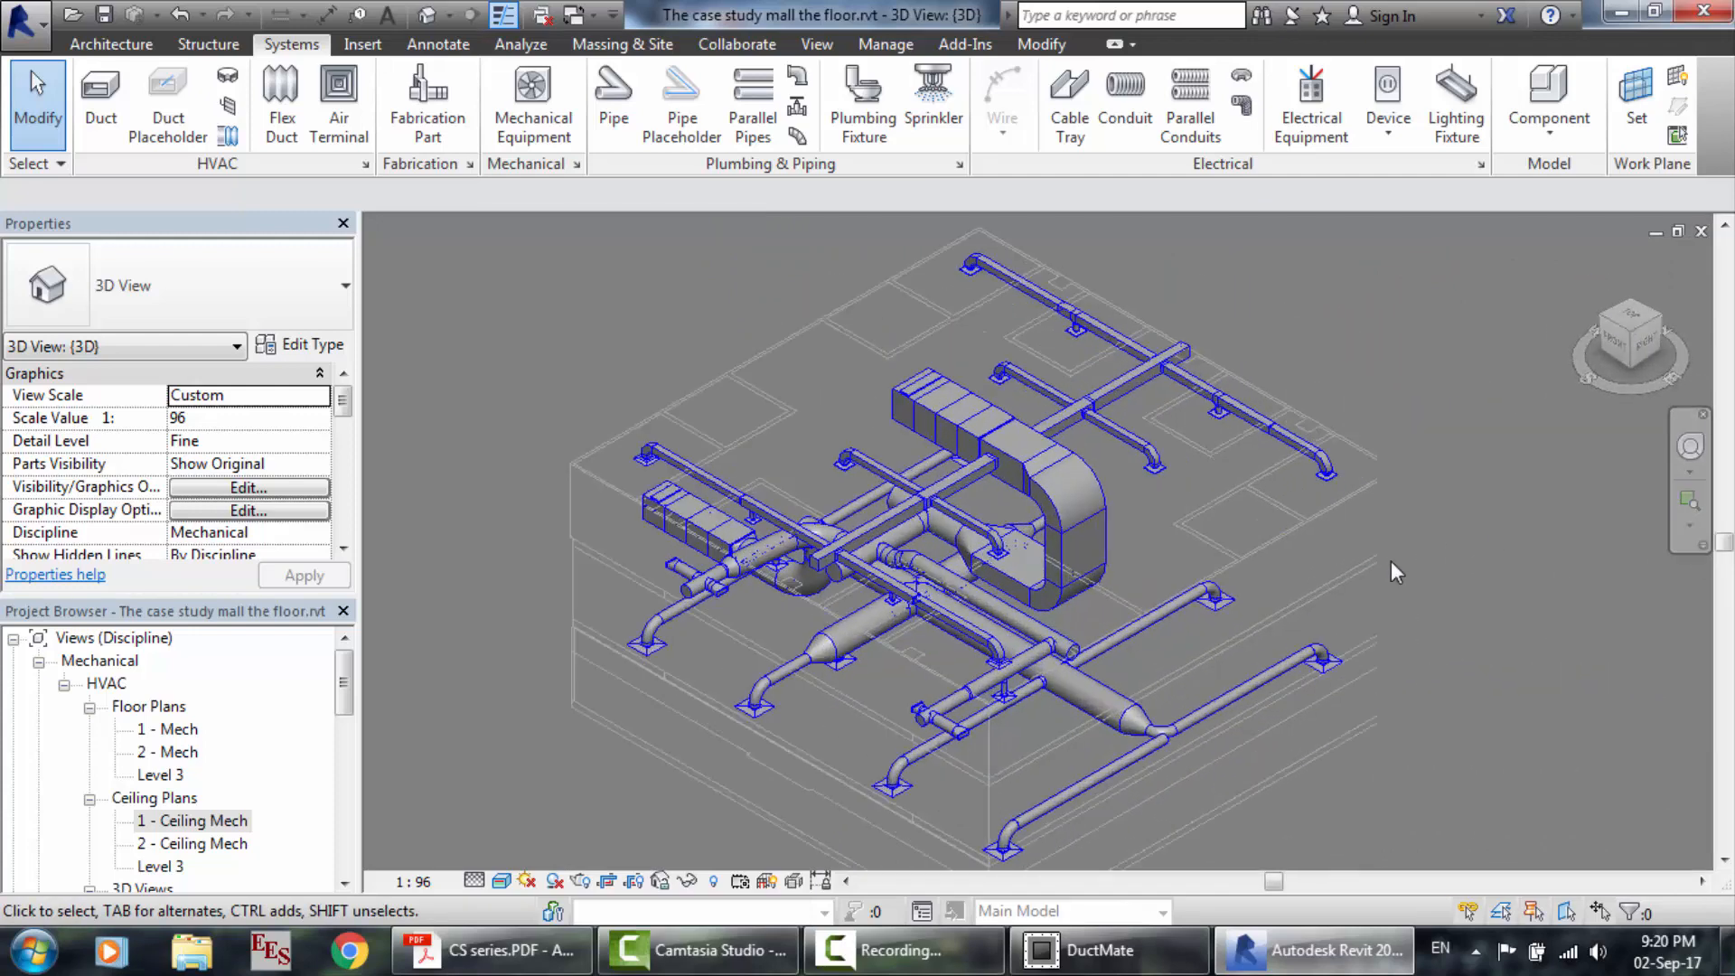
# Try hiding the upper-level ducts with one crossing selection in the isometric 3D view, and undo the hiding.
pyautogui.moveTo(1510, 566); pyautogui.dragTo(676, 263)
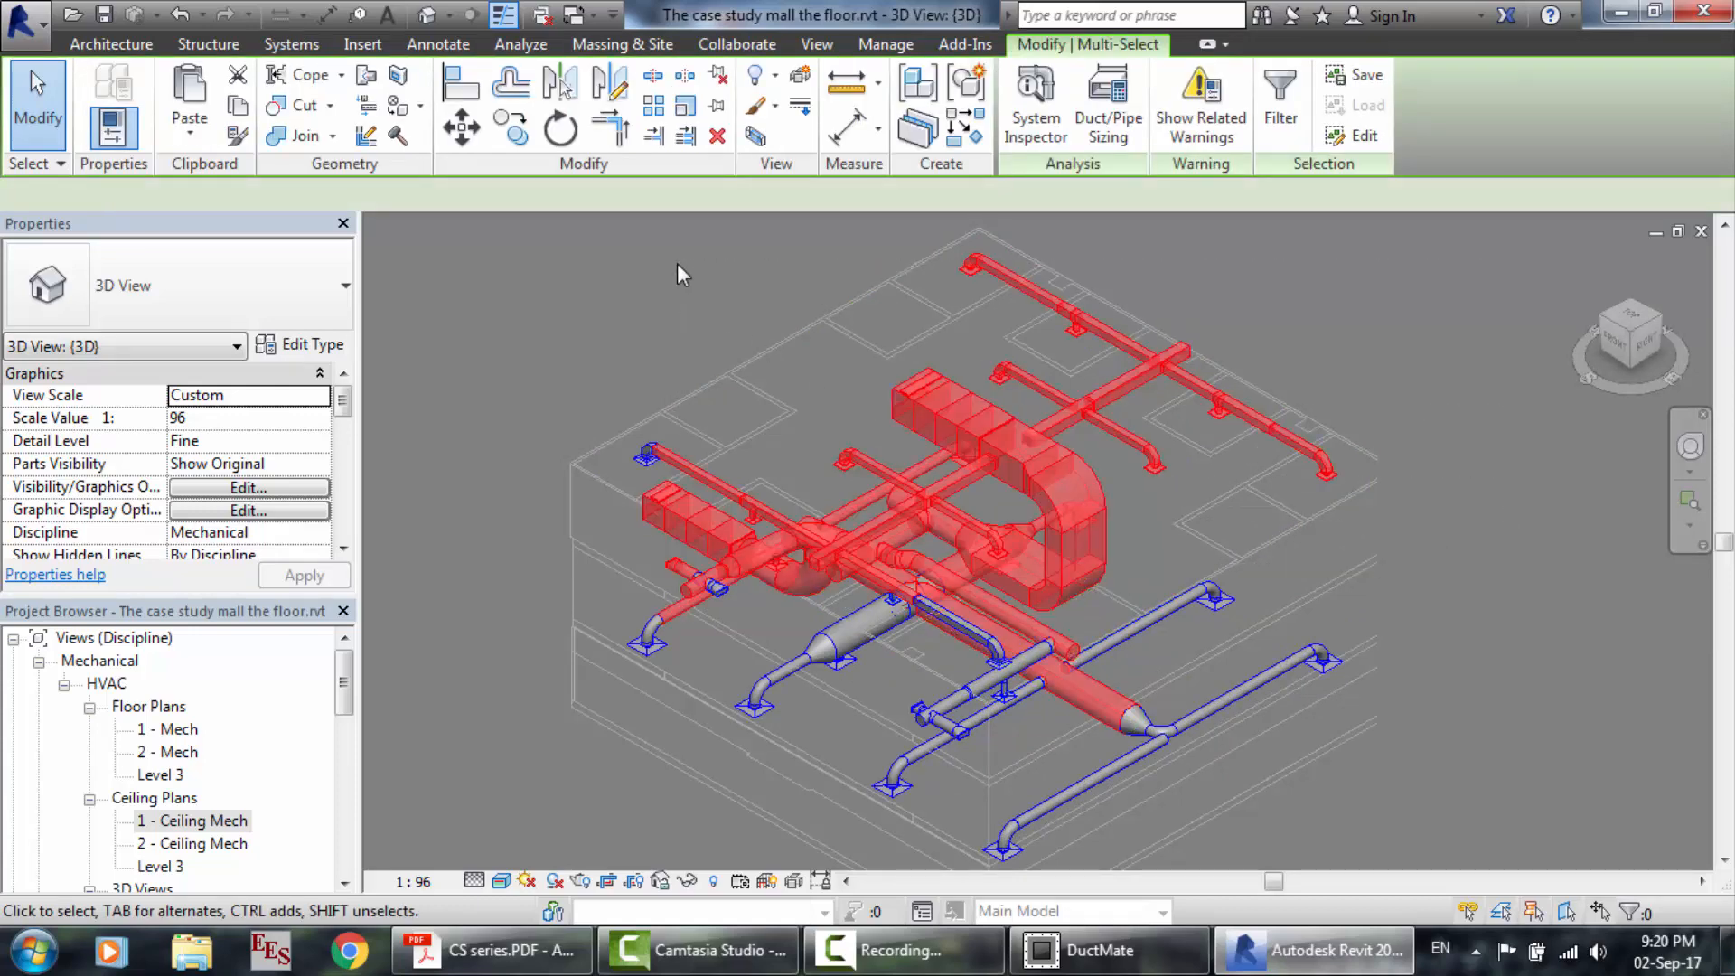
pyautogui.rightClick(955, 415)
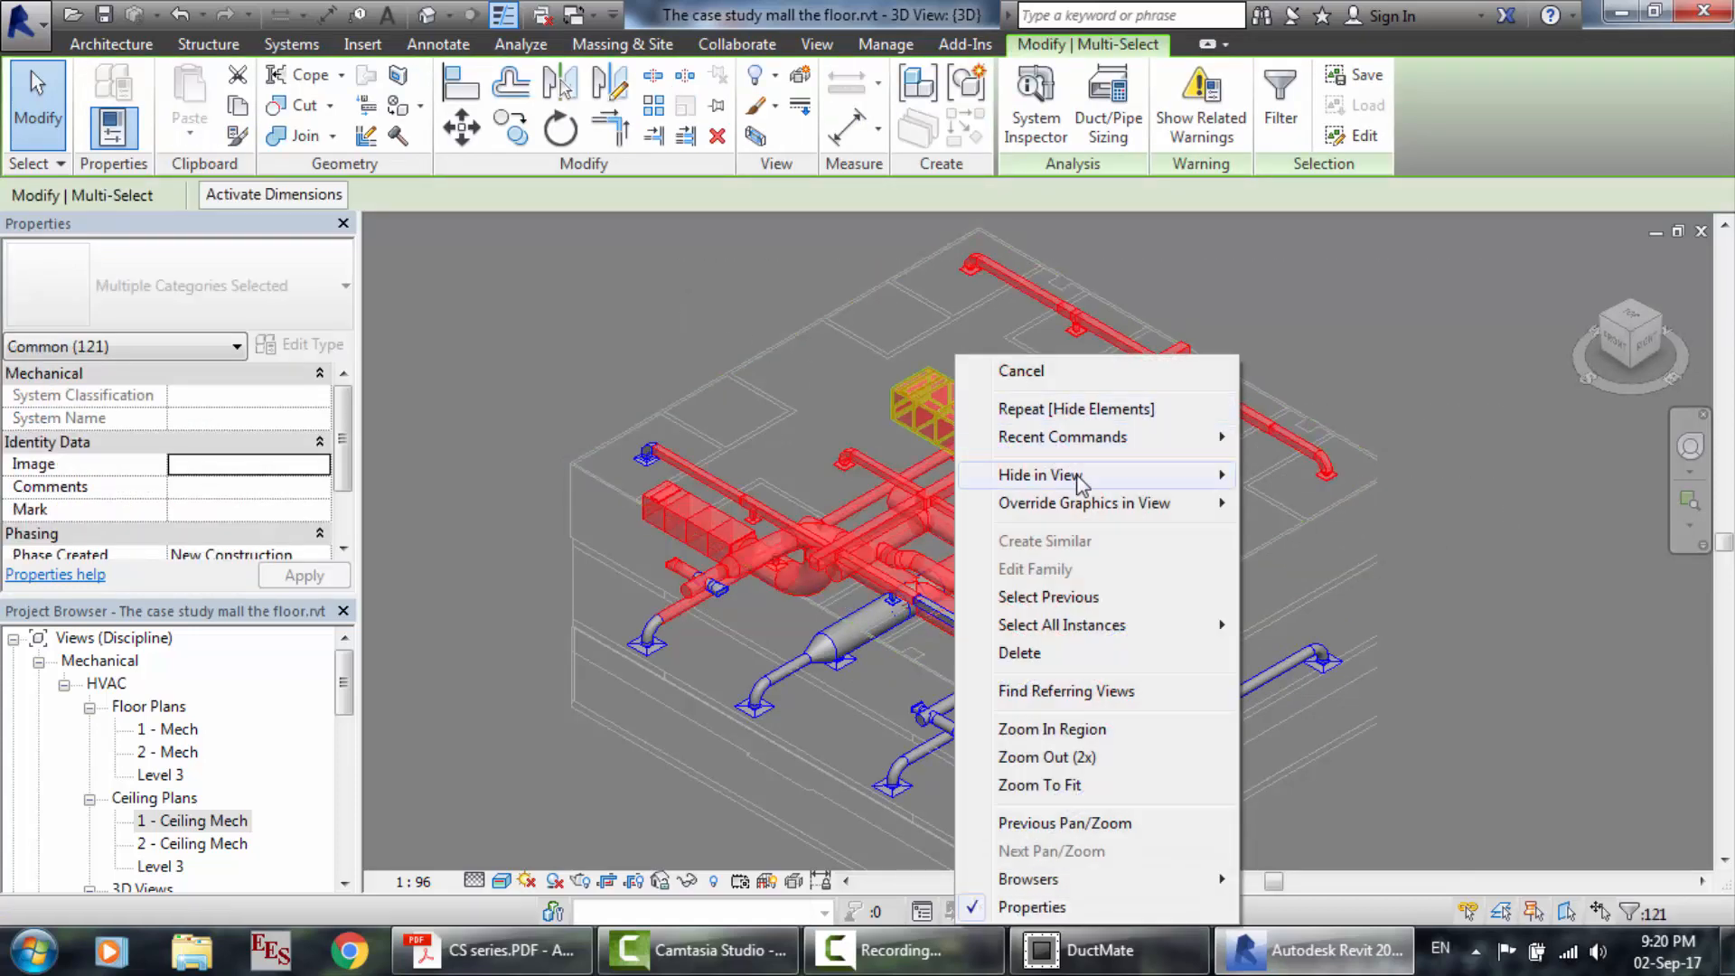
pyautogui.moveTo(1082, 479)
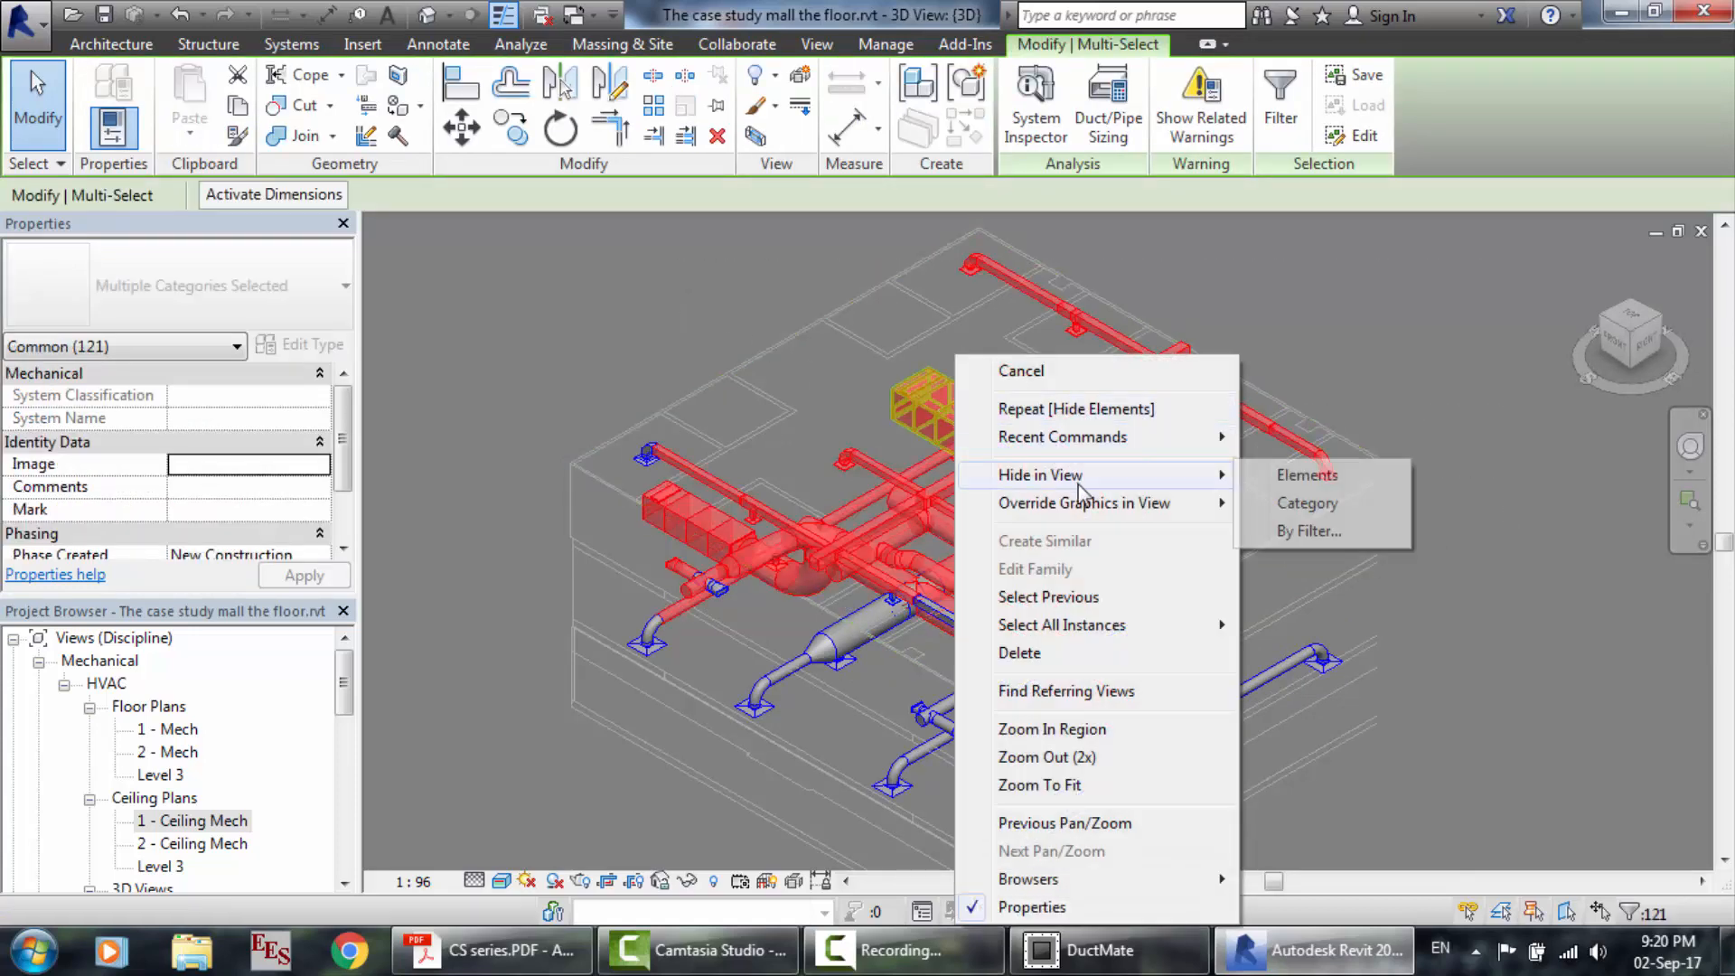
pyautogui.click(1274, 479)
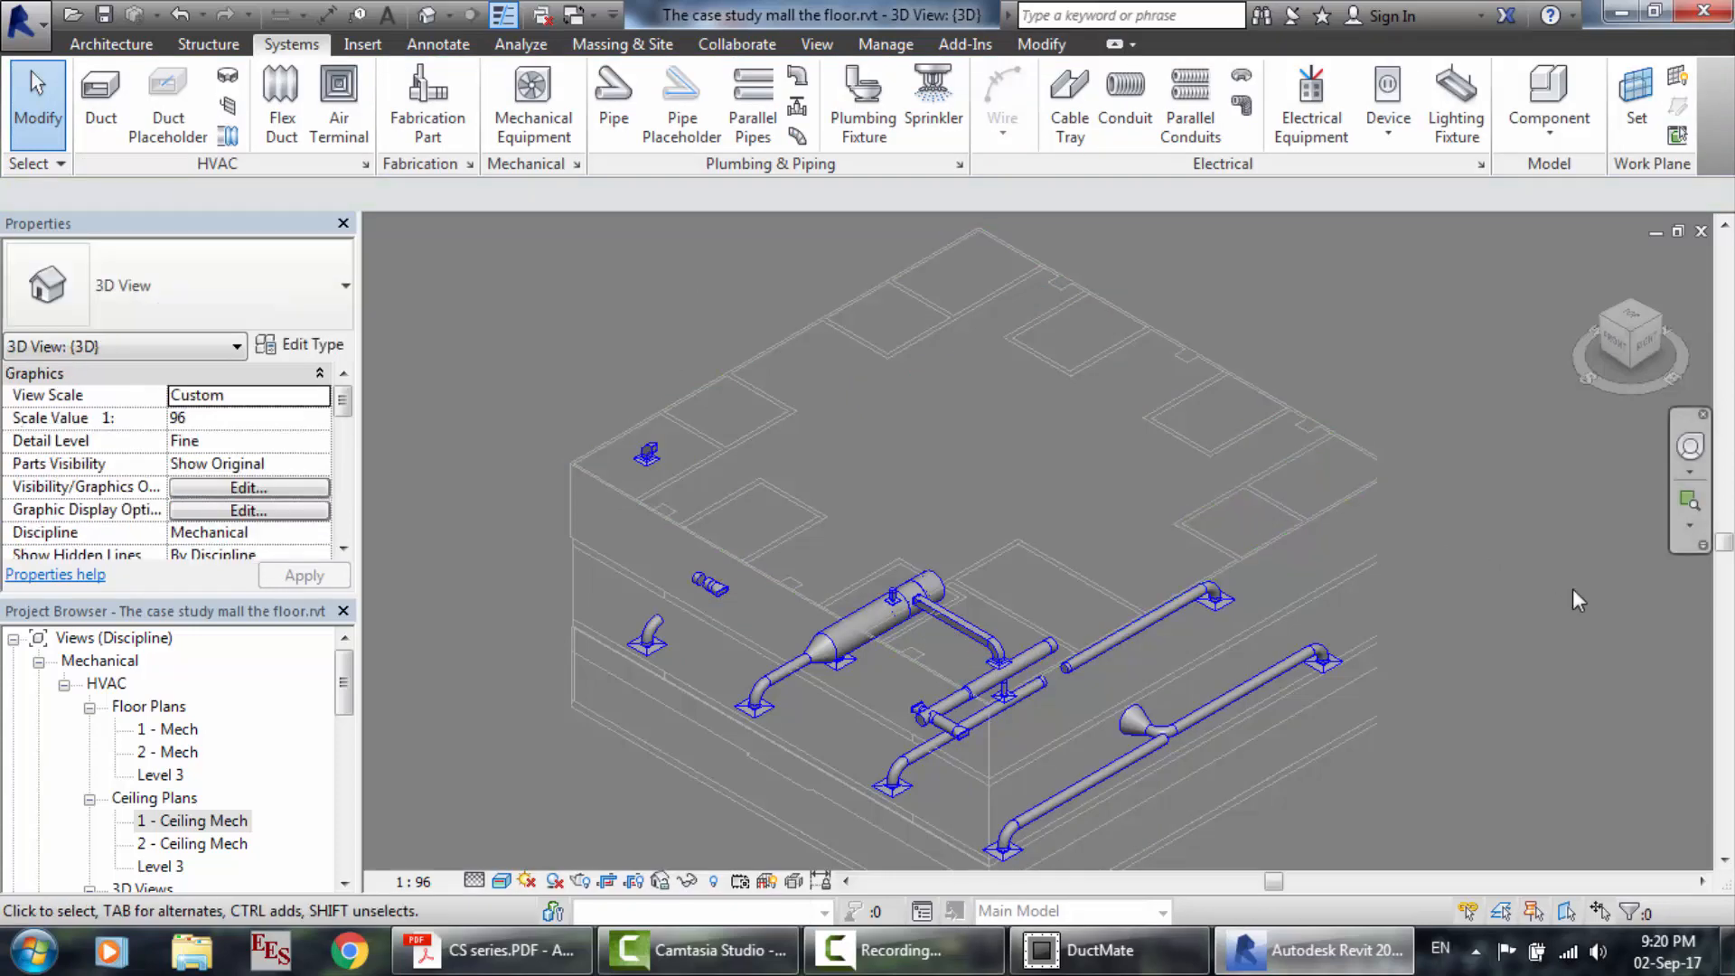
pyautogui.click(1689, 446)
pyautogui.moveTo(1419, 578); pyautogui.dragTo(1627, 500)
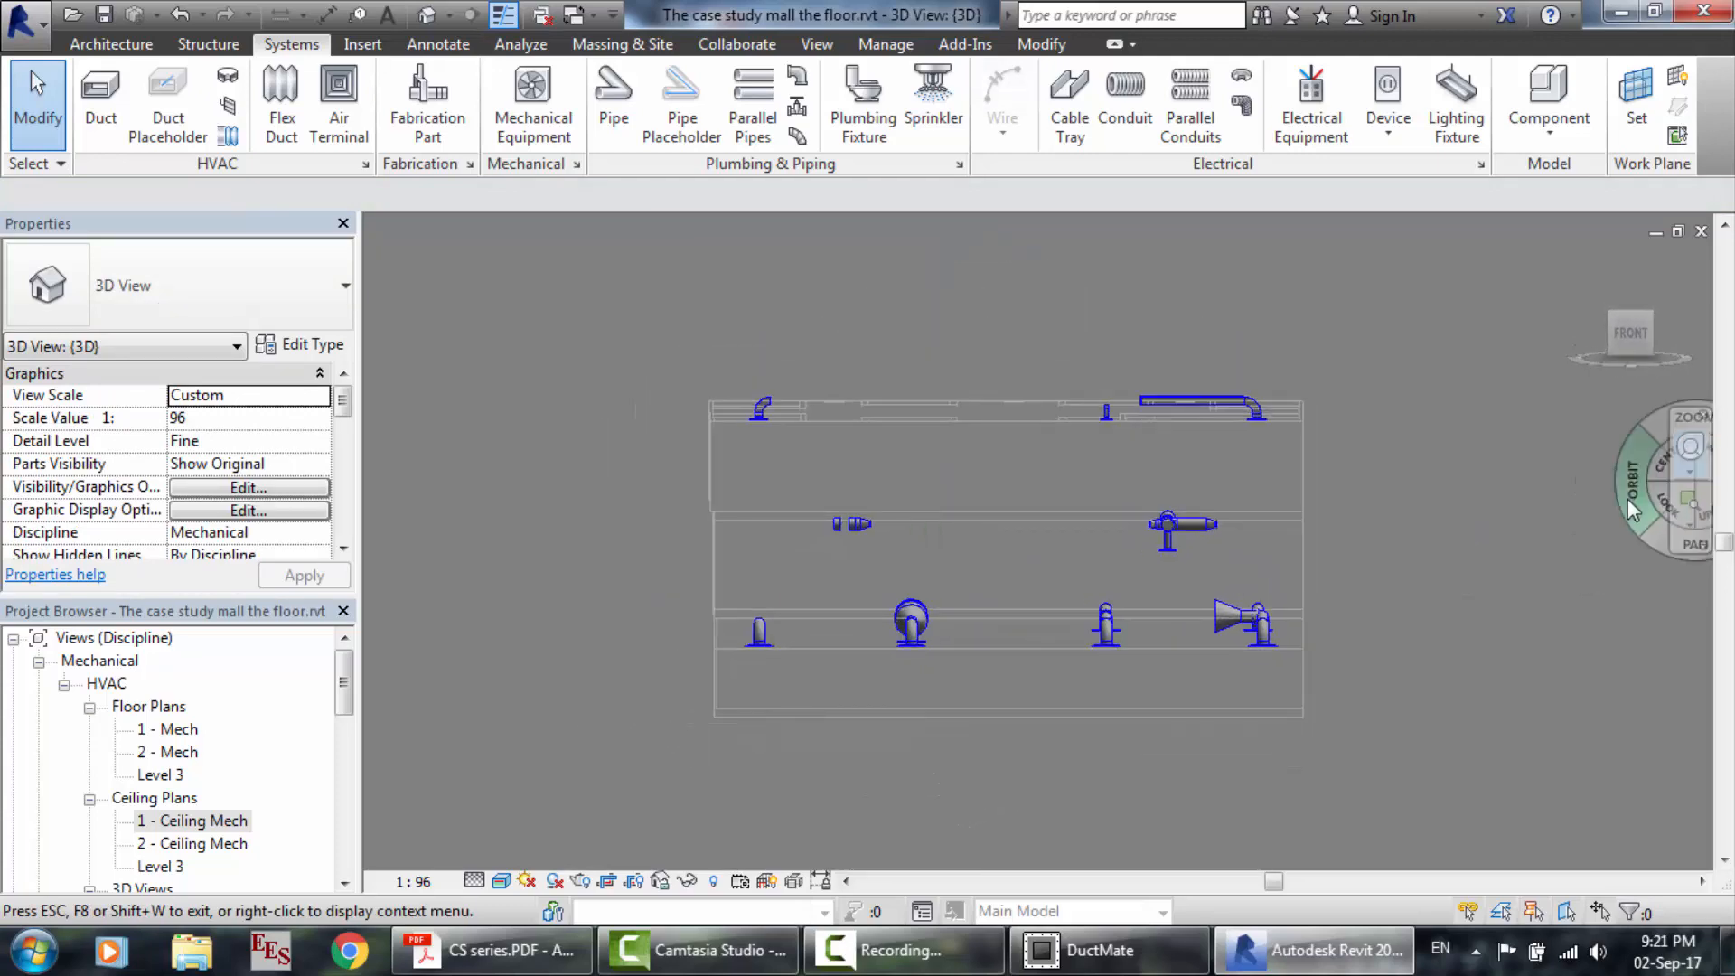
pyautogui.hotkey('ctrl', 'z')
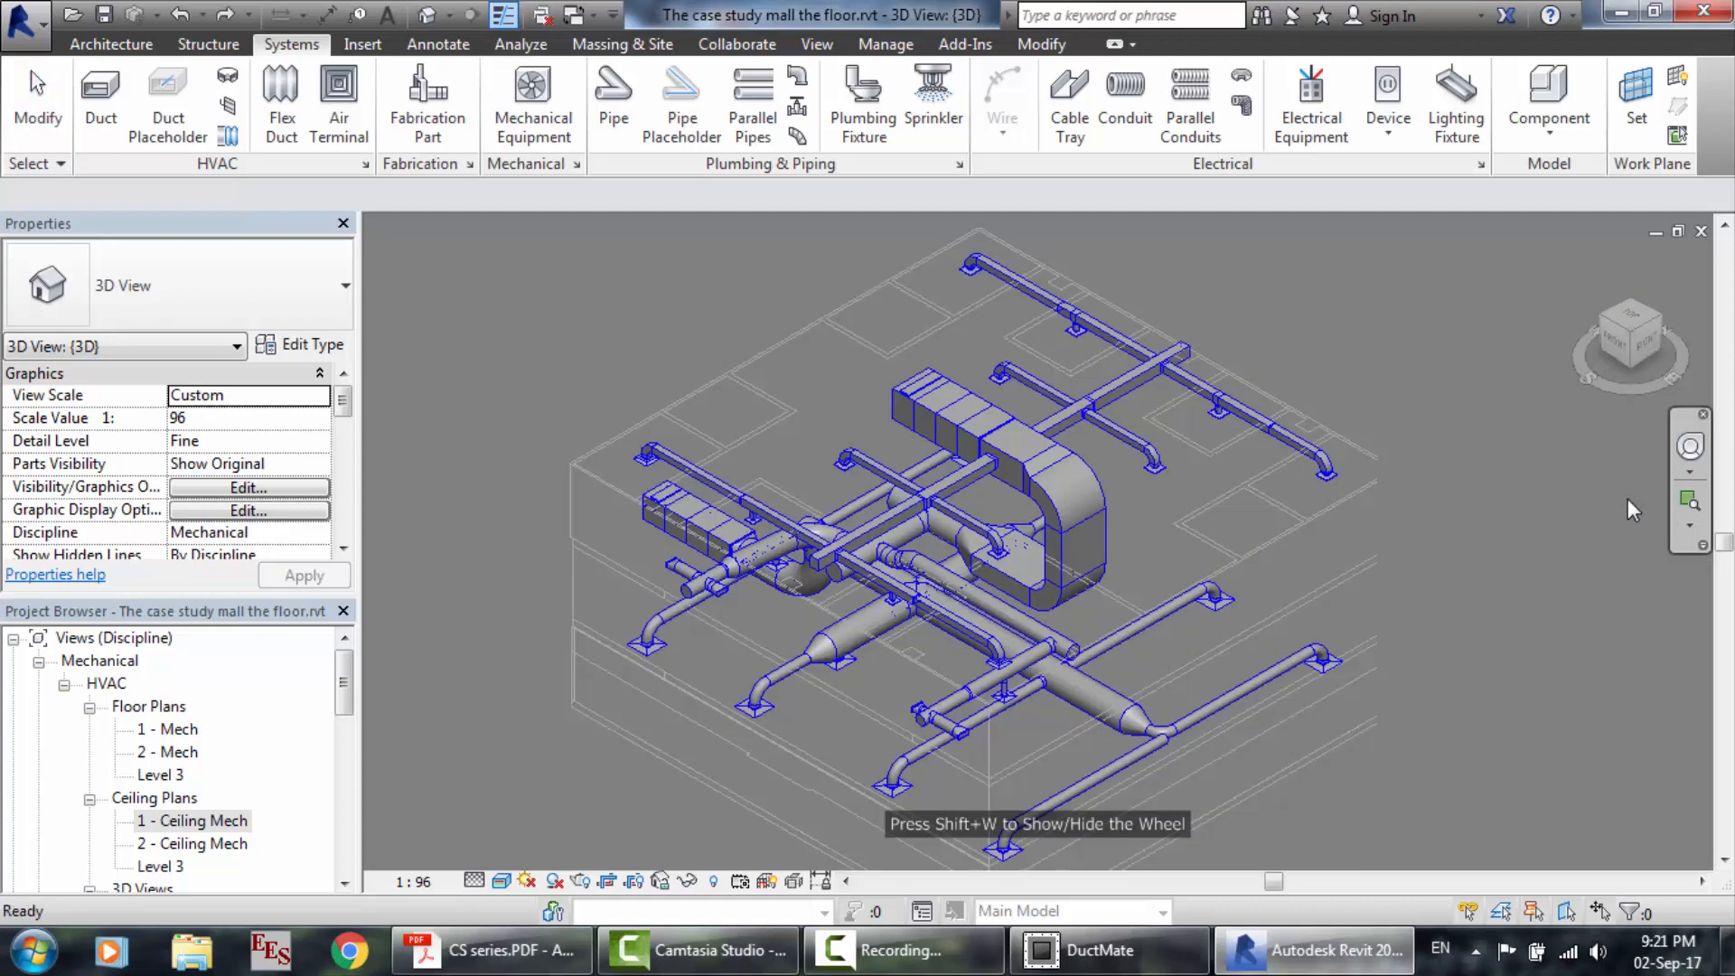
# Orbit the 3D view to a near-front angle and hide the Level 2 and Level 3 ducts above the Level 1 system.
pyautogui.click(1686, 449)
pyautogui.moveTo(1206, 629); pyautogui.dragTo(1189, 571)
pyautogui.press('Escape')
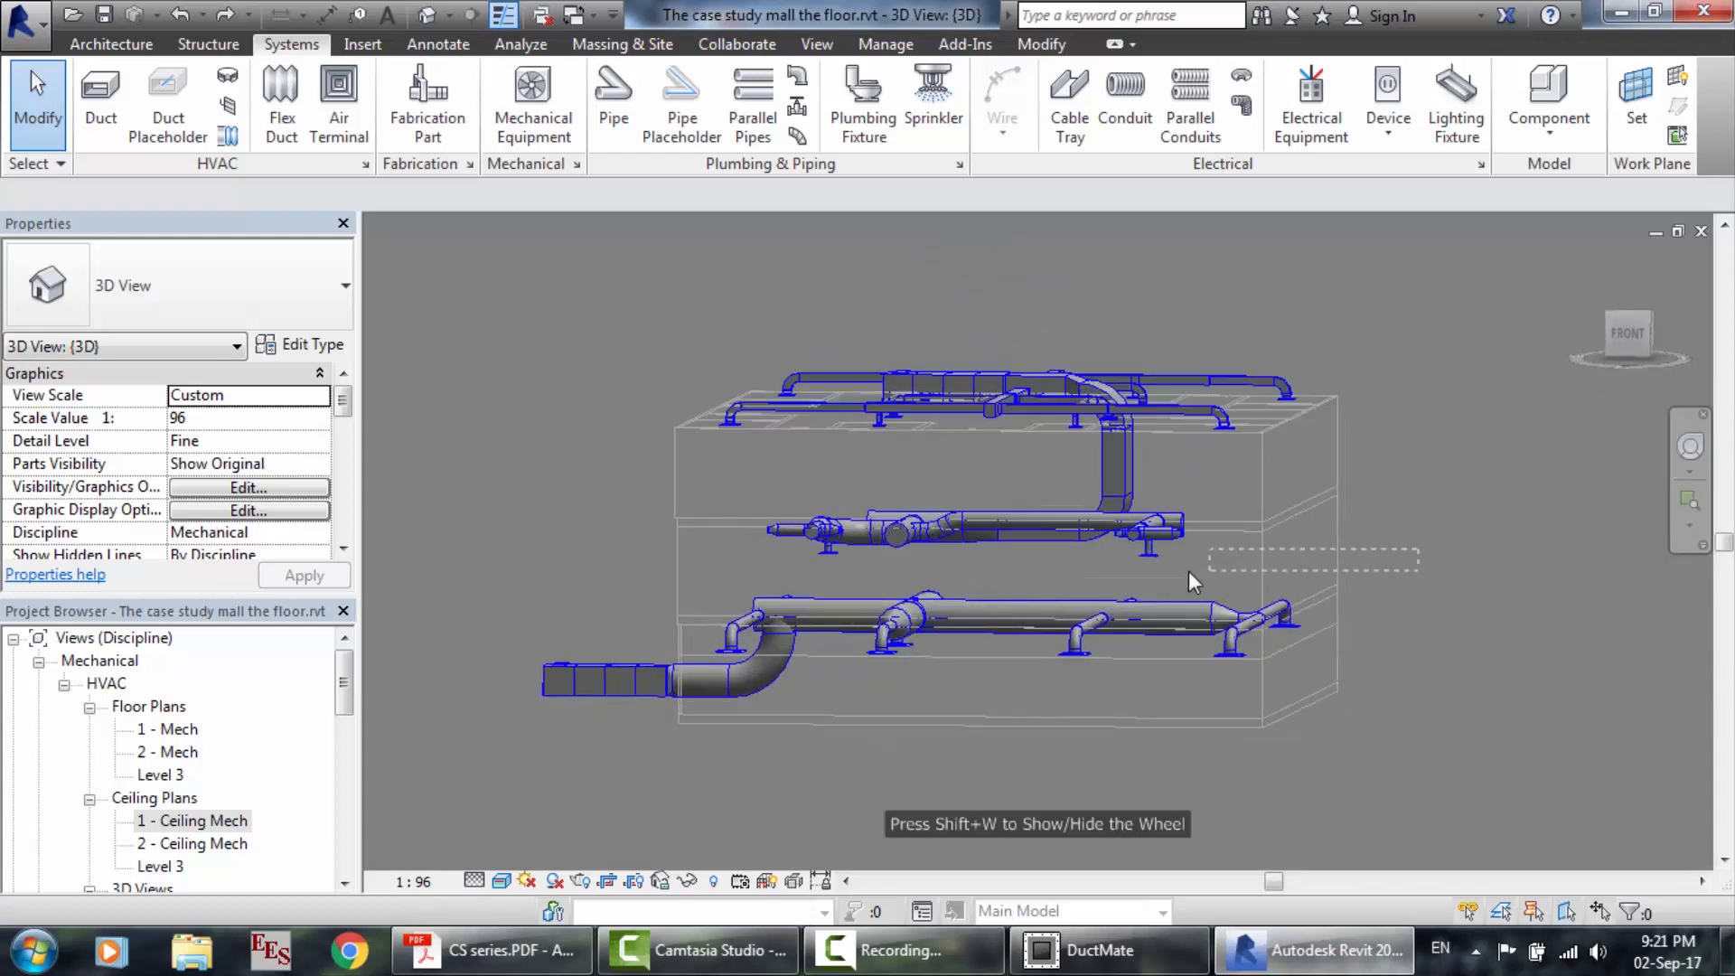
pyautogui.moveTo(1021, 569); pyautogui.dragTo(676, 322)
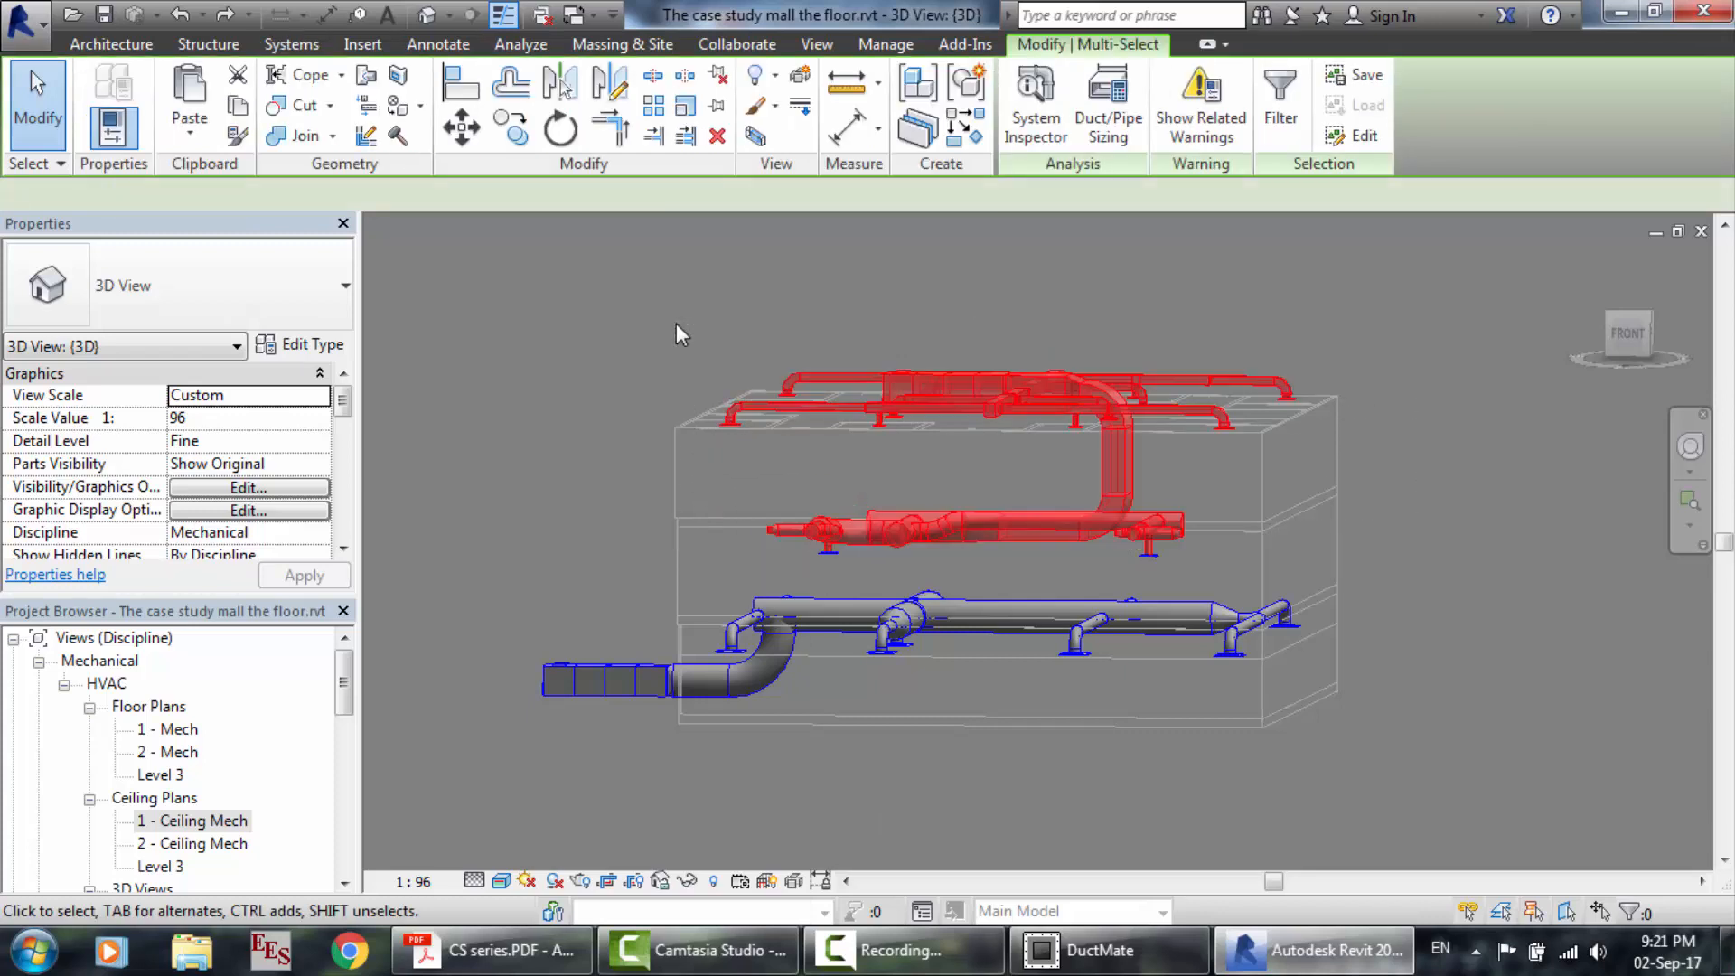
pyautogui.rightClick(963, 385)
pyautogui.moveTo(1102, 479)
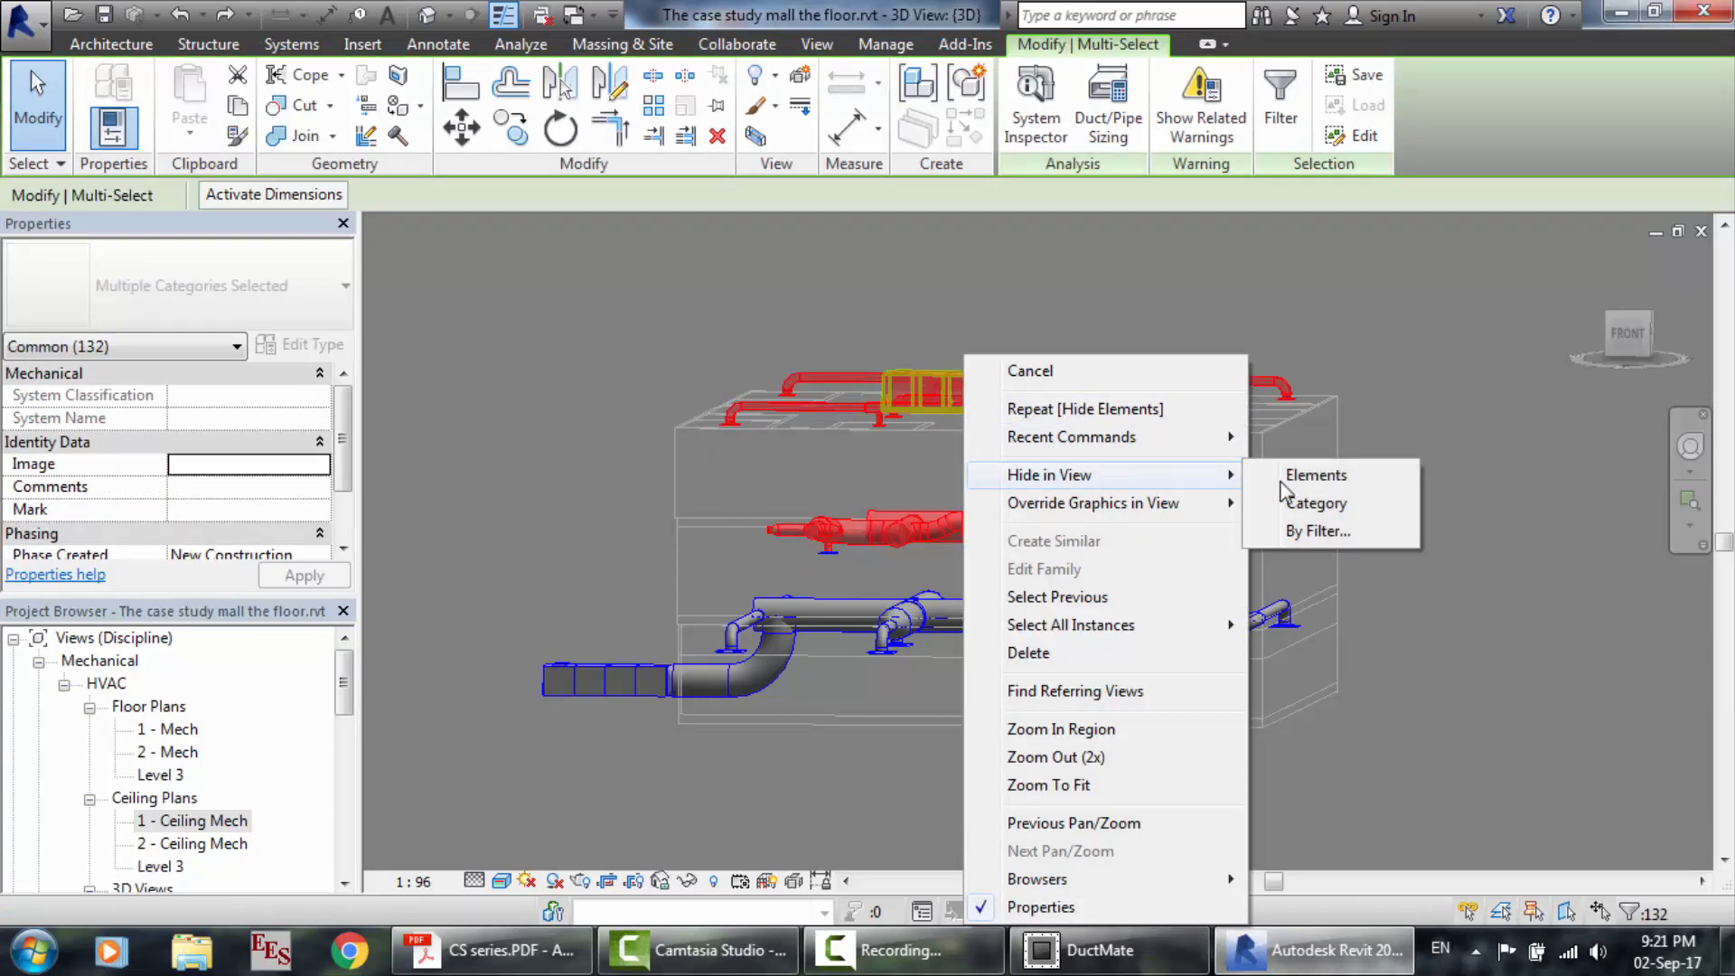
pyautogui.click(1290, 479)
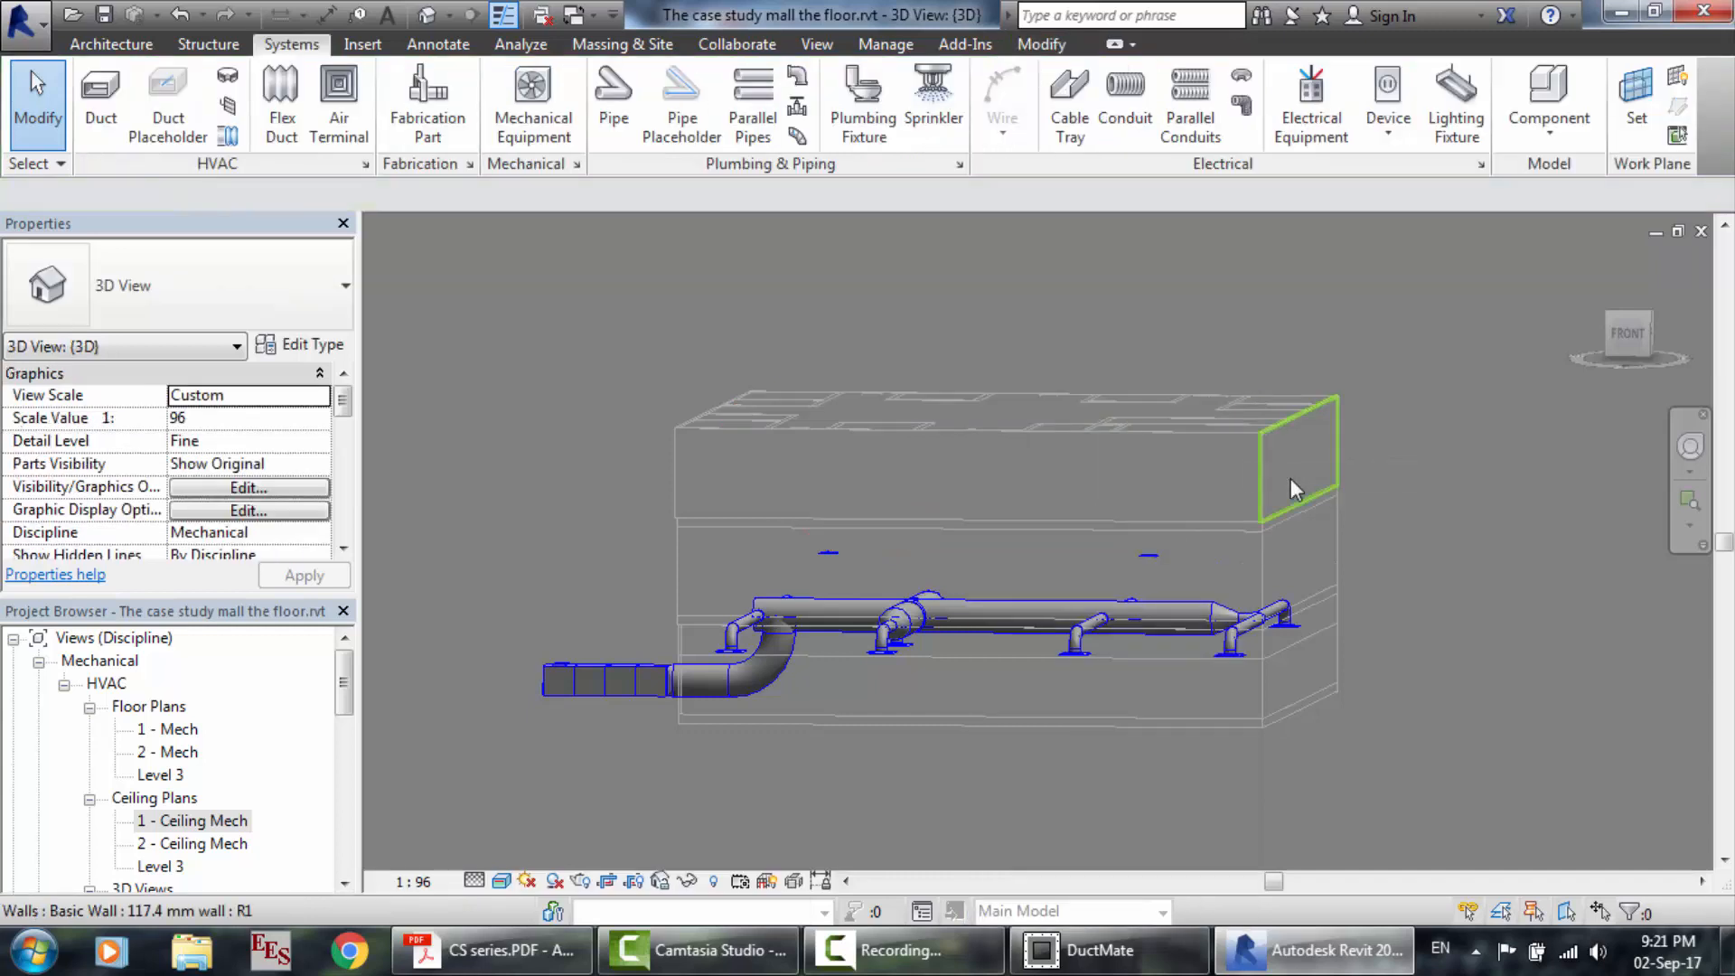
pyautogui.click(1162, 561)
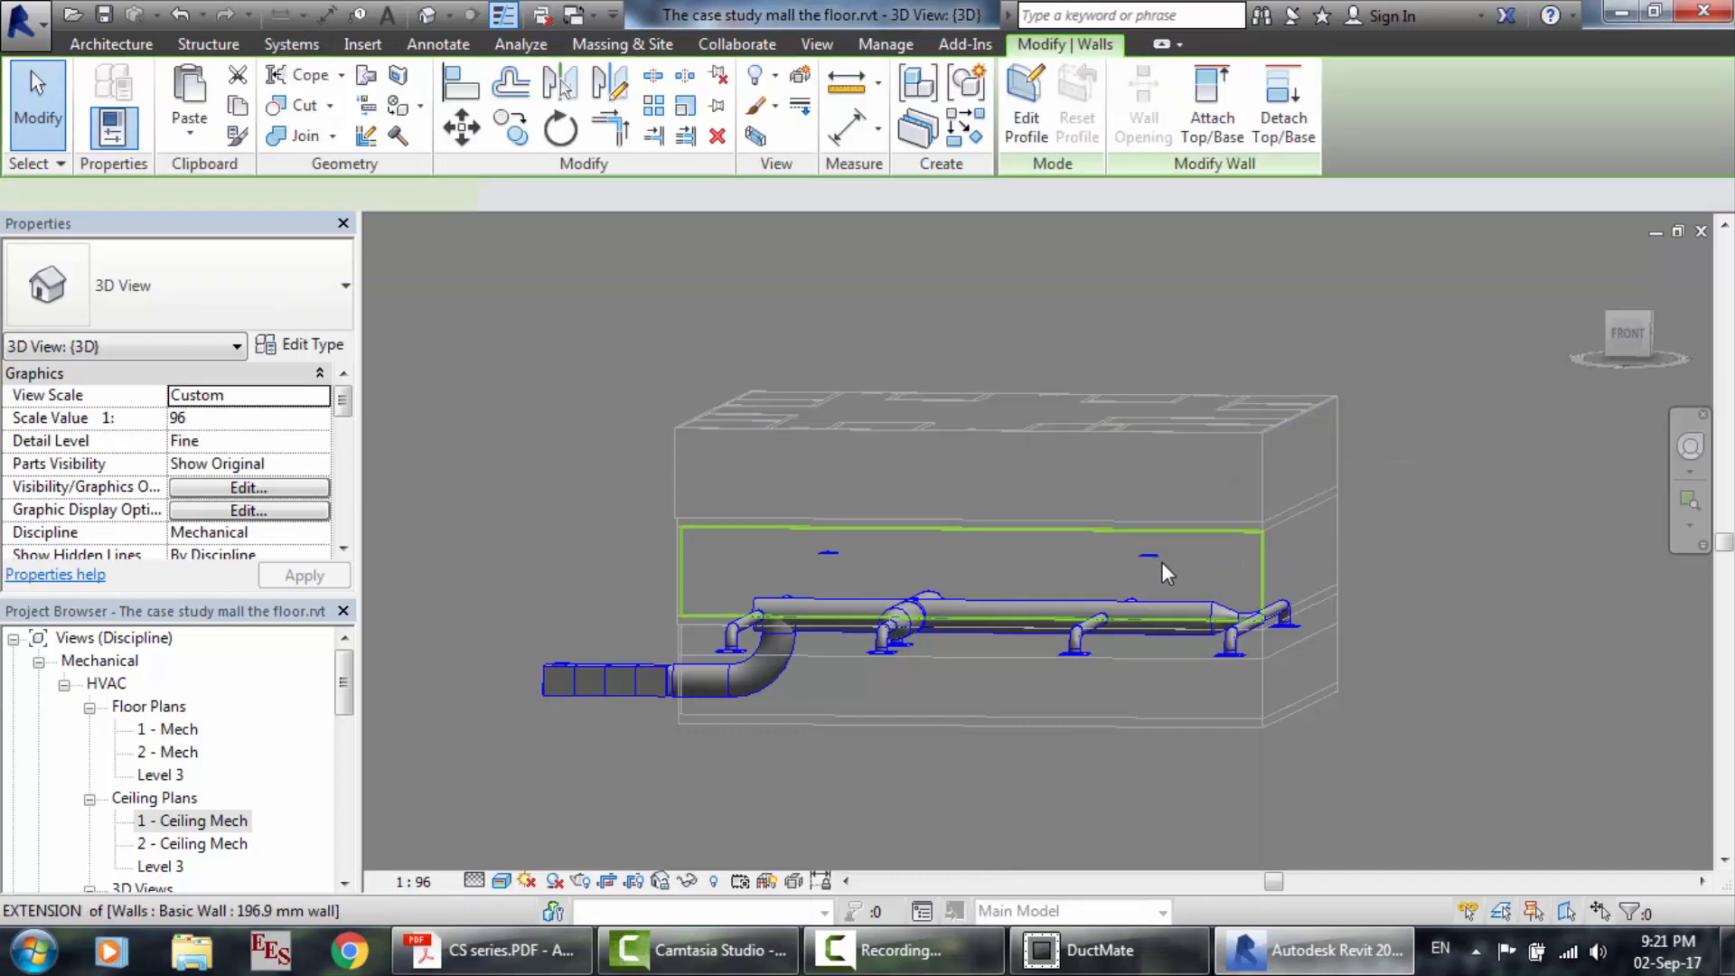
pyautogui.moveTo(1337, 557); pyautogui.dragTo(1338, 558)
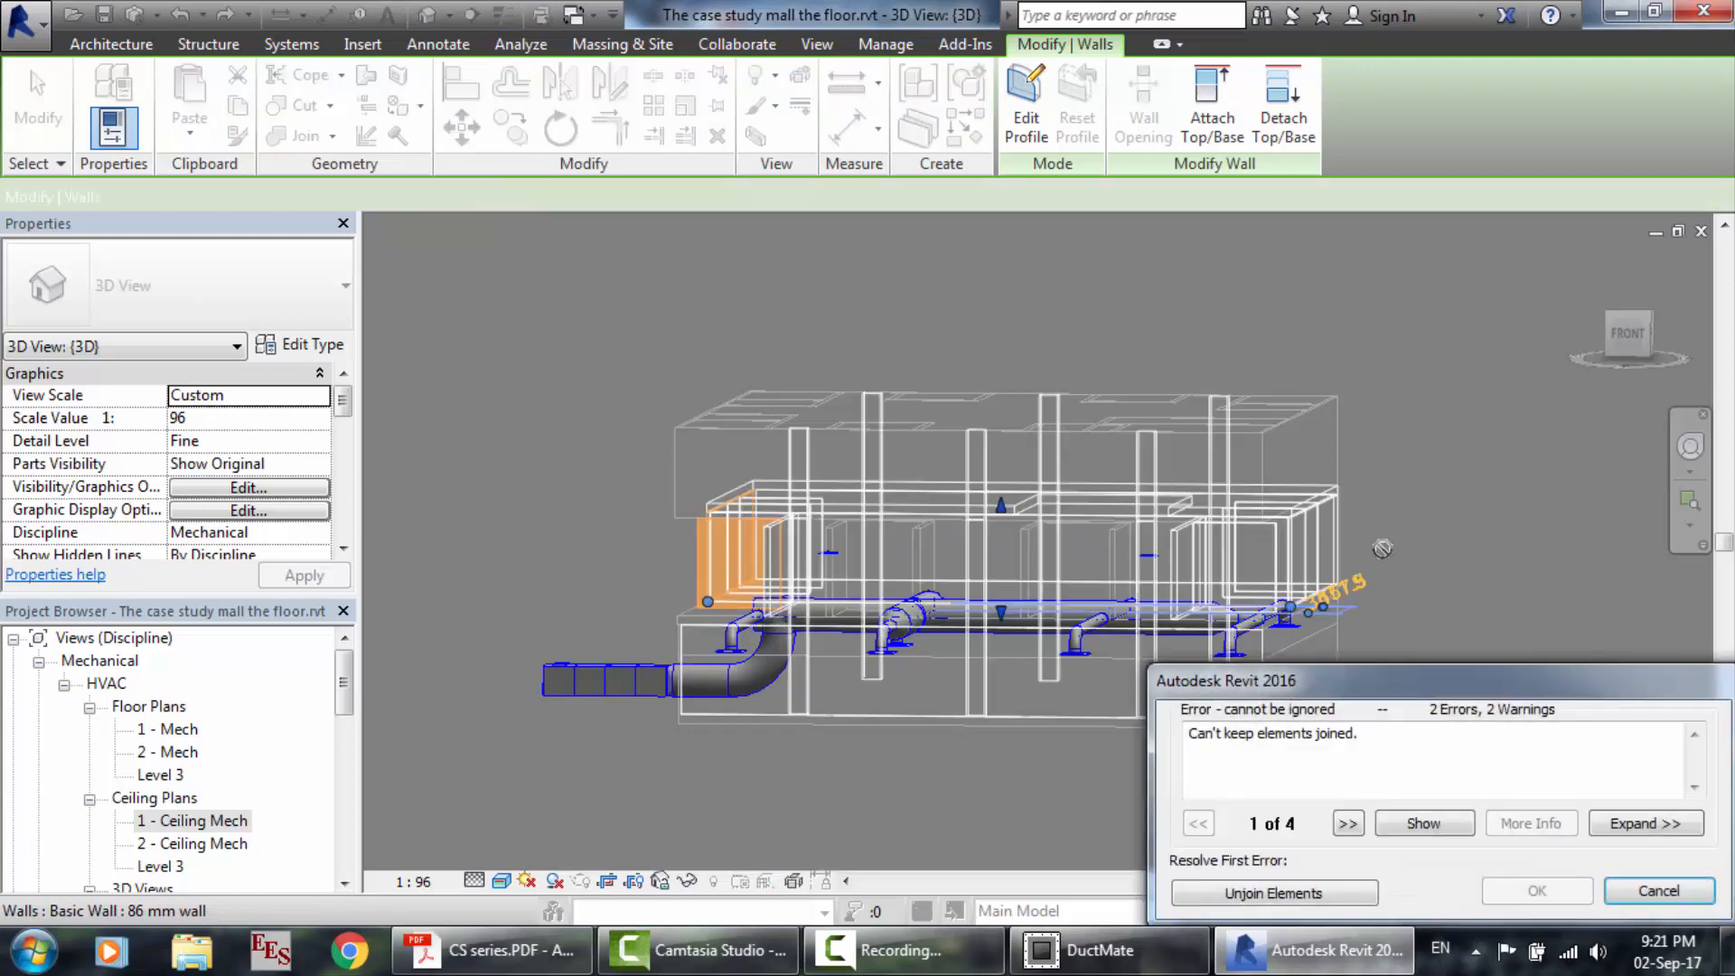
pyautogui.click(1647, 899)
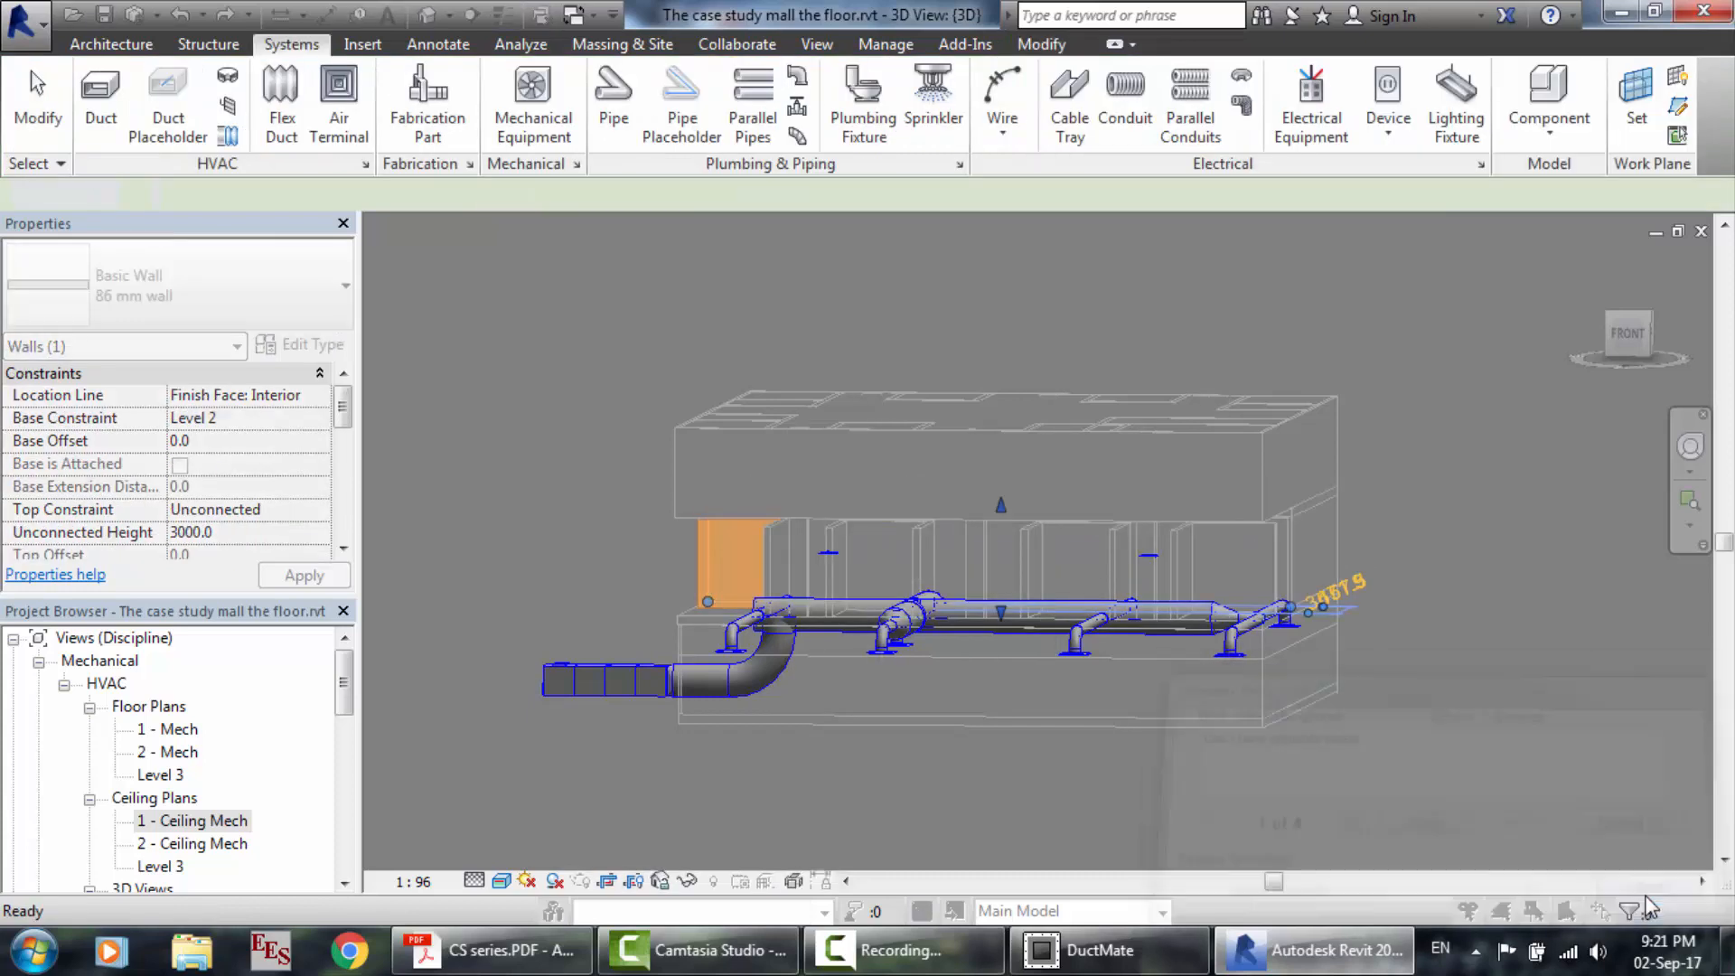
# Hide the two remaining Level 2 supply diffusers above the Level 1 duct system in the 3D view.
pyautogui.moveTo(1453, 547); pyautogui.dragTo(719, 562)
pyautogui.rightClick(822, 556)
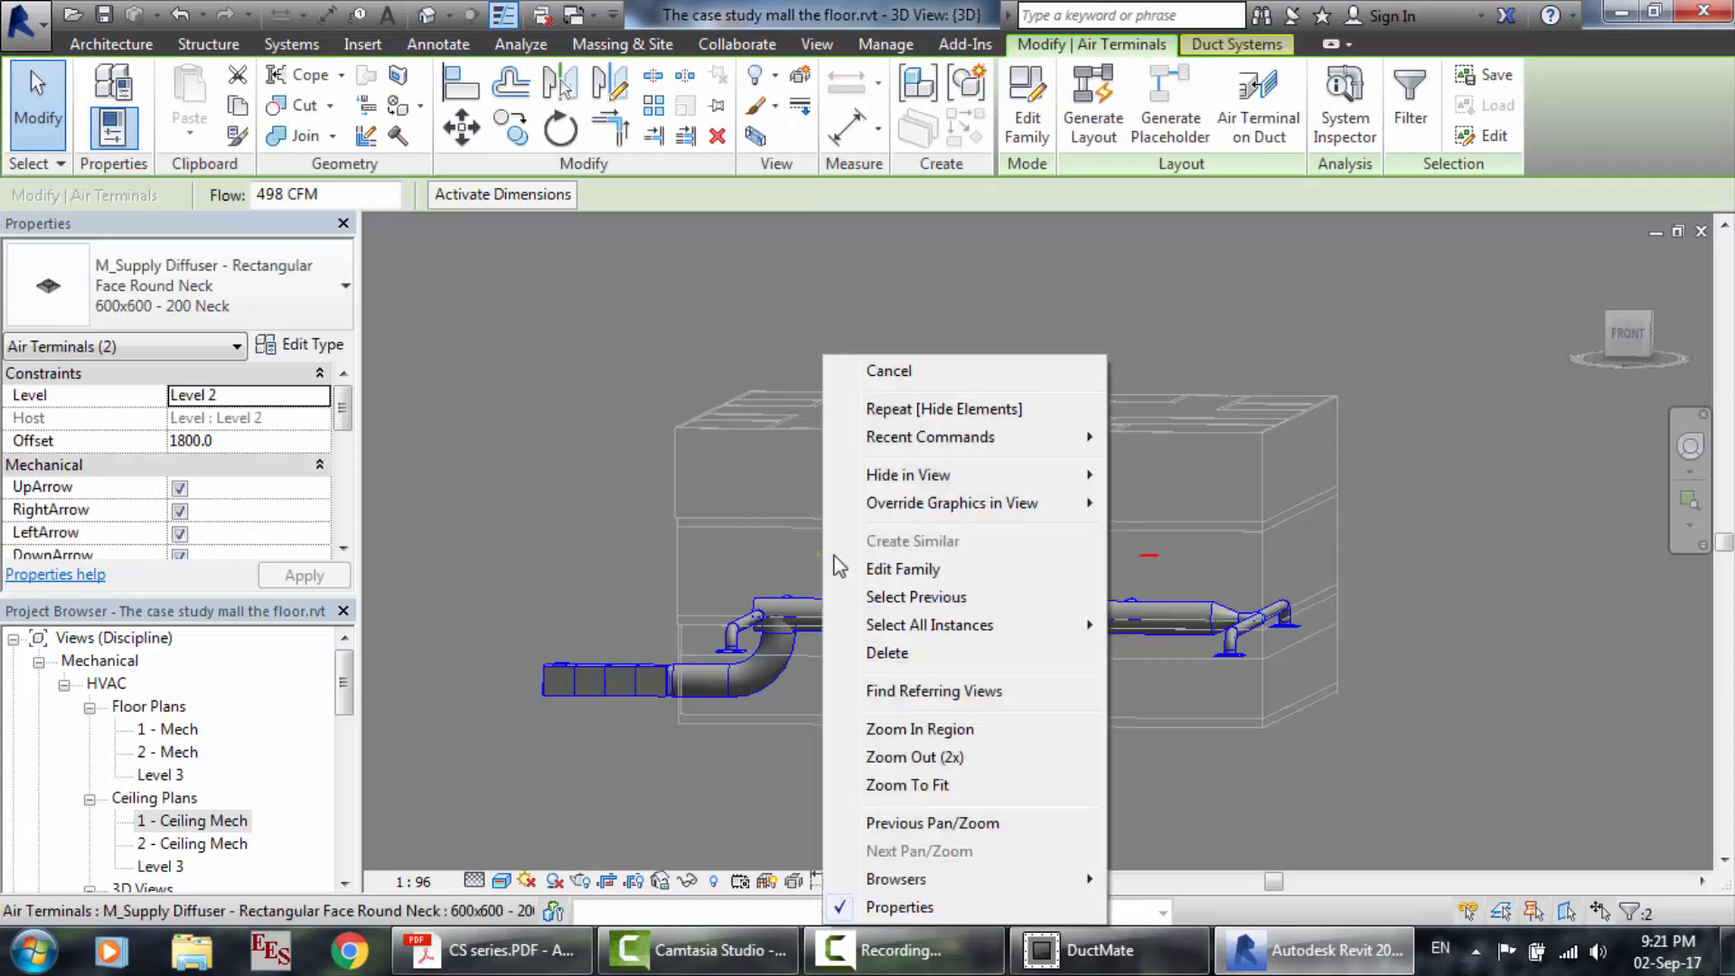
pyautogui.moveTo(1084, 474)
pyautogui.click(1137, 476)
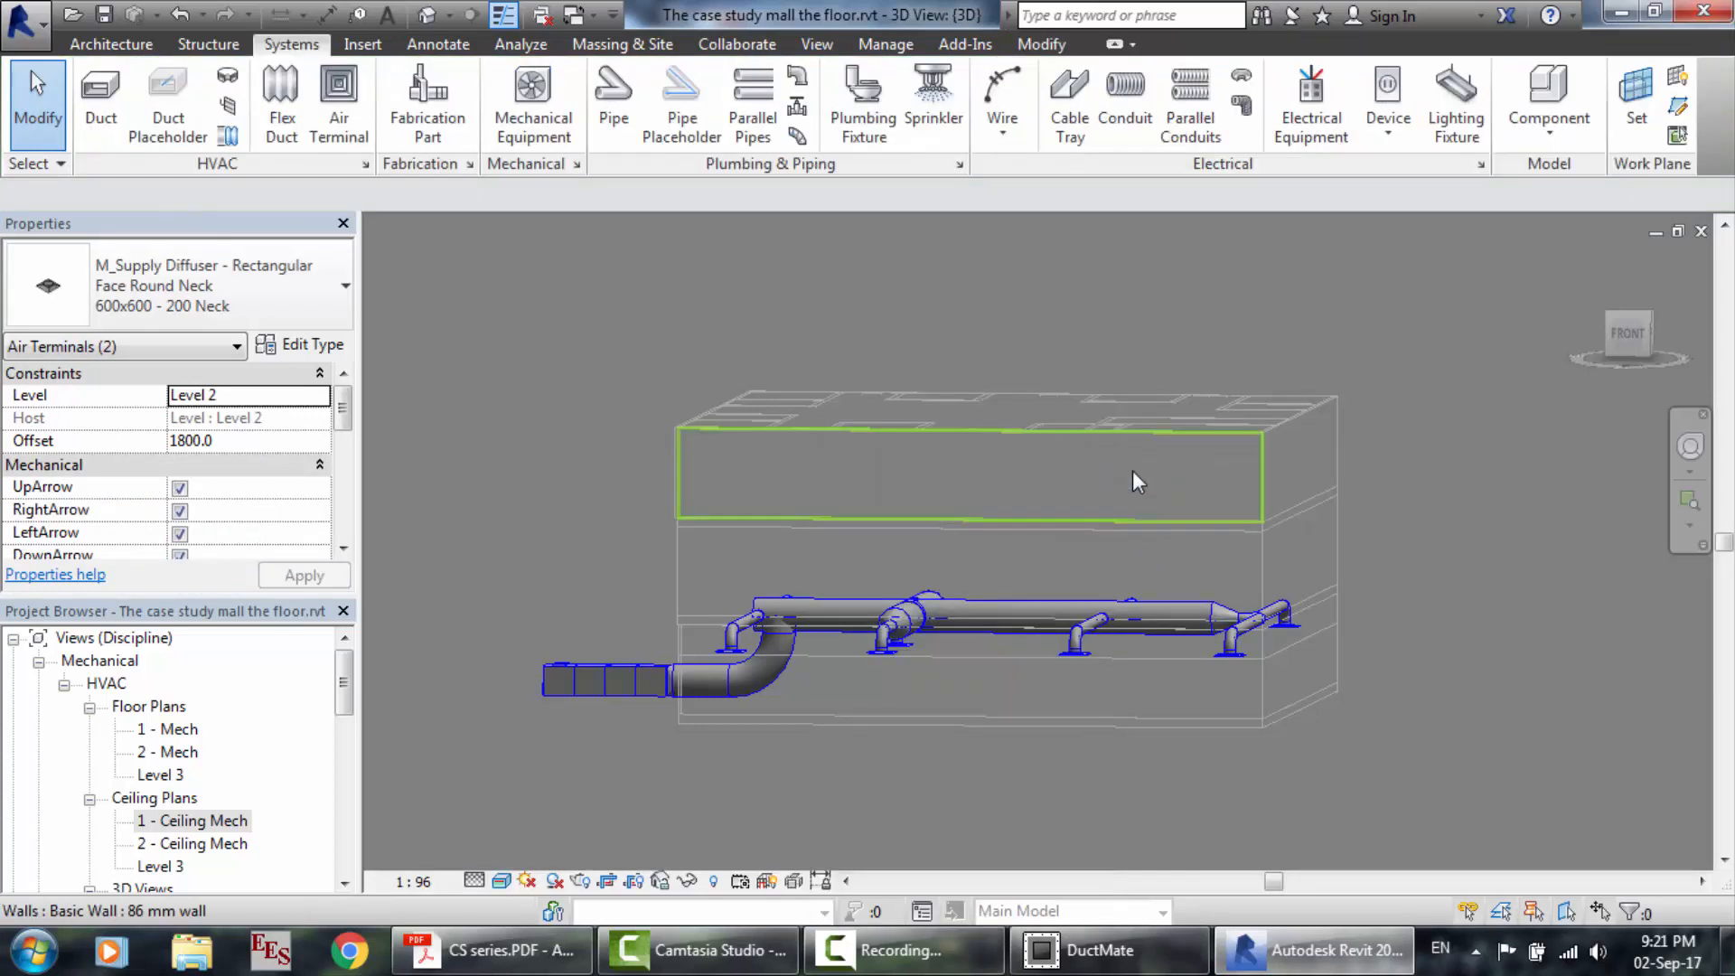
# Examine the junction where the reducer and elbow connect the Level 1 main duct to its last two branches.
pyautogui.click(1689, 446)
pyautogui.moveTo(1154, 618)
pyautogui.mouseDown()
pyautogui.moveTo(1060, 685)
pyautogui.moveTo(946, 686)
pyautogui.moveTo(859, 788)
pyautogui.moveTo(853, 752)
pyautogui.moveTo(1086, 670)
pyautogui.moveTo(1276, 637)
pyautogui.moveTo(1305, 598)
pyautogui.moveTo(1063, 669)
pyautogui.mouseUp()
pyautogui.scroll(2, 1281, 713)
pyautogui.scroll(1, 1281, 713)
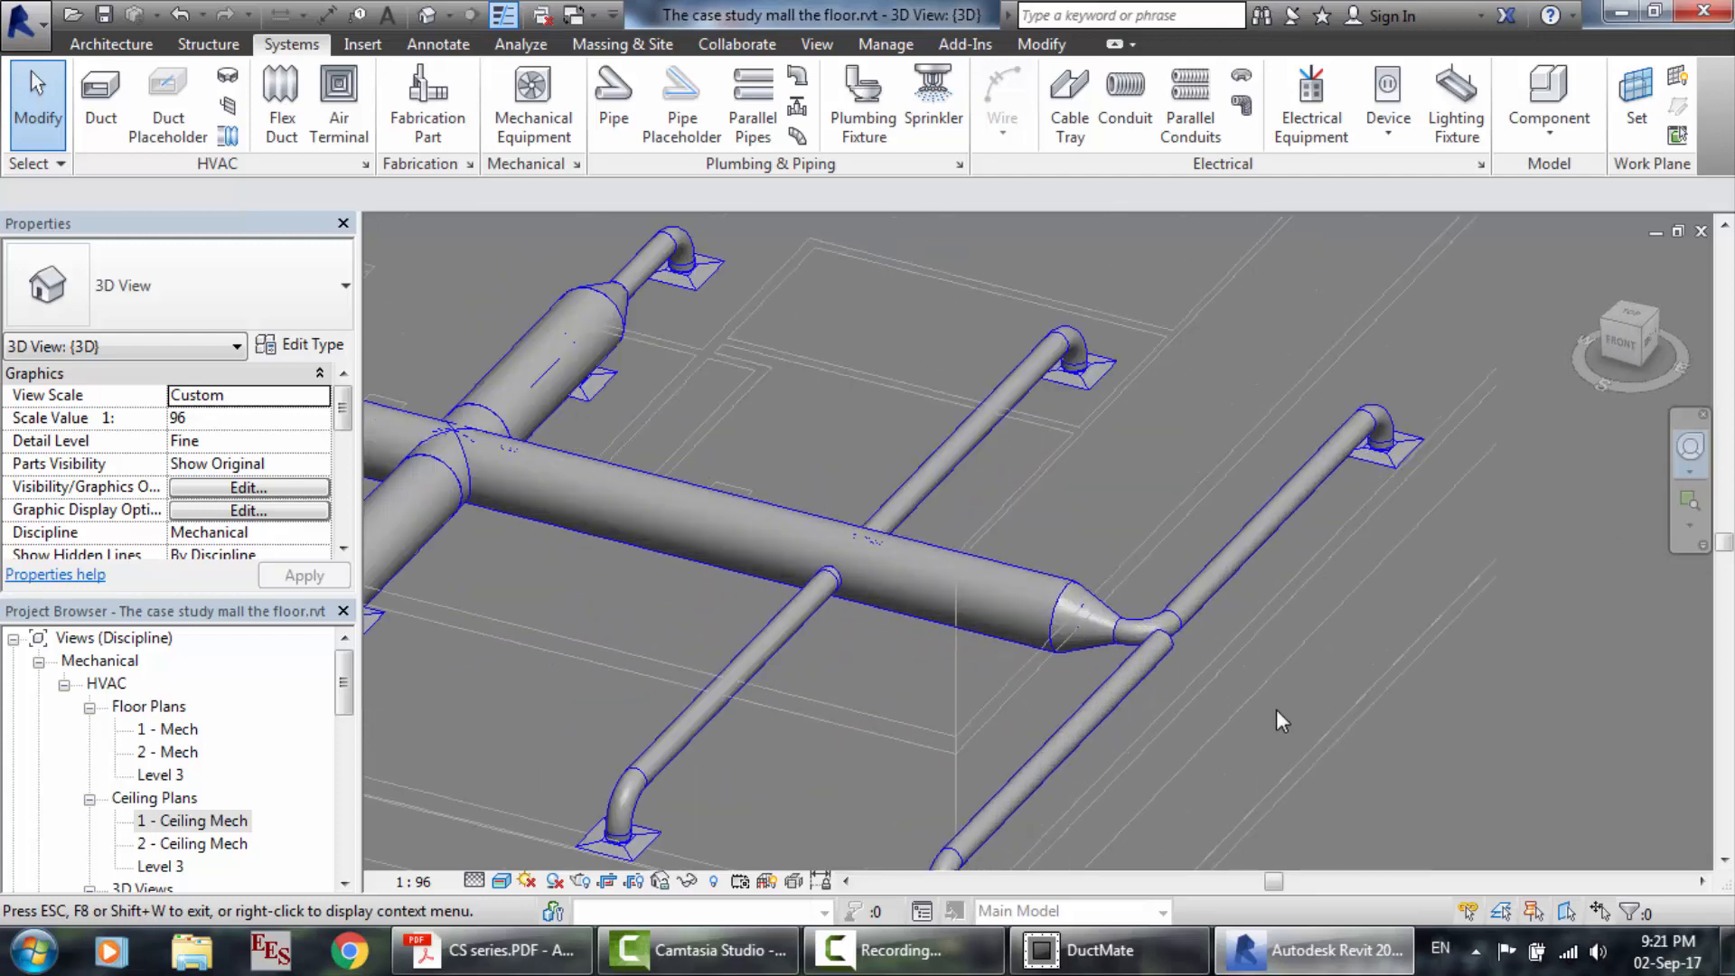
pyautogui.scroll(4, 1189, 653)
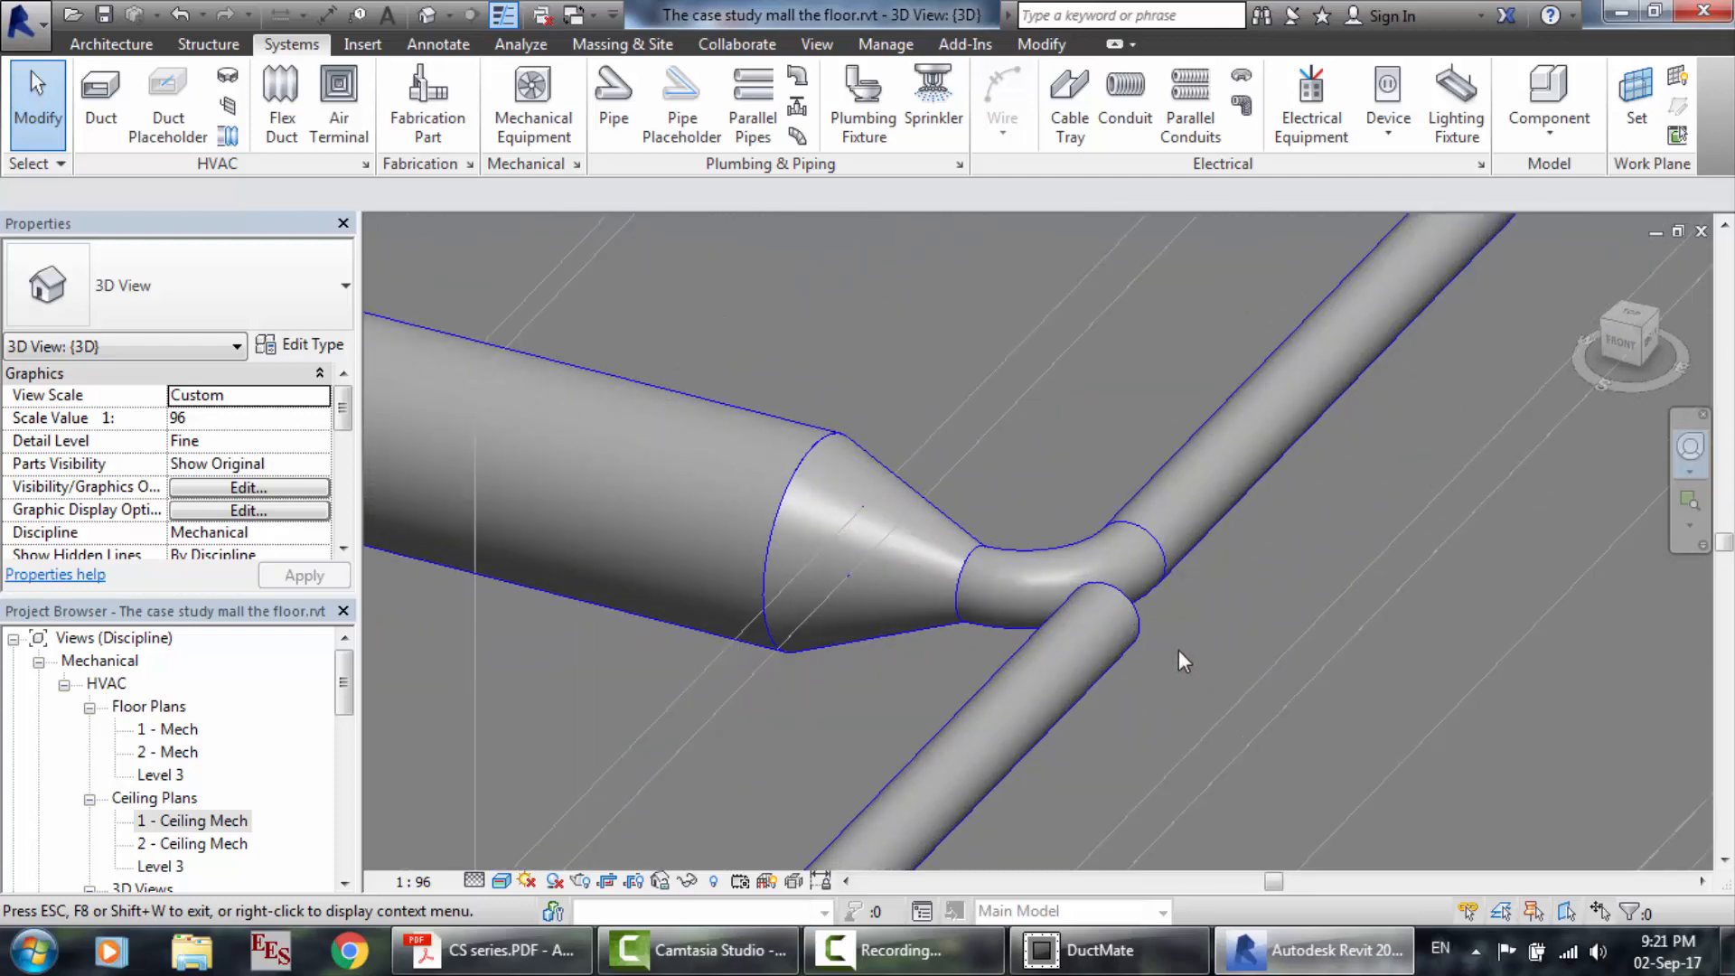
pyautogui.scroll(1, 1028, 528)
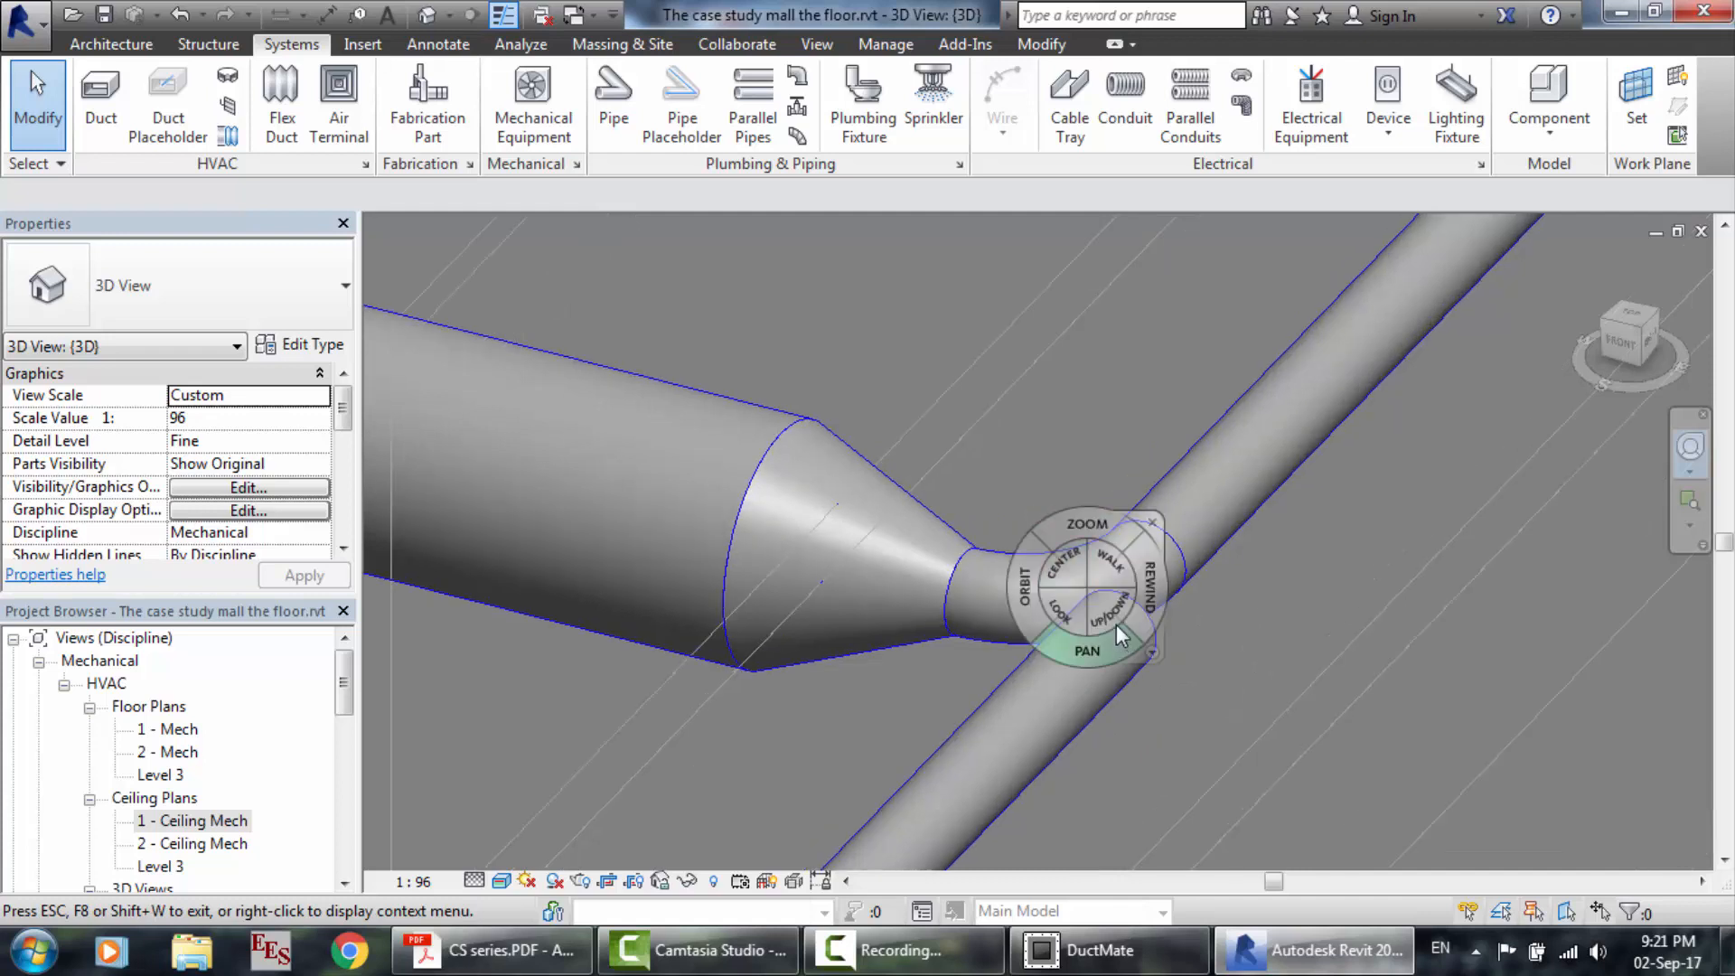
pyautogui.scroll(-2, 1115, 625)
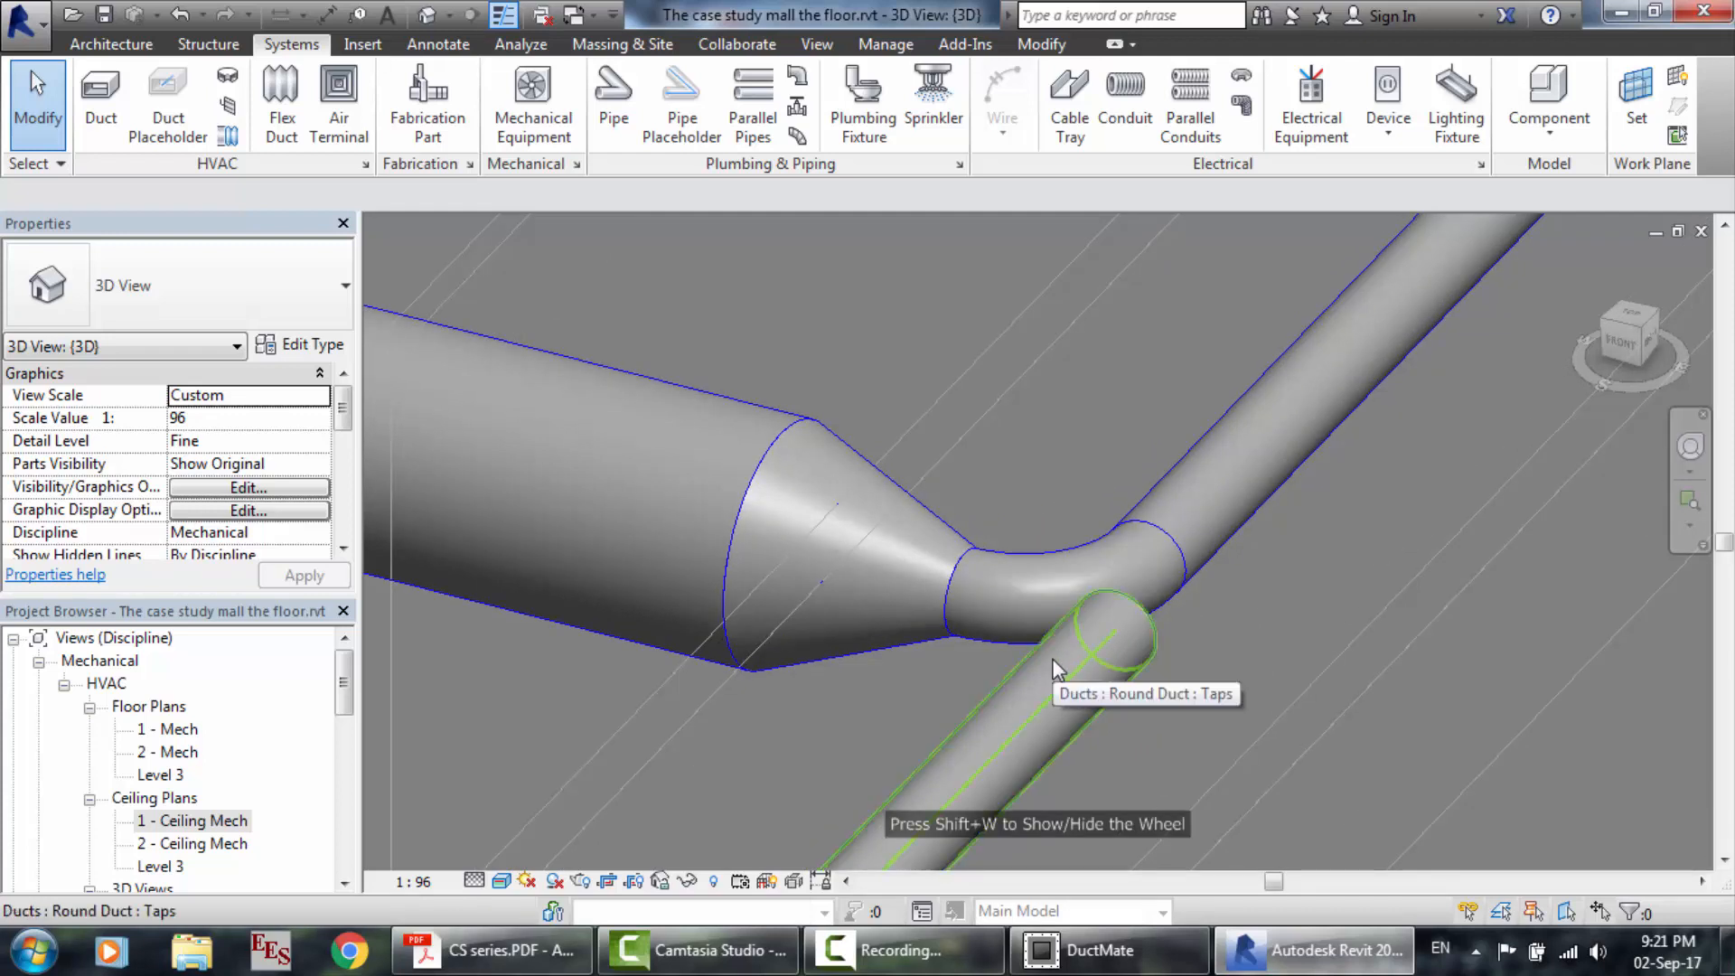
pyautogui.scroll(-2, 1052, 657)
pyautogui.scroll(2, 1026, 703)
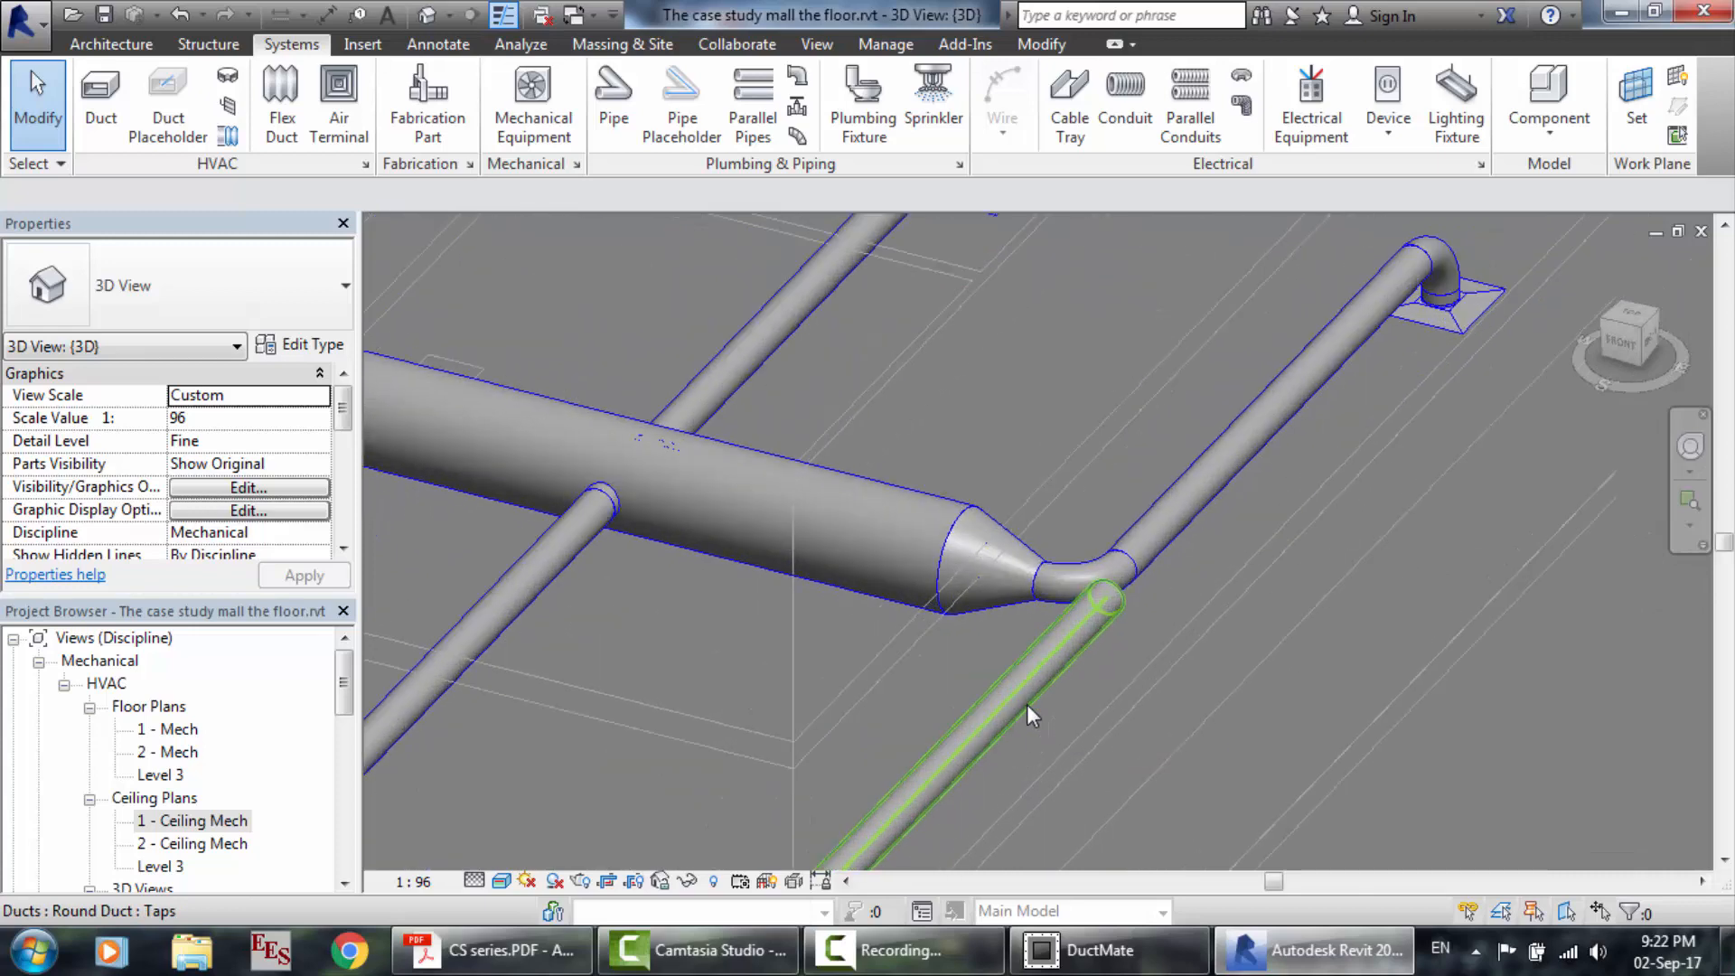
pyautogui.scroll(-3, 909, 468)
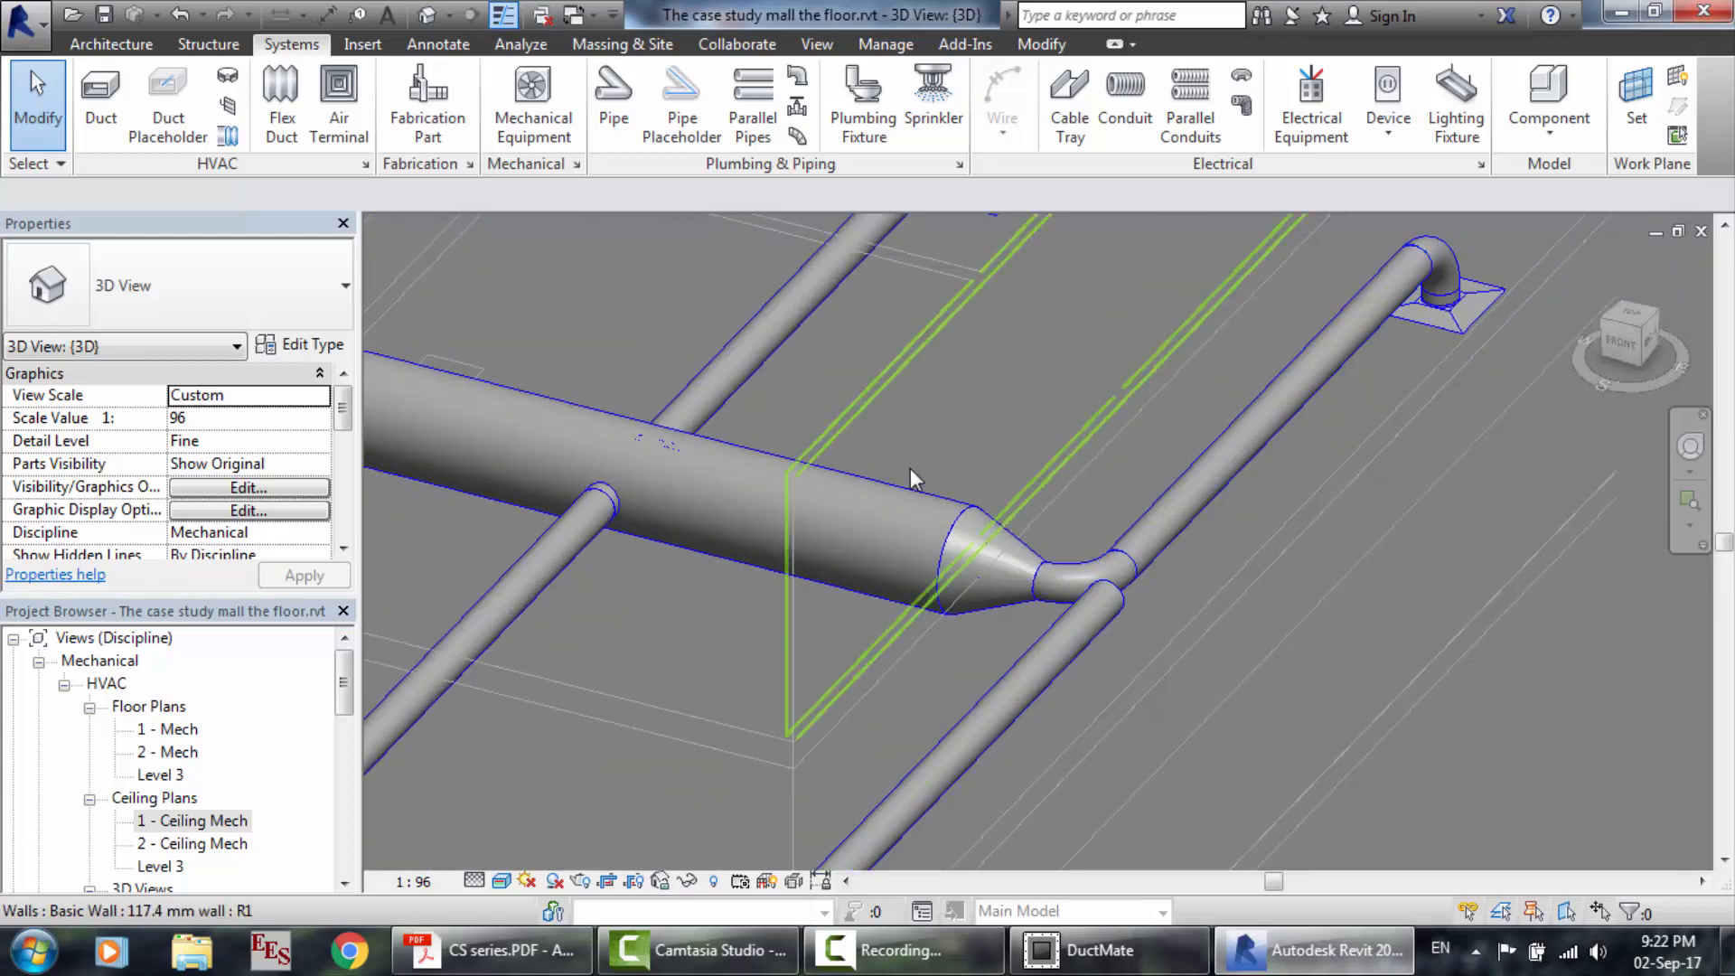
pyautogui.scroll(-3, 909, 468)
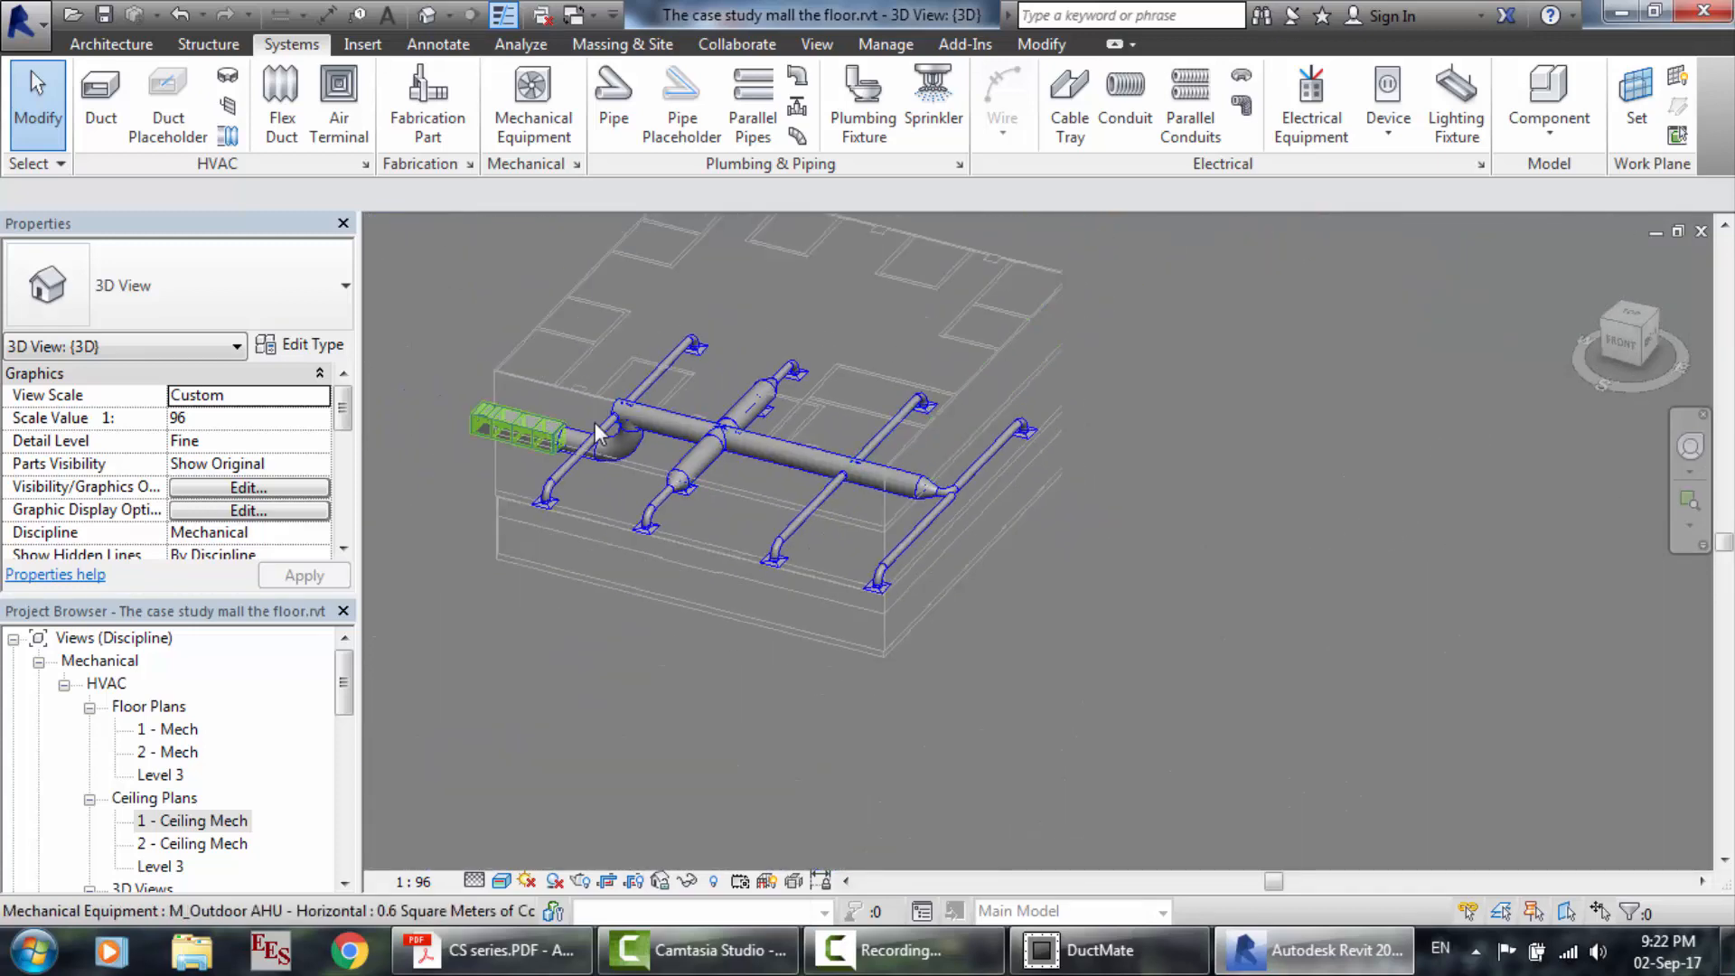
pyautogui.click(801, 457)
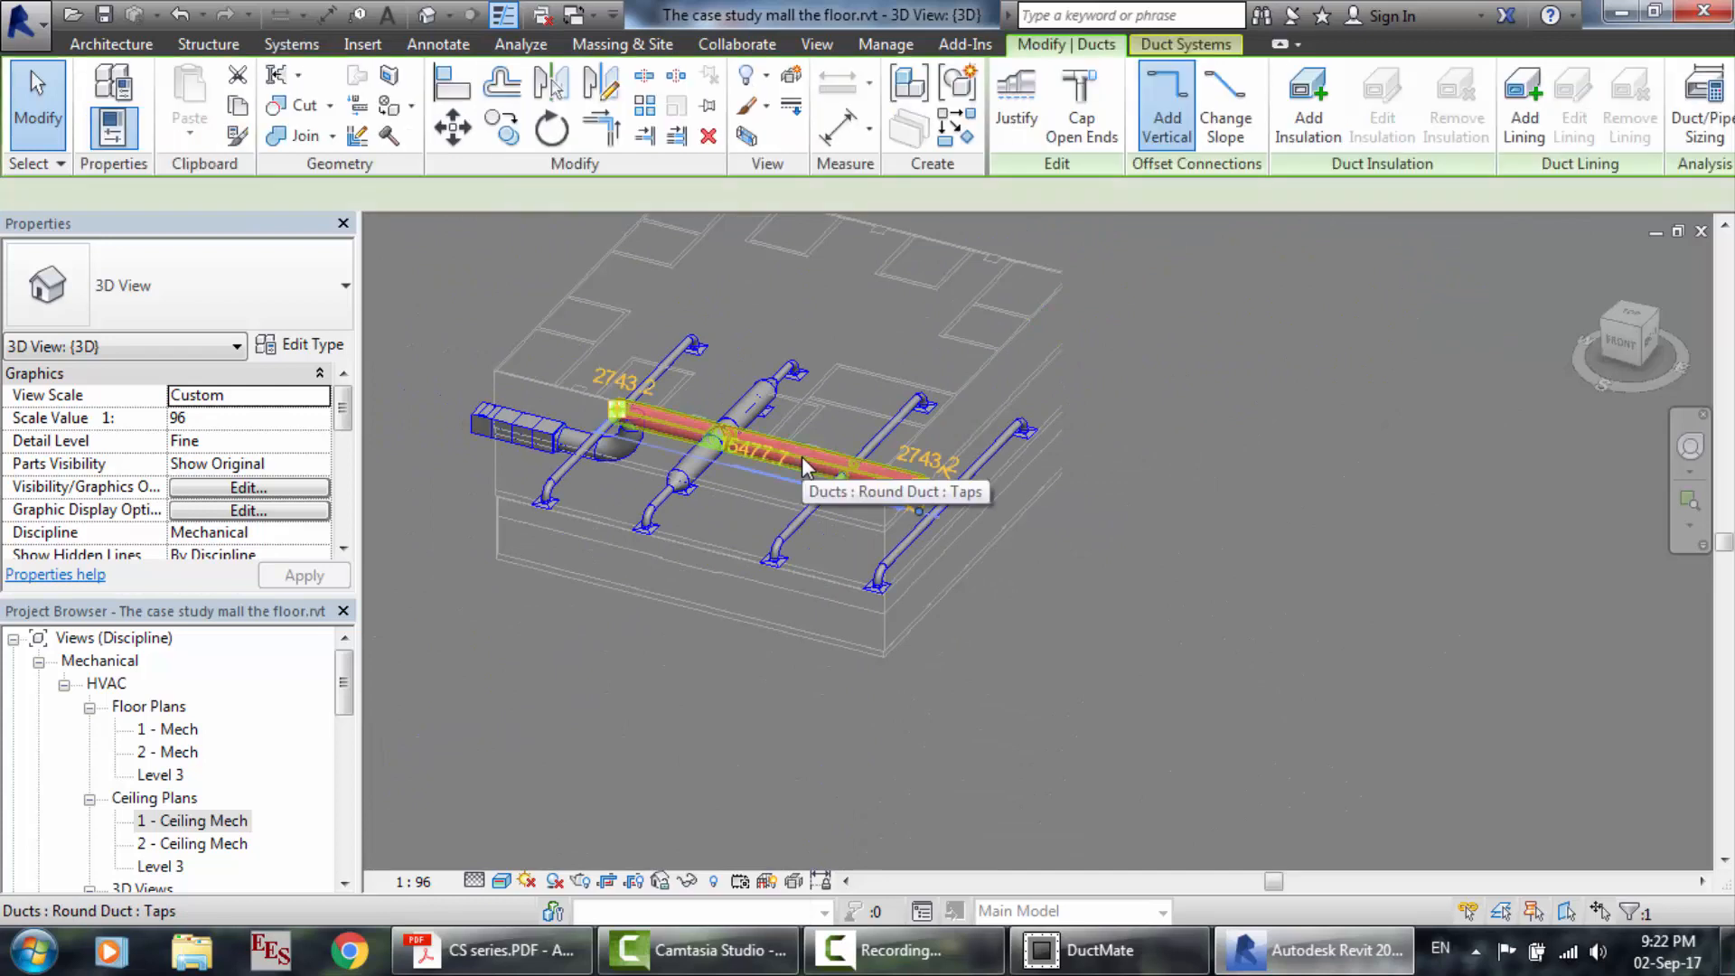
pyautogui.click(1191, 47)
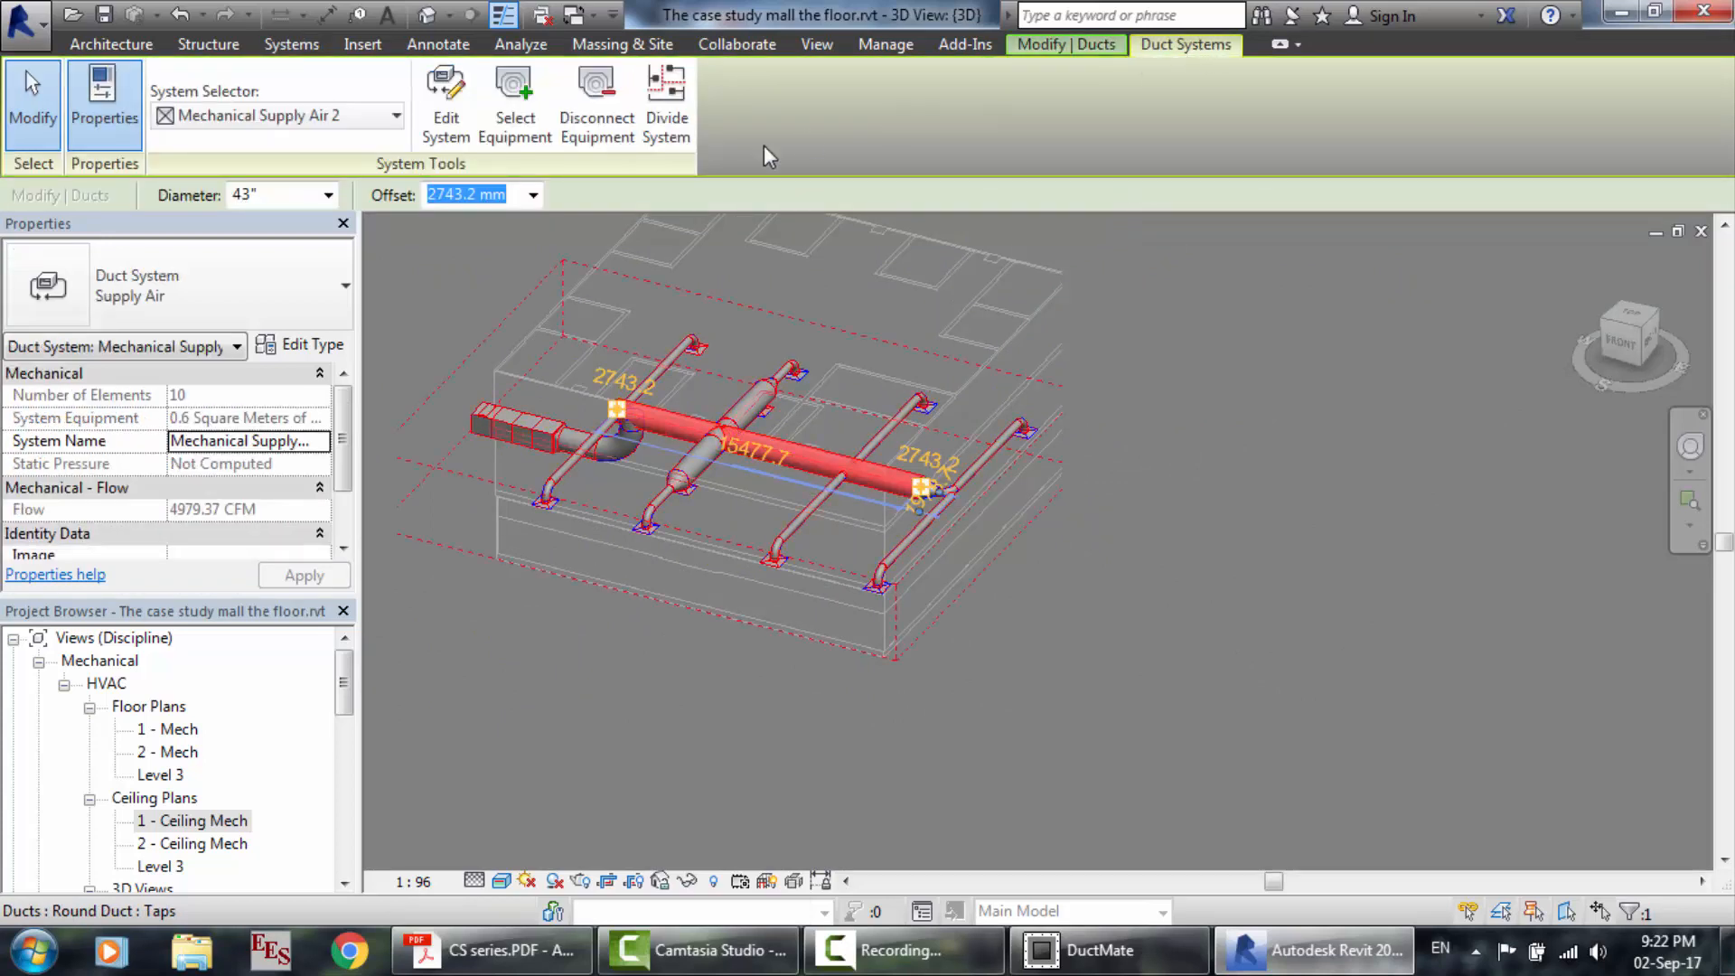
pyautogui.click(445, 125)
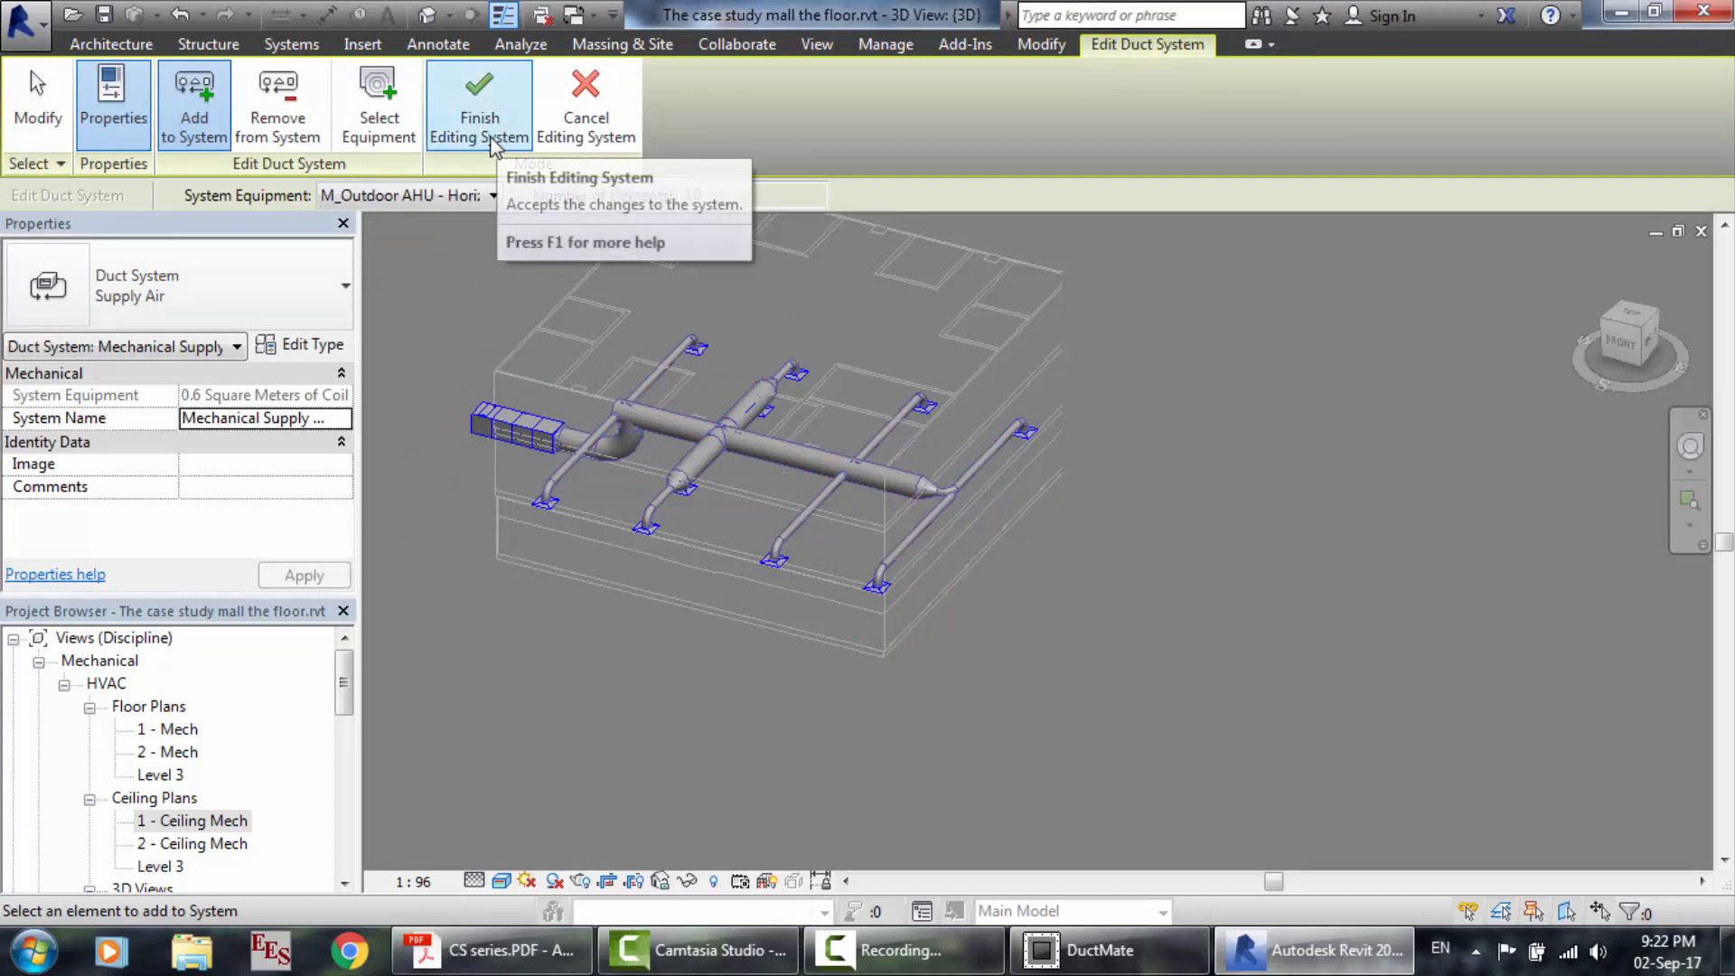
pyautogui.click(598, 131)
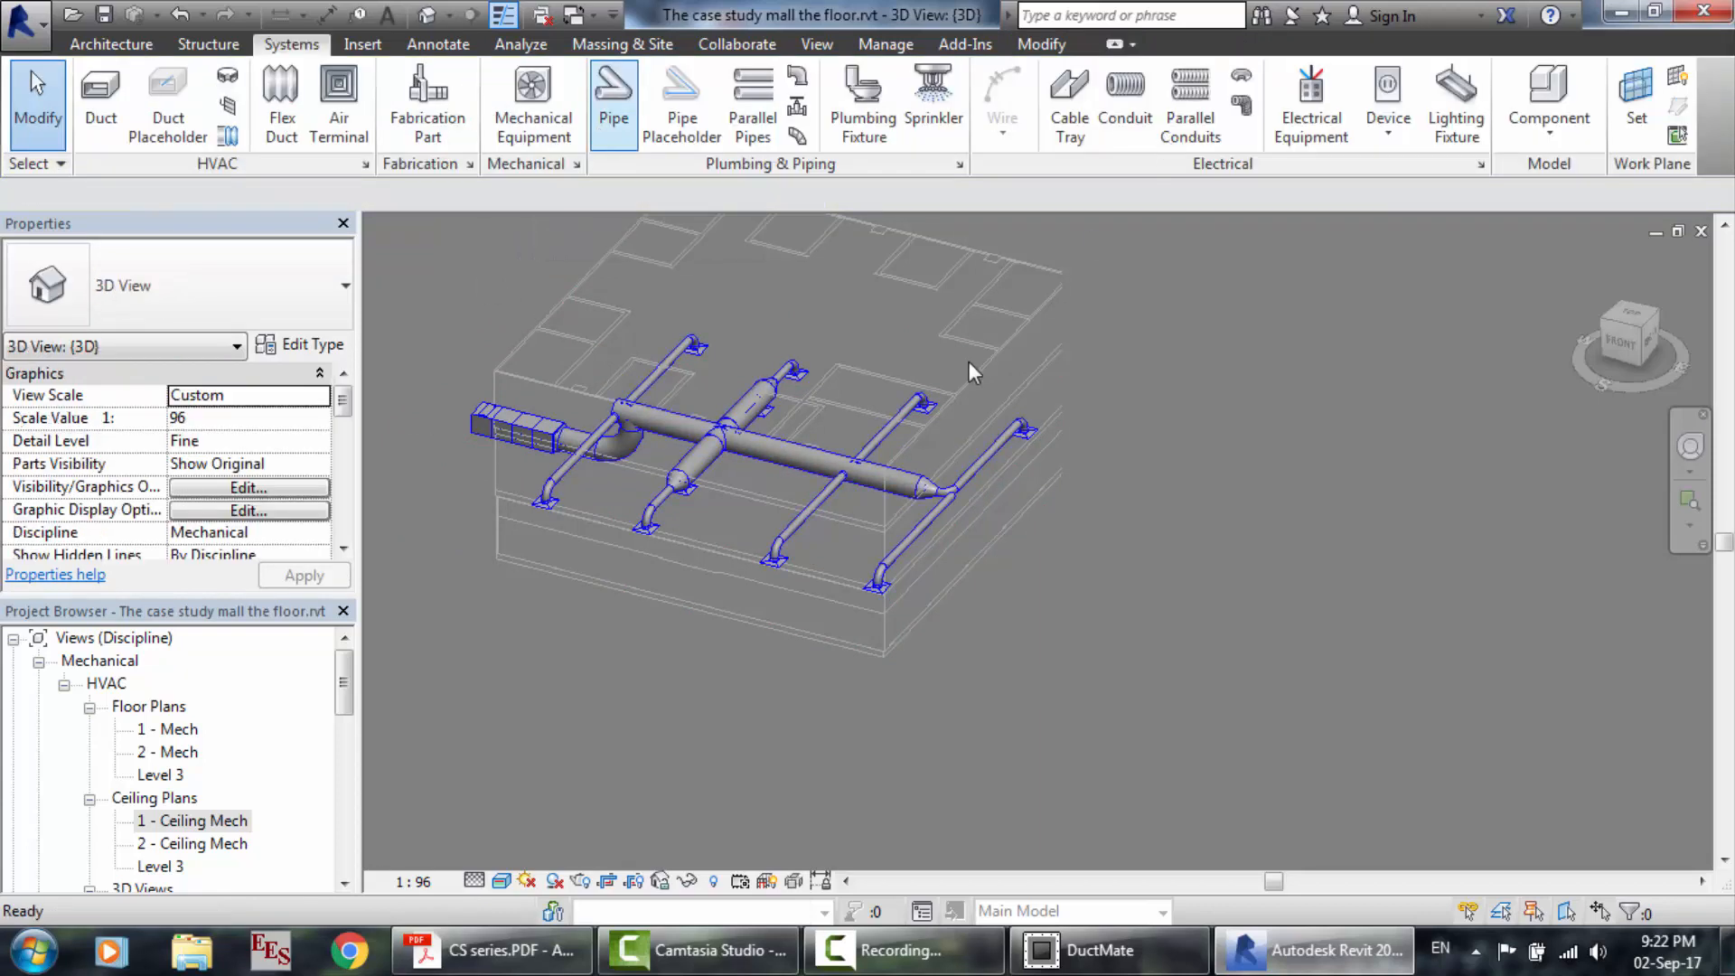
# Try generating a Perimeter duct layout from the 43-inch round elbow beside the outdoor air handler.
pyautogui.click(618, 446)
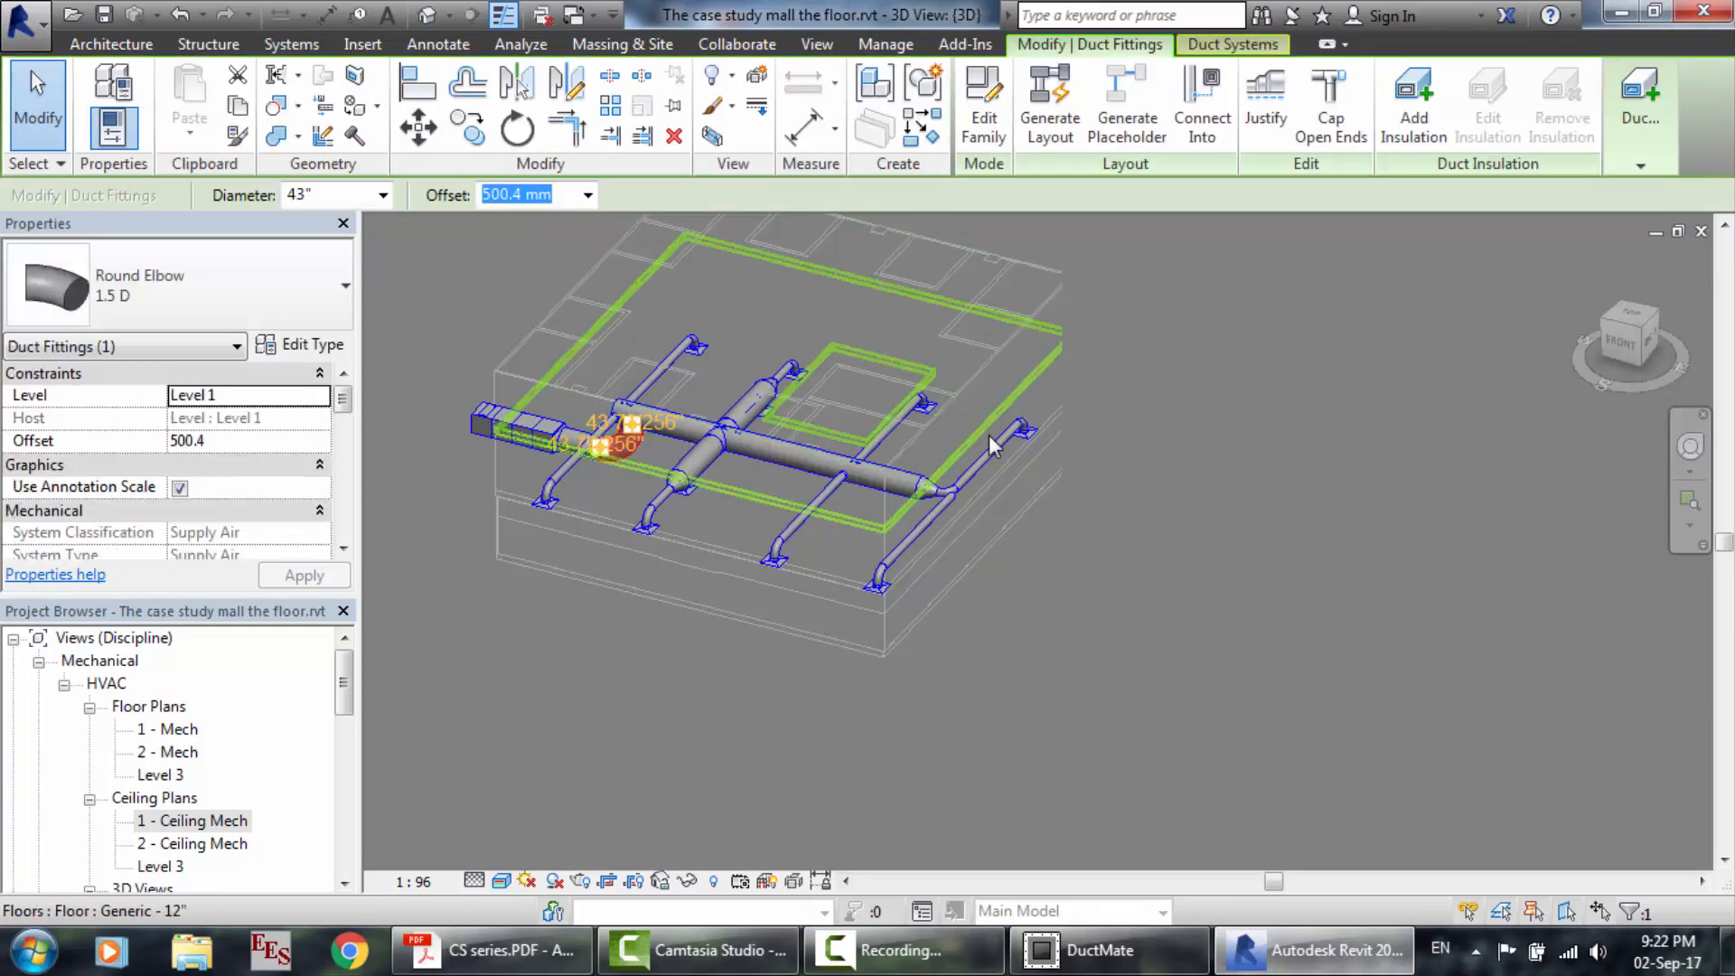
pyautogui.scroll(2, 989, 435)
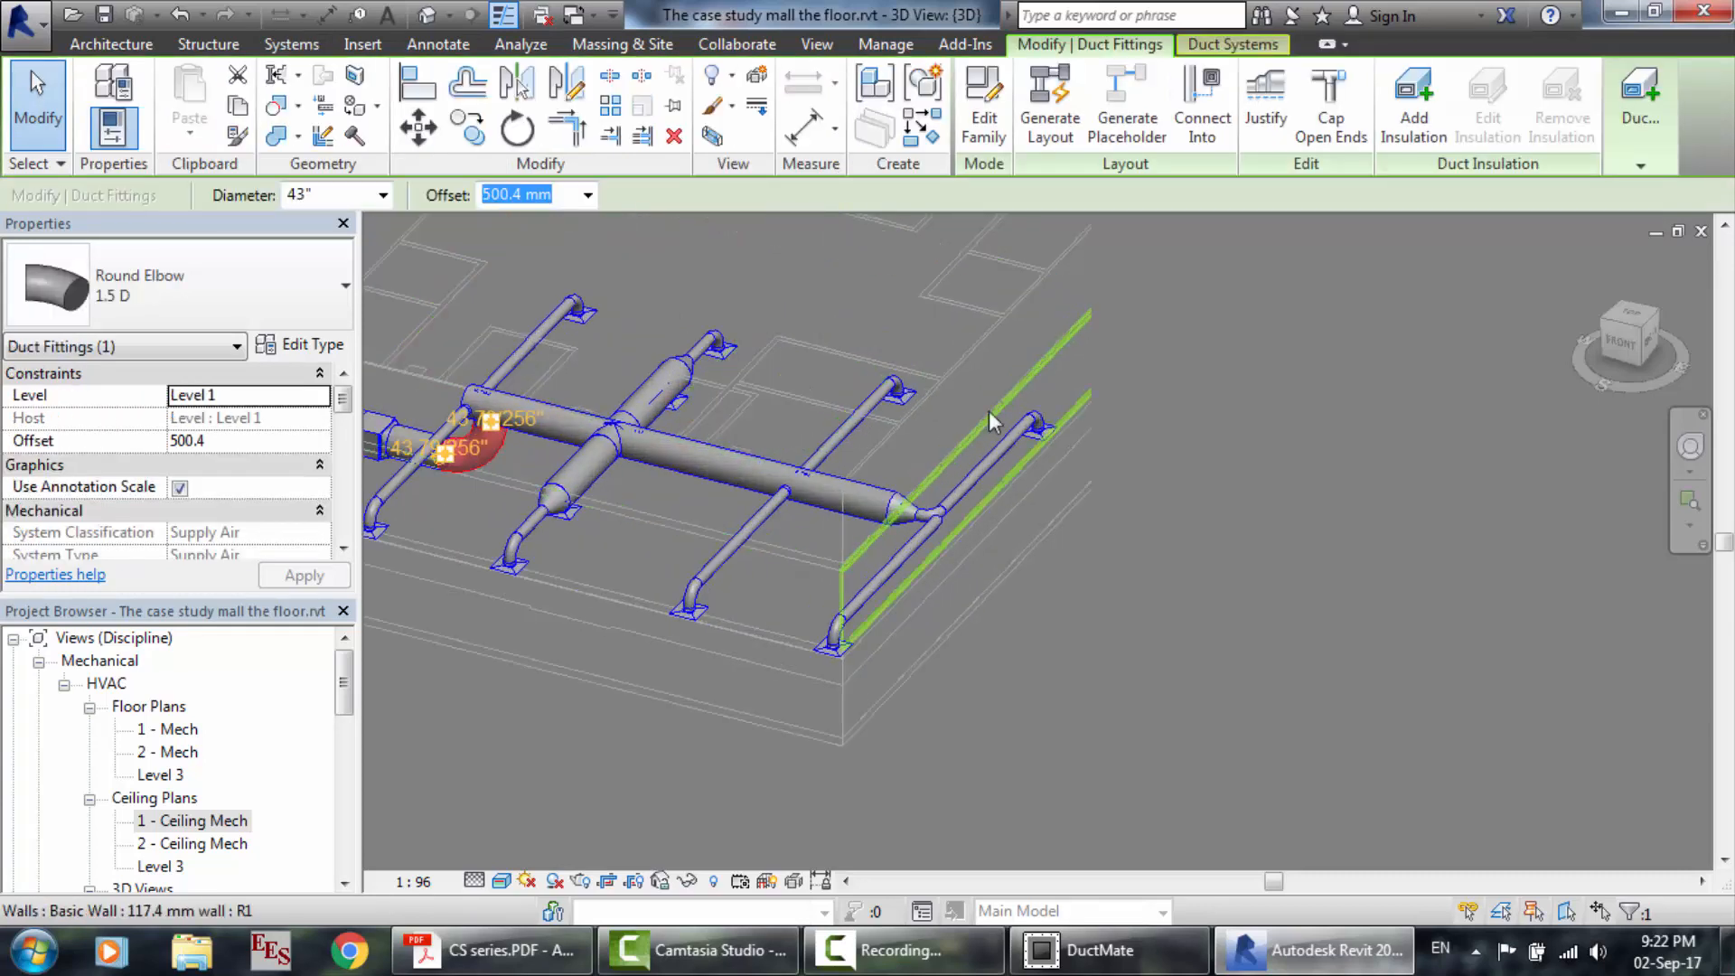
pyautogui.click(1048, 126)
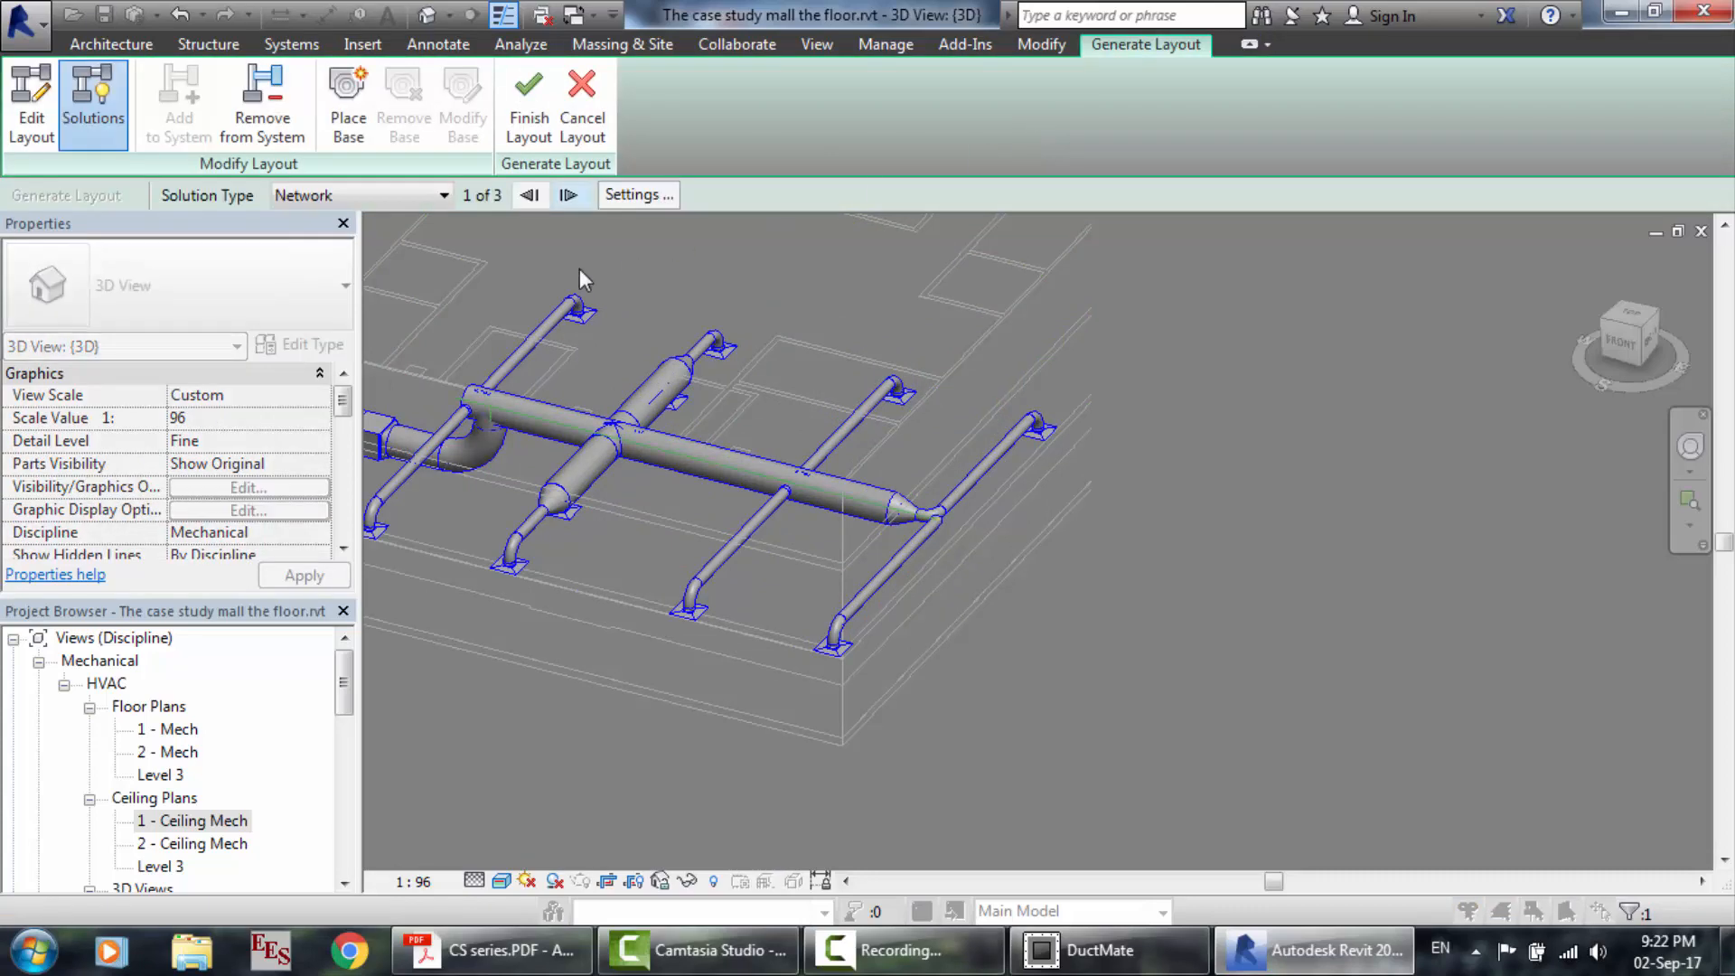
pyautogui.click(361, 197)
pyautogui.click(351, 240)
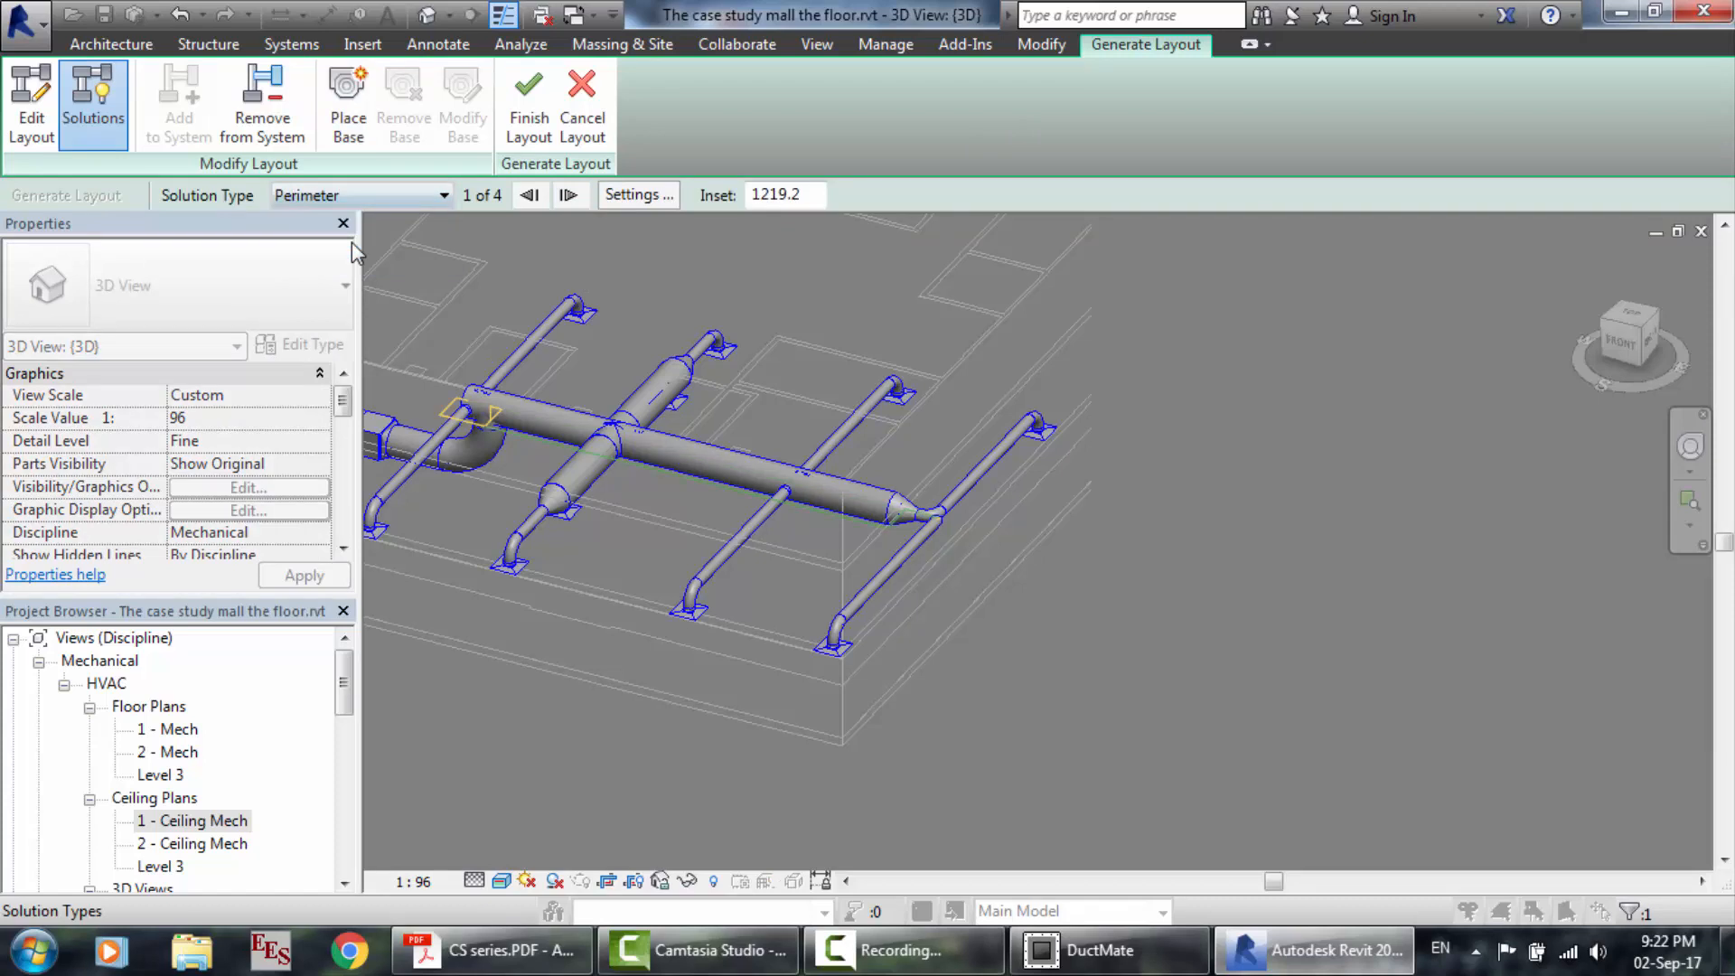
pyautogui.click(531, 126)
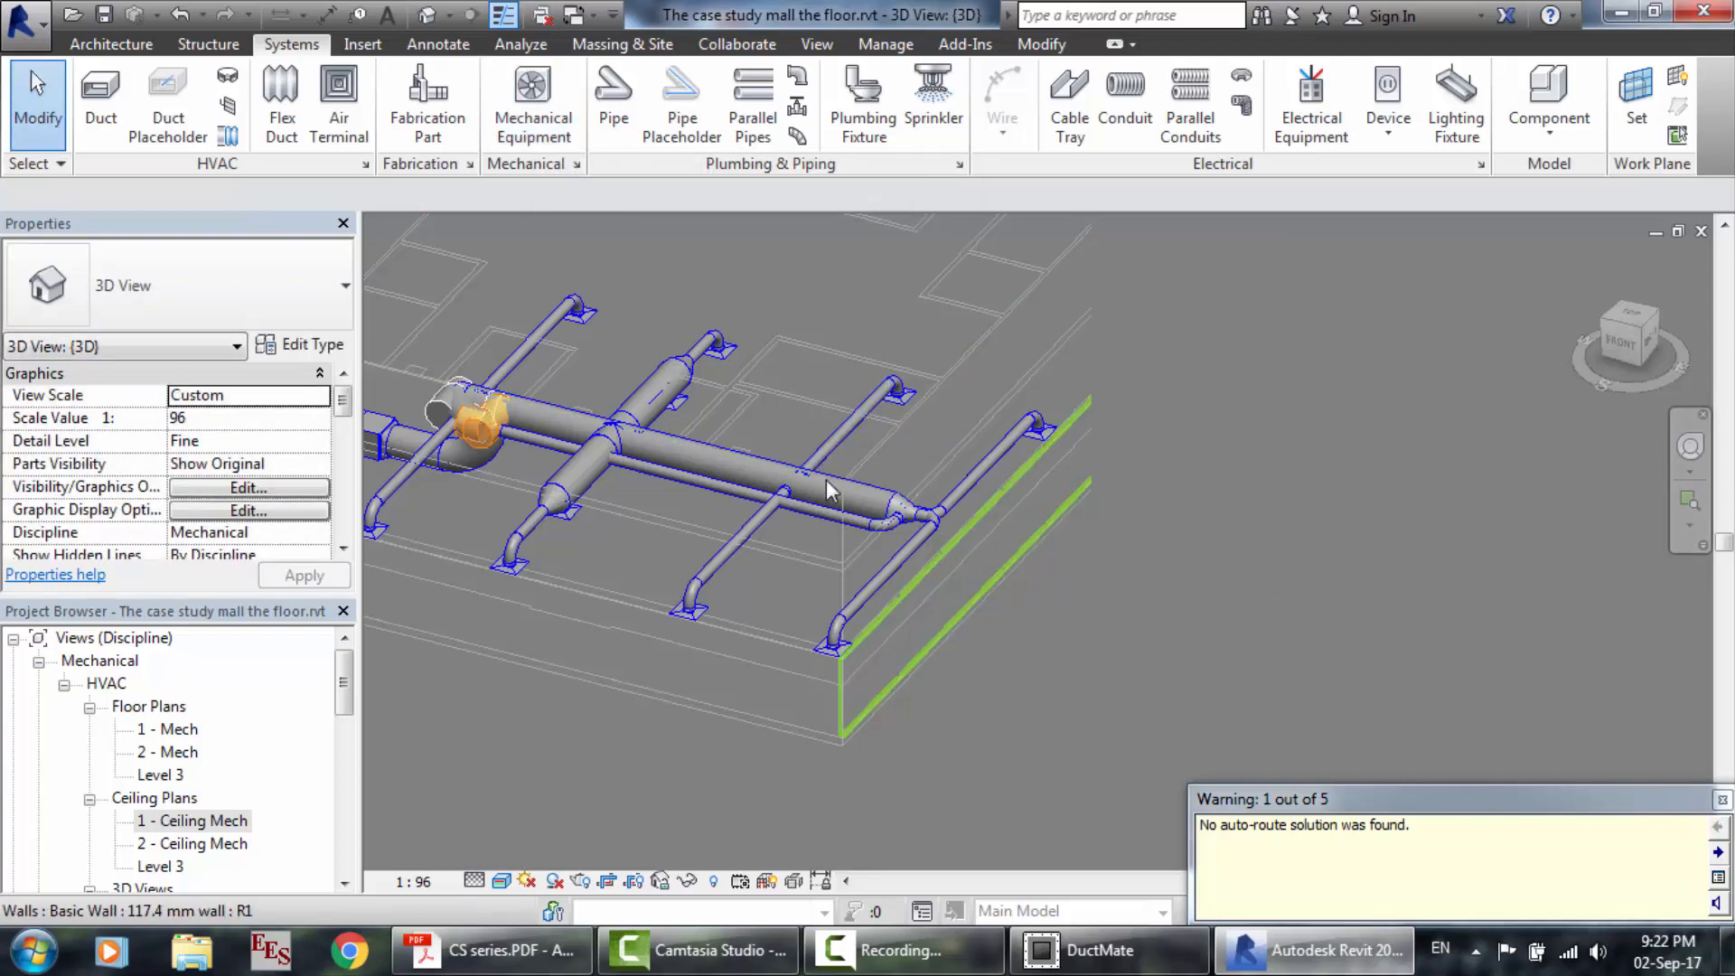
# Check the generated ducts around the main duct's end, undo the generated layout, and cancel the layout session.
pyautogui.click(1083, 592)
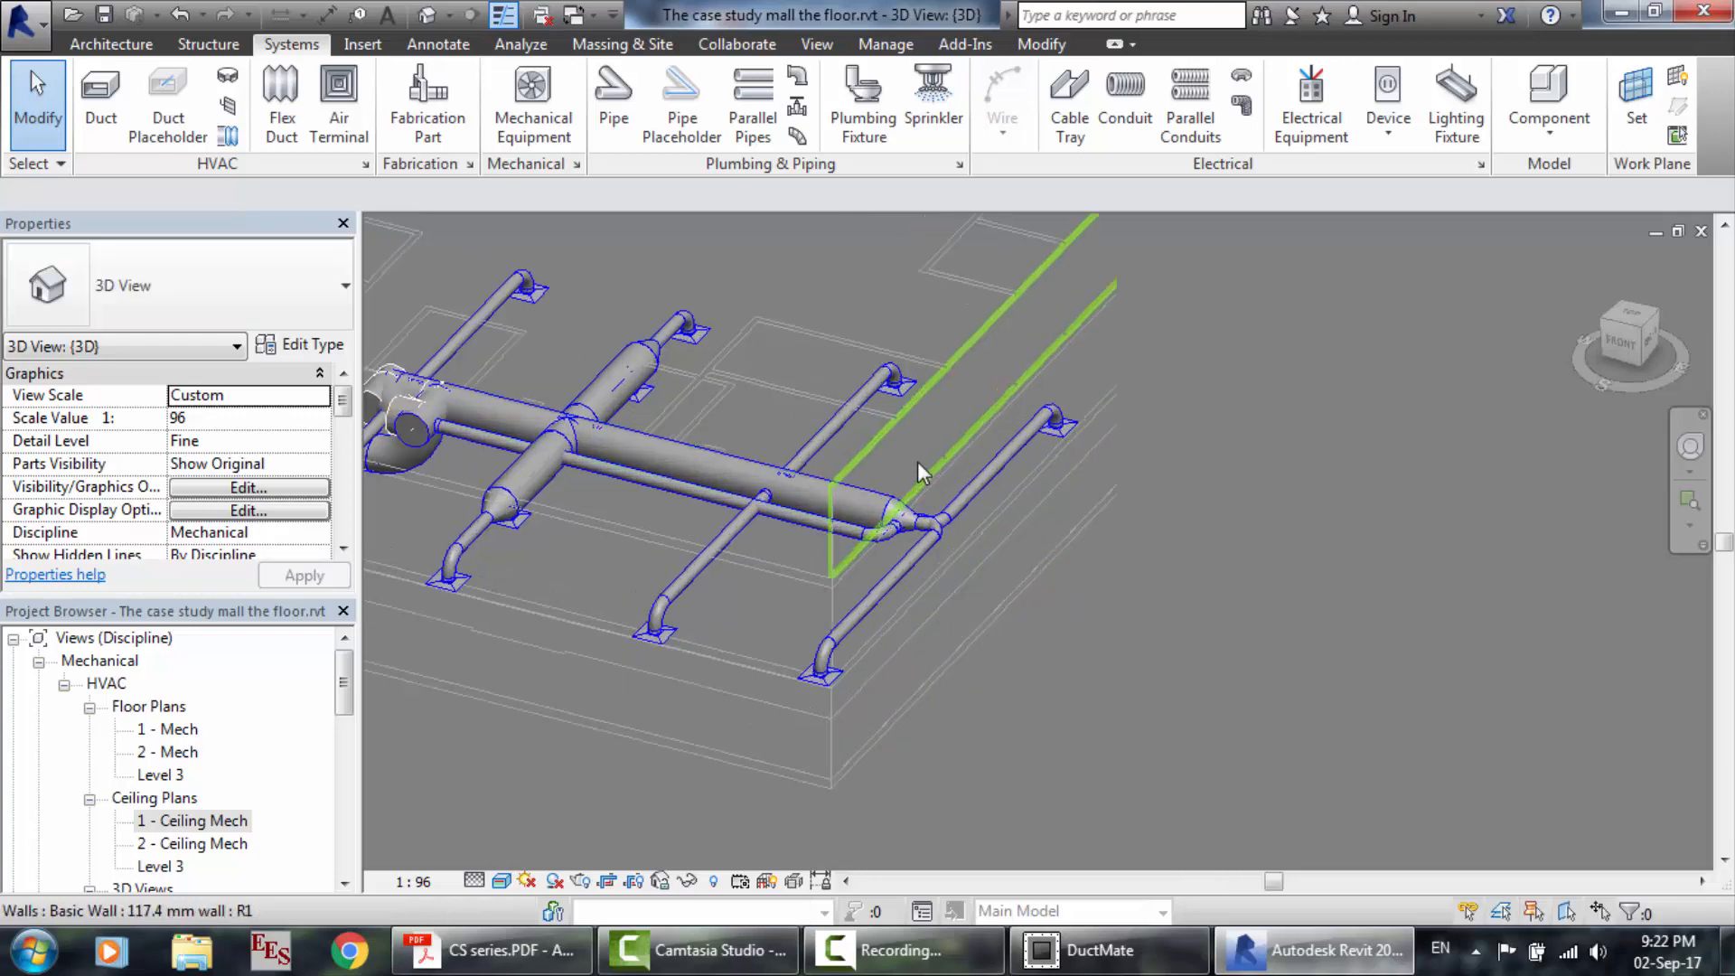
pyautogui.scroll(5, 918, 461)
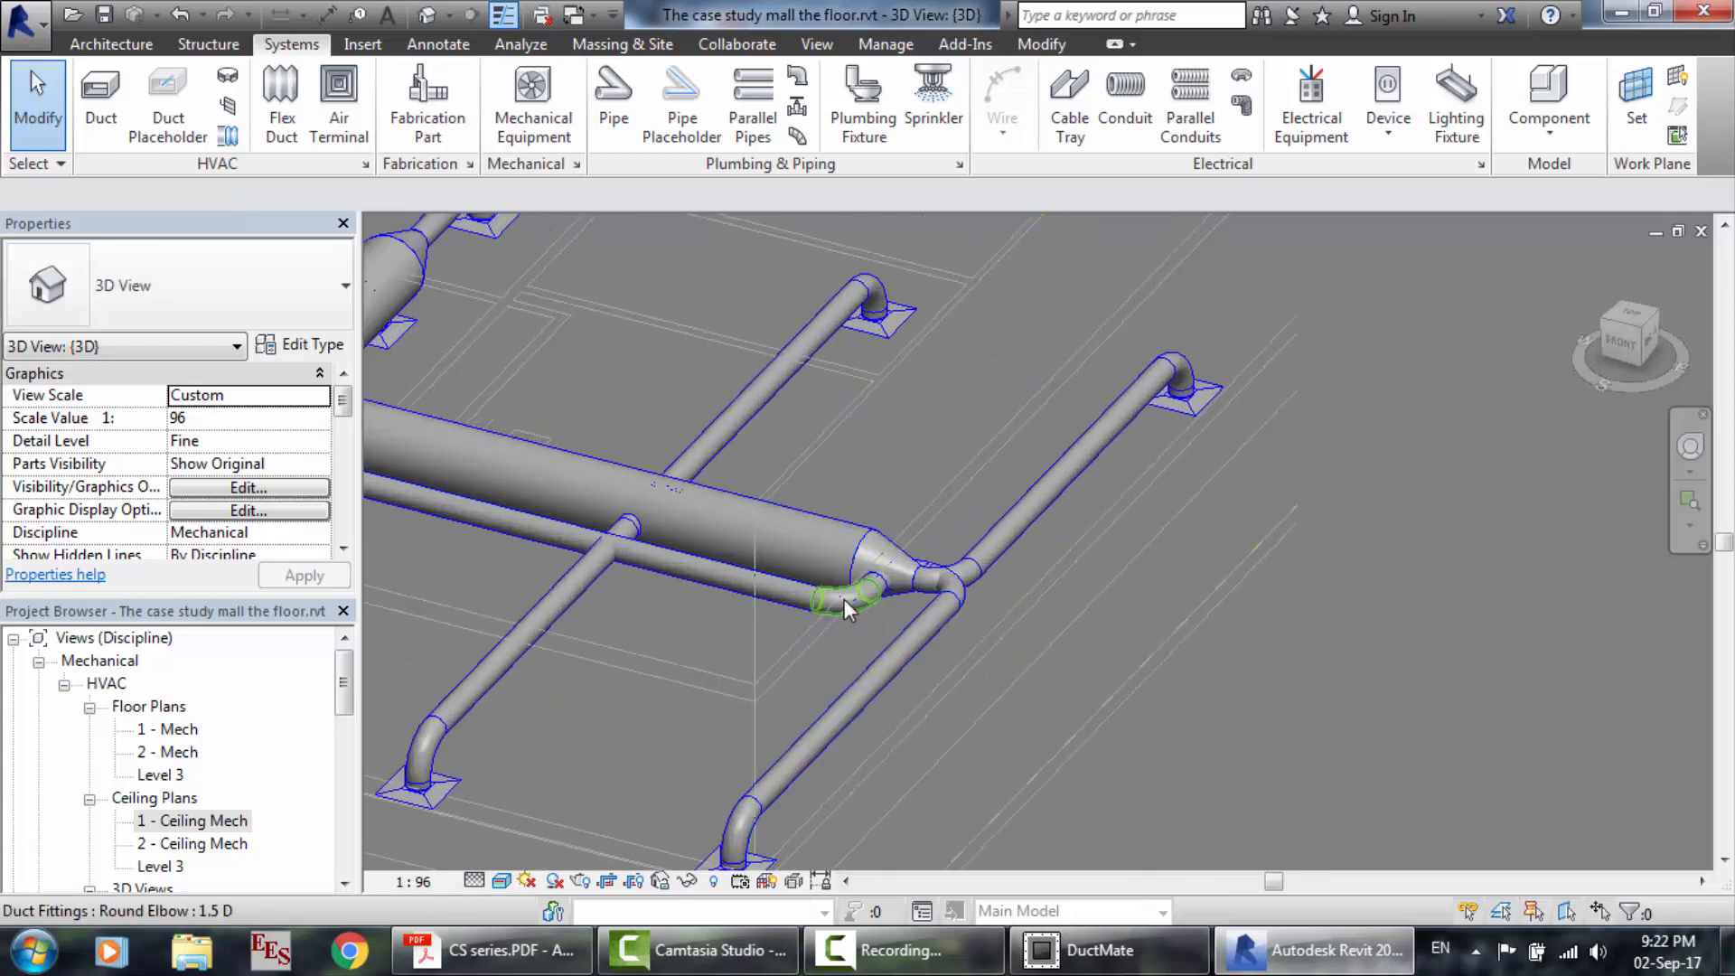
pyautogui.scroll(4, 611, 565)
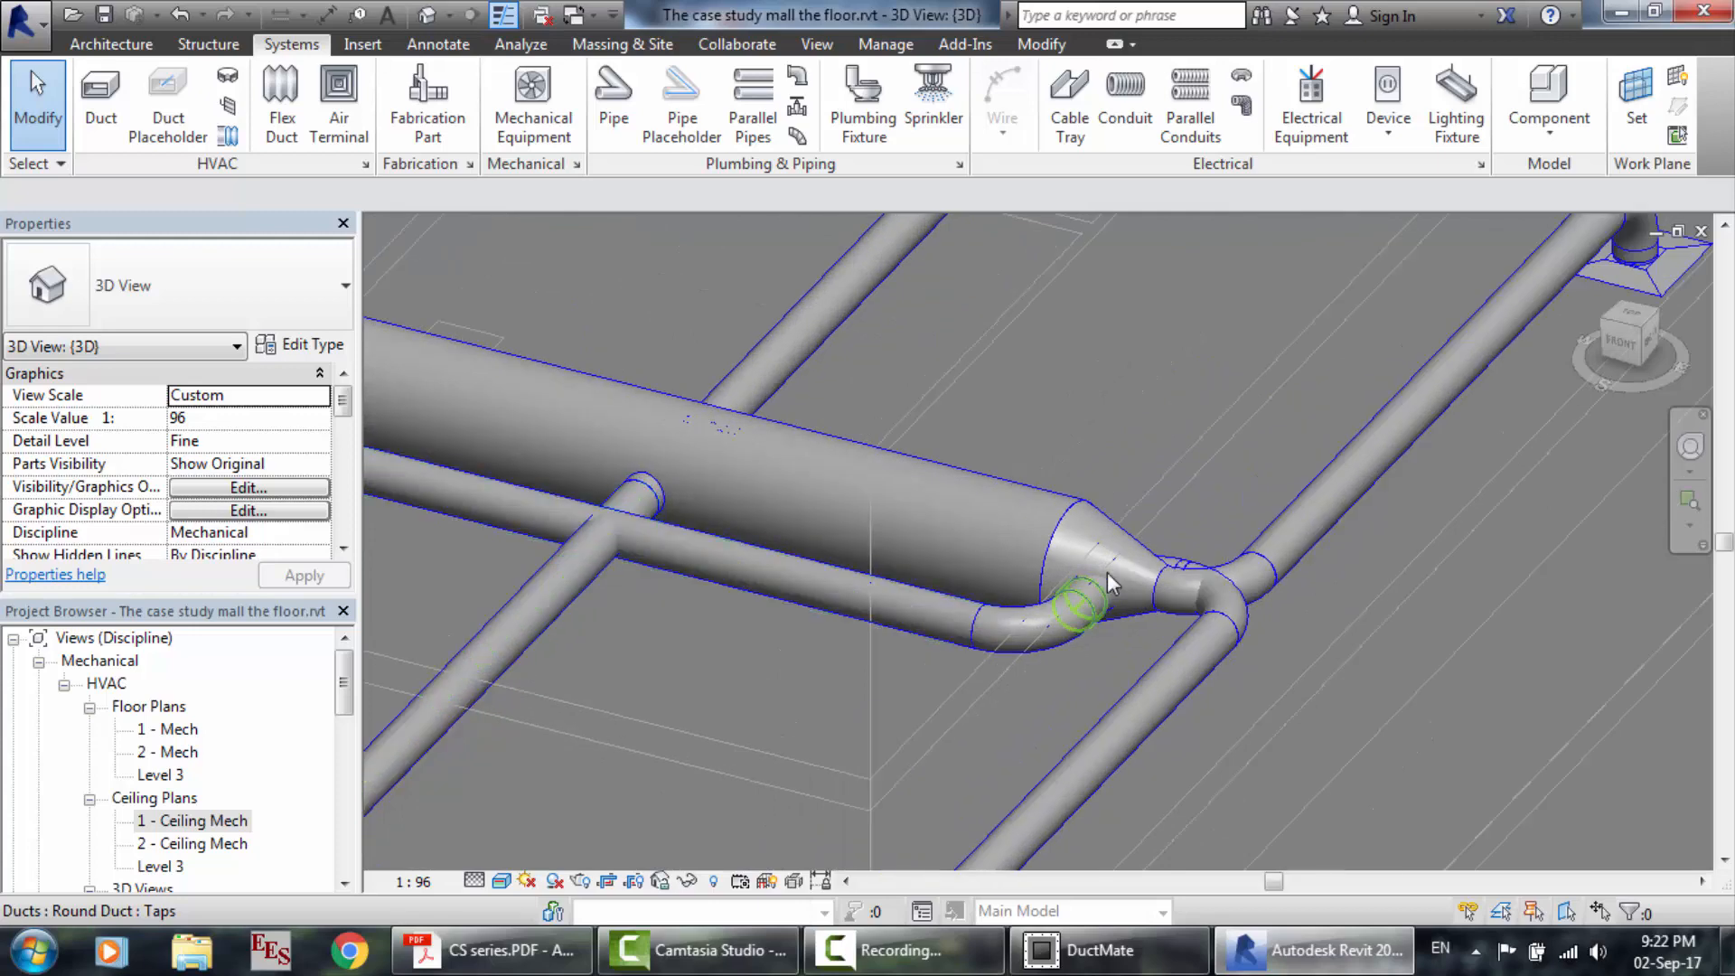
pyautogui.scroll(2, 1148, 528)
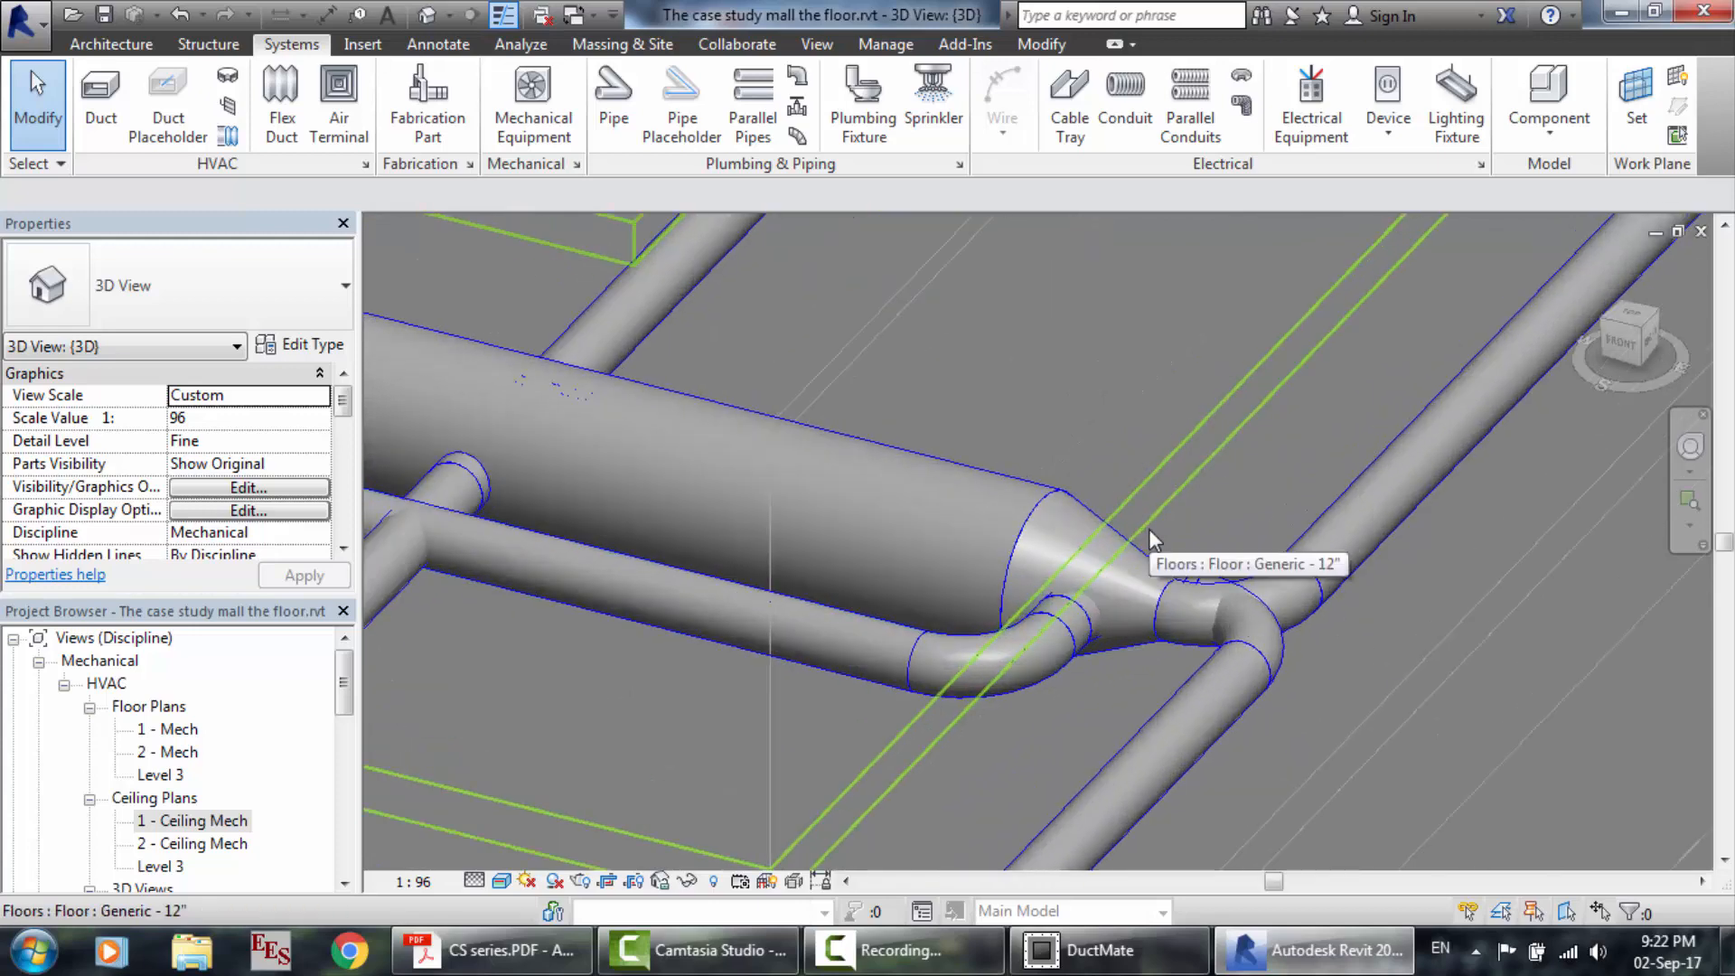
pyautogui.scroll(-2, 1149, 533)
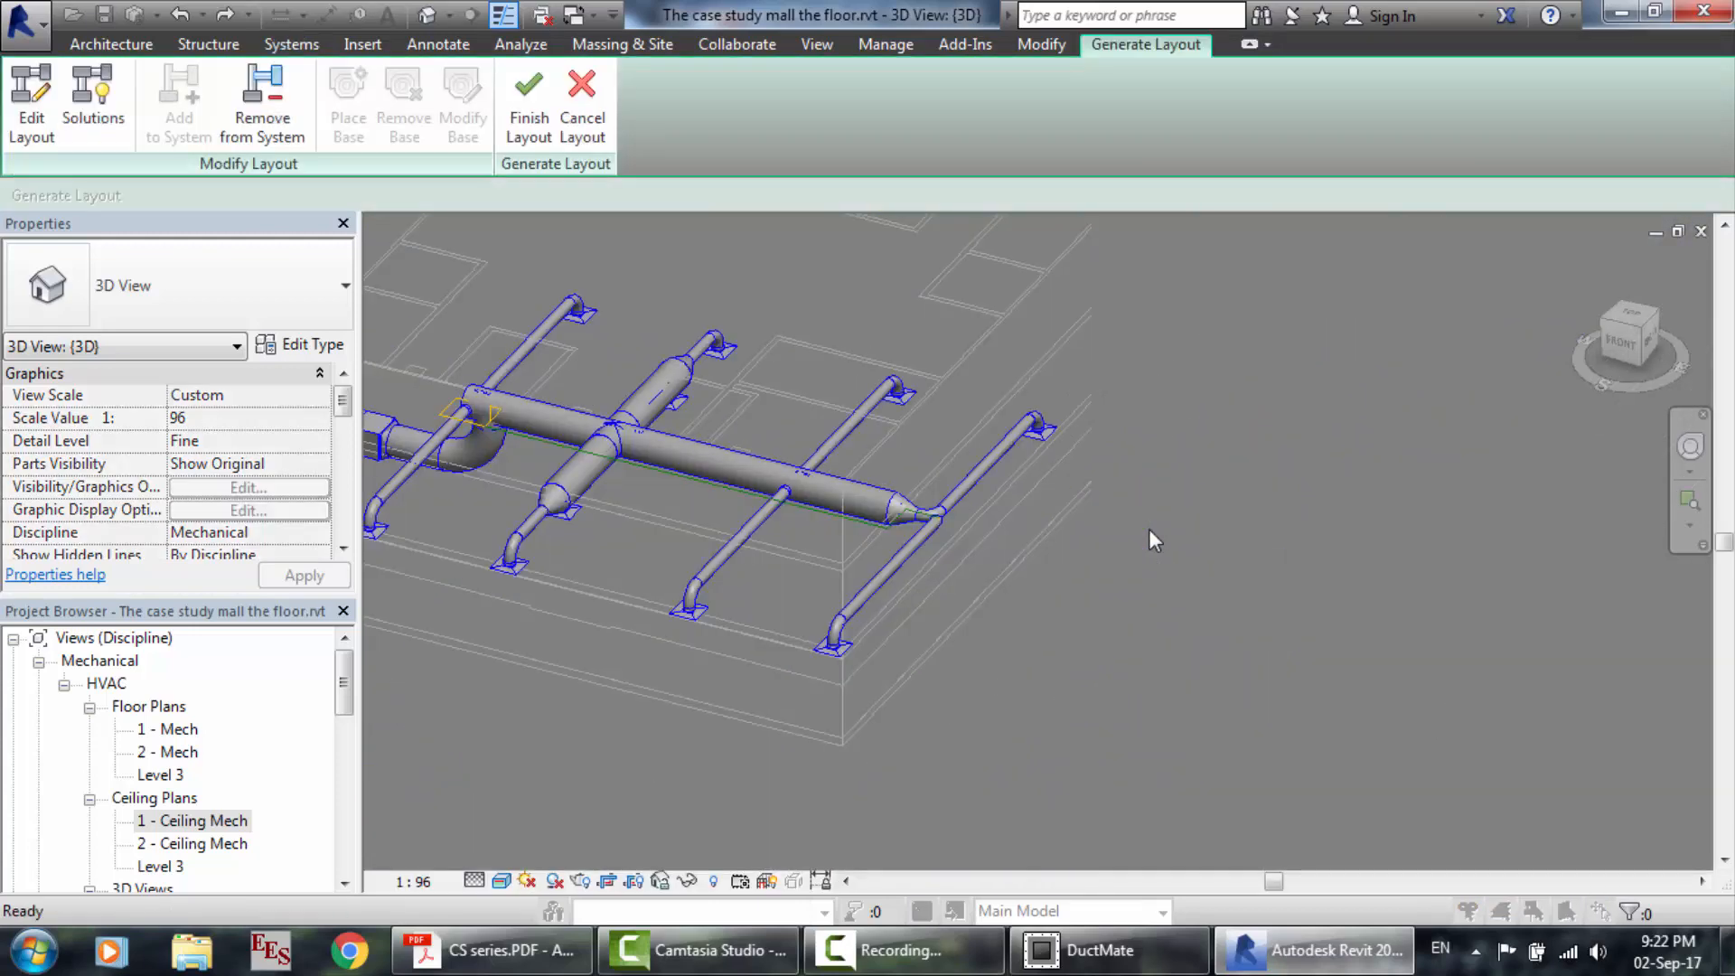
pyautogui.scroll(5, 1016, 558)
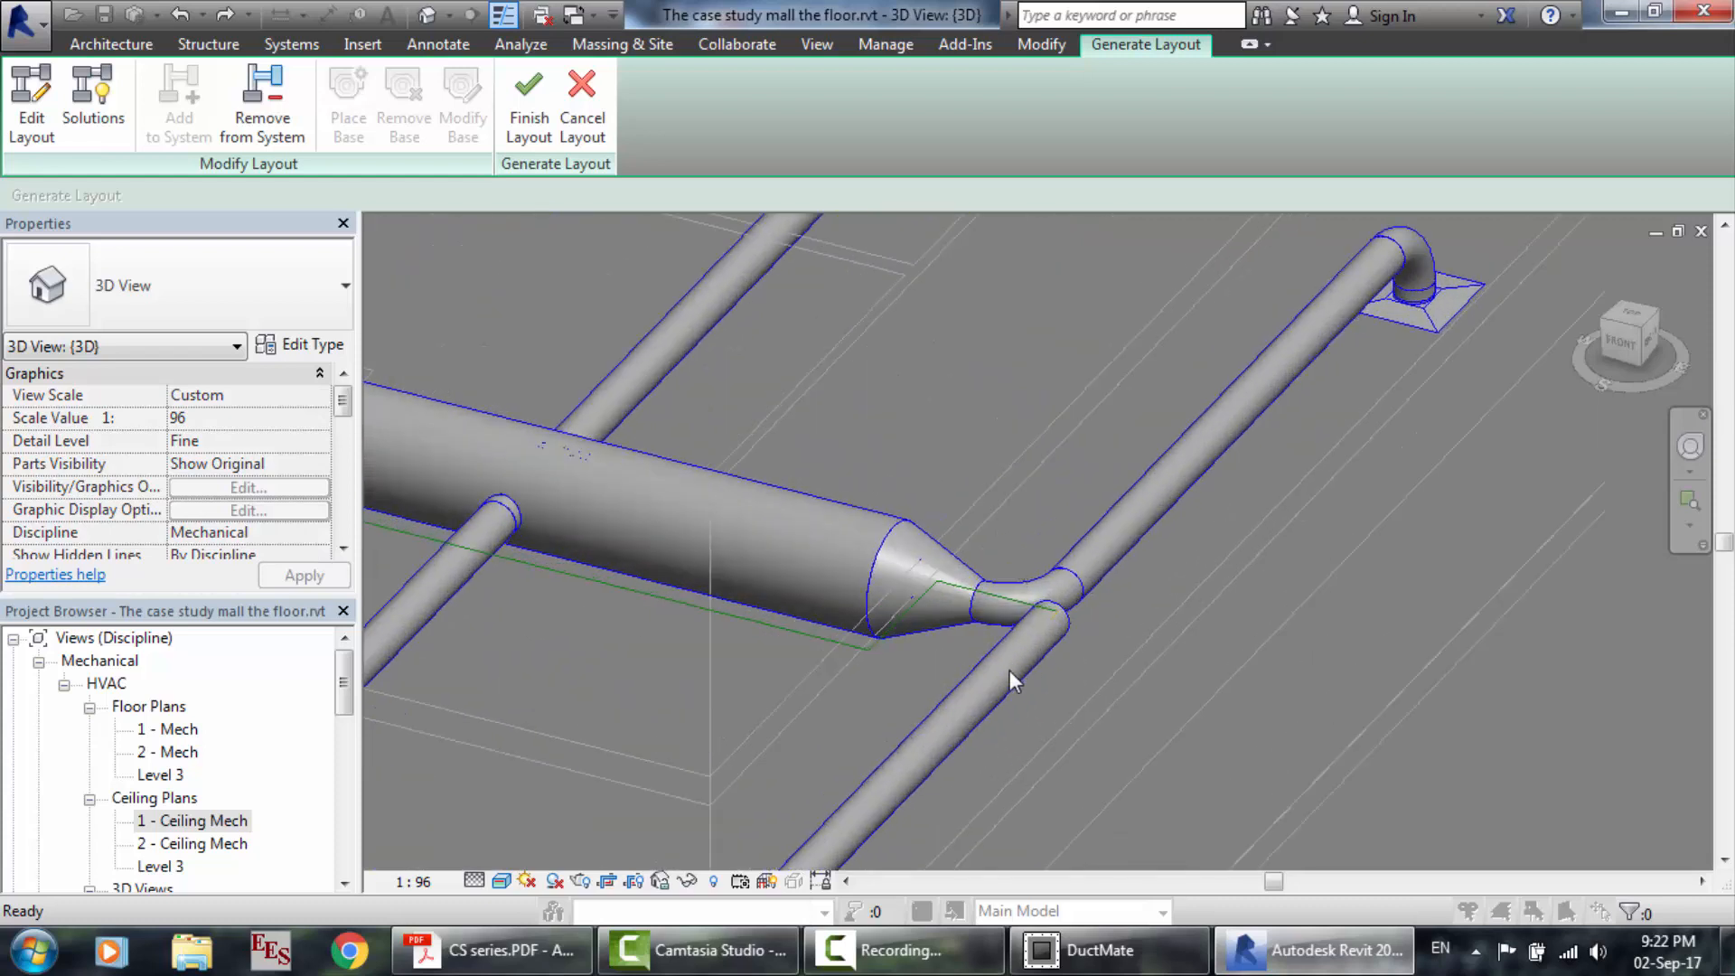
pyautogui.click(593, 136)
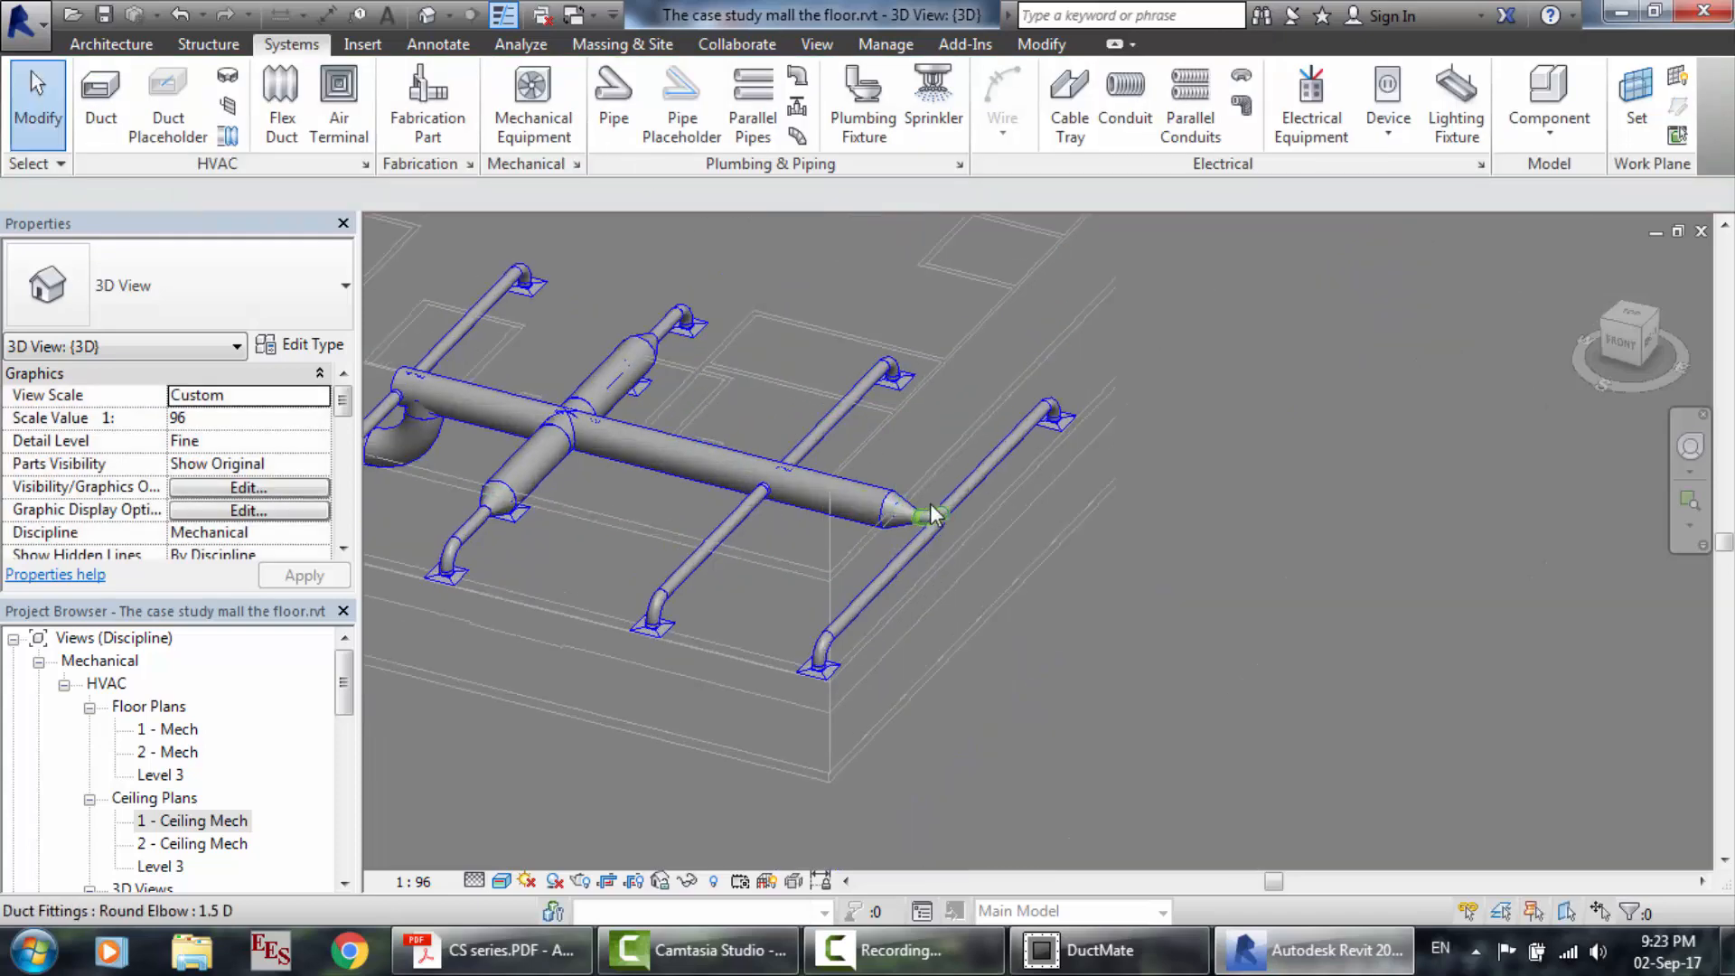
# Examine the duct system from the main duct's end back to the air handler, and check the supply duct's diameter.
pyautogui.scroll(5, 931, 511)
pyautogui.scroll(-8, 796, 460)
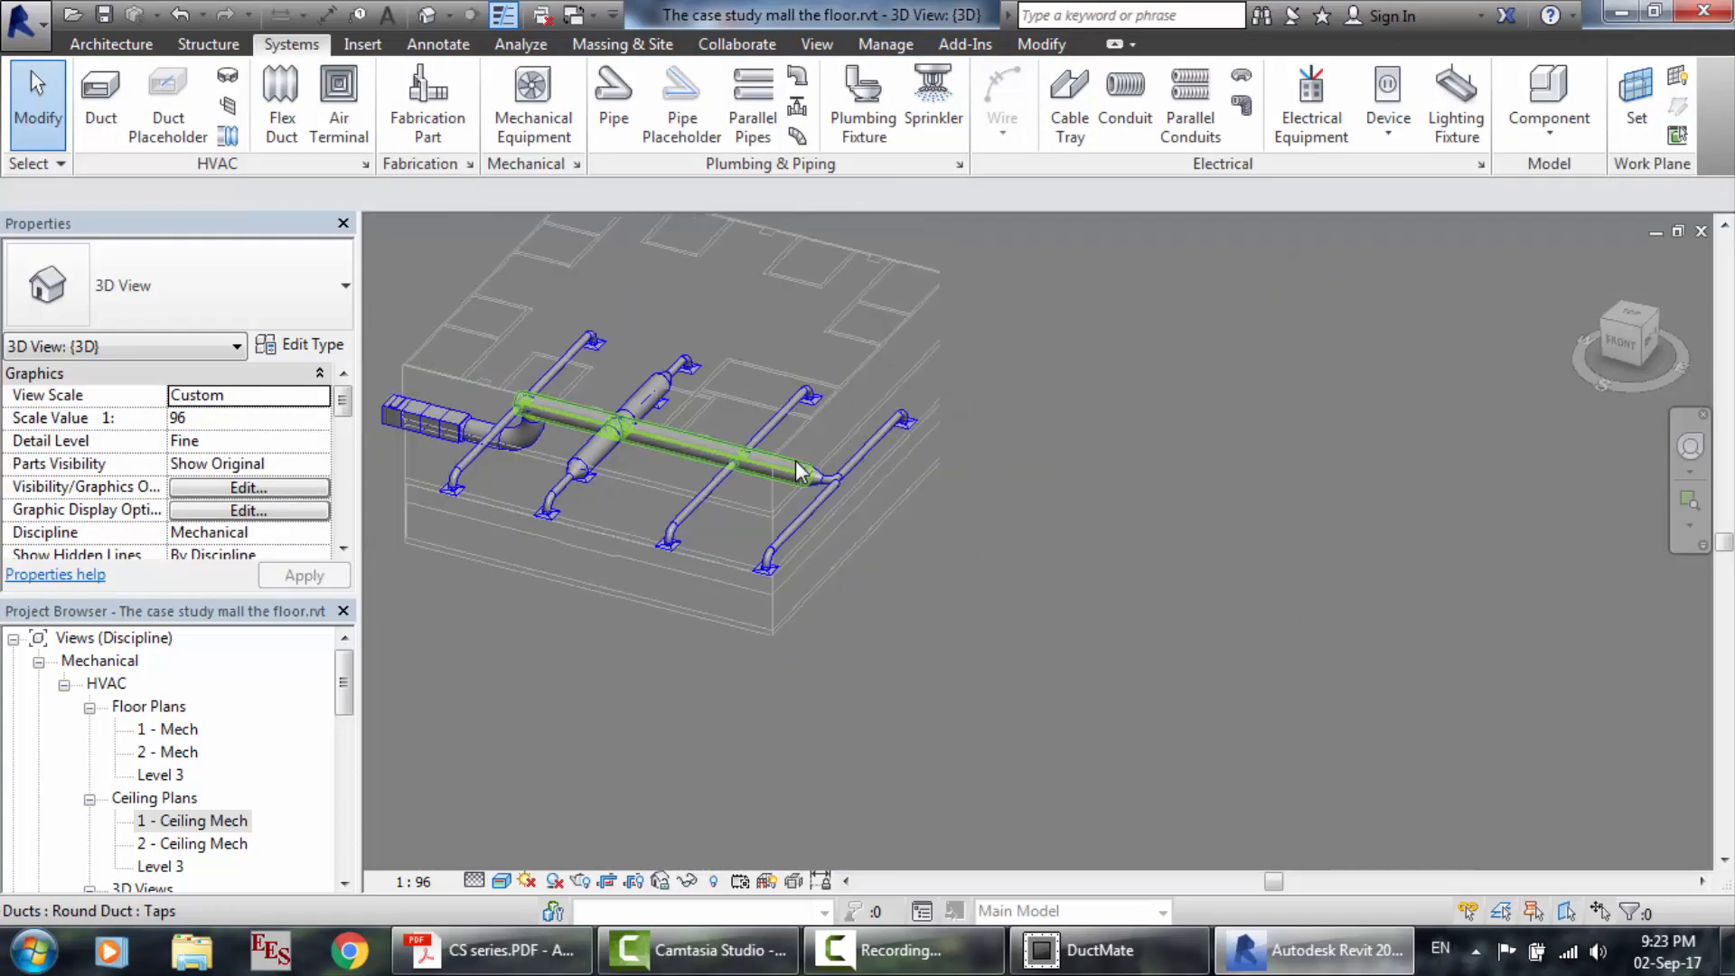
pyautogui.scroll(8, 553, 425)
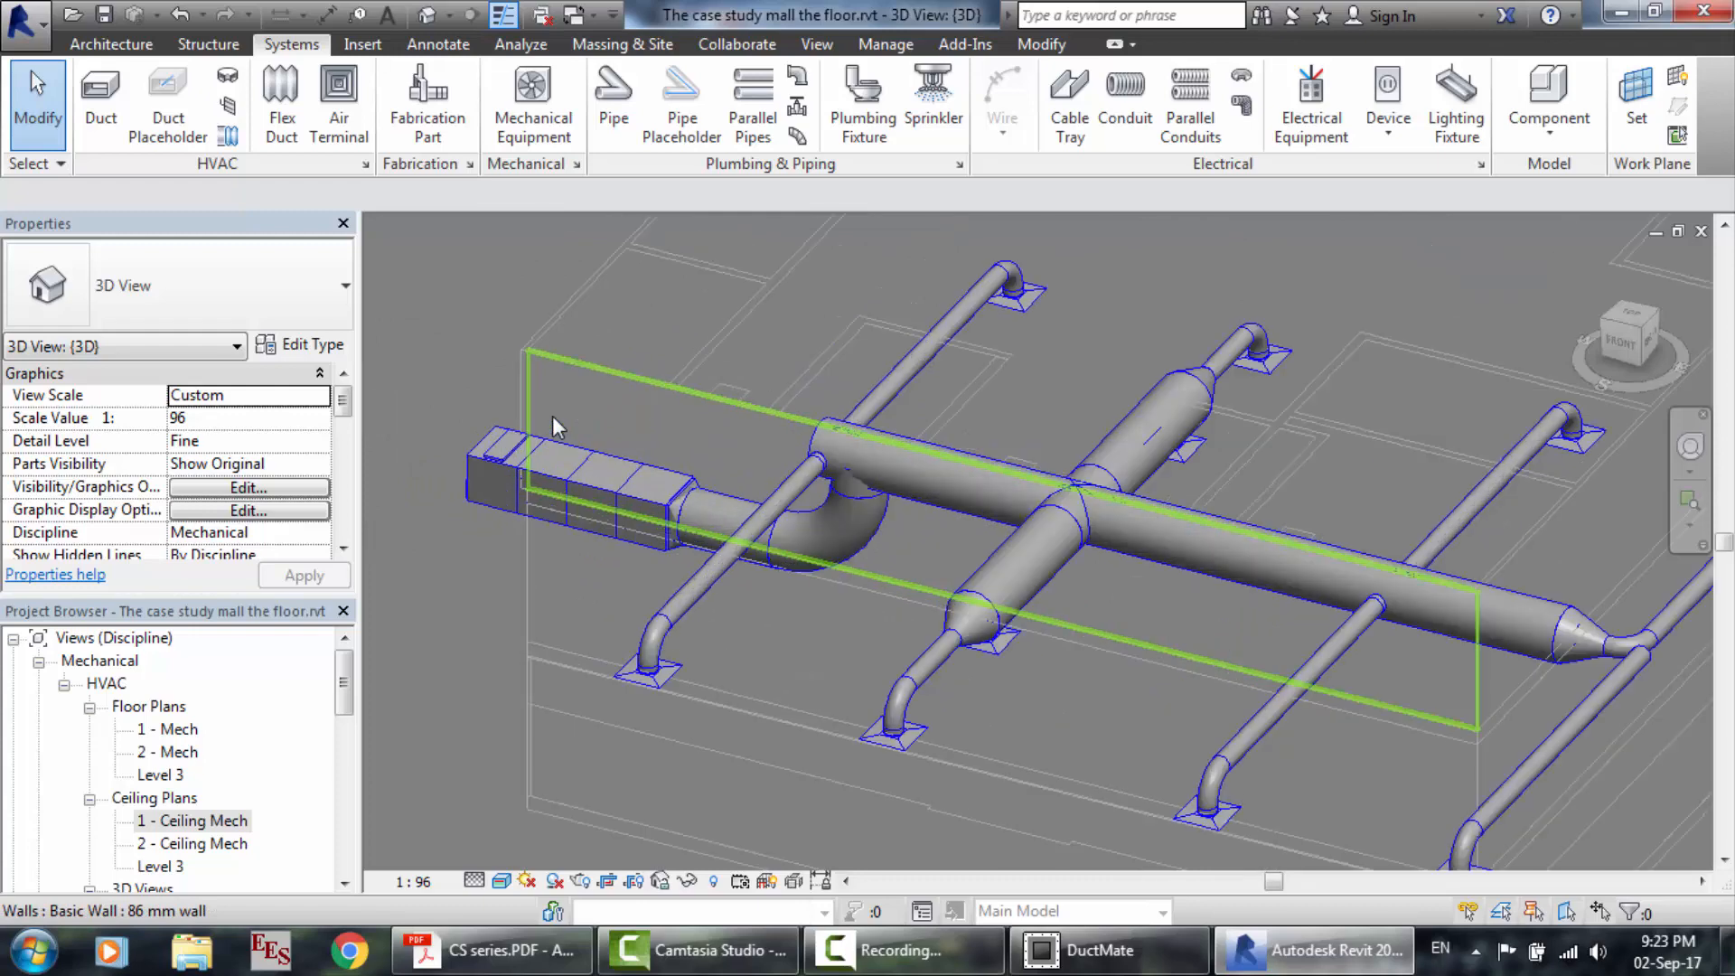
pyautogui.scroll(2, 723, 452)
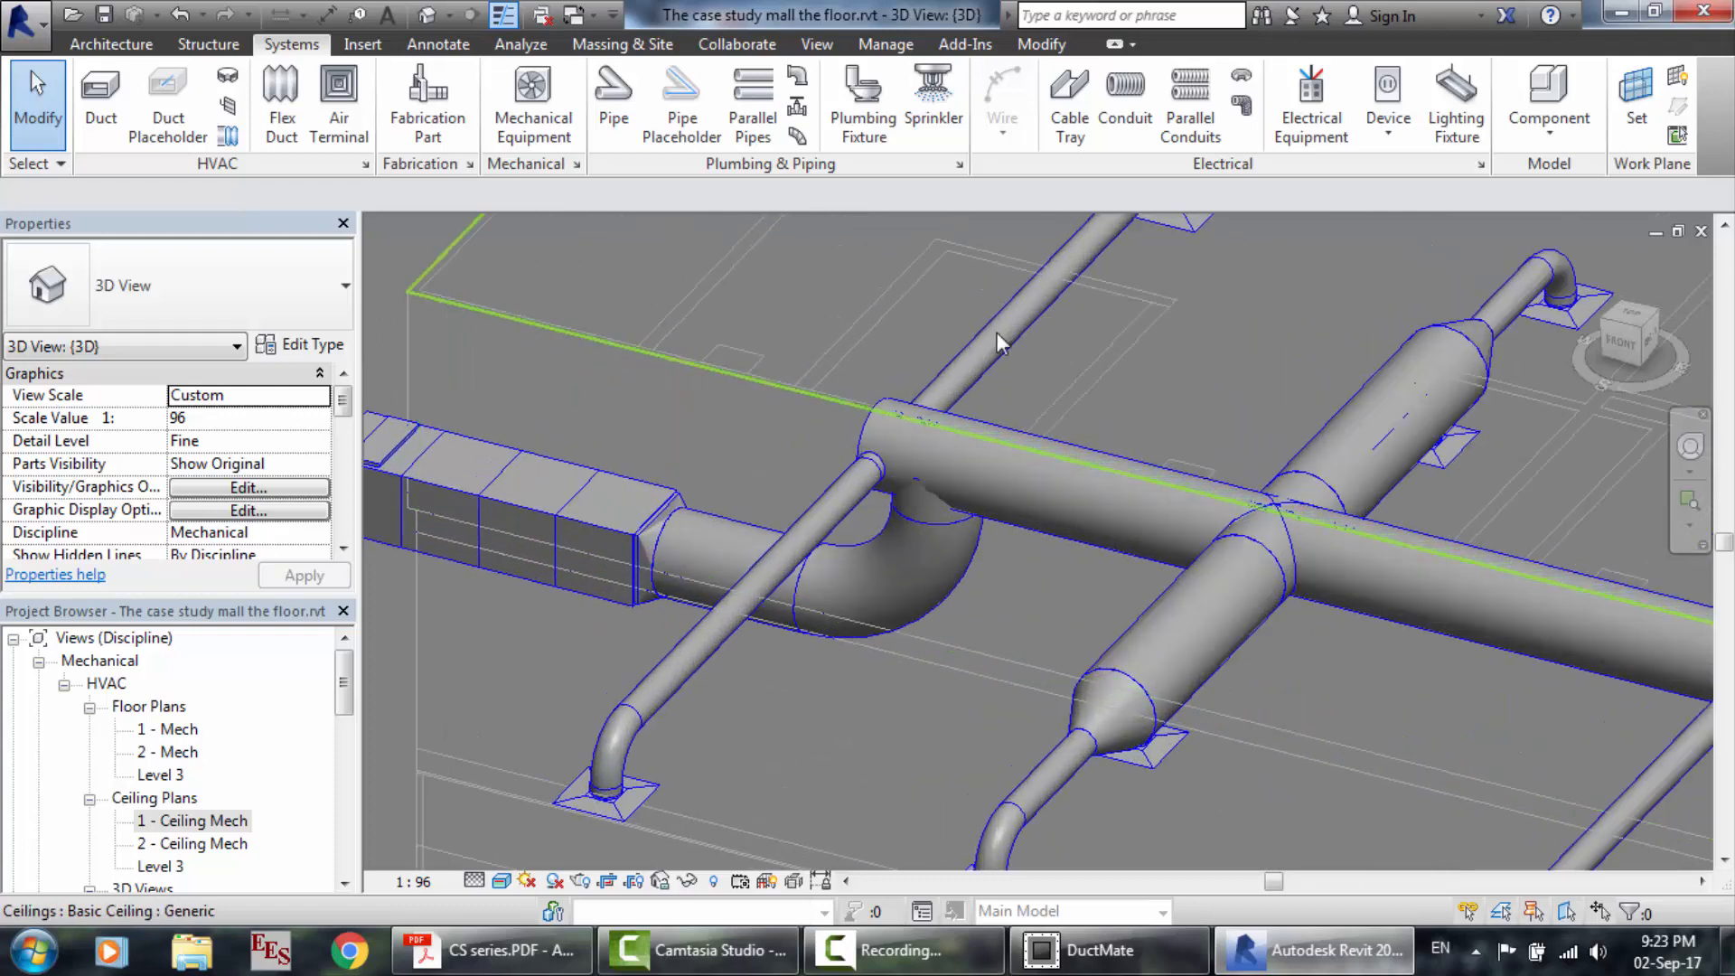
pyautogui.scroll(-3, 996, 332)
pyautogui.scroll(2, 1061, 222)
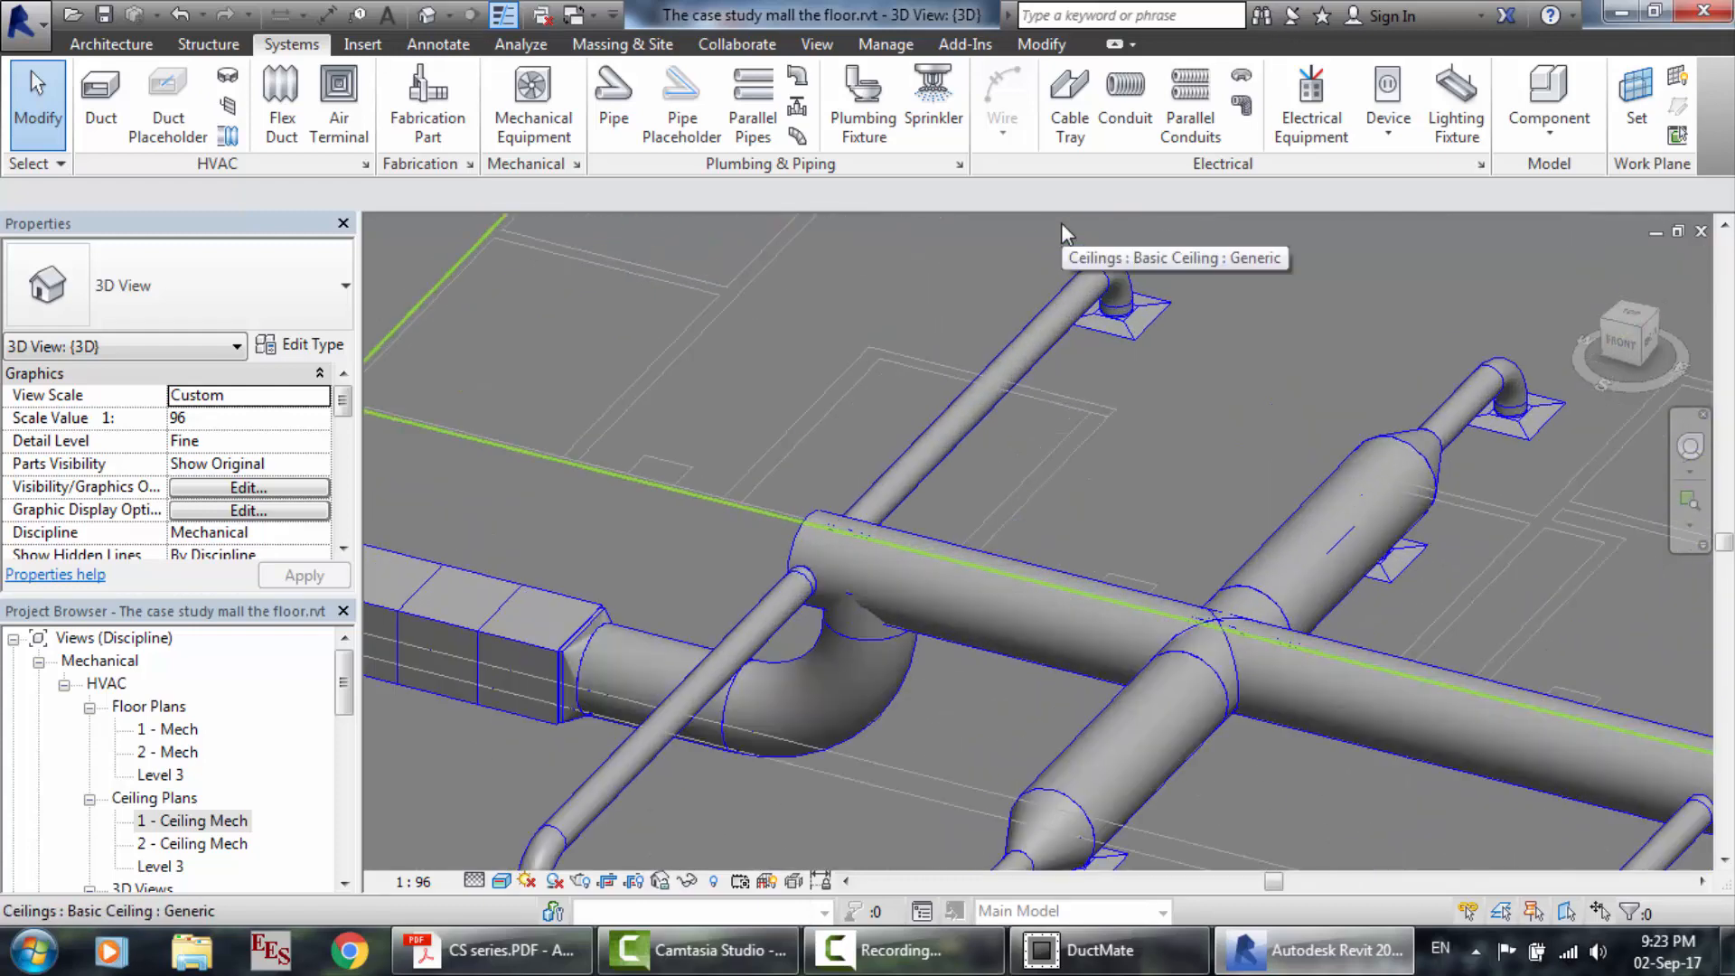
pyautogui.click(650, 643)
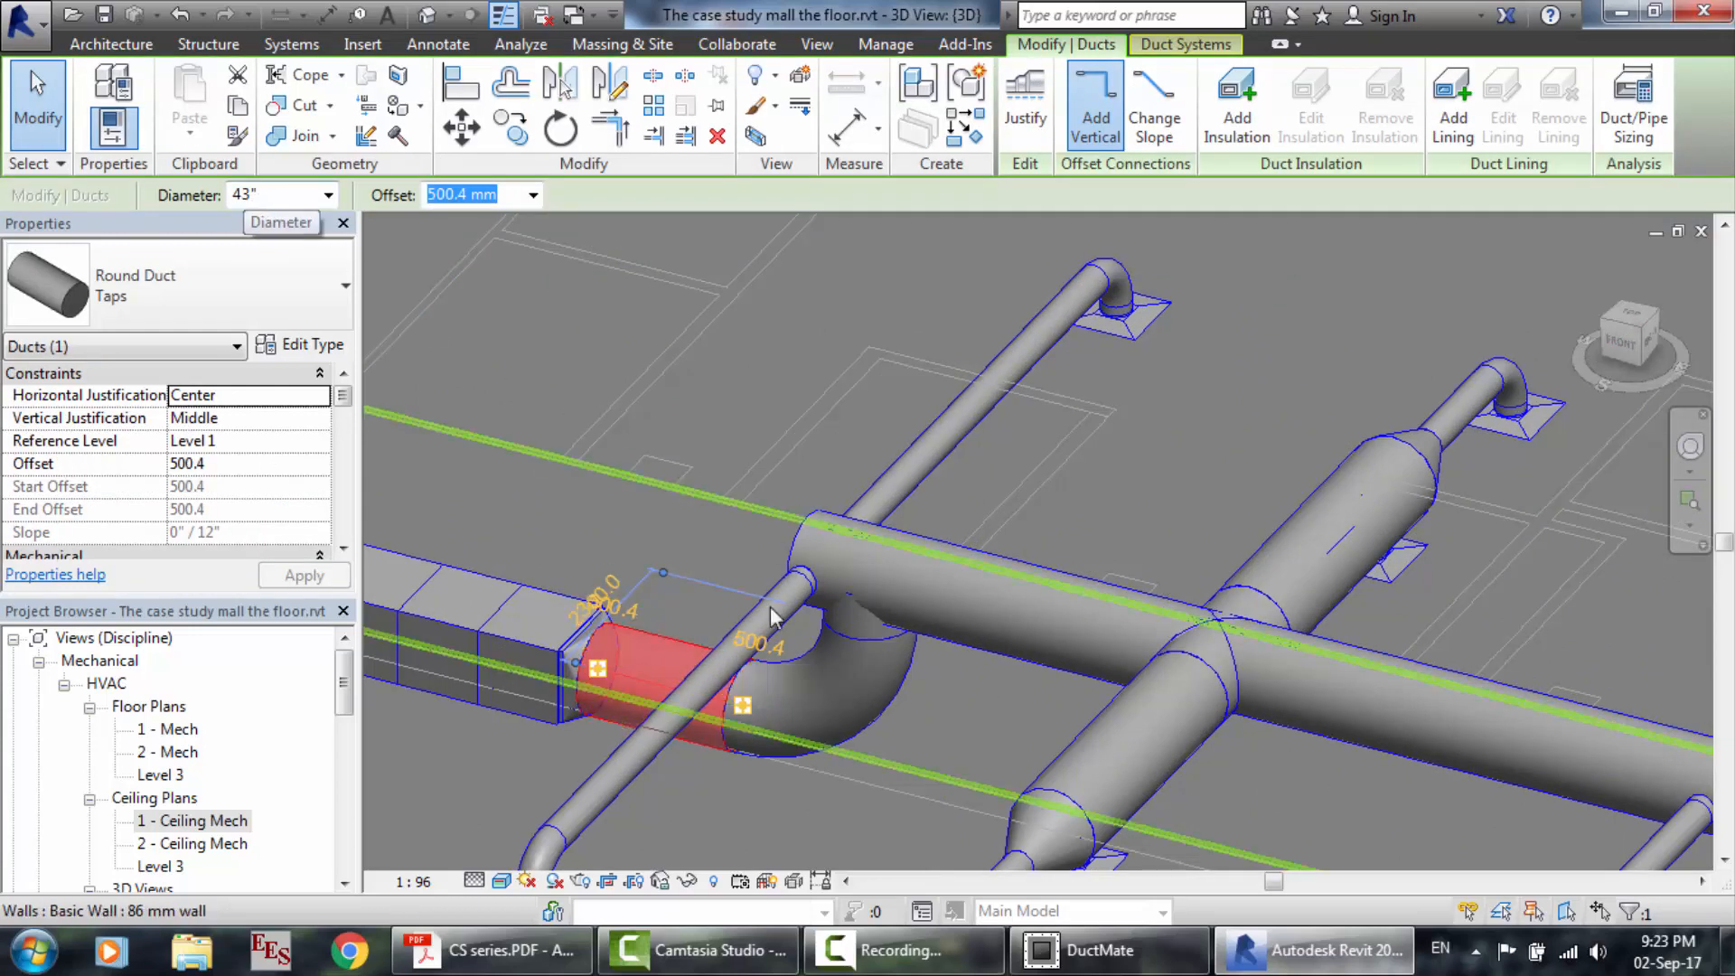
pyautogui.scroll(-4, 864, 569)
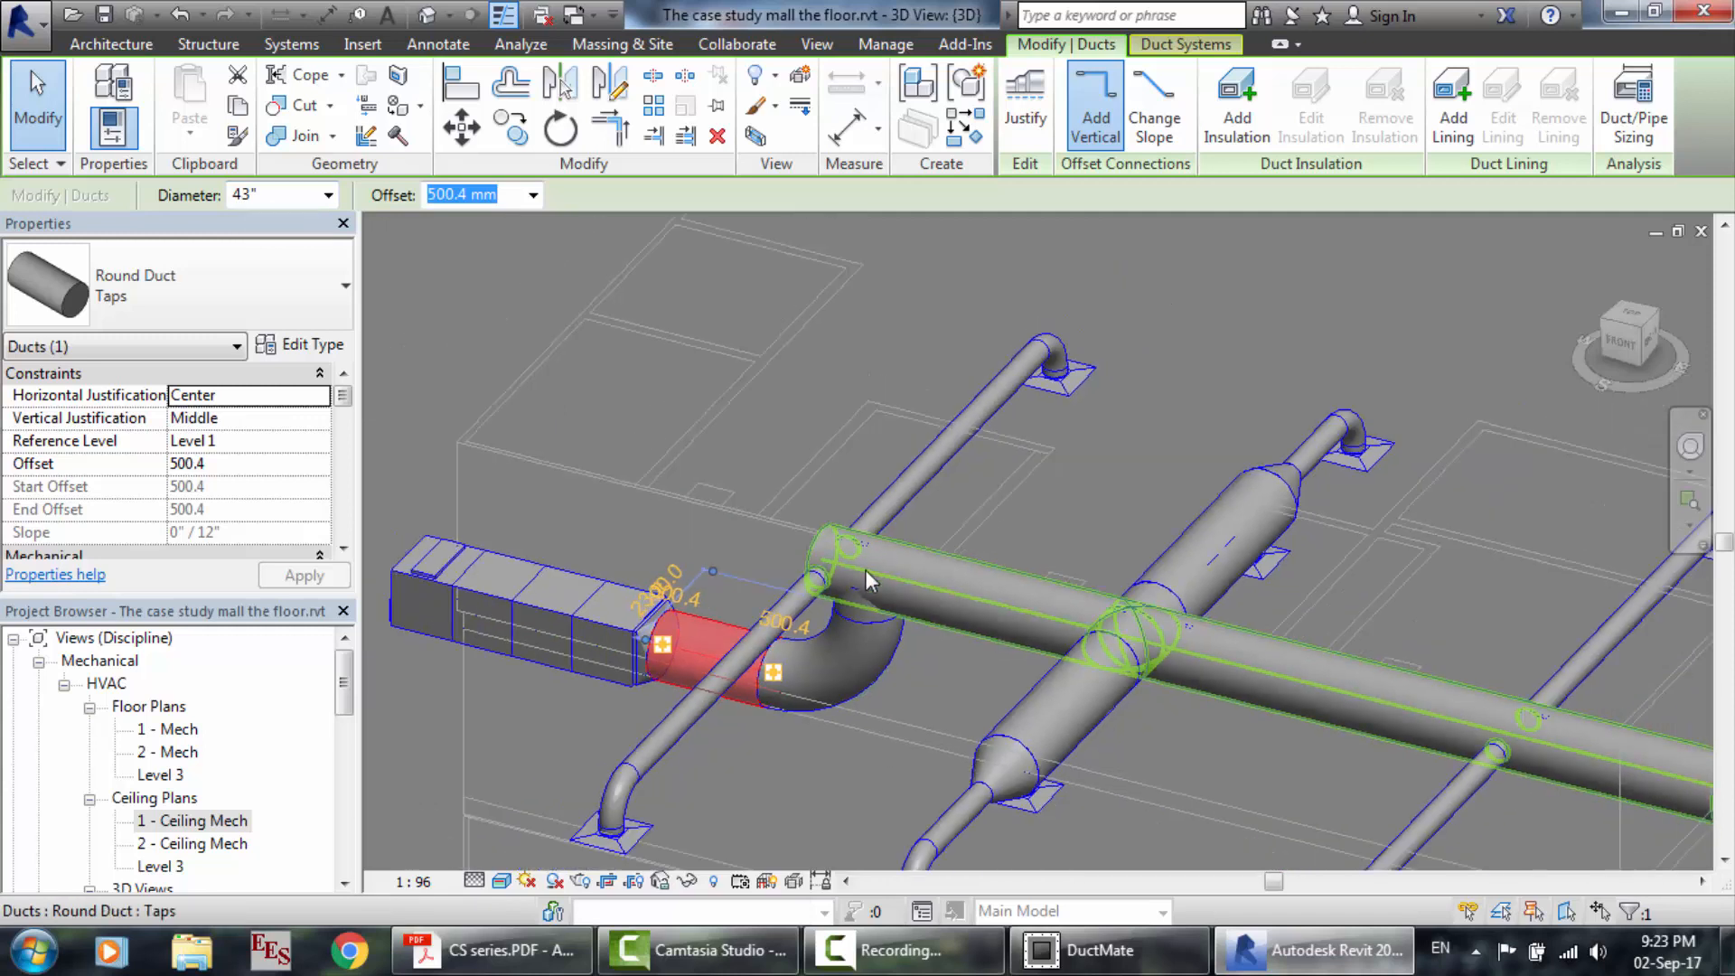
# Recalculate the branch duct size from its volume flow in DuctMate, and set the two branches nearest the air handler to 18 inches in diameter.
pyautogui.click(915, 459)
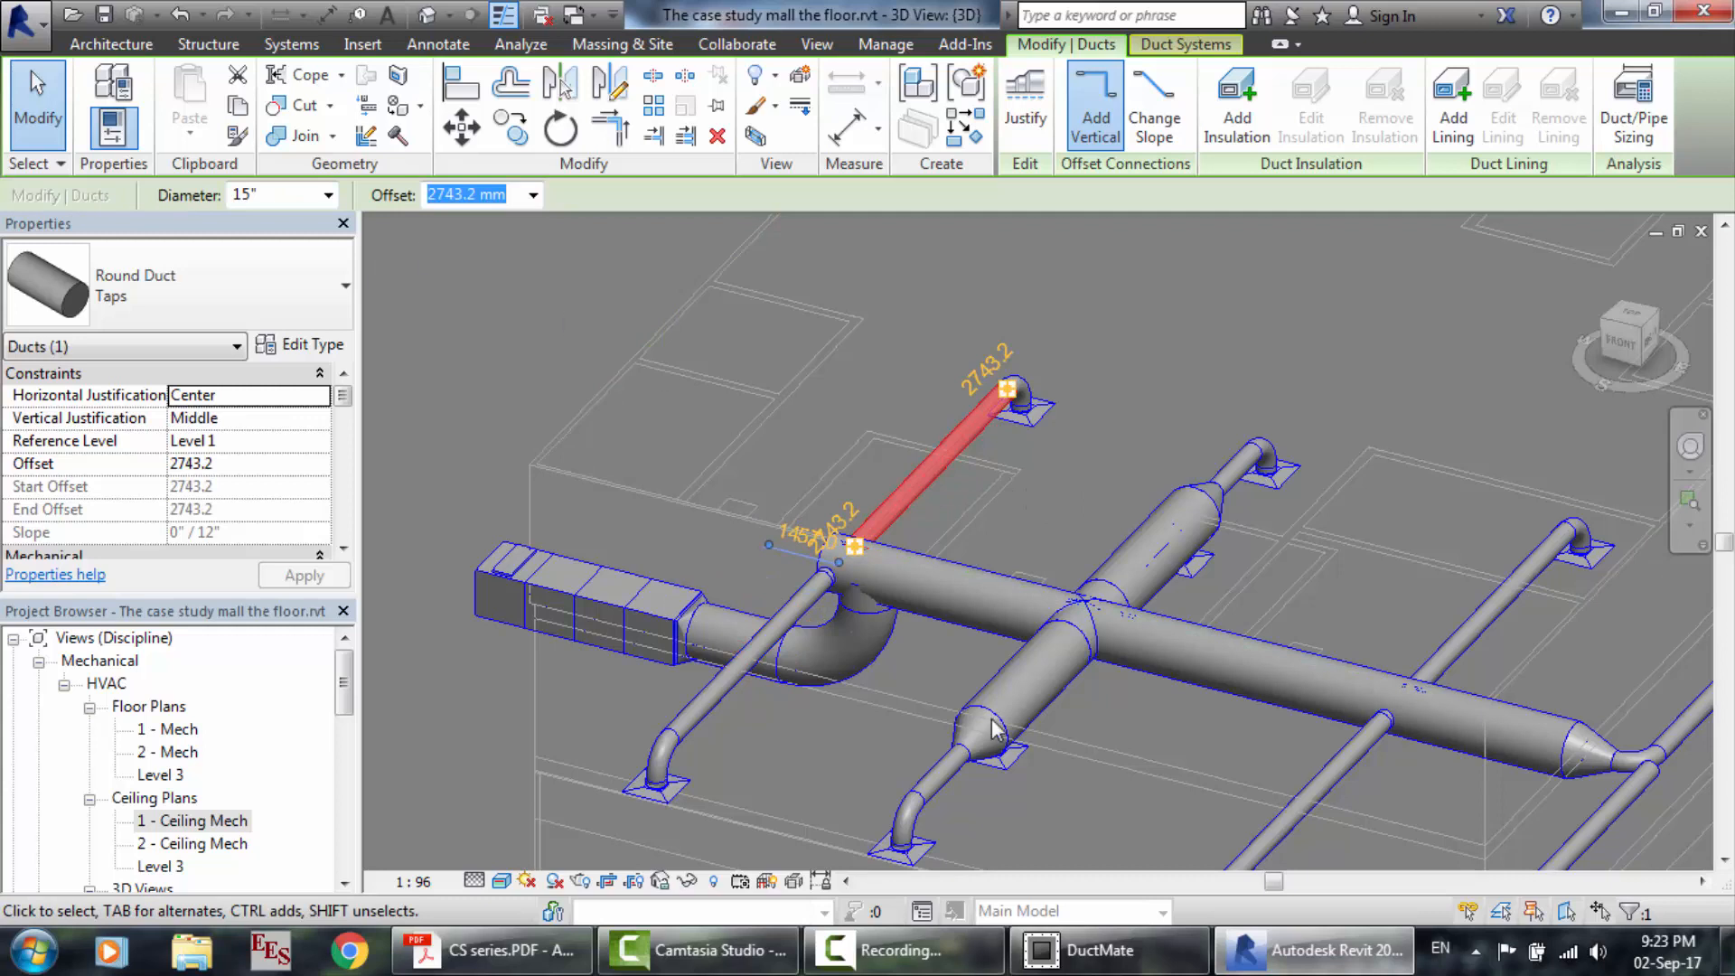
pyautogui.click(1111, 949)
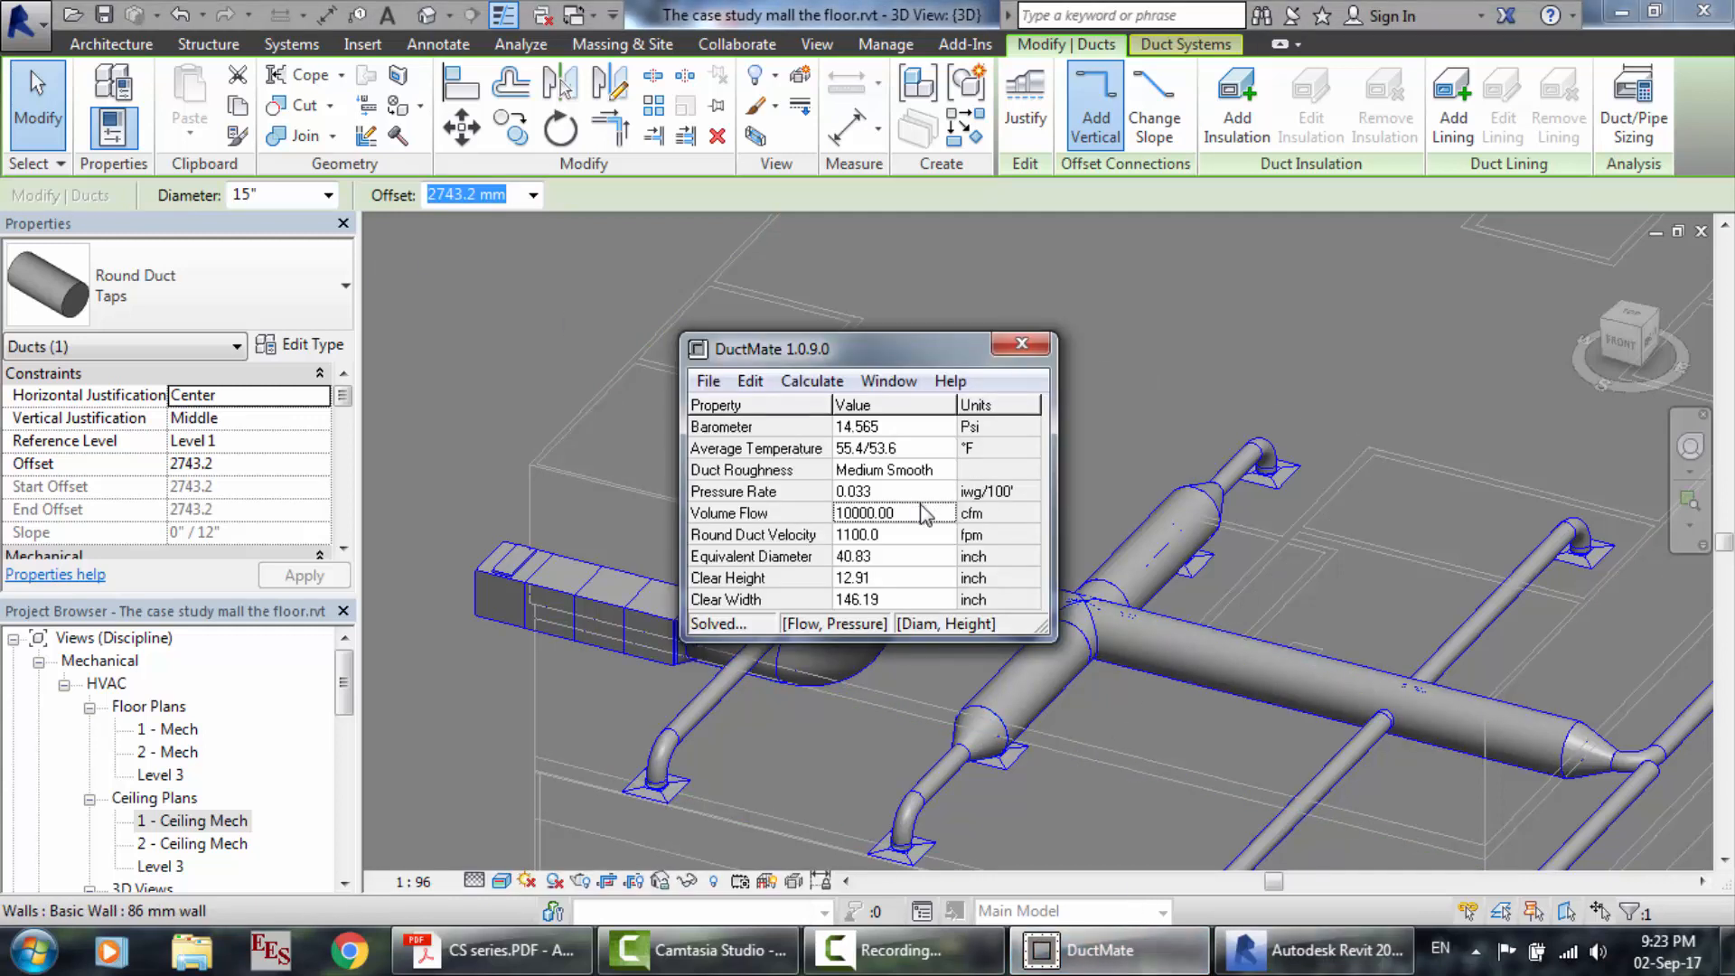
pyautogui.doubleClick(916, 516)
pyautogui.click(909, 517)
pyautogui.press('Return')
pyautogui.click(274, 191)
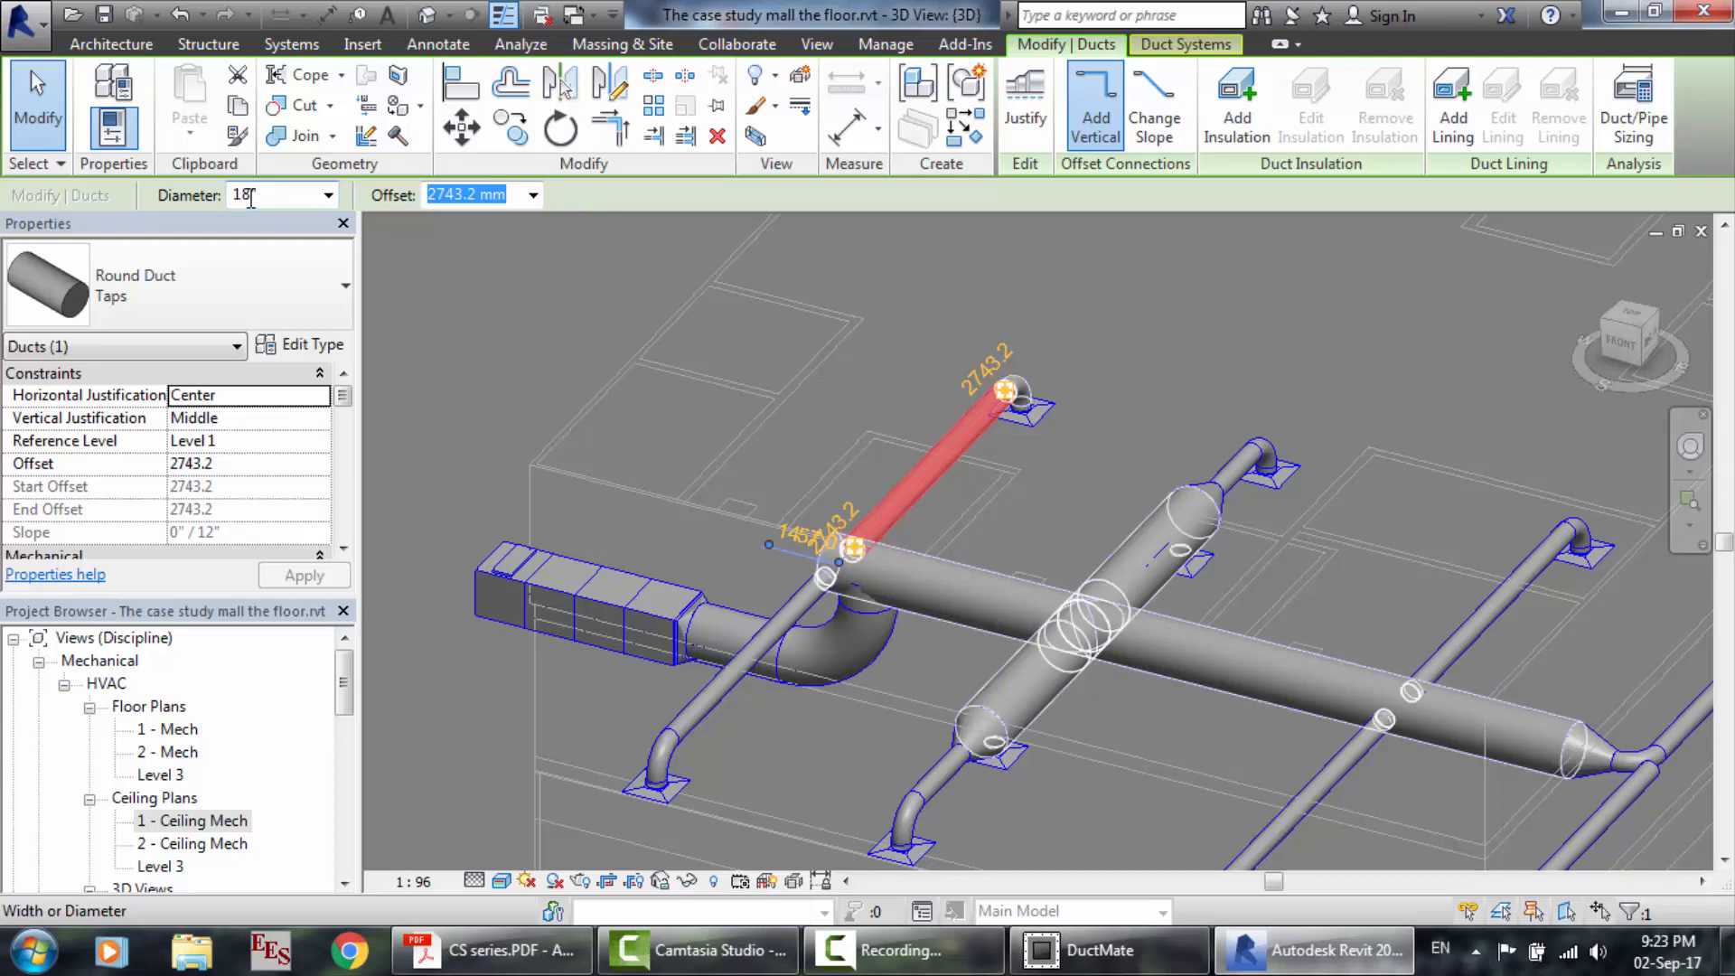
pyautogui.click(807, 619)
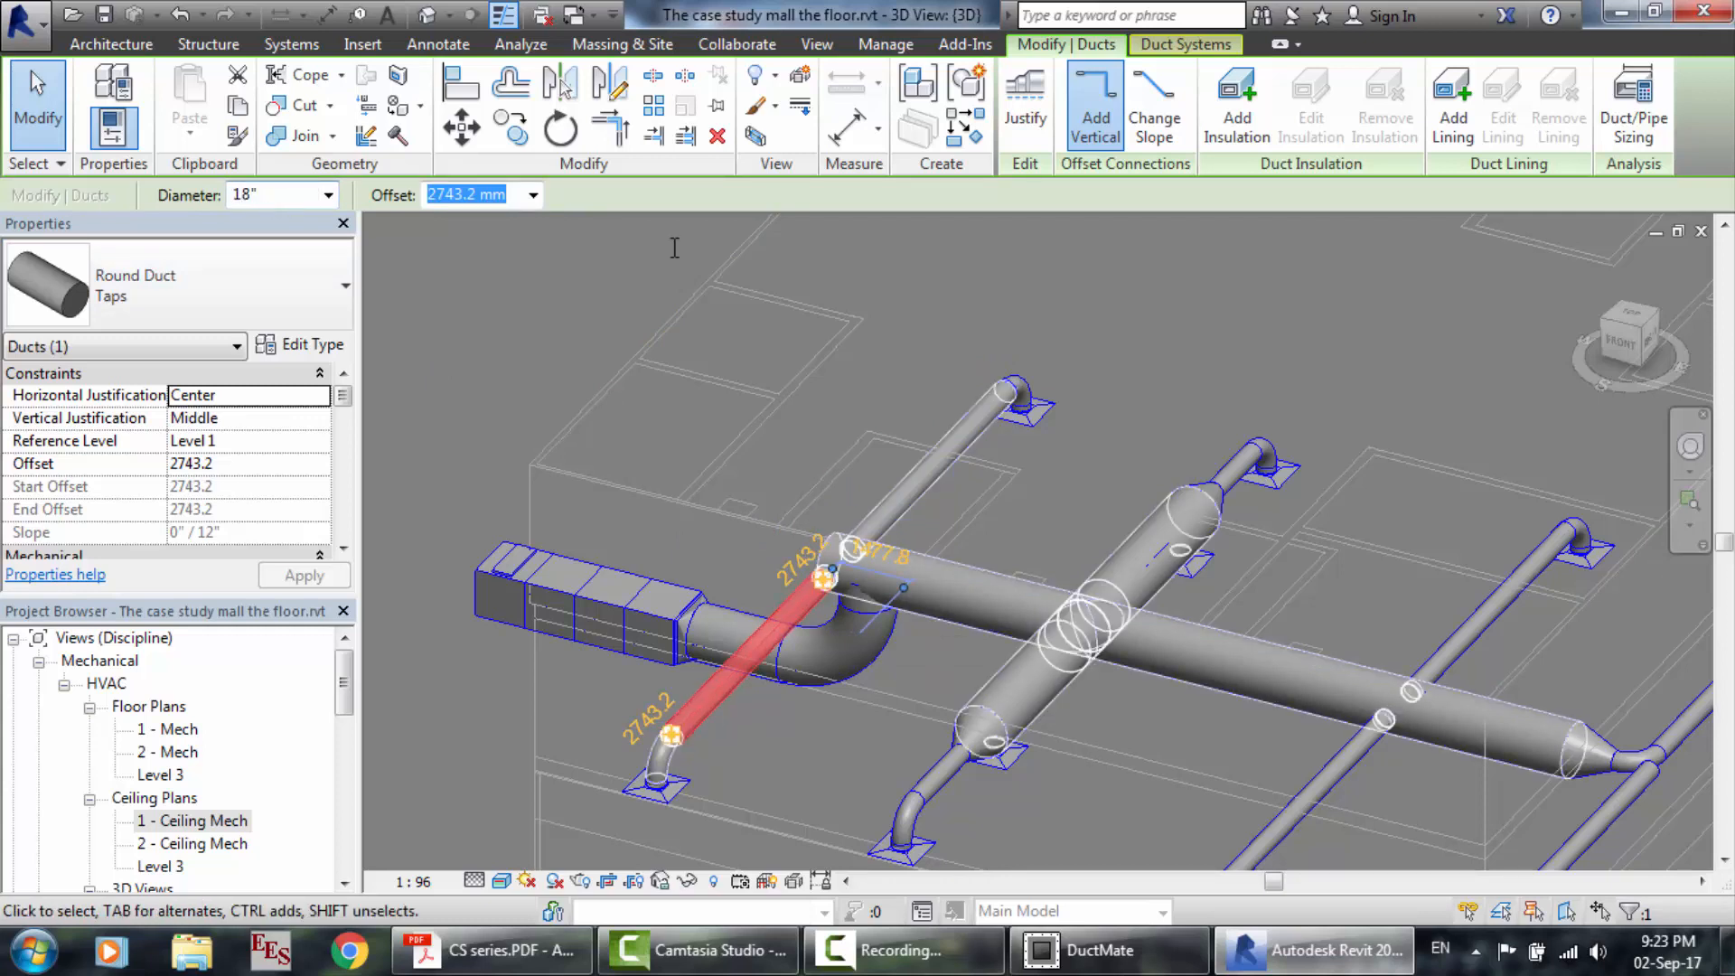
# Select the 43-inch main duct and calculate its equivalent diameter in DuctMate for a volume flow of 8000 cfm.
pyautogui.click(932, 598)
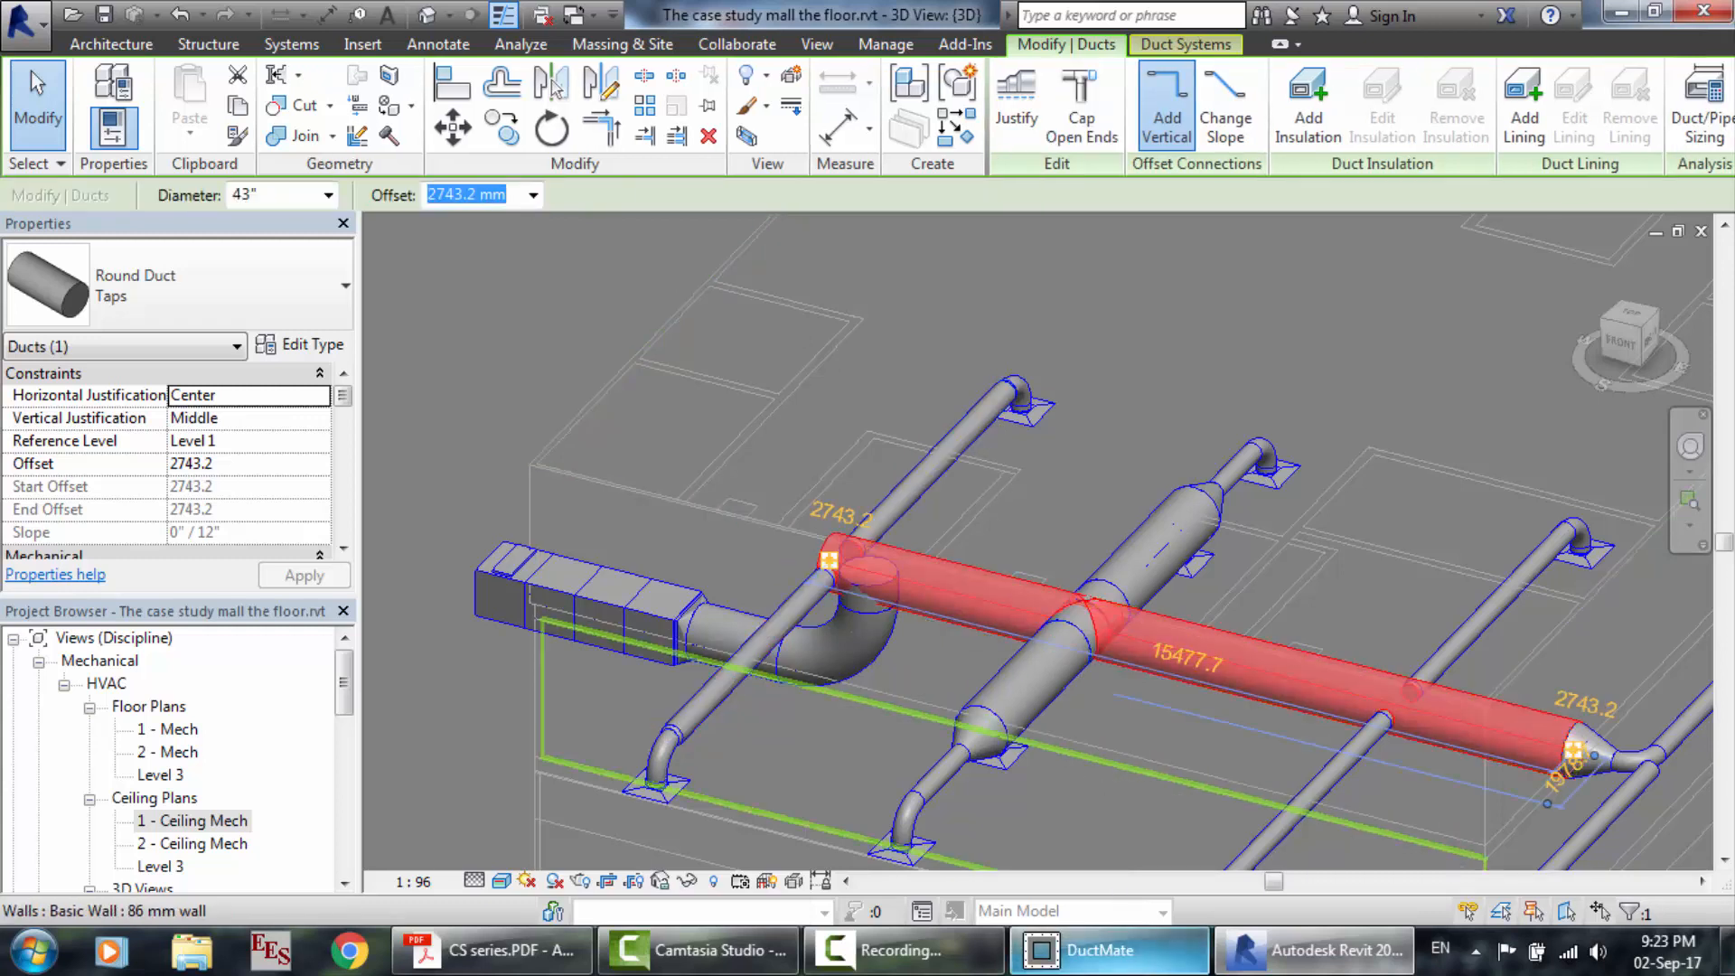
pyautogui.click(1102, 949)
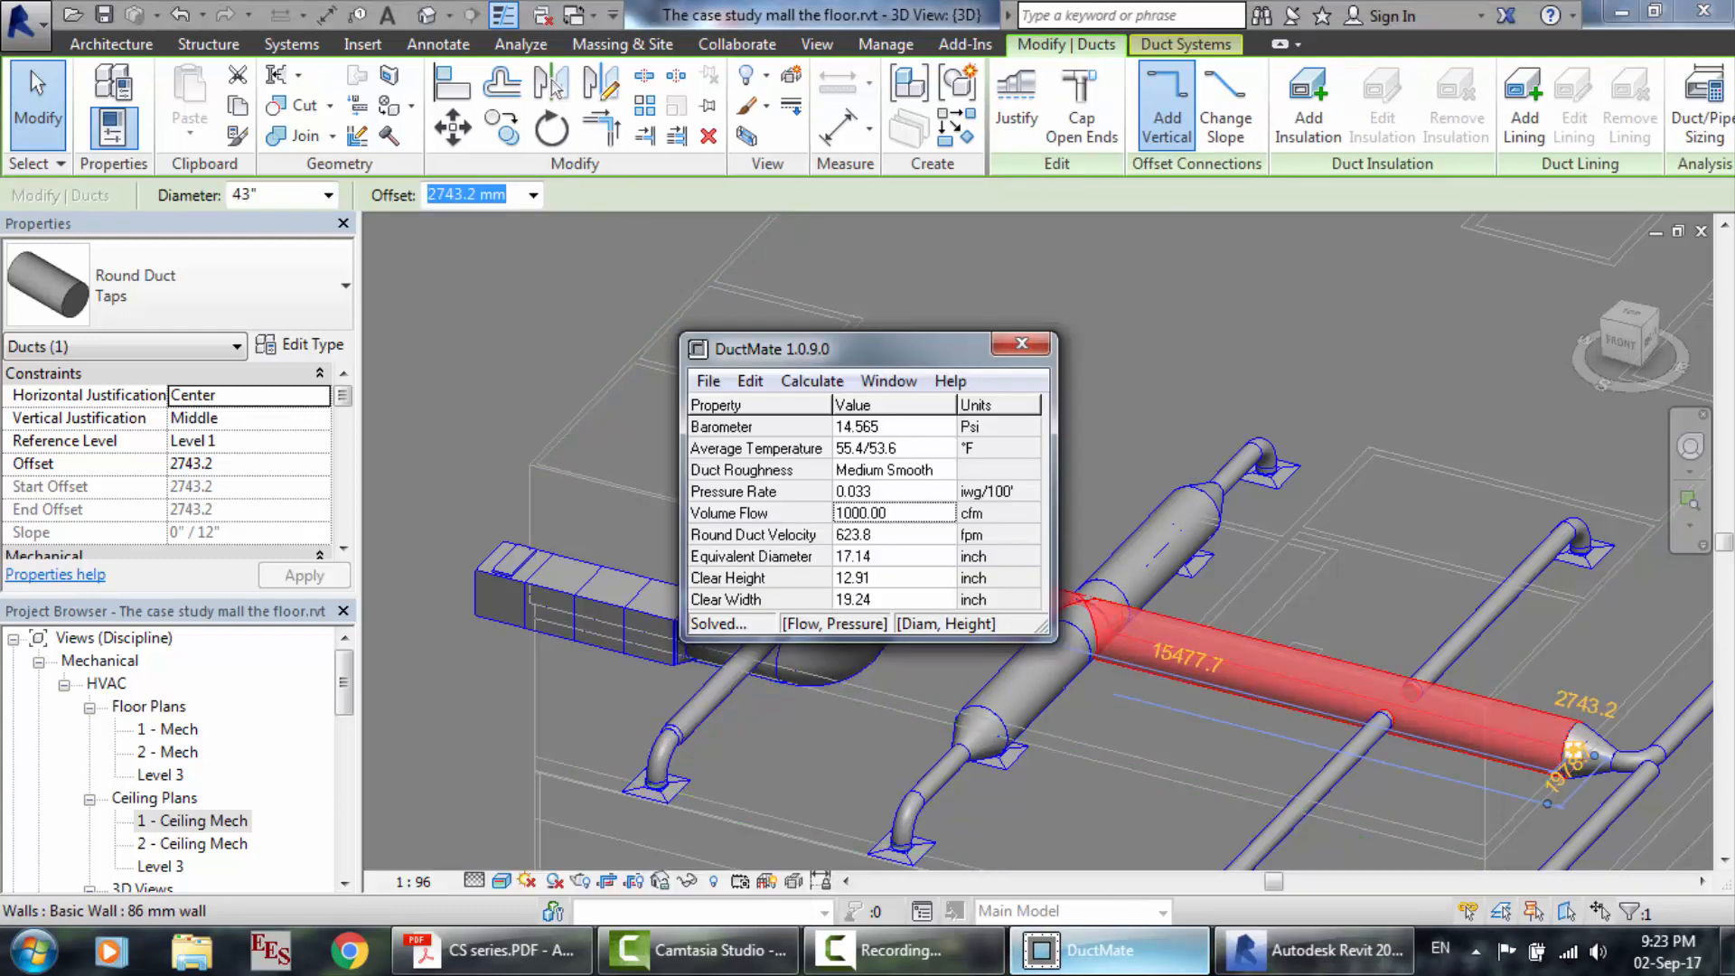
pyautogui.click(901, 512)
pyautogui.write('8000')
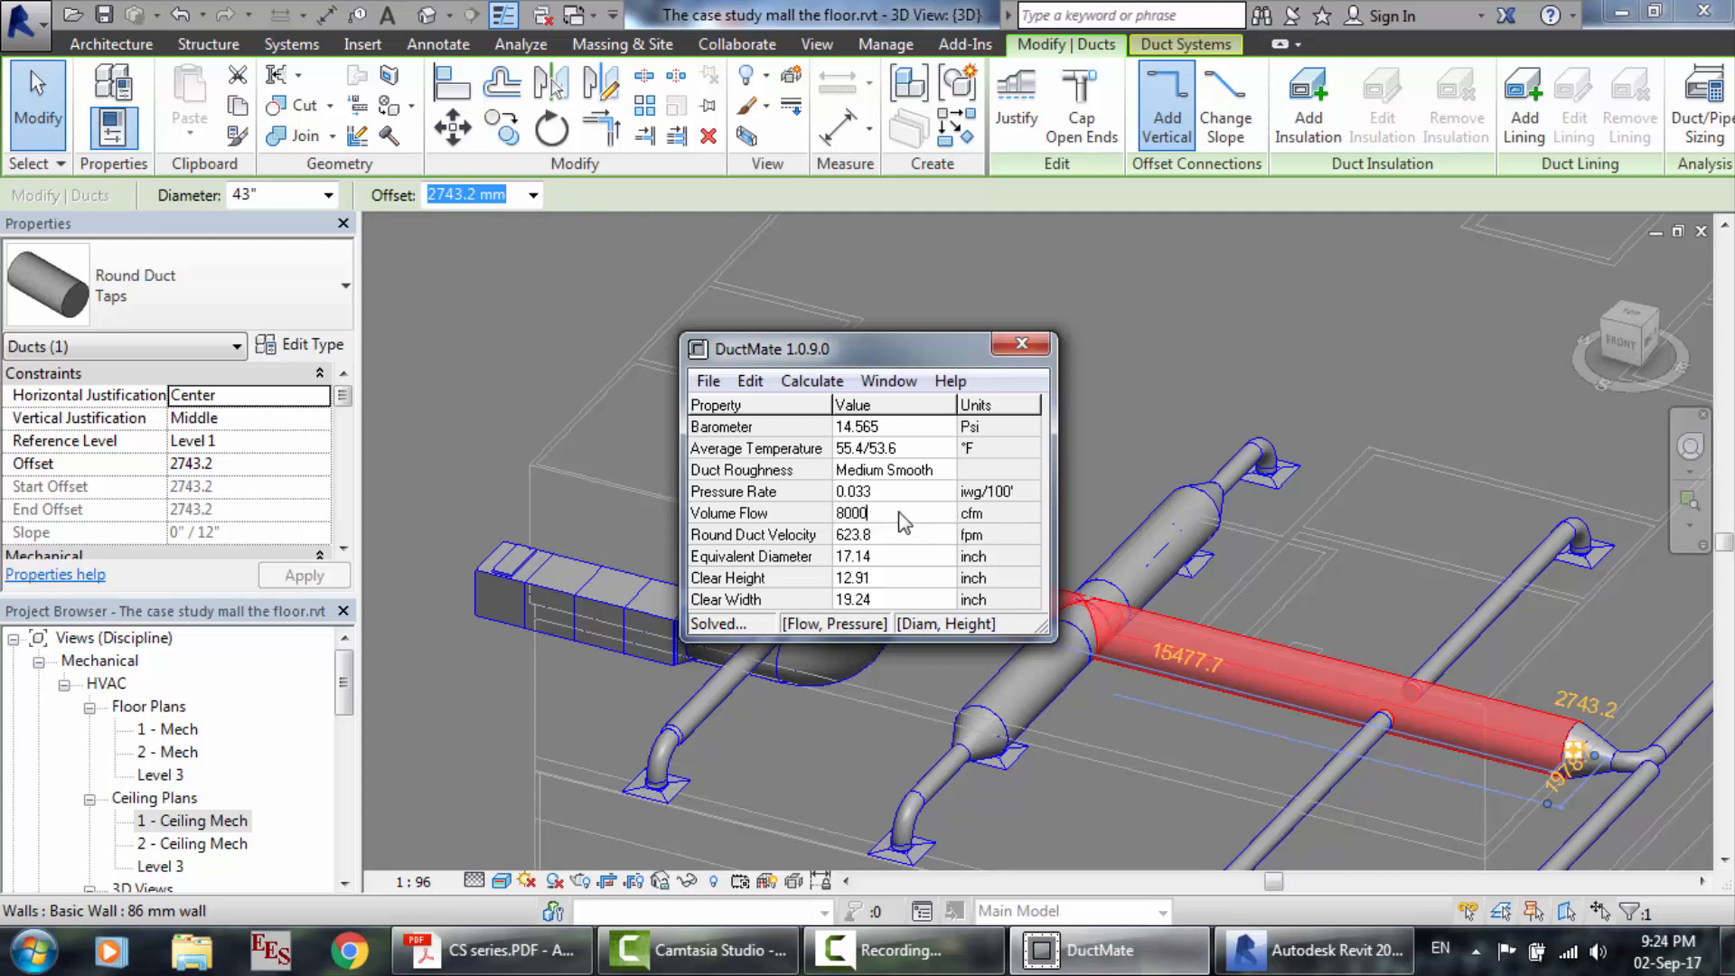
pyautogui.press('Return')
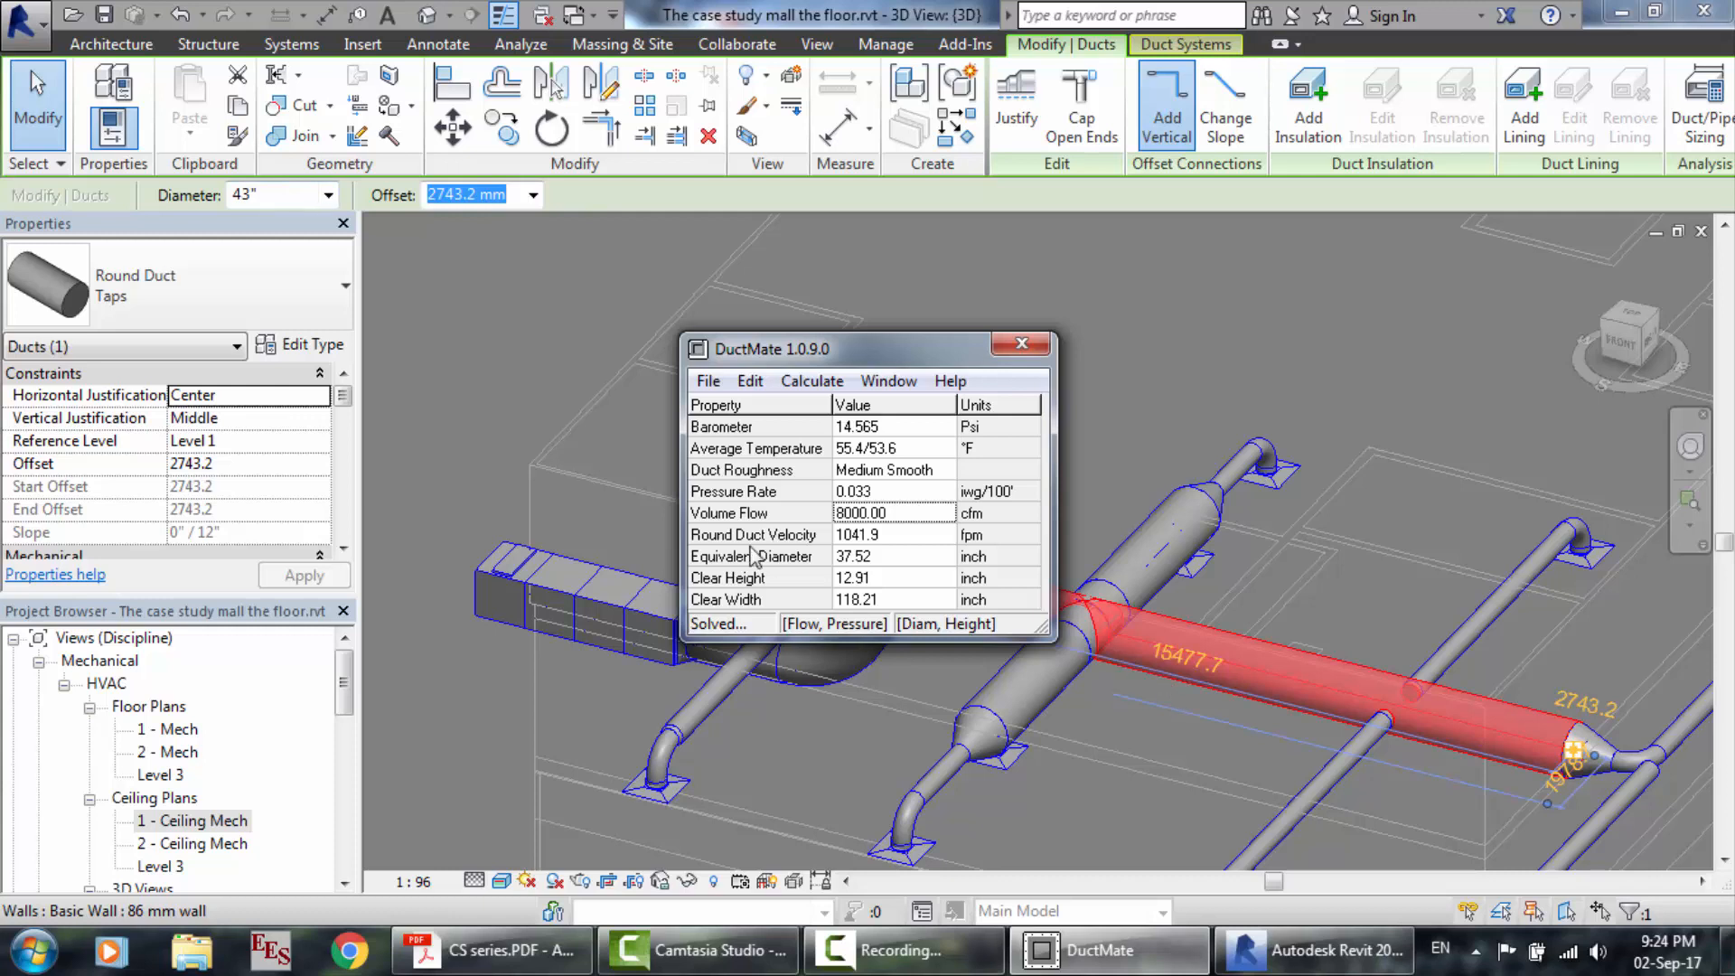
# Back in Revit, set the selected main duct's diameter to 37 inches and dismiss the resulting warning.
pyautogui.click(264, 193)
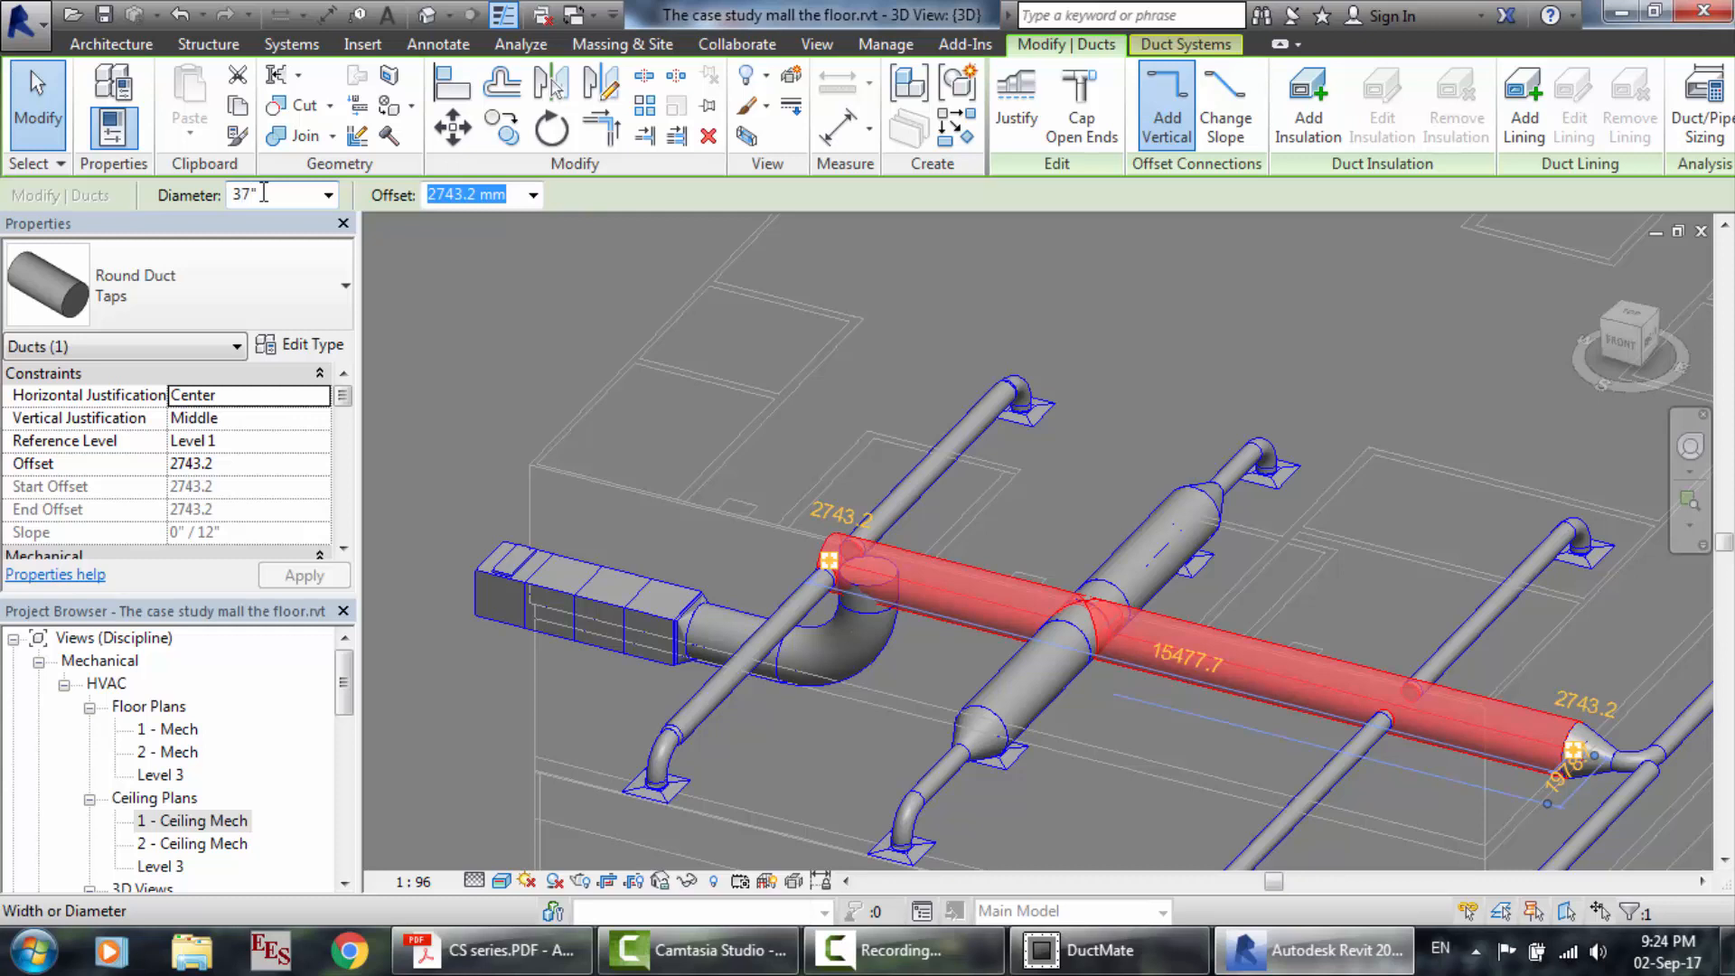
pyautogui.press('Return')
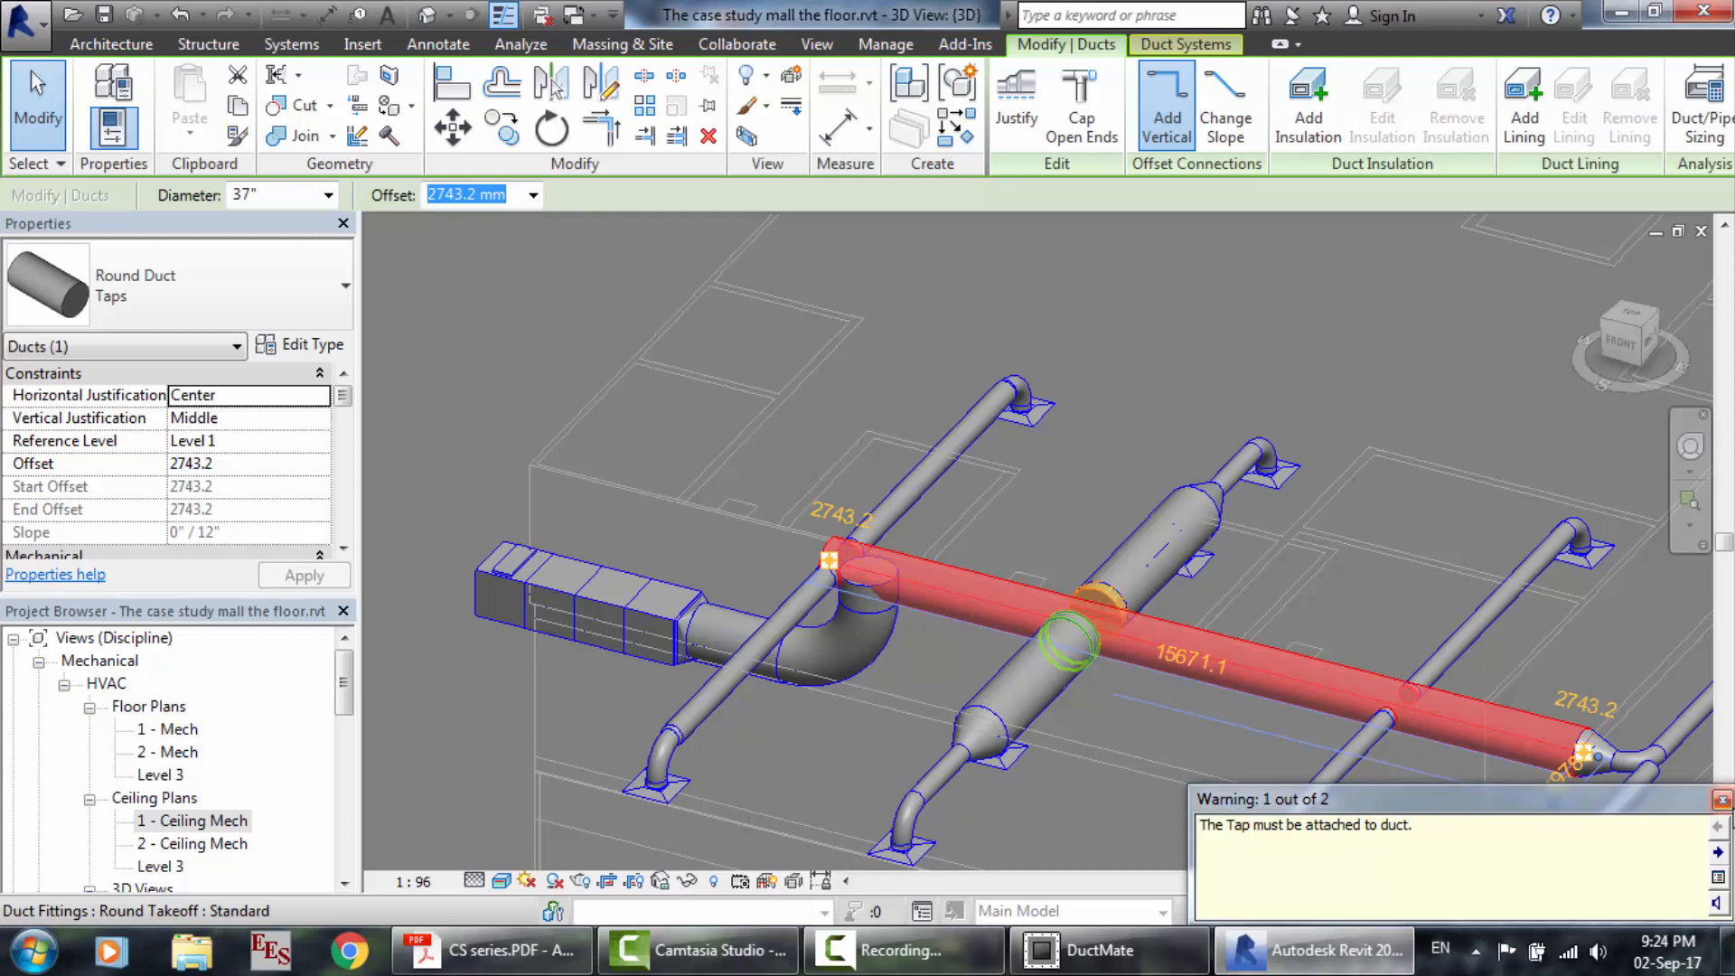
pyautogui.click(1724, 801)
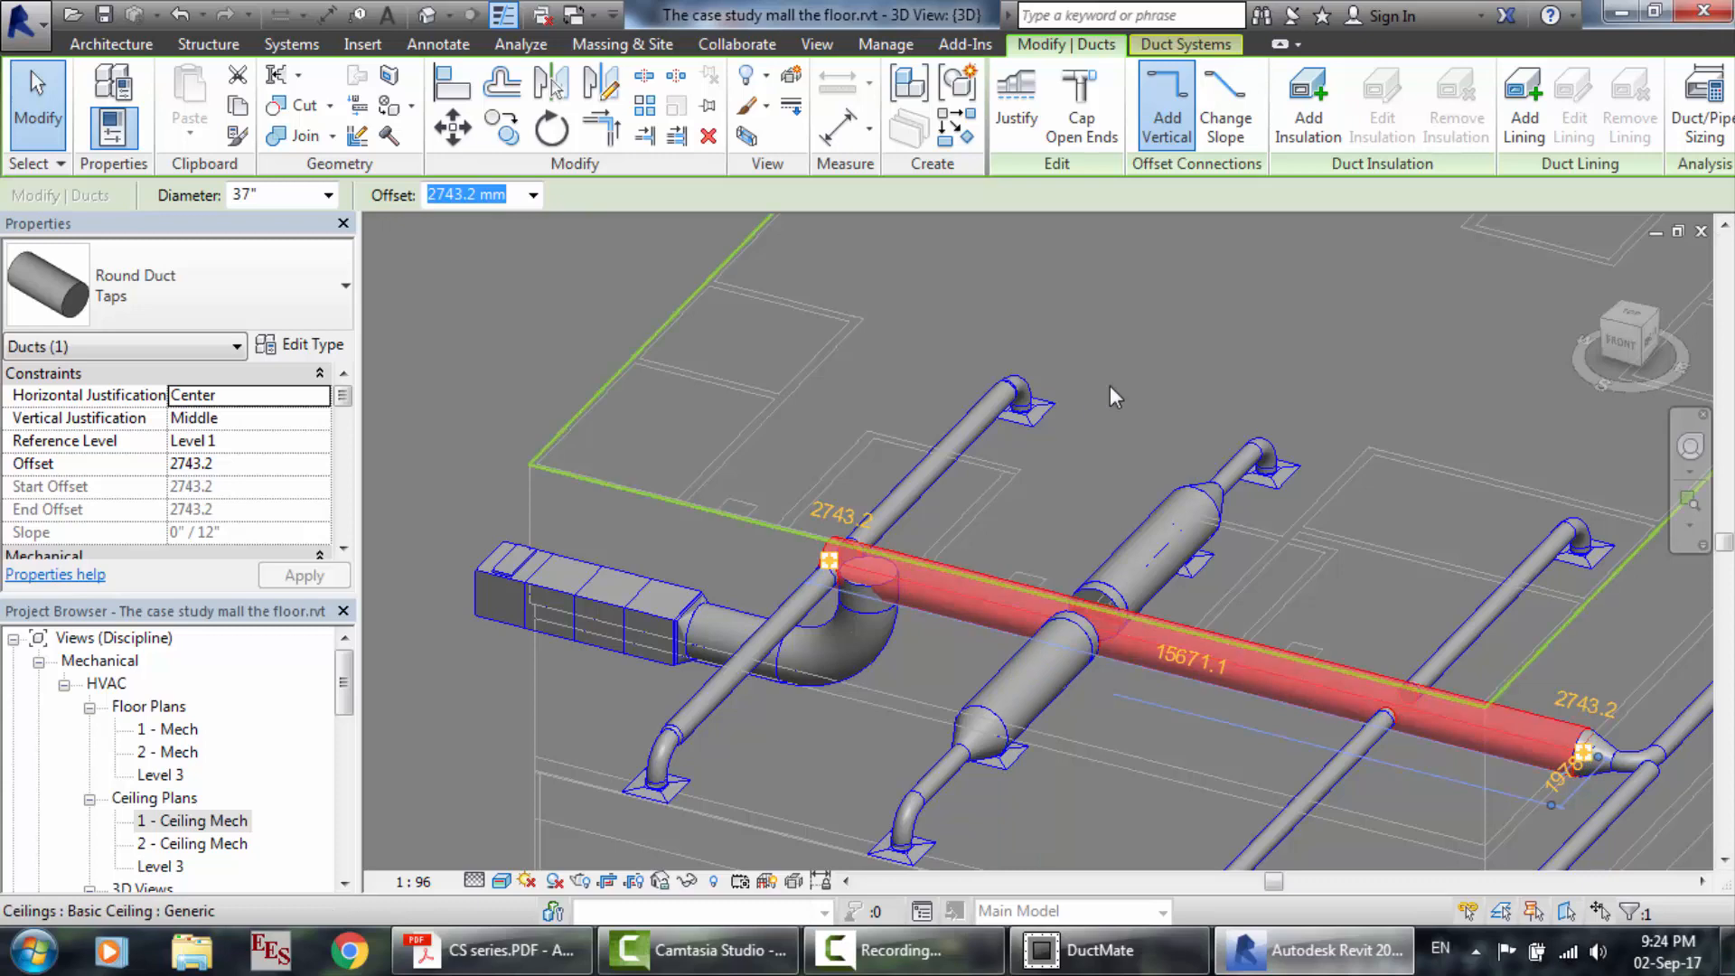
# Check the diameter of the branch nearest the air handler, and set the oversized middle branch on the main duct's far side to 18 inches.
pyautogui.scroll(4, 1206, 627)
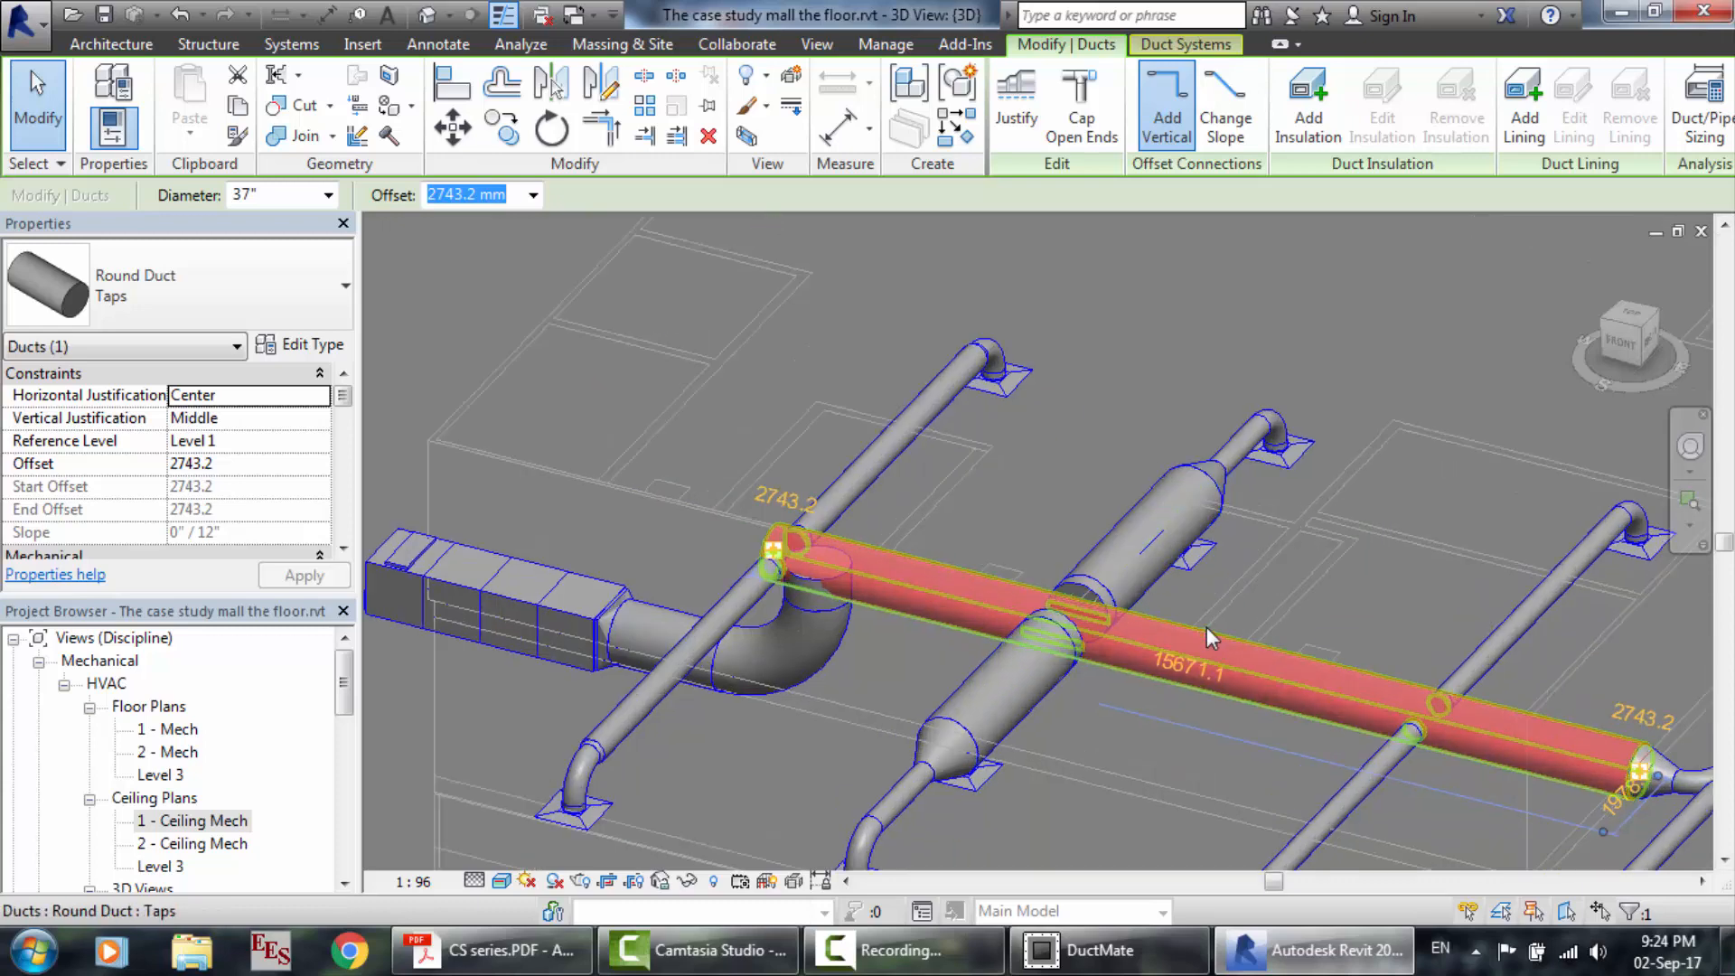
pyautogui.click(1692, 447)
pyautogui.moveTo(1466, 526)
pyautogui.mouseDown()
pyautogui.moveTo(1379, 589)
pyautogui.moveTo(1185, 617)
pyautogui.moveTo(1424, 530)
pyautogui.mouseUp()
pyautogui.press('Escape')
pyautogui.press('Escape')
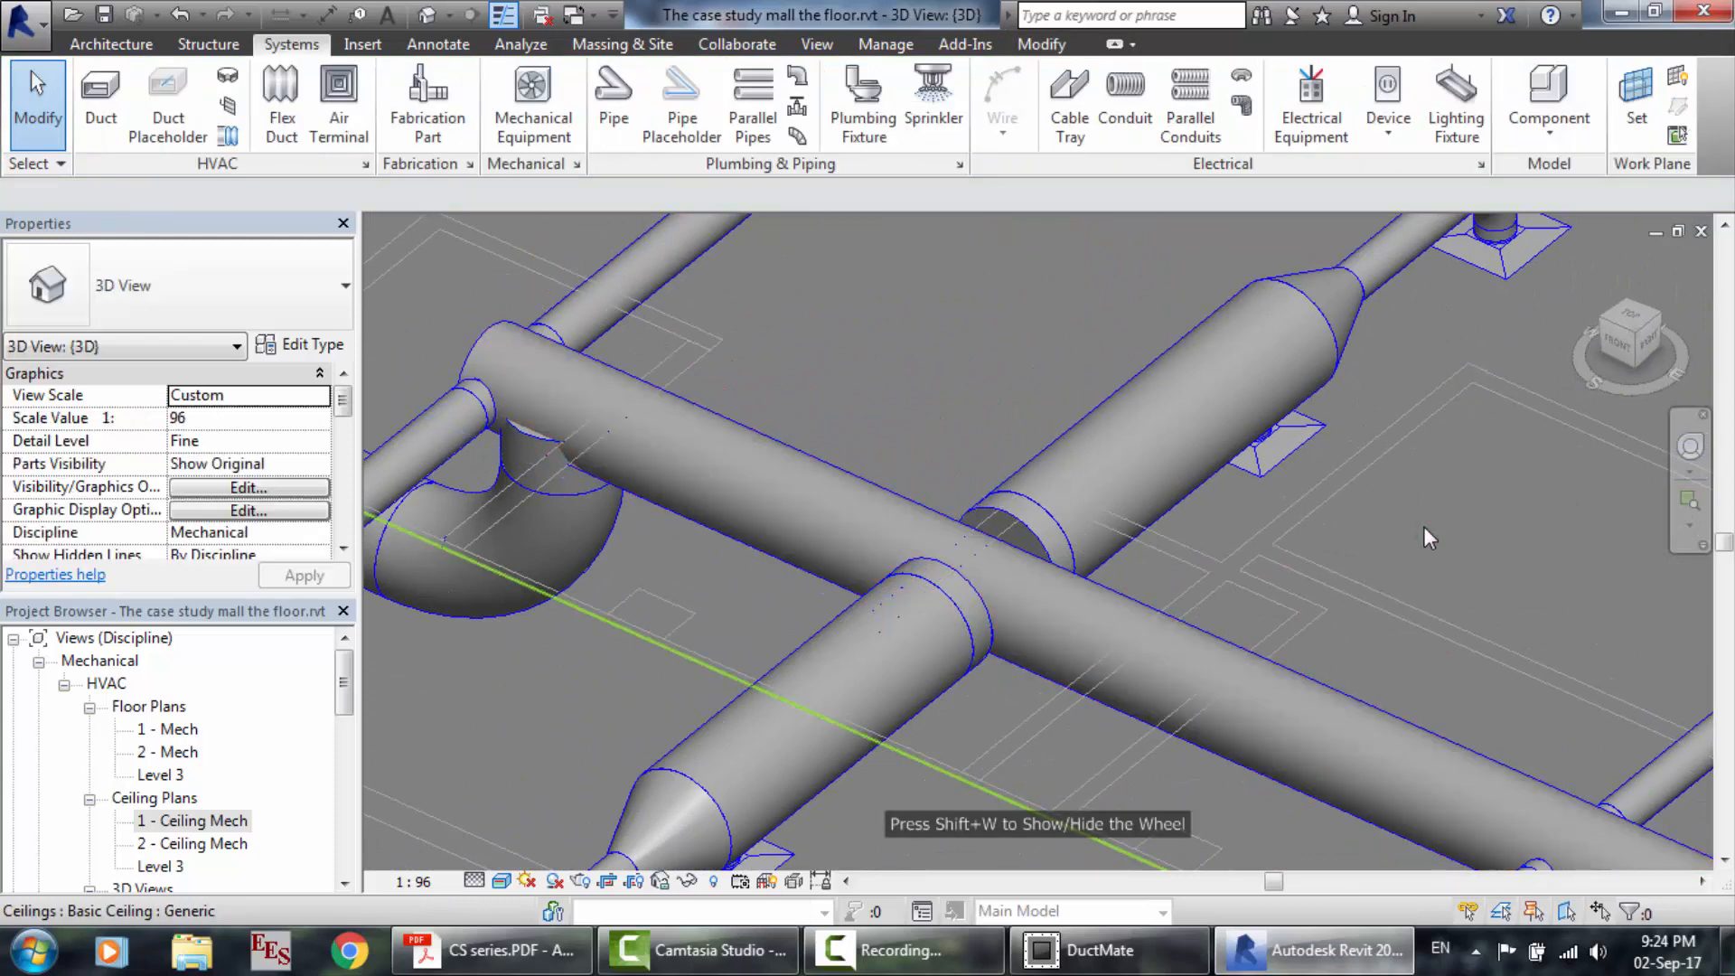
pyautogui.click(1119, 446)
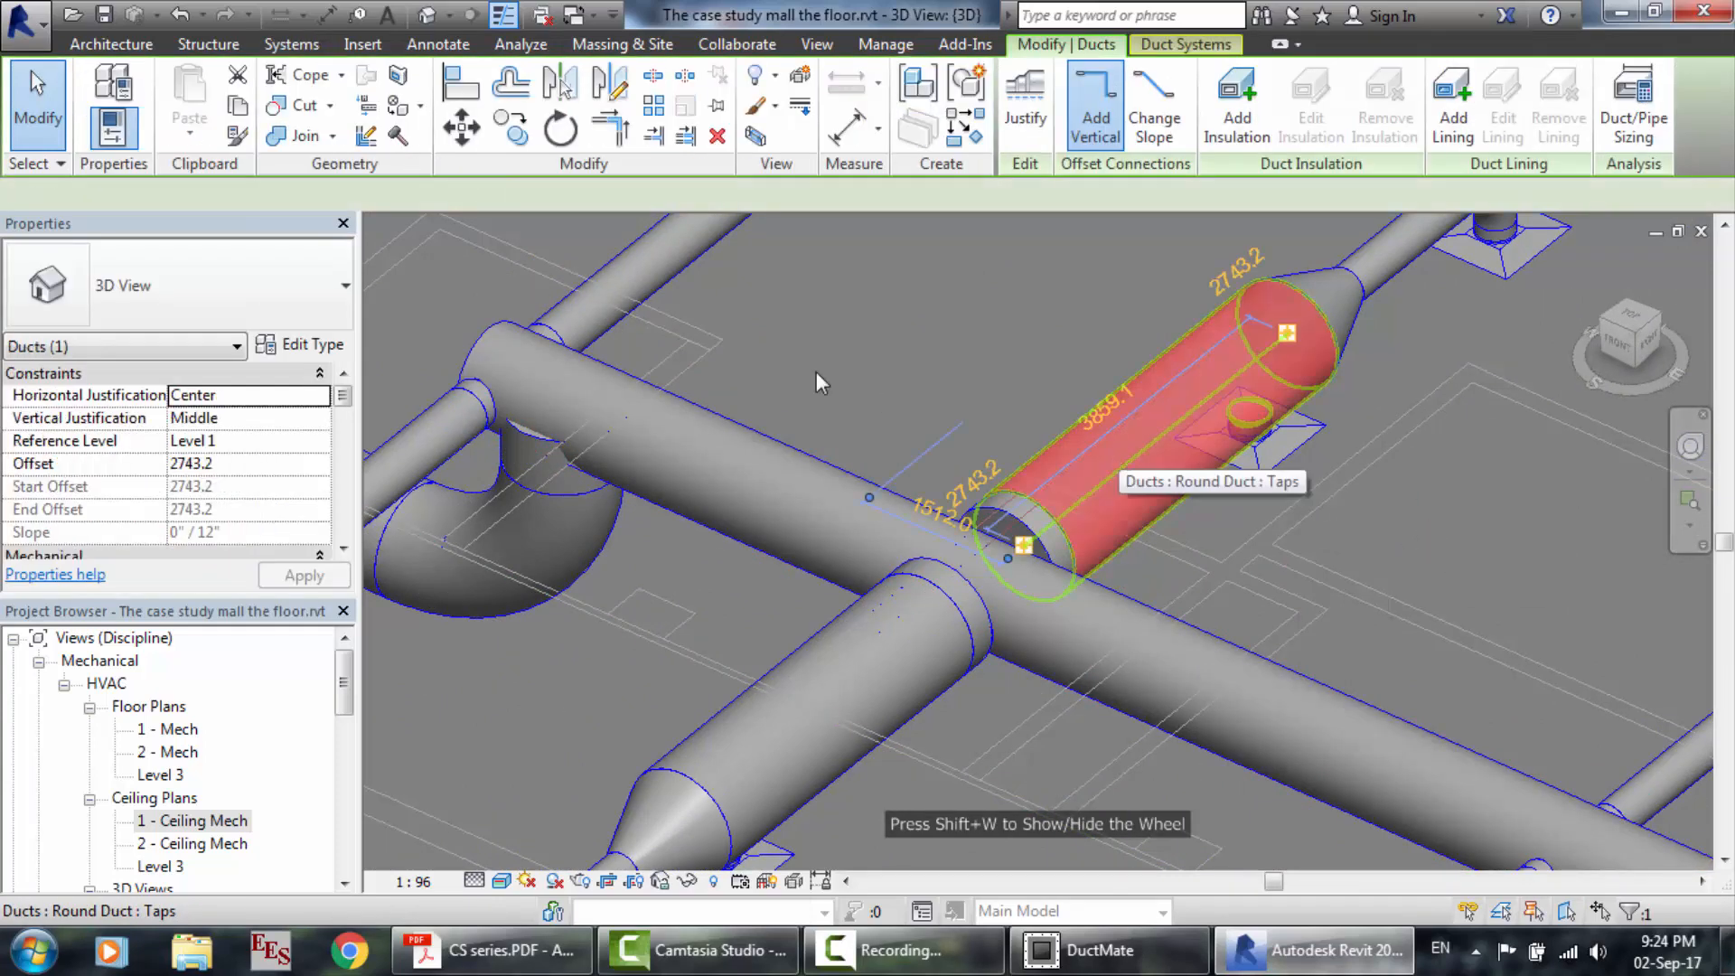
pyautogui.click(607, 286)
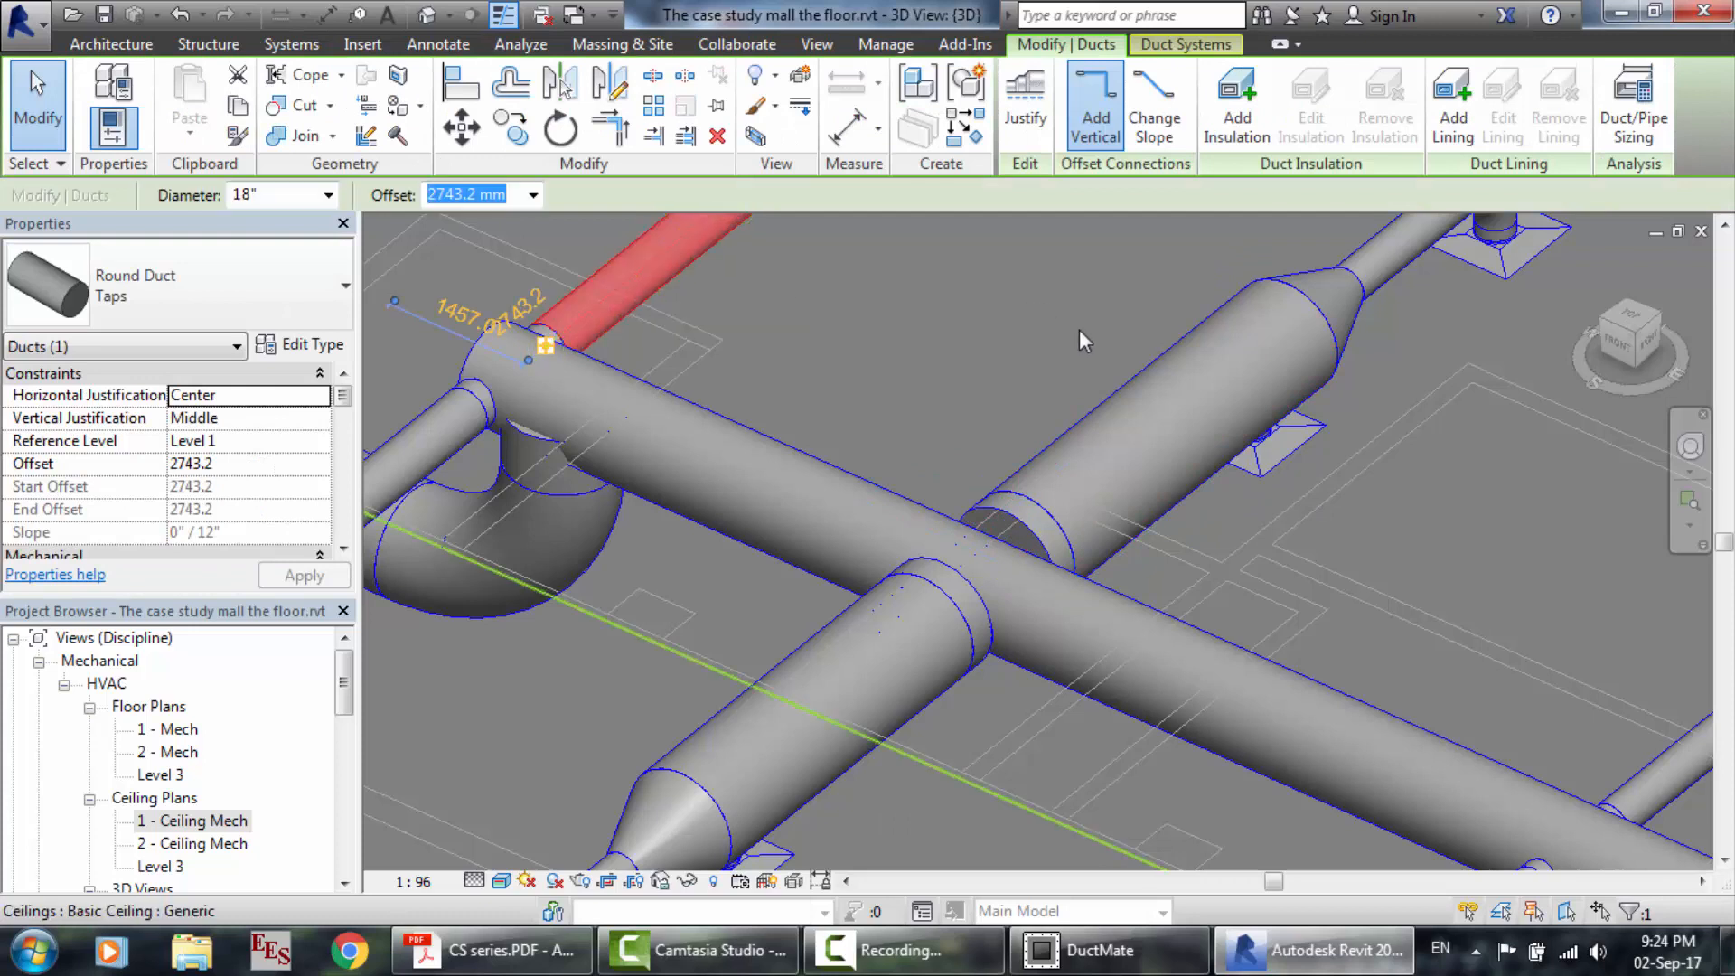
pyautogui.click(1141, 415)
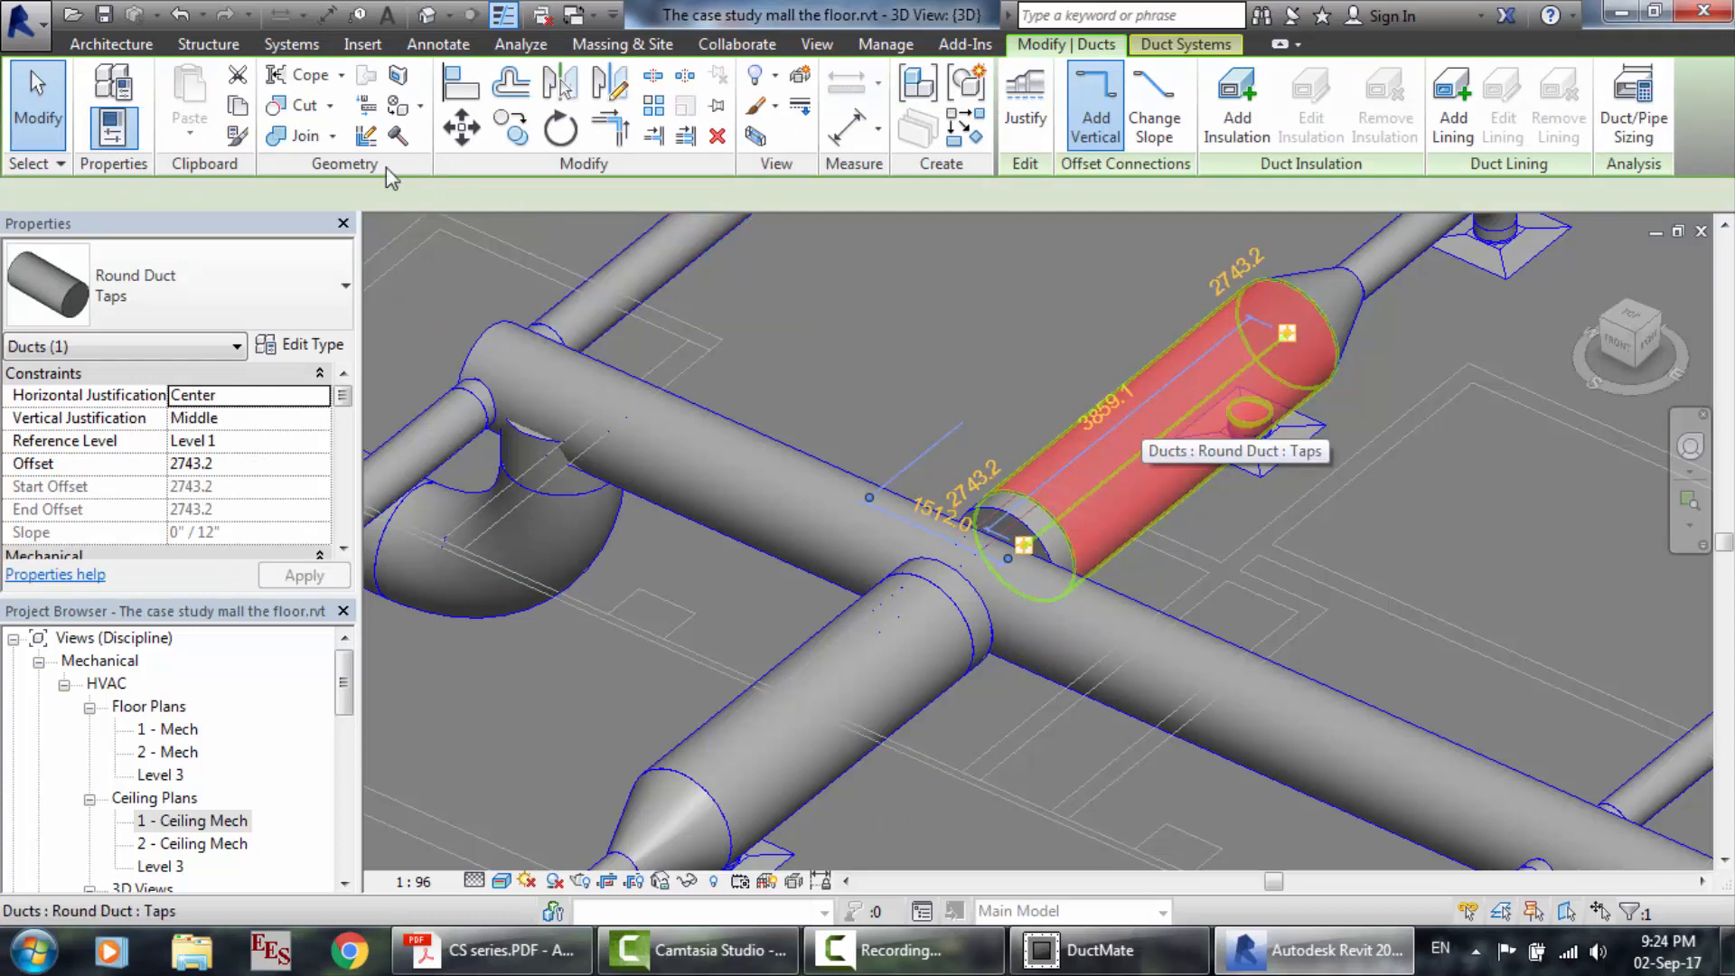
pyautogui.doubleClick(270, 194)
pyautogui.write('18')
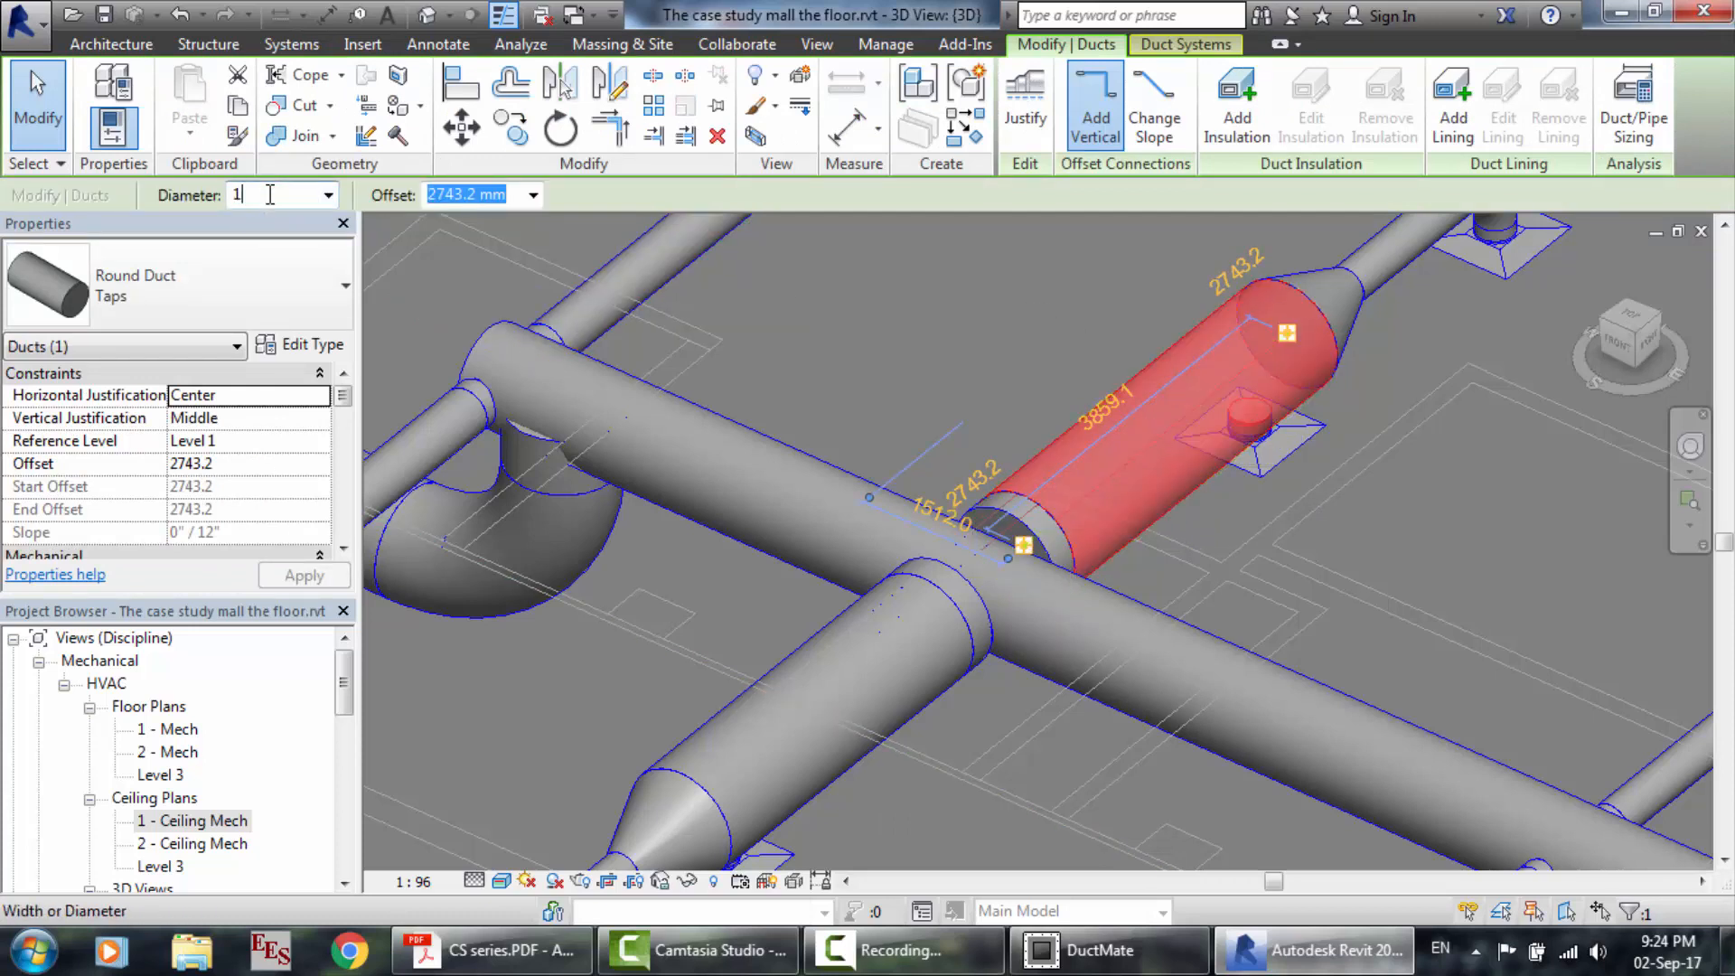
# Set the diameter of the two opposite branch ducts near the middle of the main duct to 18 inches.
pyautogui.press('Return')
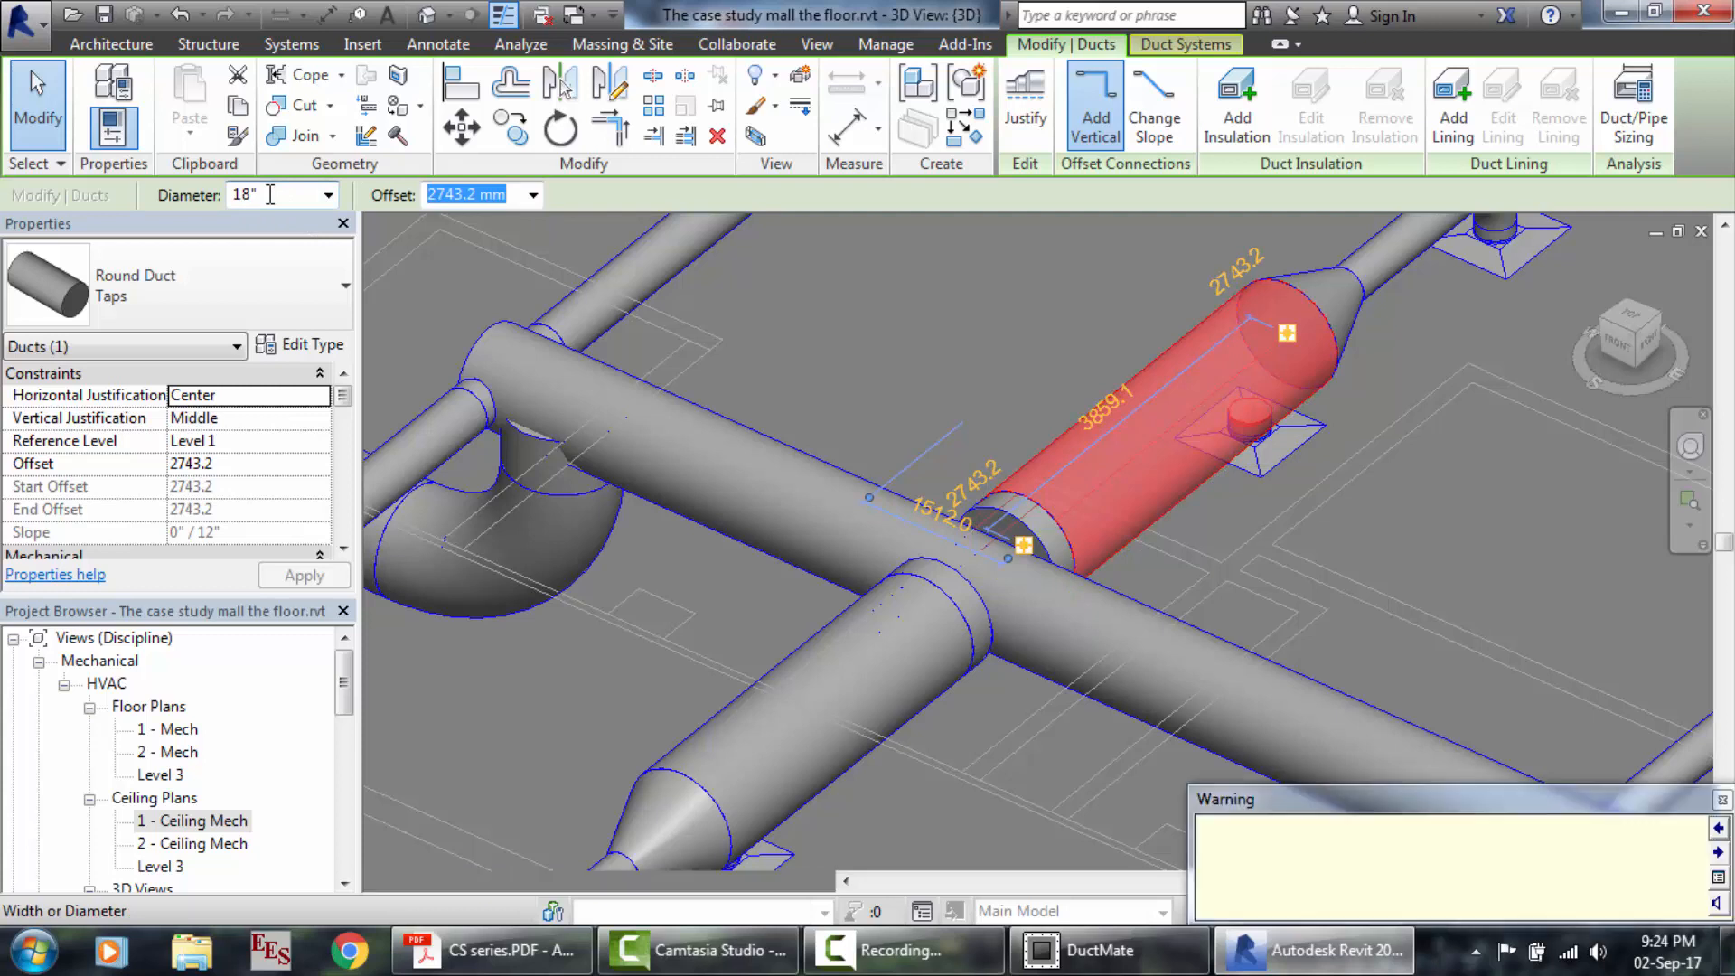
pyautogui.click(875, 676)
pyautogui.doubleClick(267, 193)
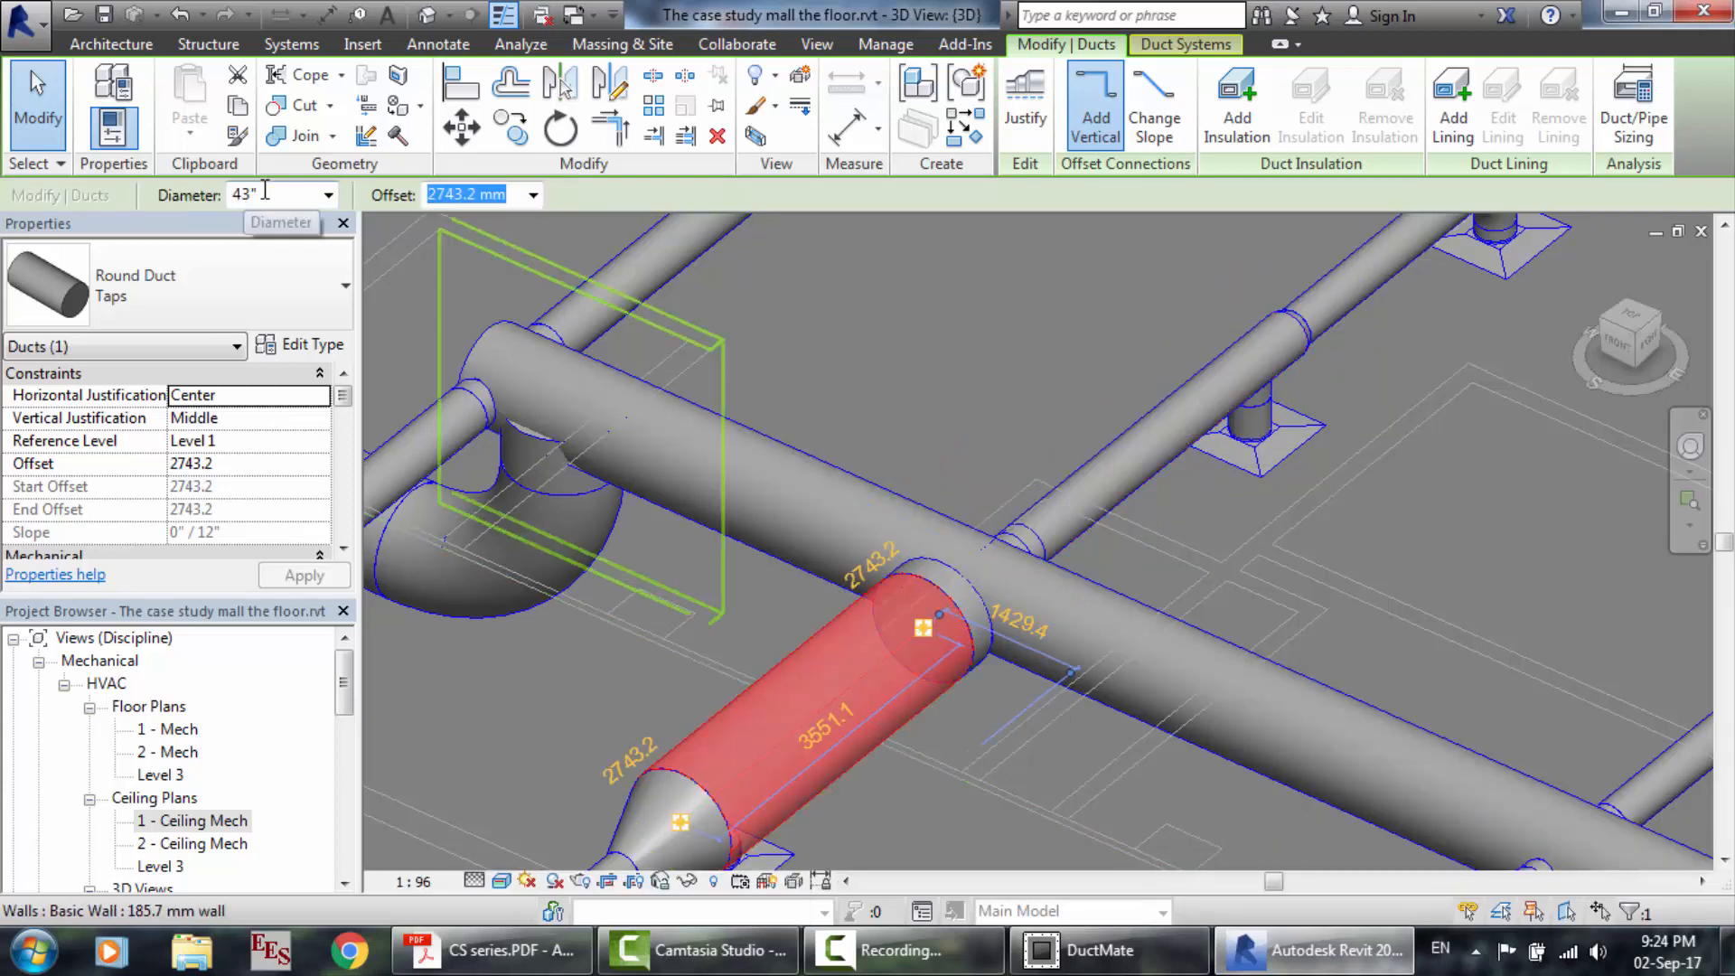
pyautogui.write('1')
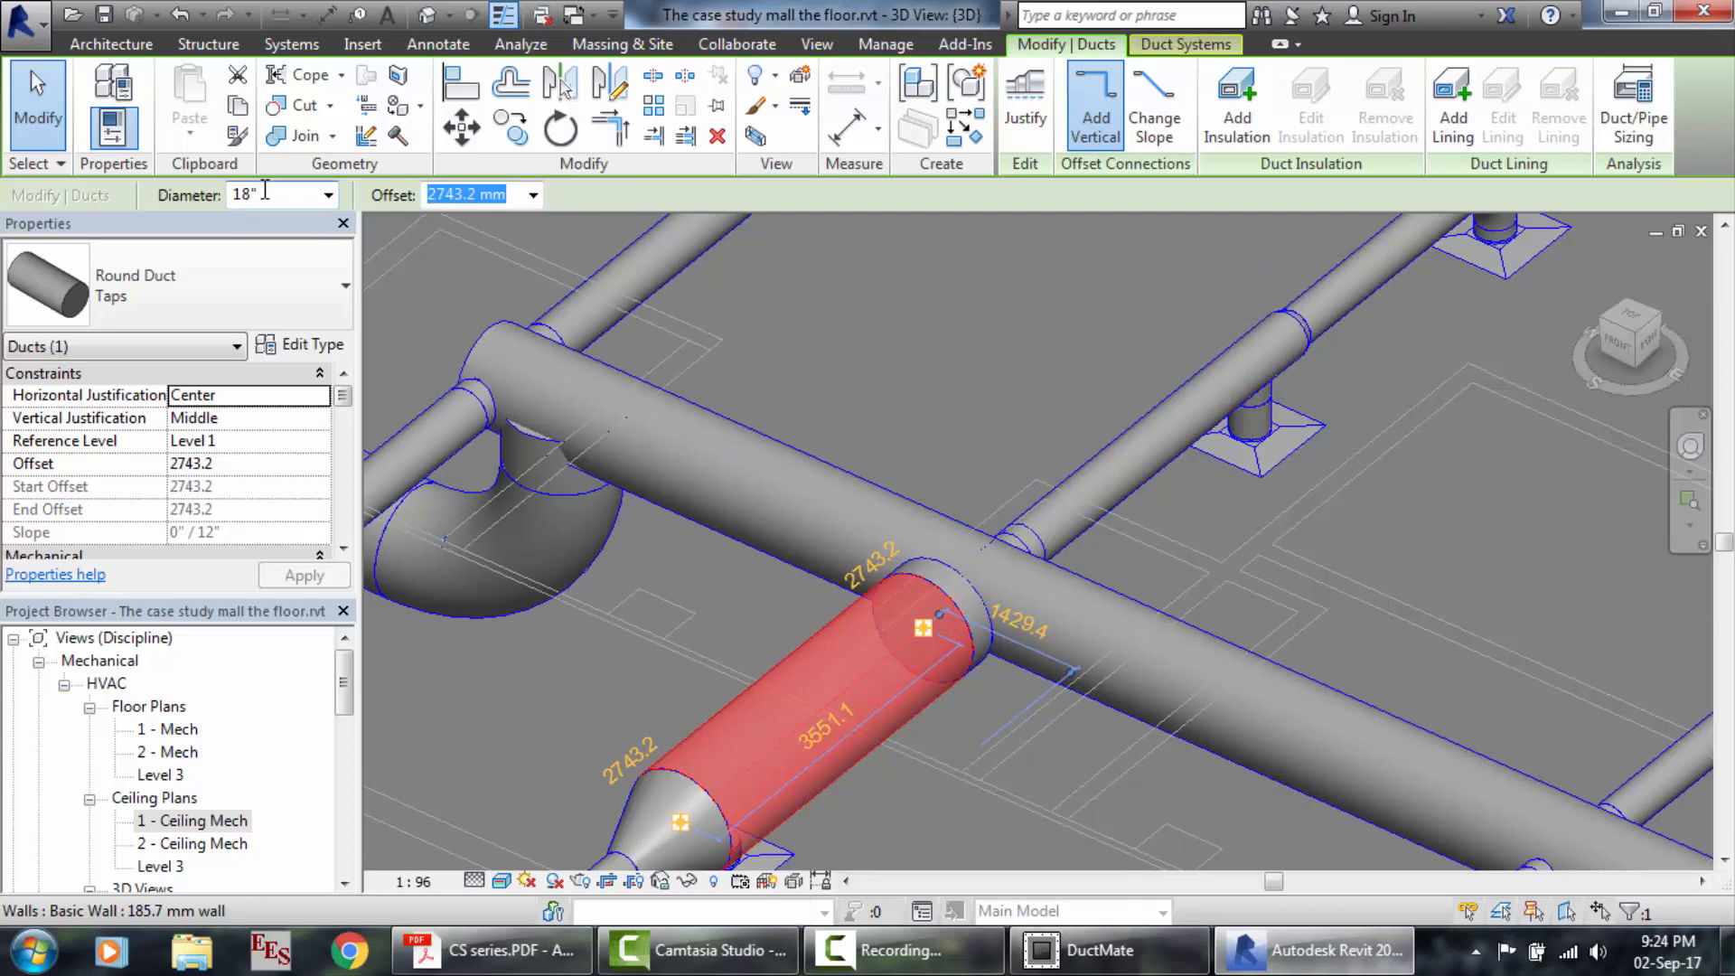
pyautogui.write('8"')
pyautogui.press('Return')
pyautogui.scroll(-2, 734, 345)
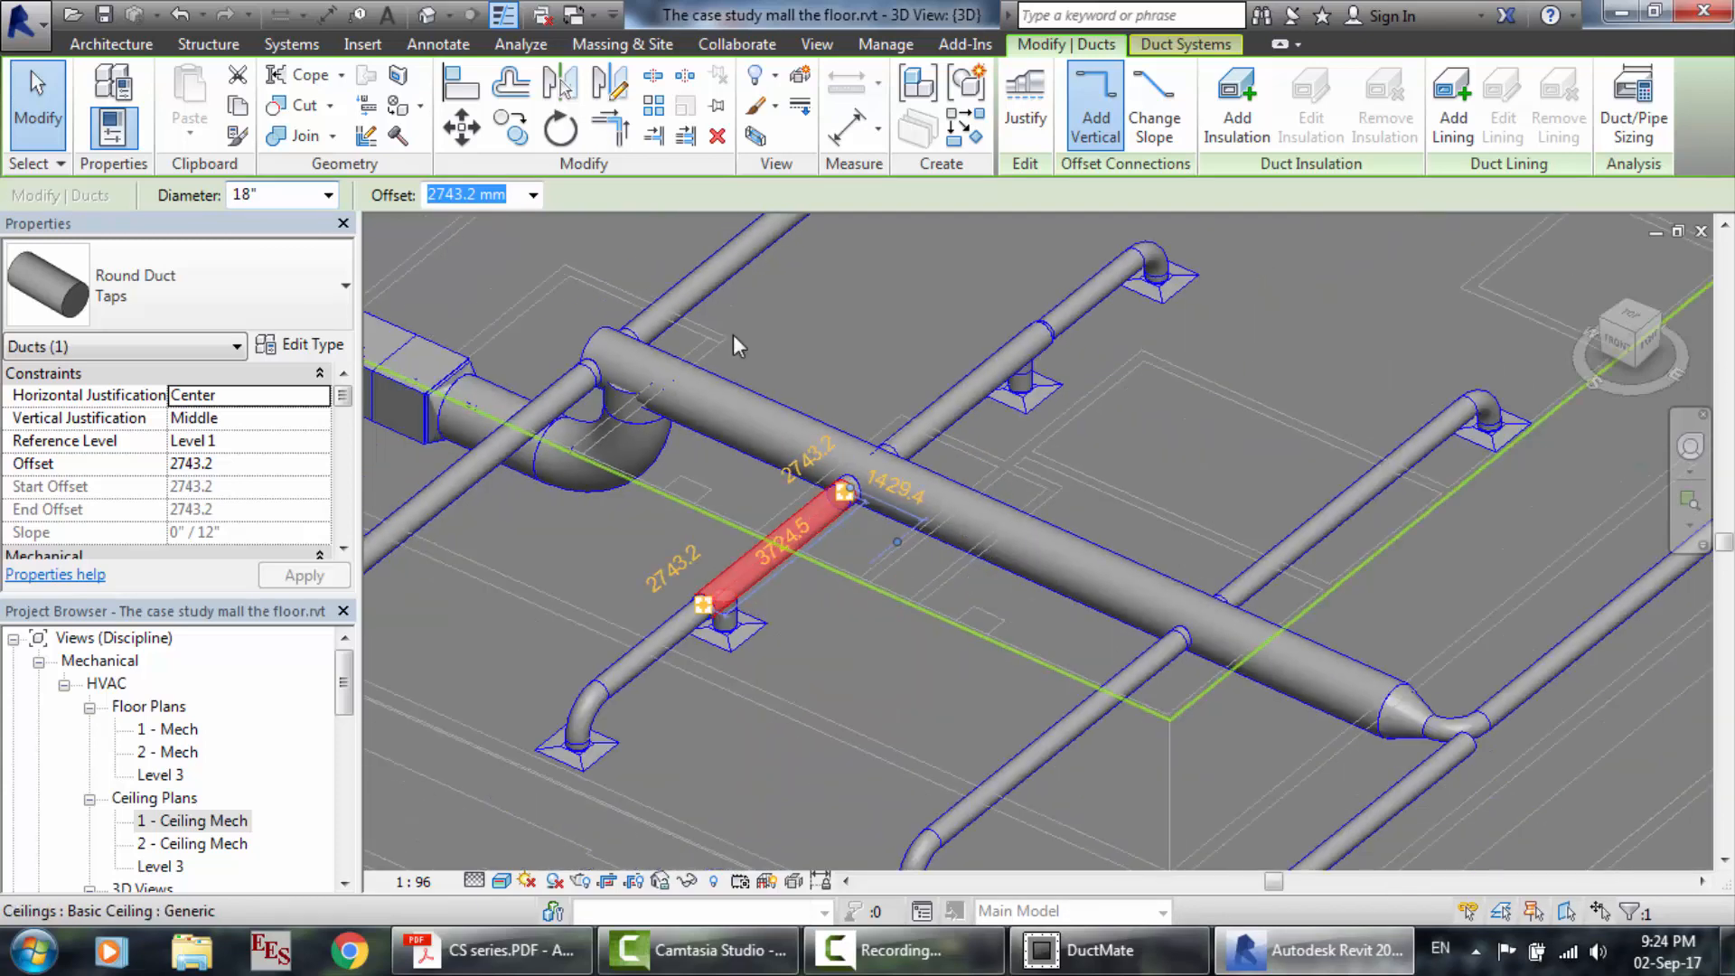
pyautogui.scroll(-2, 734, 345)
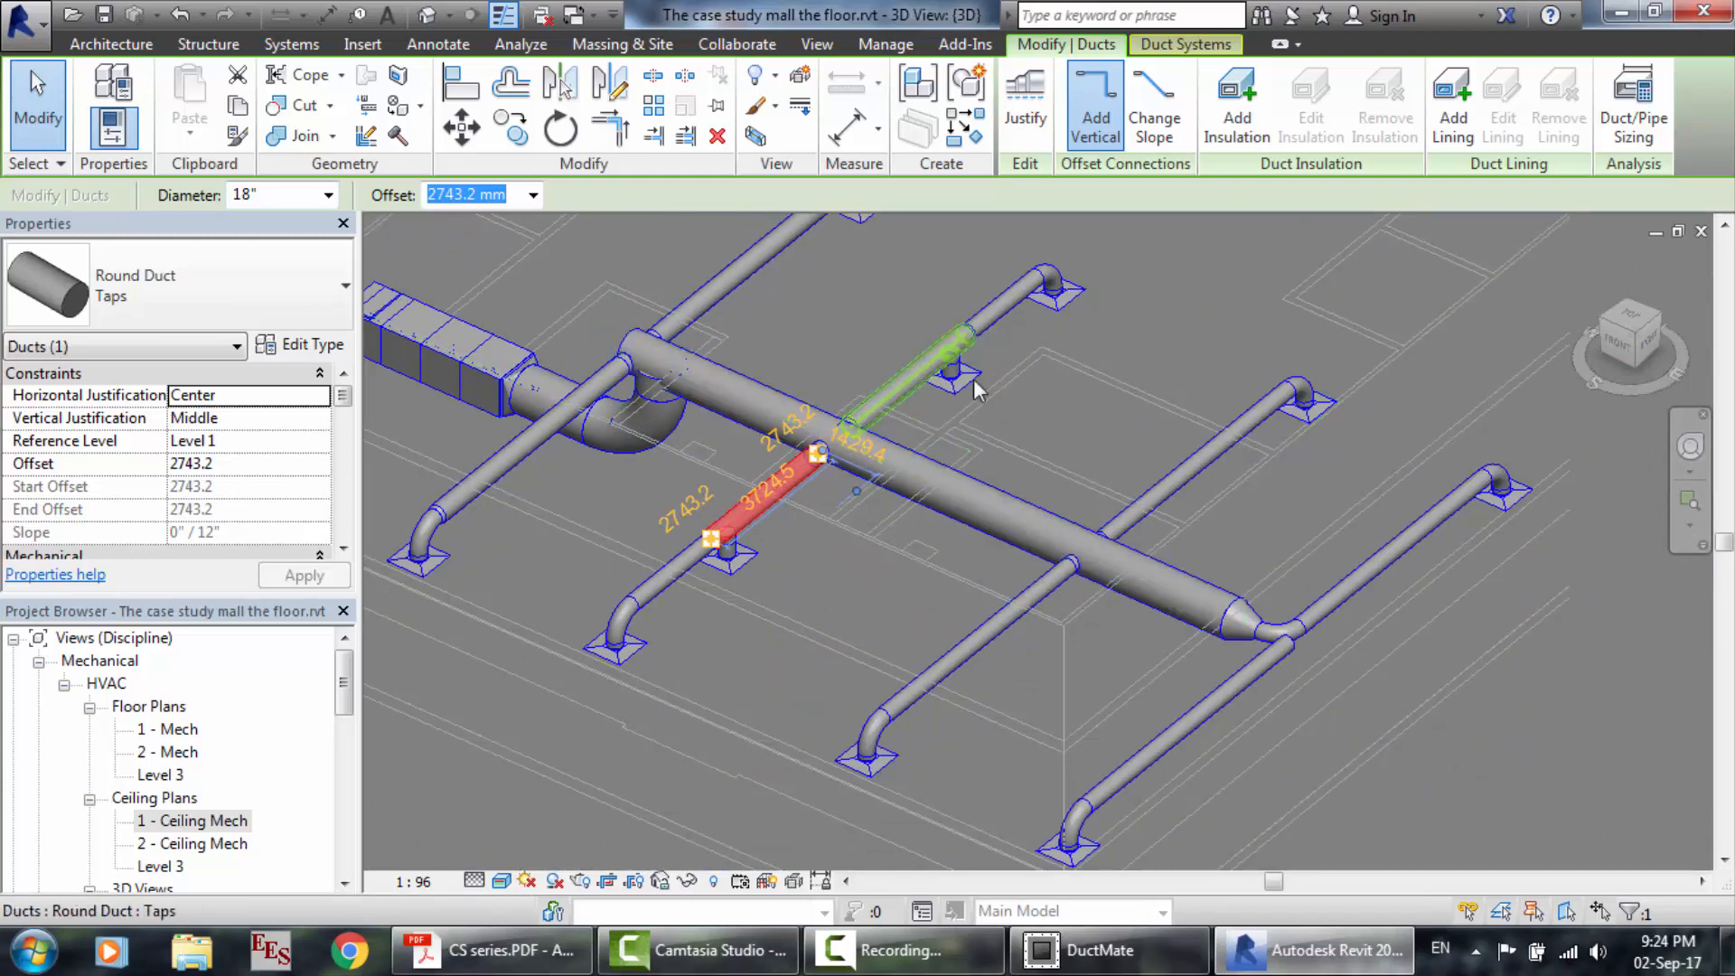
# Try to set the temporary spacing dimension at the main duct's transition end to 500 mm.
pyautogui.click(956, 483)
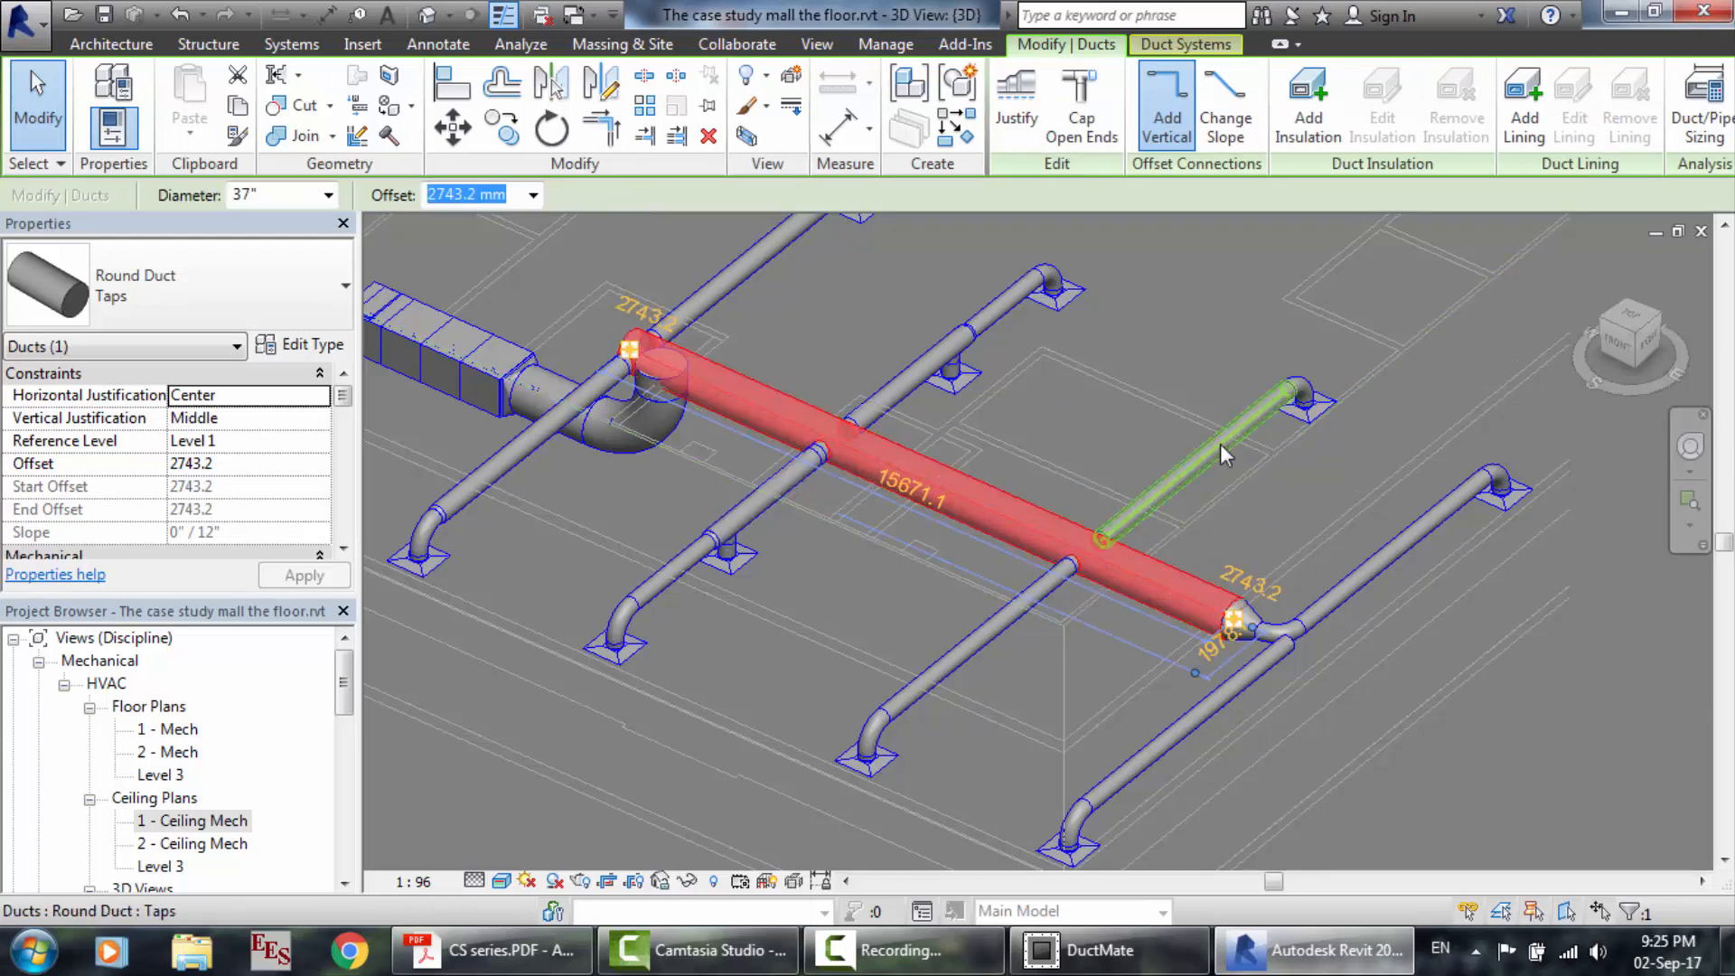
pyautogui.scroll(2, 1220, 442)
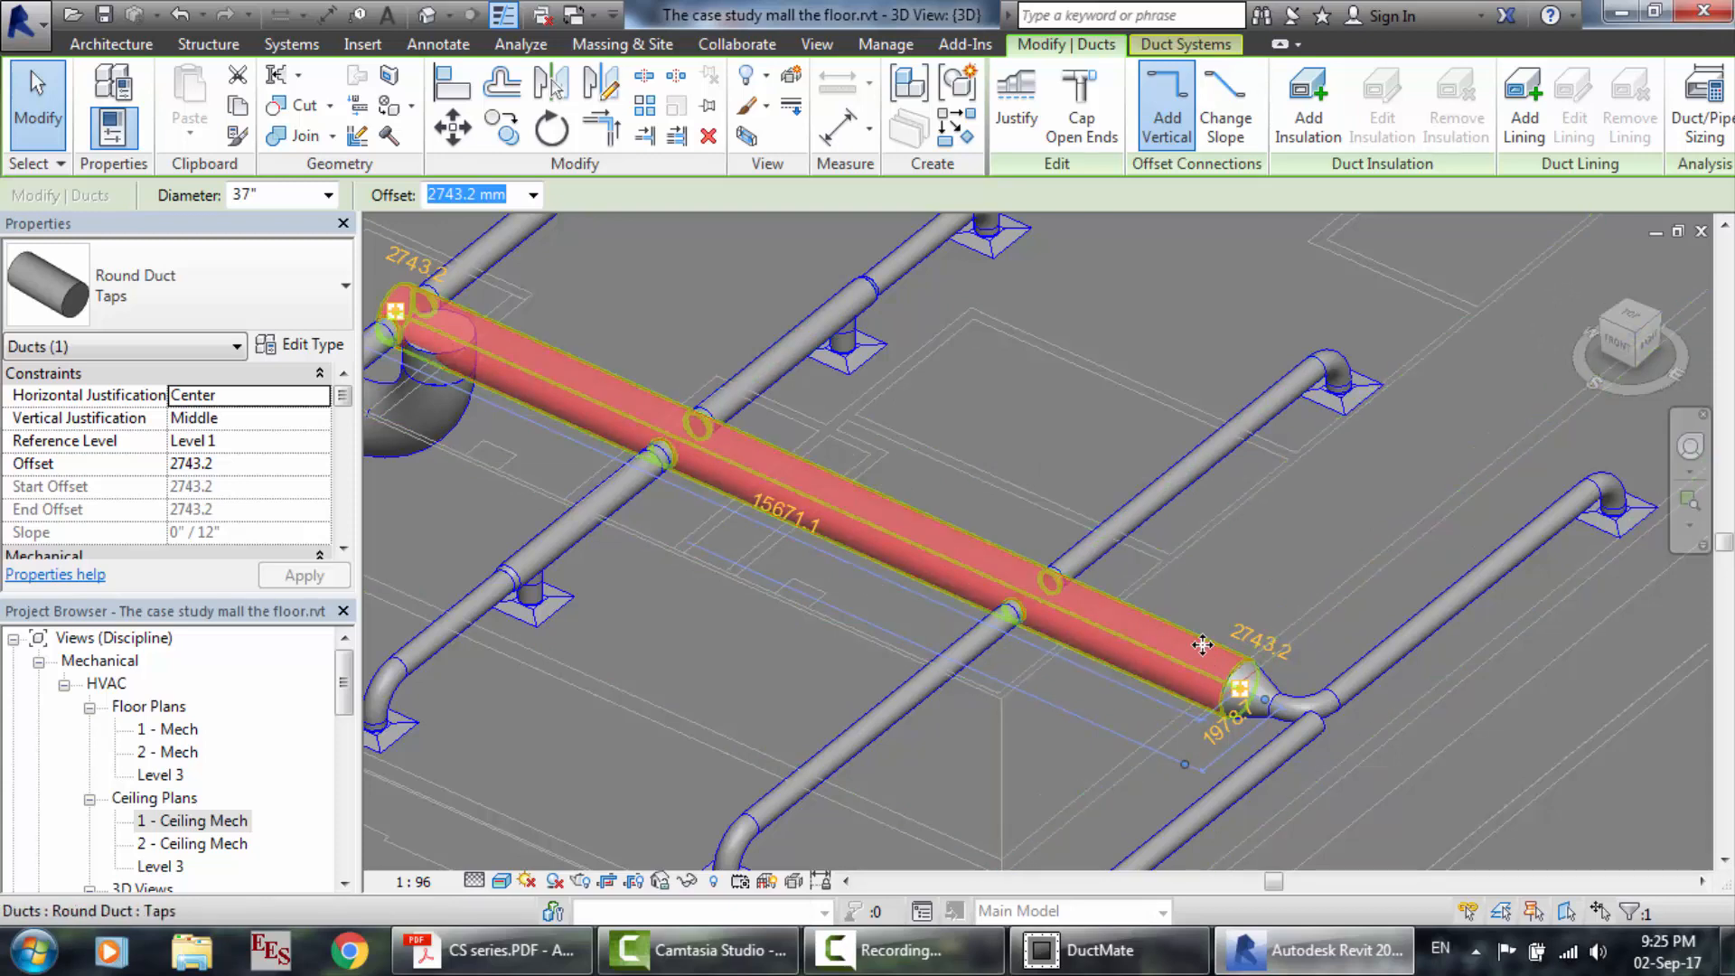
pyautogui.click(1239, 698)
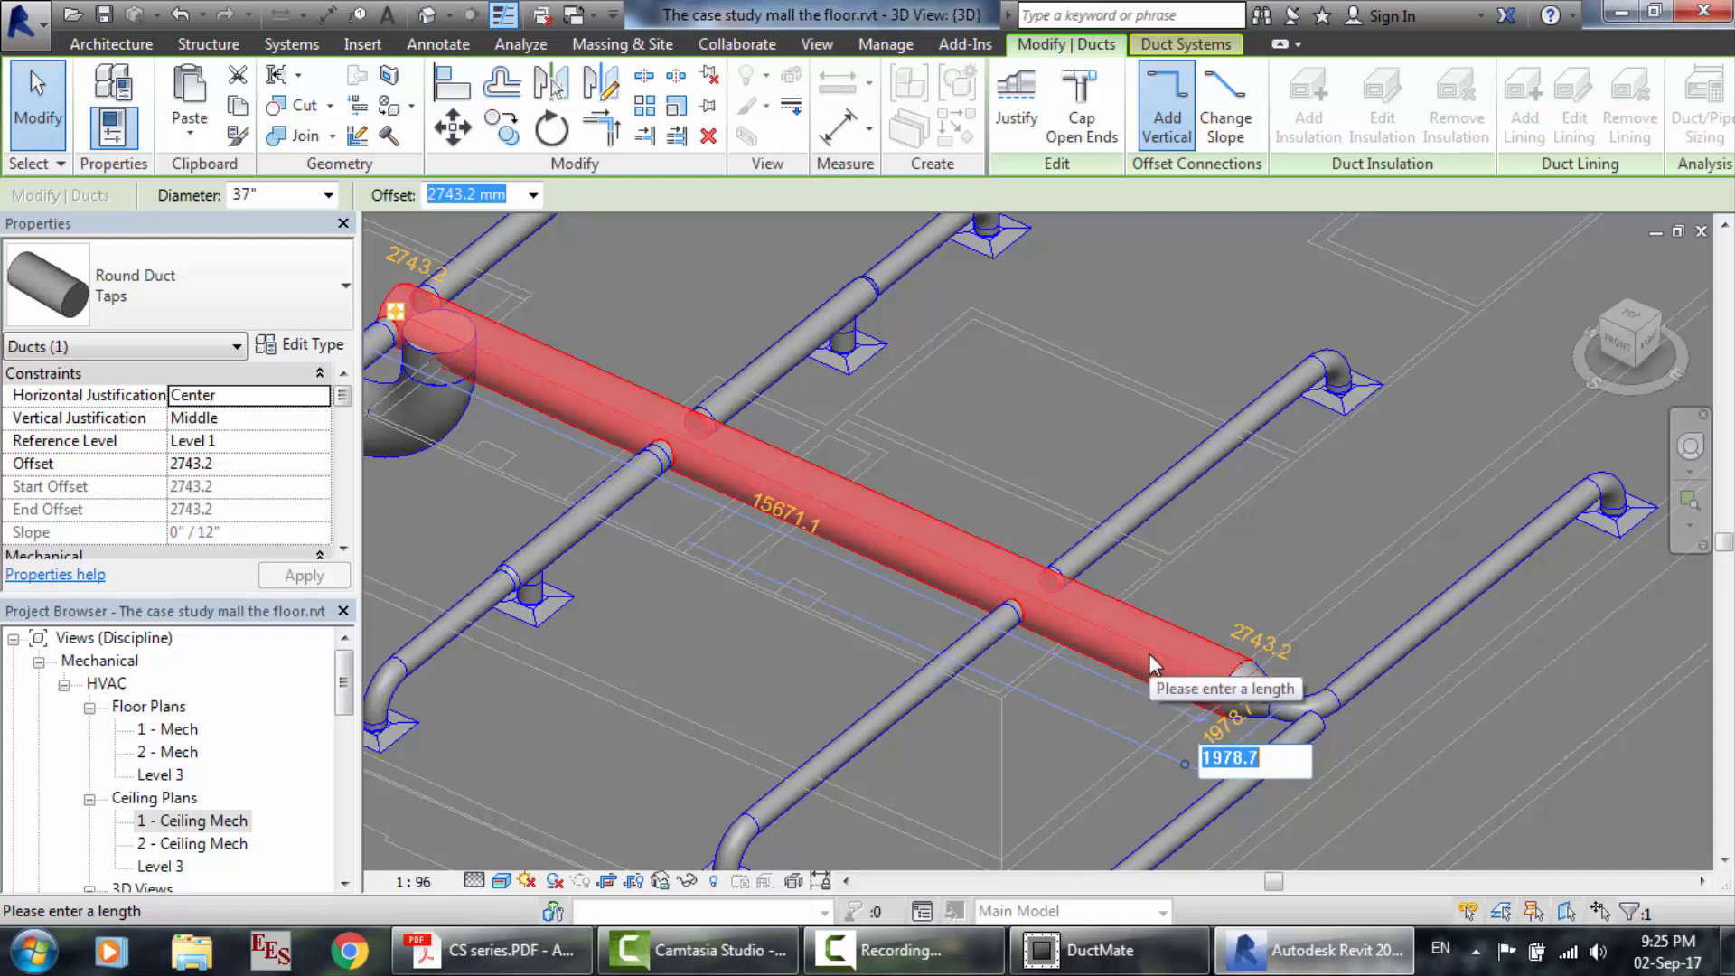
pyautogui.write('500')
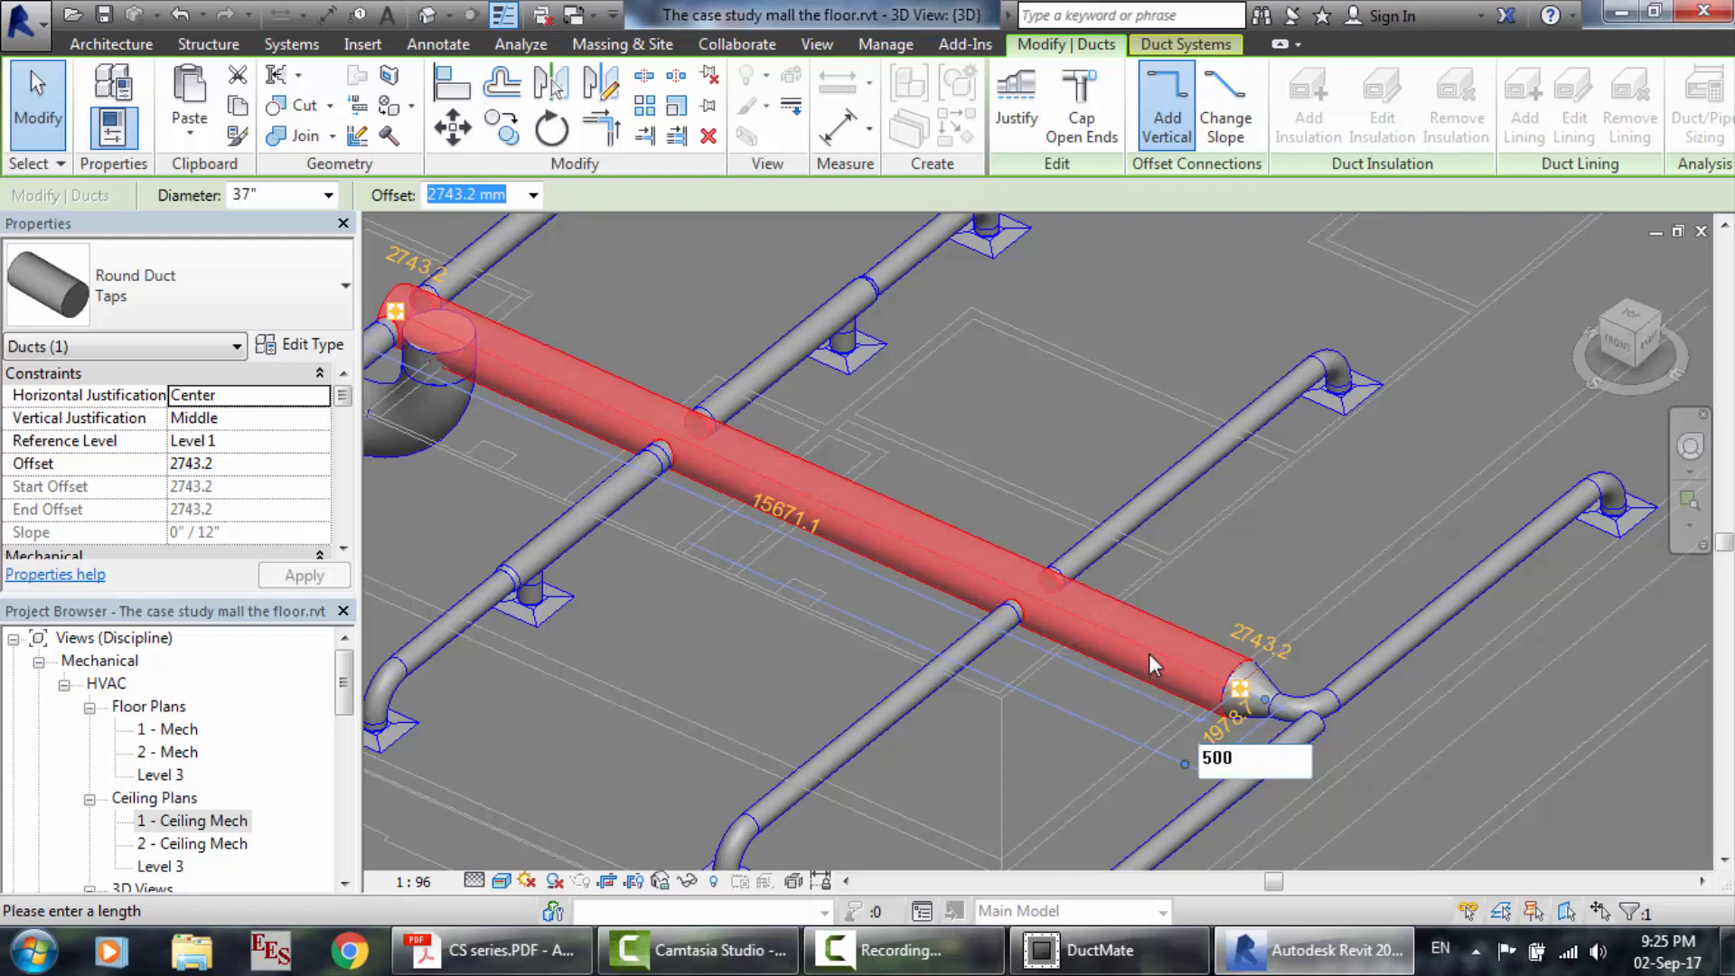
pyautogui.press('Return')
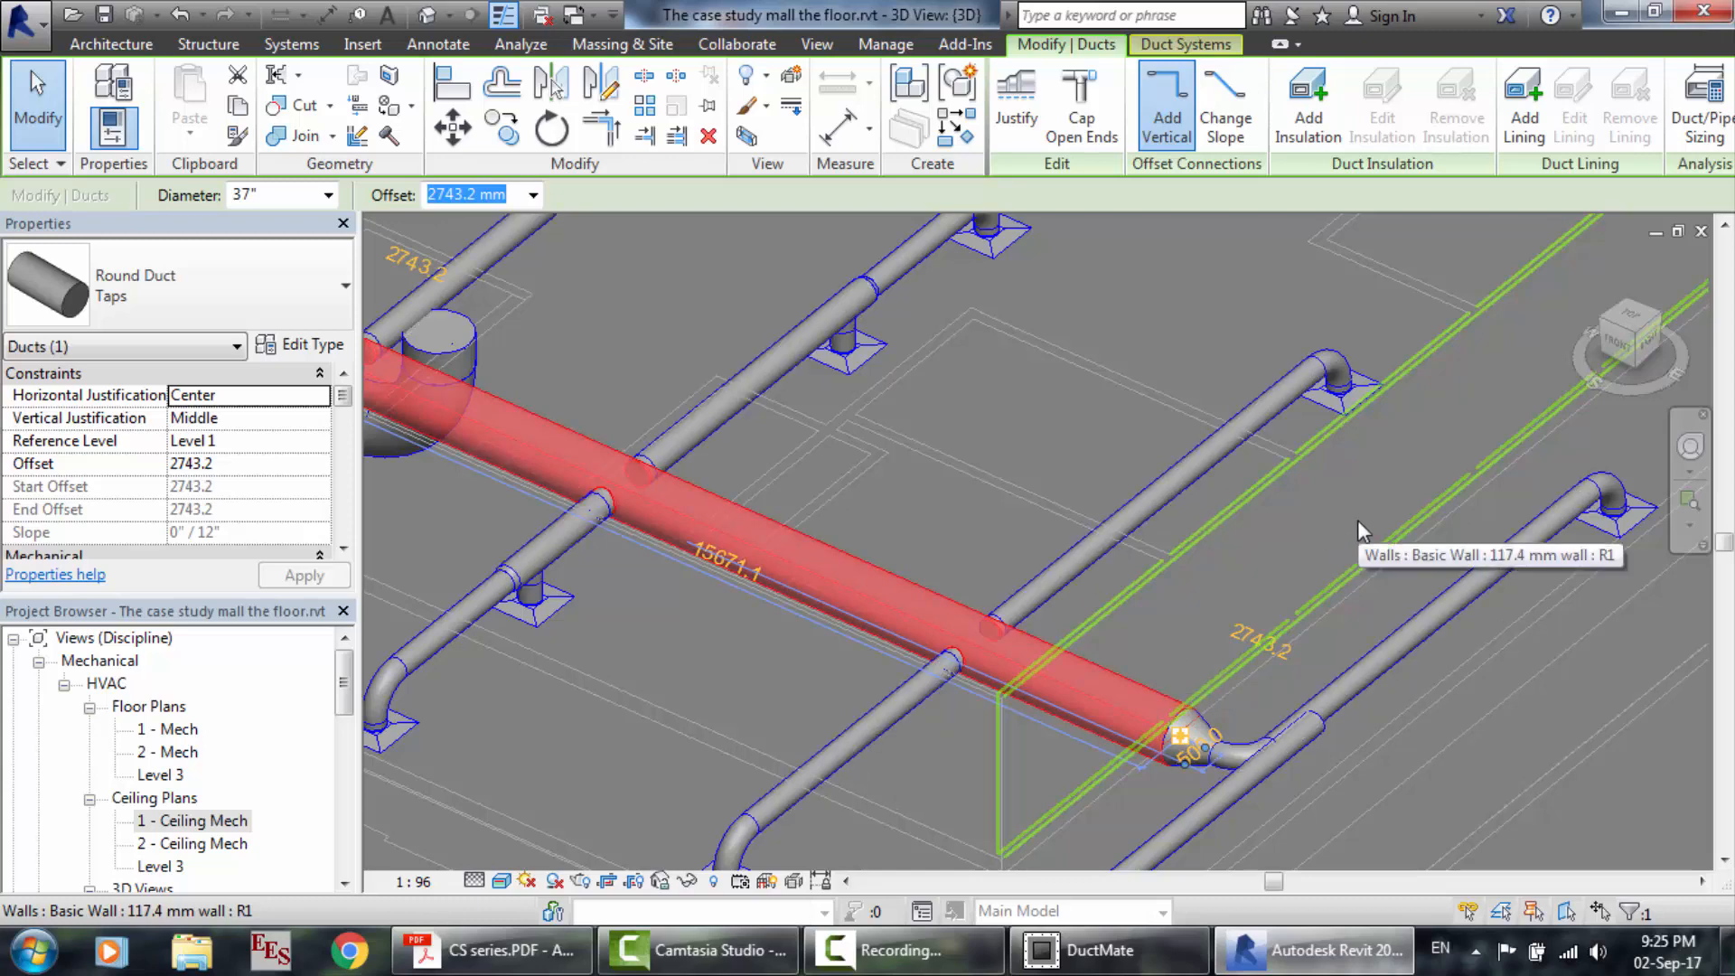
pyautogui.press('Escape')
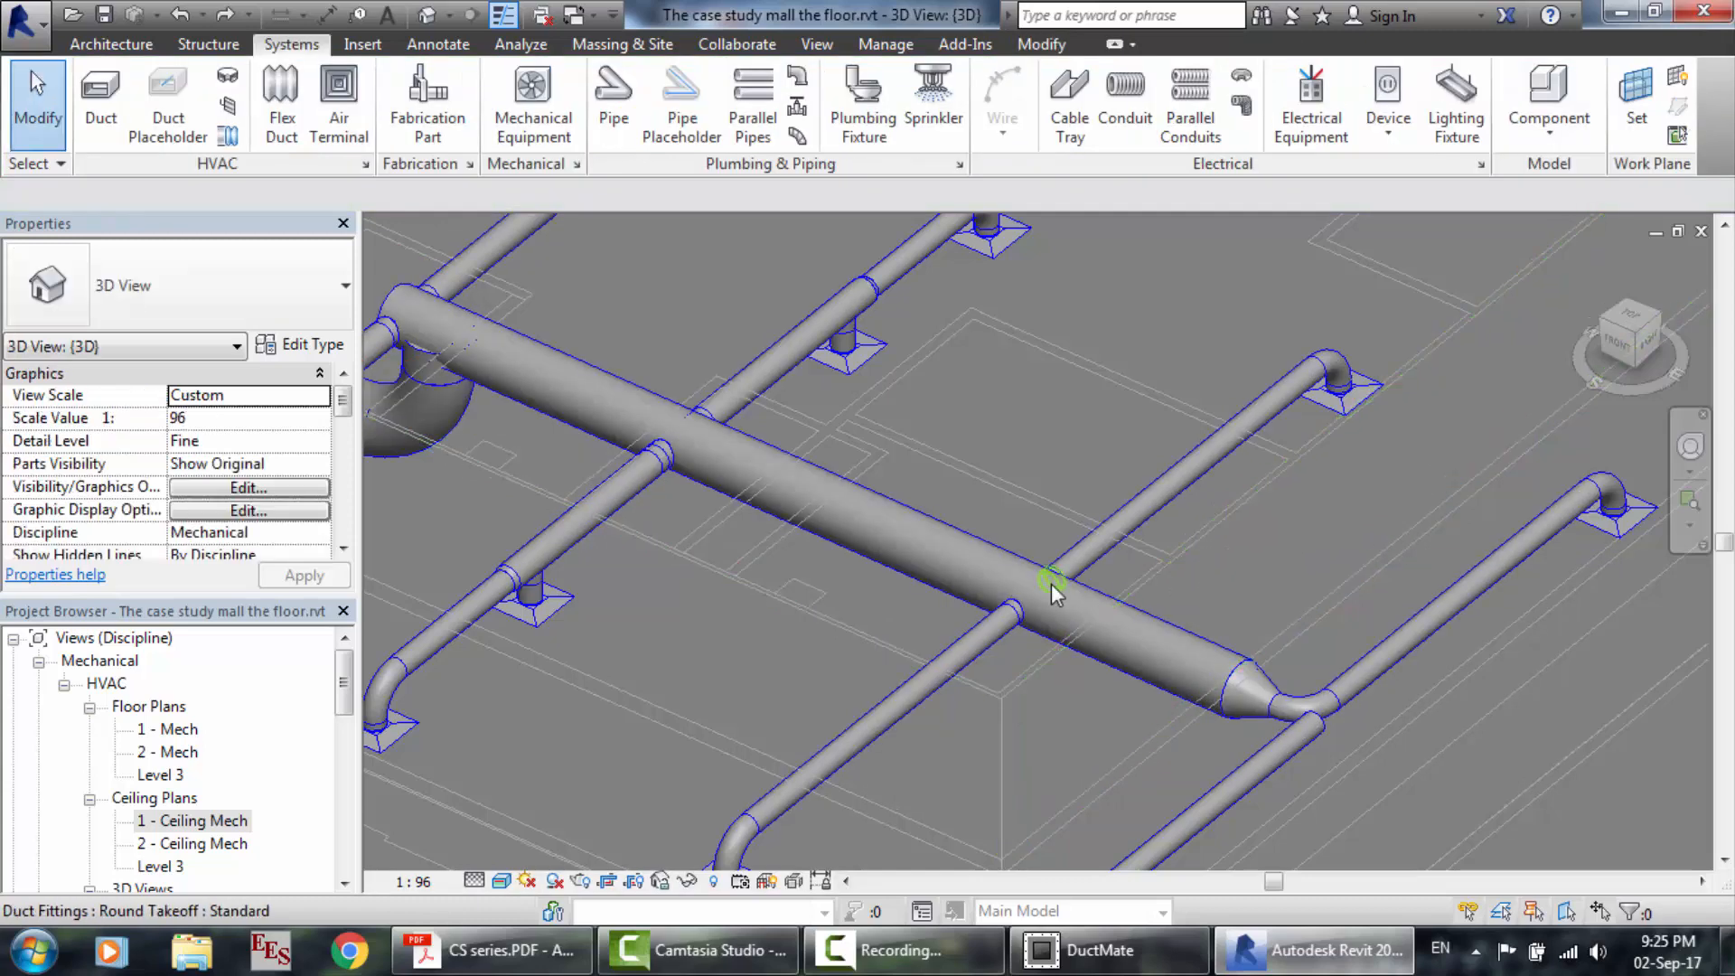
# Try deleting the 37-inch main duct that connects the branches.
pyautogui.click(940, 570)
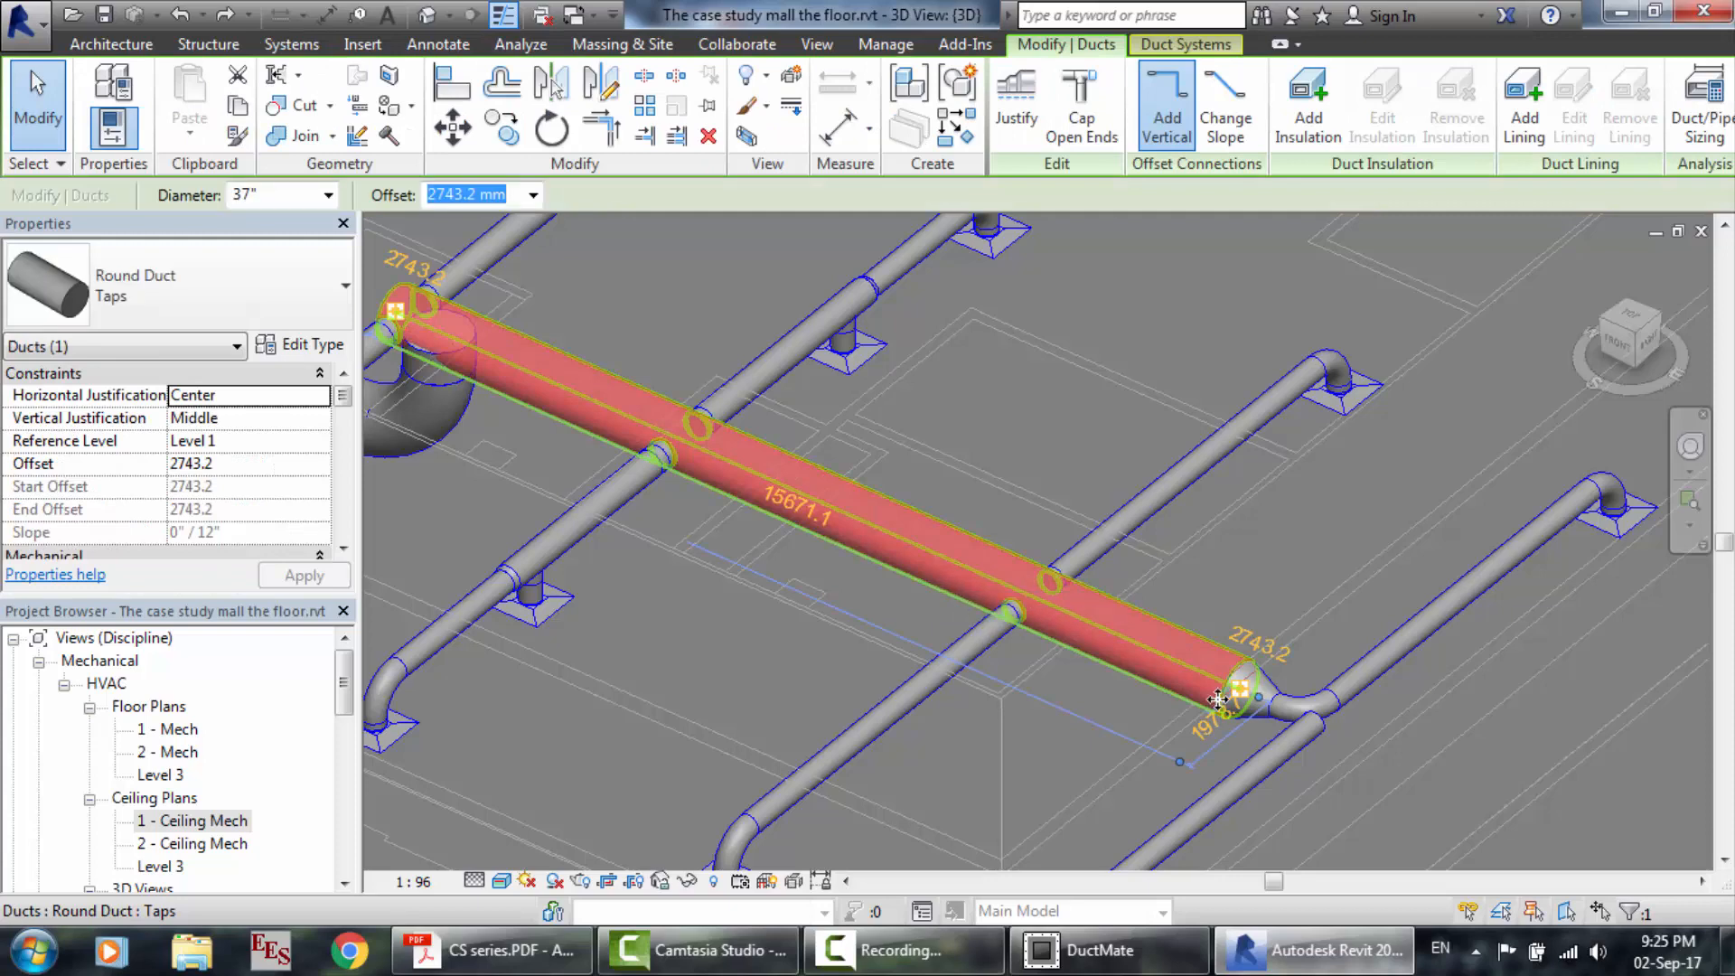
pyautogui.click(1313, 724)
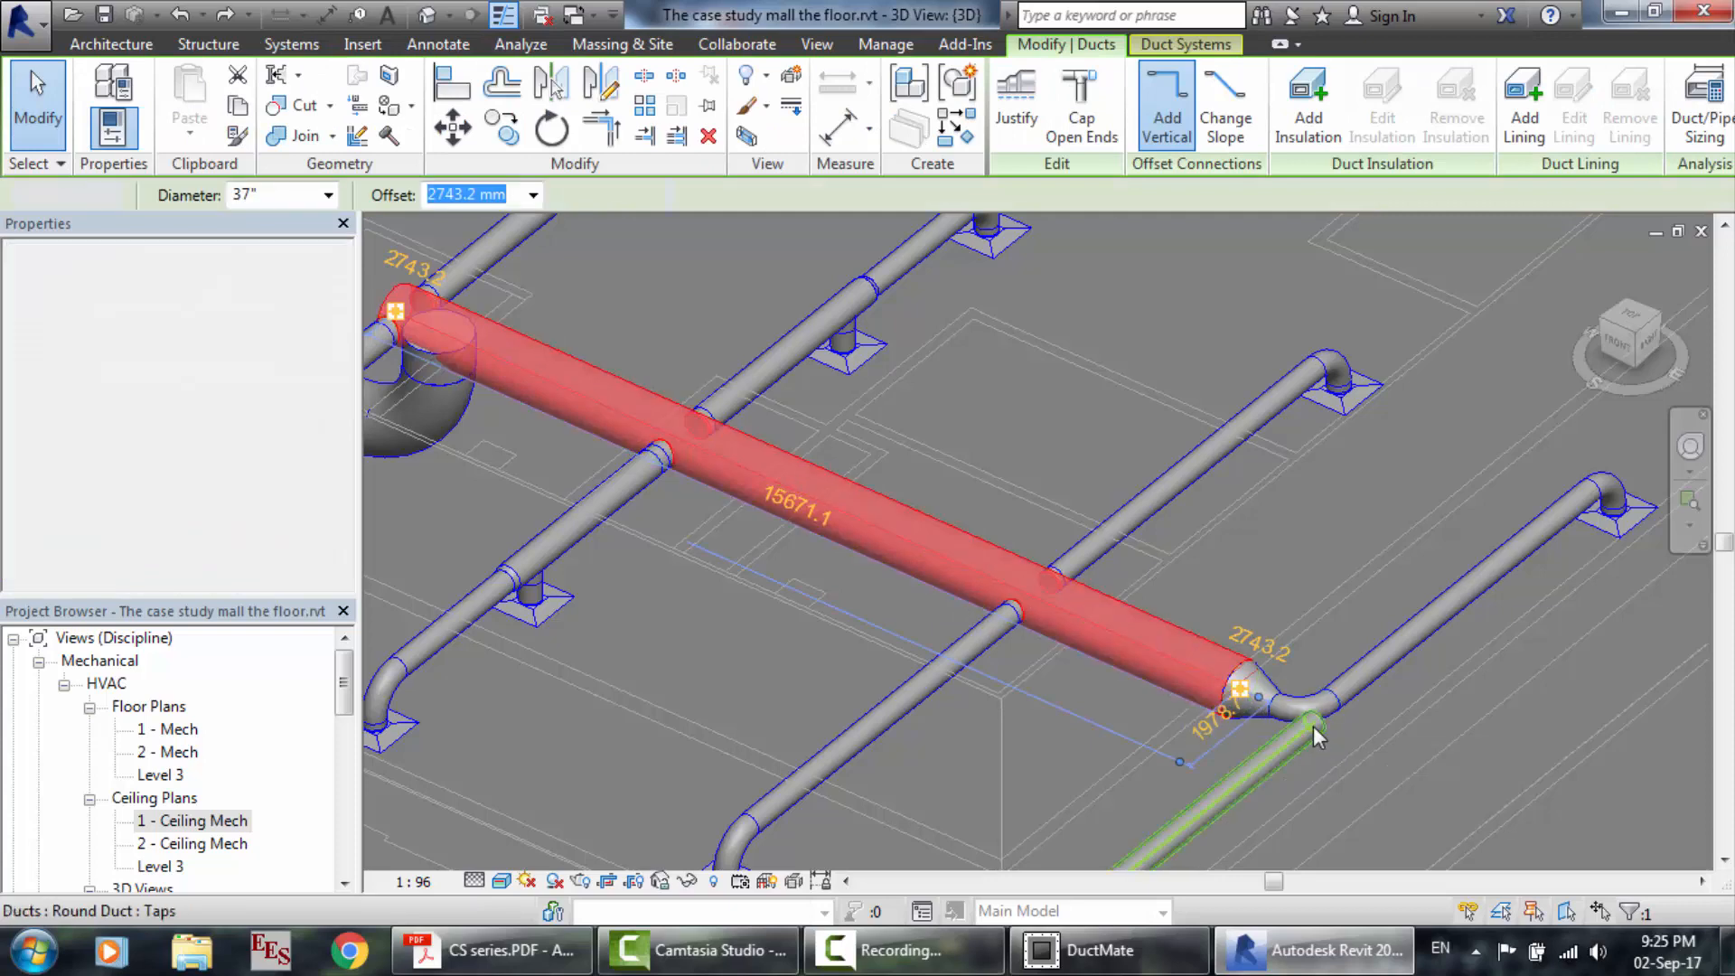
pyautogui.press('Delete')
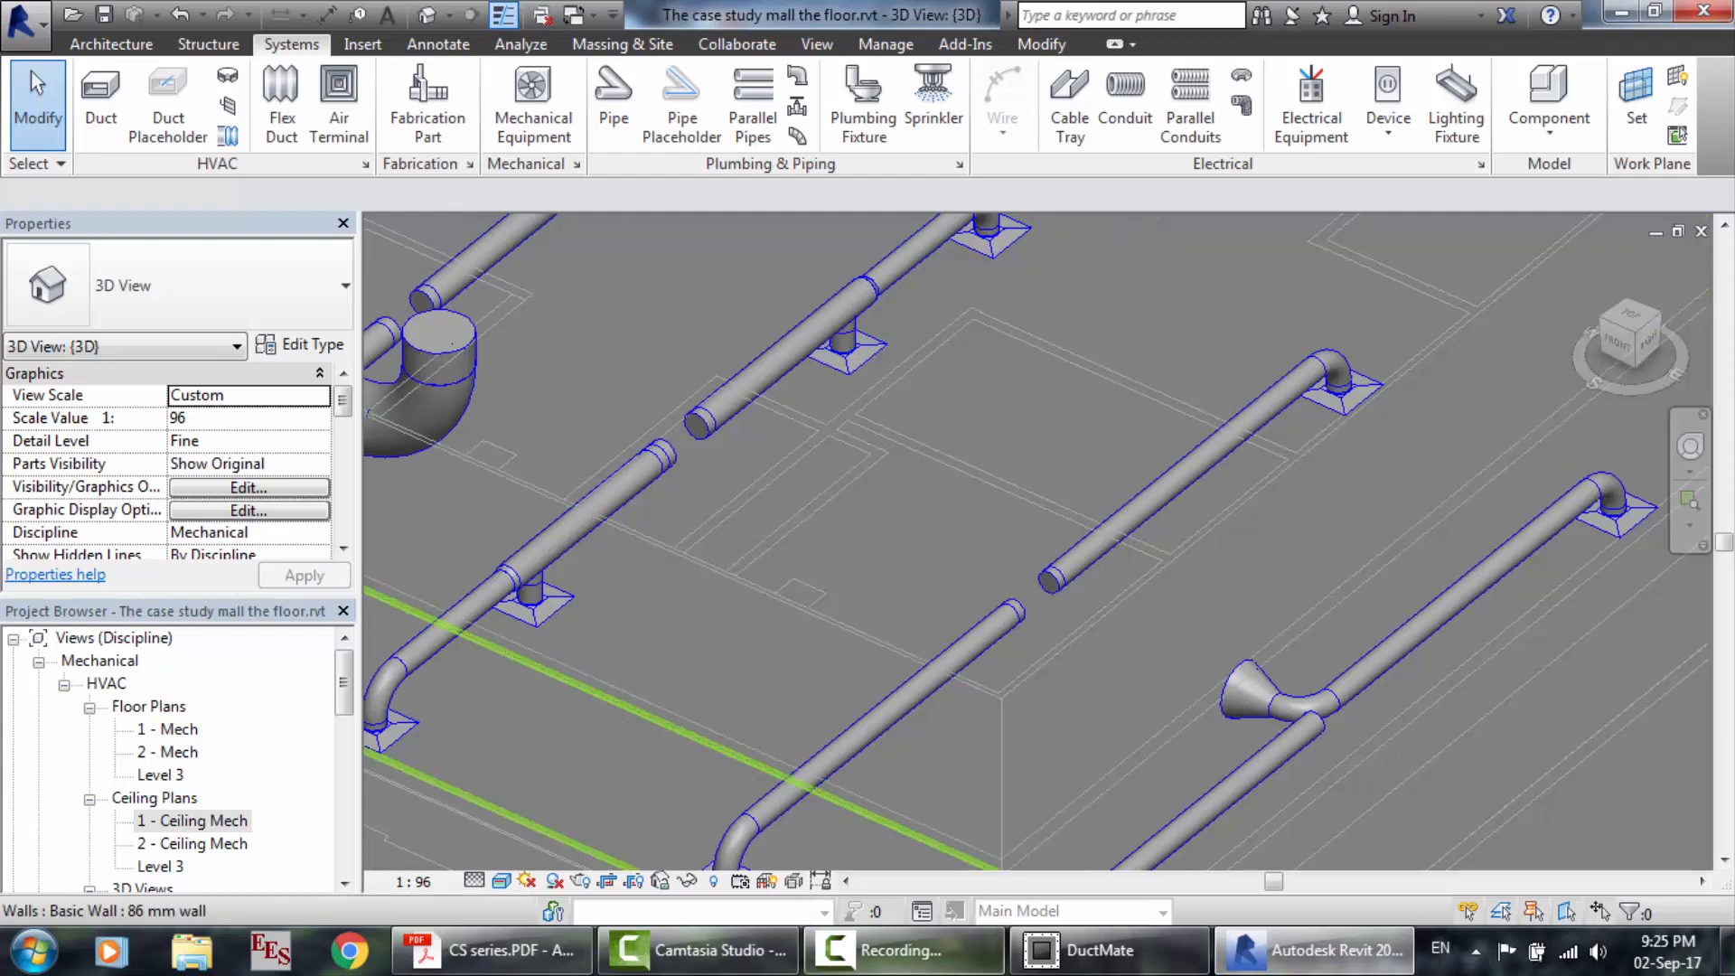
pyautogui.click(904, 950)
pyautogui.click(1613, 841)
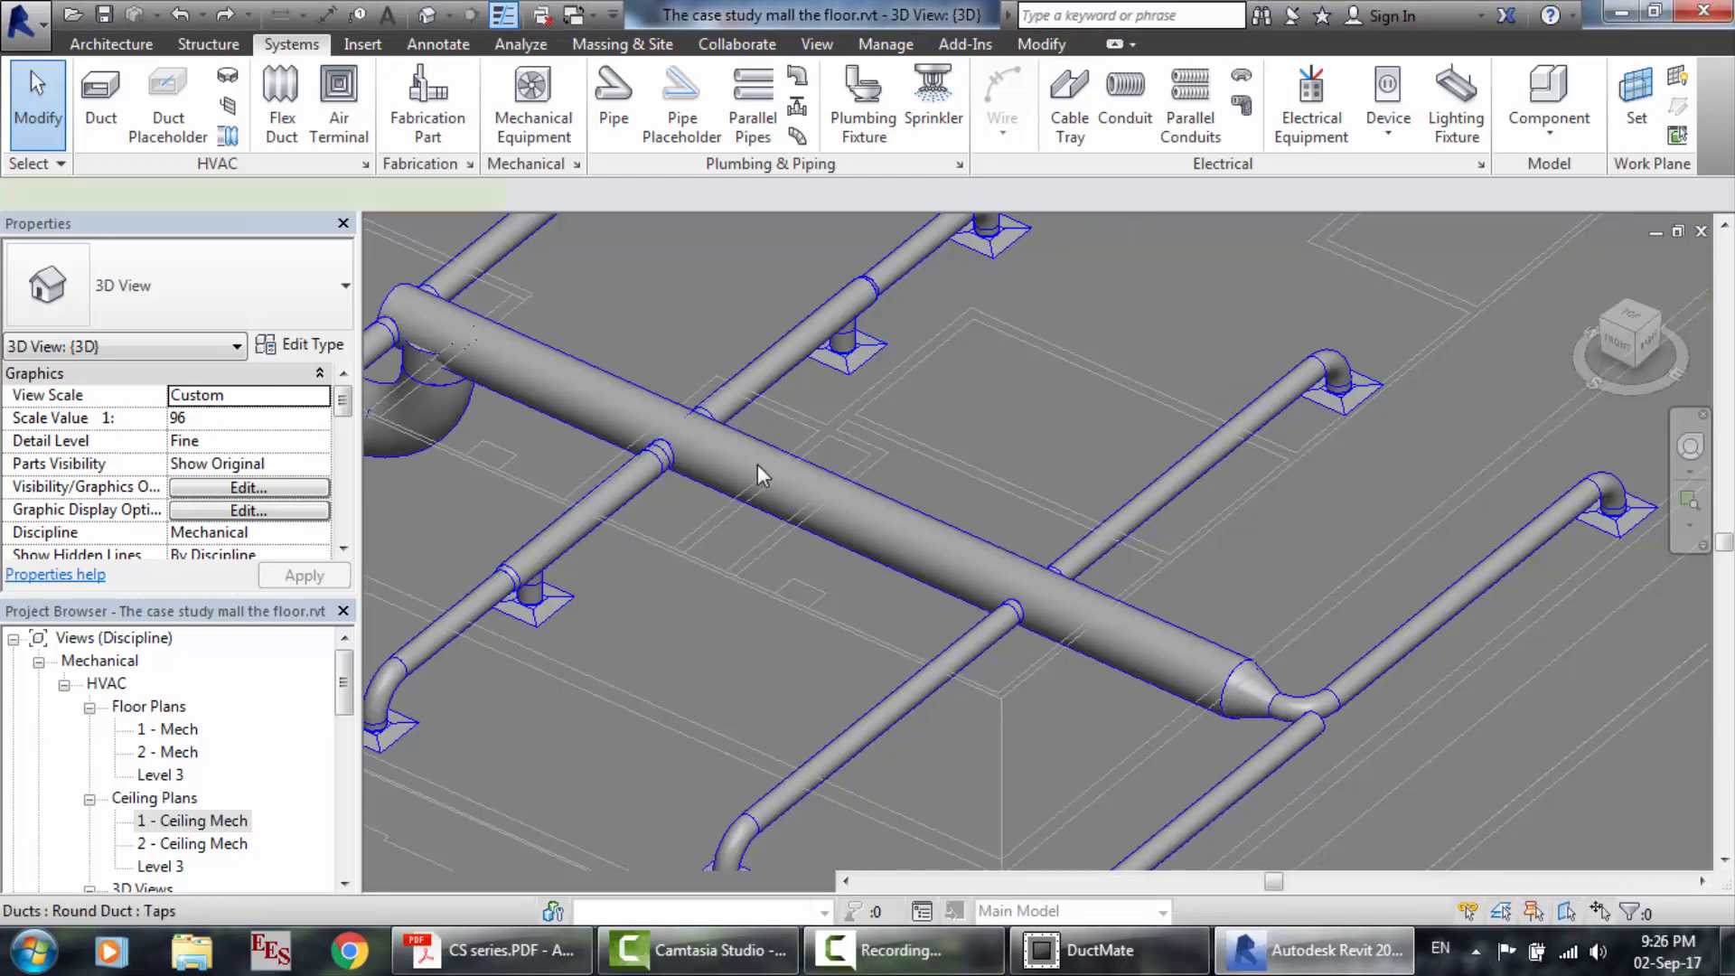
# Open the 1 - Ceiling Mech ceiling plan and delete the round elbow and round transition at the main duct's end.
pyautogui.click(686, 424)
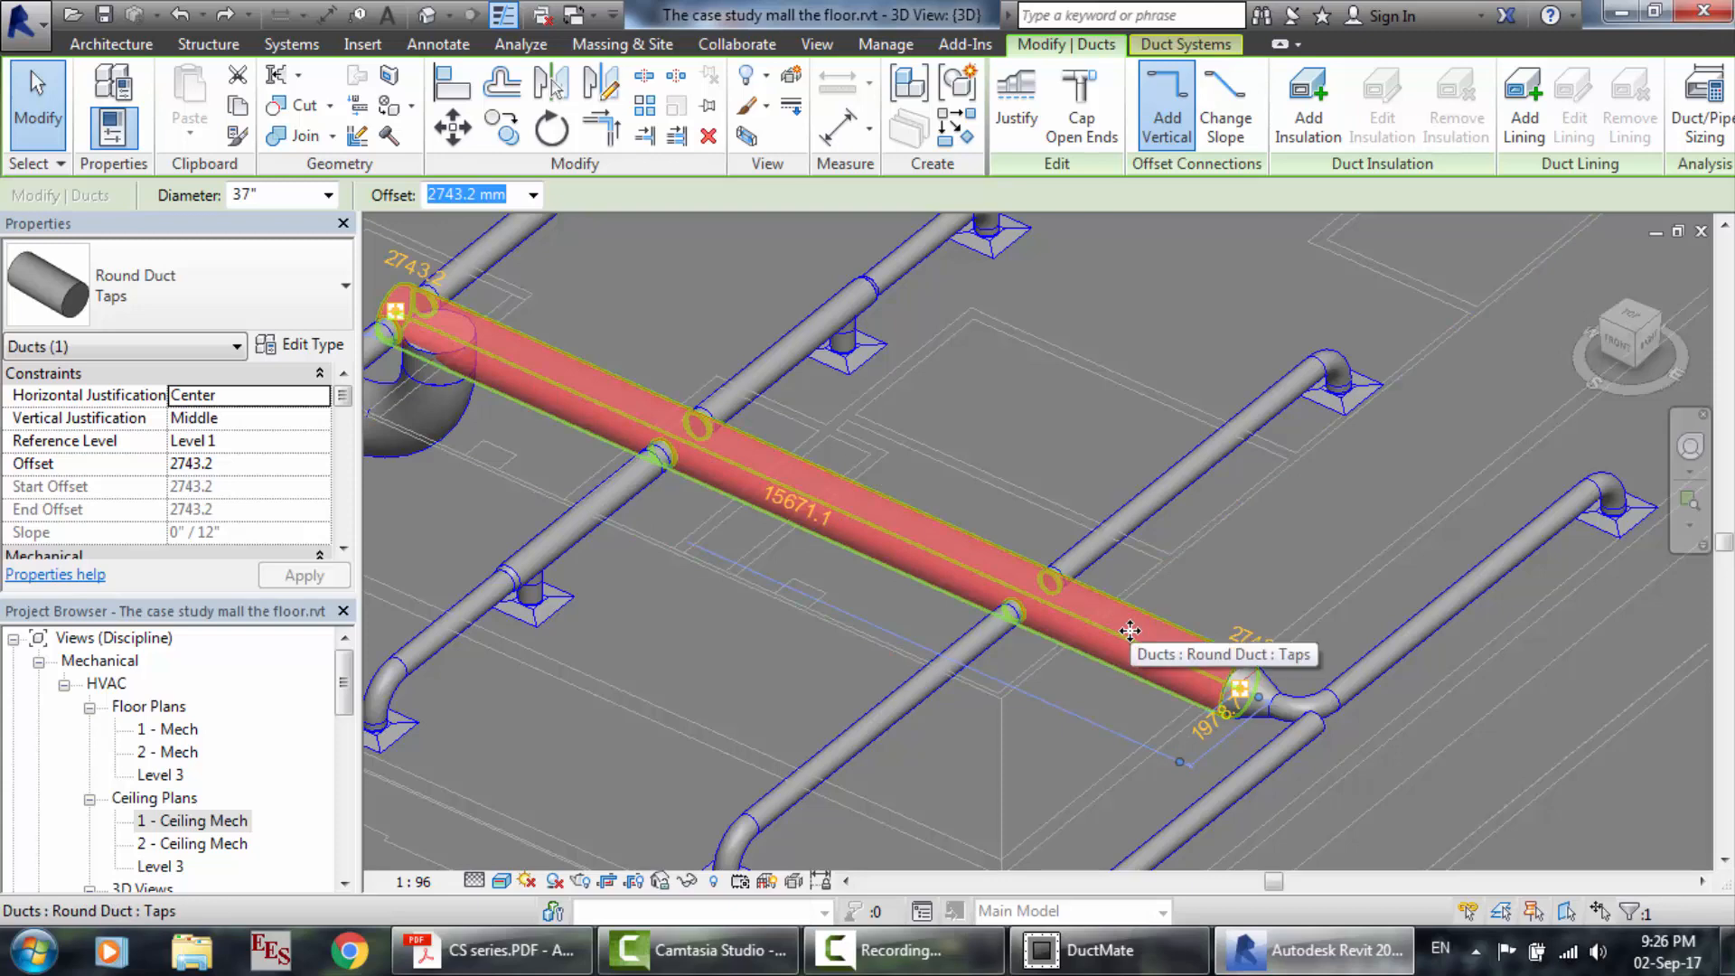
pyautogui.doubleClick(182, 827)
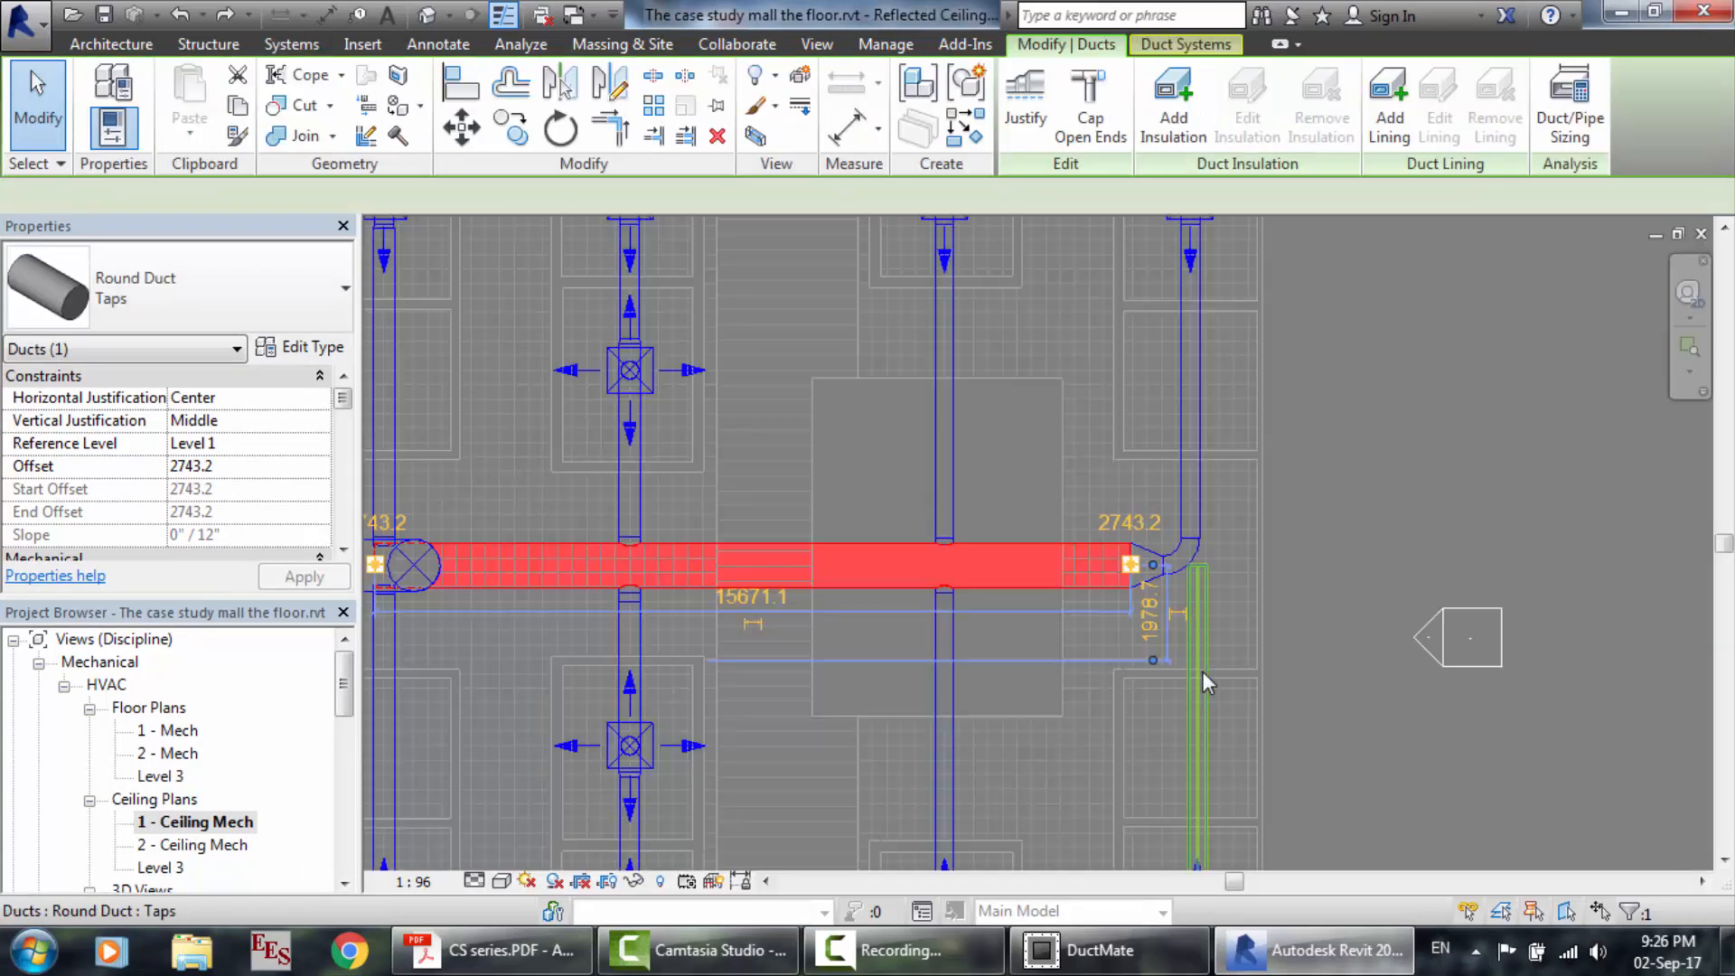
pyautogui.click(1185, 562)
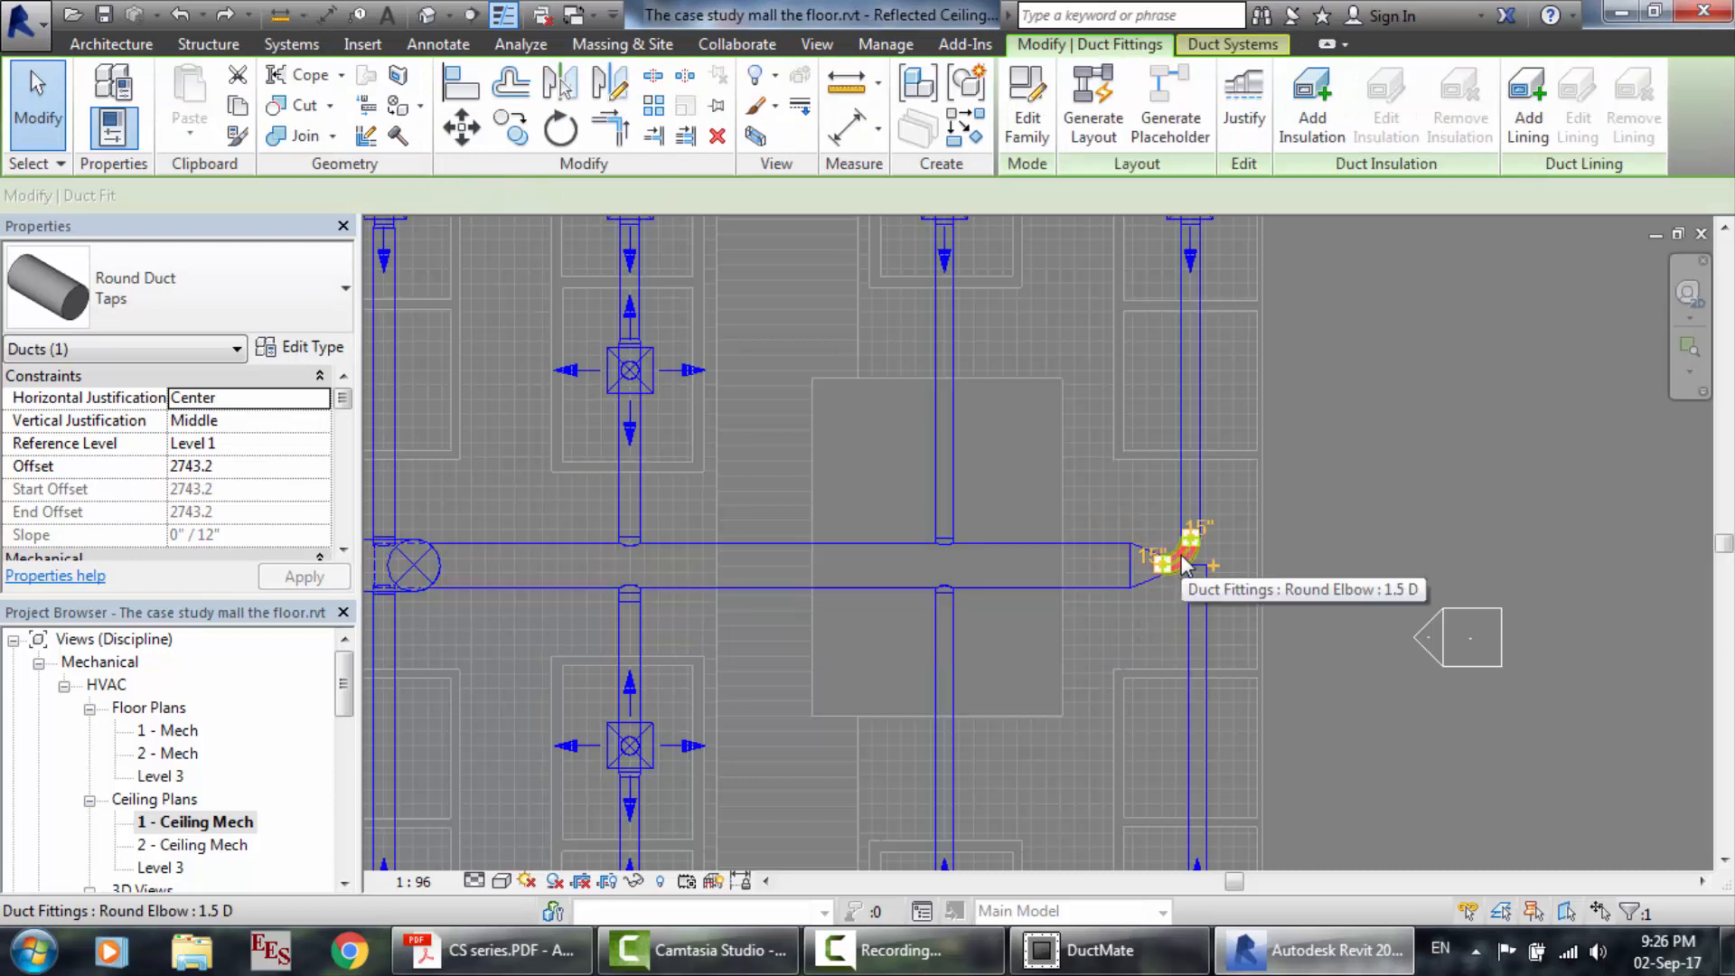
pyautogui.press('Delete')
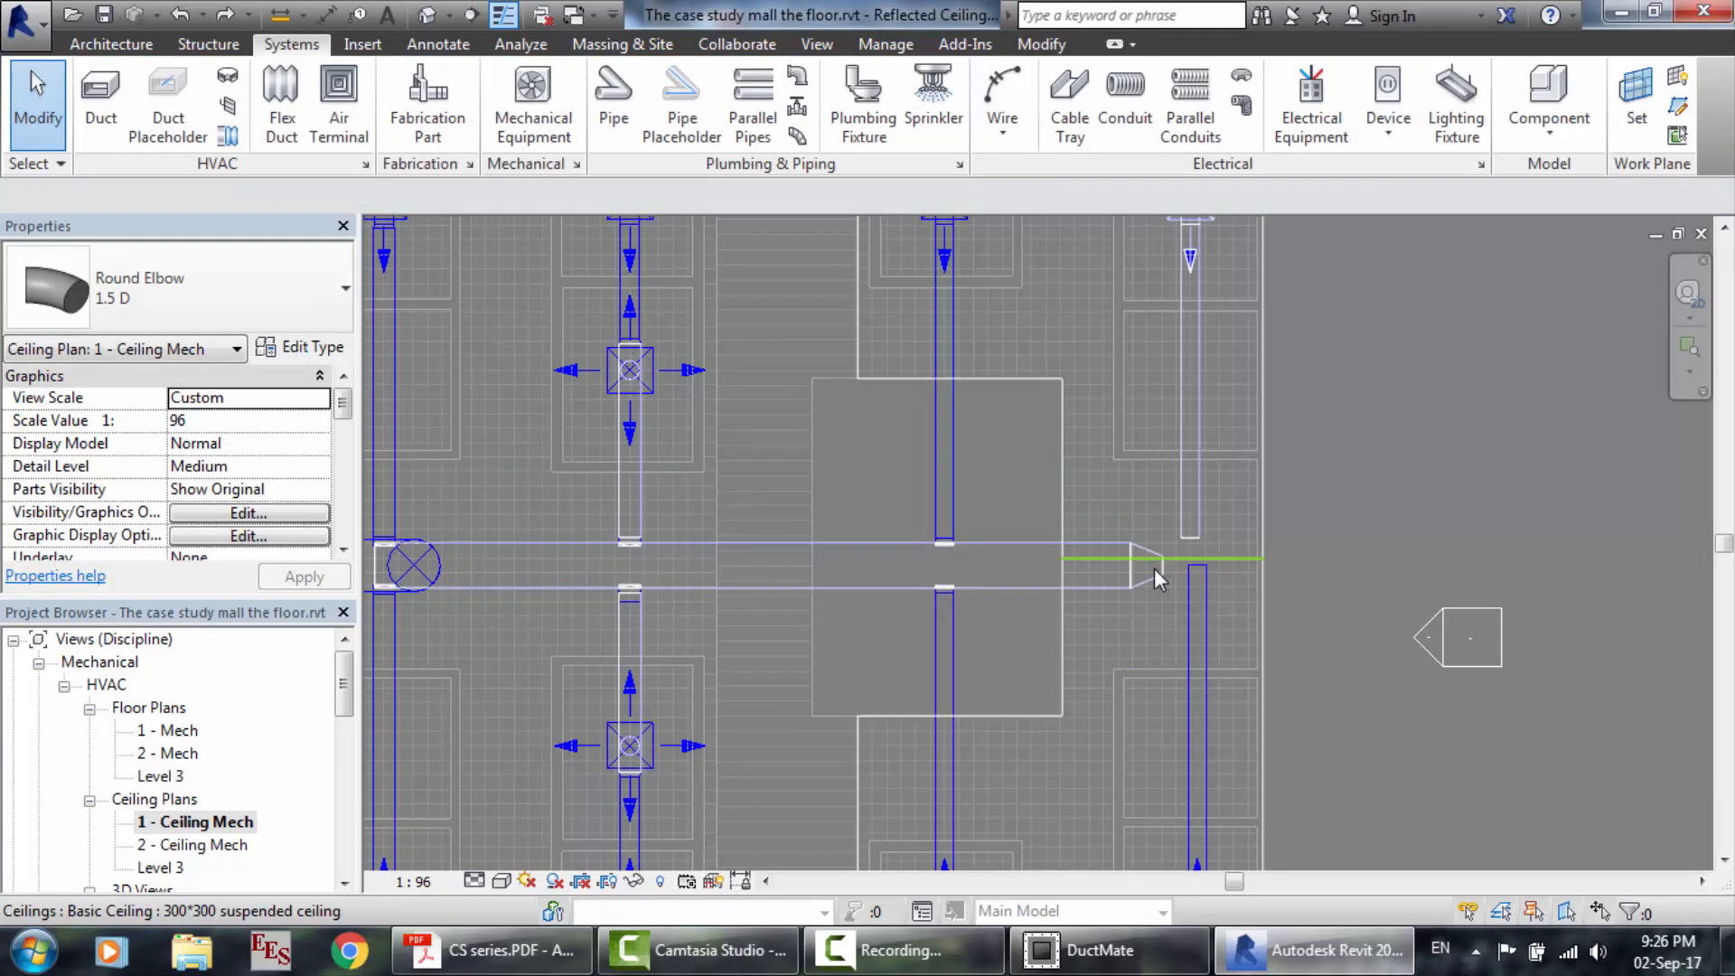
pyautogui.click(1148, 571)
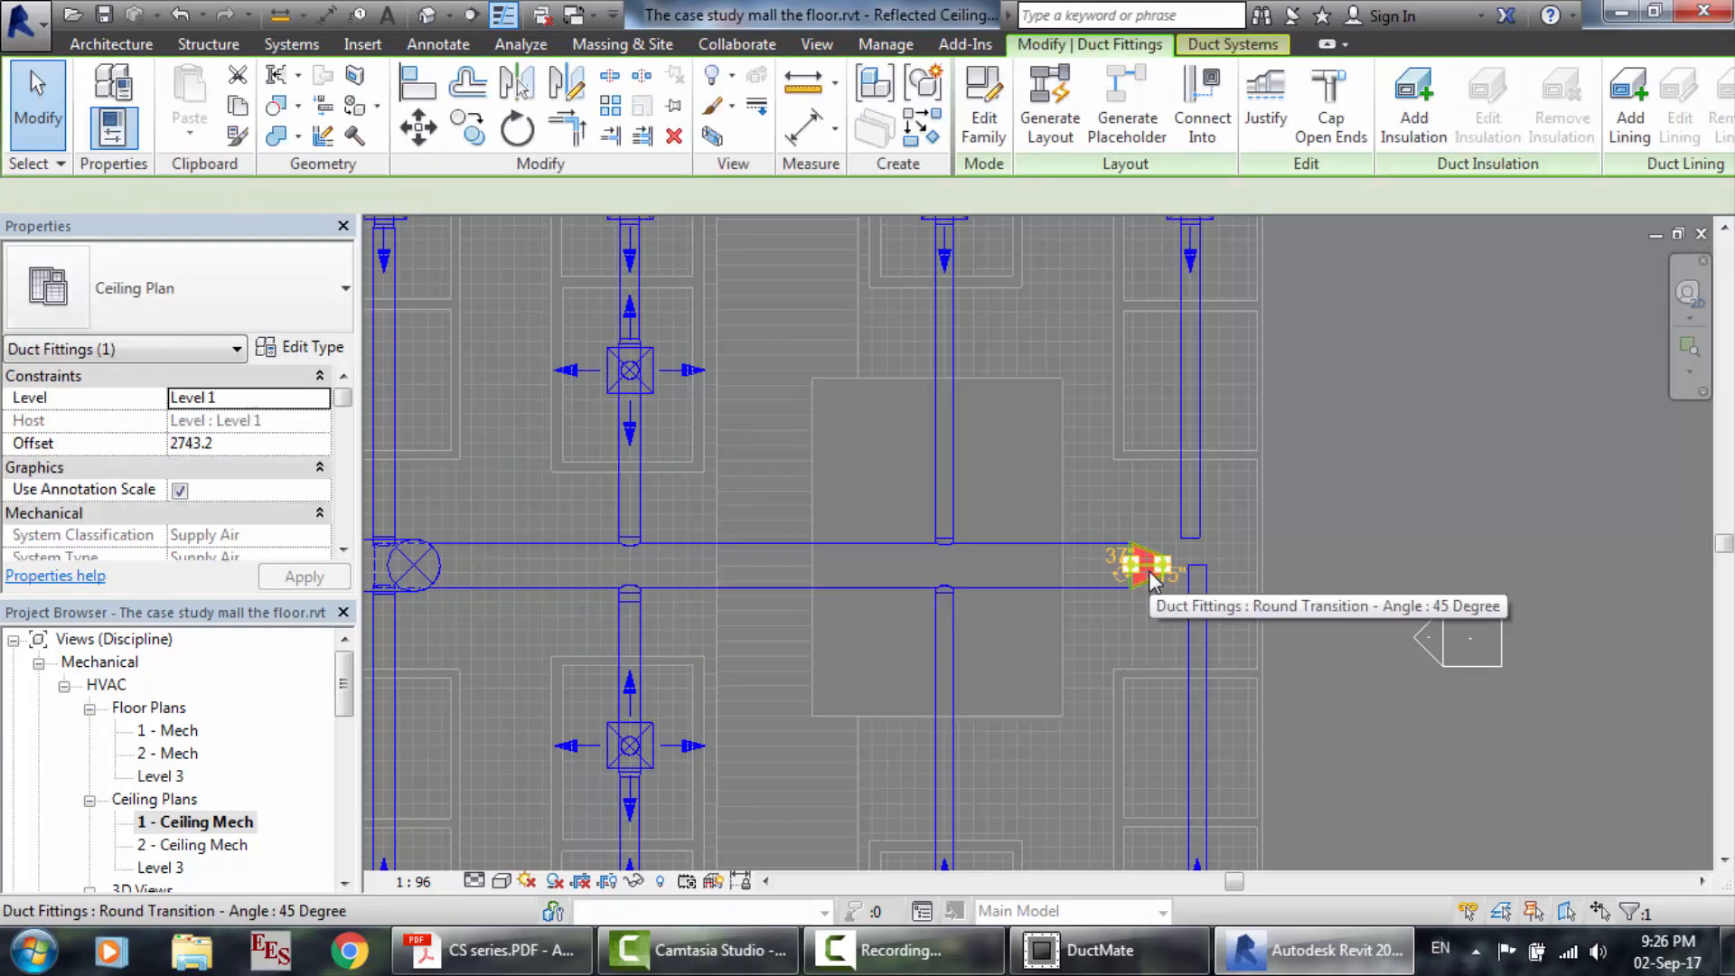
pyautogui.press('Delete')
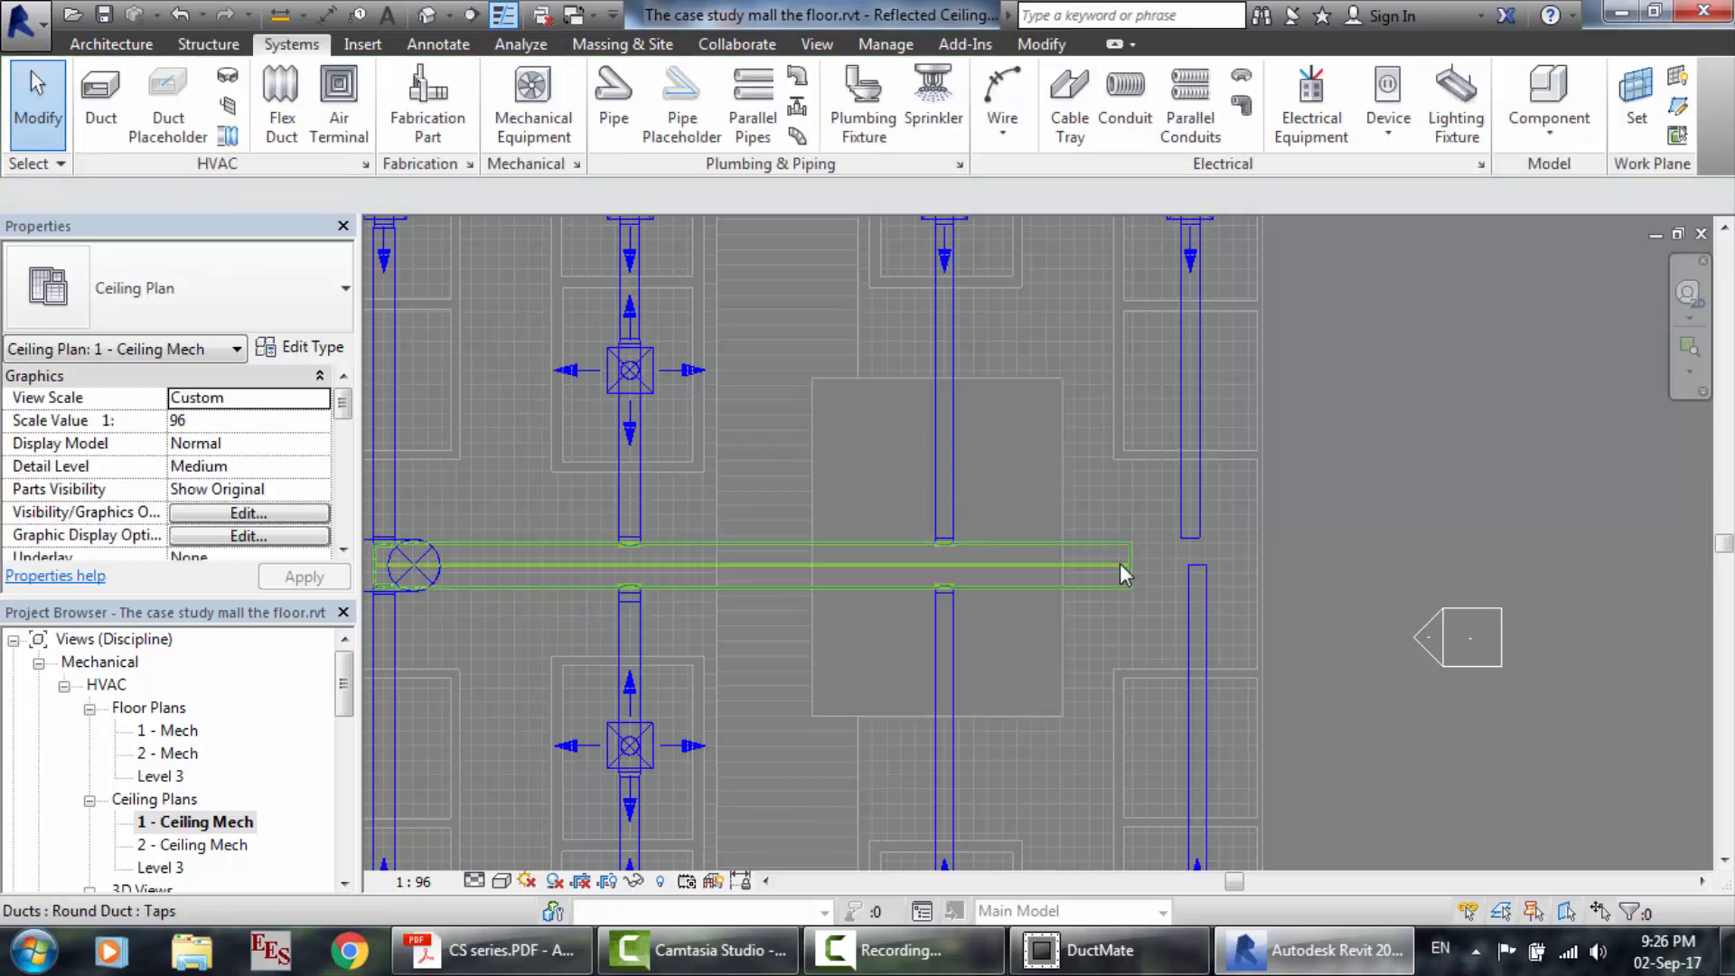
# Shorten the main duct by setting its length to 15000 mm and then 14000 mm.
pyautogui.click(1120, 562)
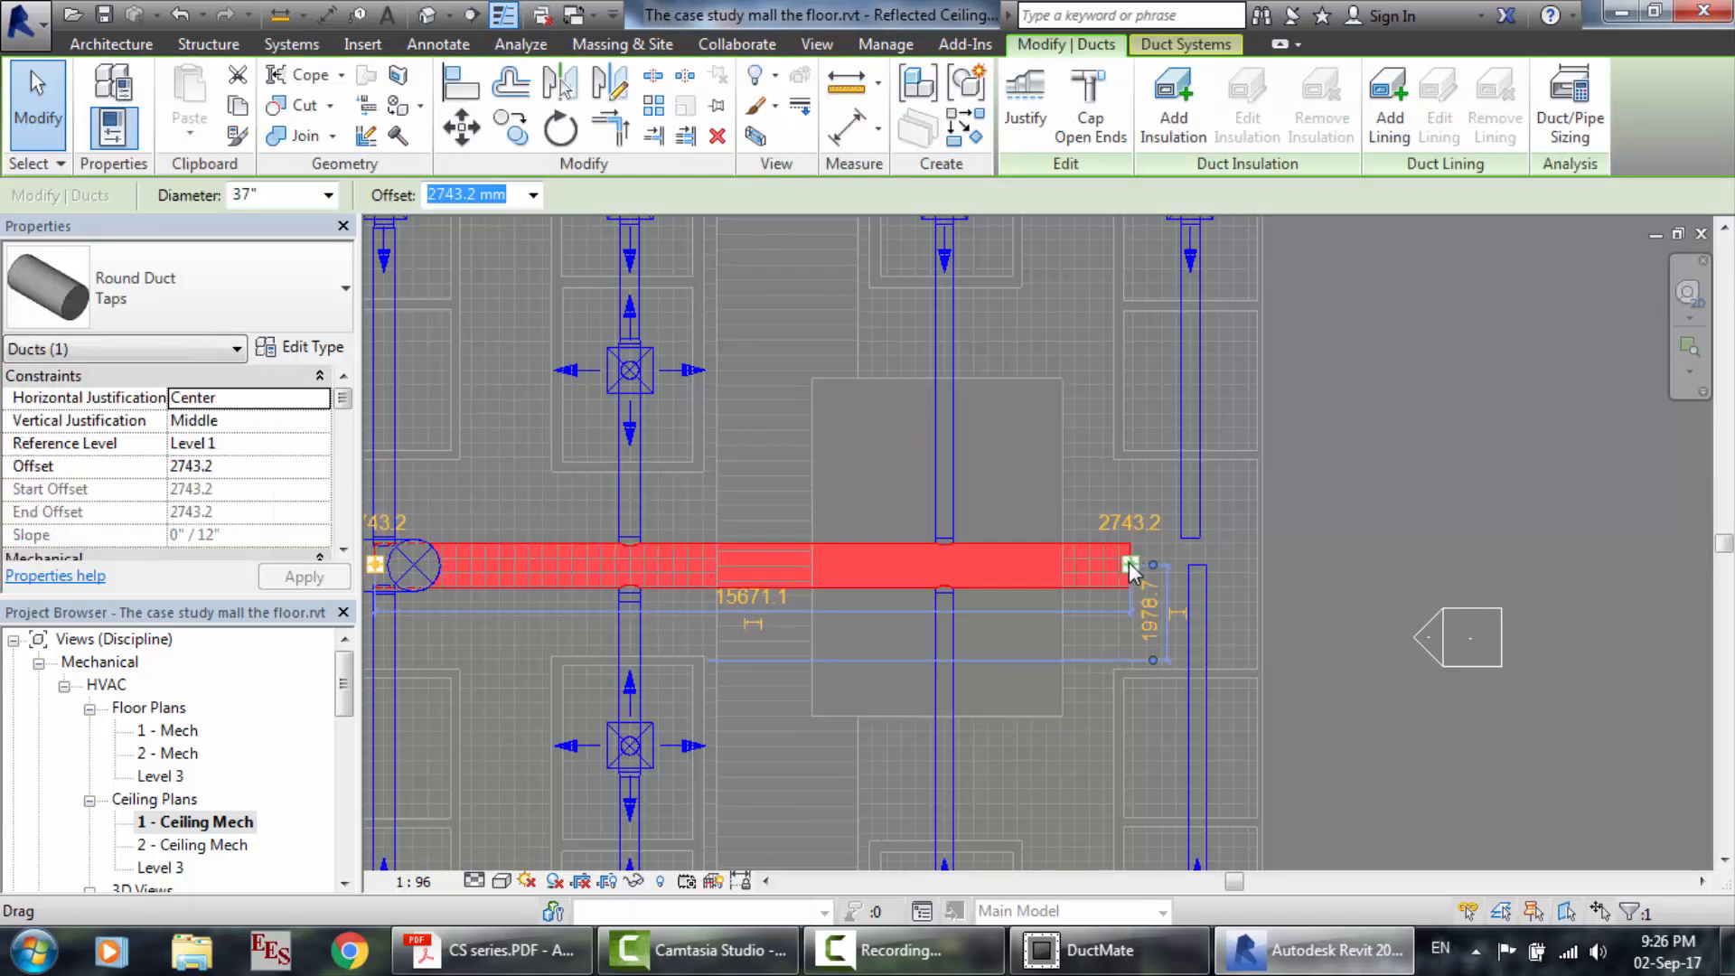
pyautogui.moveTo(1130, 575); pyautogui.dragTo(1036, 565)
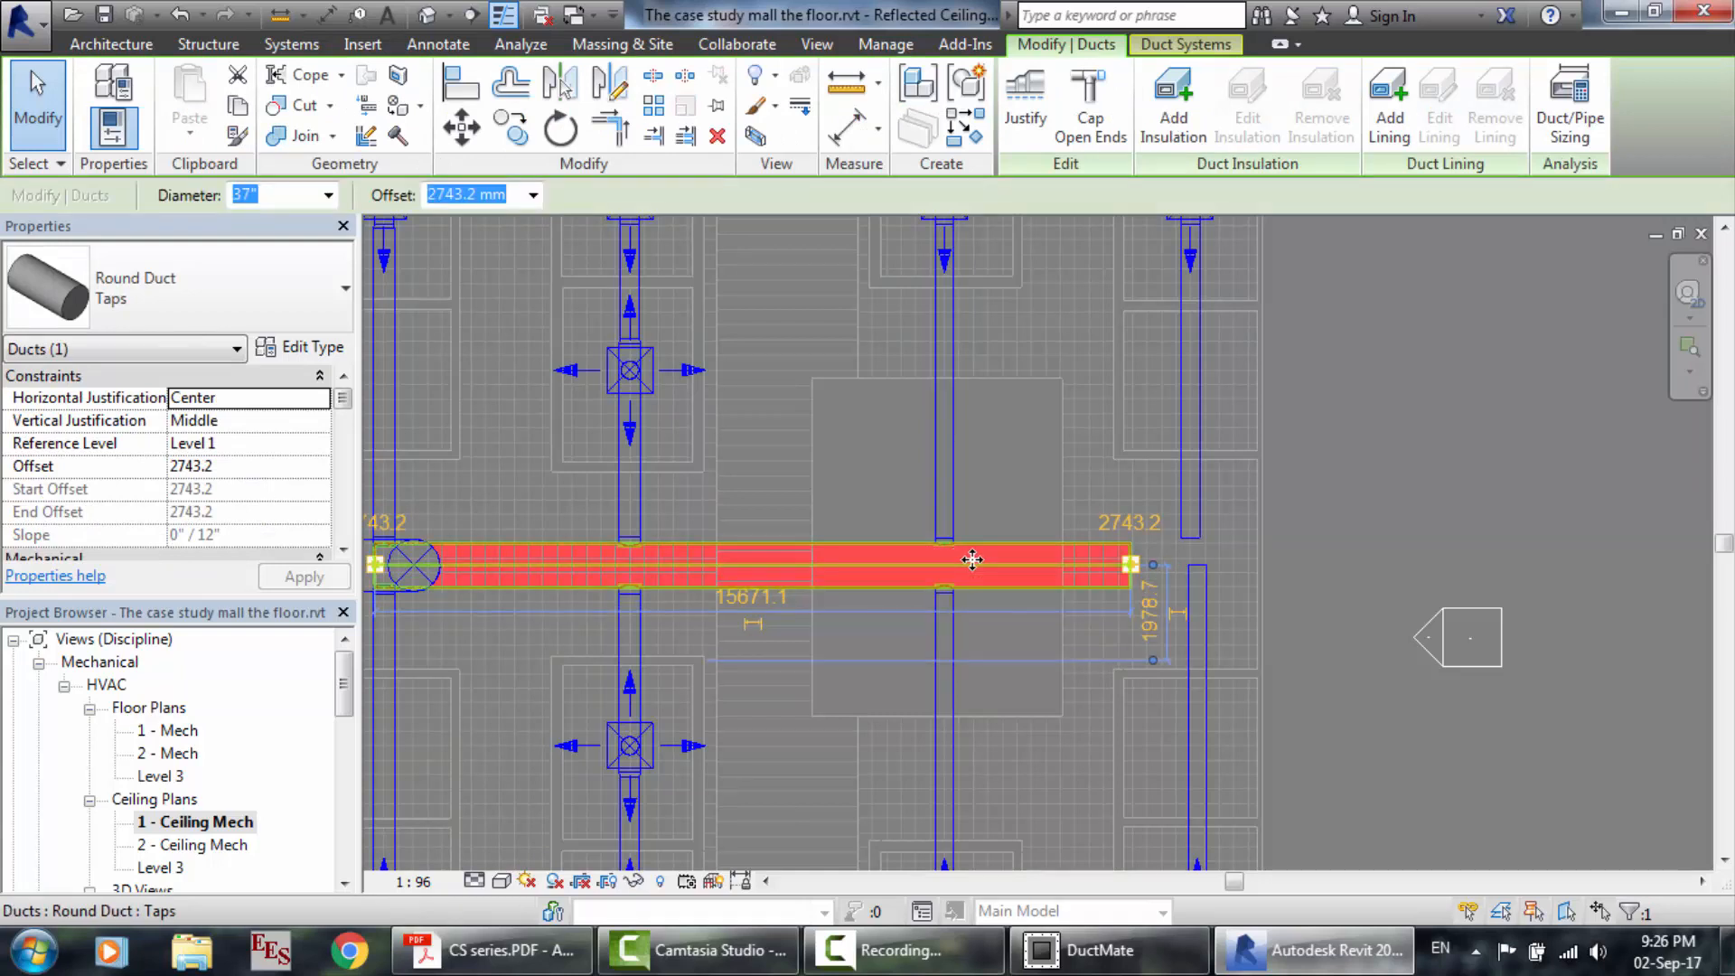
pyautogui.click(757, 598)
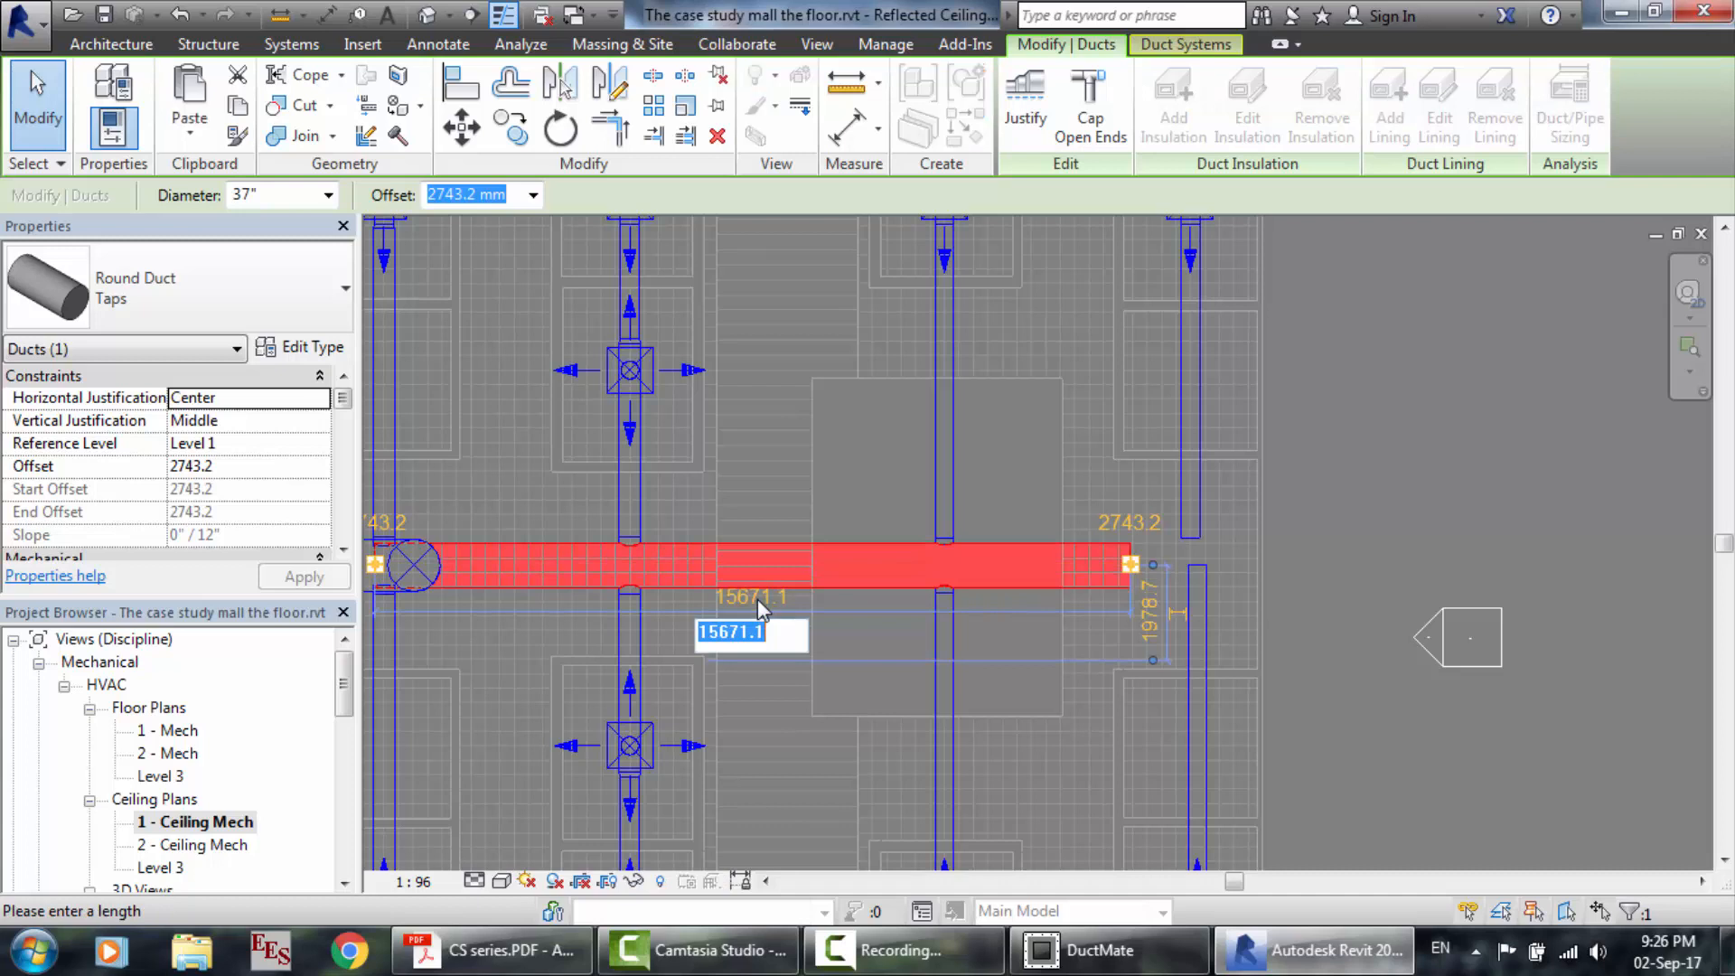
pyautogui.write('15000')
pyautogui.press('Return')
pyautogui.click(773, 595)
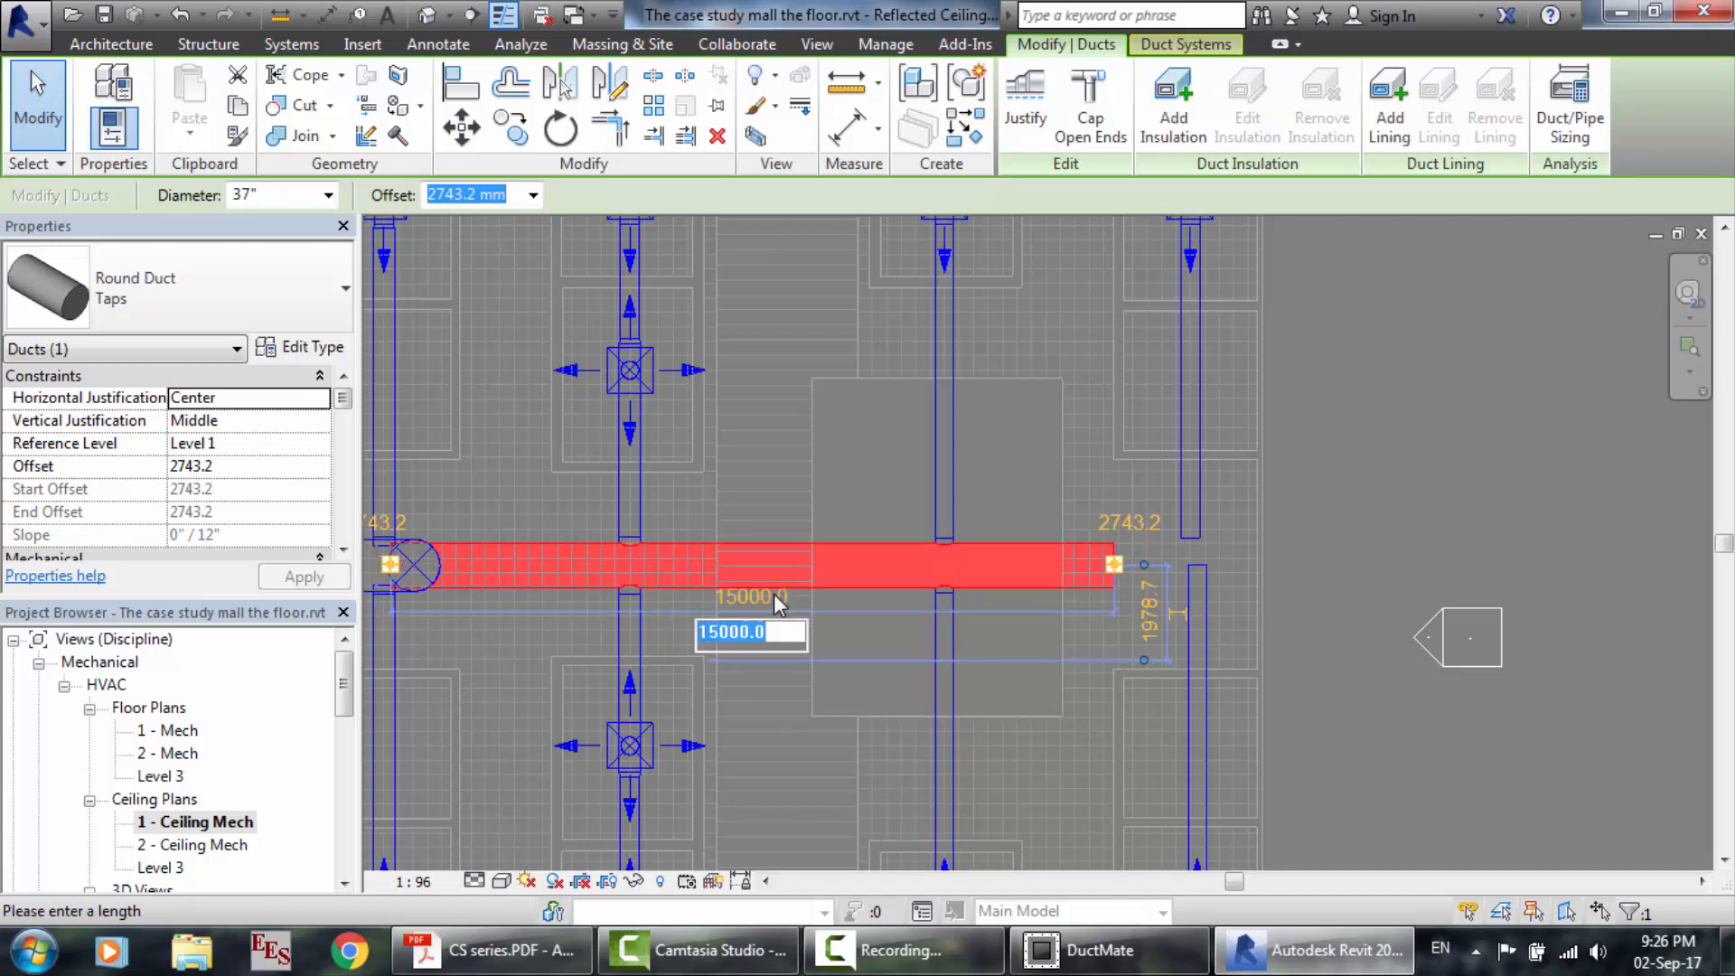
pyautogui.write('14')
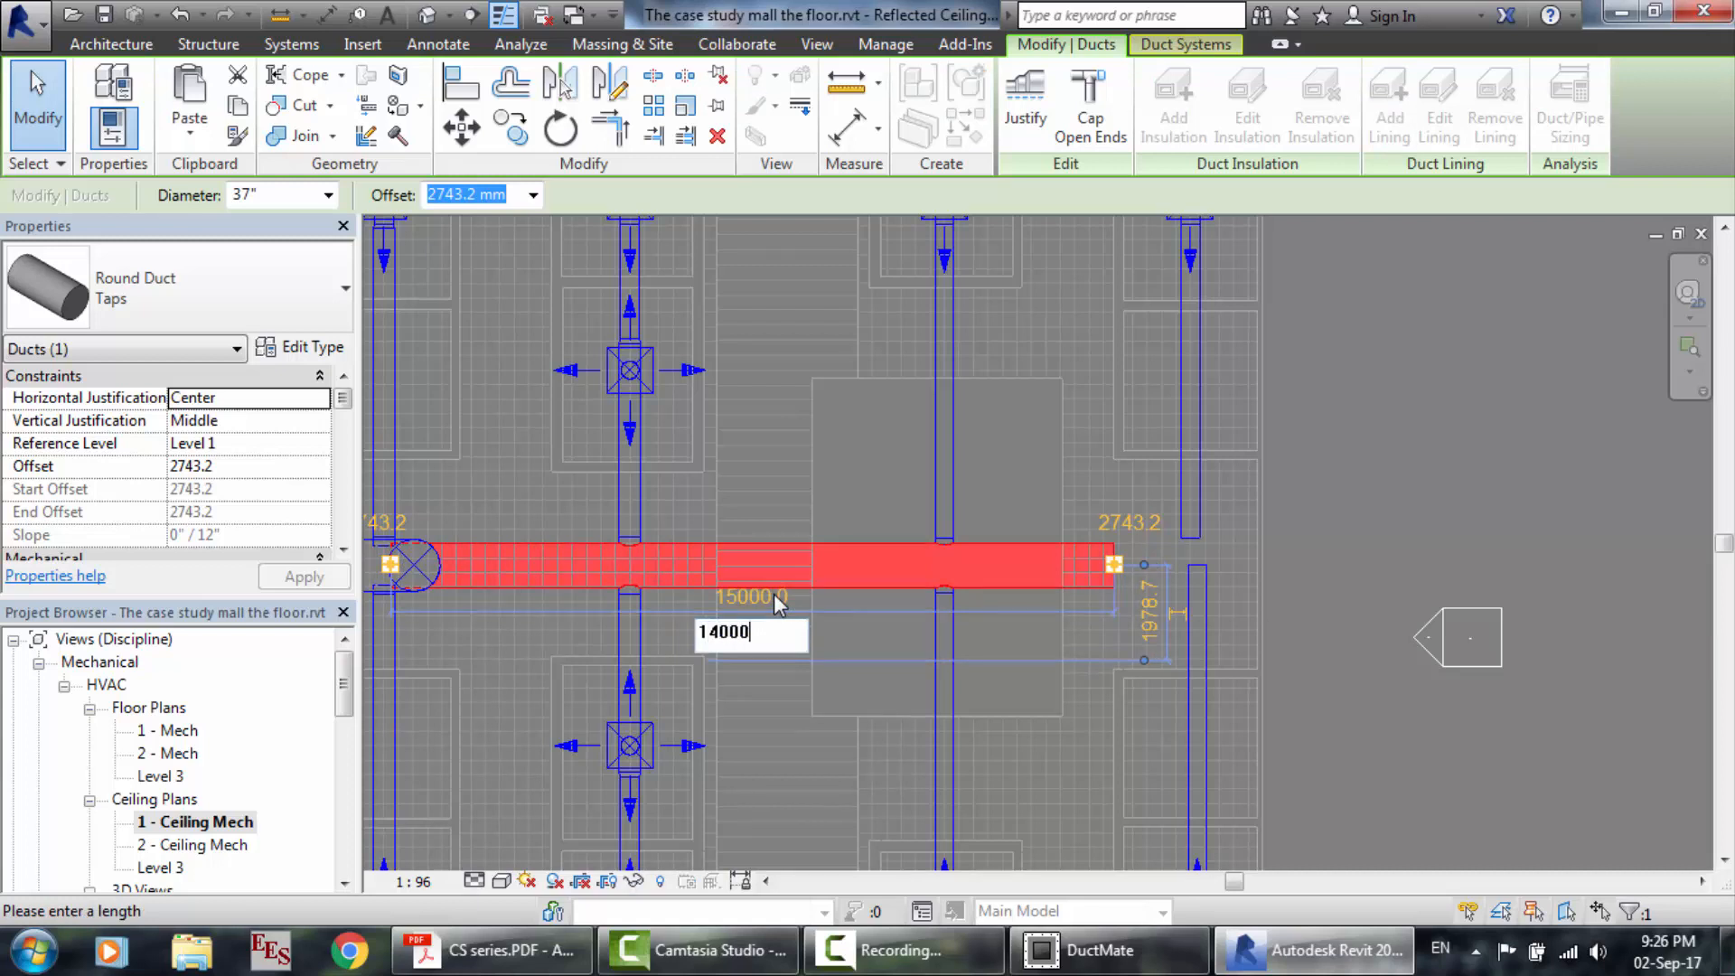
pyautogui.write('000')
pyautogui.press('Return')
# Reduce the main duct's length to 10000 mm and then to 9500 mm.
pyautogui.click(773, 594)
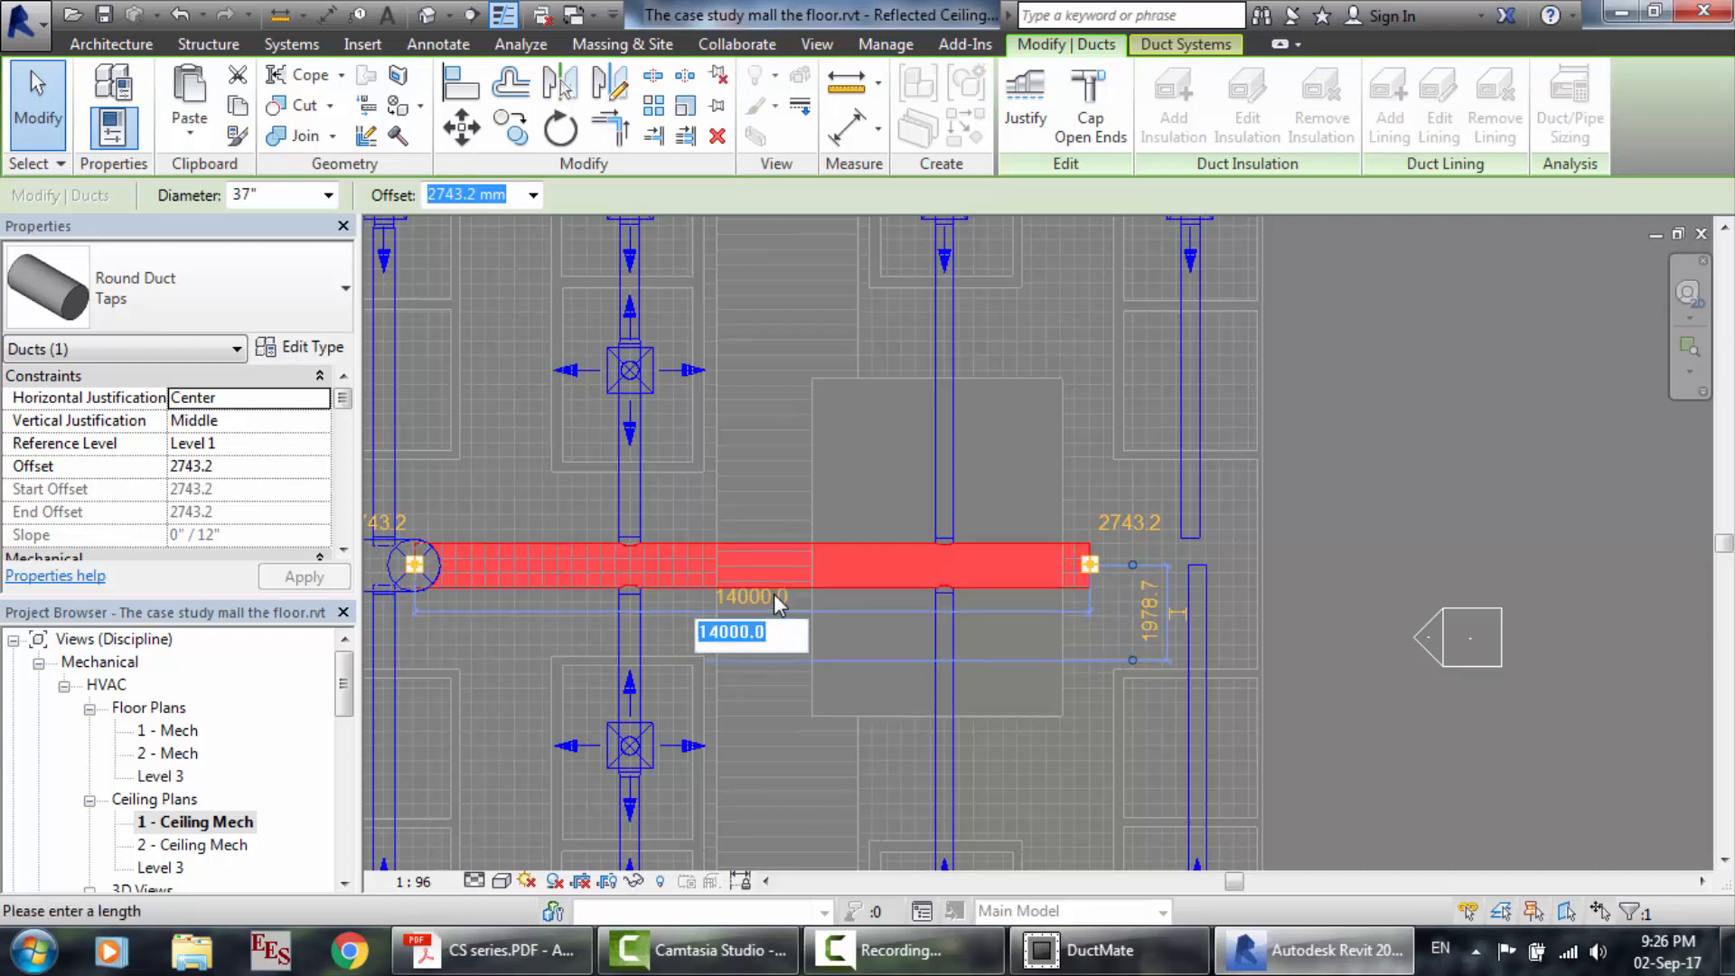
pyautogui.write('1000')
pyautogui.press('Return')
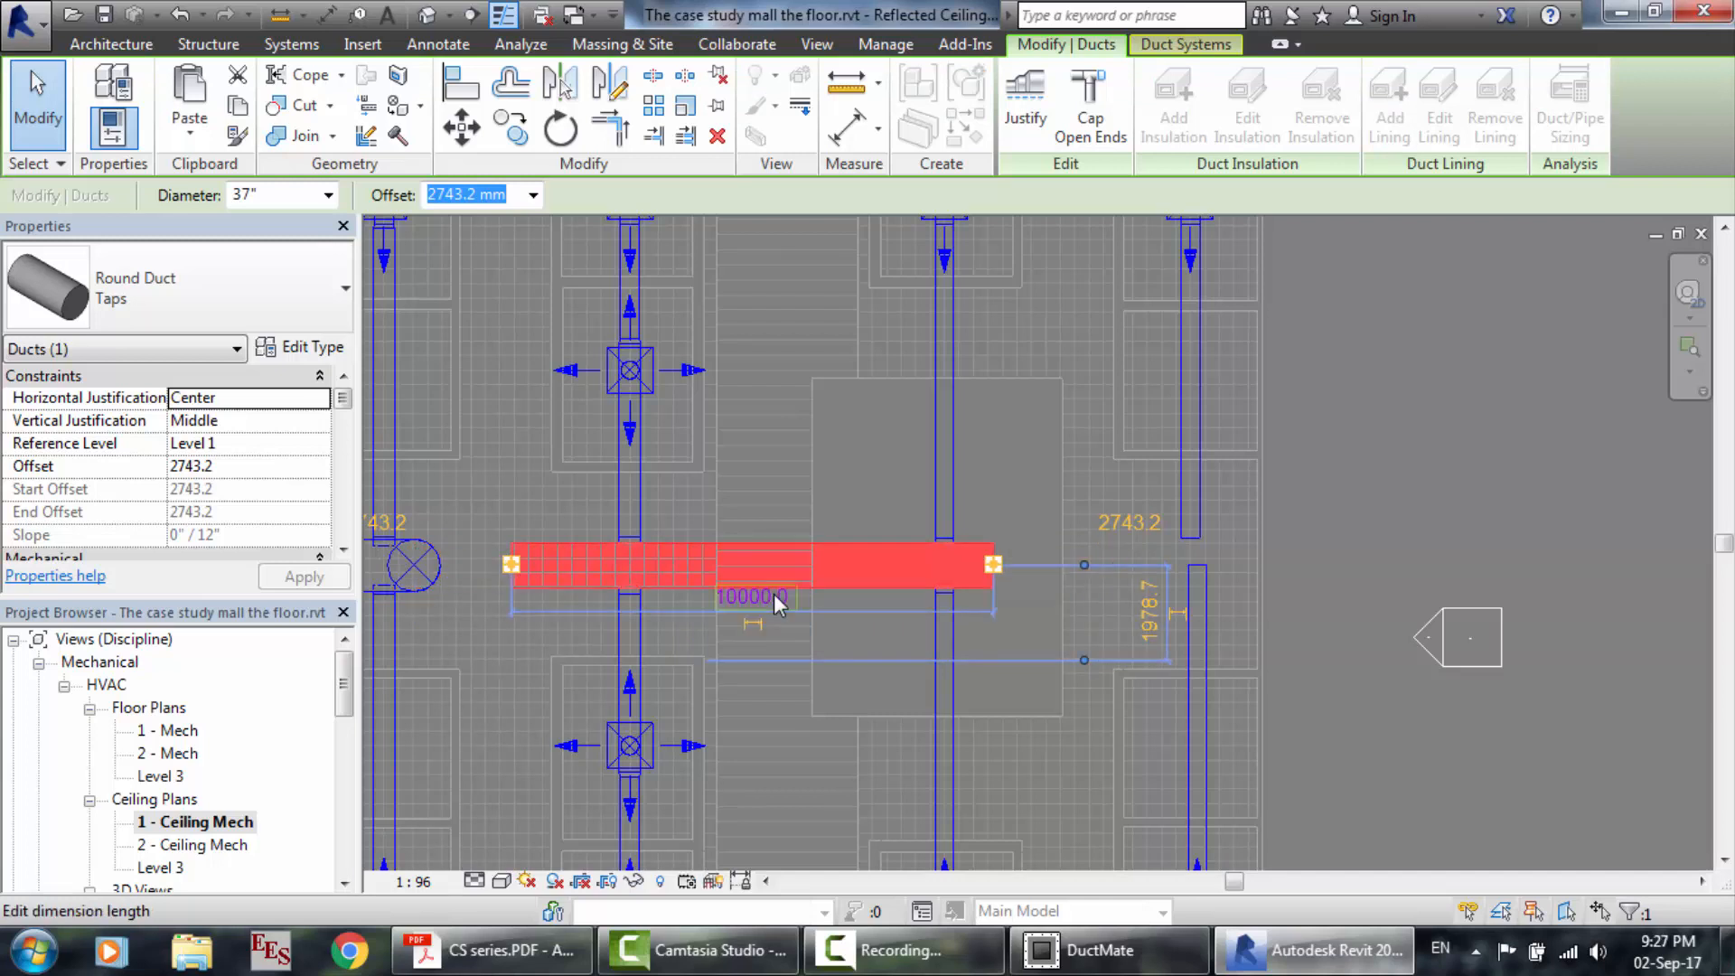
pyautogui.click(773, 595)
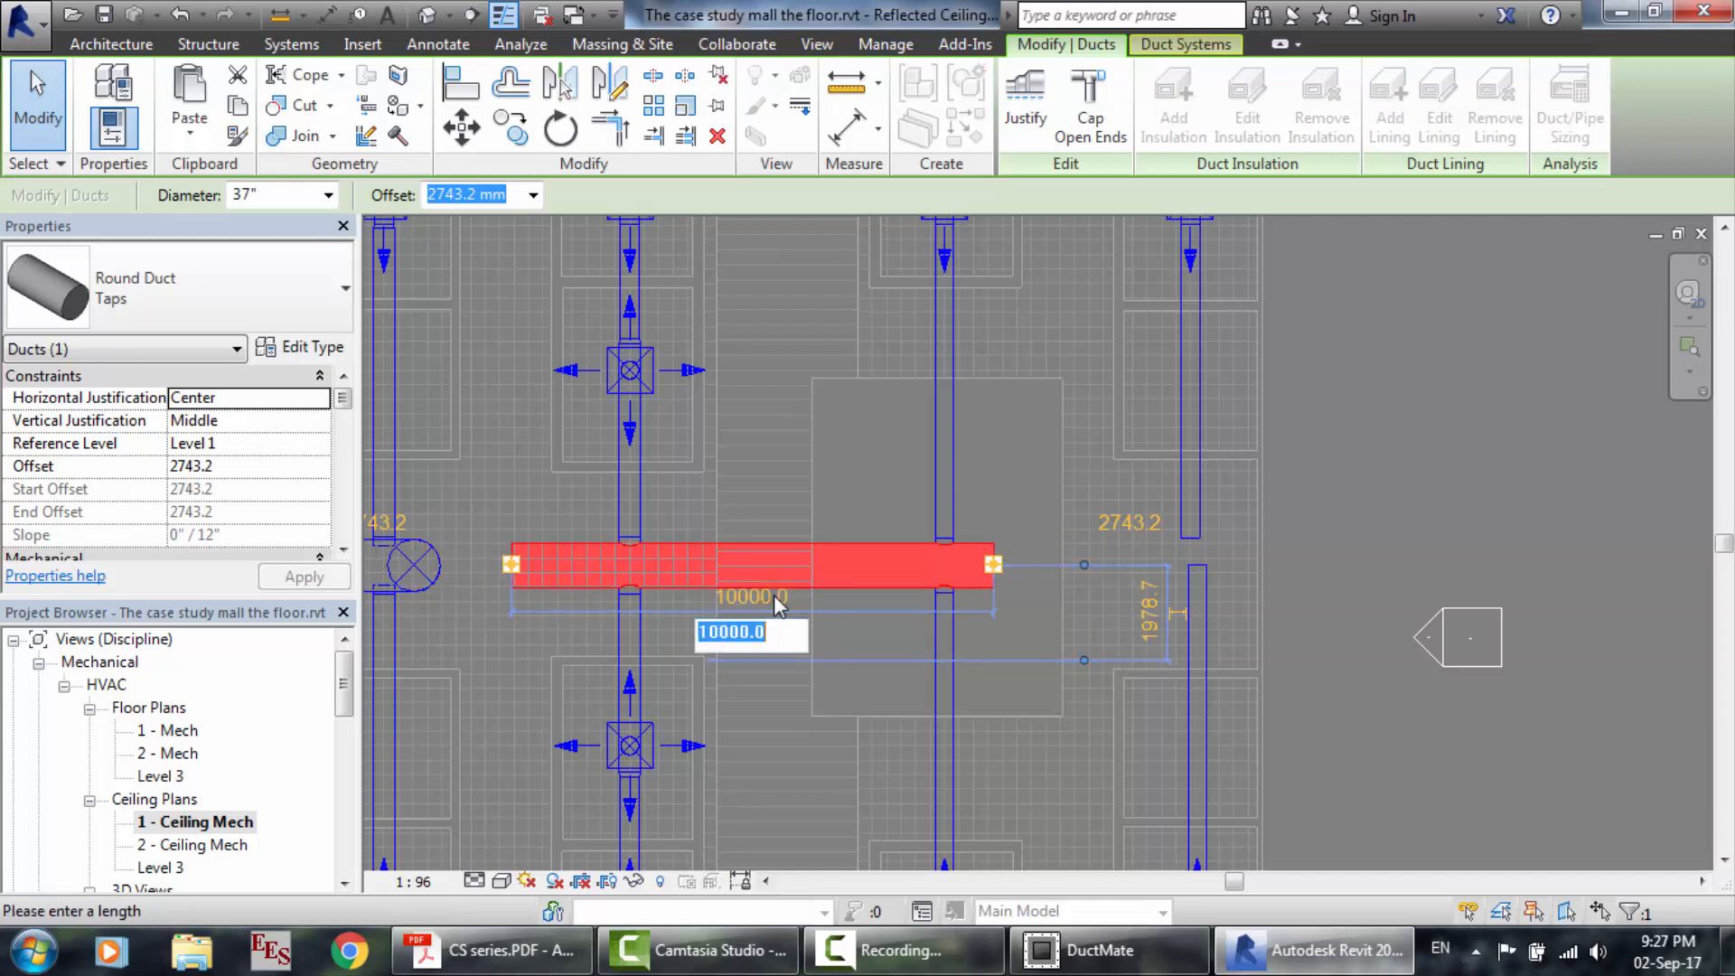
pyautogui.write('9500')
pyautogui.press('Return')
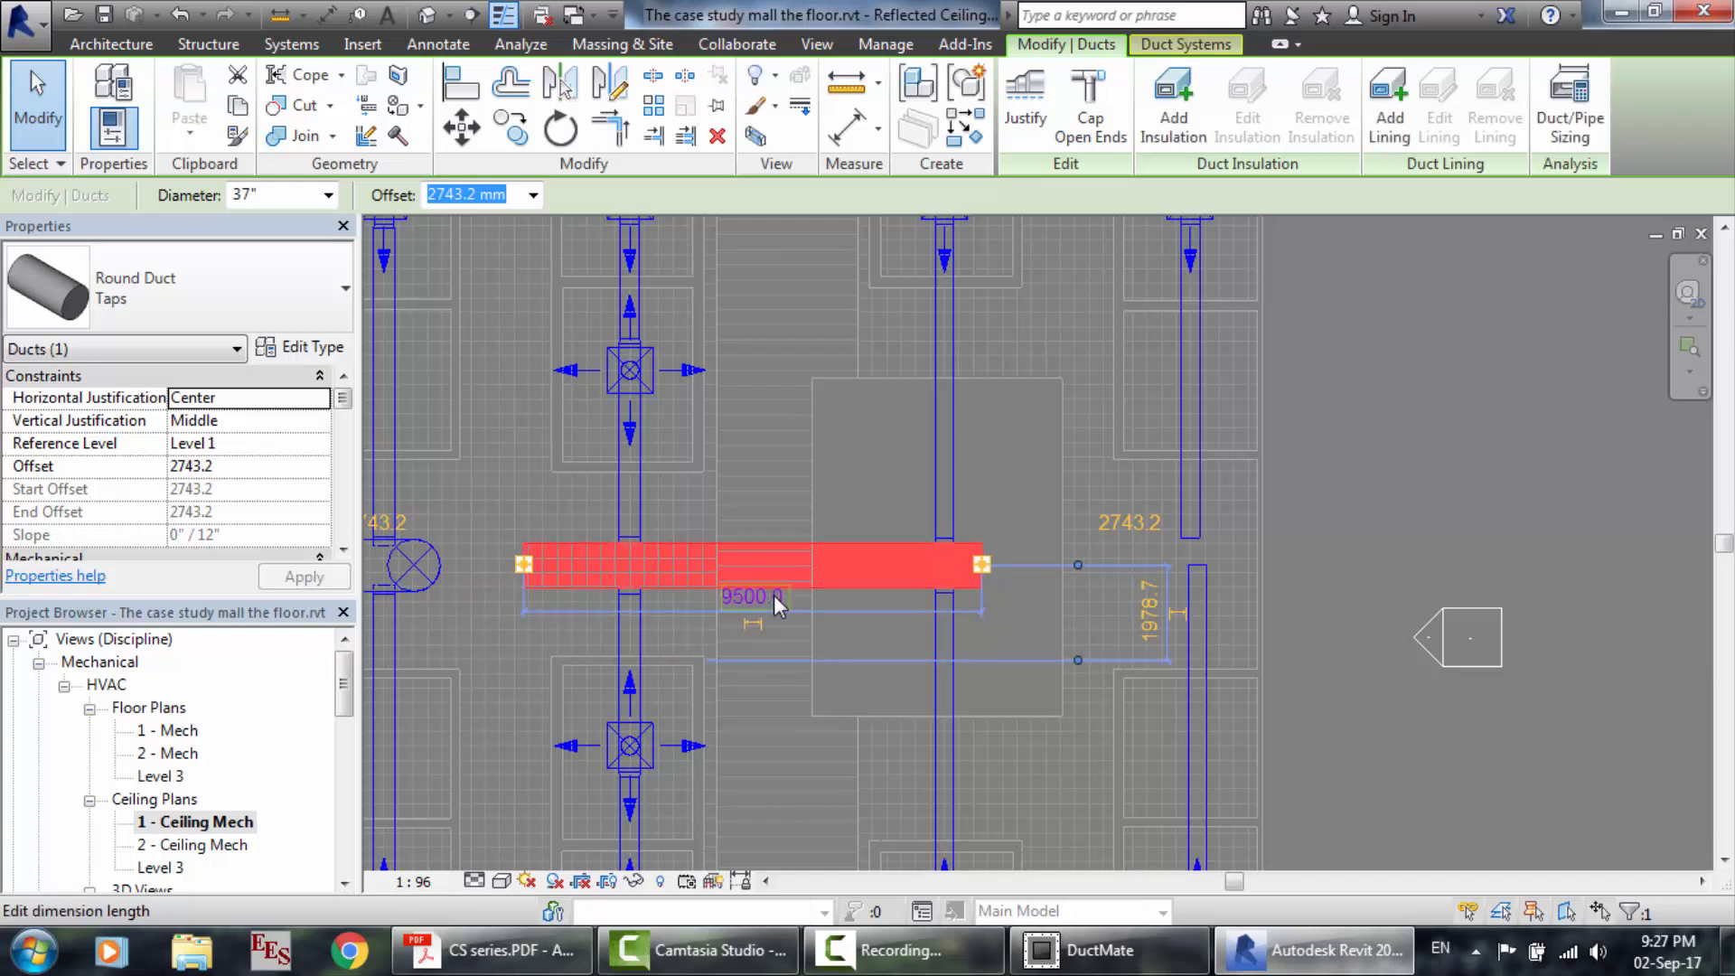
# Set the main duct's length to 9100 mm and inspect its end next to the last pair of branches.
pyautogui.click(773, 595)
pyautogui.write('910')
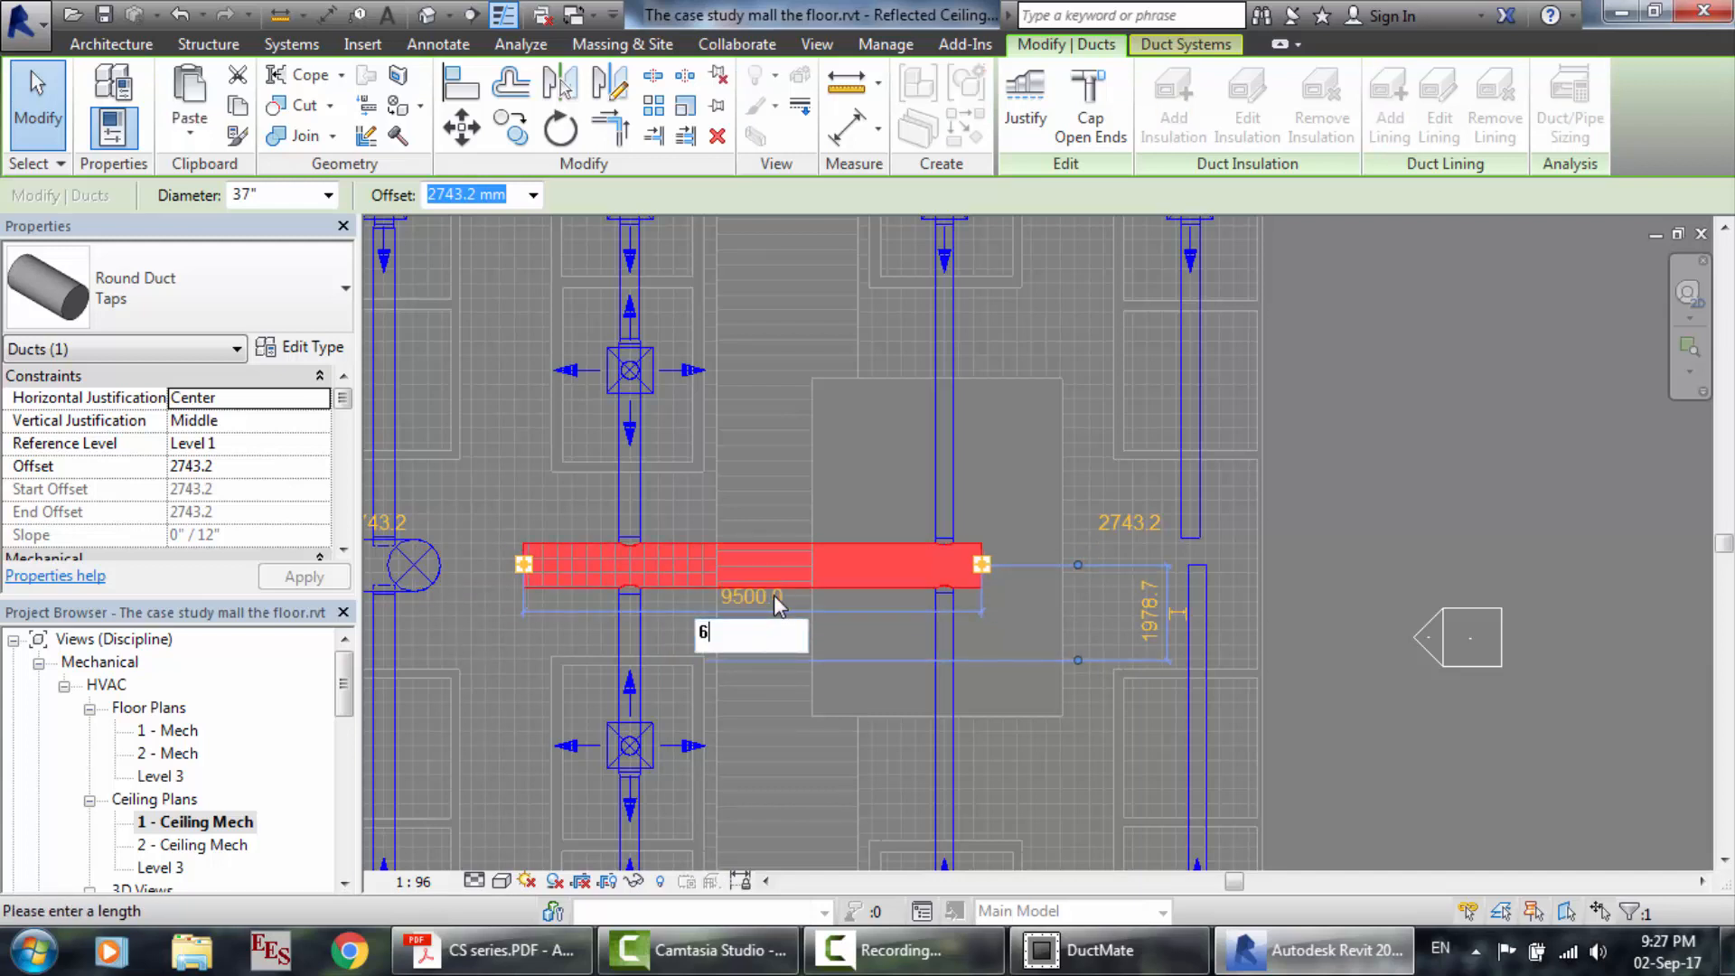
pyautogui.write('0')
pyautogui.press('Return')
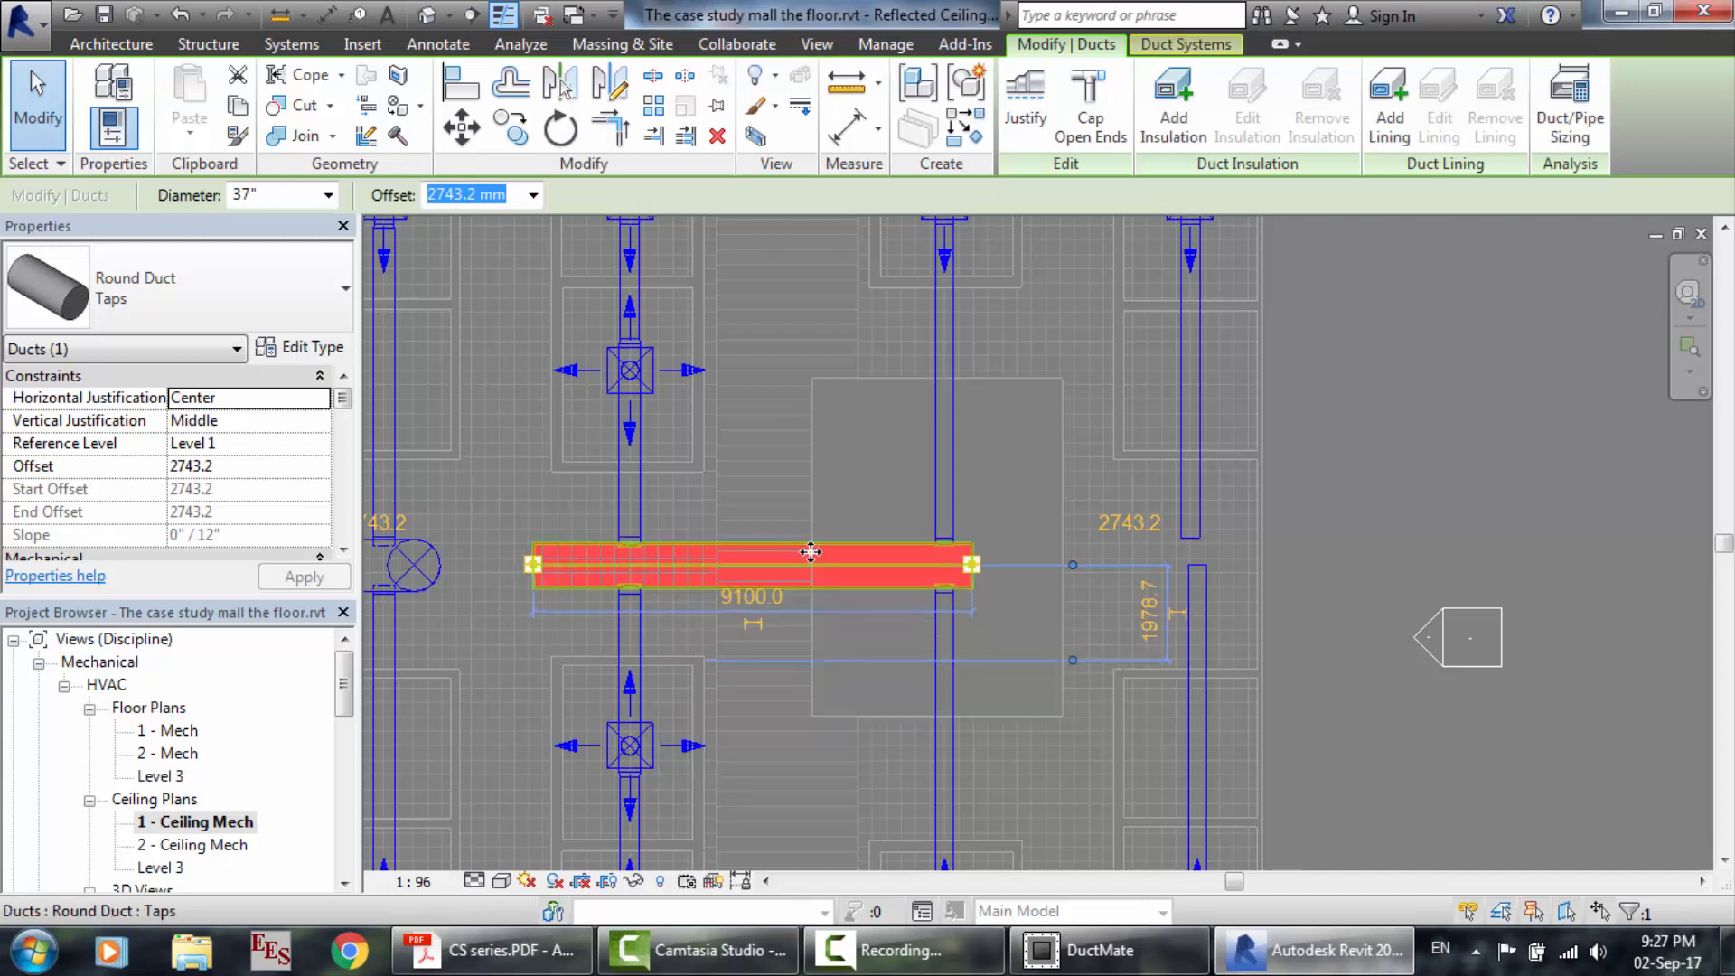
pyautogui.scroll(3, 915, 565)
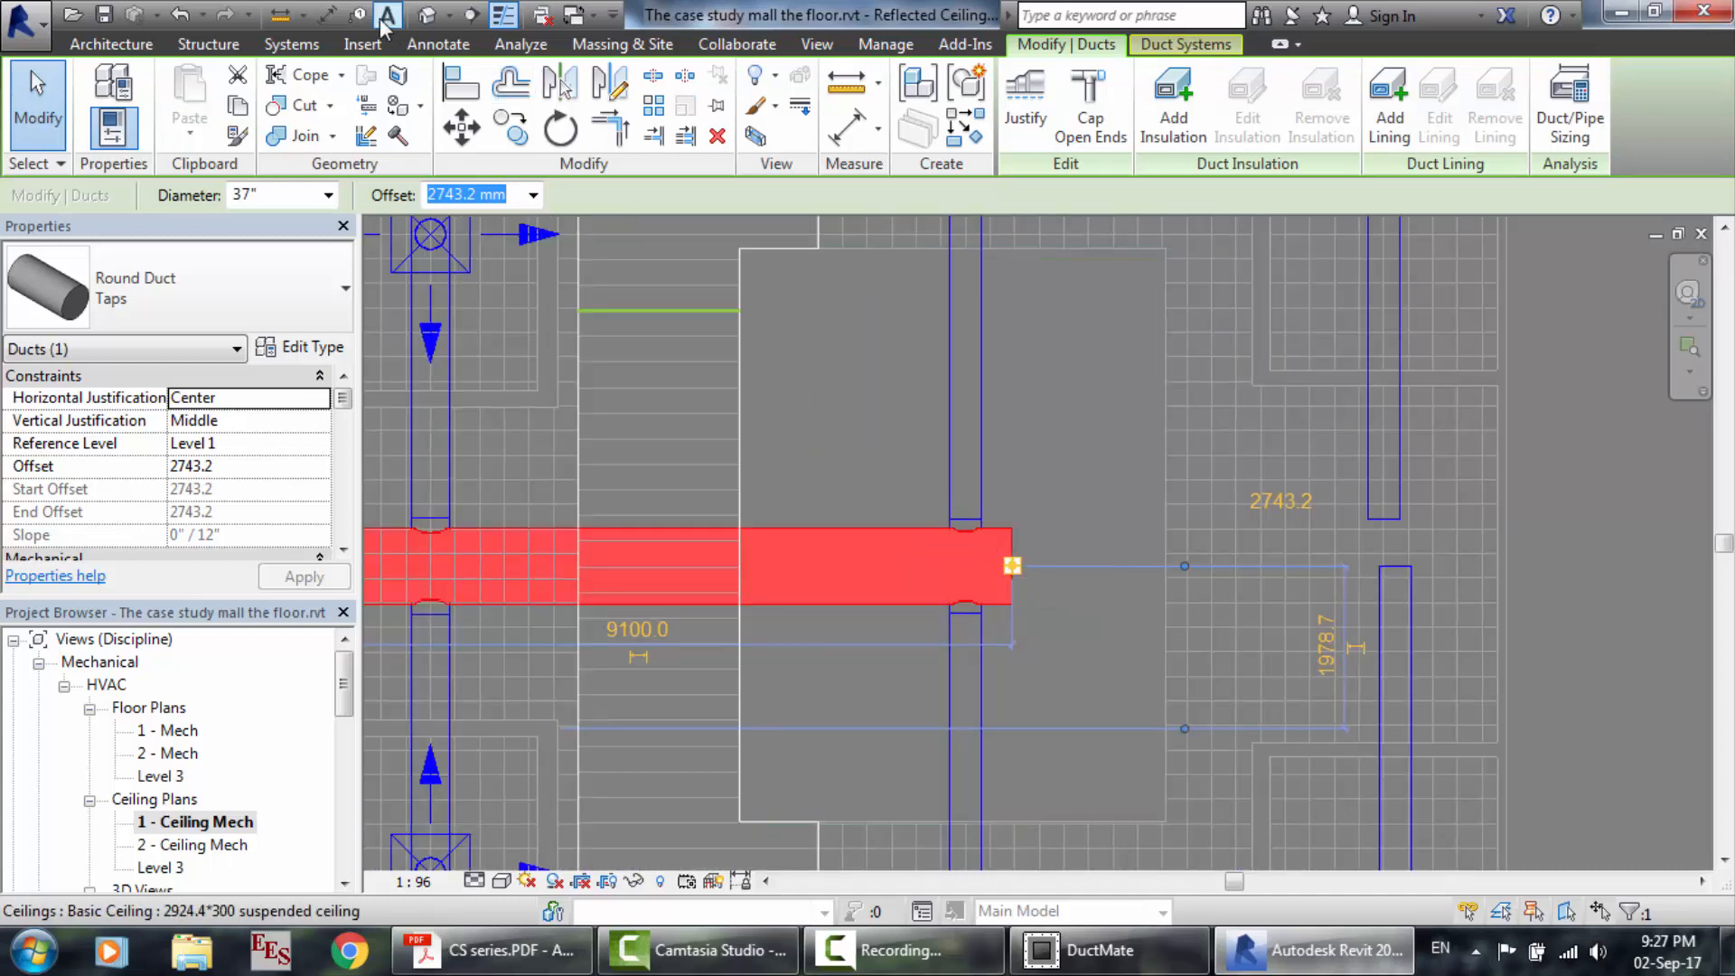
# Open the default 3D view and undo the latest length changes of the main duct.
pyautogui.click(420, 17)
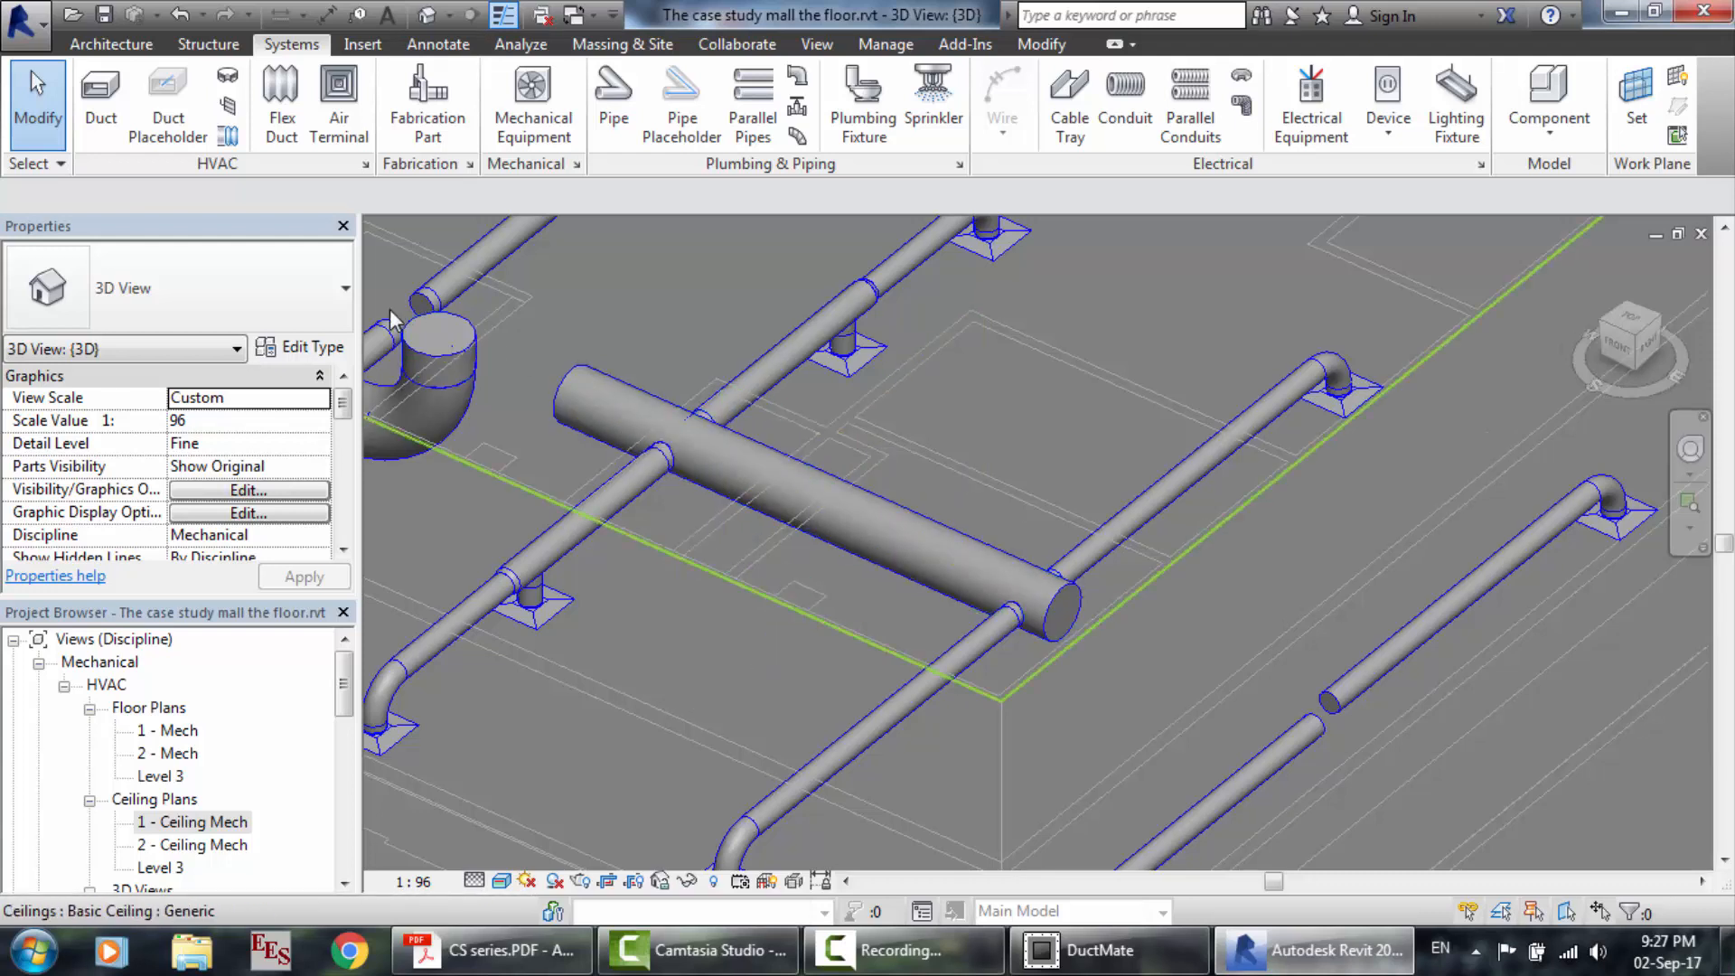
pyautogui.hotkey('ctrl', 'z')
pyautogui.hotkey('ctrl', 'z')
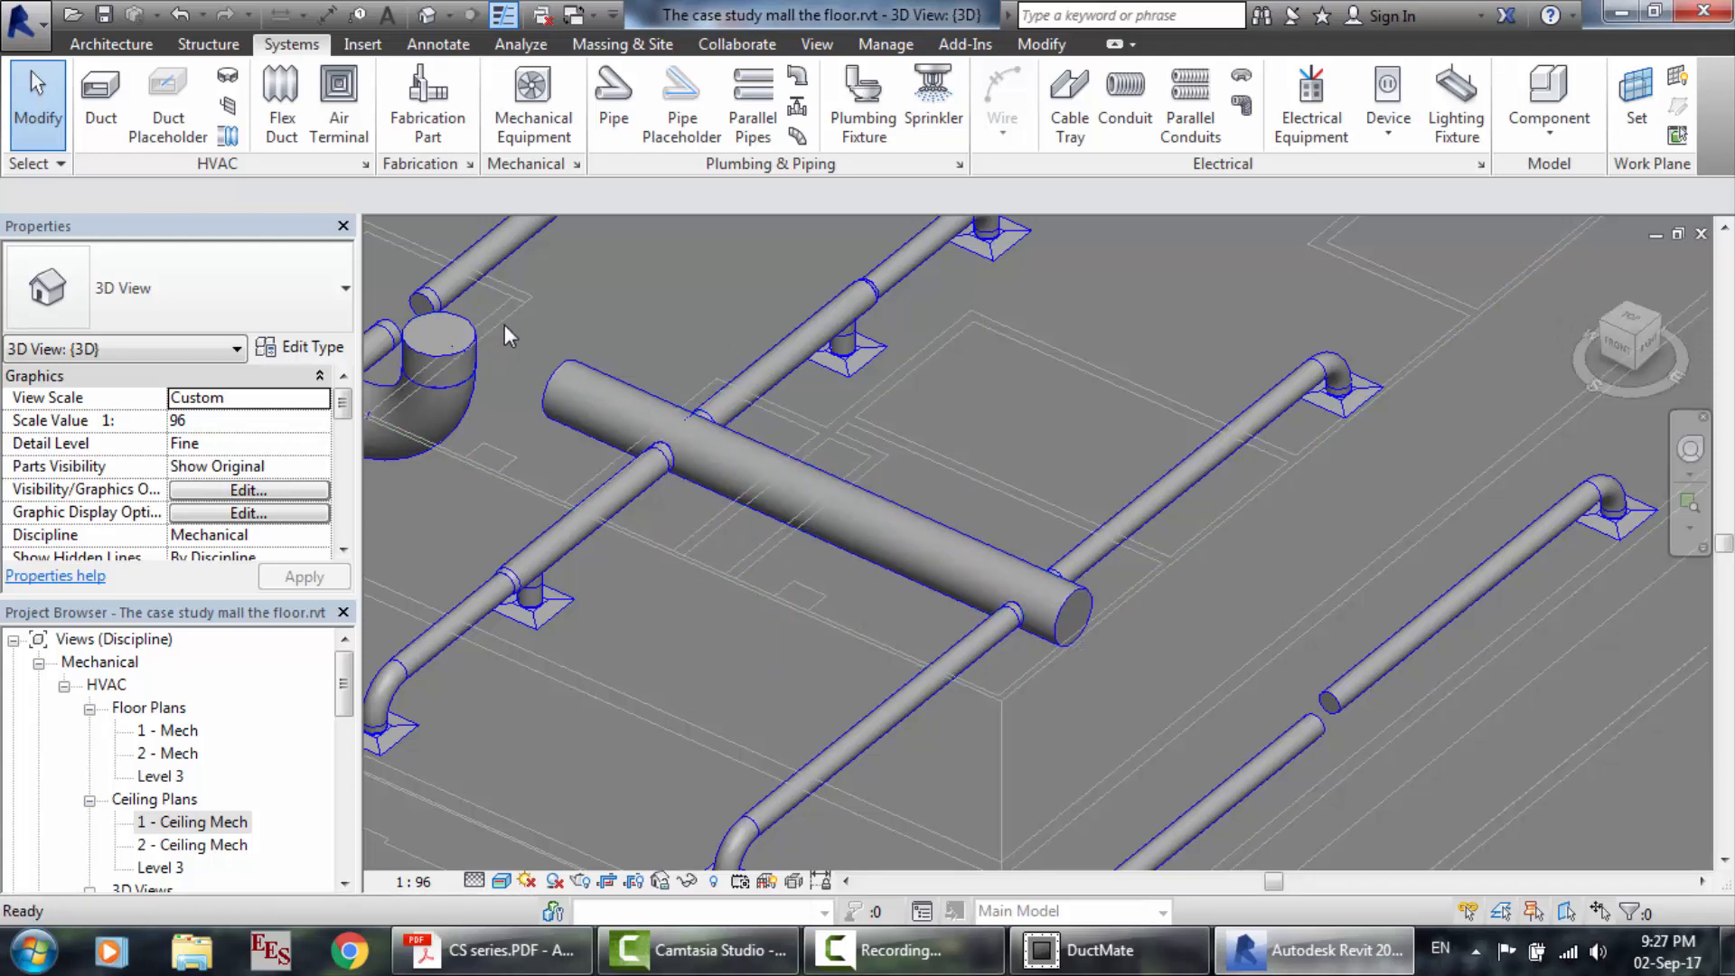
pyautogui.hotkey('ctrl', 'z')
pyautogui.hotkey('ctrl', 'z')
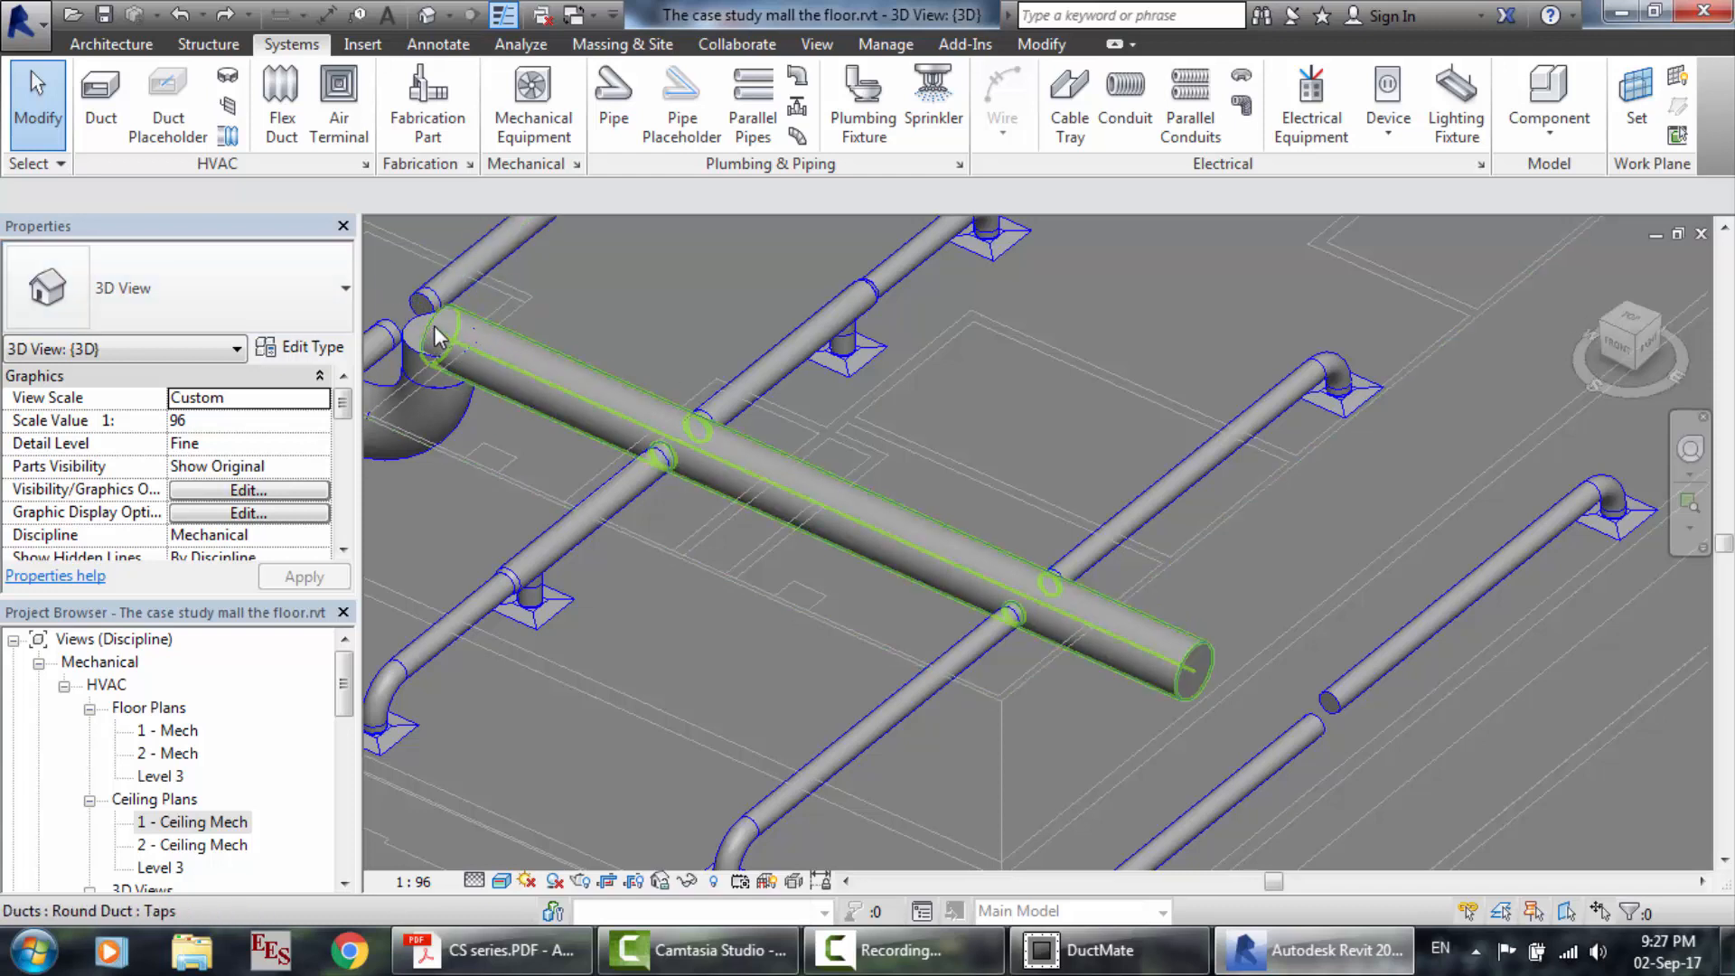
# Redo the undone length changes of the main duct.
pyautogui.click(236, 18)
pyautogui.click(226, 15)
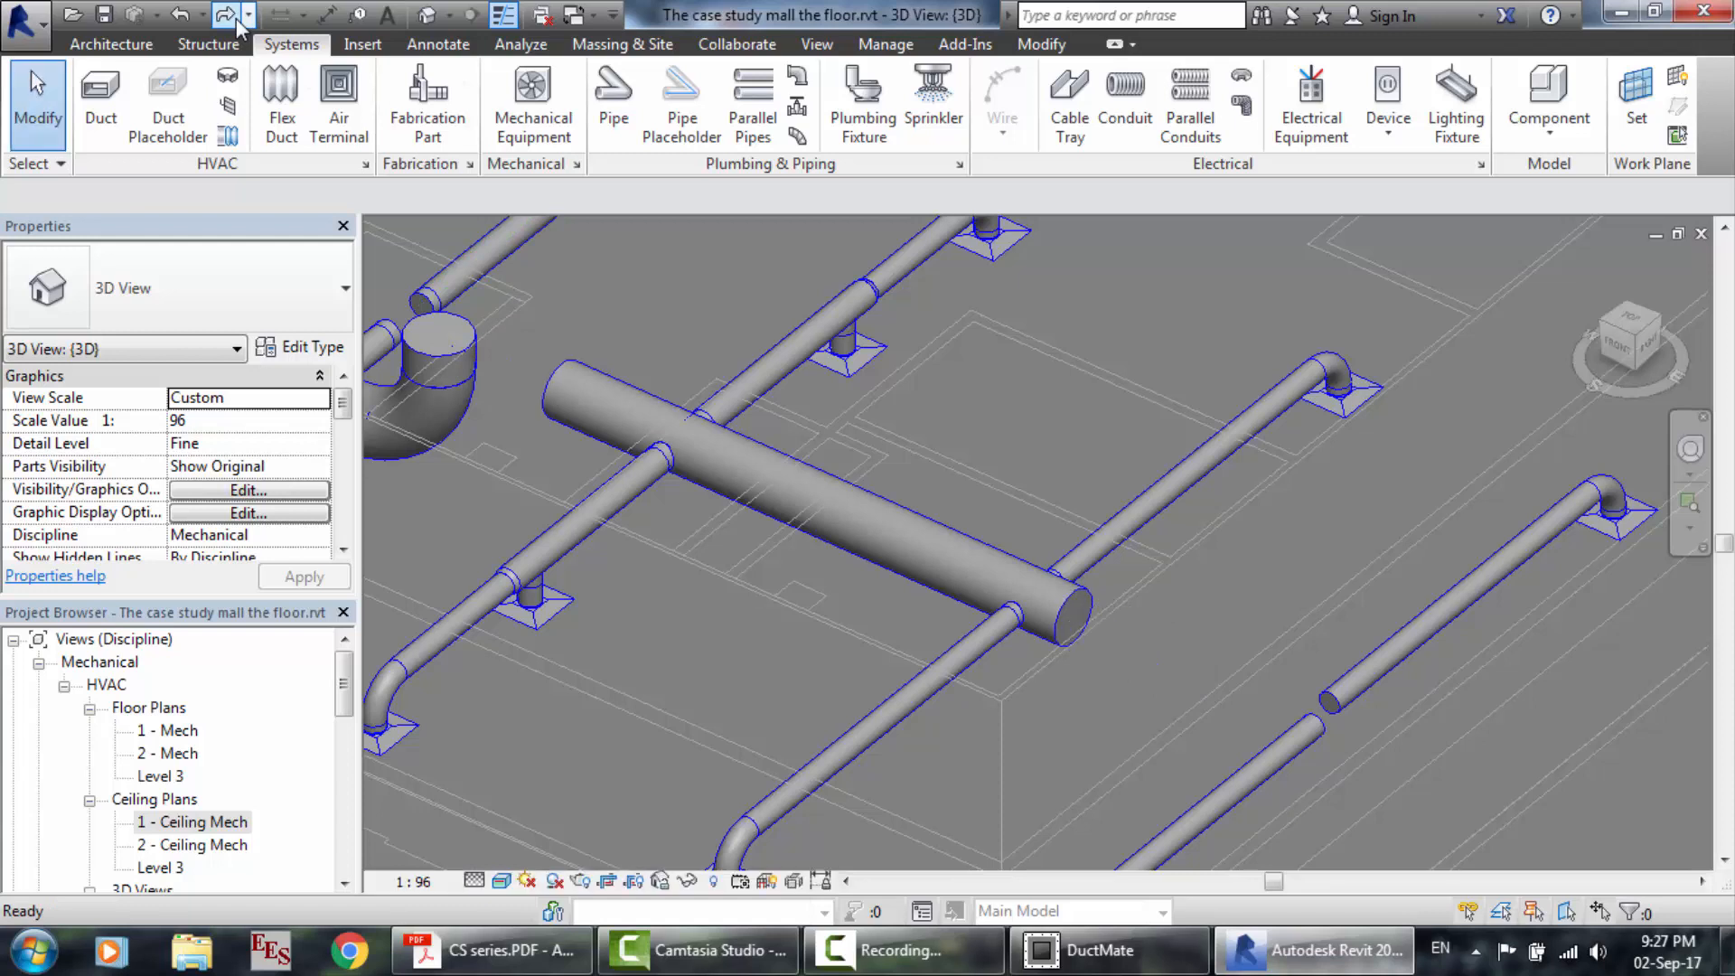
pyautogui.click(237, 20)
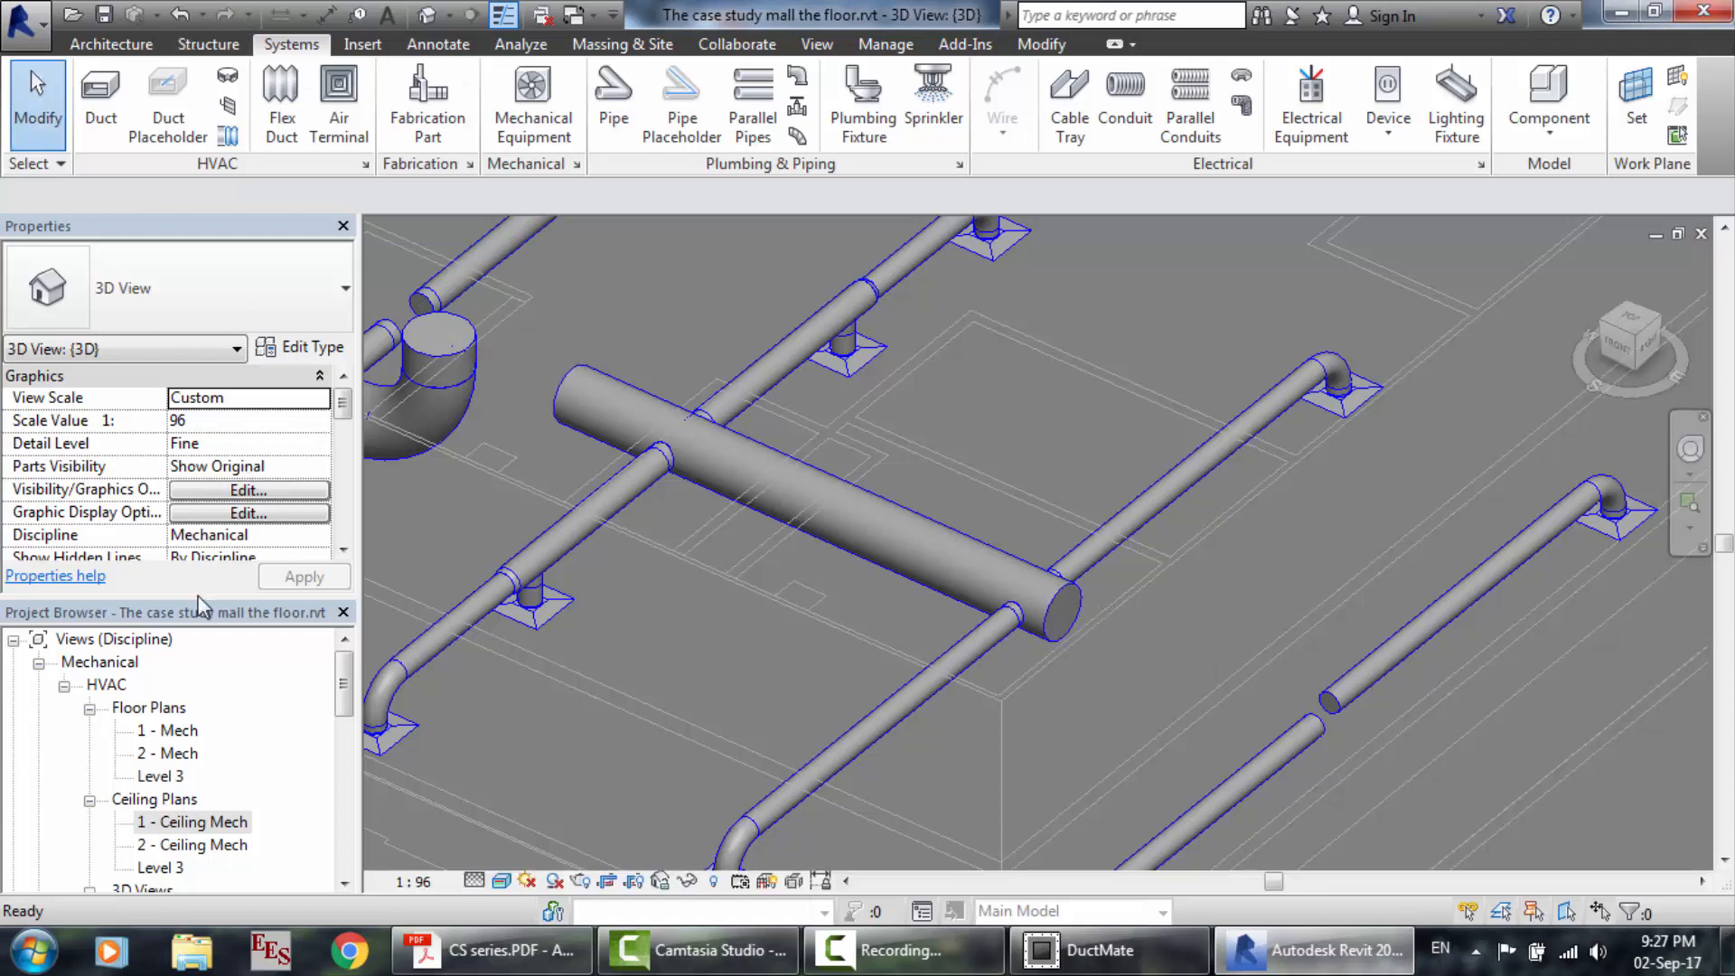
# Reopen the 1 - Ceiling Mech ceiling plan and examine the main duct's end against the last two pairs of branches.
pyautogui.doubleClick(214, 824)
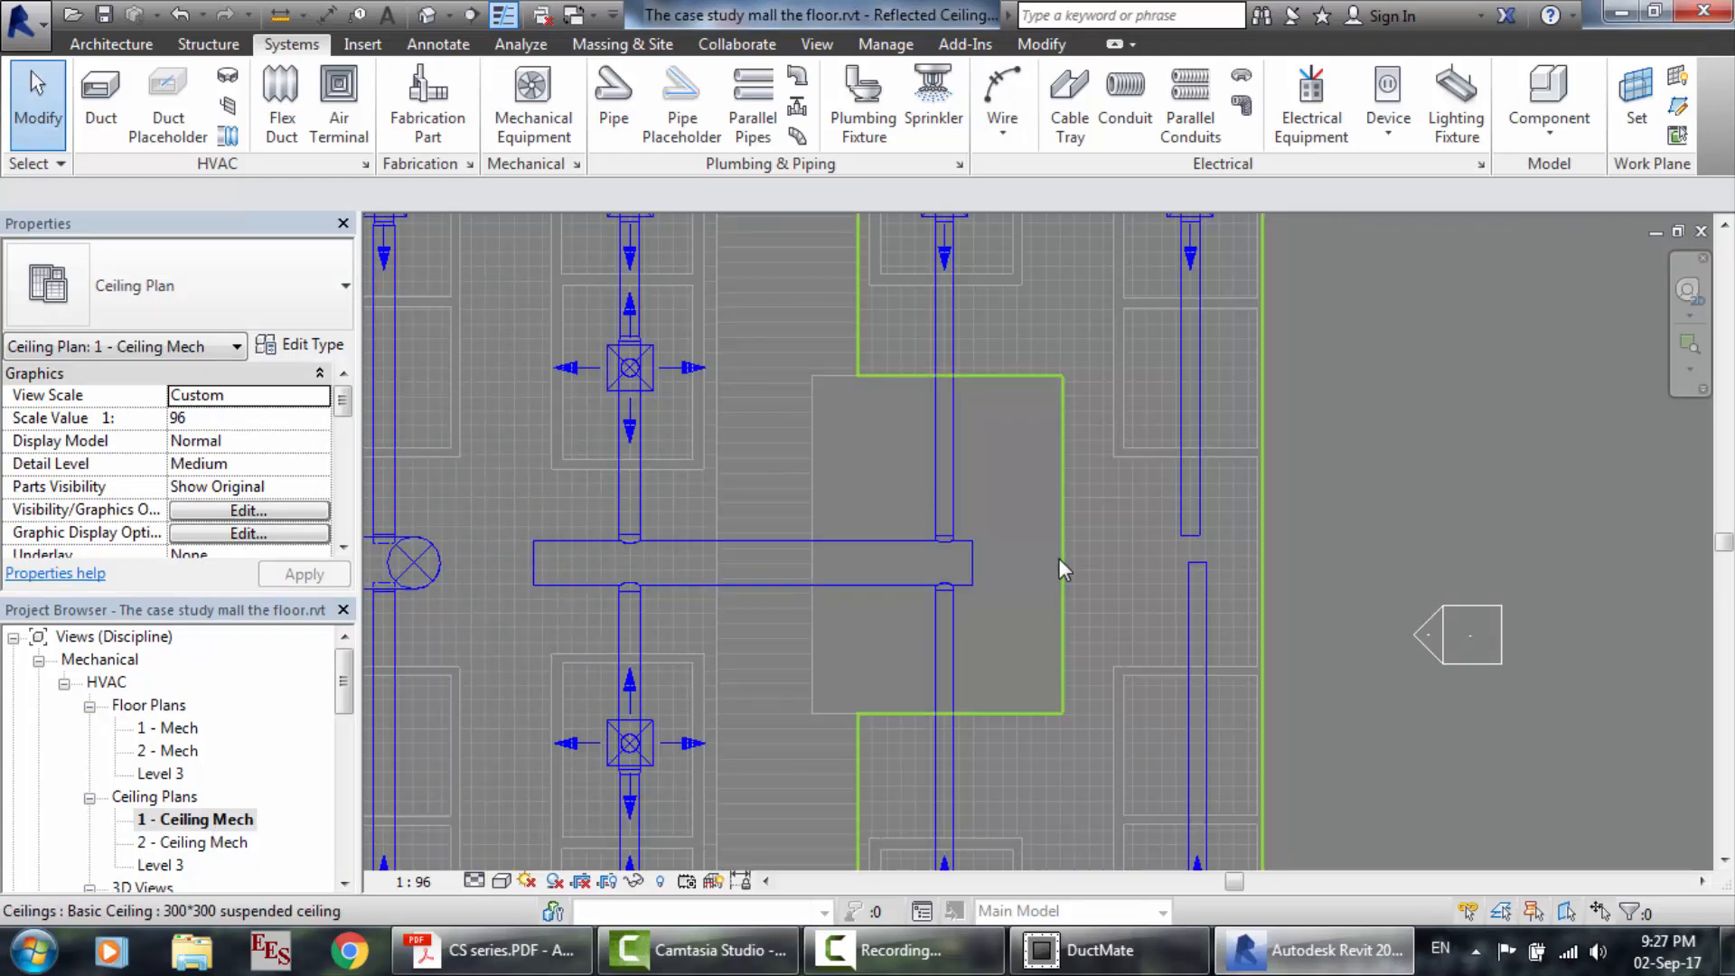
pyautogui.scroll(2, 1059, 556)
pyautogui.scroll(-4, 1366, 567)
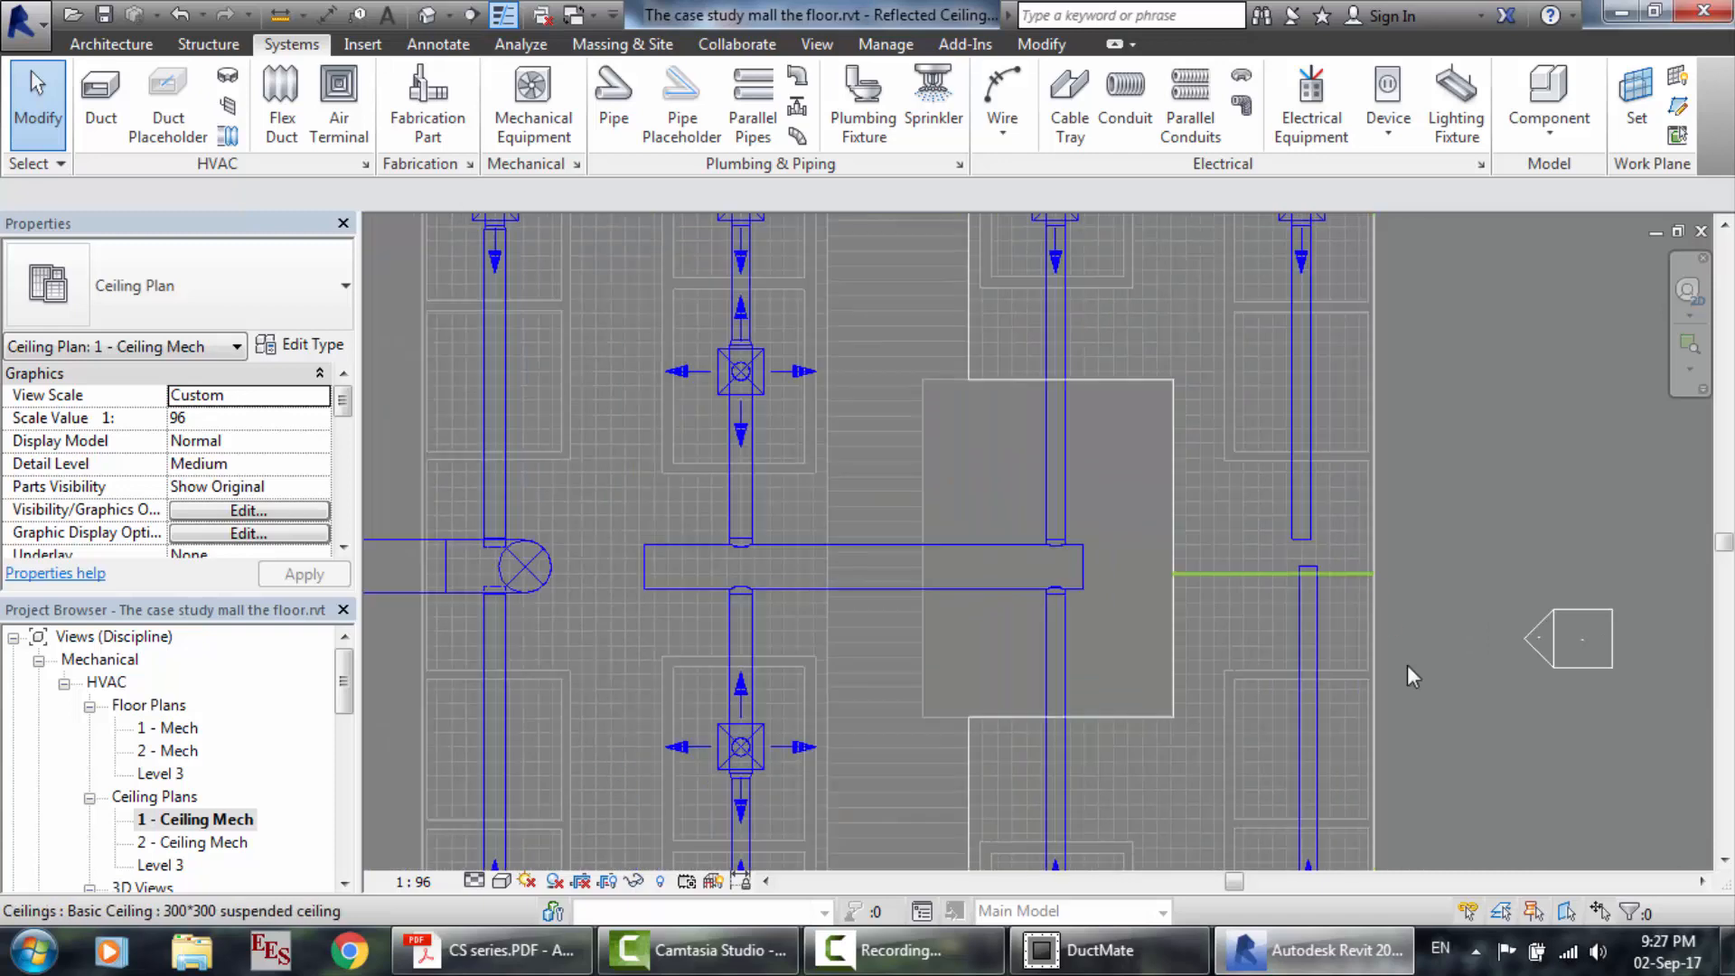
pyautogui.scroll(2, 1375, 882)
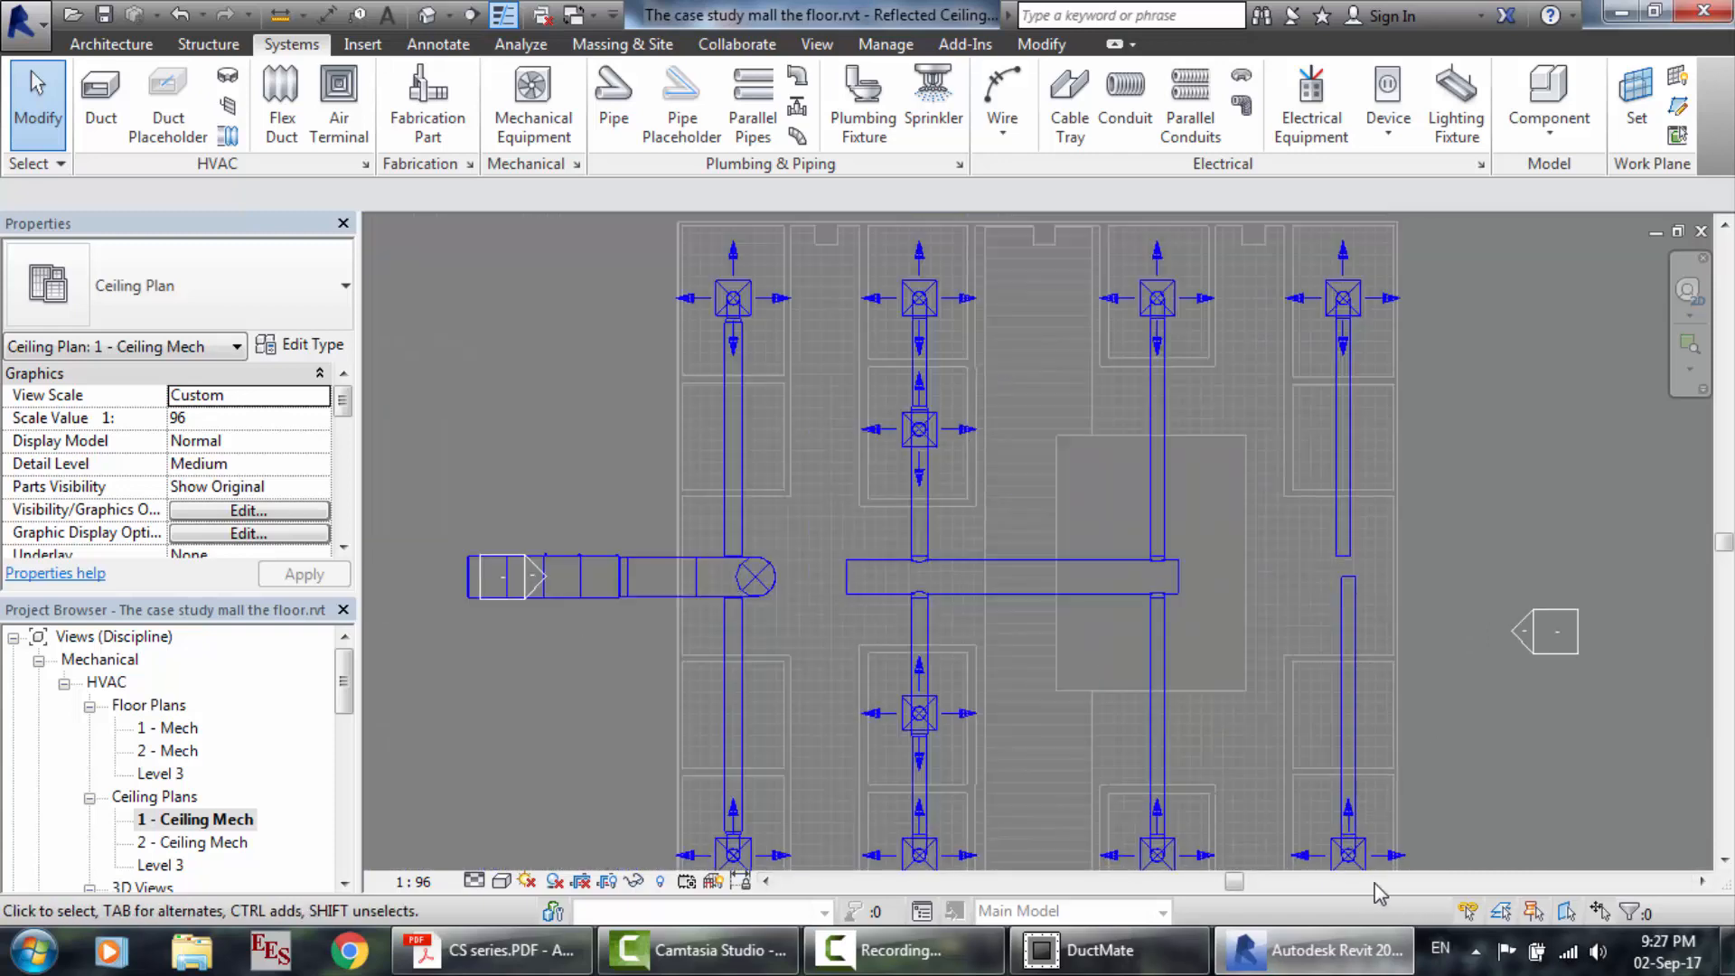
pyautogui.scroll(-2, 1390, 777)
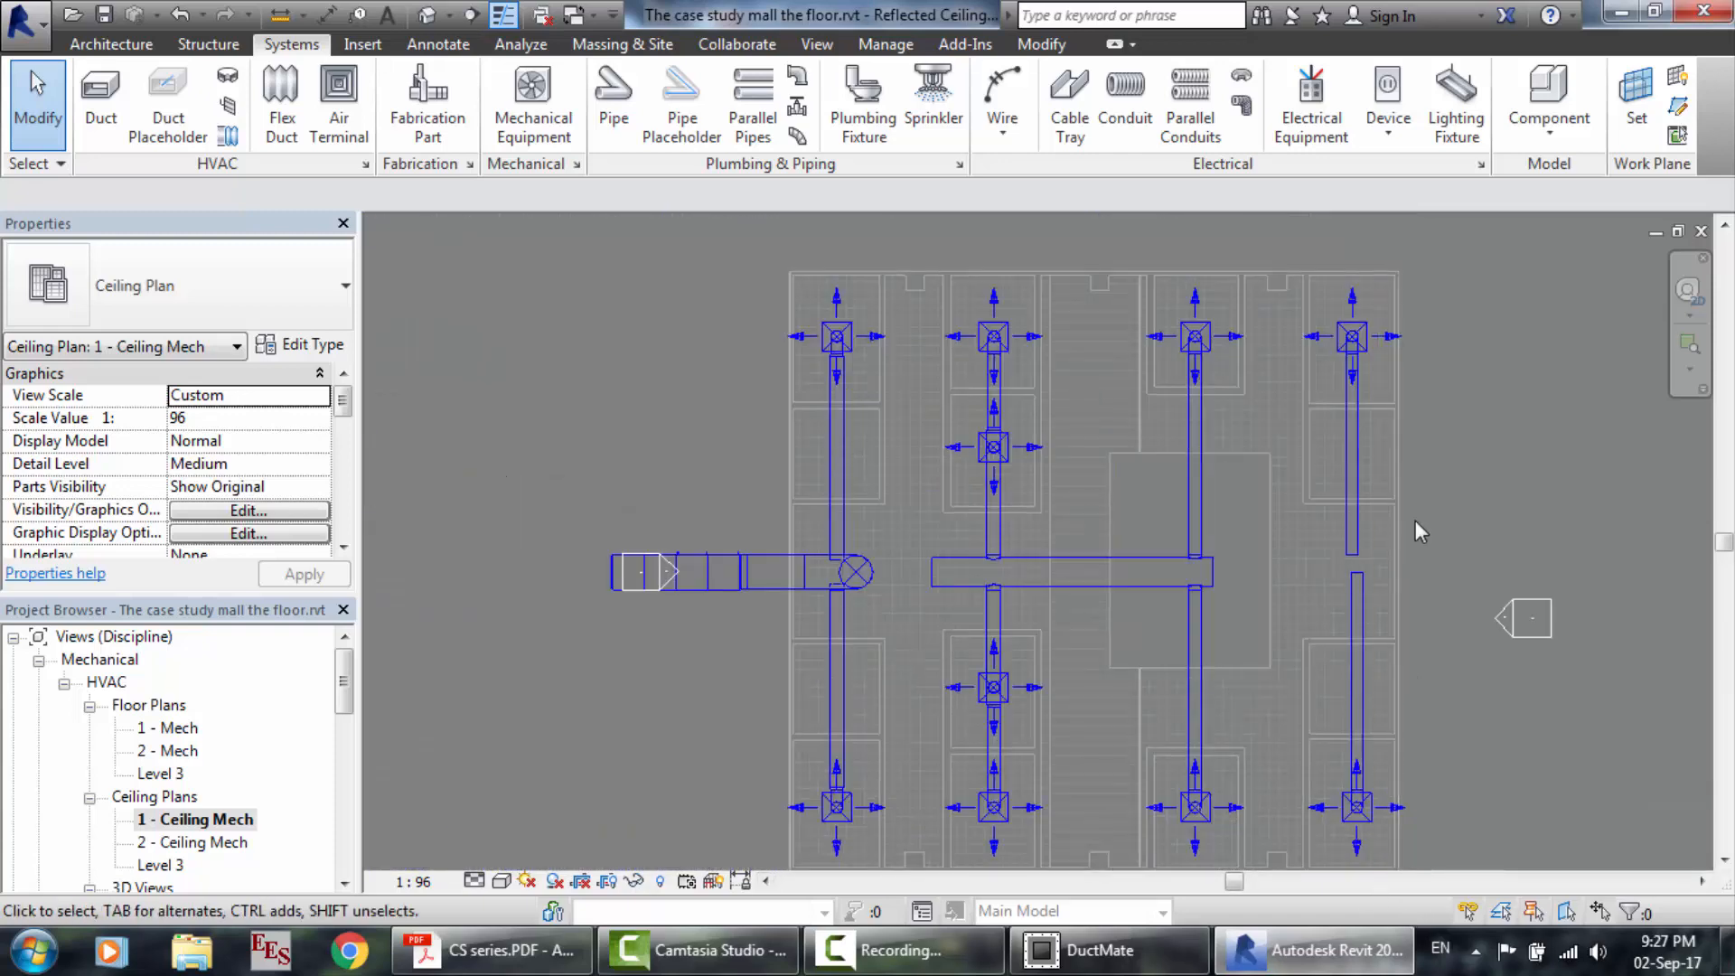
pyautogui.scroll(4, 1419, 532)
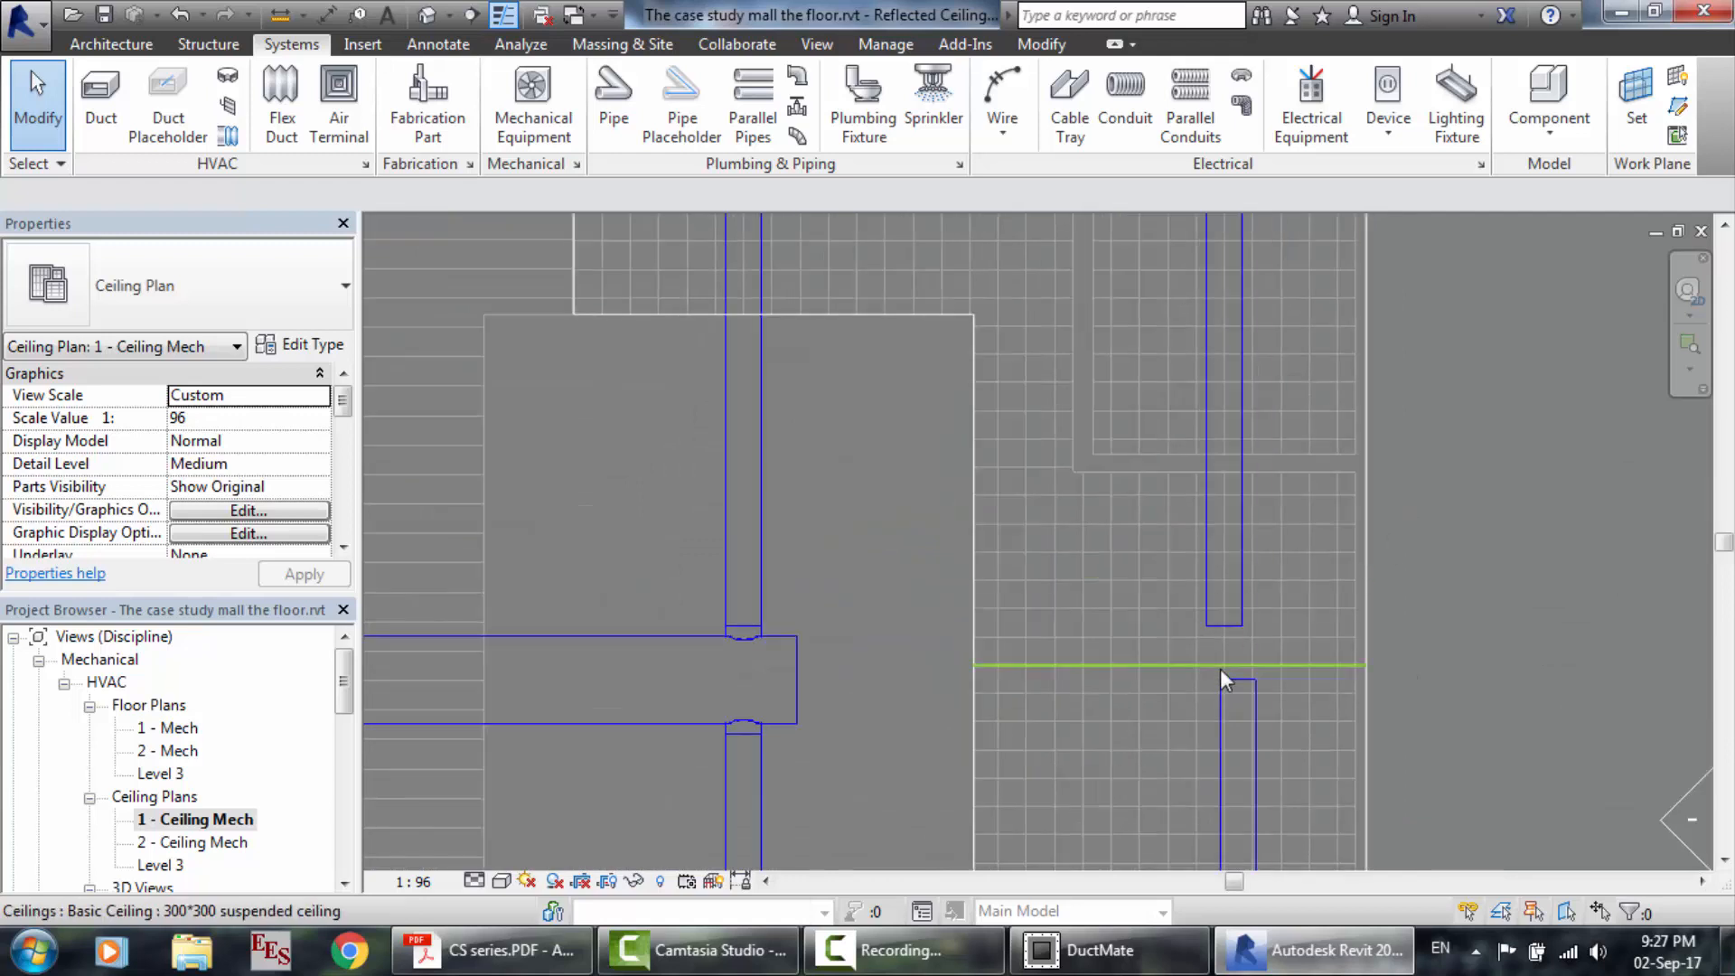
pyautogui.scroll(-4, 1282, 713)
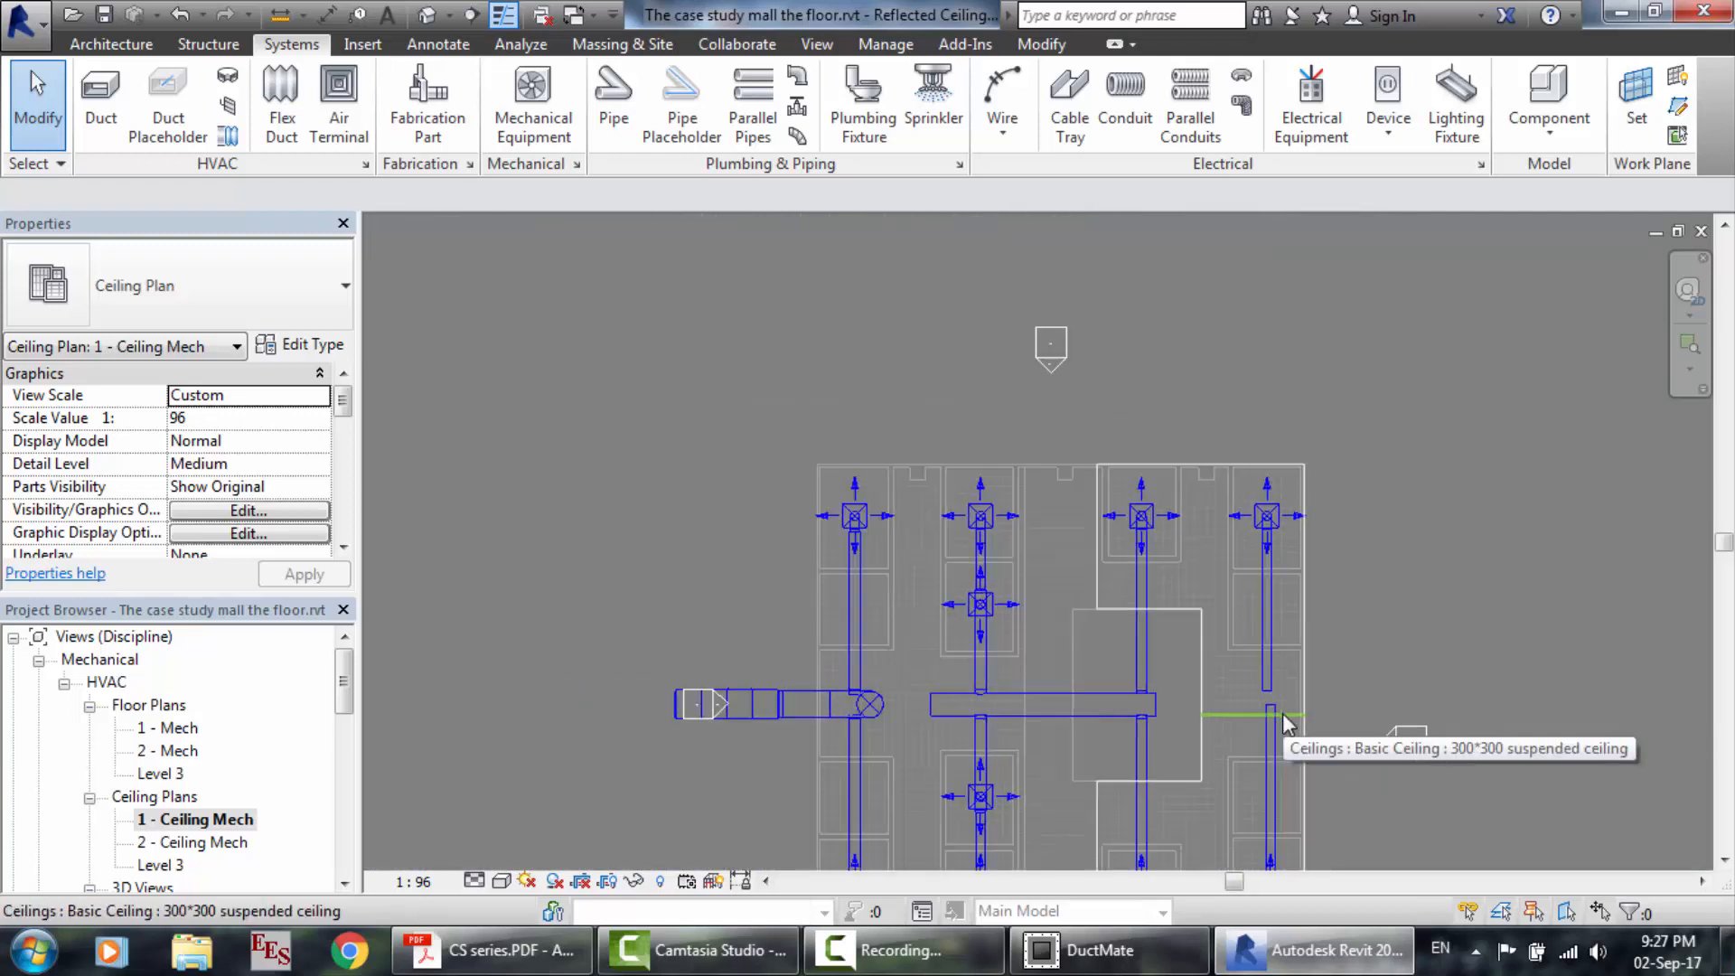
pyautogui.scroll(5, 1220, 705)
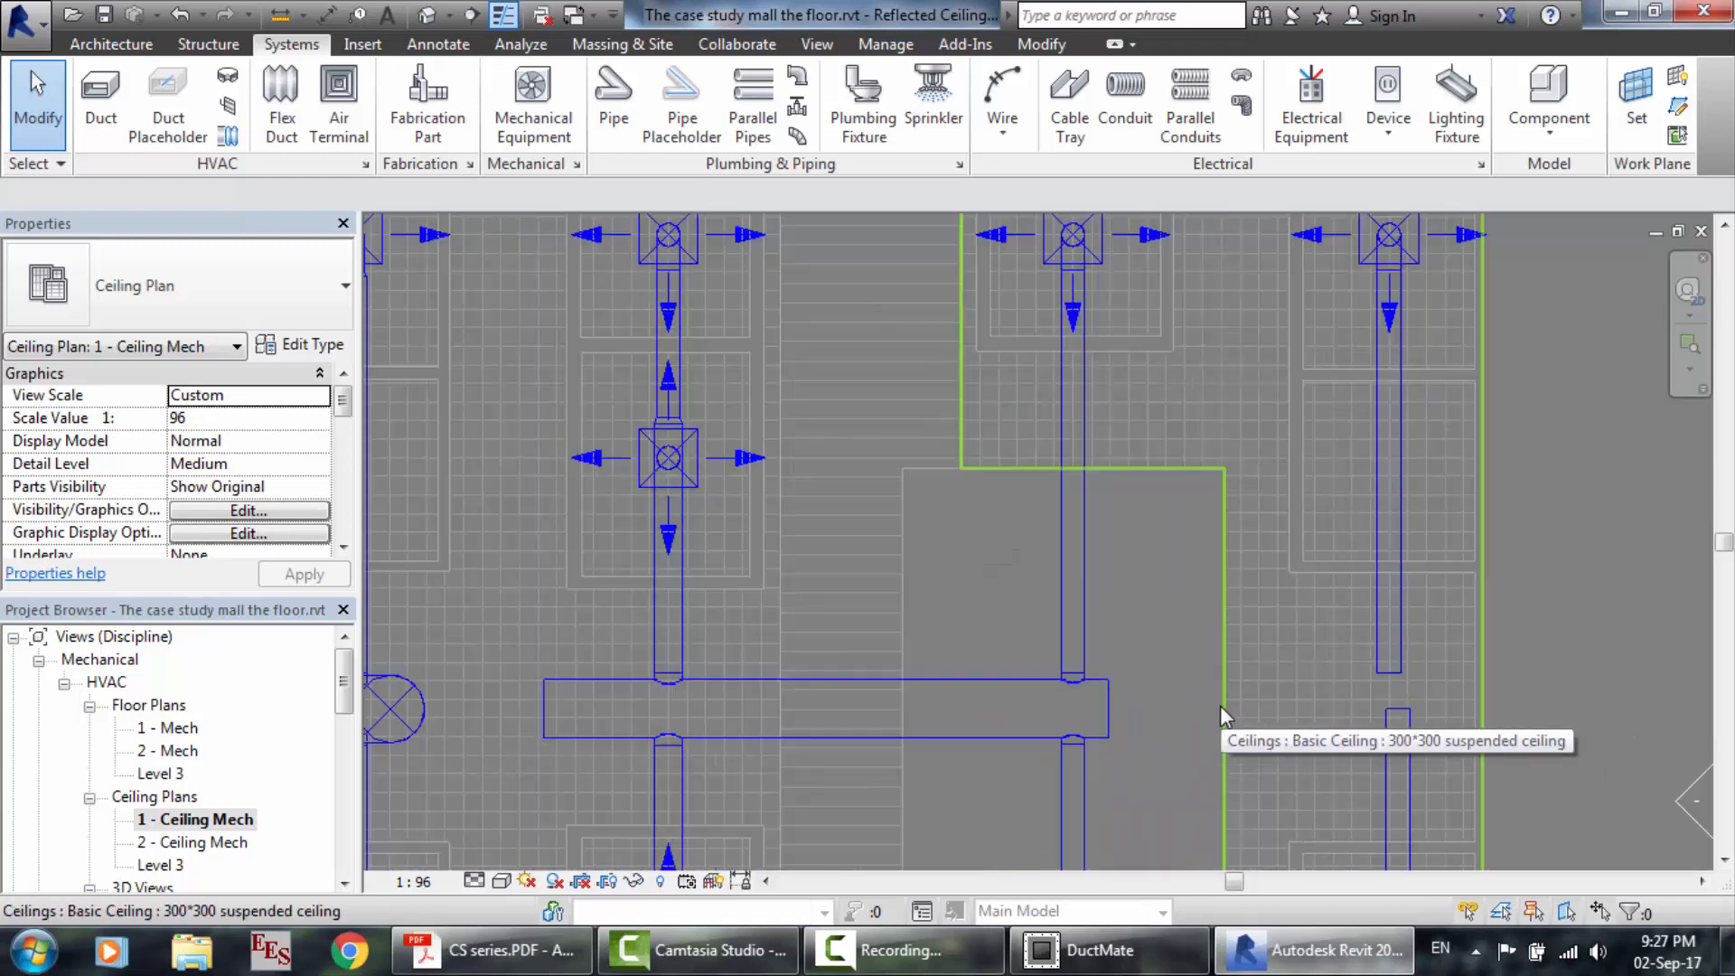
# Switch to DuctMate to check the round duct sizing, and return to the ceiling plan in Revit.
pyautogui.click(1098, 950)
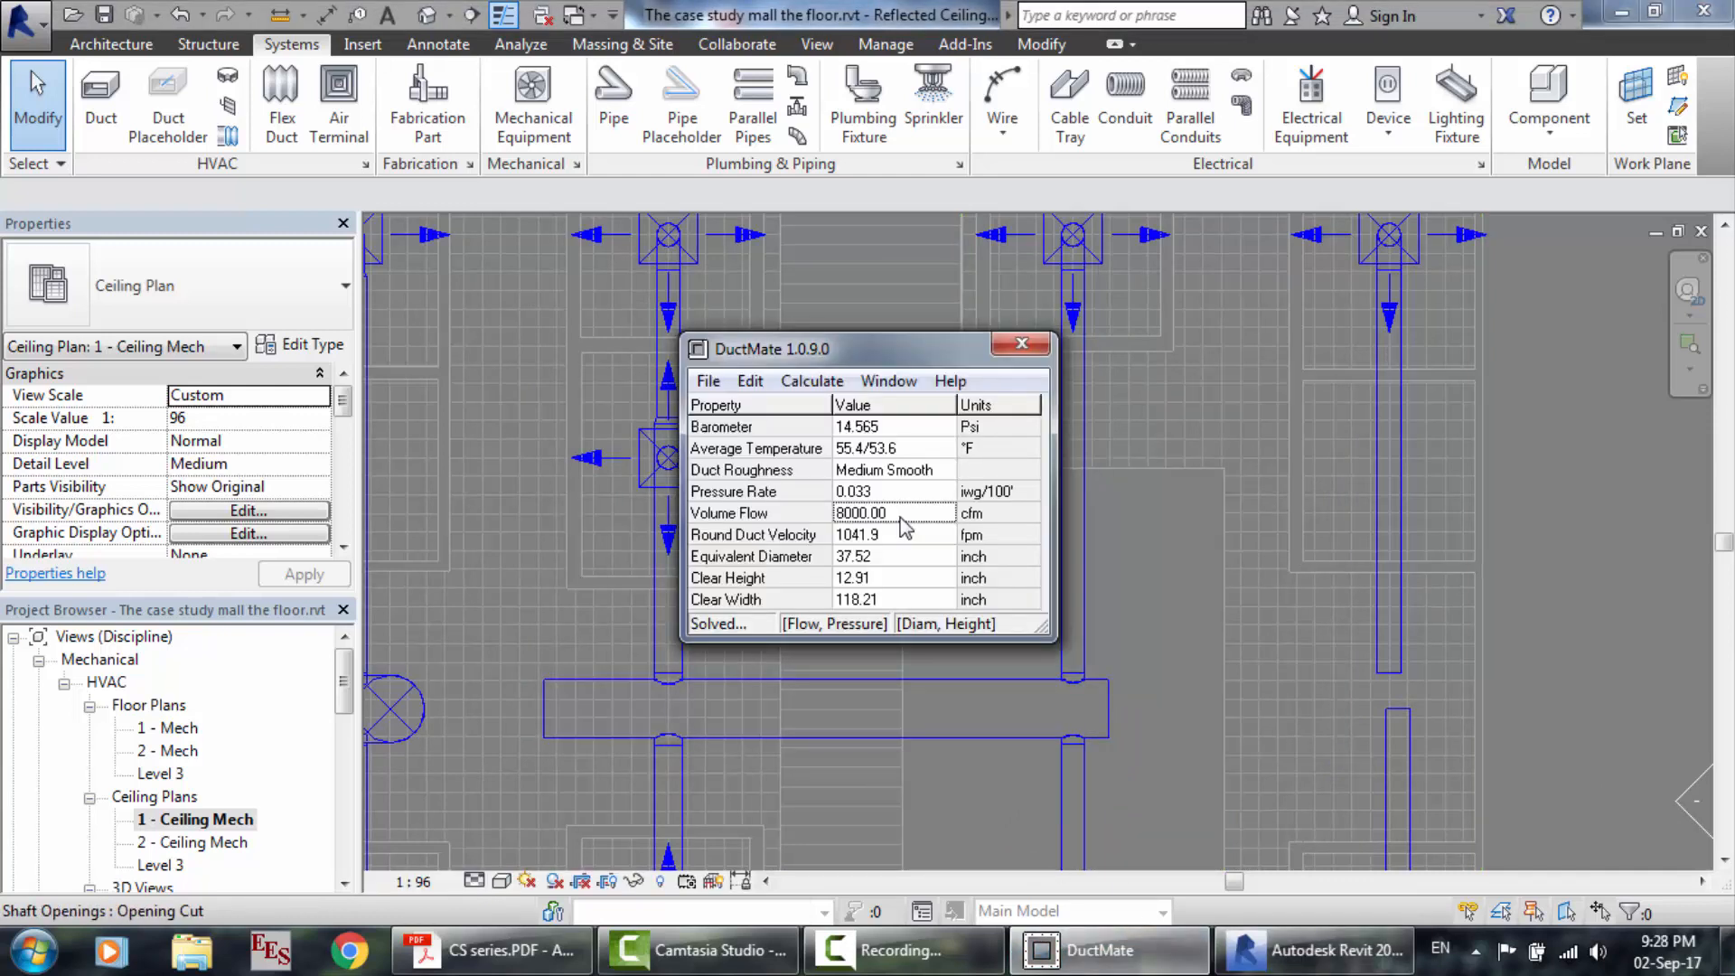
pyautogui.scroll(-4, 1245, 593)
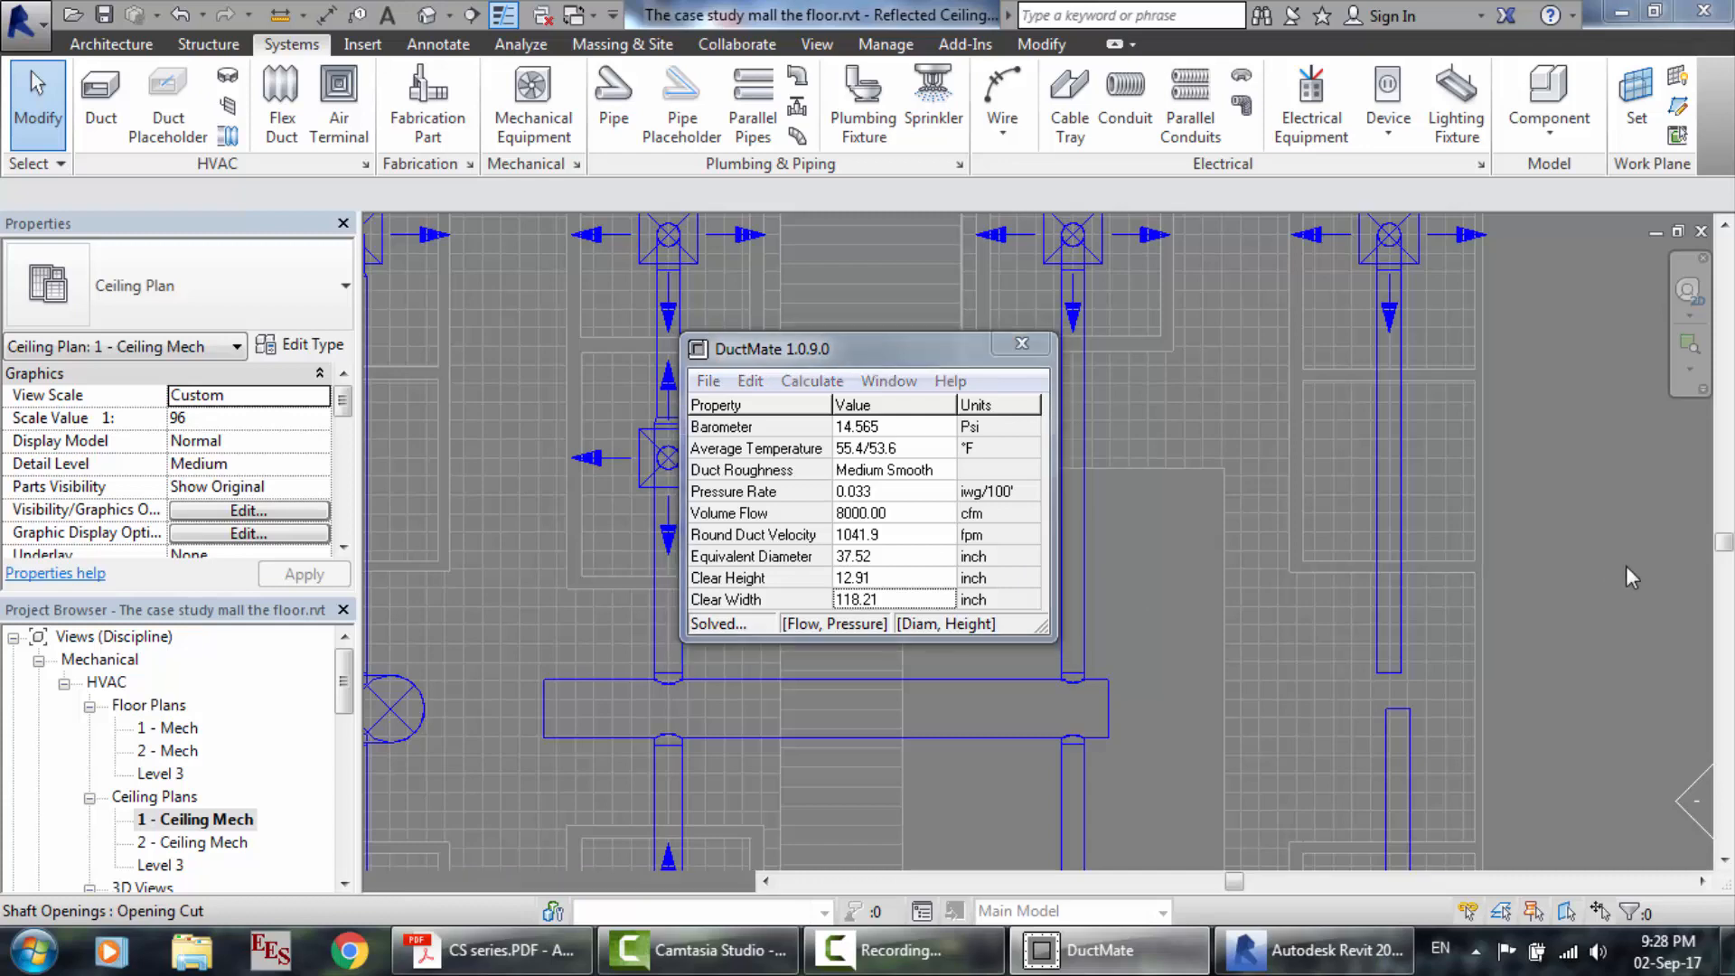
pyautogui.click(1624, 576)
pyautogui.scroll(-4, 1625, 577)
pyautogui.scroll(3, 1704, 605)
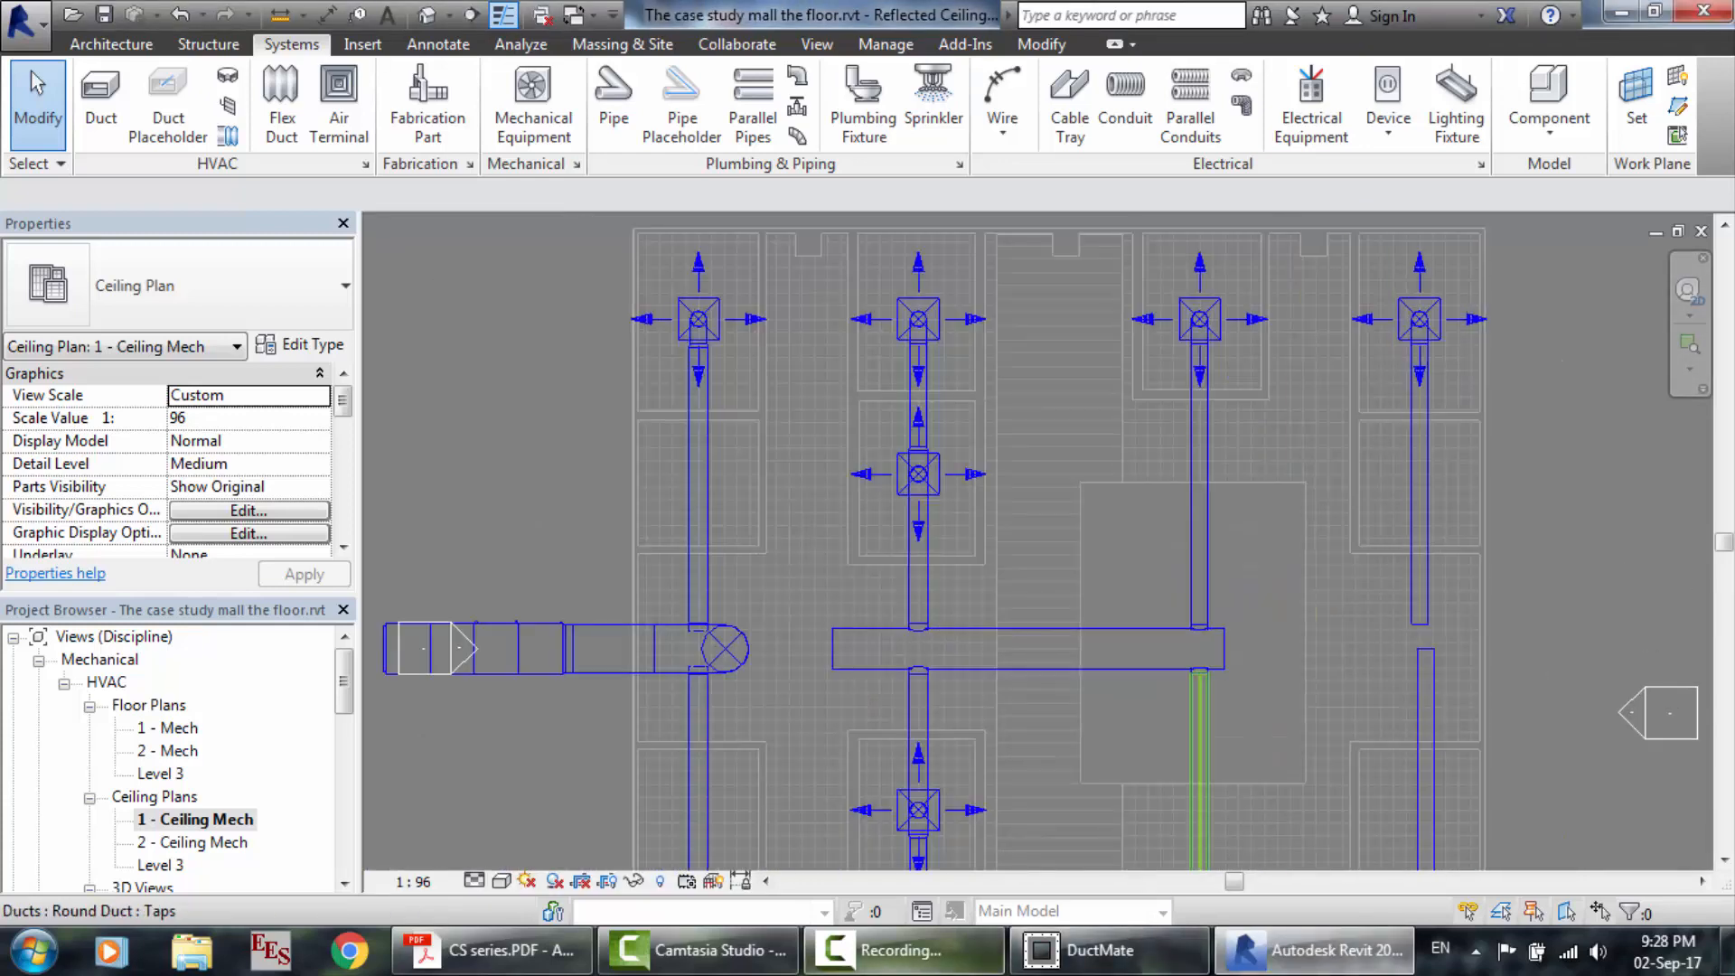
pyautogui.click(908, 949)
pyautogui.click(1624, 836)
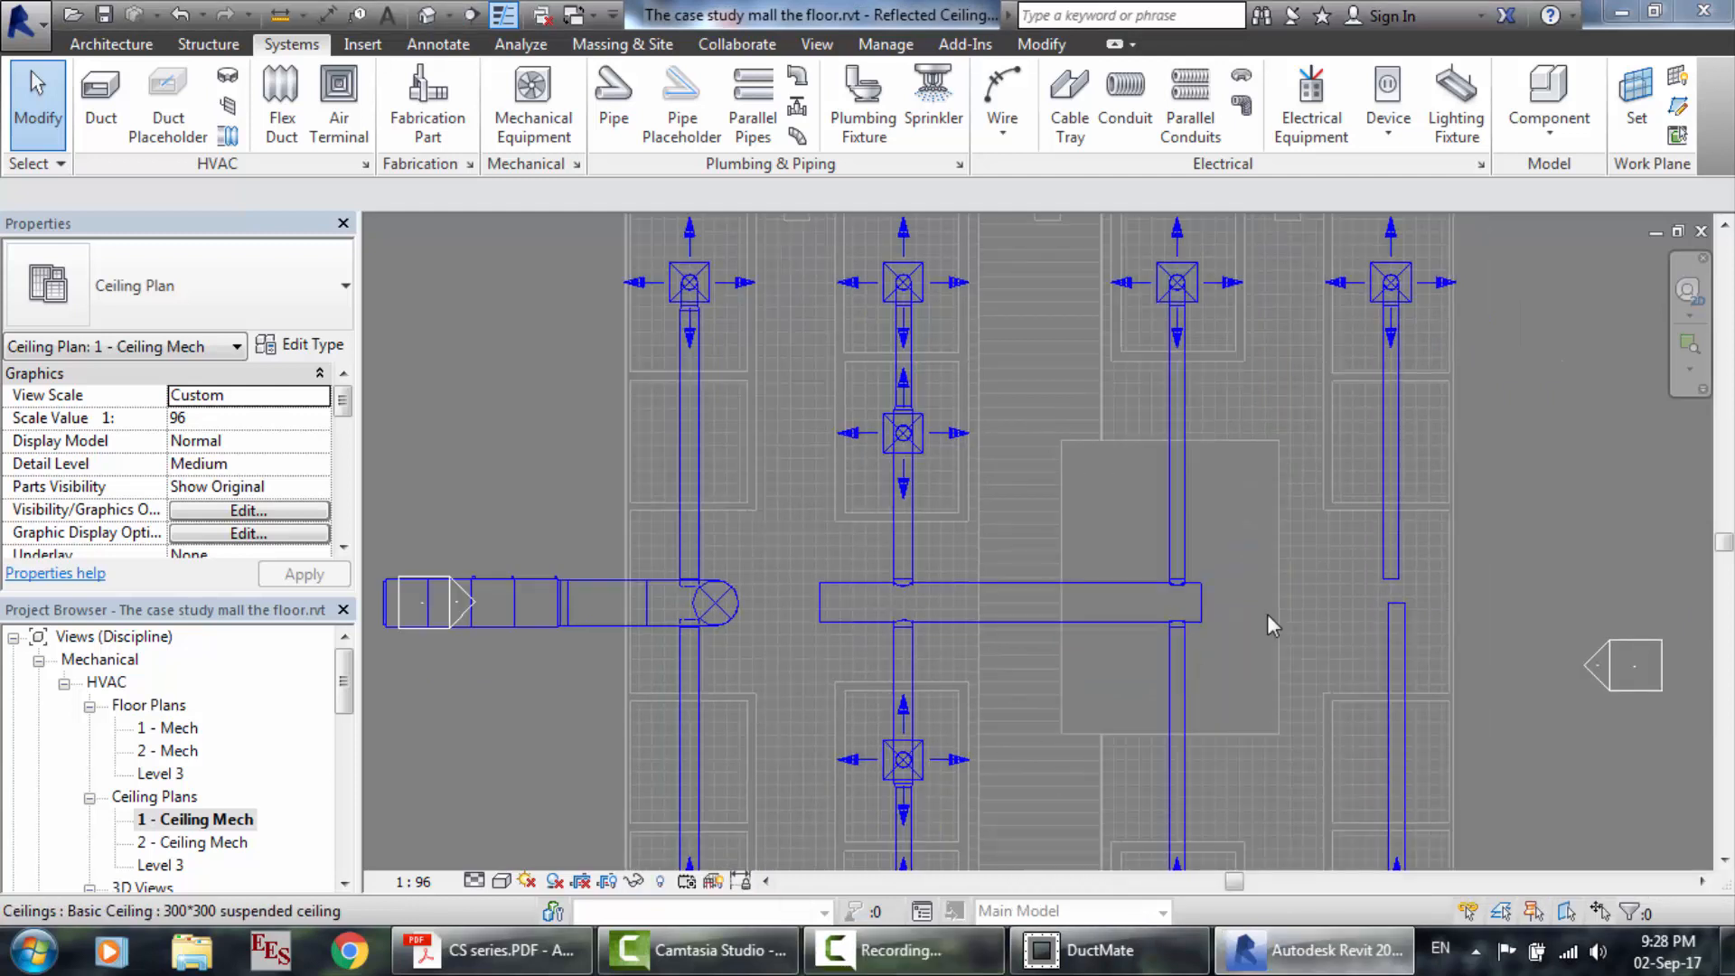
# Set the main duct's length to 5000 mm and try to move its start endpoint near the second pair of branches.
pyautogui.click(1107, 598)
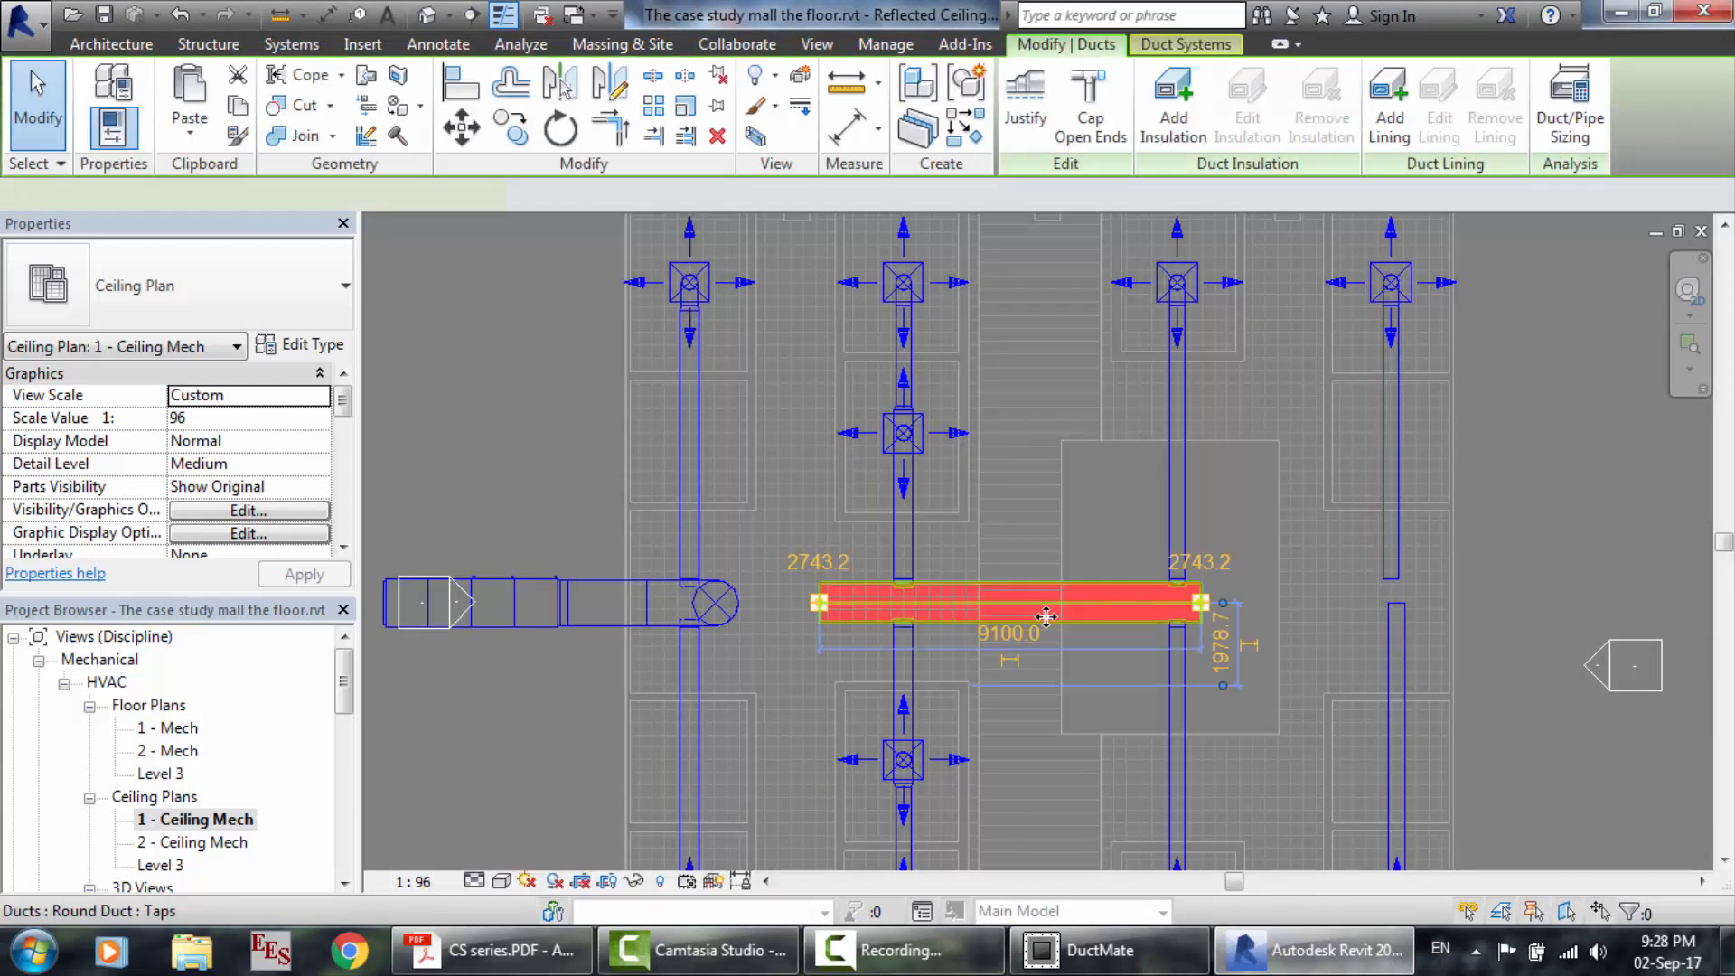
pyautogui.click(1008, 634)
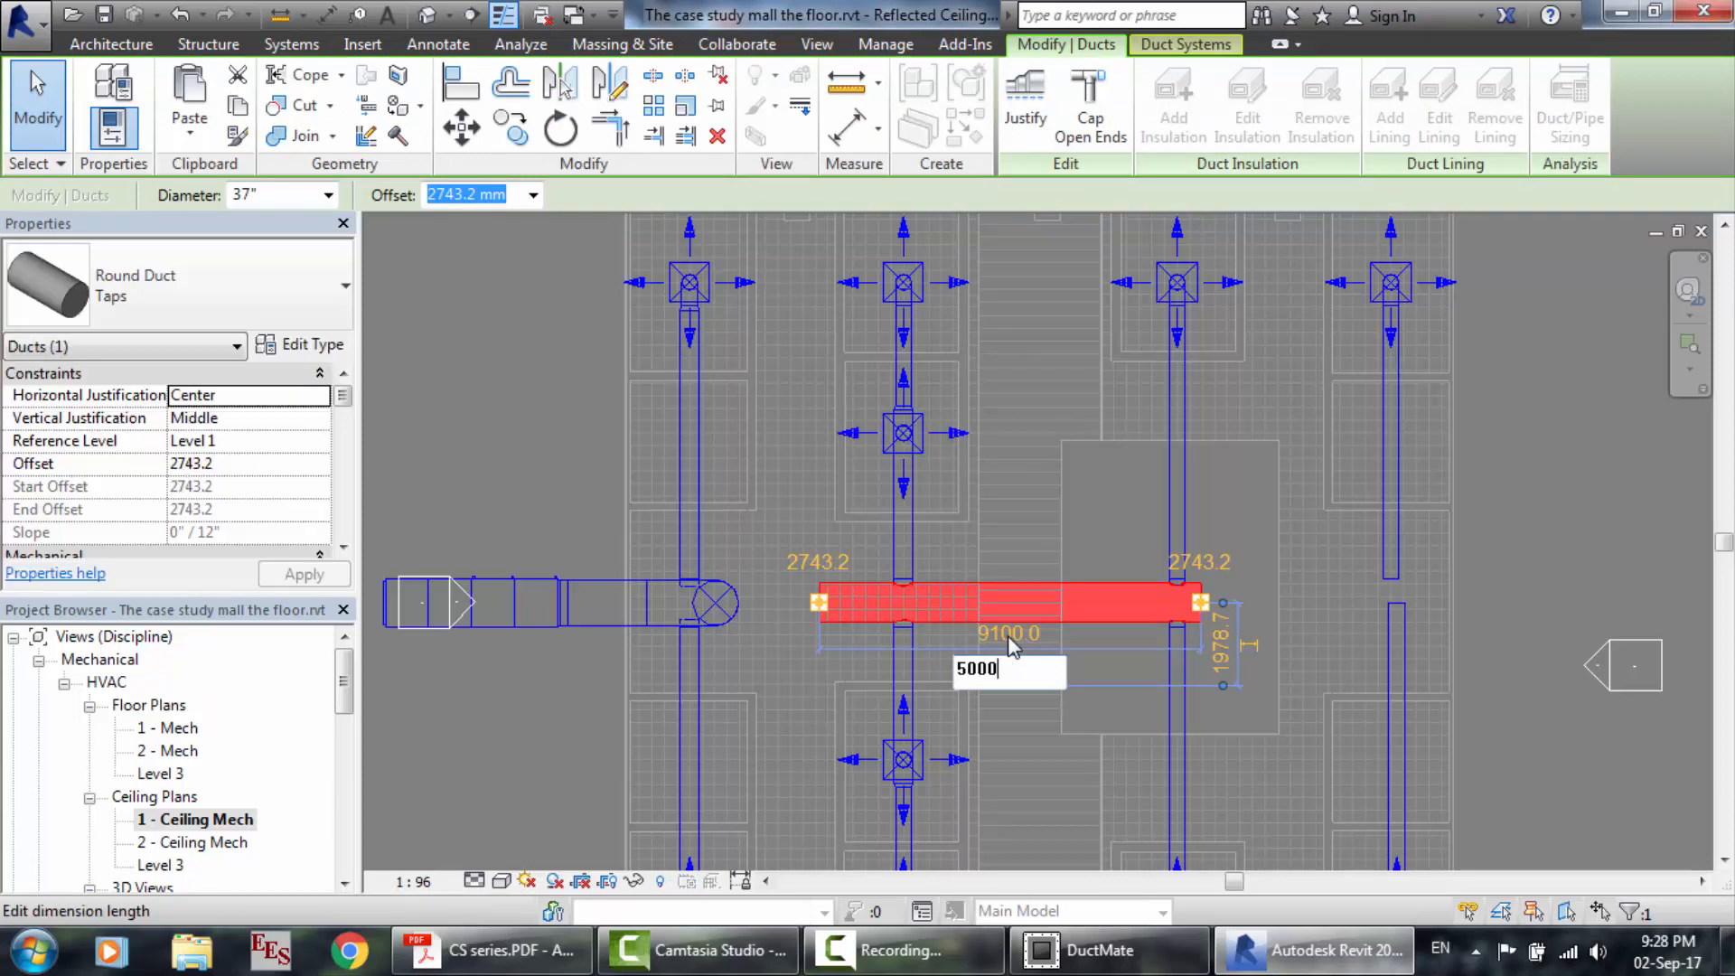
pyautogui.press('Return')
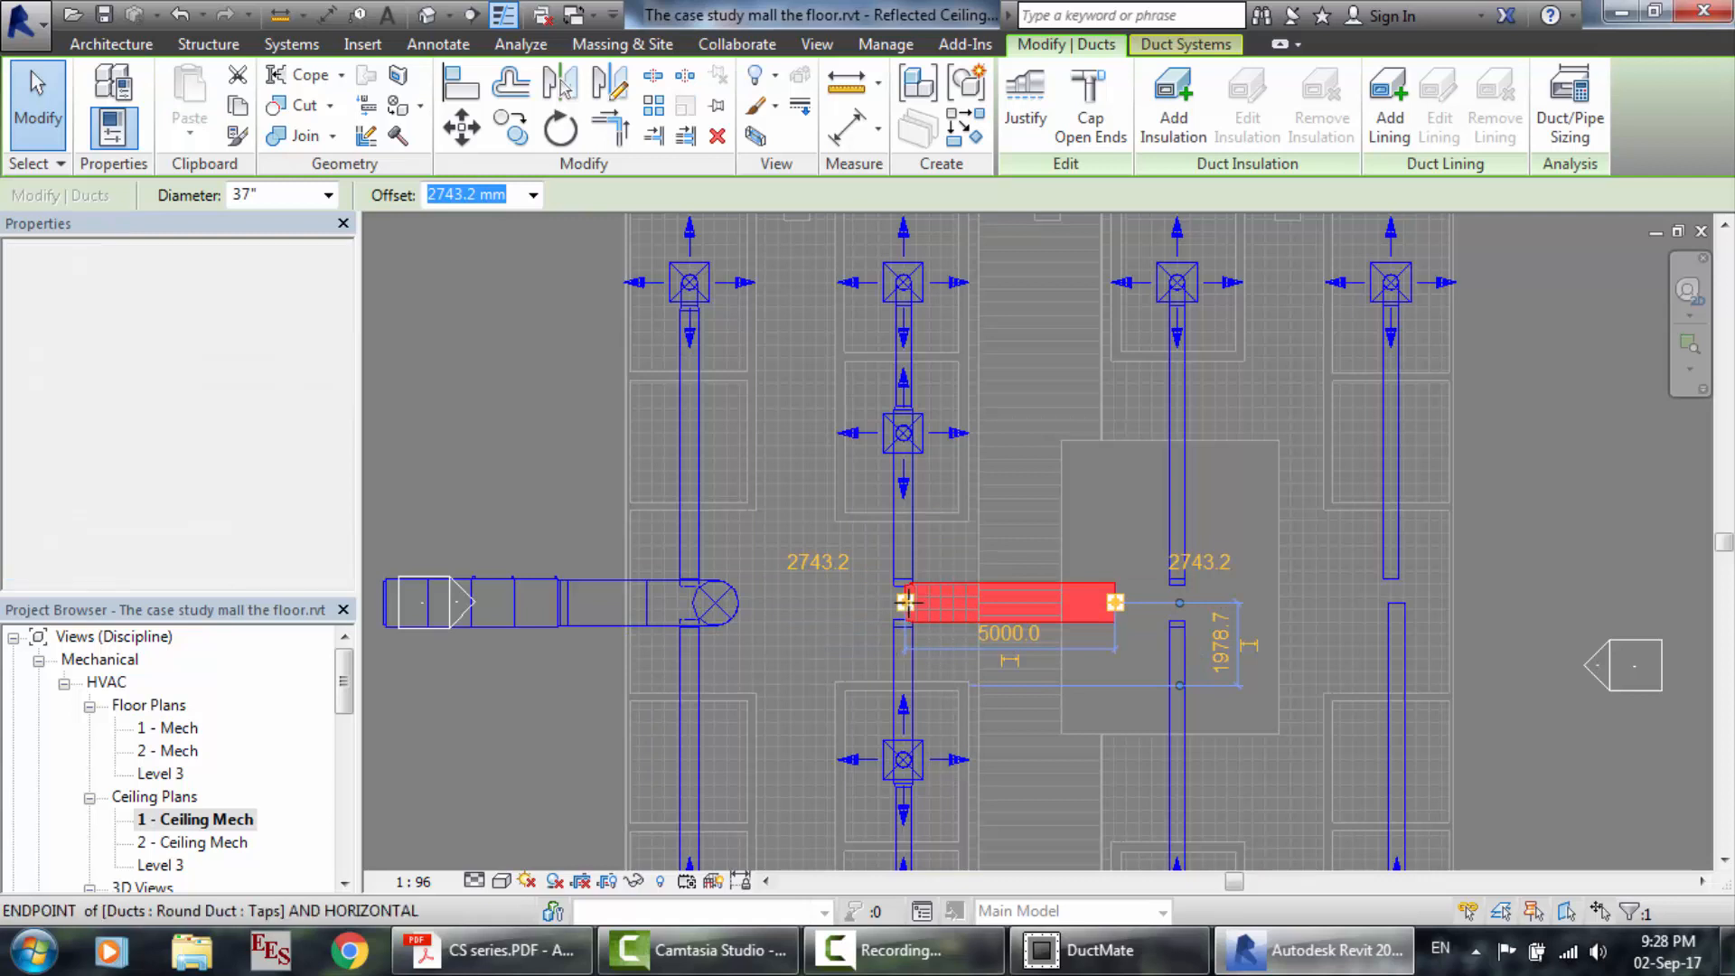
pyautogui.moveTo(909, 612); pyautogui.dragTo(904, 602)
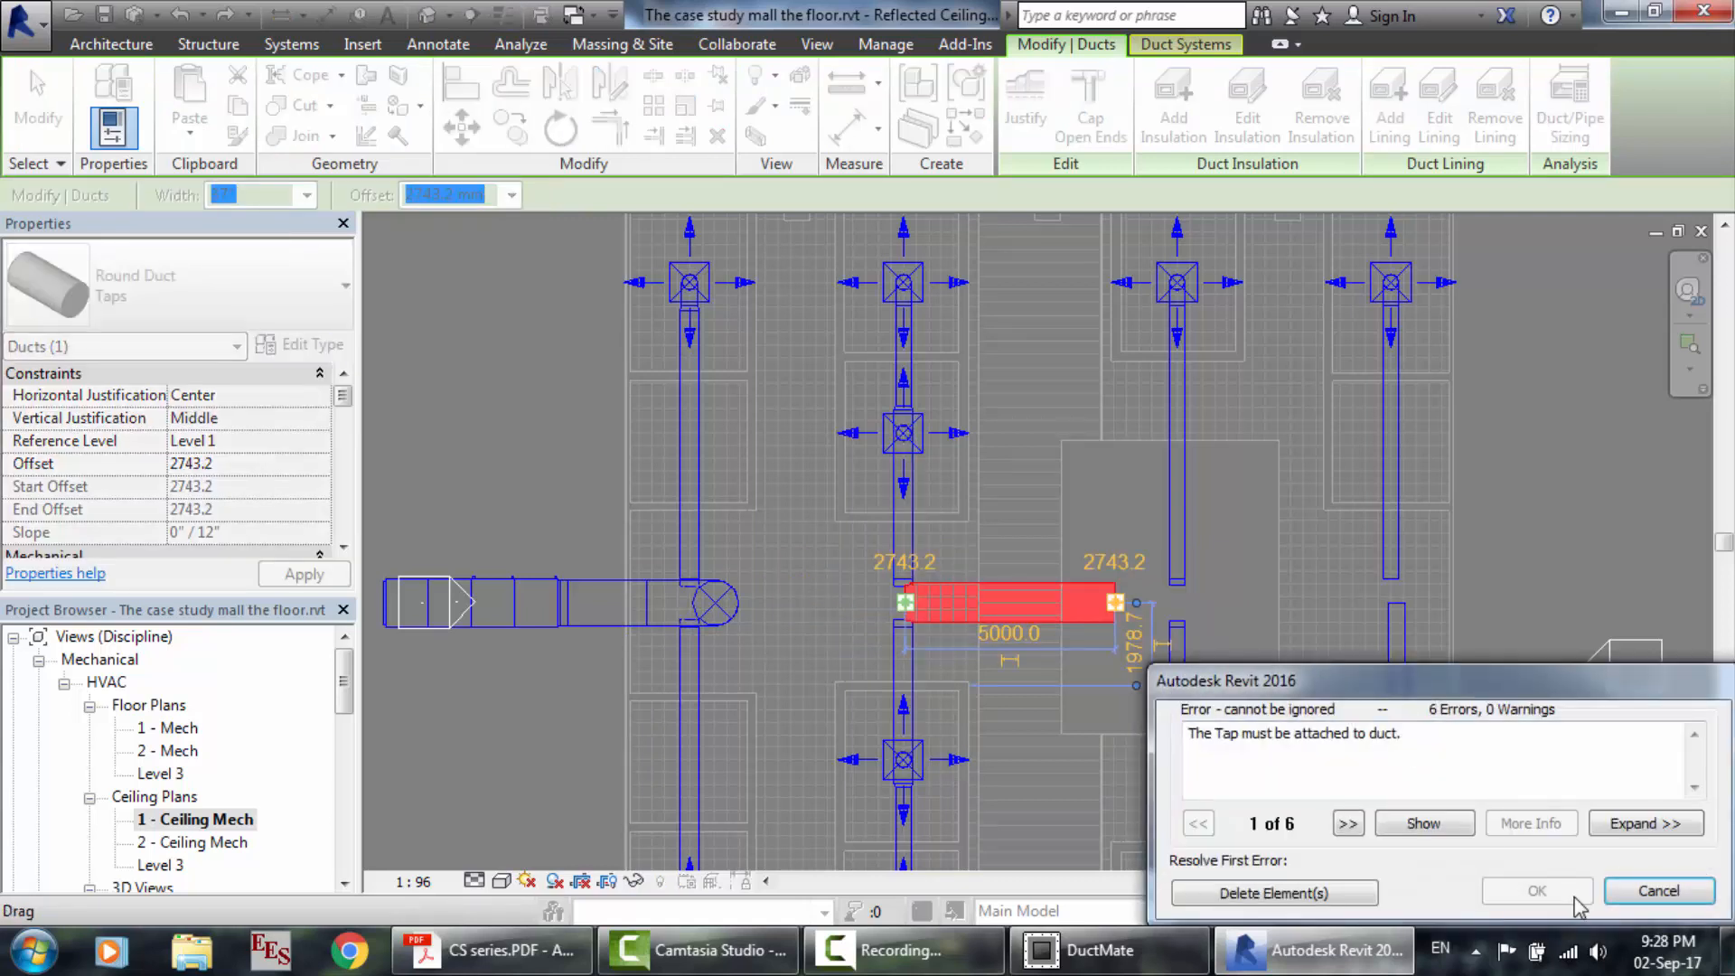
pyautogui.click(1640, 893)
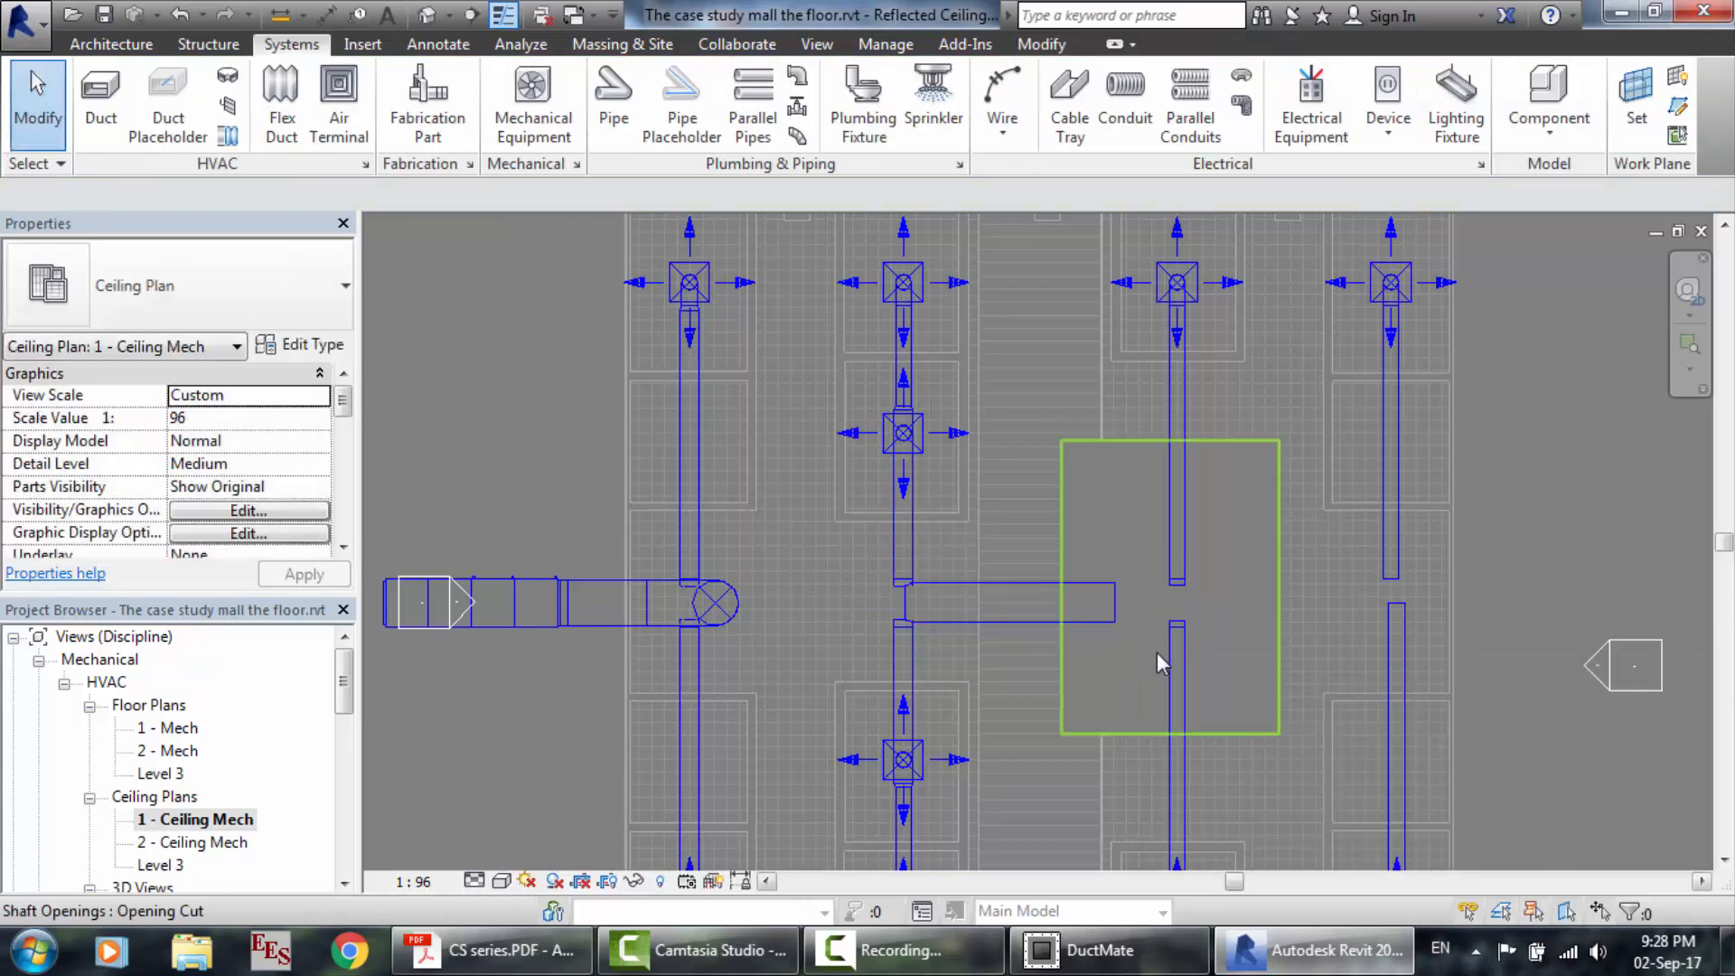
# Delete the shortened main duct between the second and third pairs of branches.
pyautogui.click(1050, 589)
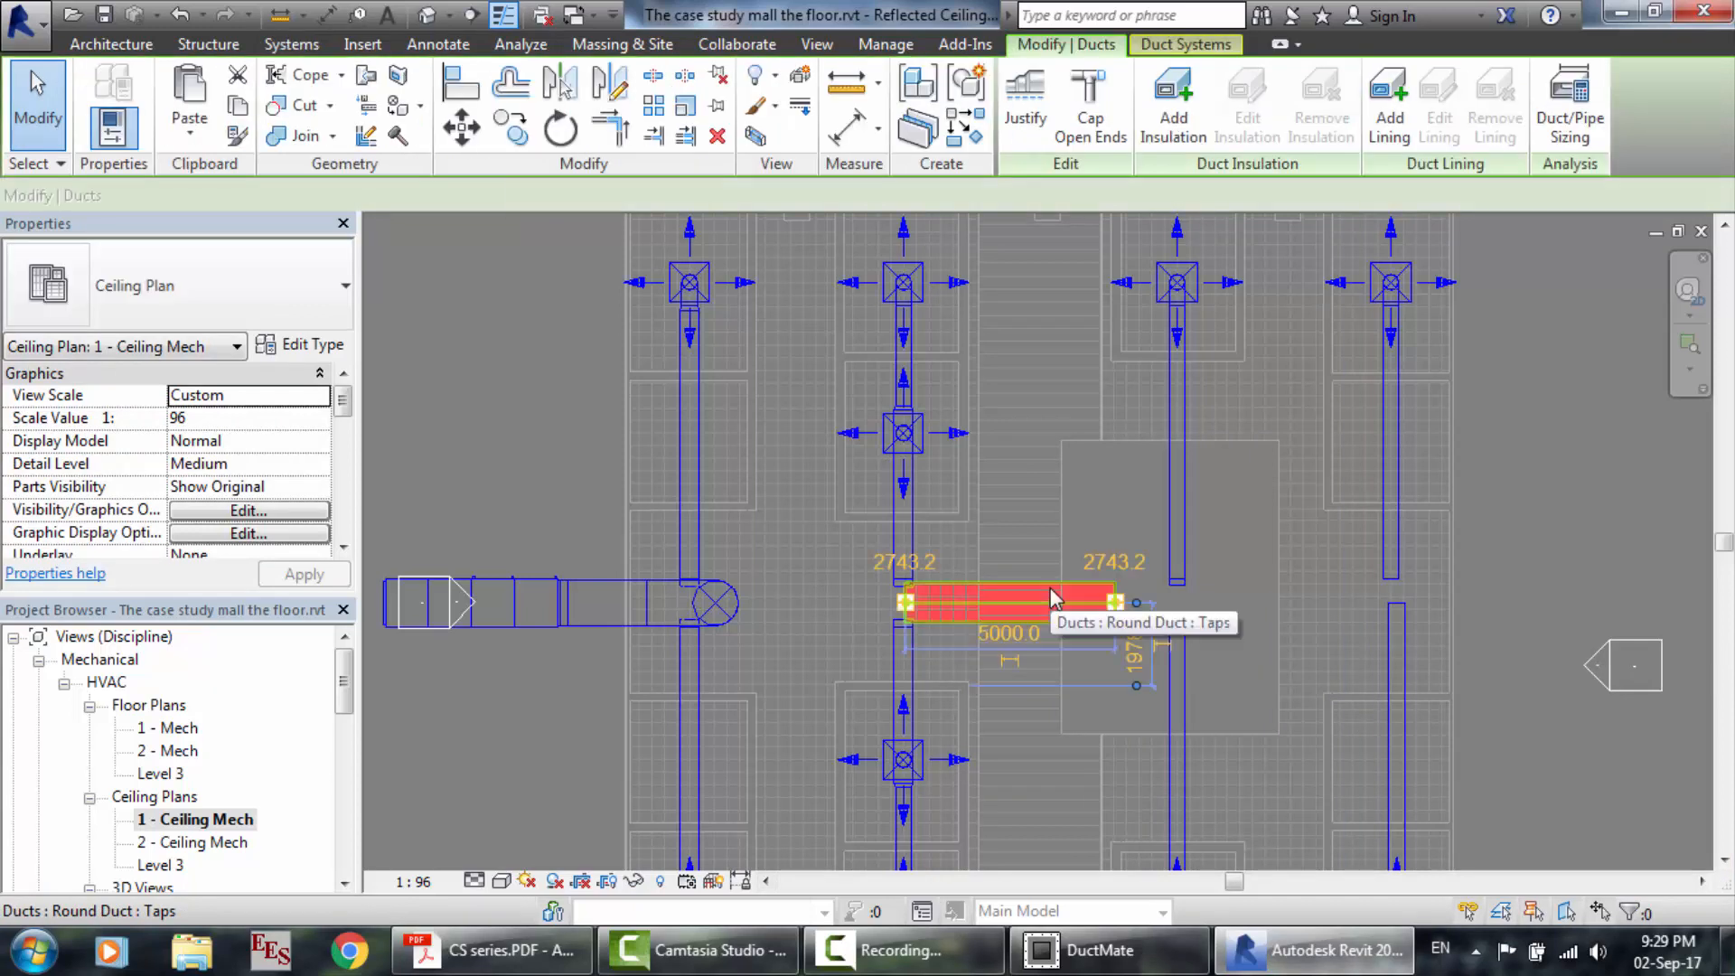
pyautogui.press('Delete')
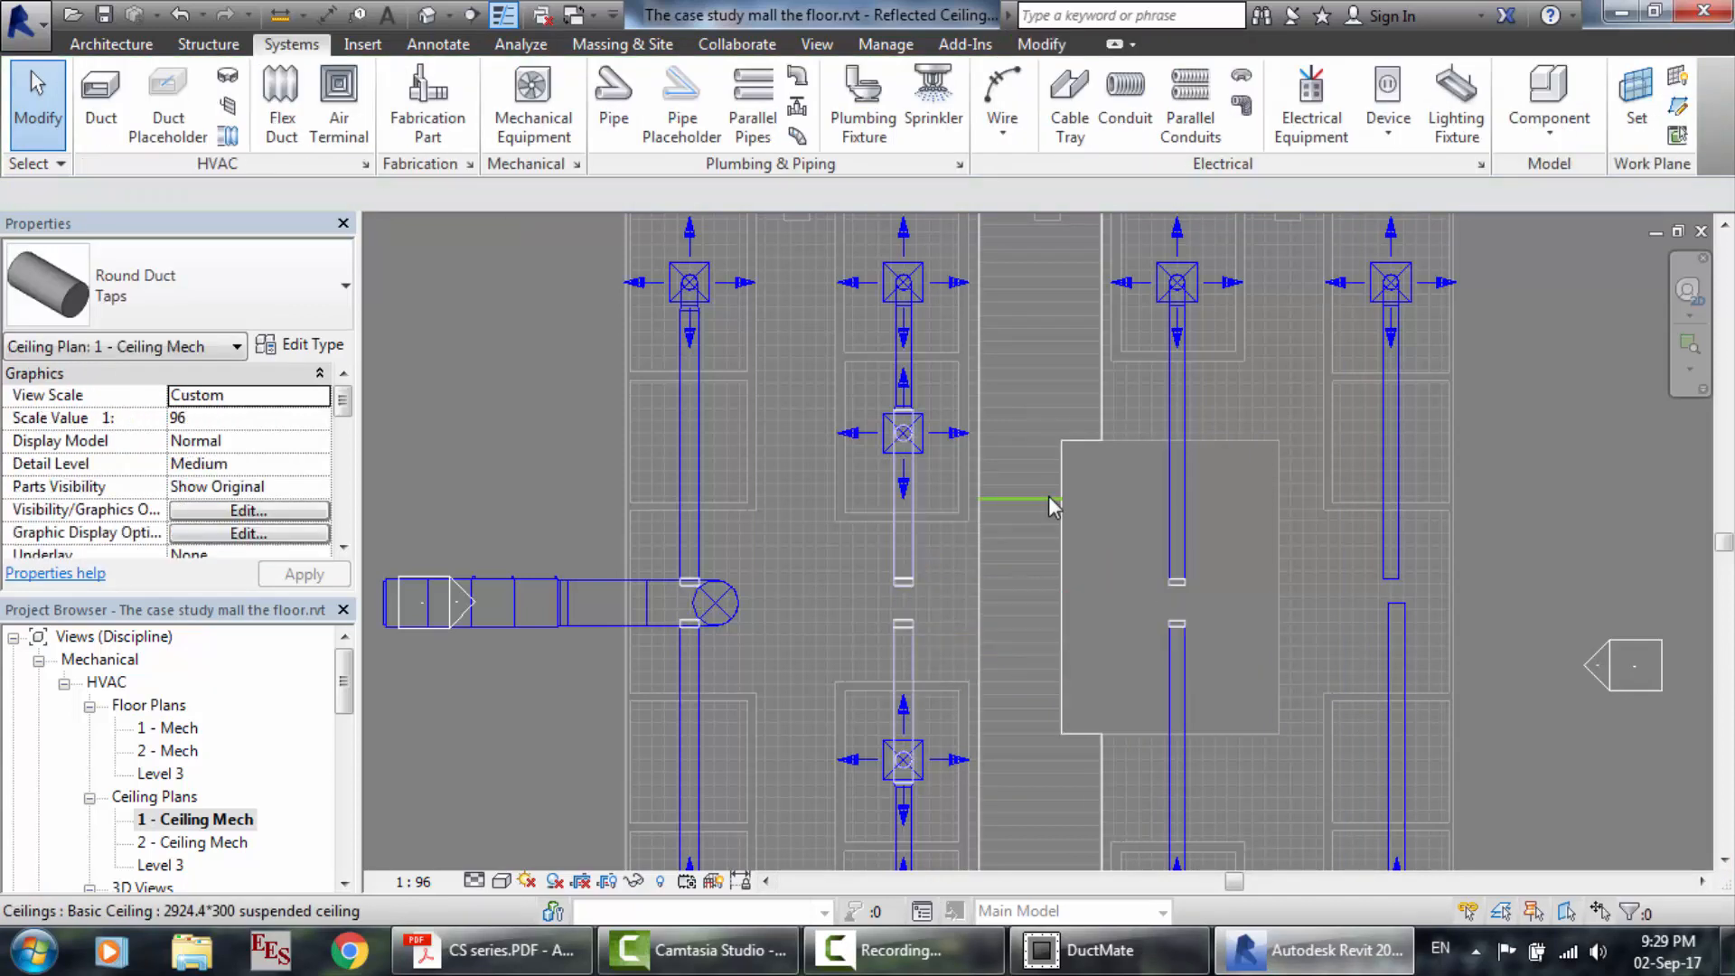
# Check the size in DuctMate and draw a short horizontal 43" round duct from the vertical duct's end at a 500.4 mm offset.
pyautogui.click(719, 605)
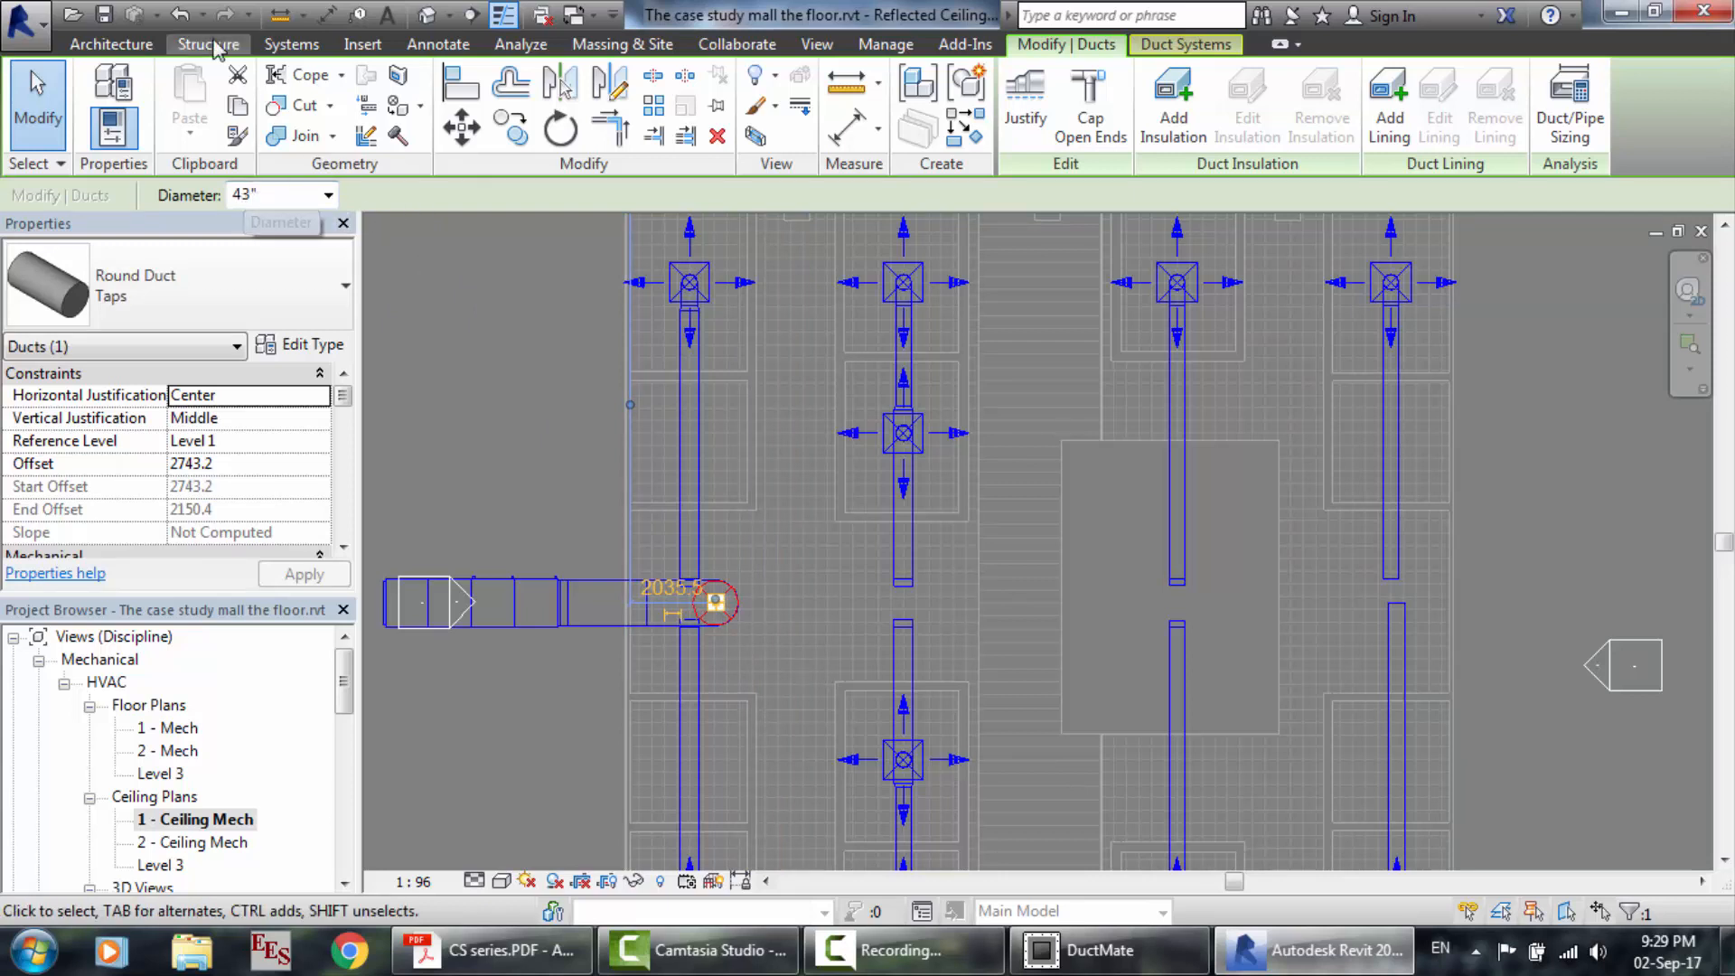
pyautogui.click(289, 44)
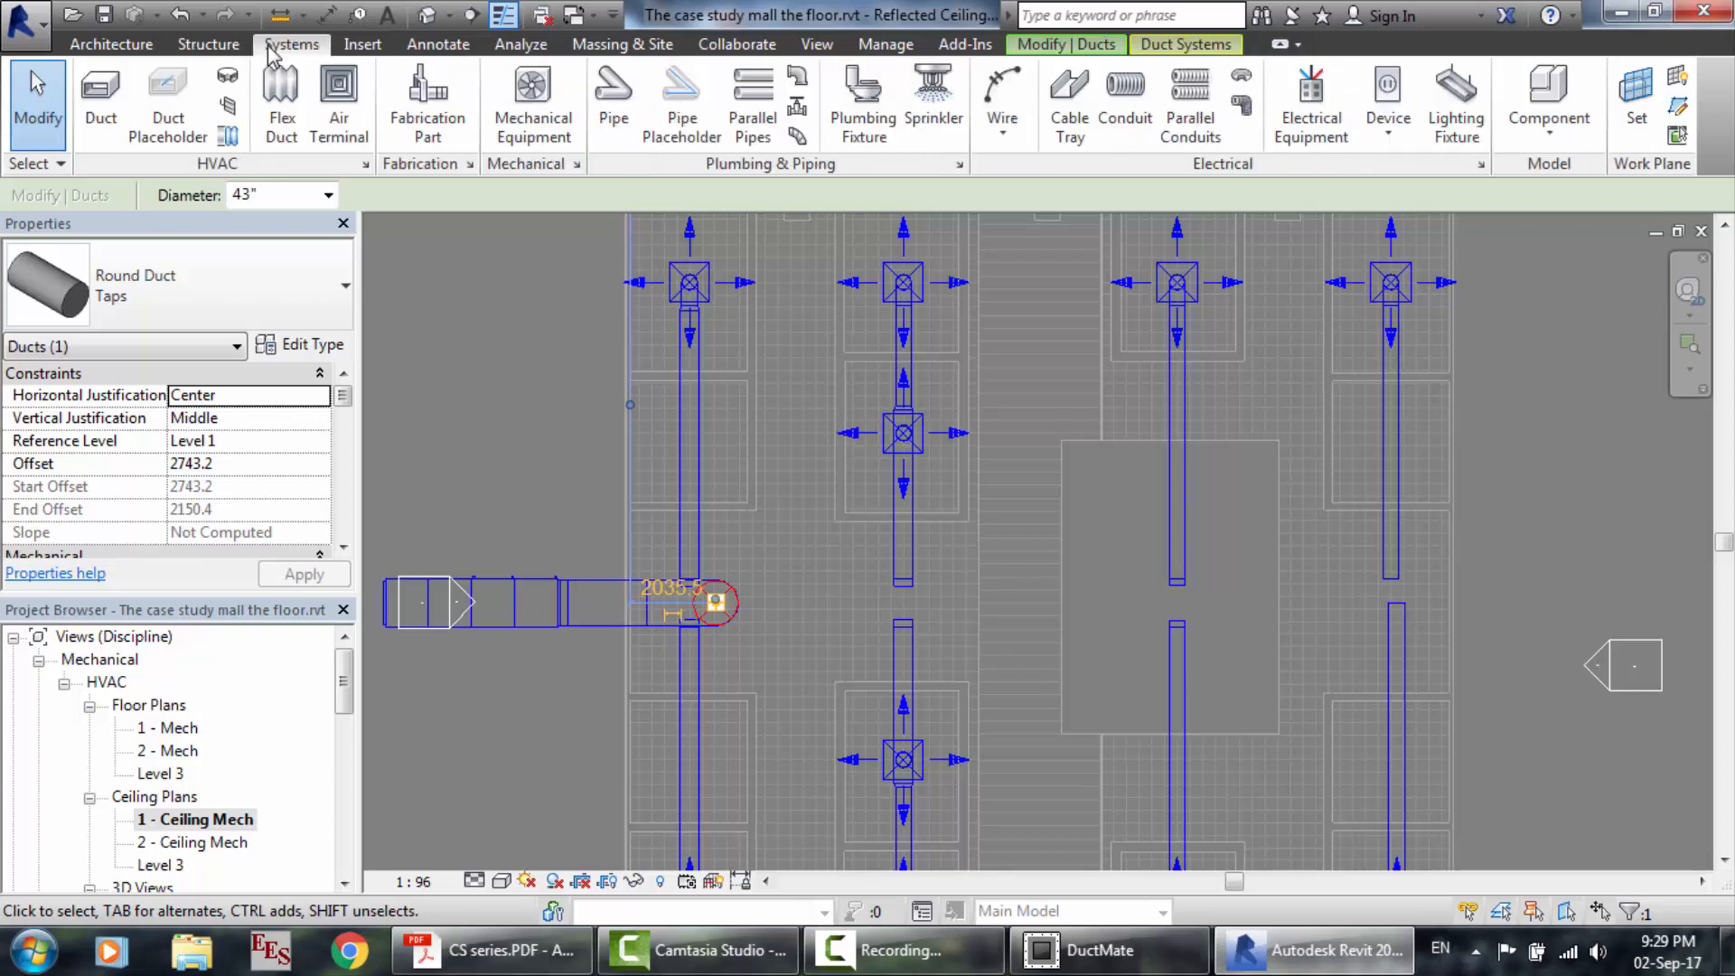
pyautogui.click(109, 122)
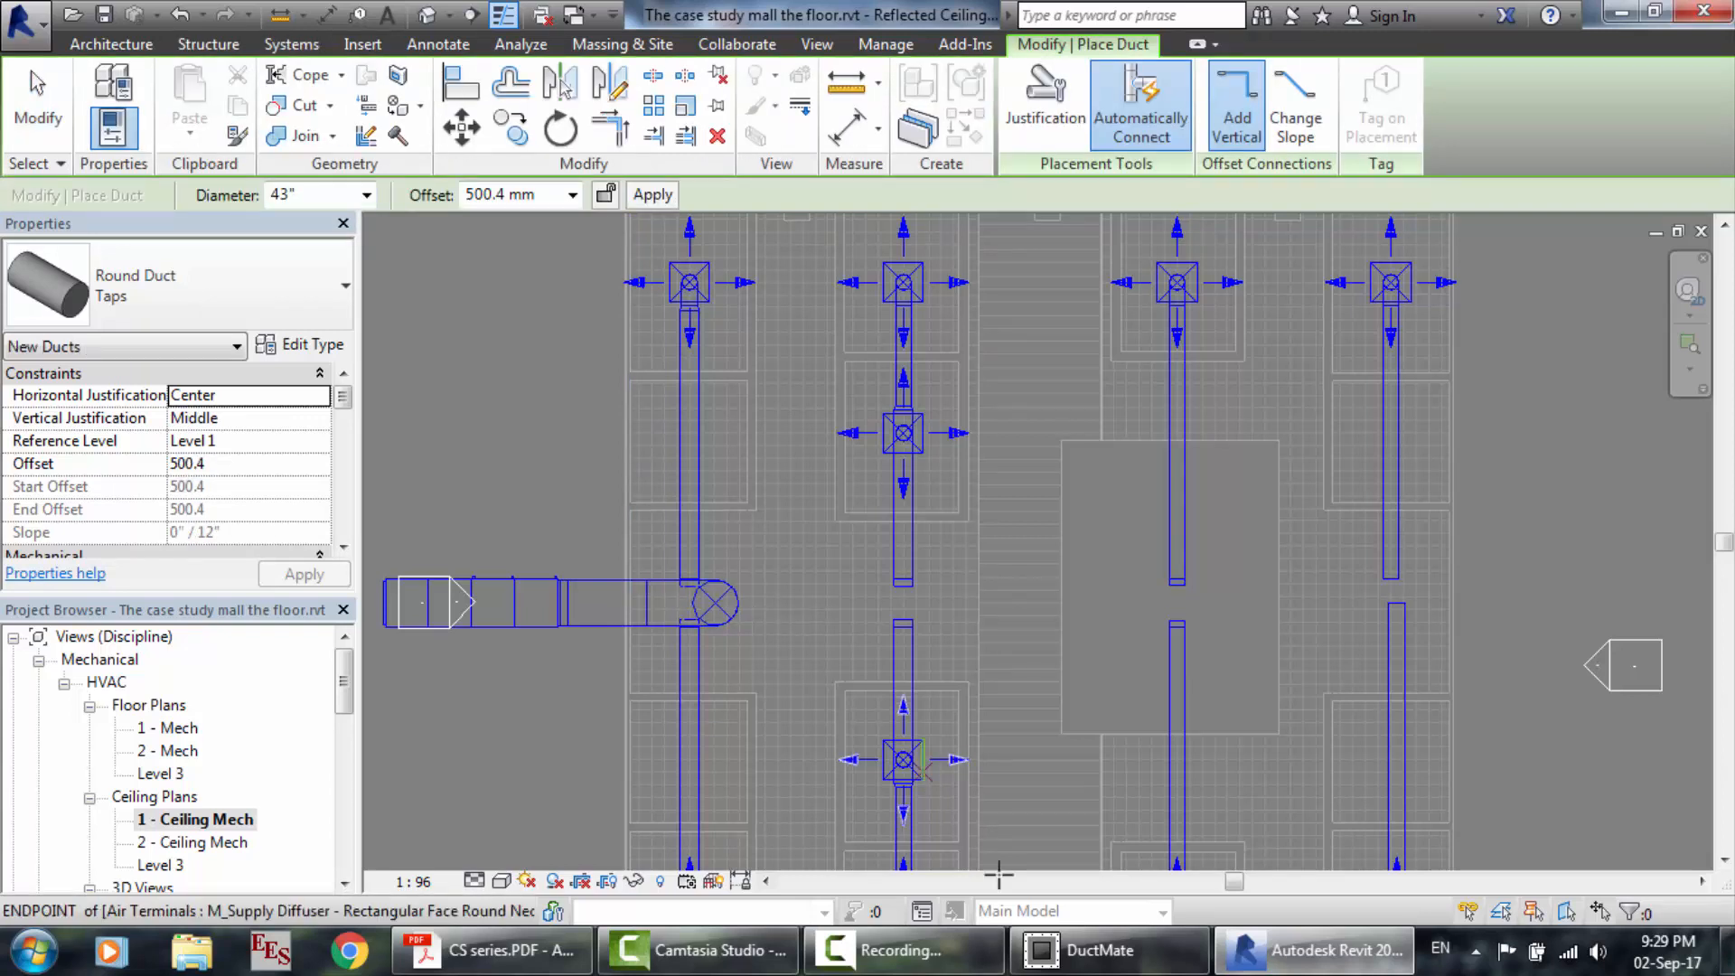
pyautogui.click(1093, 967)
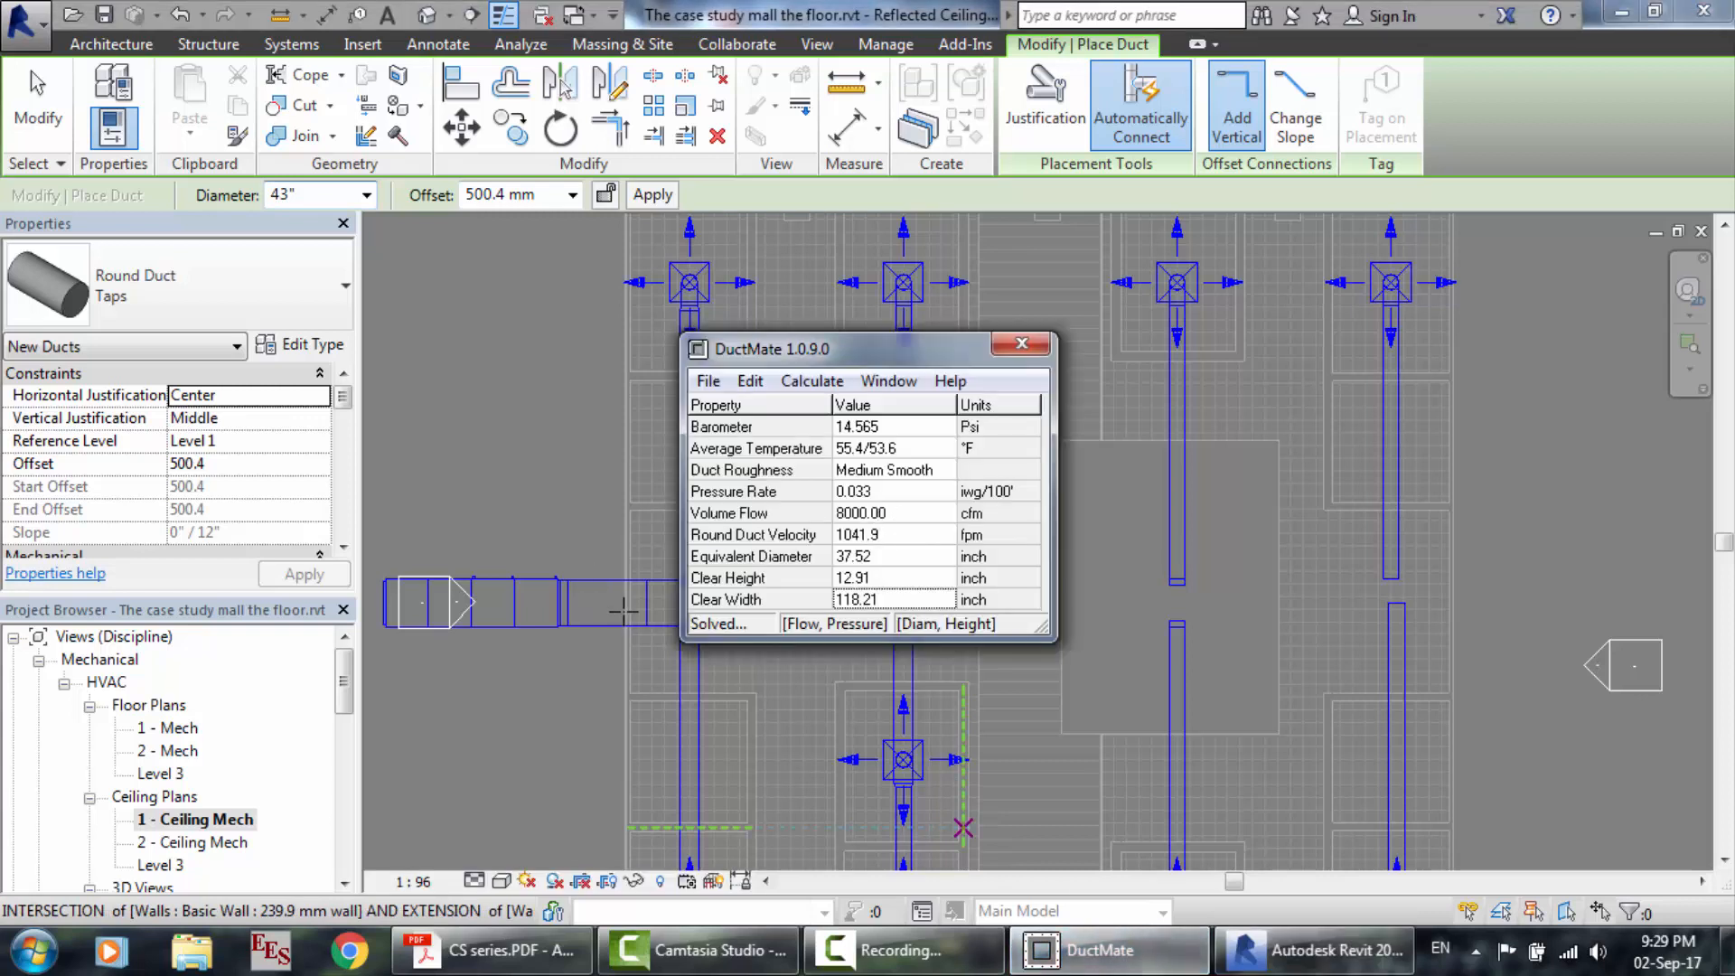
pyautogui.click(562, 489)
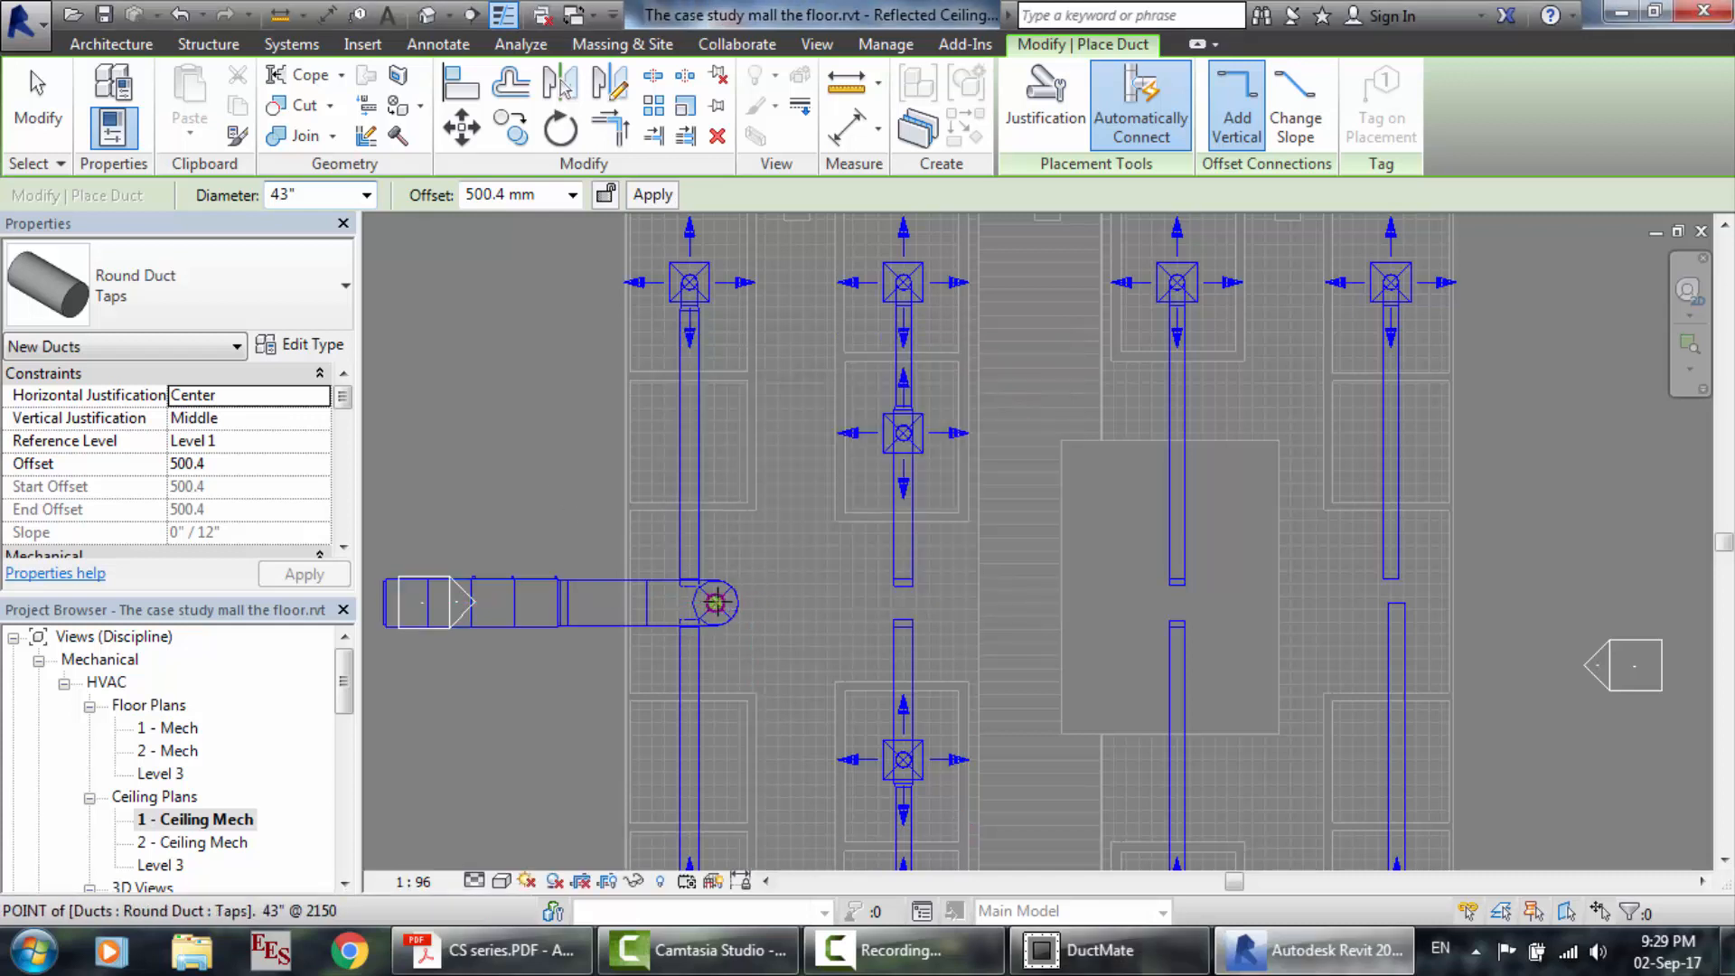
pyautogui.click(715, 602)
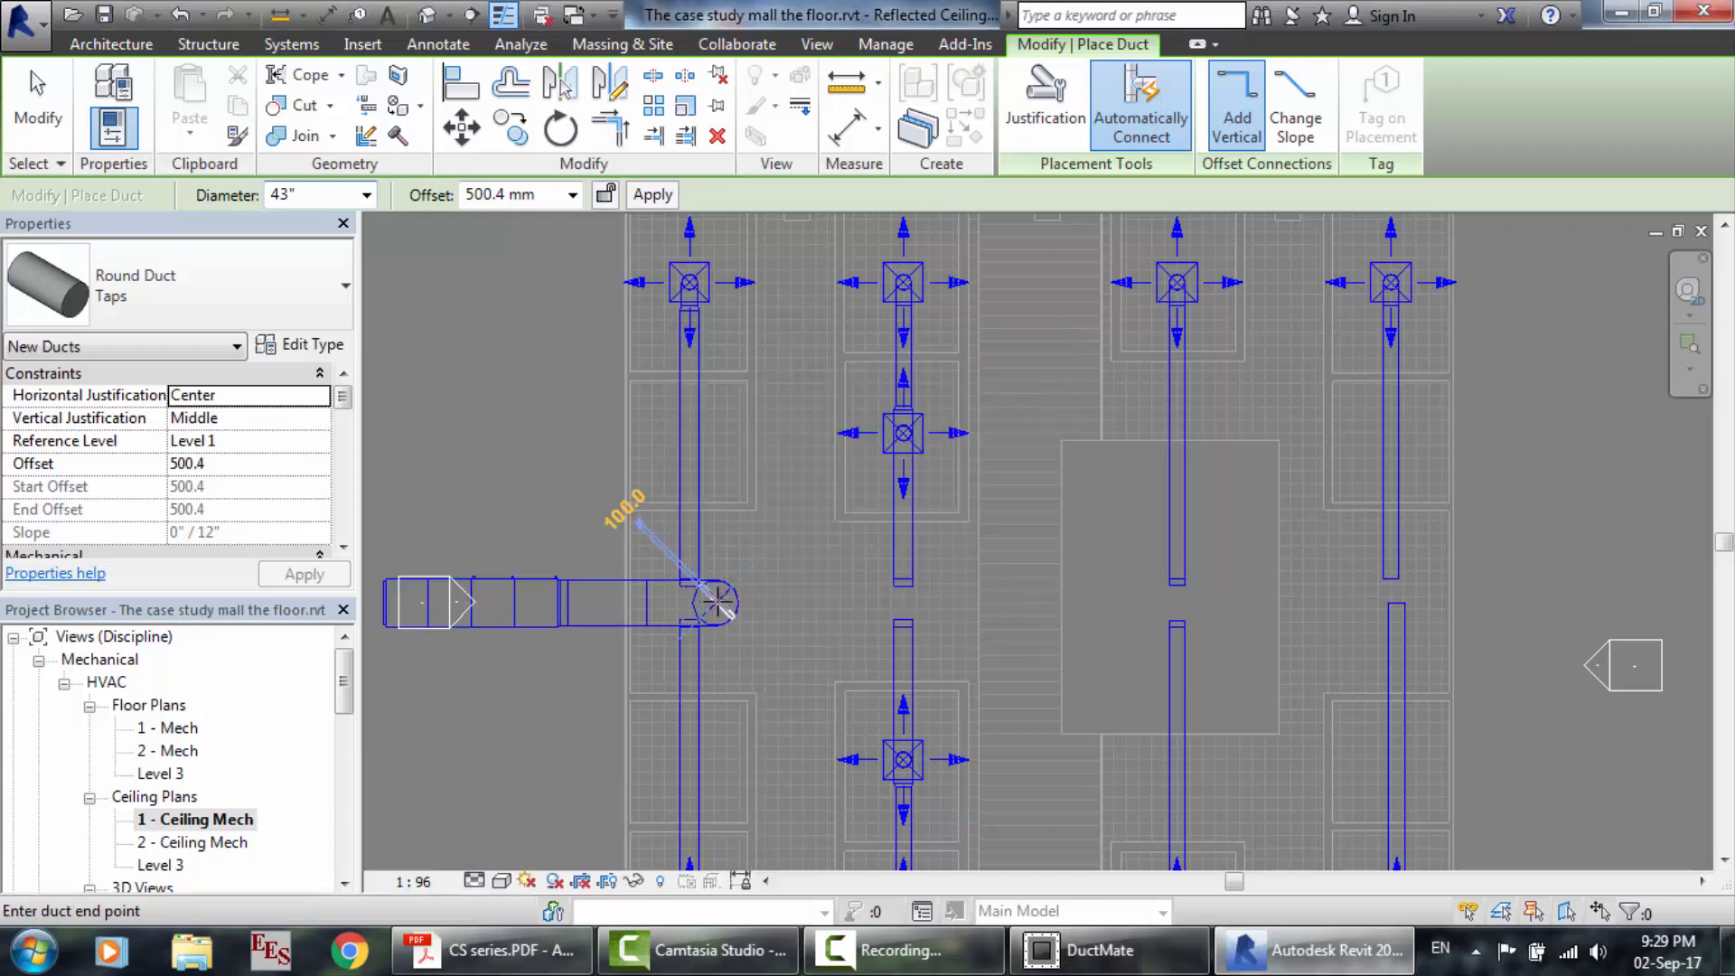
pyautogui.click(798, 602)
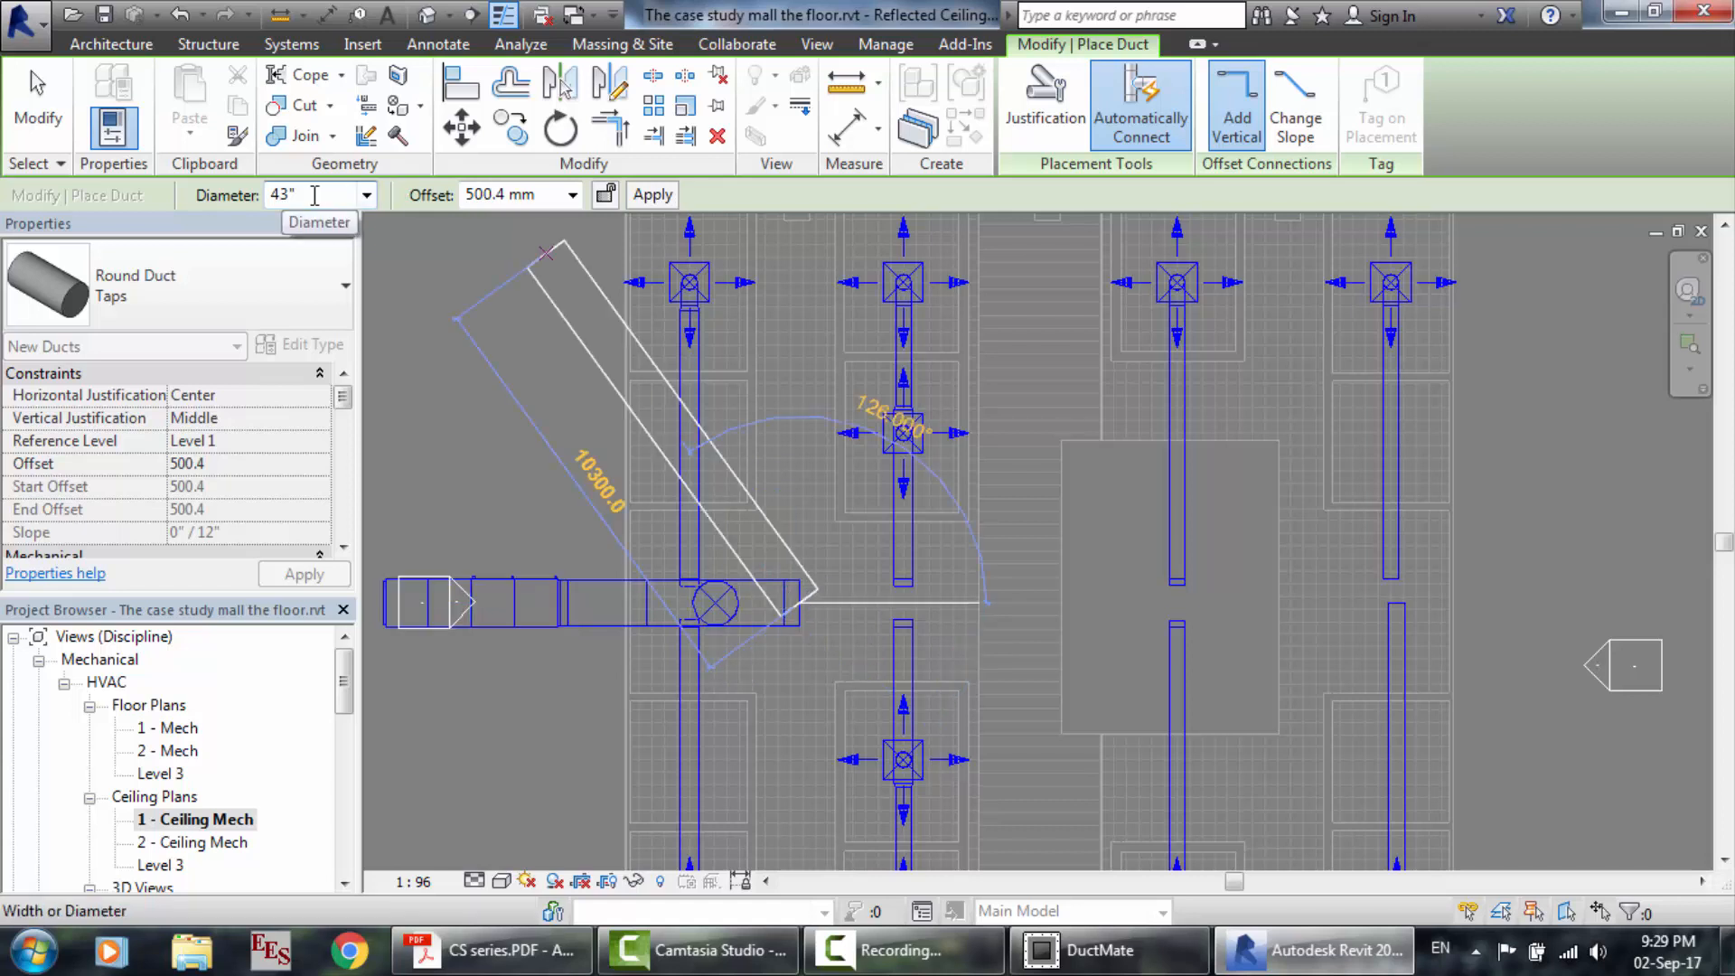
pyautogui.press('Escape')
pyautogui.press('Escape')
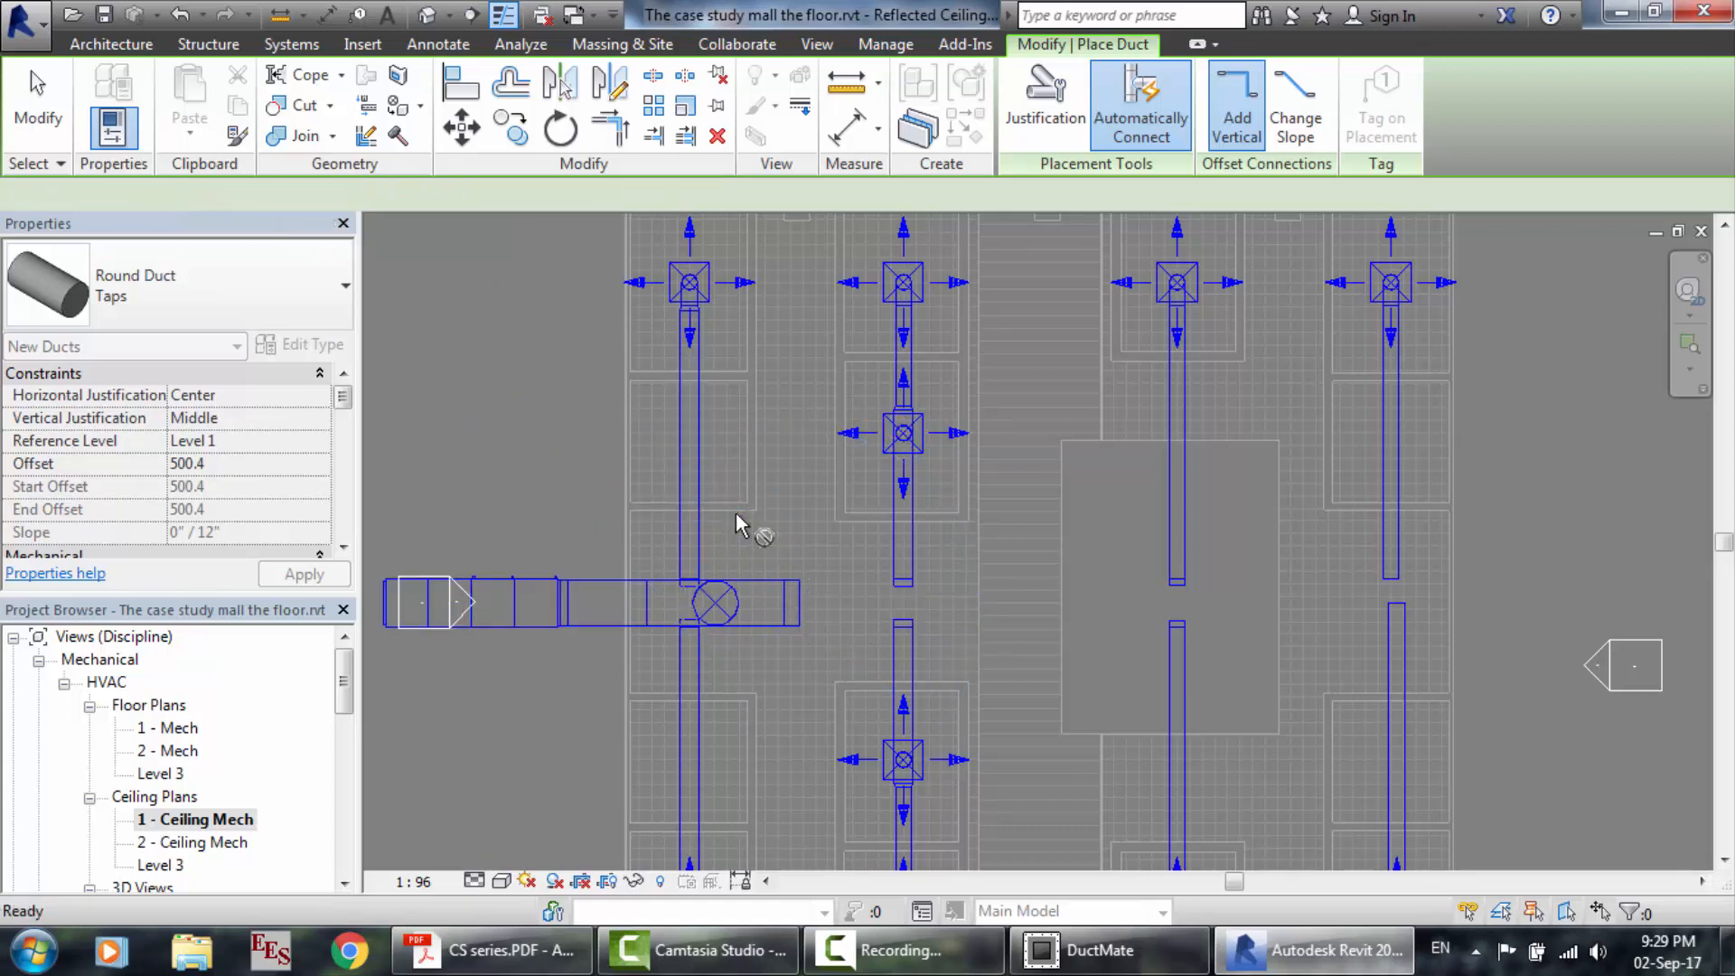
pyautogui.press('Escape')
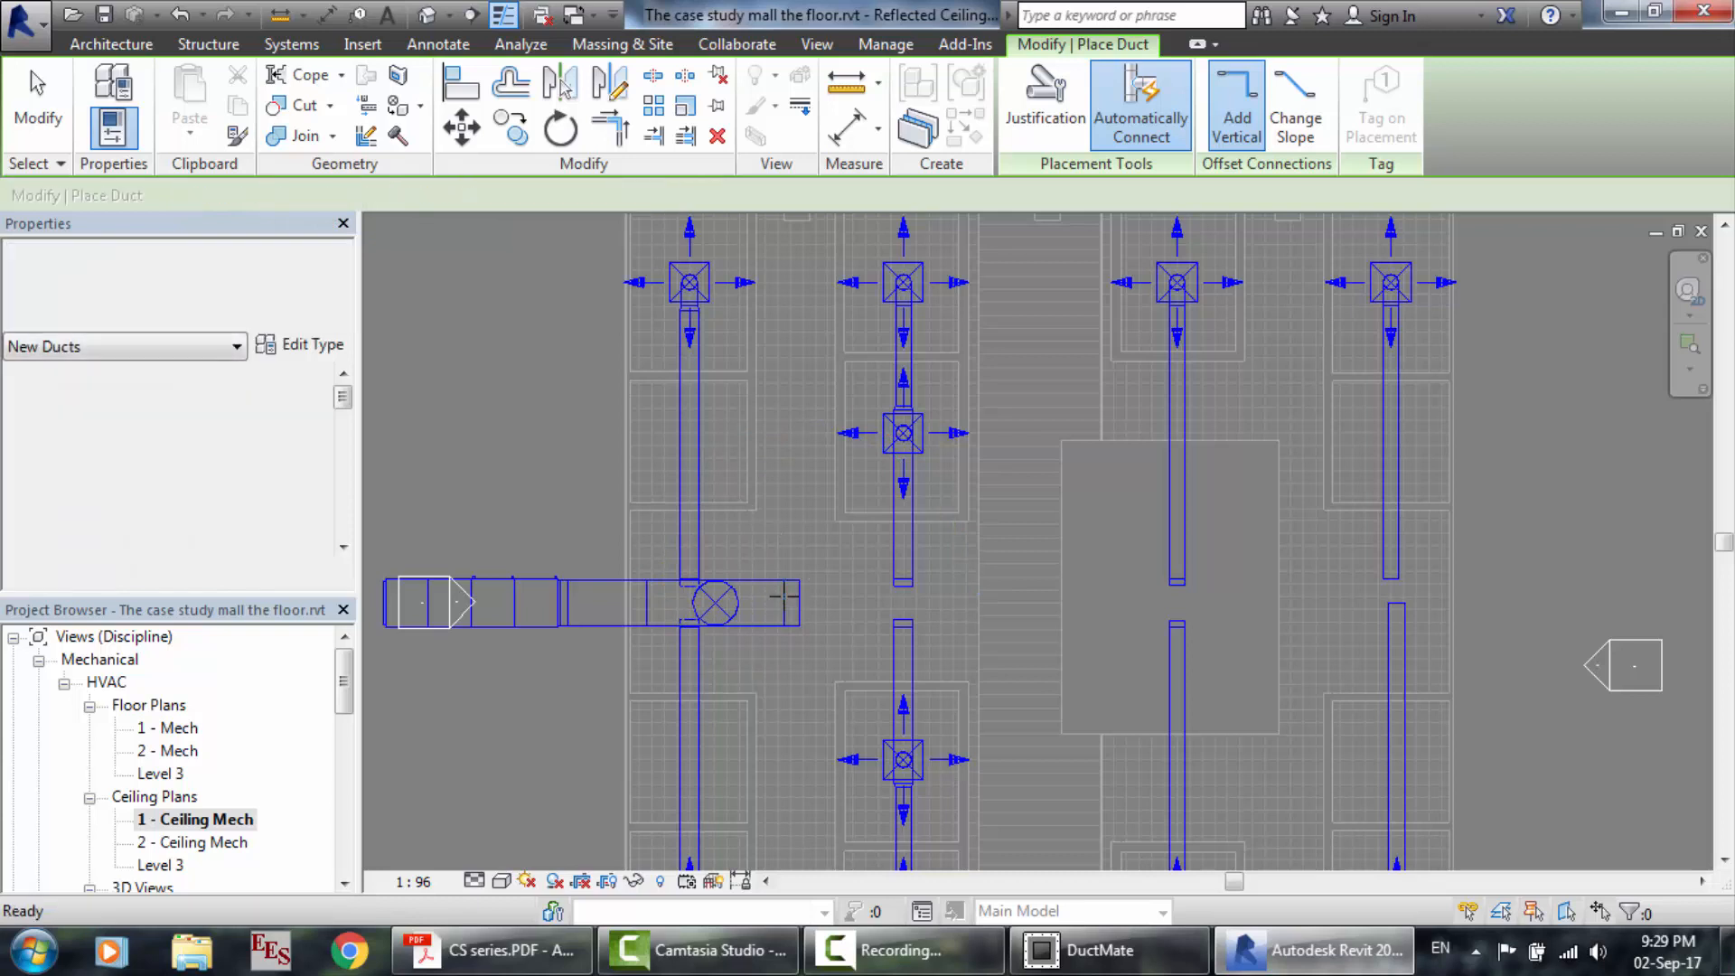
# Set the diameter of the elbow between the vertical duct and the short horizontal duct to 37".
pyautogui.click(785, 596)
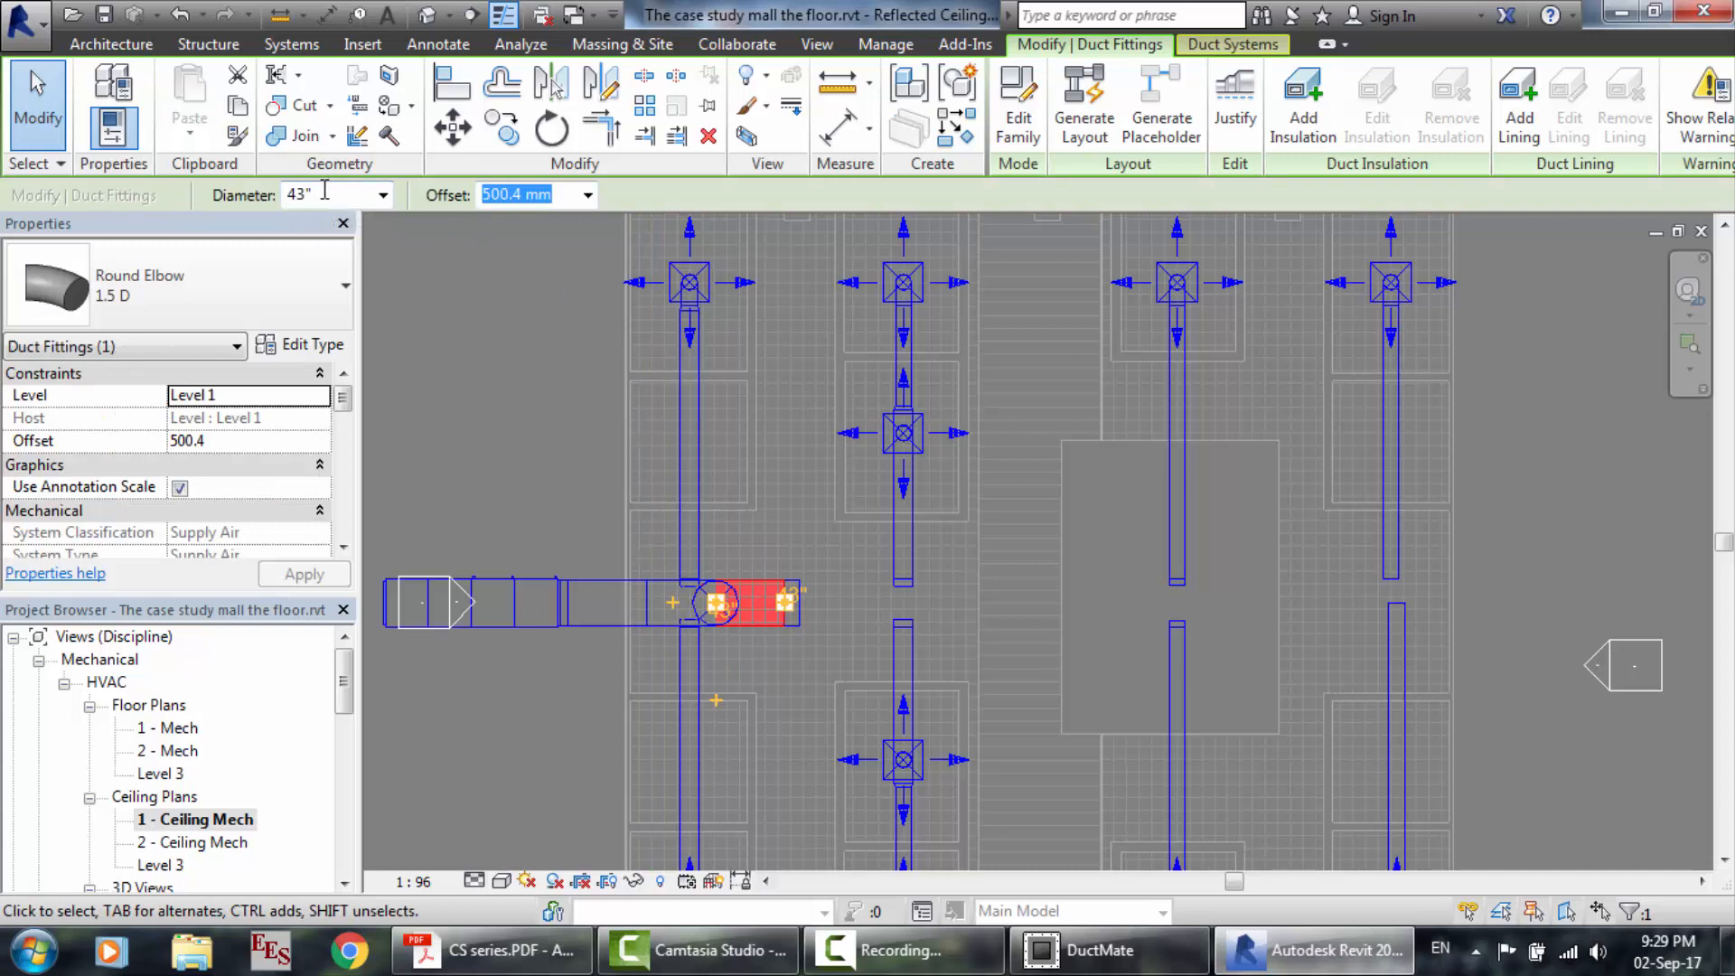
pyautogui.click(326, 193)
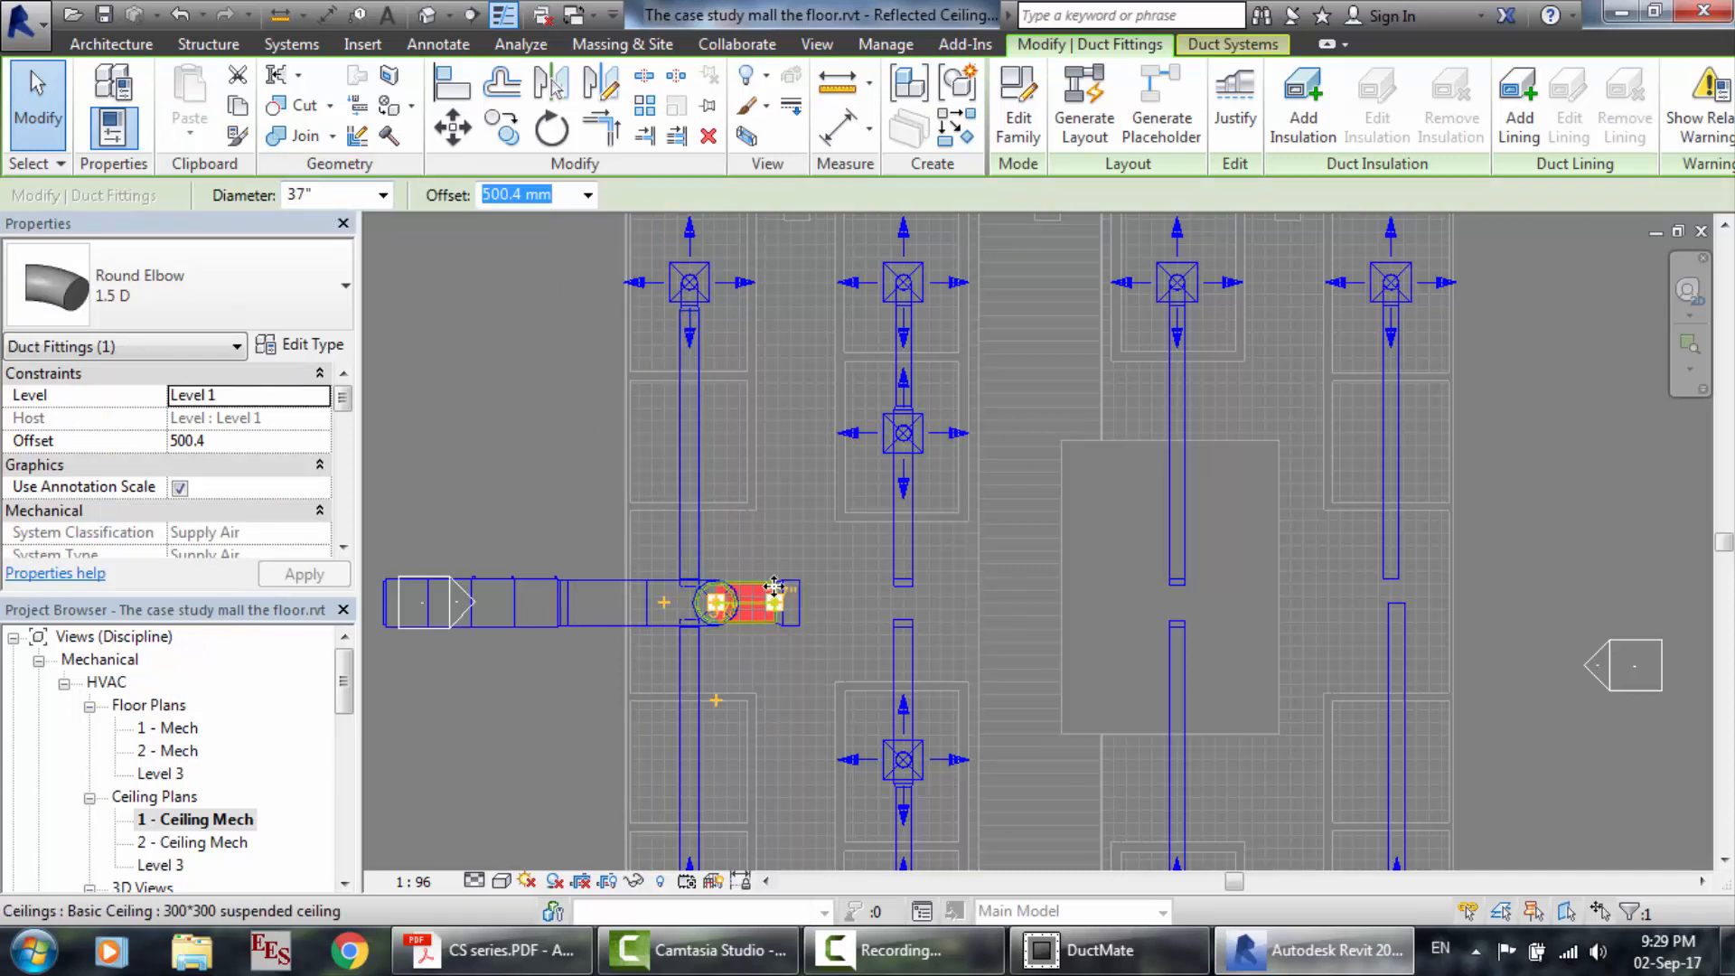
pyautogui.click(798, 613)
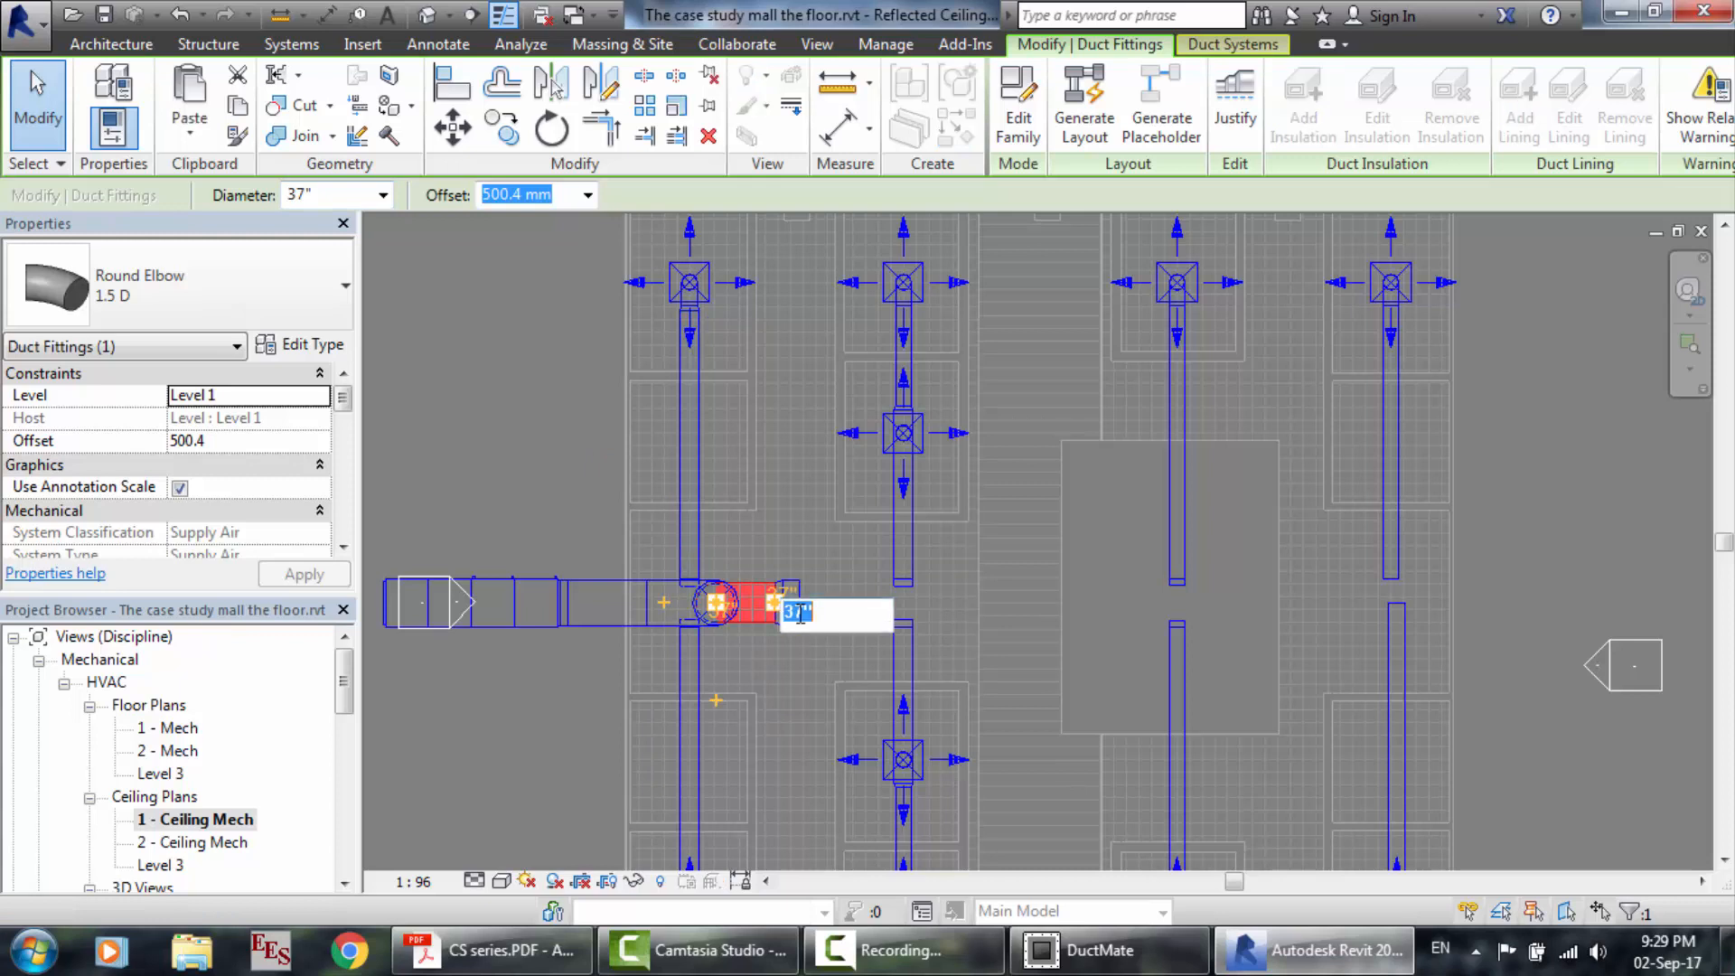
pyautogui.press('Escape')
pyautogui.press('Escape')
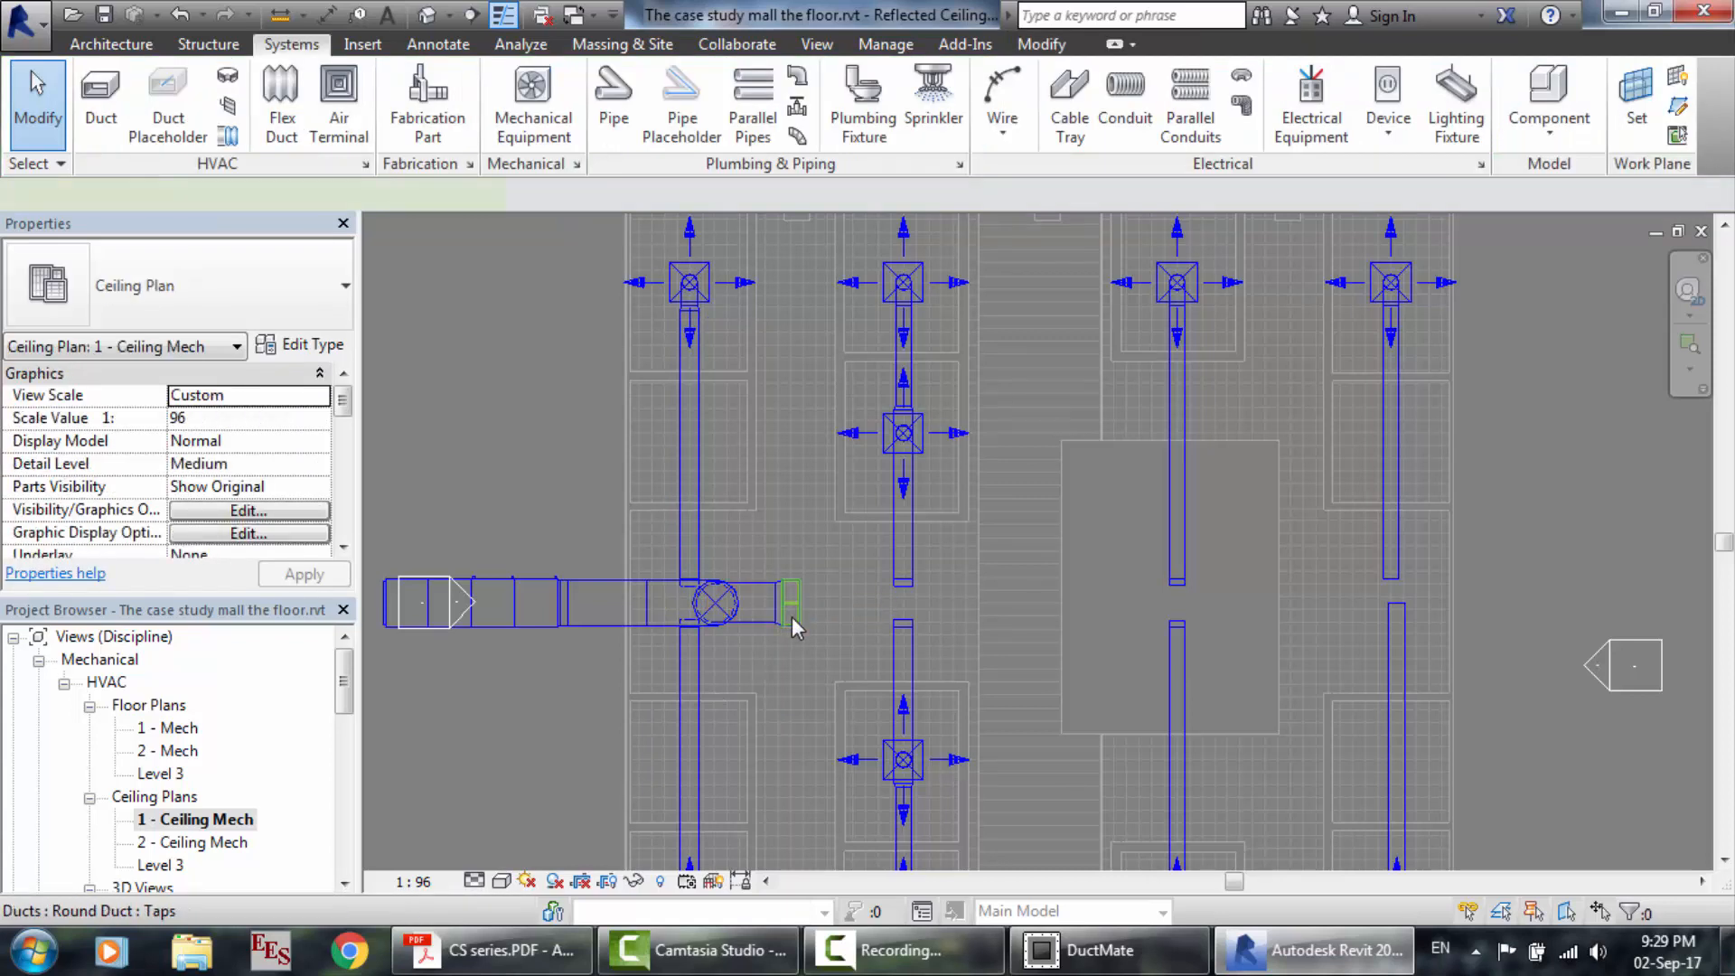
# Delete the short horizontal duct stub beyond the elbow and the round transition attached to it.
pyautogui.click(794, 626)
pyautogui.press('Escape')
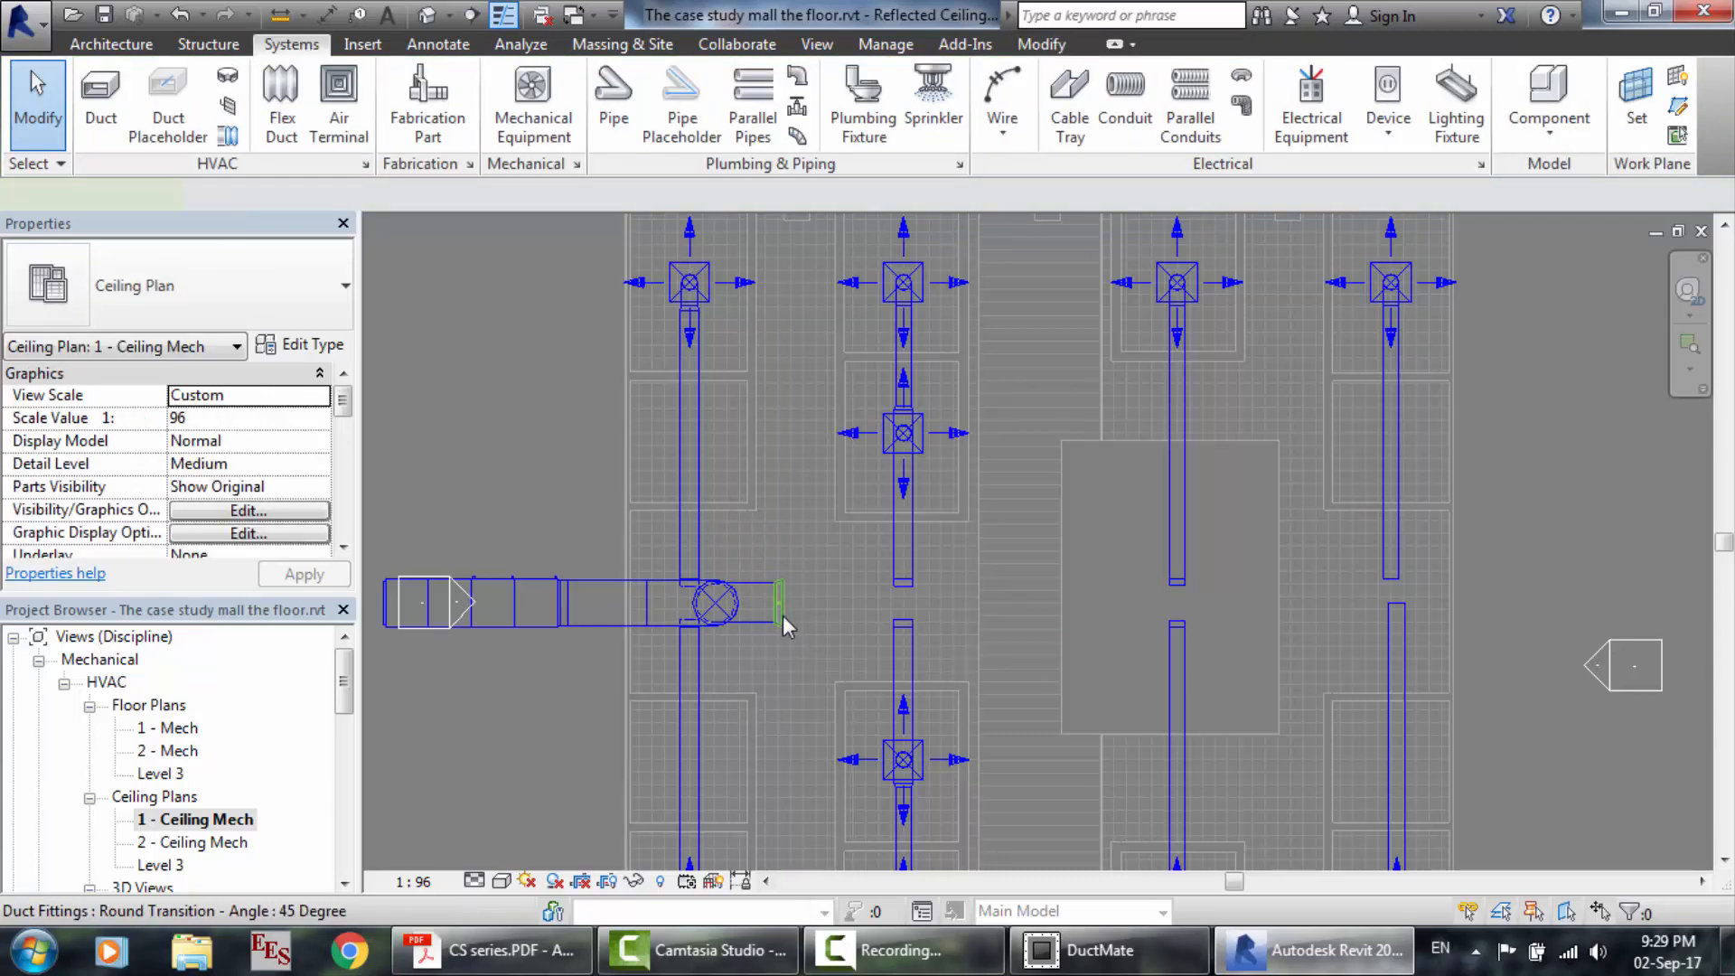
pyautogui.click(783, 616)
pyautogui.press('Escape')
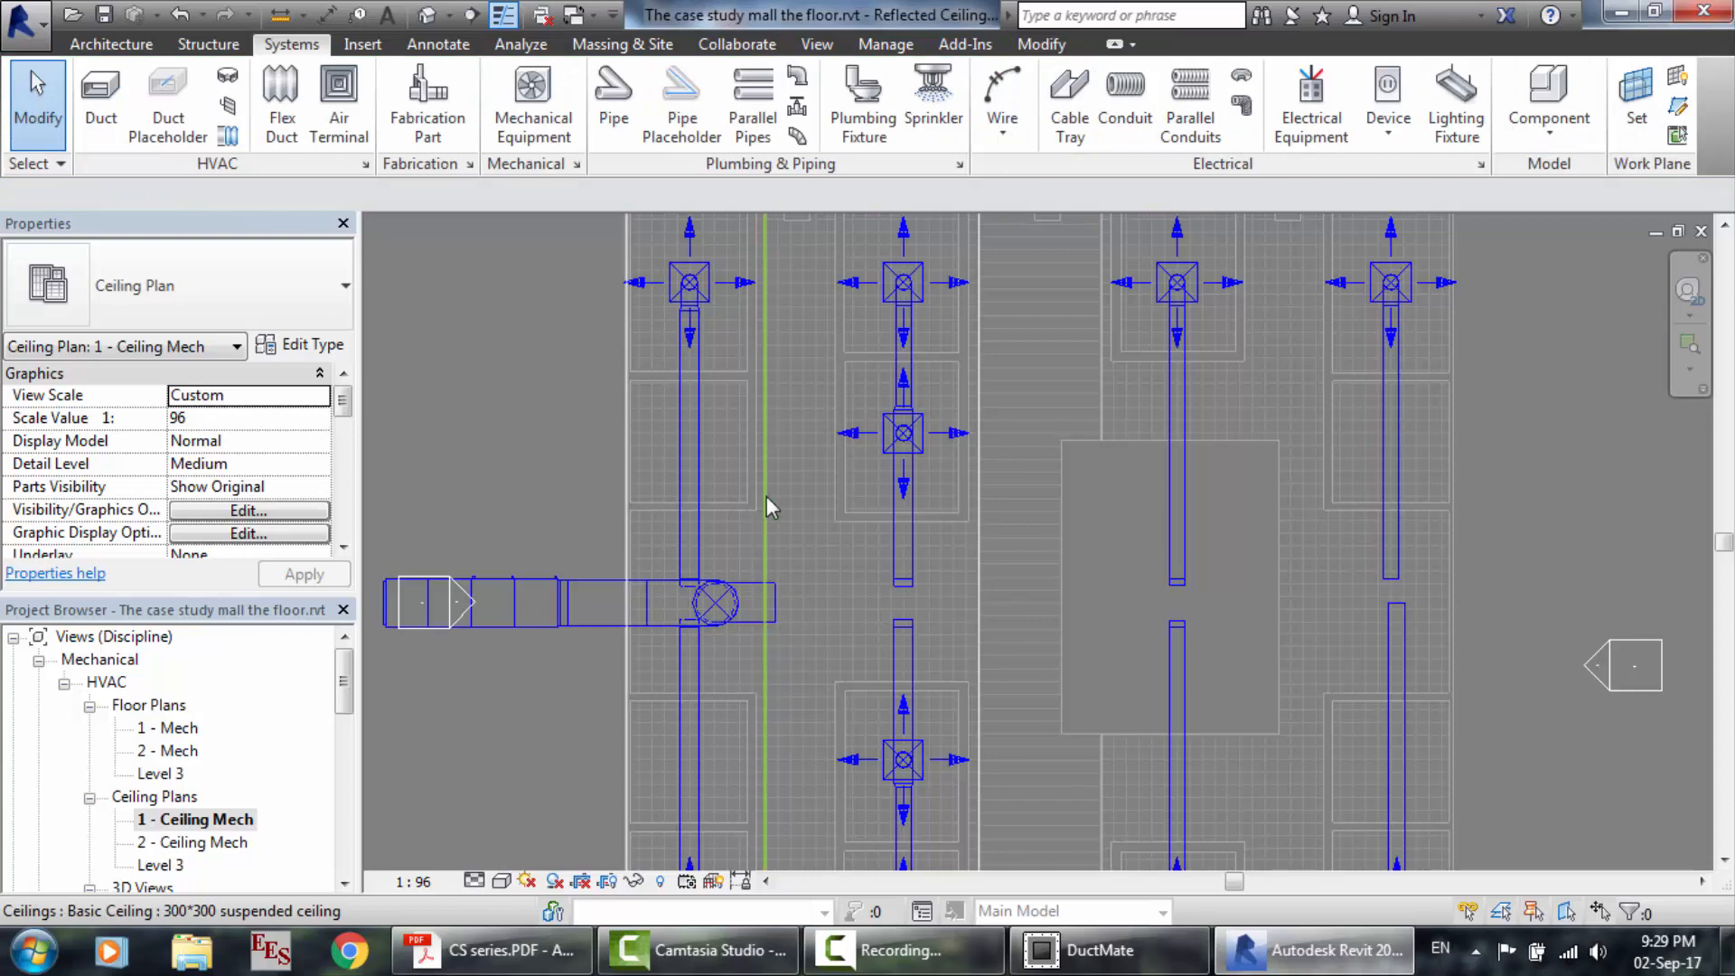
# In the 3D view, delete the 37" elbow that branches from the vertical duct toward the second pair of branches.
pyautogui.click(434, 20)
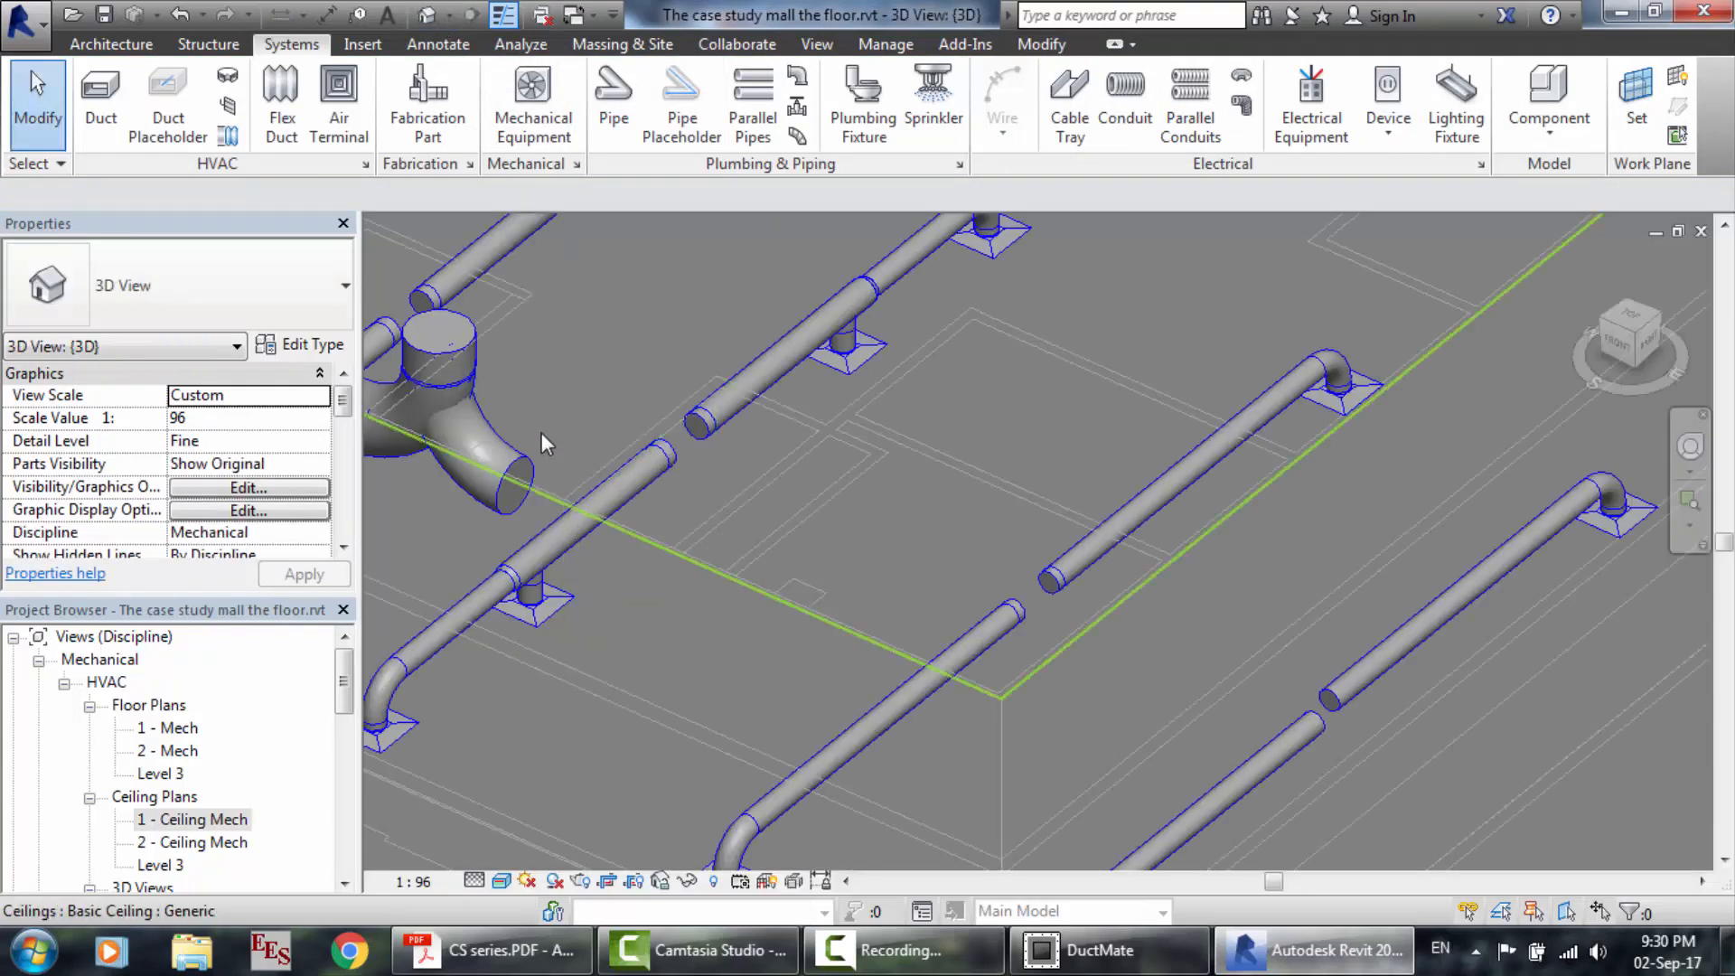
pyautogui.scroll(-4, 474, 378)
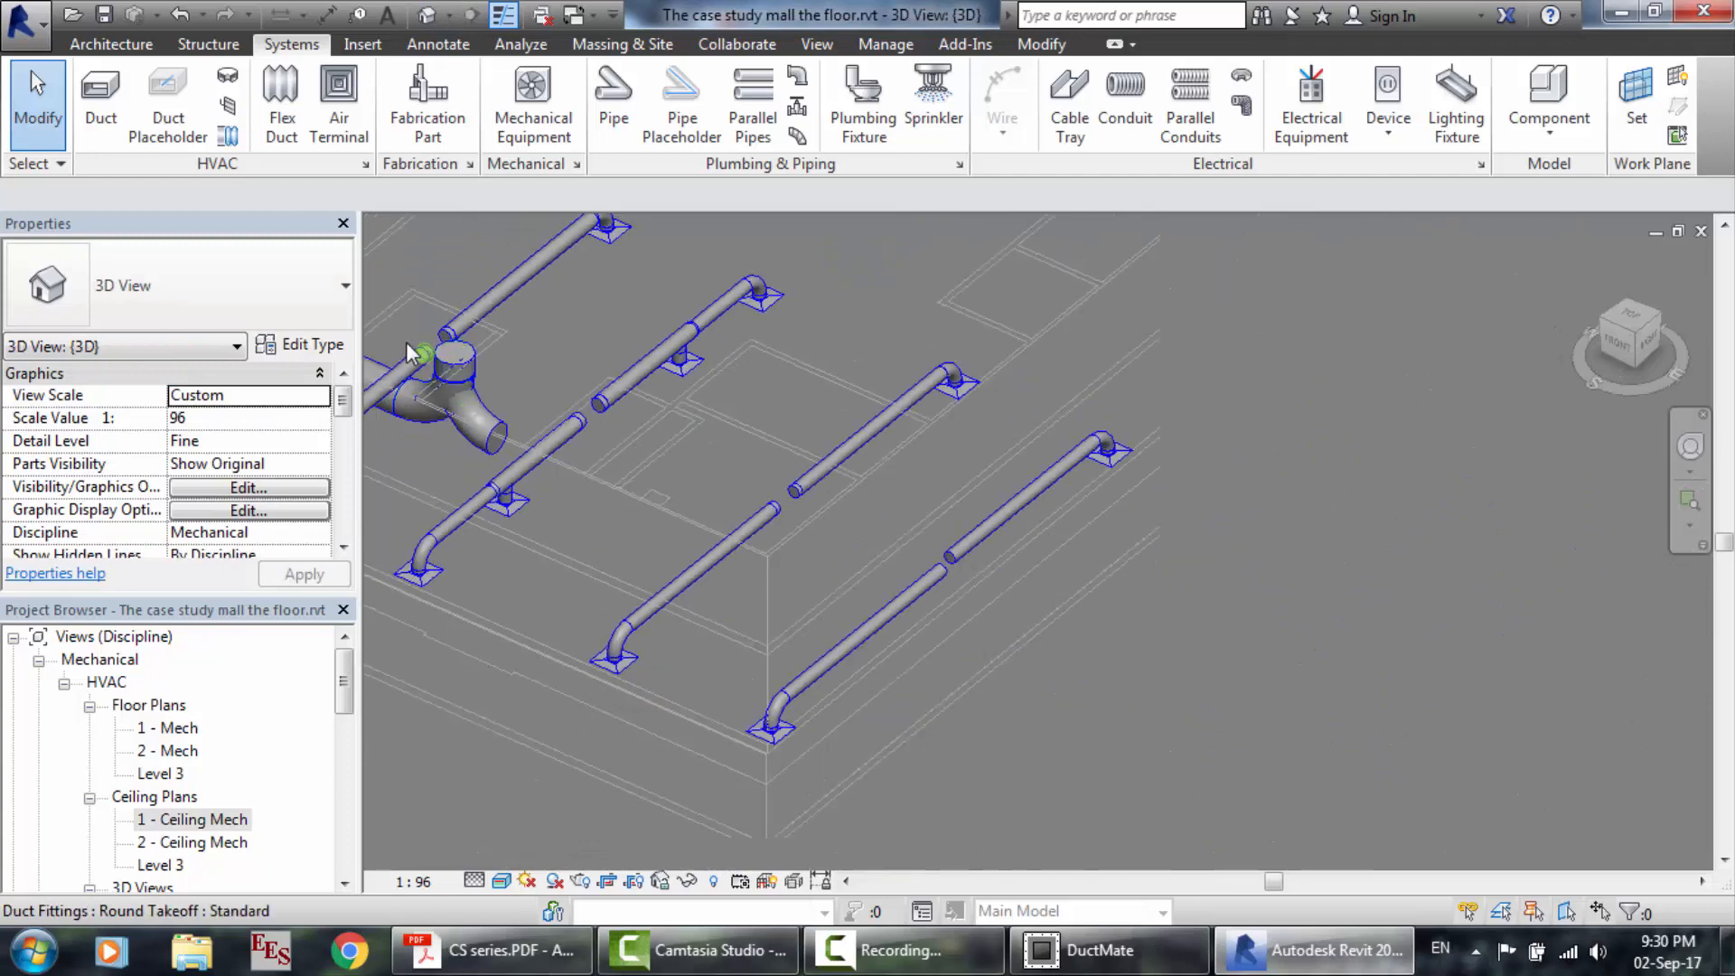
pyautogui.scroll(5, 407, 345)
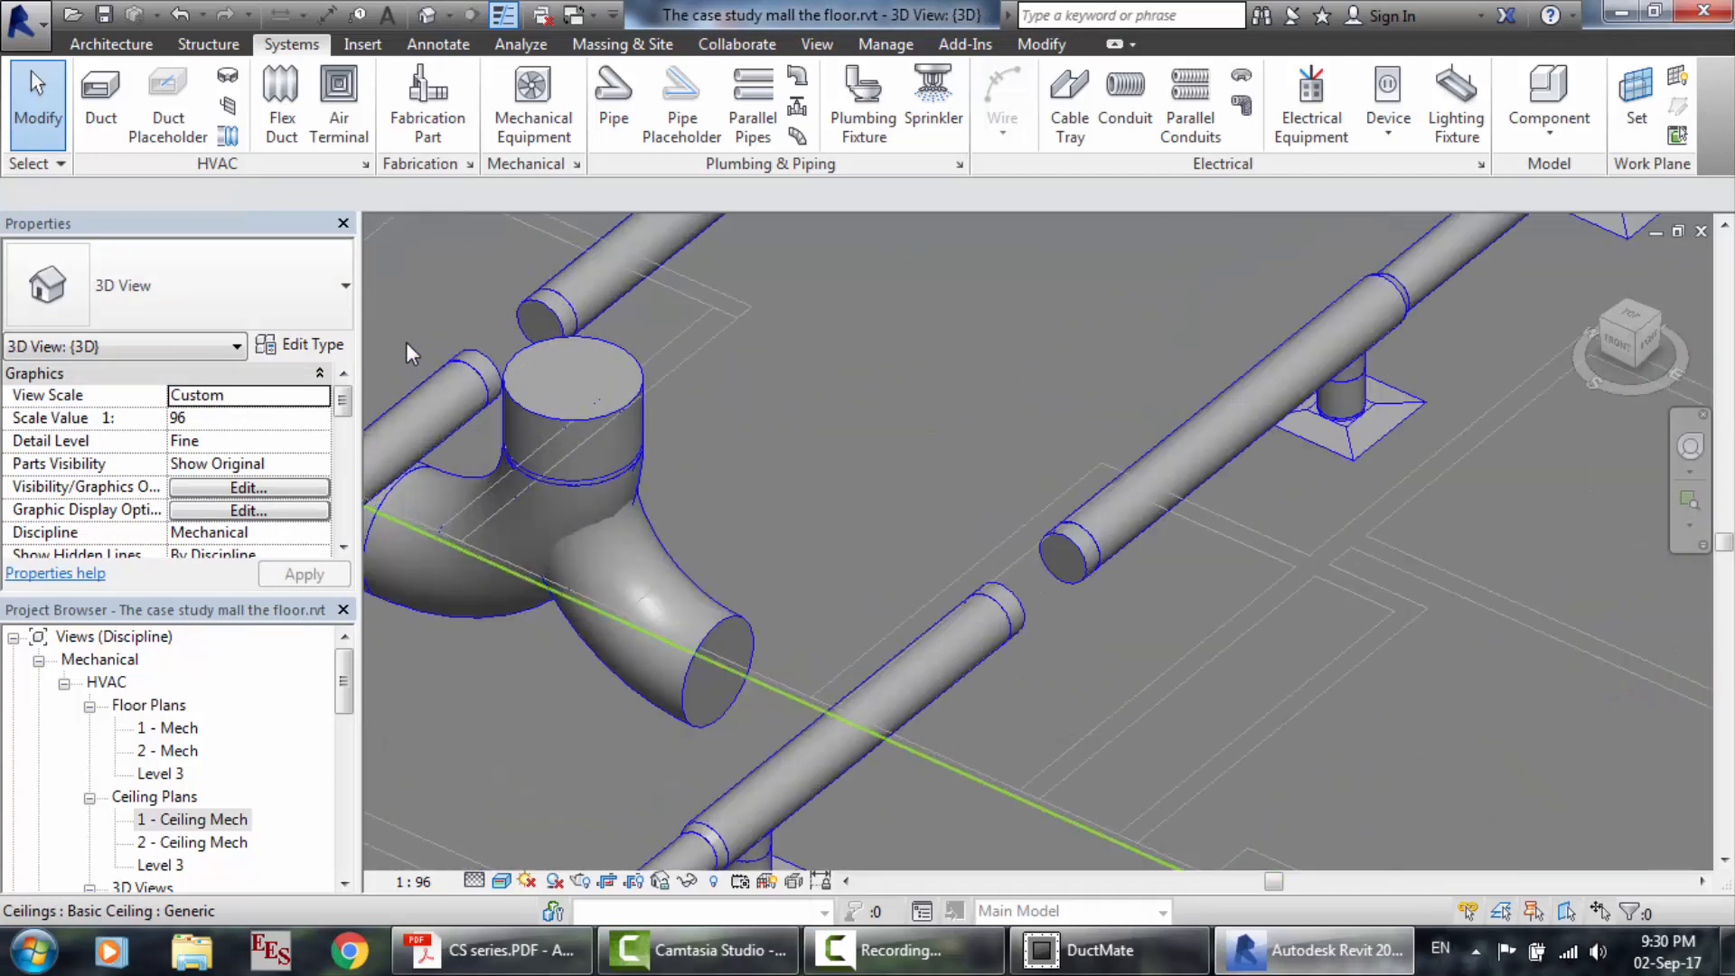
pyautogui.scroll(-5, 434, 372)
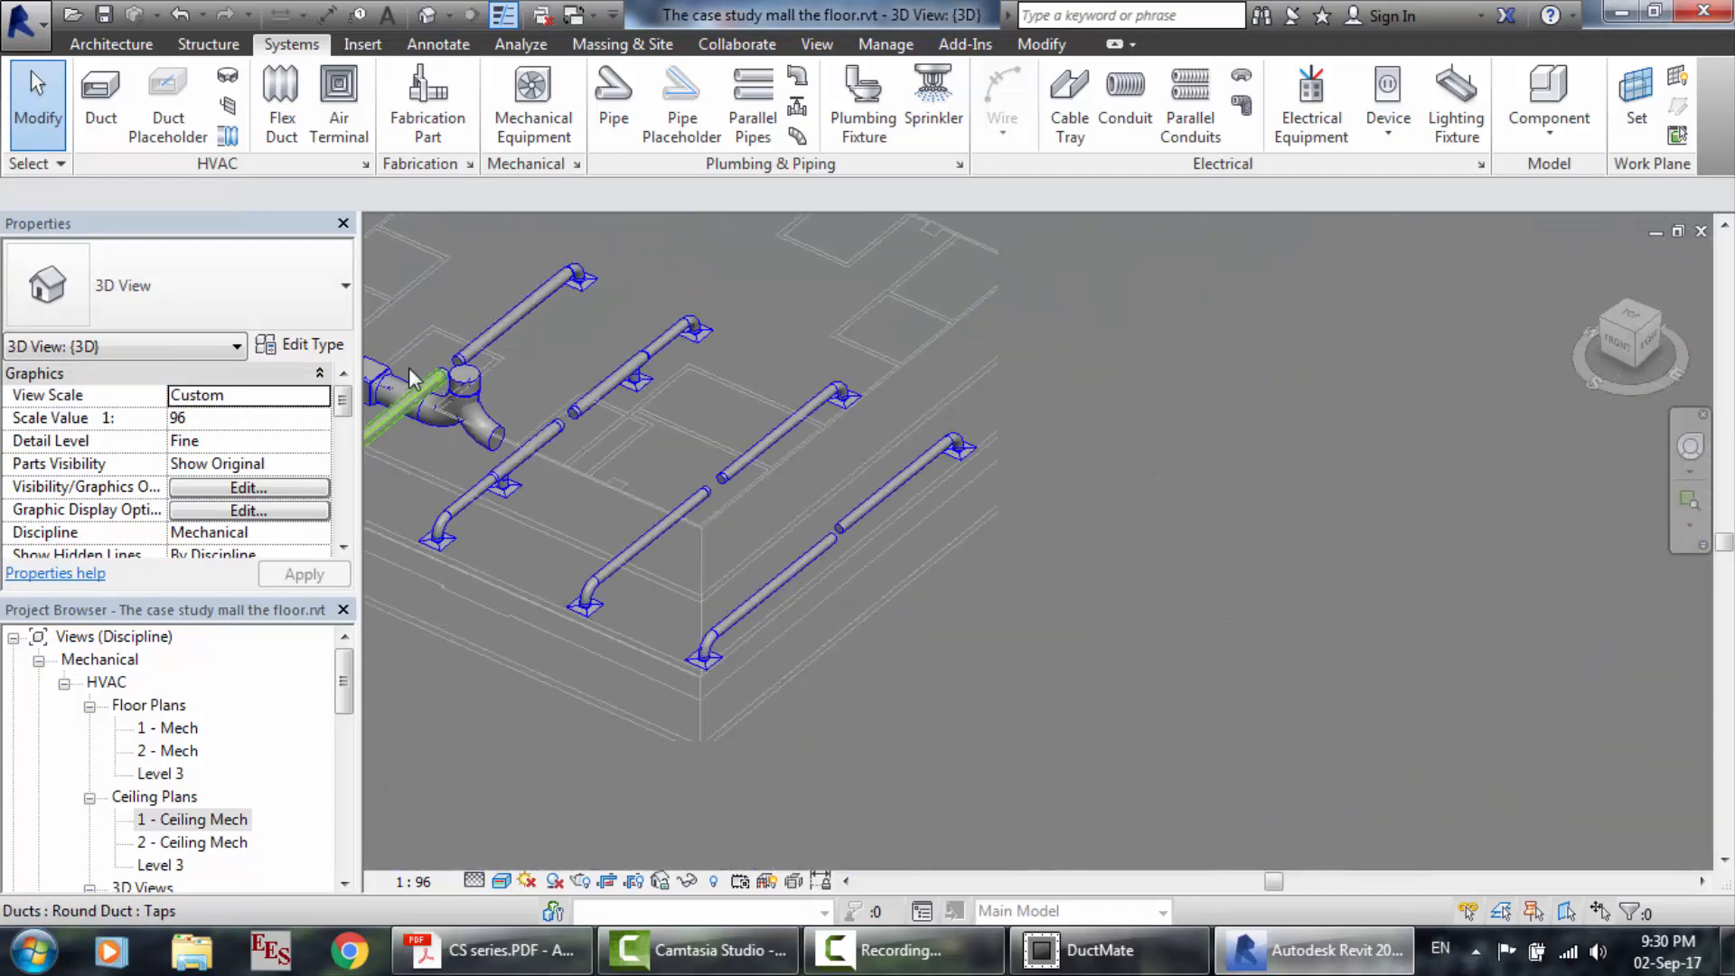
pyautogui.scroll(3, 371, 353)
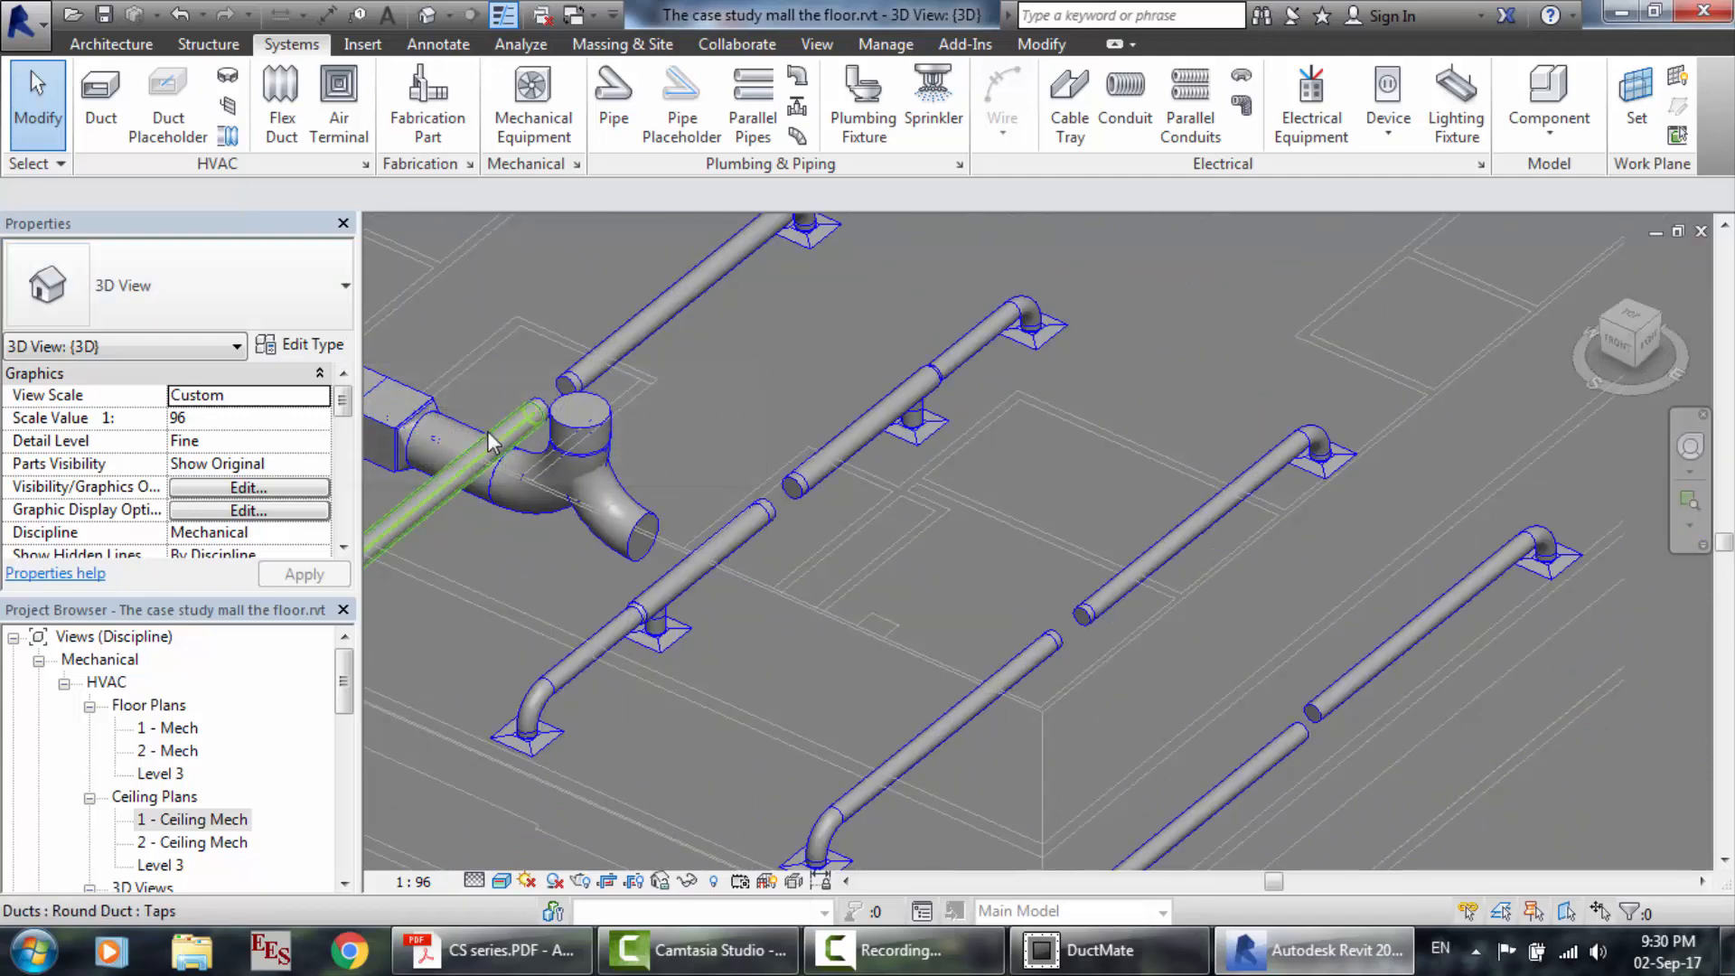
pyautogui.scroll(4, 486, 431)
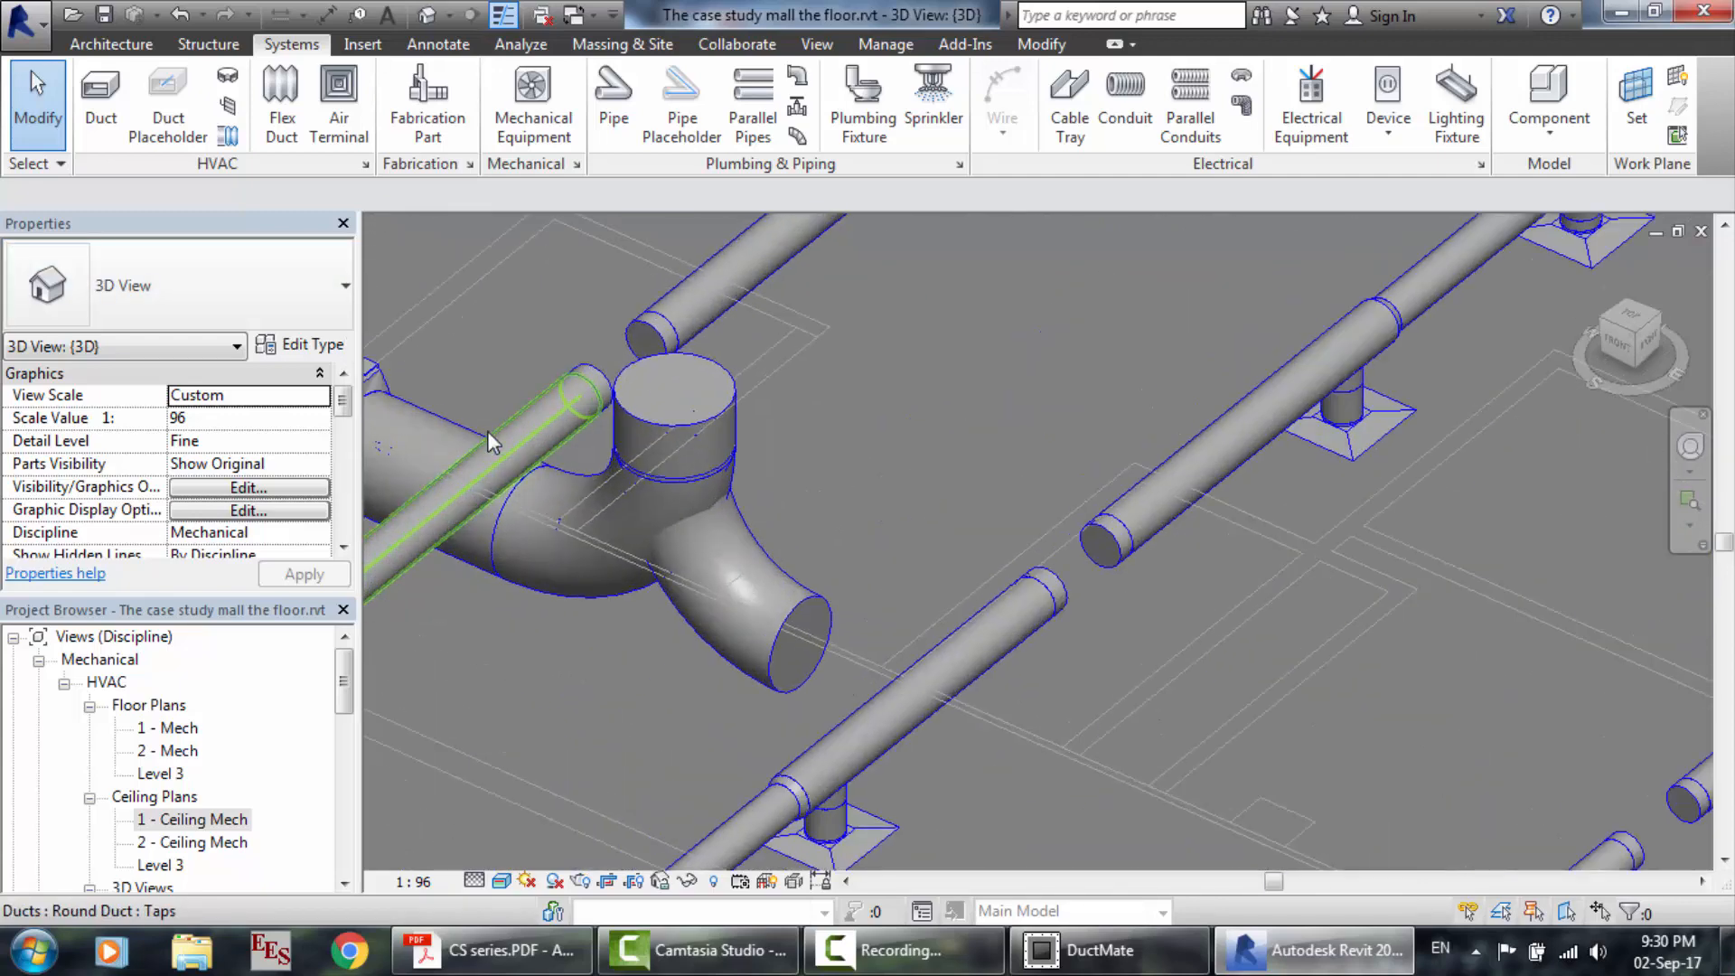
pyautogui.click(649, 502)
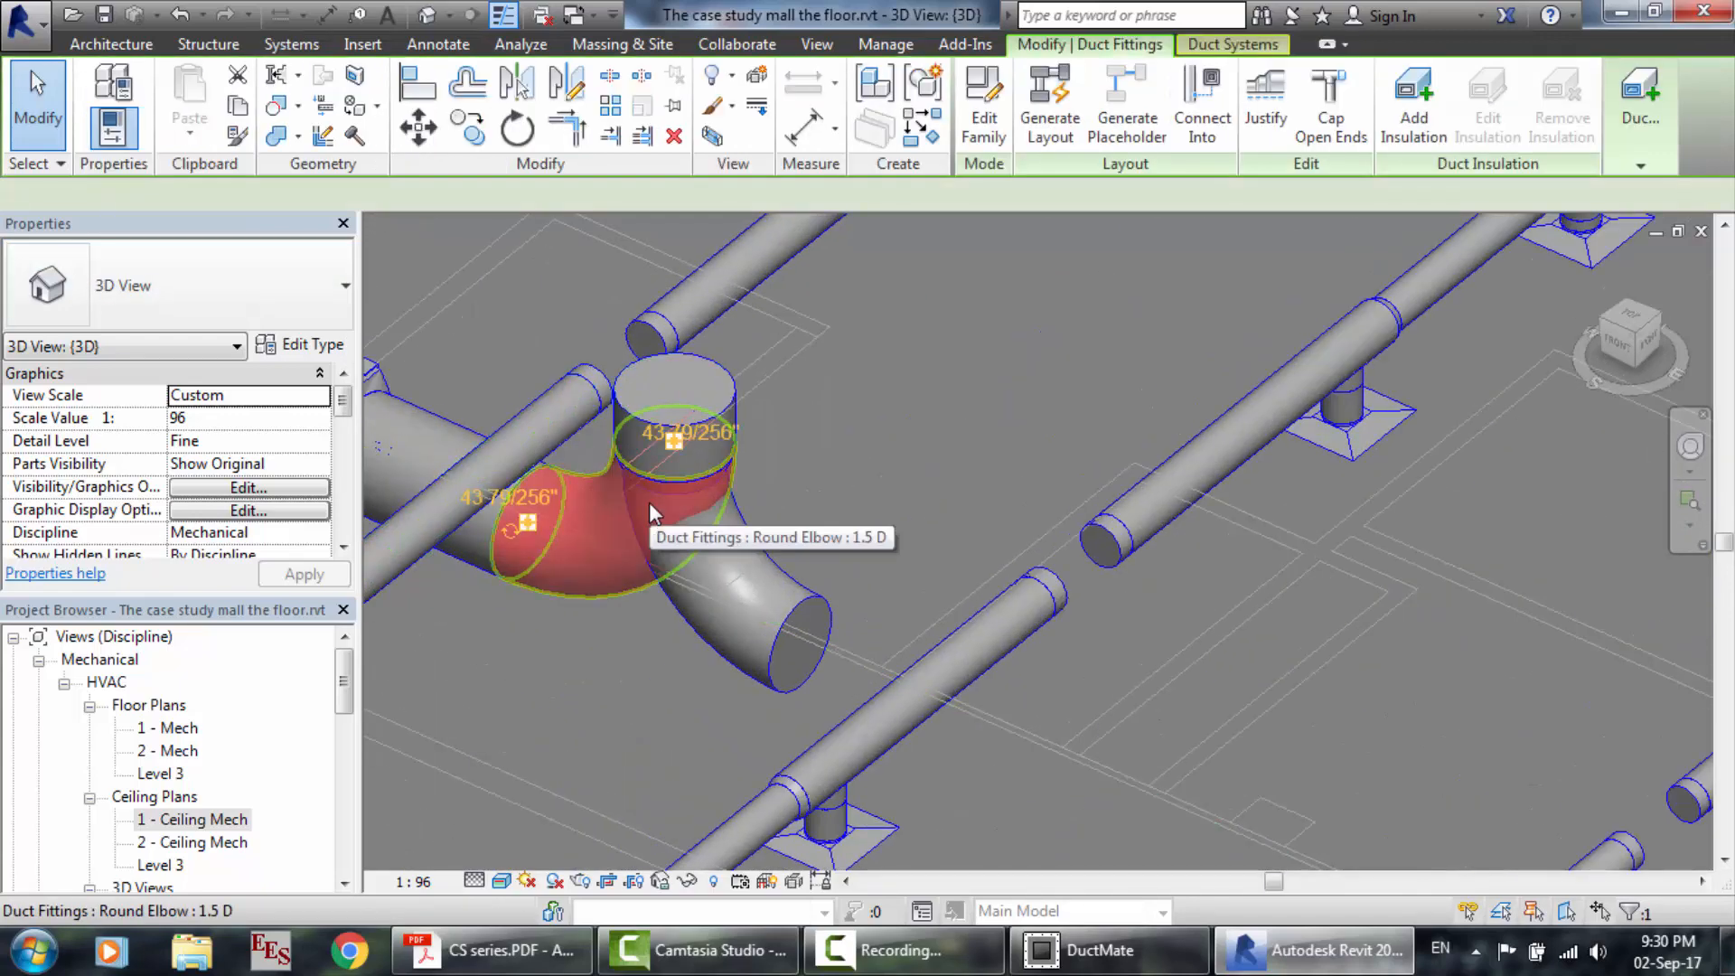
pyautogui.click(746, 584)
pyautogui.press('Delete')
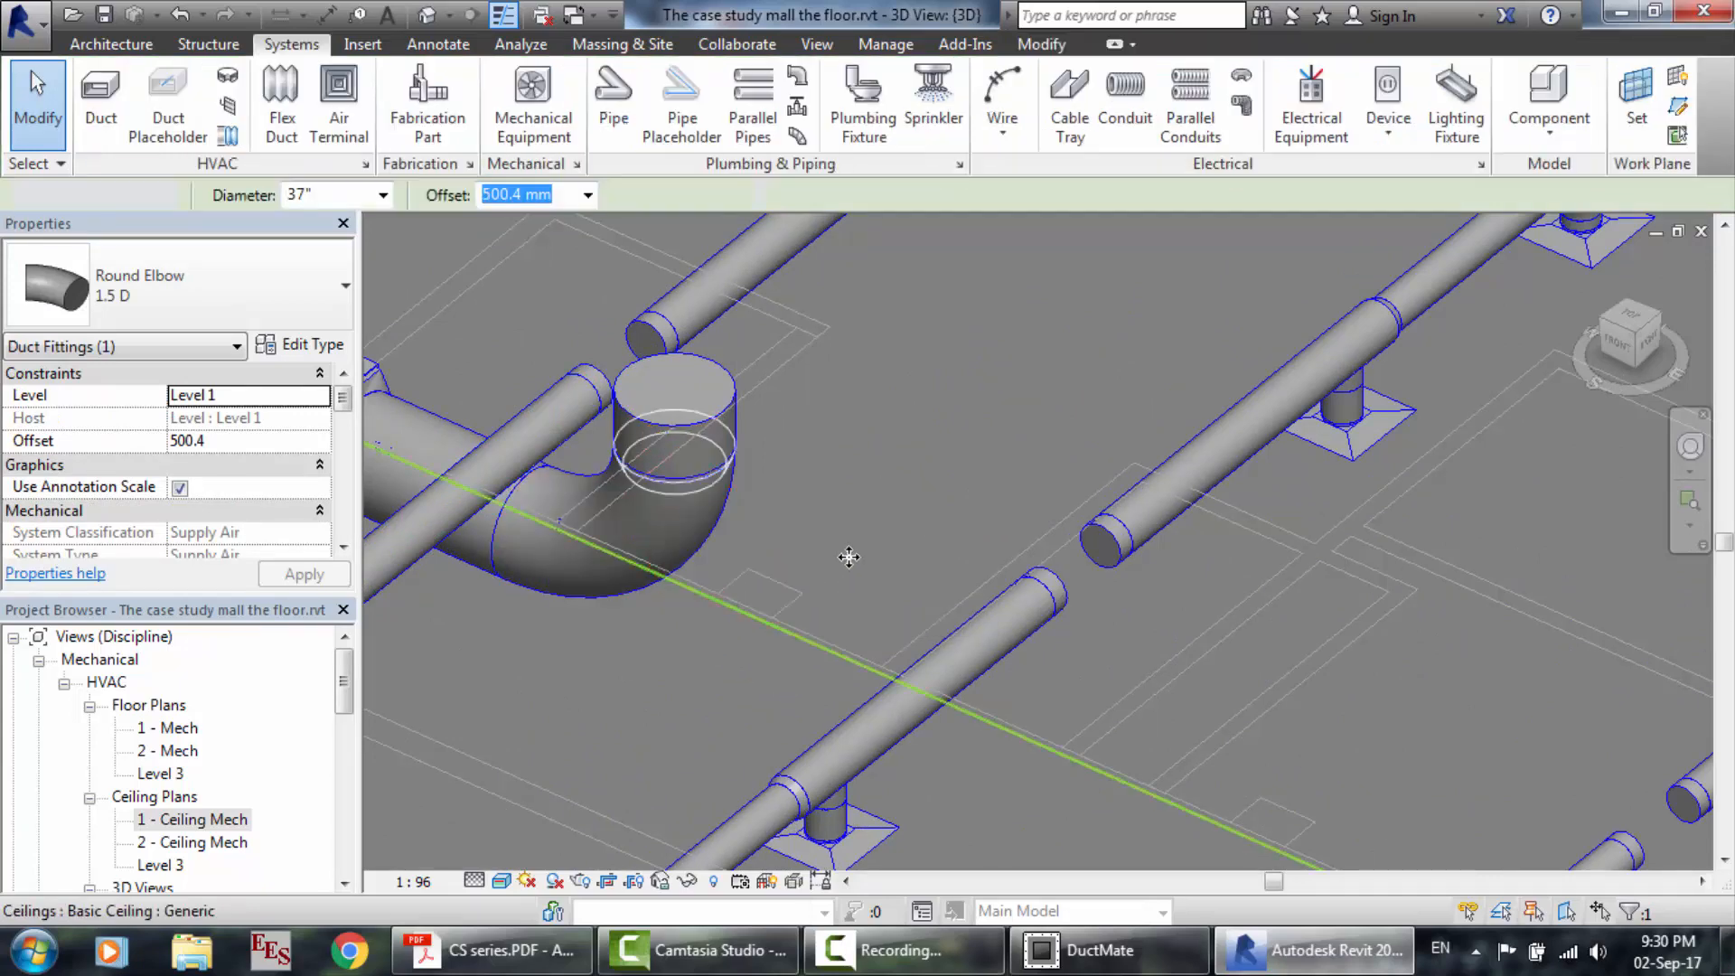
pyautogui.click(645, 394)
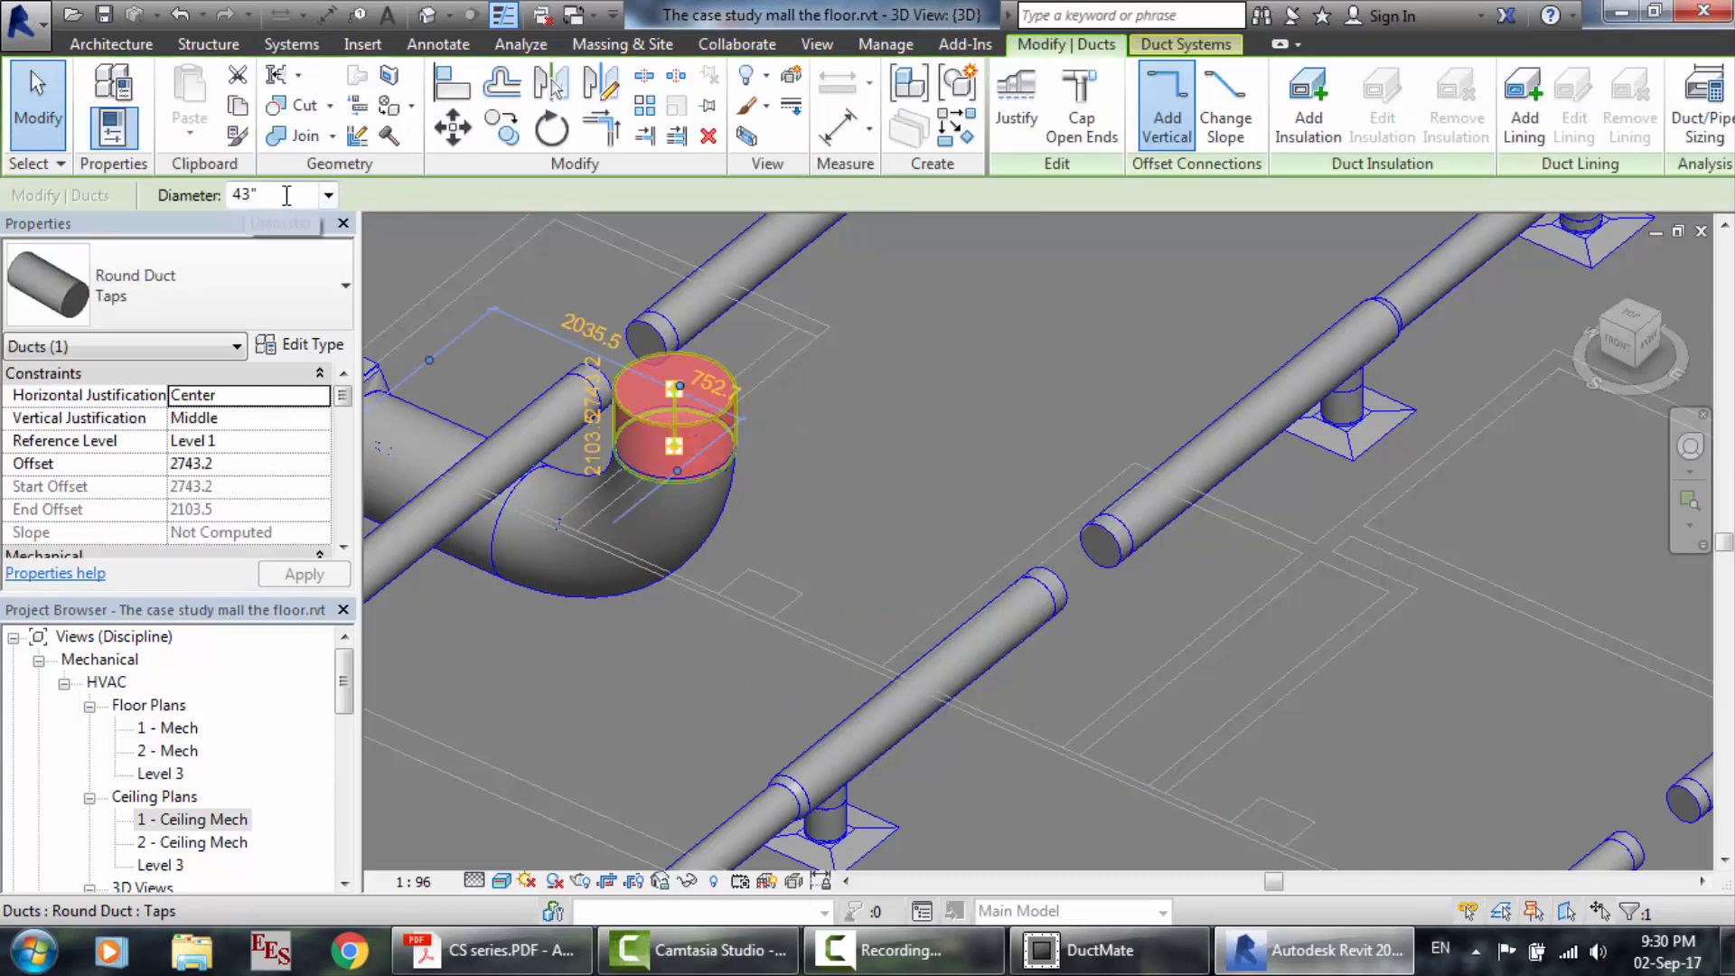
pyautogui.click(291, 44)
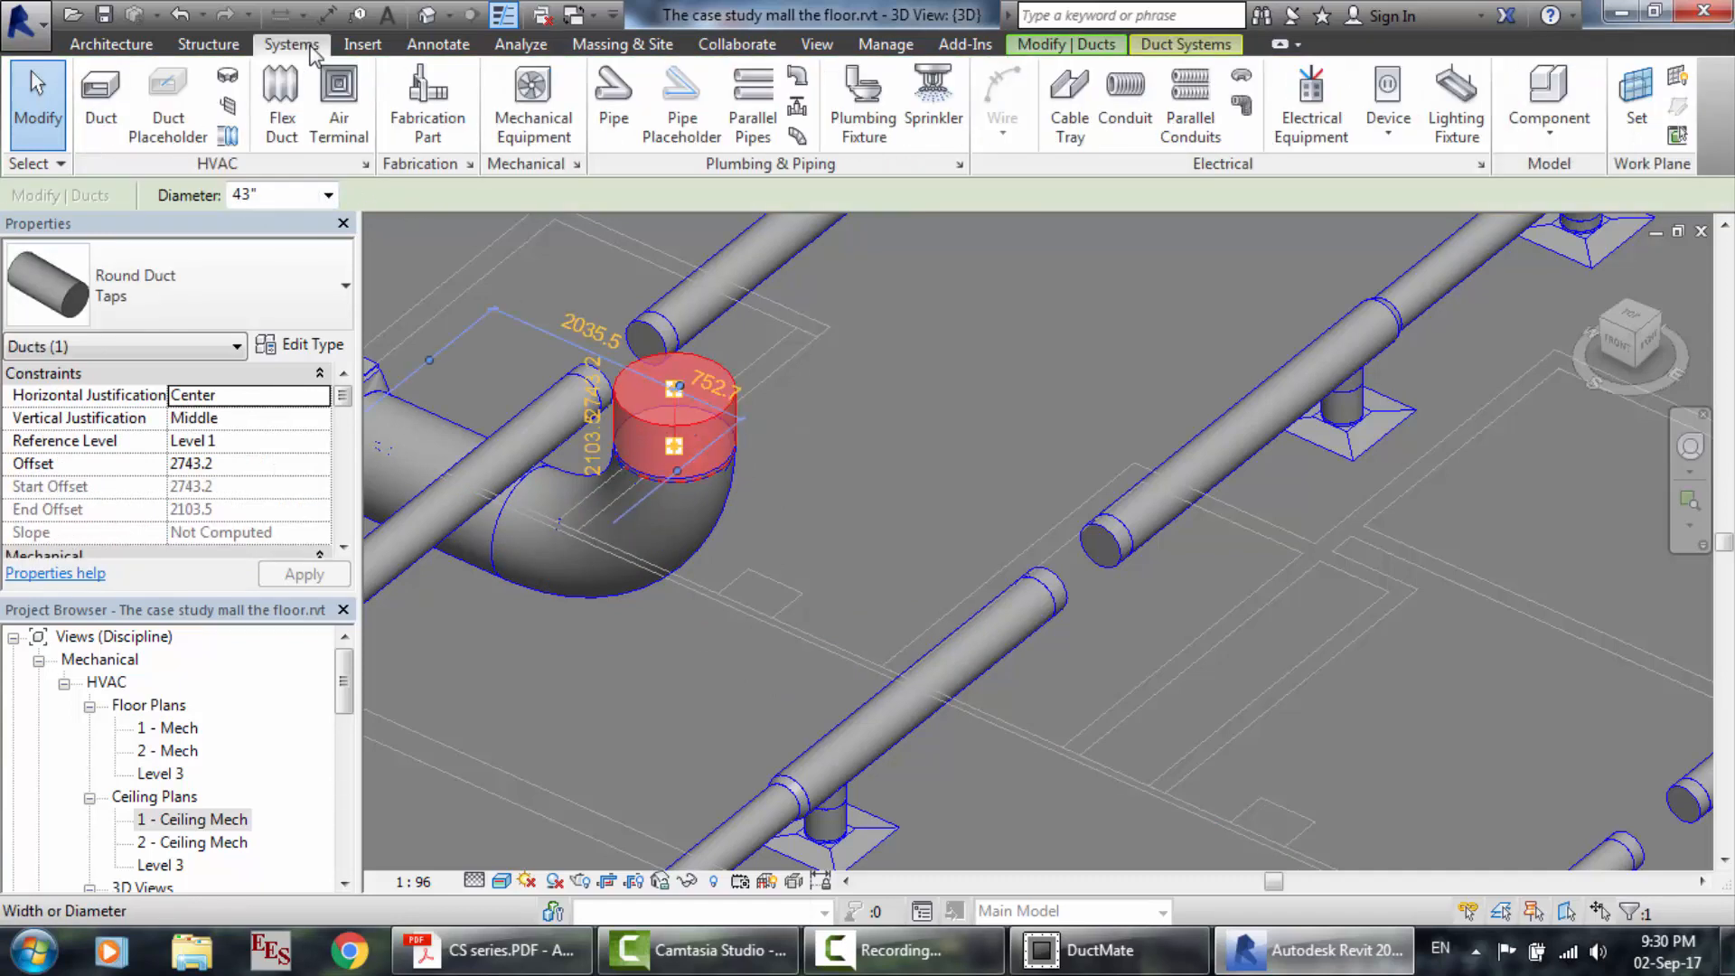
pyautogui.press('d')
pyautogui.press('t')
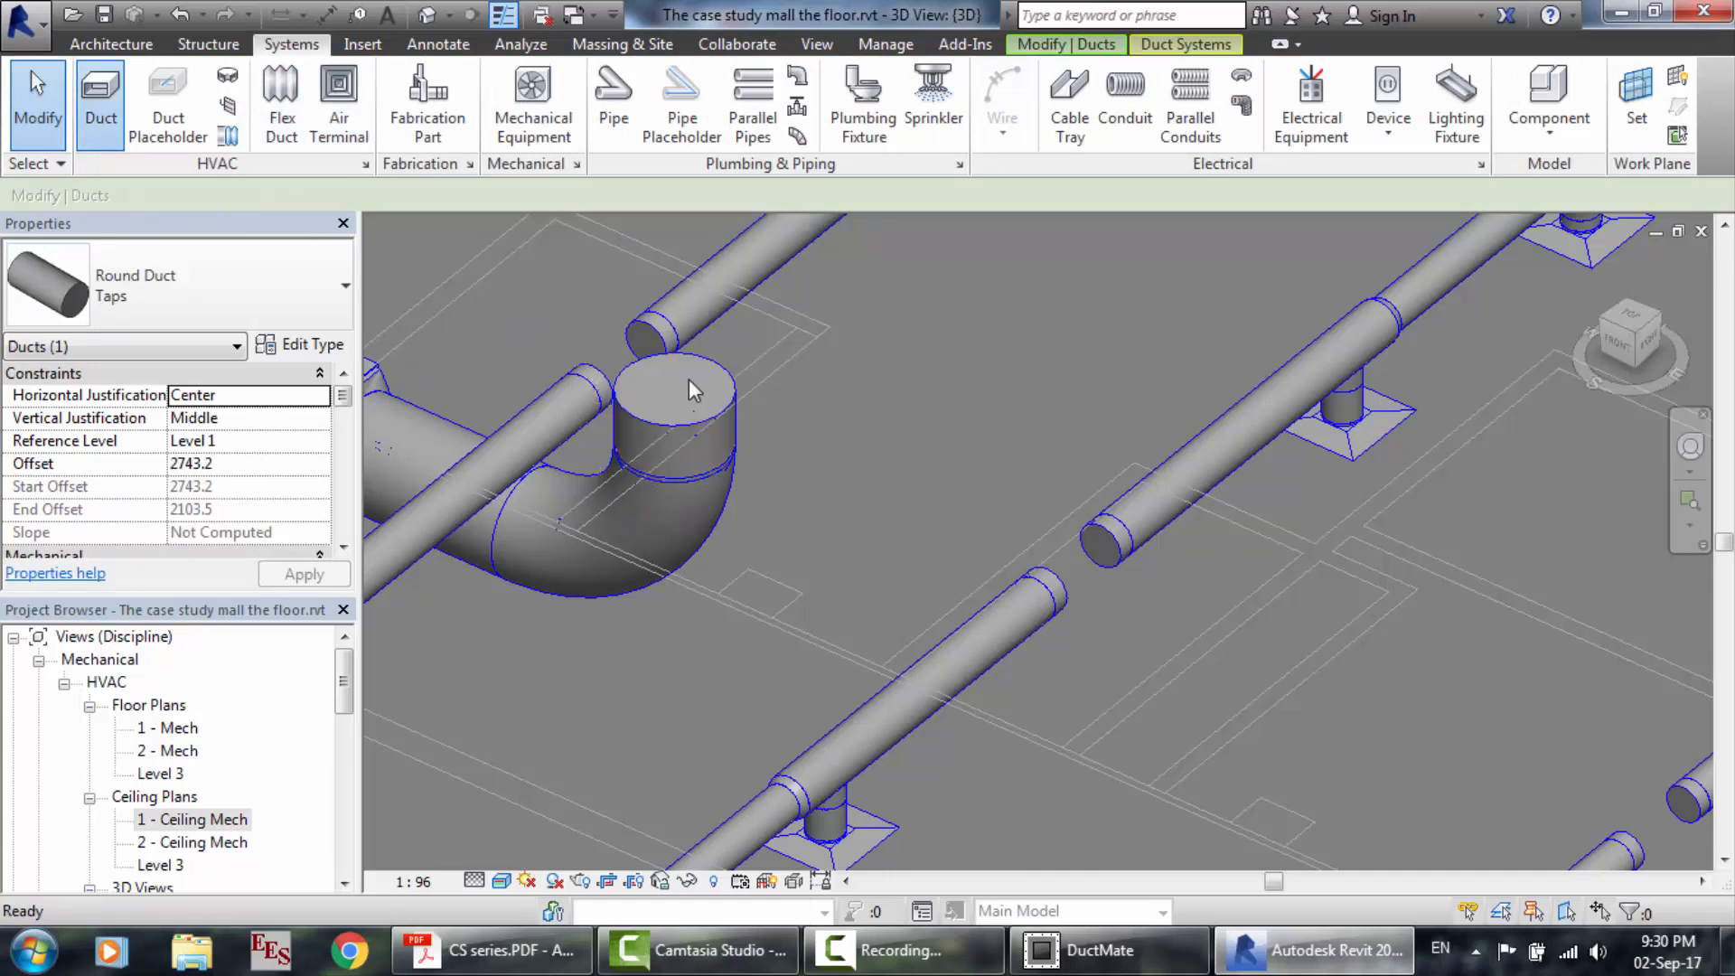
pyautogui.click(674, 390)
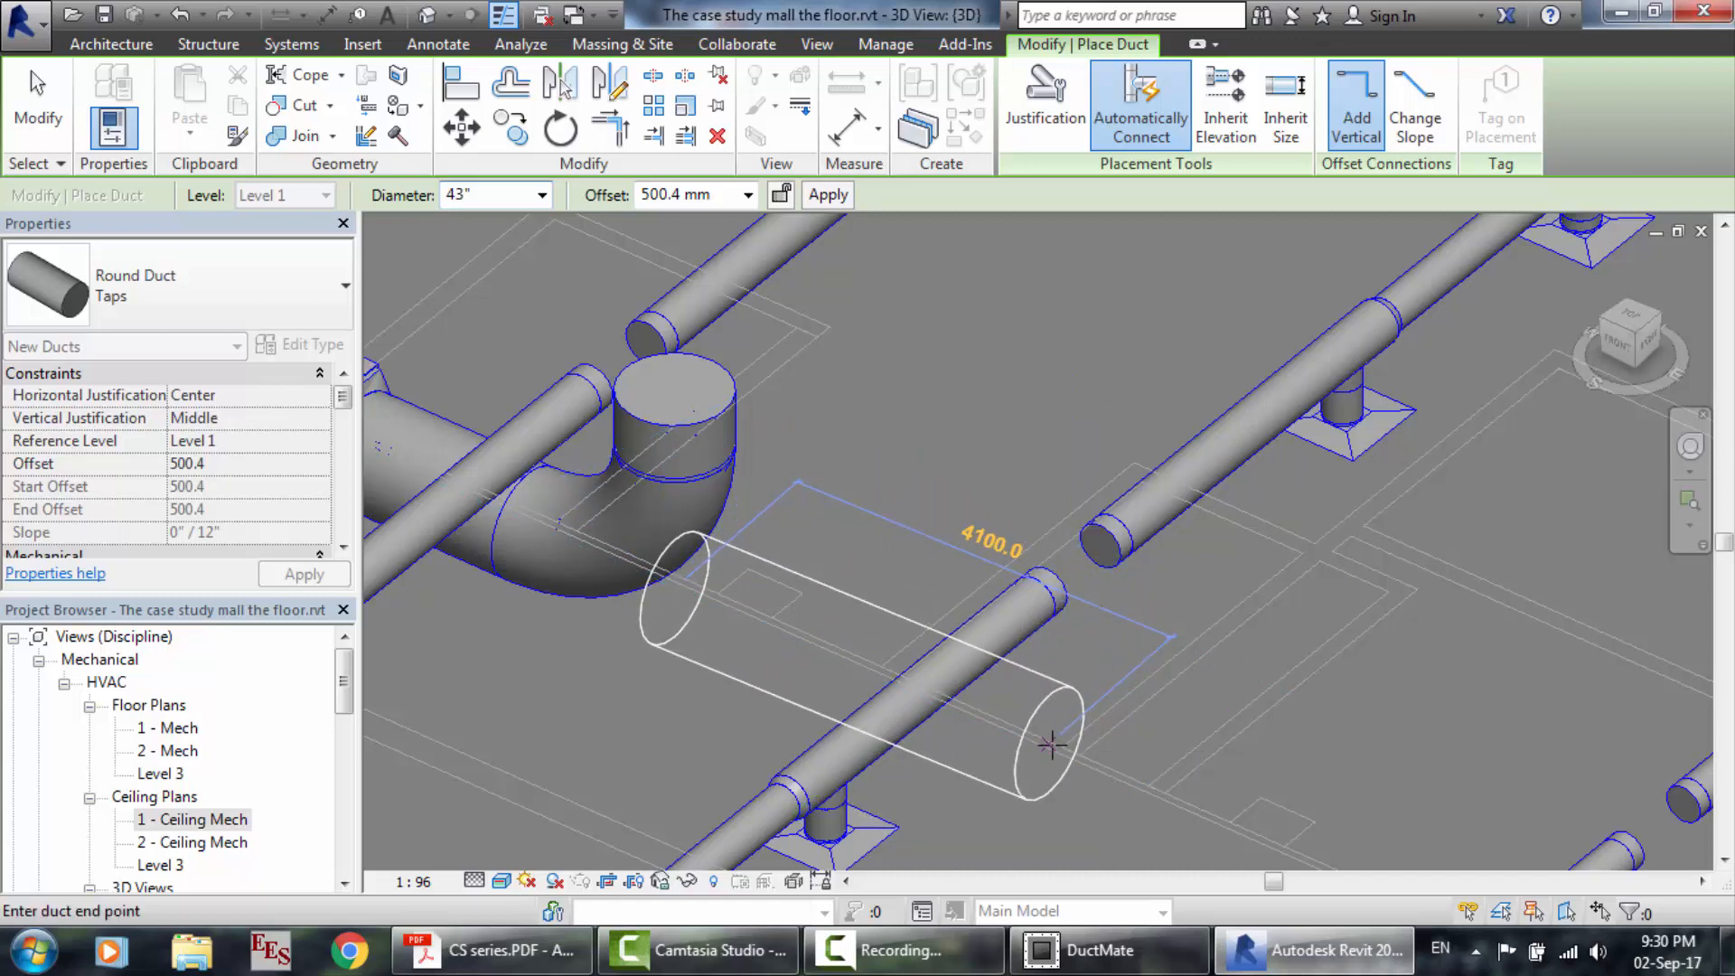
pyautogui.press('Escape')
pyautogui.press('Escape')
# In the 1 - Ceiling Mech plan, try to draw a 37" round duct at 500.4 mm offset from the vertical duct past the second branch pair.
pyautogui.doubleClick(222, 819)
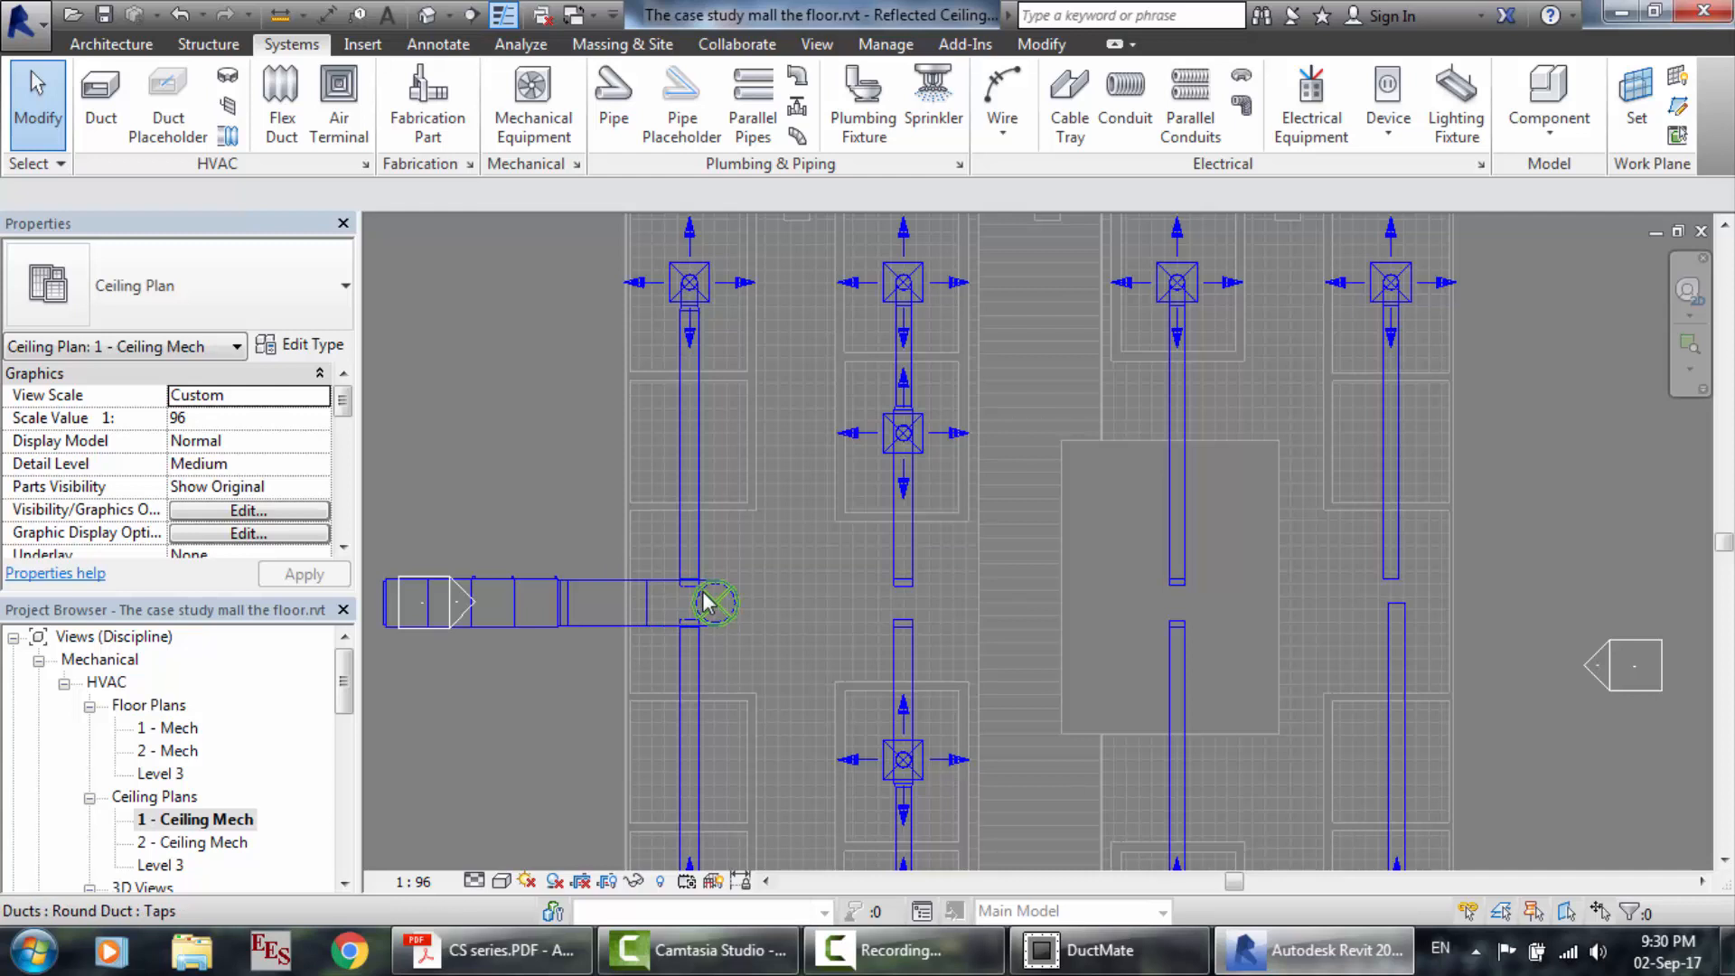
pyautogui.click(706, 603)
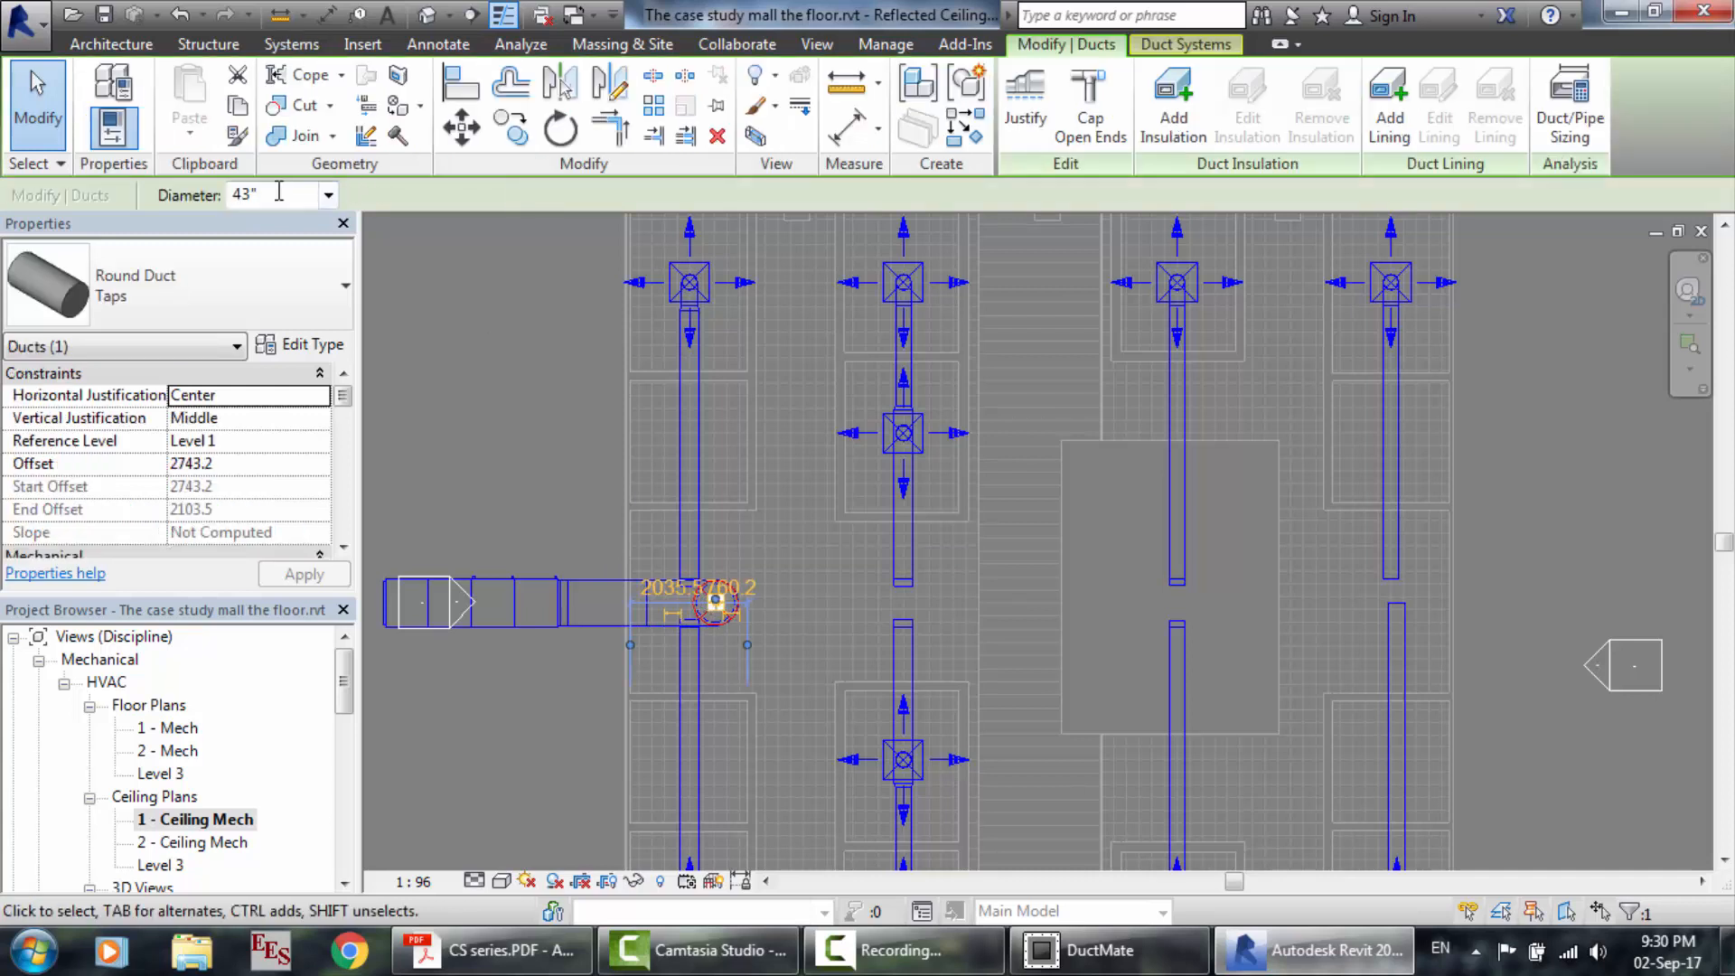
pyautogui.click(287, 50)
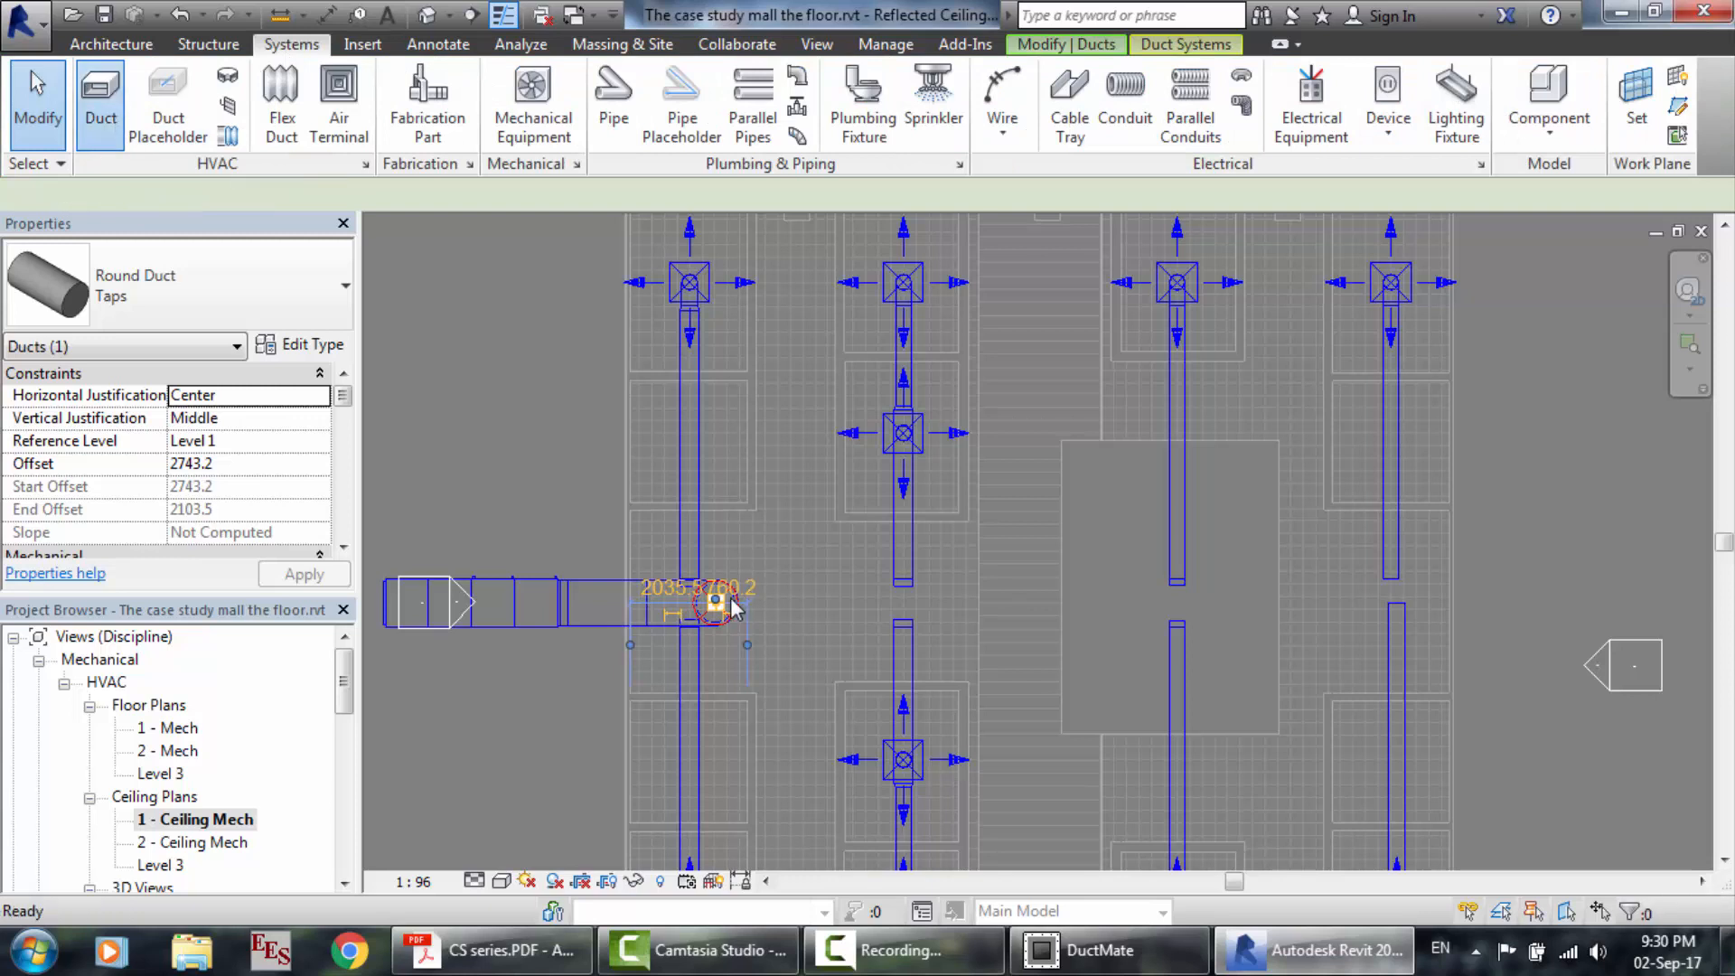
pyautogui.click(731, 601)
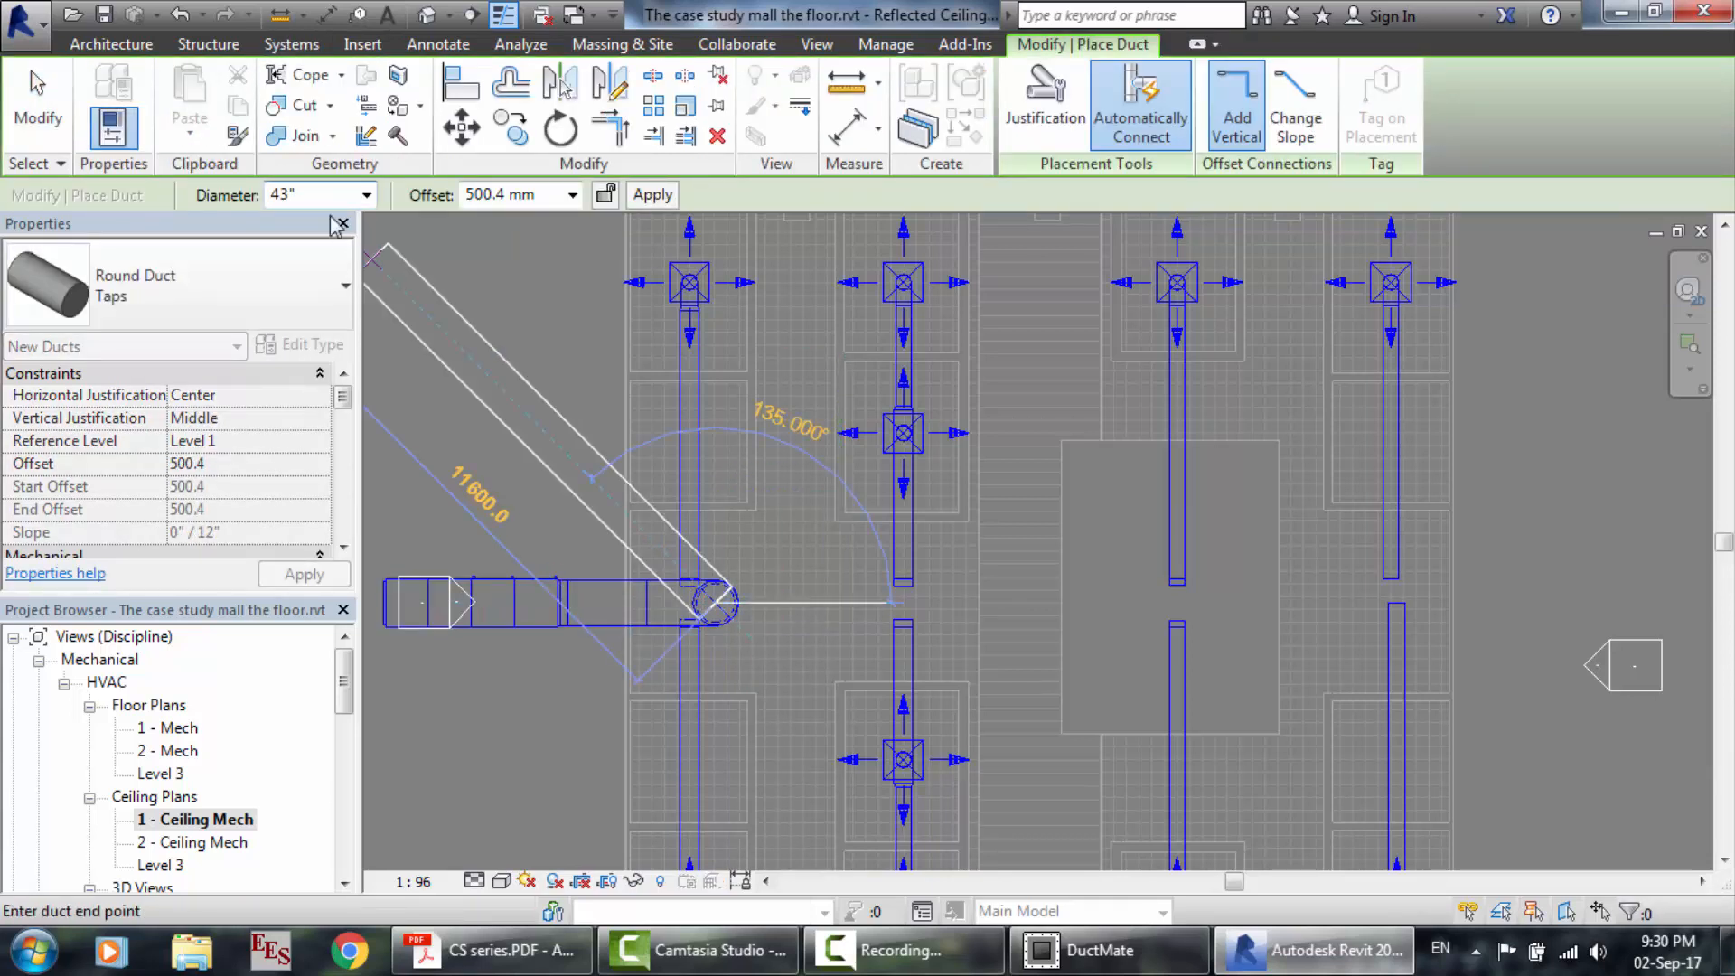
pyautogui.click(307, 194)
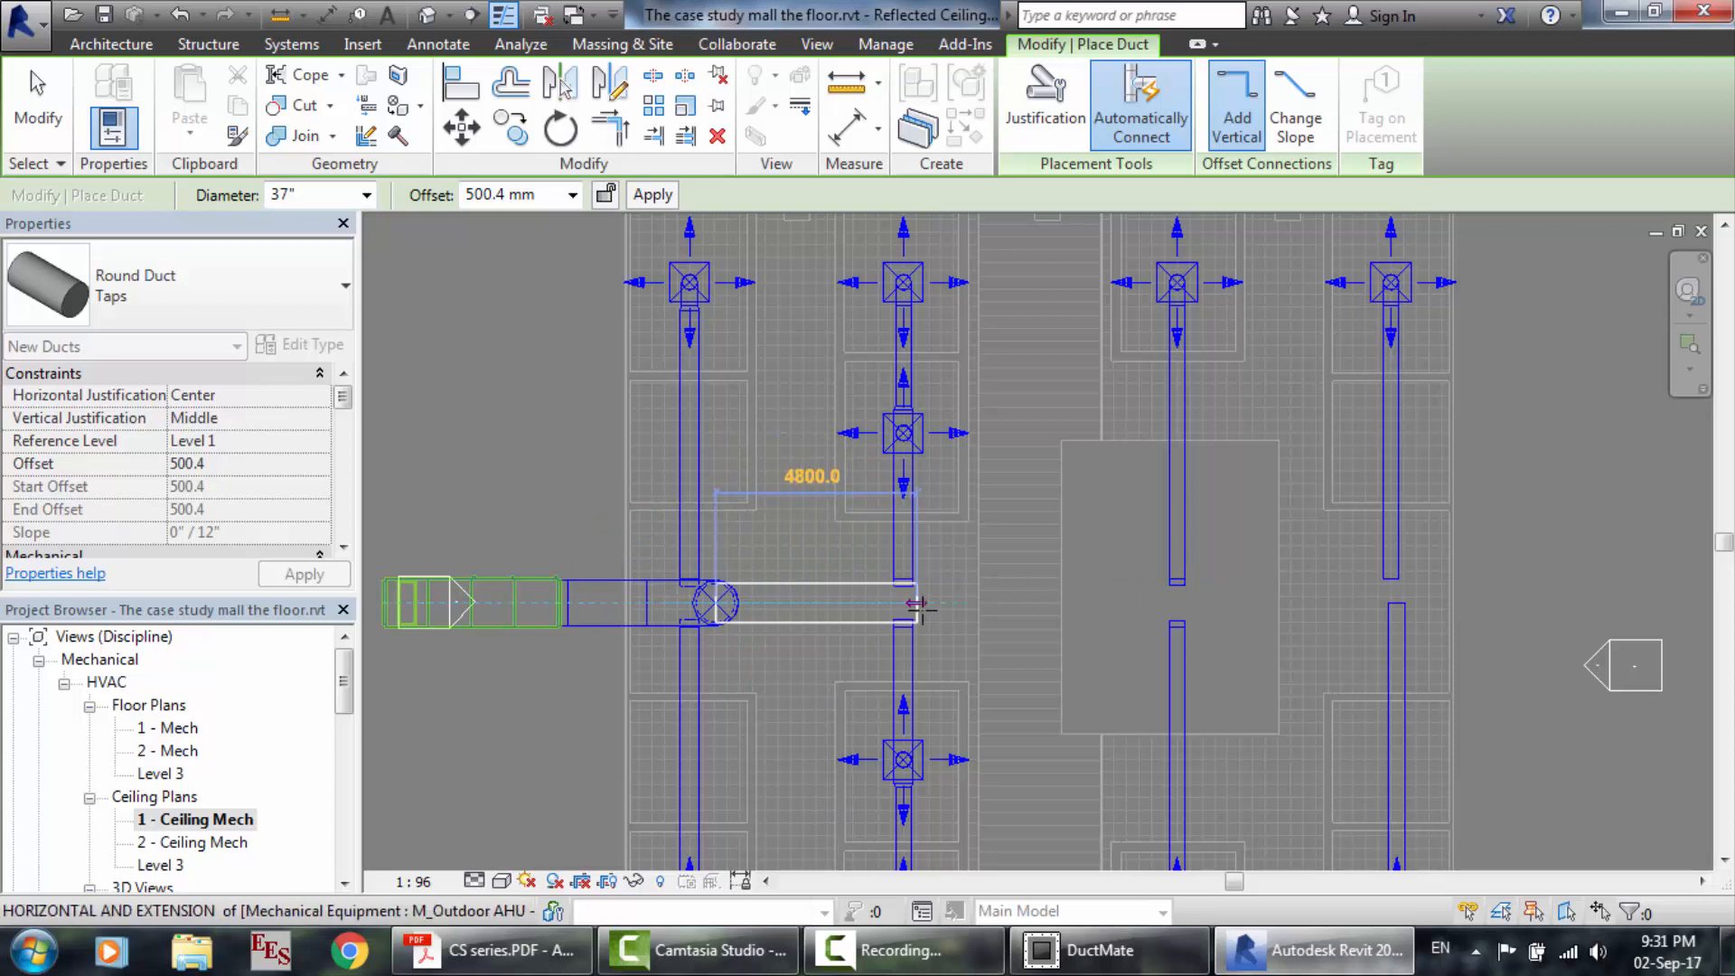
pyautogui.click(934, 606)
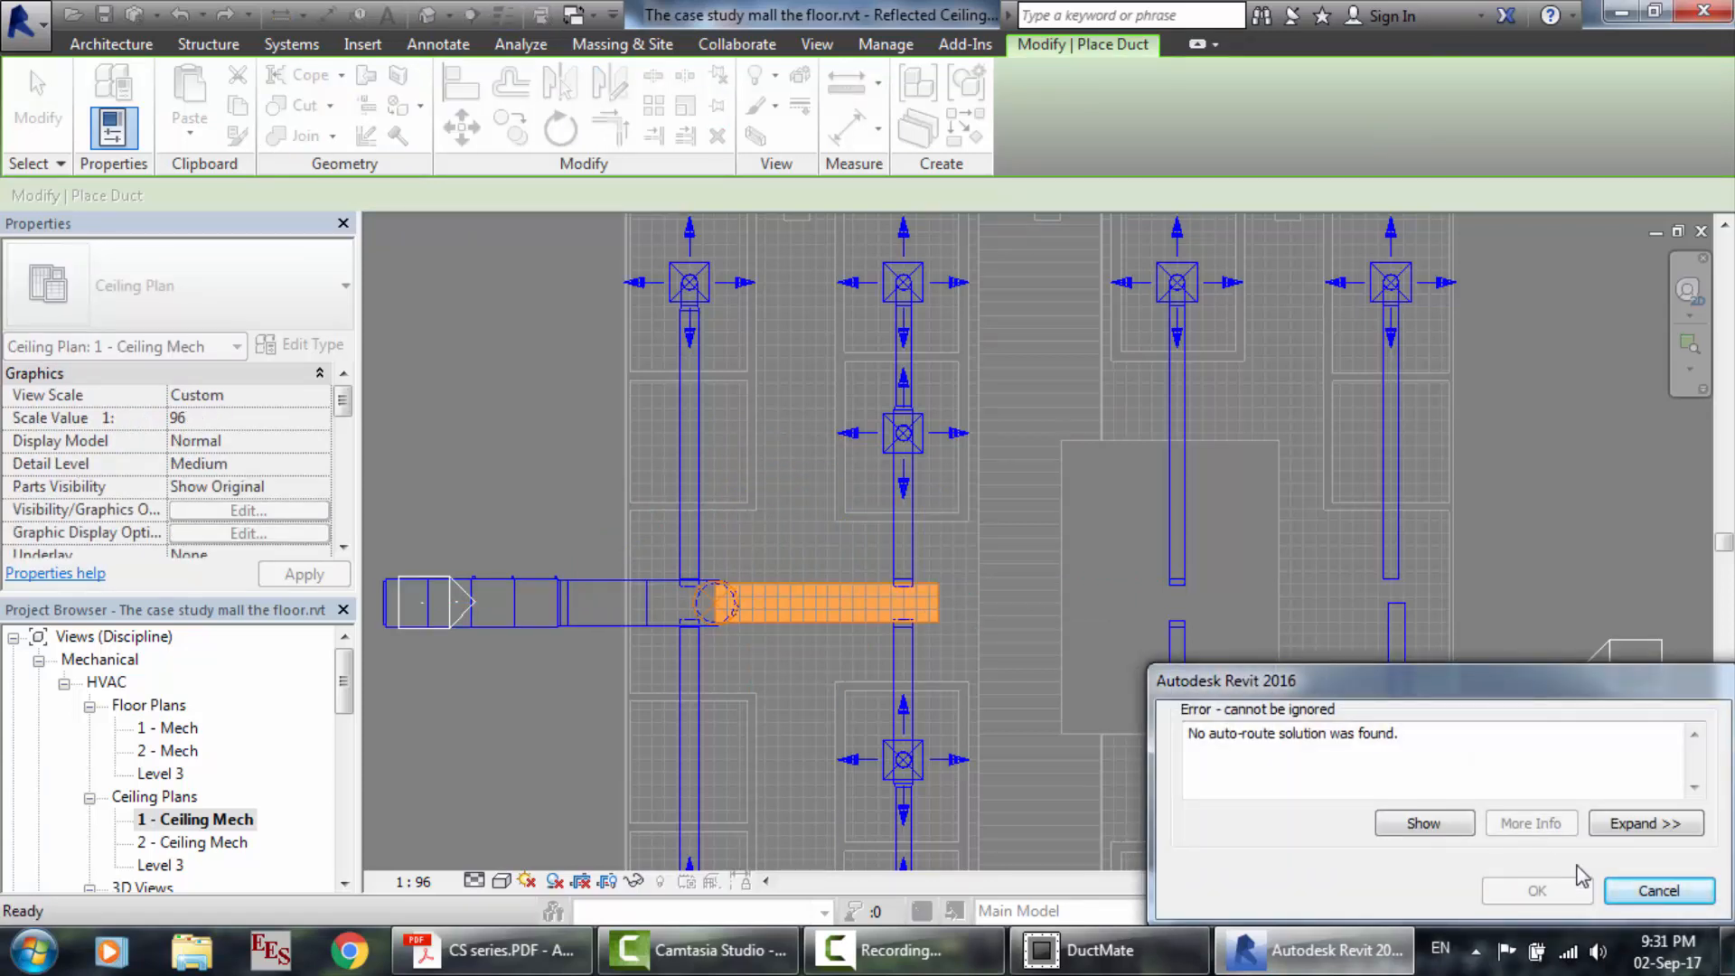
pyautogui.click(1659, 891)
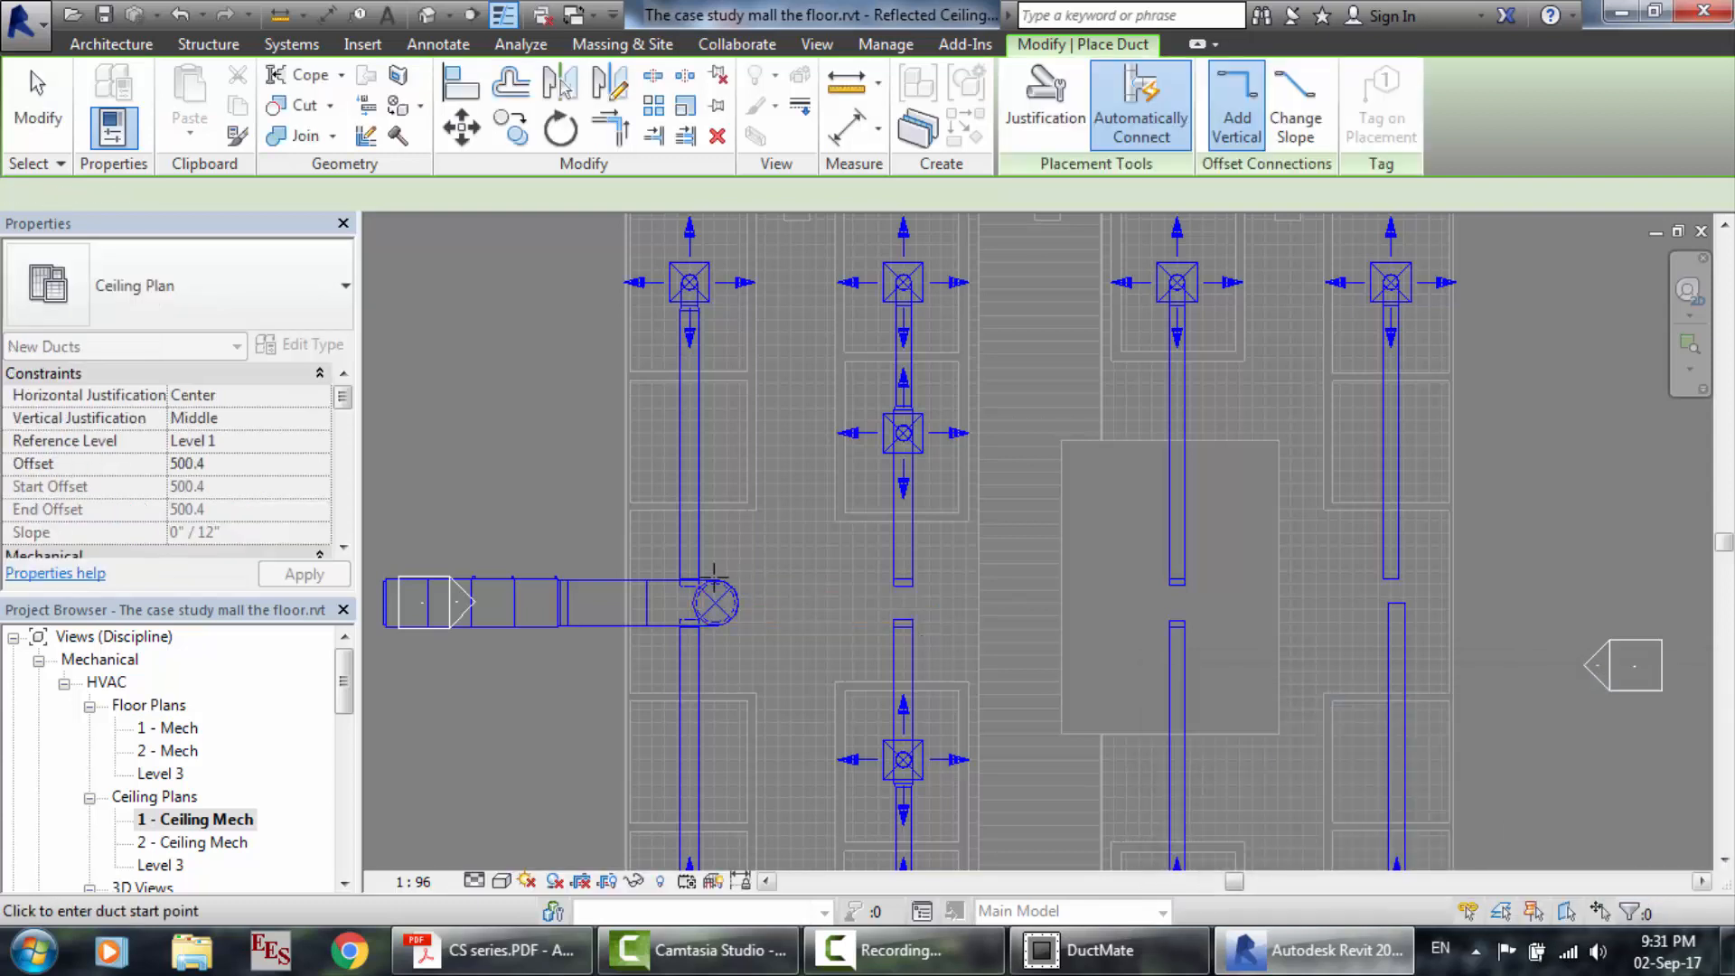
pyautogui.press('Escape')
pyautogui.press('Escape')
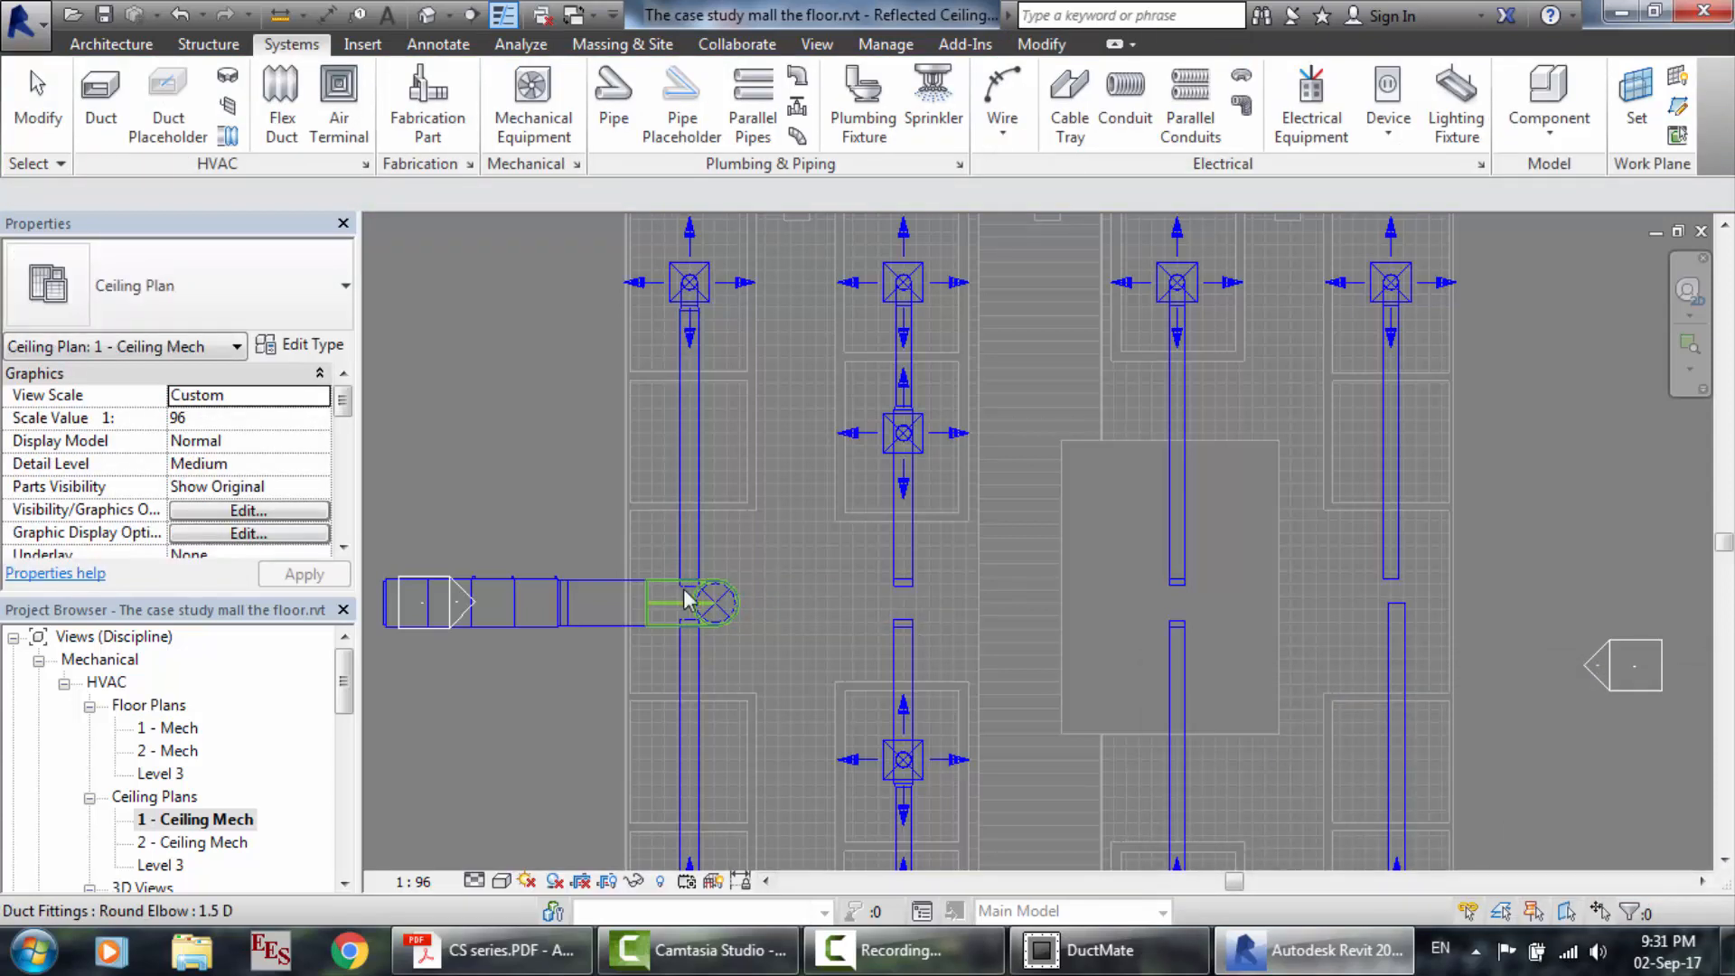
# Delete the elbow after the air handling unit's outlet duct, the vertical duct and its leftover round transition.
pyautogui.click(679, 613)
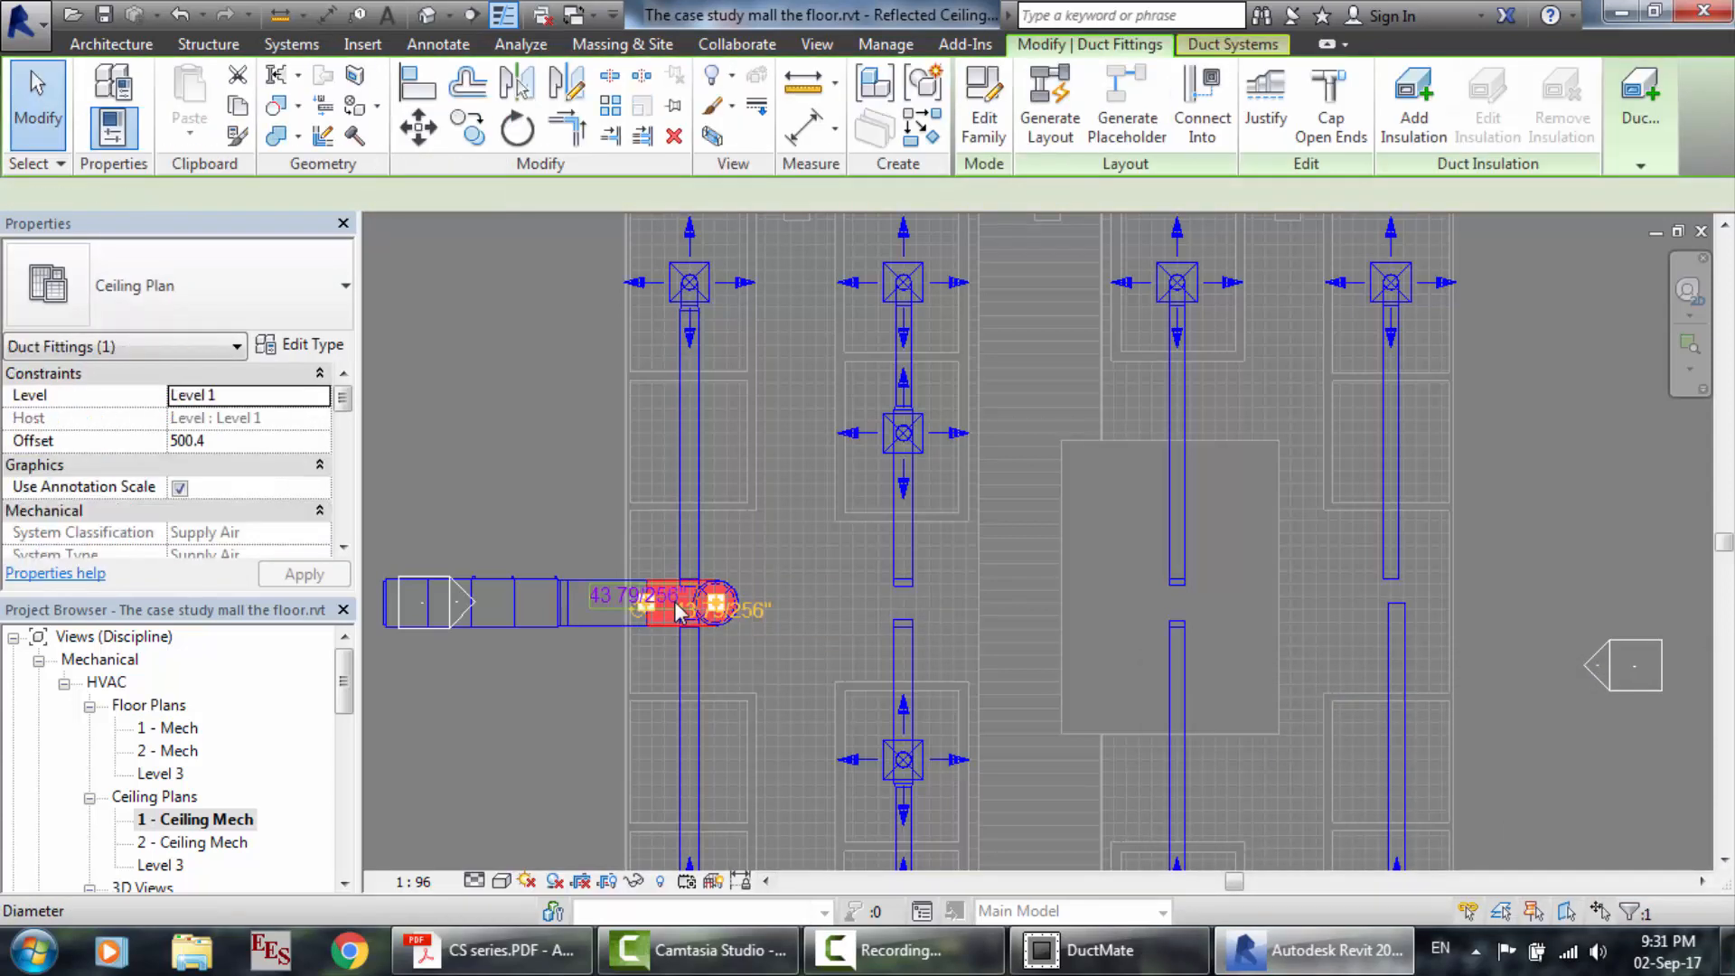
pyautogui.press('Delete')
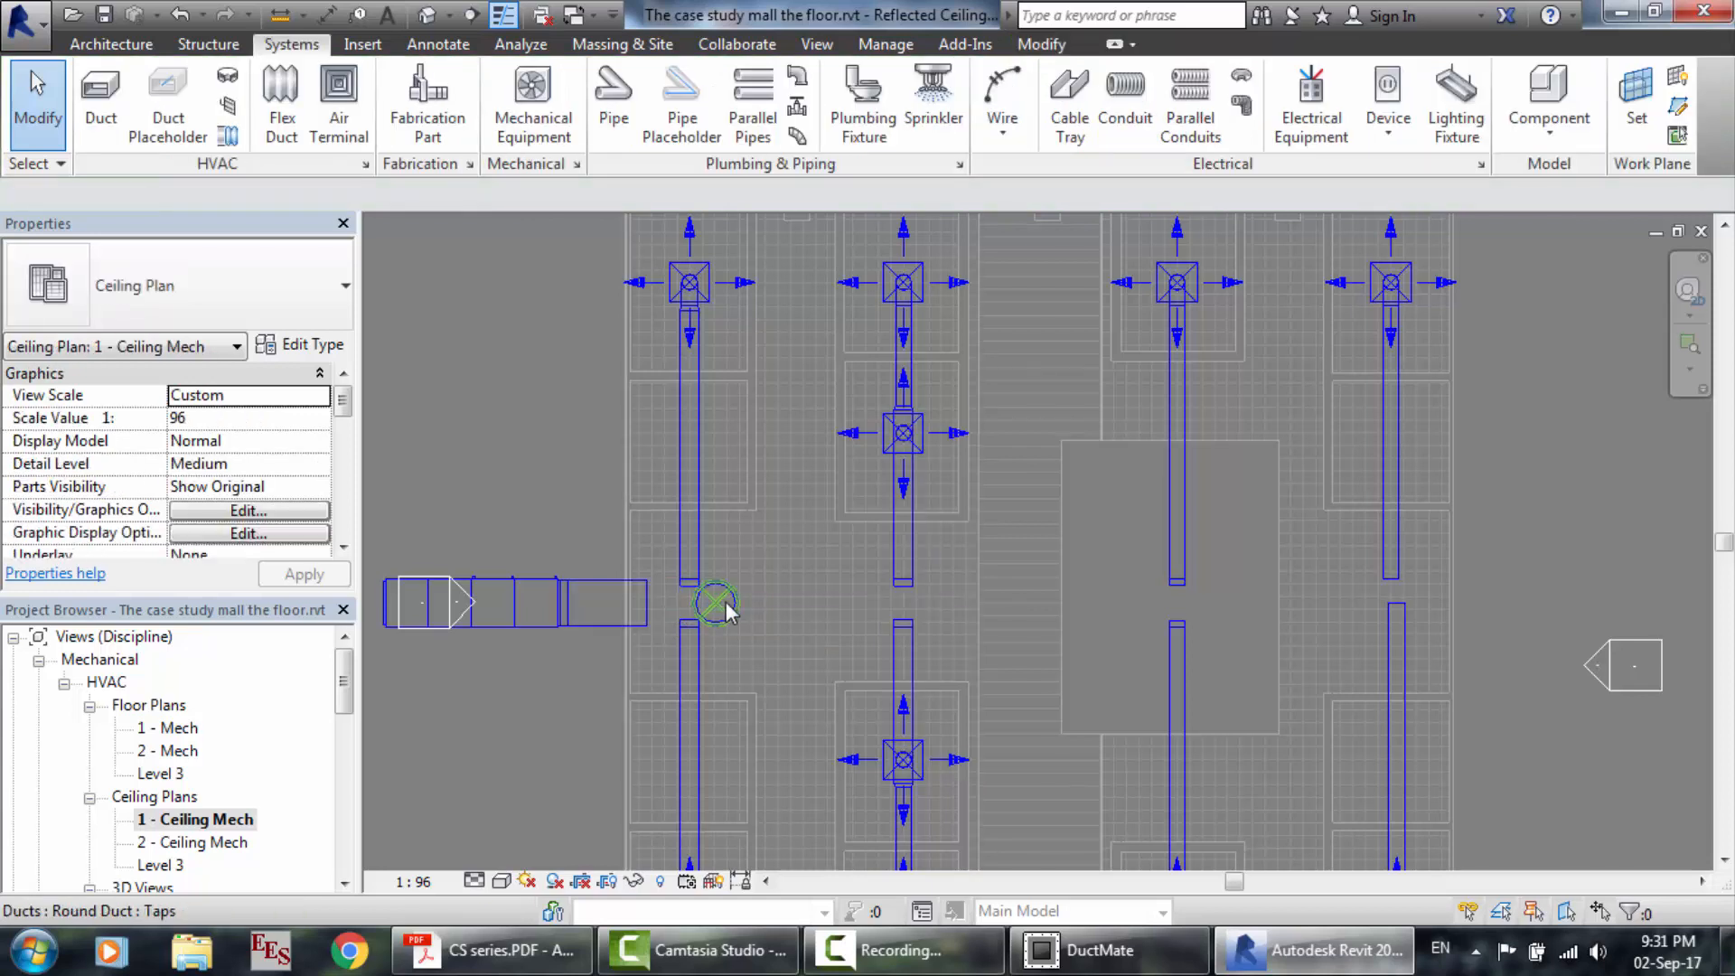
pyautogui.click(726, 612)
pyautogui.press('Delete')
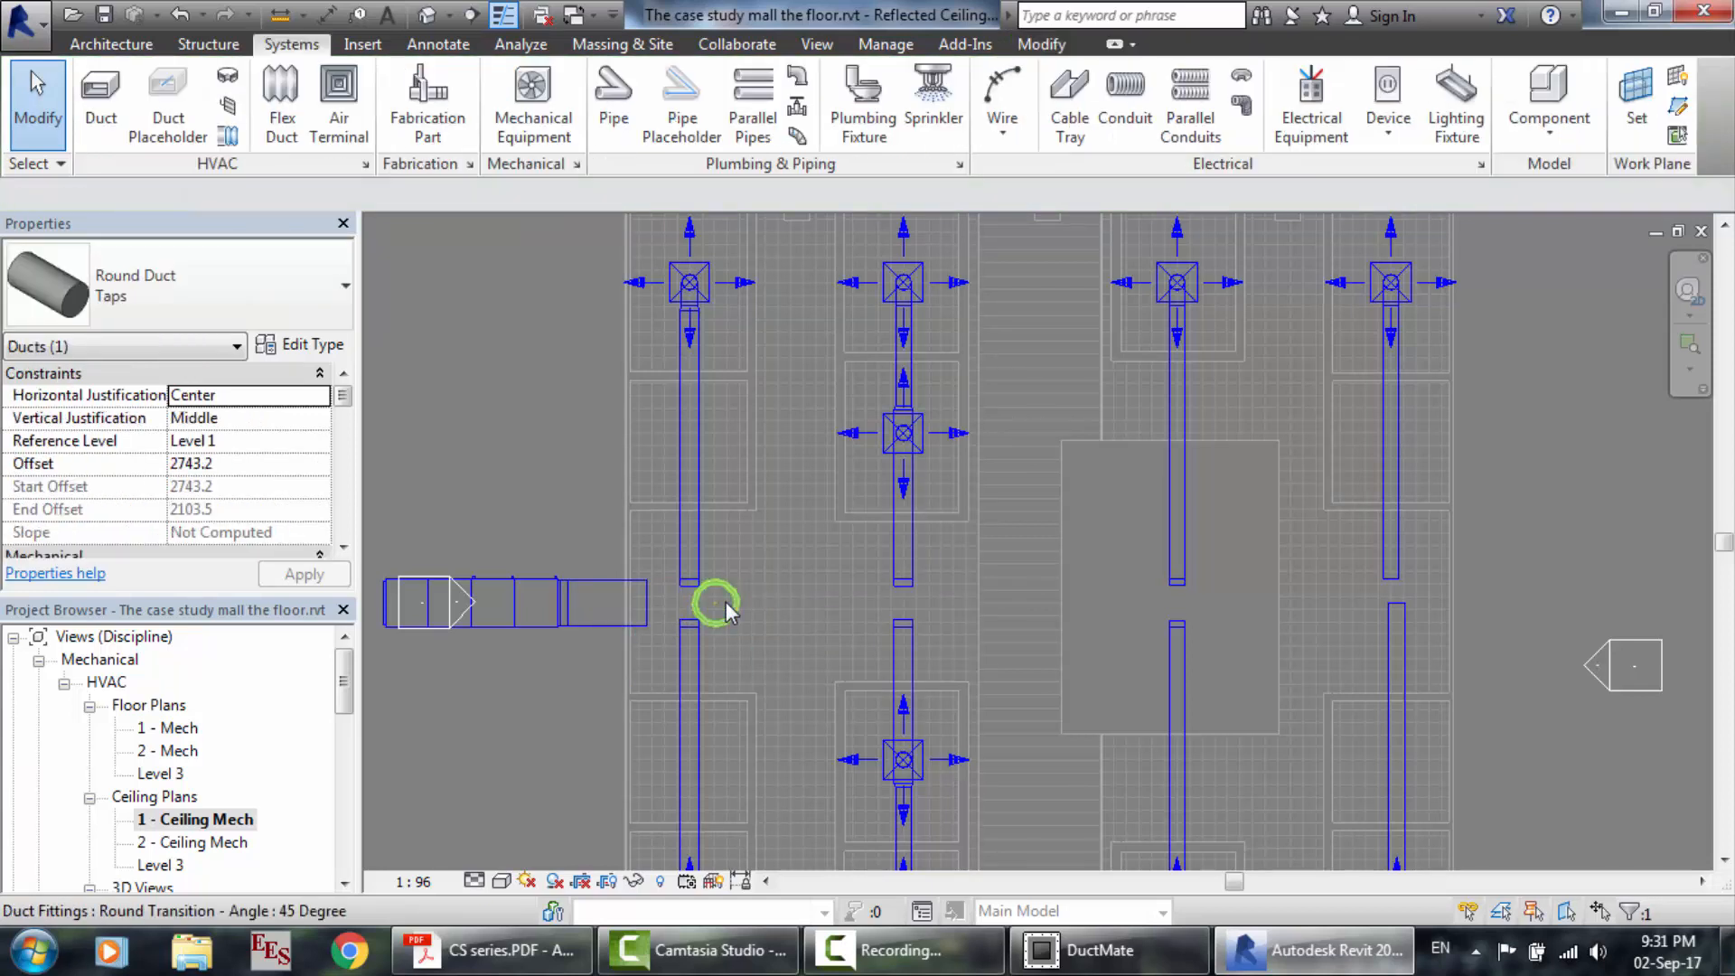
pyautogui.click(726, 612)
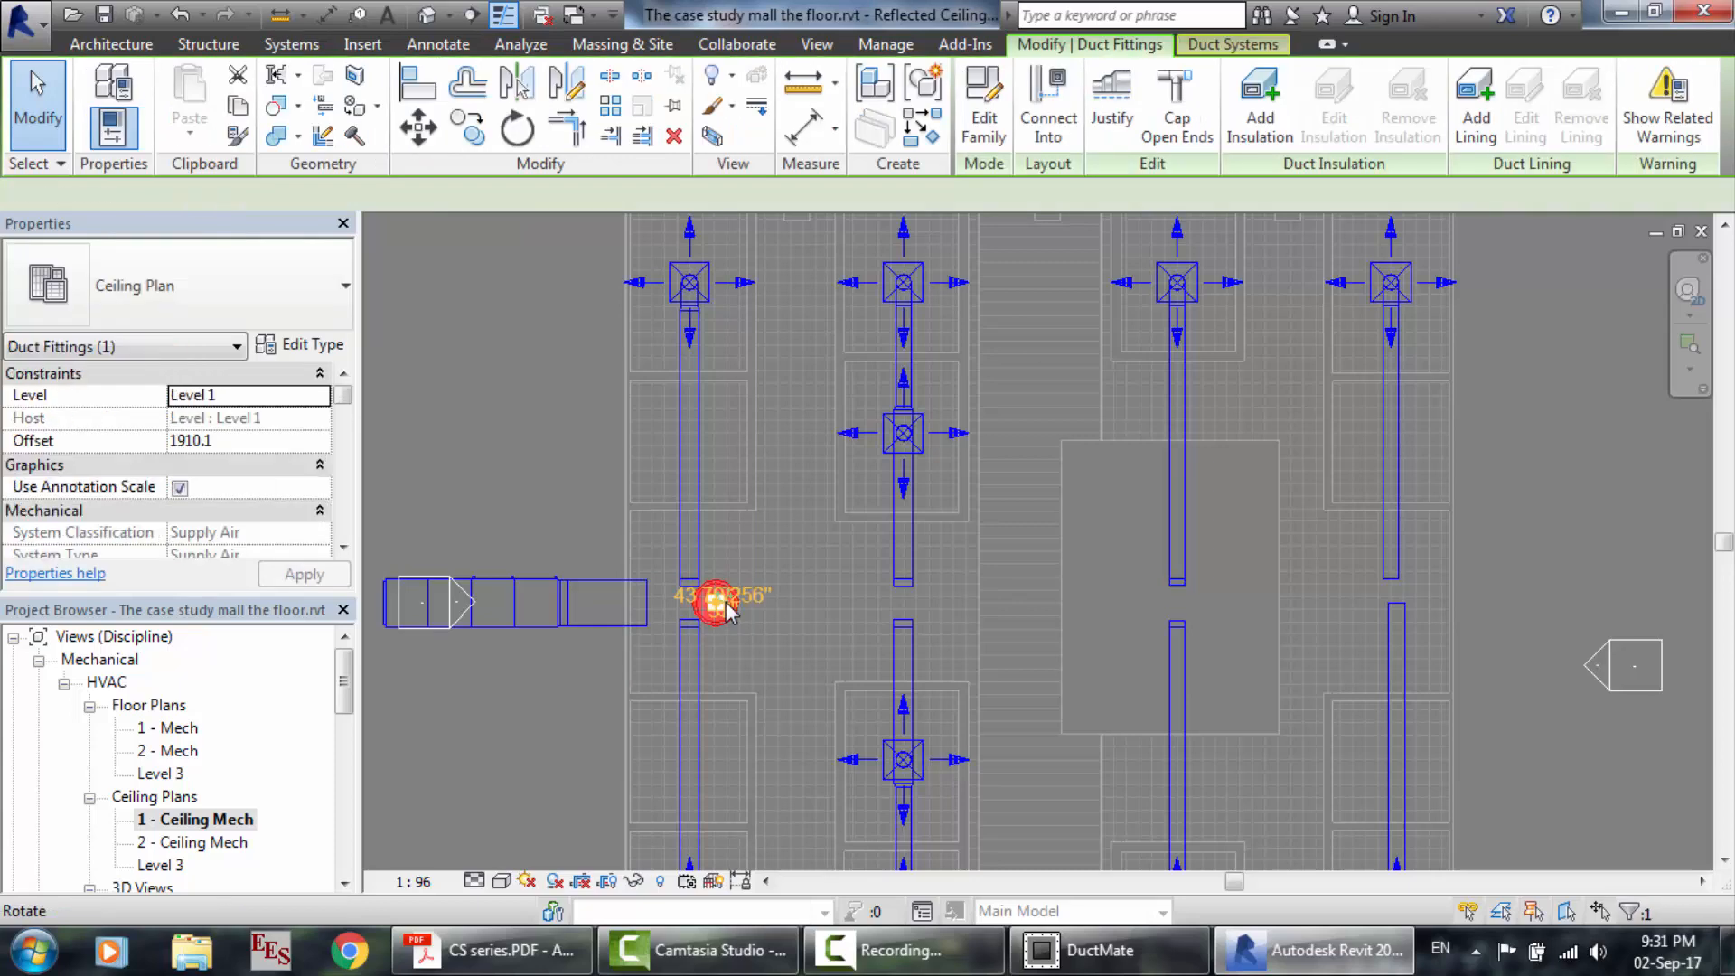
pyautogui.press('Delete')
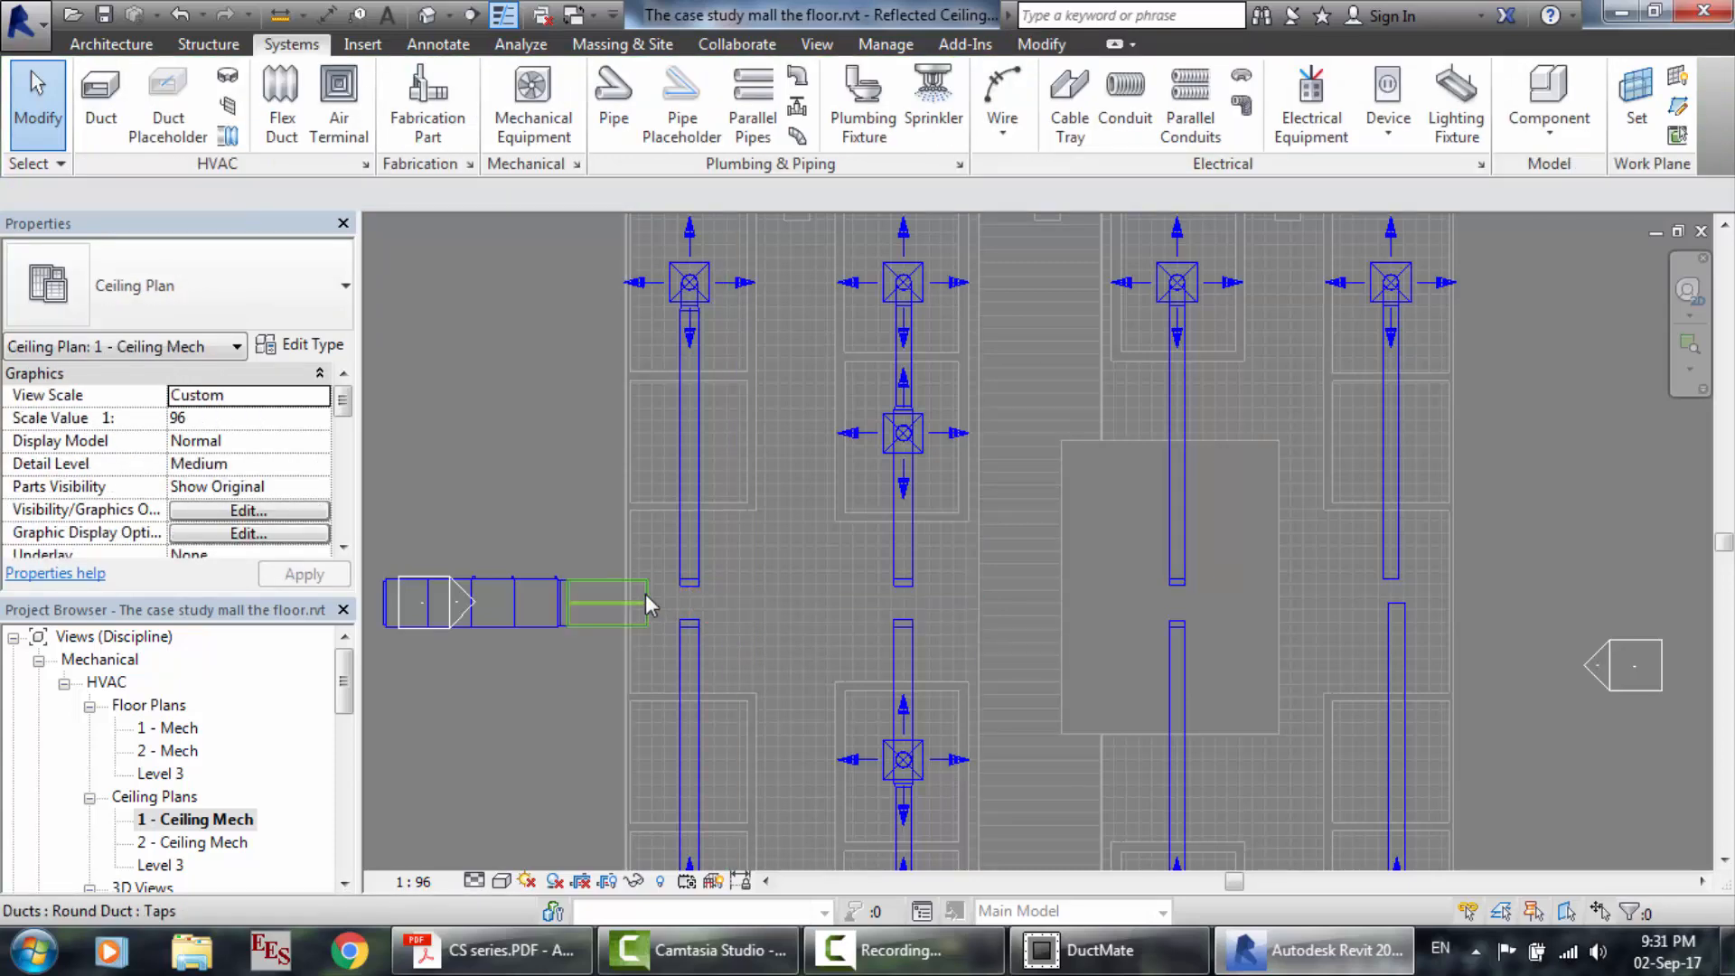
# In the 3D view, delete the 43" round duct attached to the air handling unit's outlet transition.
pyautogui.click(427, 21)
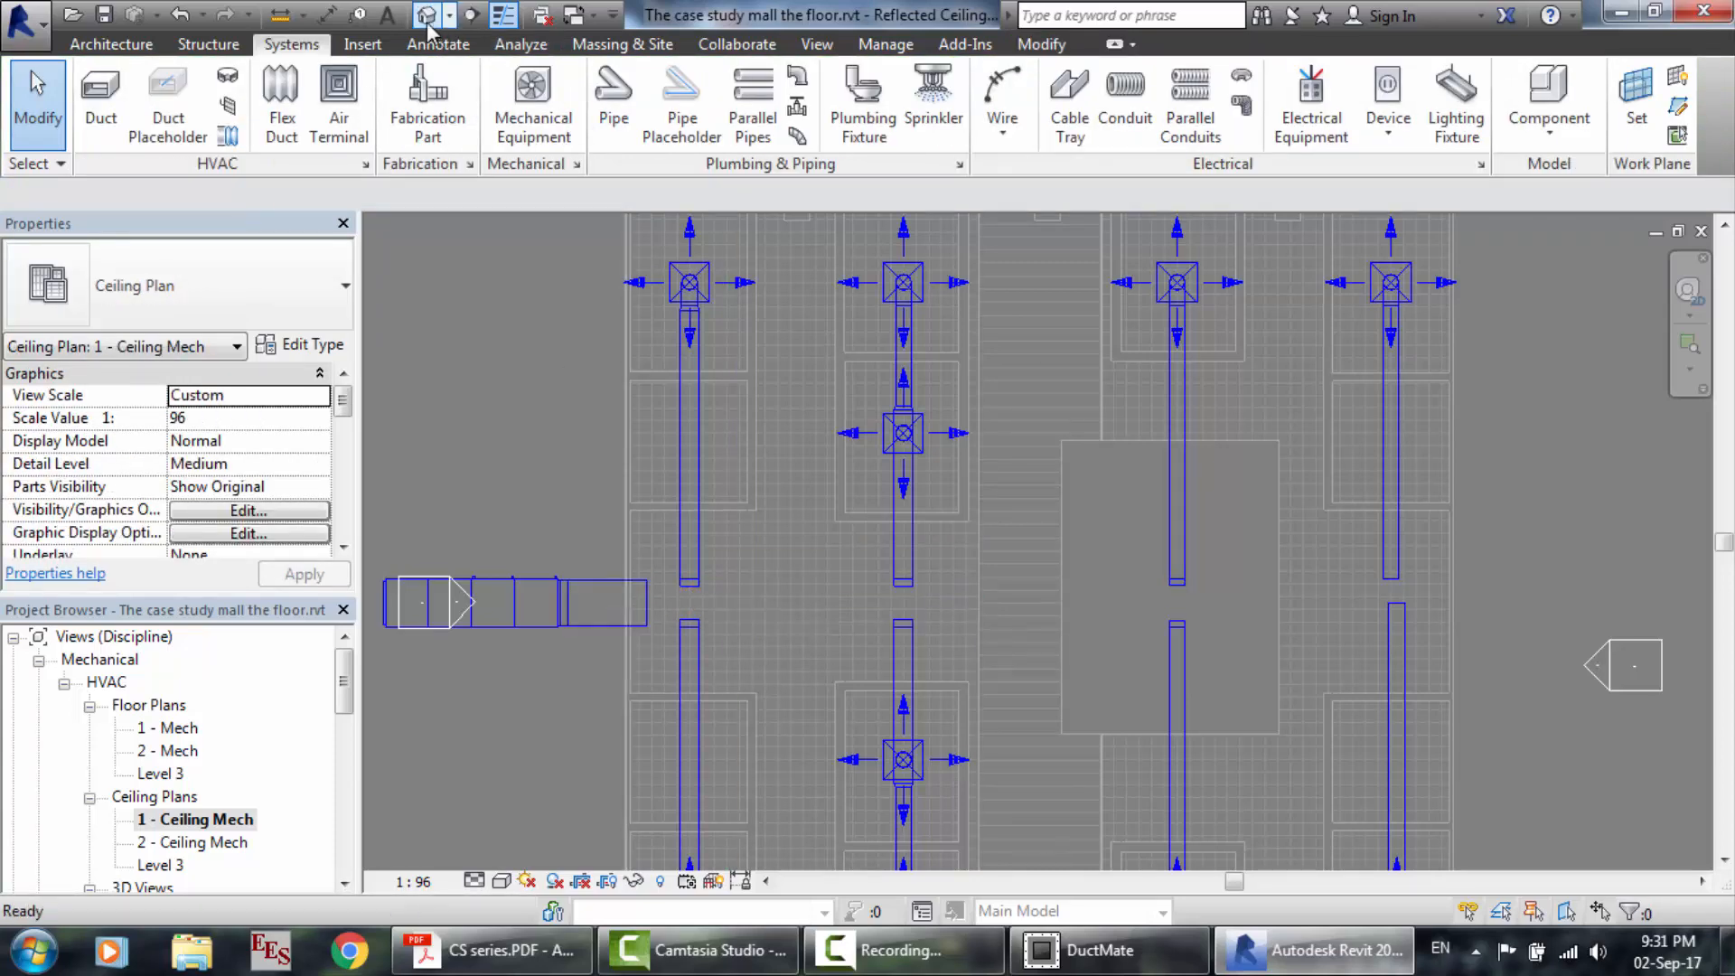
pyautogui.scroll(-6, 502, 369)
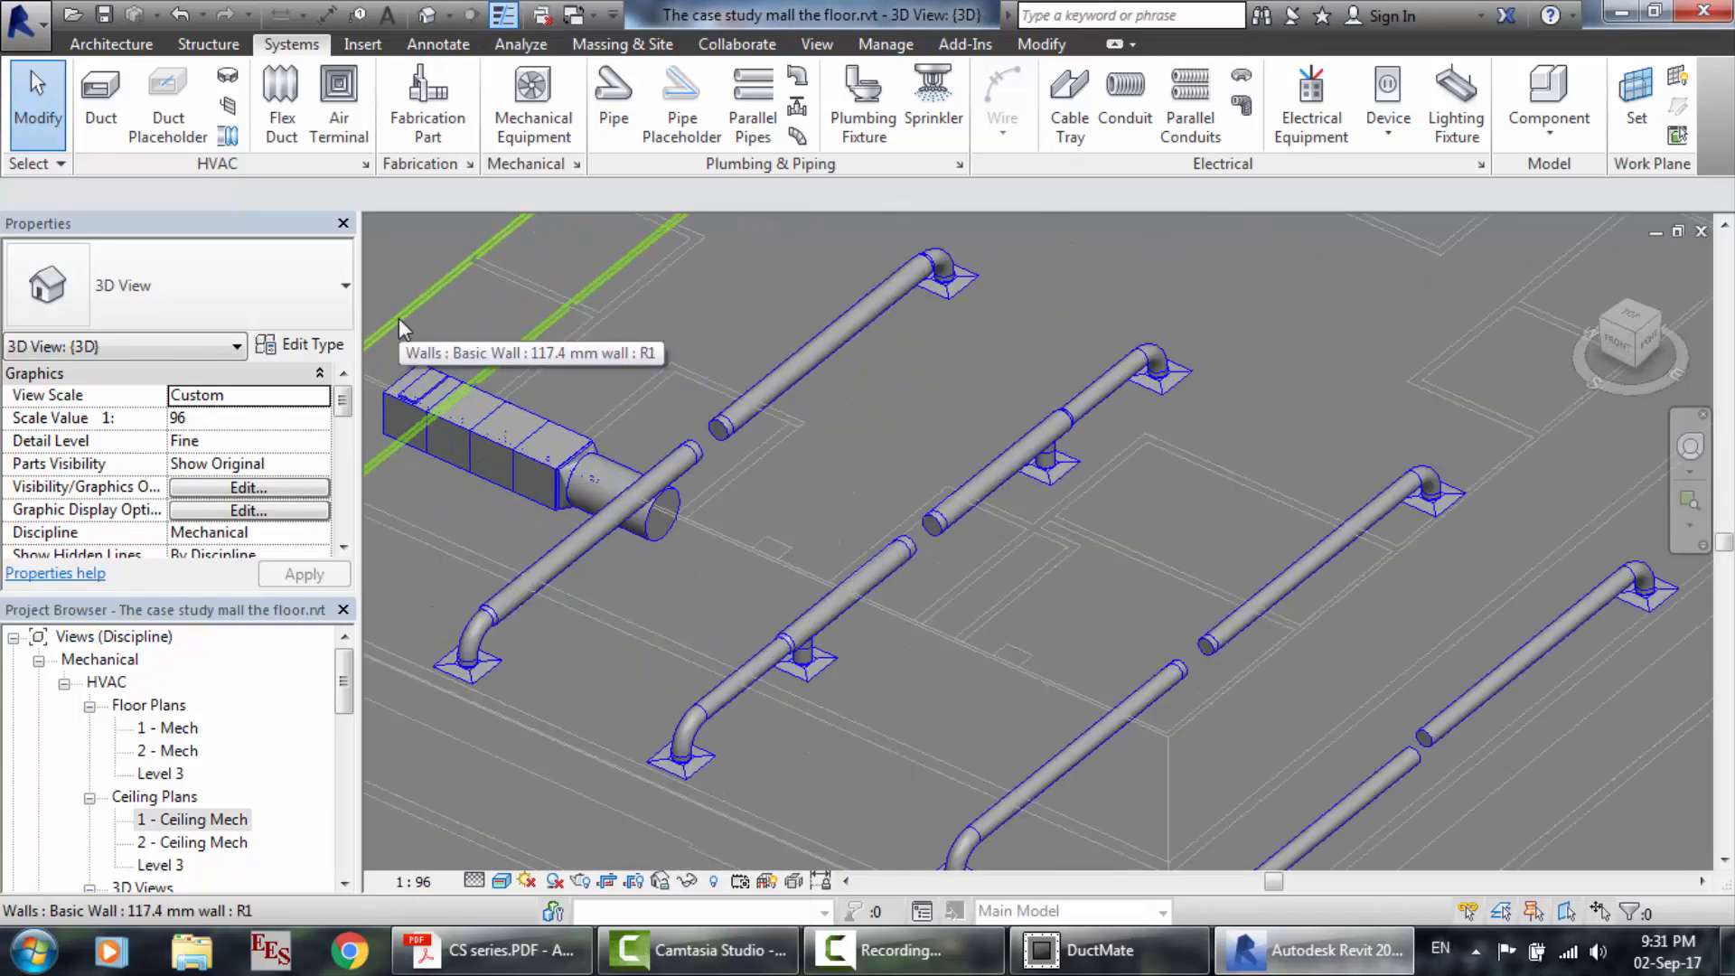
pyautogui.scroll(5, 399, 318)
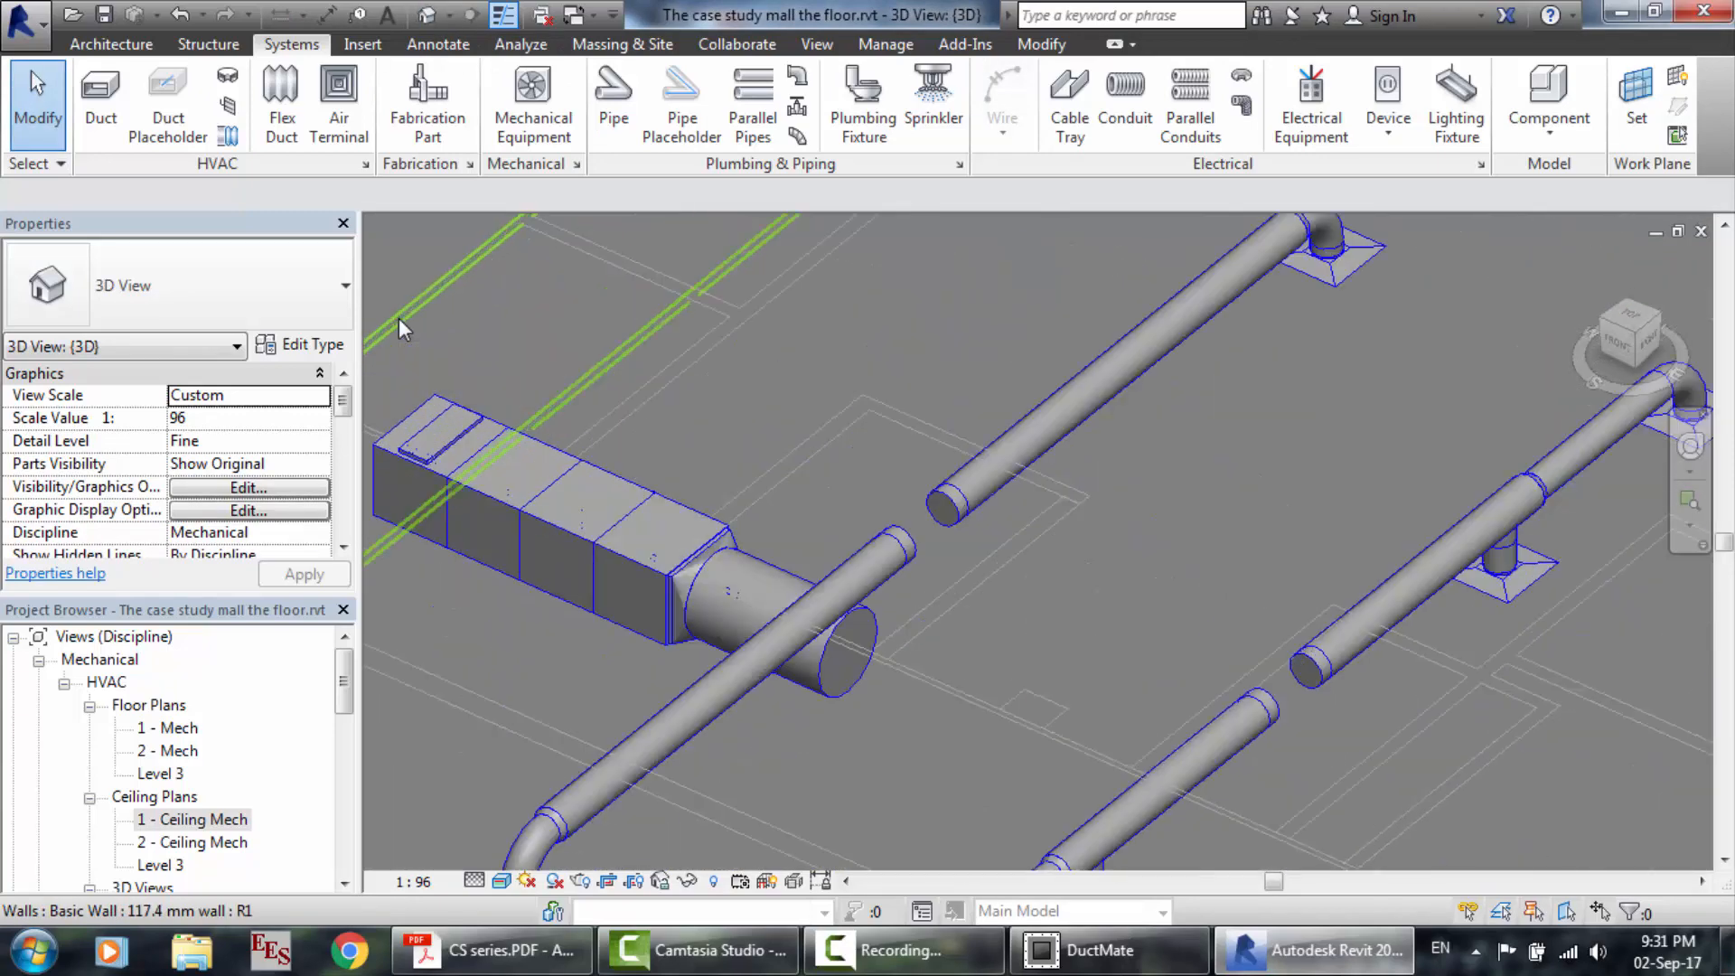
pyautogui.click(850, 654)
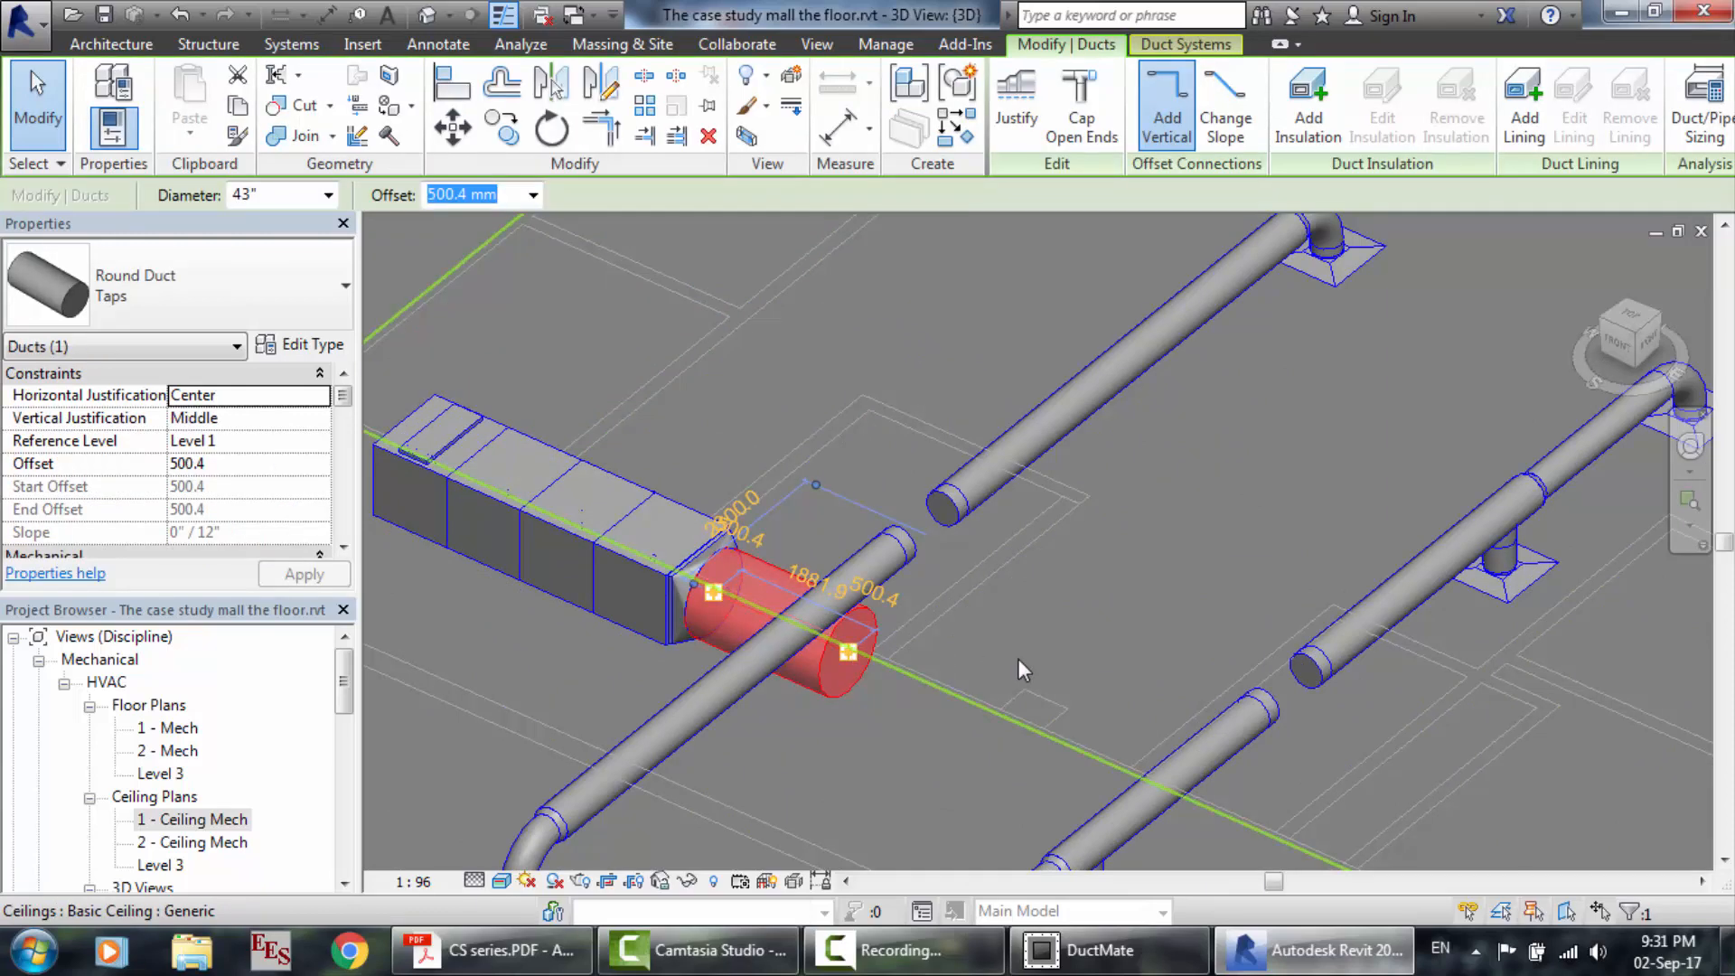
pyautogui.press('Delete')
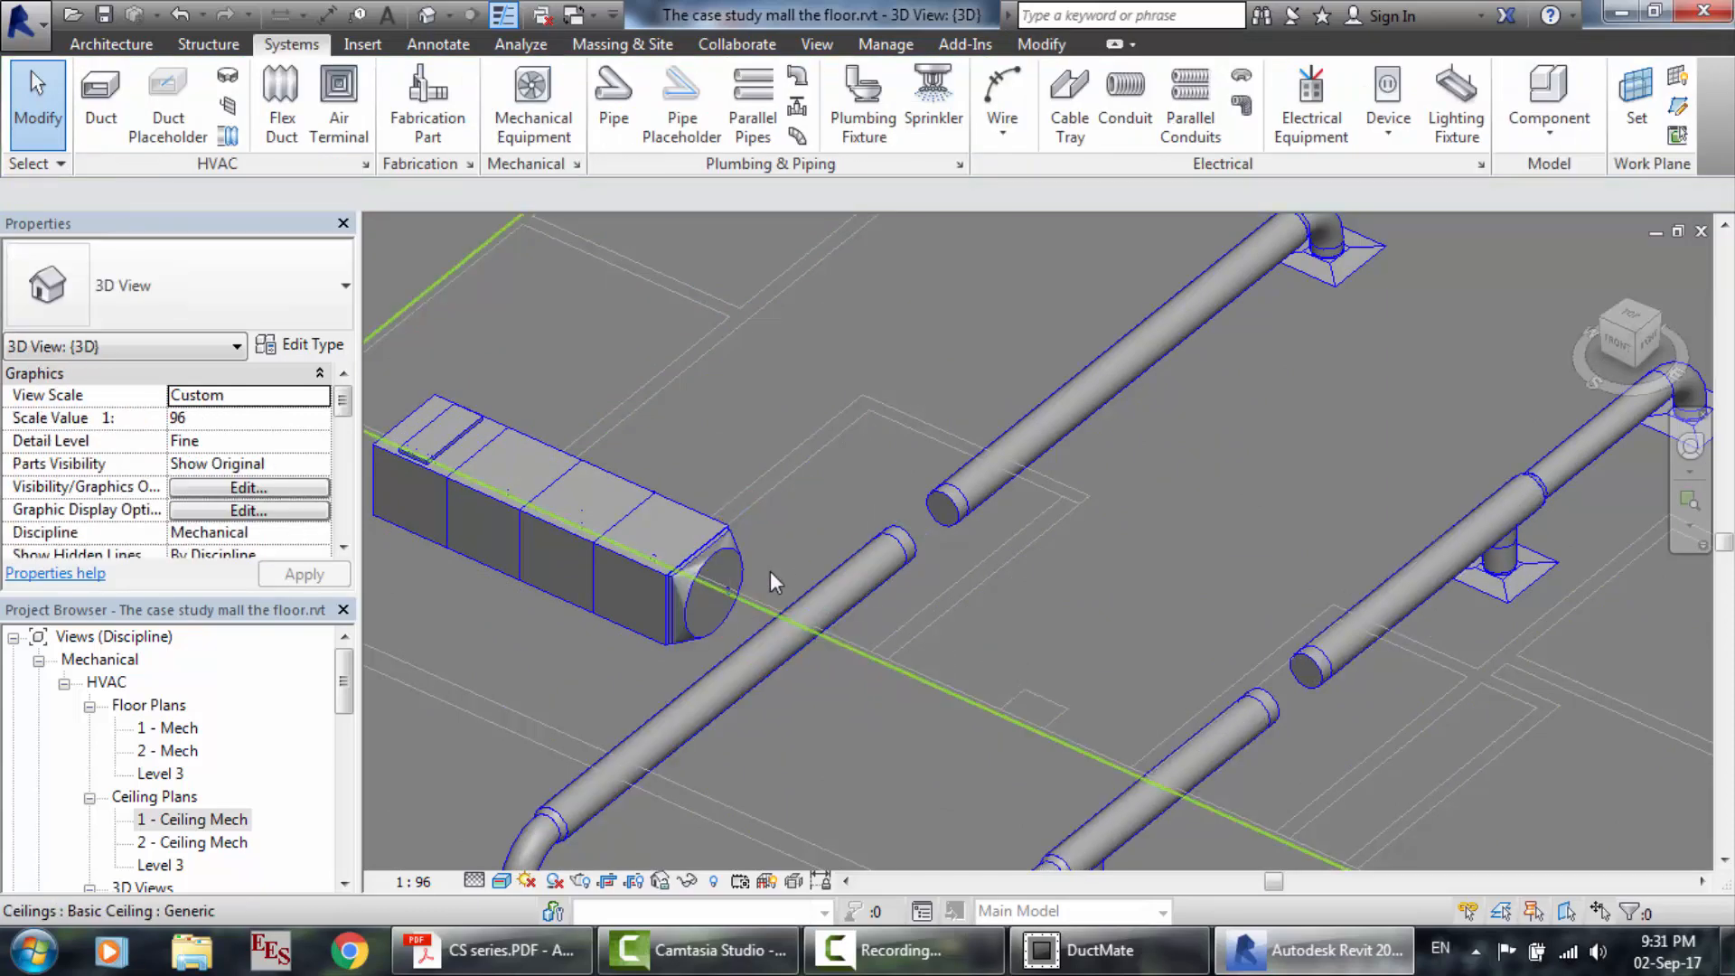
# Draw a 43" round duct about 2200 mm long at 500.4 mm offset from the air handling unit's outlet.
pyautogui.click(100, 99)
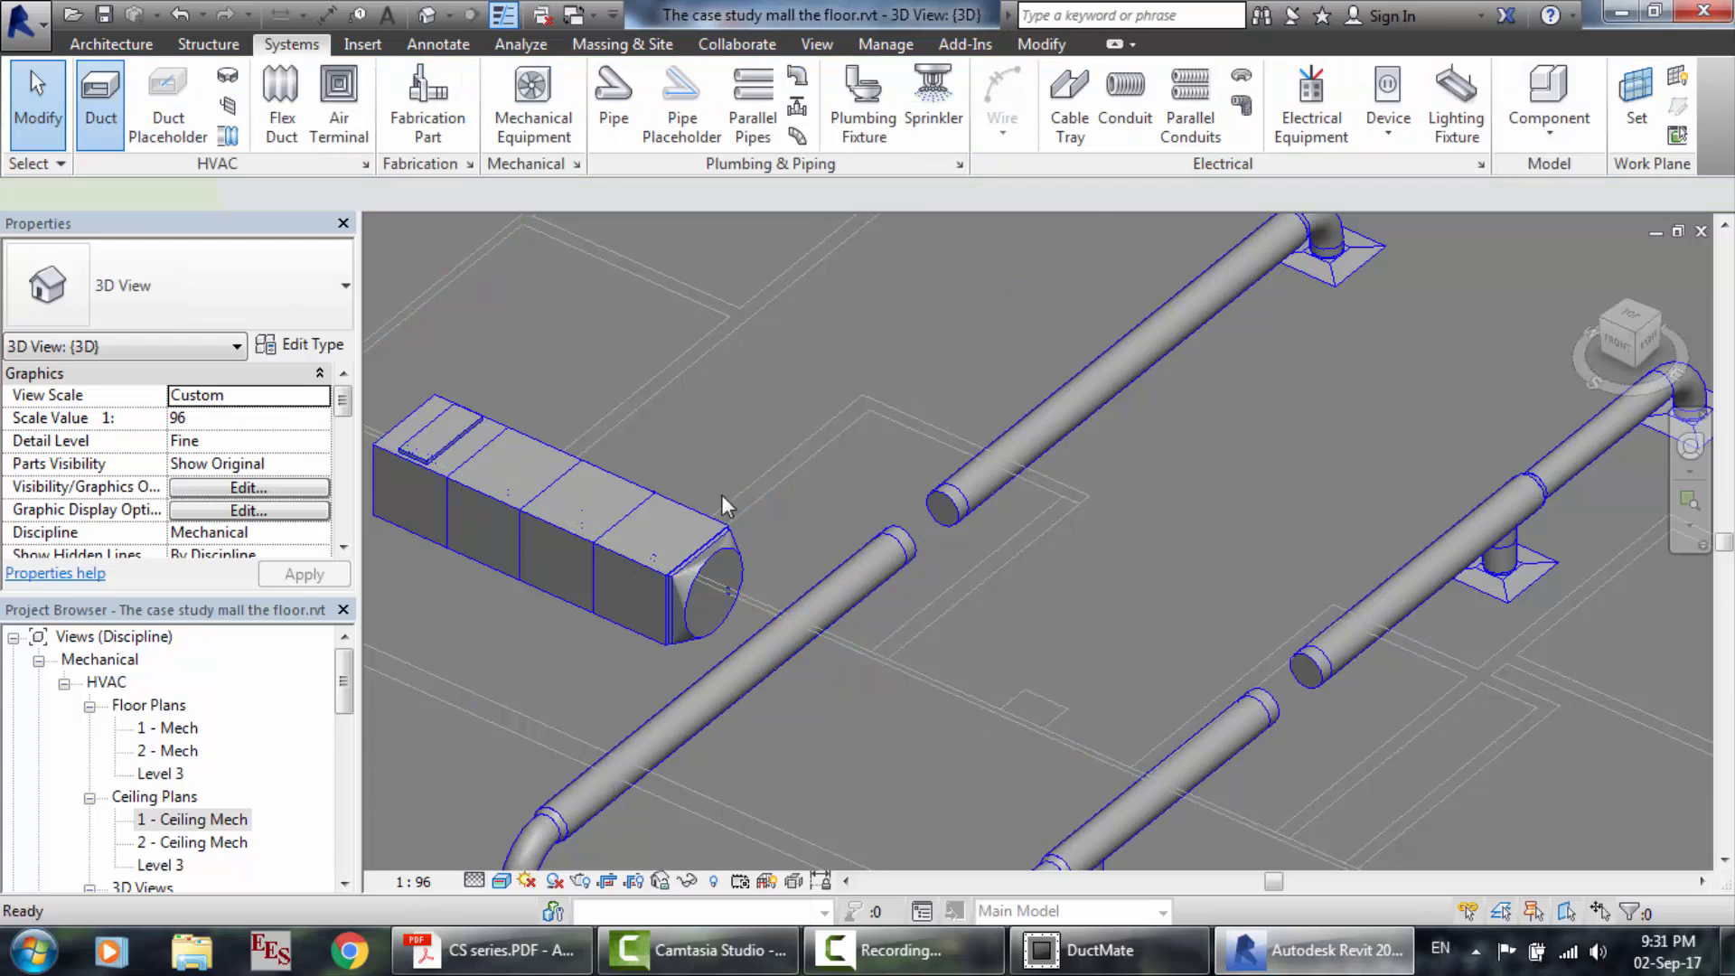
pyautogui.click(714, 591)
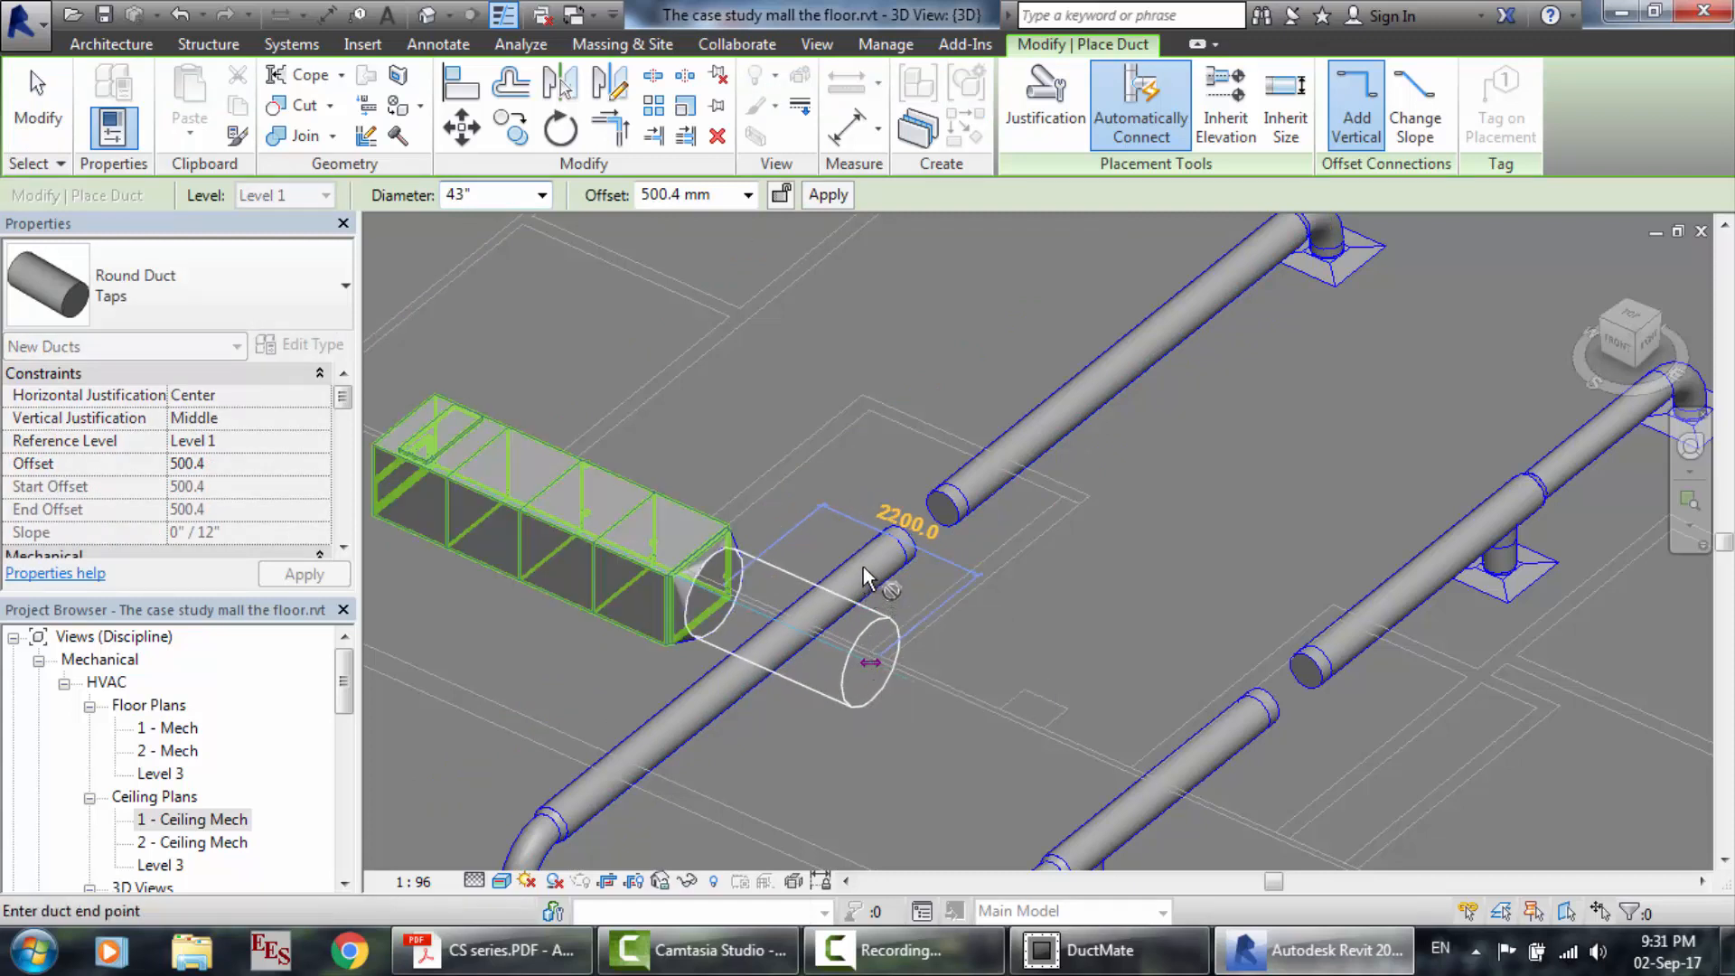
pyautogui.click(873, 601)
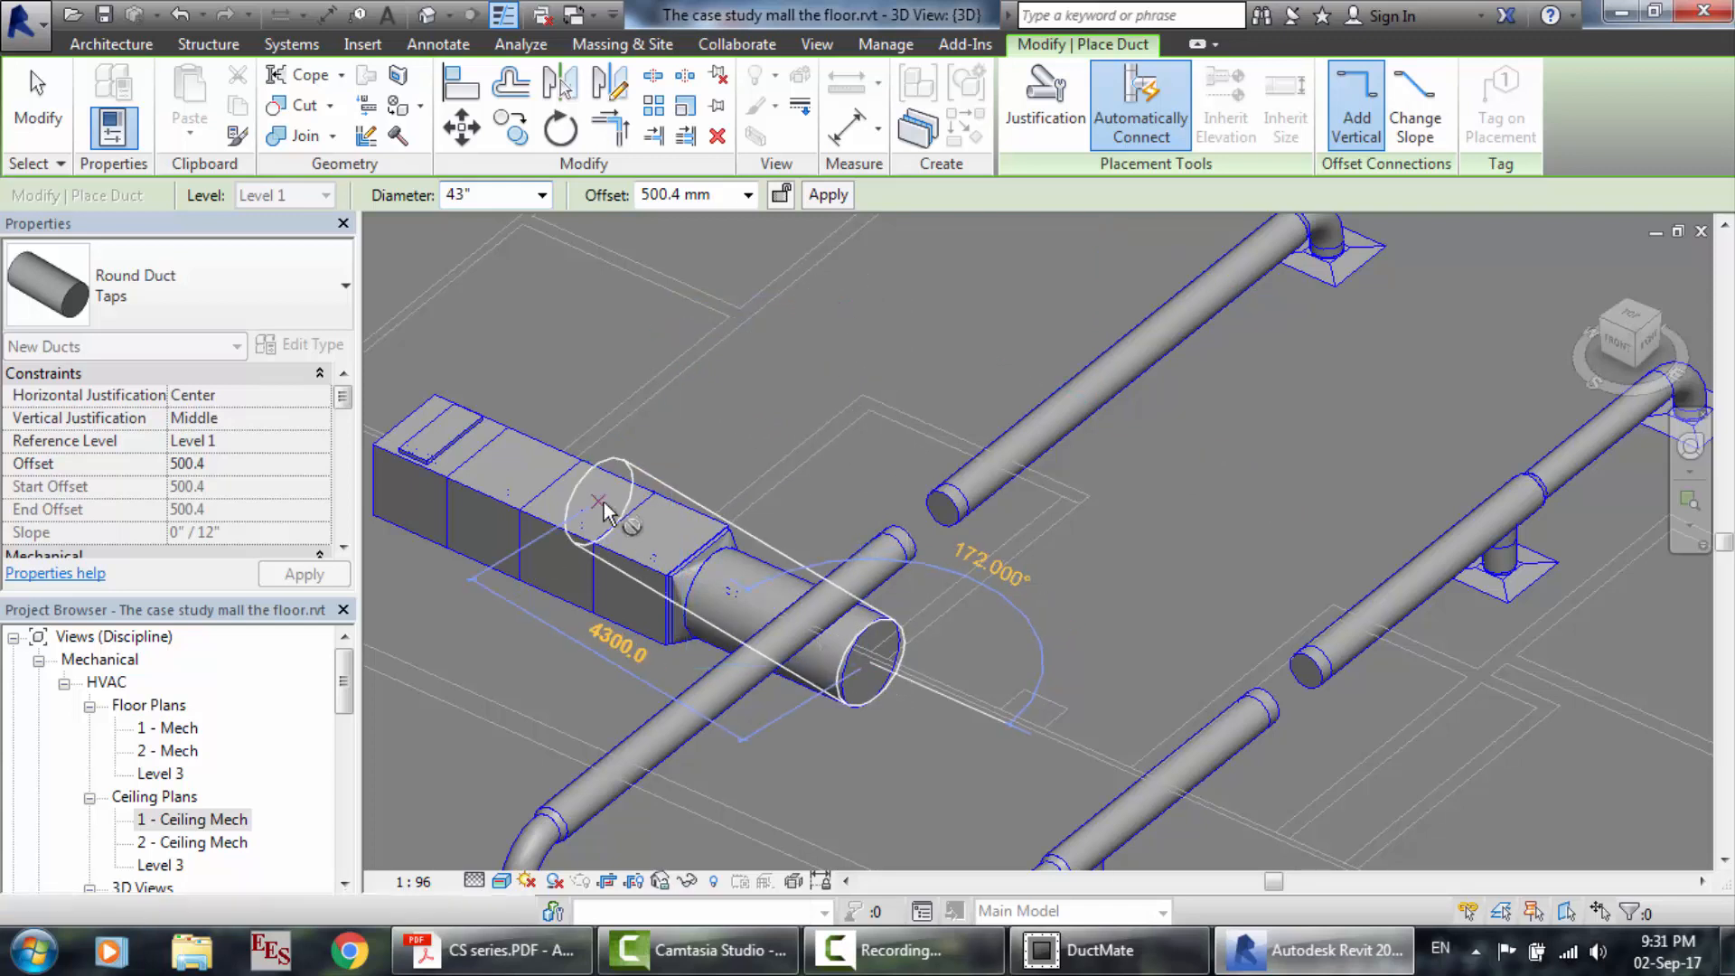
pyautogui.press('Escape')
# In the 1 - Ceiling Mech plan, extend the 43" outlet duct horizontally by 1300 mm past the first branch pair.
pyautogui.doubleClick(230, 820)
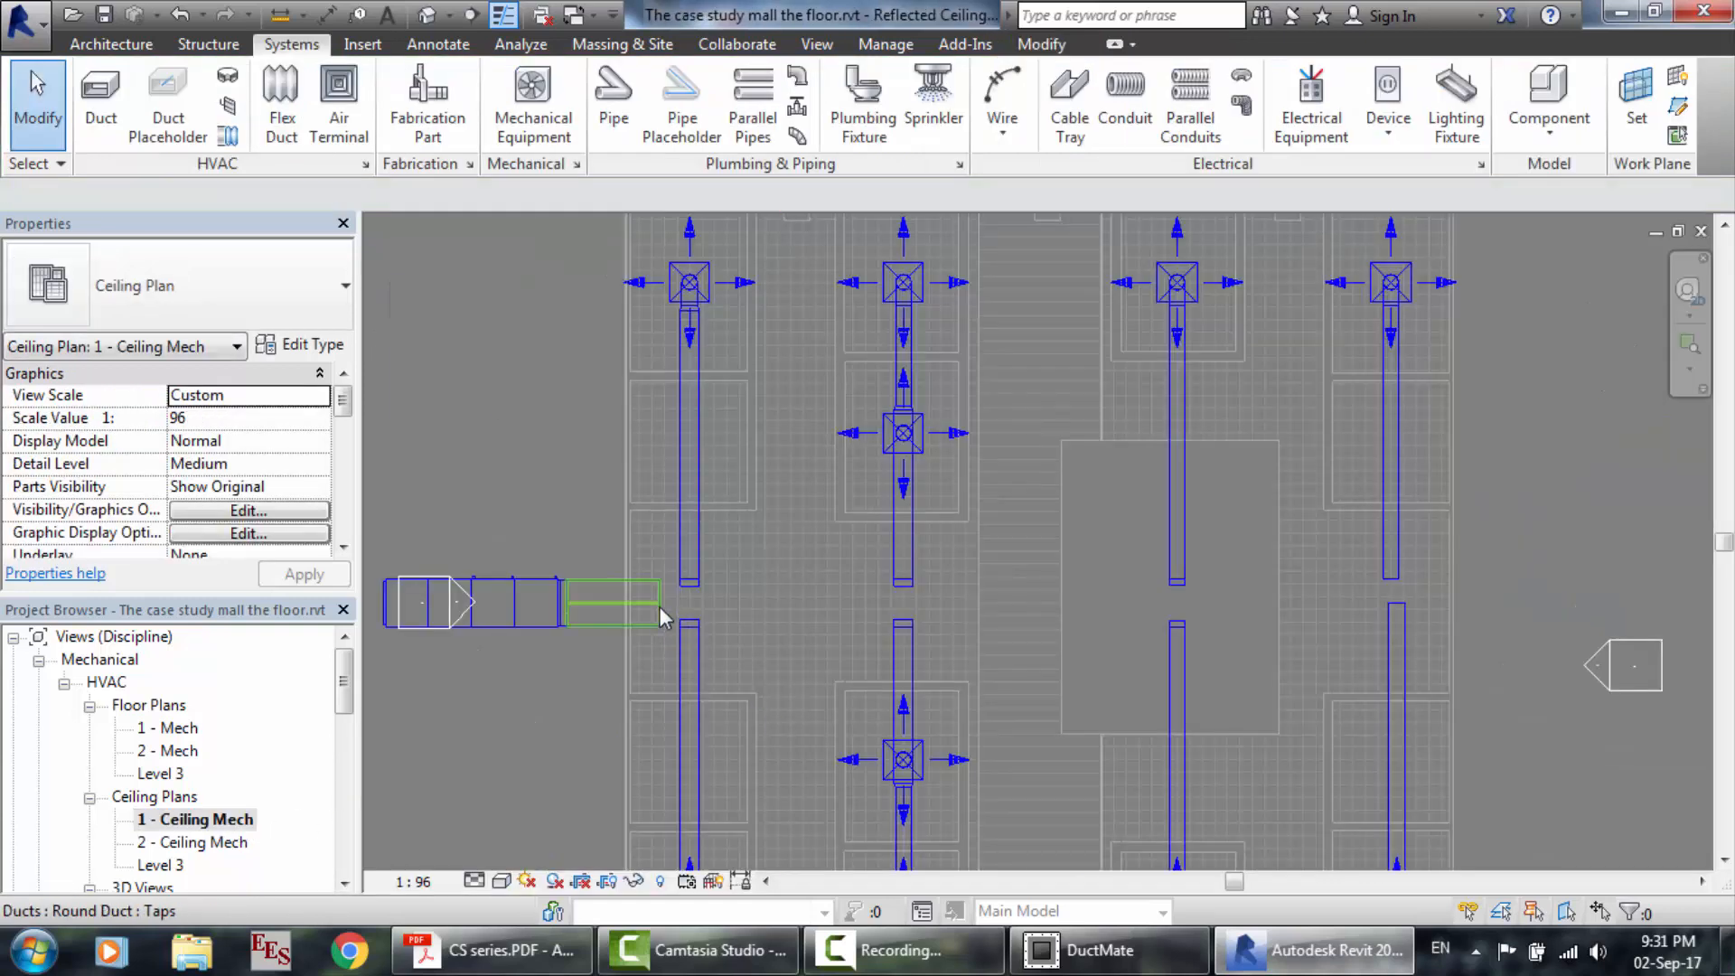
pyautogui.click(659, 605)
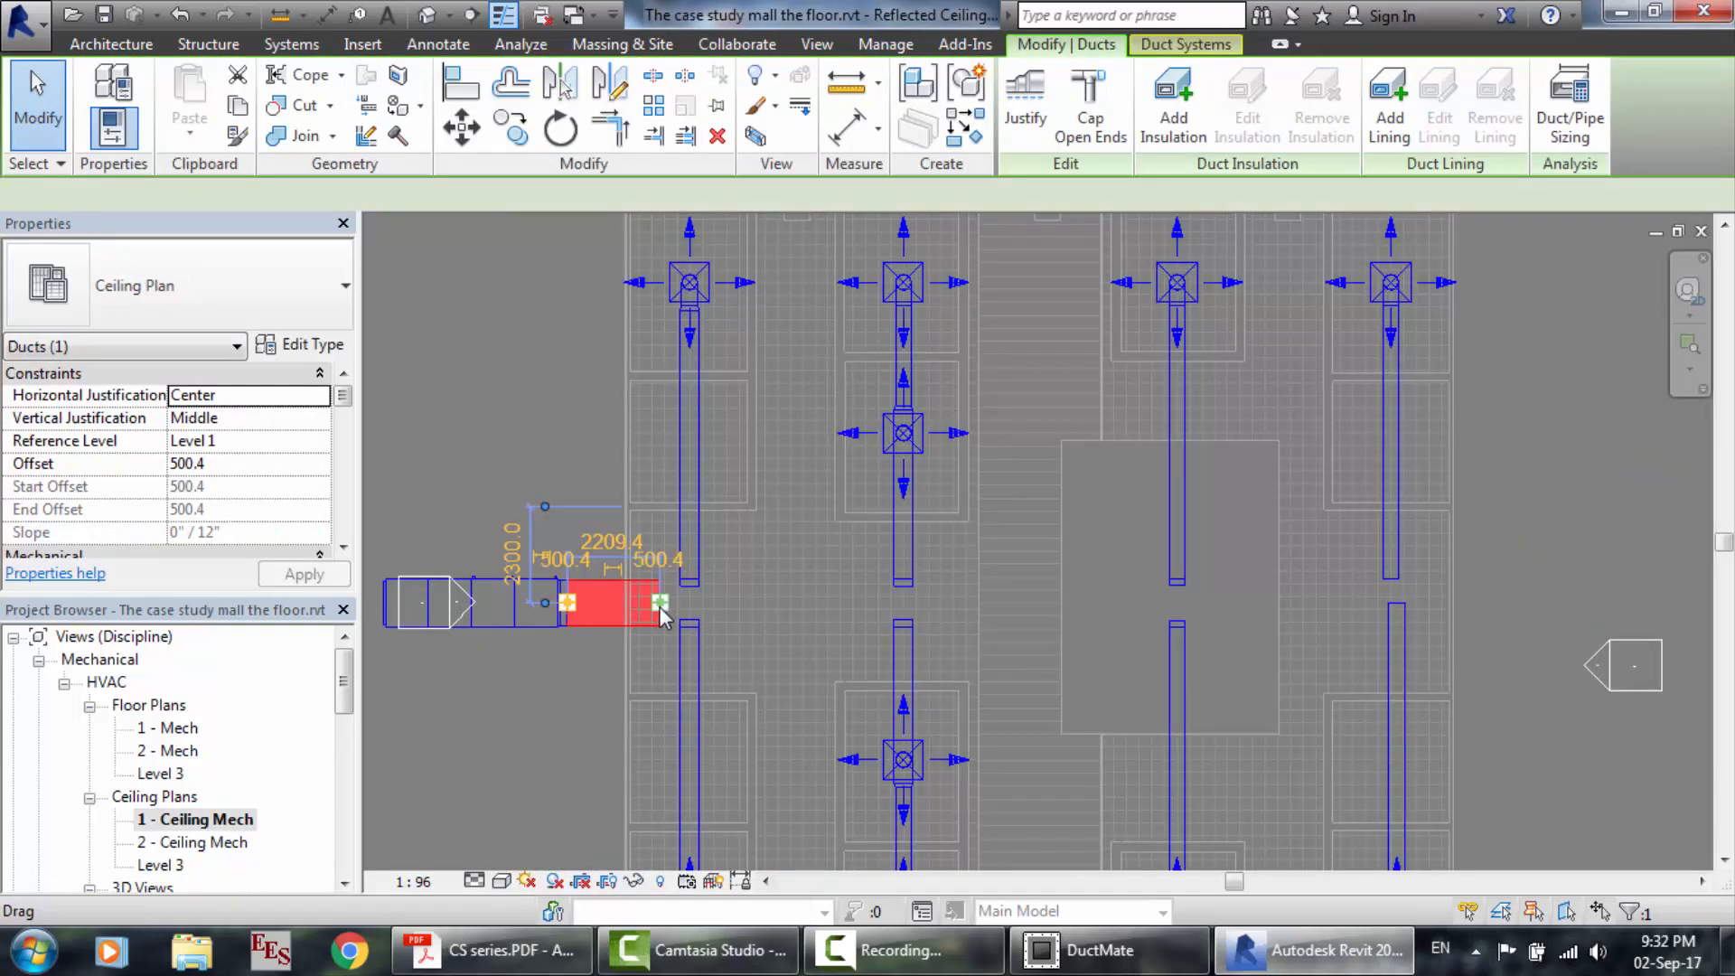
pyautogui.click(291, 43)
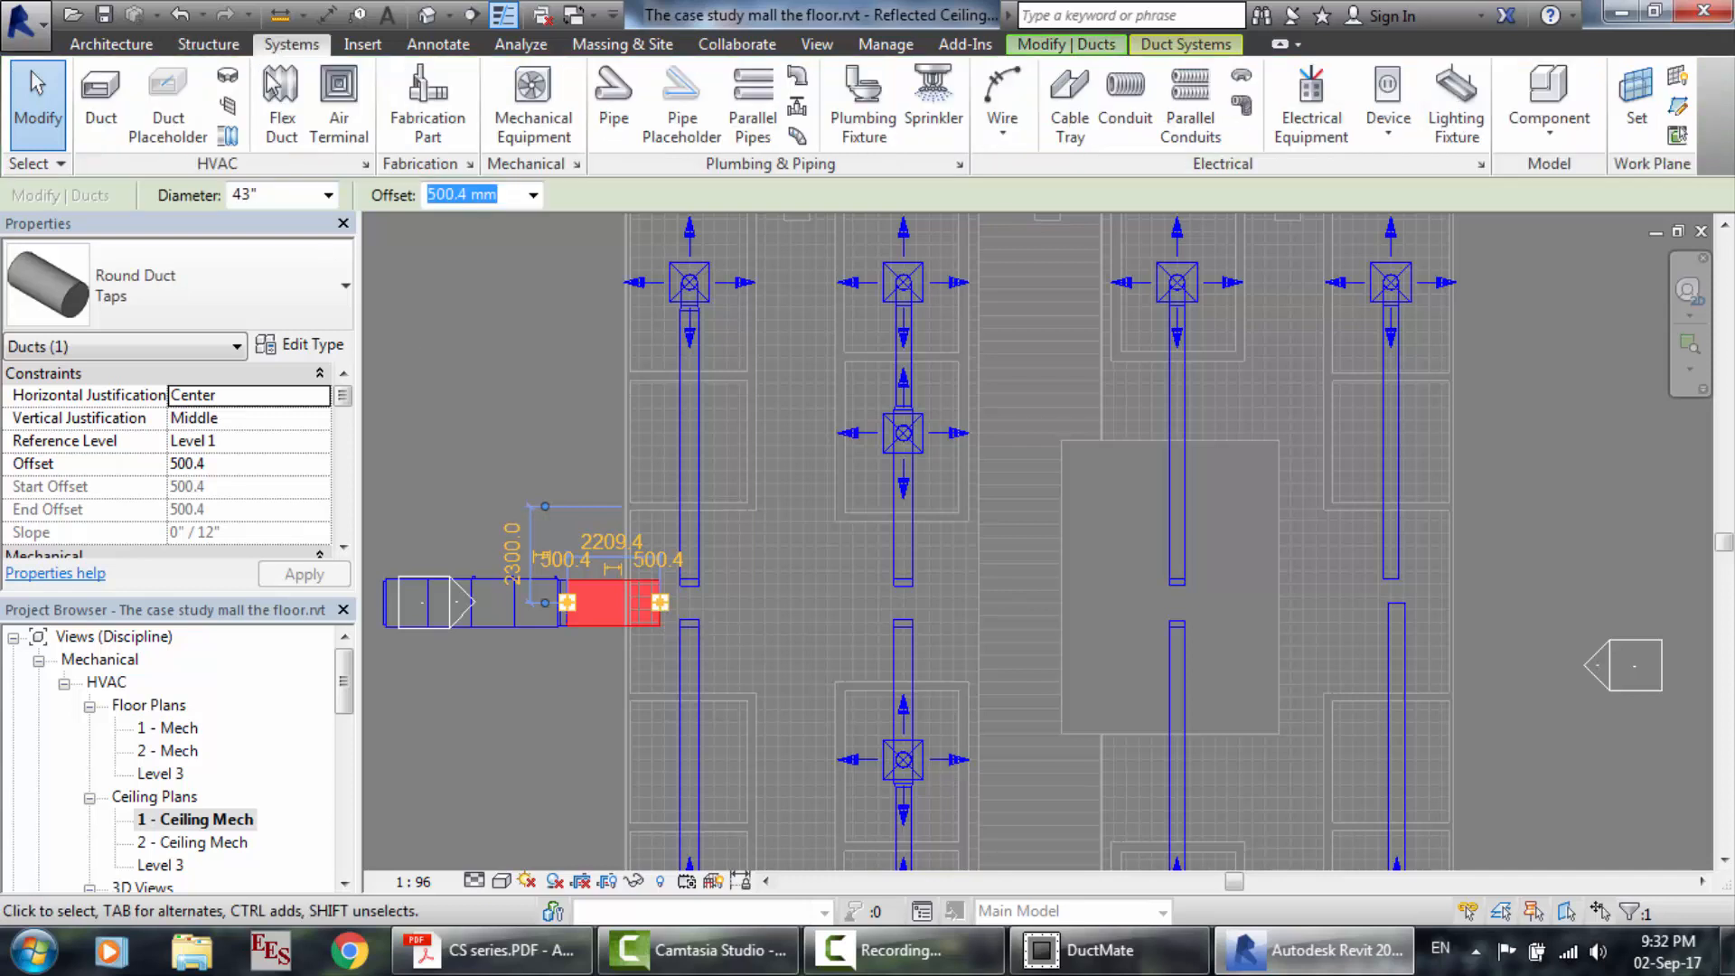
pyautogui.click(97, 122)
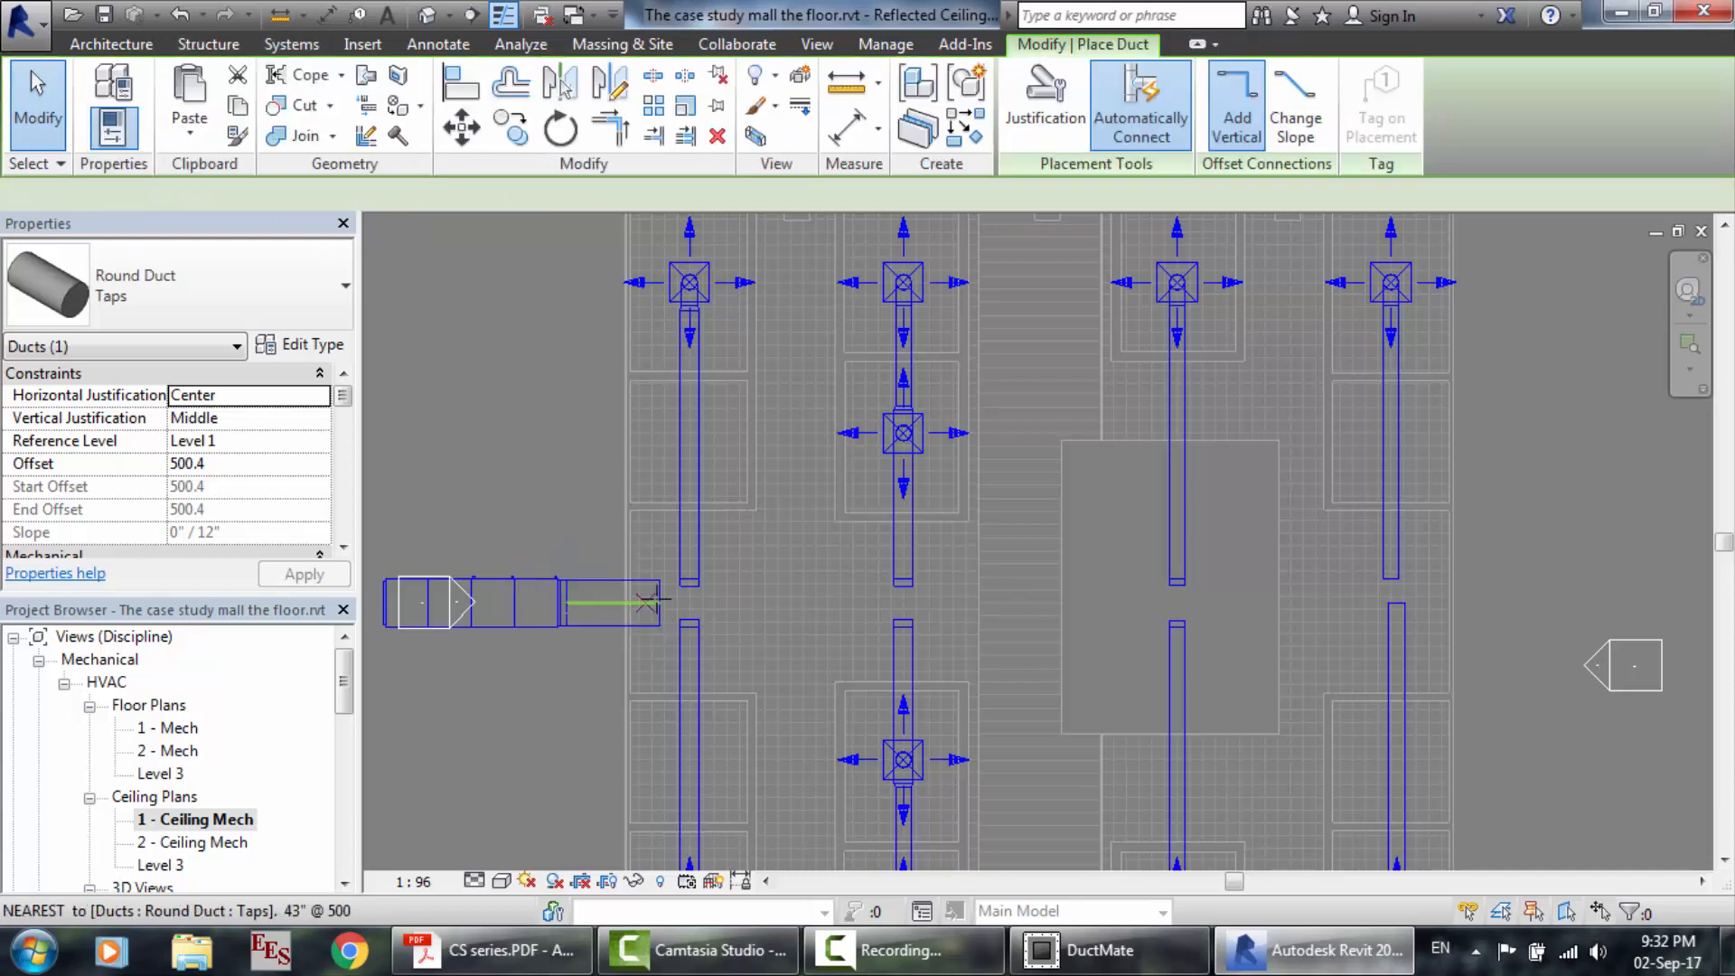
pyautogui.click(660, 600)
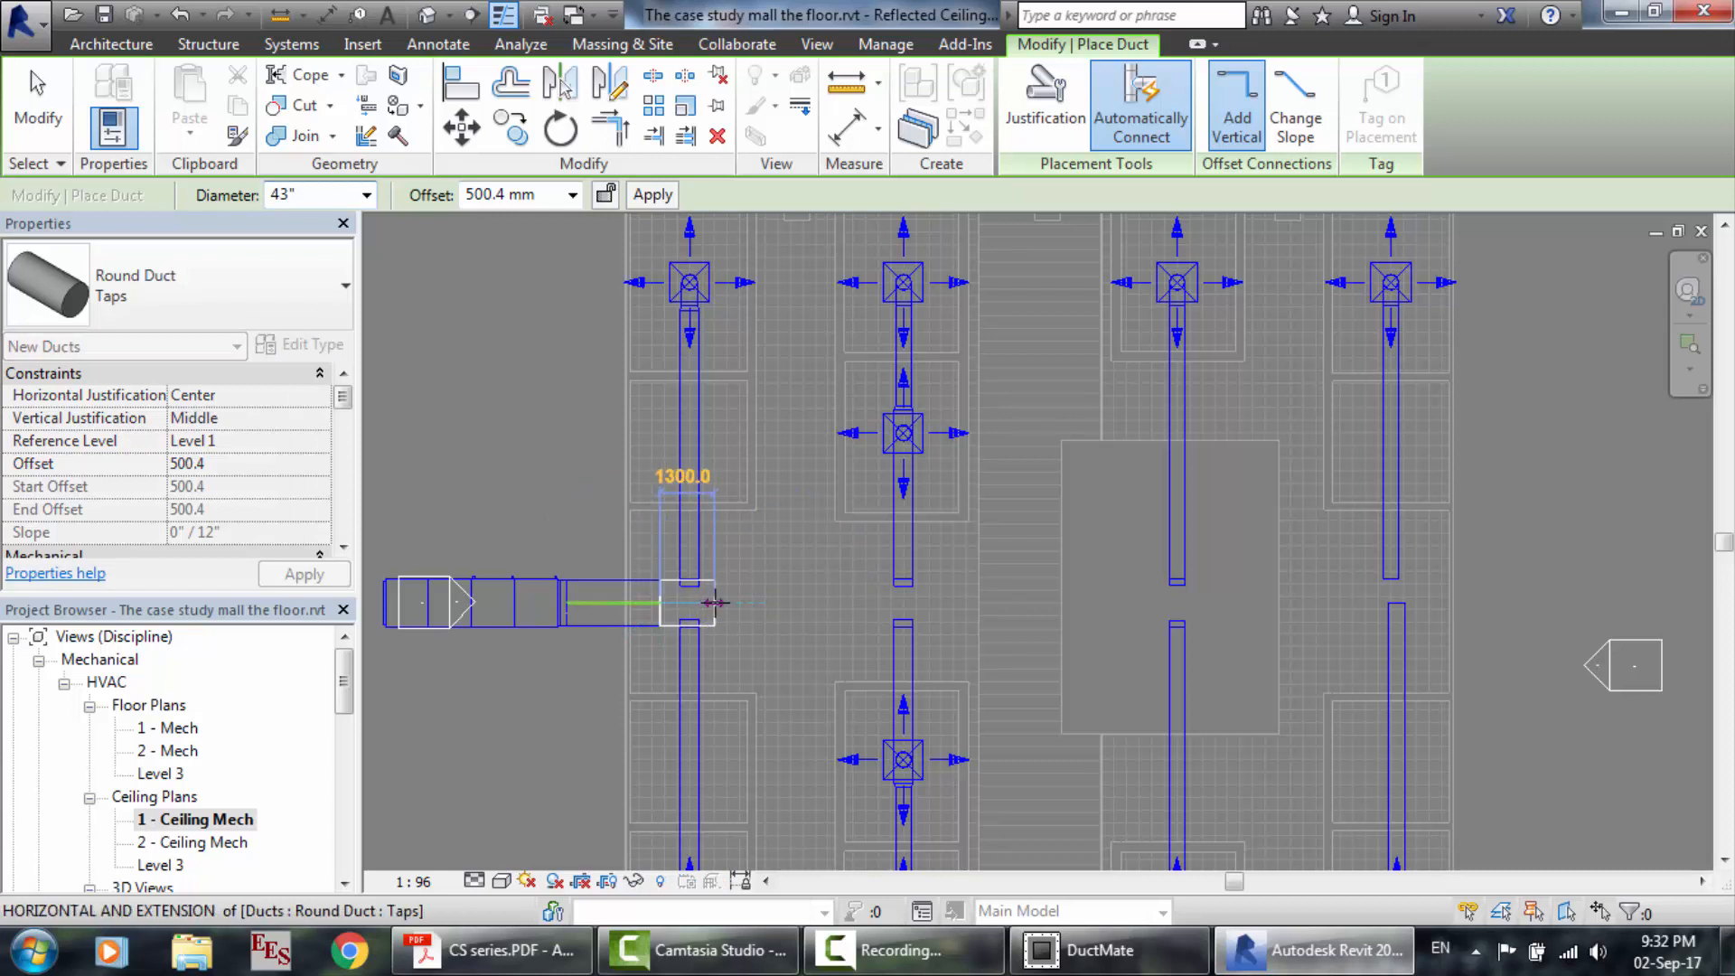
pyautogui.scroll(2, 714, 602)
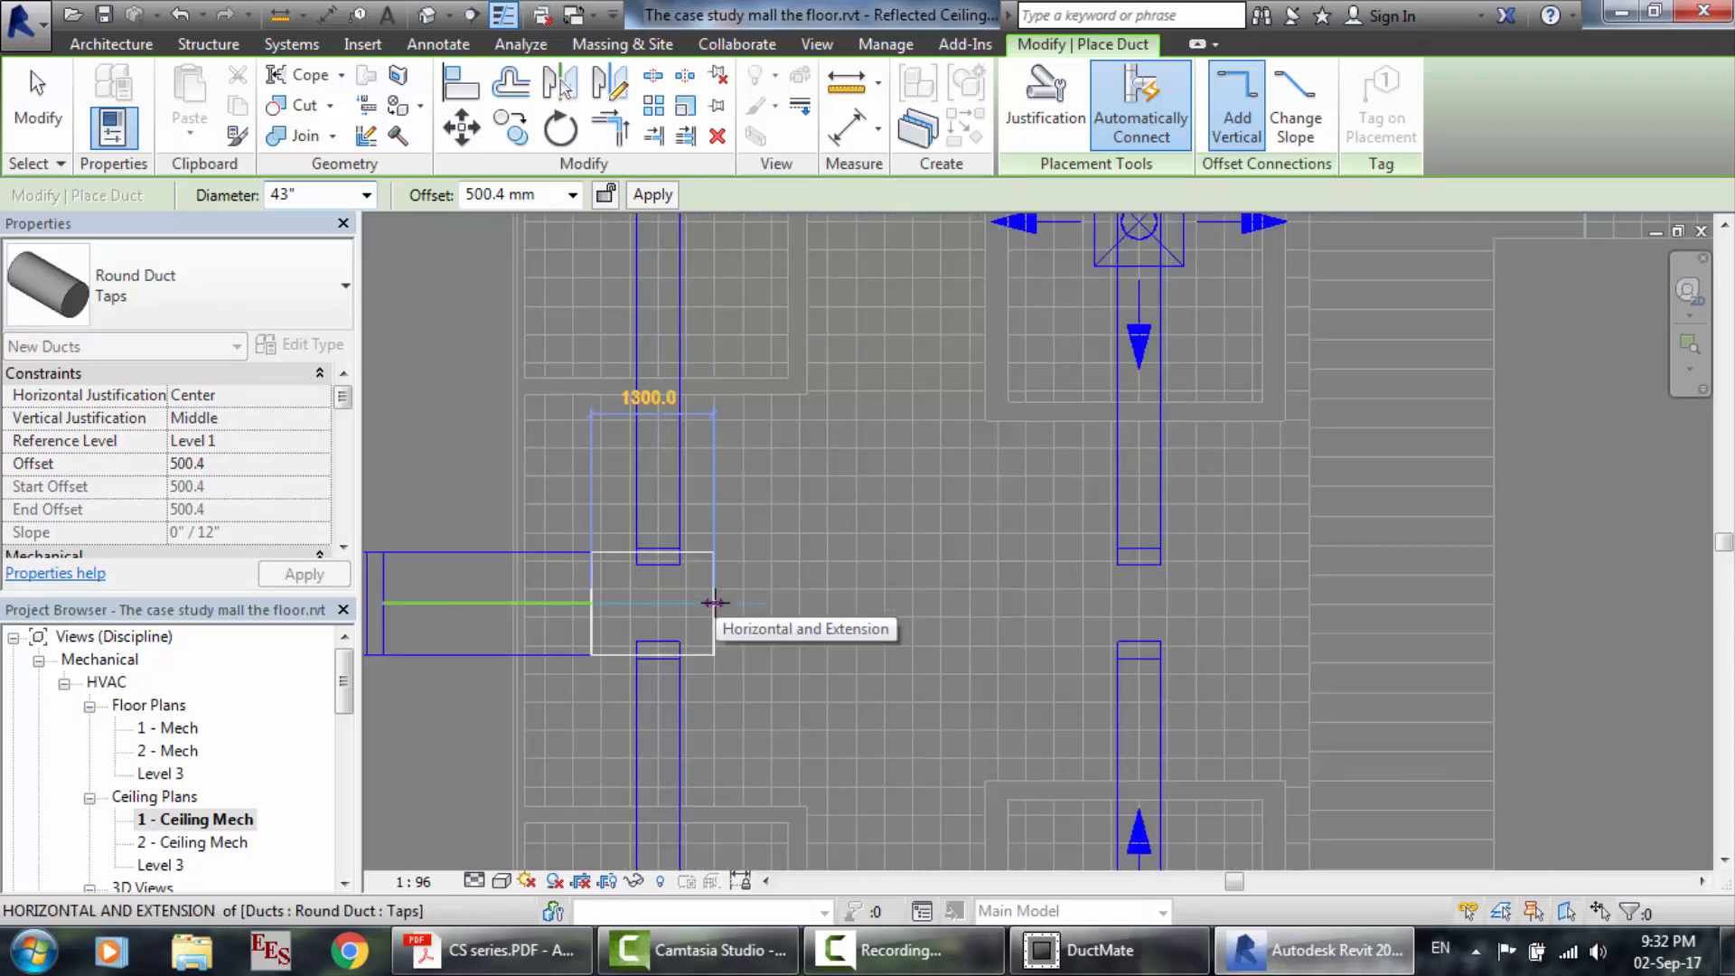
pyautogui.click(714, 601)
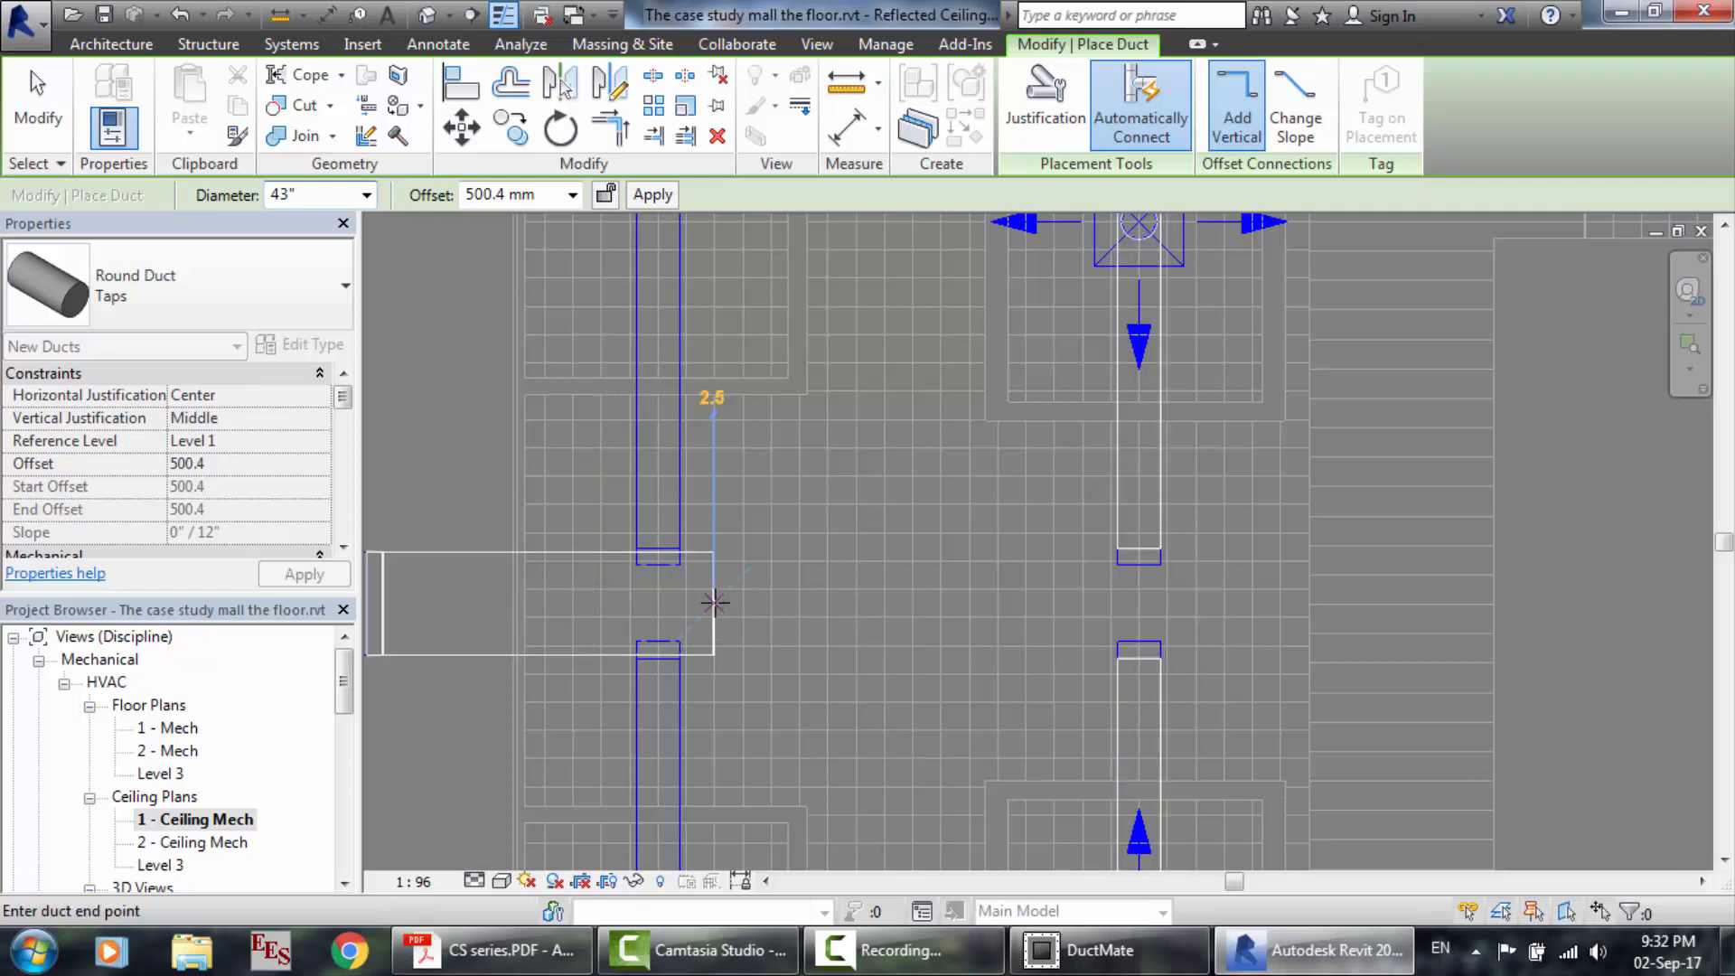
pyautogui.press('Escape')
pyautogui.press('Escape')
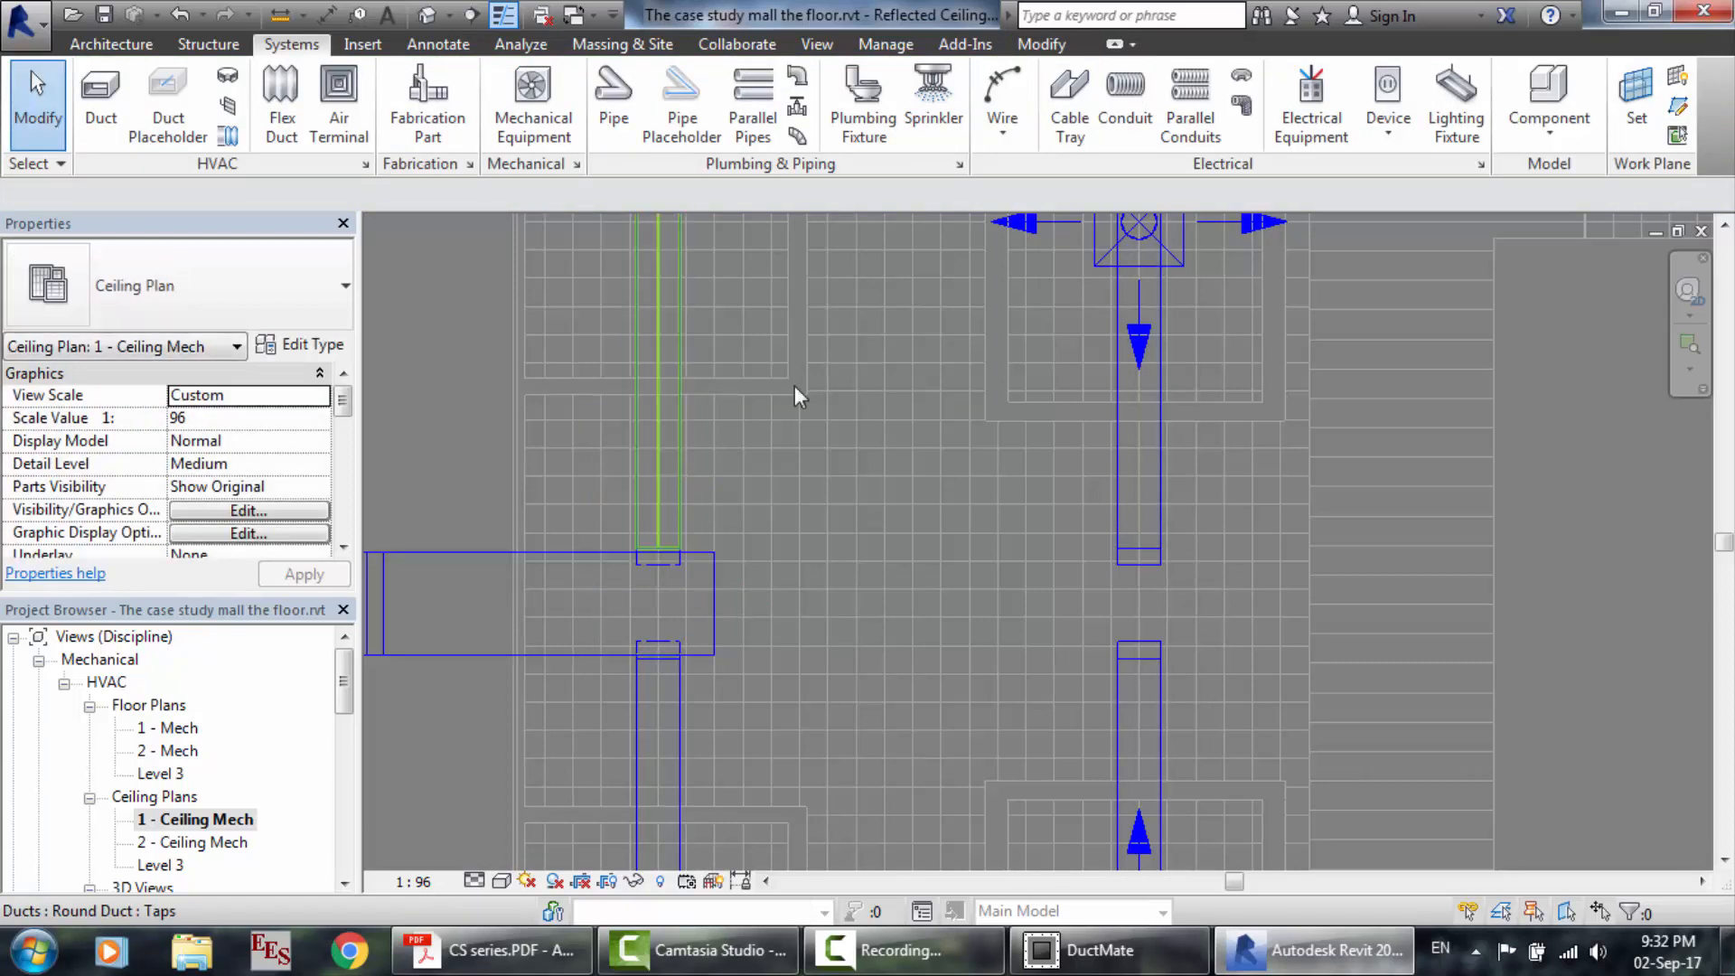
# Try to generate routing solutions between the first 18" branch duct and the 43" main duct.
pyautogui.click(681, 469)
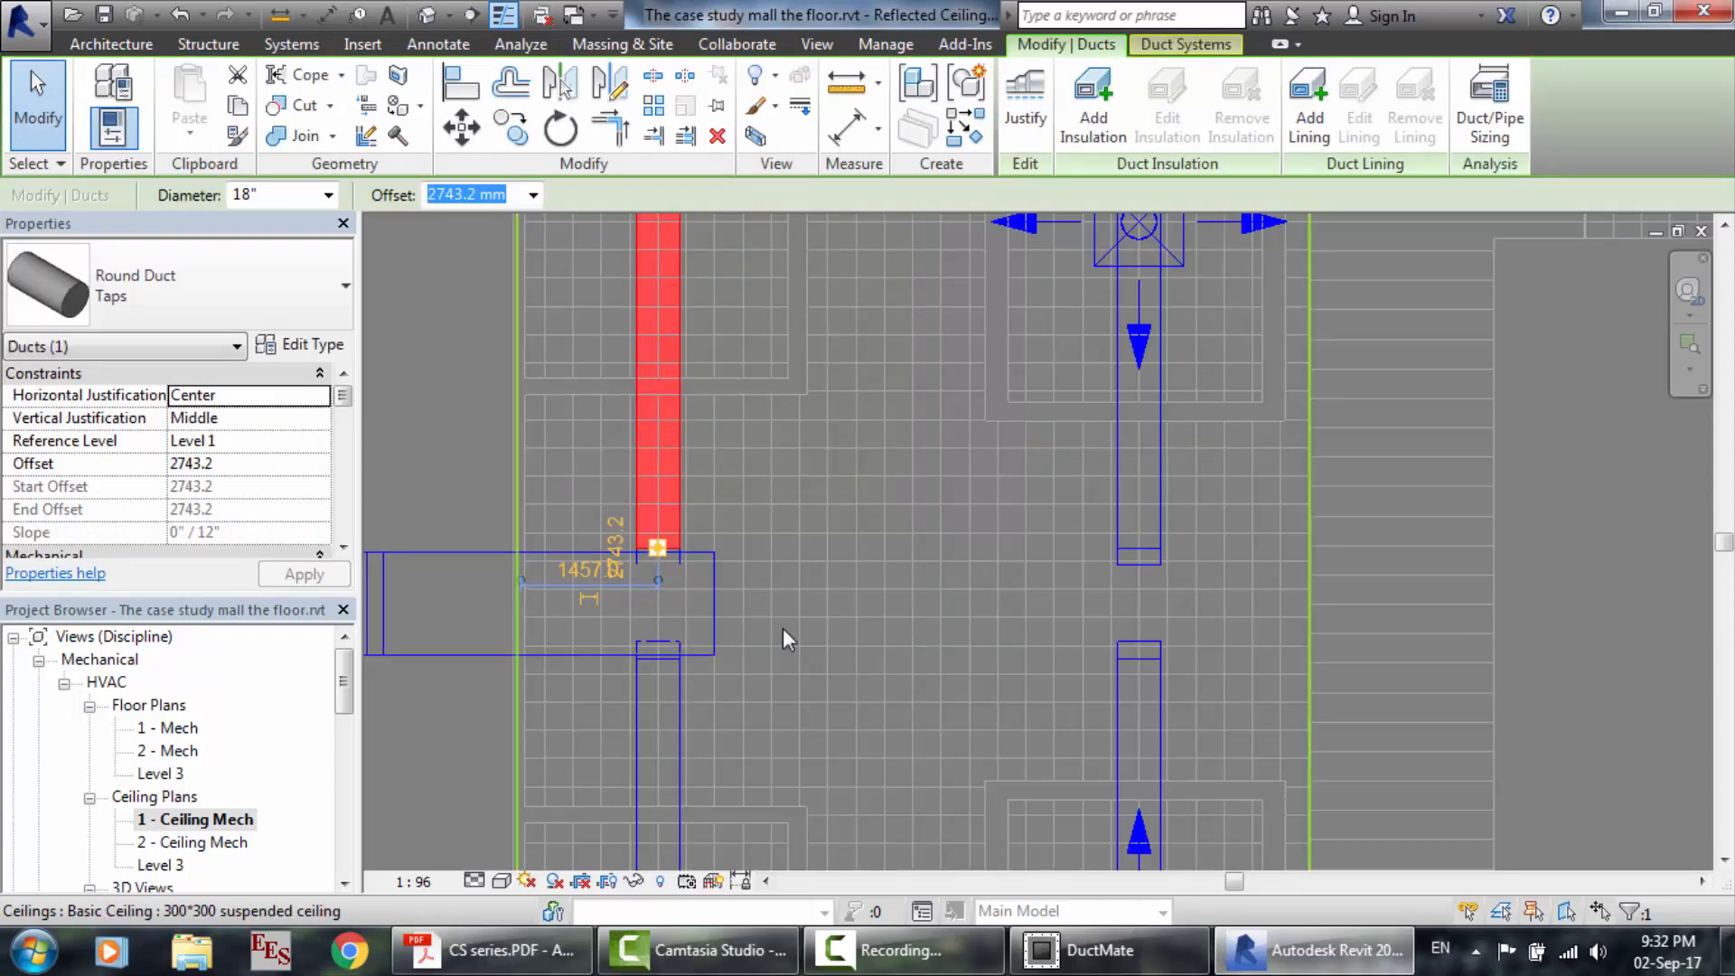
pyautogui.keyDown('ctrl'); pyautogui.click(594, 651); pyautogui.keyUp('ctrl')
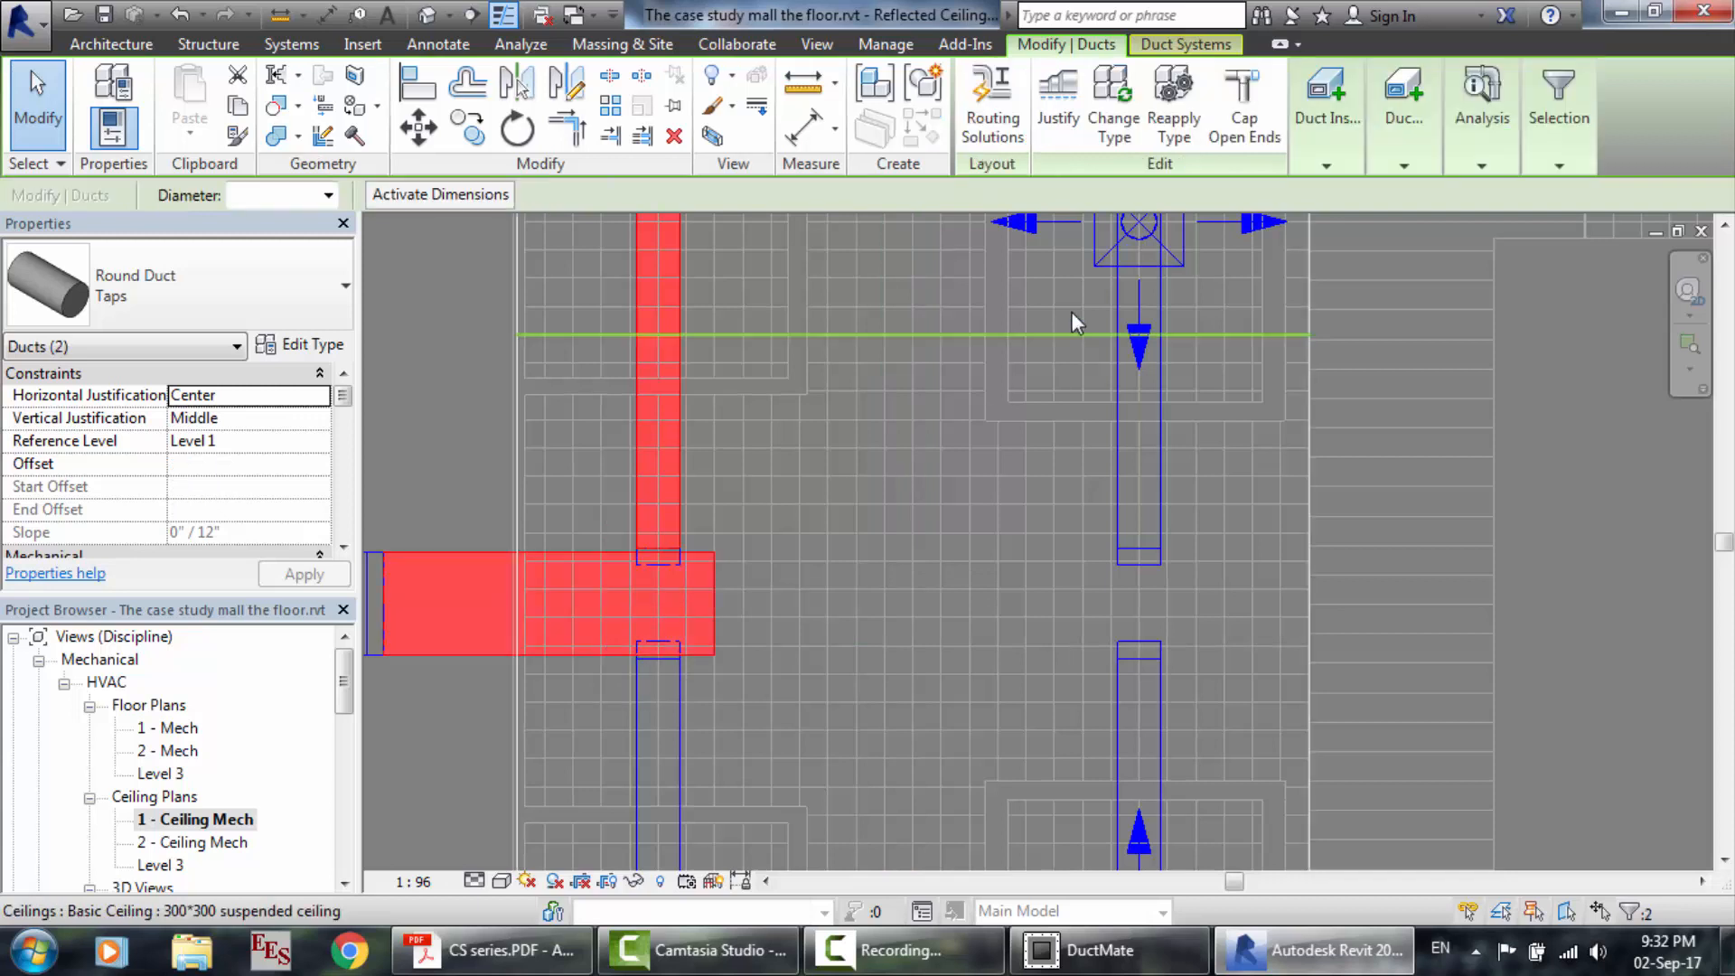
pyautogui.click(1017, 129)
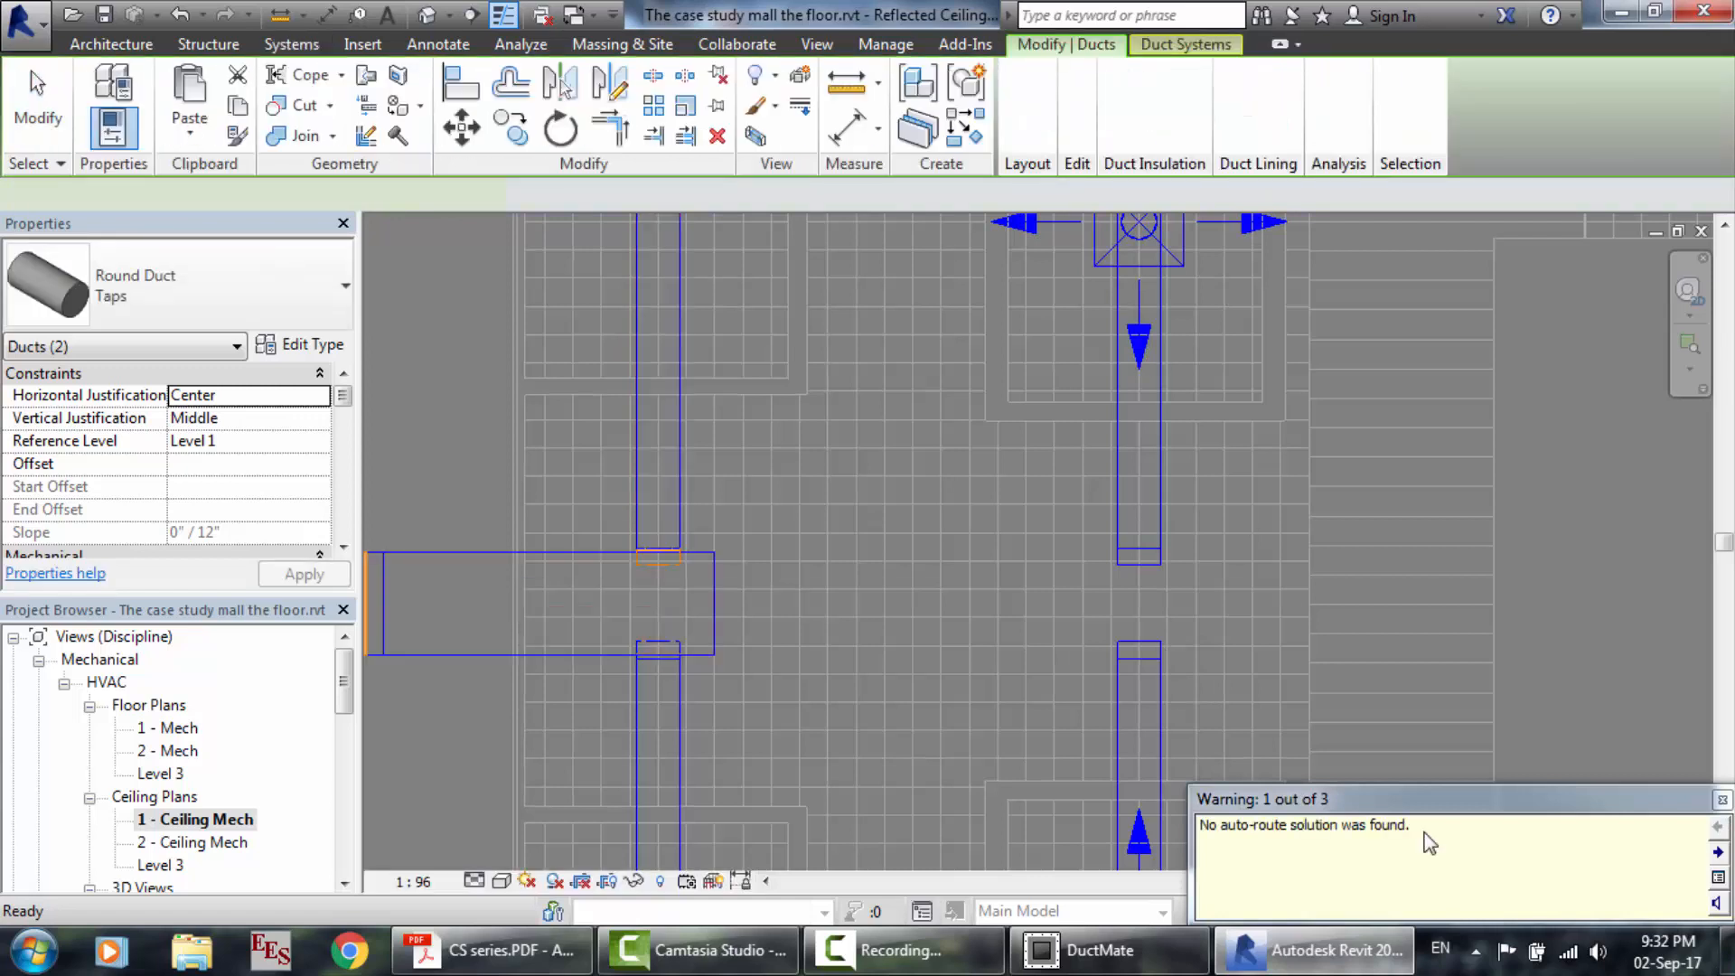
pyautogui.click(1722, 800)
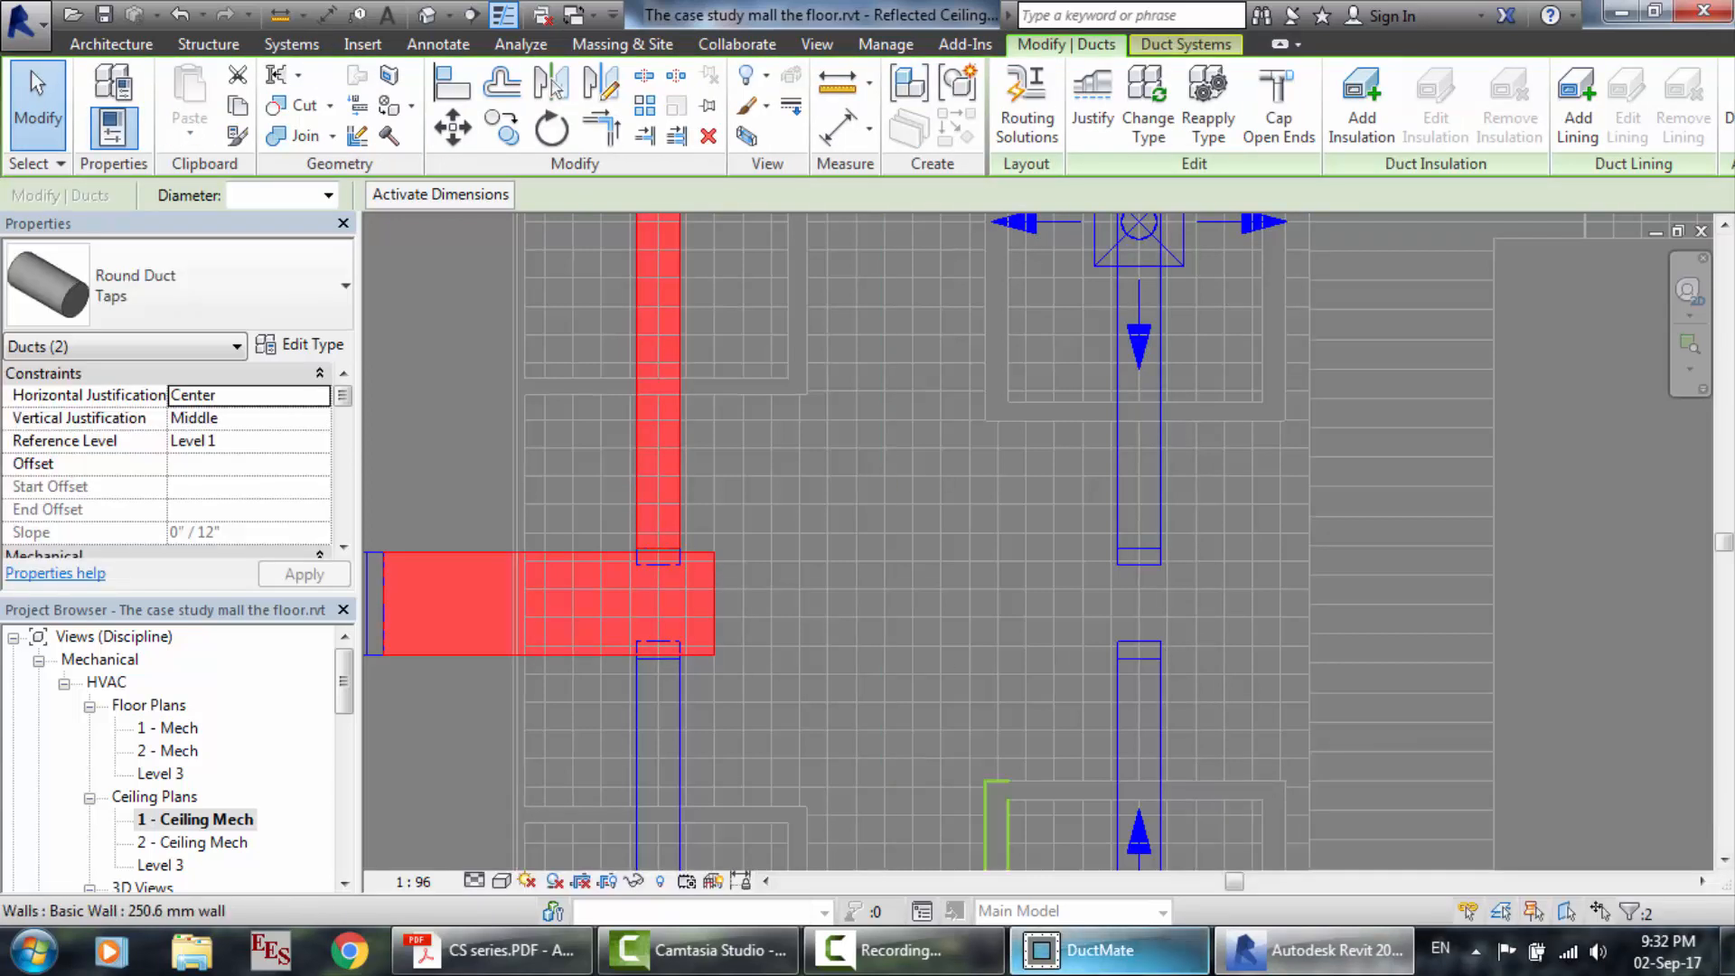
pyautogui.click(899, 950)
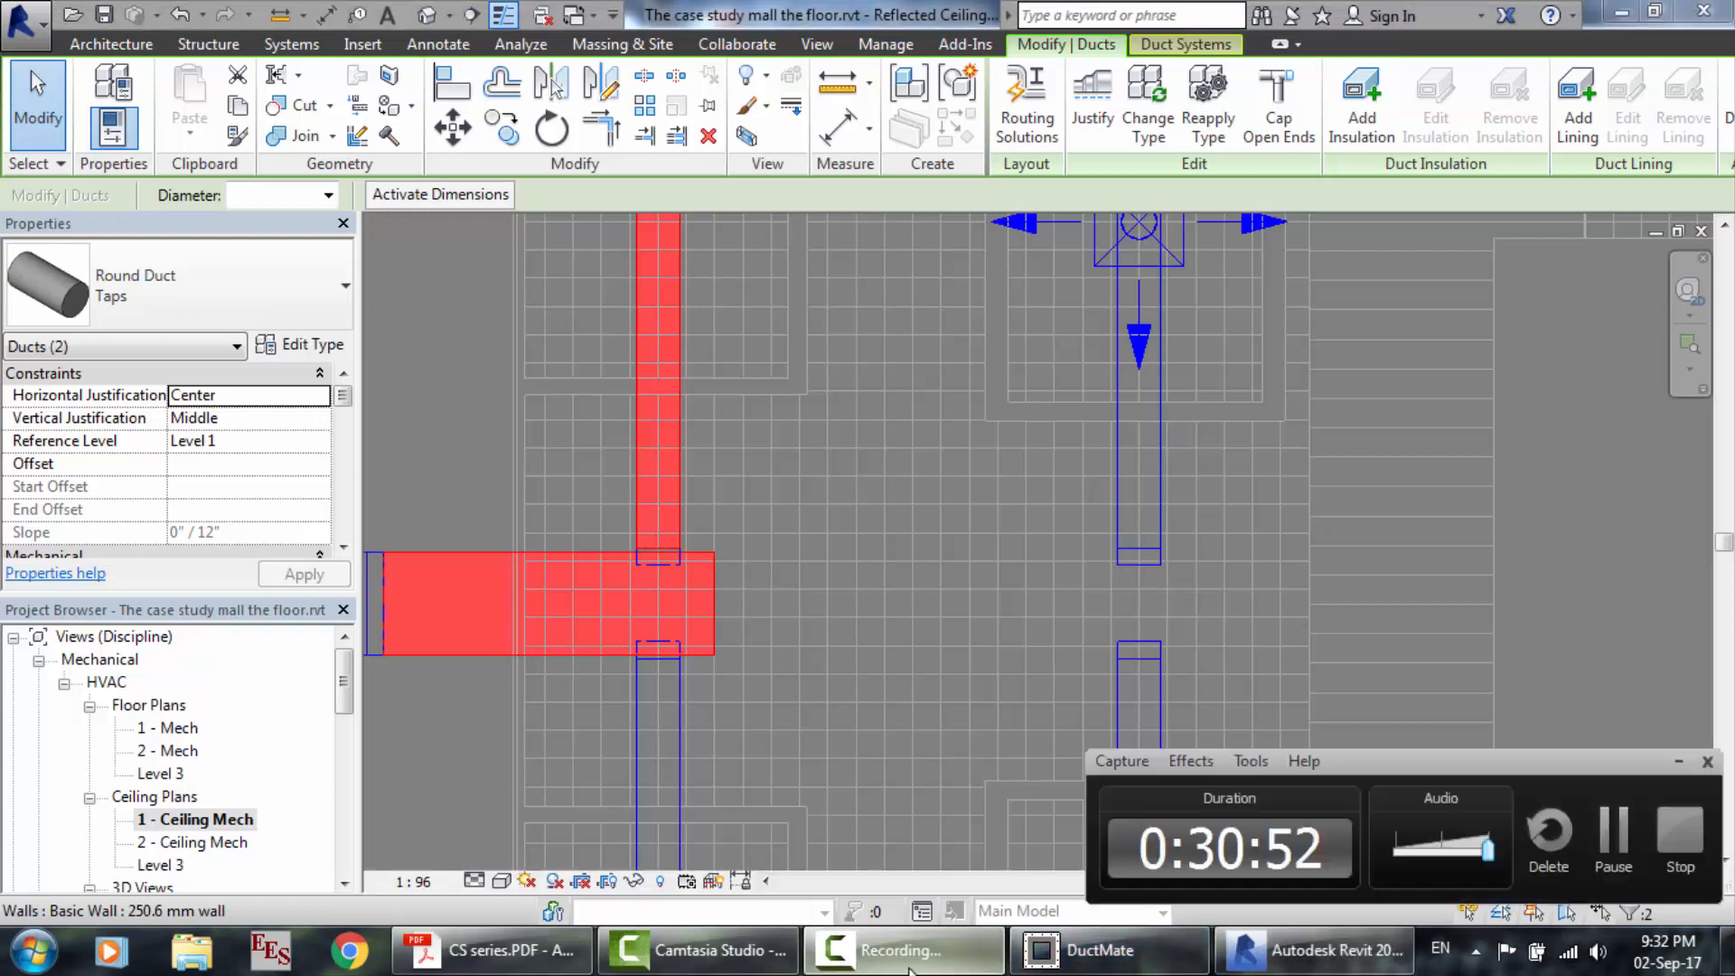
pyautogui.click(1607, 836)
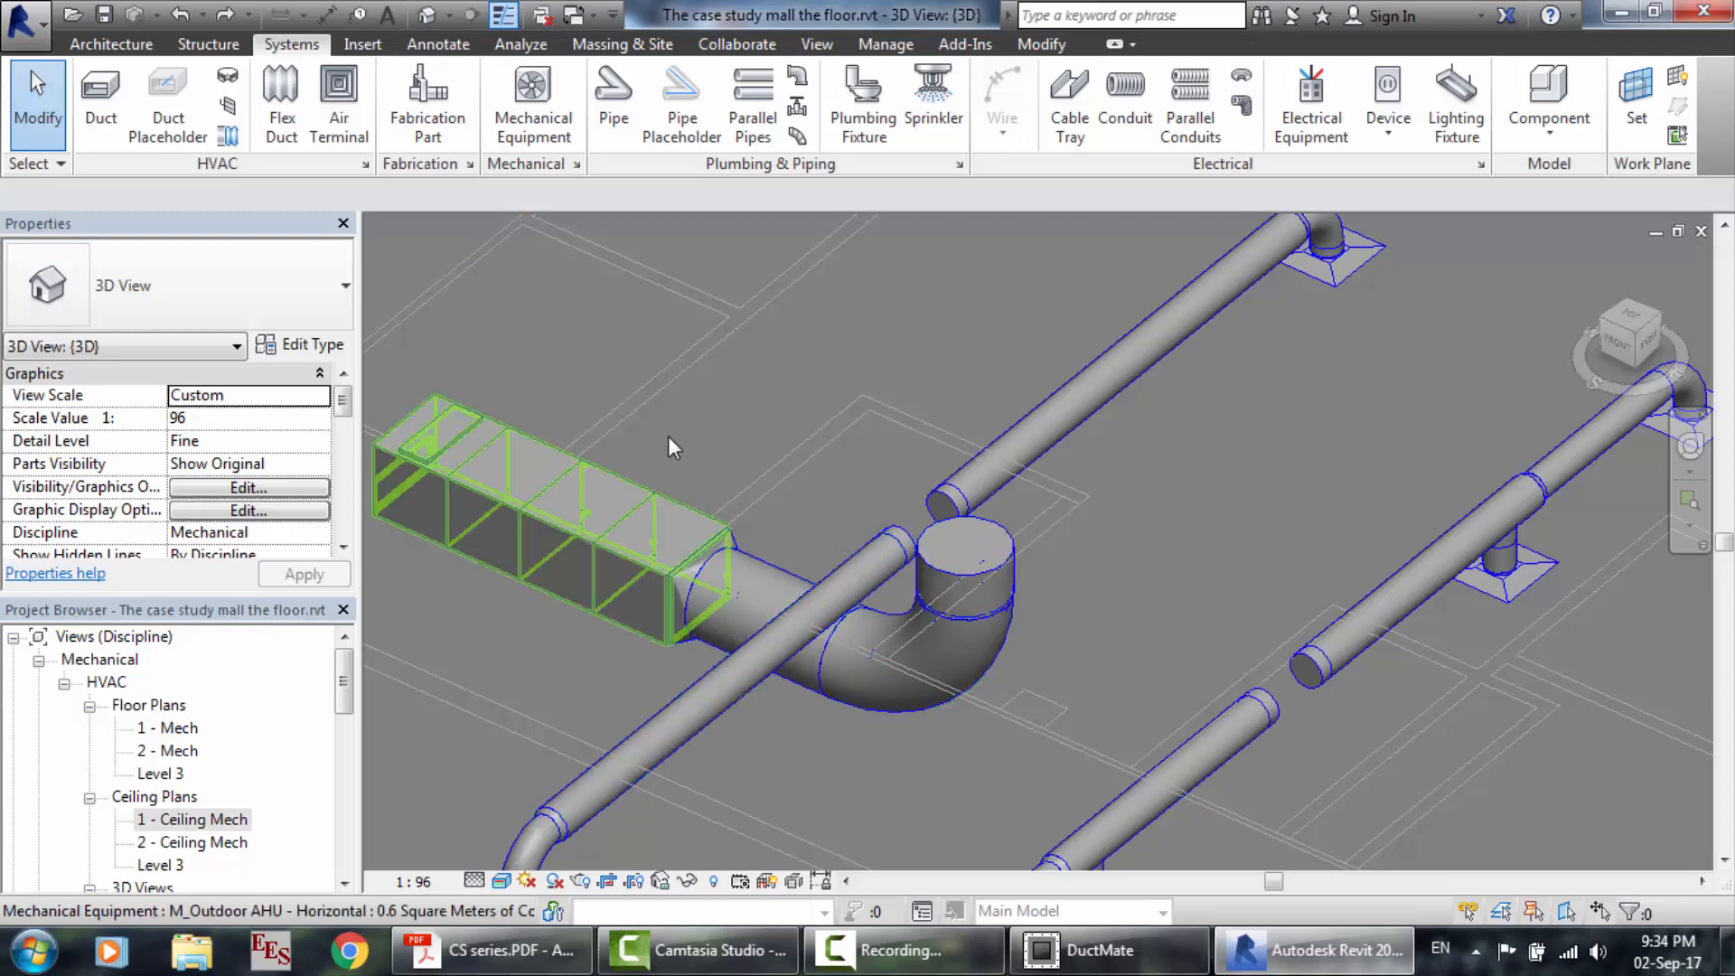
# In the 3D view, delete the far-side branch duct nearest the air handling unit, plus the transition and elbow at its diffuser.
pyautogui.scroll(-5, 845, 601)
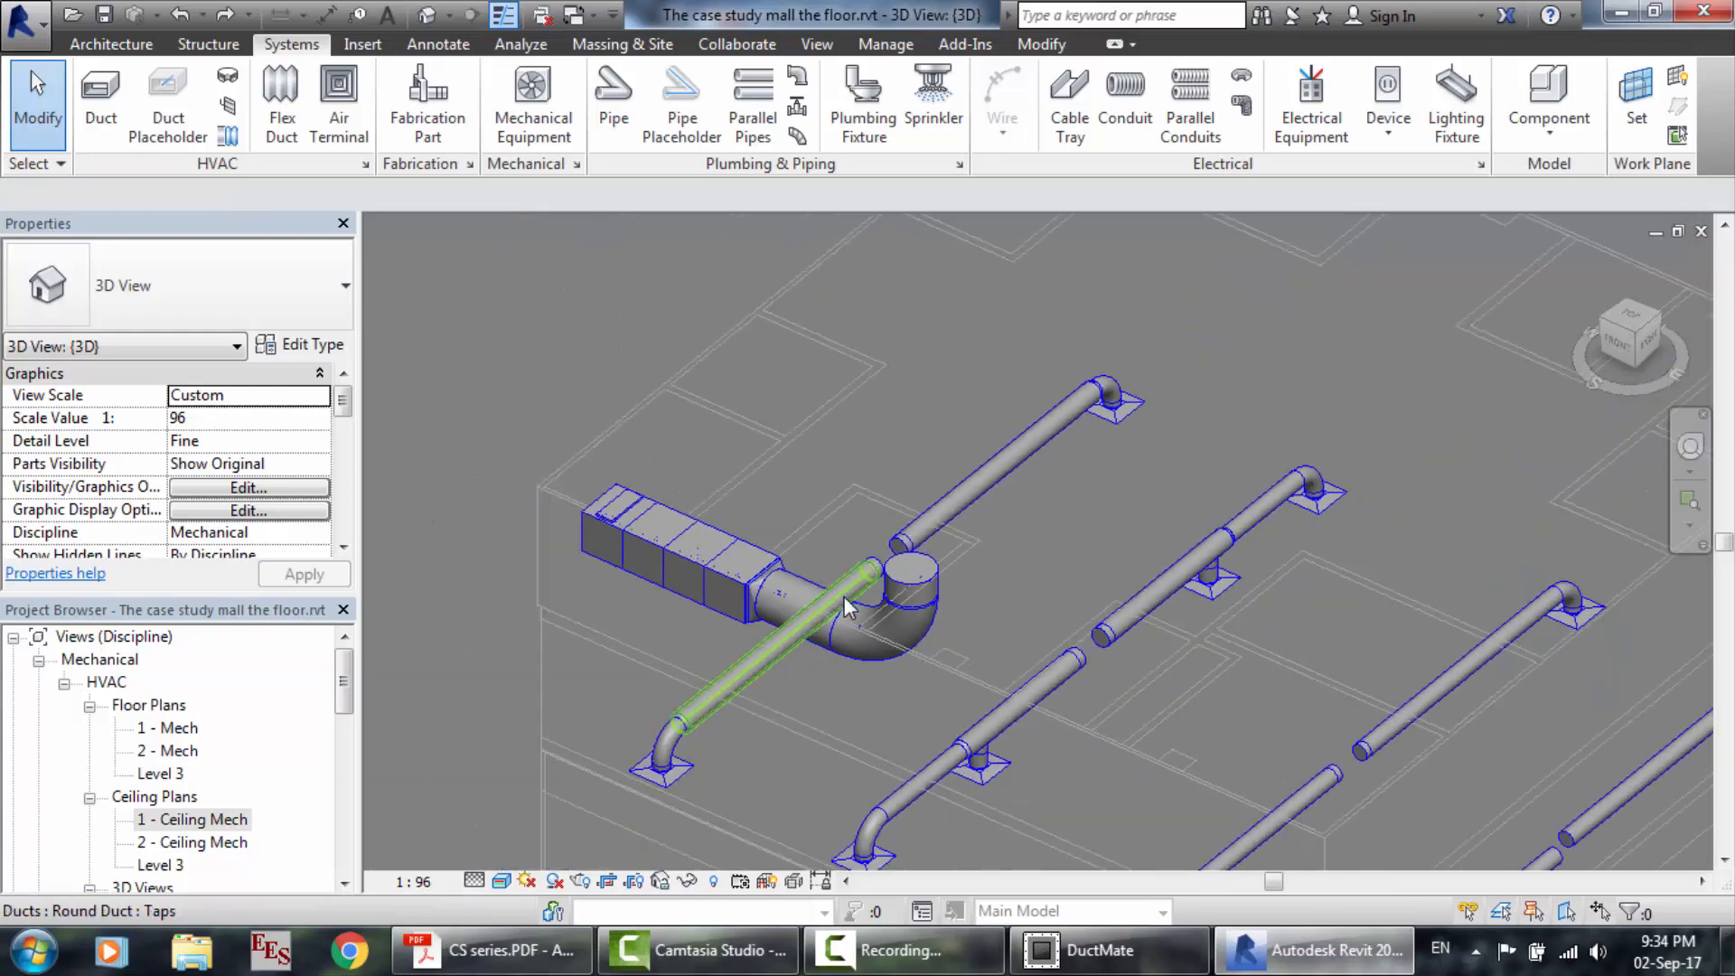
pyautogui.scroll(-3, 845, 598)
pyautogui.scroll(4, 1125, 685)
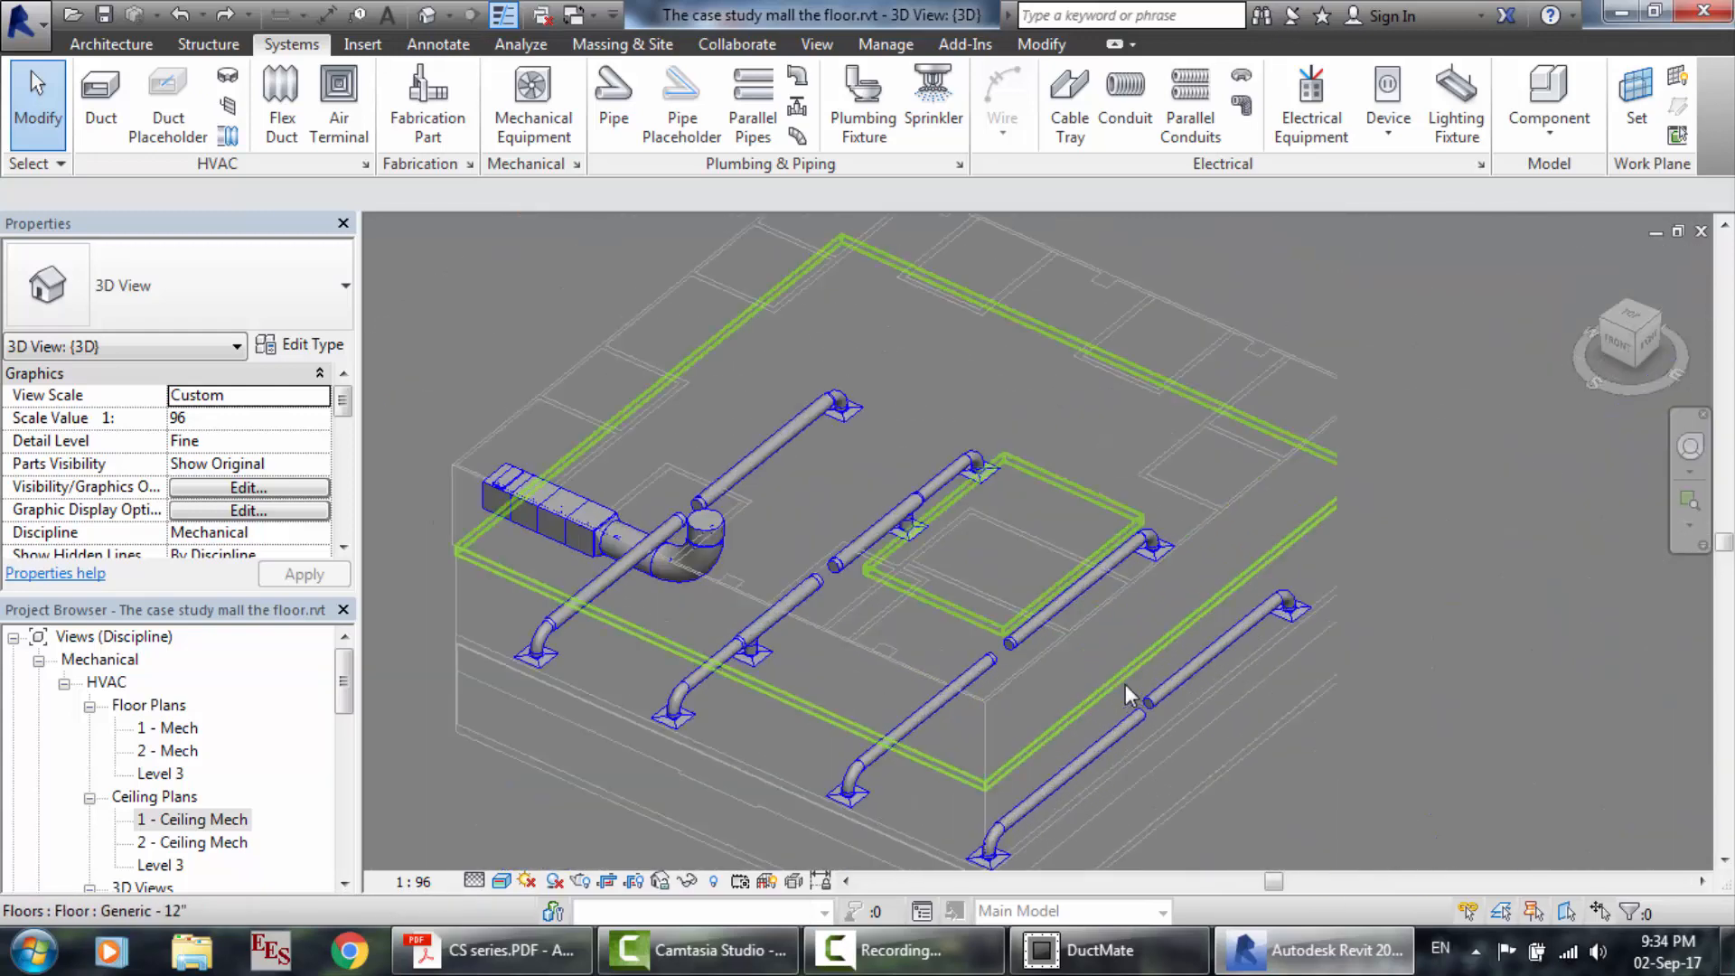
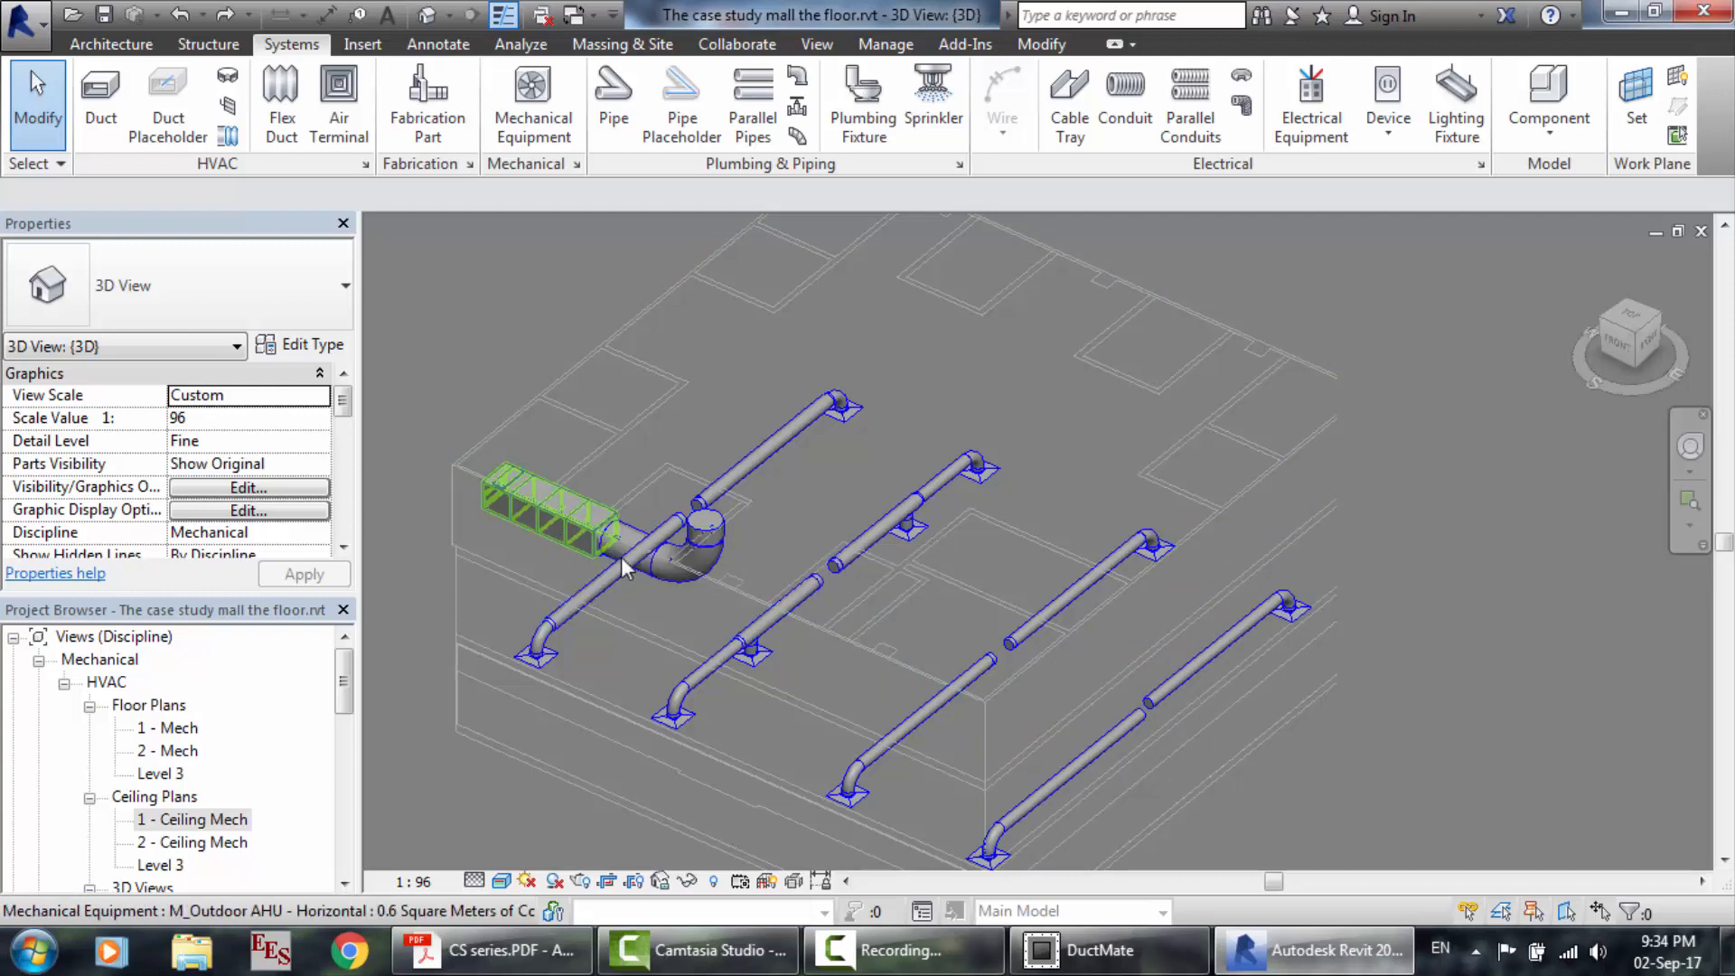
pyautogui.click(735, 468)
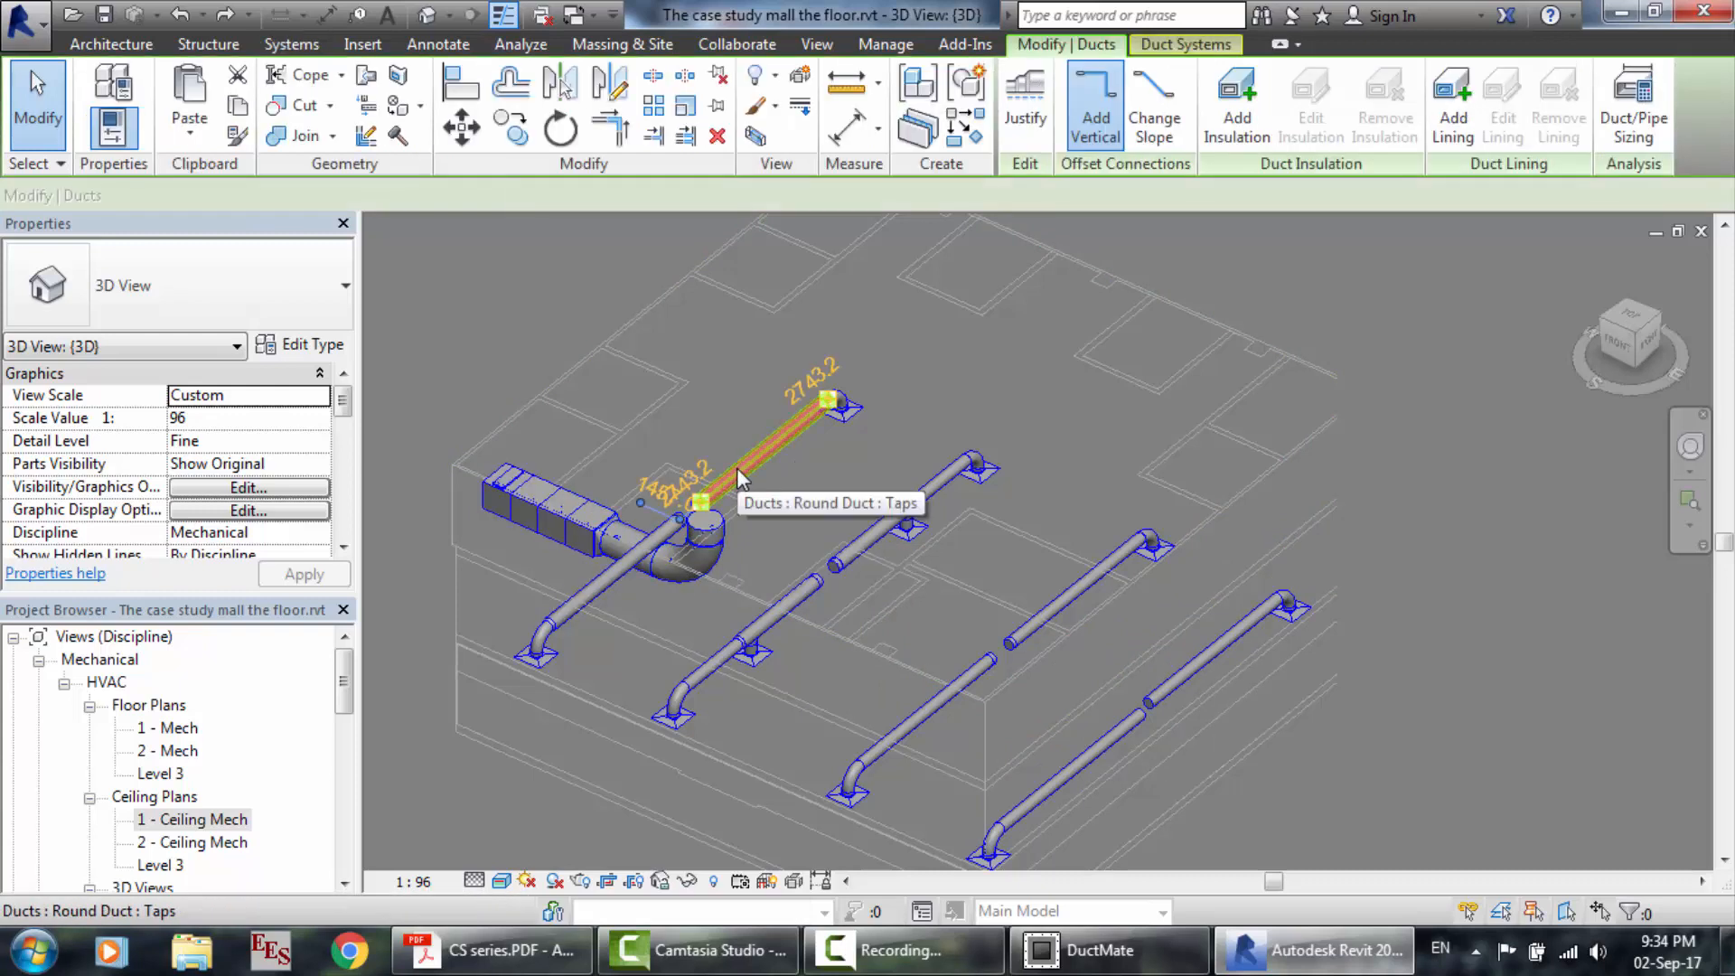
pyautogui.press('Delete')
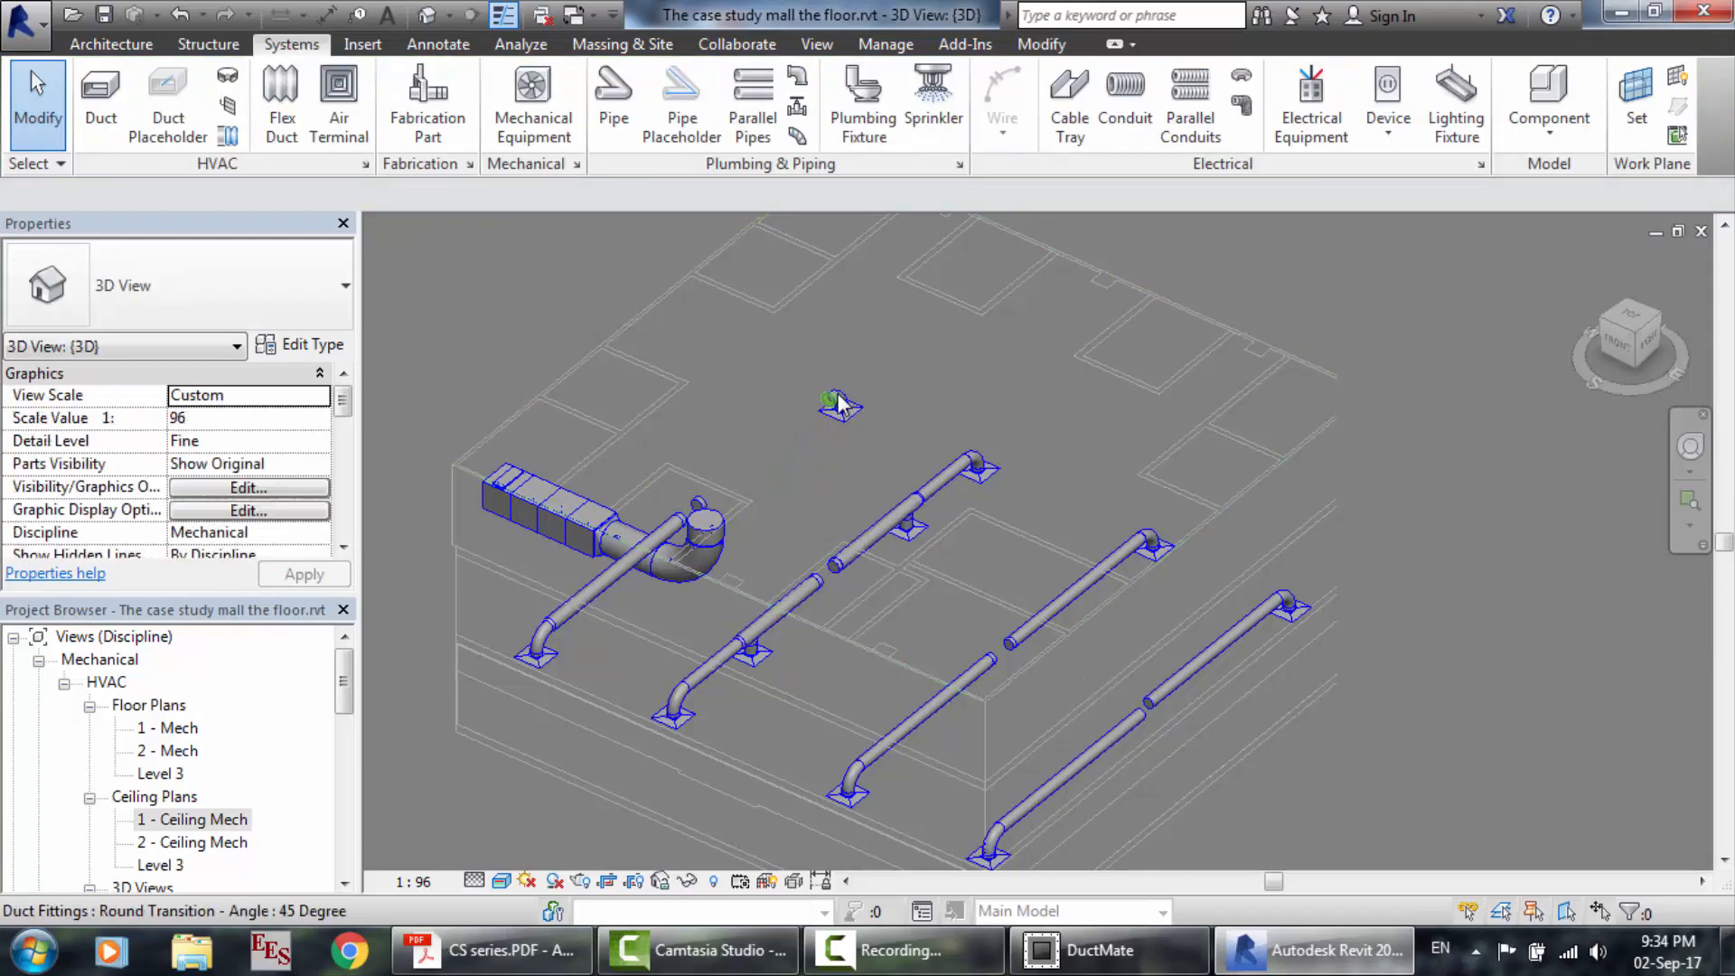
pyautogui.click(838, 404)
pyautogui.press('Delete')
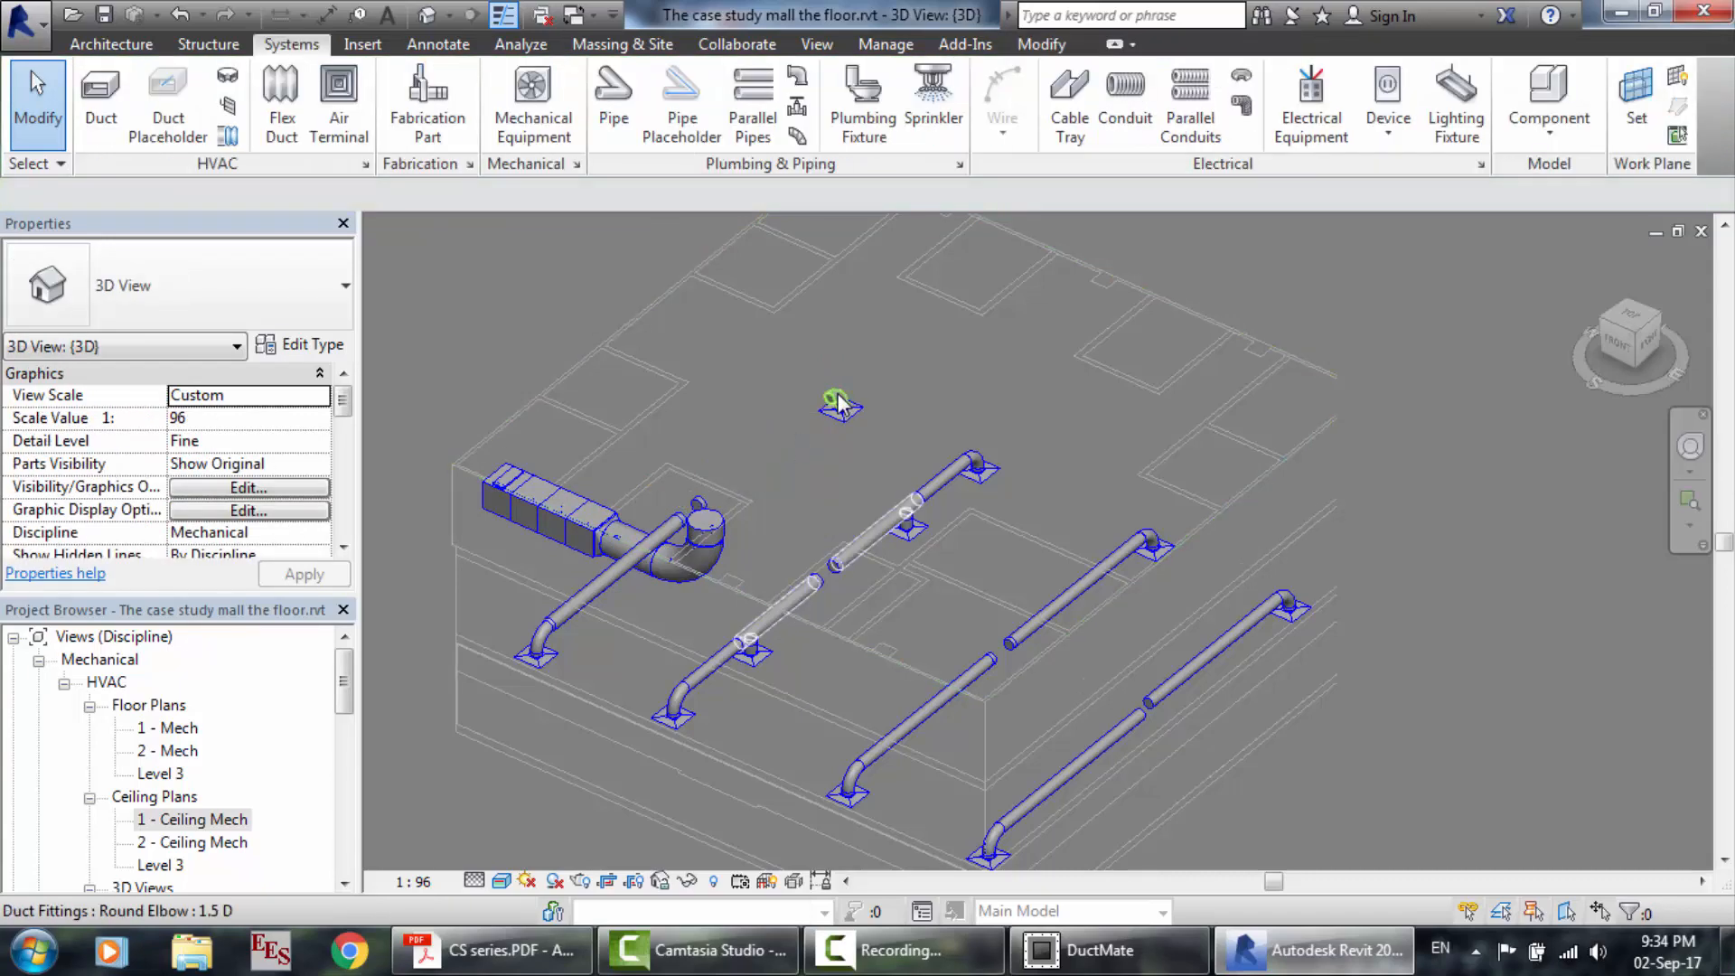
pyautogui.click(839, 404)
pyautogui.press('Delete')
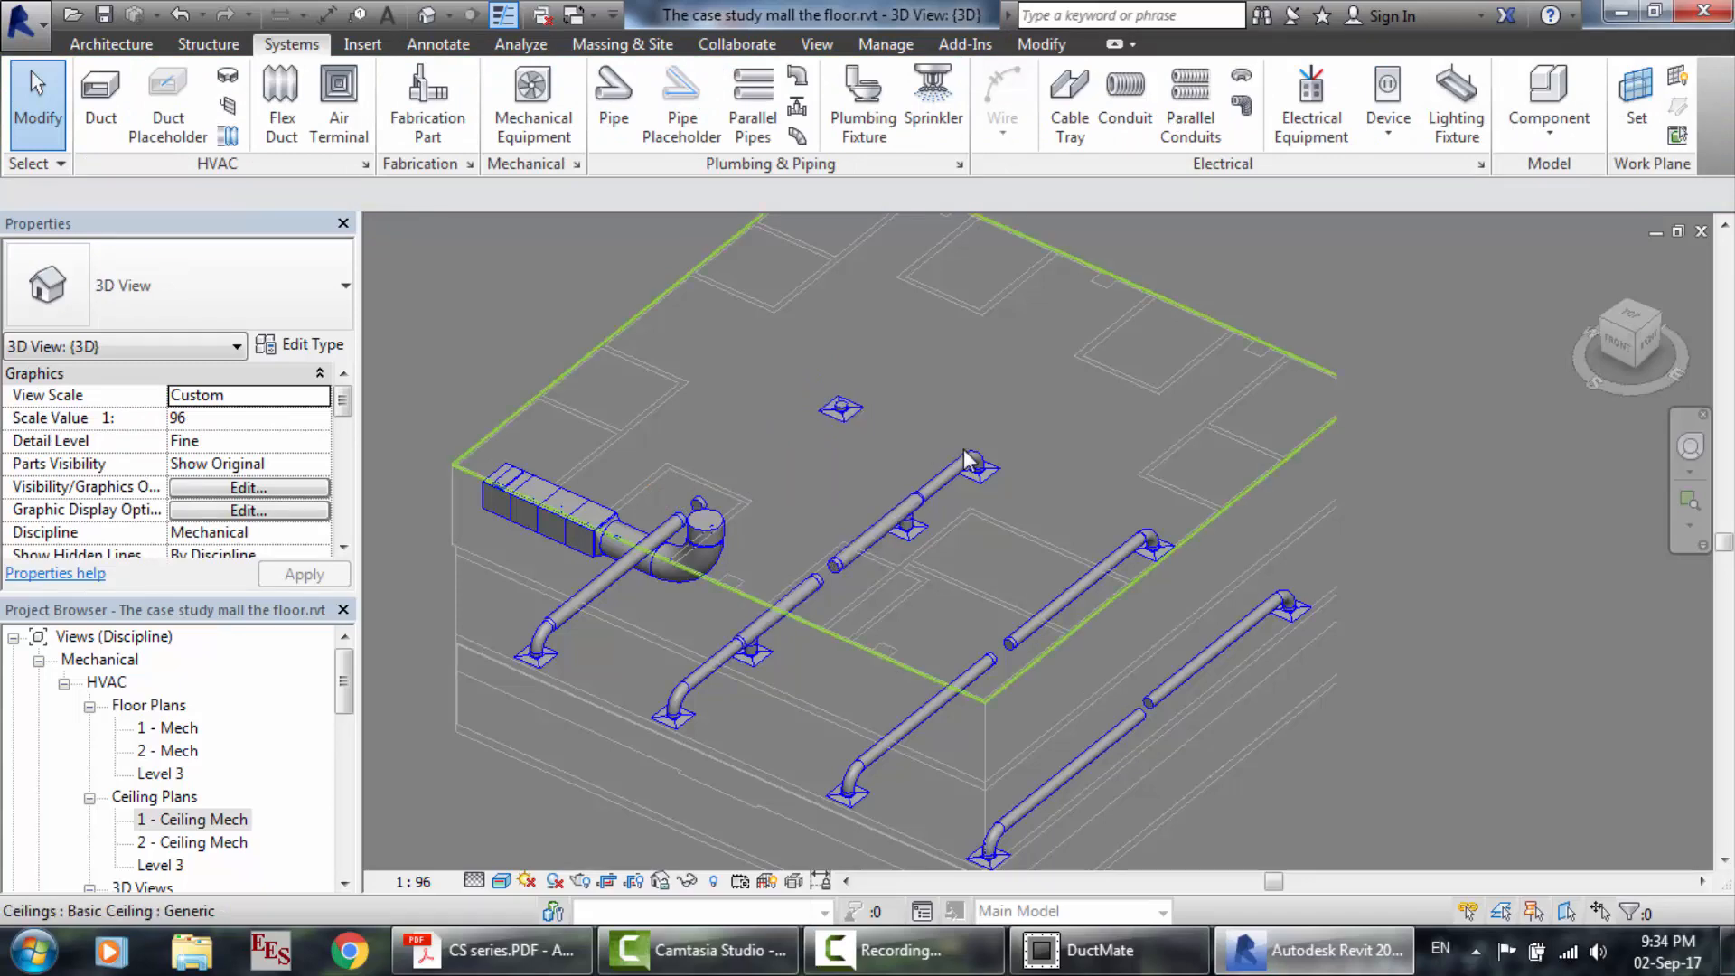
# Delete the end elbow and both horizontal duct runs of the second far-side branch.
pyautogui.click(973, 465)
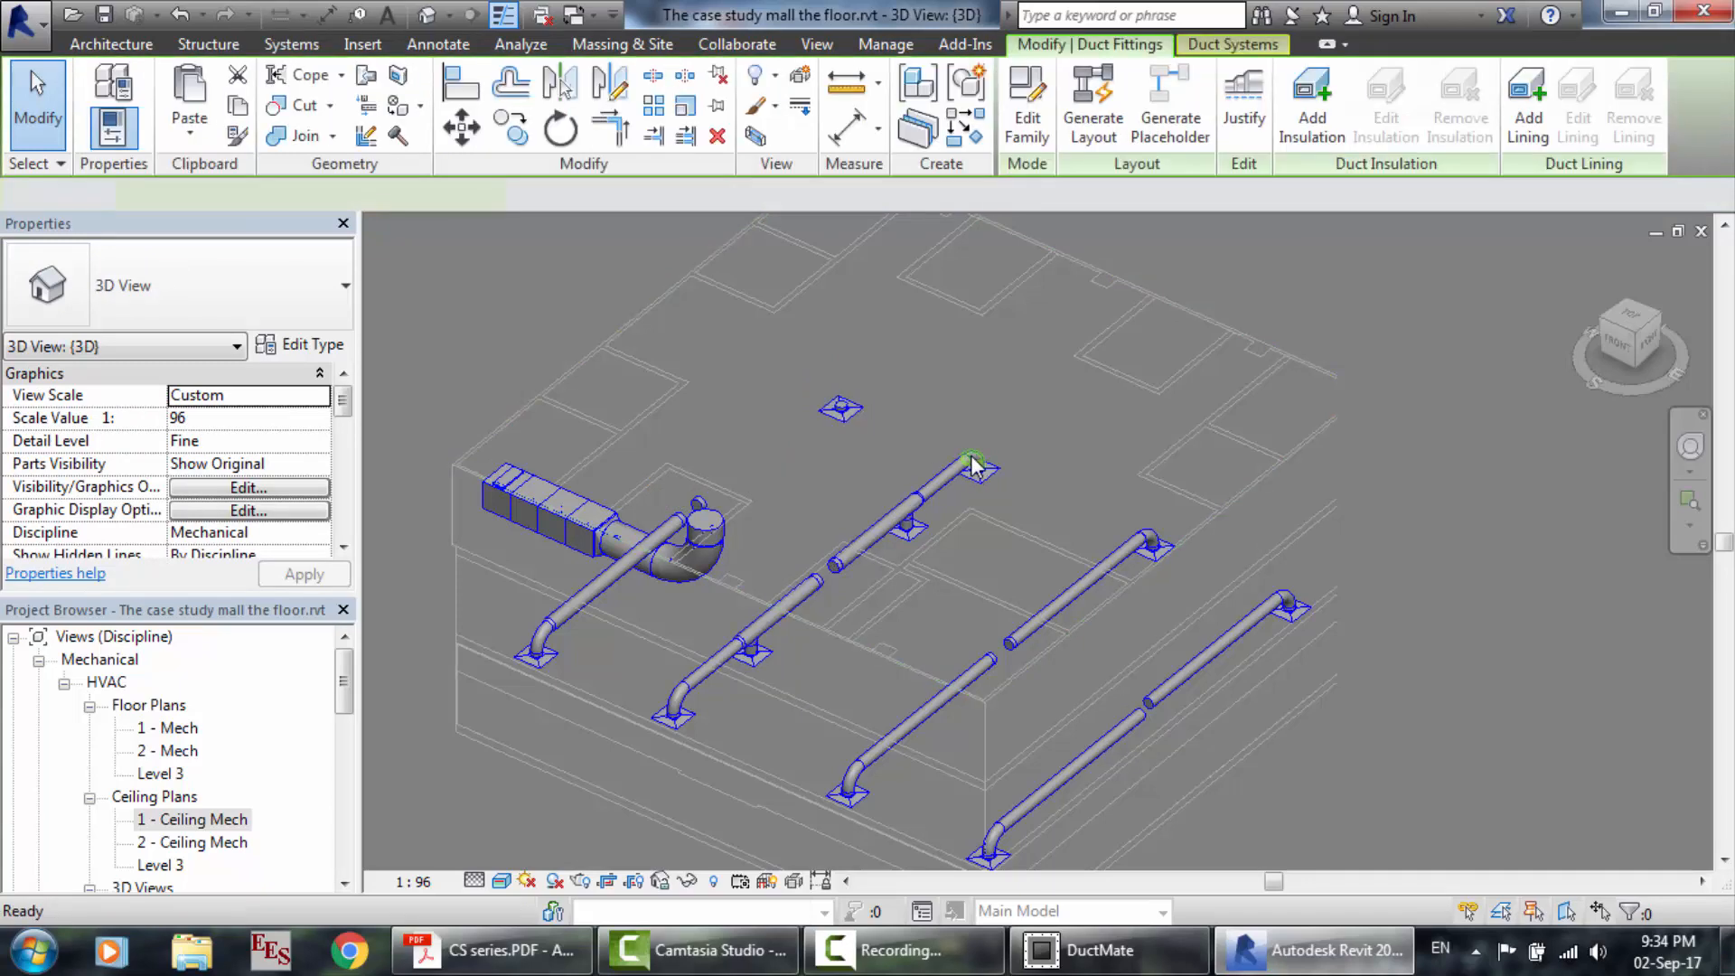
pyautogui.press('Delete')
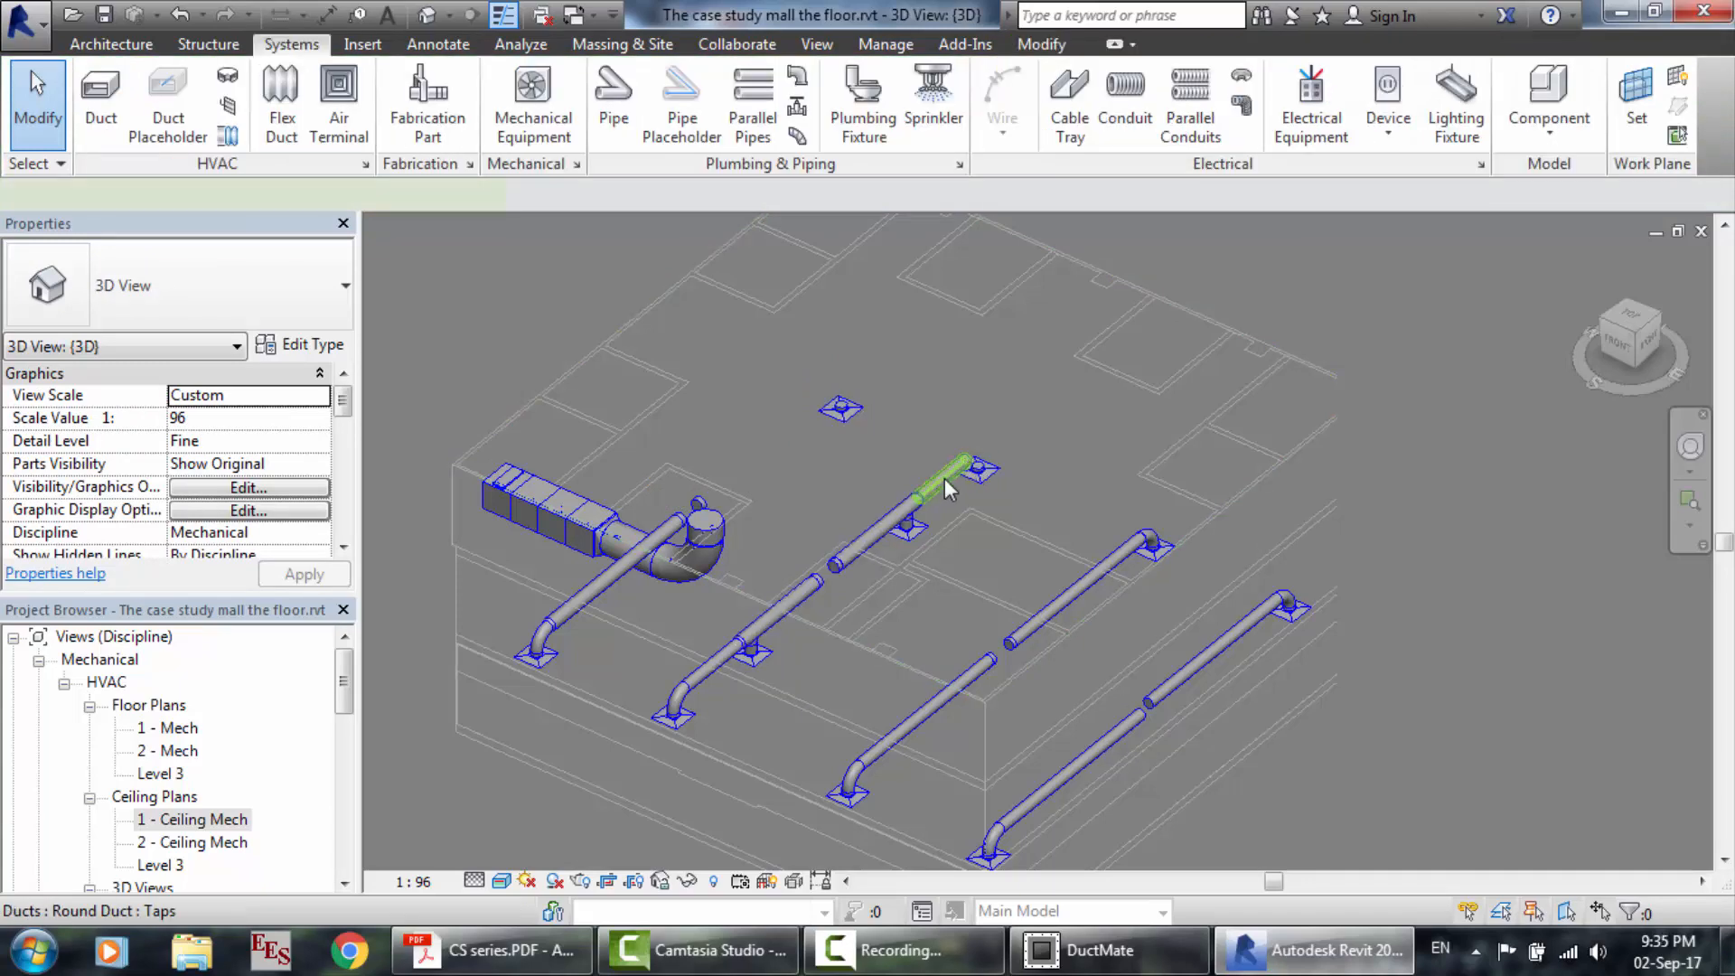
pyautogui.click(944, 479)
pyautogui.press('Delete')
pyautogui.click(902, 506)
pyautogui.press('Delete')
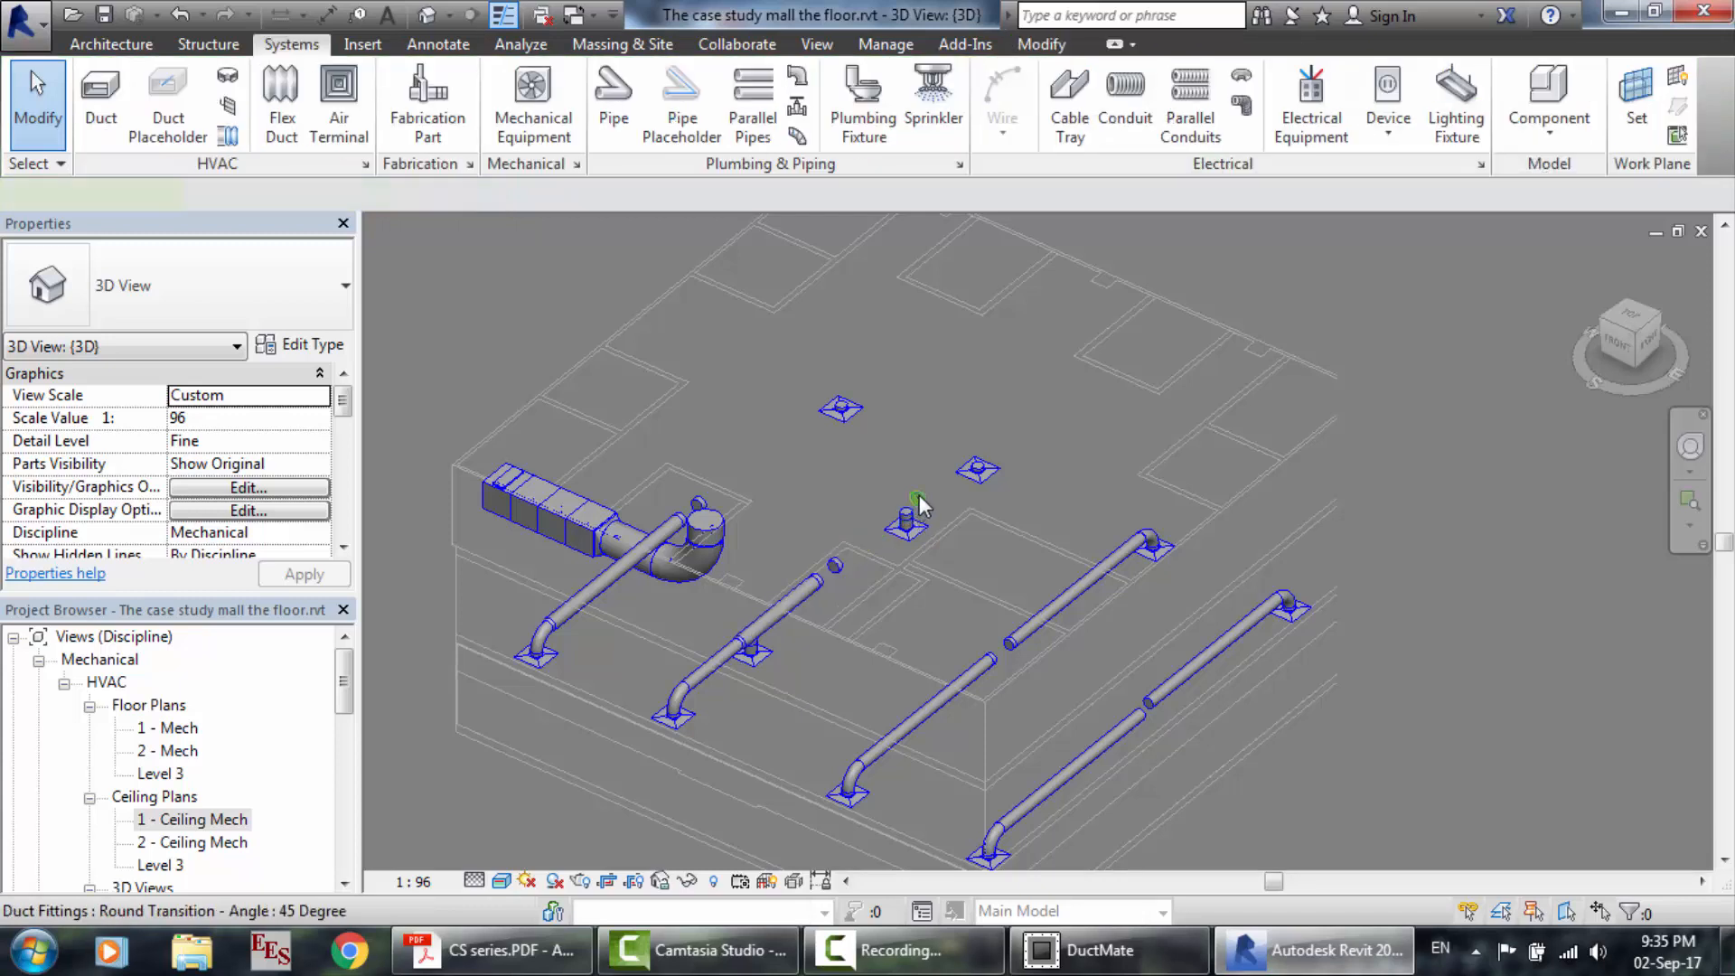
# Delete the leftover round transition, the takeoff and the short vertical duct above the second far-side branch's intermediate diffuser.
pyautogui.click(919, 495)
pyautogui.press('Delete')
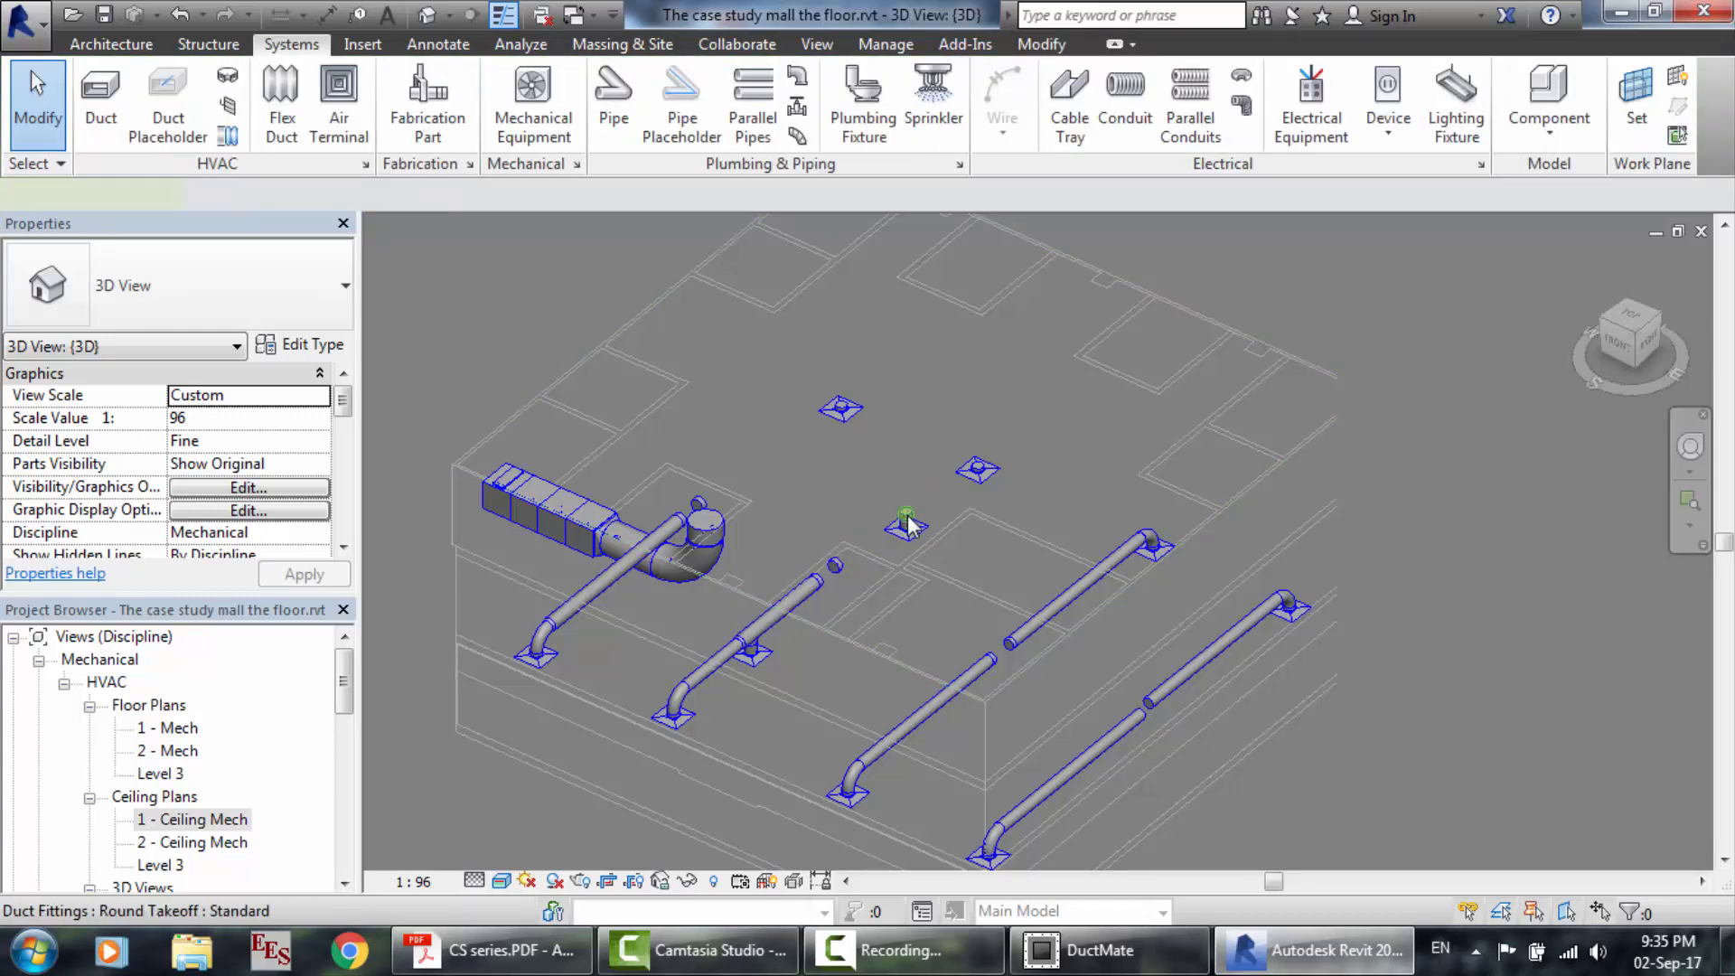
pyautogui.click(907, 521)
pyautogui.press('Delete')
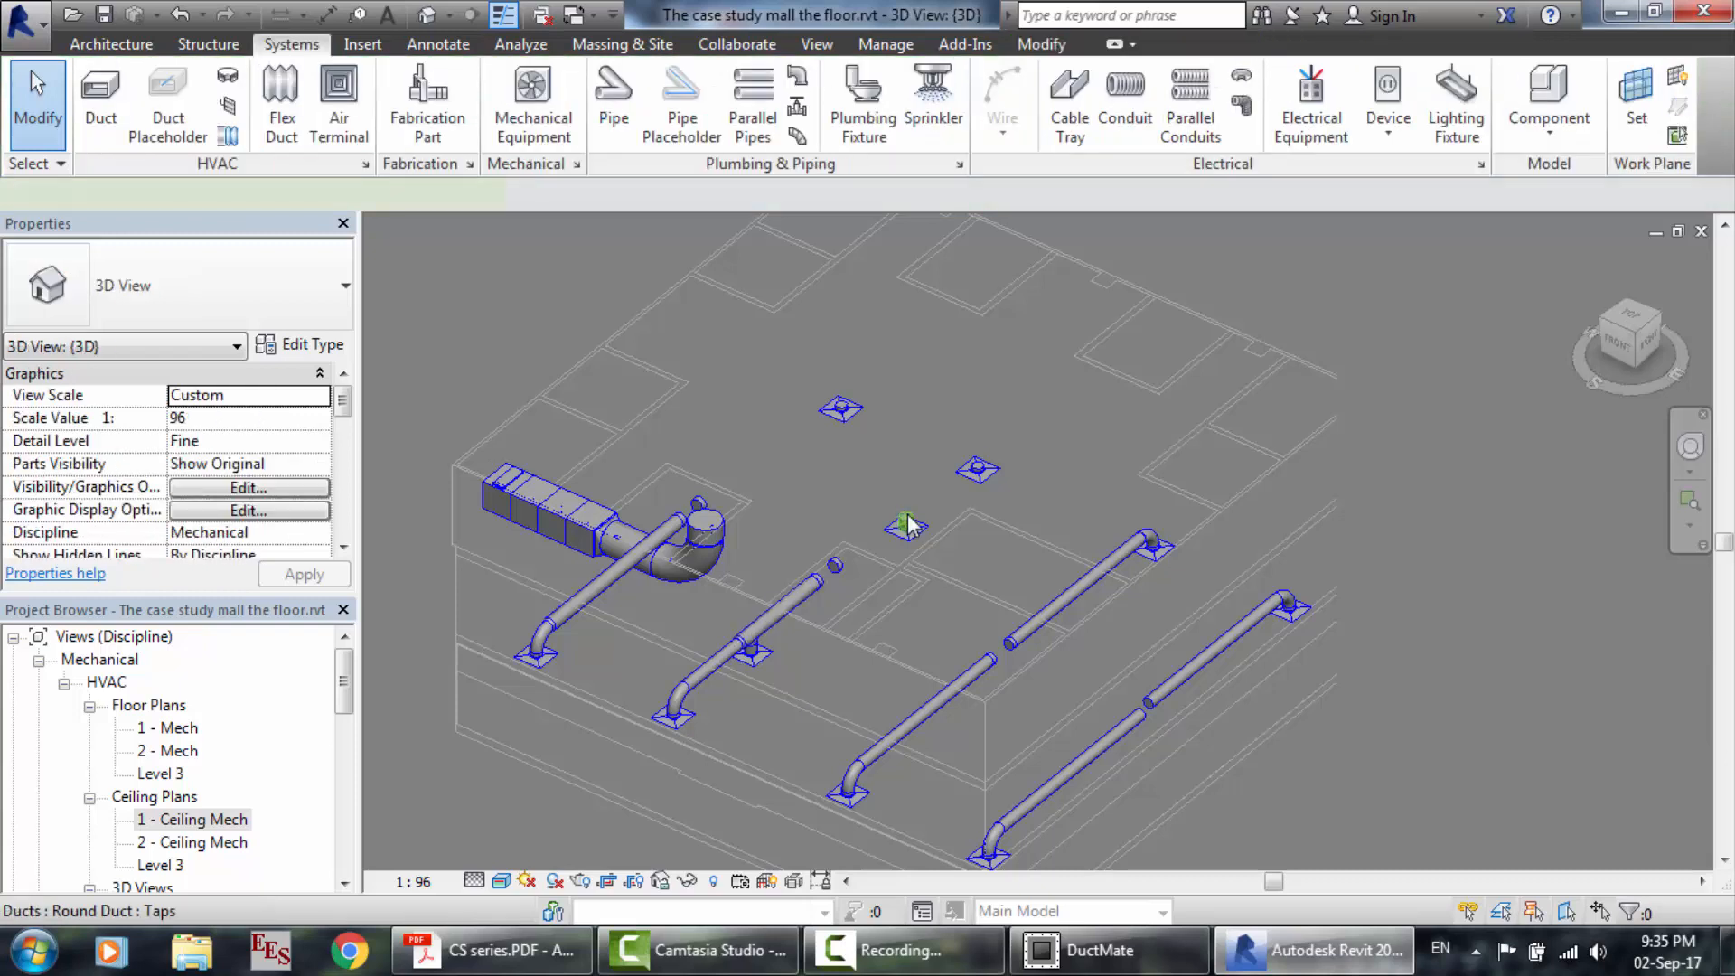
pyautogui.click(907, 524)
pyautogui.press('Delete')
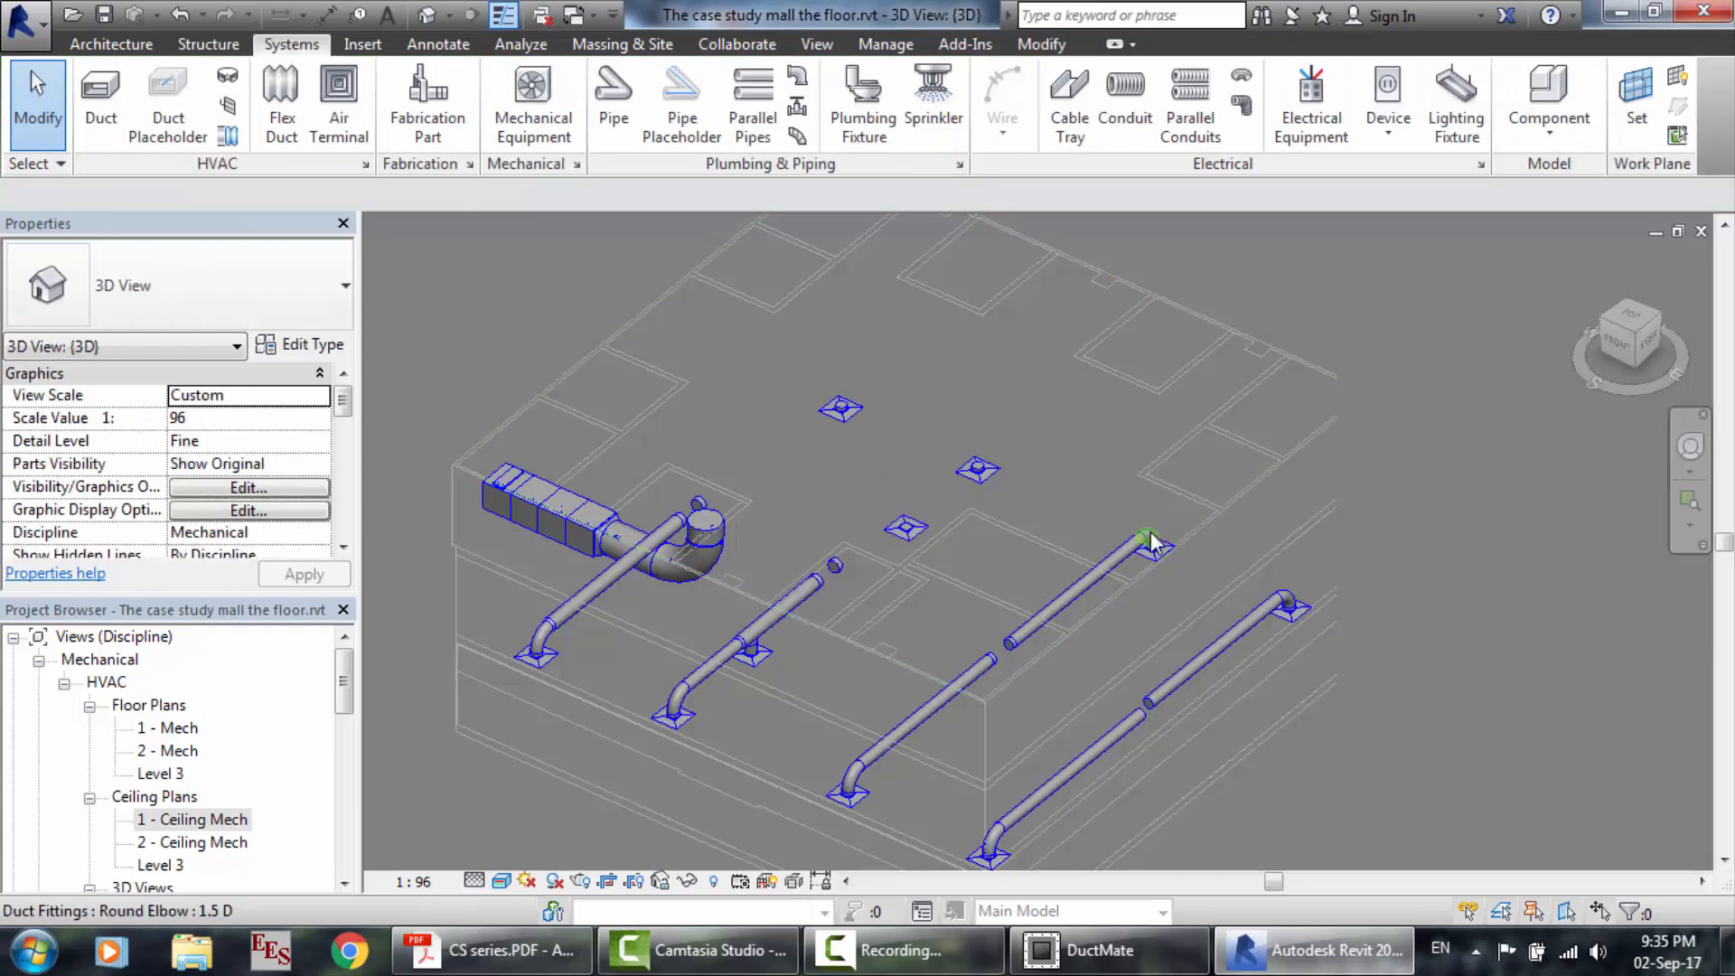
# Delete the end elbows and horizontal ducts of the third and fourth far-side branches.
pyautogui.click(1156, 543)
pyautogui.press('Delete')
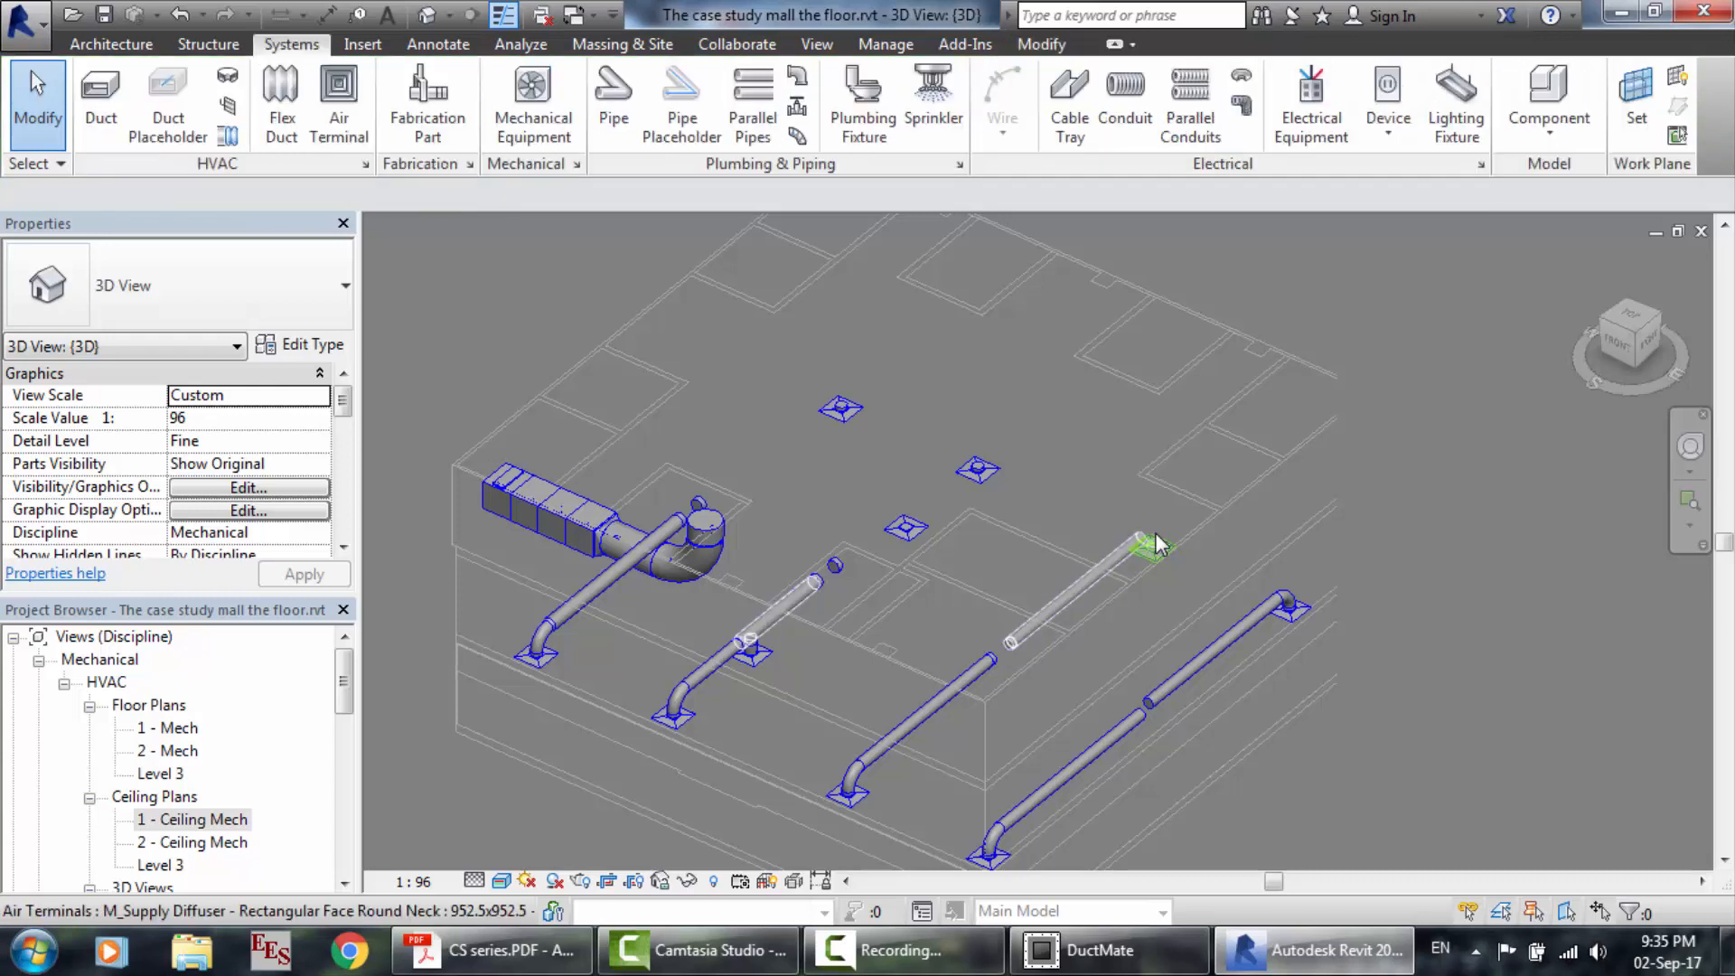
pyautogui.click(1117, 549)
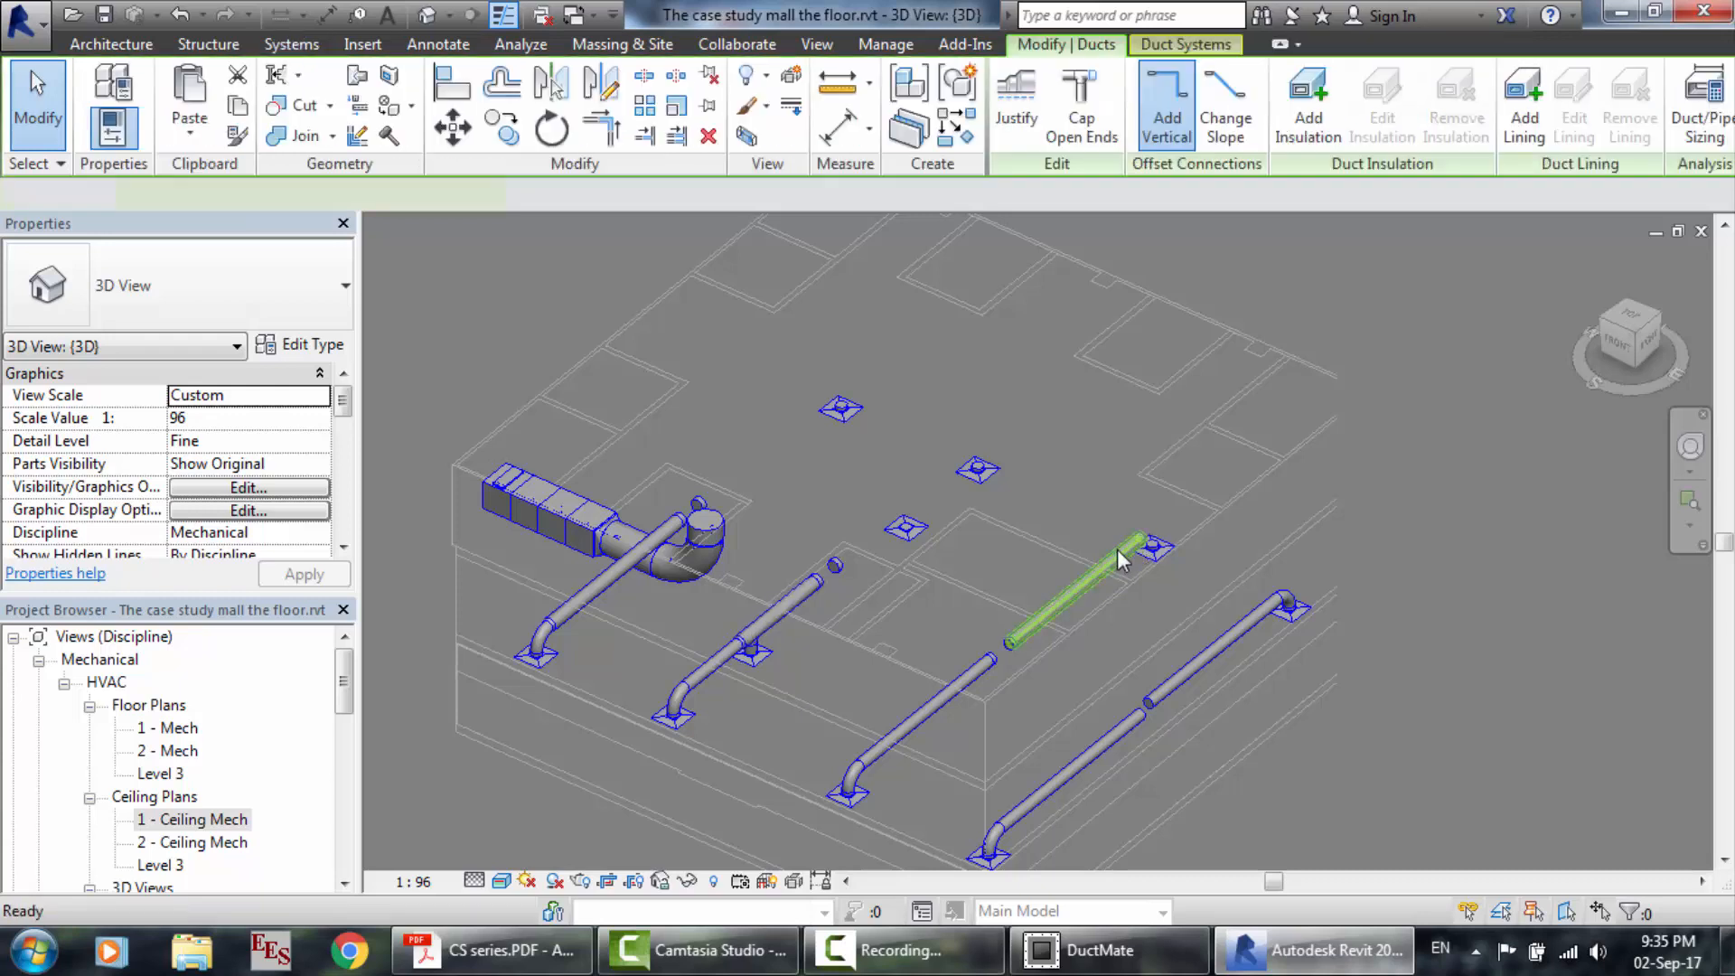
pyautogui.press('Delete')
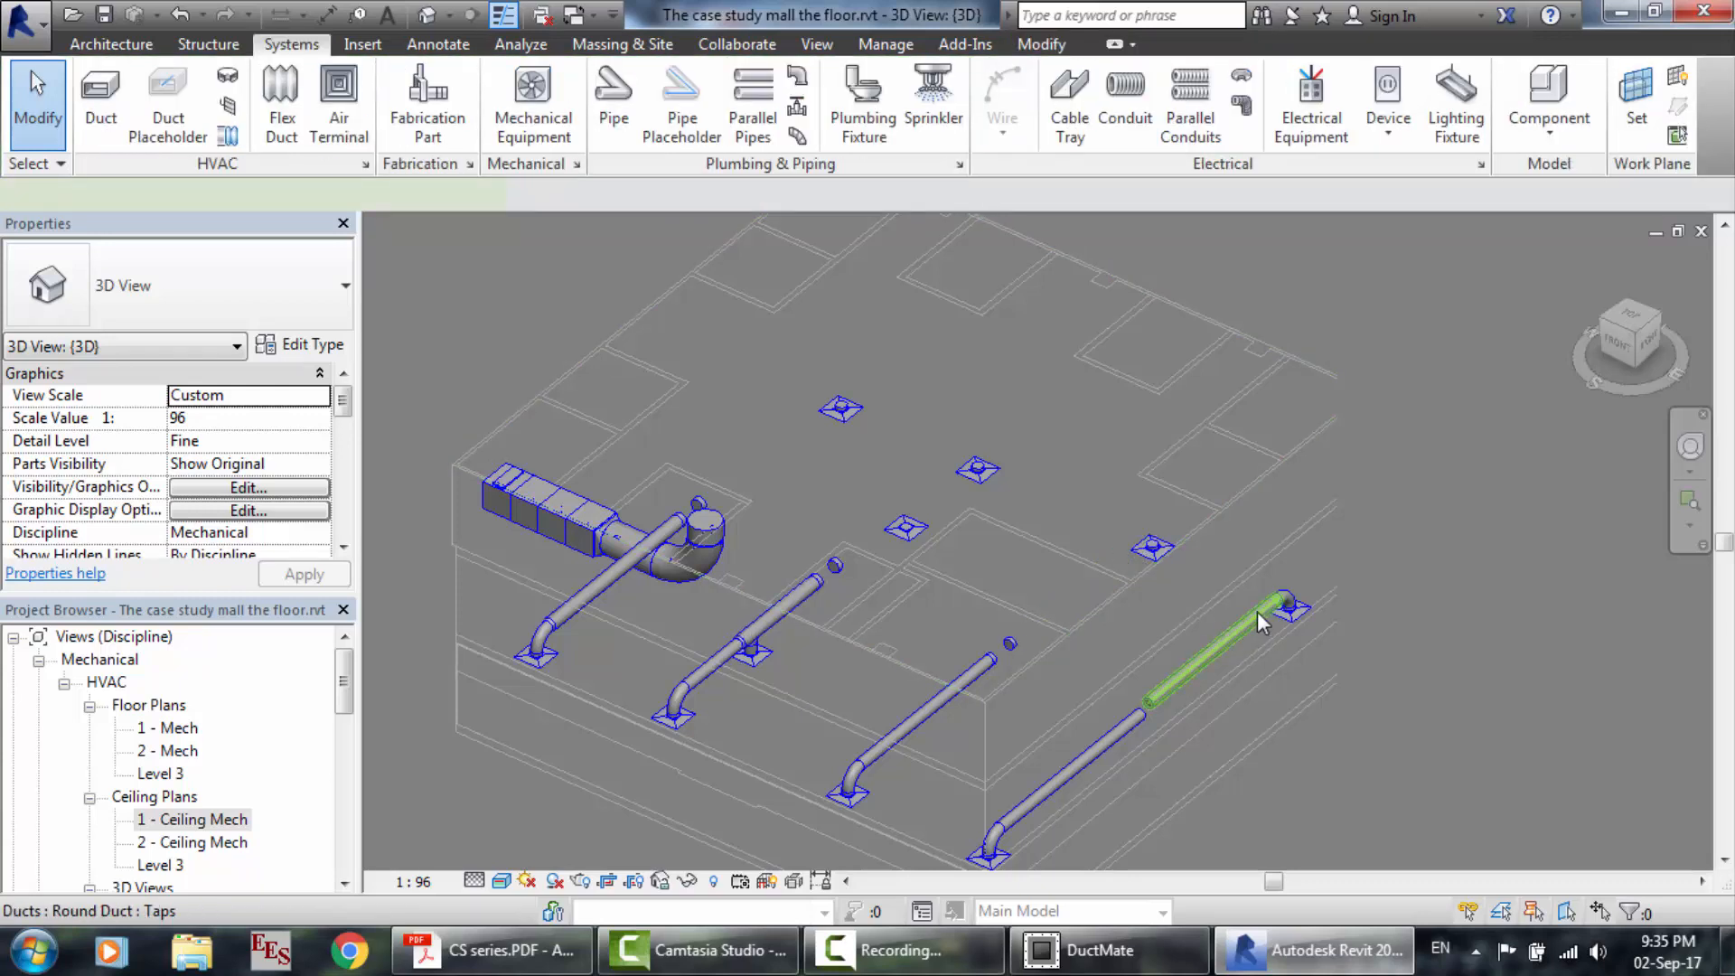
pyautogui.click(1259, 620)
pyautogui.press('Delete')
pyautogui.click(1283, 603)
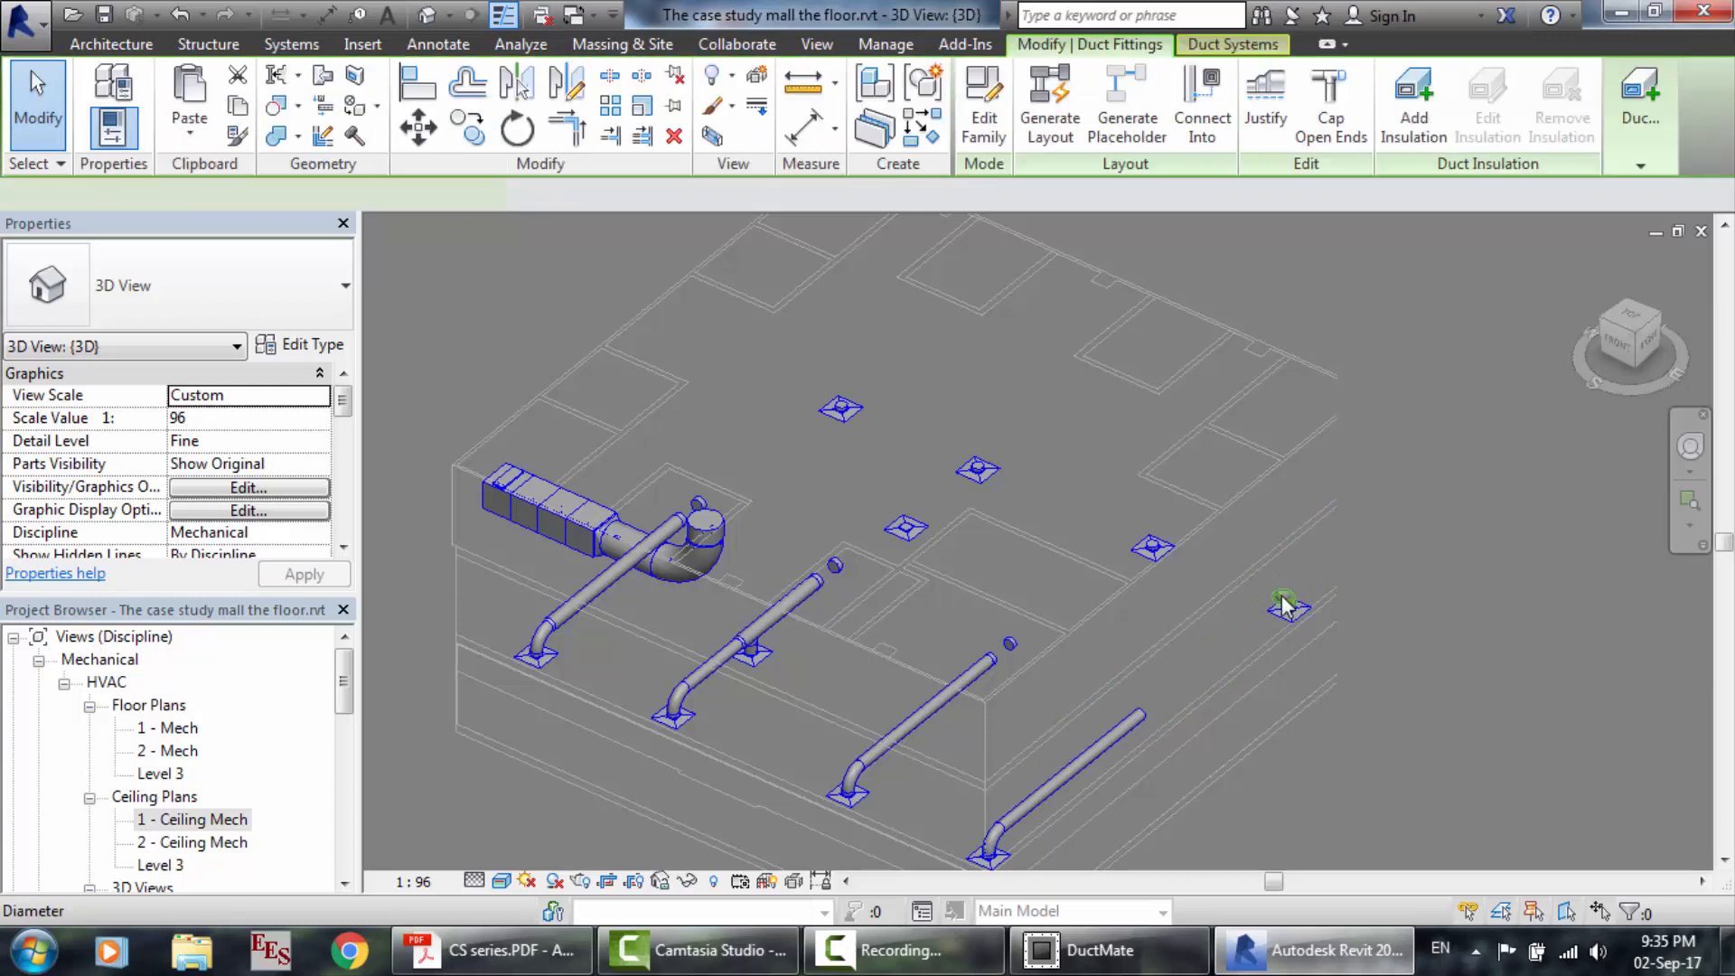
pyautogui.press('Delete')
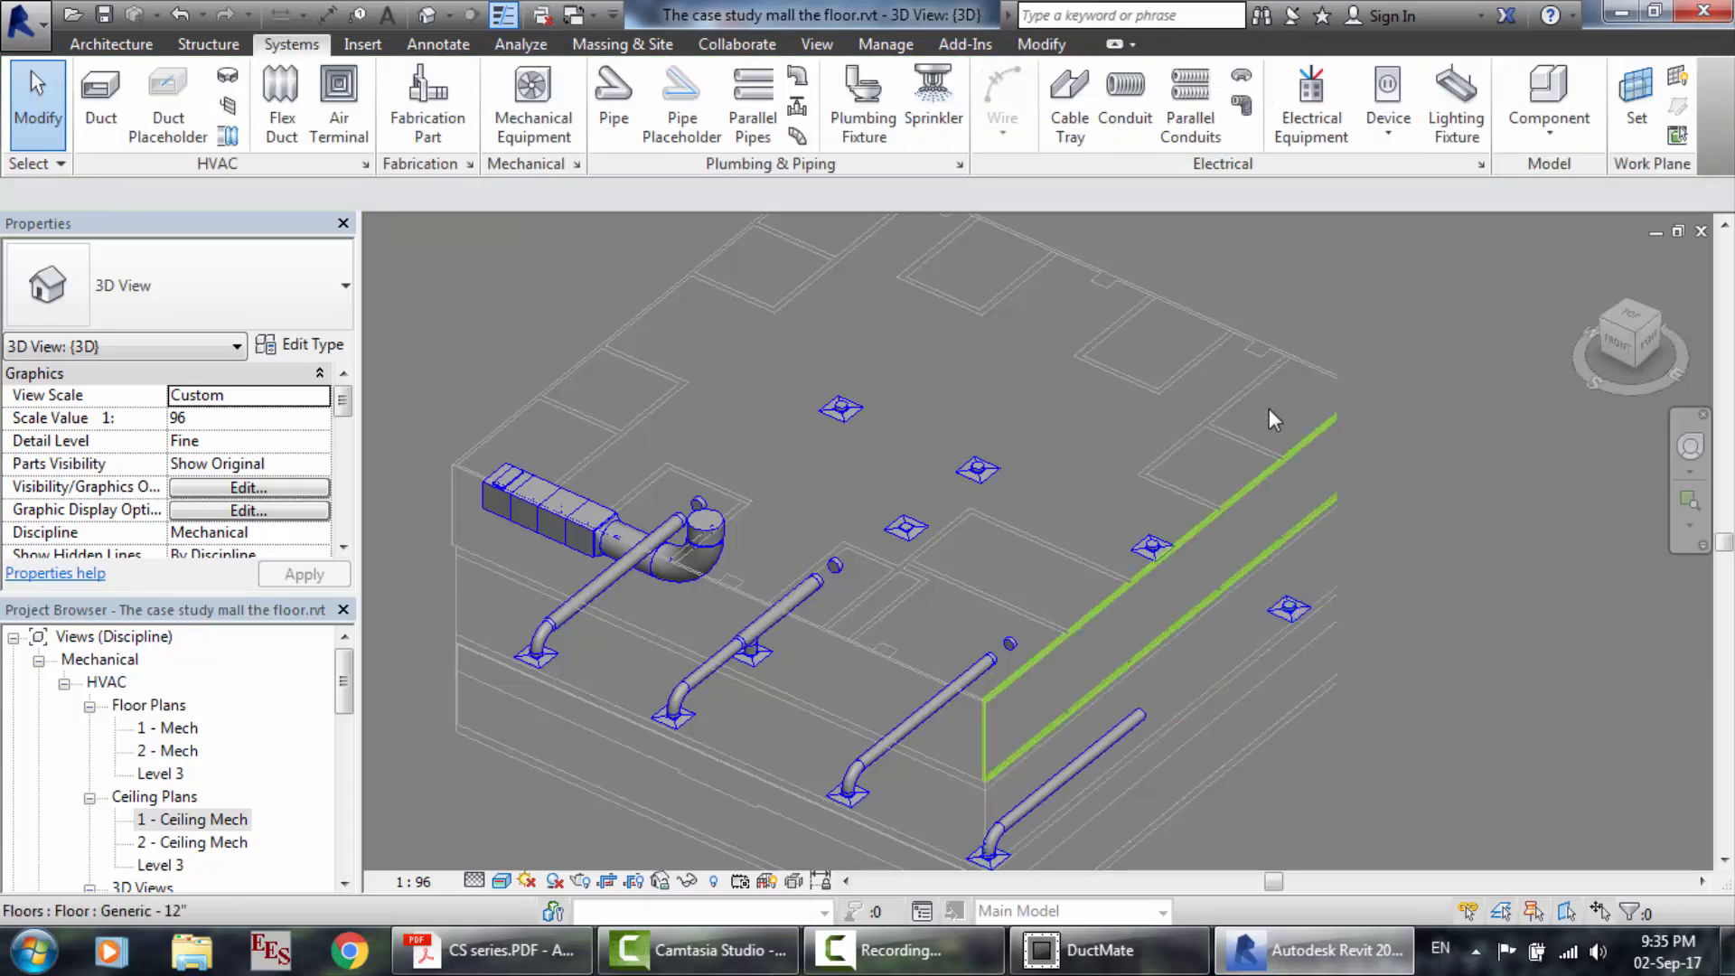
# Delete the short vertical ducts left above the third and fourth far-side diffusers.
pyautogui.scroll(5, 1412, 644)
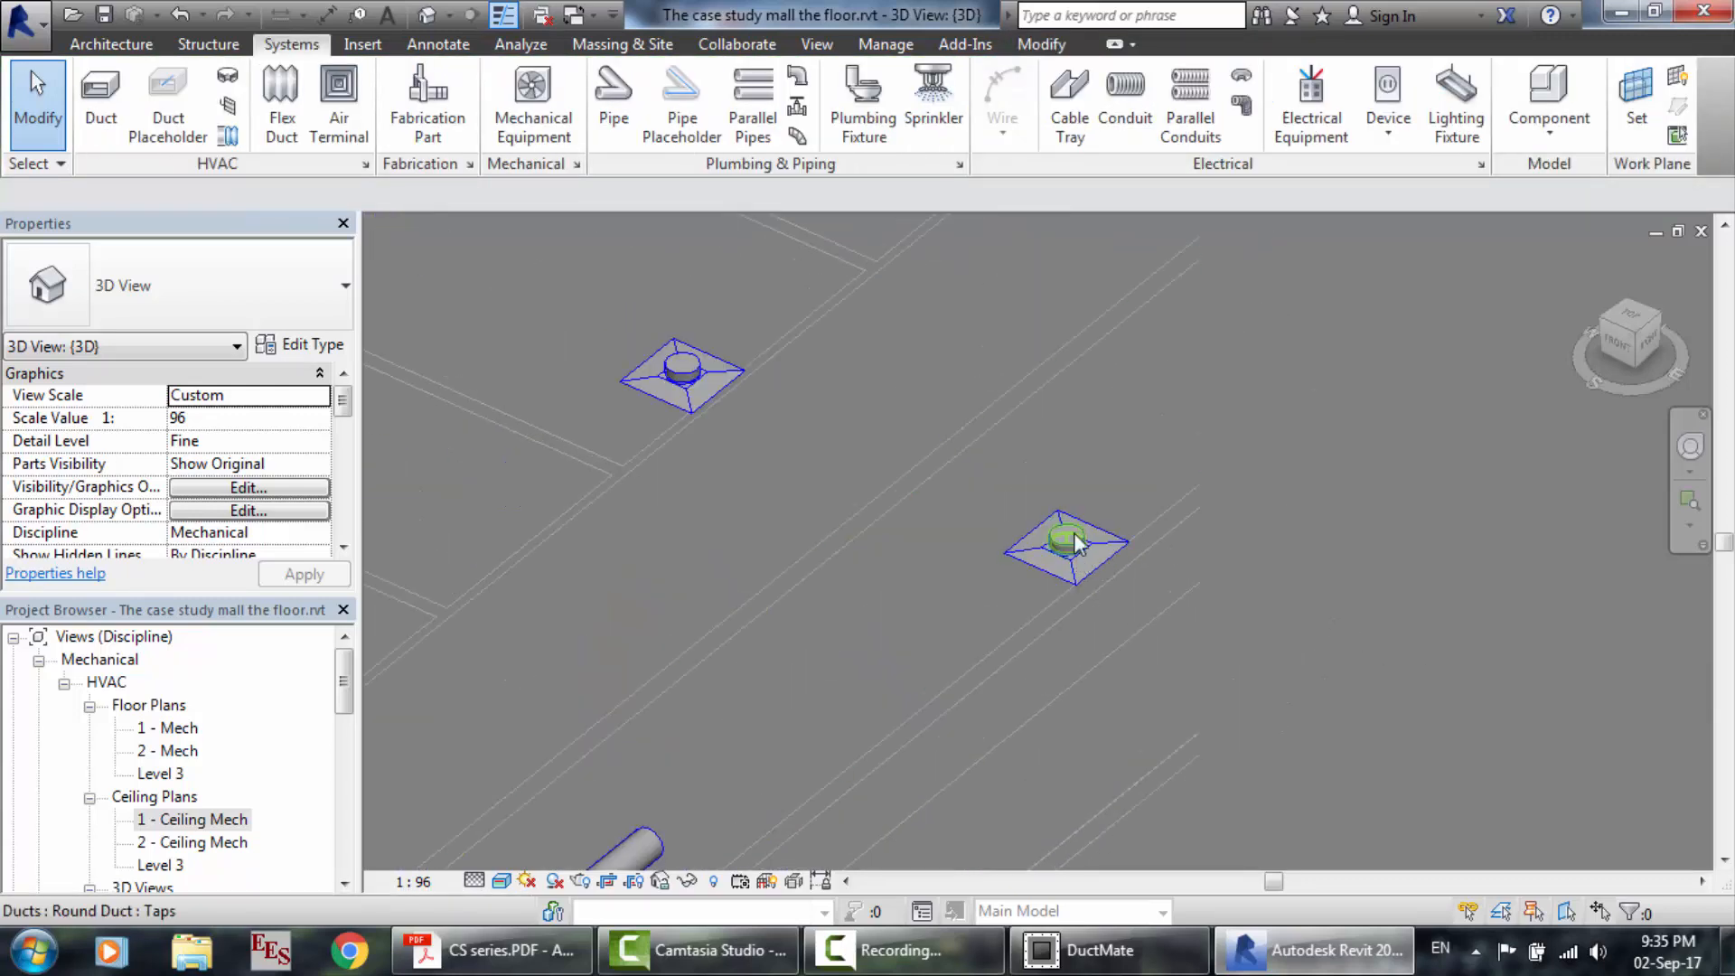
pyautogui.click(1073, 533)
pyautogui.press('Delete')
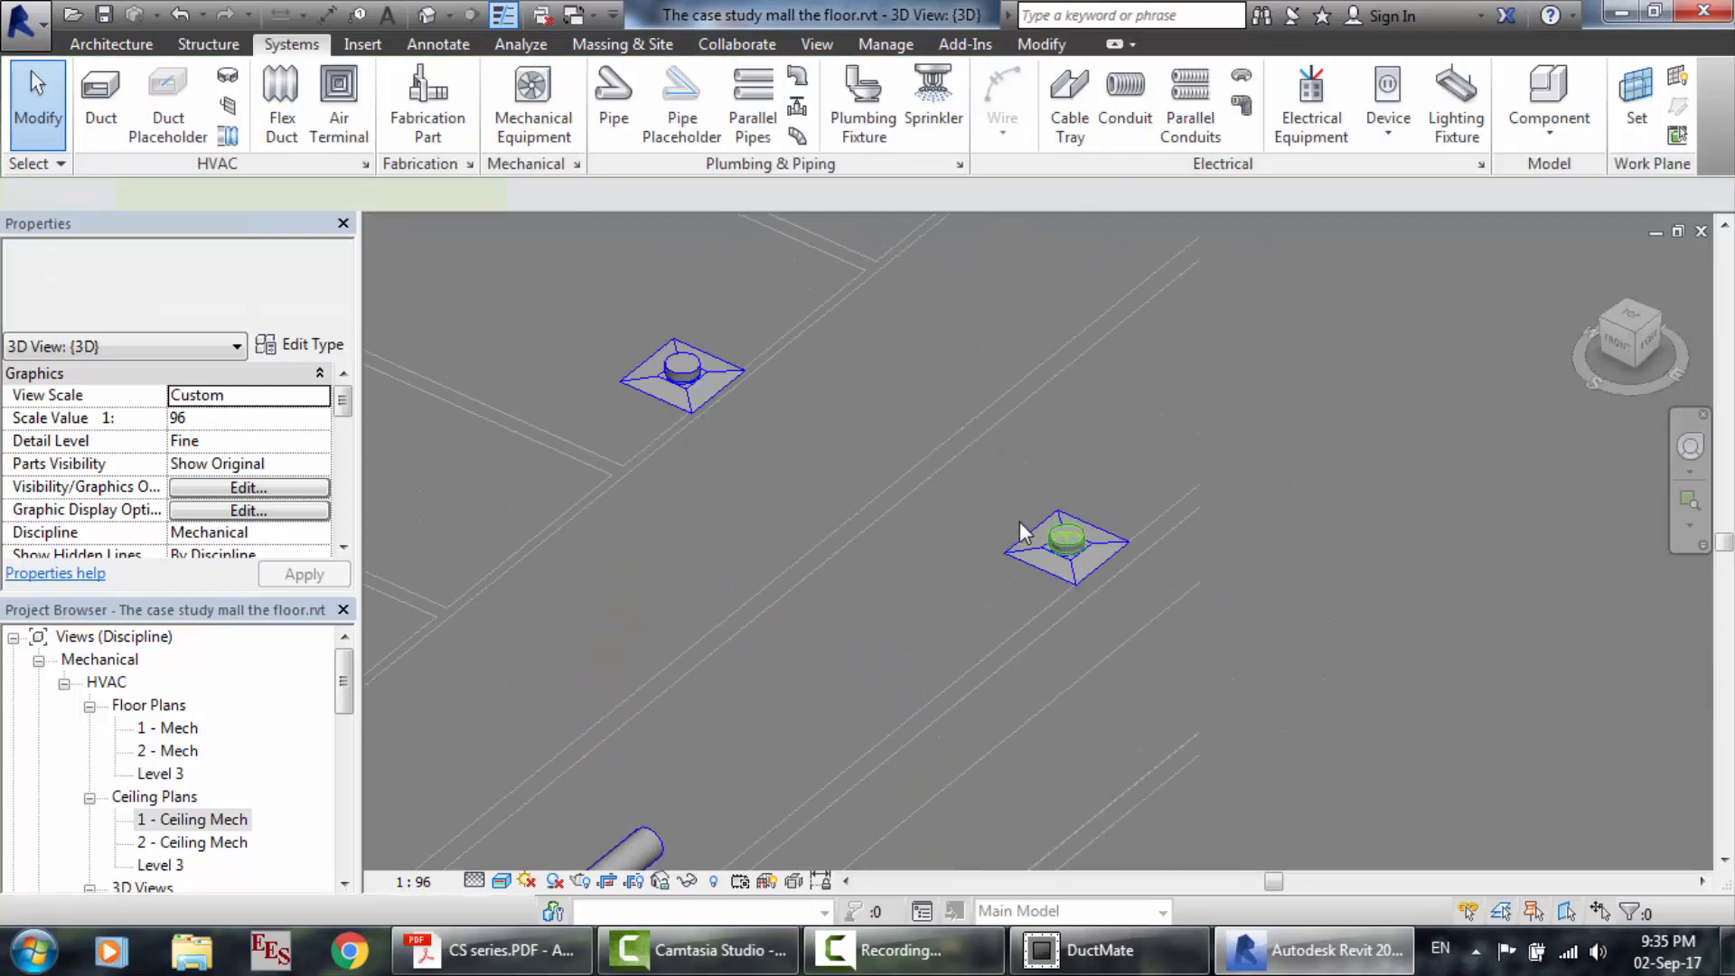
pyautogui.click(680, 365)
pyautogui.press('Delete')
# Delete the elbow and horizontal duct of the near-side branch farthest from the air handling unit.
pyautogui.scroll(-2, 679, 365)
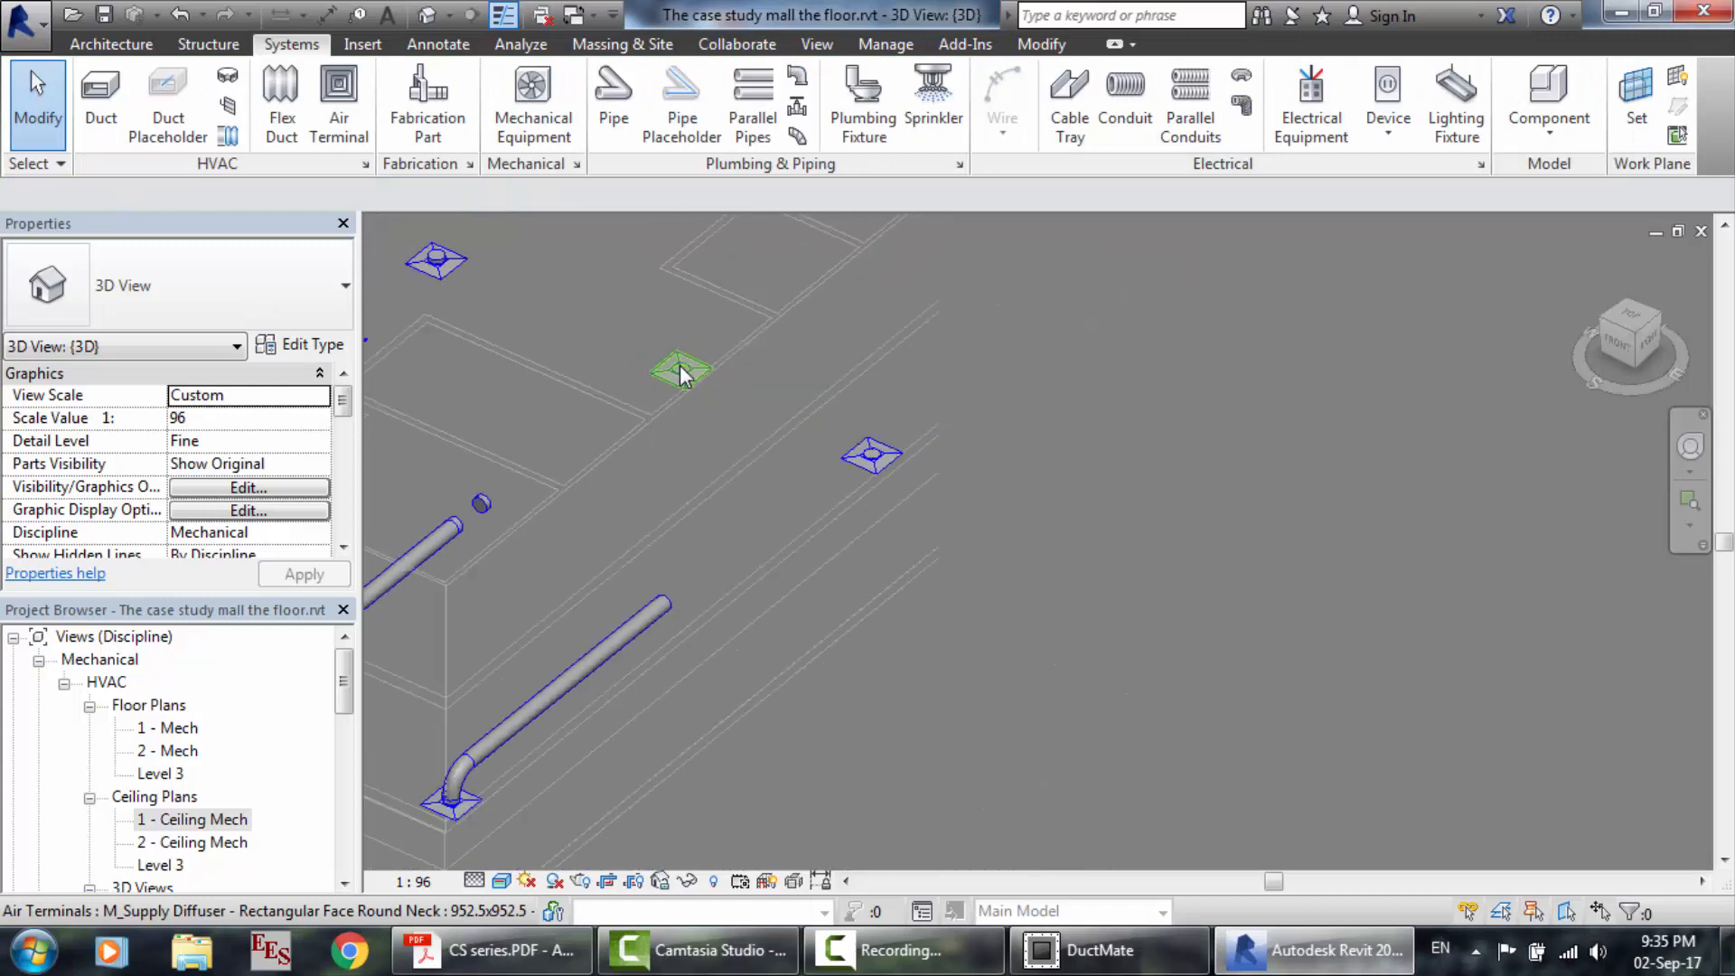
pyautogui.scroll(-2, 679, 365)
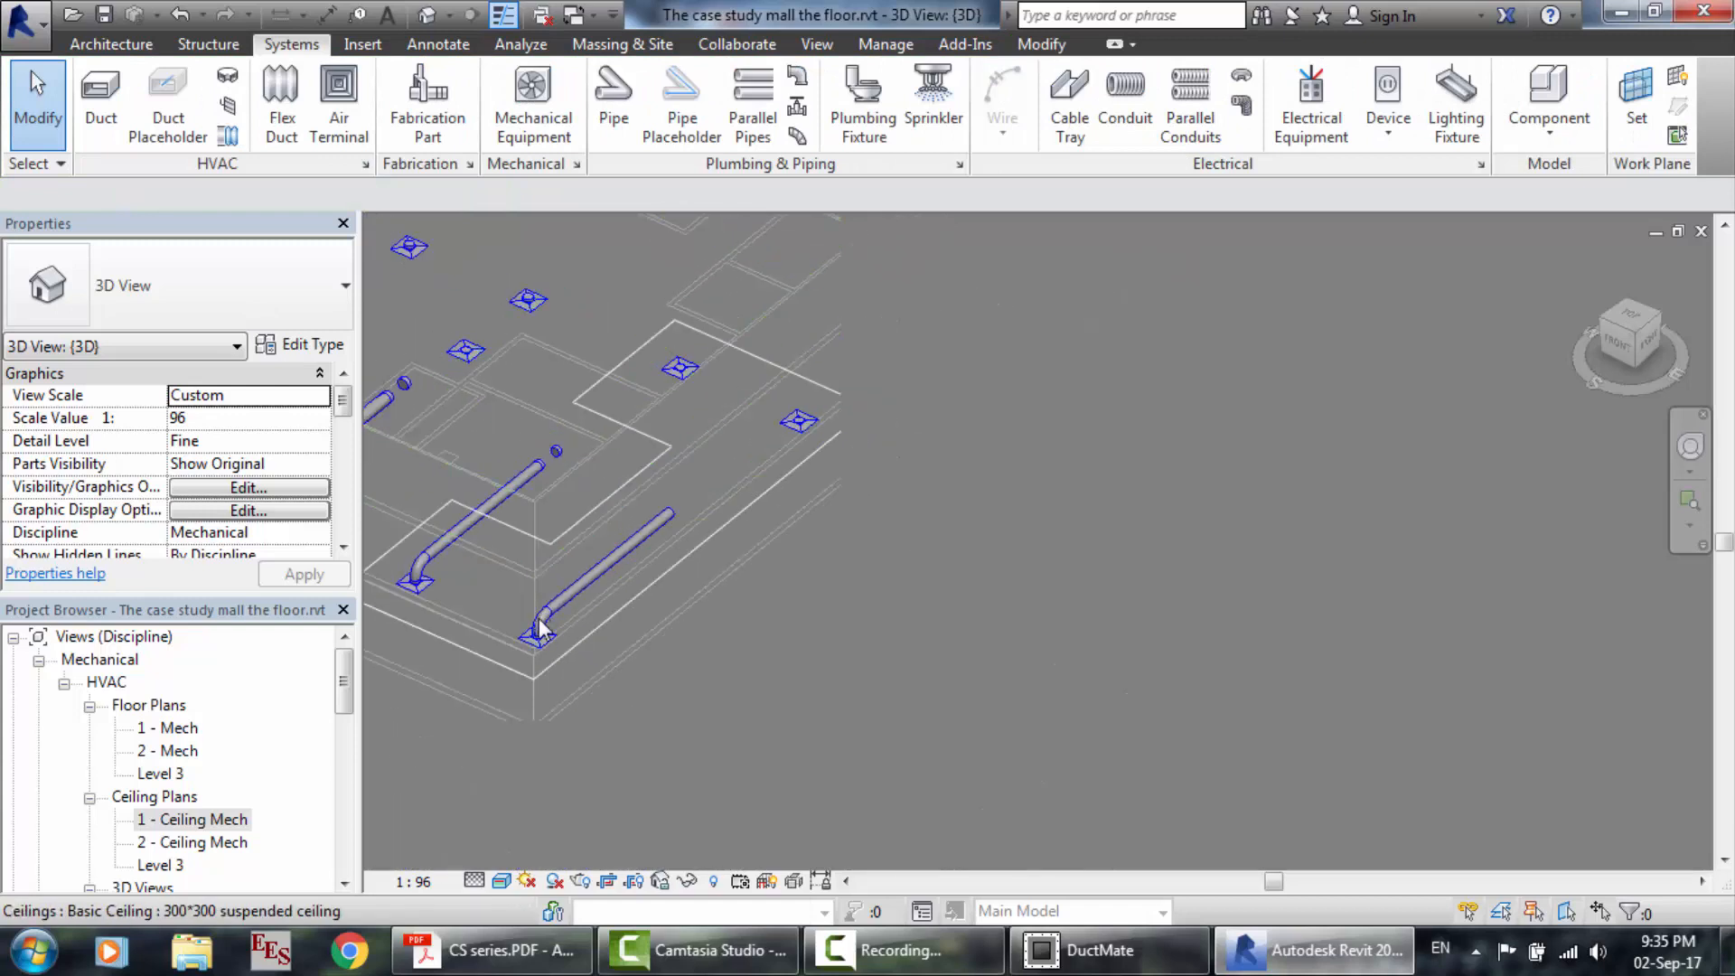
pyautogui.click(540, 636)
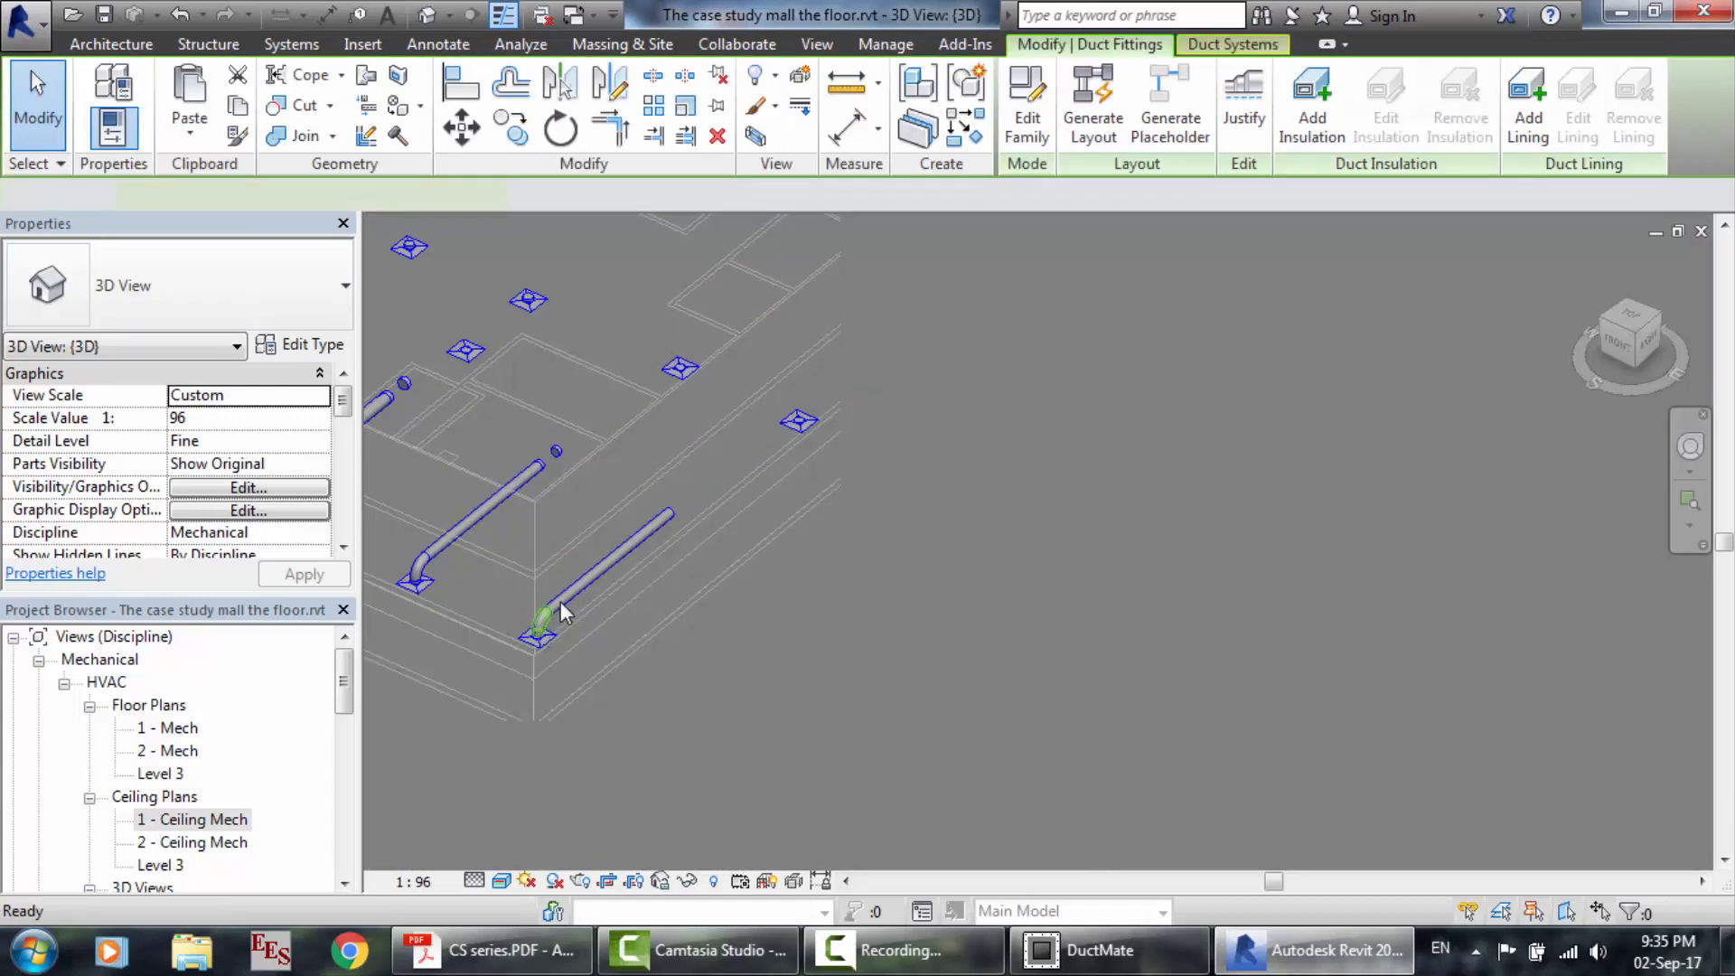
pyautogui.press('Delete')
pyautogui.click(567, 598)
pyautogui.press('Delete')
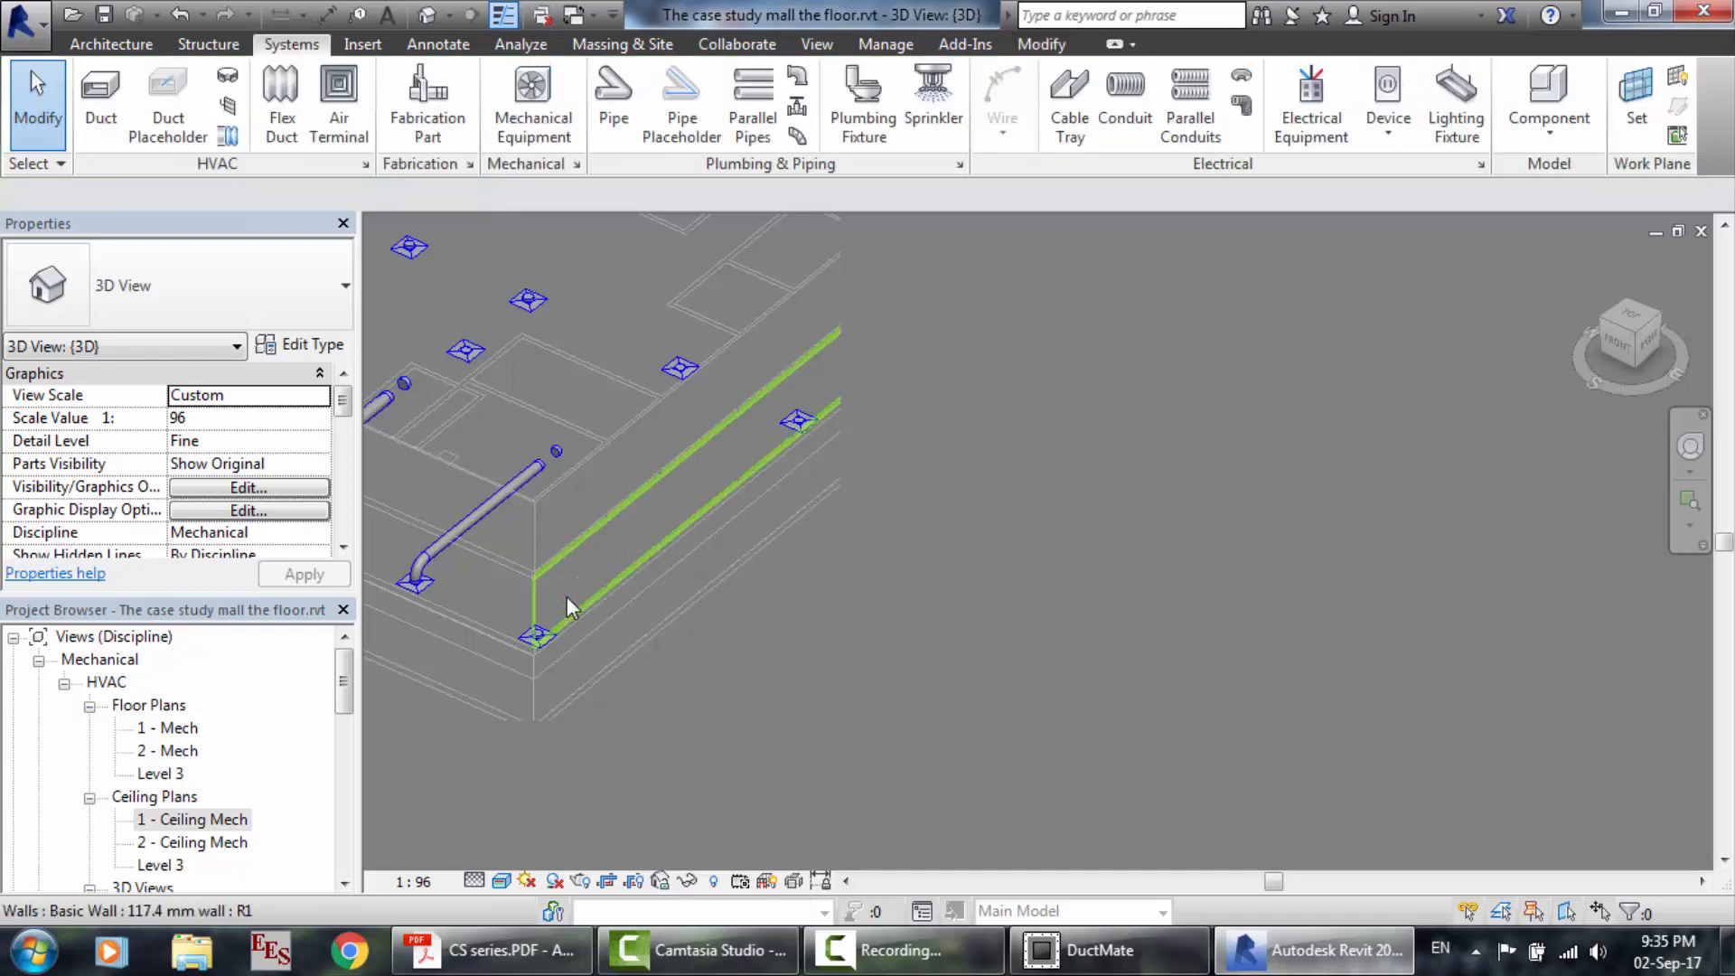
# Delete the far-side and intermediate diffusers together with the third near-side branch and the inner duct section of the second.
pyautogui.scroll(-4, 584, 526)
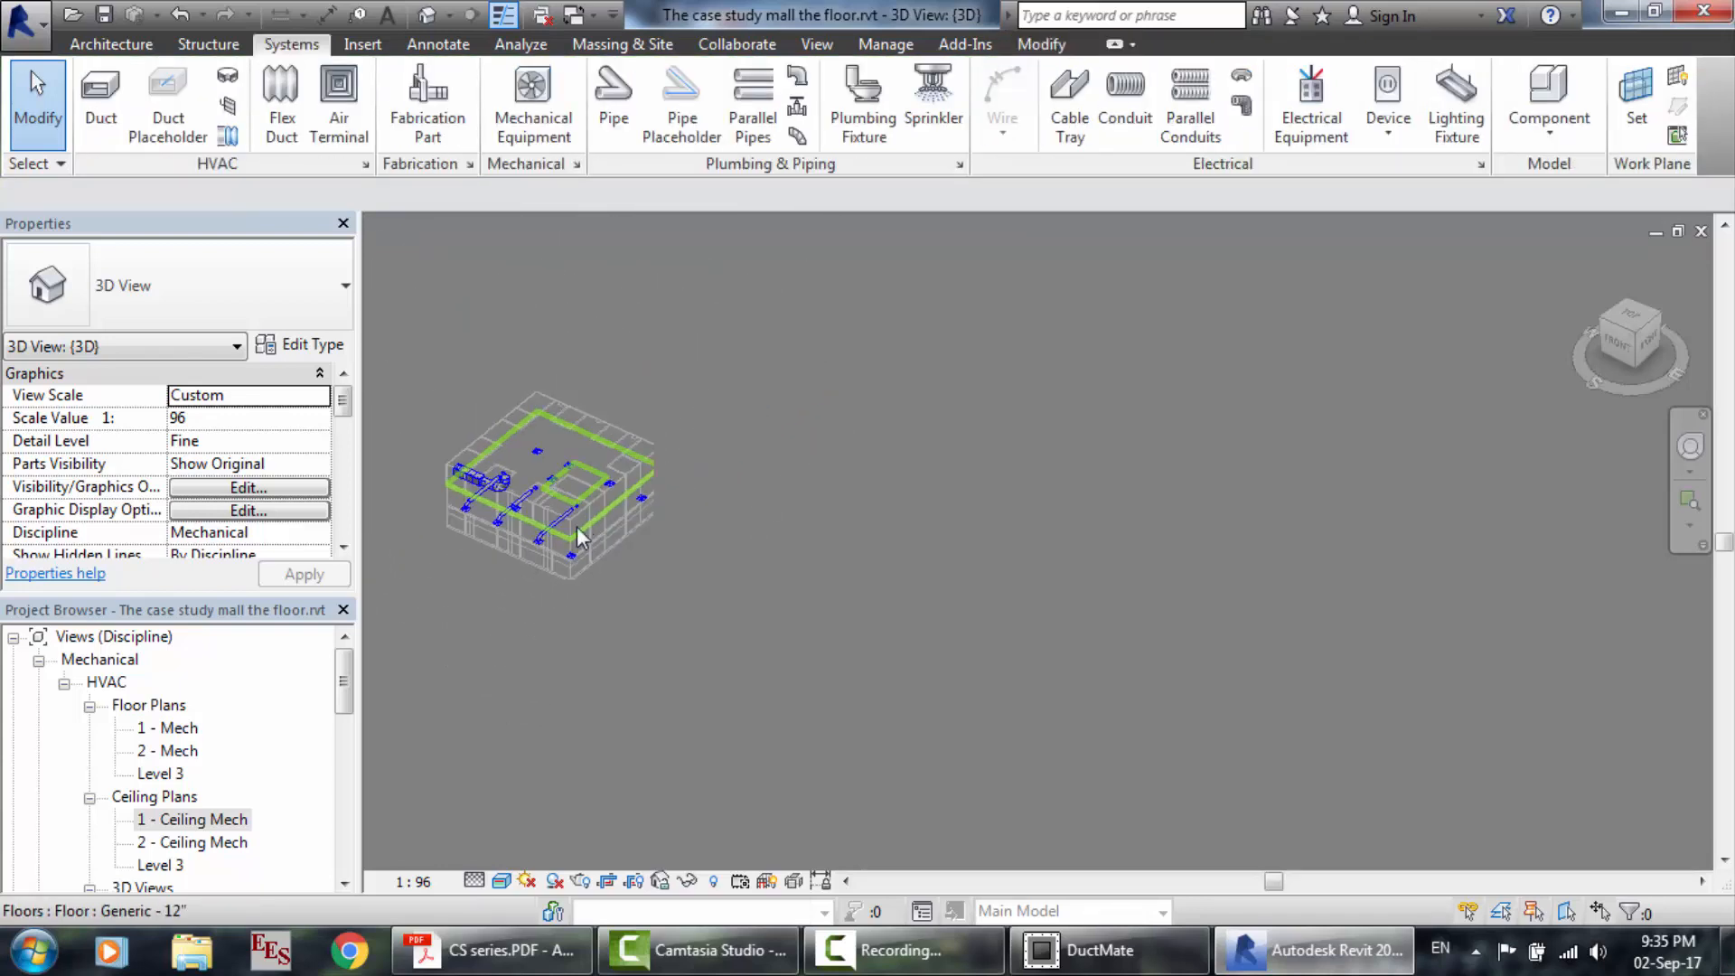
pyautogui.scroll(5, 459, 490)
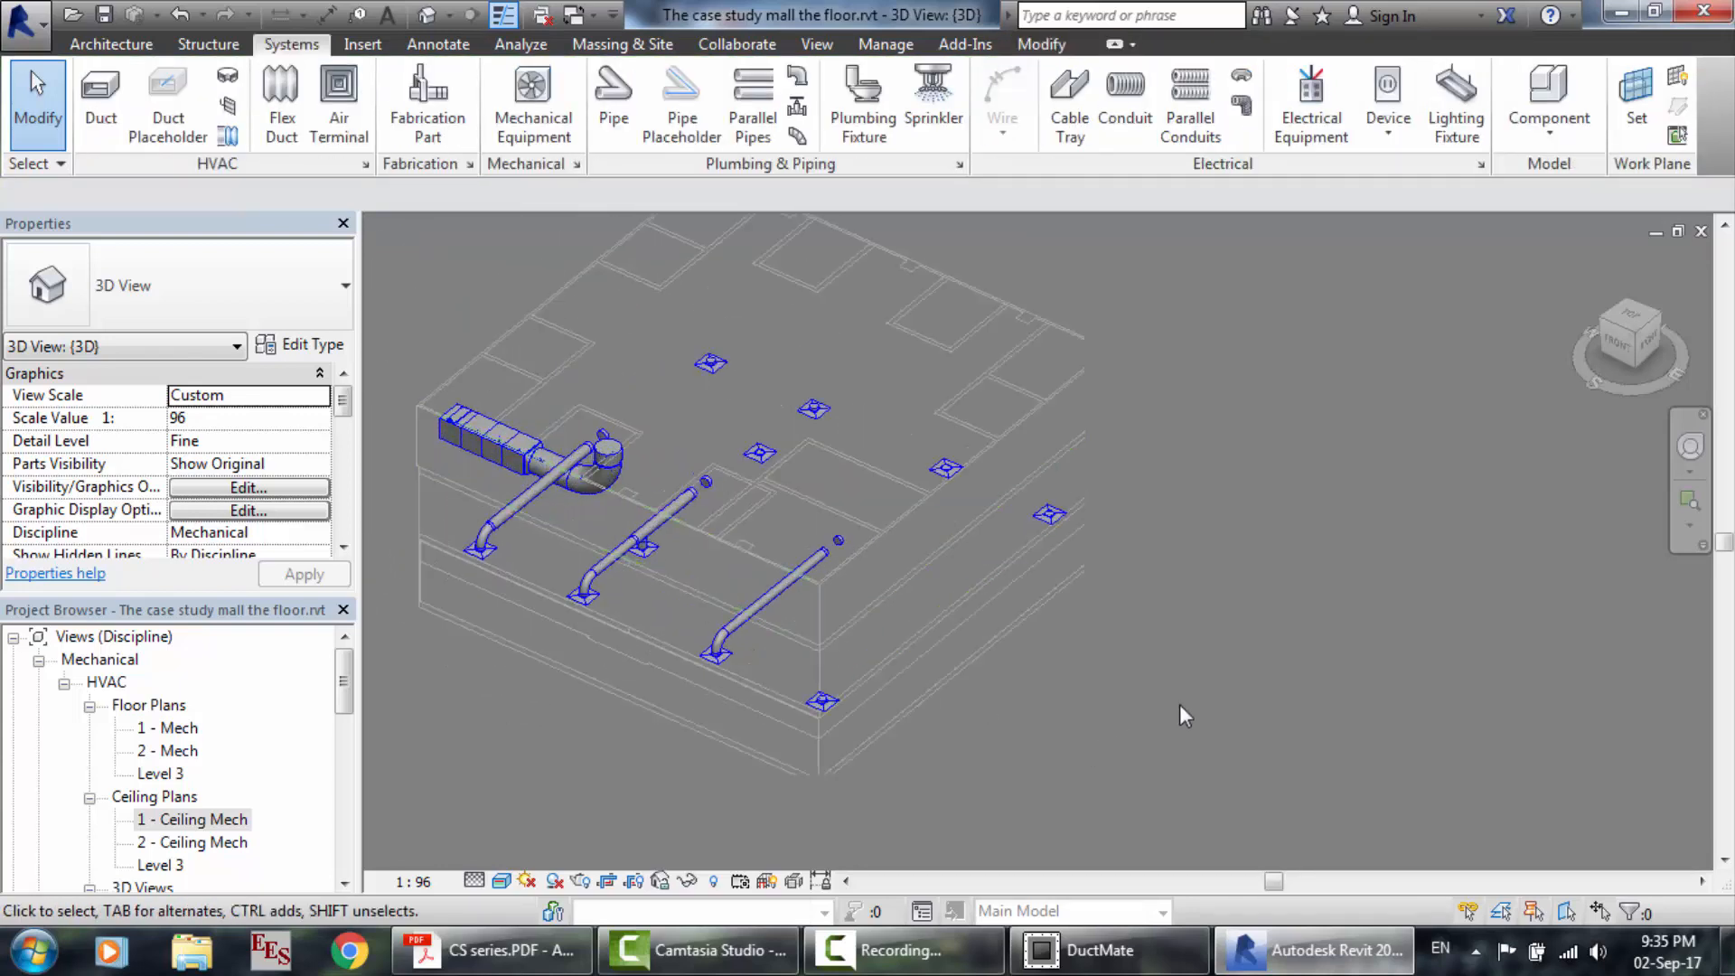
pyautogui.moveTo(1188, 689); pyautogui.dragTo(654, 294)
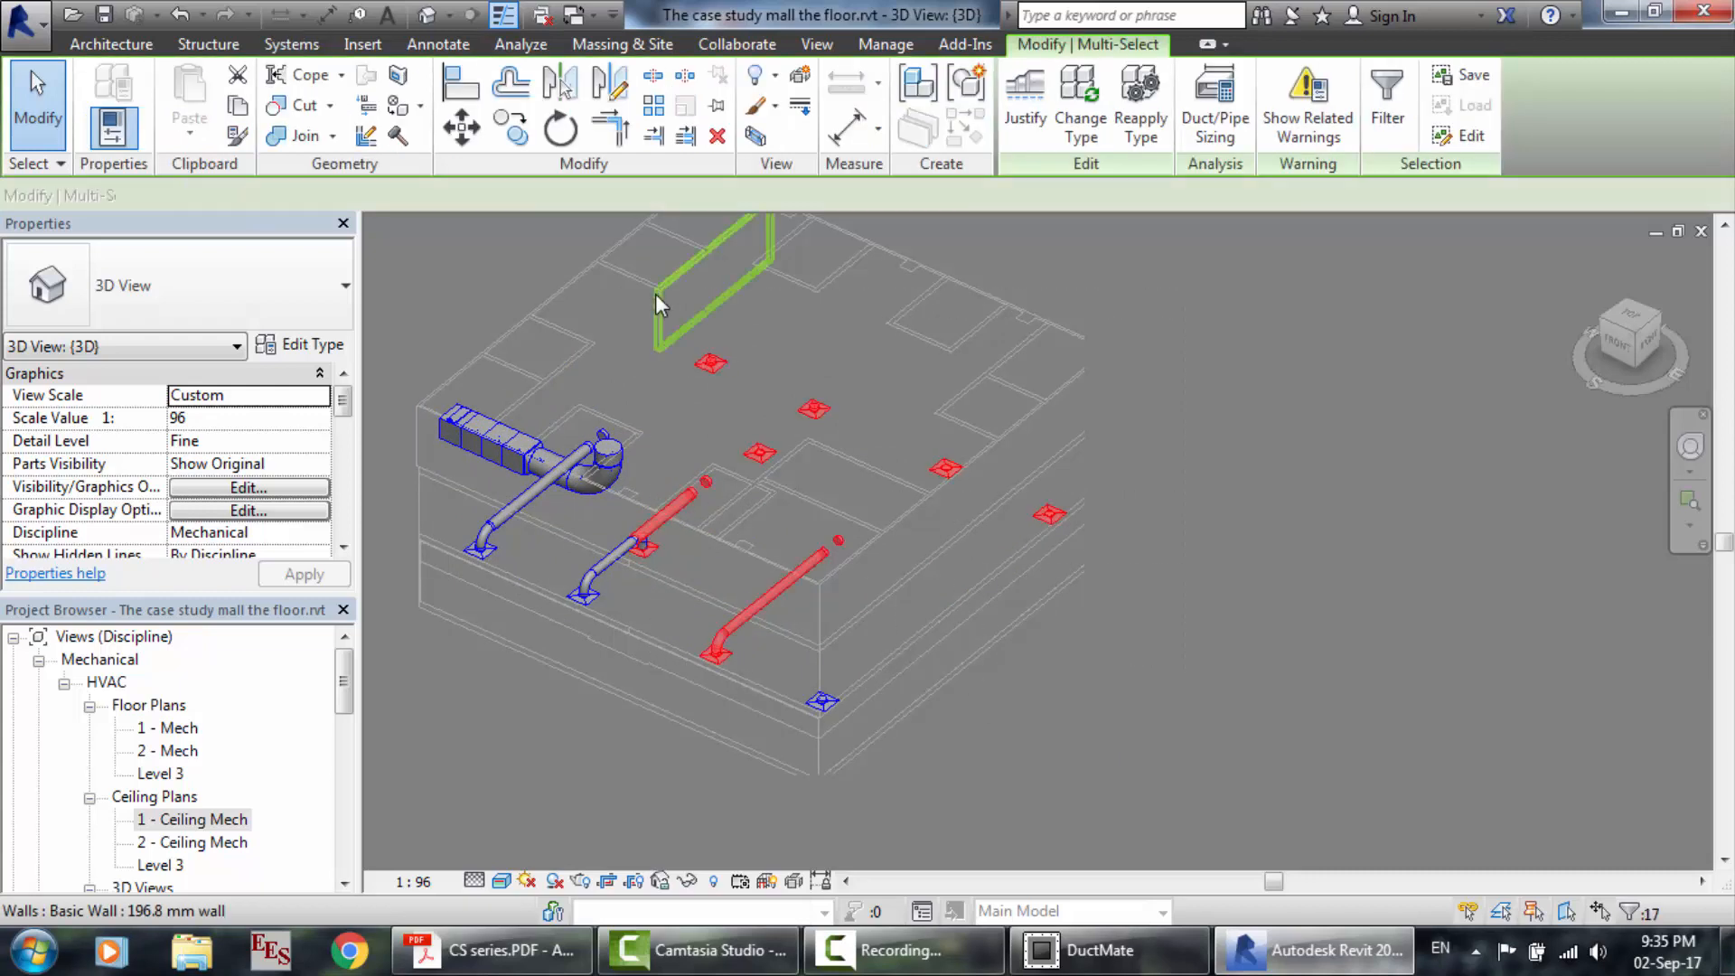
pyautogui.press('Delete')
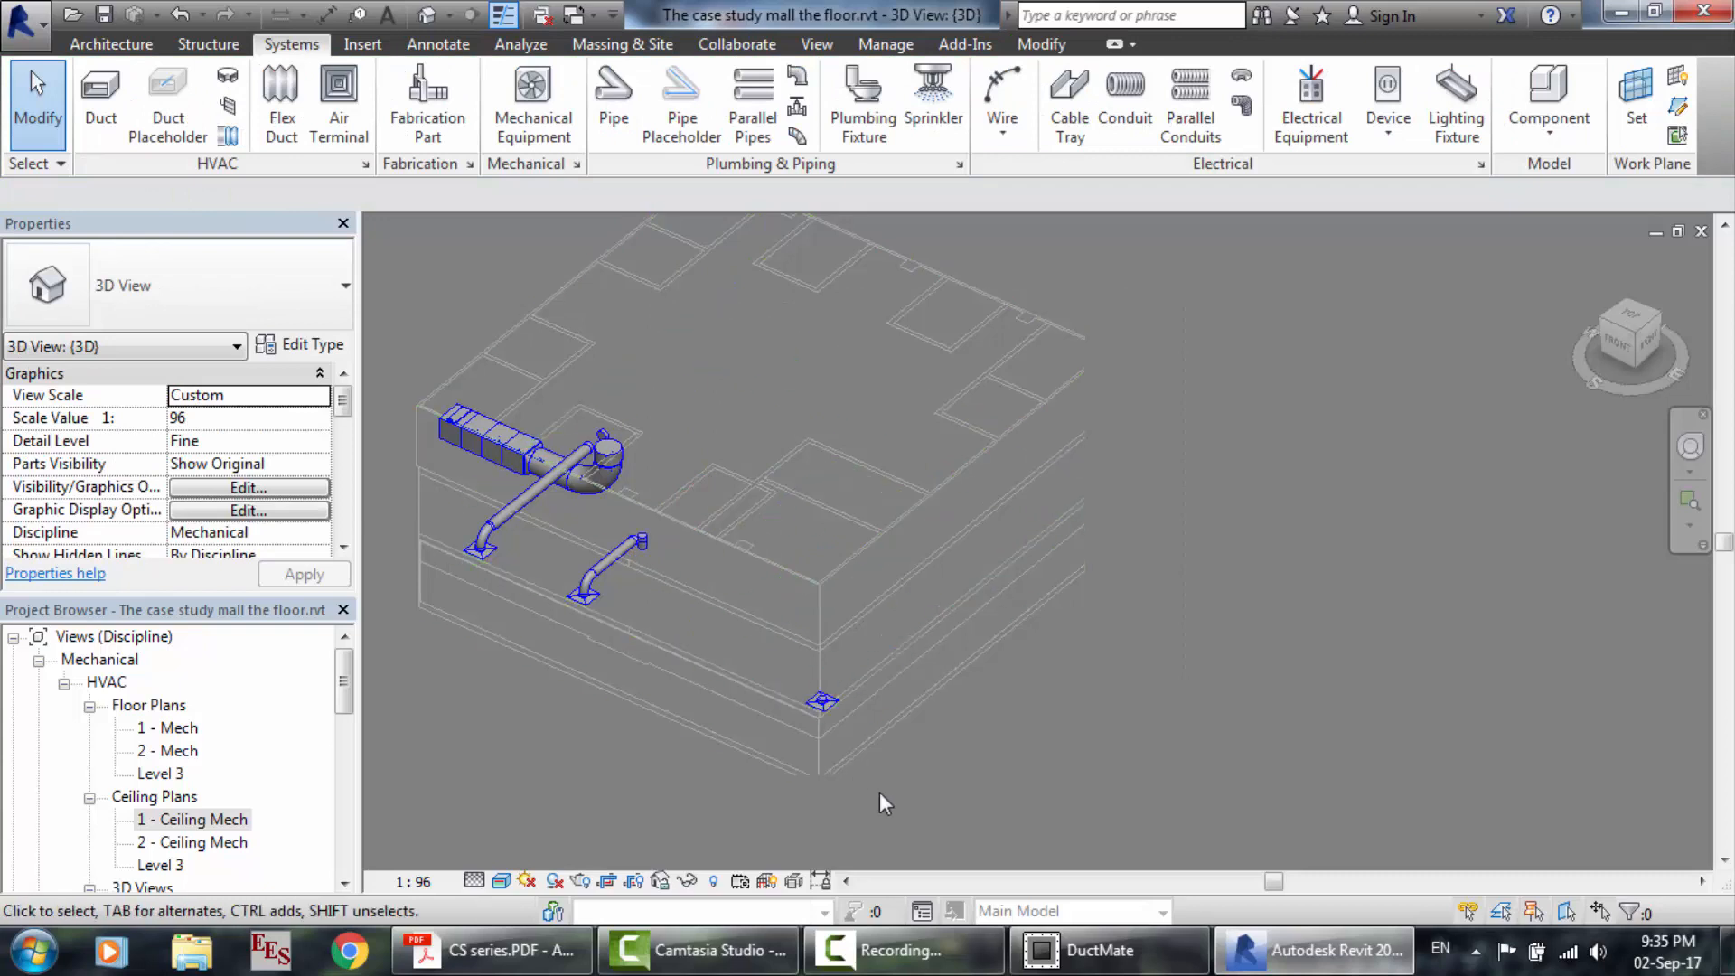
# Delete the remaining near-side diffusers and branch ductwork, plus the air handling unit and its connected main duct fittings.
pyautogui.moveTo(880, 791); pyautogui.dragTo(586, 626)
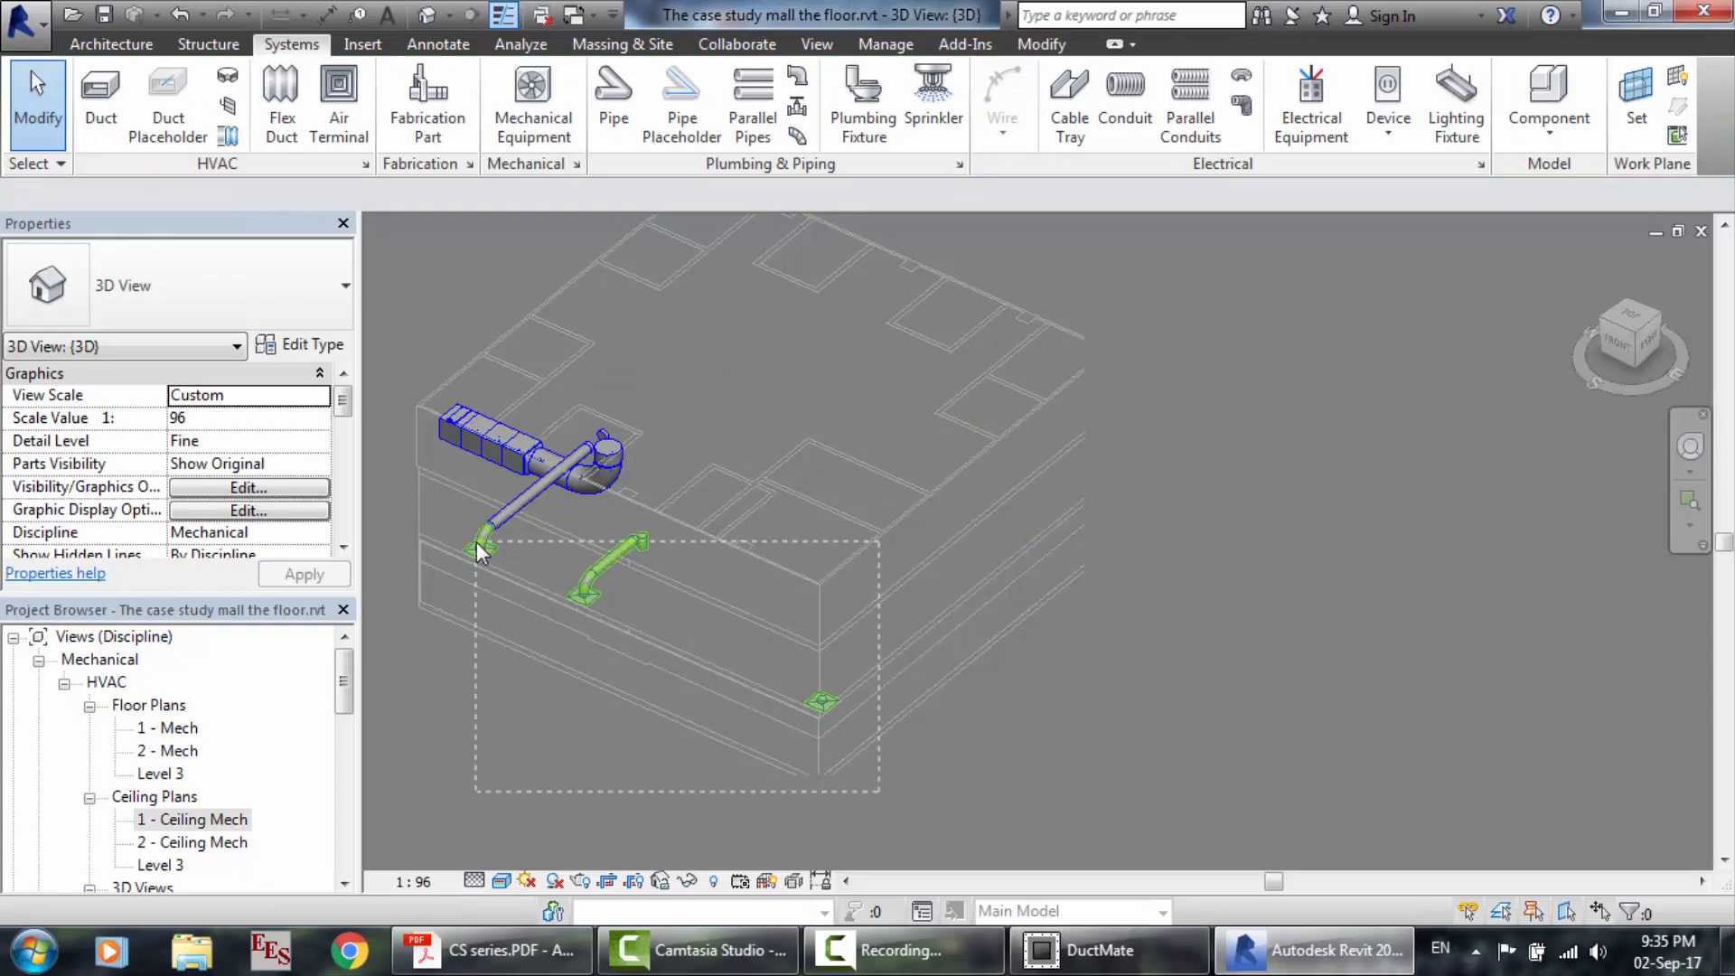
pyautogui.moveTo(479, 549); pyautogui.dragTo(476, 541)
pyautogui.press('Delete')
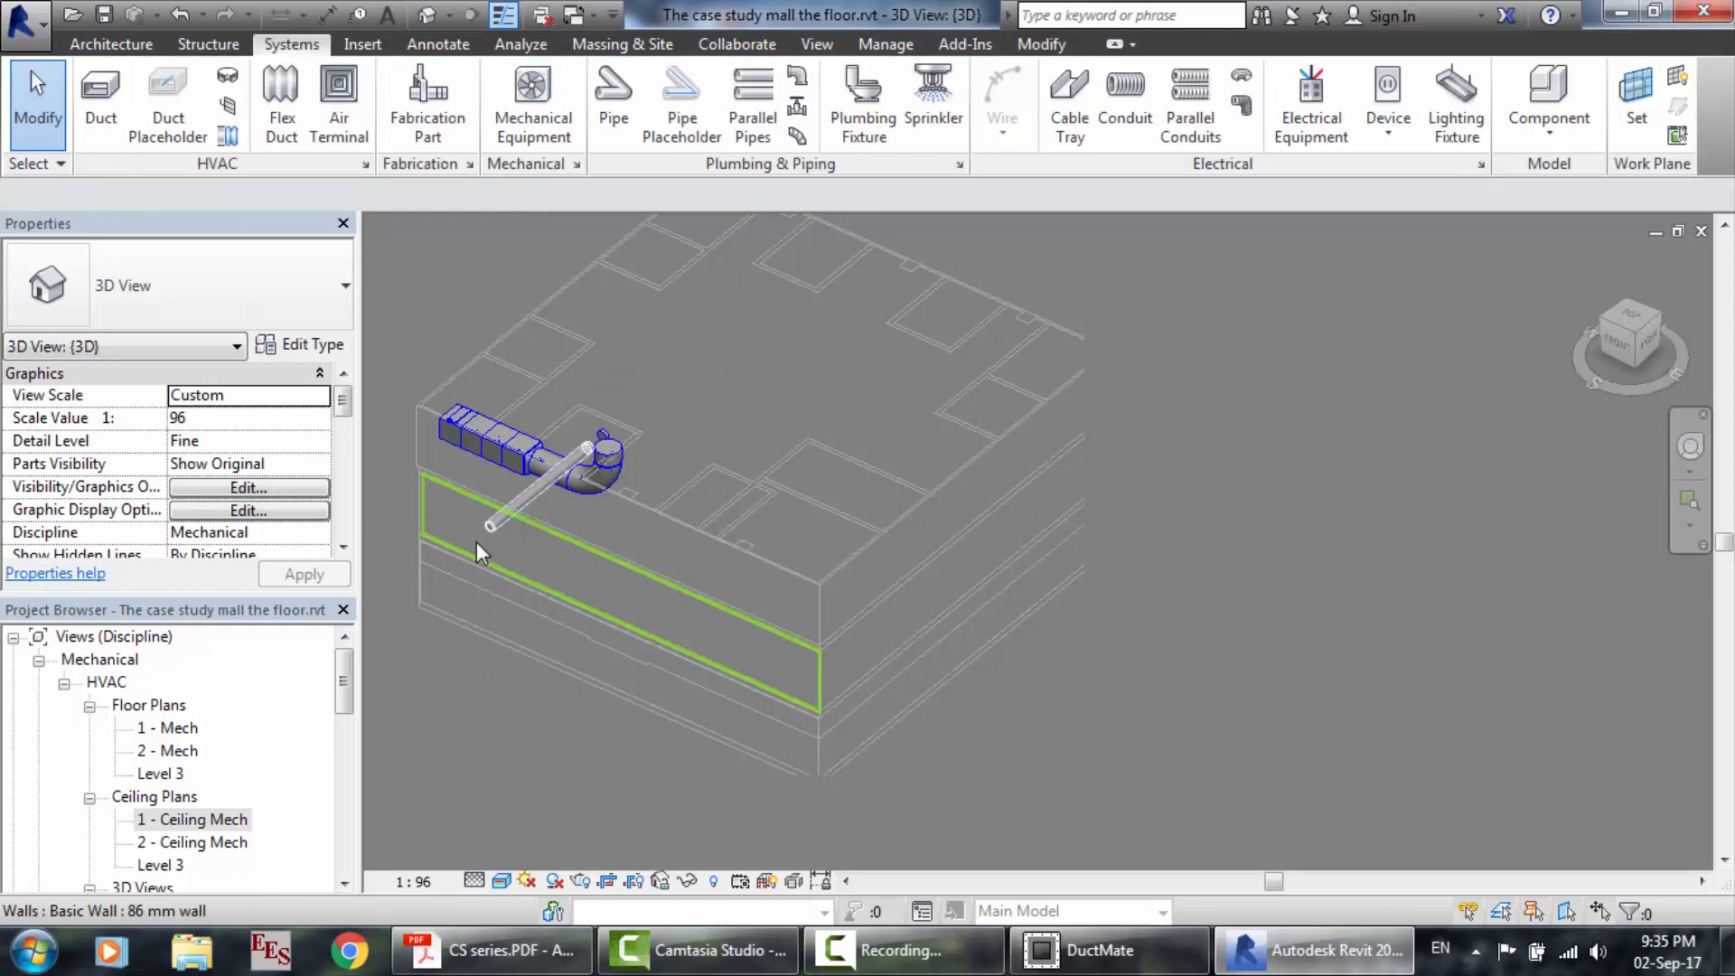
pyautogui.click(514, 509)
pyautogui.press('Delete')
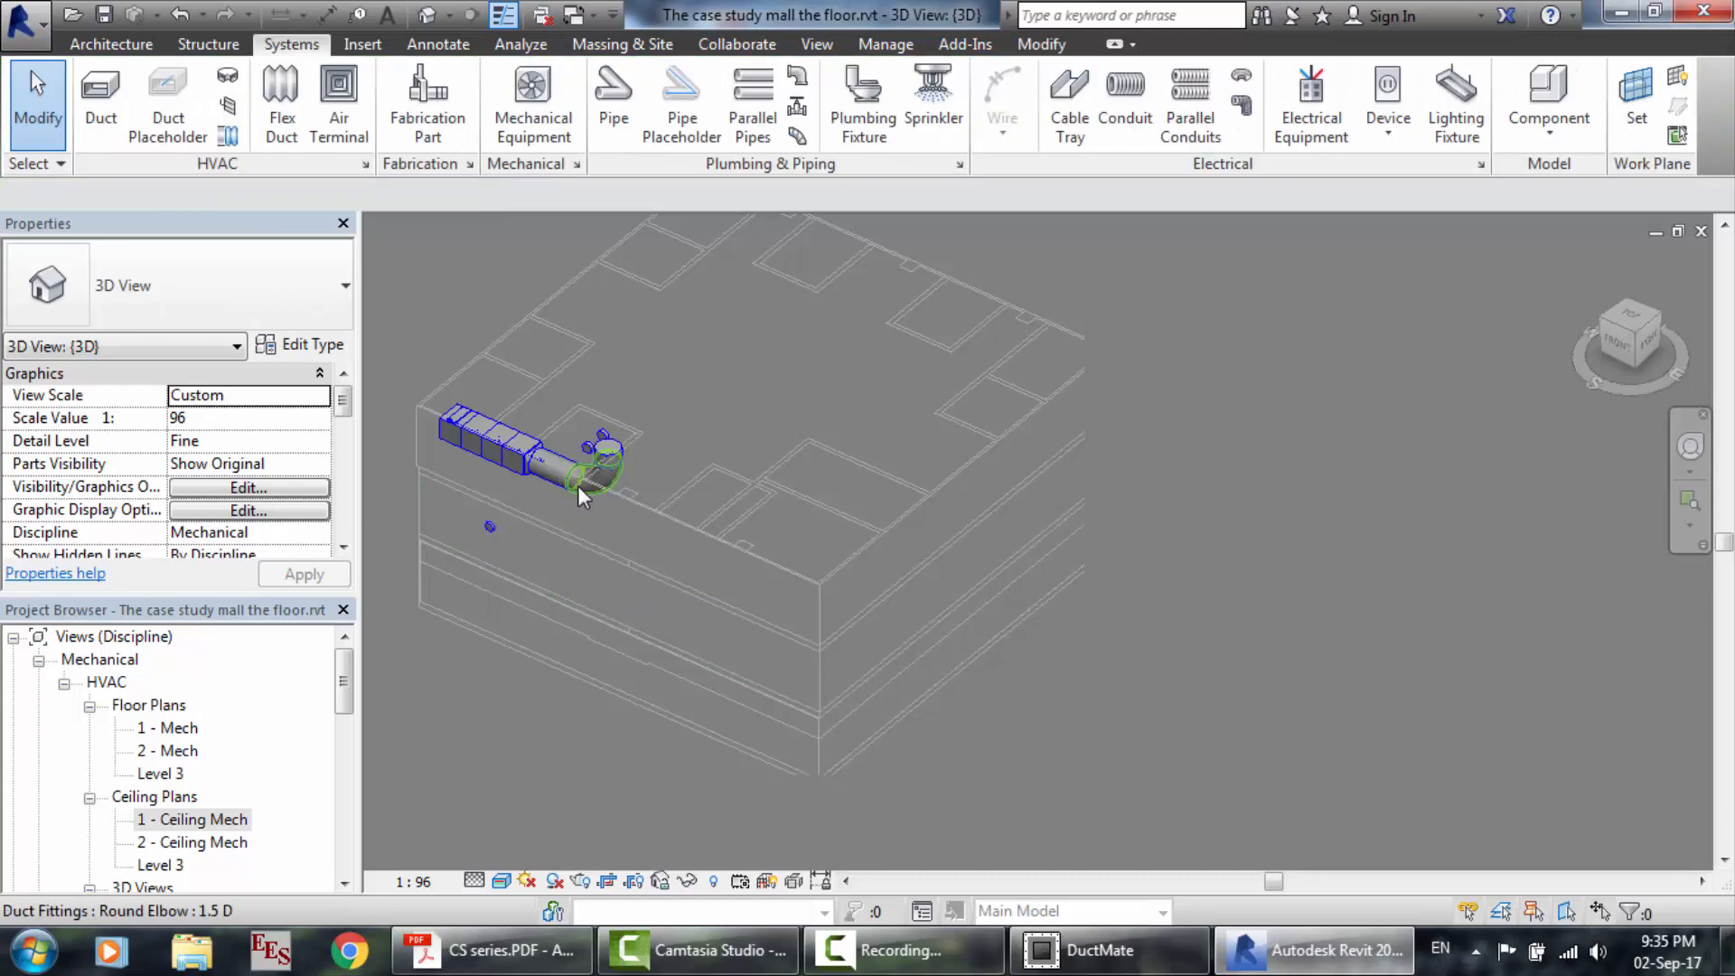
pyautogui.moveTo(979, 797); pyautogui.dragTo(392, 341)
pyautogui.press('Delete')
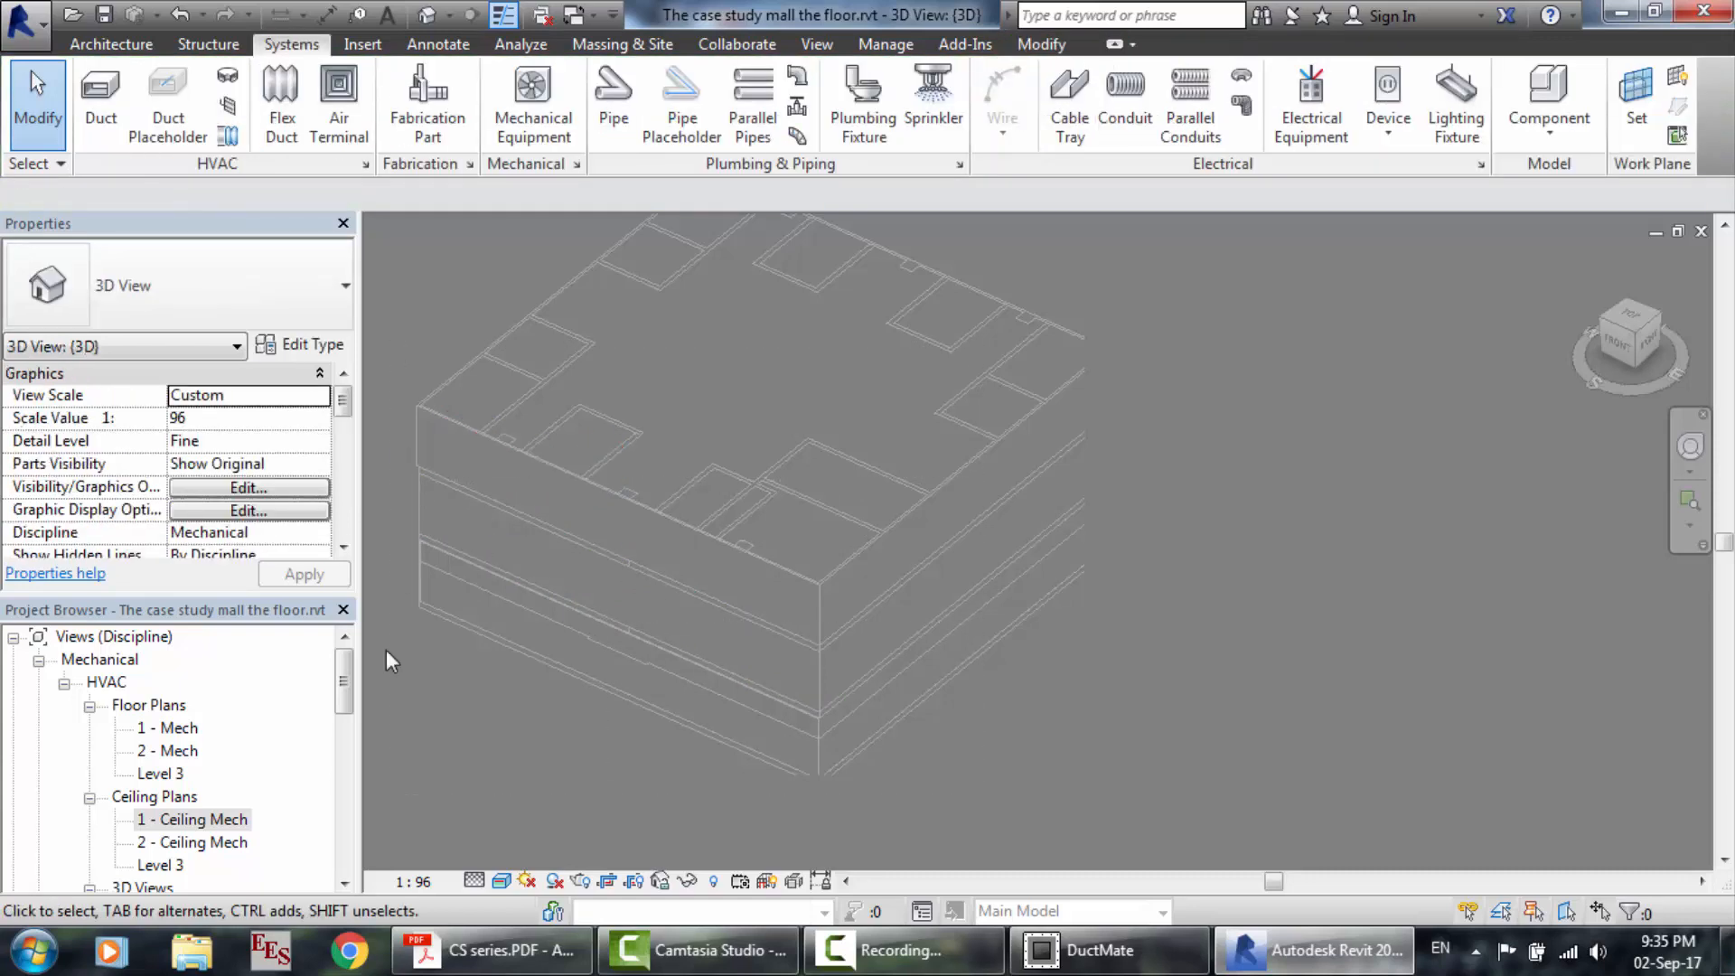
# In the 1 - Mech floor plan, save the project and place an M_Outdoor AHU - Horizontal, 0.6 Square Meters of Coil, outside the left exterior wall.
pyautogui.doubleClick(175, 728)
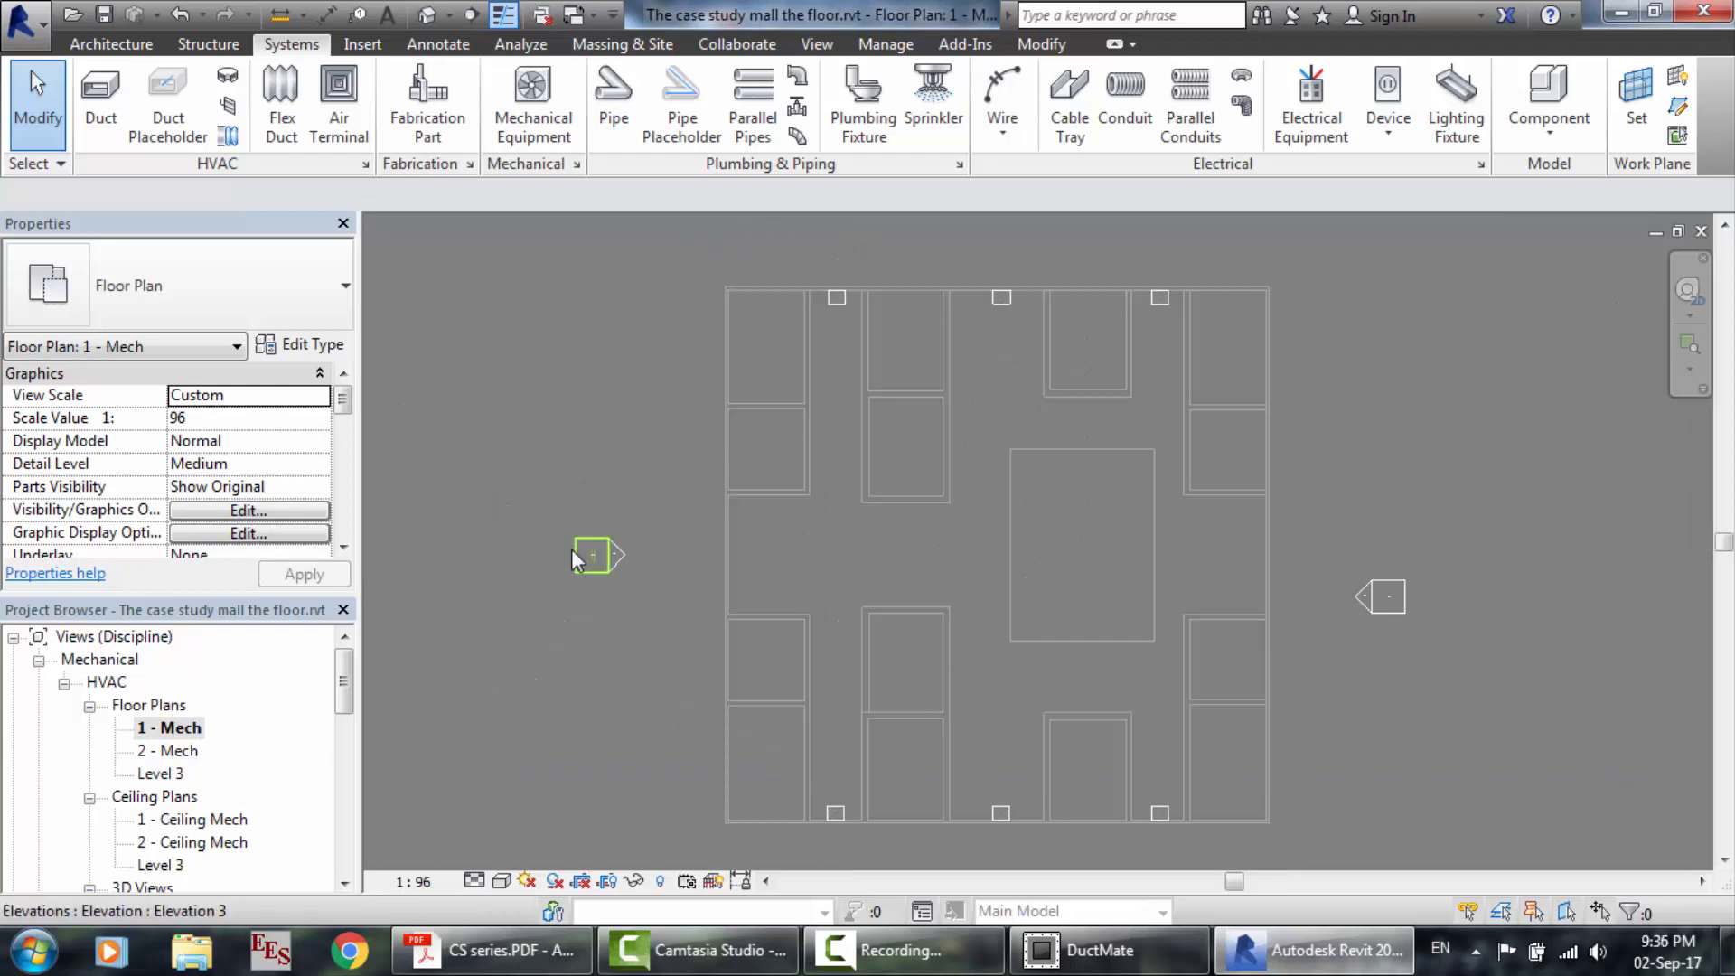
pyautogui.click(522, 117)
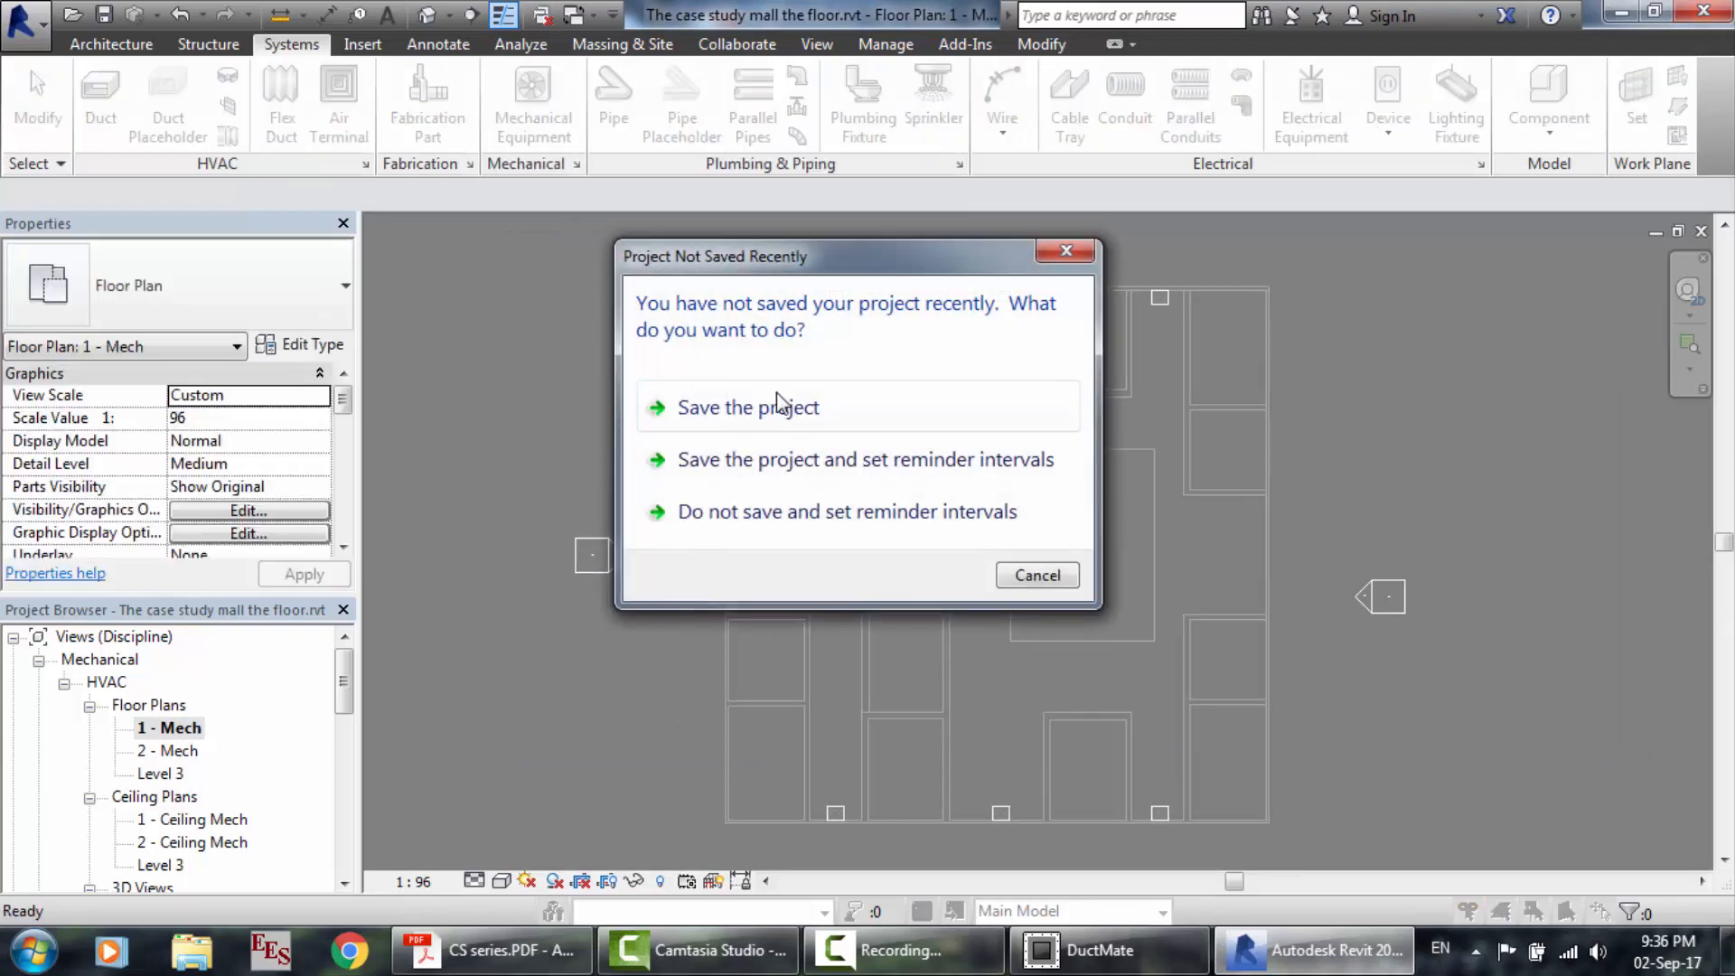
pyautogui.click(777, 398)
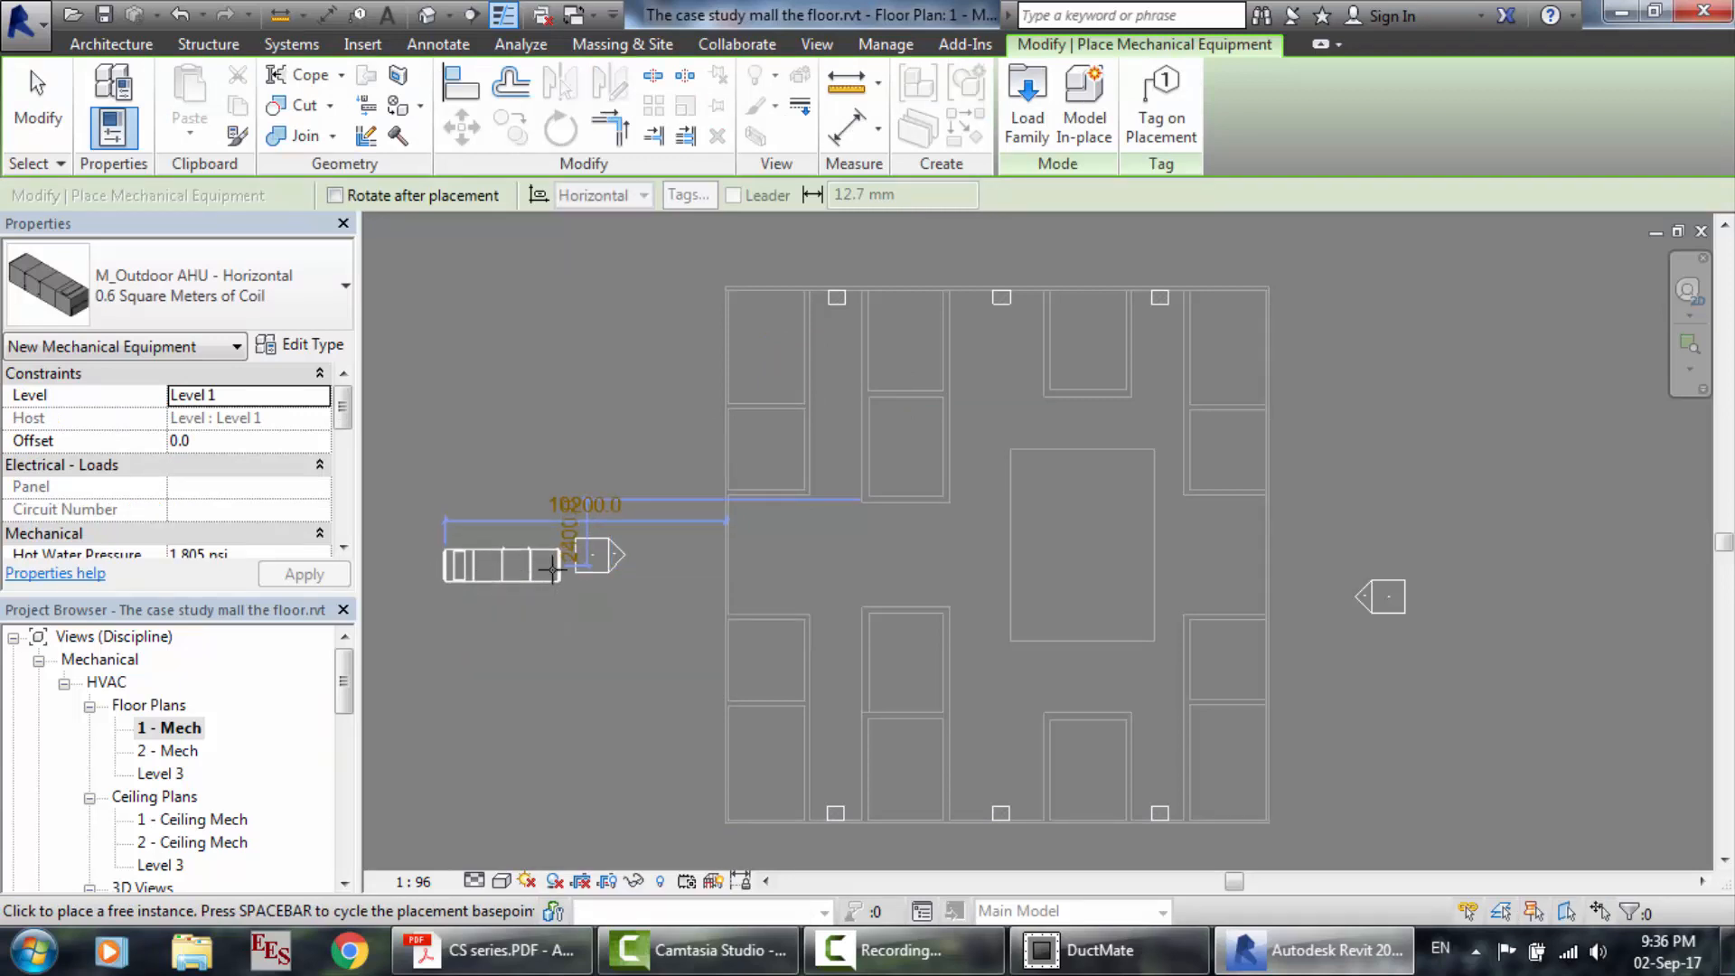
pyautogui.click(445, 561)
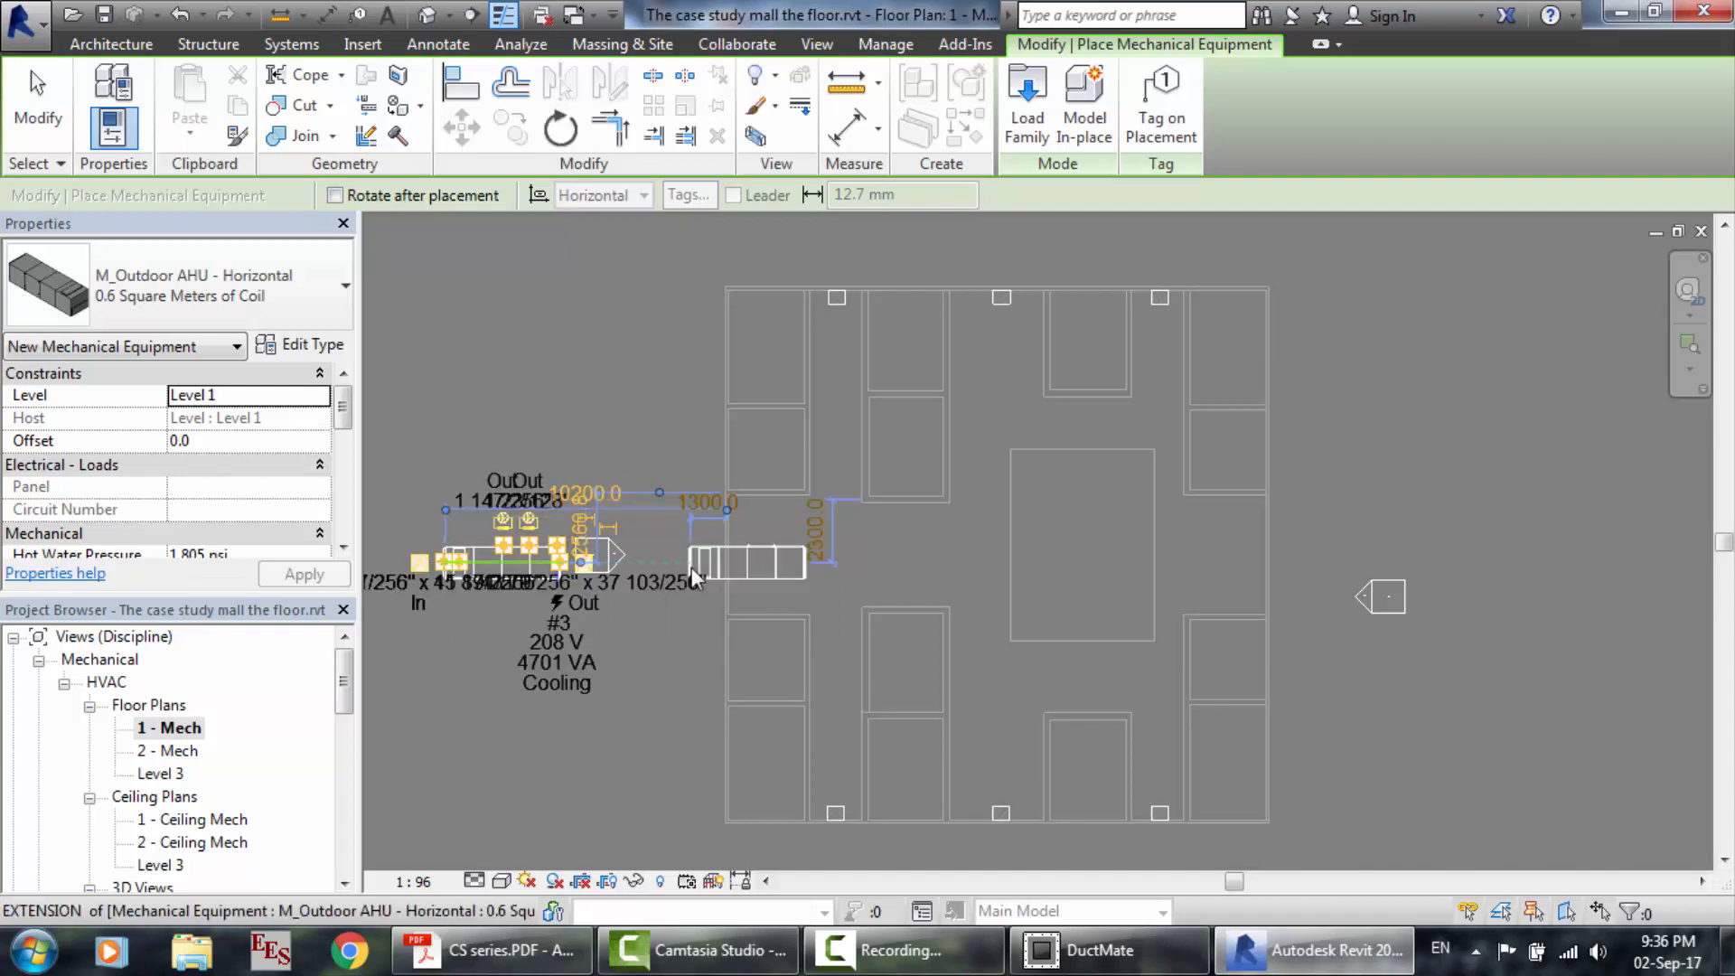
pyautogui.press('Escape')
pyautogui.press('Escape')
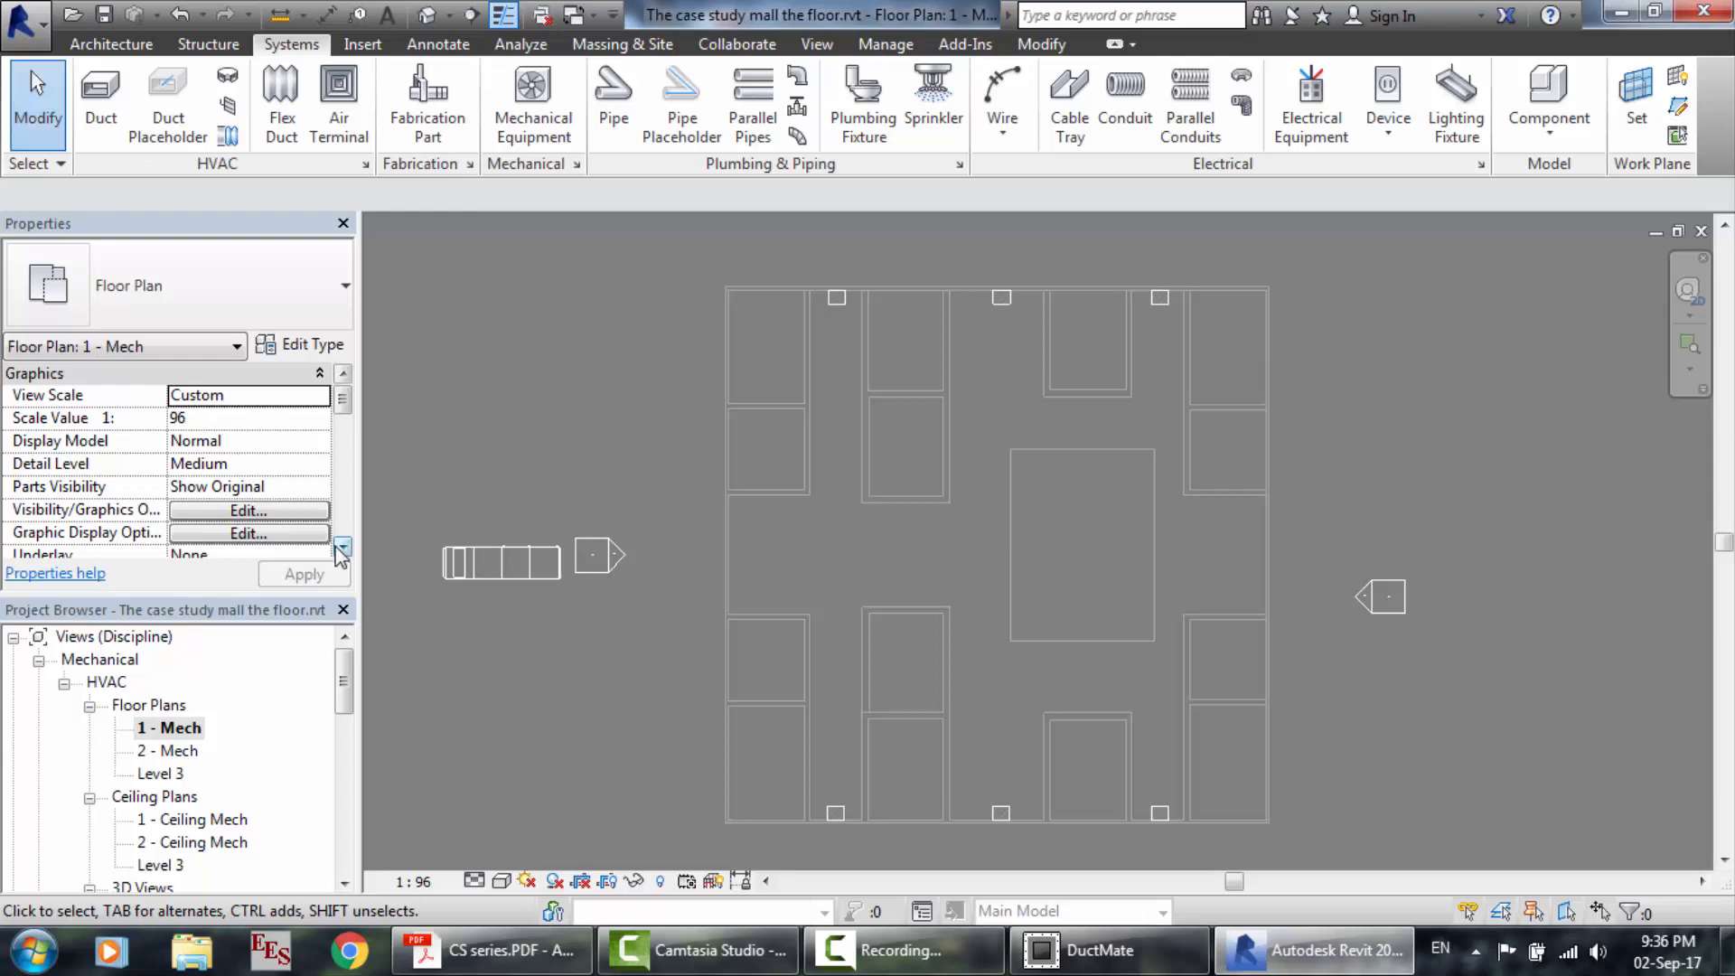
# In the 1 - Ceiling Mech plan, place 952.5x952.5 - 381 Neck round-neck supply diffusers in the end rooms of the first two room columns.
pyautogui.doubleClick(197, 819)
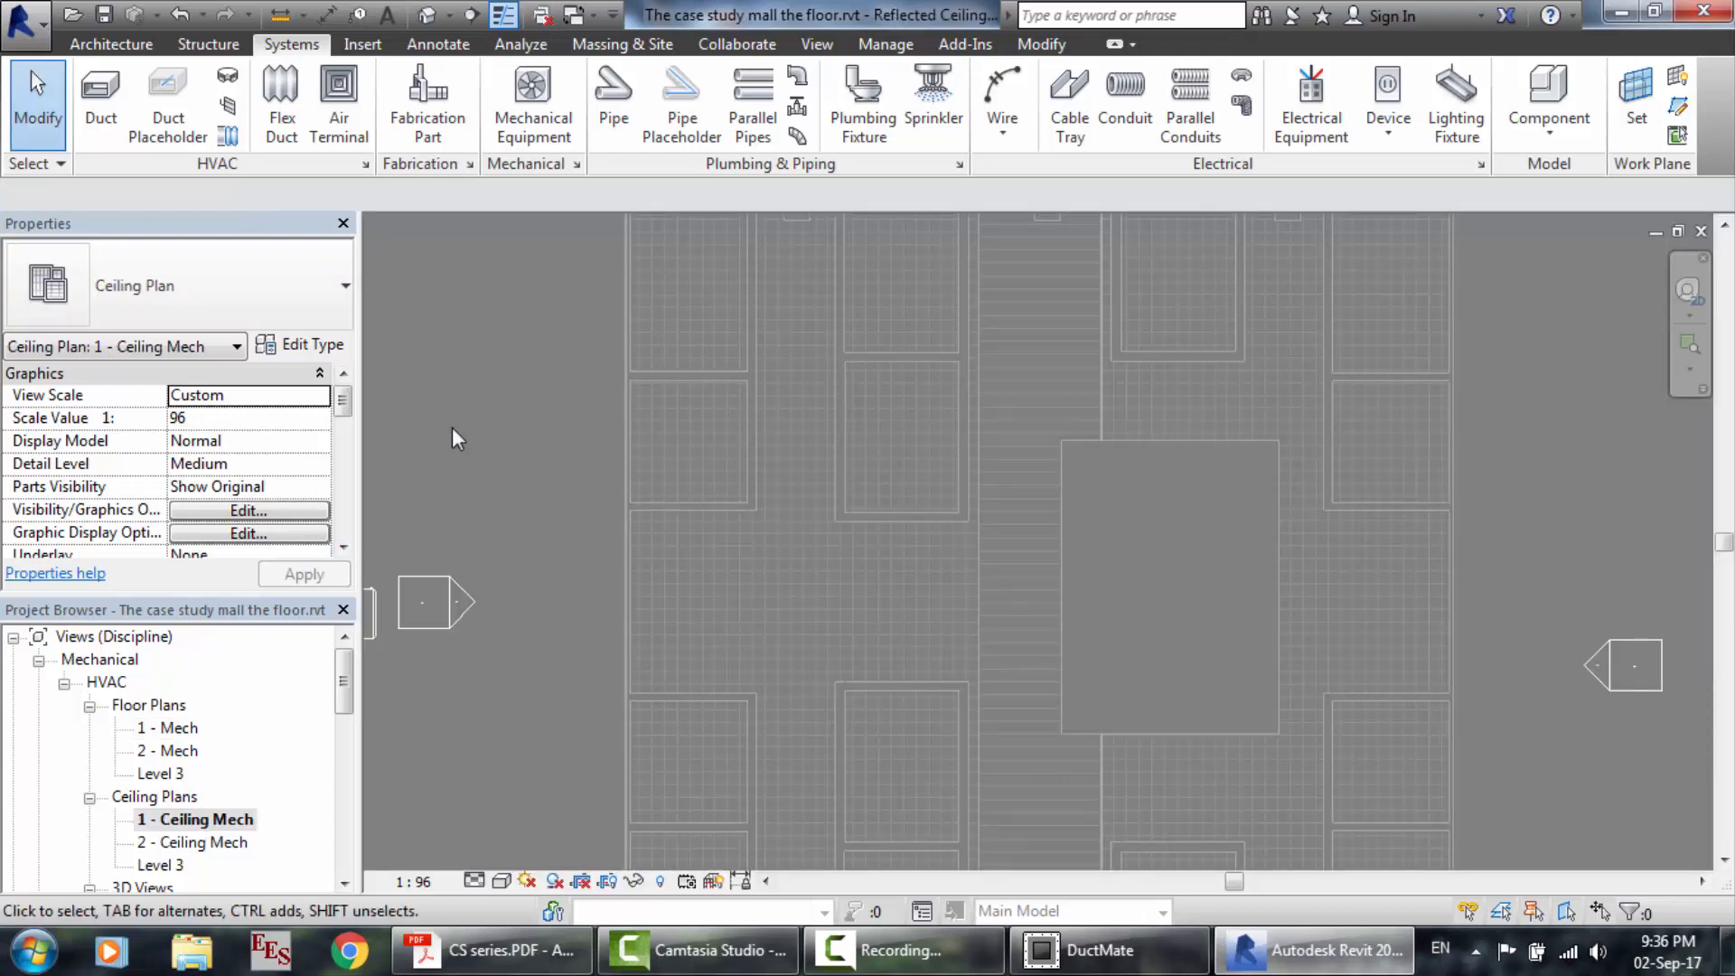
pyautogui.scroll(-3, 453, 430)
pyautogui.click(339, 90)
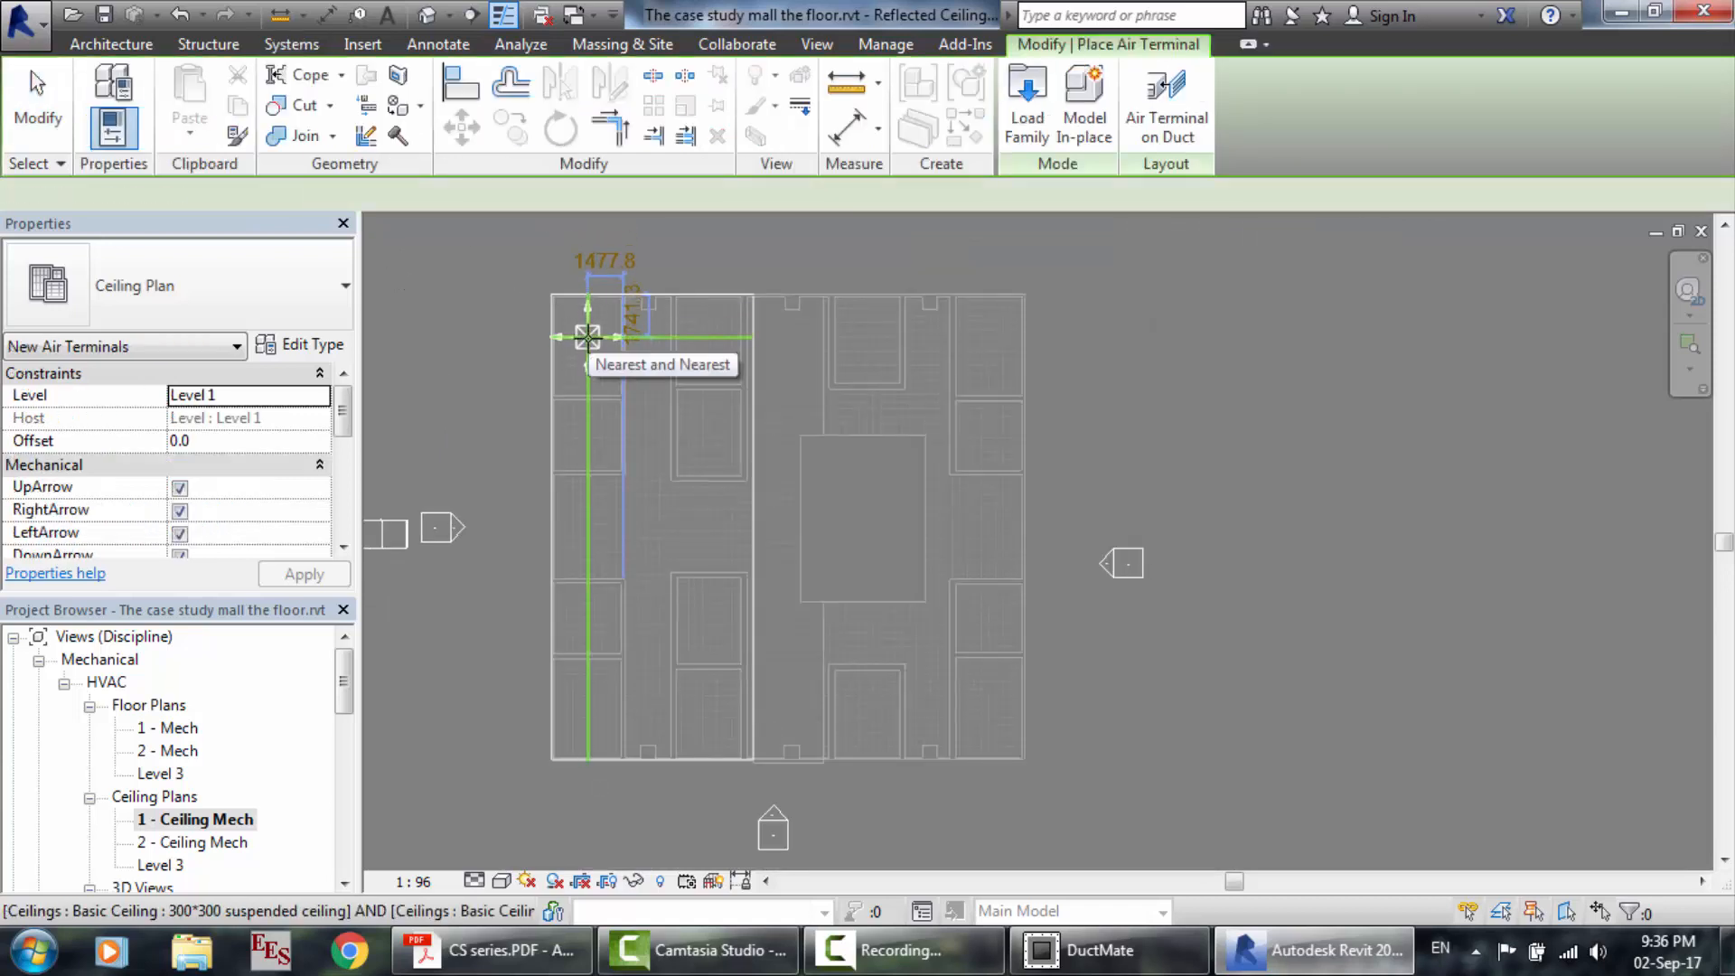
pyautogui.click(589, 337)
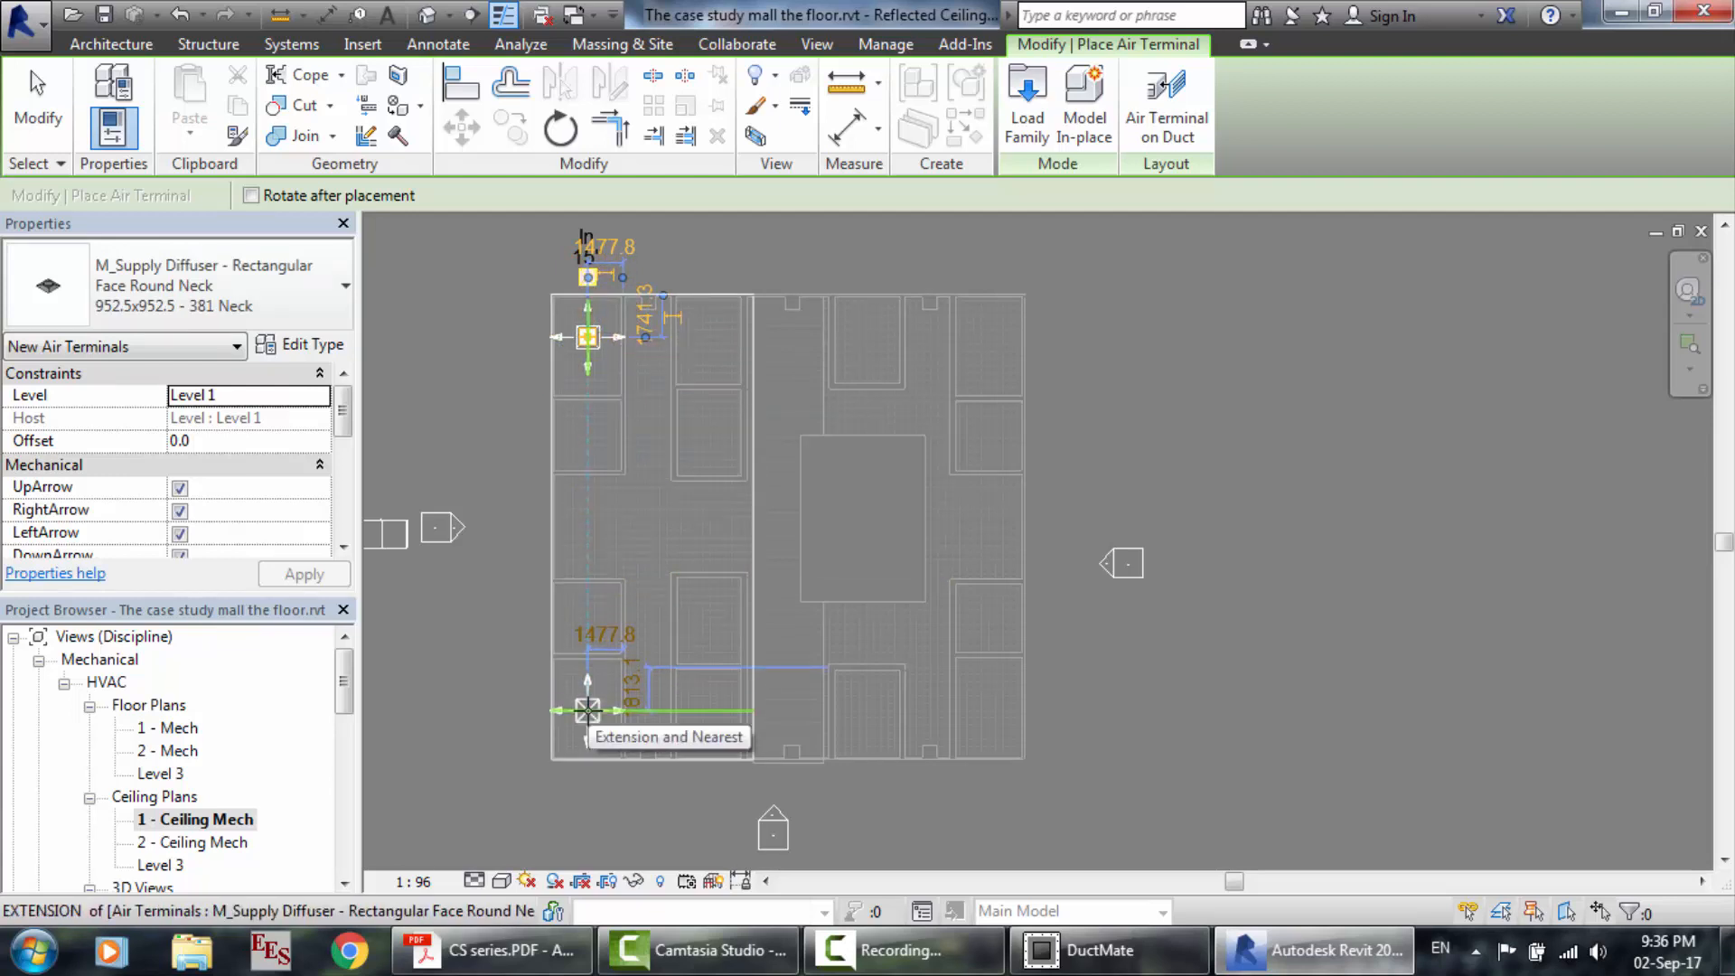
pyautogui.click(587, 711)
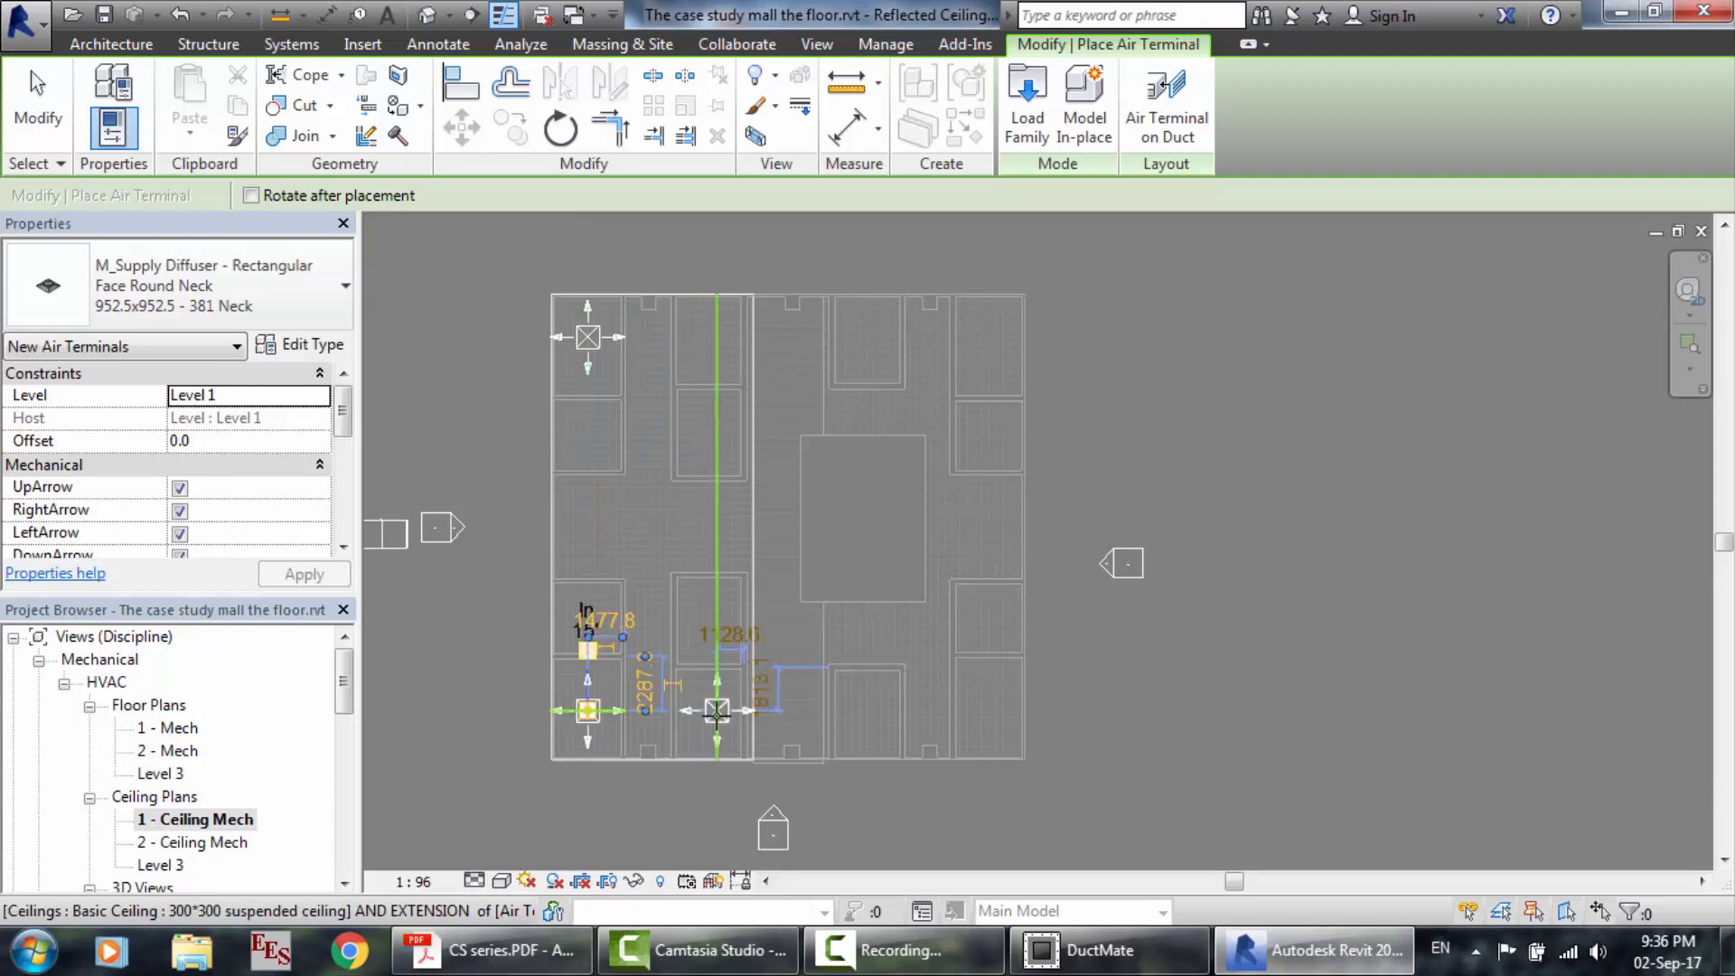
pyautogui.click(716, 710)
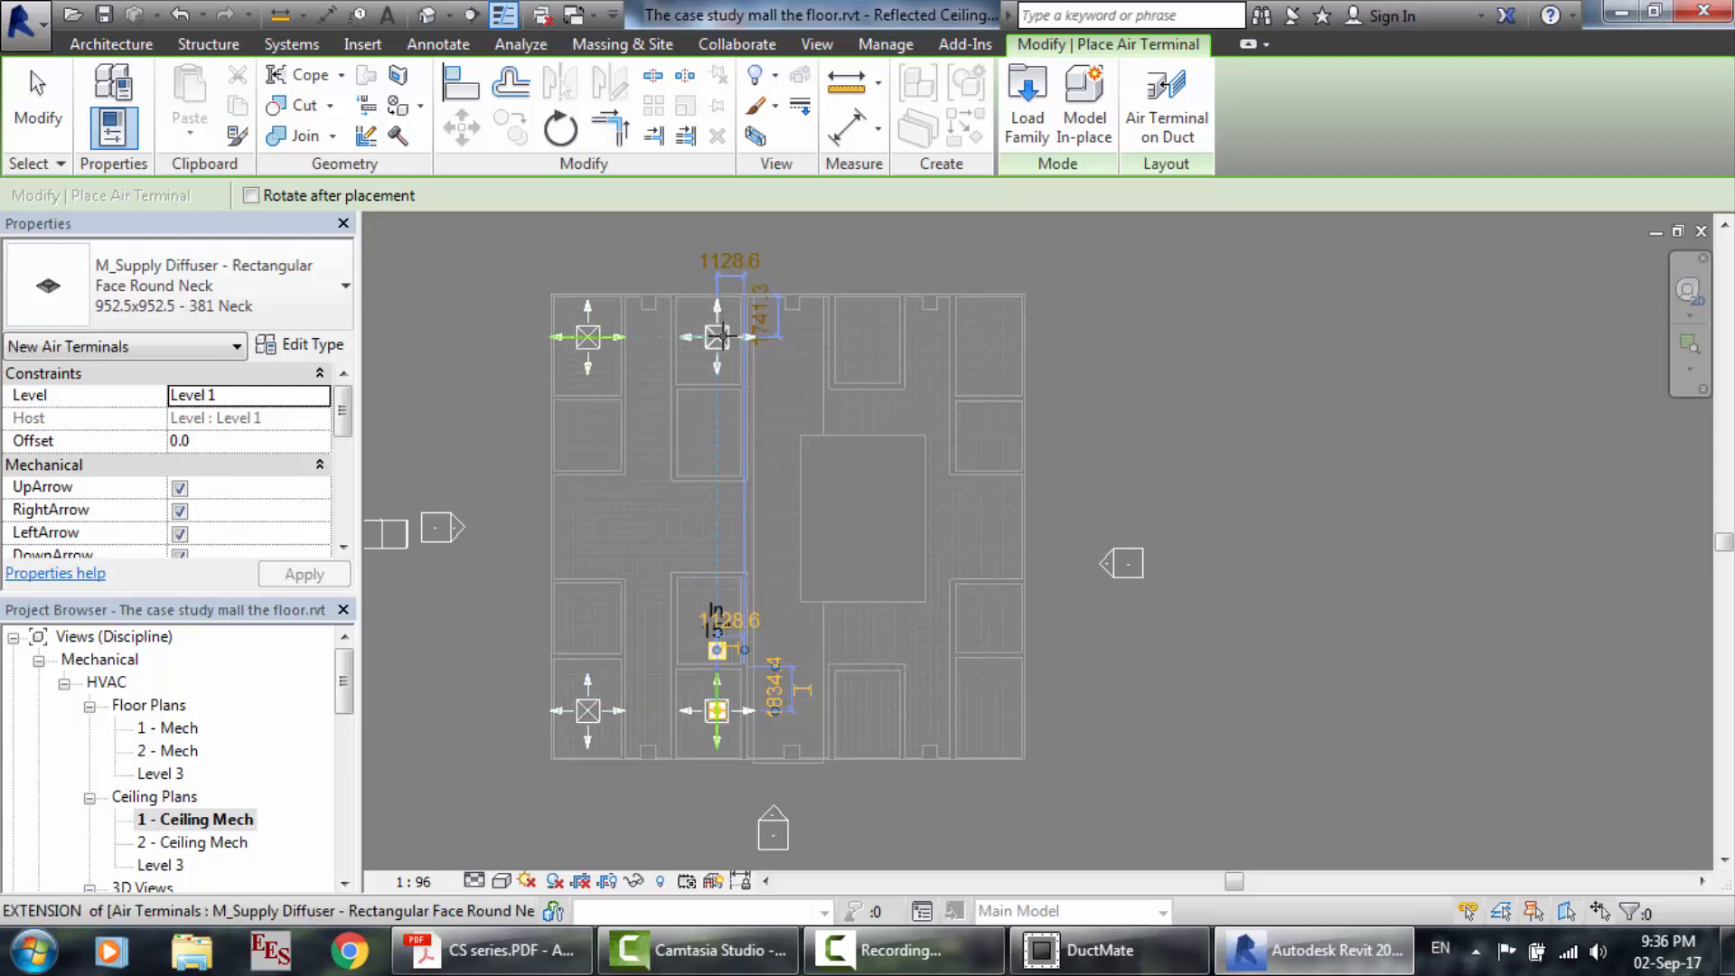
pyautogui.click(717, 336)
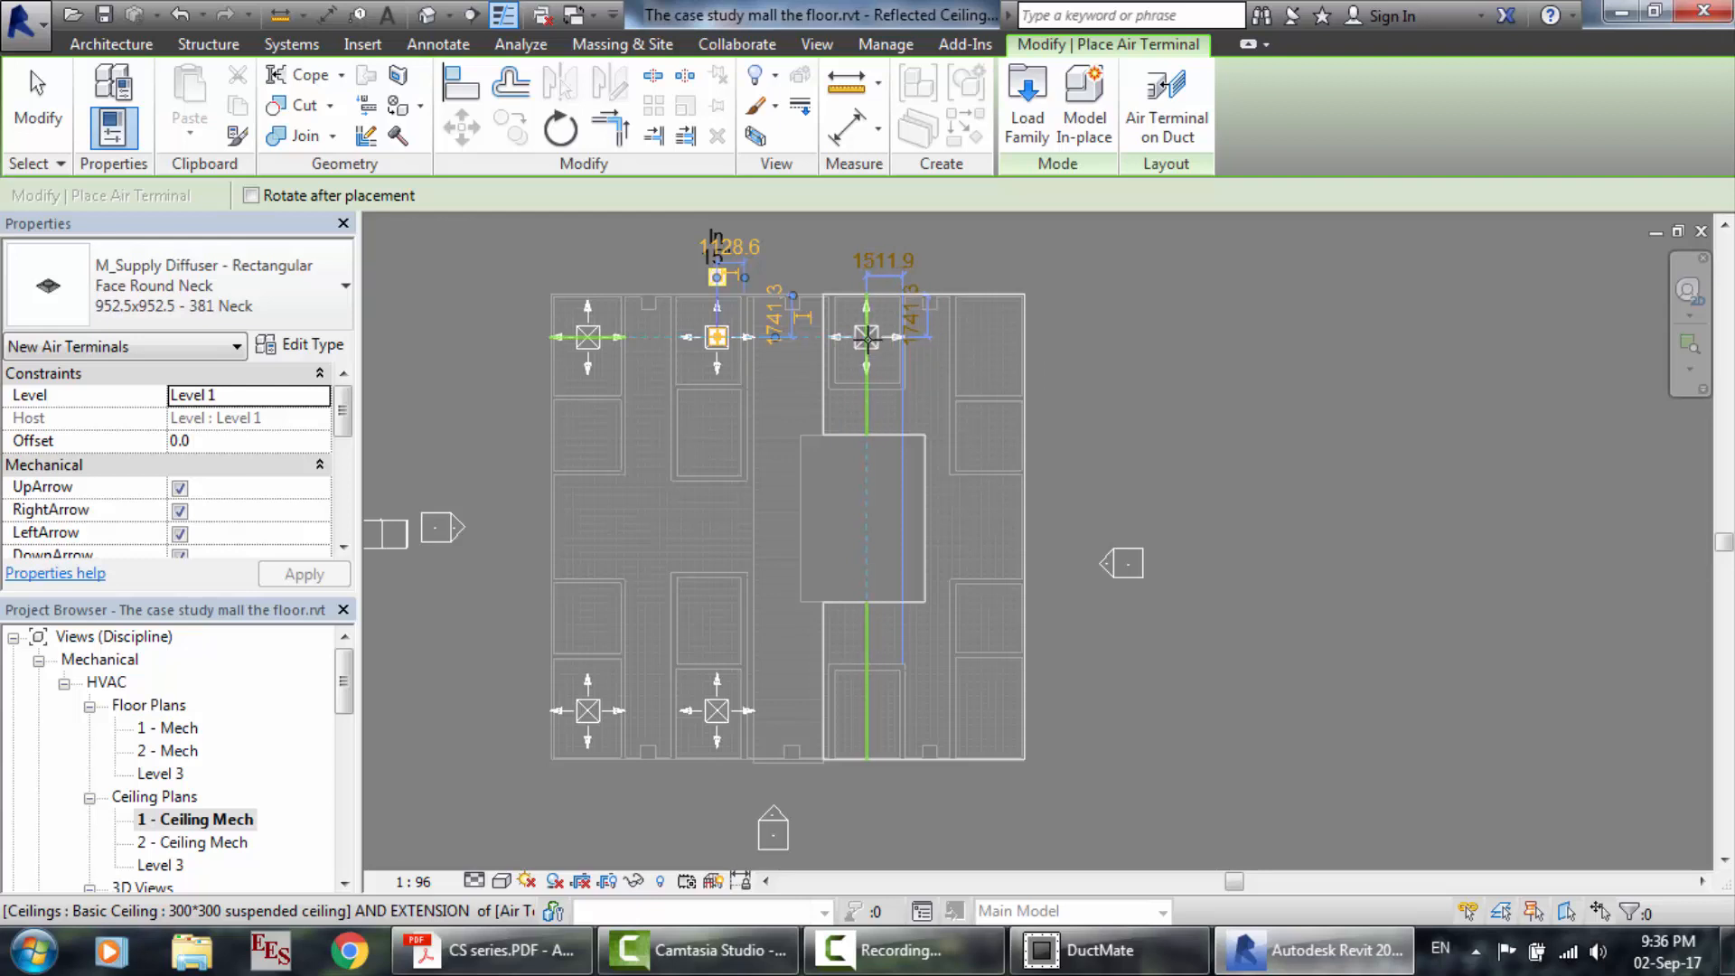
# Place matching supply diffusers in the end rooms of the third and fourth columns and the second column's lower inner room.
pyautogui.click(870, 337)
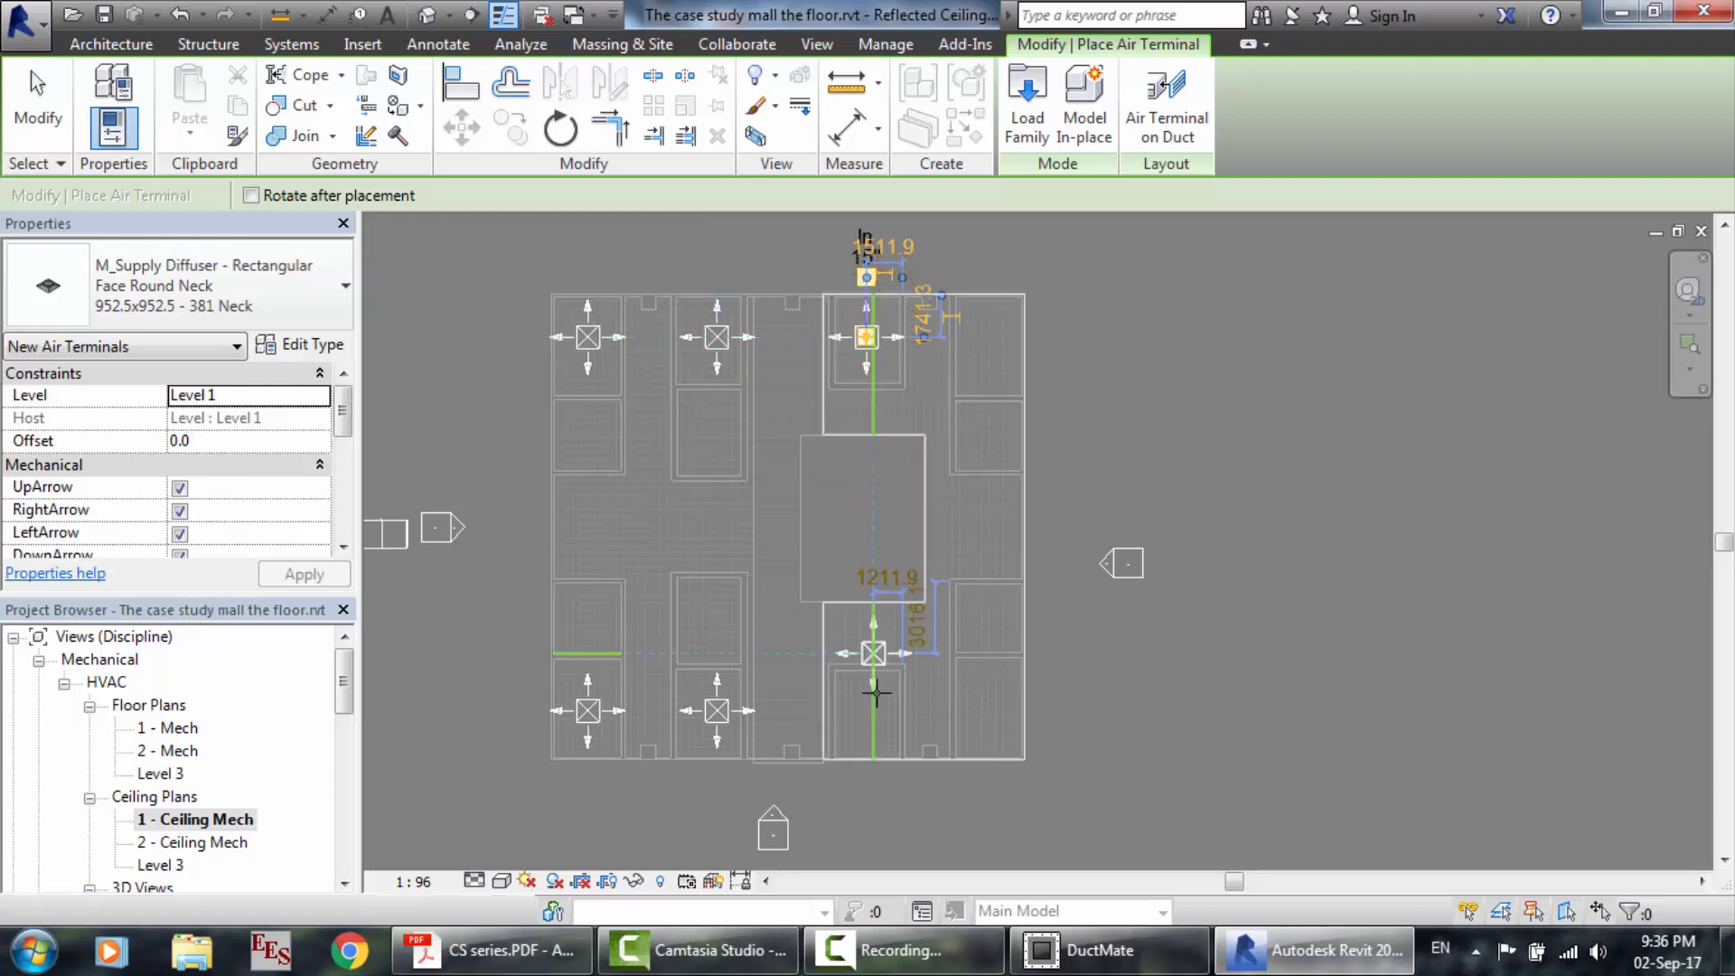
pyautogui.click(874, 711)
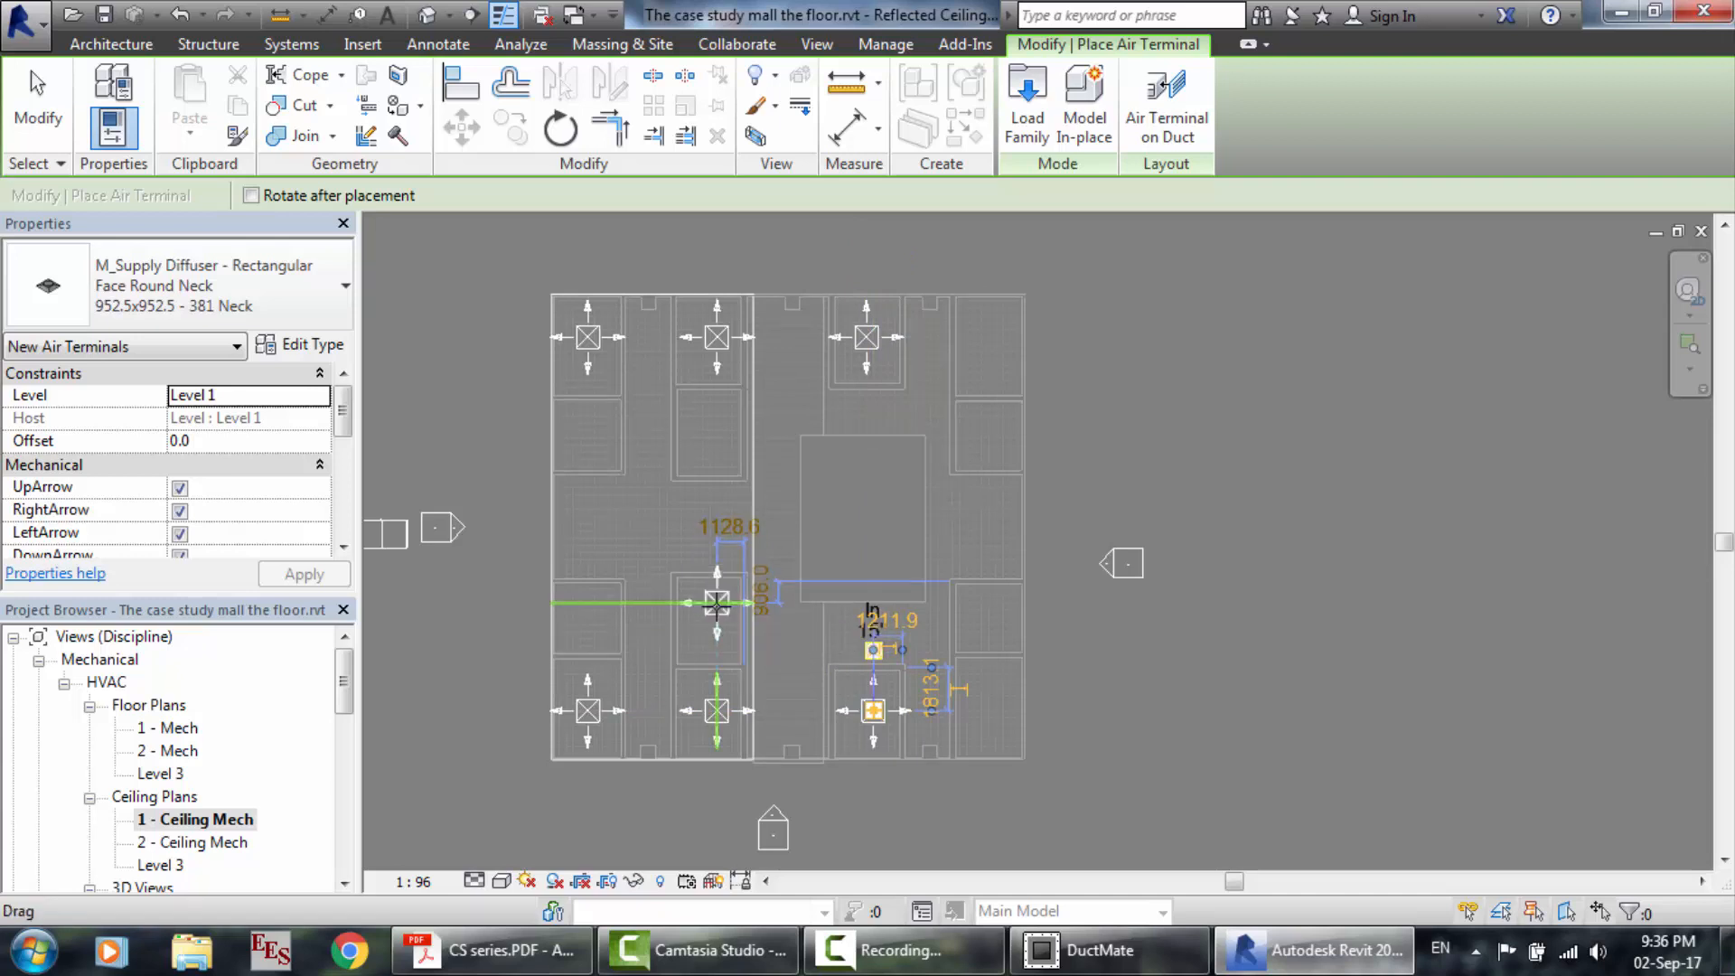
pyautogui.click(716, 603)
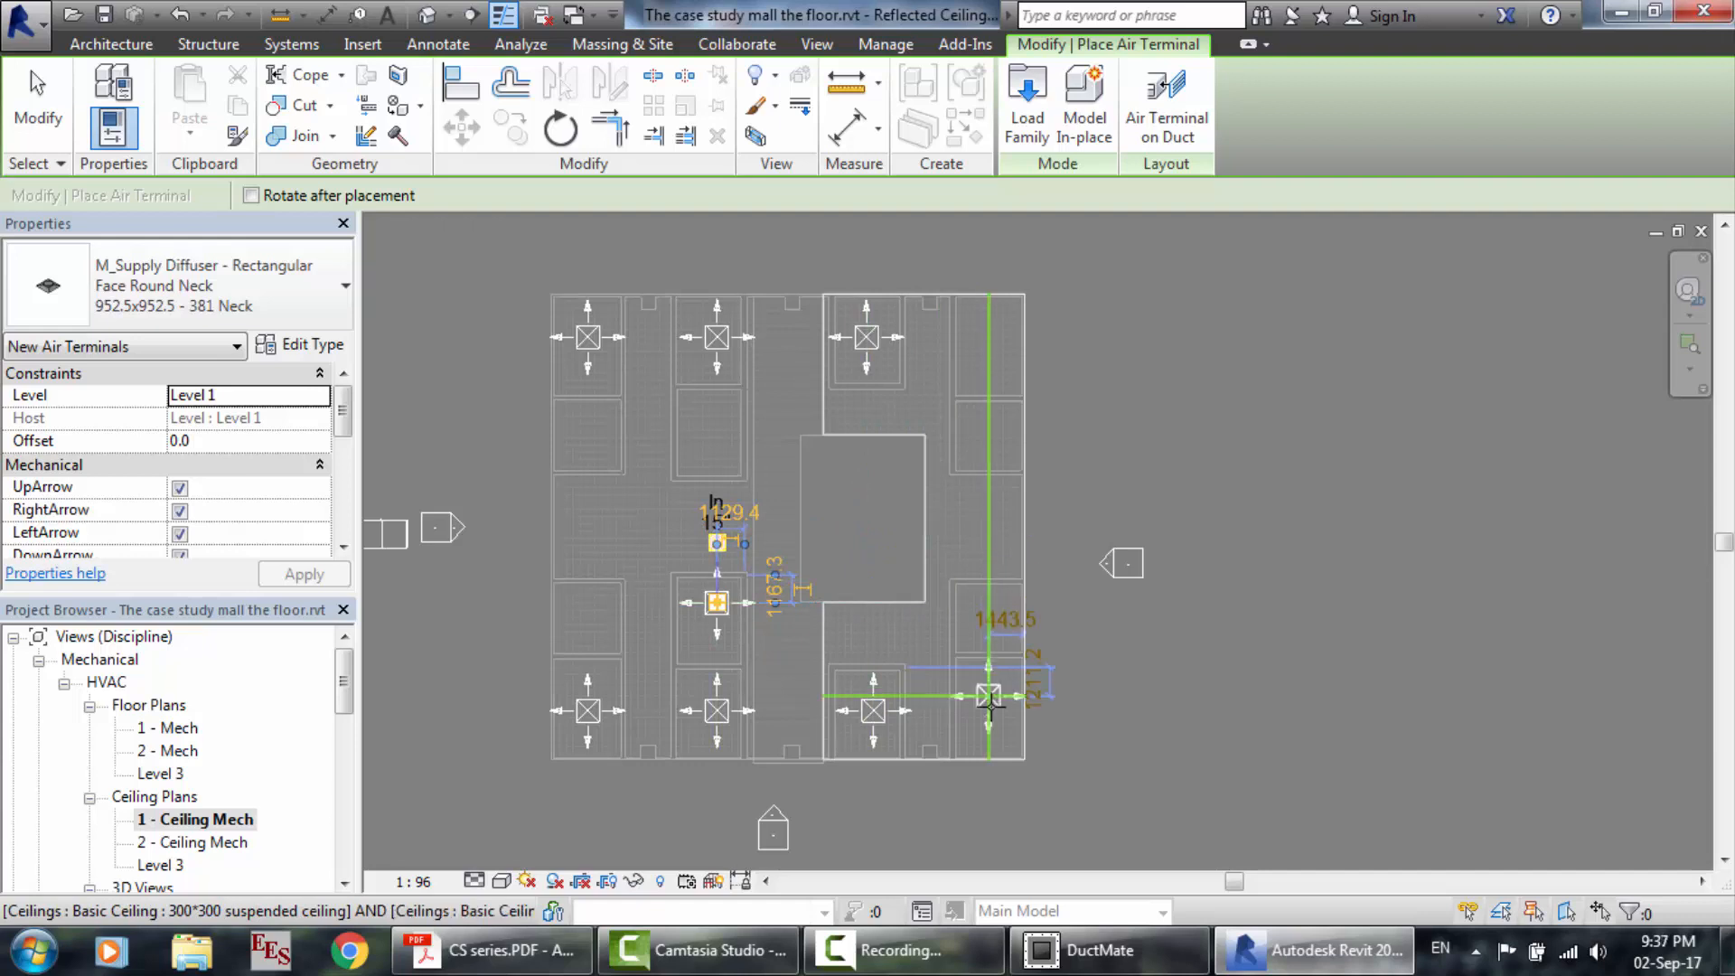
pyautogui.click(989, 711)
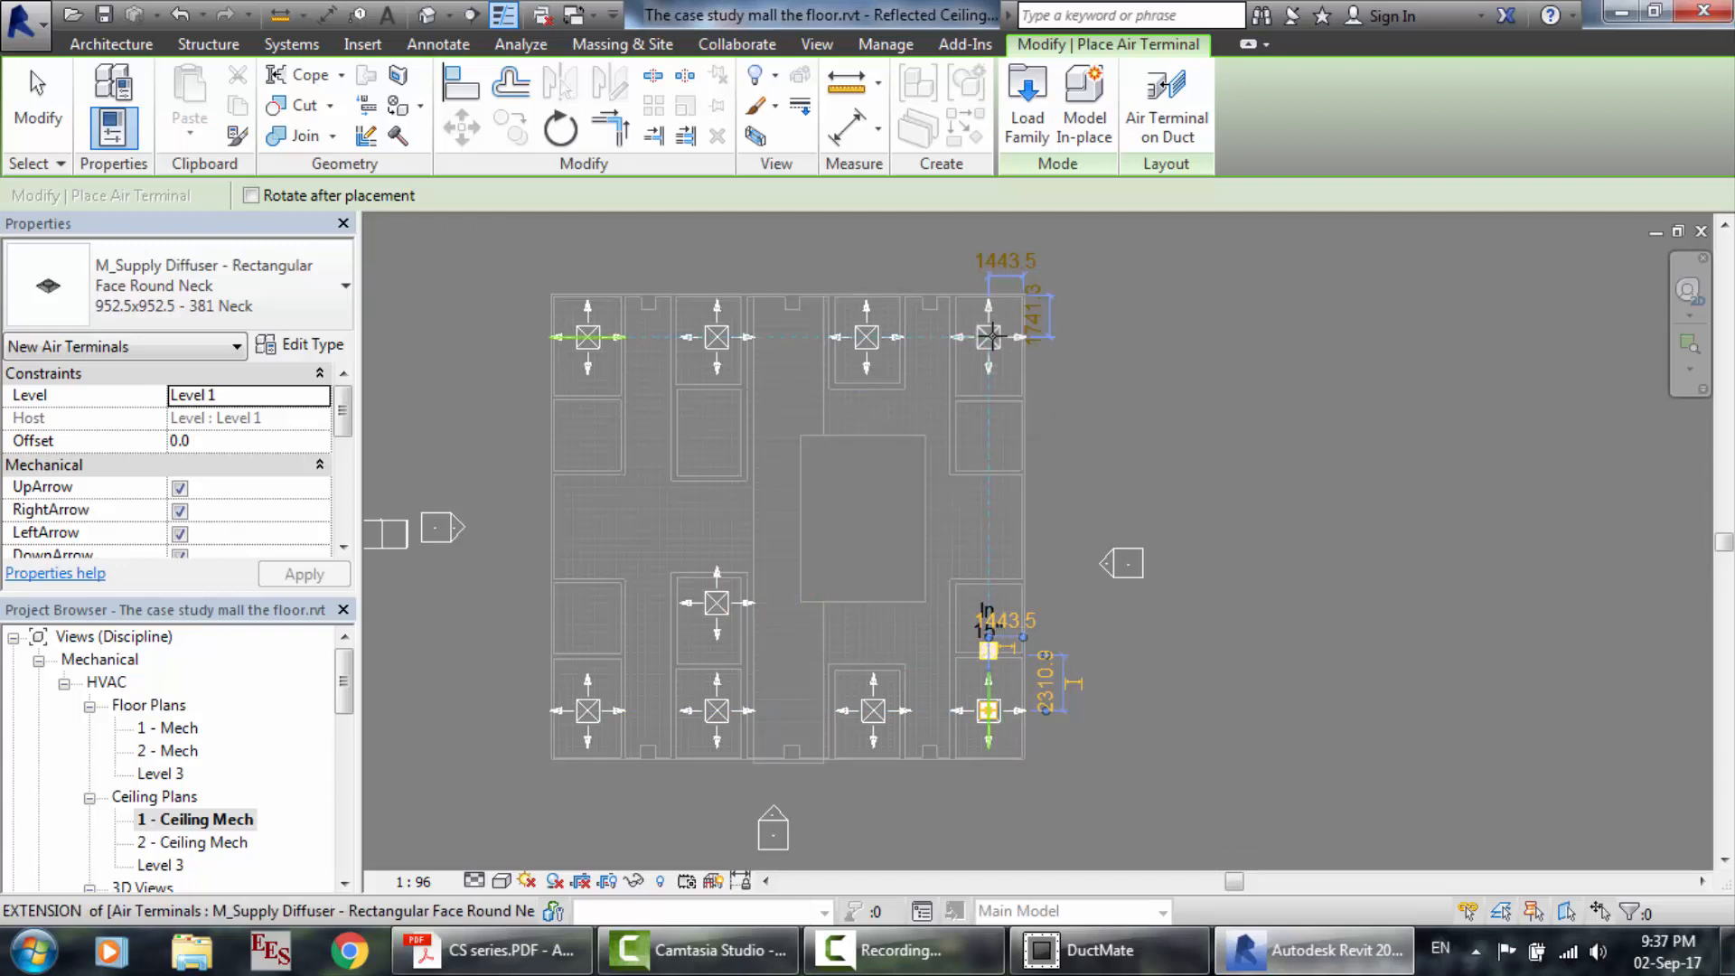
pyautogui.click(990, 336)
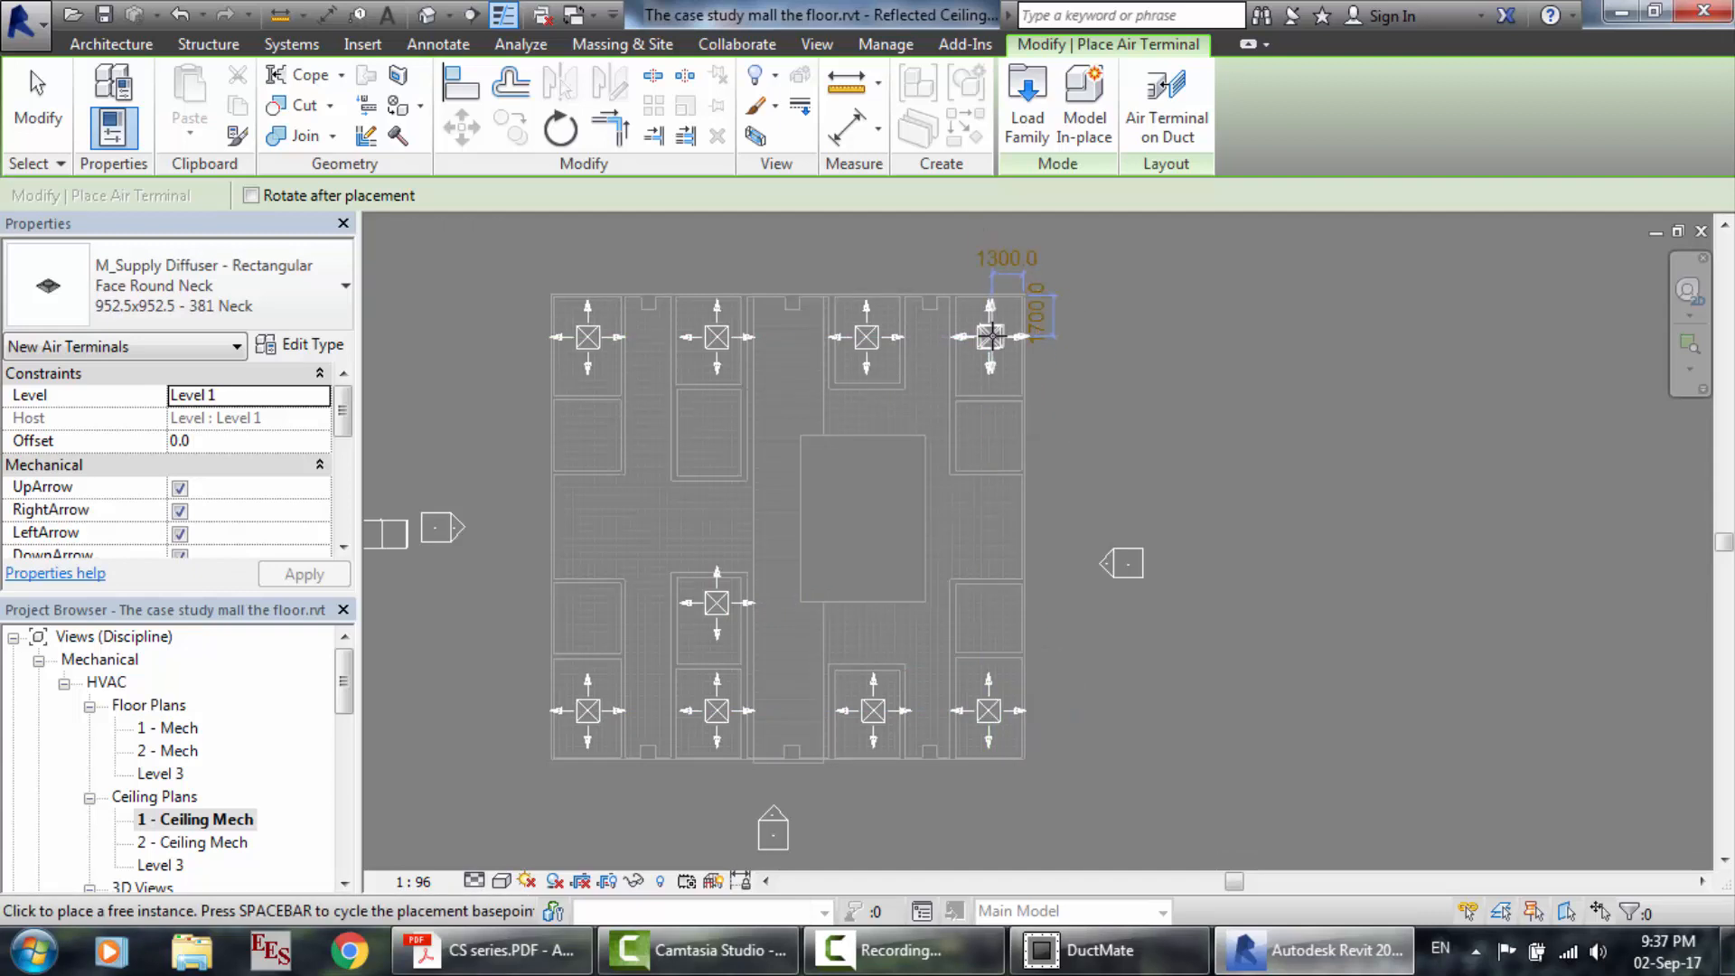
# Select all nine placed supply diffusers and set their offset from Level 1 to 2000.
pyautogui.press('Escape')
pyautogui.press('Escape')
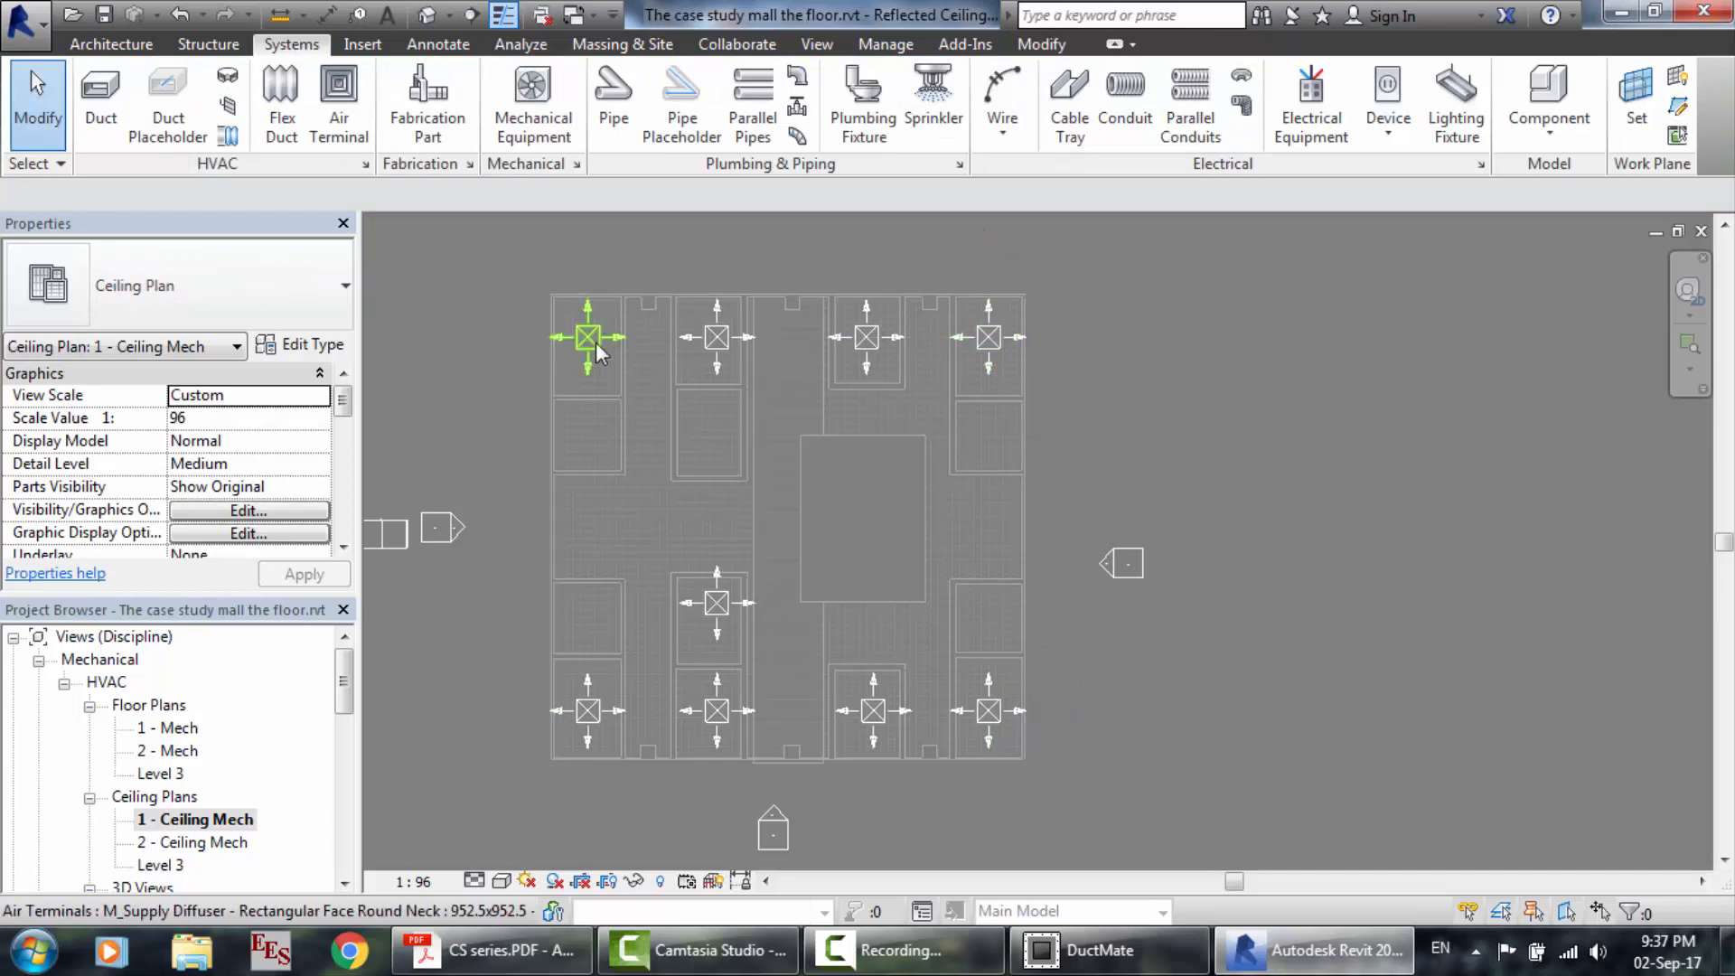
pyautogui.click(595, 350)
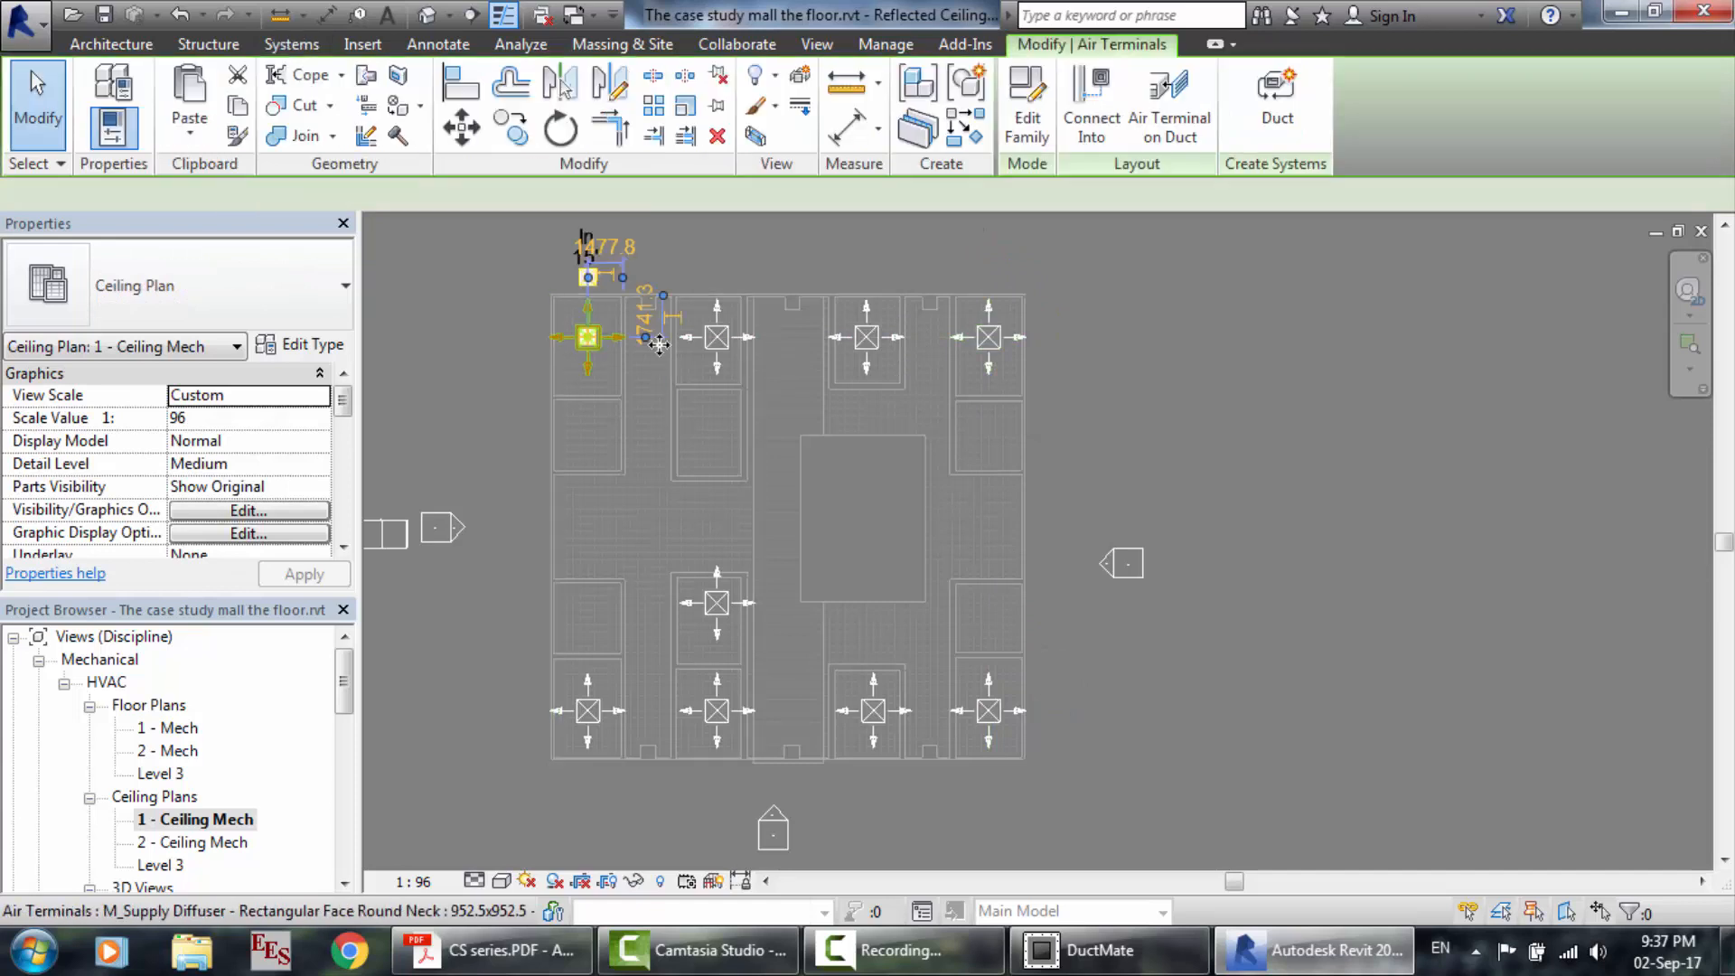
pyautogui.keyDown('ctrl'); pyautogui.click(716, 353); pyautogui.keyUp('ctrl')
pyautogui.keyDown('ctrl'); pyautogui.click(867, 350); pyautogui.keyUp('ctrl')
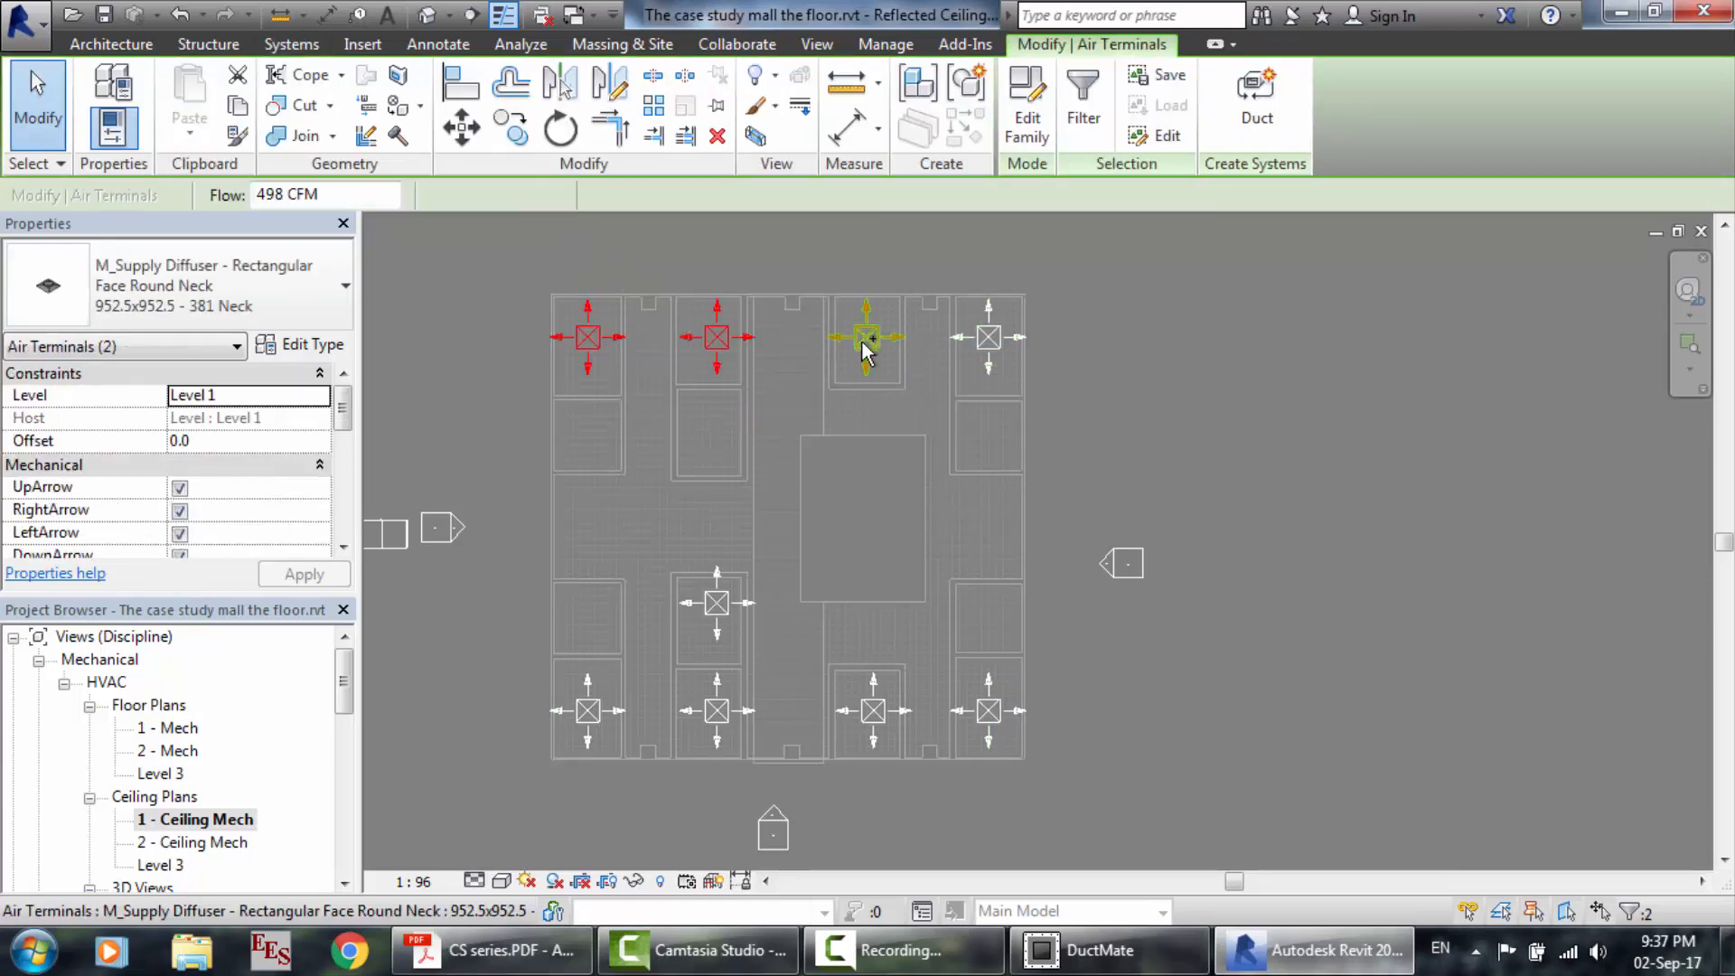
pyautogui.keyDown('ctrl'); pyautogui.click(991, 352); pyautogui.keyUp('ctrl')
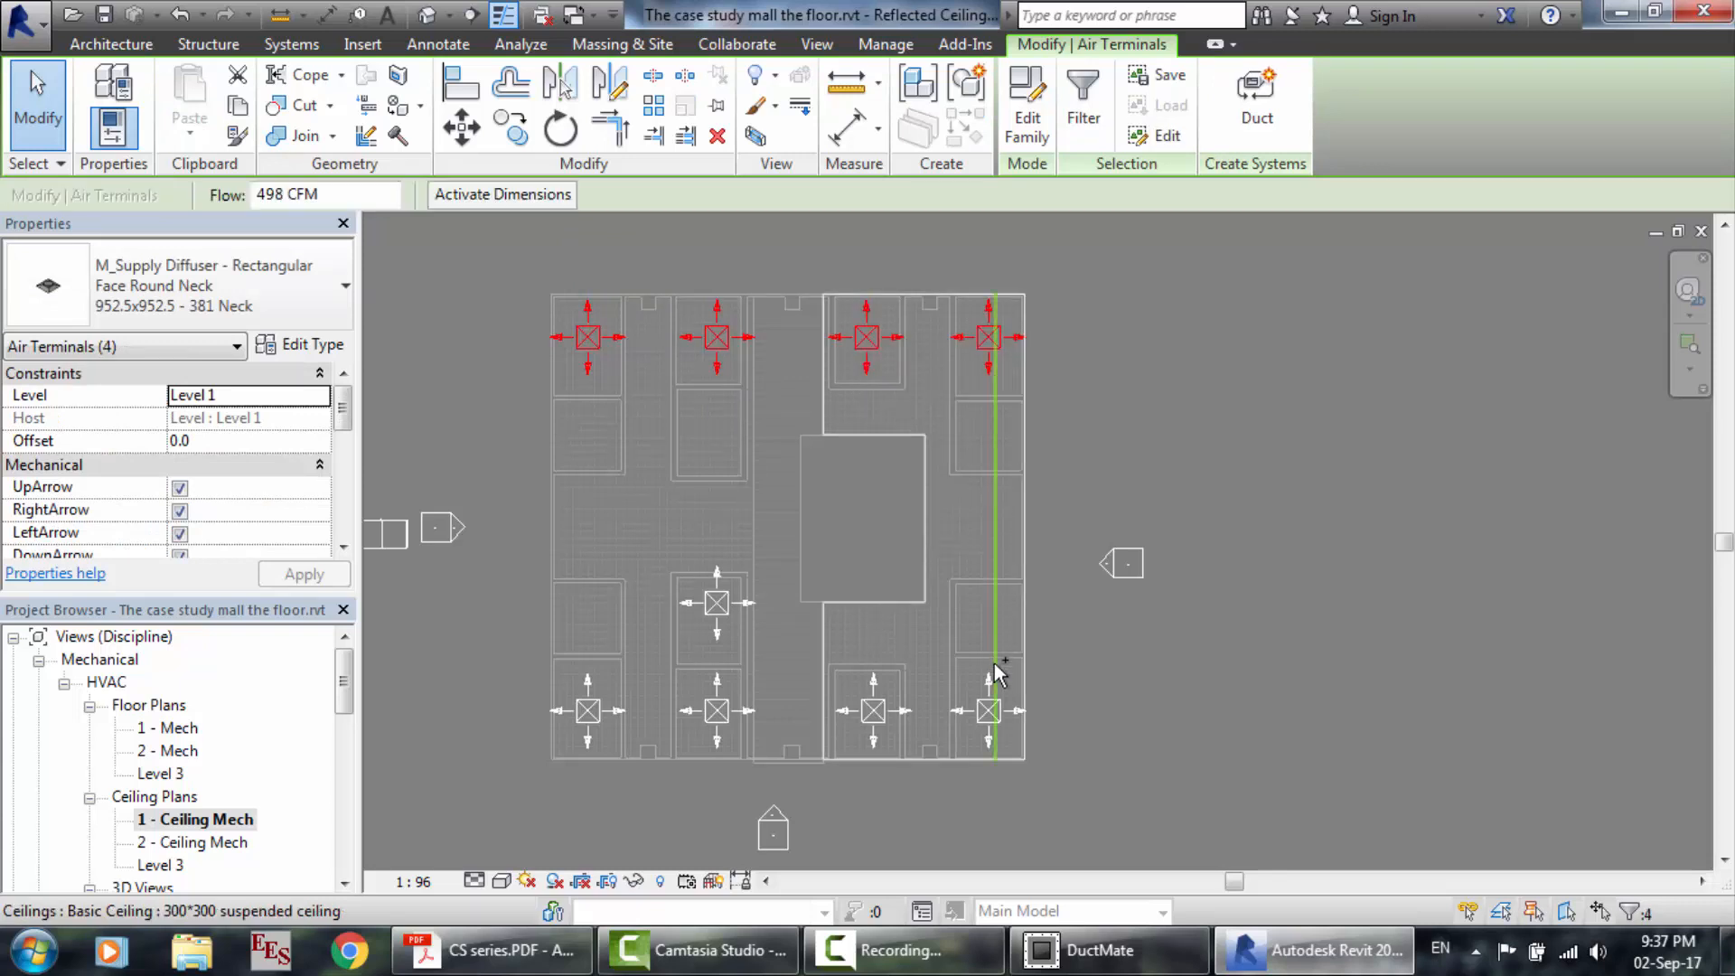
pyautogui.keyDown('ctrl'); pyautogui.click(988, 712); pyautogui.keyUp('ctrl')
pyautogui.keyDown('ctrl'); pyautogui.click(873, 712); pyautogui.keyUp('ctrl')
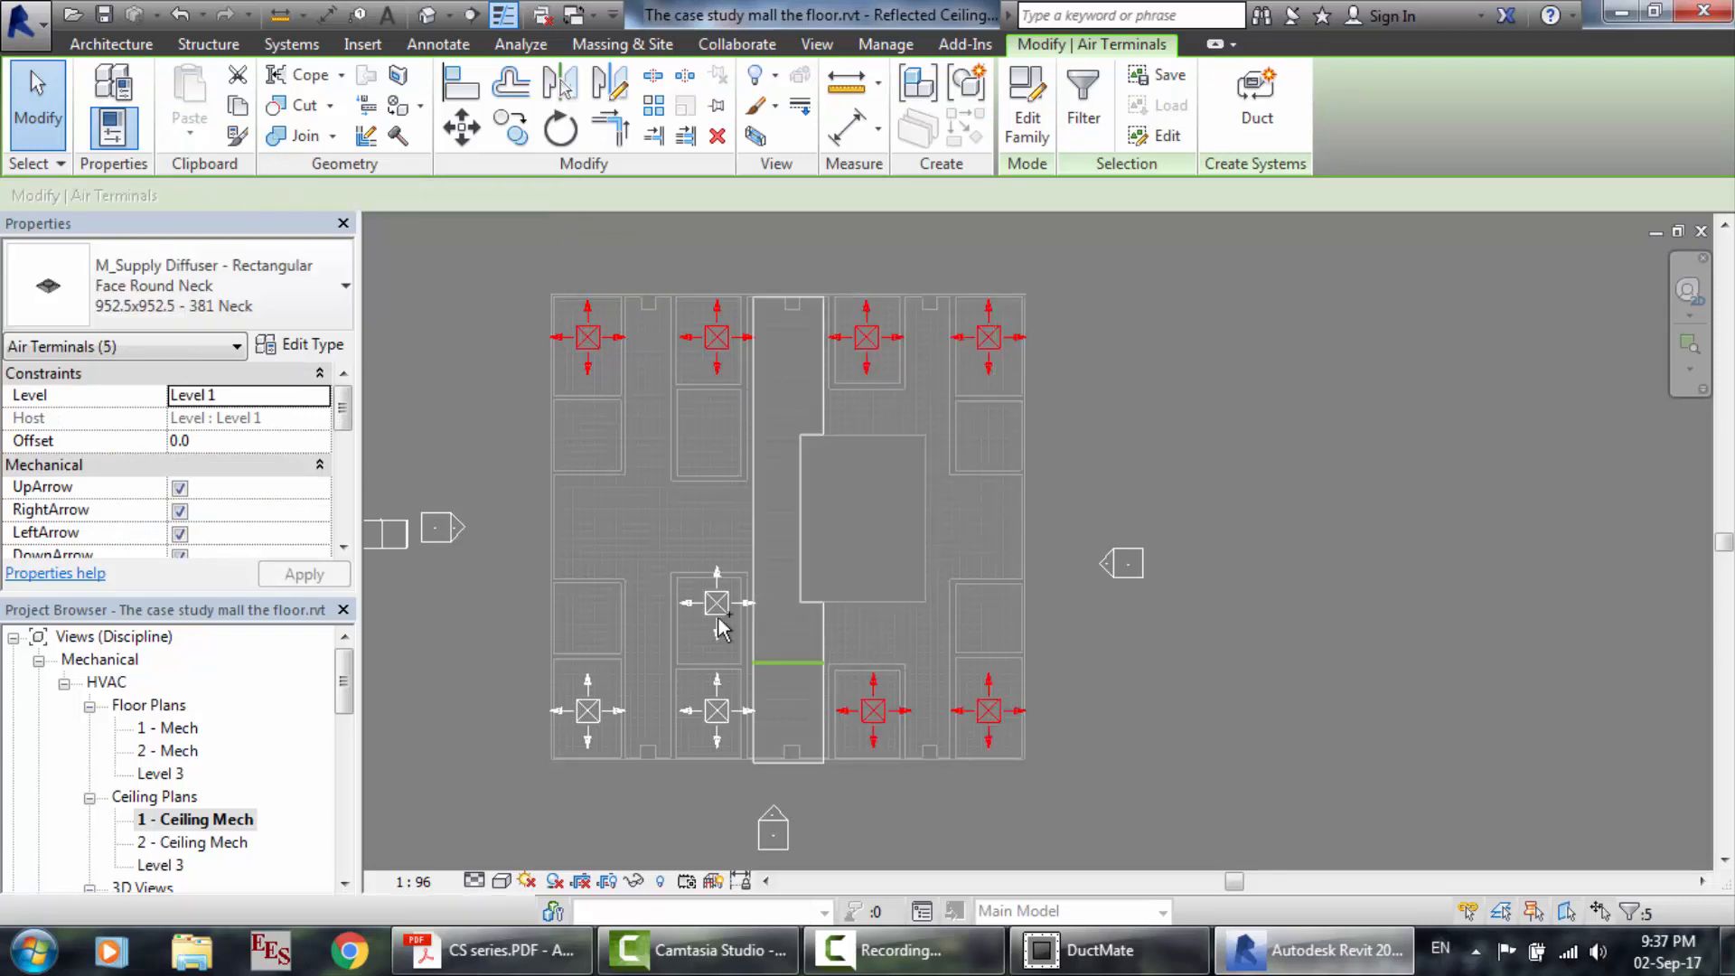
pyautogui.keyDown('ctrl'); pyautogui.click(717, 604); pyautogui.keyUp('ctrl')
pyautogui.keyDown('ctrl'); pyautogui.click(717, 697); pyautogui.keyUp('ctrl')
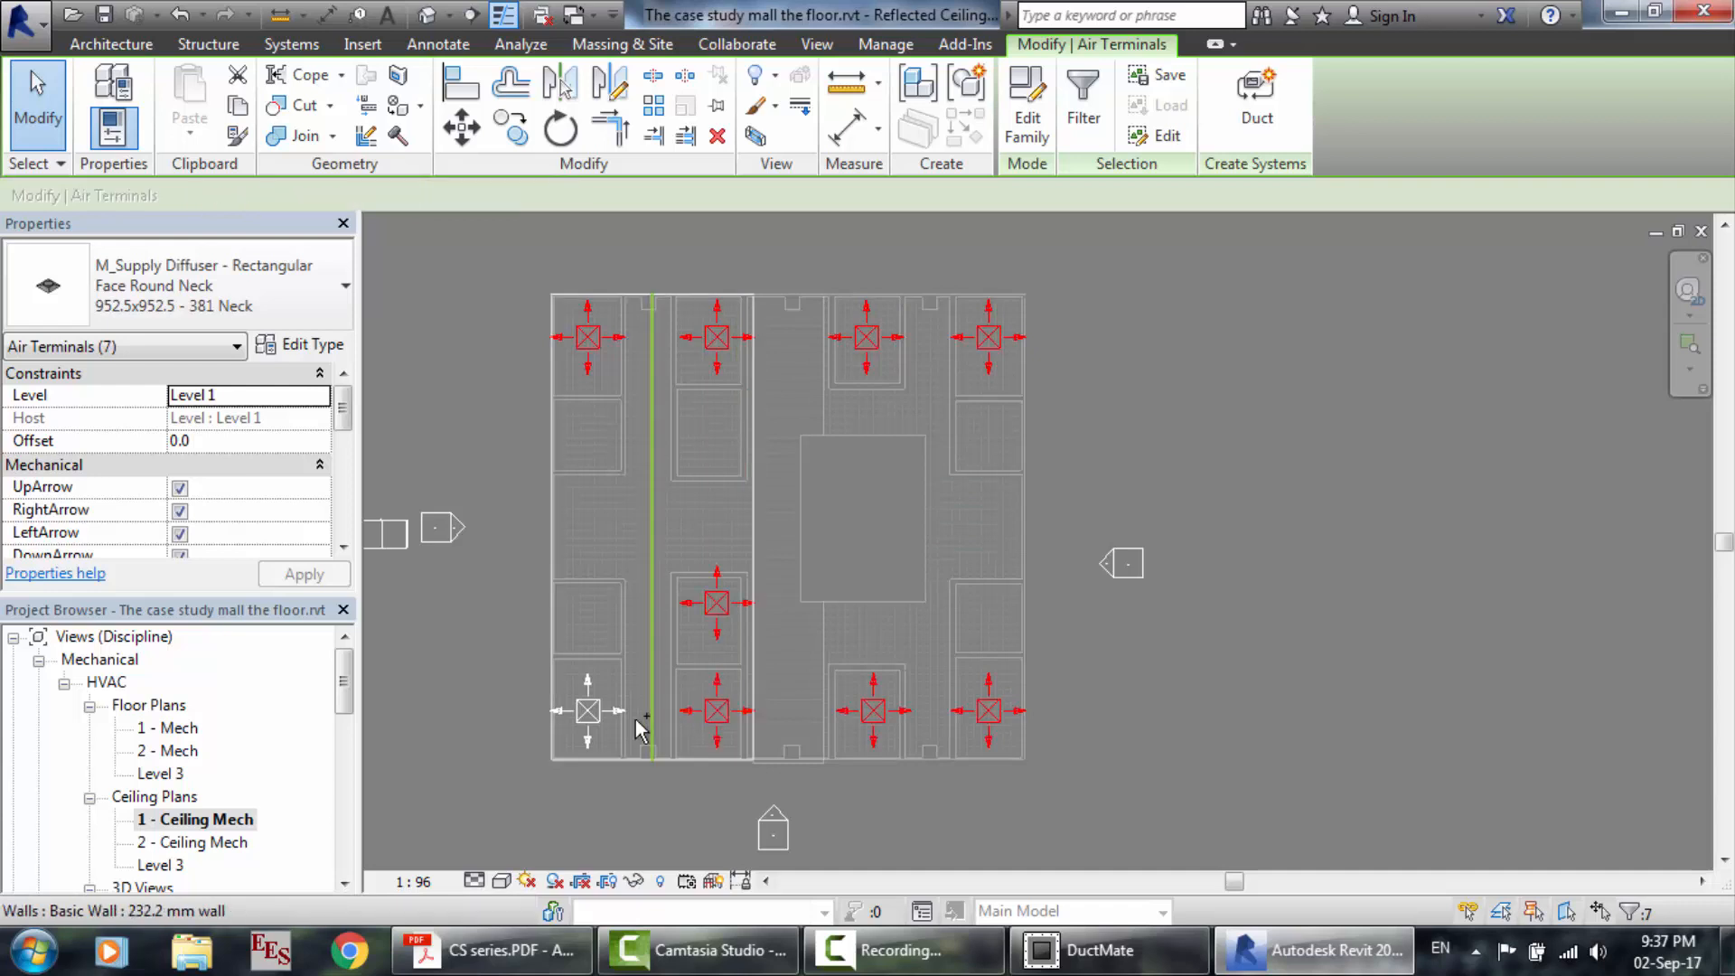
pyautogui.keyDown('ctrl'); pyautogui.click(590, 712); pyautogui.keyUp('ctrl')
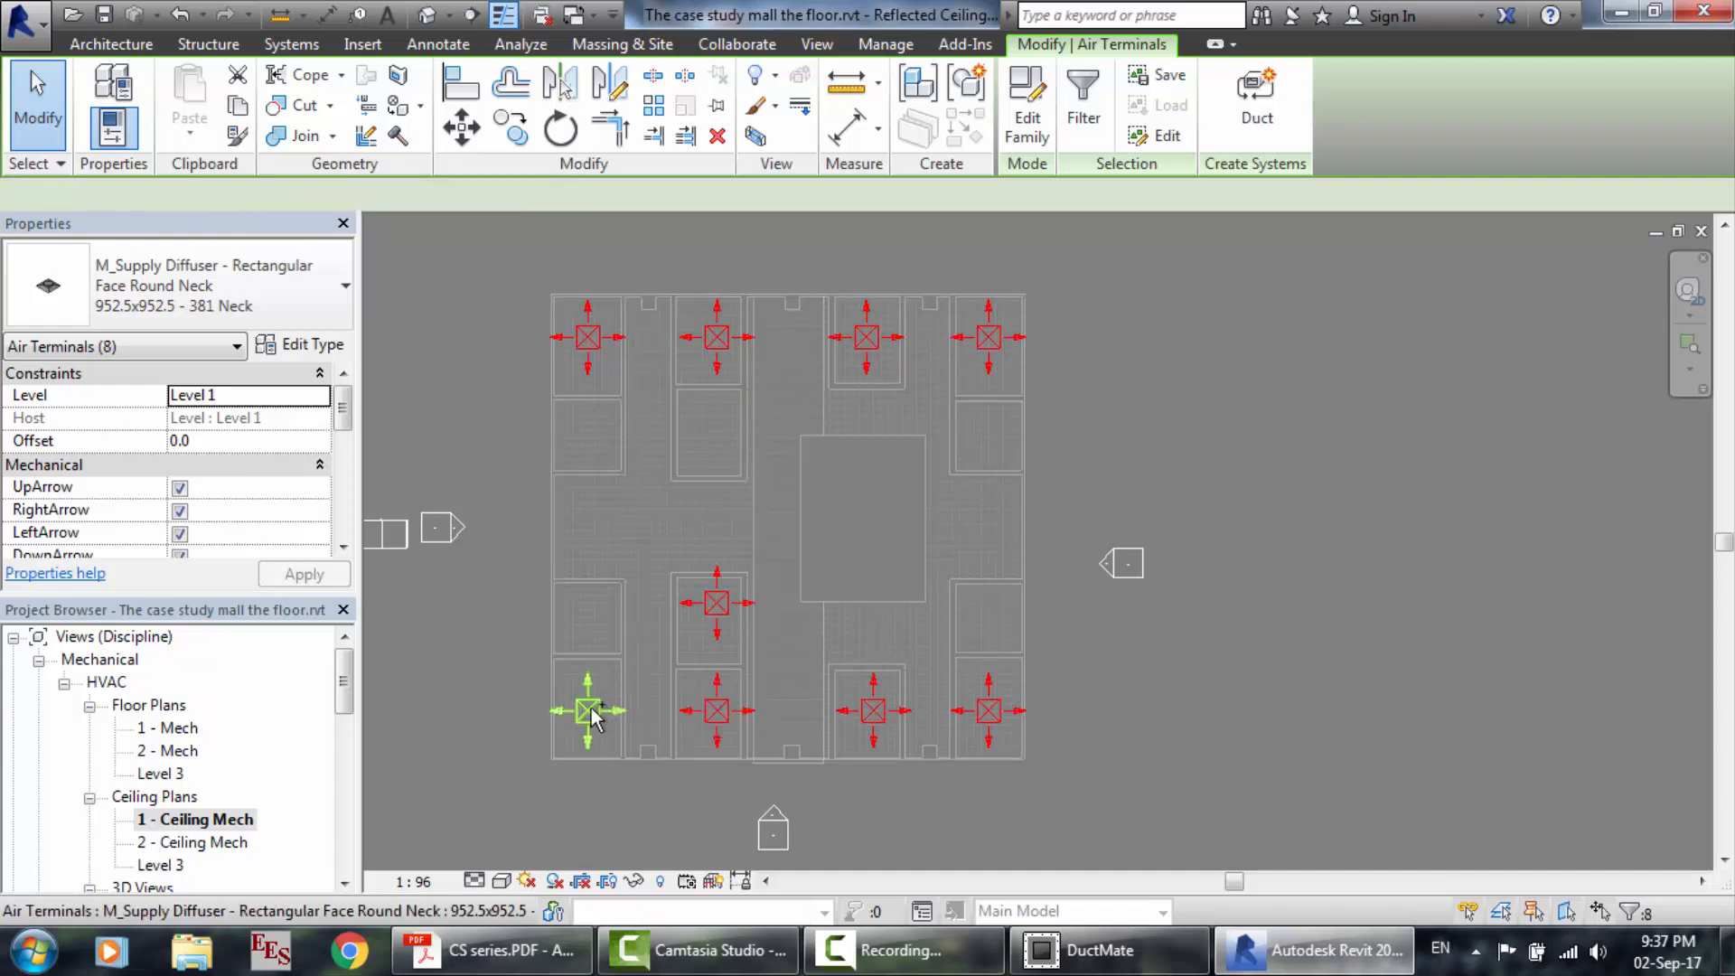
pyautogui.click(242, 440)
pyautogui.write('200')
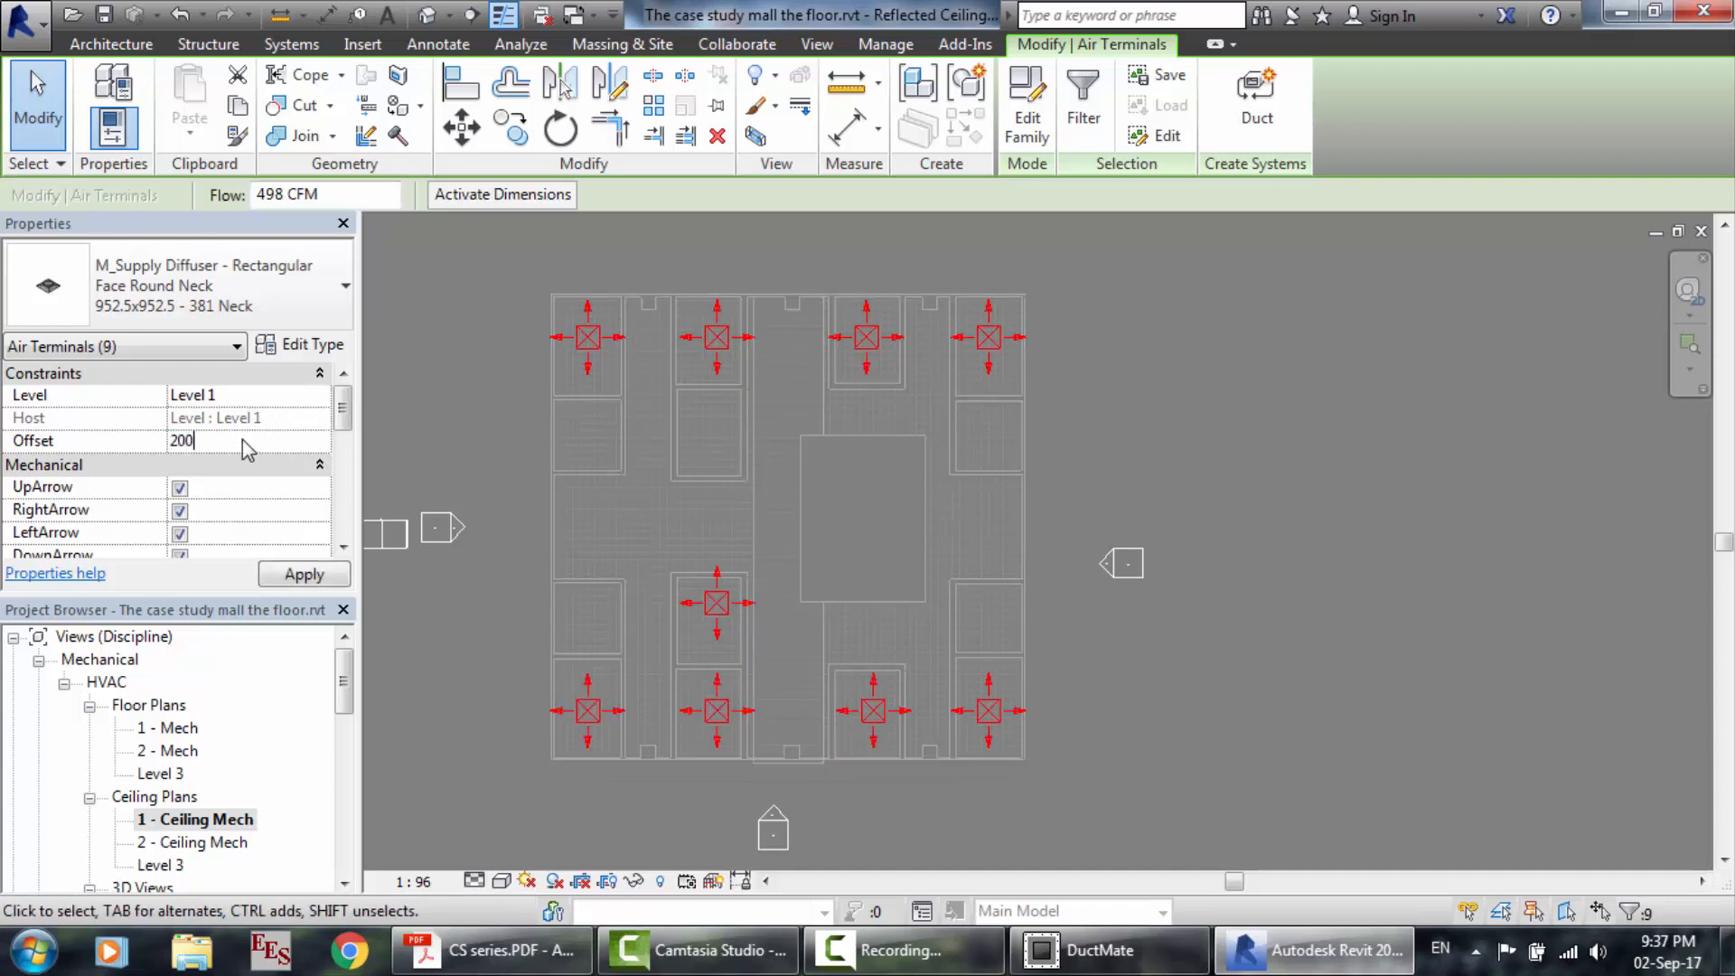
pyautogui.write('0')
pyautogui.press('Return')
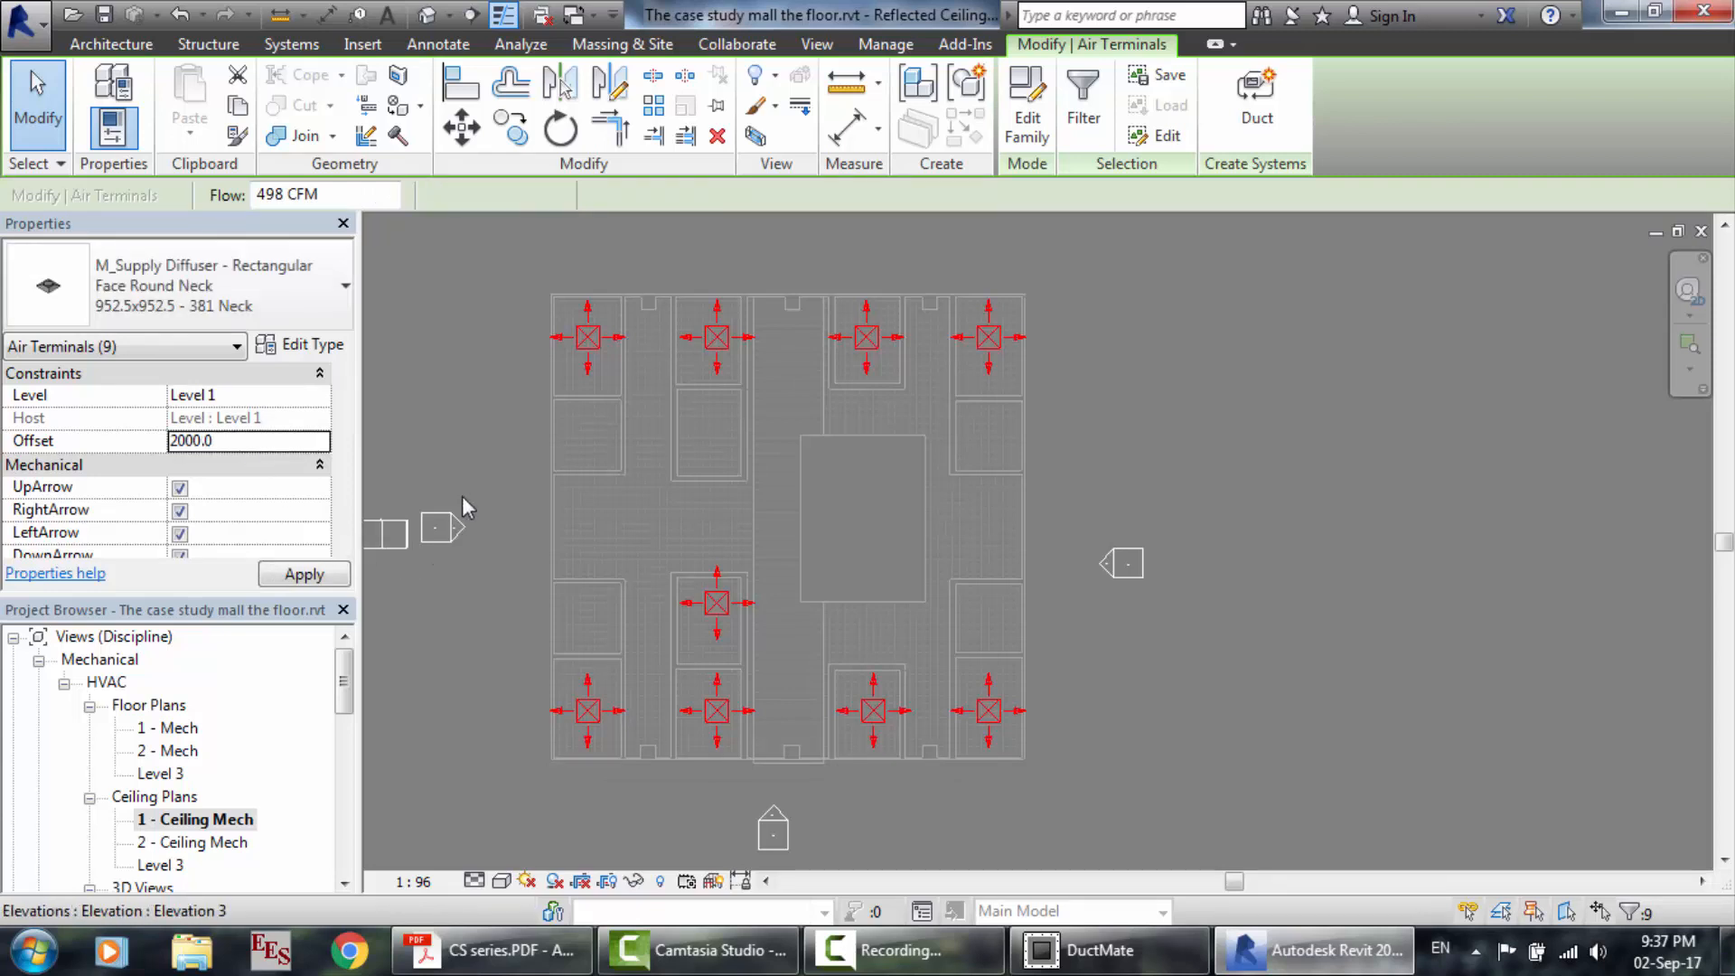
pyautogui.click(468, 469)
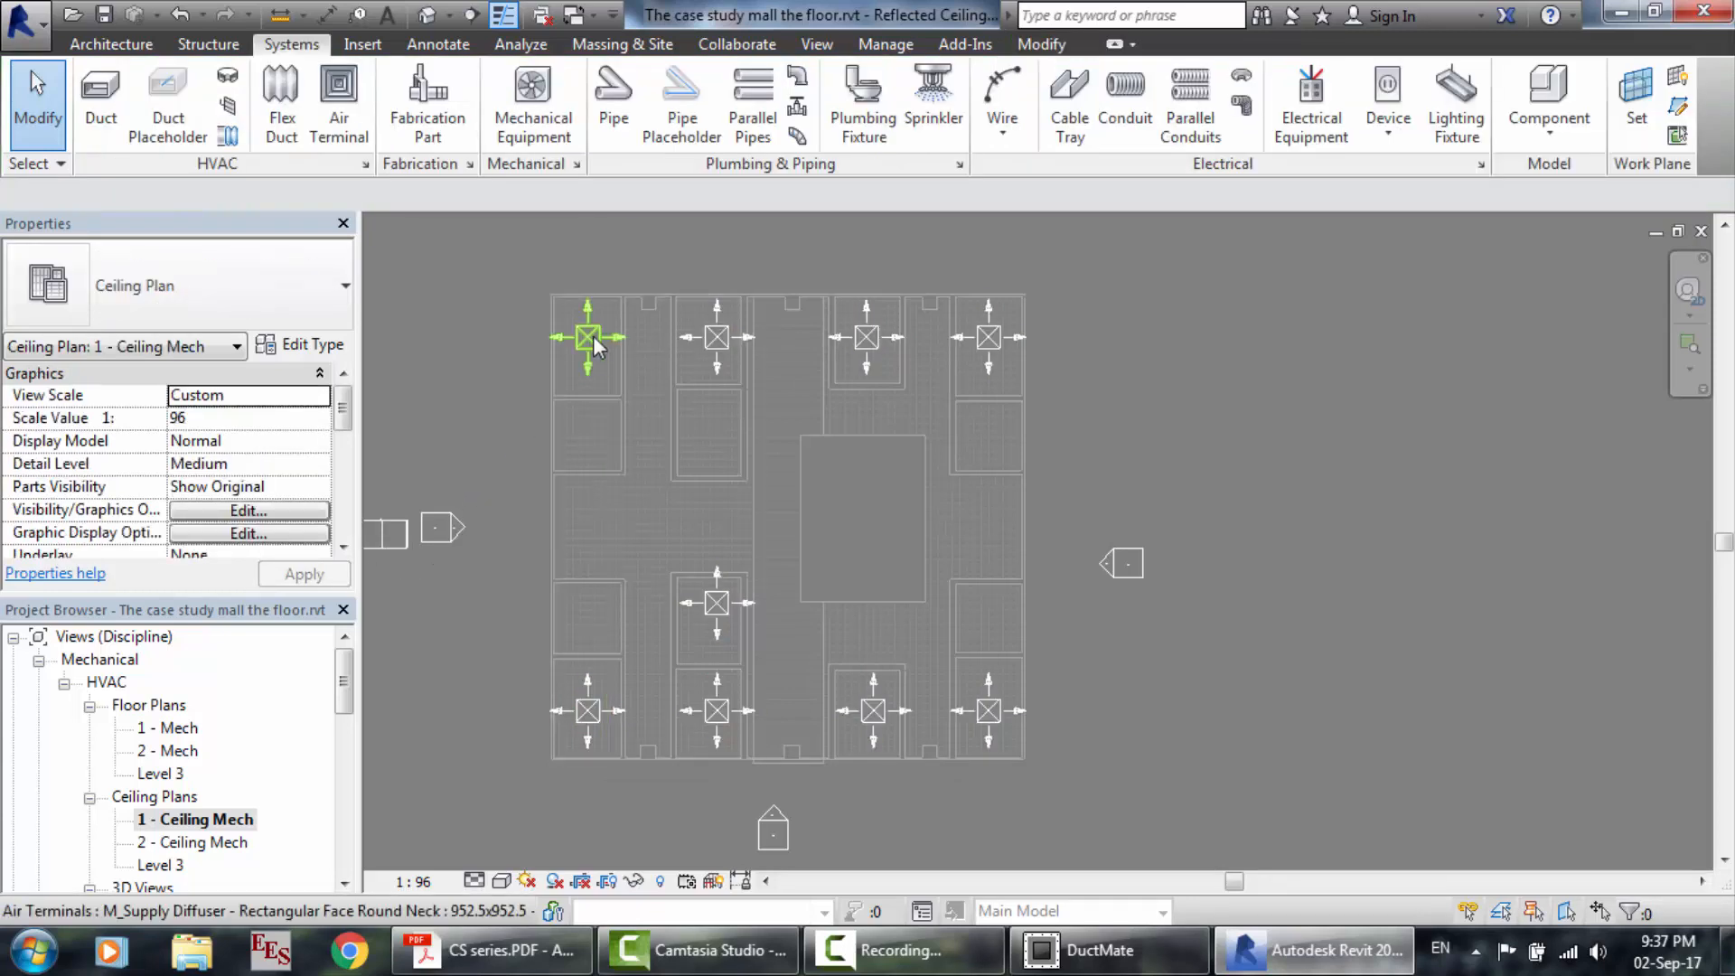
pyautogui.click(592, 336)
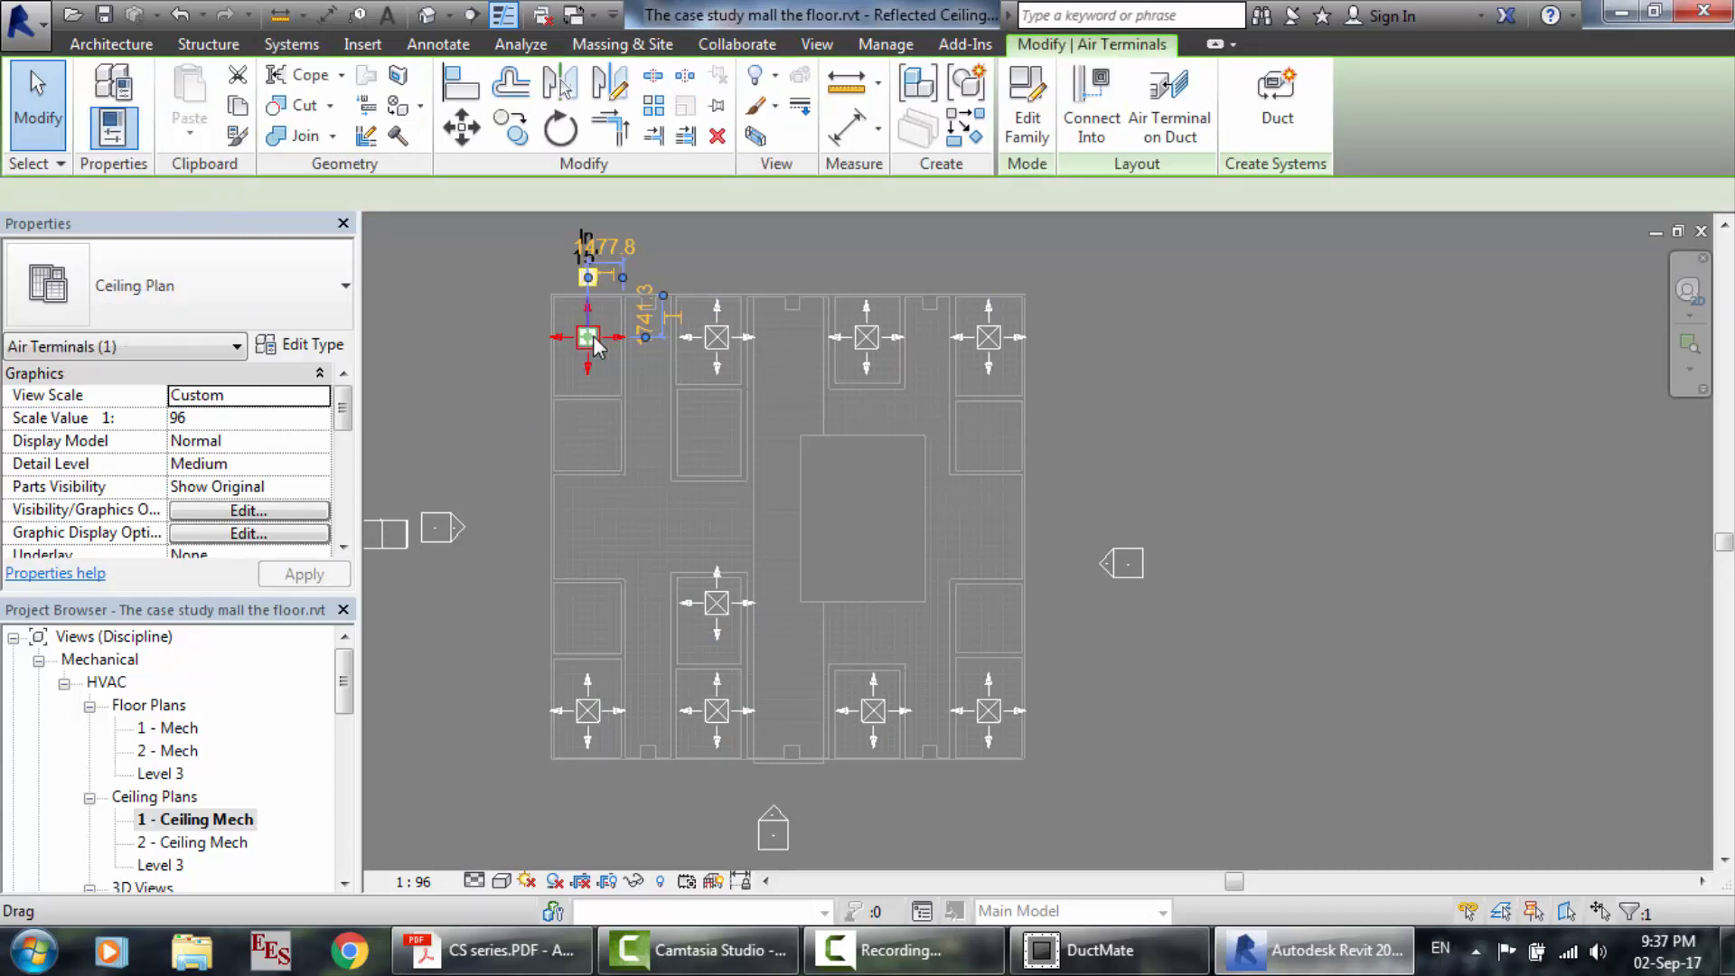
pyautogui.click(493, 459)
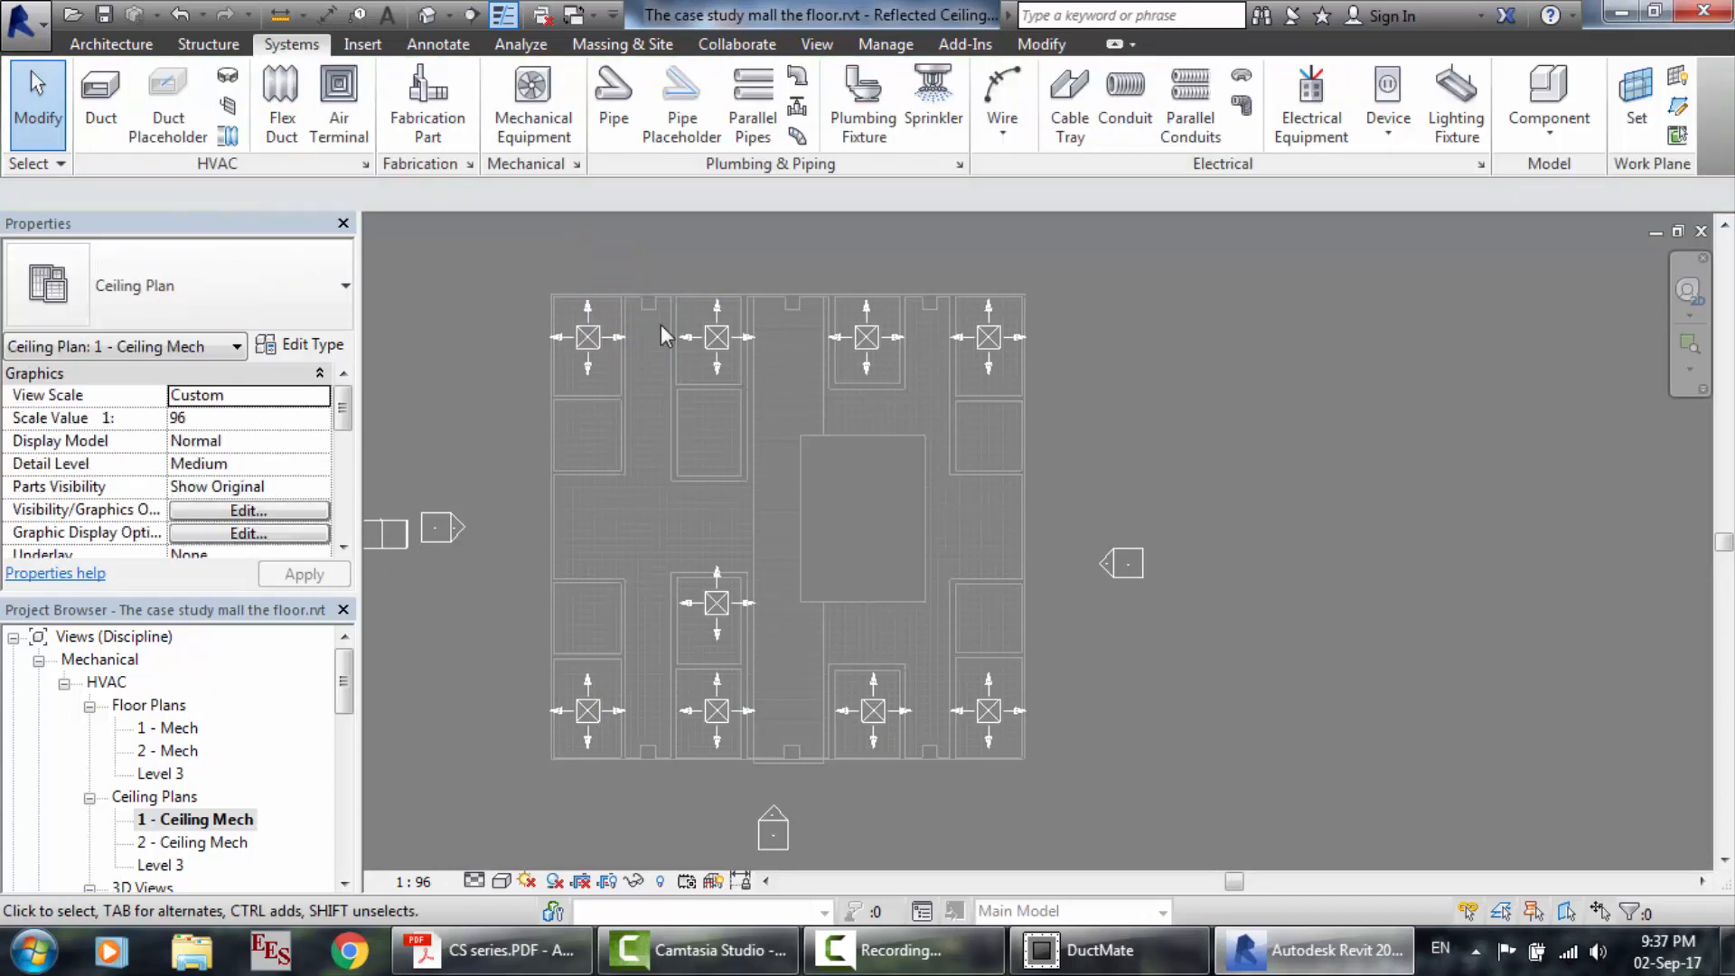
# Create a Supply Air duct system from the second column's upper end-room diffuser and assign the outdoor AHU as its equipment.
pyautogui.click(726, 338)
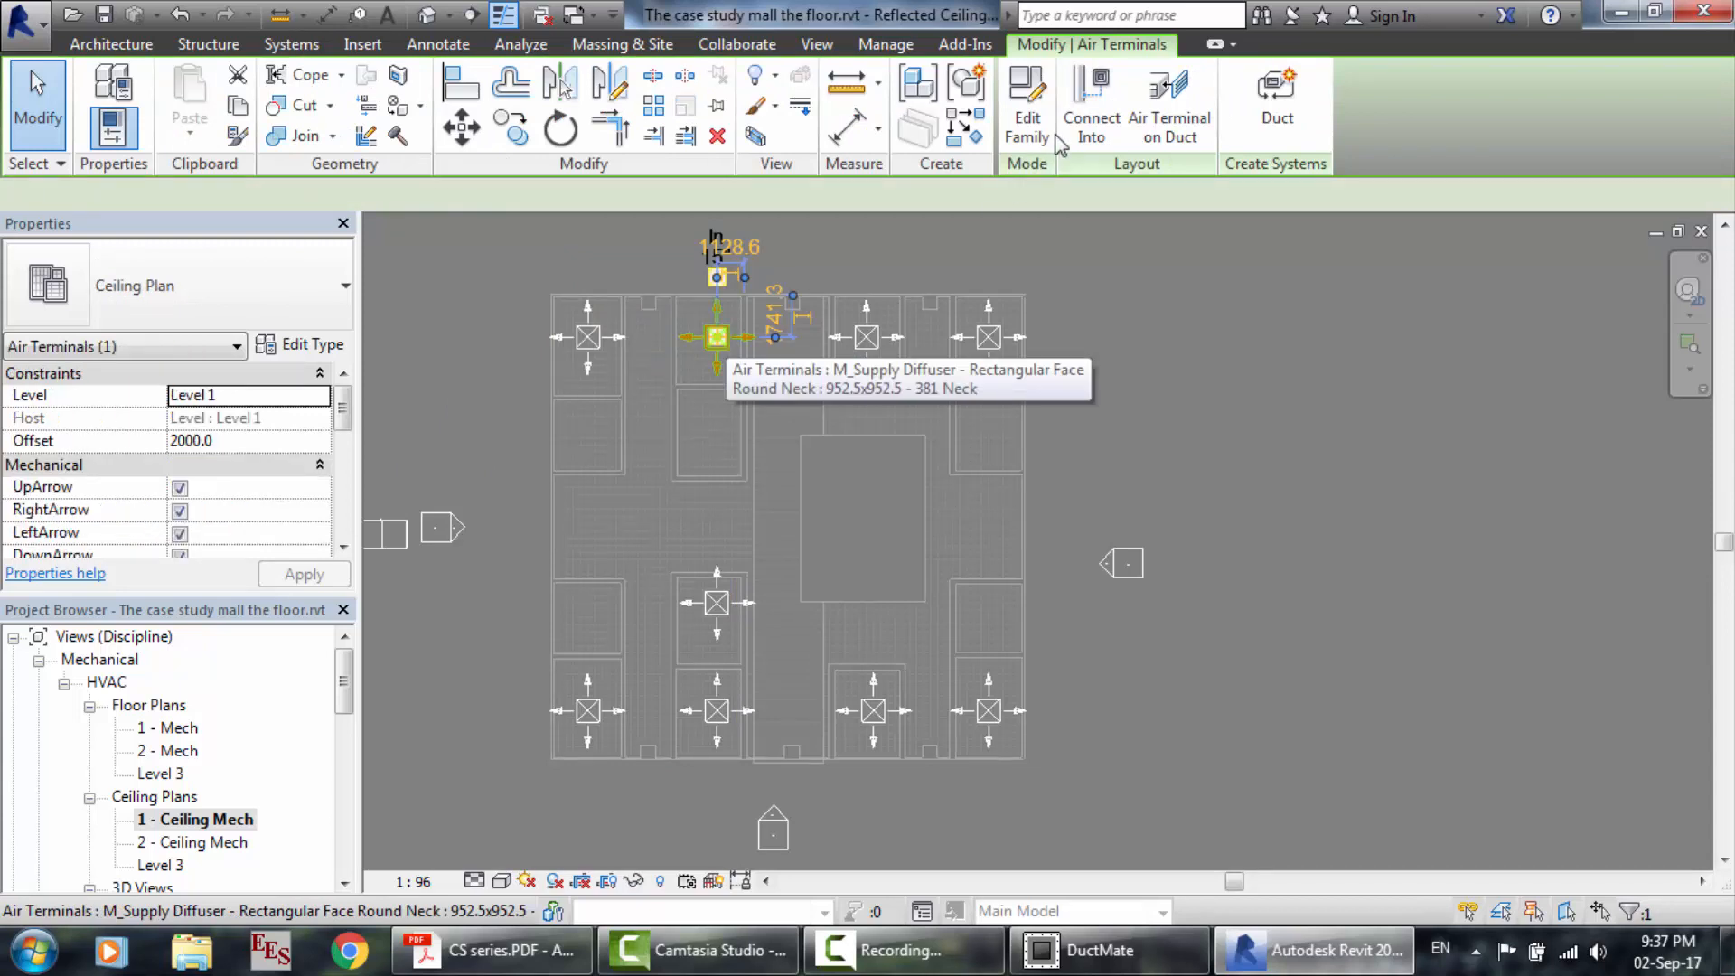
pyautogui.click(1278, 116)
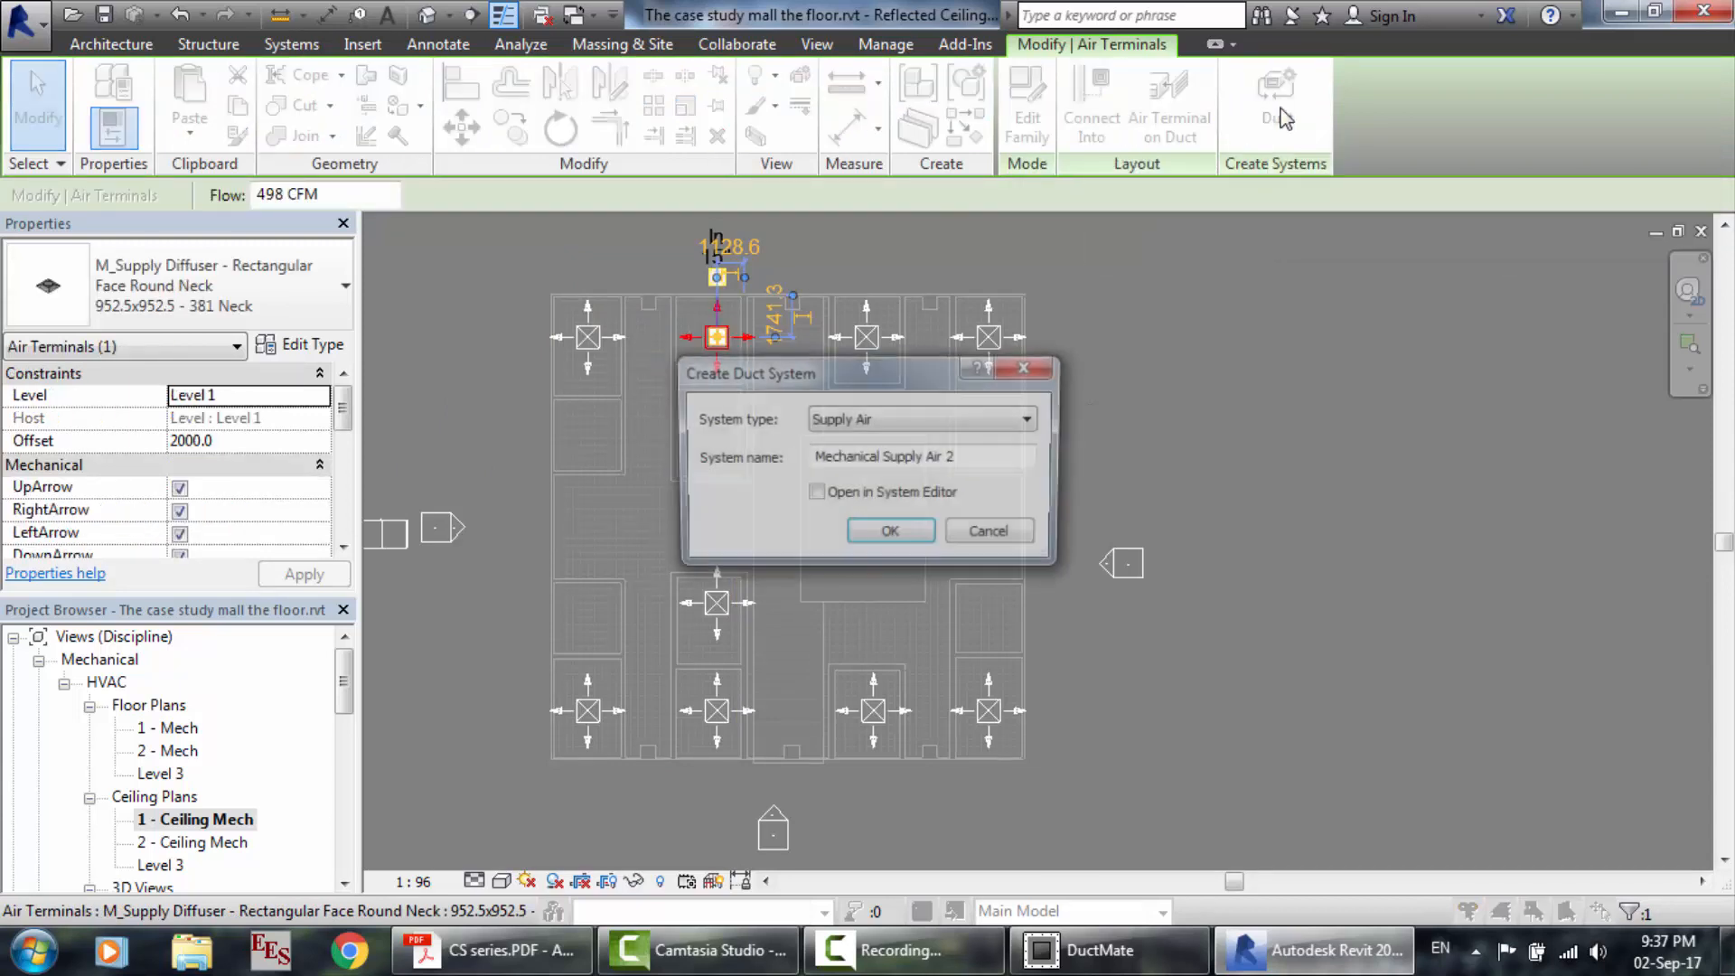
pyautogui.click(898, 537)
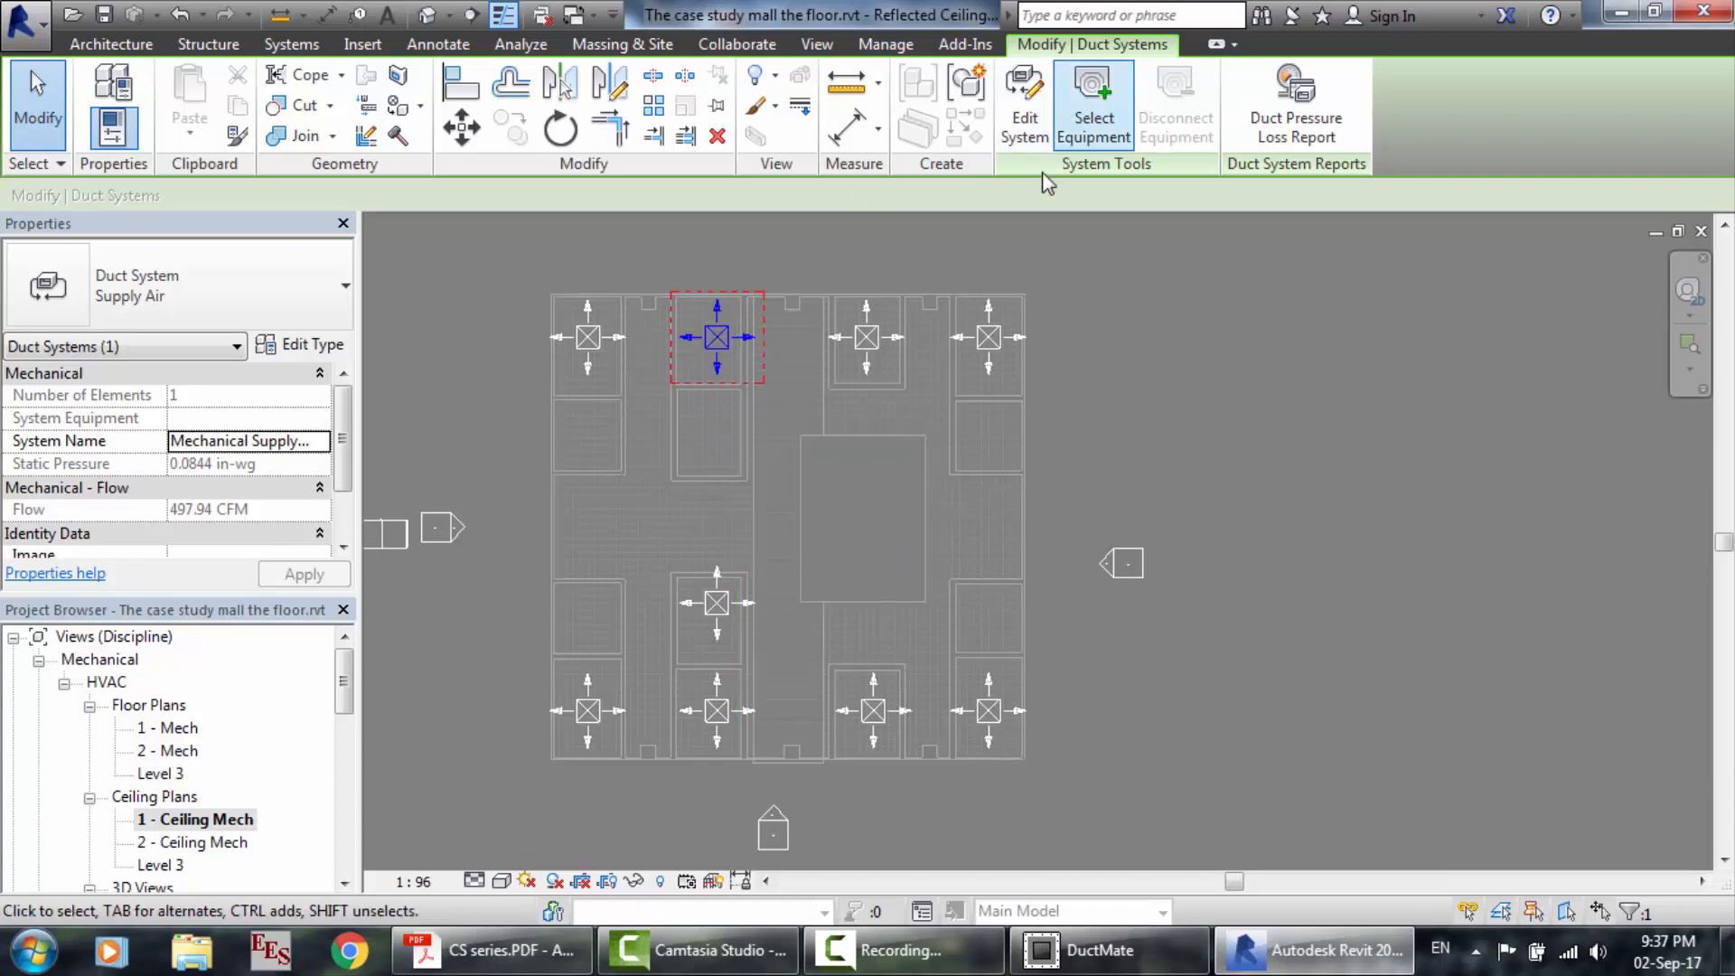
pyautogui.click(1094, 123)
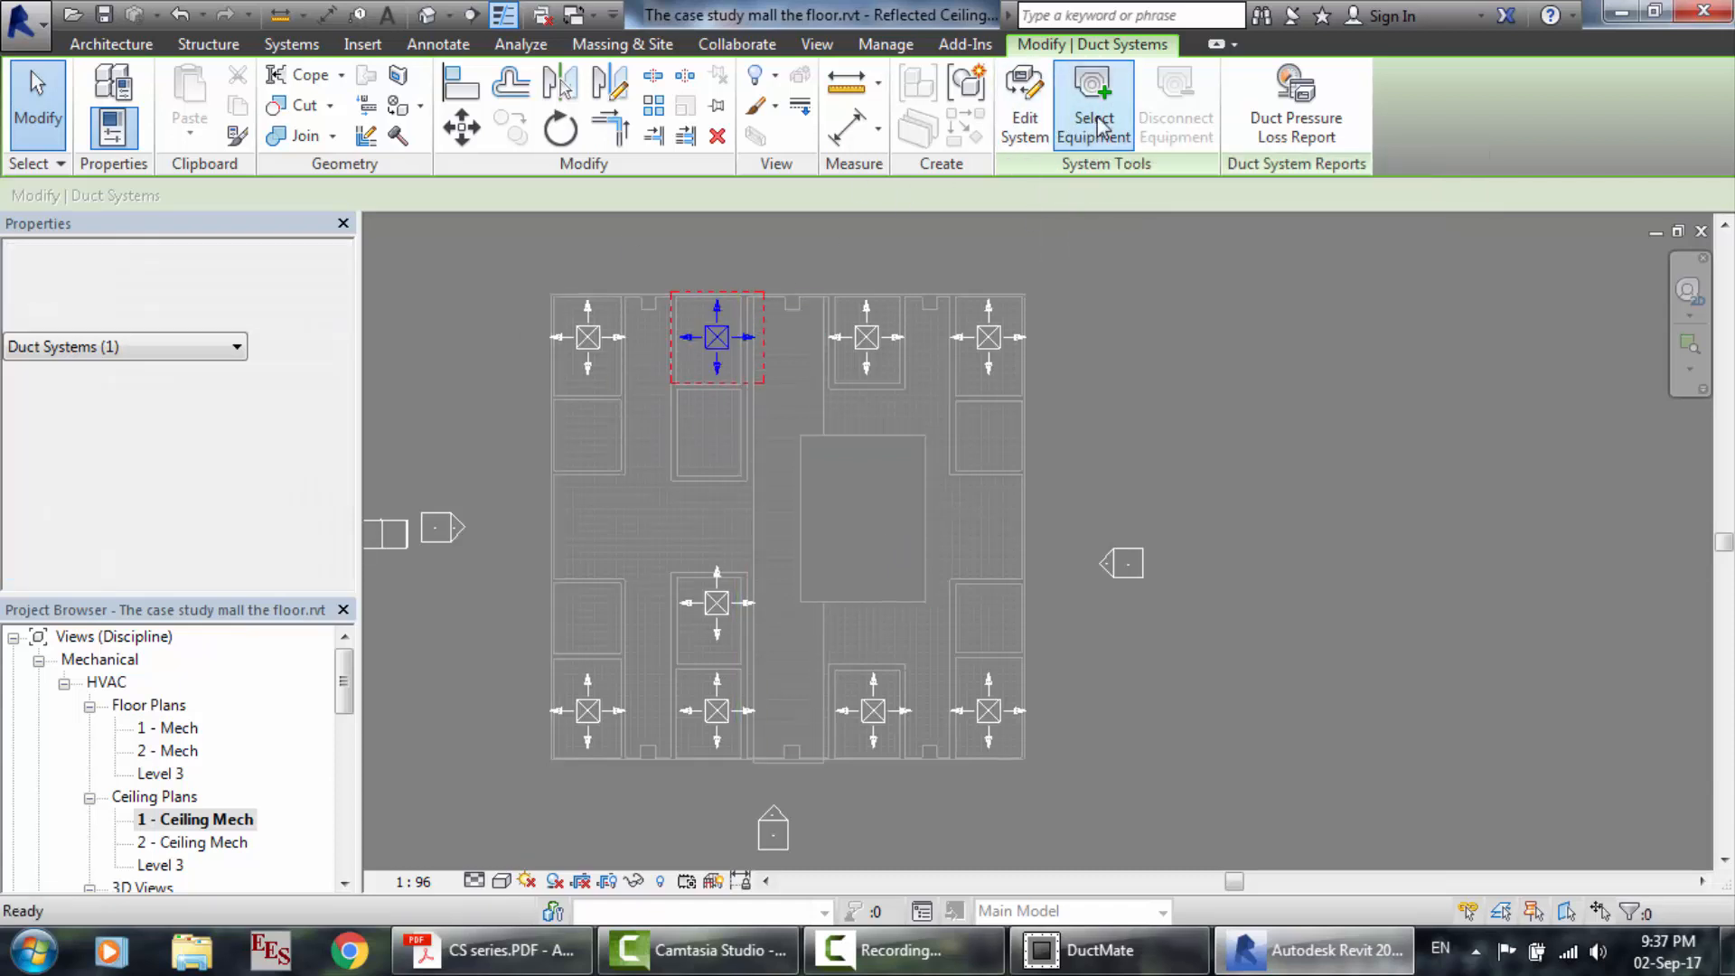
pyautogui.click(406, 528)
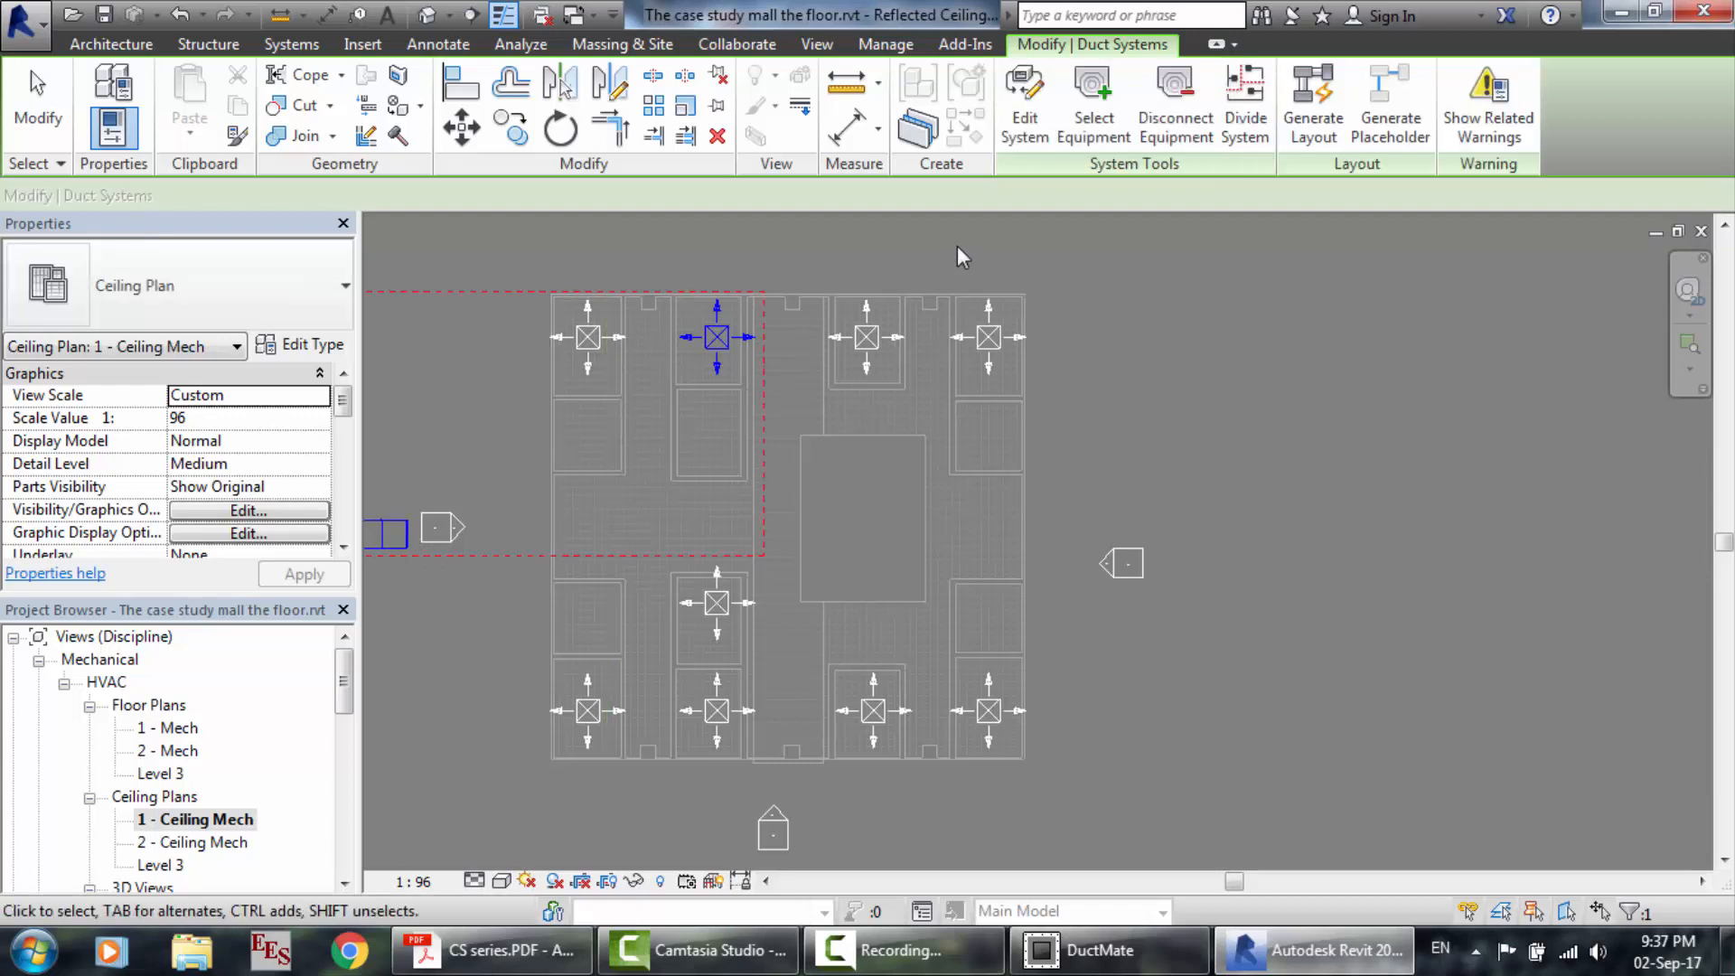
# Edit the supply duct system to add the other eight diffusers and finish editing.
pyautogui.click(1025, 128)
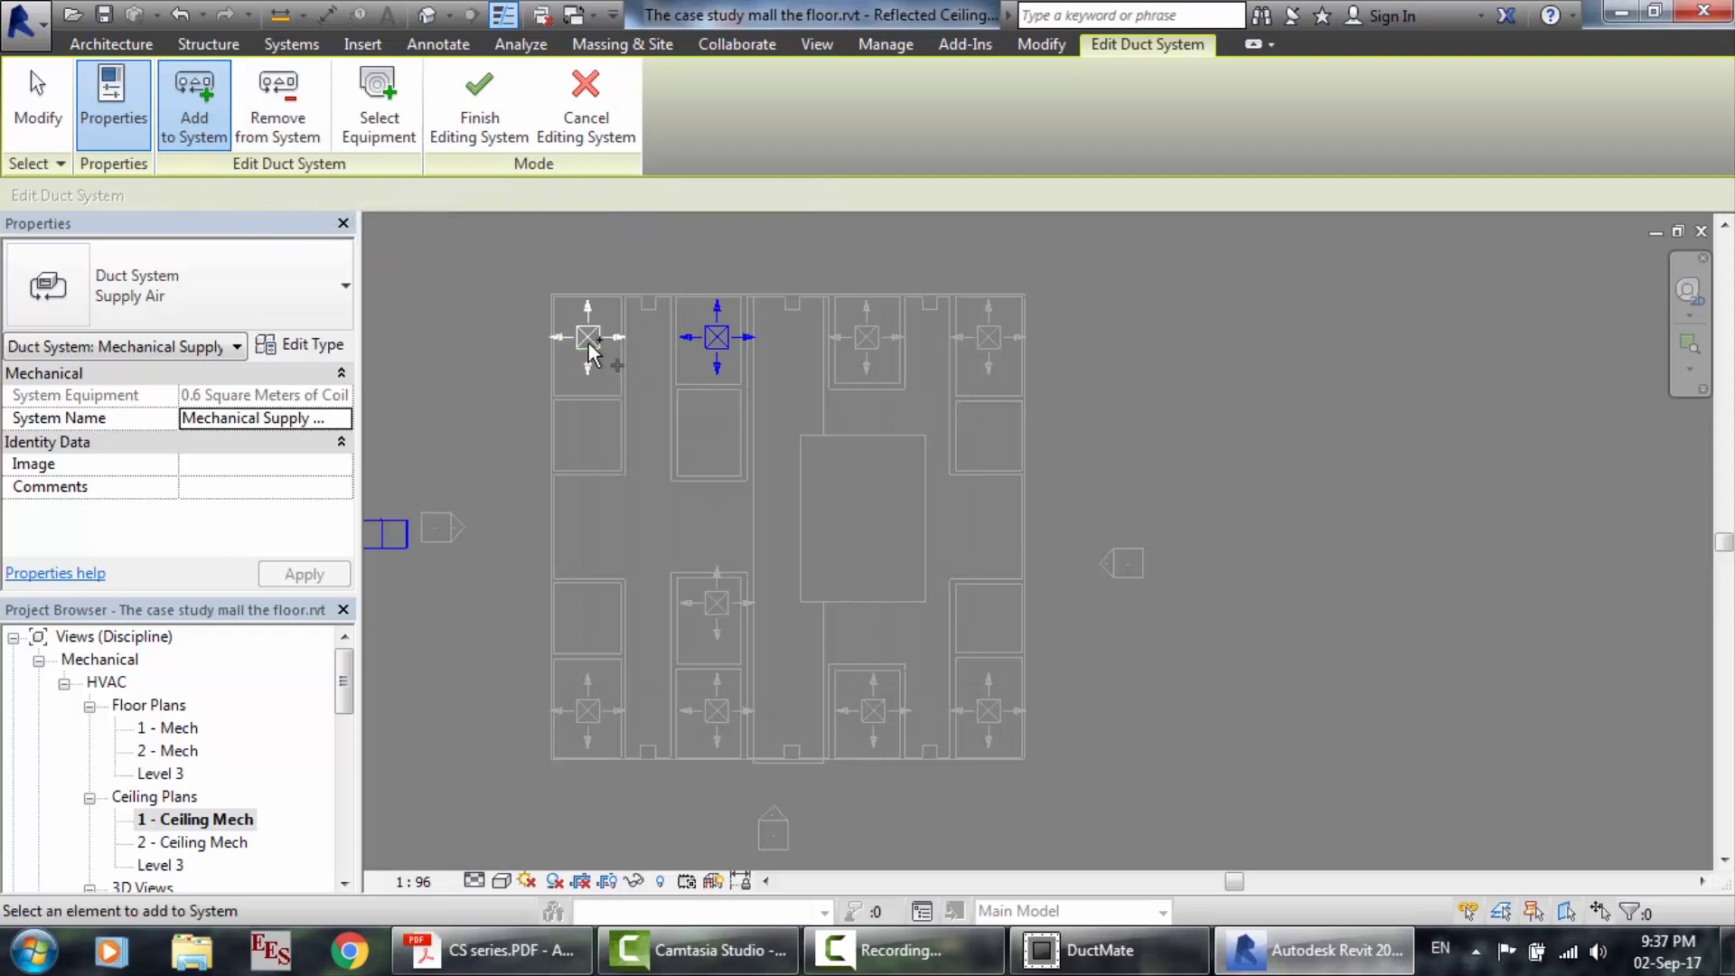
pyautogui.click(719, 604)
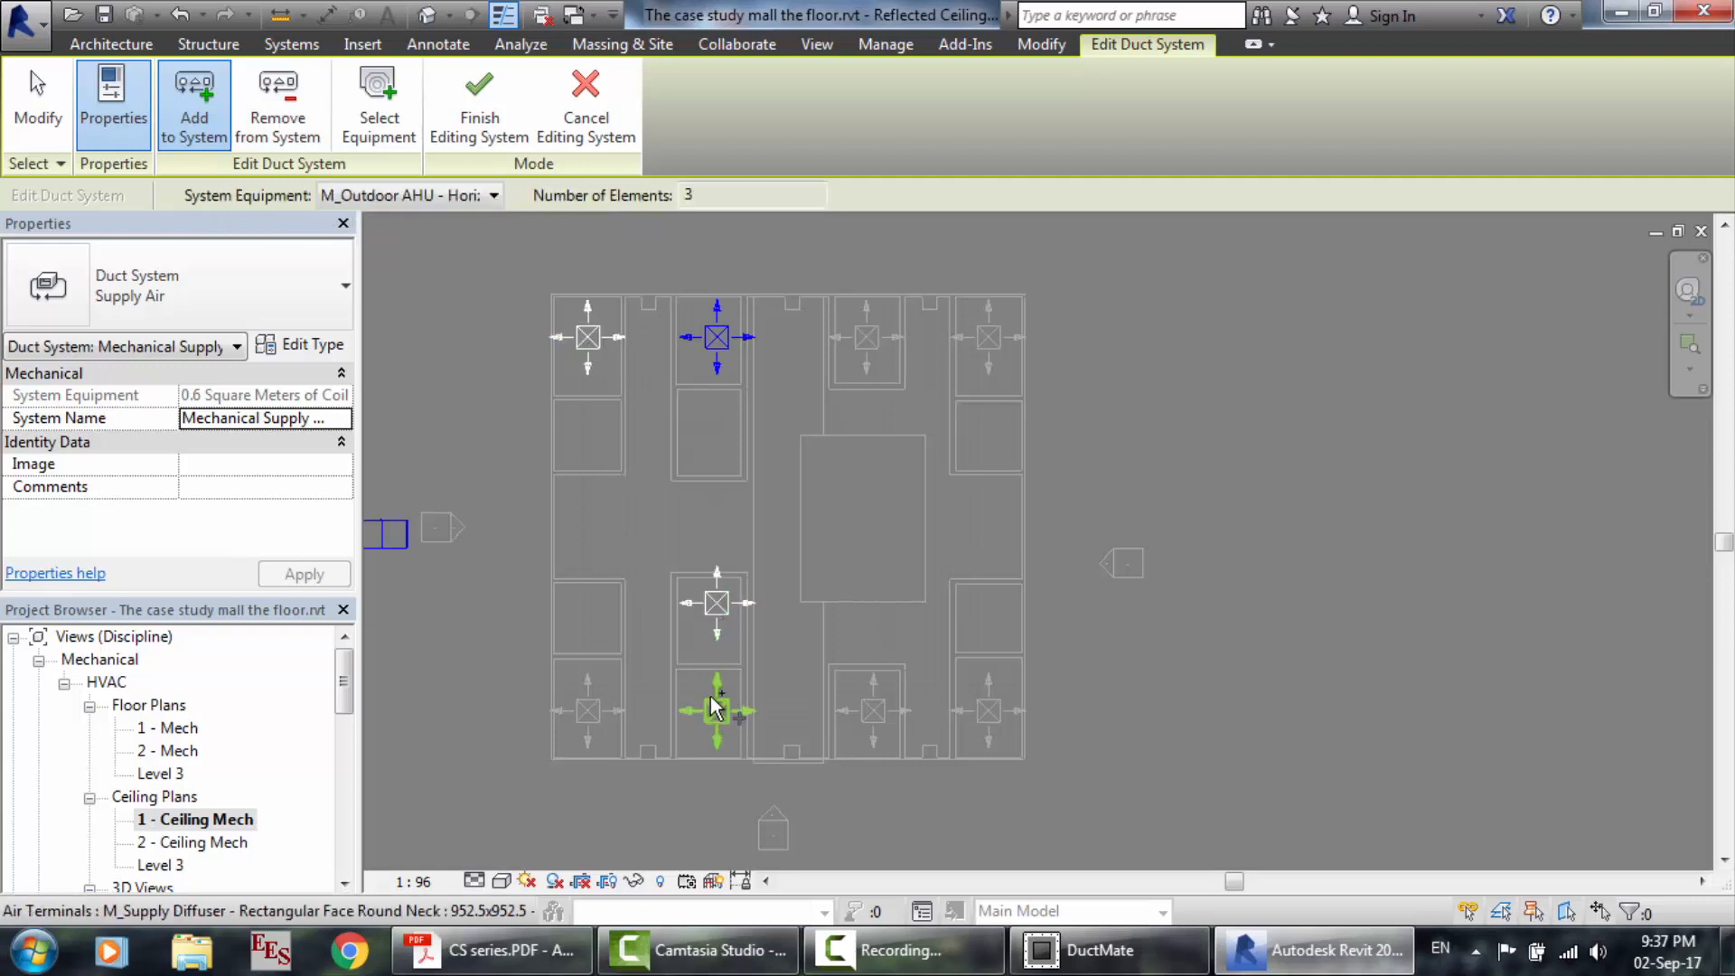
pyautogui.click(716, 710)
pyautogui.click(587, 711)
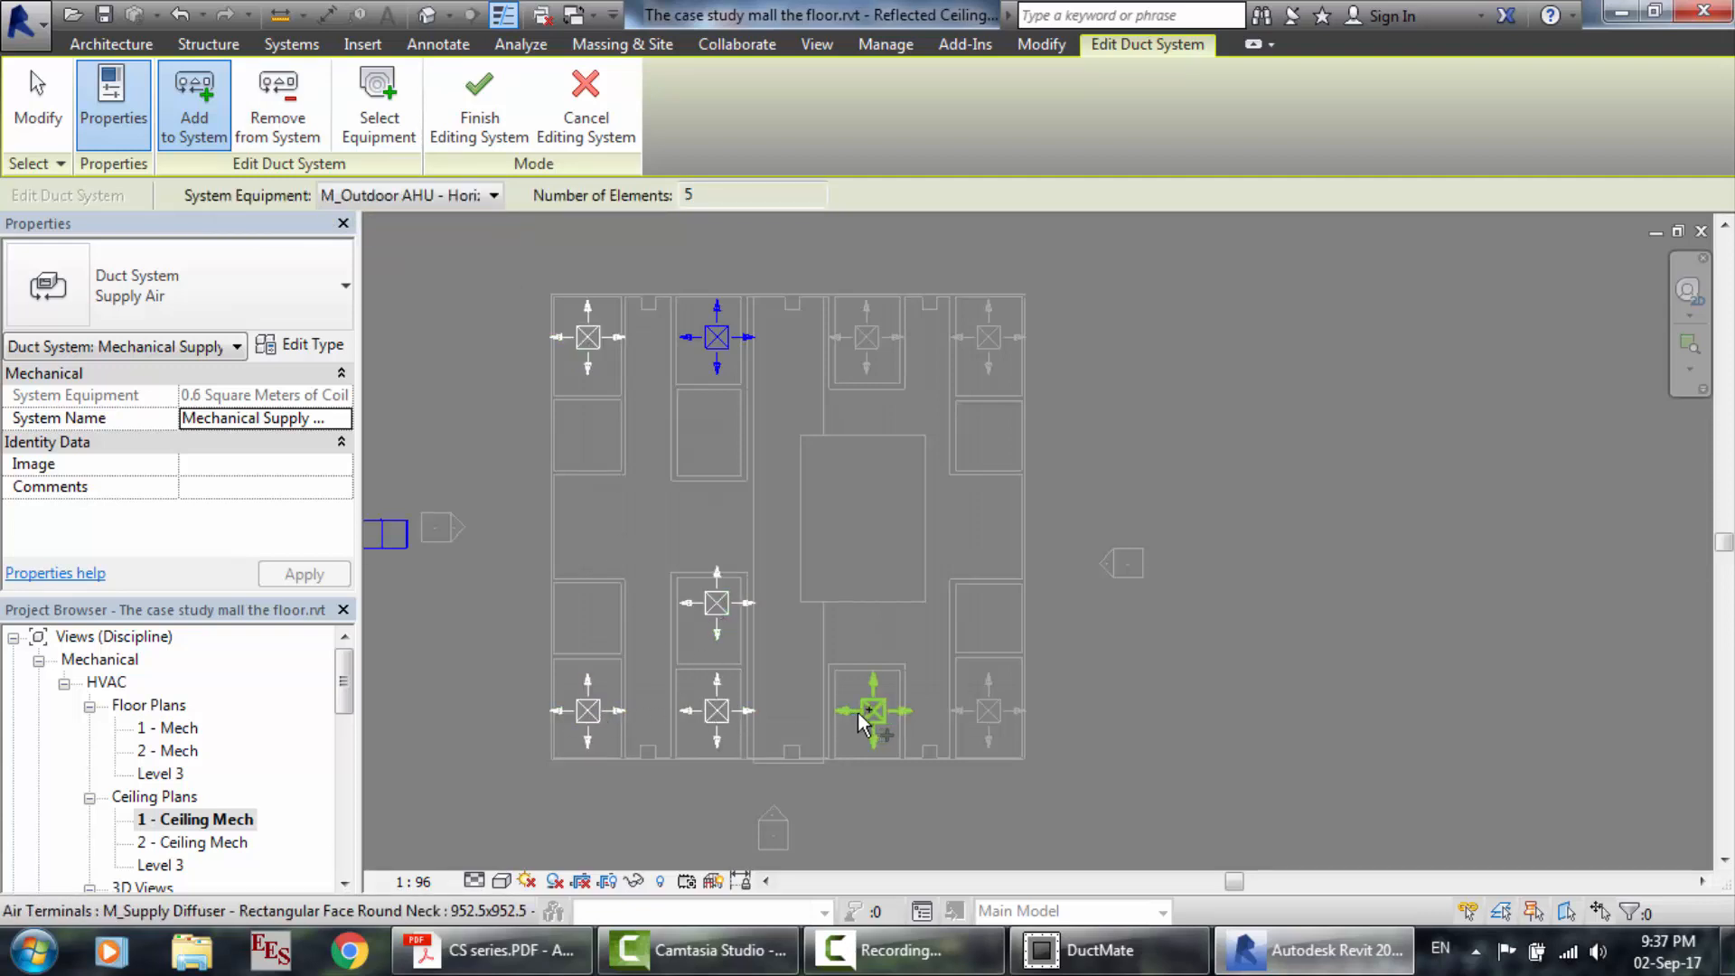
pyautogui.click(863, 718)
pyautogui.click(991, 714)
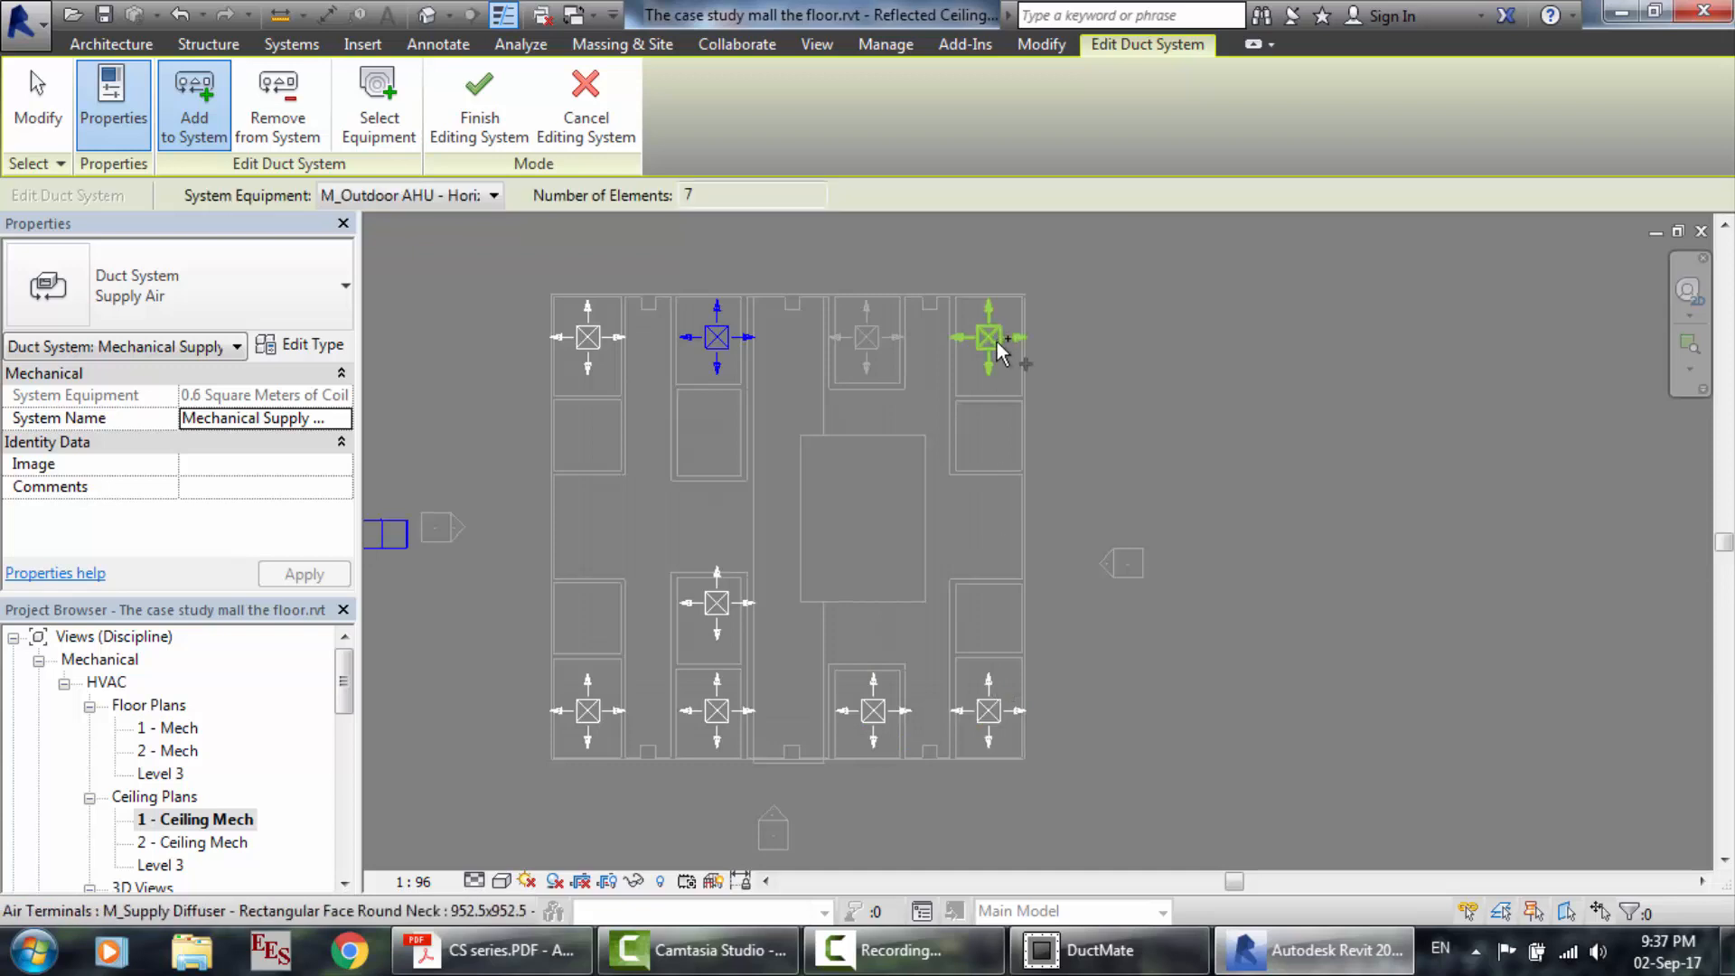
pyautogui.click(999, 352)
pyautogui.click(879, 347)
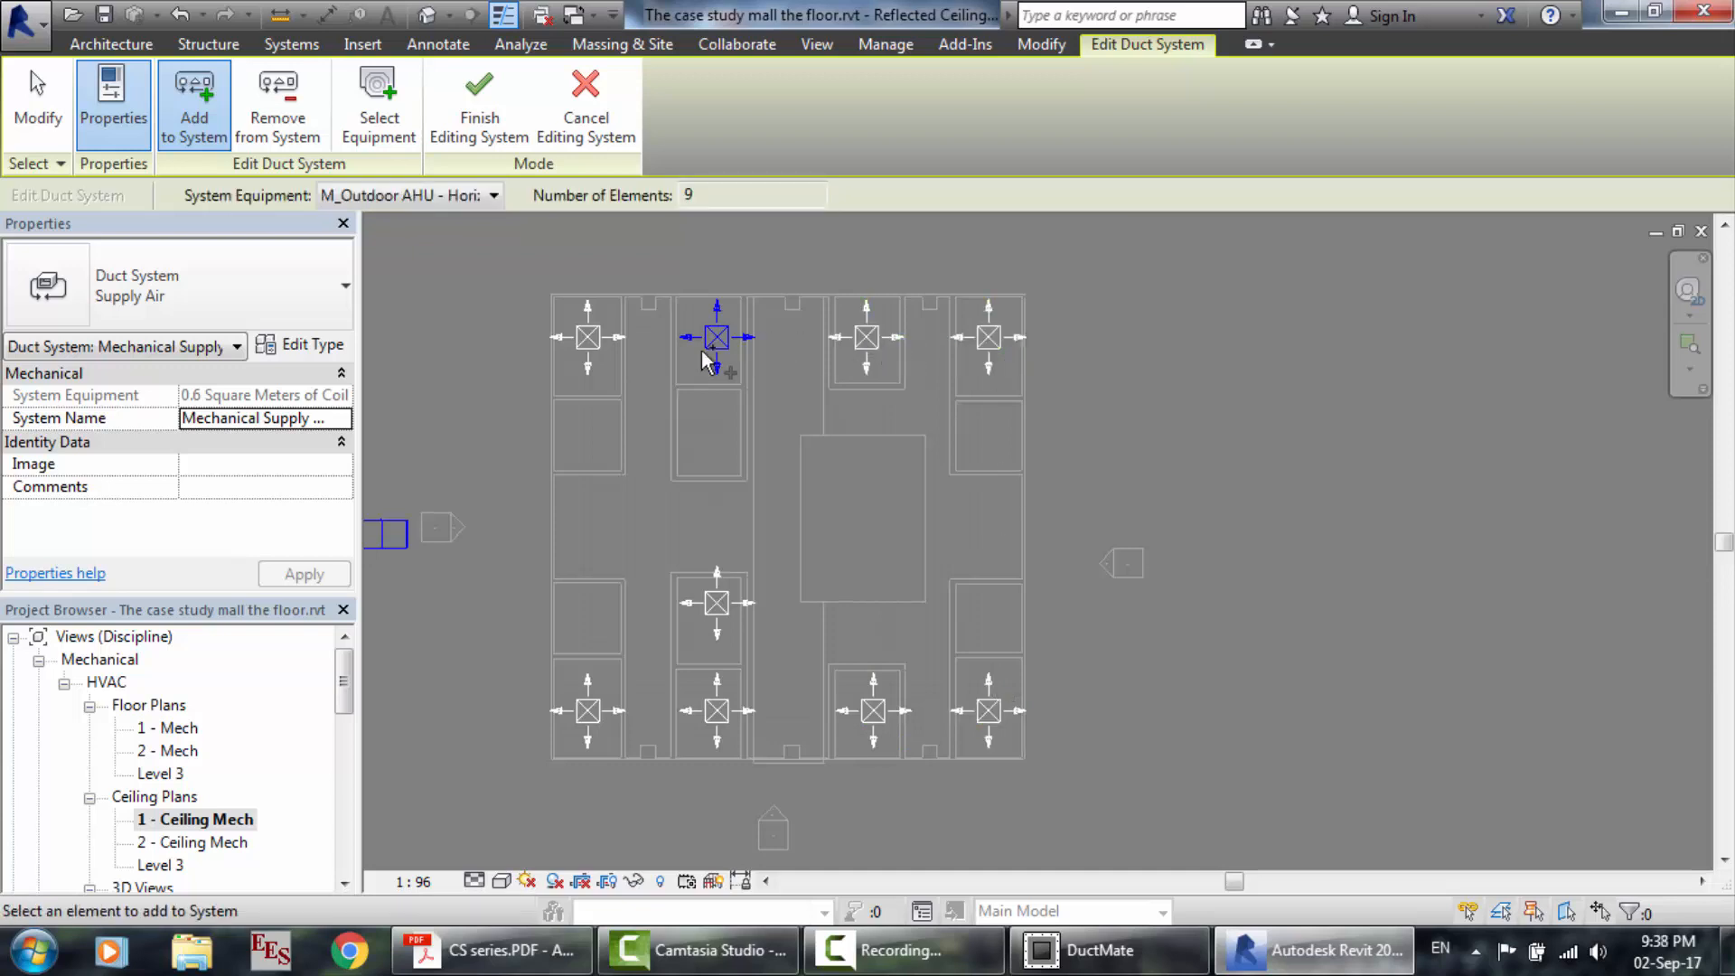
pyautogui.click(520, 135)
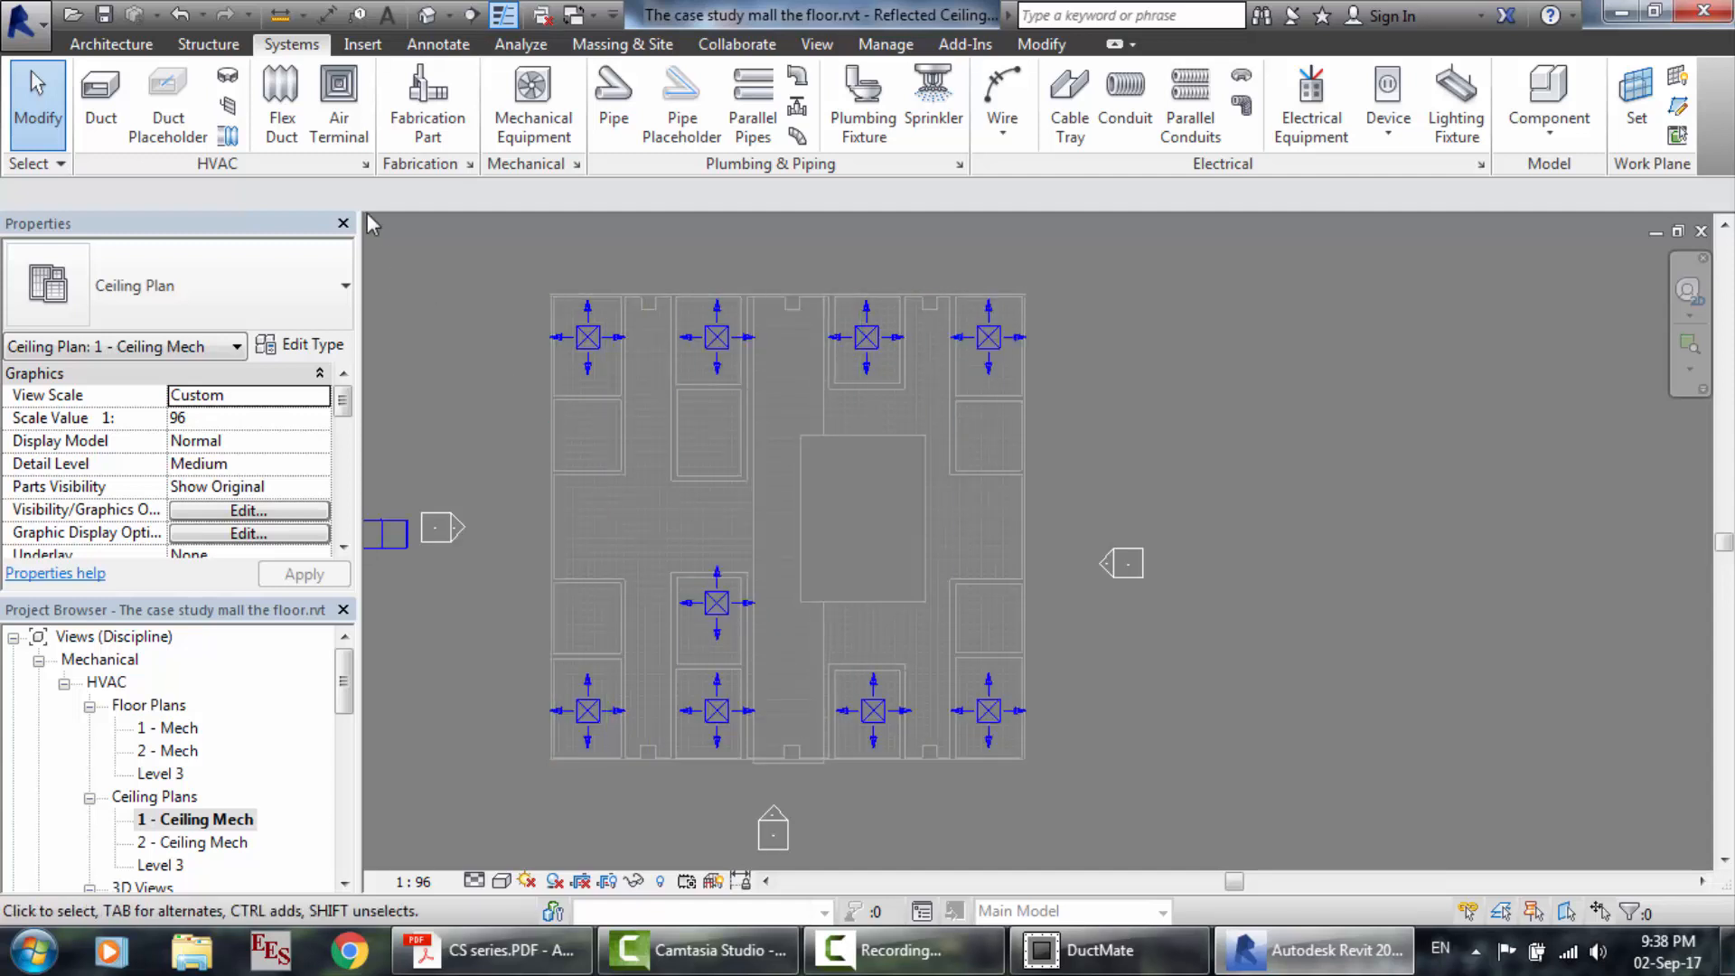
# Place a 952.5x952.5 - 381 Neck supply diffuser in the second column's upper inner room, aligned with that column's other diffusers.
pyautogui.click(339, 99)
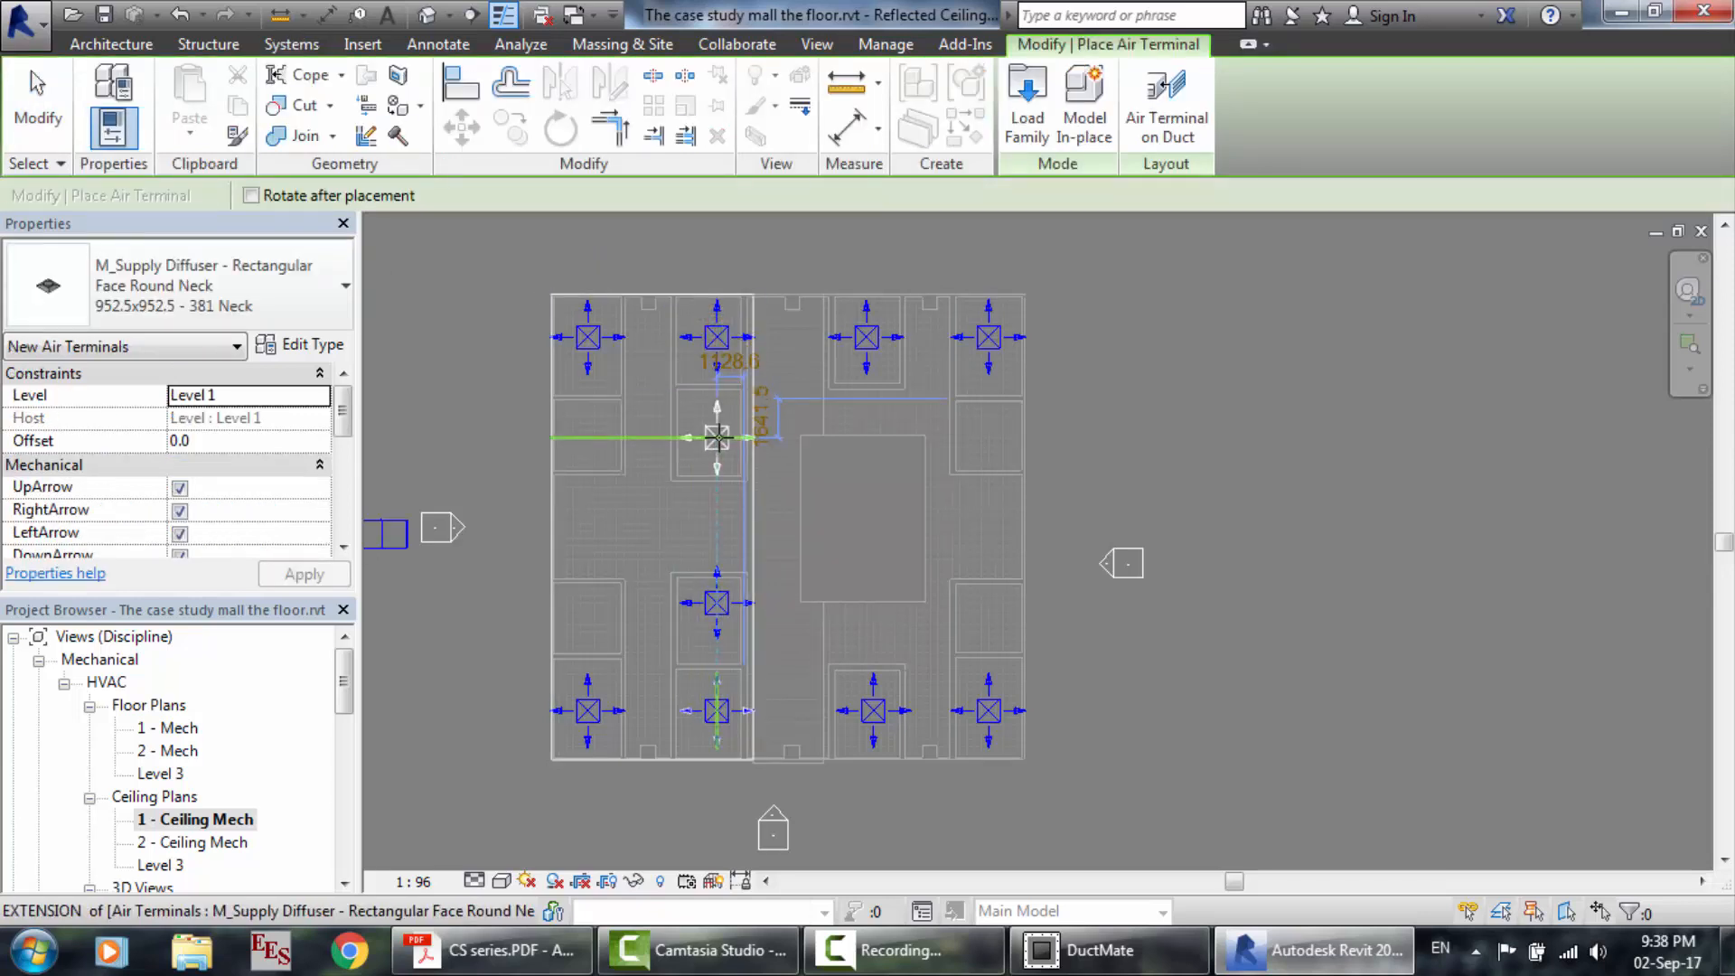
pyautogui.click(718, 437)
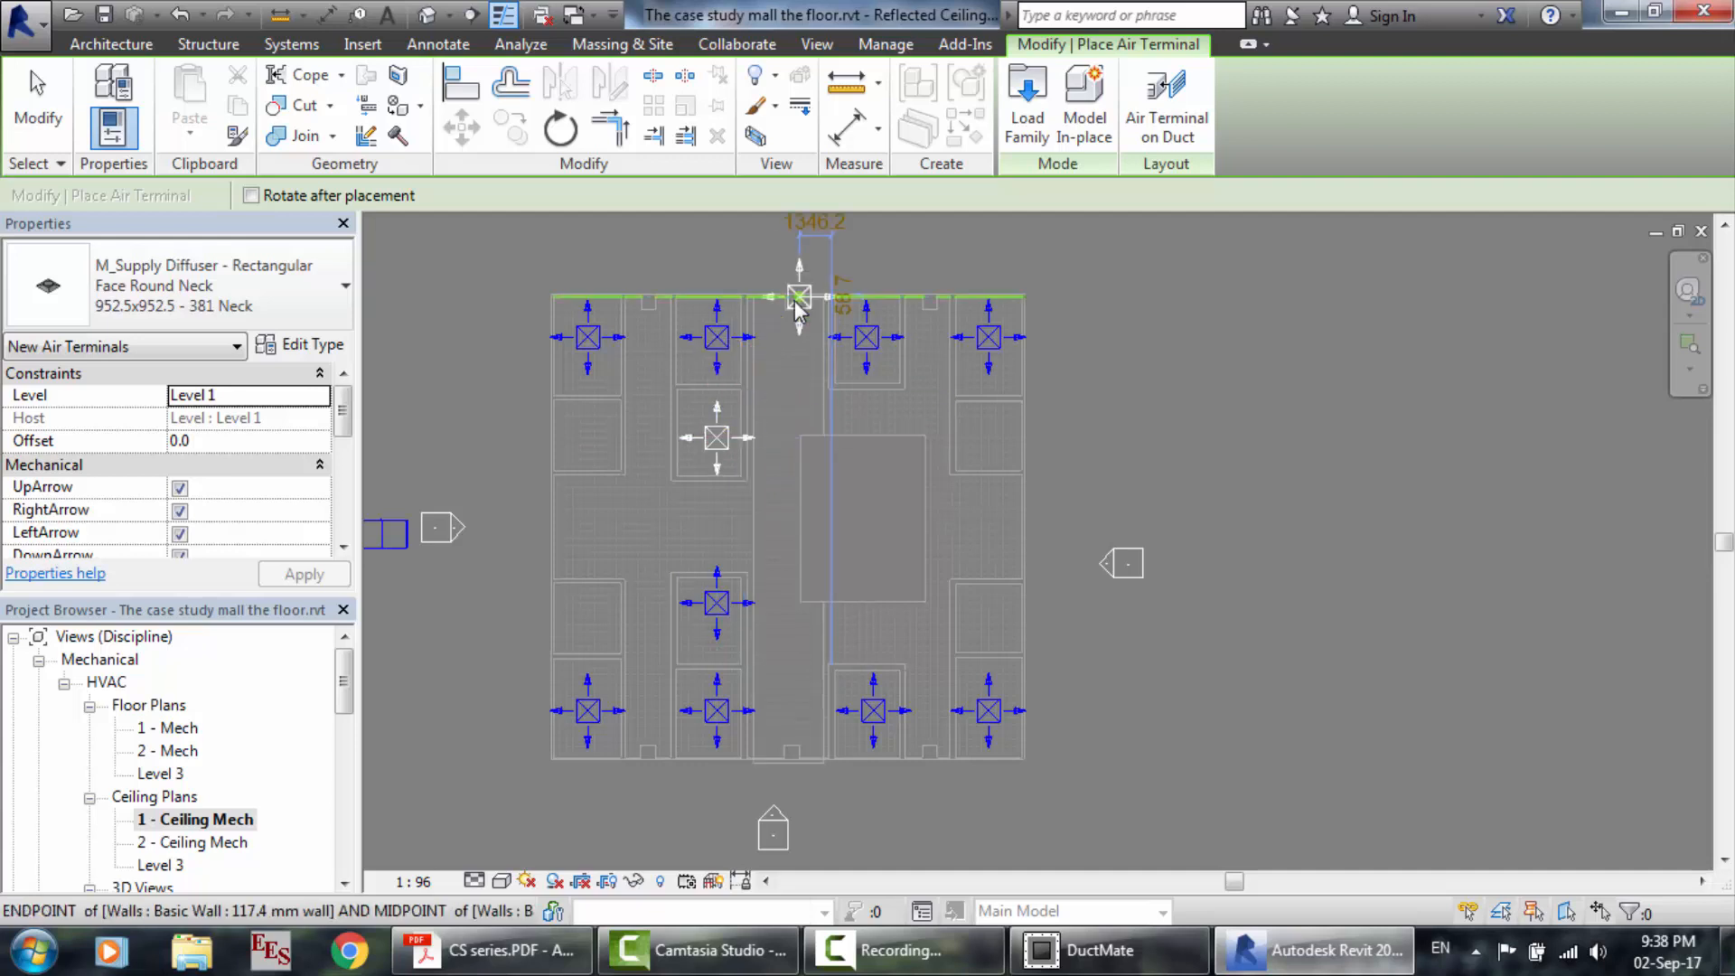
pyautogui.press('Escape')
pyautogui.press('Escape')
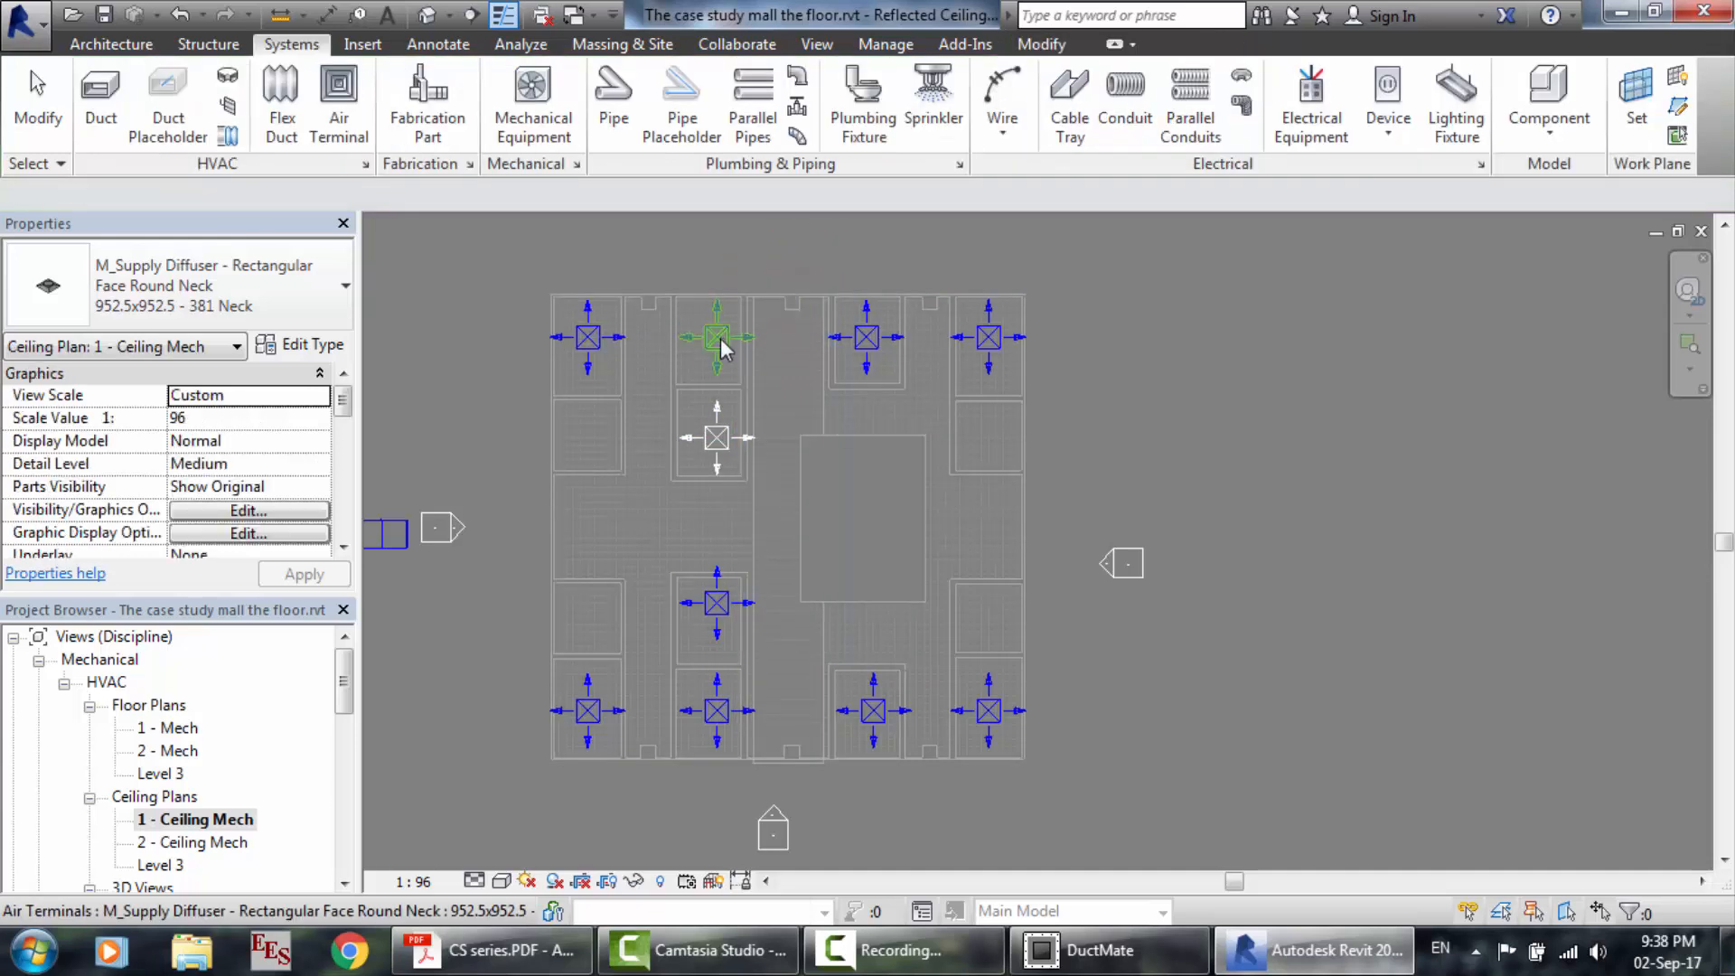
# Add the second column's upper inner-room diffuser to the existing supply duct system and finish editing.
pyautogui.click(720, 340)
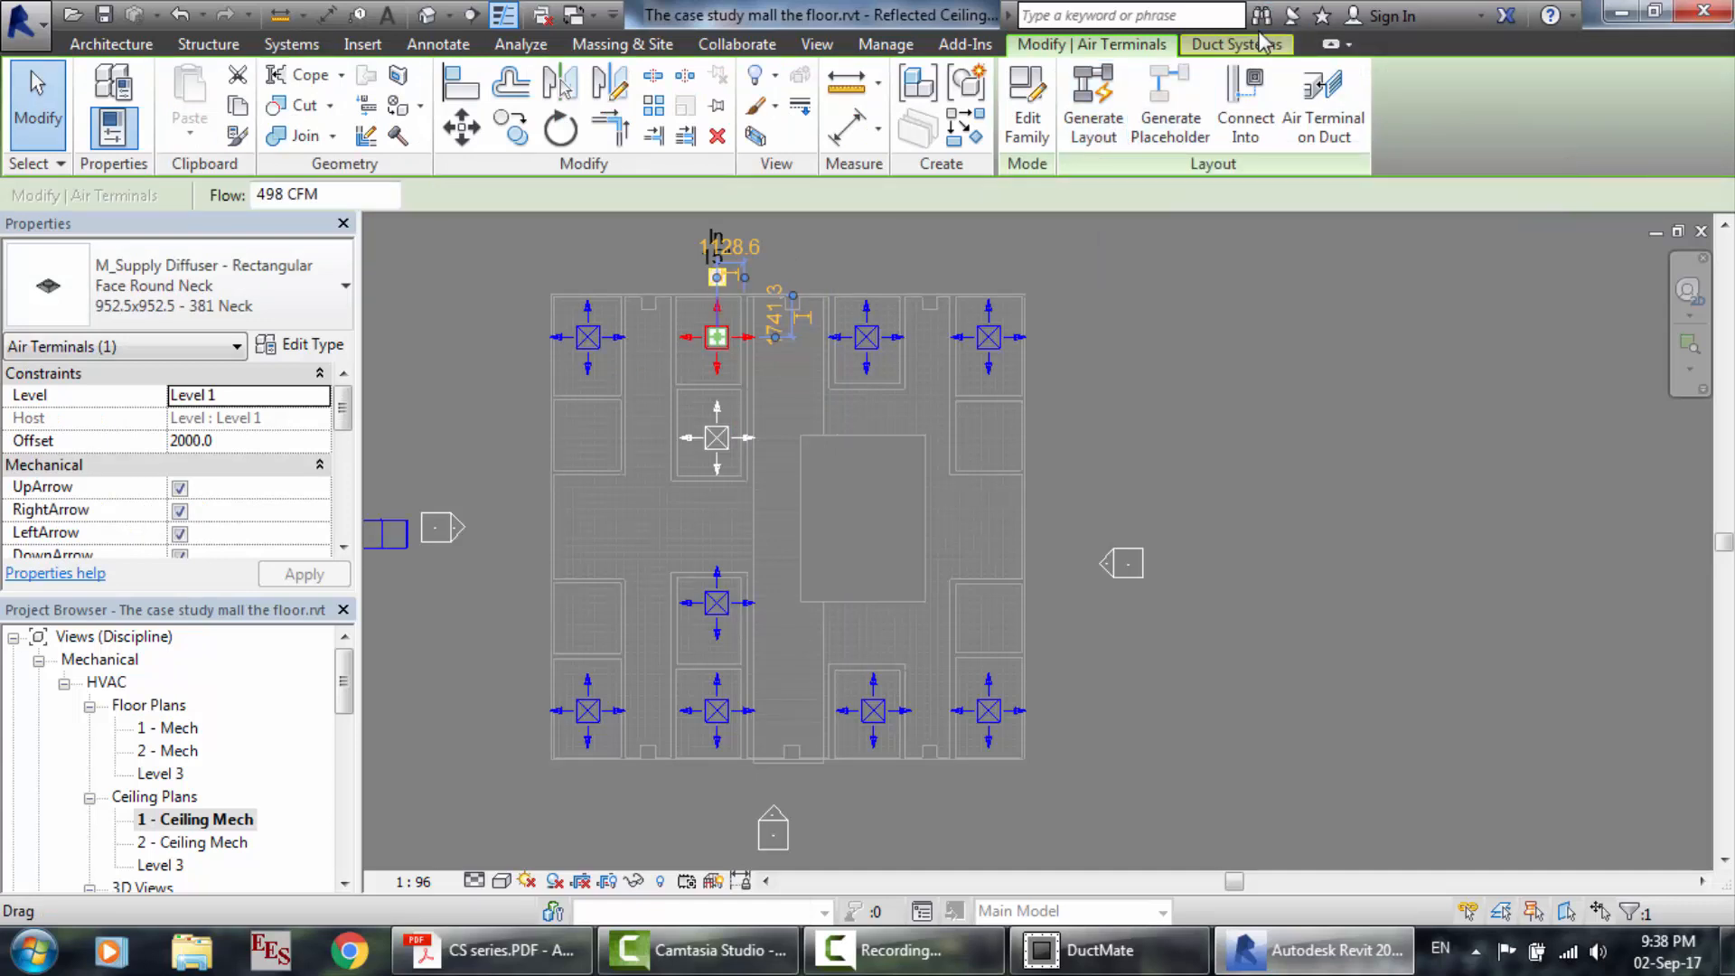
pyautogui.click(1238, 46)
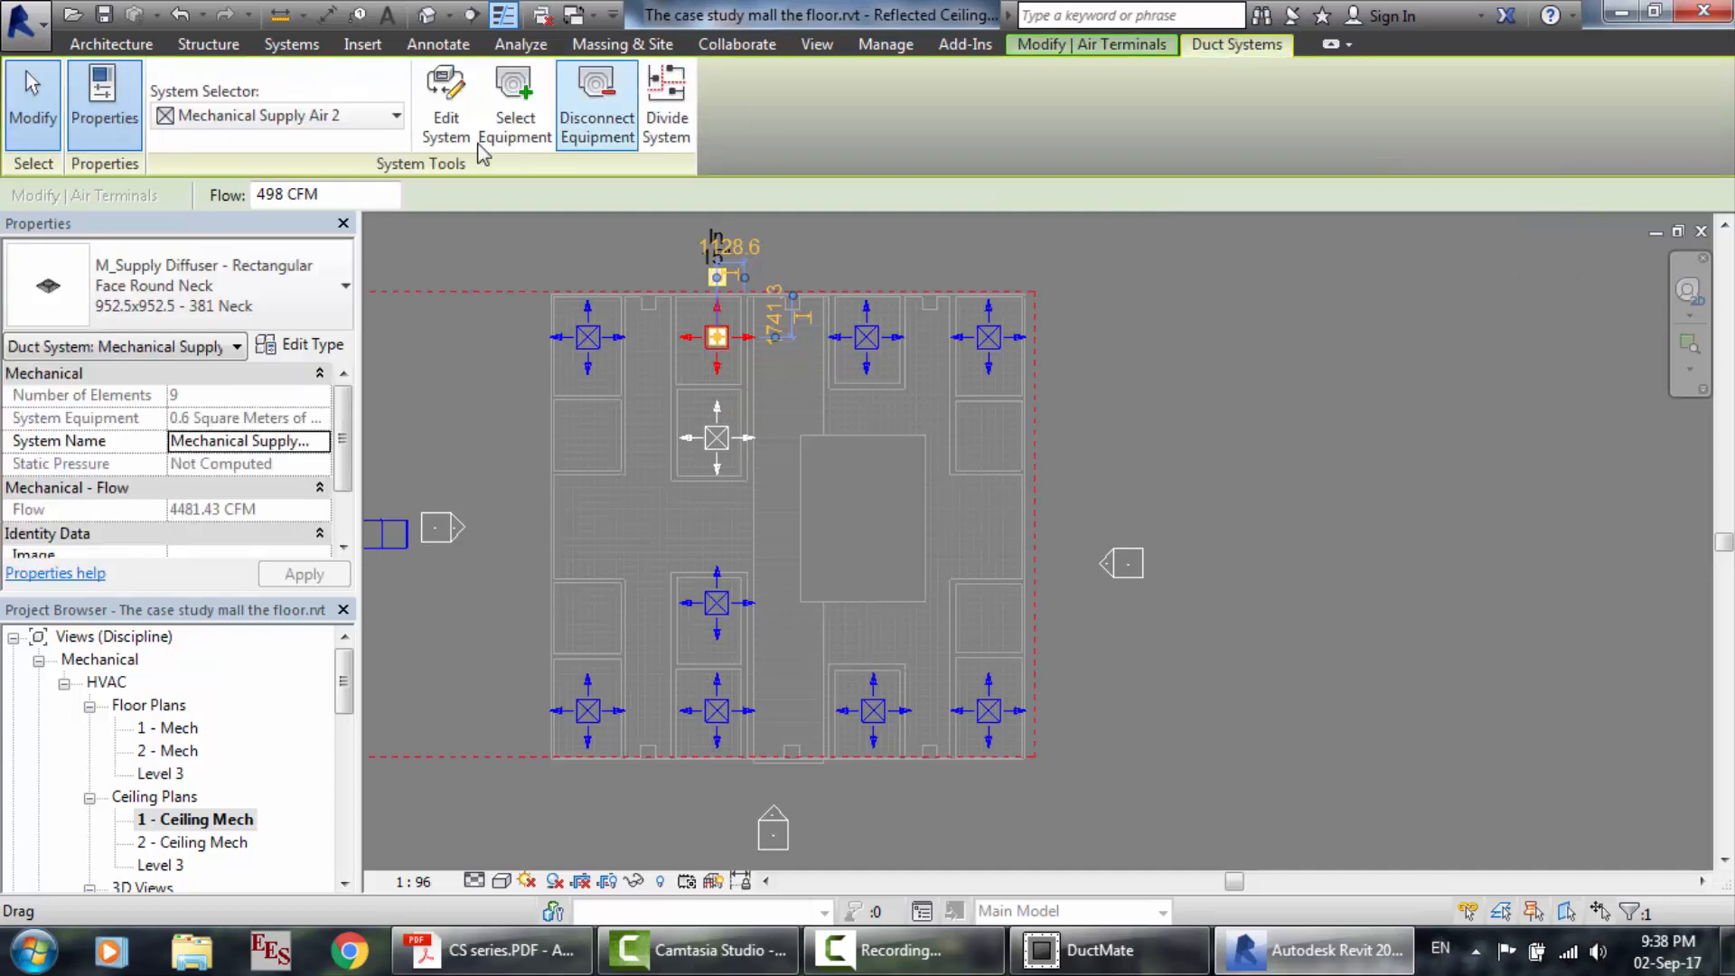
pyautogui.click(449, 127)
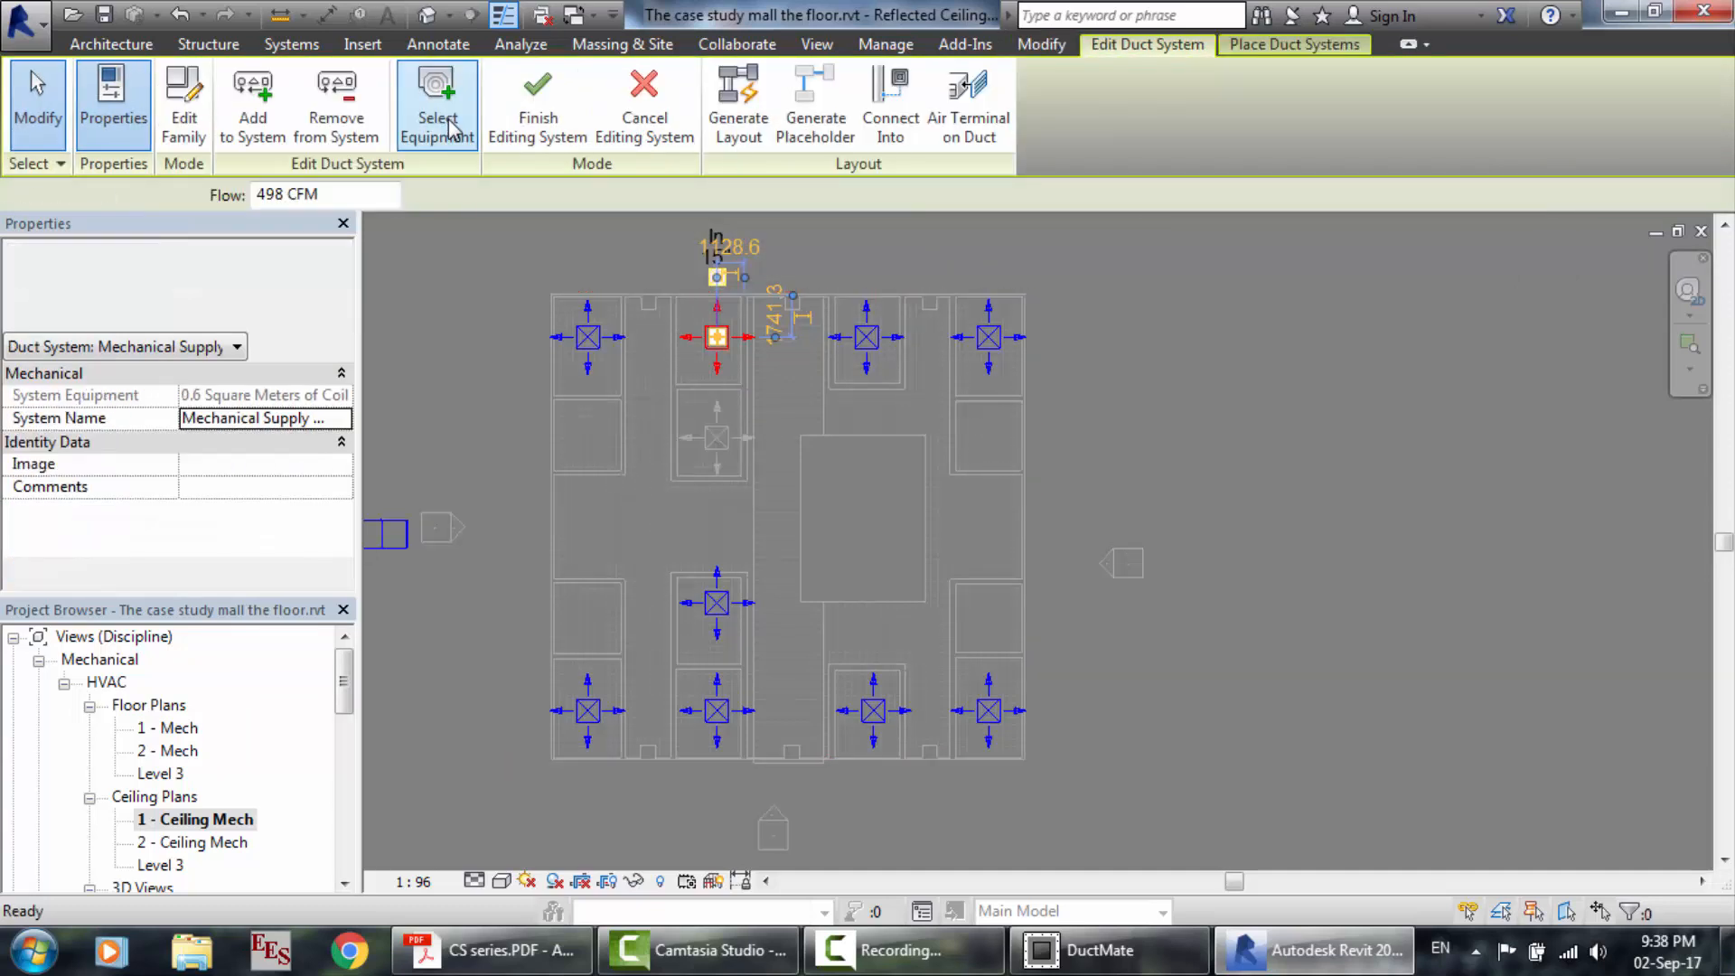
pyautogui.click(201, 131)
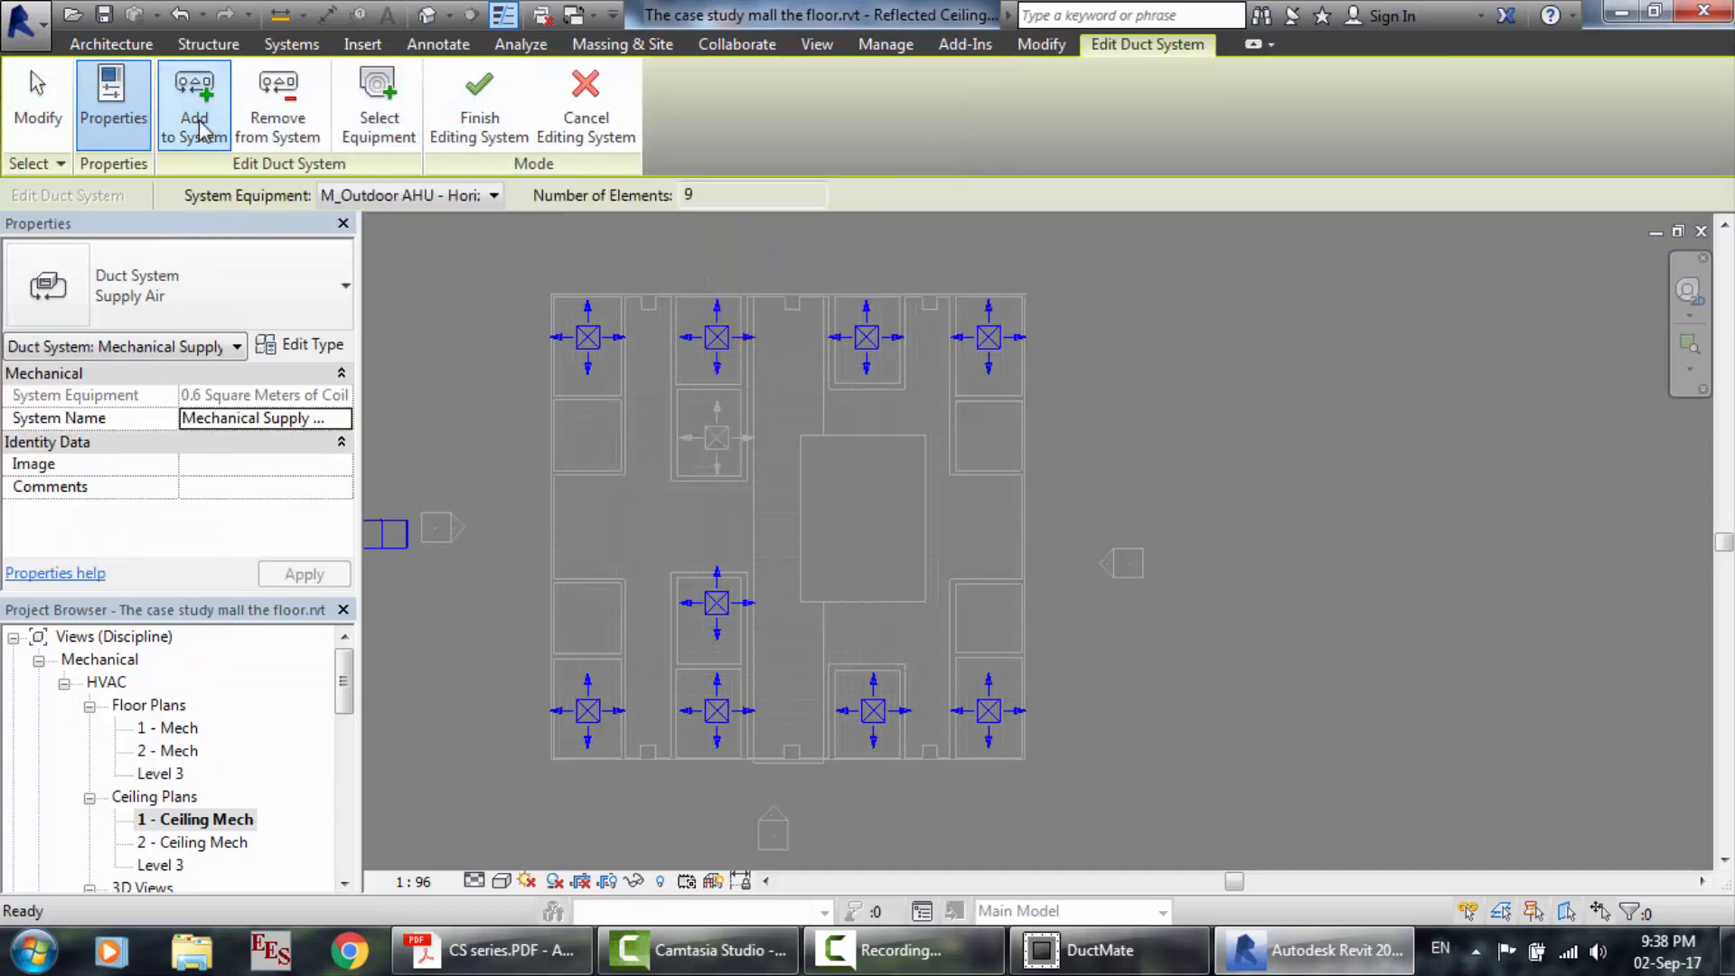
pyautogui.click(719, 445)
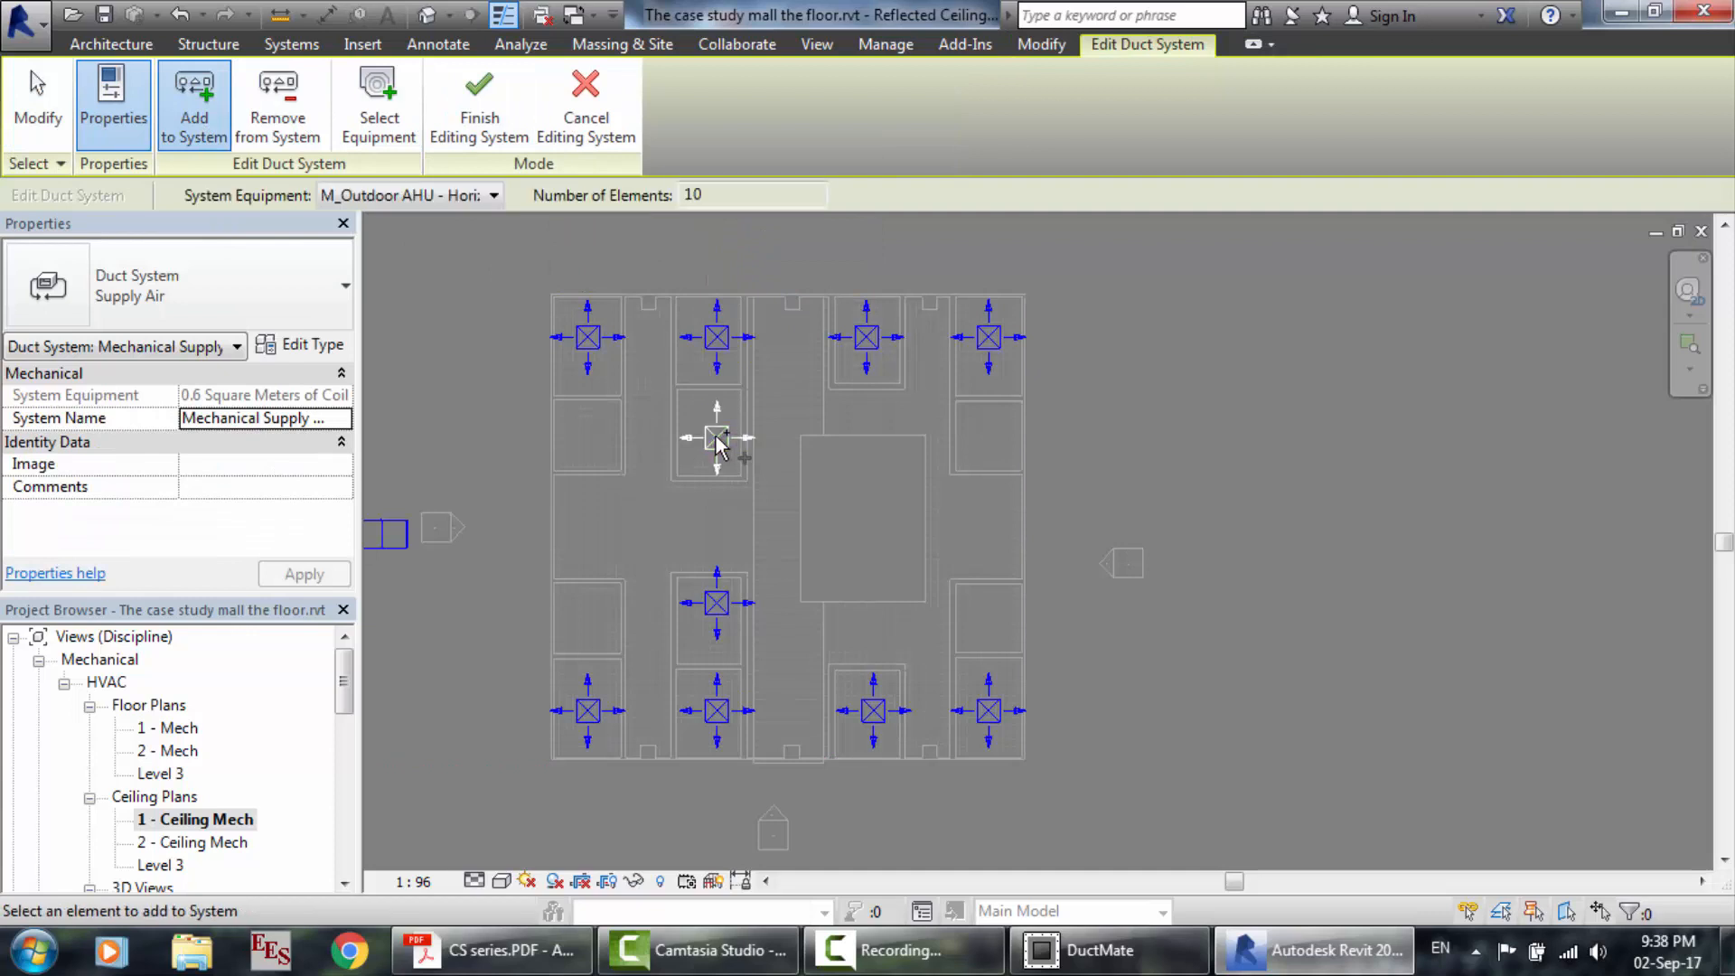
pyautogui.click(482, 113)
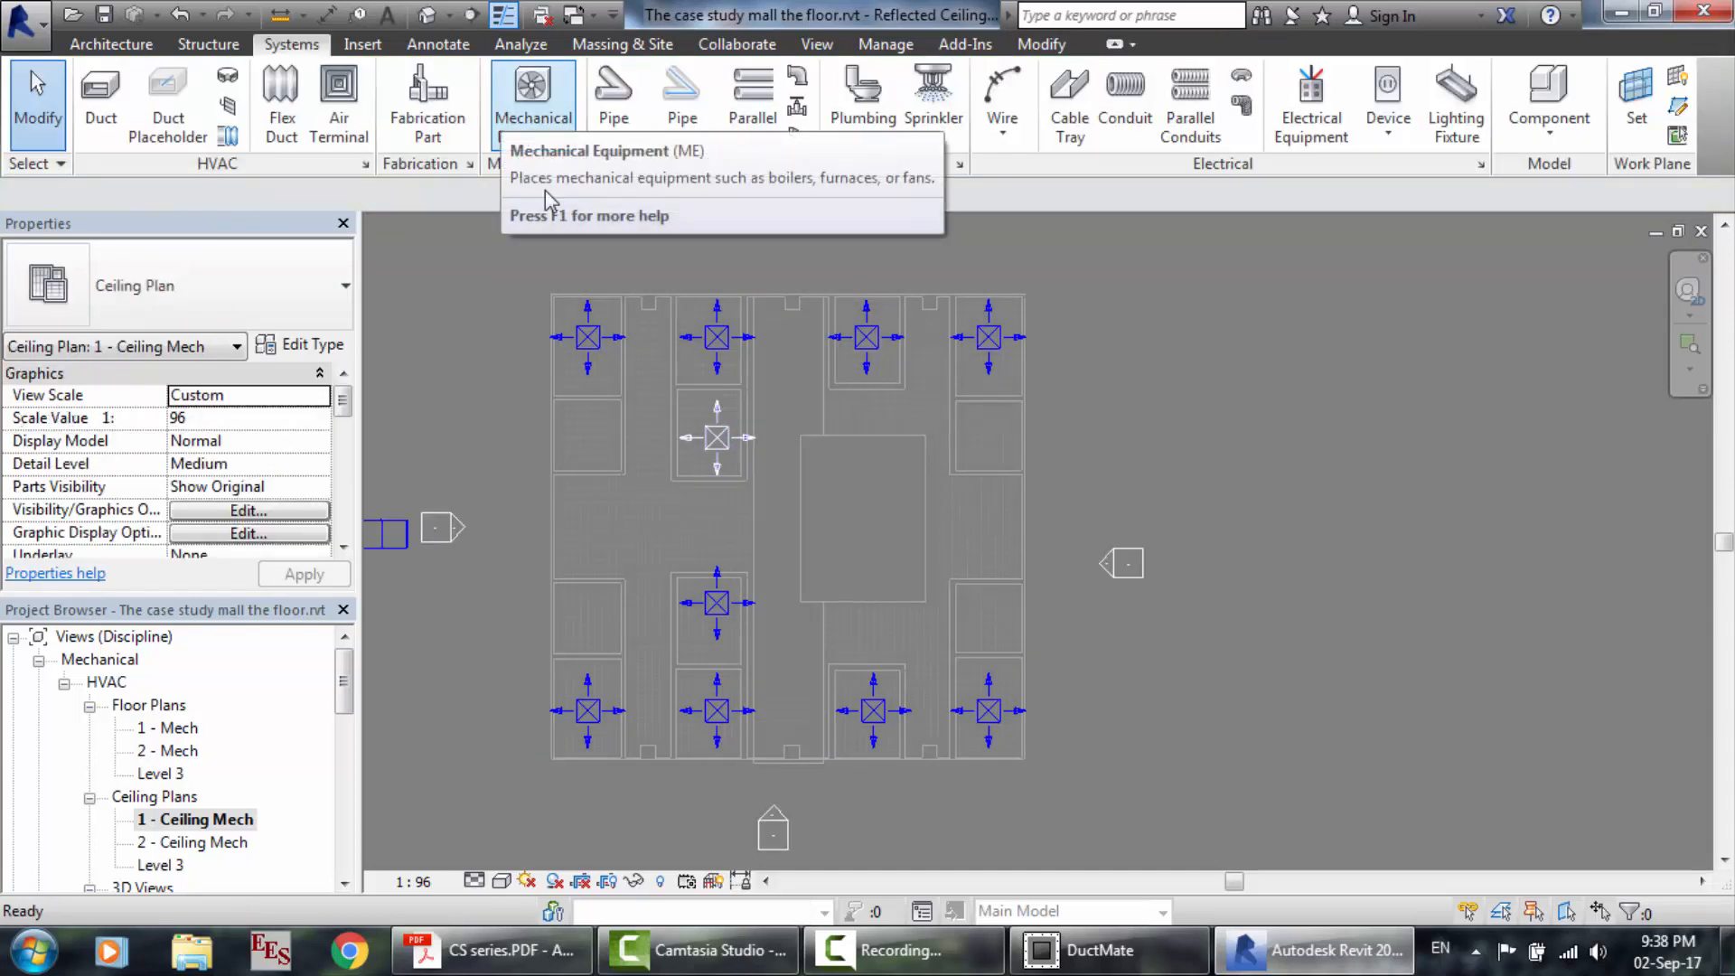
# Generate the supply system's duct layout using the first Network solution and finish the layout.
pyautogui.click(975, 336)
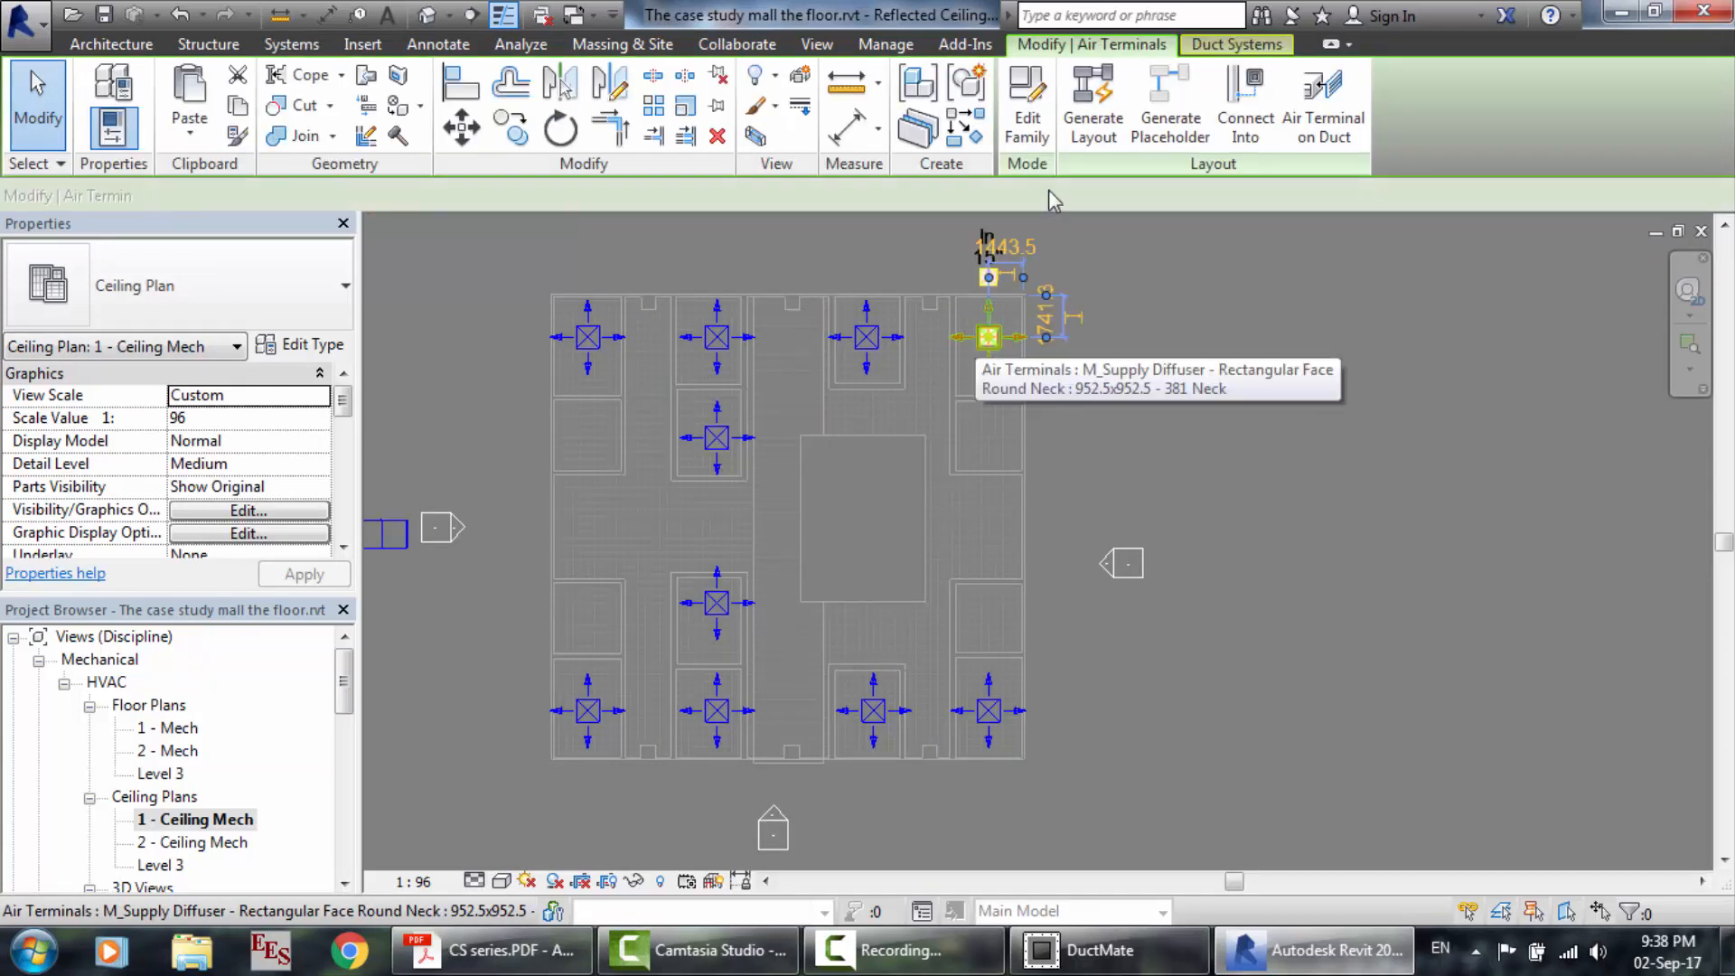
pyautogui.click(1091, 117)
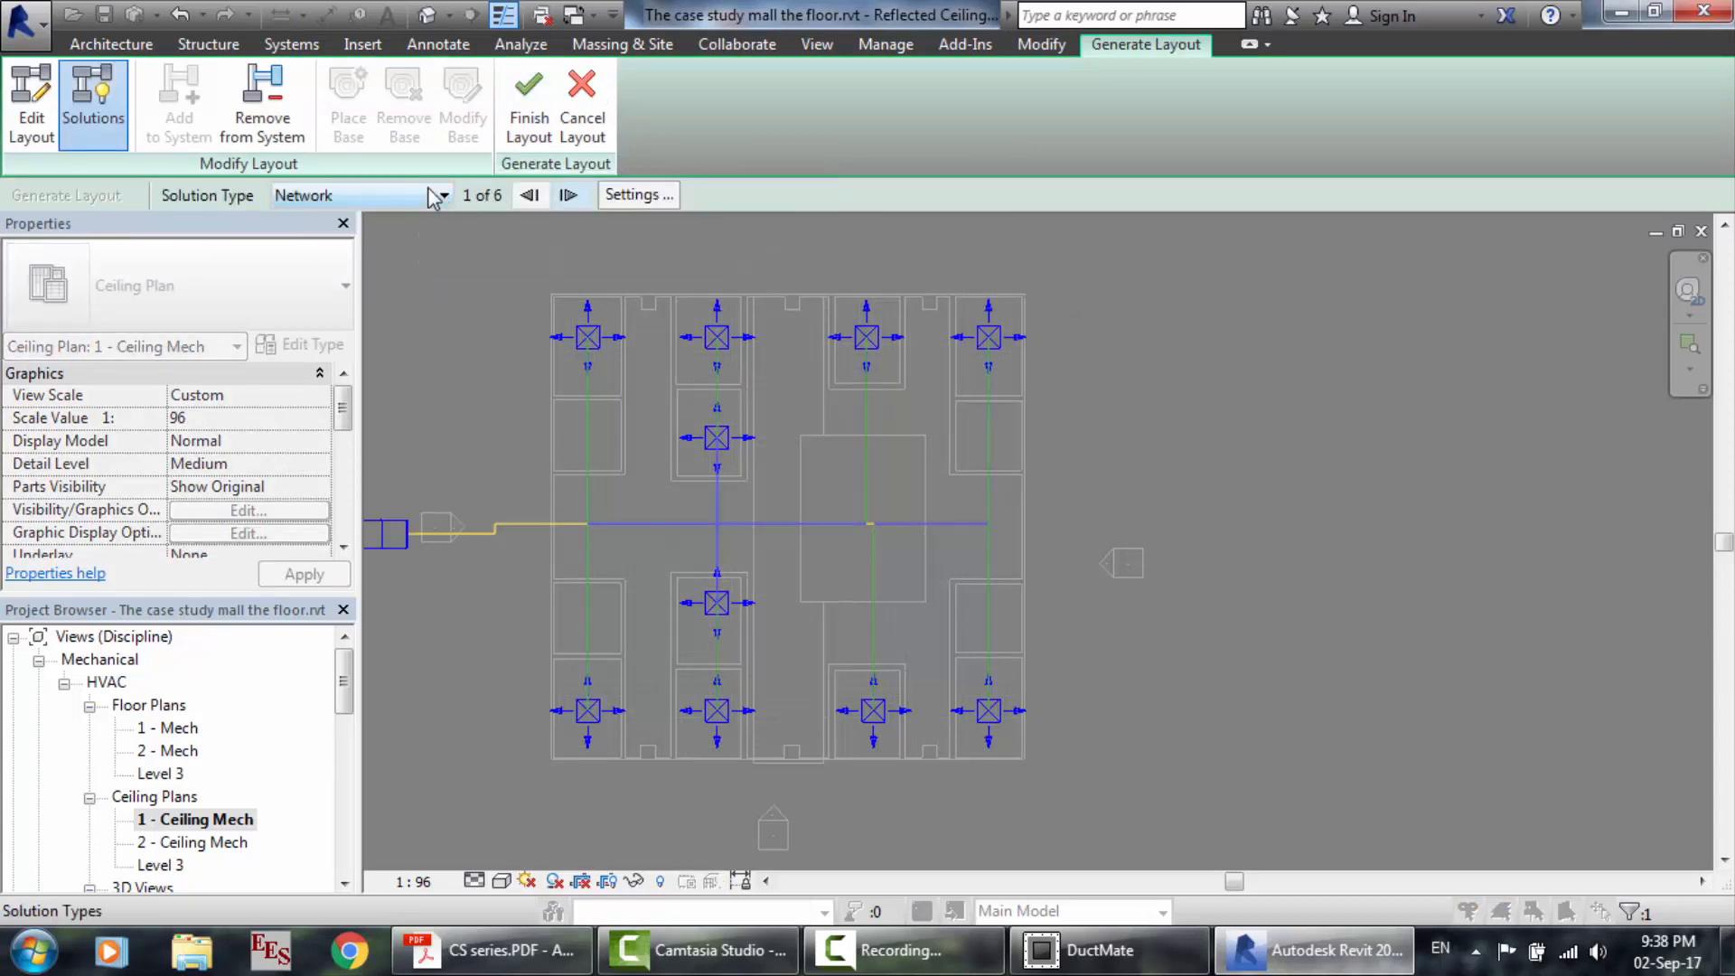
pyautogui.click(522, 137)
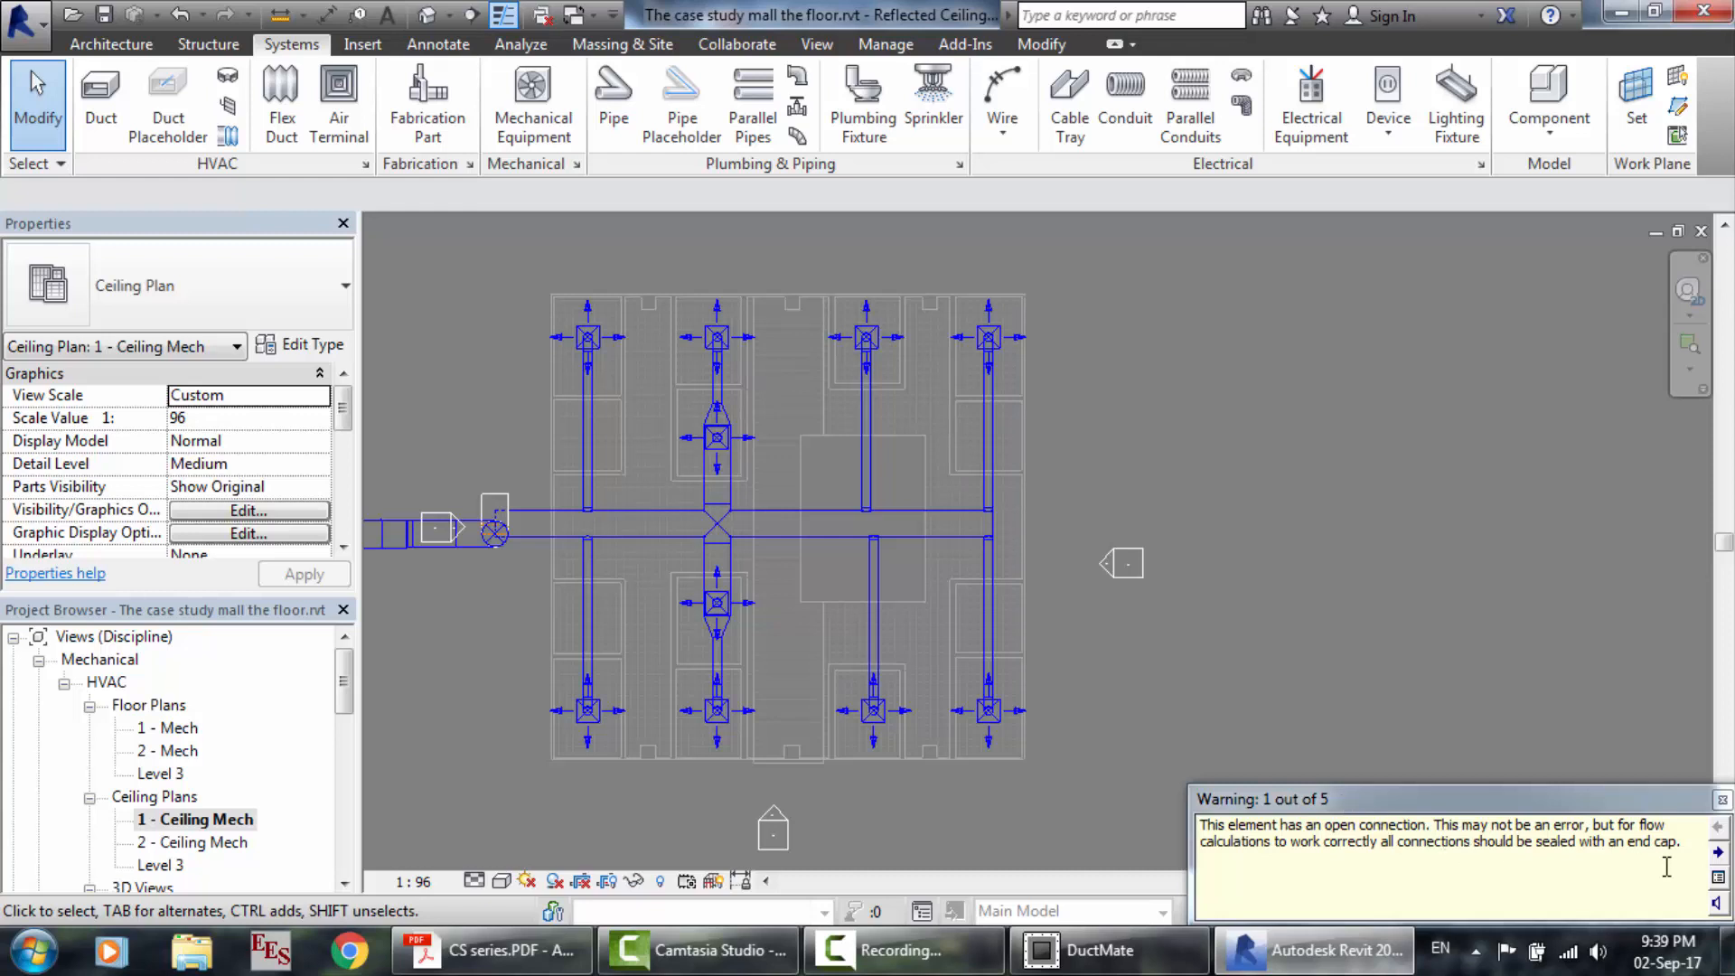
# Dismiss the warnings, open the default 3D view and examine the generated main duct's far end and its last branches.
pyautogui.click(1723, 800)
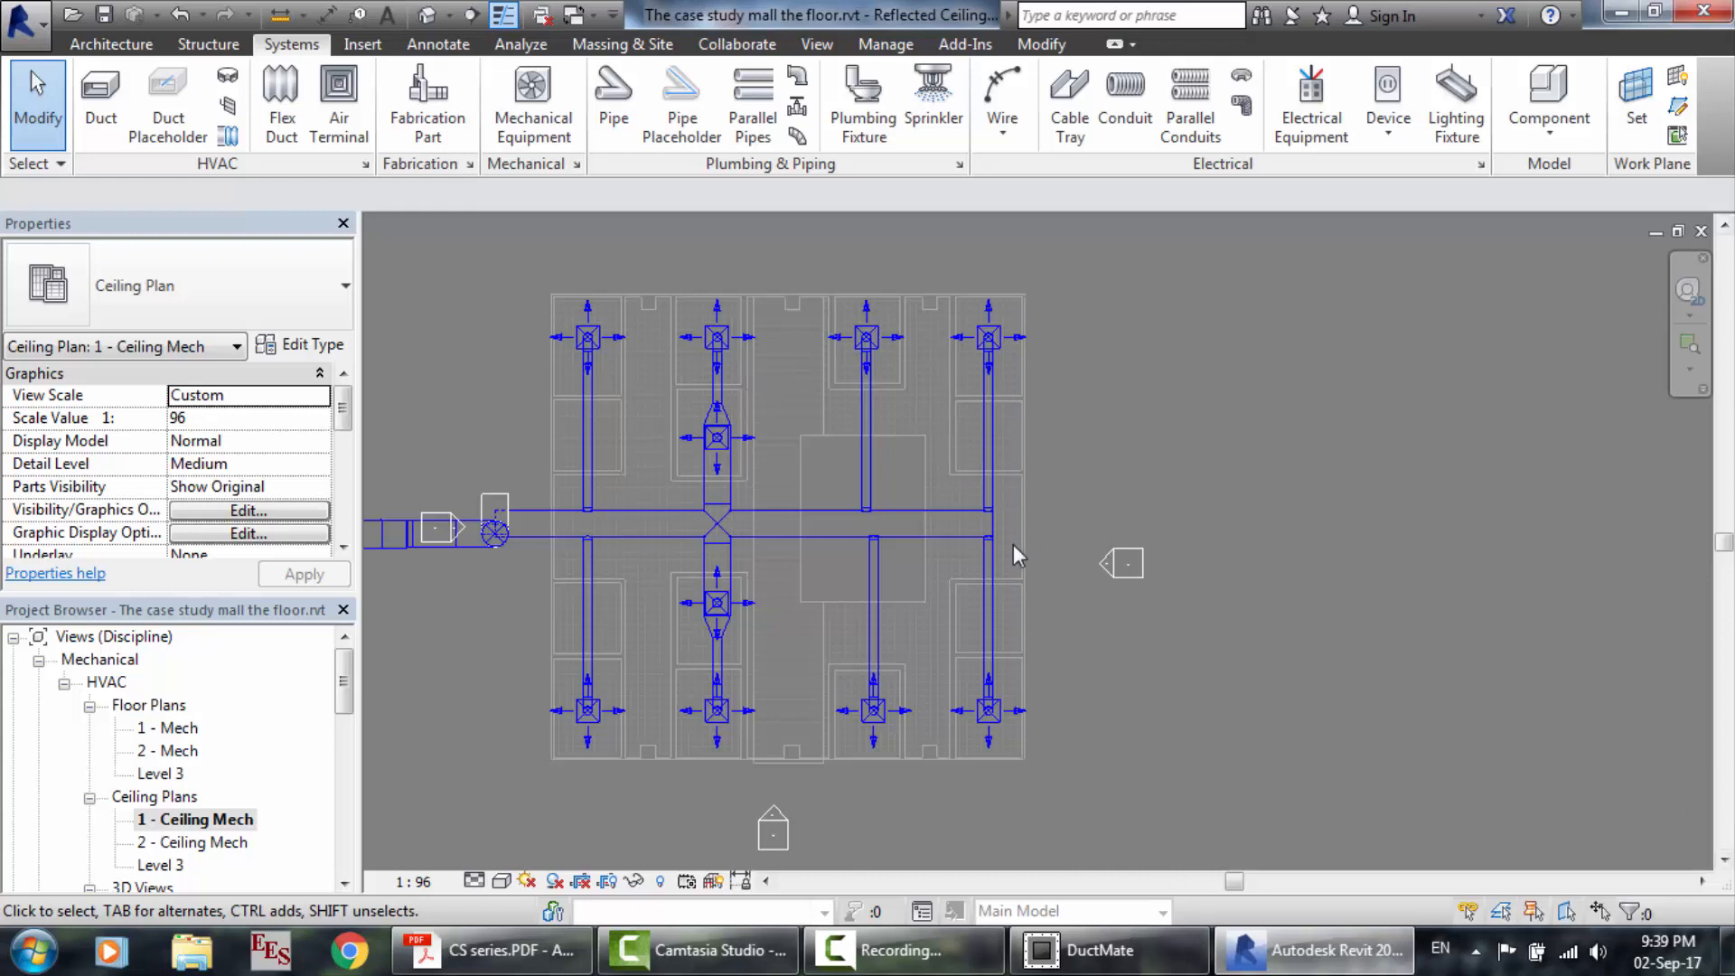
pyautogui.click(430, 22)
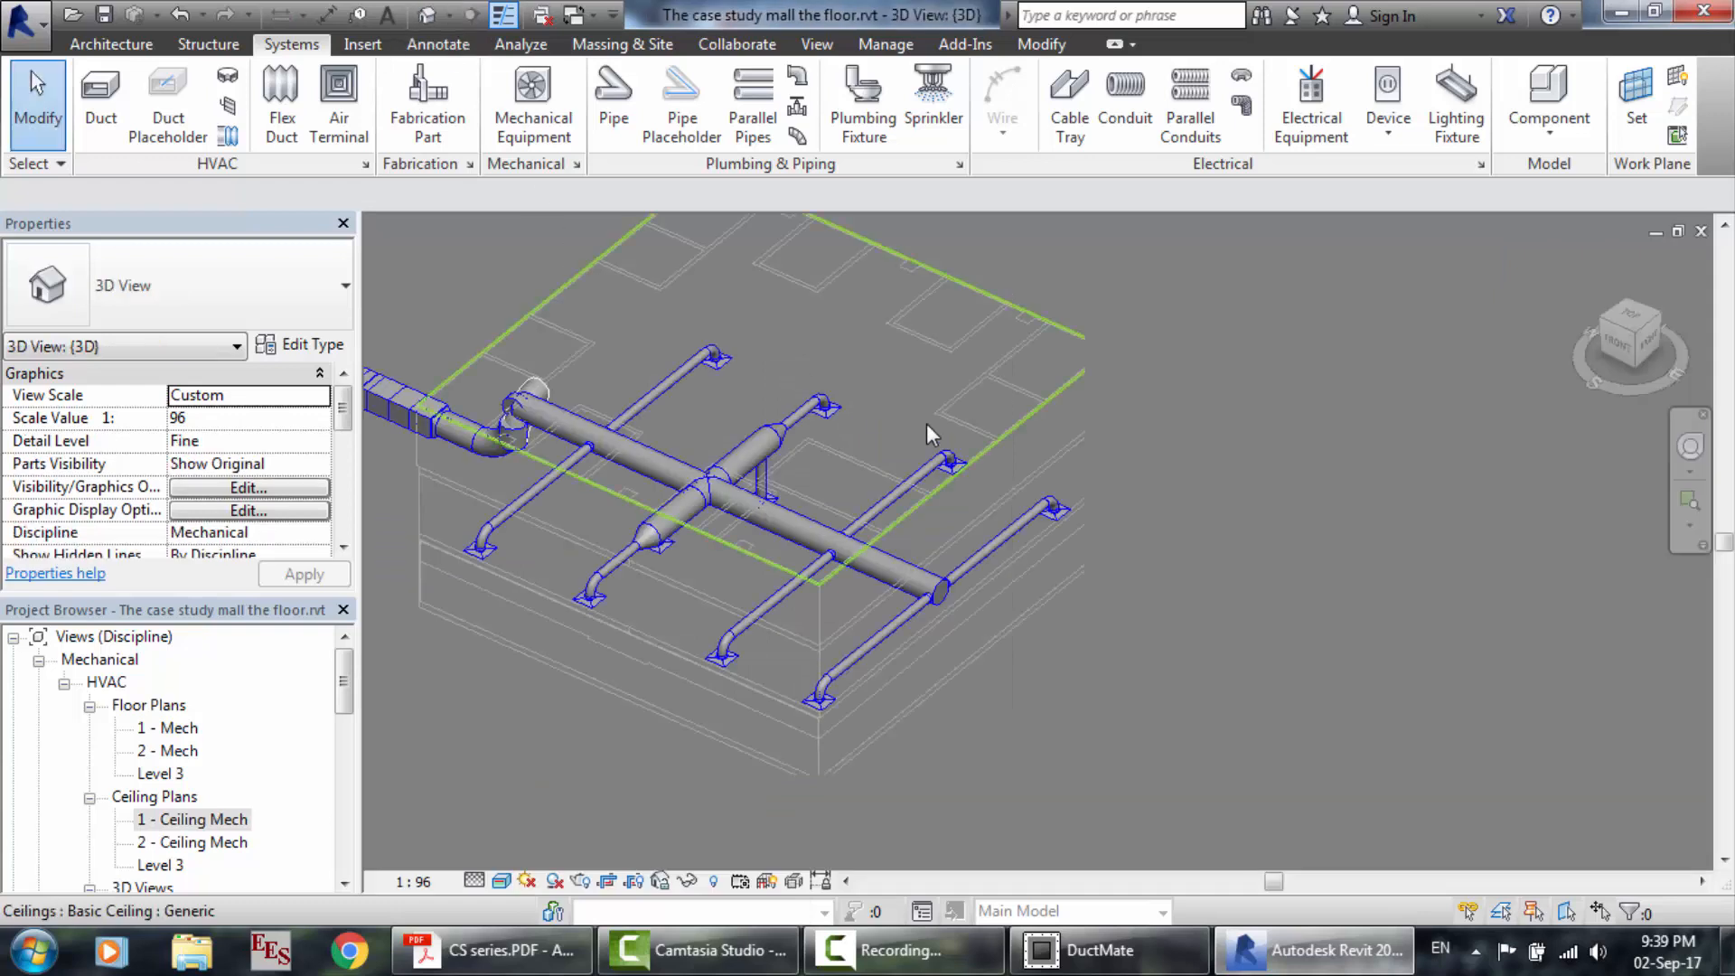
pyautogui.scroll(5, 1030, 551)
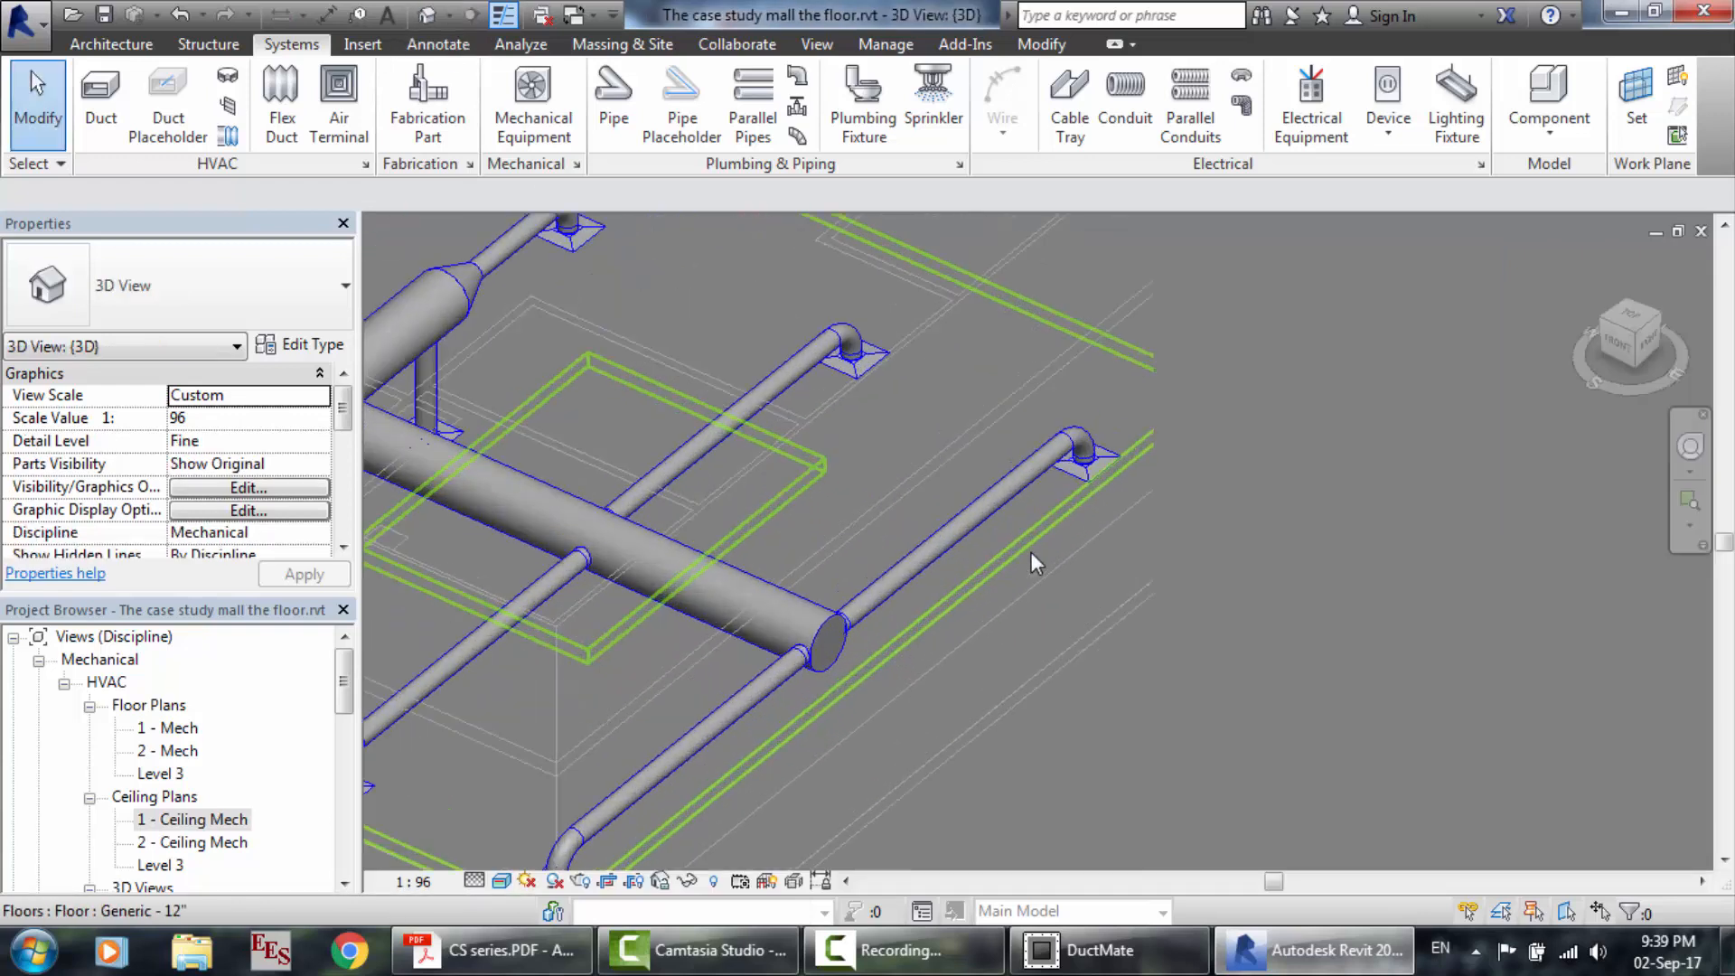
pyautogui.scroll(-2, 786, 663)
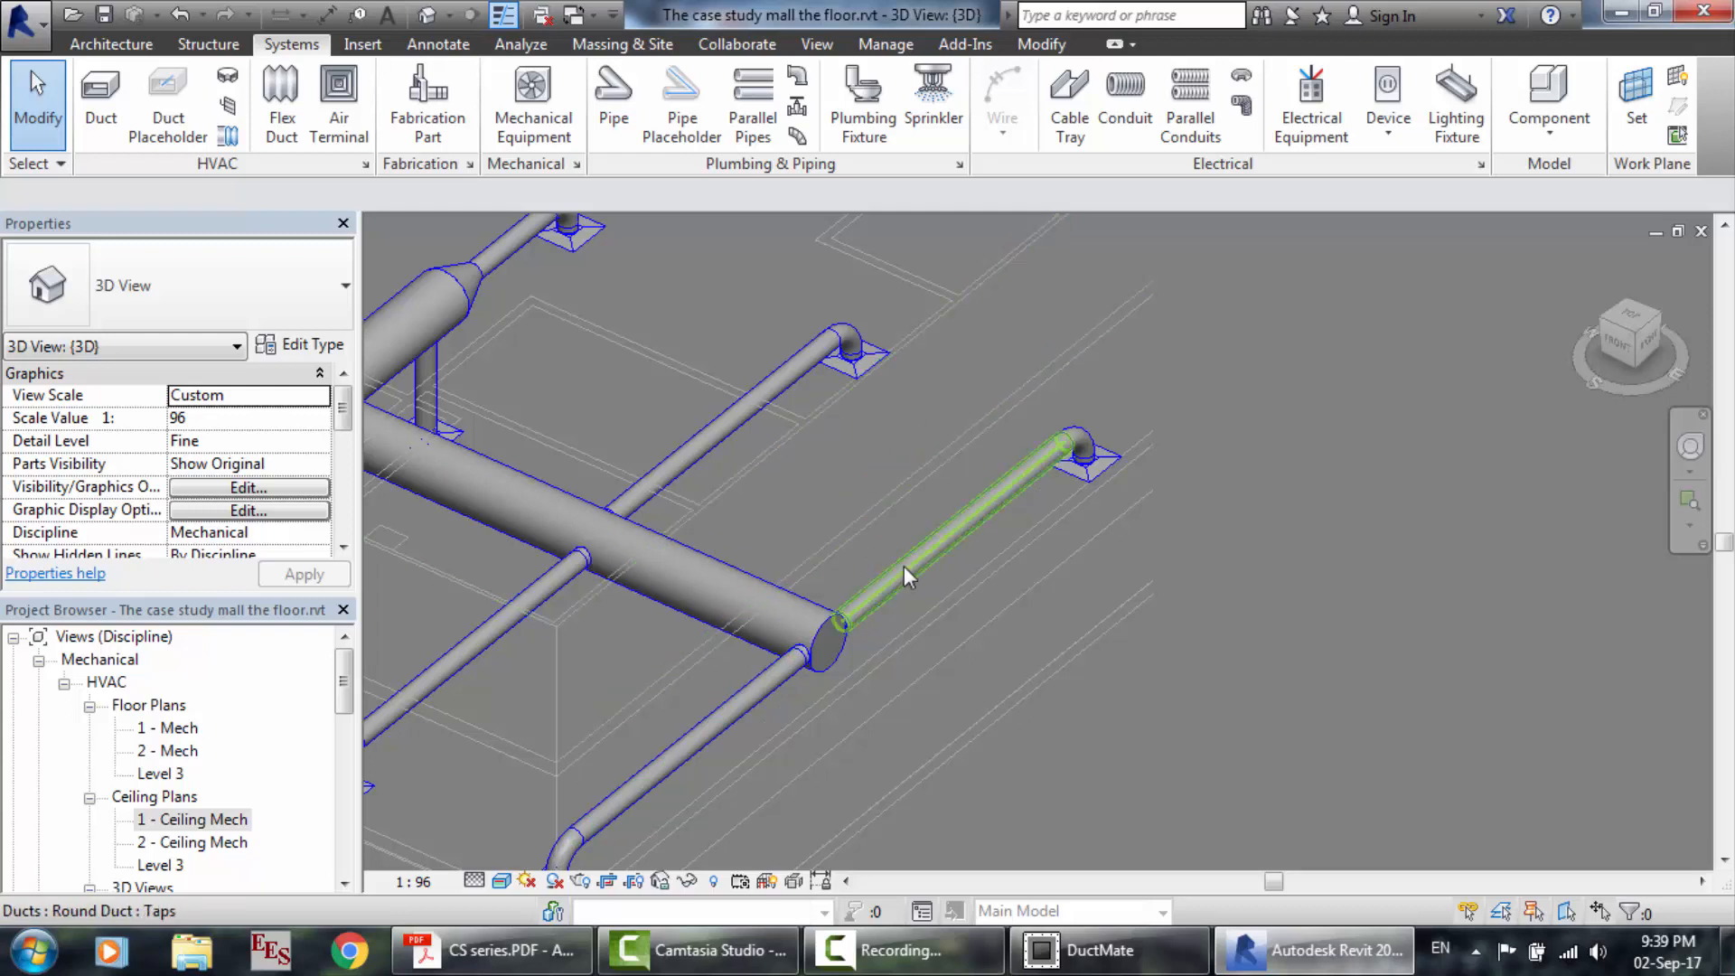
pyautogui.scroll(4, 903, 565)
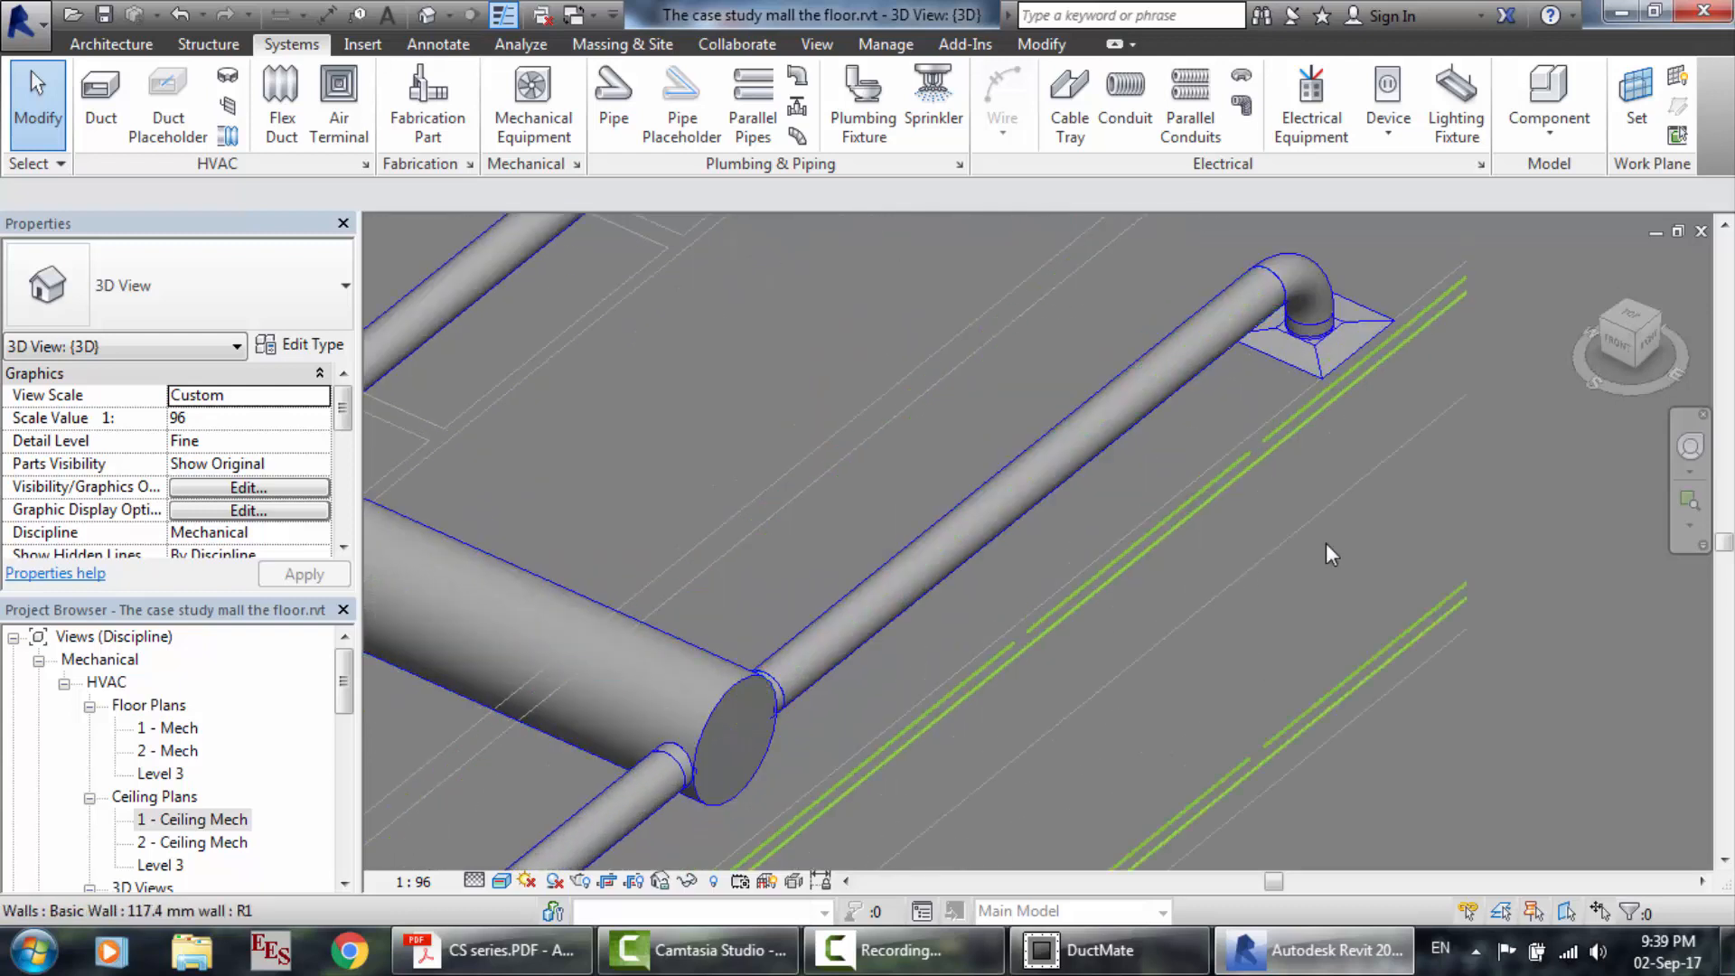
pyautogui.click(1689, 449)
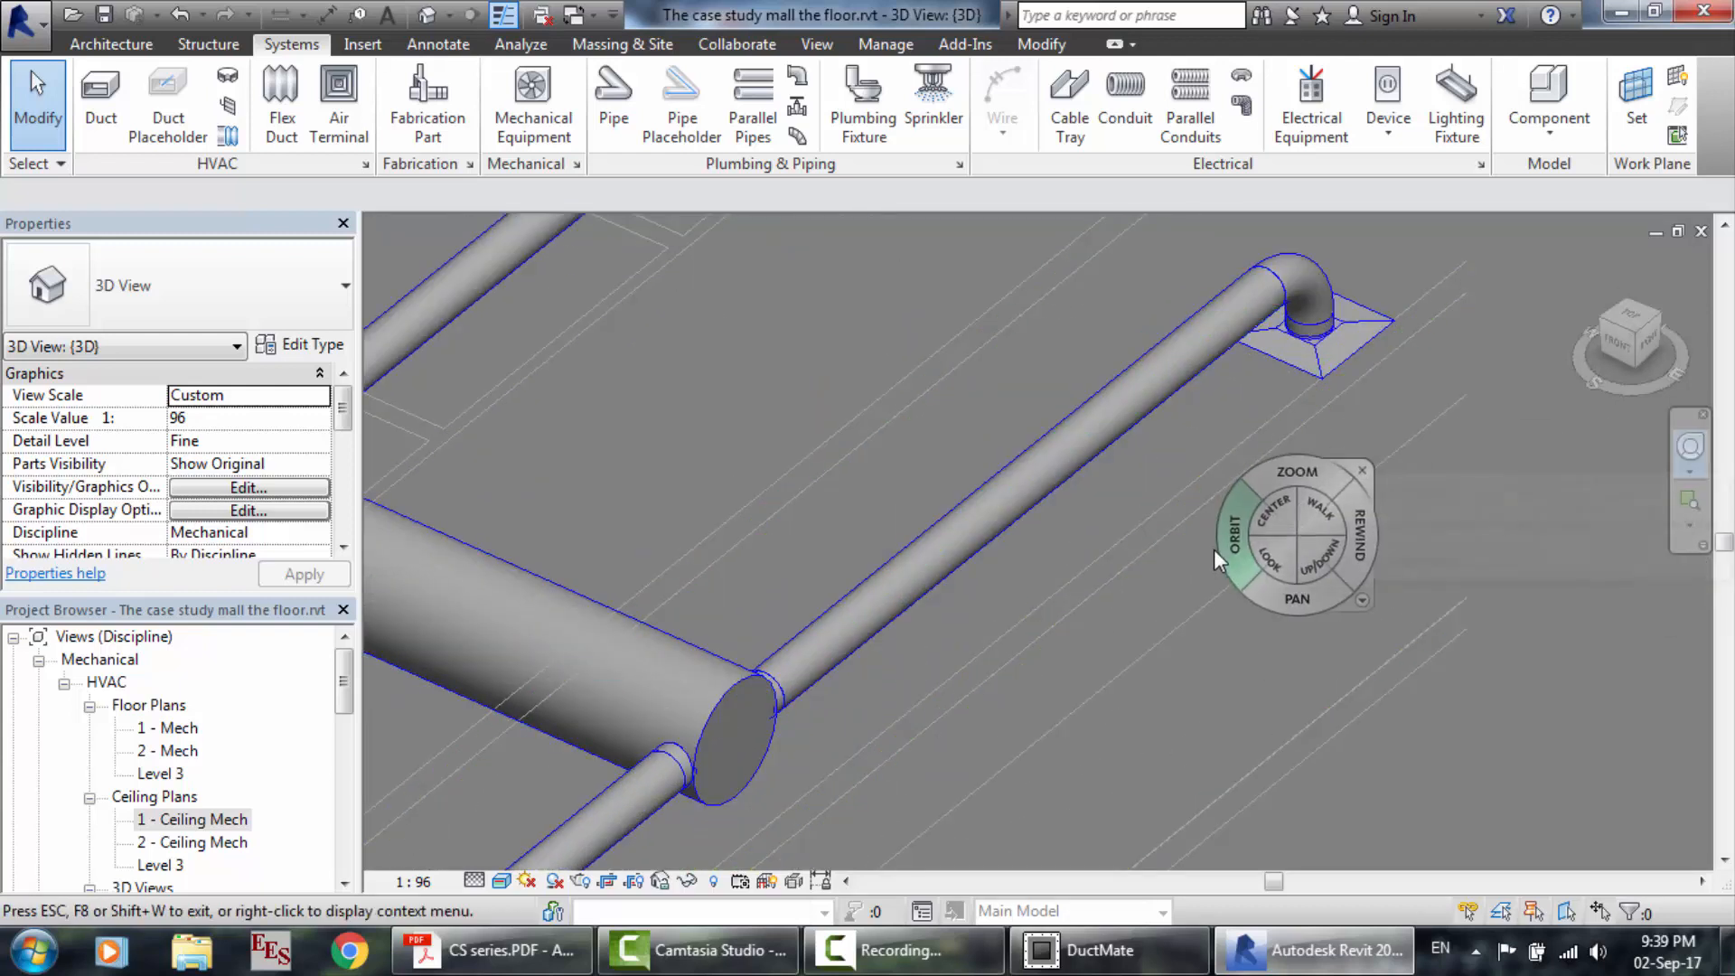
pyautogui.moveTo(1217, 532); pyautogui.dragTo(1137, 501)
pyautogui.scroll(-5, 1137, 501)
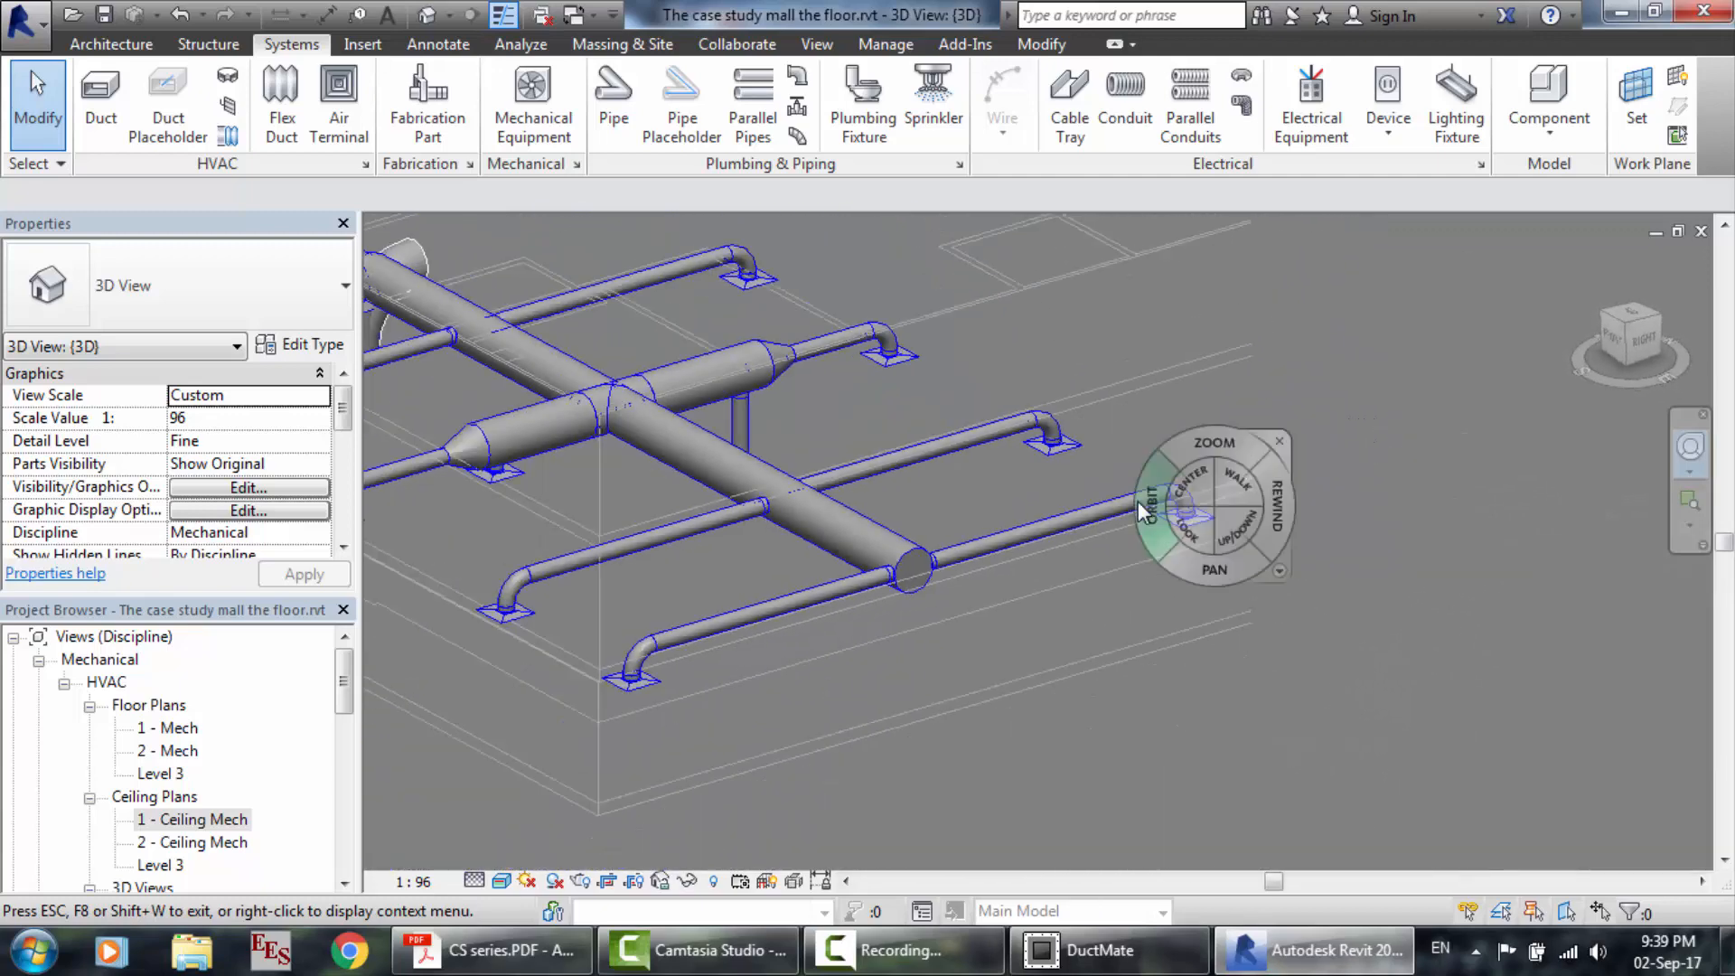
# Examine the generated ductwork around the inner-room diffusers and the elbows rising from the air handling unit.
pyautogui.scroll(3, 634, 474)
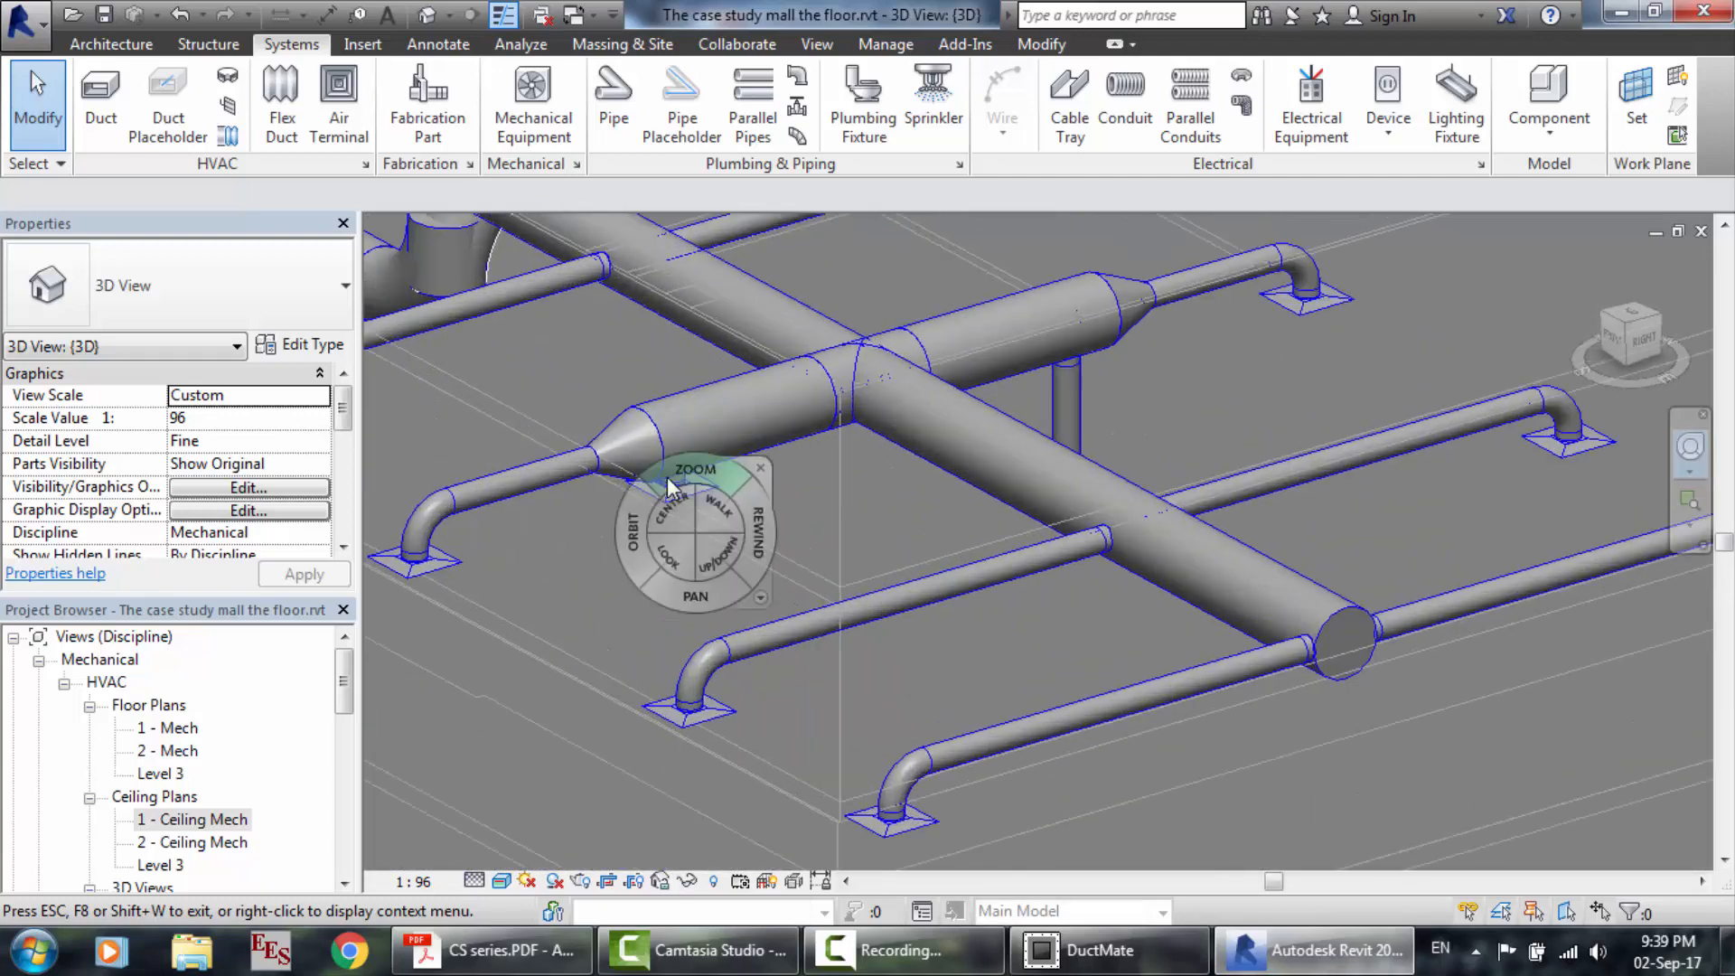
pyautogui.moveTo(625, 517); pyautogui.dragTo(974, 500)
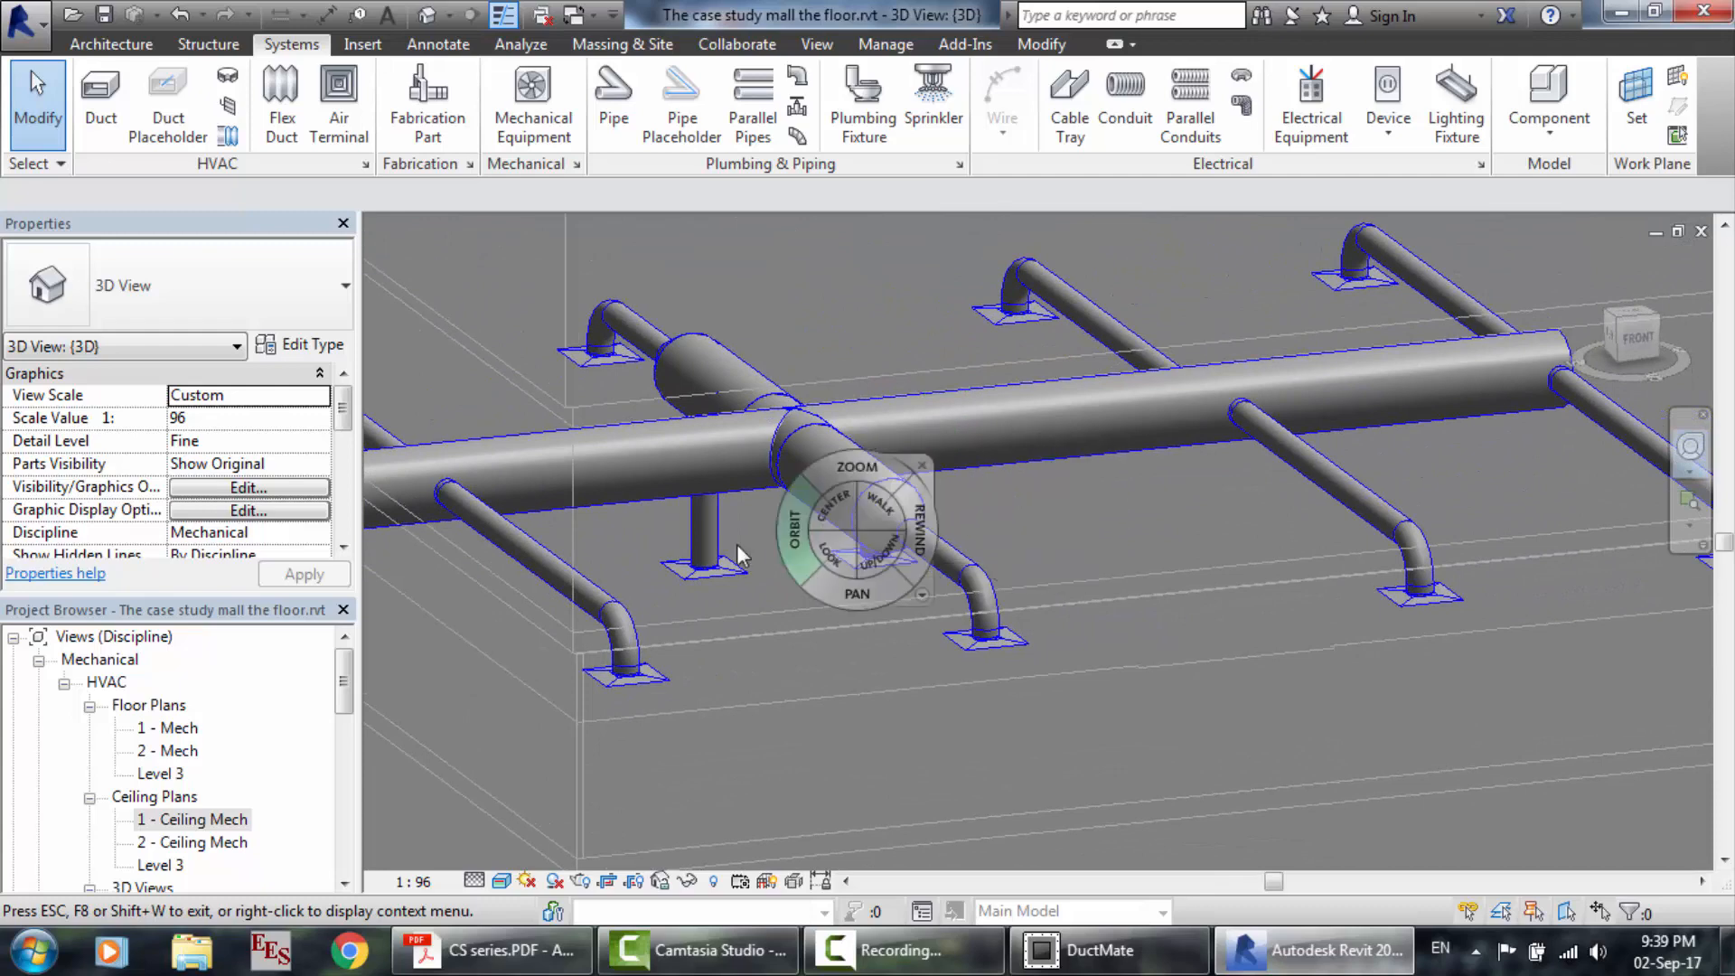
pyautogui.scroll(-5, 710, 562)
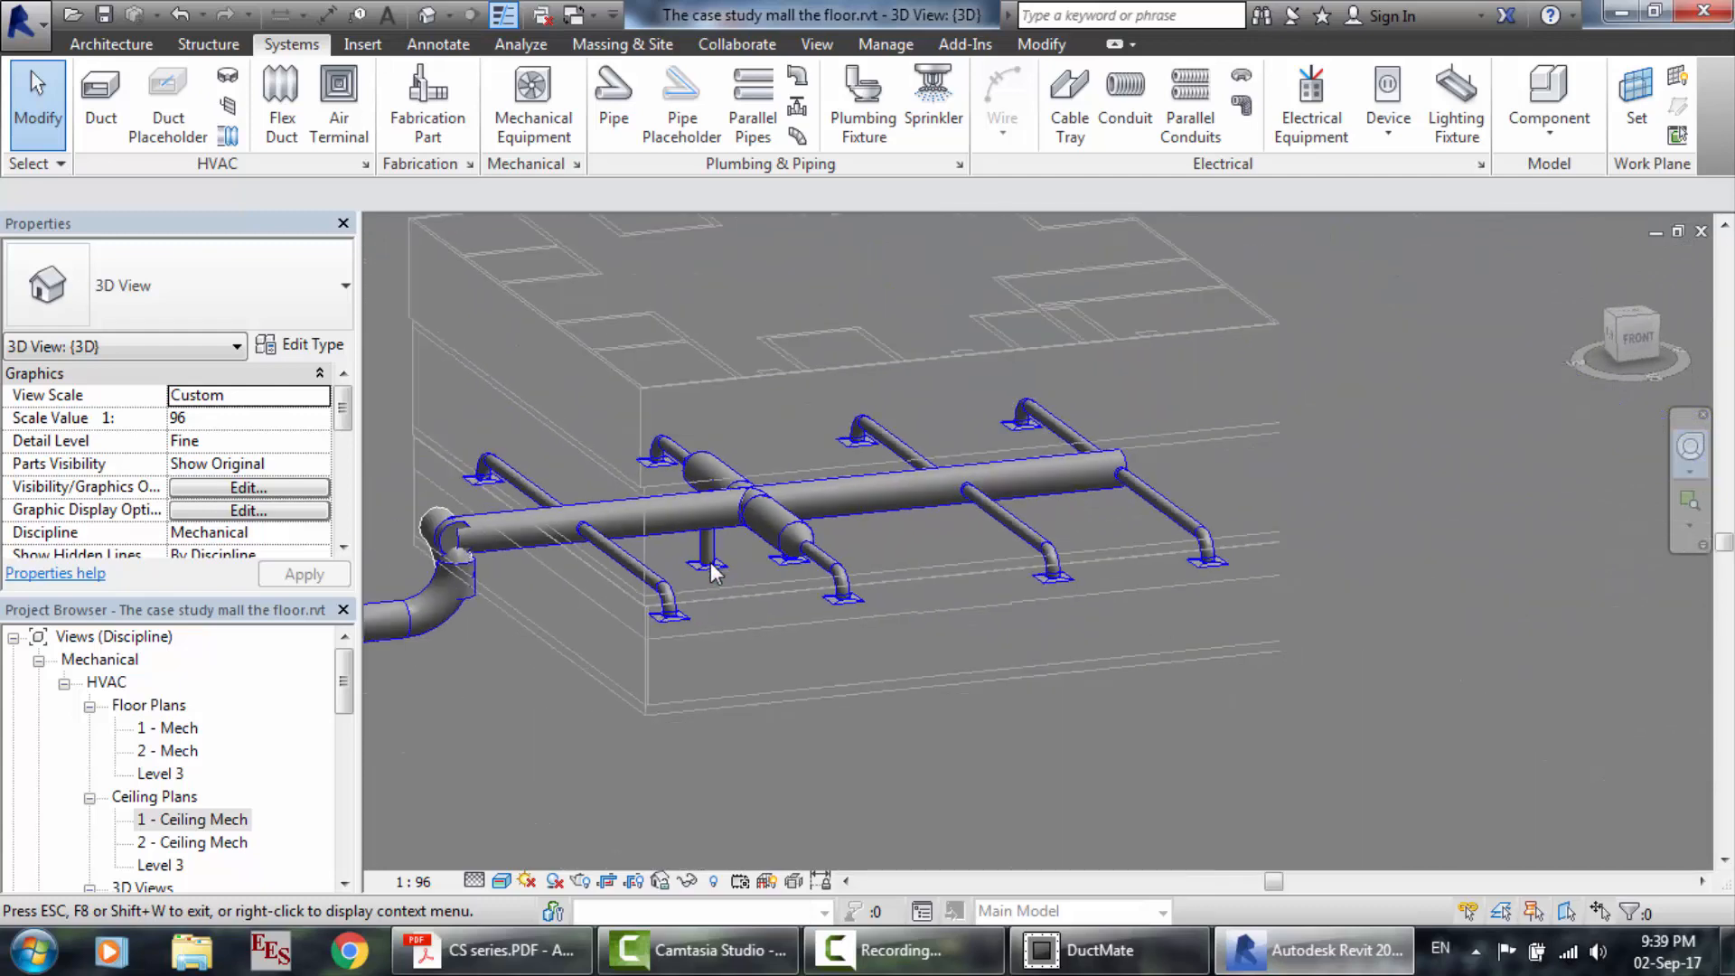
pyautogui.scroll(3, 538, 578)
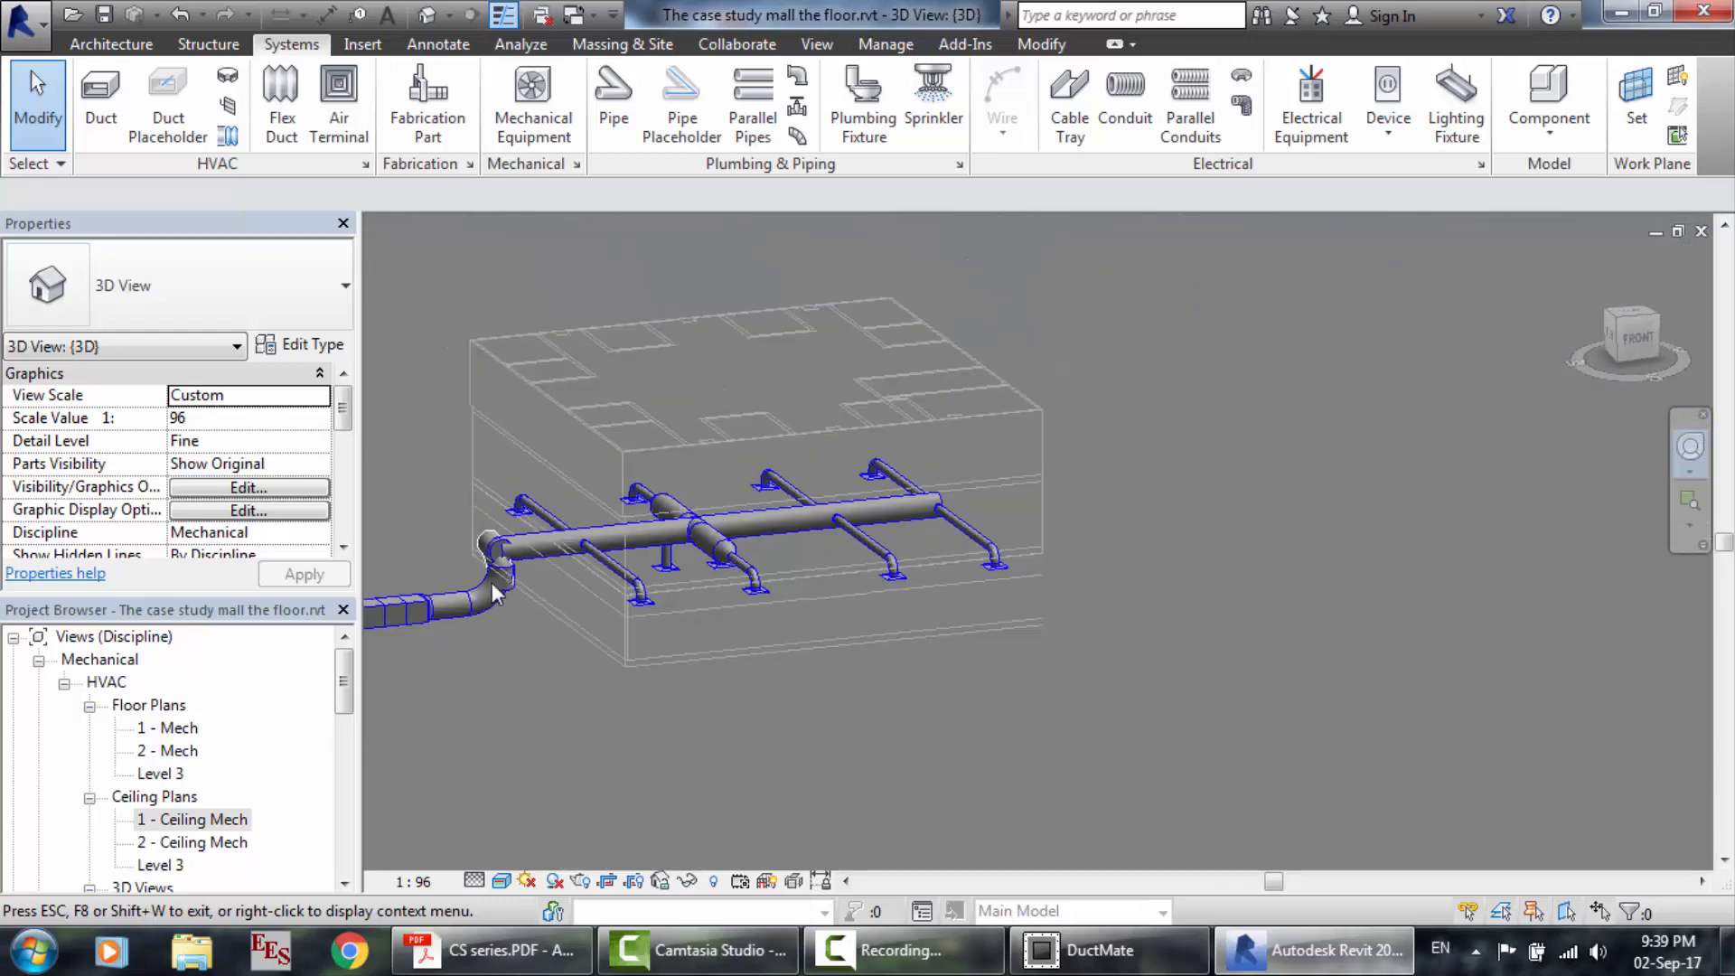
pyautogui.scroll(4, 461, 592)
pyautogui.scroll(5, 477, 467)
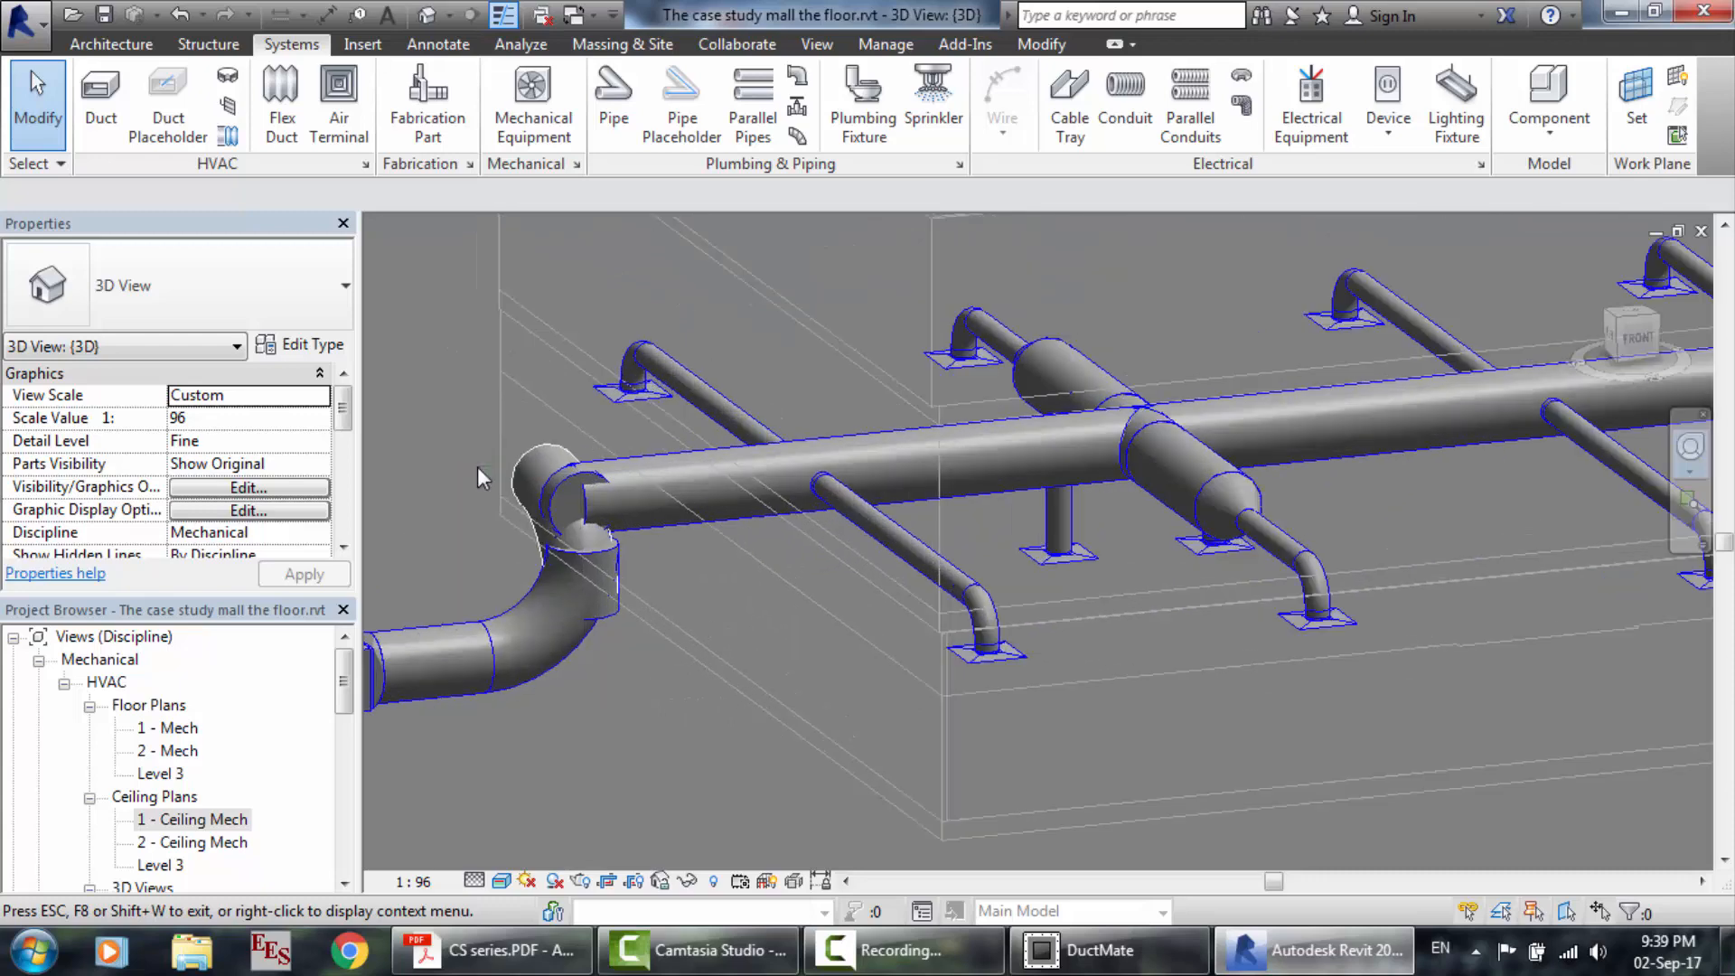
pyautogui.scroll(-6, 650, 655)
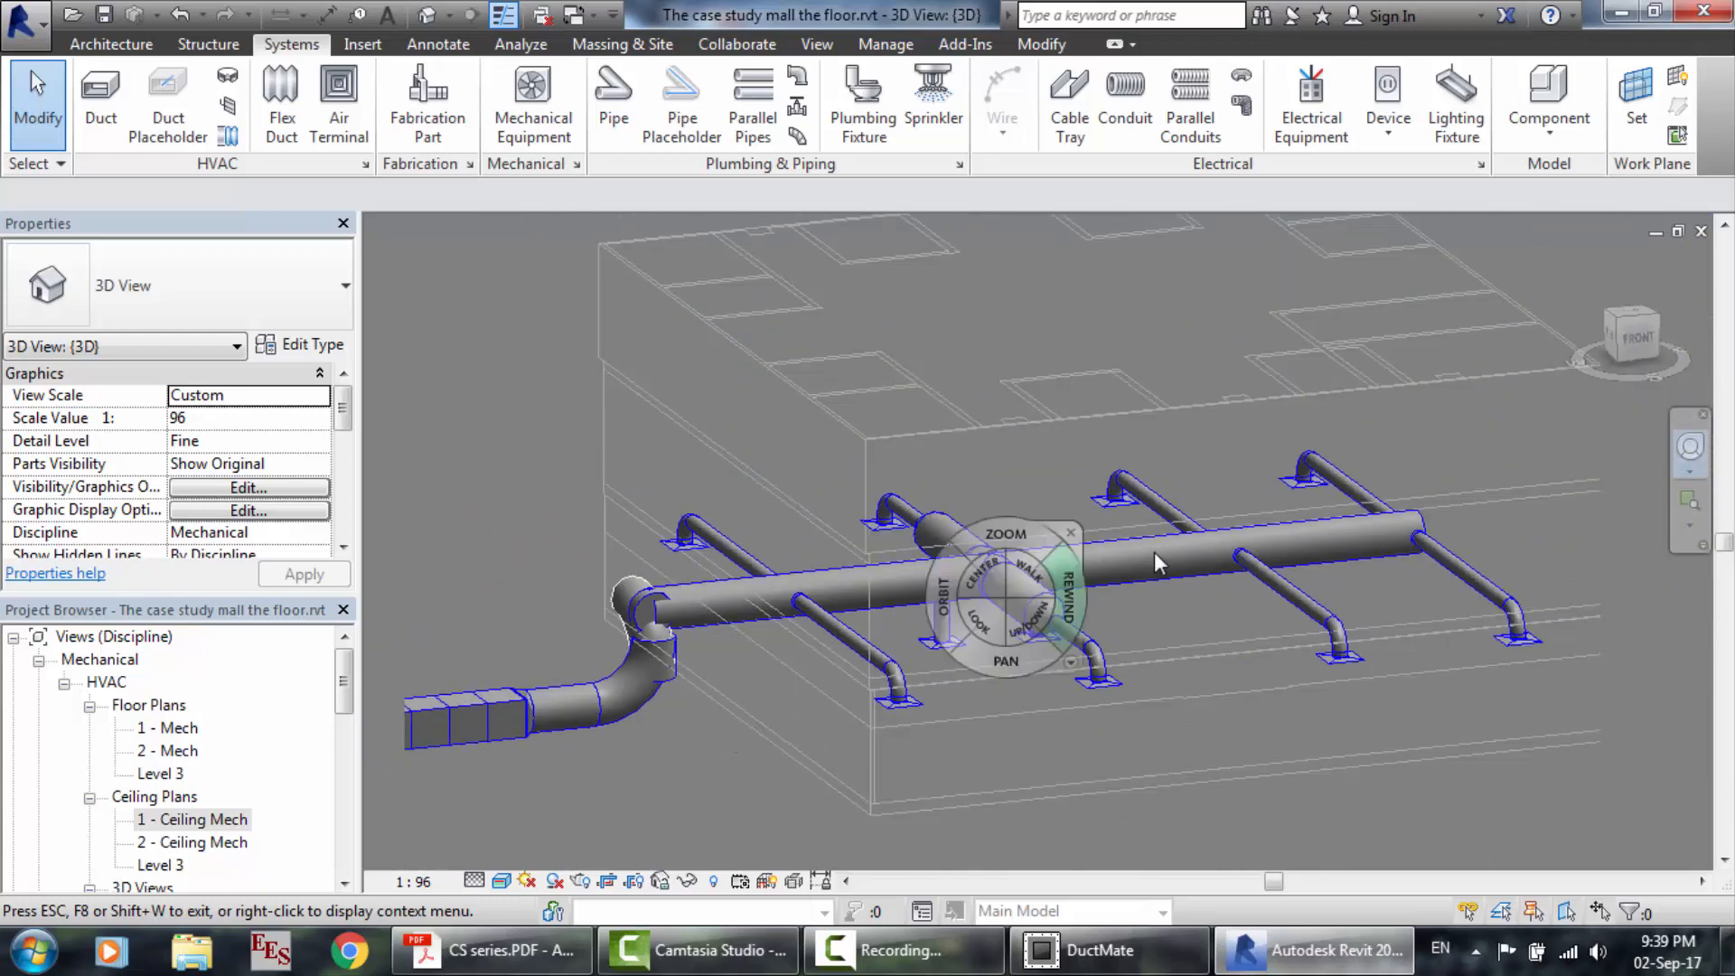
pyautogui.scroll(-2, 1202, 546)
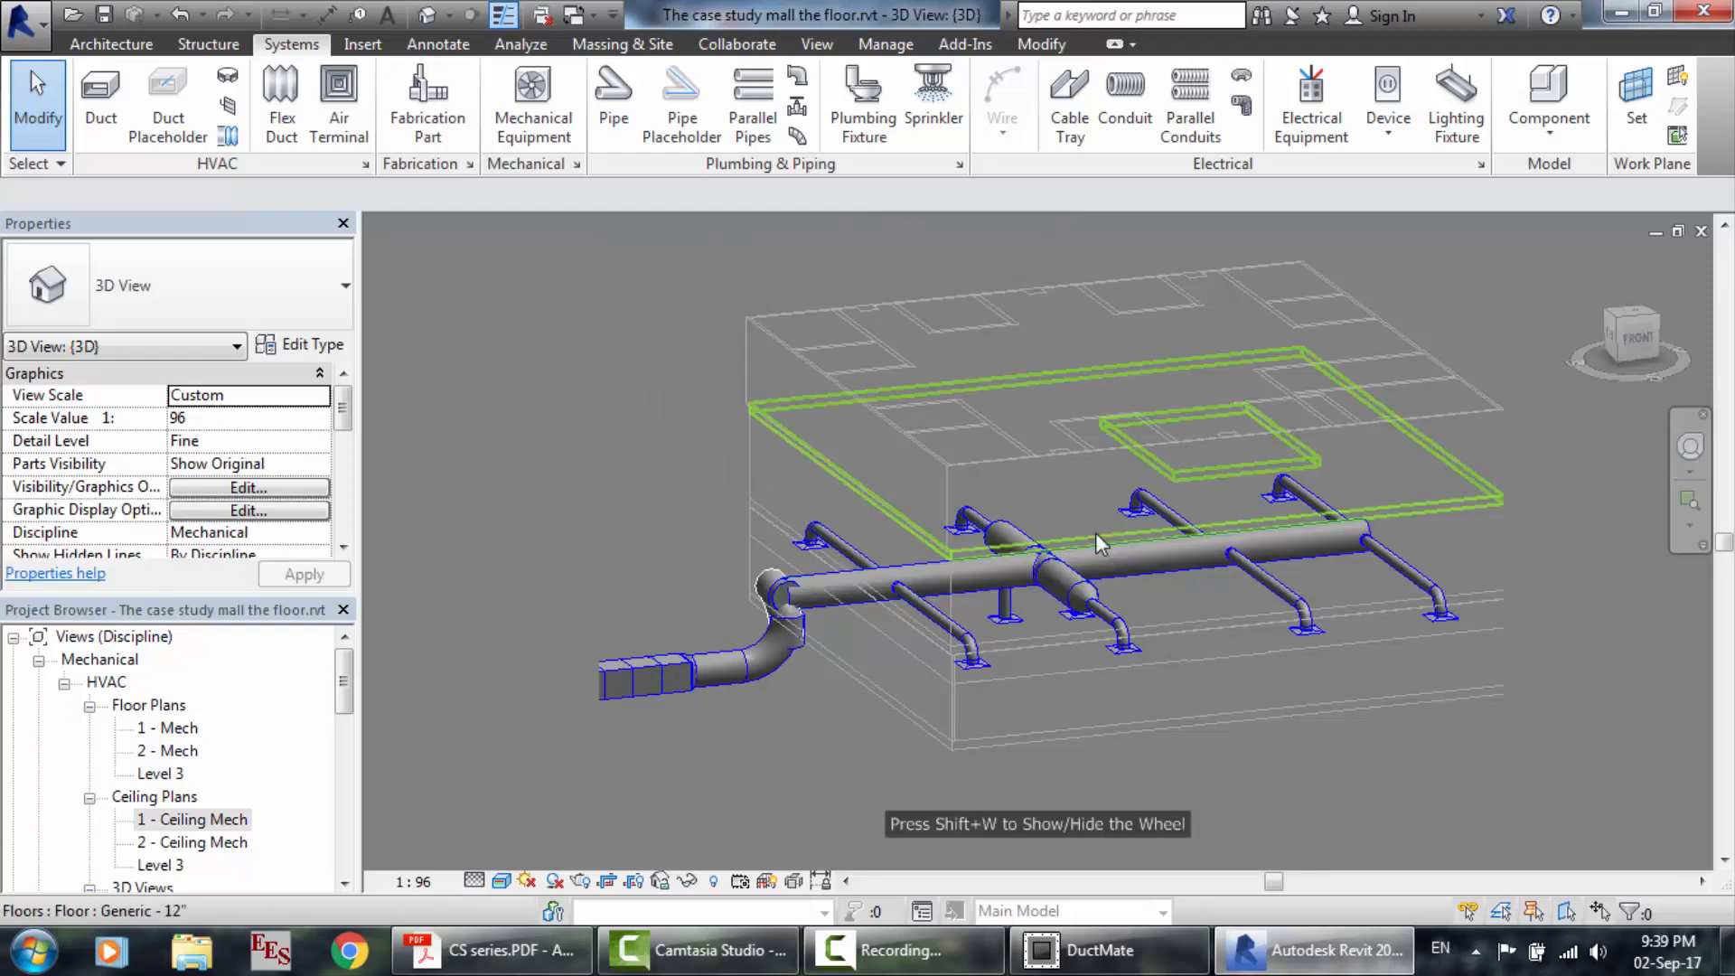
# Undo the generated duct layout and set the offset of the second column's upper inner-room diffuser to 2000.
pyautogui.hotkey('ctrl', 'z')
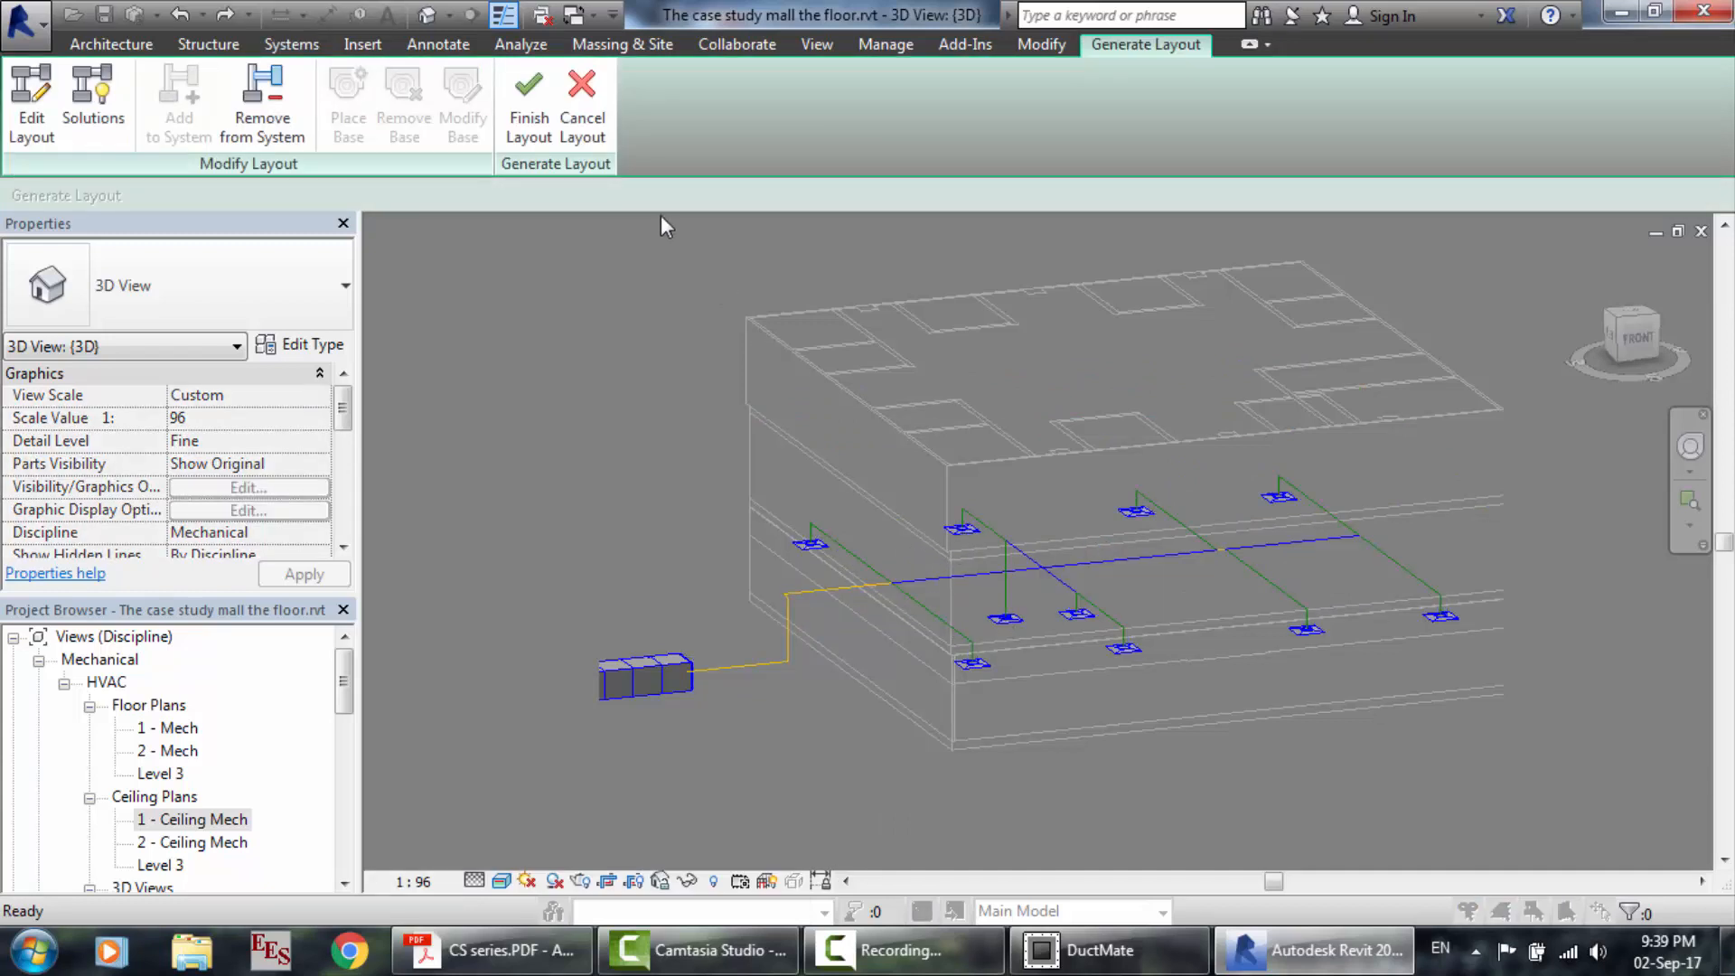
pyautogui.click(582, 101)
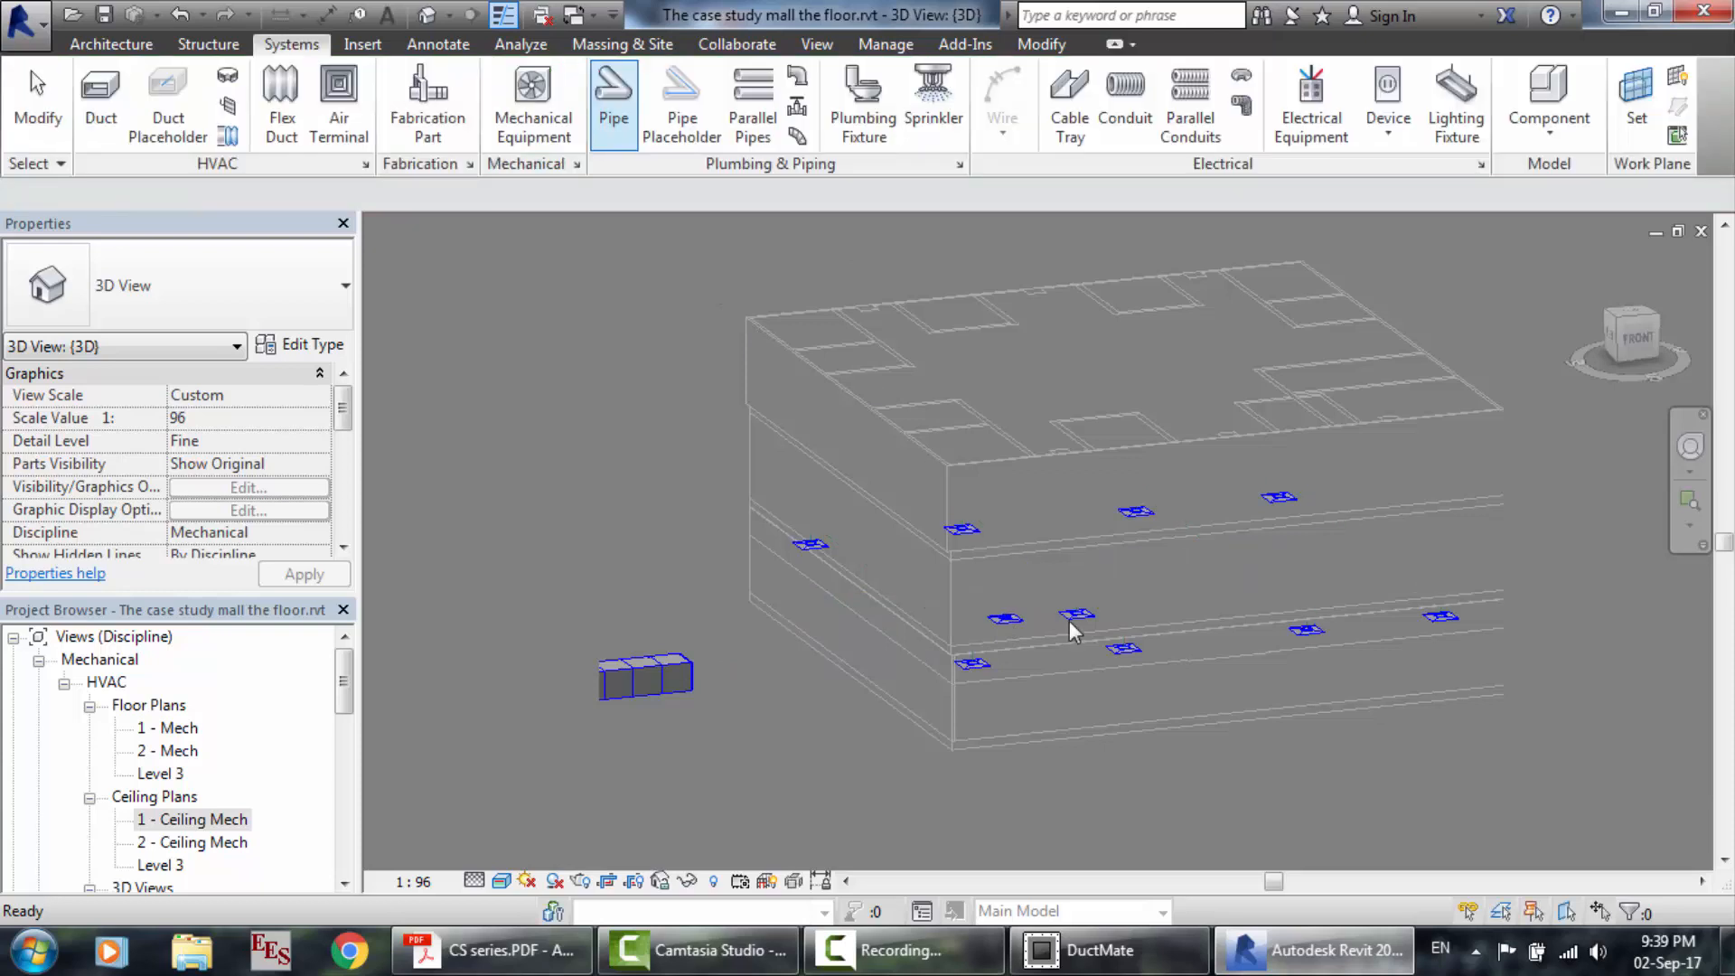
pyautogui.click(1001, 619)
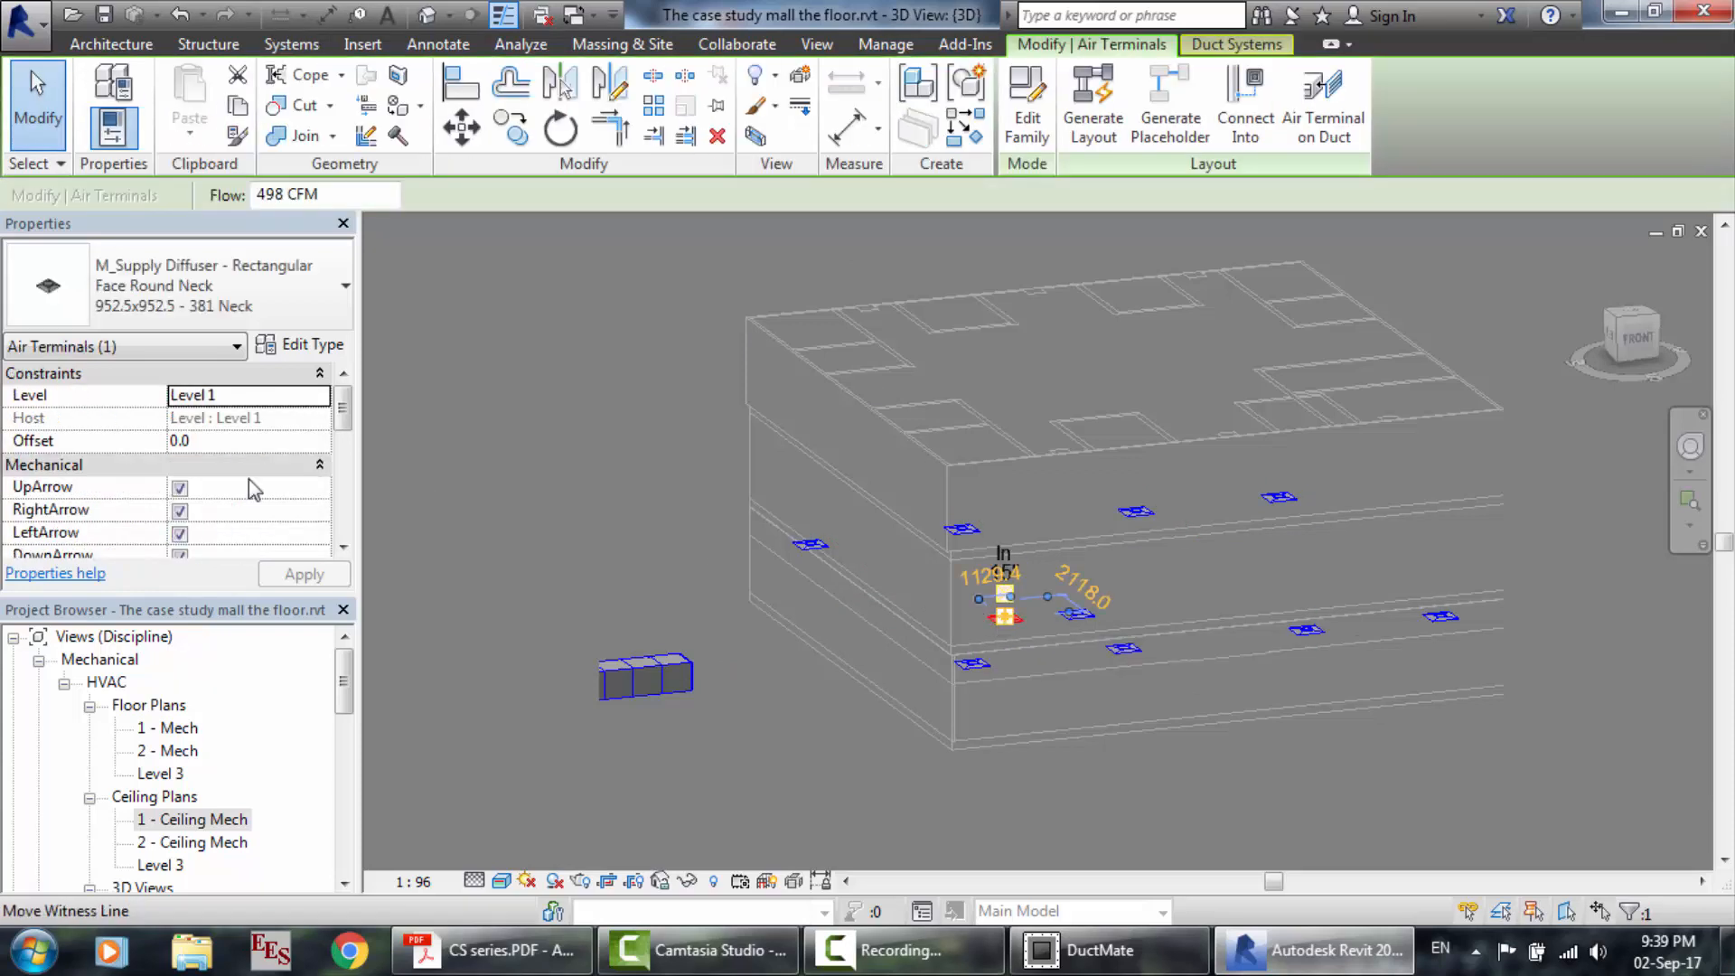
pyautogui.click(210, 448)
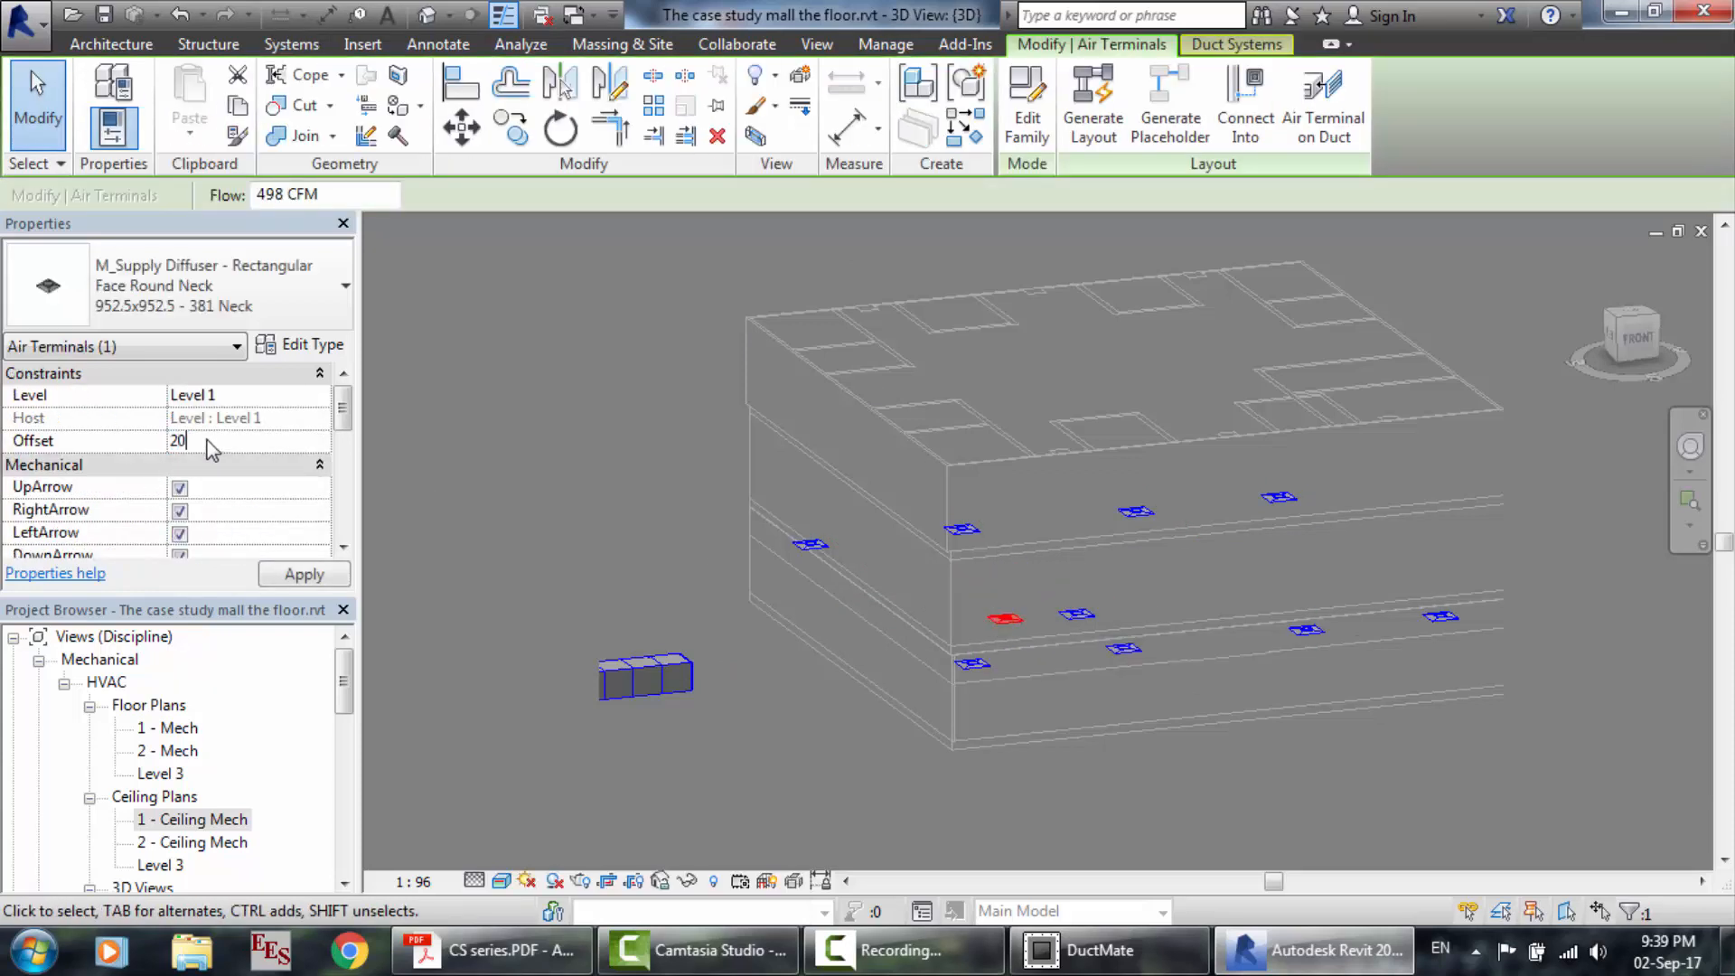
pyautogui.write('2000')
pyautogui.press('Return')
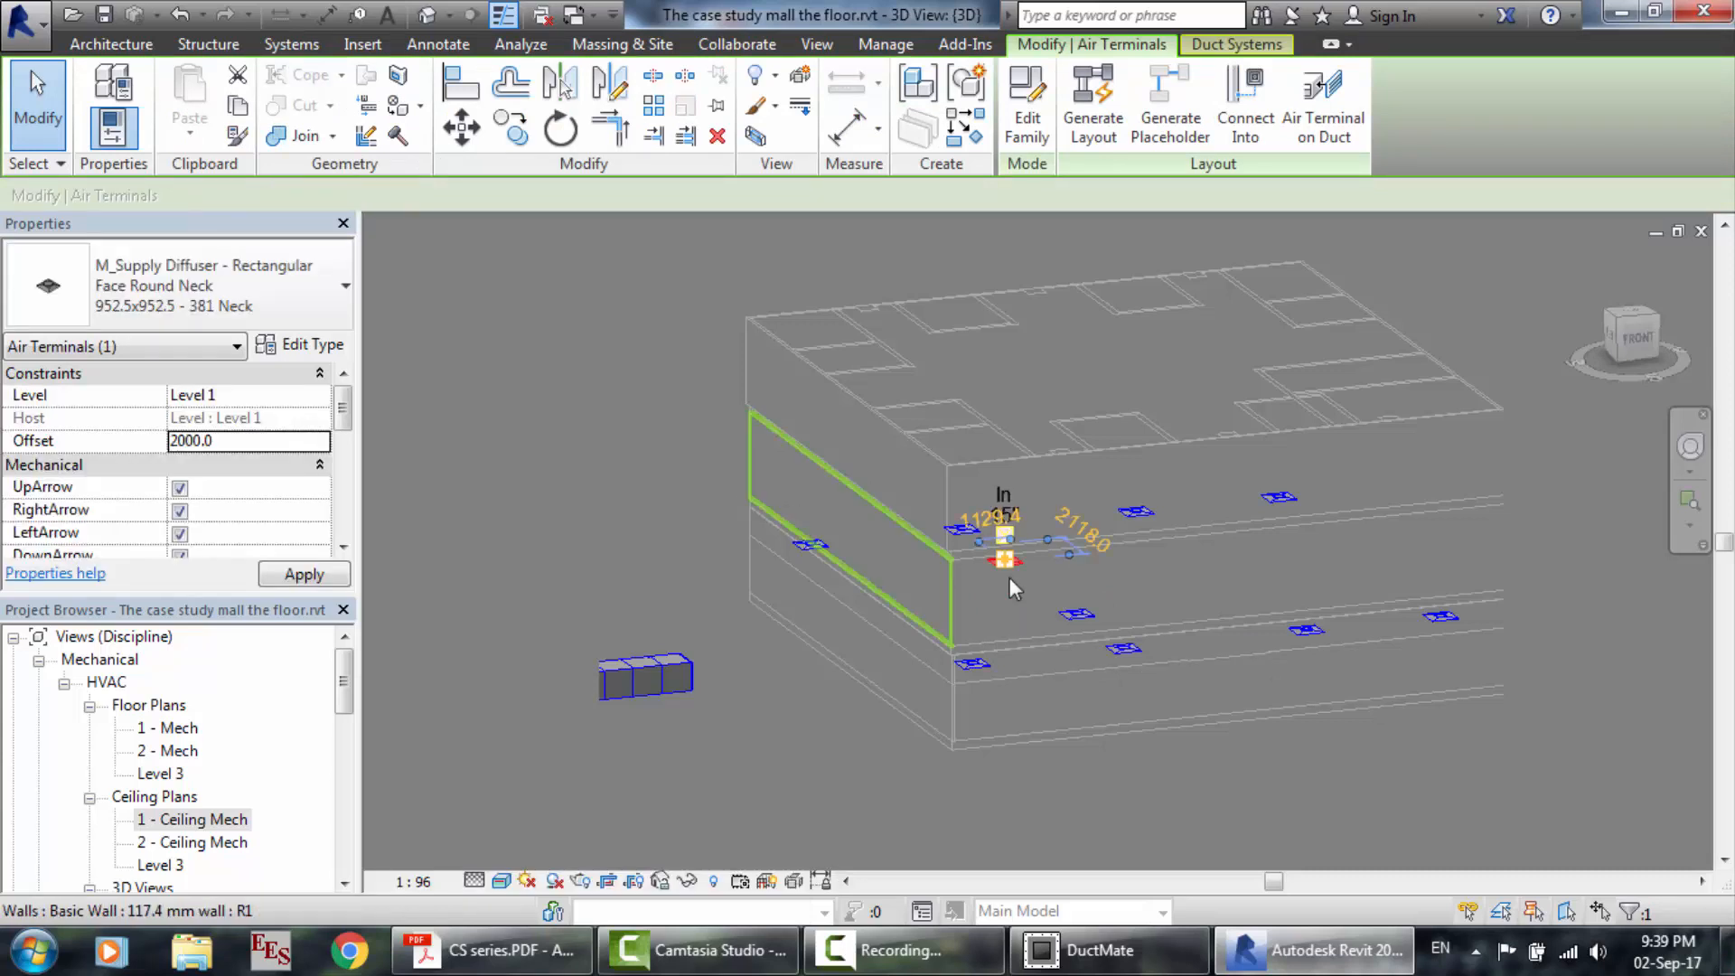
# Regenerate the supply system's ductwork with the first Network solution, finish the layout and go through its warnings before dismissing them.
pyautogui.click(1080, 618)
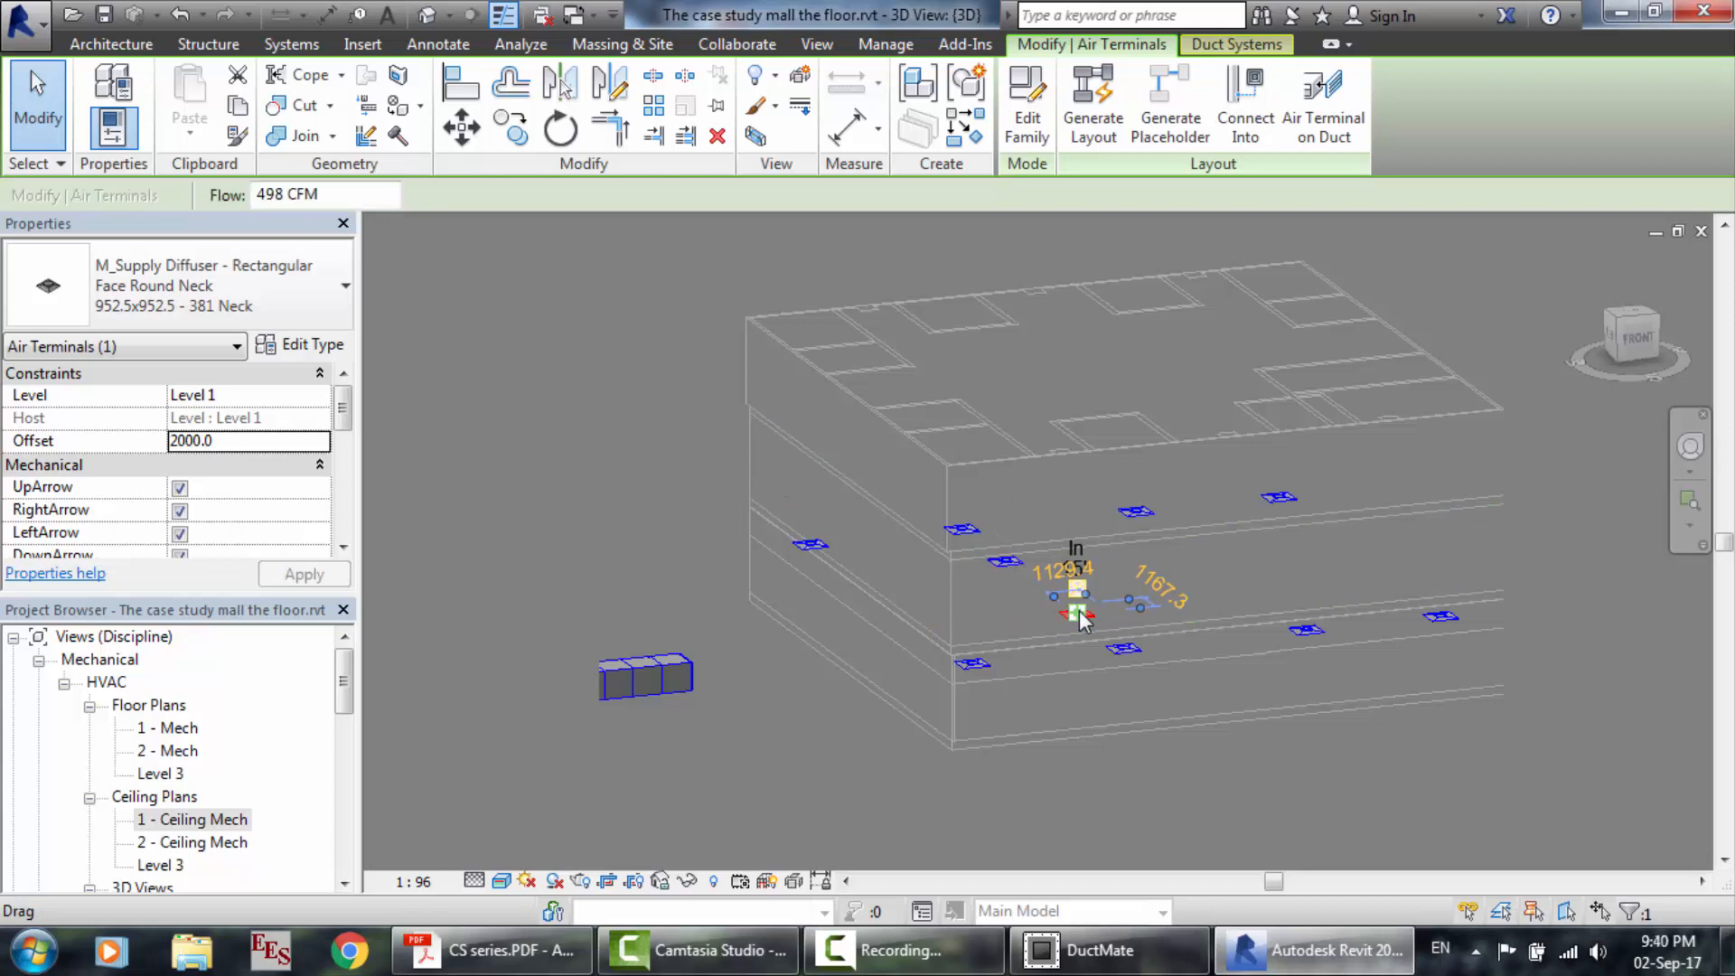
pyautogui.click(1129, 652)
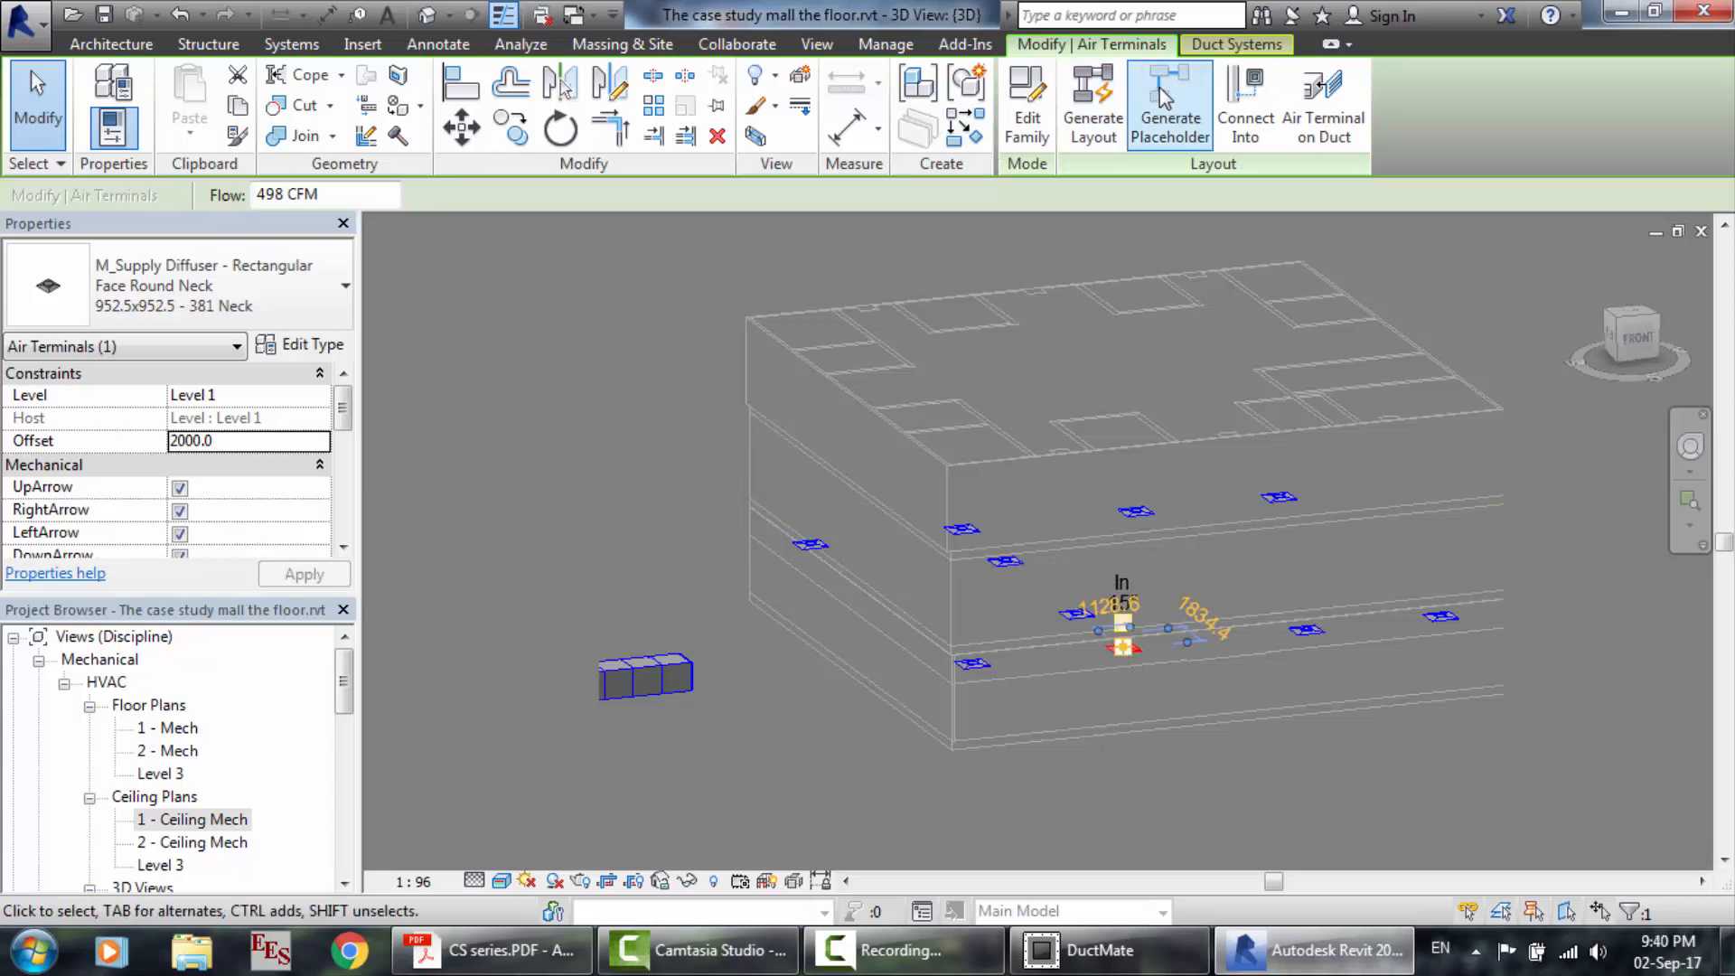
pyautogui.click(1092, 104)
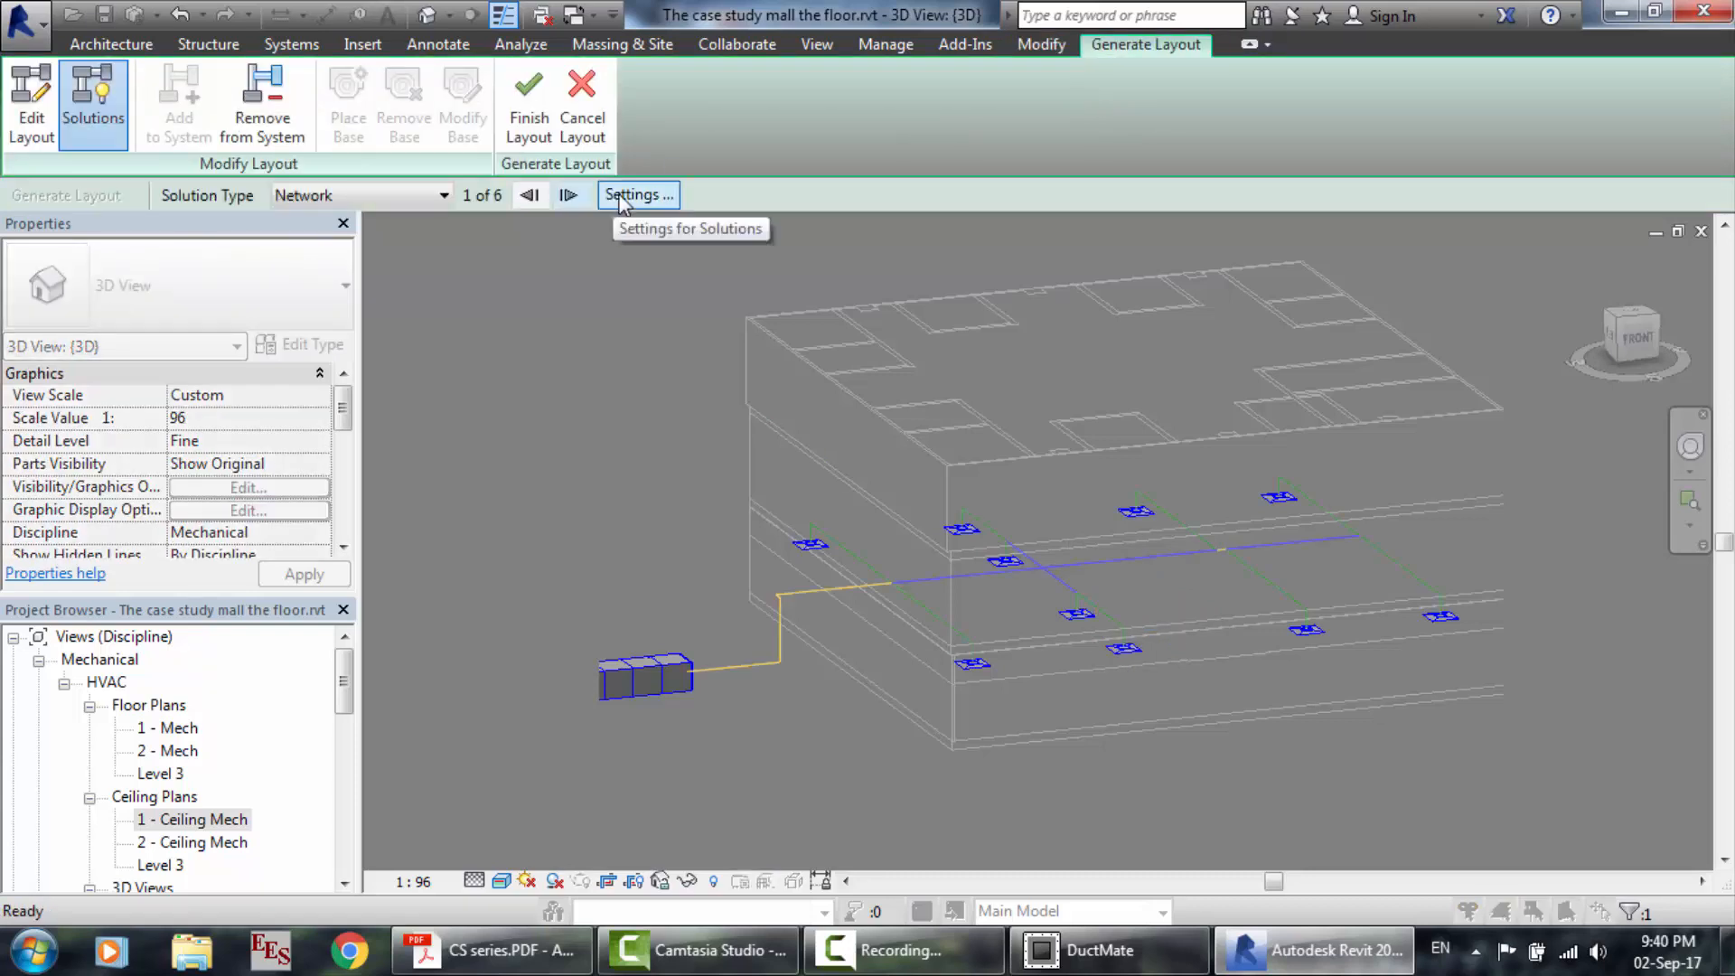
pyautogui.click(540, 140)
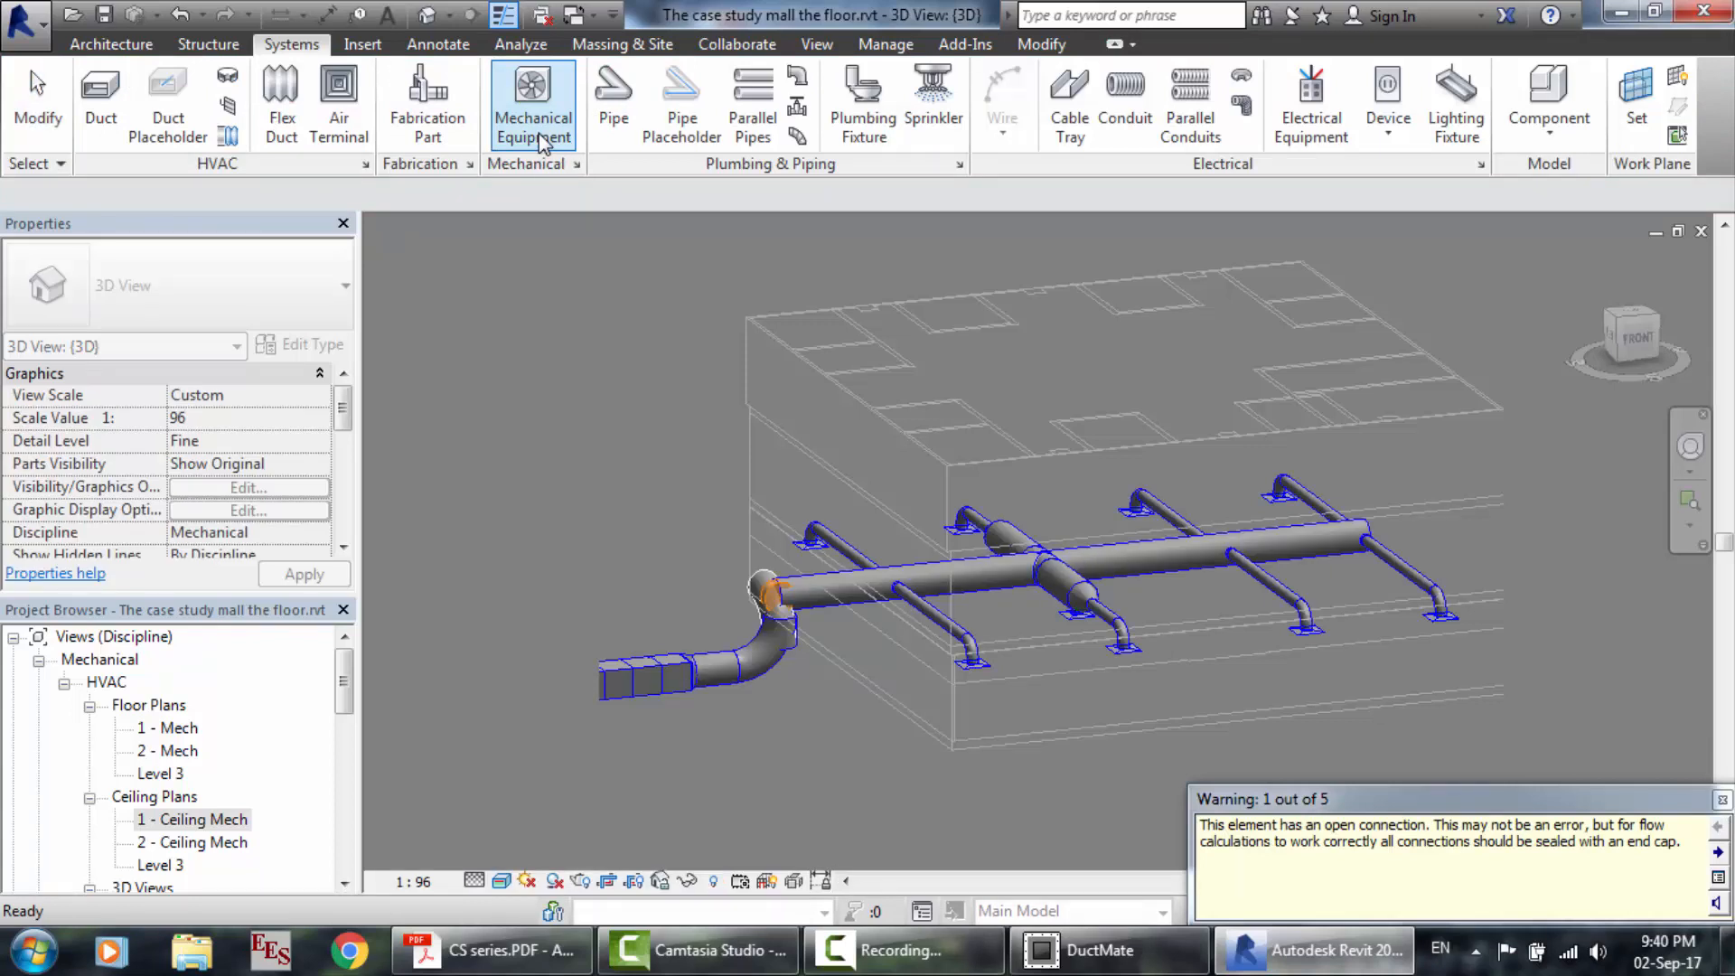
pyautogui.click(1718, 855)
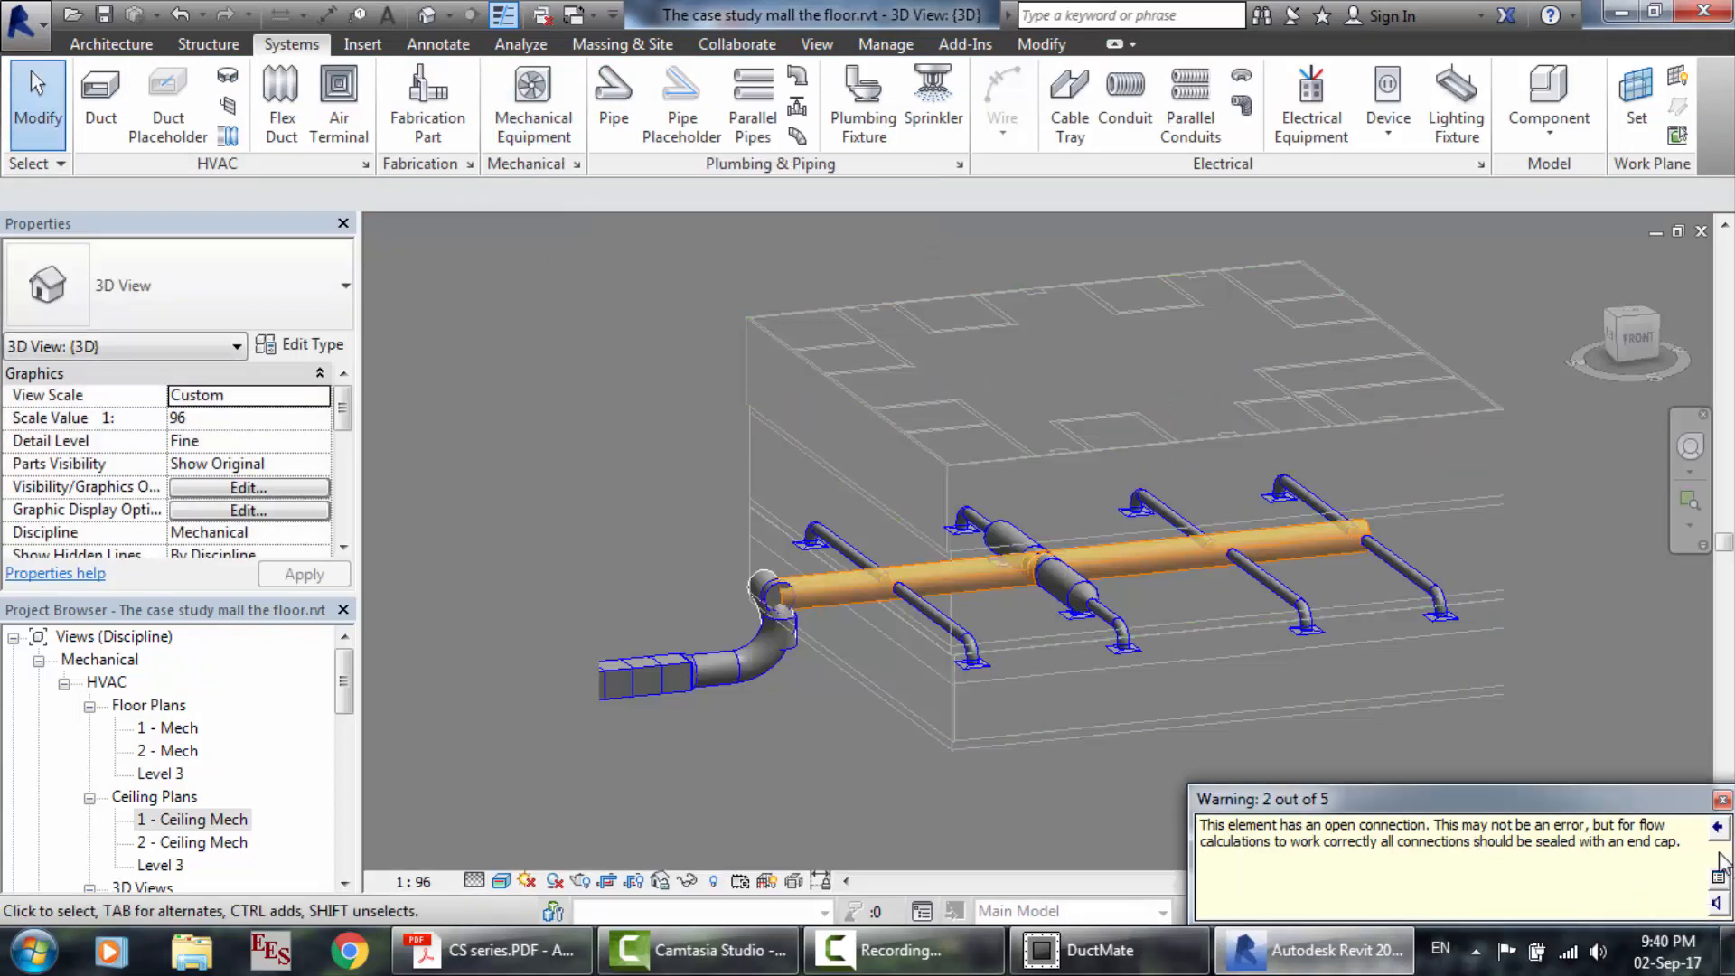
pyautogui.click(1718, 854)
pyautogui.click(1718, 855)
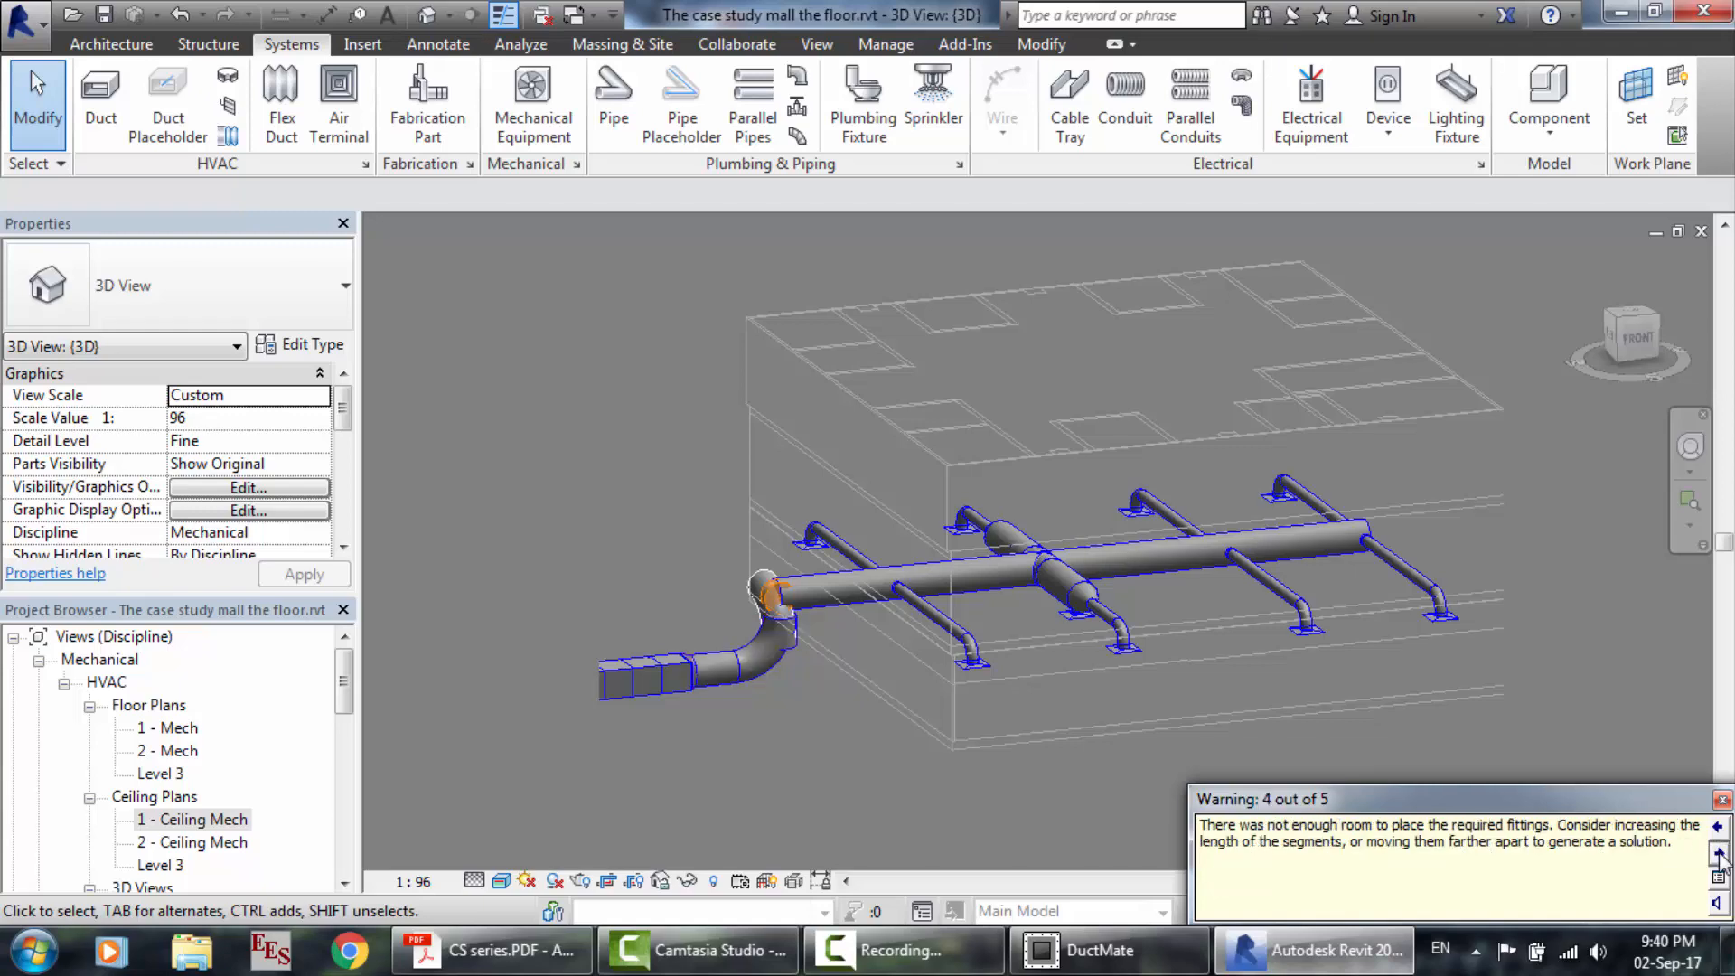
pyautogui.click(1721, 801)
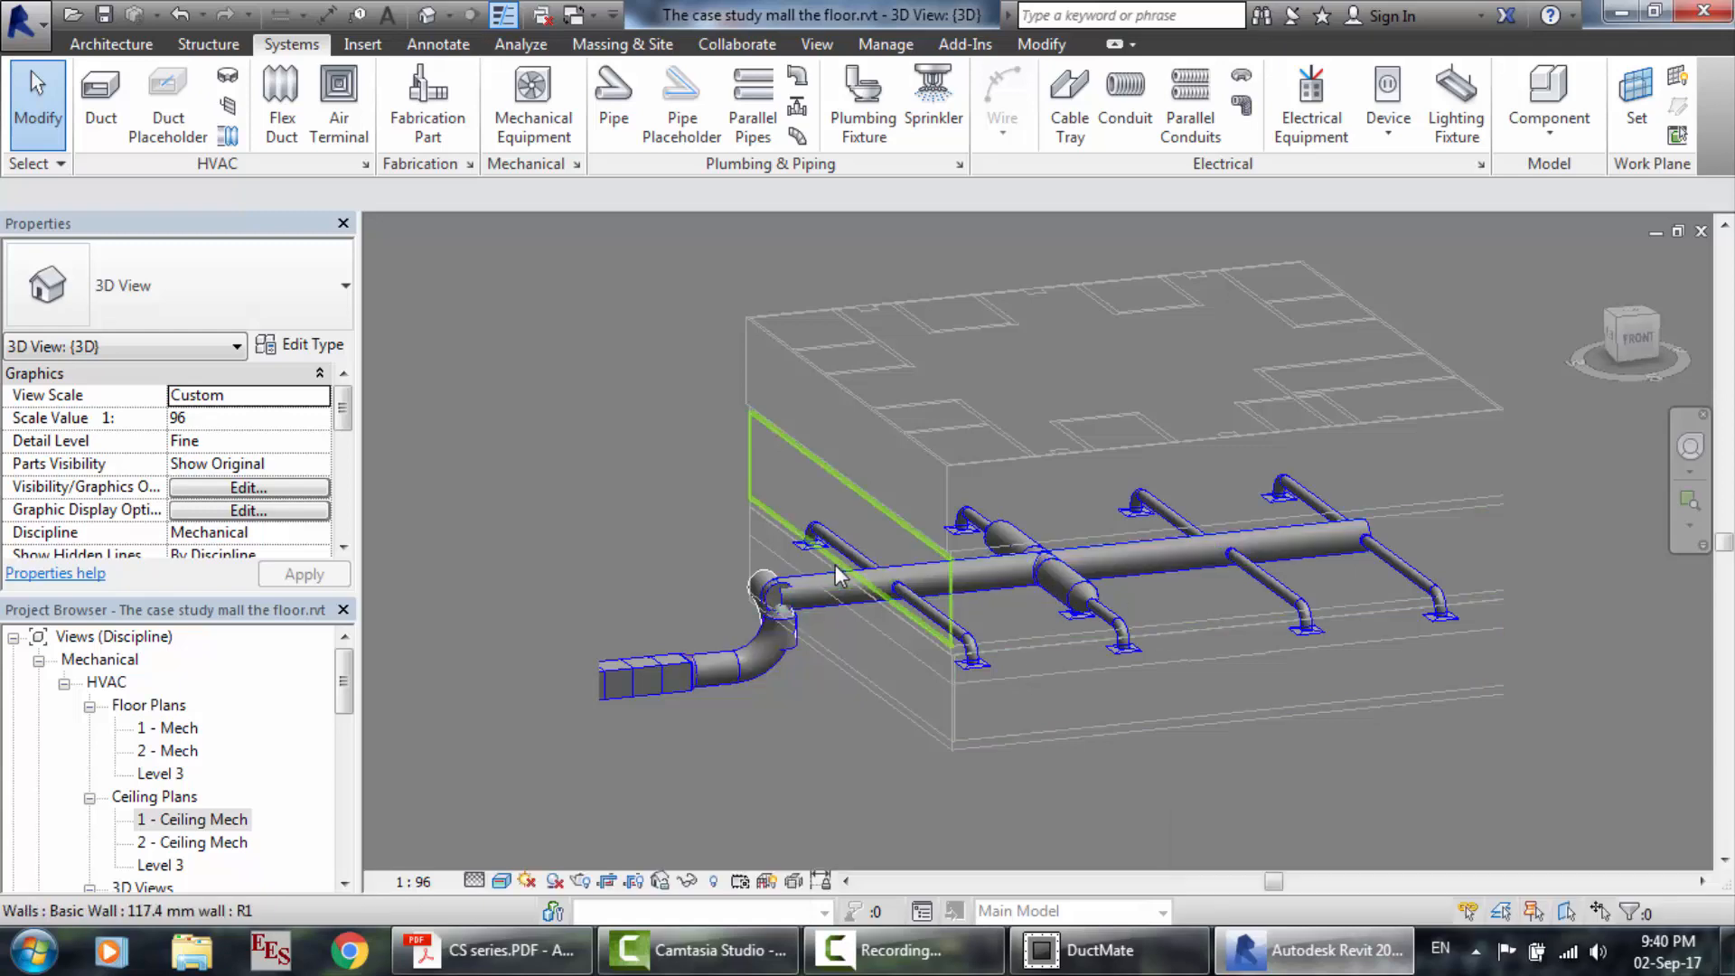
# Delete the short horizontal duct and the overlapping upper elbow at the main duct's end nearest the air handling unit.
pyautogui.scroll(5, 829, 564)
pyautogui.scroll(3, 1376, 556)
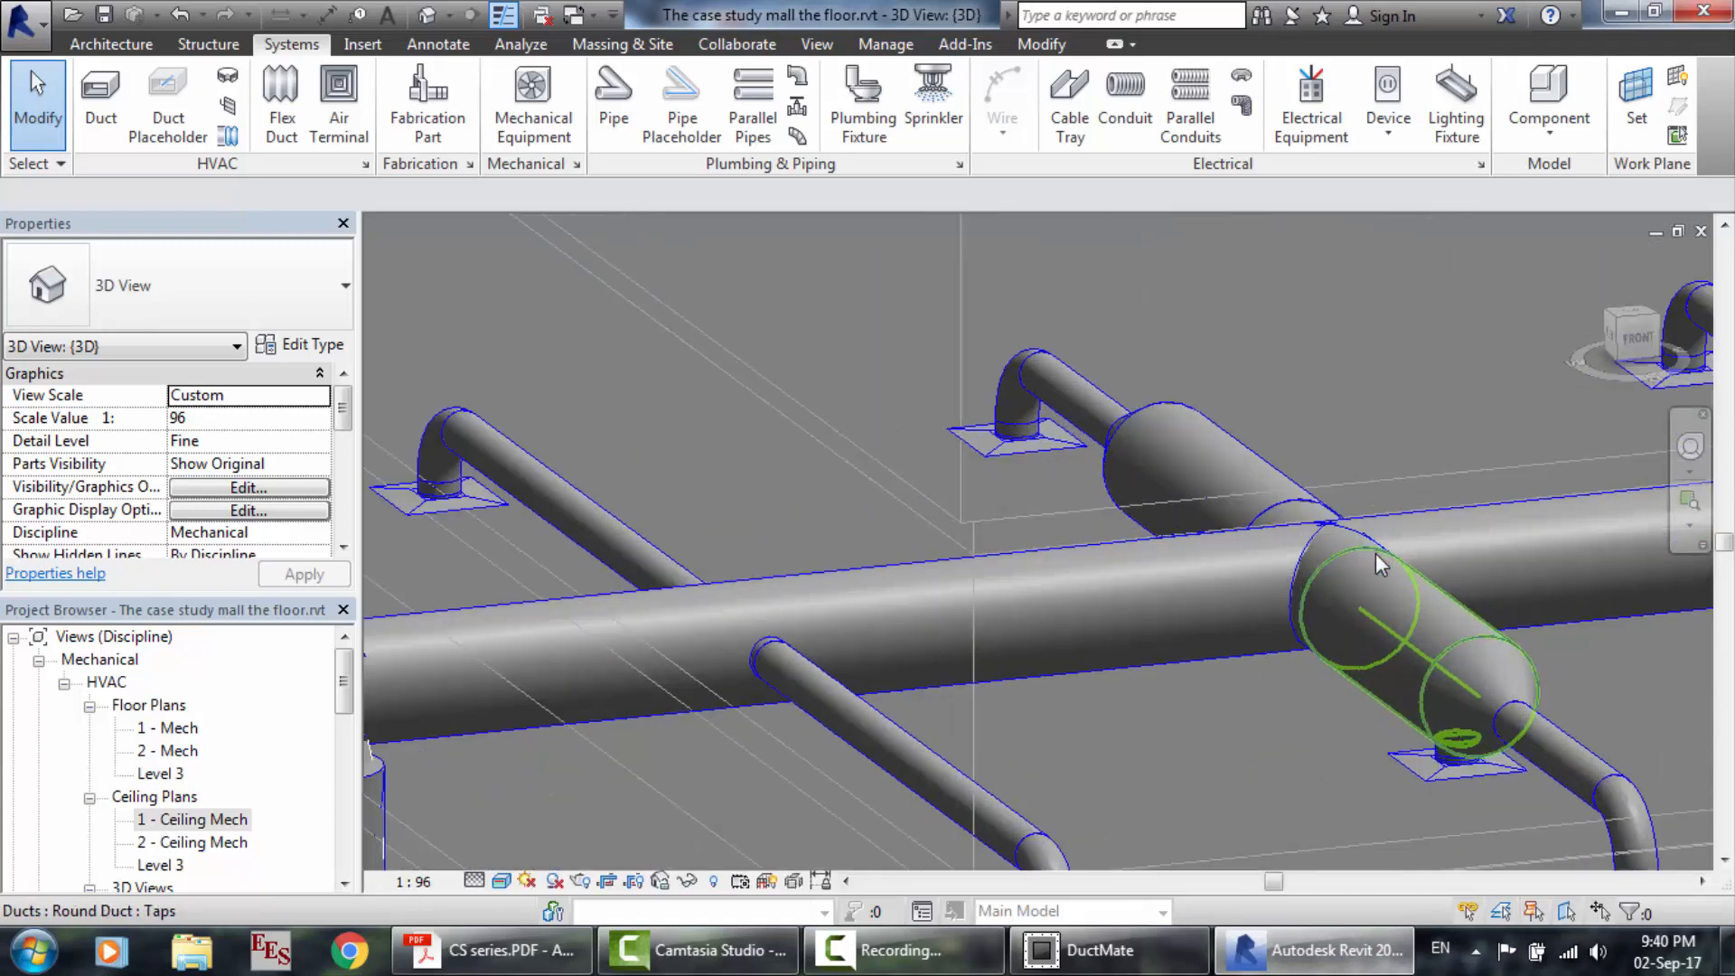
pyautogui.scroll(-4, 1033, 662)
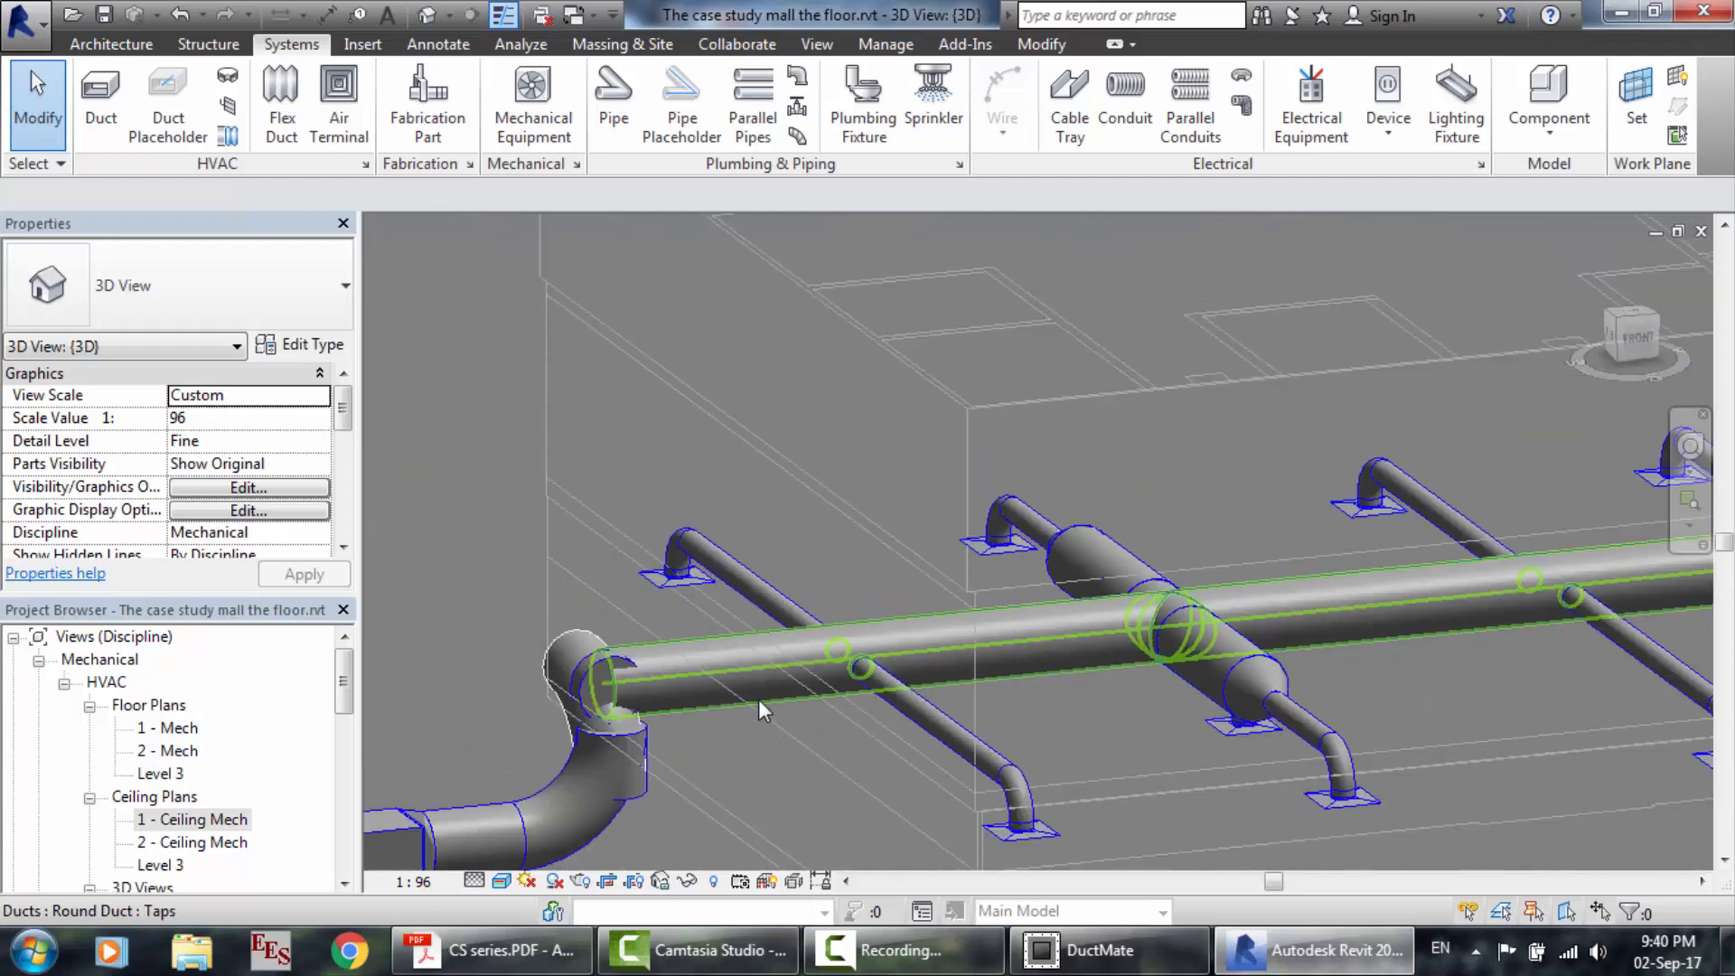
pyautogui.scroll(2, 757, 697)
pyautogui.scroll(2, 632, 434)
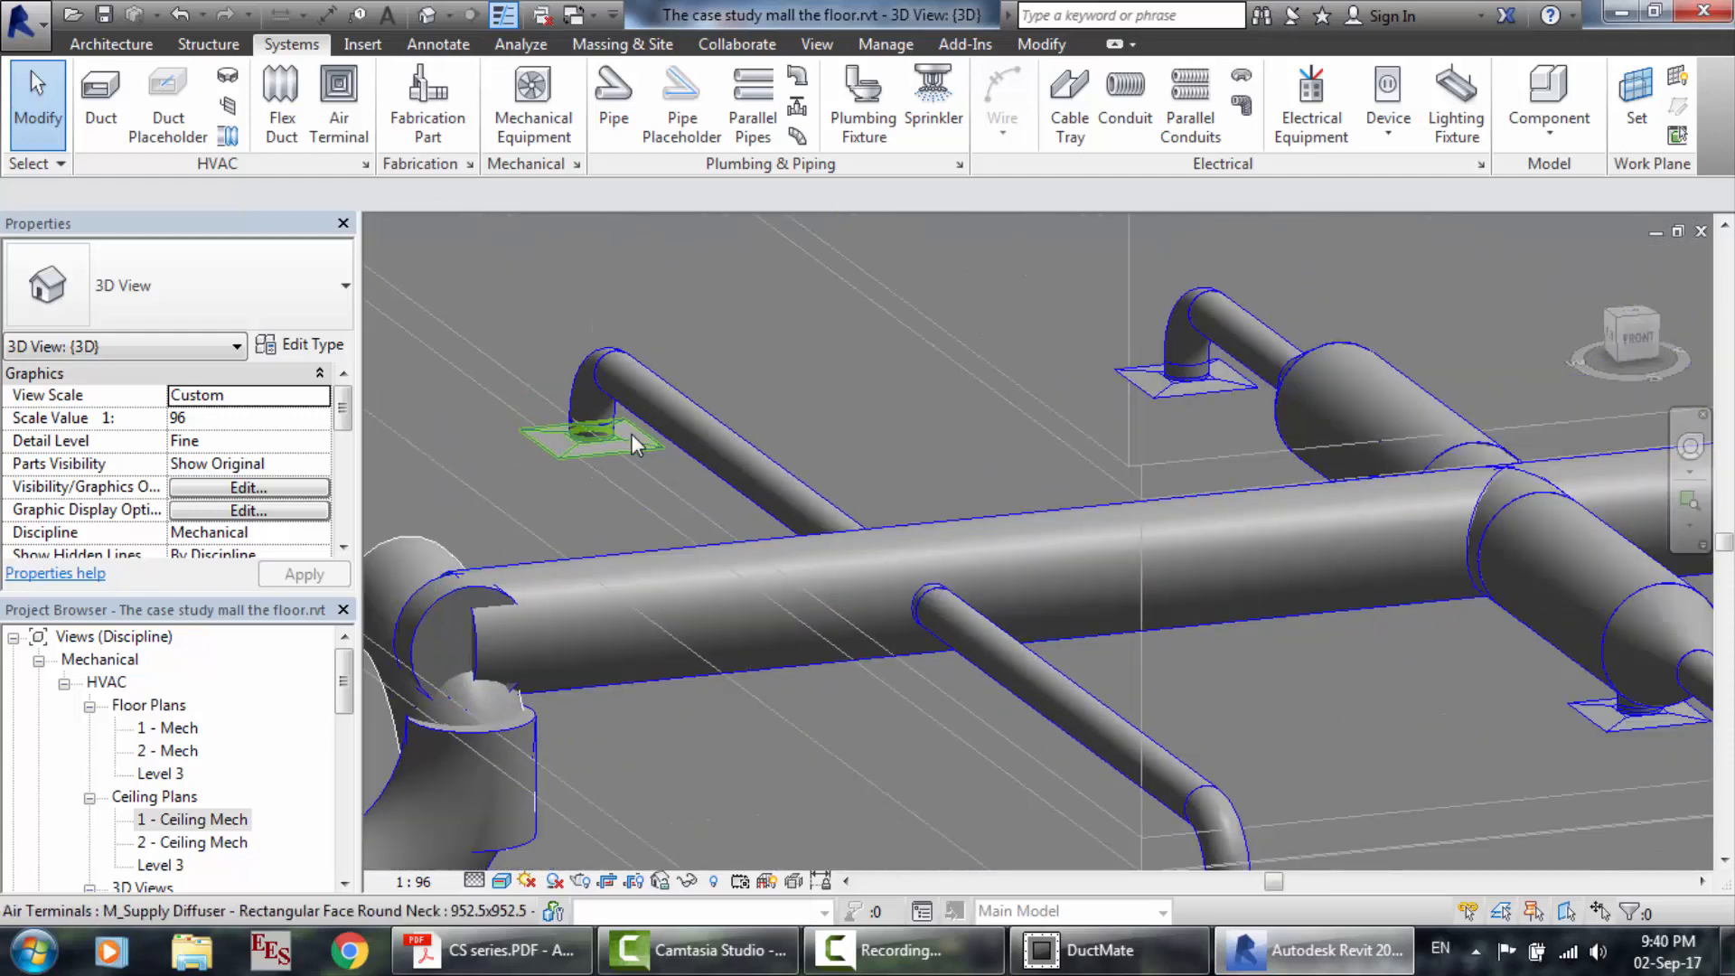
pyautogui.scroll(-4, 632, 434)
pyautogui.scroll(2, 501, 630)
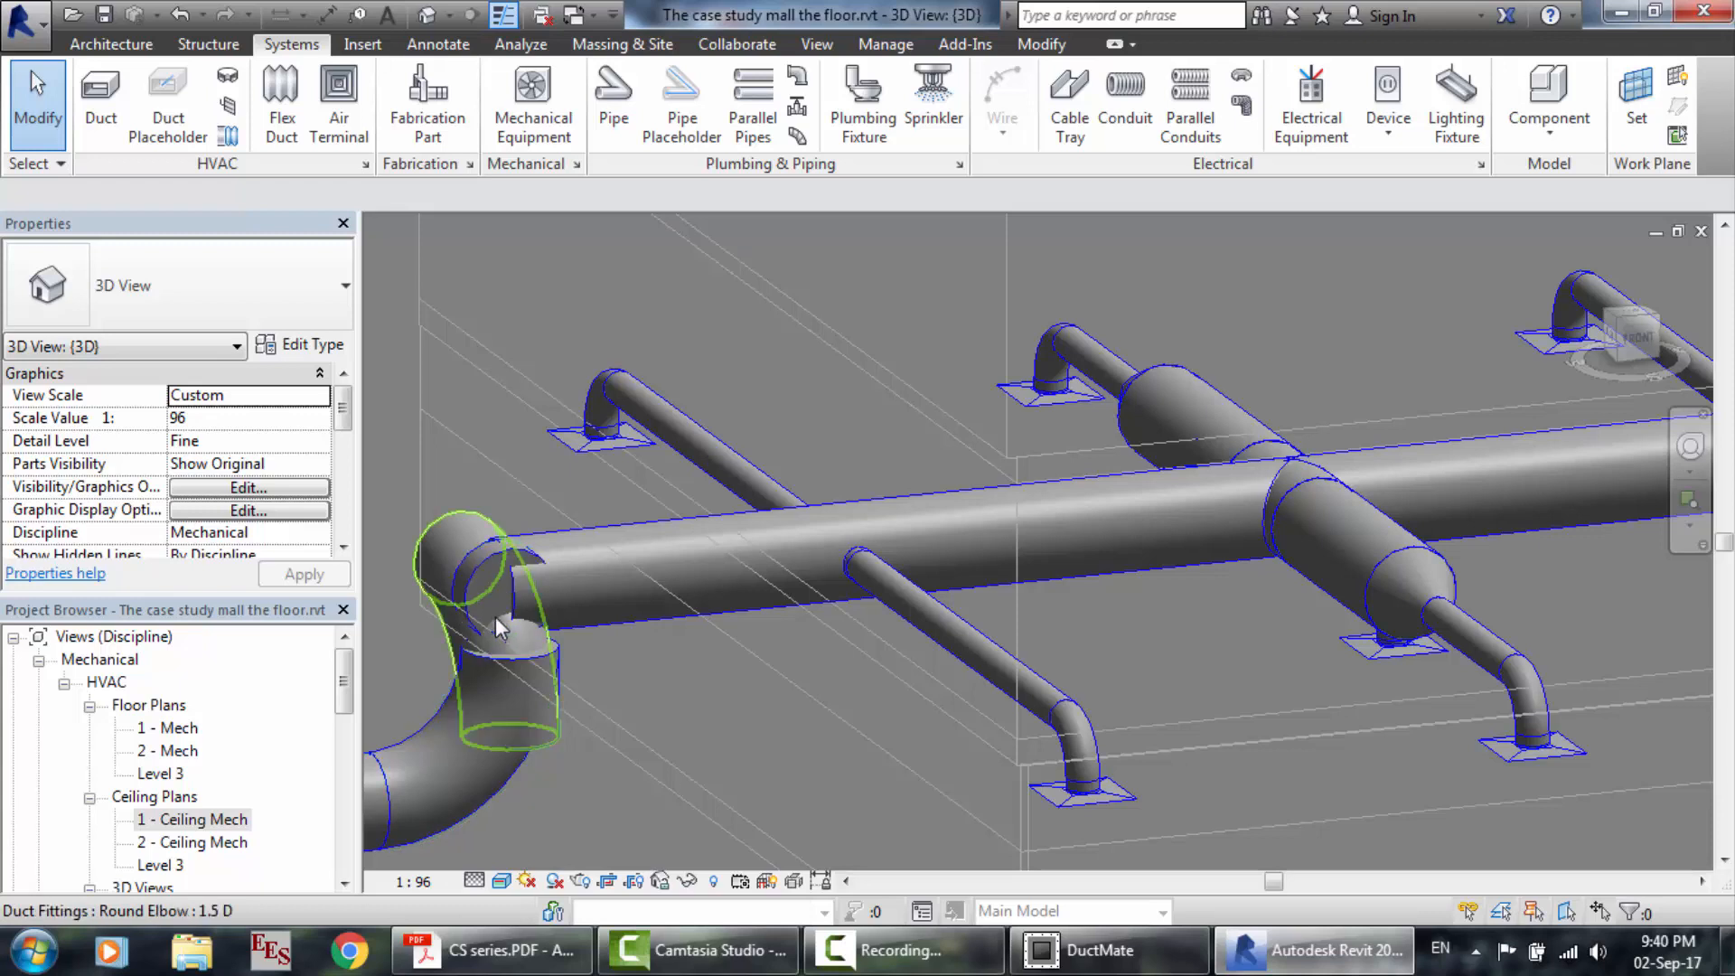
pyautogui.click(463, 576)
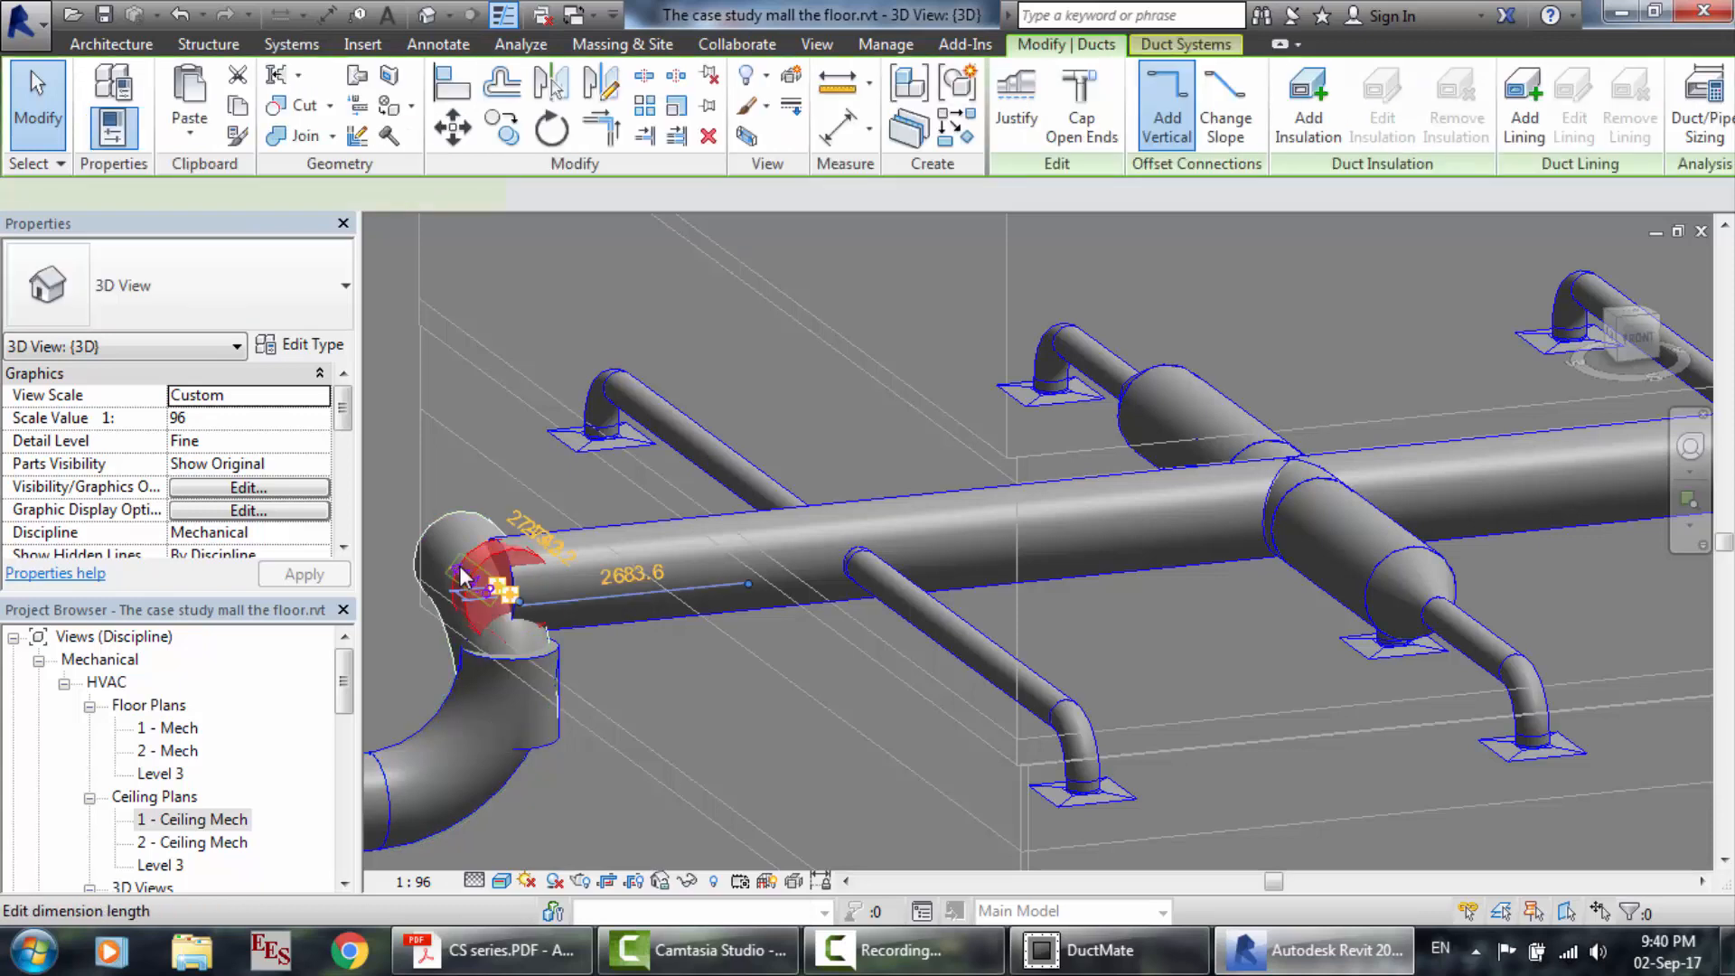
pyautogui.press('Escape')
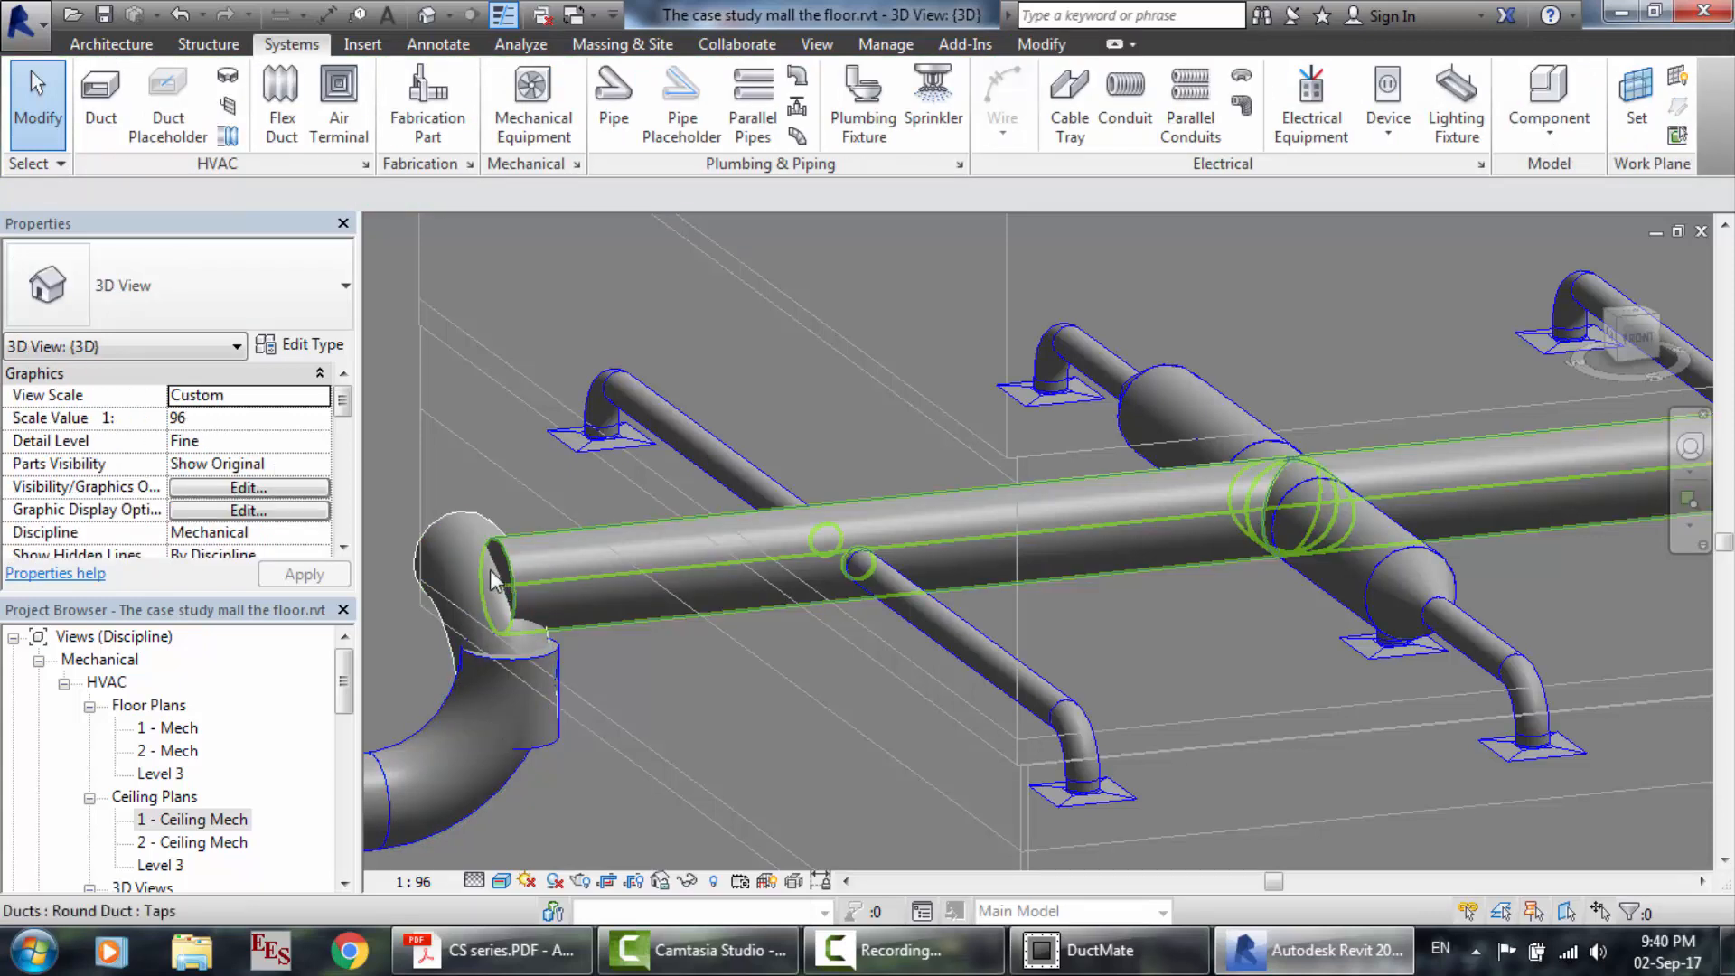
pyautogui.press('Tab')
pyautogui.click(492, 578)
pyautogui.press('Delete')
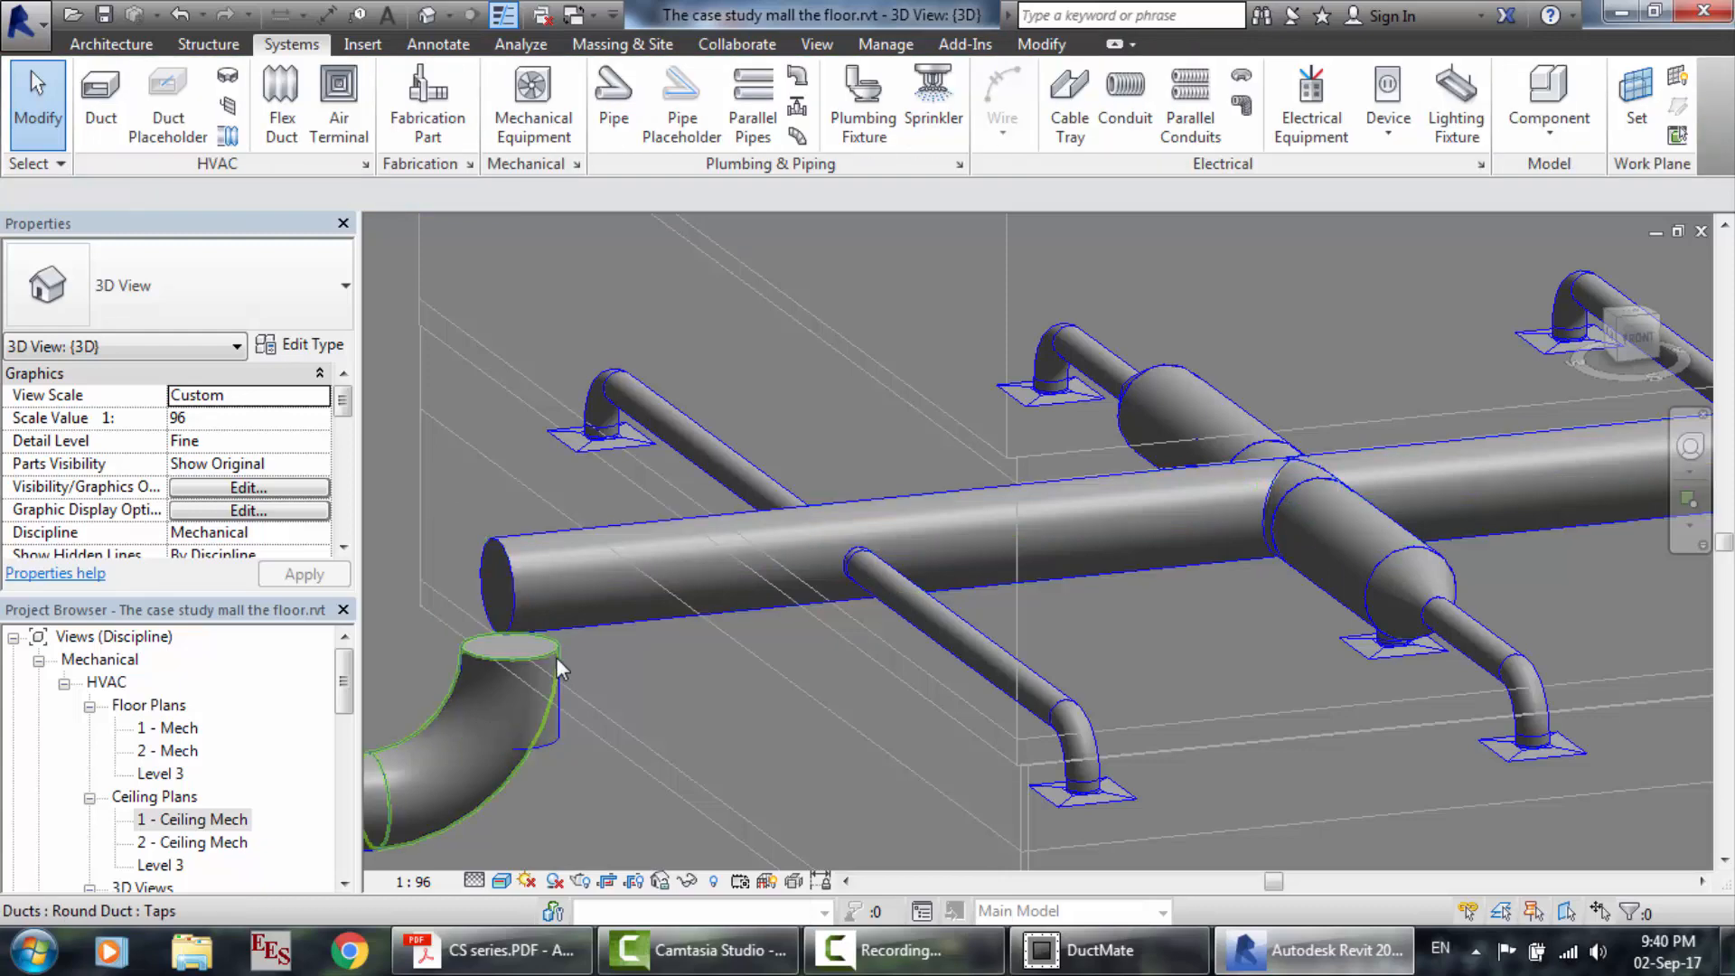
# Delete the short vertical duct remaining on the elbow that comes from the air handling unit.
pyautogui.click(552, 716)
pyautogui.press('Delete')
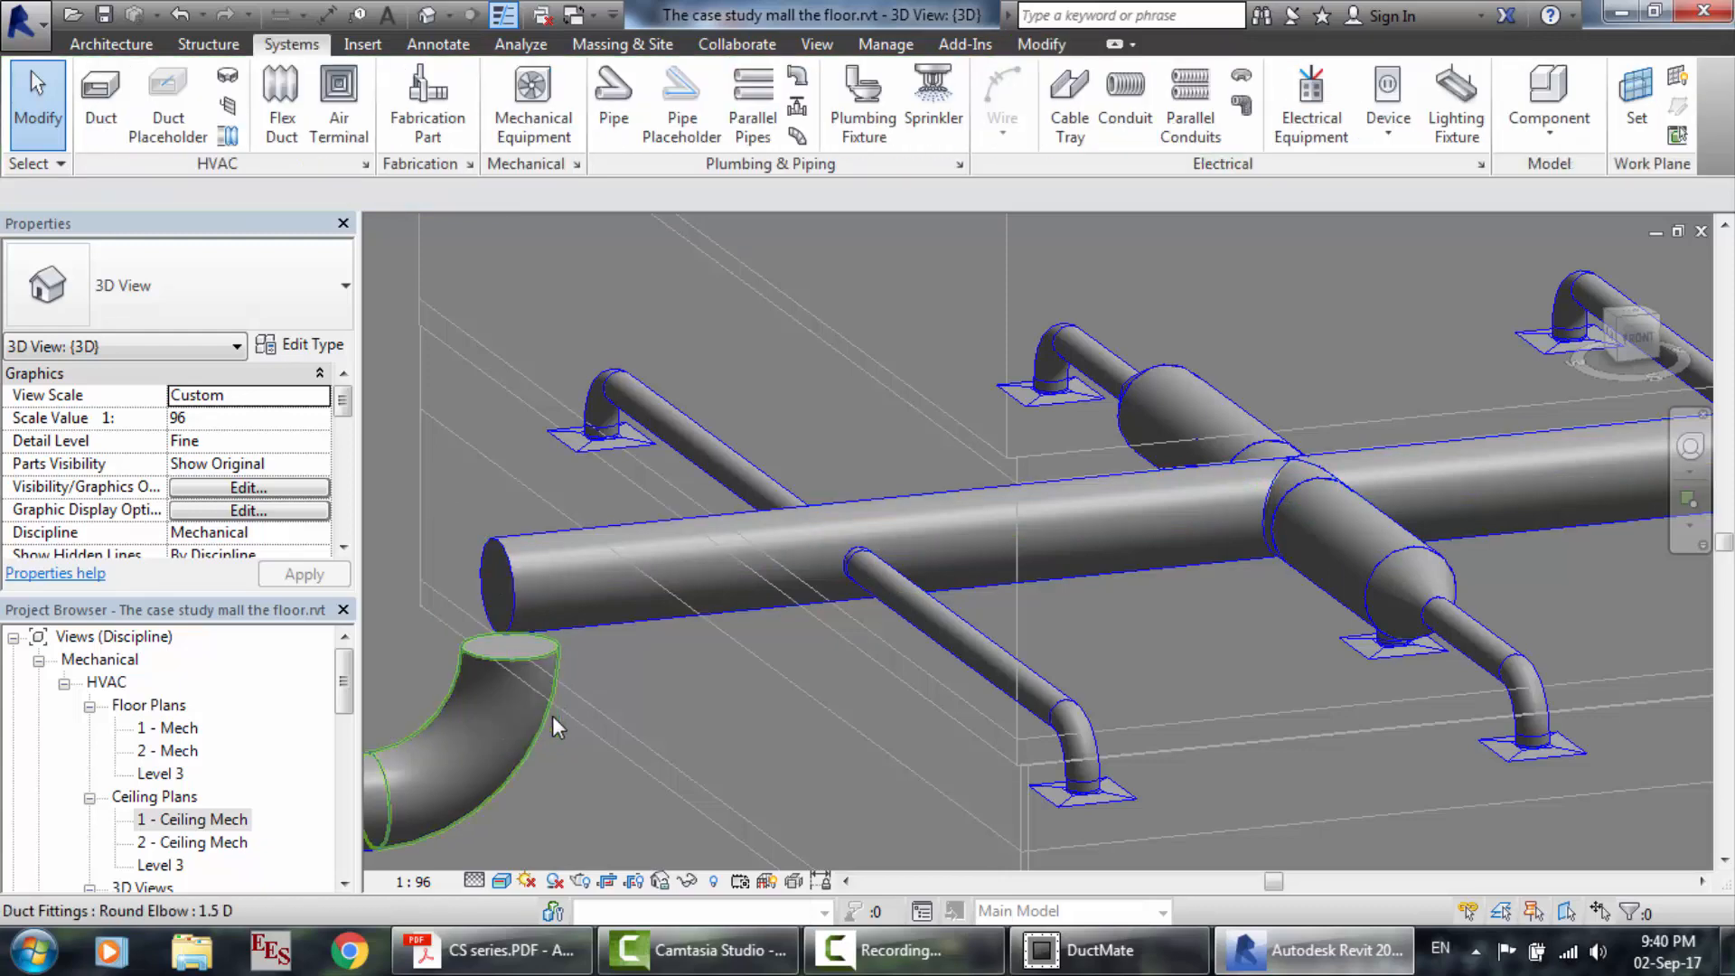
pyautogui.scroll(-3, 571, 514)
pyautogui.scroll(-3, 571, 514)
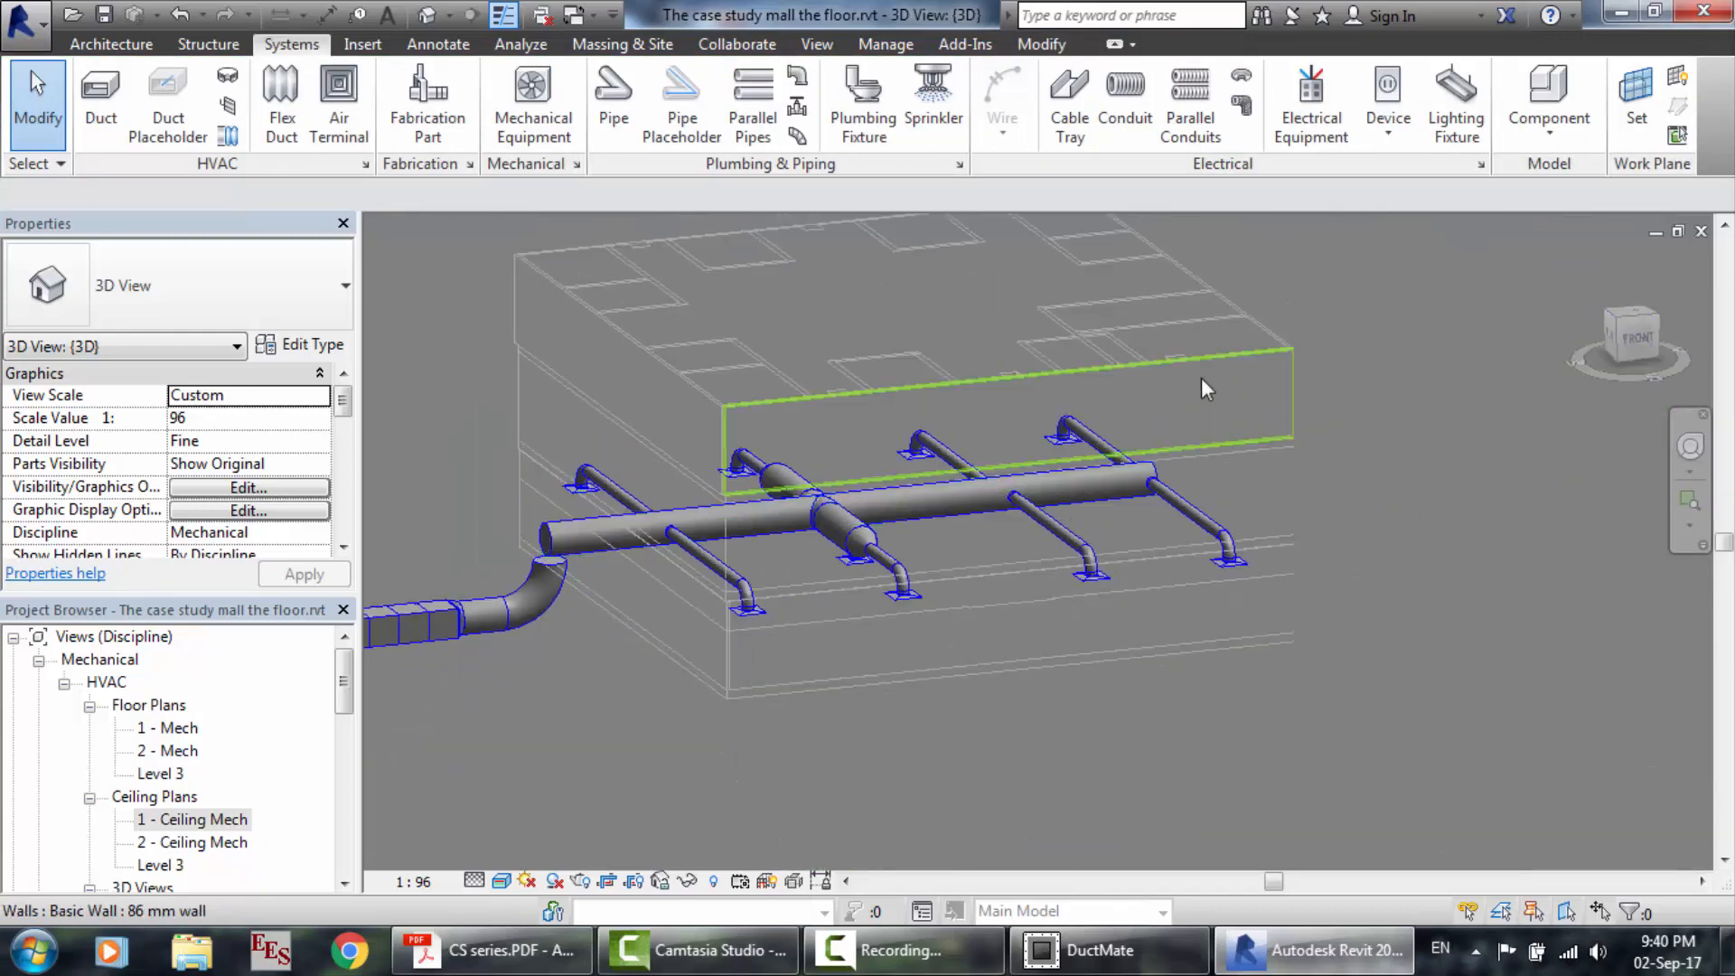
# Examine from above how the main duct and its branches line up with the diffusers and with the air handling unit's elbow.
pyautogui.click(1625, 315)
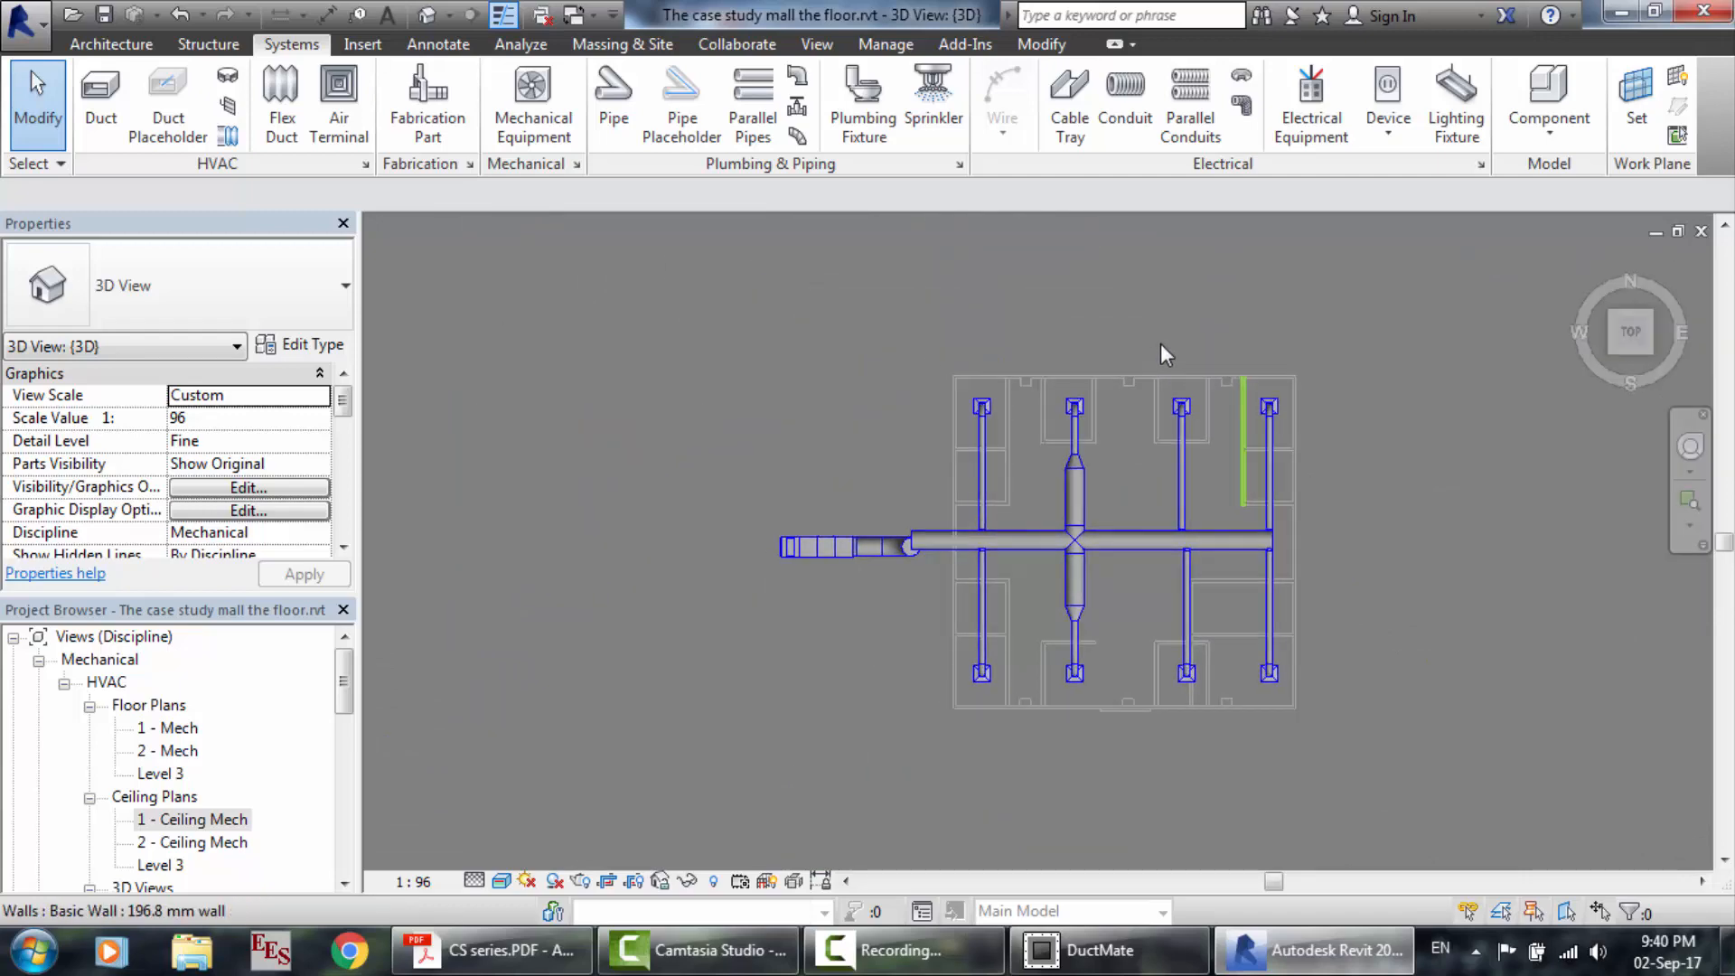
pyautogui.scroll(2, 1391, 474)
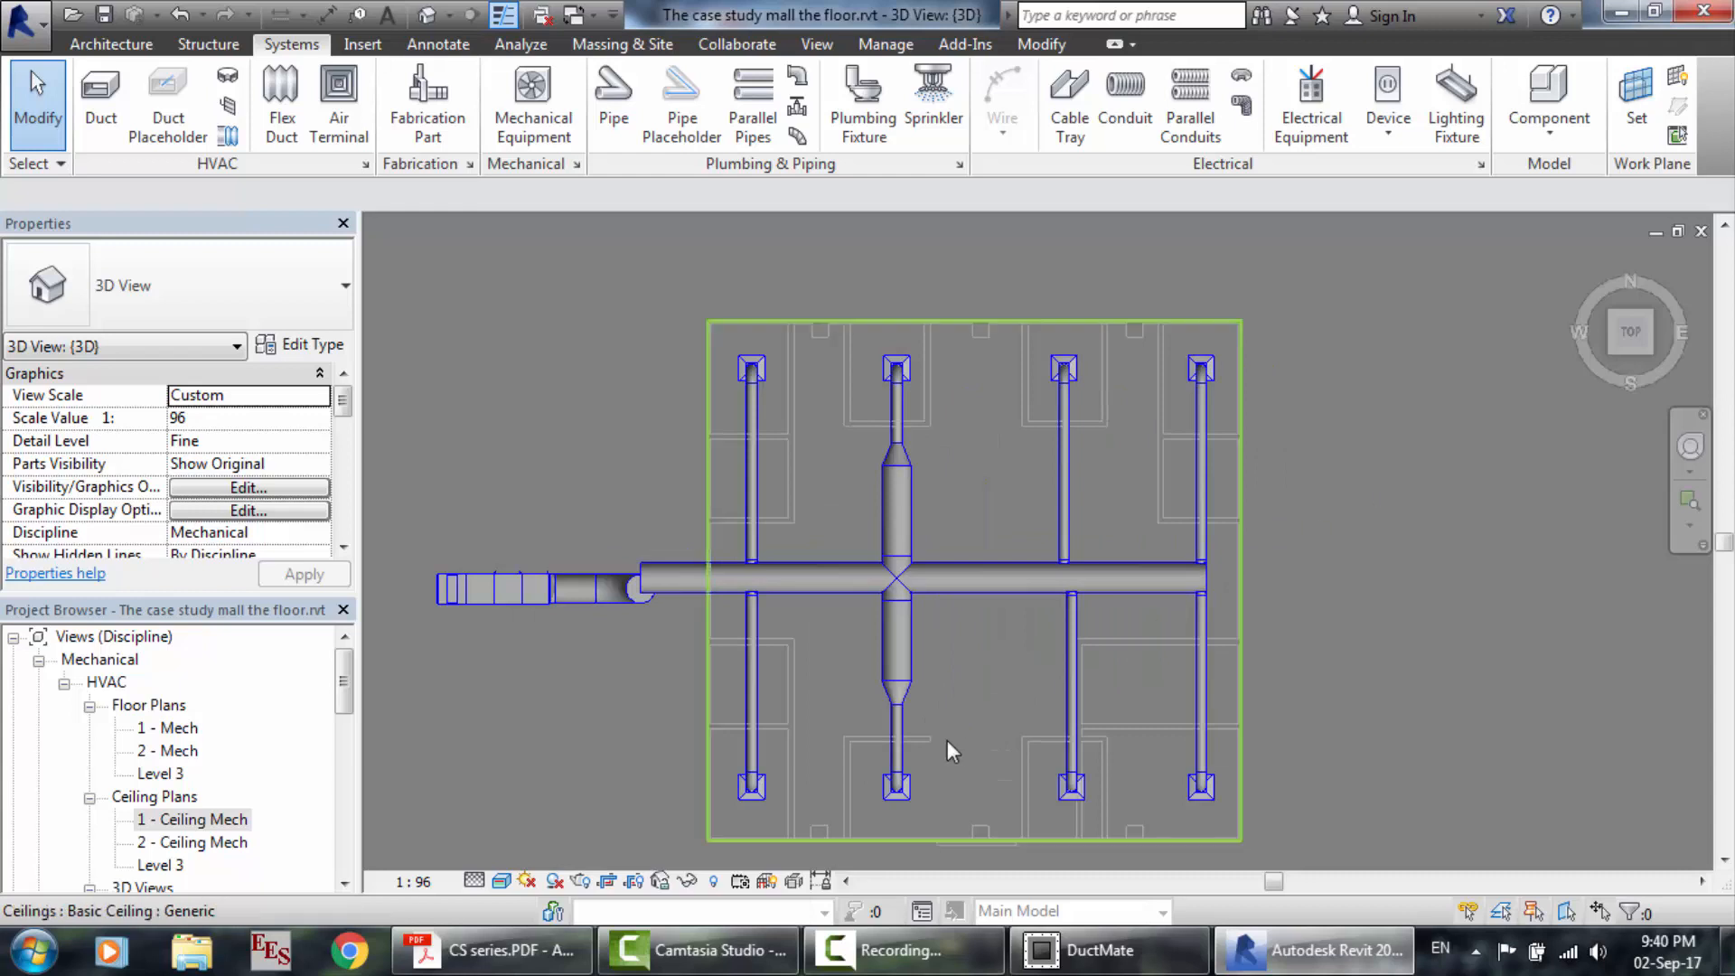
pyautogui.scroll(2, 947, 740)
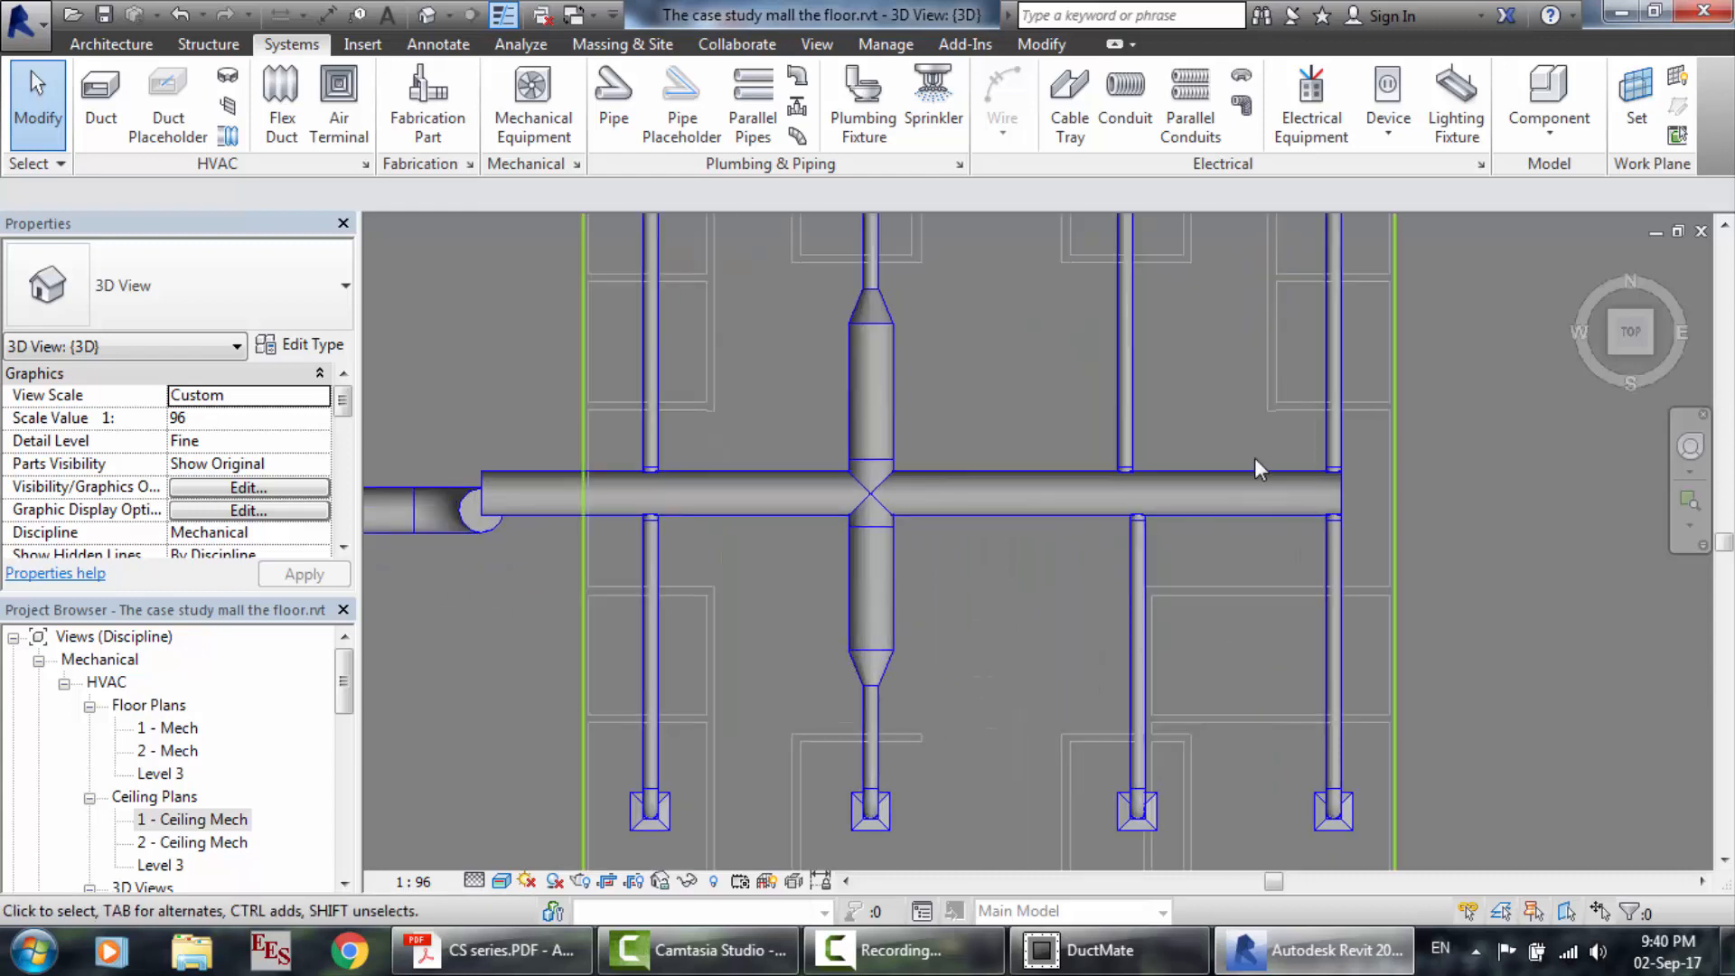
pyautogui.scroll(2, 1169, 435)
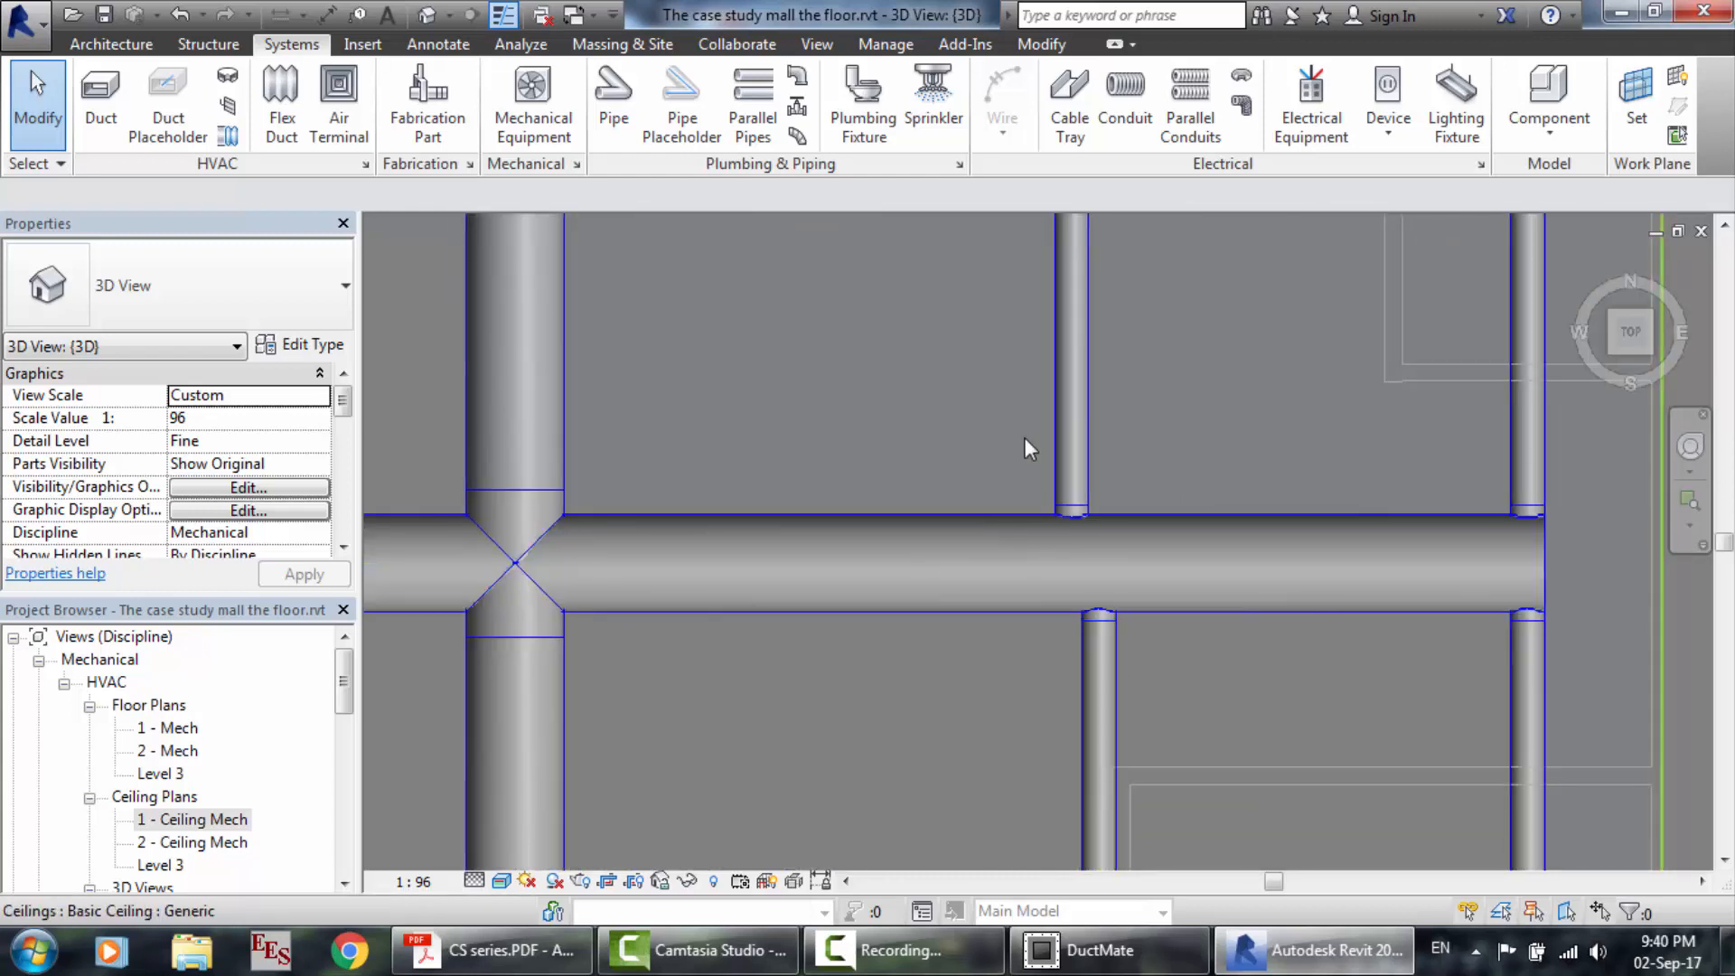
pyautogui.scroll(2, 1039, 443)
pyautogui.scroll(-4, 1157, 571)
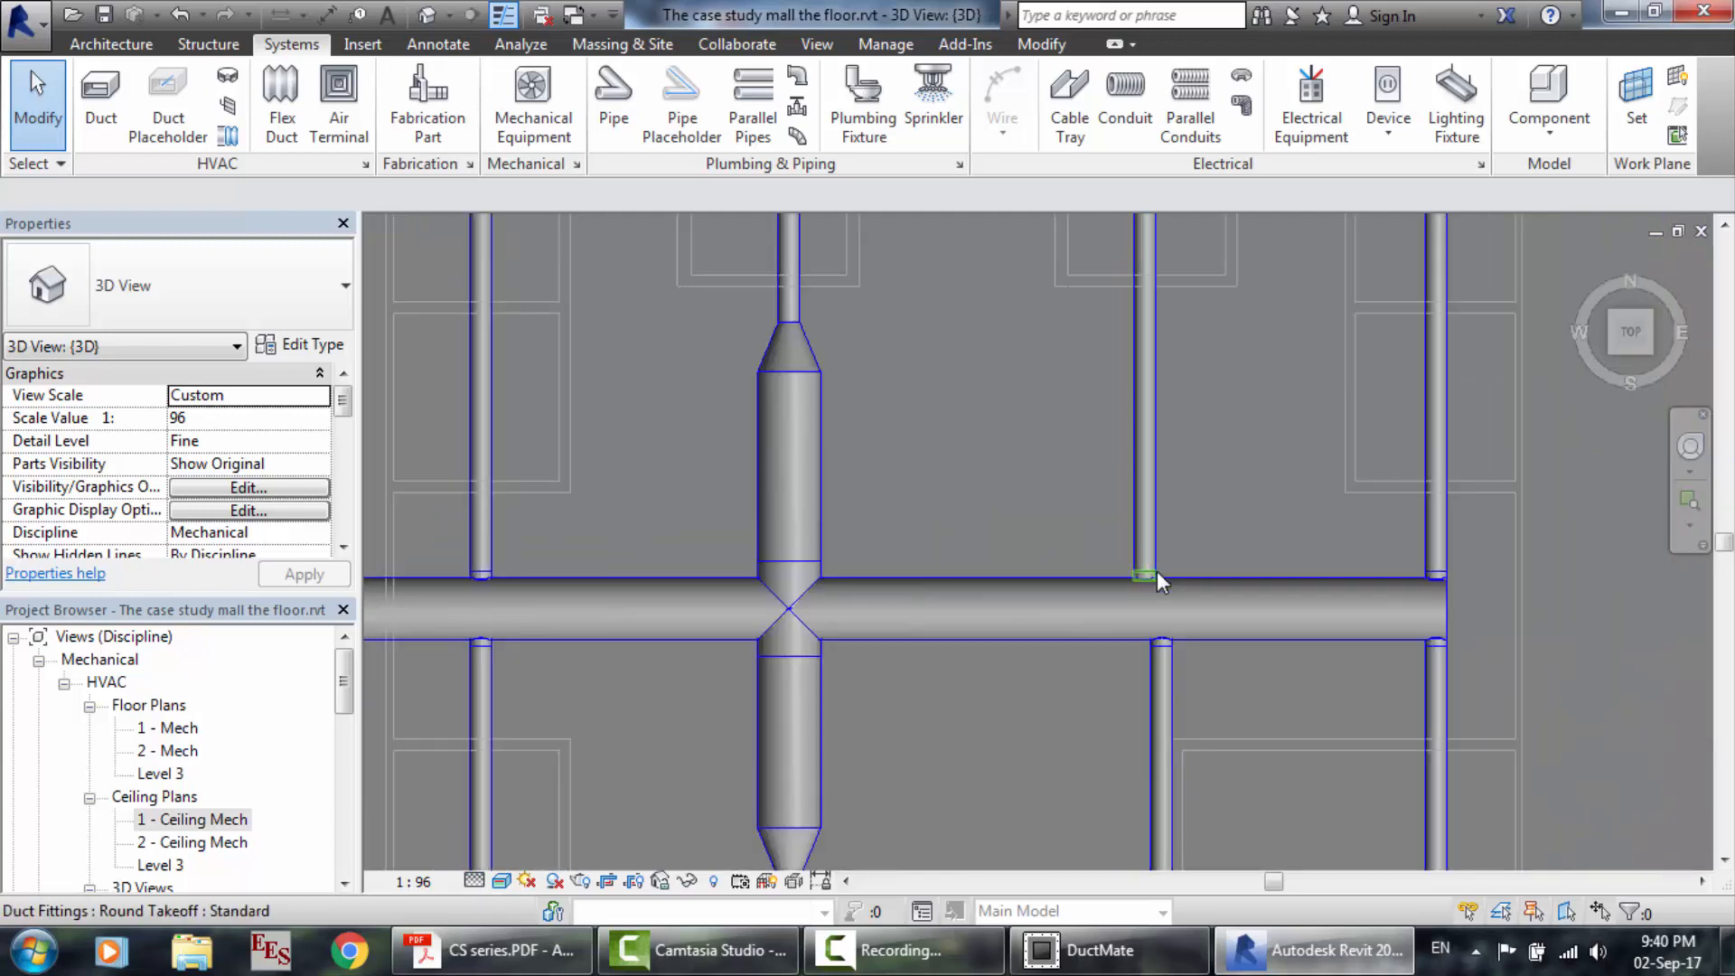
pyautogui.scroll(-2, 1148, 344)
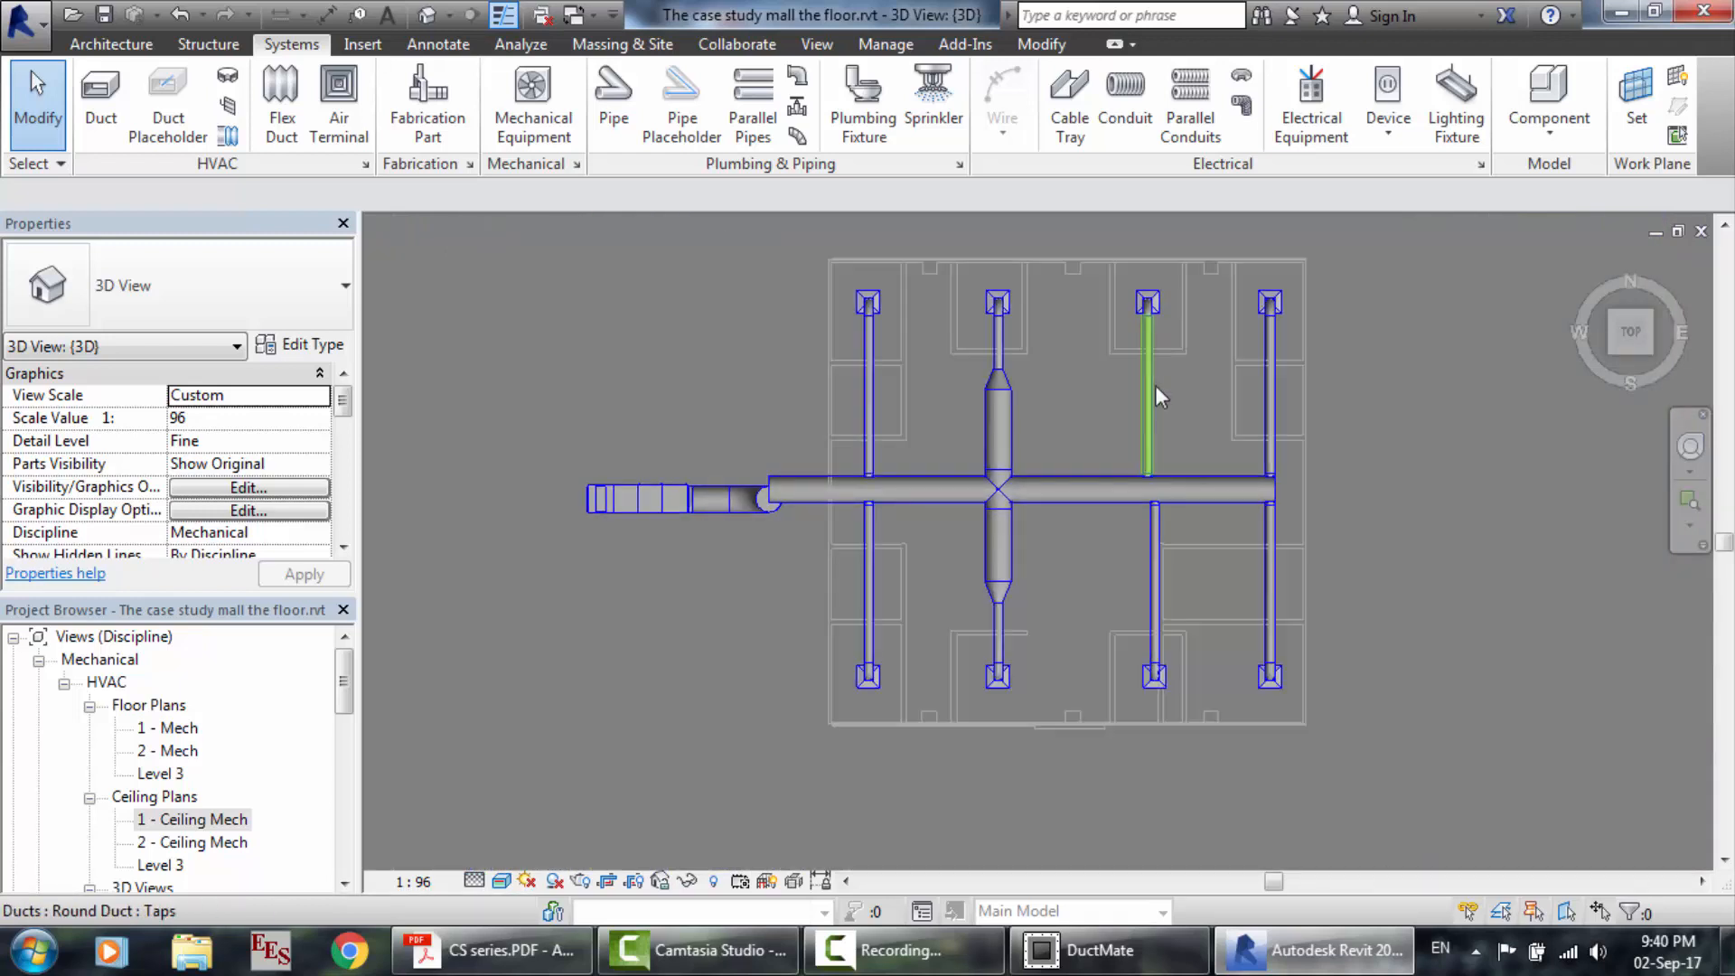
pyautogui.scroll(3, 1147, 725)
pyautogui.scroll(-2, 718, 555)
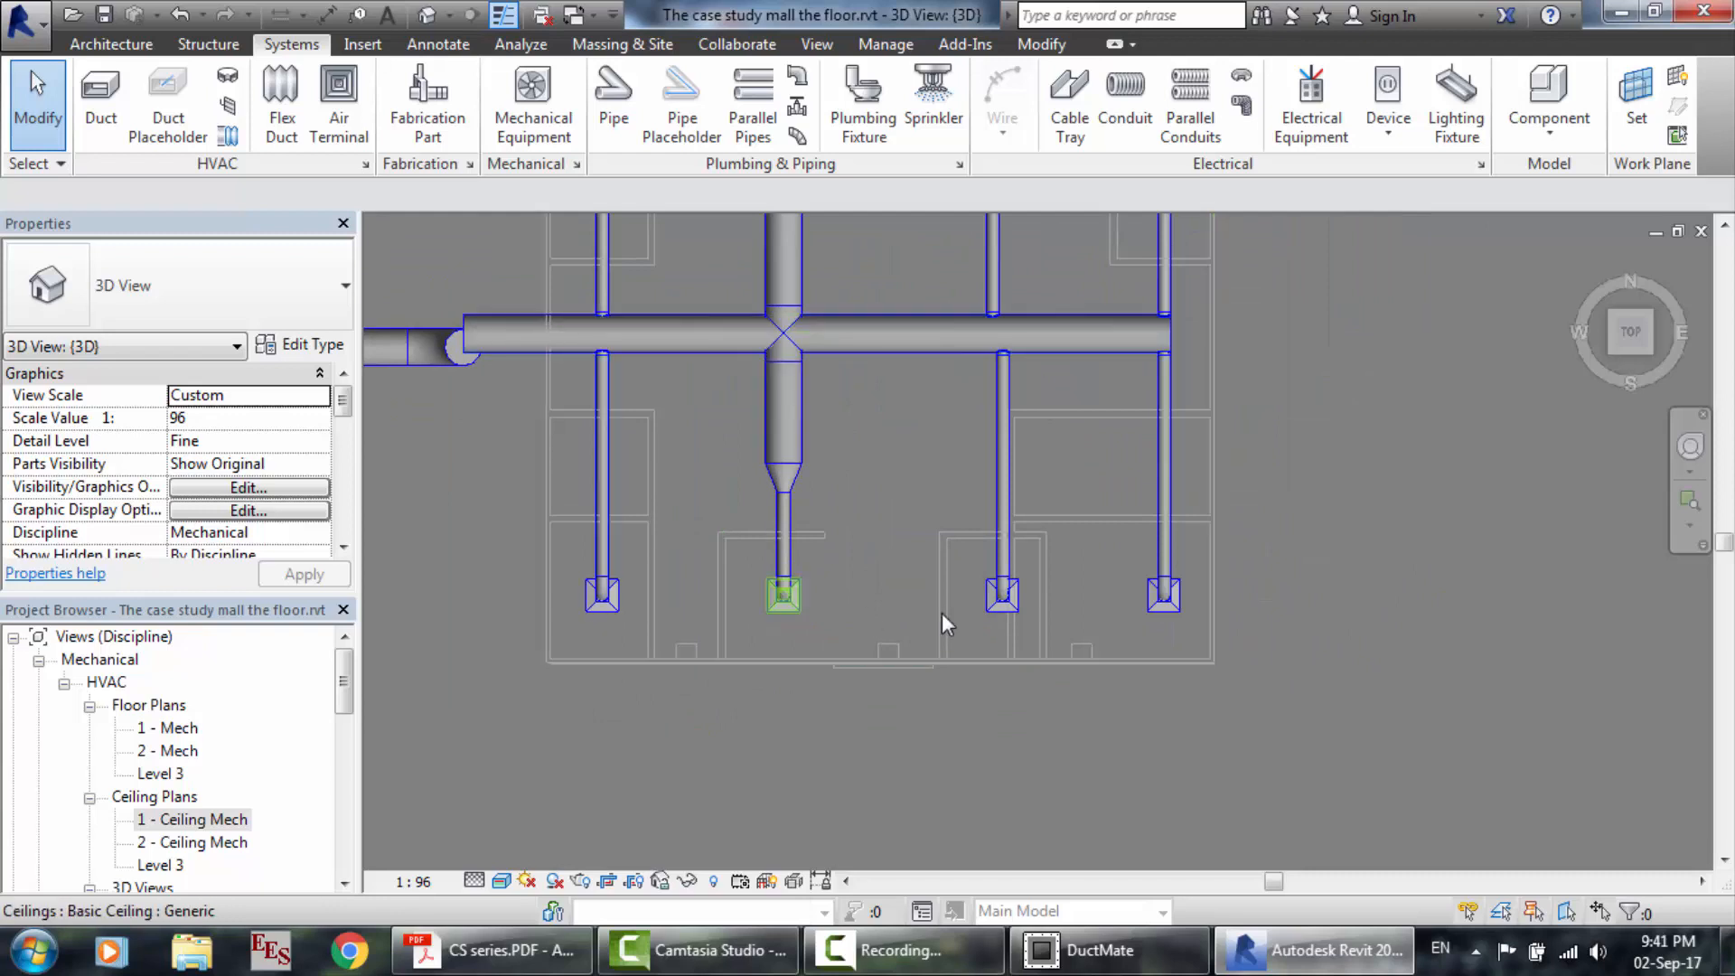
pyautogui.scroll(-2, 1160, 457)
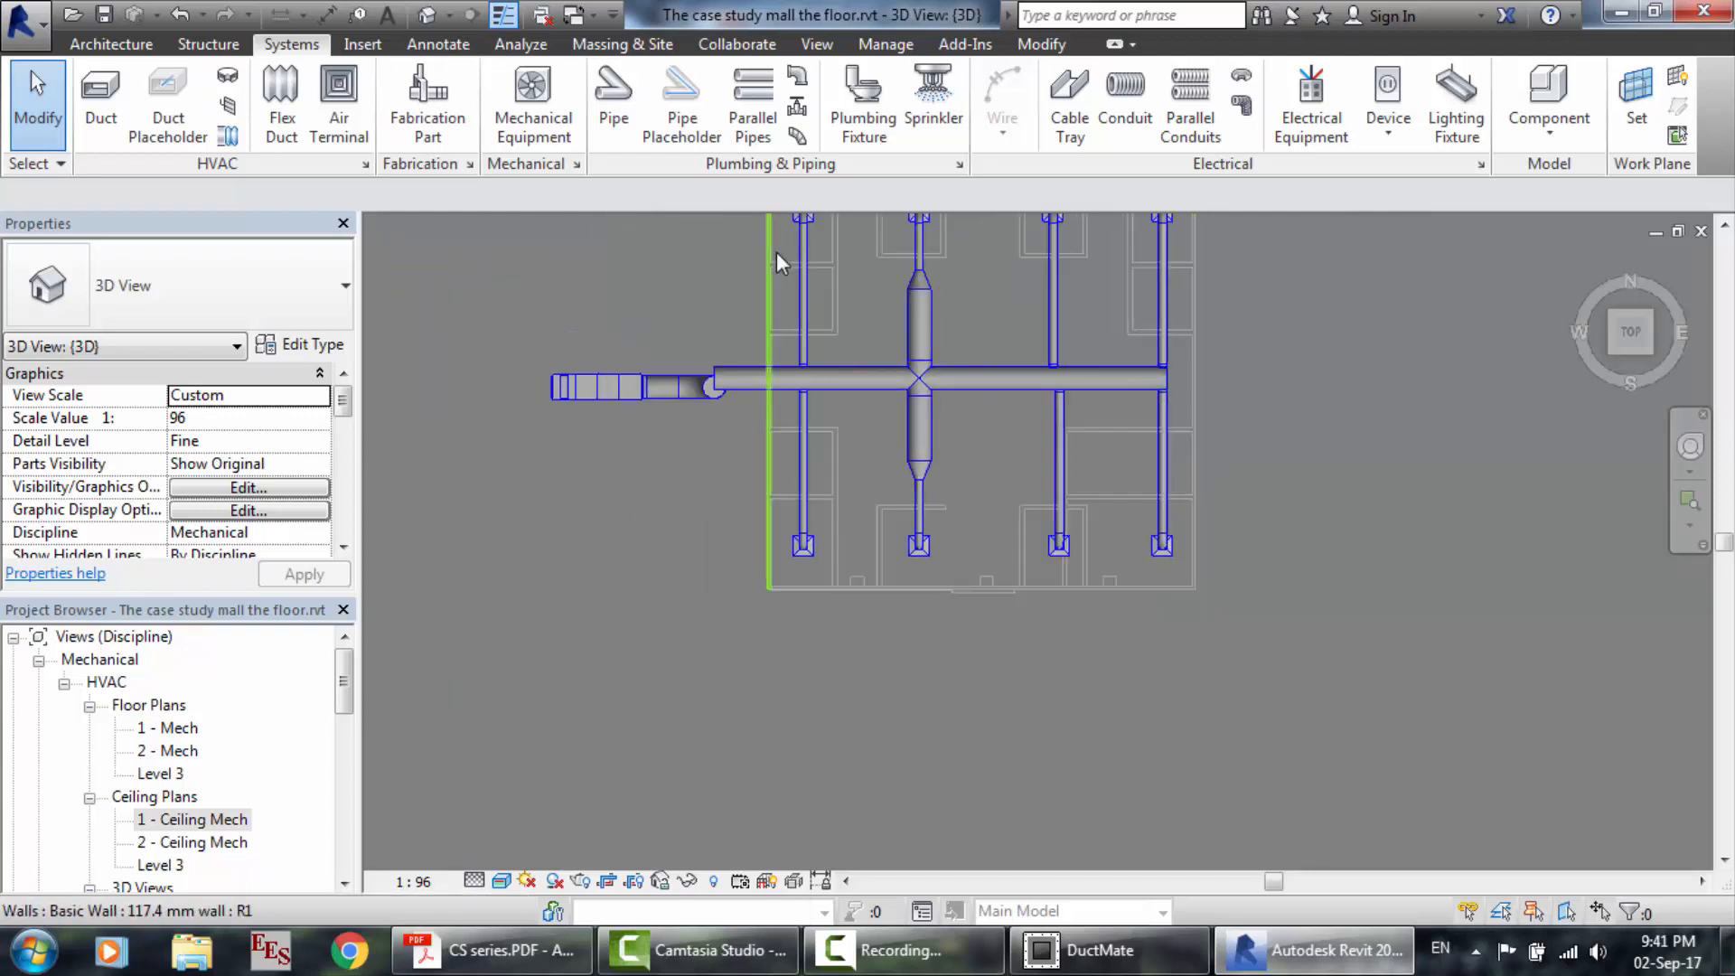
pyautogui.scroll(2, 777, 252)
pyautogui.scroll(2, 679, 422)
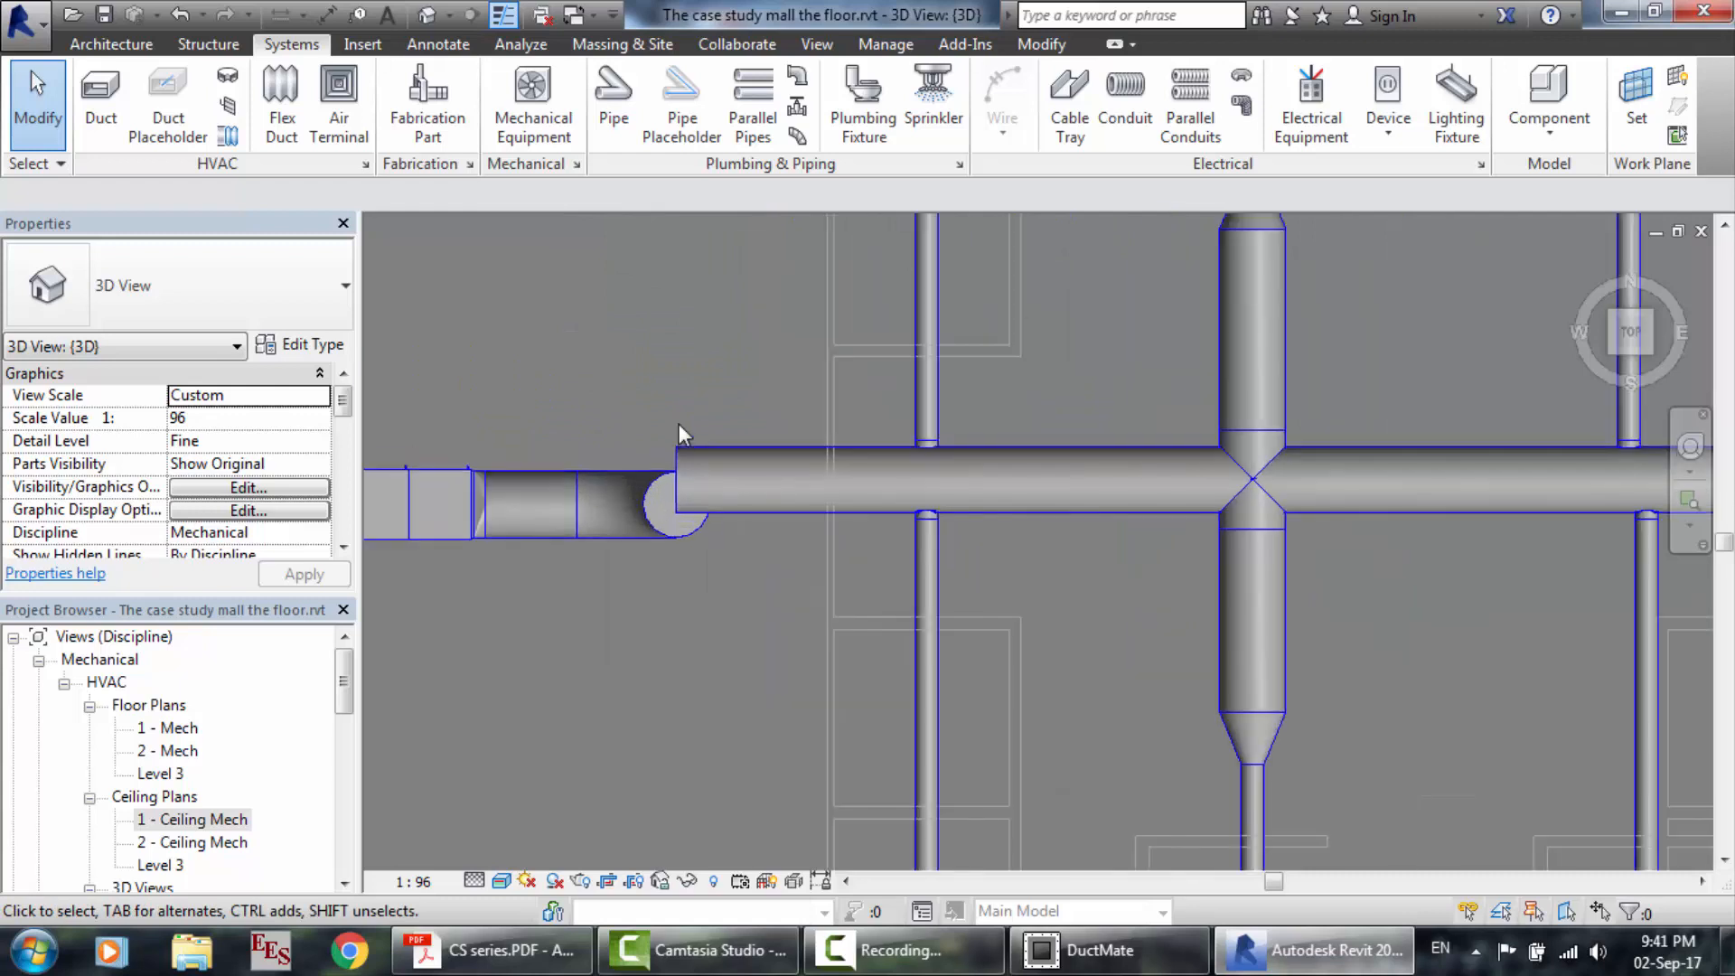
pyautogui.scroll(-4, 387, 495)
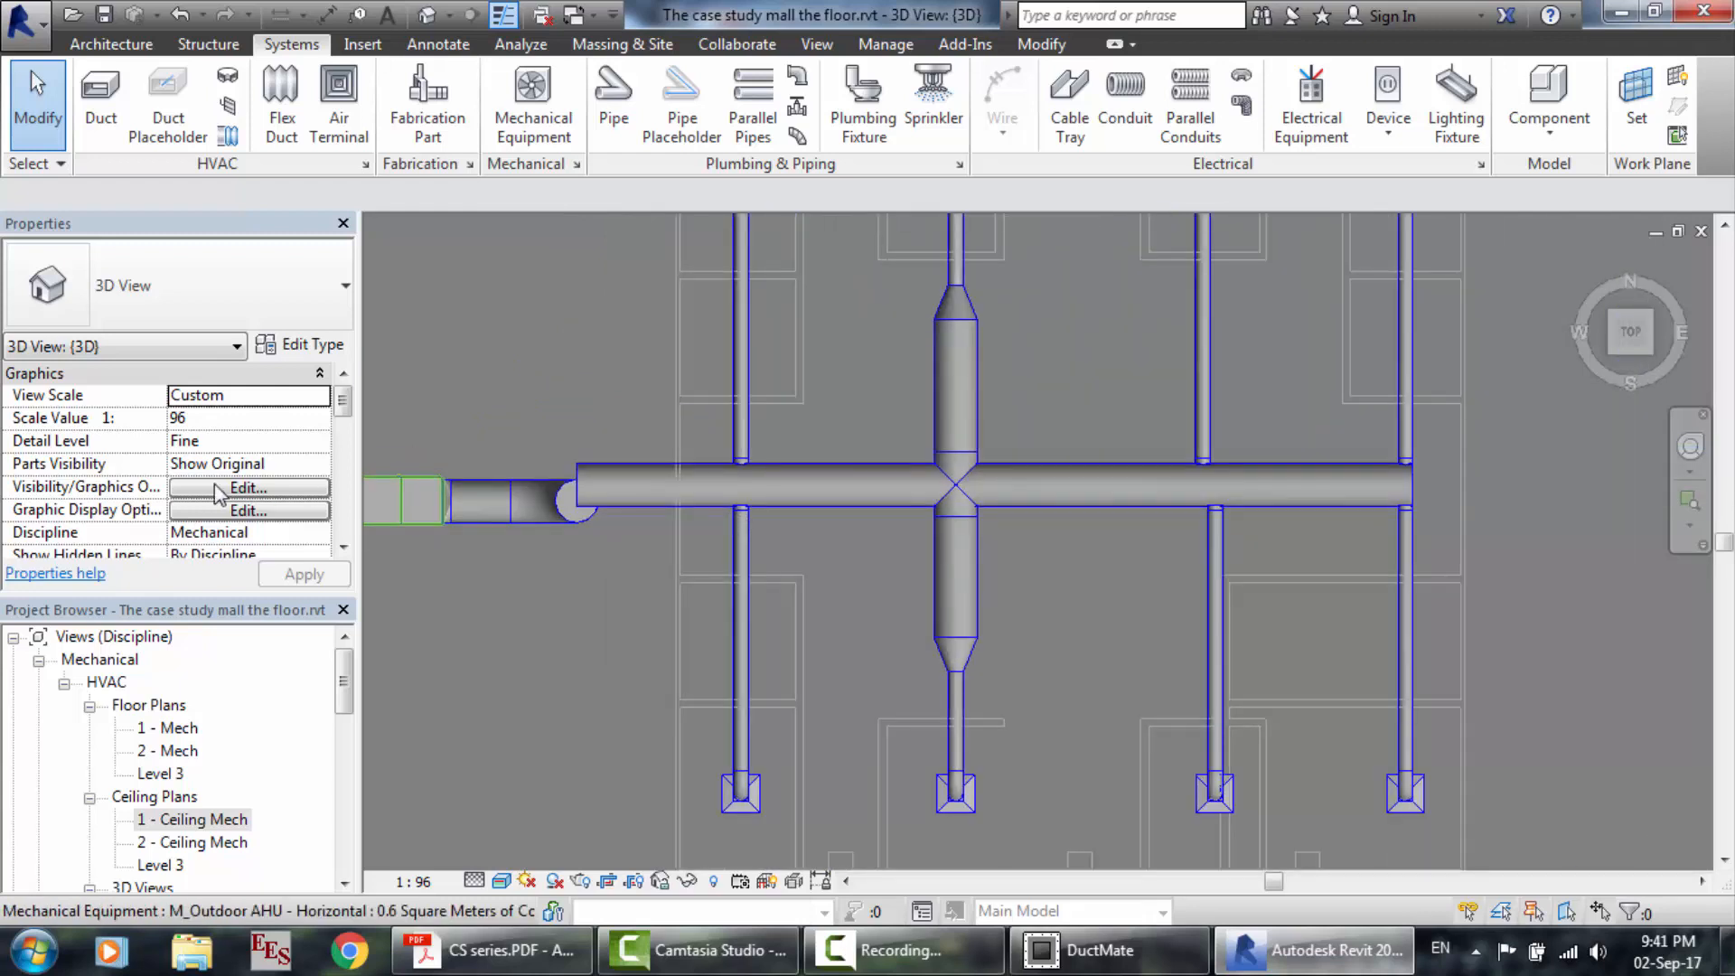
pyautogui.scroll(4, 225, 488)
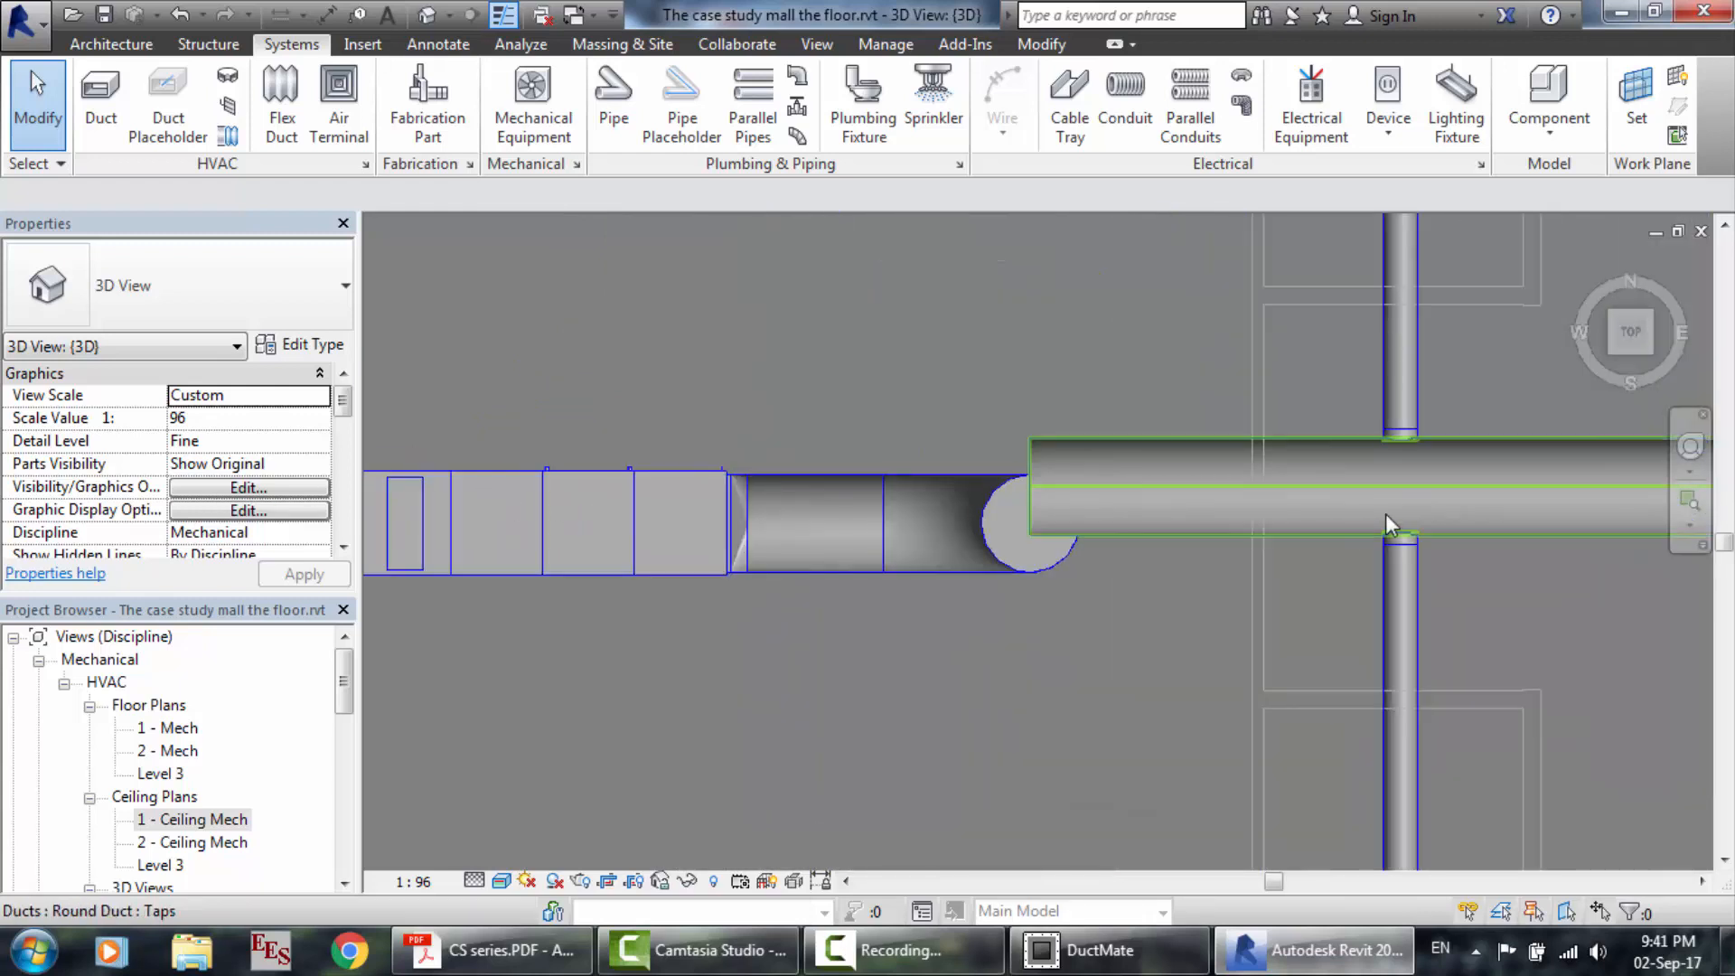
pyautogui.scroll(-2, 1387, 515)
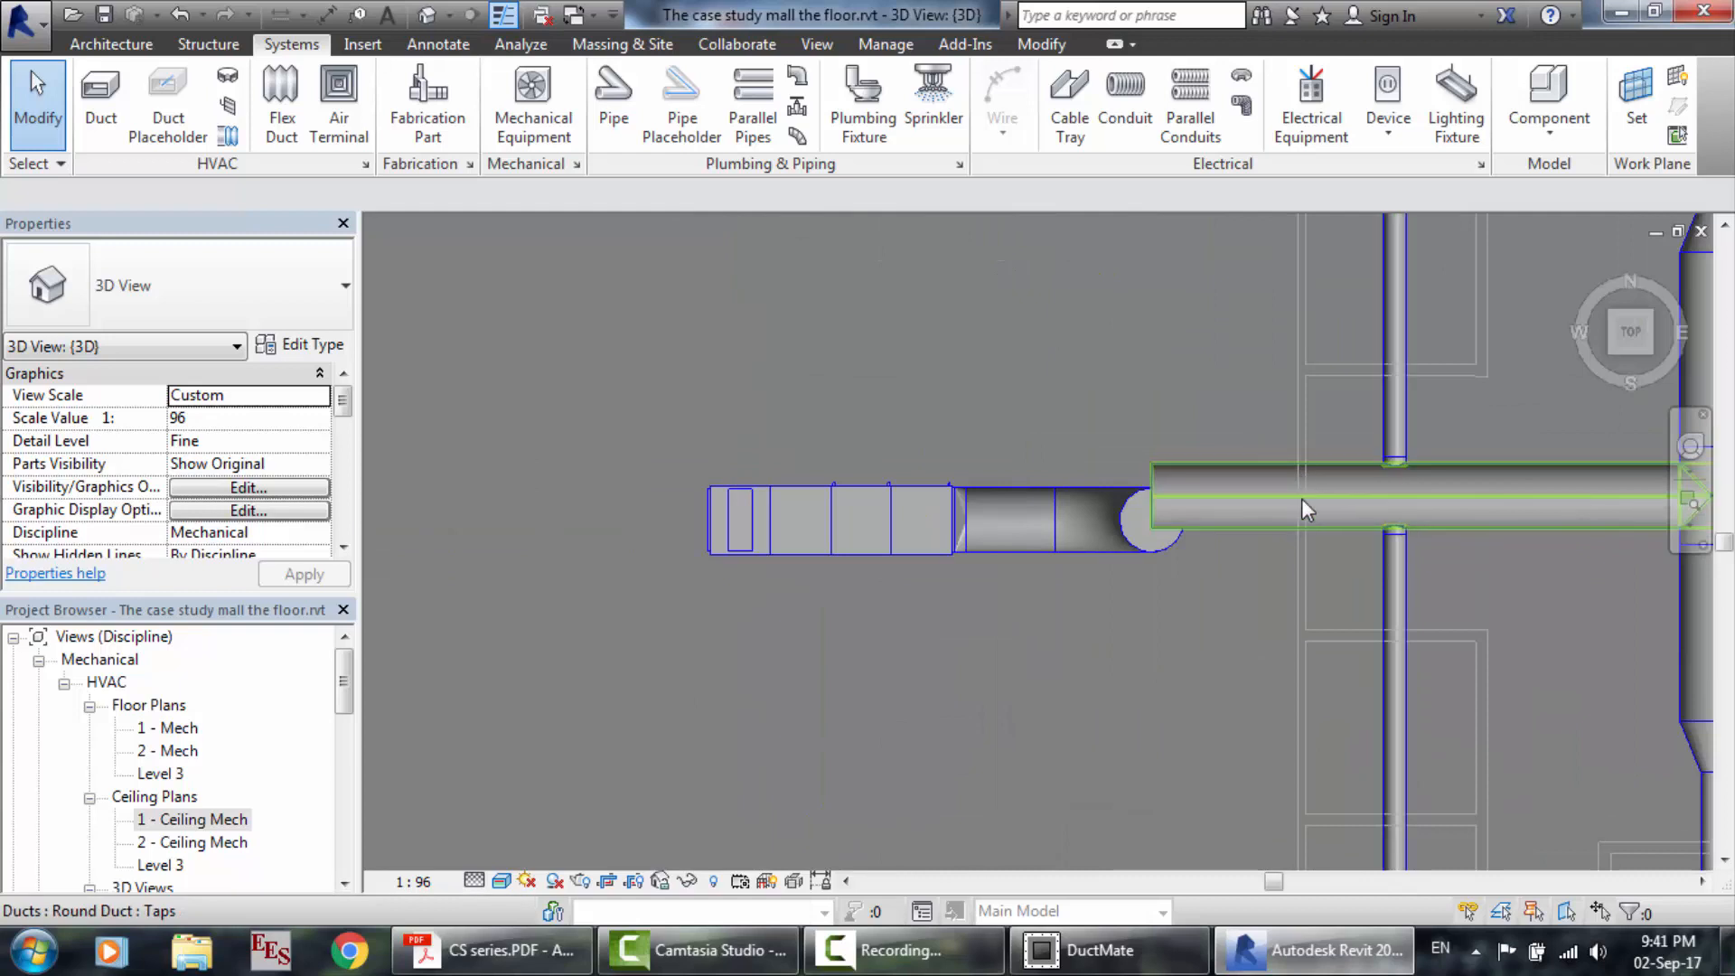
pyautogui.scroll(-2, 1304, 531)
pyautogui.scroll(2, 1508, 499)
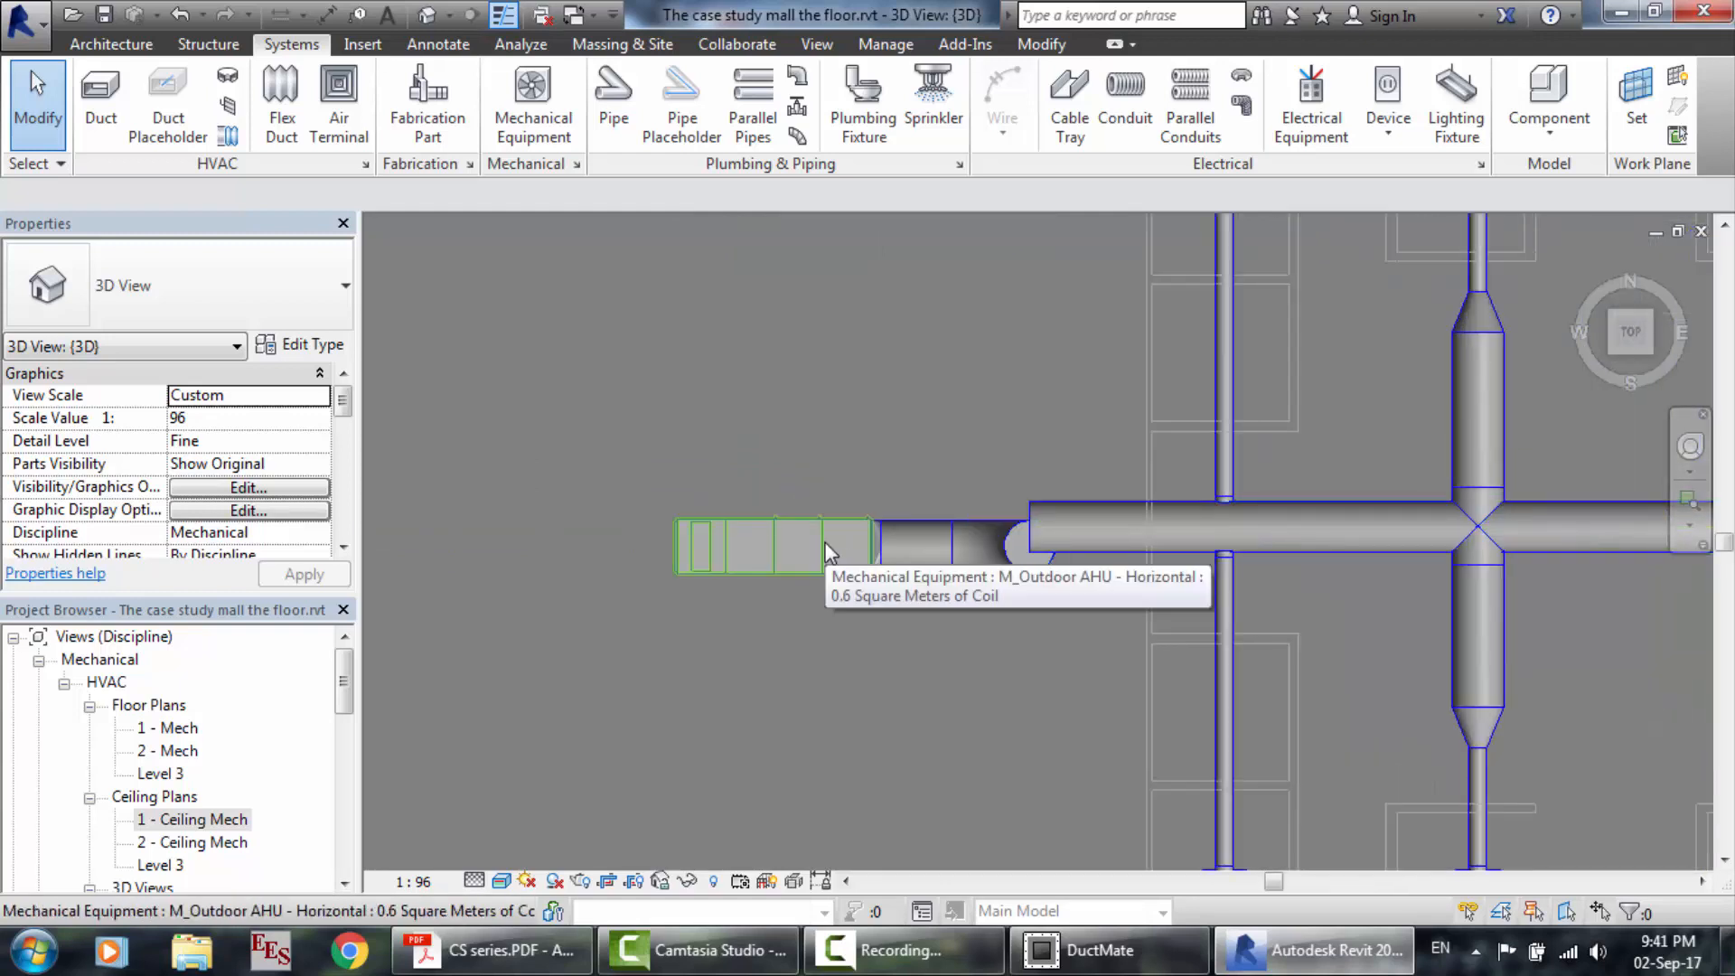
# Move the air handling unit together with its round duct and elbow 400 mm north, in line with the main duct.
pyautogui.scroll(2, 824, 541)
pyautogui.click(1097, 556)
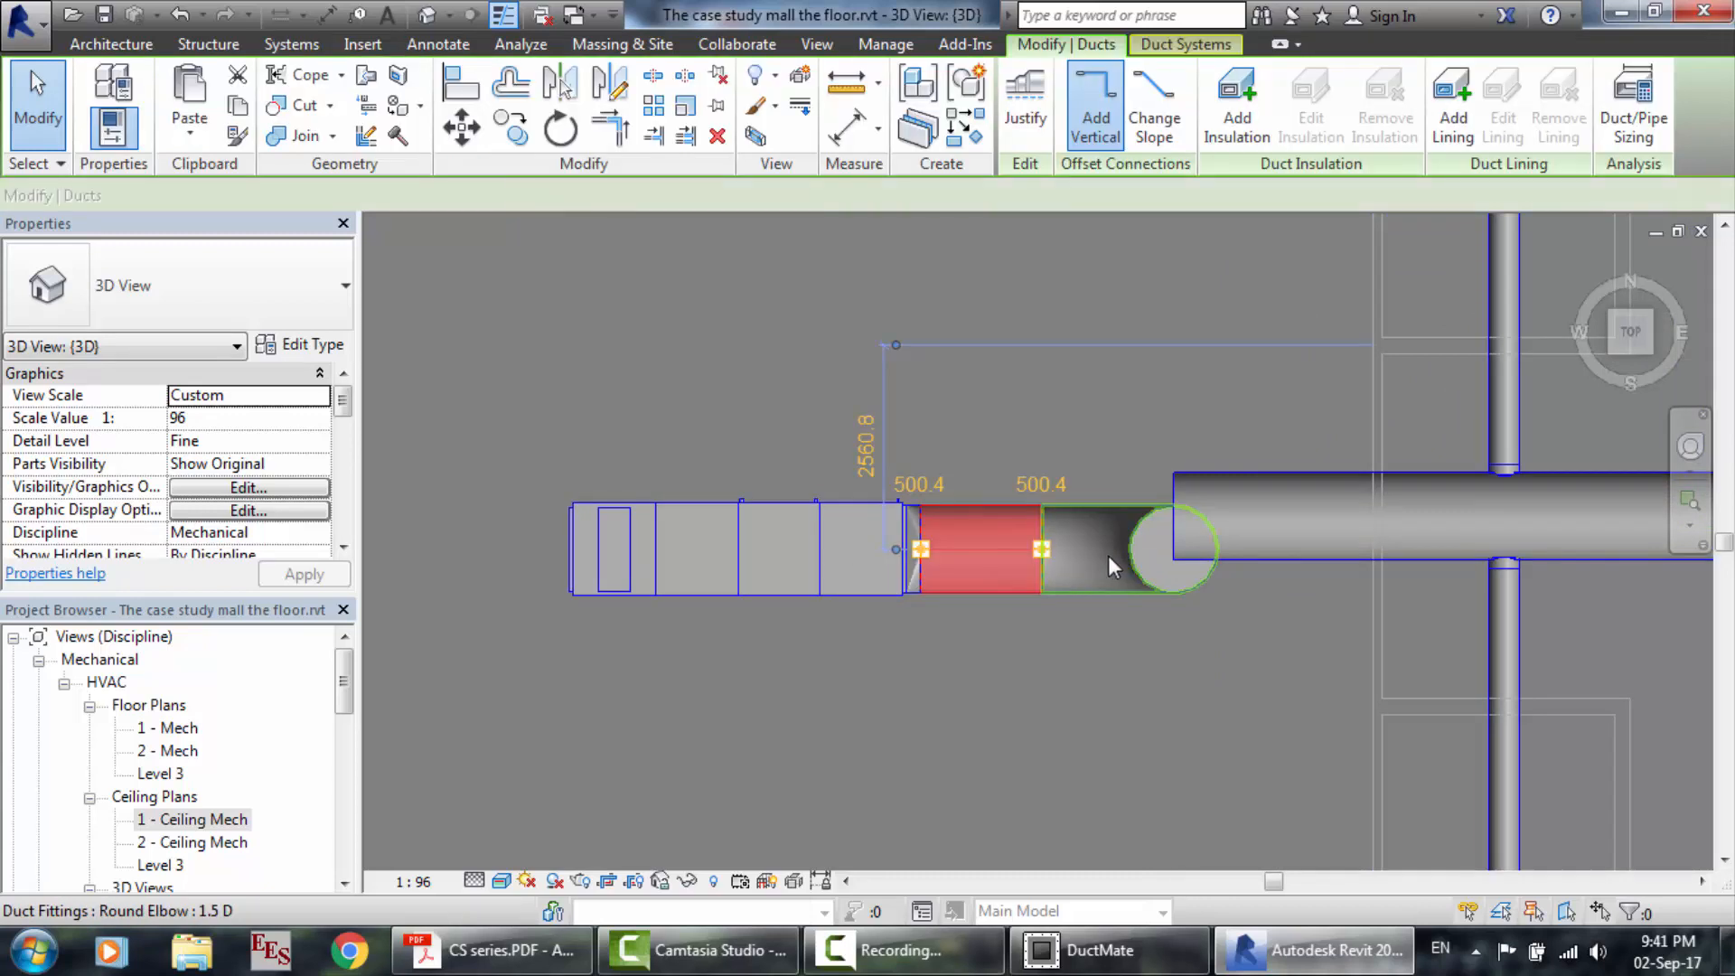
pyautogui.keyDown('ctrl'); pyautogui.click(1108, 555); pyautogui.keyUp('ctrl')
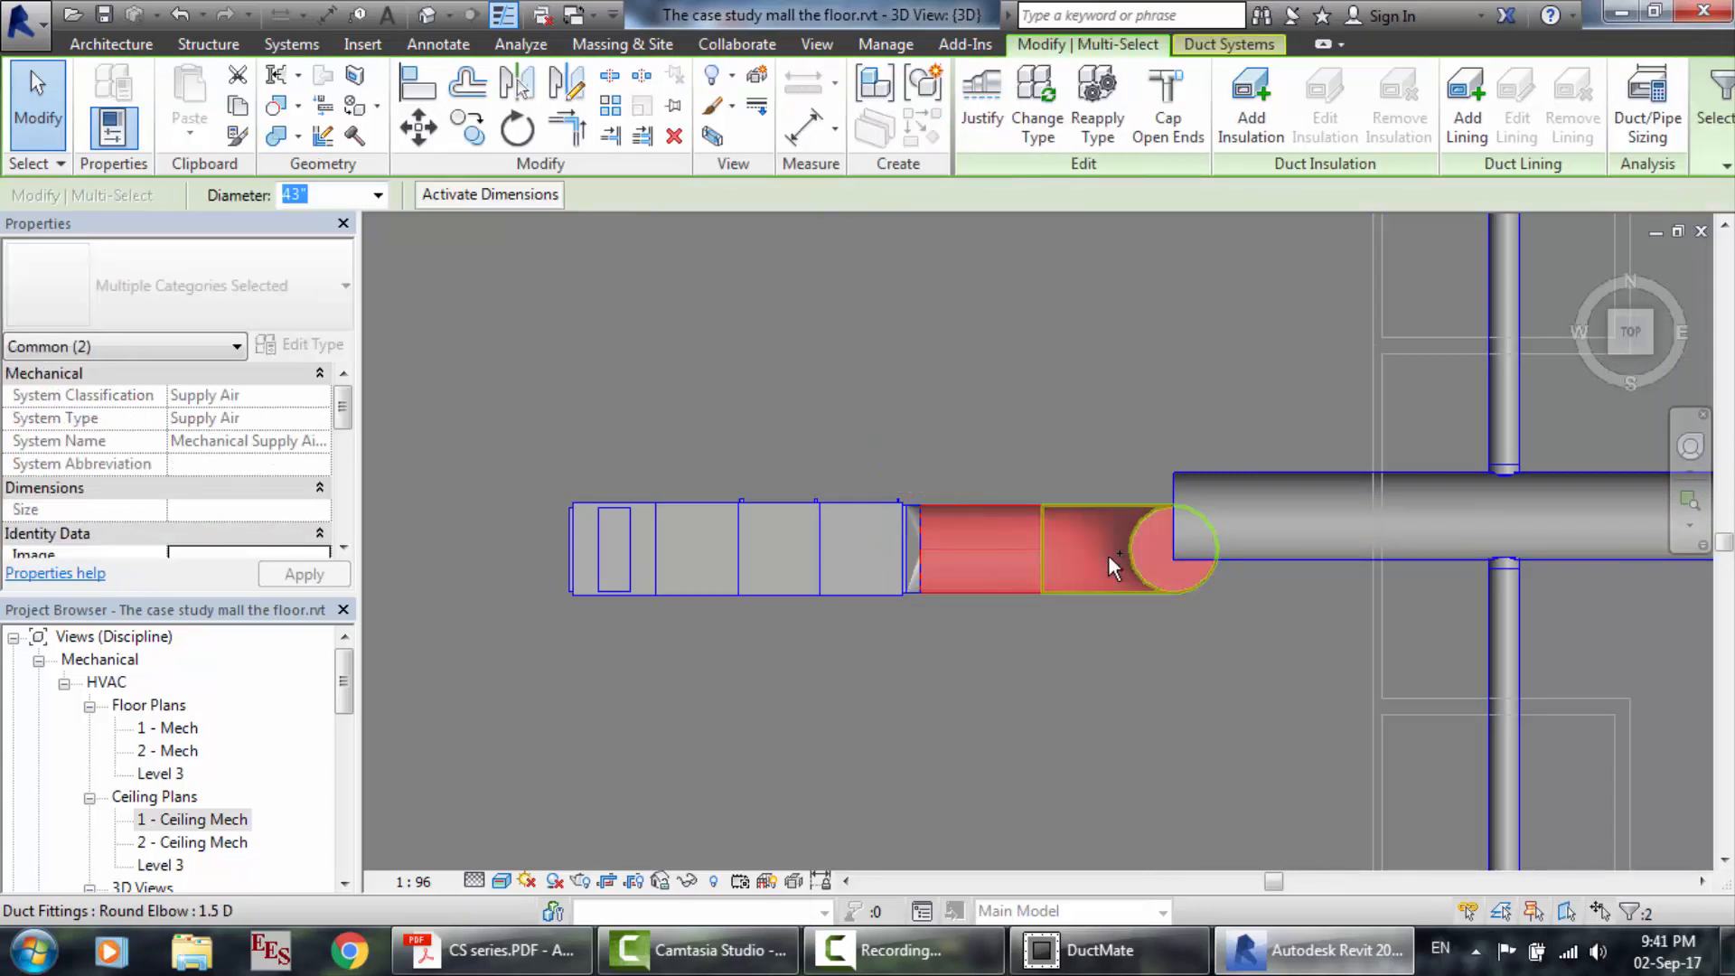
pyautogui.keyDown('ctrl'); pyautogui.click(840, 547); pyautogui.keyUp('ctrl')
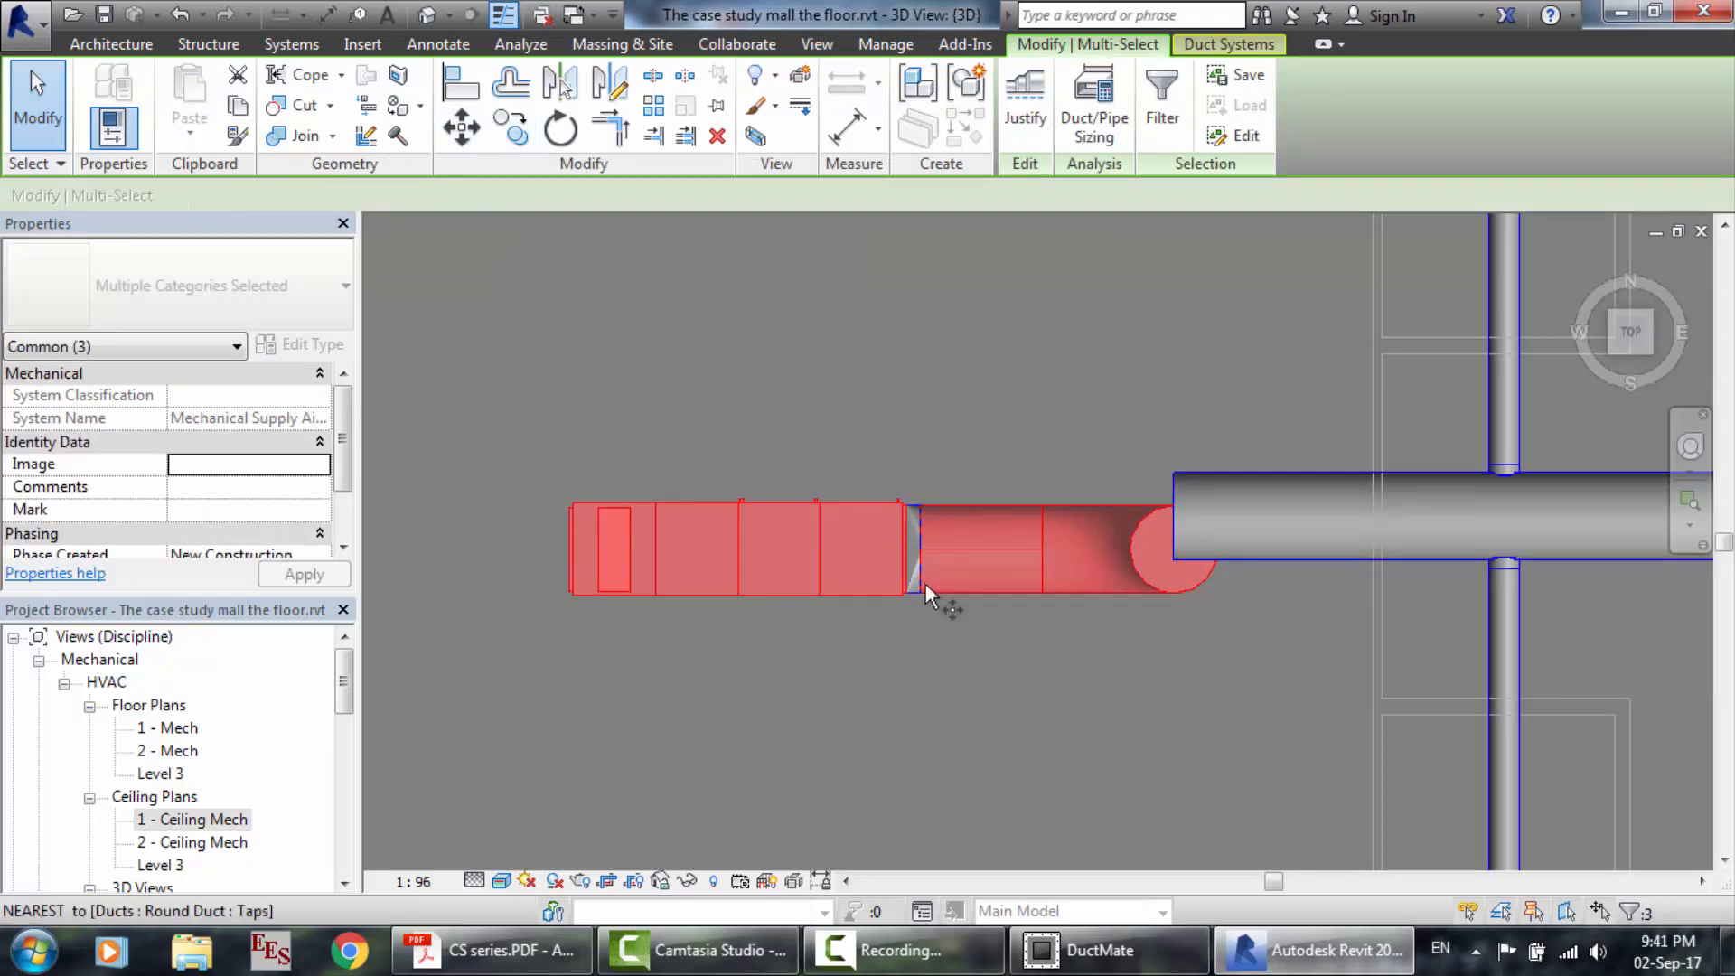
pyautogui.click(980, 555)
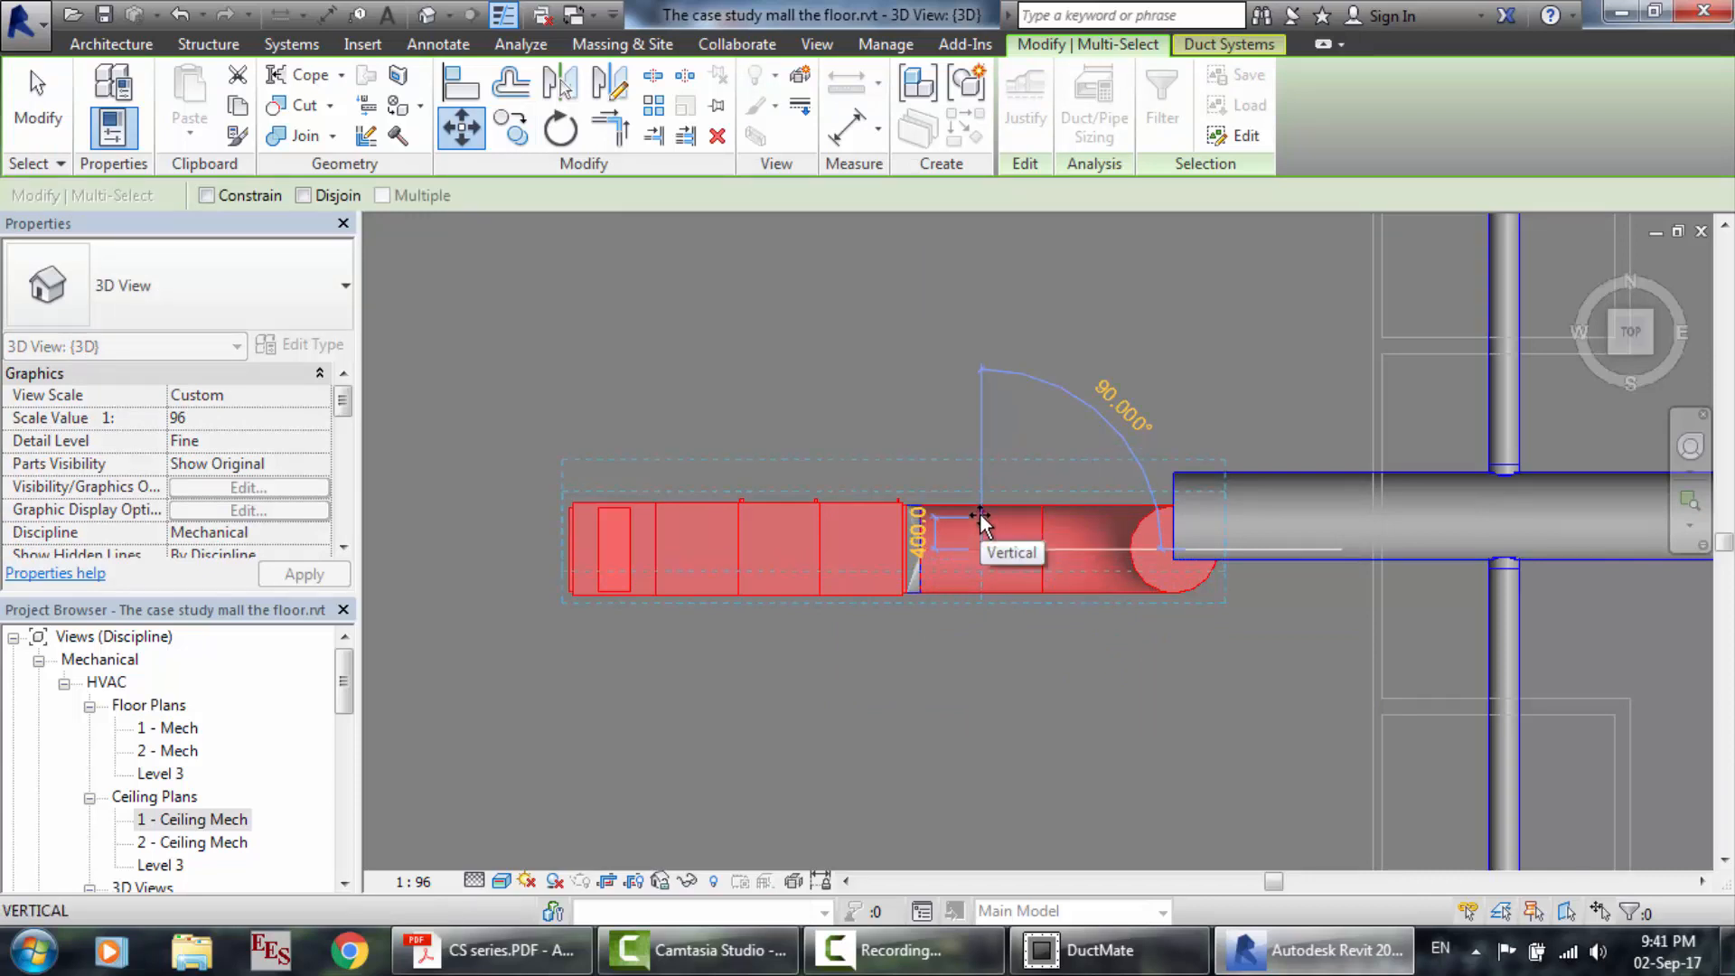
pyautogui.click(980, 513)
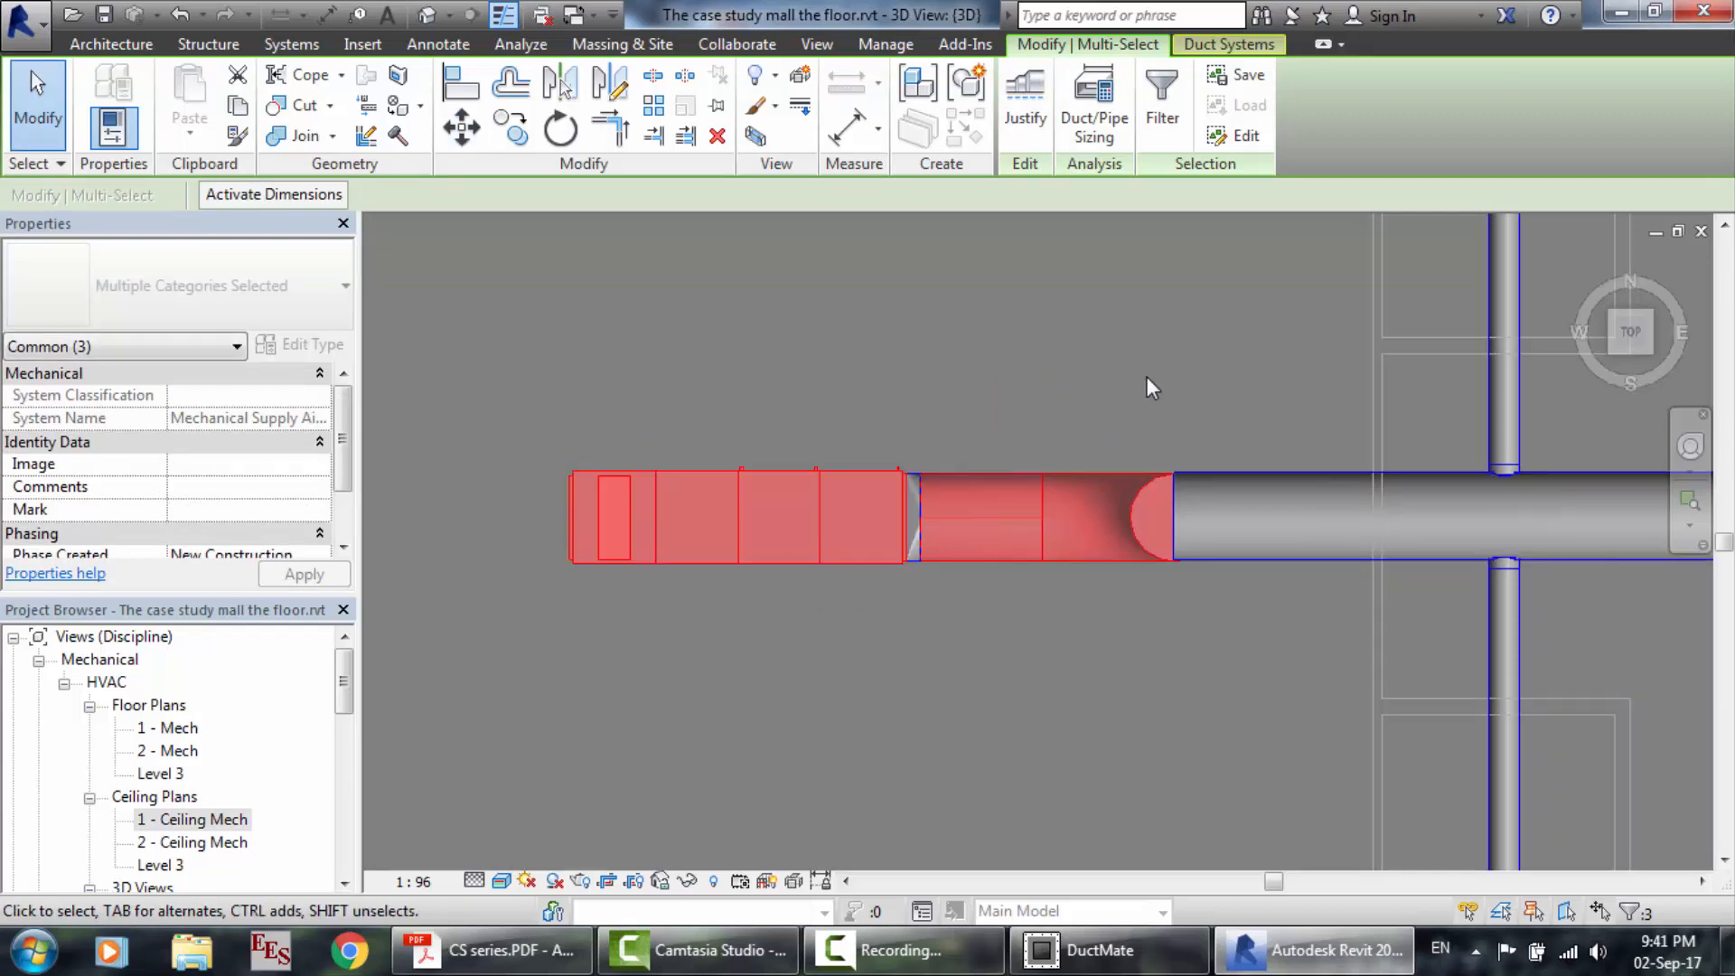
pyautogui.press('Escape')
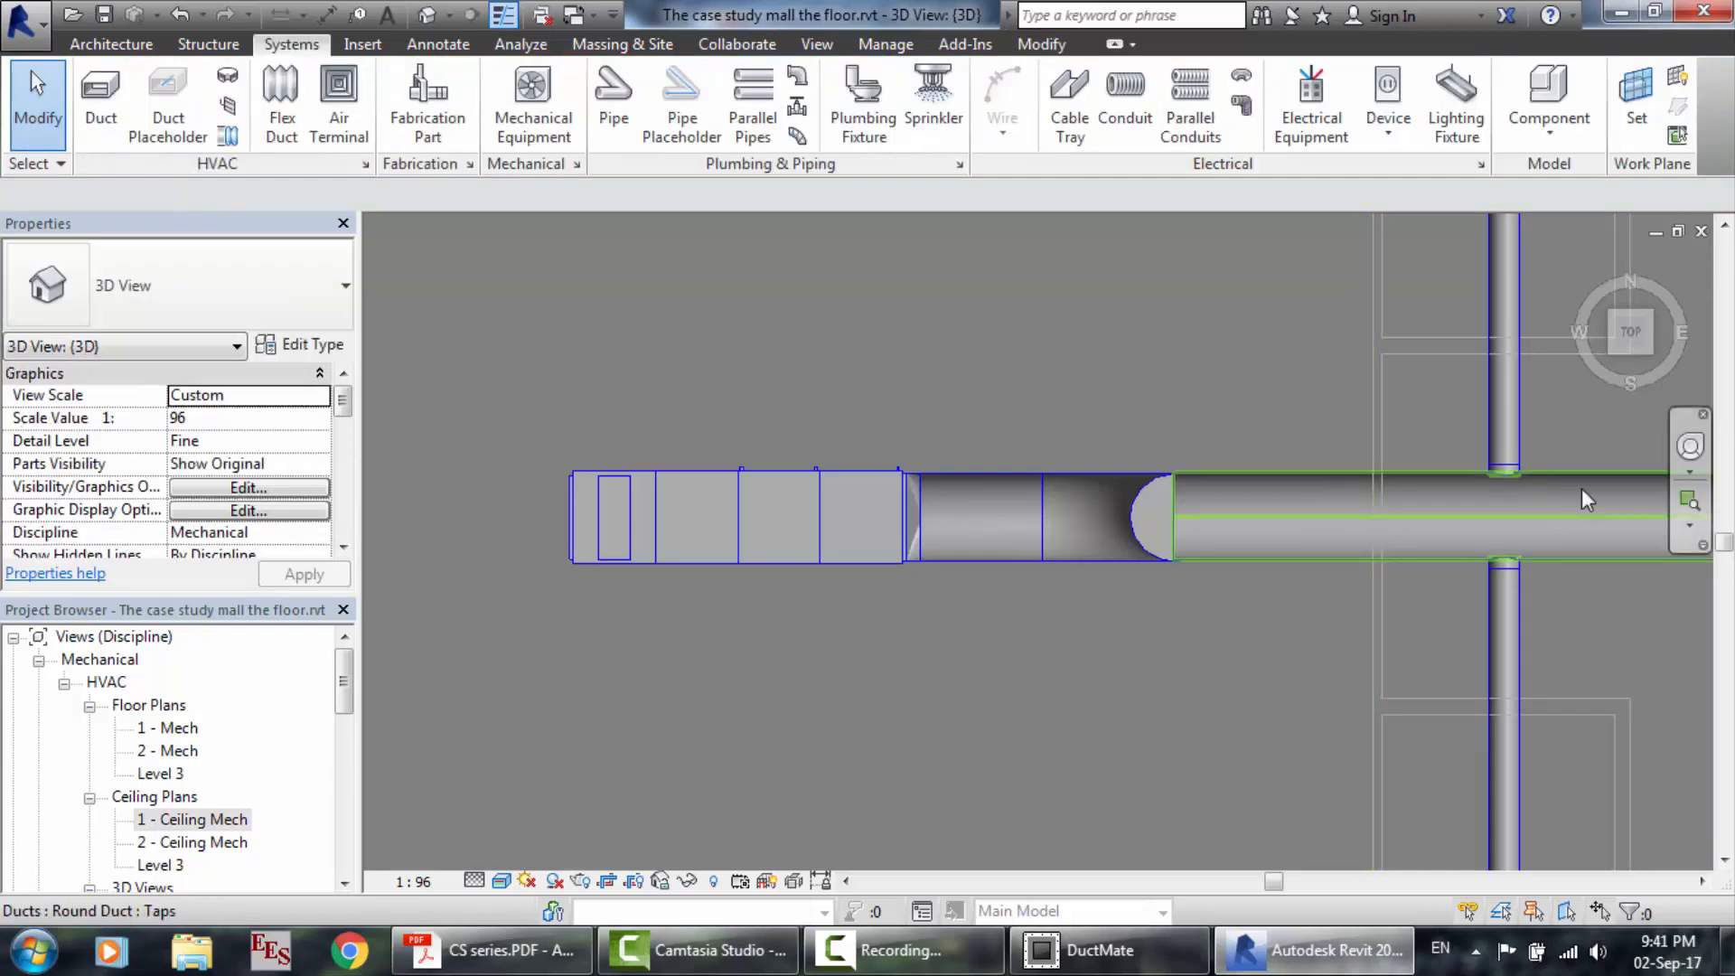
# Examine in an angled 3D view how the air handling unit's elbow meets the open end of the main duct.
pyautogui.click(1690, 445)
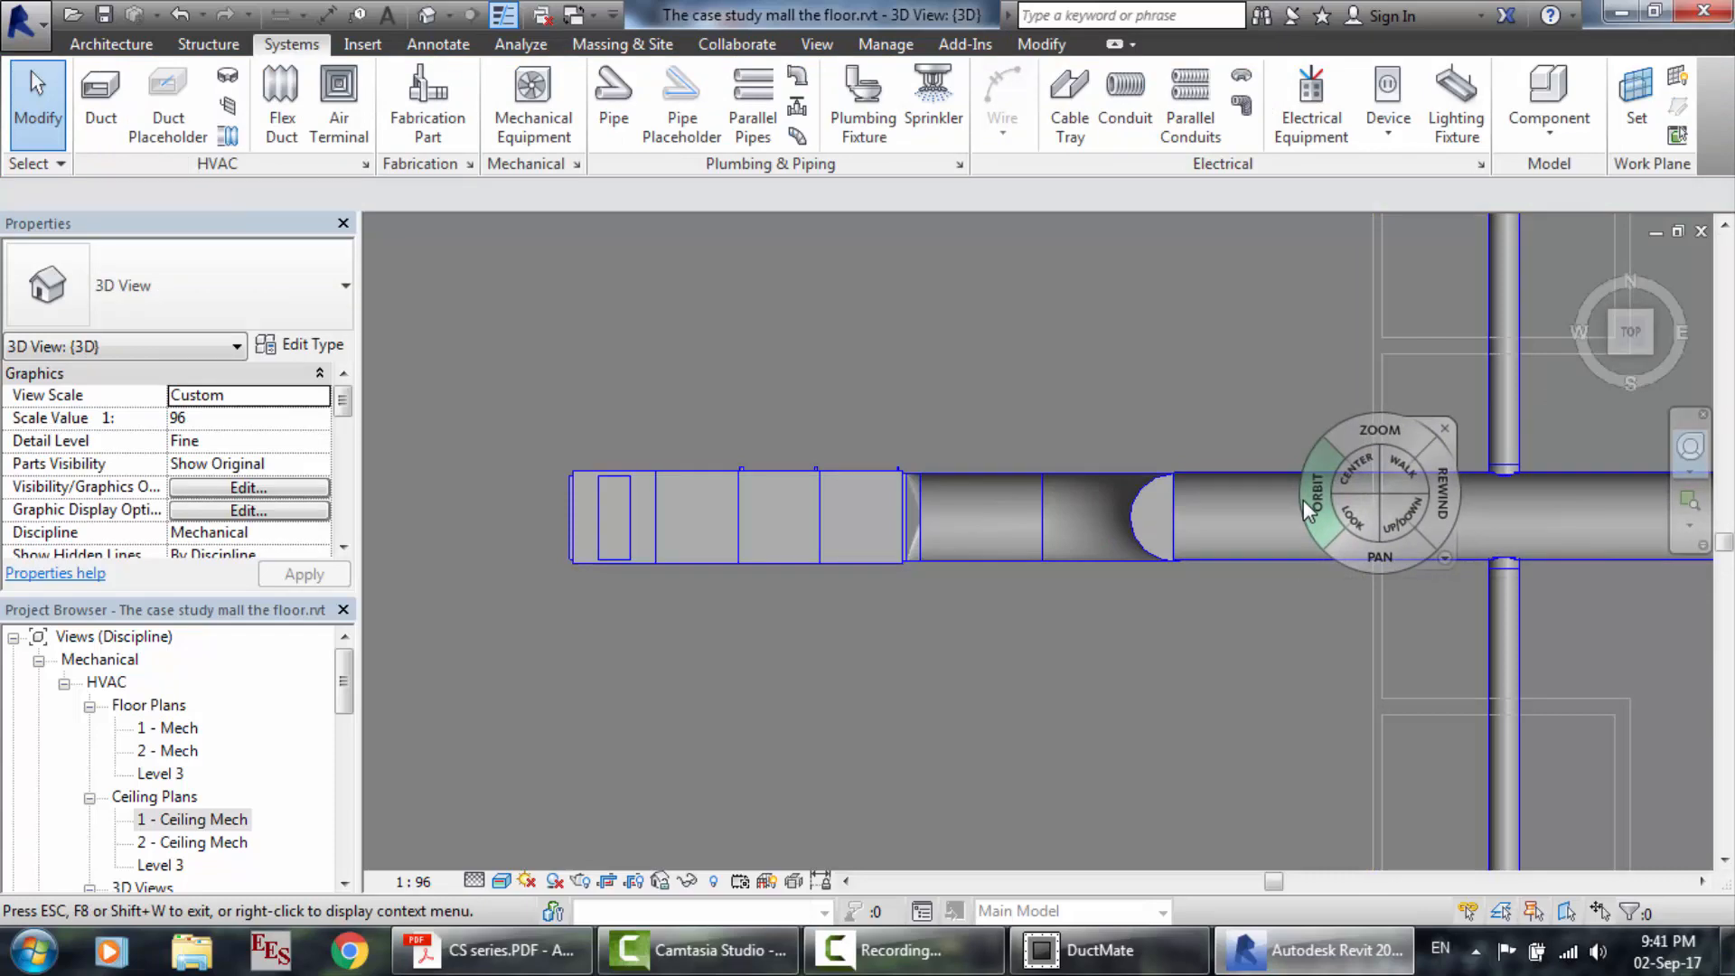
pyautogui.moveTo(1303, 501); pyautogui.dragTo(1280, 380)
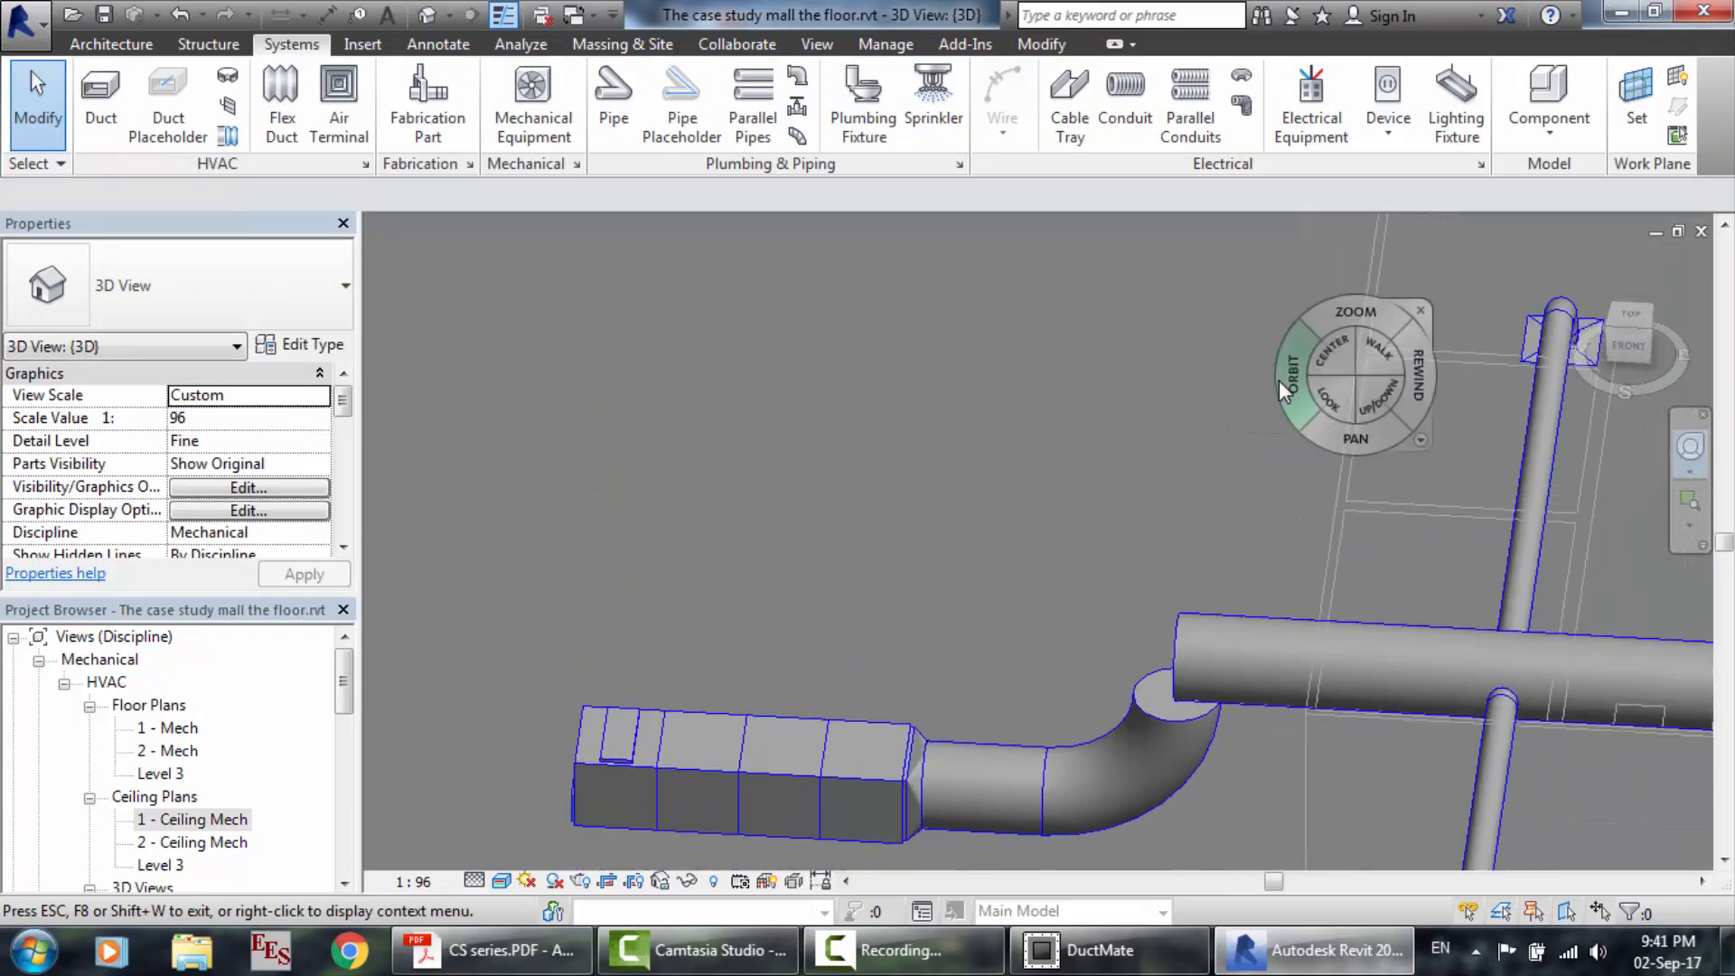
pyautogui.press('Escape')
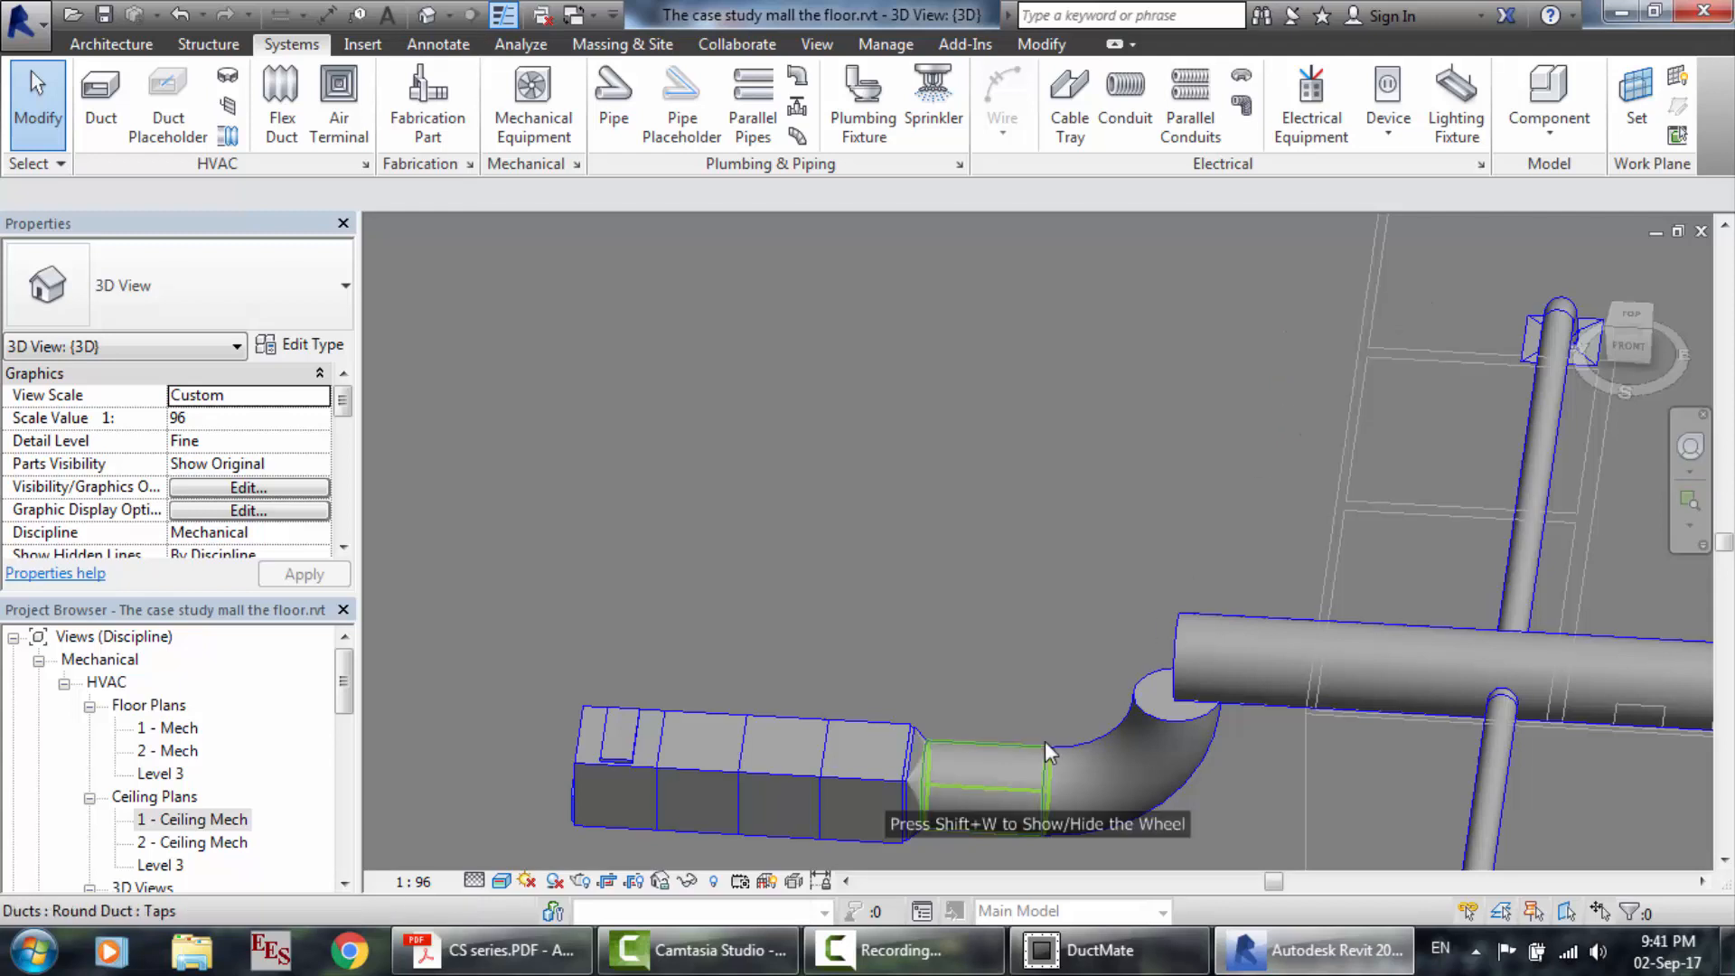
pyautogui.scroll(-1, 1136, 763)
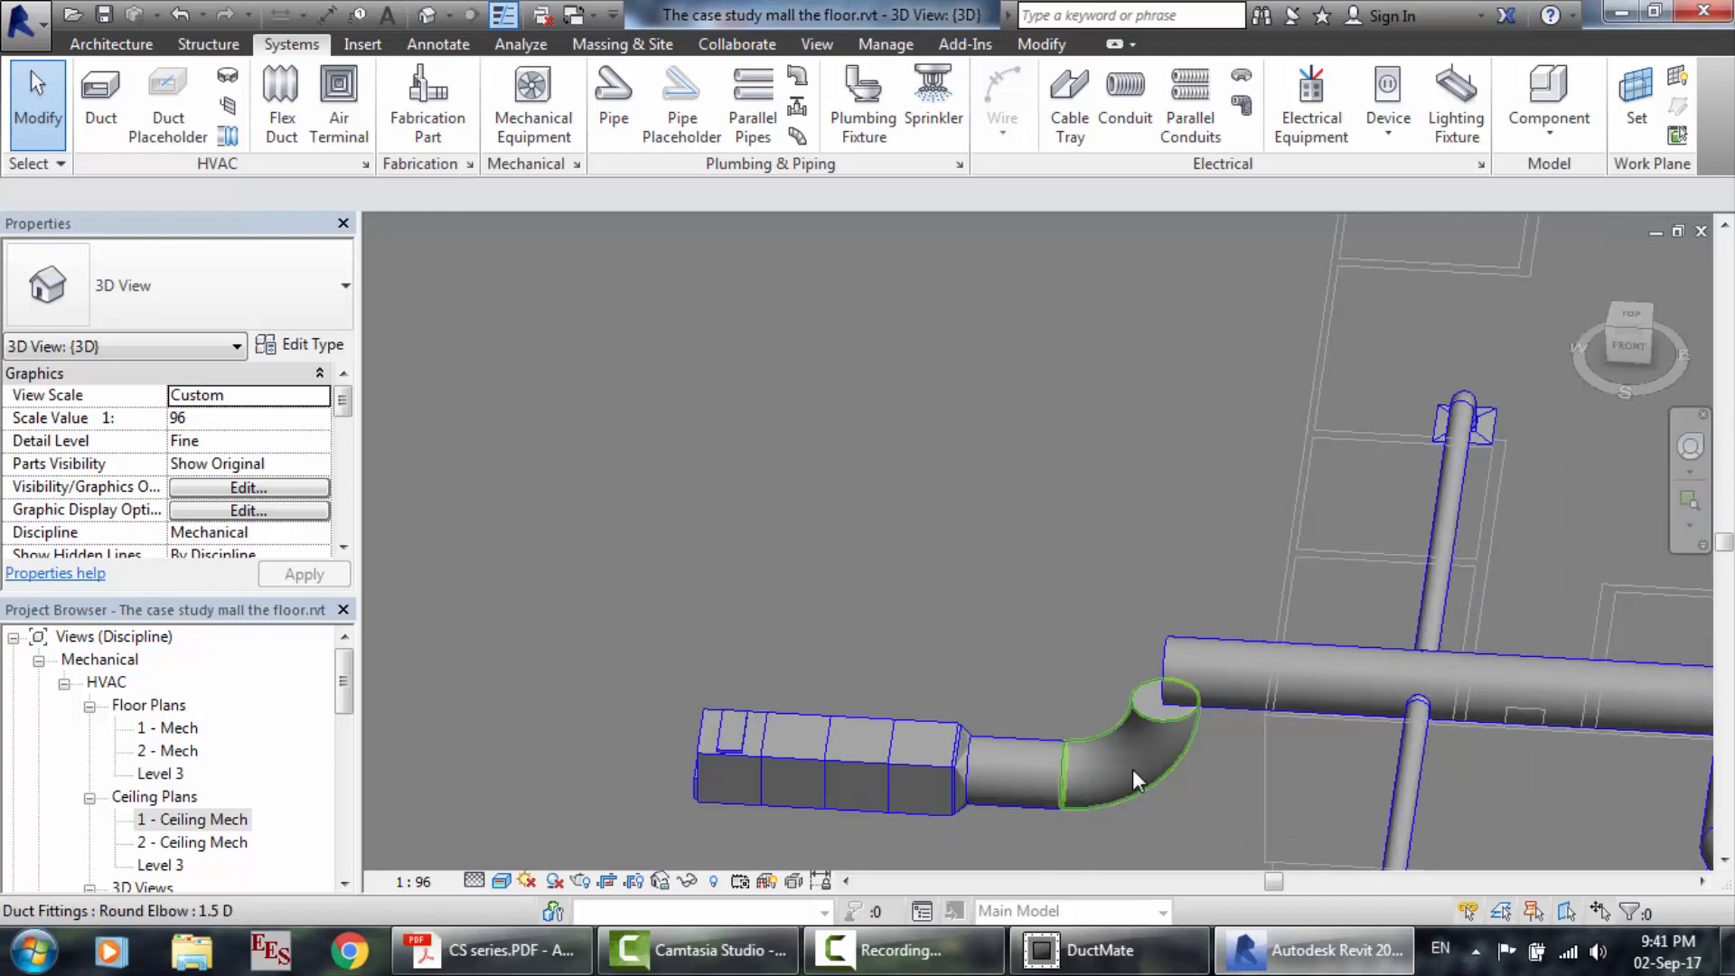
pyautogui.click(1131, 768)
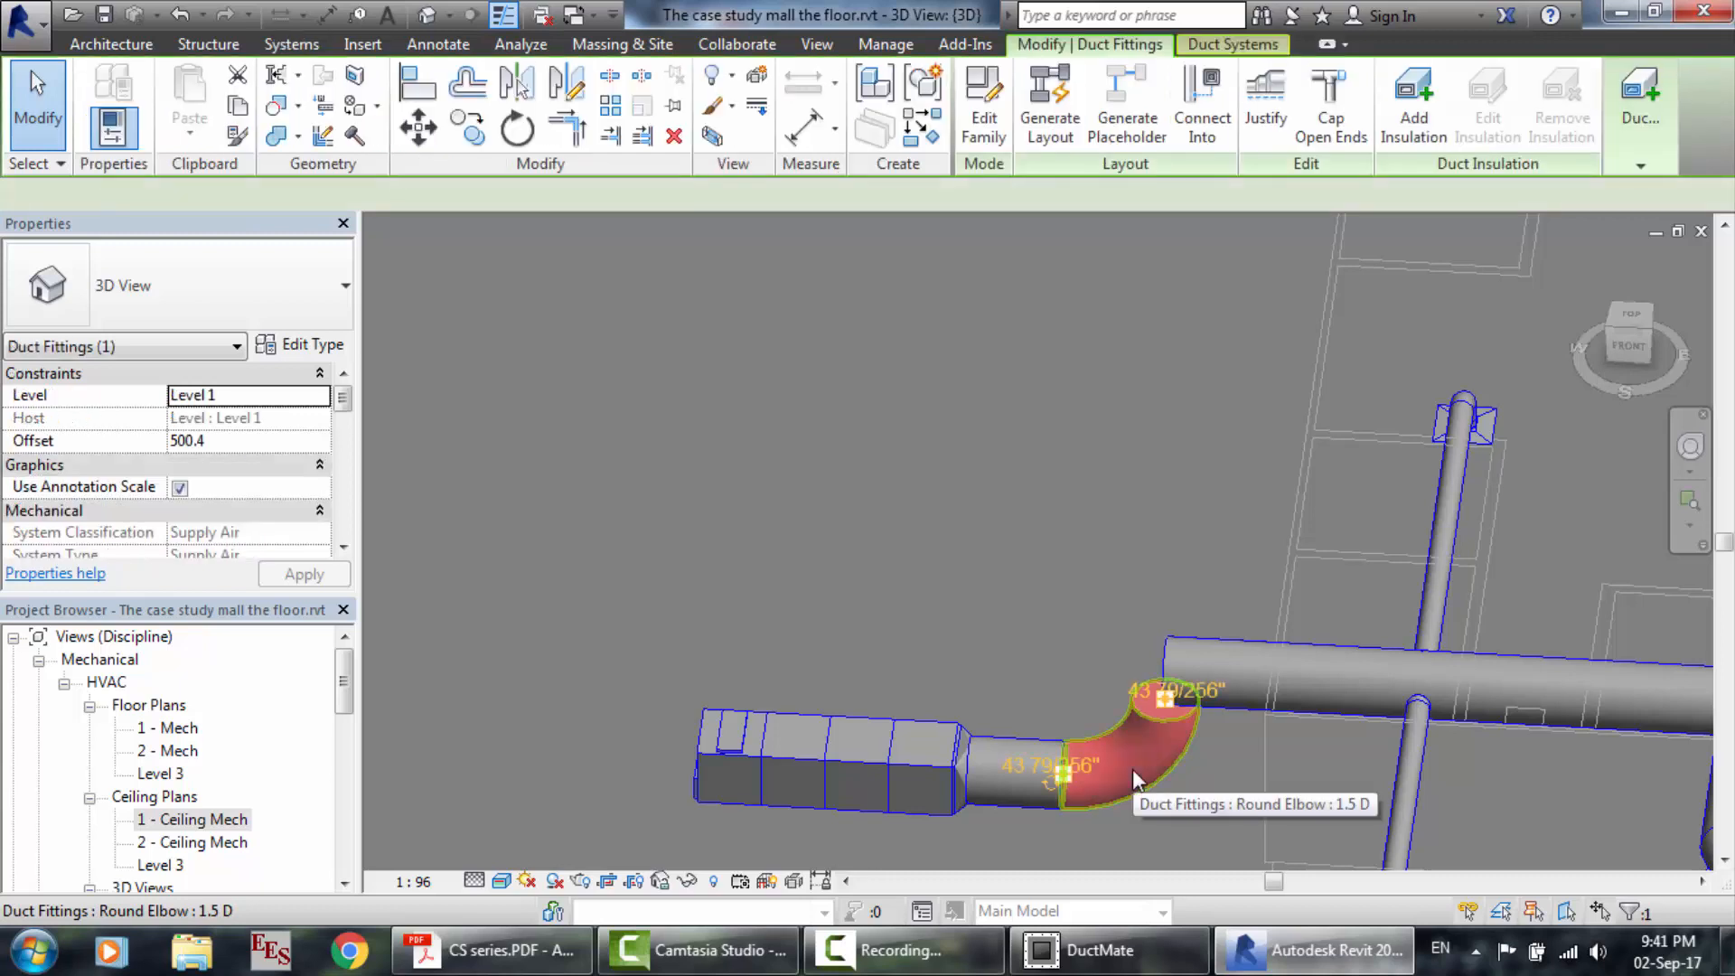
pyautogui.click(1207, 660)
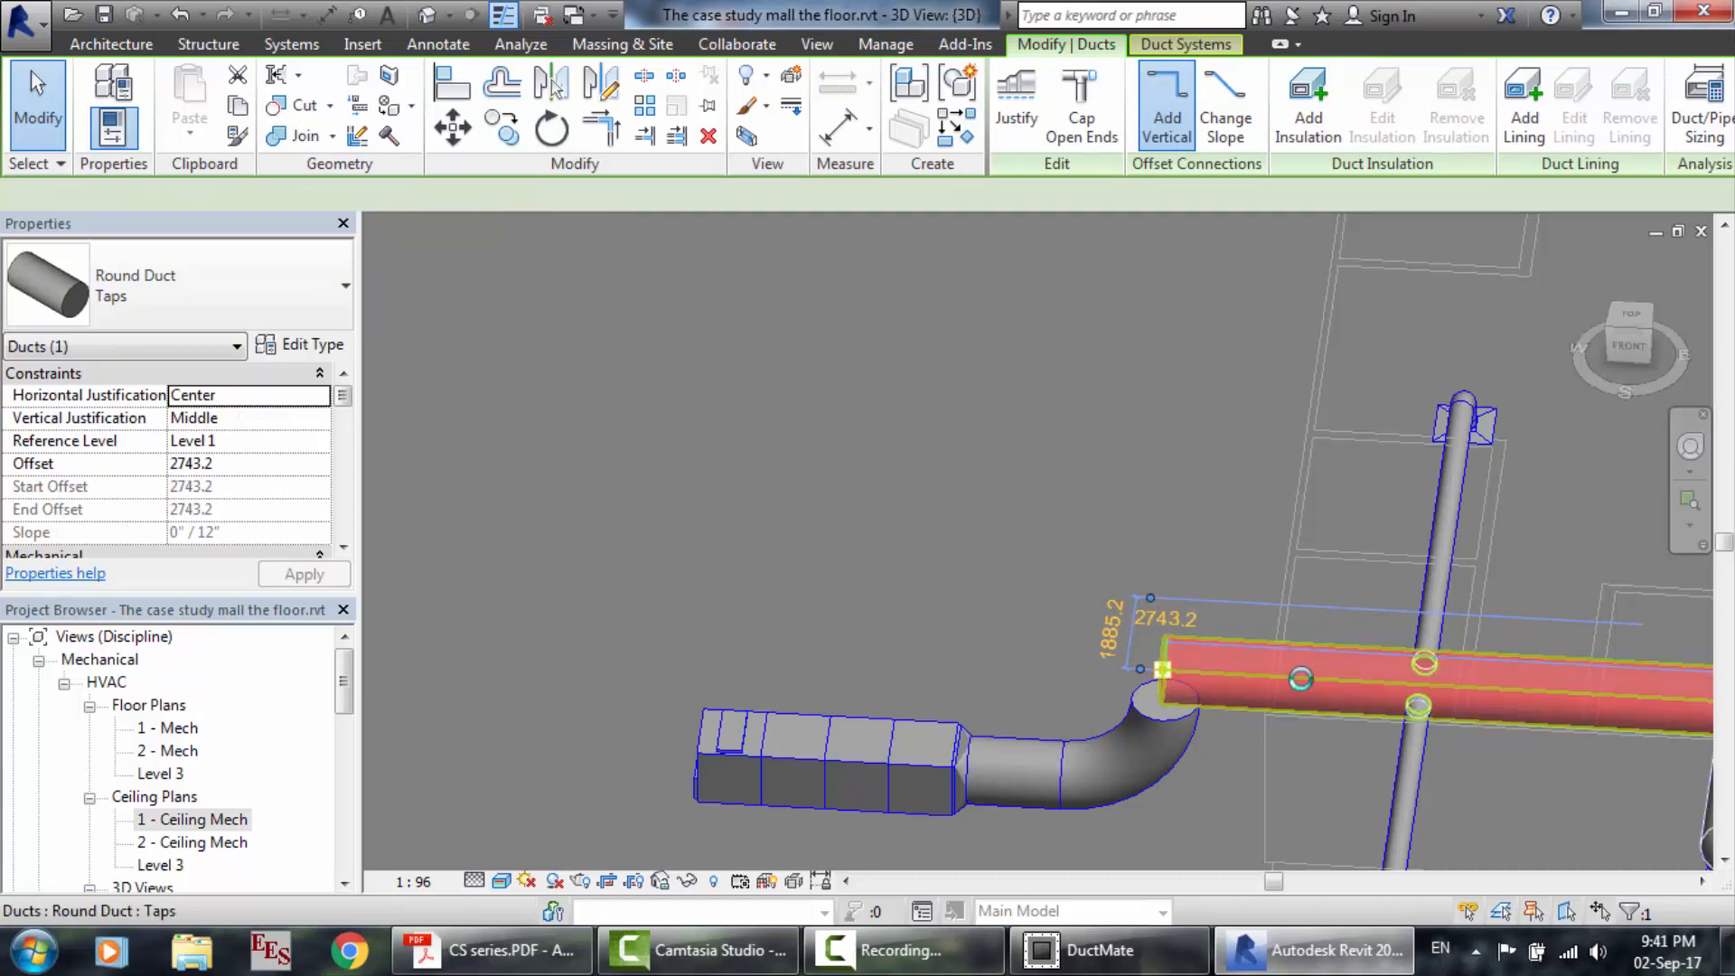
pyautogui.scroll(-4, 1175, 624)
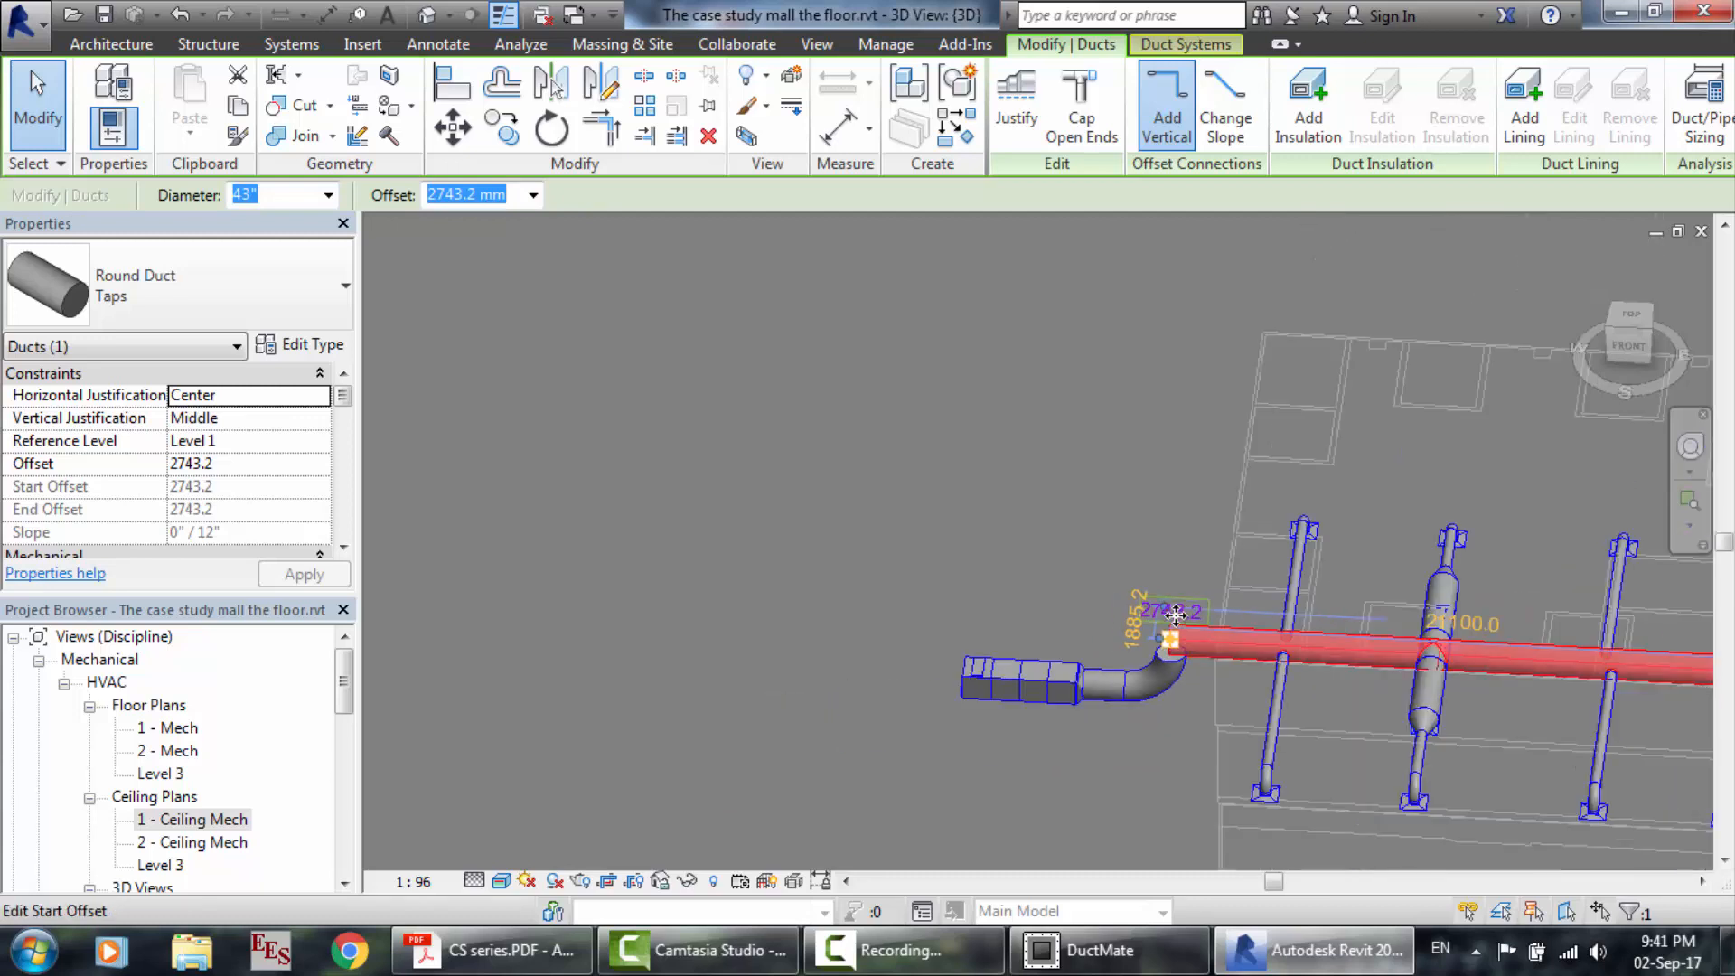
pyautogui.scroll(3, 1382, 607)
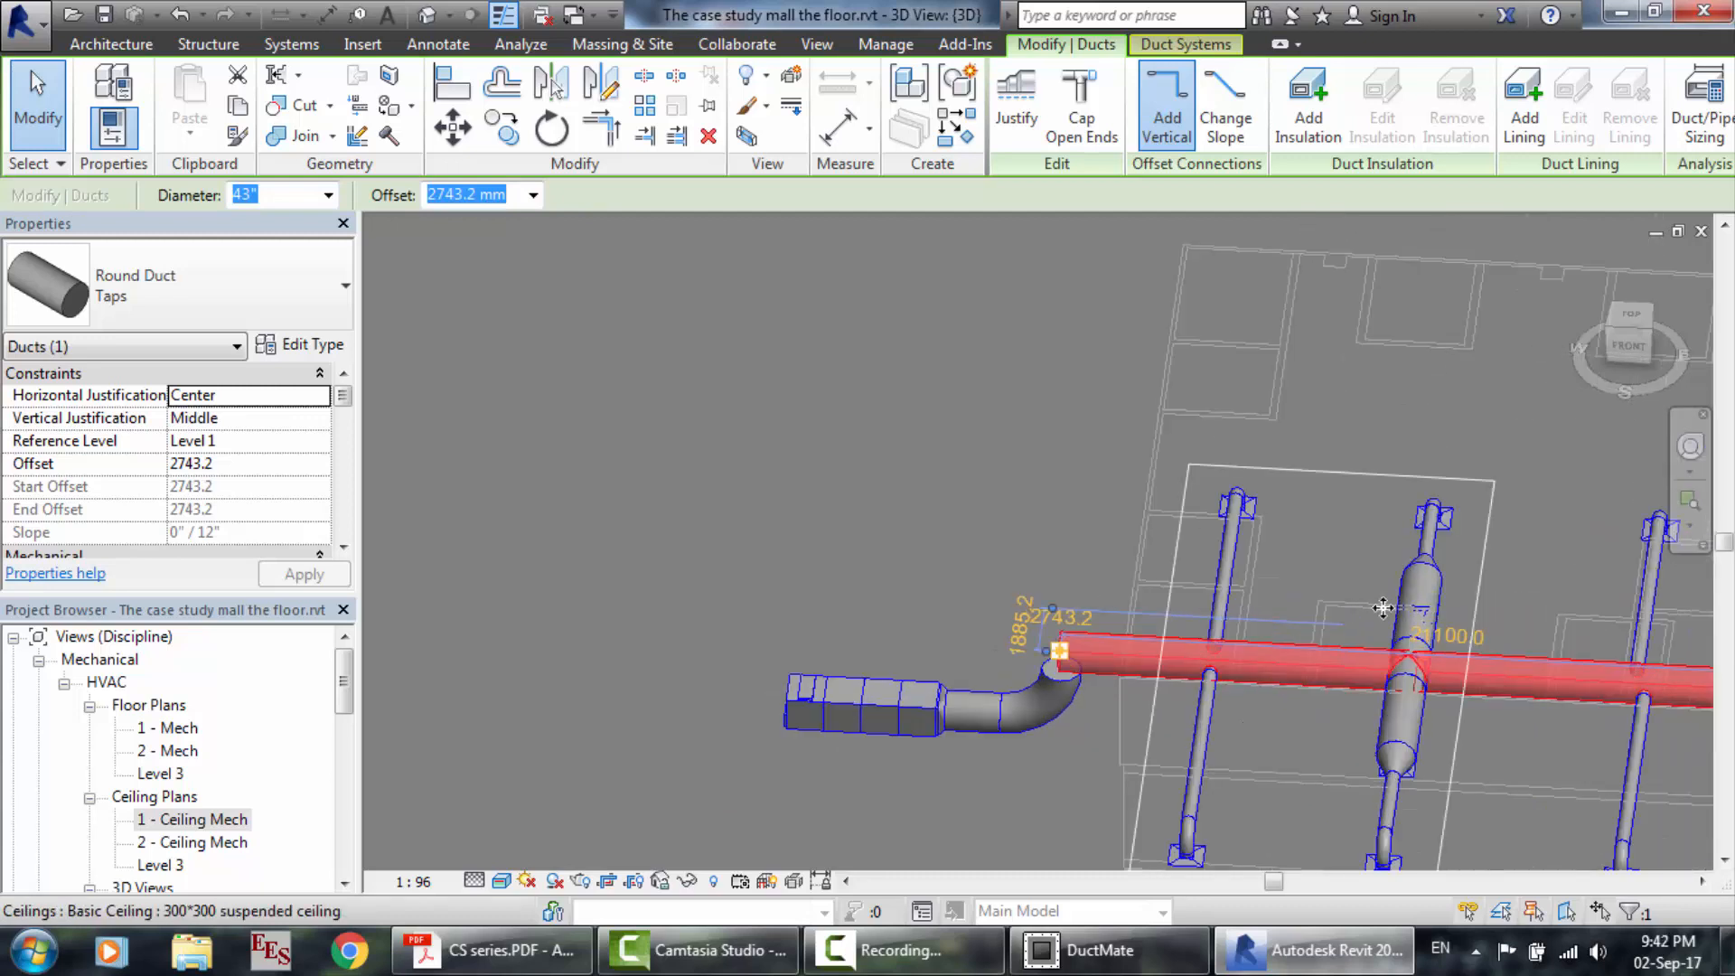
pyautogui.click(860, 613)
# Delete the elbow, the short round duct and the rectangular-to-round transition attached to the air handling unit.
pyautogui.scroll(2, 983, 669)
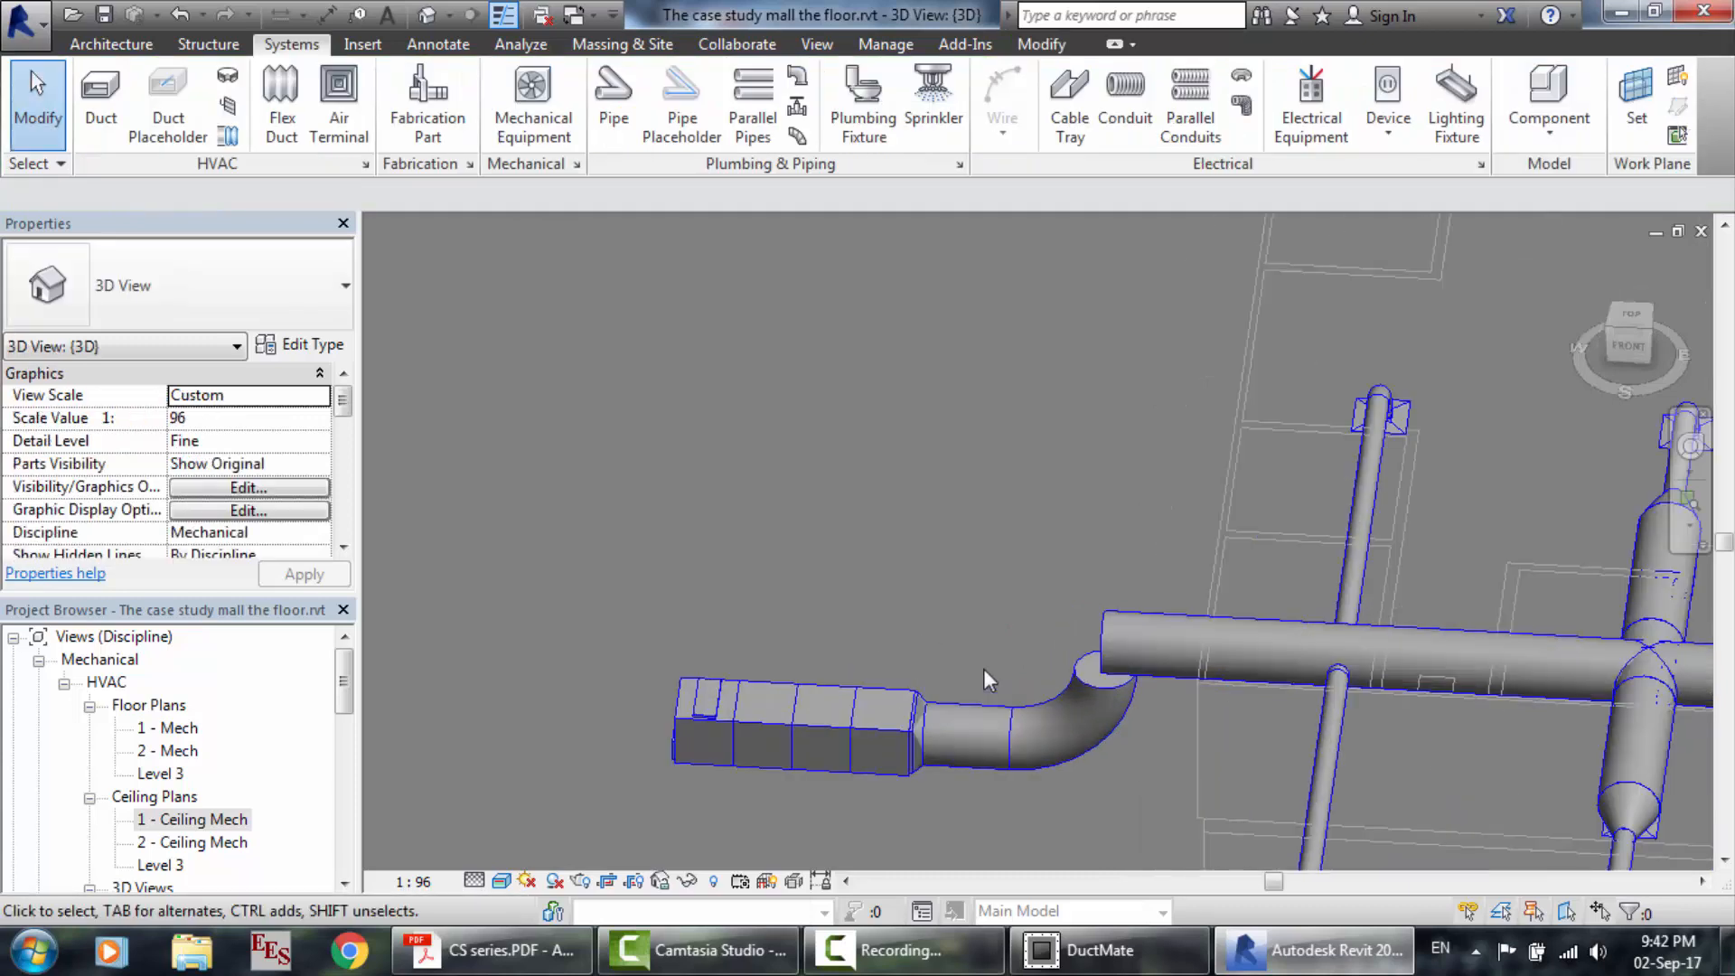
pyautogui.scroll(2, 1206, 837)
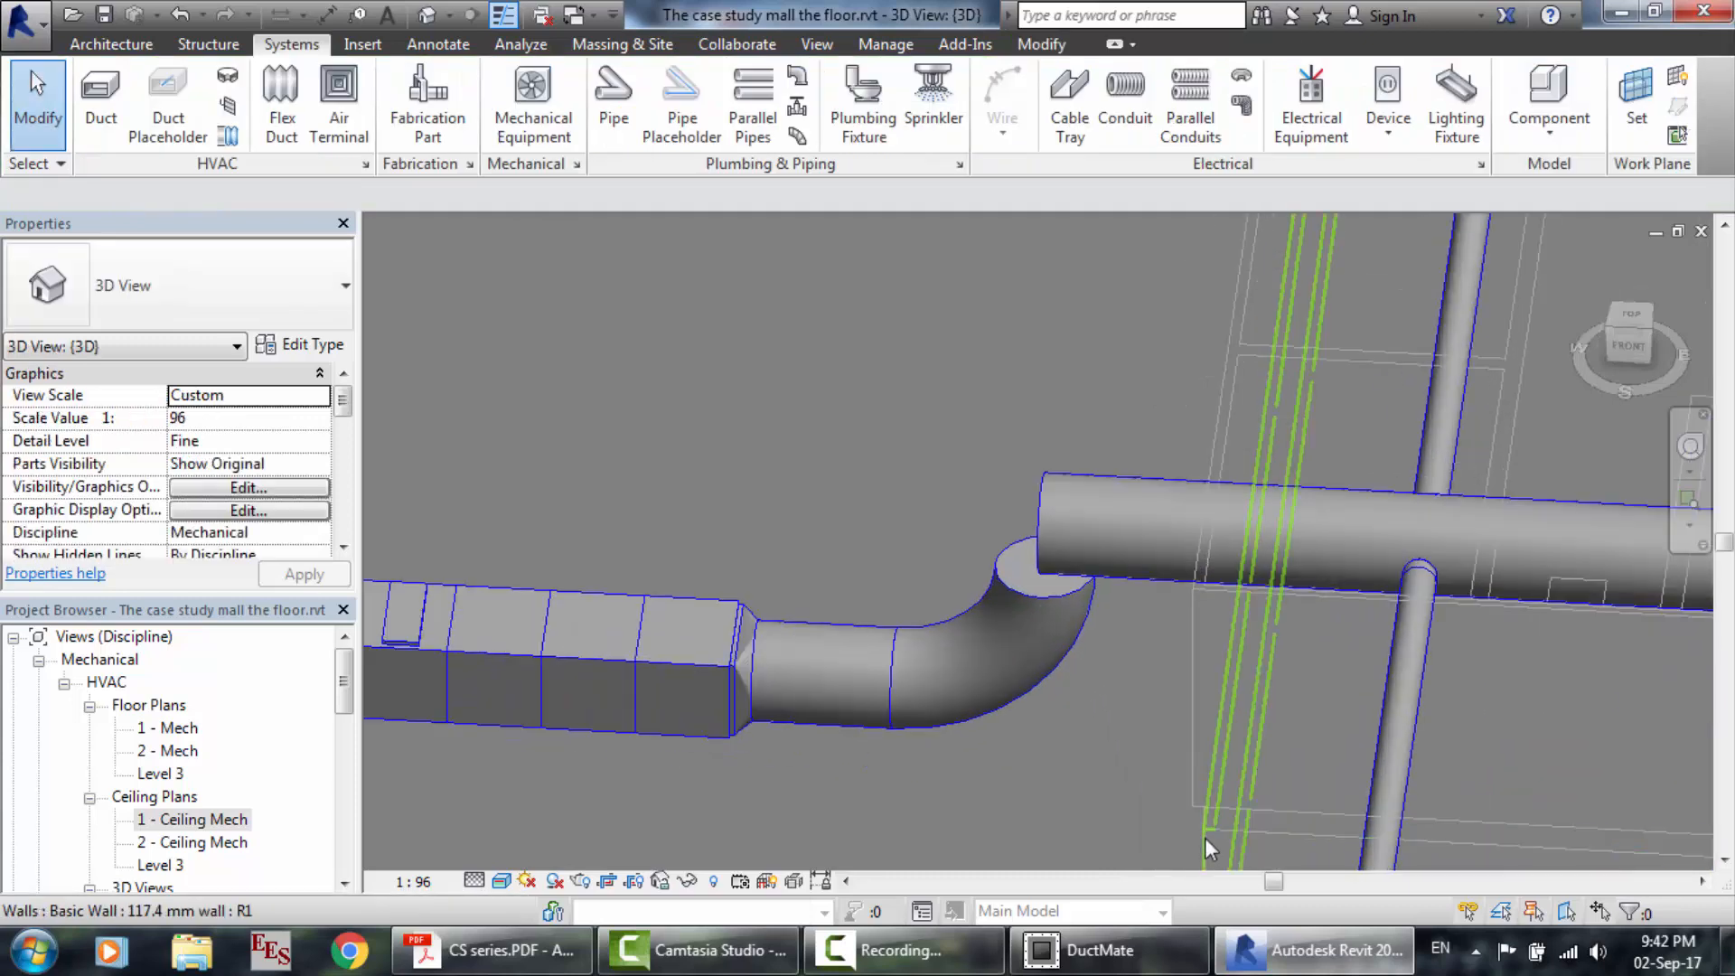
pyautogui.click(955, 696)
pyautogui.press('Delete')
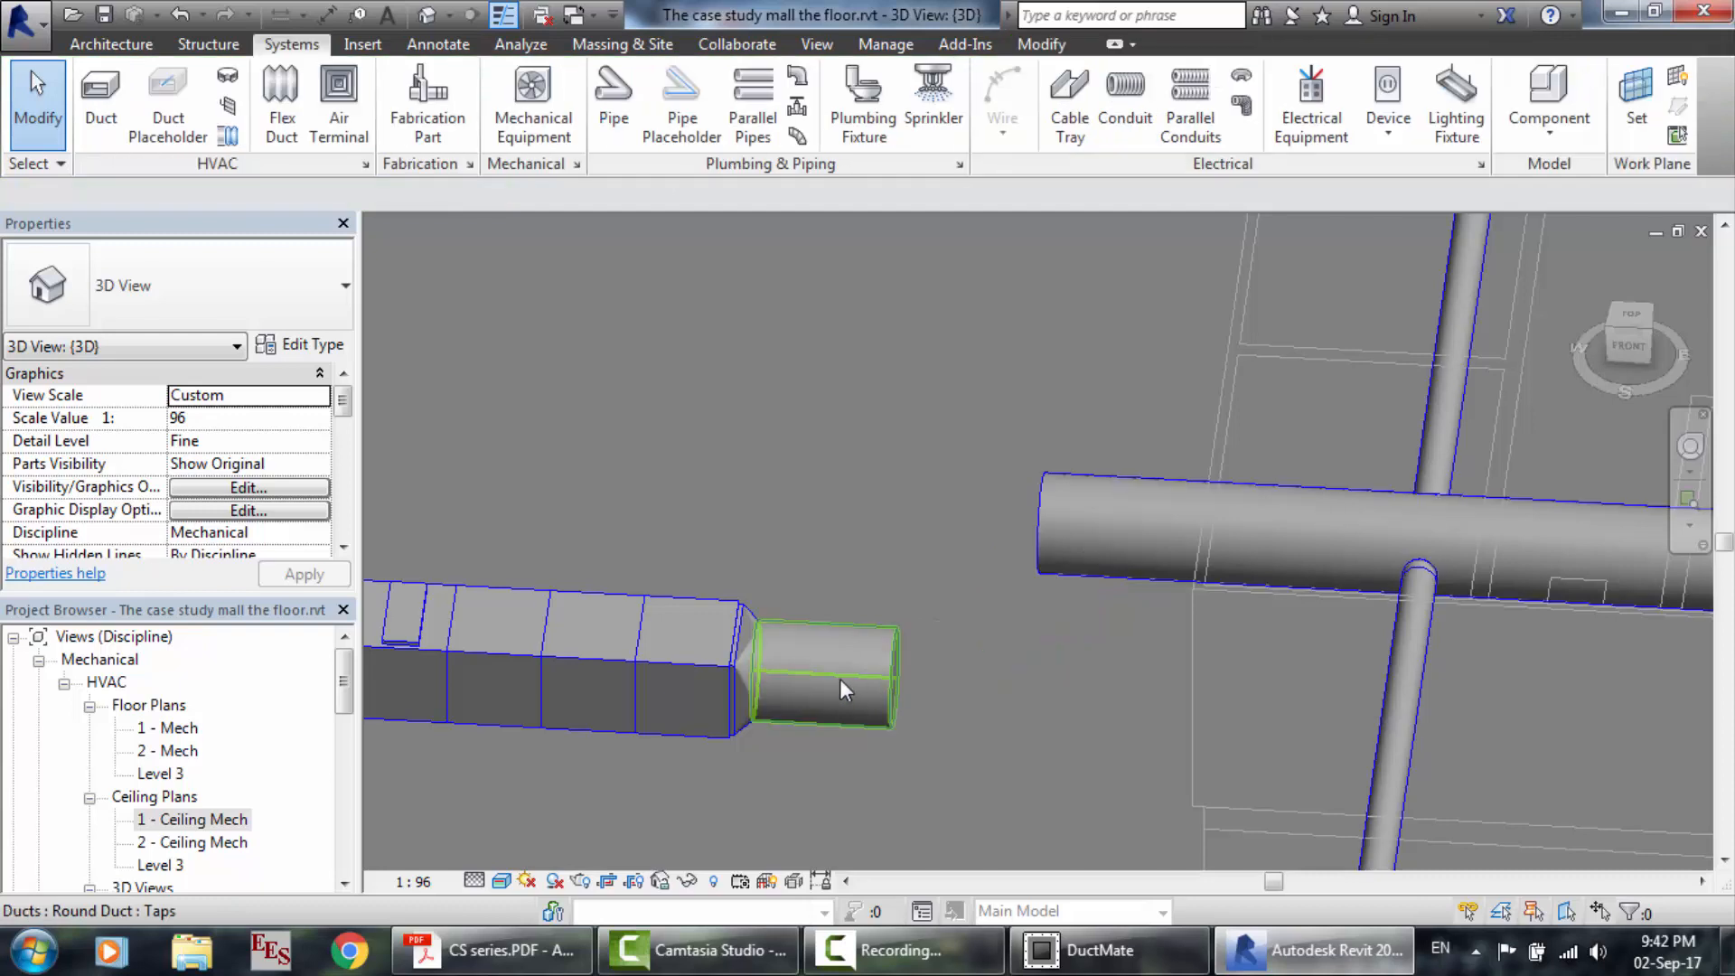
pyautogui.click(839, 677)
pyautogui.press('Delete')
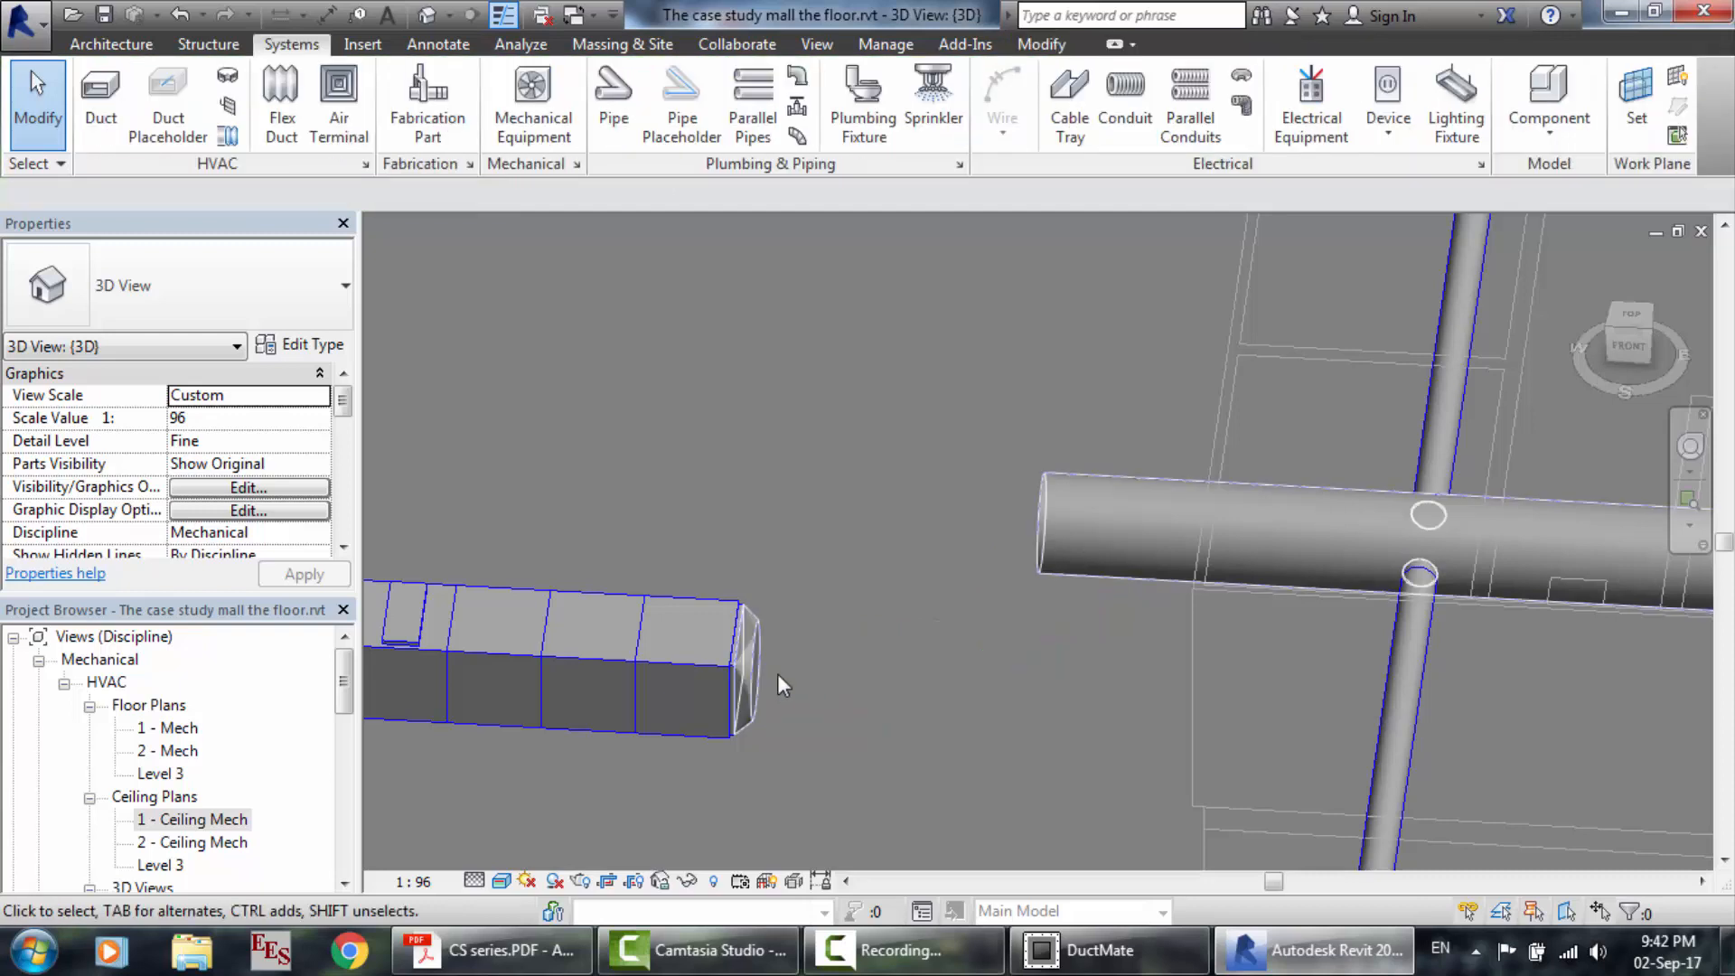
pyautogui.click(747, 660)
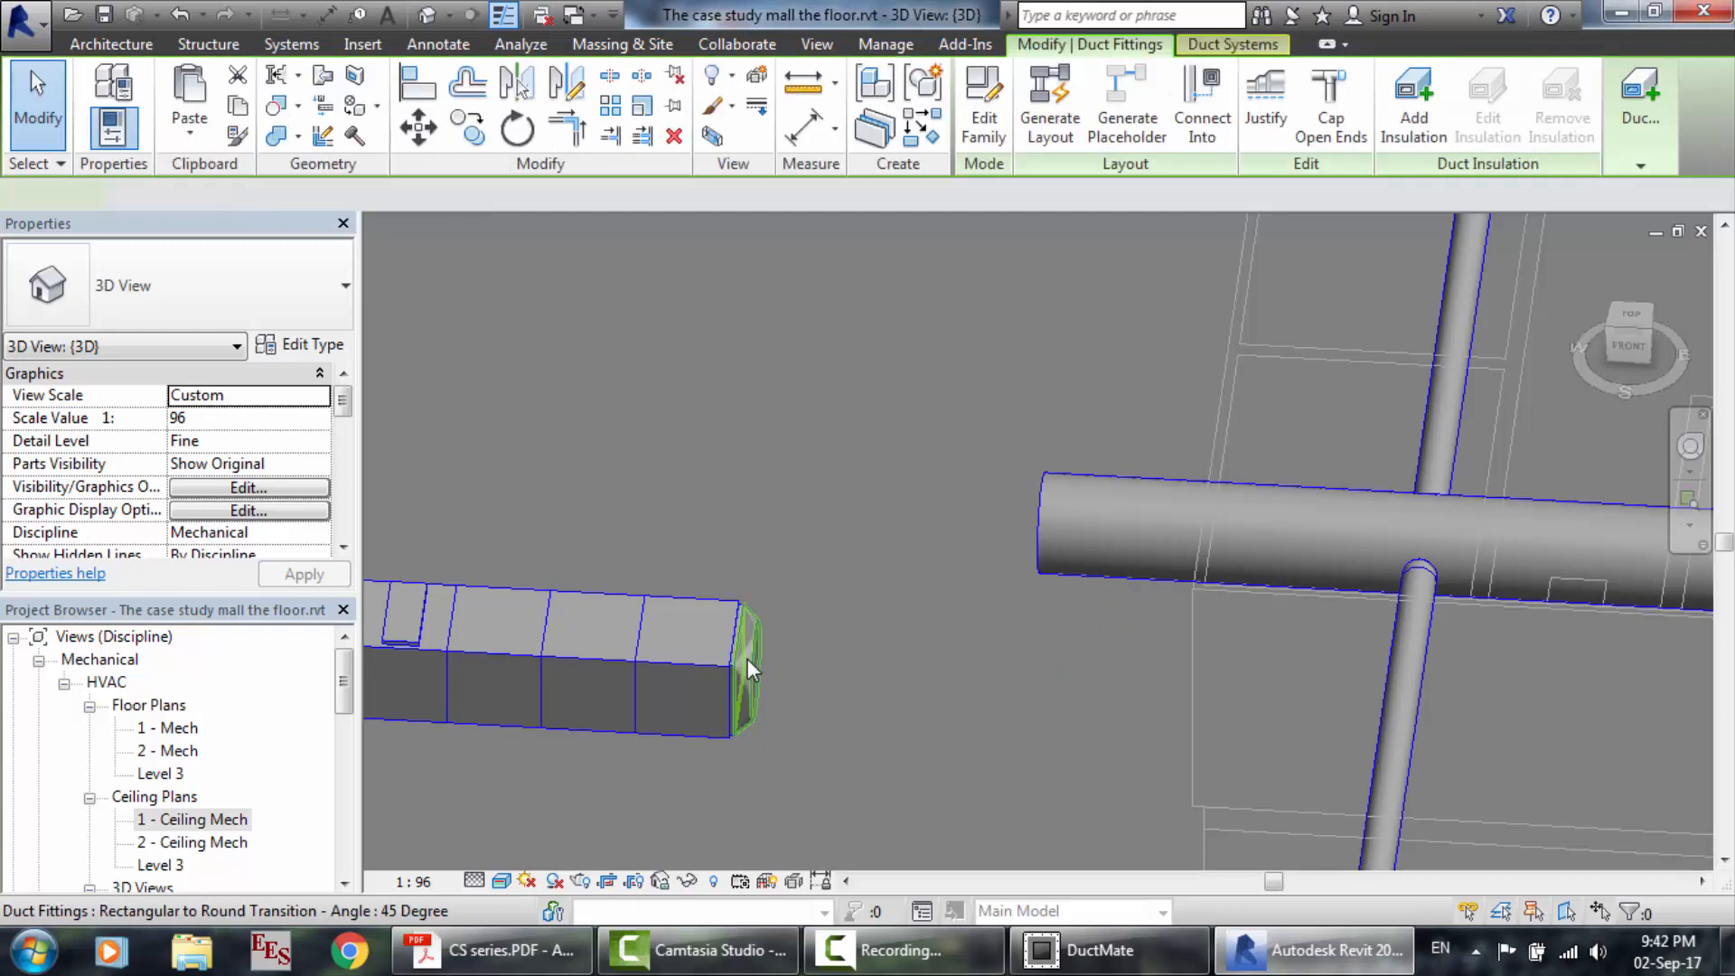
pyautogui.press('Delete')
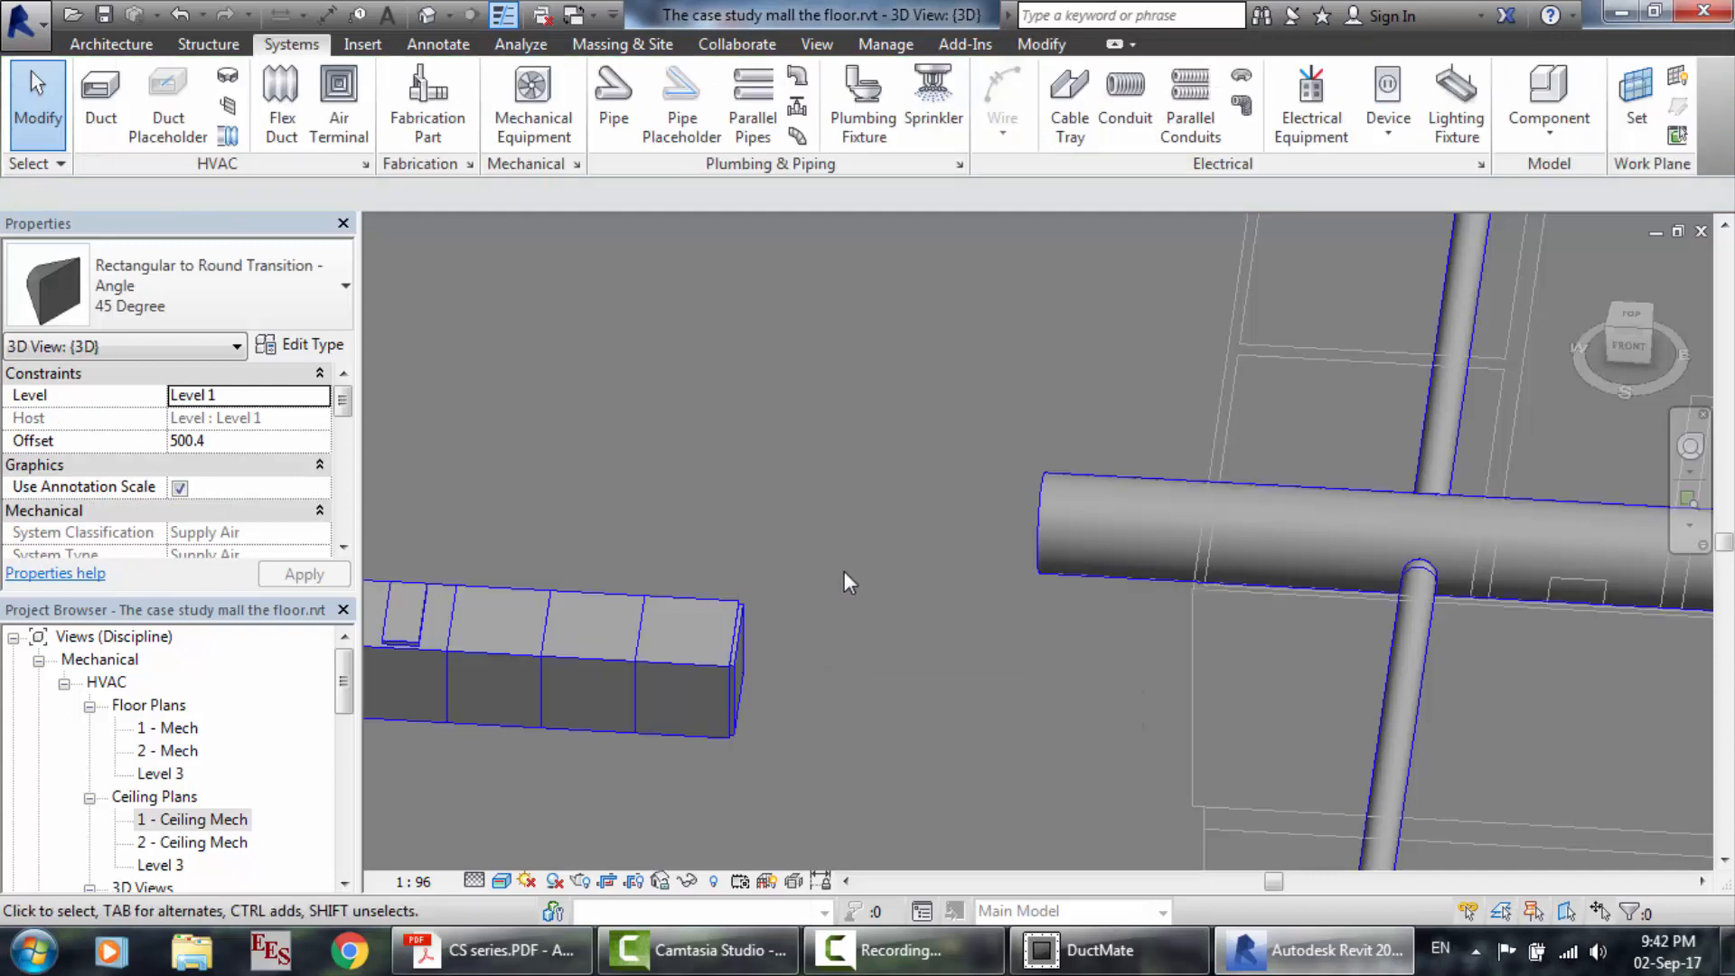
pyautogui.click(1057, 553)
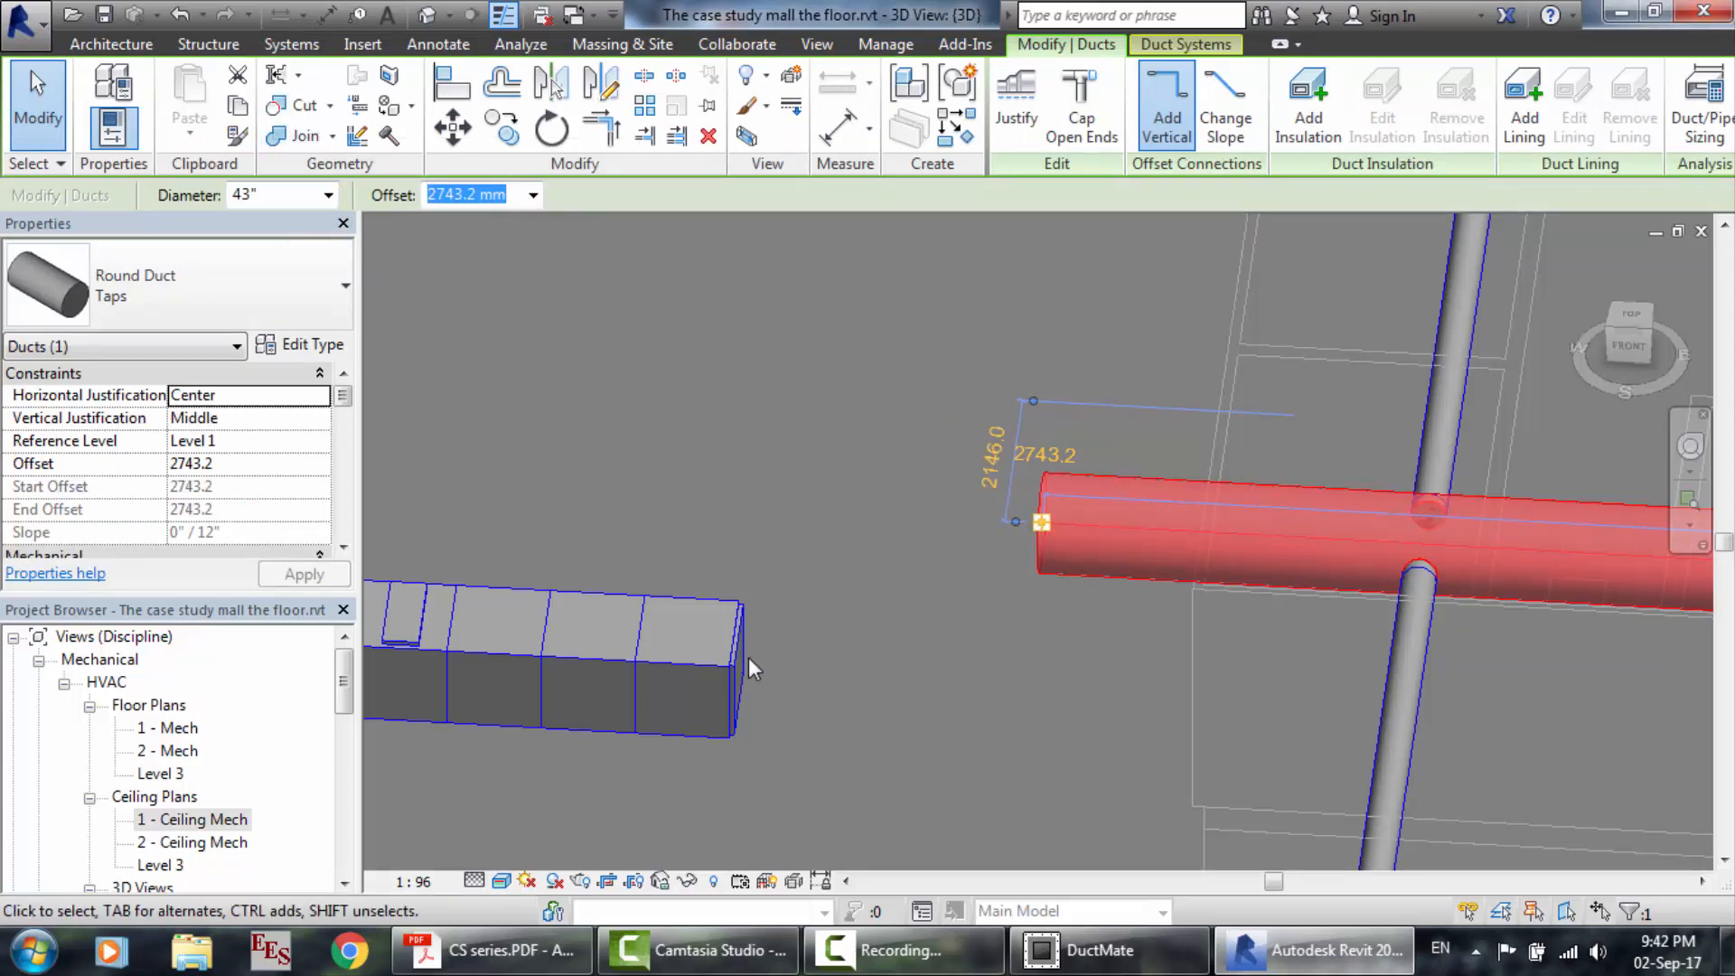
pyautogui.click(290, 44)
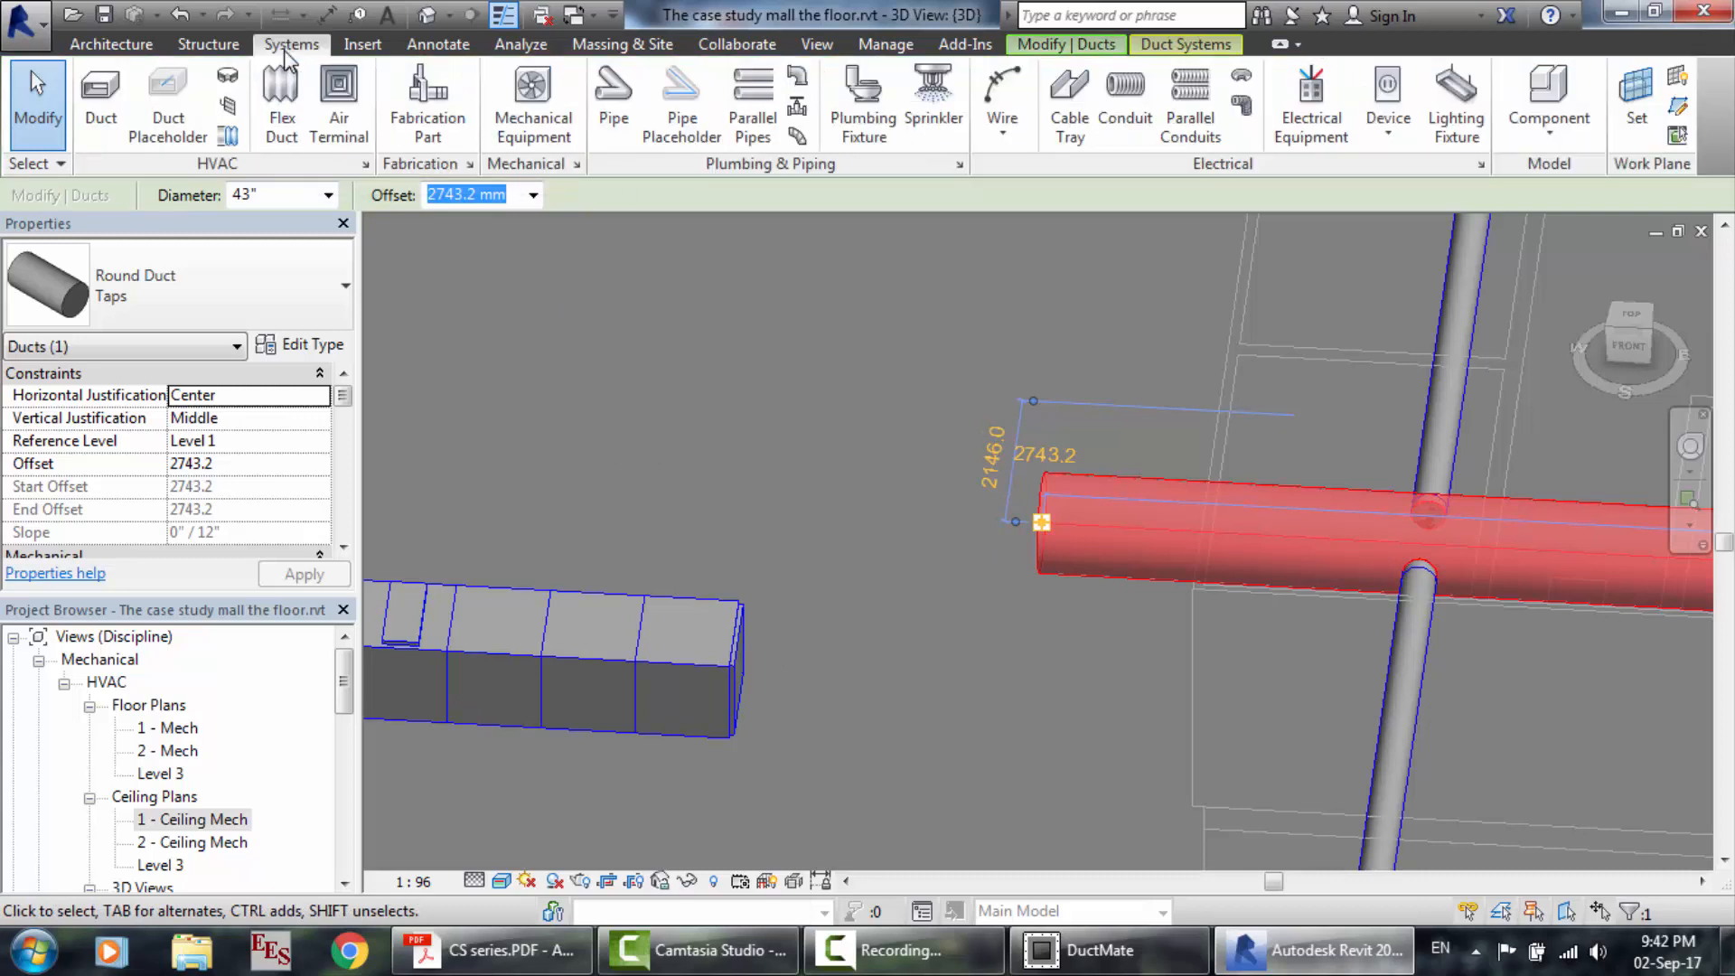
pyautogui.click(118, 113)
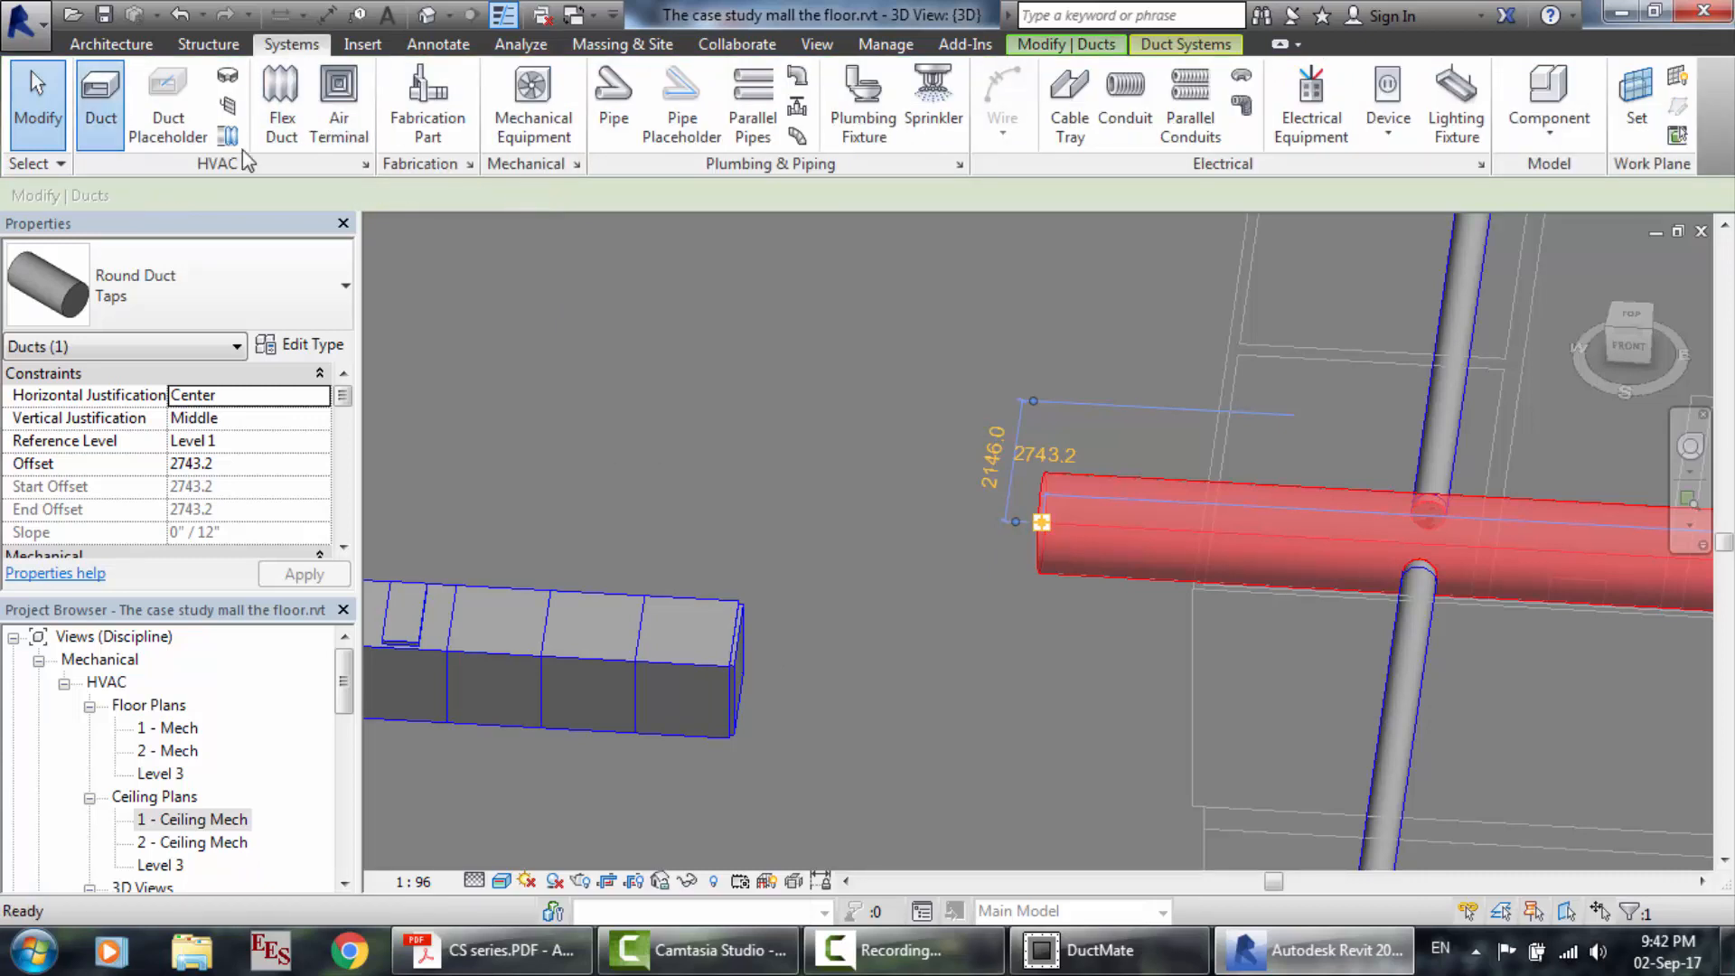
pyautogui.click(739, 668)
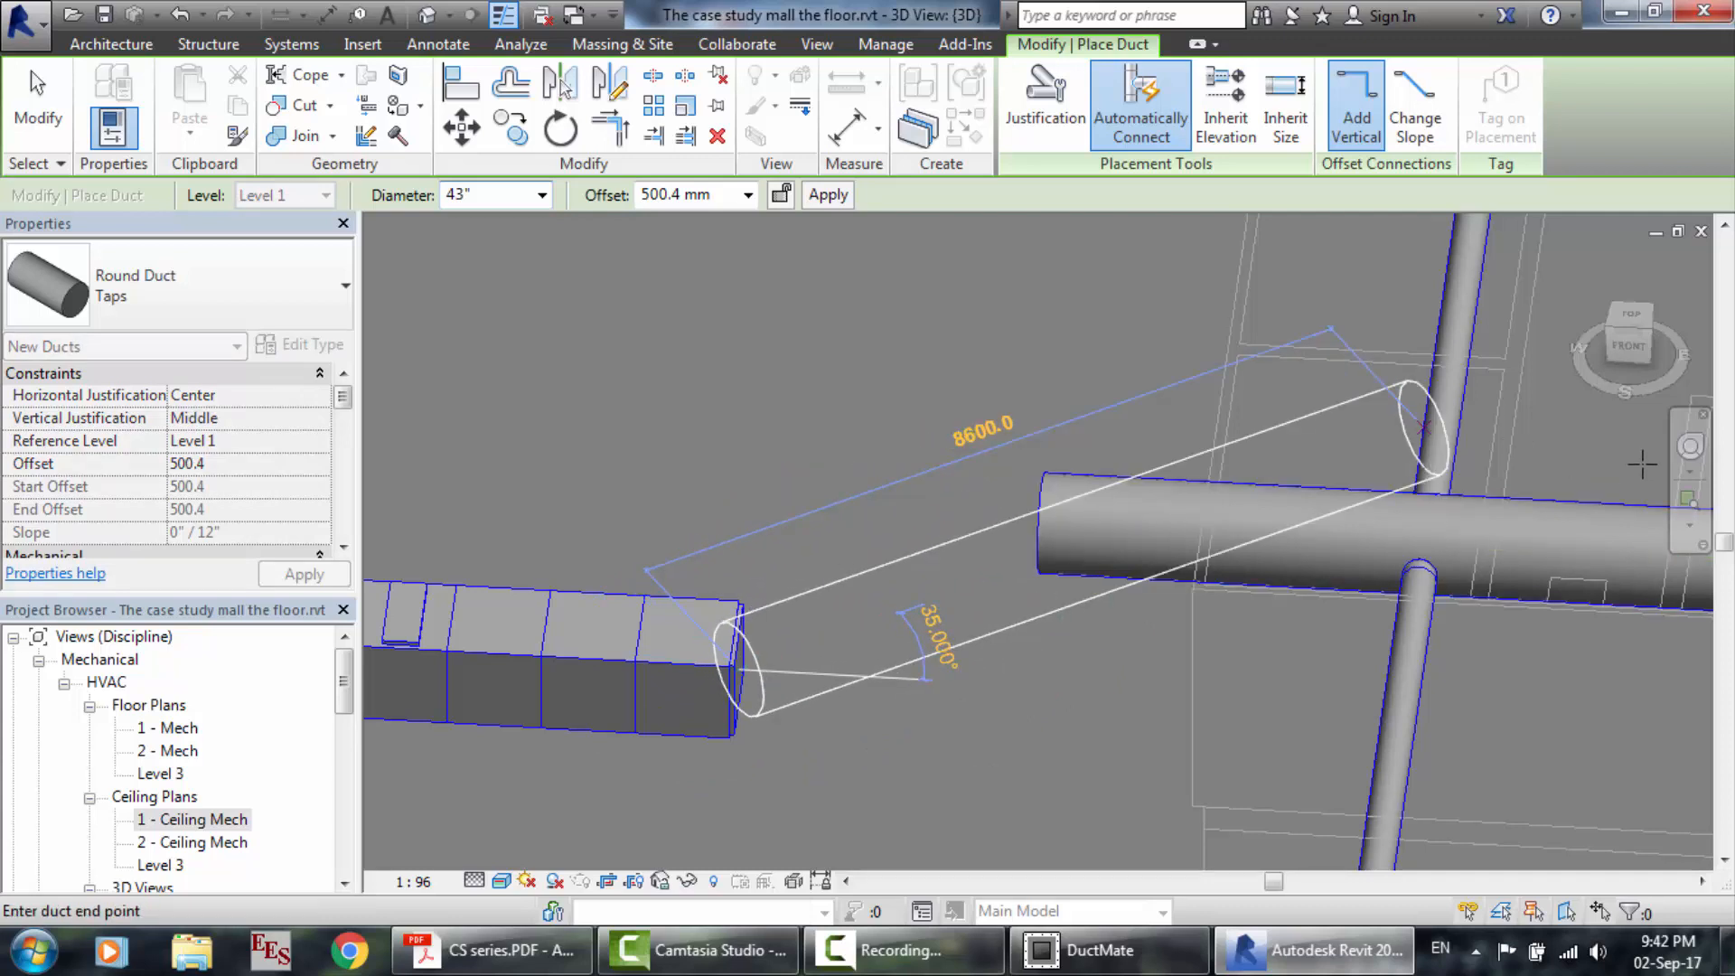
pyautogui.click(1691, 452)
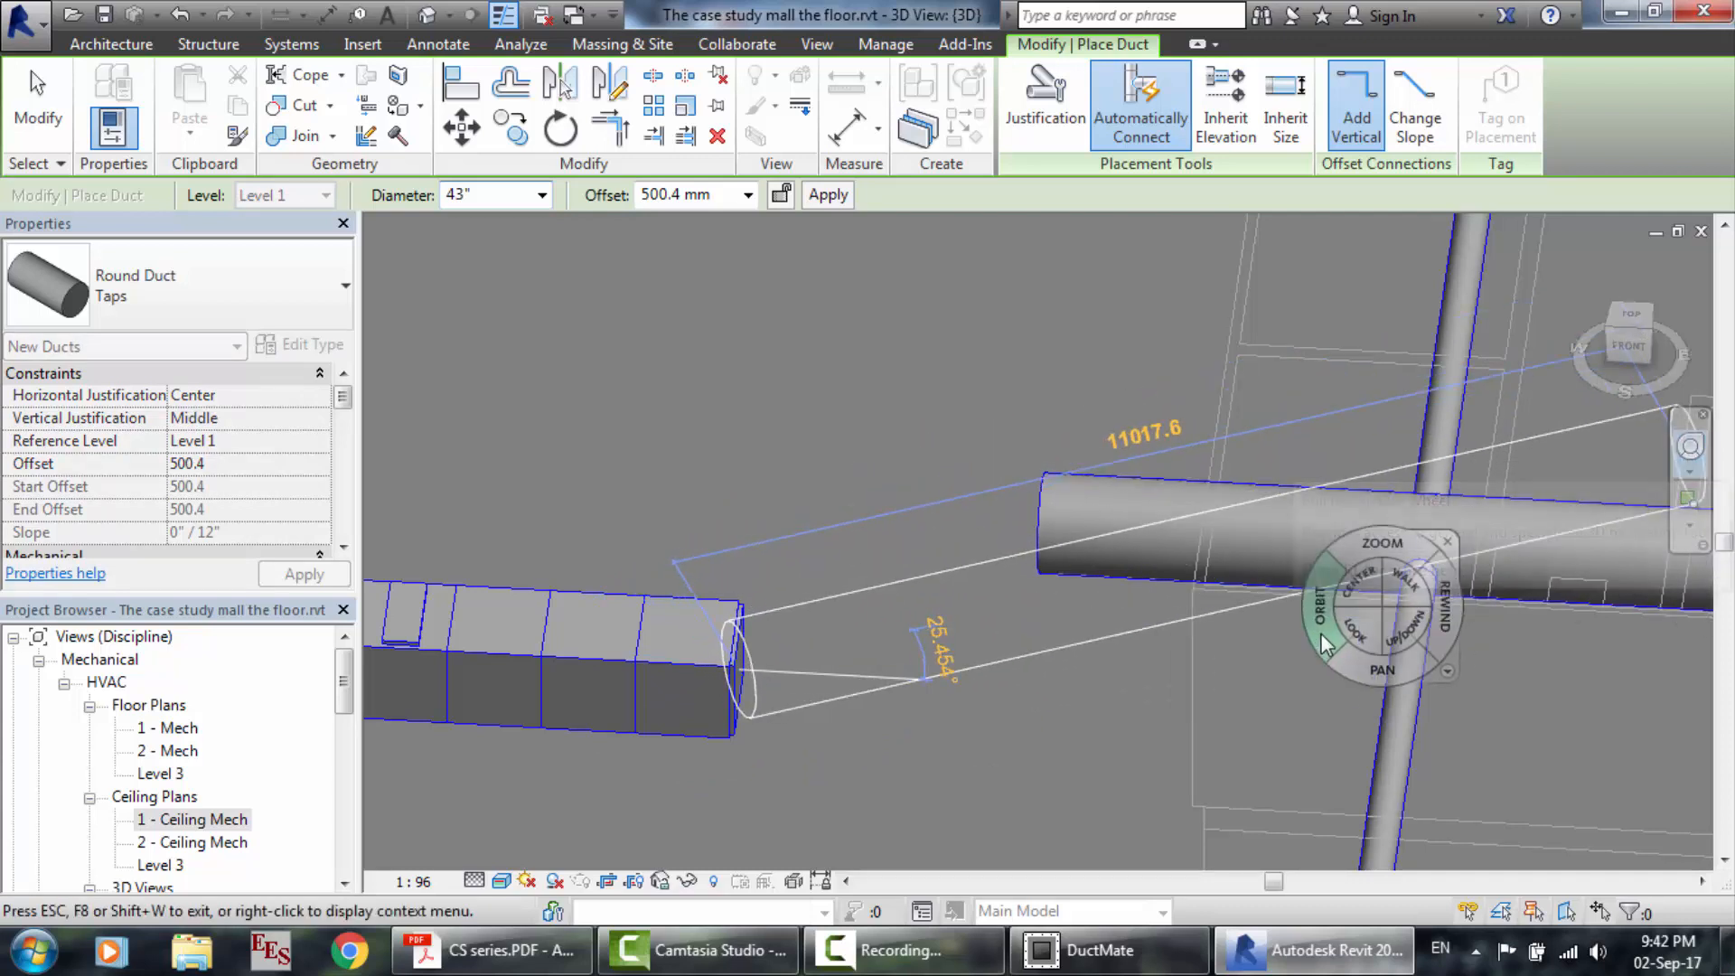
pyautogui.moveTo(1541, 615); pyautogui.dragTo(1417, 628)
pyautogui.press('Escape')
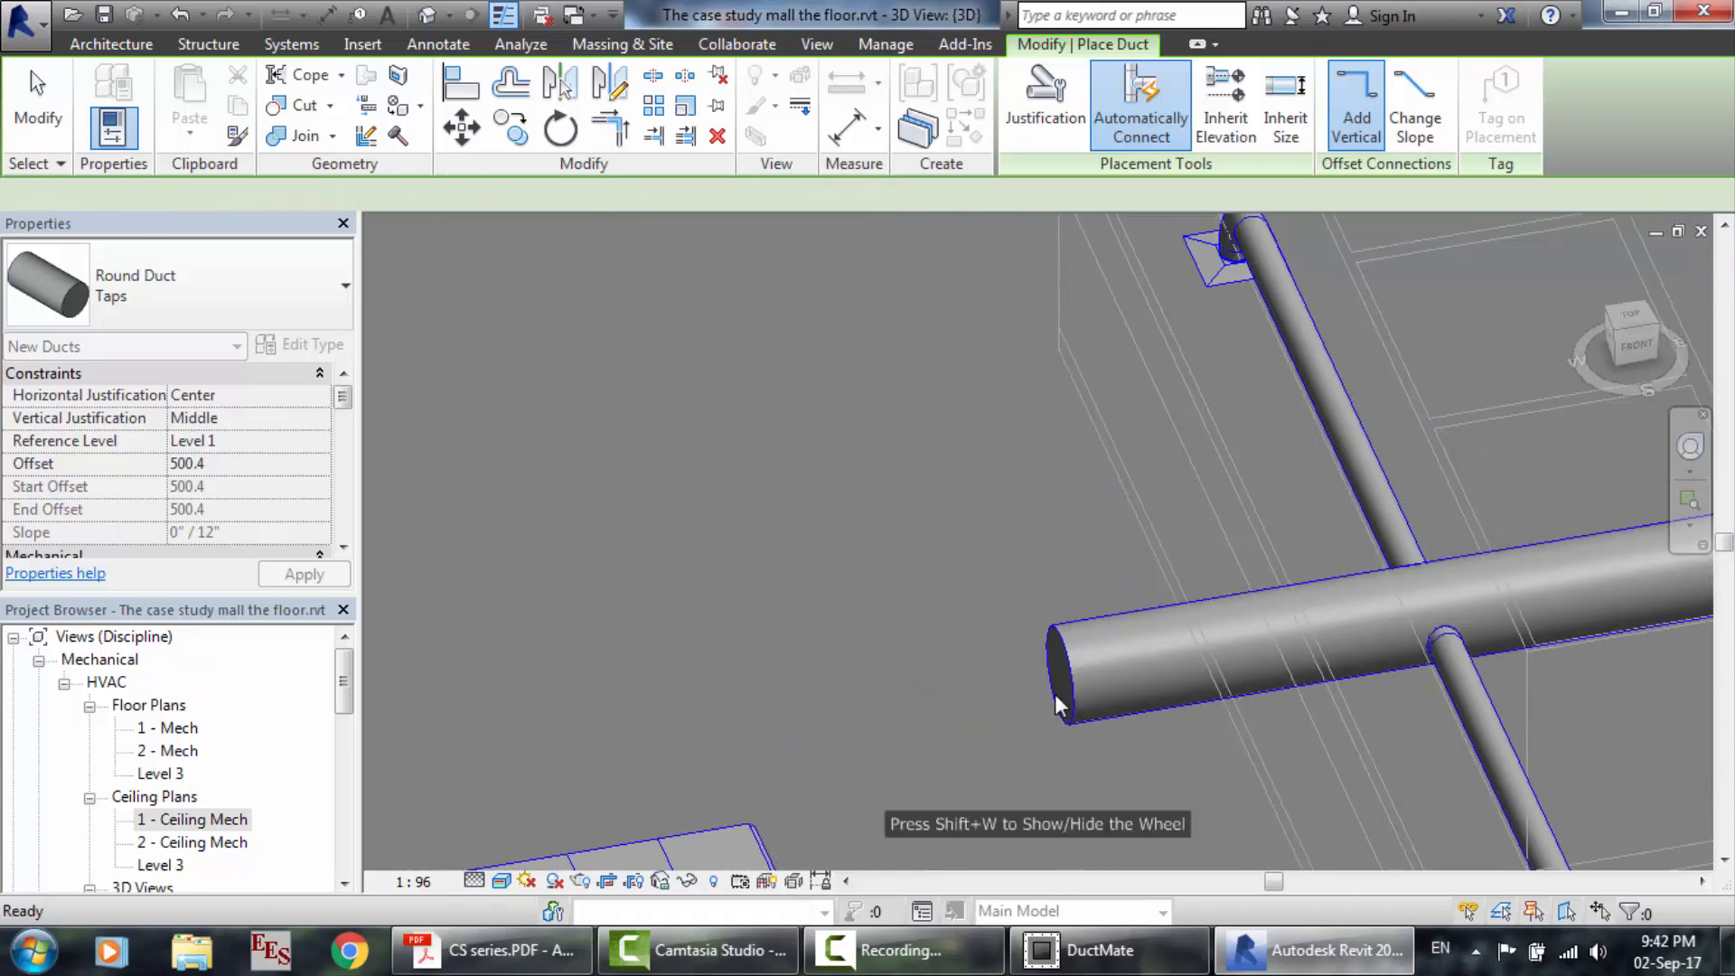
# Try to join the main duct's open end directly to the air handling unit's outlet with a 43" round duct at a 500.4 mm offset.
pyautogui.click(1059, 697)
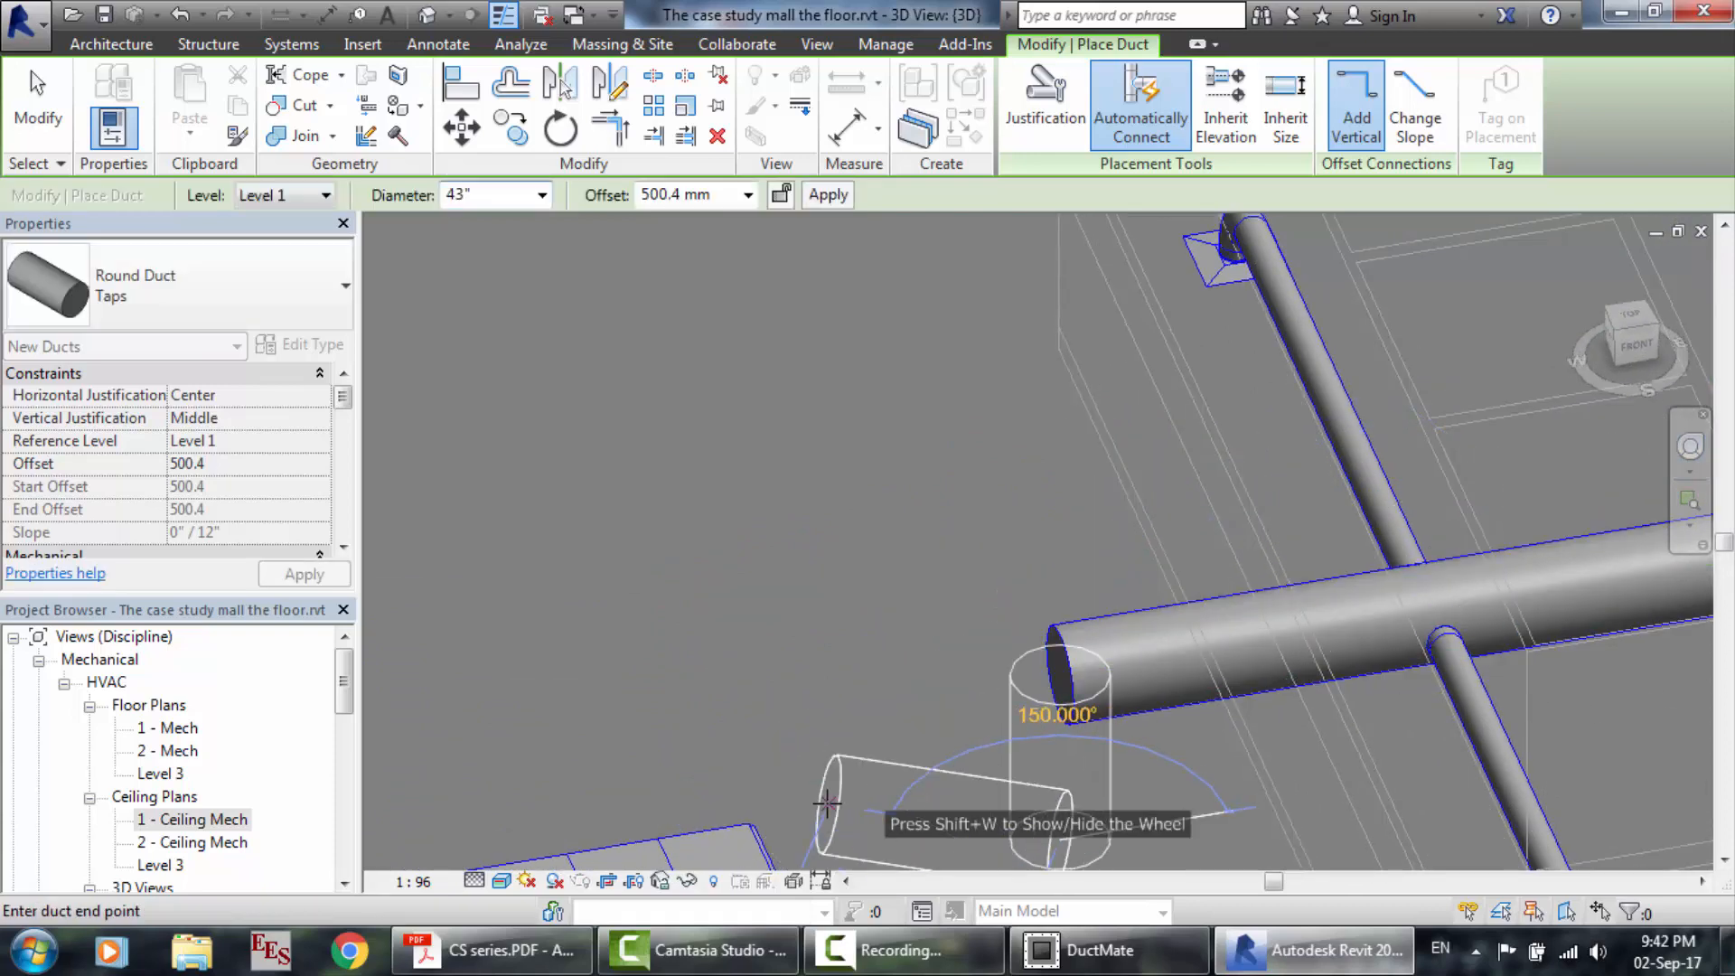
pyautogui.scroll(-5, 826, 802)
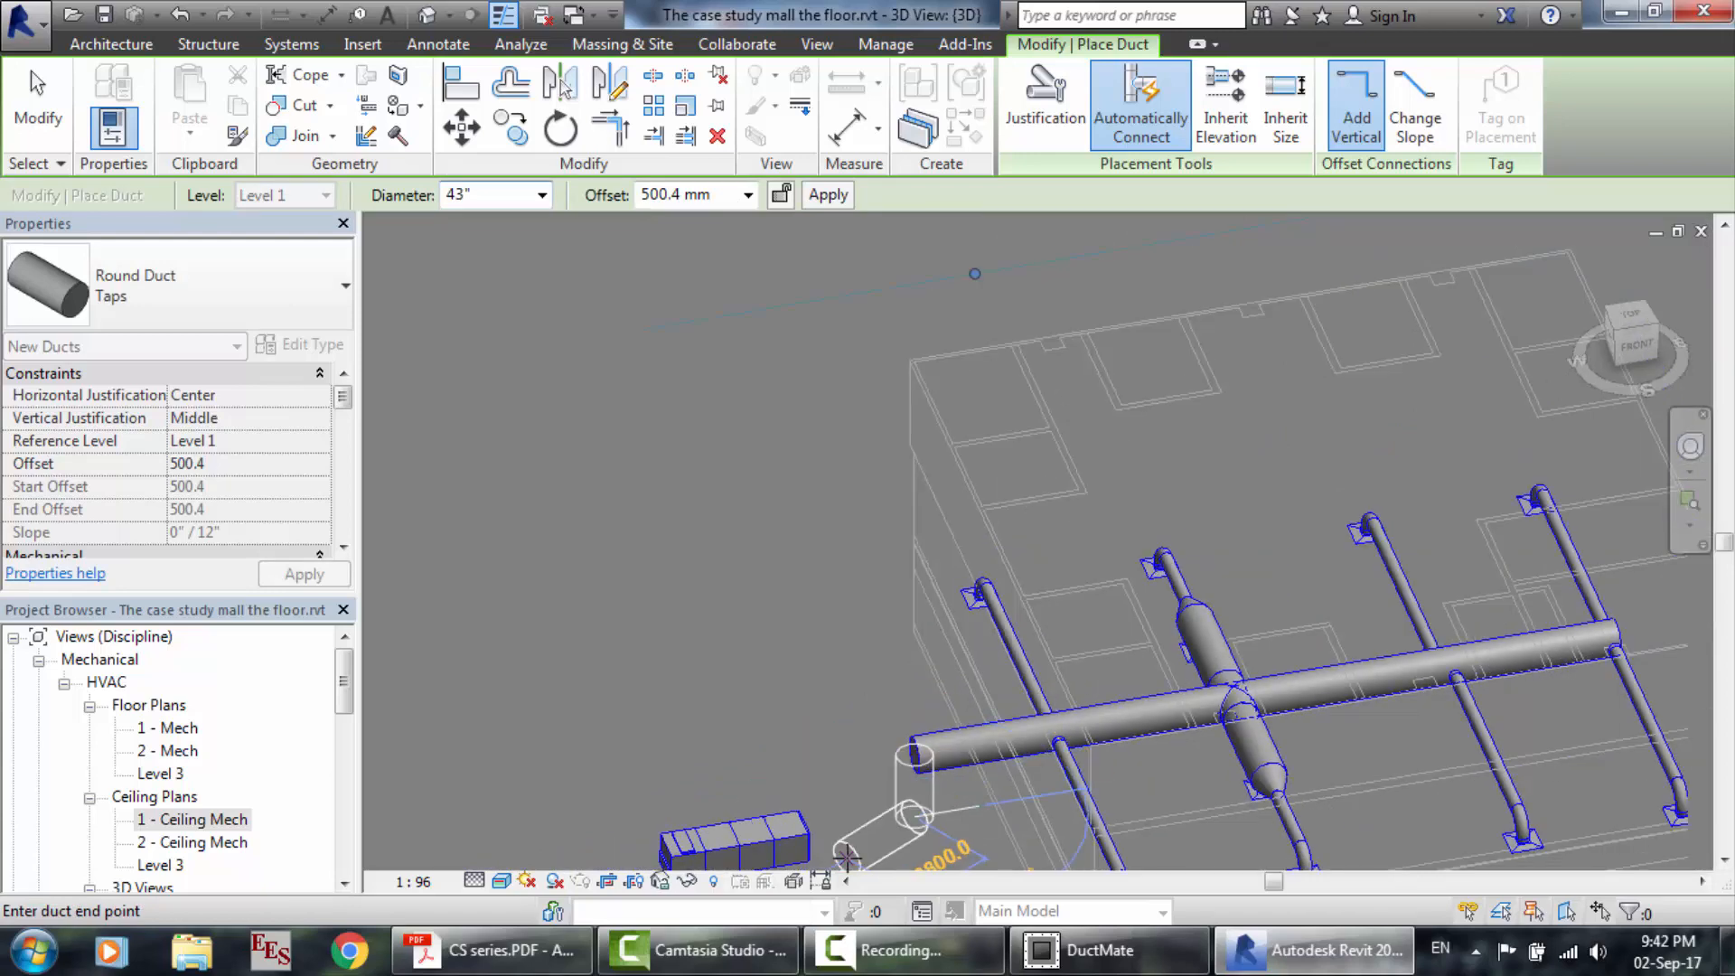
pyautogui.scroll(5, 847, 856)
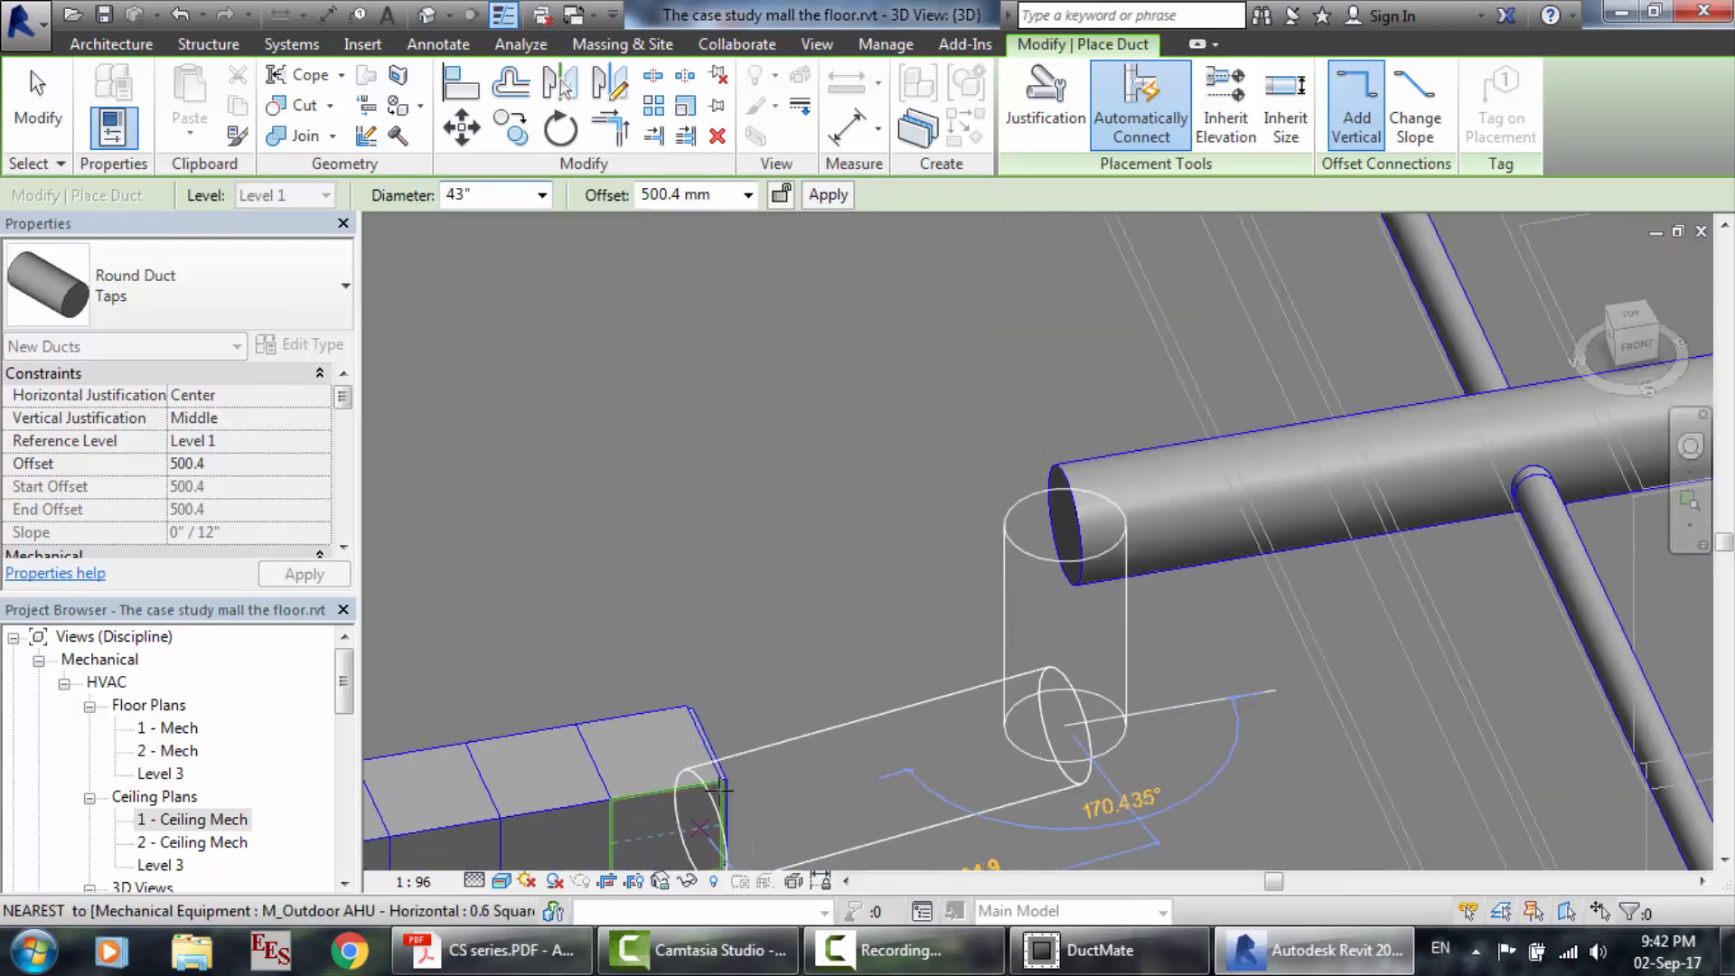
pyautogui.click(726, 821)
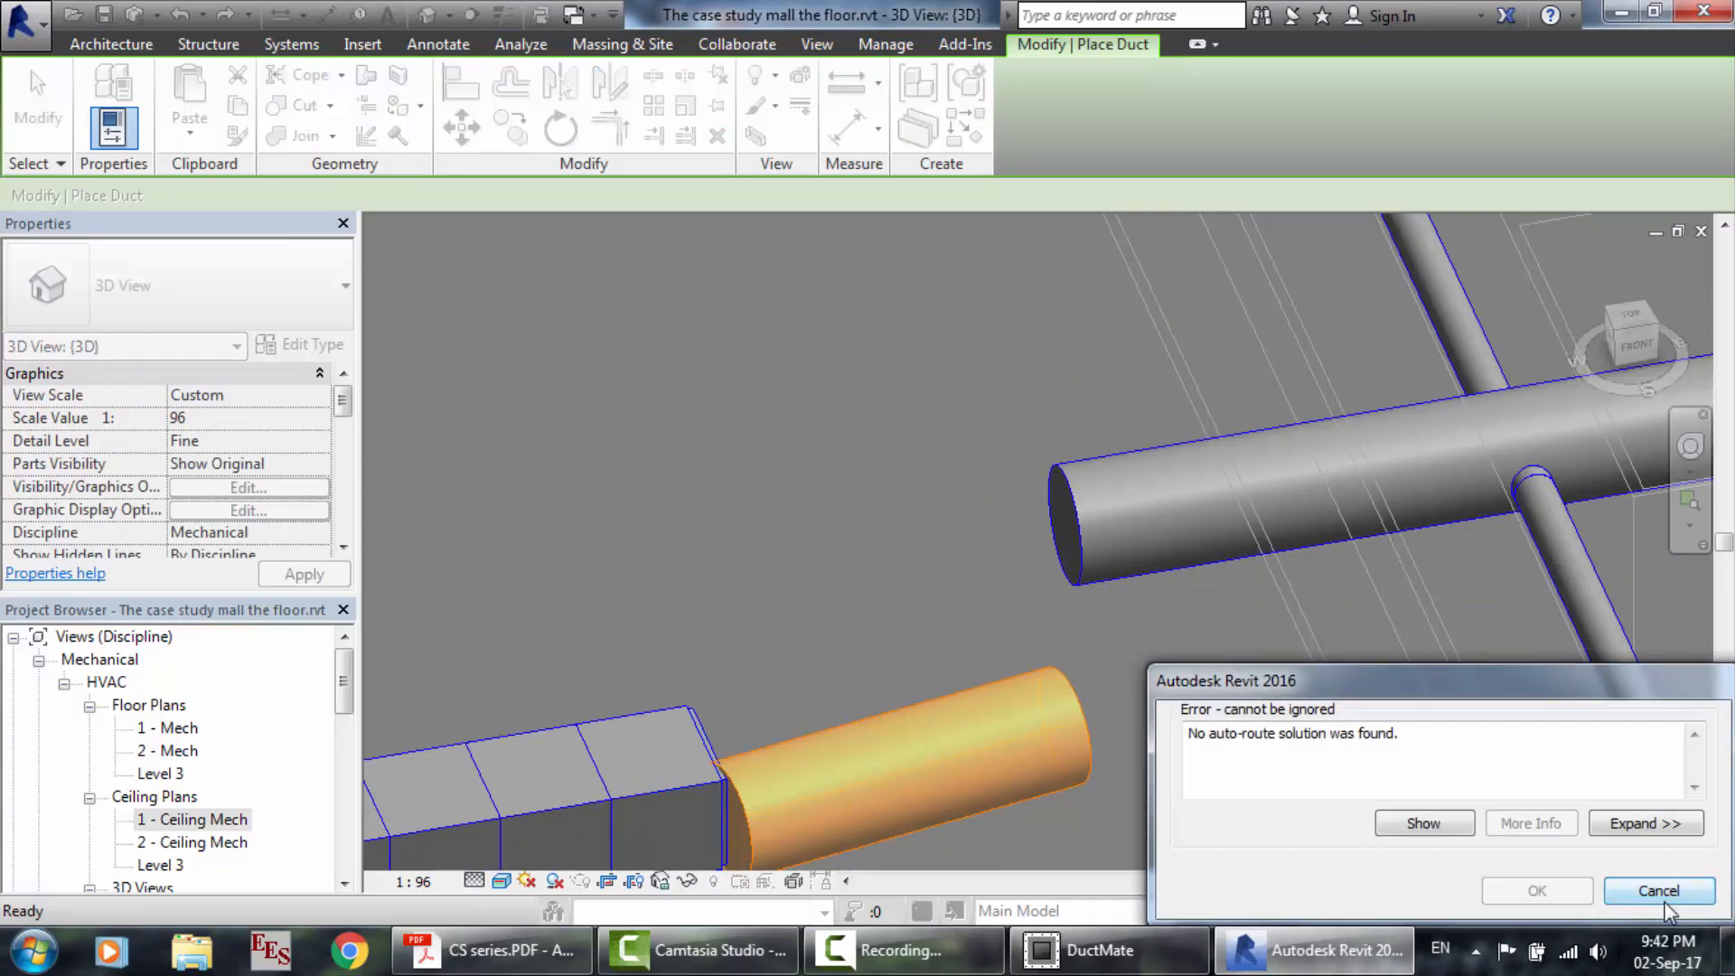
pyautogui.click(1661, 893)
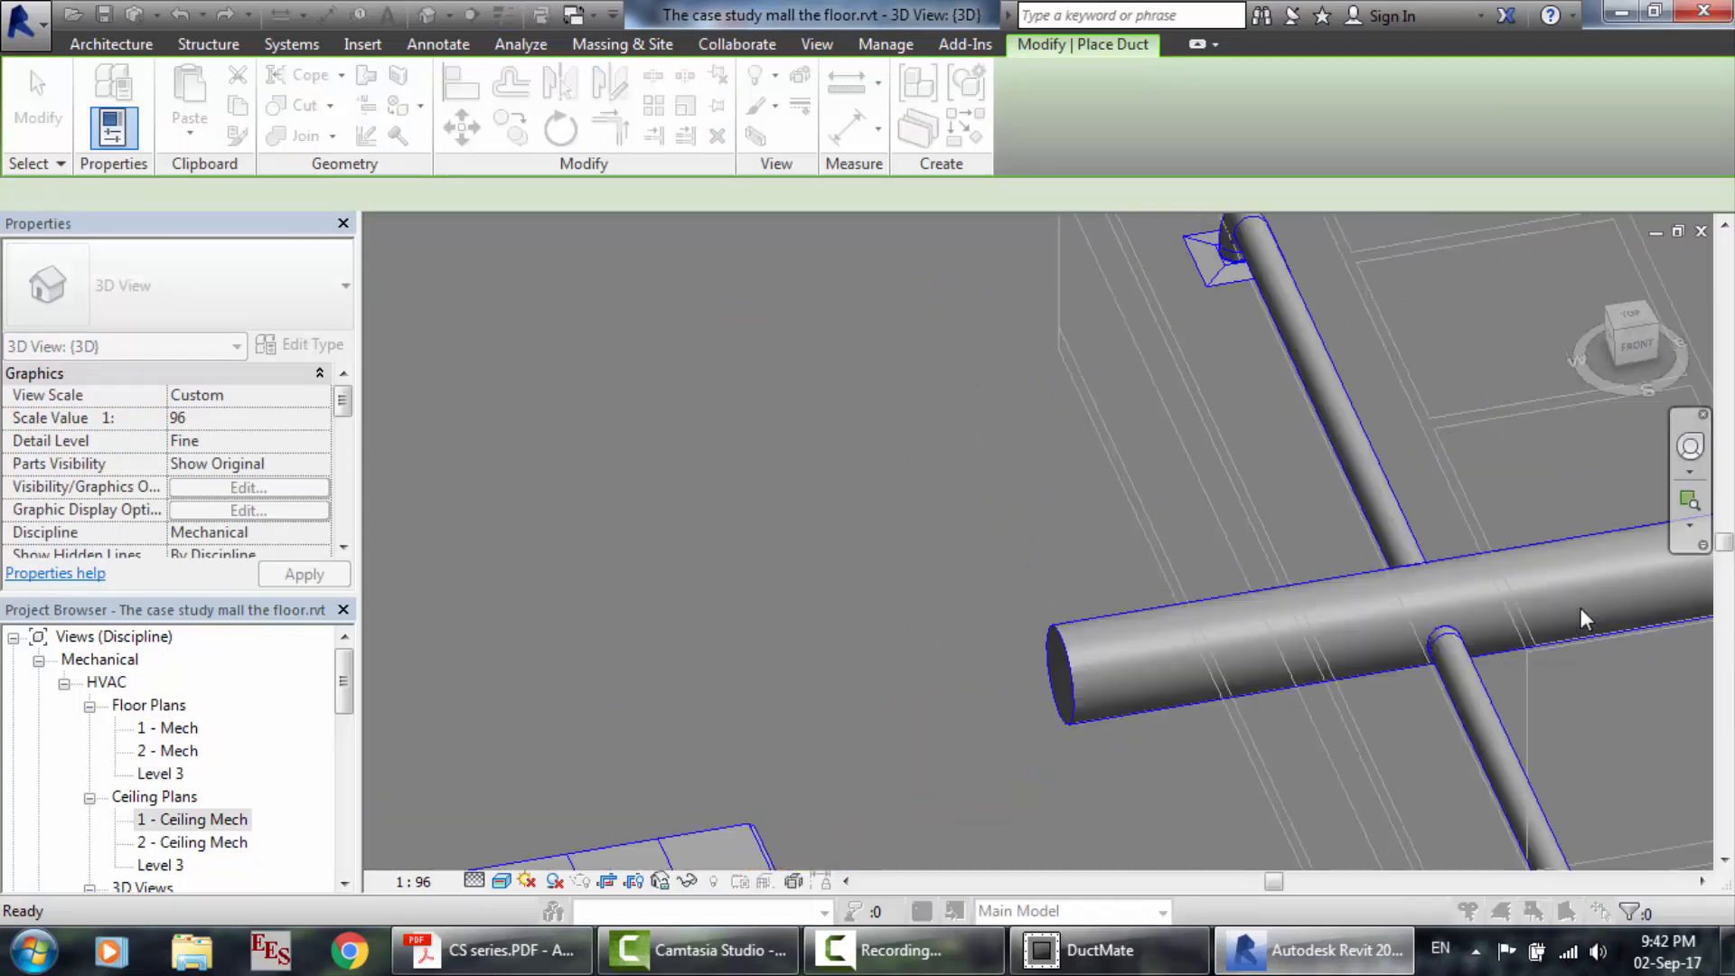
pyautogui.click(1677, 451)
pyautogui.press('Escape')
pyautogui.press('Escape')
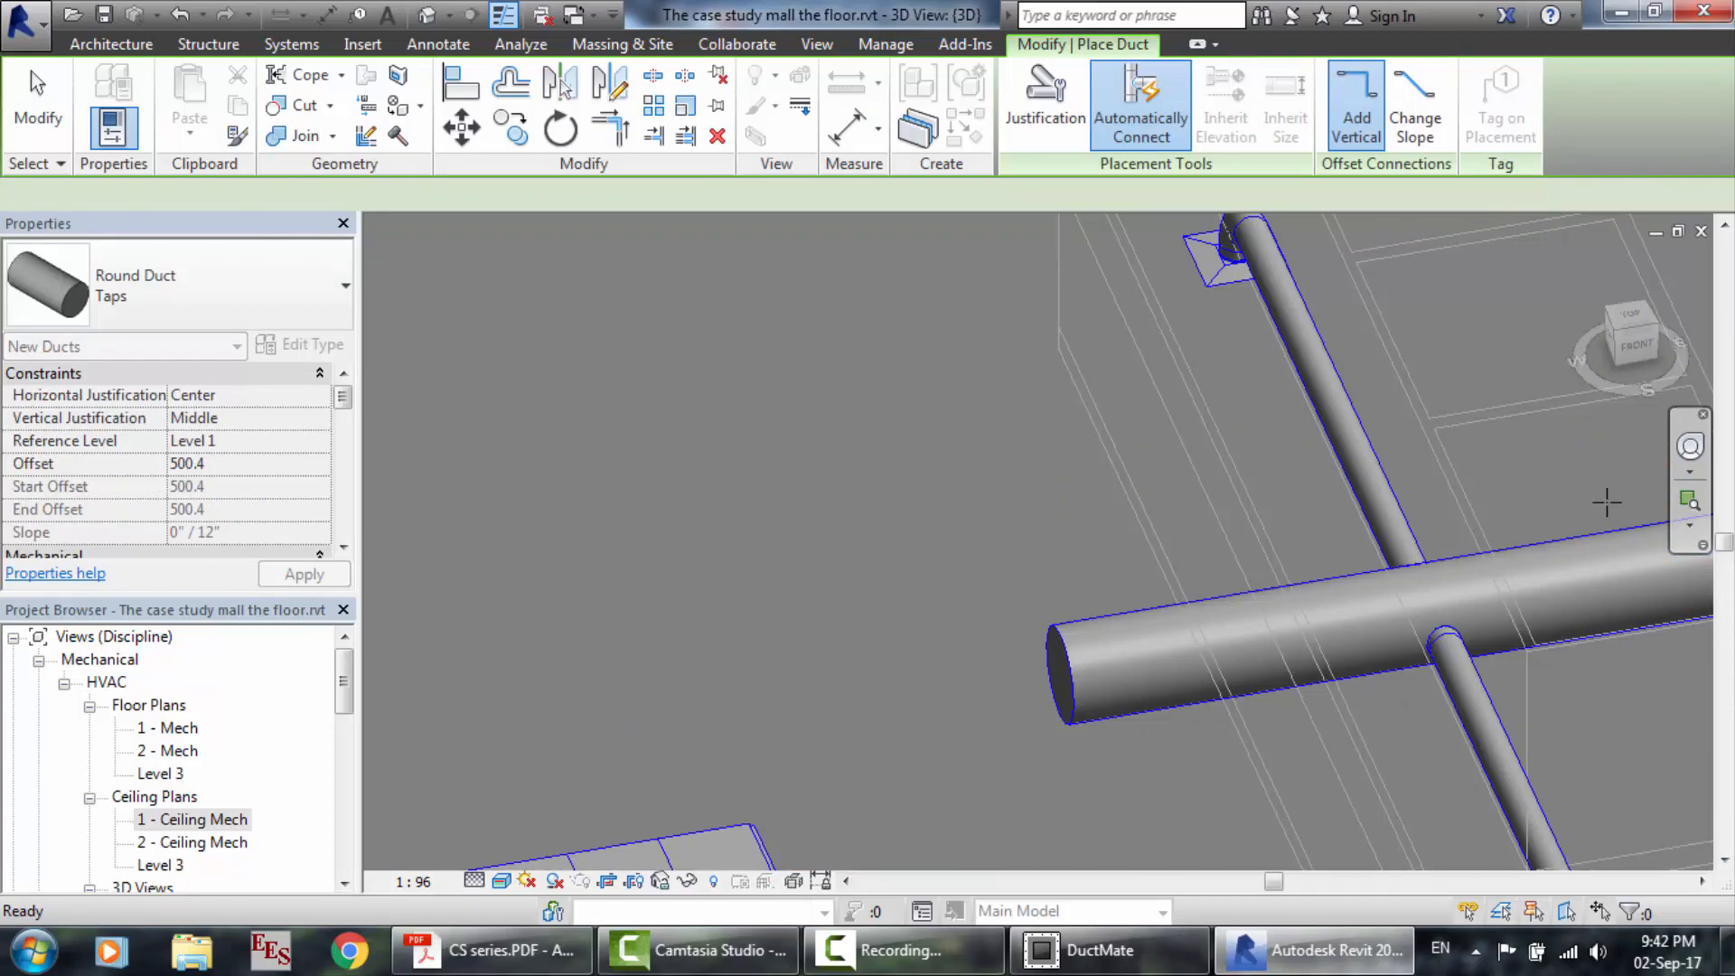
# Draw a 43" round duct about 1800 mm long straight out of the air handling unit's outlet toward the main duct.
pyautogui.click(1690, 446)
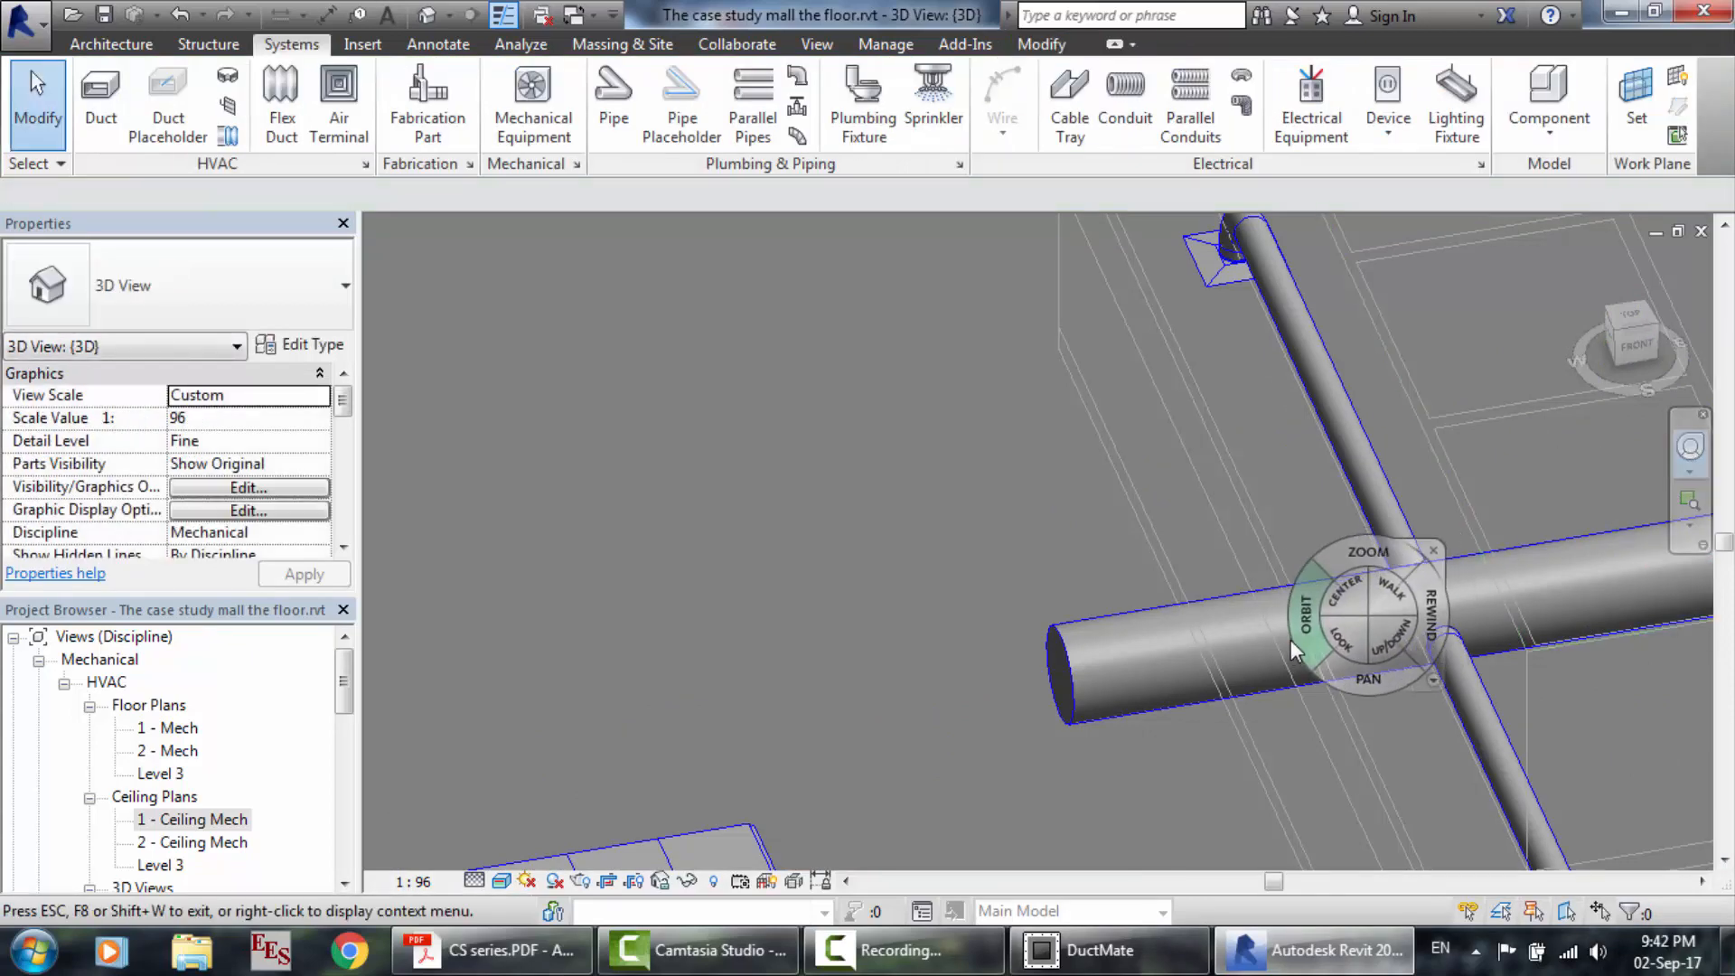
pyautogui.moveTo(1329, 611); pyautogui.dragTo(1133, 616)
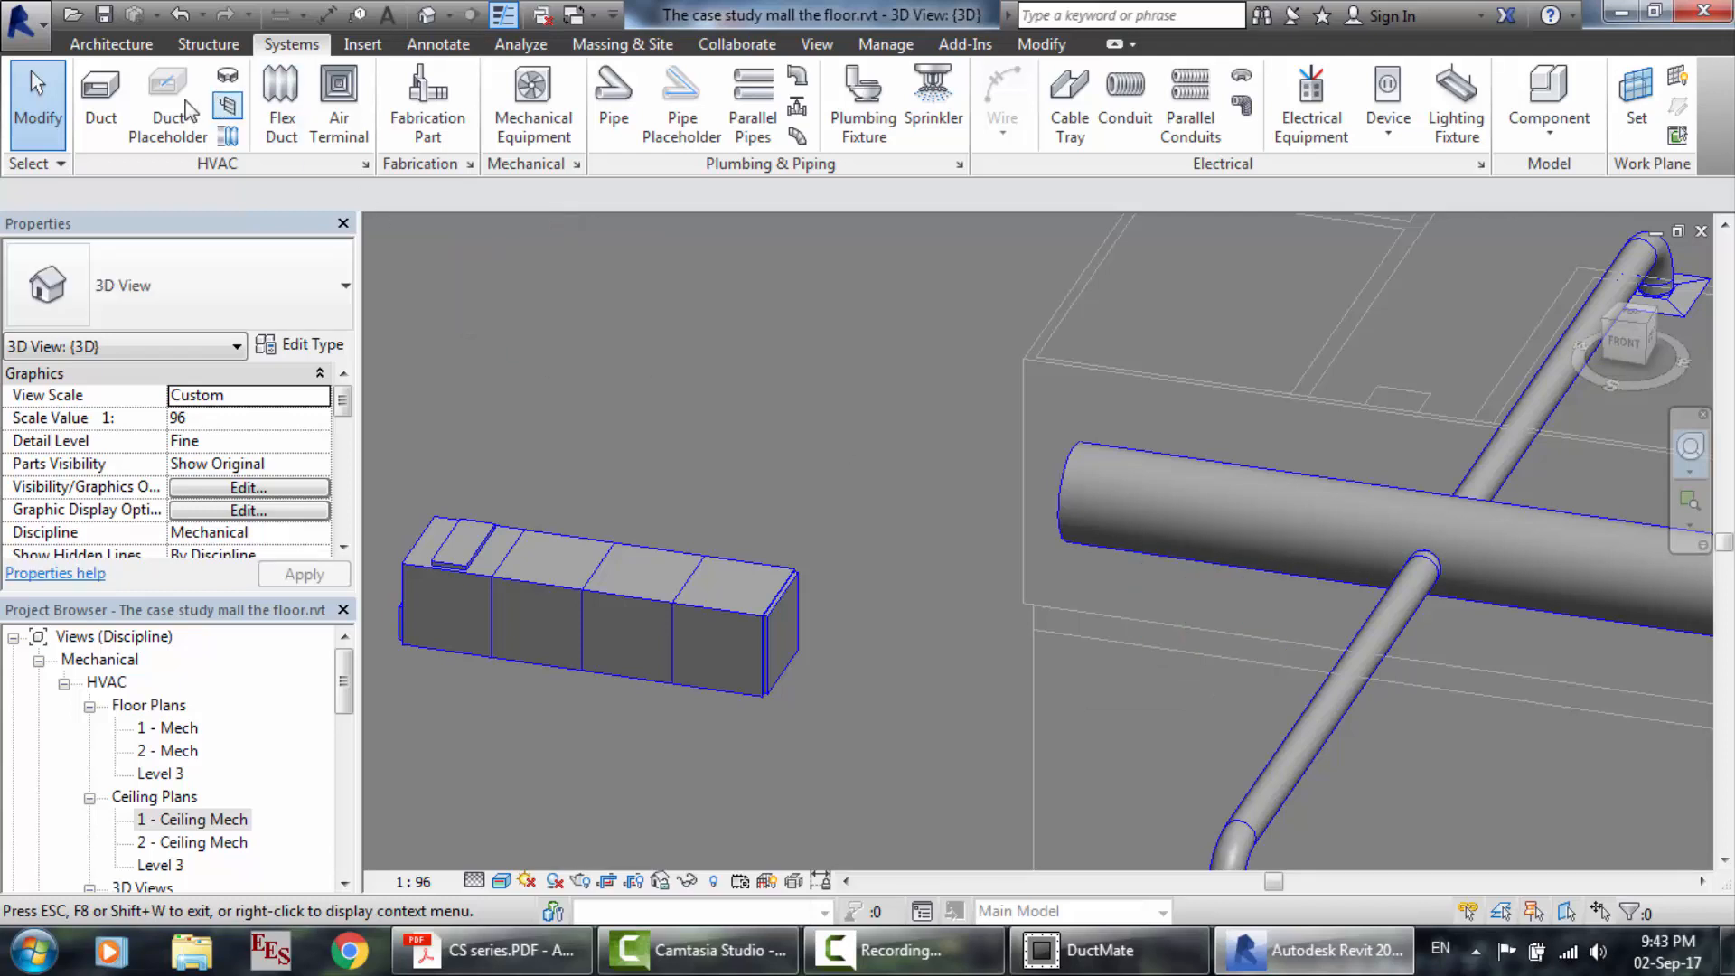
pyautogui.click(782, 632)
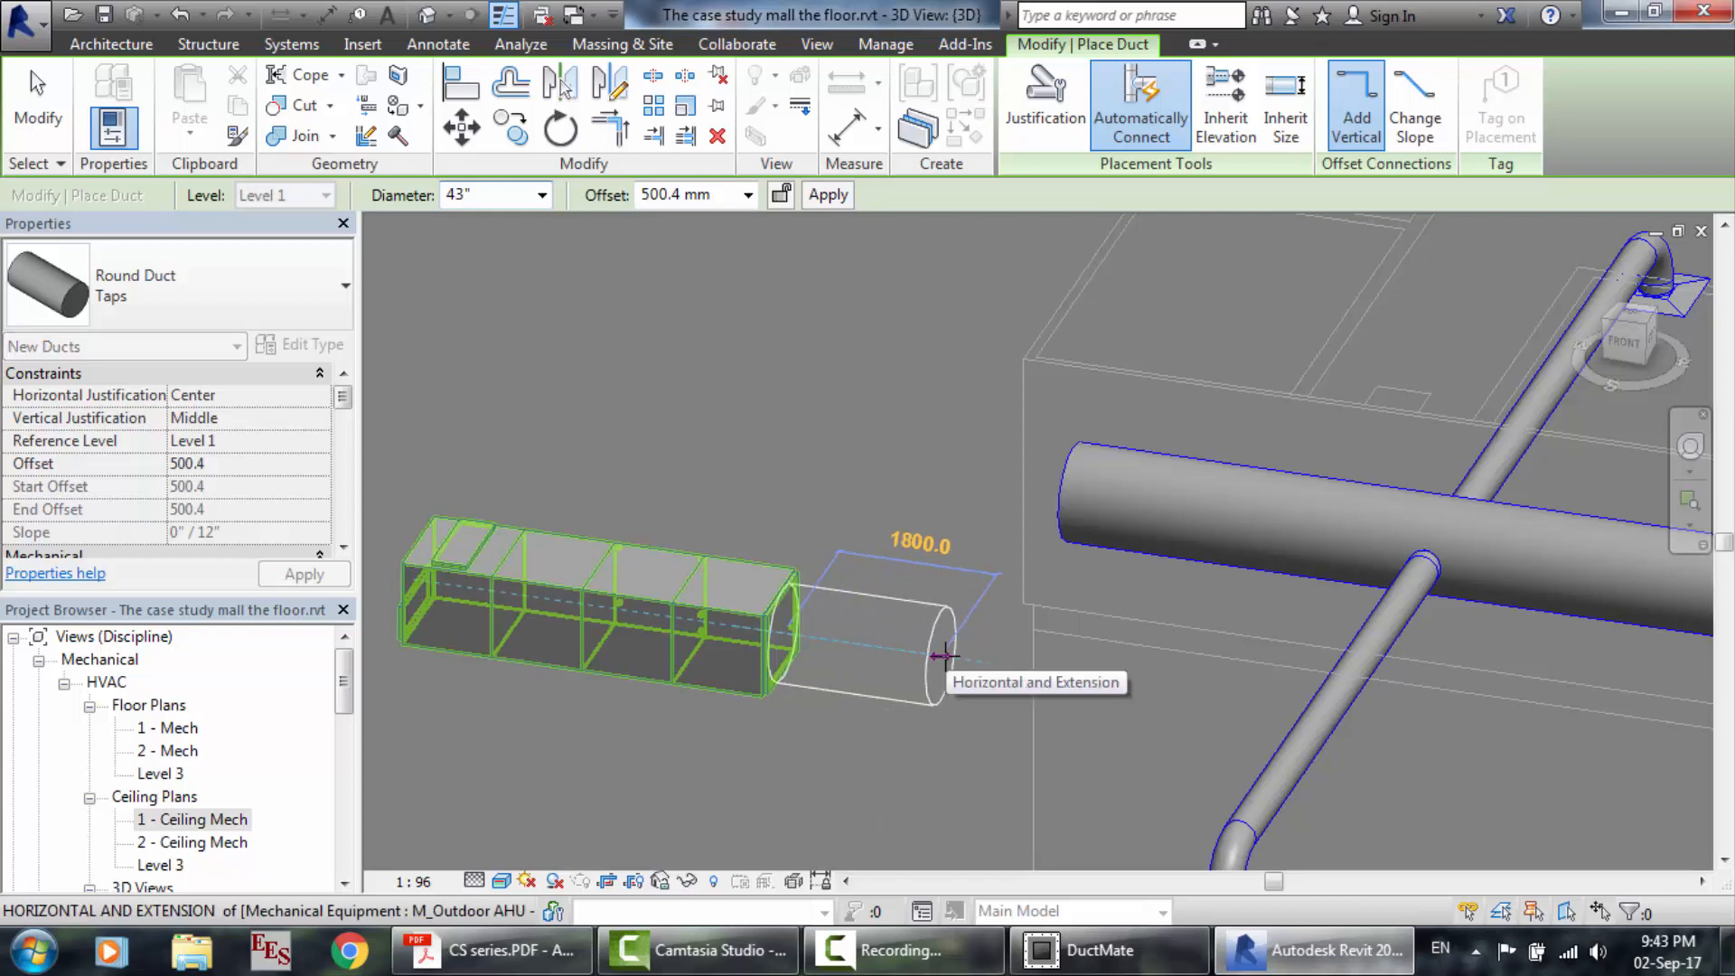
pyautogui.click(944, 657)
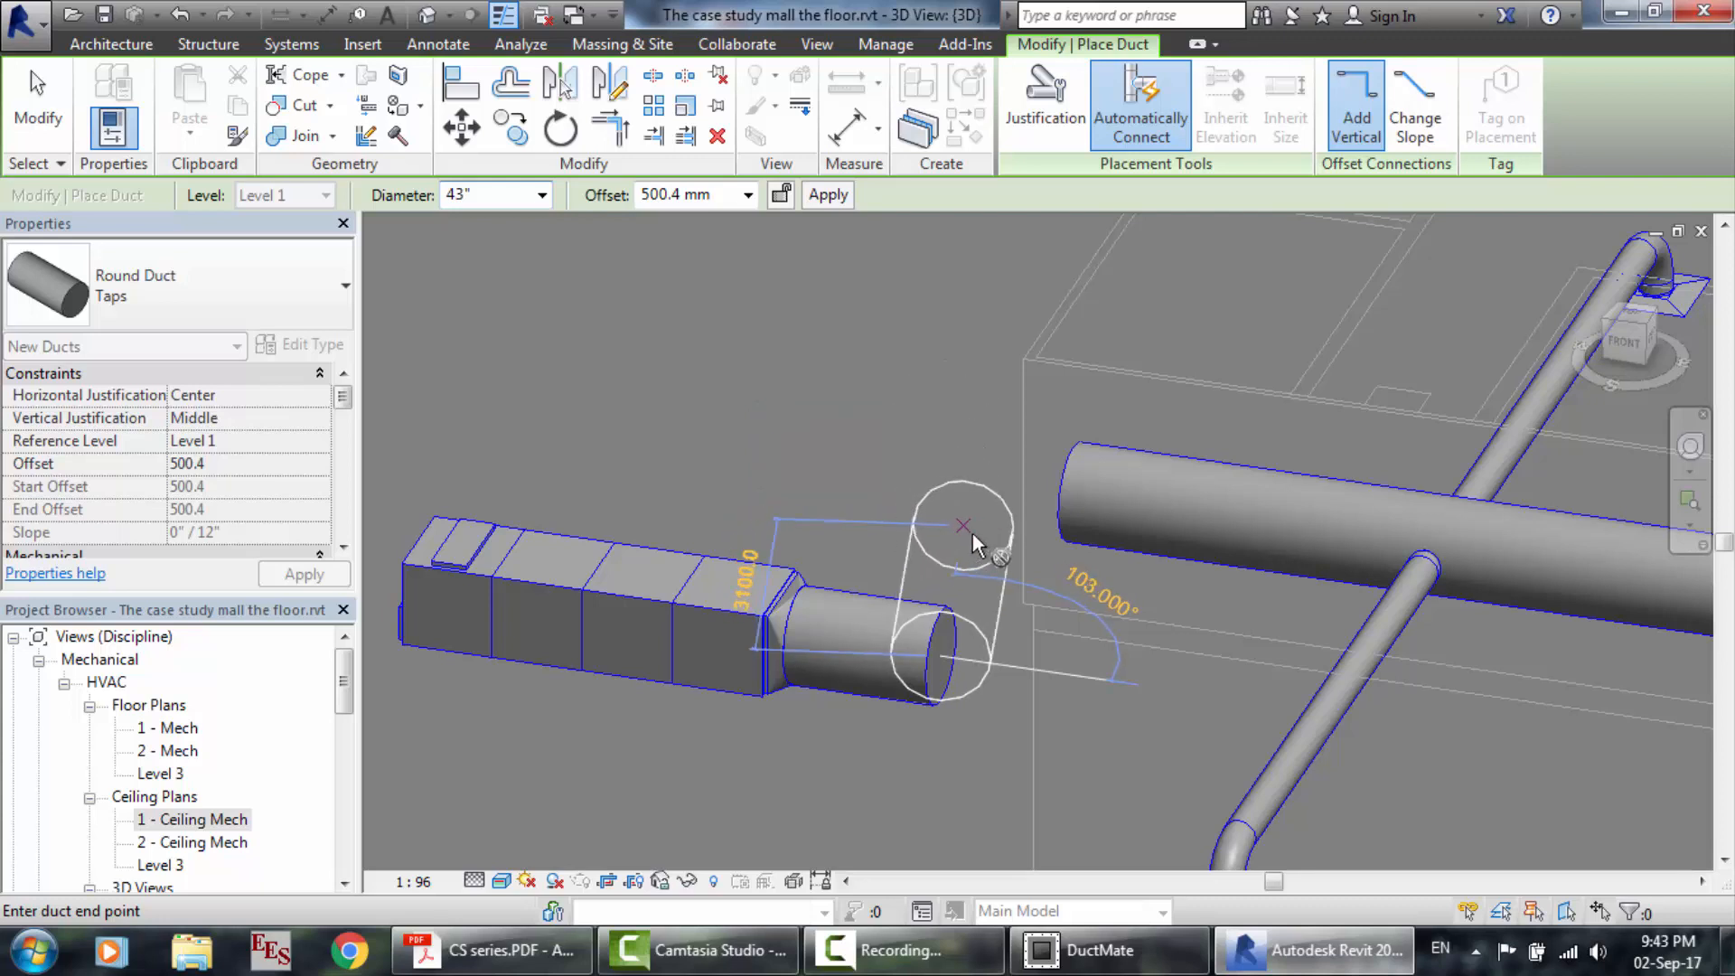
# In the 1 - Ceiling Mech plan, try to bridge the gap between the main duct and the unit's short round duct with a 43" duct at 500.4 mm offset.
pyautogui.doubleClick(194, 819)
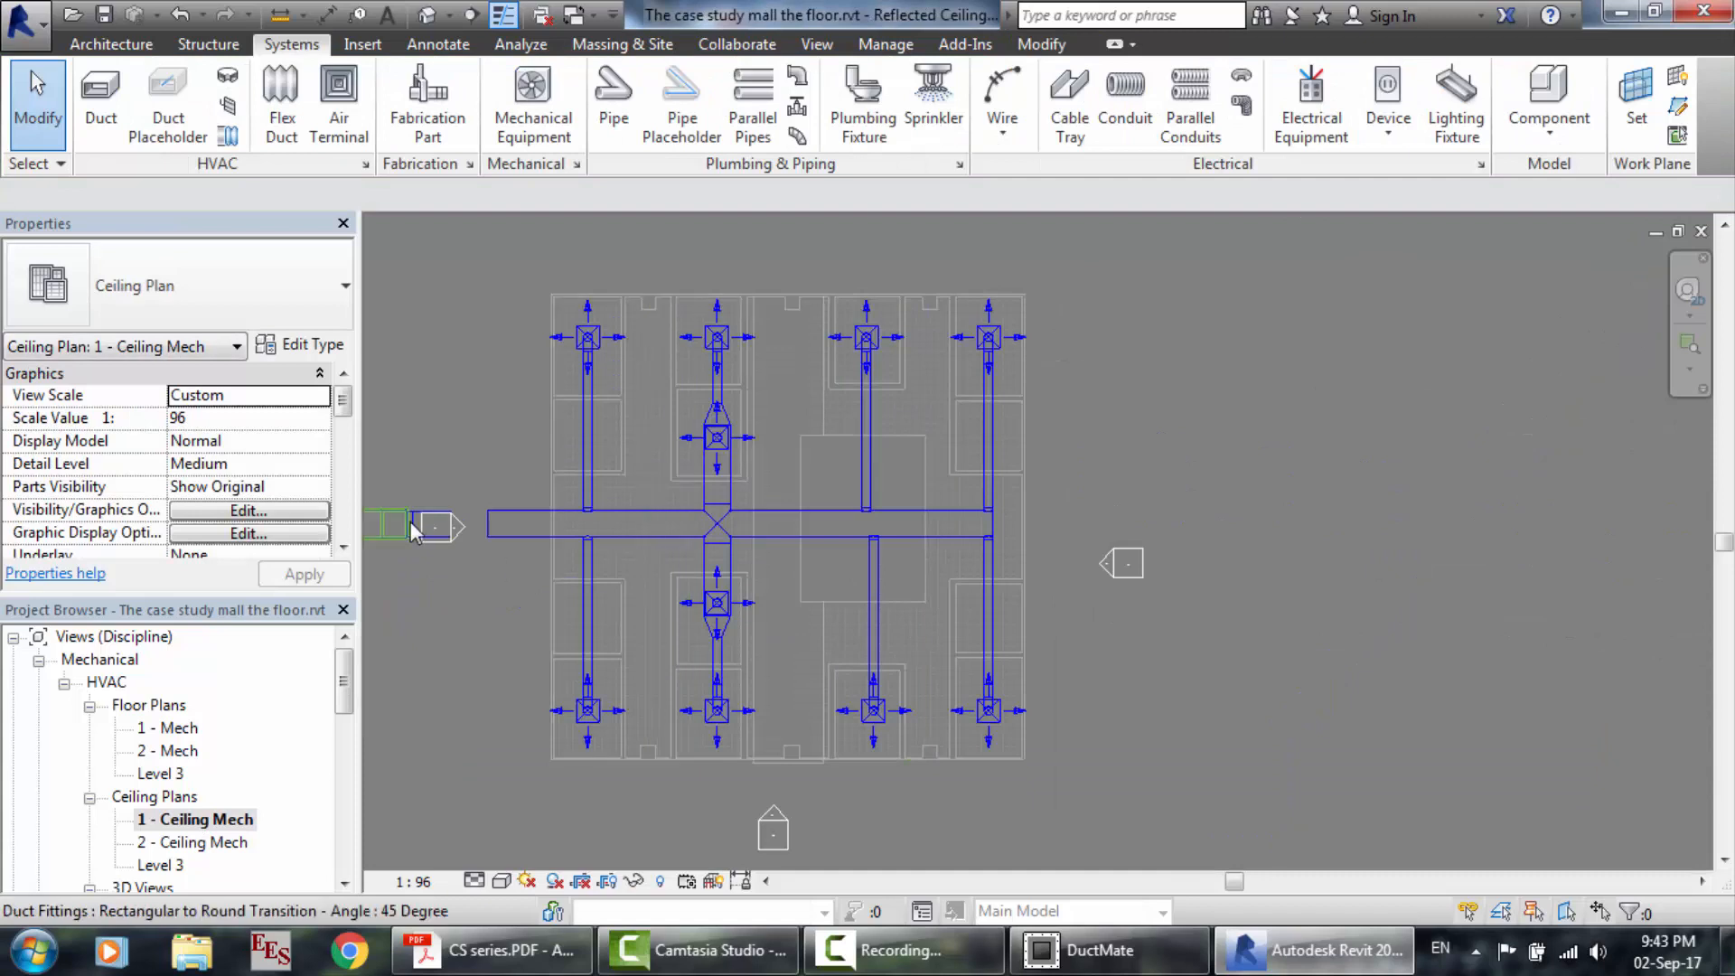
pyautogui.scroll(5, 411, 523)
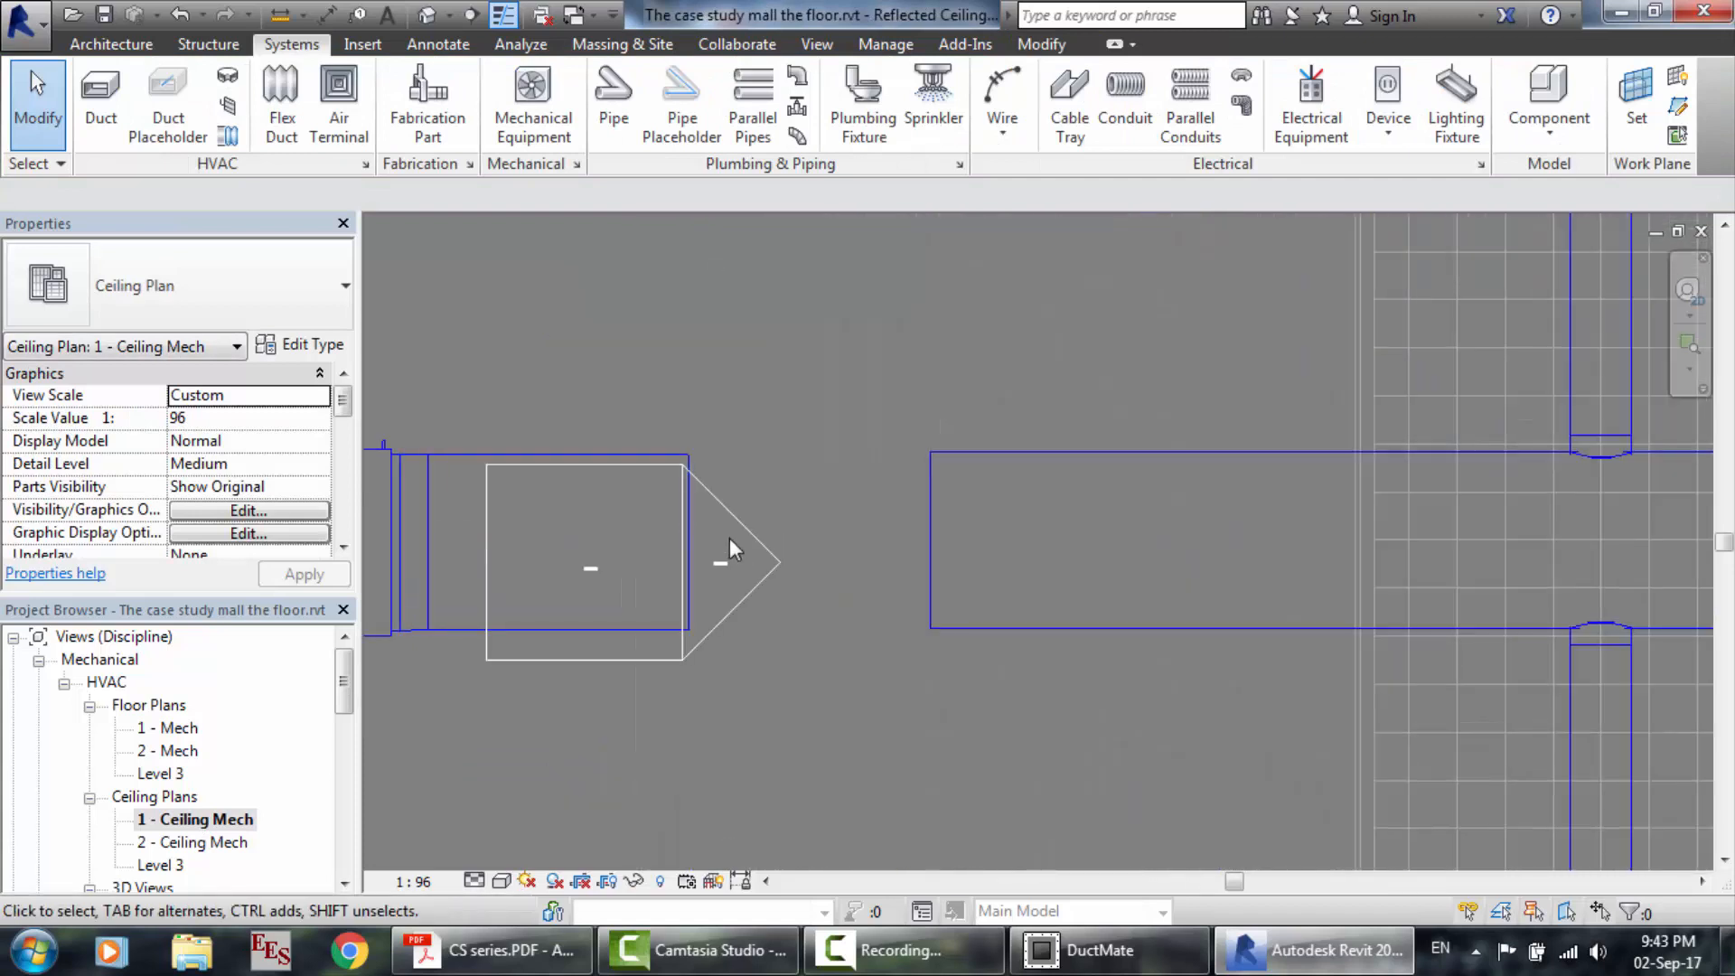
pyautogui.click(685, 546)
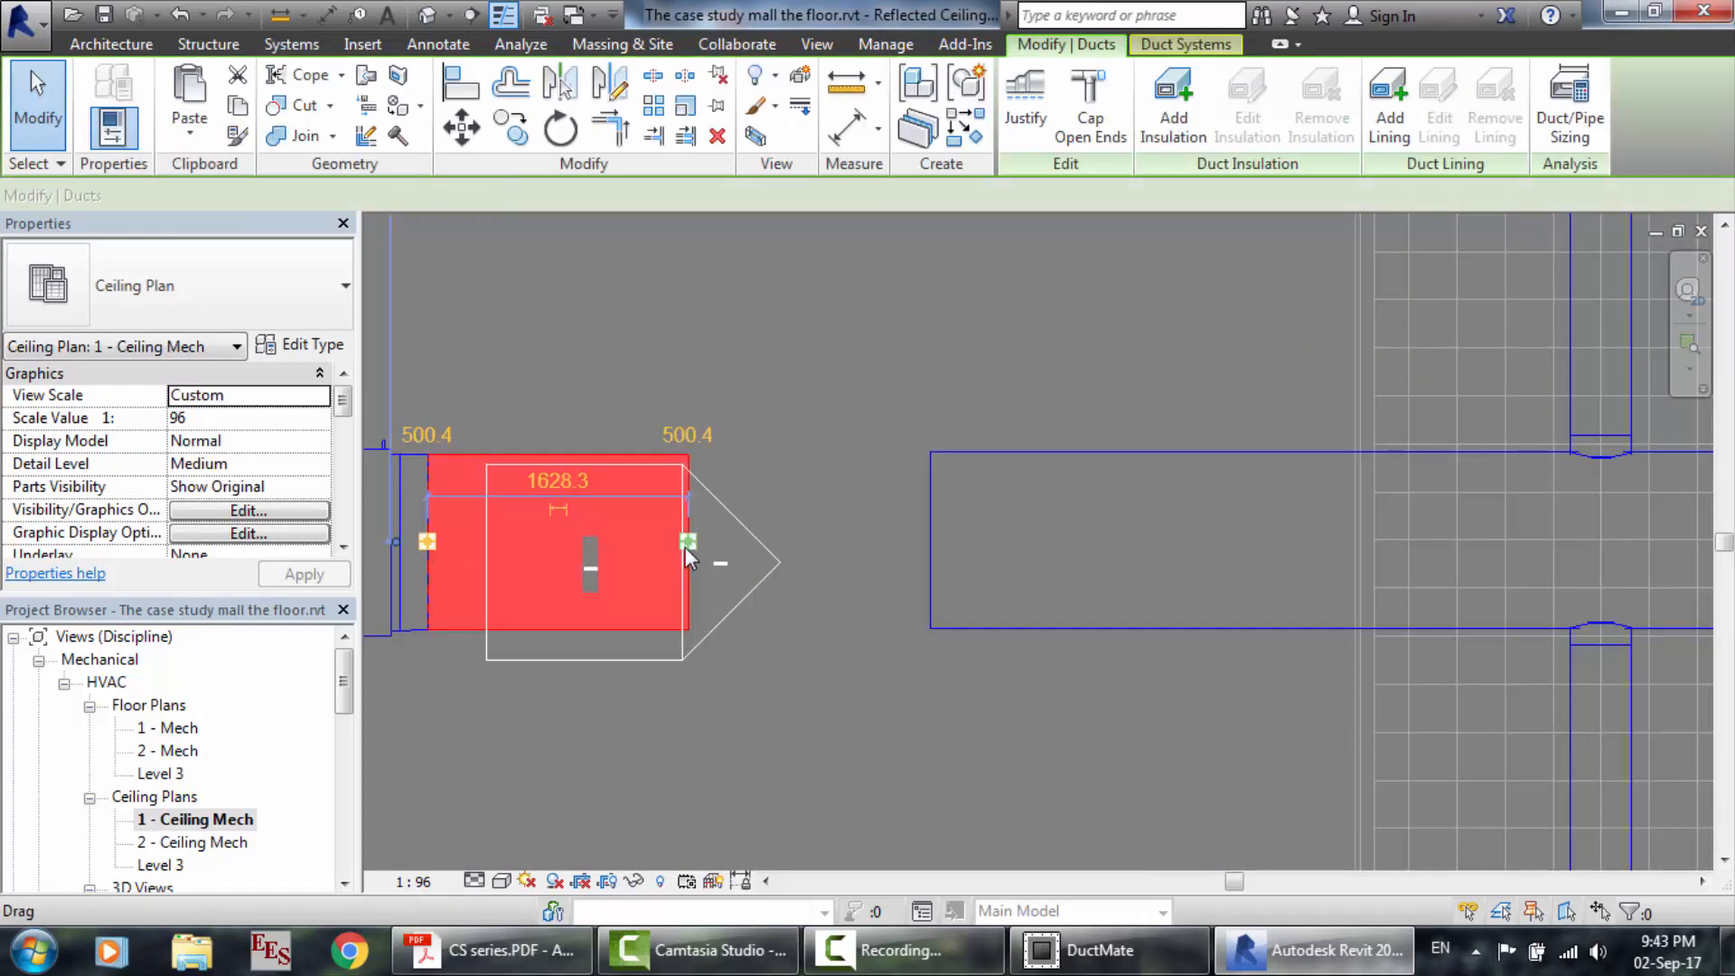
pyautogui.click(291, 45)
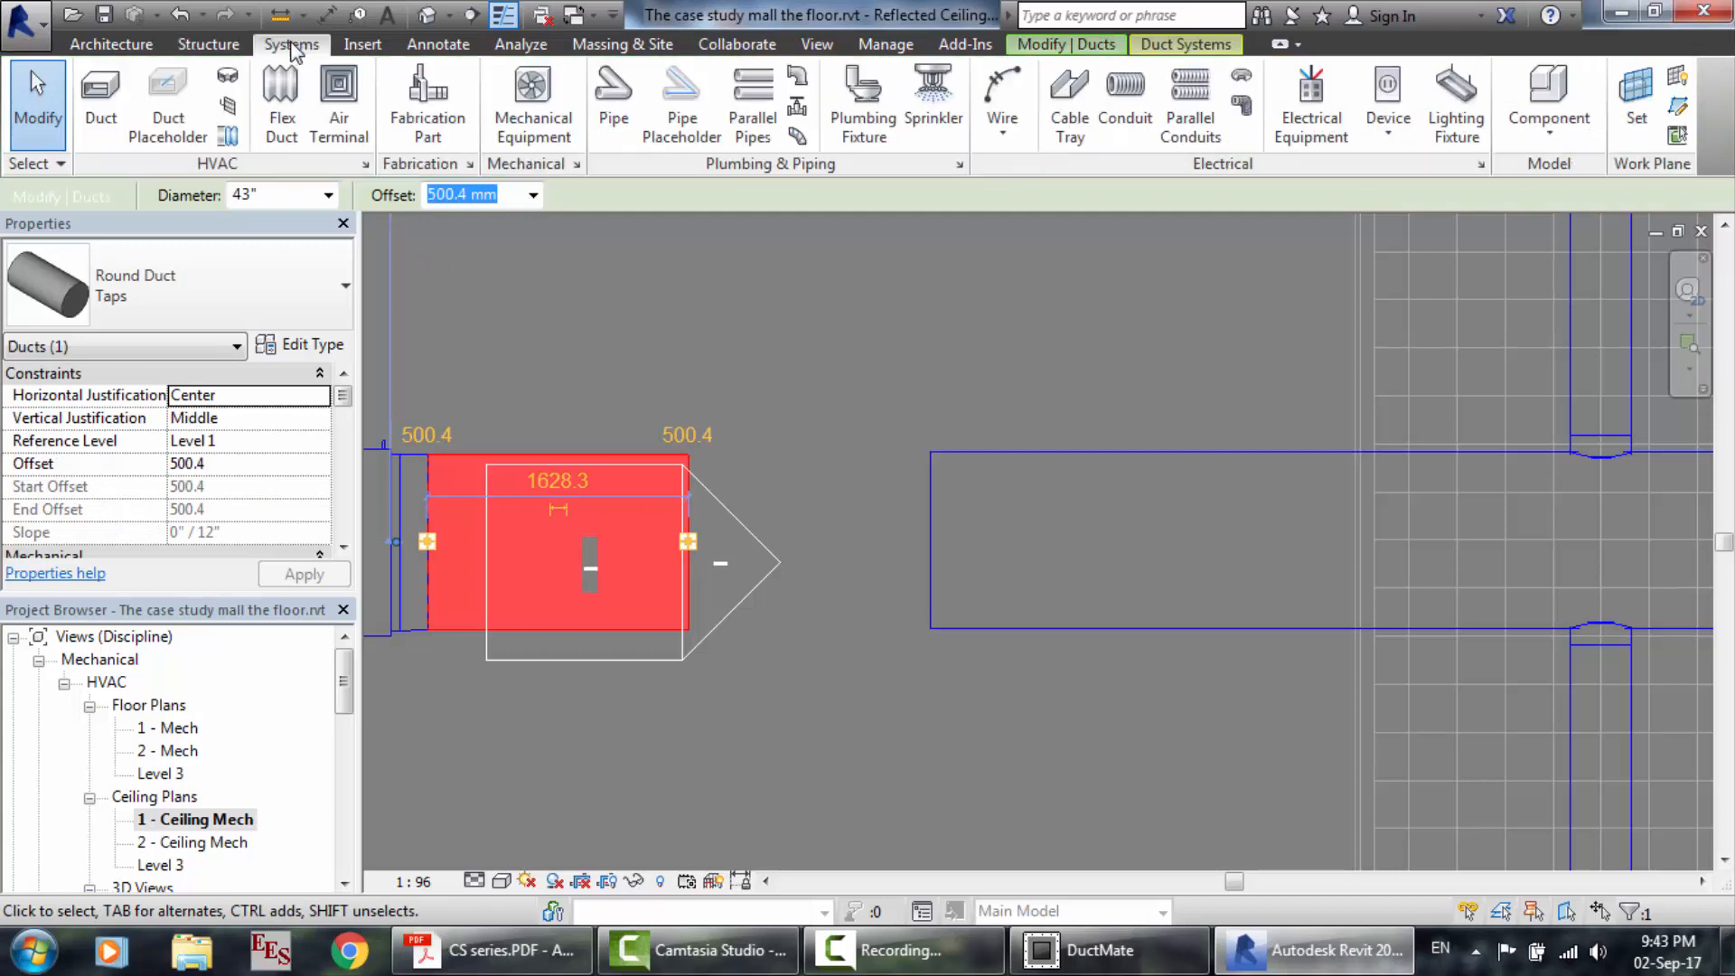
pyautogui.click(100, 99)
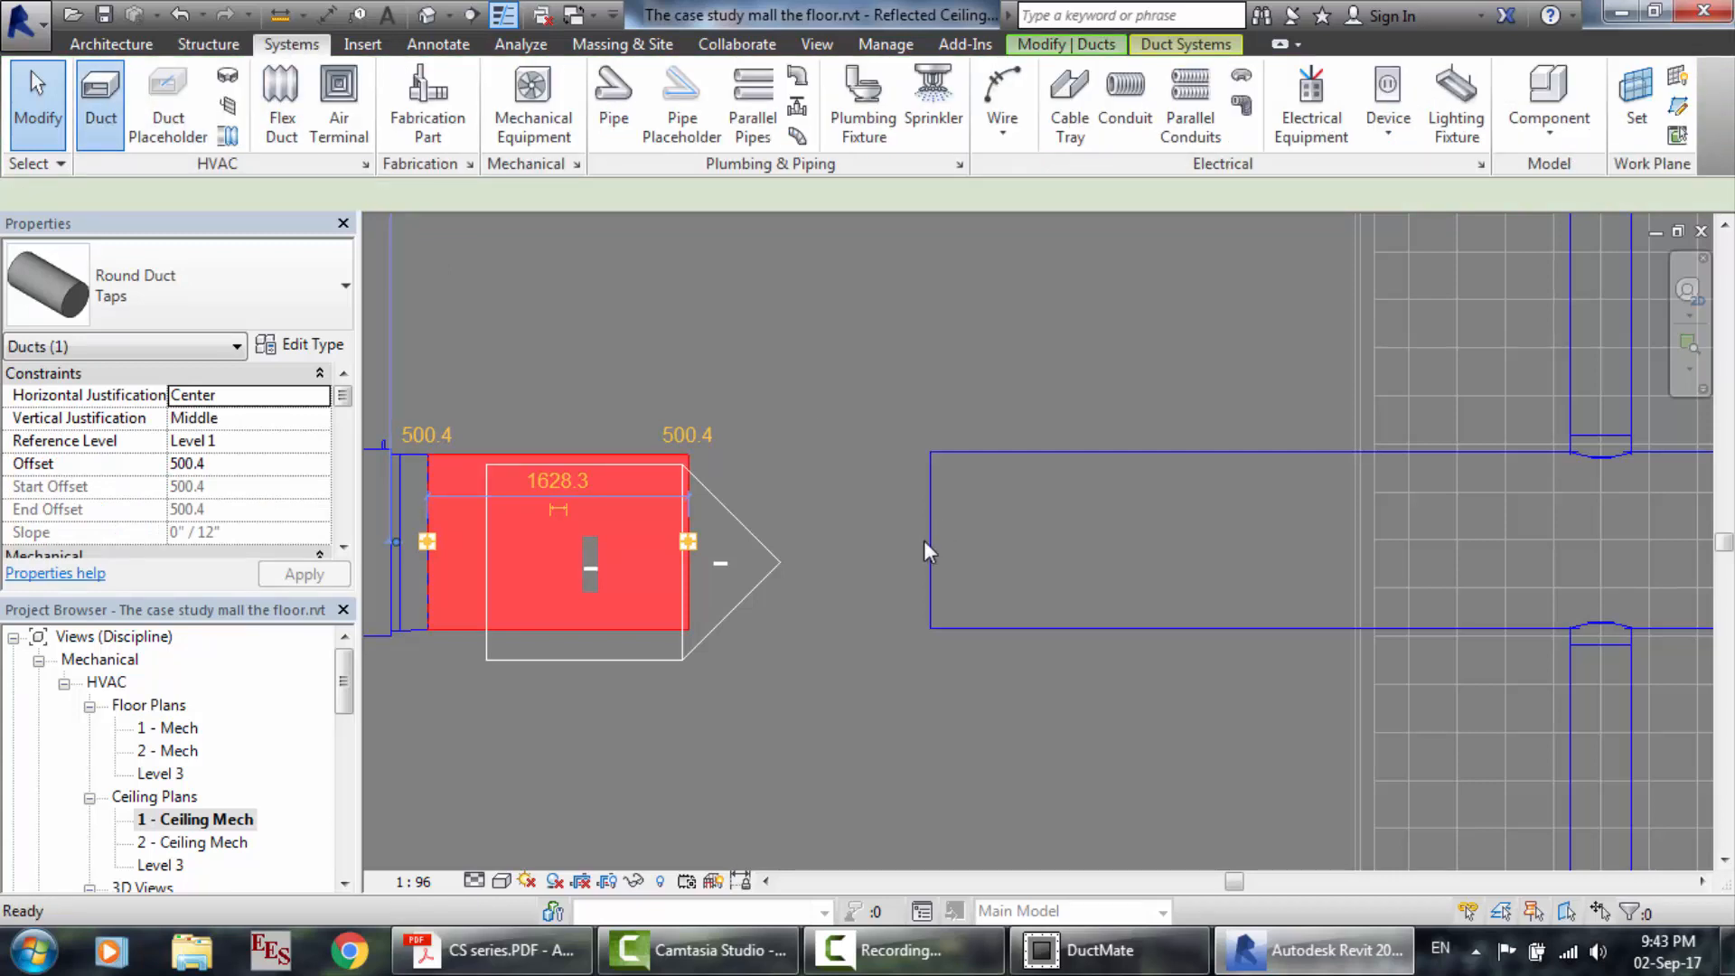
pyautogui.click(930, 533)
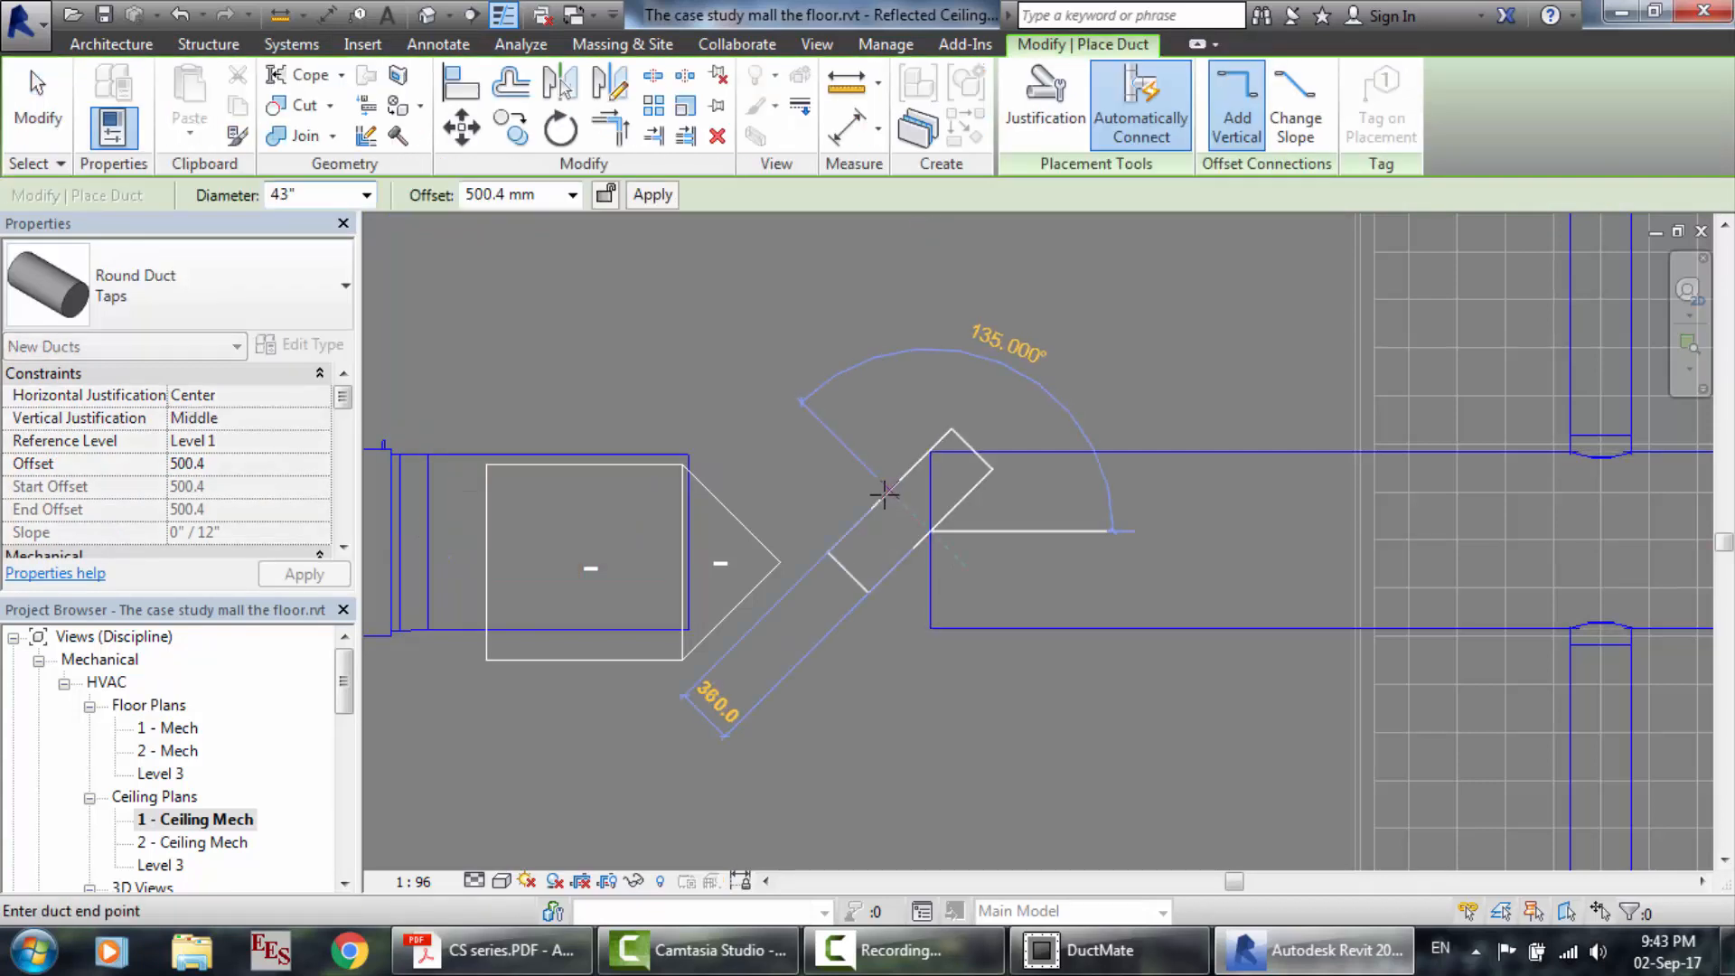
pyautogui.press('Escape')
pyautogui.press('Escape')
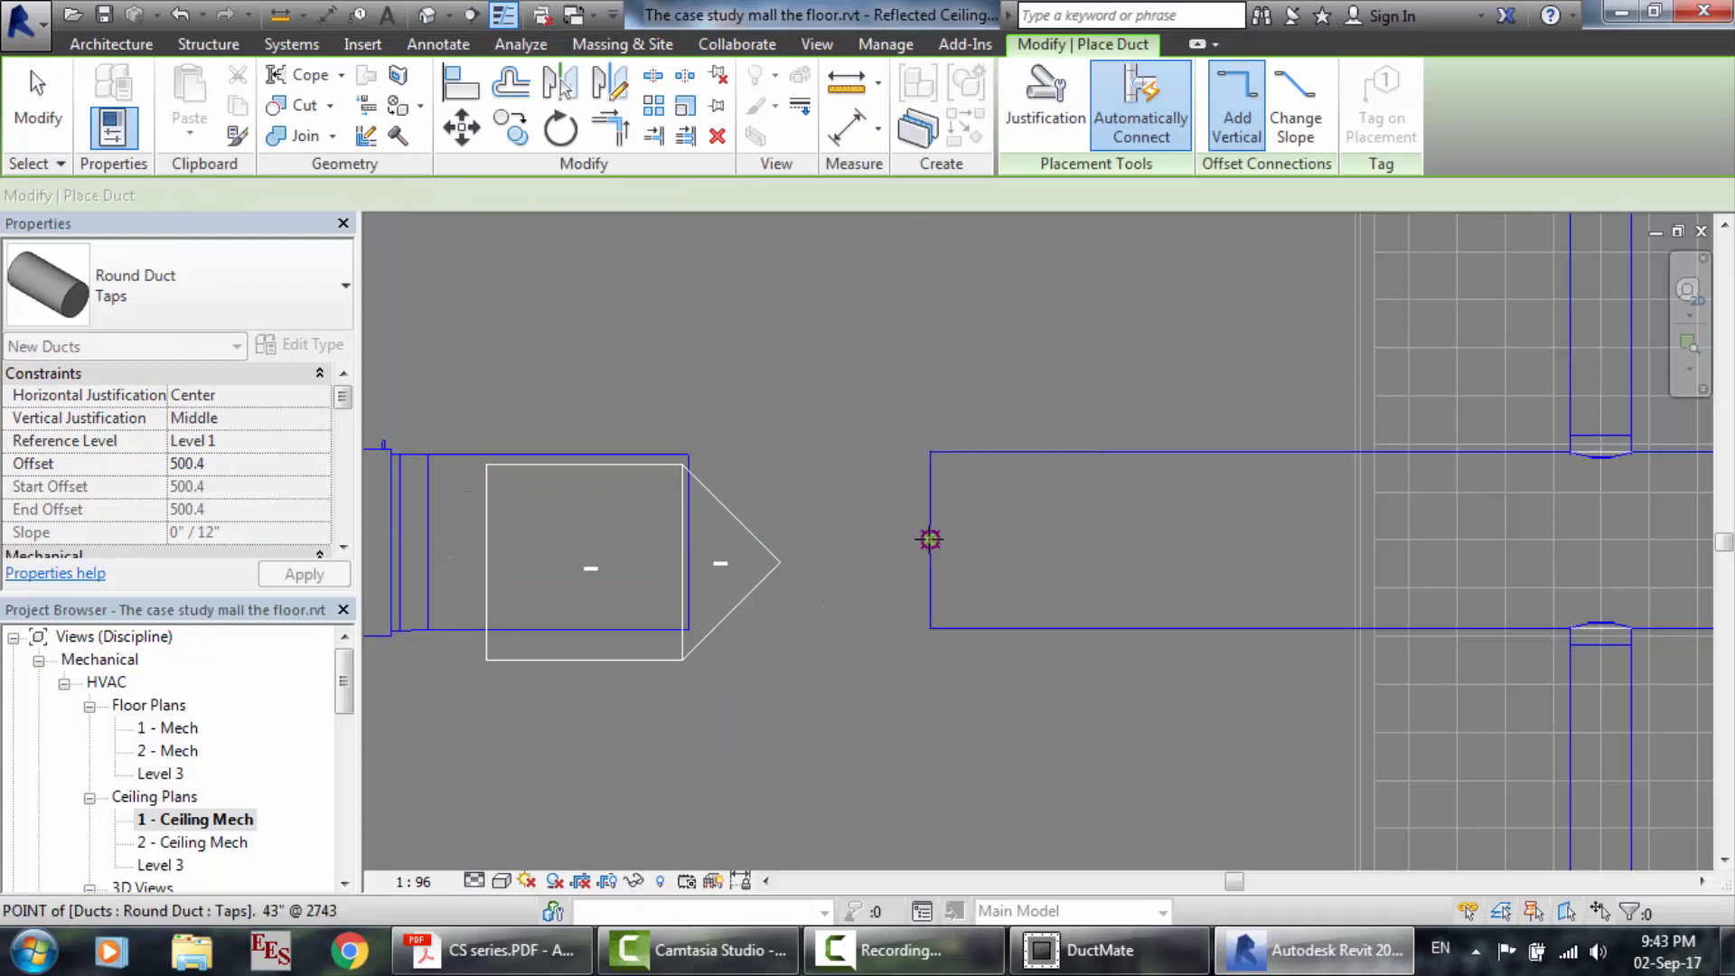
pyautogui.click(929, 535)
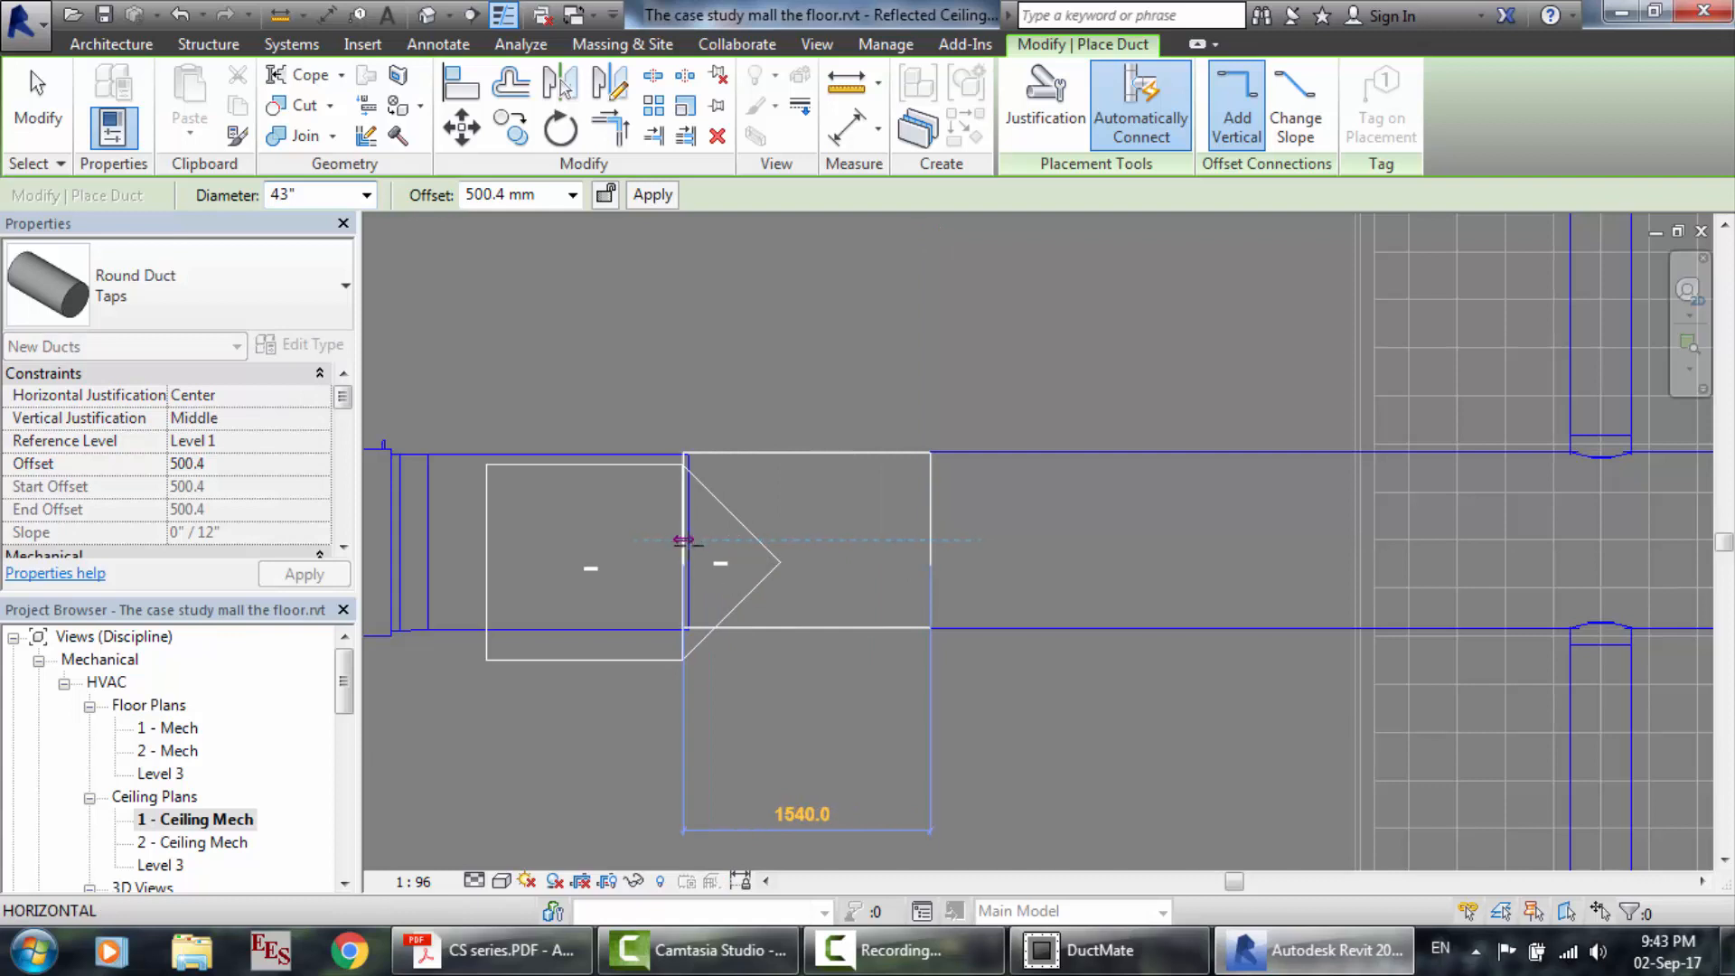
pyautogui.click(686, 541)
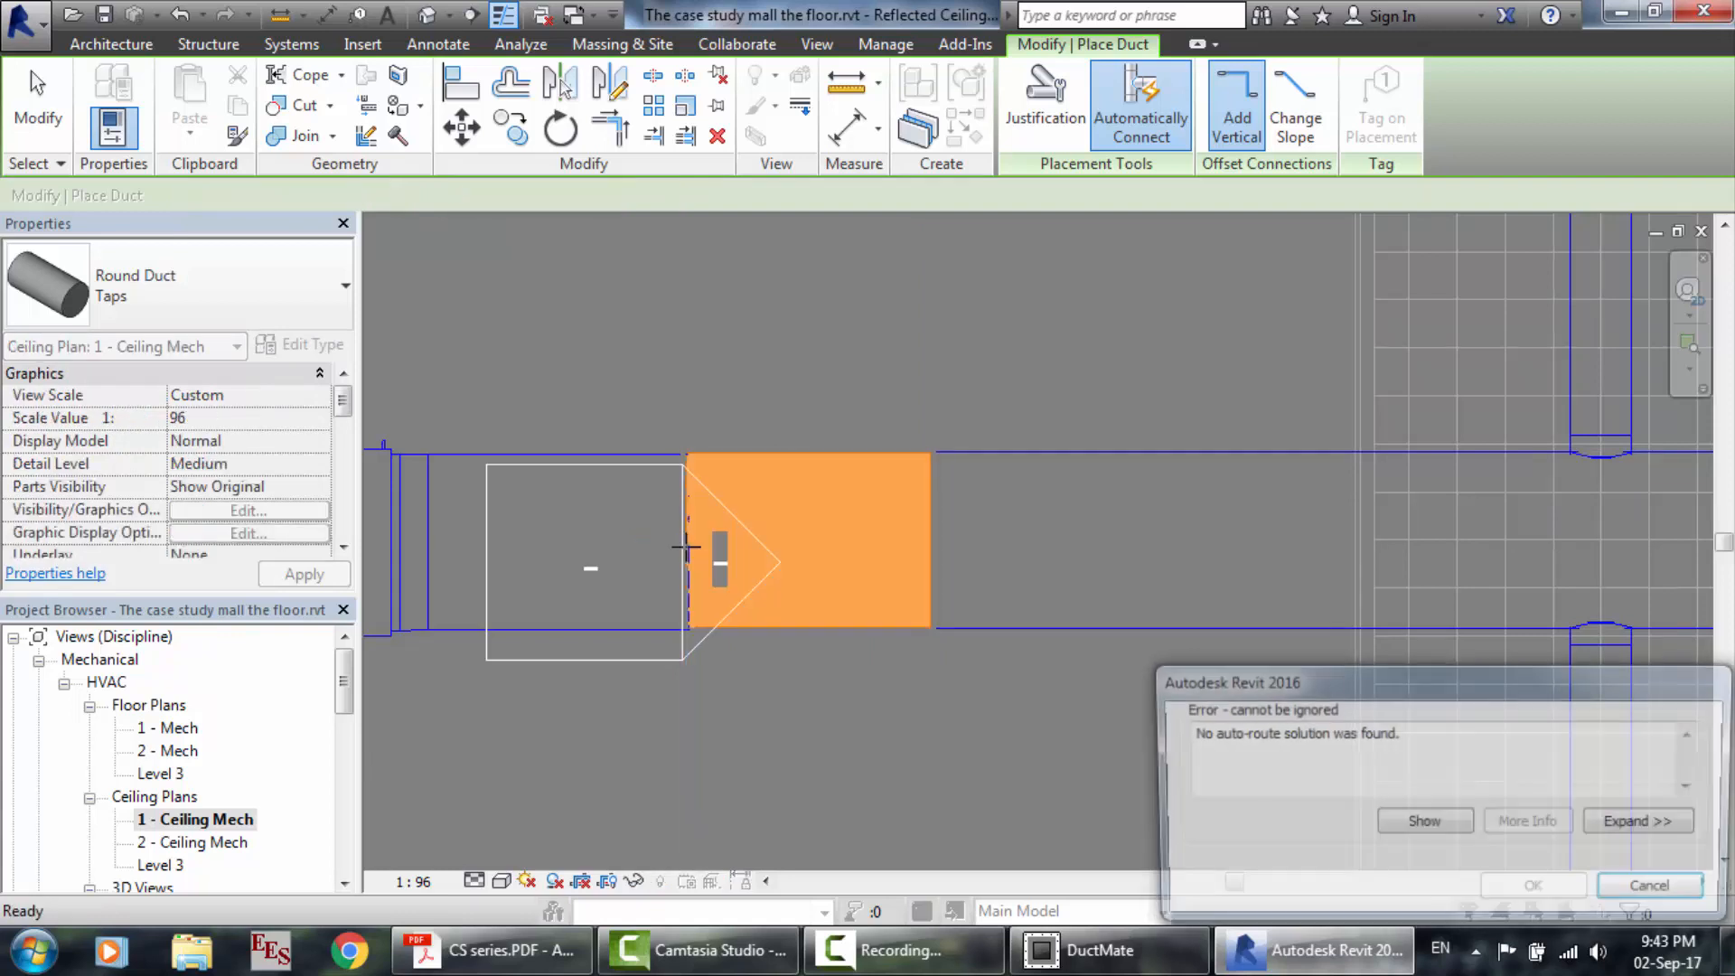
pyautogui.click(1652, 888)
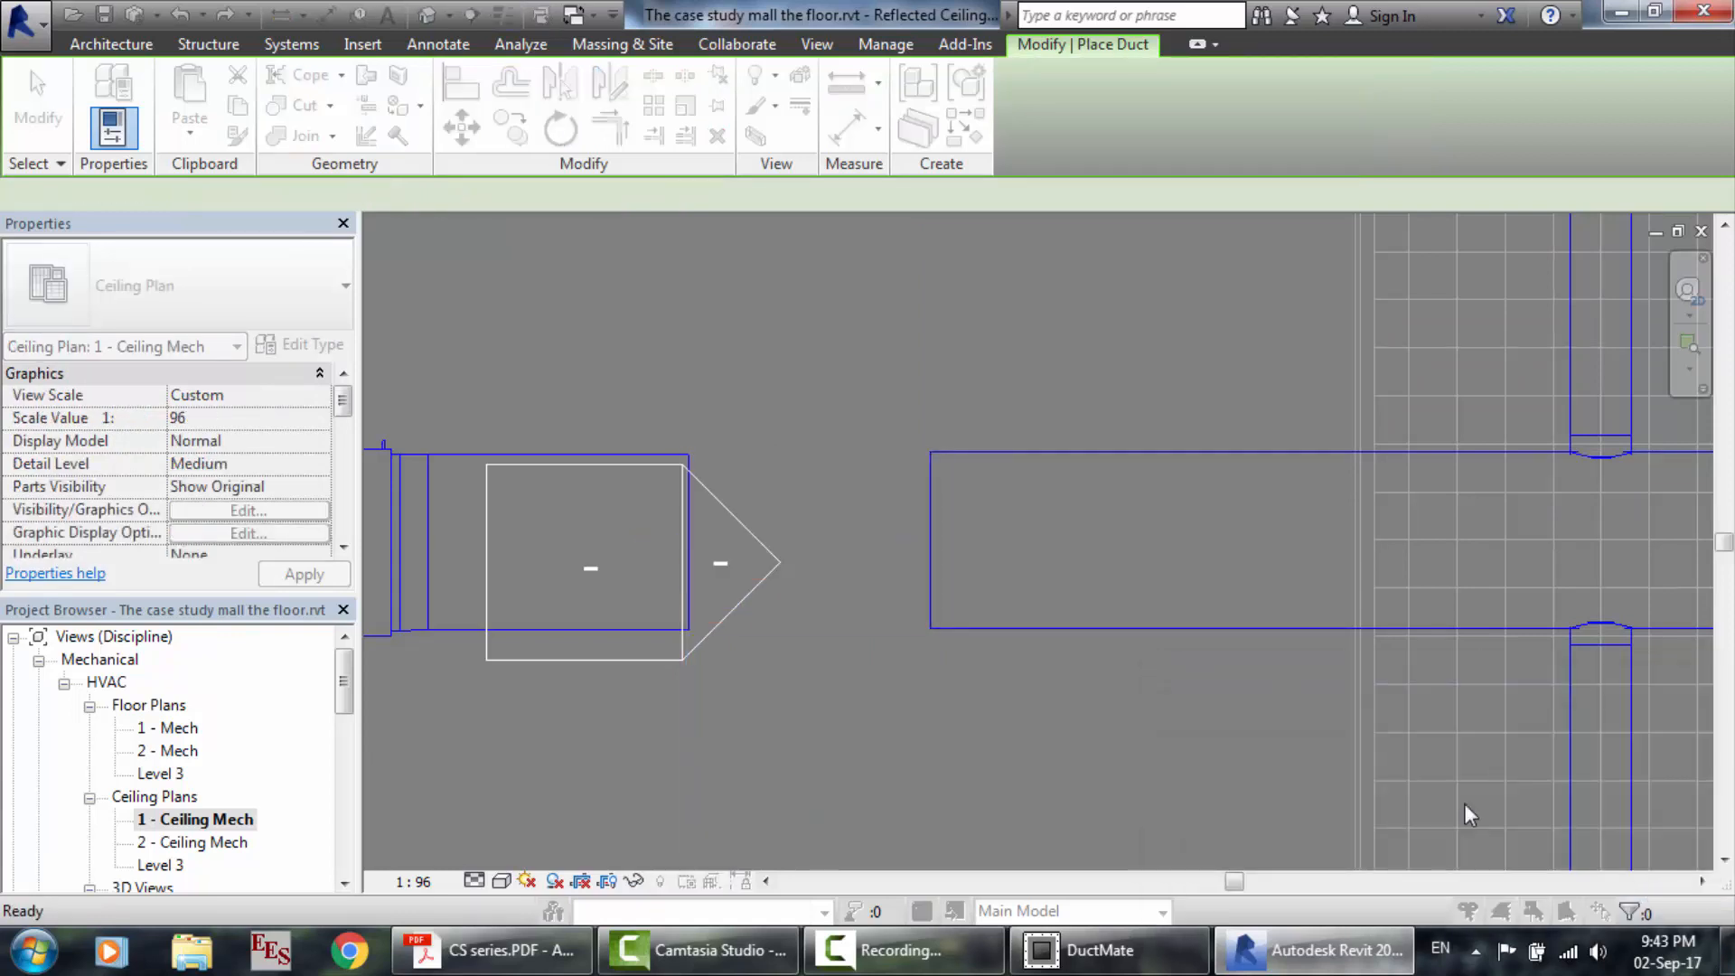
pyautogui.press('Escape')
pyautogui.press('Escape')
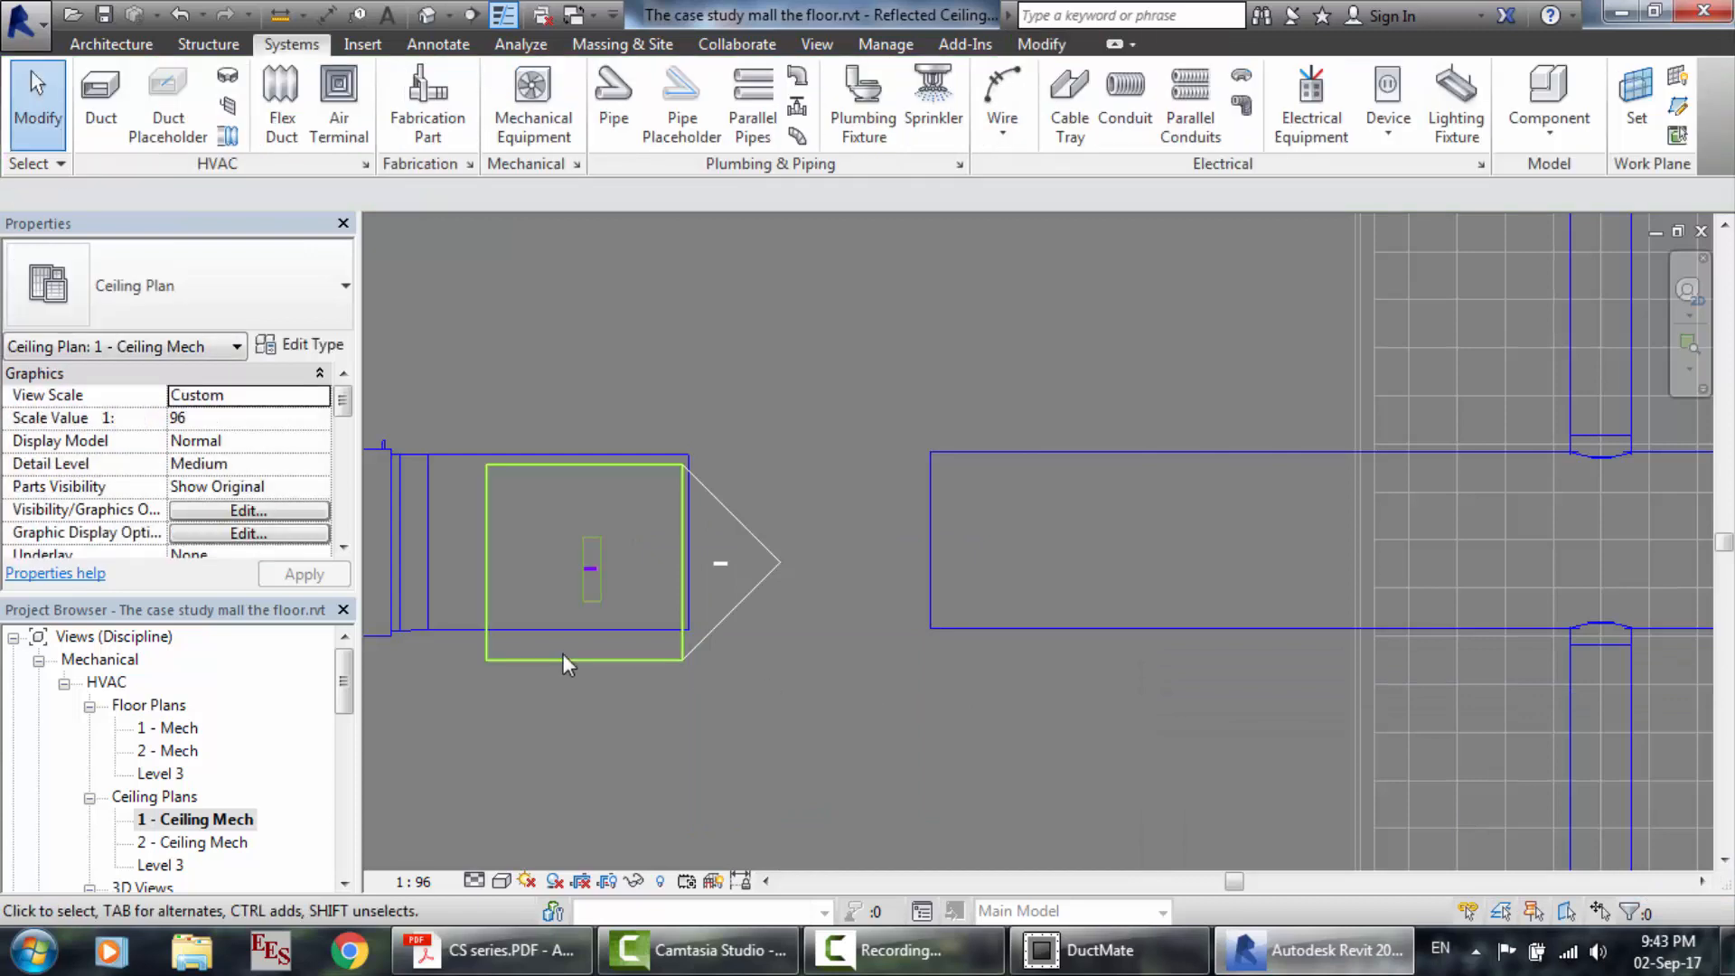
# Delete the short round duct, the rectangular-to-round transition and the outdoor air handling unit west of the main duct.
pyautogui.click(452, 620)
pyautogui.scroll(-2, 452, 619)
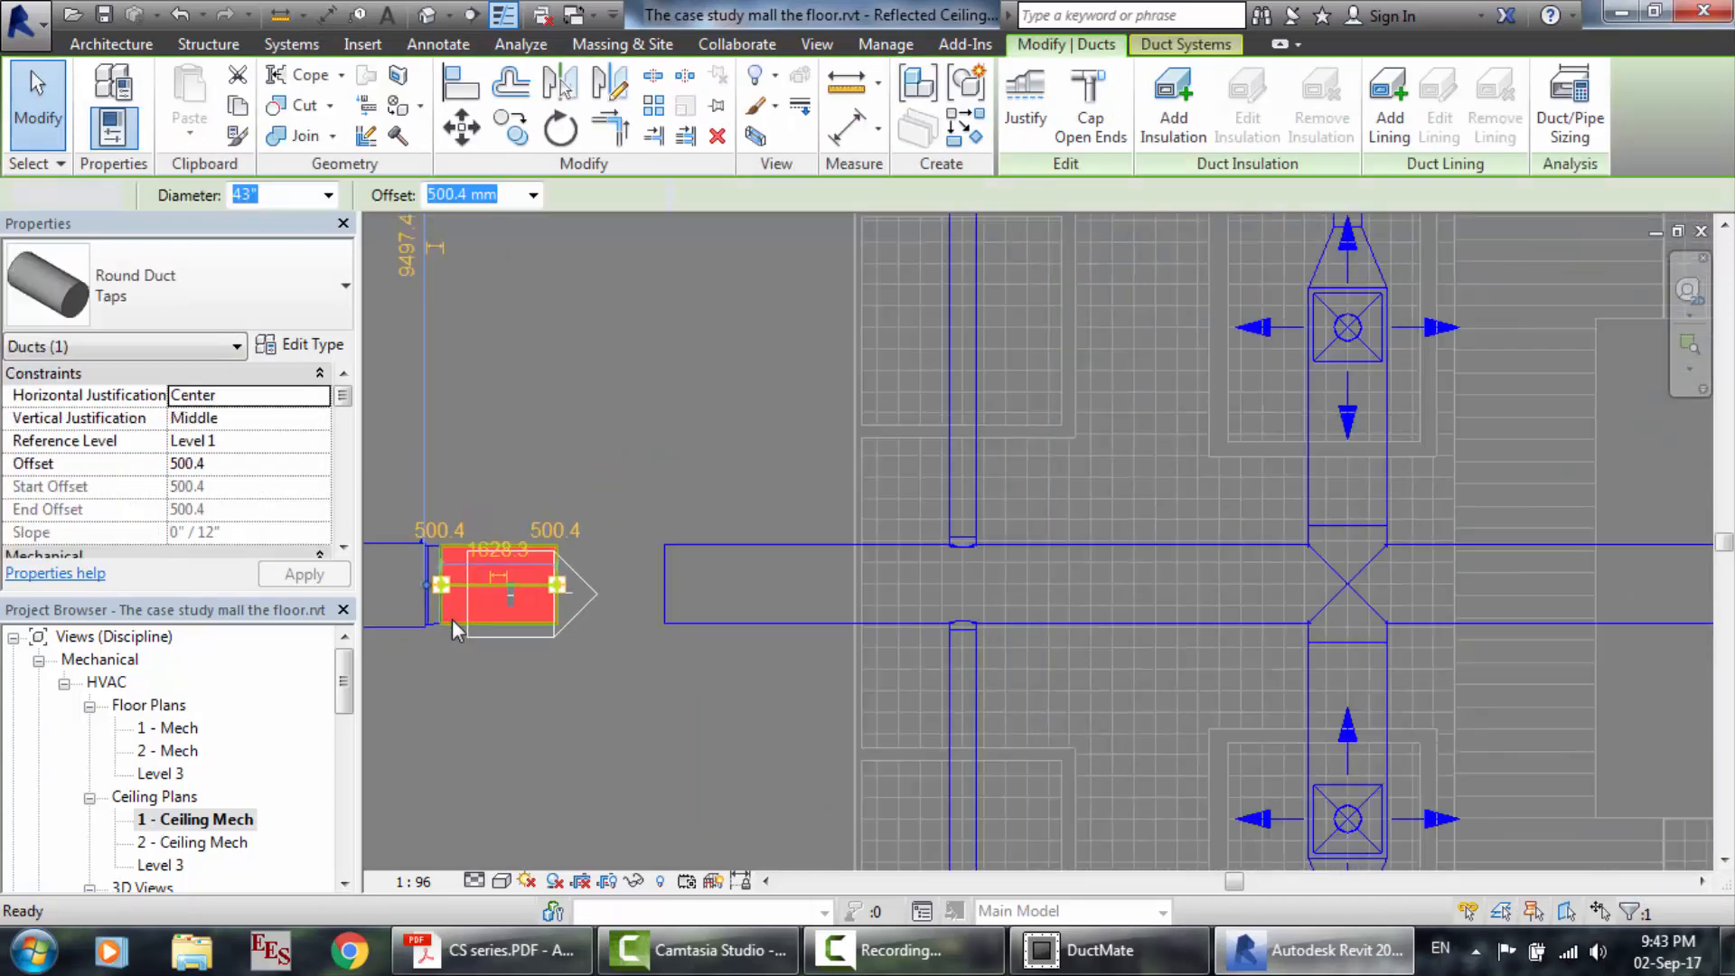
pyautogui.press('Escape')
pyautogui.scroll(2, 371, 648)
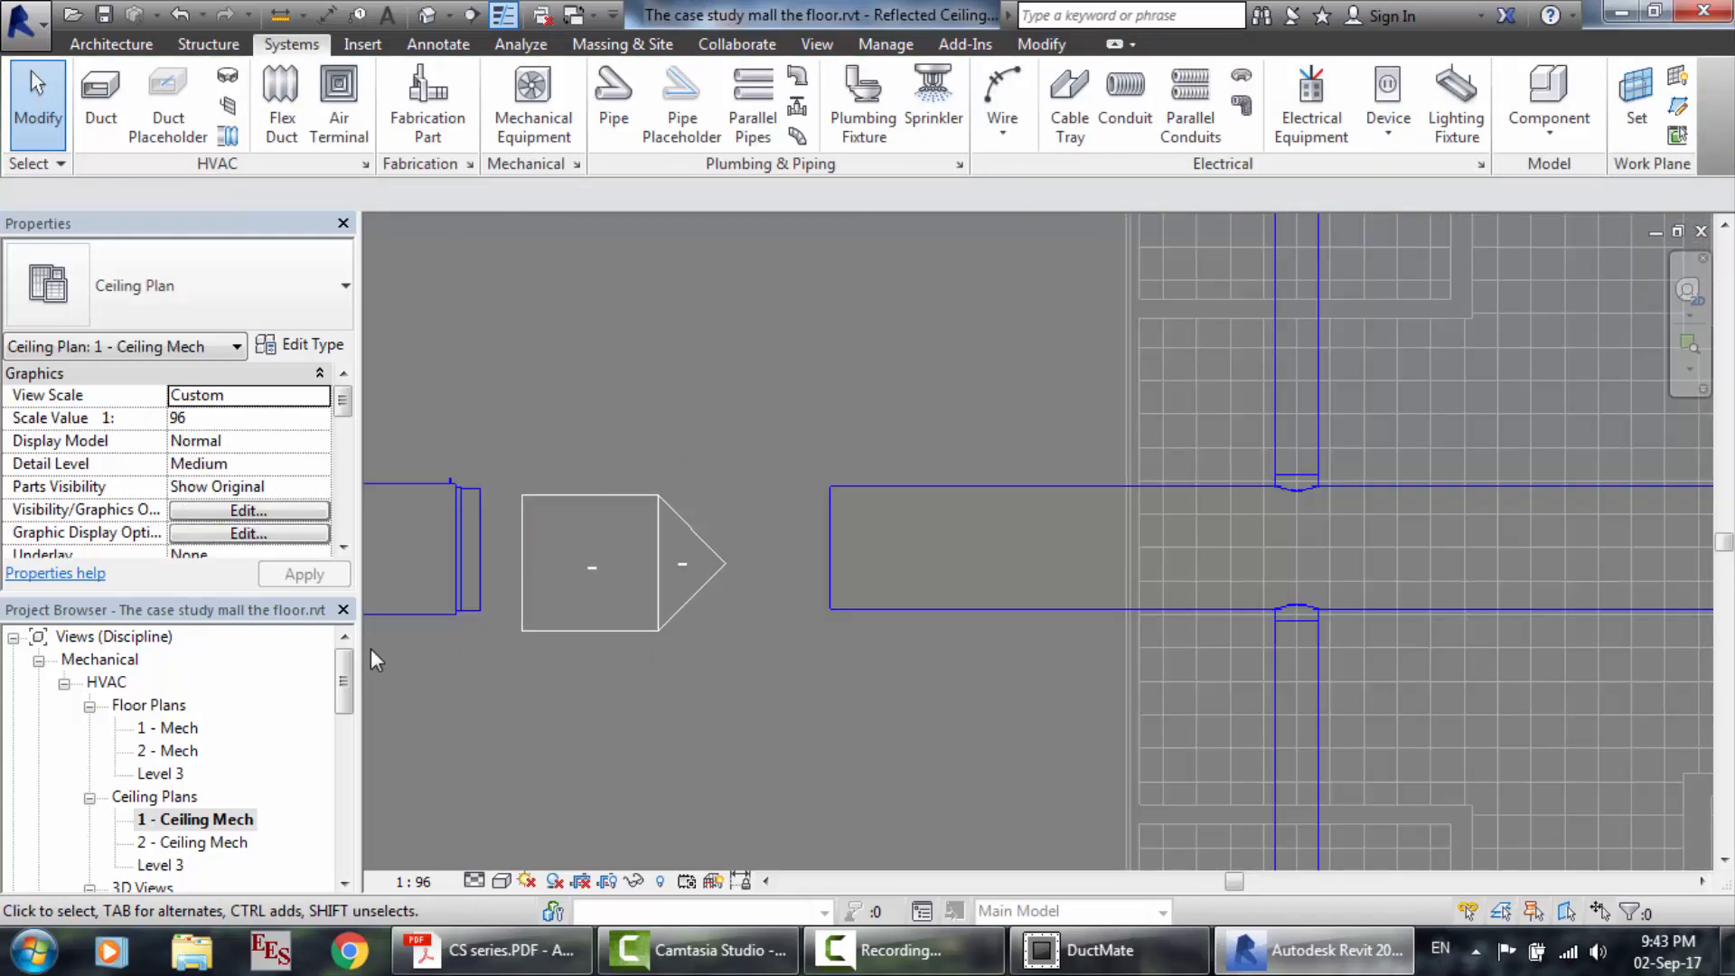
pyautogui.click(474, 600)
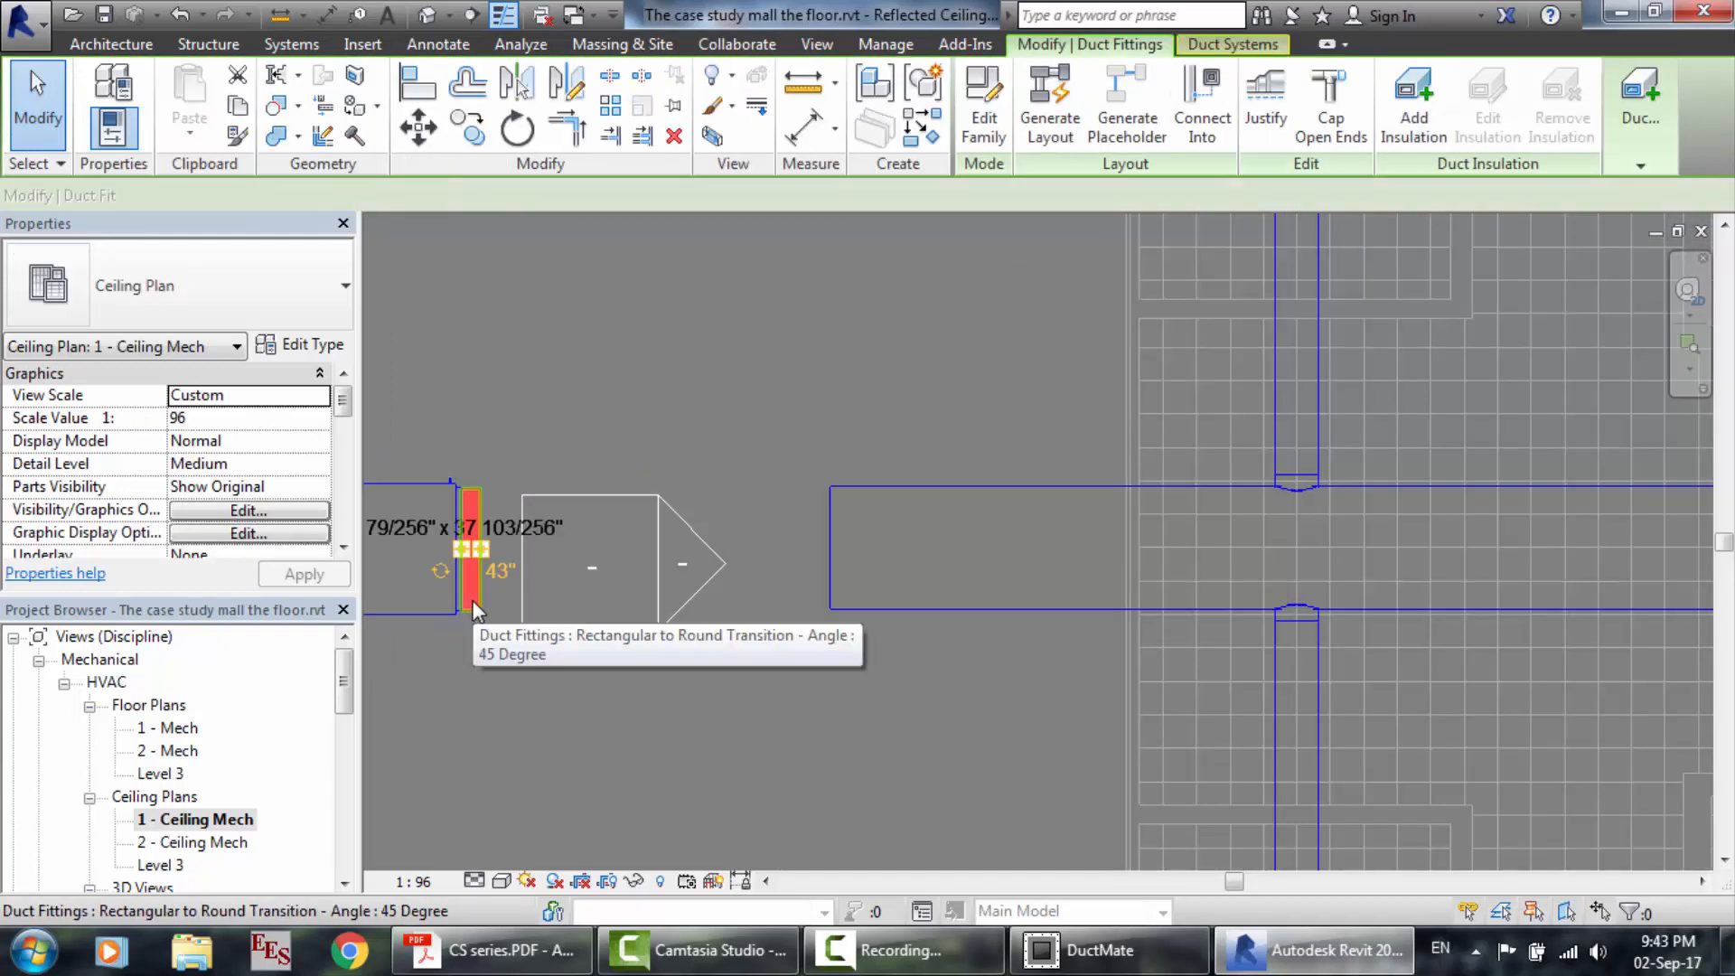
pyautogui.press('Escape')
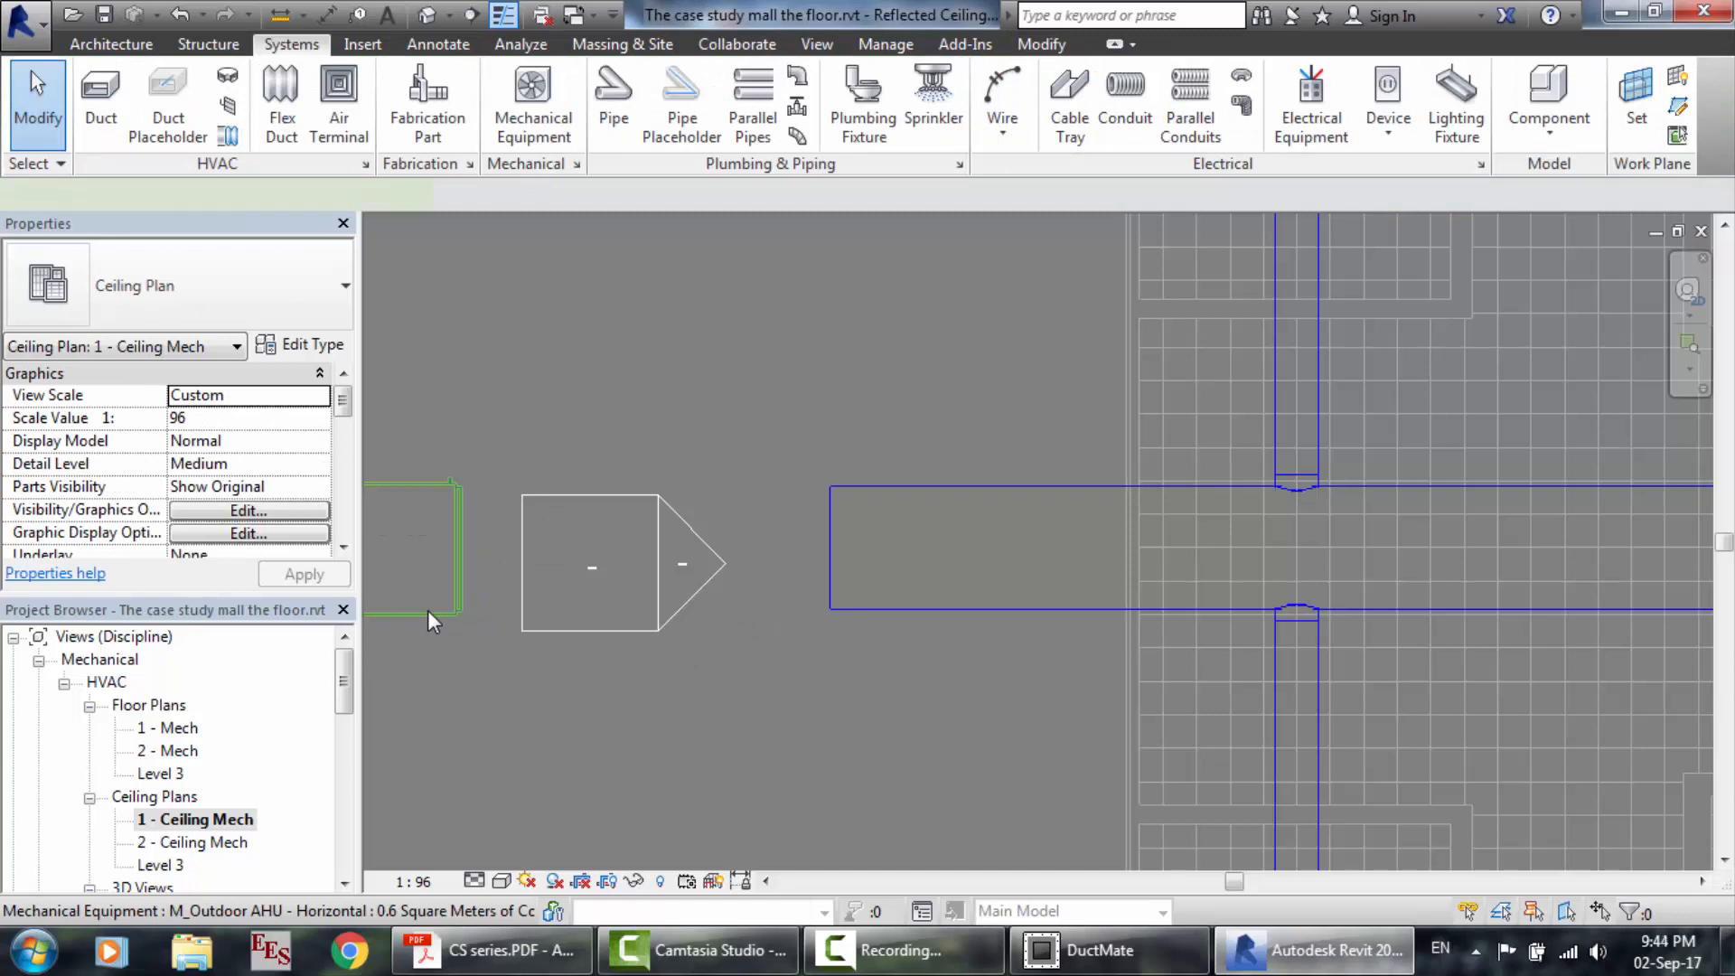
pyautogui.click(427, 610)
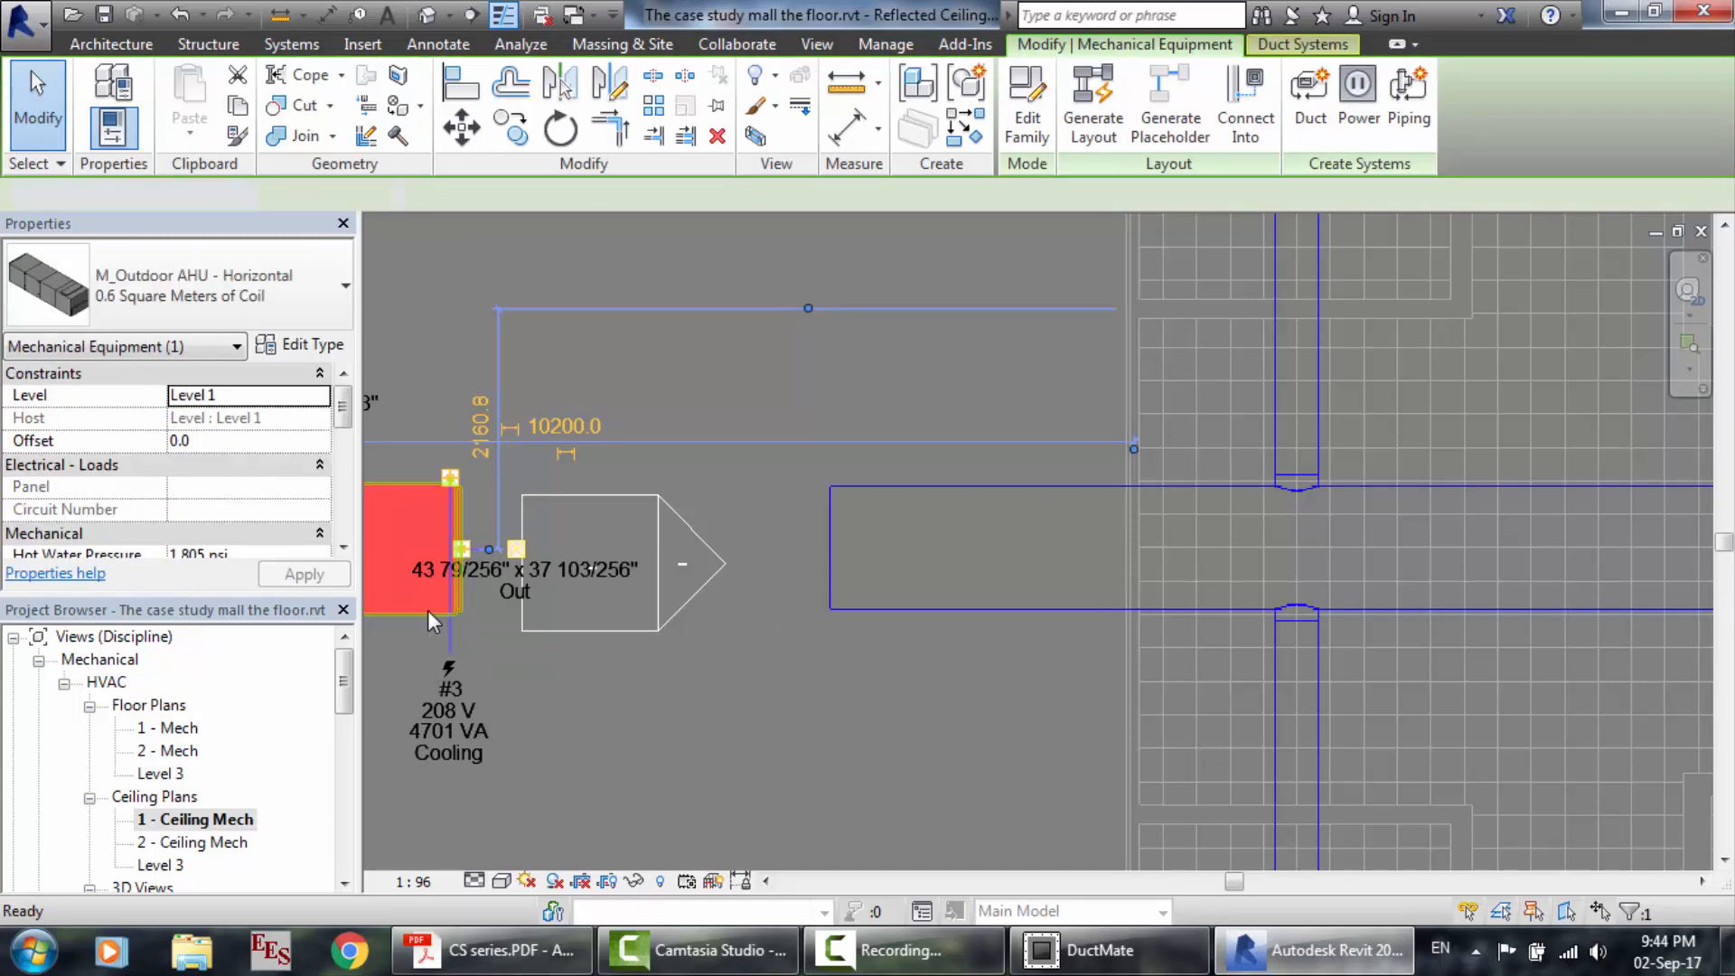
pyautogui.press('Delete')
# Try to extend the main duct's open west end with a 43" round duct at a 500.4 mm offset.
pyautogui.scroll(-1, 667, 571)
pyautogui.scroll(-3, 667, 572)
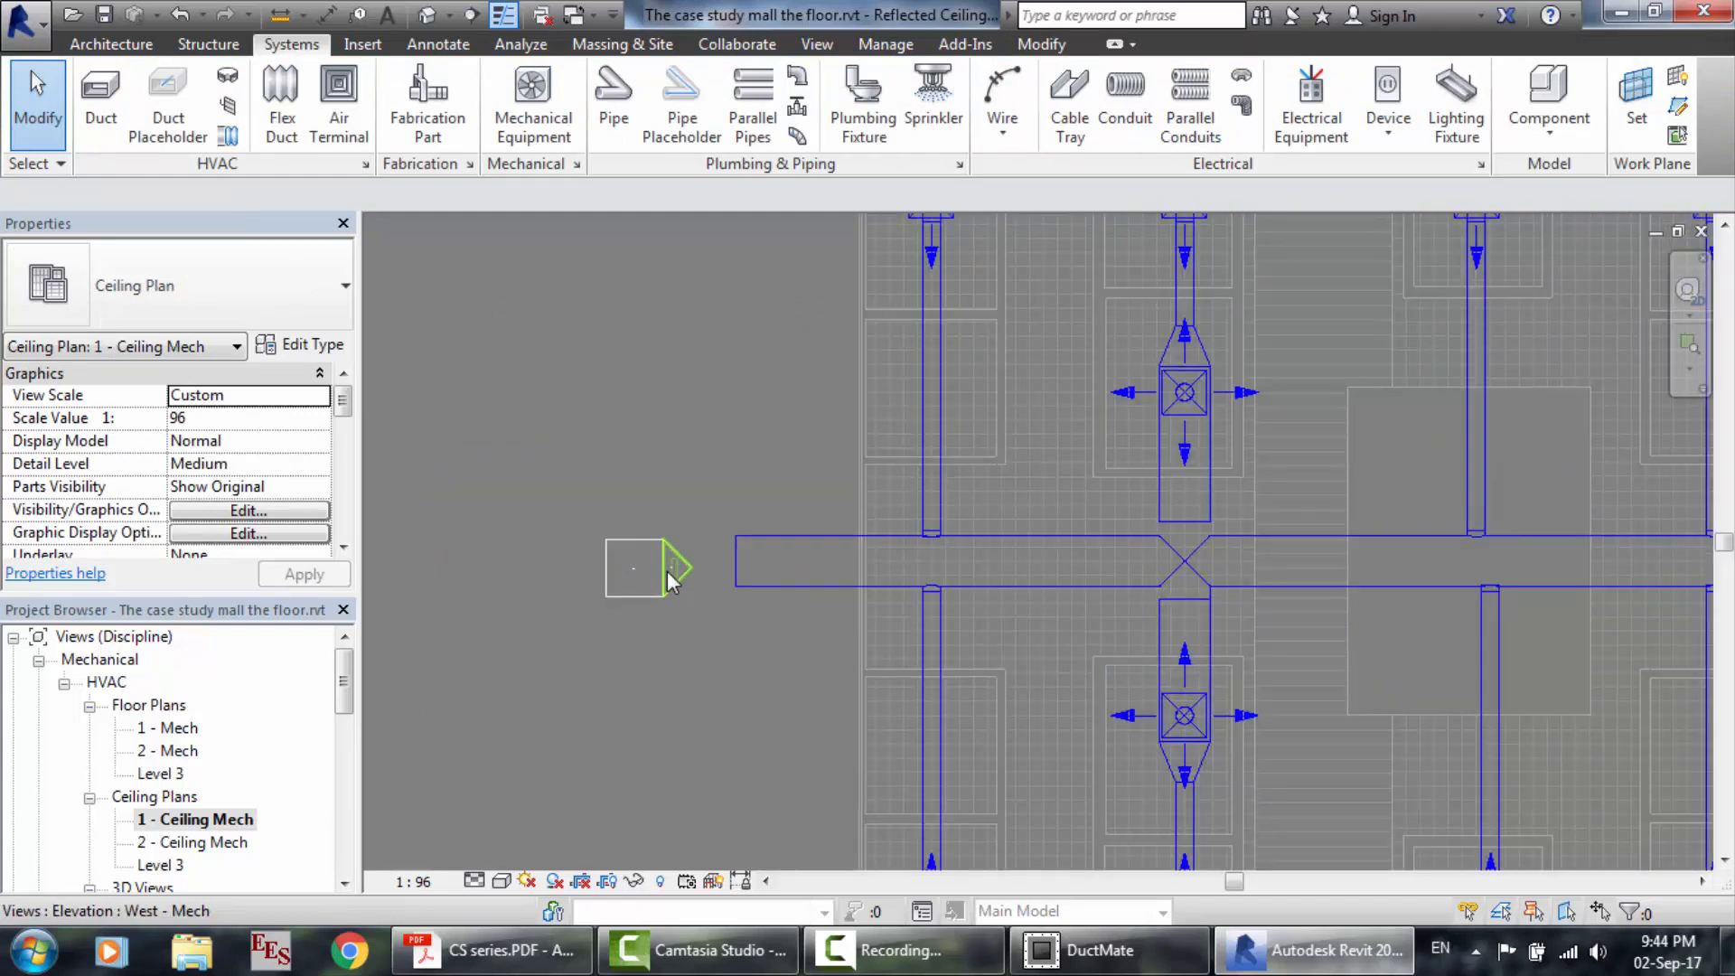
pyautogui.scroll(4, 605, 565)
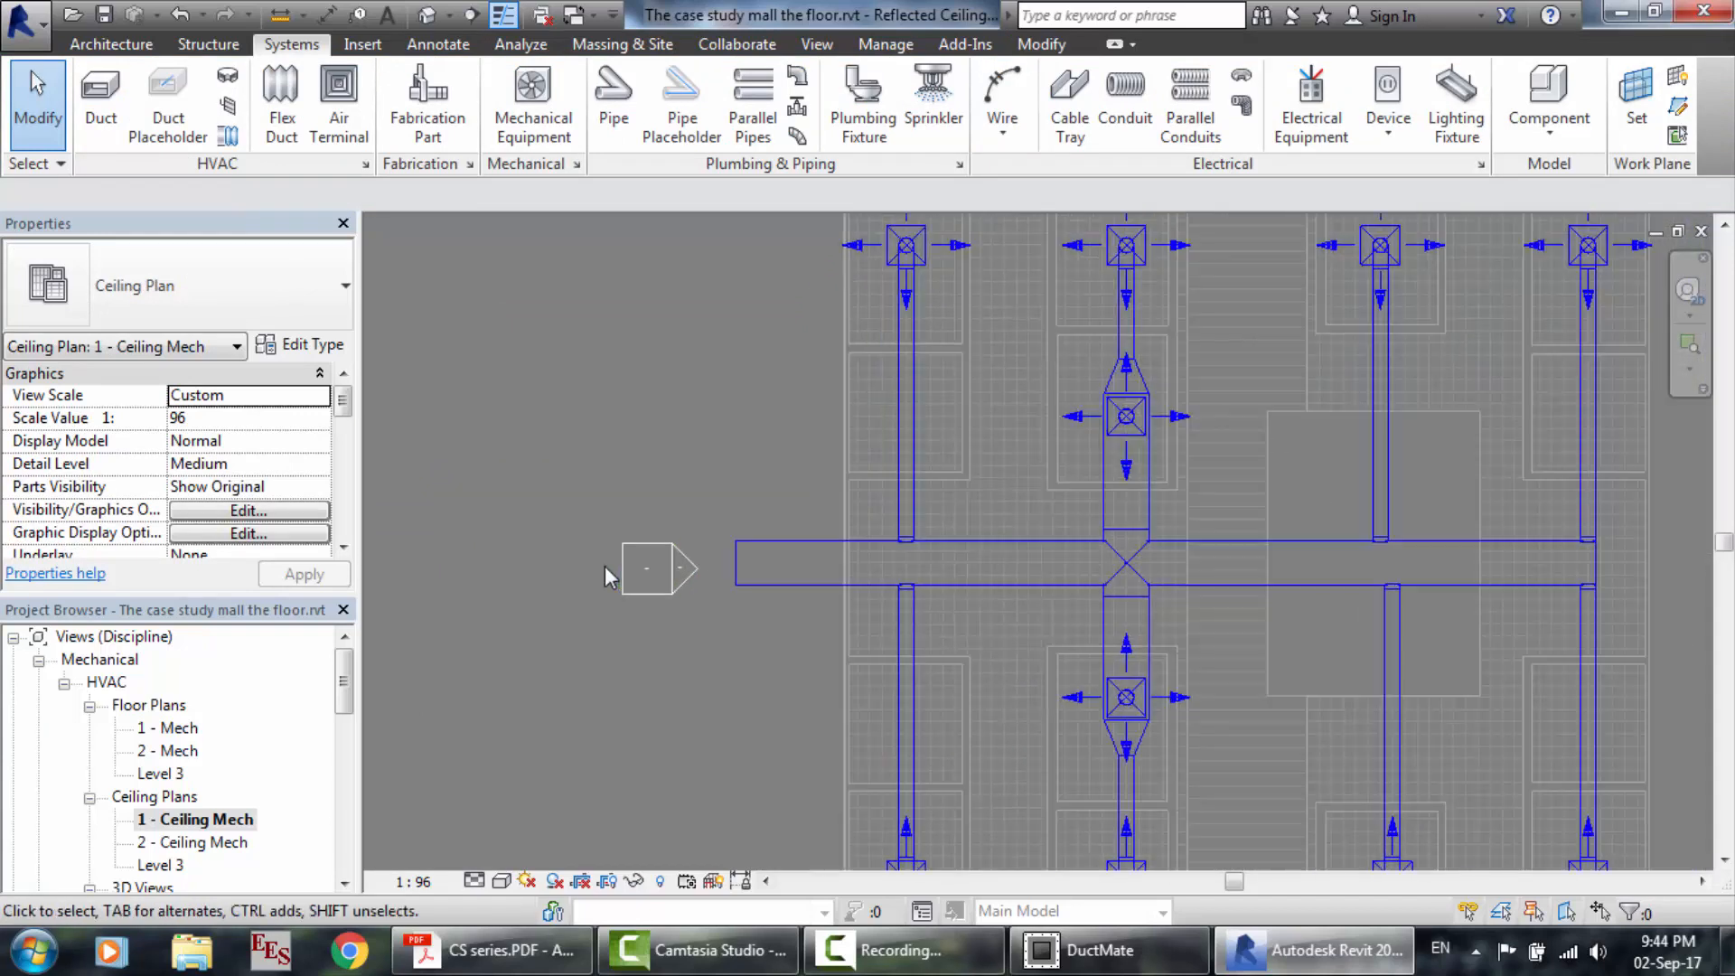
pyautogui.click(119, 113)
pyautogui.click(907, 559)
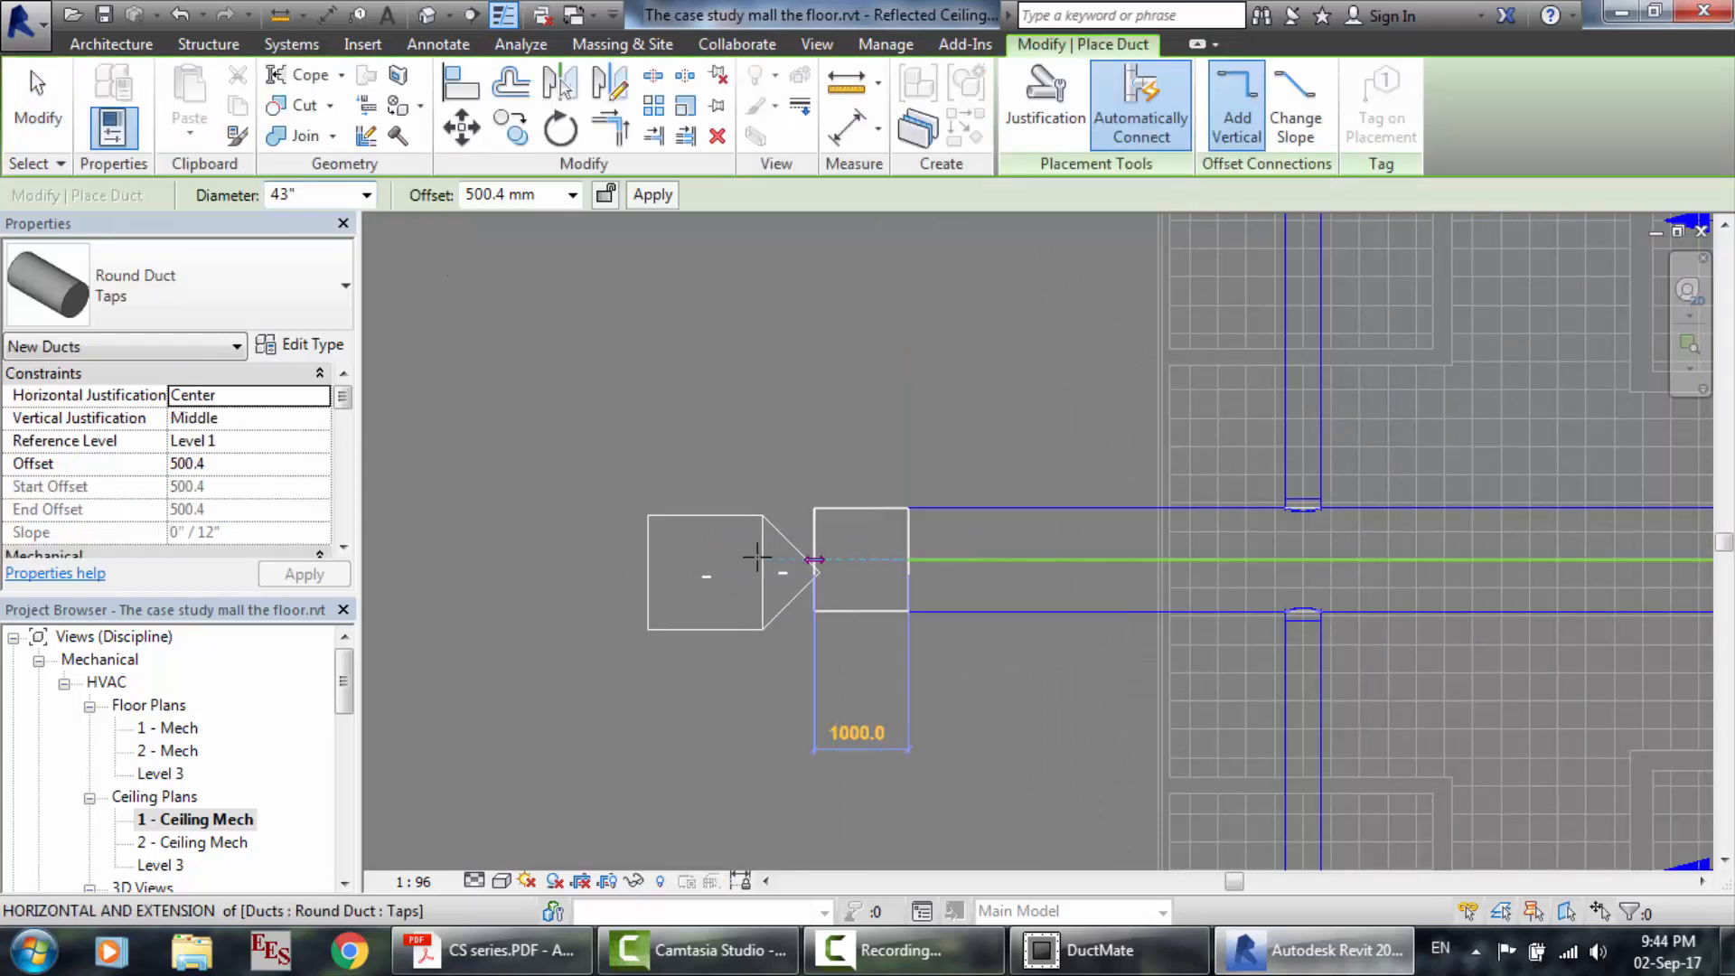
pyautogui.click(605, 555)
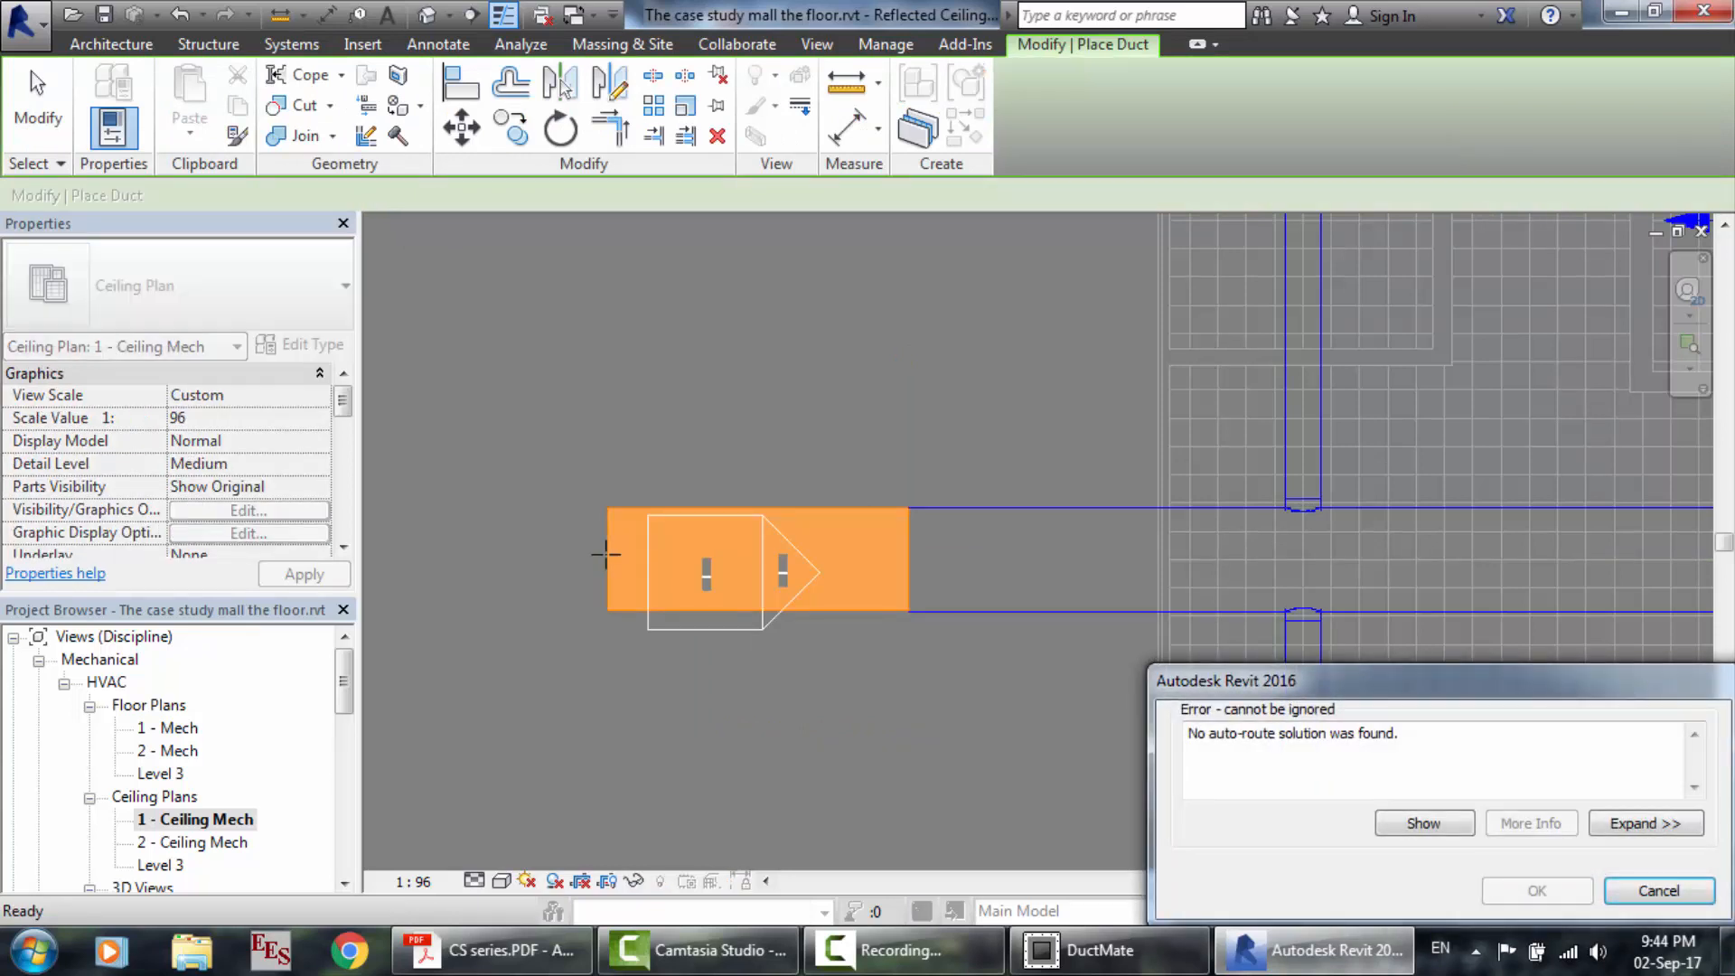
pyautogui.click(1657, 892)
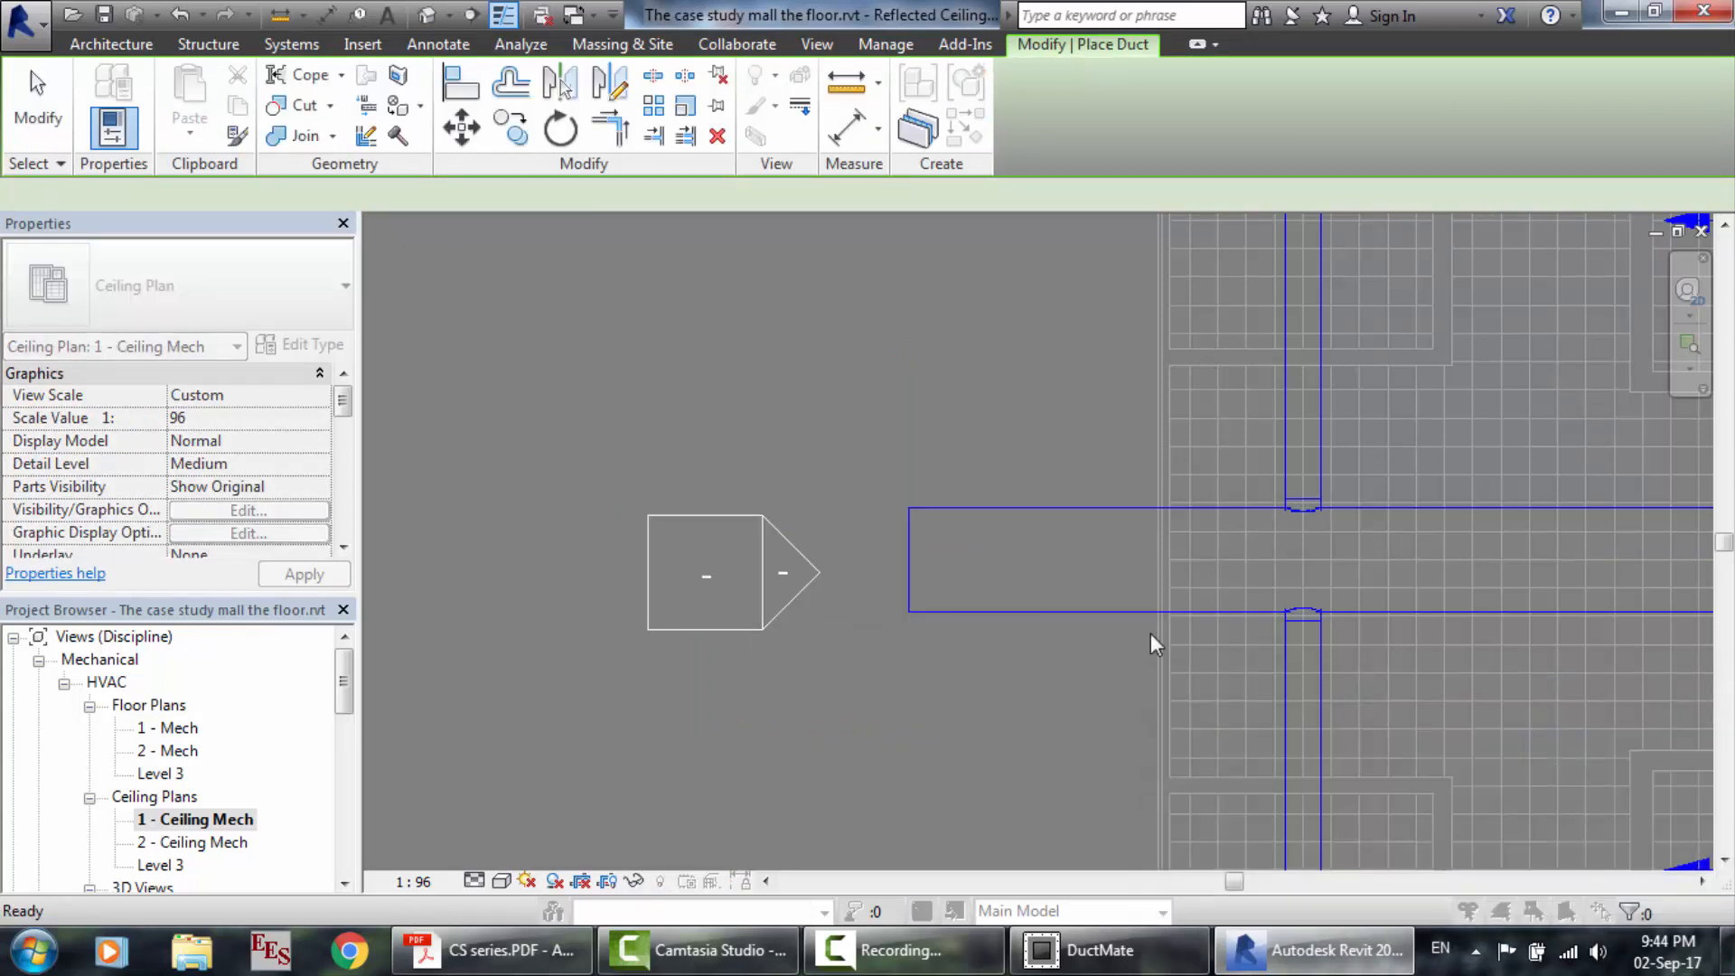
pyautogui.press('Escape')
pyautogui.press('Escape')
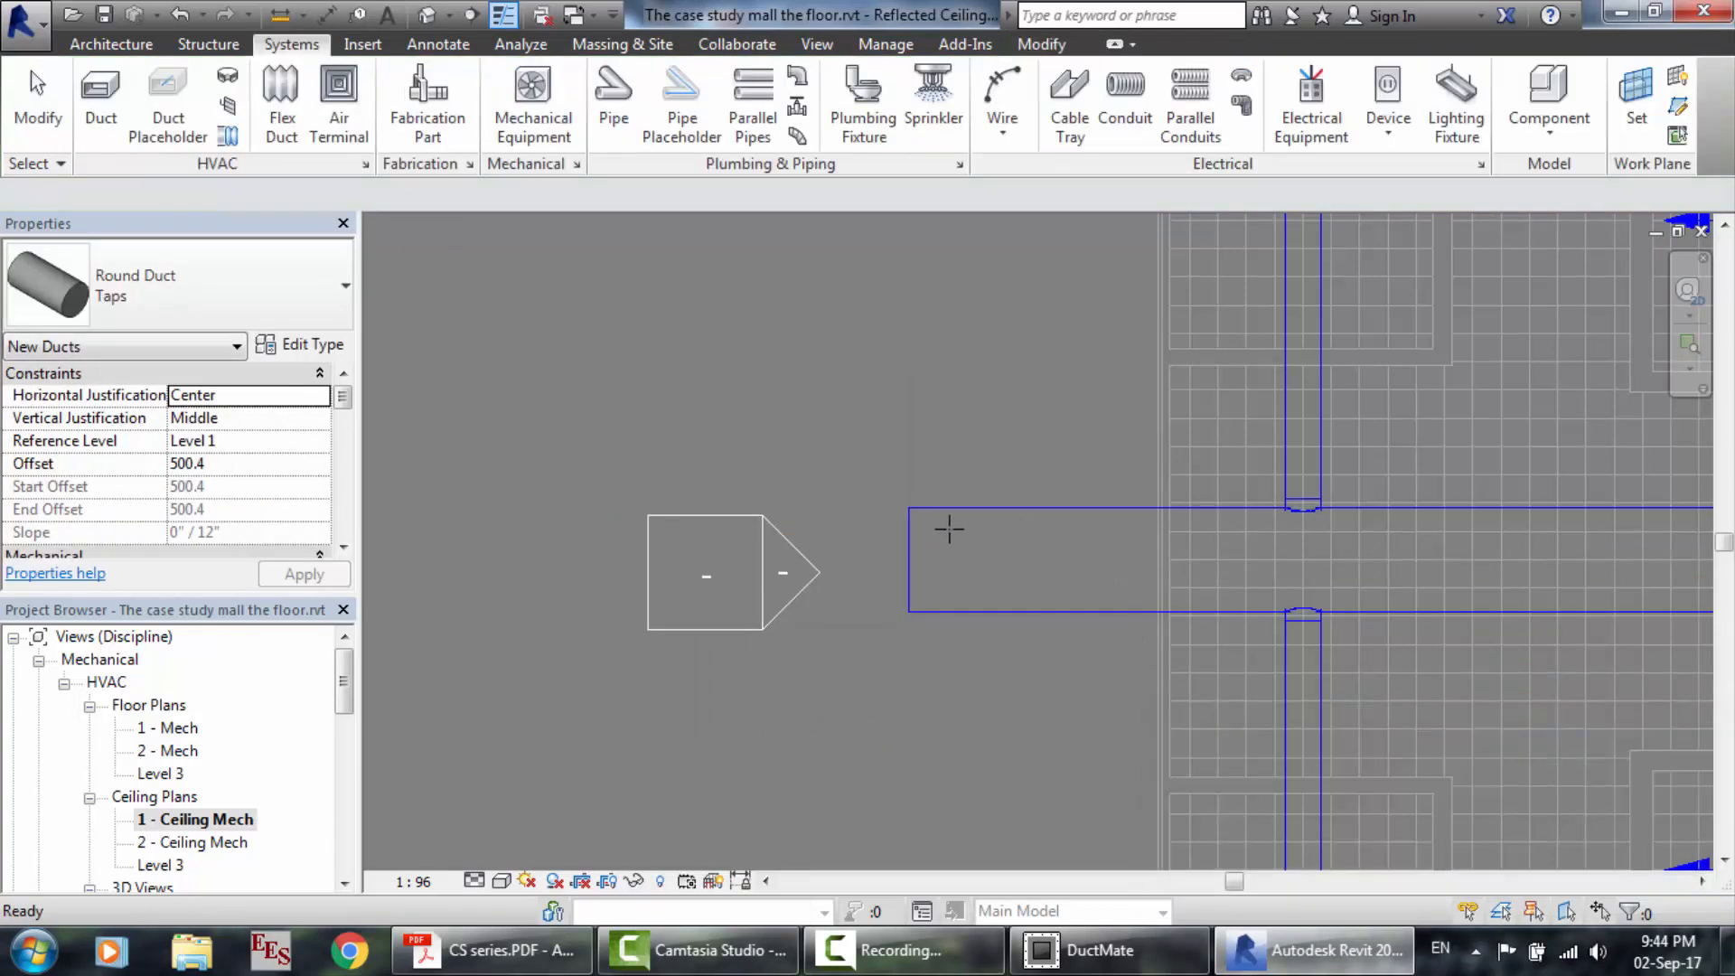
# Draw a 43" round duct about 3500 mm long westward from the main duct's open end at a 2743.2 mm offset.
pyautogui.click(911, 560)
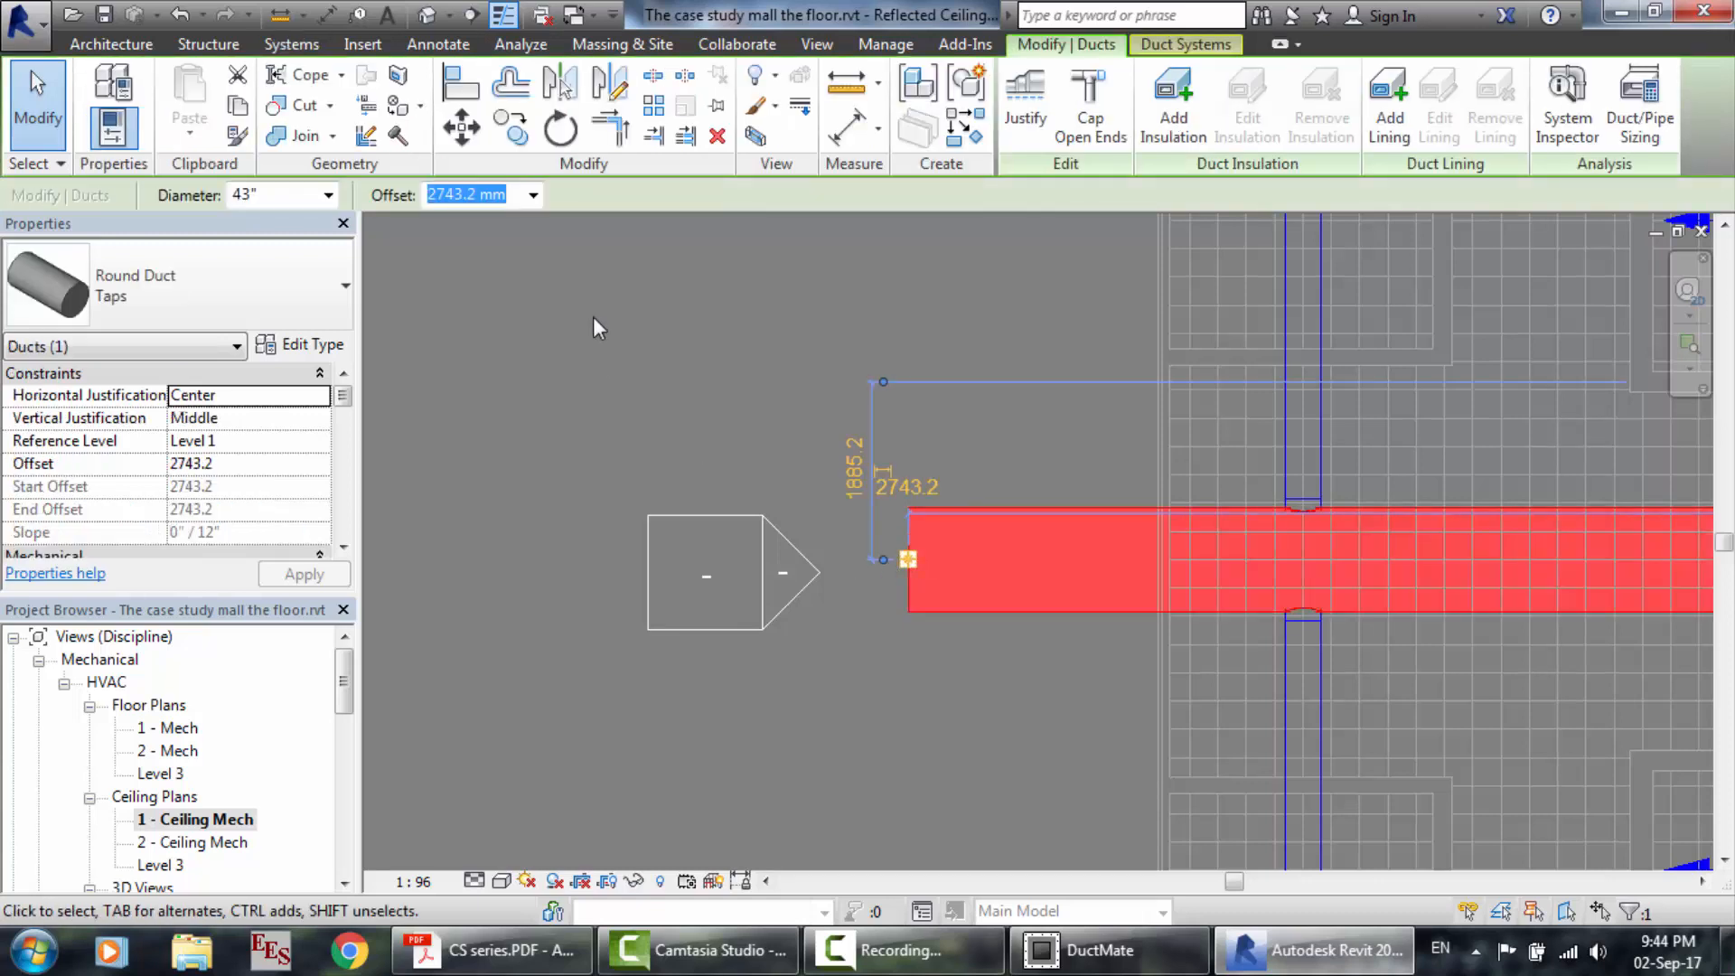
pyautogui.rightClick(907, 562)
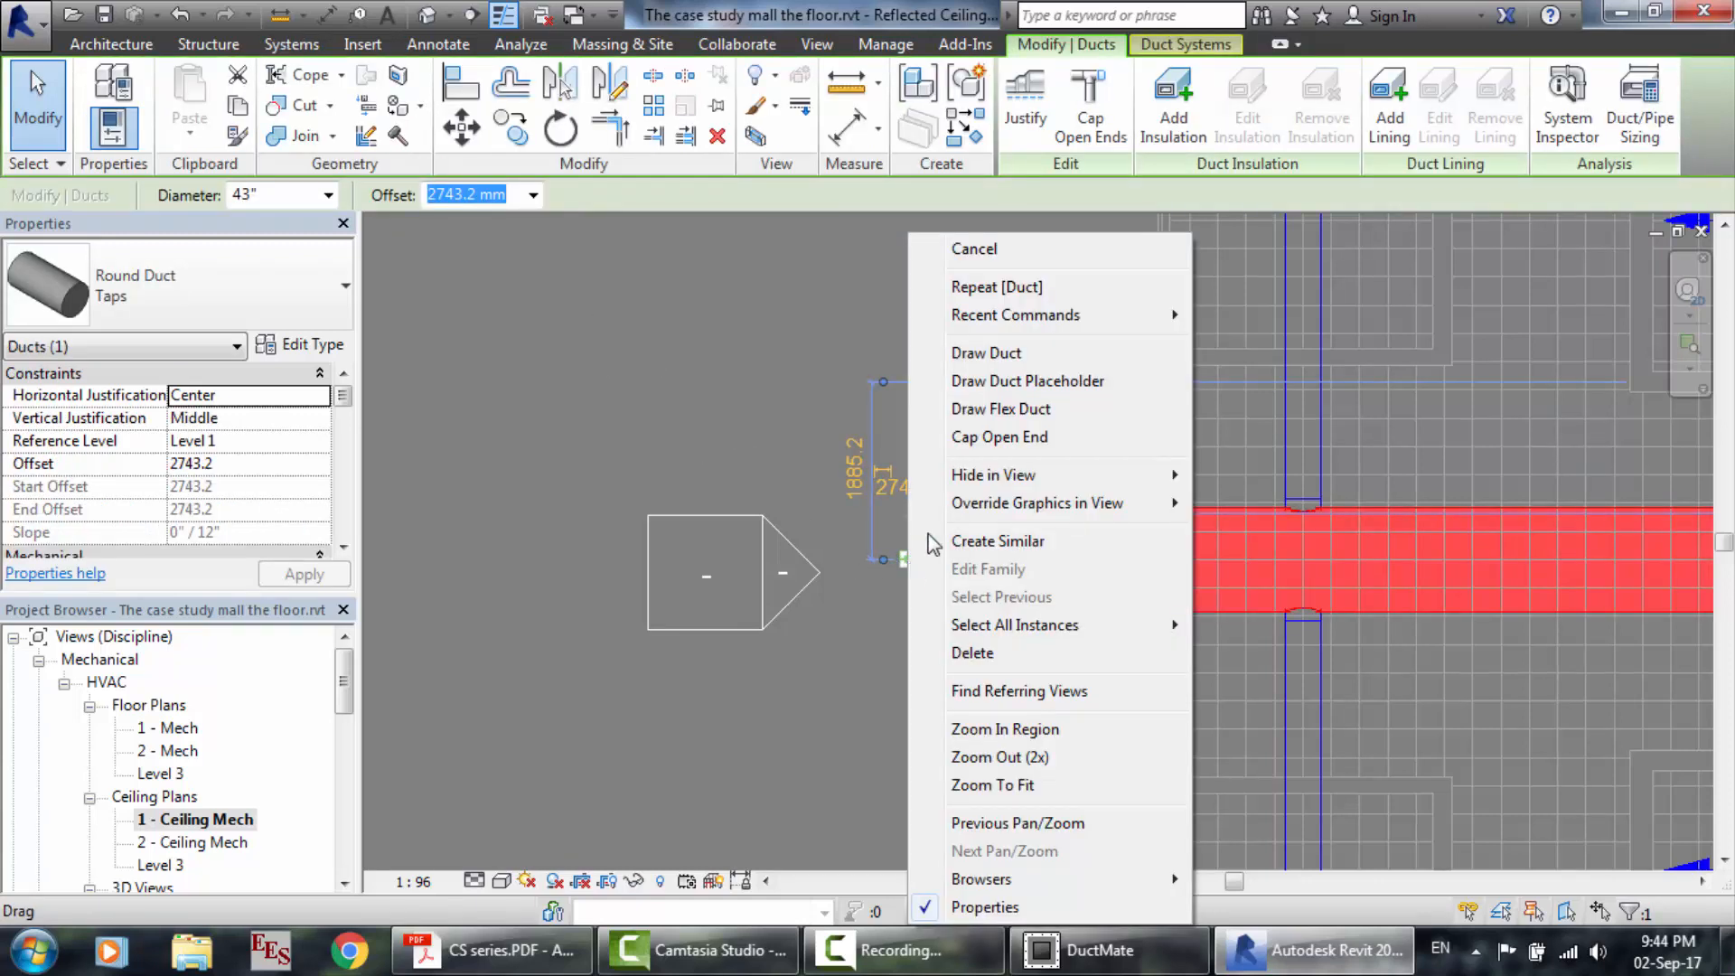
pyautogui.click(1026, 353)
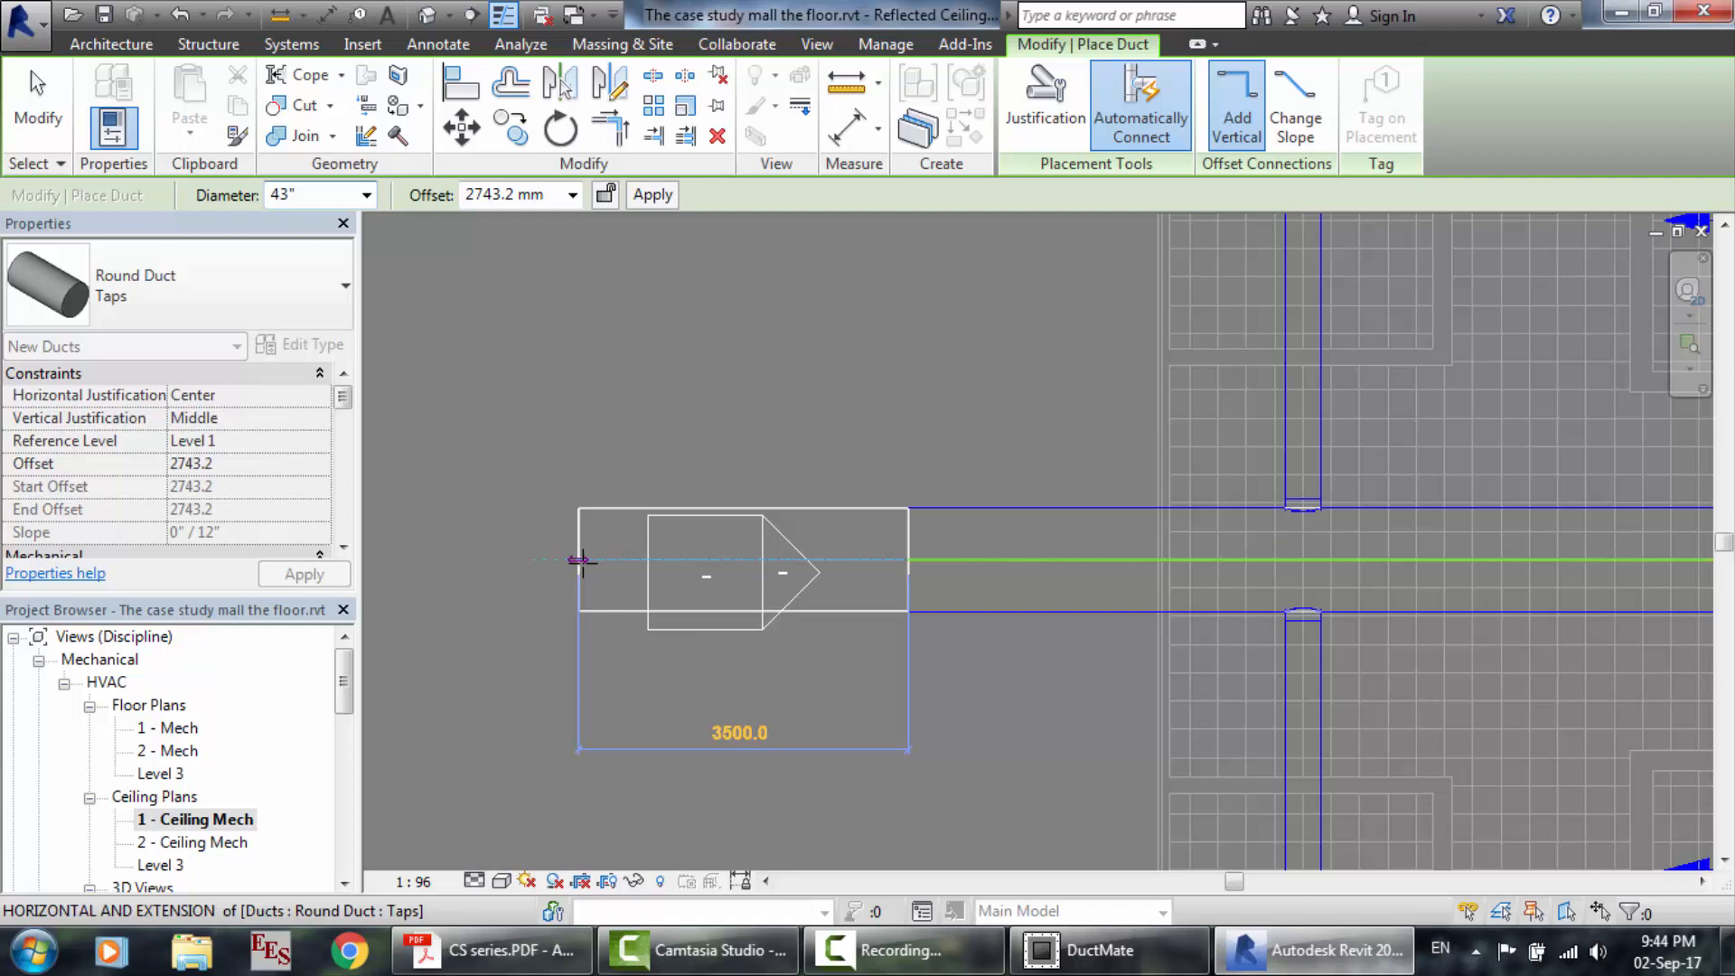
pyautogui.click(581, 560)
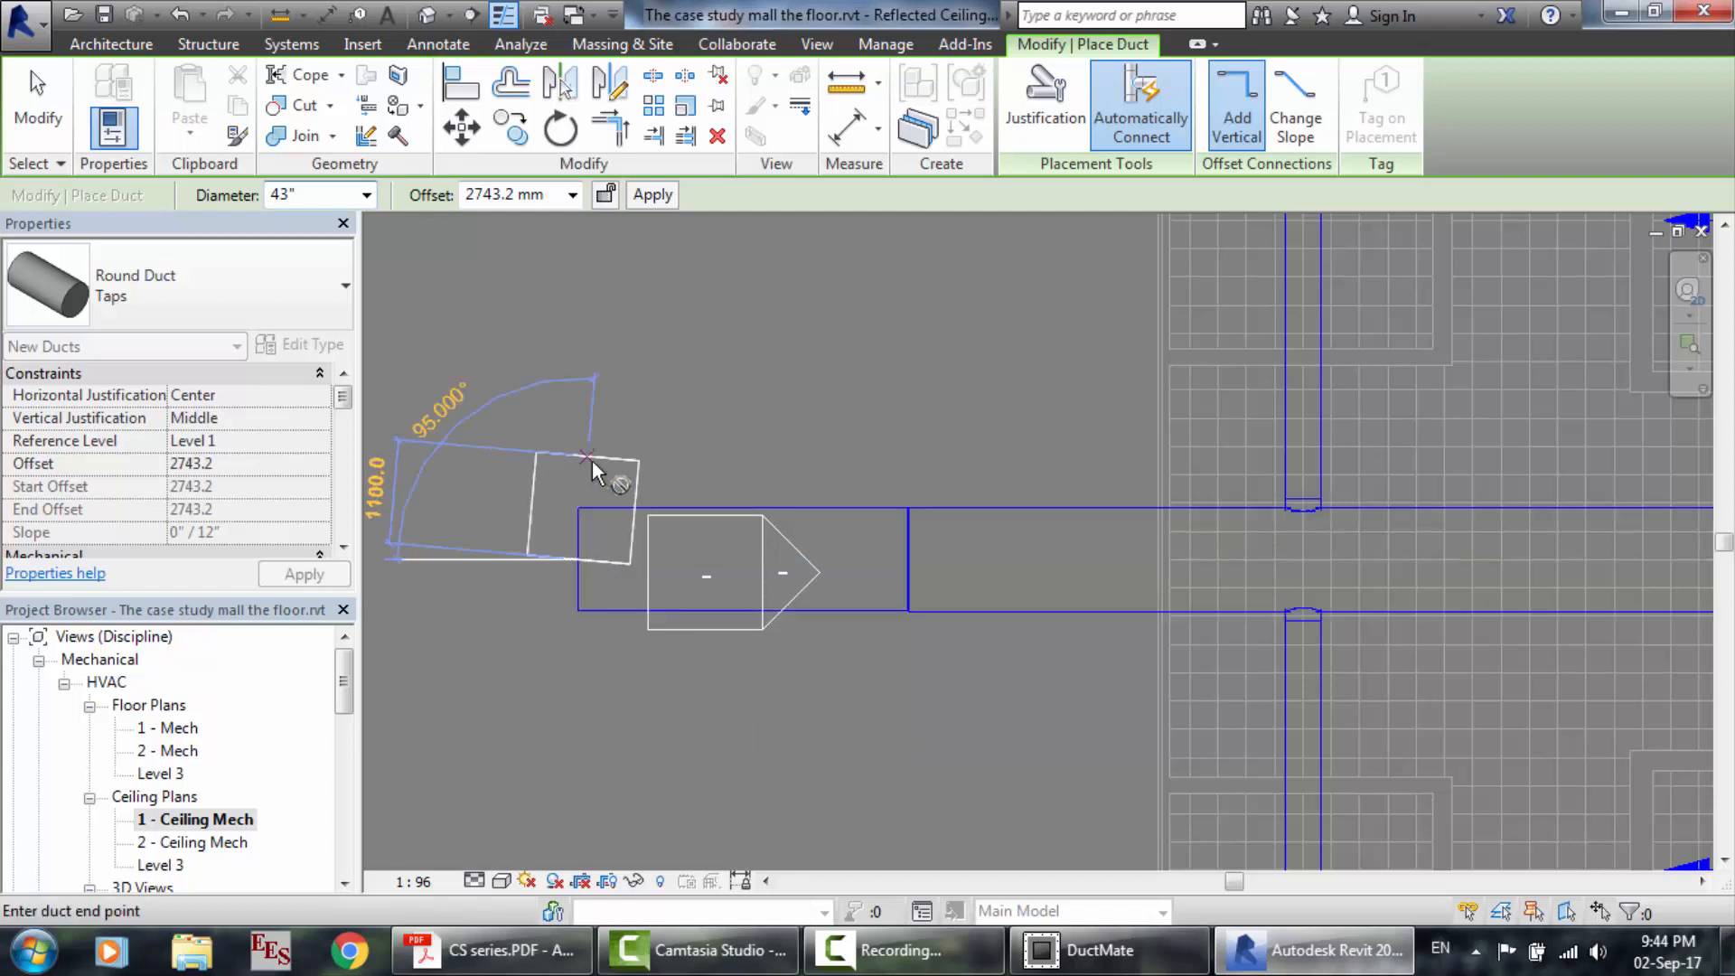
pyautogui.press('Escape')
pyautogui.press('Escape')
pyautogui.press('Escape')
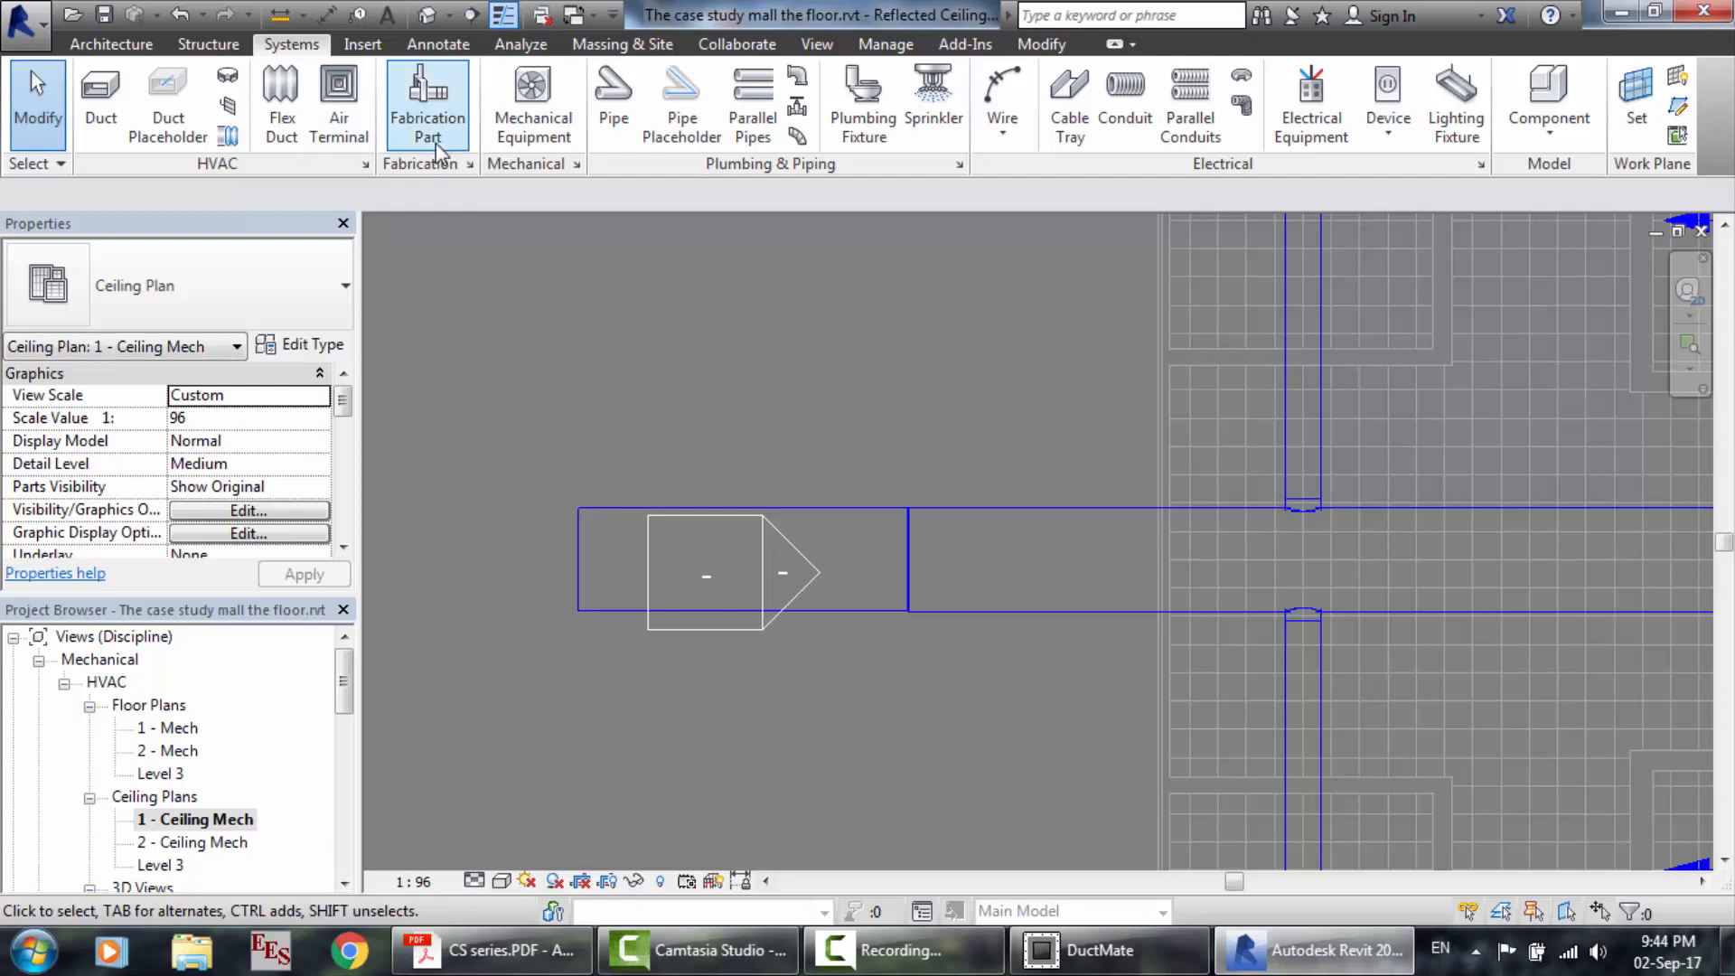
# In the 1 - Mech floor plan, place an M_Outdoor AHU - Horizontal, 0.6 Square Meters of Coil, in line with the duct extension's west end.
pyautogui.click(533, 127)
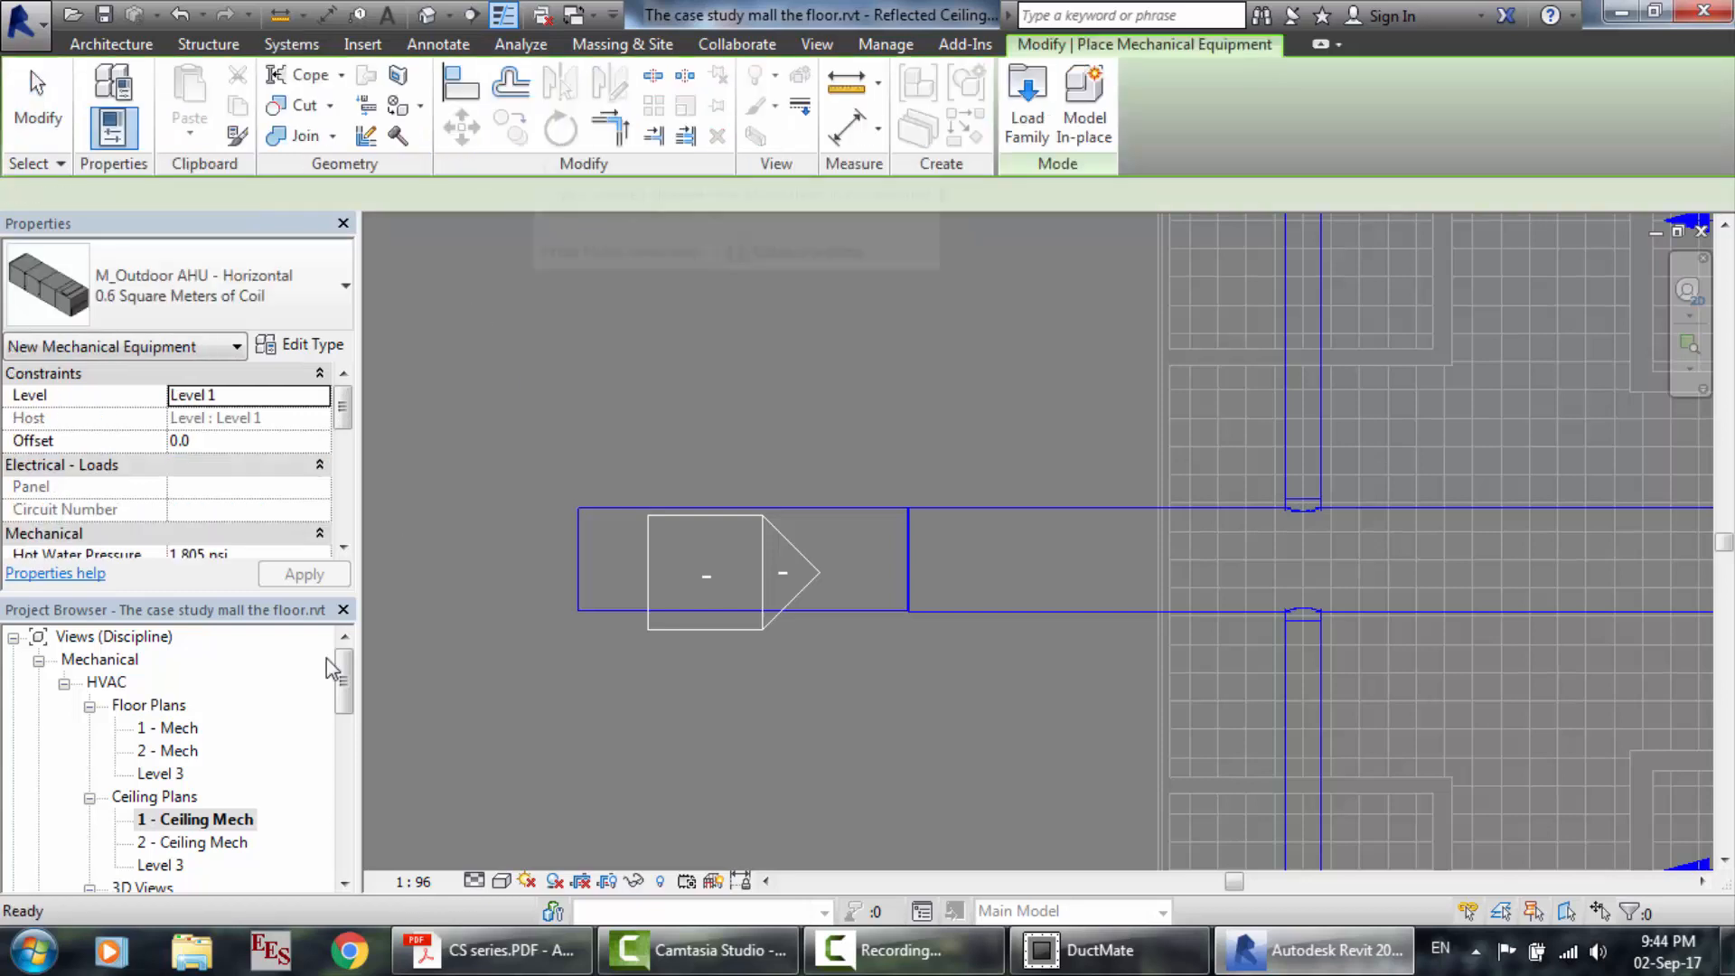
pyautogui.doubleClick(179, 730)
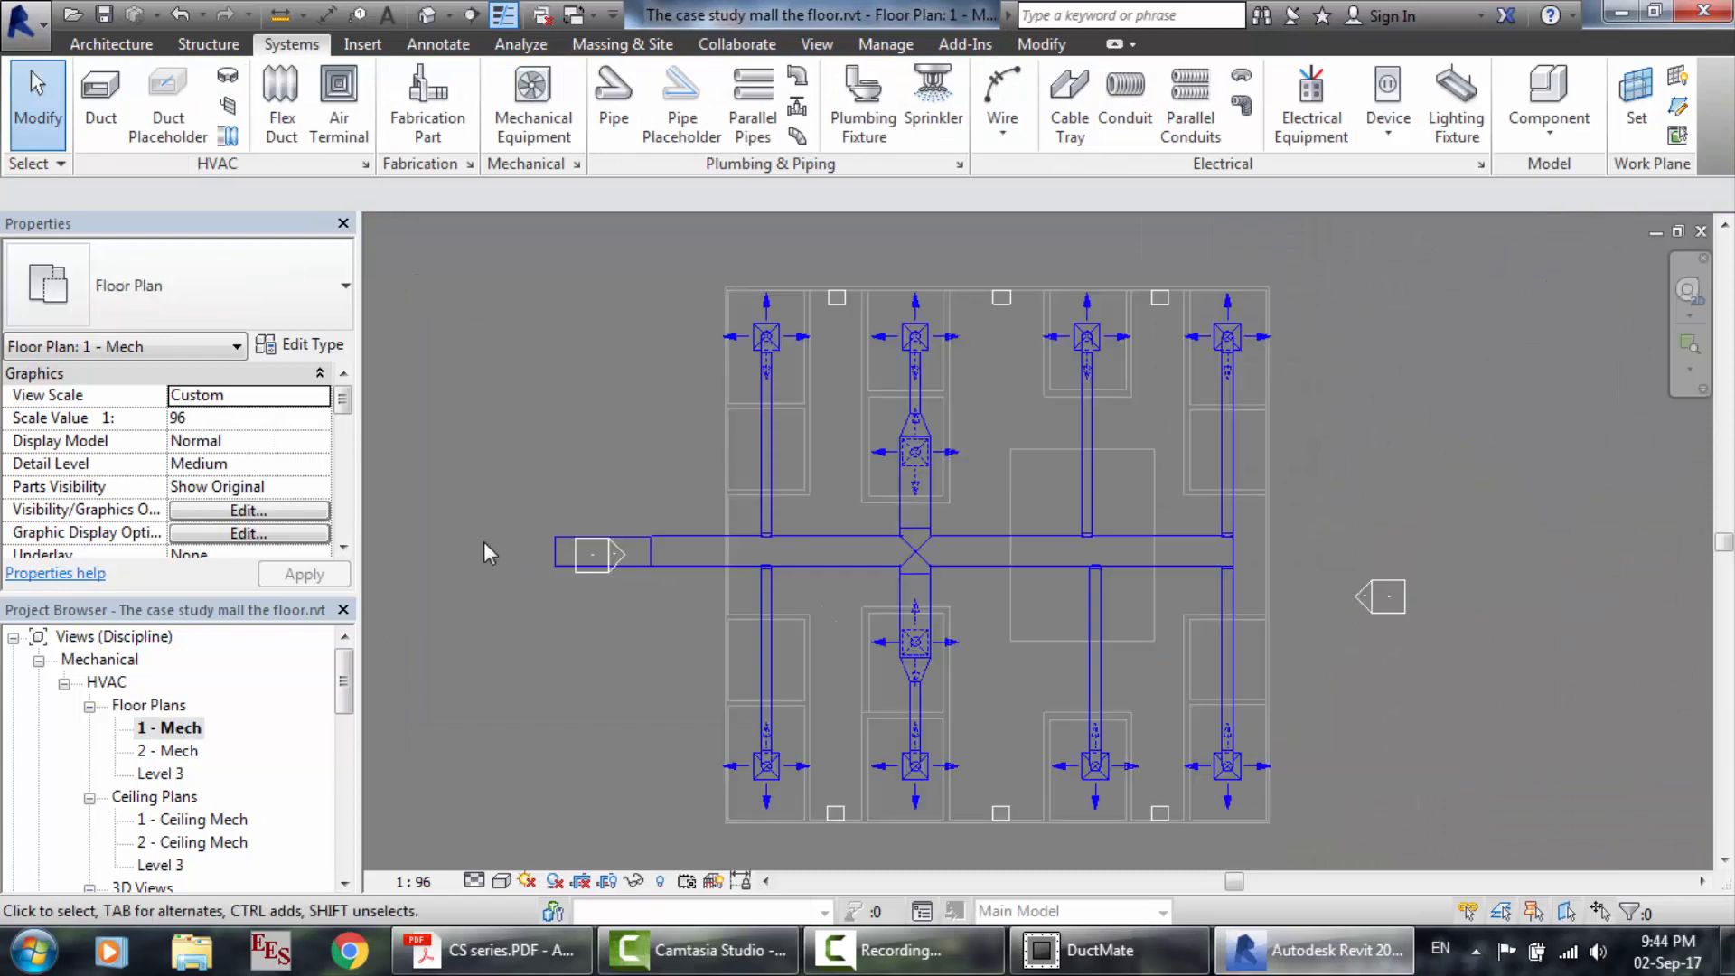
pyautogui.scroll(3, 484, 544)
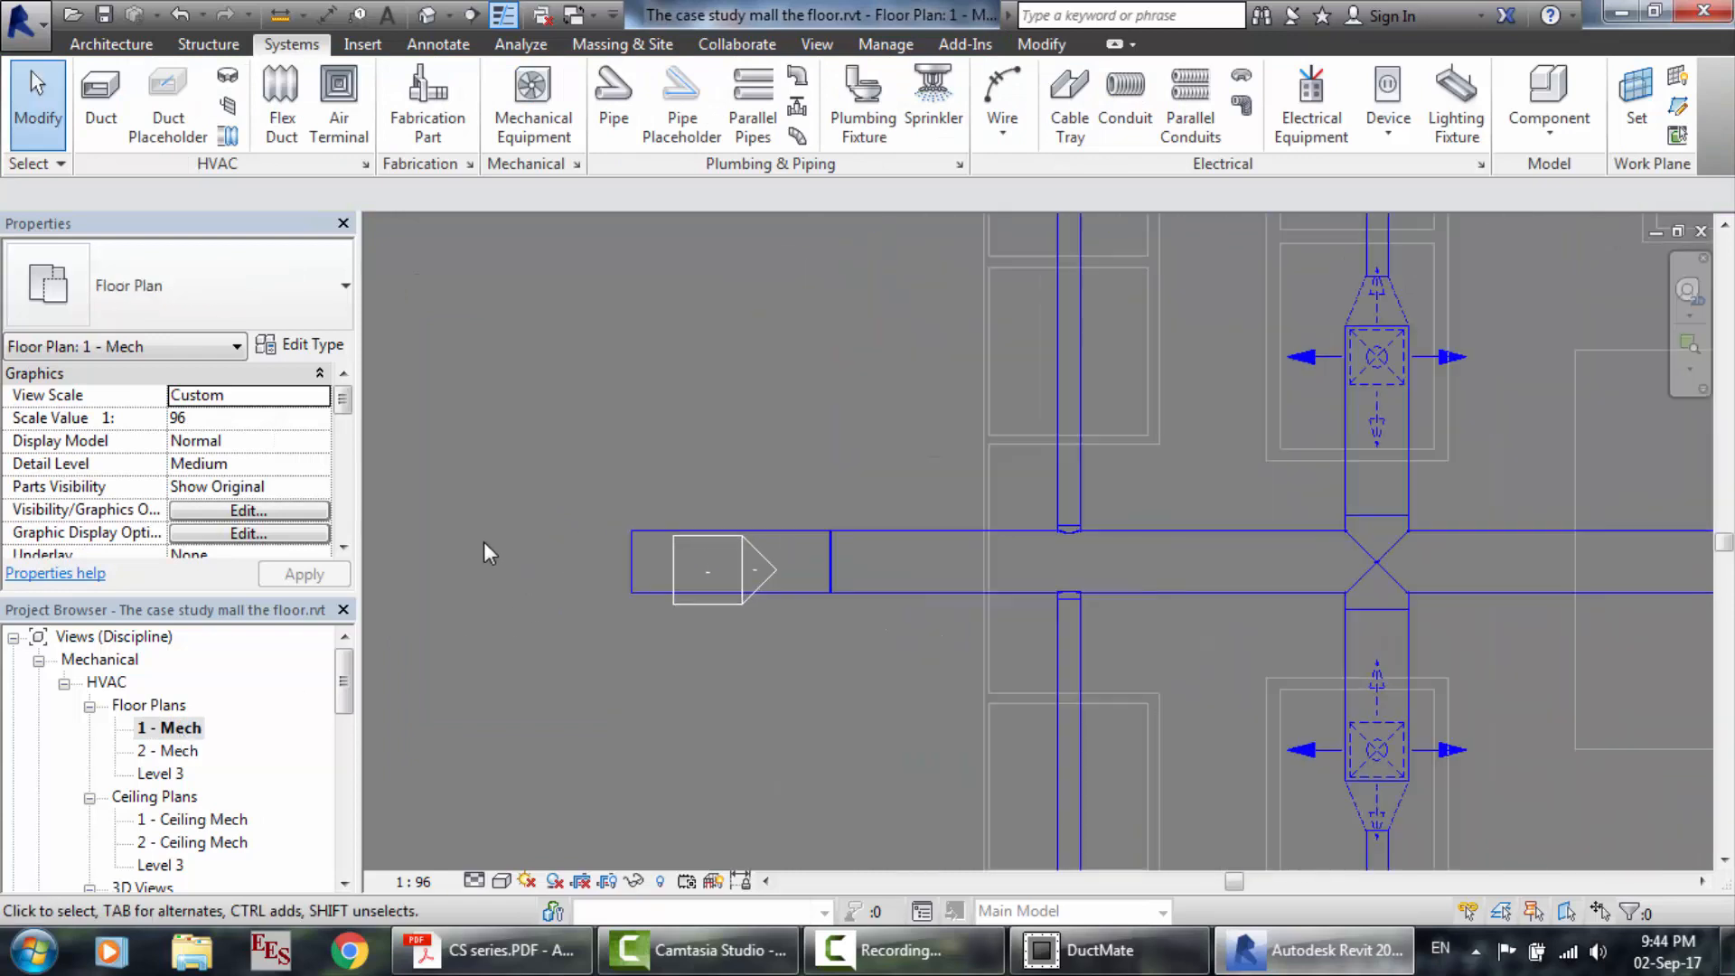
pyautogui.click(555, 121)
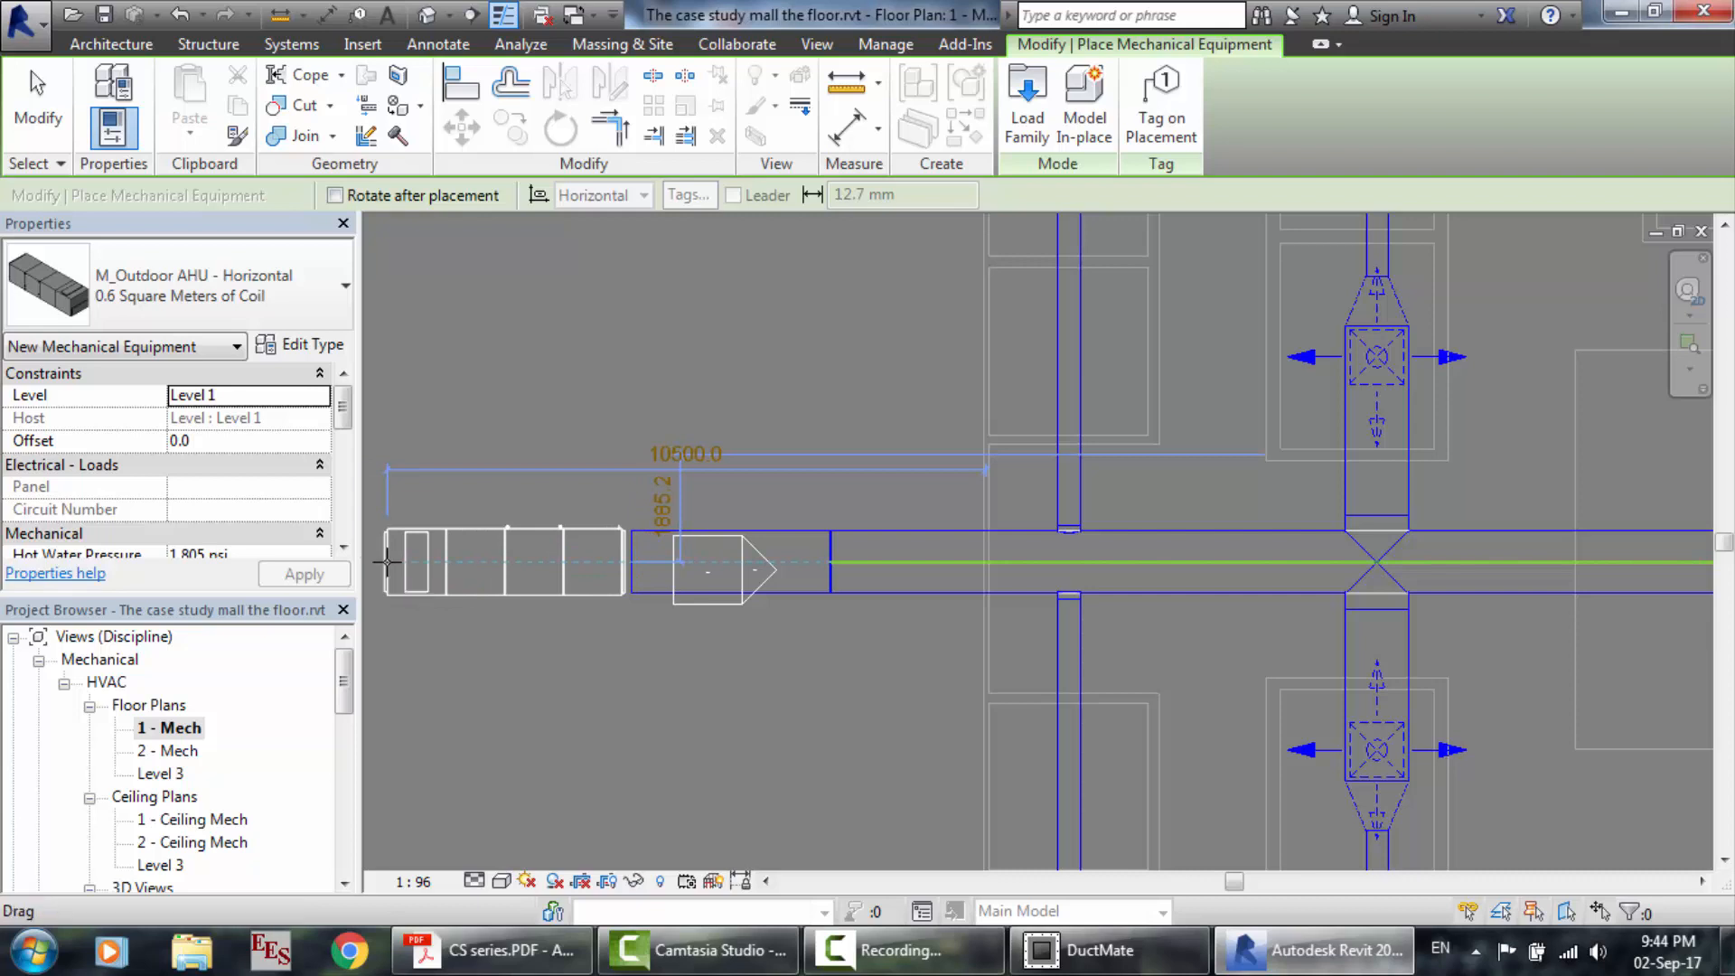
pyautogui.click(387, 562)
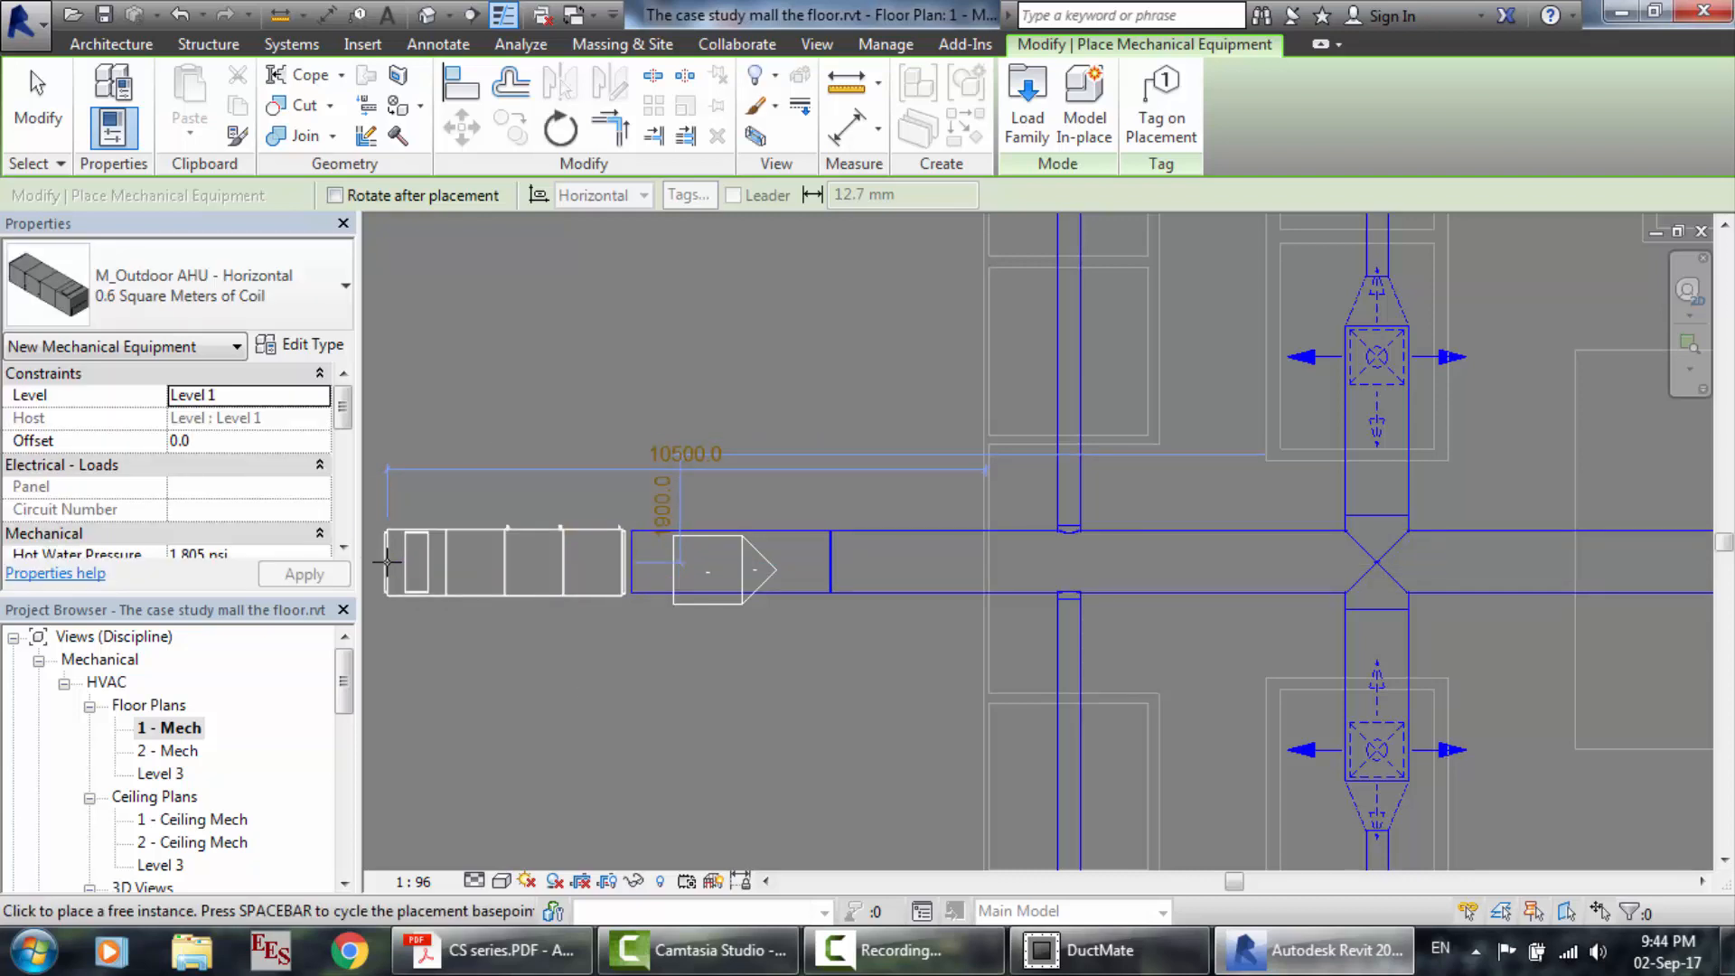
pyautogui.scroll(5, 637, 595)
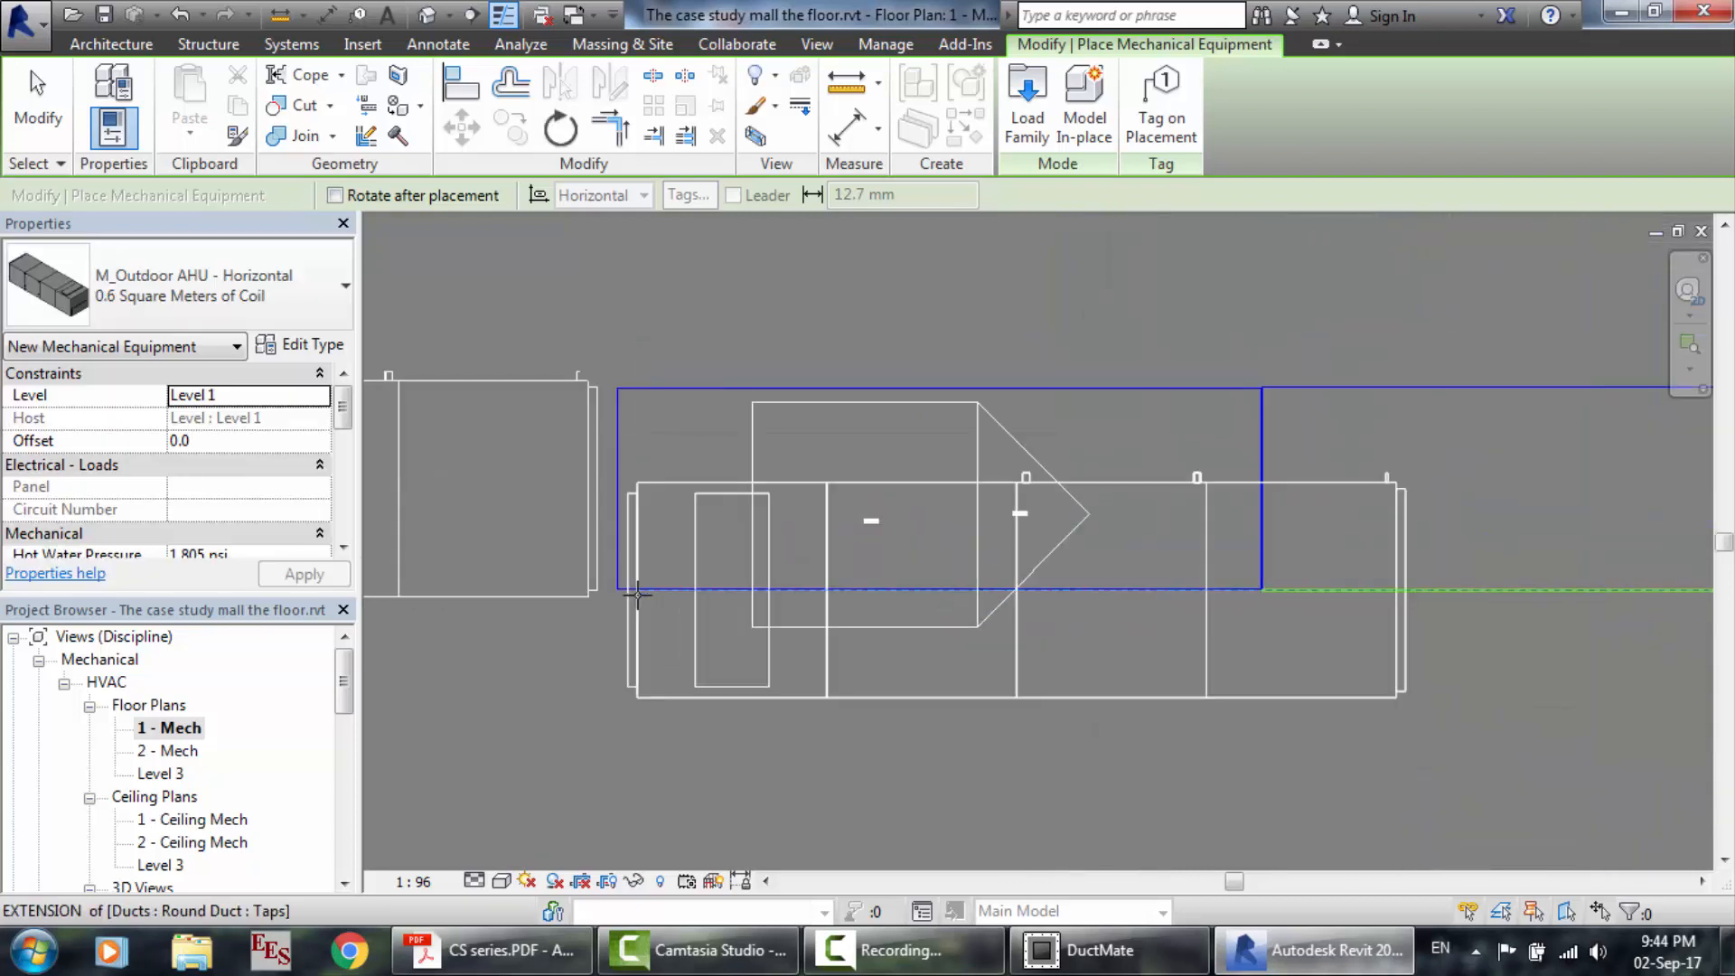
pyautogui.press('Escape')
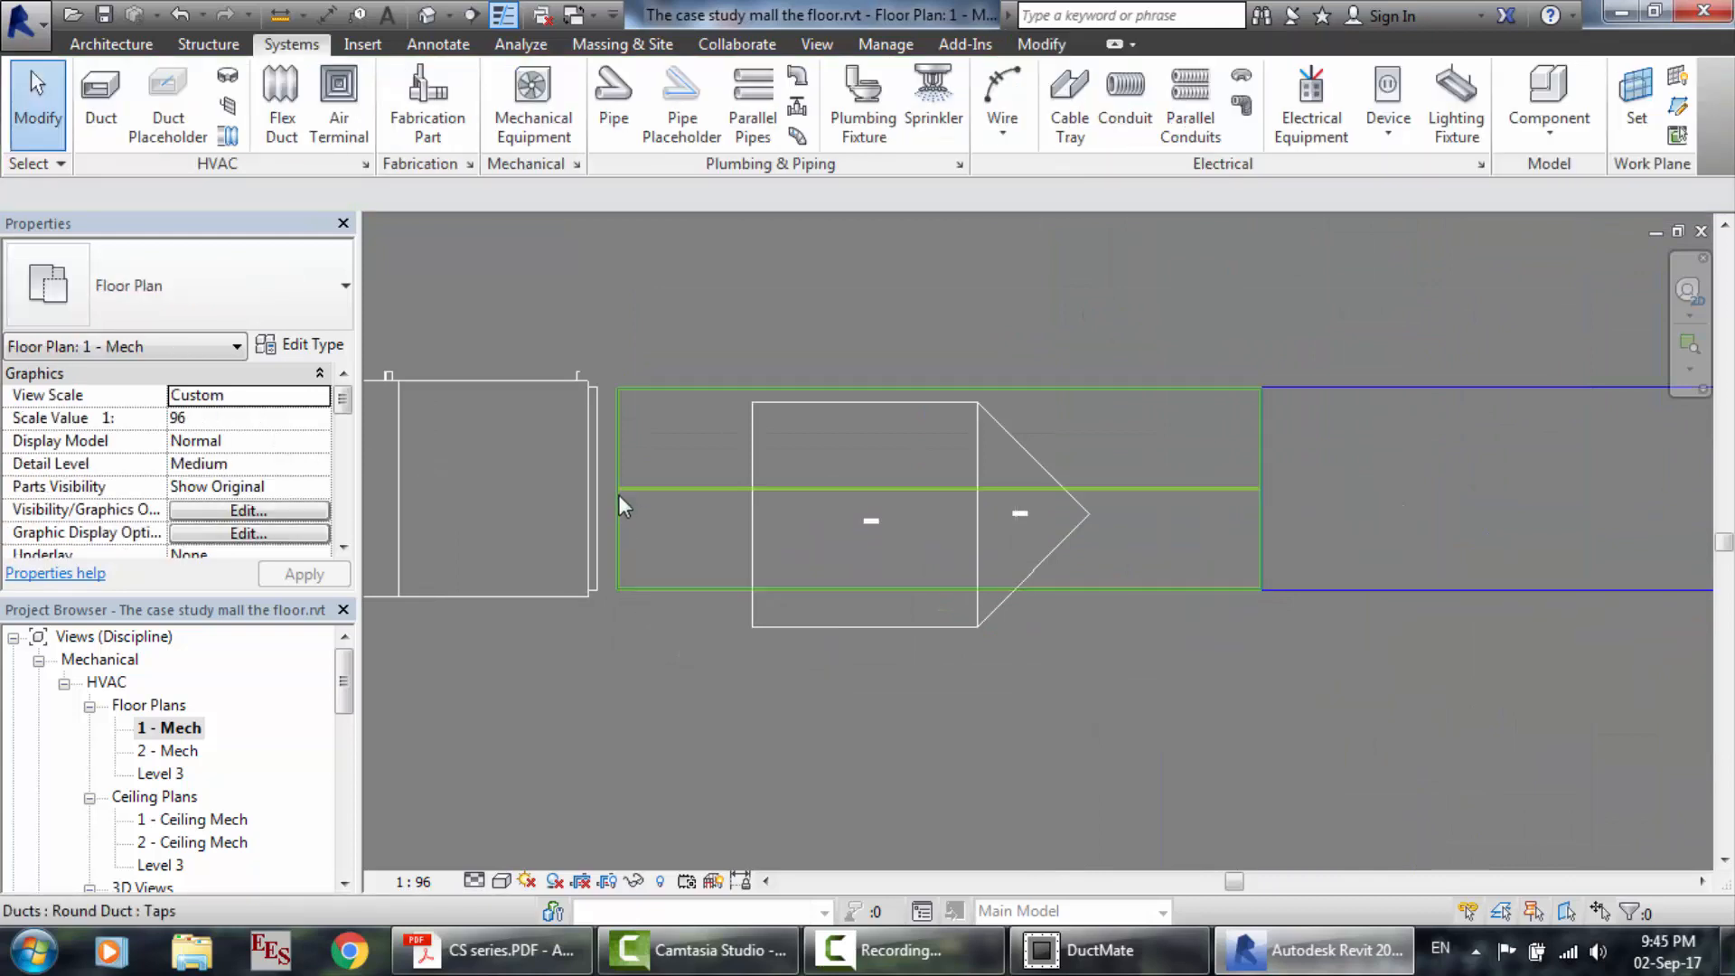
# Try to generate routing solutions between the west duct extension and the outdoor air handling unit.
pyautogui.click(618, 495)
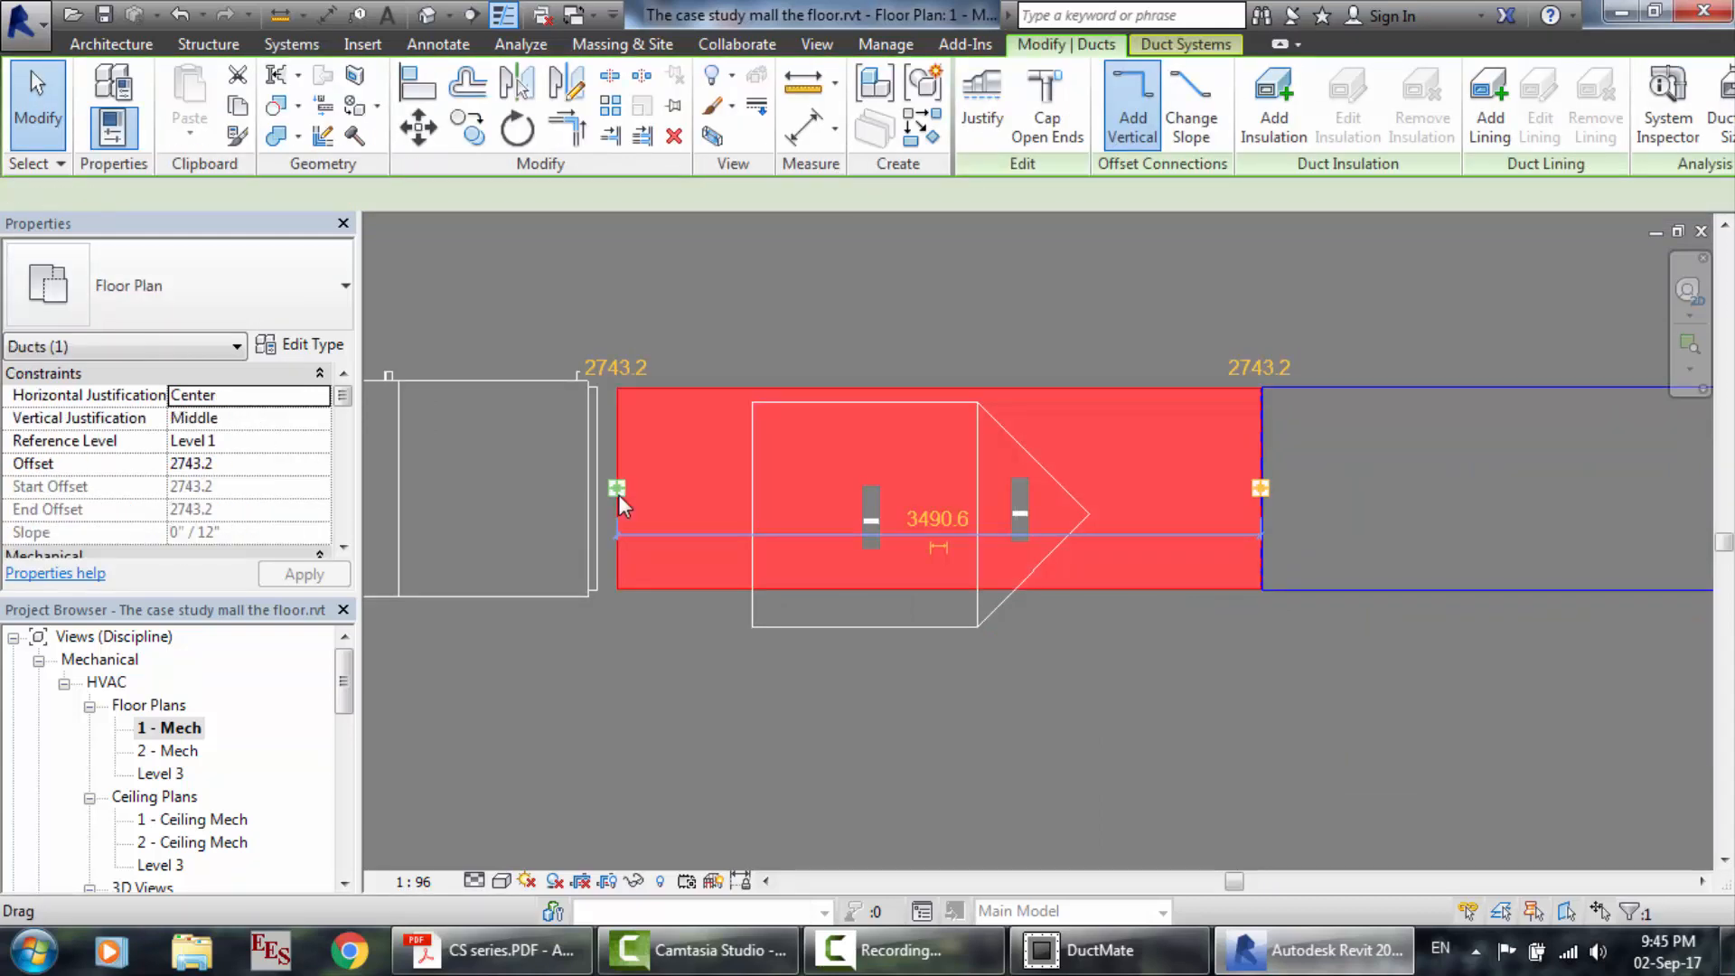
pyautogui.keyDown('ctrl'); pyautogui.click(593, 448); pyautogui.keyUp('ctrl')
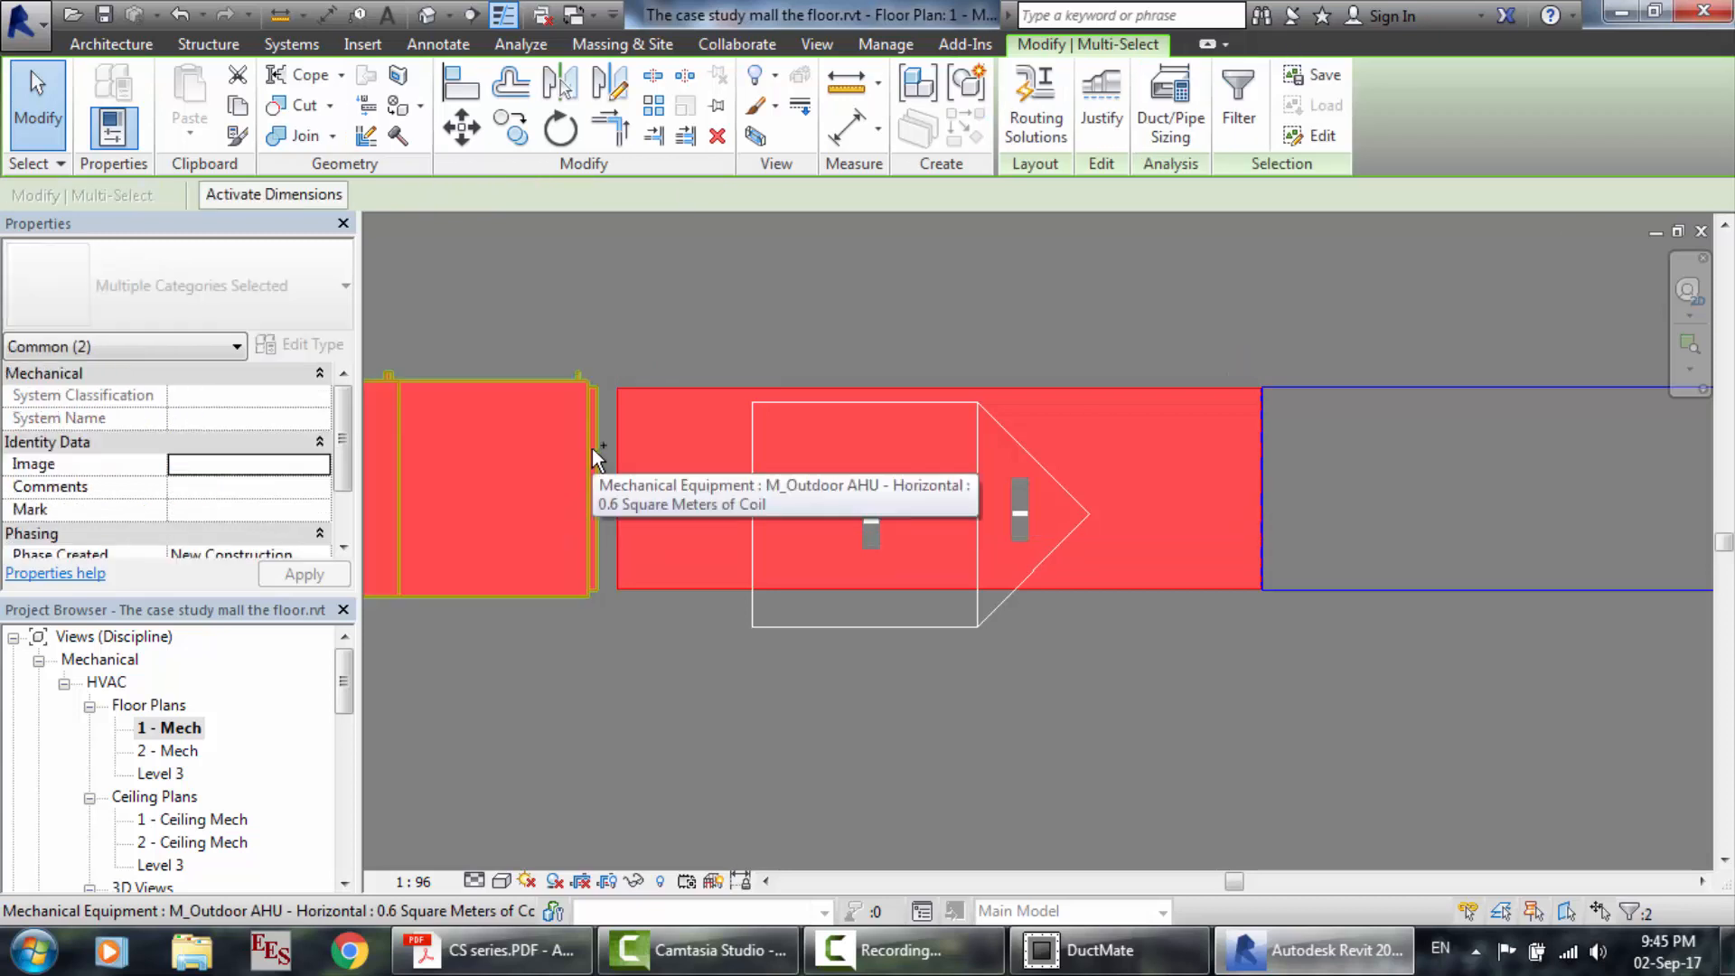
pyautogui.click(1048, 134)
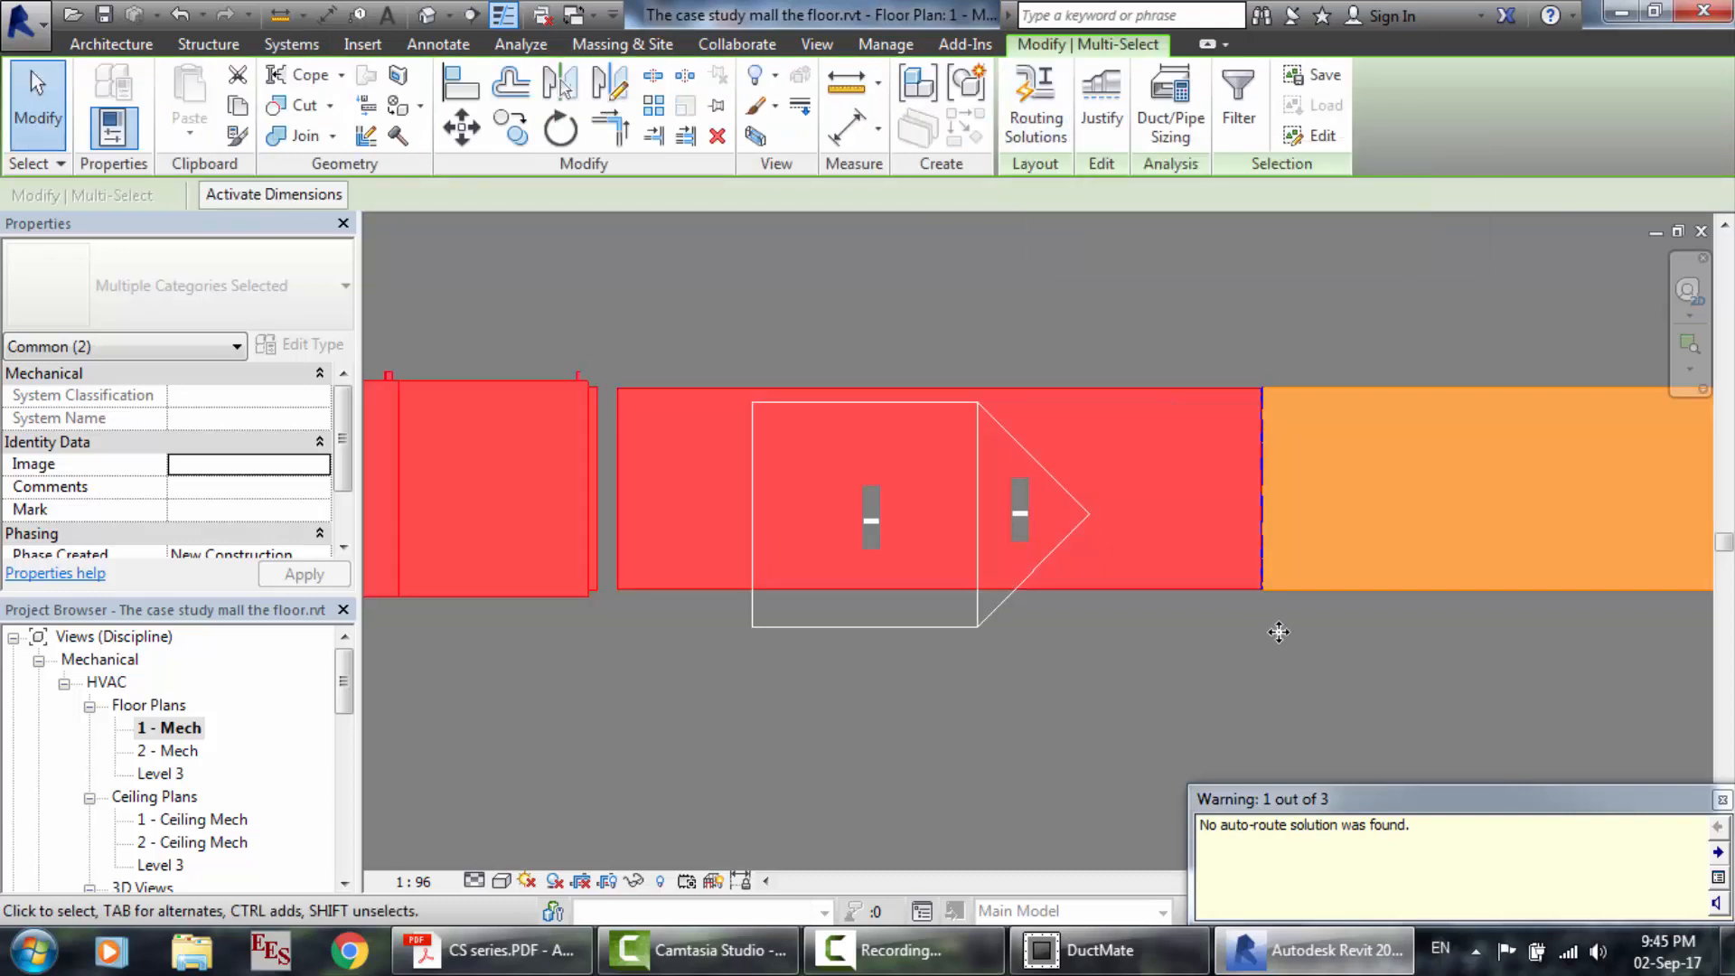
pyautogui.click(1722, 800)
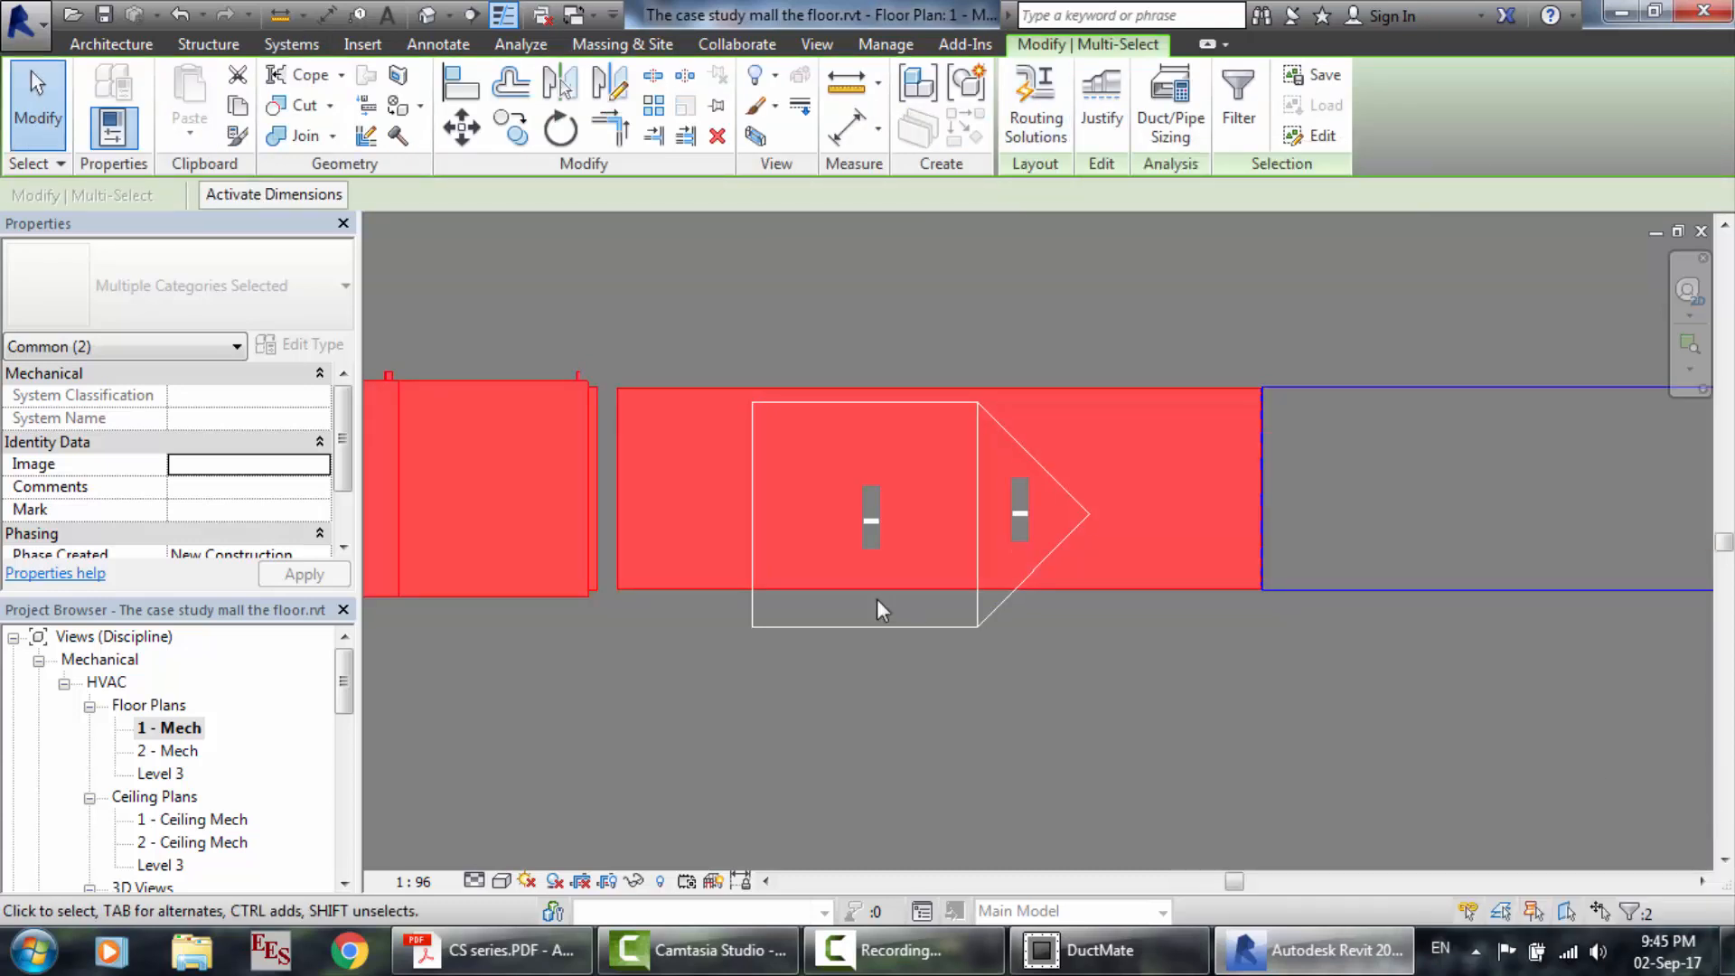
# Delete the 43" duct extension between the air handling unit and the main duct.
pyautogui.scroll(-3, 595, 445)
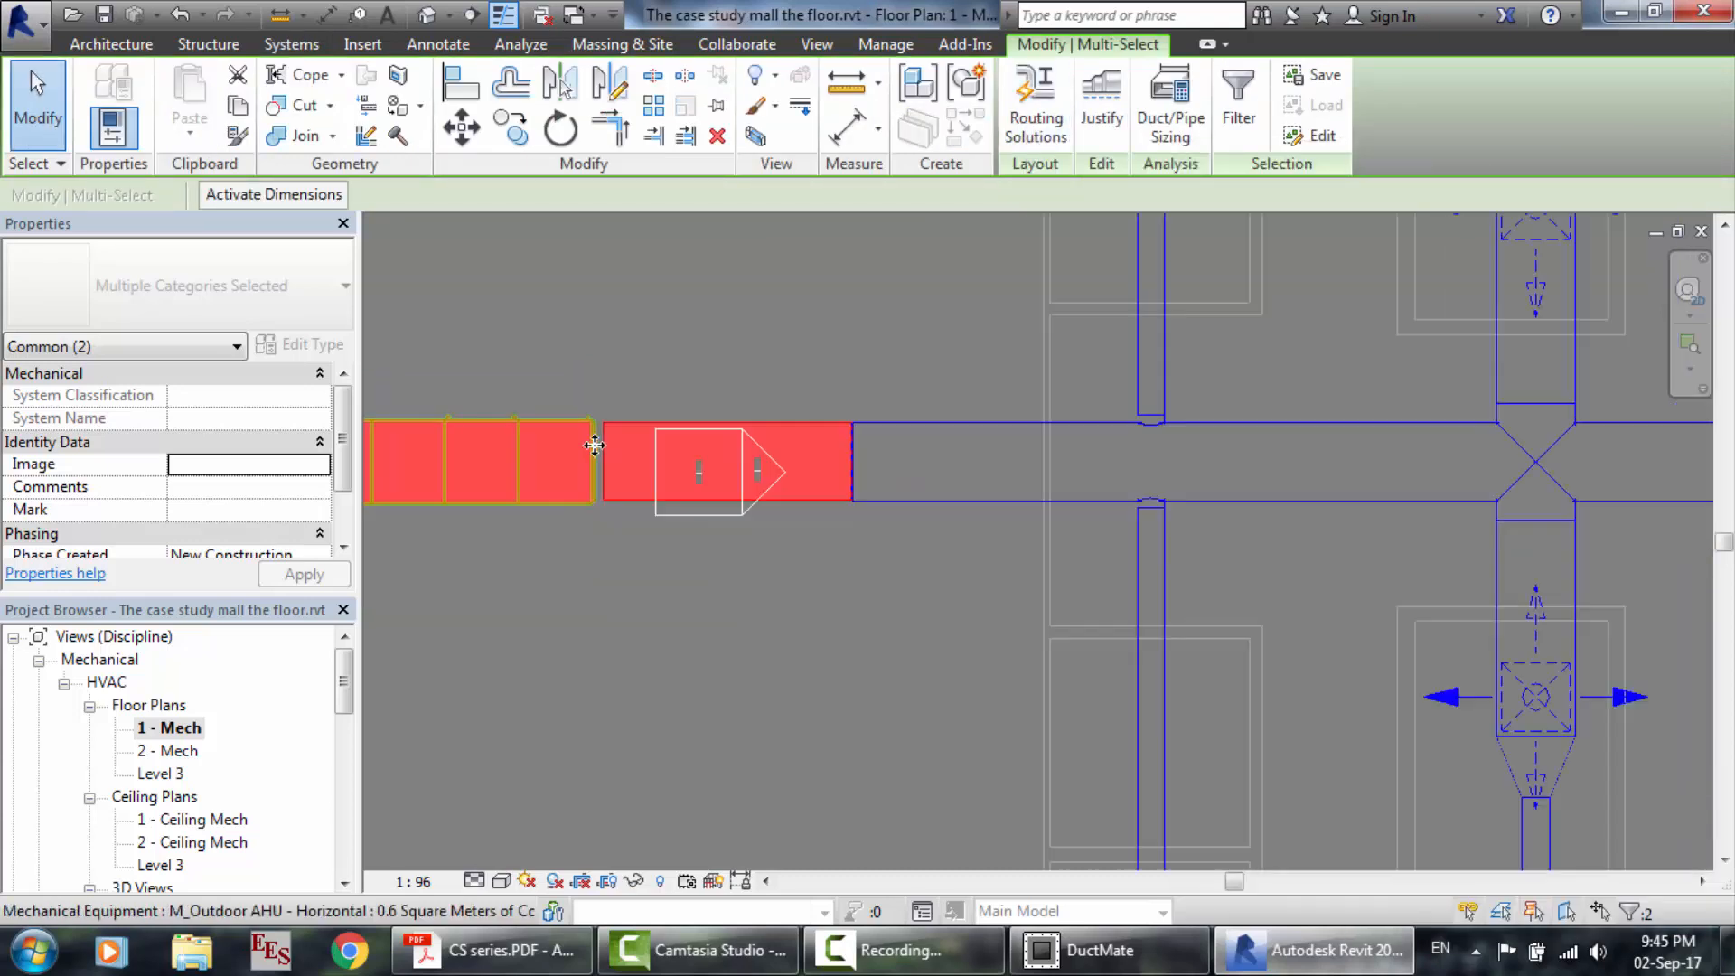
pyautogui.click(647, 381)
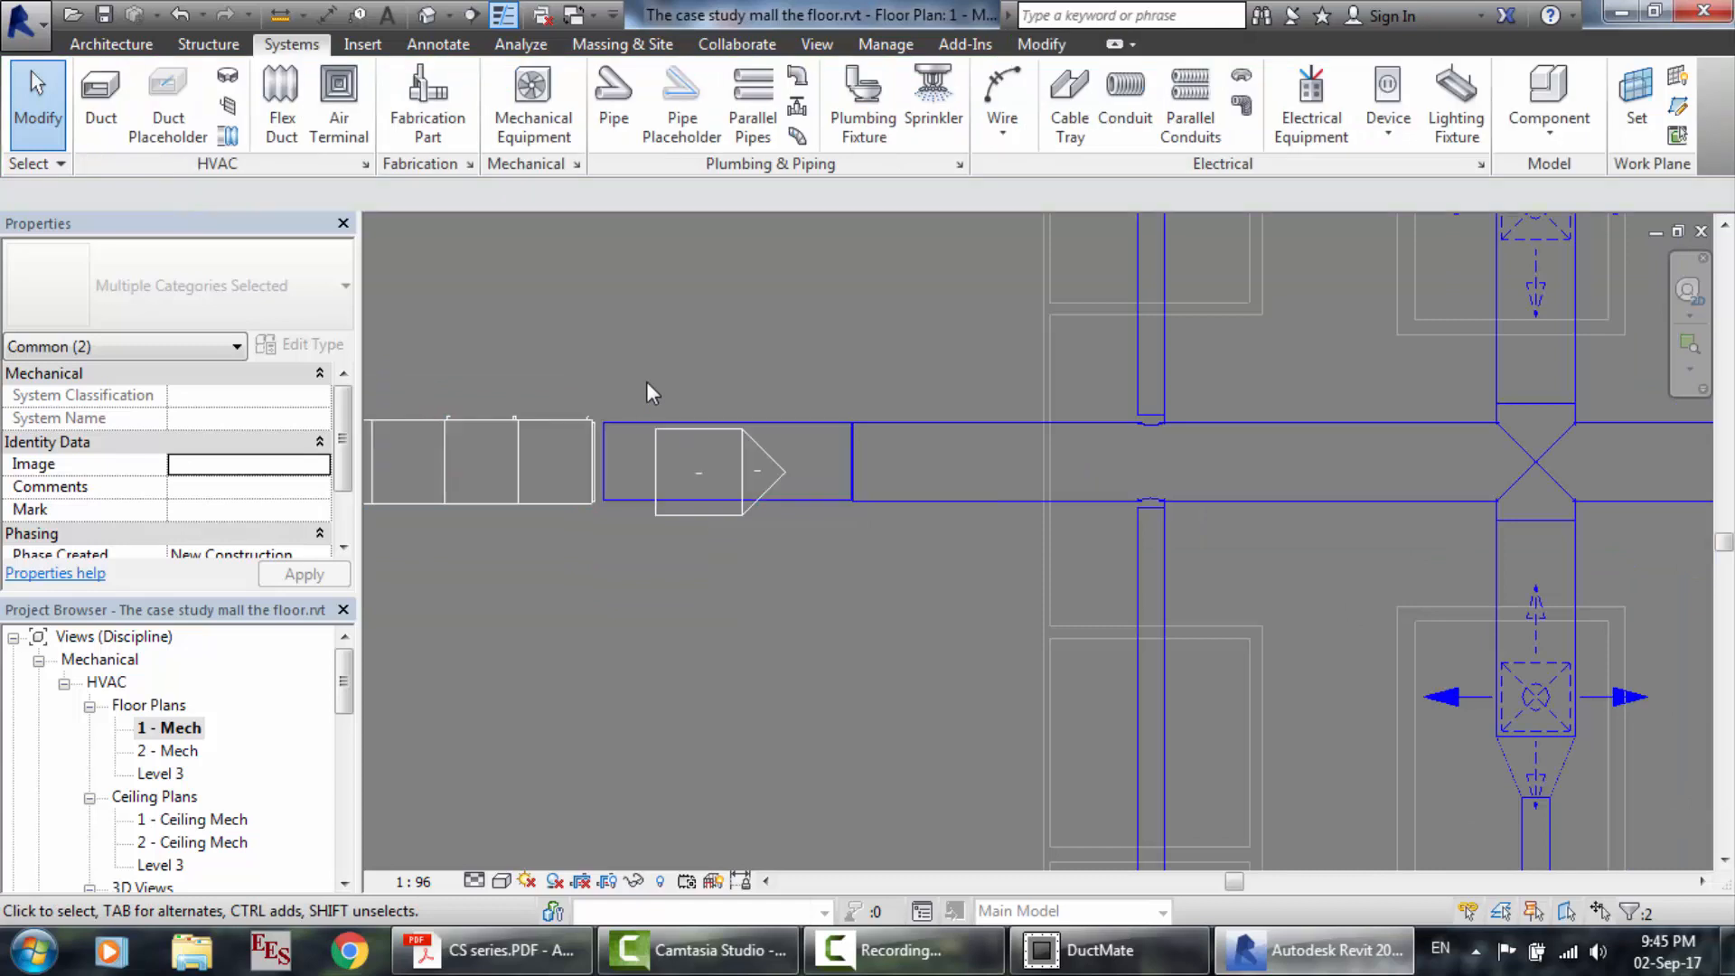
pyautogui.click(624, 455)
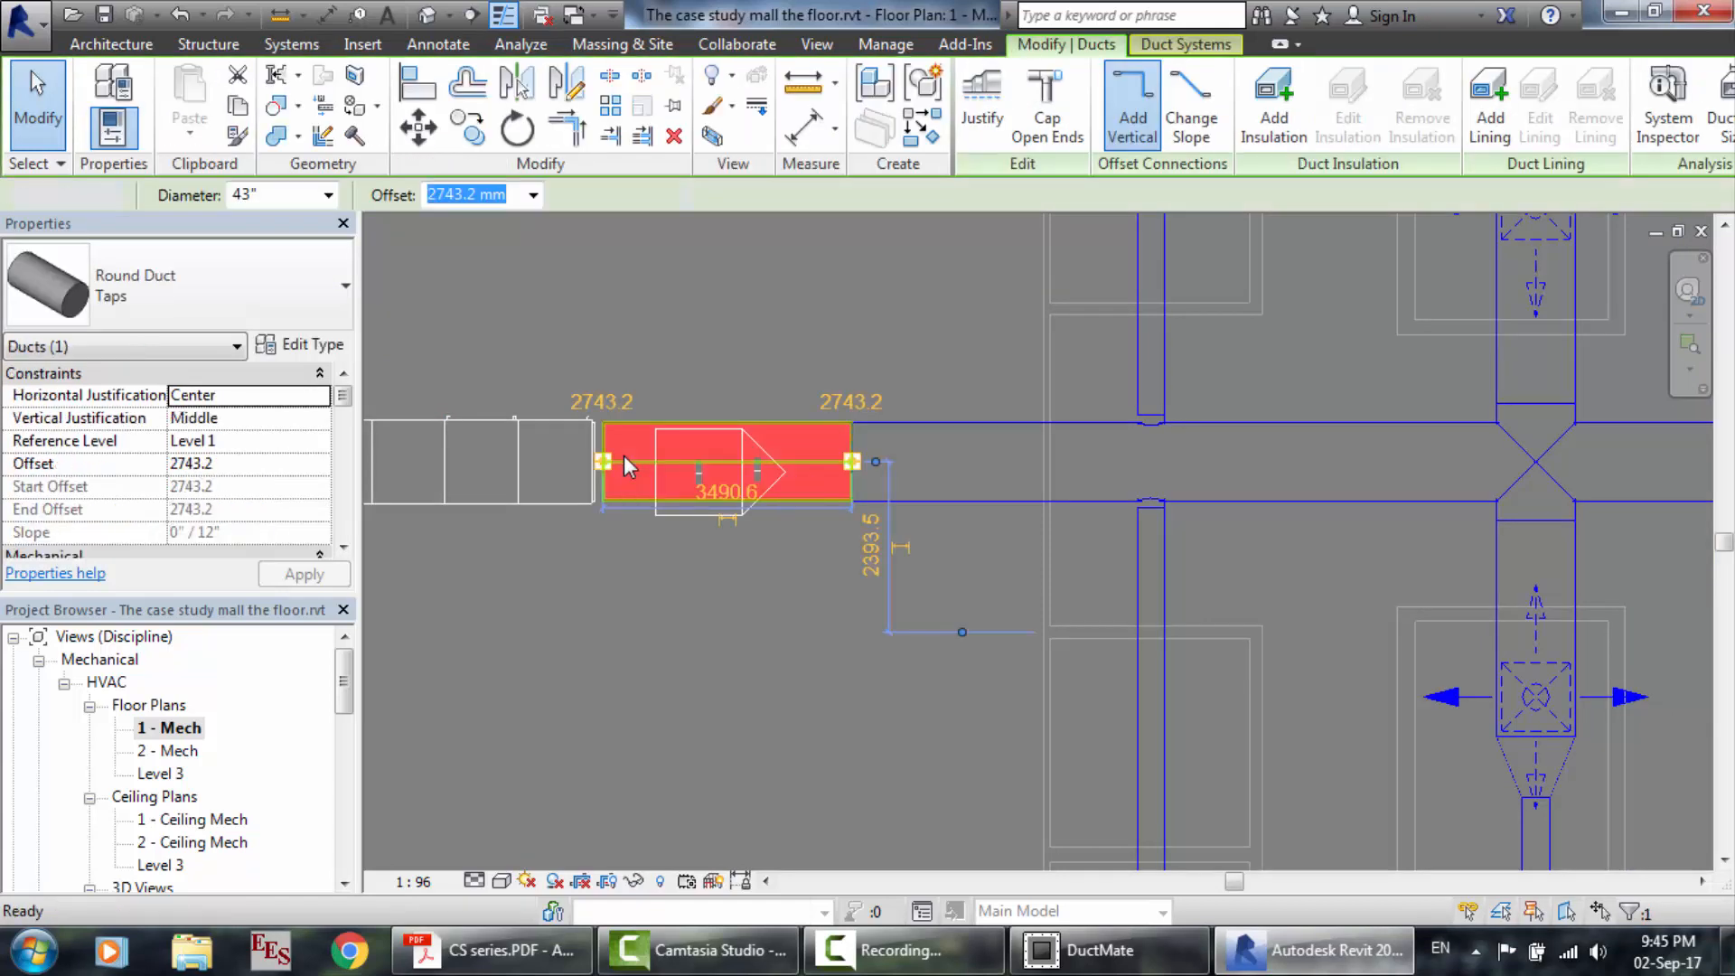
pyautogui.press('Escape')
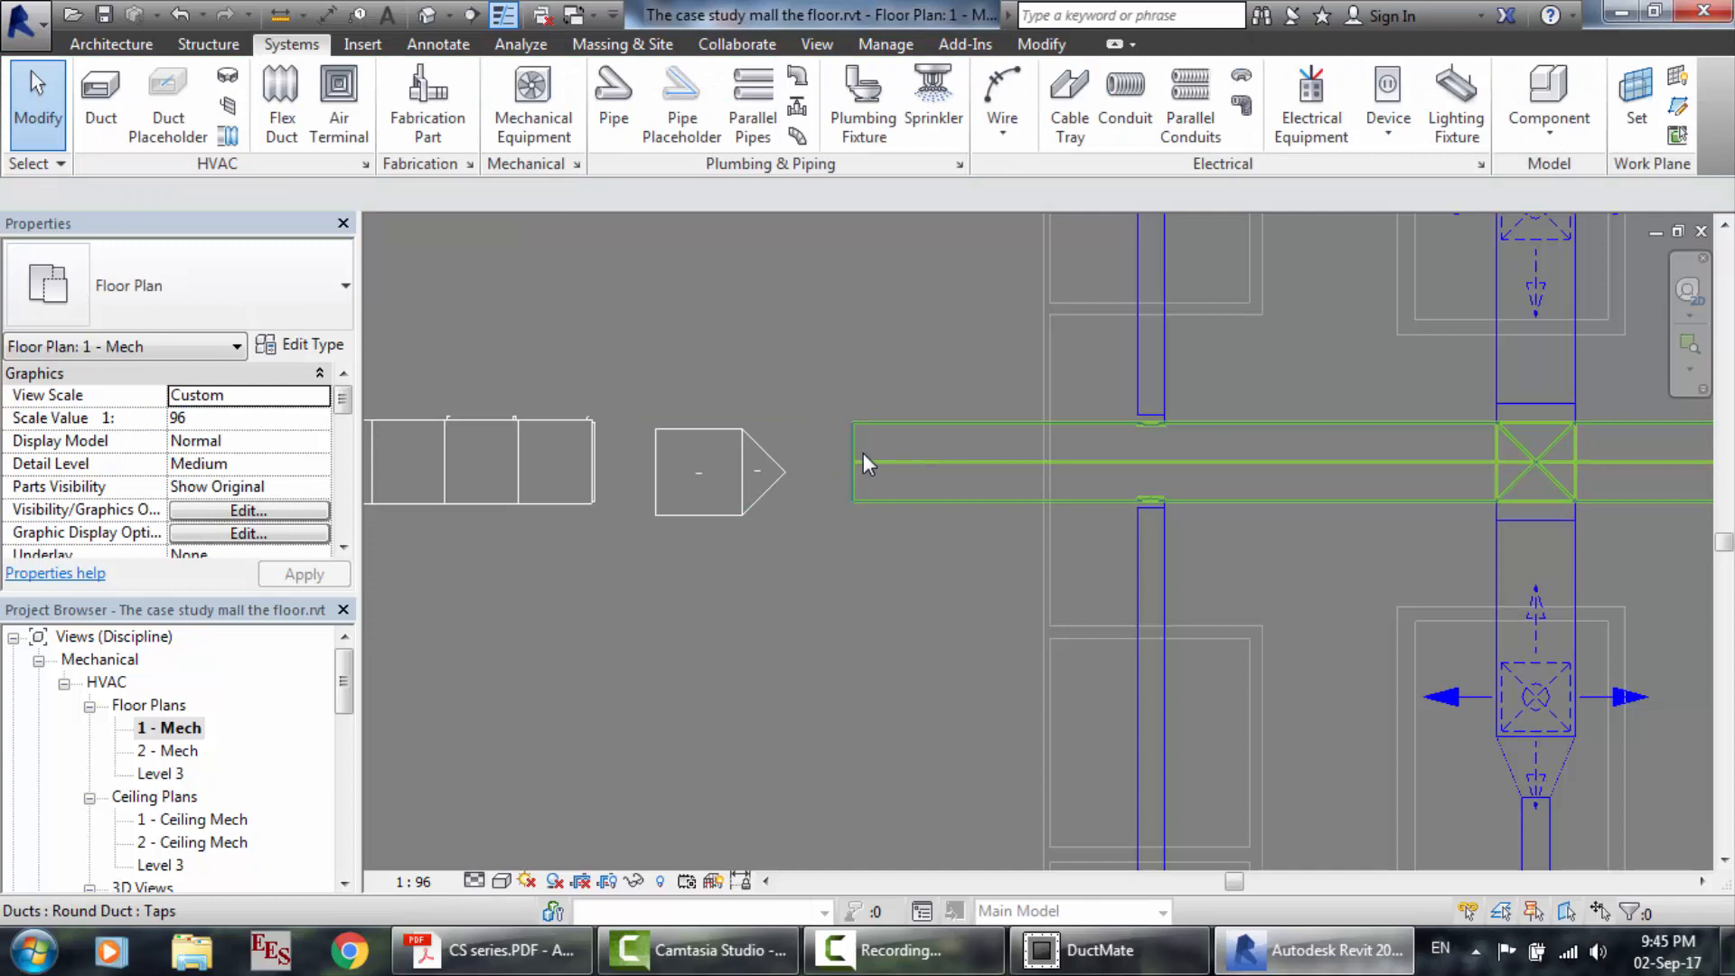
# Examine the main duct's open west end, the round transition fitted on it and its gap to the air handling unit.
pyautogui.click(864, 456)
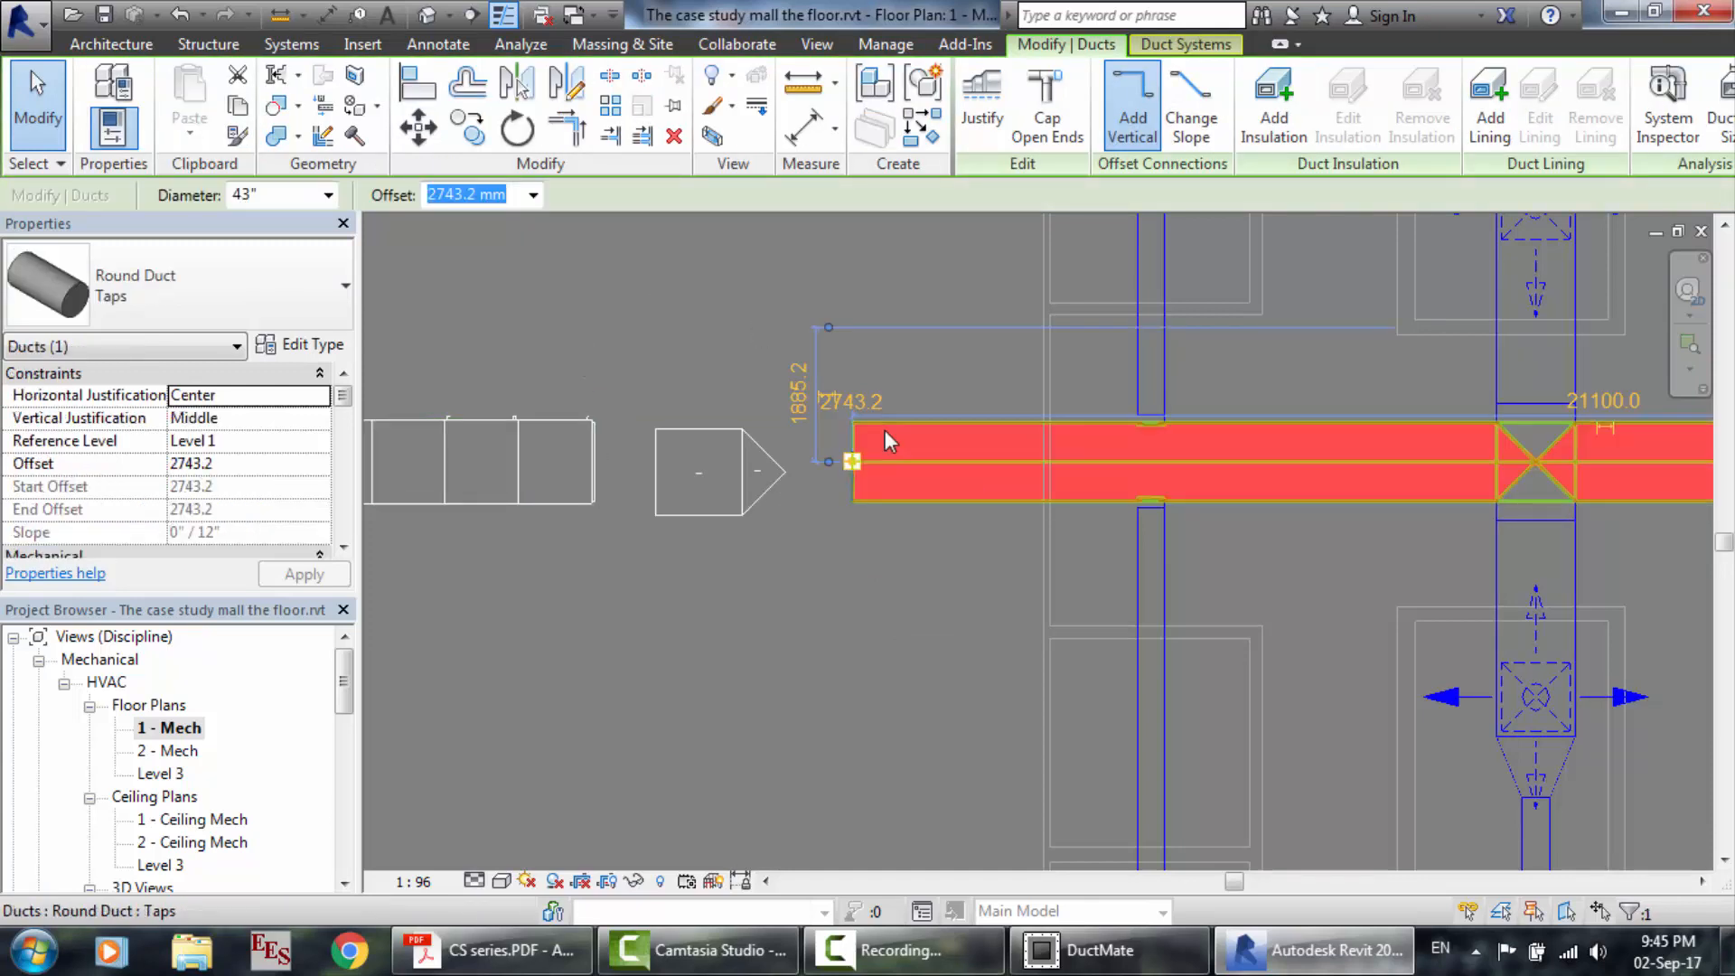
pyautogui.scroll(3, 886, 430)
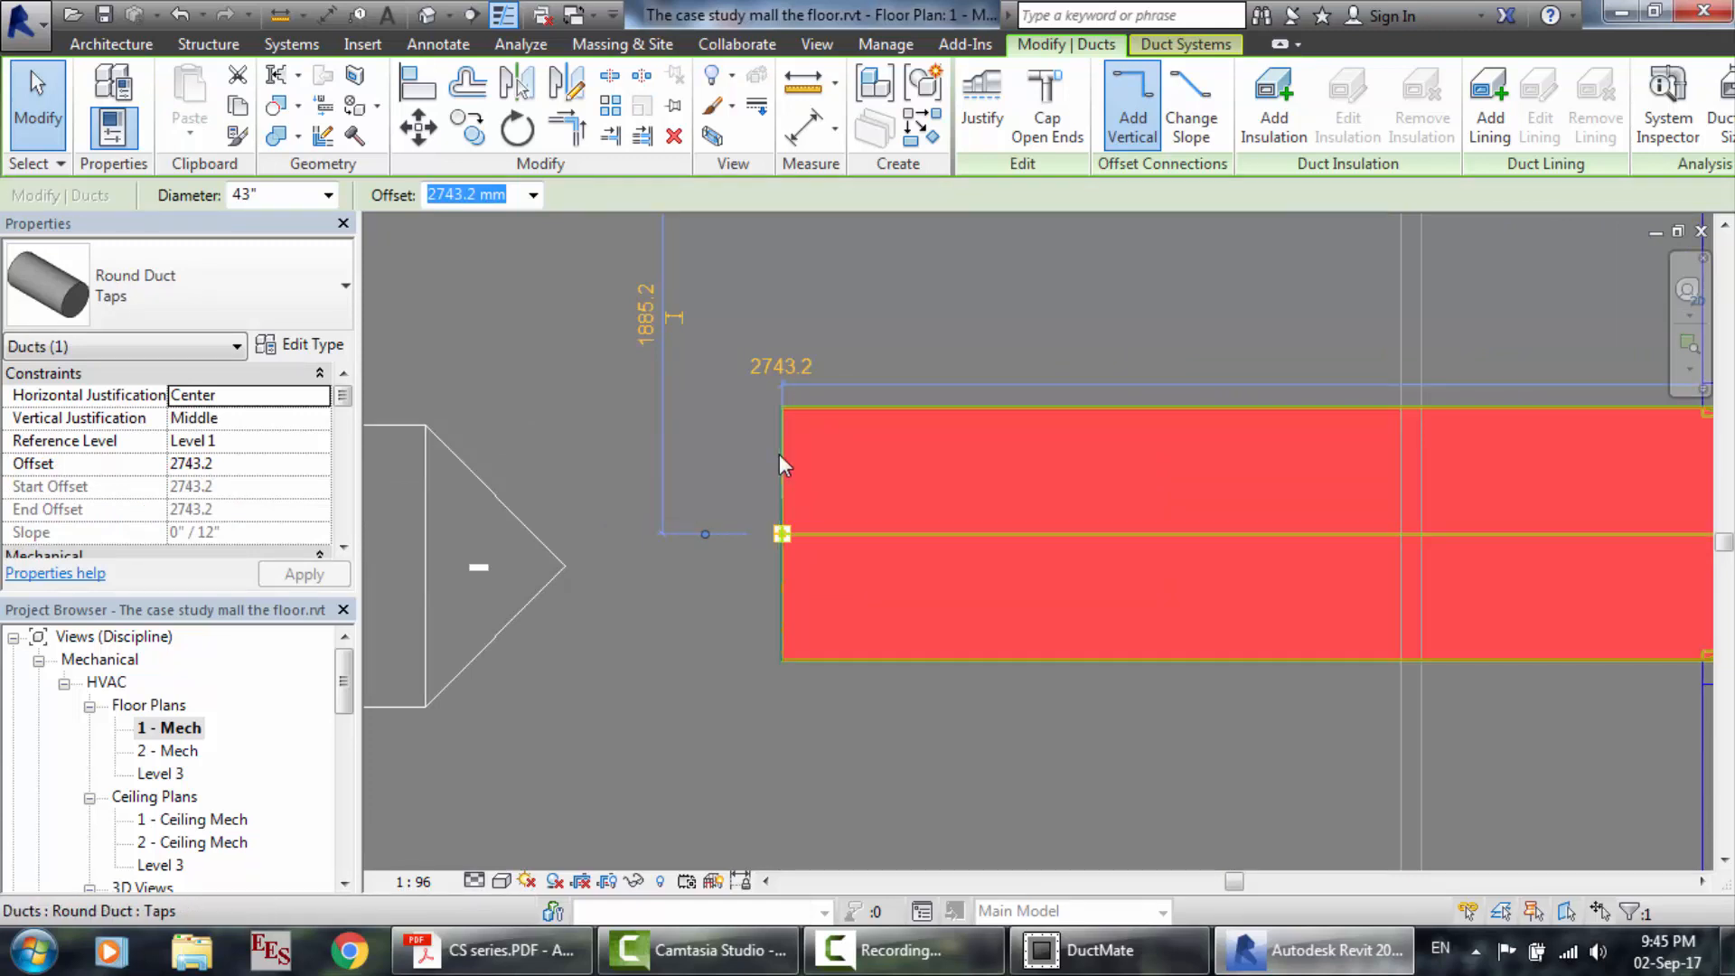
pyautogui.press('Escape')
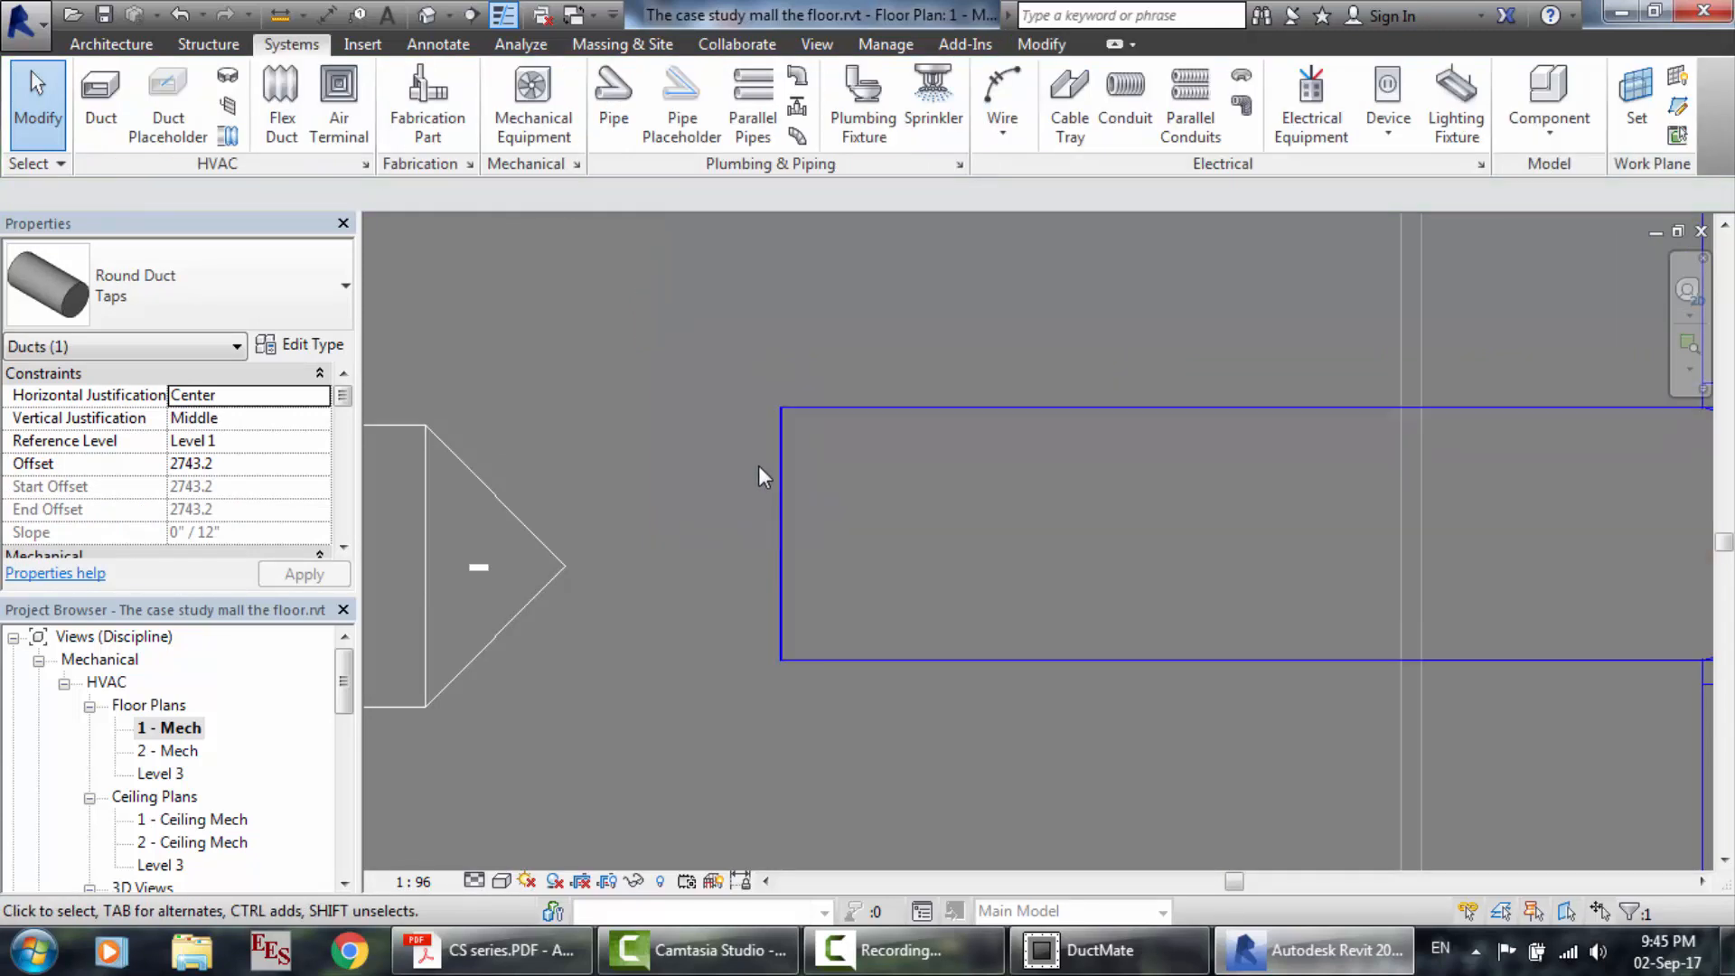
pyautogui.scroll(3, 757, 465)
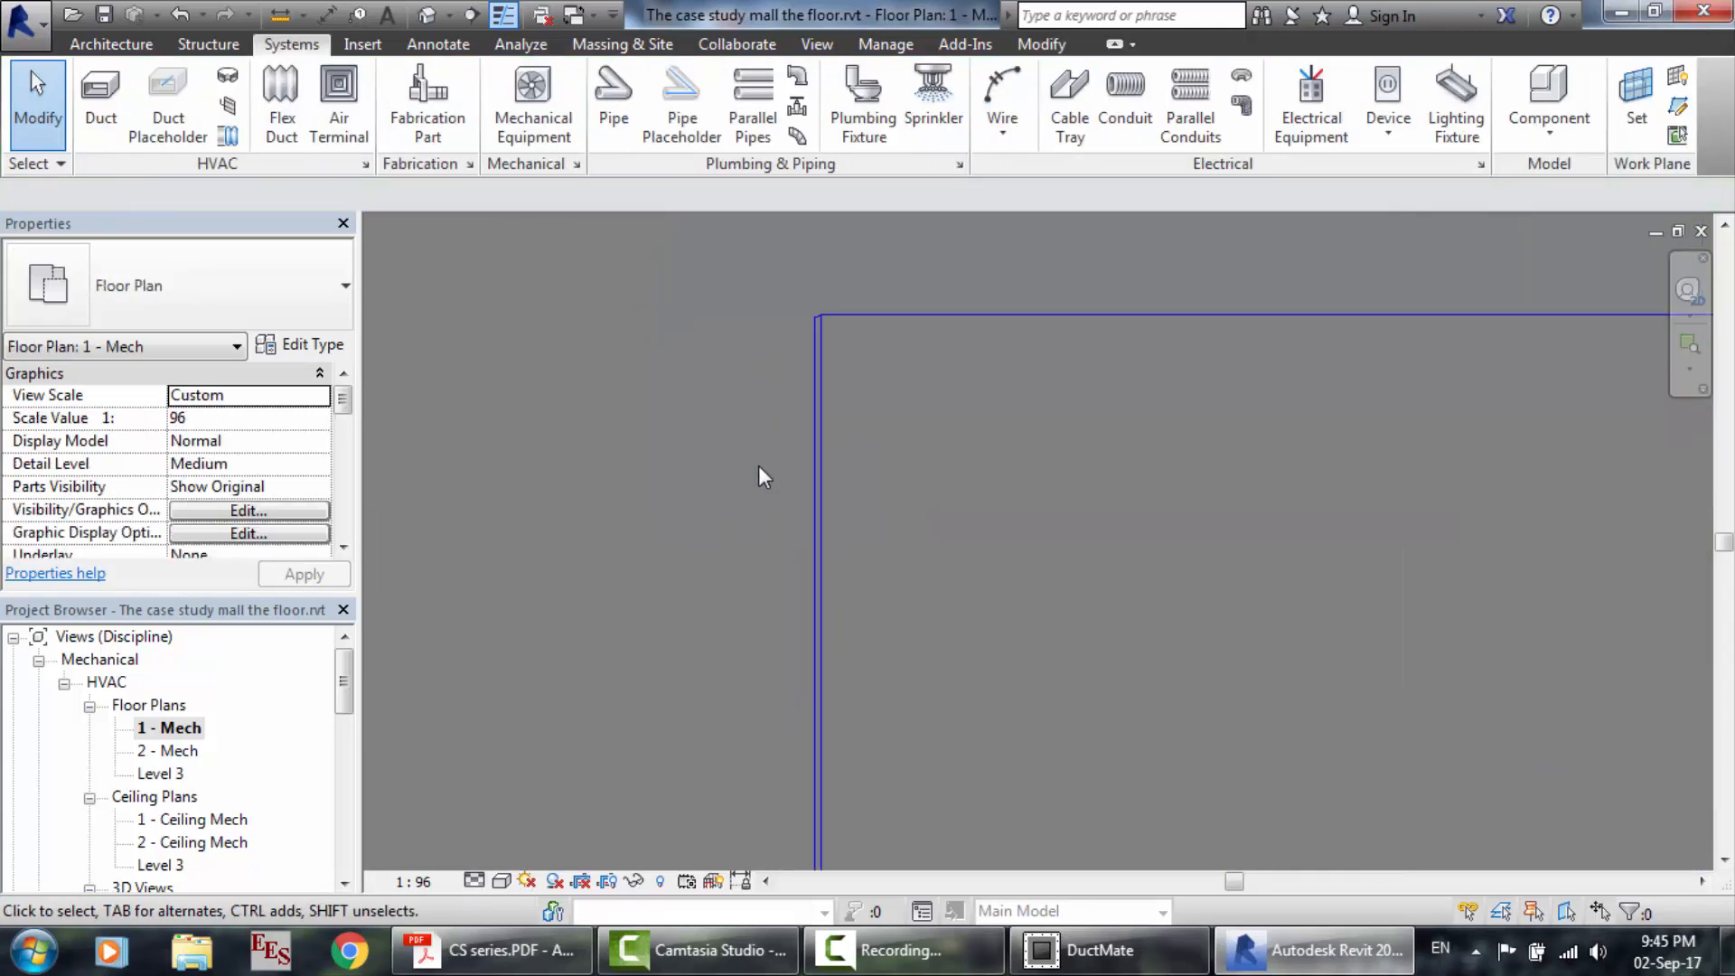
pyautogui.click(815, 484)
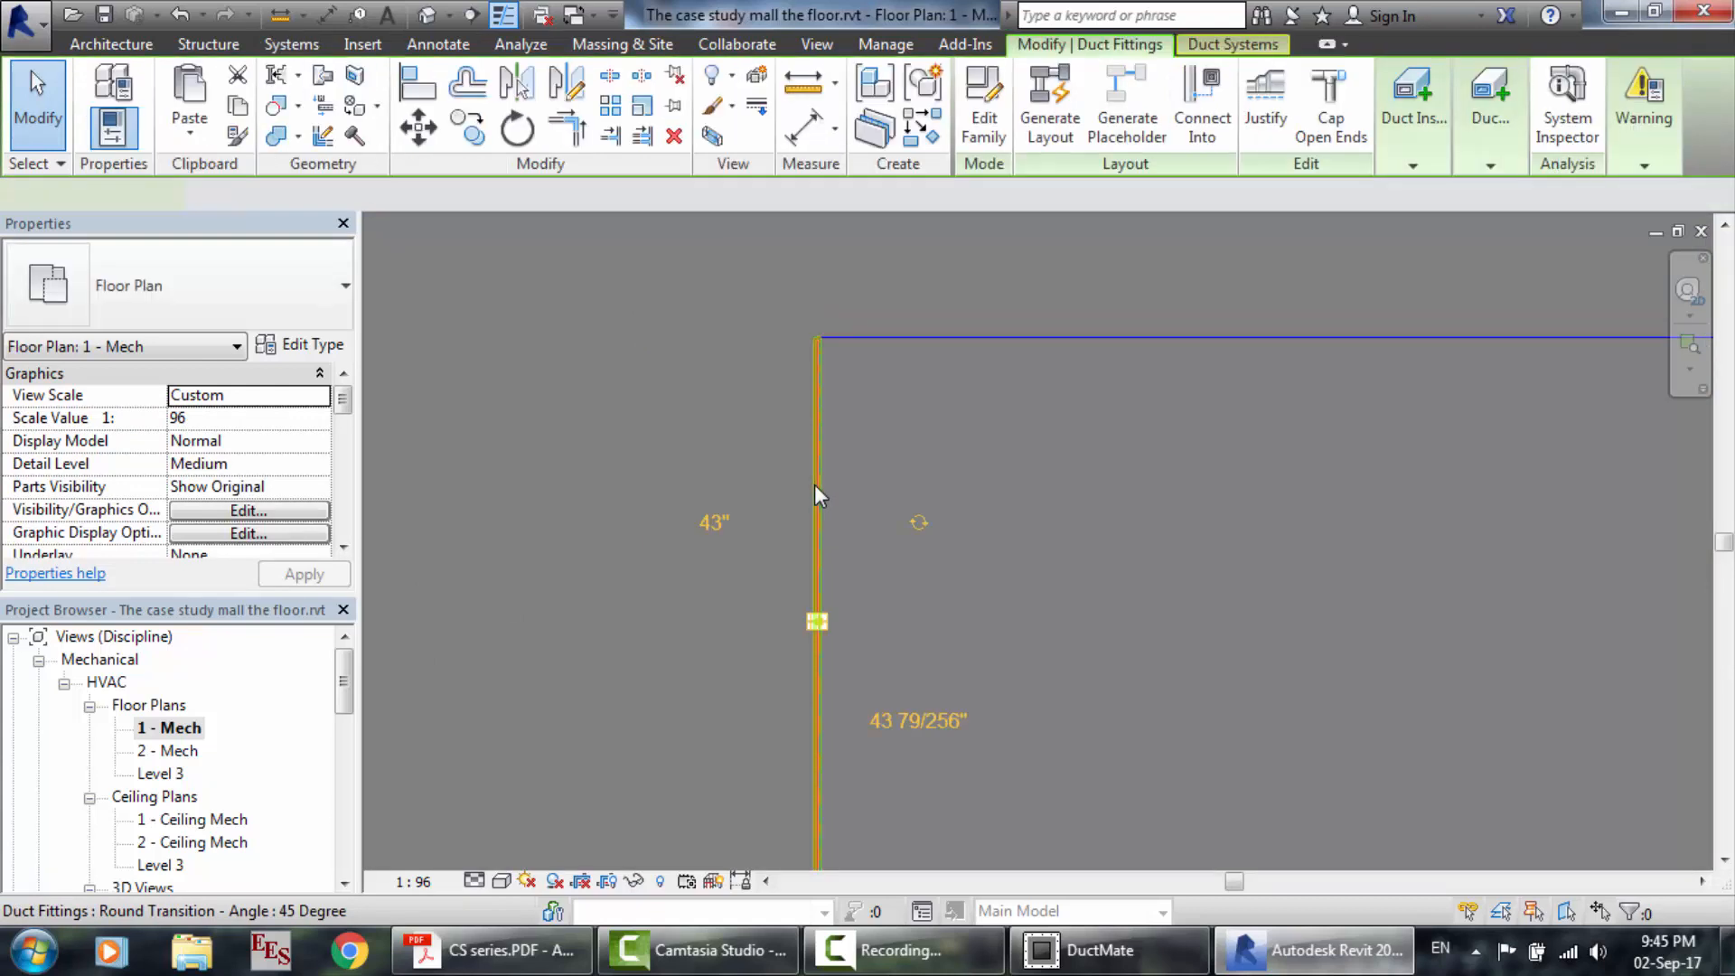
pyautogui.scroll(-5, 815, 484)
pyautogui.scroll(-1, 815, 485)
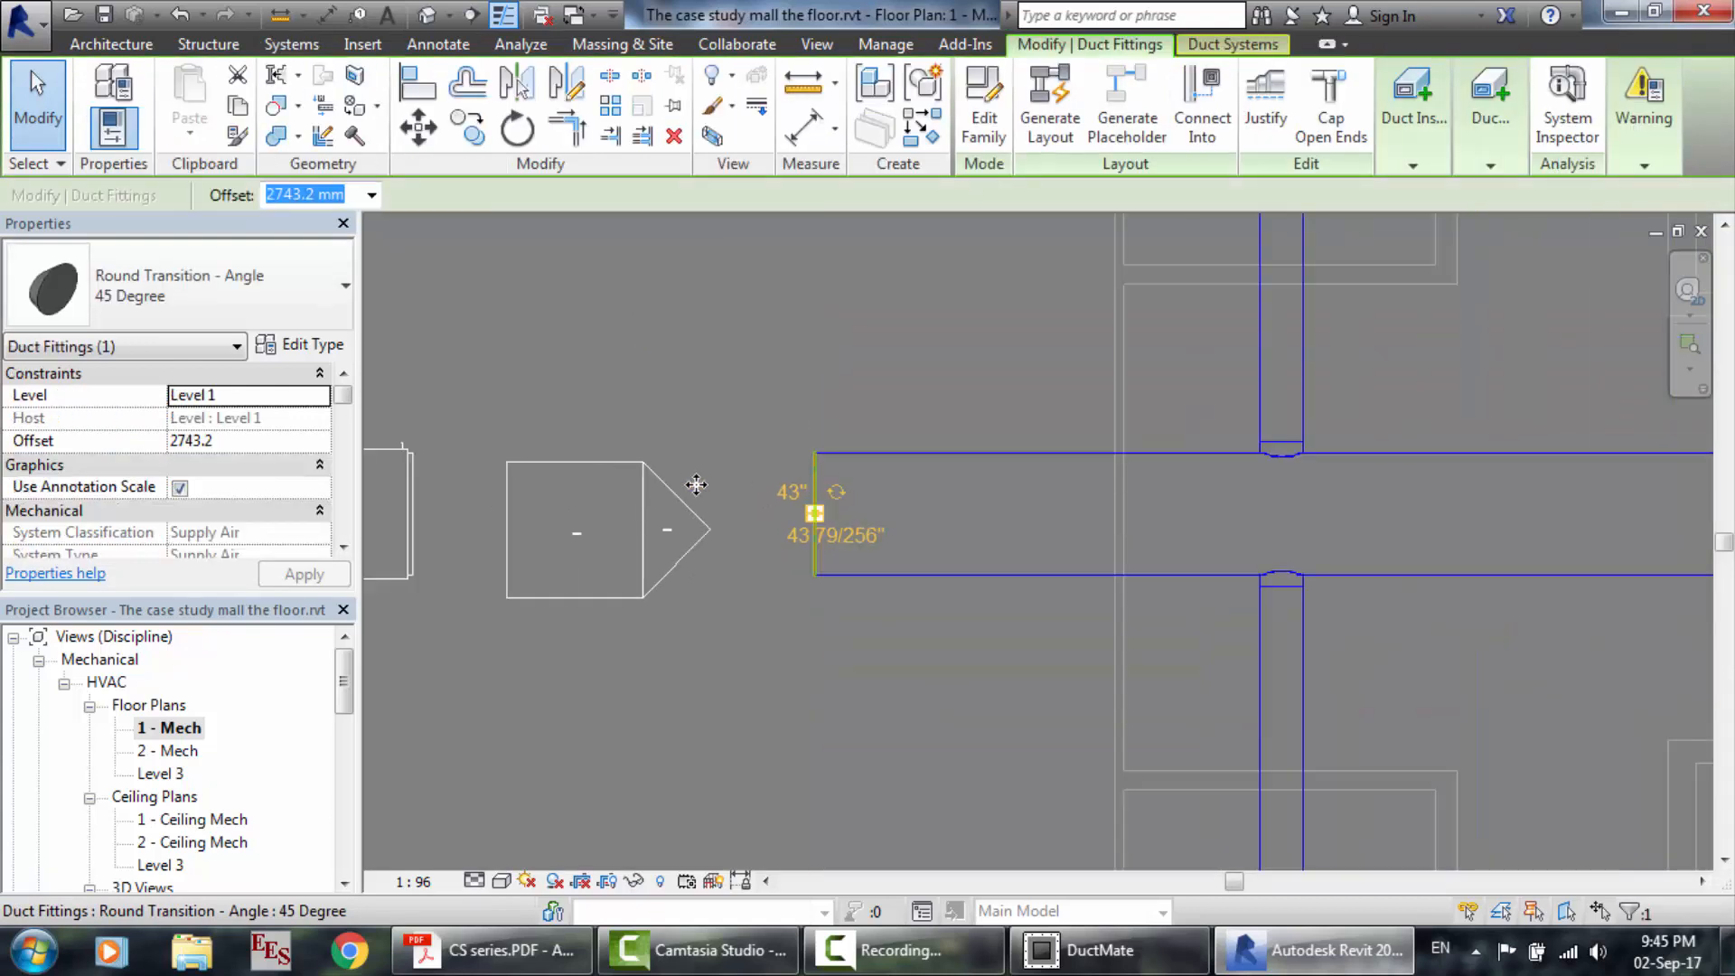
pyautogui.keyDown('ctrl'); pyautogui.click(408, 502); pyautogui.keyUp('ctrl')
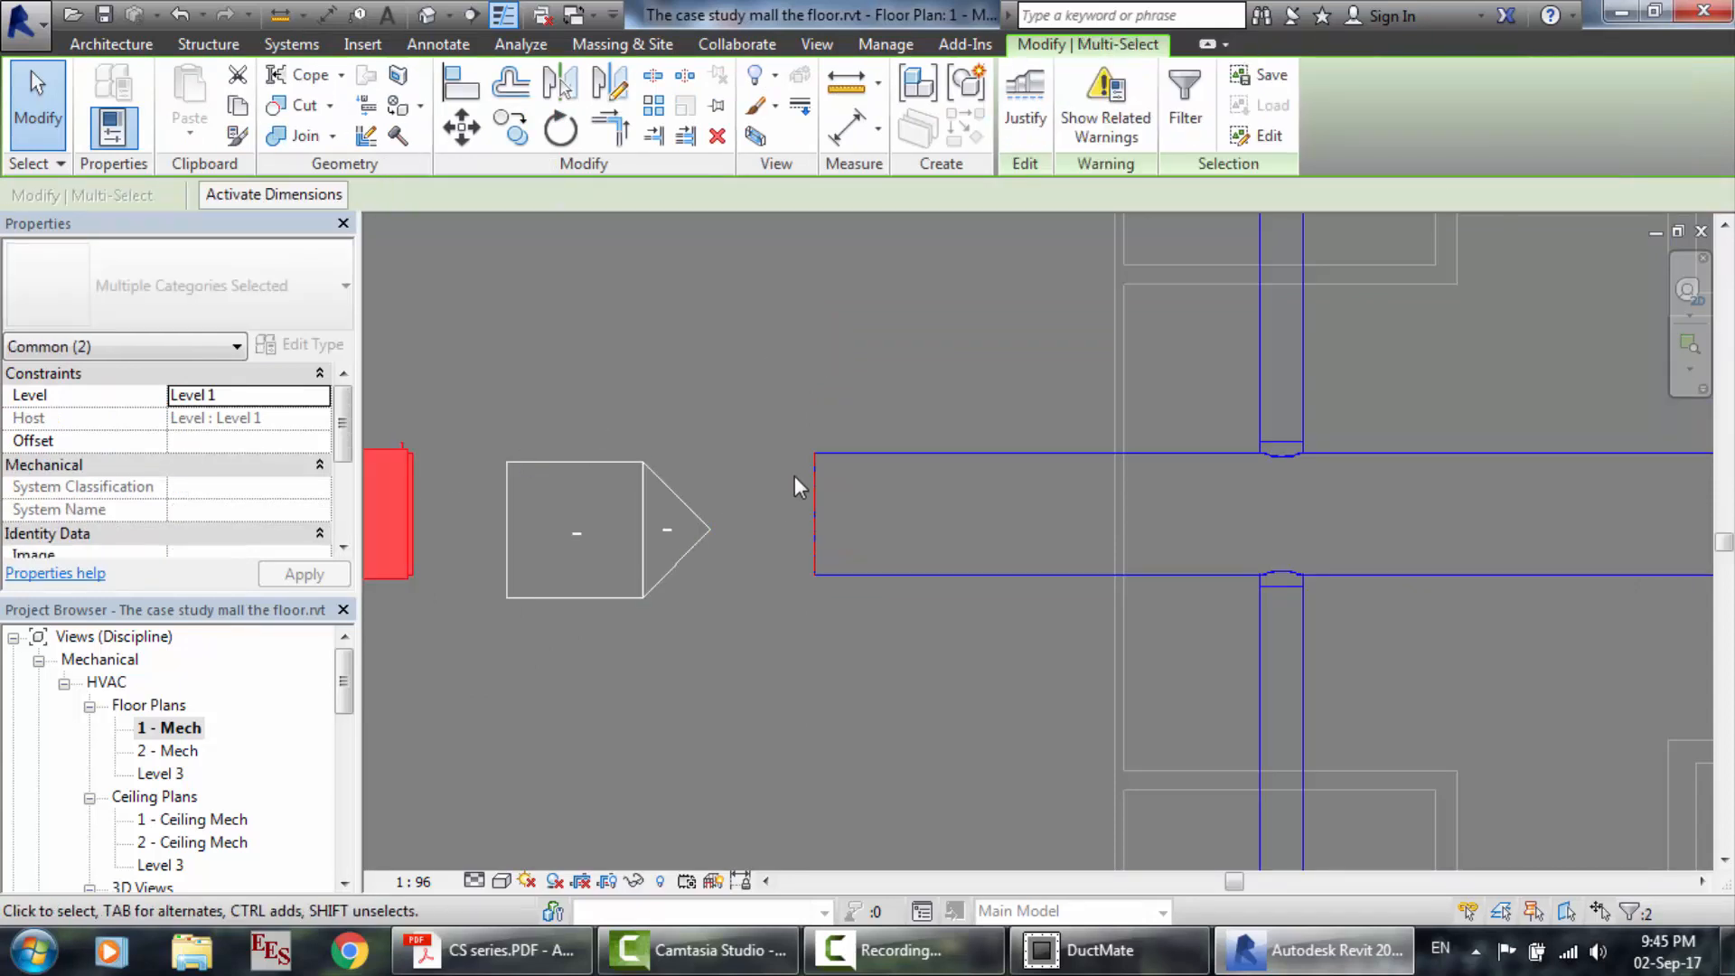
pyautogui.press('Escape')
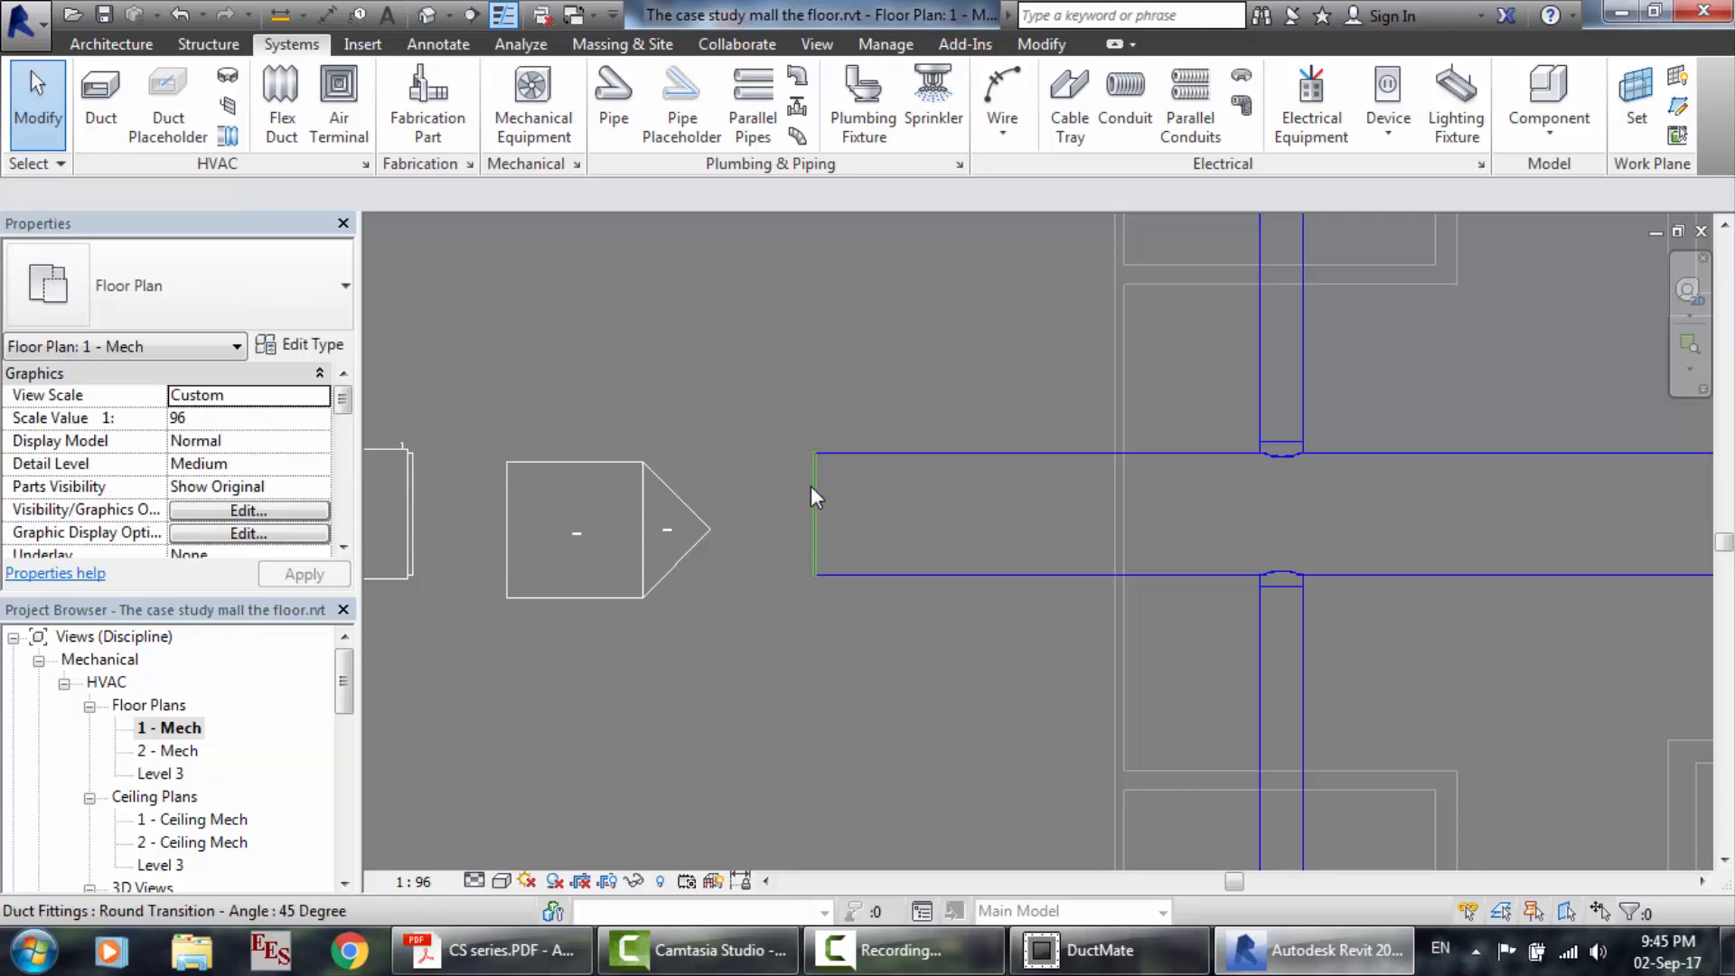
pyautogui.click(811, 485)
pyautogui.press('Escape')
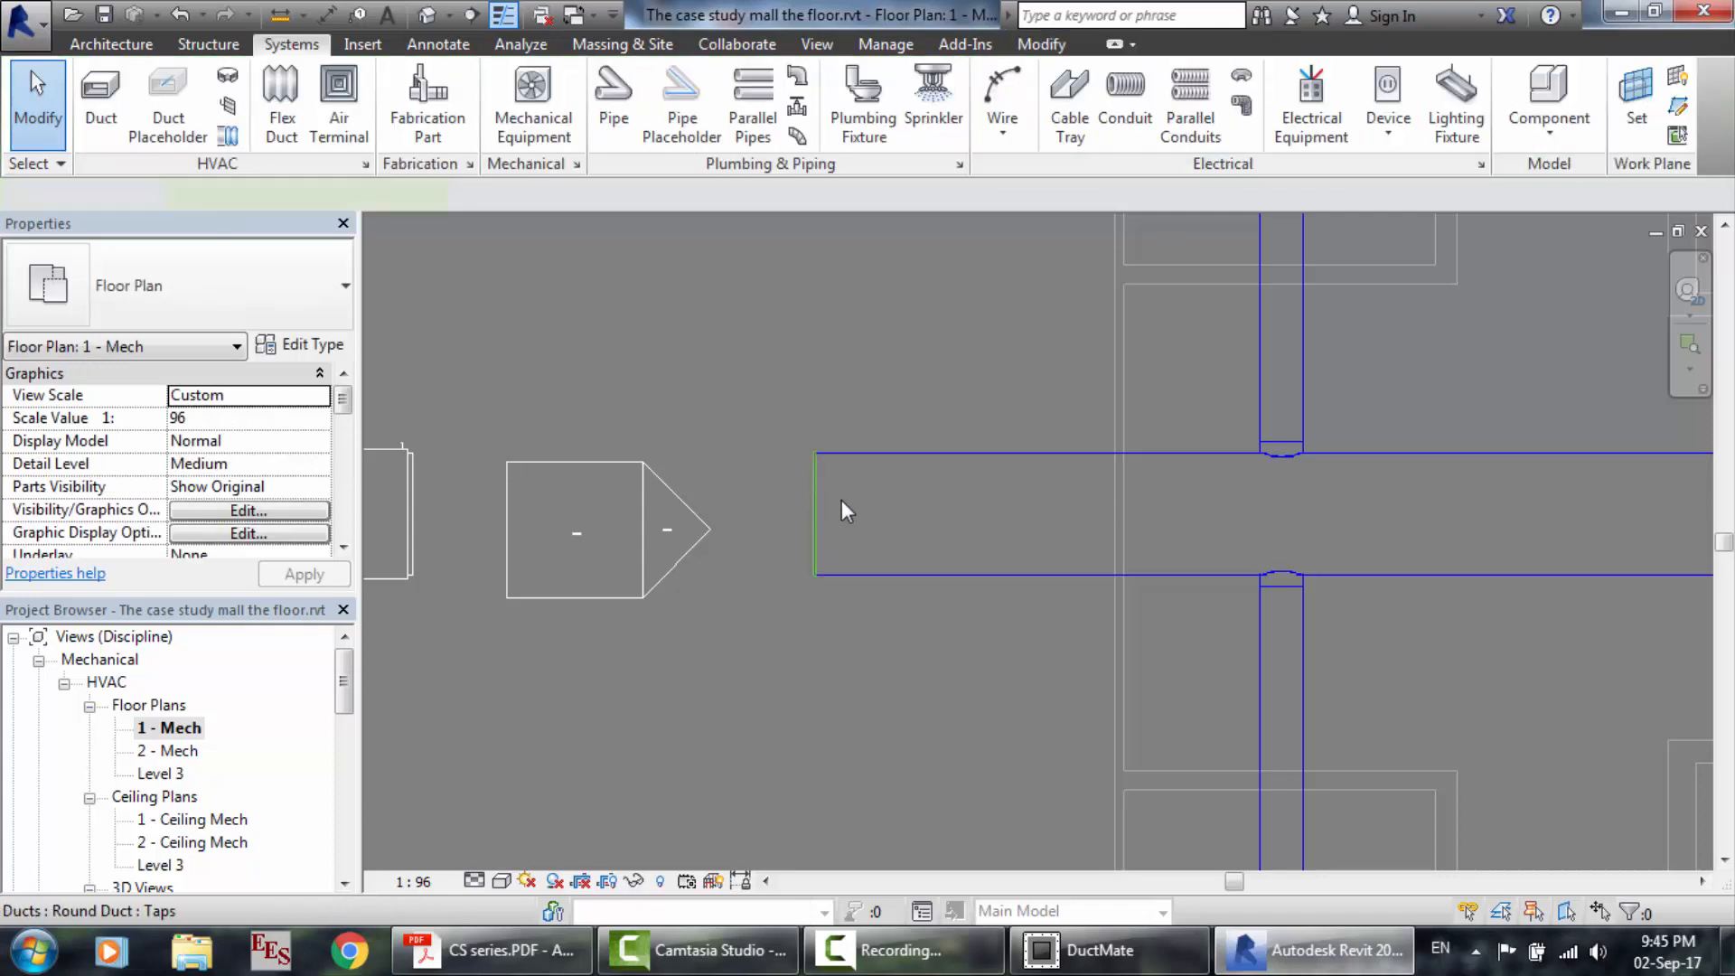
# Try to generate routing solutions between the main duct's open west end and the outdoor air handling unit.
pyautogui.click(853, 508)
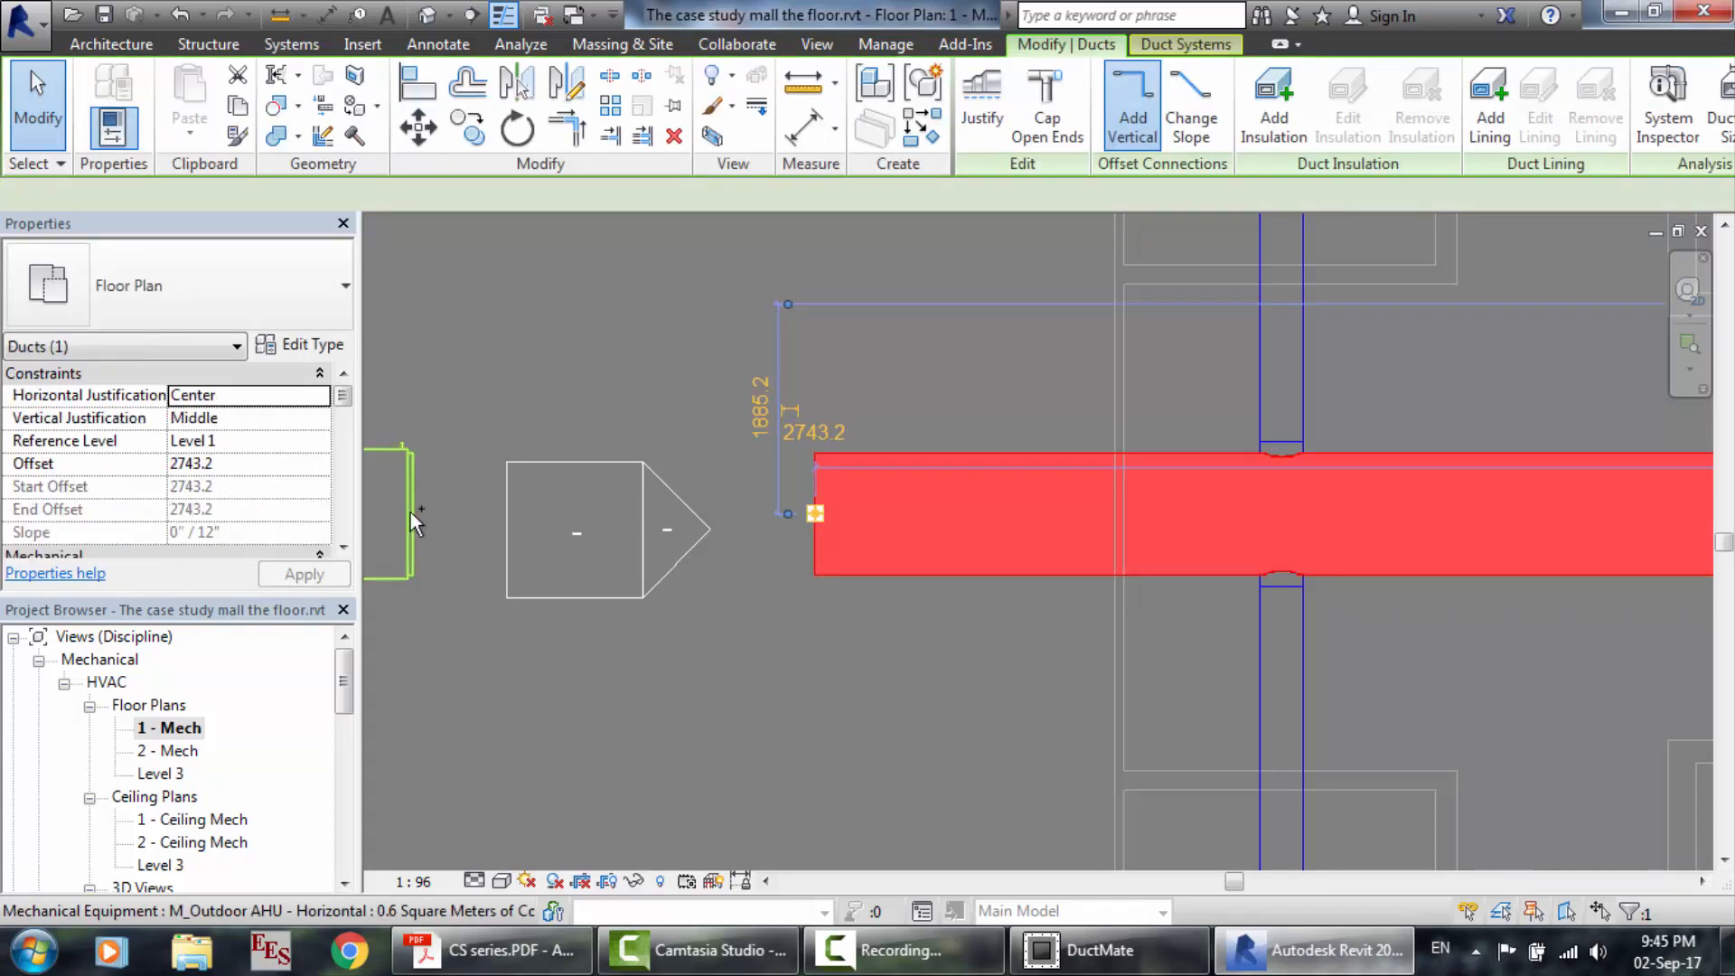
pyautogui.keyDown('ctrl'); pyautogui.click(411, 512); pyautogui.keyUp('ctrl')
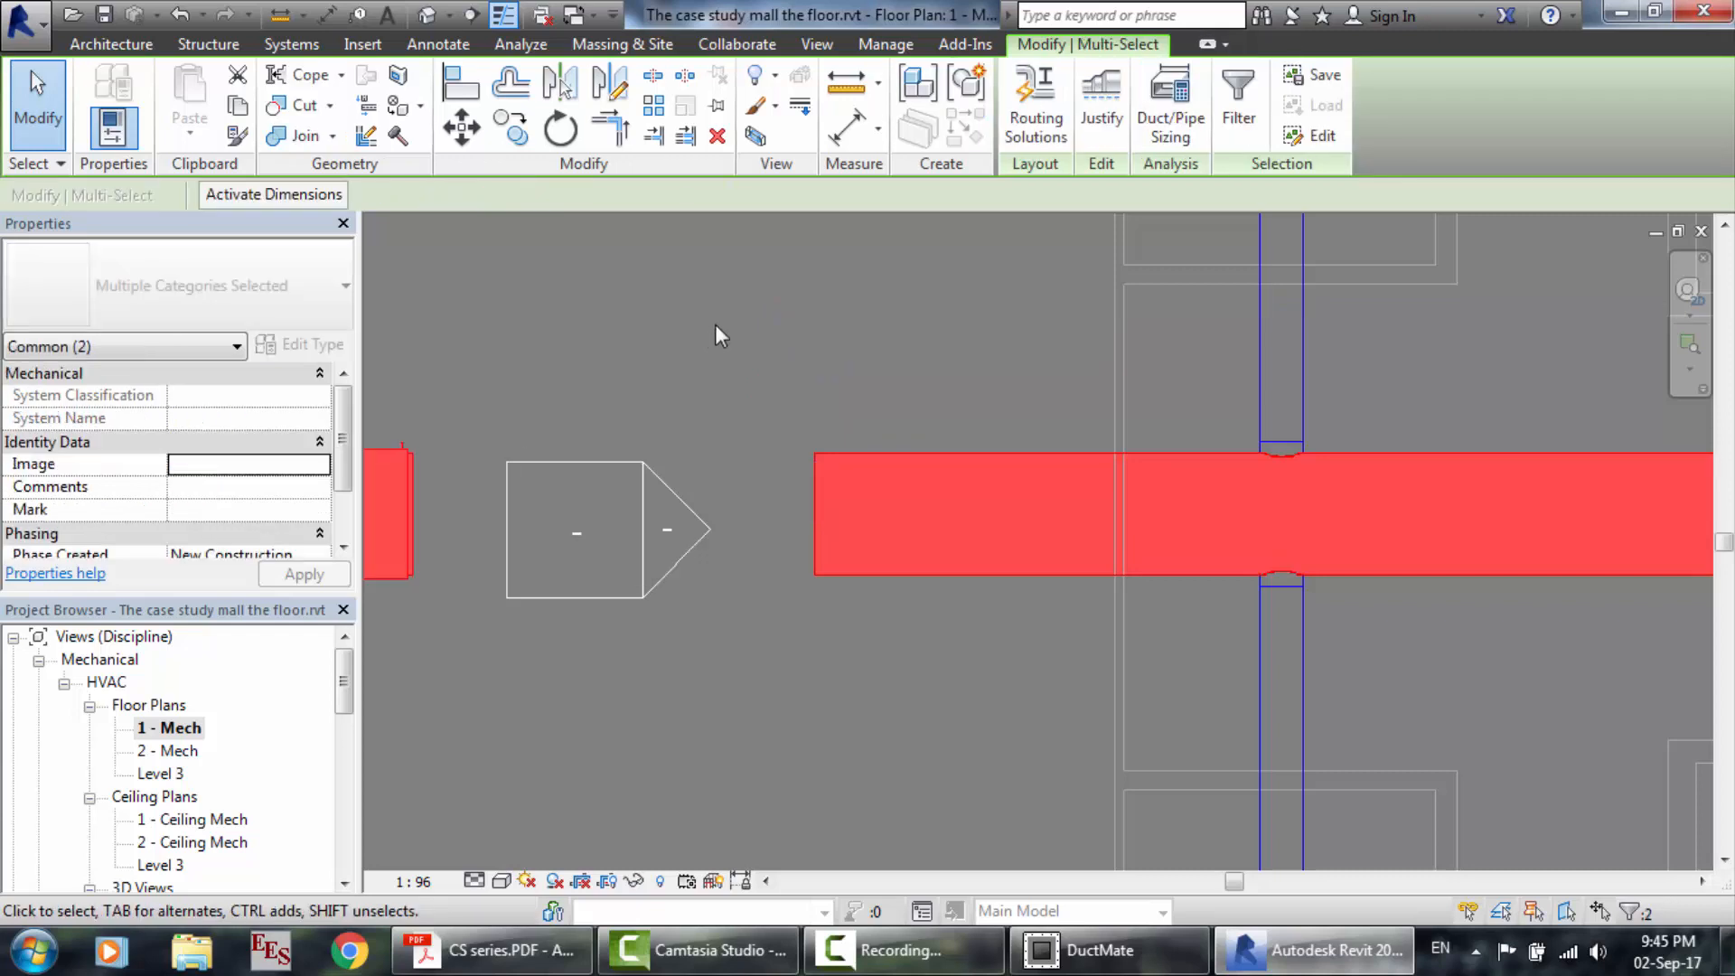
pyautogui.click(1037, 127)
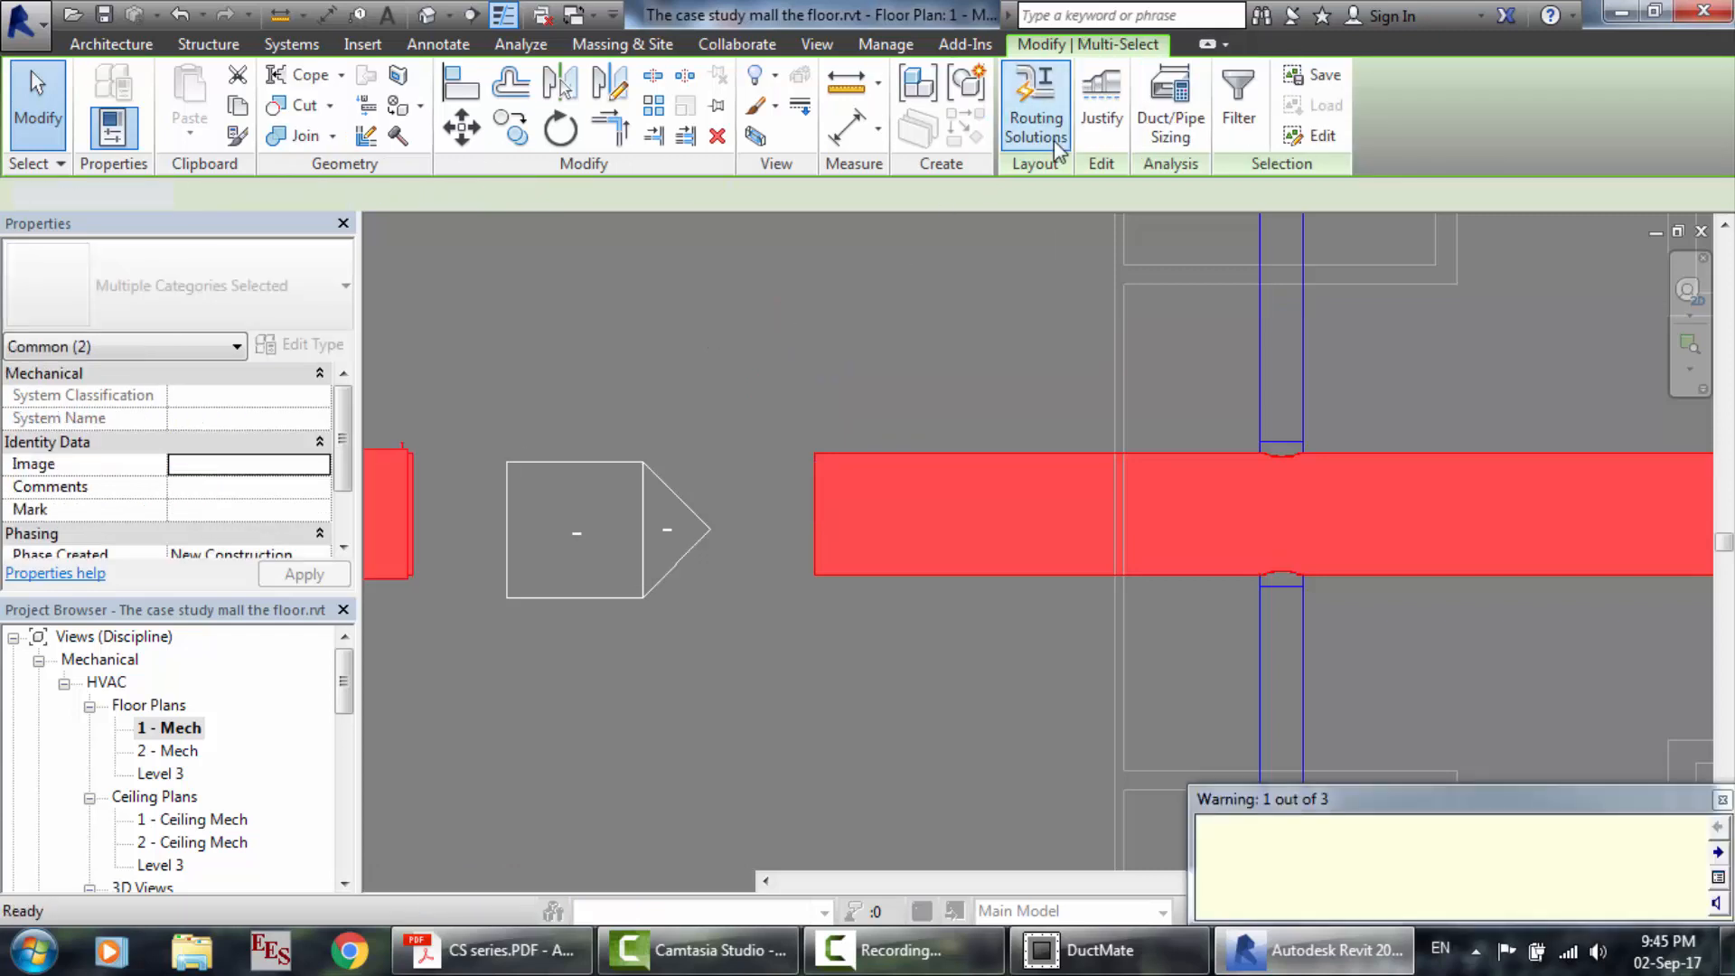
pyautogui.click(1723, 800)
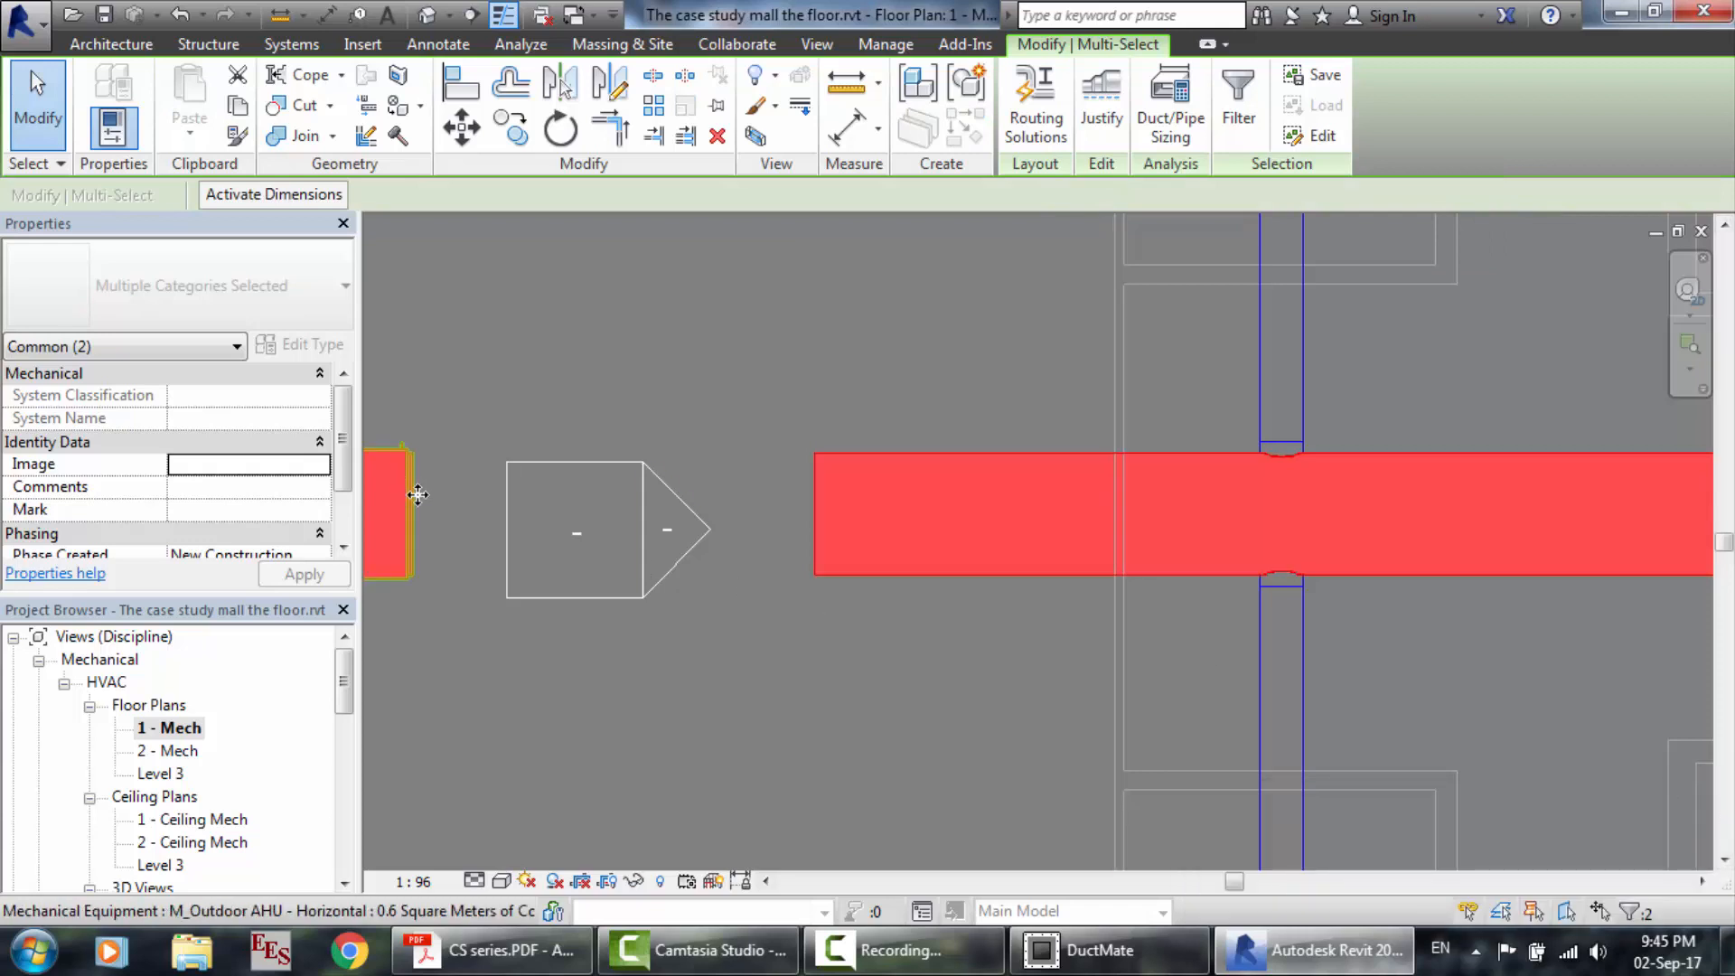
pyautogui.click(474, 513)
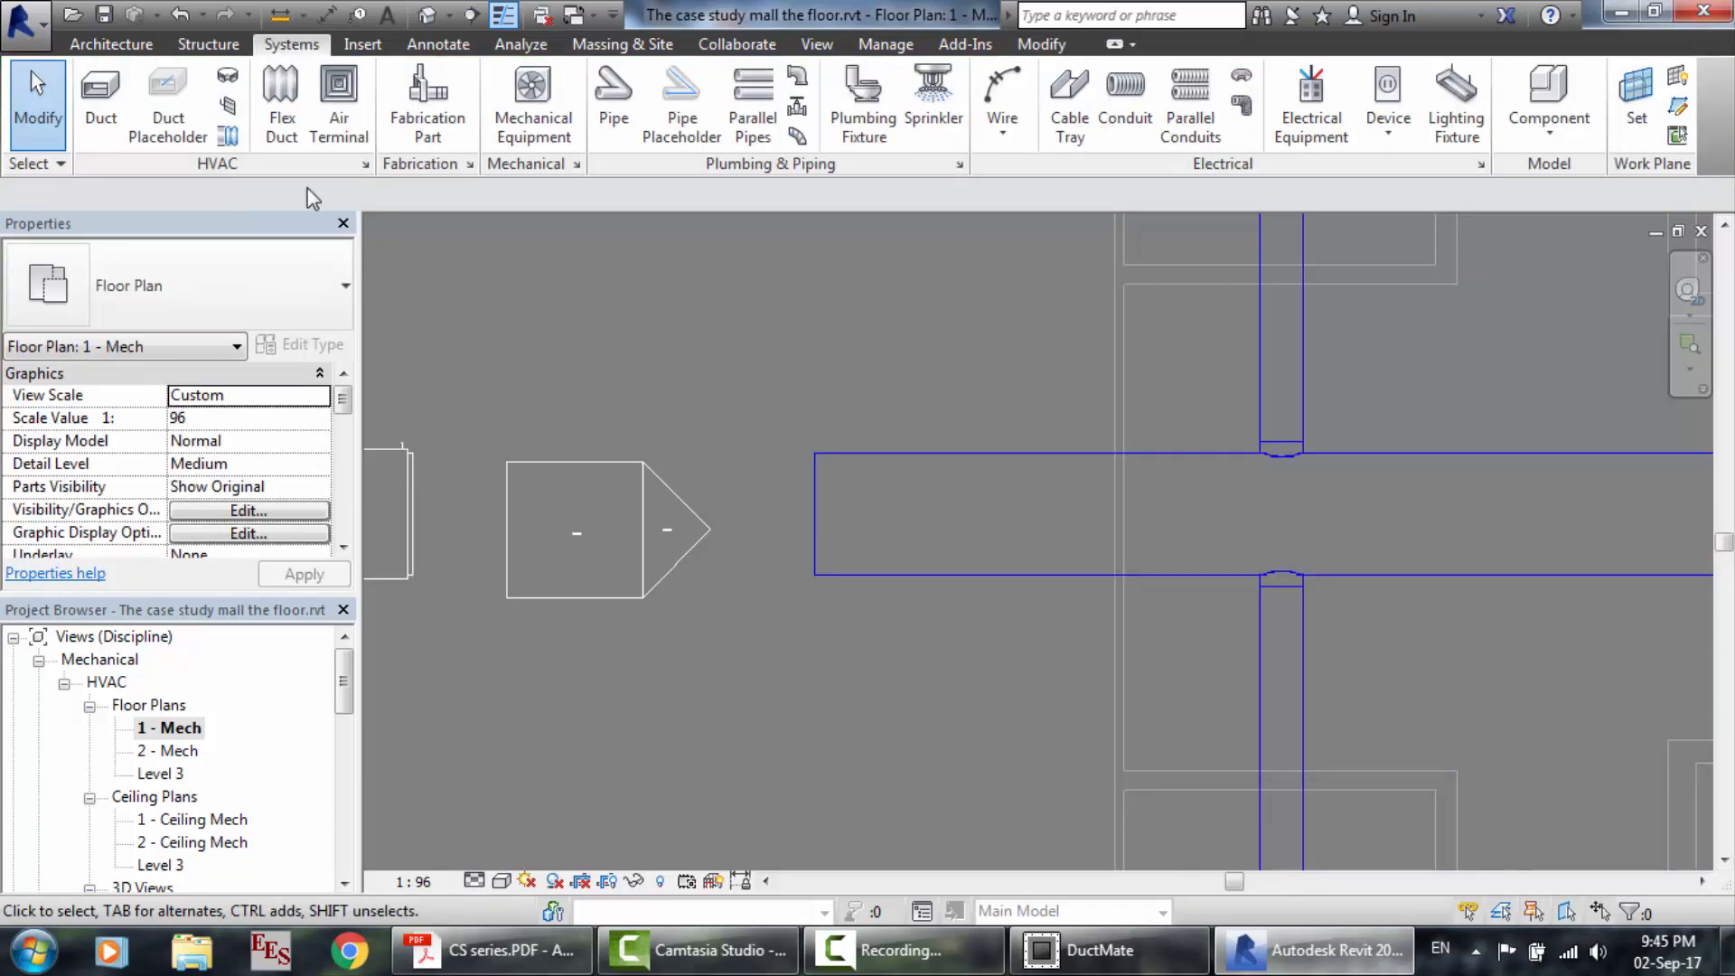
# Try to draw a 43" round duct at 2743.2 mm offset between the main duct's west end and the air handling unit, starting from either end.
pyautogui.click(115, 124)
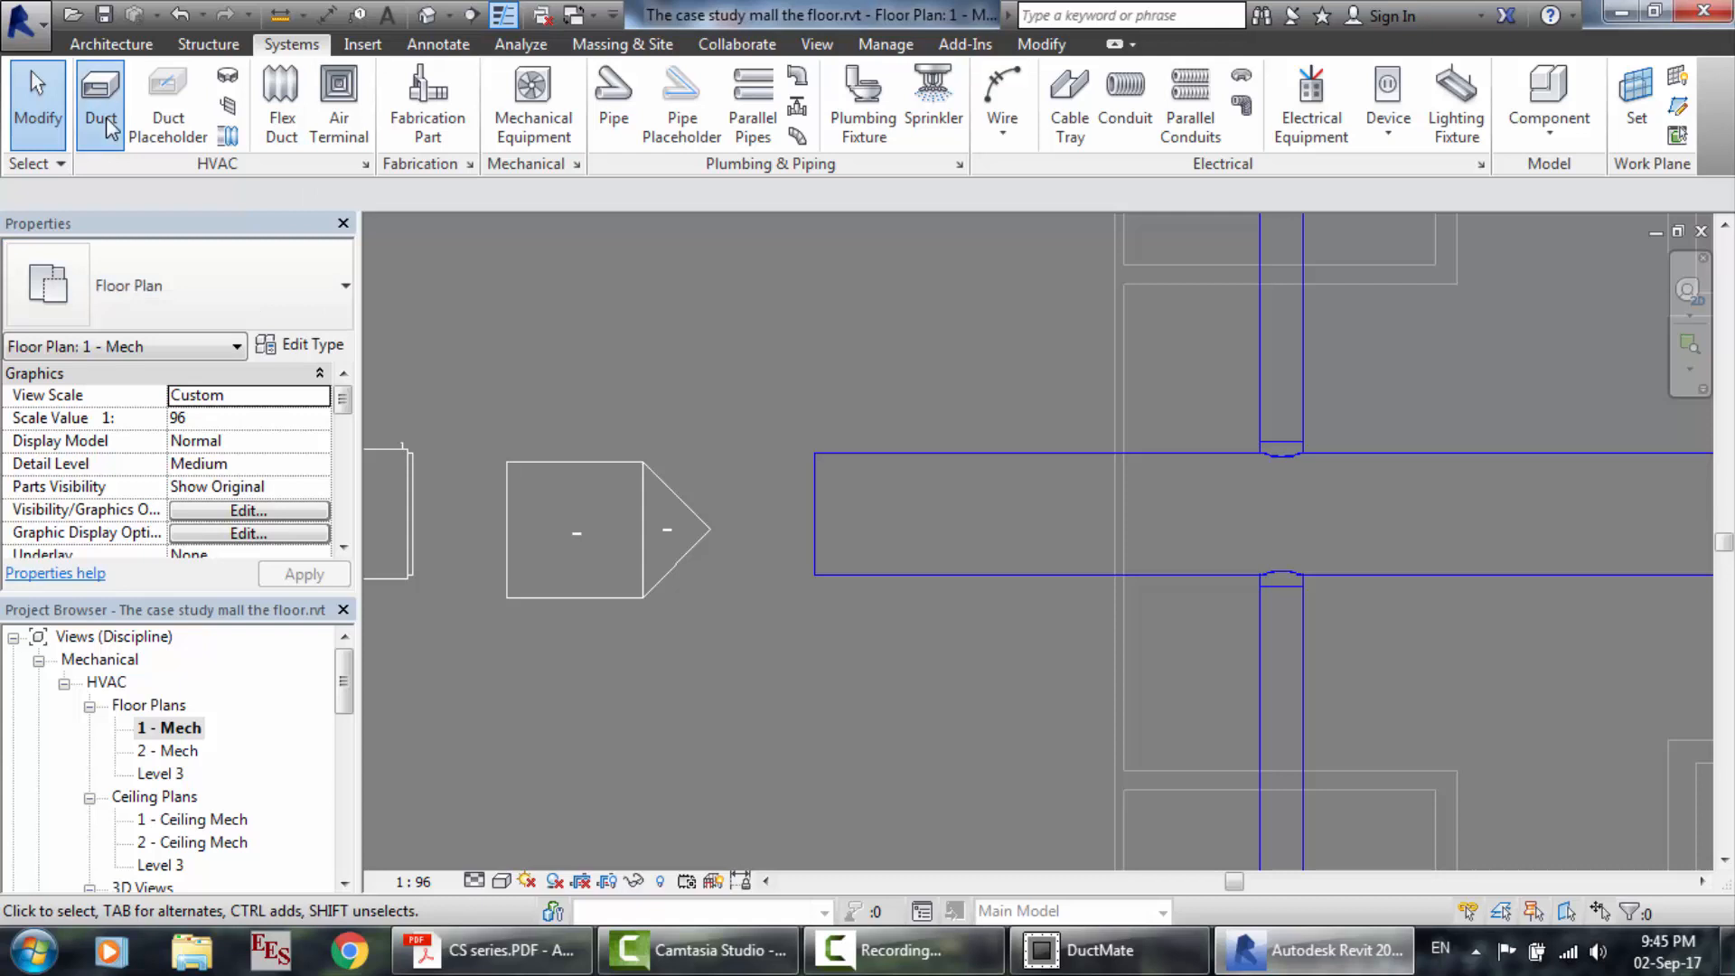
pyautogui.click(815, 513)
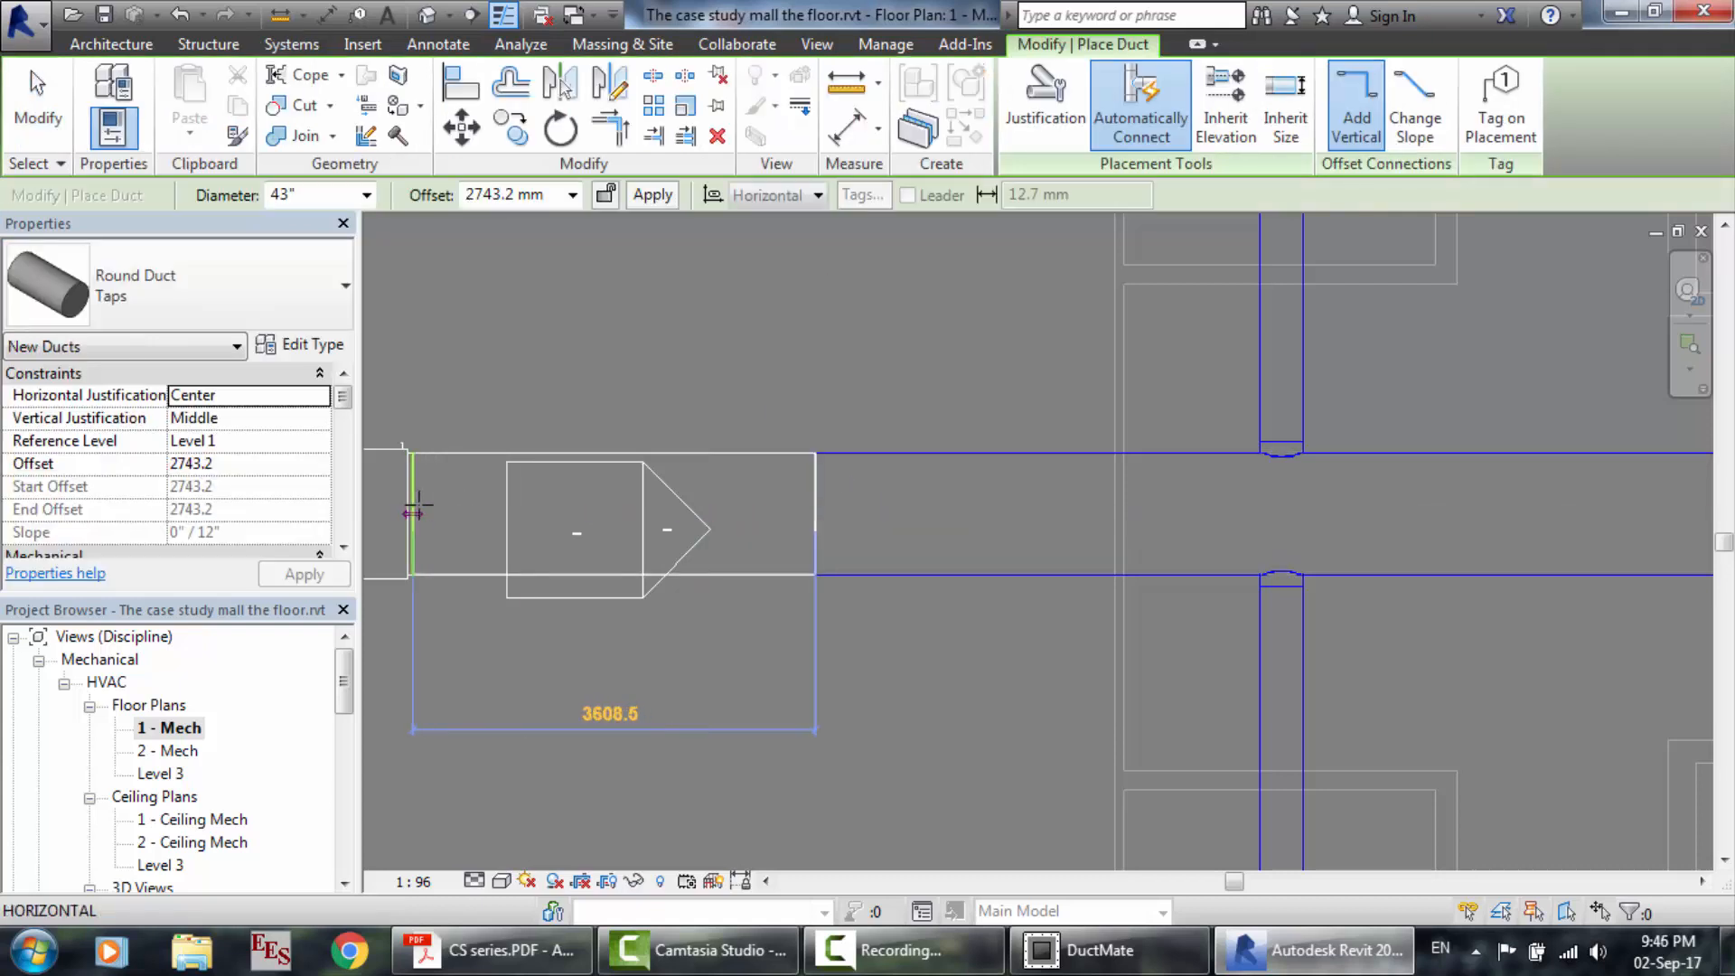
pyautogui.click(412, 508)
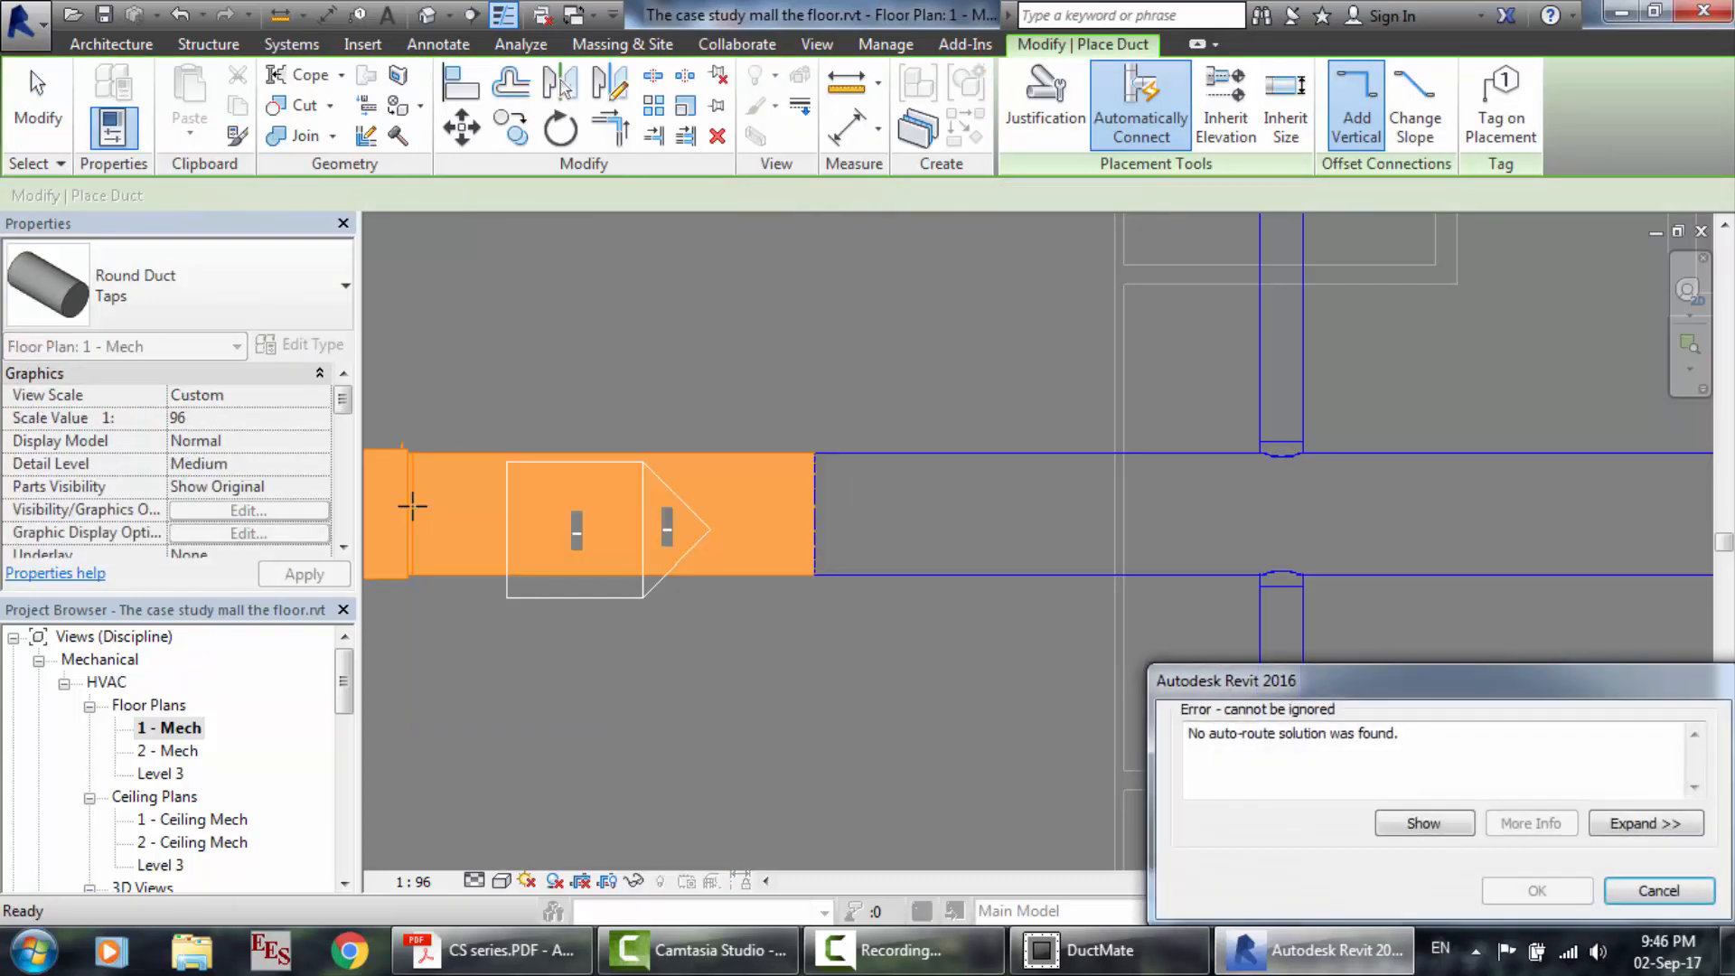
pyautogui.click(1646, 891)
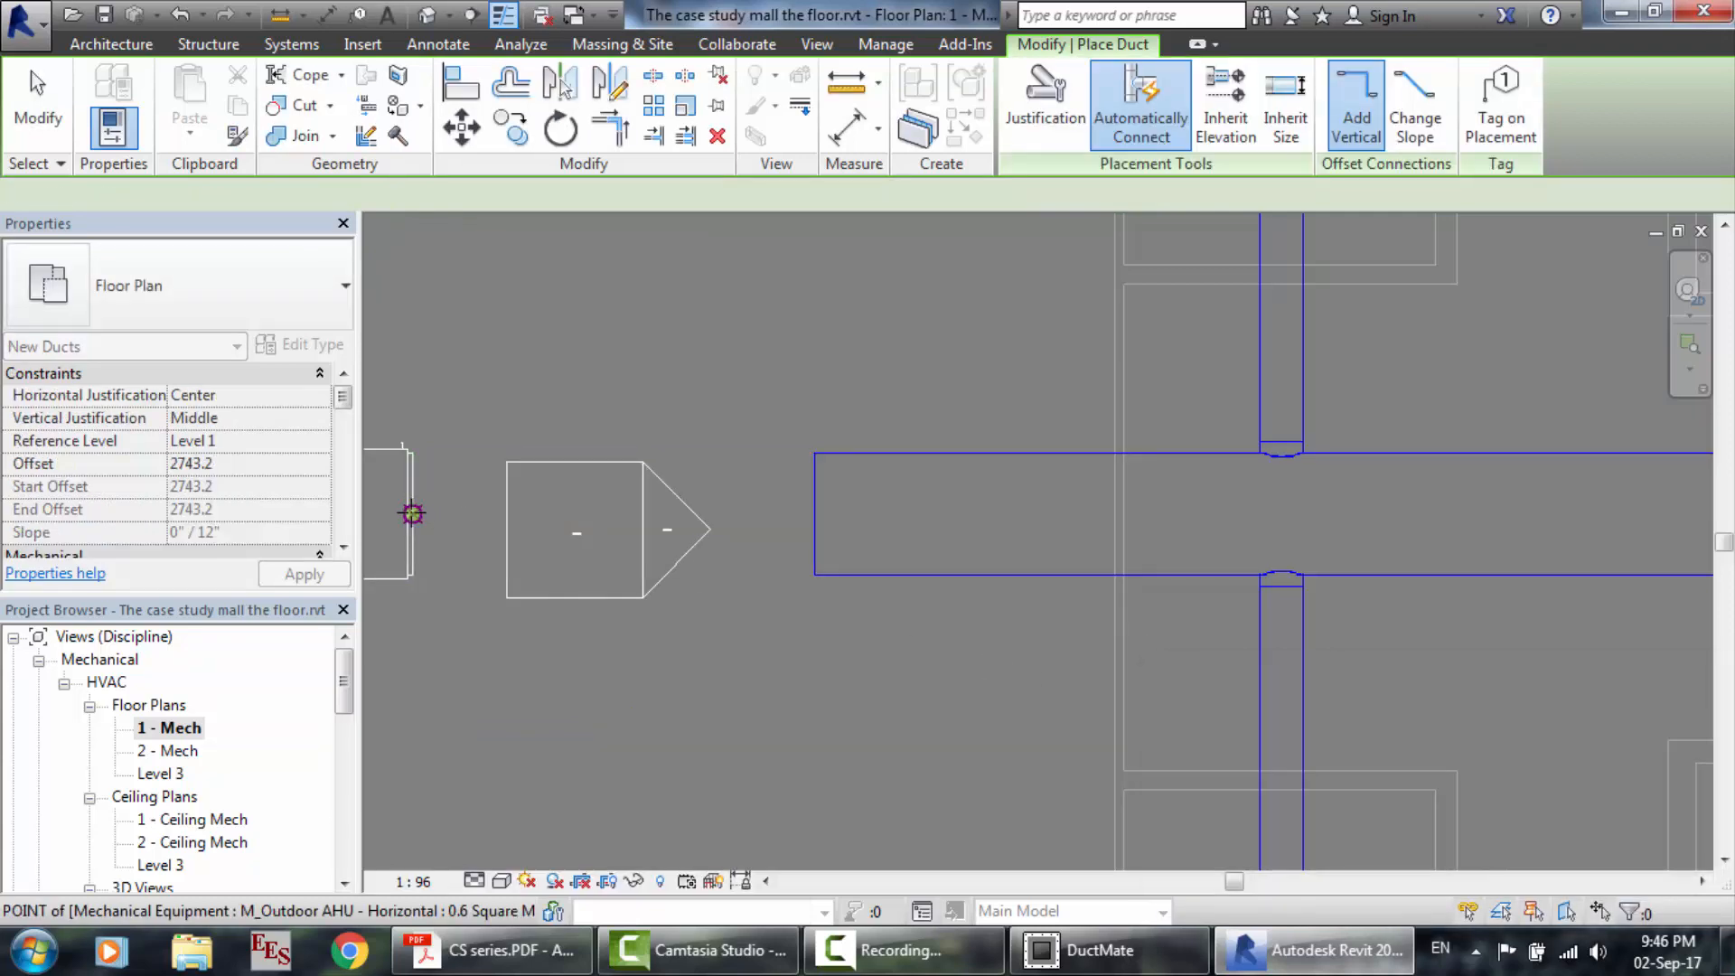
pyautogui.click(412, 514)
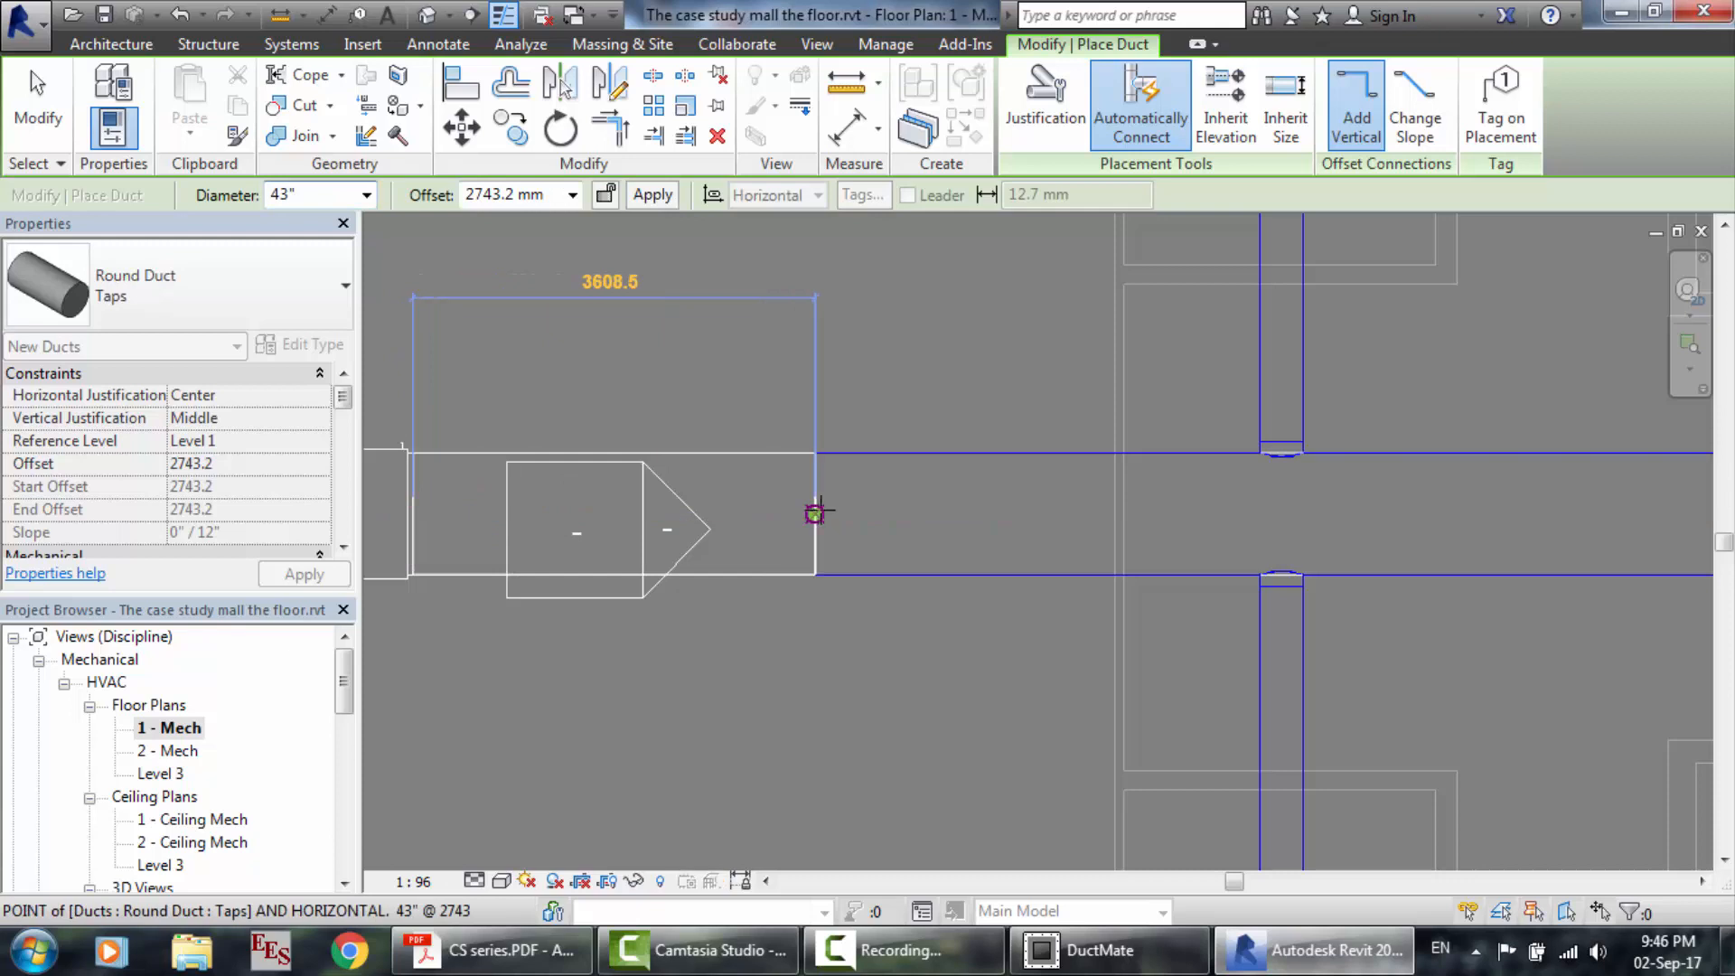
pyautogui.click(816, 512)
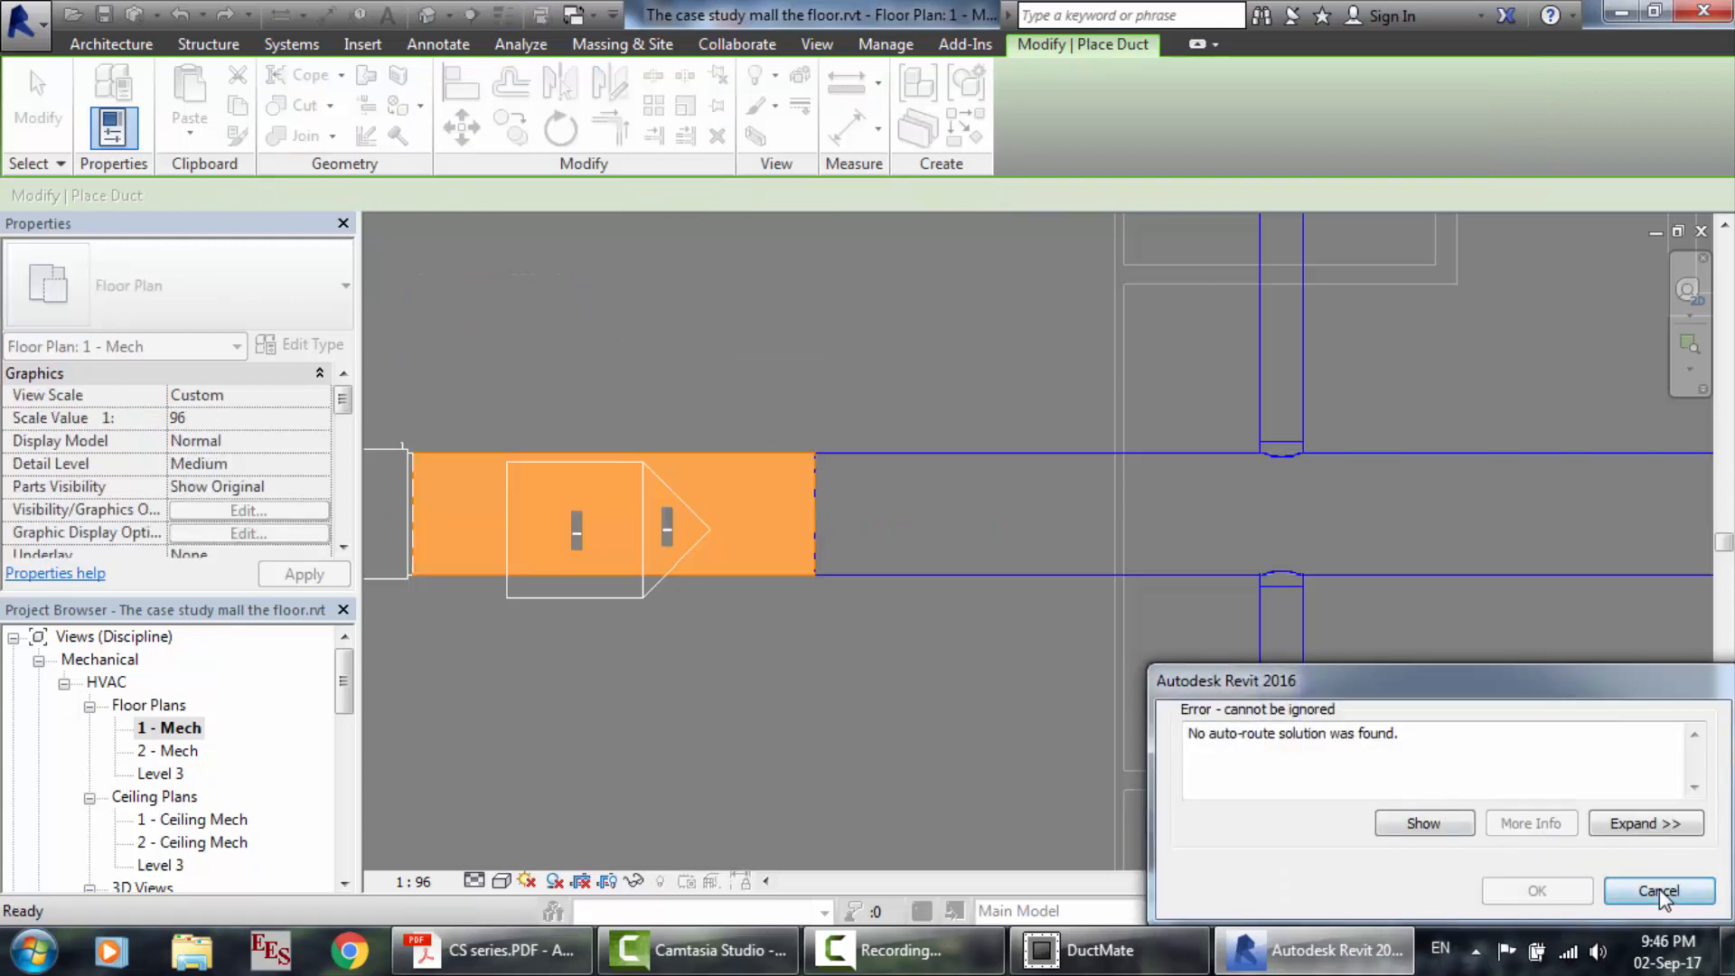
pyautogui.click(1659, 891)
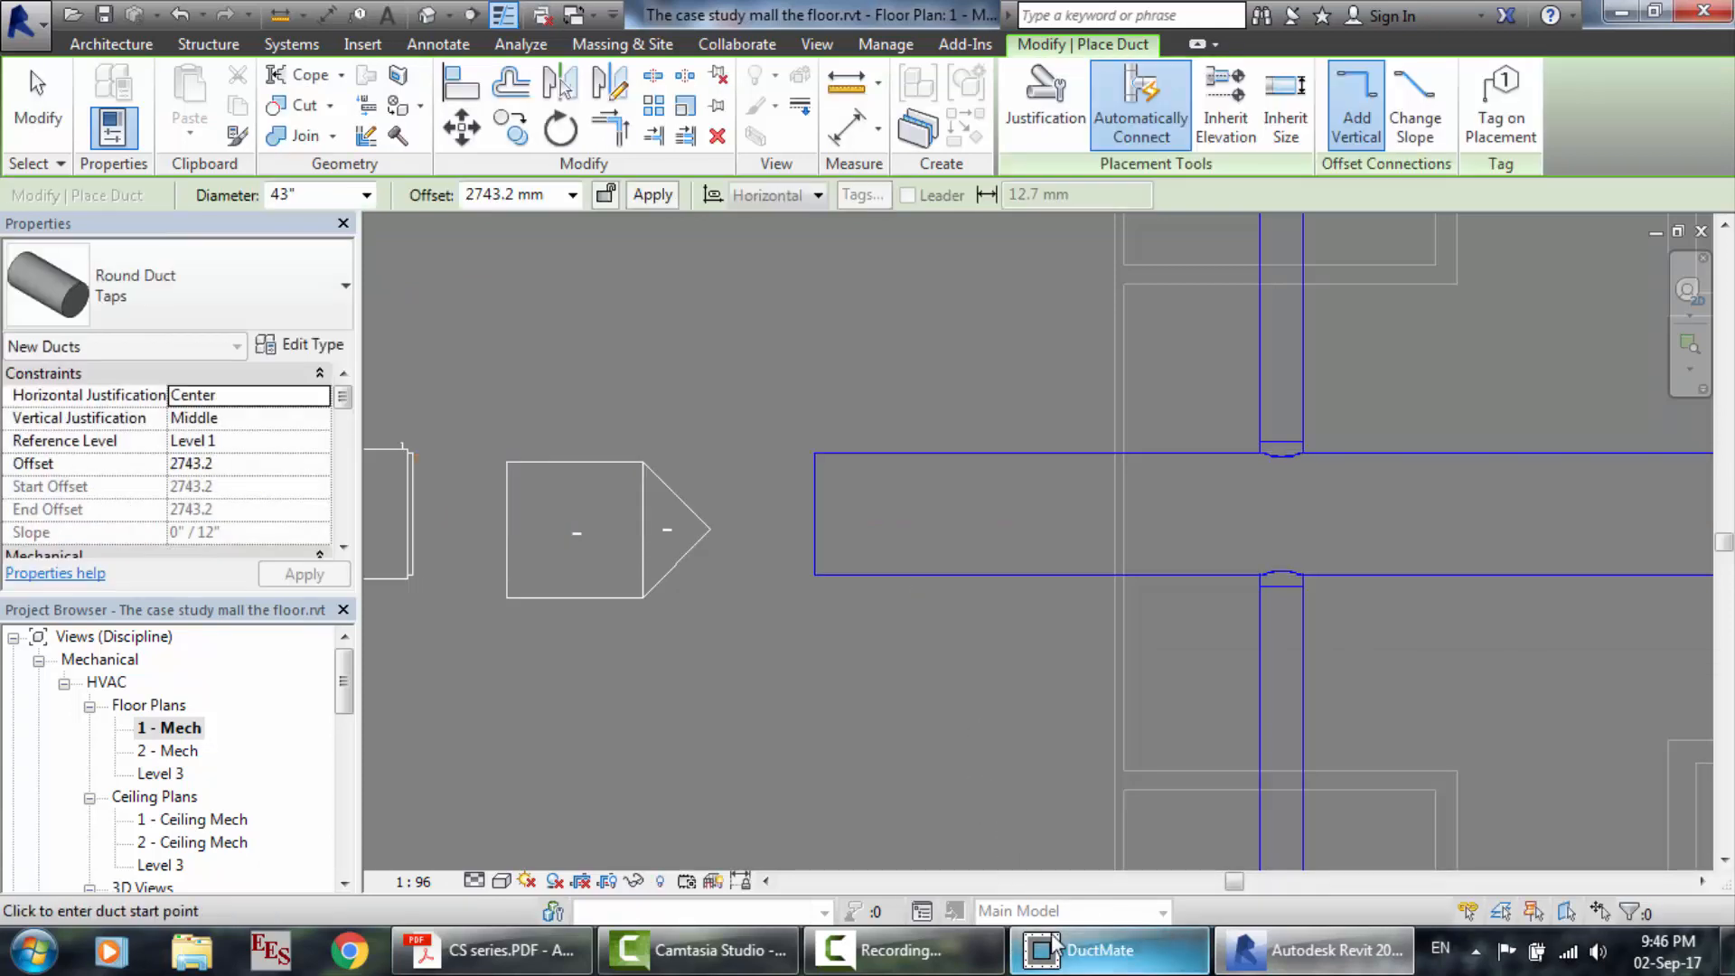
pyautogui.click(890, 949)
pyautogui.click(1614, 829)
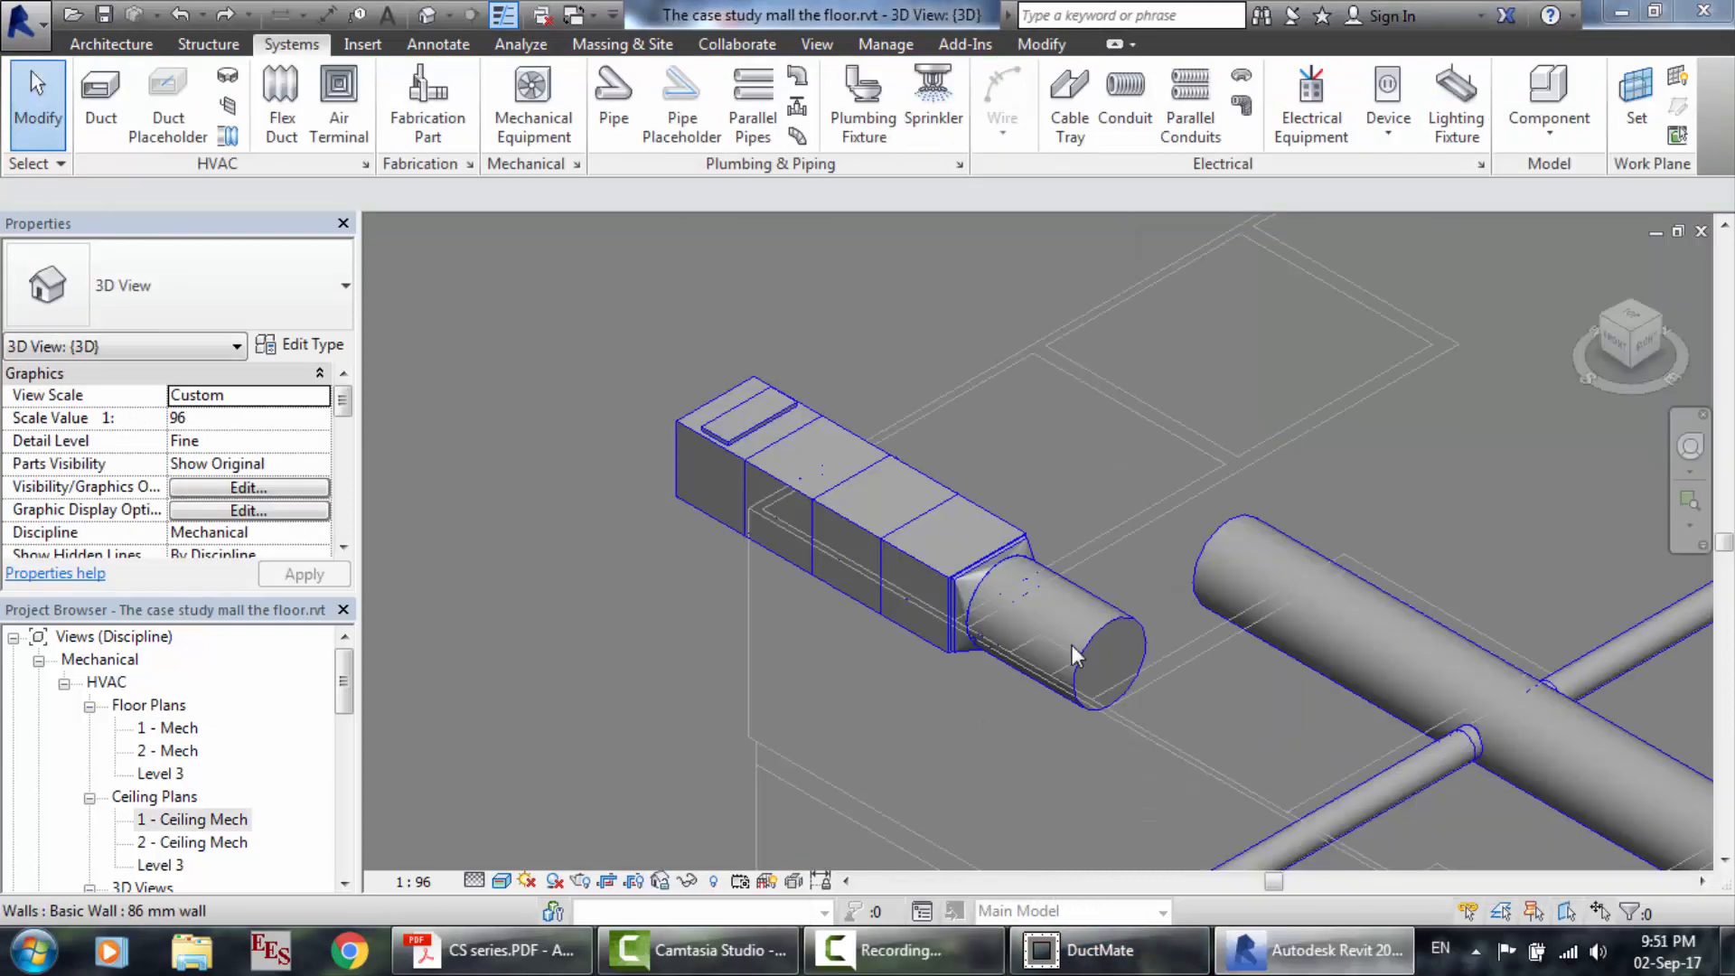
# In the 3D view, delete the short round duct and the rectangular-to-round transition attached to the air handling unit's outlet.
pyautogui.click(1071, 643)
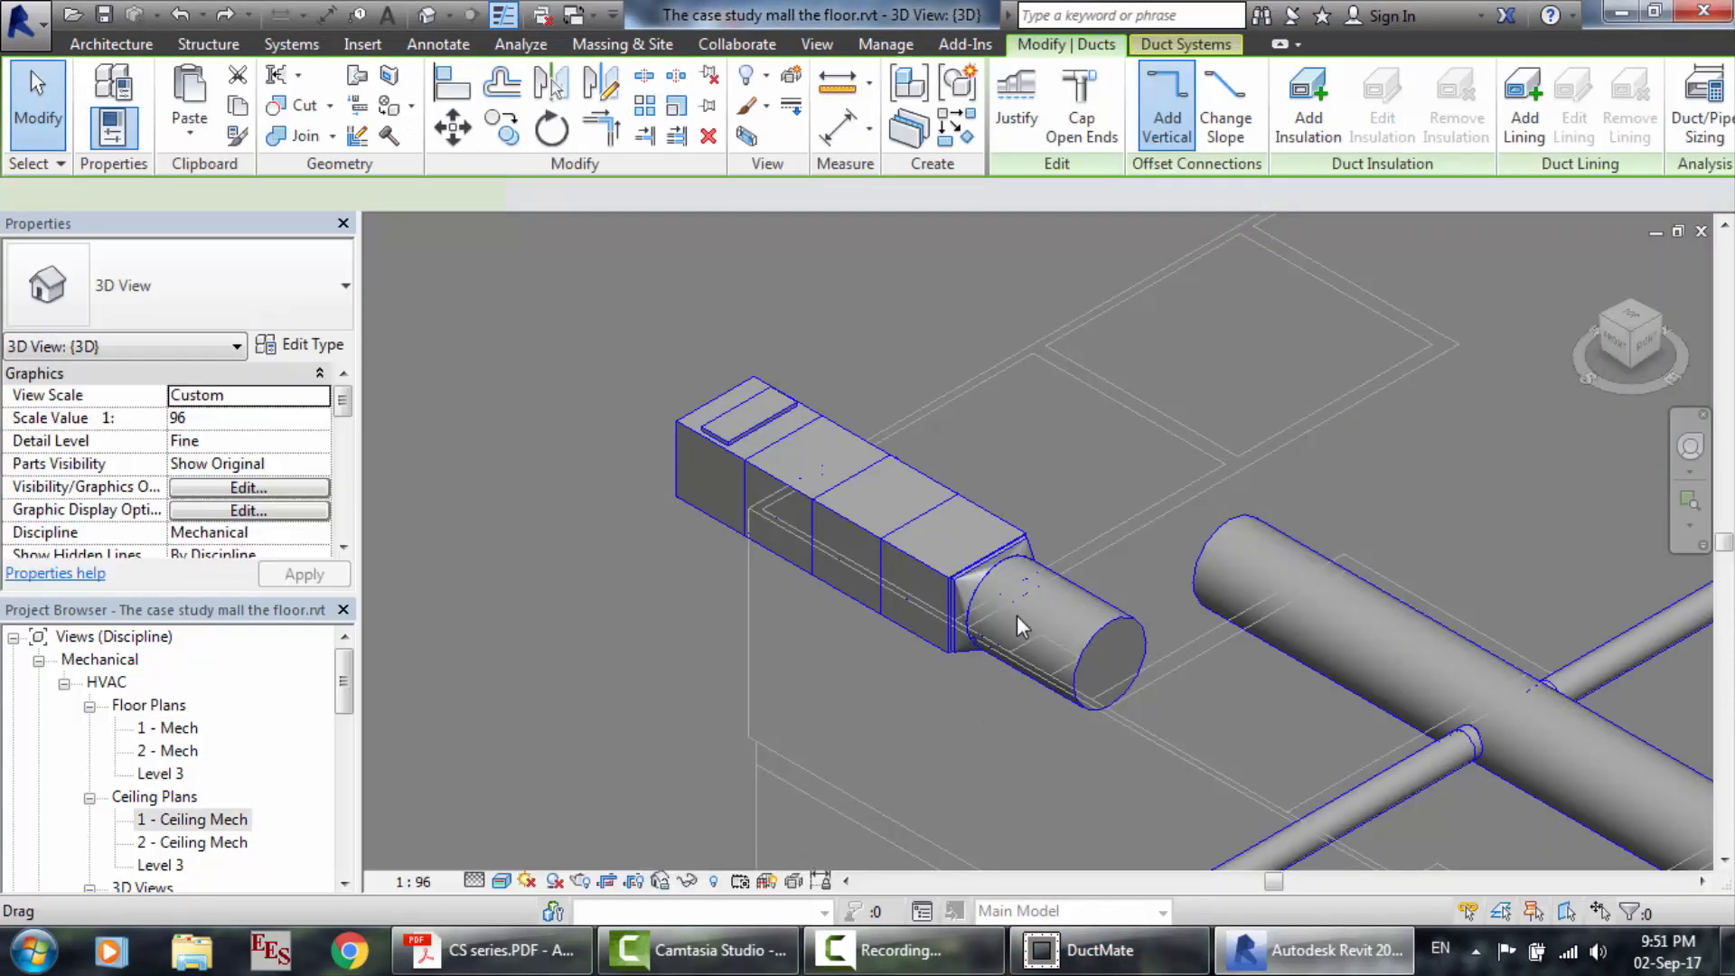
pyautogui.press('Delete')
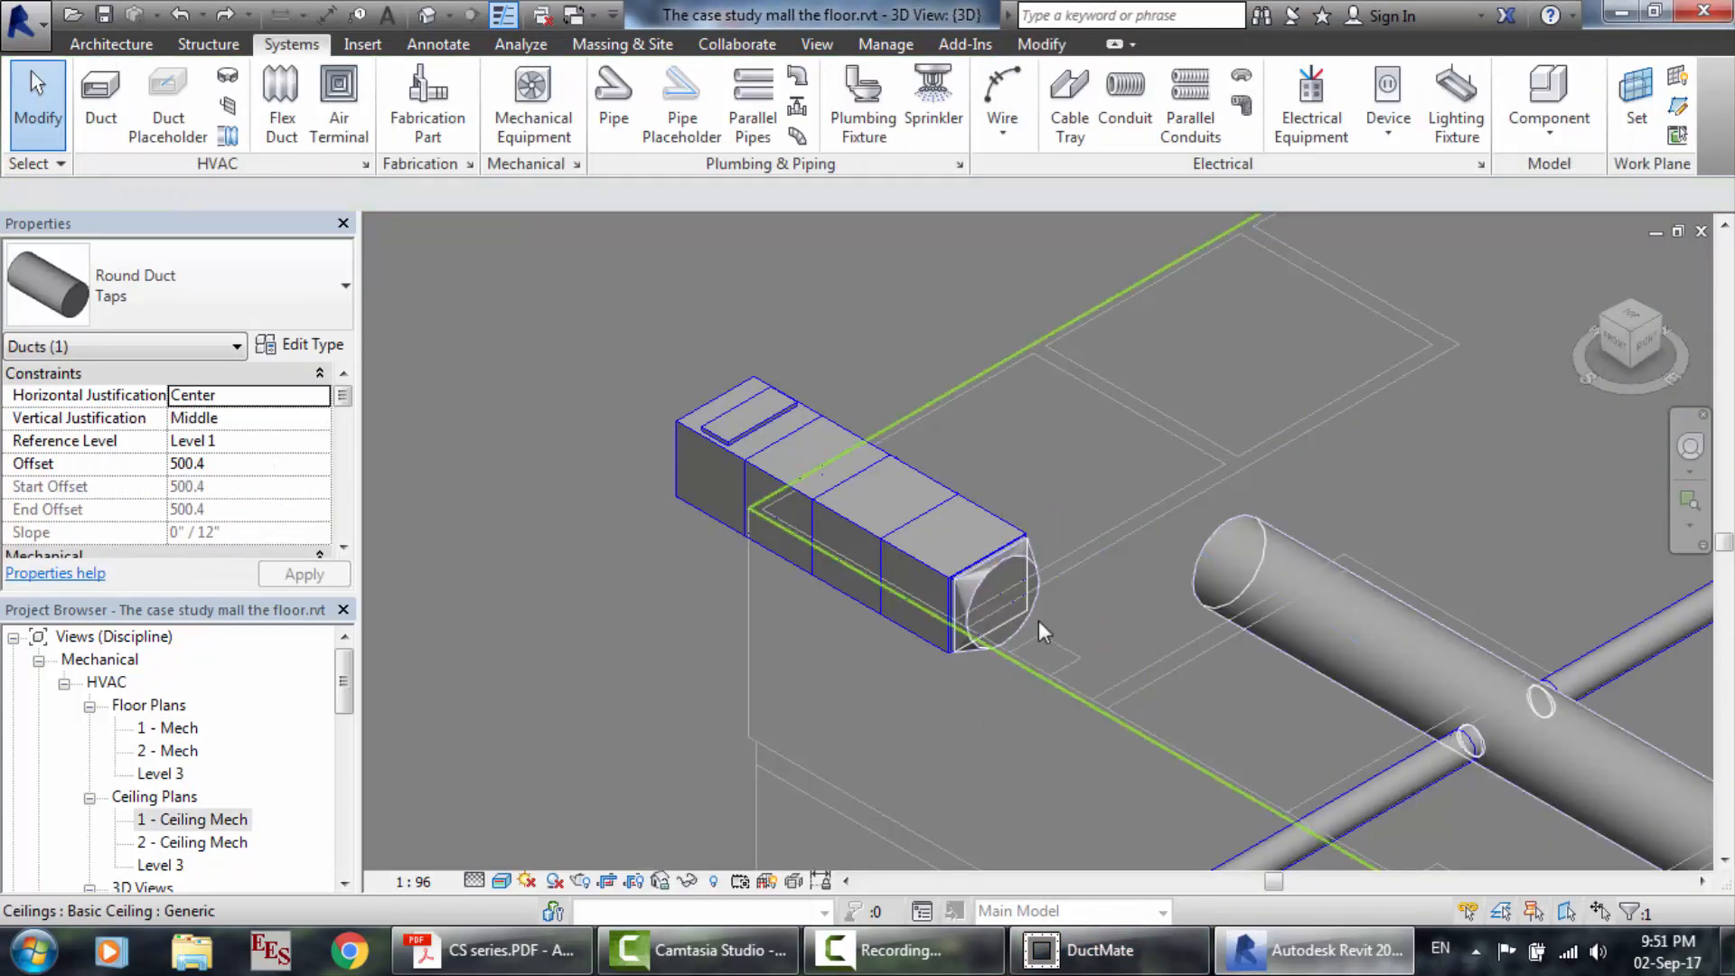
pyautogui.click(990, 589)
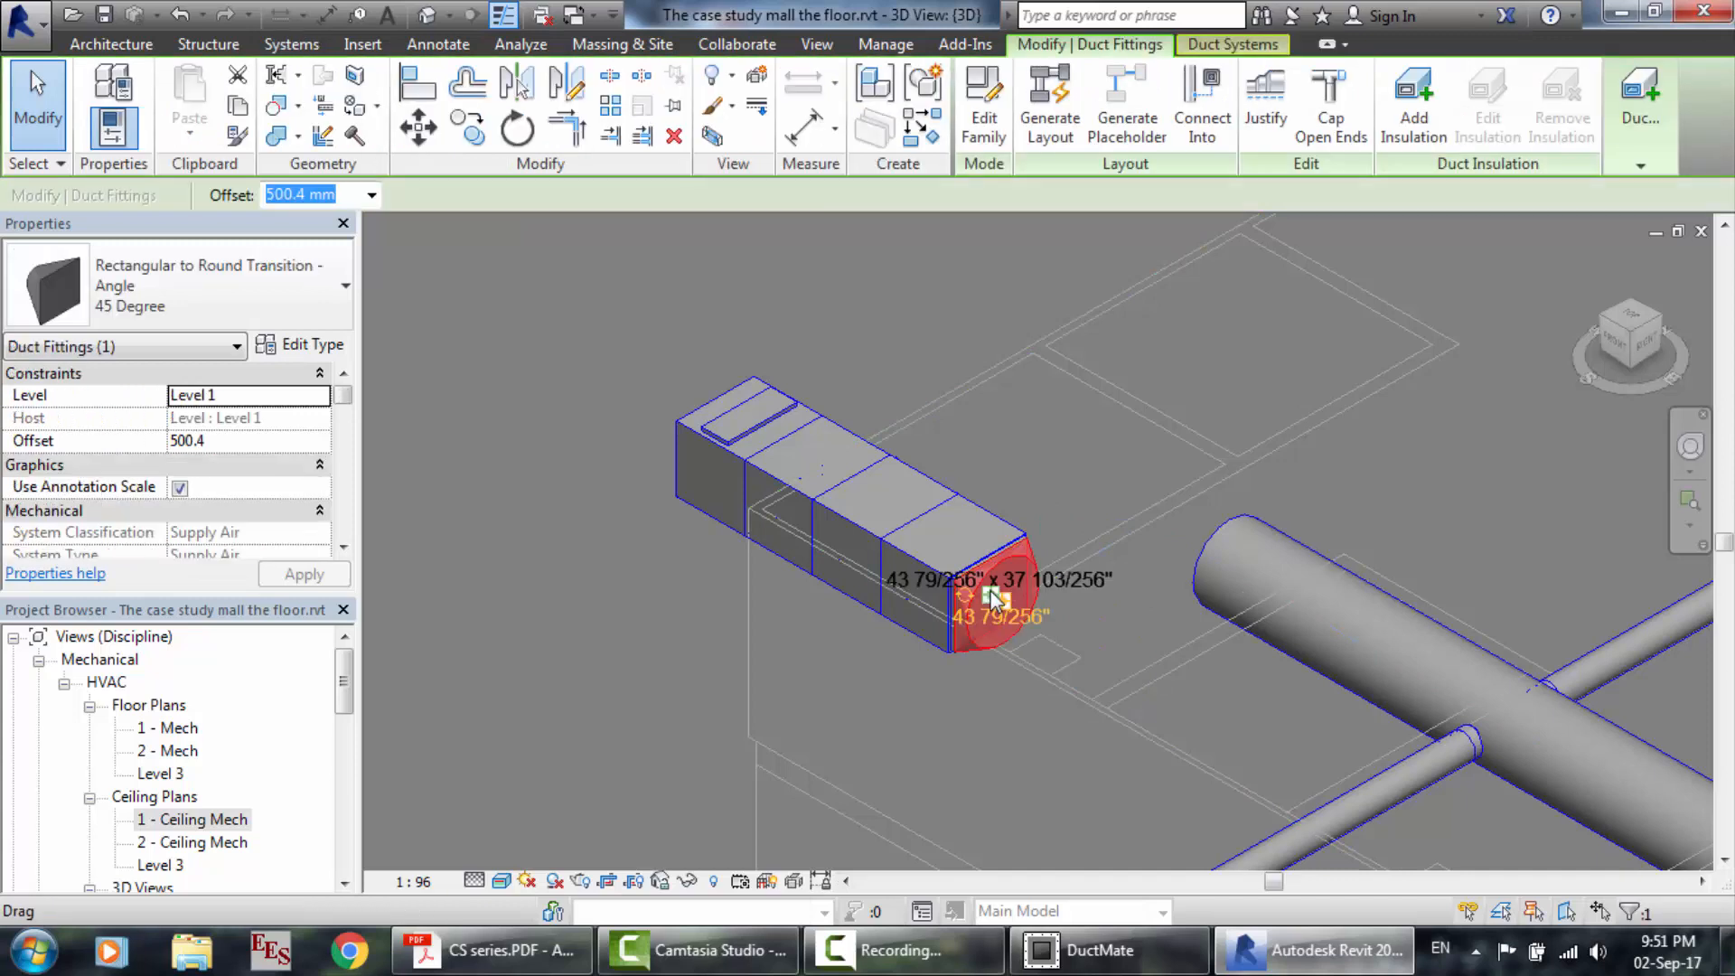
pyautogui.press('Delete')
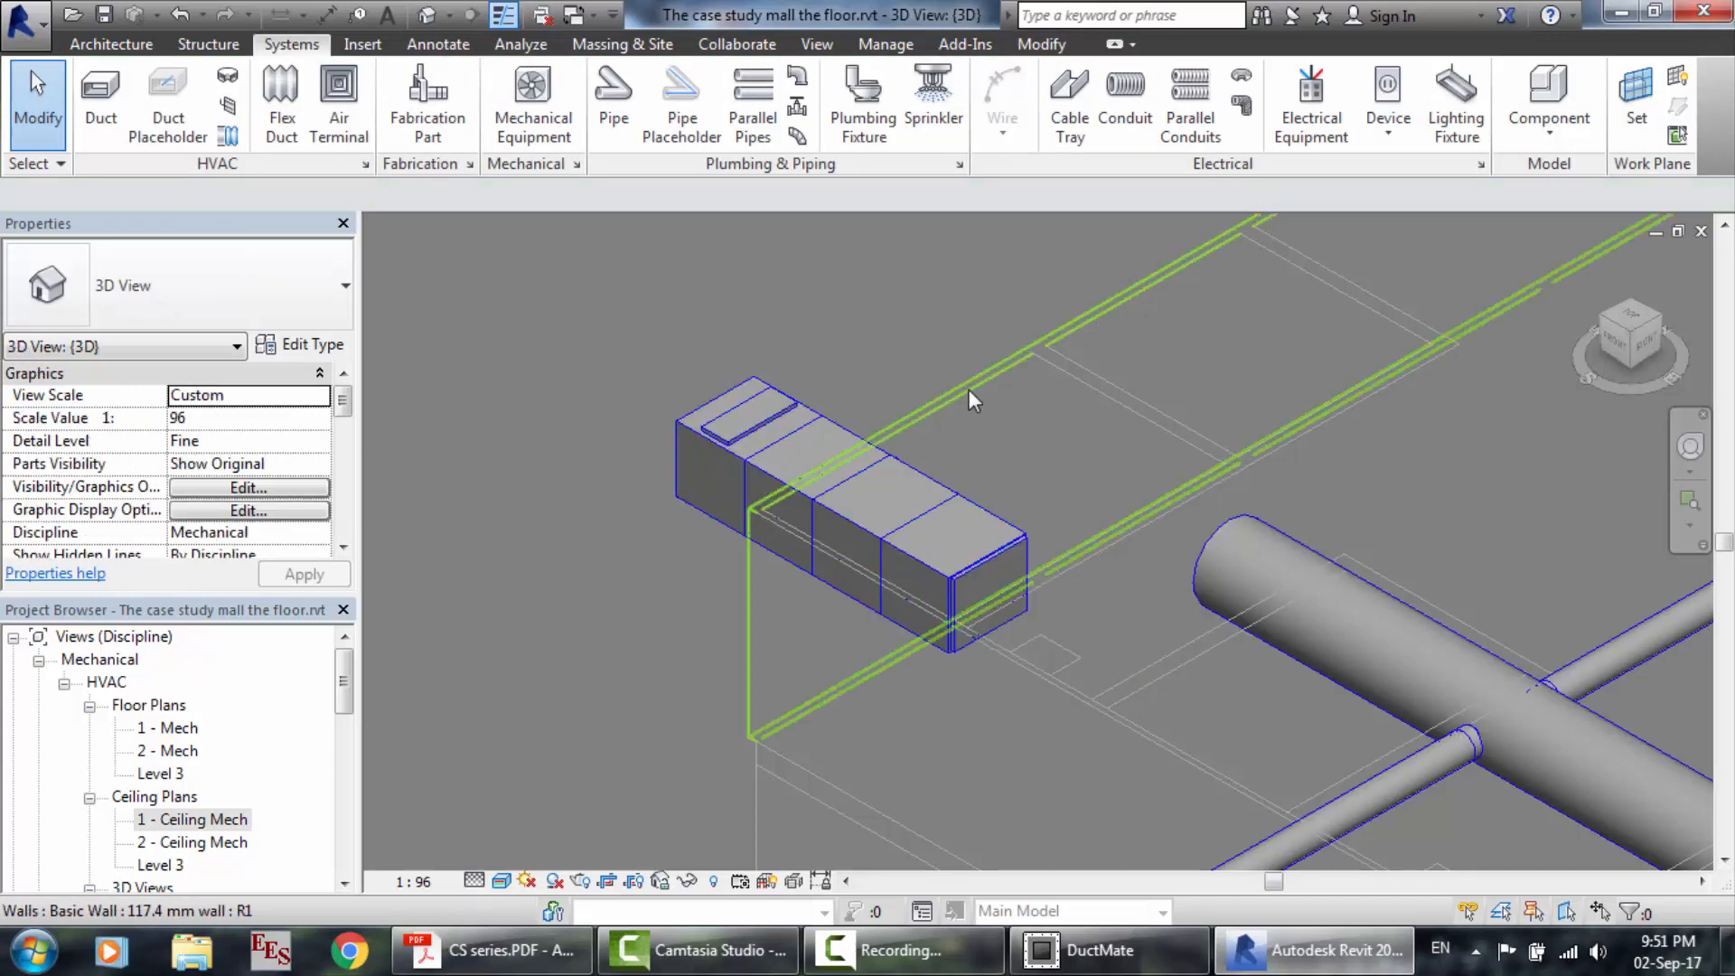
# In the 1 - Ceiling Mech plan, start a 43" round flex duct at the air handling unit's supply air connector.
pyautogui.doubleClick(203, 820)
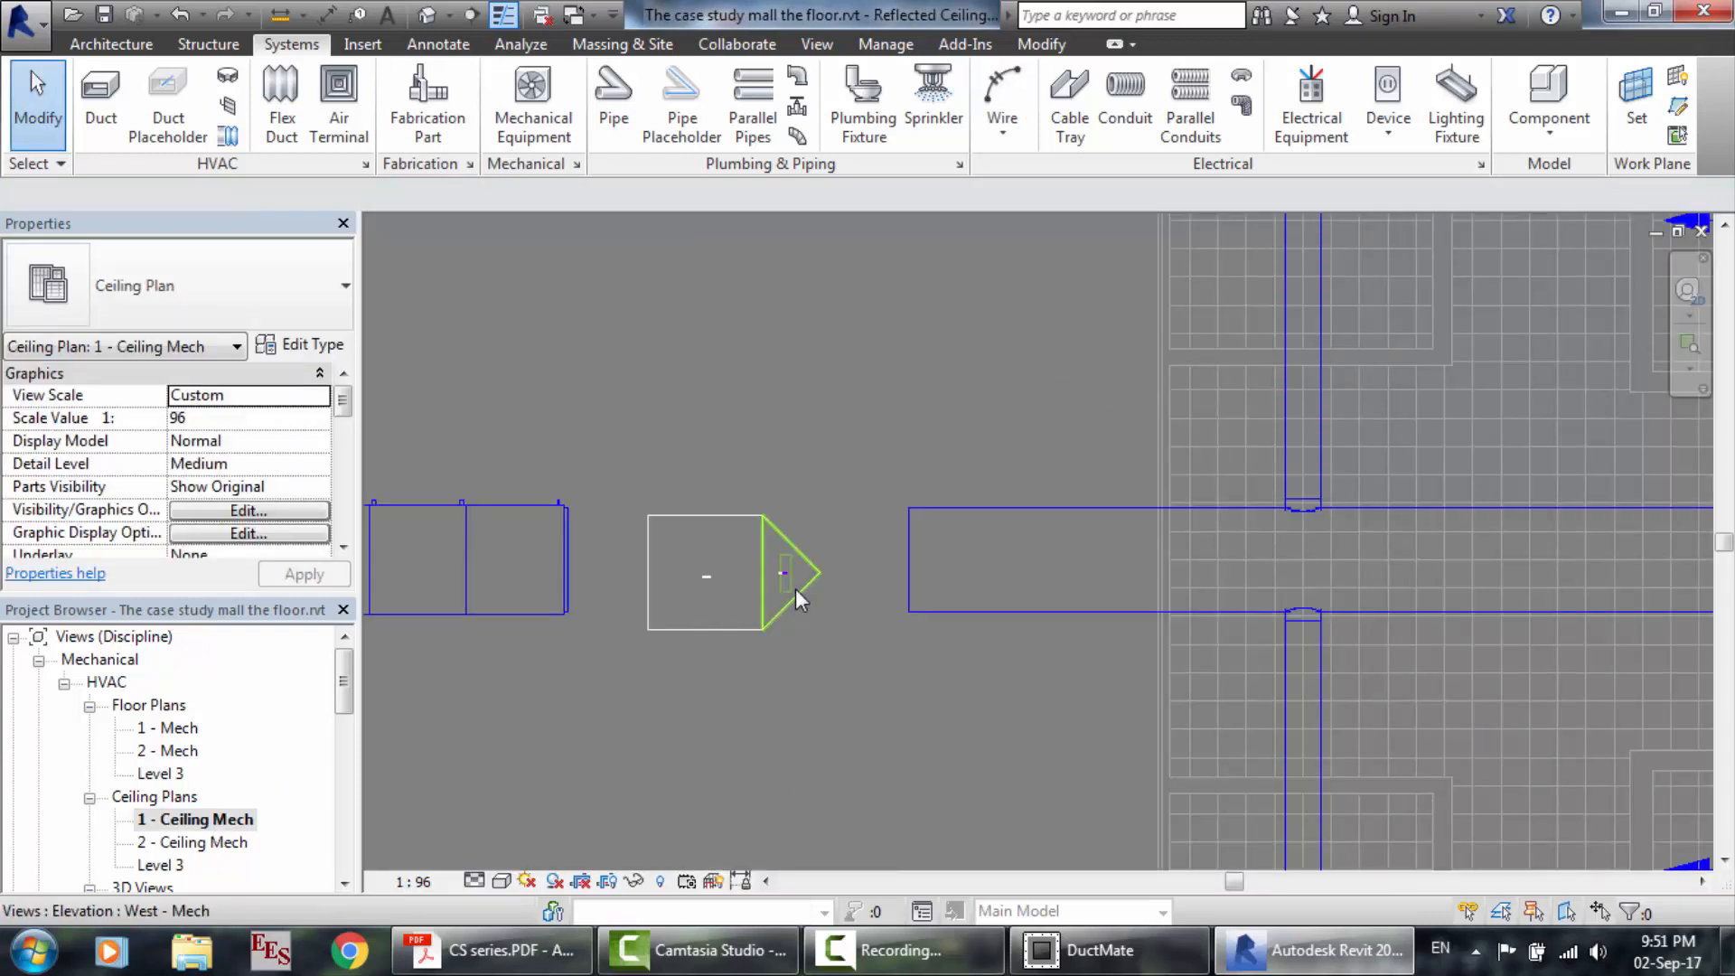
pyautogui.click(281, 108)
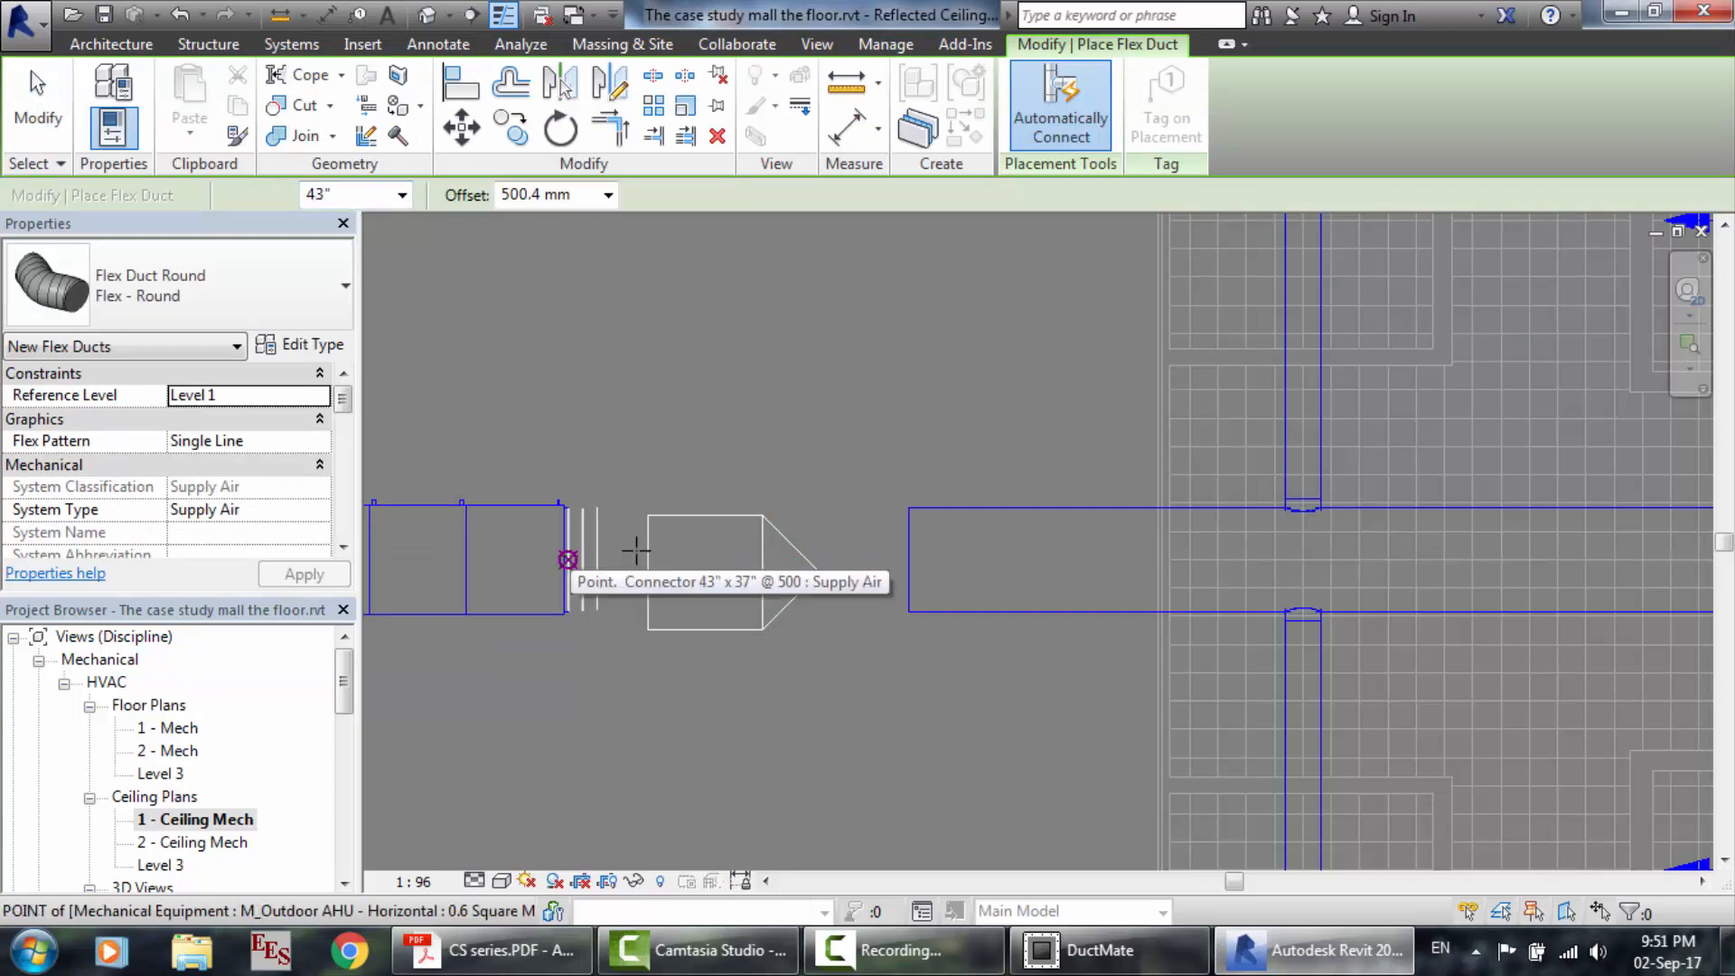
# Connect the air handling unit's supply outlet to the start of the main duct with a 43" round flex duct, and show it in 3D.
pyautogui.click(878, 567)
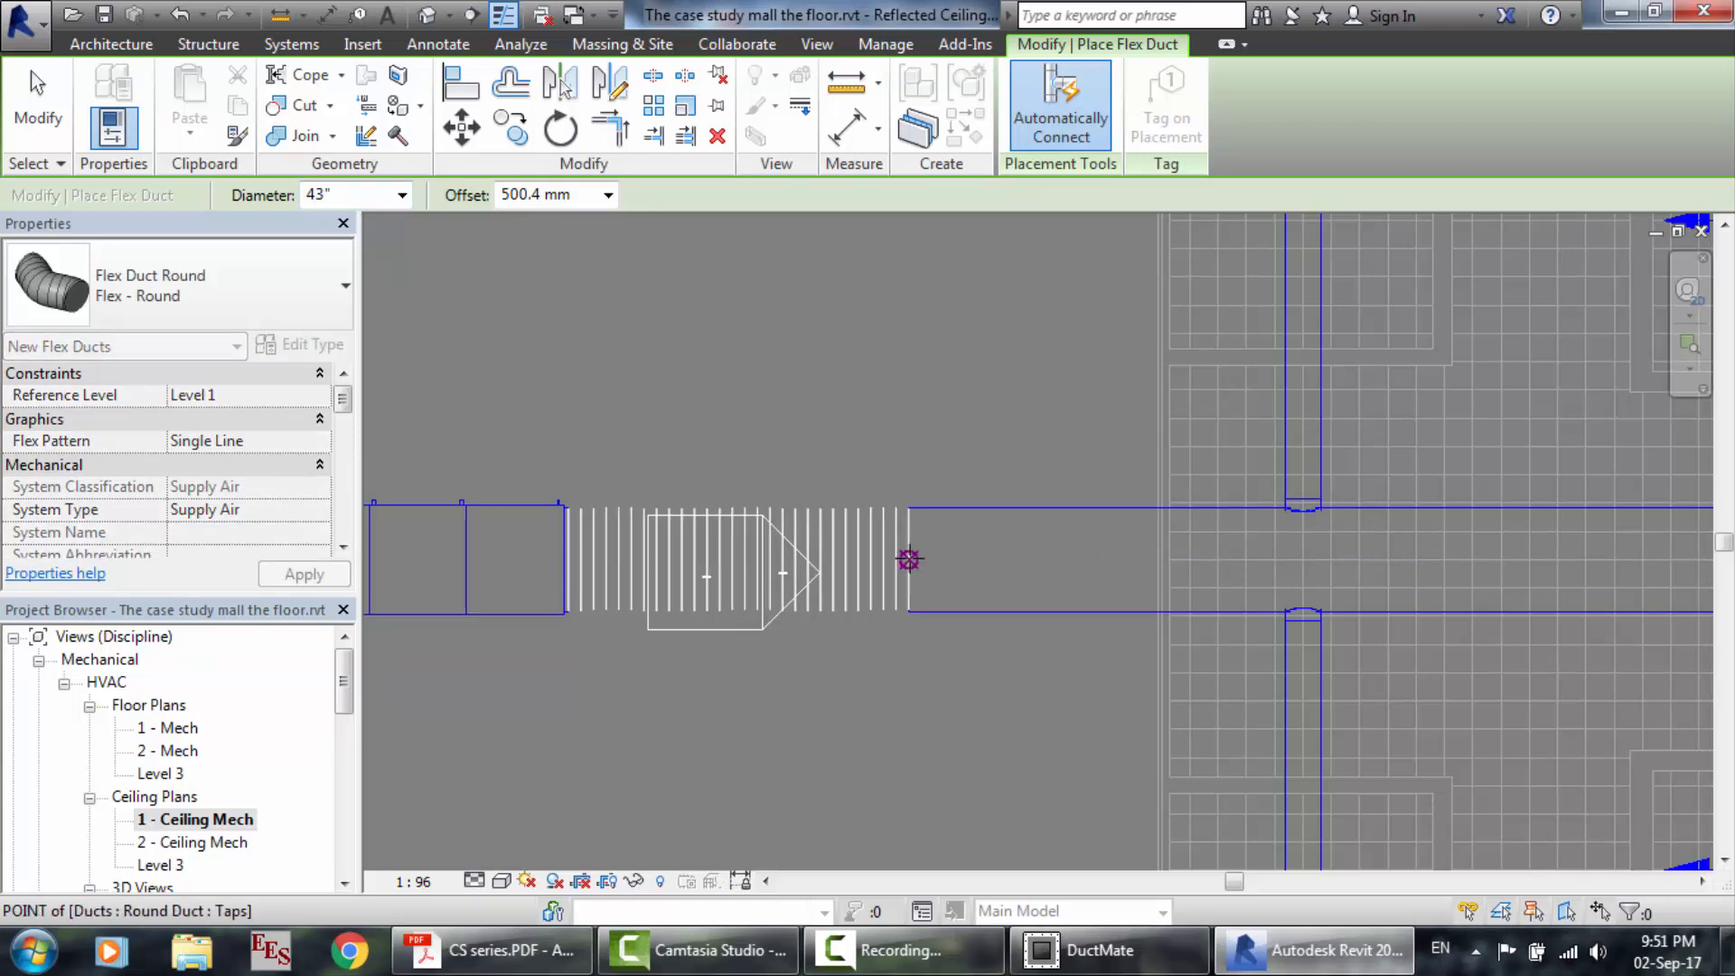
pyautogui.click(908, 559)
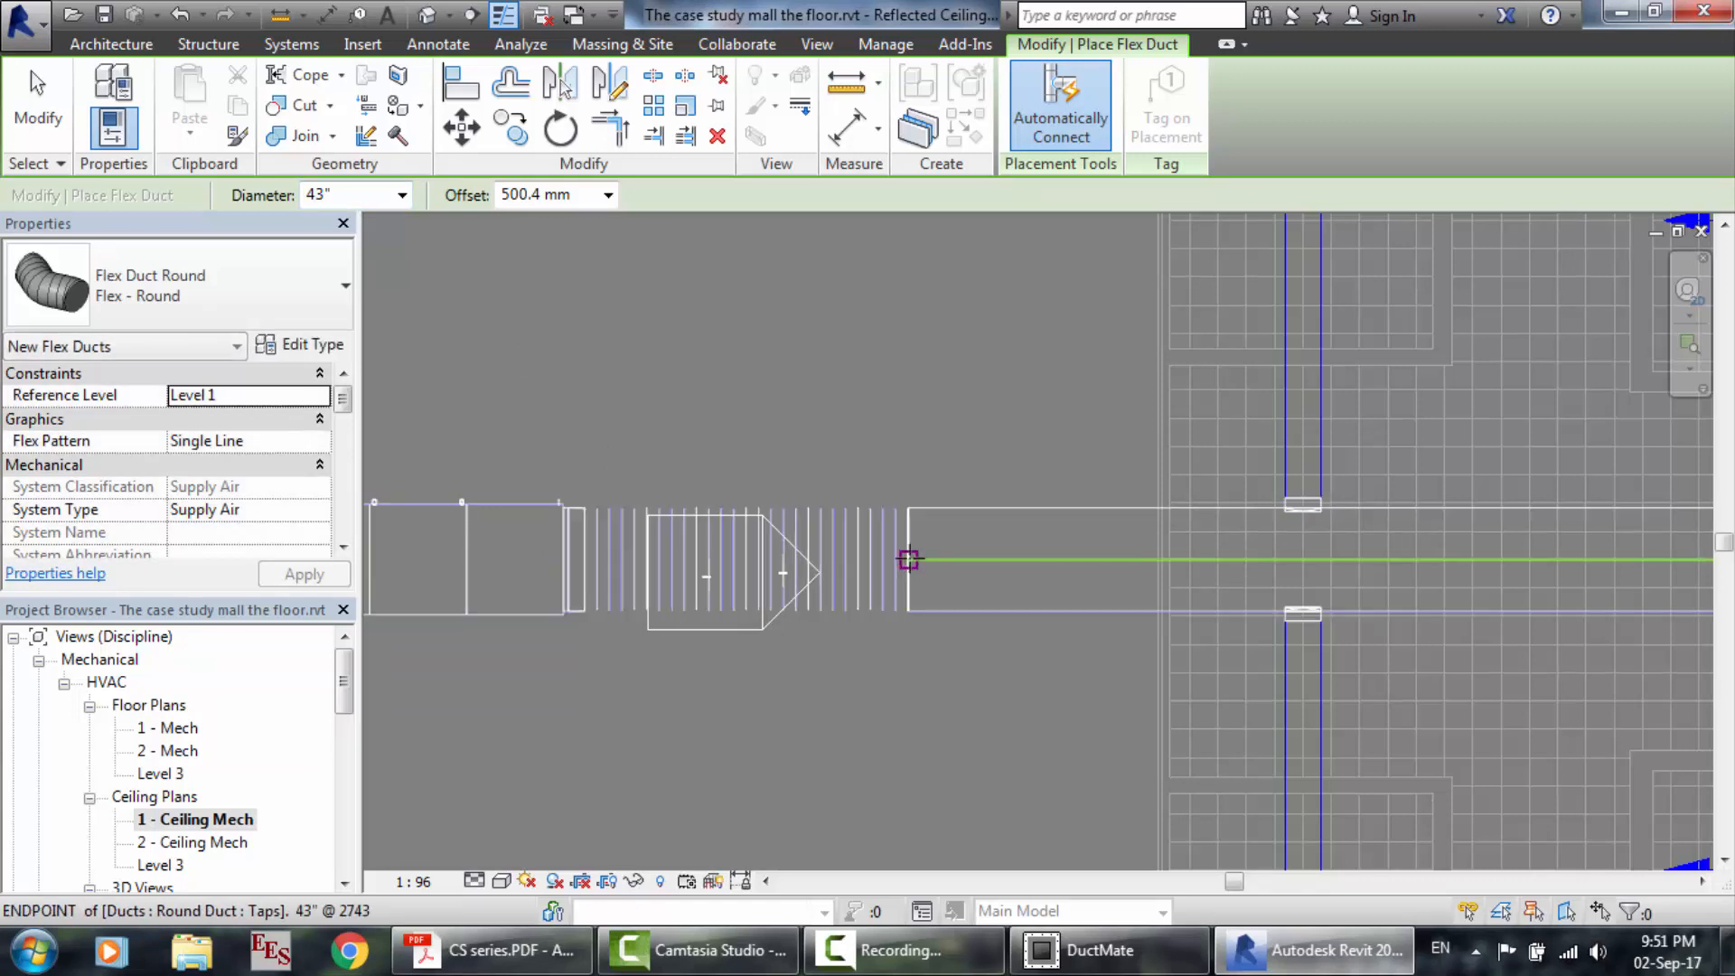
pyautogui.click(425, 18)
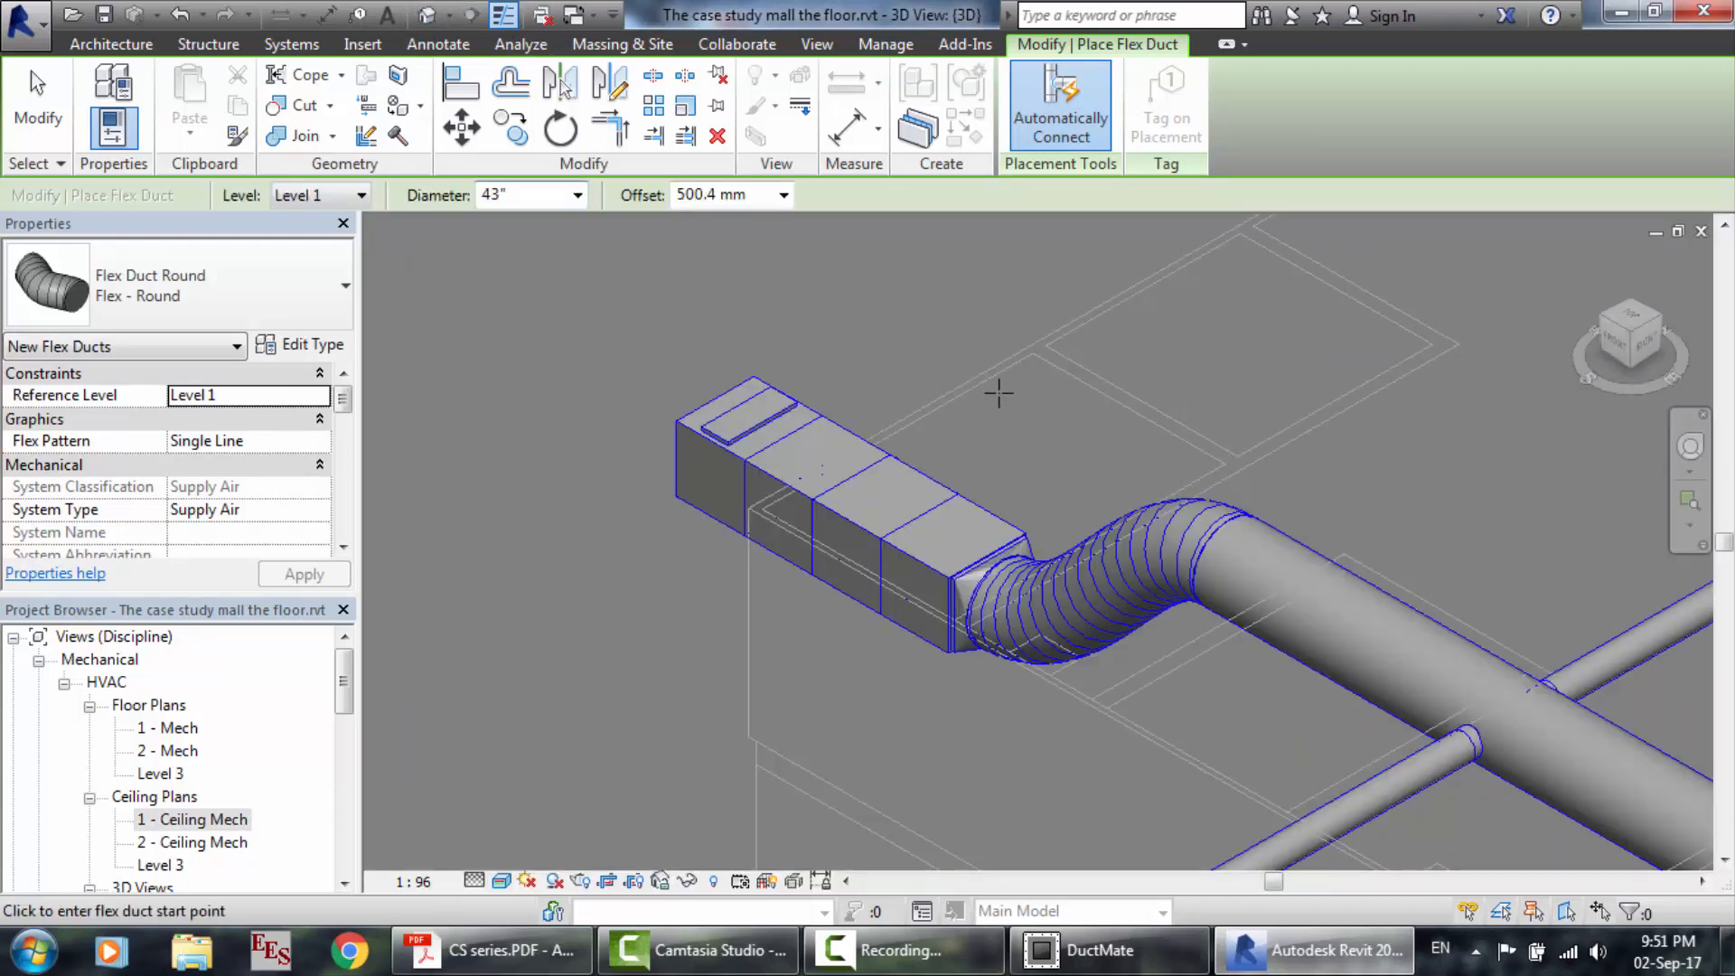
pyautogui.scroll(-2, 999, 392)
pyautogui.press('Escape')
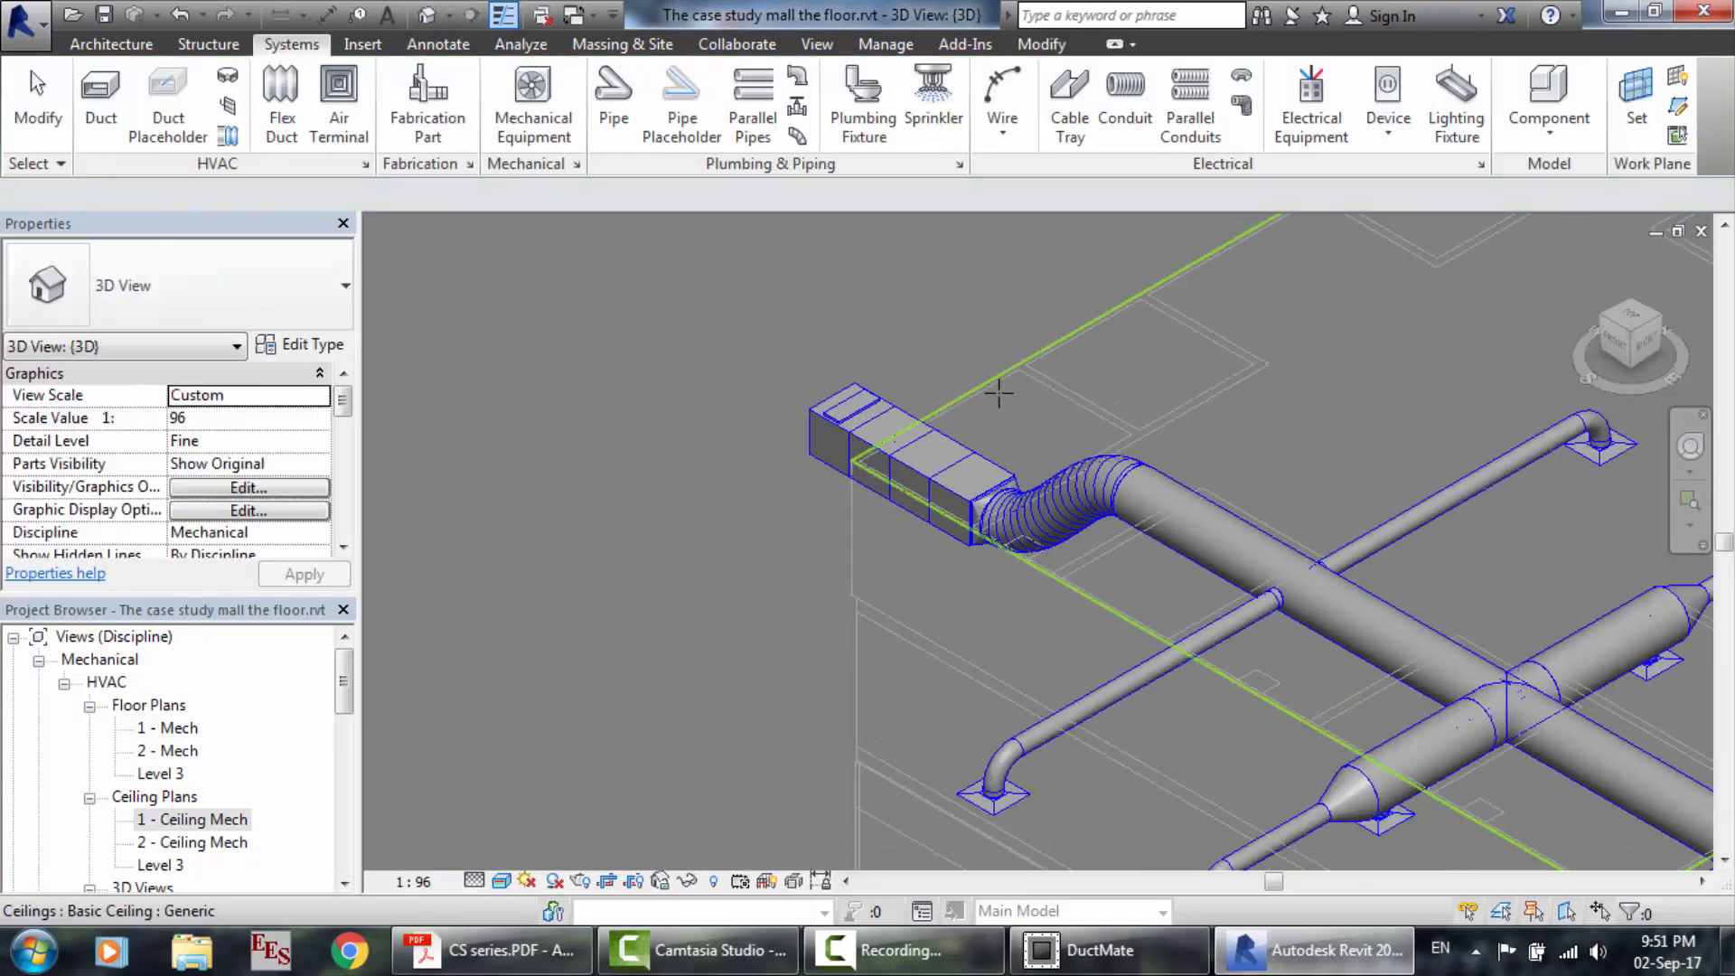
# Examine the duct network in 3D, from the air handling unit and flex duct along the main duct to its branches.
pyautogui.scroll(-3, 998, 392)
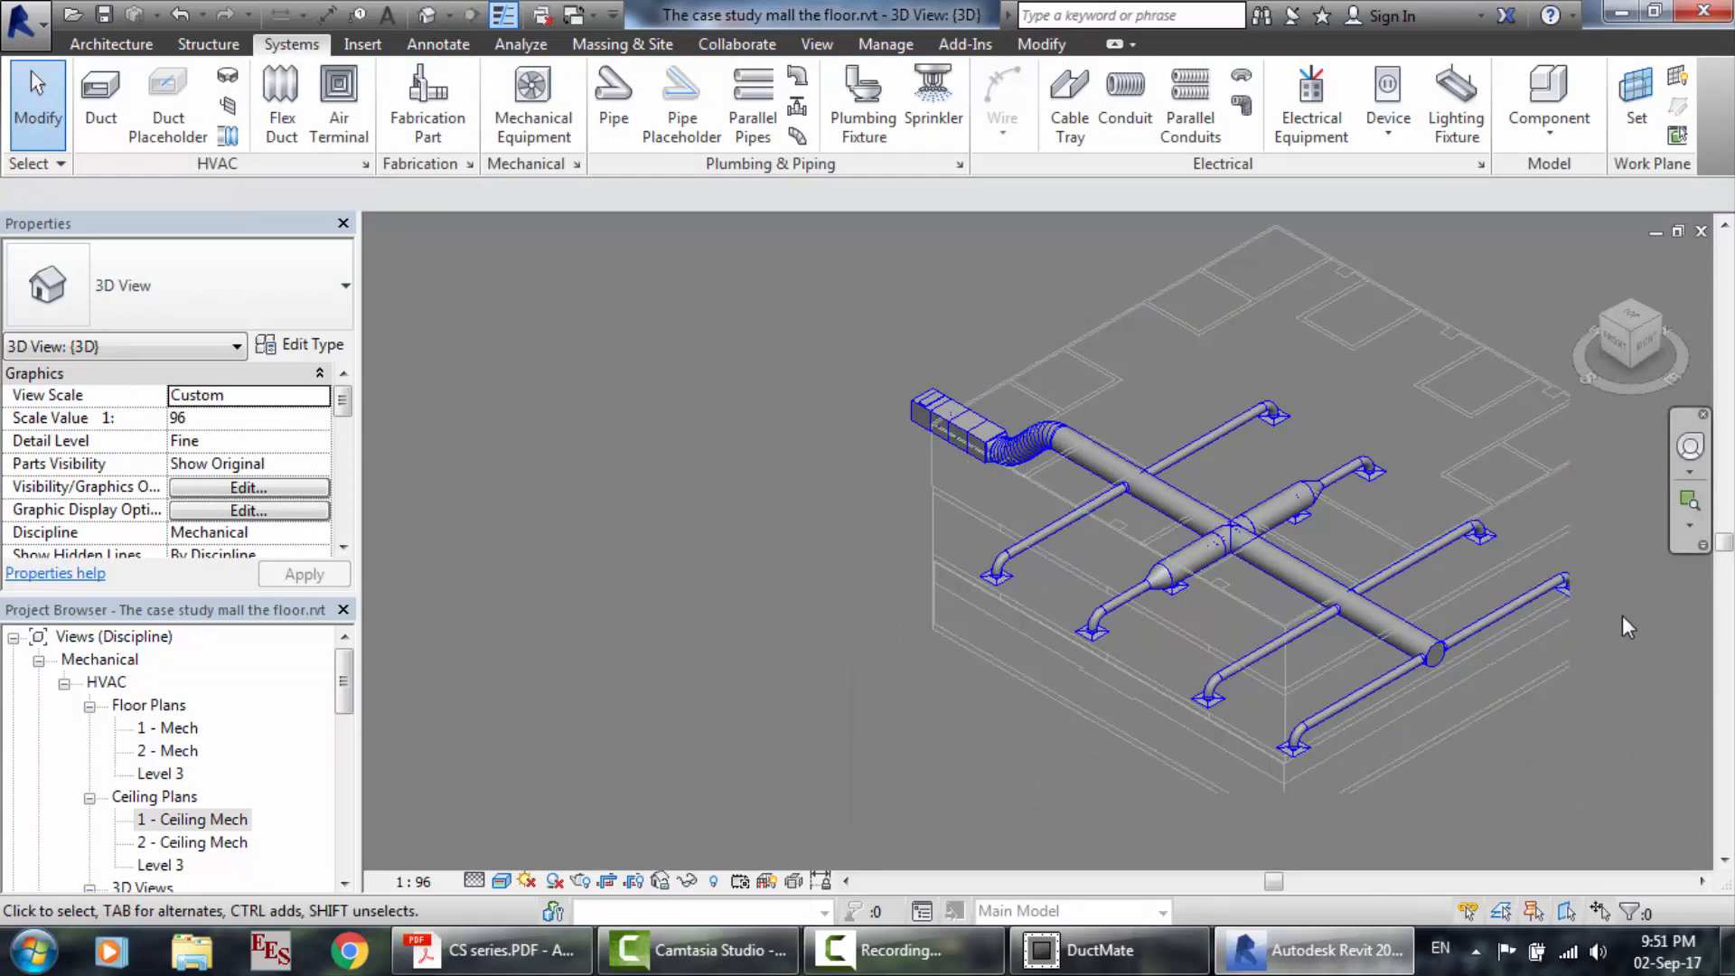
pyautogui.scroll(3, 1623, 615)
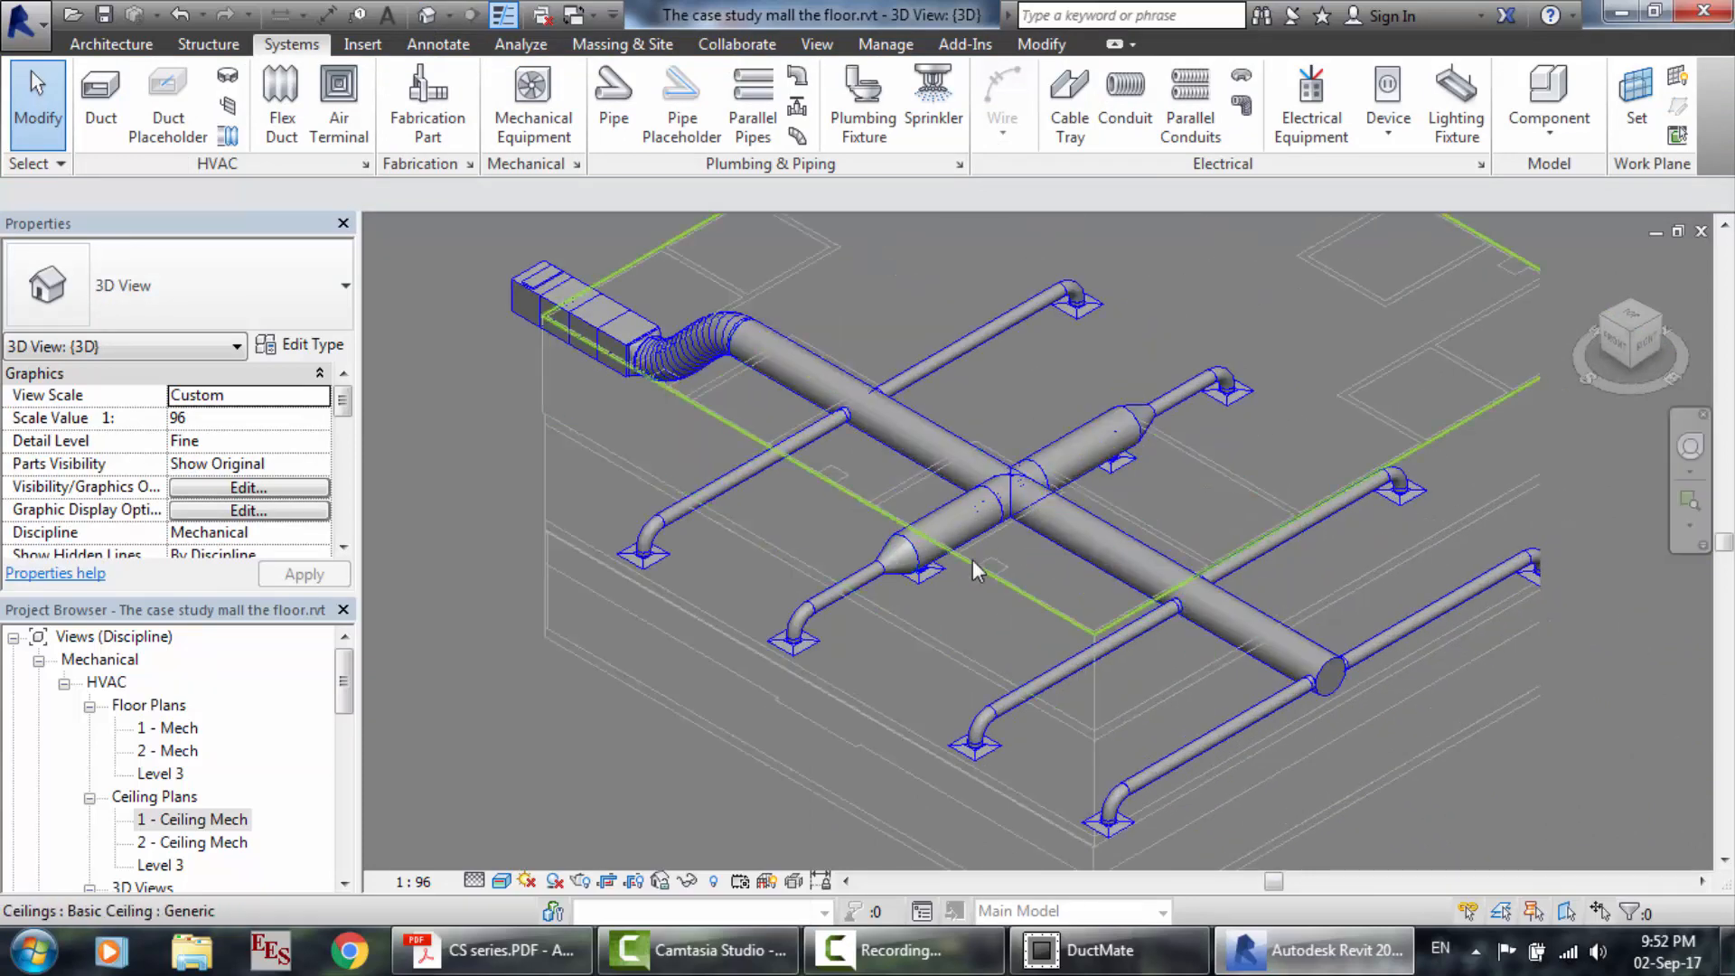
pyautogui.scroll(3, 972, 560)
pyautogui.scroll(-4, 805, 385)
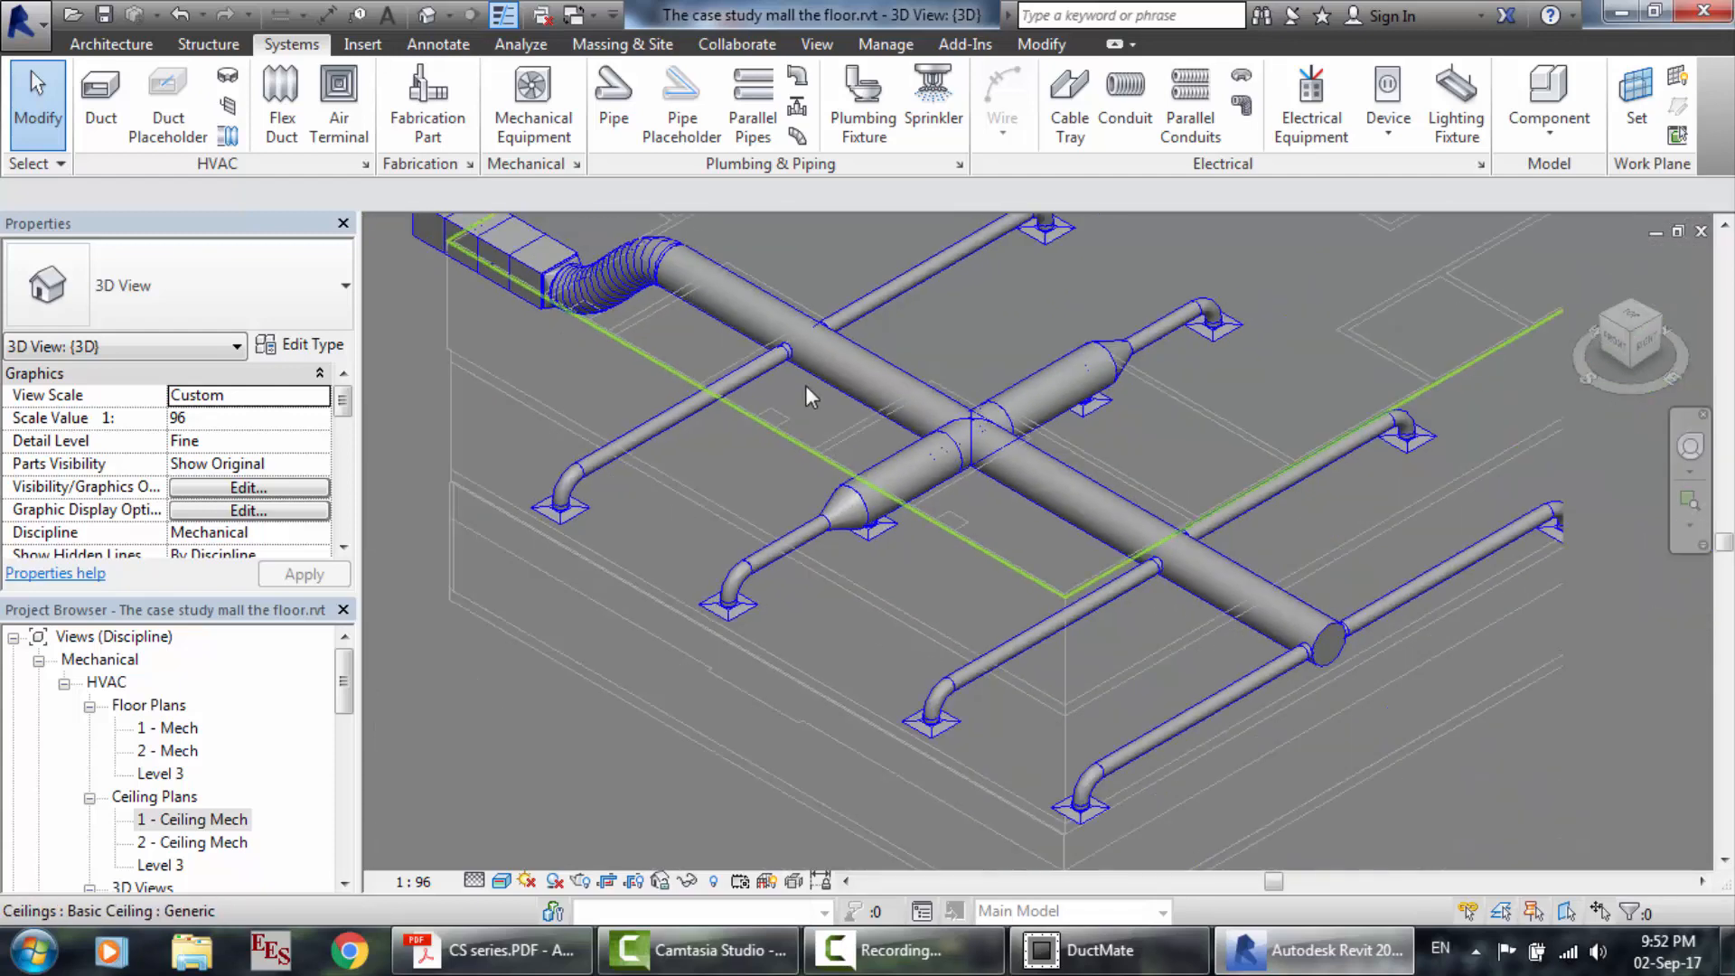
pyautogui.scroll(5, 753, 286)
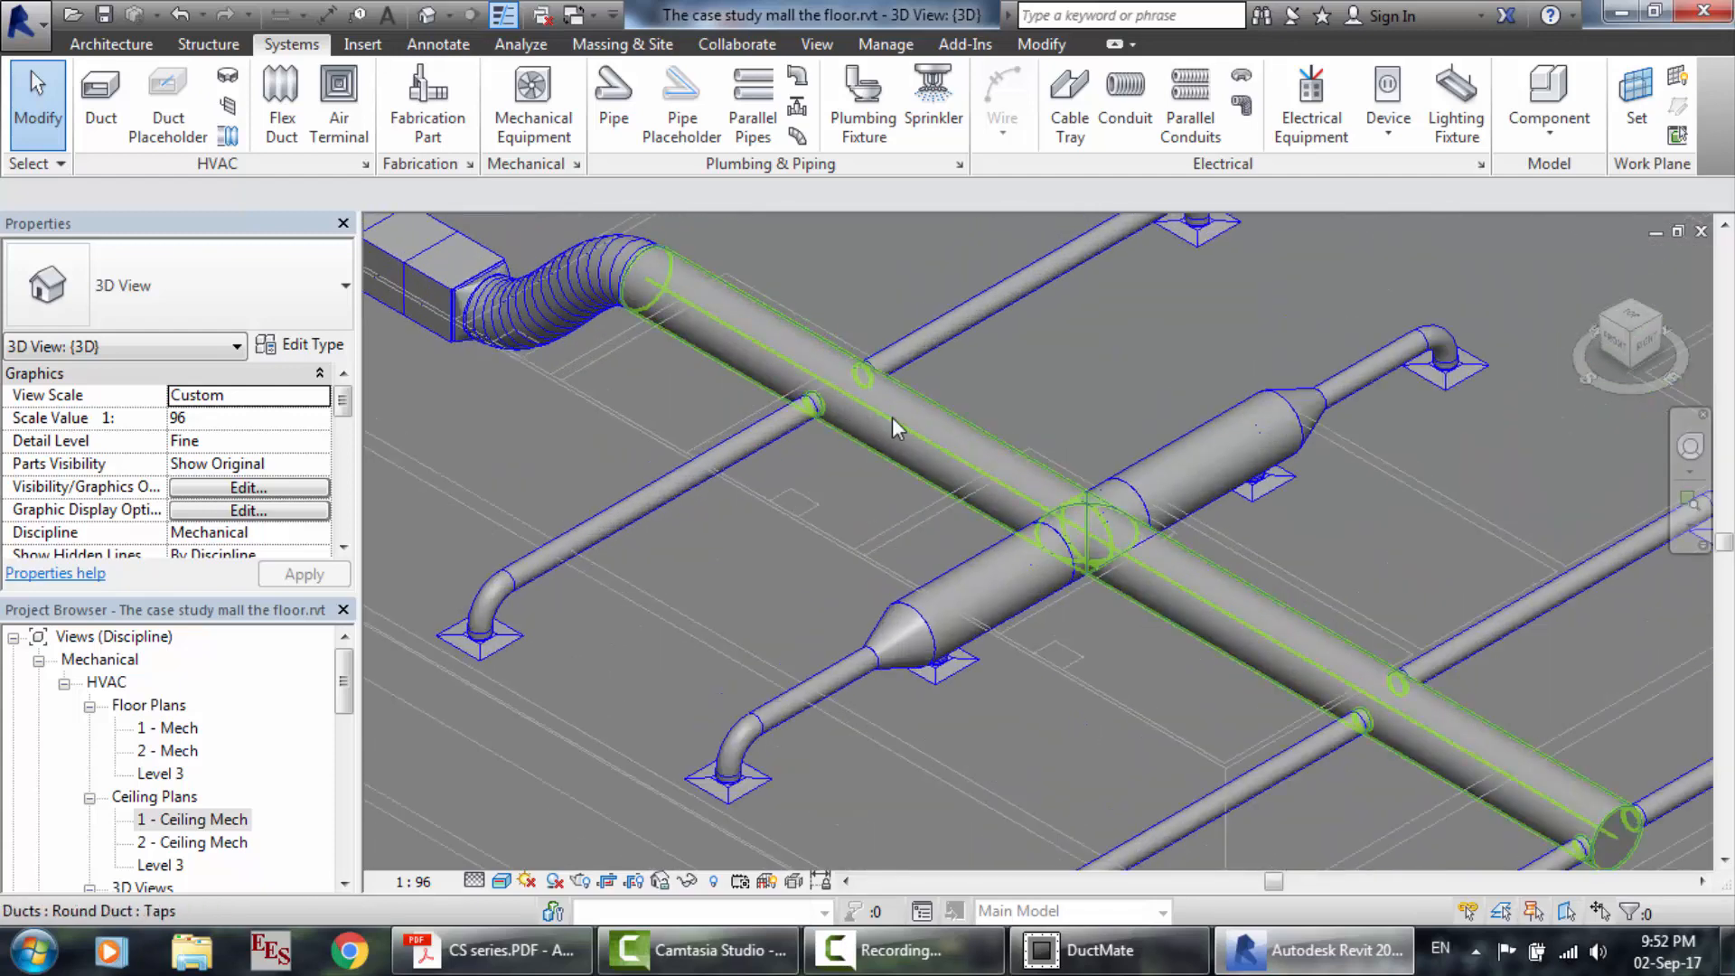
pyautogui.scroll(-2, 1202, 487)
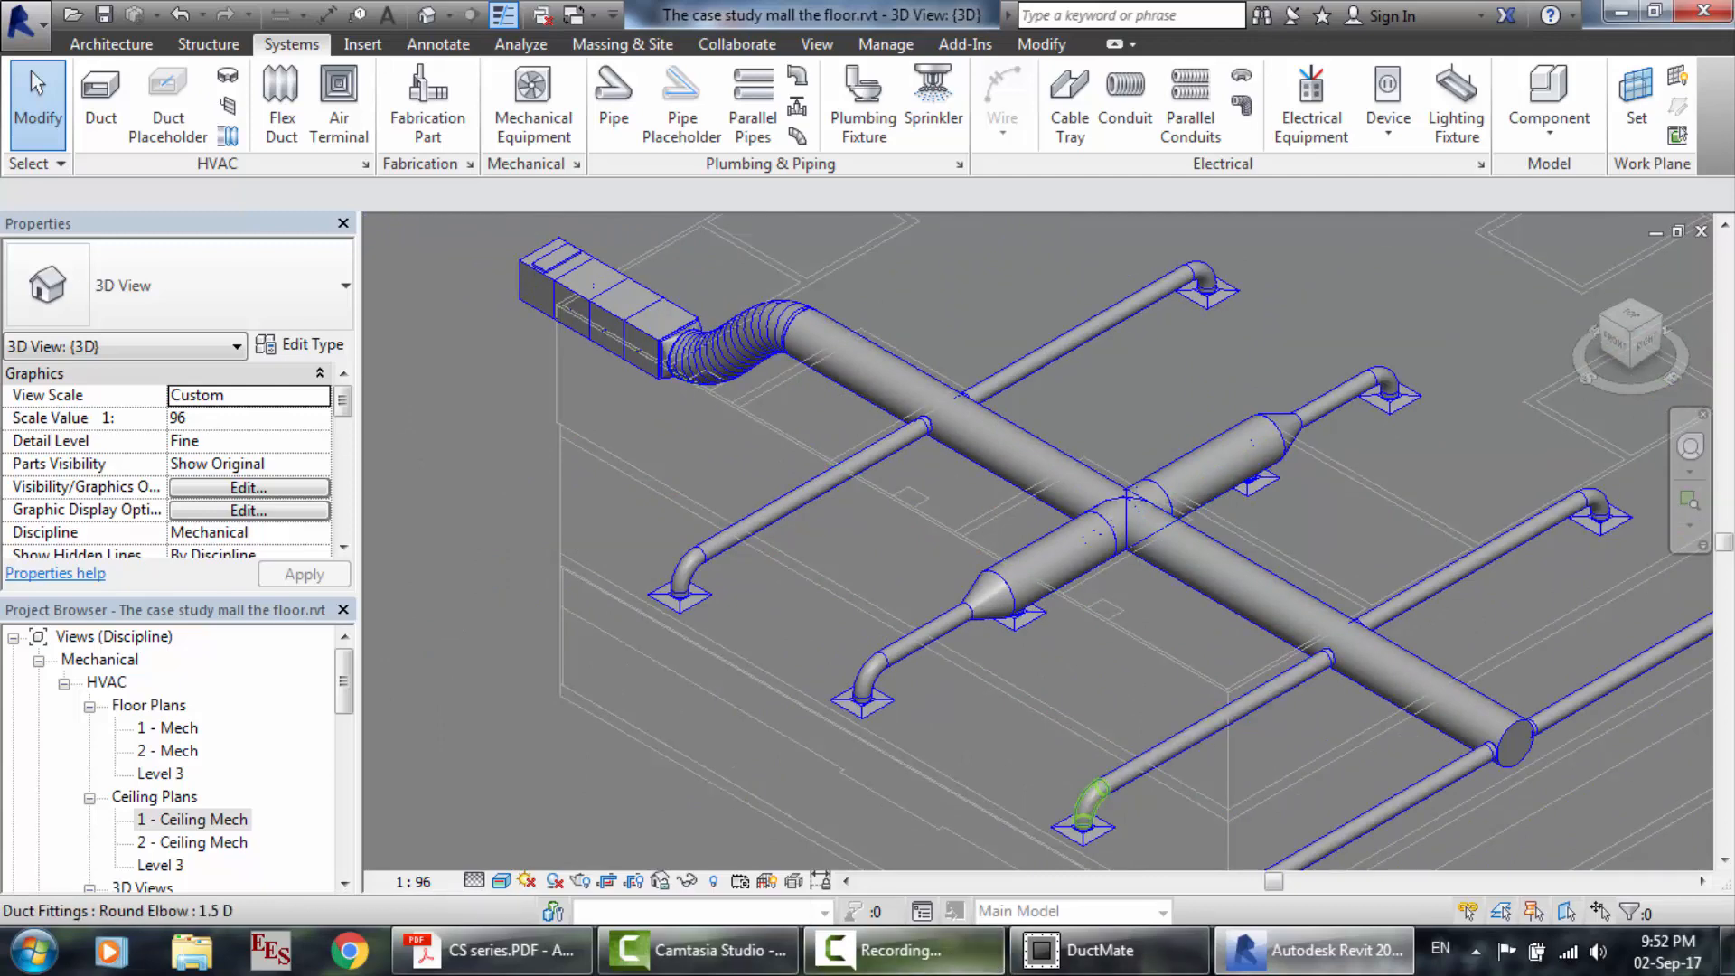
pyautogui.click(904, 949)
pyautogui.click(1588, 828)
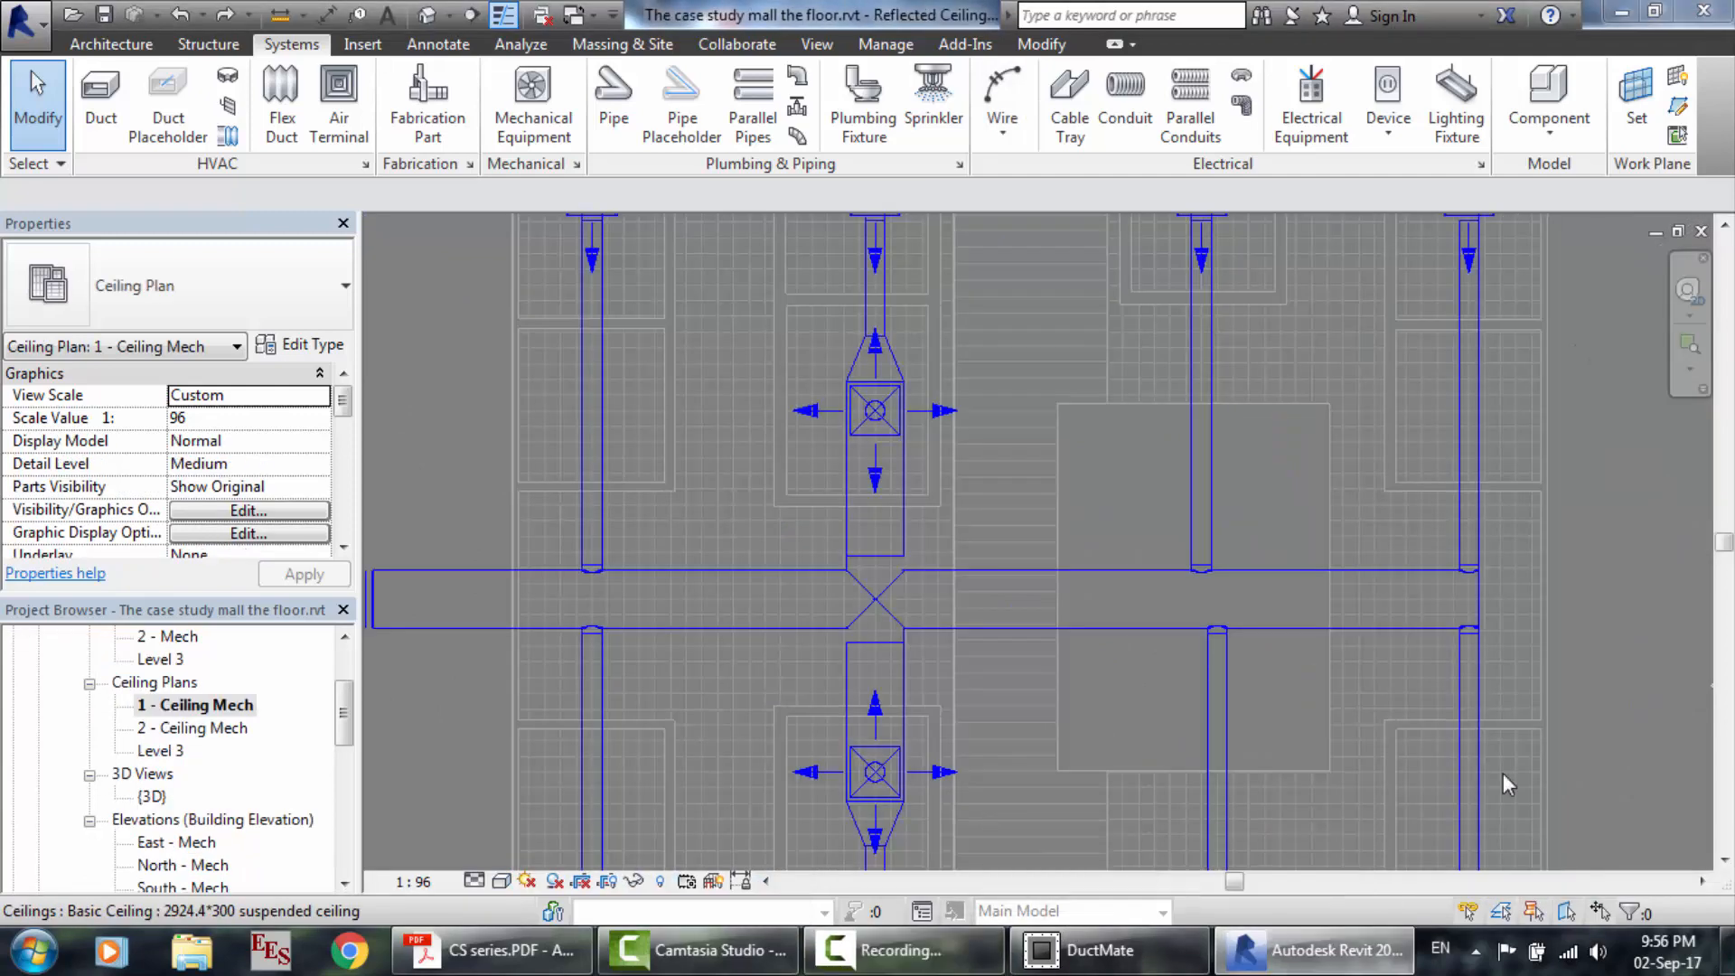
pyautogui.click(429, 25)
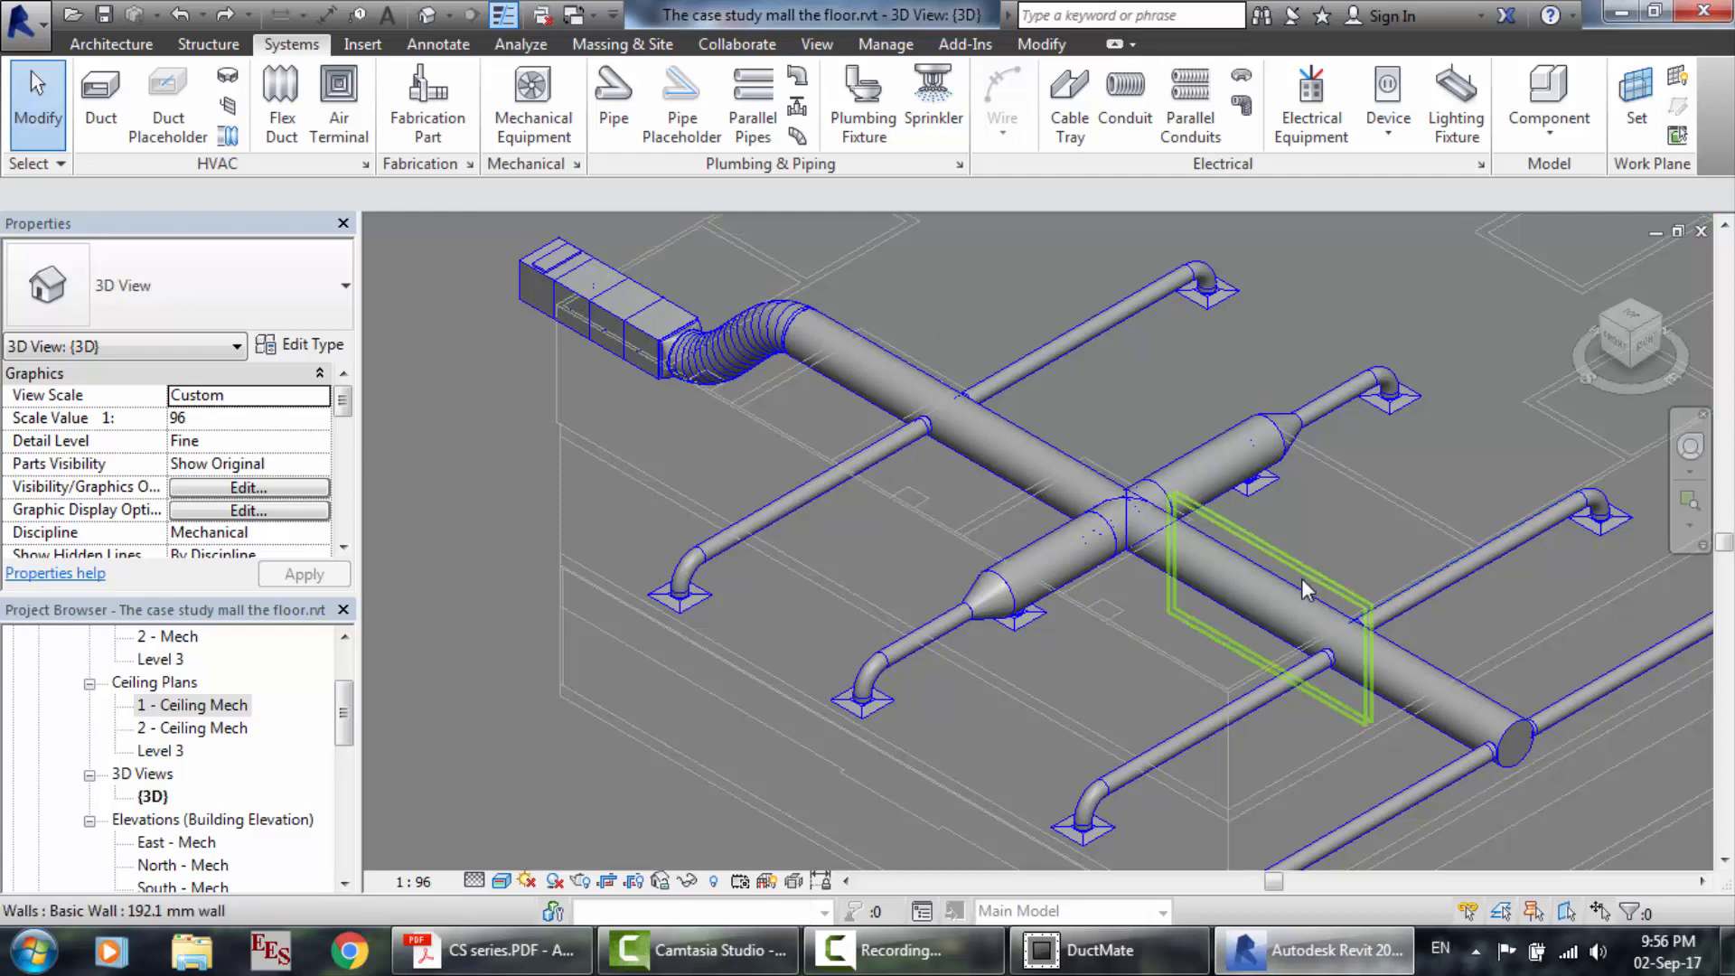
# Select the main round duct and delete it in the 1 - Ceiling Mech plan.
pyautogui.click(861, 365)
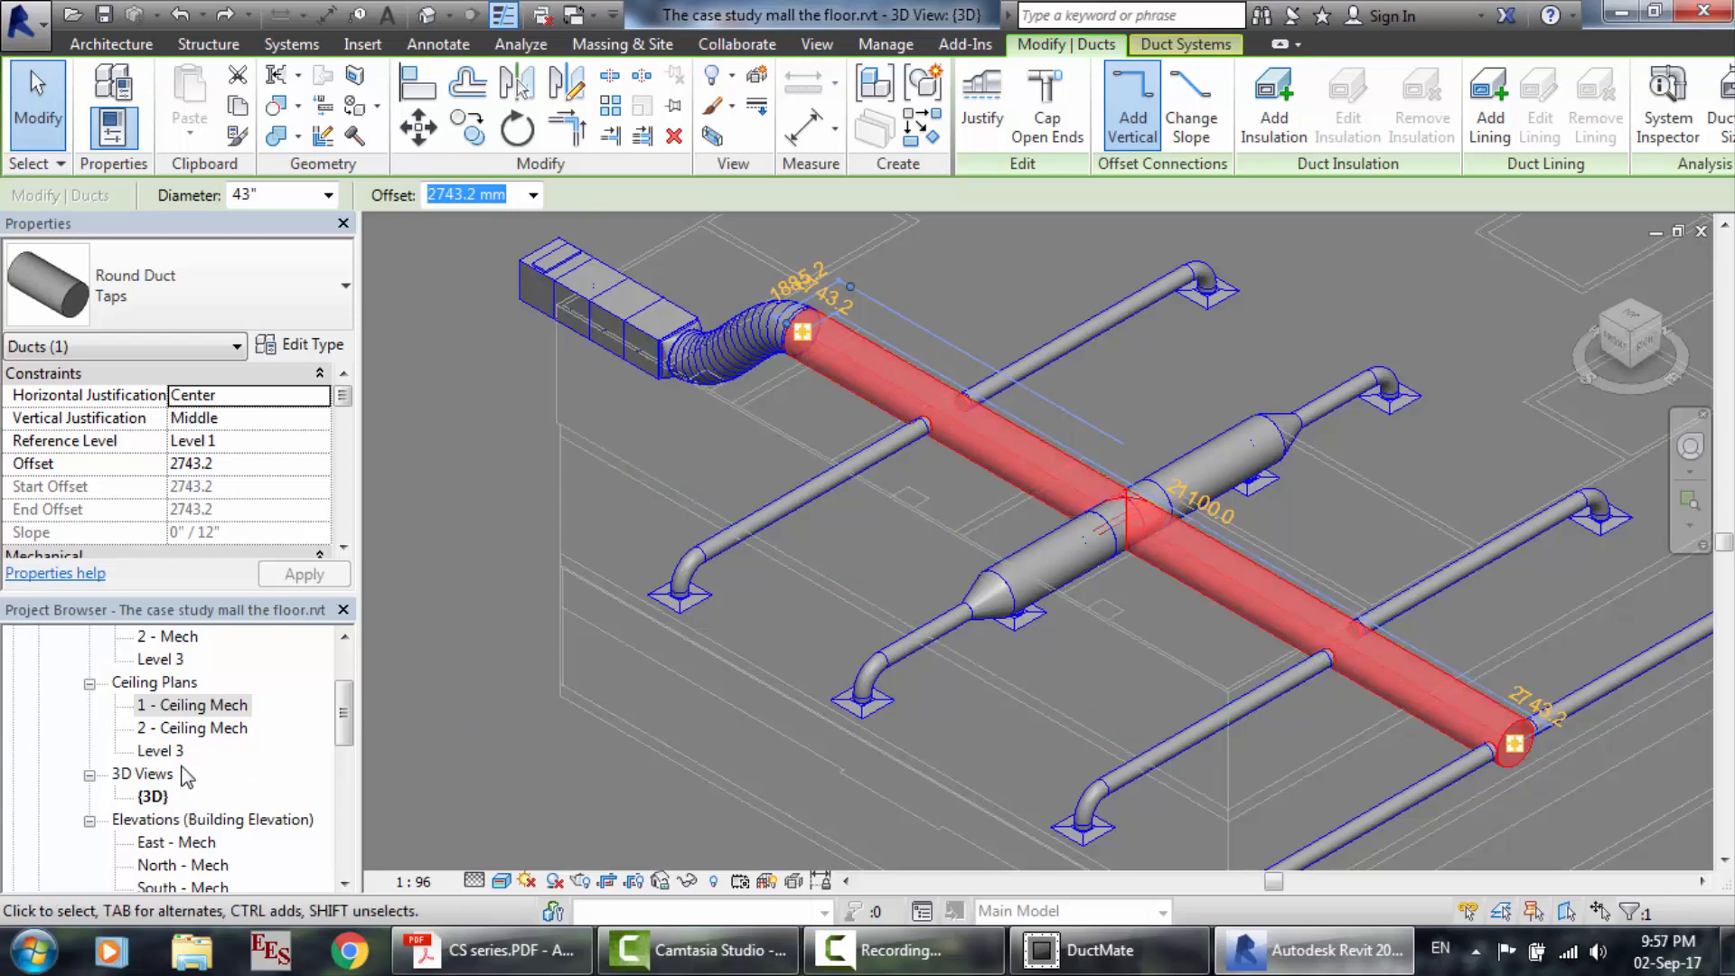
pyautogui.doubleClick(198, 707)
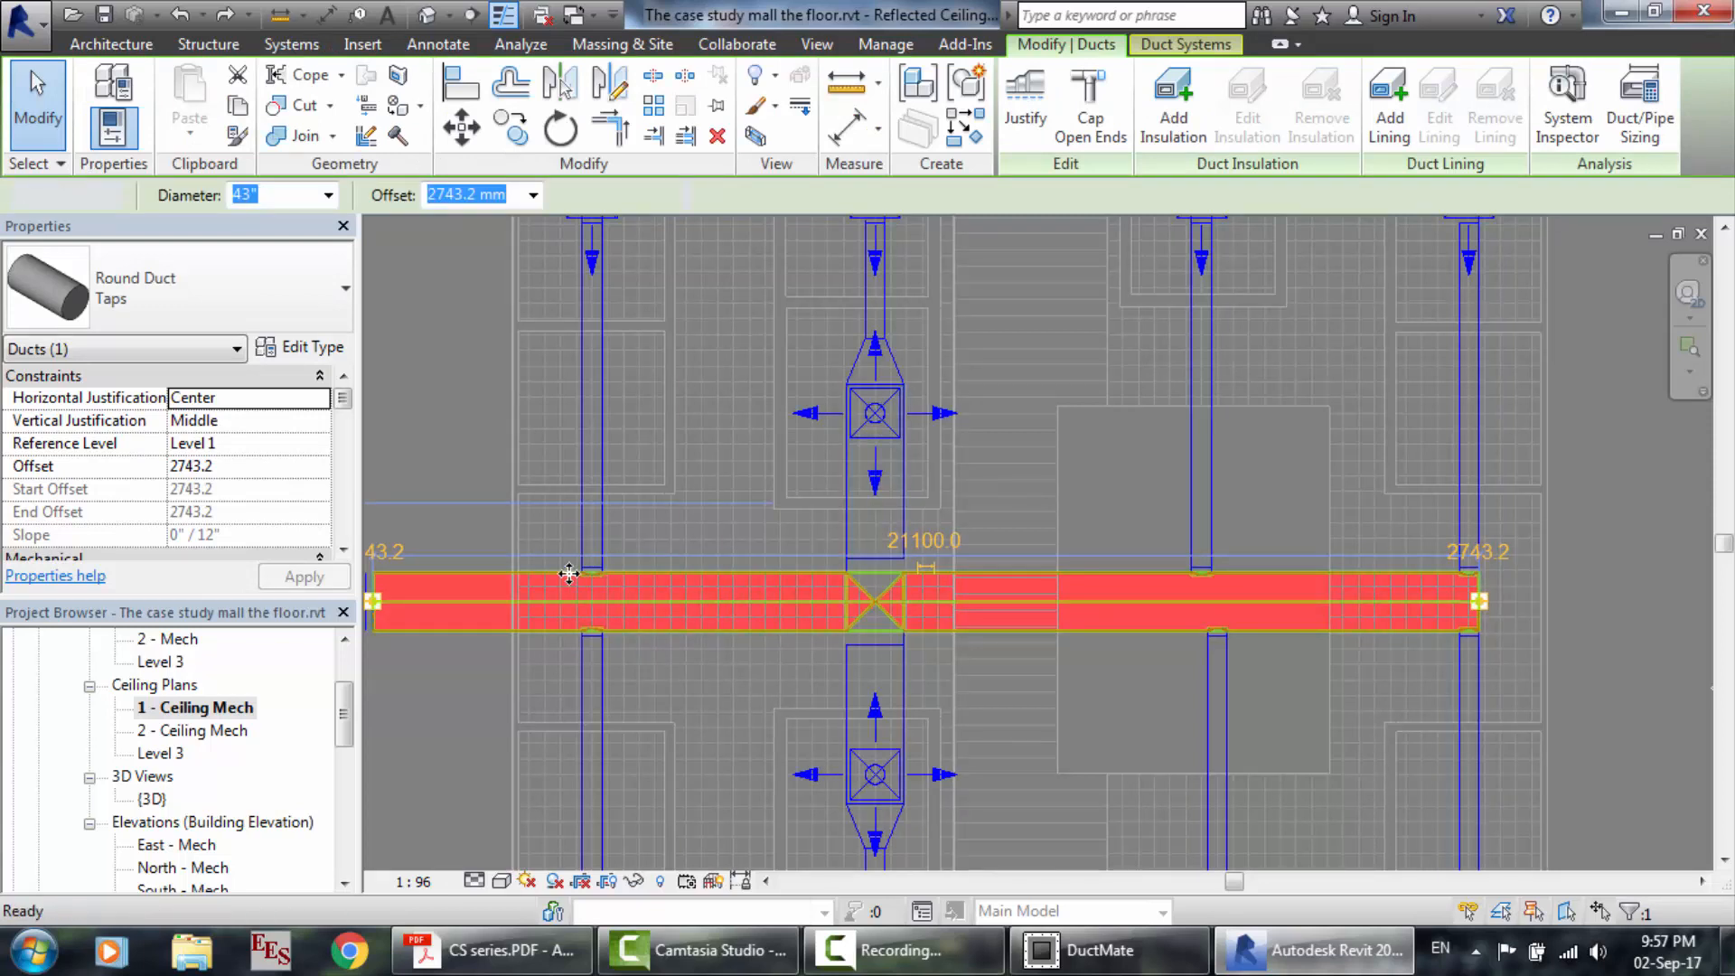
pyautogui.press('Delete')
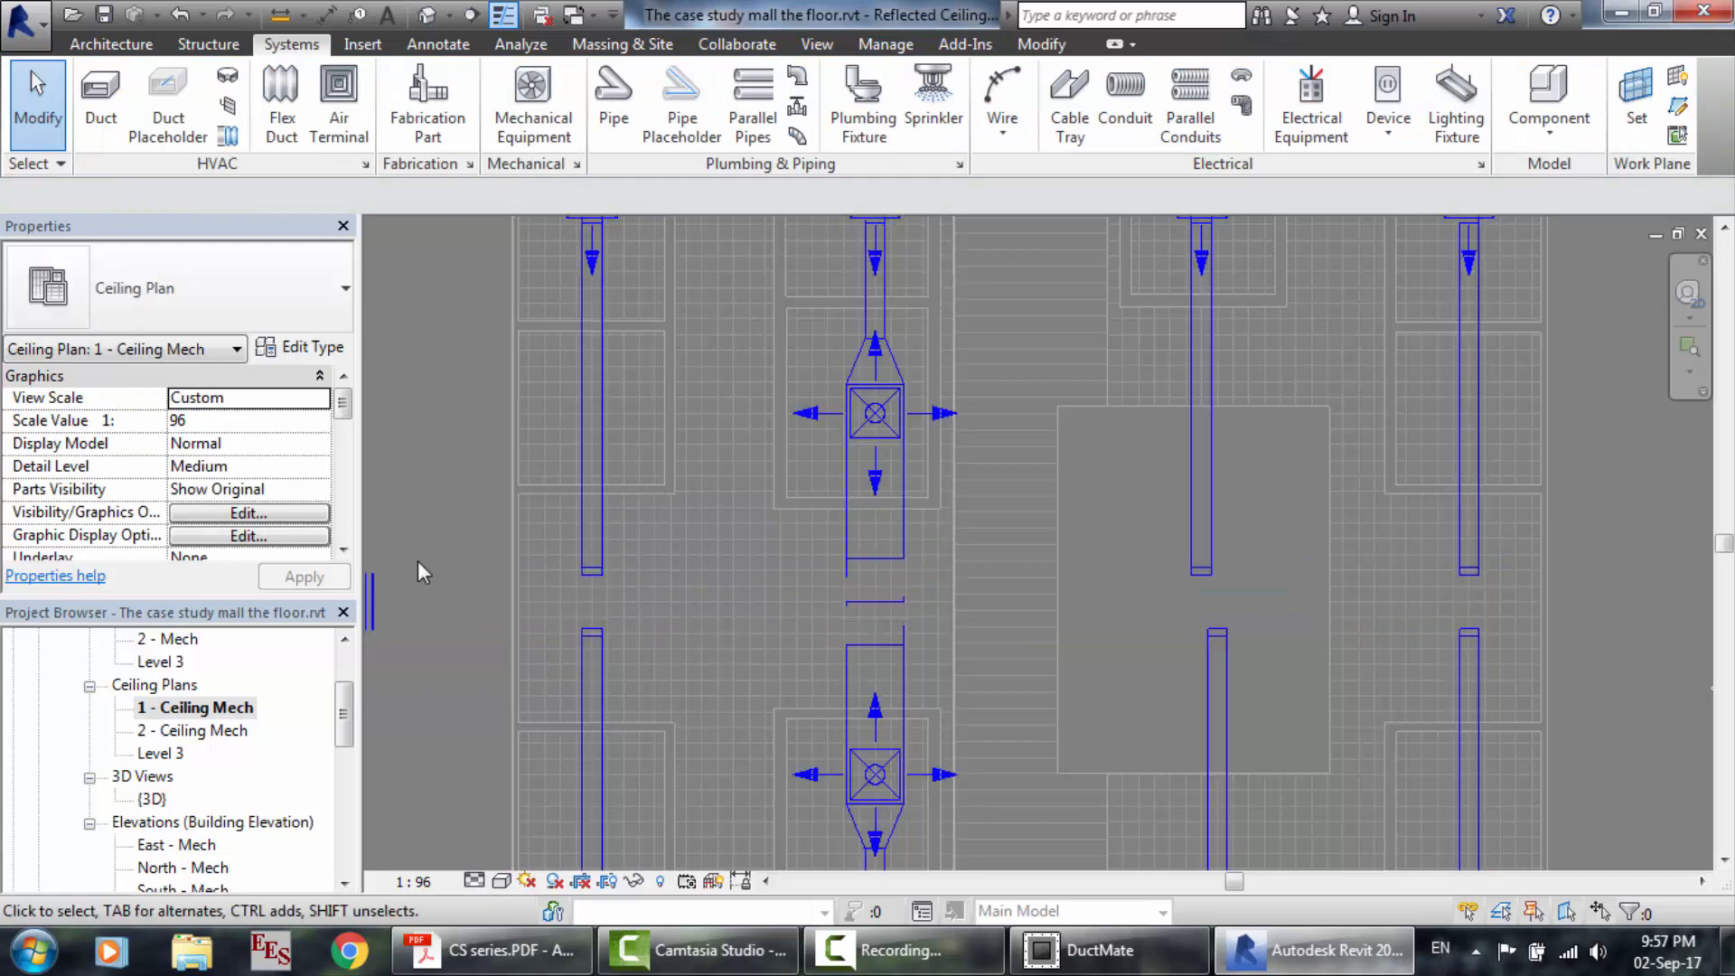
# Draw a 43" round duct about 4609 mm long from the flex duct's end to just past the first pair of branches.
pyautogui.click(100, 99)
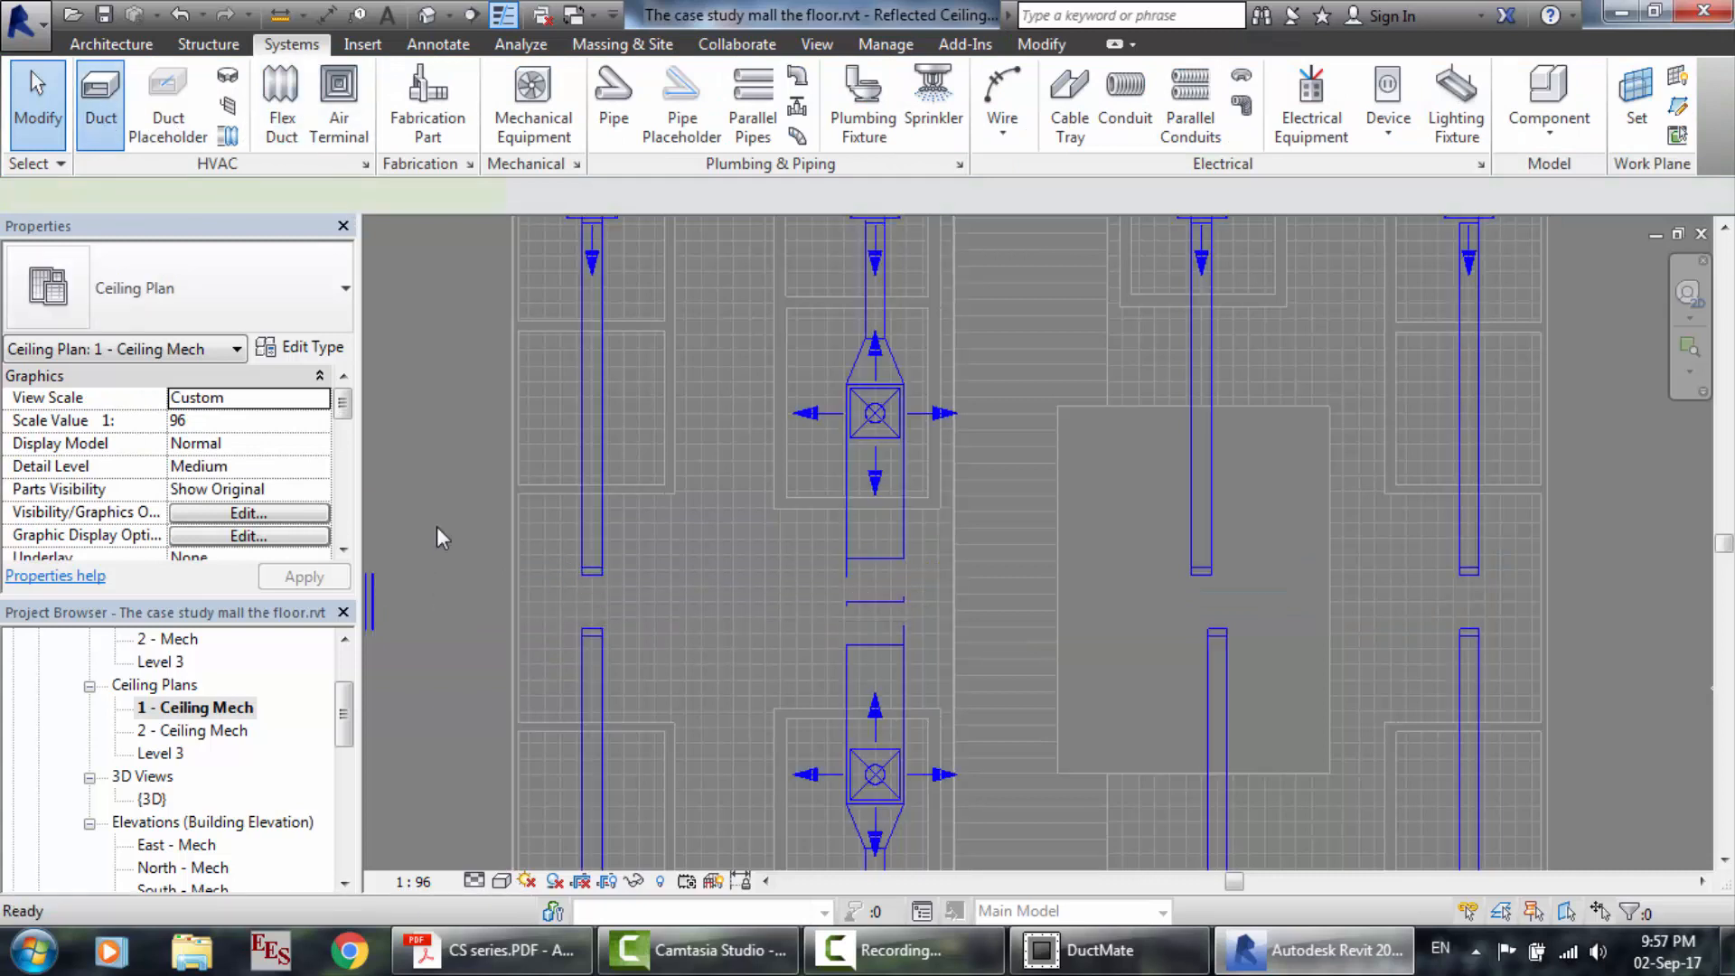
pyautogui.click(372, 601)
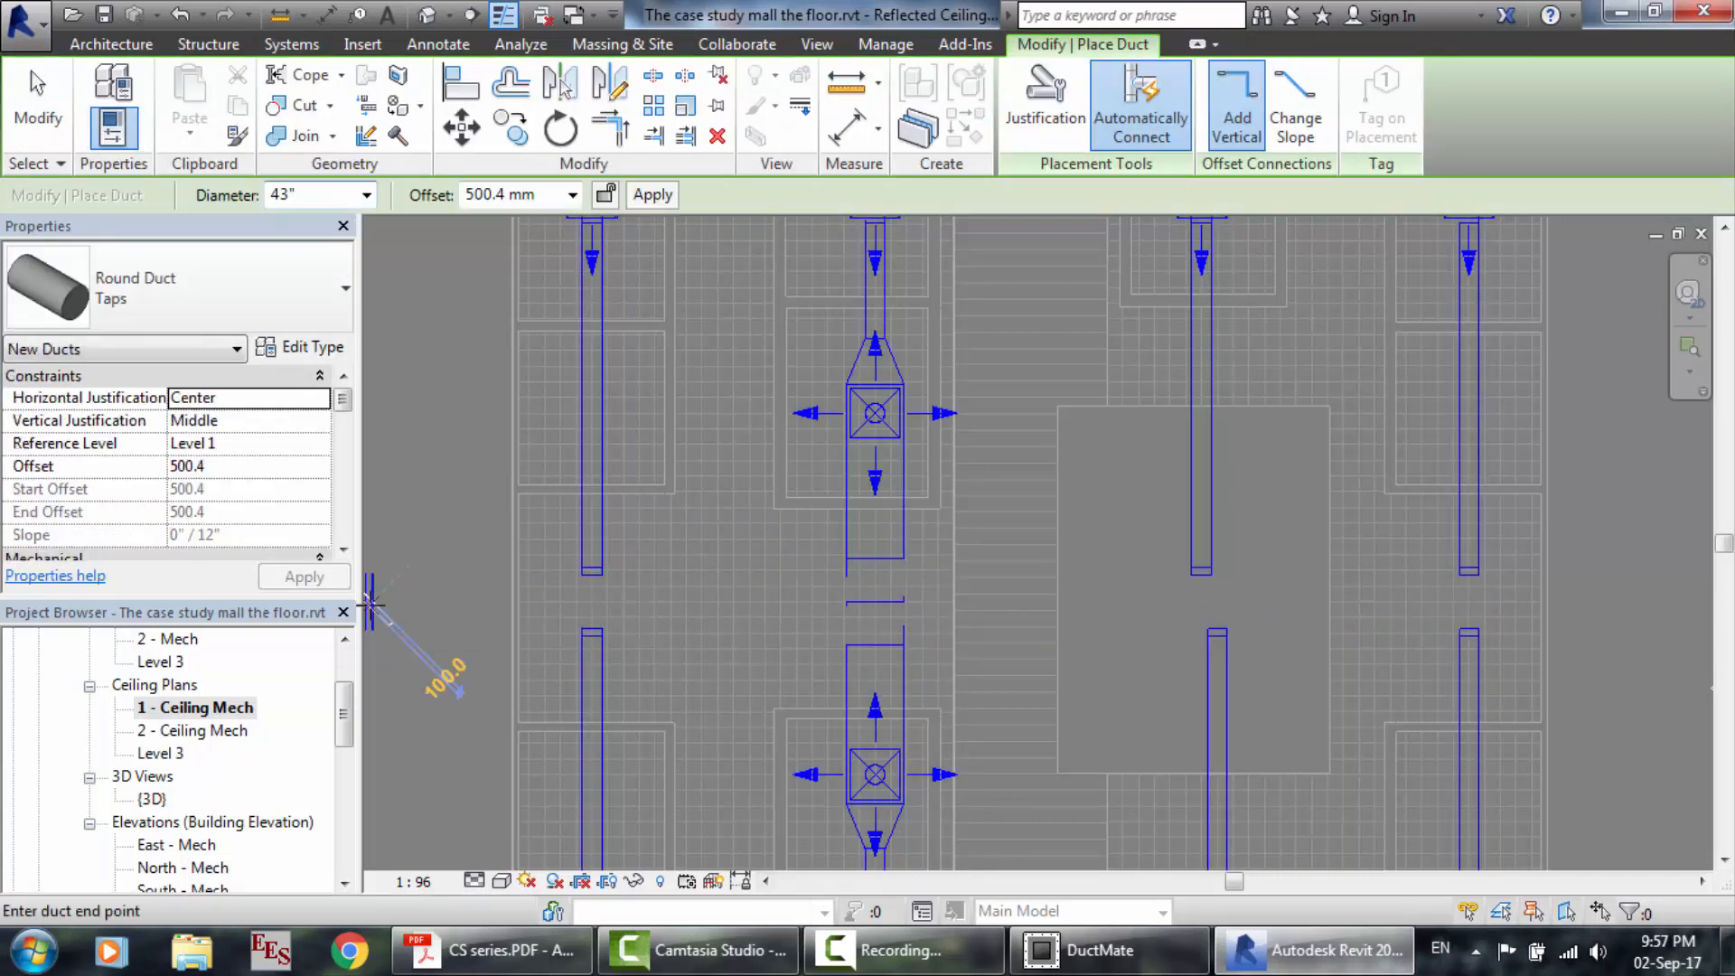
pyautogui.click(614, 603)
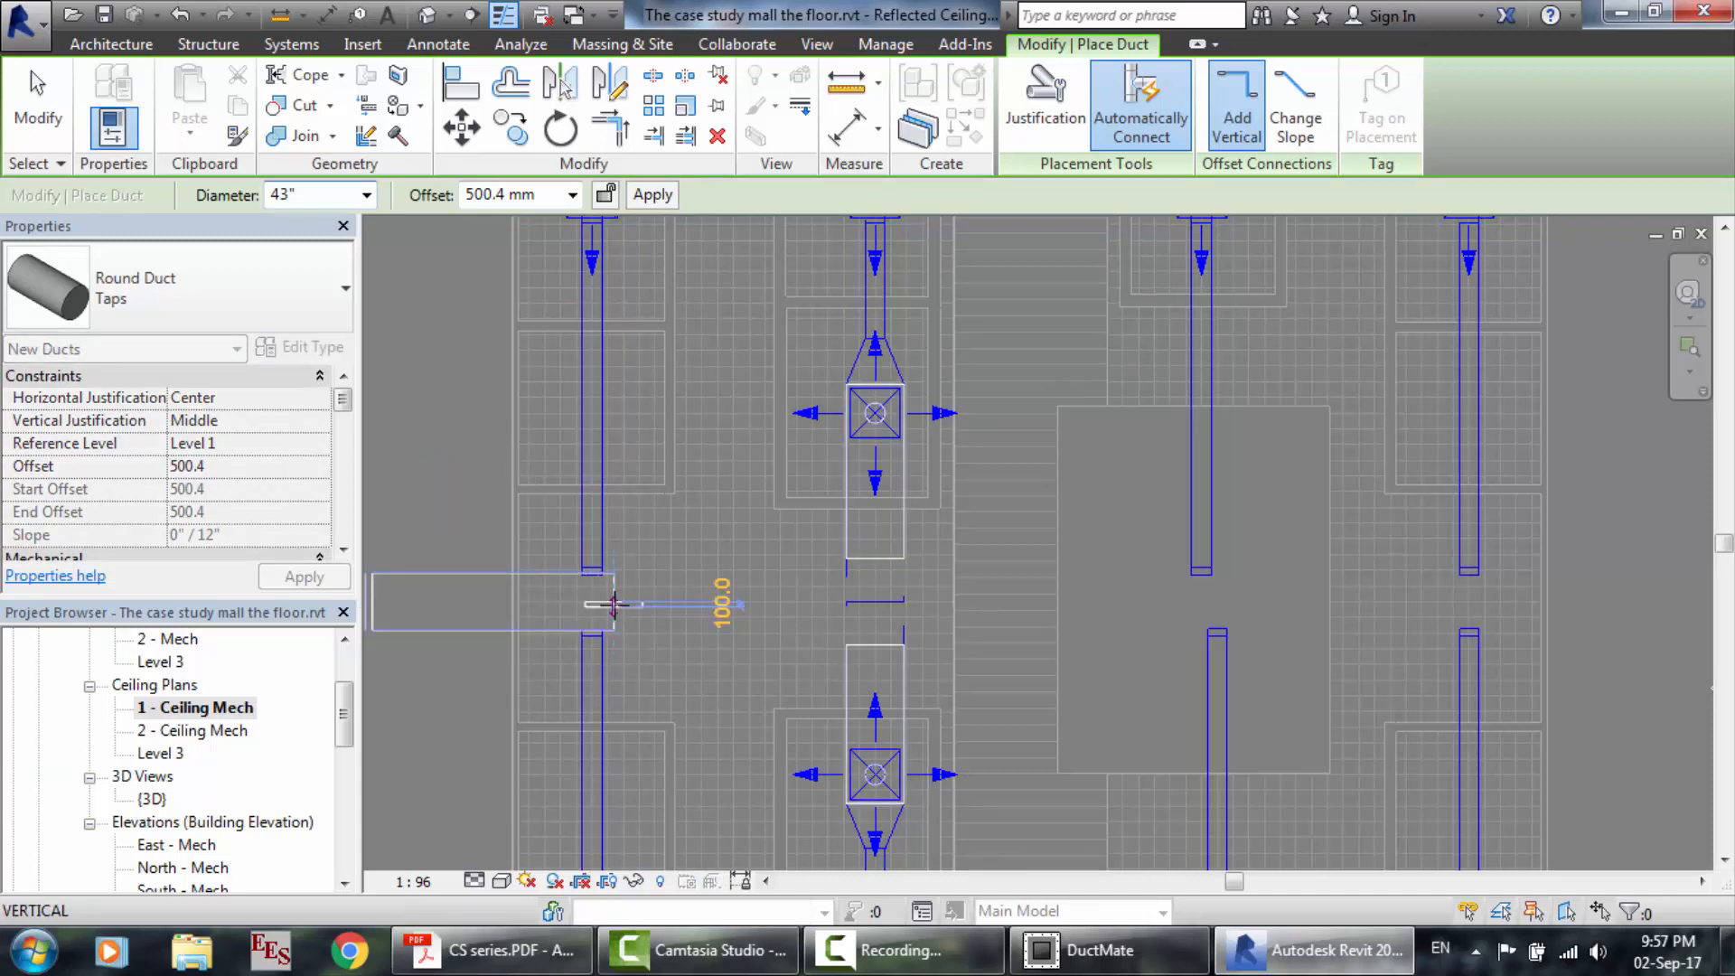
pyautogui.press('Escape')
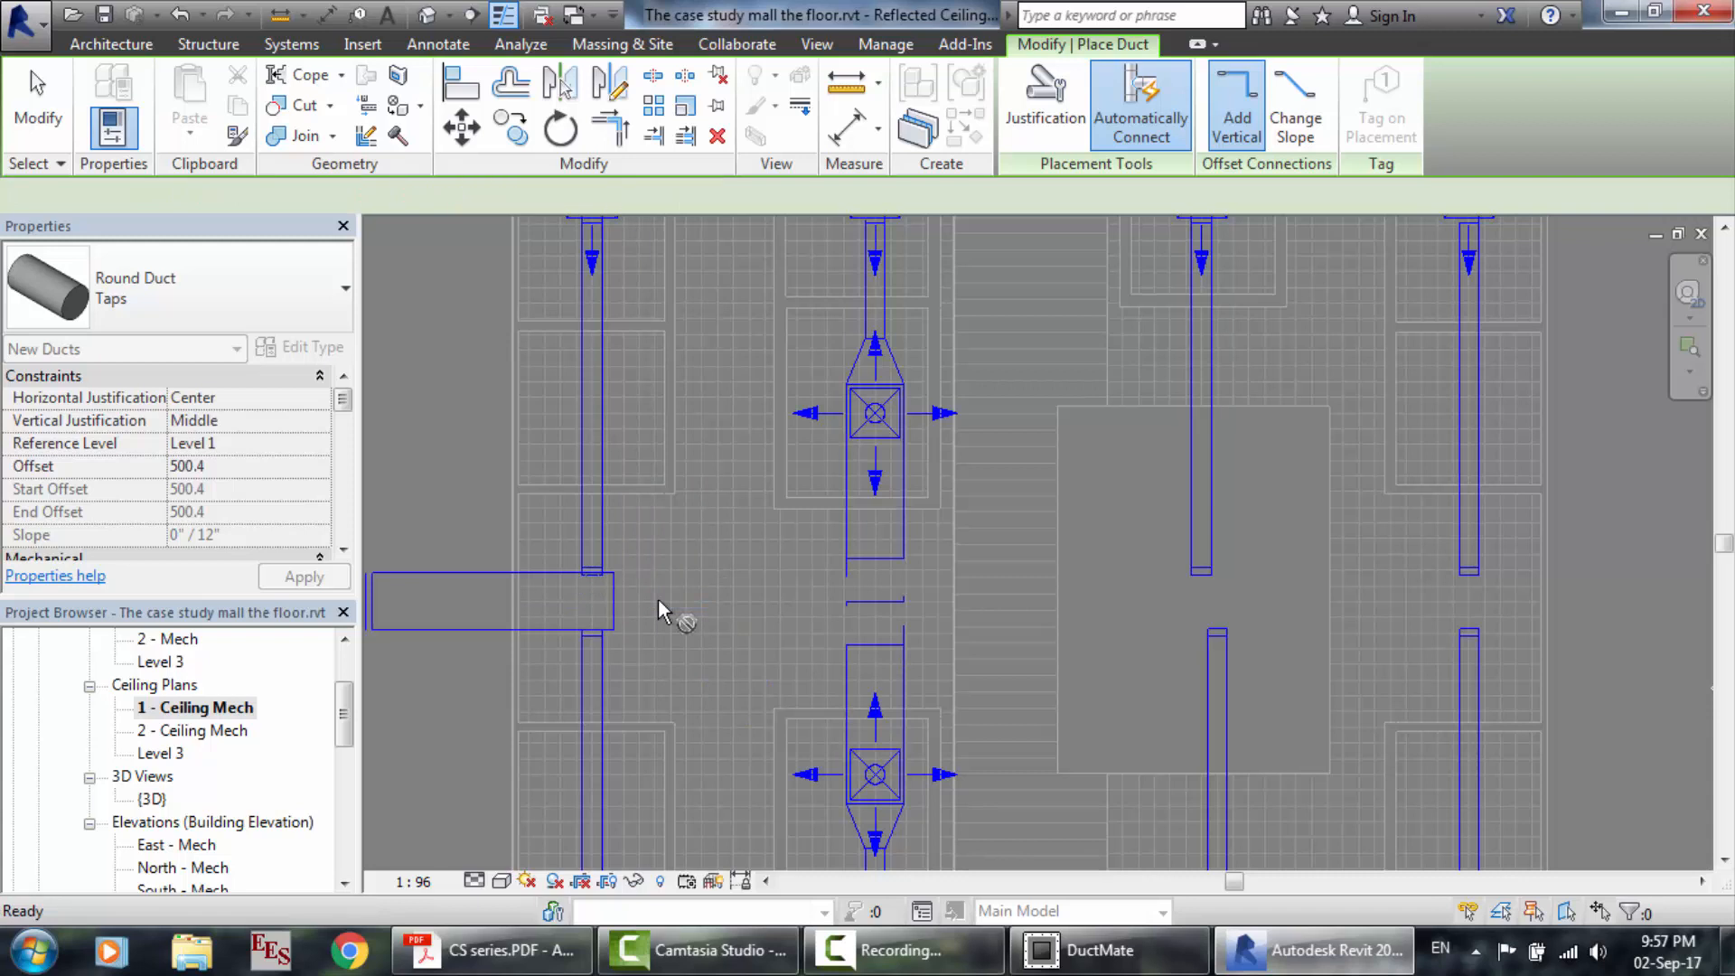
pyautogui.click(657, 453)
pyautogui.press('Escape')
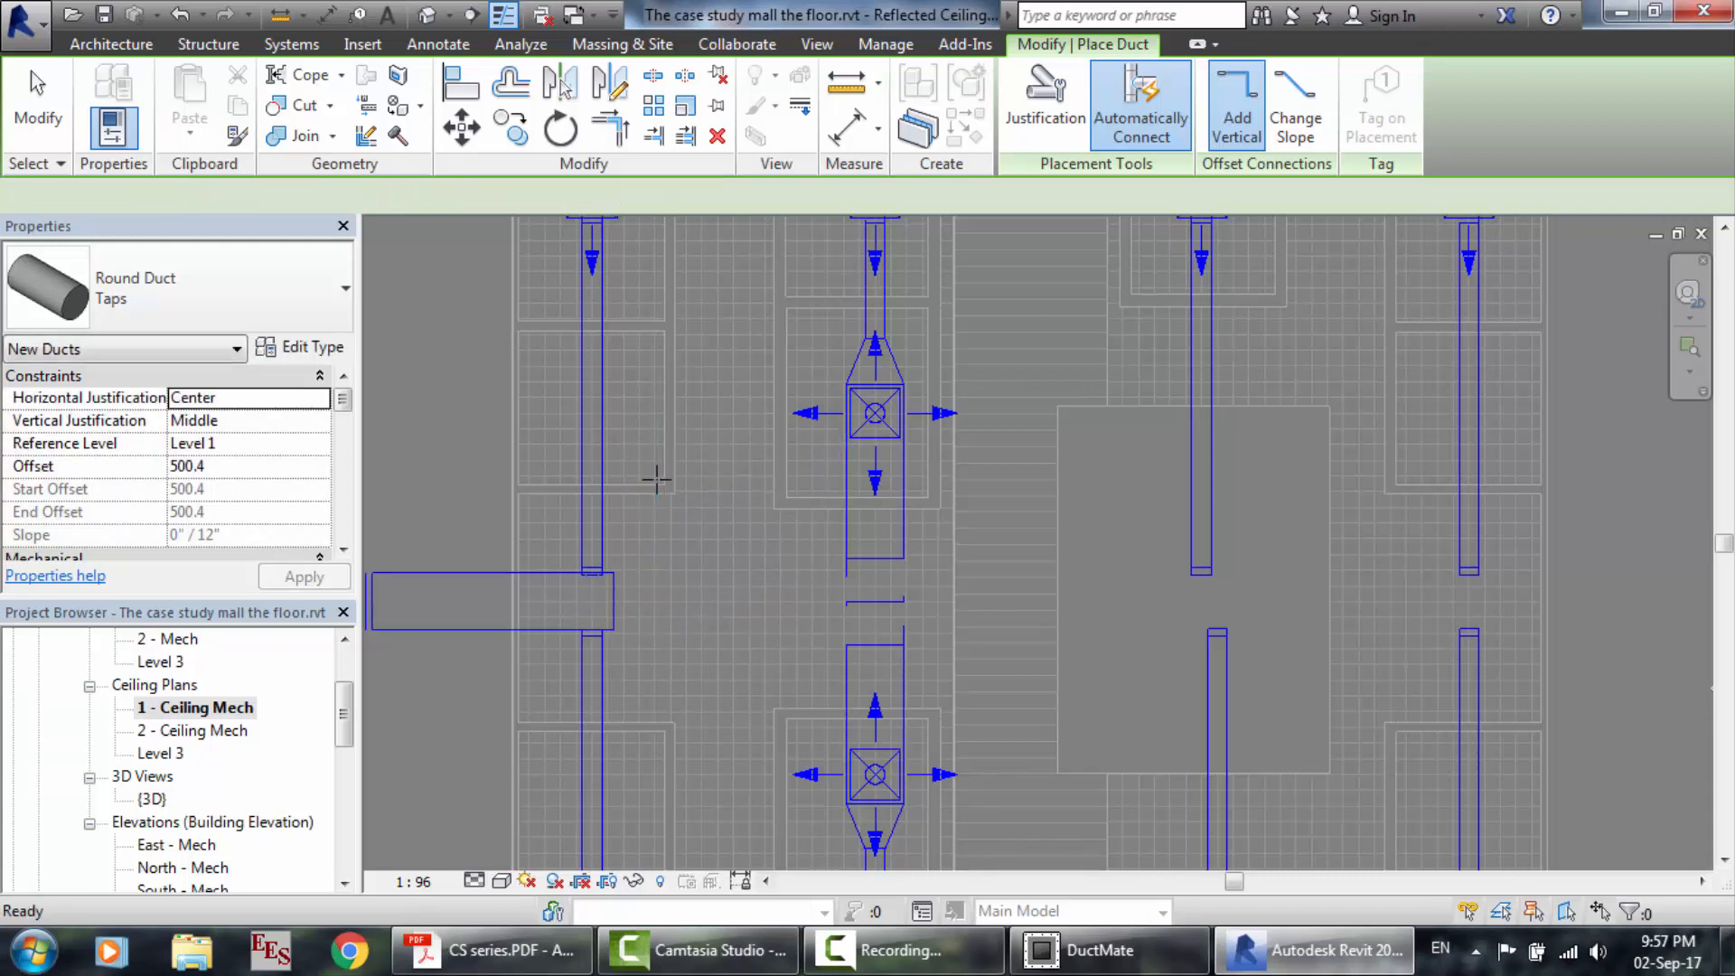
pyautogui.press('Escape')
pyautogui.scroll(-1, 658, 488)
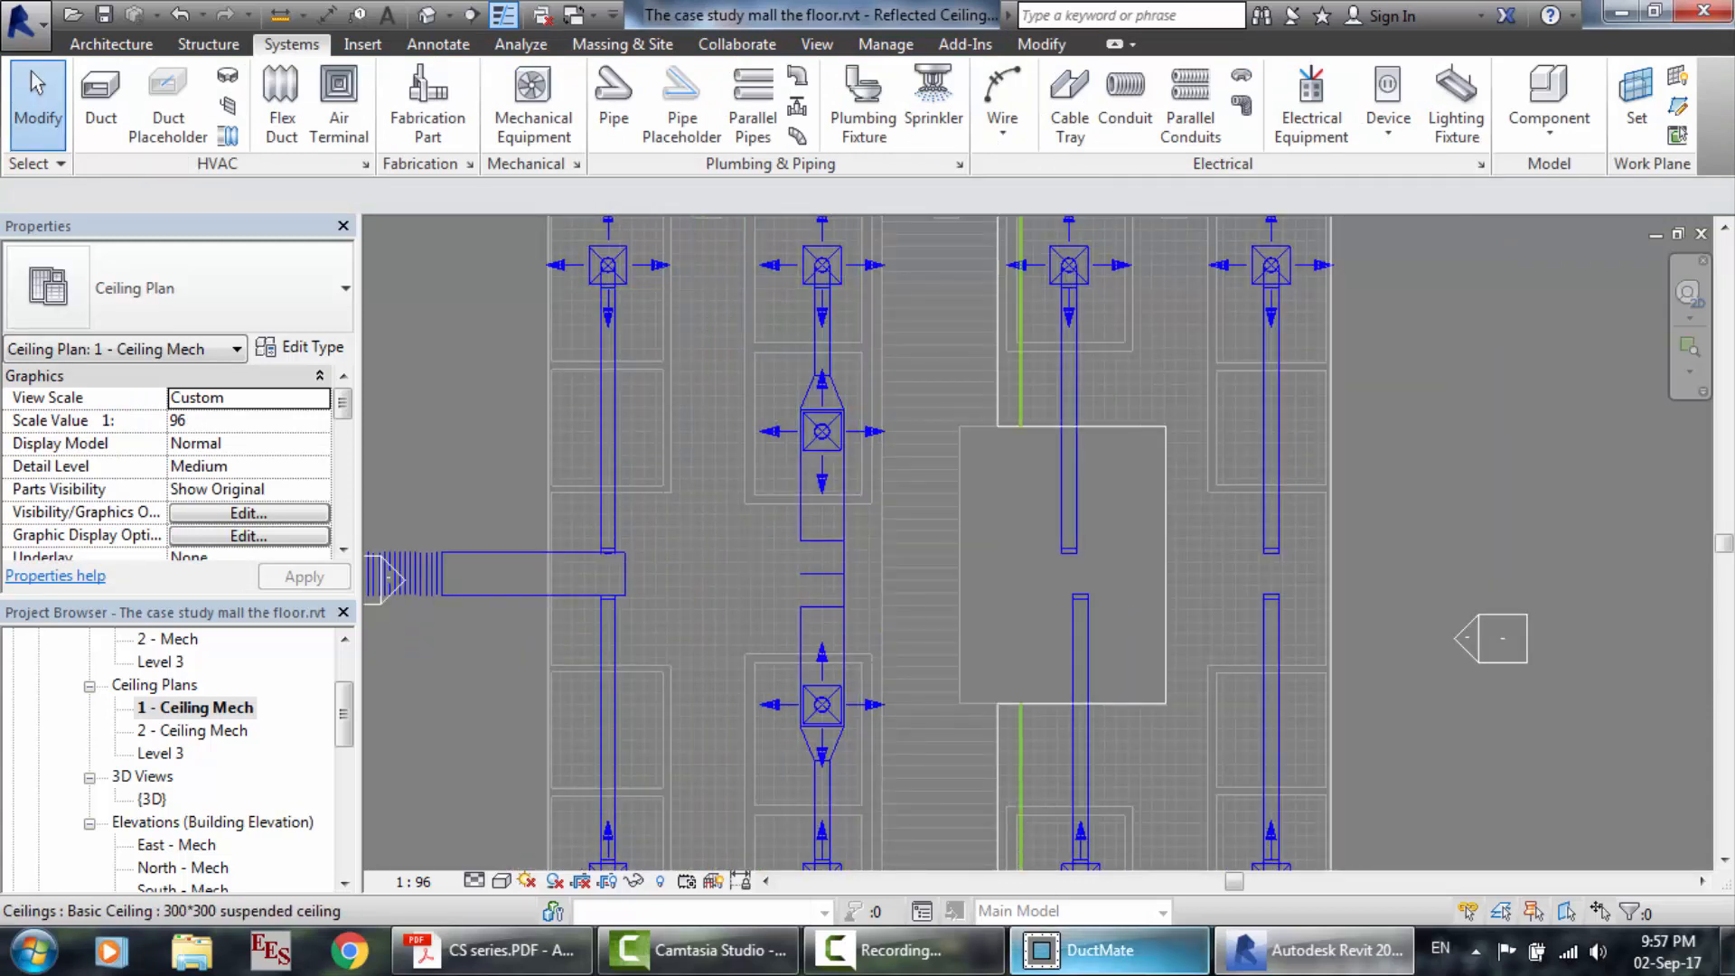
# Switch to DuctMate and calculate the duct size for a volume flow of 8000 cfm.
pyautogui.click(1102, 950)
pyautogui.click(897, 506)
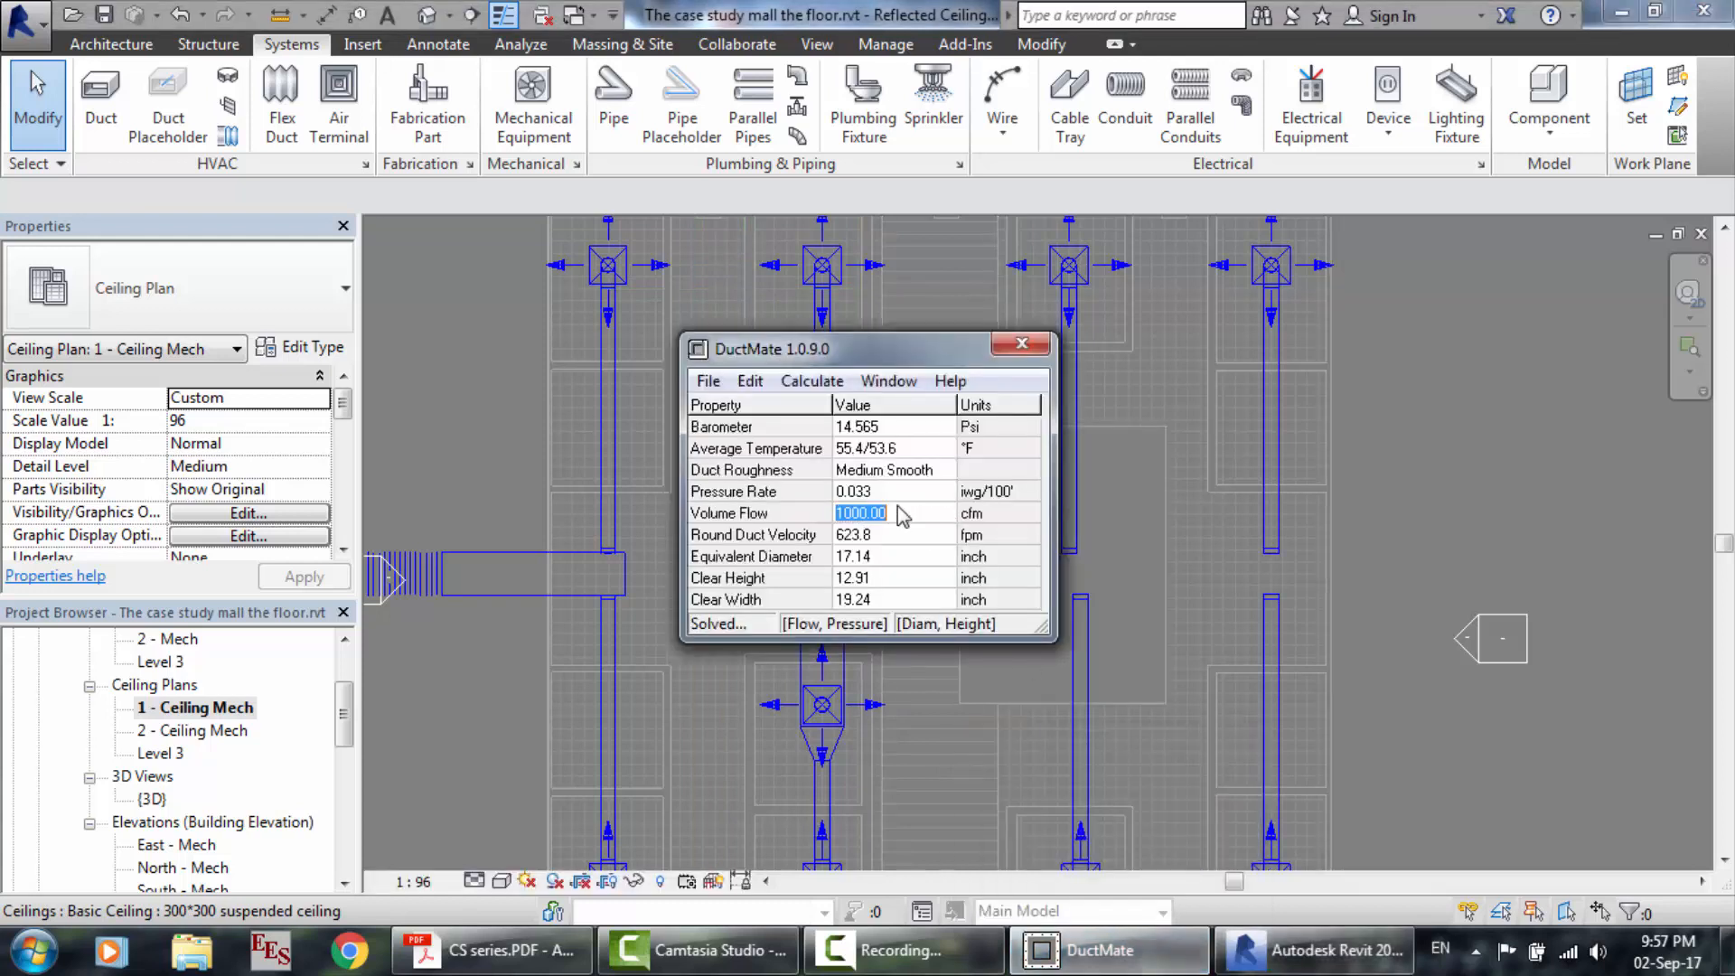
pyautogui.write('8000')
pyautogui.press('Return')
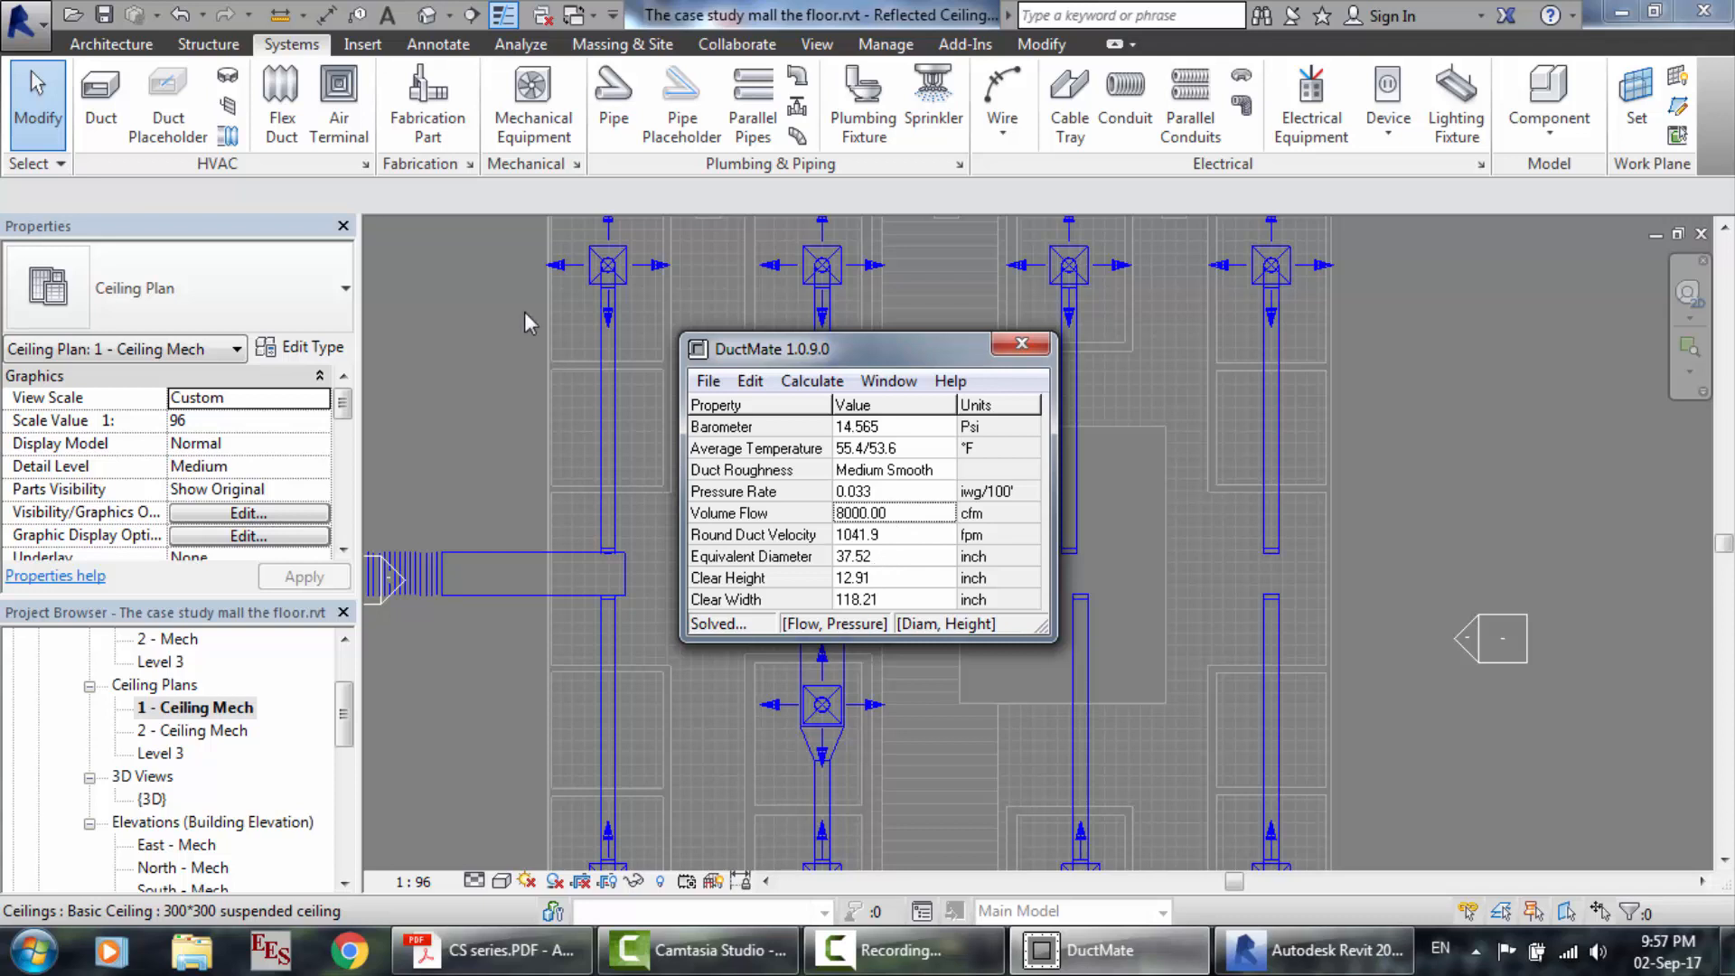
pyautogui.click(417, 312)
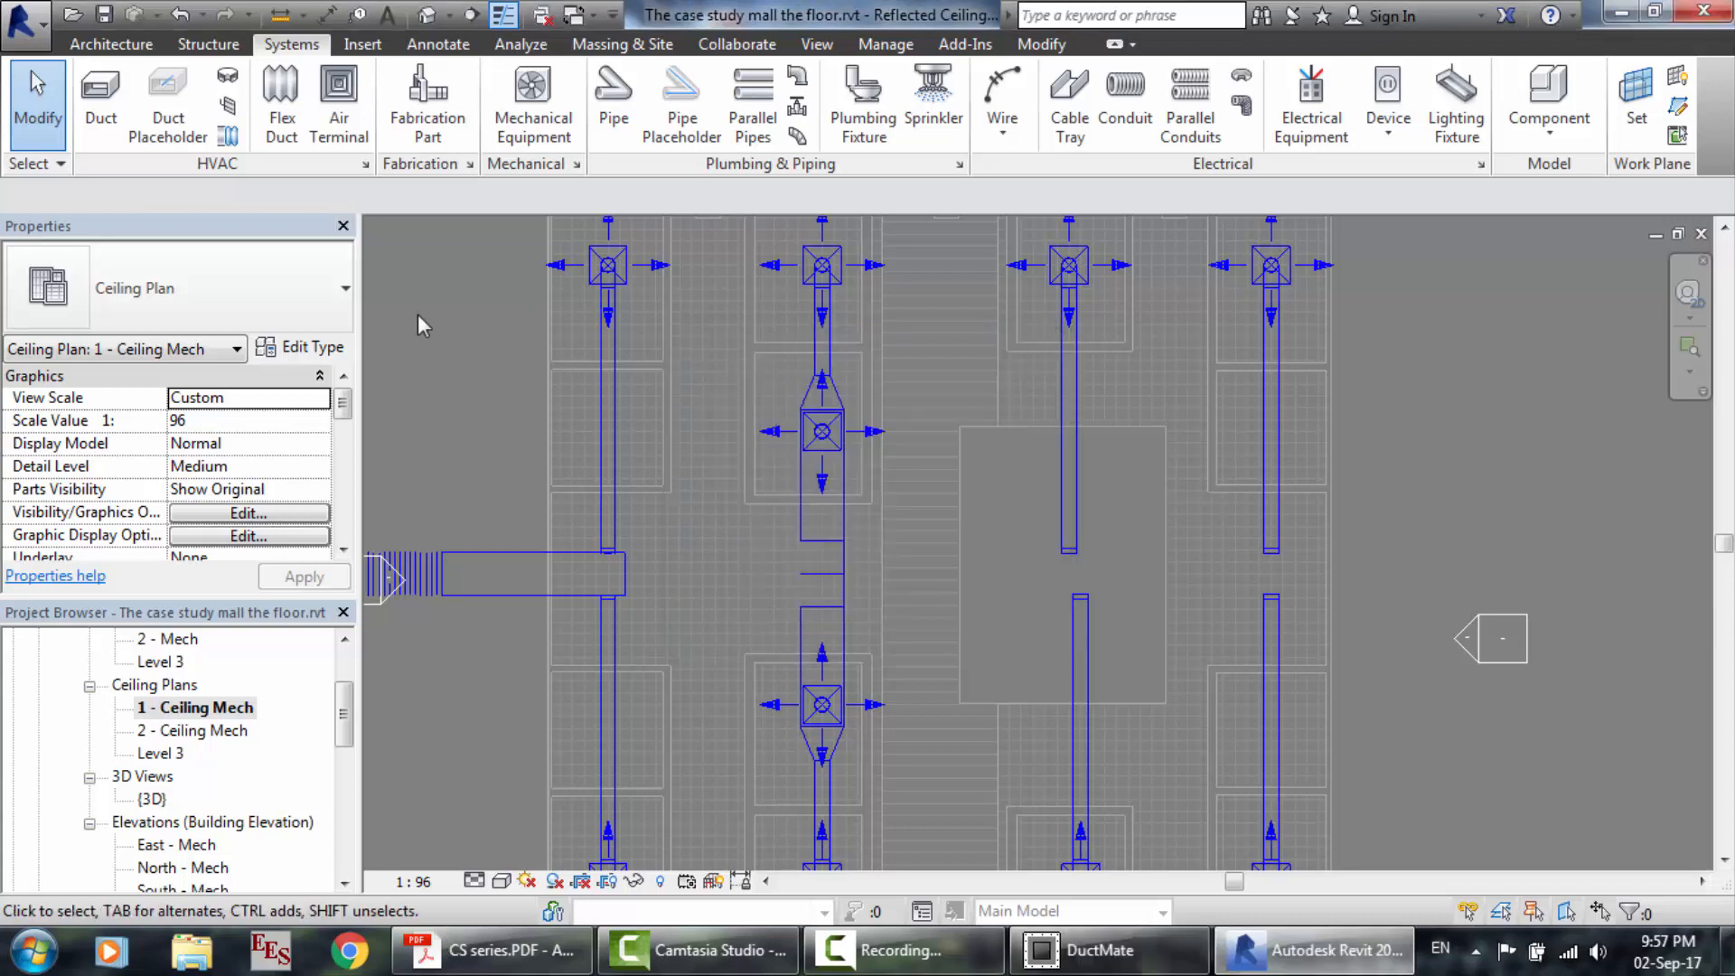
# Continue the main duct from the 43" section's end with a 38" round duct about 6112 mm long, ending just past the second pair of branches.
pyautogui.click(616, 572)
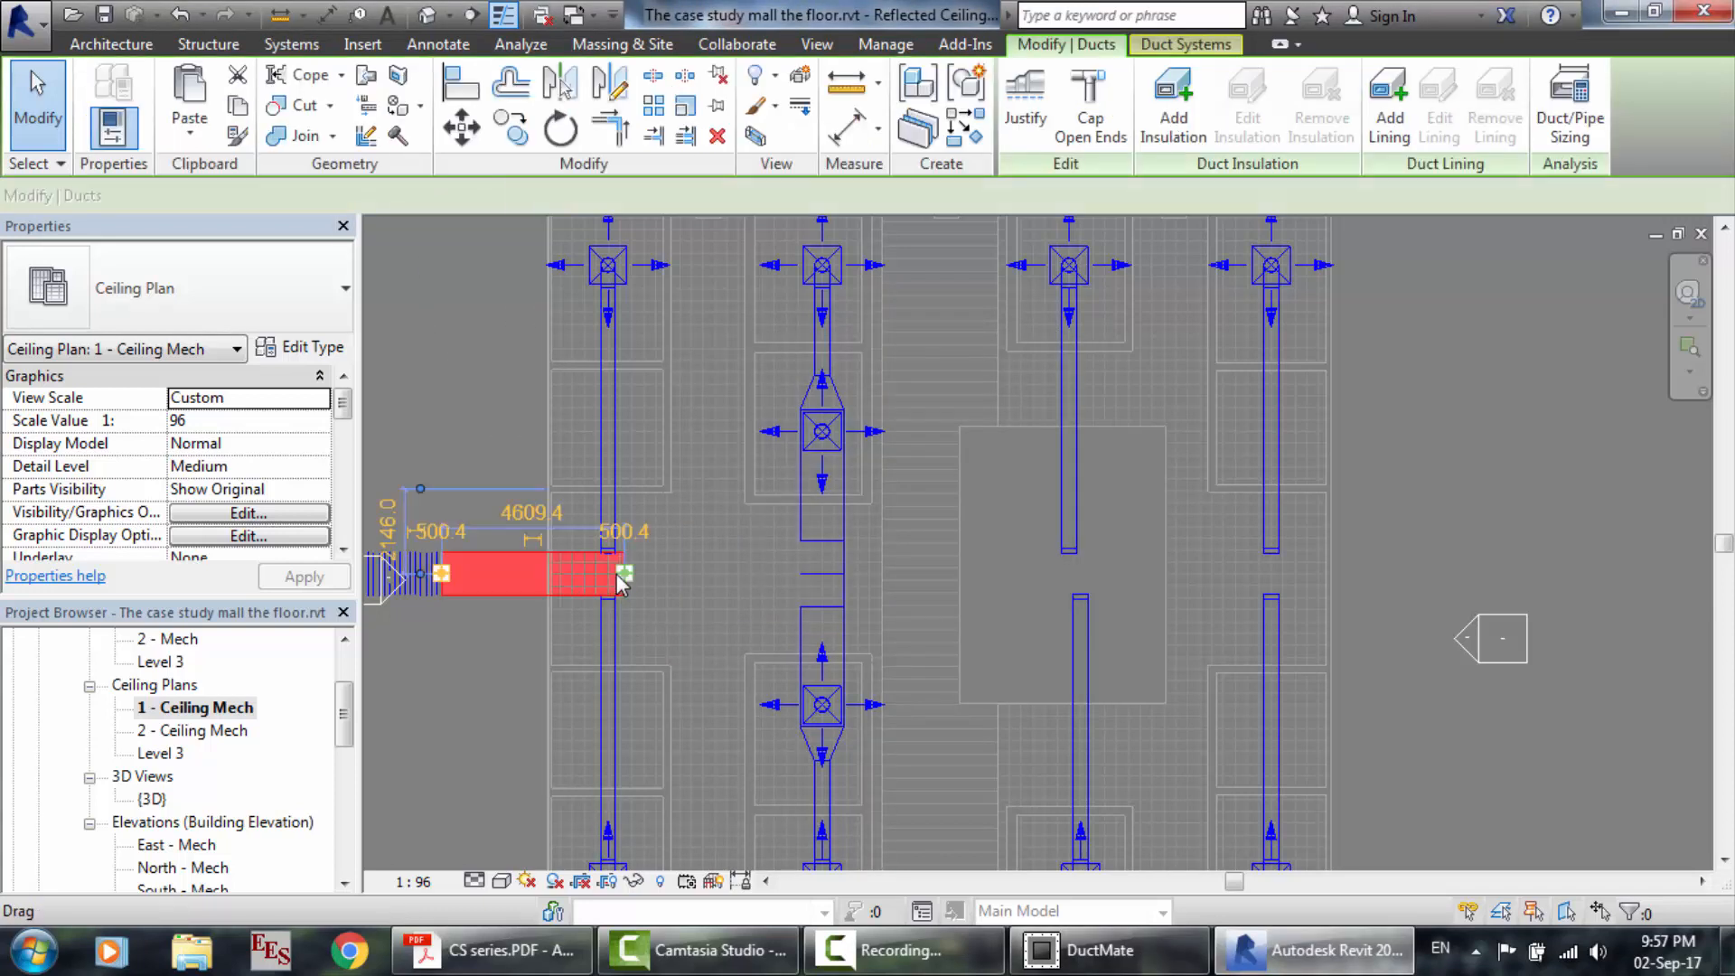
pyautogui.click(268, 50)
pyautogui.click(101, 108)
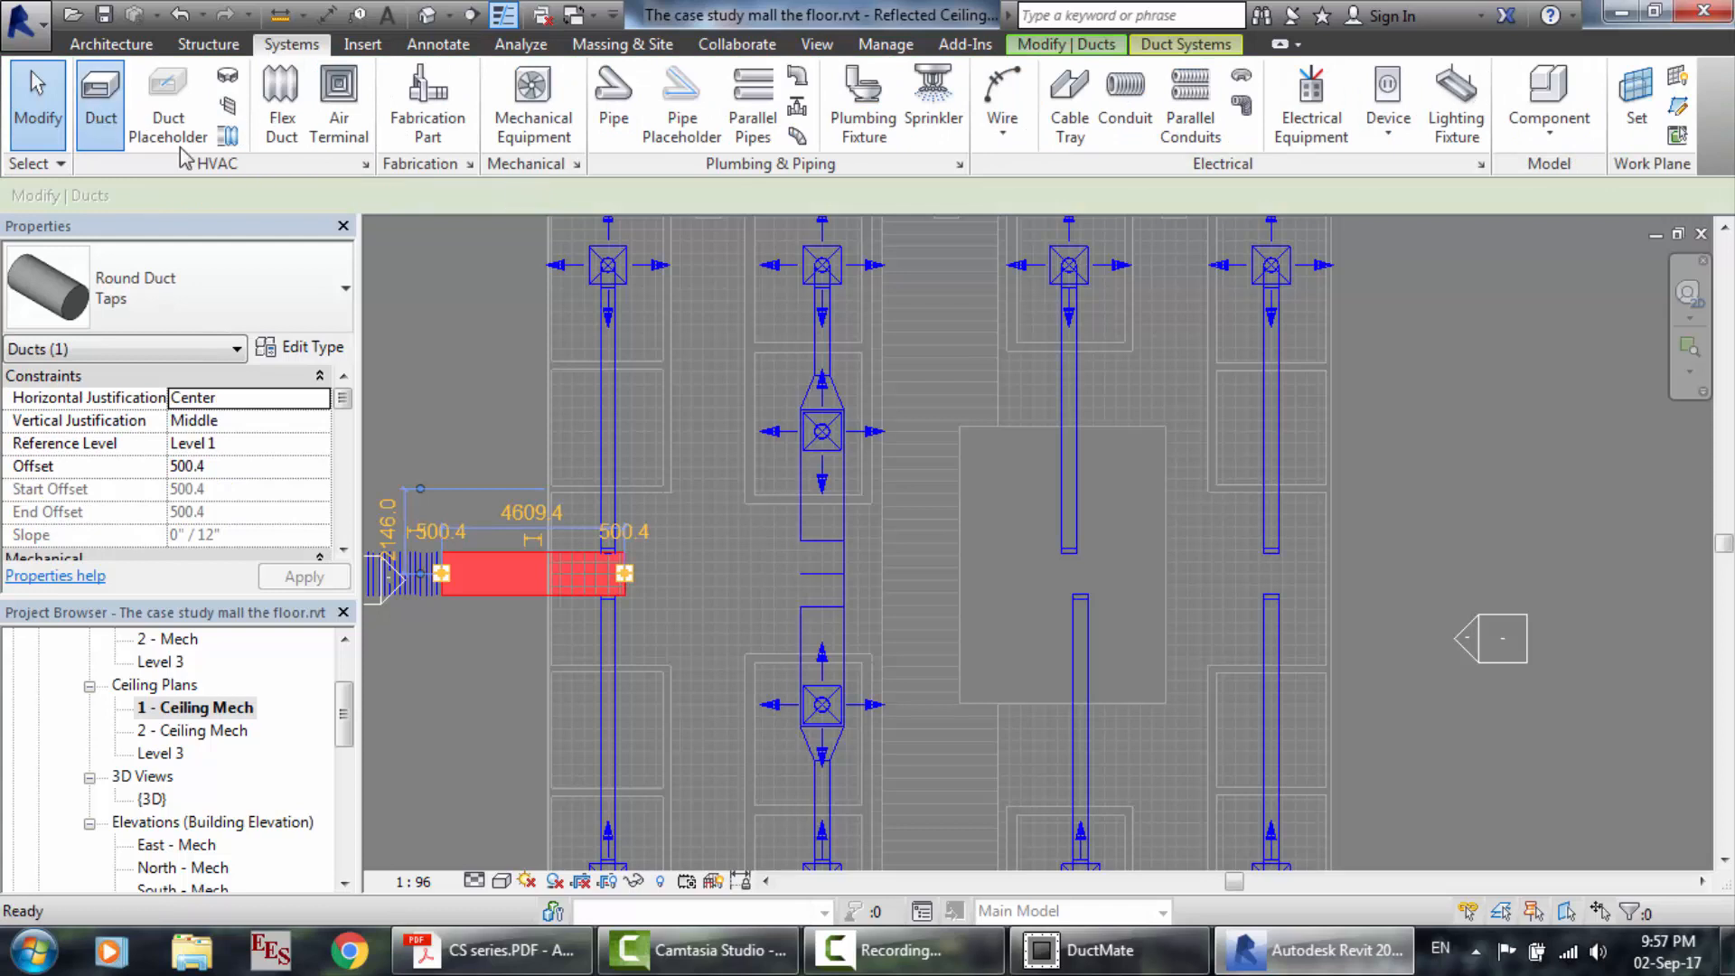
pyautogui.doubleClick(317, 195)
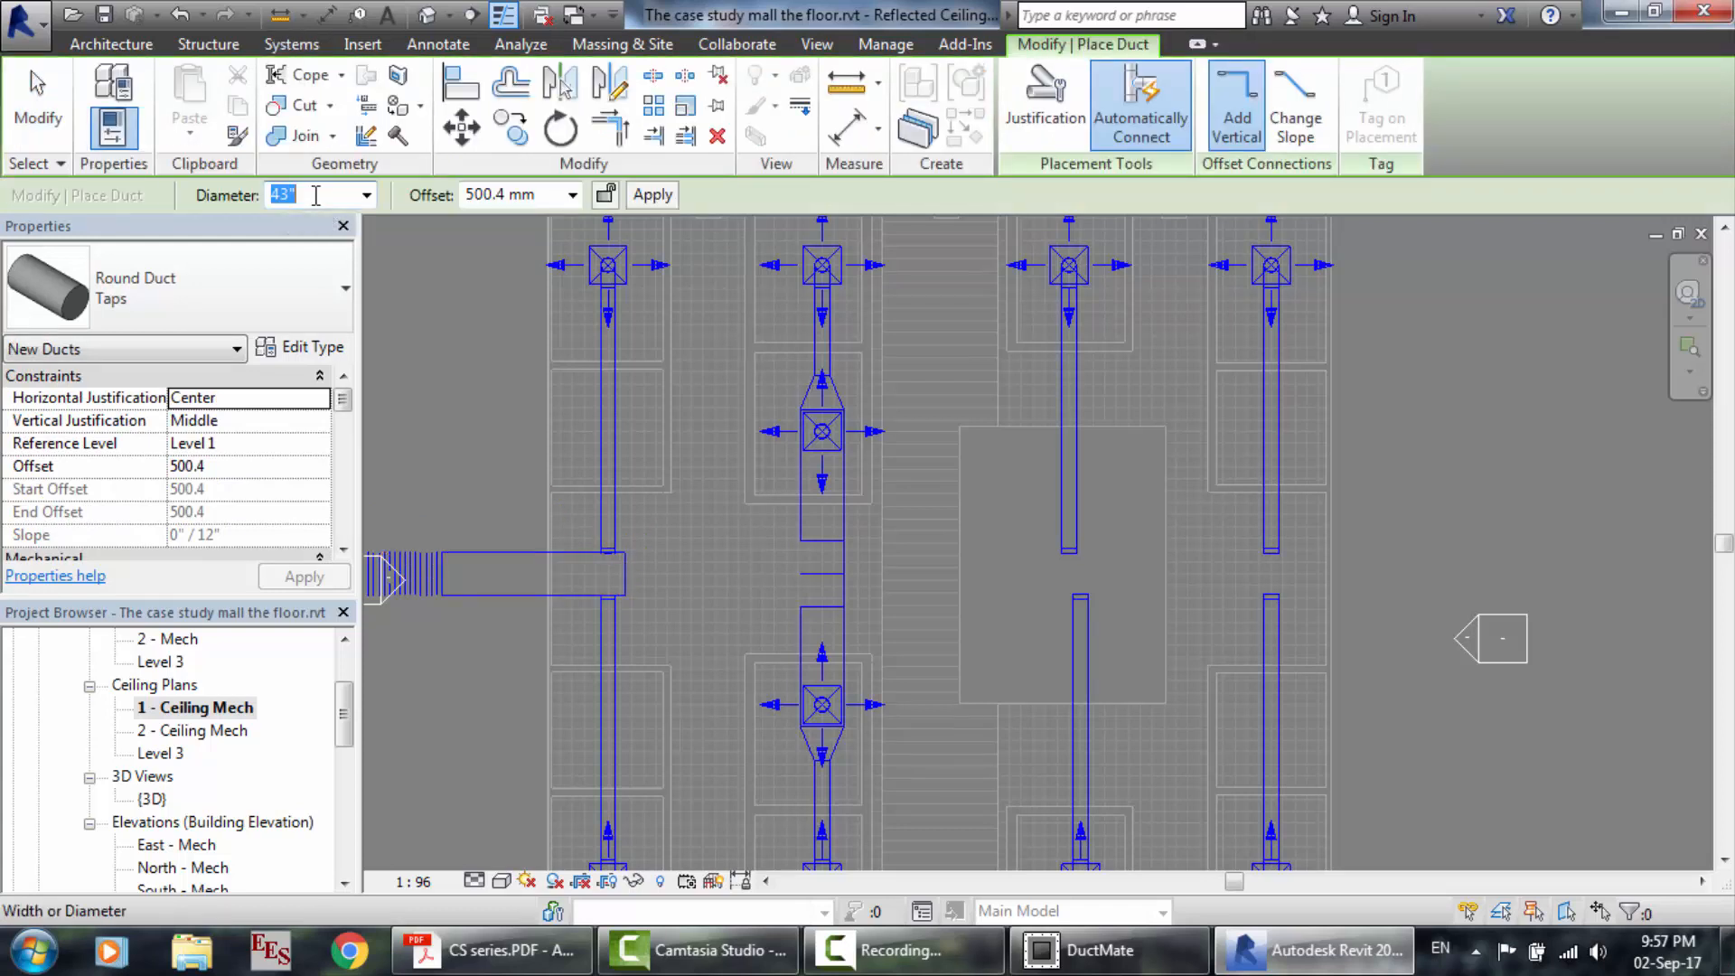
pyautogui.write('38')
pyautogui.press('Return')
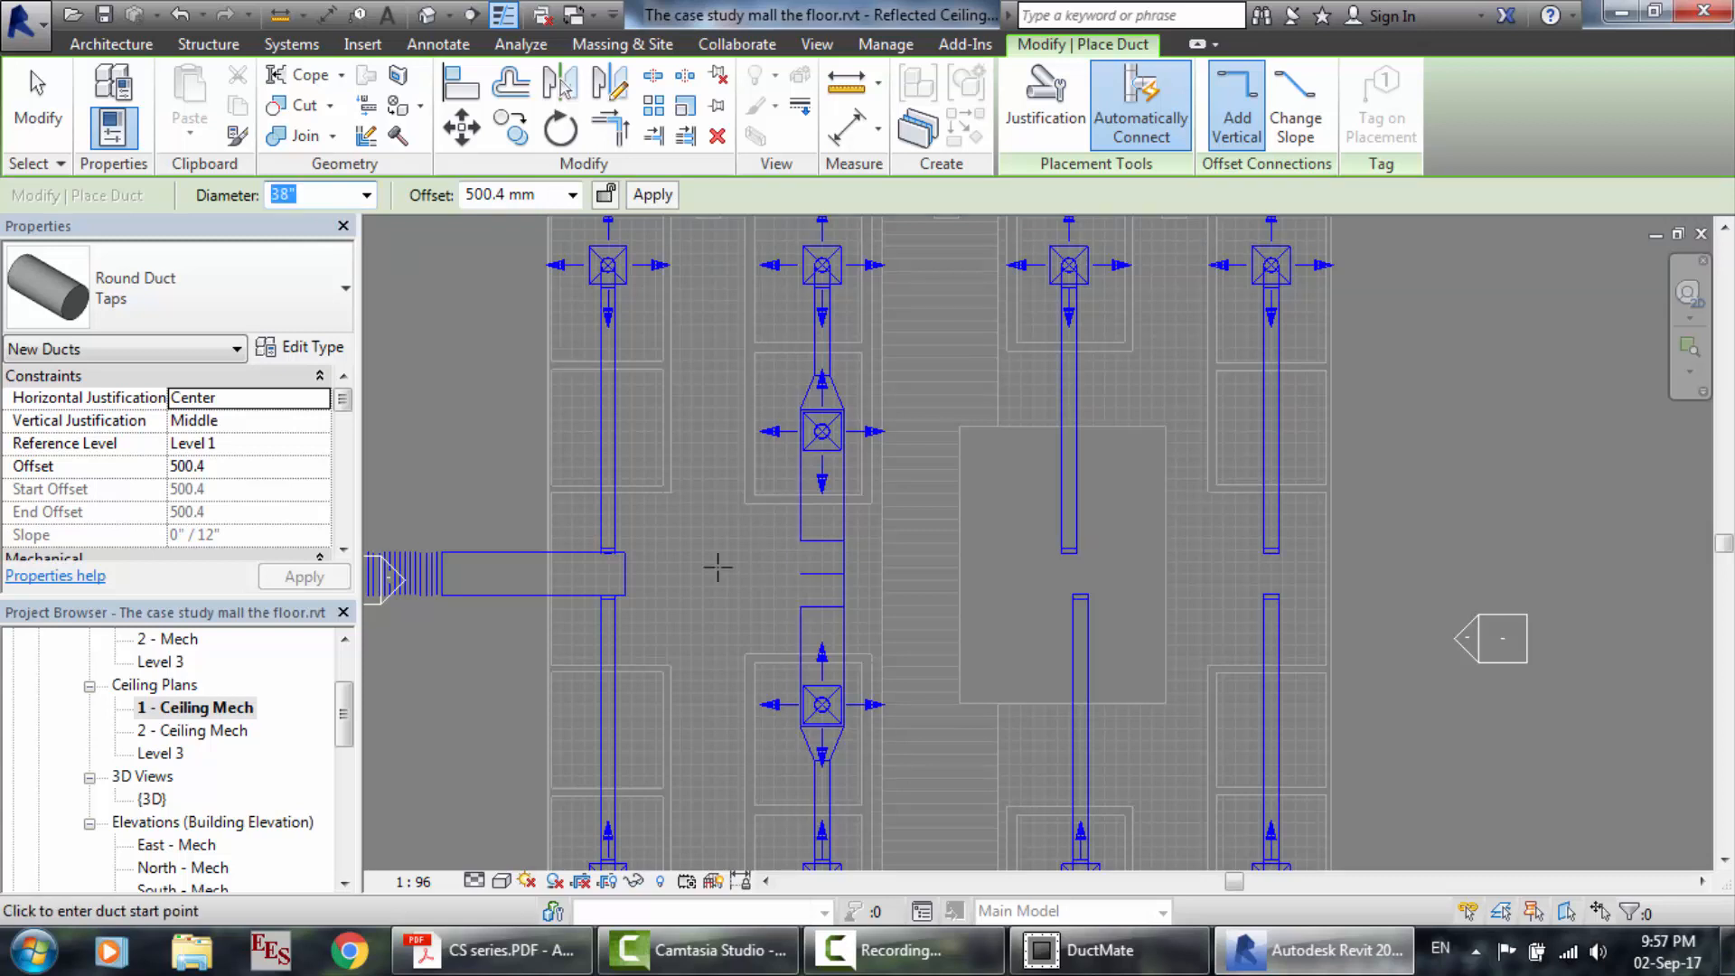
pyautogui.click(624, 573)
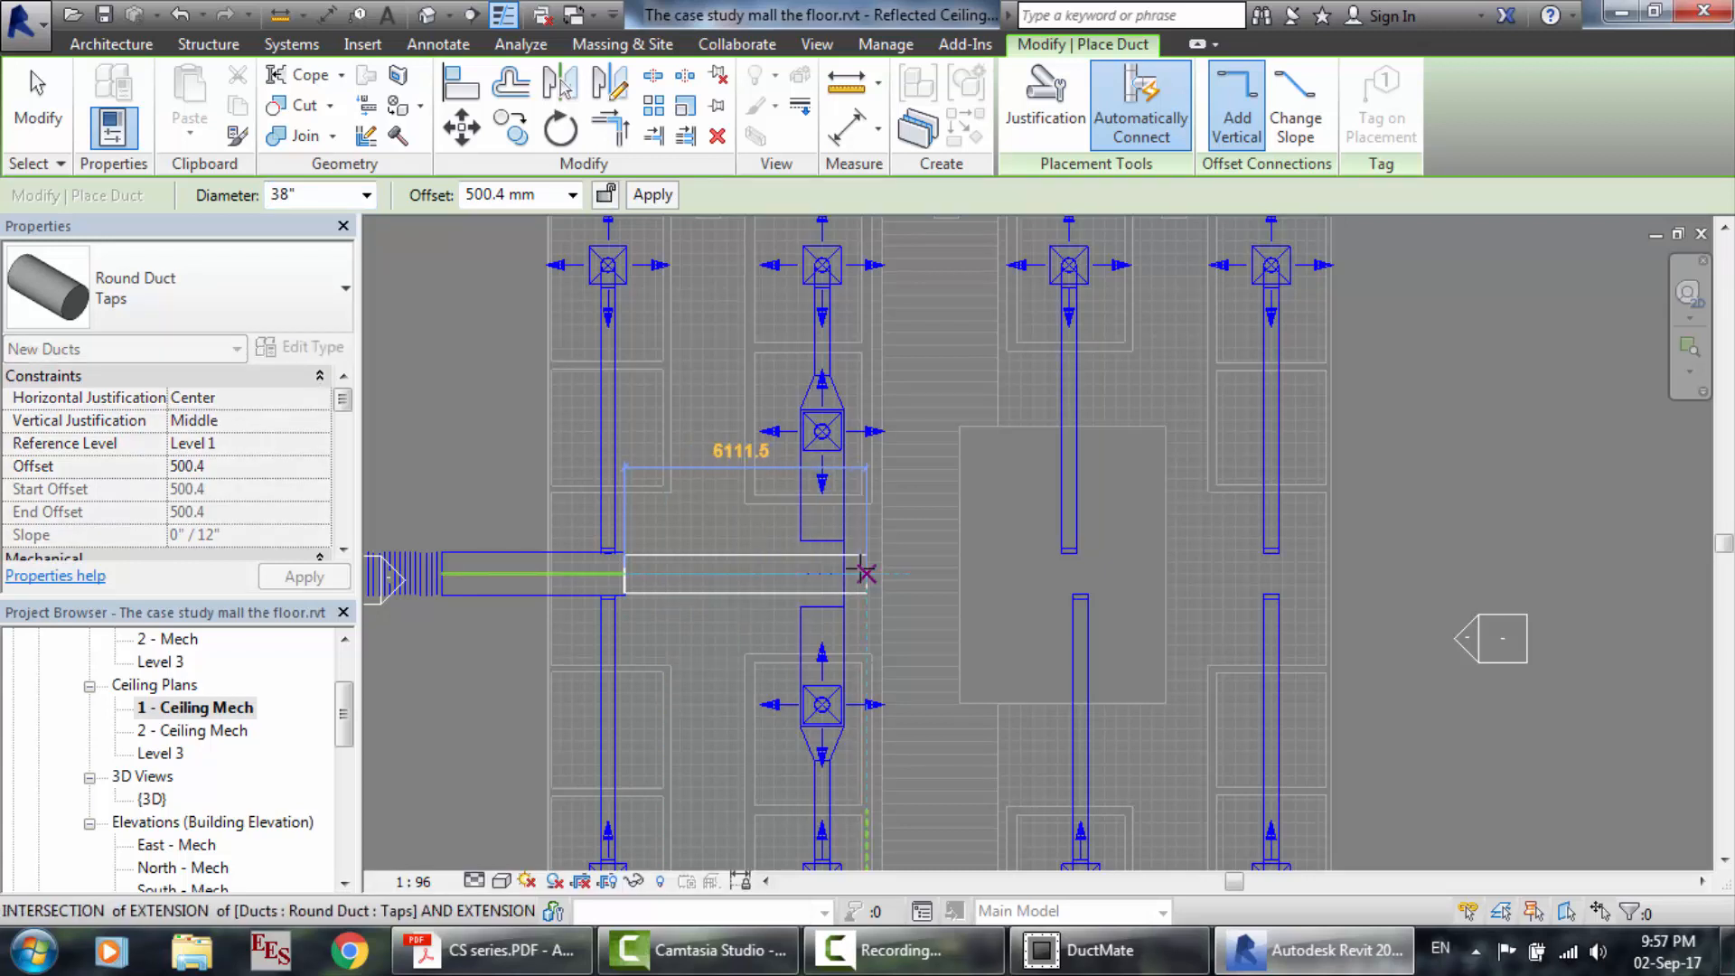
pyautogui.click(866, 573)
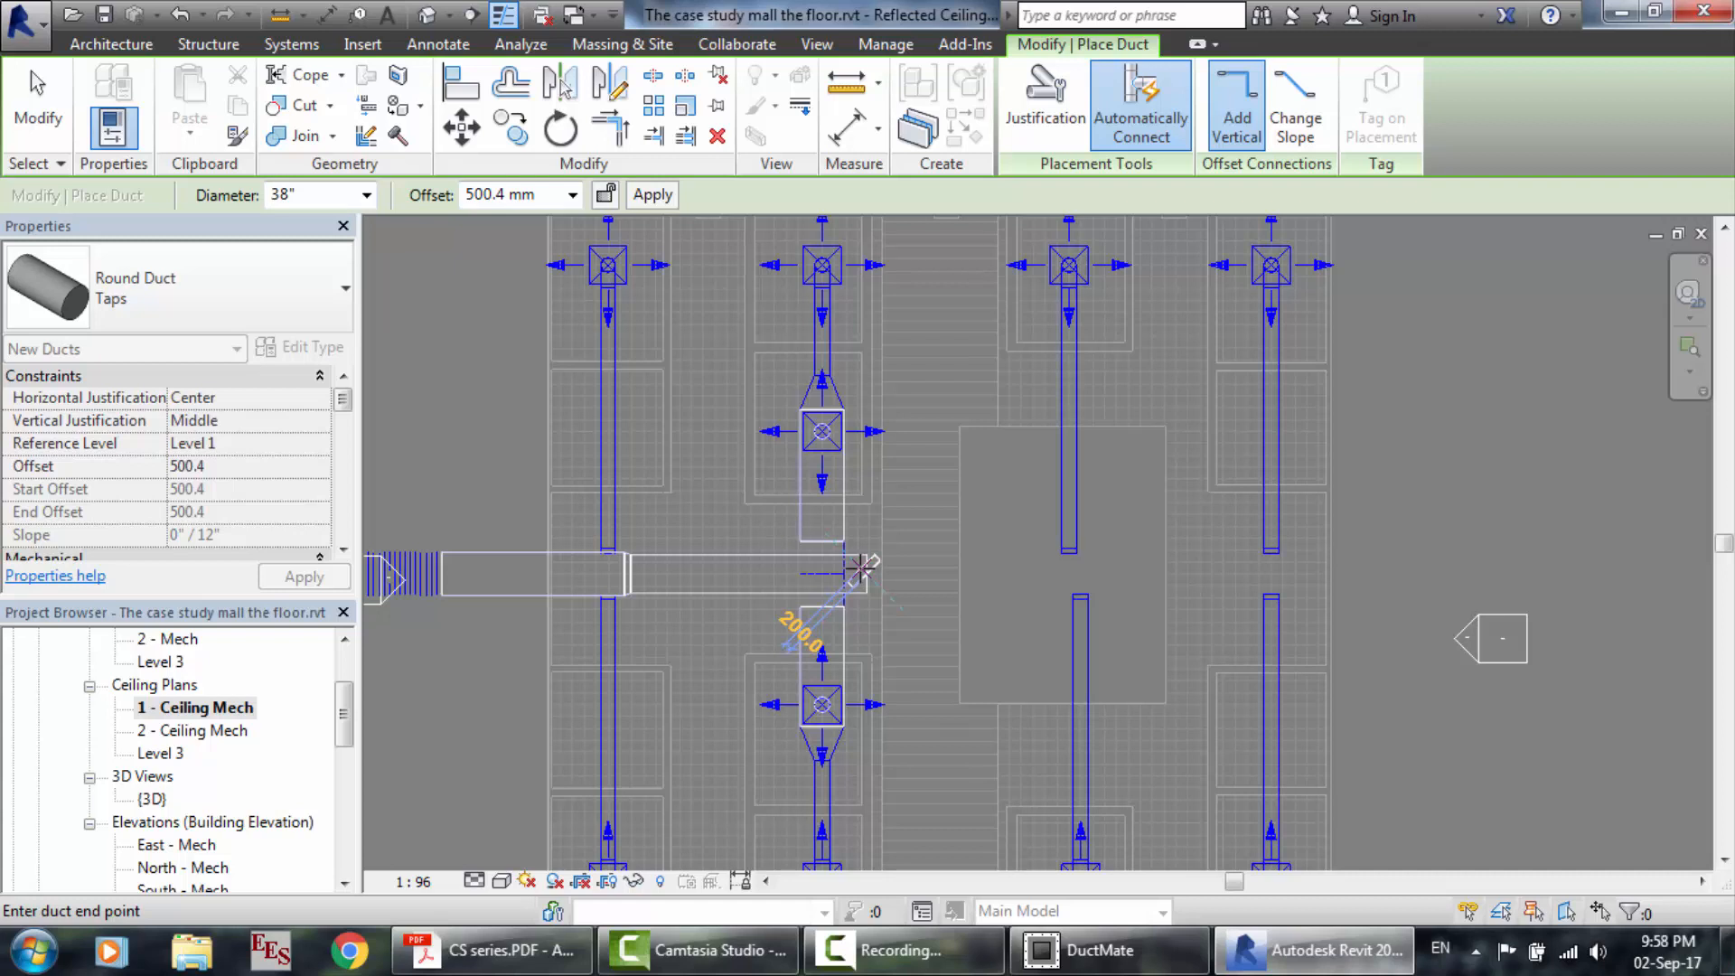
# Switch to DuctMate and calculate the duct size for a volume flow of 4000 cfm.
pyautogui.click(1097, 950)
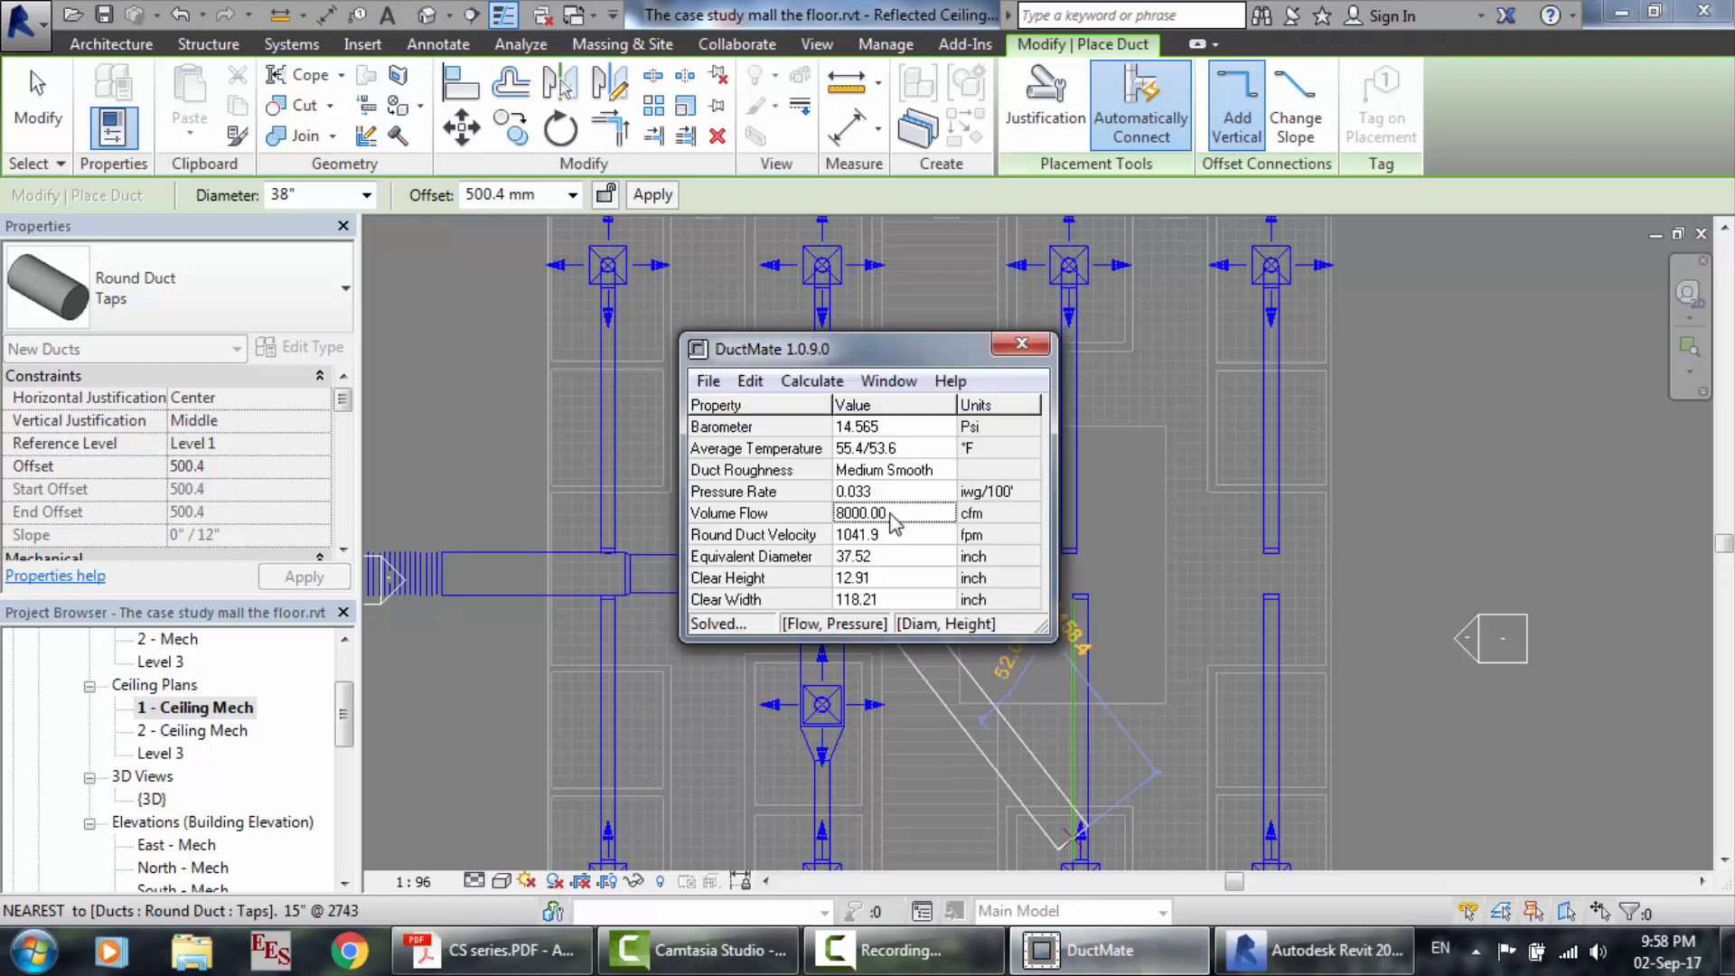
pyautogui.click(897, 523)
pyautogui.write('40')
pyautogui.press('Return')
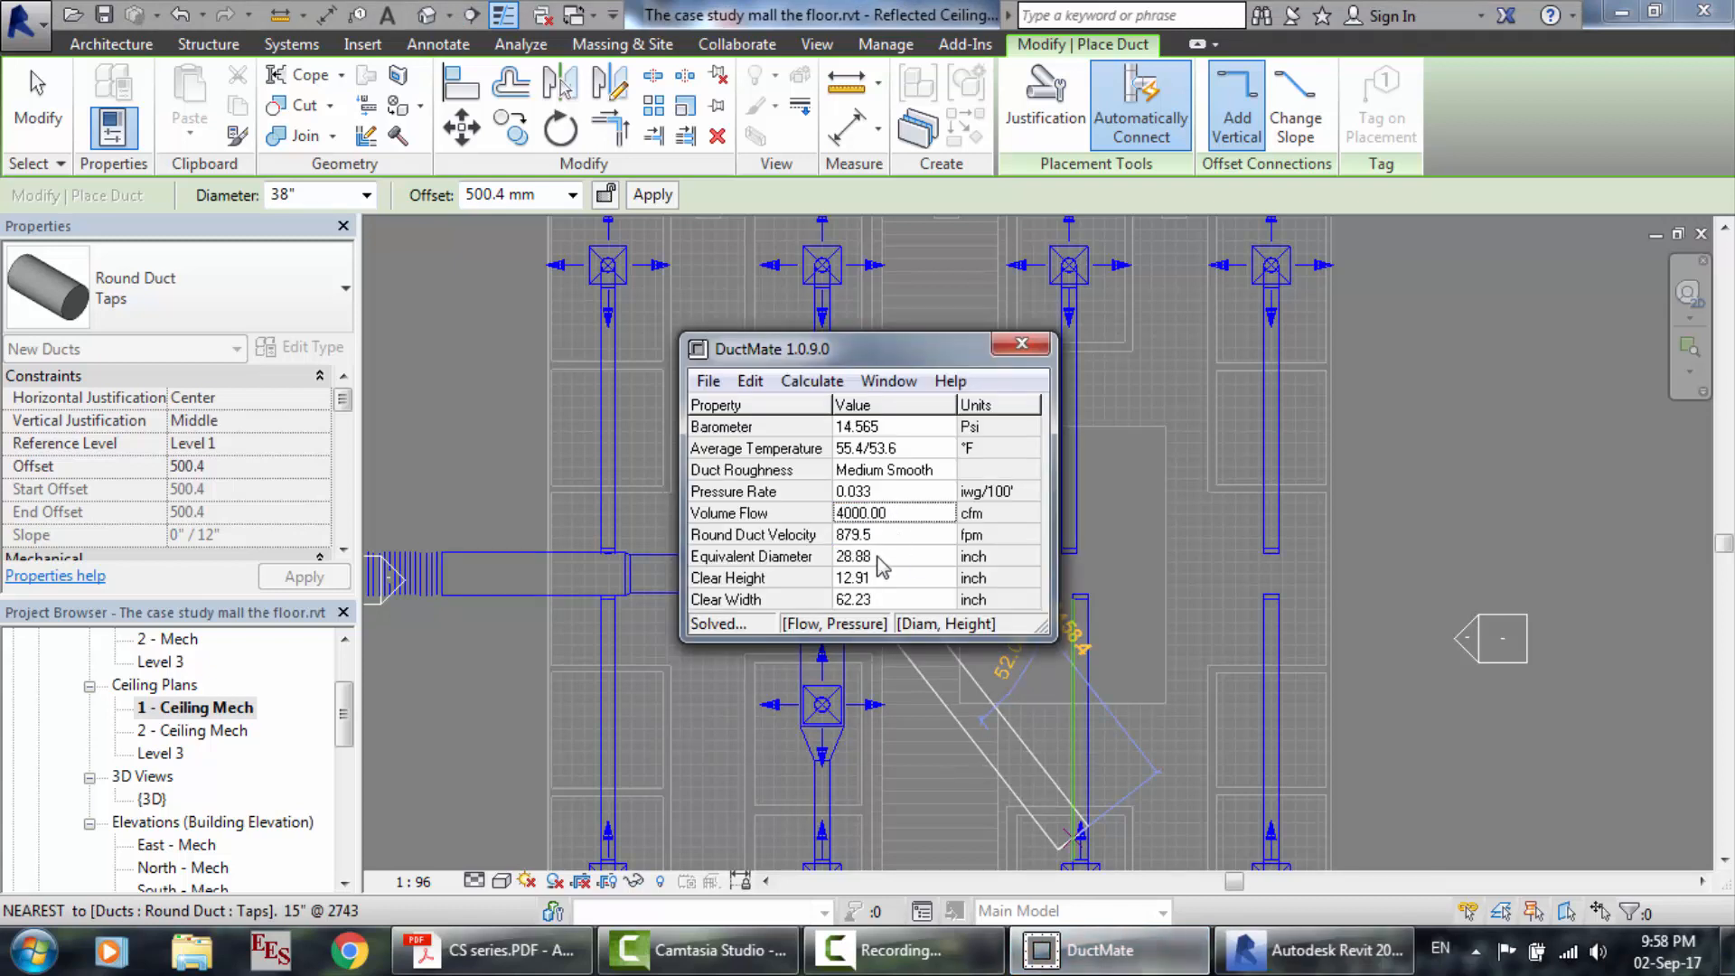
# Continue the main duct from the 38" section's end with a 29" round duct ending just past the third pair of branches.
pyautogui.click(303, 191)
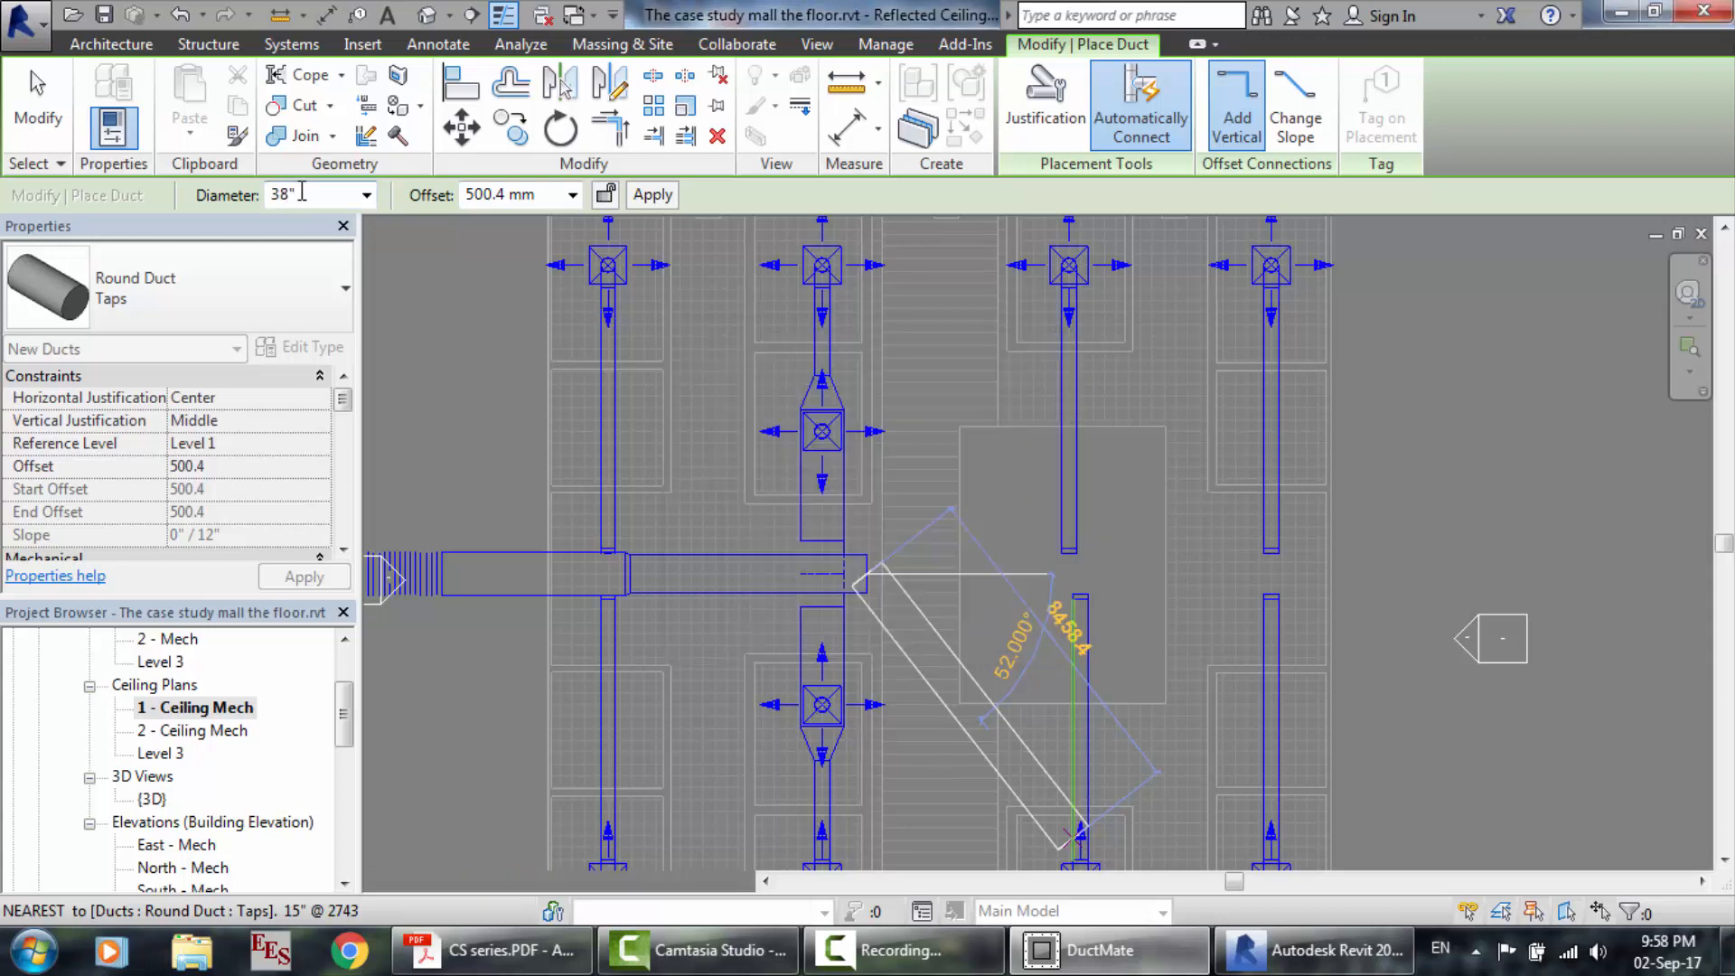
pyautogui.write('29')
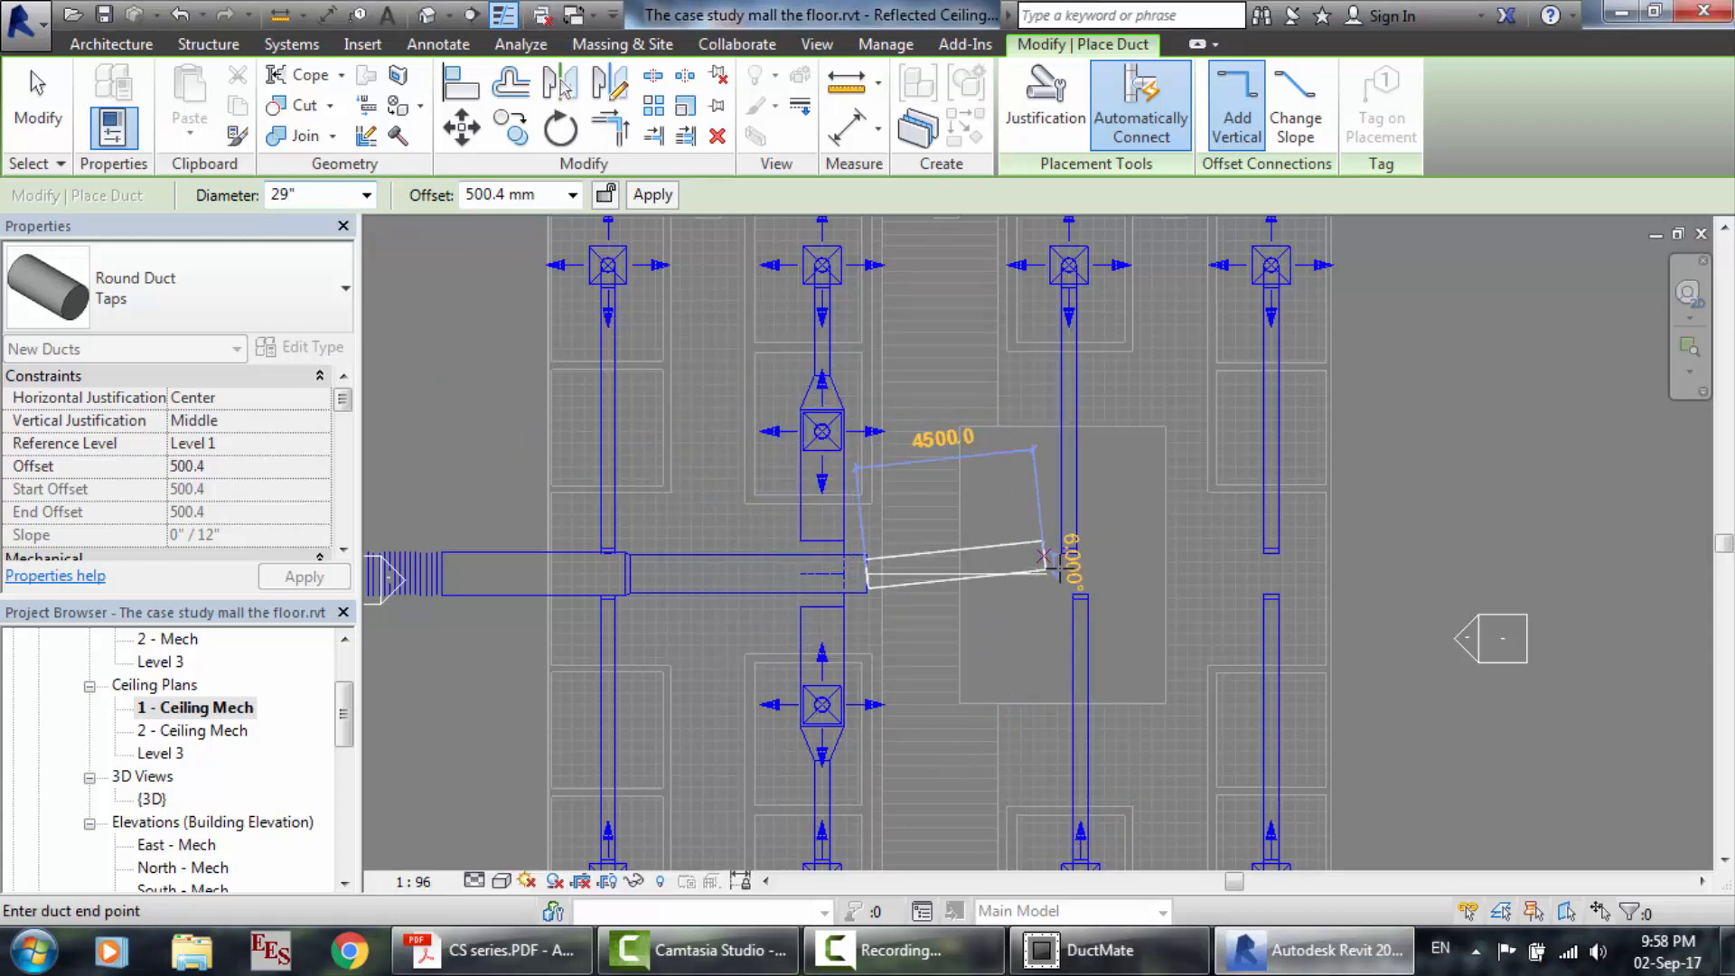
pyautogui.click(1112, 573)
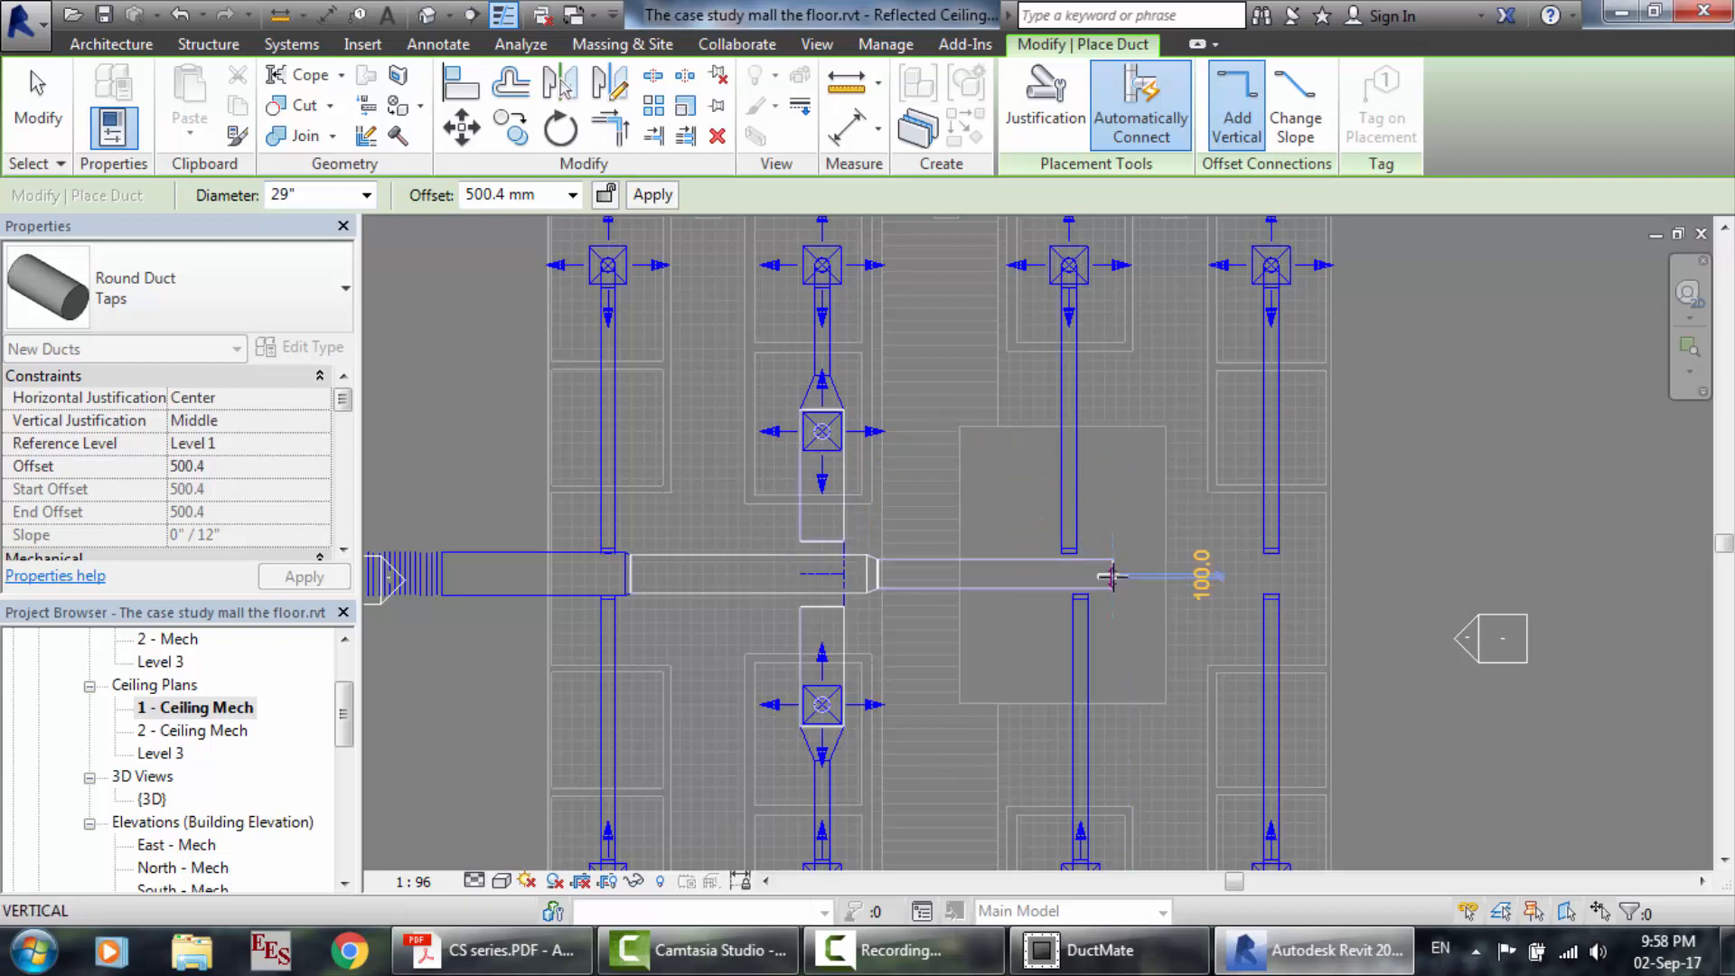
# Switch to DuctMate and calculate the duct size for a volume flow of 2000 cfm.
pyautogui.moveTo(1125, 949)
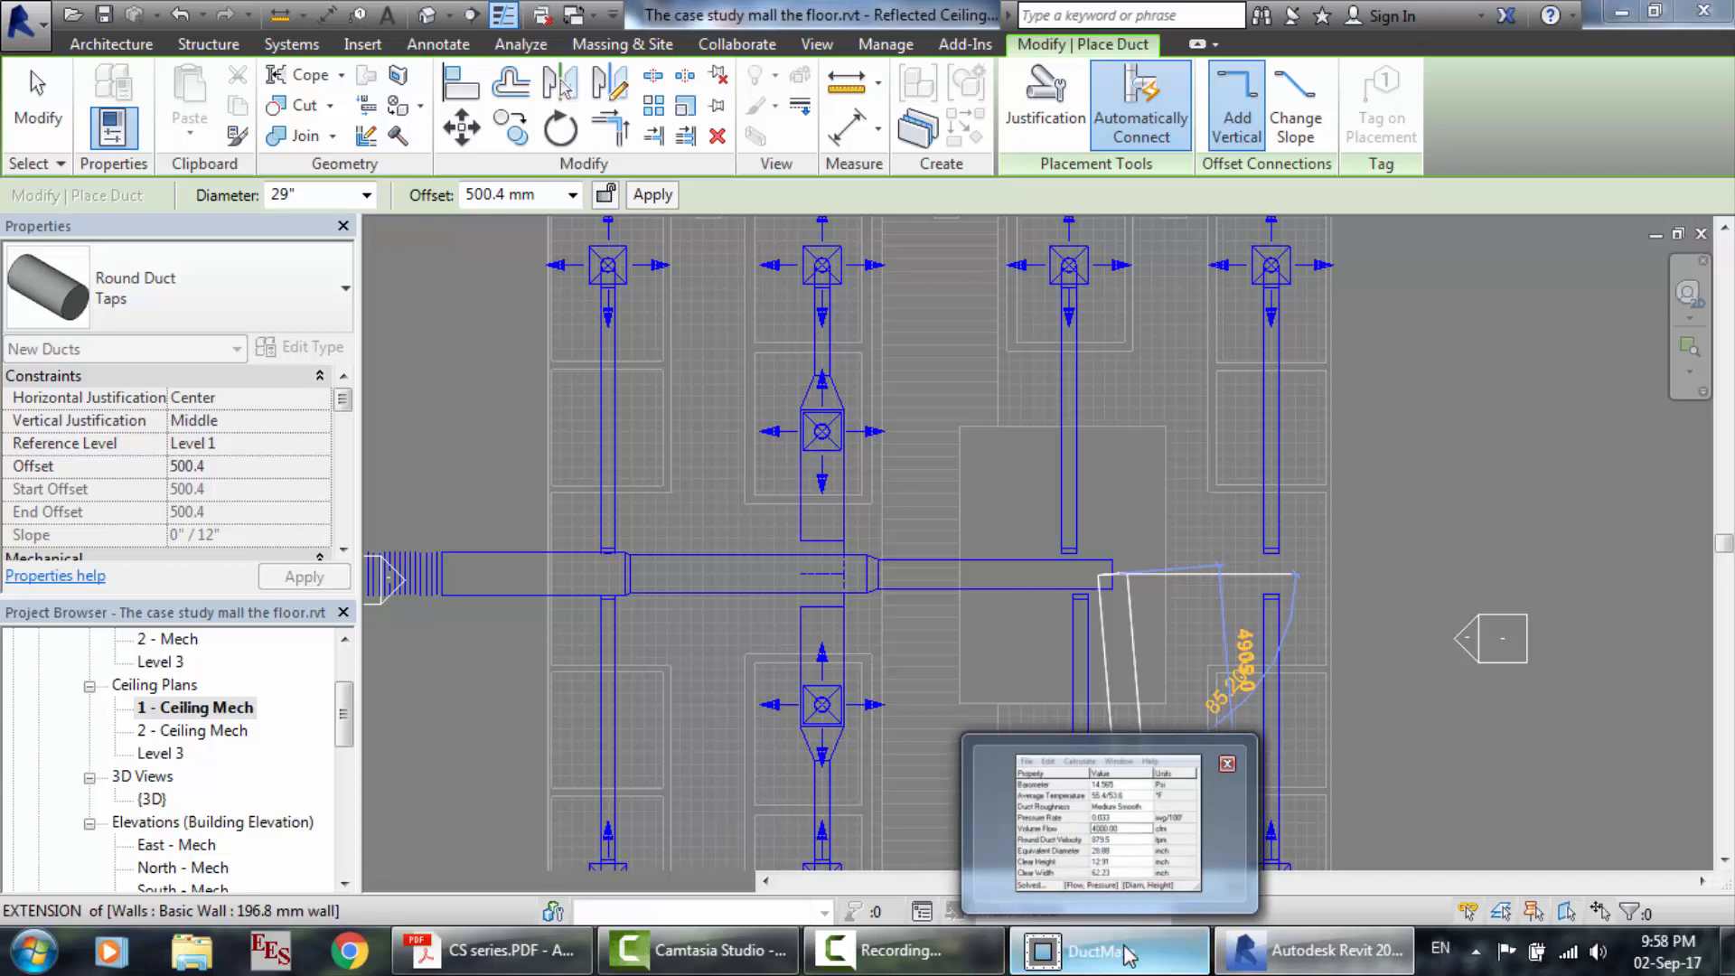
pyautogui.click(1109, 827)
pyautogui.doubleClick(885, 513)
pyautogui.write('20')
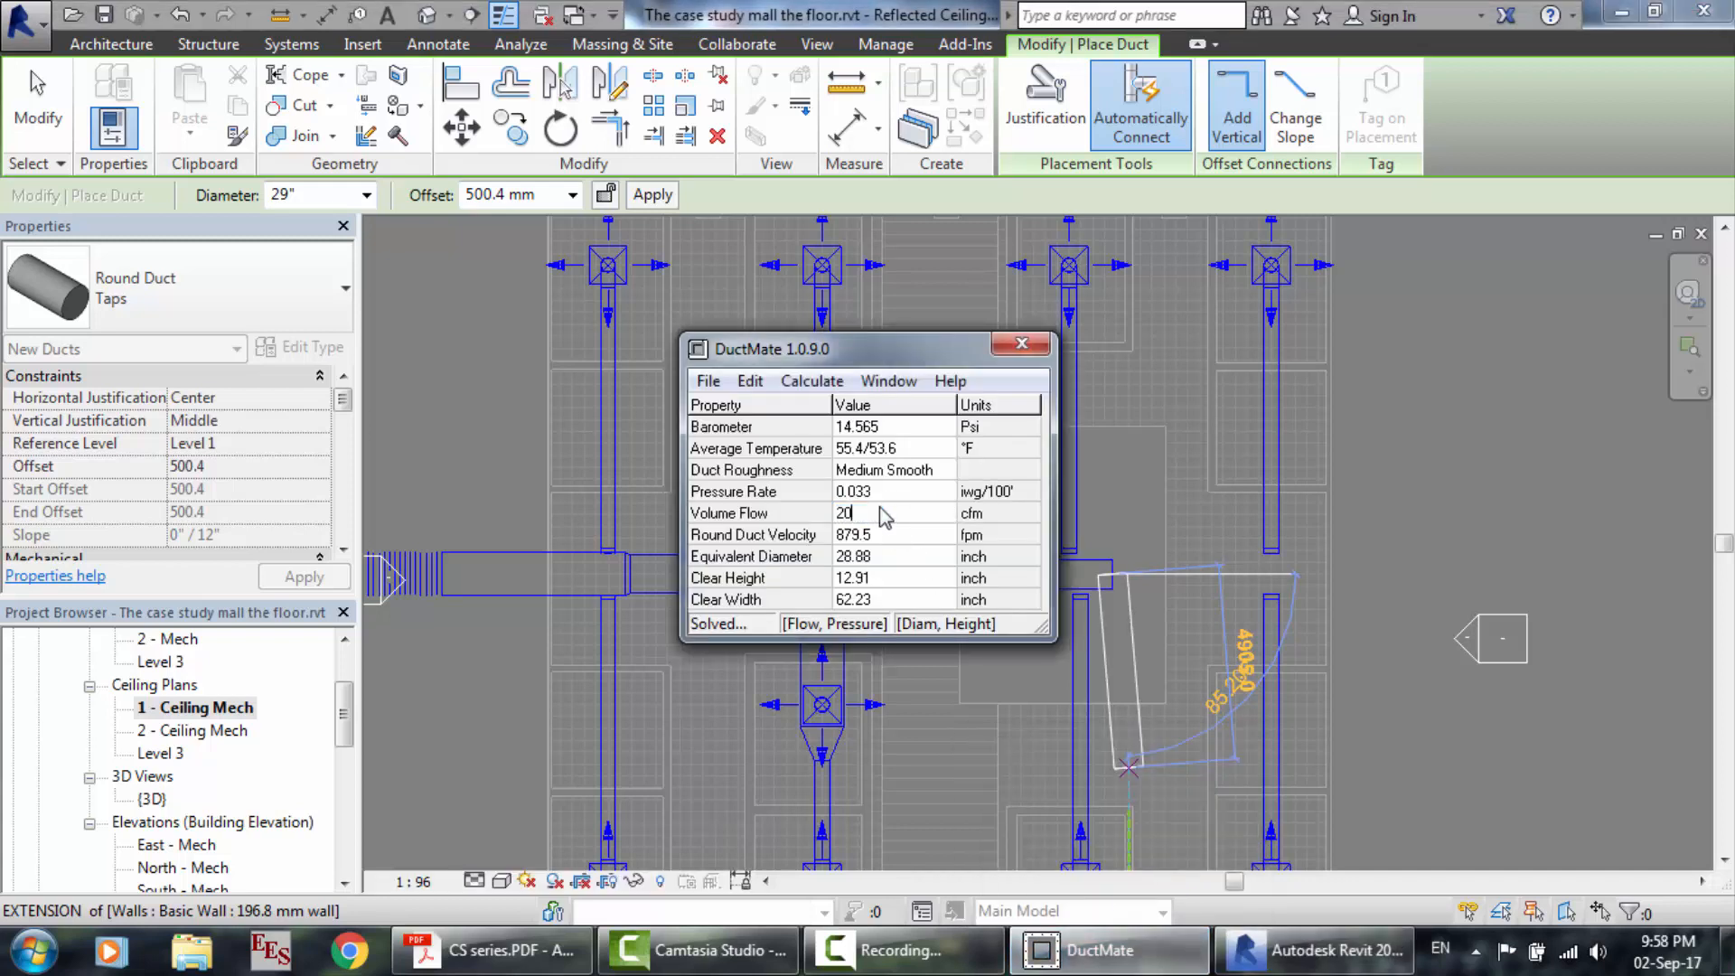
pyautogui.write('00')
pyautogui.press('Return')
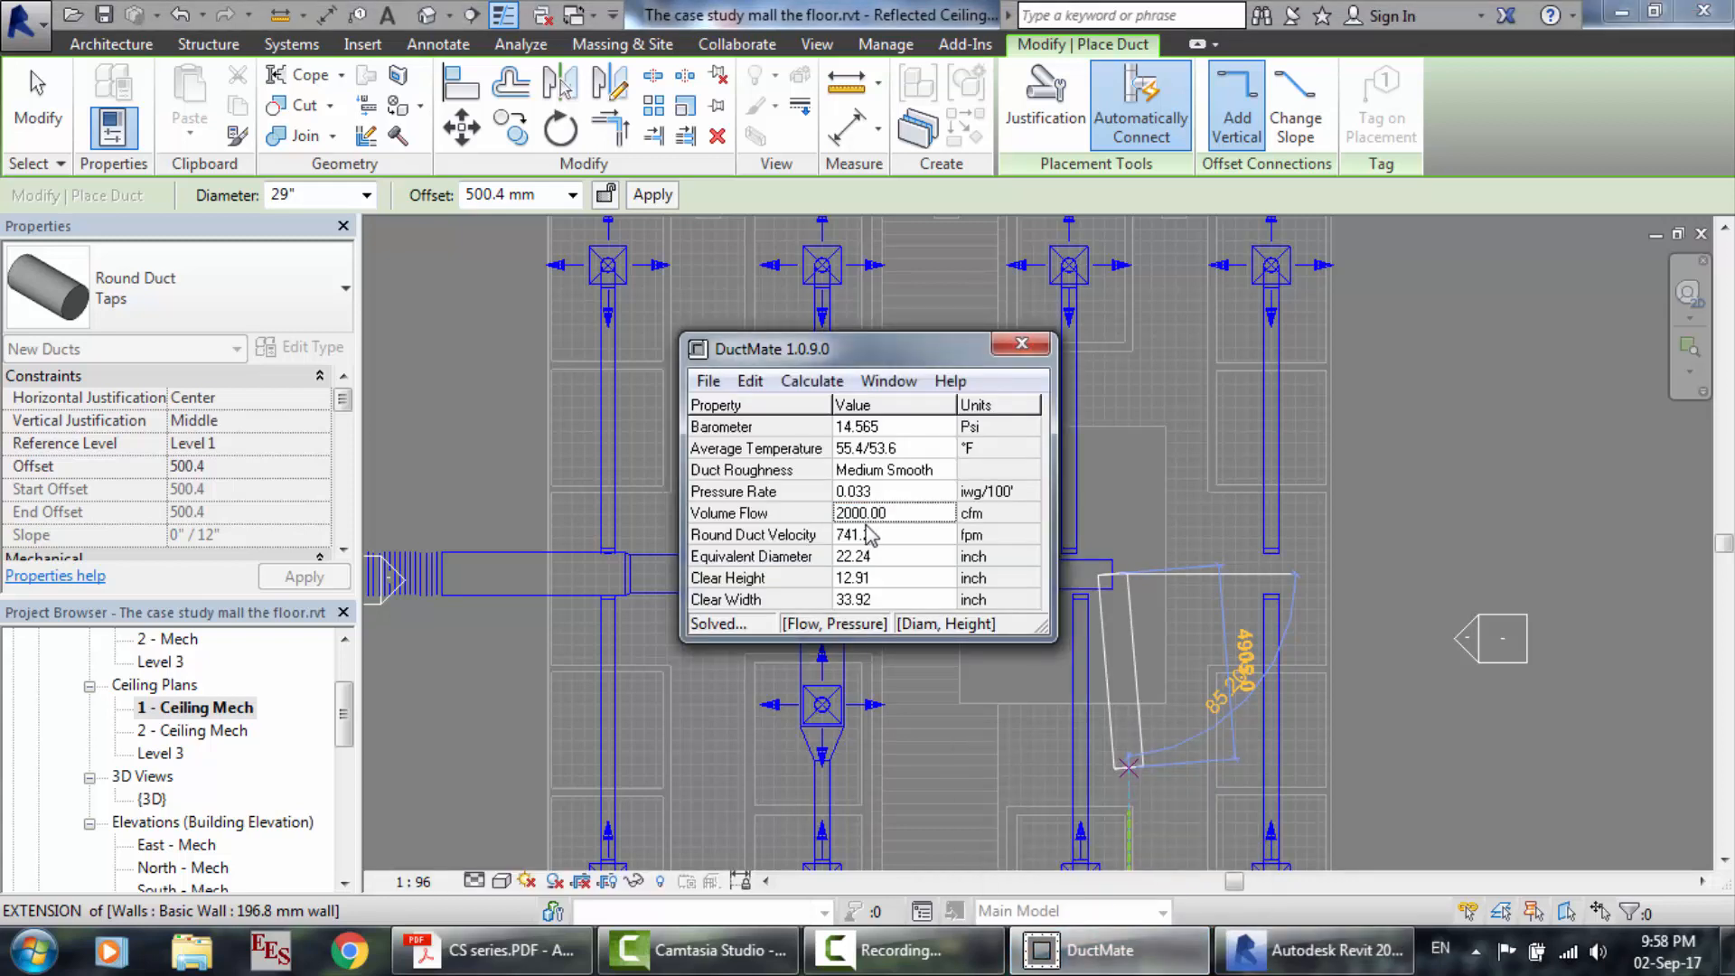
# Back in Revit, continue the main duct from the 29" section's end with a 23" round duct about 4700 mm long, past the fourth branch pair.
pyautogui.click(301, 192)
pyautogui.write('2')
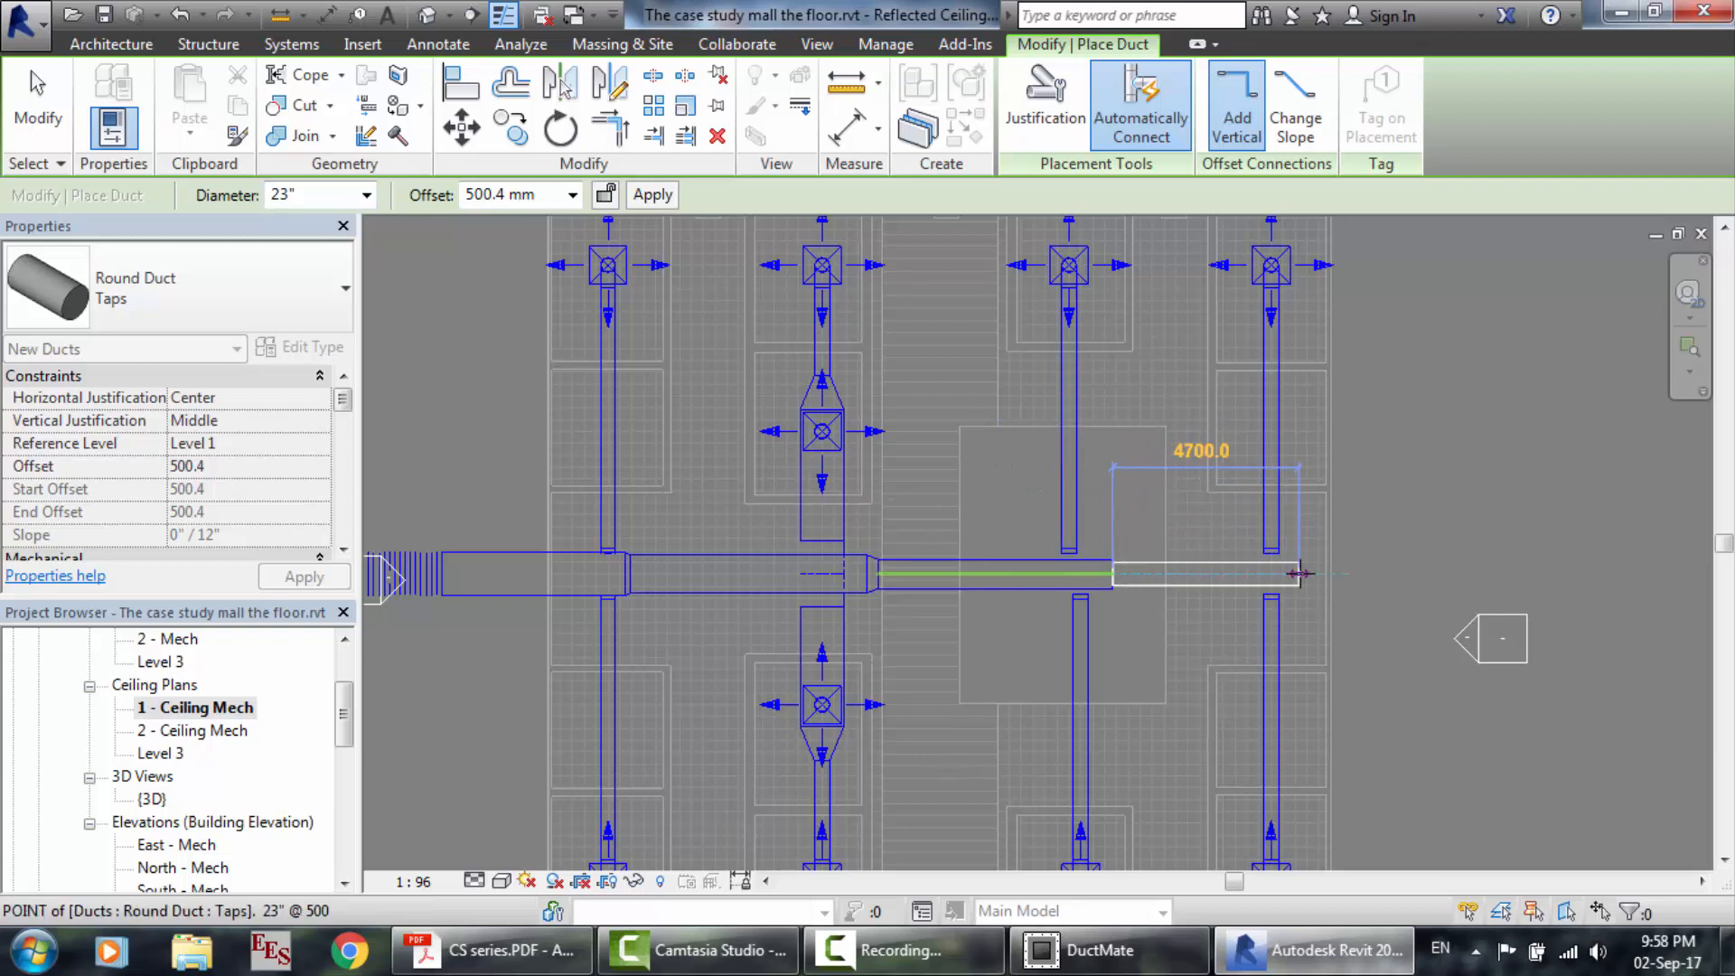
pyautogui.click(1299, 573)
pyautogui.press('Escape')
pyautogui.press('Escape')
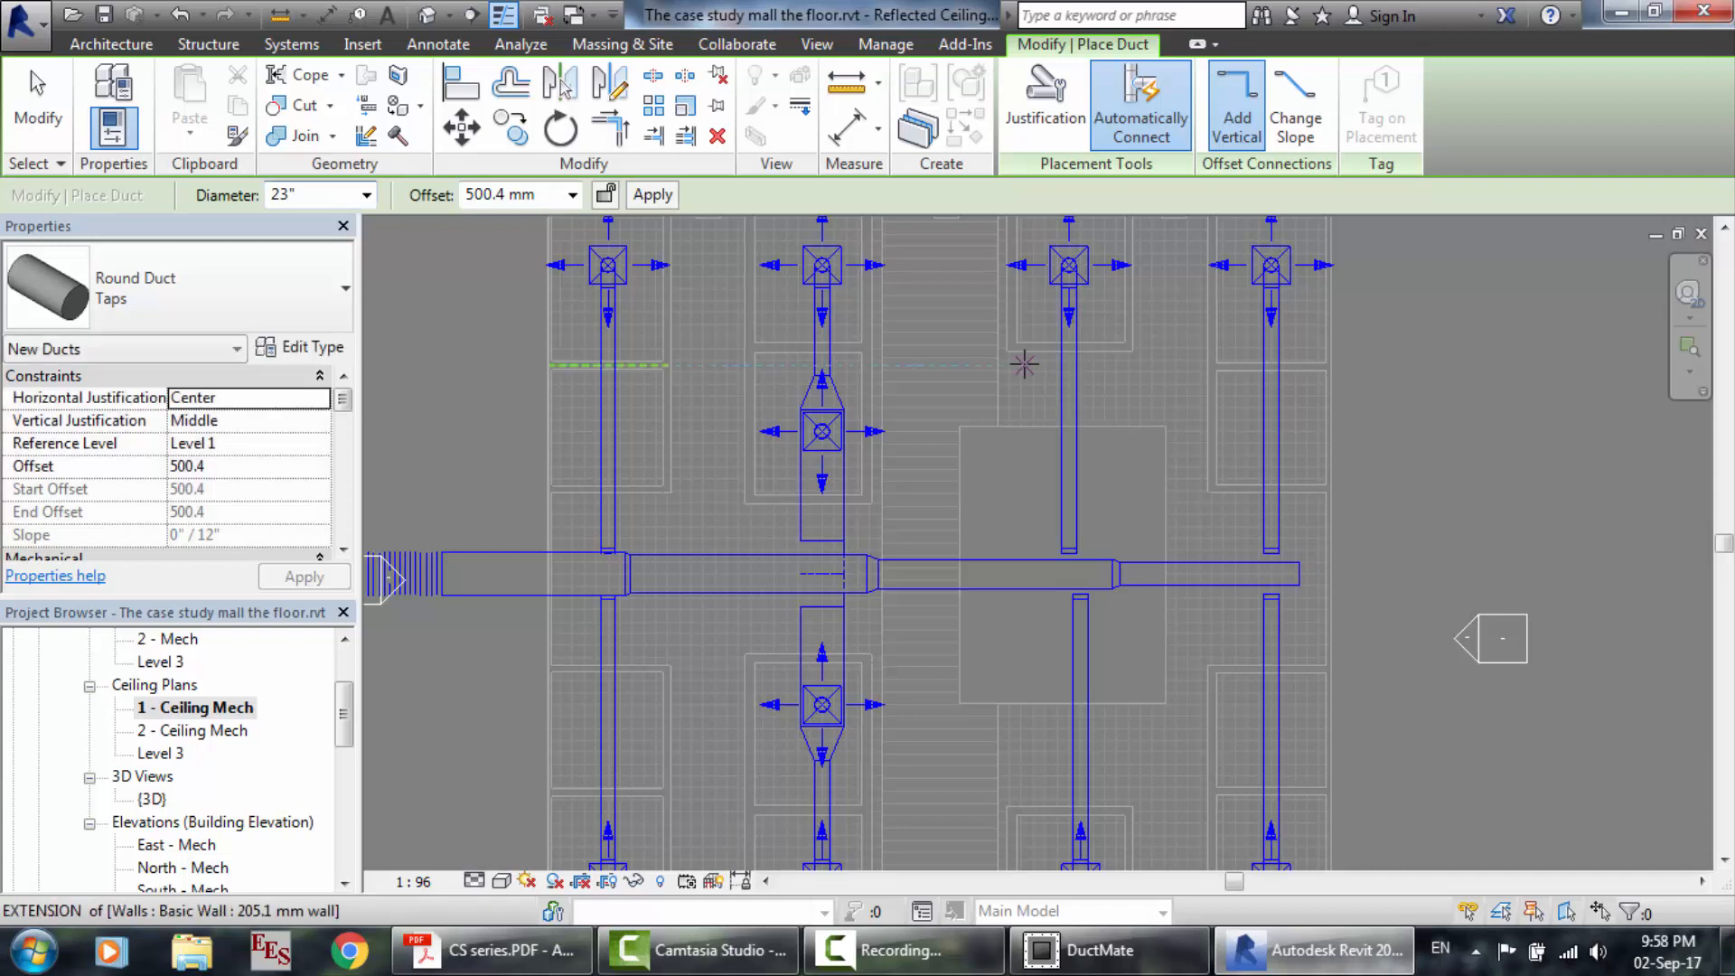
pyautogui.press('Escape')
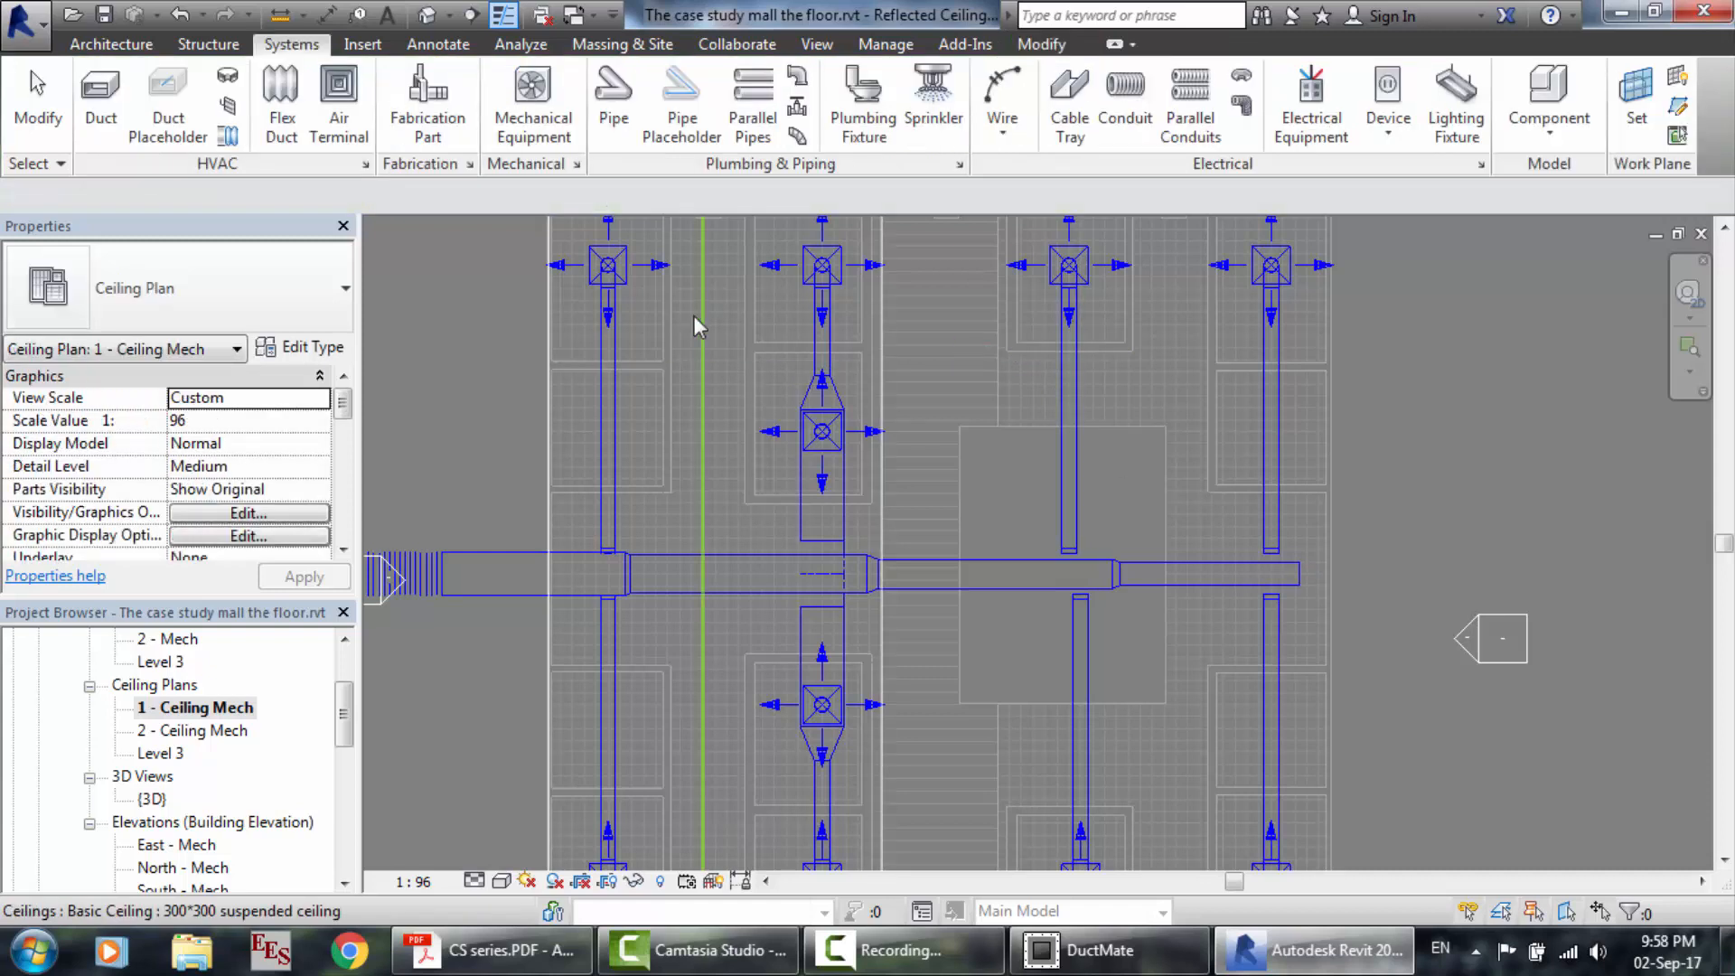
# Select the first pair's upper branch duct and calculate the duct size for a volume flow of 1000 cfm in DuctMate.
pyautogui.click(616, 389)
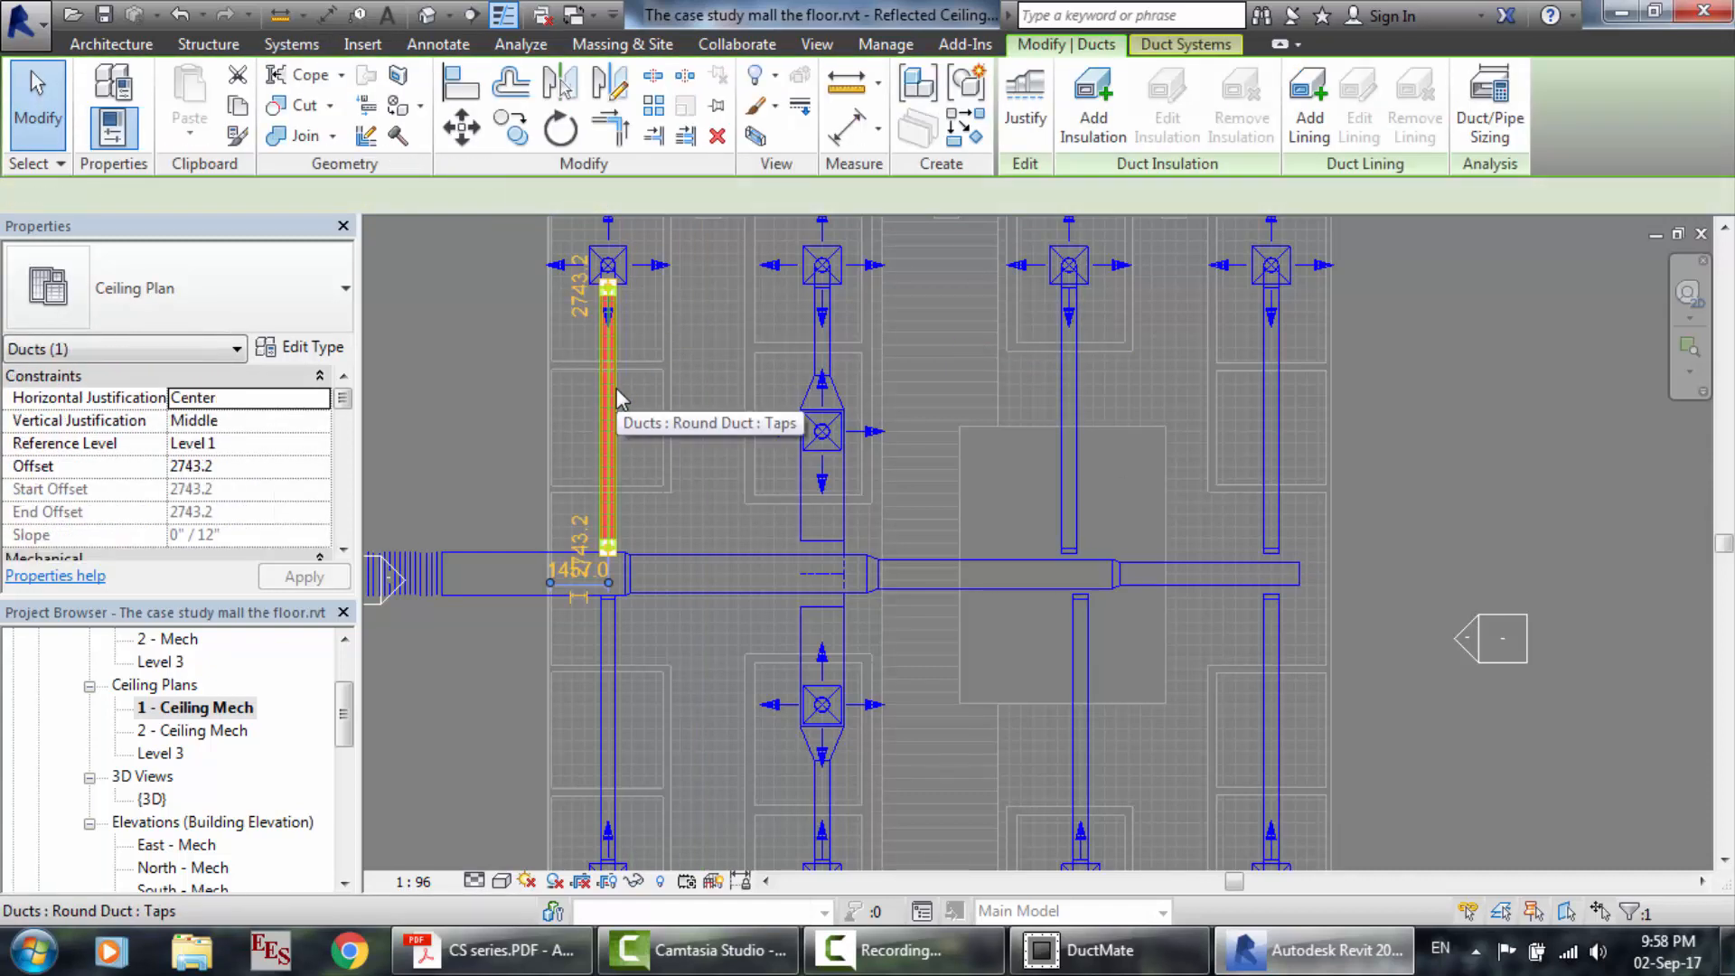
pyautogui.click(1092, 966)
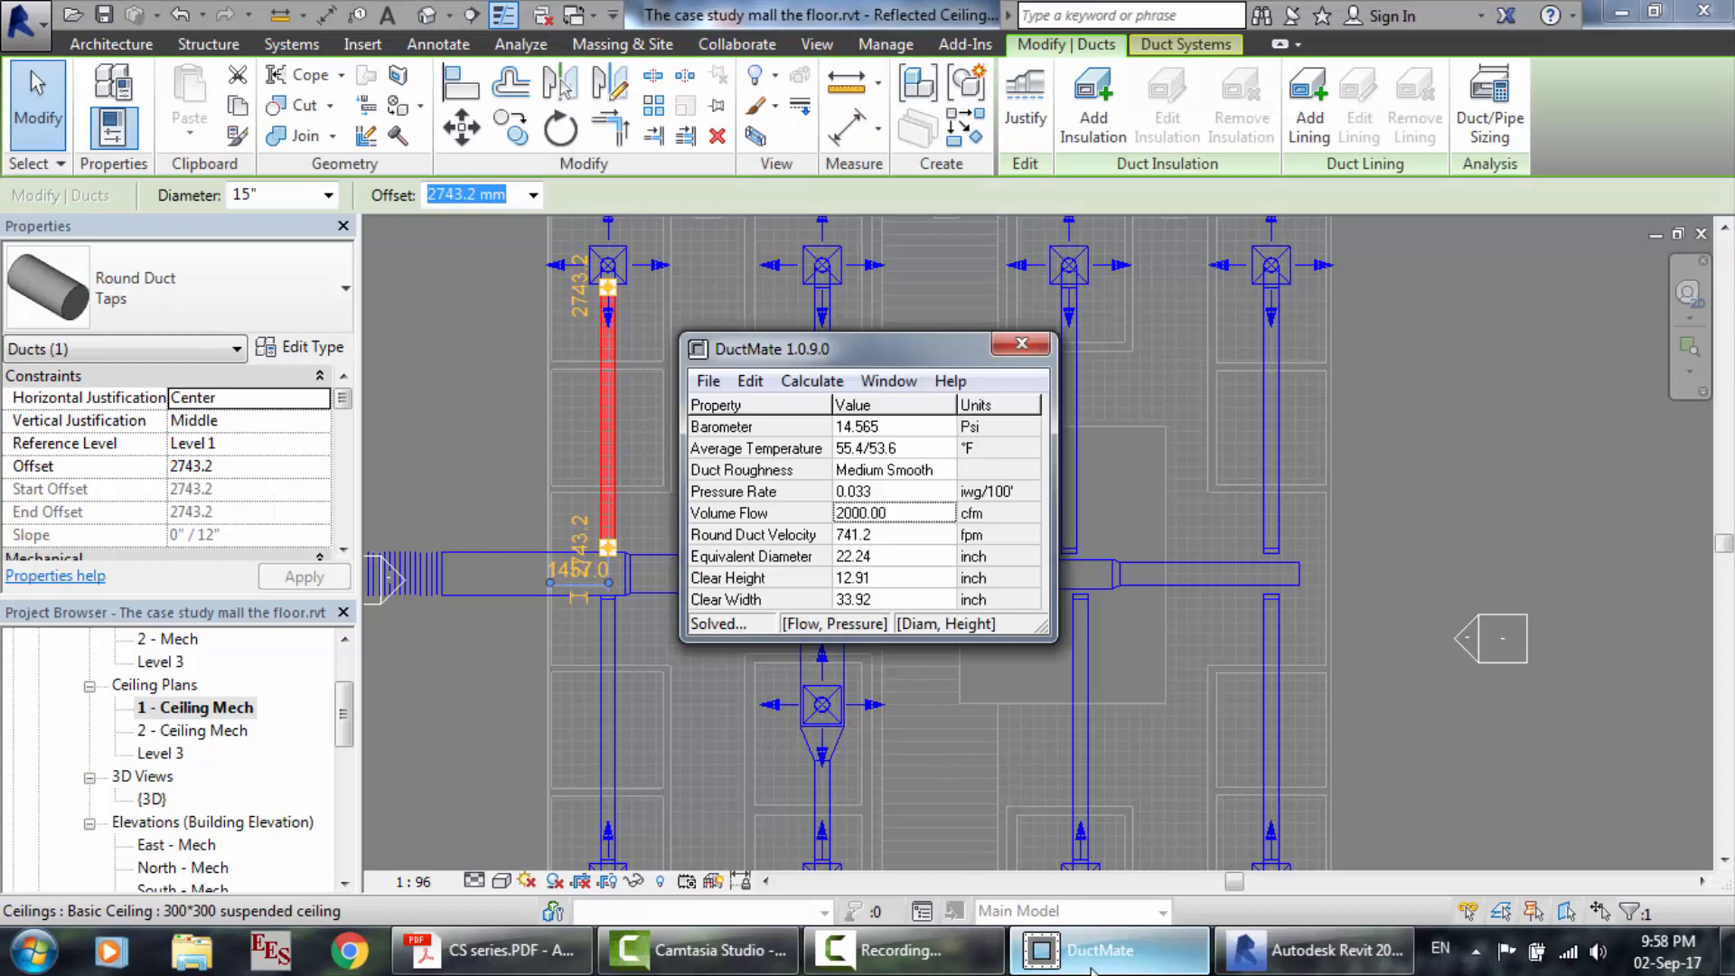
pyautogui.click(850, 519)
pyautogui.write('10')
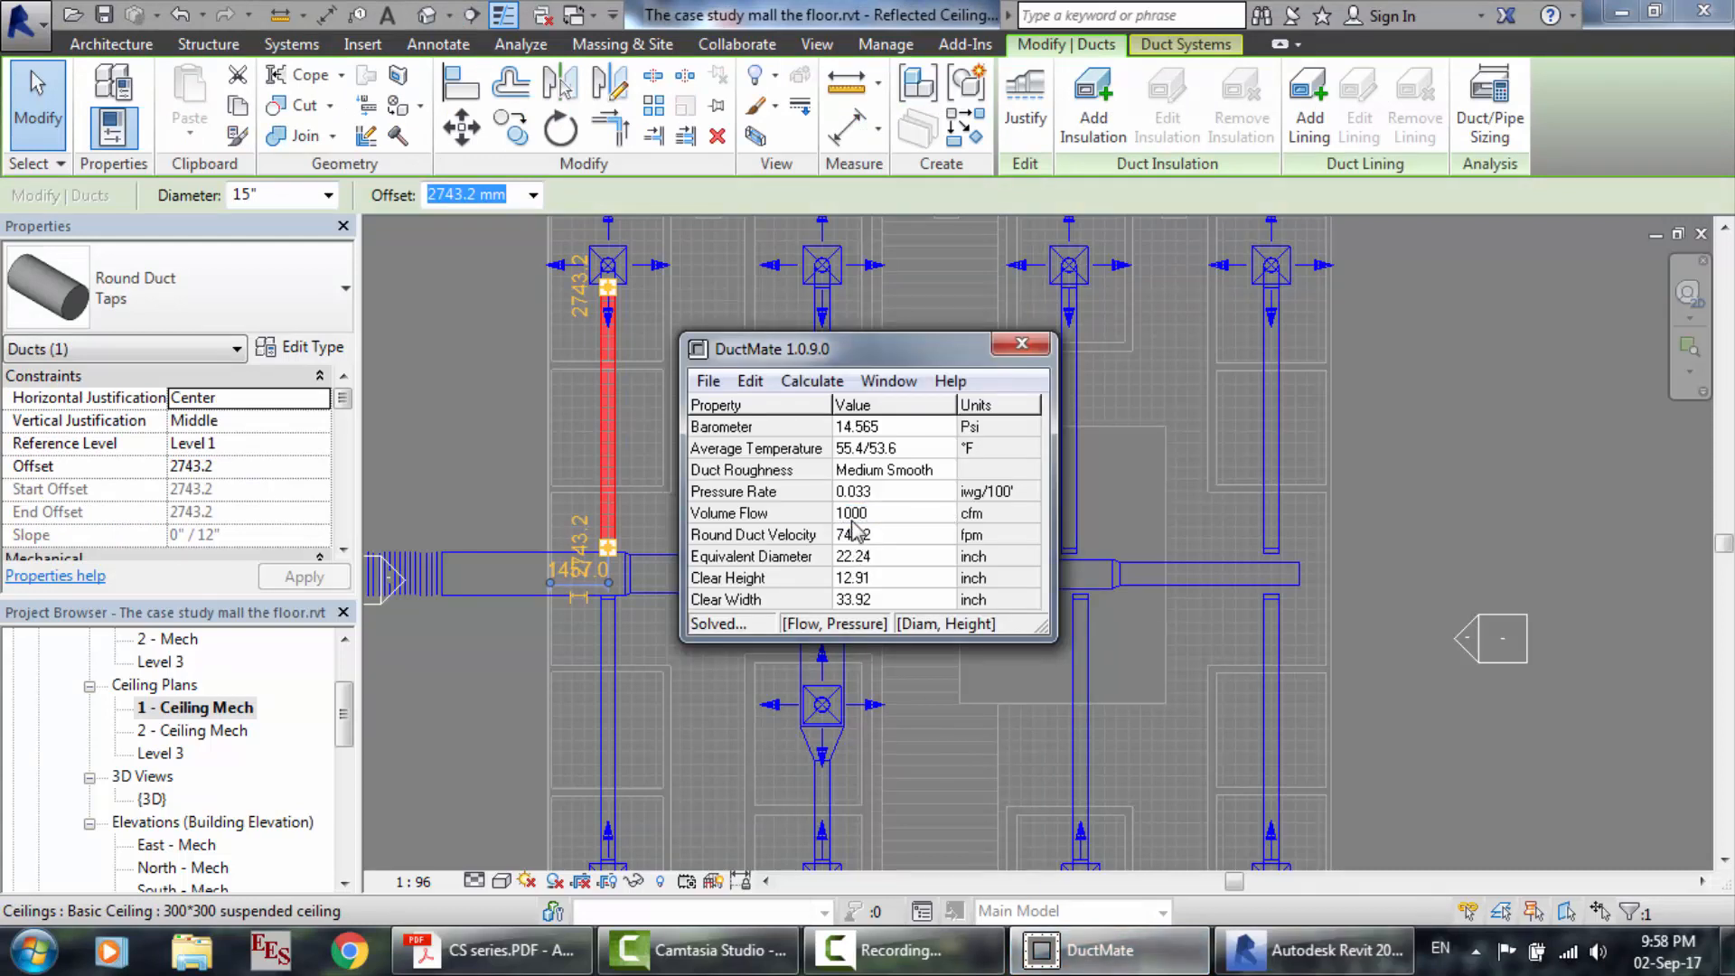
pyautogui.press('Return')
# Back in Revit, set the diameter of the first pair's upper and lower branch ducts to 18".
pyautogui.click(274, 192)
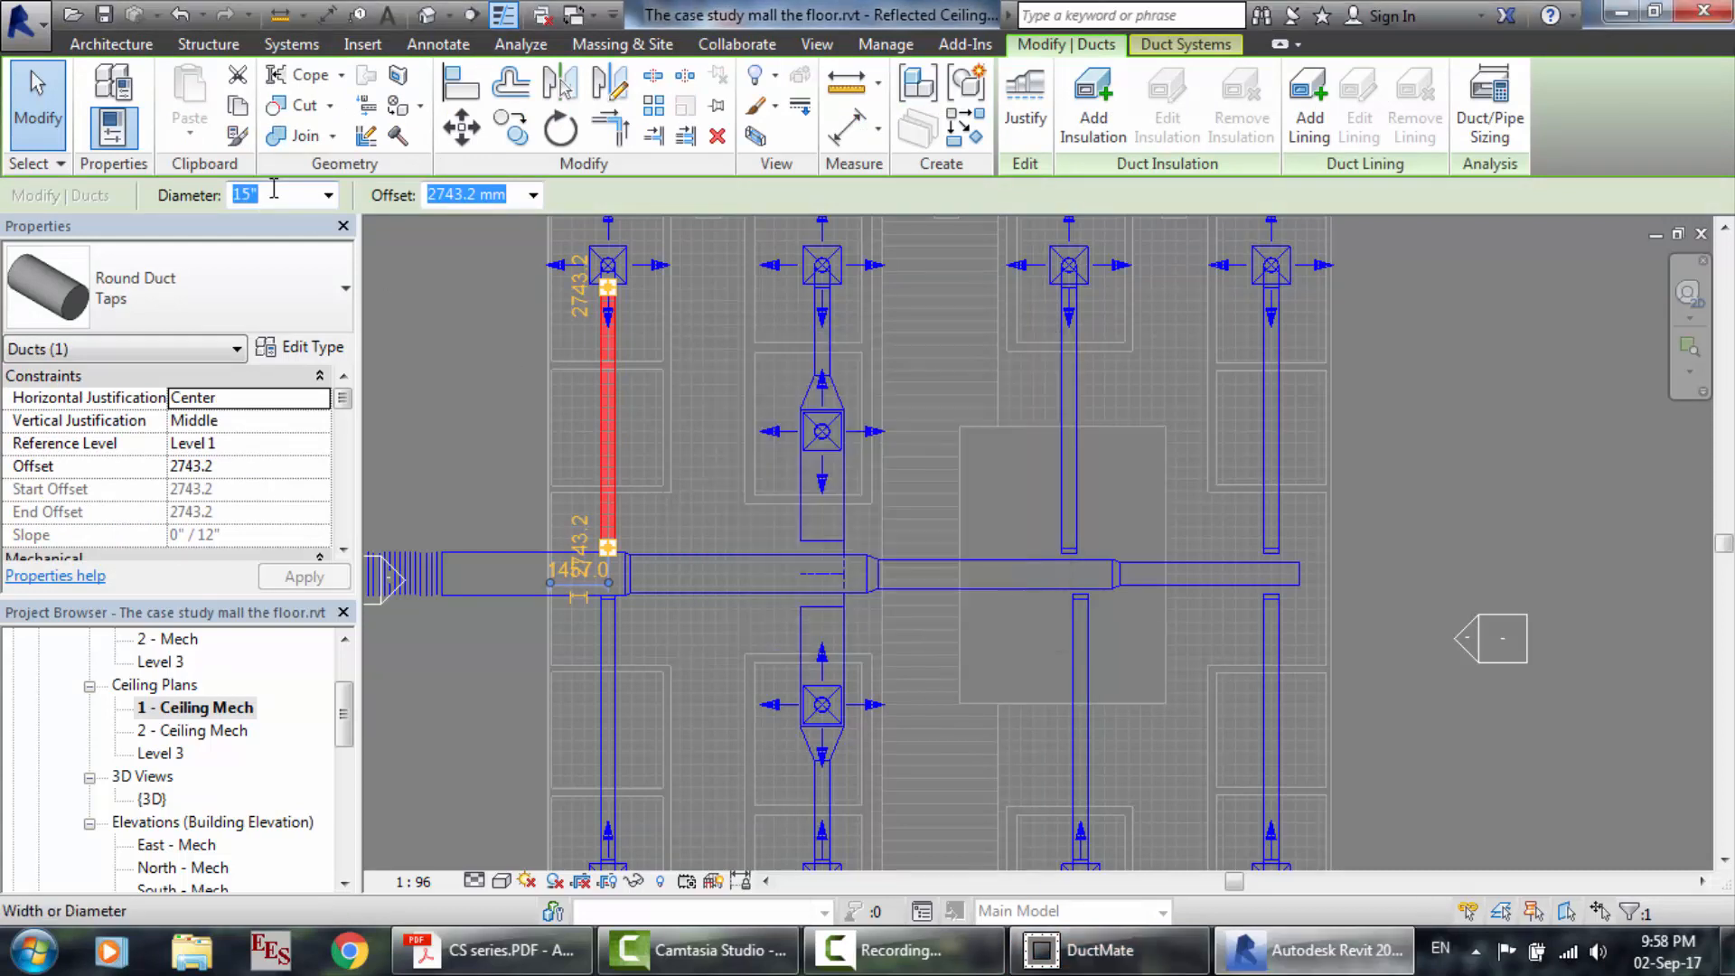
pyautogui.write('18')
pyautogui.click(611, 649)
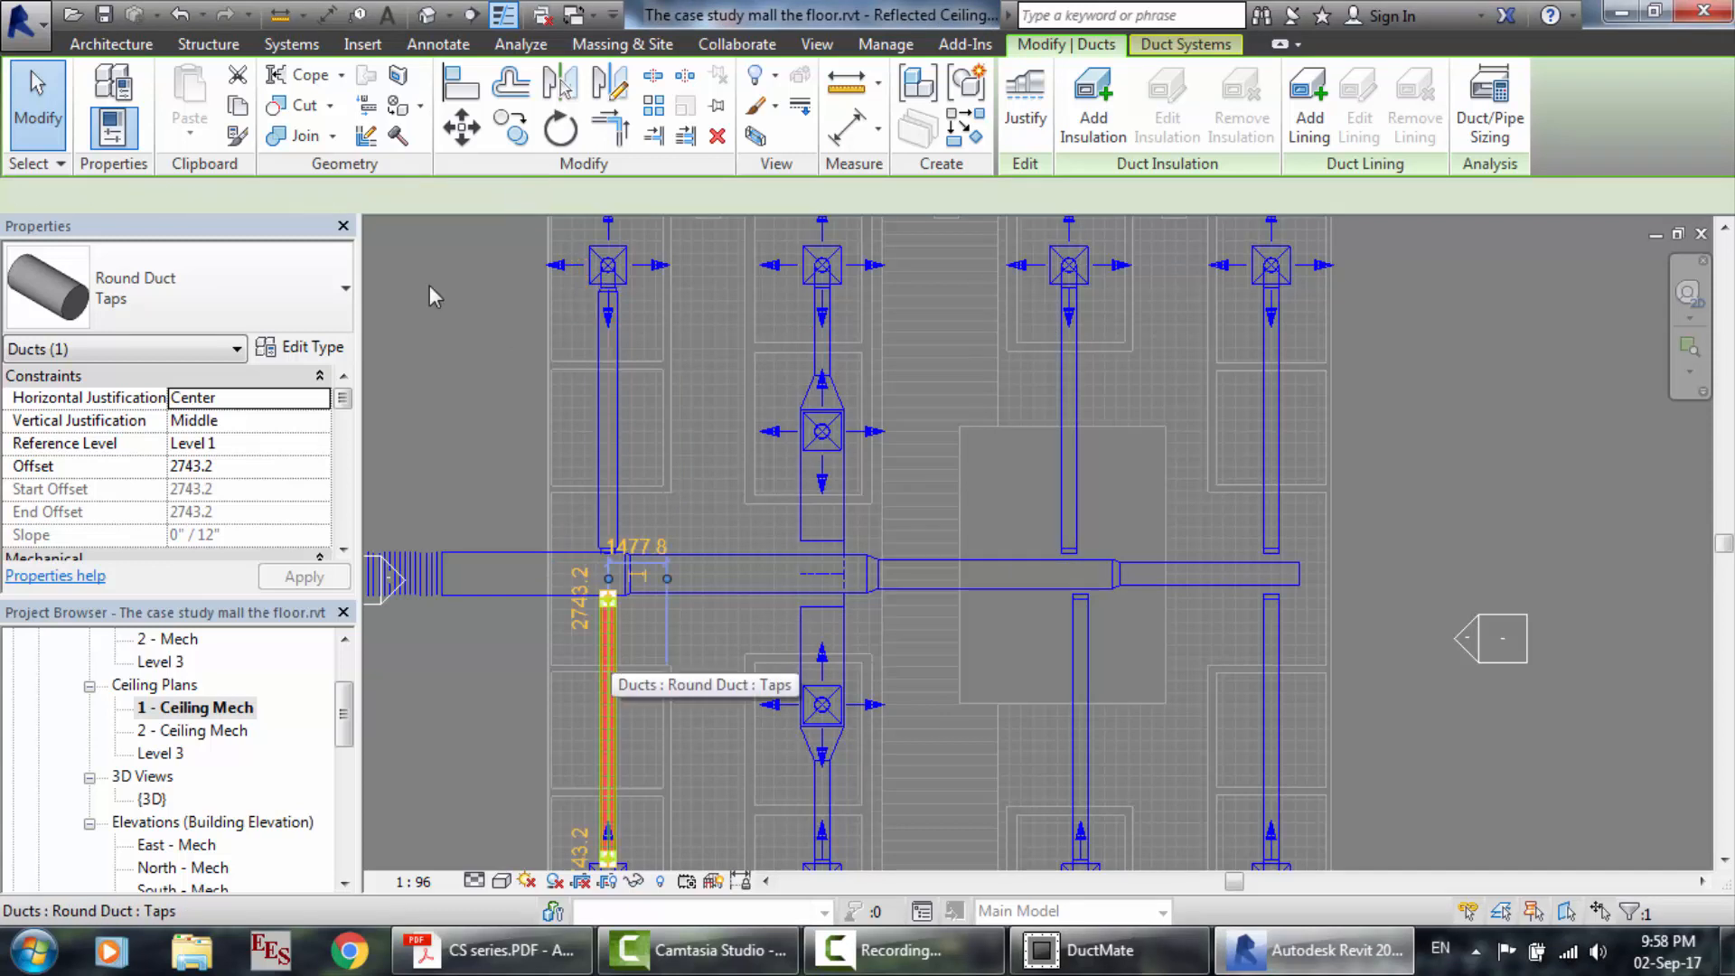
pyautogui.click(301, 193)
pyautogui.write('18')
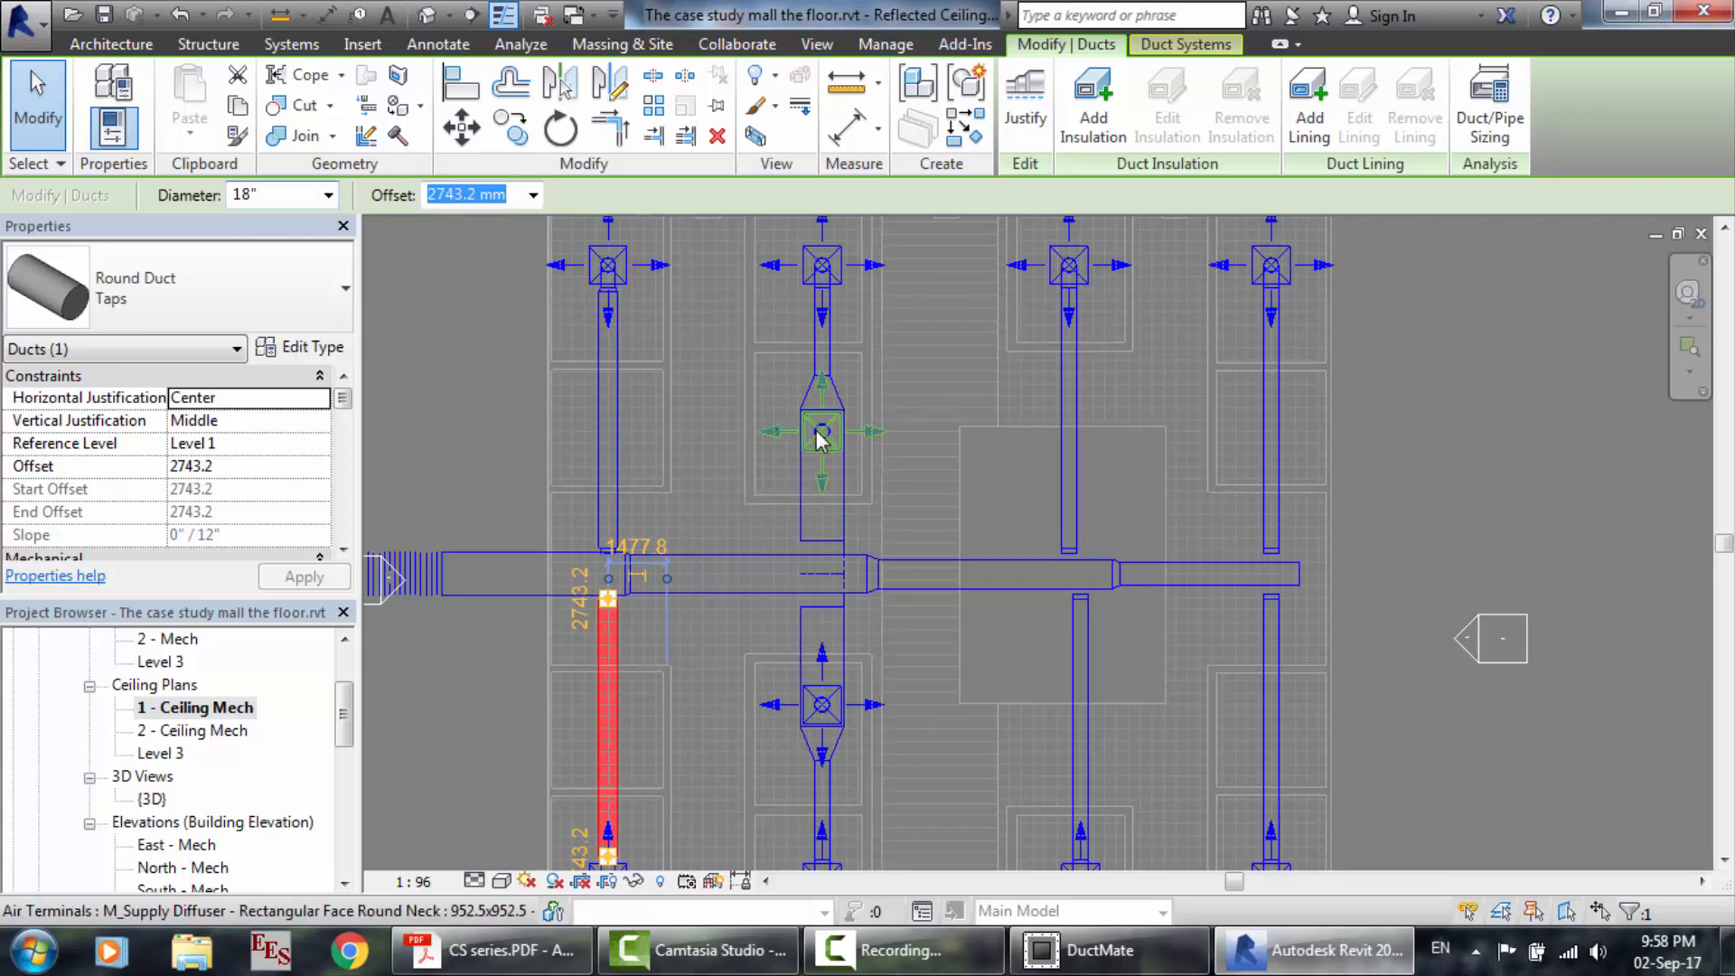
# Select the second pair's upper branch section nearest the main duct and calculate the size for 2000 cfm in DuctMate.
pyautogui.click(832, 788)
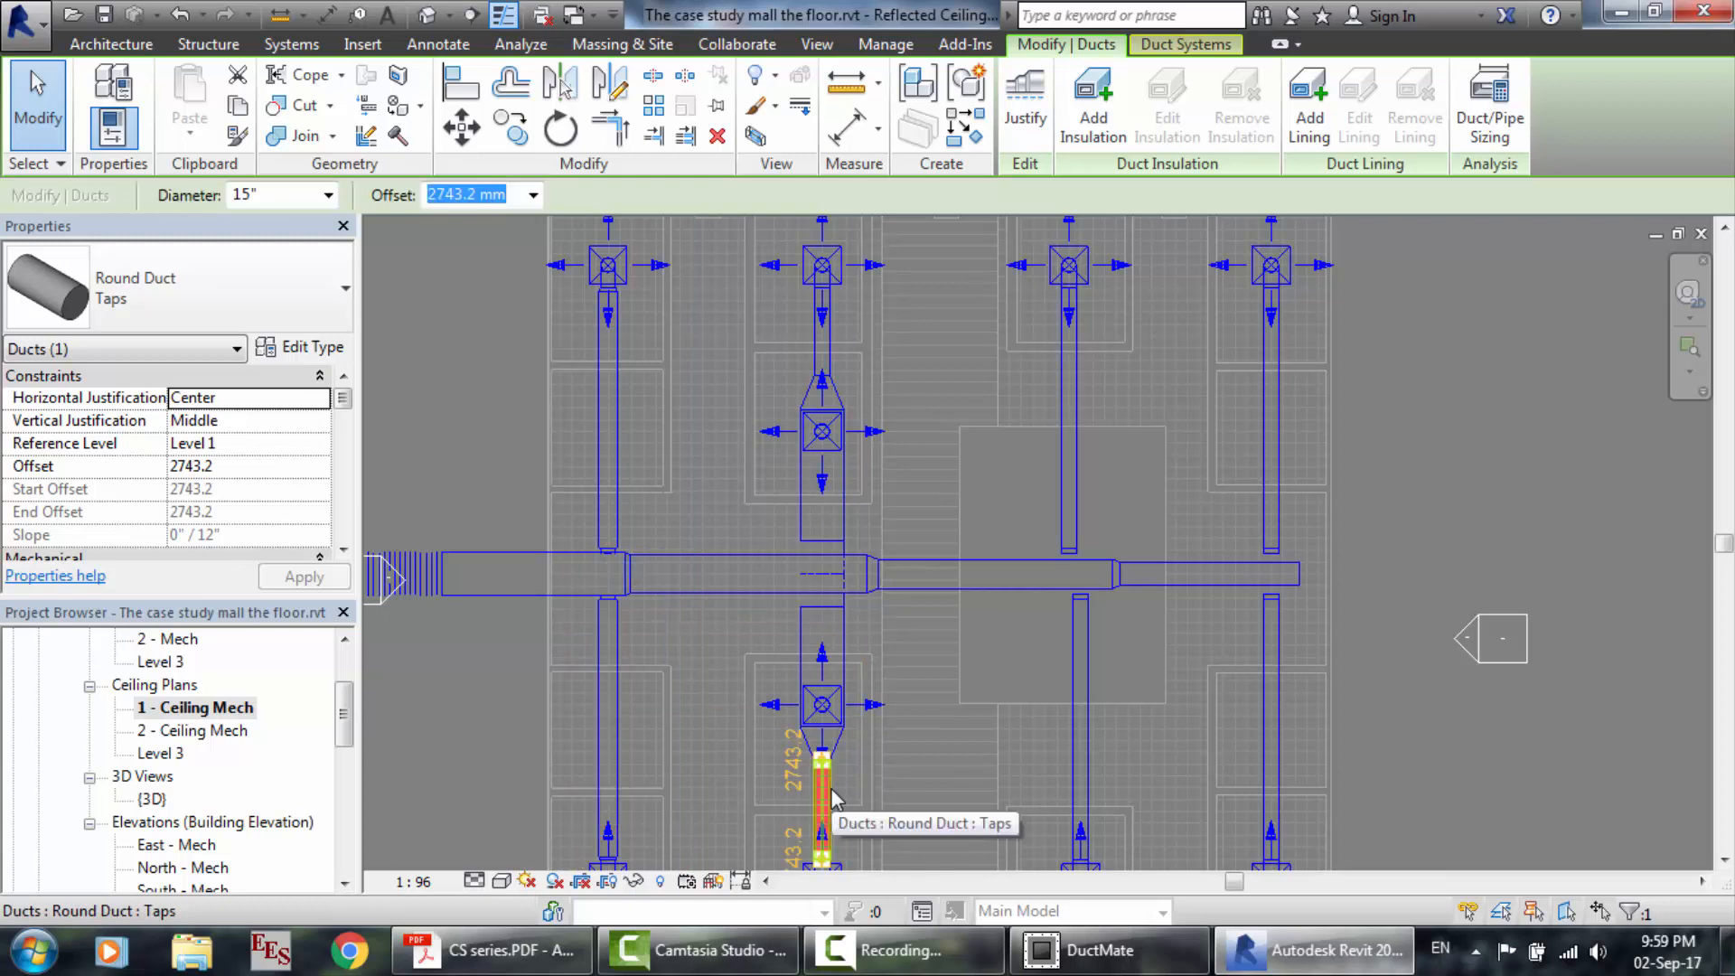
pyautogui.click(830, 531)
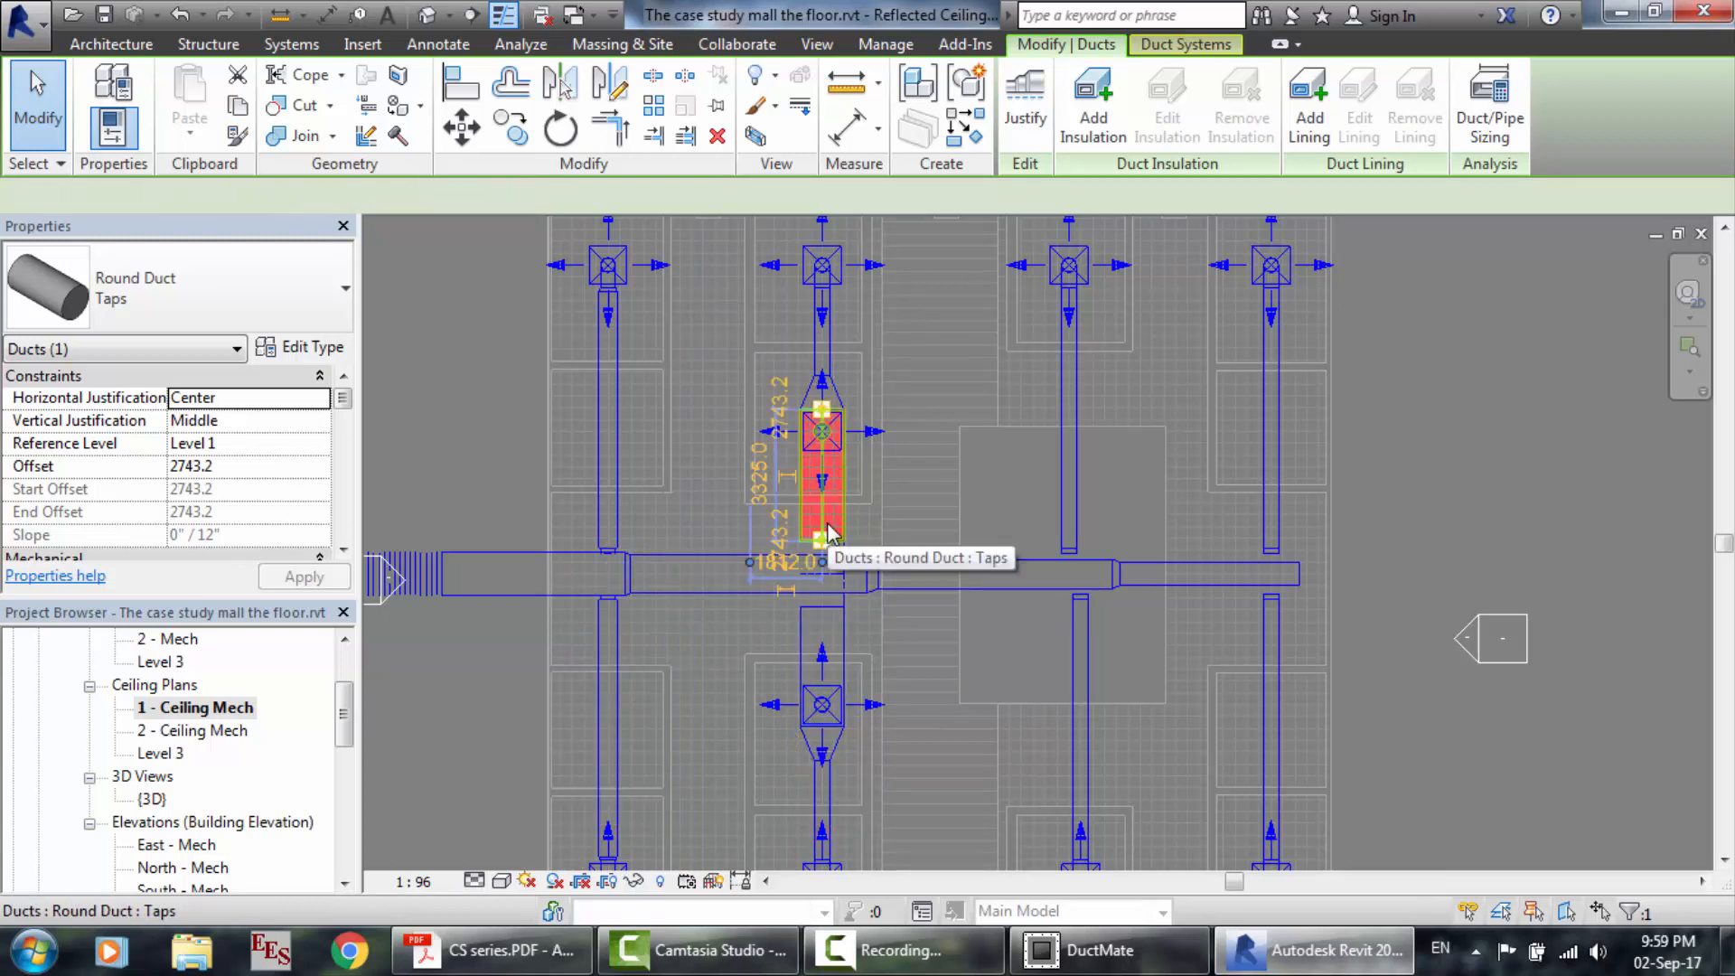
pyautogui.click(1102, 950)
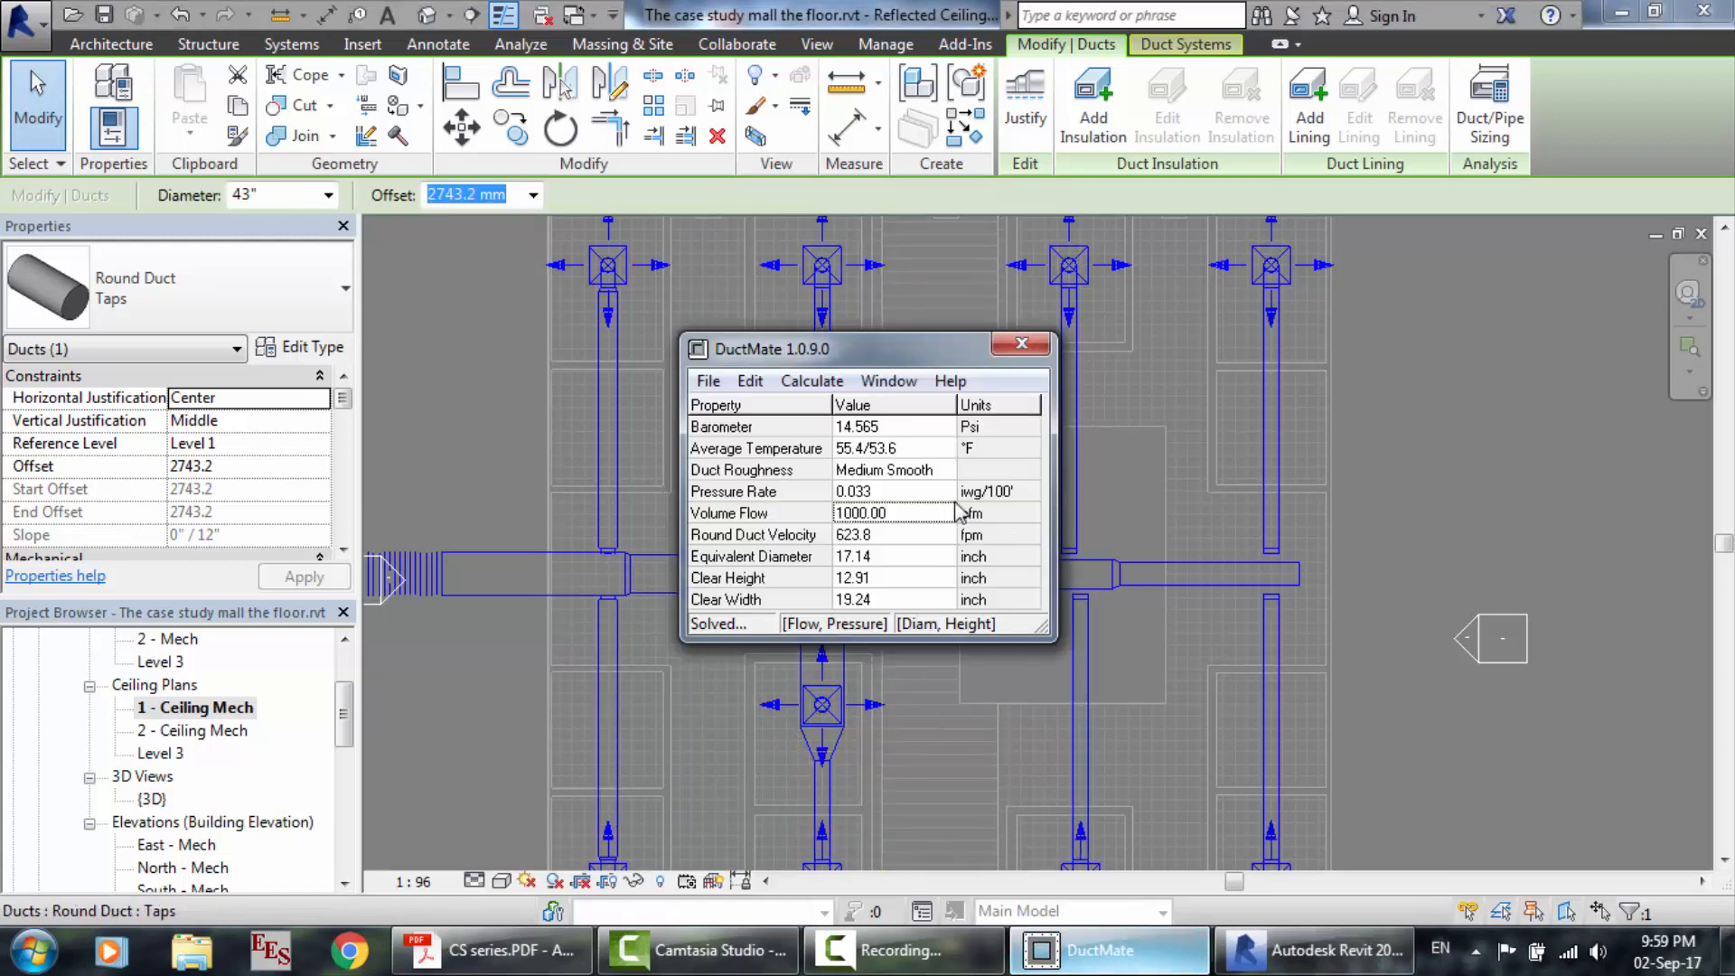
pyautogui.click(914, 517)
pyautogui.write('2000')
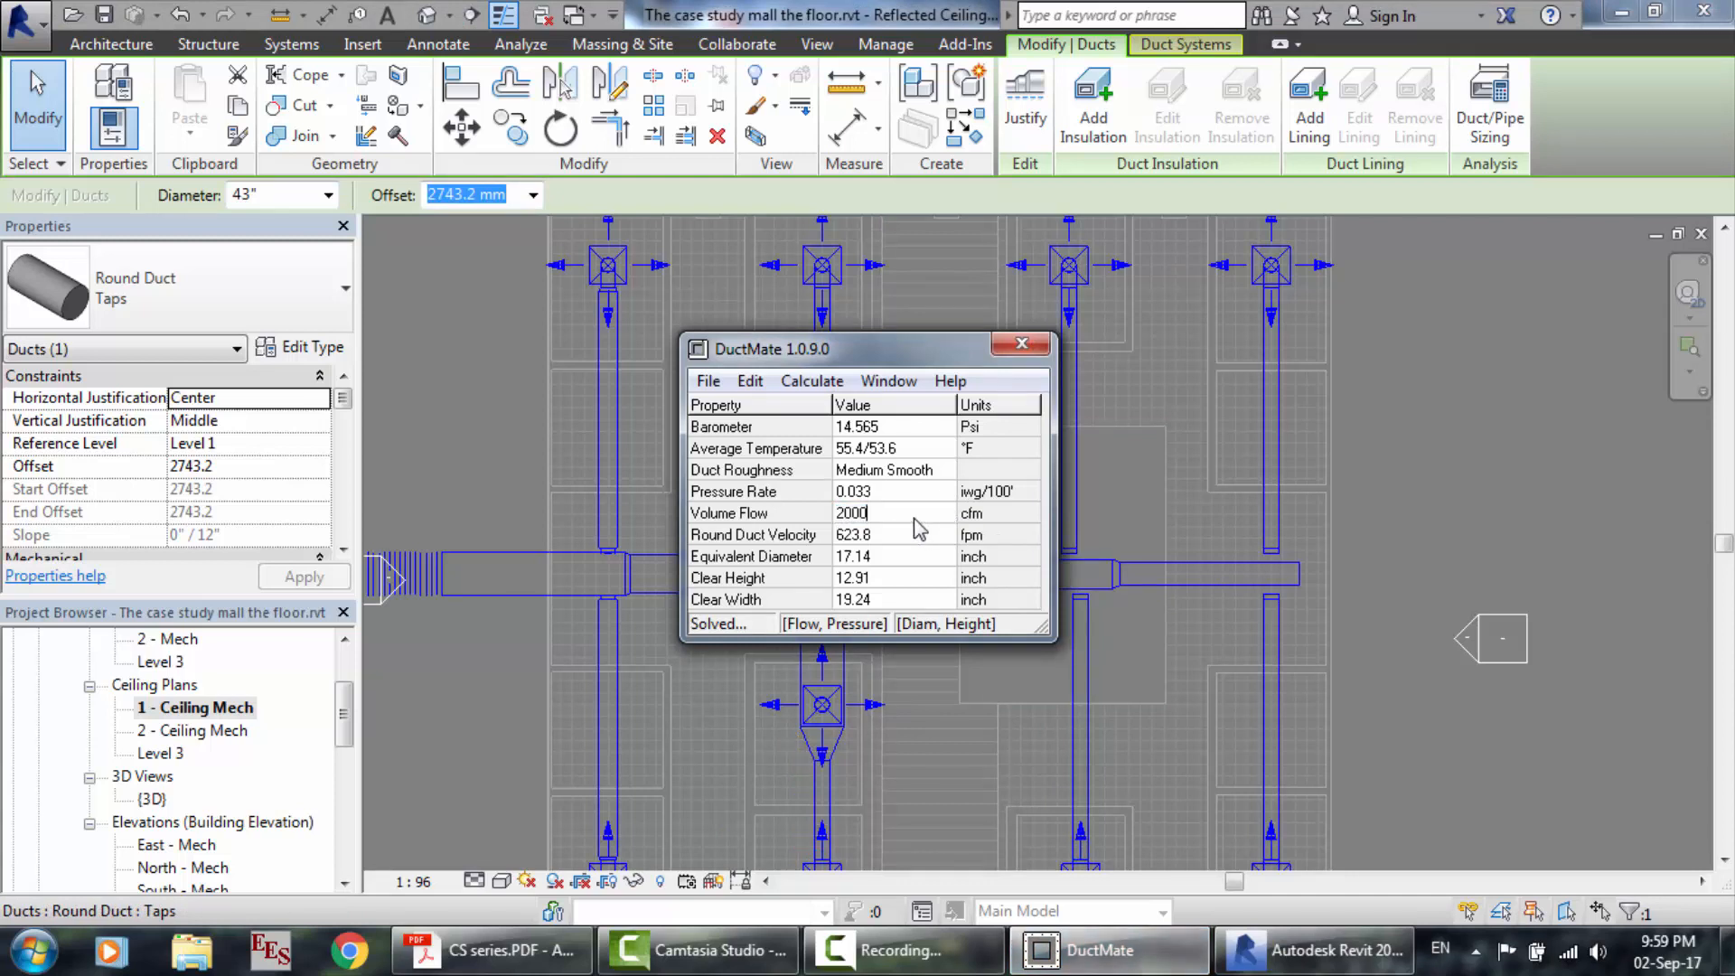
pyautogui.press('Return')
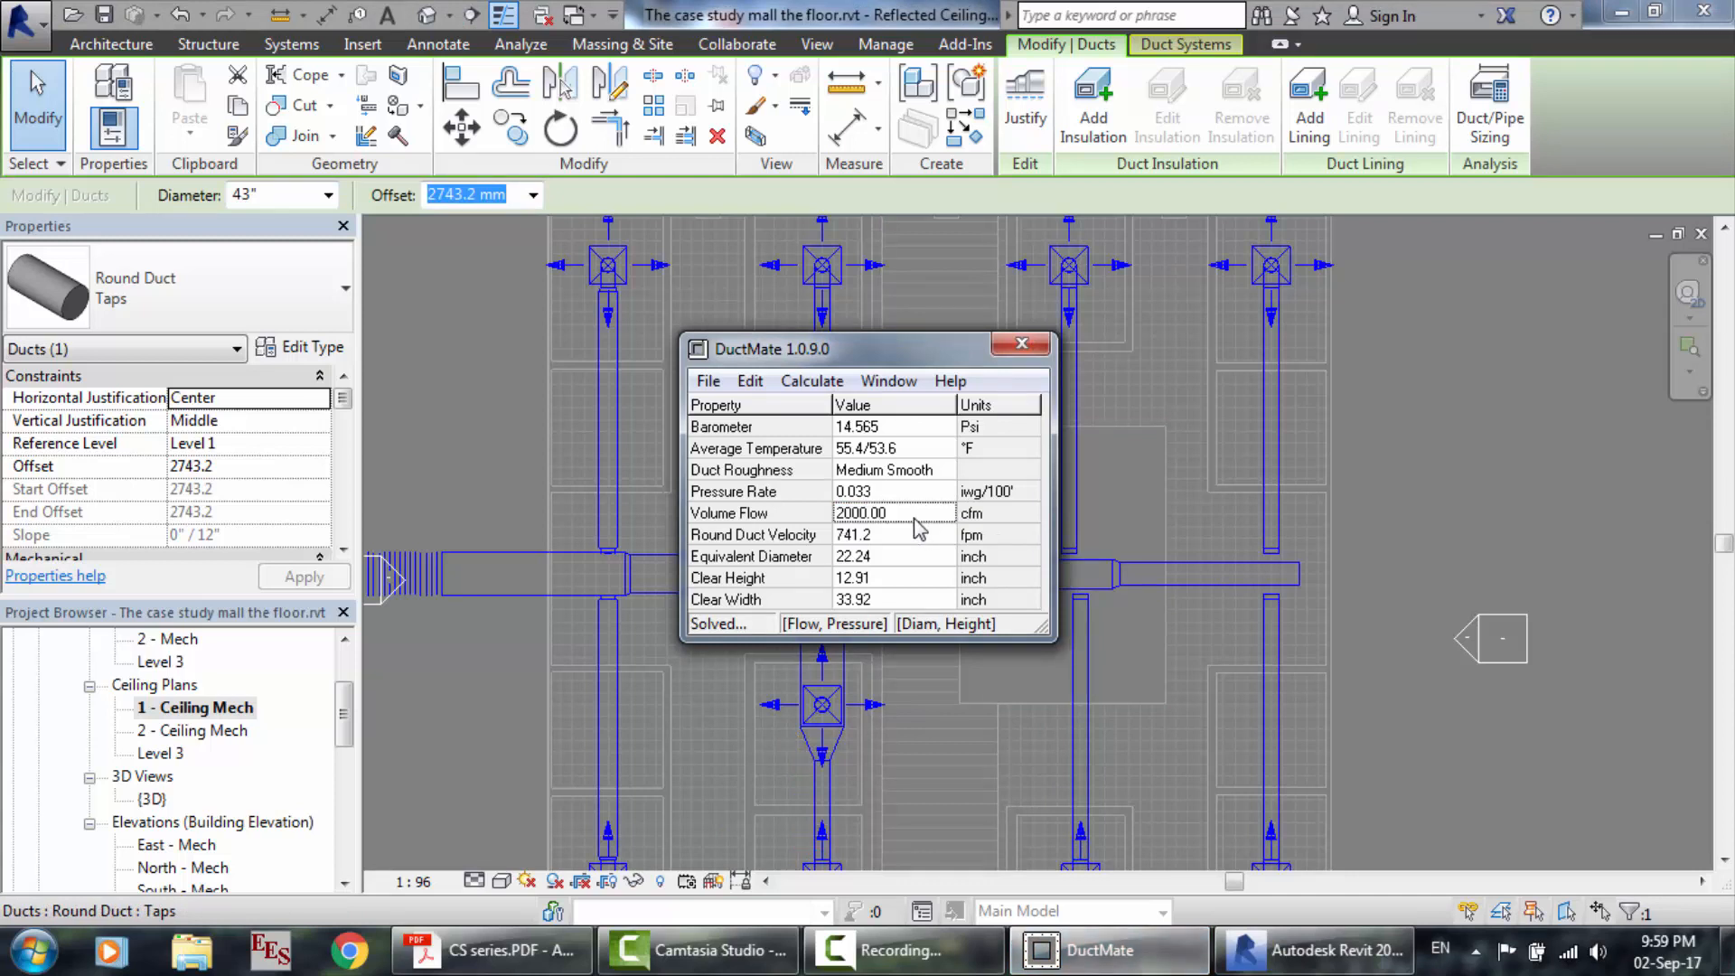
# Back in Revit, set both second-pair branch sections adjoining the main duct to a 23" diameter.
pyautogui.click(274, 197)
pyautogui.write('2')
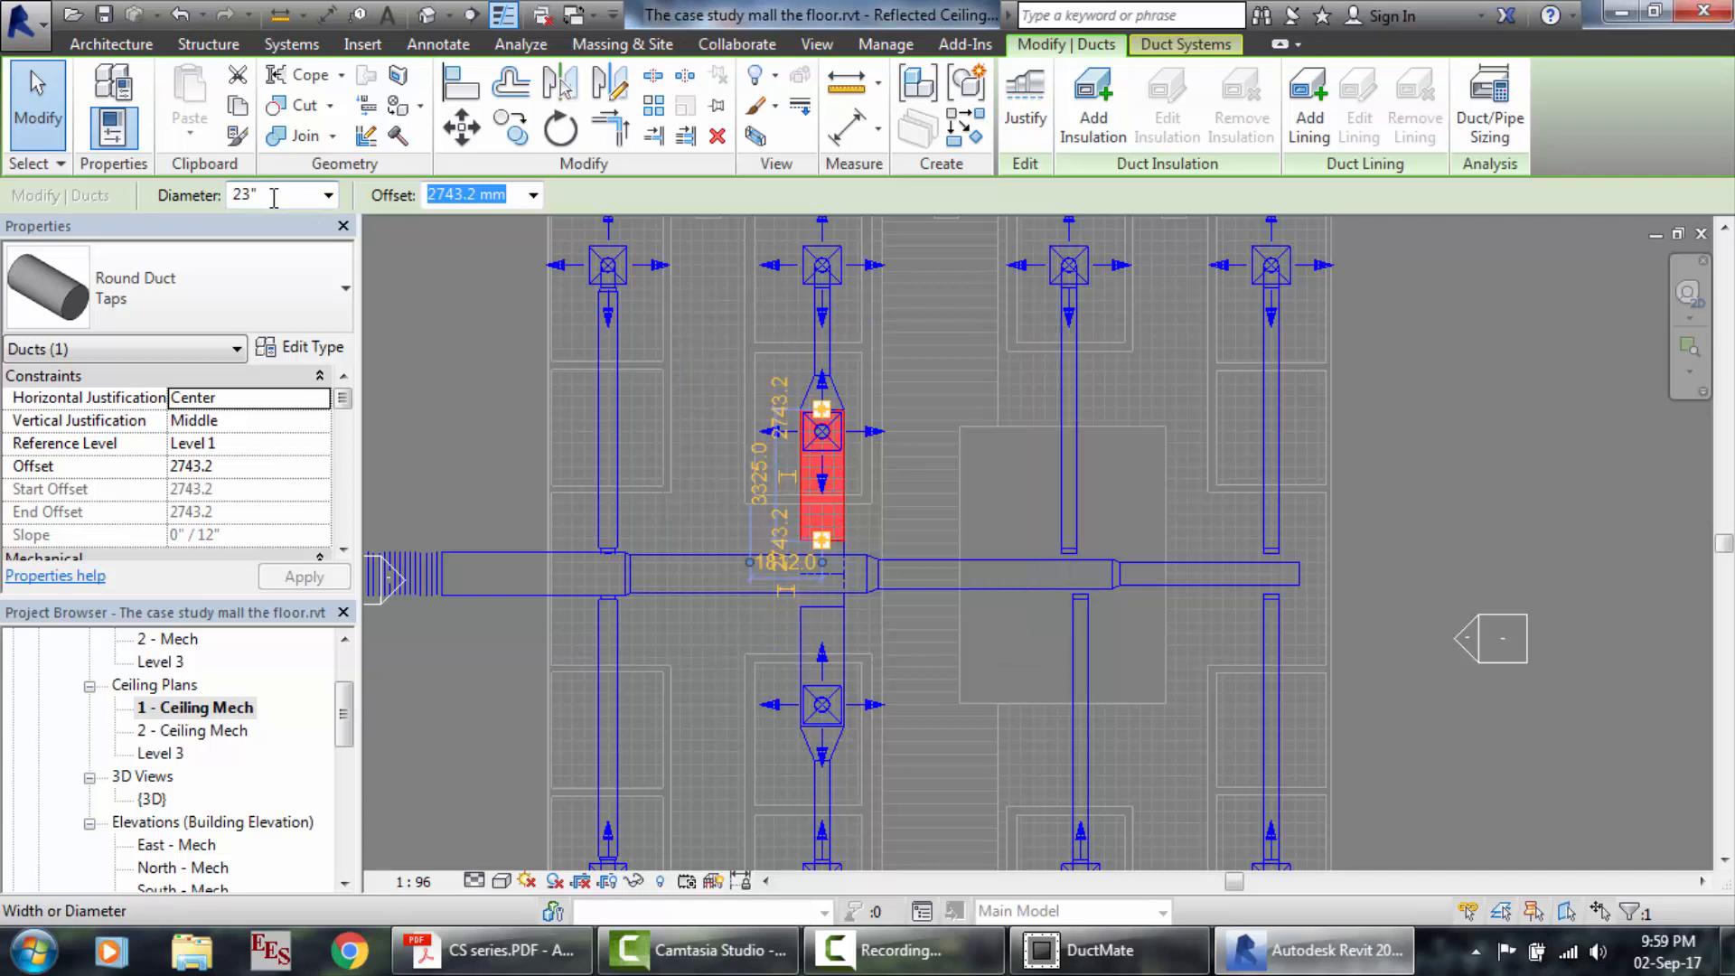
pyautogui.write('3')
pyautogui.press('Return')
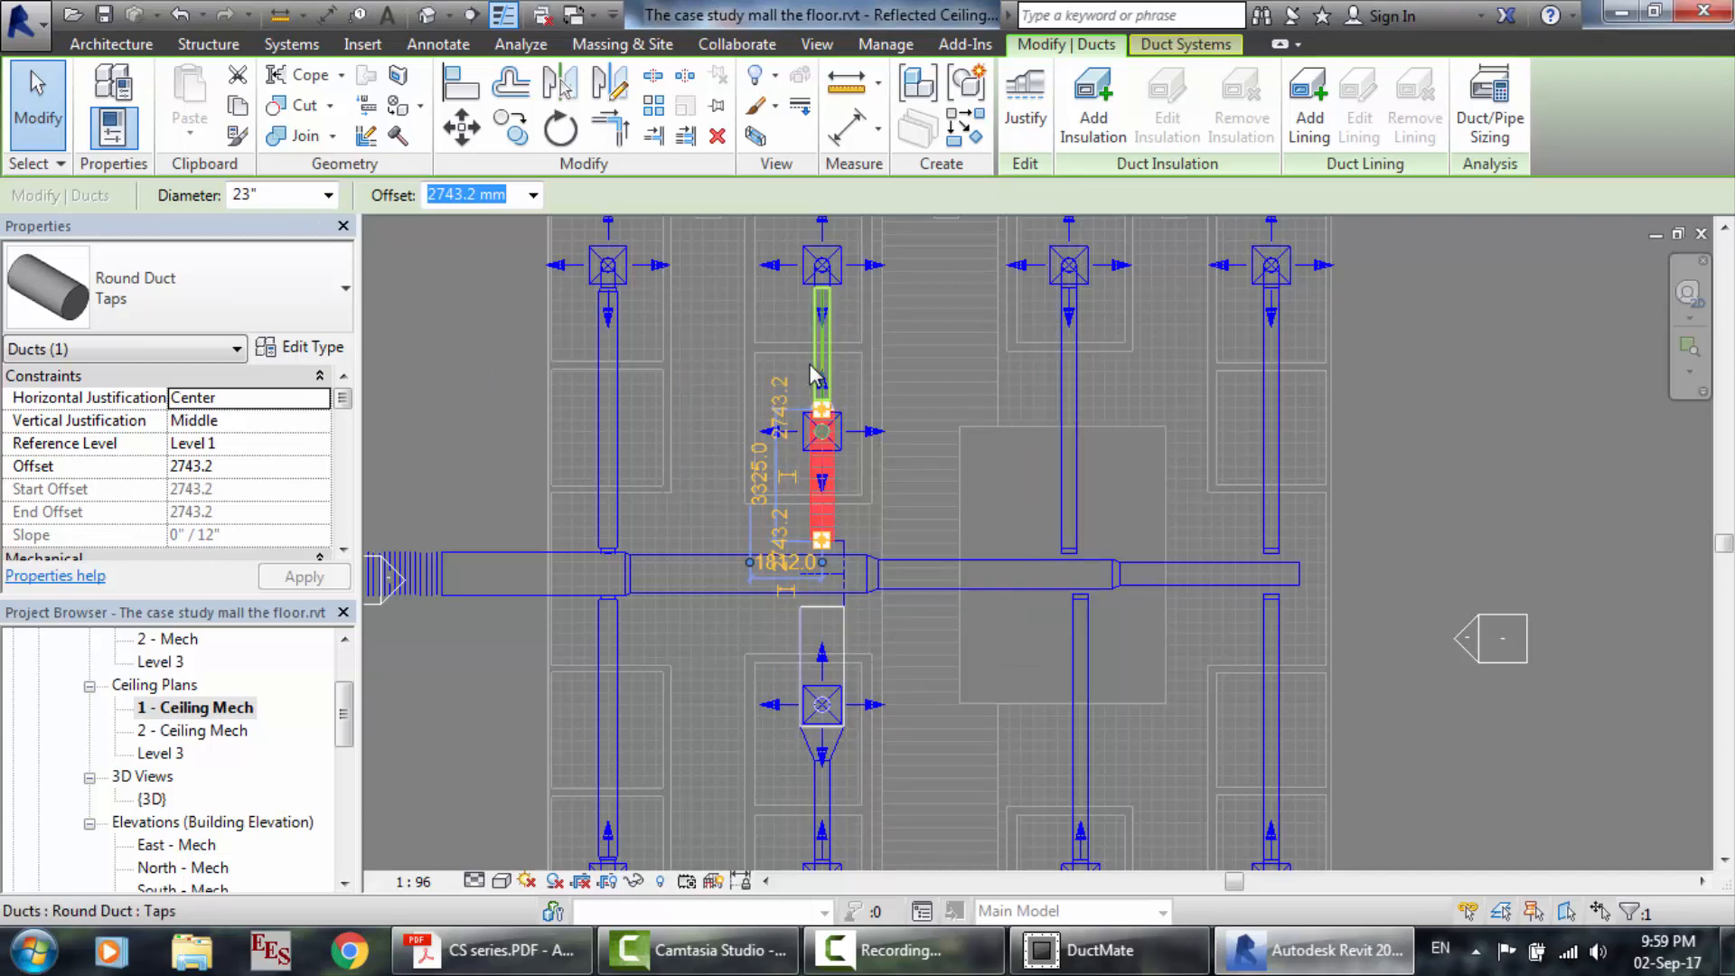
pyautogui.click(838, 621)
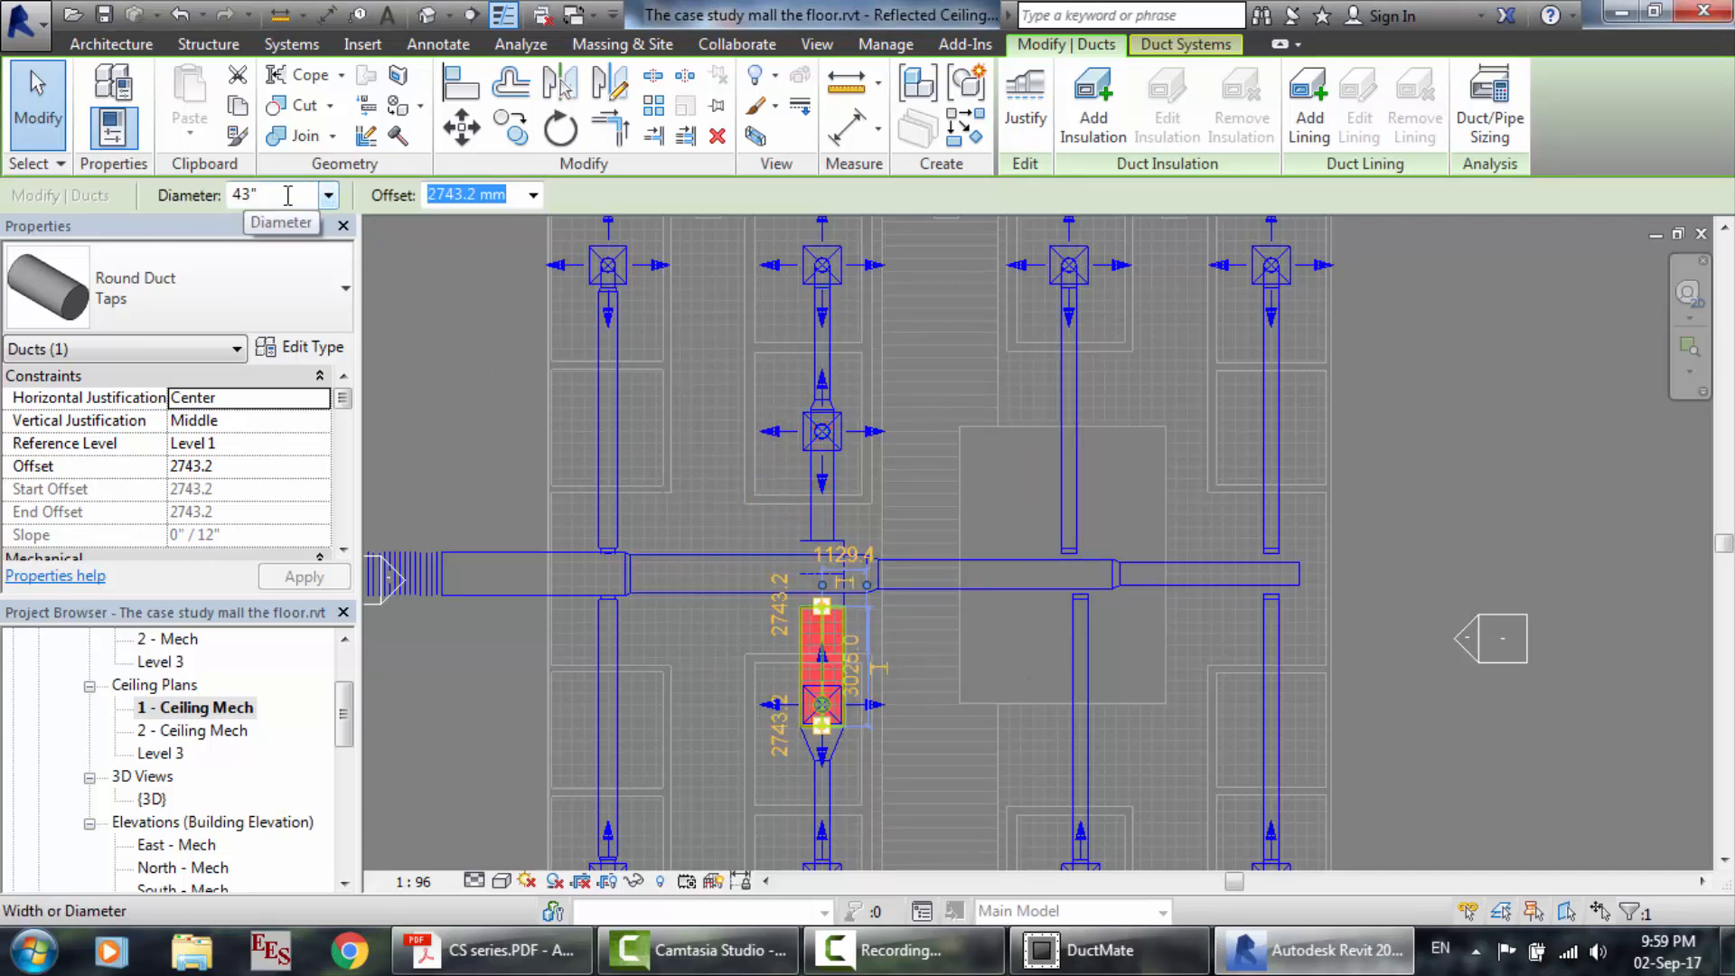
pyautogui.click(288, 196)
pyautogui.write('23')
pyautogui.press('Return')
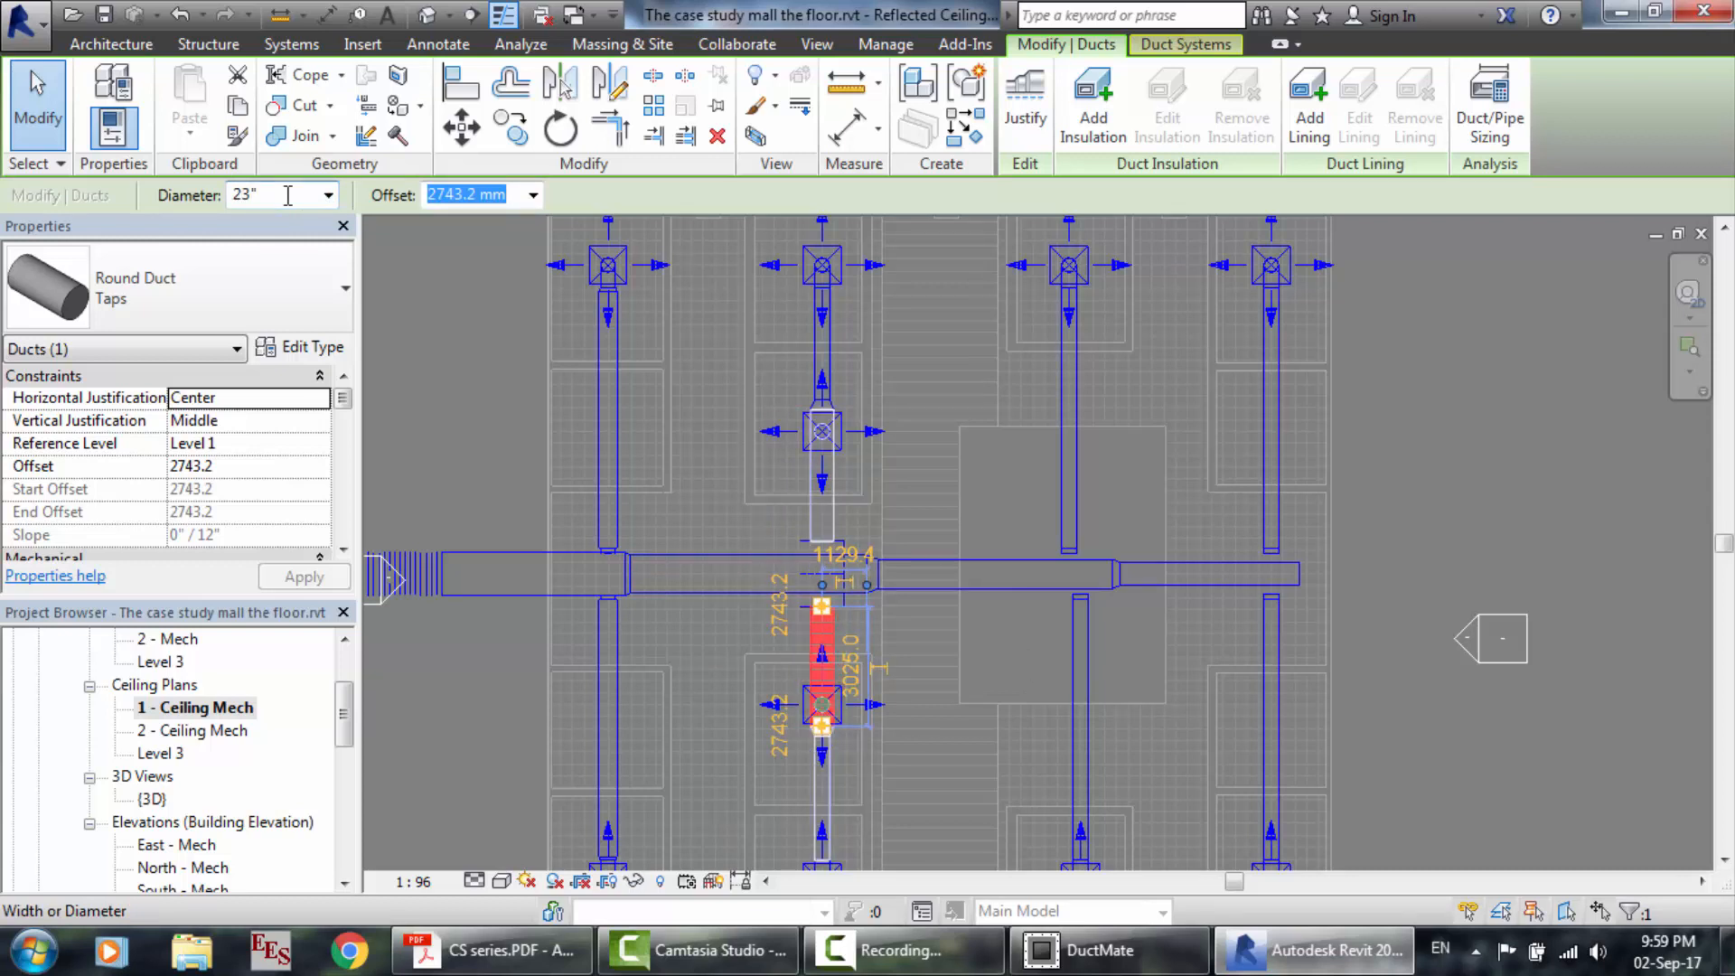
# Set the diameter of the second pair's lower outer branch section, beyond the inner diffuser, to 18".
pyautogui.click(835, 493)
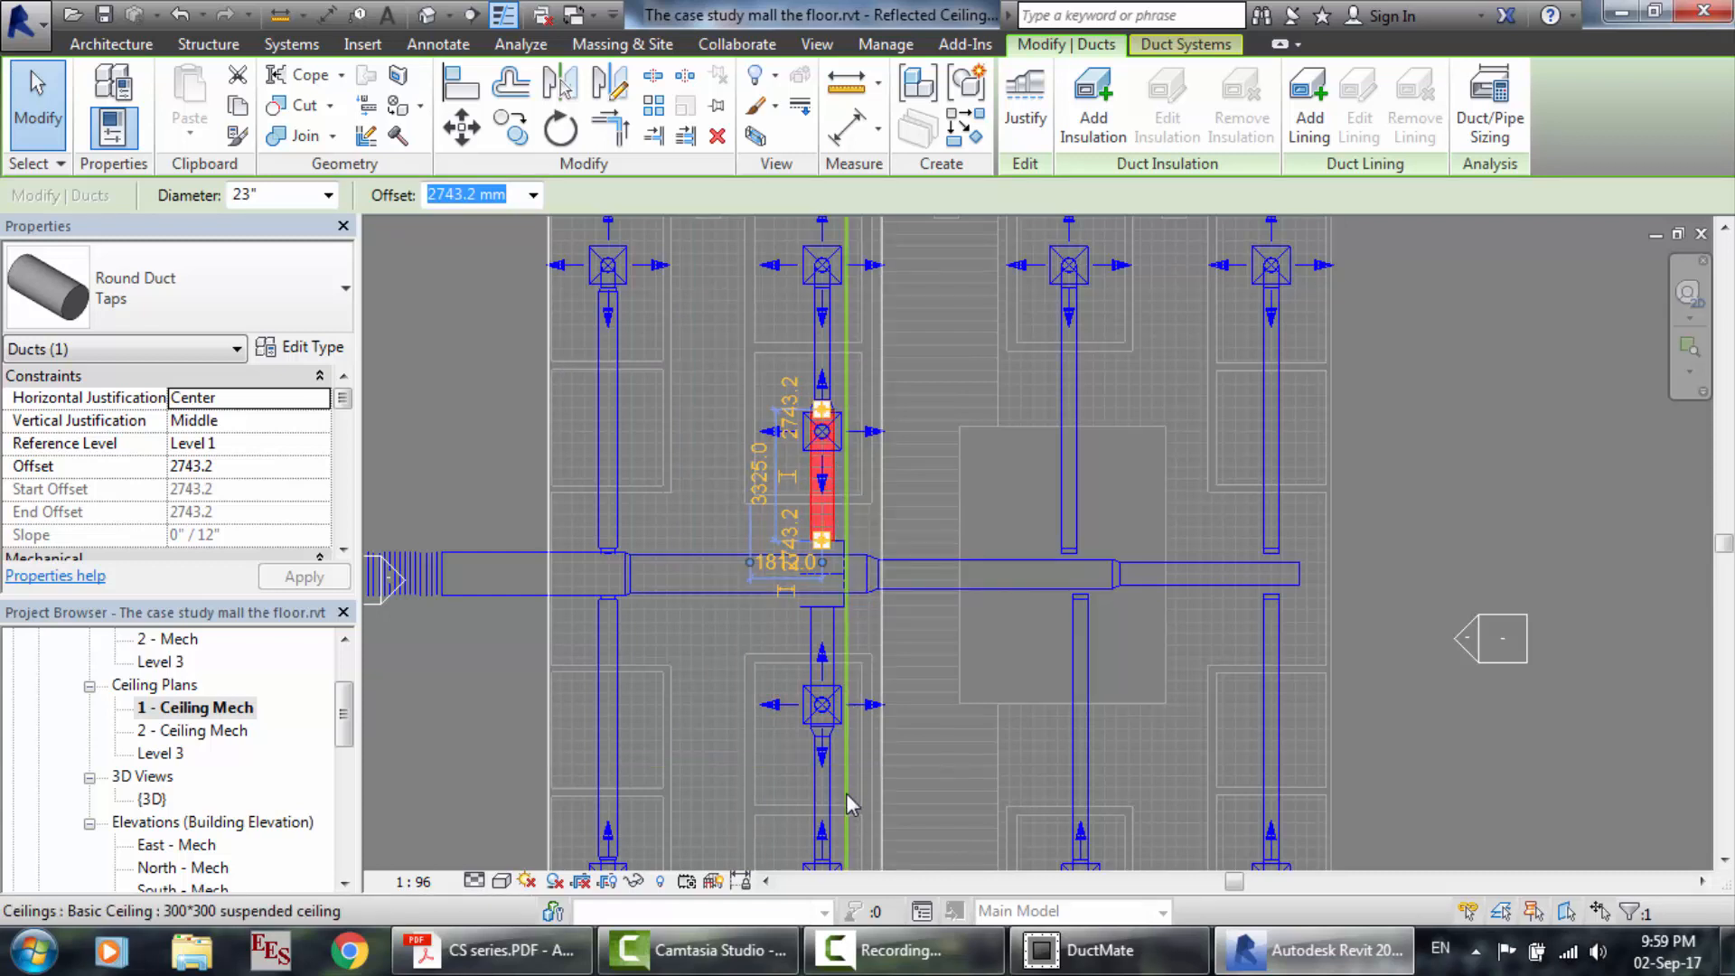
pyautogui.click(821, 804)
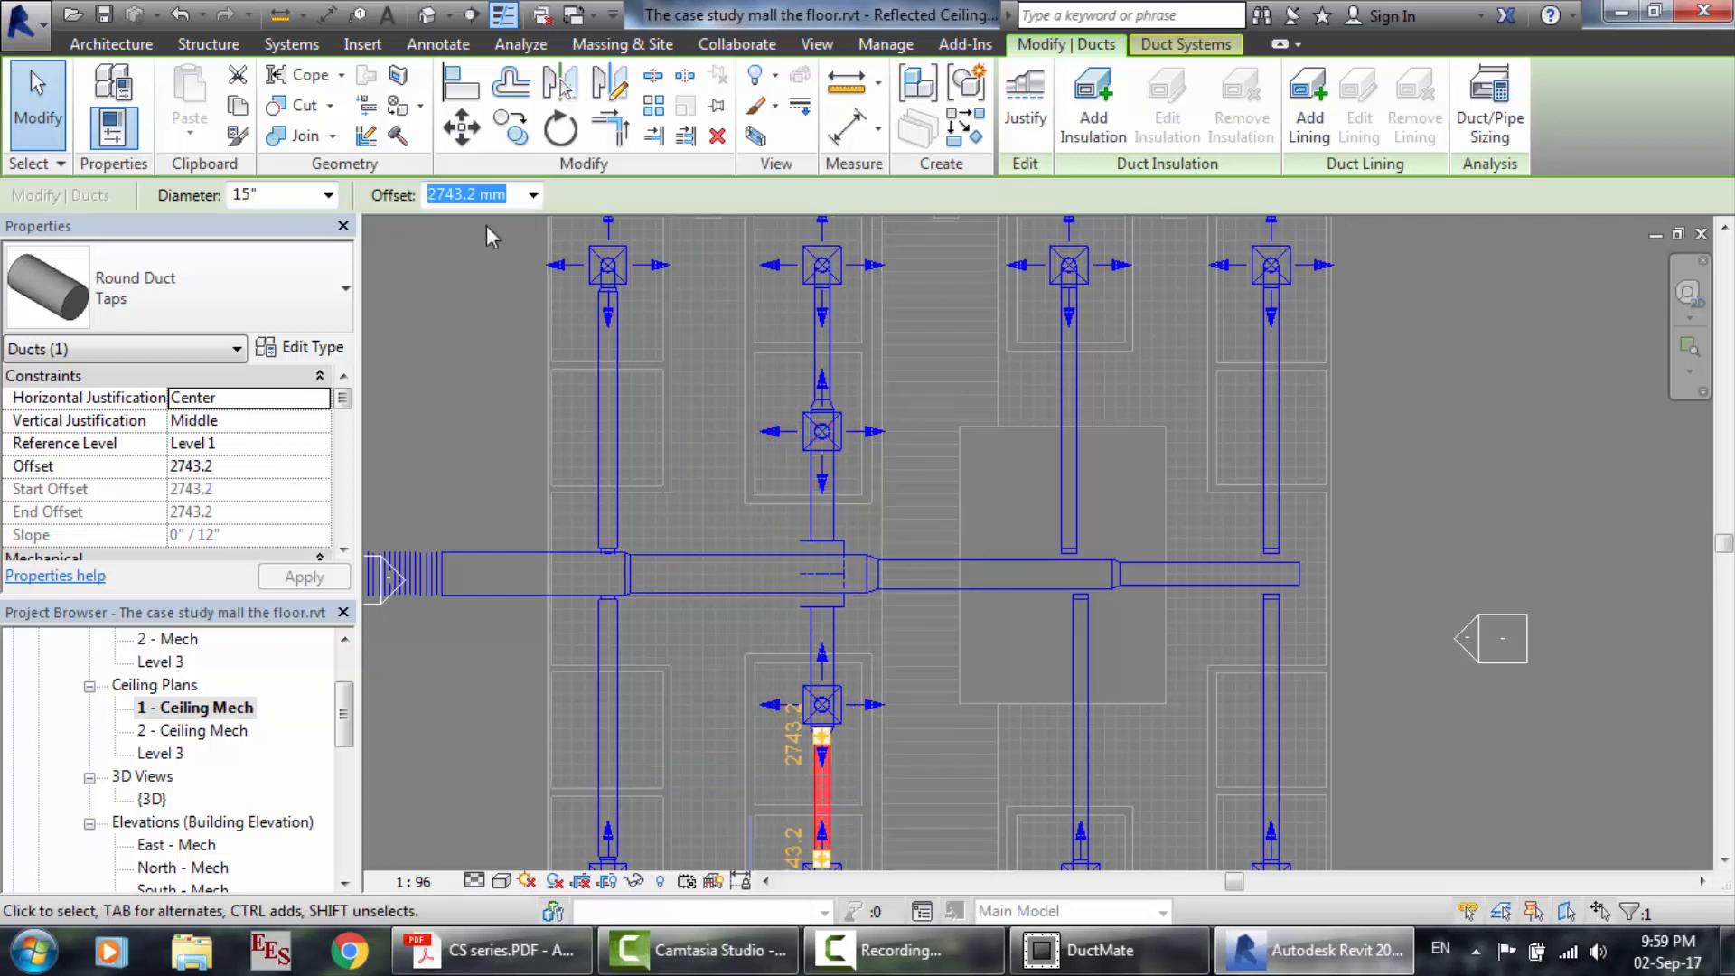
pyautogui.click(260, 195)
pyautogui.write('1')
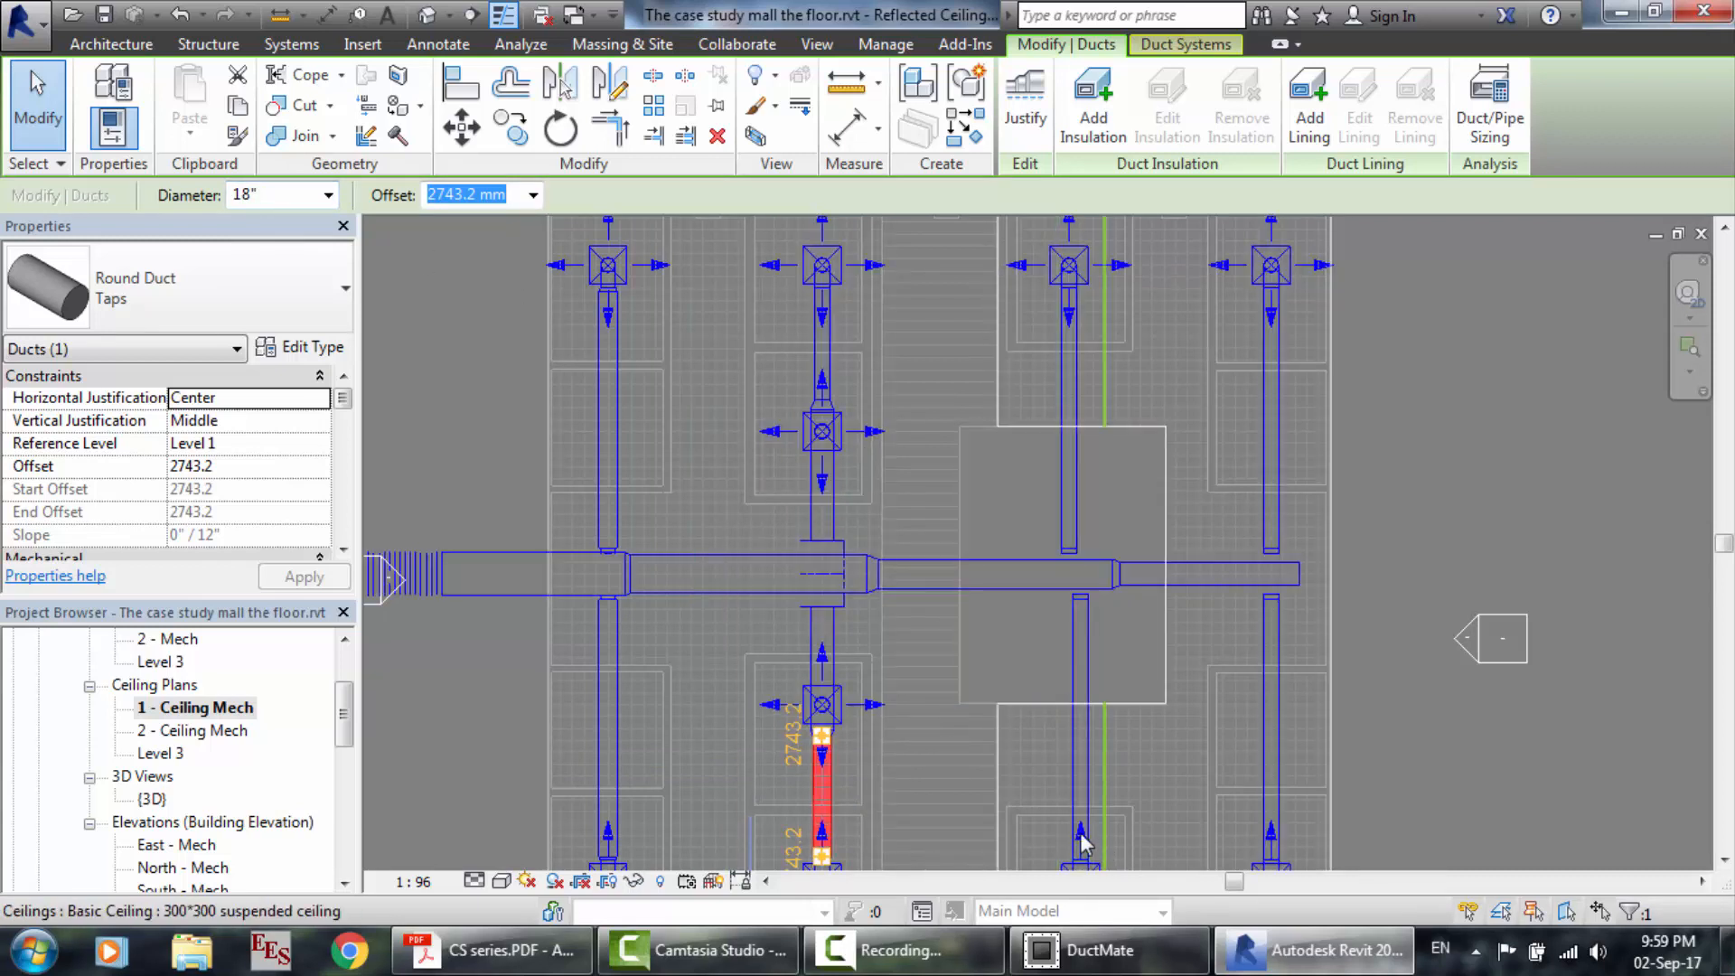
# Set the diameter of the third pair's lower and upper branch ducts to 18".
pyautogui.click(1080, 763)
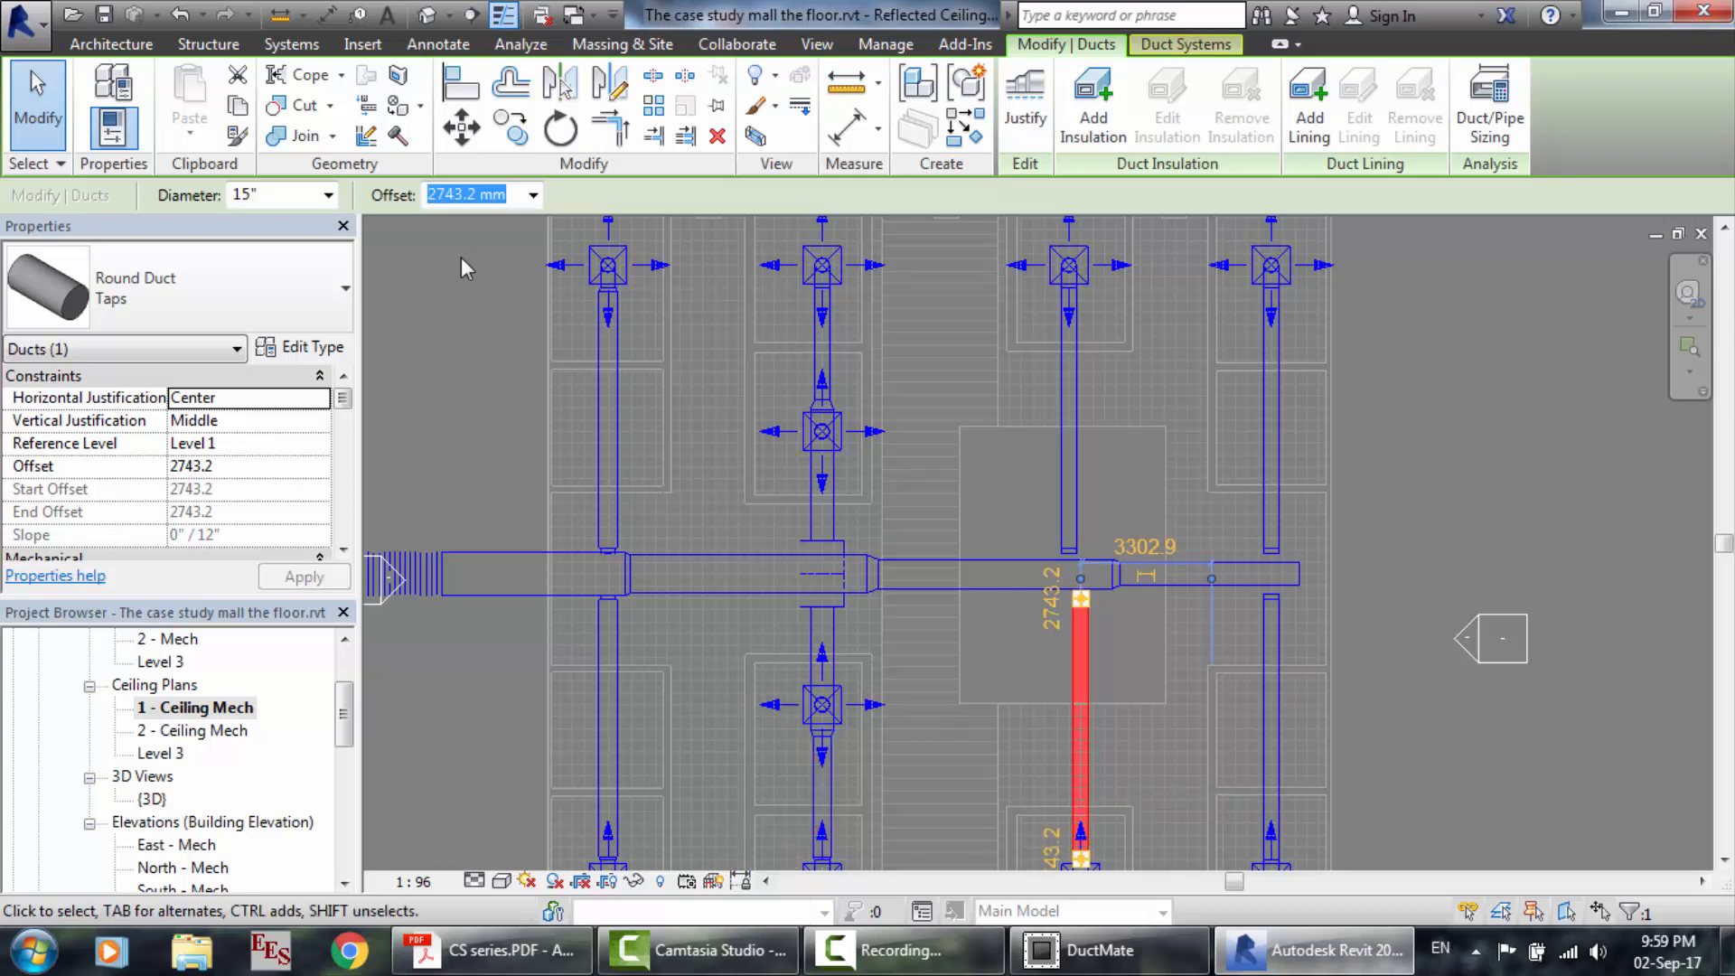
pyautogui.click(257, 192)
pyautogui.write('18')
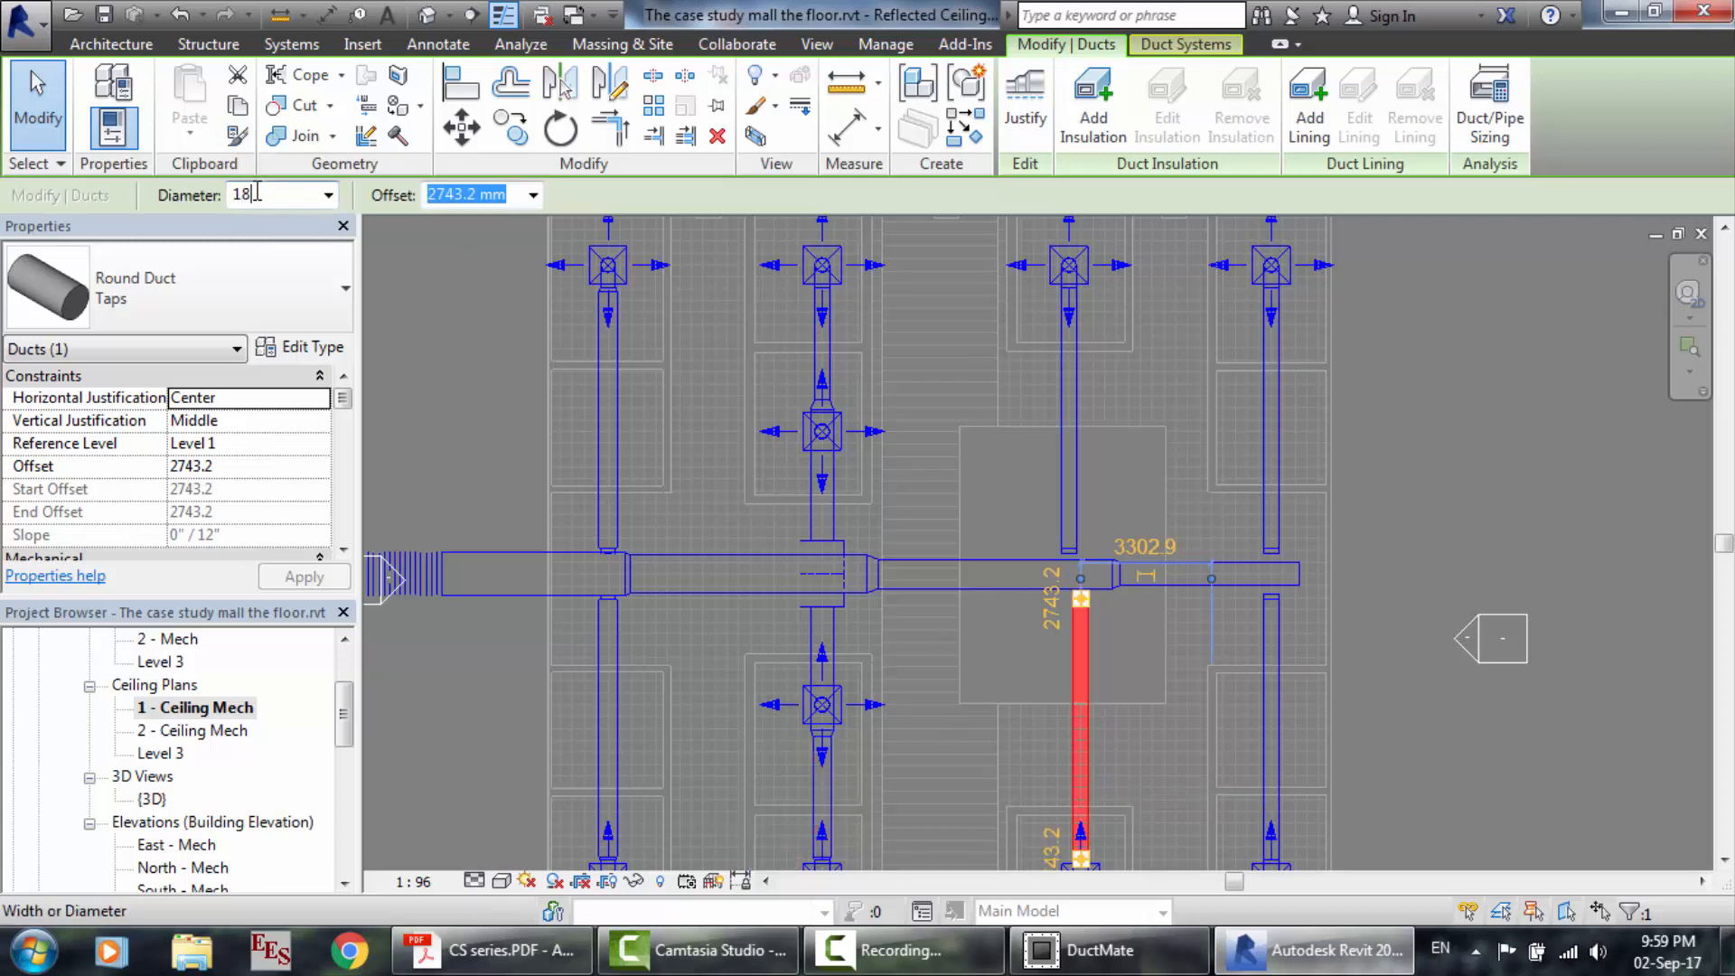
pyautogui.press('Return')
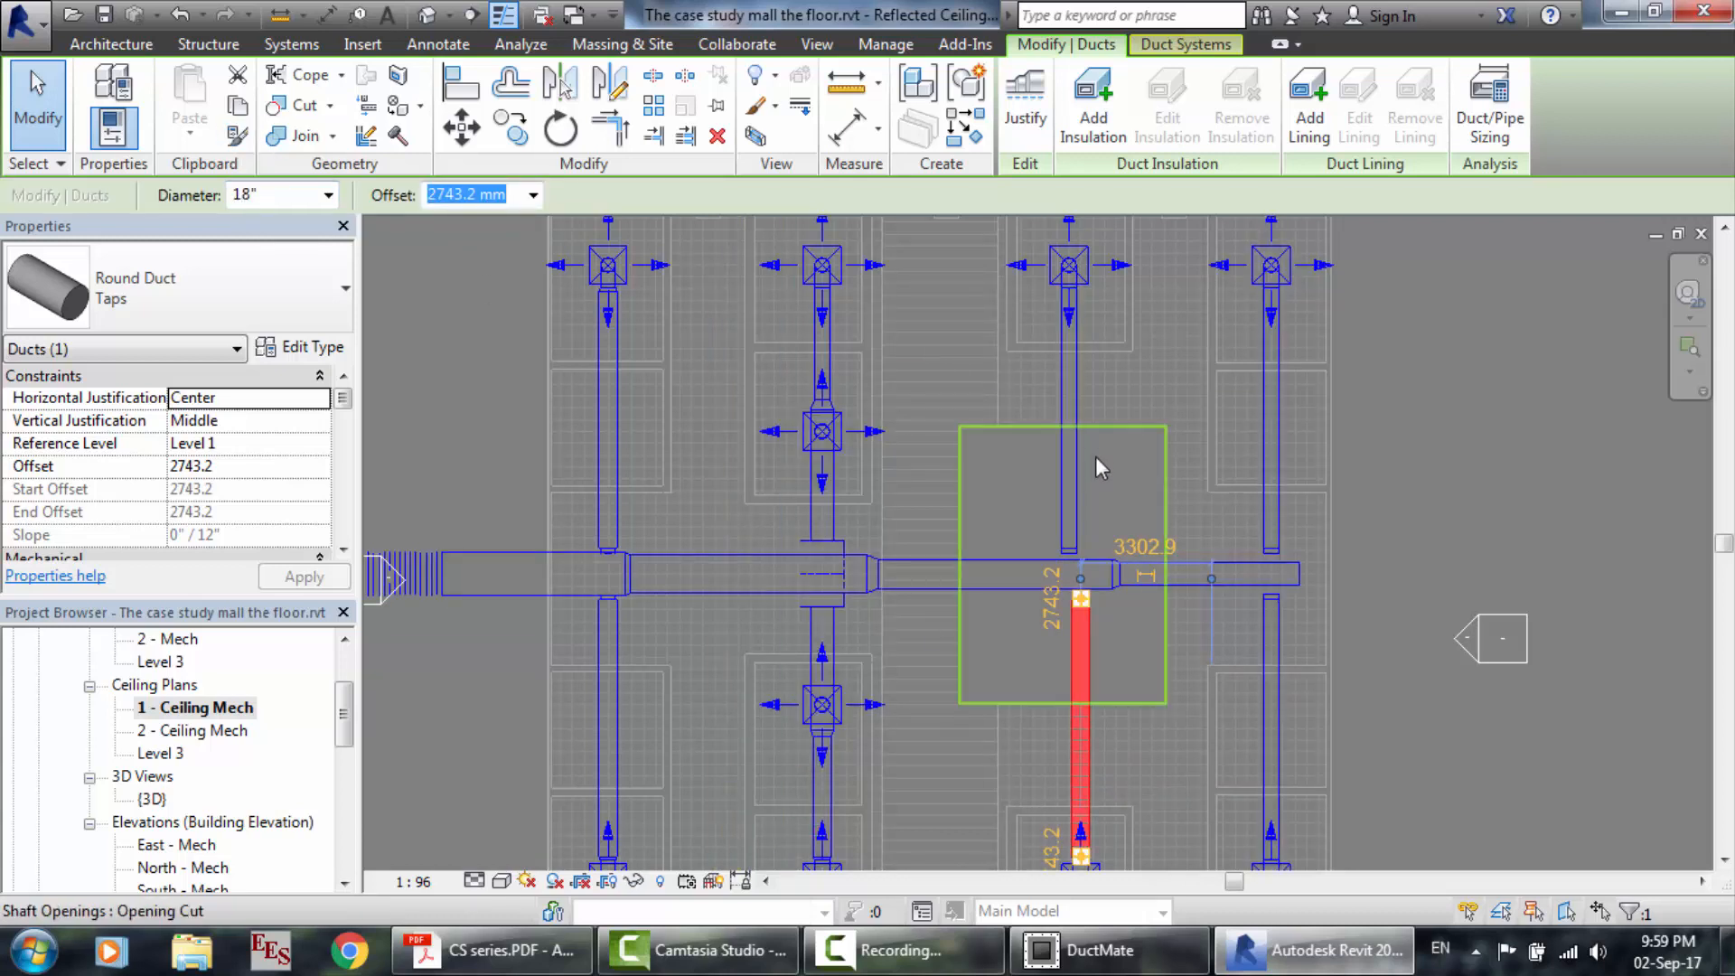
pyautogui.click(1071, 457)
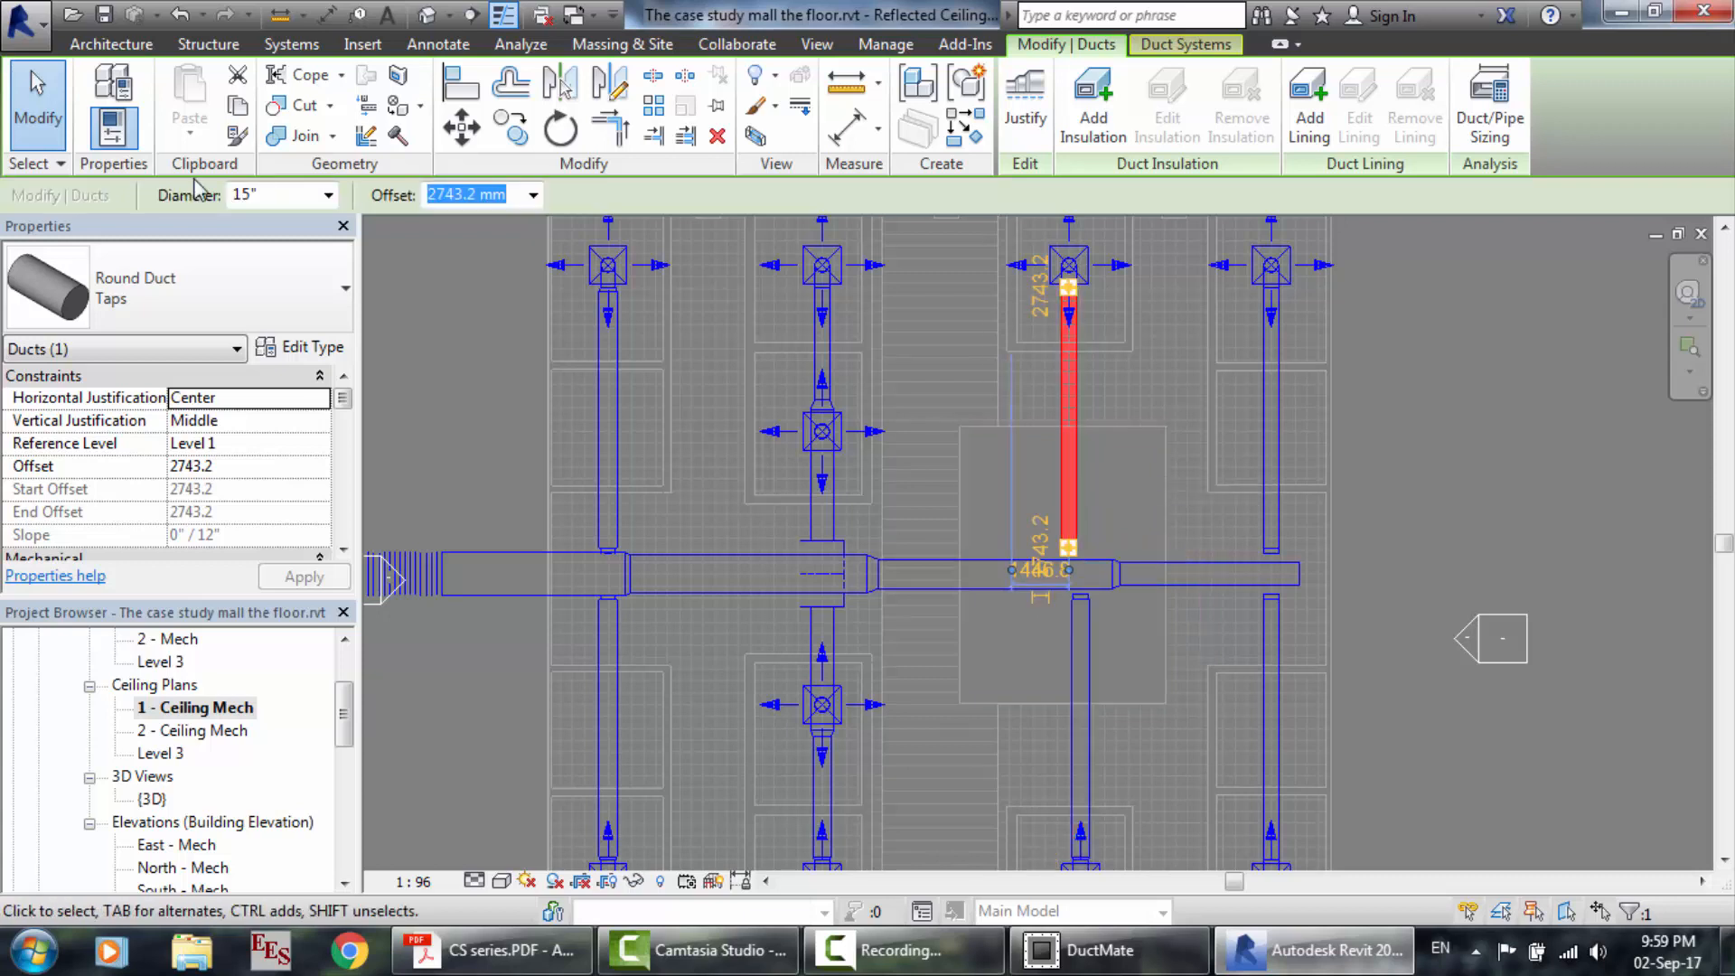
pyautogui.click(261, 192)
pyautogui.write('1')
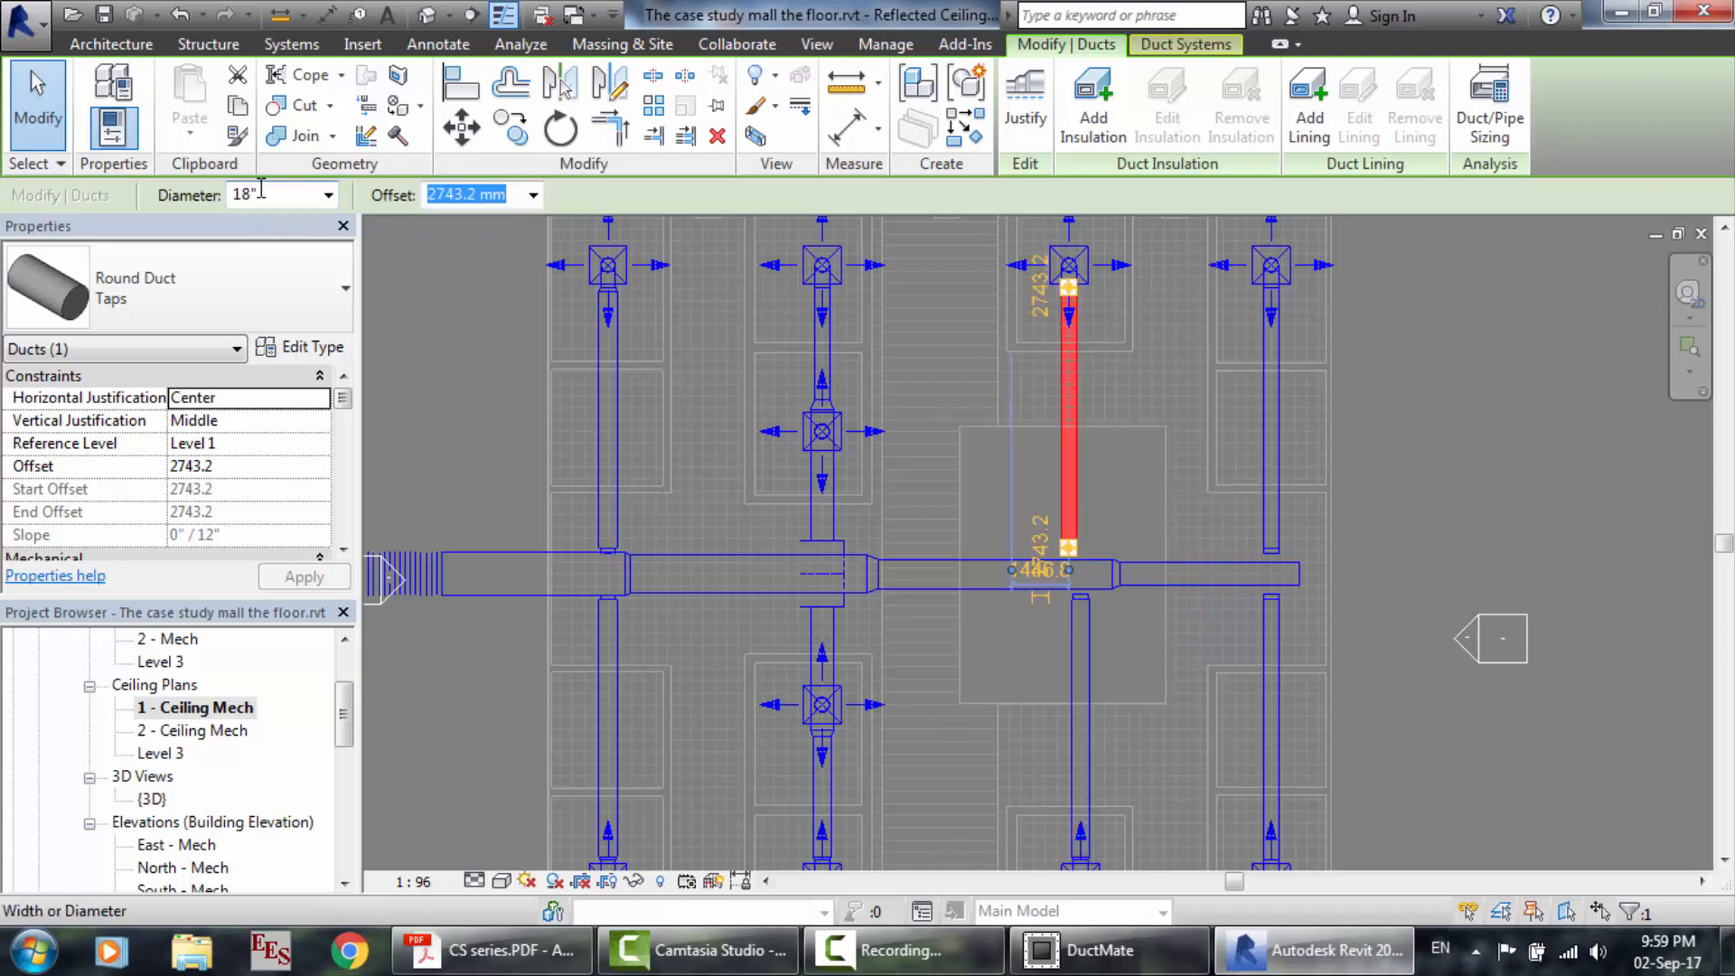
pyautogui.press('Return')
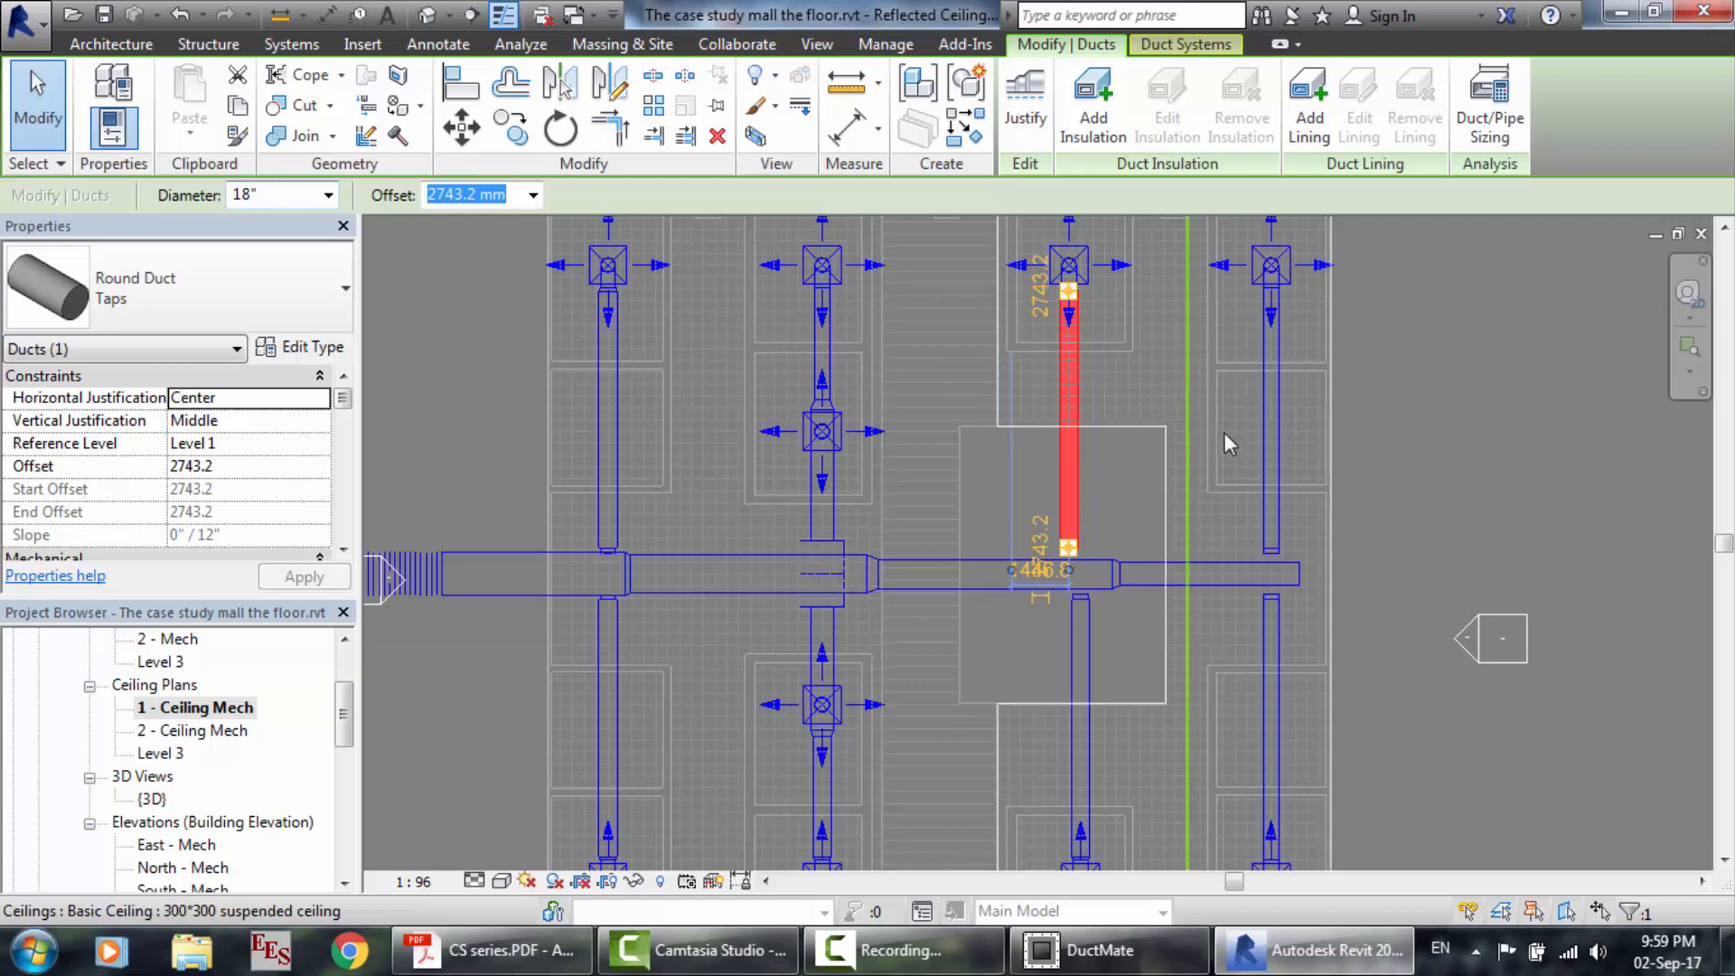
# Set the diameter of the fourth pair's upper and lower branch ducts to 18".
pyautogui.click(1261, 448)
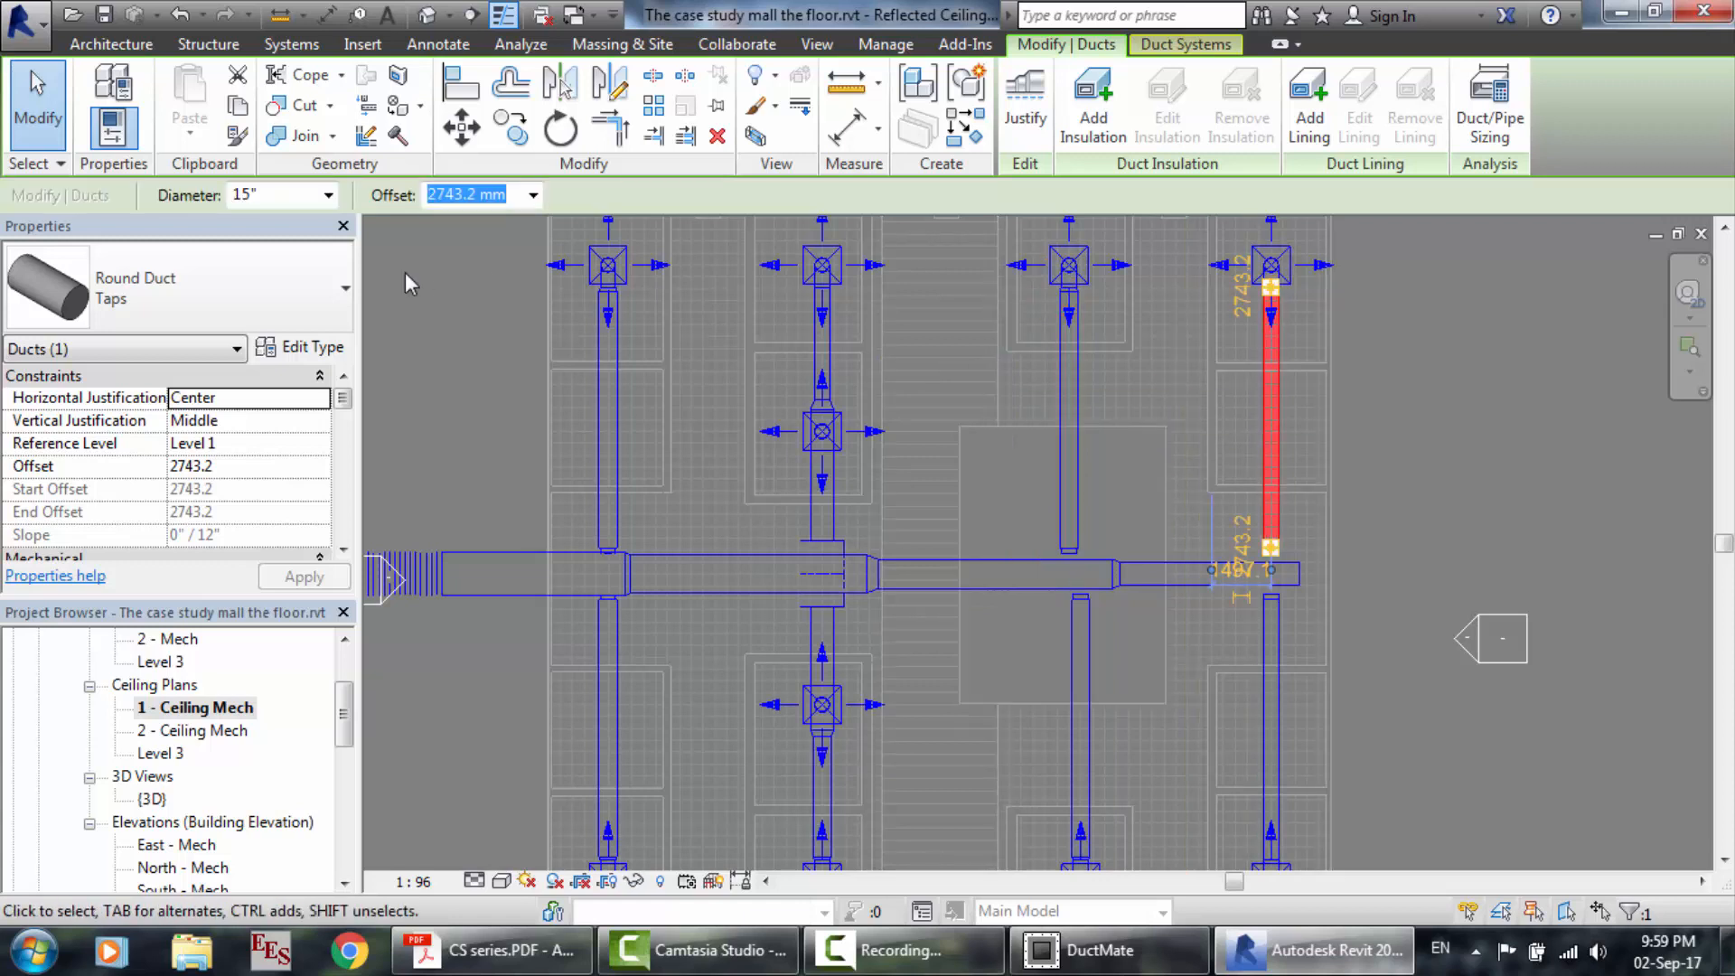
pyautogui.click(273, 194)
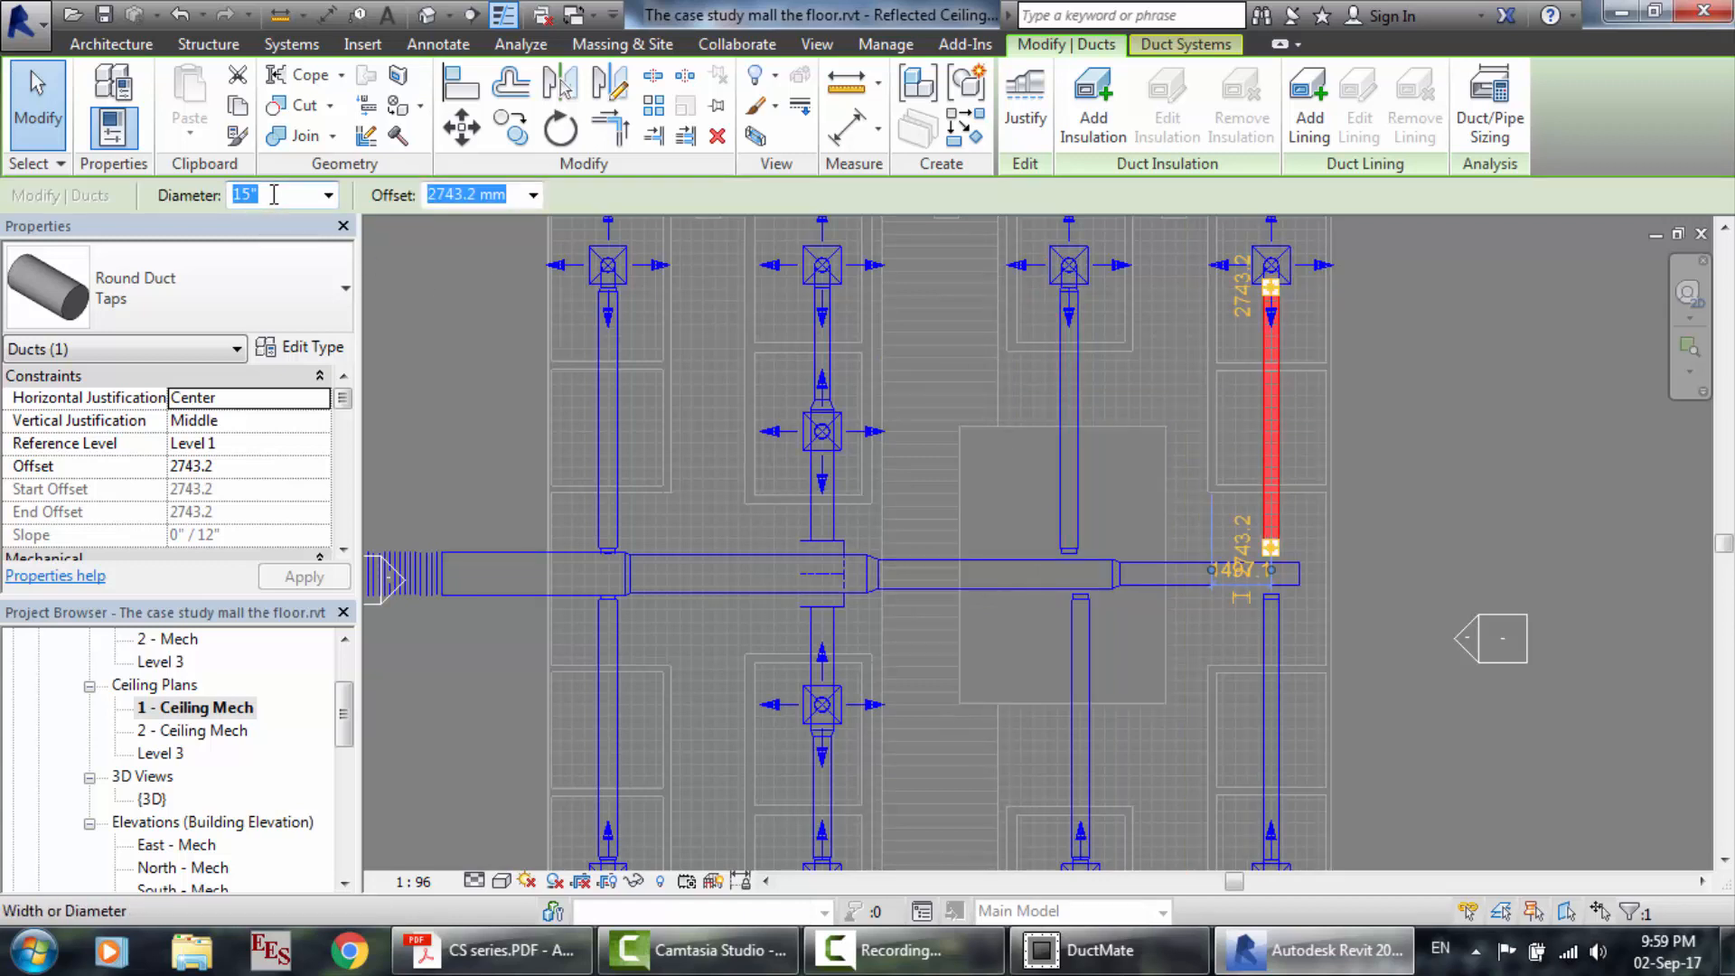
pyautogui.write('18')
pyautogui.press('Return')
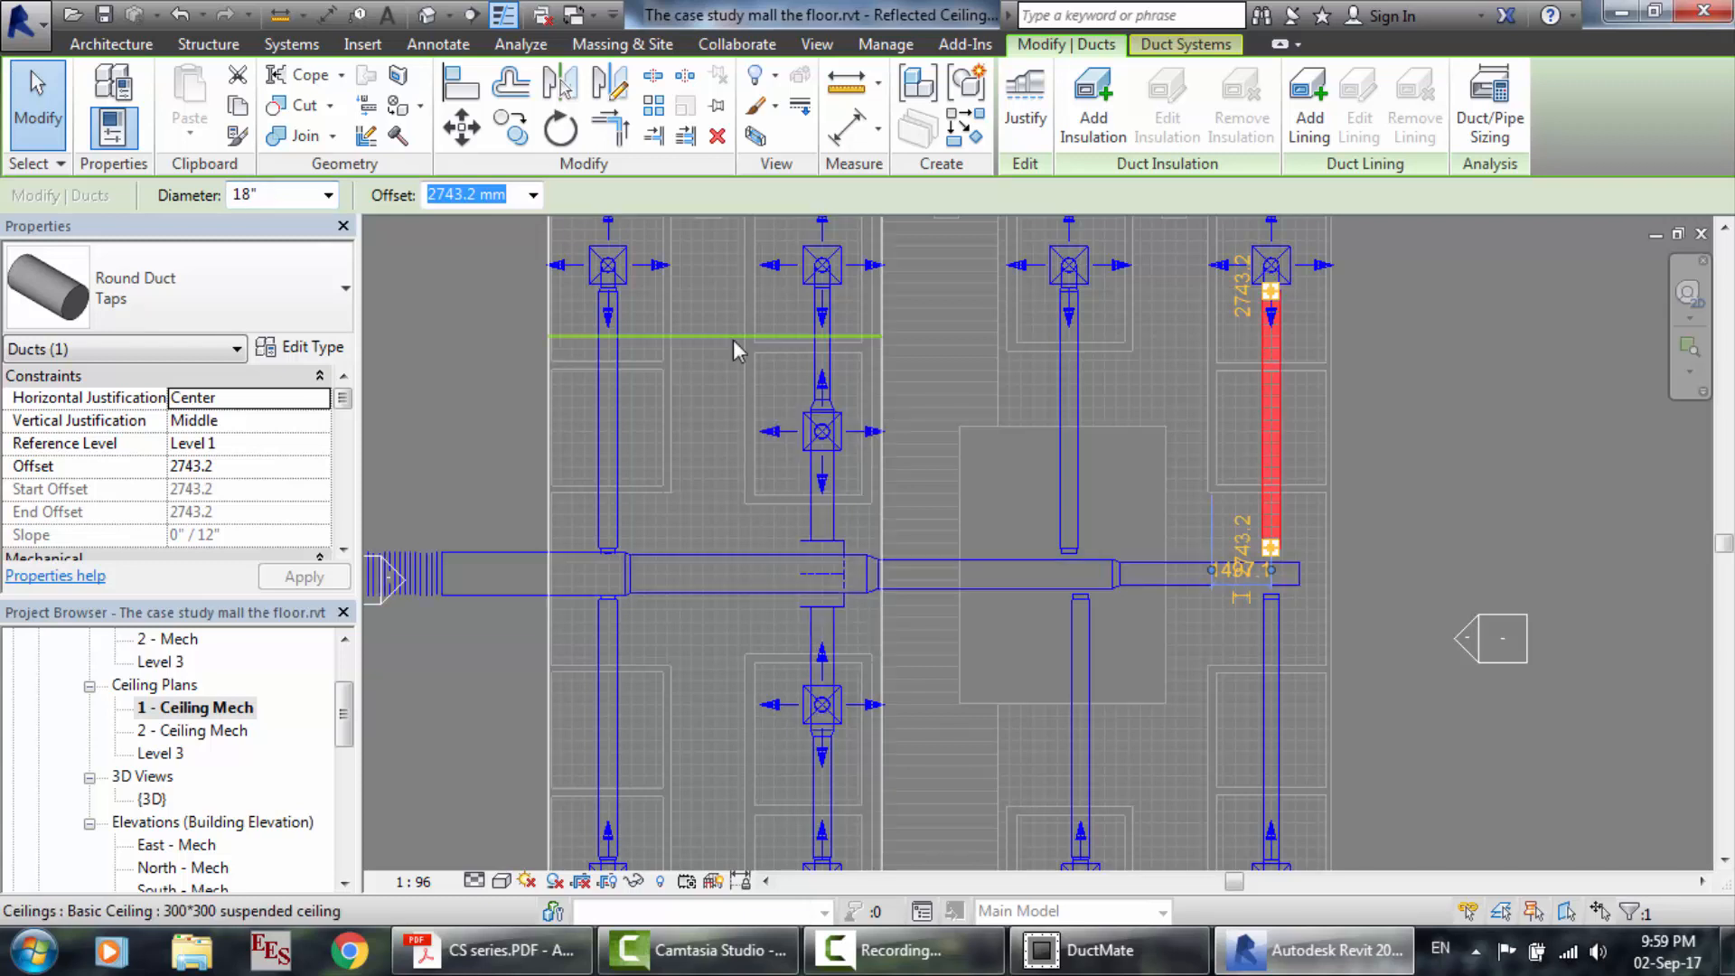
pyautogui.click(1272, 744)
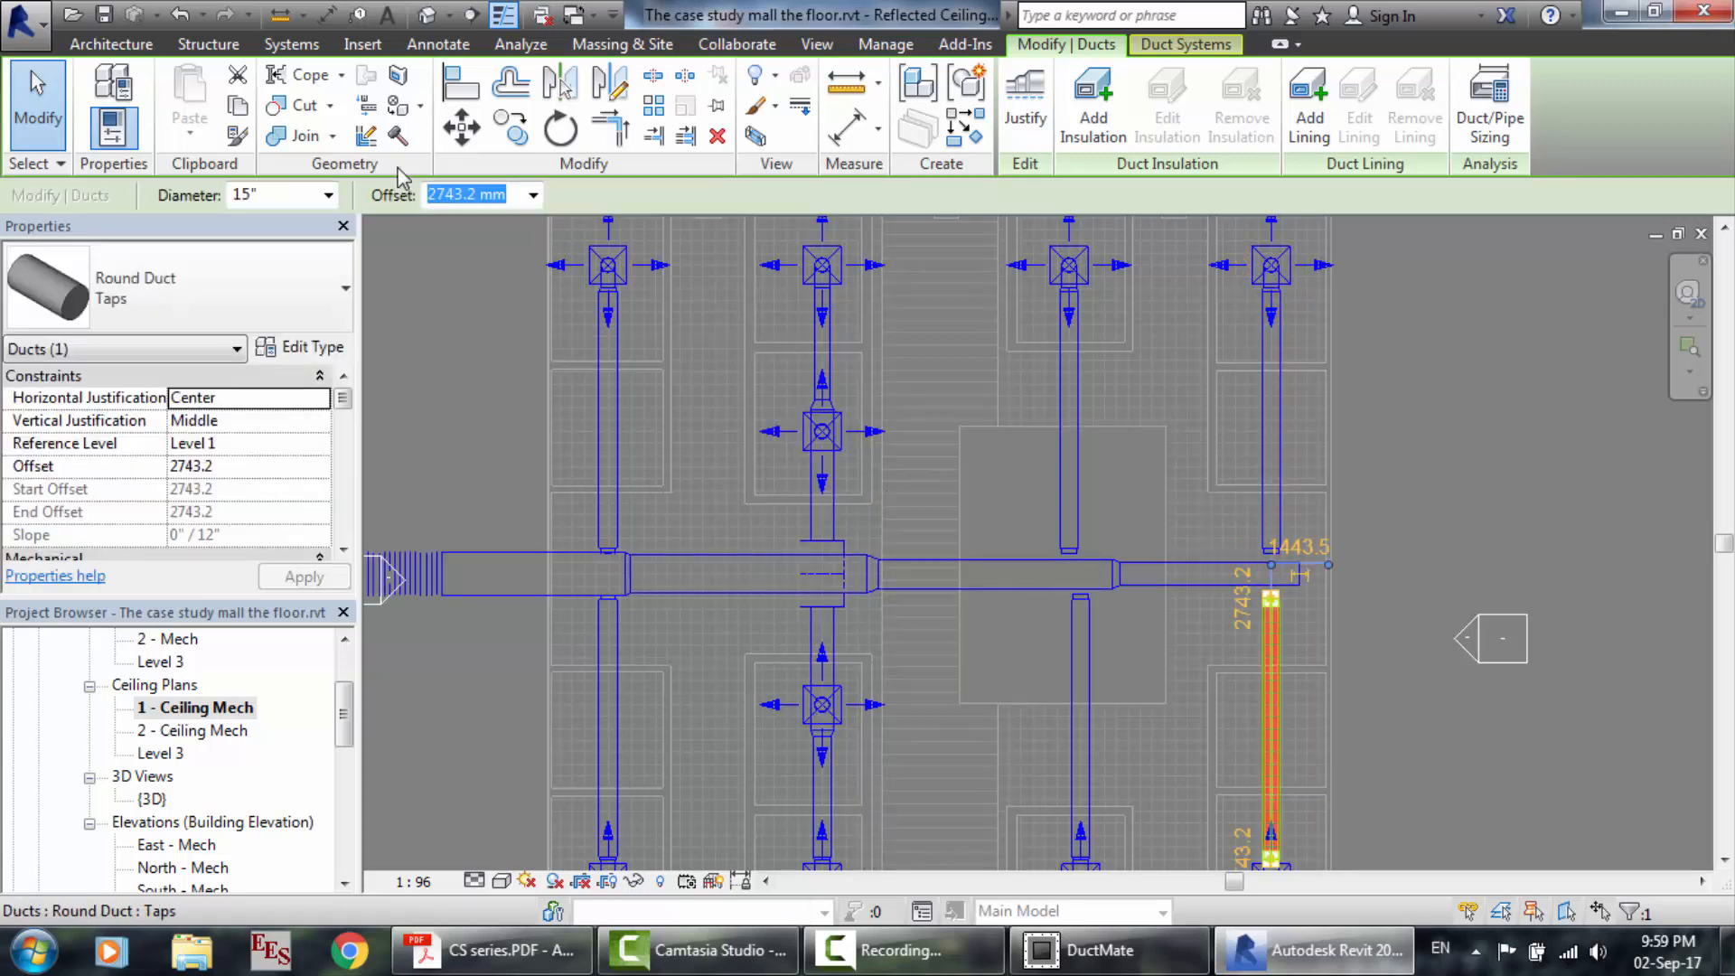
pyautogui.write('1')
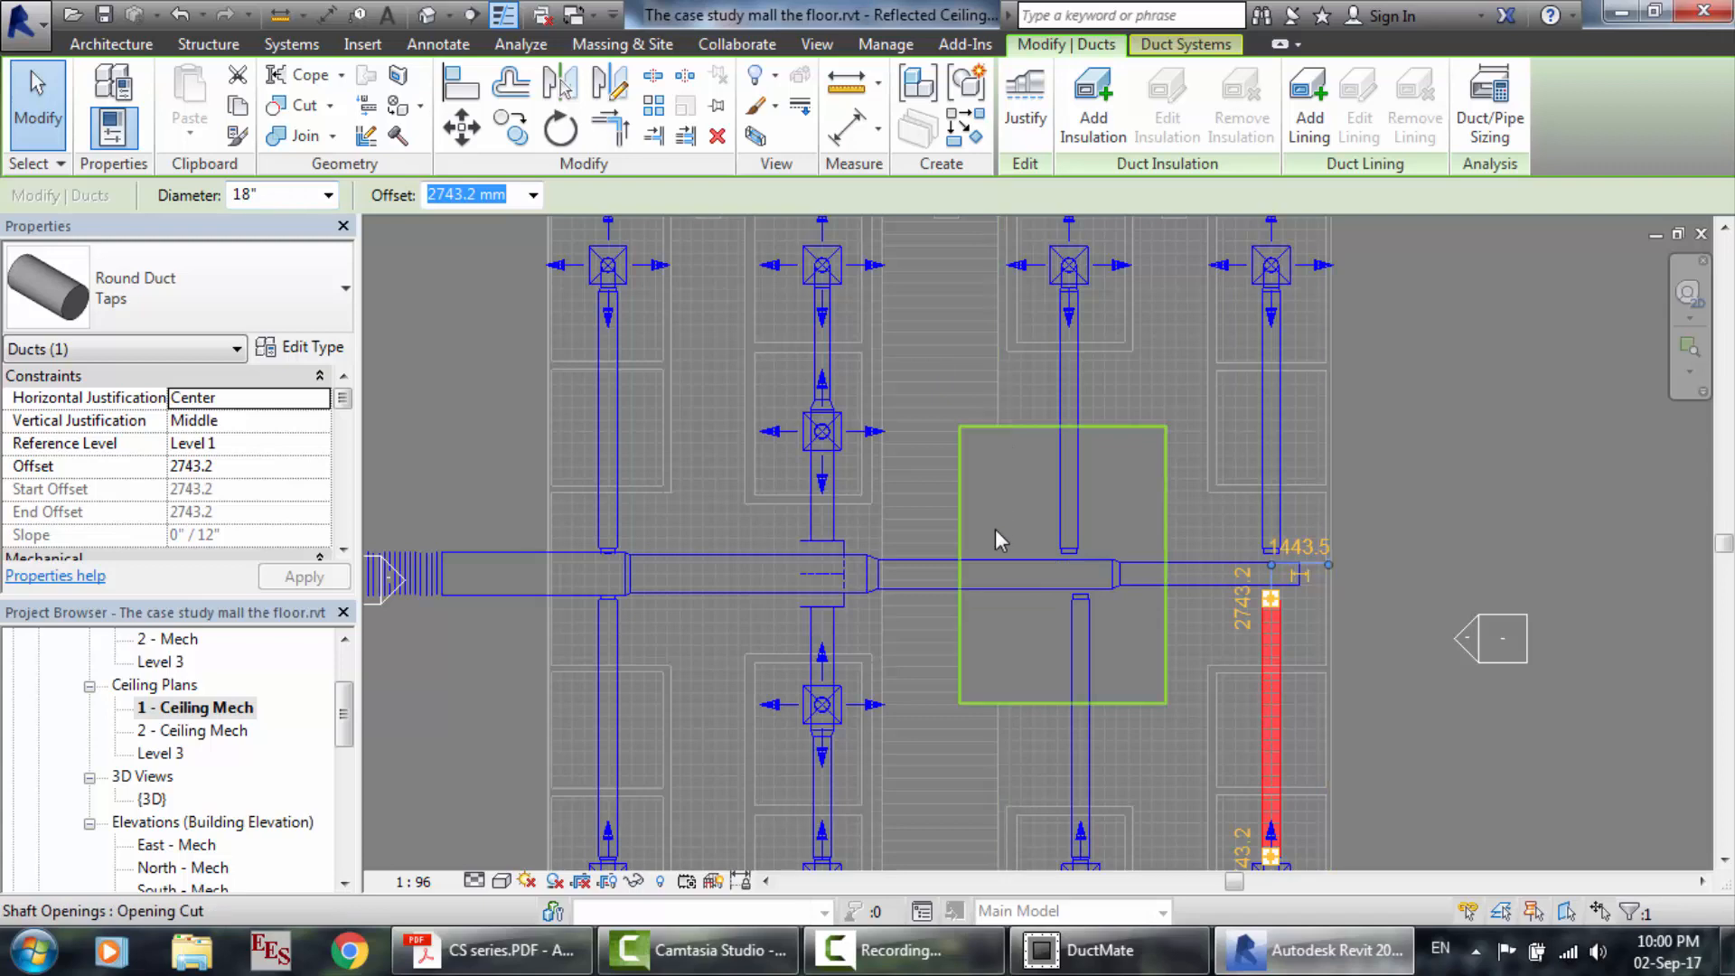
# Delete the tap fitting joining the first pair's lower branch duct to the main duct.
pyautogui.scroll(-1, 995, 531)
pyautogui.scroll(-1, 687, 723)
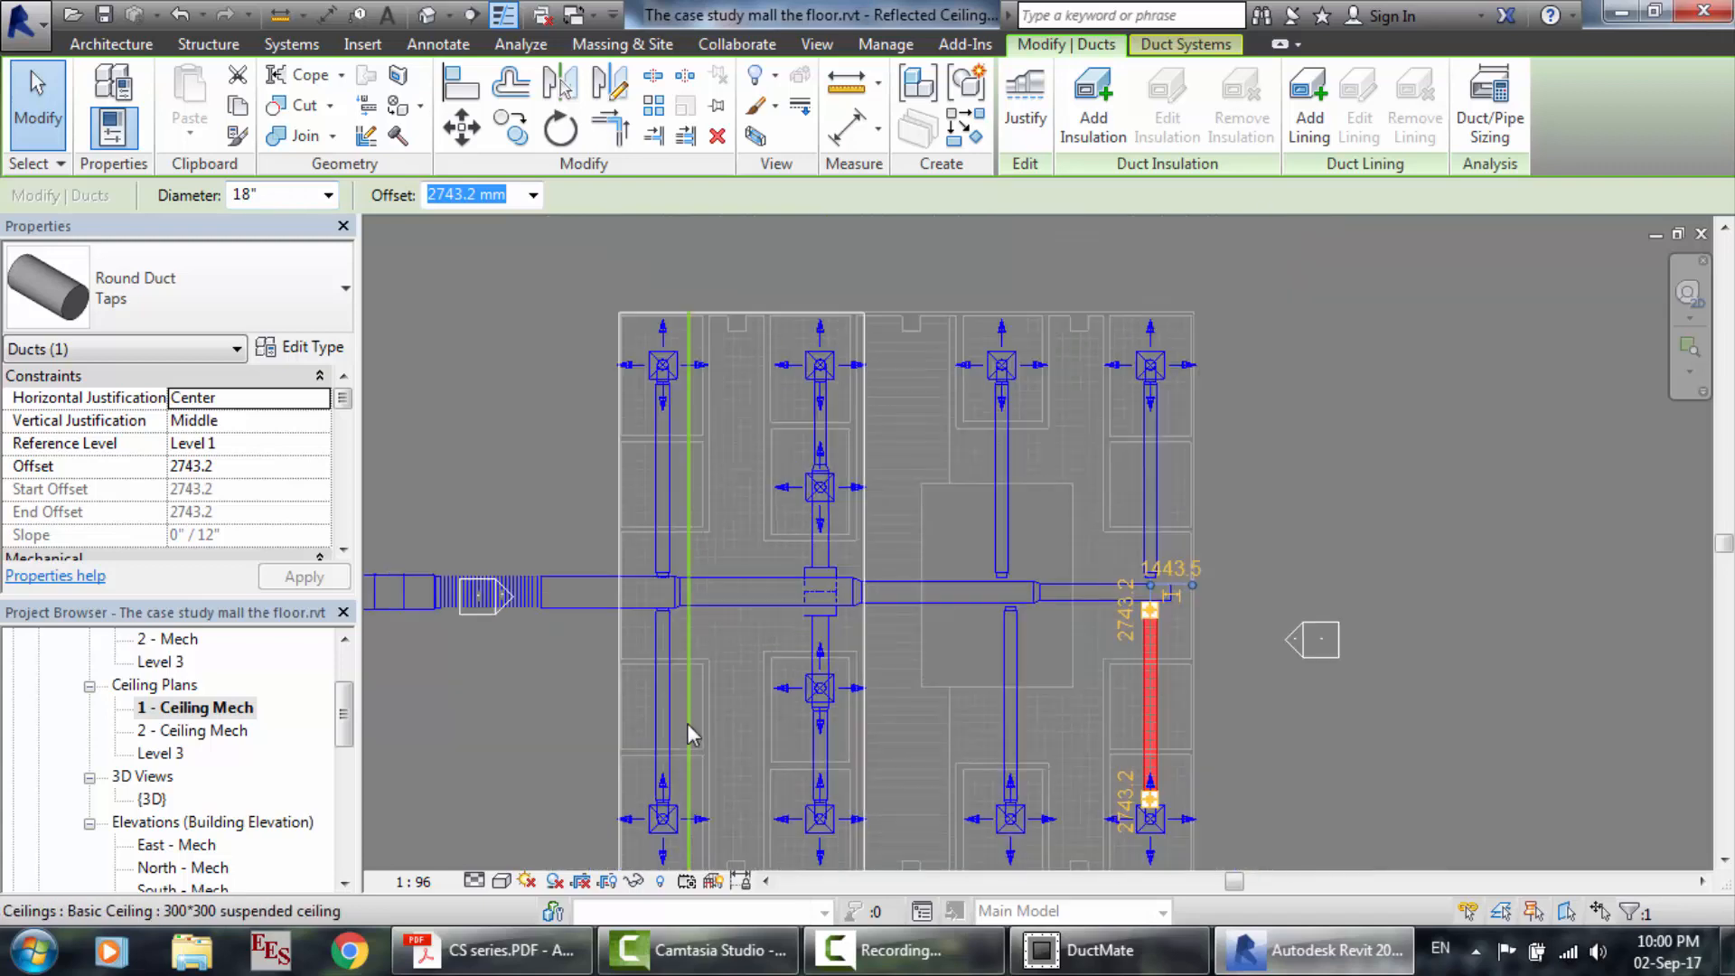
pyautogui.scroll(2, 651, 696)
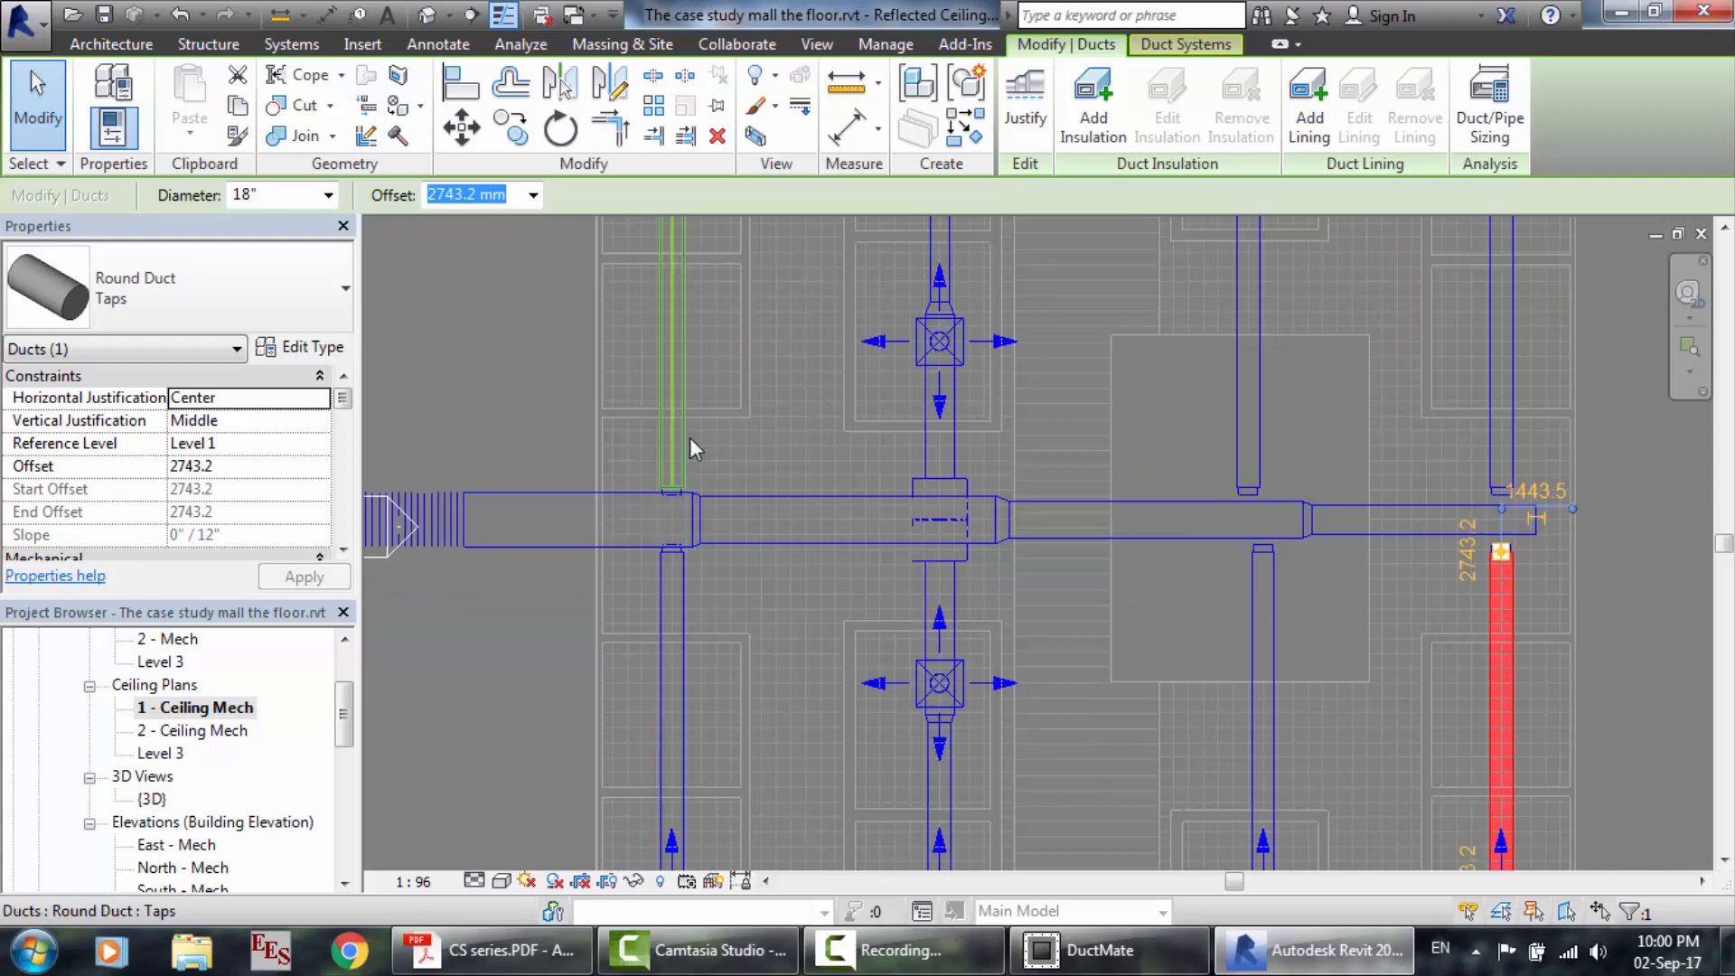
pyautogui.scroll(2, 690, 440)
pyautogui.scroll(2, 669, 628)
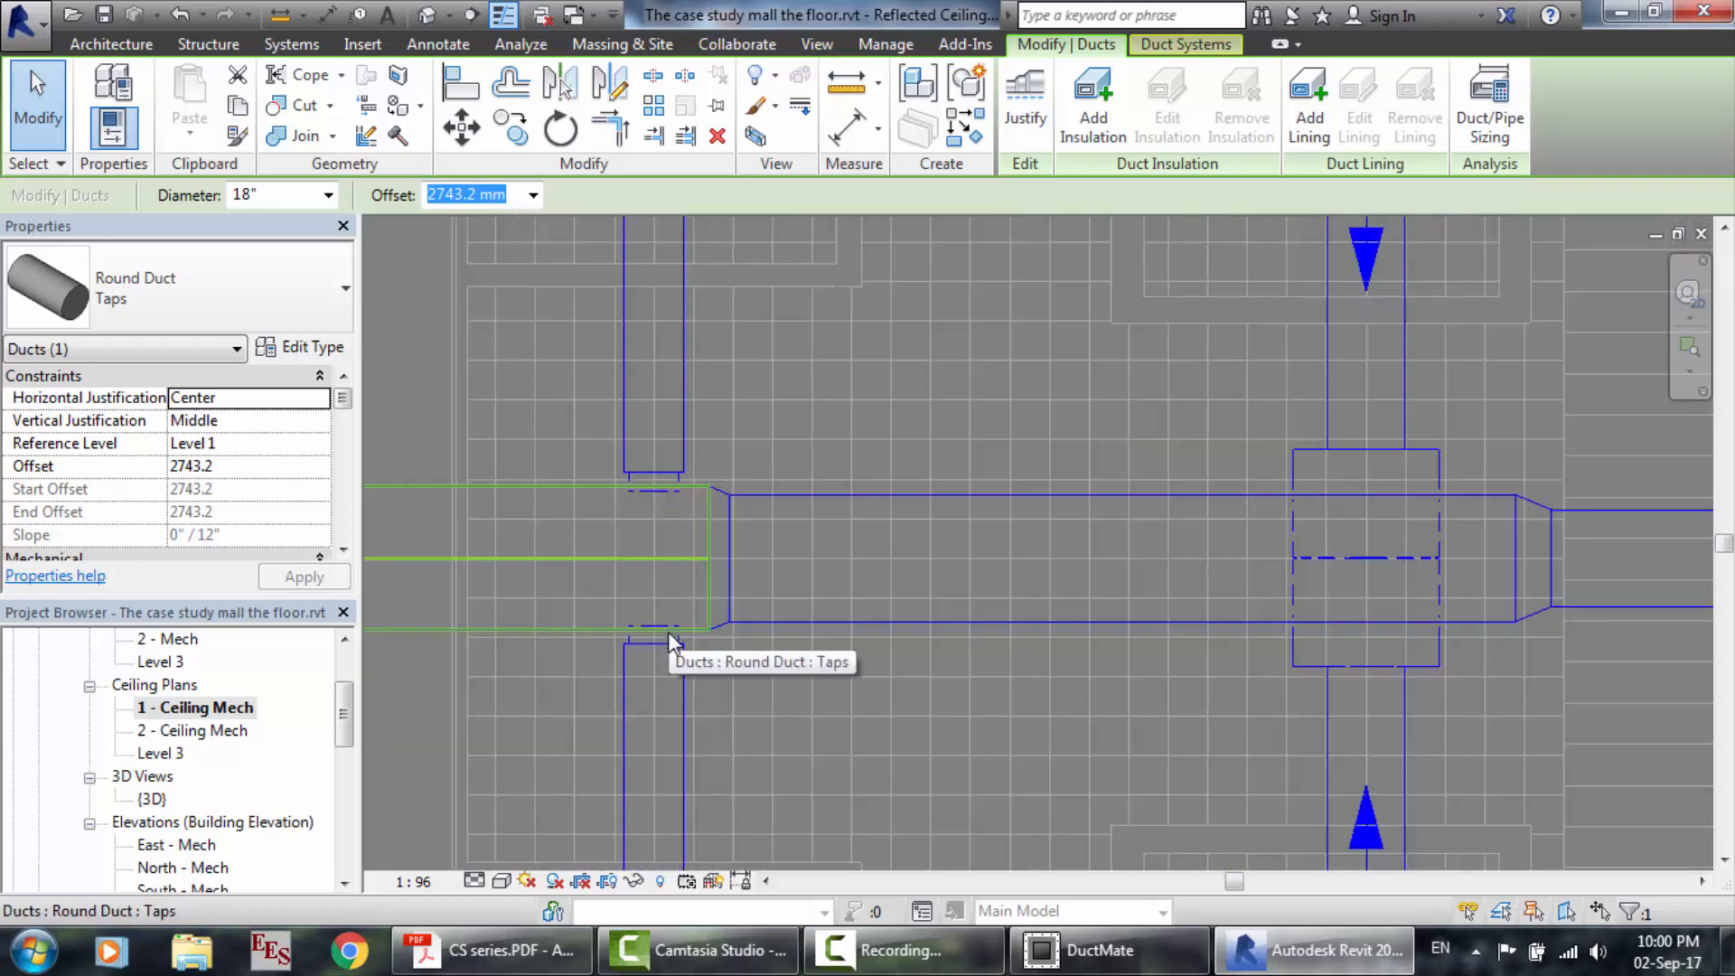
pyautogui.scroll(2, 637, 671)
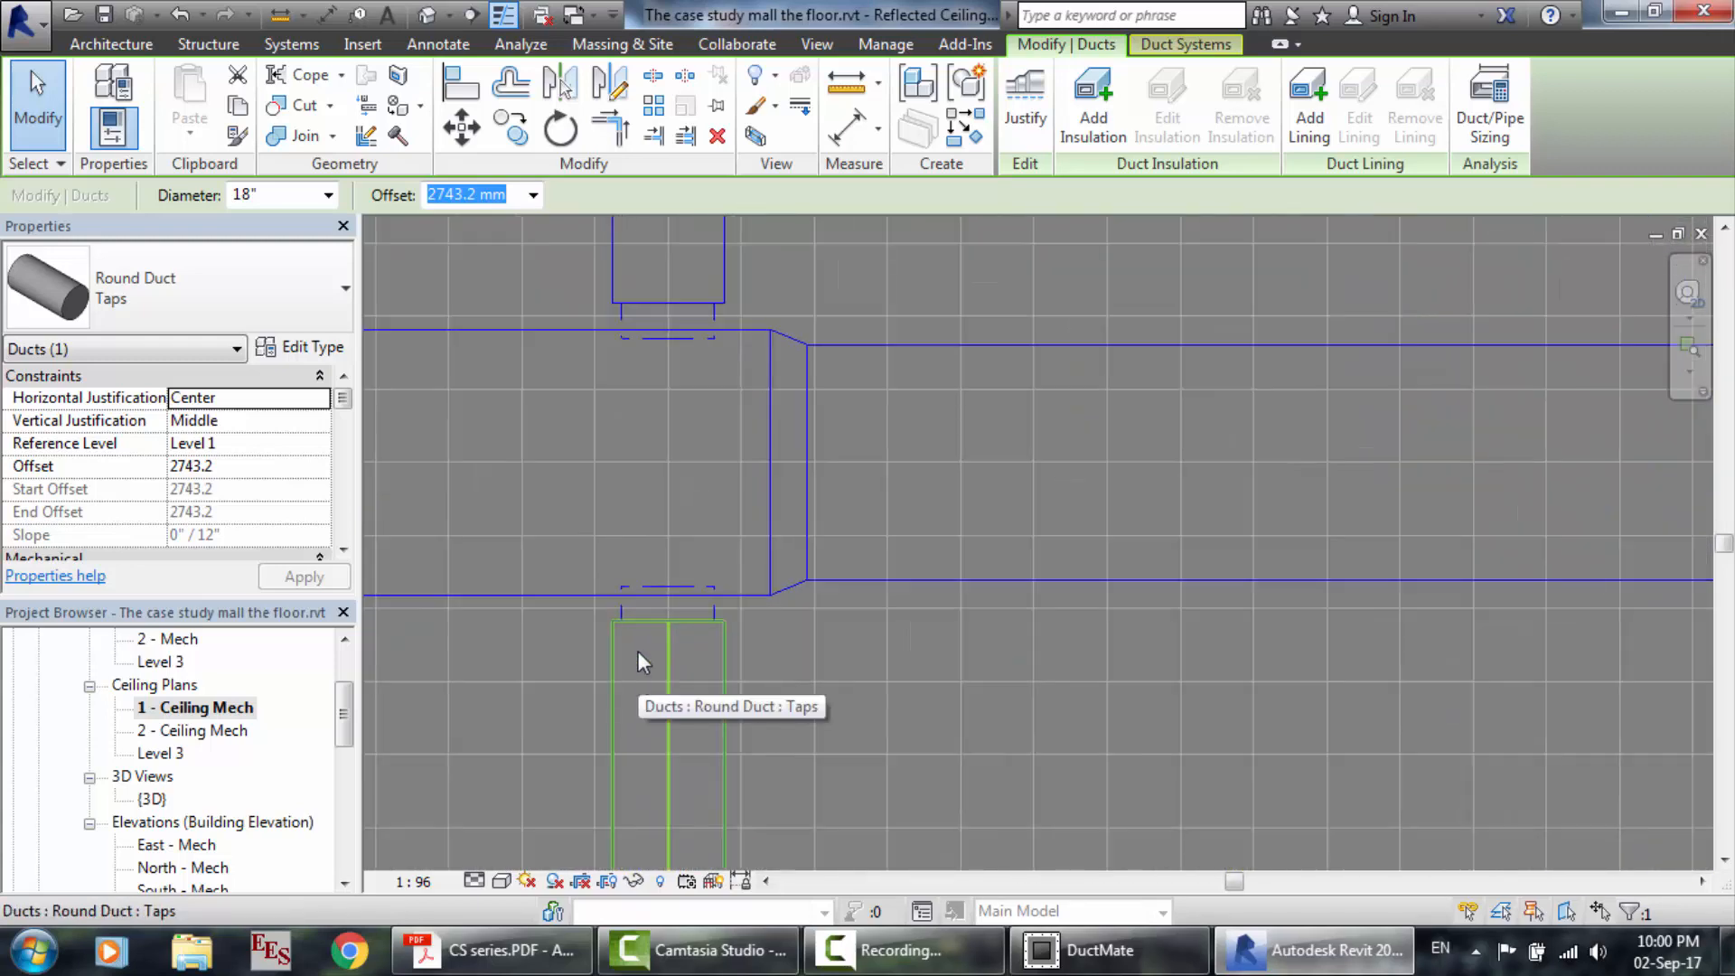
pyautogui.click(621, 603)
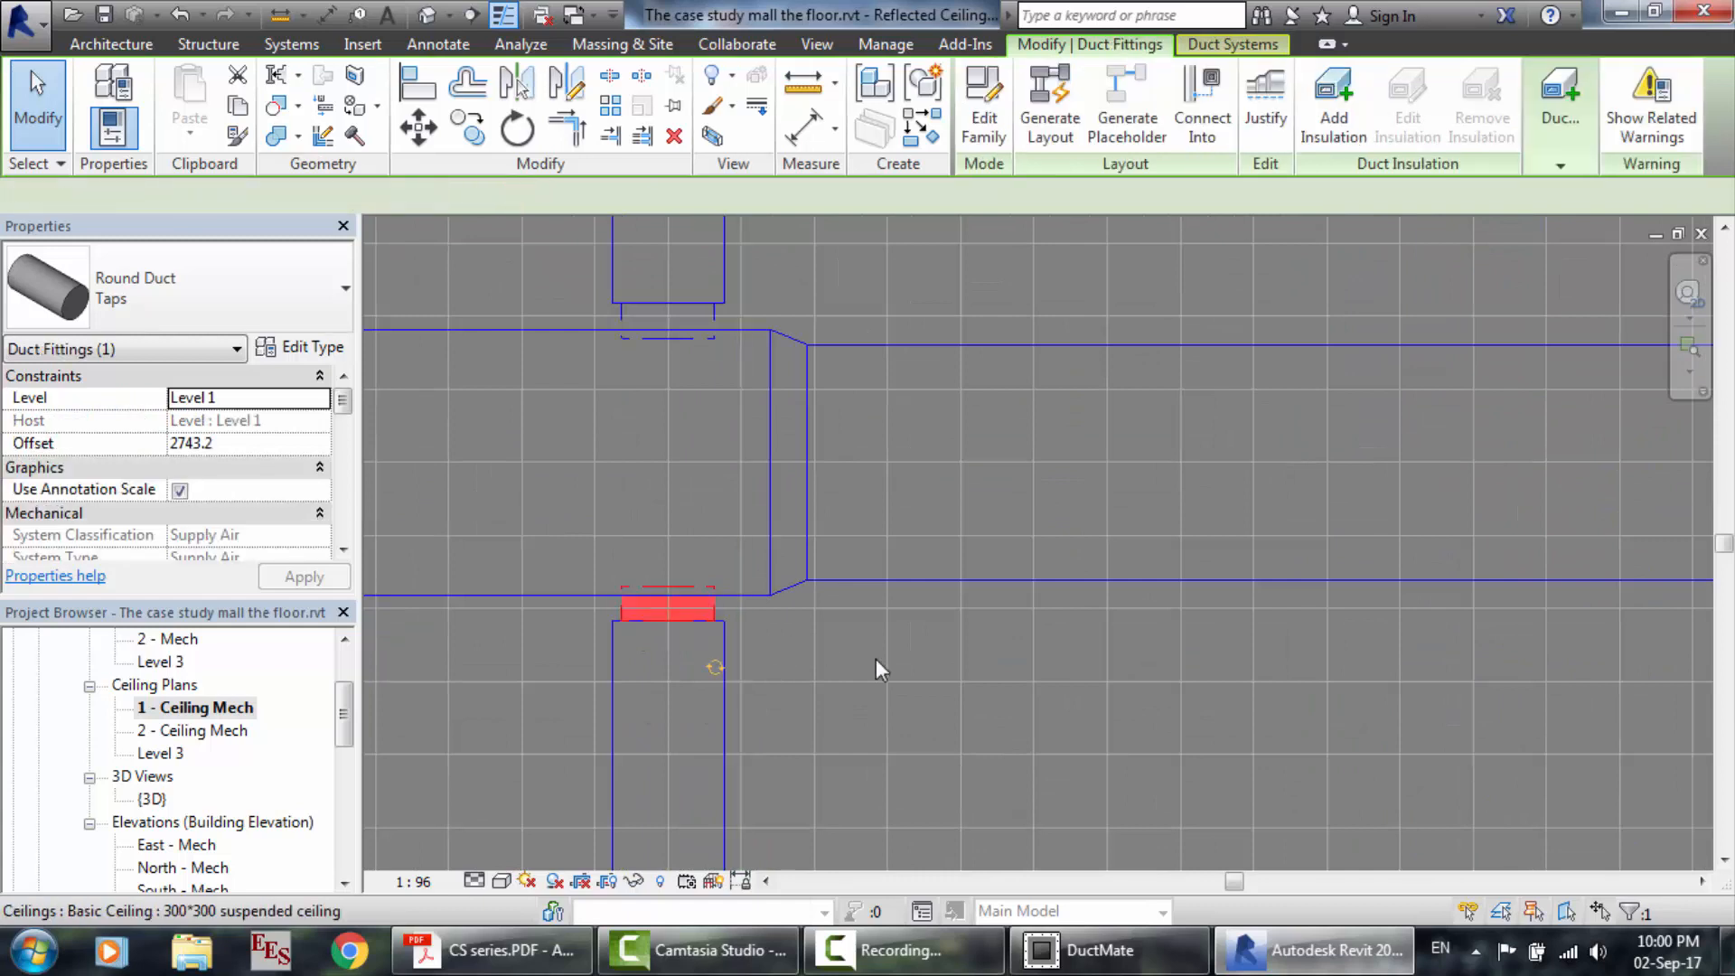
pyautogui.press('Delete')
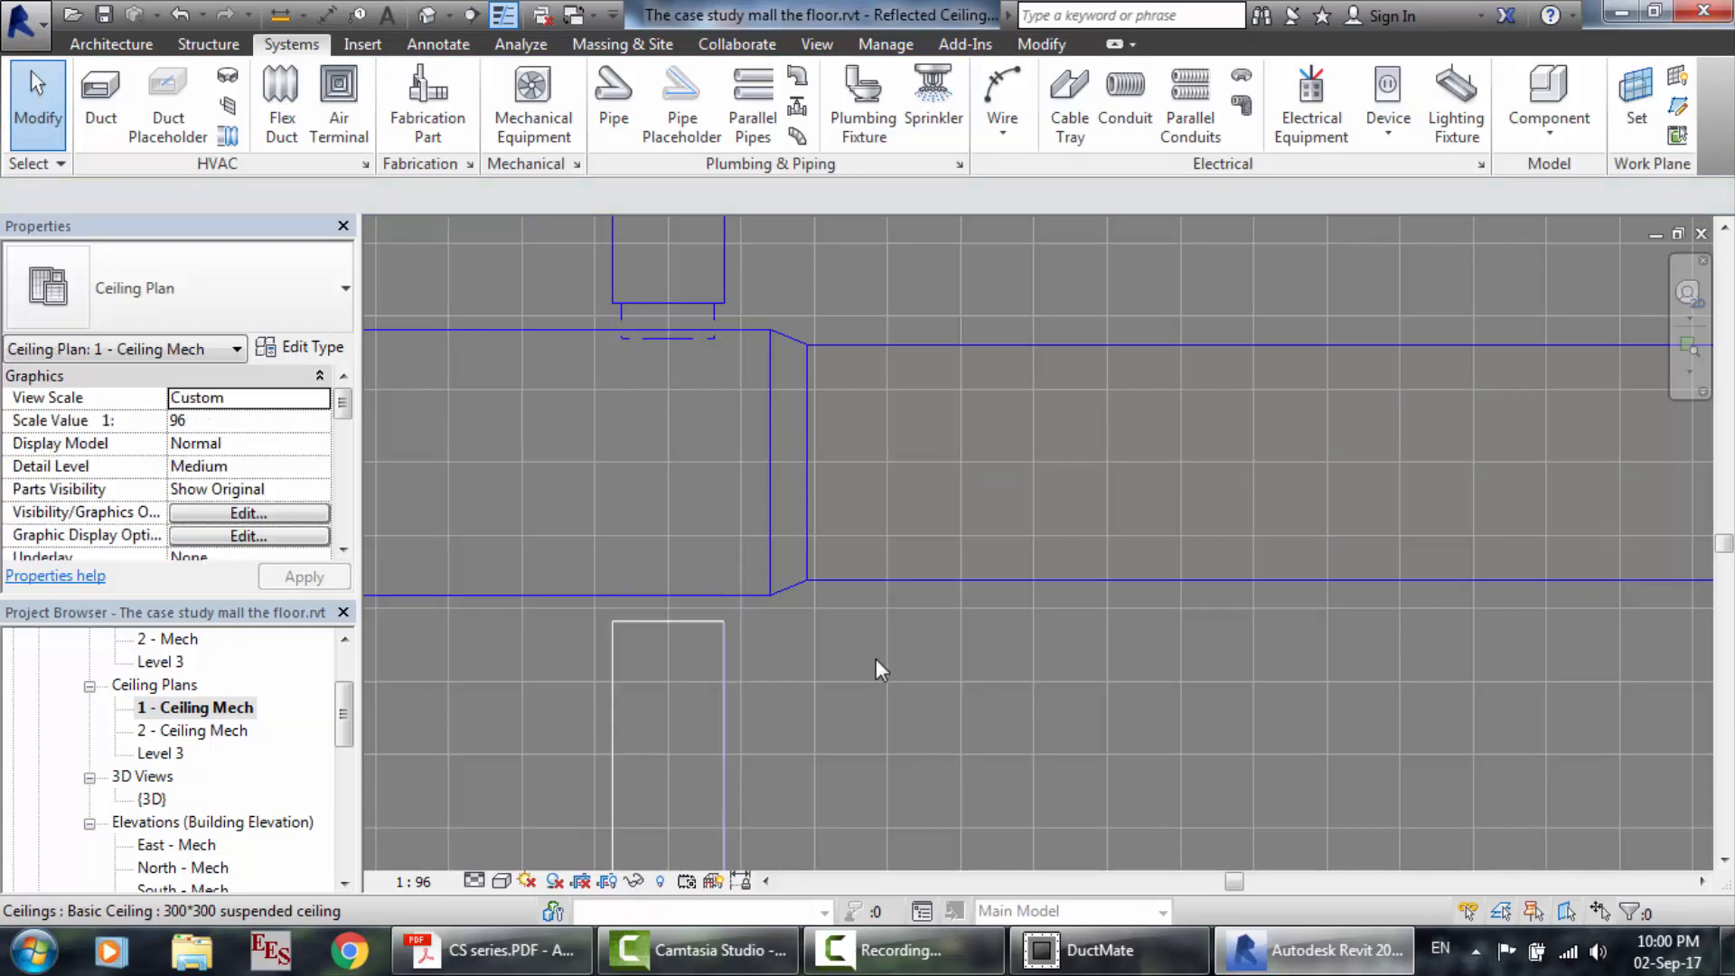
# Try to generate an automatic routing solution between the first pair's lower branch duct and the main duct.
pyautogui.click(728, 641)
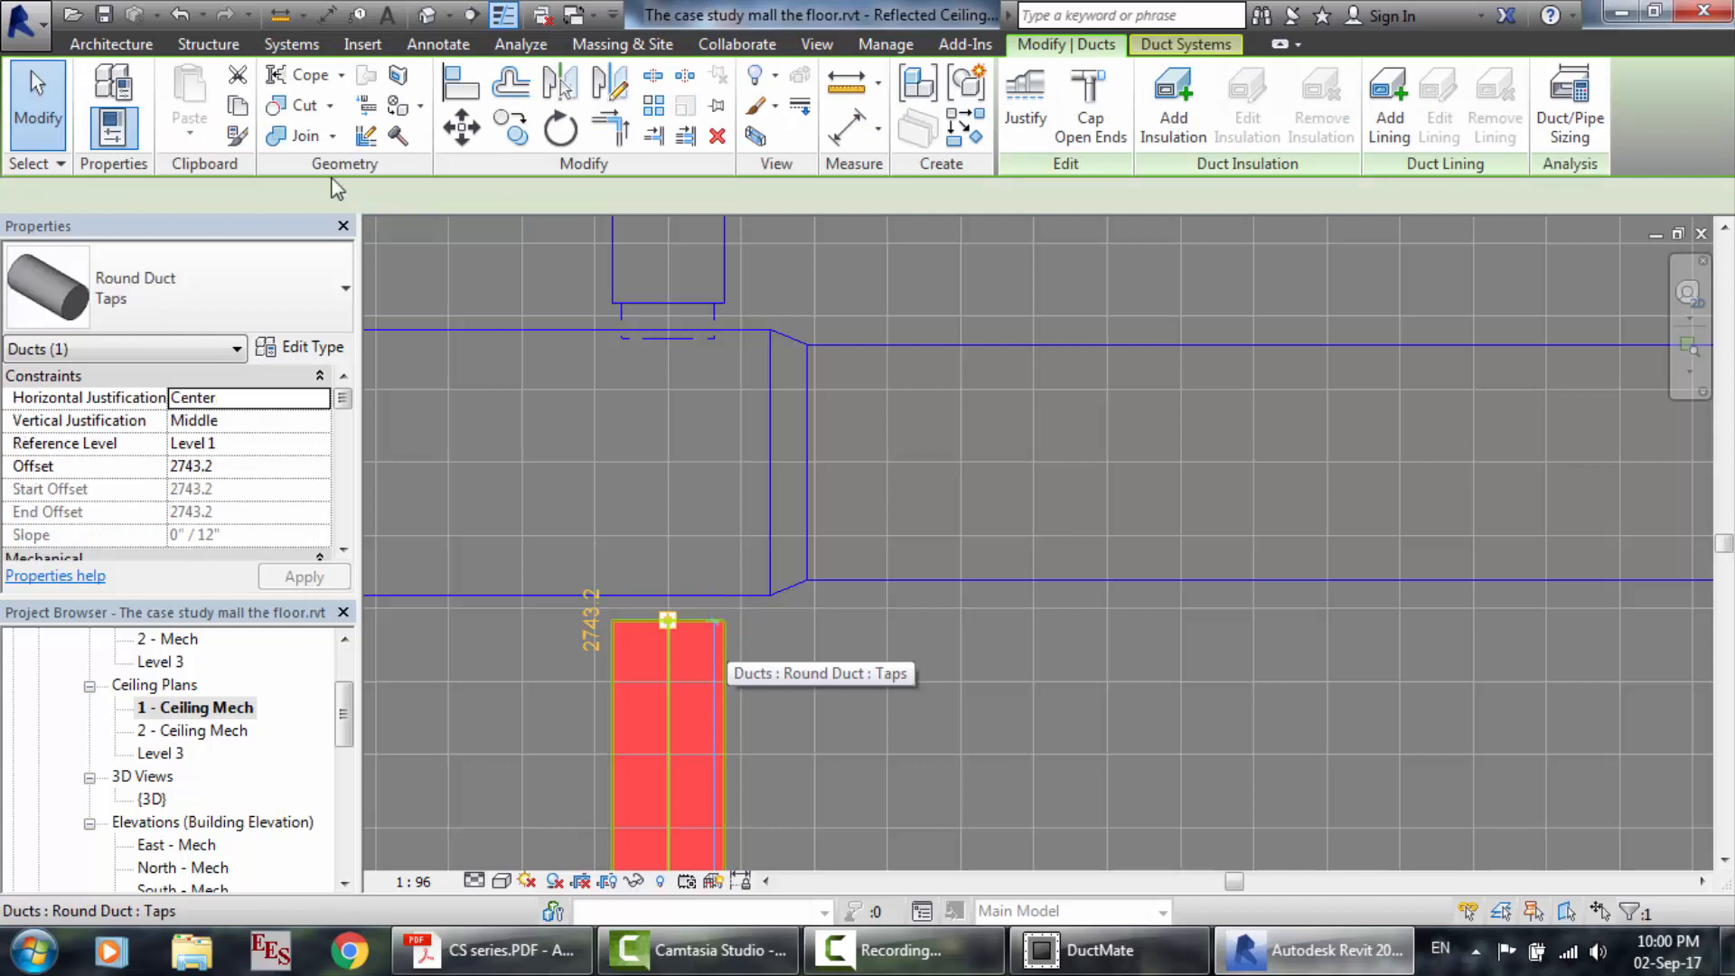
pyautogui.keyDown('ctrl'); pyautogui.click(621, 521); pyautogui.keyUp('ctrl')
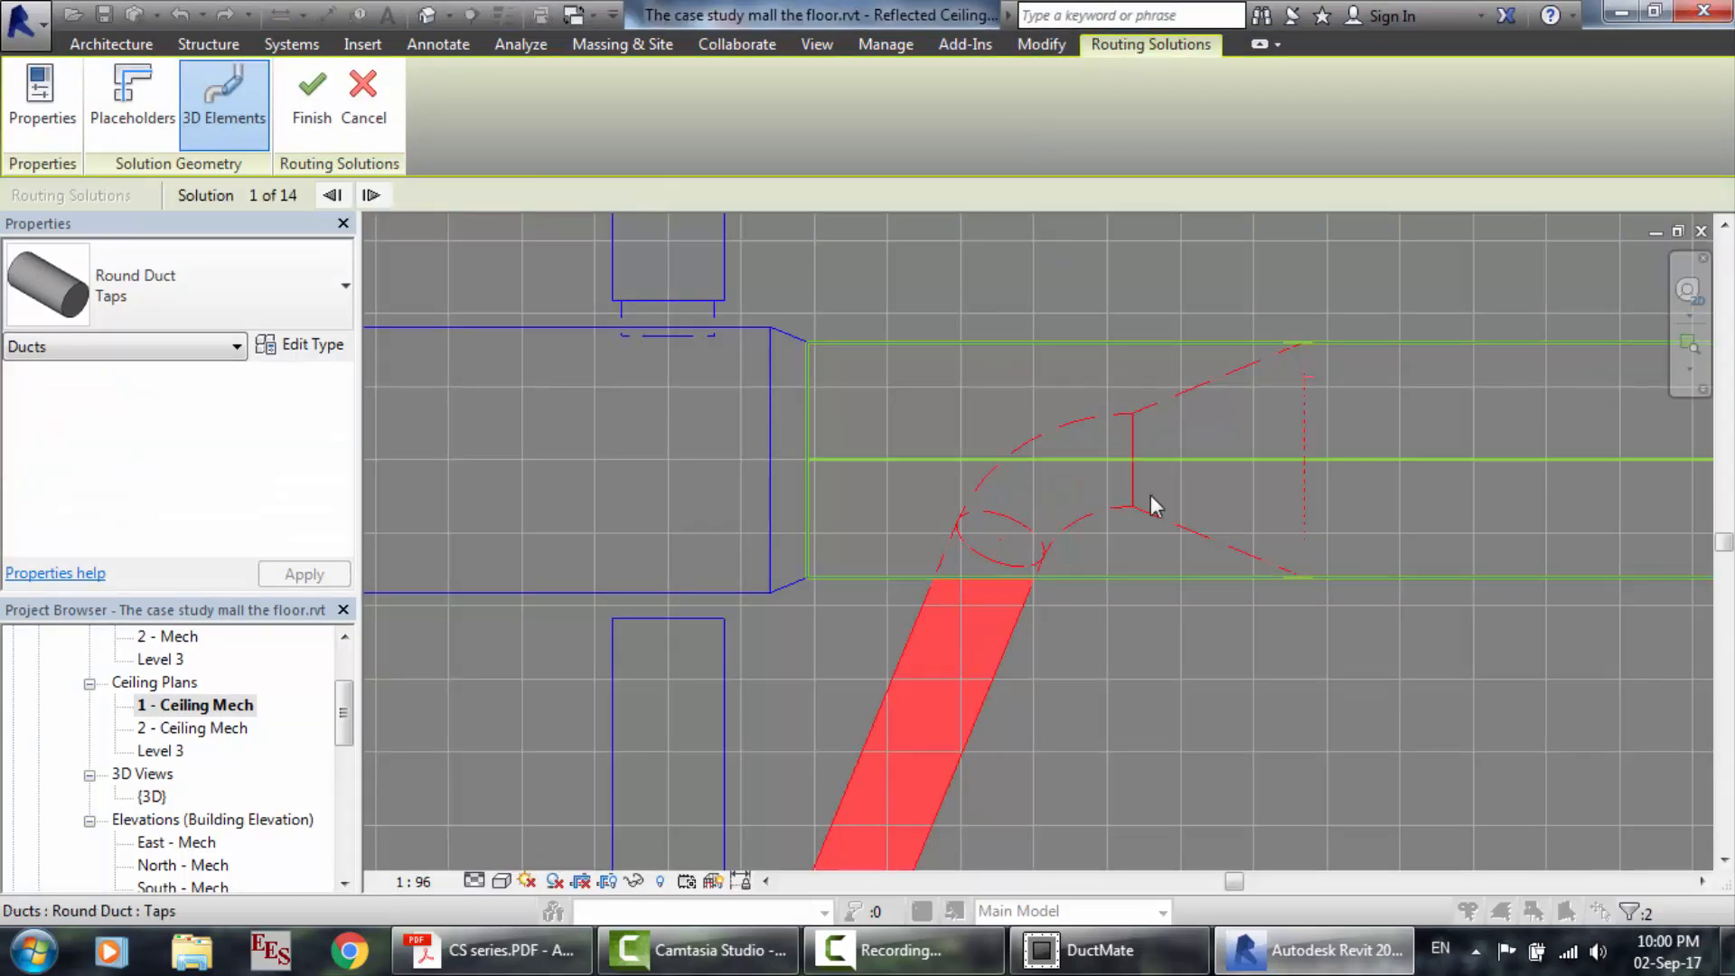
pyautogui.scroll(-2, 1151, 495)
pyautogui.scroll(-3, 1151, 495)
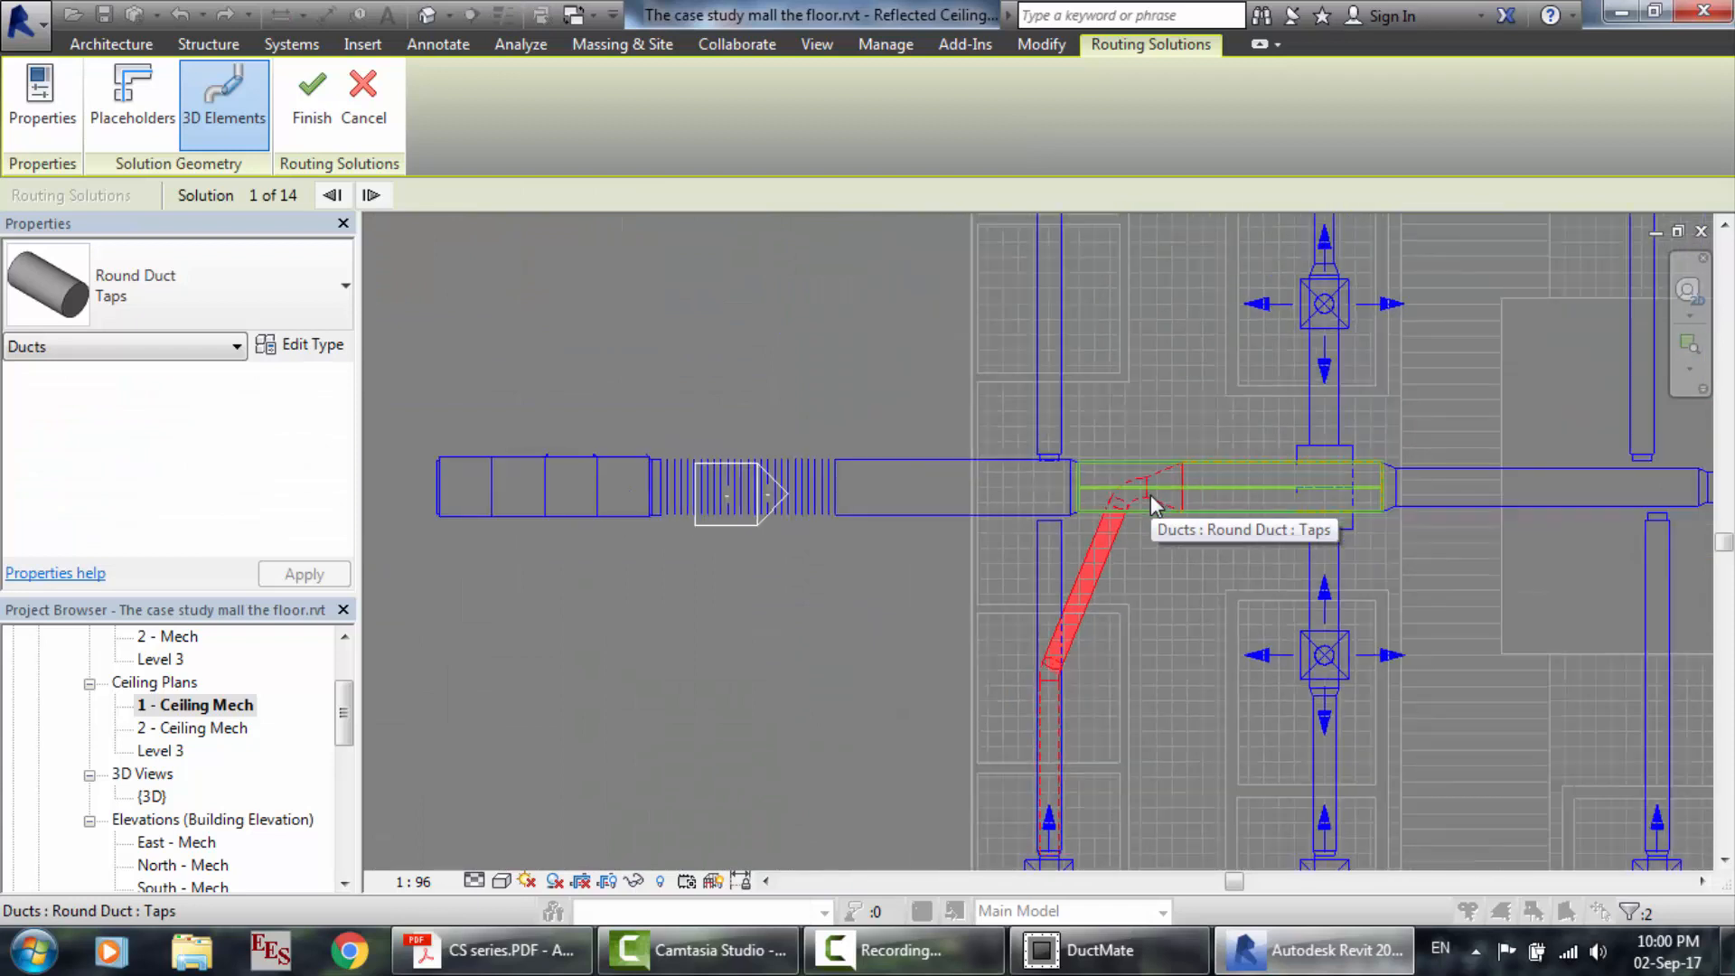
pyautogui.scroll(2, 1204, 366)
pyautogui.scroll(1, 1204, 366)
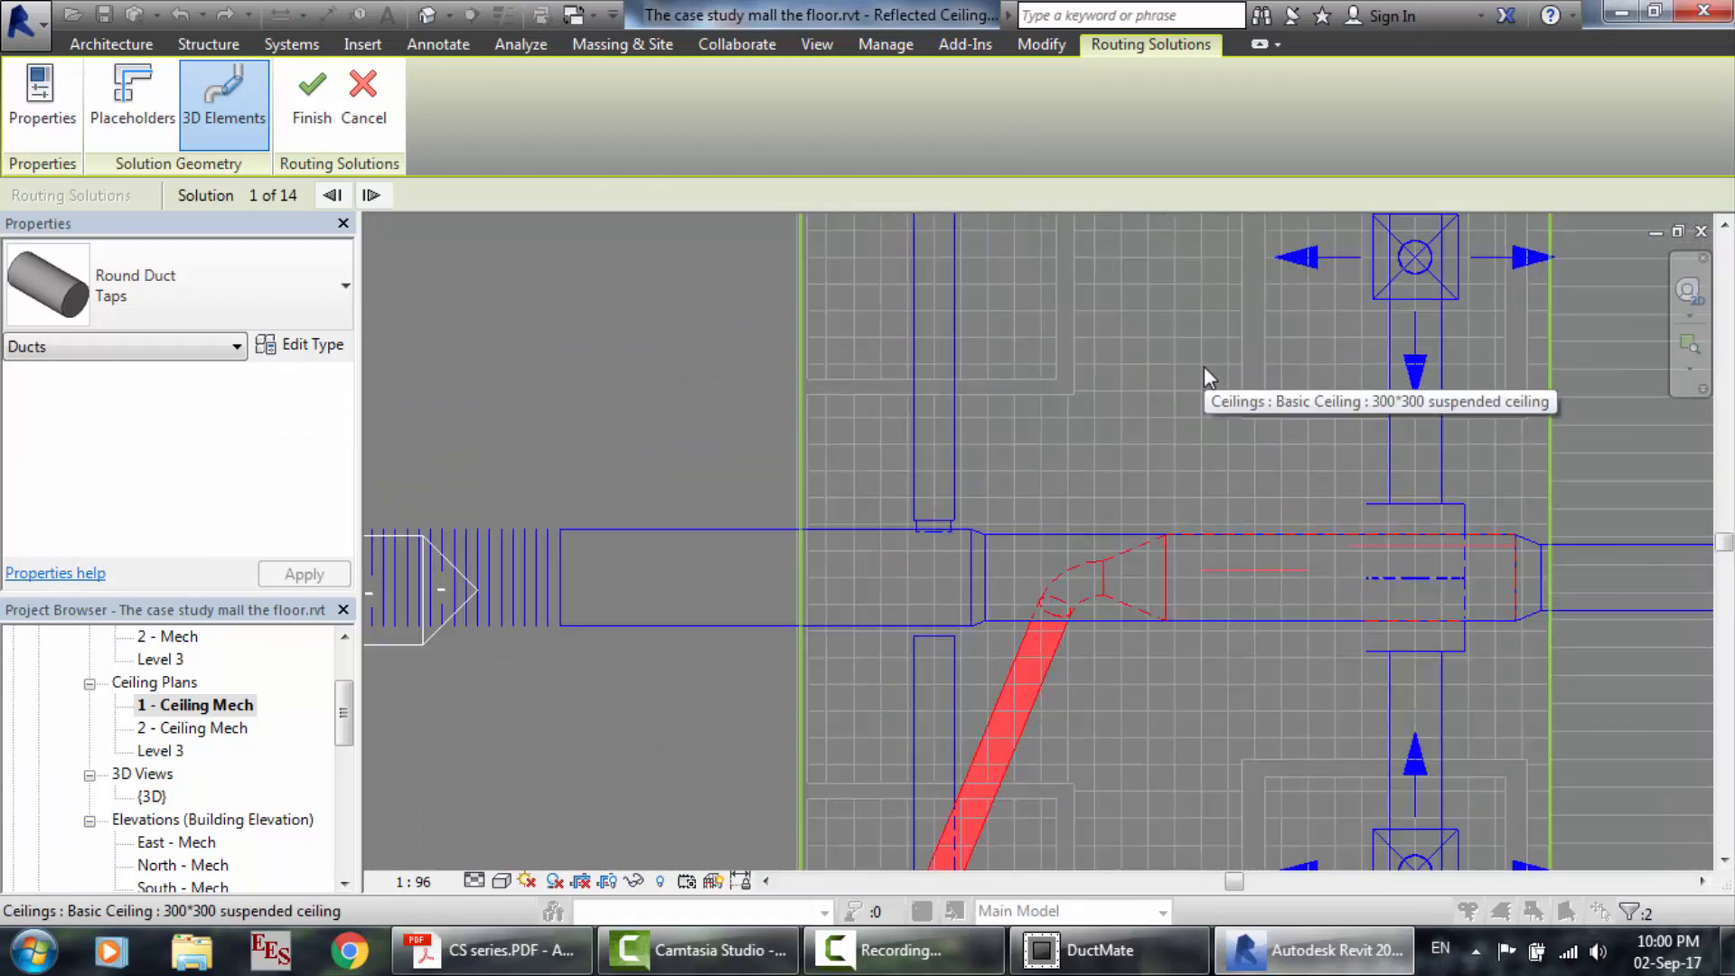
pyautogui.click(361, 137)
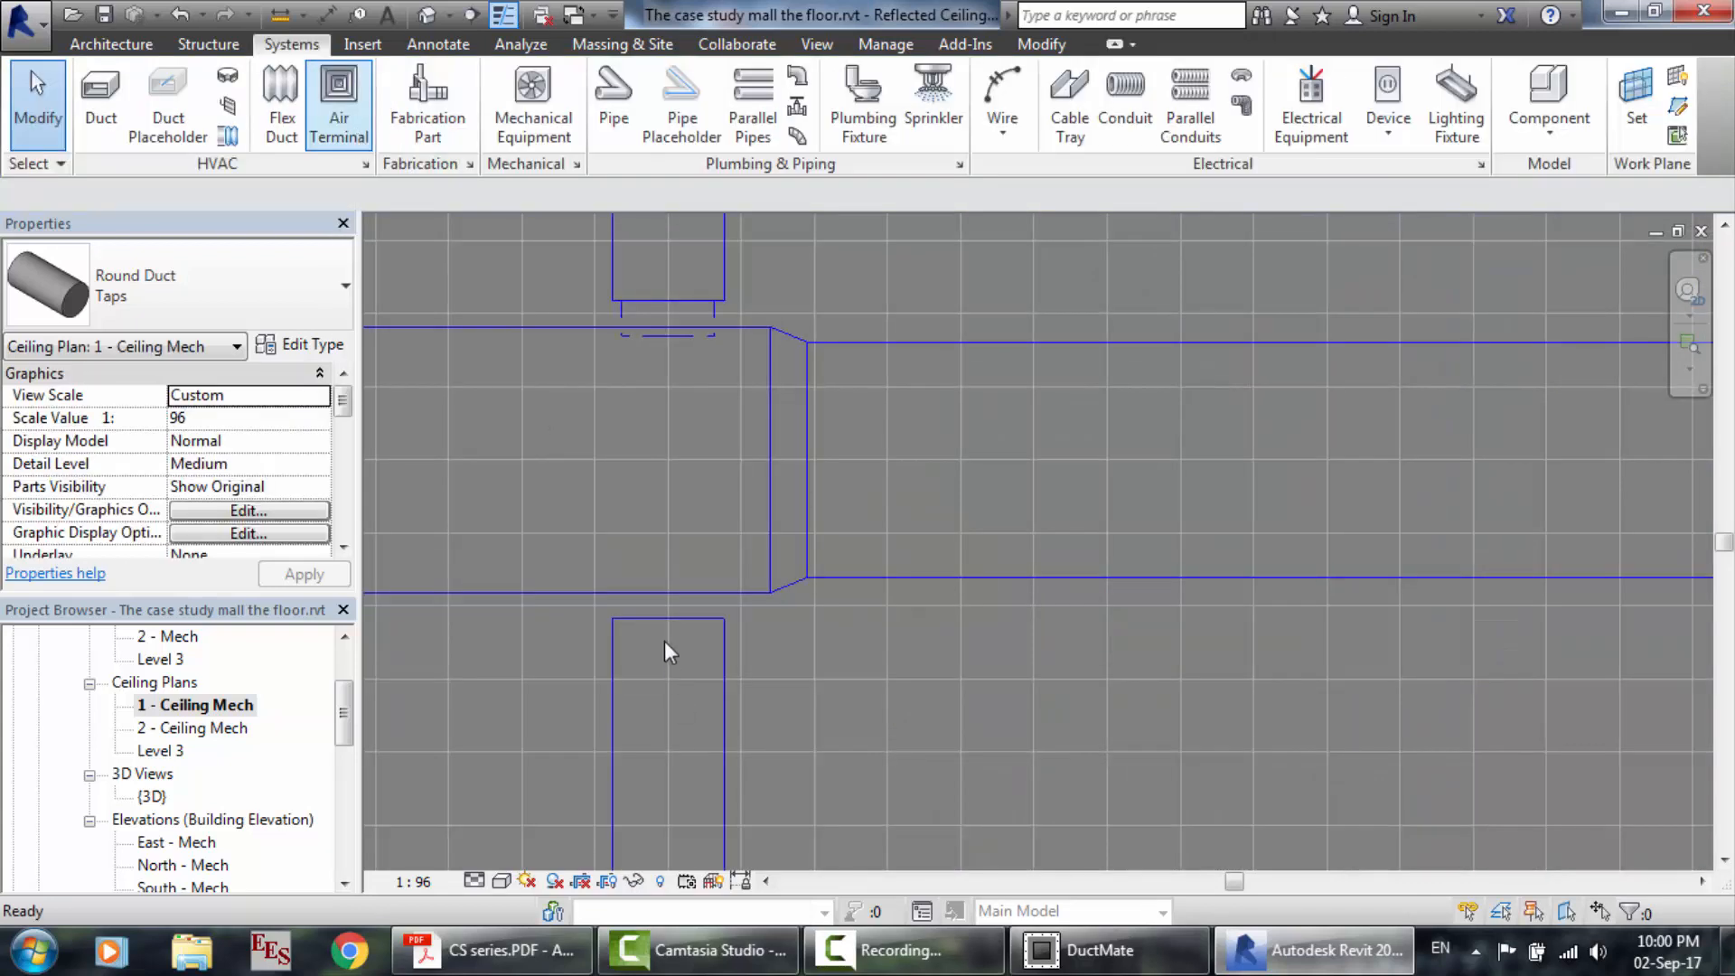
# Try to draw a short 23" round duct from the lower branch's open end to the main duct's edge.
pyautogui.click(664, 623)
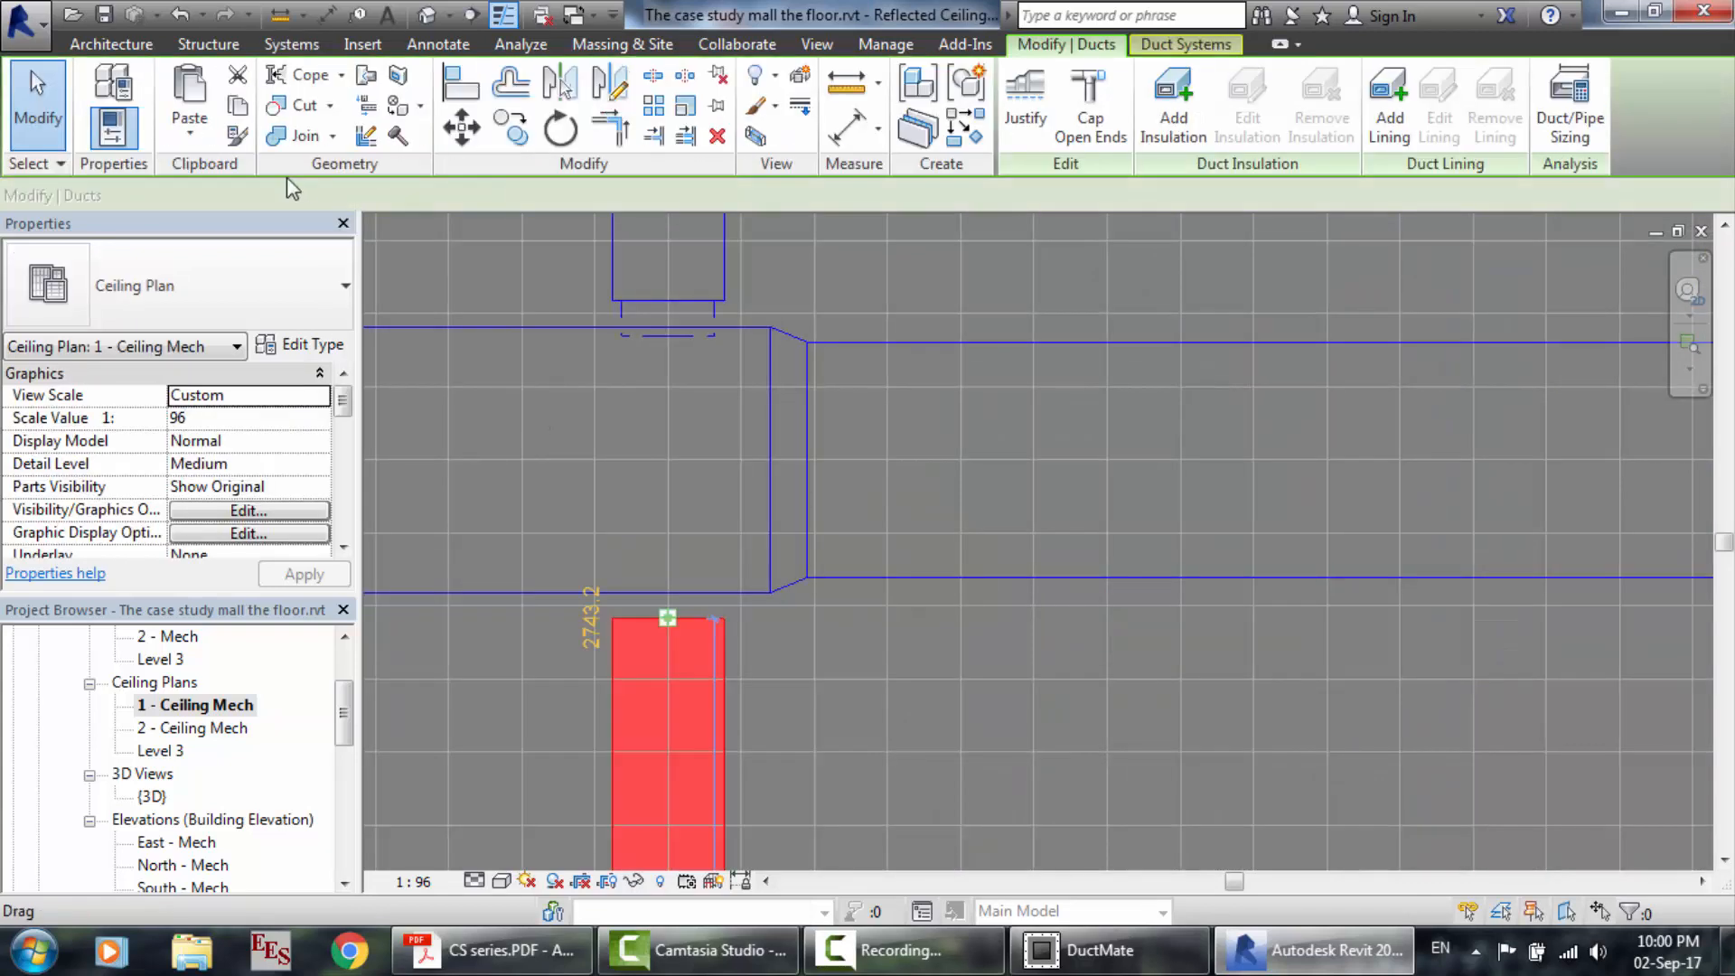
pyautogui.click(287, 44)
pyautogui.click(112, 125)
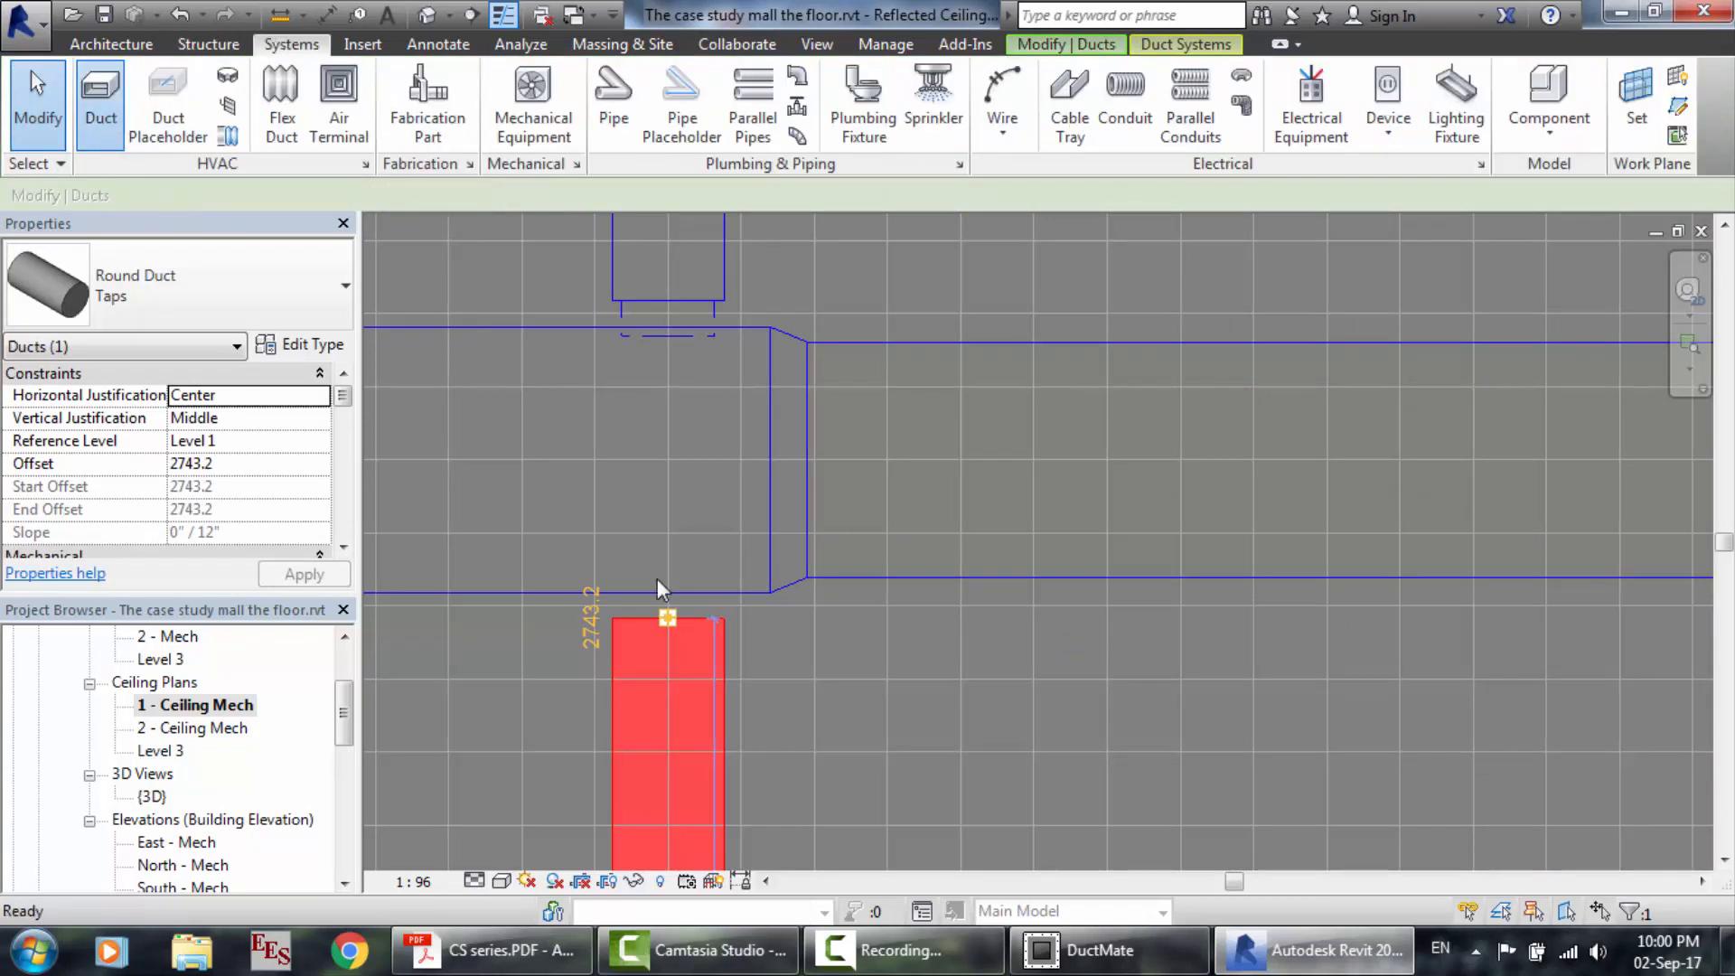
pyautogui.click(667, 618)
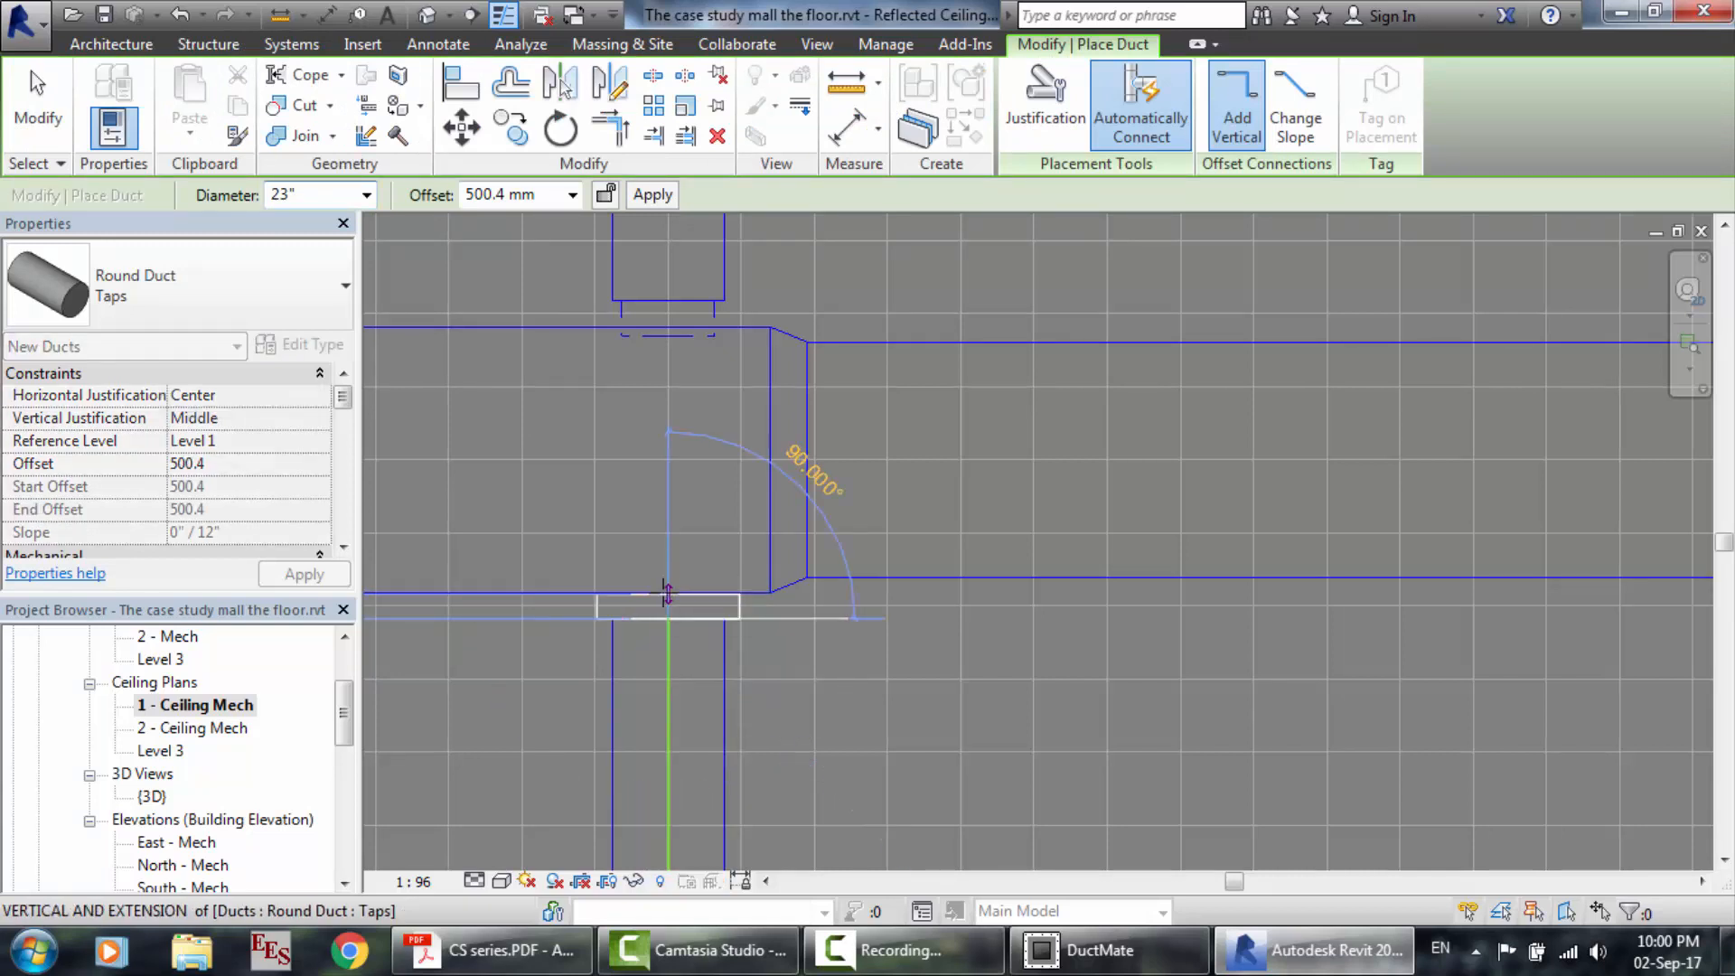
pyautogui.click(667, 592)
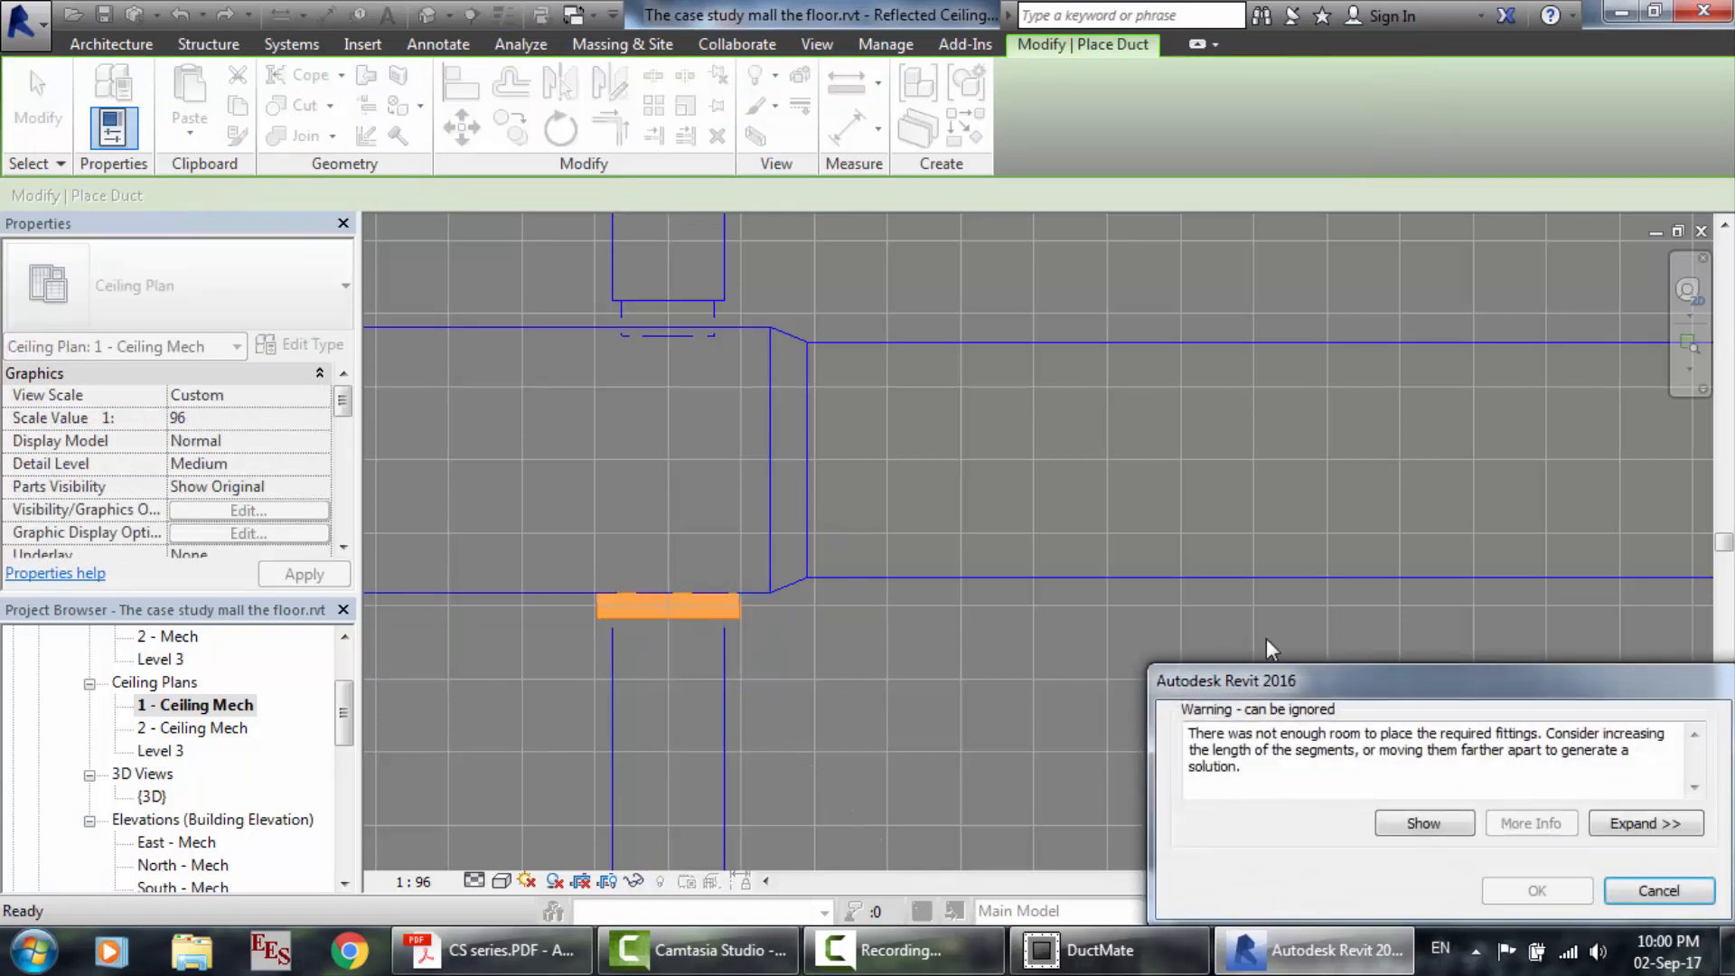
pyautogui.click(1659, 890)
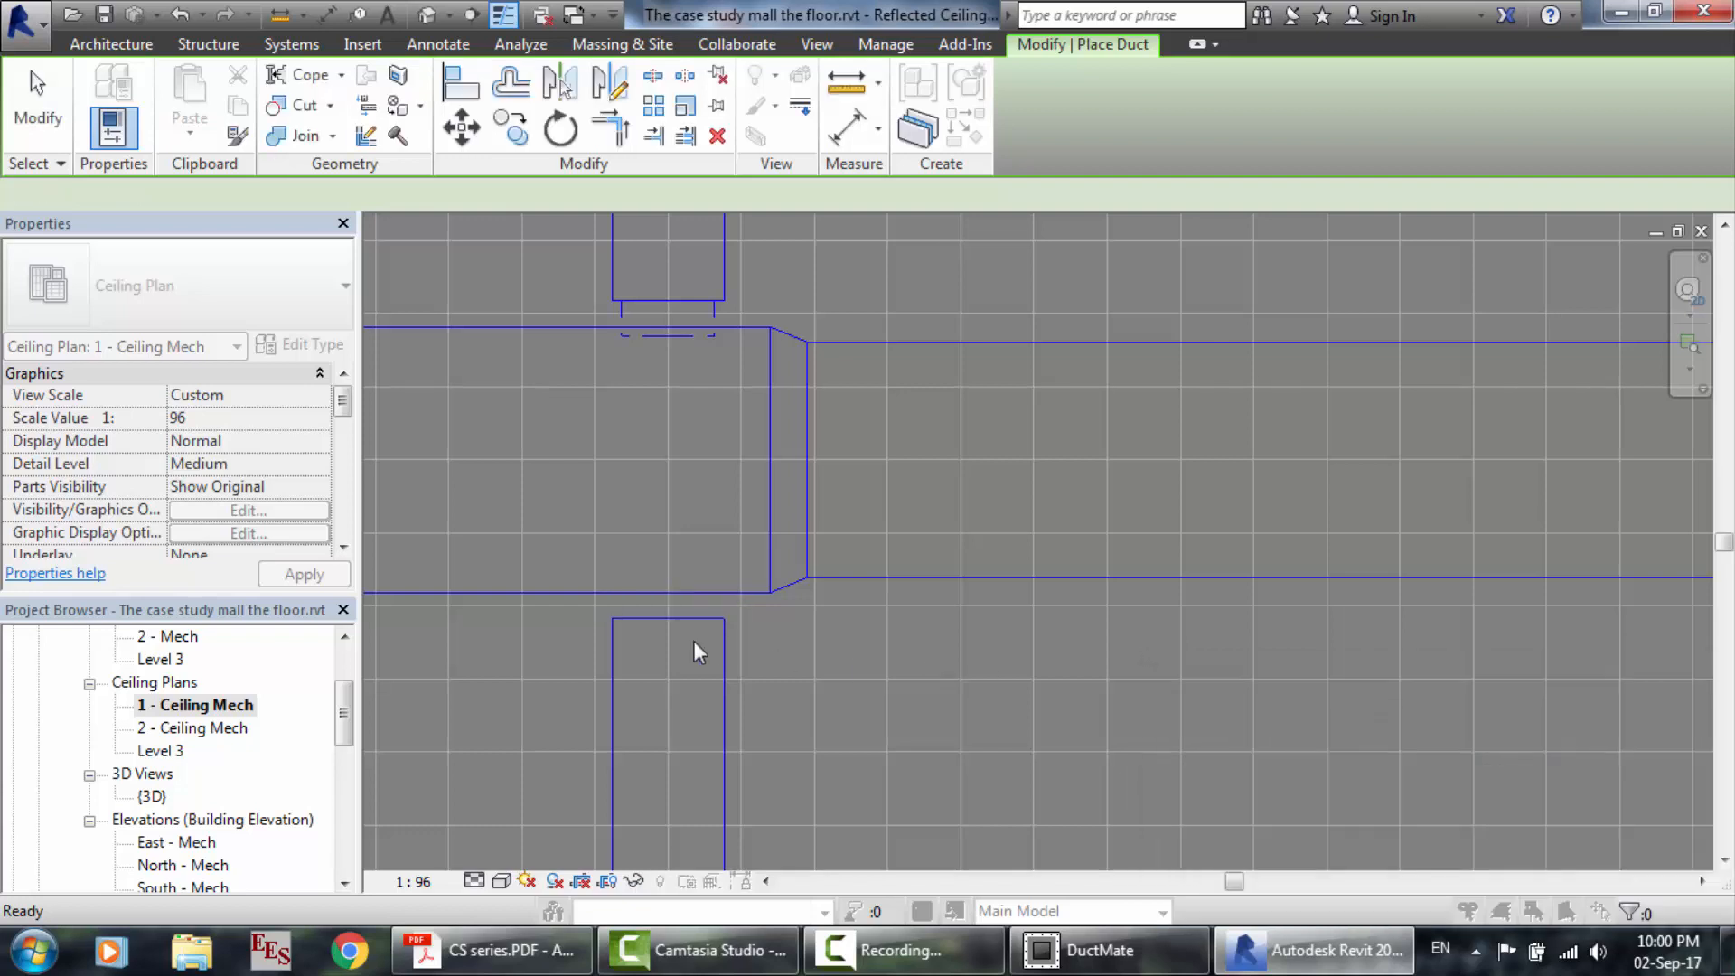
pyautogui.click(675, 618)
pyautogui.press('Escape')
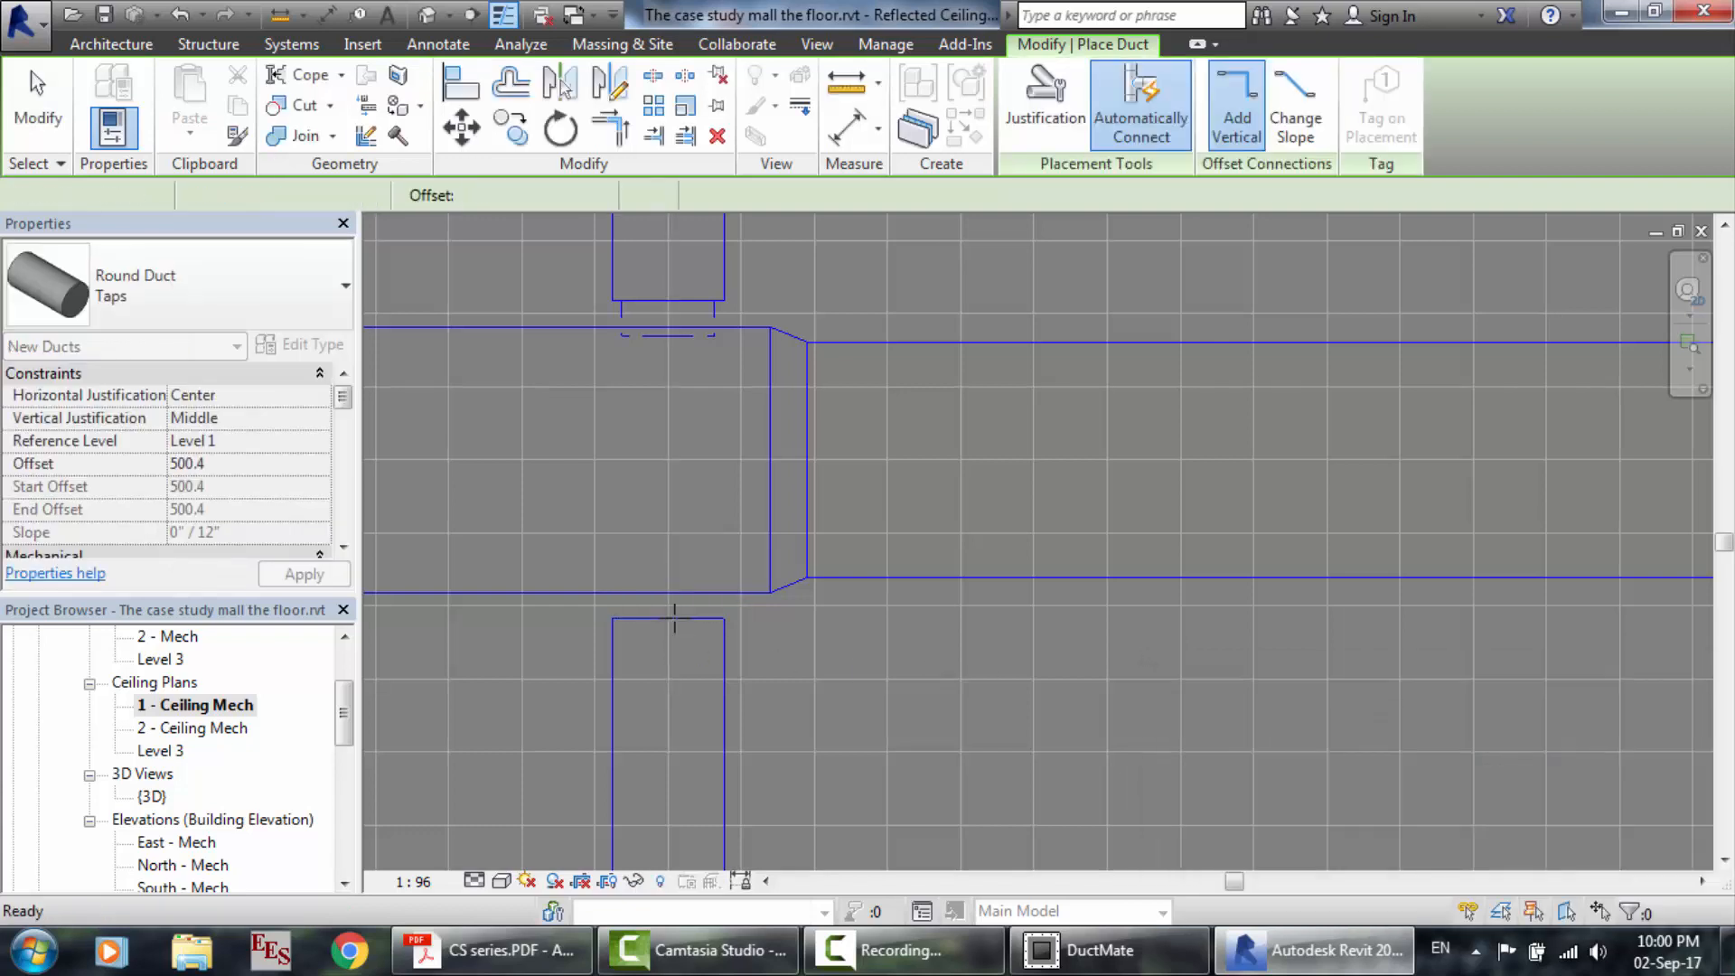
pyautogui.press('Escape')
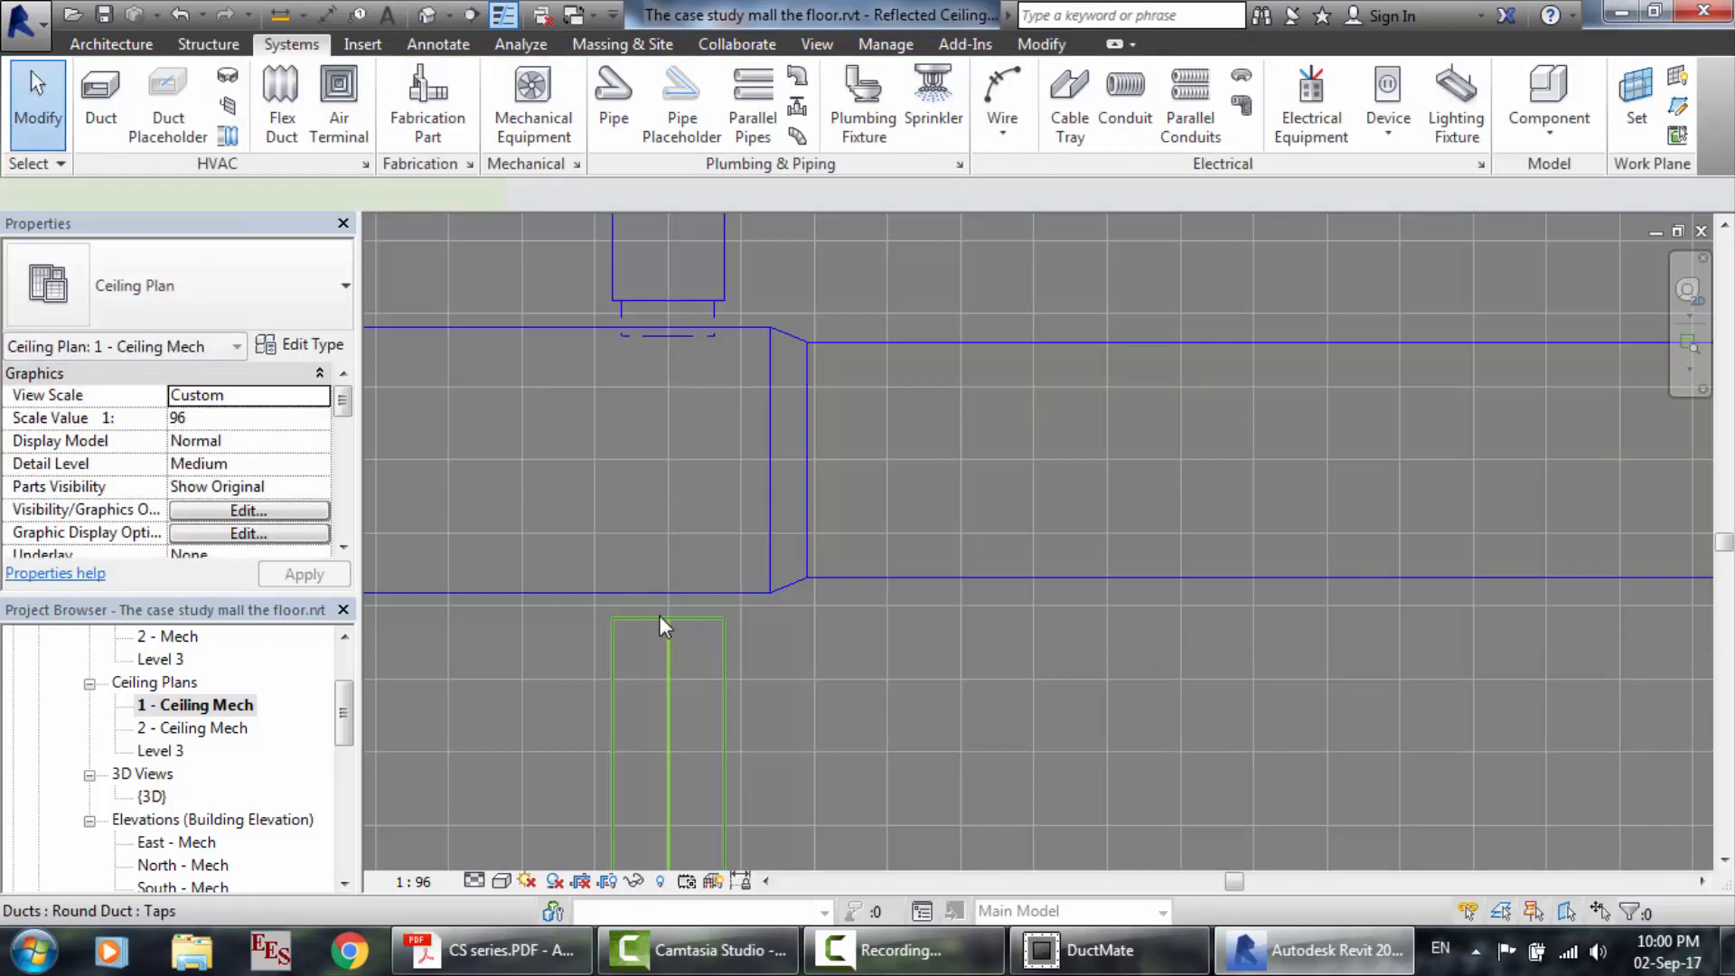
# Set the length of the first pair's lower branch duct to 7000 mm.
pyautogui.click(668, 616)
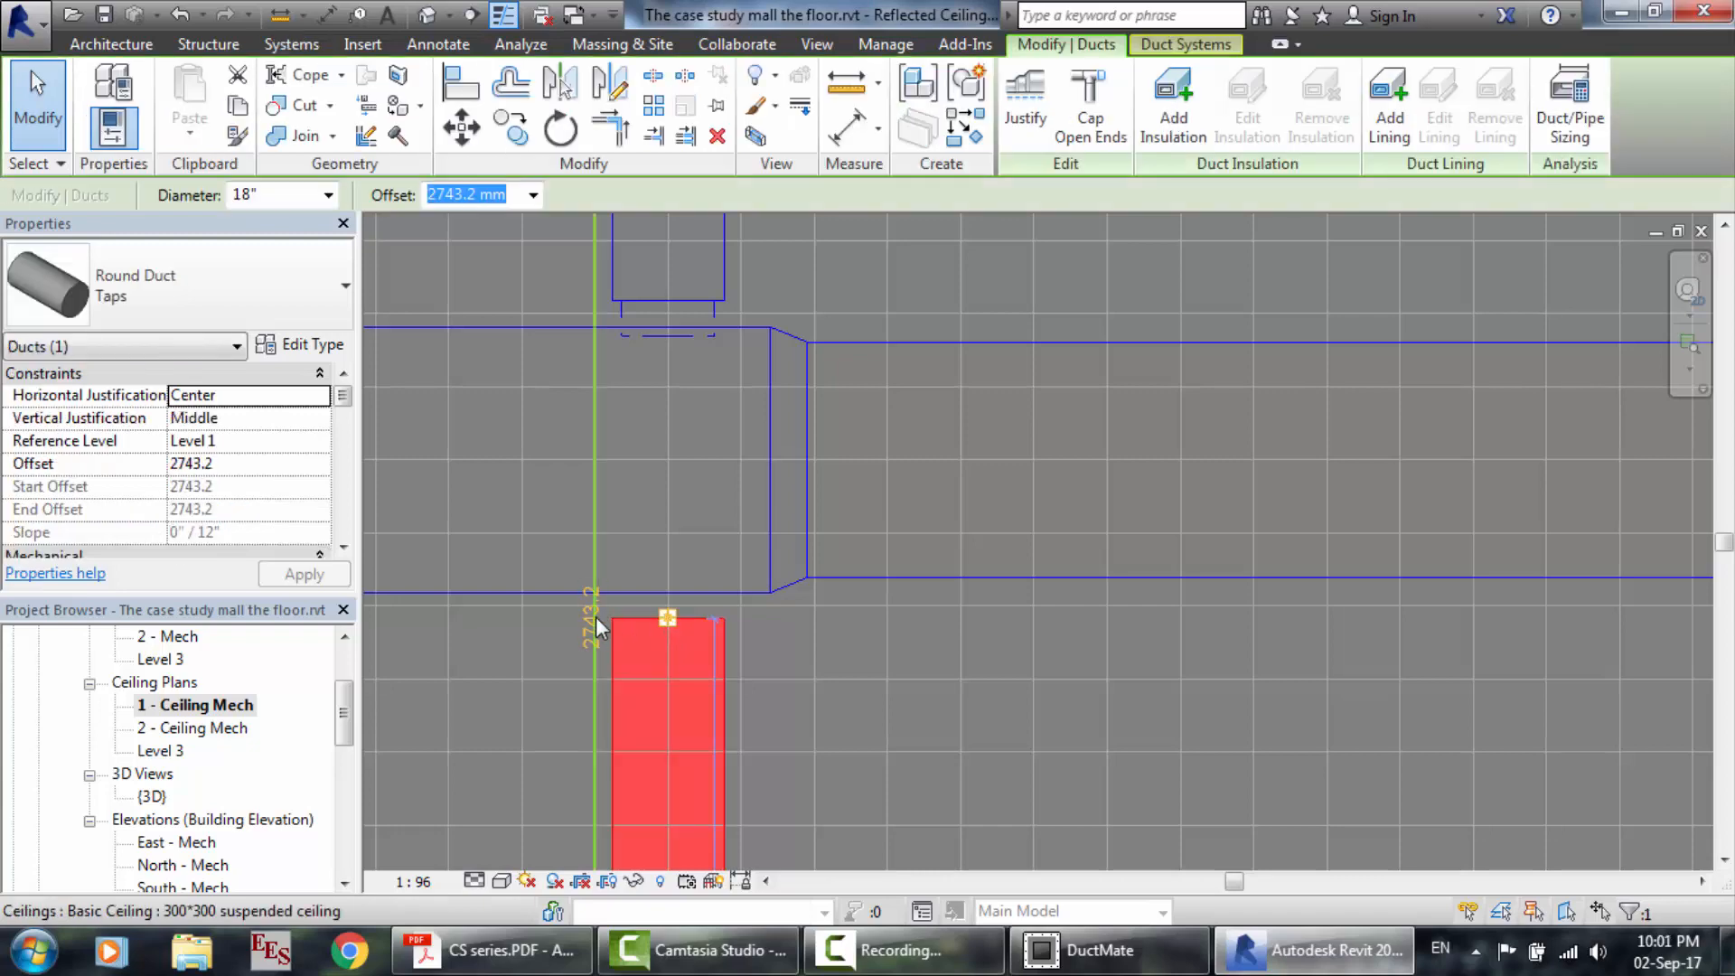
pyautogui.scroll(-5, 594, 616)
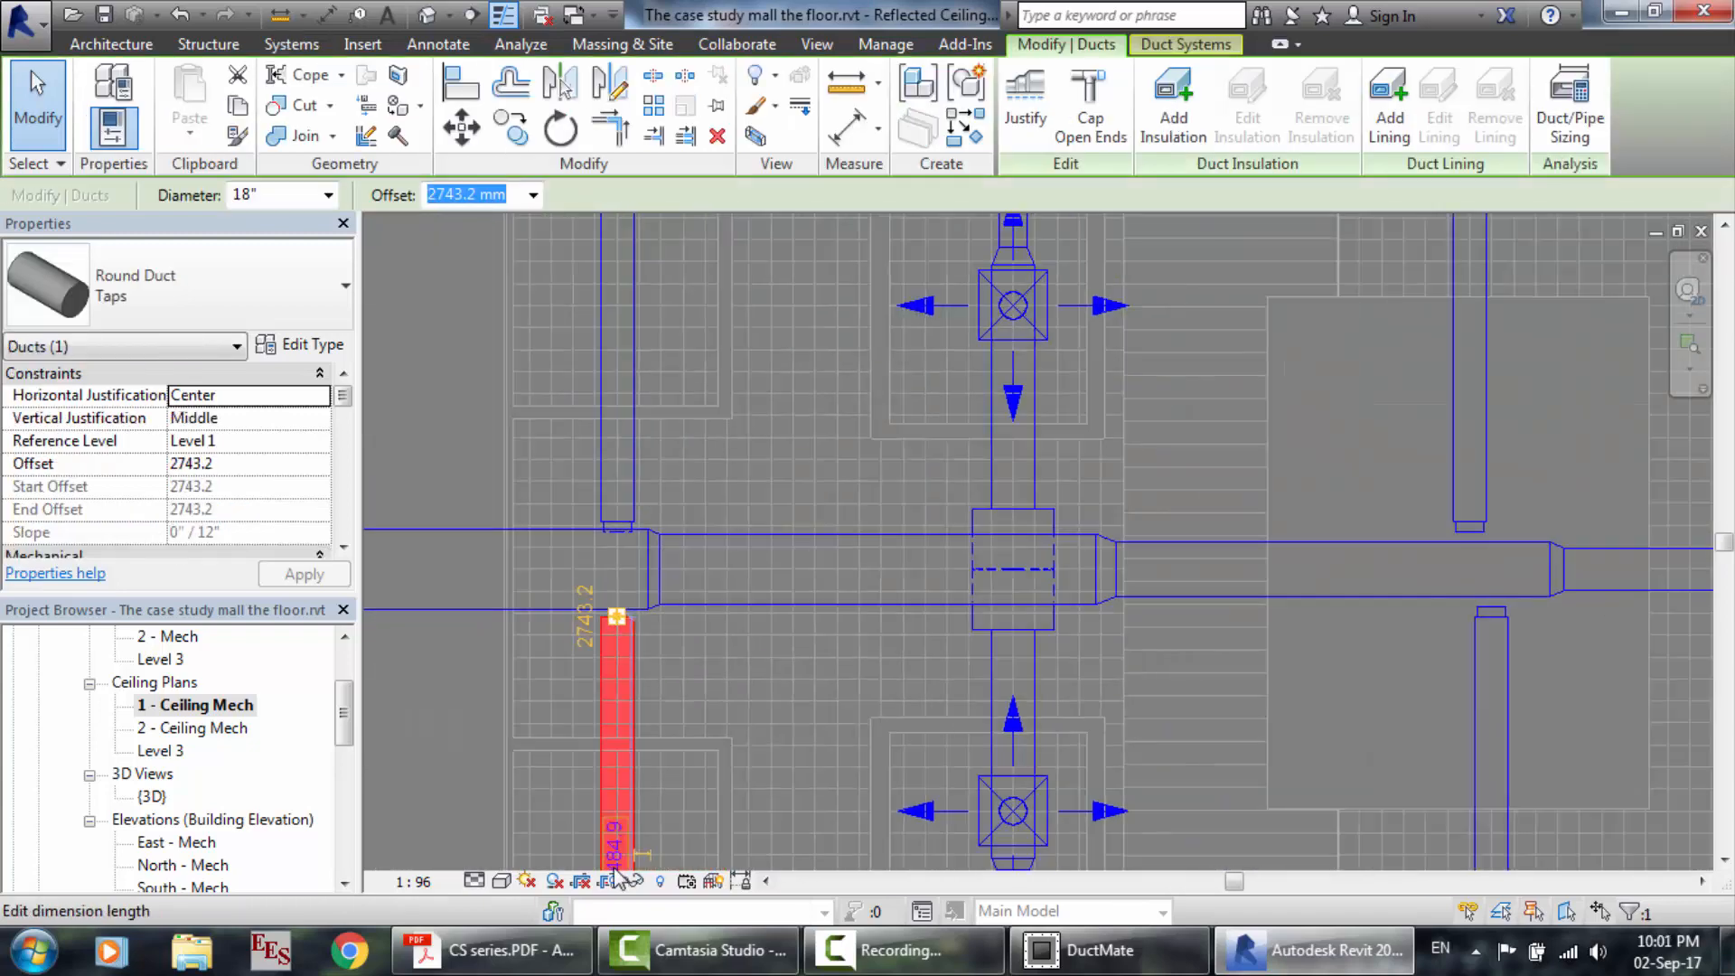
pyautogui.scroll(-4, 617, 875)
pyautogui.scroll(4, 635, 647)
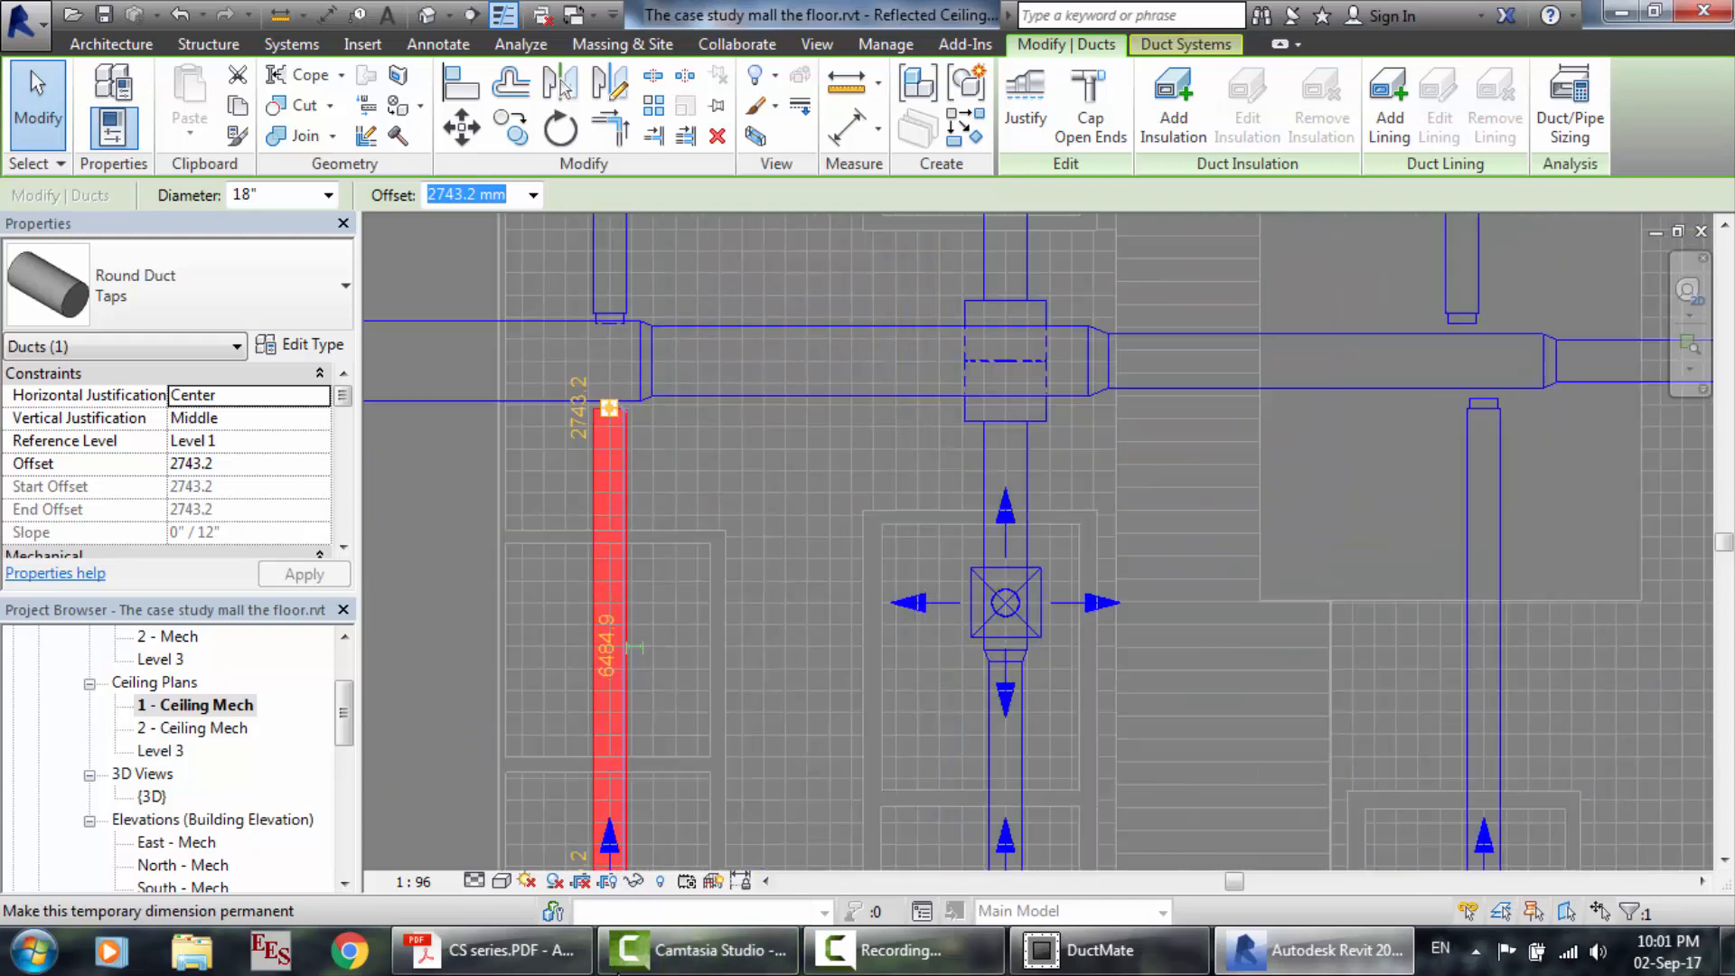
pyautogui.scroll(2, 620, 868)
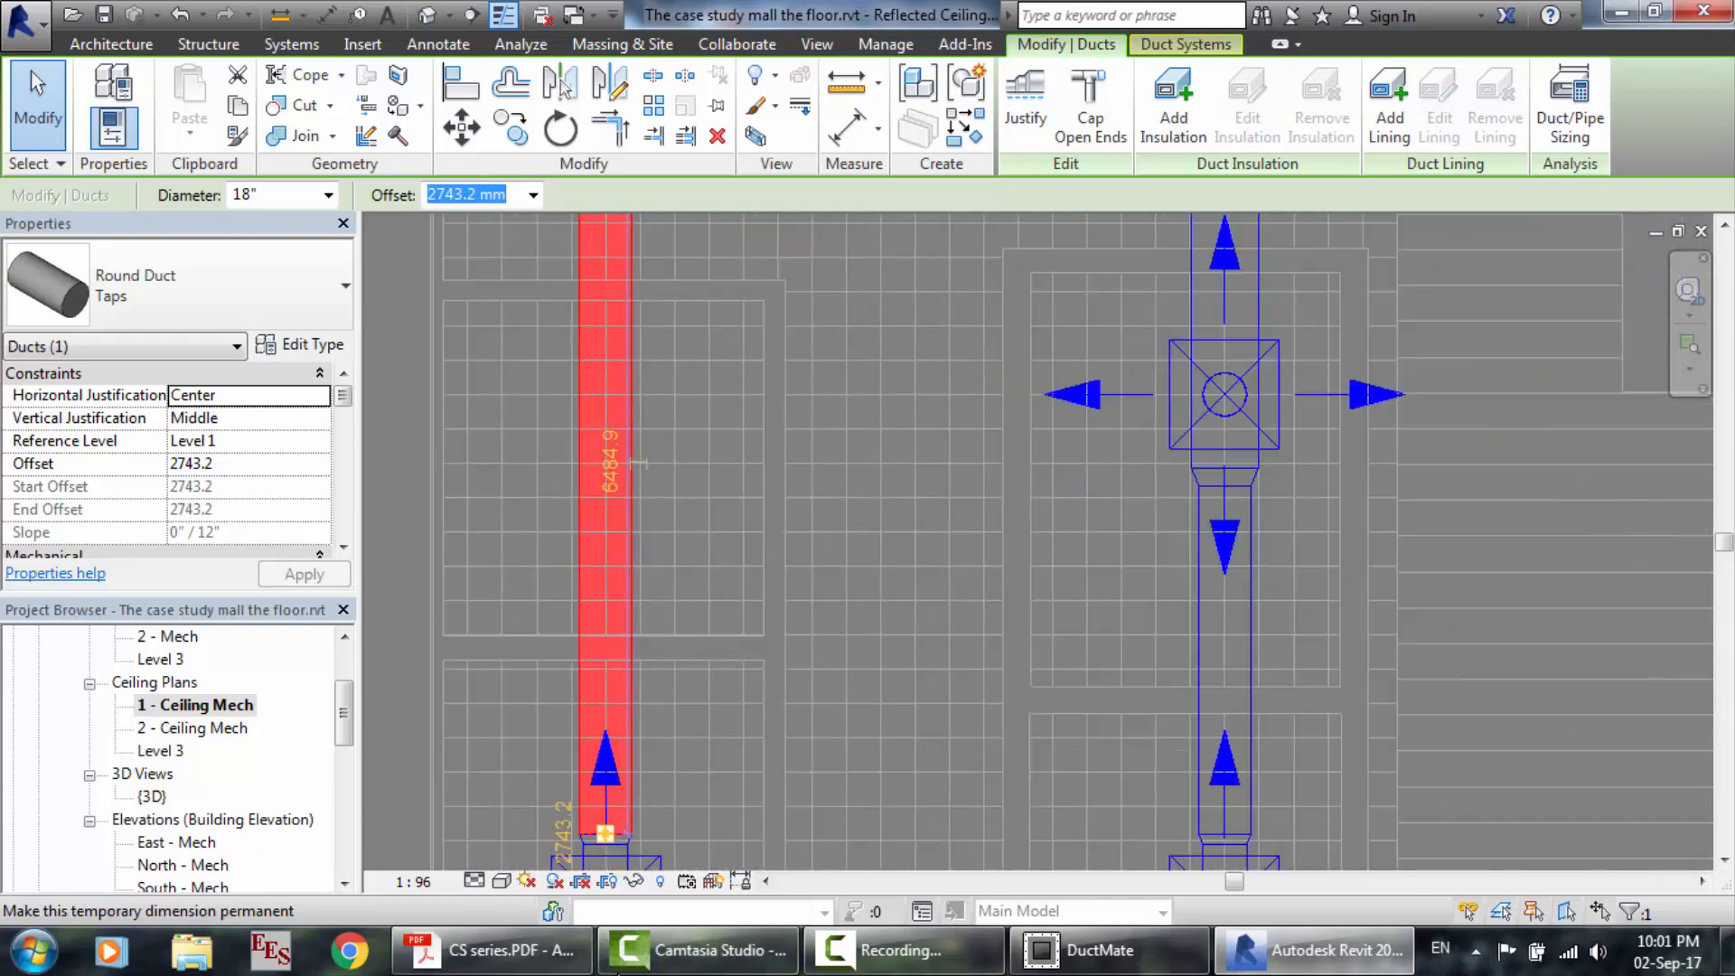
pyautogui.click(611, 463)
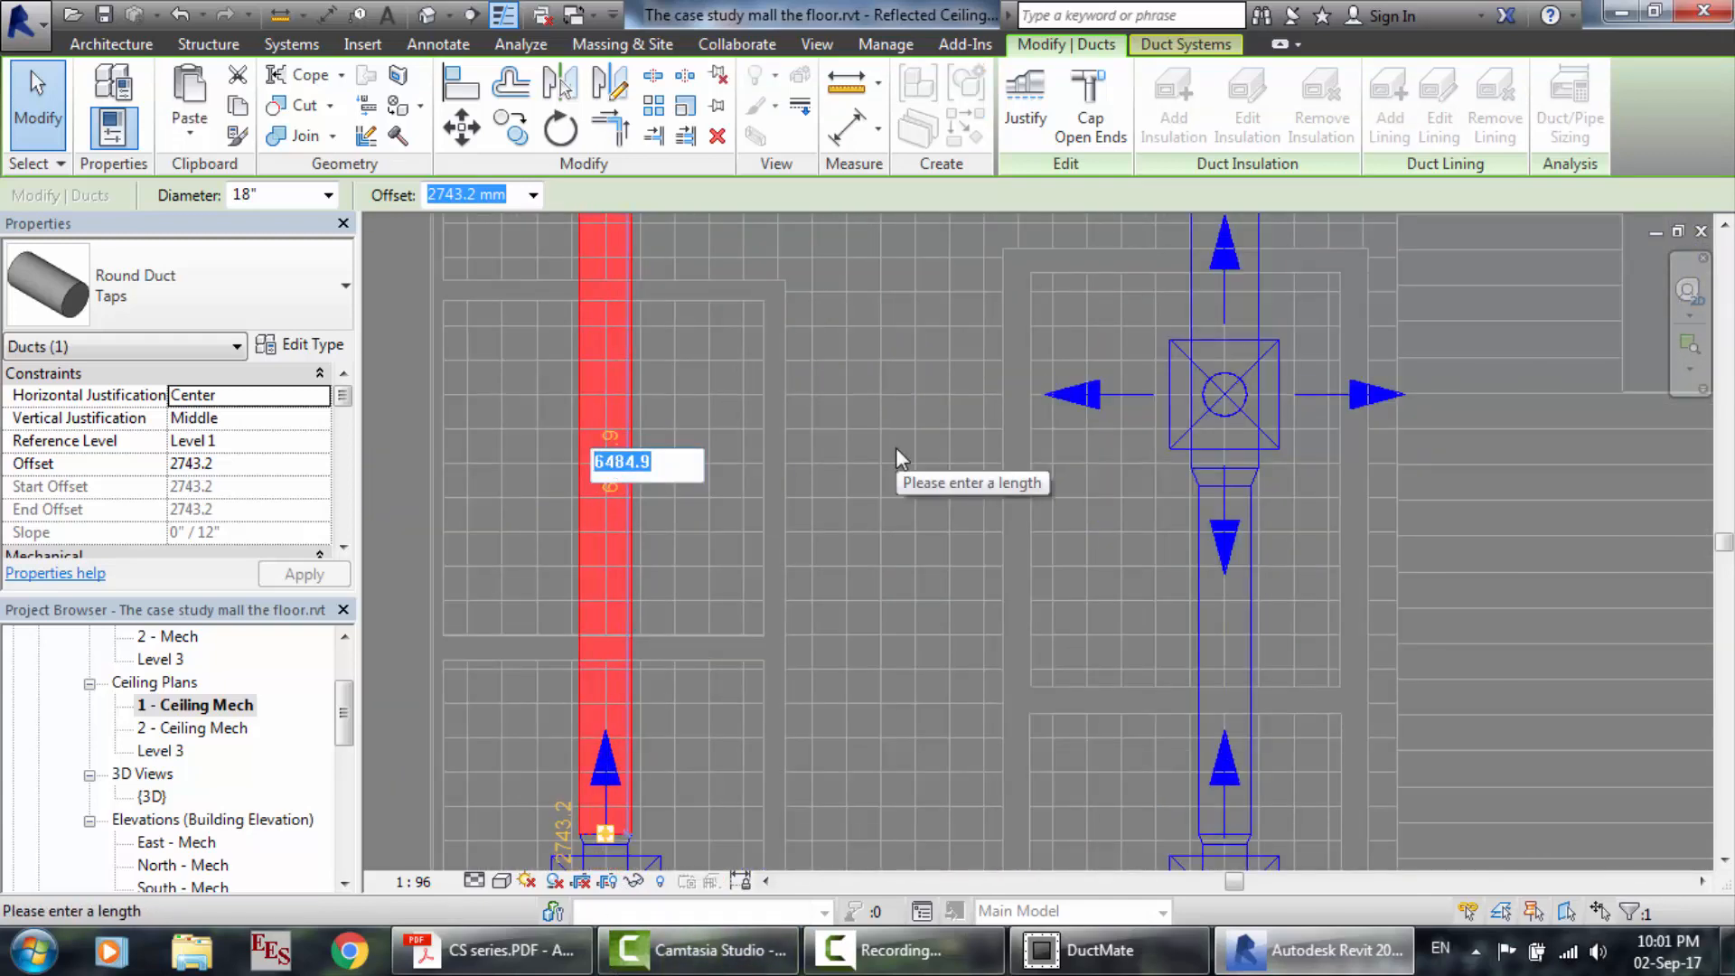
pyautogui.write('70000')
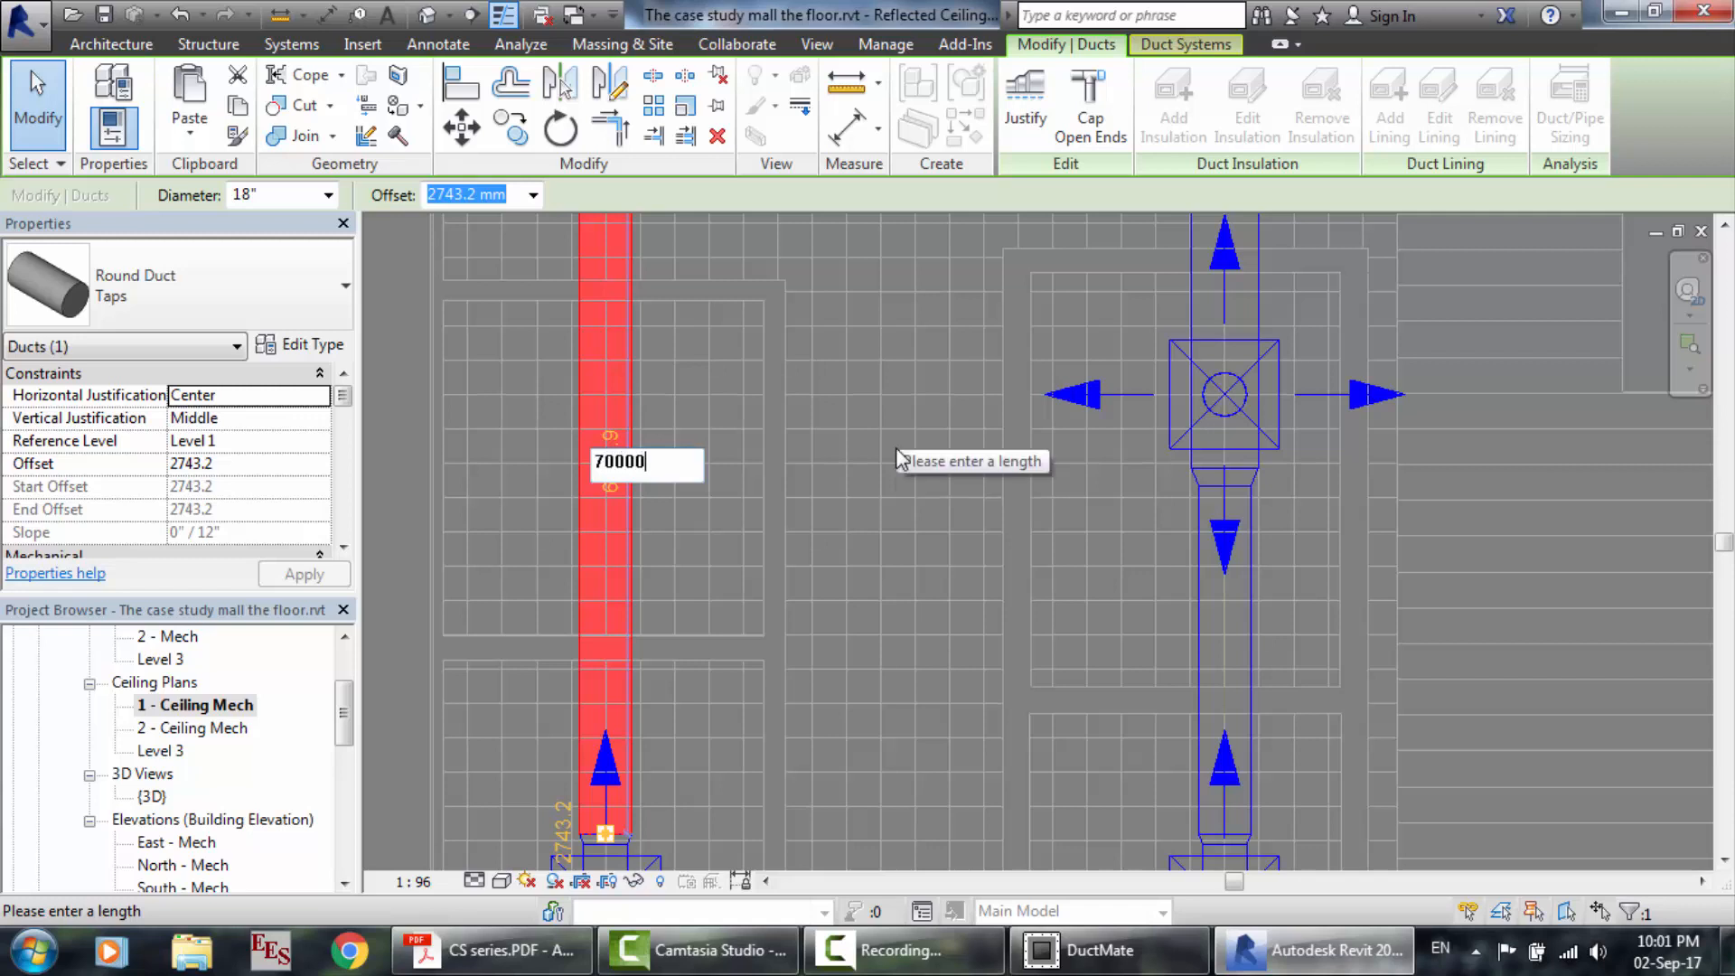
pyautogui.press('Return')
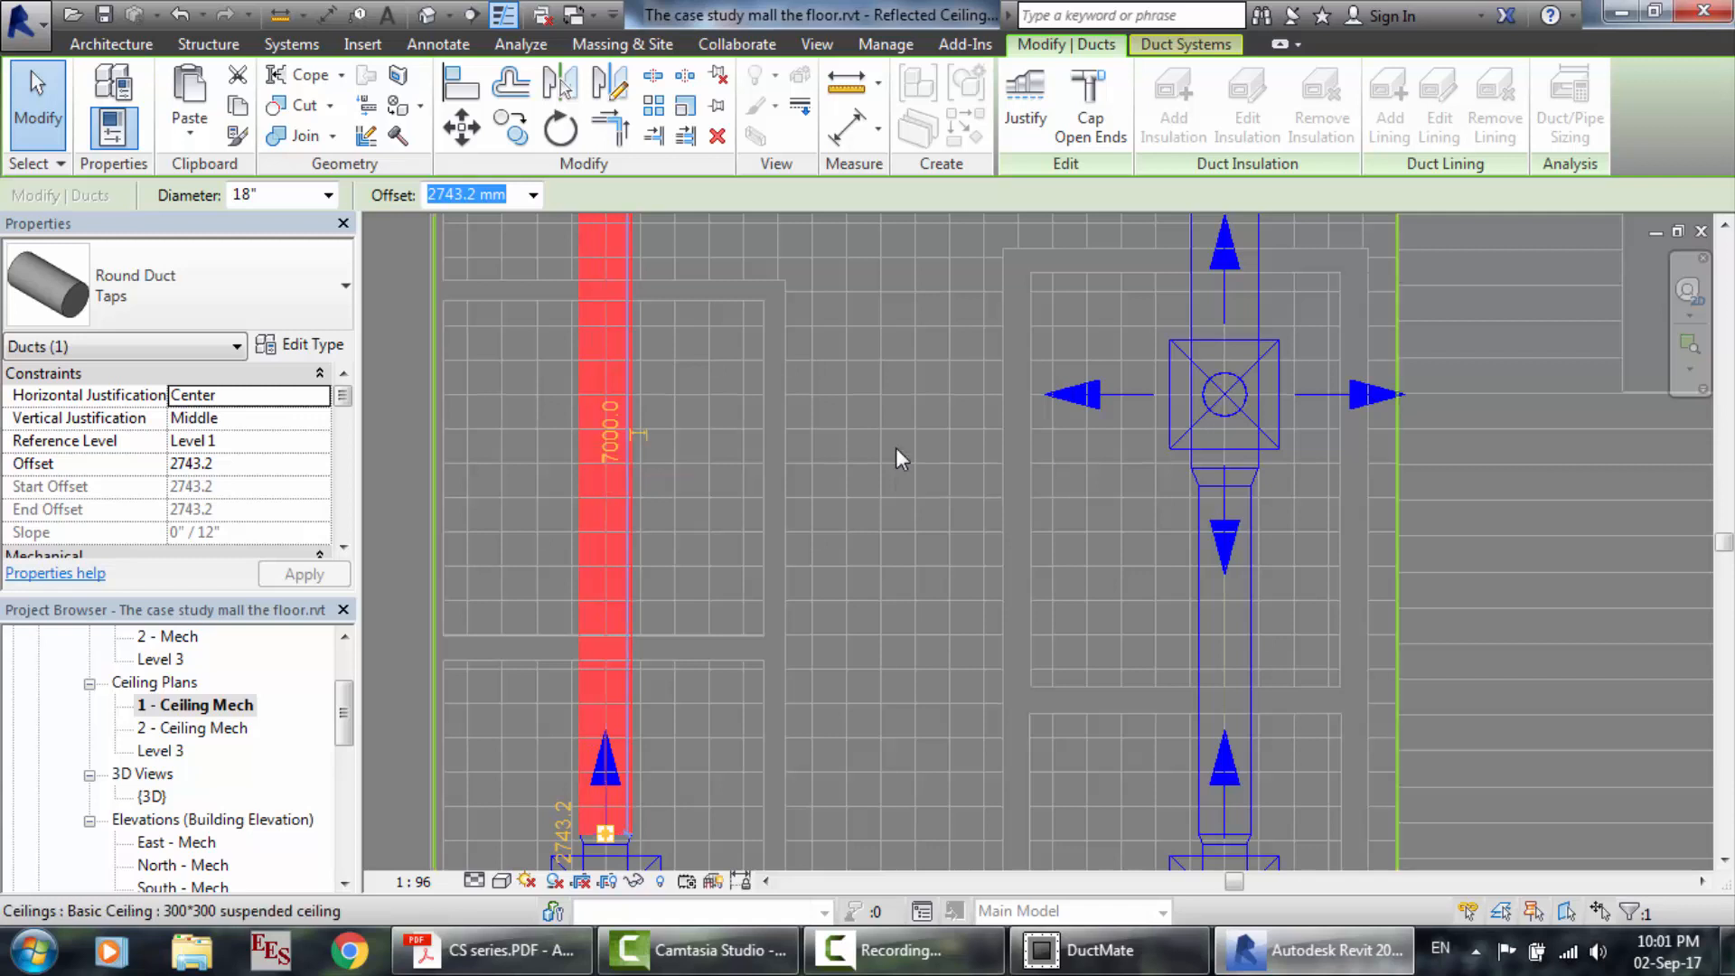
# Adjust the first pair's lower branch duct so its end slightly overlaps the main duct's edge, trying a 6700 mm length and settling on 6650 mm.
pyautogui.scroll(-4, 897, 472)
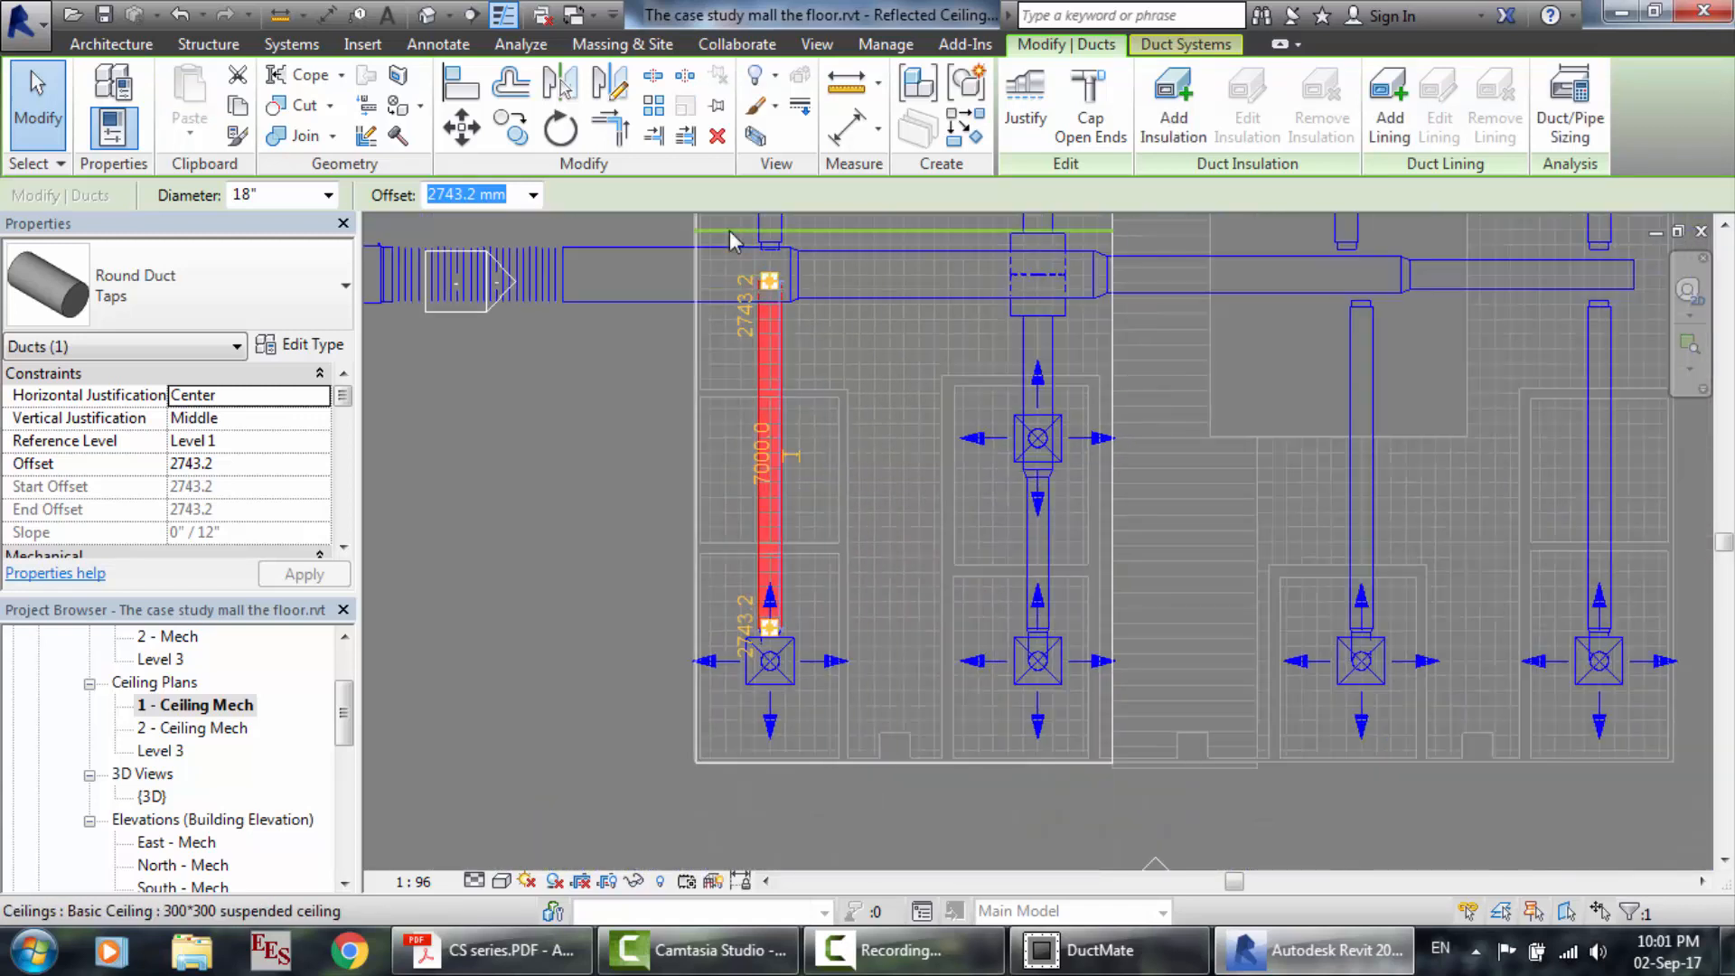
pyautogui.scroll(3, 729, 231)
pyautogui.scroll(2, 729, 230)
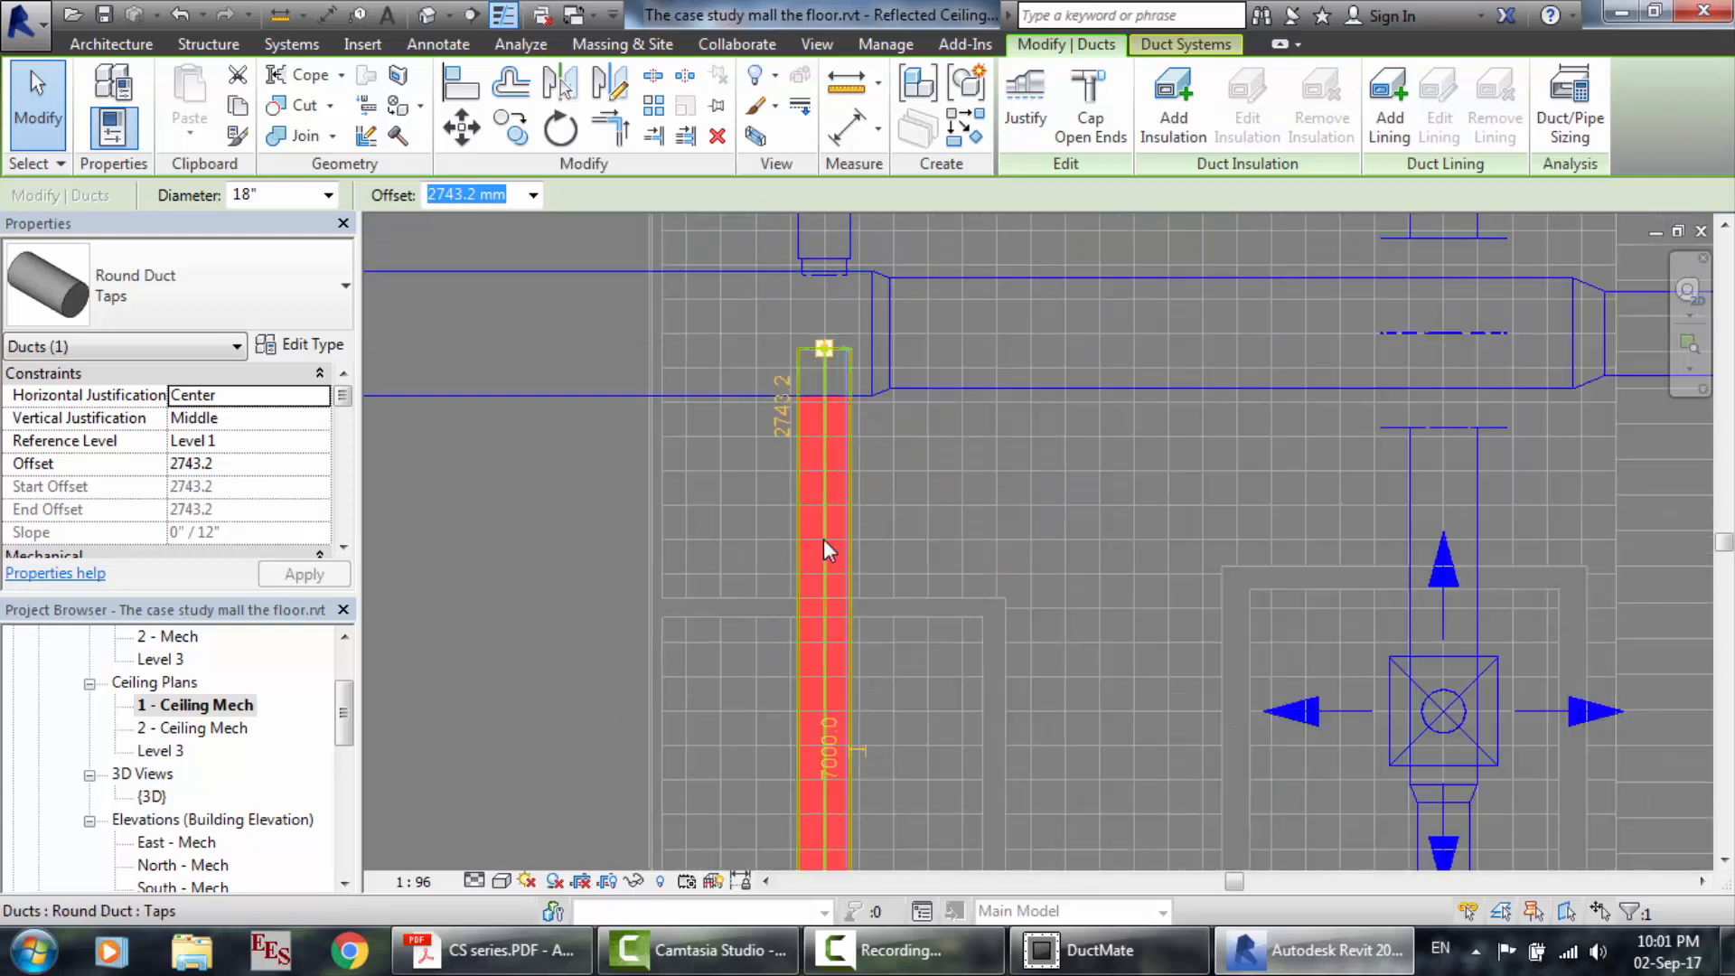
pyautogui.click(828, 752)
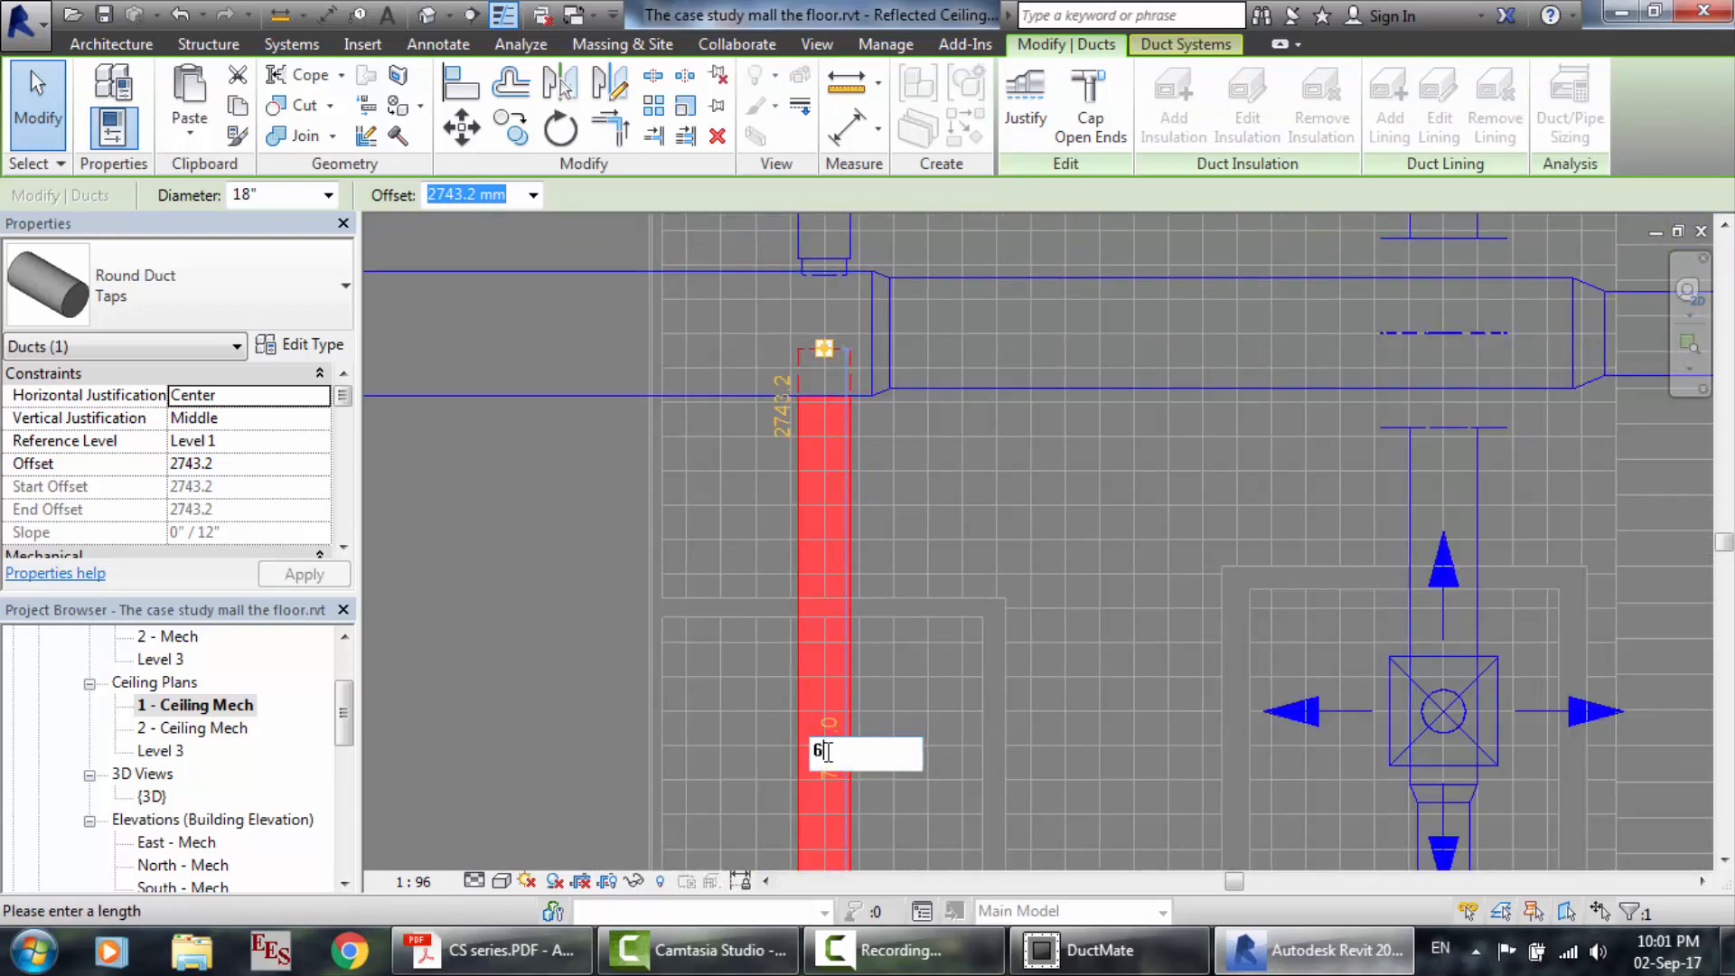
pyautogui.press('Return')
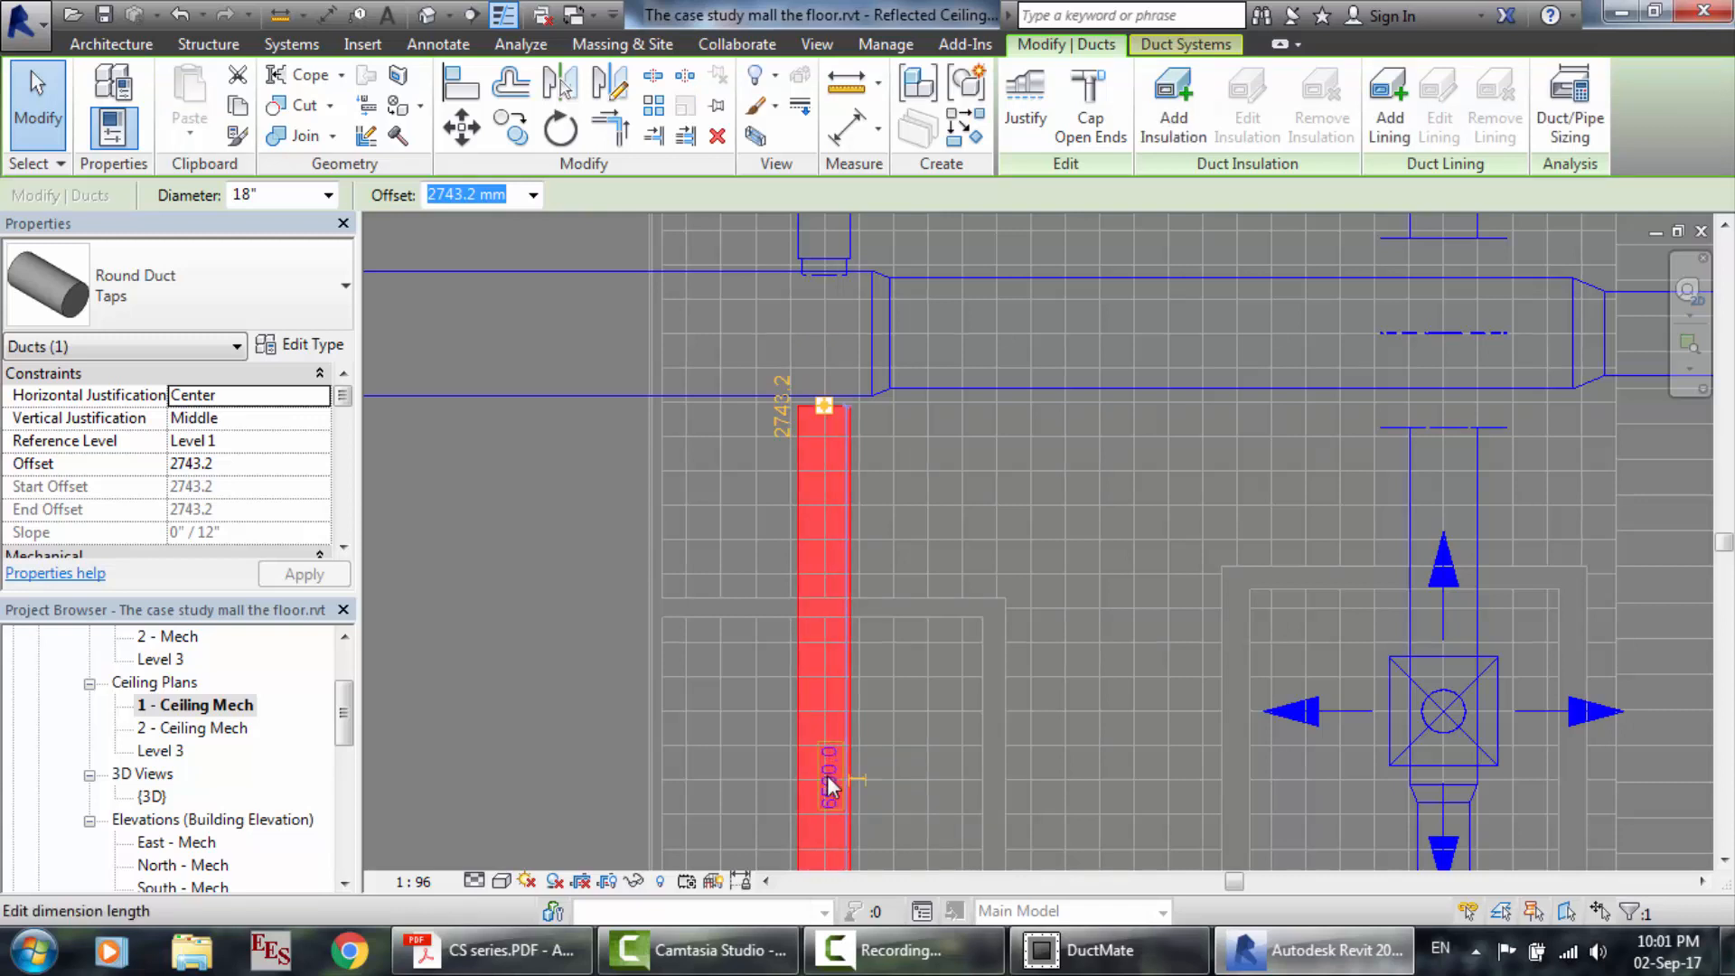
pyautogui.click(829, 772)
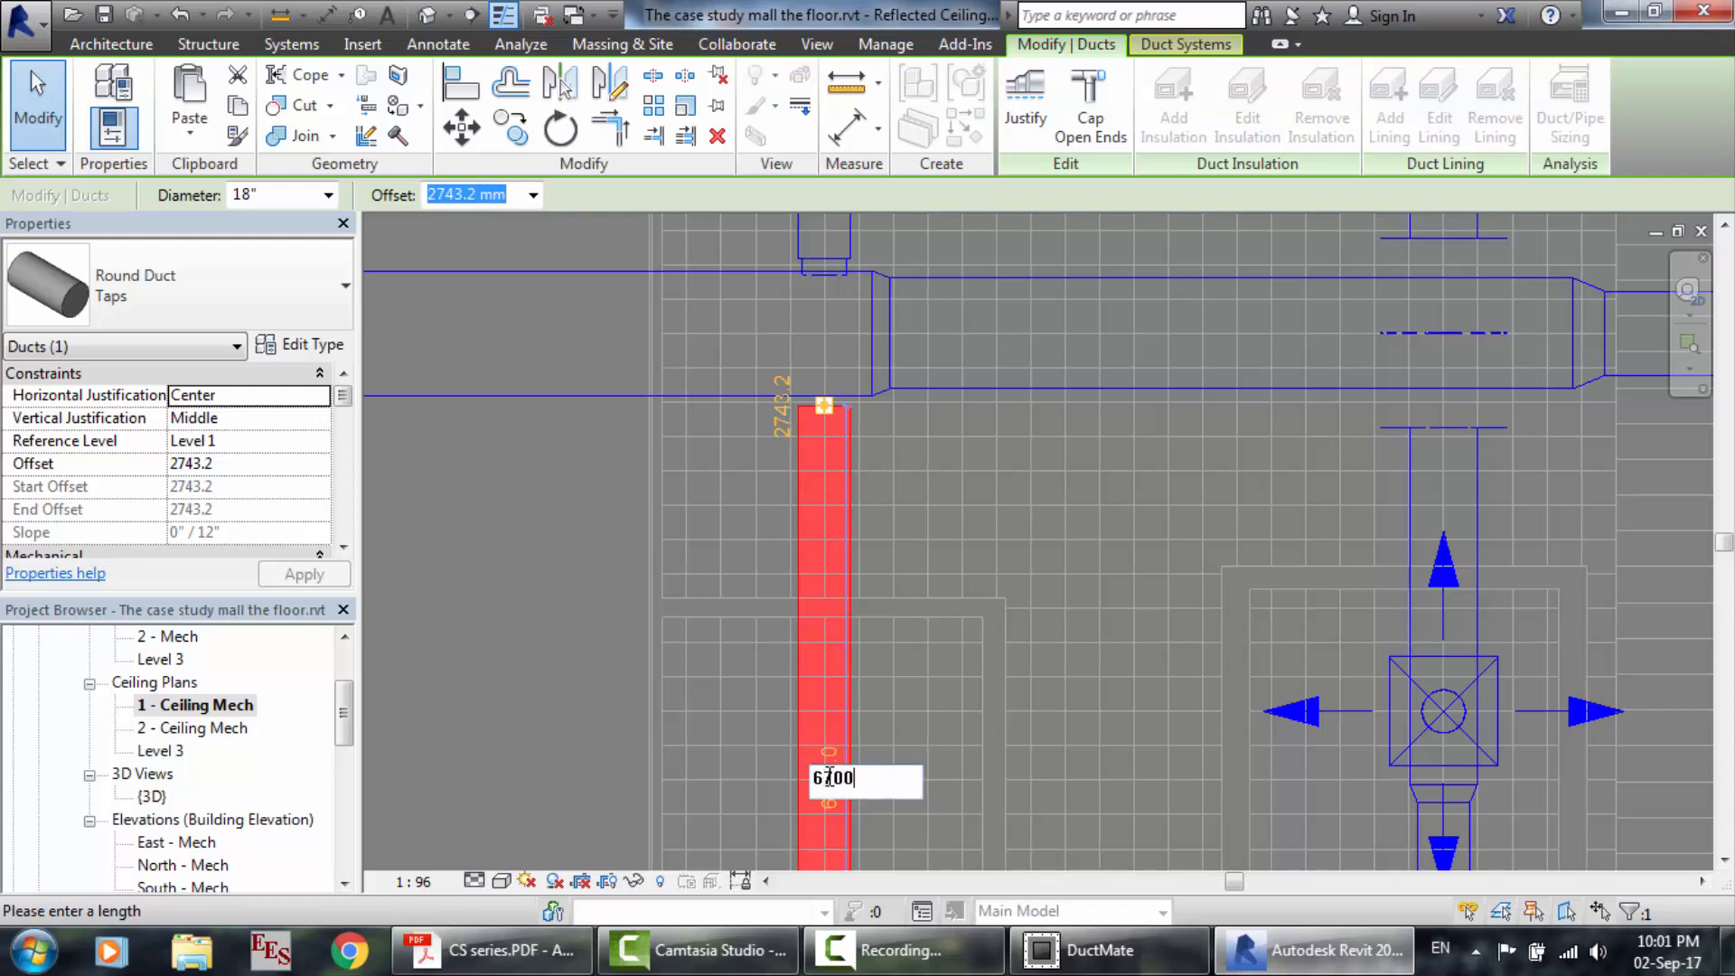
pyautogui.press('Return')
pyautogui.click(828, 772)
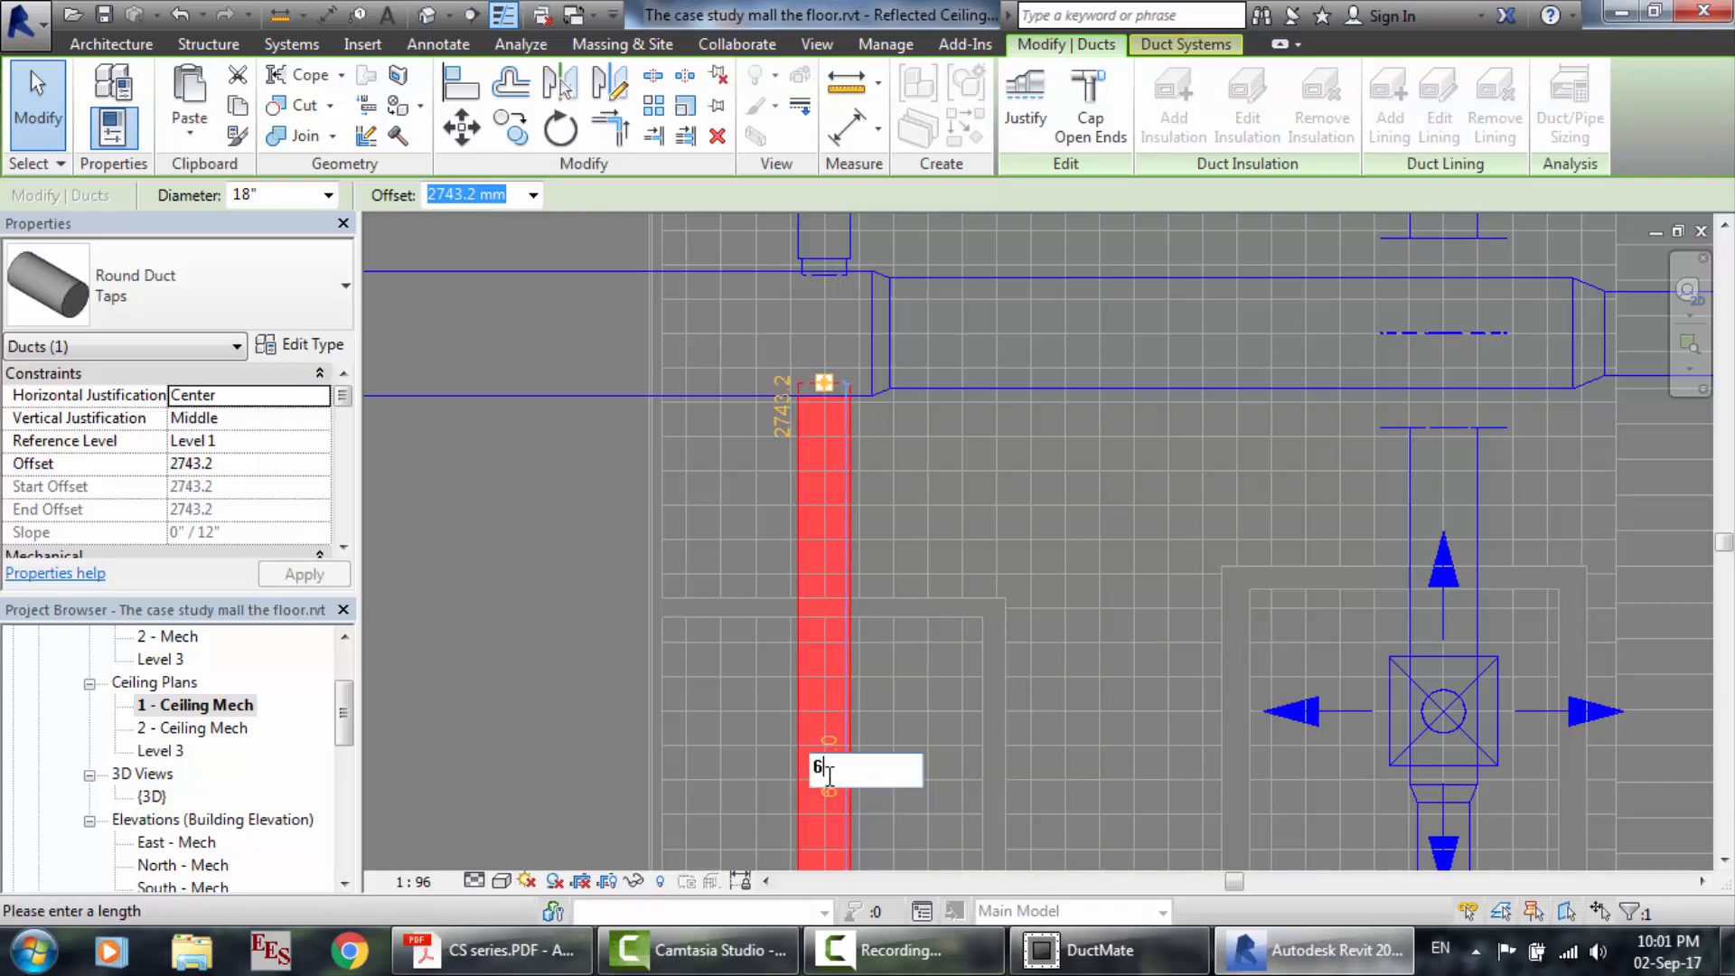
pyautogui.press('Return')
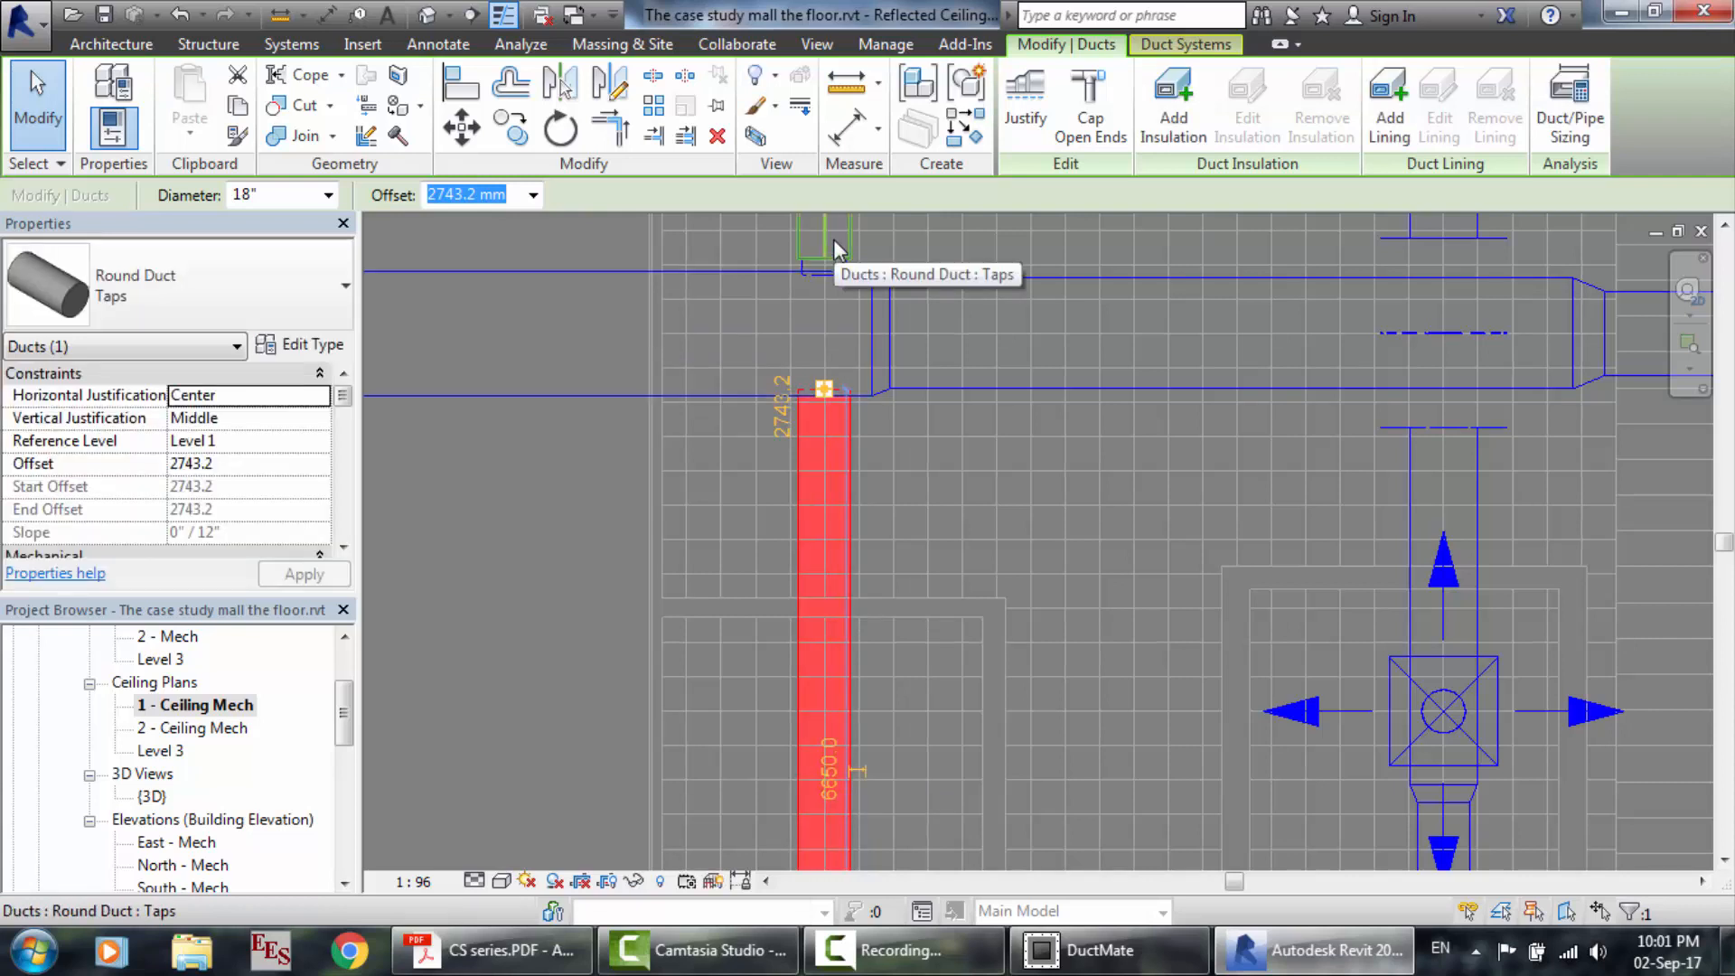
pyautogui.press('Escape')
pyautogui.scroll(-3, 970, 441)
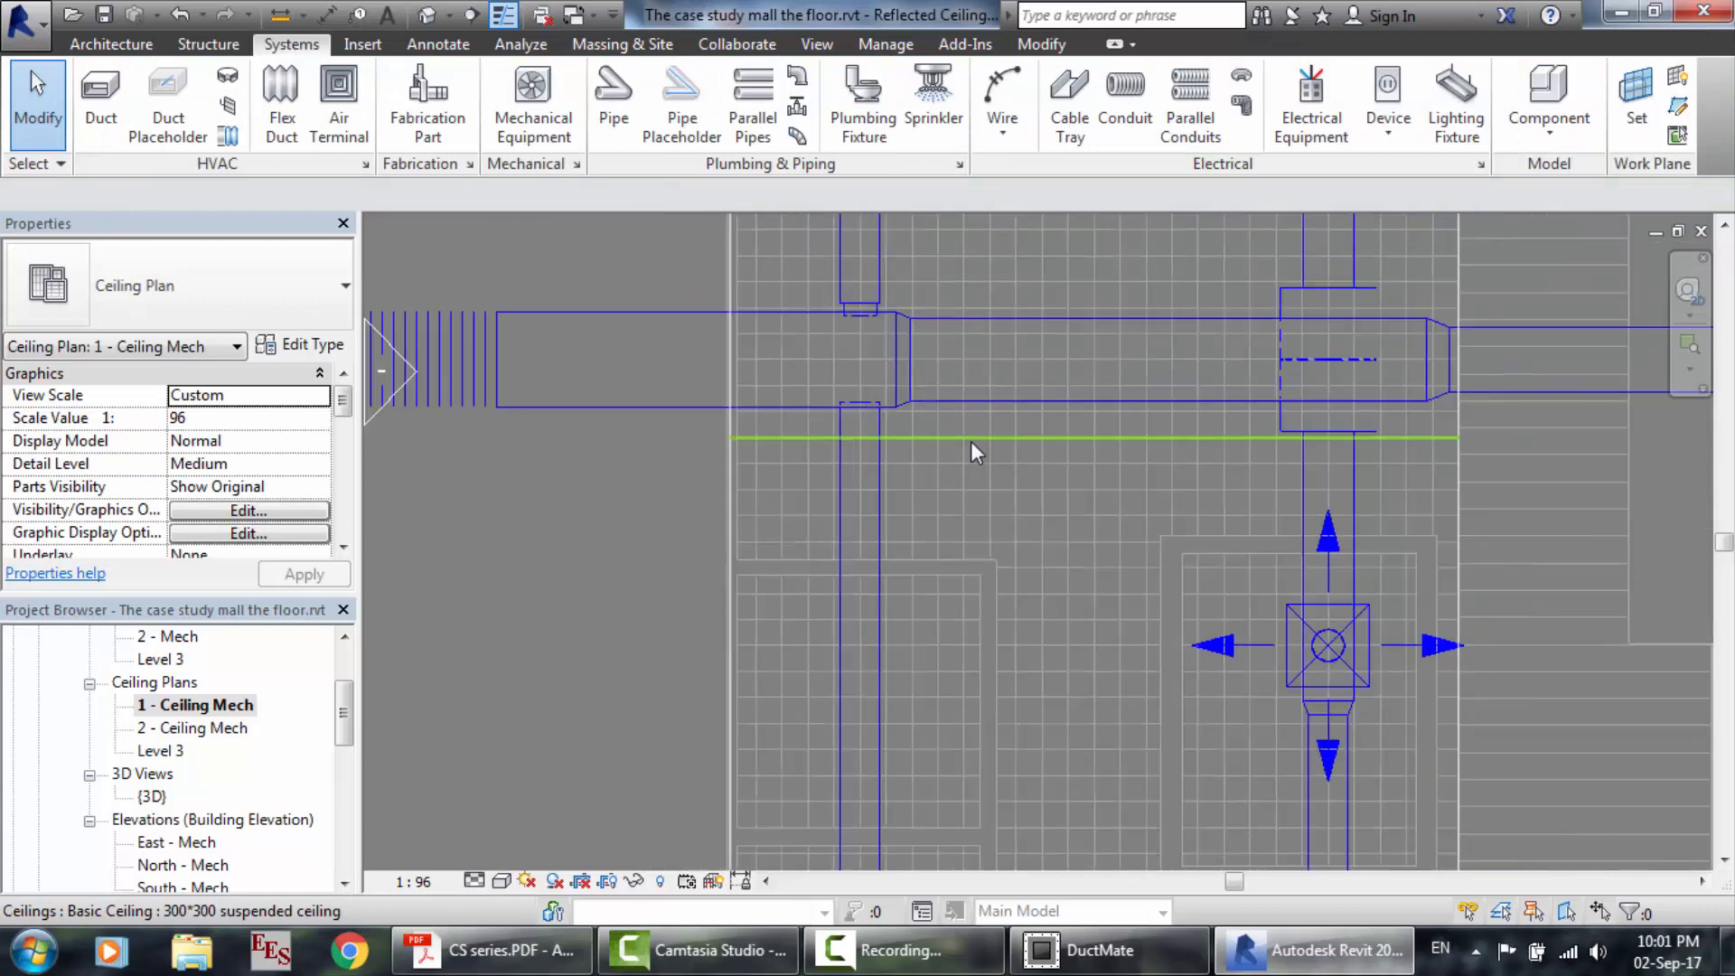
pyautogui.scroll(4, 970, 441)
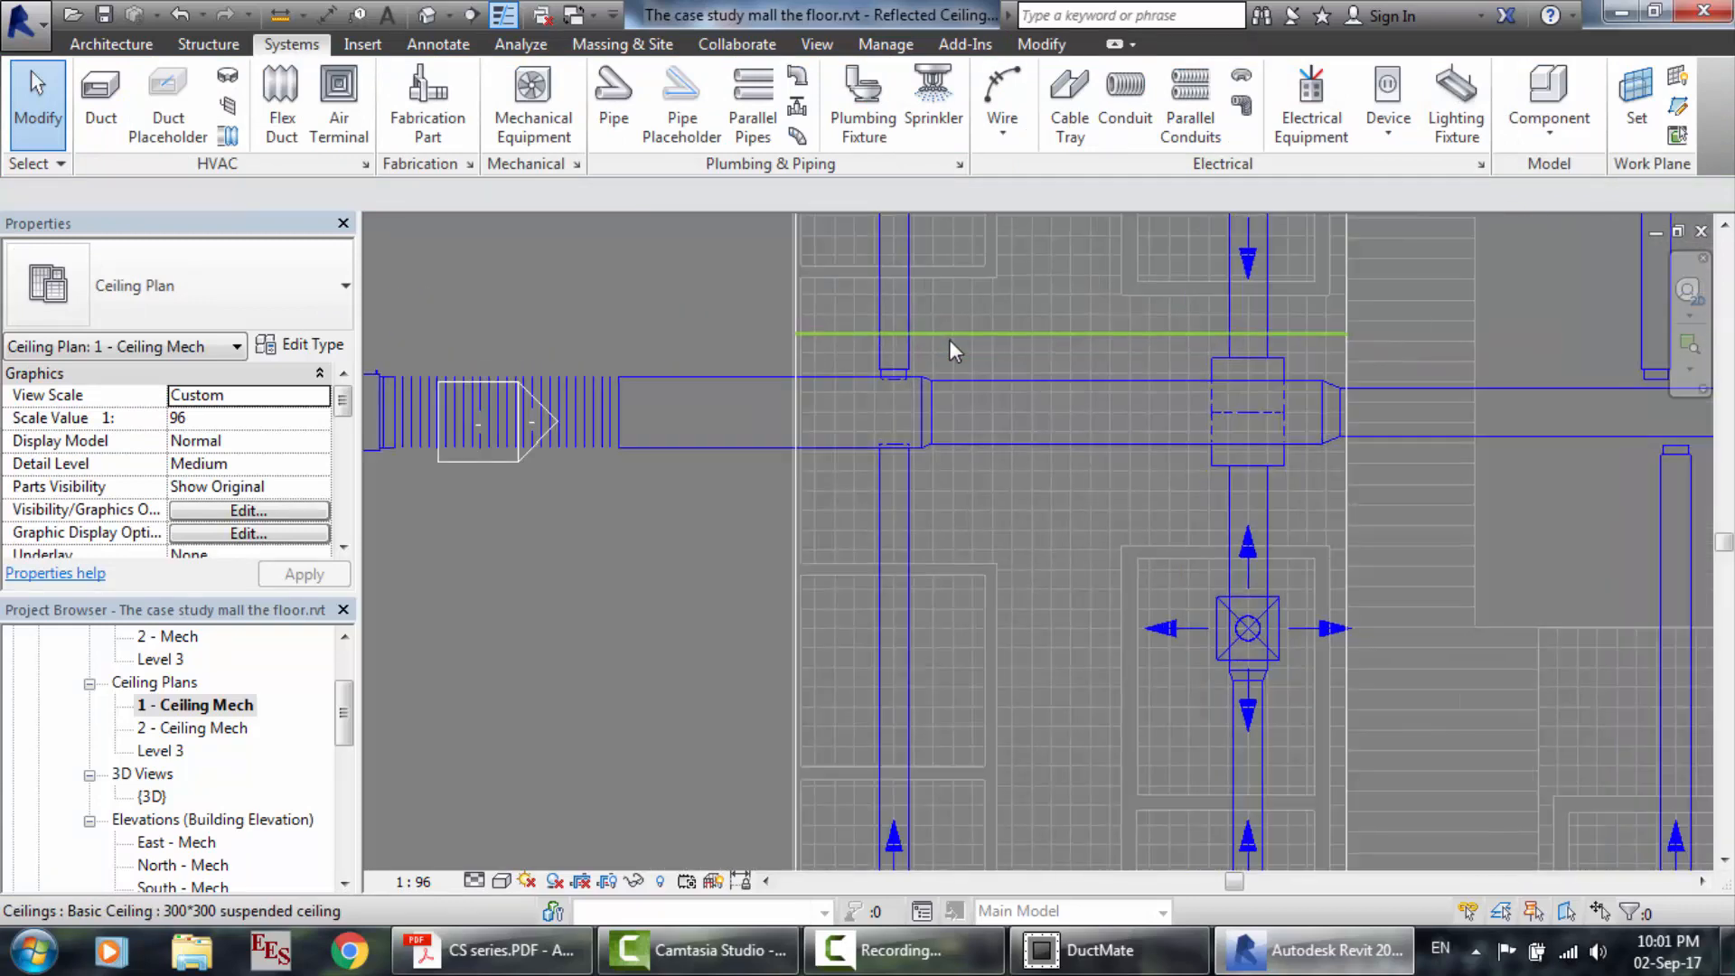
pyautogui.scroll(3, 948, 338)
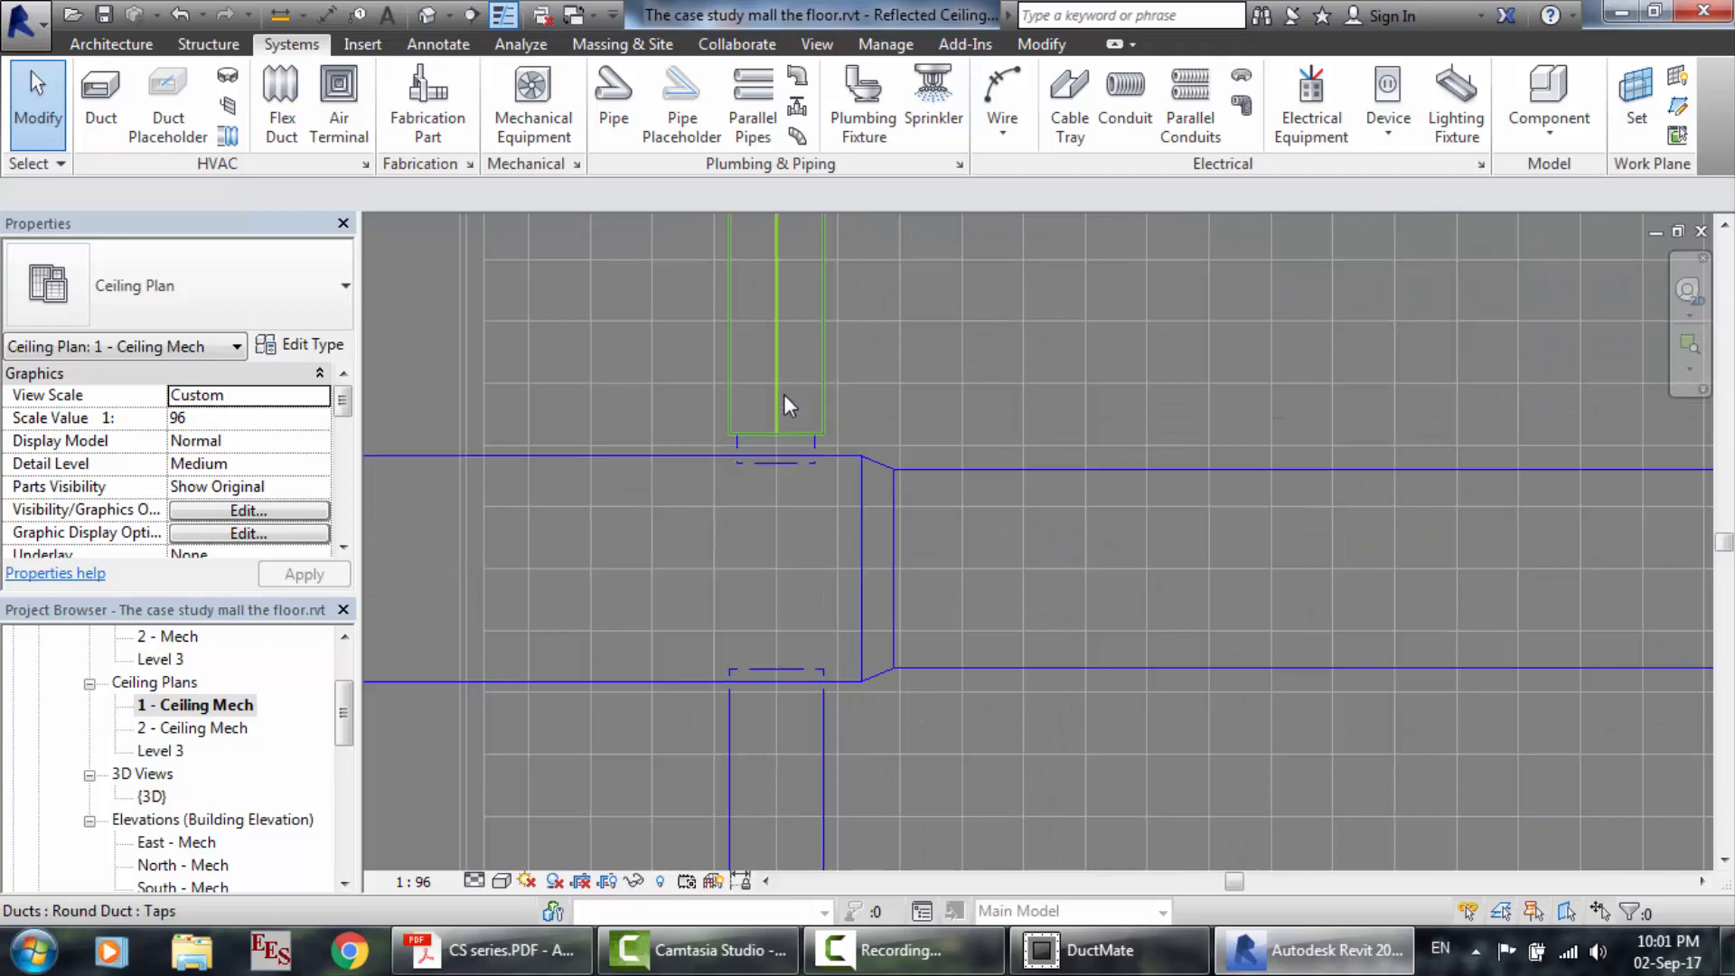
# Delete the fourth pair's lower branch duct, between the end of the main duct and the lower diffuser.
pyautogui.scroll(-2, 784, 394)
pyautogui.scroll(-3, 784, 394)
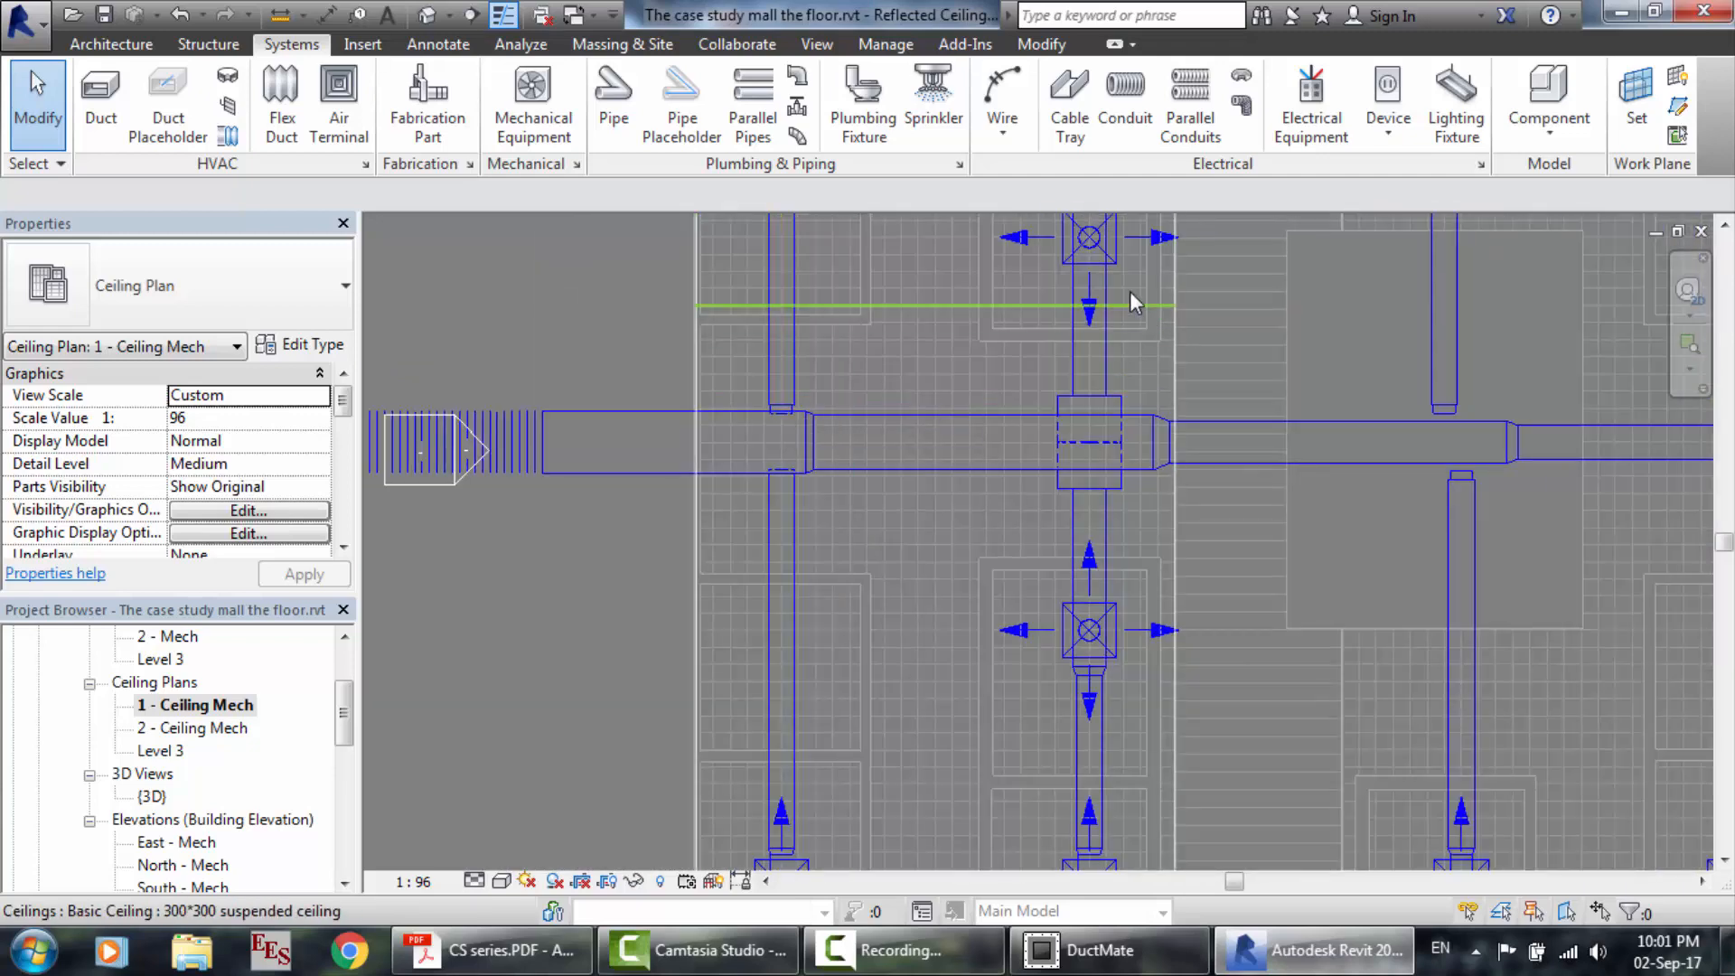
pyautogui.scroll(2, 1515, 404)
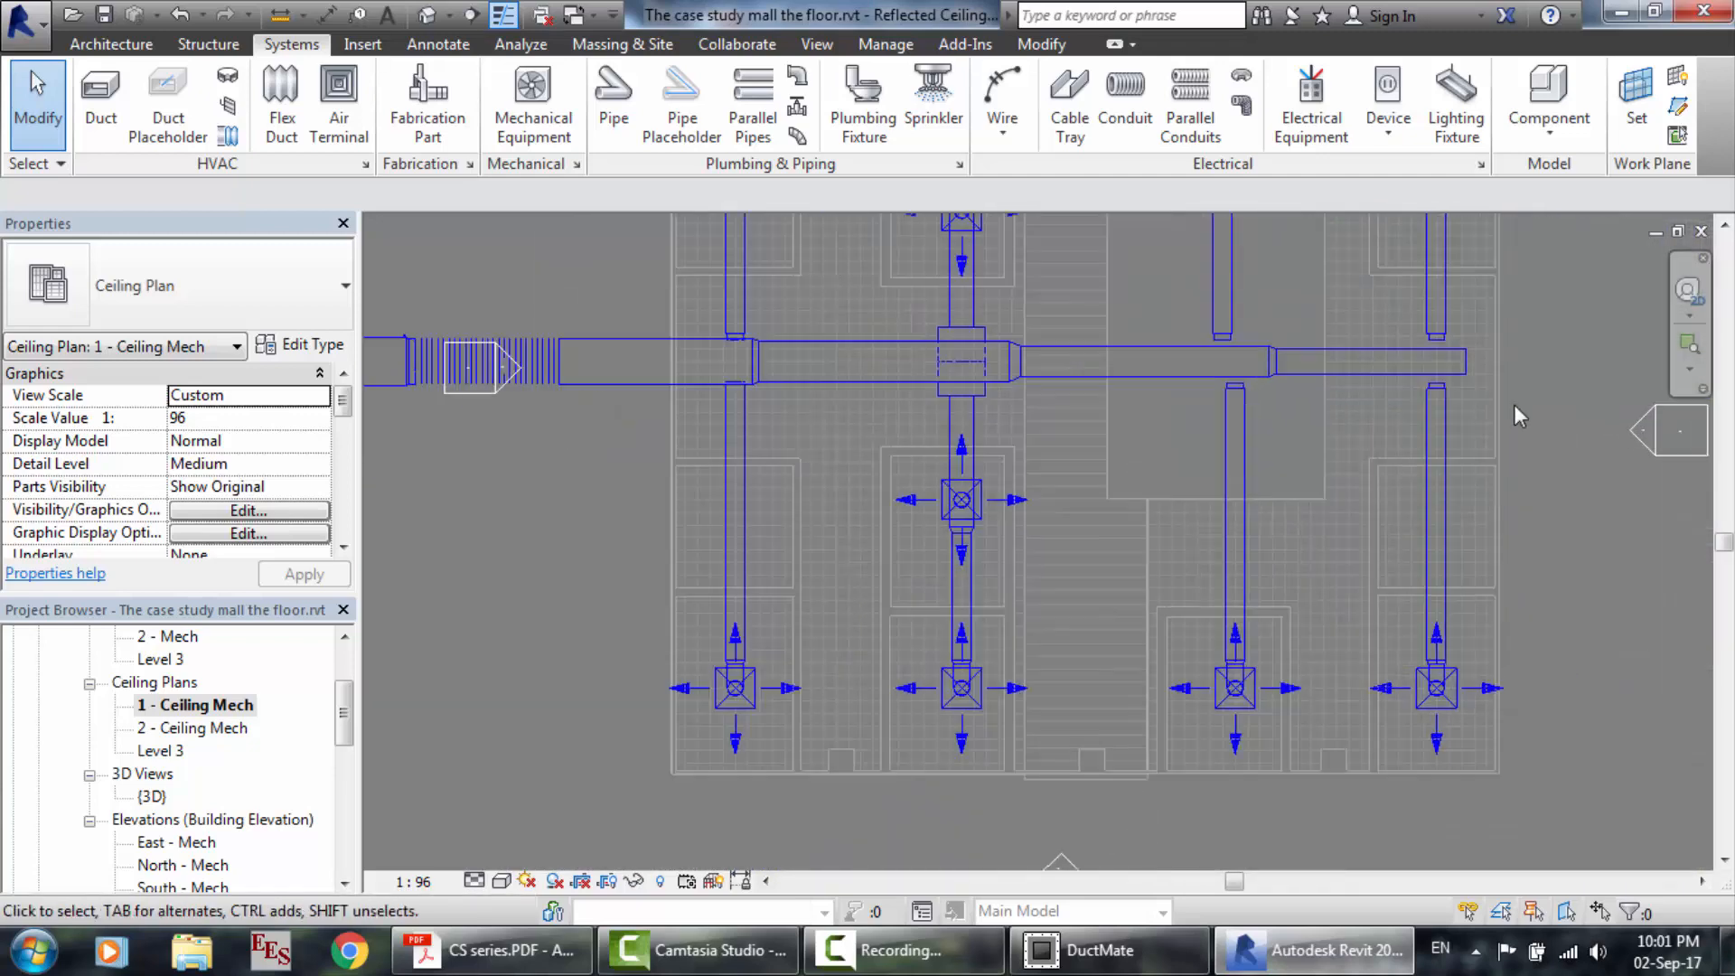
pyautogui.scroll(1, 1515, 404)
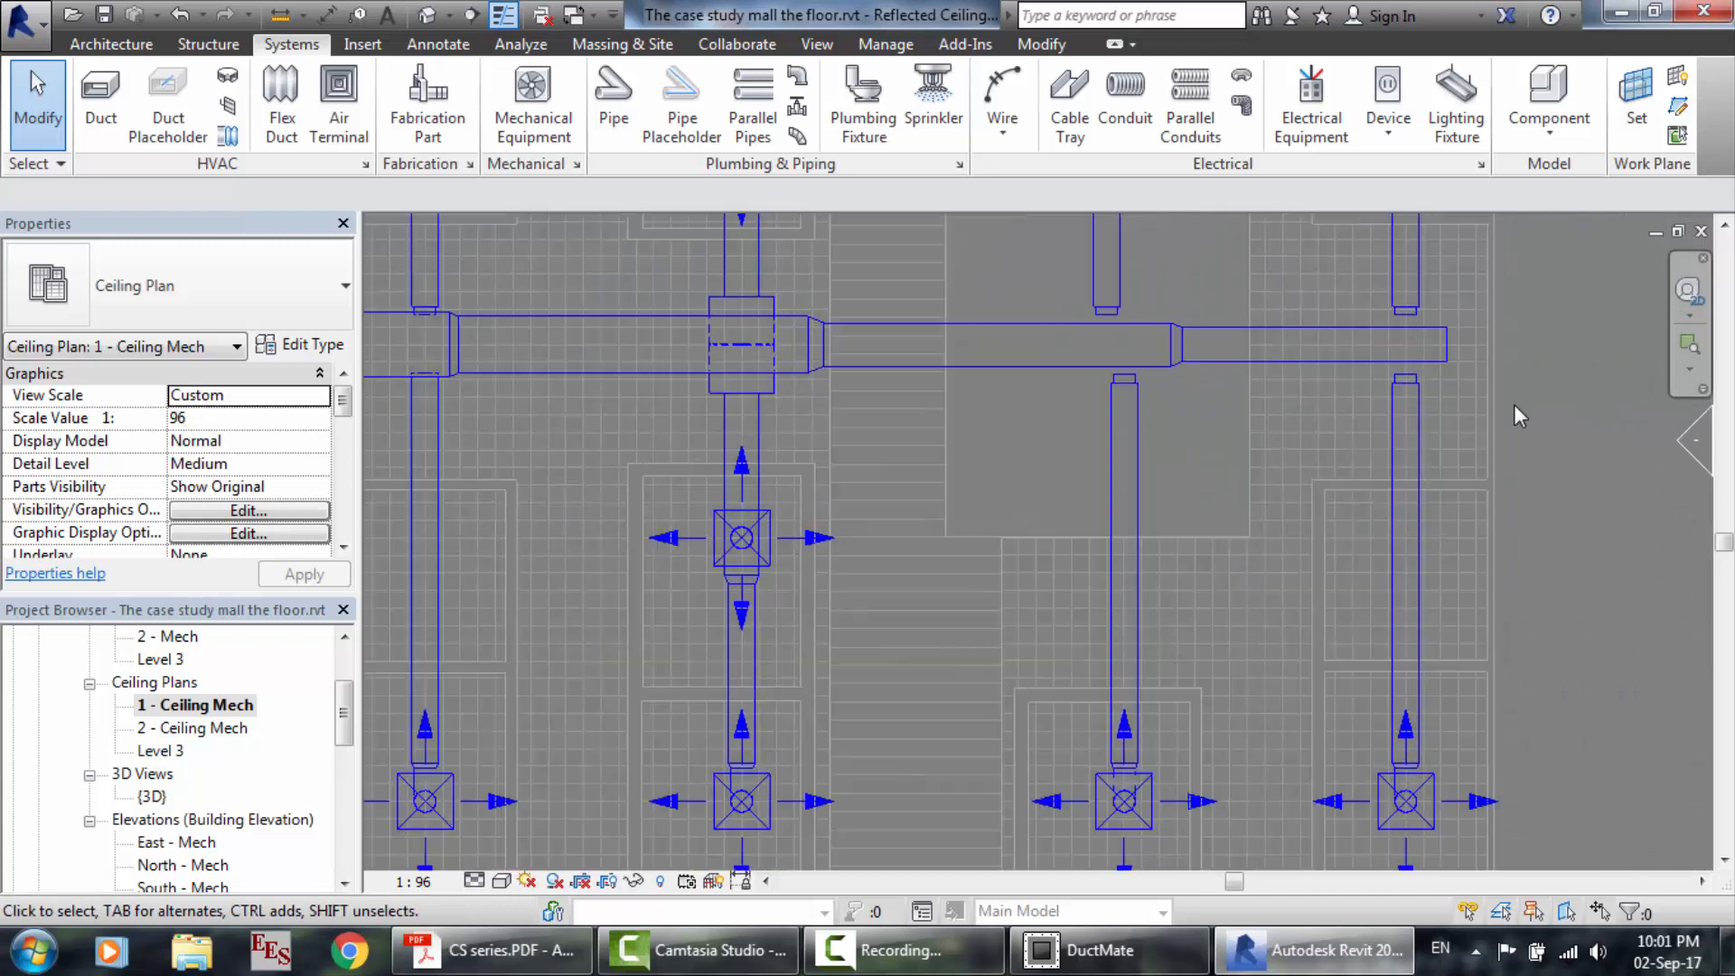
pyautogui.click(1417, 384)
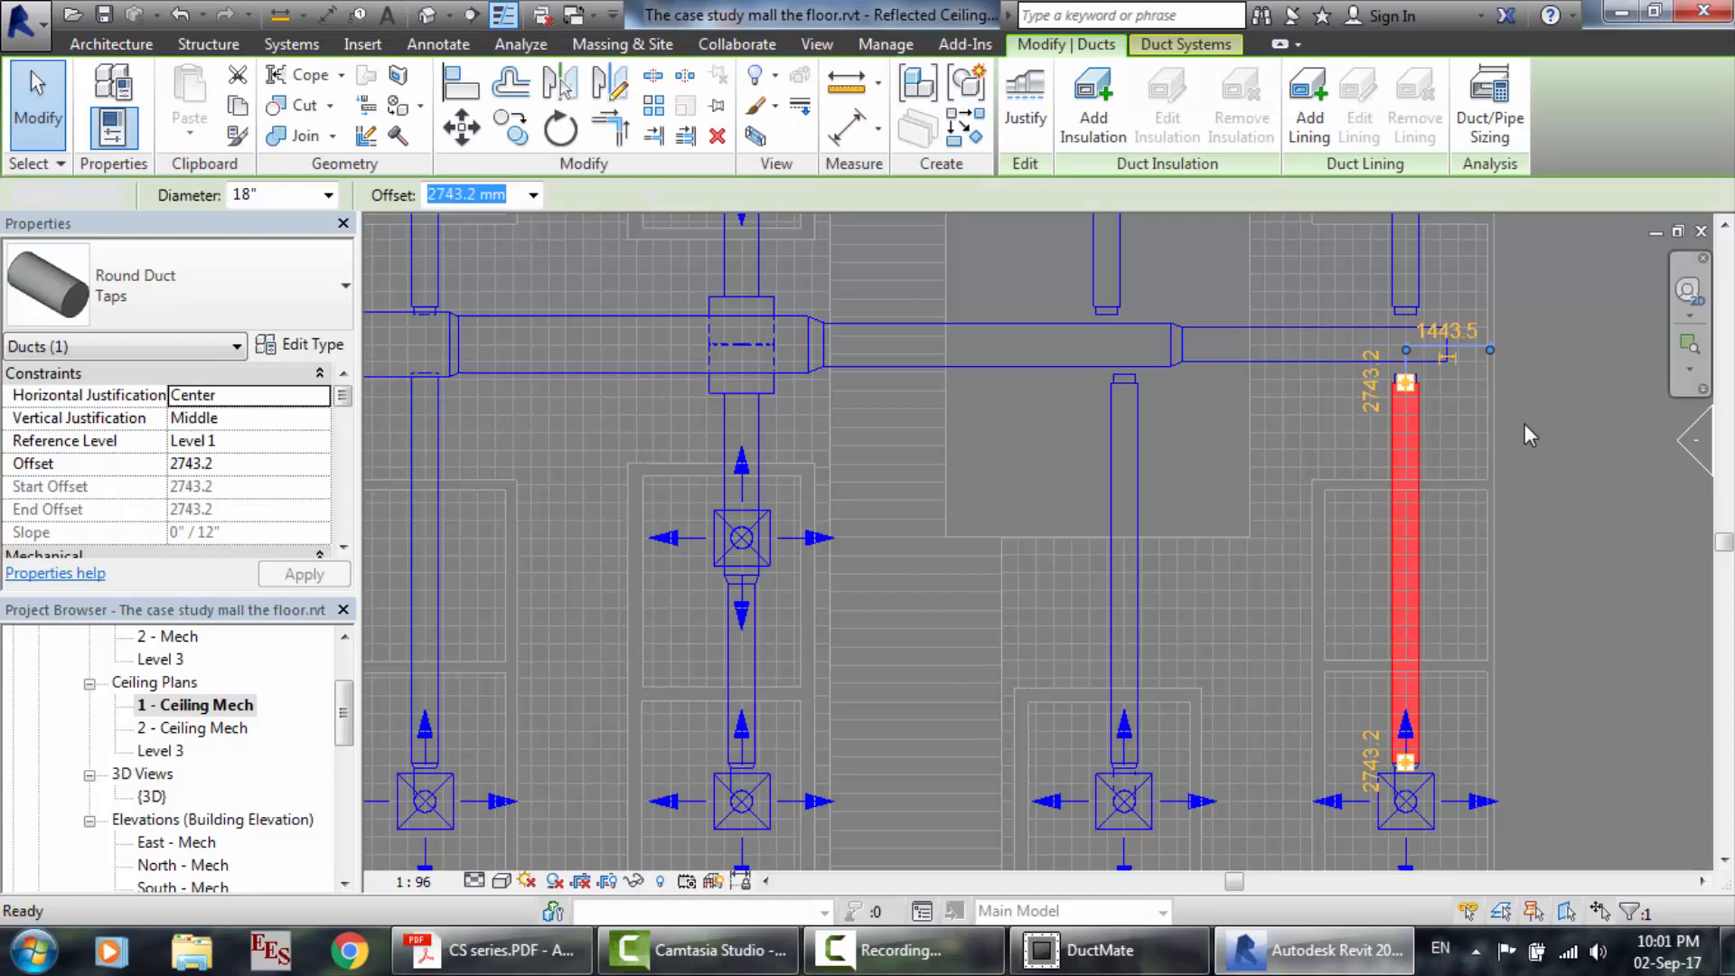
pyautogui.press('Delete')
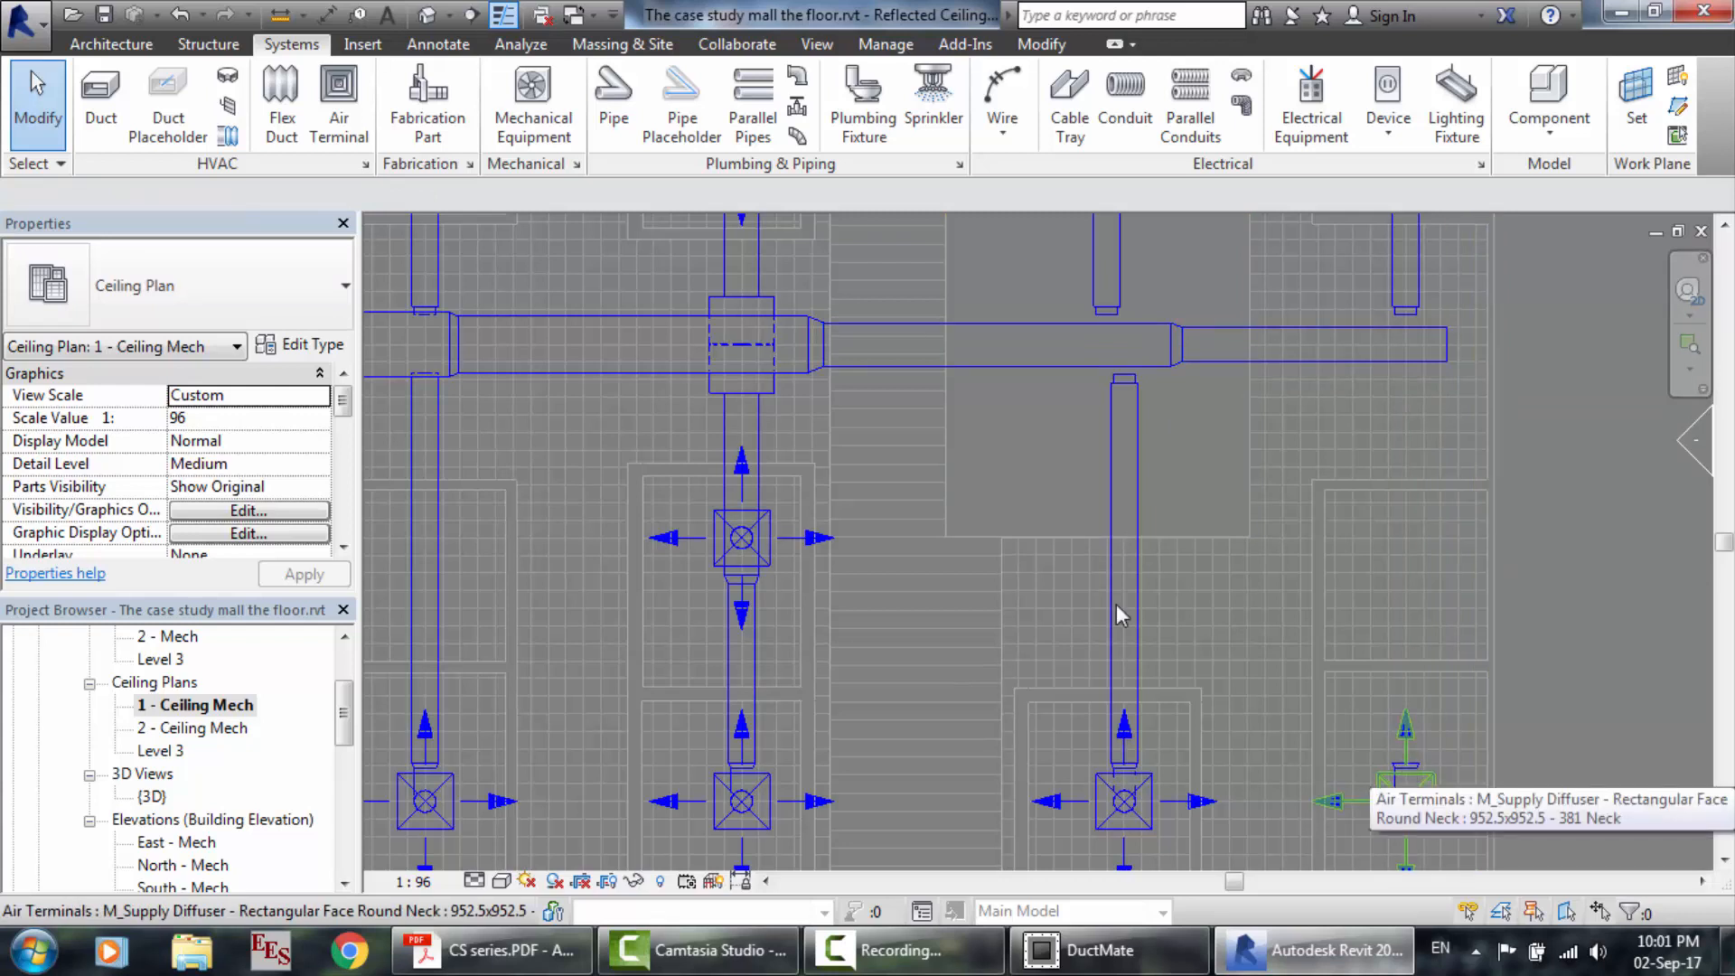
# Look up the branch duct size by volume flow in DuctMate and set the new round duct's diameter to 18".
pyautogui.click(100, 108)
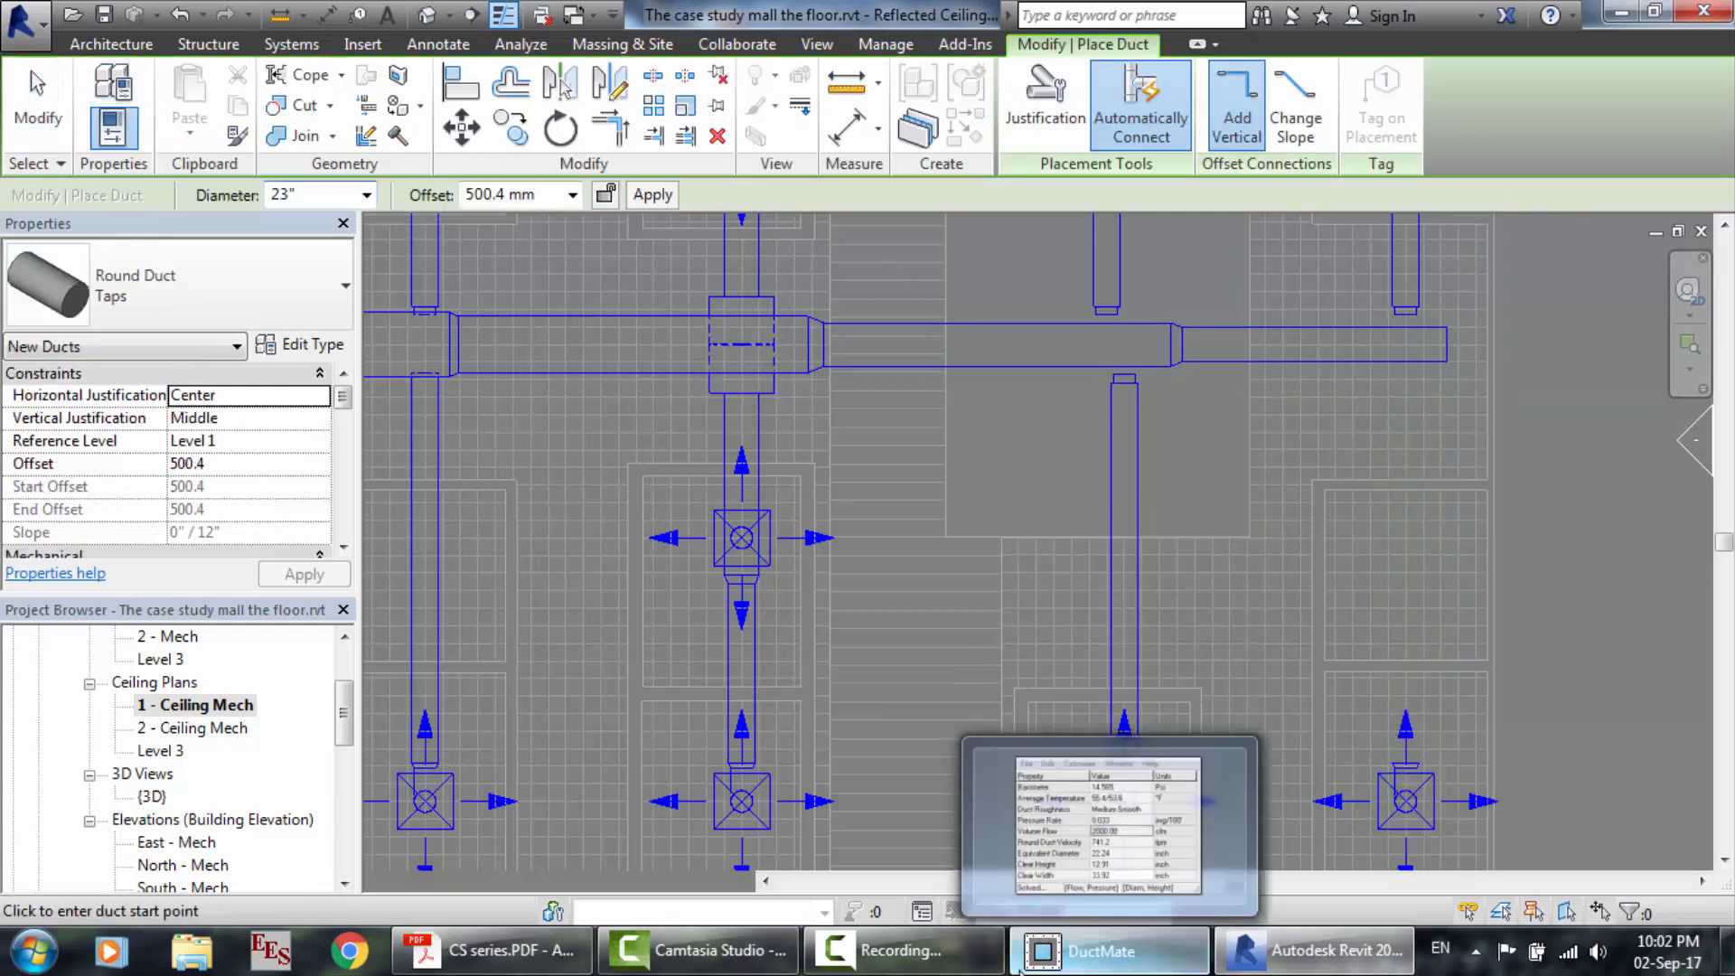
pyautogui.click(1021, 969)
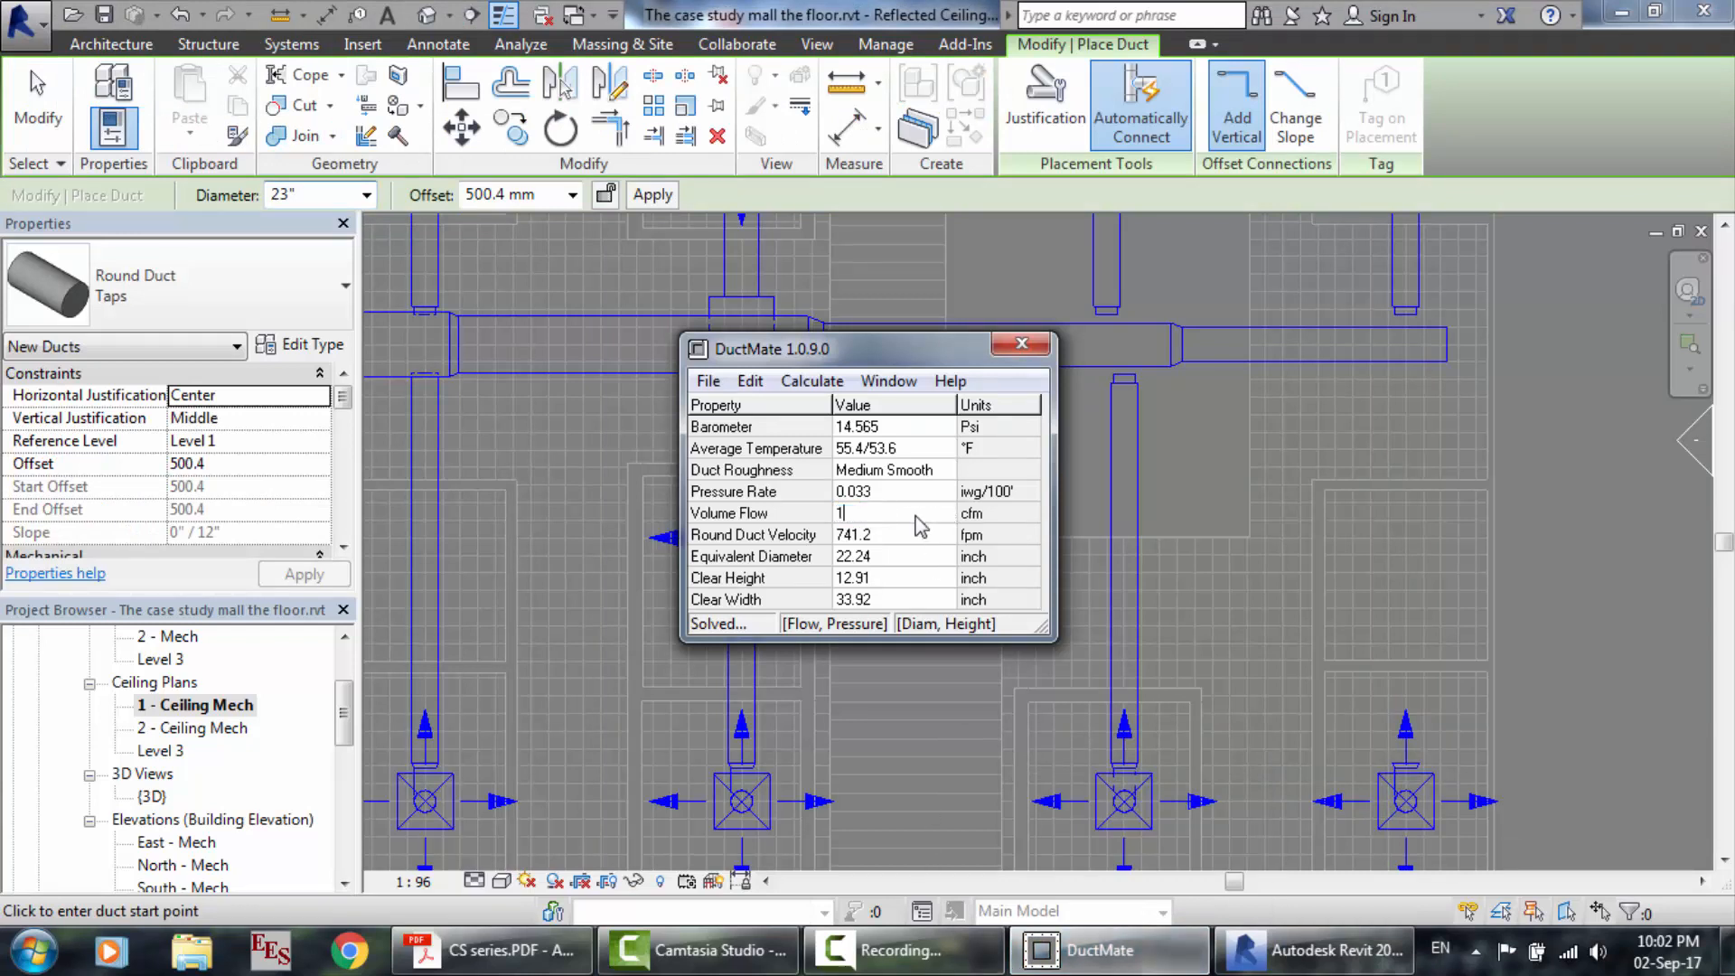
pyautogui.click(317, 199)
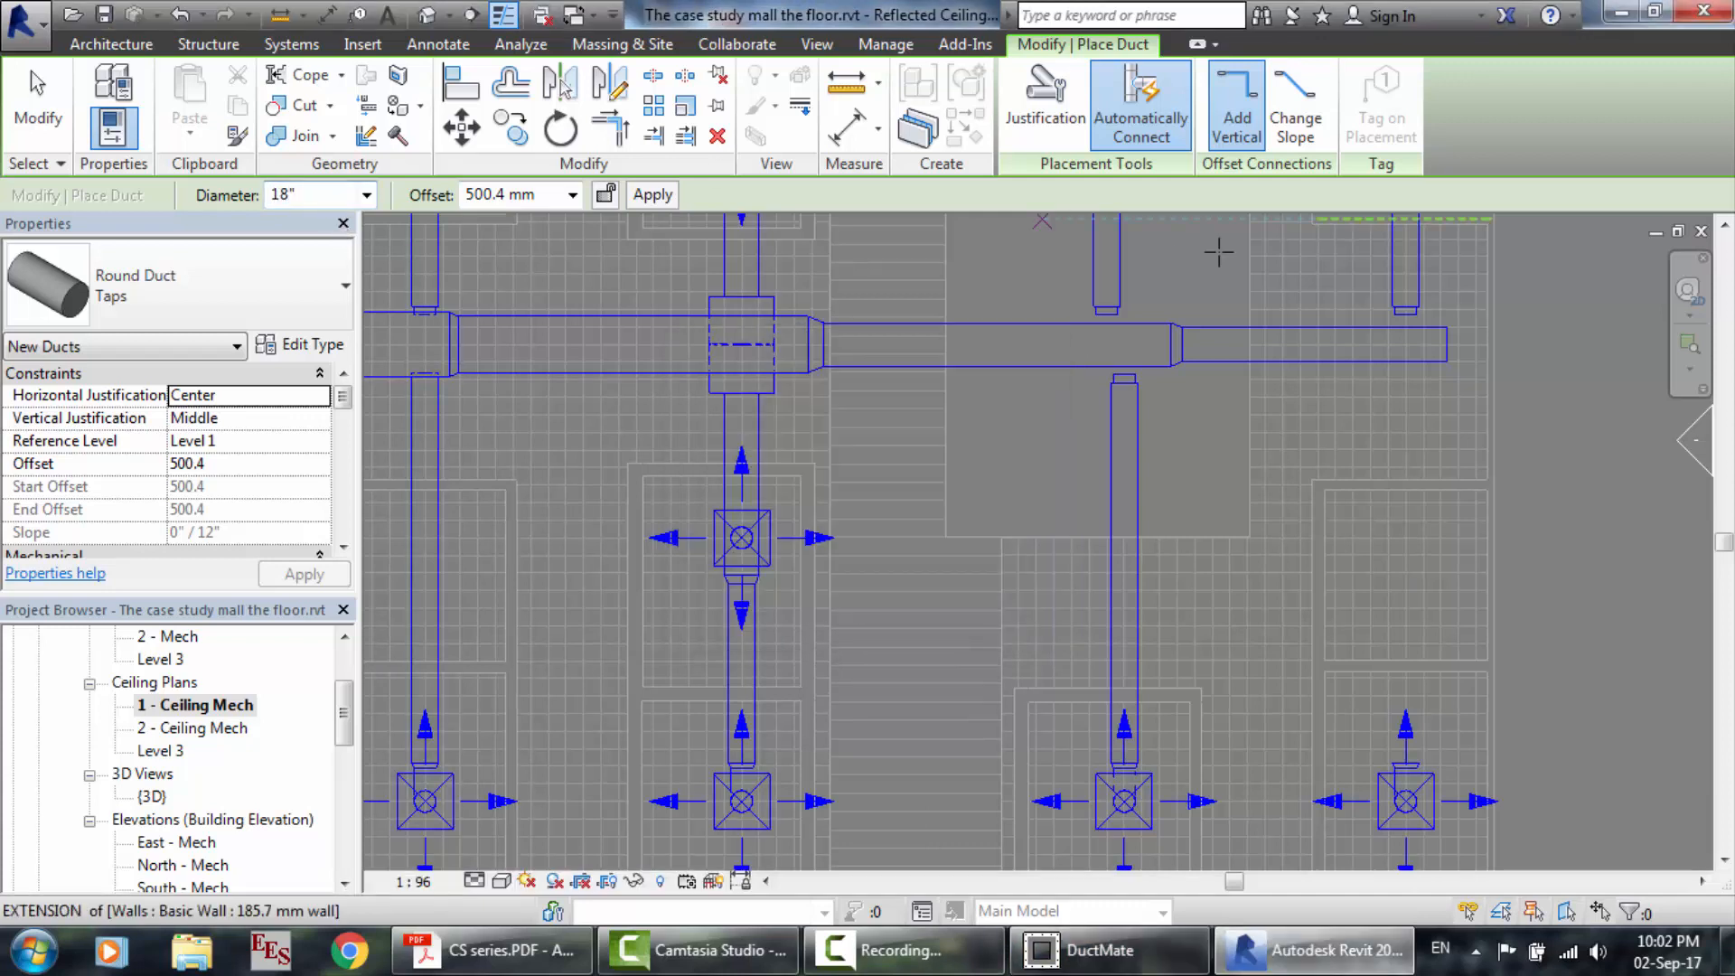
# Draw an 18" round duct about 6844 mm long from the main duct's lower edge to the fourth pair's lower diffuser transition.
pyautogui.click(1406, 360)
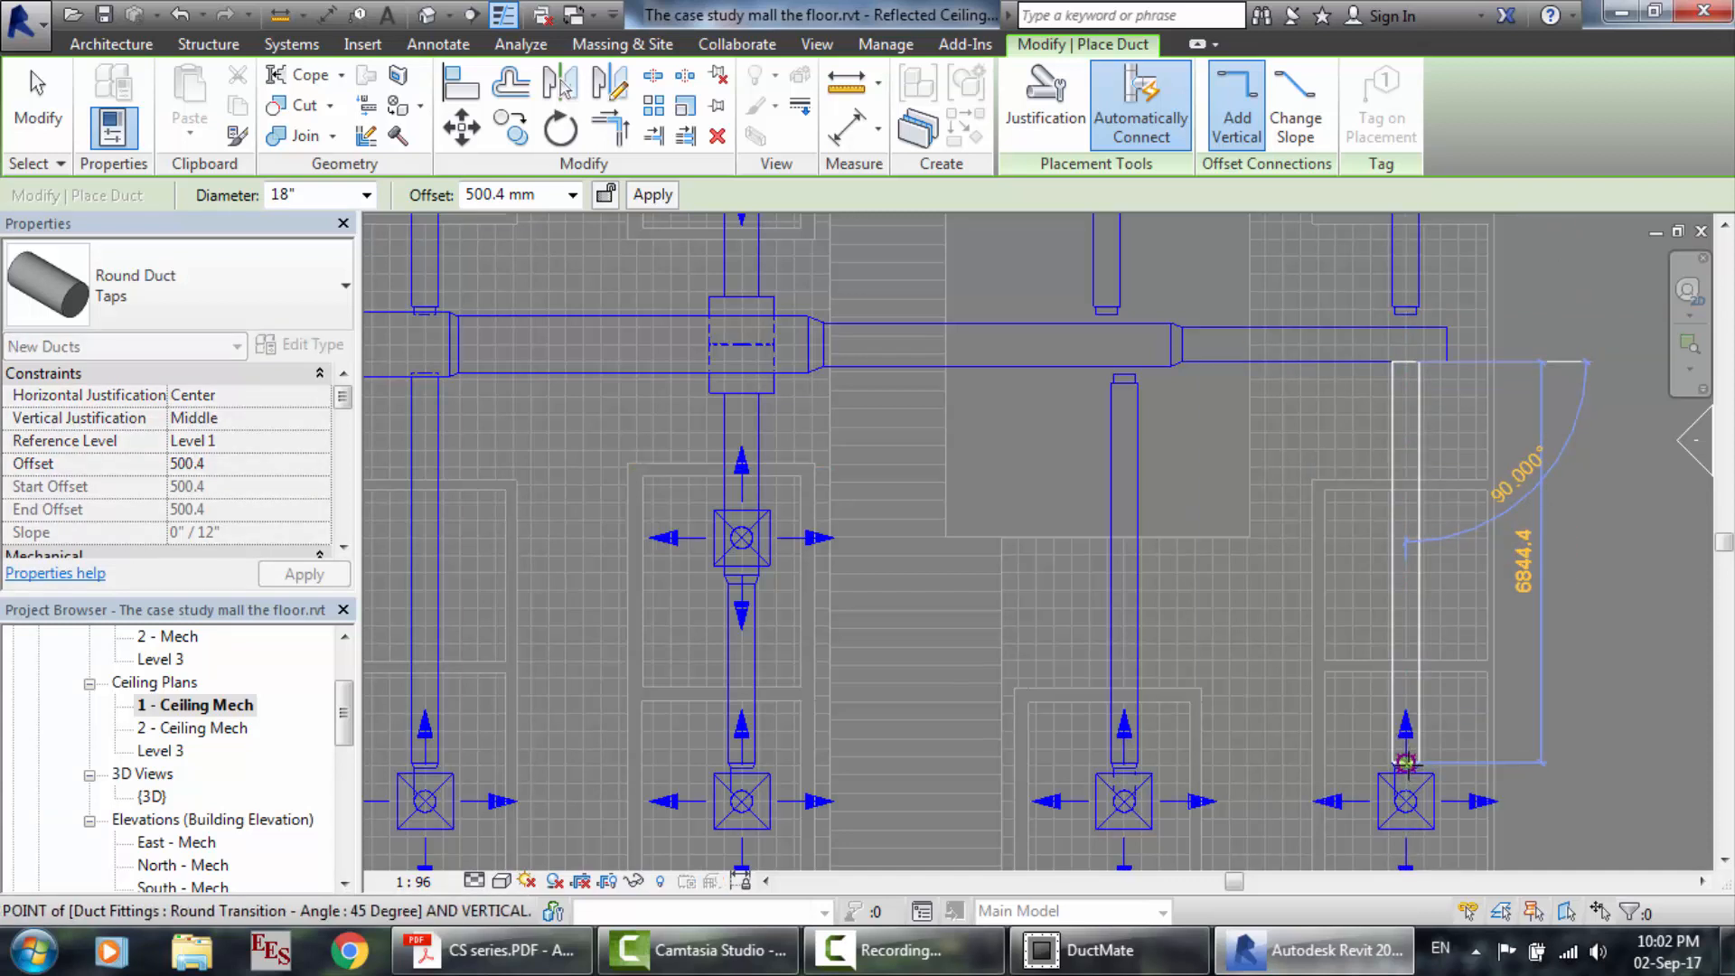
pyautogui.click(1406, 762)
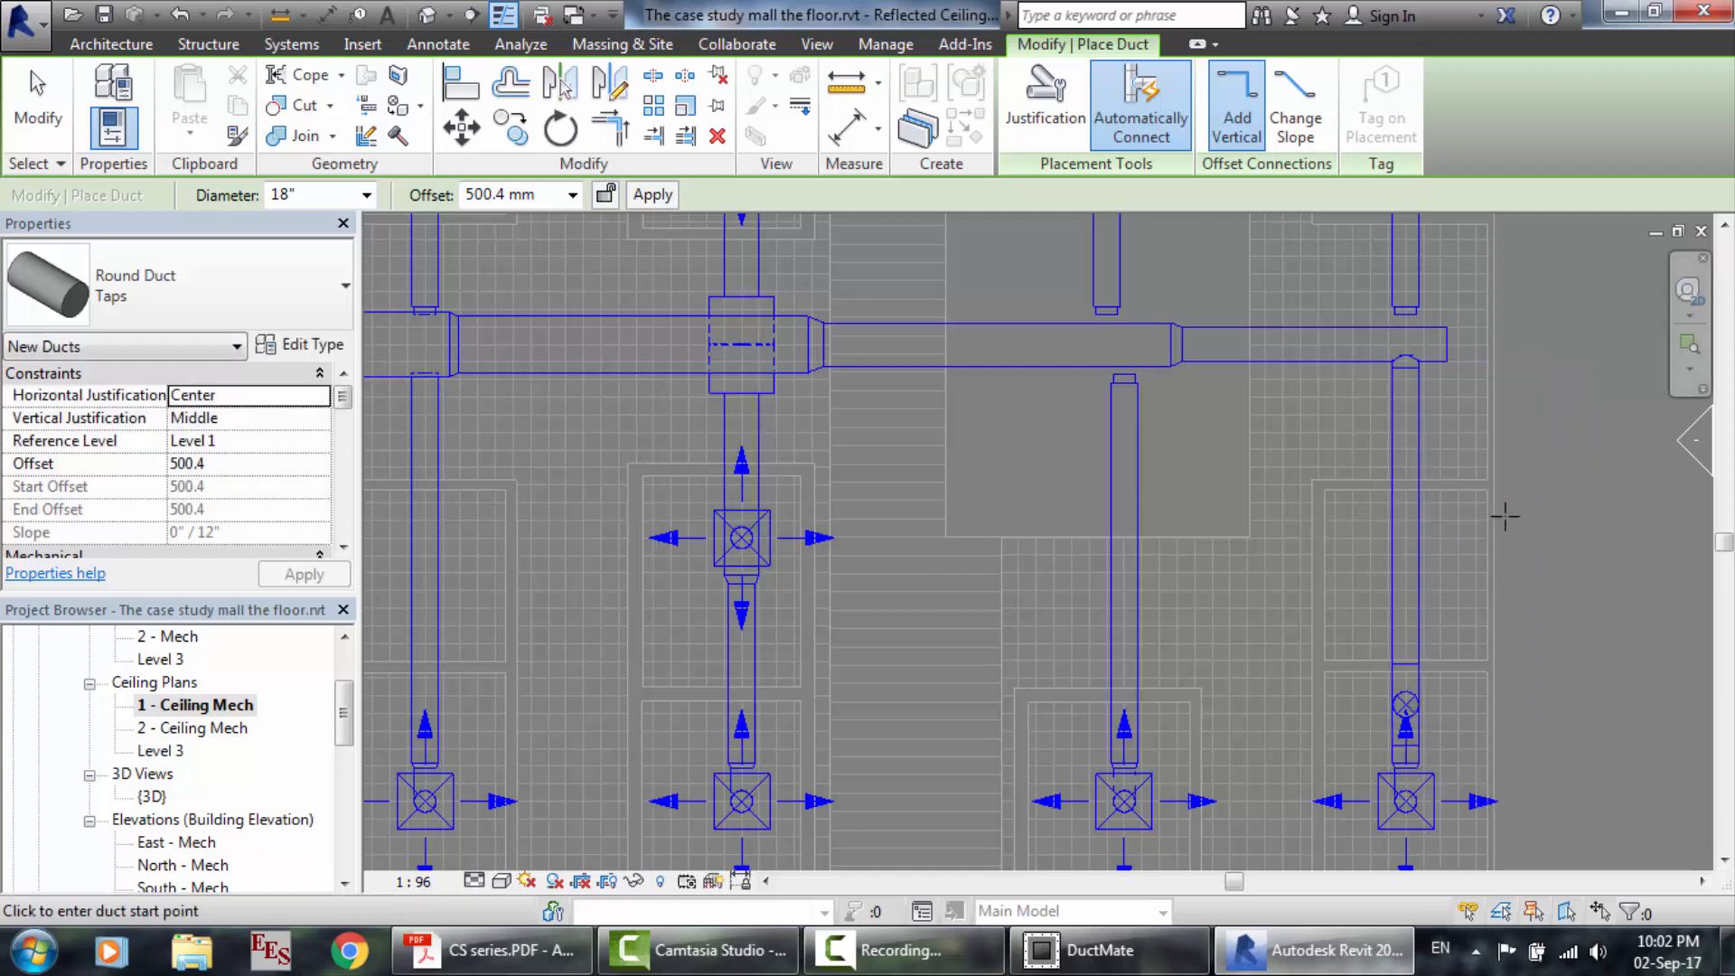
pyautogui.press('Escape')
pyautogui.press('Escape')
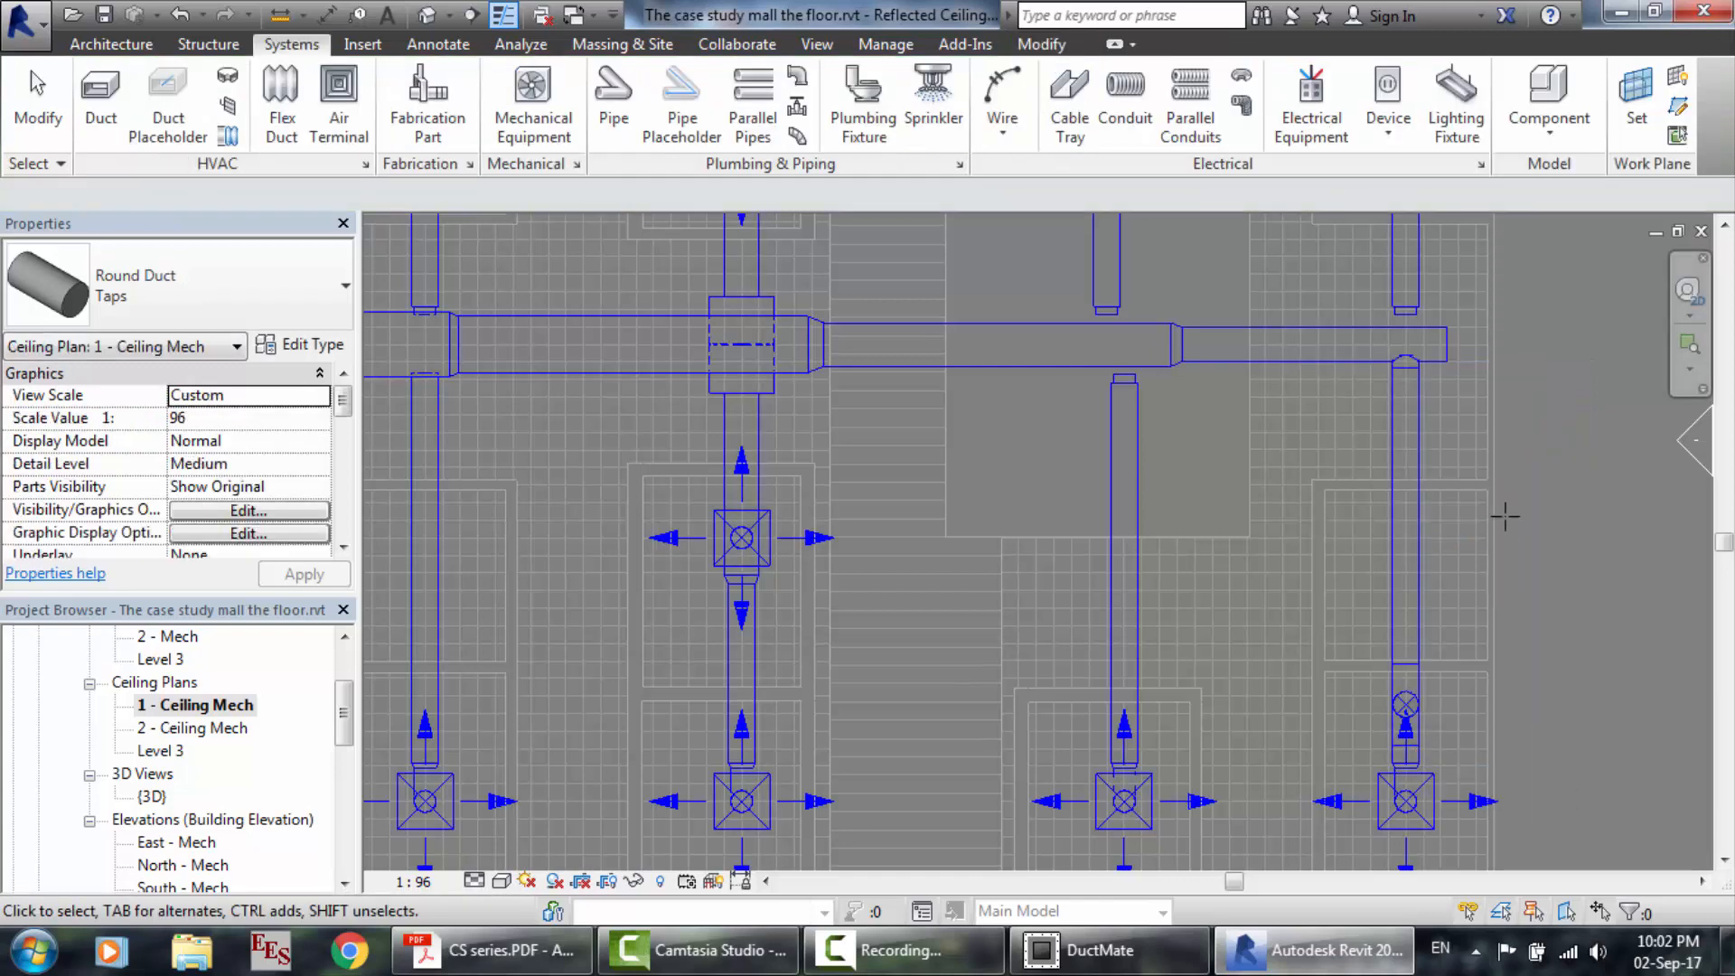
# Delete the third pair's lower branch duct along with its takeoff near the main duct.
pyautogui.click(1126, 374)
pyautogui.press('Escape')
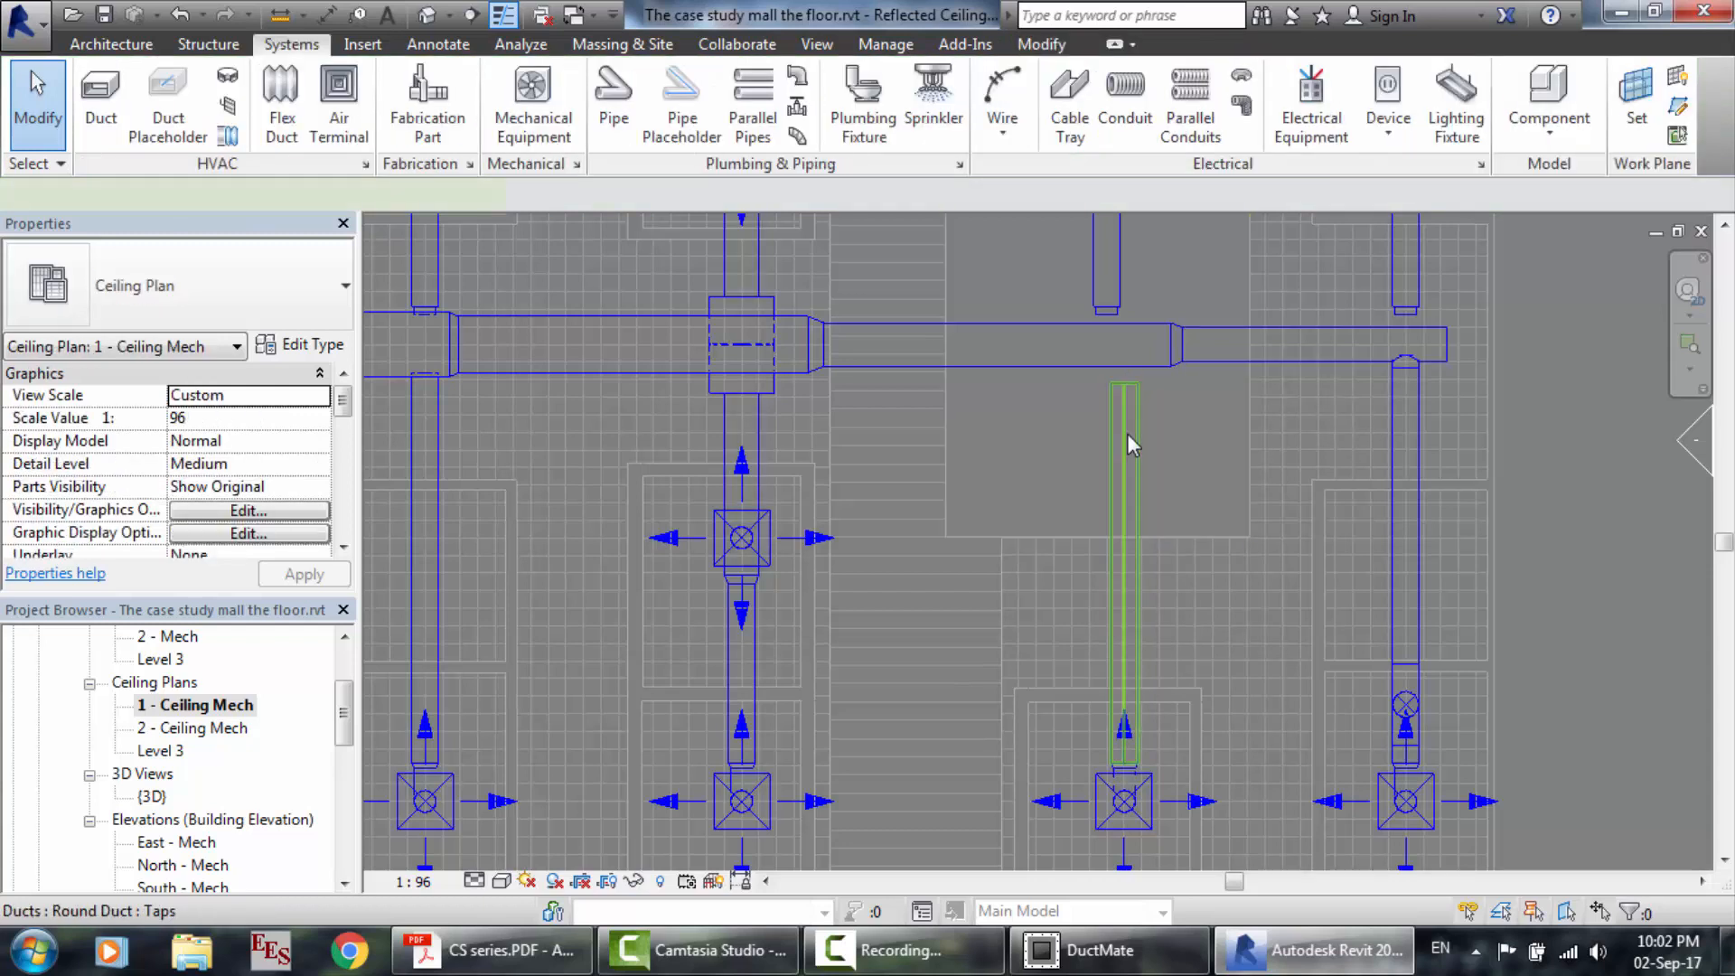
pyautogui.click(1128, 438)
pyautogui.press('Delete')
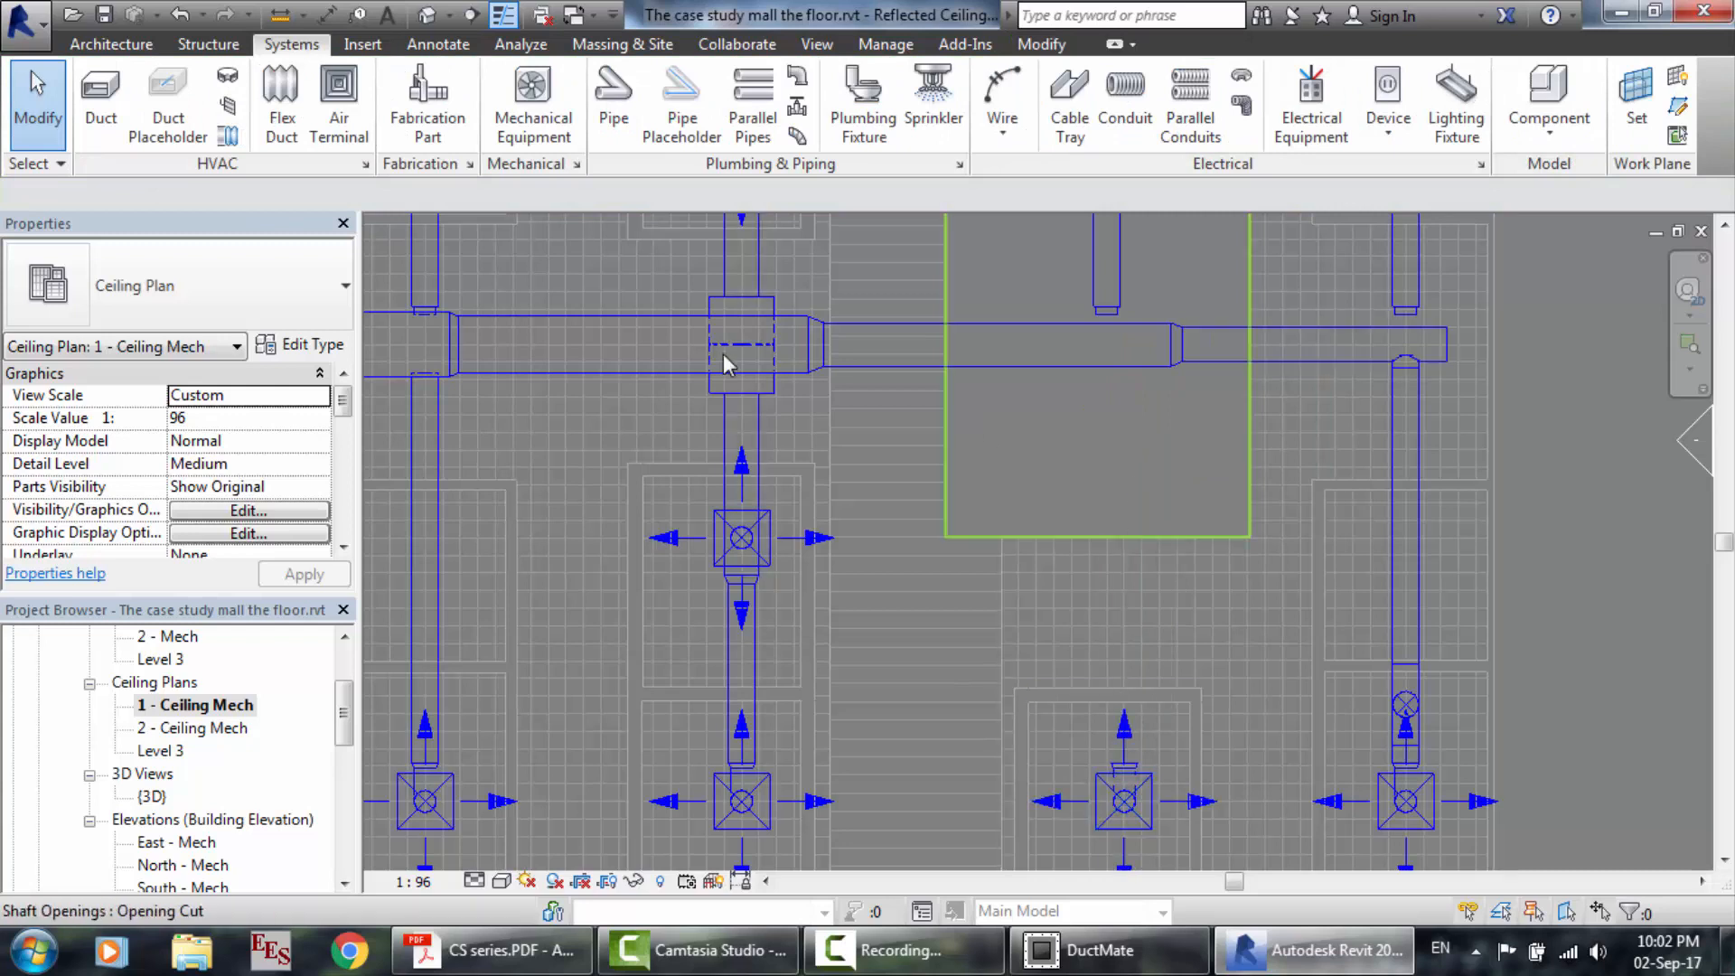
# Draw an 18" round duct from the main duct's lower edge straight to the third pair's lower diffuser transition.
pyautogui.click(101, 109)
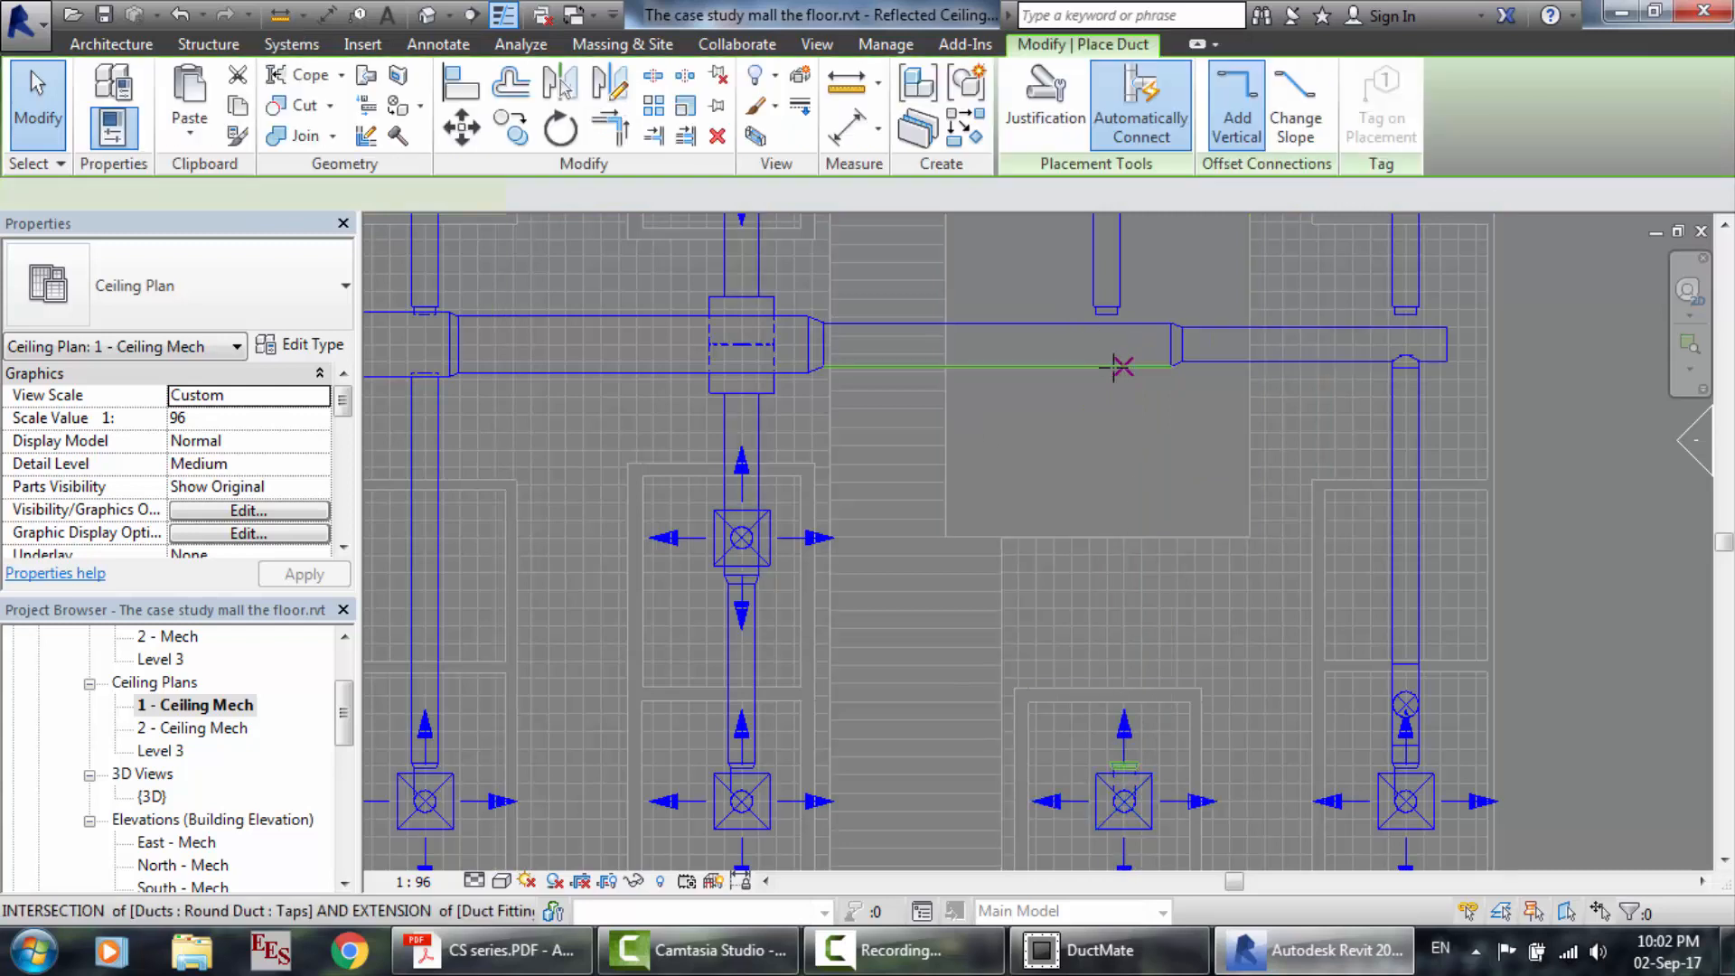
pyautogui.click(1106, 365)
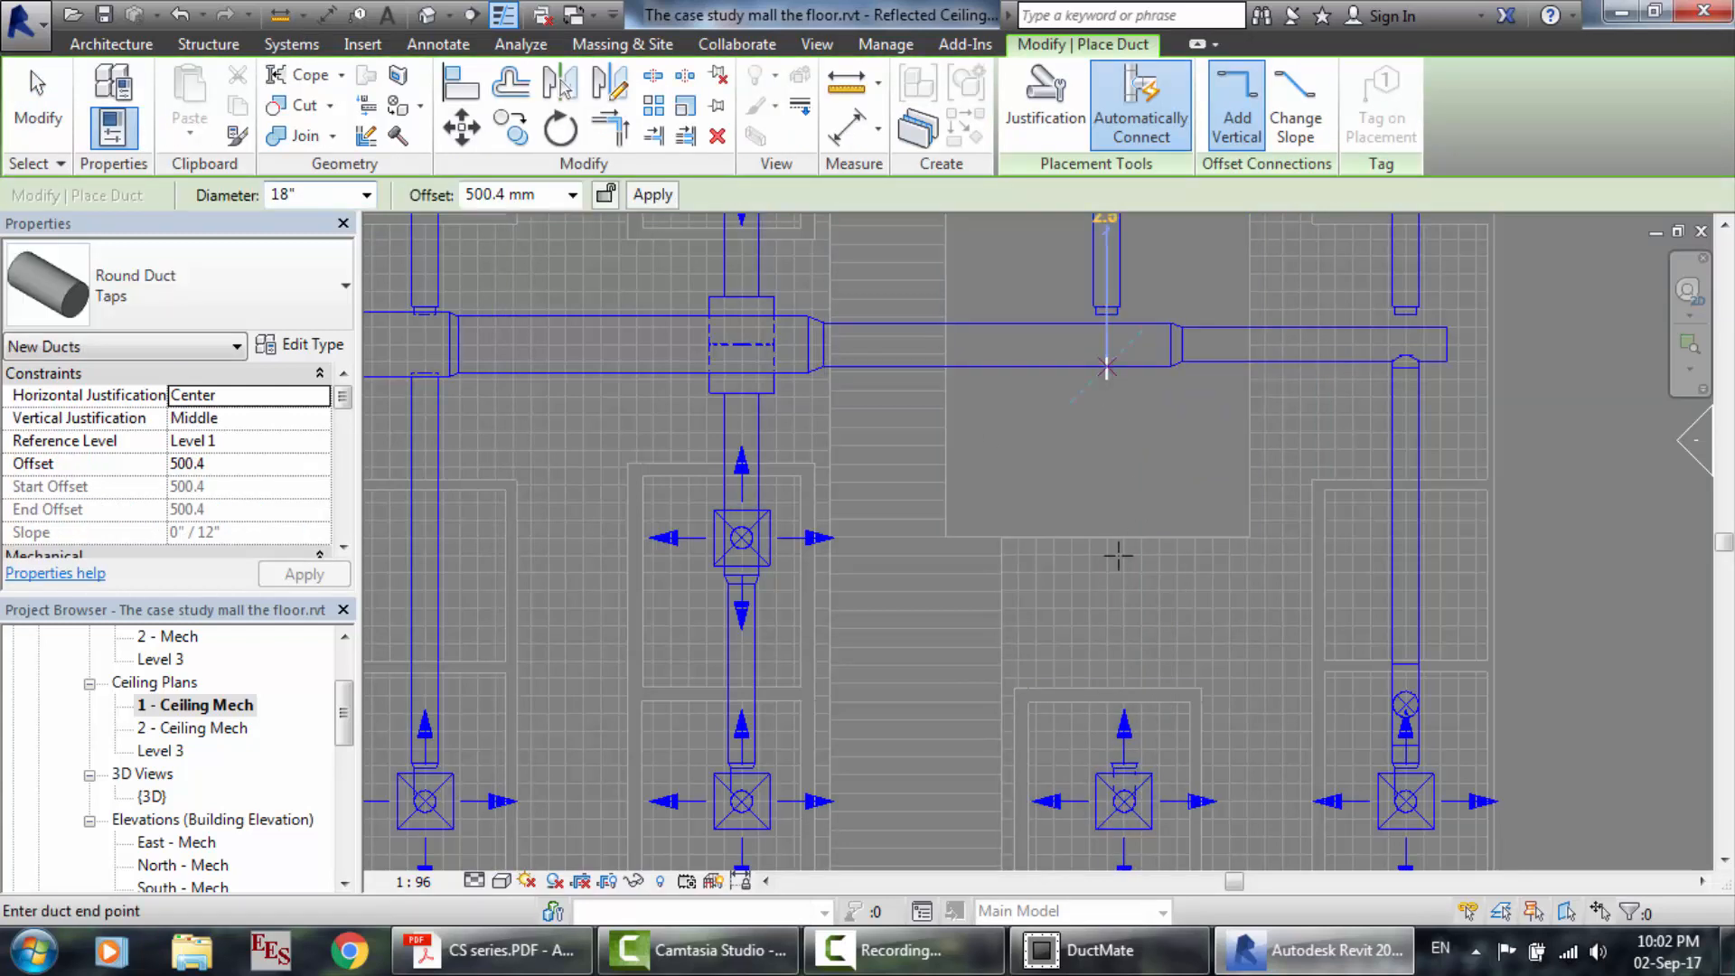
pyautogui.click(1116, 714)
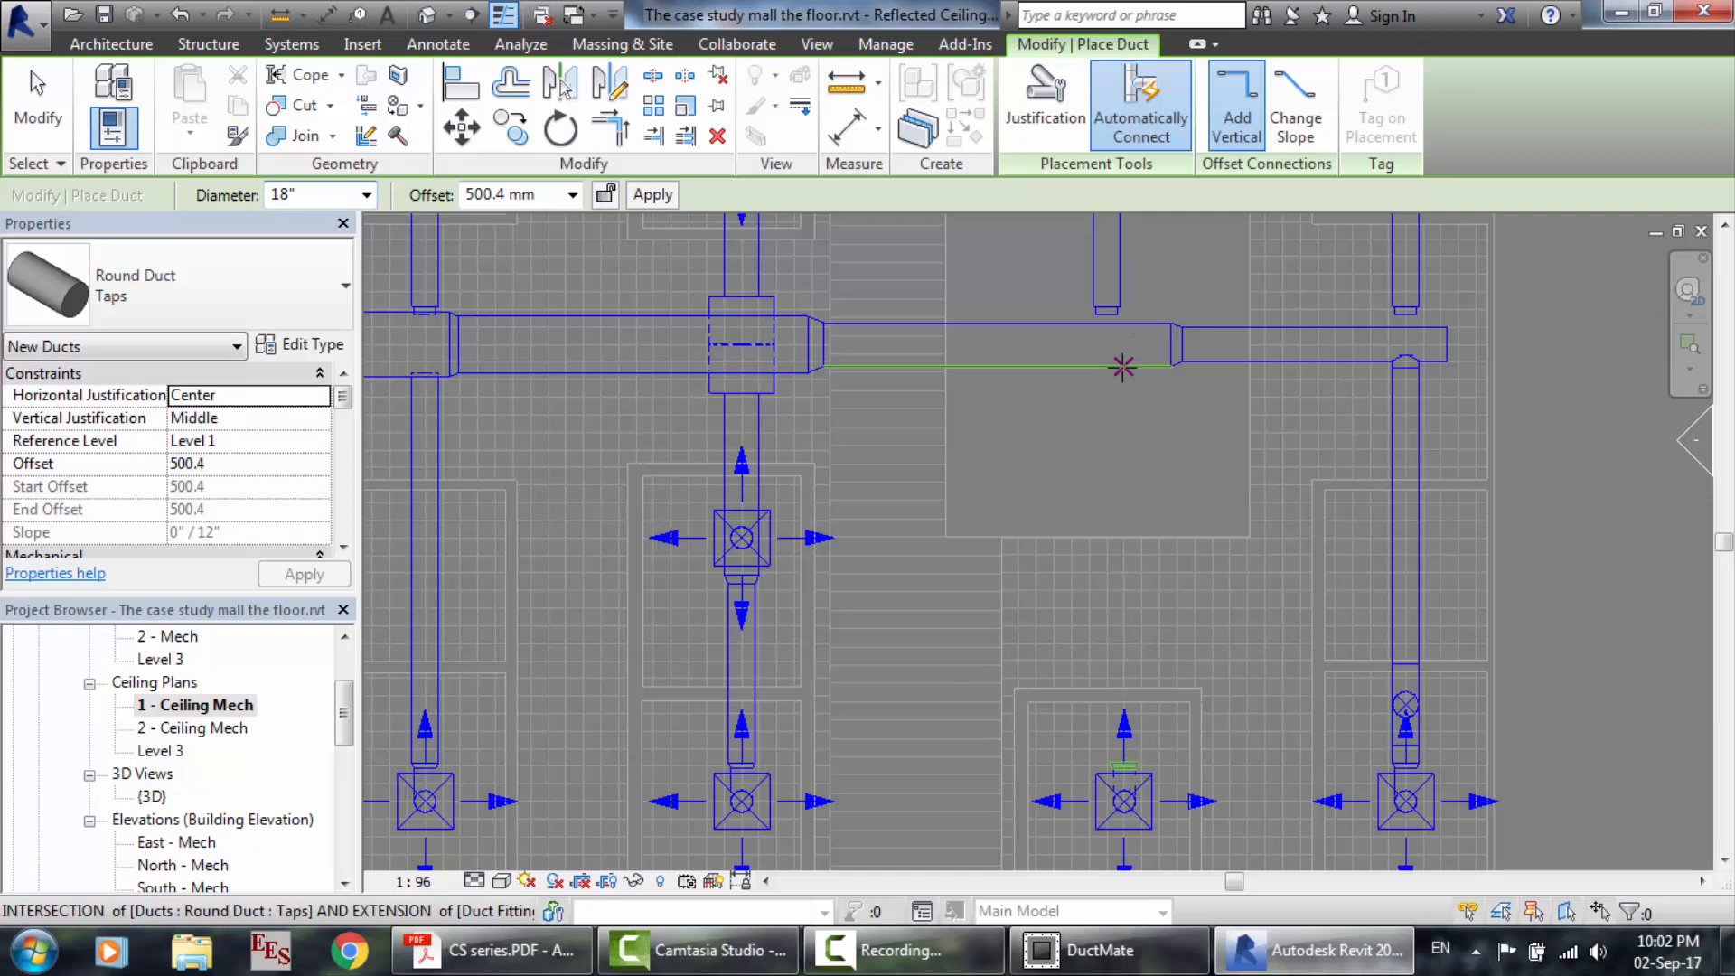
pyautogui.click(1122, 366)
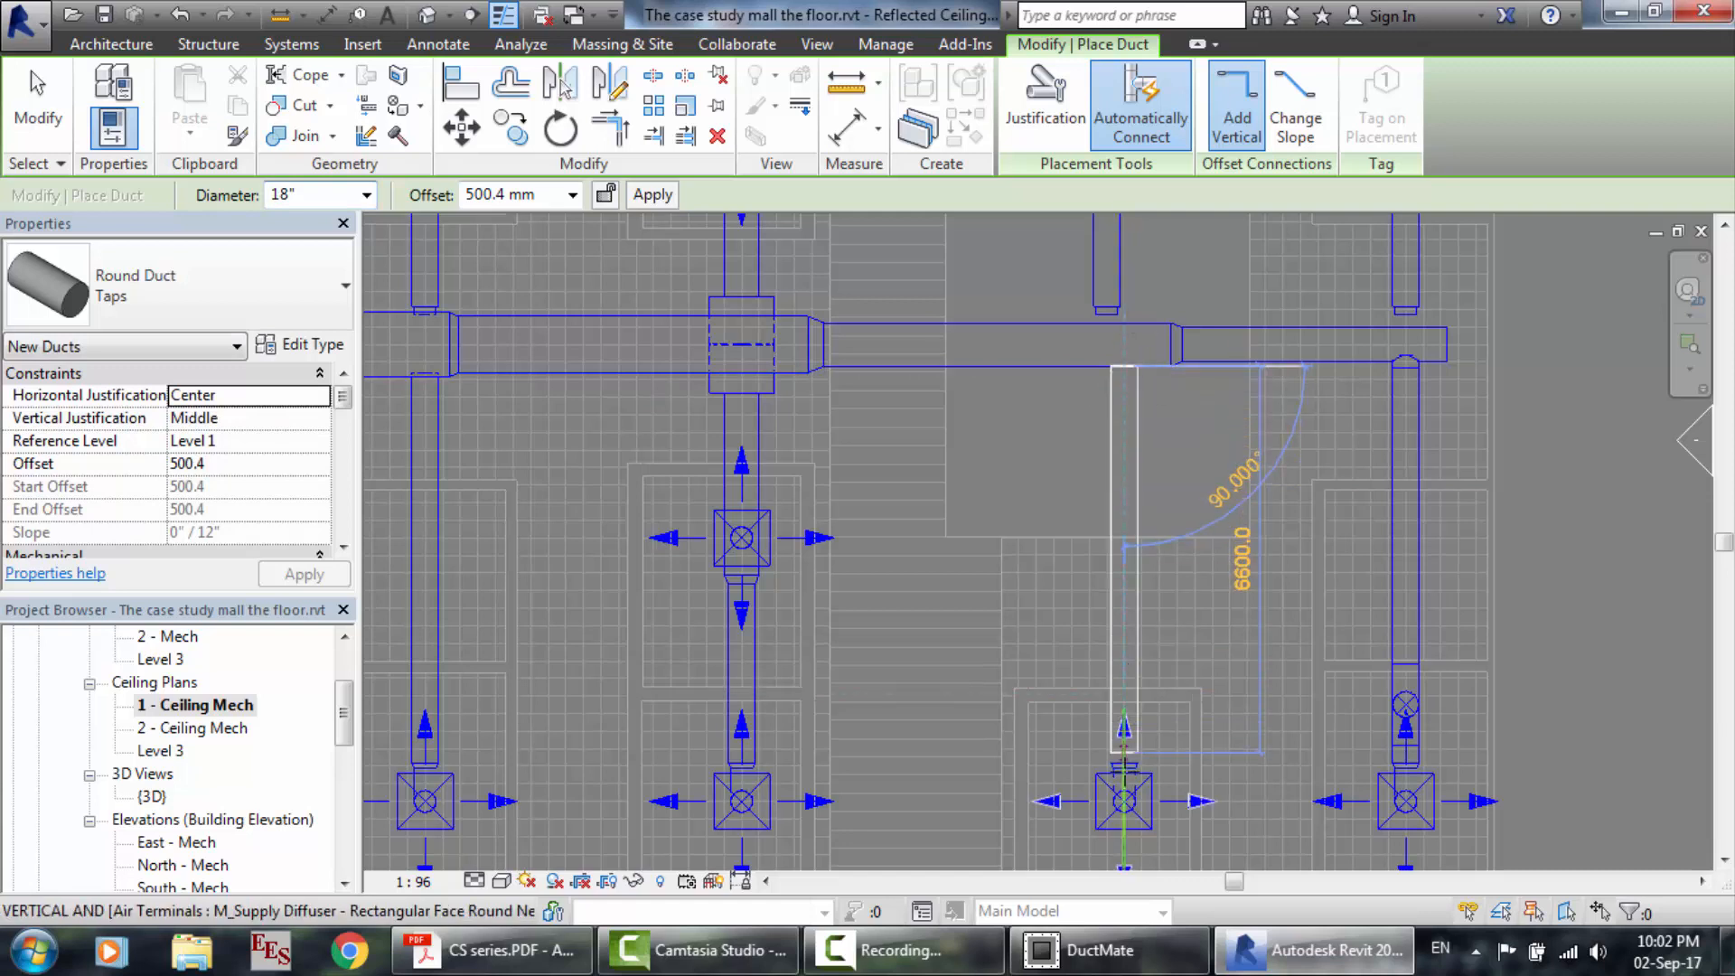
pyautogui.click(1123, 762)
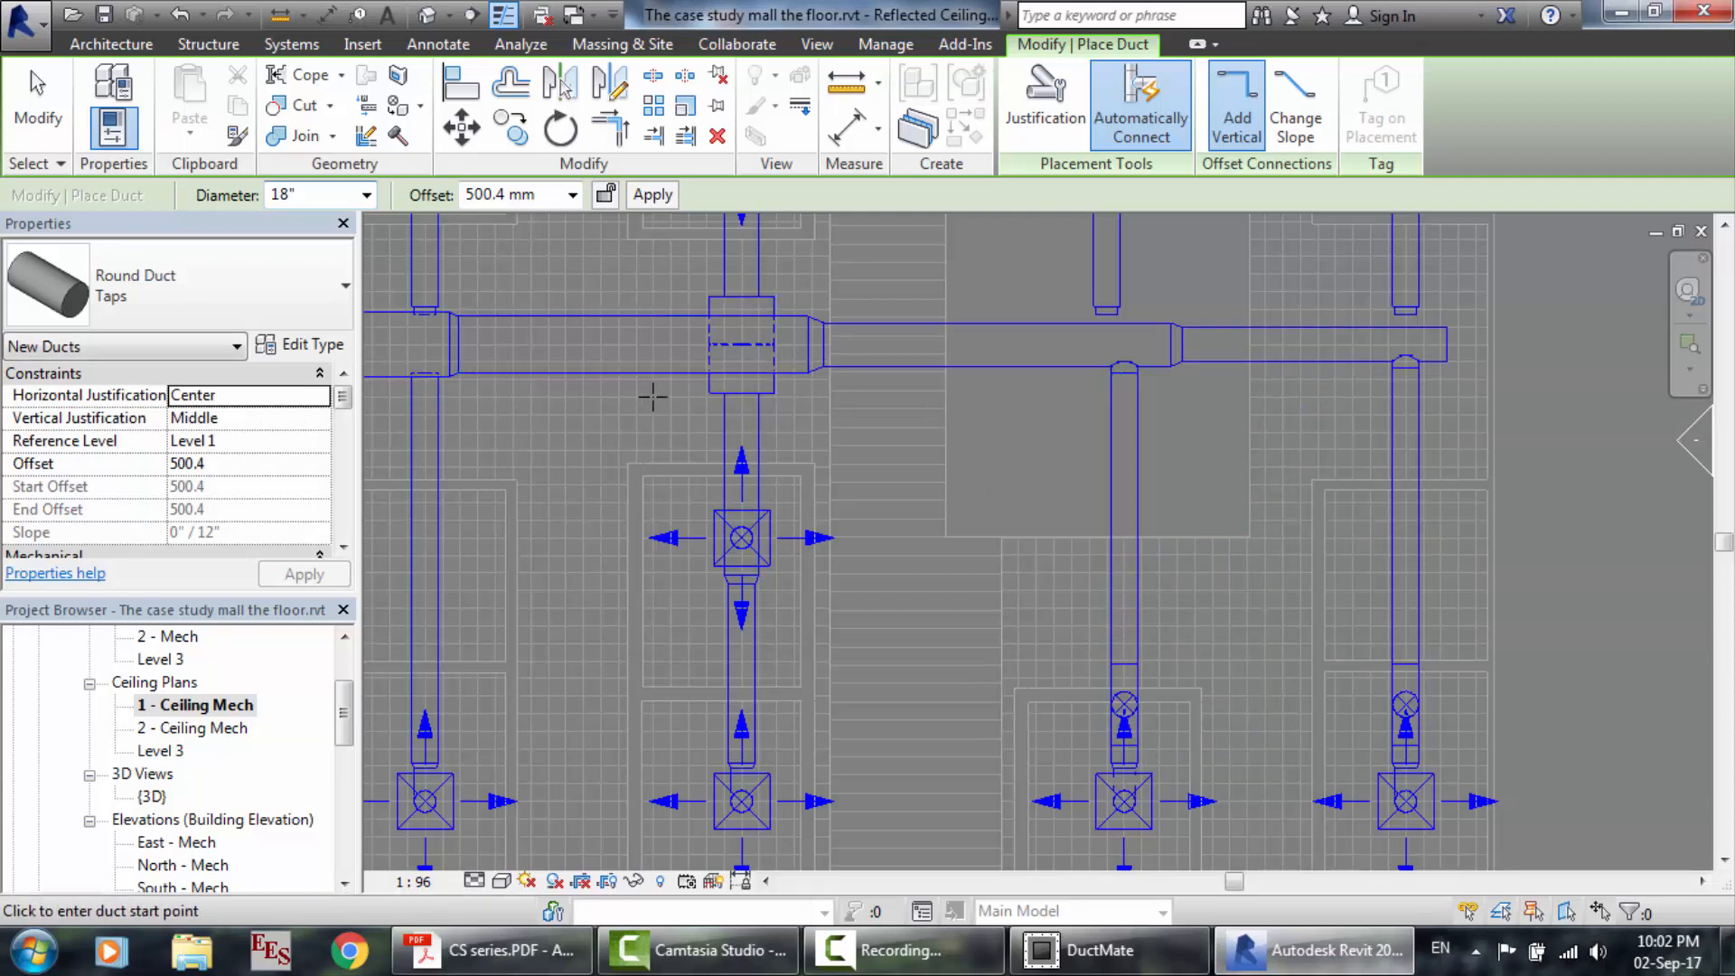
pyautogui.scroll(-1, 652, 396)
pyautogui.scroll(-2, 652, 395)
pyautogui.scroll(4, 440, 290)
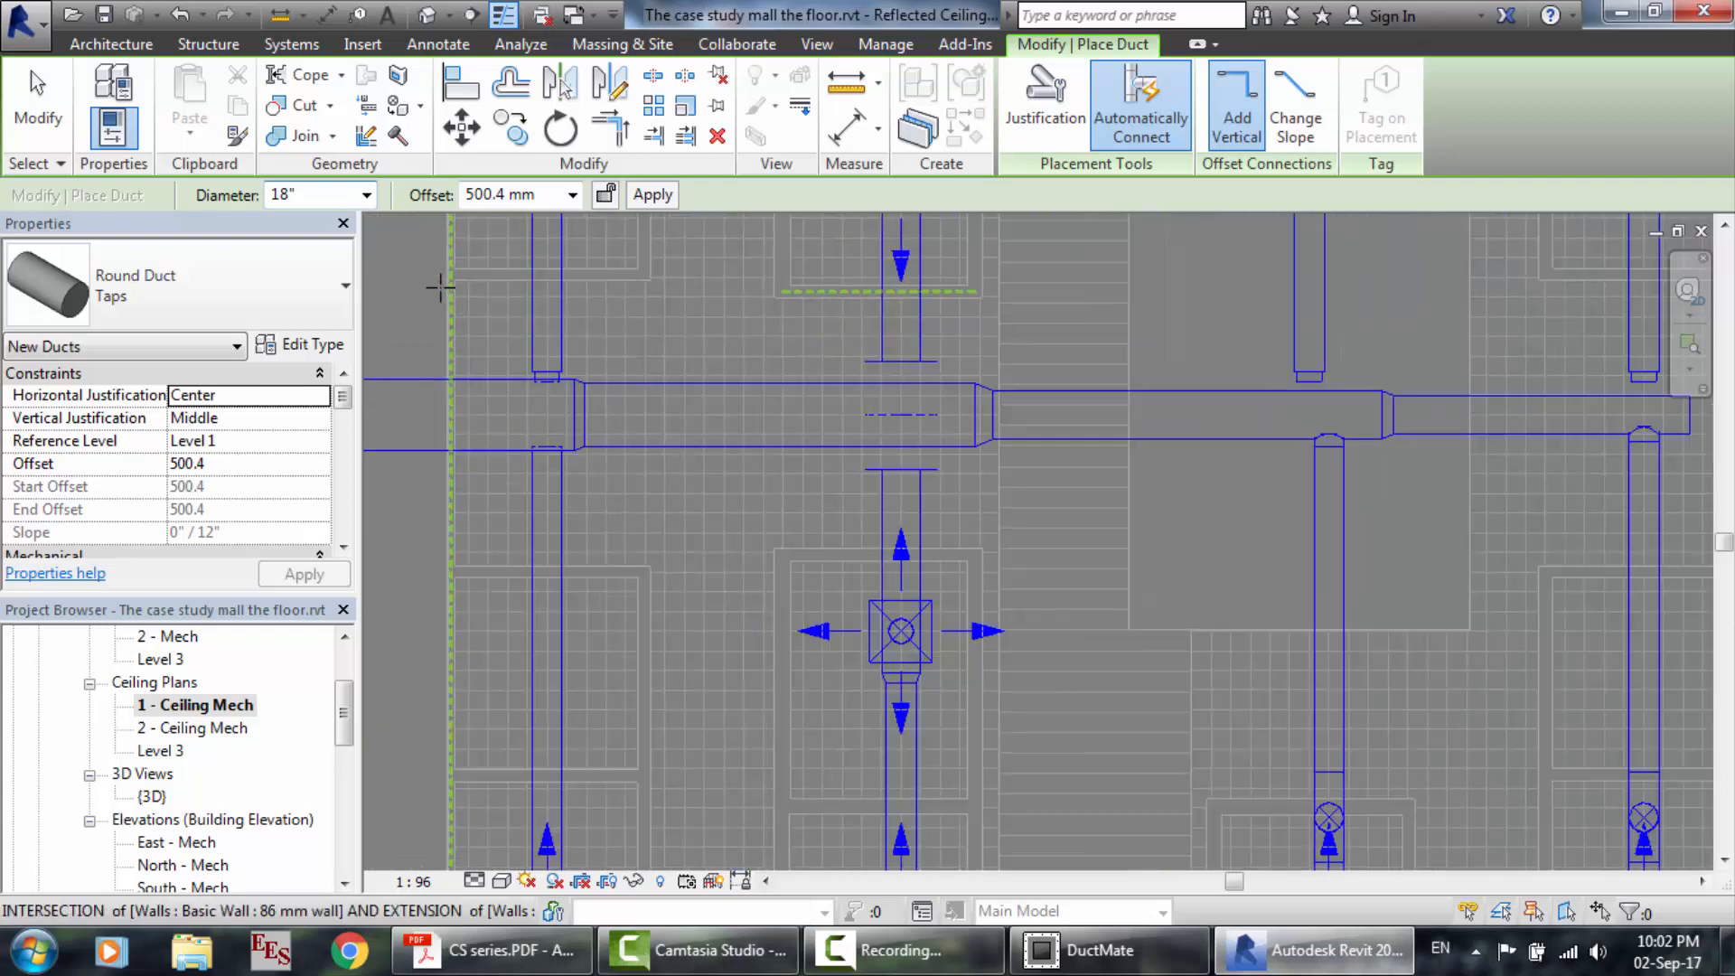
pyautogui.press('Escape')
pyautogui.press('Escape')
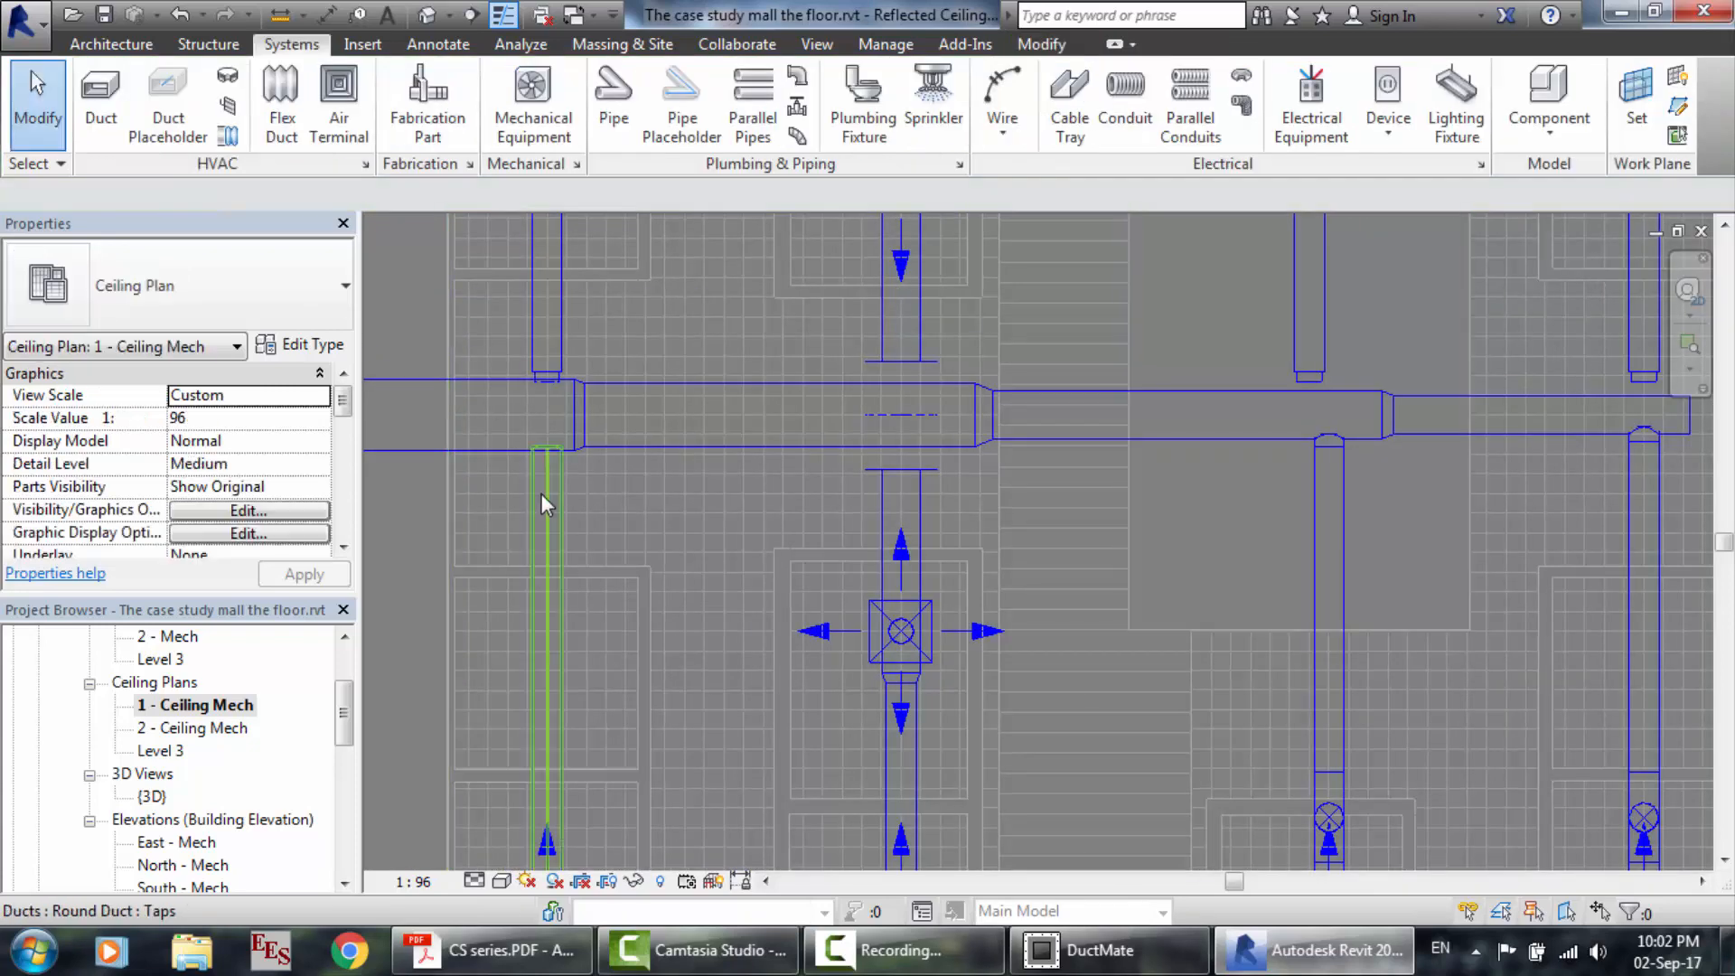
# Delete the first pair's lower and upper branch ducts and the leftover round takeoff at the main duct's upper edge.
pyautogui.click(541, 494)
pyautogui.press('Delete')
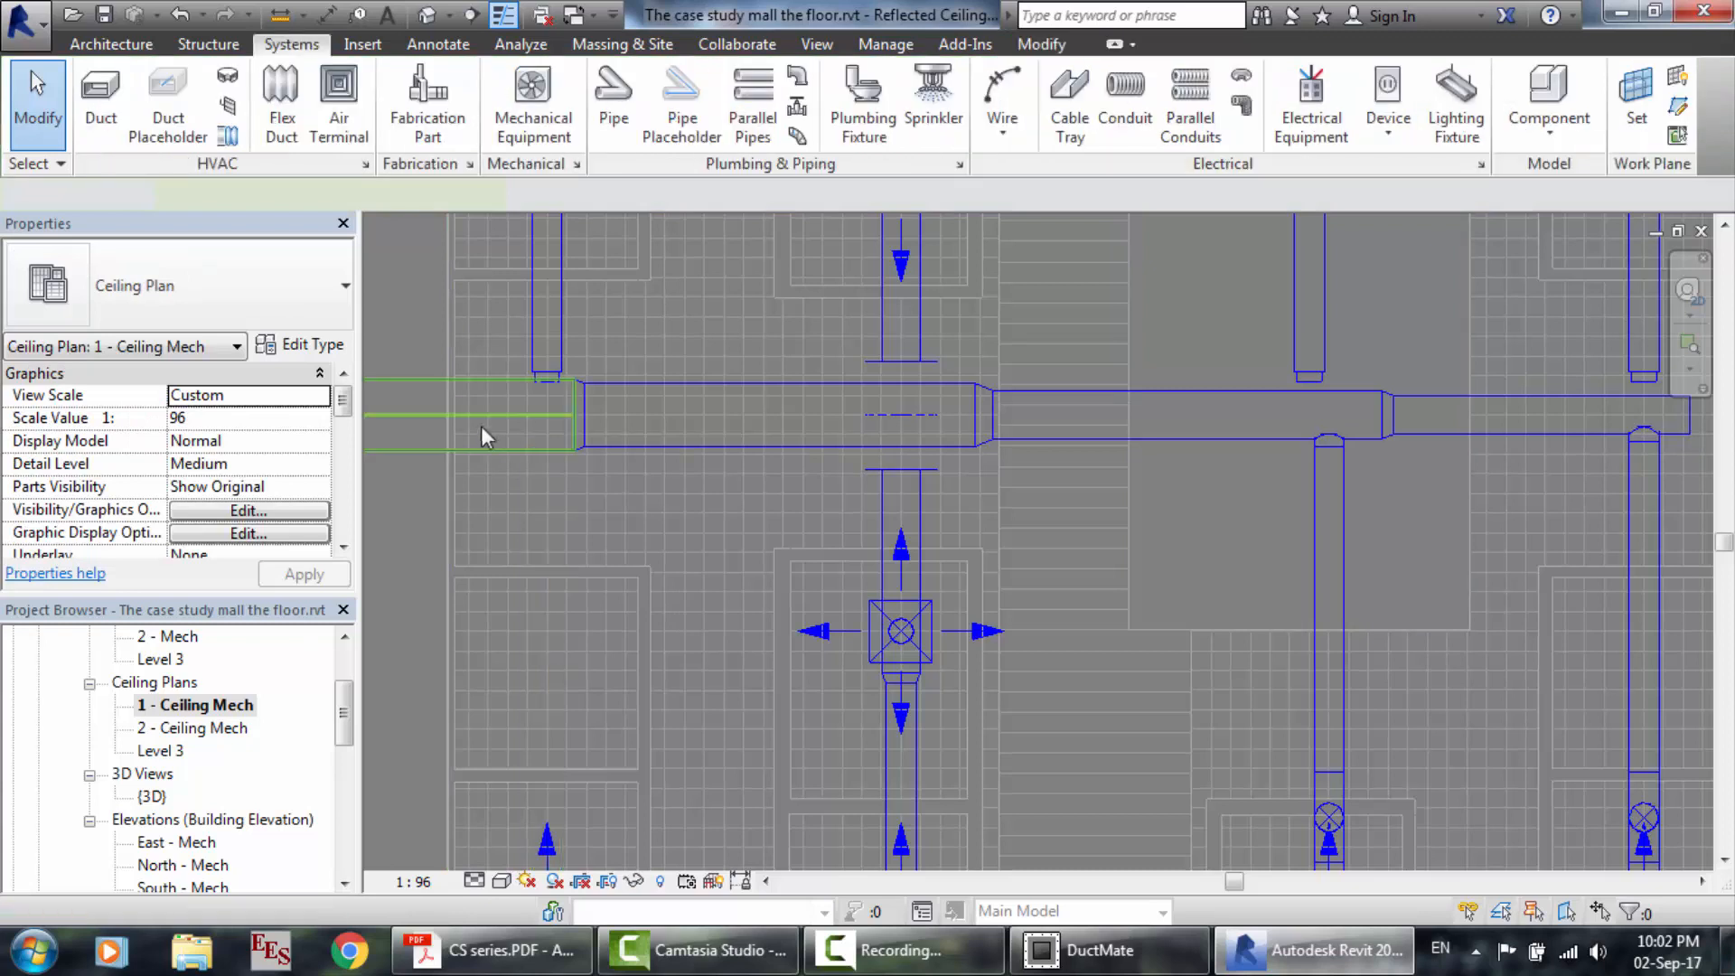
pyautogui.click(551, 327)
pyautogui.press('Delete')
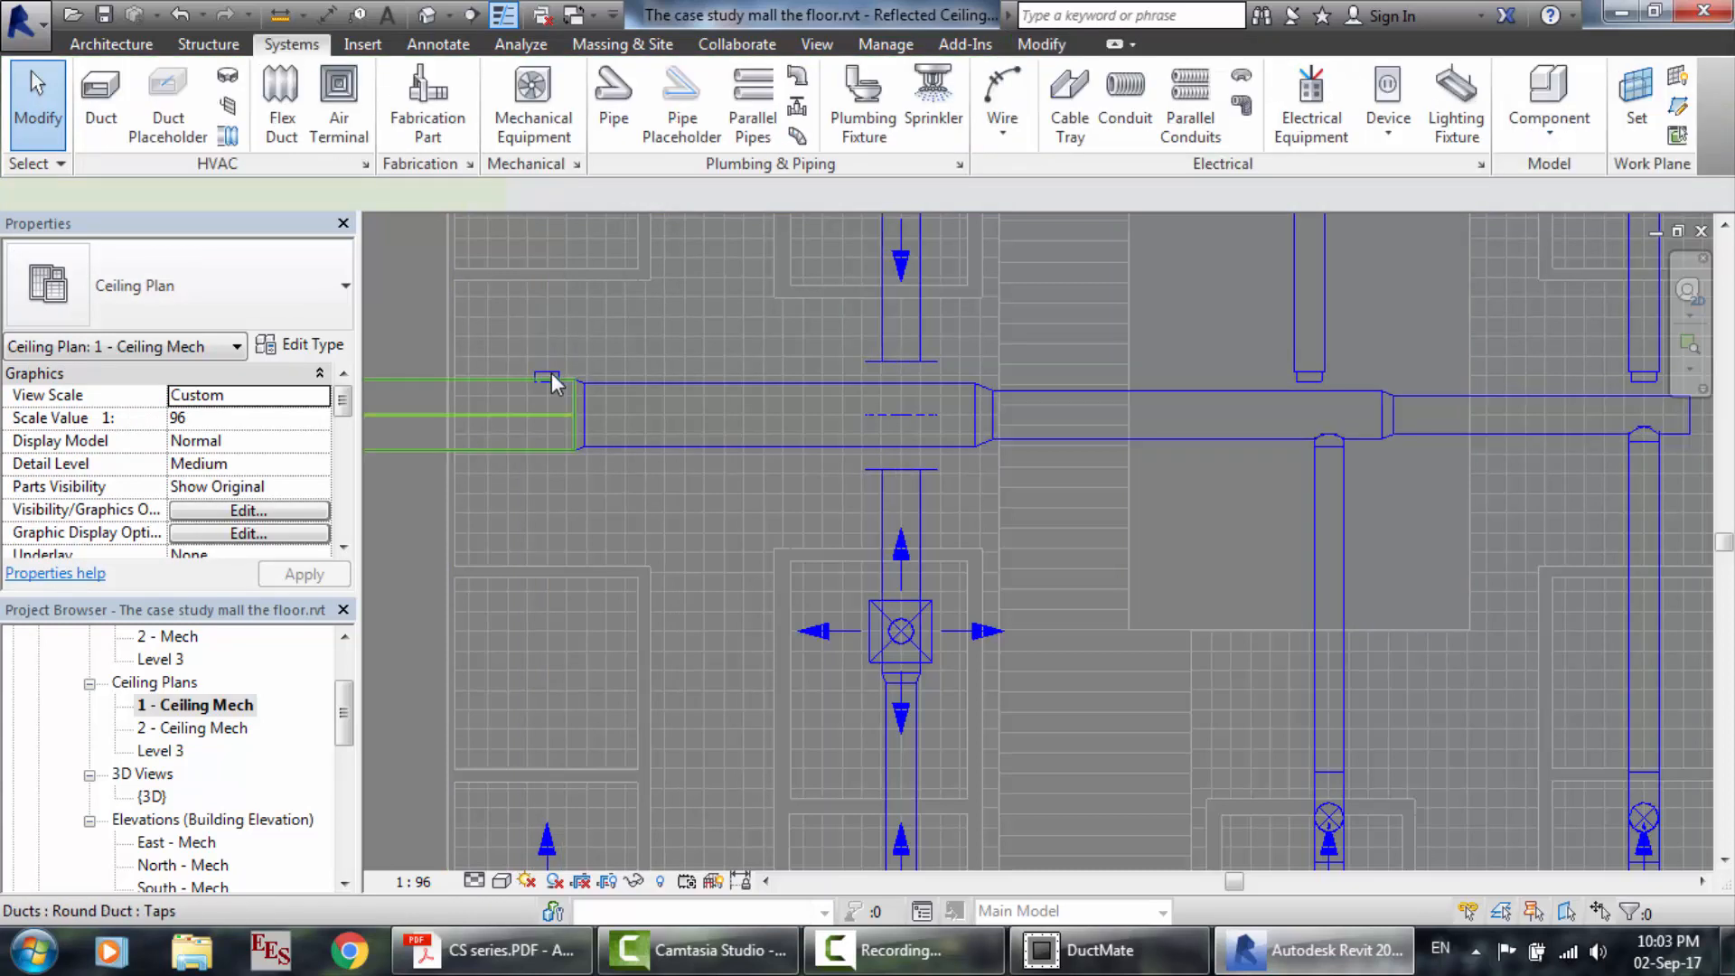
pyautogui.click(550, 379)
pyautogui.scroll(2, 553, 381)
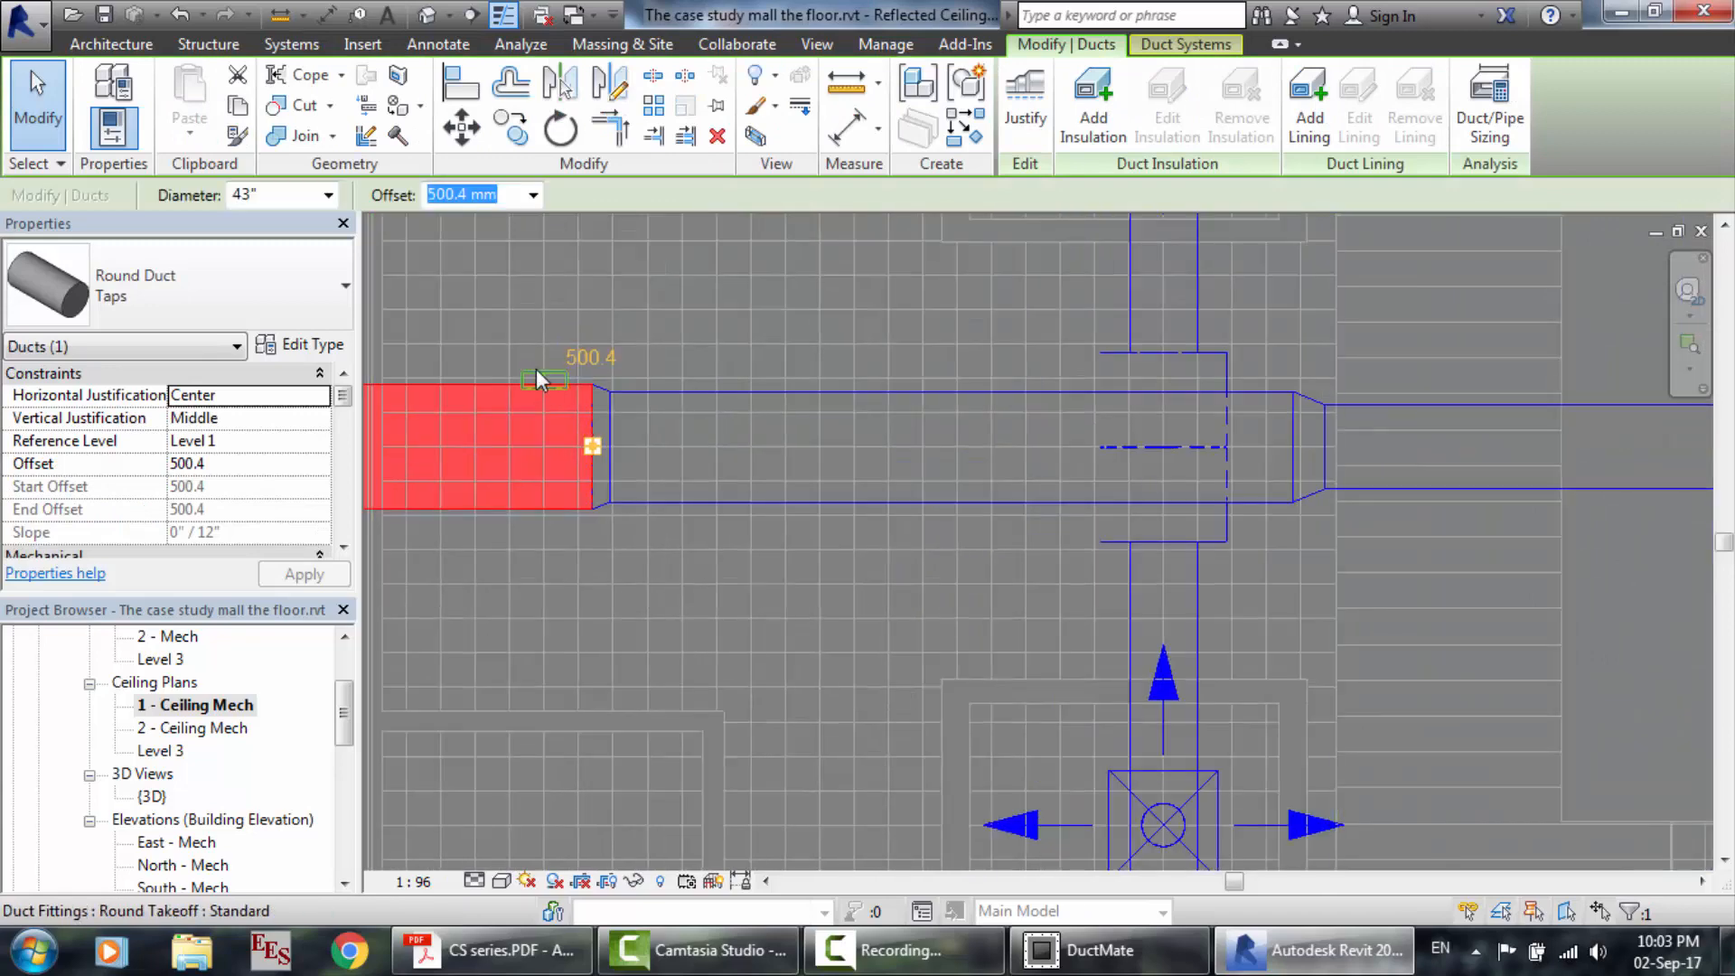
pyautogui.click(536, 371)
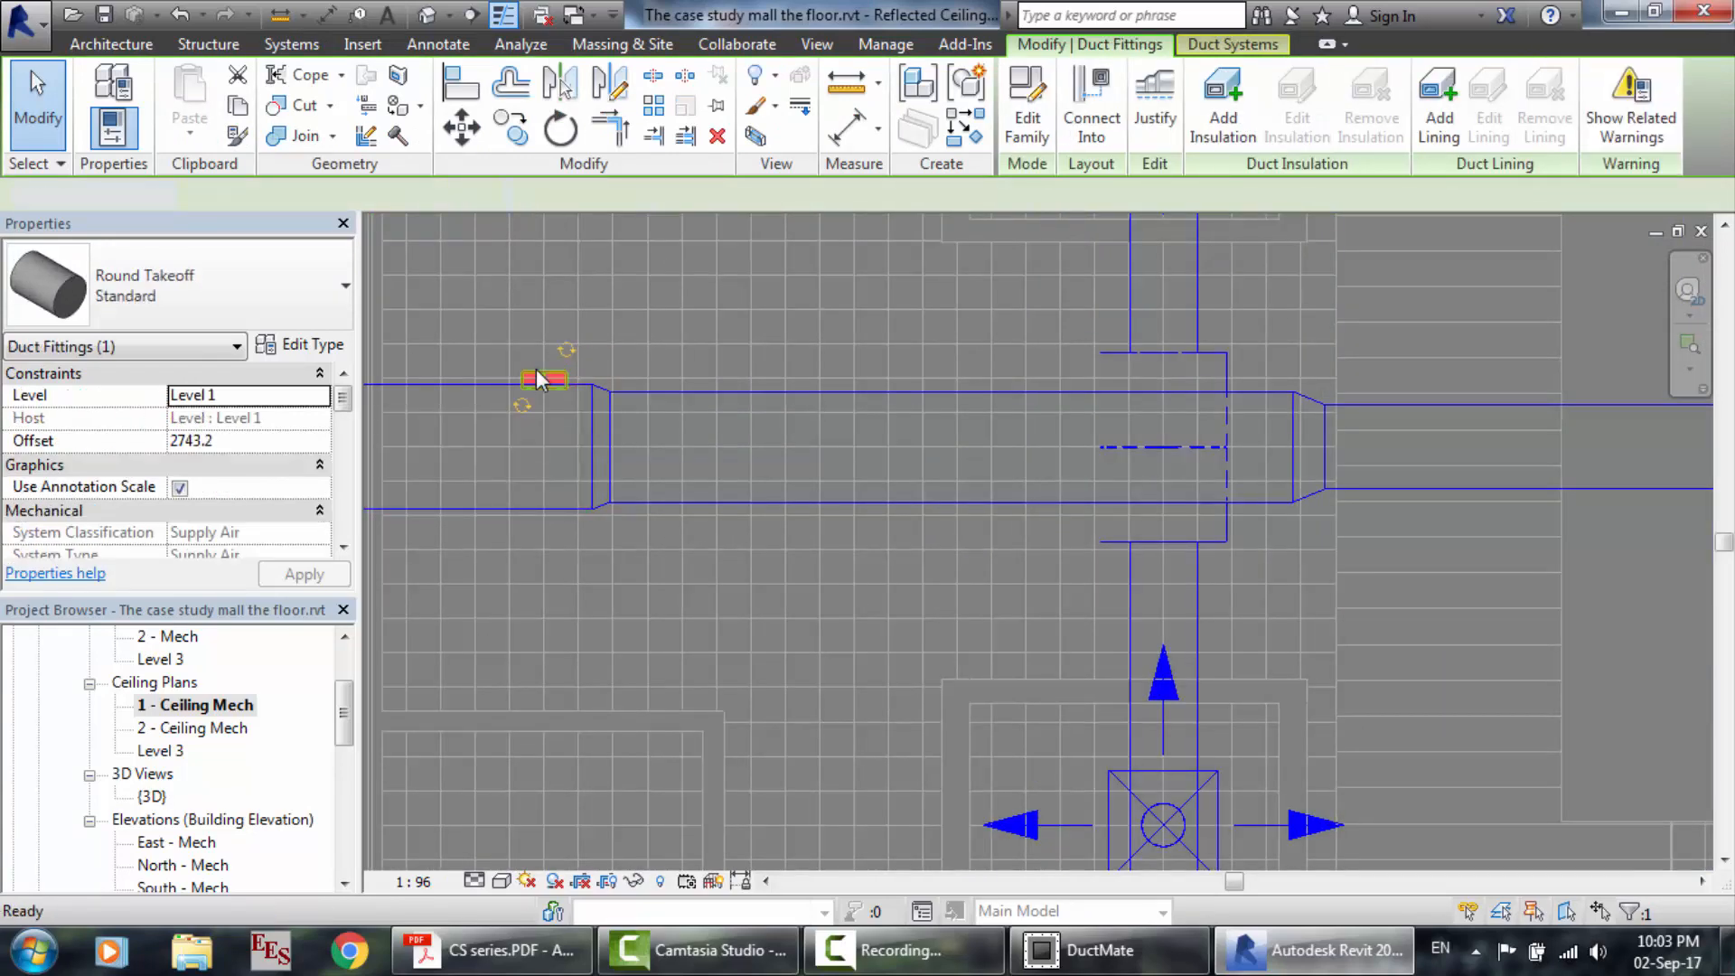
pyautogui.press('Delete')
# Draw an 18" round duct between the main duct's lower edge and the first pair's lower diffuser transition.
pyautogui.scroll(-2, 535, 371)
pyautogui.scroll(-1, 535, 377)
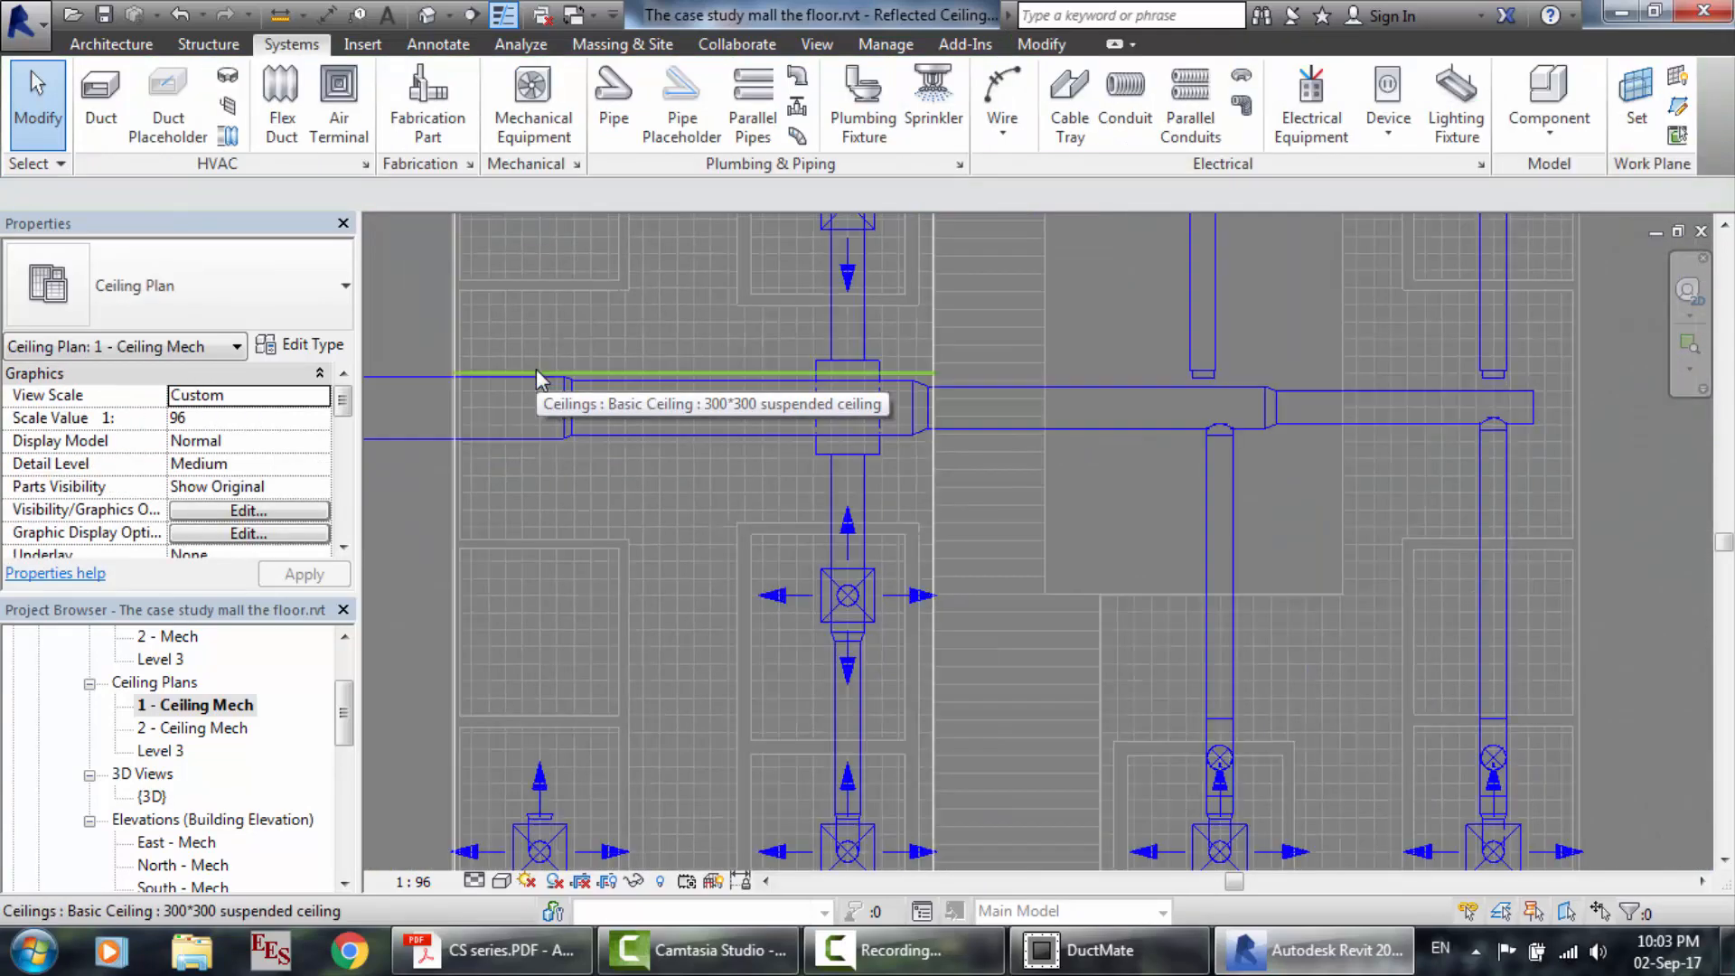
pyautogui.click(95, 95)
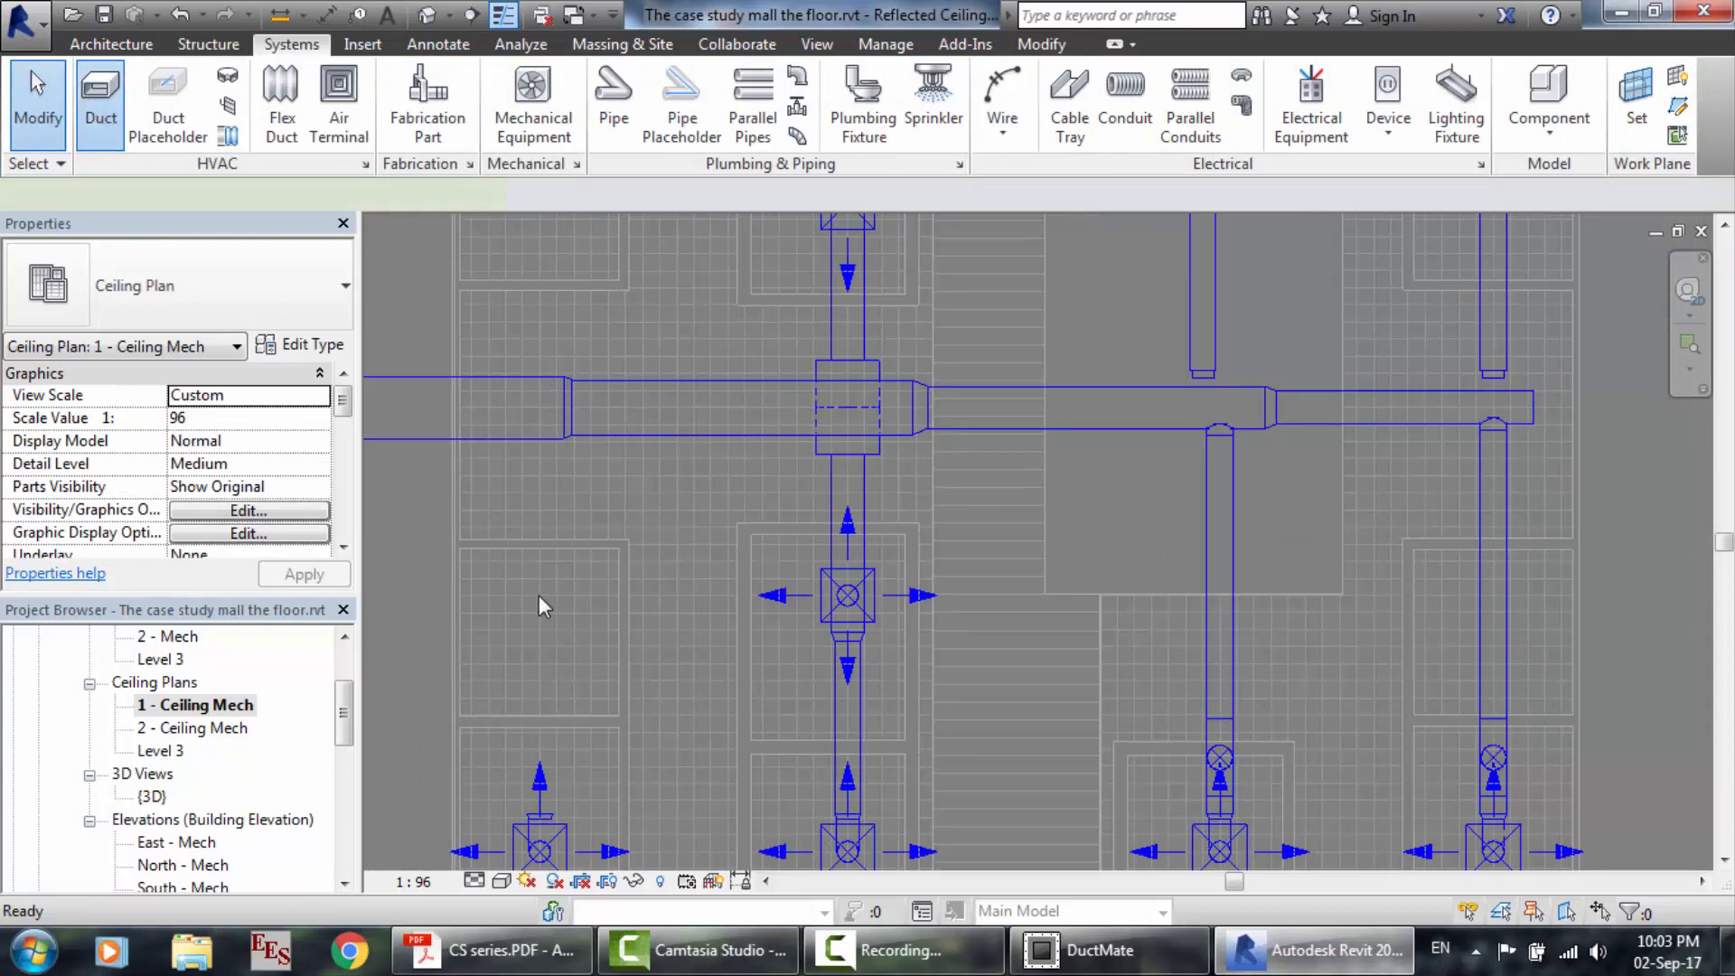
pyautogui.click(539, 813)
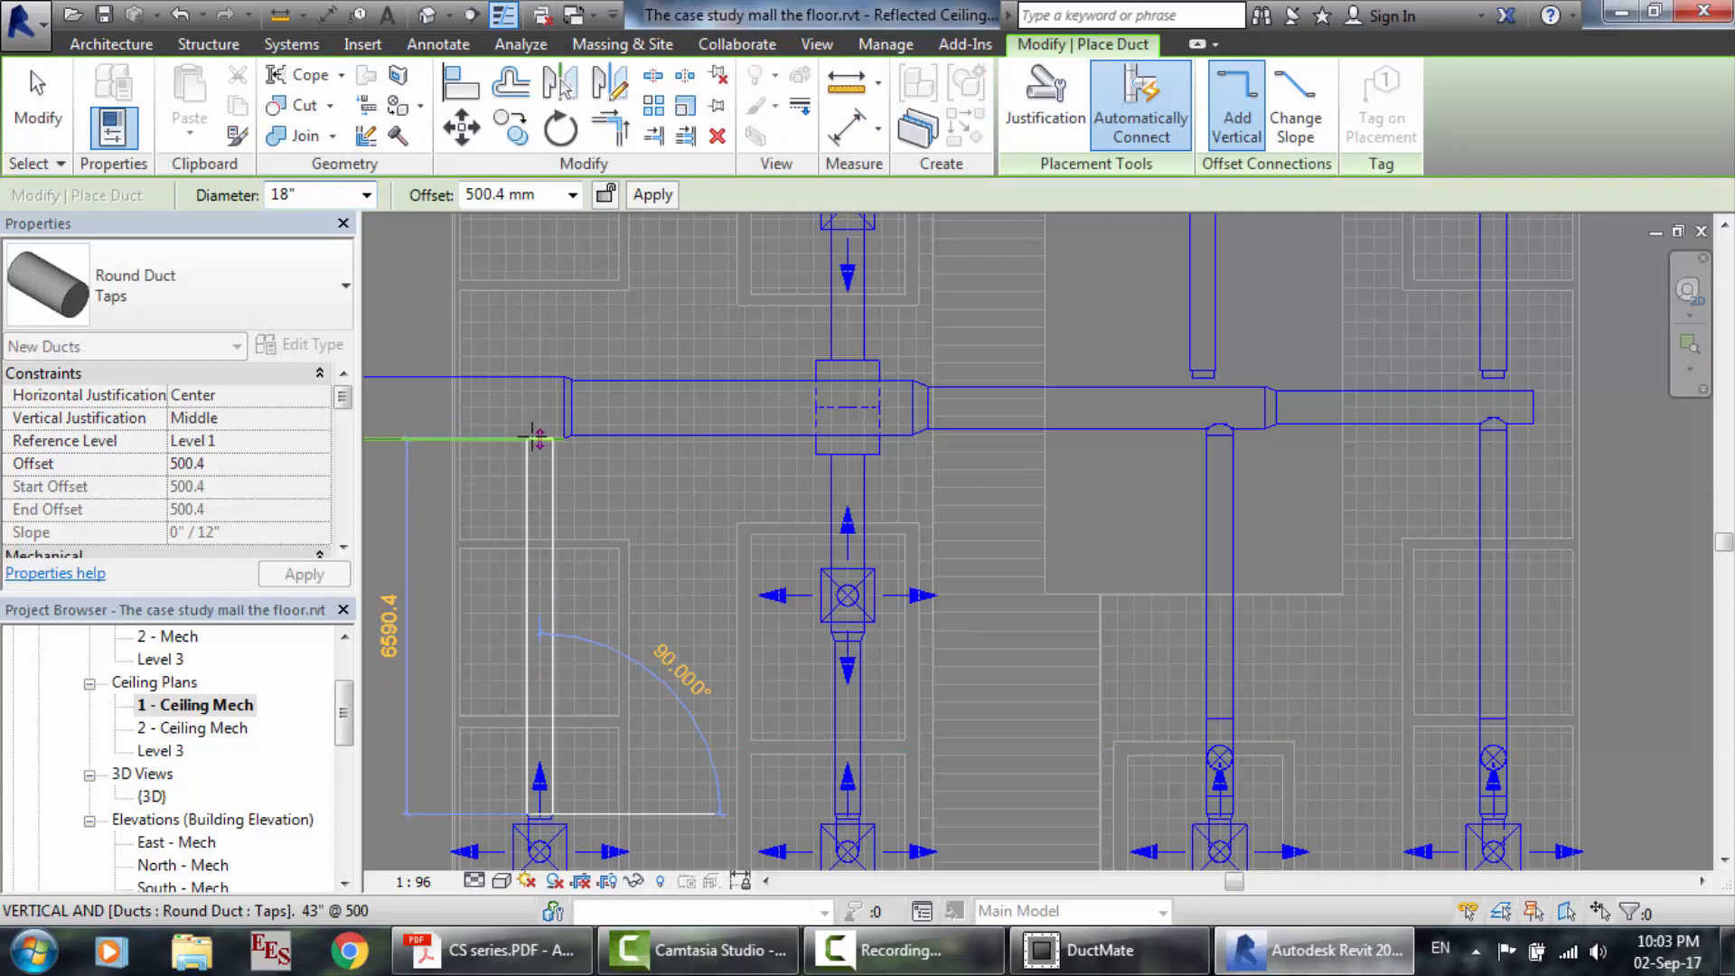
pyautogui.click(535, 439)
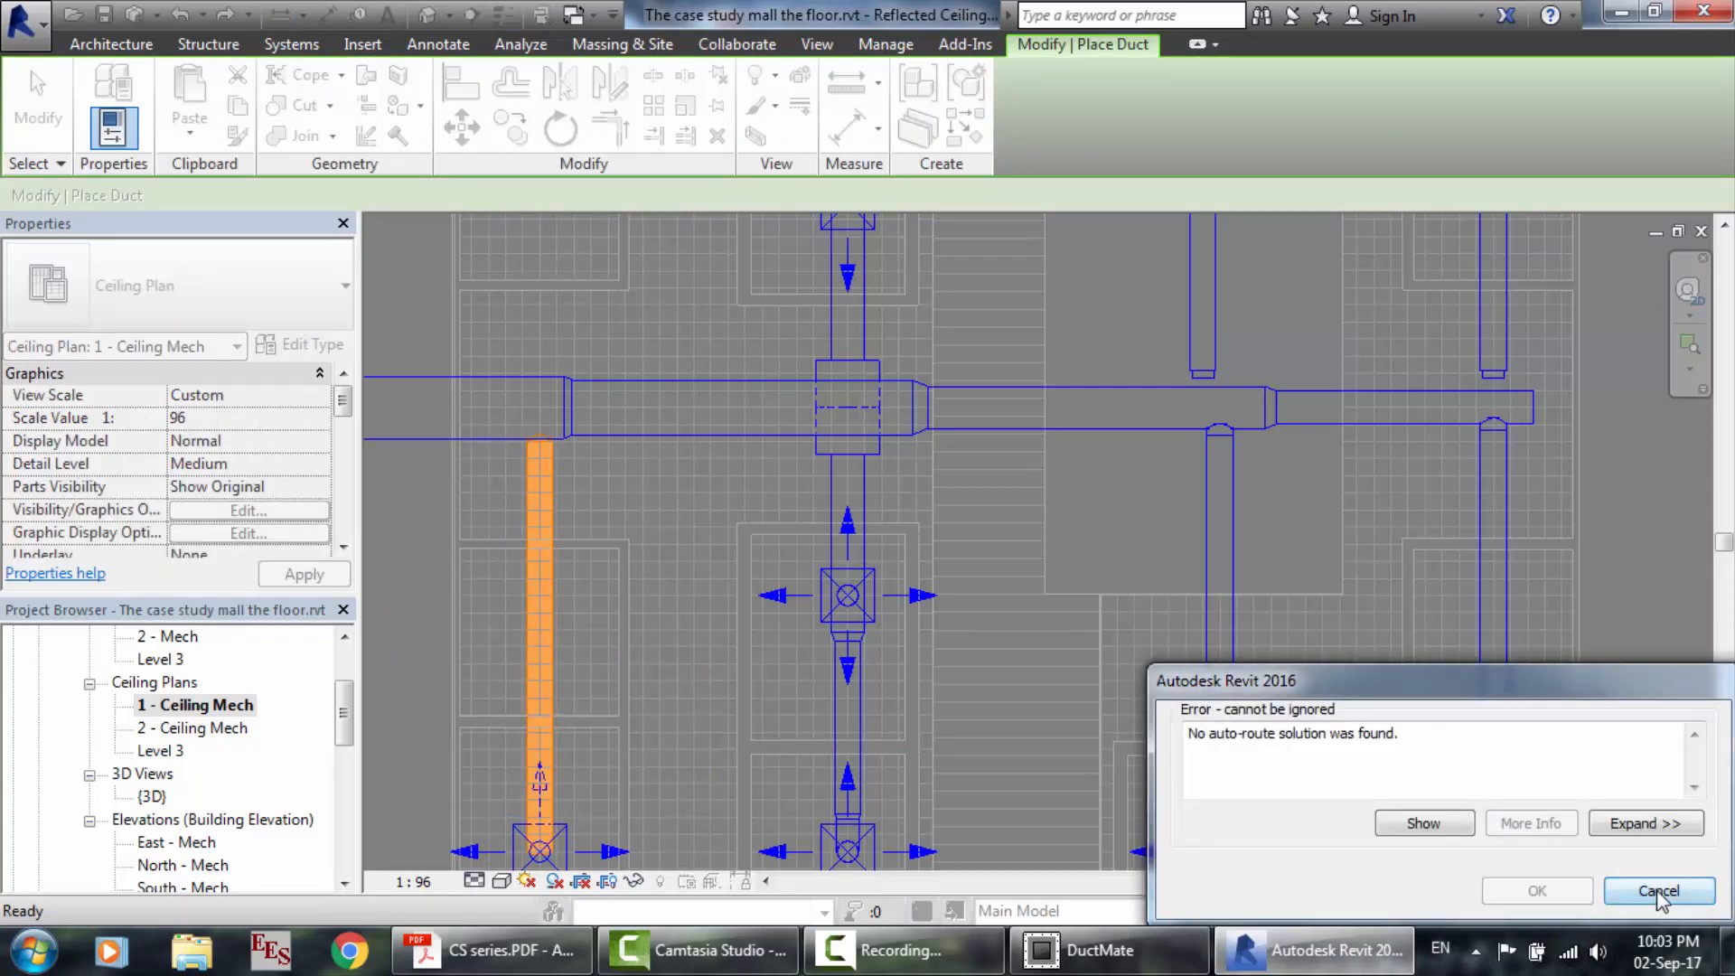
pyautogui.click(1658, 891)
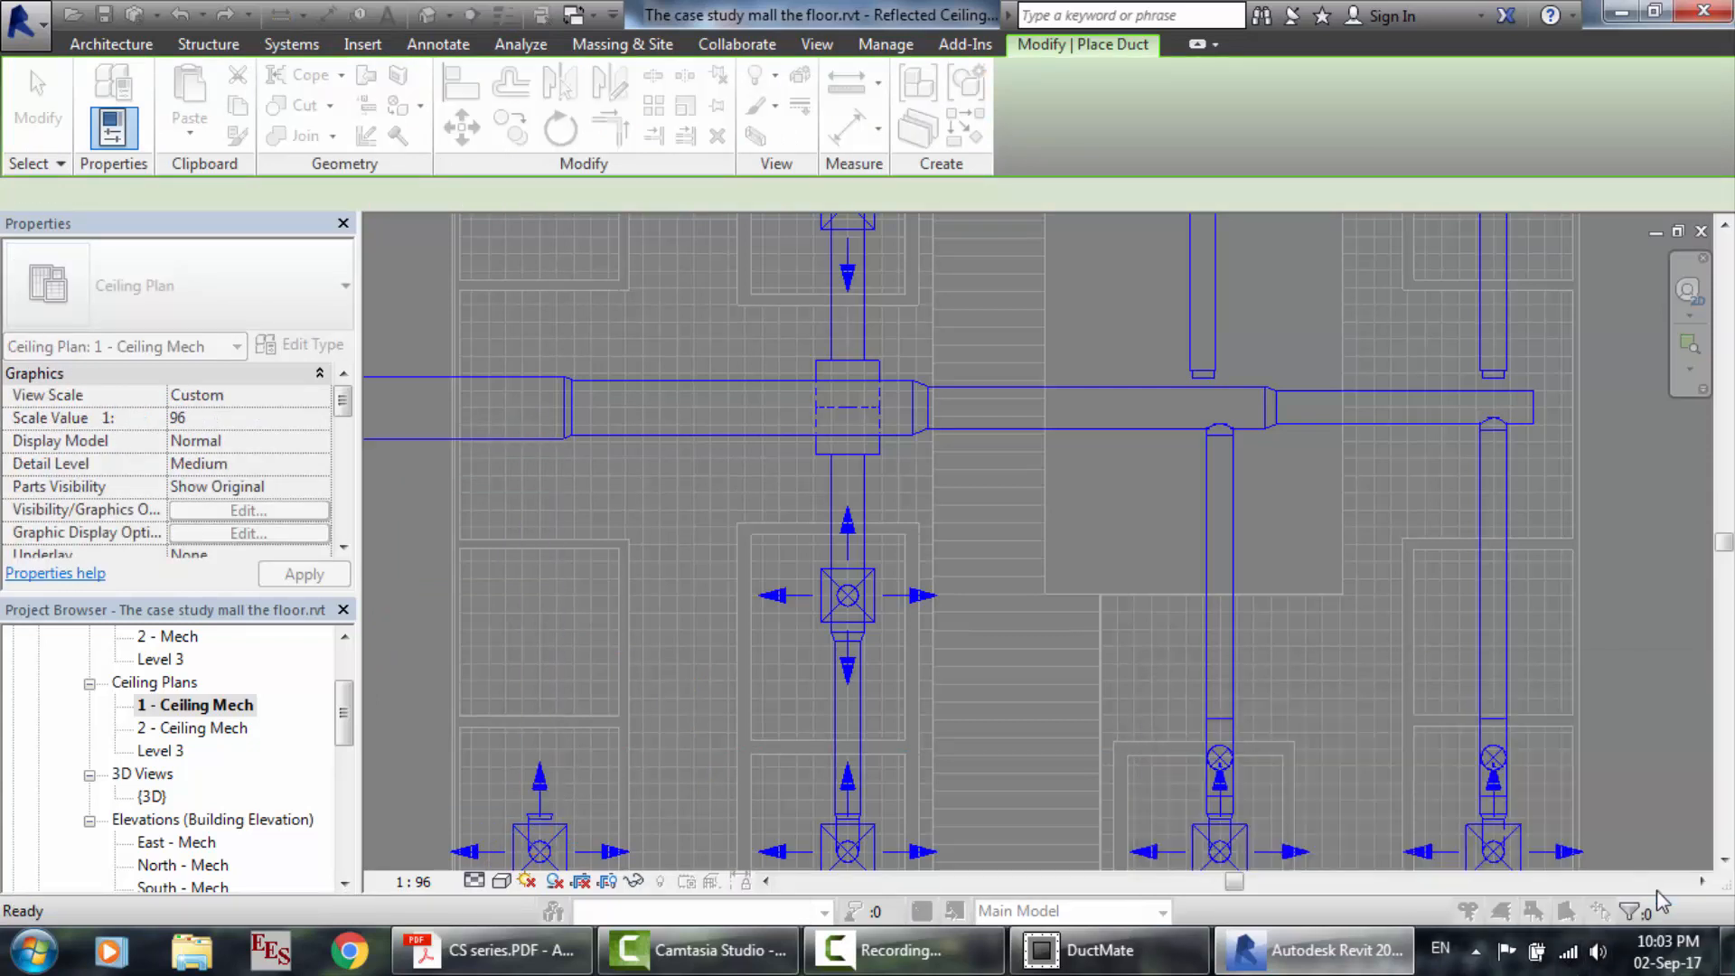
pyautogui.click(539, 439)
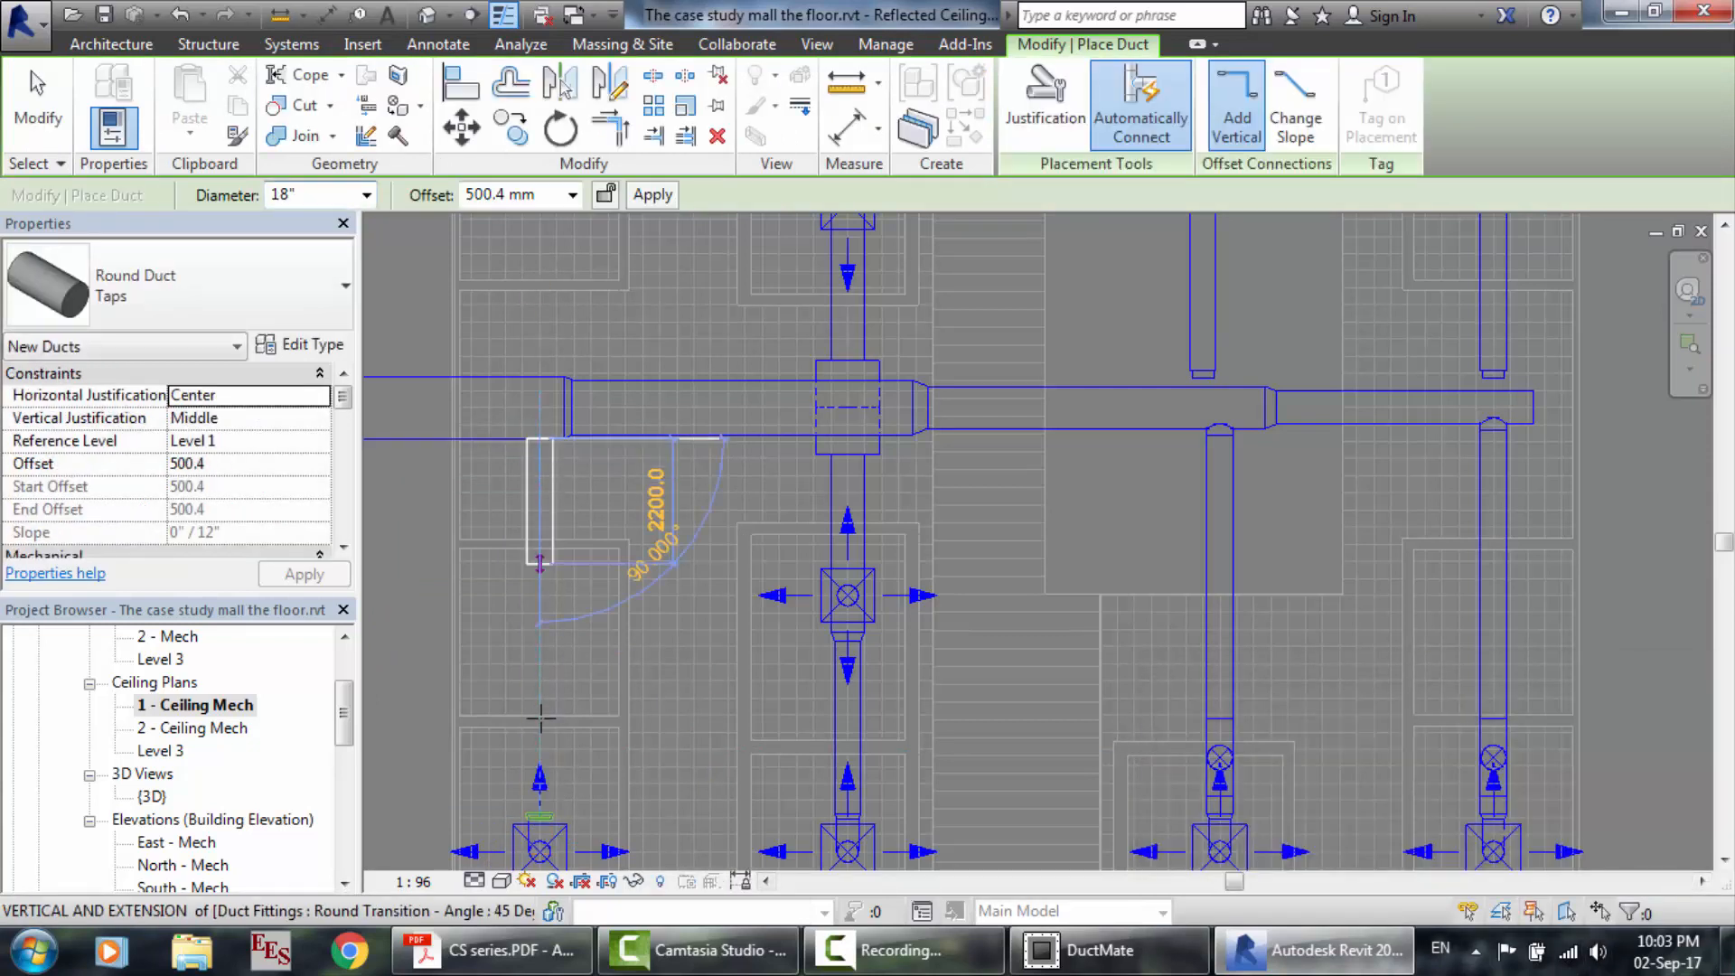
pyautogui.click(540, 811)
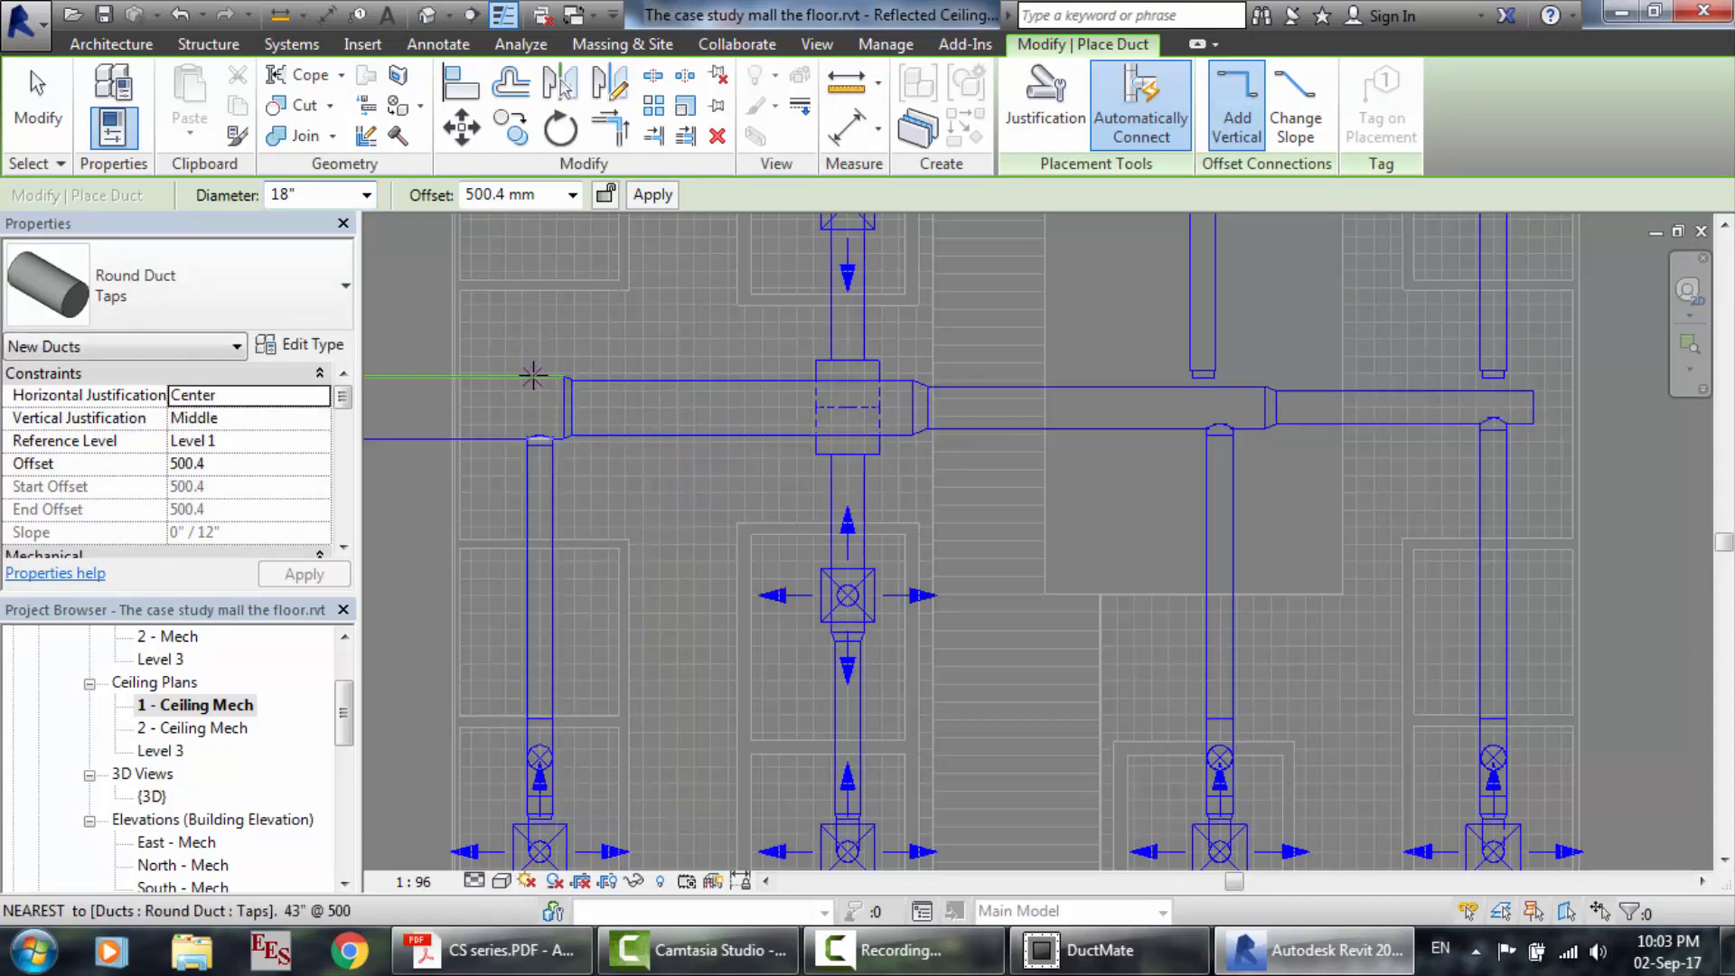
# Try to draw an 18" round duct from the main duct's upper edge to the first pair's upper diffuser transition.
pyautogui.scroll(-3, 532, 375)
pyautogui.scroll(3, 568, 637)
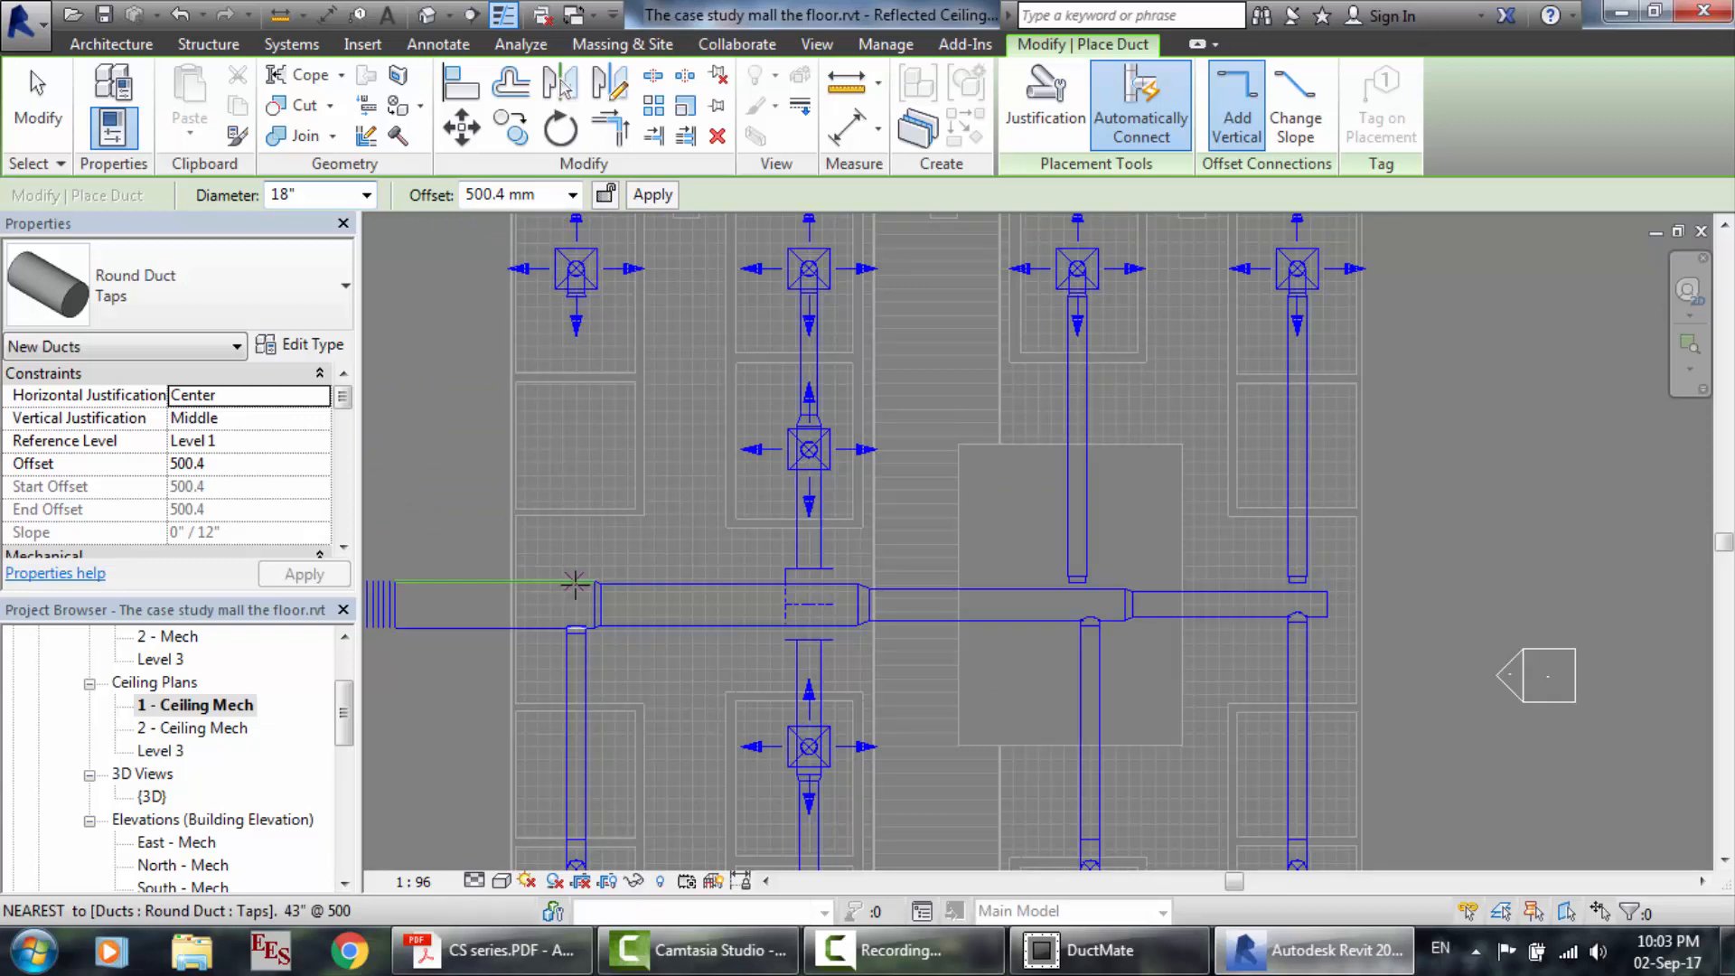
pyautogui.click(575, 583)
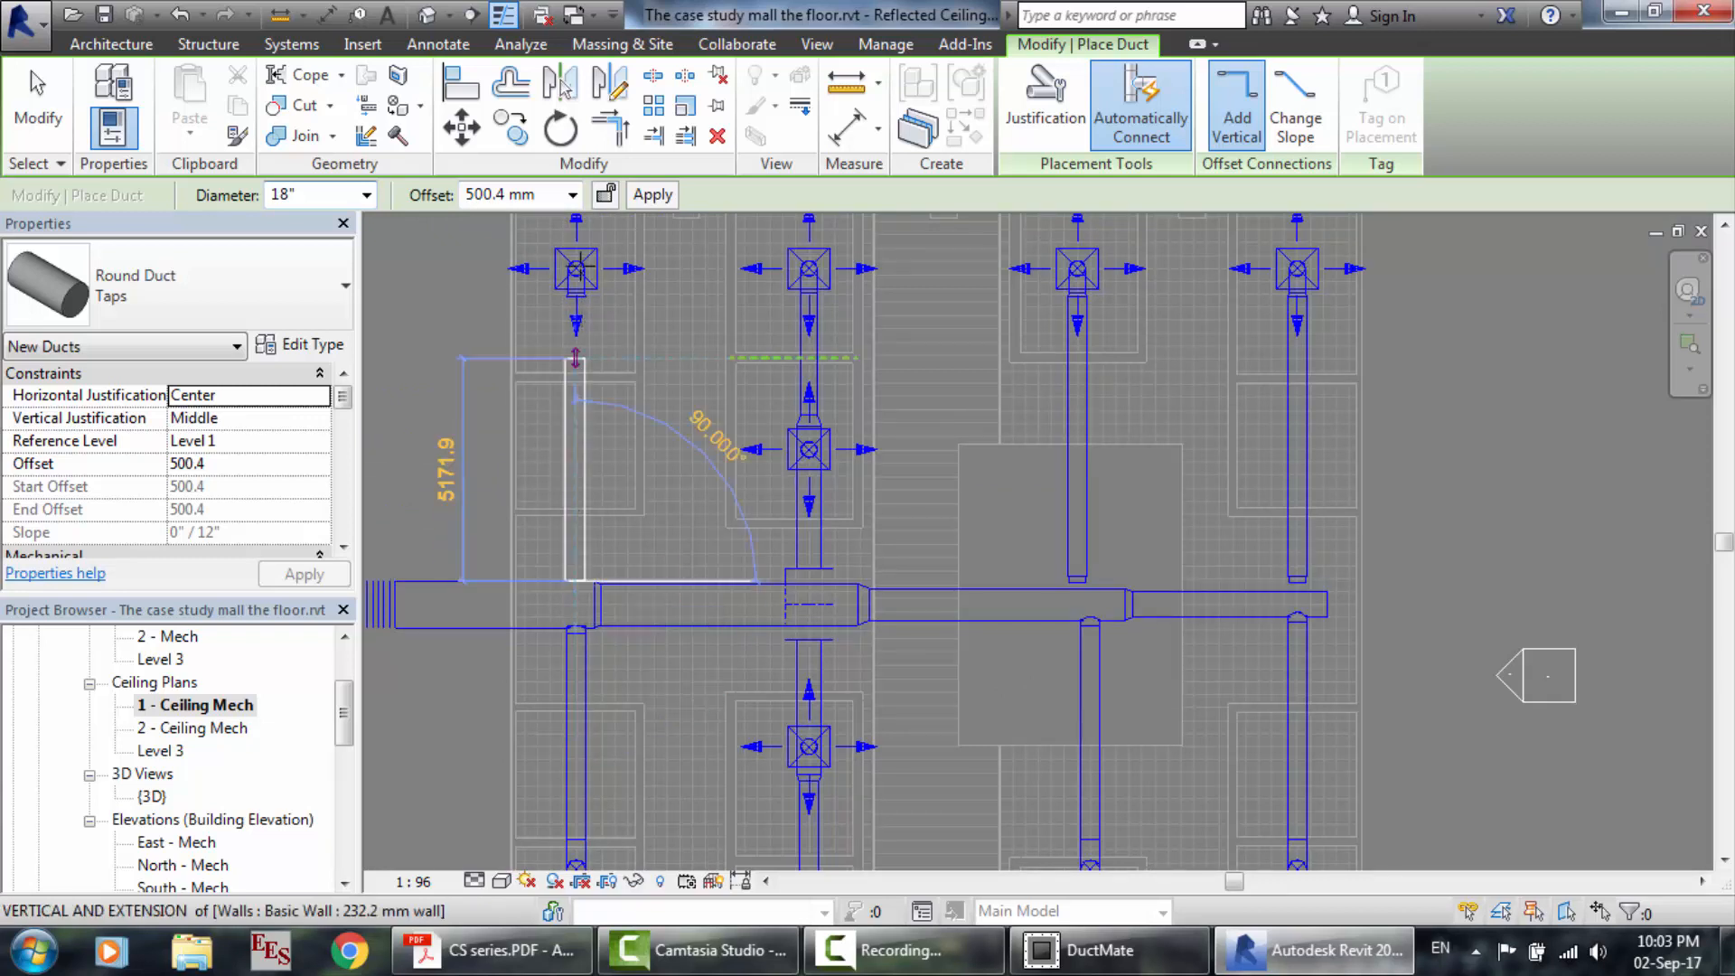
pyautogui.click(576, 294)
pyautogui.scroll(2, 527, 283)
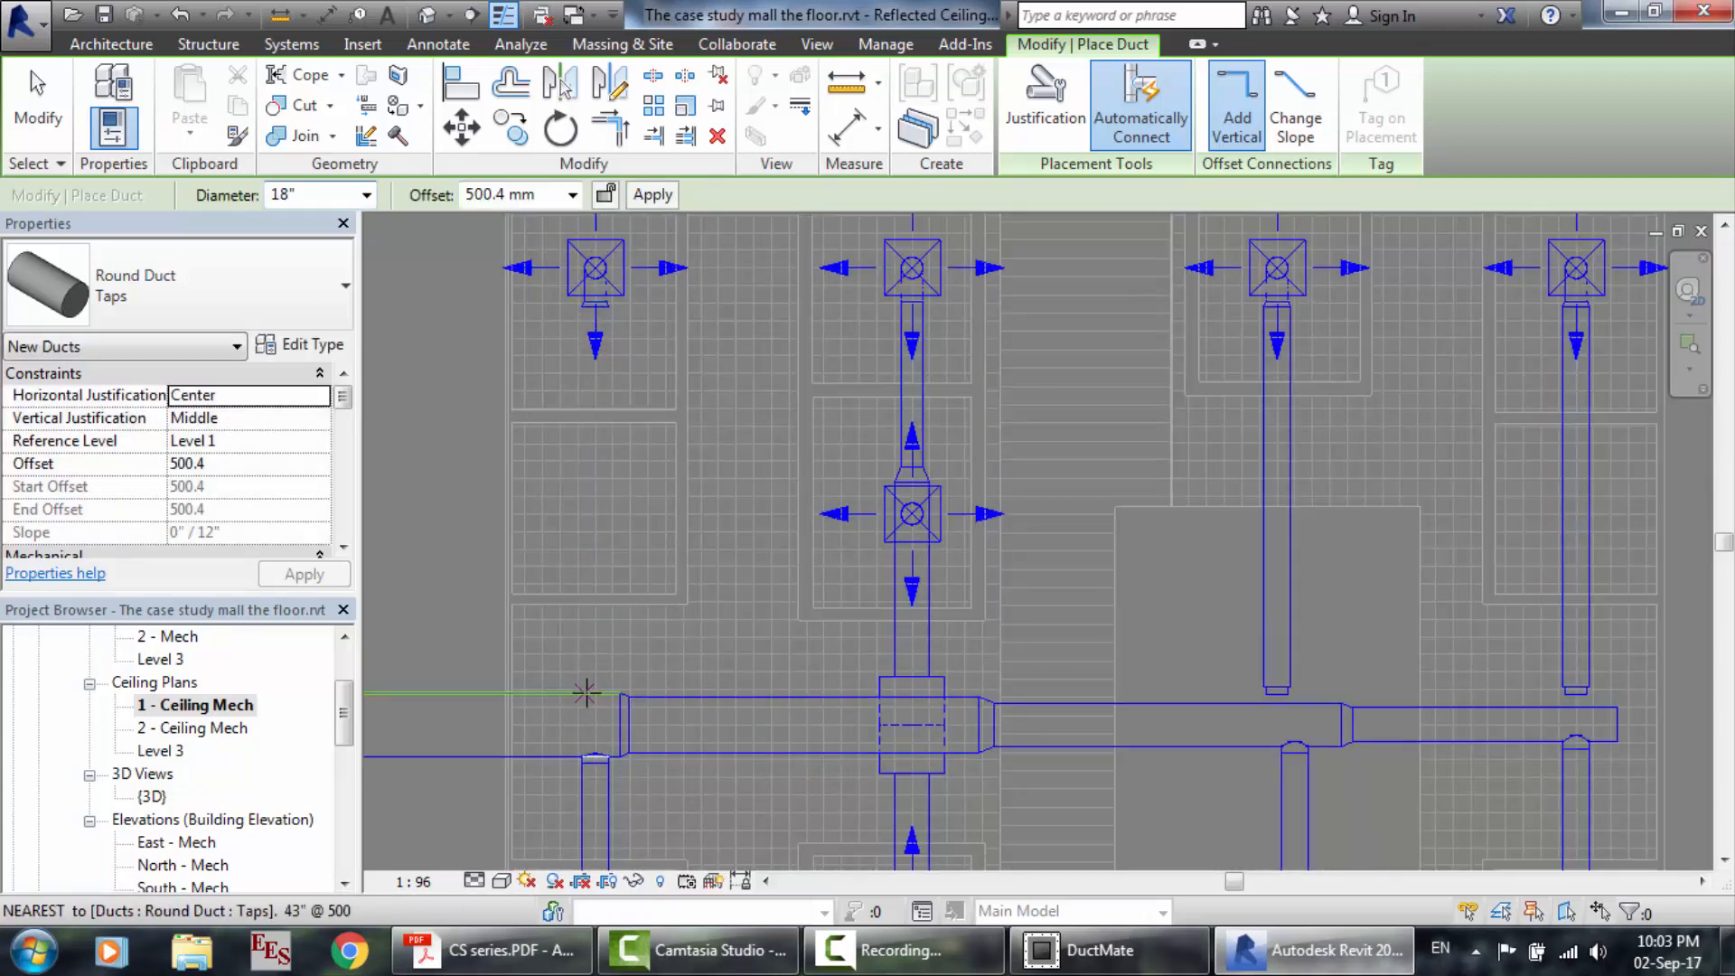
pyautogui.click(586, 692)
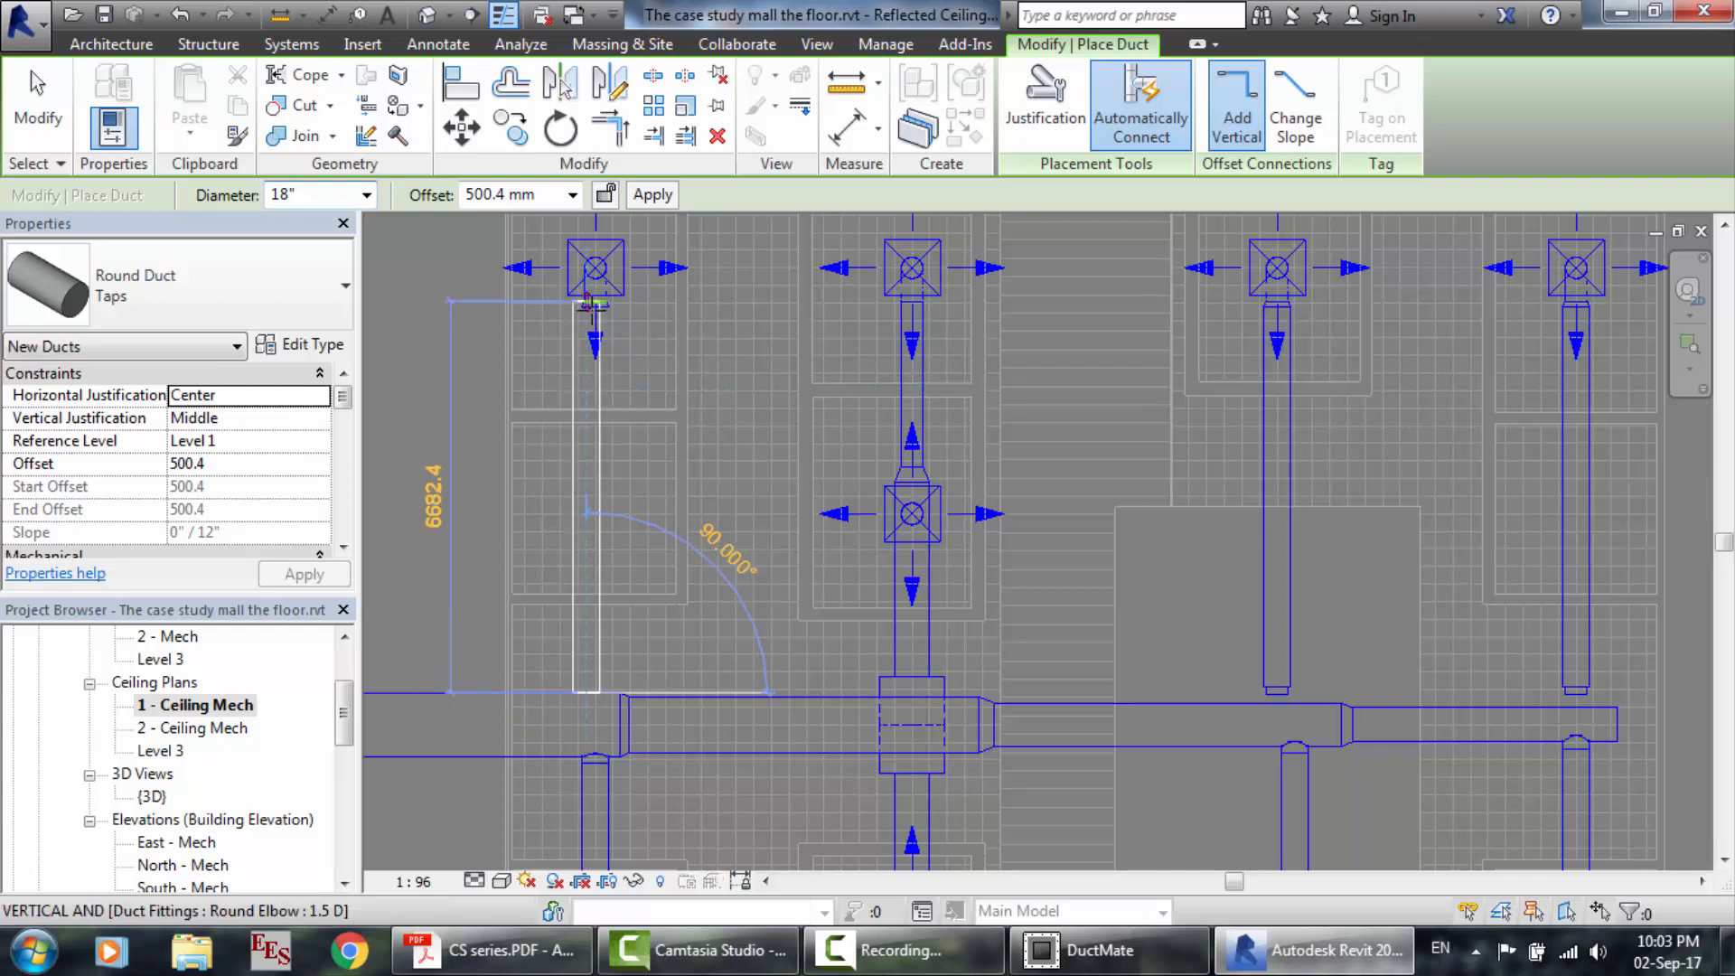
pyautogui.press('Escape')
pyautogui.press('Escape')
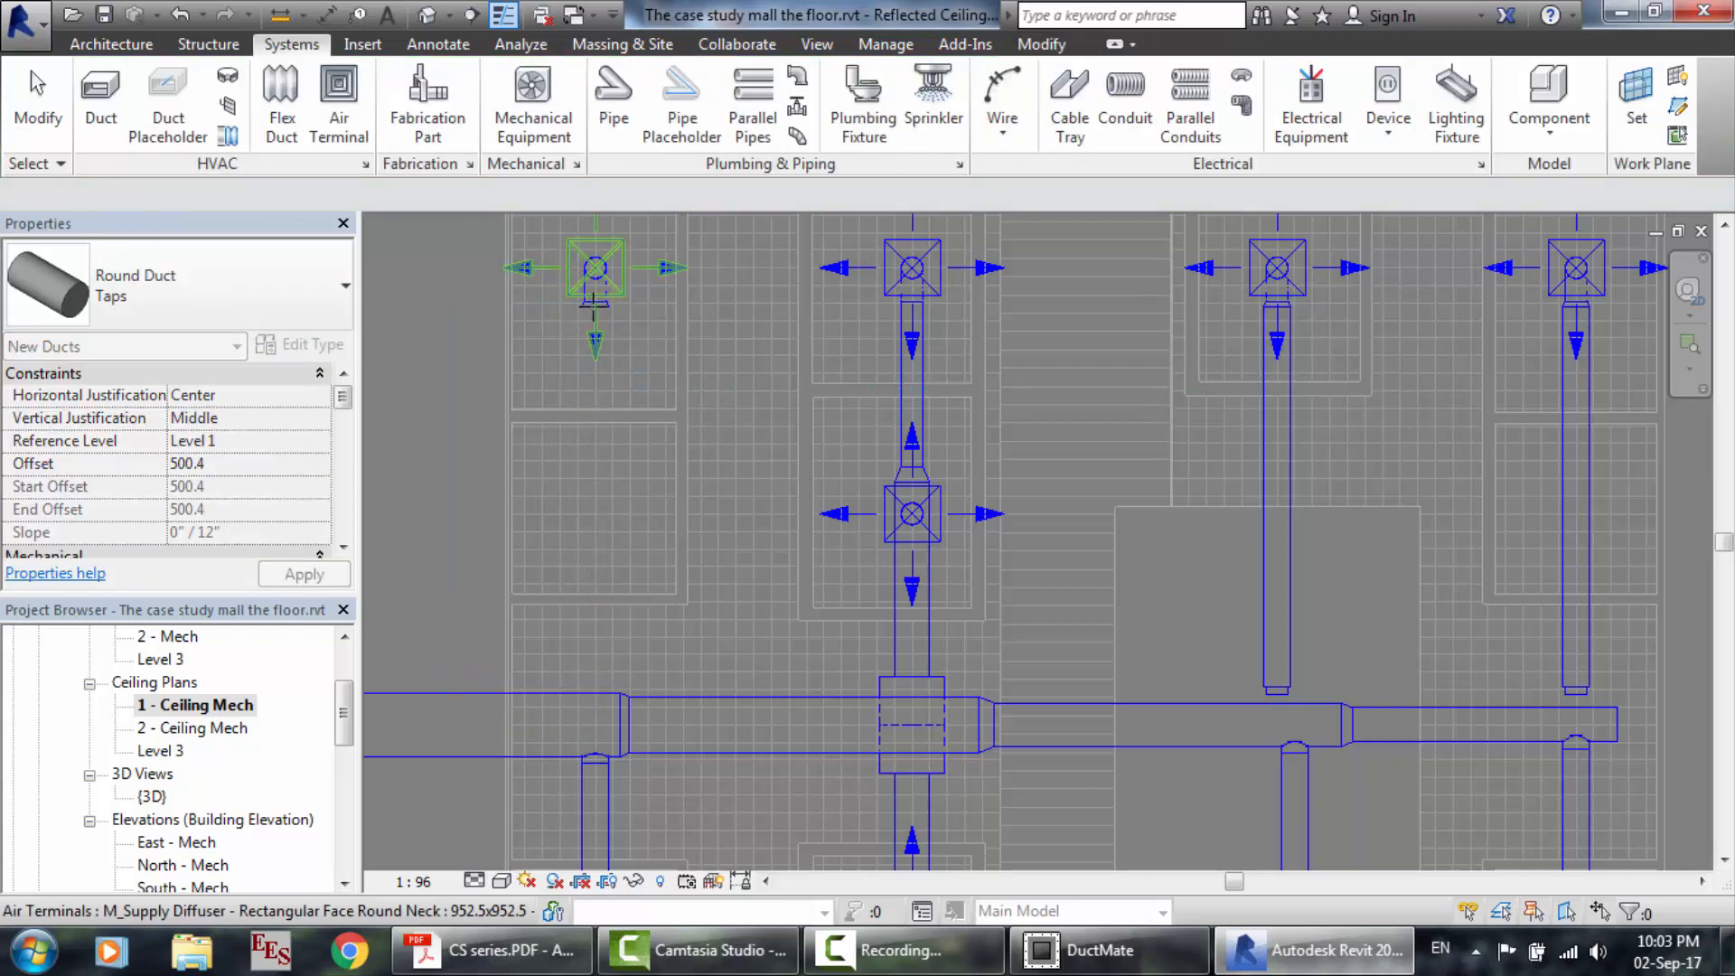
# Draw an 18" round duct from the main duct's upper edge, aligned with the first pair's upper diffuser transition, up to that transition.
pyautogui.click(129, 104)
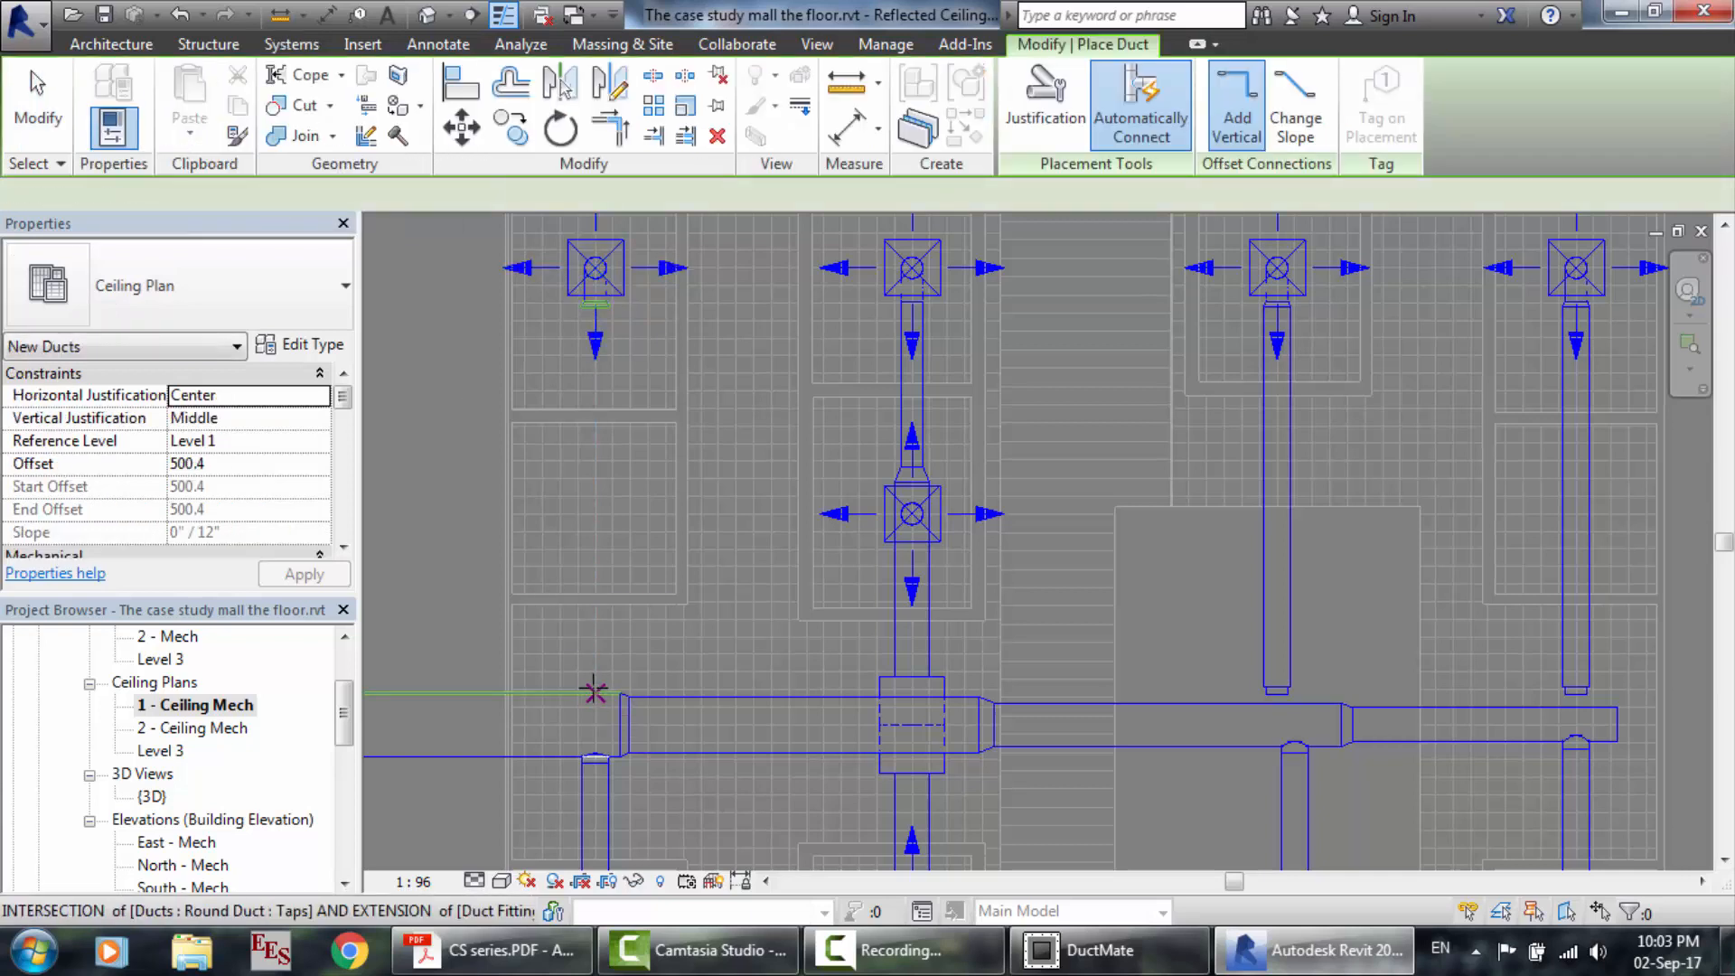
pyautogui.click(594, 692)
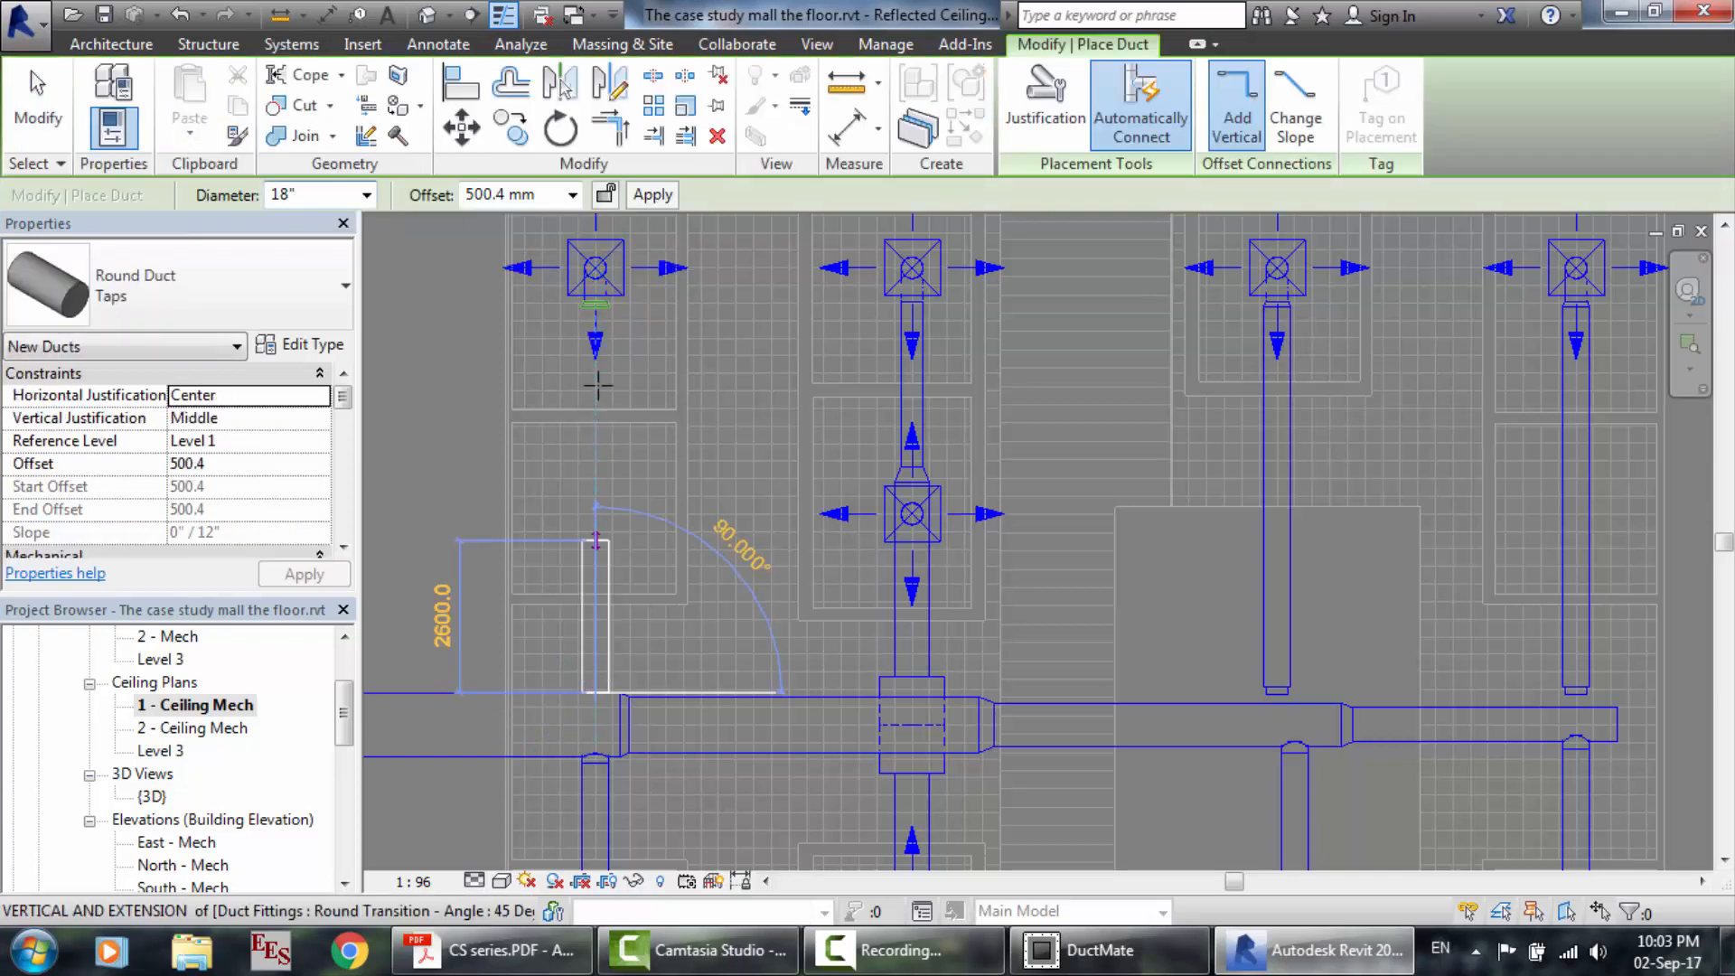
pyautogui.click(595, 307)
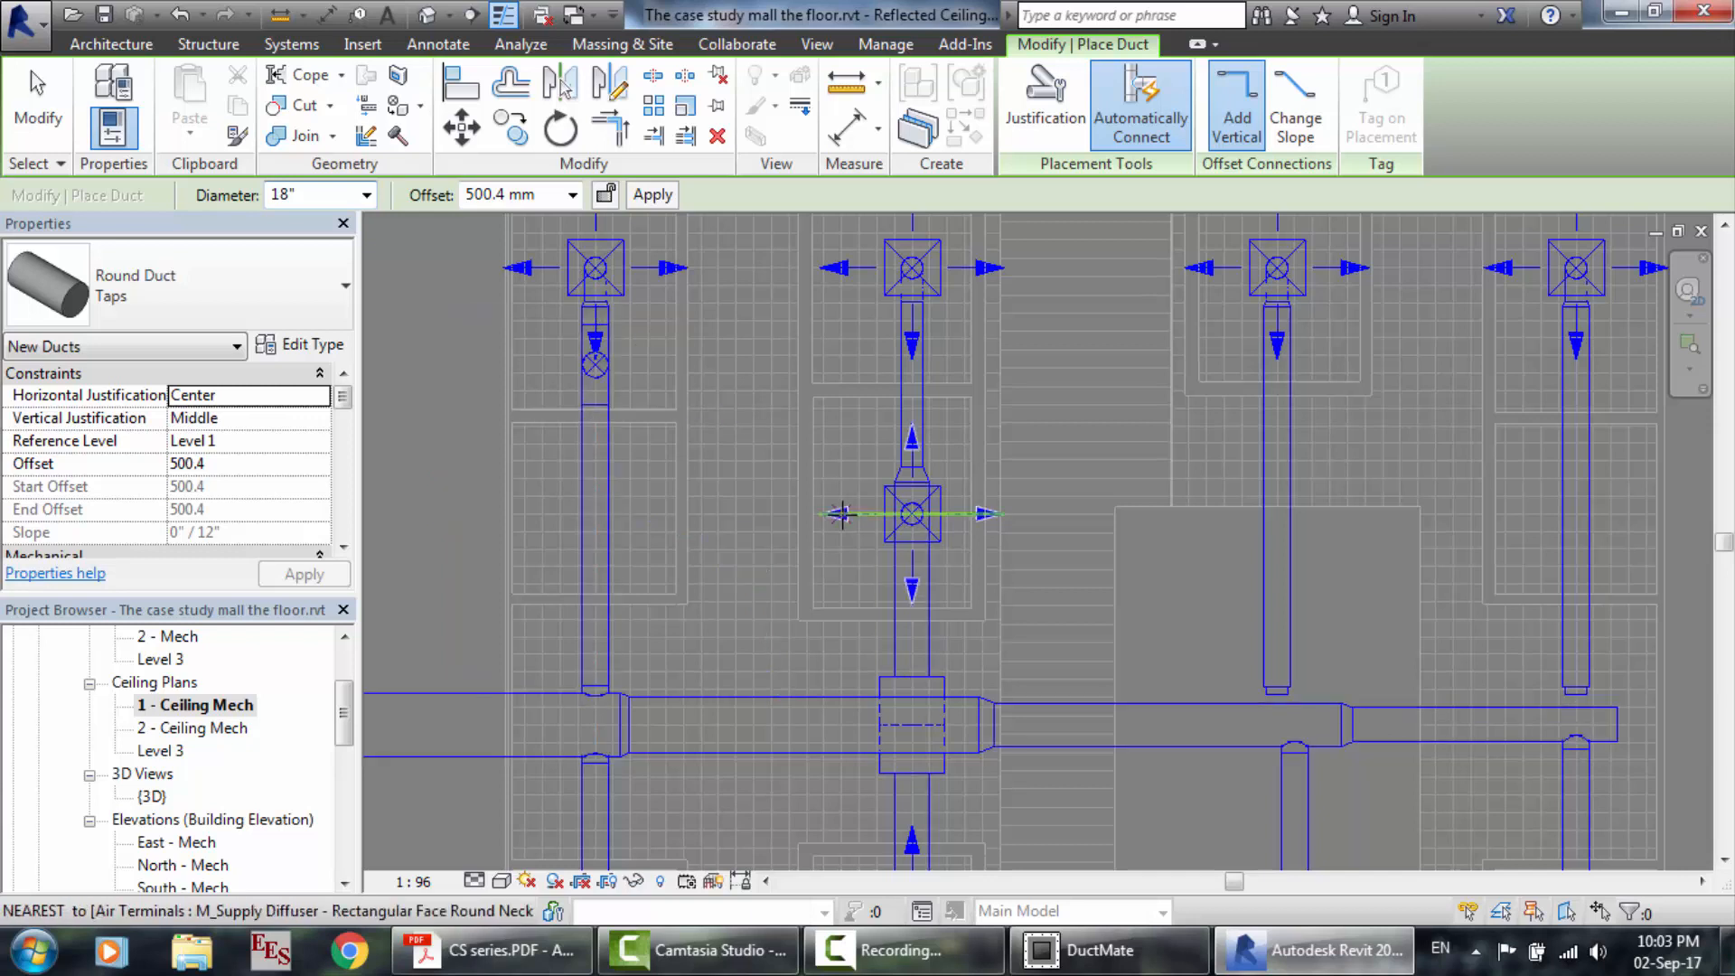
pyautogui.press('Escape')
pyautogui.press('Escape')
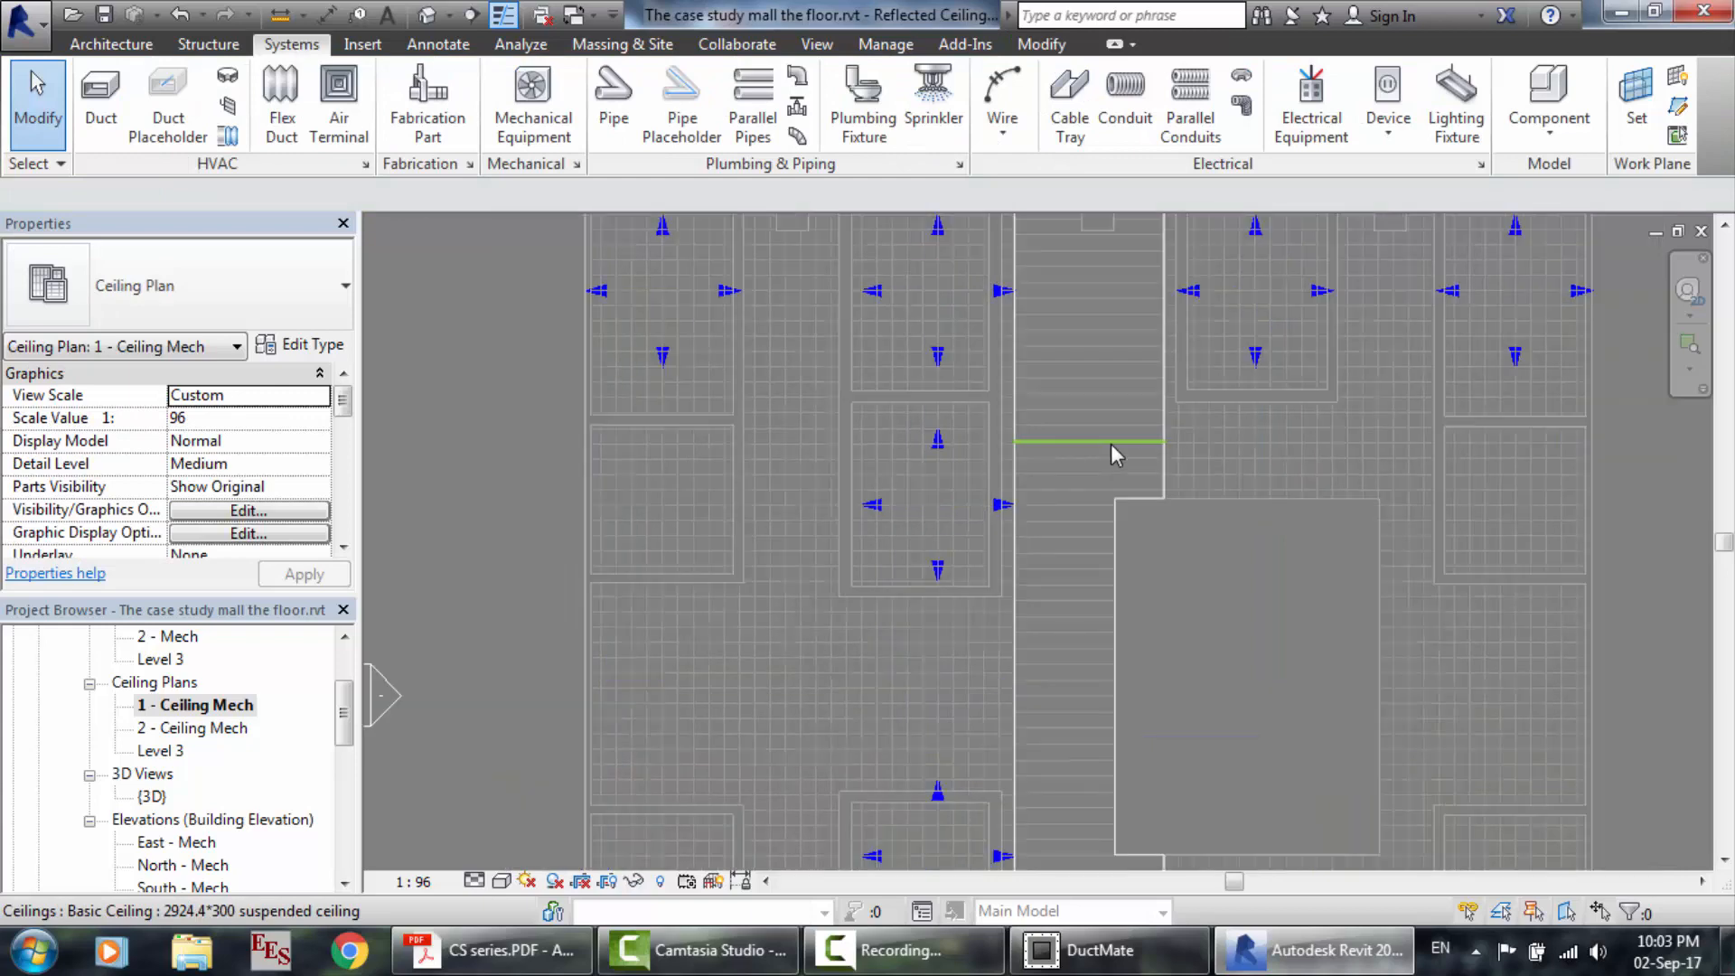
# Examine the full duct layout in plan, and inspect the branch connections to the main duct in the 3D view.
pyautogui.scroll(-3, 1109, 443)
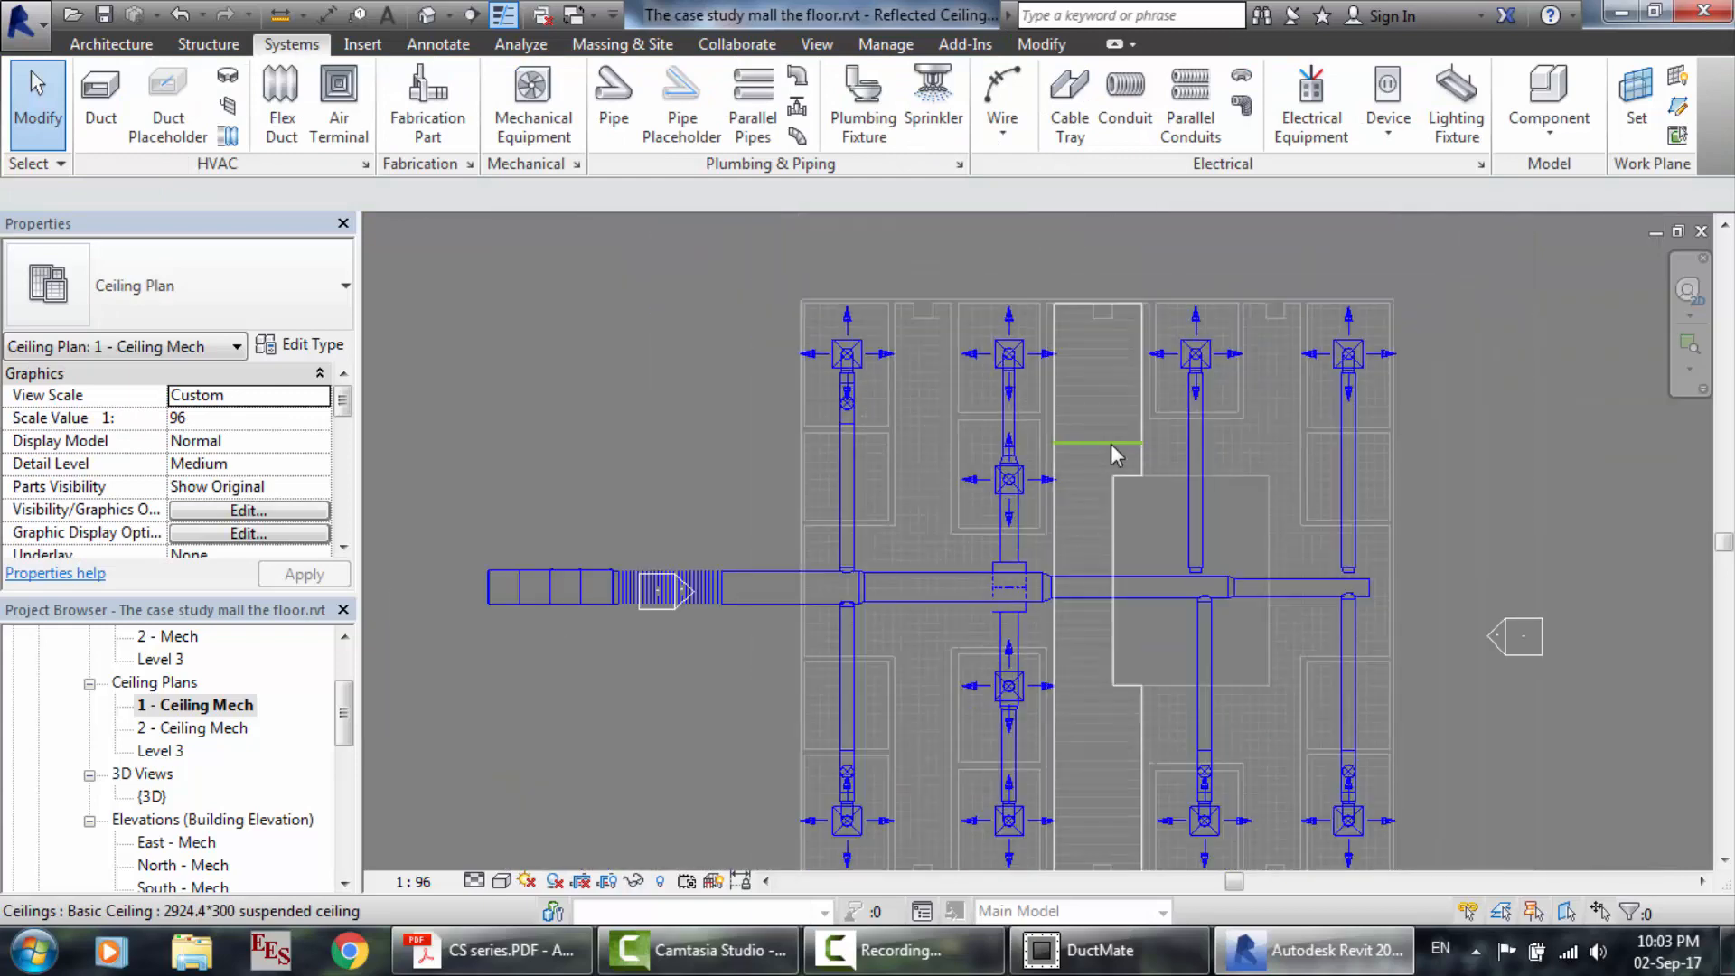
pyautogui.scroll(-2, 1110, 442)
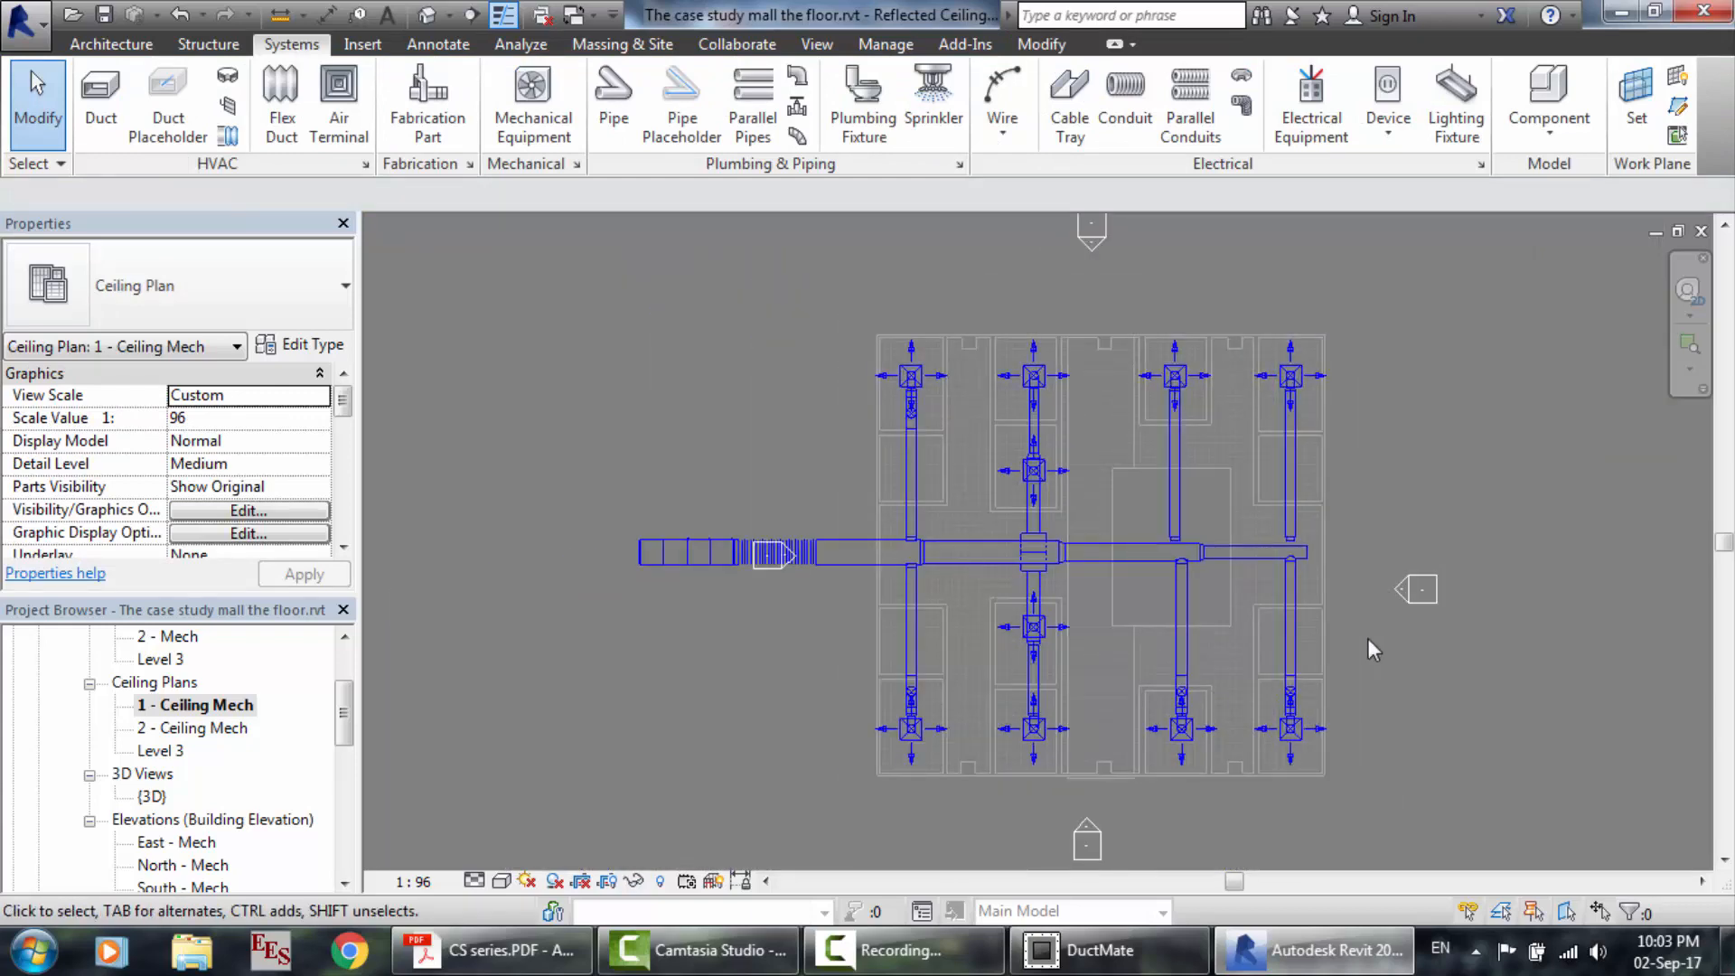
pyautogui.scroll(2, 1368, 638)
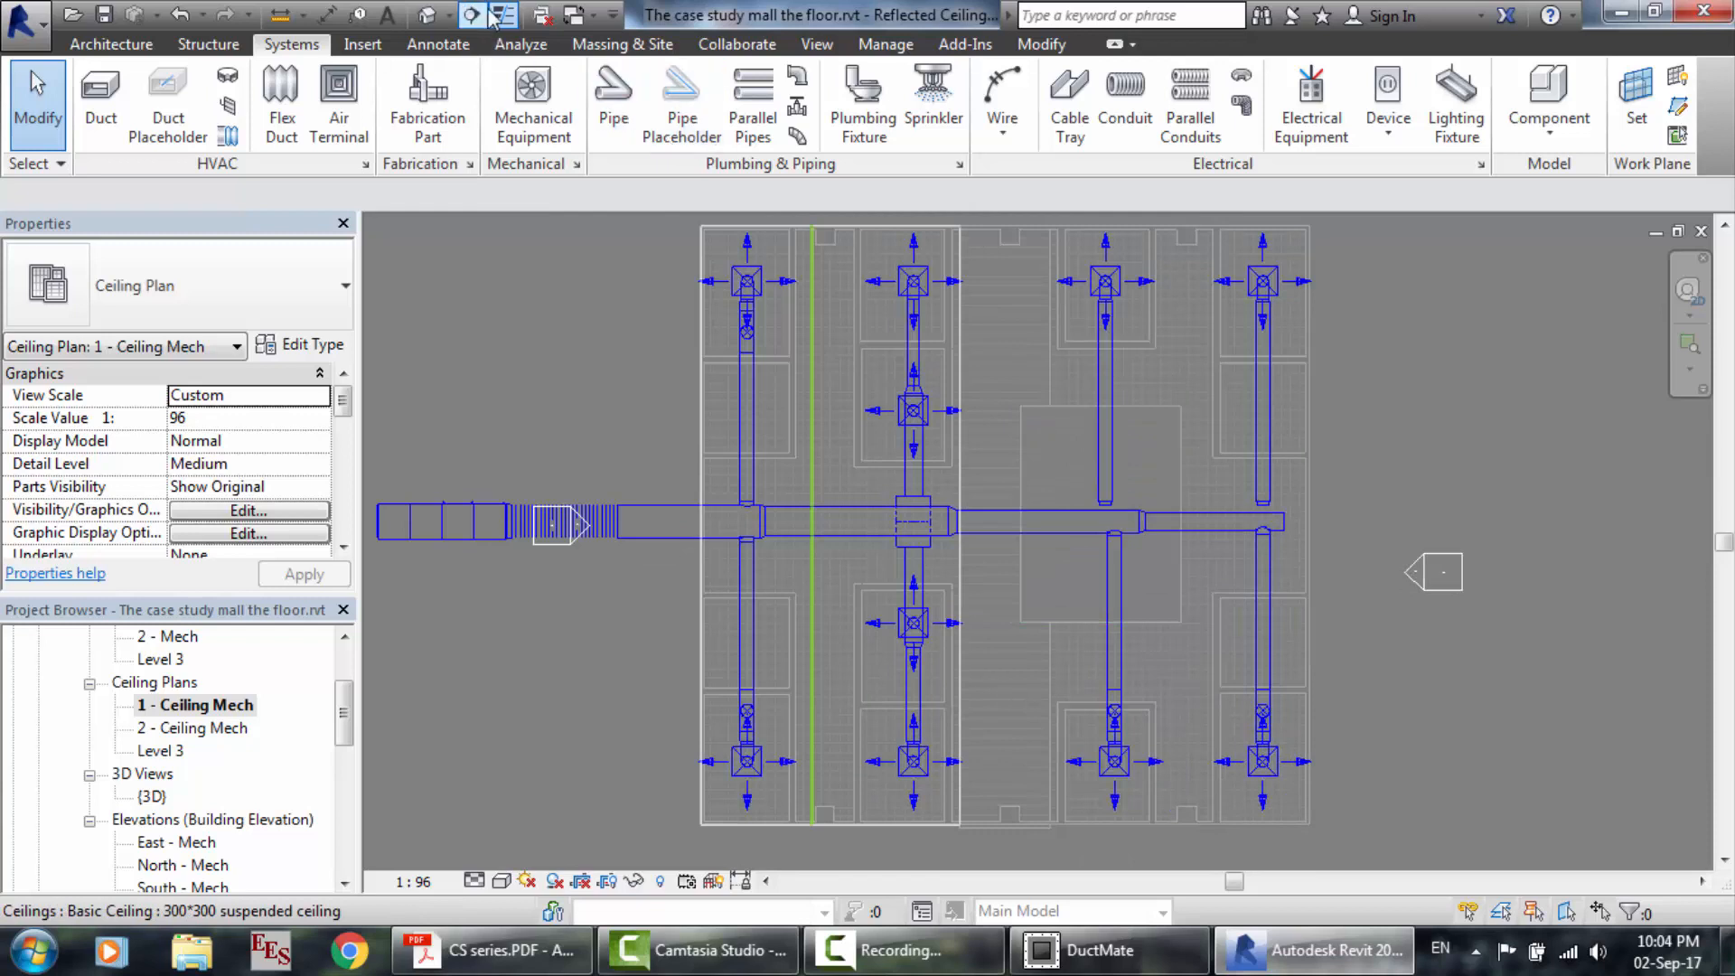
pyautogui.click(435, 16)
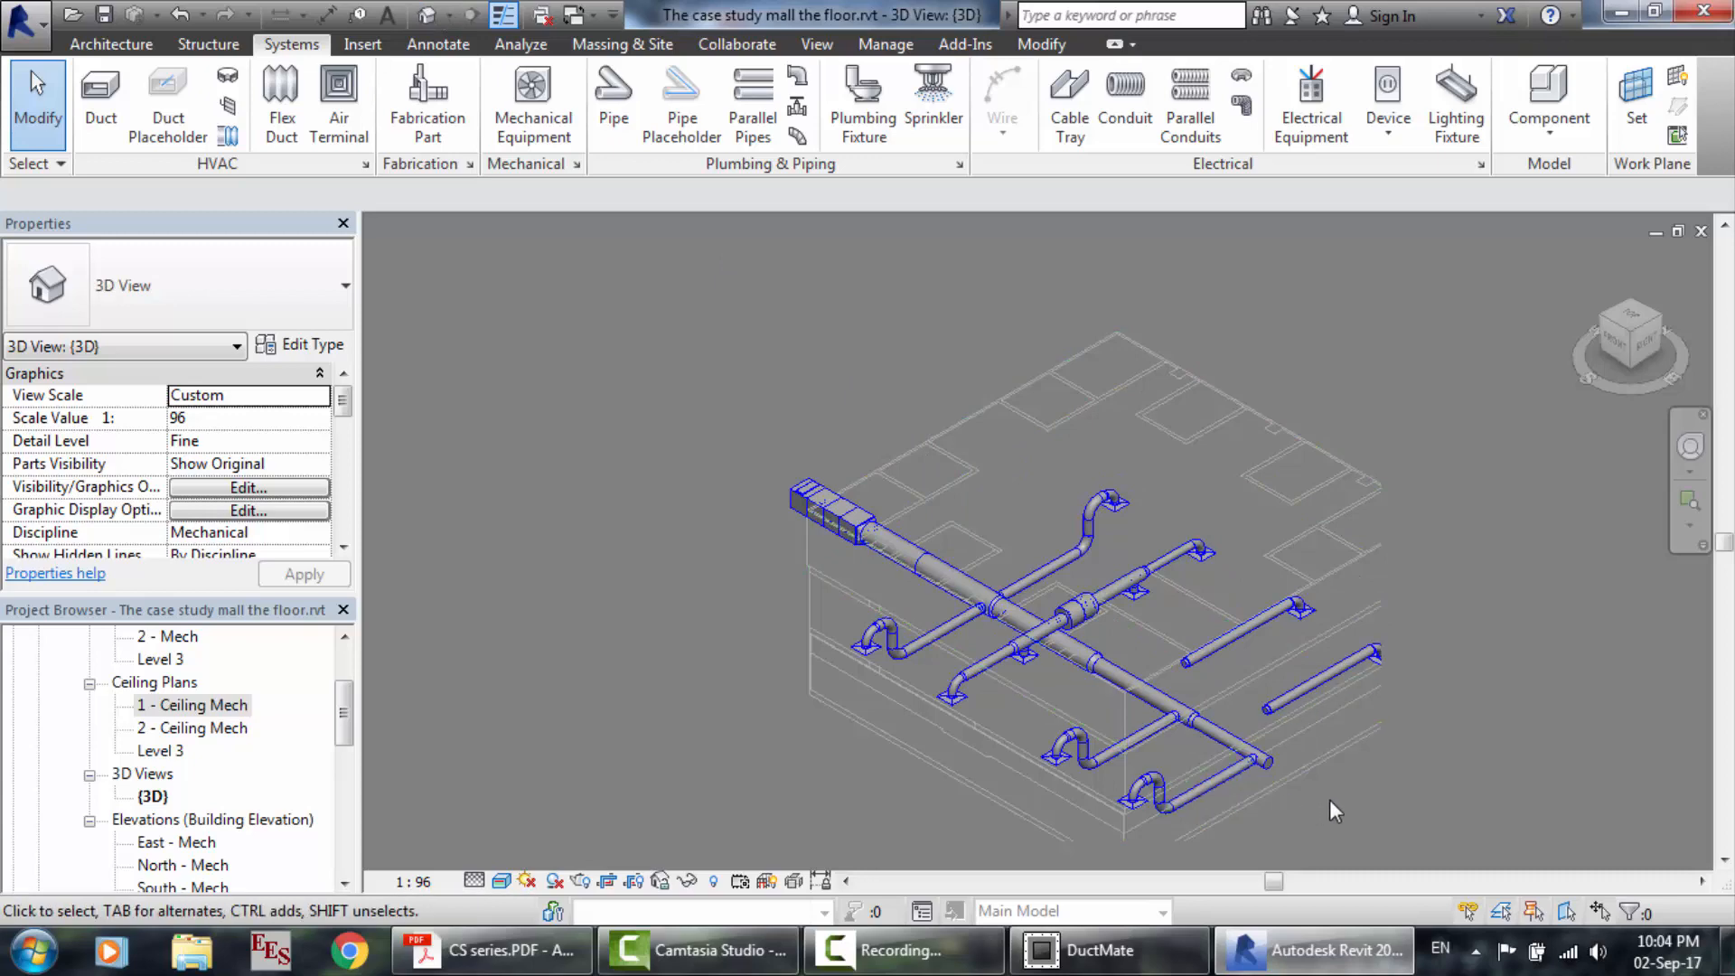
pyautogui.scroll(1, 1330, 799)
pyautogui.scroll(4, 1330, 799)
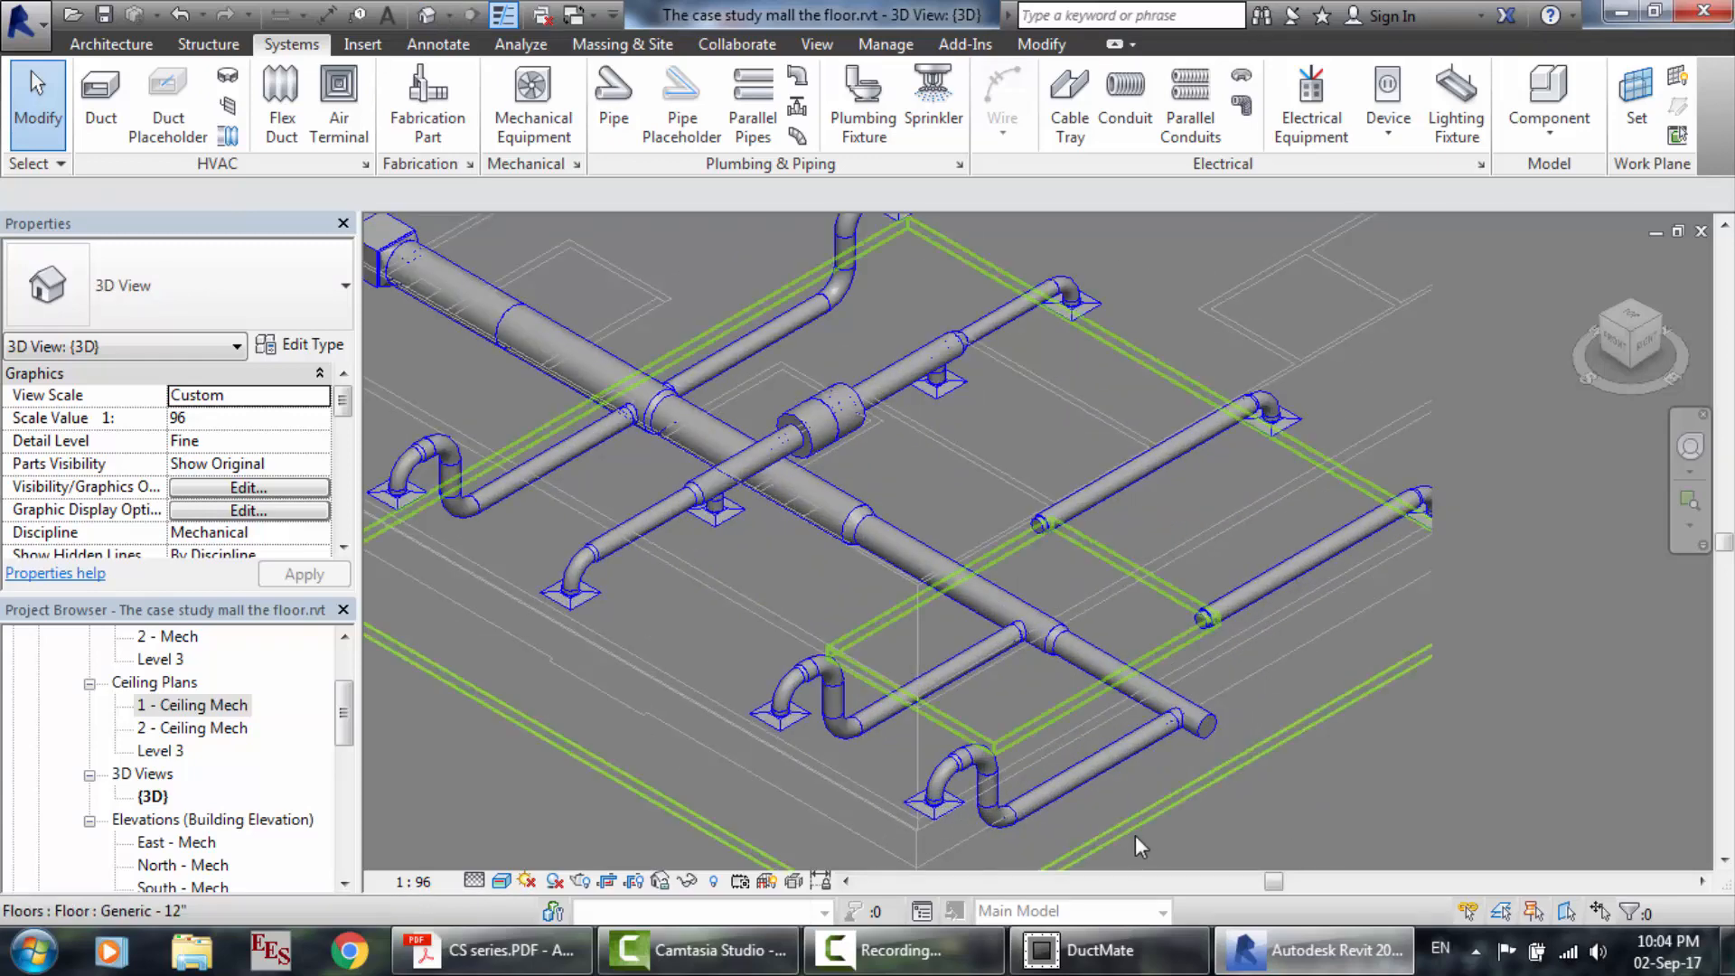
pyautogui.scroll(-3, 1134, 835)
pyautogui.scroll(5, 1135, 835)
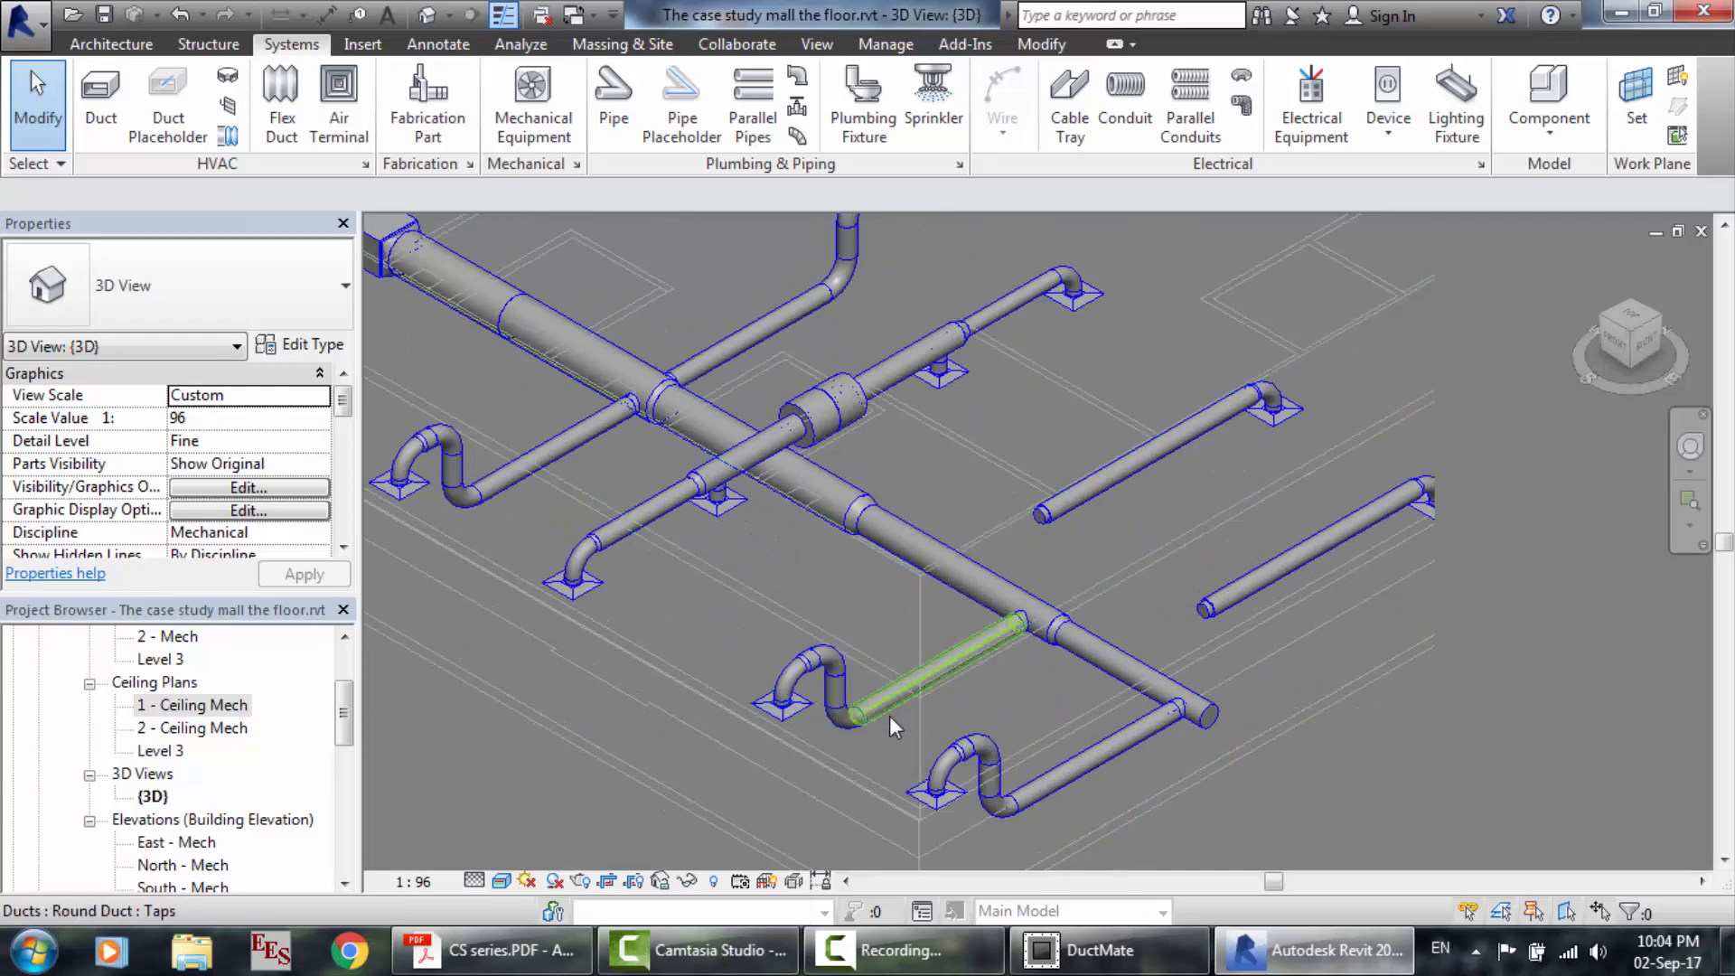
# Select the fourth pair's lower diffuser in the 3D view to check its offset and how its branch duct drops and rises.
pyautogui.click(949, 791)
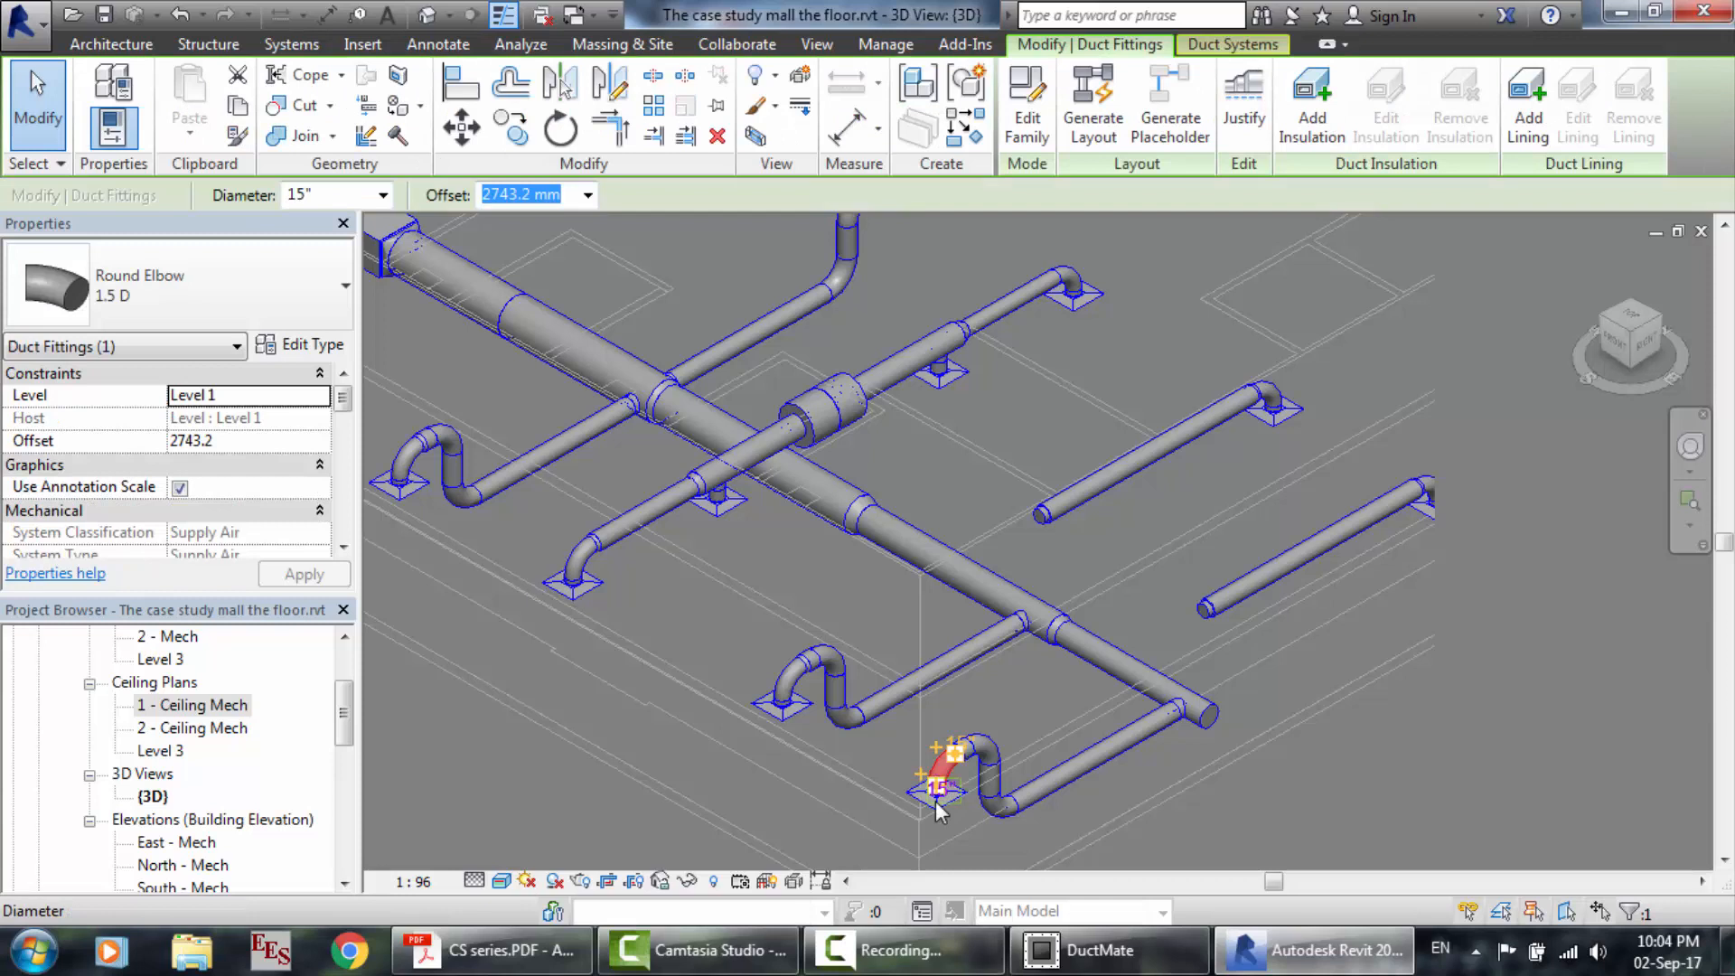
pyautogui.click(935, 801)
pyautogui.press('Escape')
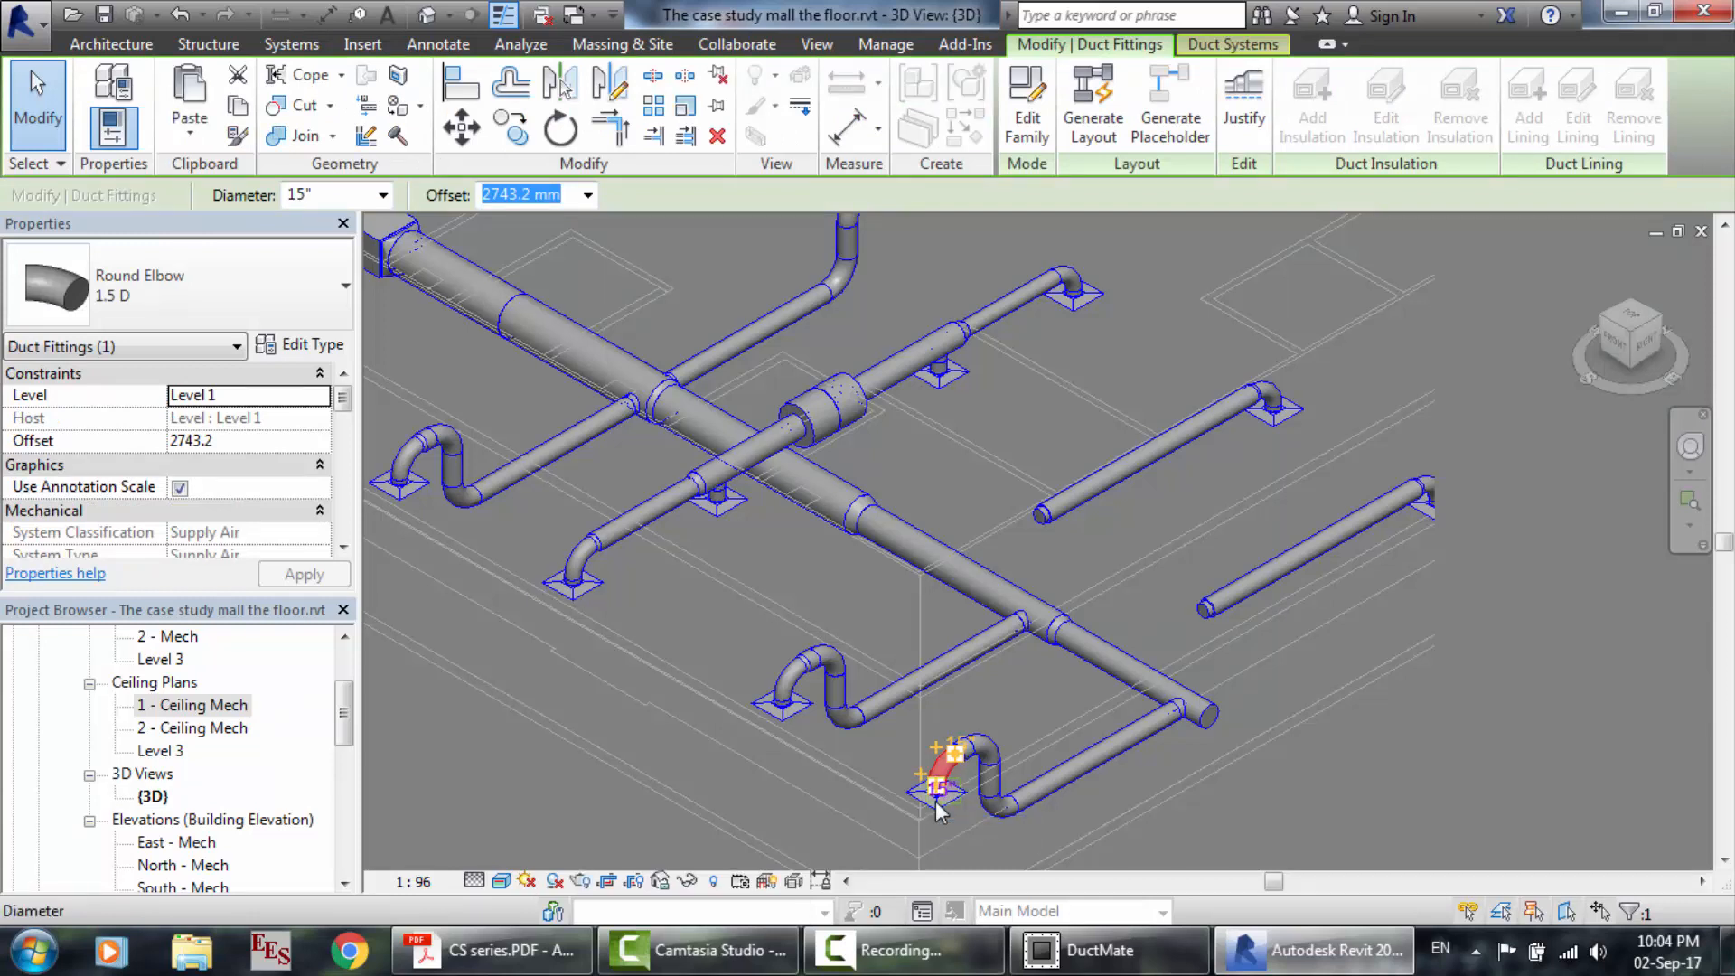
pyautogui.press('Escape')
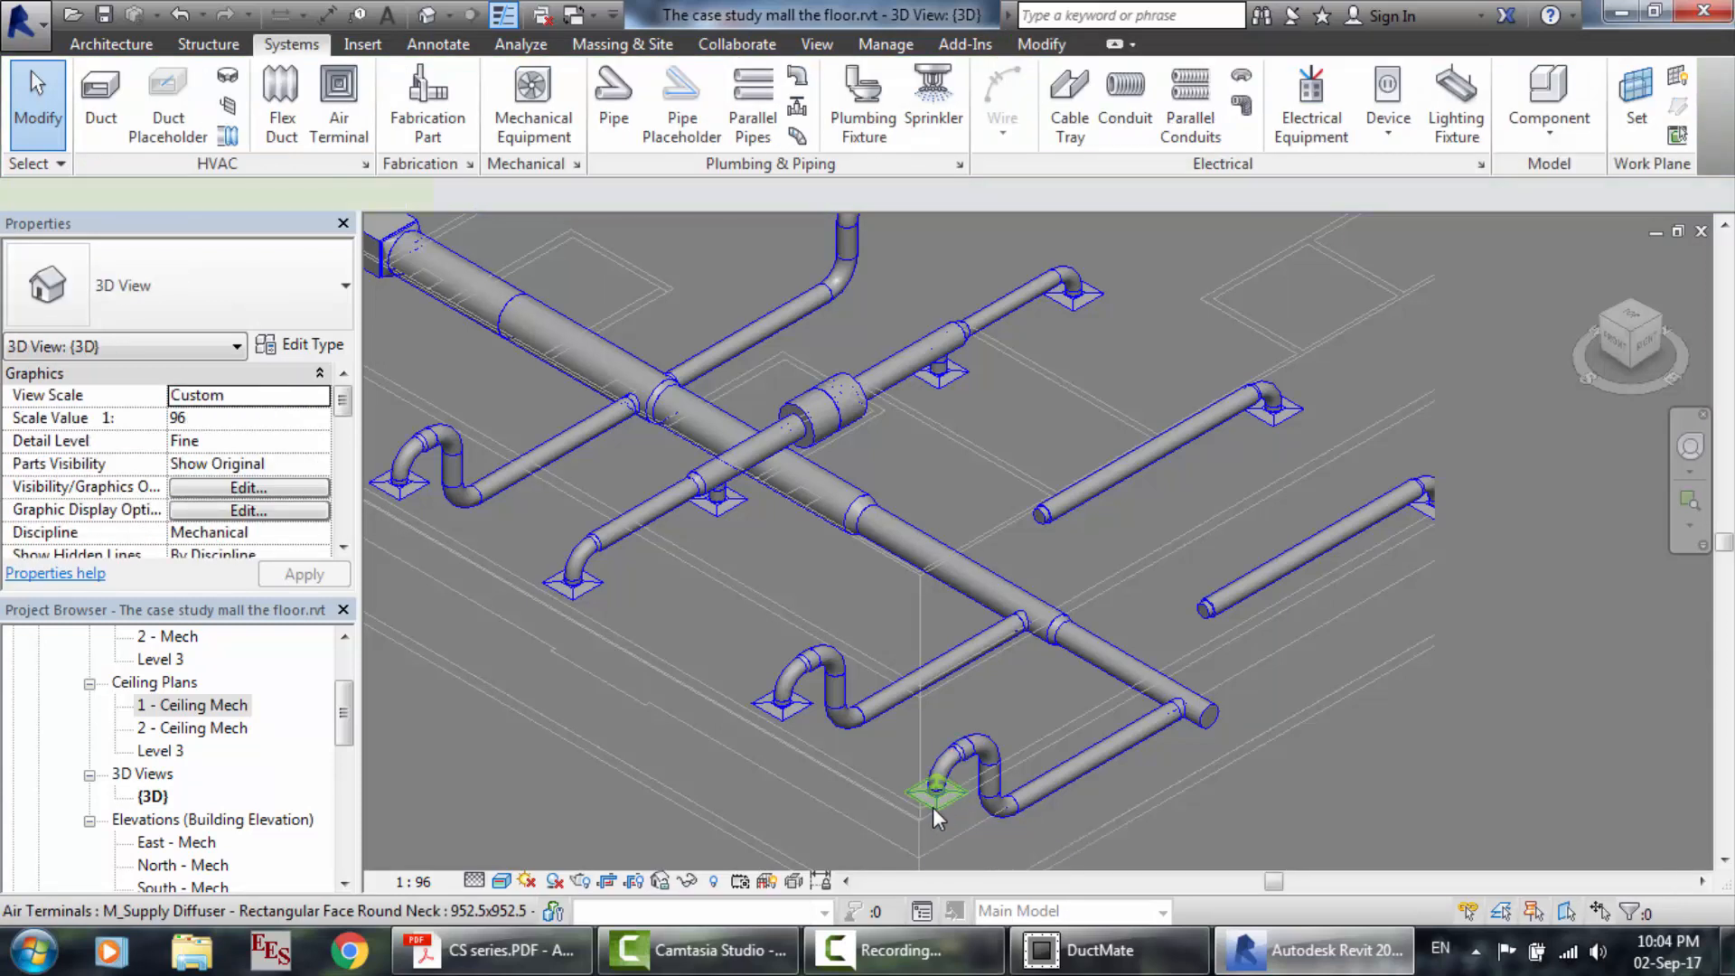
pyautogui.click(932, 806)
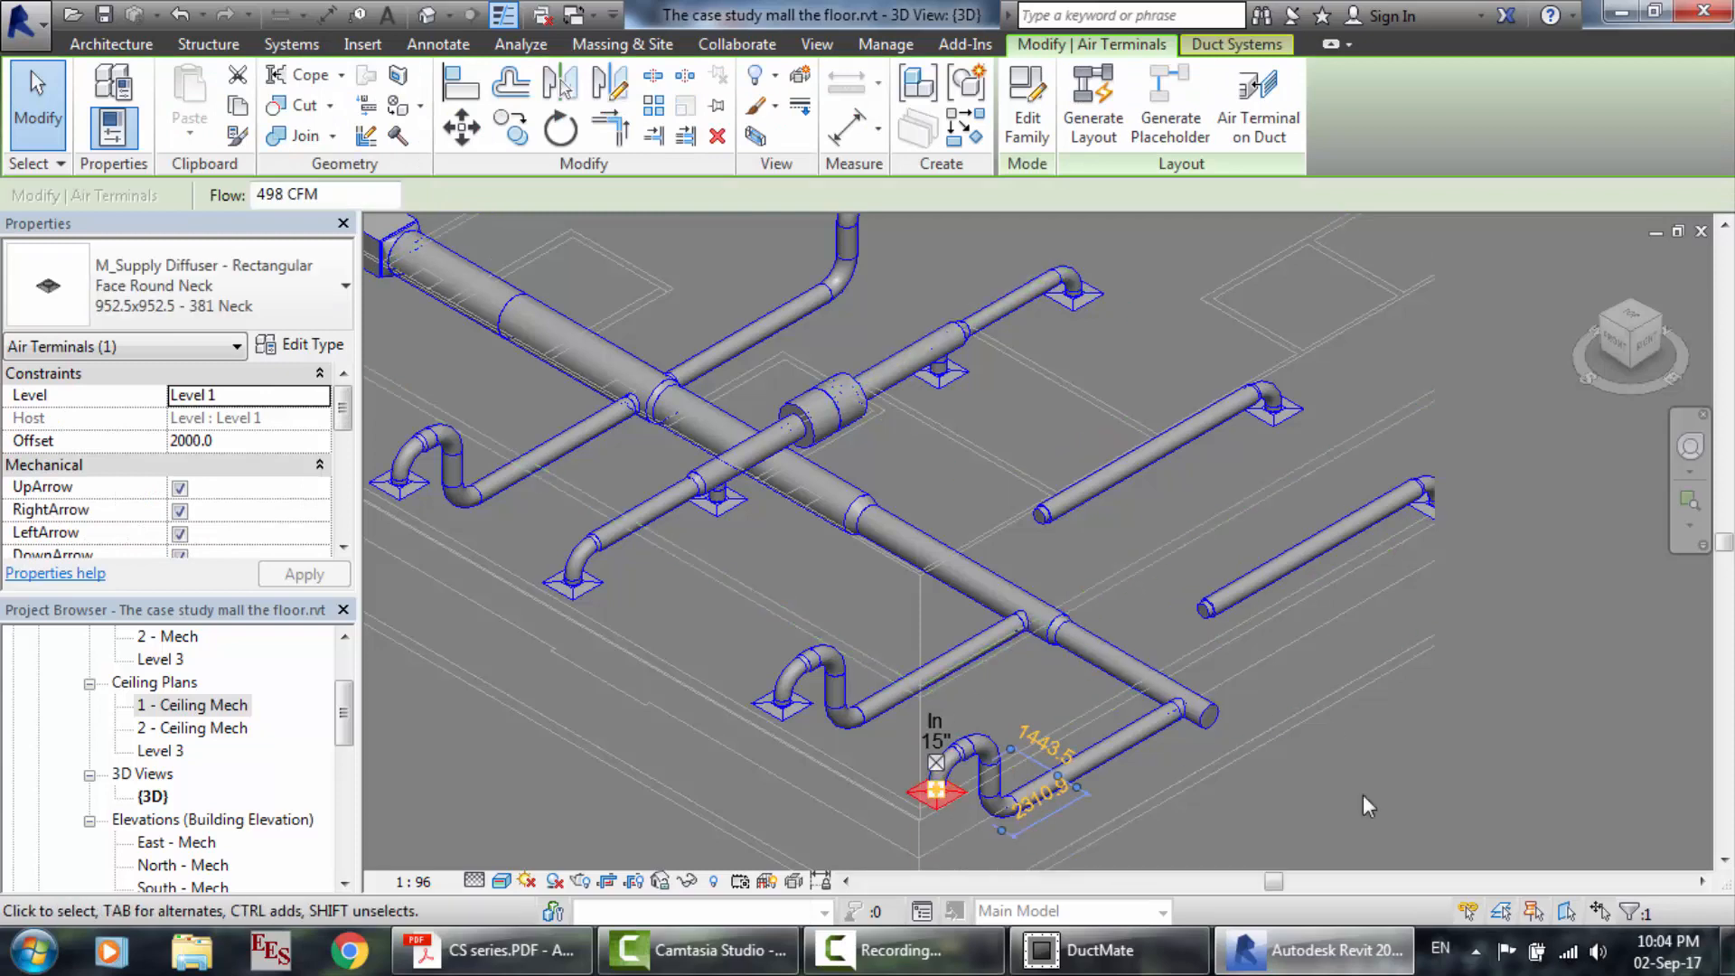
pyautogui.click(1690, 446)
pyautogui.moveTo(1518, 533)
pyautogui.mouseDown()
pyautogui.moveTo(1494, 502)
pyautogui.moveTo(1337, 522)
pyautogui.moveTo(1309, 515)
pyautogui.moveTo(1309, 484)
pyautogui.moveTo(1558, 519)
pyautogui.moveTo(1482, 513)
pyautogui.moveTo(1531, 530)
pyautogui.moveTo(1511, 542)
pyautogui.mouseUp()
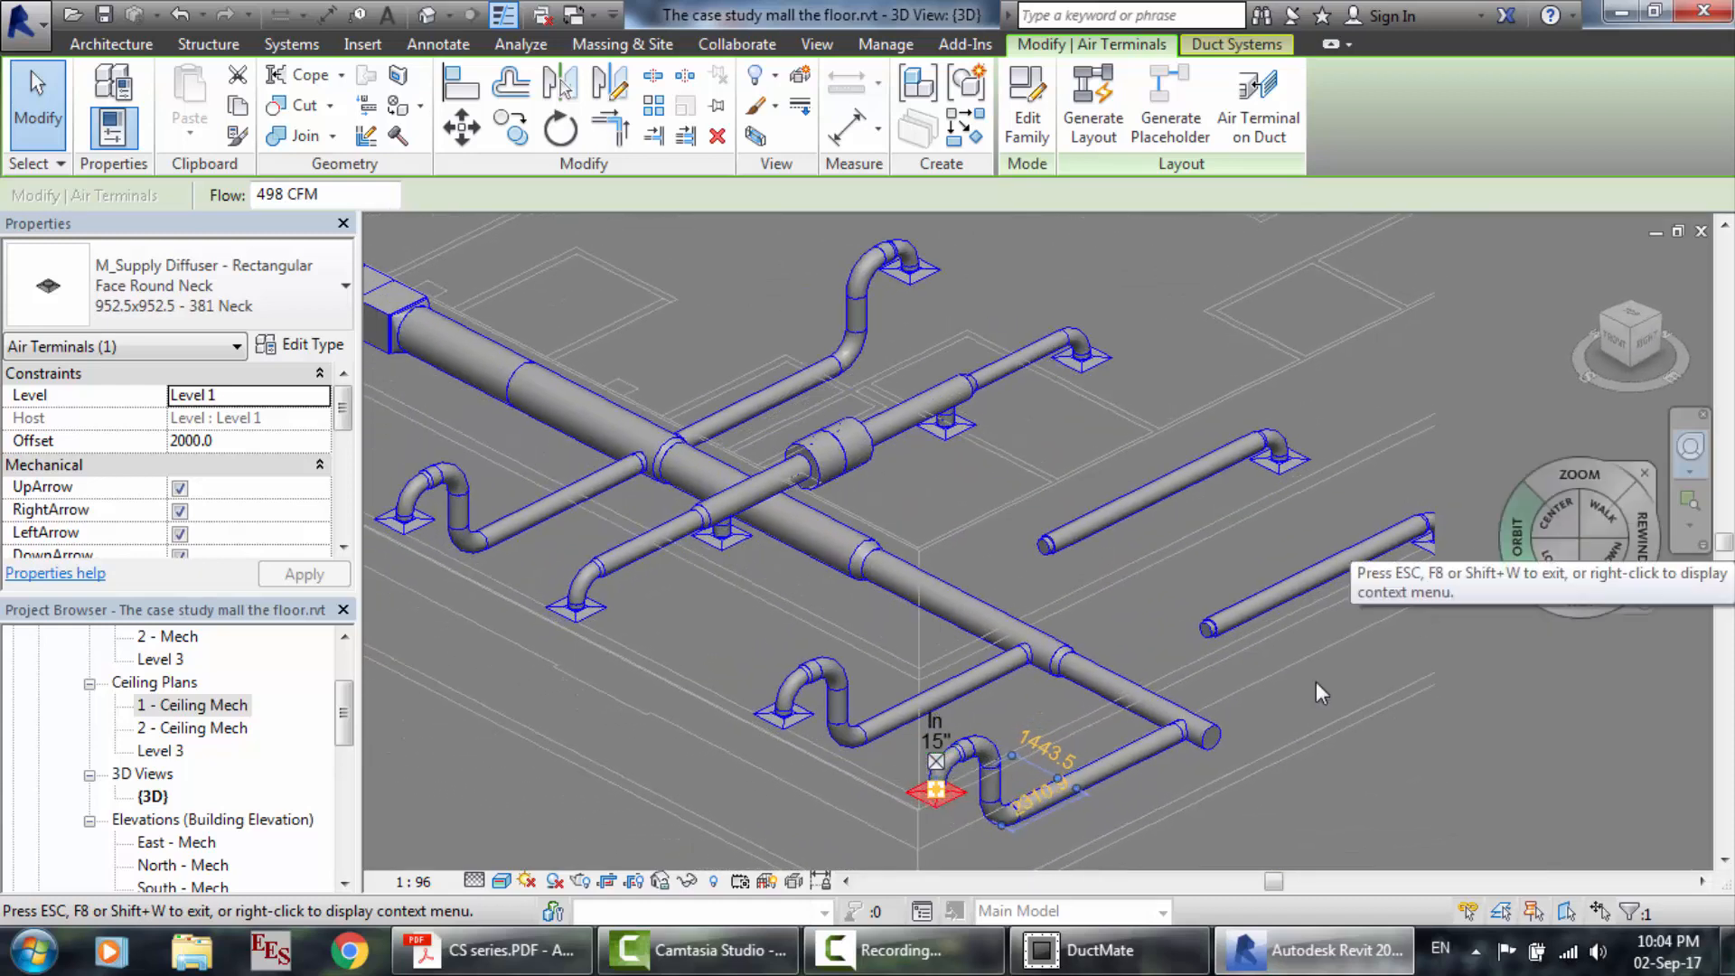
pyautogui.click(904, 949)
pyautogui.click(1613, 841)
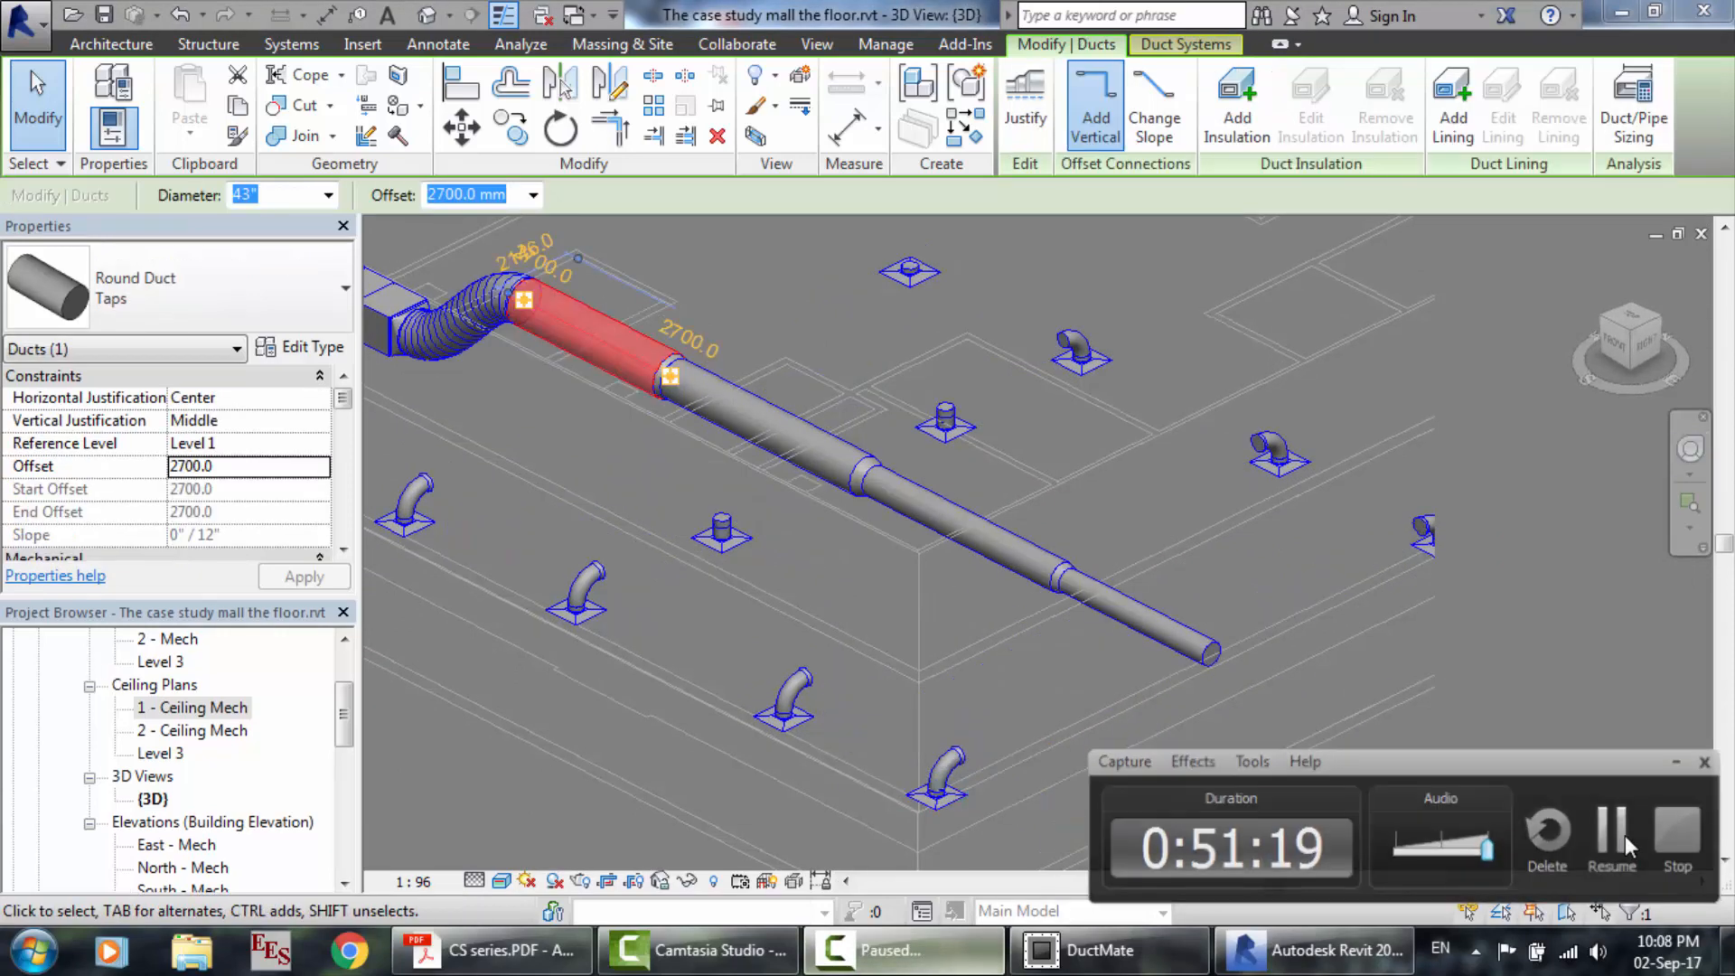
pyautogui.click(1622, 833)
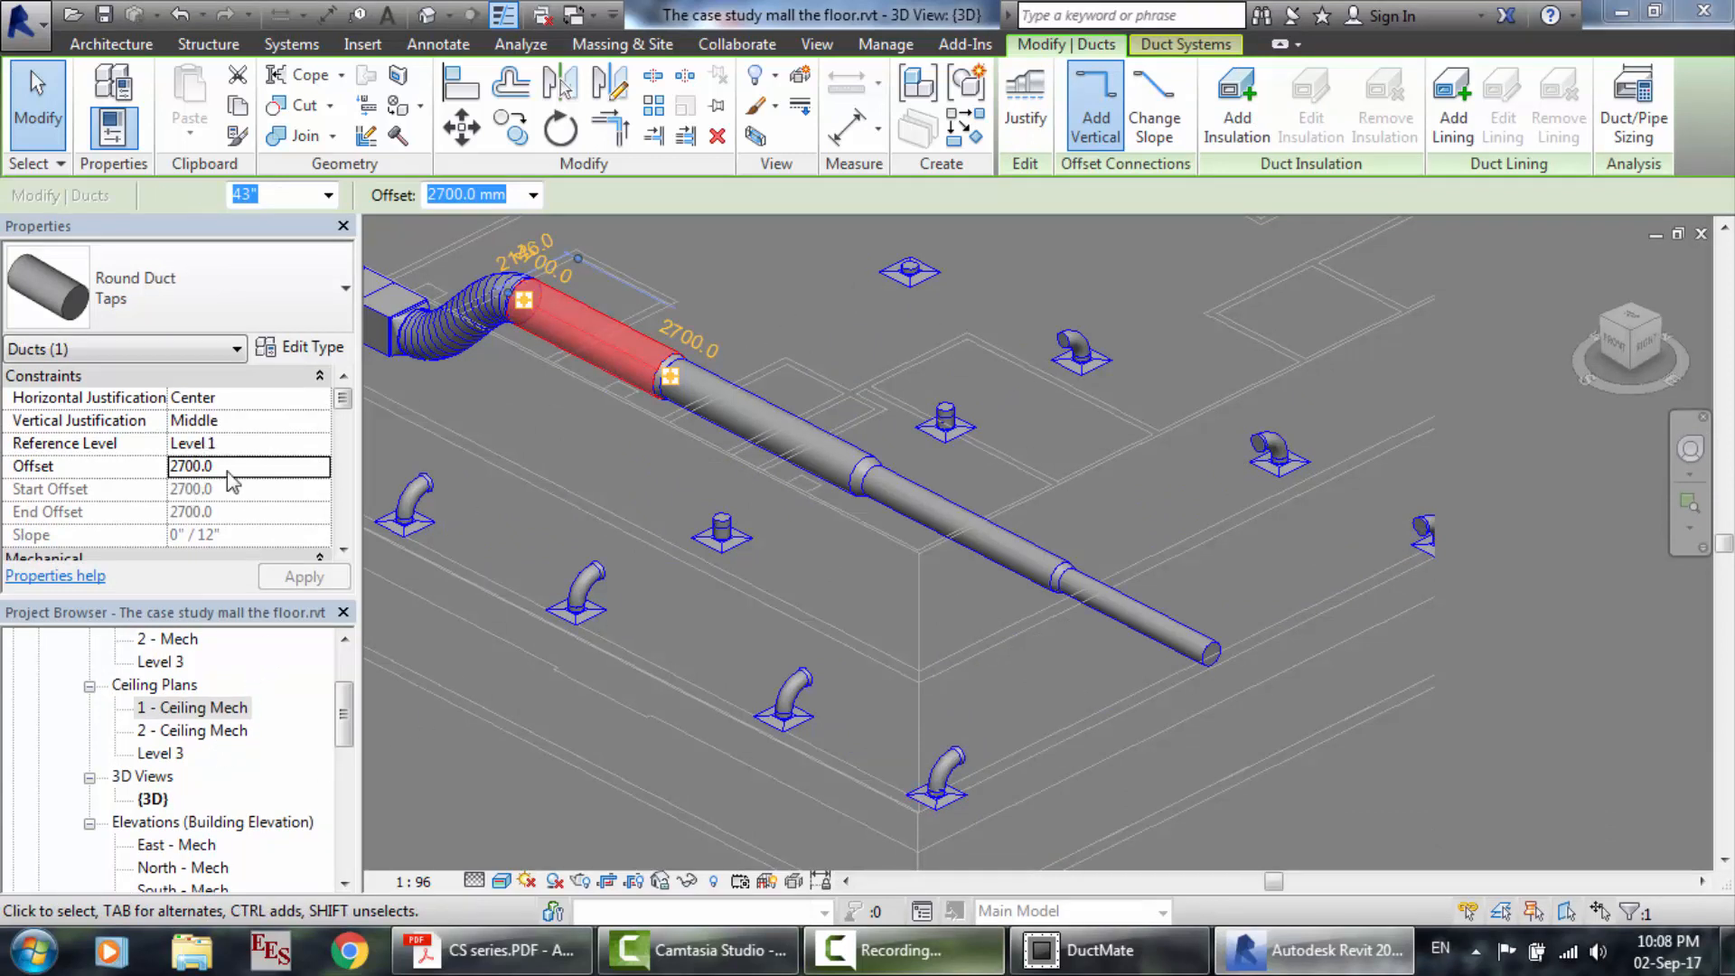
# Select the first pair's lower diffuser in the 3D view to compare its offset with the main duct's.
pyautogui.click(577, 611)
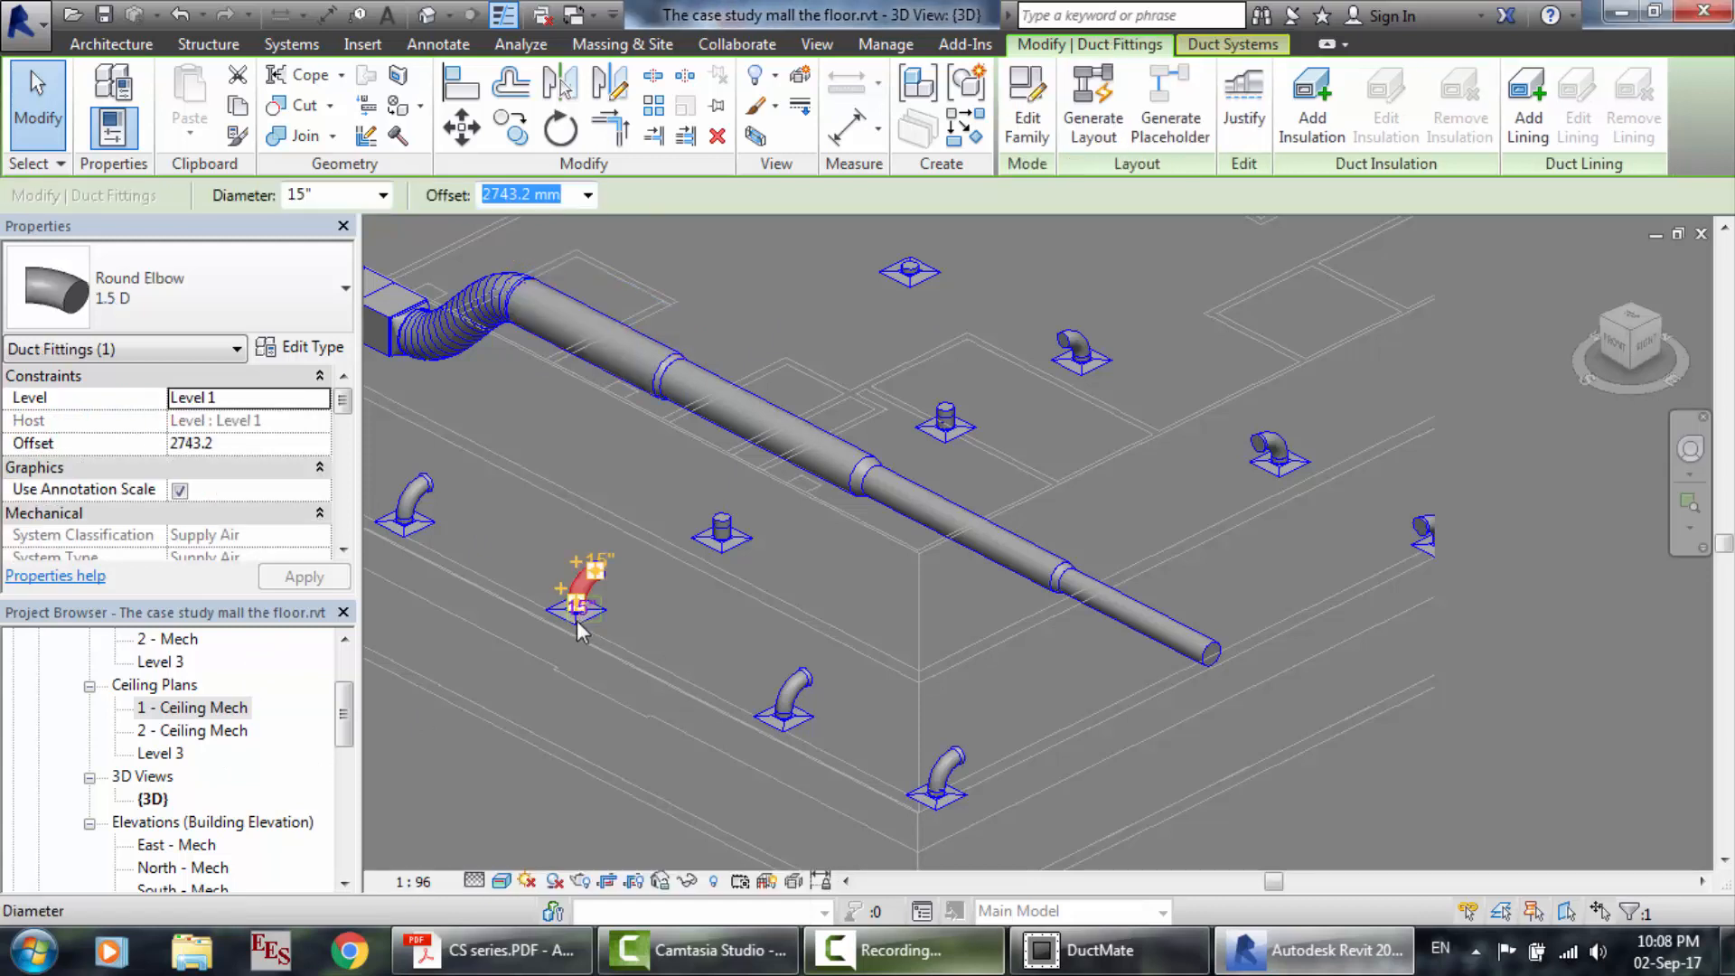
pyautogui.click(578, 618)
pyautogui.press('Escape')
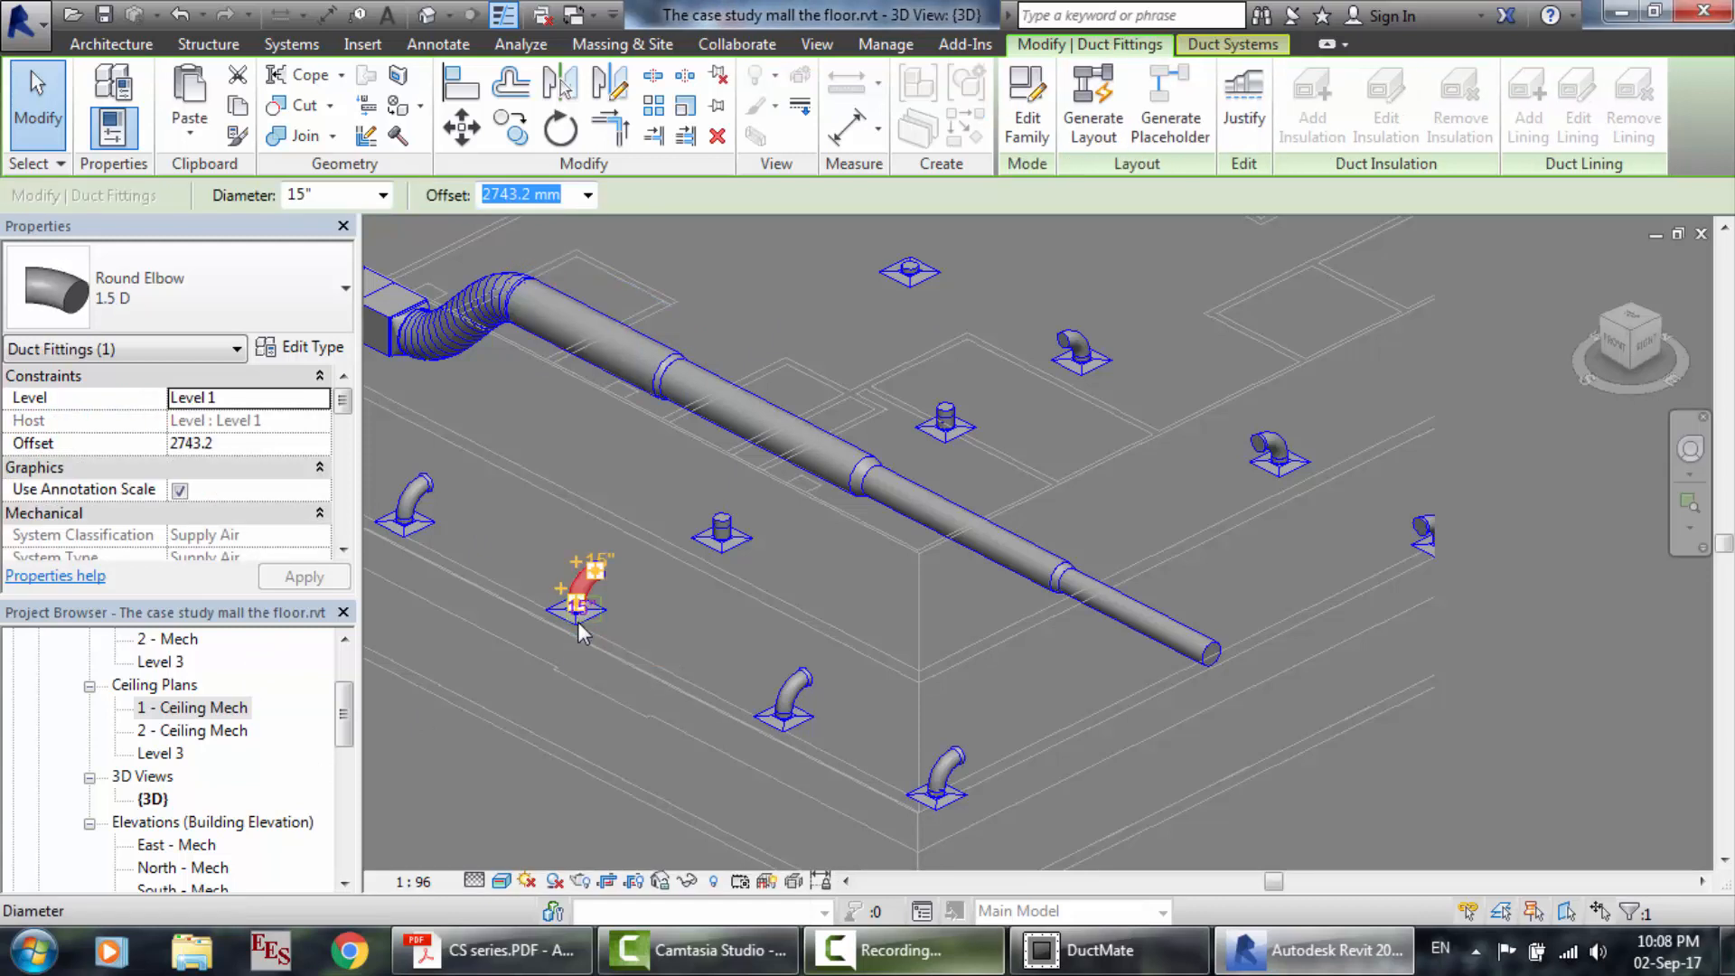
pyautogui.click(407, 533)
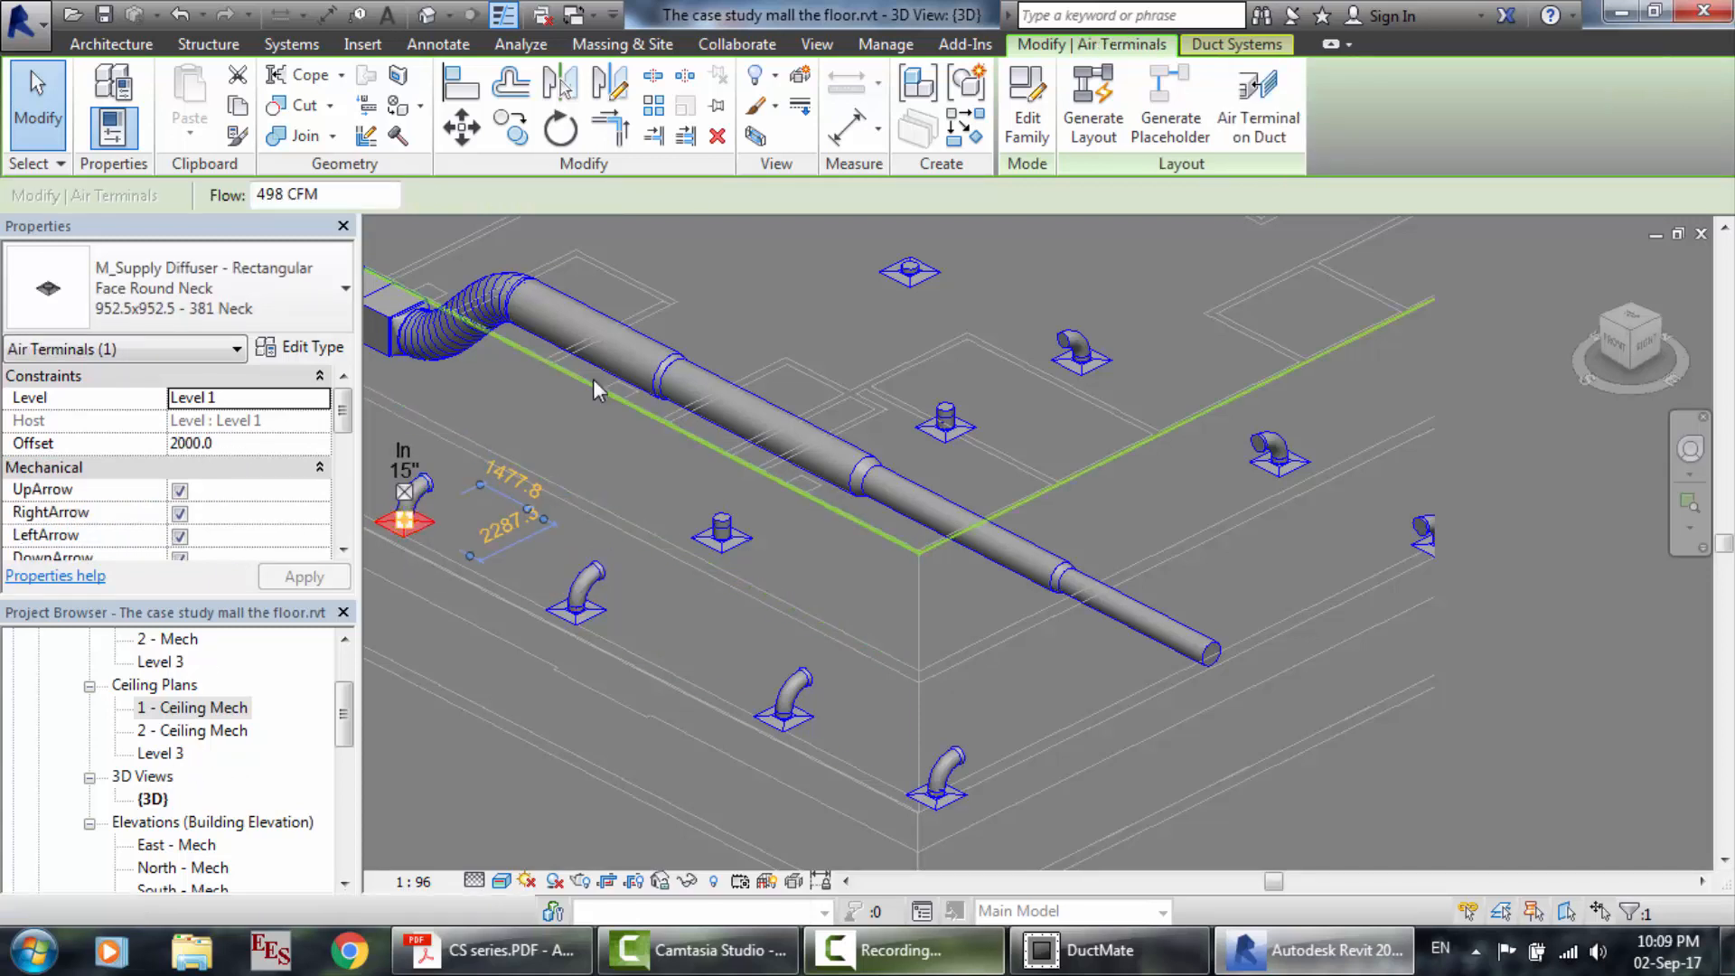
# Open the 1 - Ceiling Mech ceiling plan, start placing a round duct, and save the project.
pyautogui.doubleClick(180, 714)
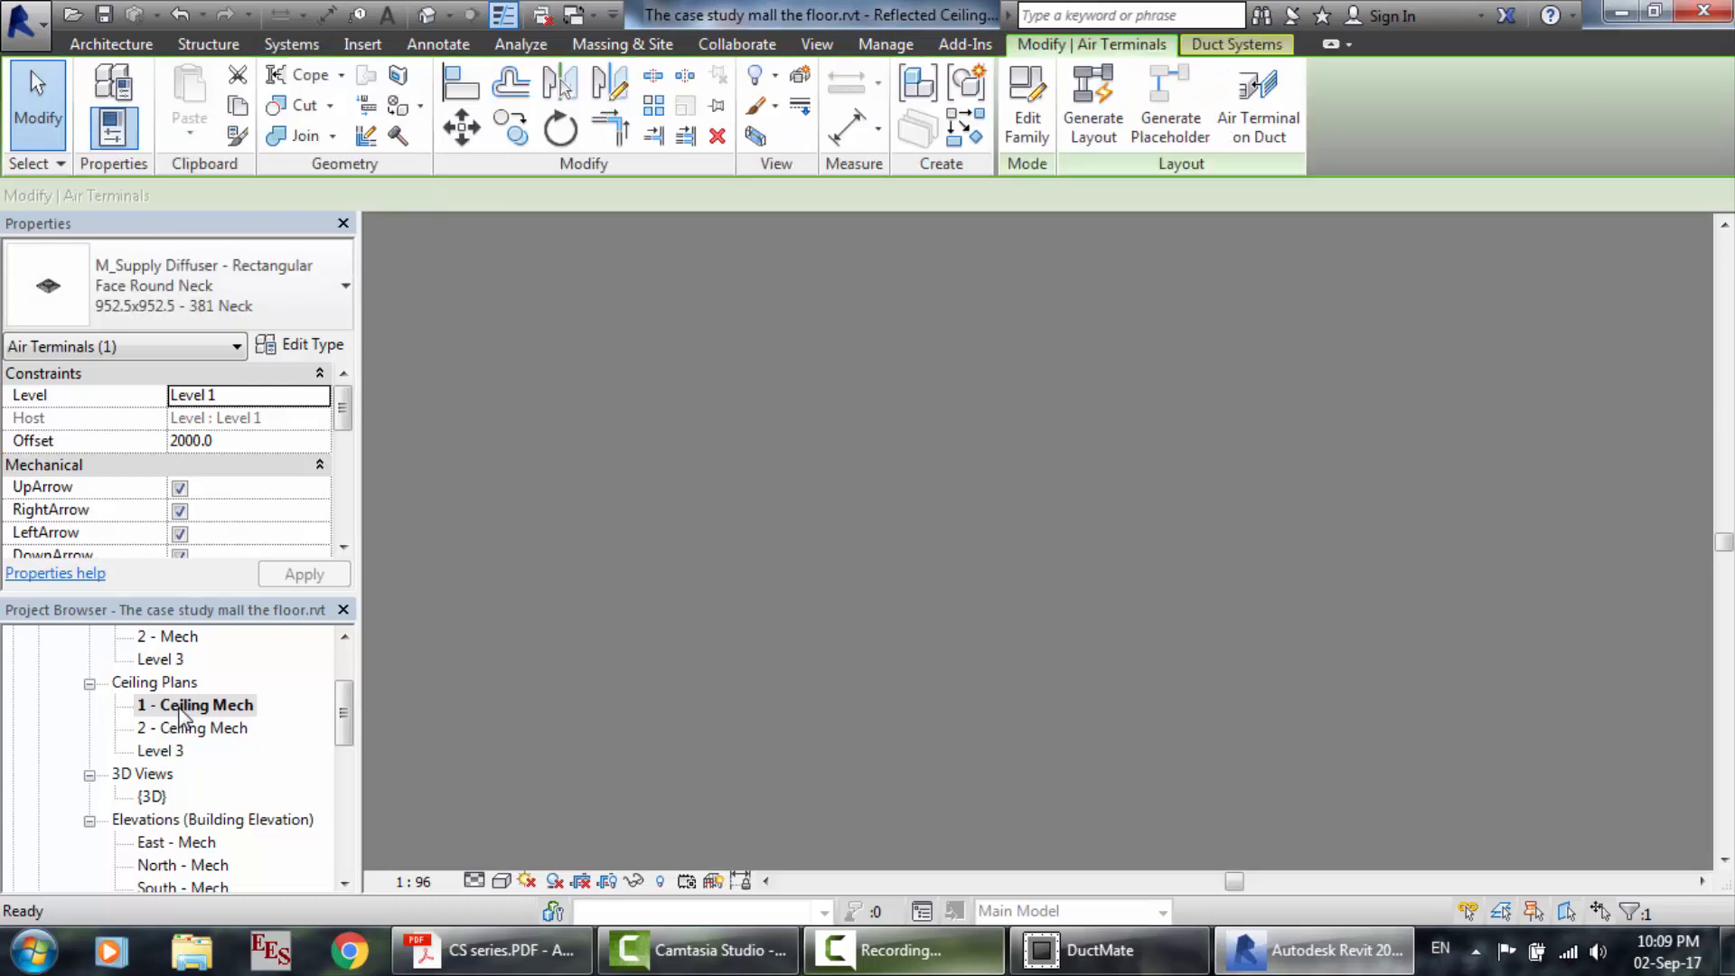
pyautogui.scroll(-4, 729, 573)
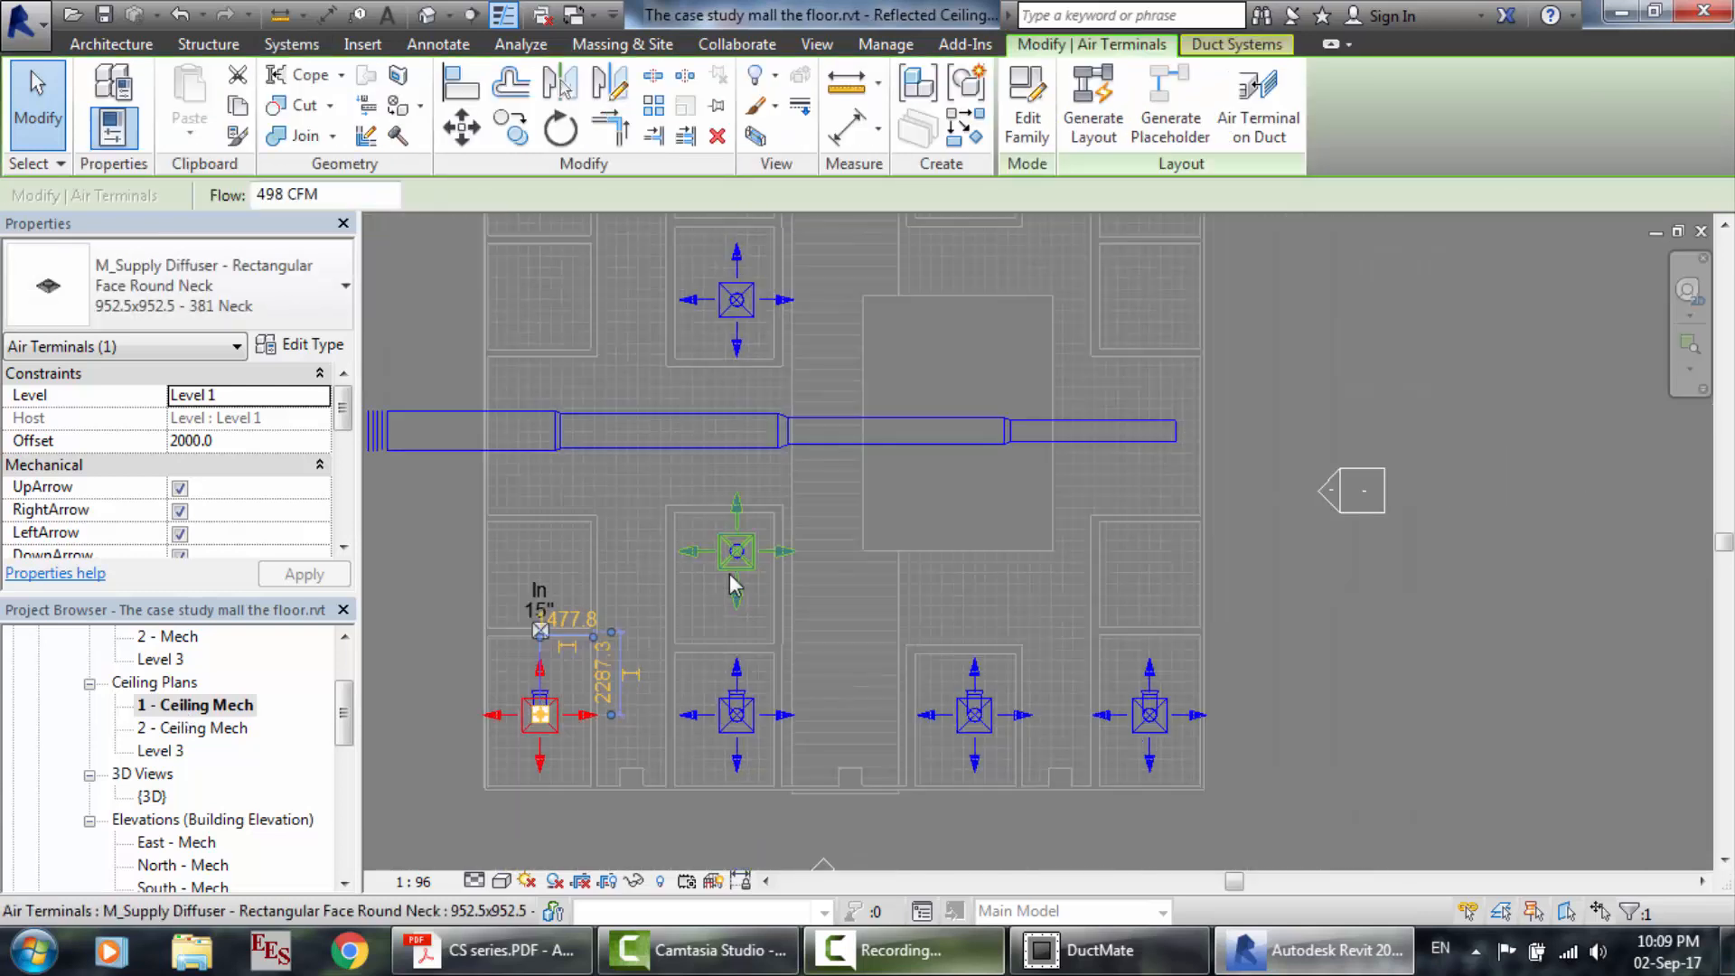
pyautogui.scroll(1, 447, 447)
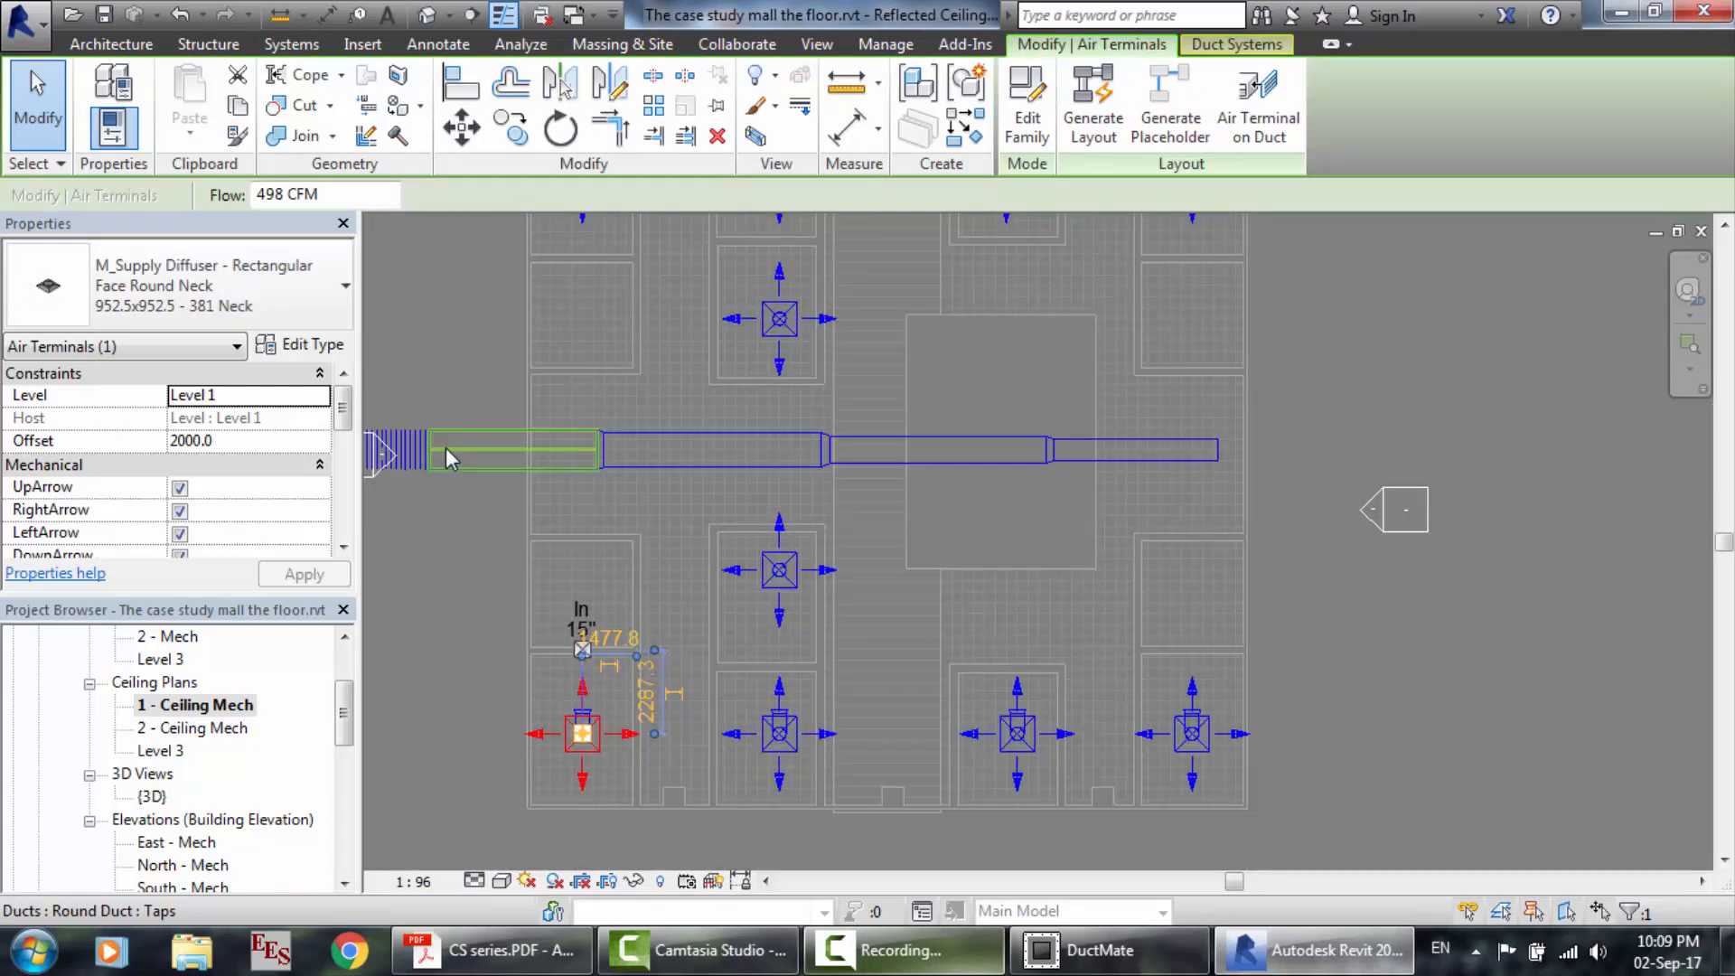
pyautogui.scroll(-2, 446, 370)
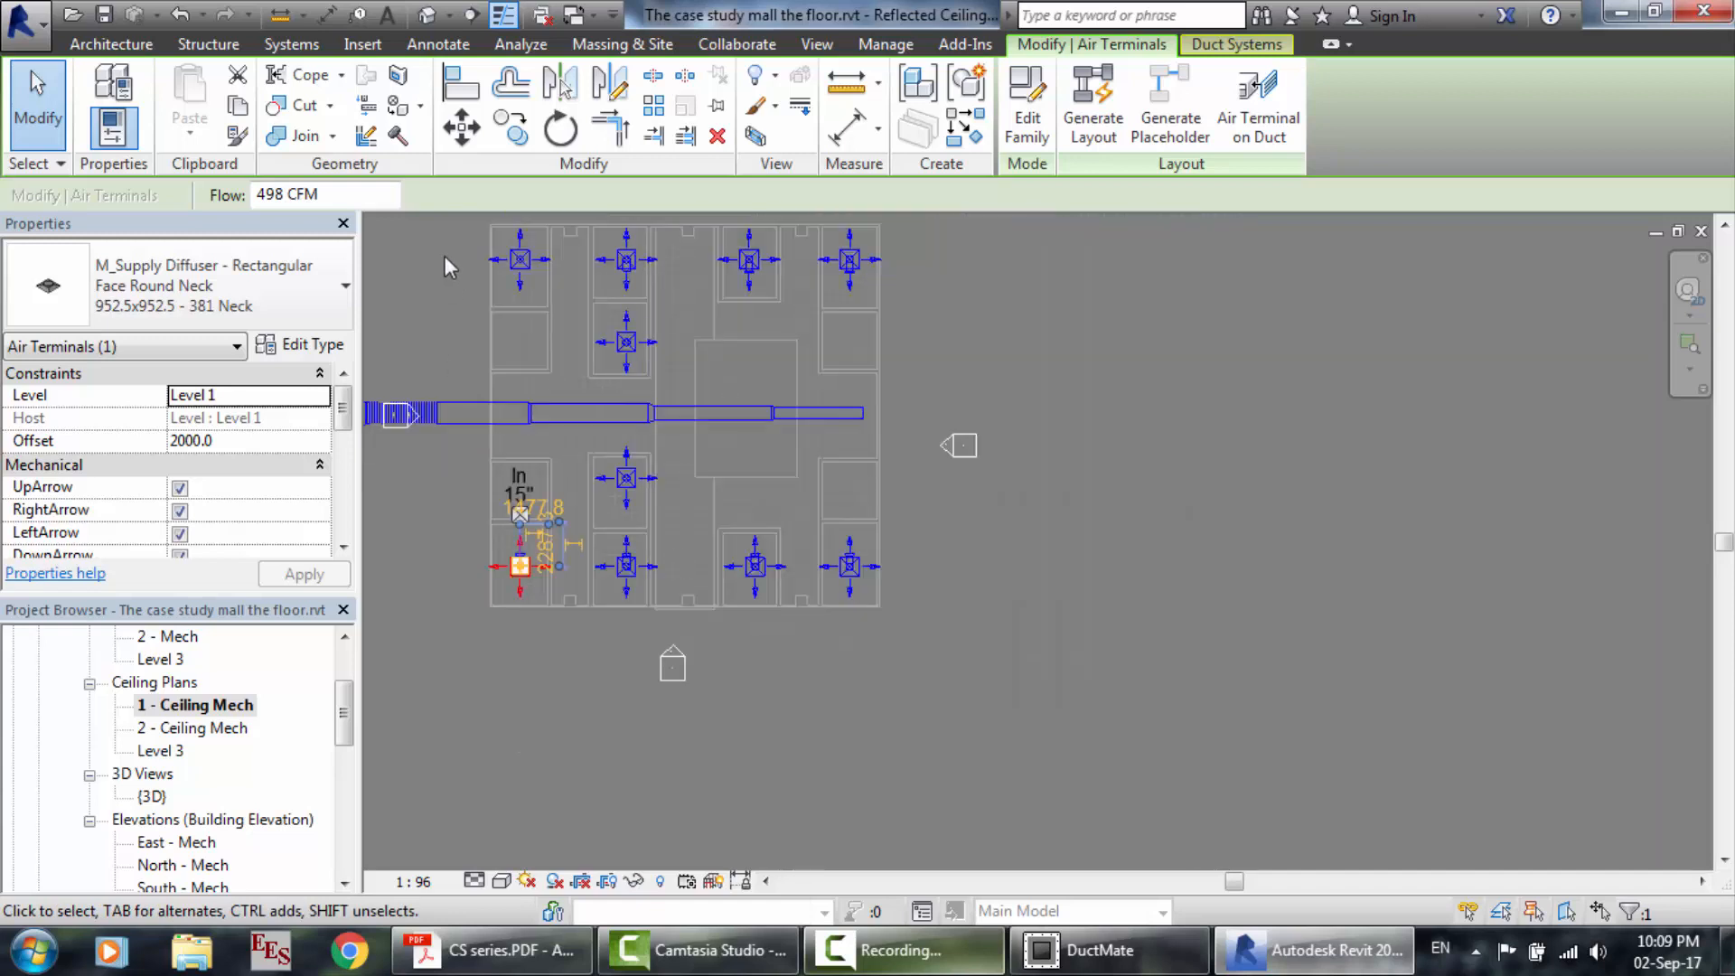
pyautogui.scroll(2, 447, 264)
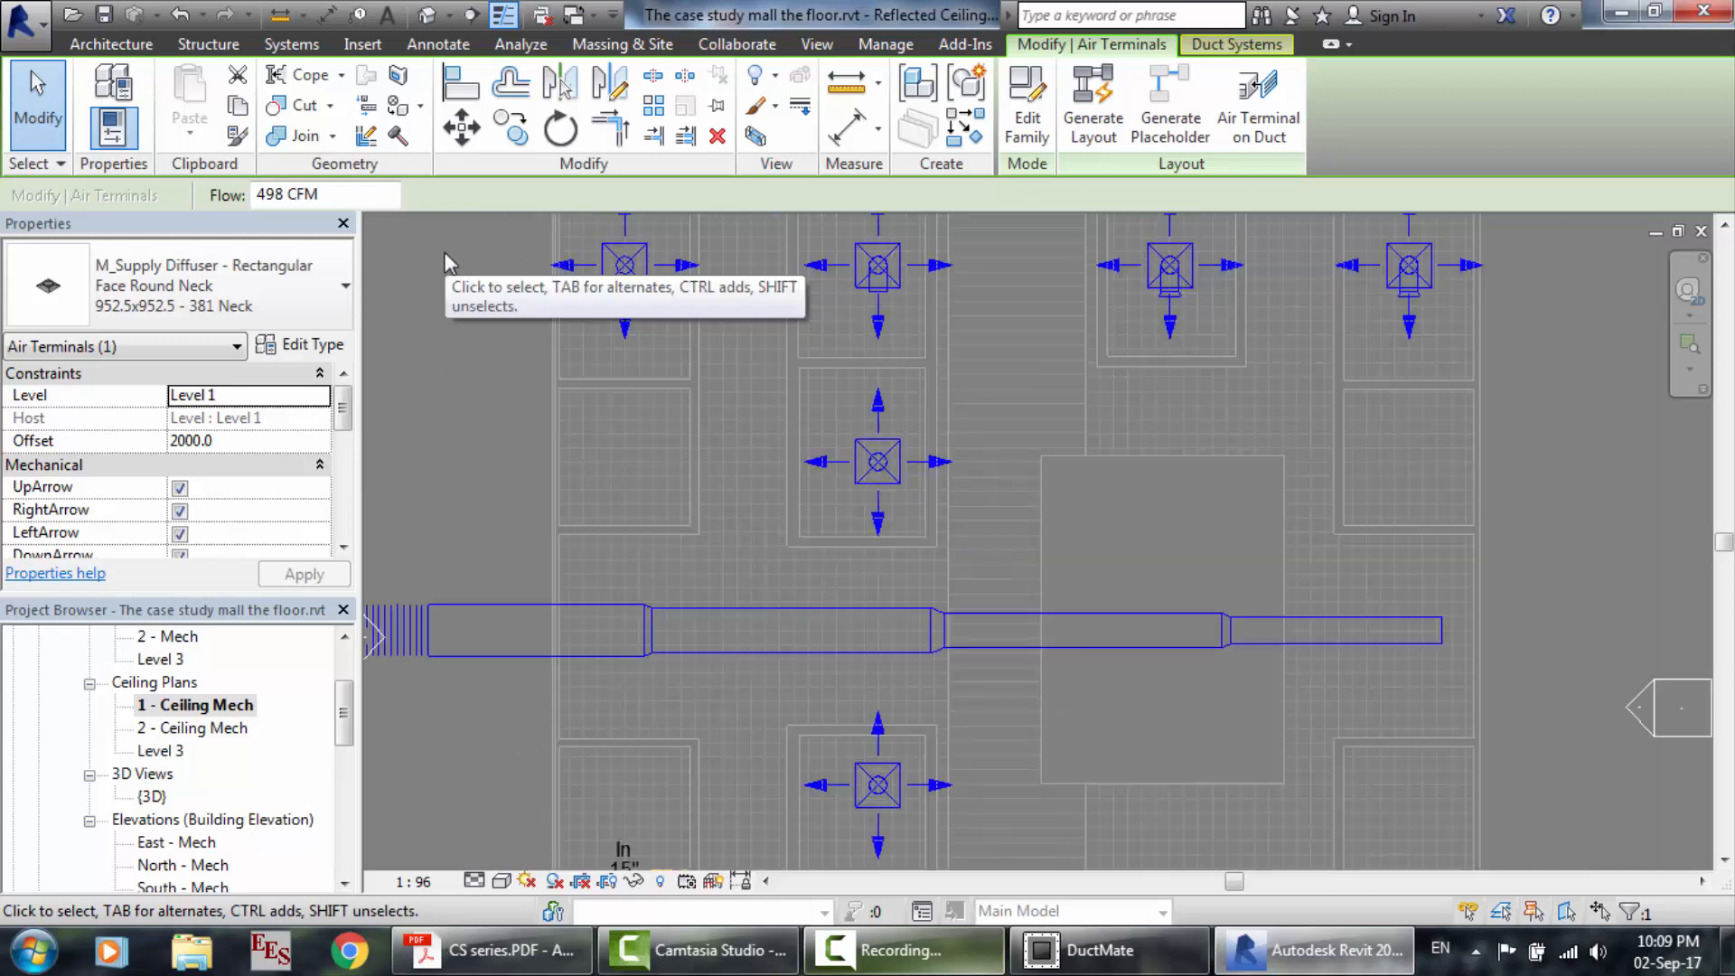
pyautogui.click(270, 47)
pyautogui.click(104, 107)
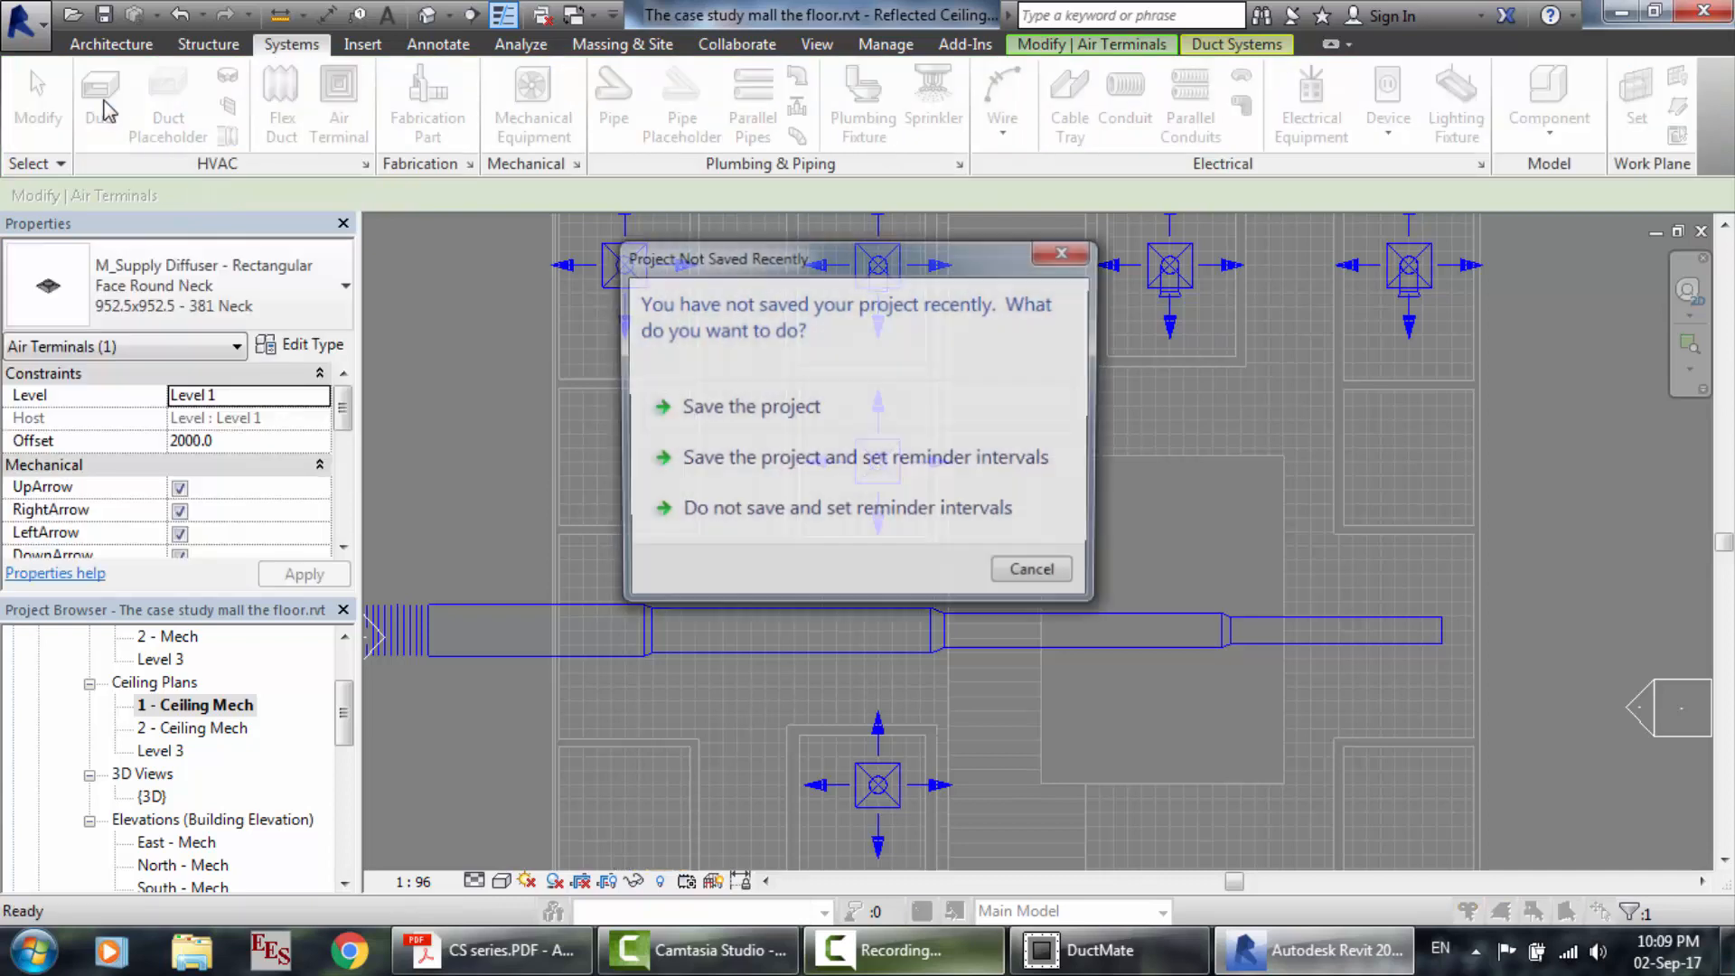
pyautogui.click(741, 411)
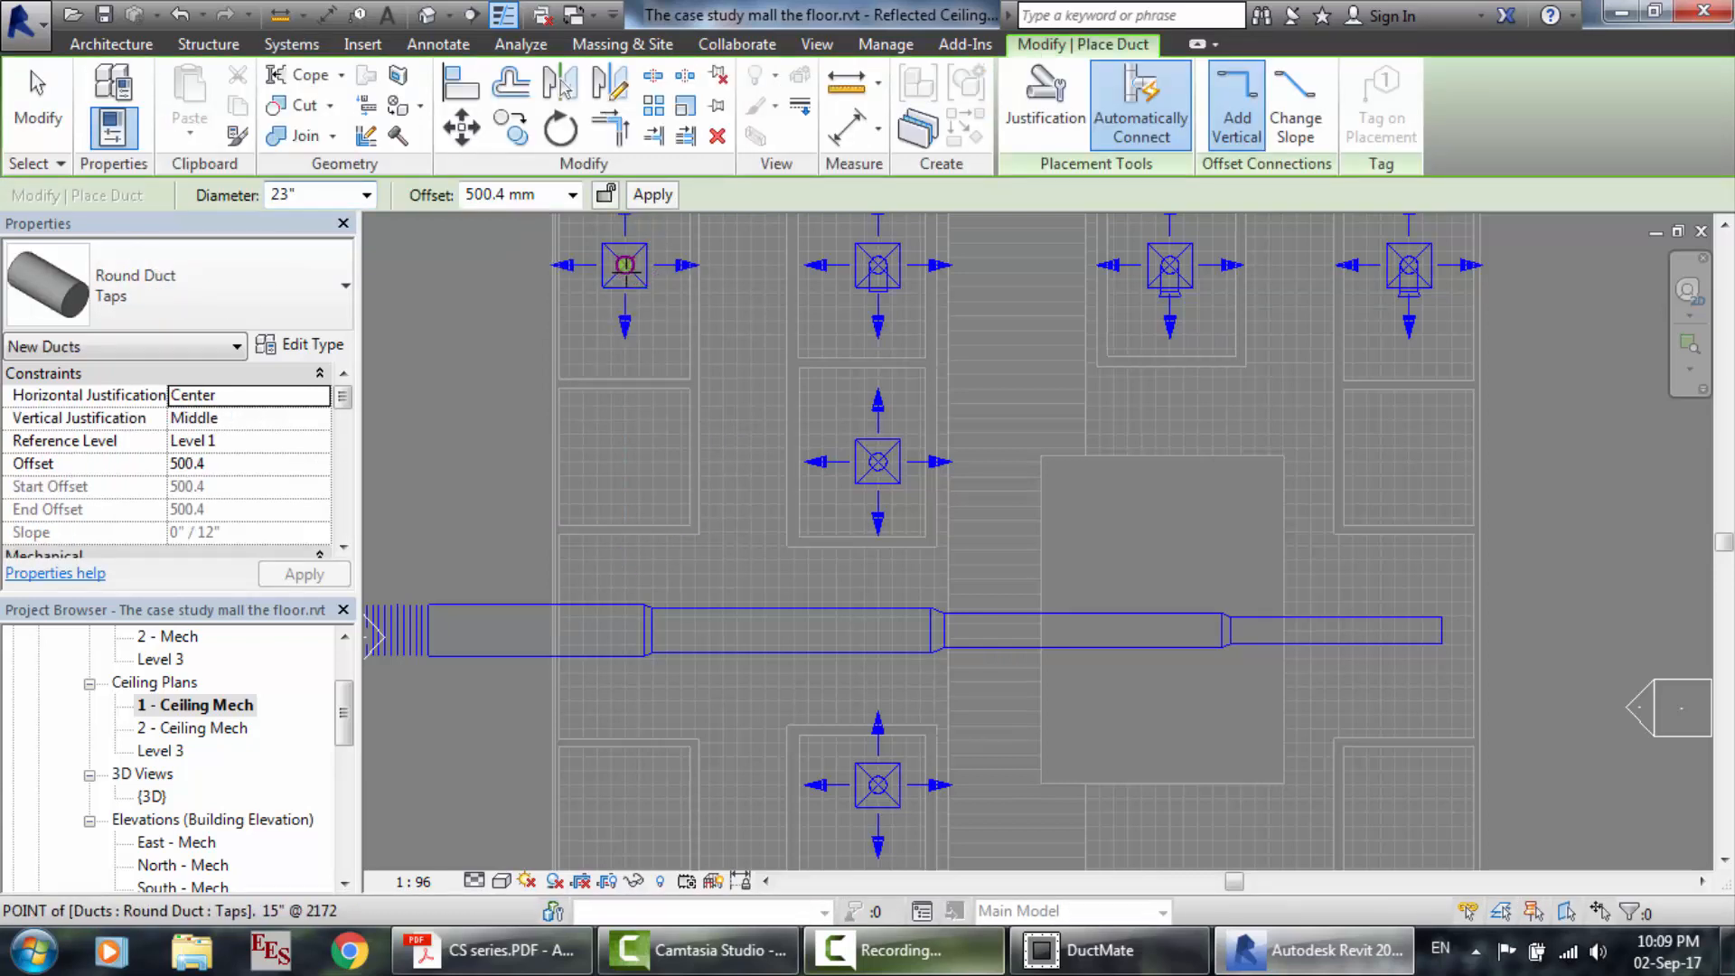
# Try to connect the first column's upper diffuser to the main duct with a round duct at 500.4 mm offset, using 18" and 23" diameters.
pyautogui.click(625, 265)
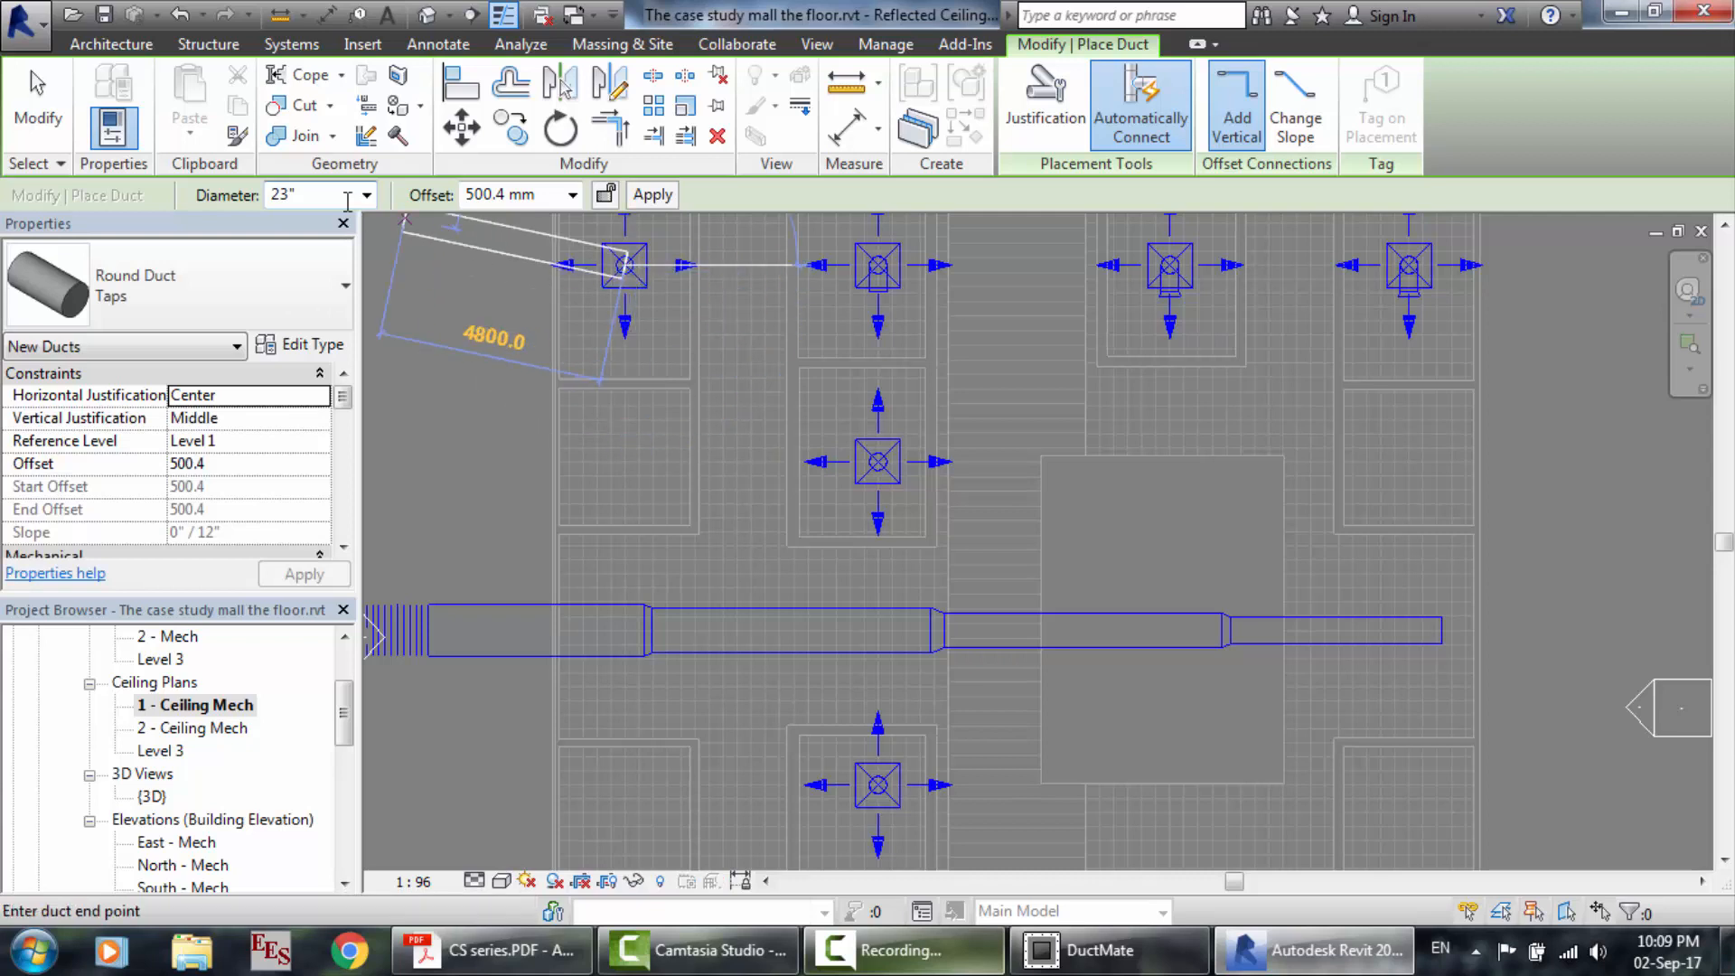
pyautogui.click(312, 197)
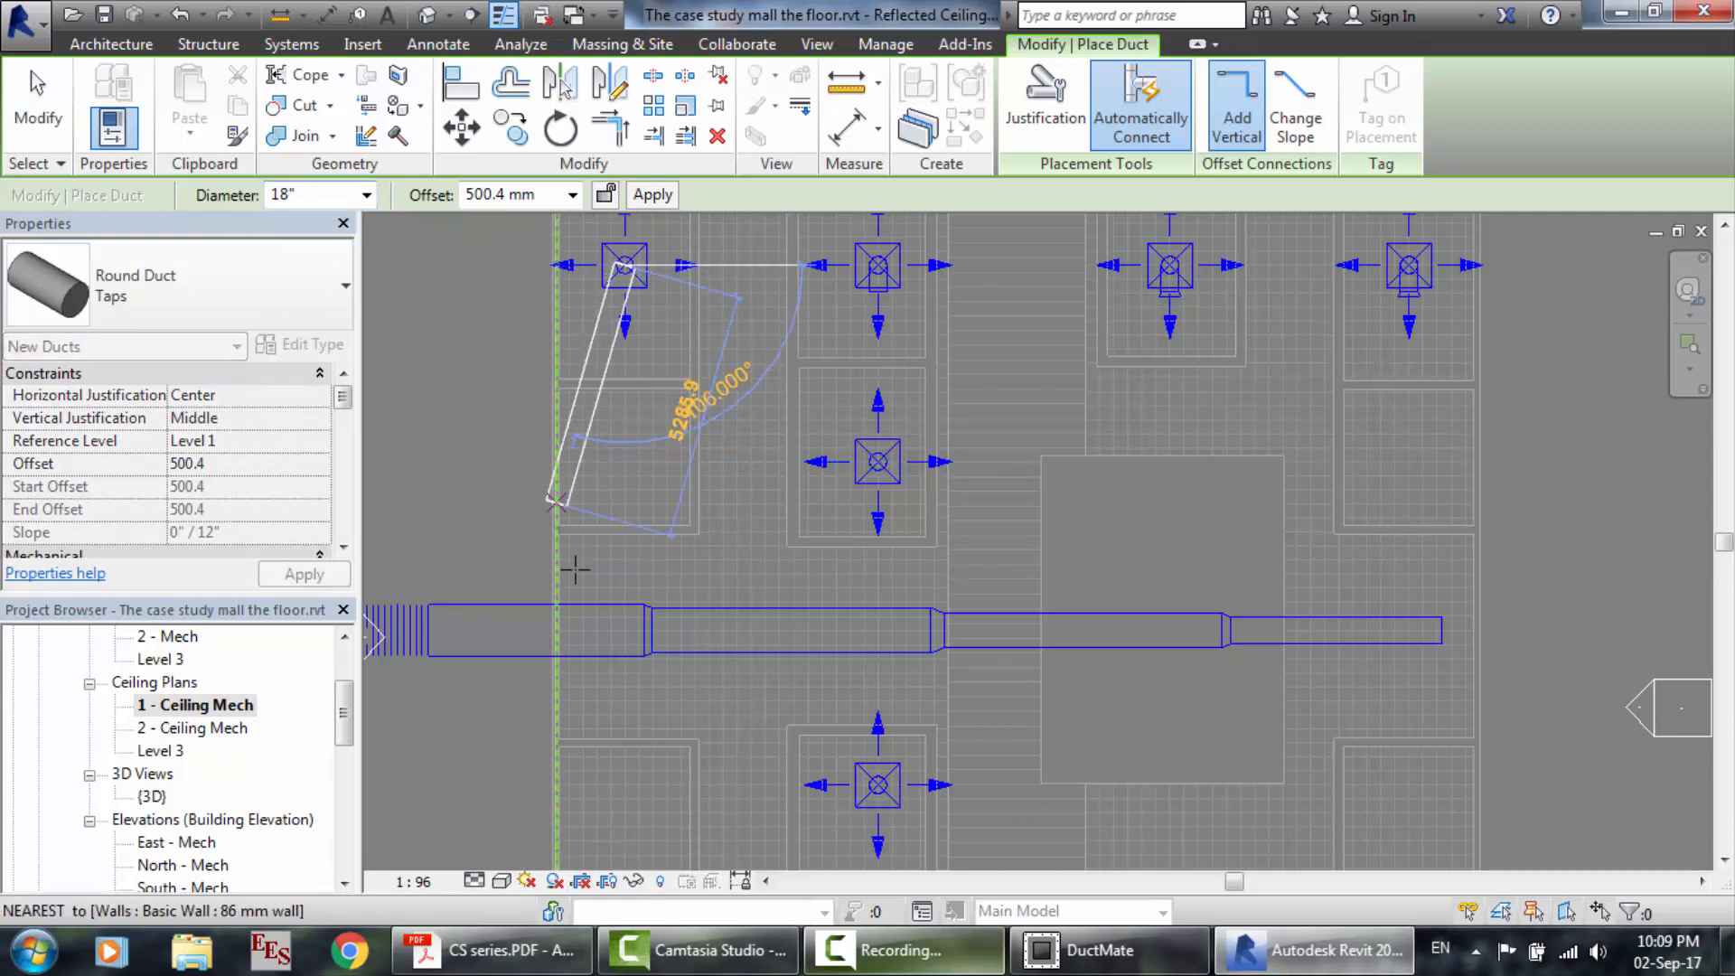
pyautogui.click(622, 606)
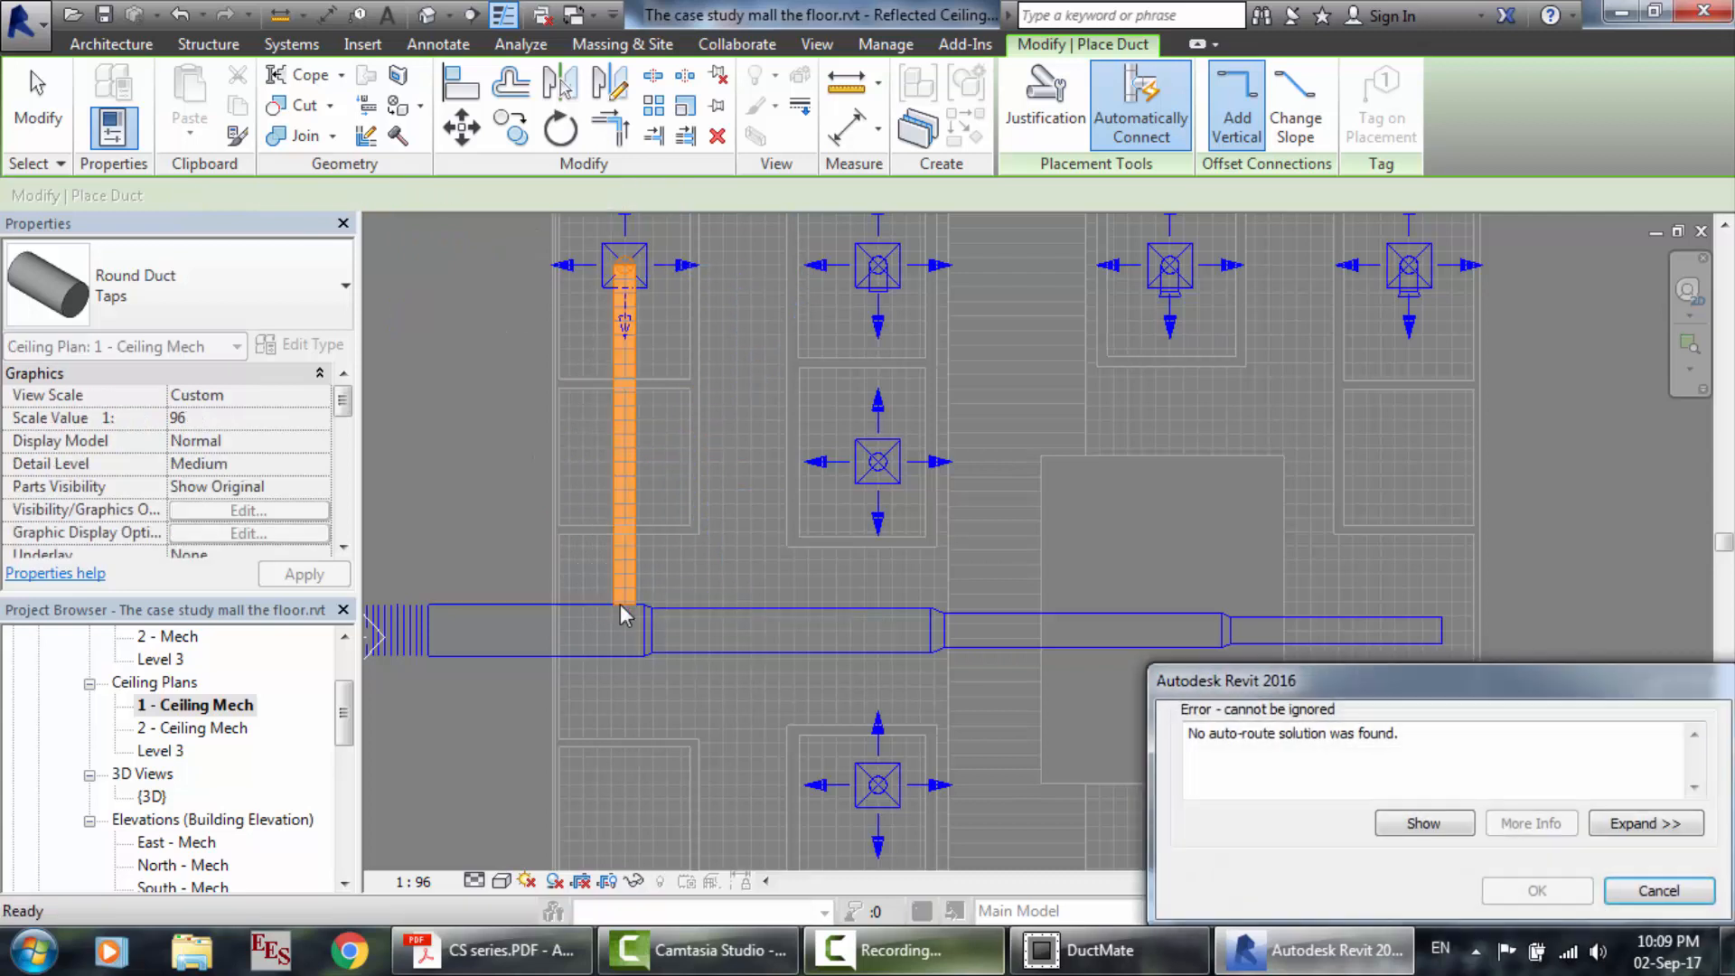
pyautogui.click(1646, 898)
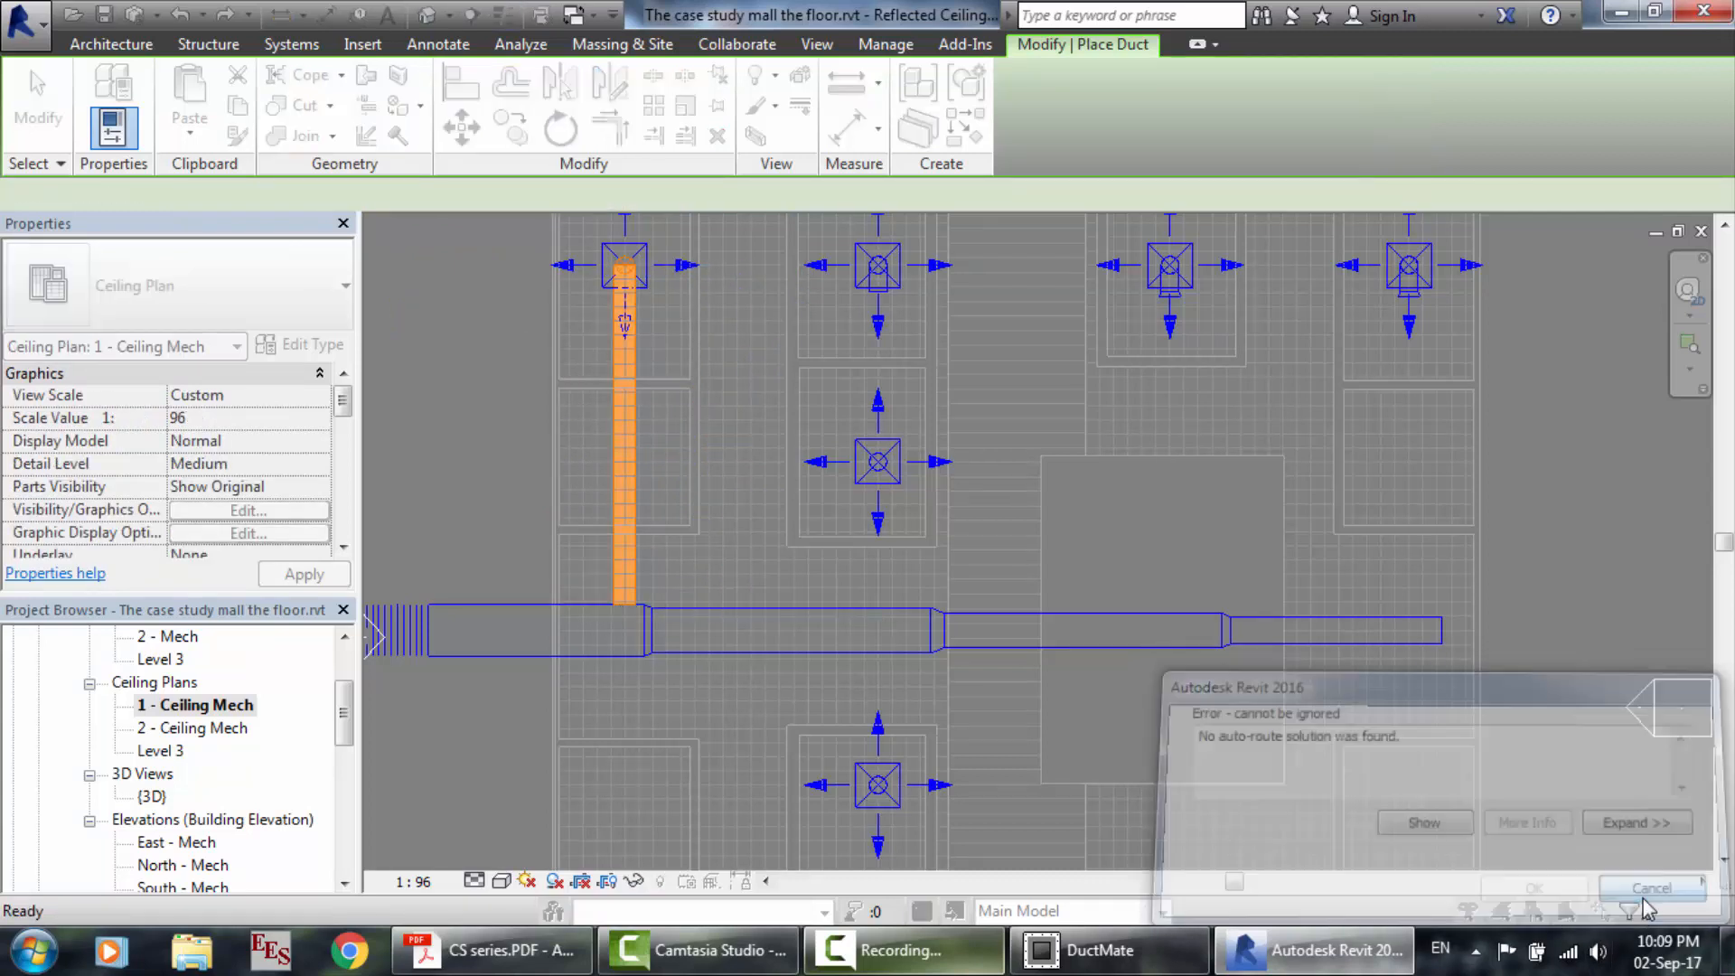
pyautogui.click(624, 602)
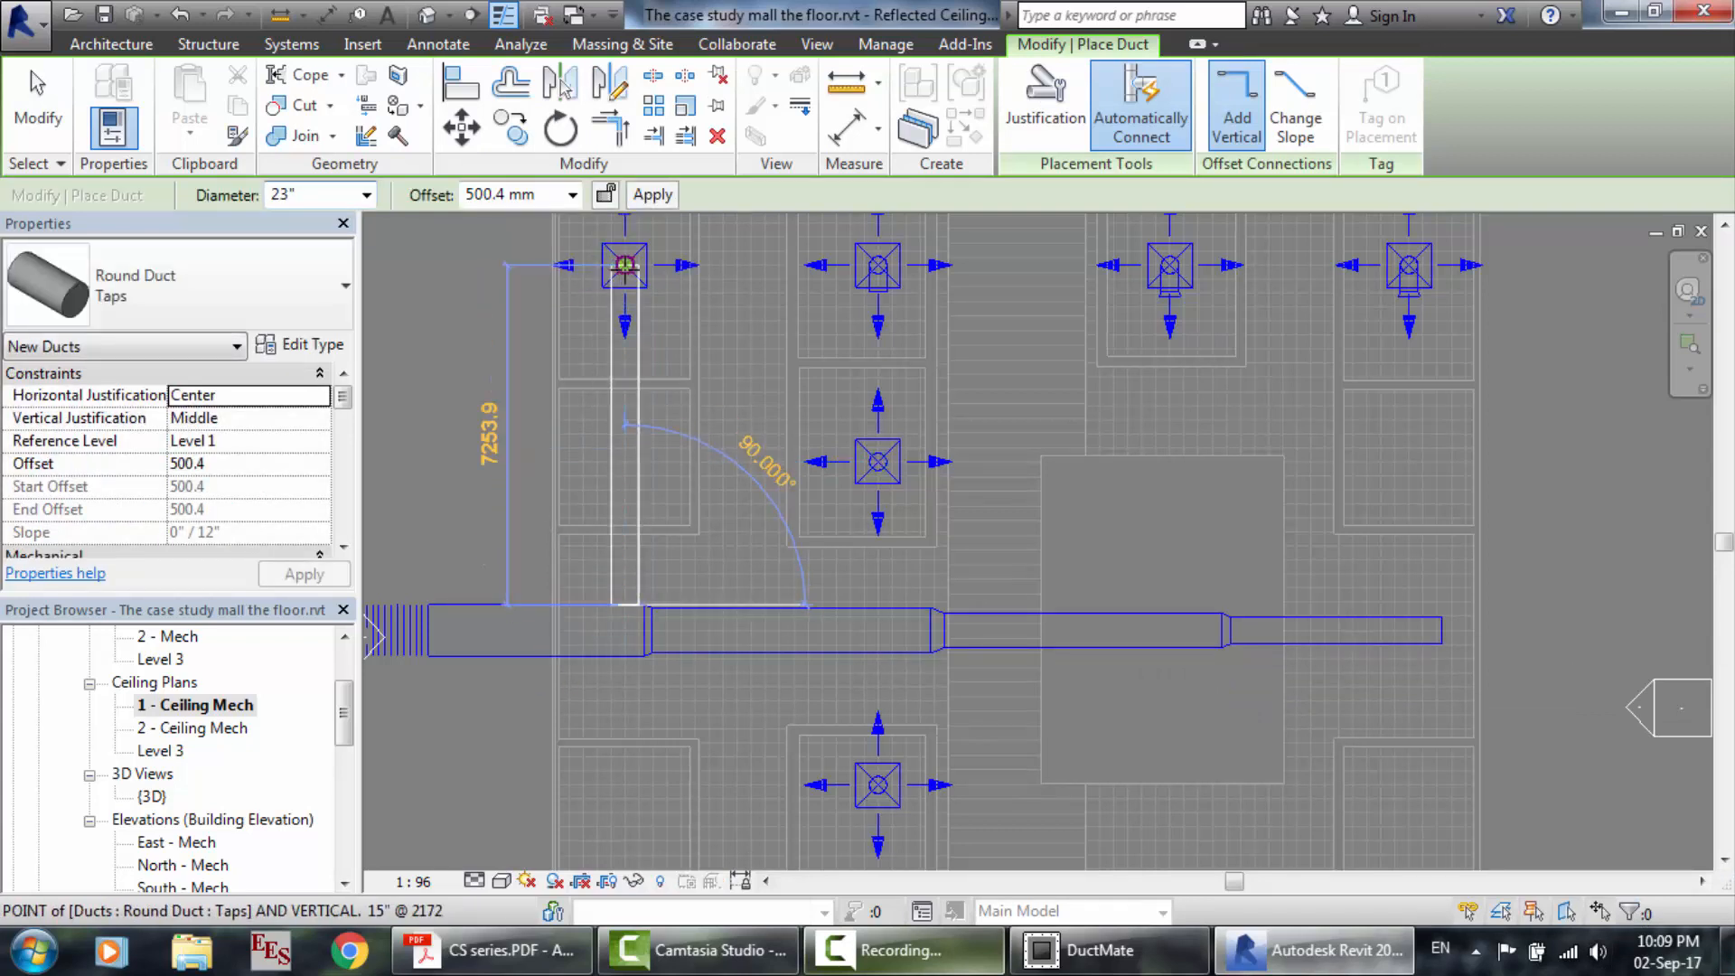
pyautogui.click(625, 265)
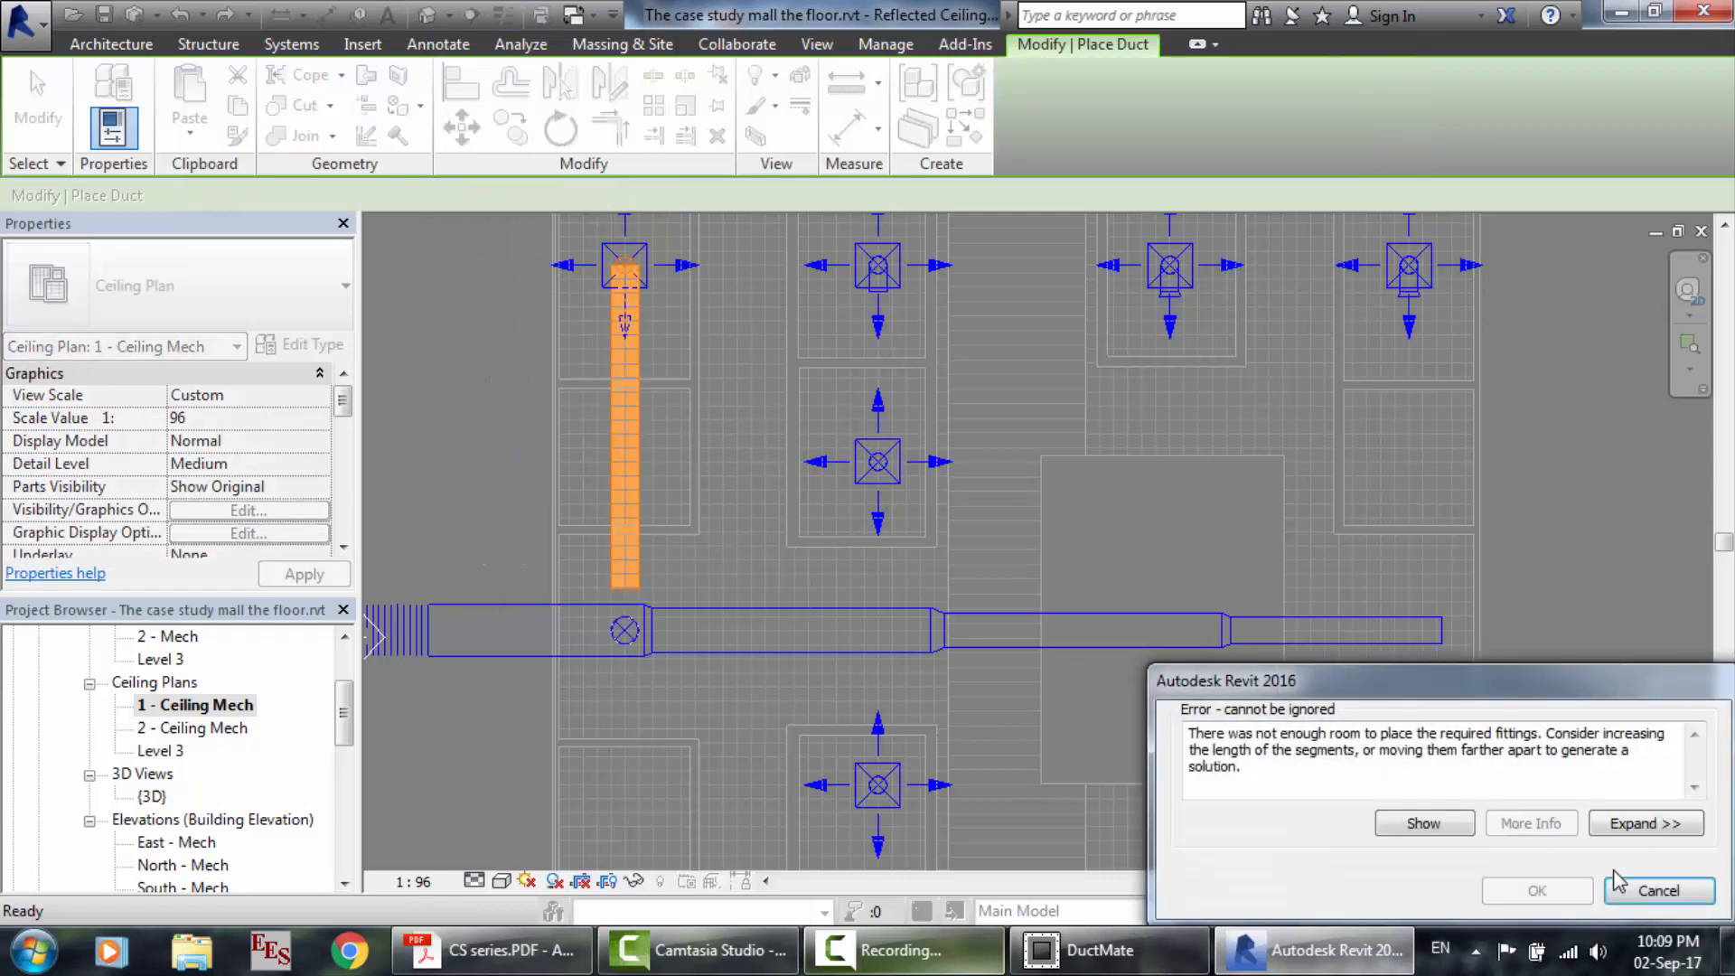
pyautogui.click(1654, 891)
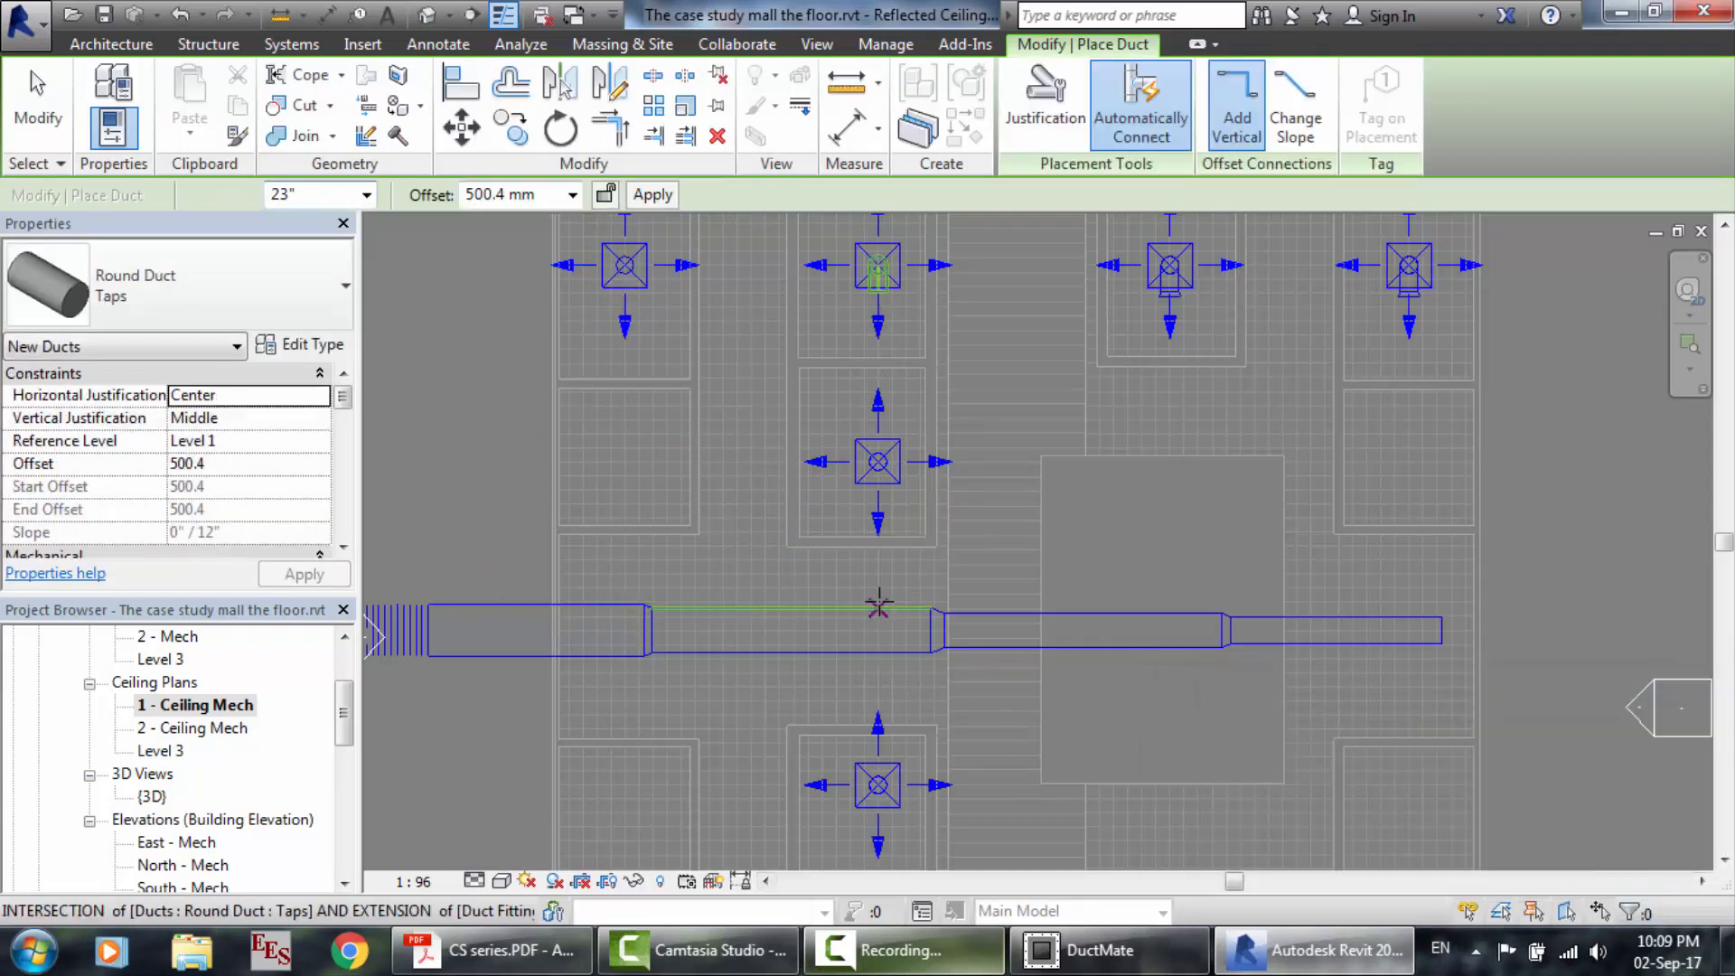
# Try to draw a 23" round duct at 500.4 mm offset from the main duct to the second column's inner upper diffuser.
pyautogui.click(878, 607)
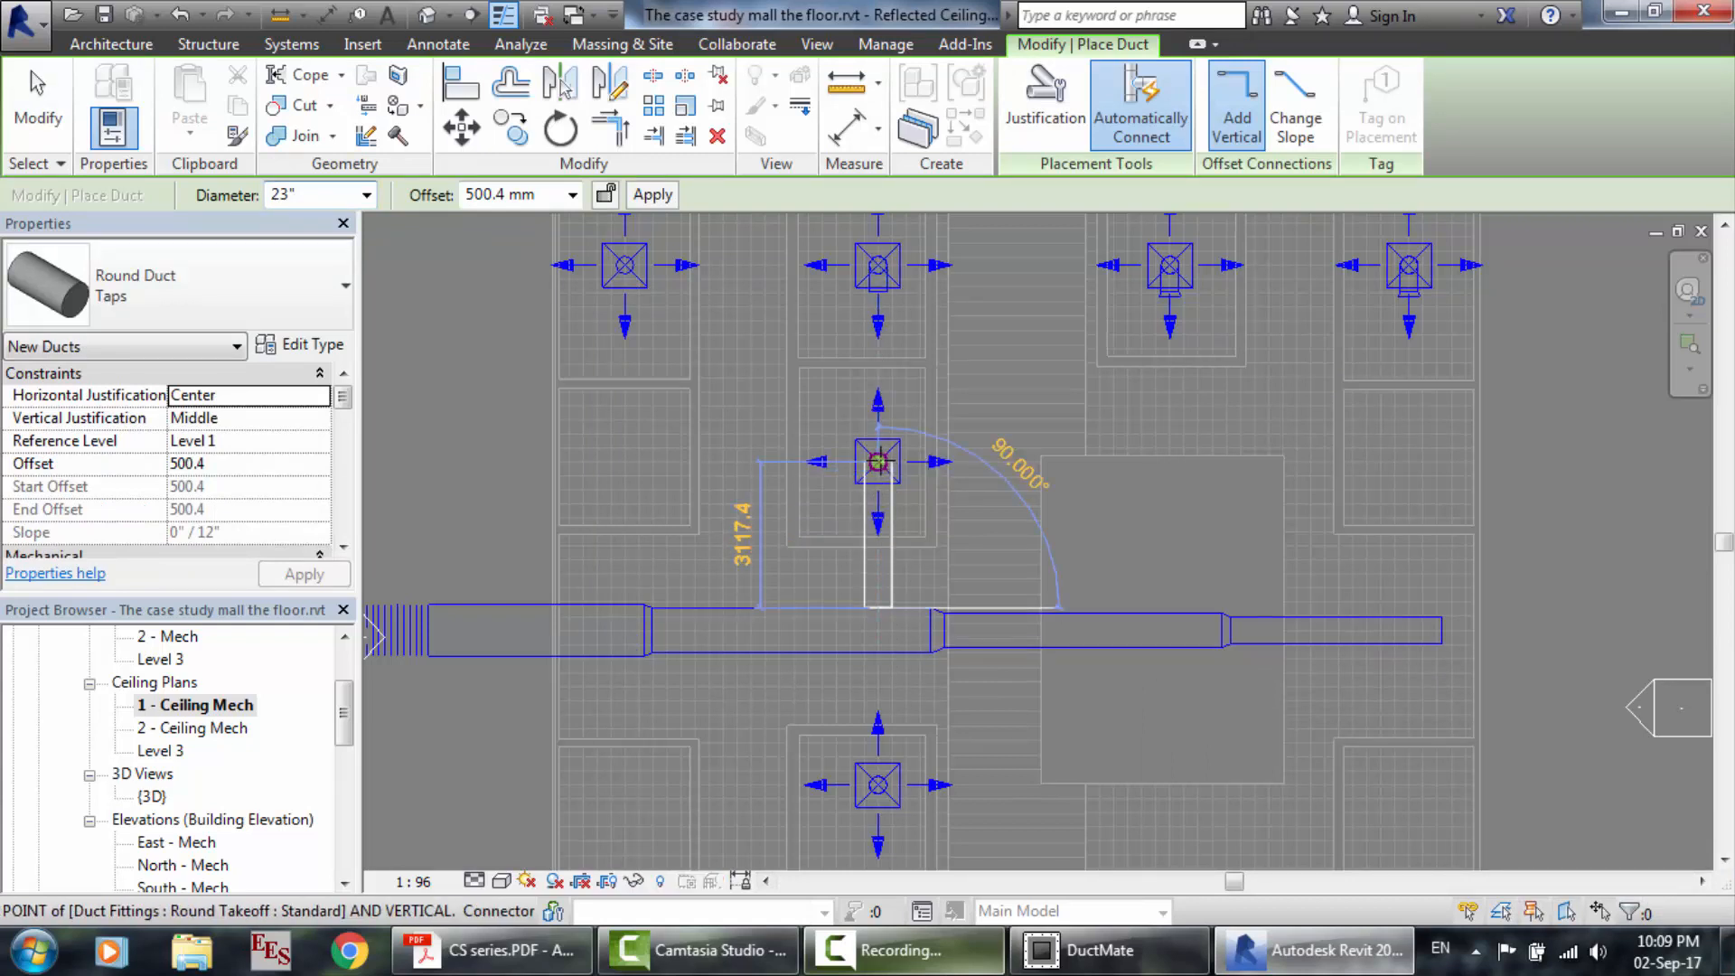
pyautogui.click(878, 462)
pyautogui.click(1653, 891)
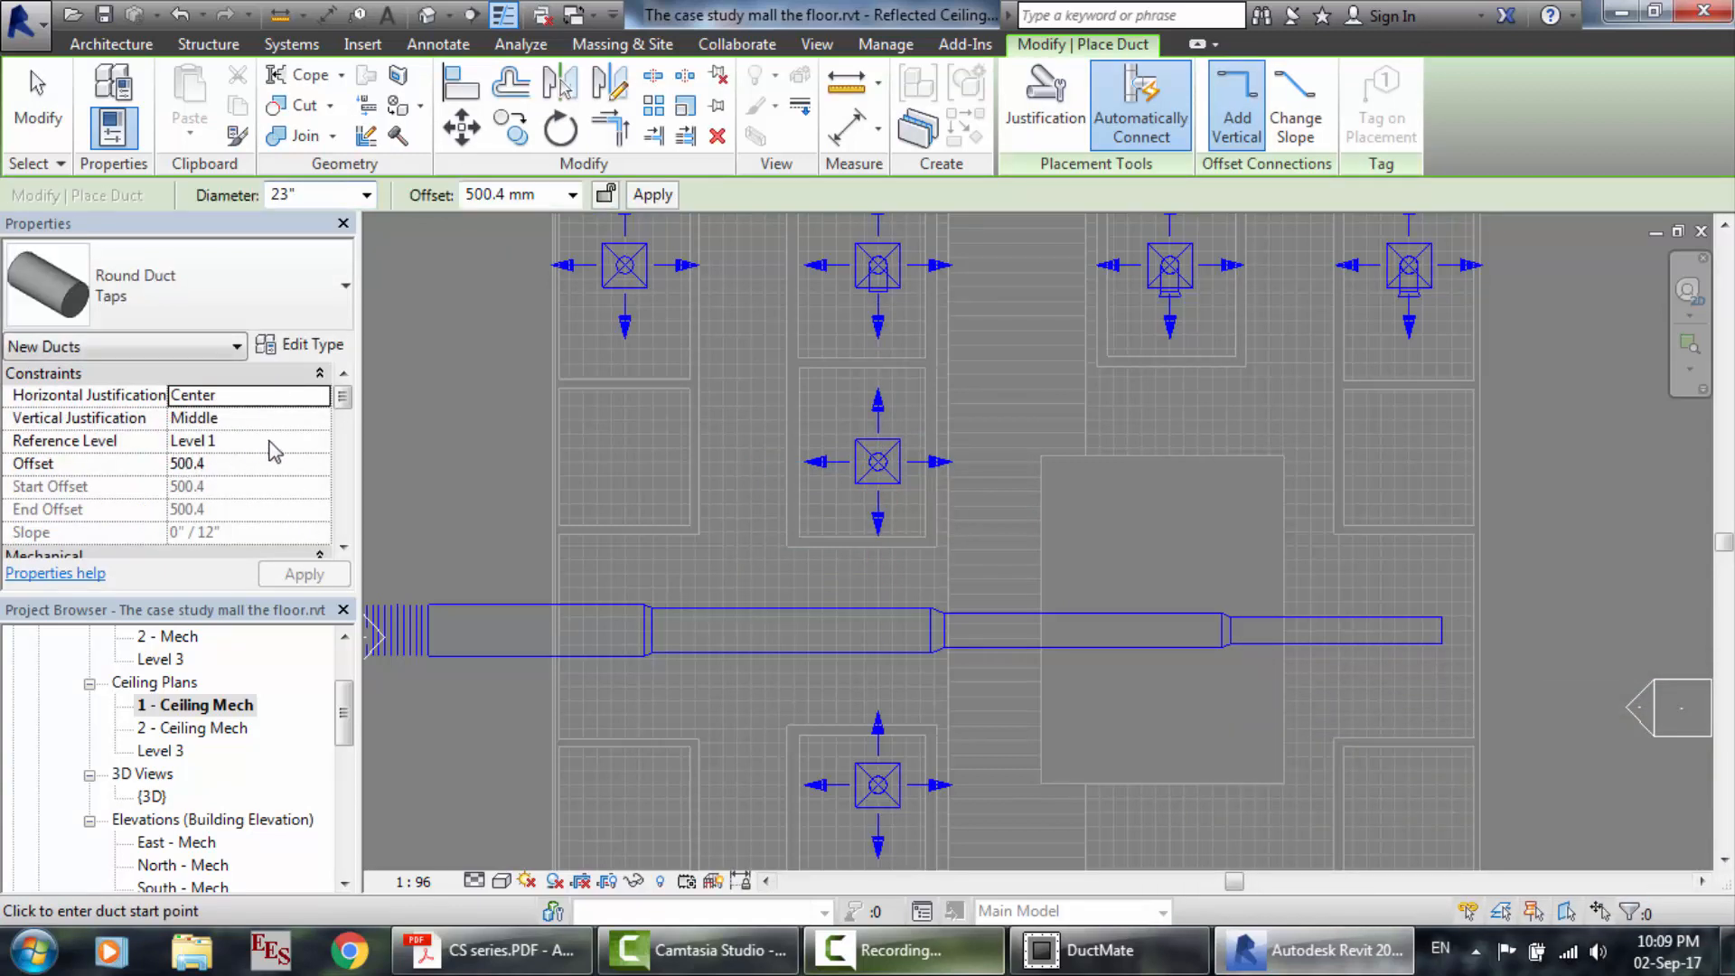
# Set the duct offset to 2700 mm and draw a 23" branch from the main duct to the first column's upper diffuser.
pyautogui.click(234, 465)
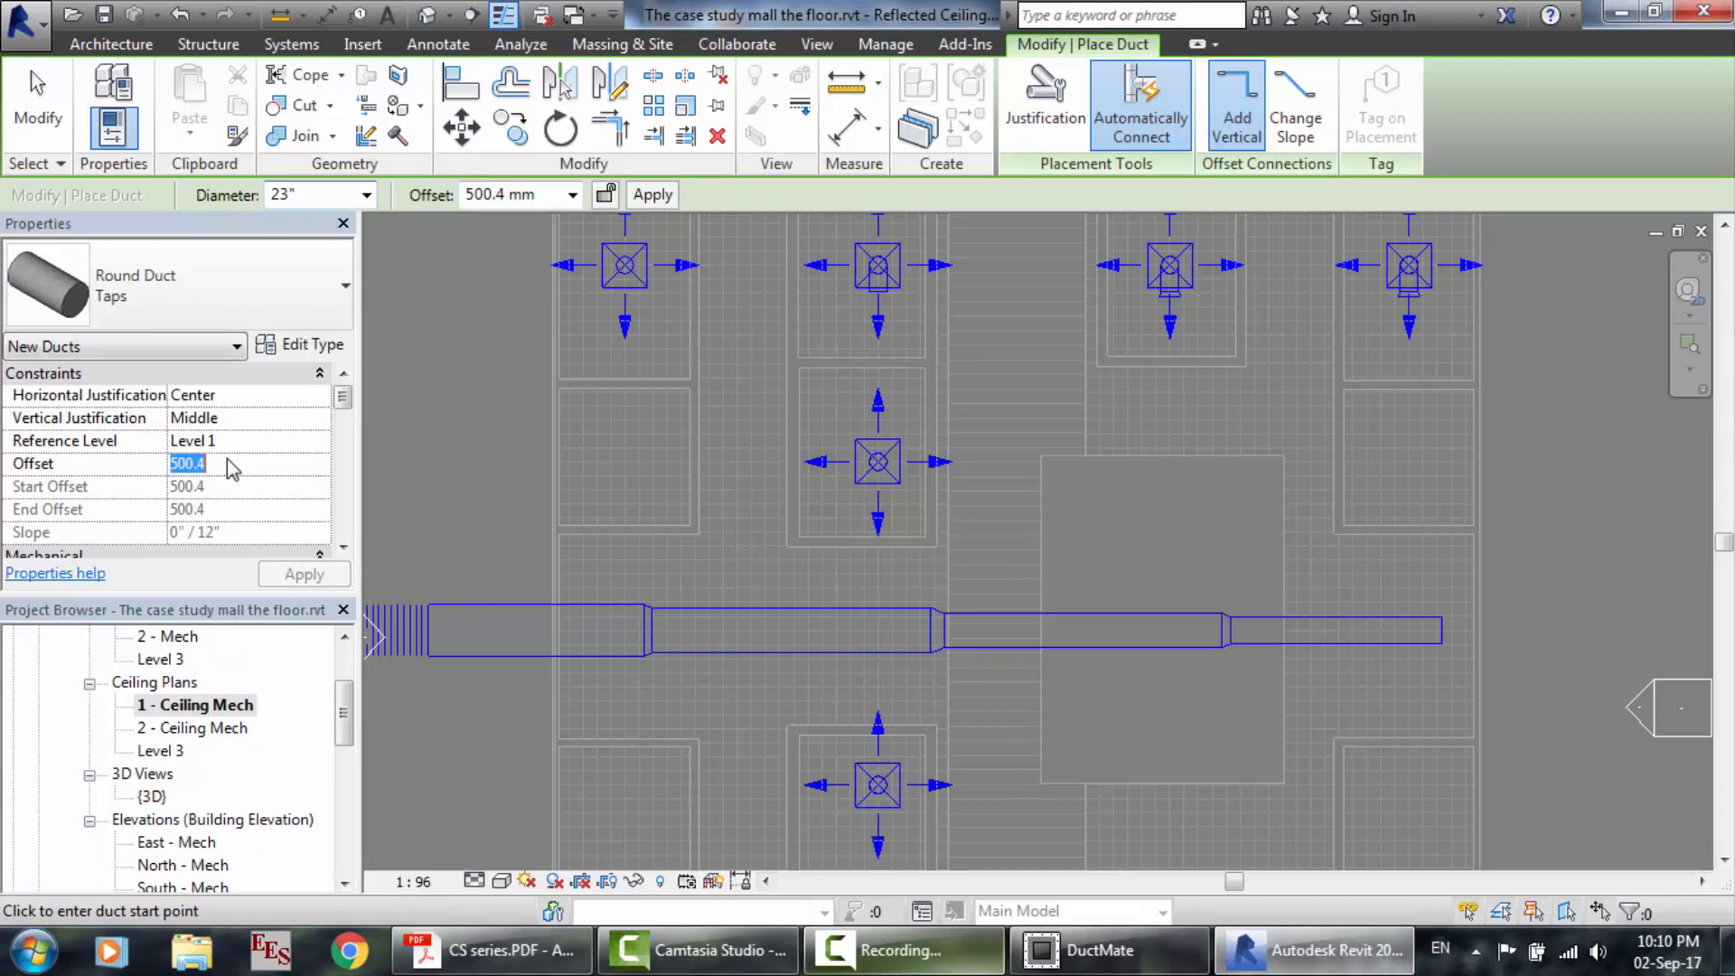
pyautogui.write('27')
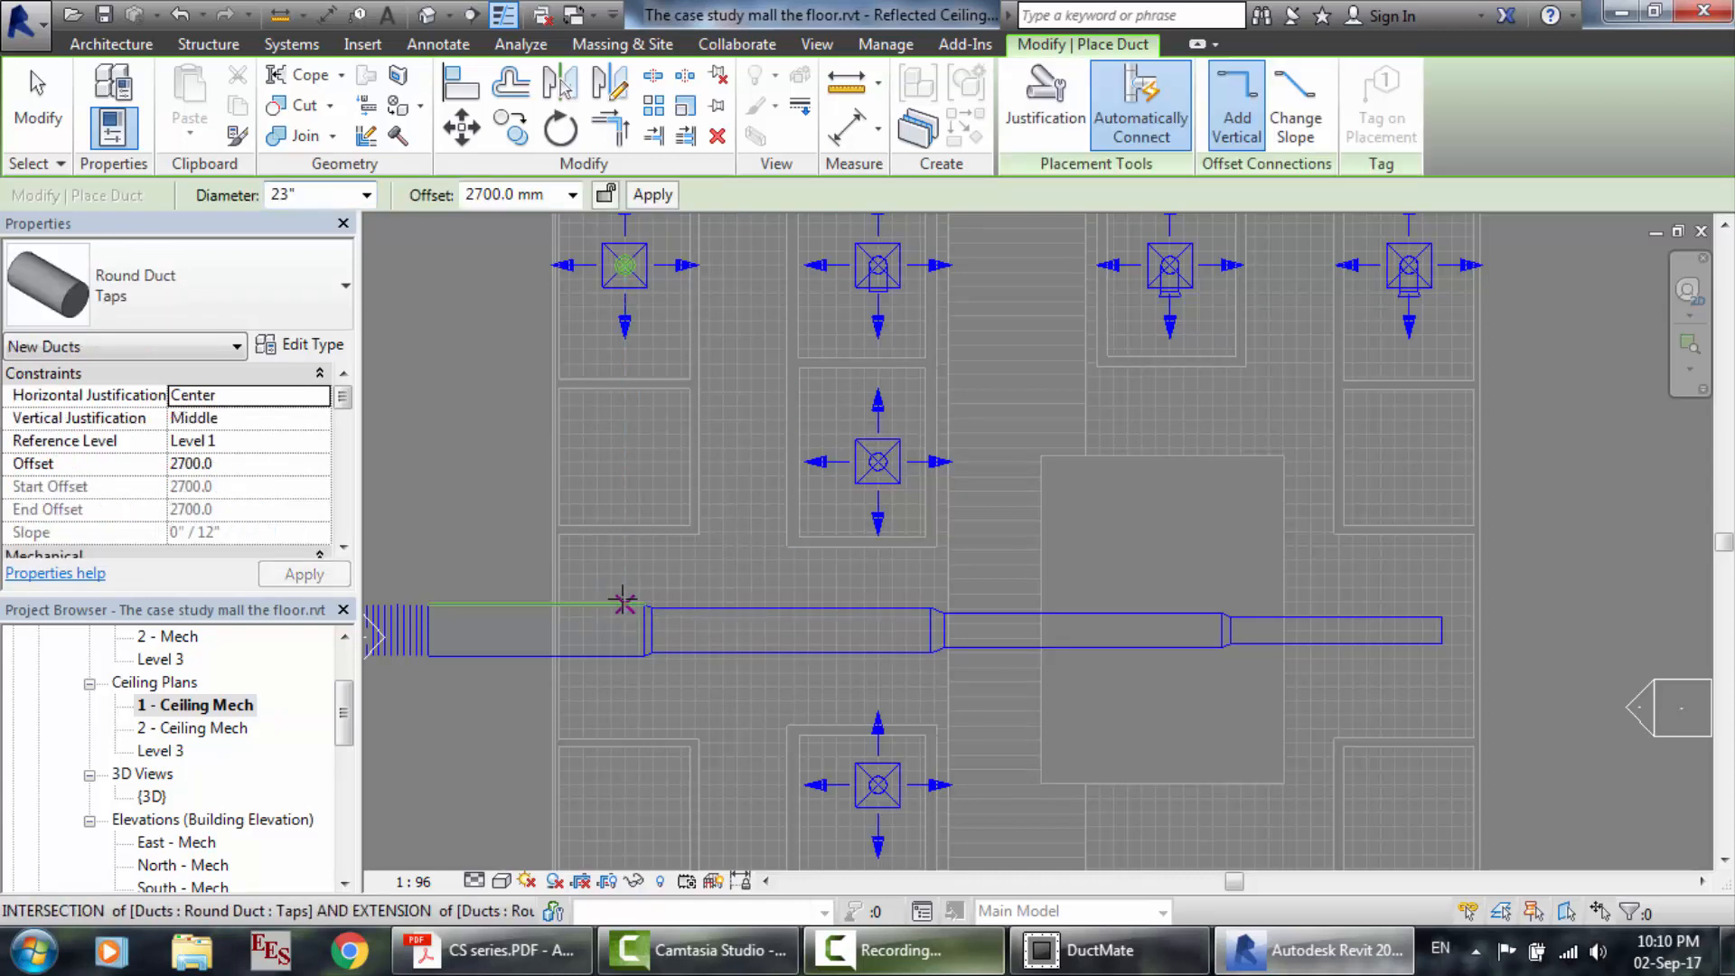
pyautogui.click(622, 603)
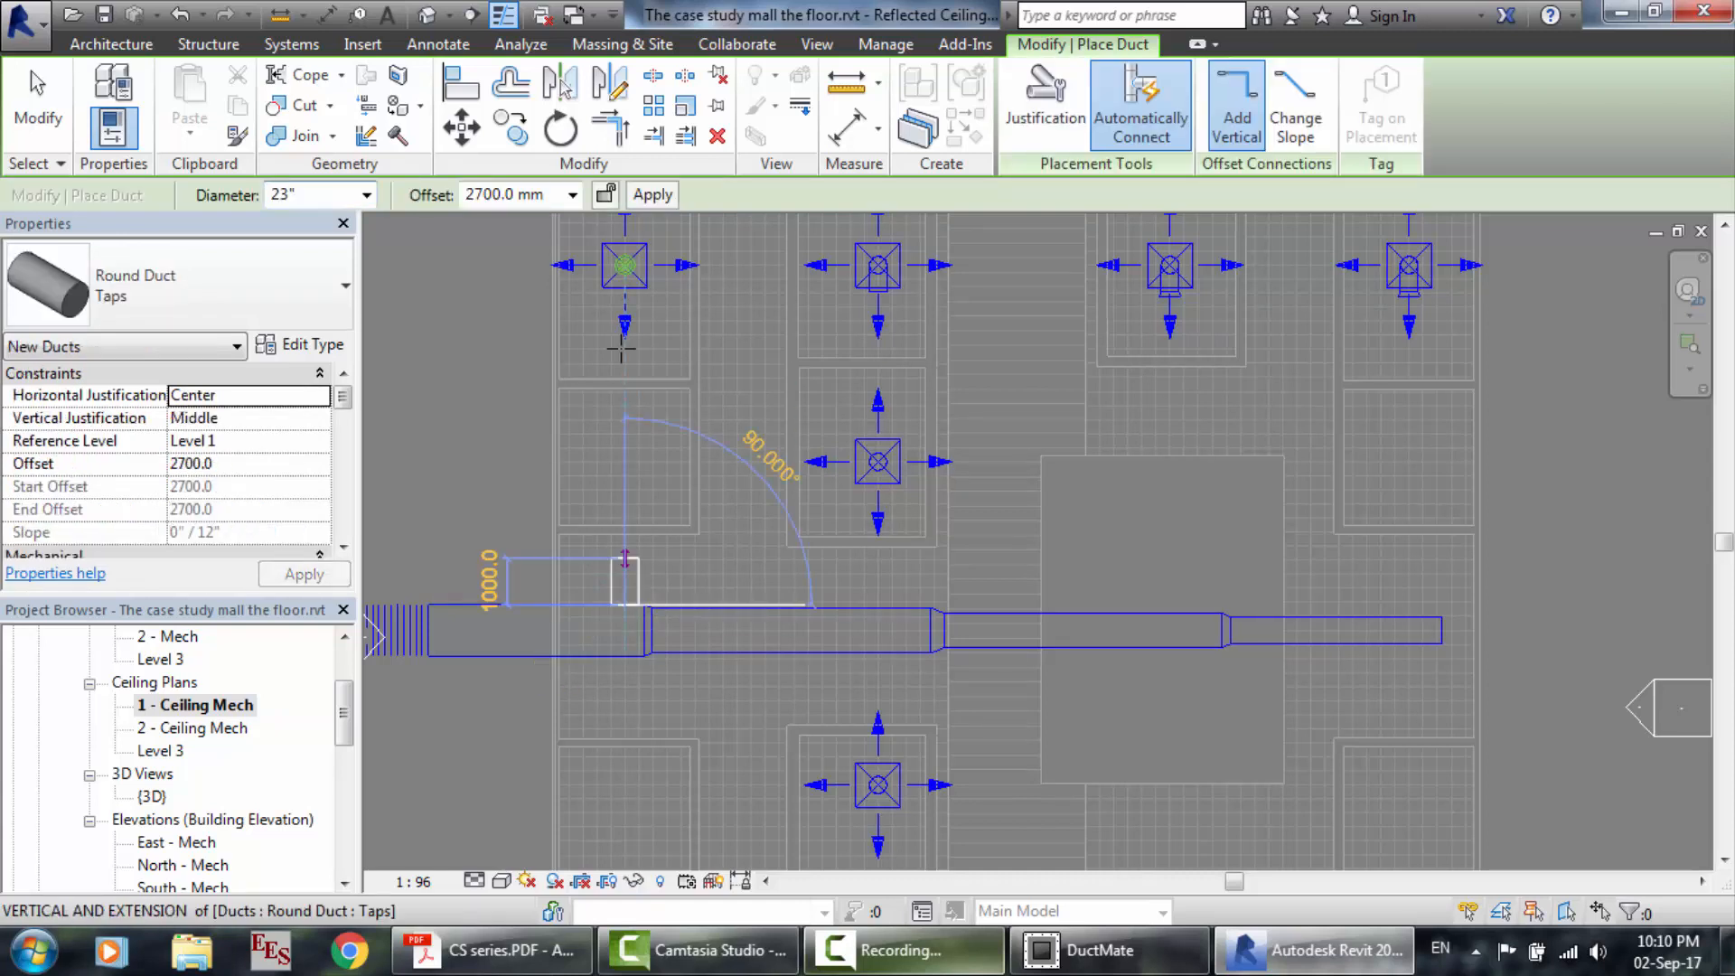
pyautogui.click(624, 265)
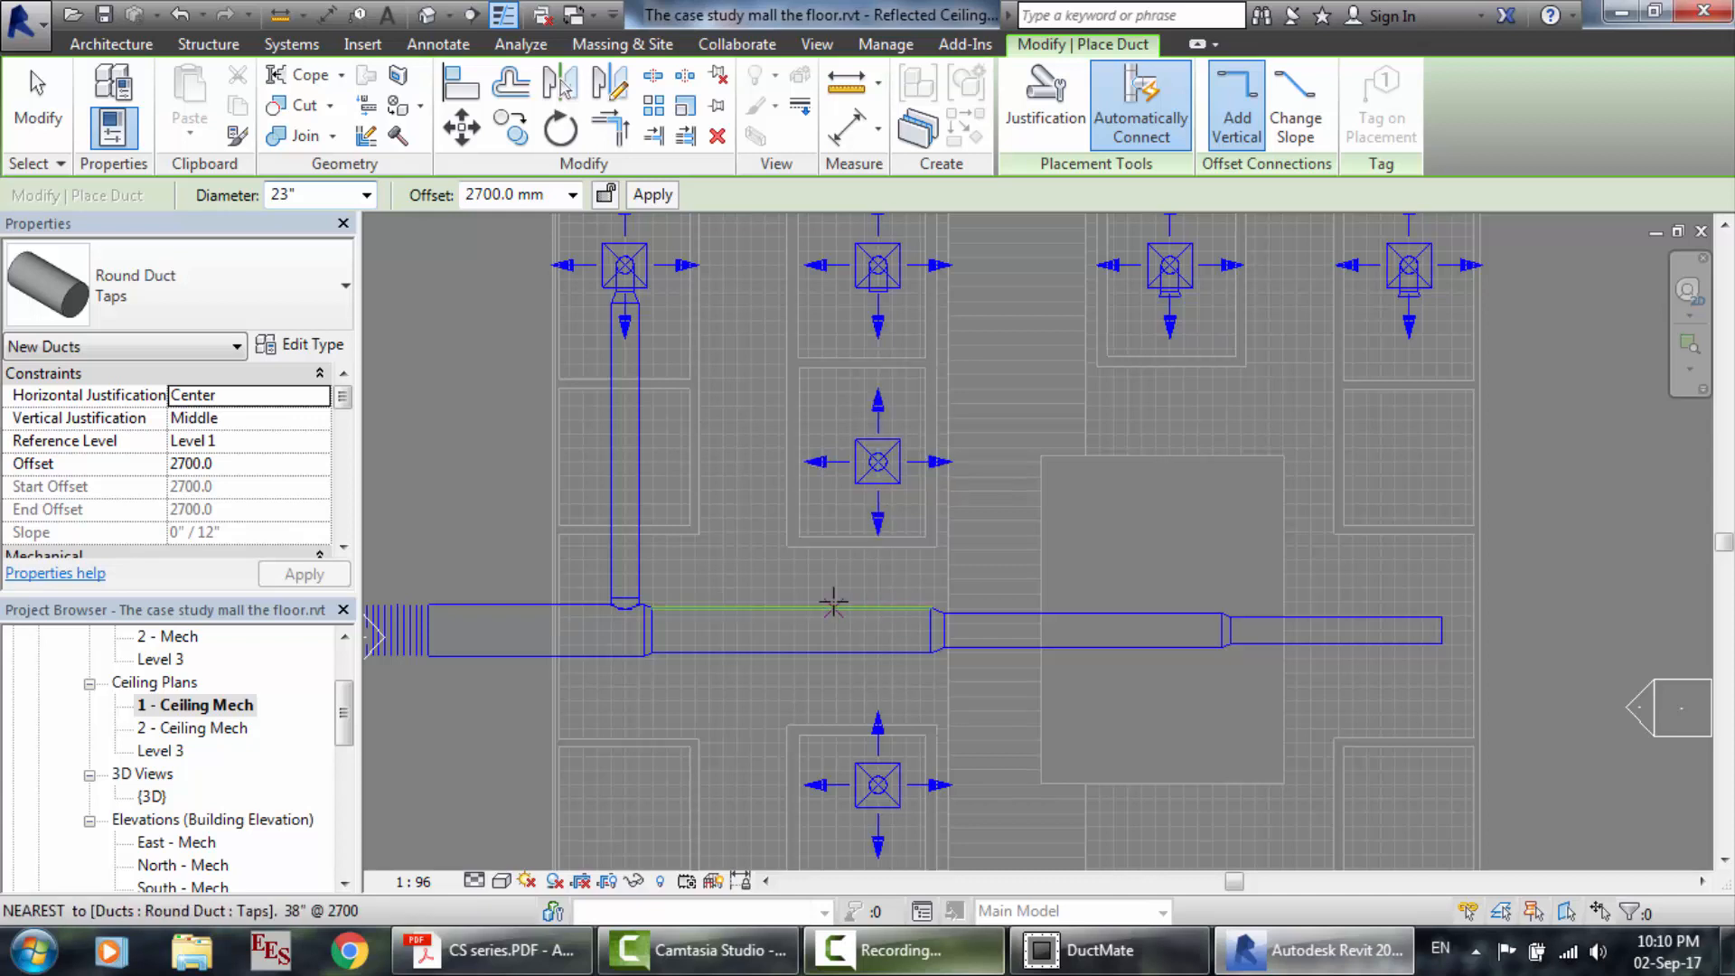
# Draw a 23" branch duct at 2700 mm offset from the main duct to the transition at the first column's lower diffuser.
pyautogui.scroll(-1, 794, 588)
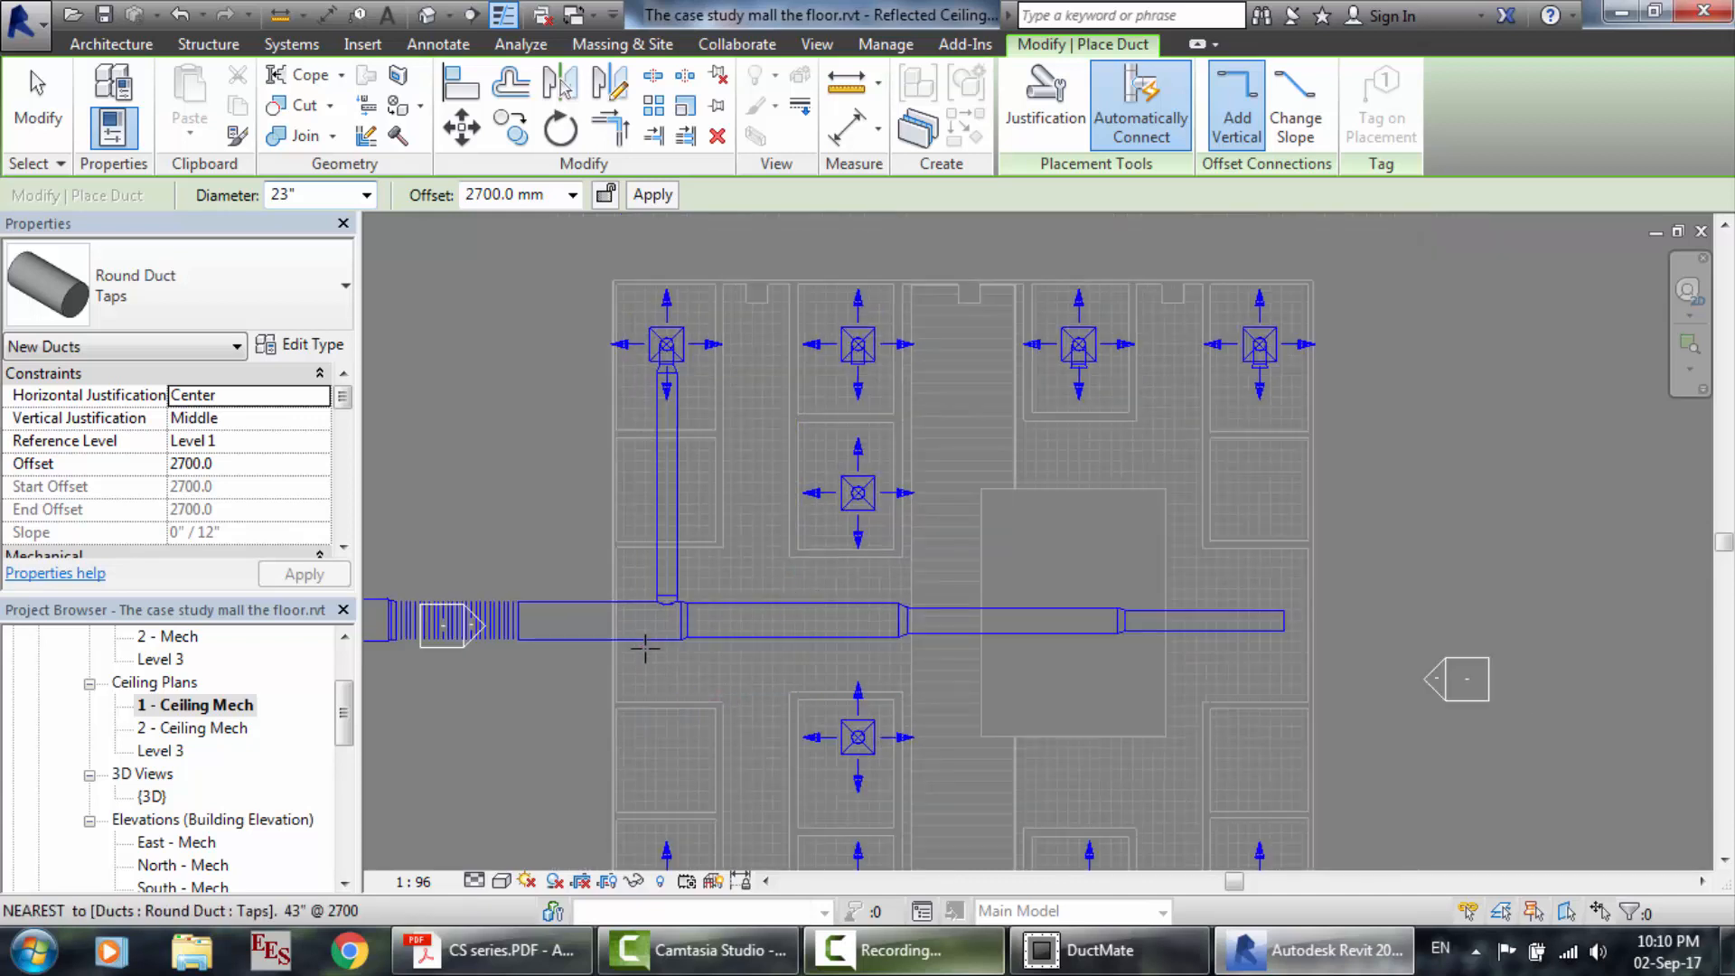
pyautogui.scroll(-2, 645, 647)
pyautogui.scroll(3, 645, 782)
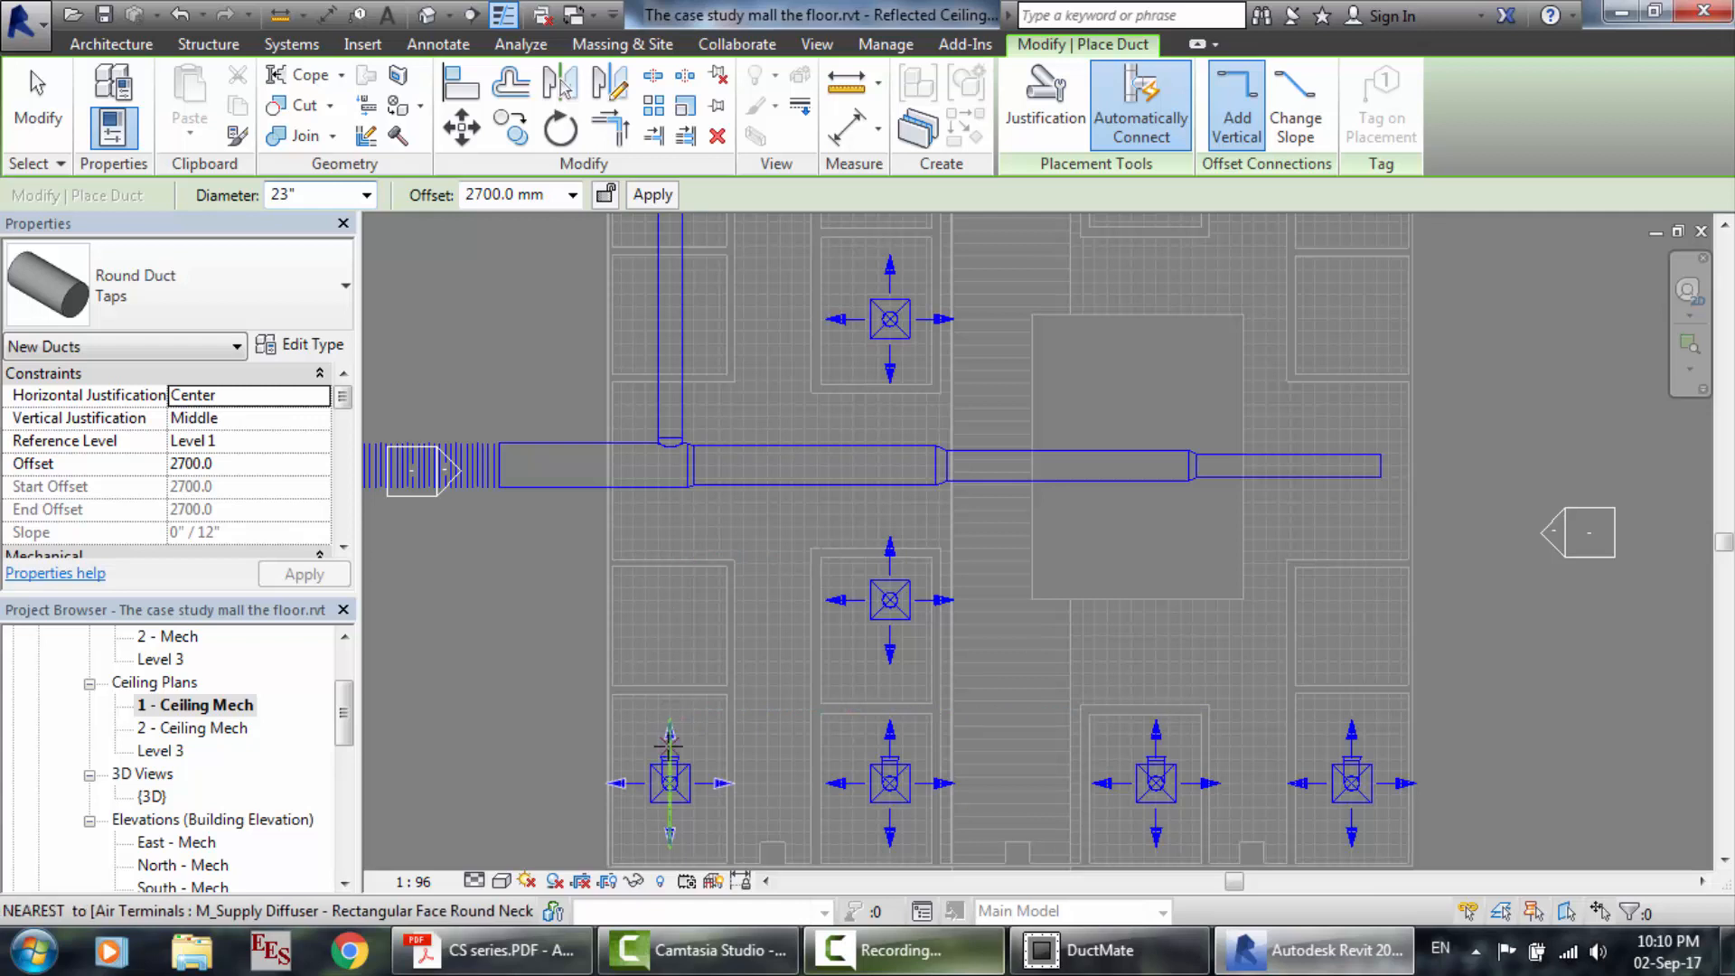
pyautogui.click(669, 488)
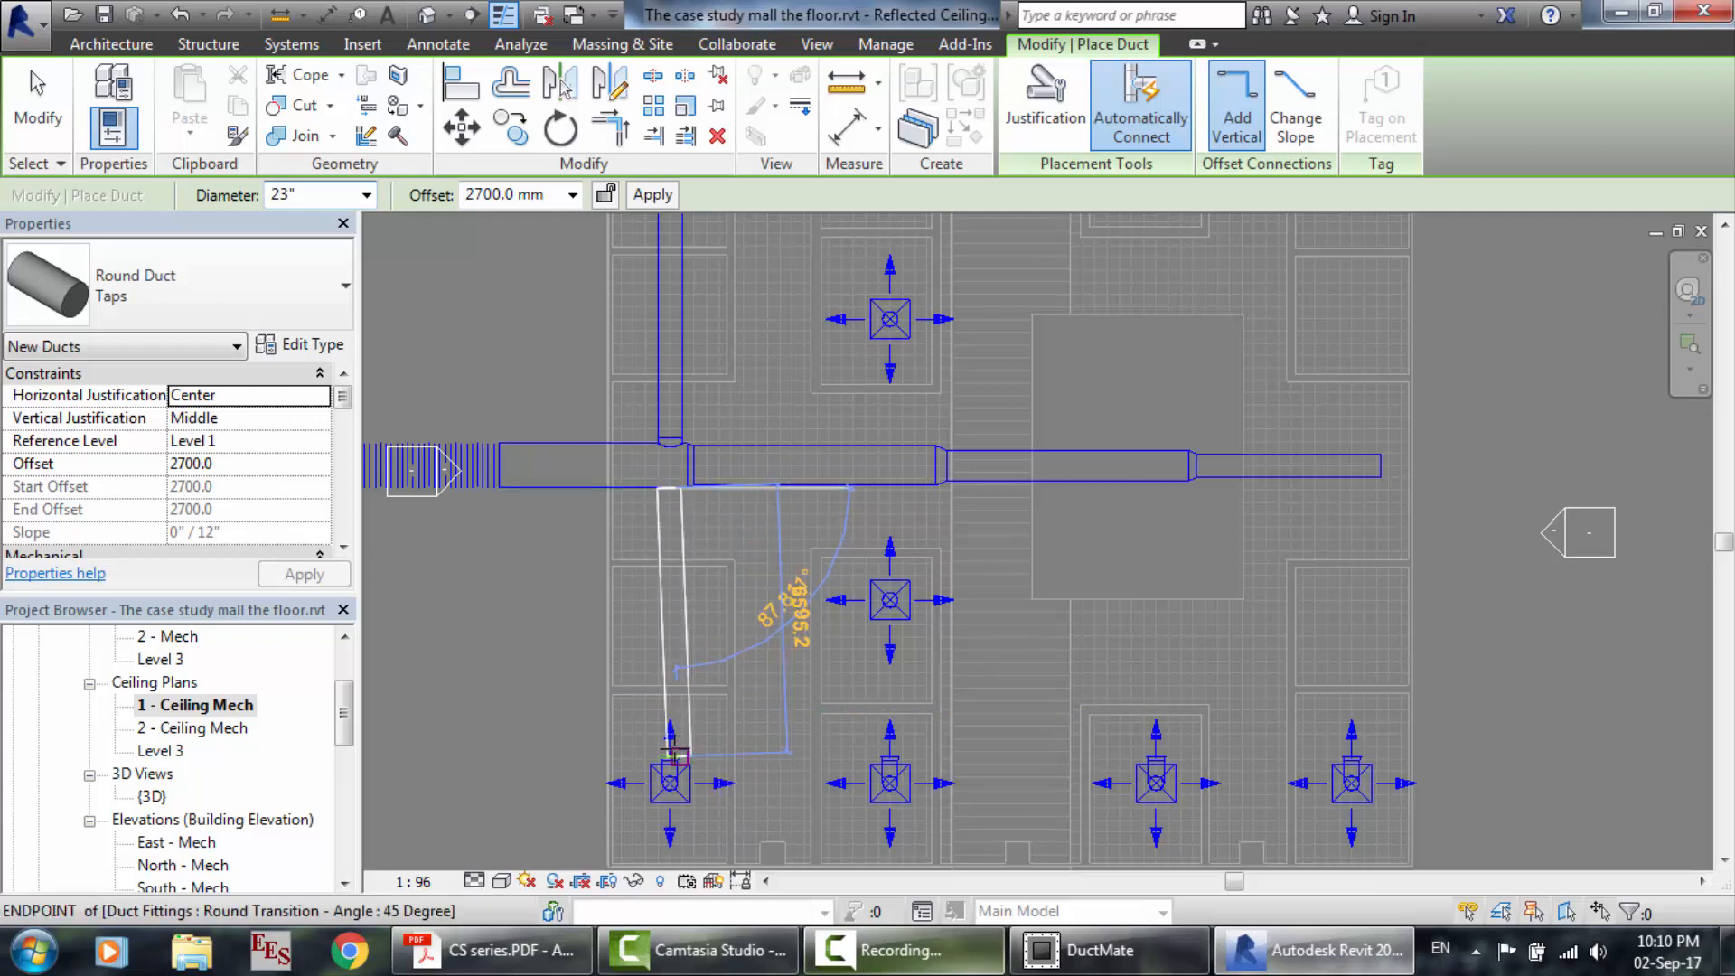
pyautogui.click(668, 752)
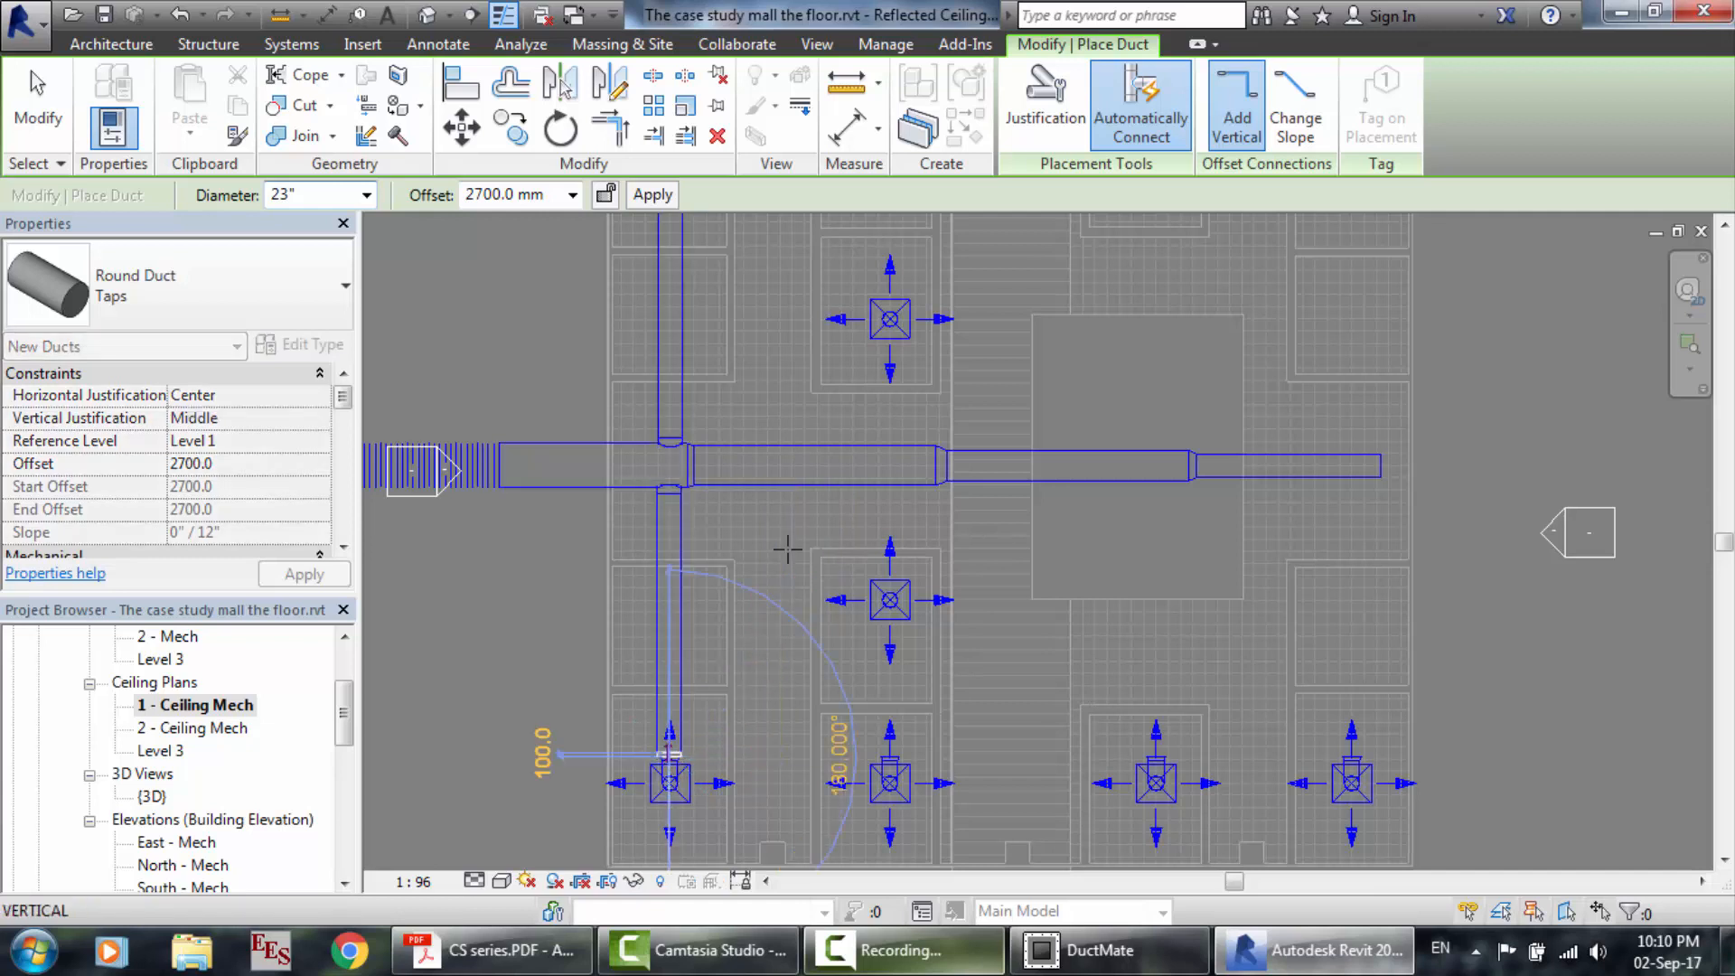
pyautogui.press('Escape')
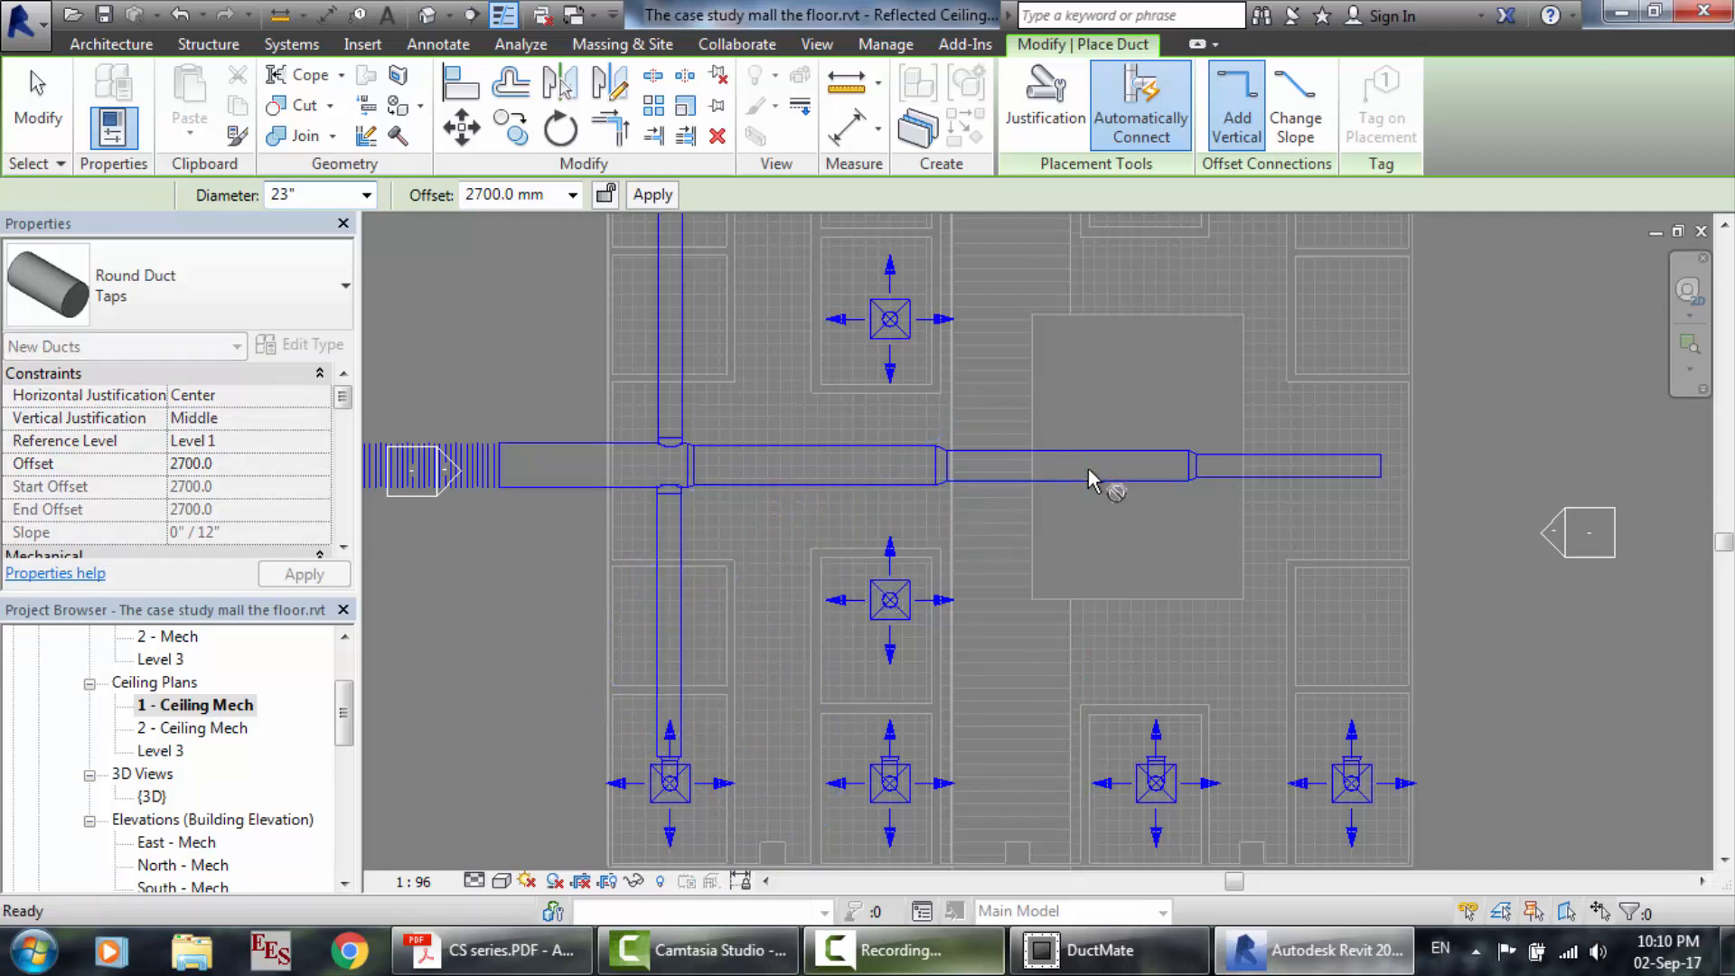
# Set the diameter of the first column's lower and upper branch ducts to 18".
pyautogui.scroll(-1, 1088, 468)
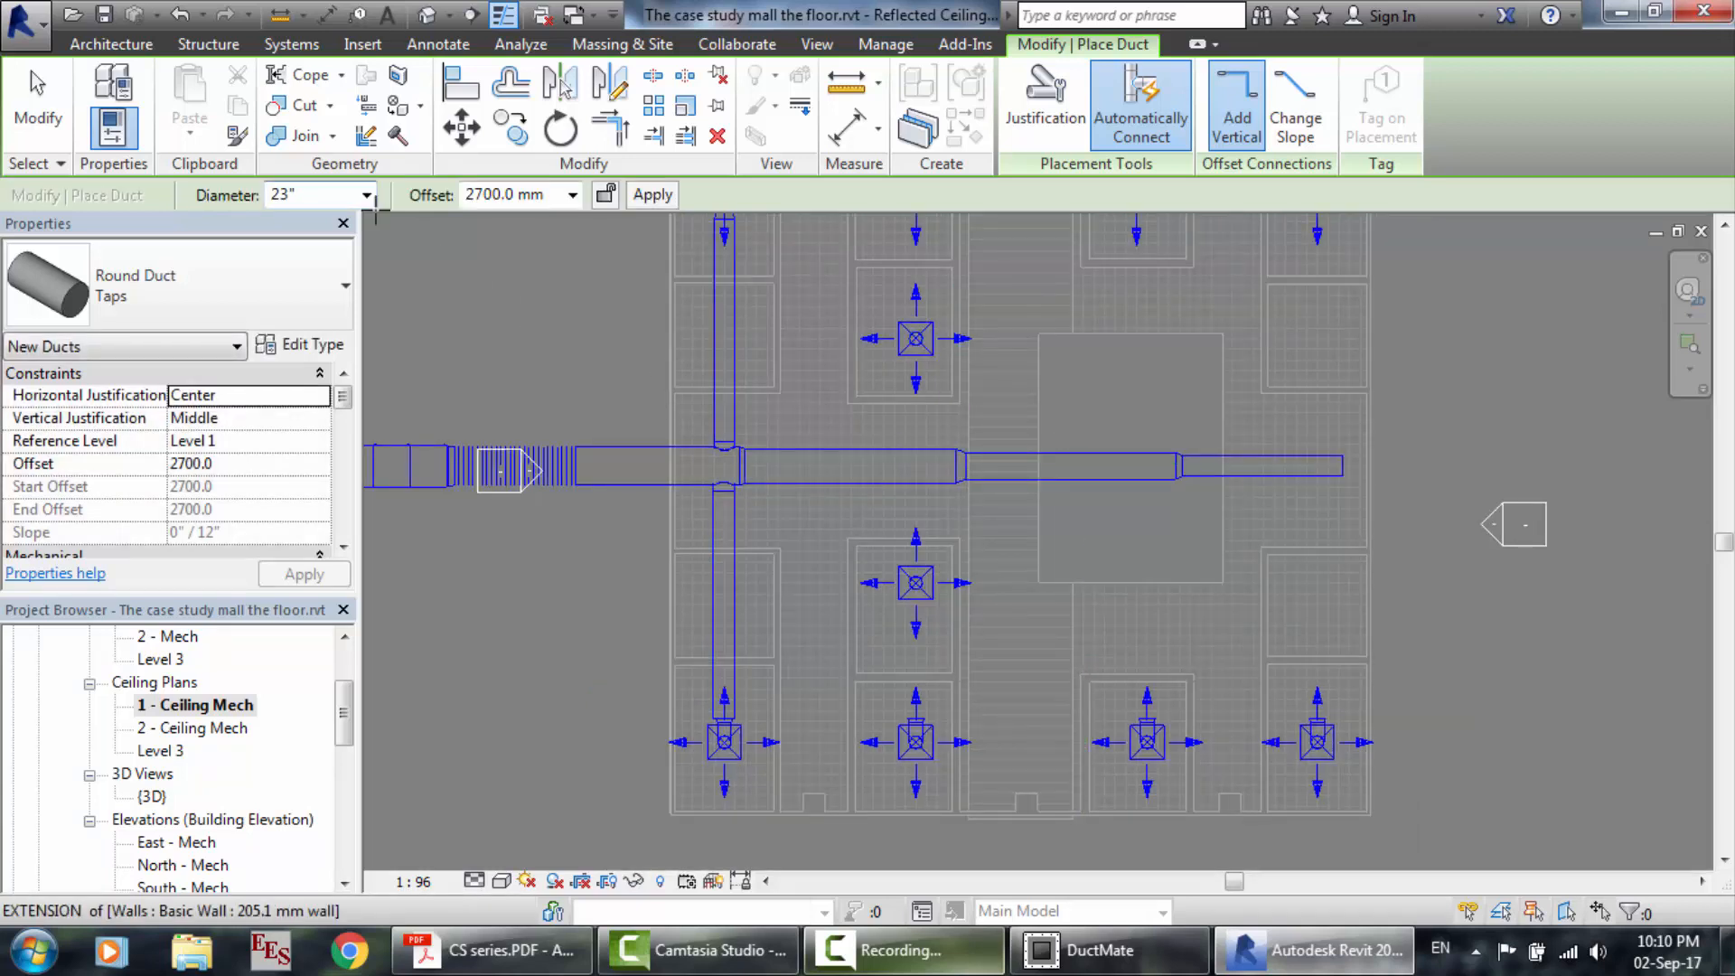
pyautogui.doubleClick(319, 201)
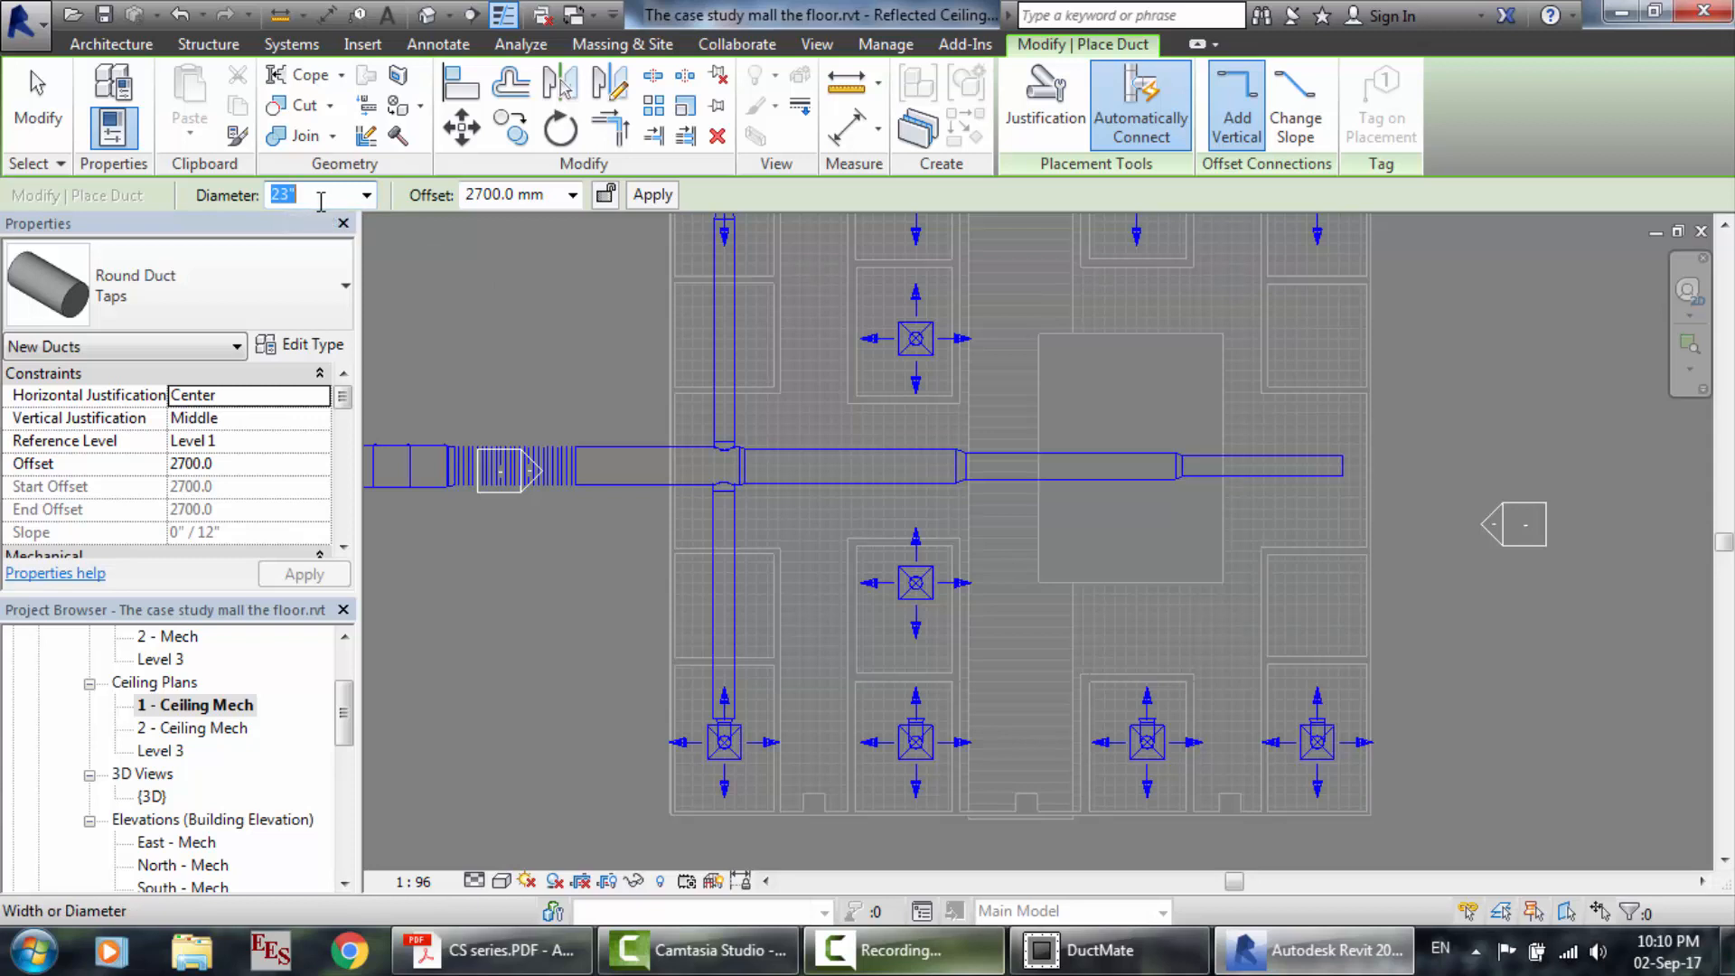
pyautogui.press('Escape')
pyautogui.press('Escape')
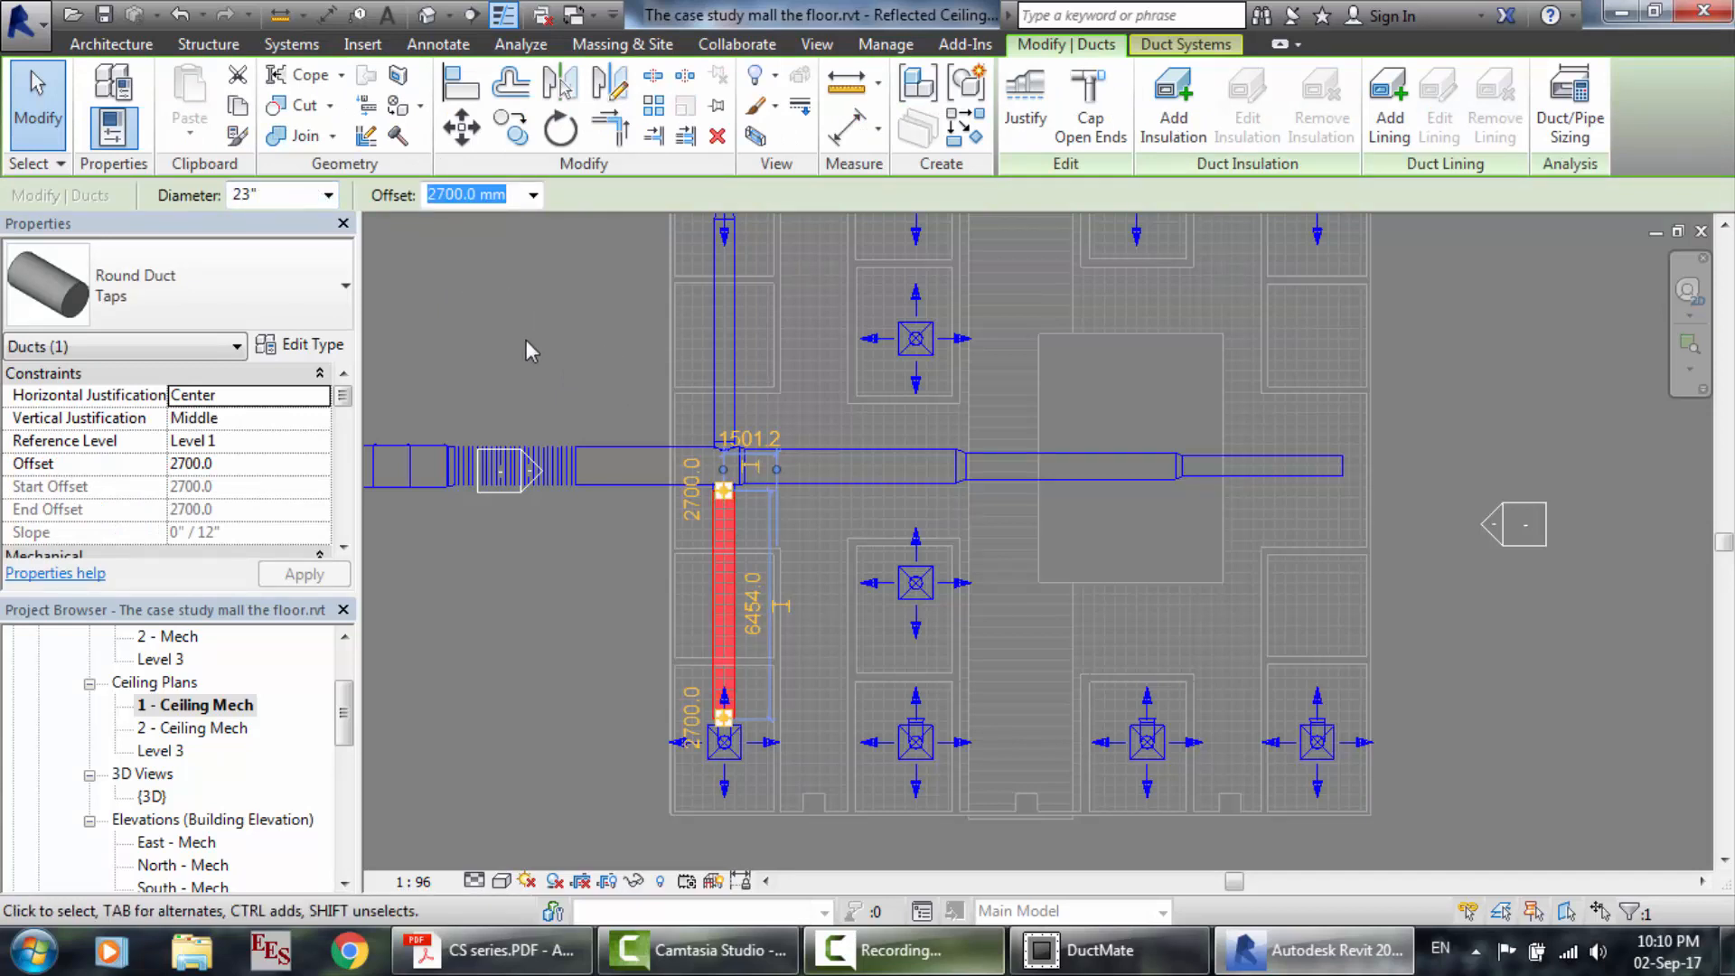
pyautogui.click(260, 190)
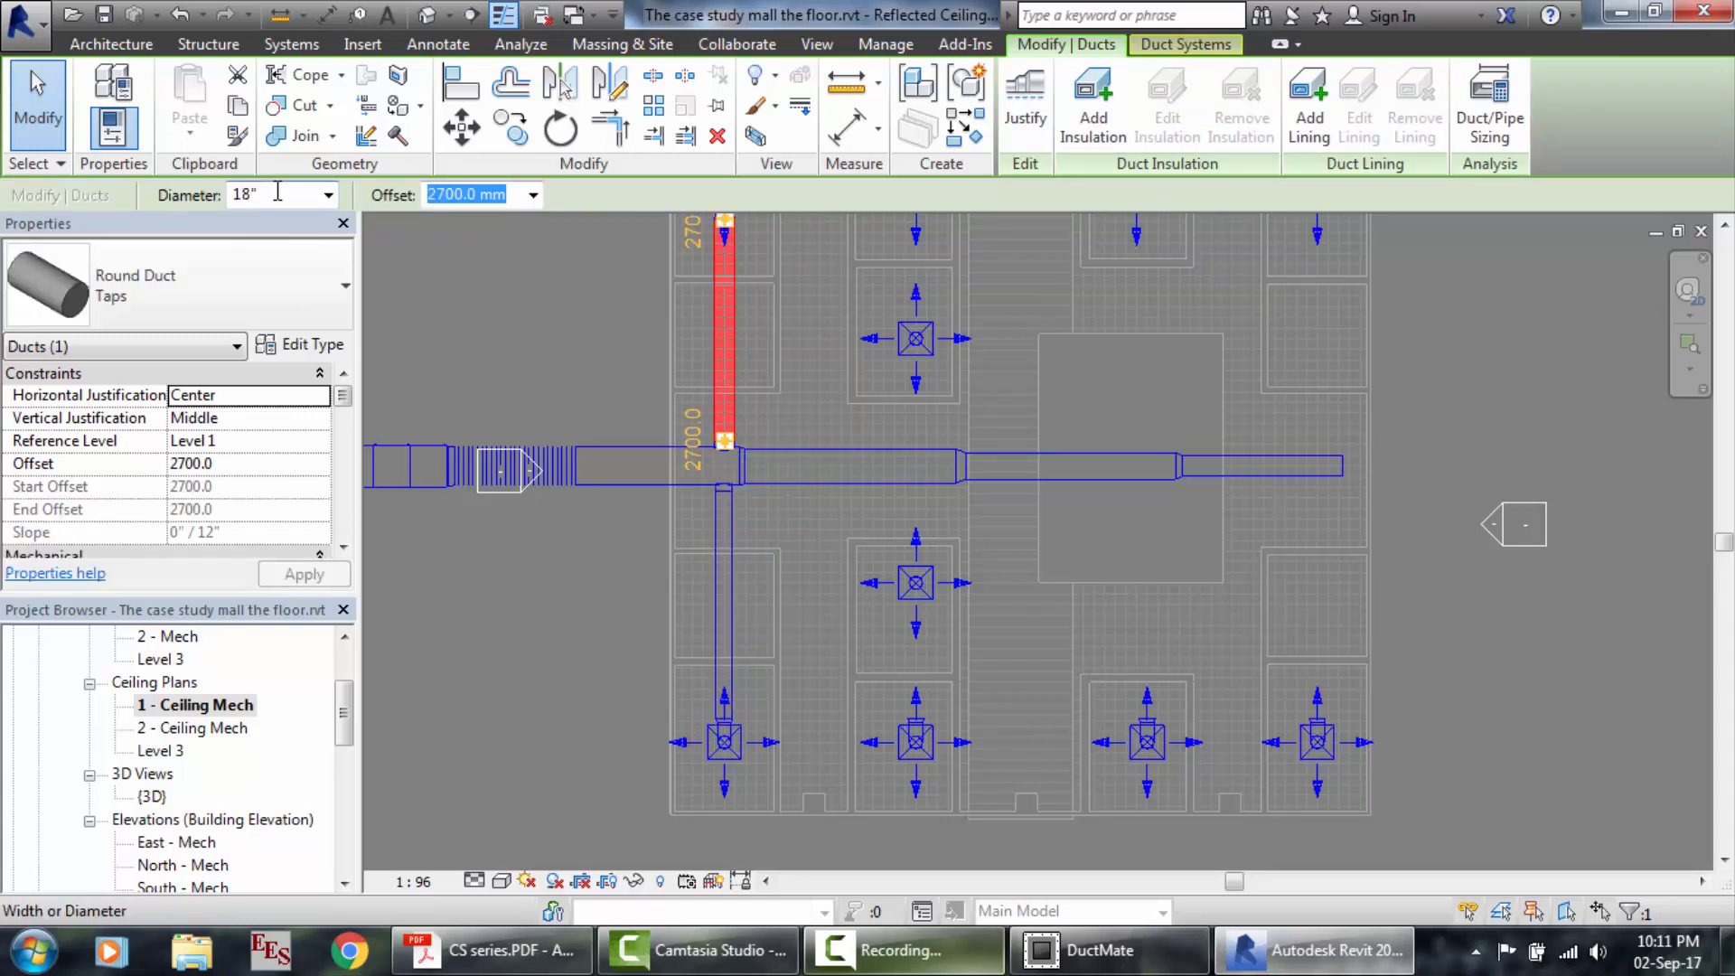
pyautogui.press('Return')
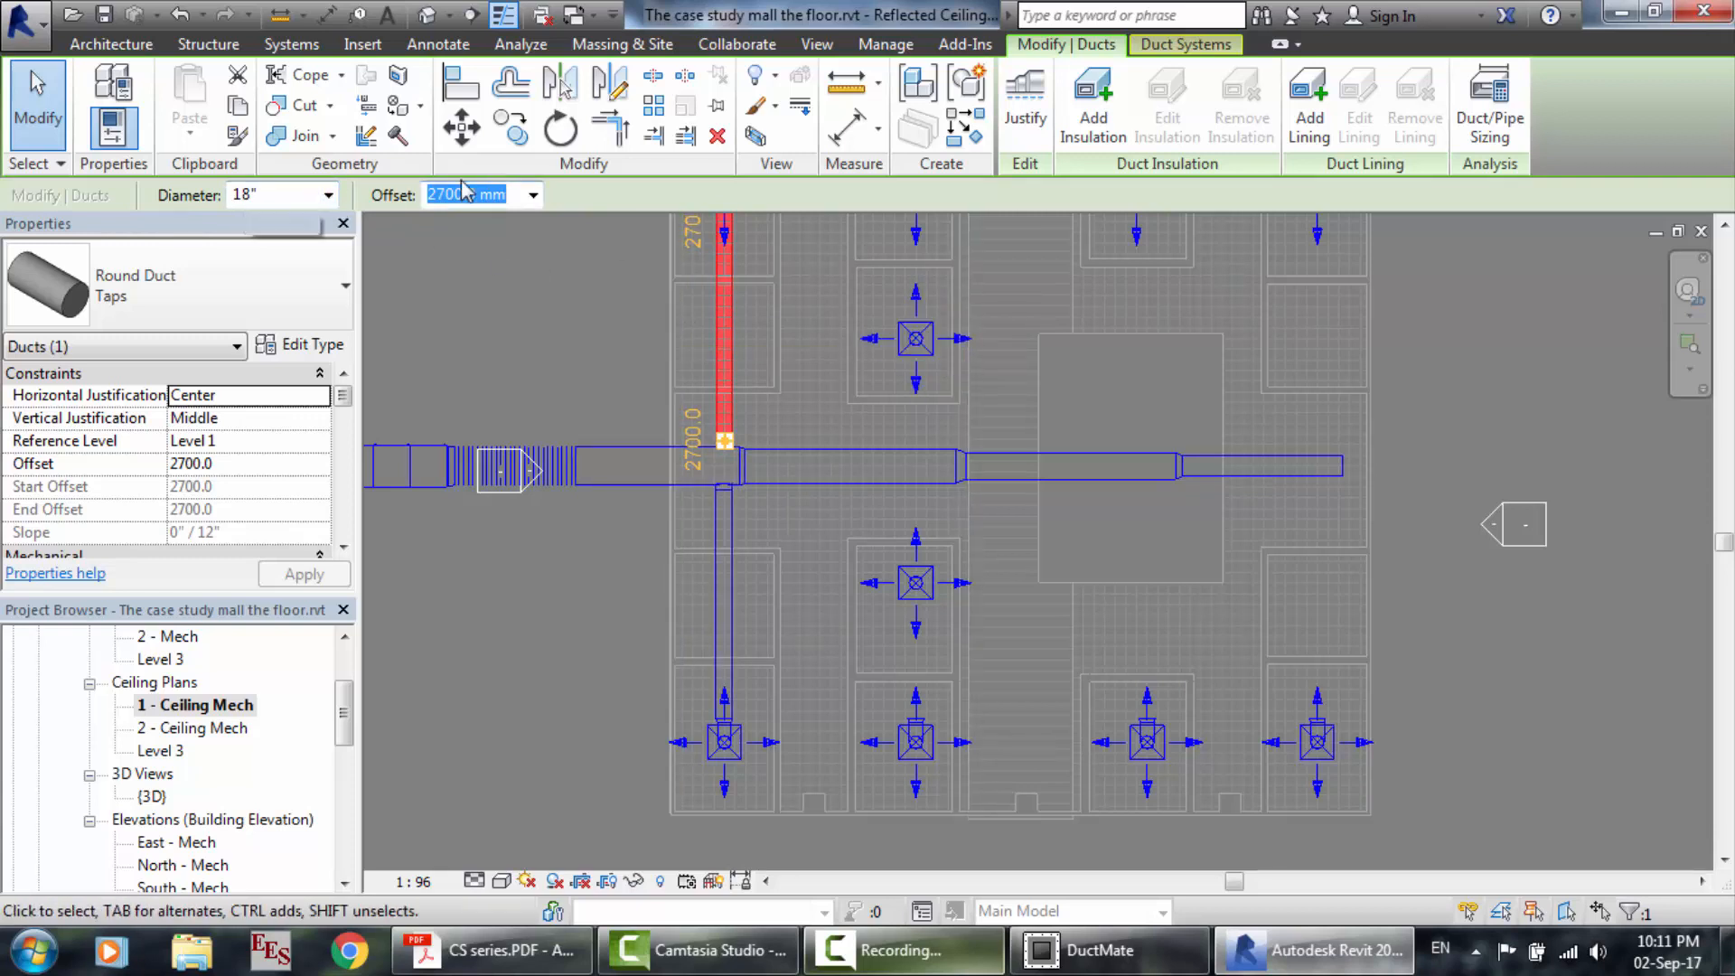
# Try to draw a 23" round duct at 2700 mm offset from the main duct to the second column's inner upper diffuser.
pyautogui.click(290, 44)
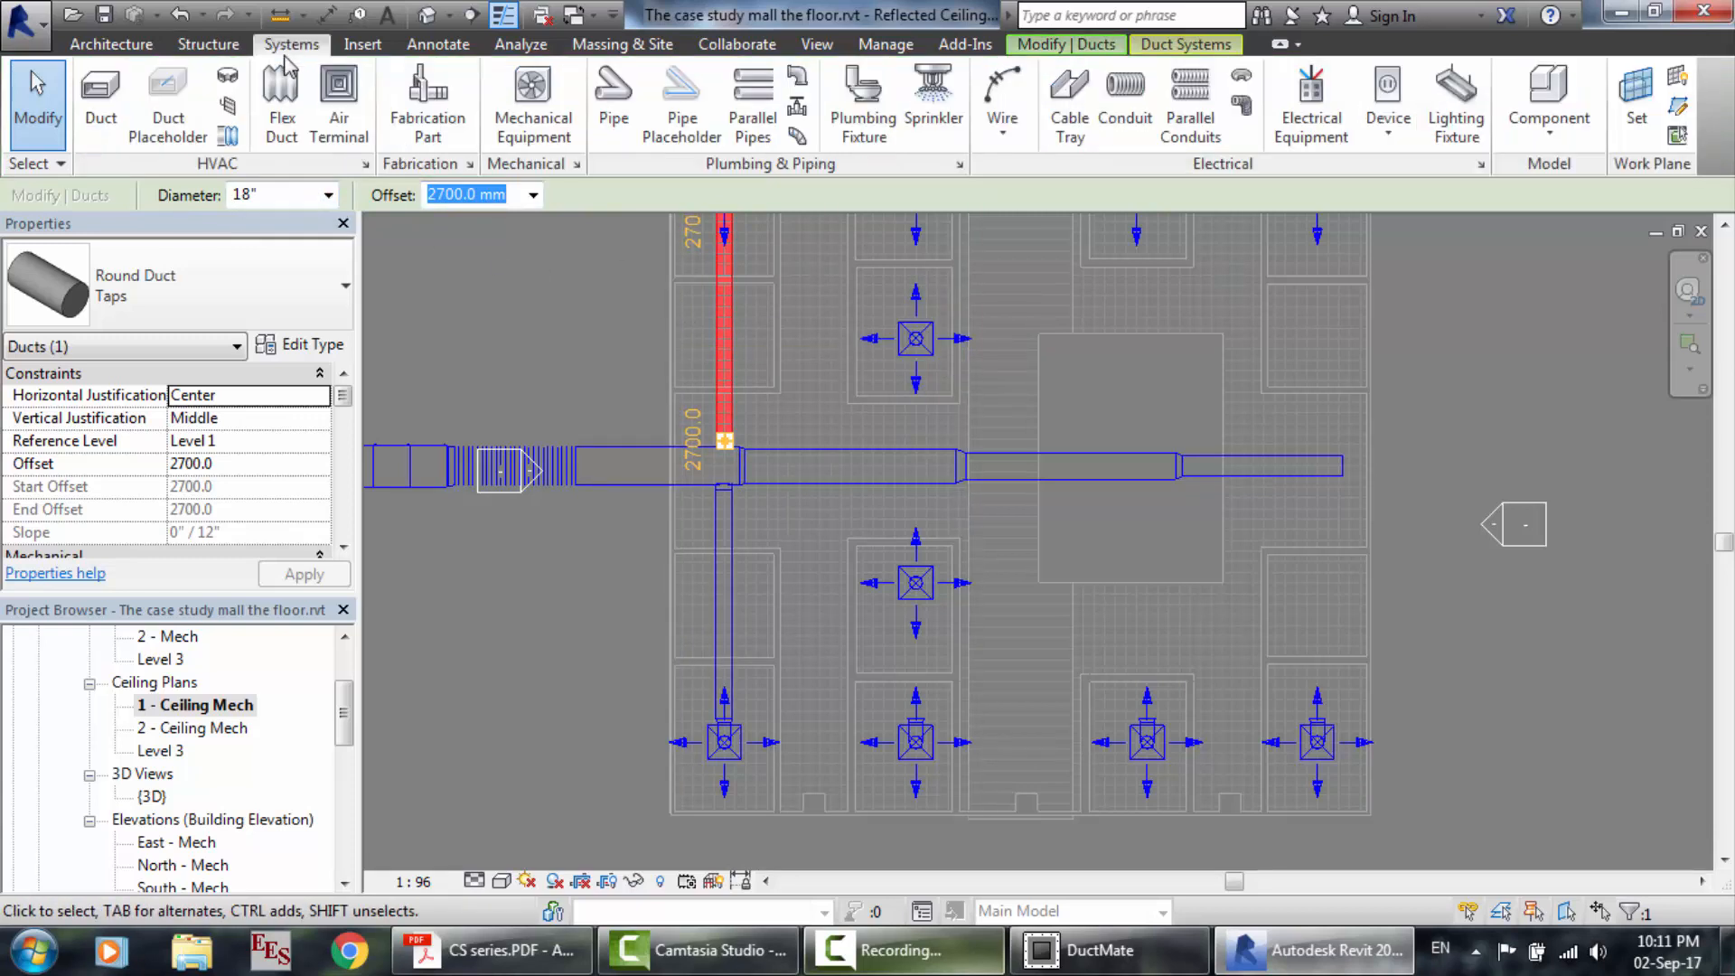
pyautogui.click(116, 129)
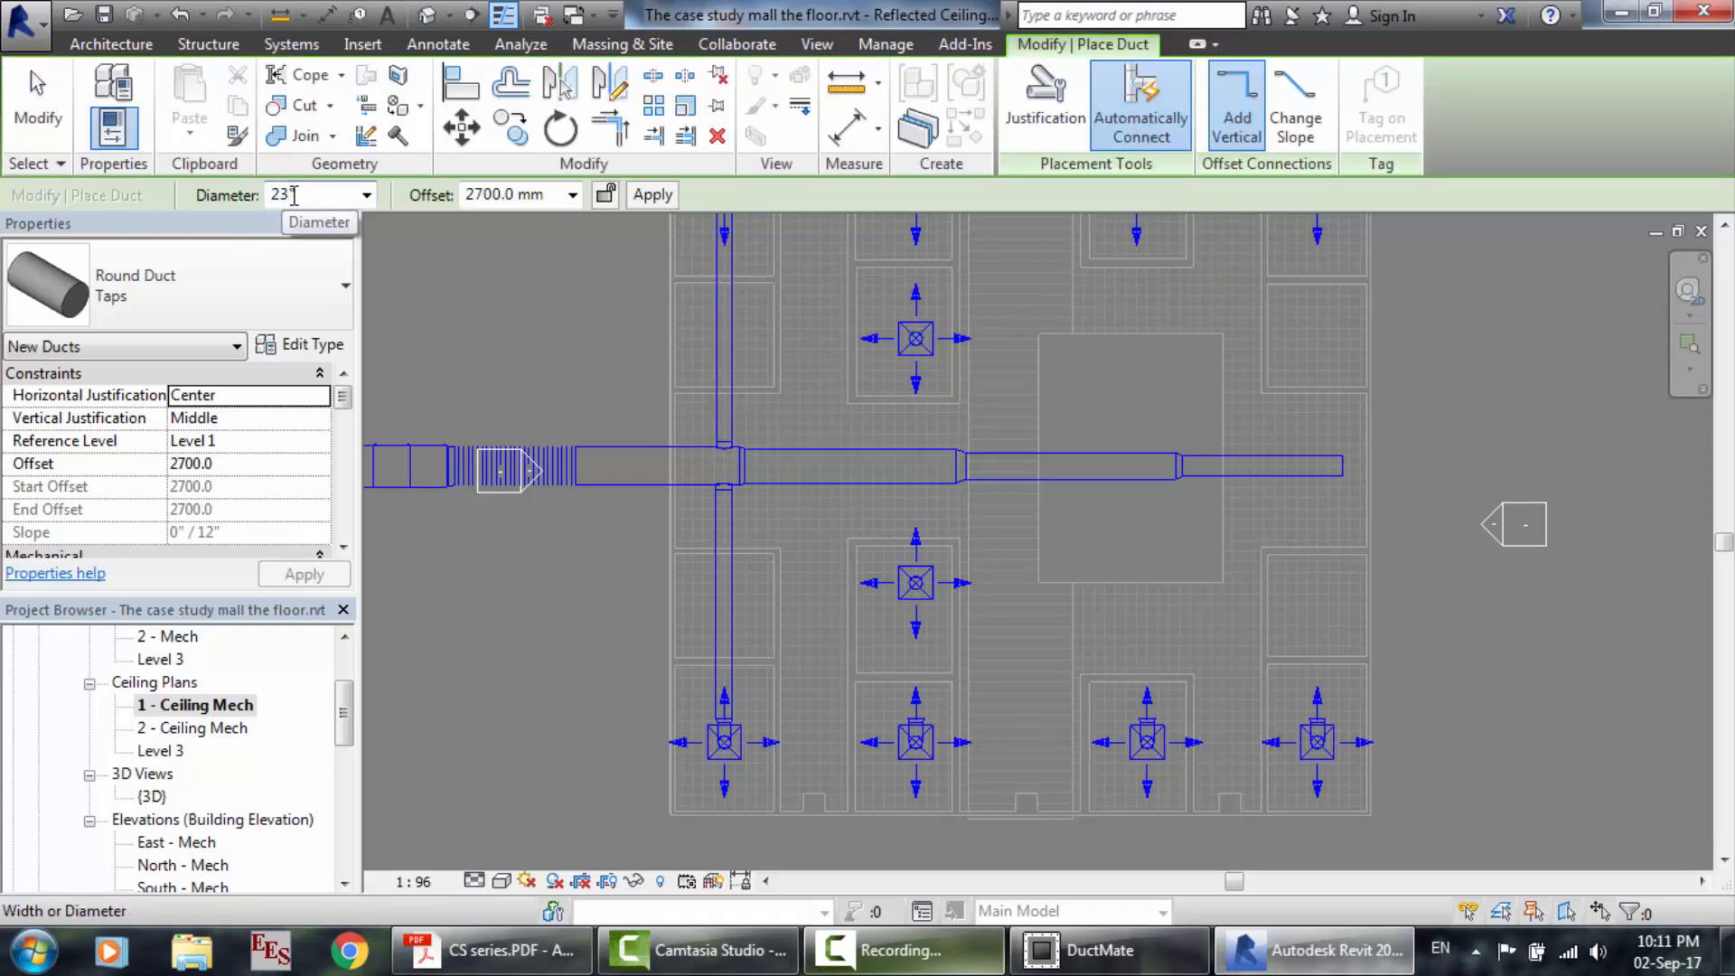
pyautogui.click(914, 448)
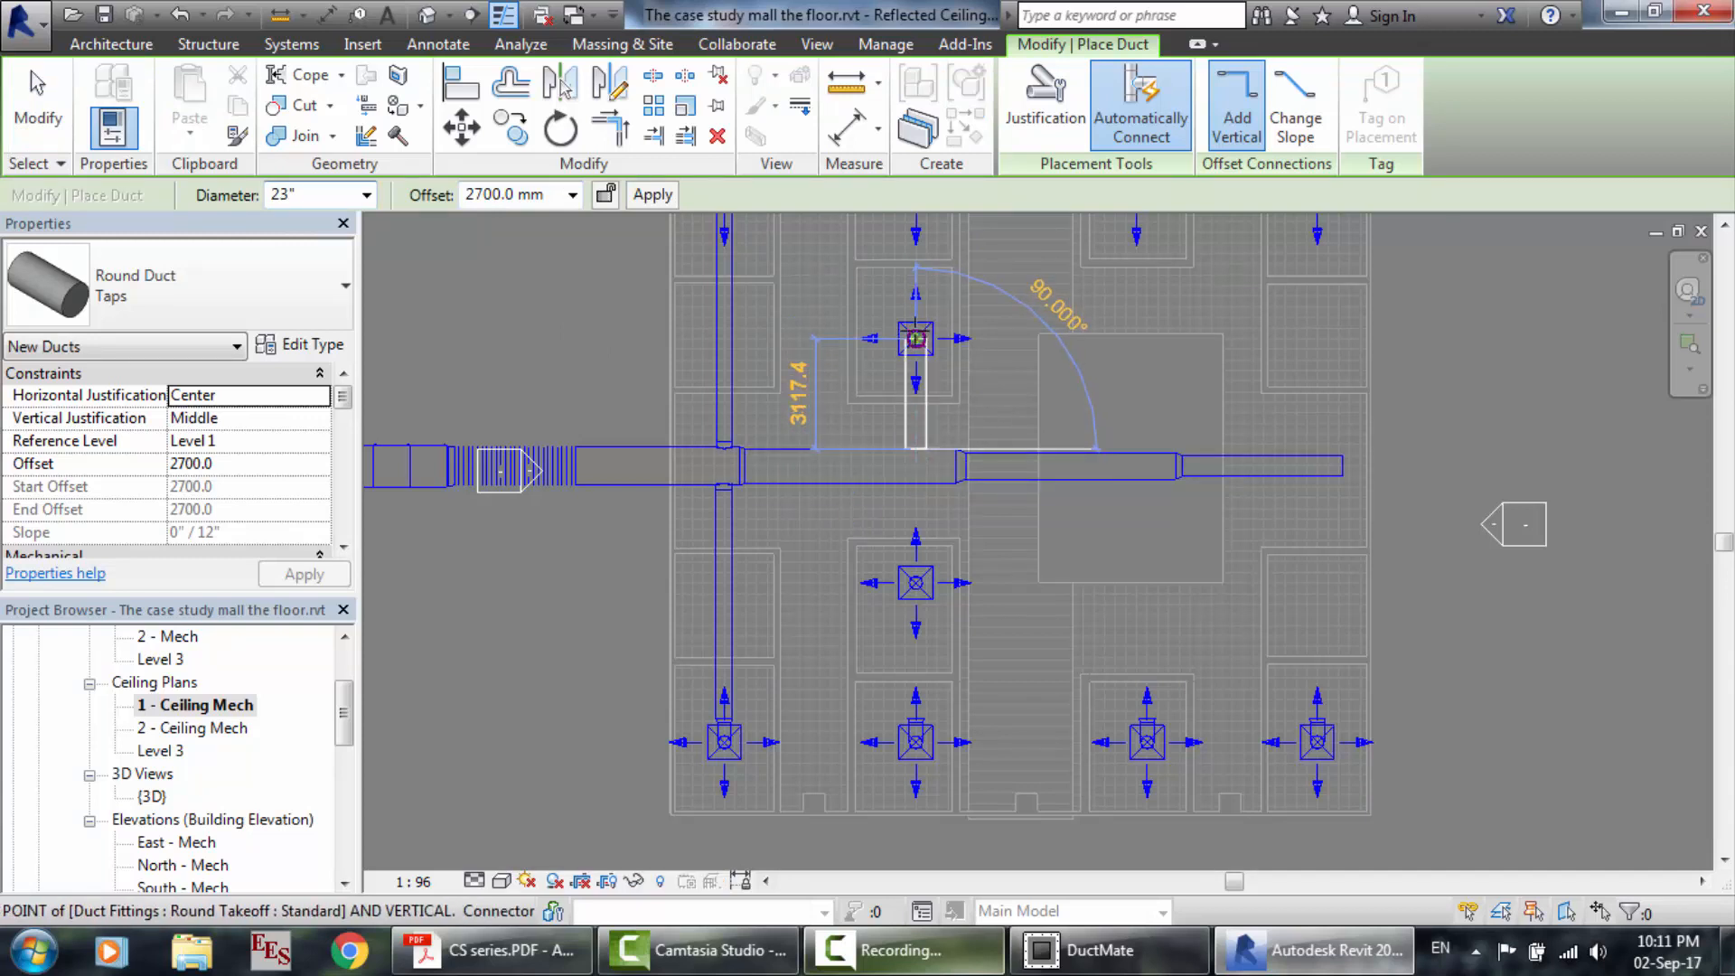
pyautogui.click(916, 339)
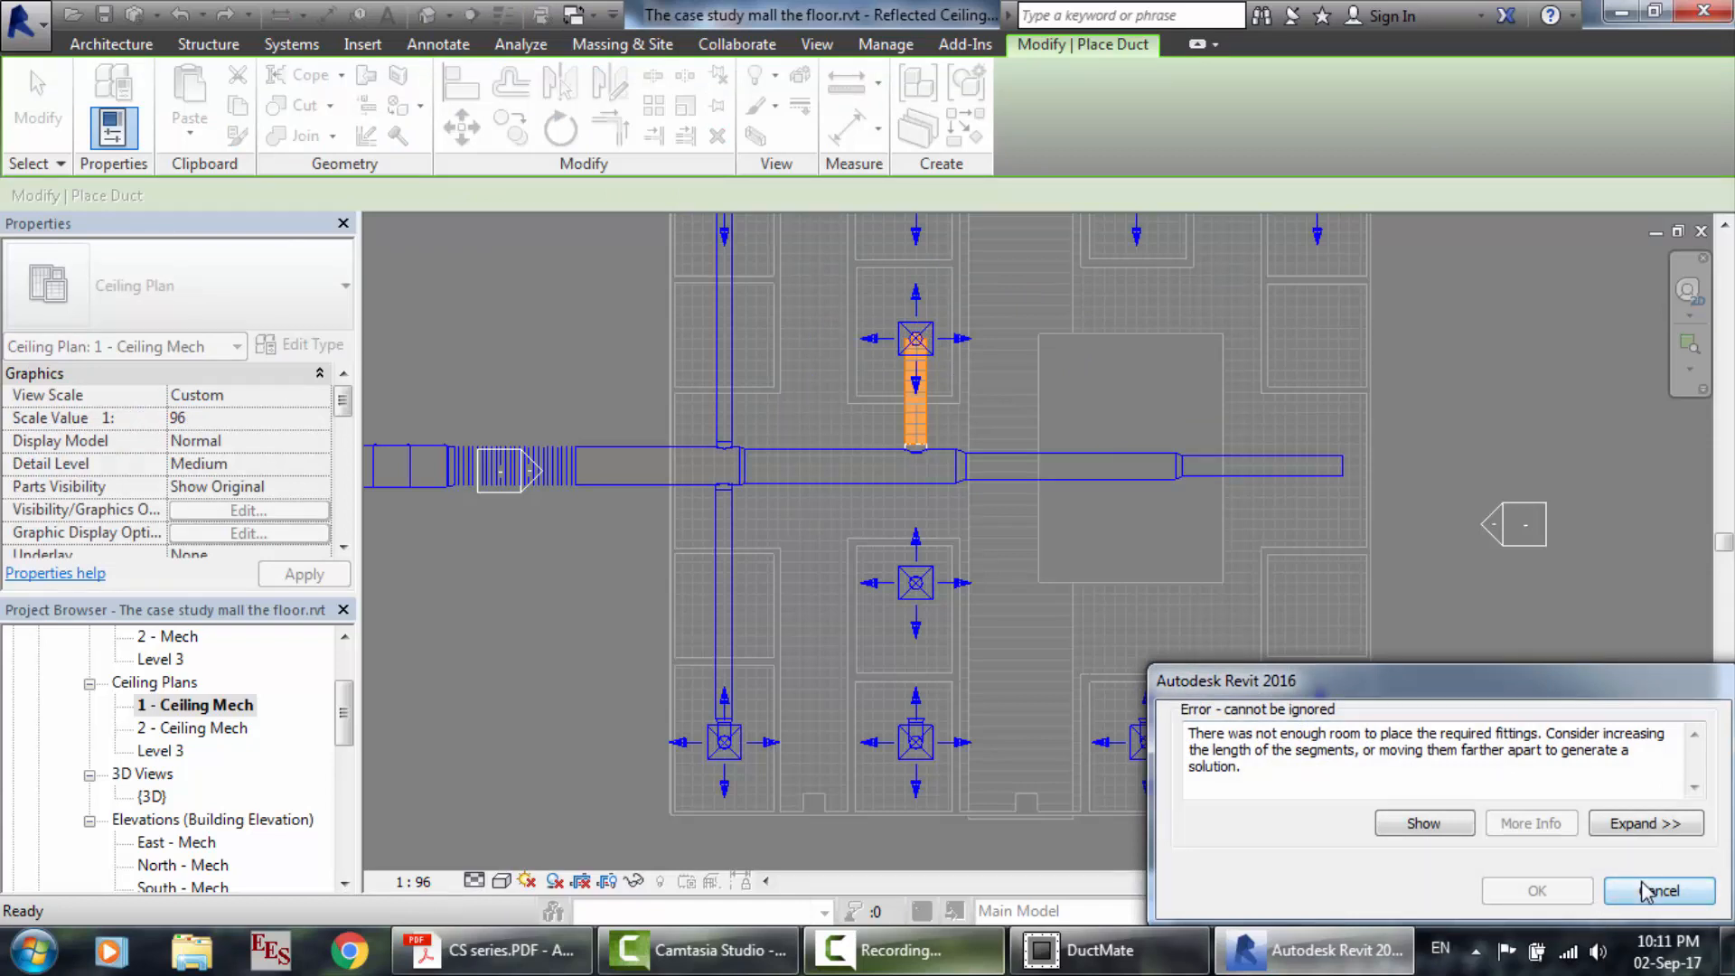
pyautogui.click(1646, 892)
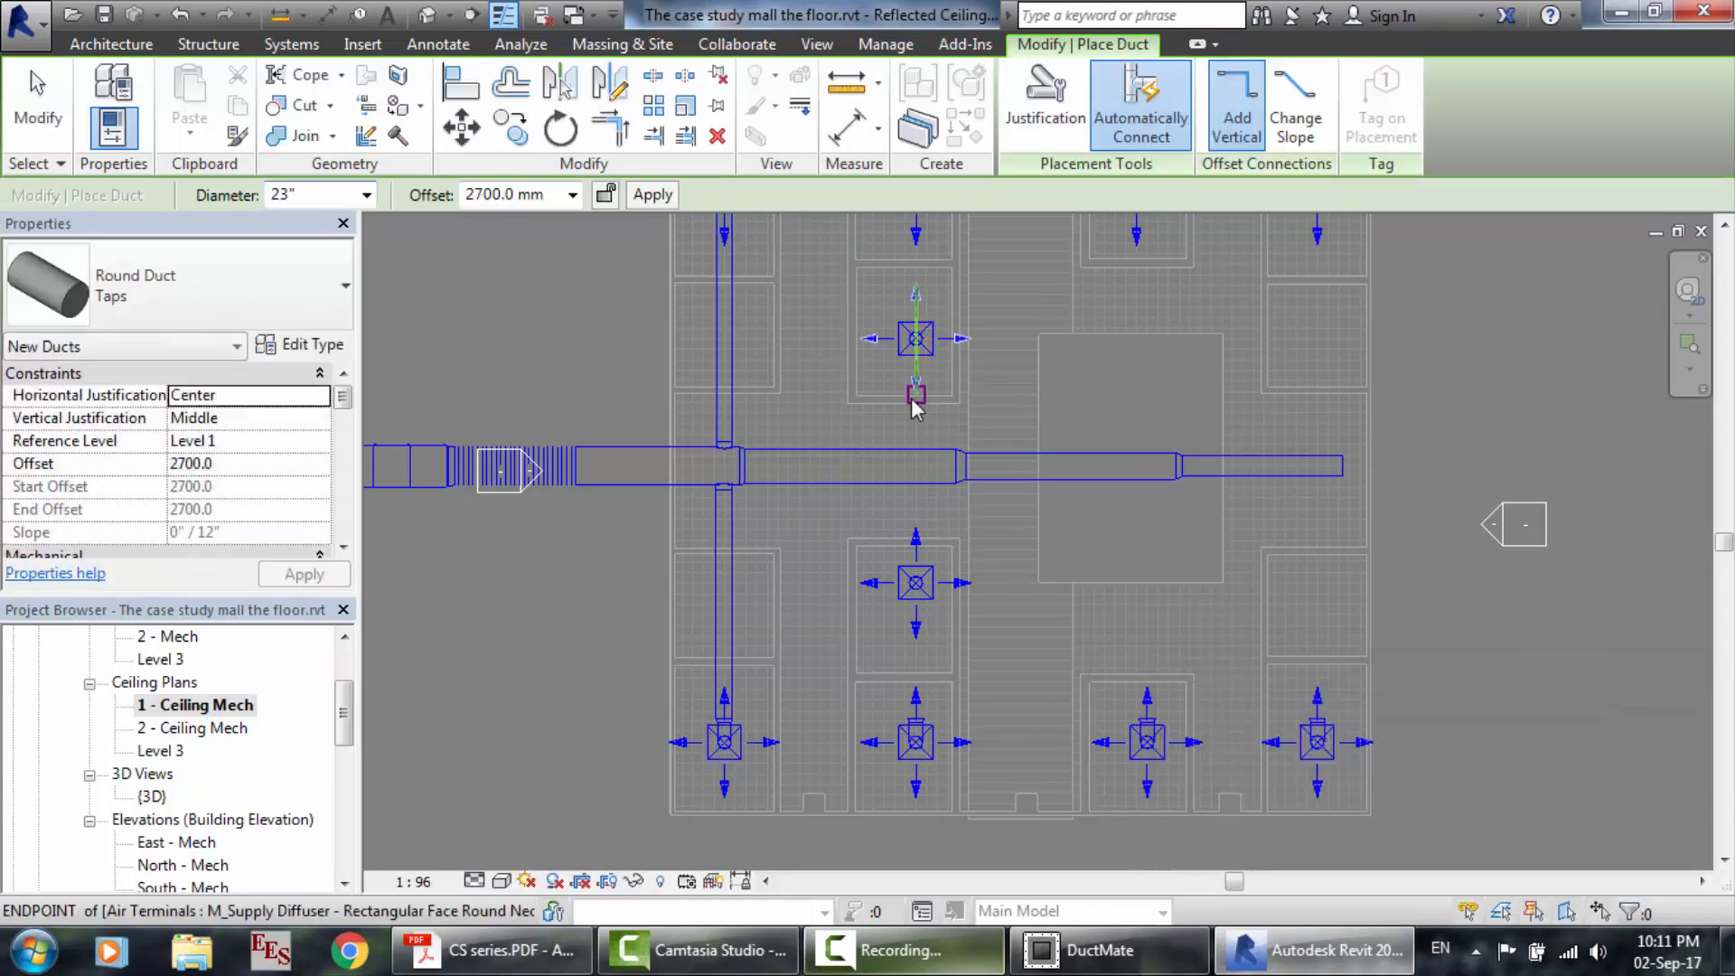
pyautogui.click(915, 446)
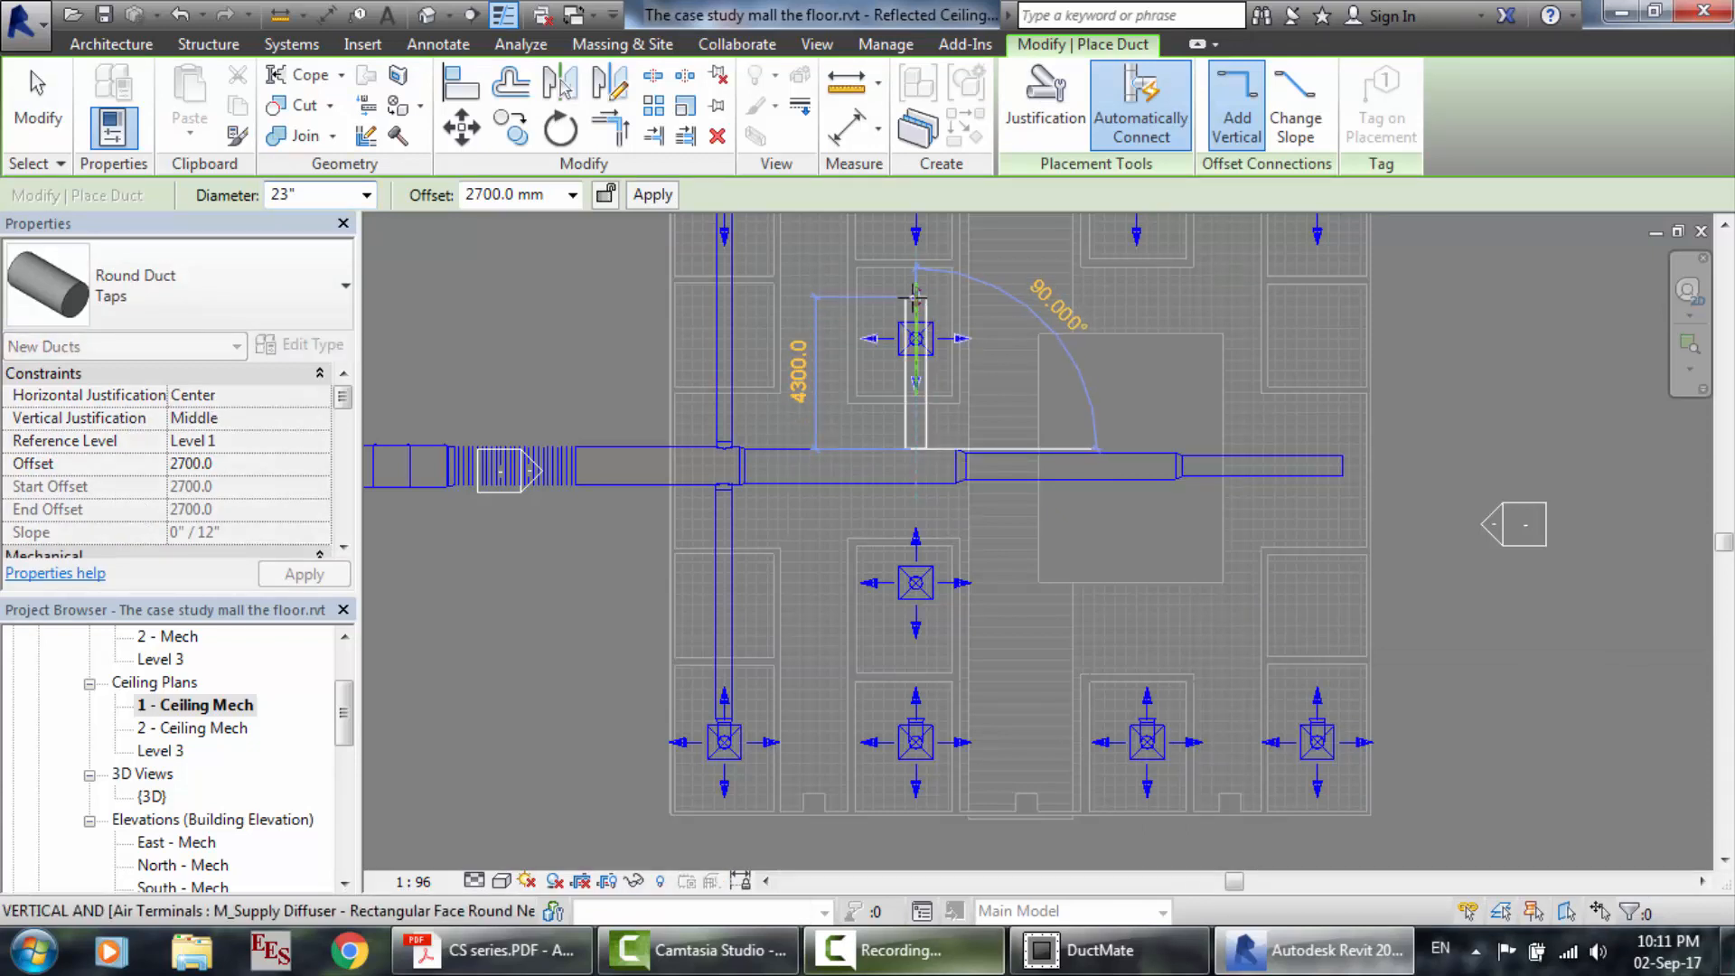
pyautogui.click(916, 291)
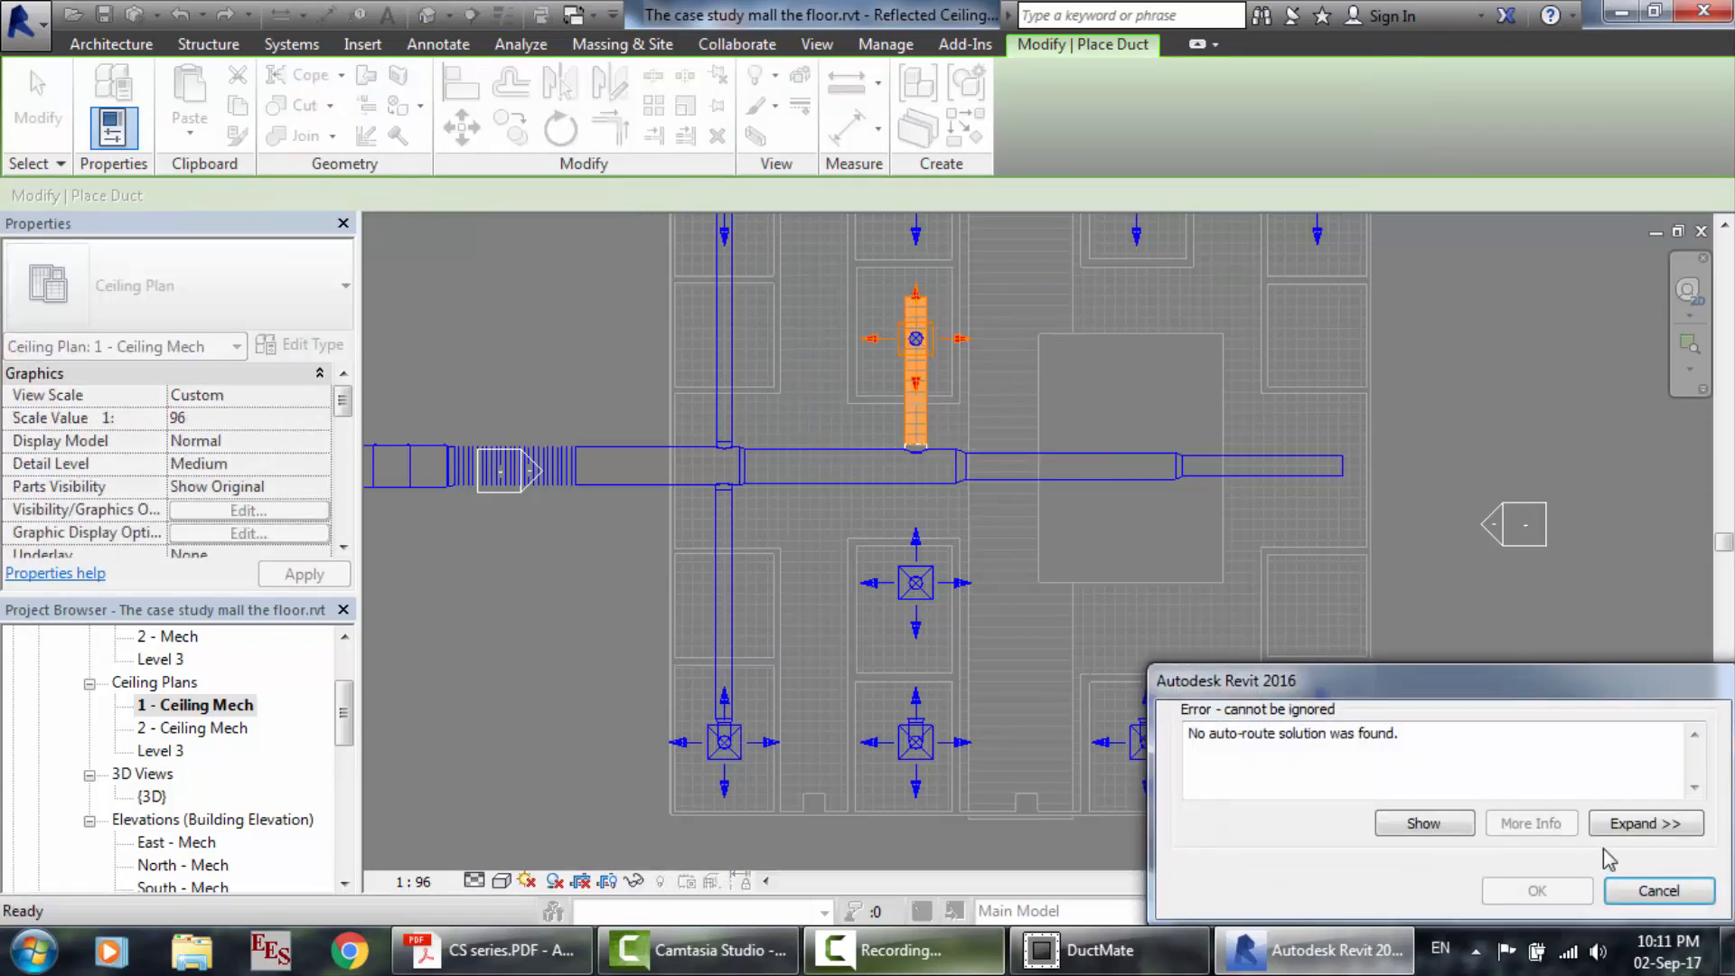
pyautogui.click(1657, 890)
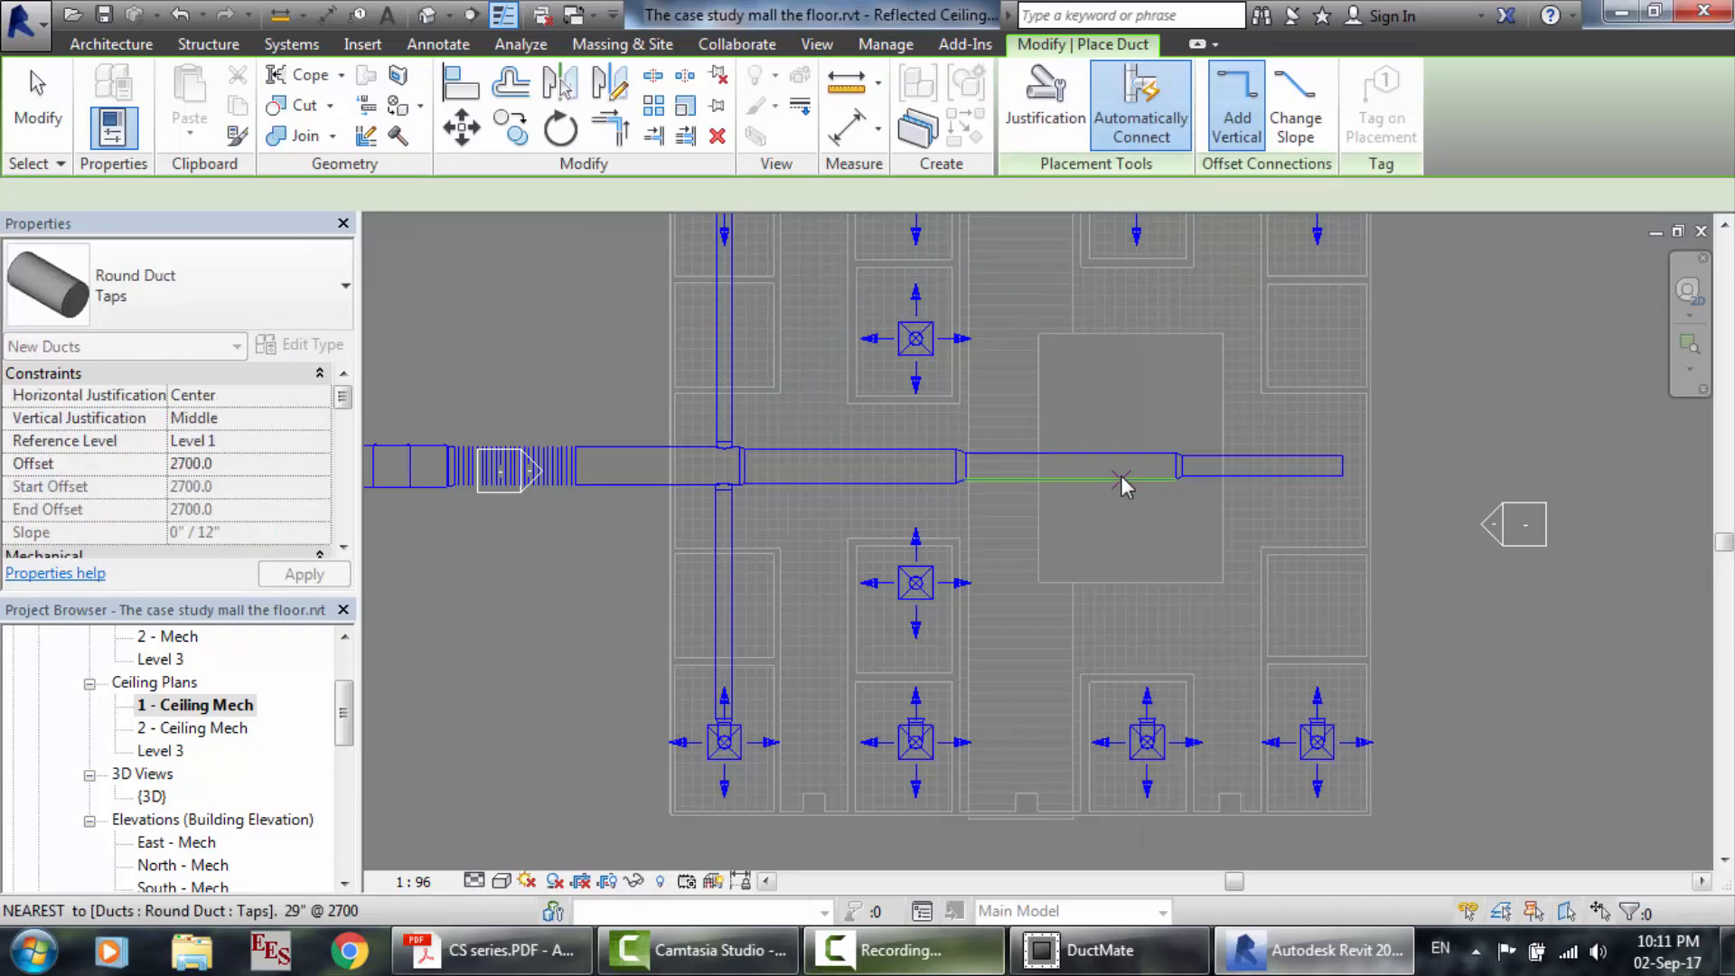
# Delete the second column's inner upper diffuser and the vertical round duct connected to it.
pyautogui.press('Escape')
pyautogui.scroll(6, 931, 294)
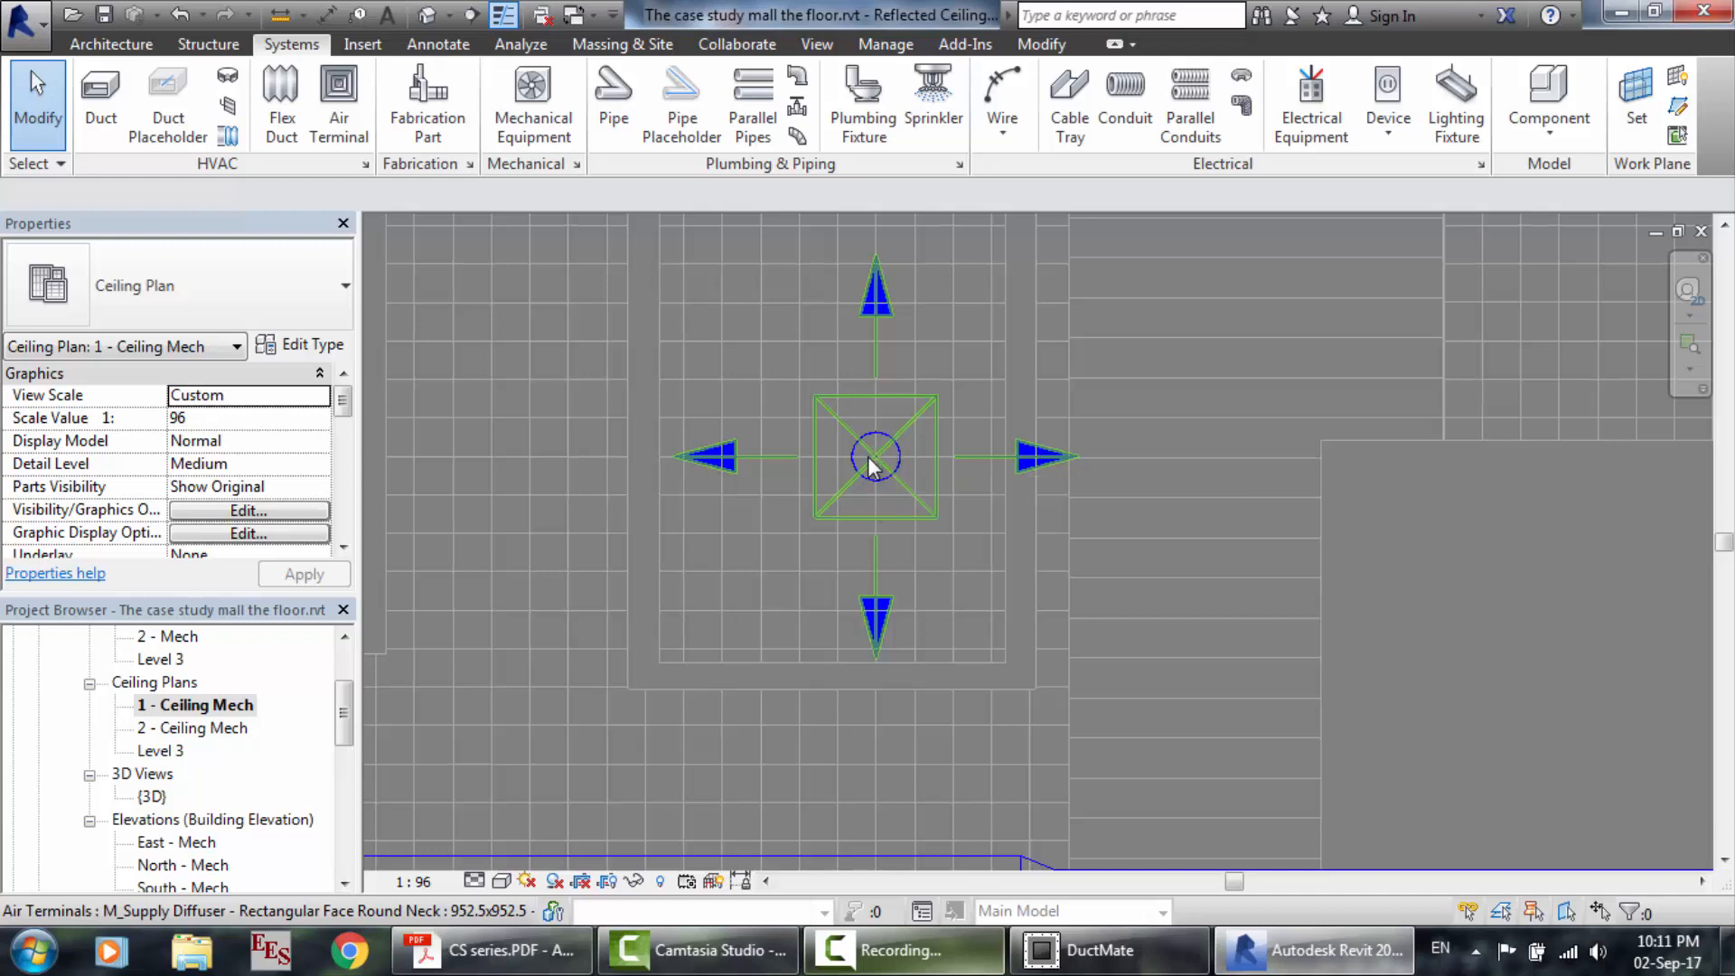
pyautogui.click(867, 457)
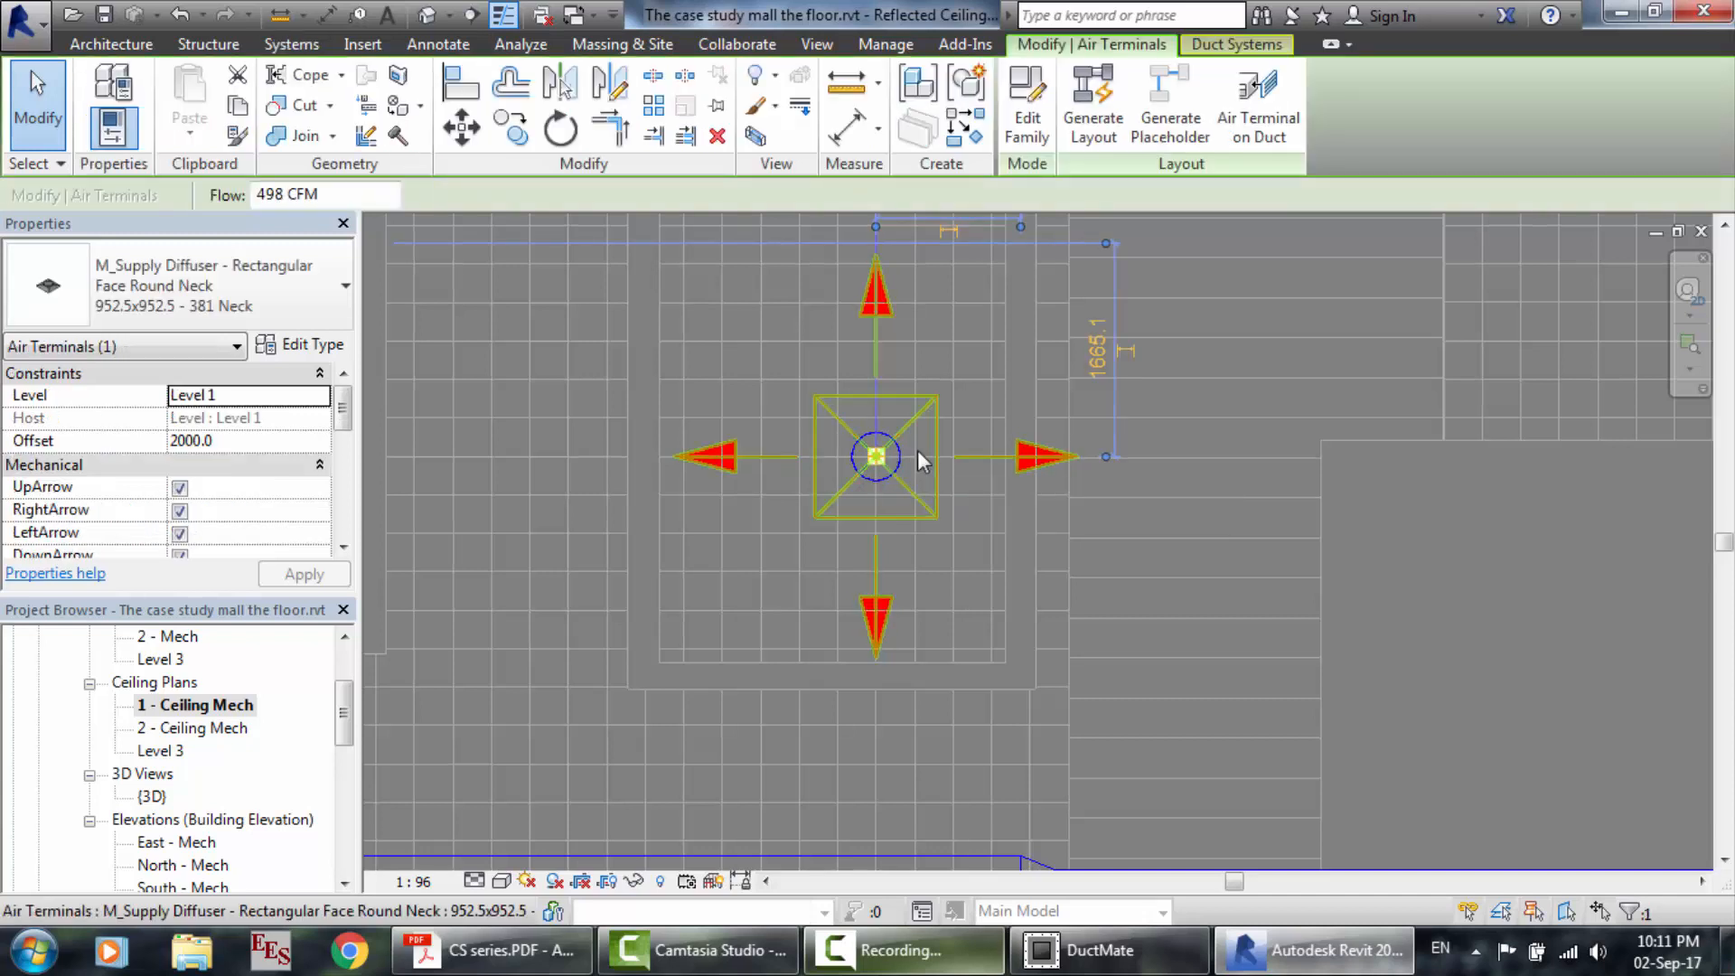
pyautogui.press('Delete')
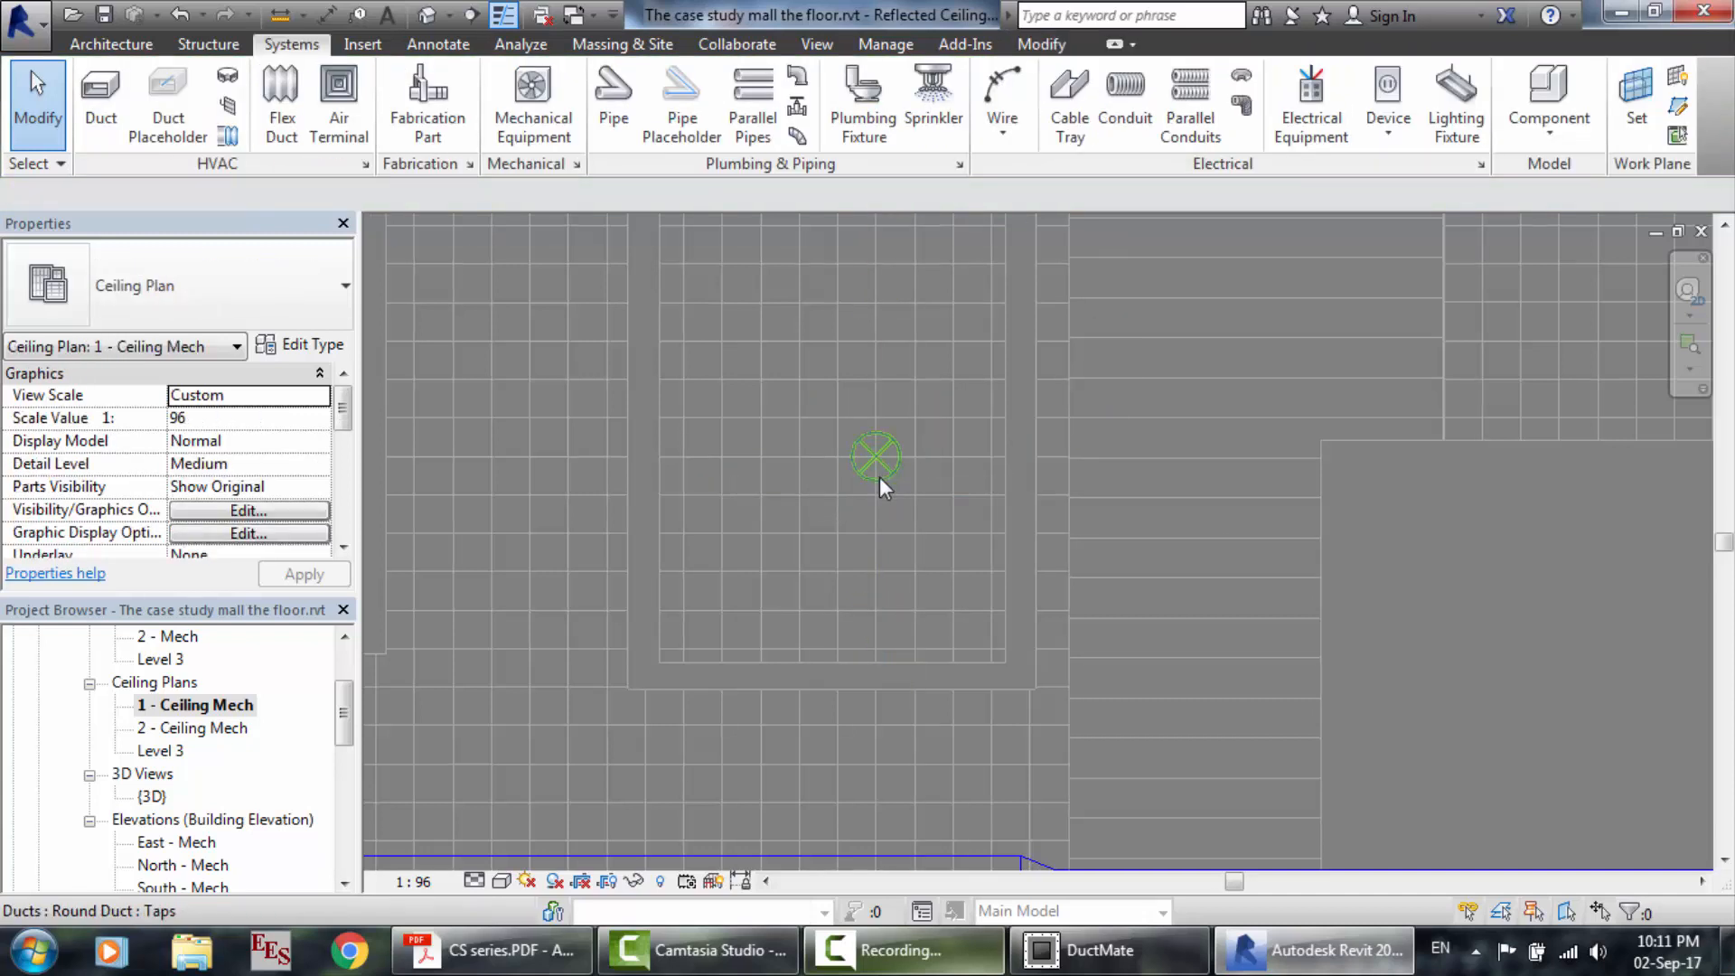
pyautogui.click(880, 475)
pyautogui.press('Delete')
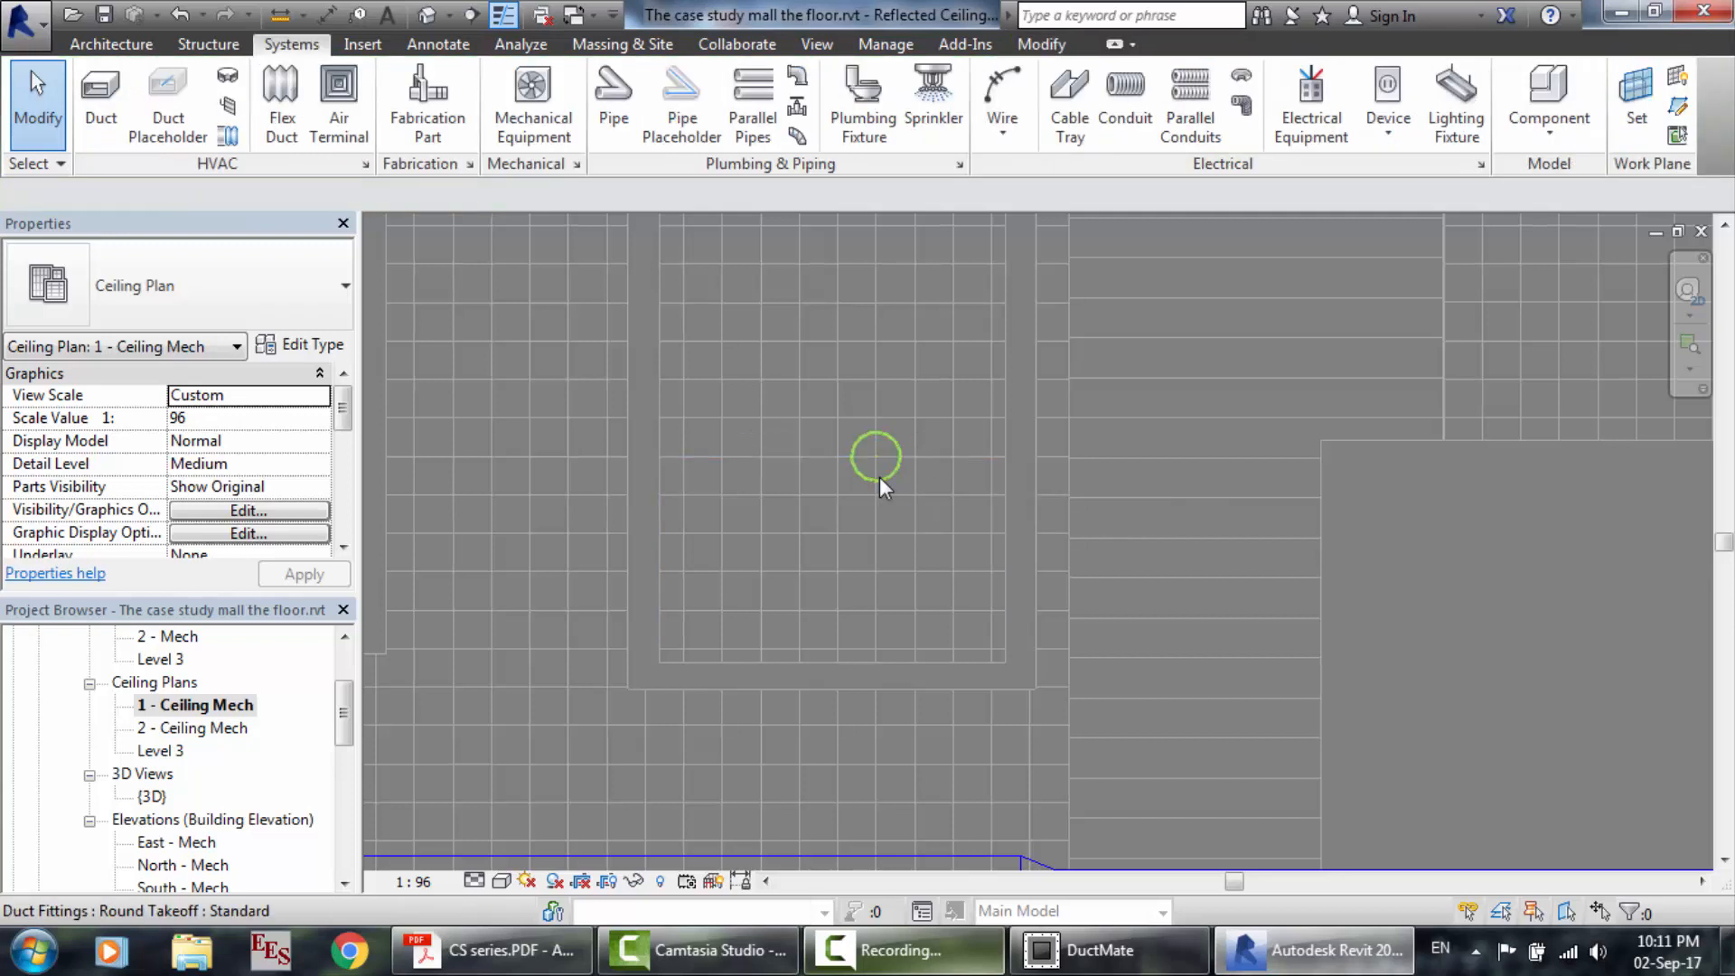
# Delete the leftover round takeoff and place a new 952.5x952.5 - 381 Neck supply diffuser in the second column's inner upper ceiling bay, aligned with the diffuser above.
pyautogui.click(880, 475)
pyautogui.press('Delete')
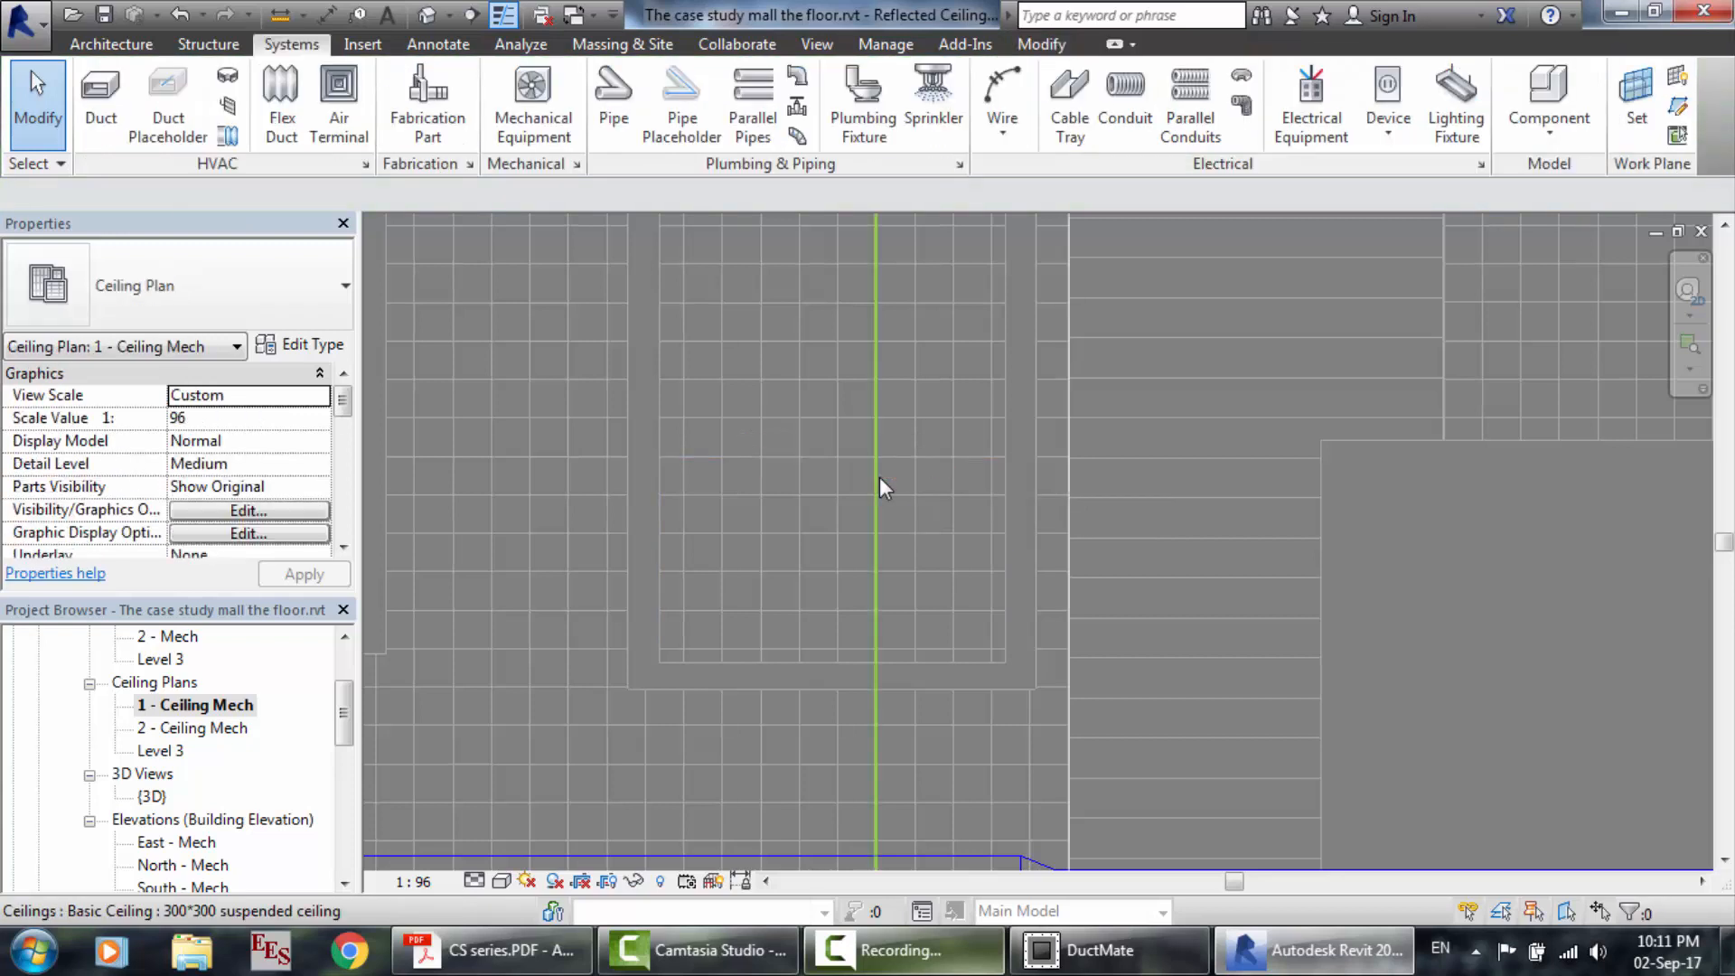
pyautogui.scroll(-3, 880, 476)
pyautogui.scroll(-2, 880, 475)
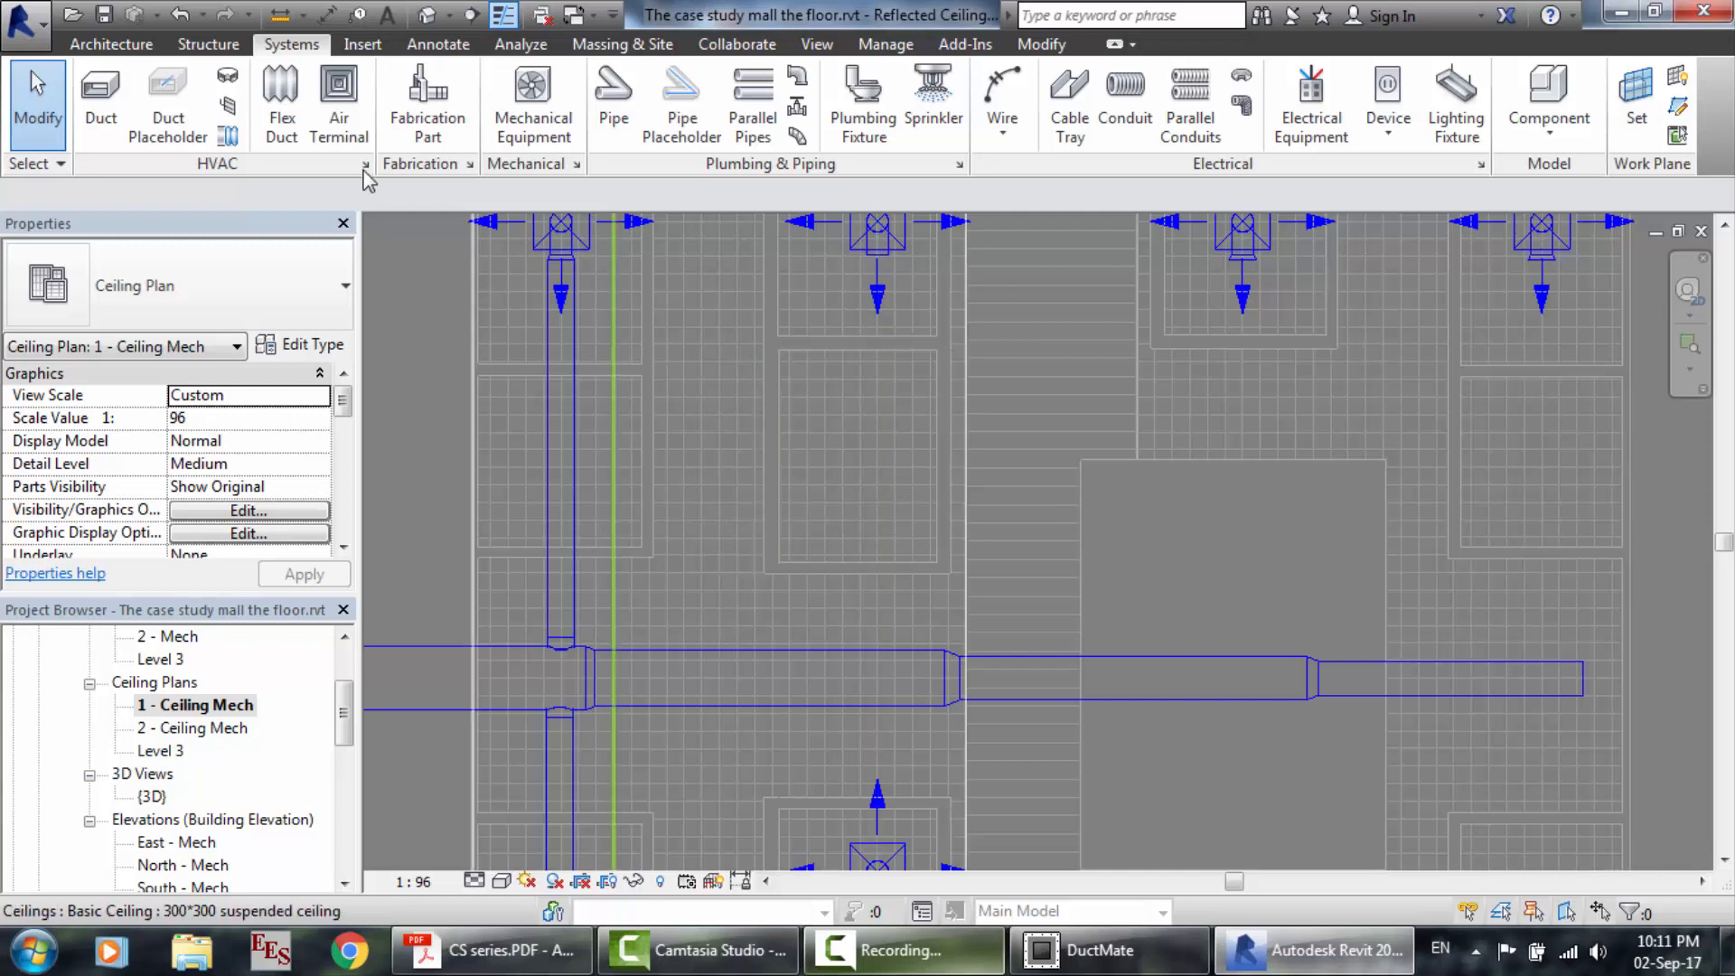
pyautogui.click(344, 136)
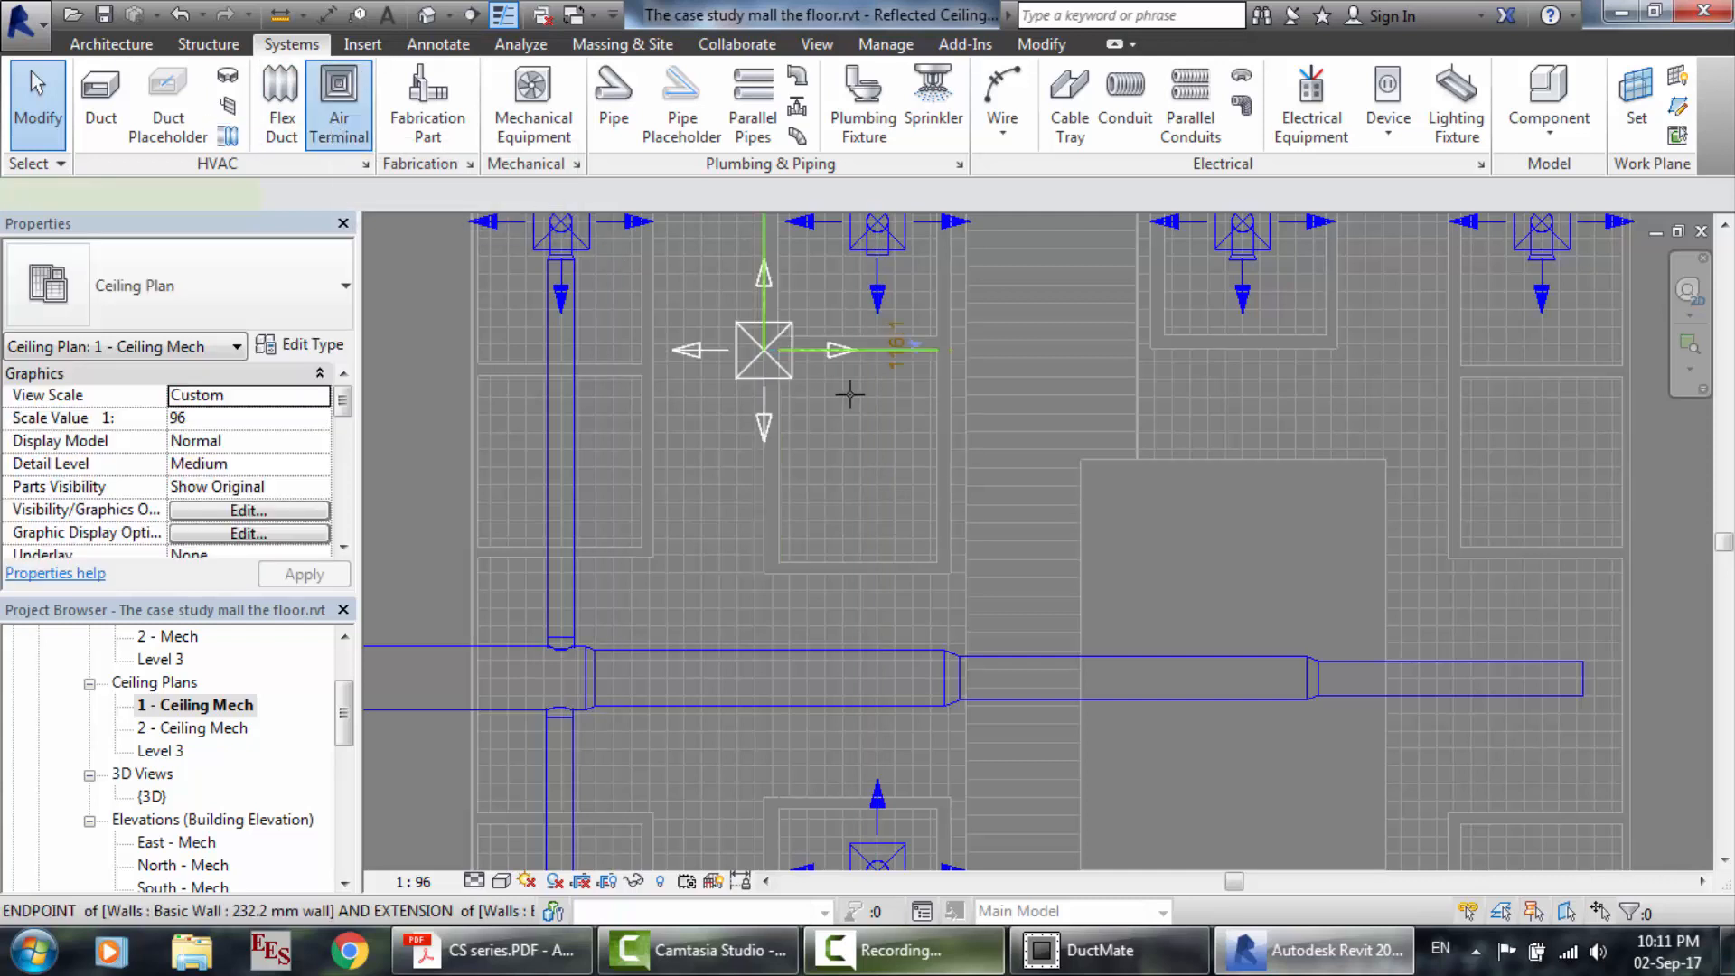
pyautogui.click(874, 443)
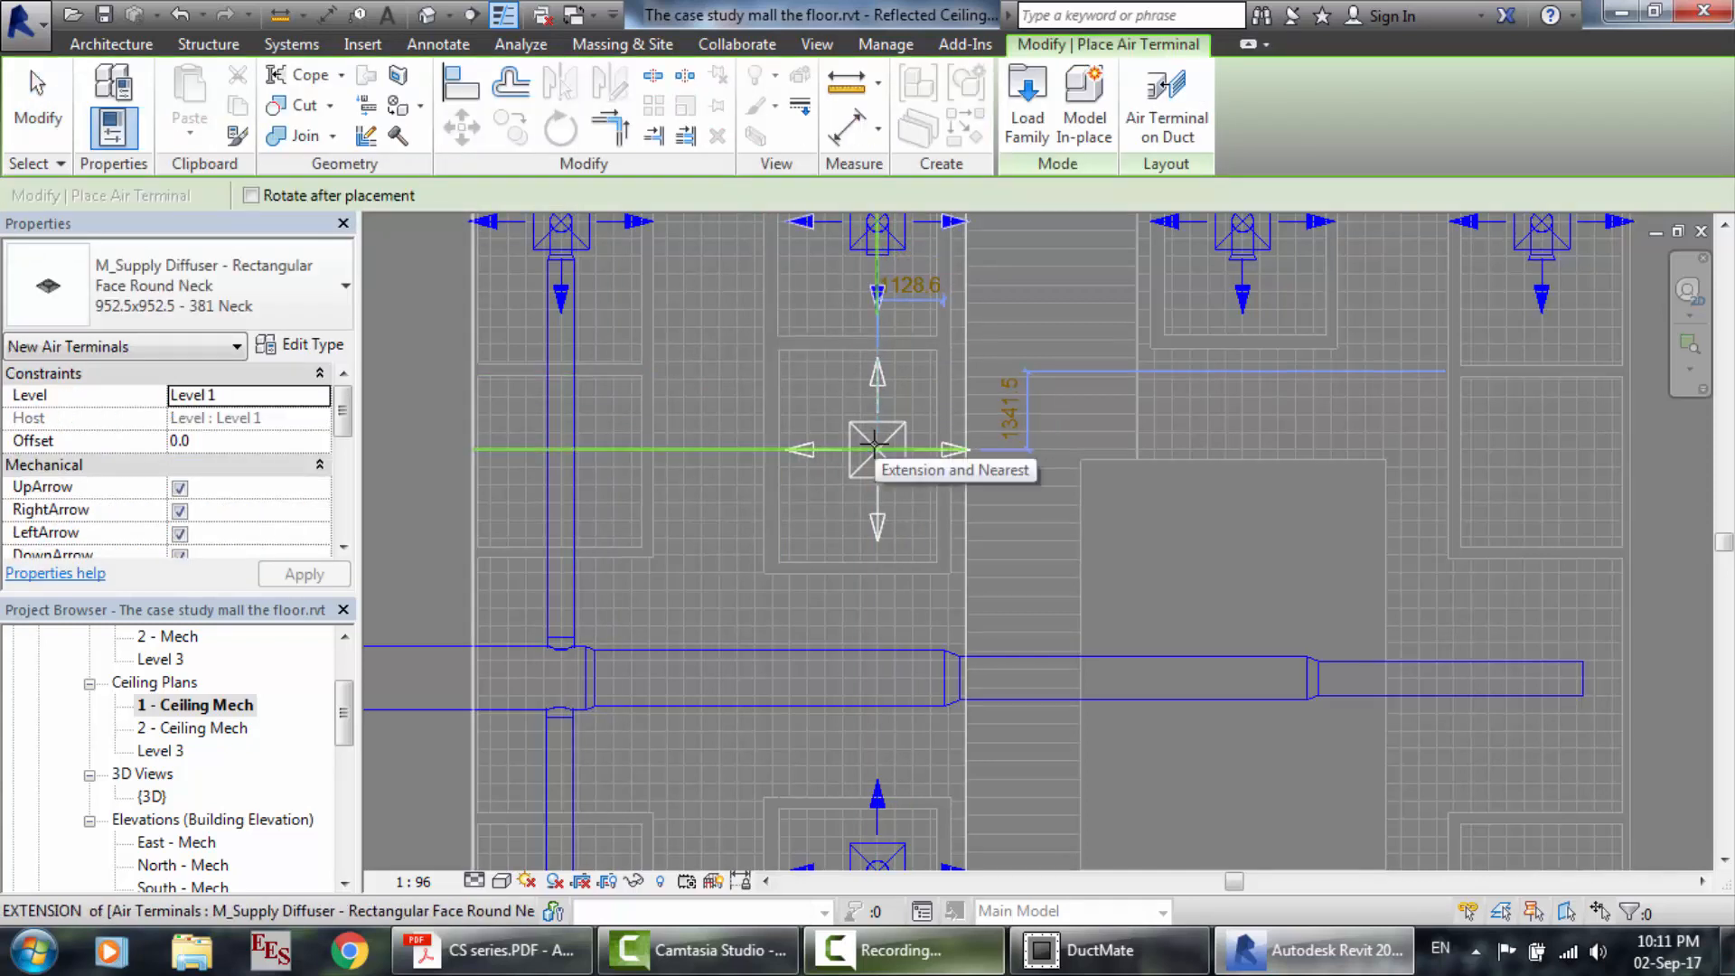
pyautogui.press('Escape')
pyautogui.press('Escape')
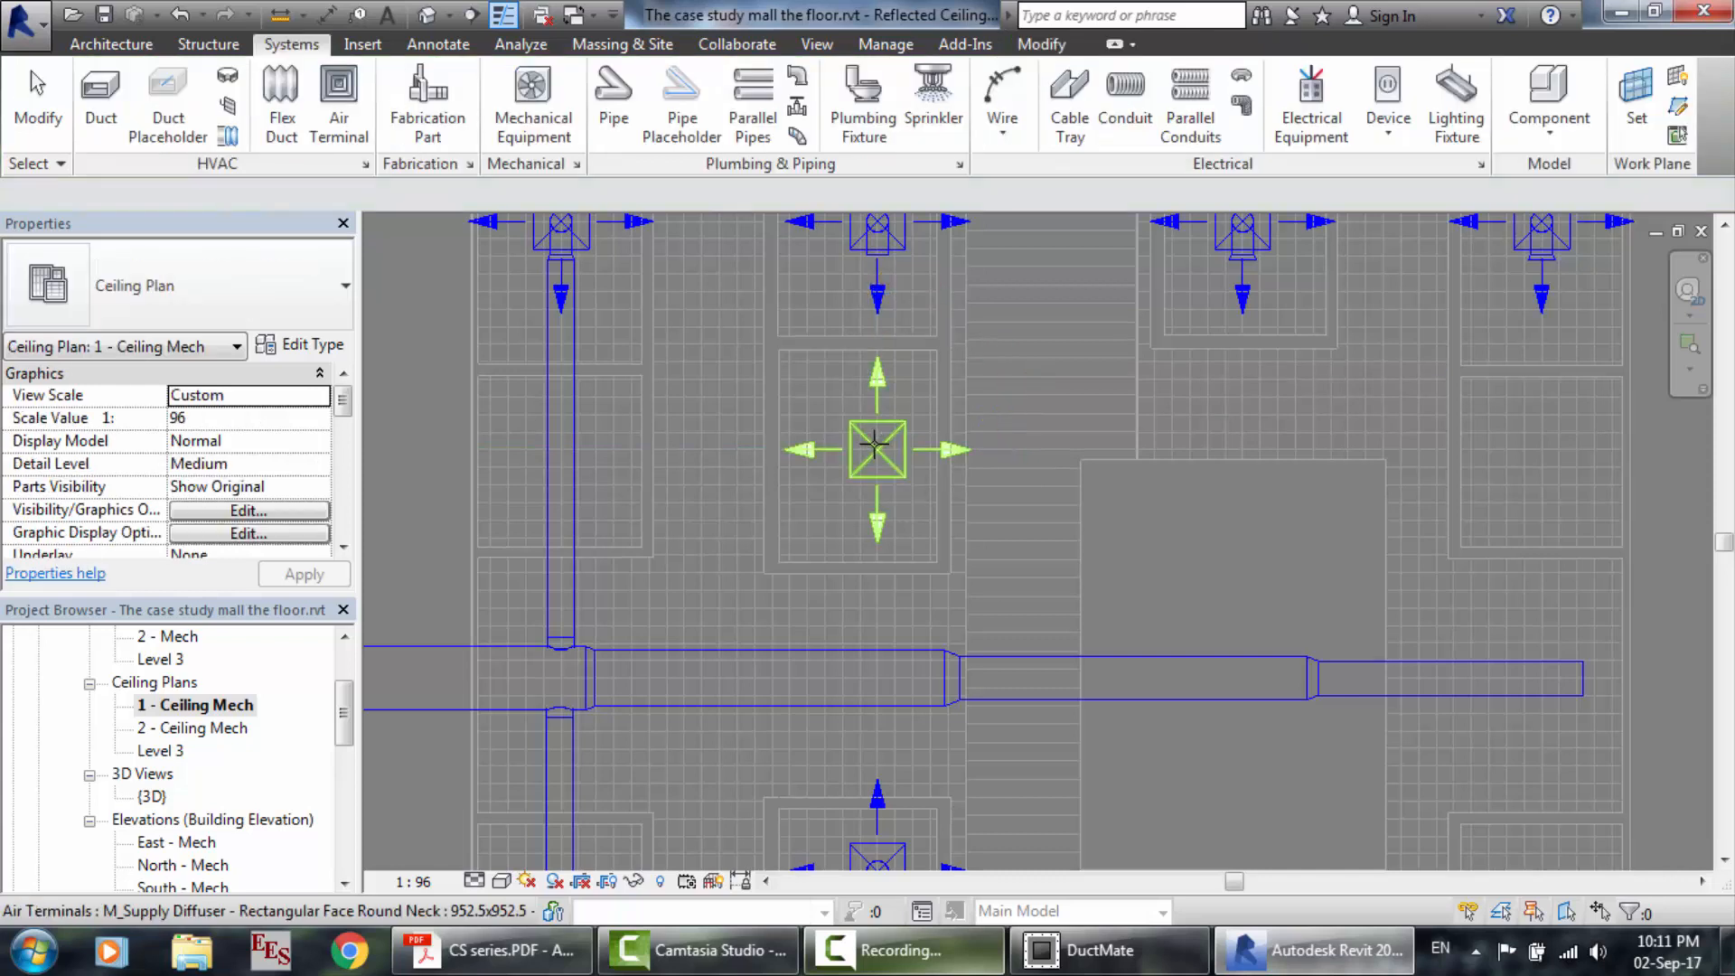
# Try to draw a 23" round duct at 2700 mm offset from the main duct to the new inner upper diffuser, and undo it.
pyautogui.scroll(3, 842, 638)
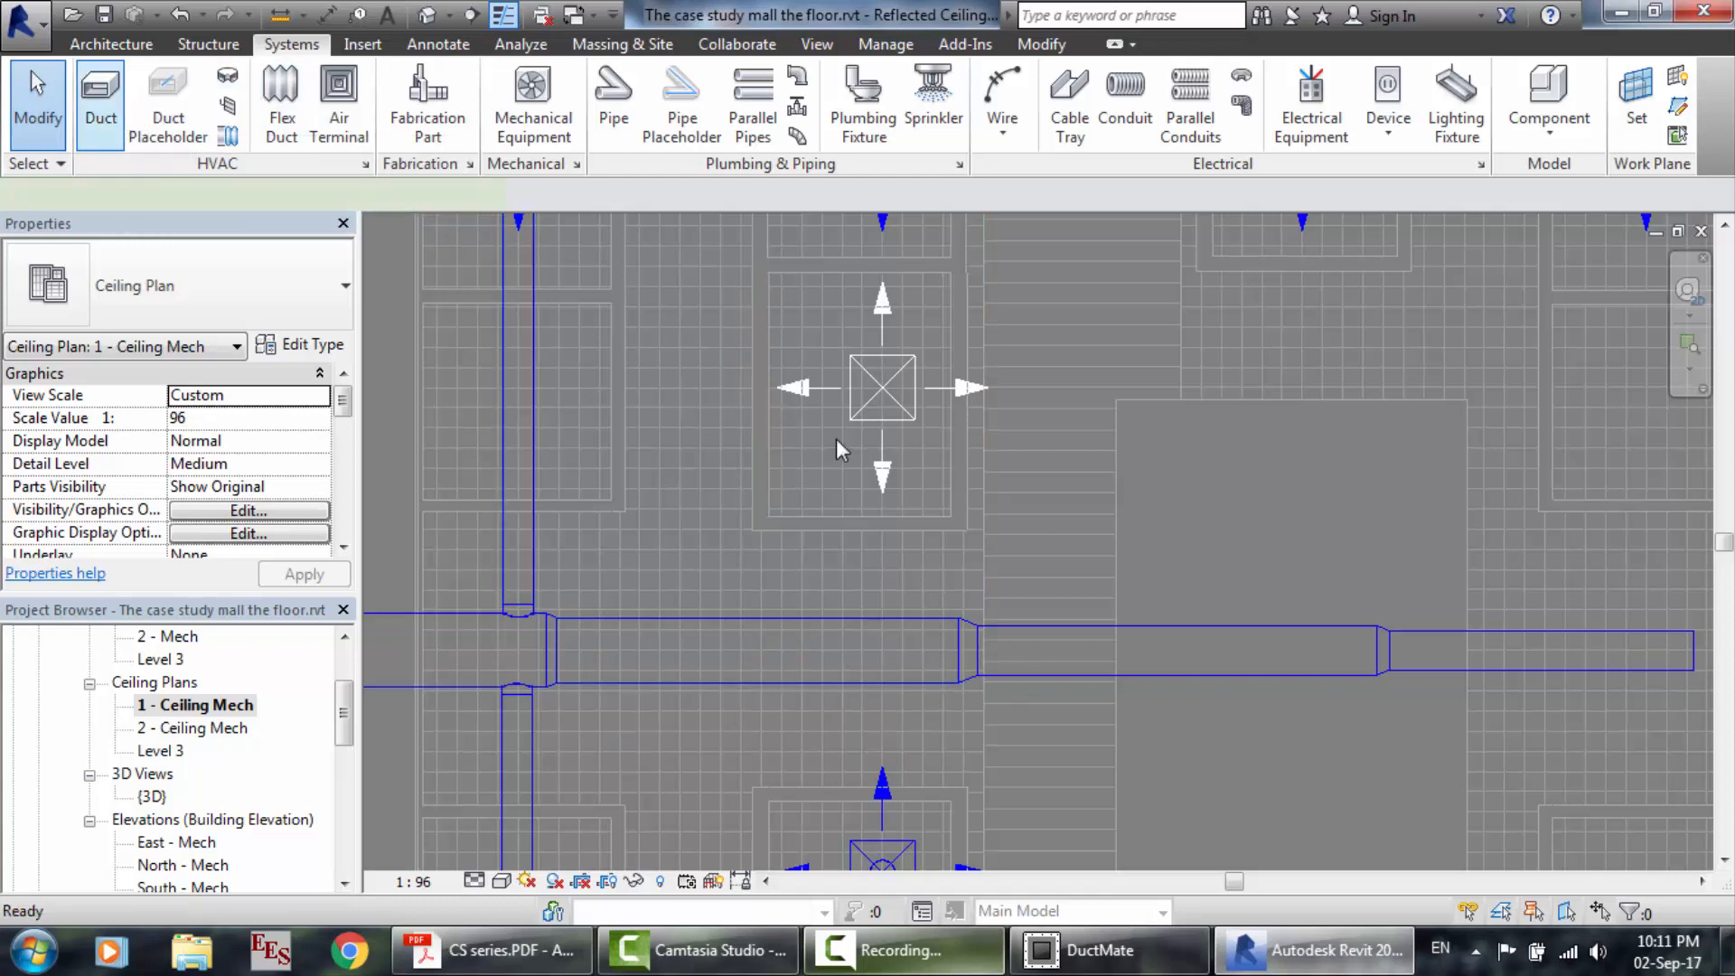
pyautogui.click(101, 107)
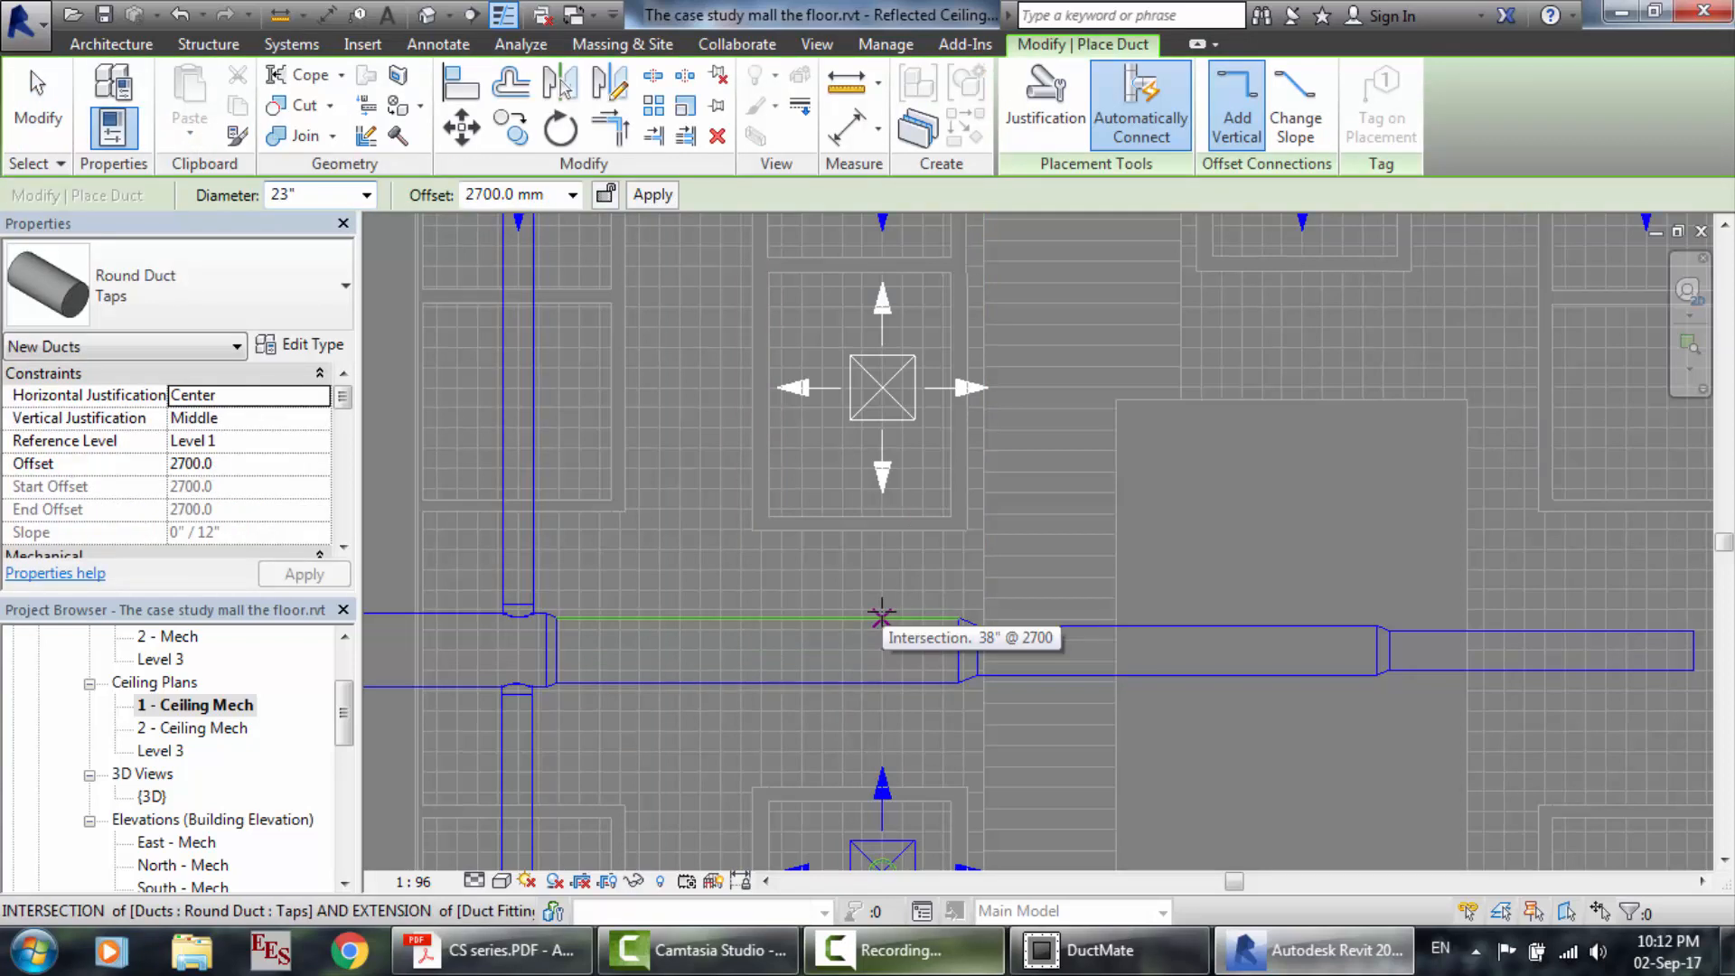
pyautogui.click(881, 616)
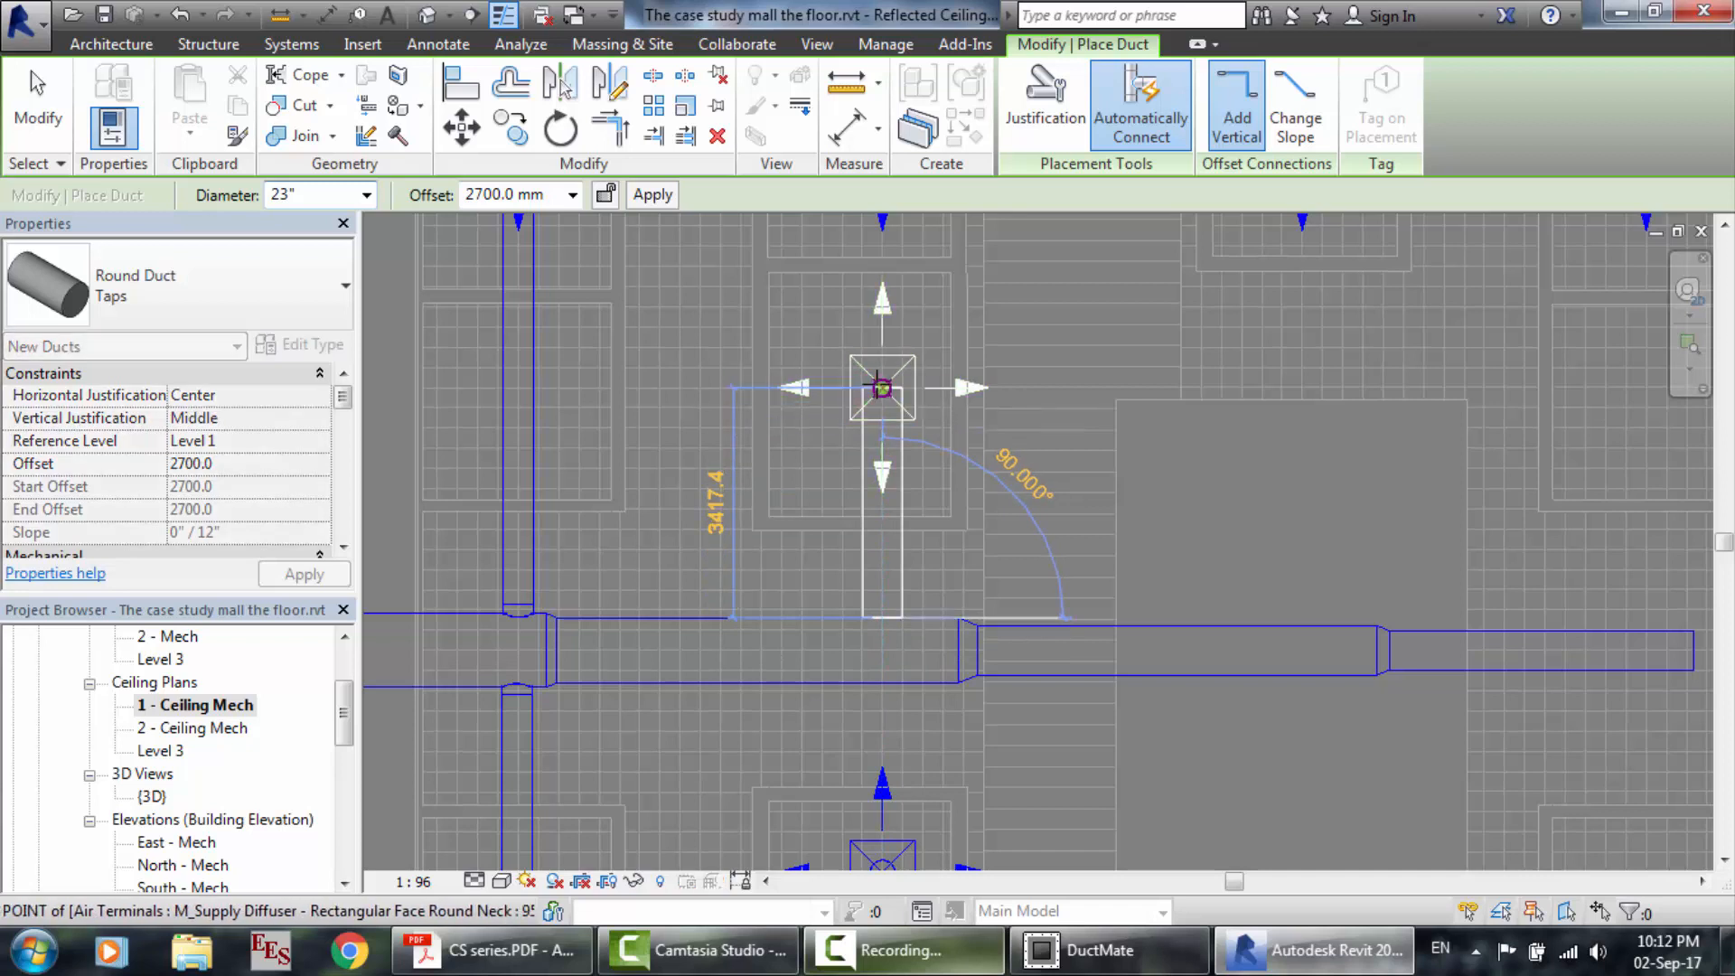
pyautogui.click(879, 388)
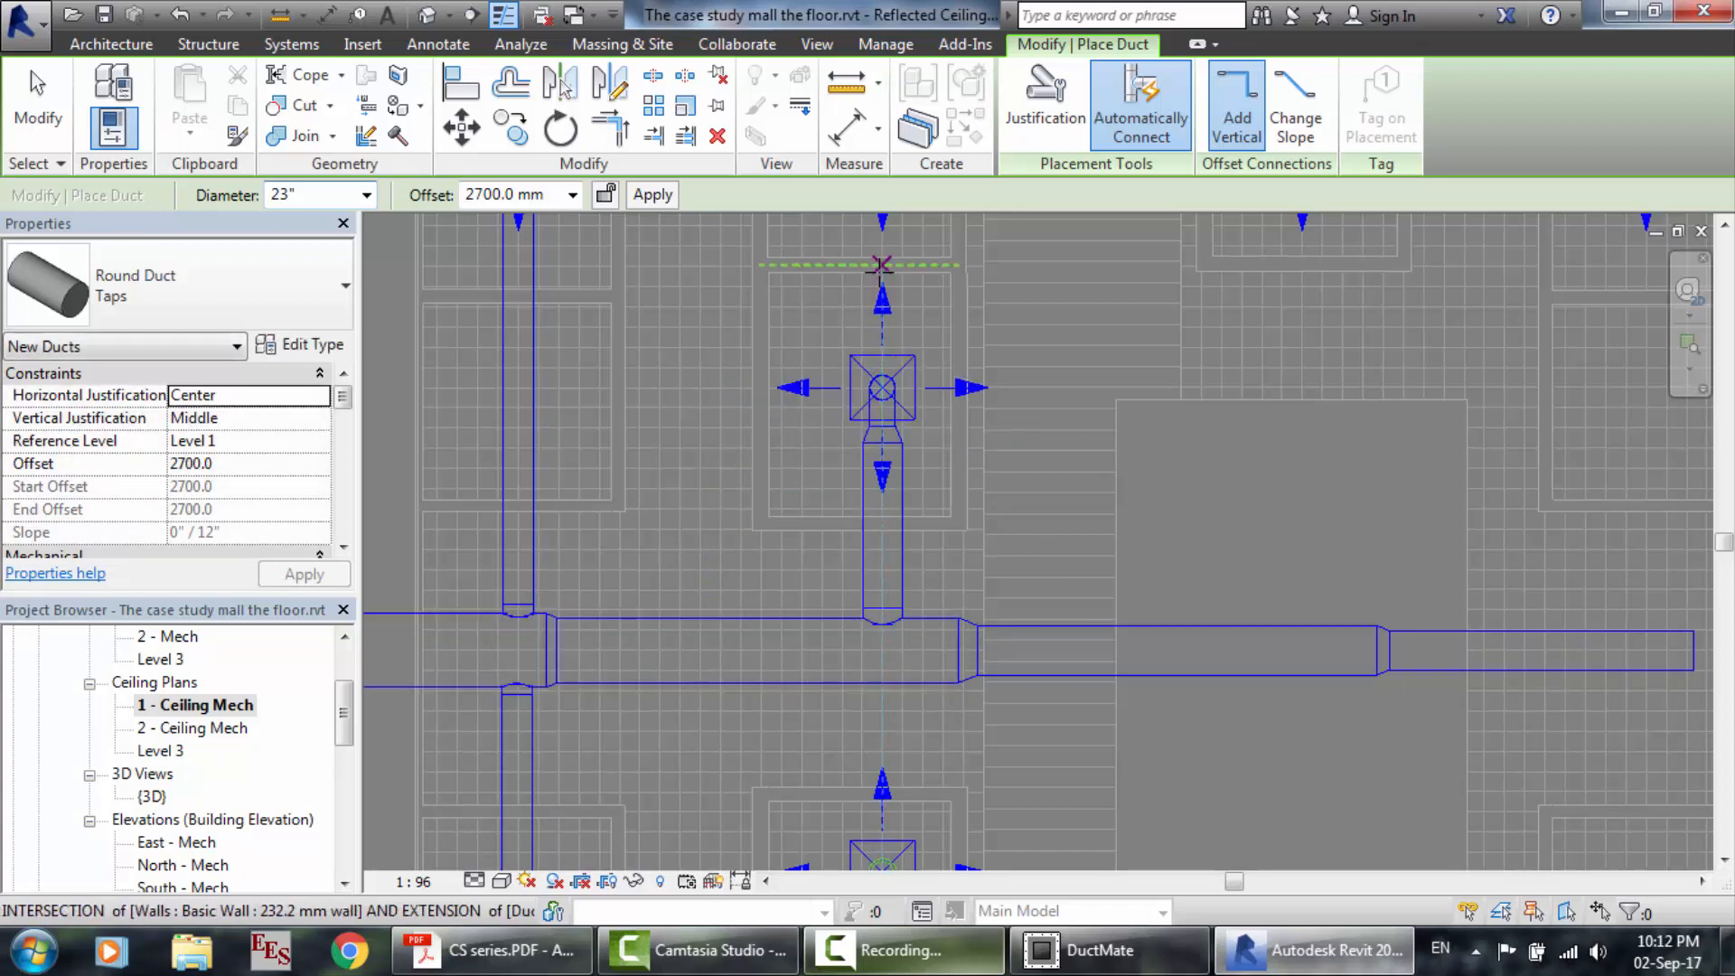
pyautogui.scroll(-1, 878, 267)
pyautogui.scroll(-2, 878, 268)
pyautogui.press('Escape')
pyautogui.press('Escape')
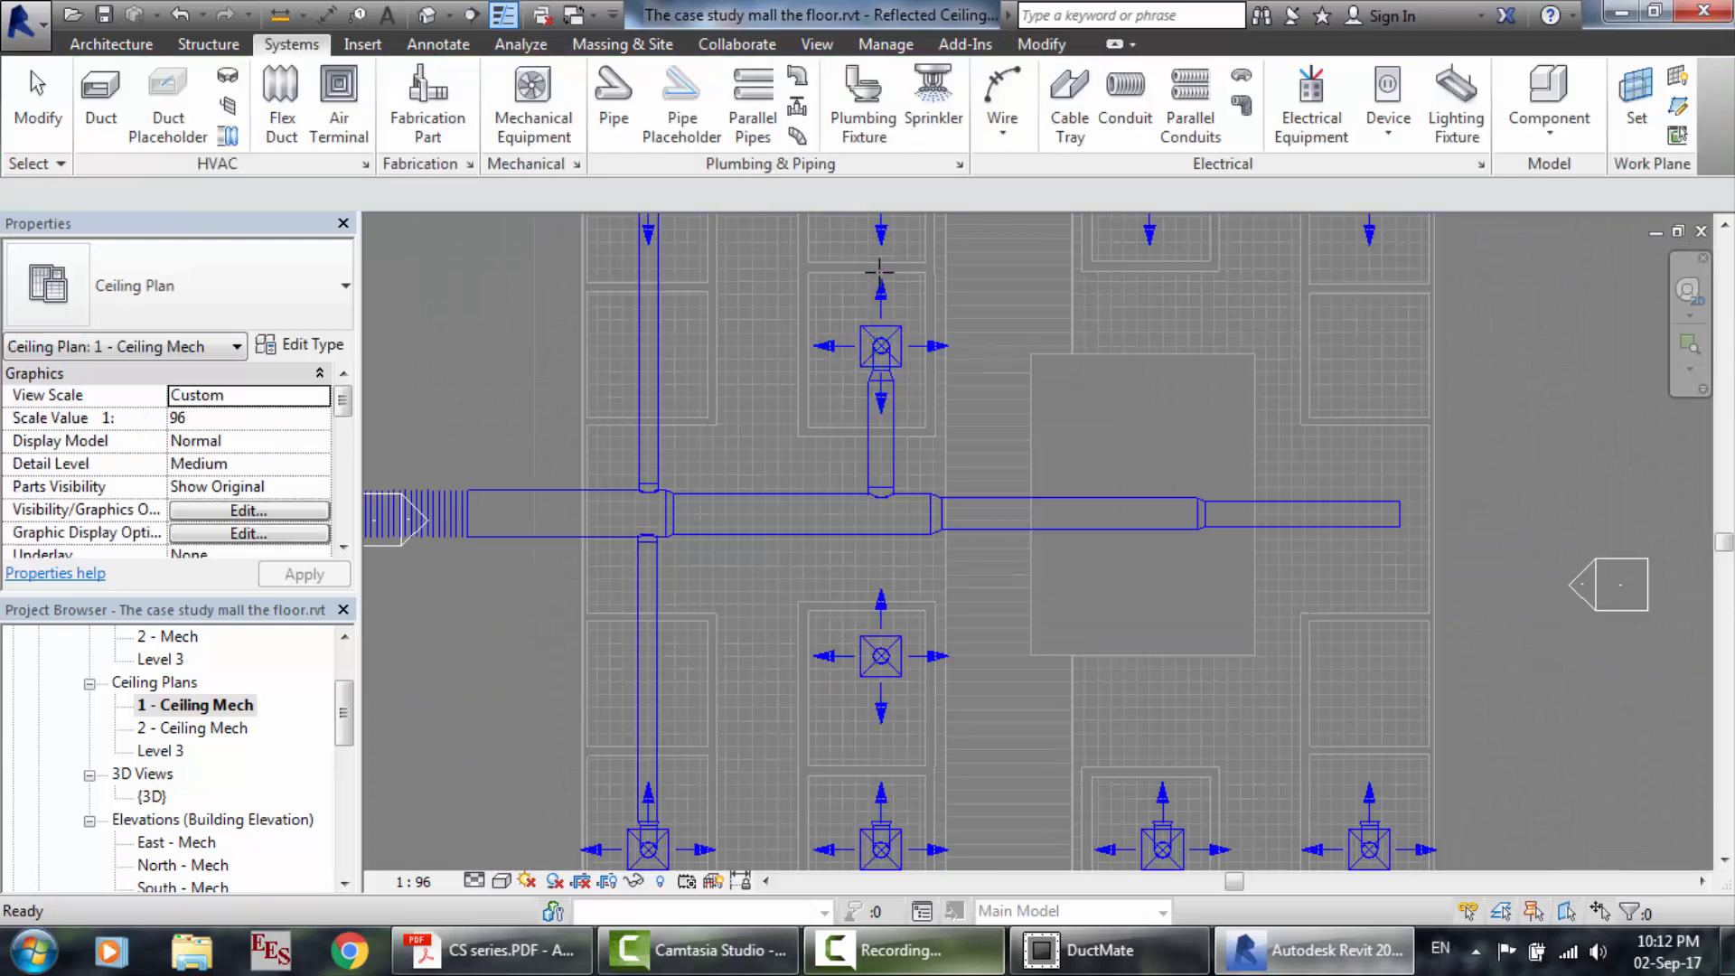
pyautogui.hotkey('ctrl', 'z')
pyautogui.scroll(2, 879, 268)
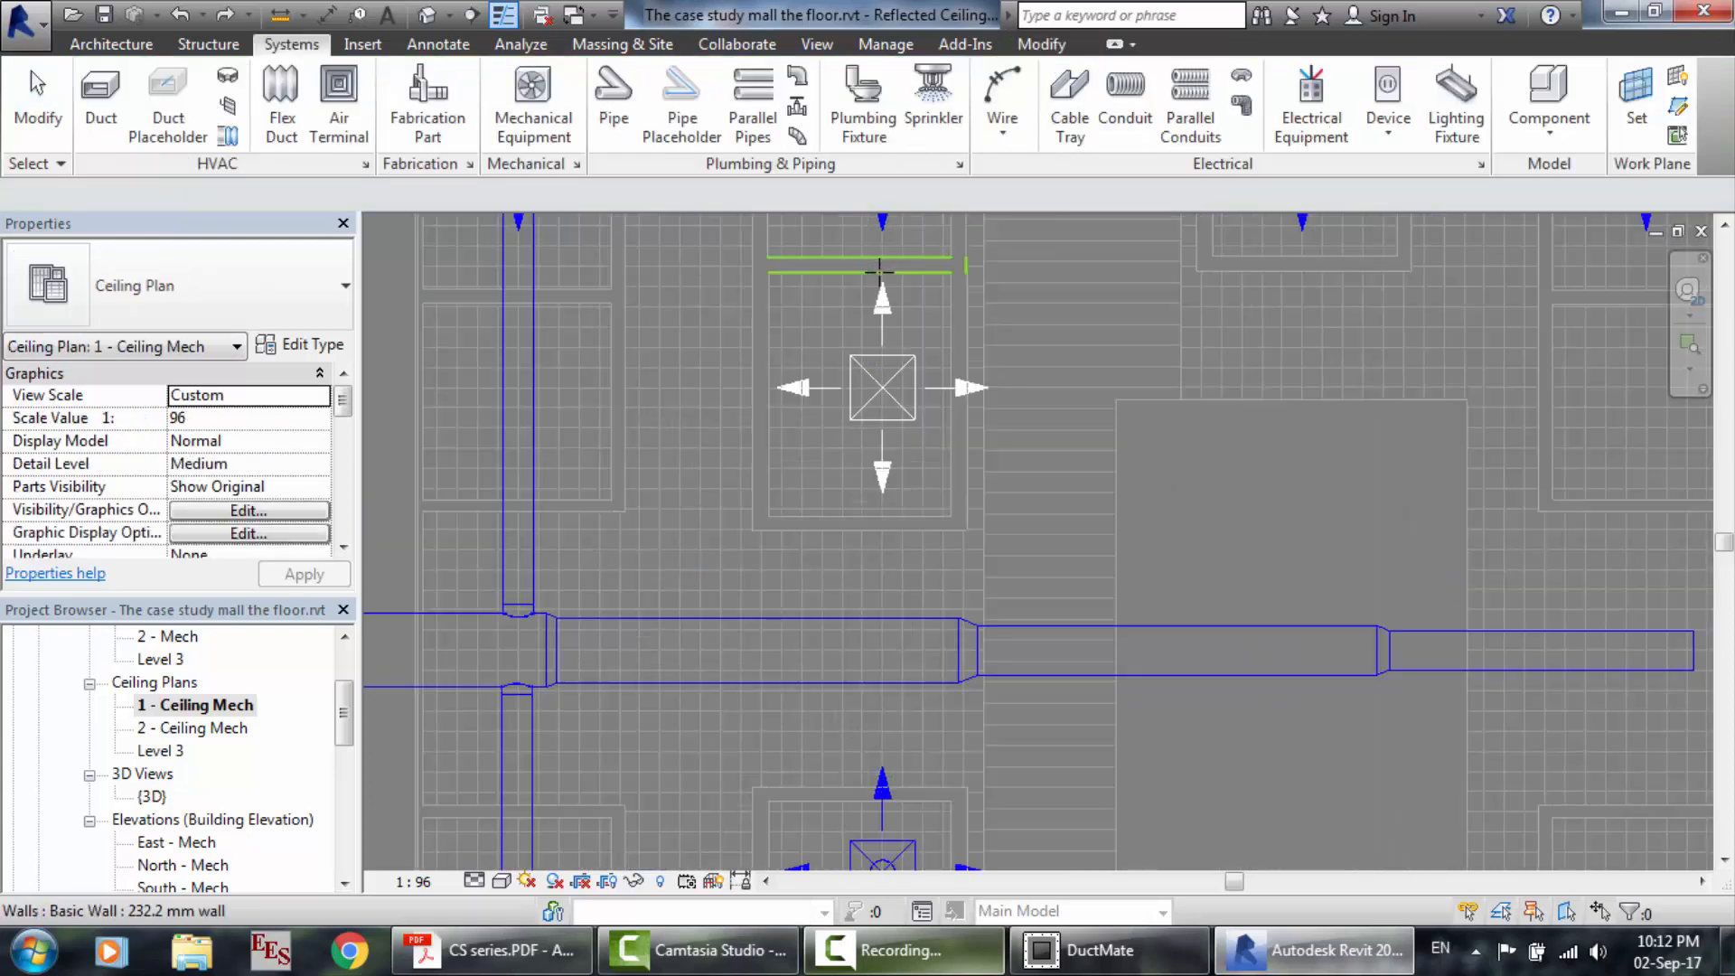
# Set the offset of the second column's inner upper diffuser to 2000 mm.
pyautogui.click(879, 388)
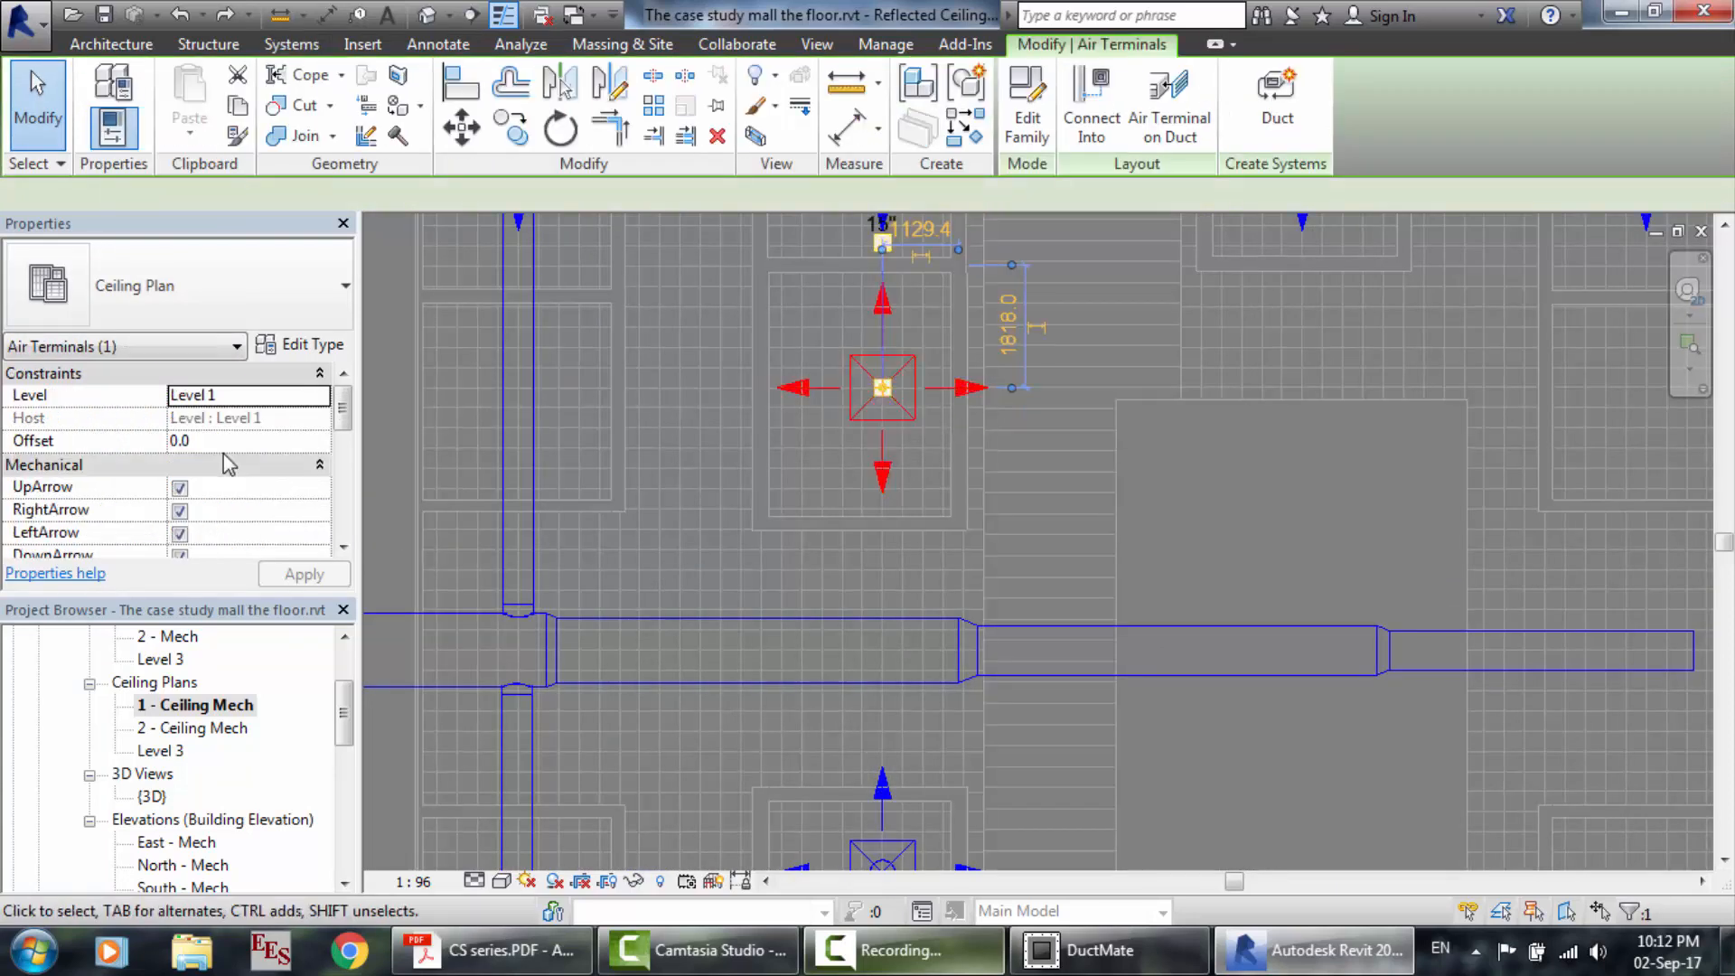
pyautogui.click(200, 442)
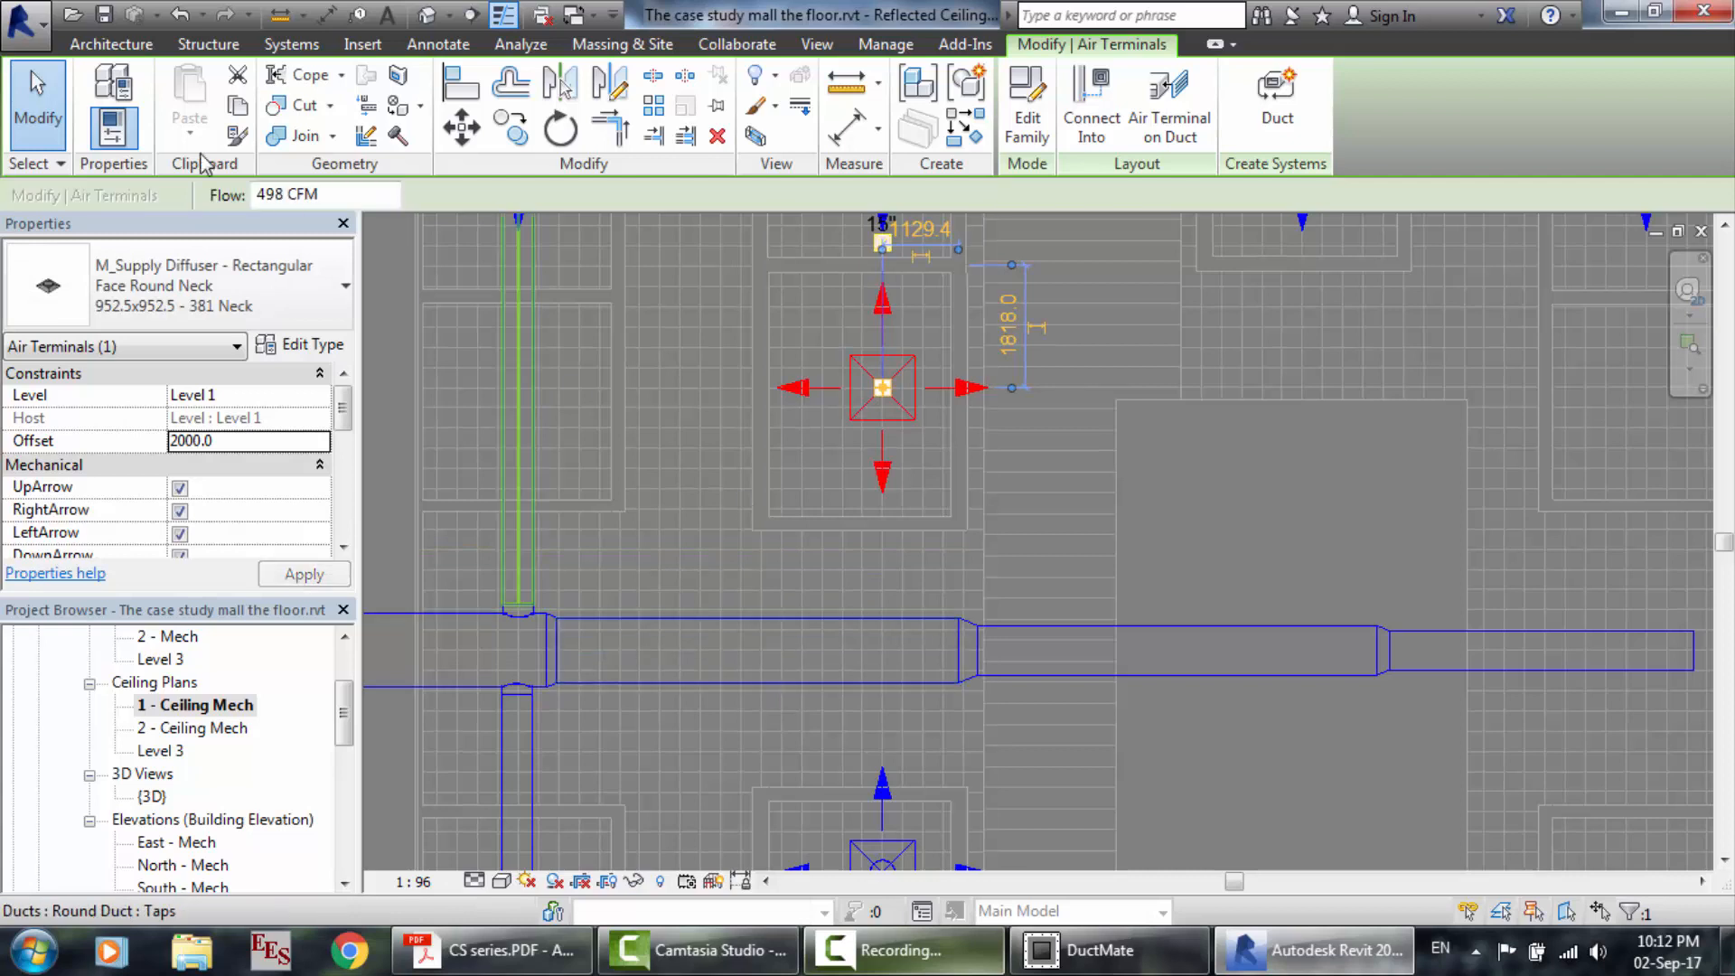
# Try again to draw a 23" round duct at 2700 mm offset from the main duct to the lifted inner upper diffuser, and undo it.
pyautogui.click(291, 44)
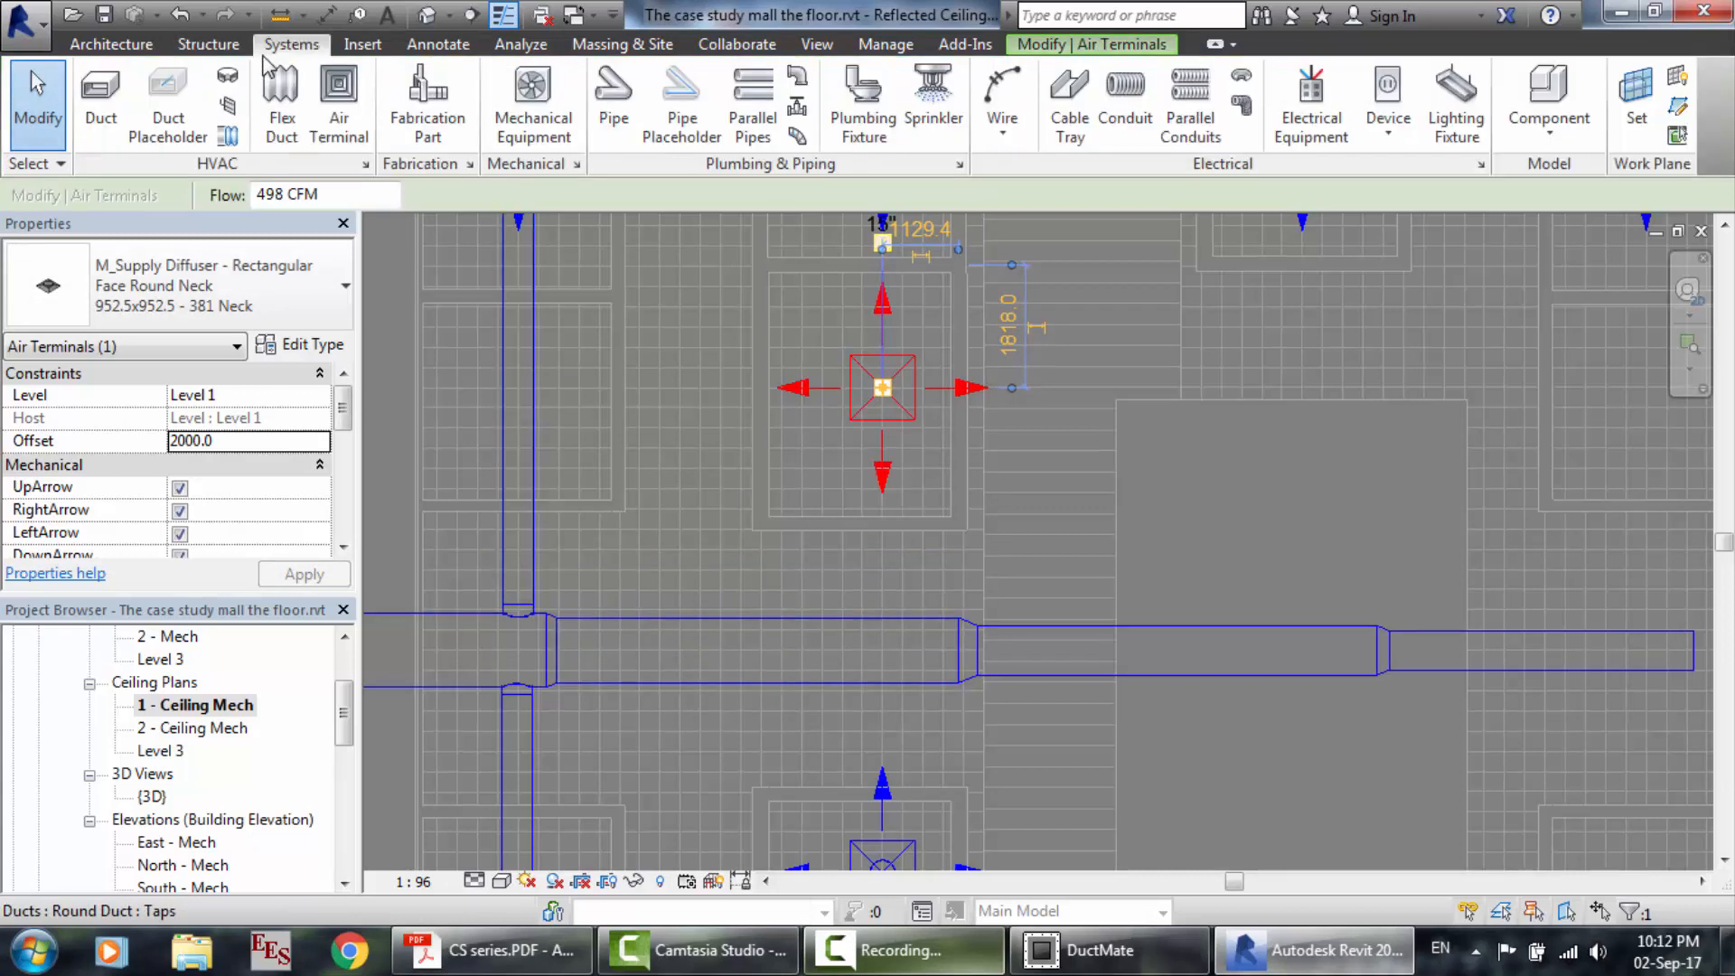
pyautogui.click(95, 117)
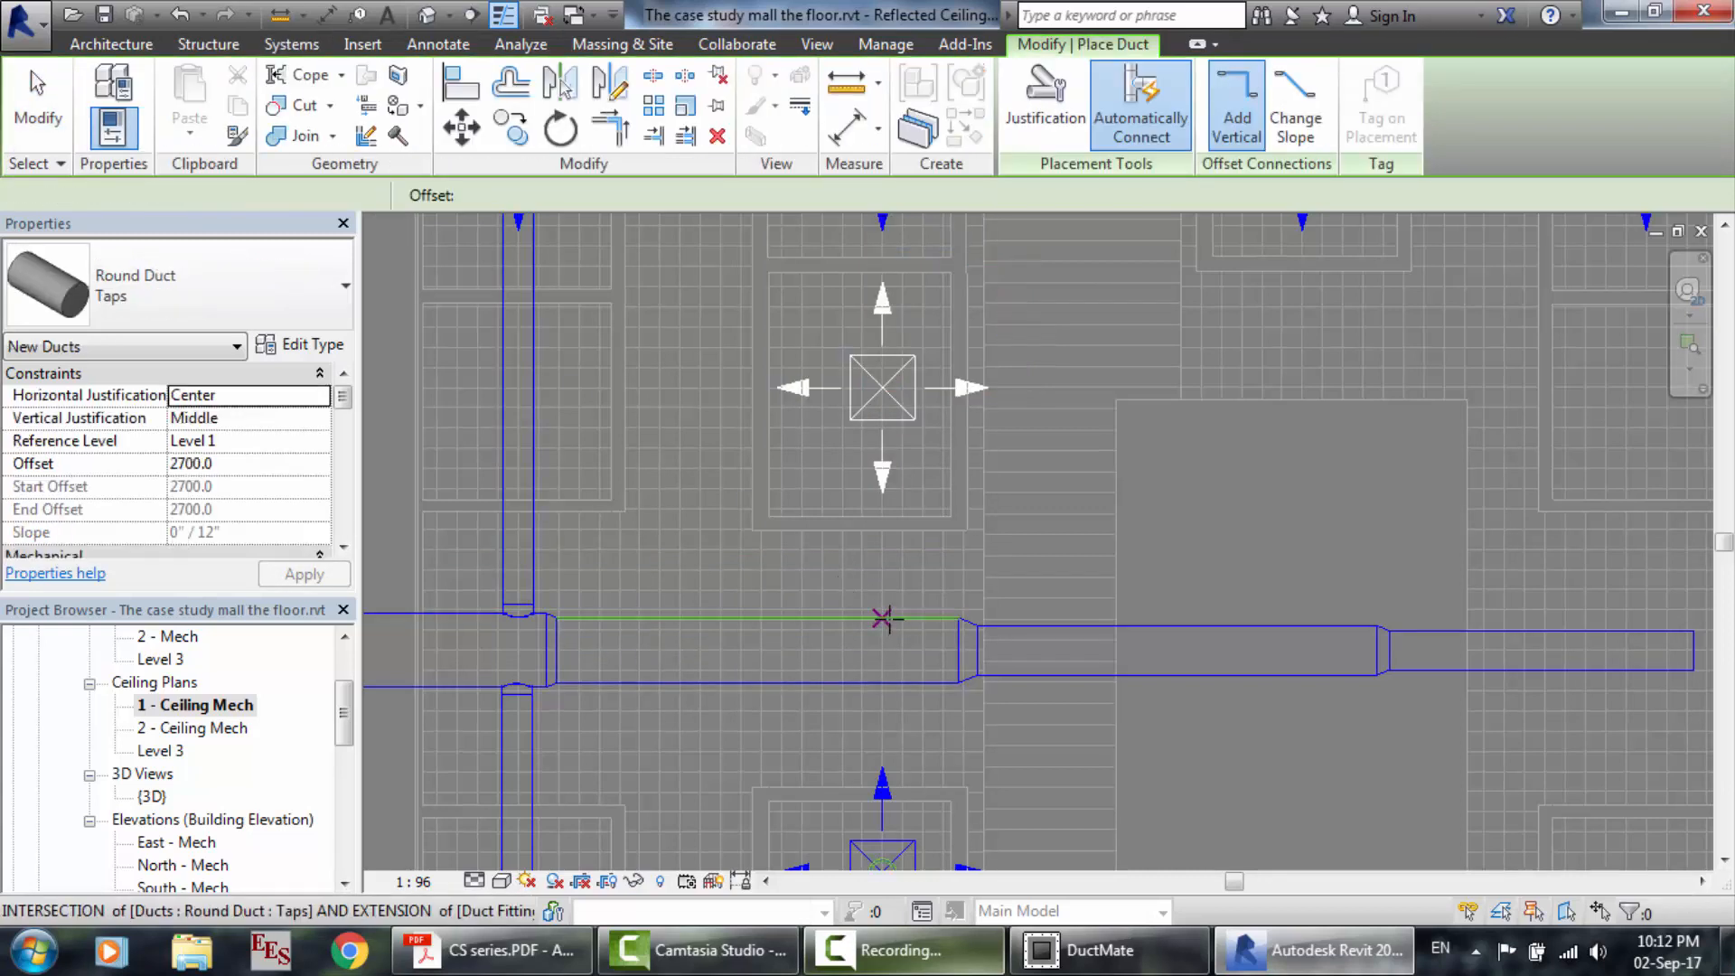
pyautogui.click(882, 617)
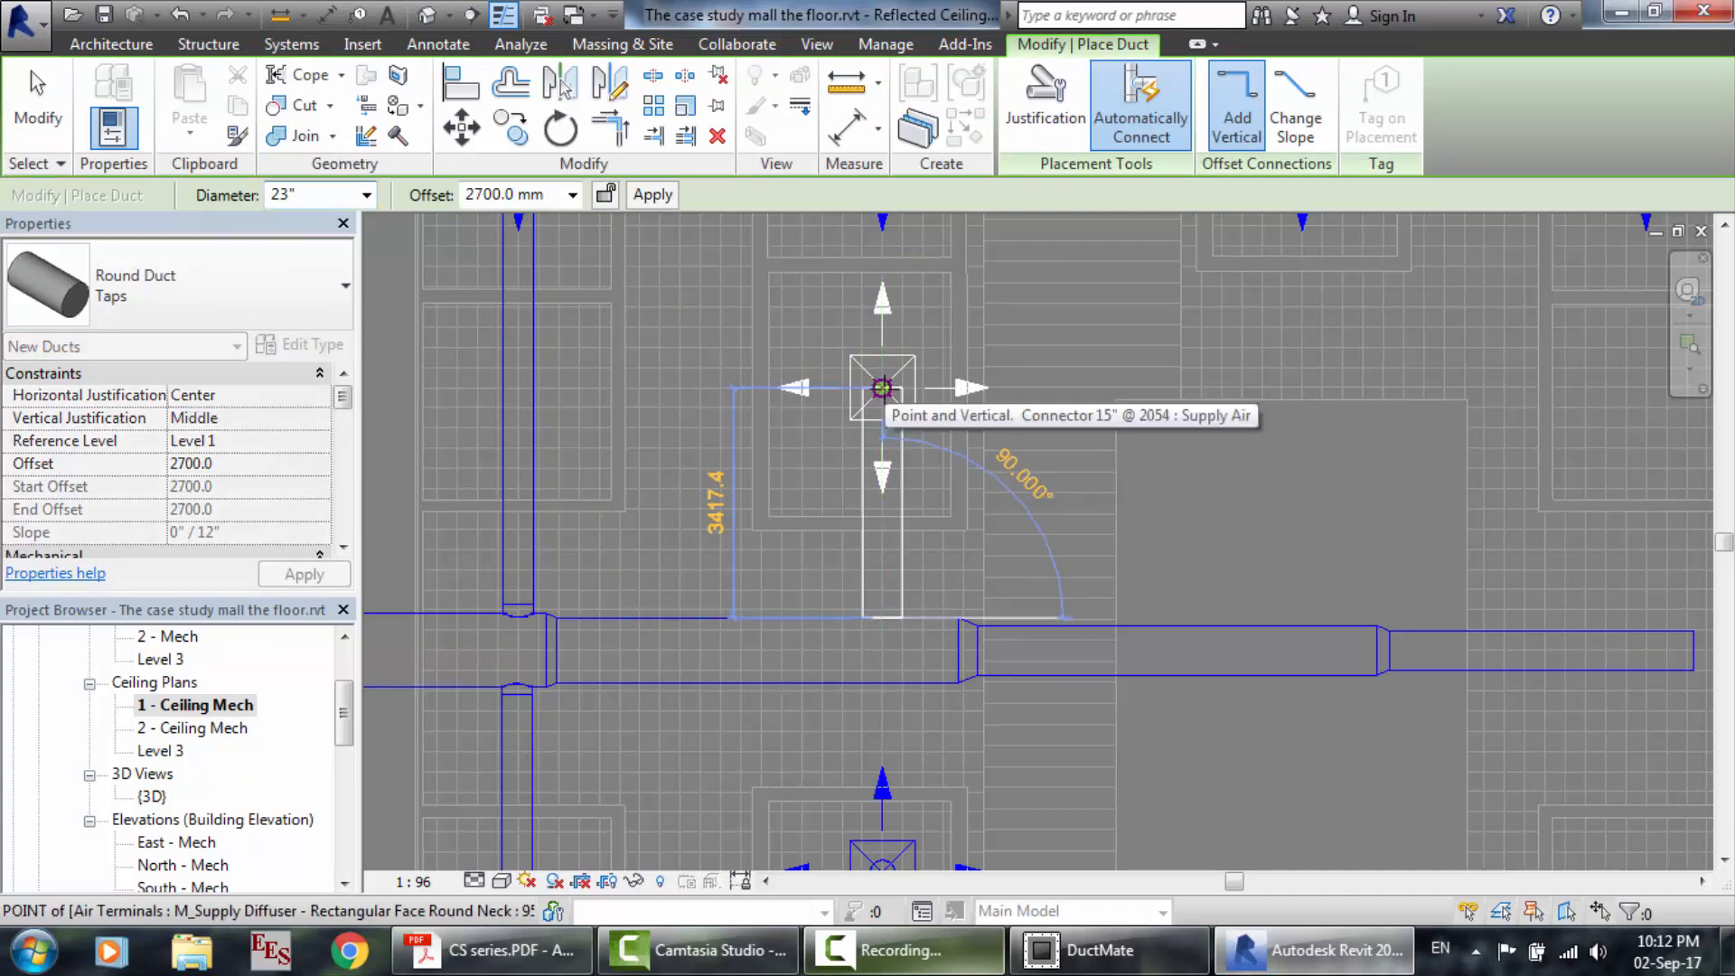
pyautogui.click(882, 388)
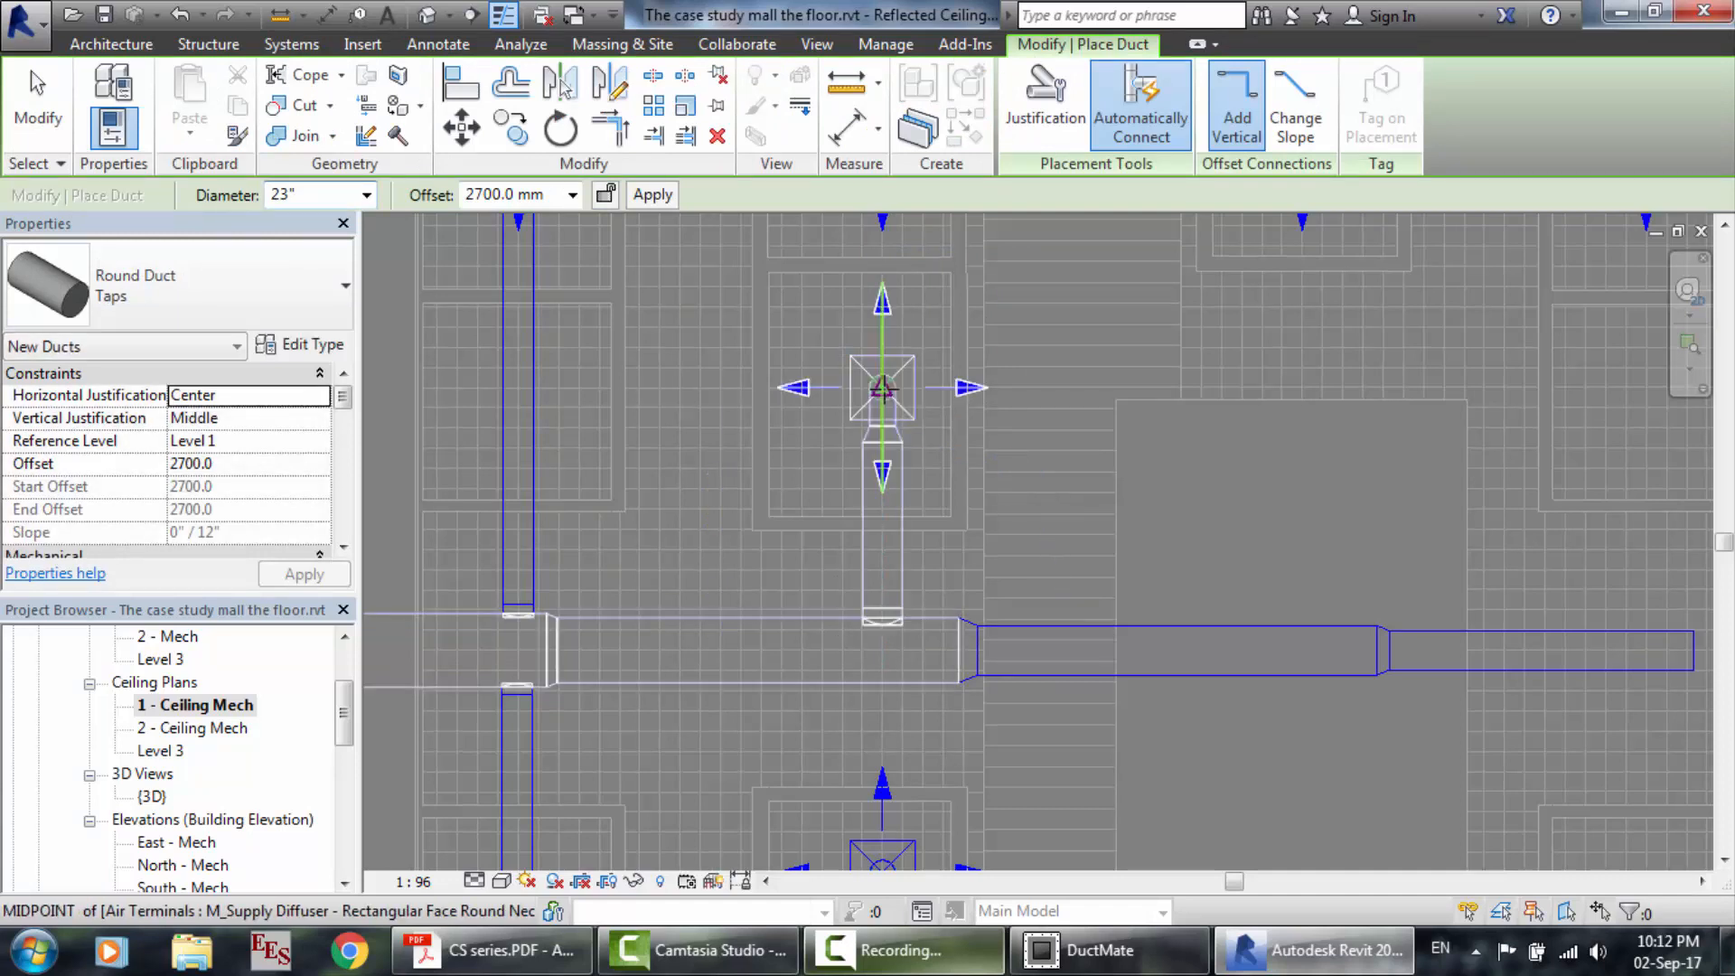
pyautogui.scroll(-1, 885, 305)
pyautogui.scroll(-3, 886, 305)
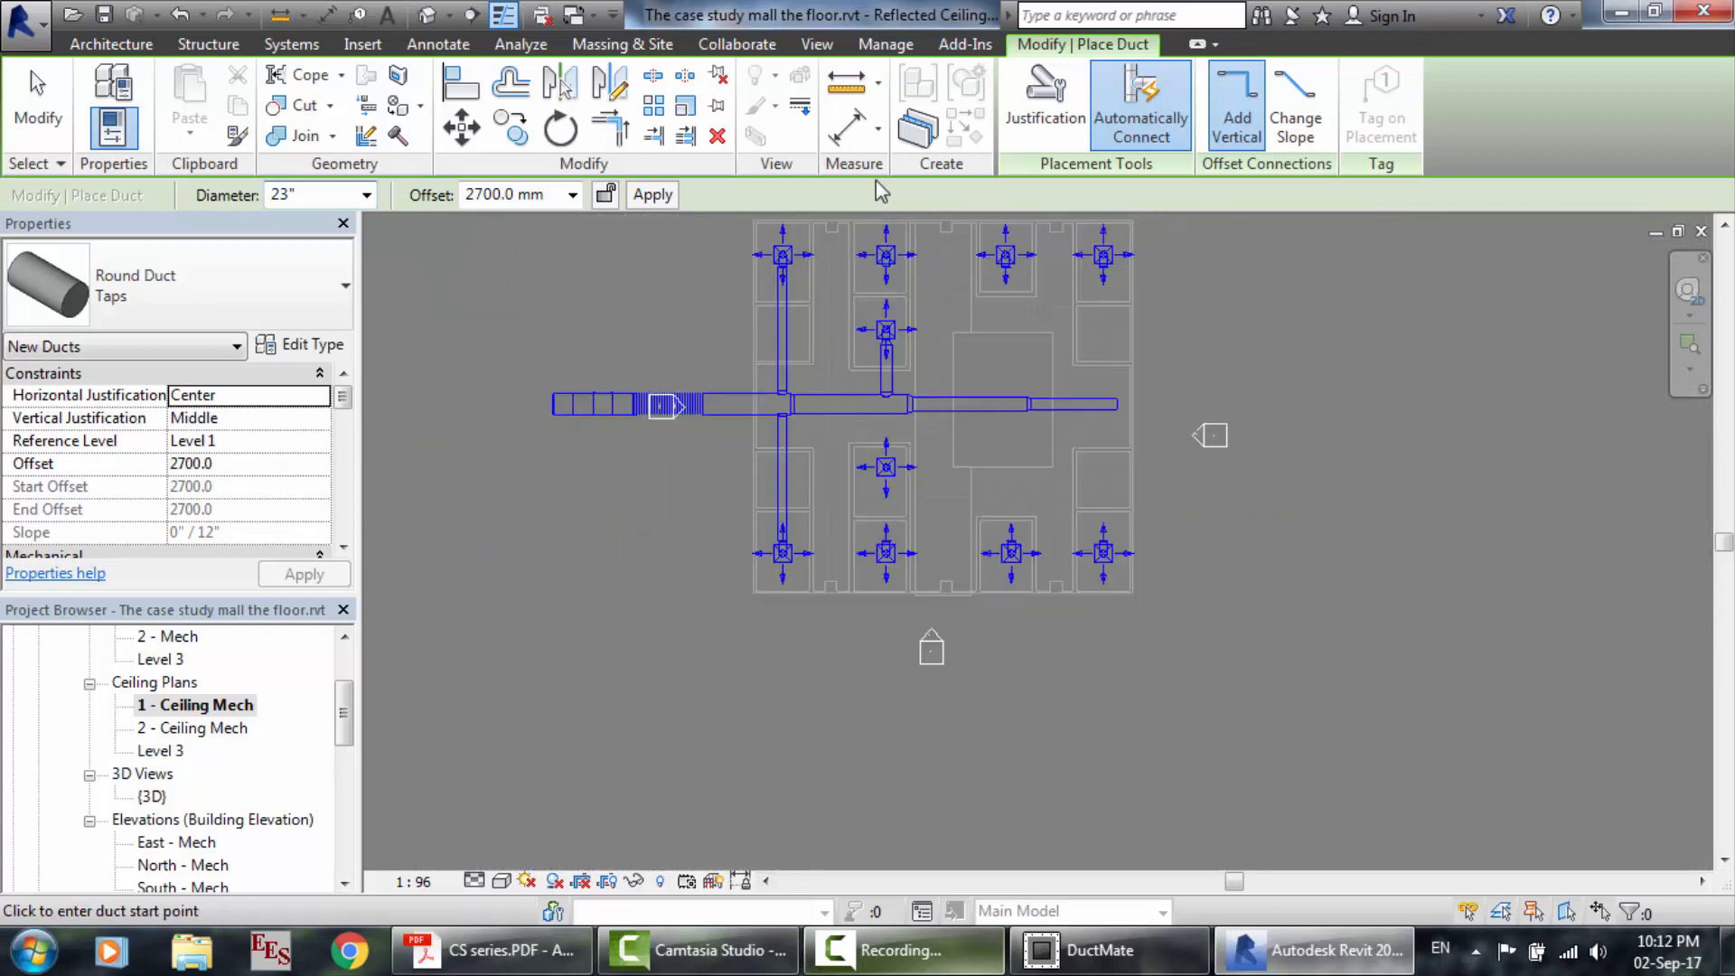
pyautogui.scroll(4, 875, 413)
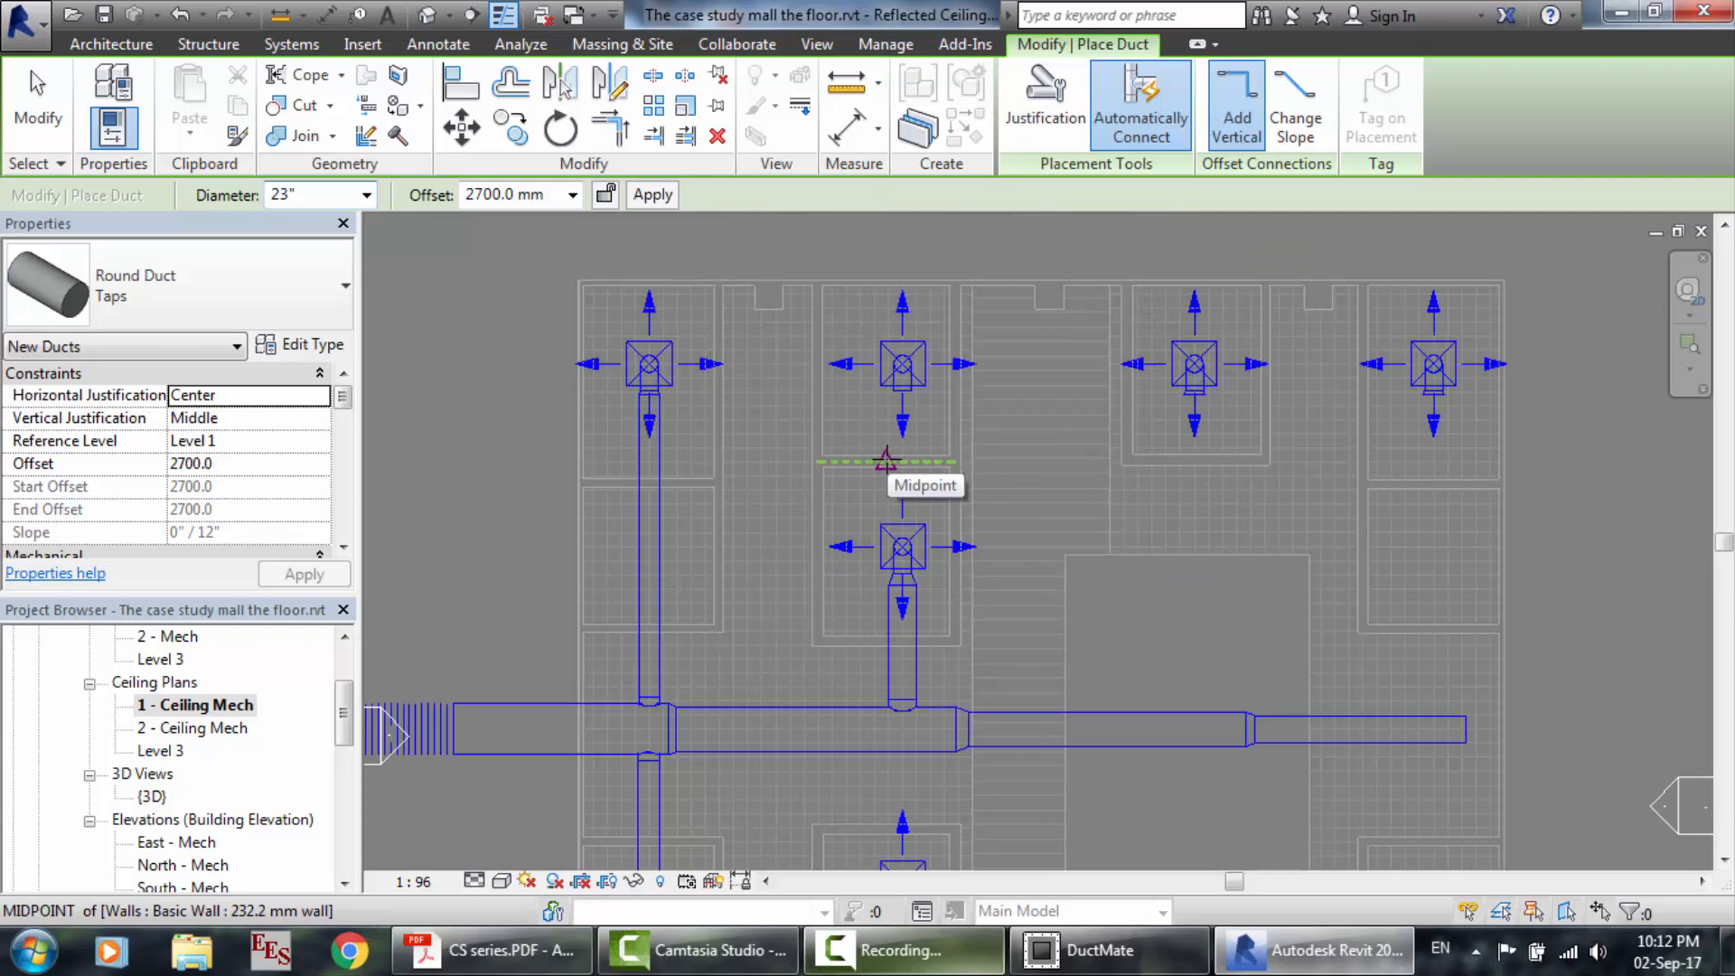
pyautogui.press('Escape')
pyautogui.press('Escape')
pyautogui.scroll(2, 886, 459)
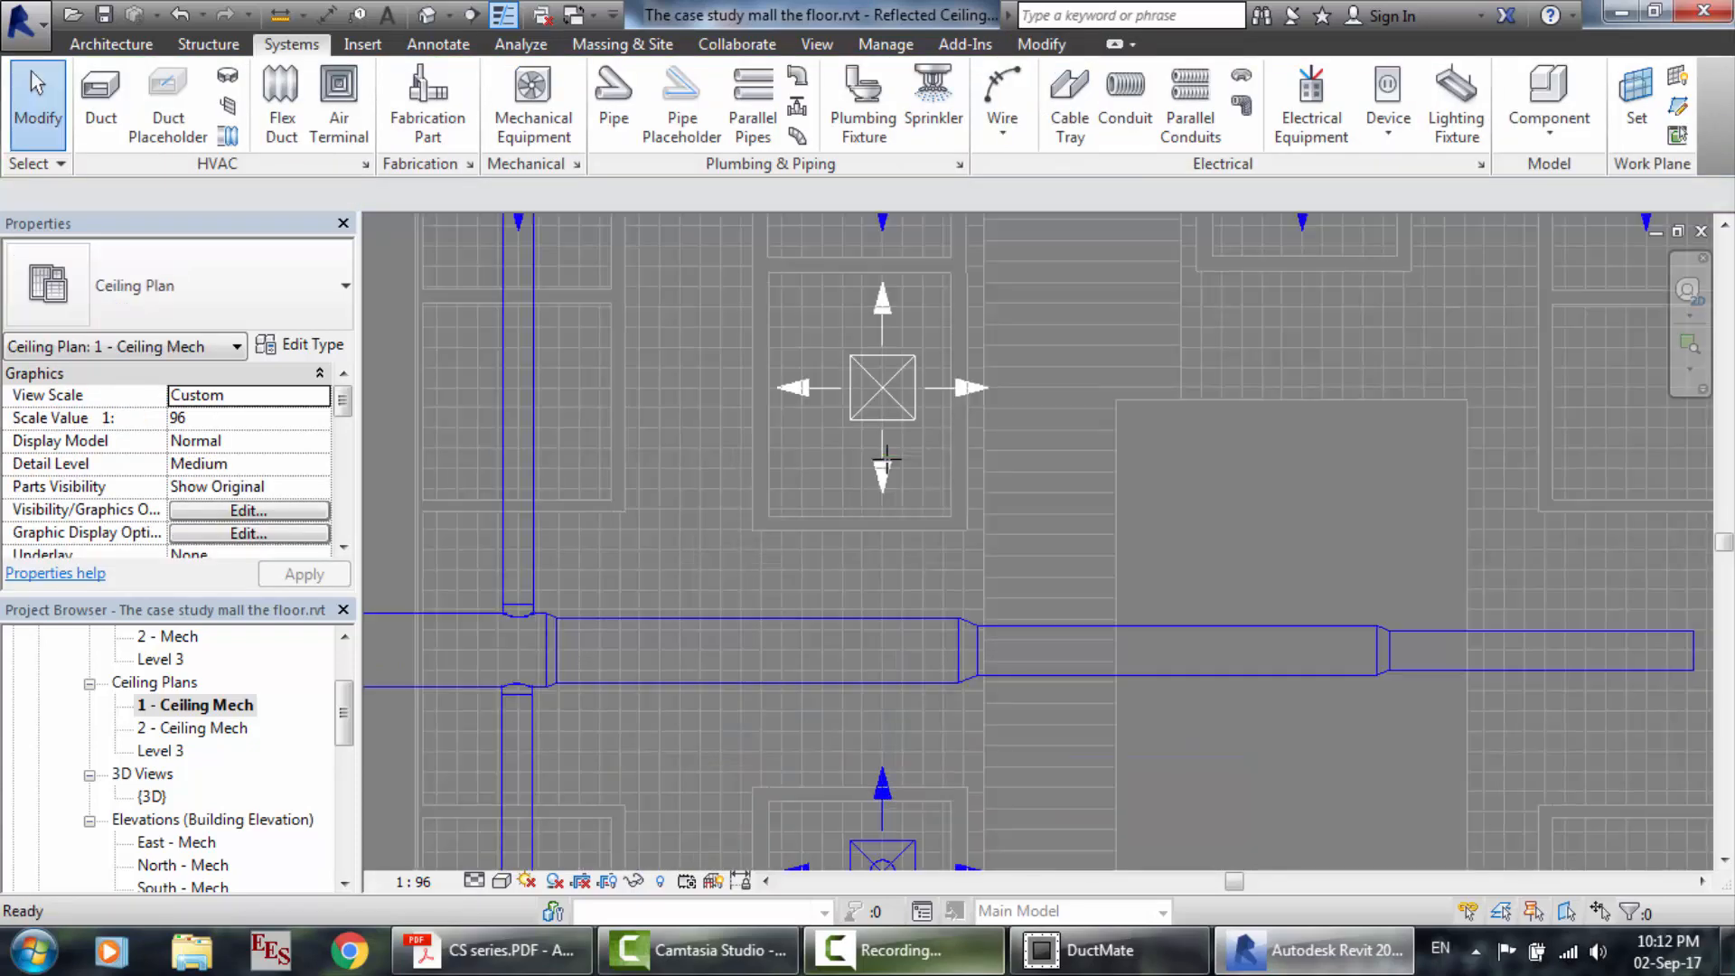
# Draw a 23" round branch duct at 2700 mm offset from the main duct to the elbow of the second column's outer upper diffuser.
pyautogui.scroll(-3, 886, 459)
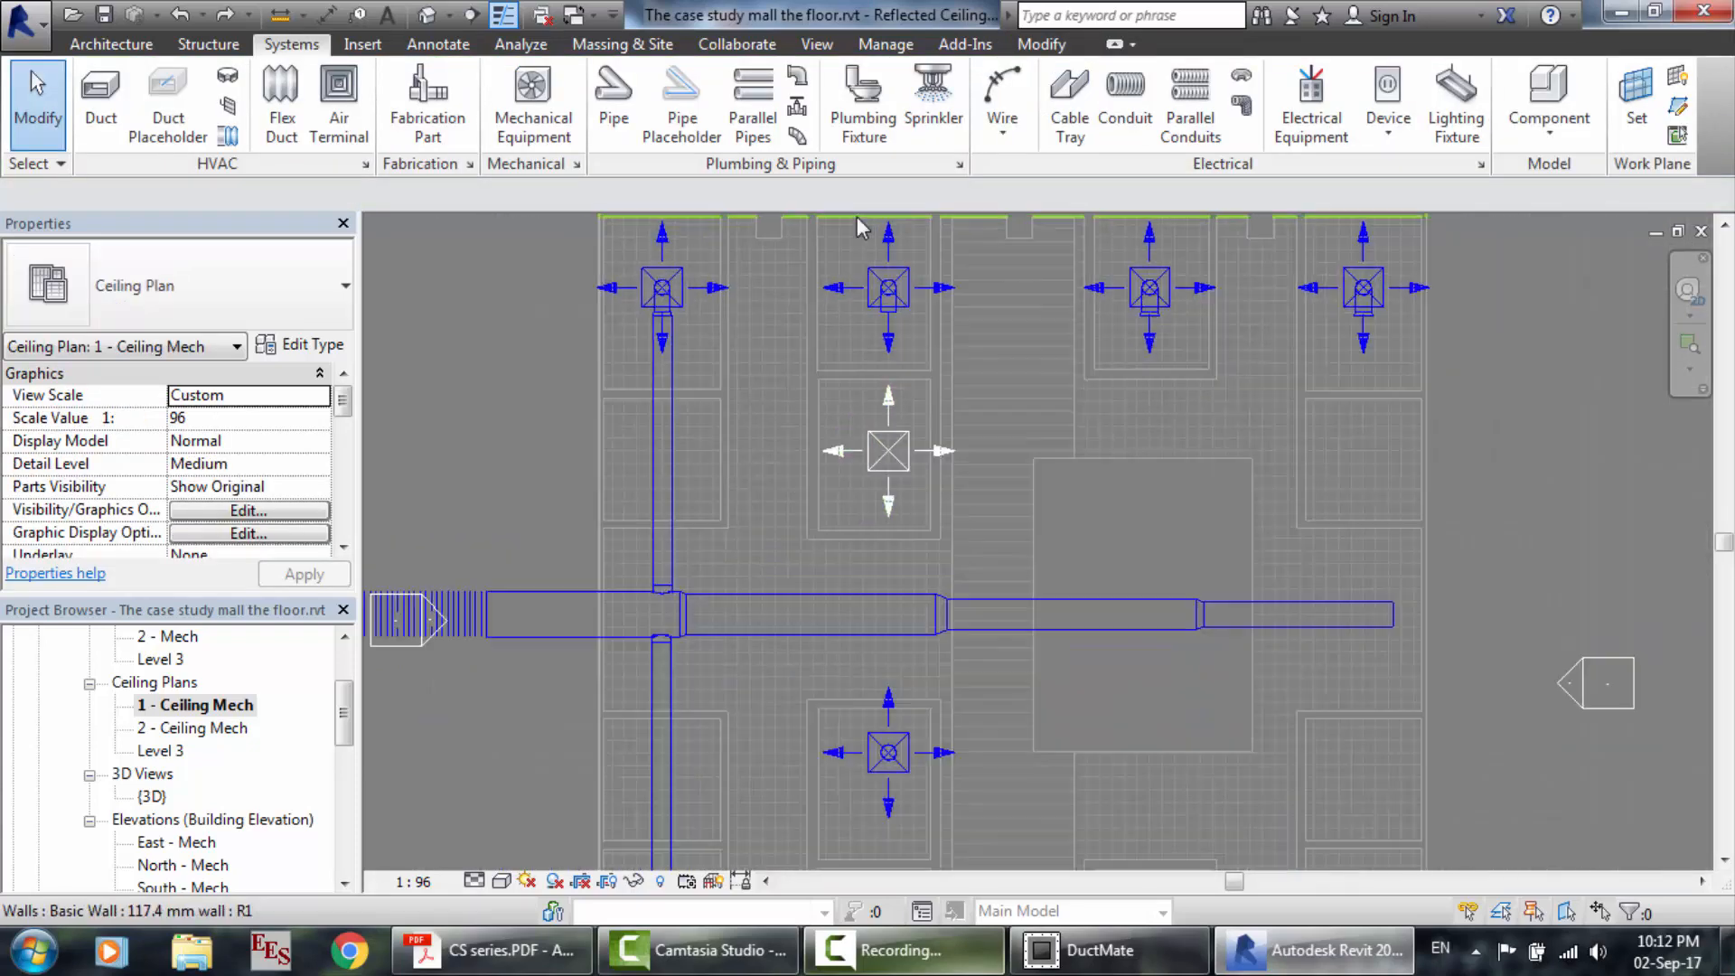
pyautogui.scroll(1, 856, 215)
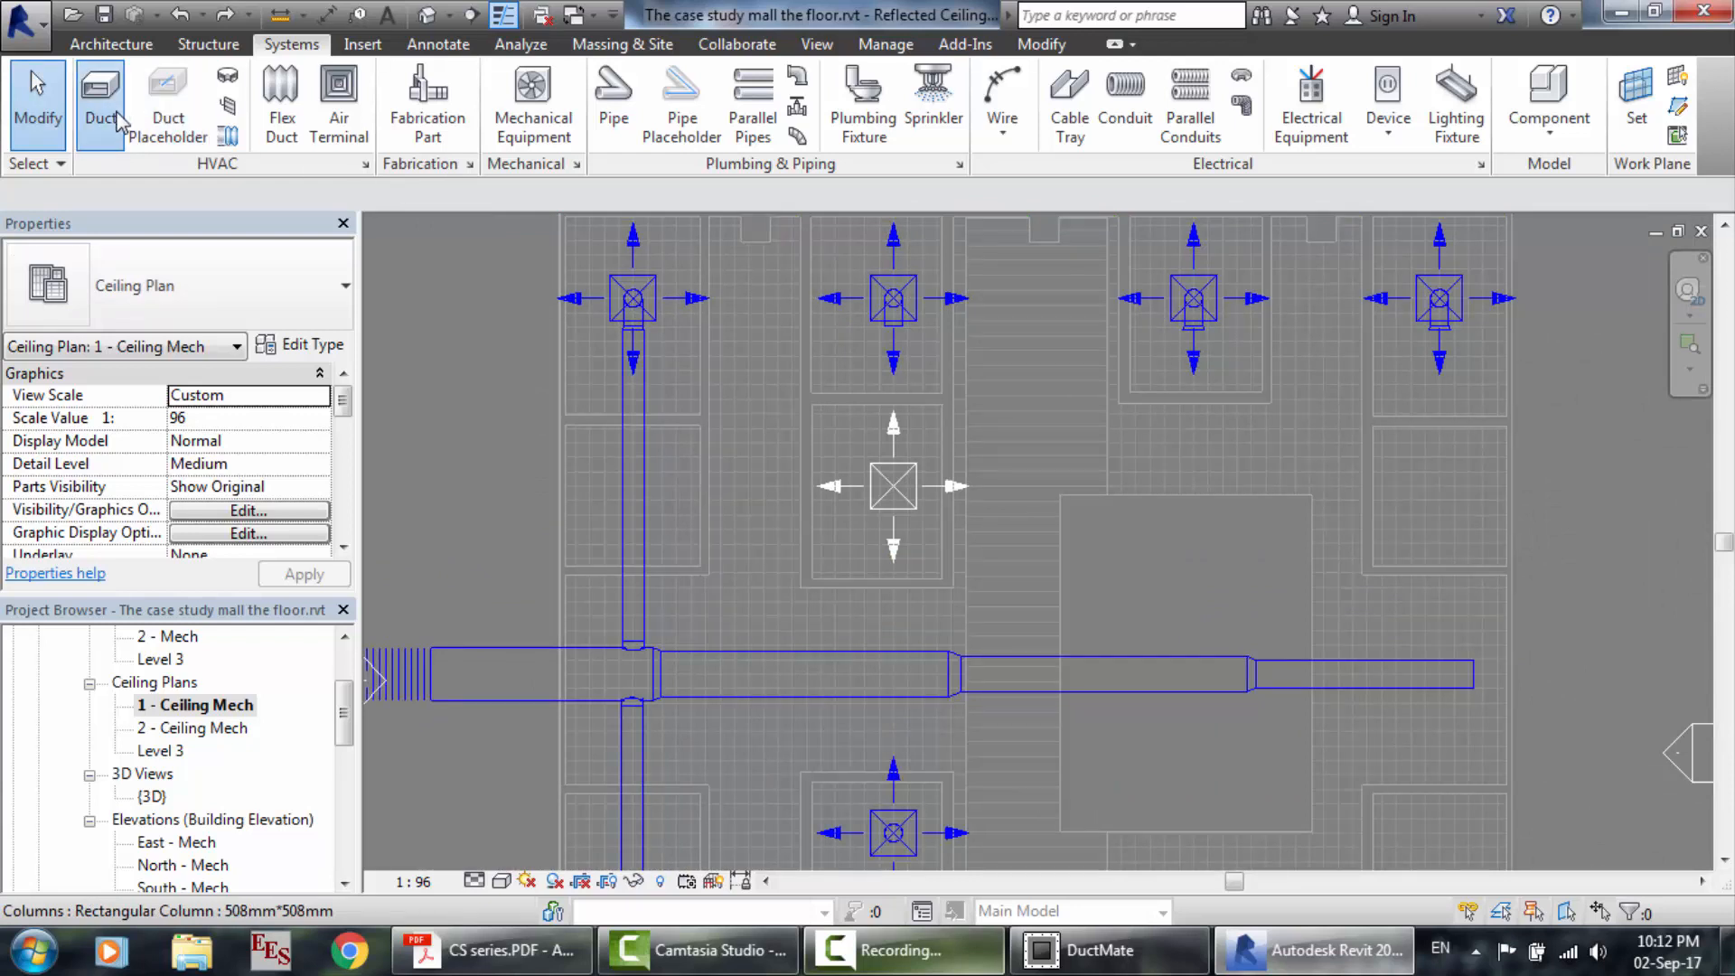
pyautogui.click(894, 650)
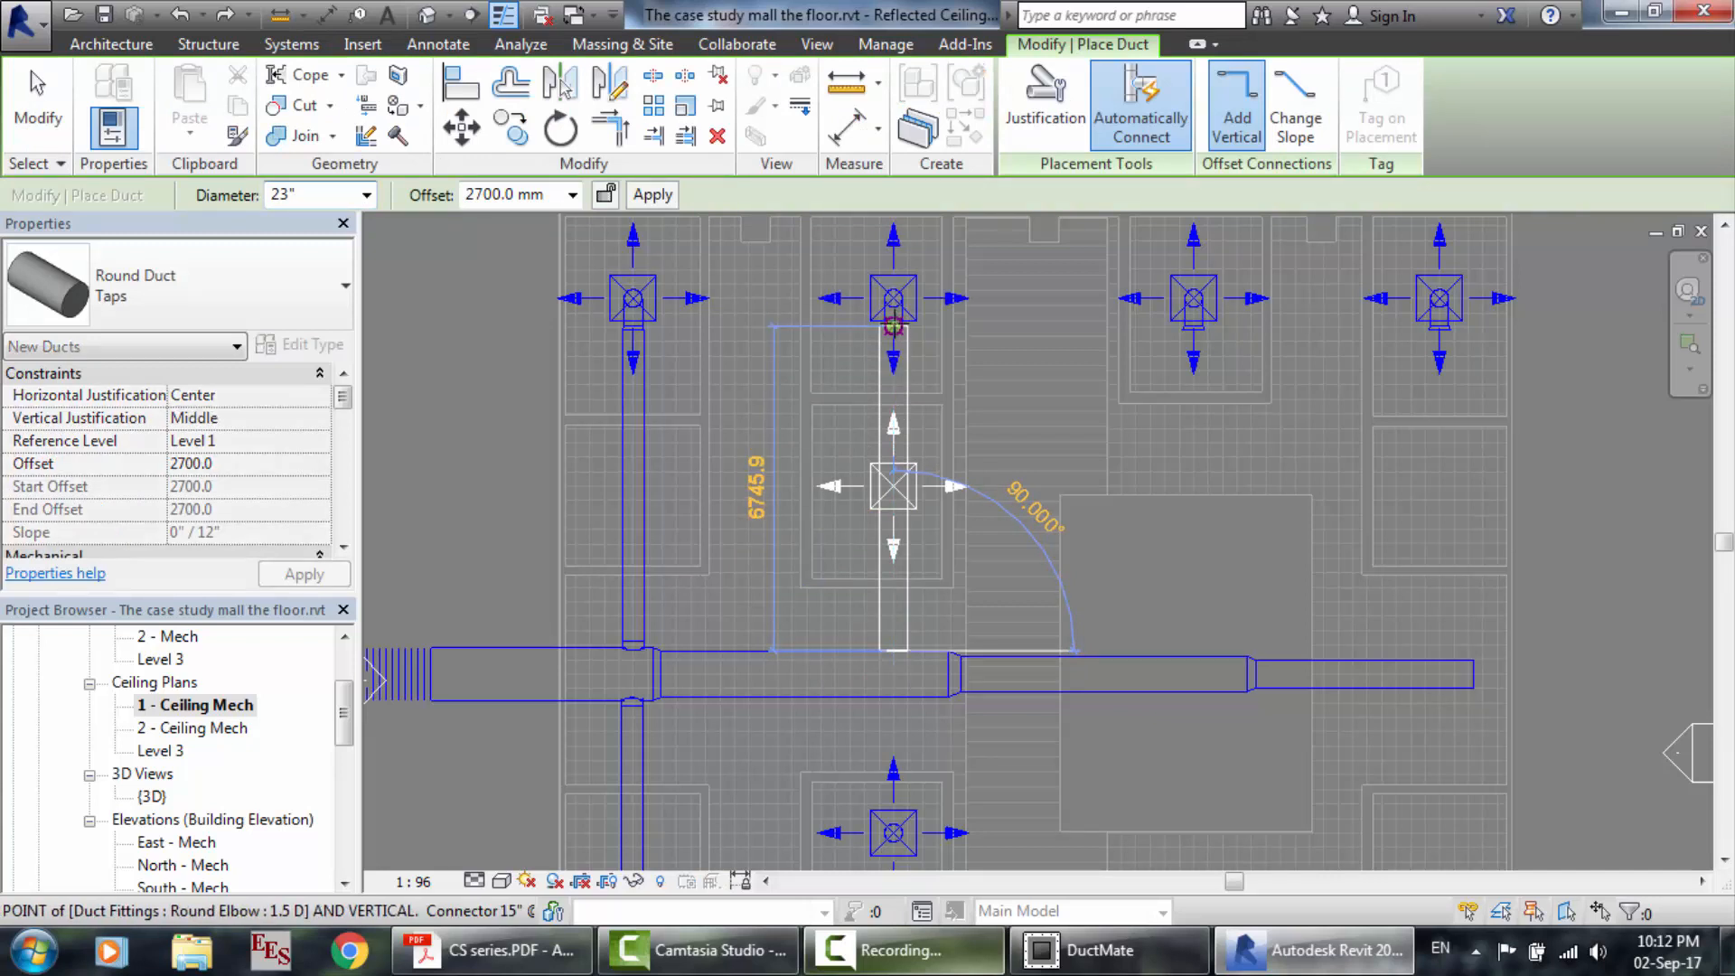
pyautogui.click(894, 327)
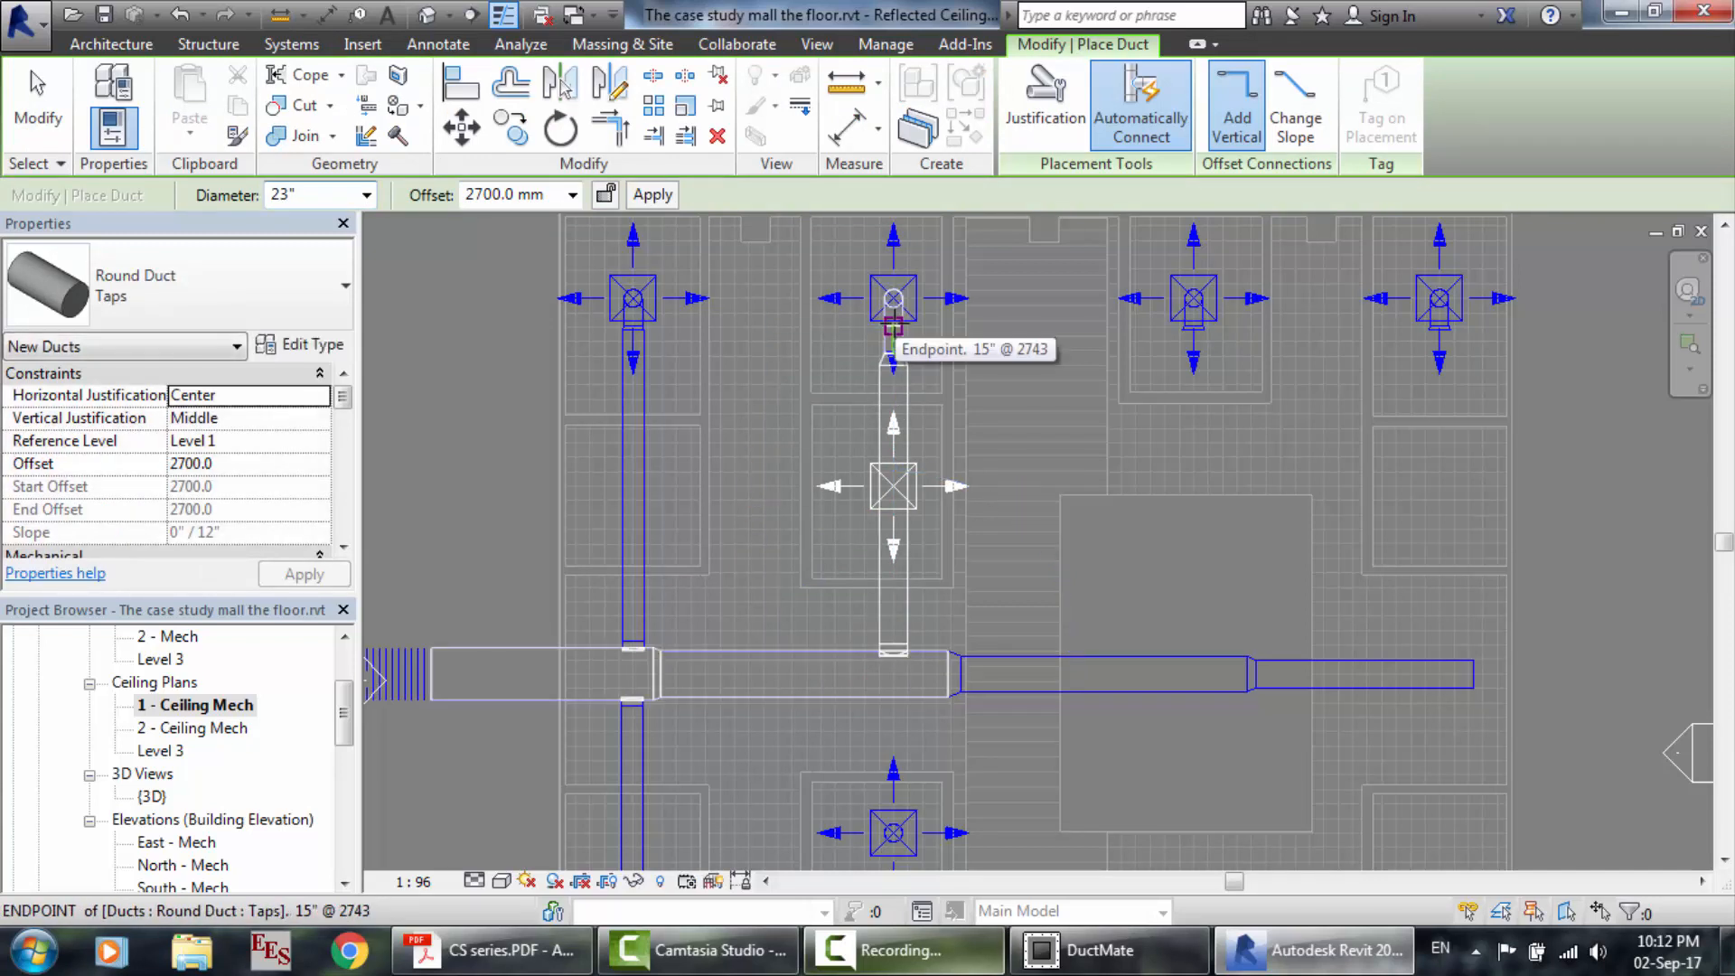
pyautogui.press('Escape')
pyautogui.press('Escape')
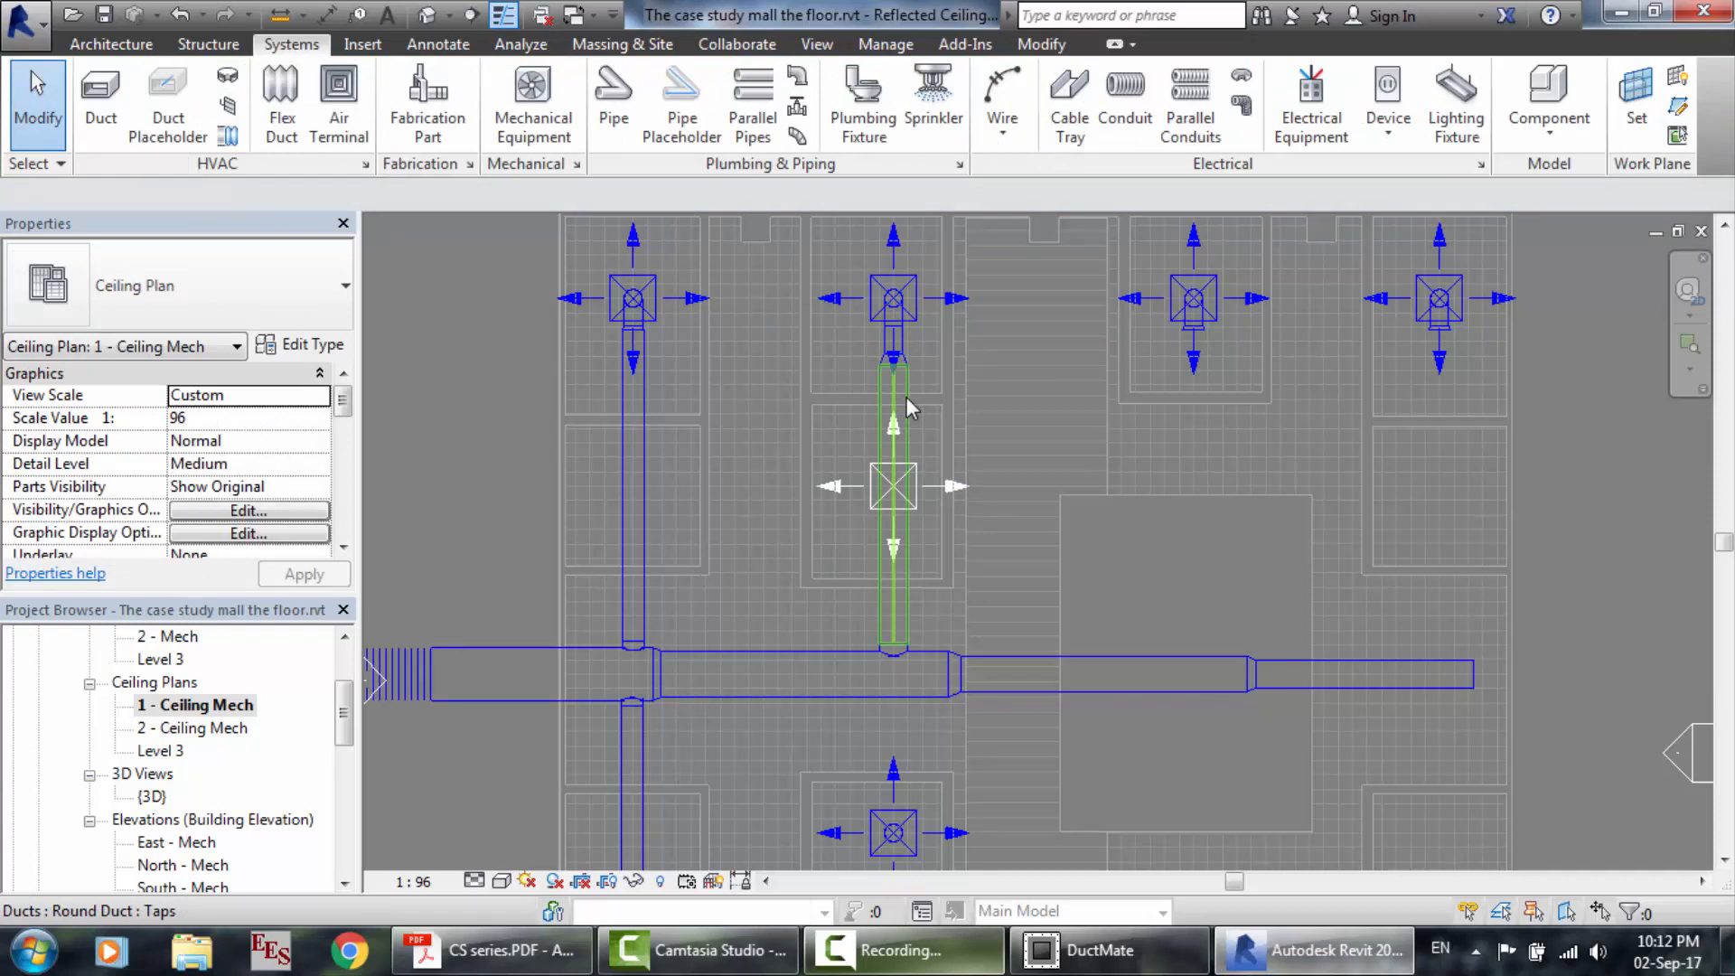
# Connect the second column's inner upper diffuser into the branch duct running above it.
pyautogui.click(954, 489)
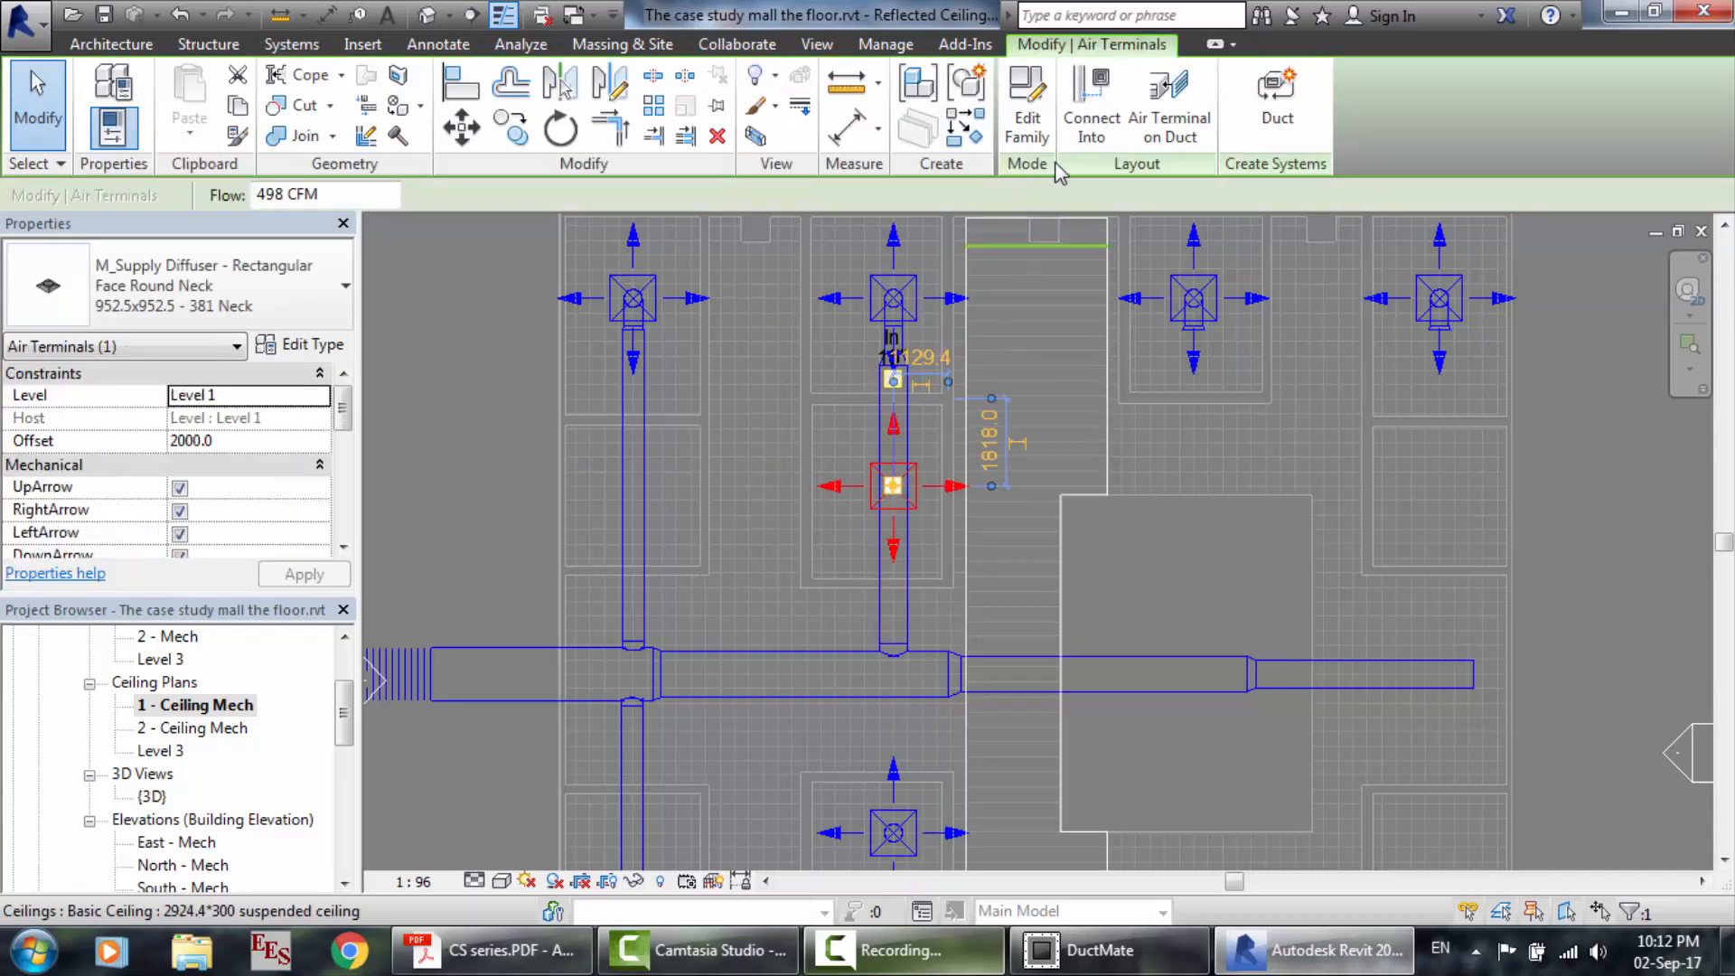
pyautogui.click(1089, 136)
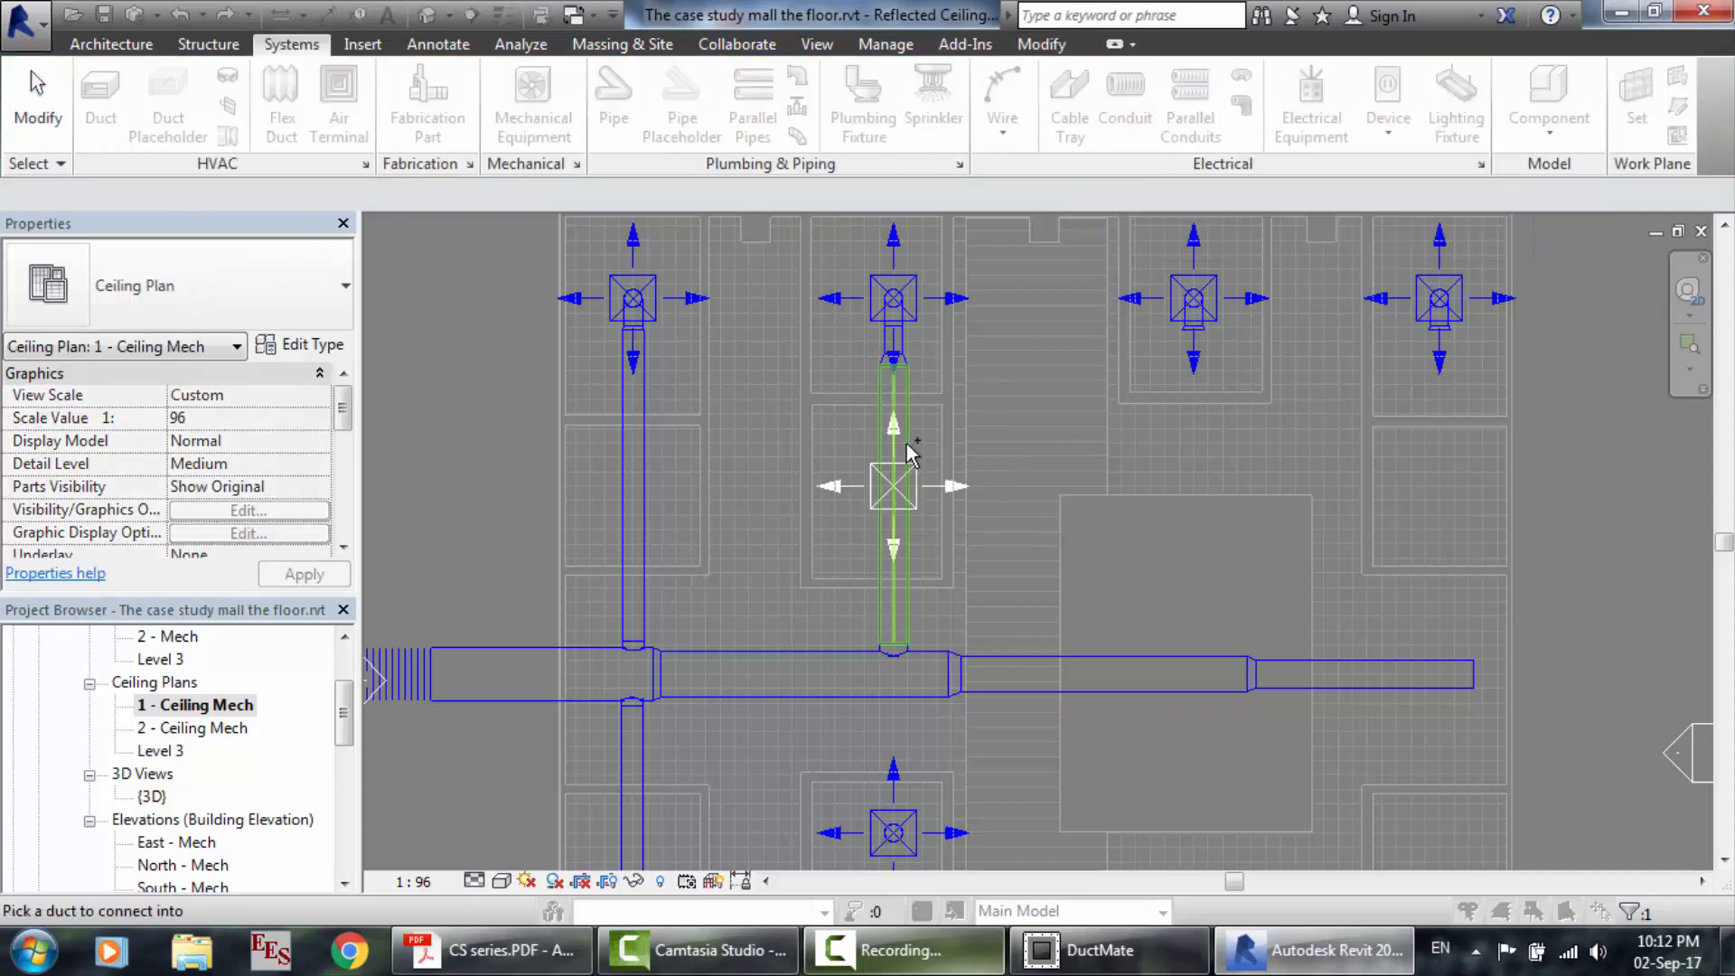
pyautogui.click(935, 494)
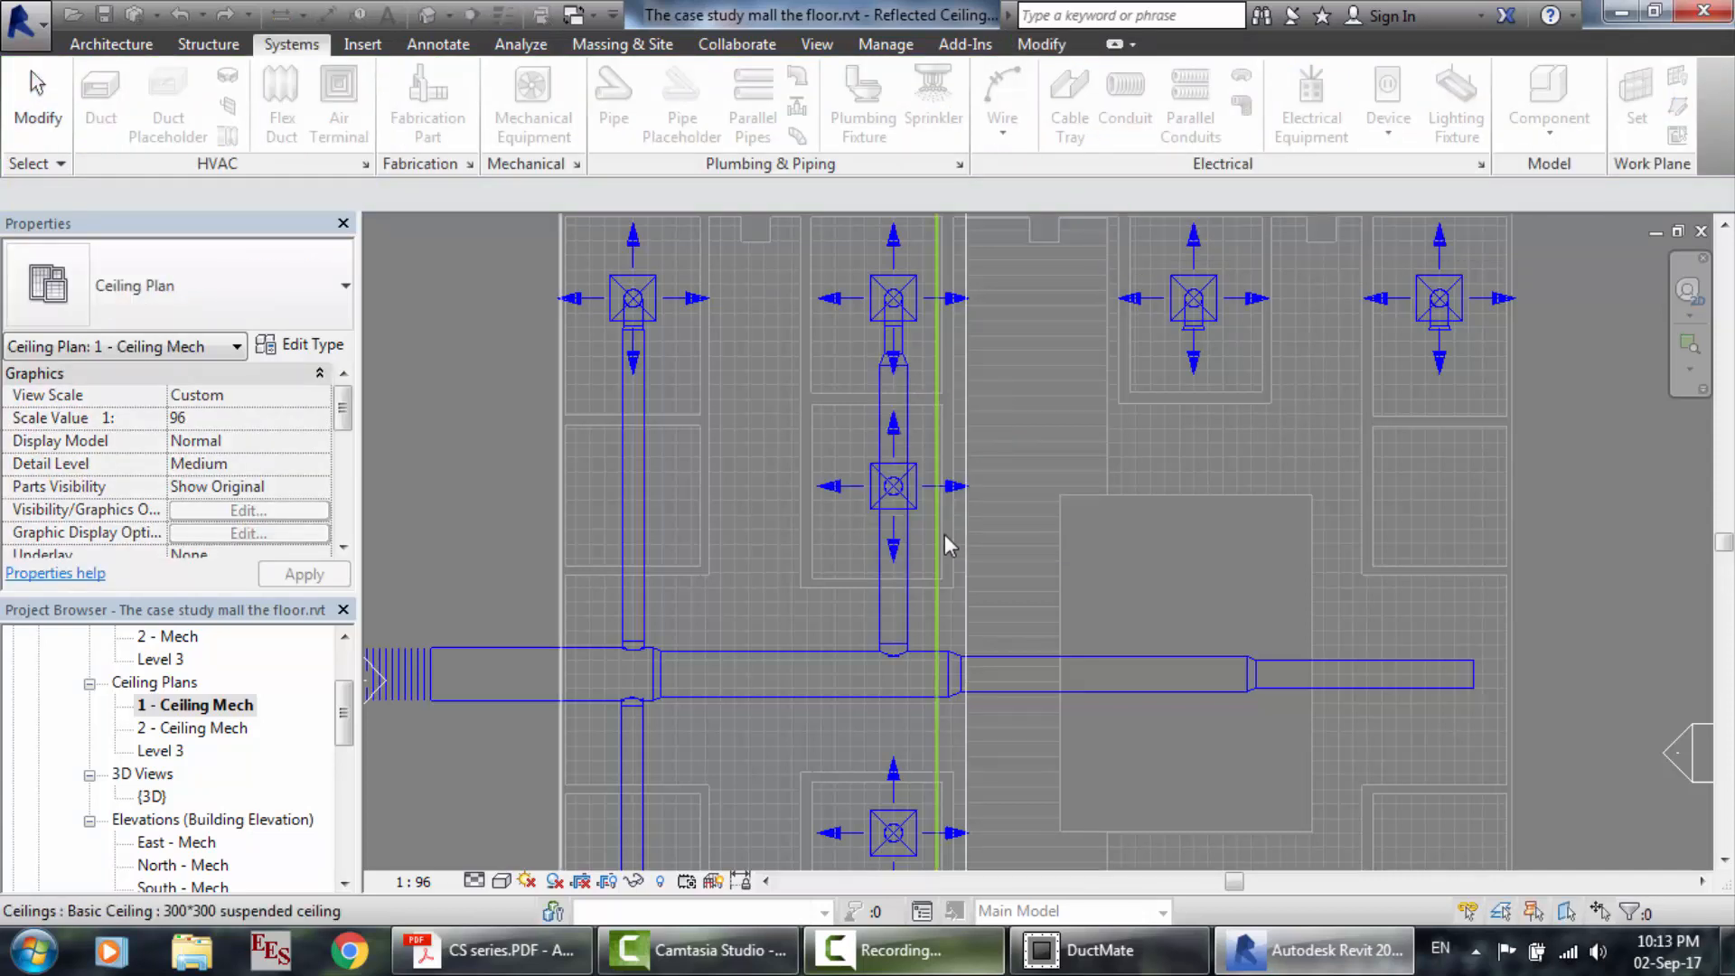
# Draw a 23" round branch duct at 2700 mm offset from the main duct to the transition at the second column's outer lower diffuser.
pyautogui.scroll(-2, 1012, 352)
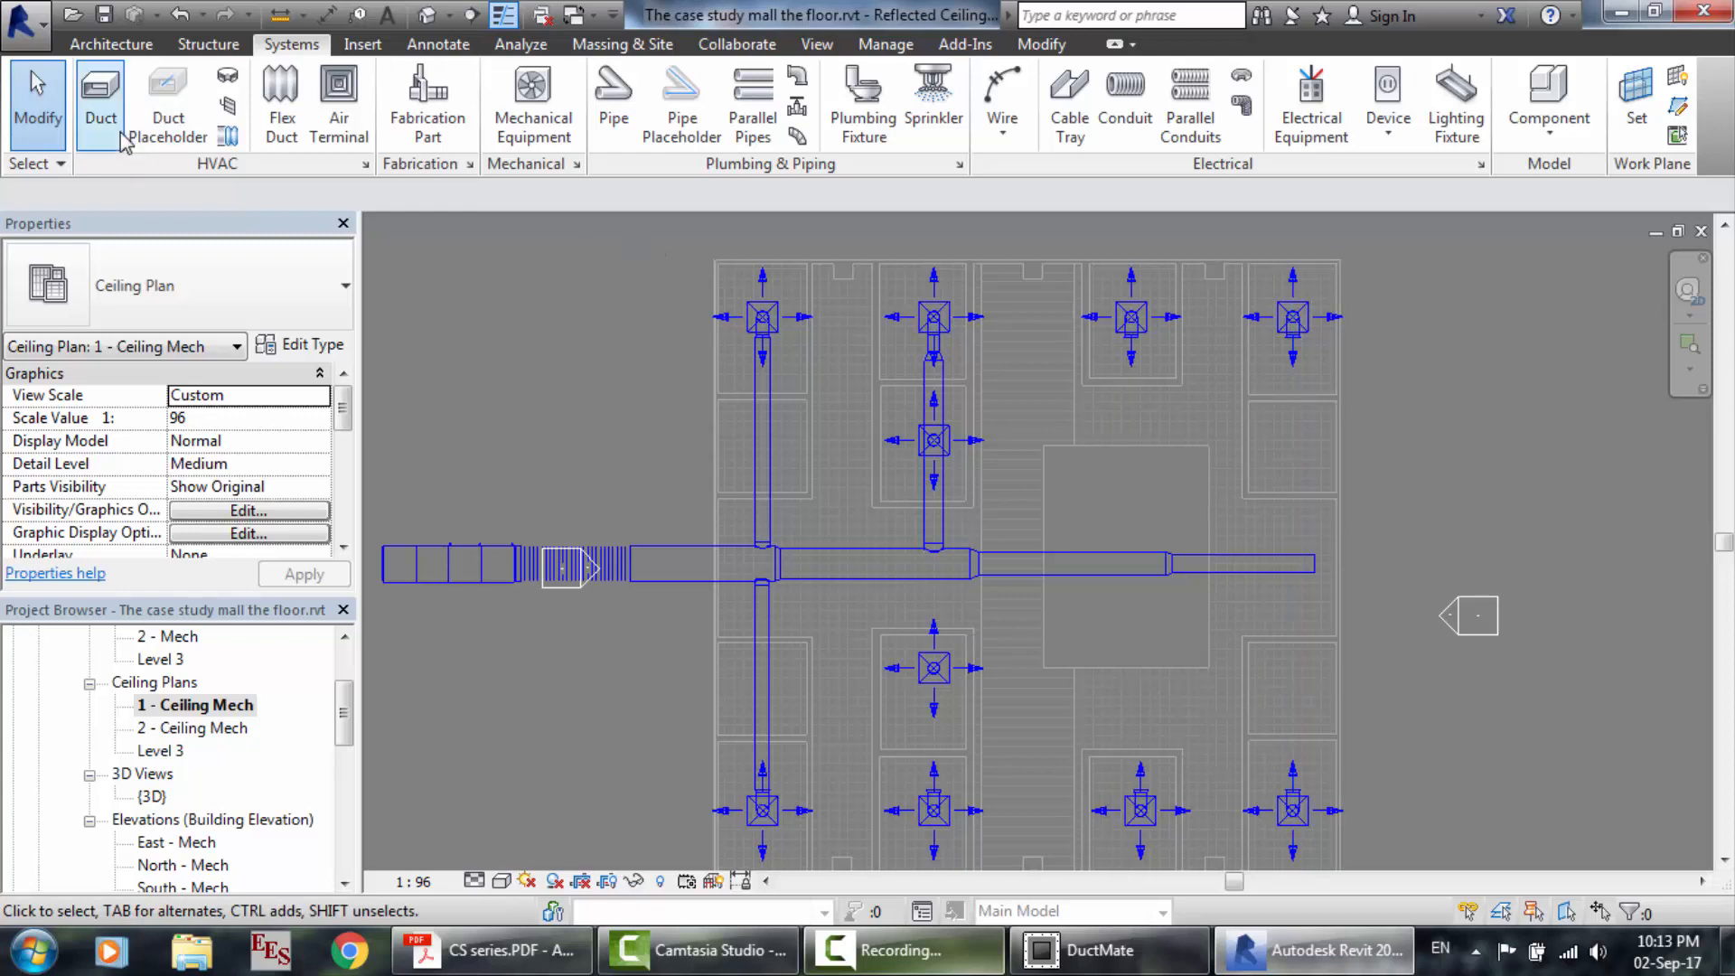
pyautogui.click(934, 579)
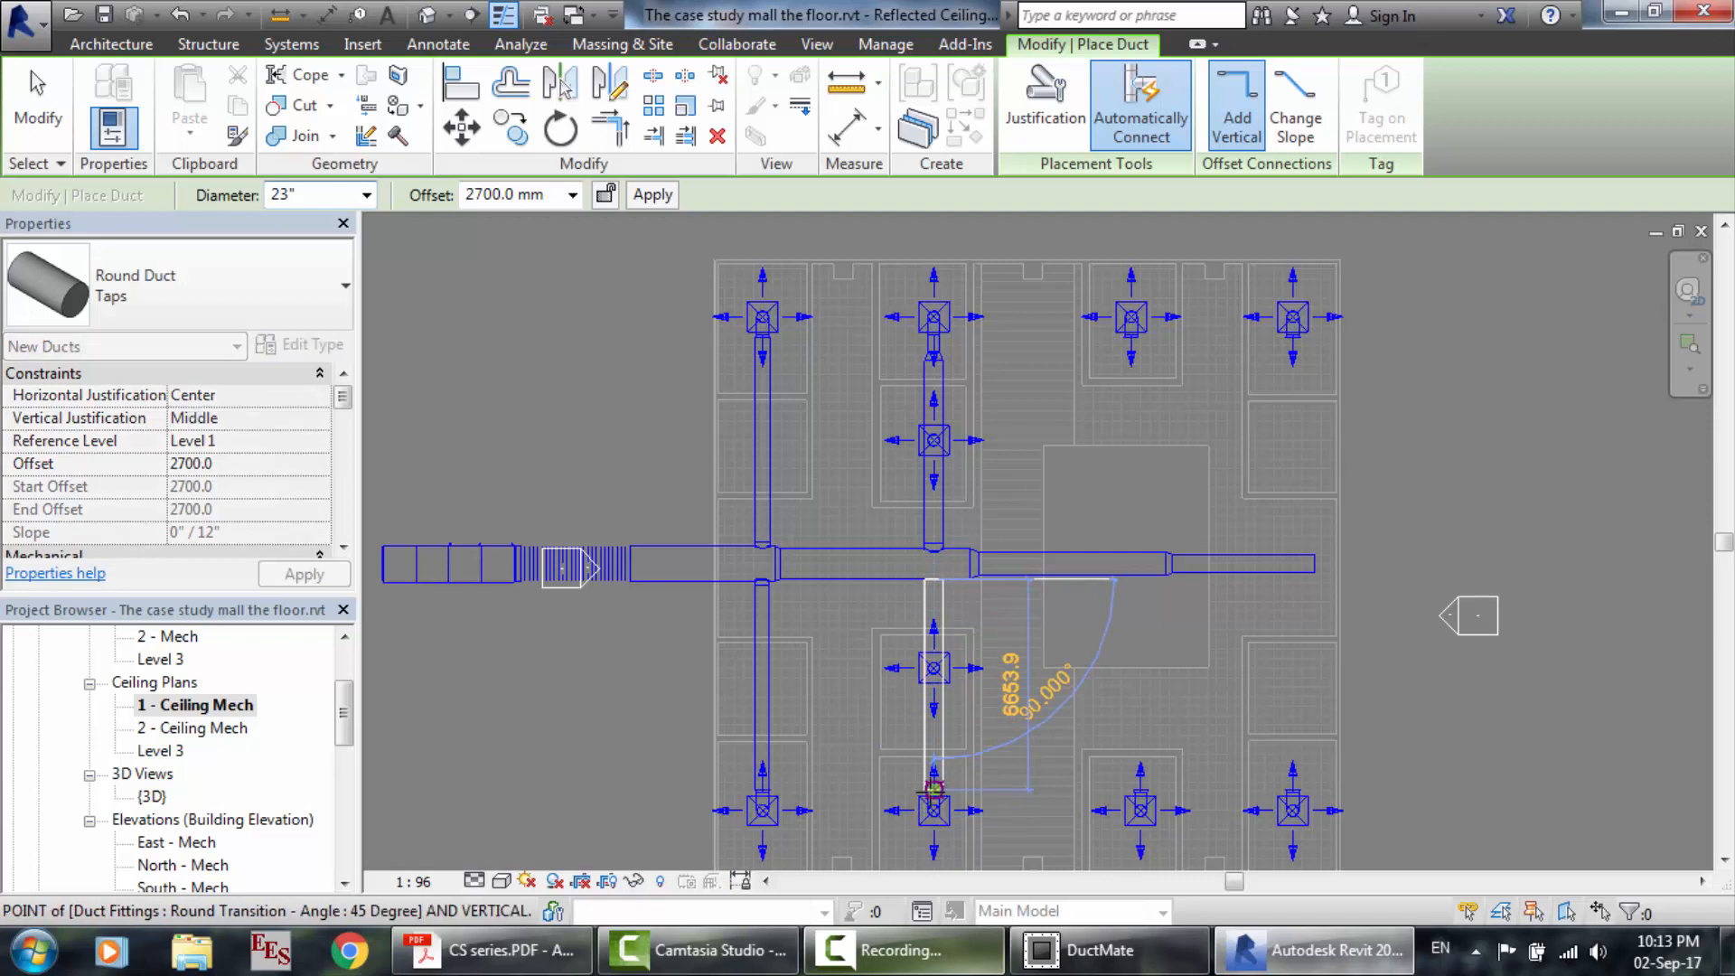
pyautogui.click(934, 789)
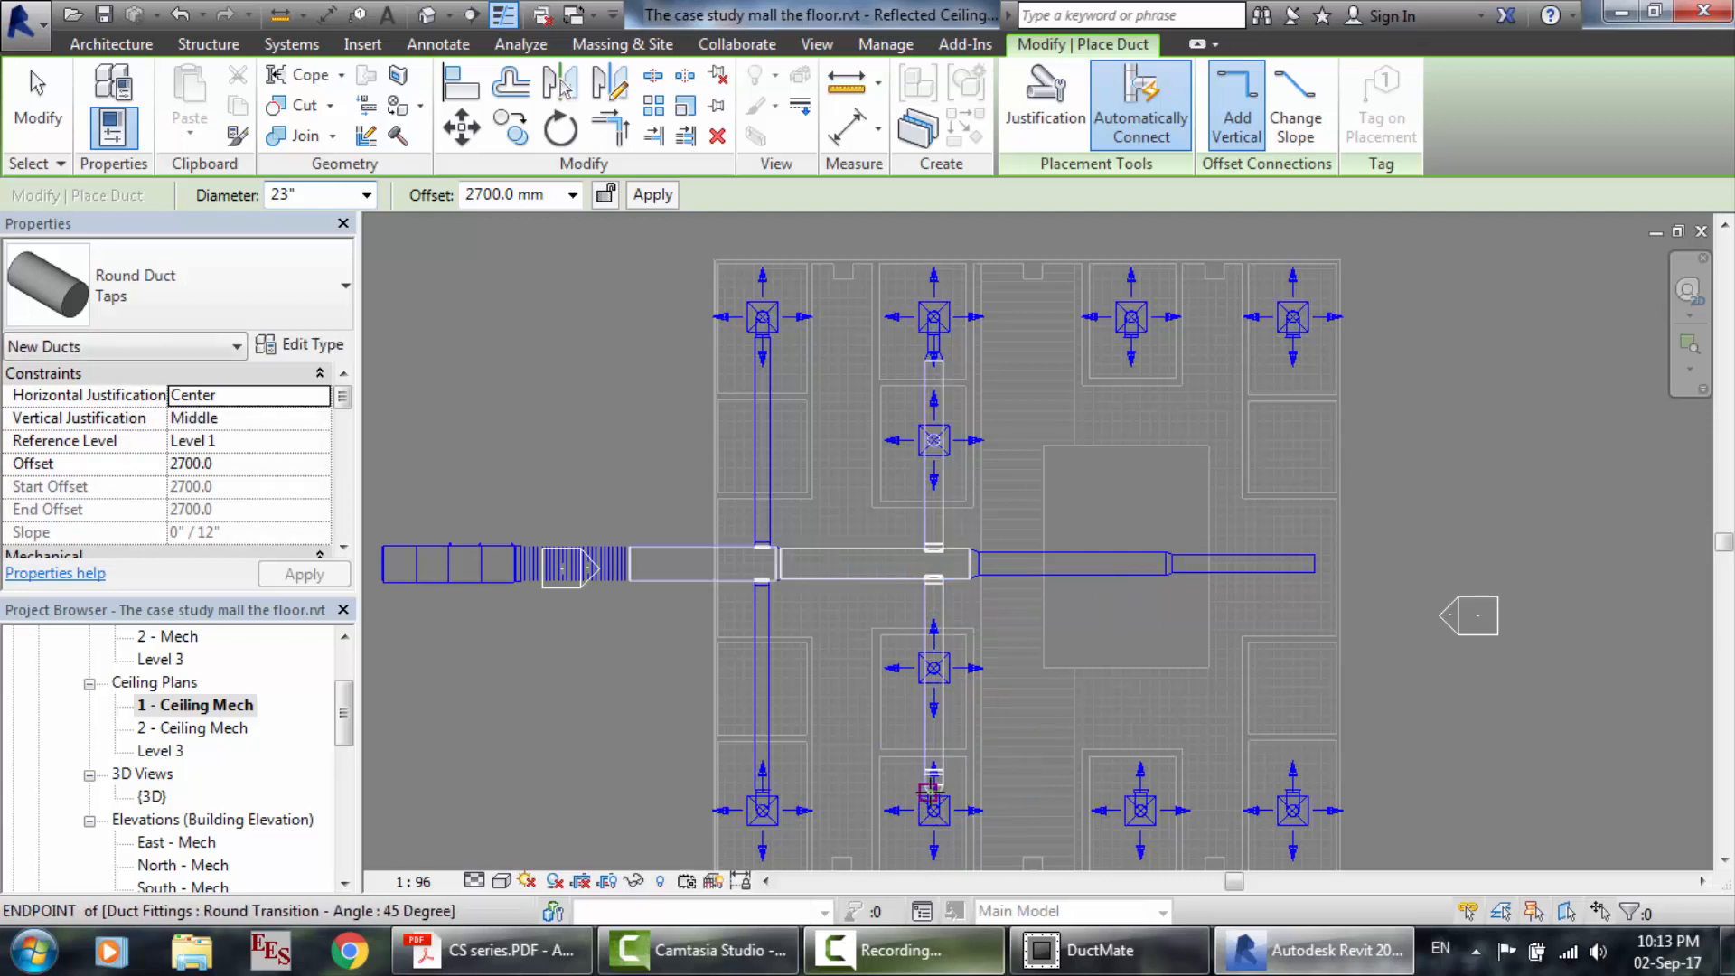
pyautogui.press('Escape')
pyautogui.press('Escape')
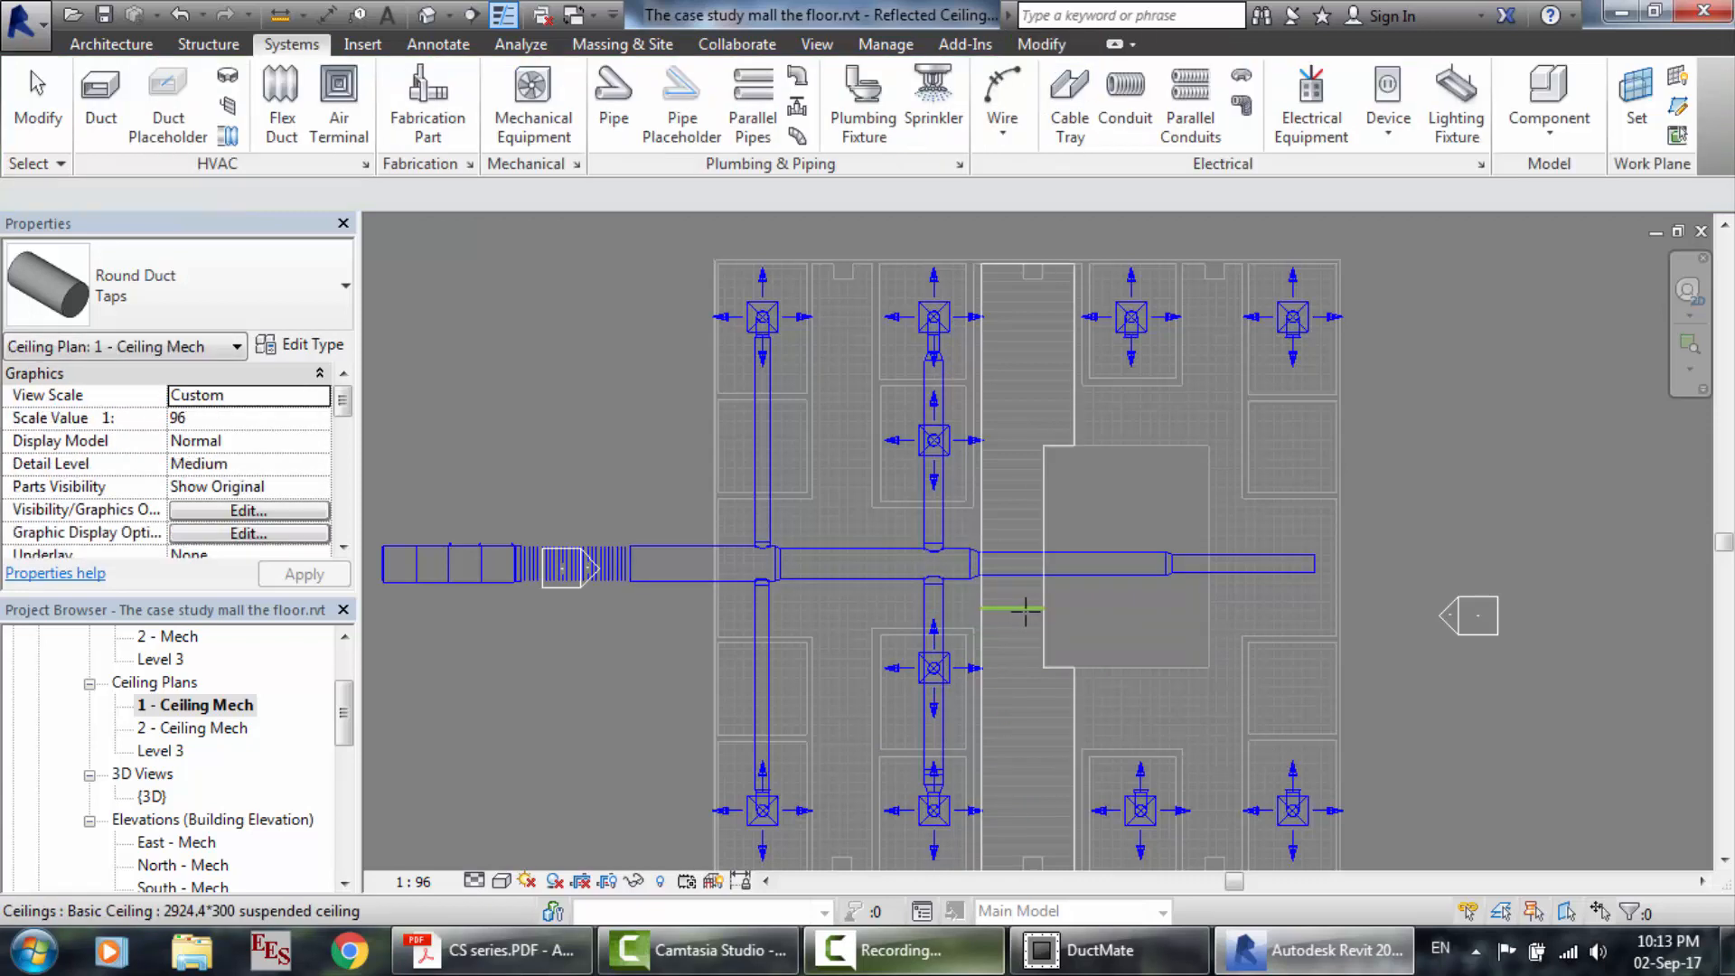
# Draw a 23" round branch duct at 2700 mm offset from the main duct to the transition at the third column's upper diffuser.
pyautogui.press('d')
pyautogui.press('t')
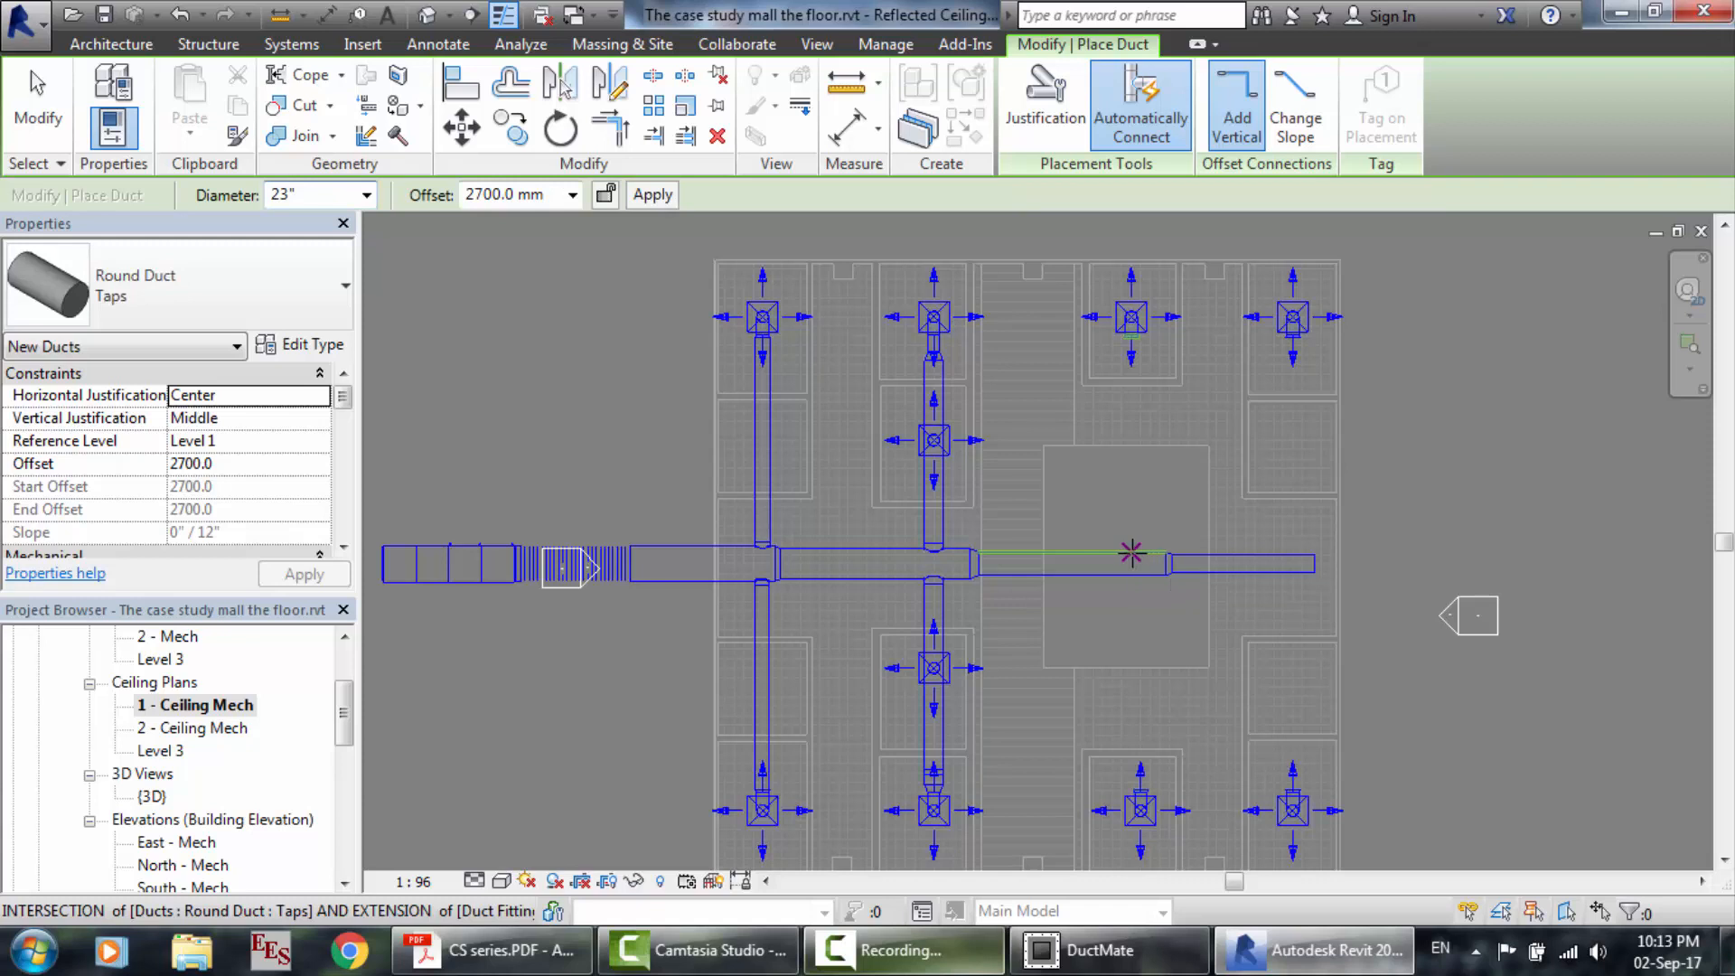
pyautogui.click(1131, 553)
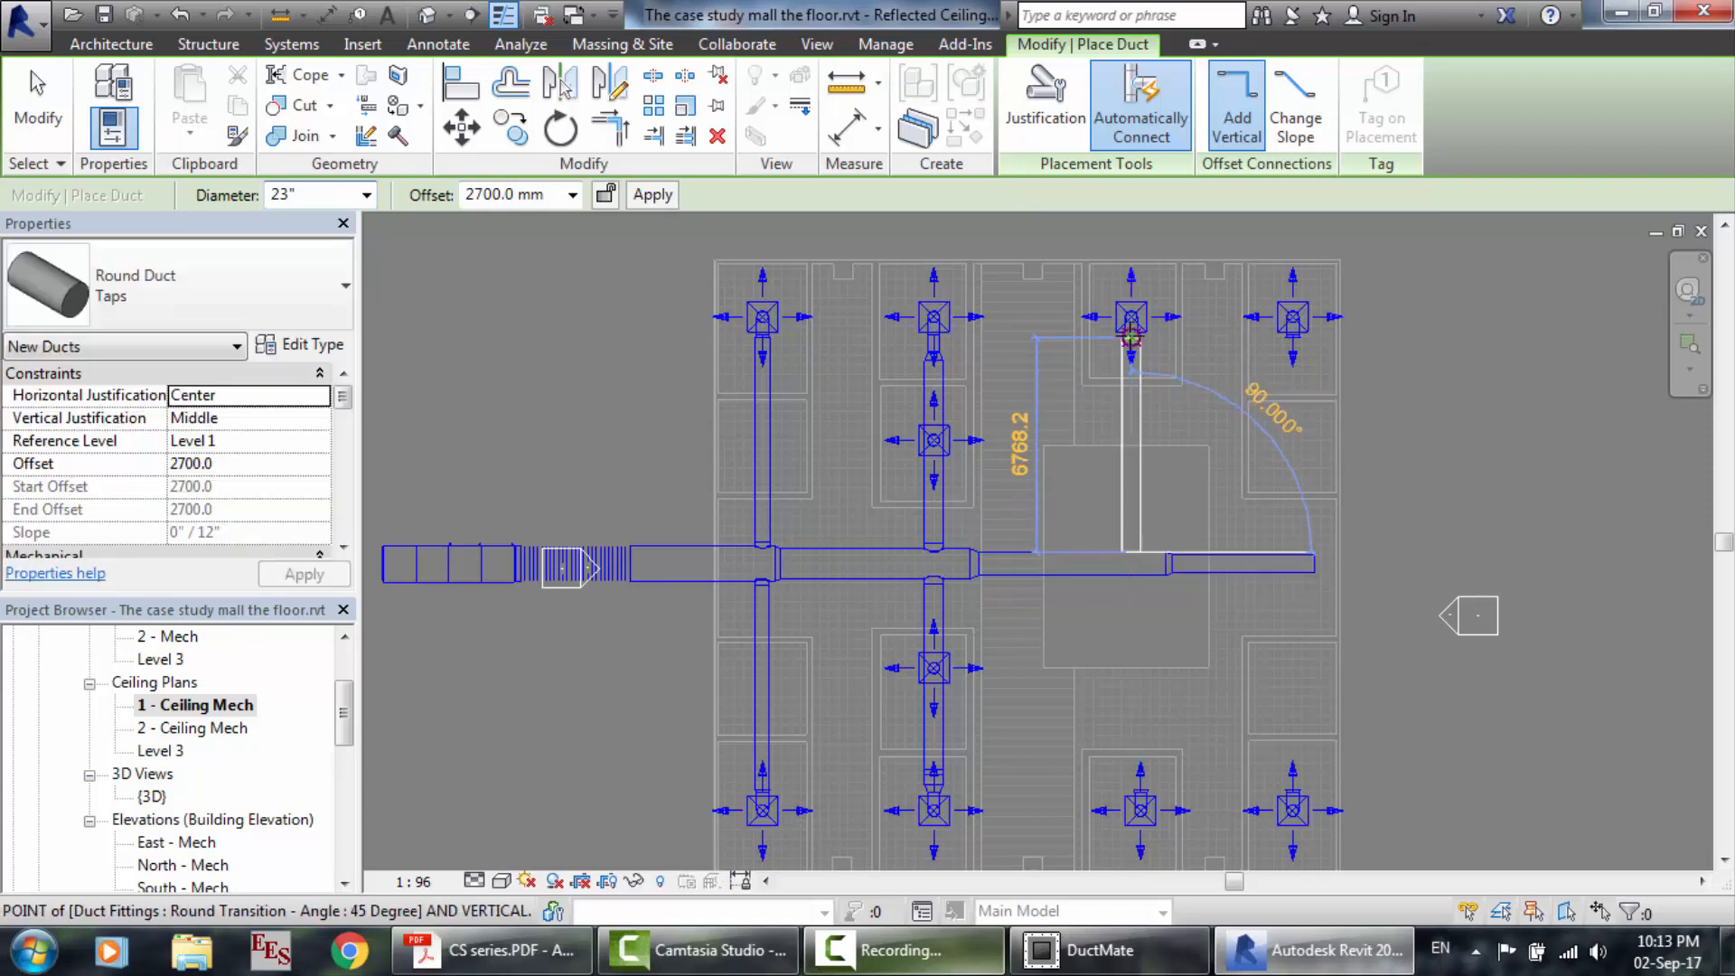
pyautogui.click(1131, 339)
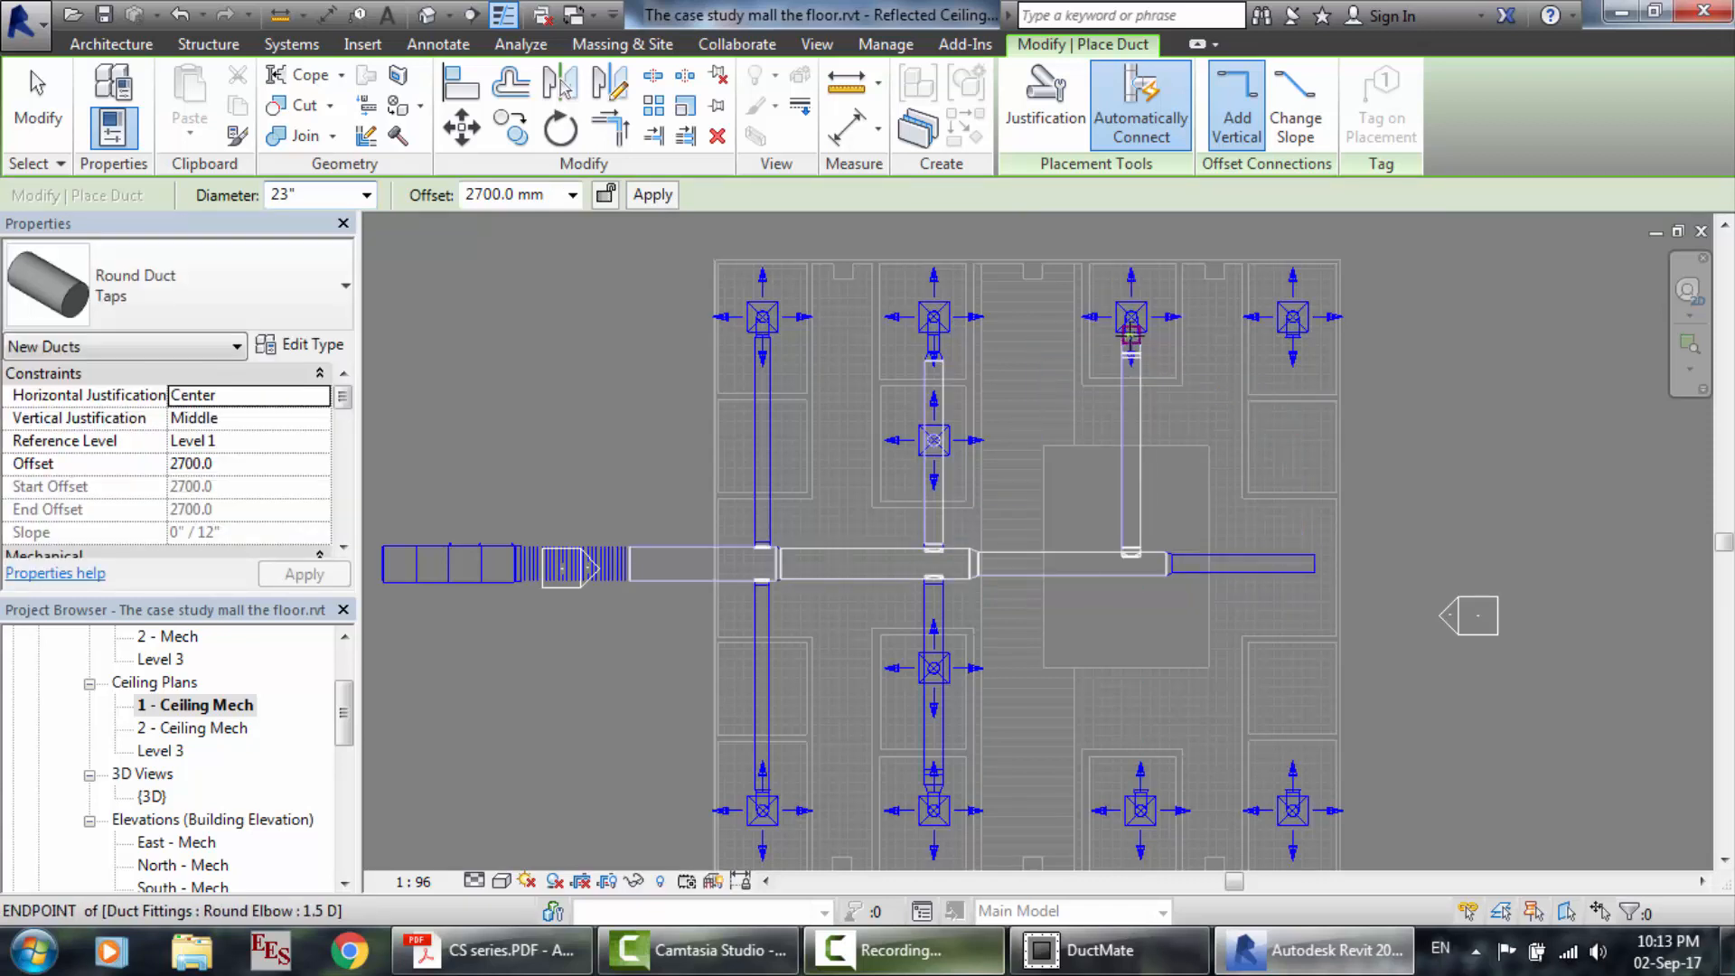
# Set the diameter of the third column's upper branch duct to 18".
pyautogui.press('Escape')
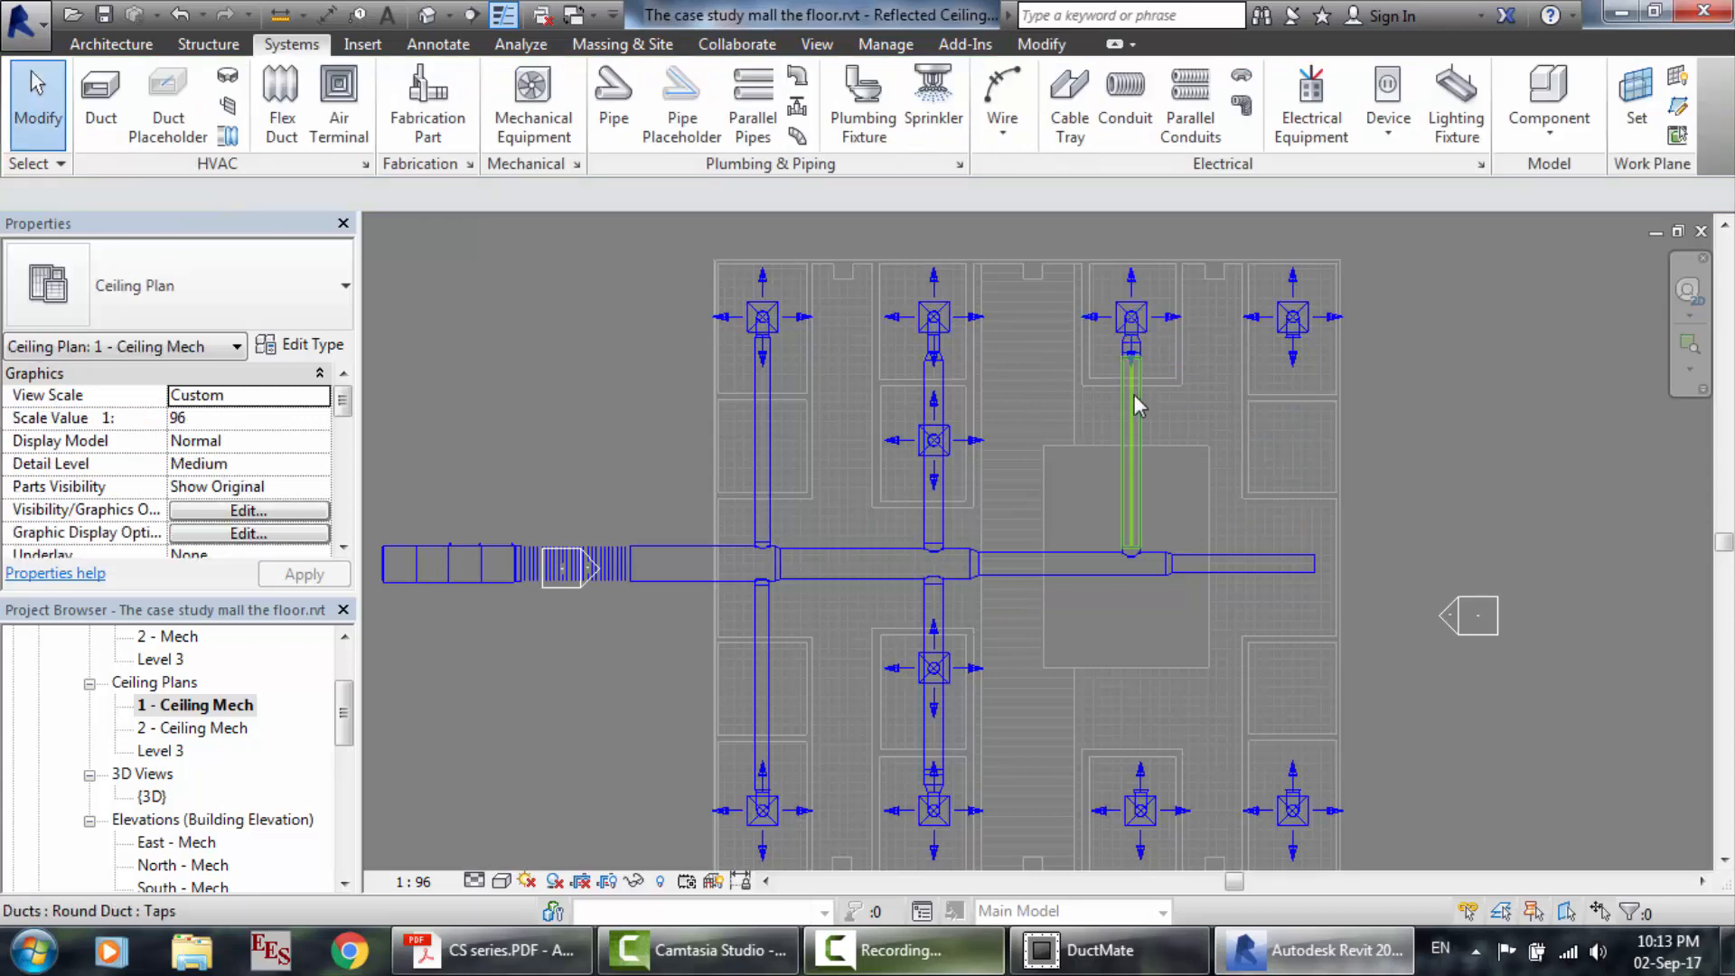
pyautogui.click(1131, 407)
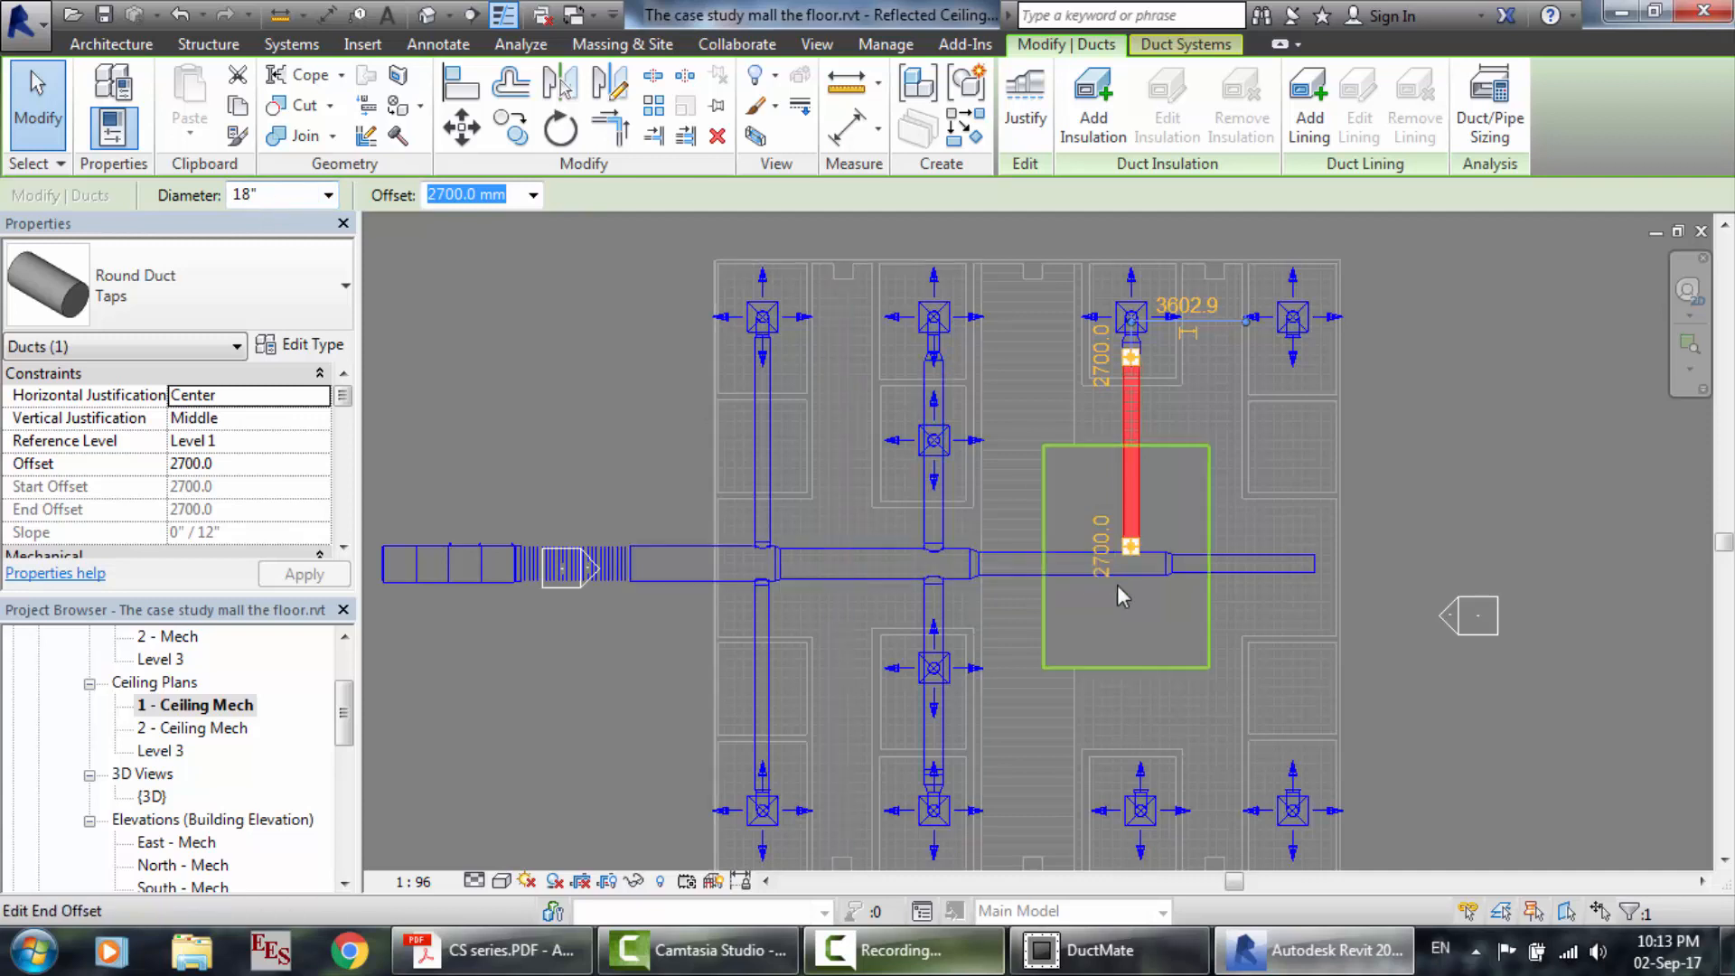
# Draw a 23" round branch duct at 2700 mm offset from the main duct to the transition at the third column's lower diffuser.
pyautogui.click(290, 44)
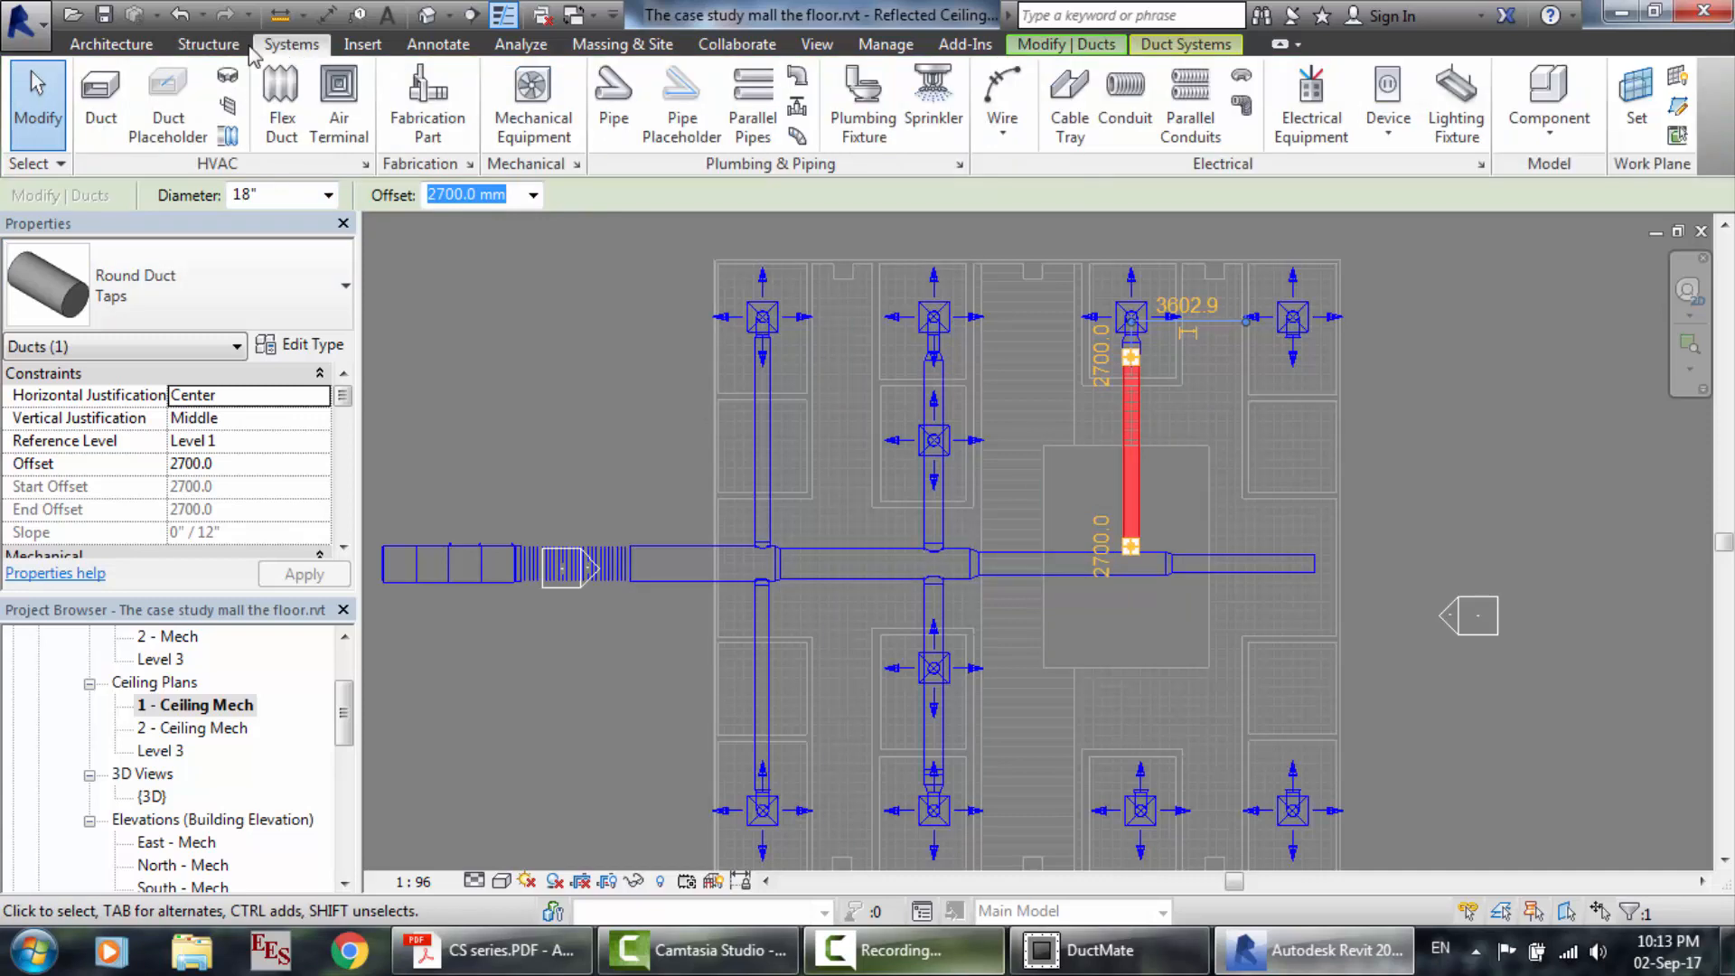
pyautogui.click(100, 100)
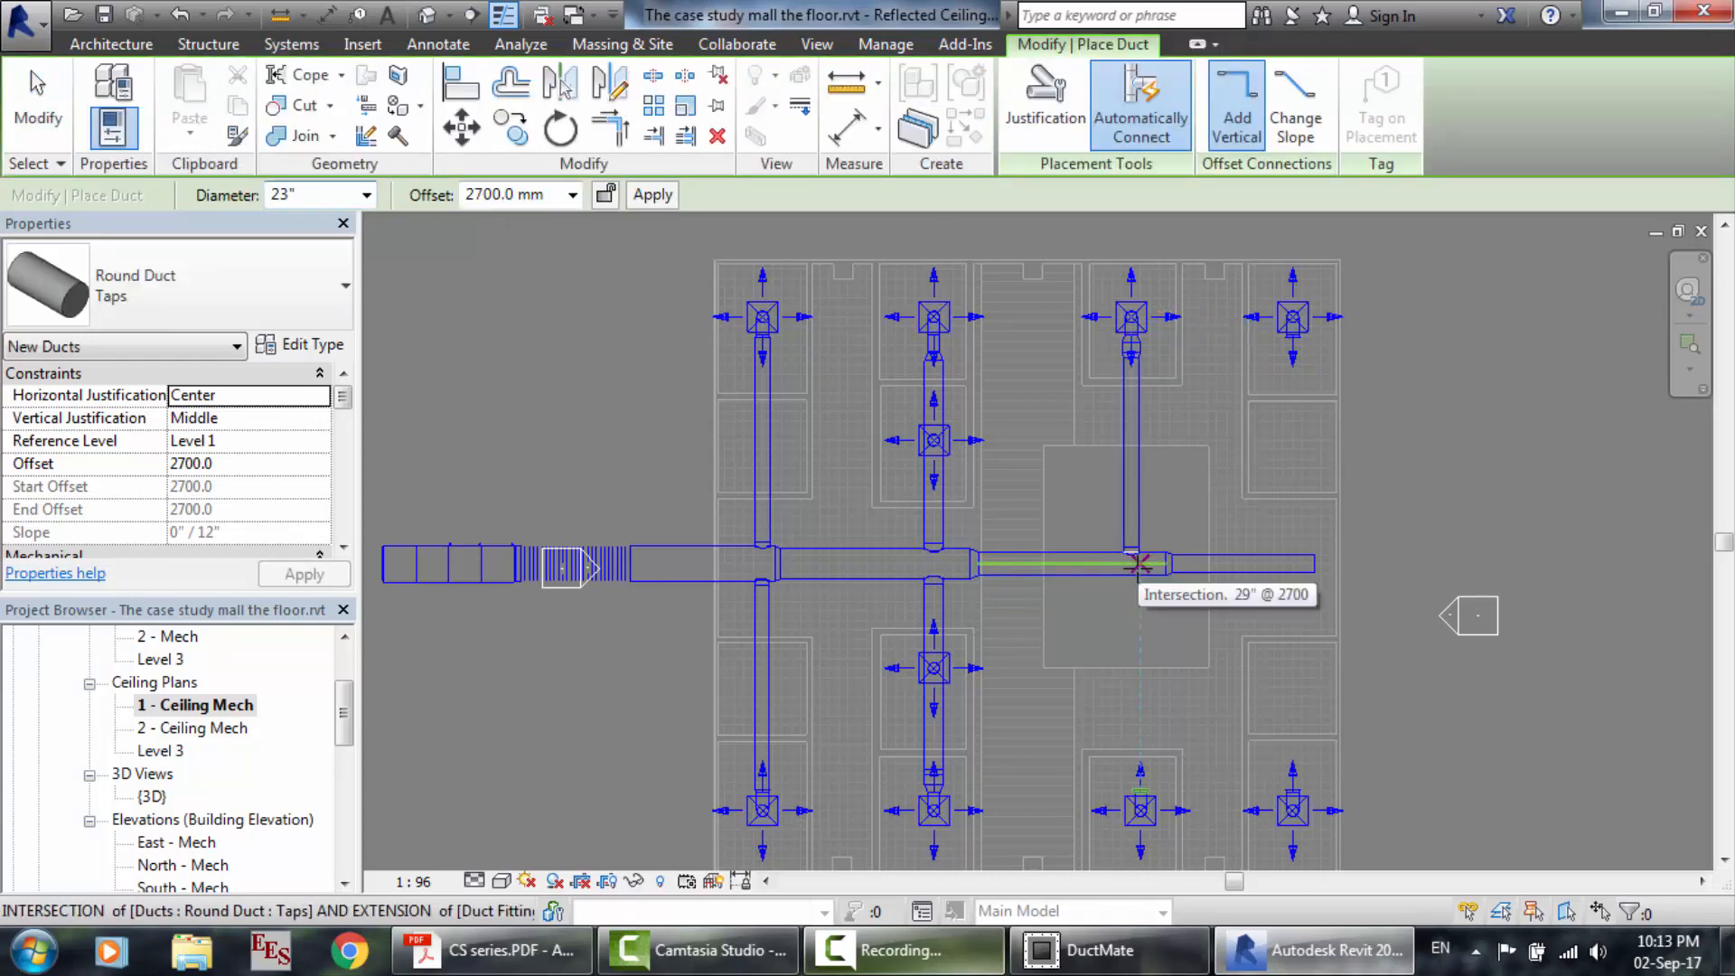
pyautogui.click(1138, 586)
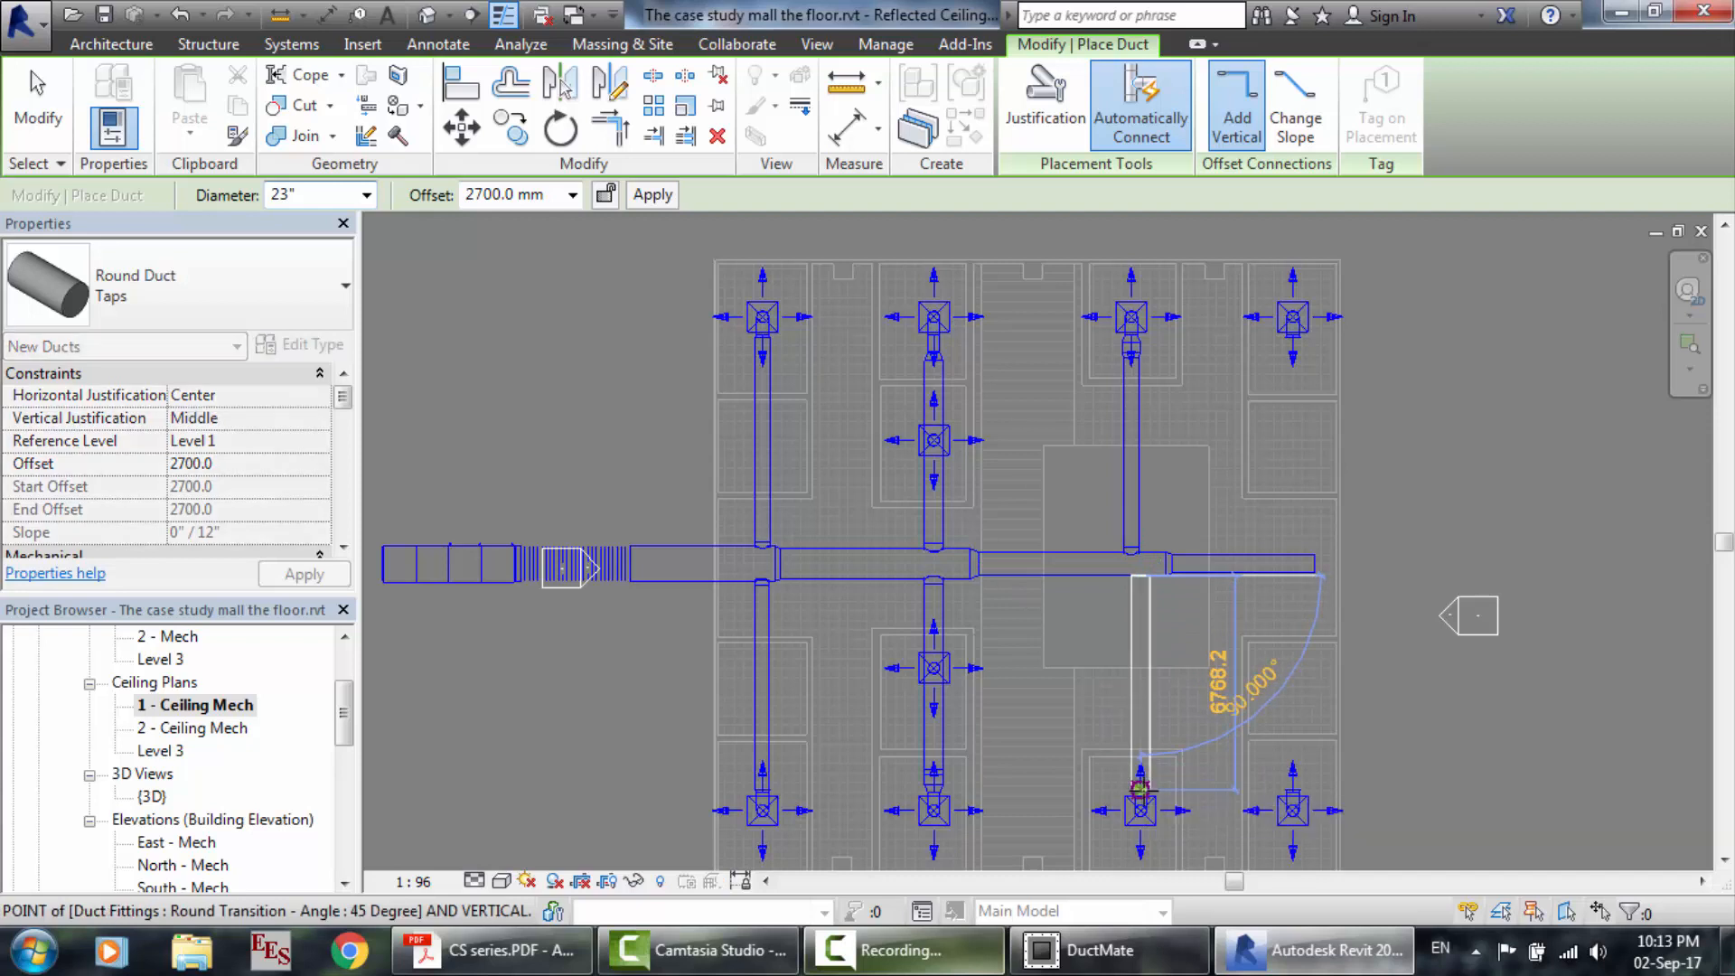
pyautogui.click(1140, 789)
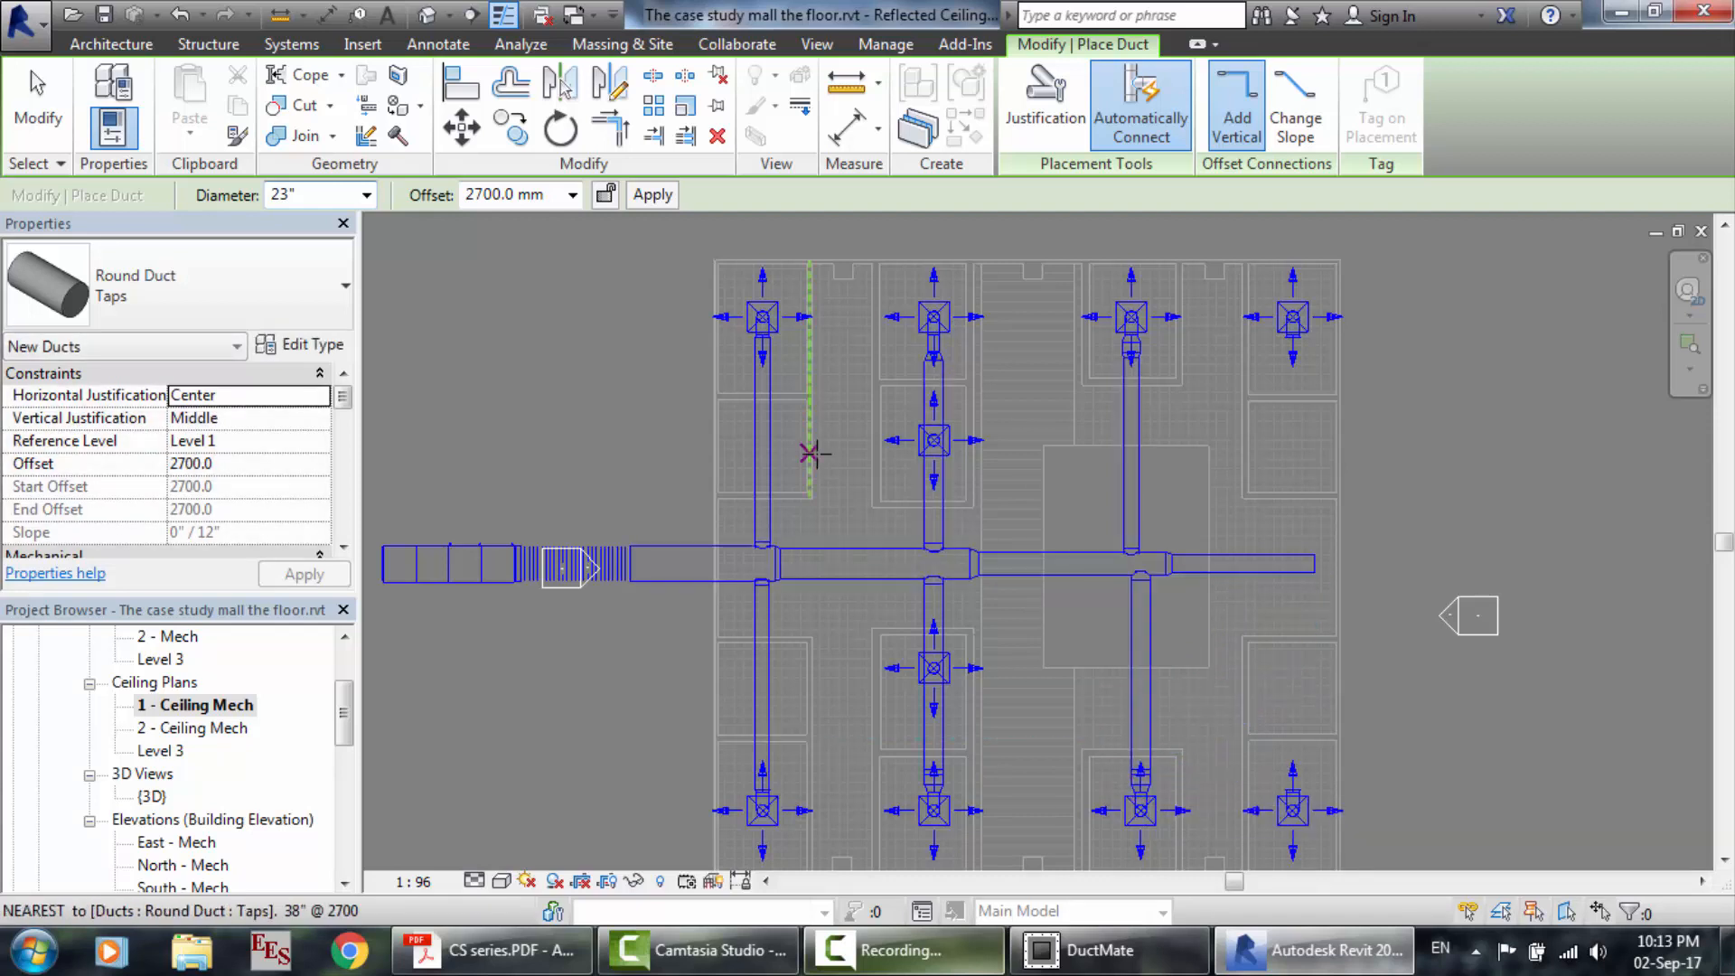
# Set the diameter to 18" for new round ducts and for the third column's lower branch duct.
pyautogui.doubleClick(292, 195)
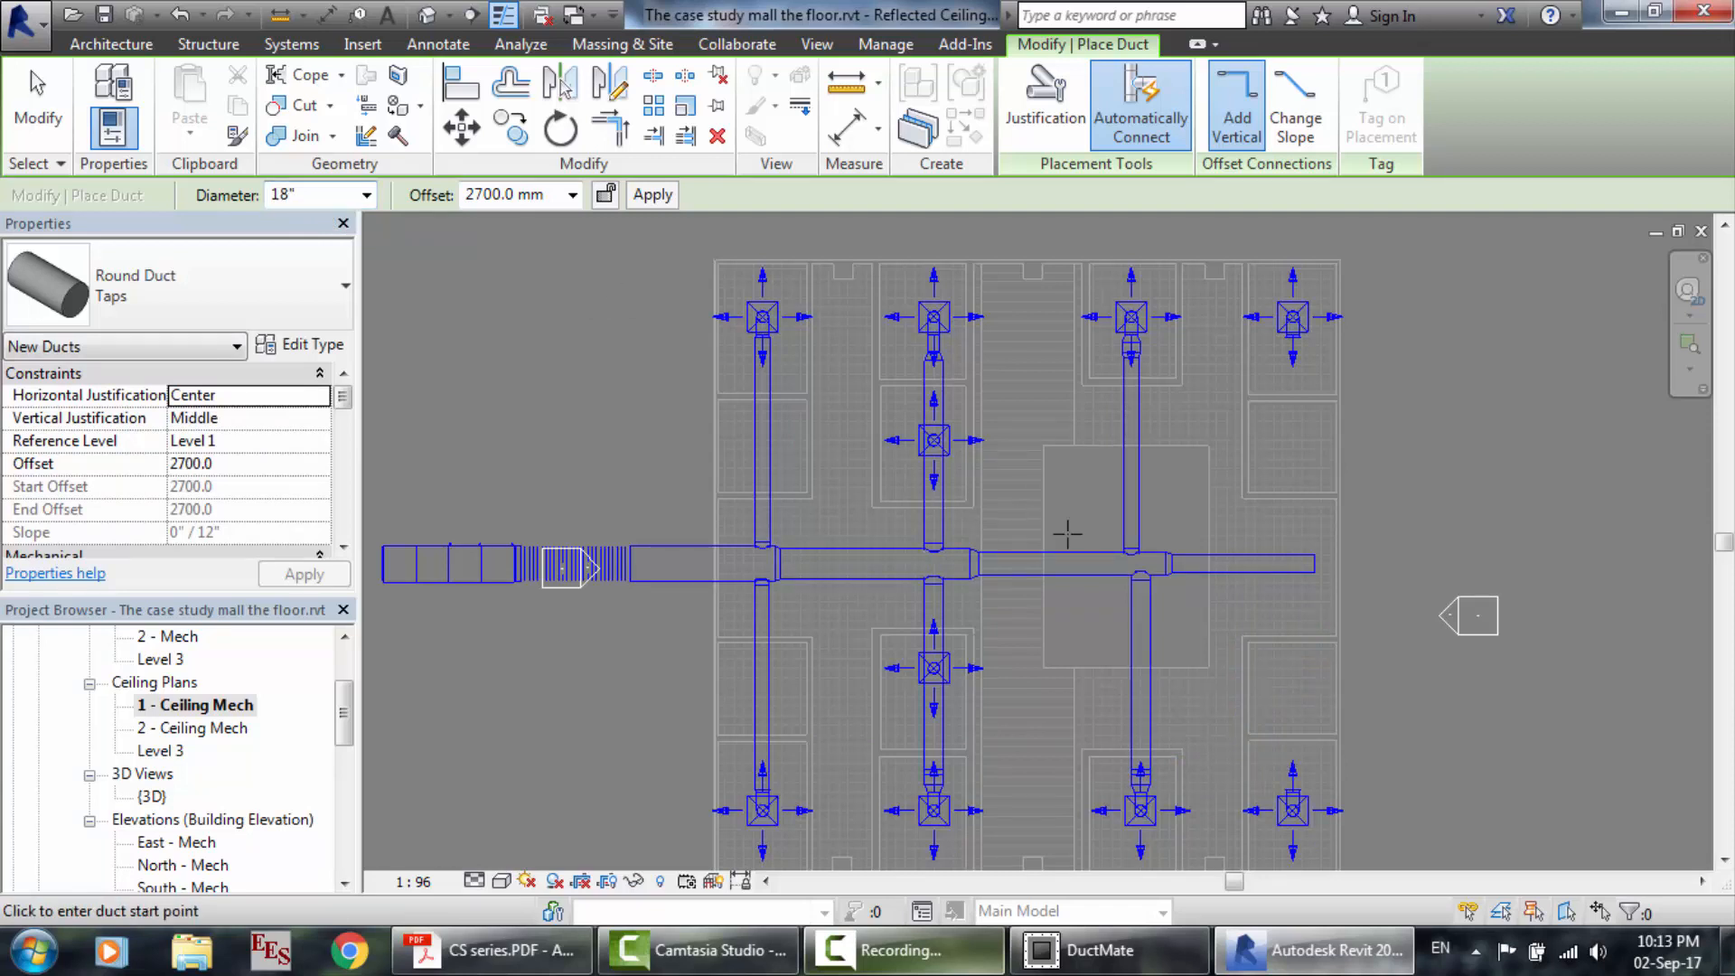
pyautogui.press('Escape')
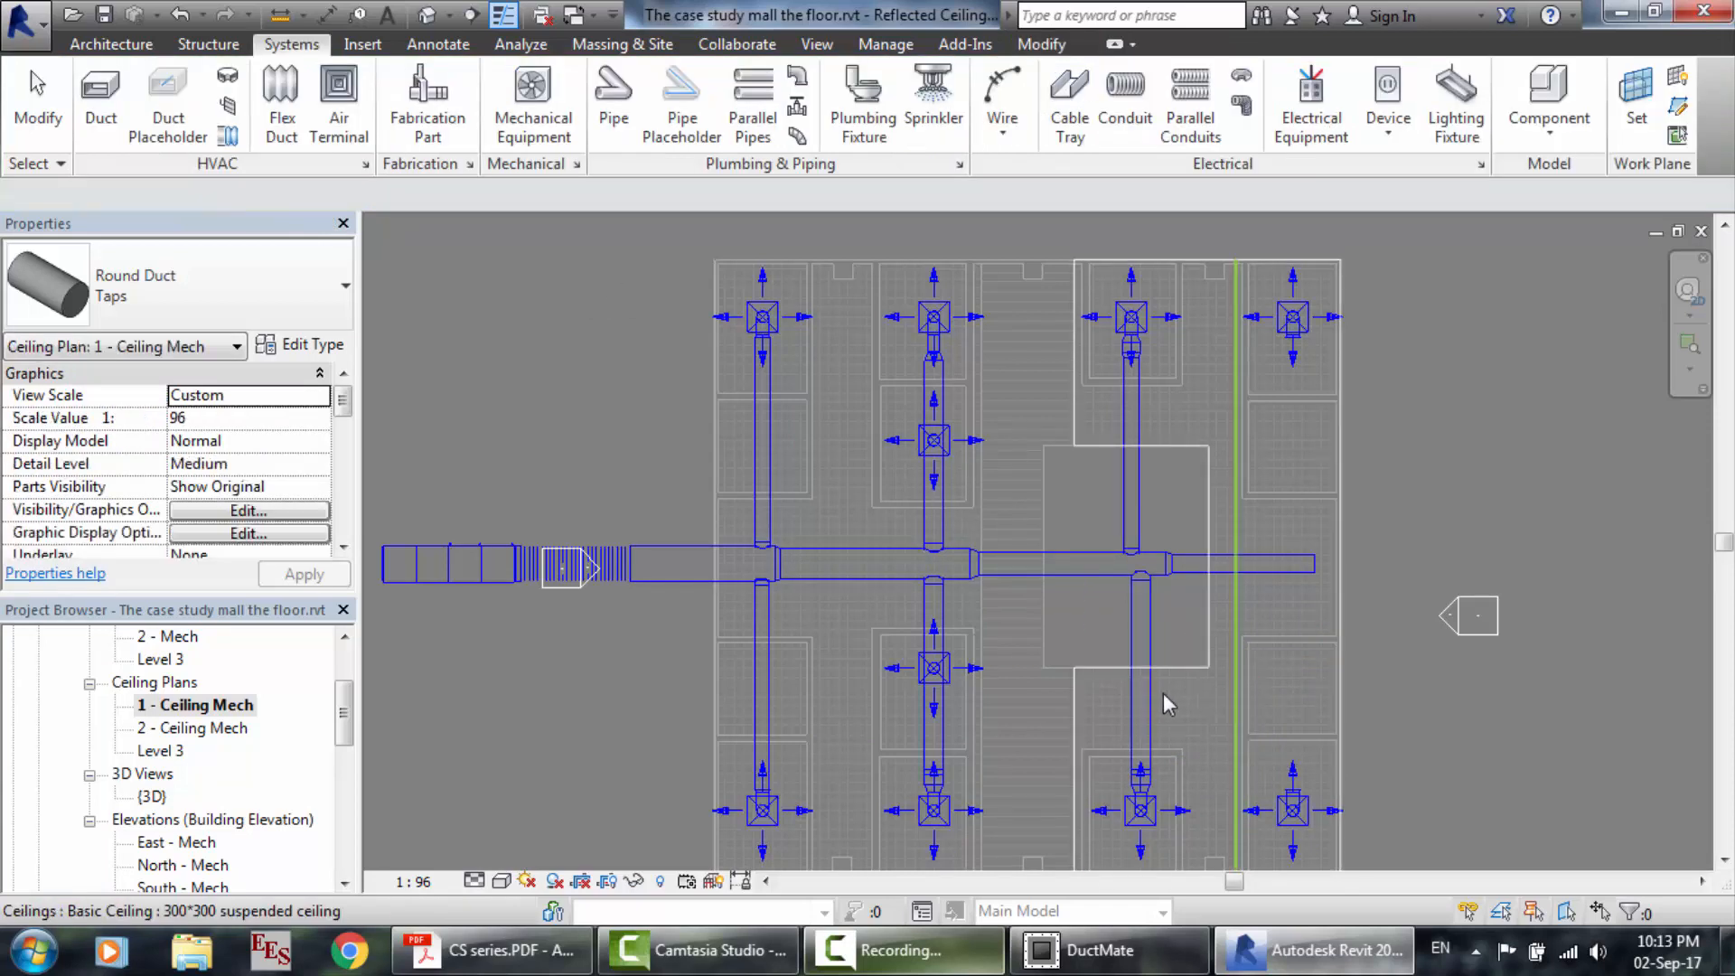
pyautogui.click(1148, 698)
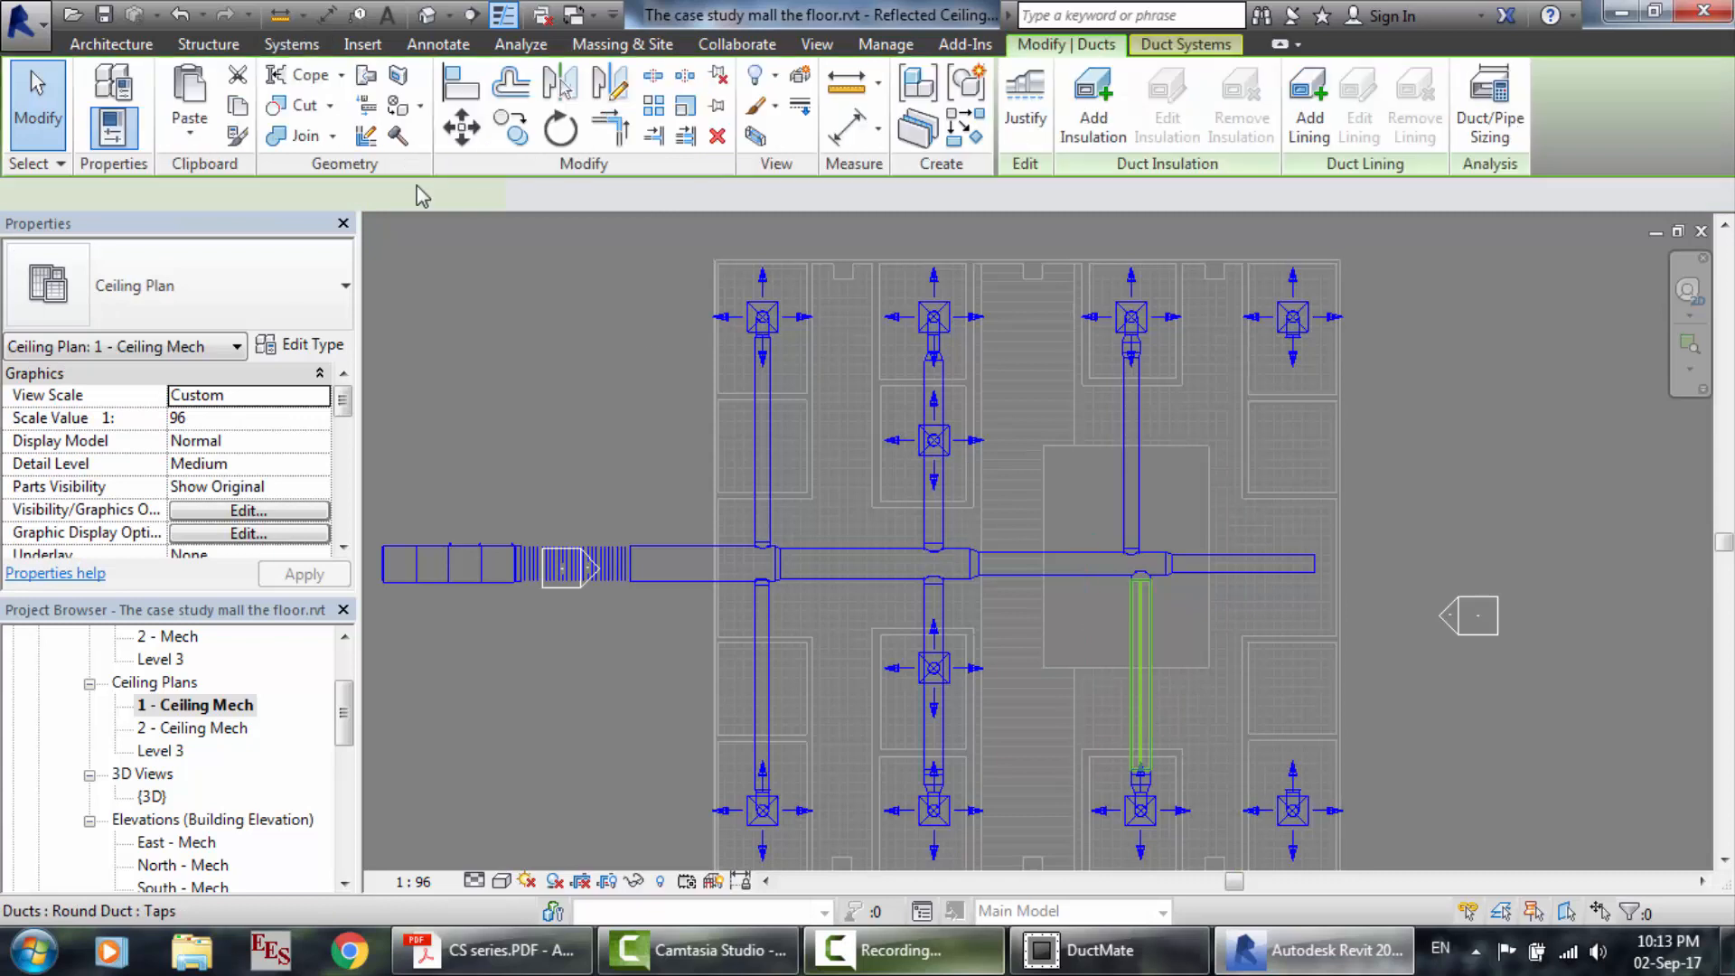
pyautogui.doubleClick(290, 195)
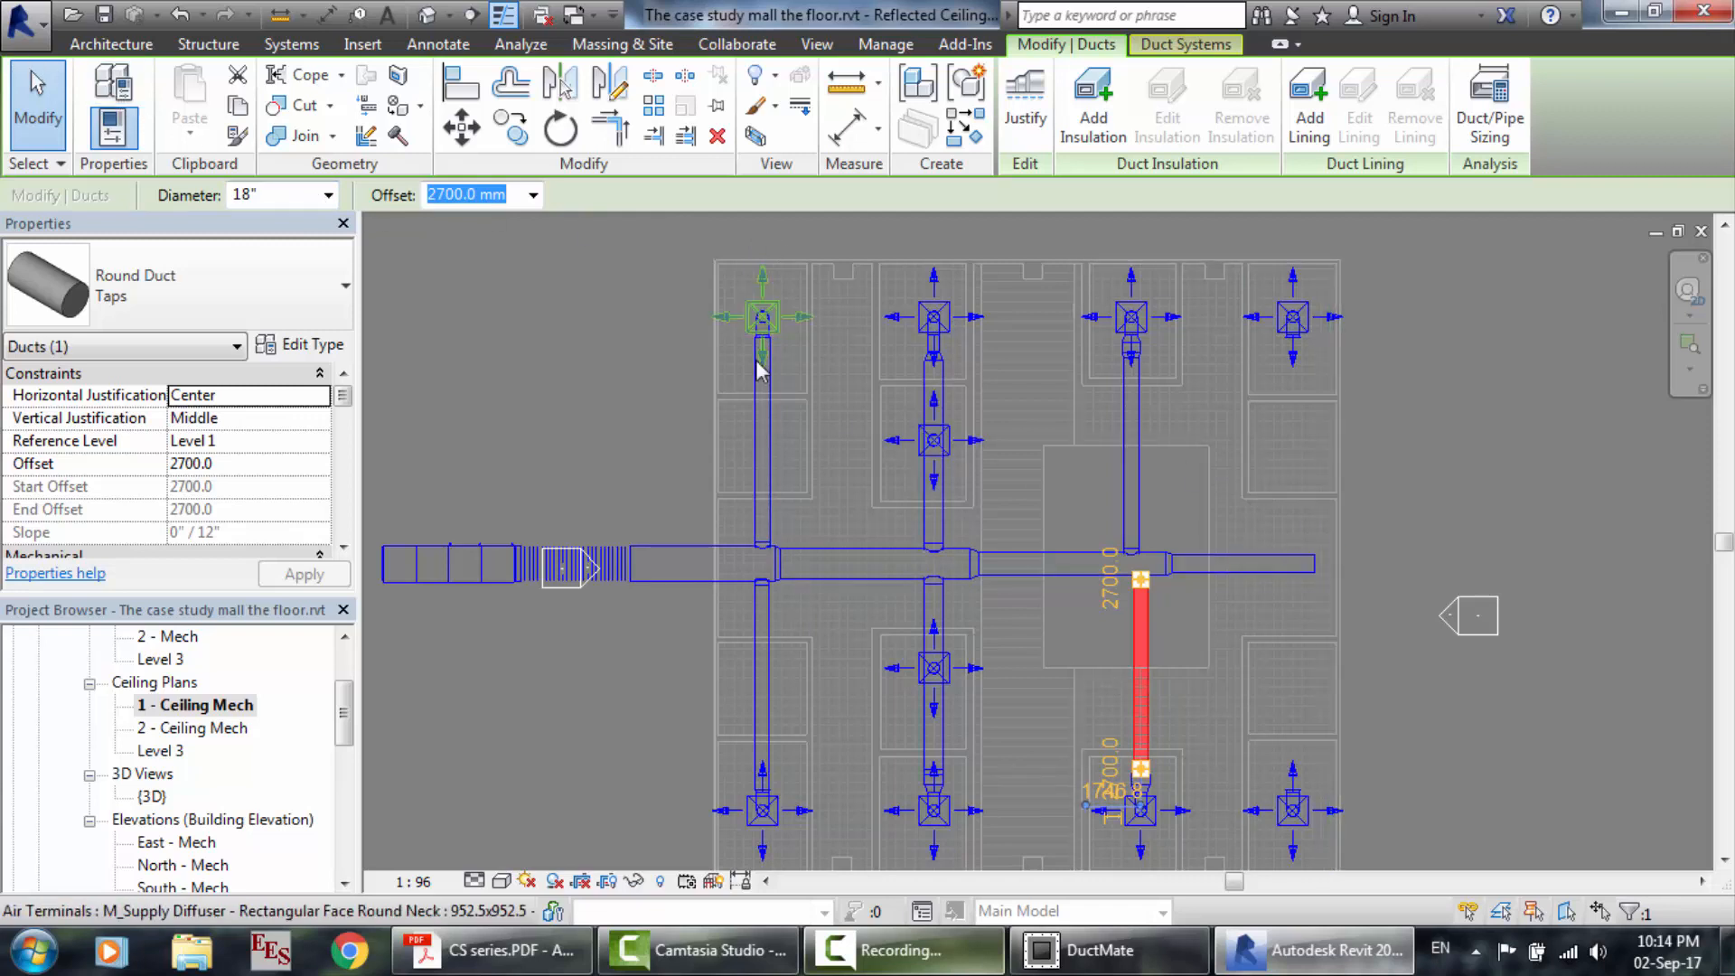
# Draw 18" round branch ducts at 2700 mm offset from the main duct to the fourth column's upper and lower diffusers.
pyautogui.click(290, 43)
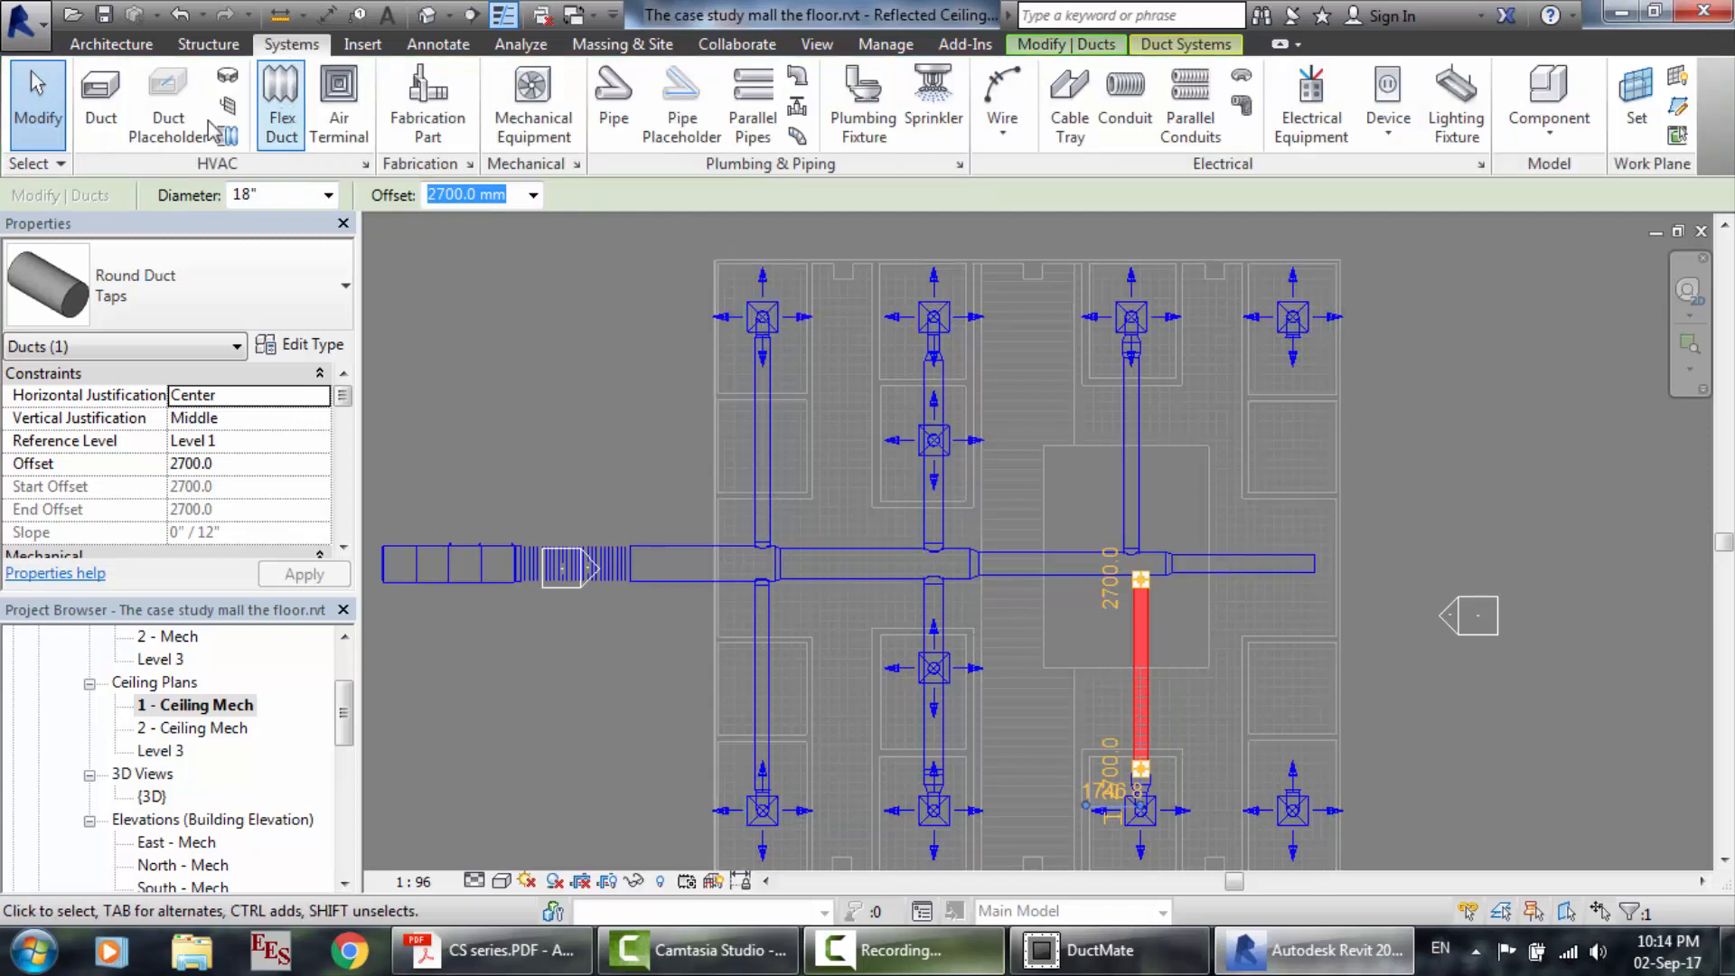
pyautogui.click(115, 122)
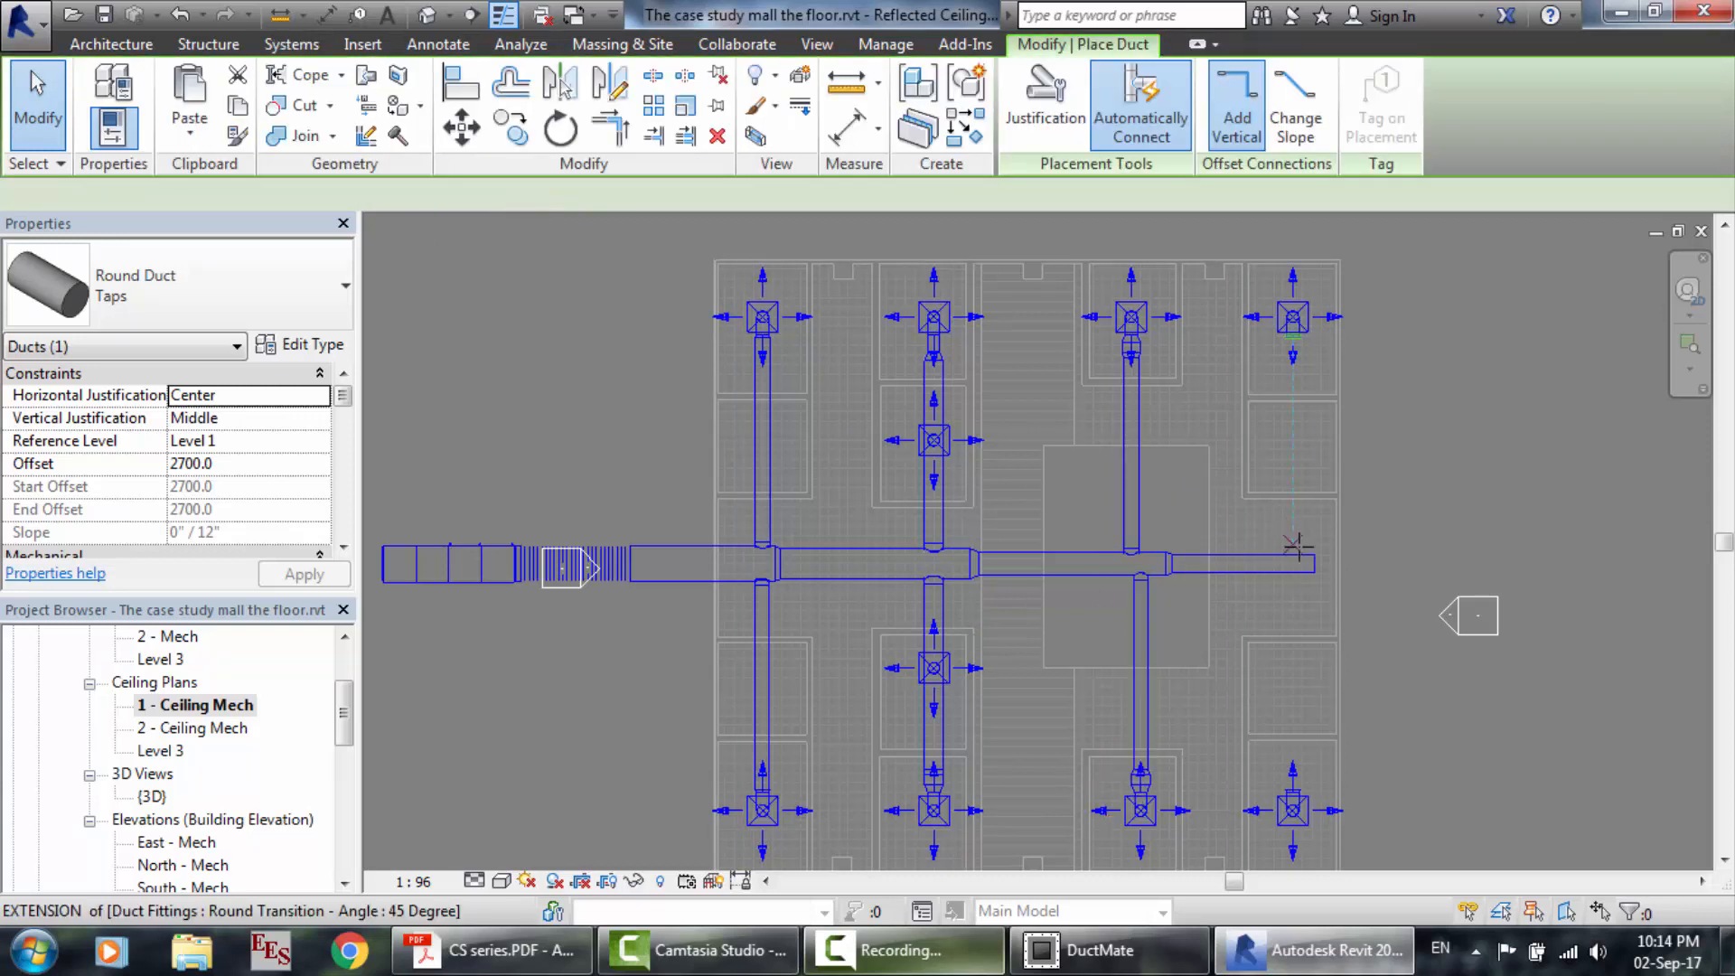
pyautogui.click(1293, 552)
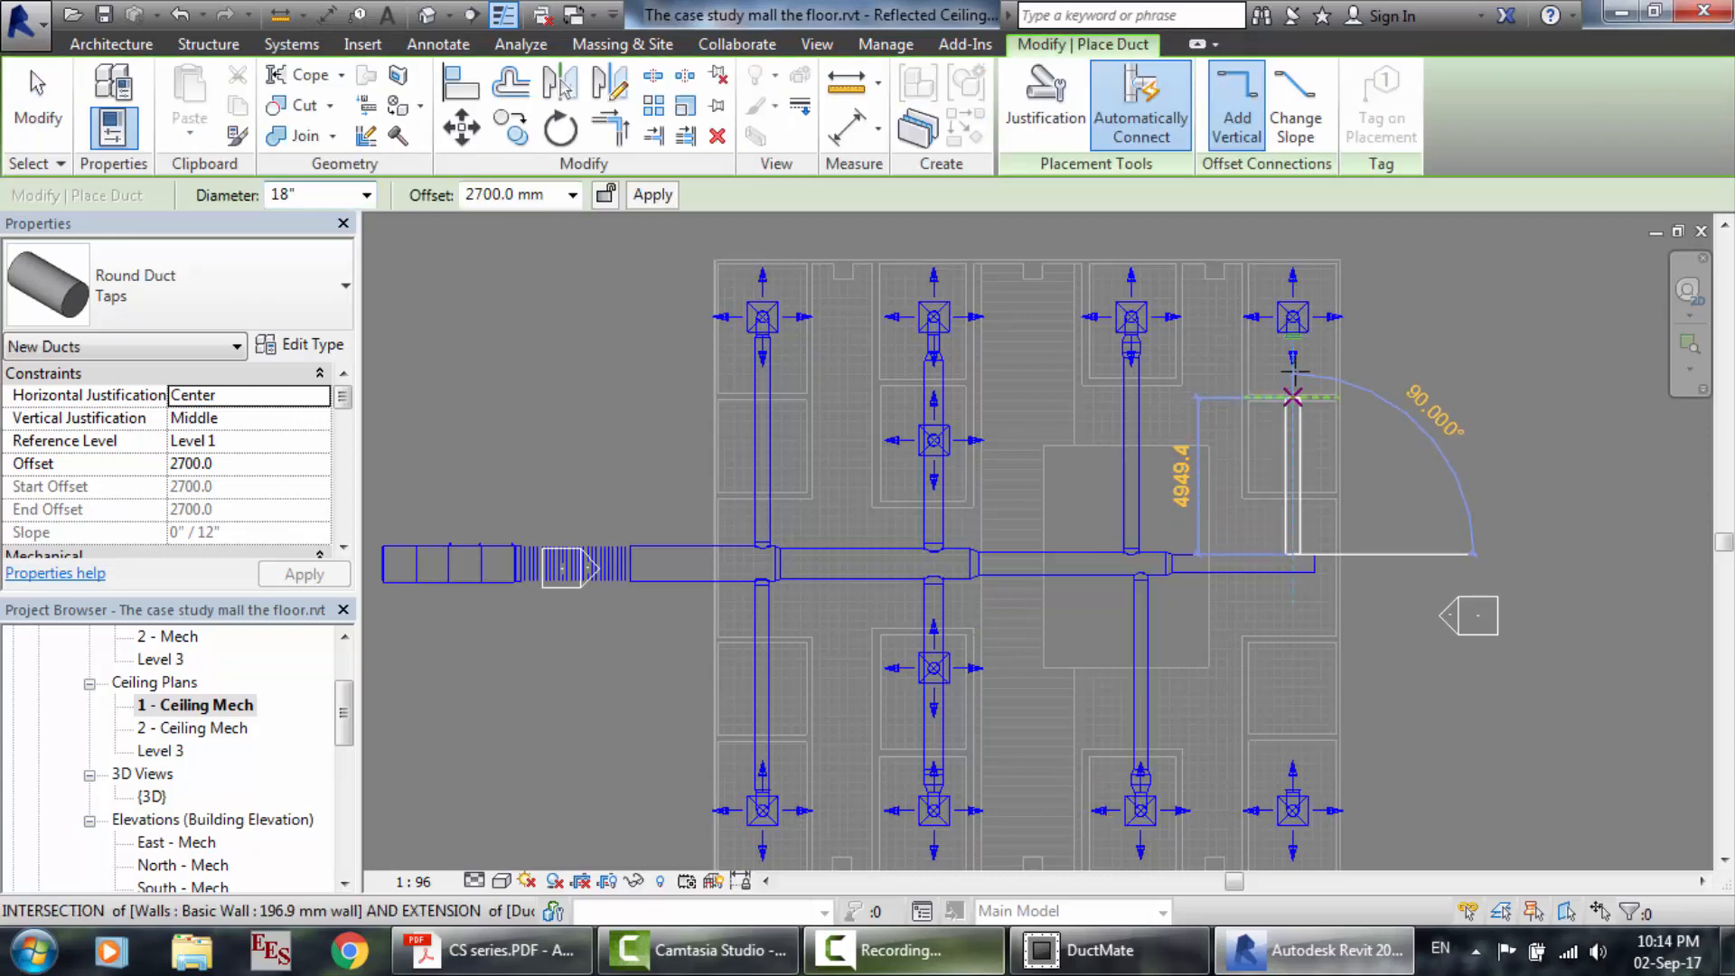
pyautogui.click(1293, 337)
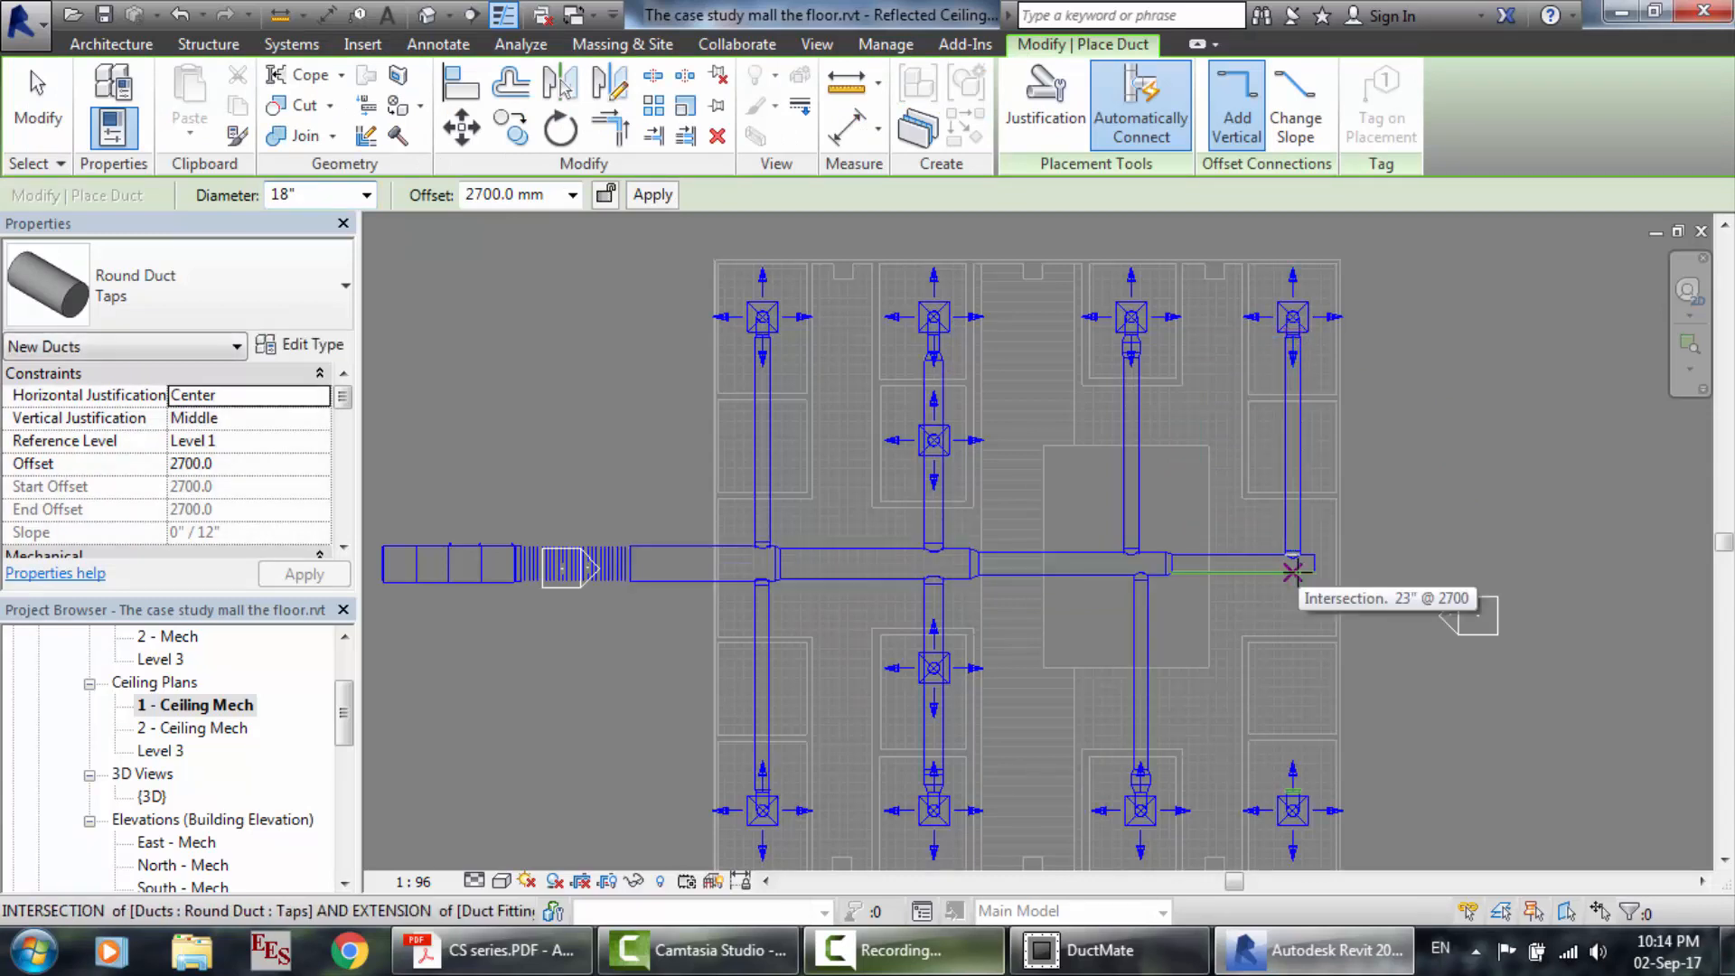
pyautogui.click(1295, 572)
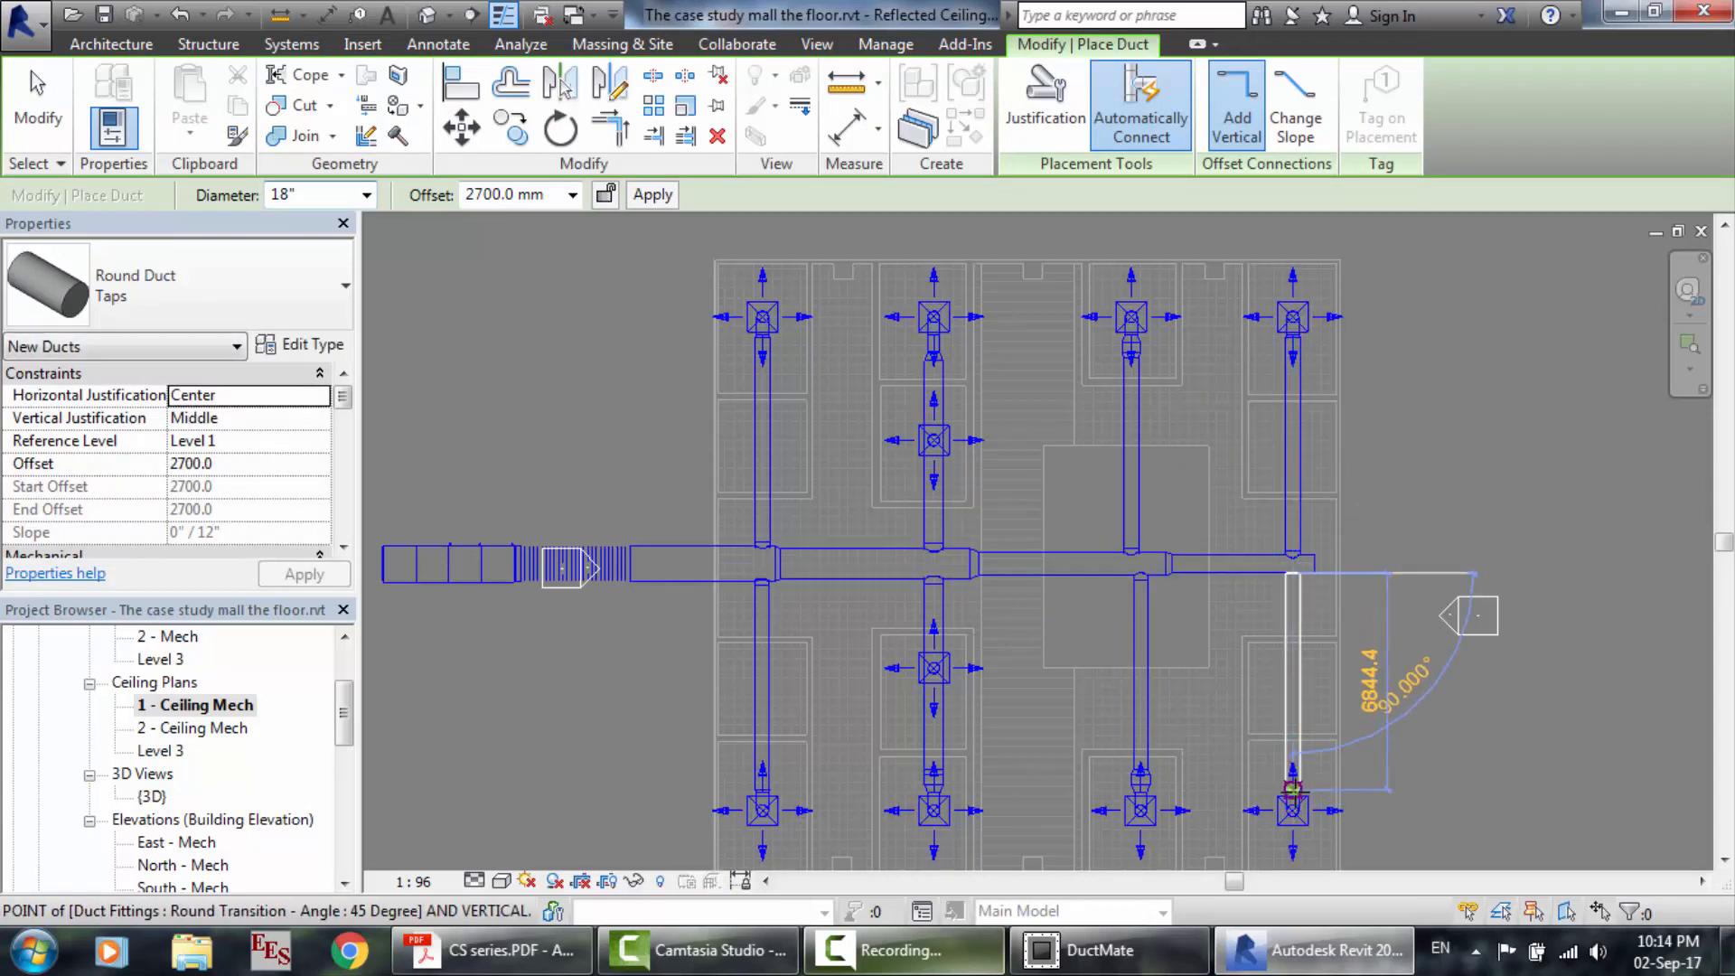
pyautogui.click(1292, 788)
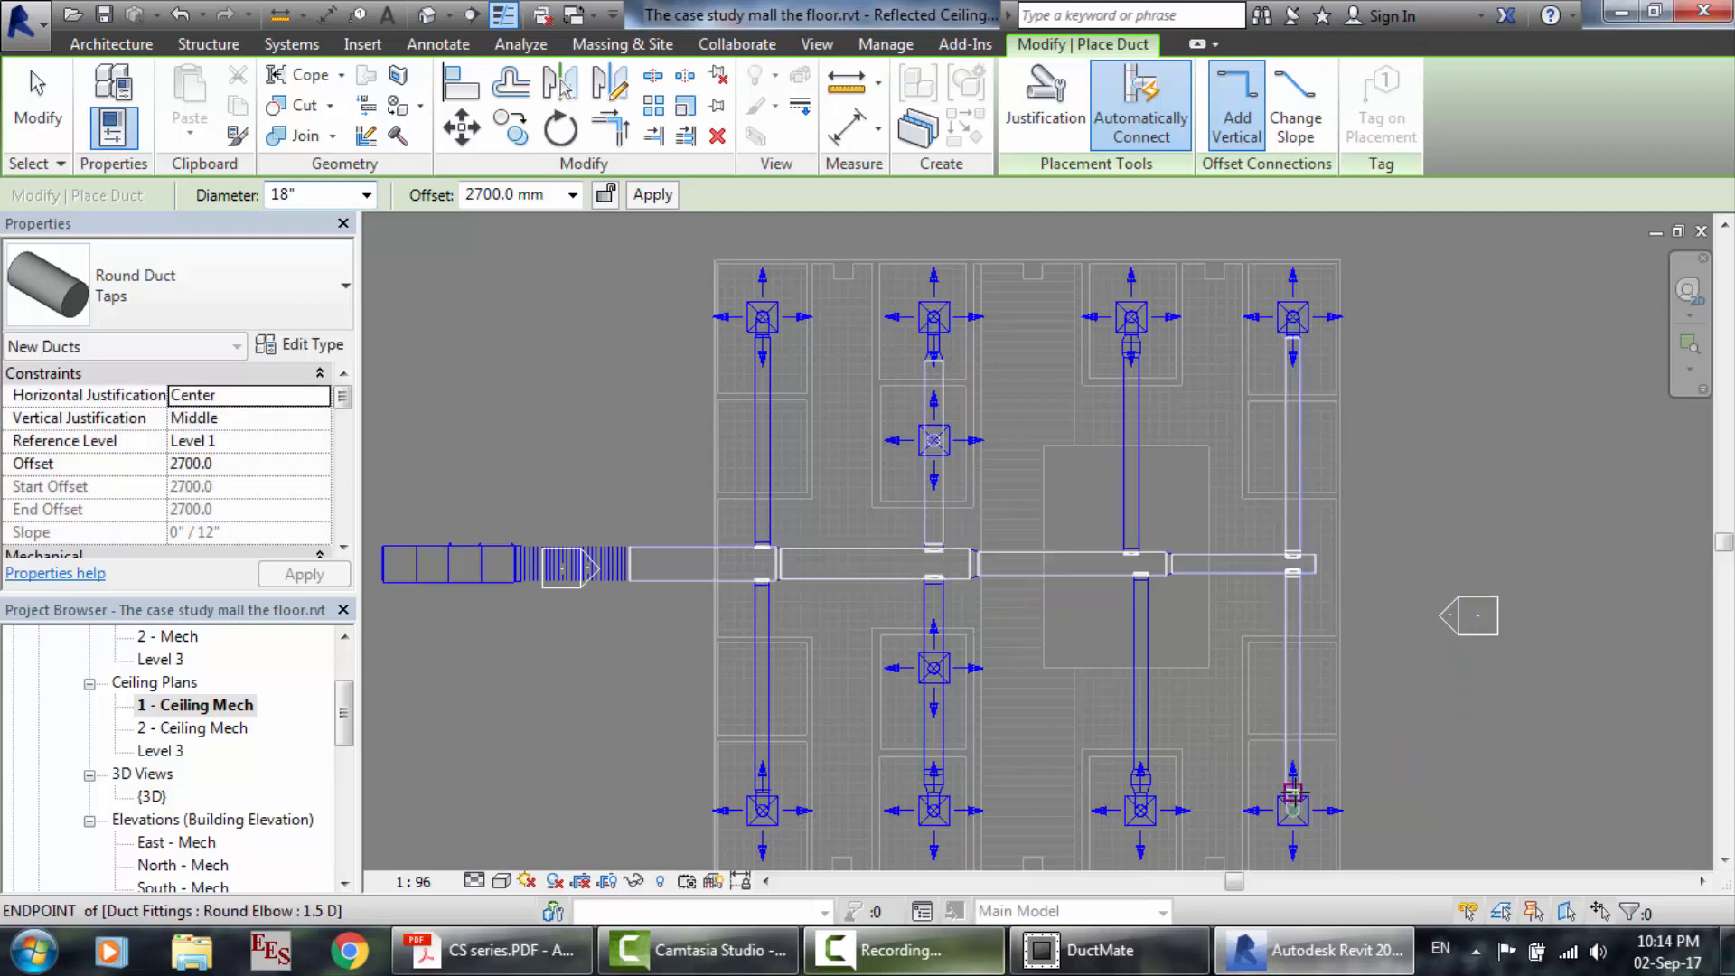
# Examine the main duct, branches, diffusers and outdoor air handling unit in the default 3D view, ending at its home orientation.
pyautogui.click(426, 15)
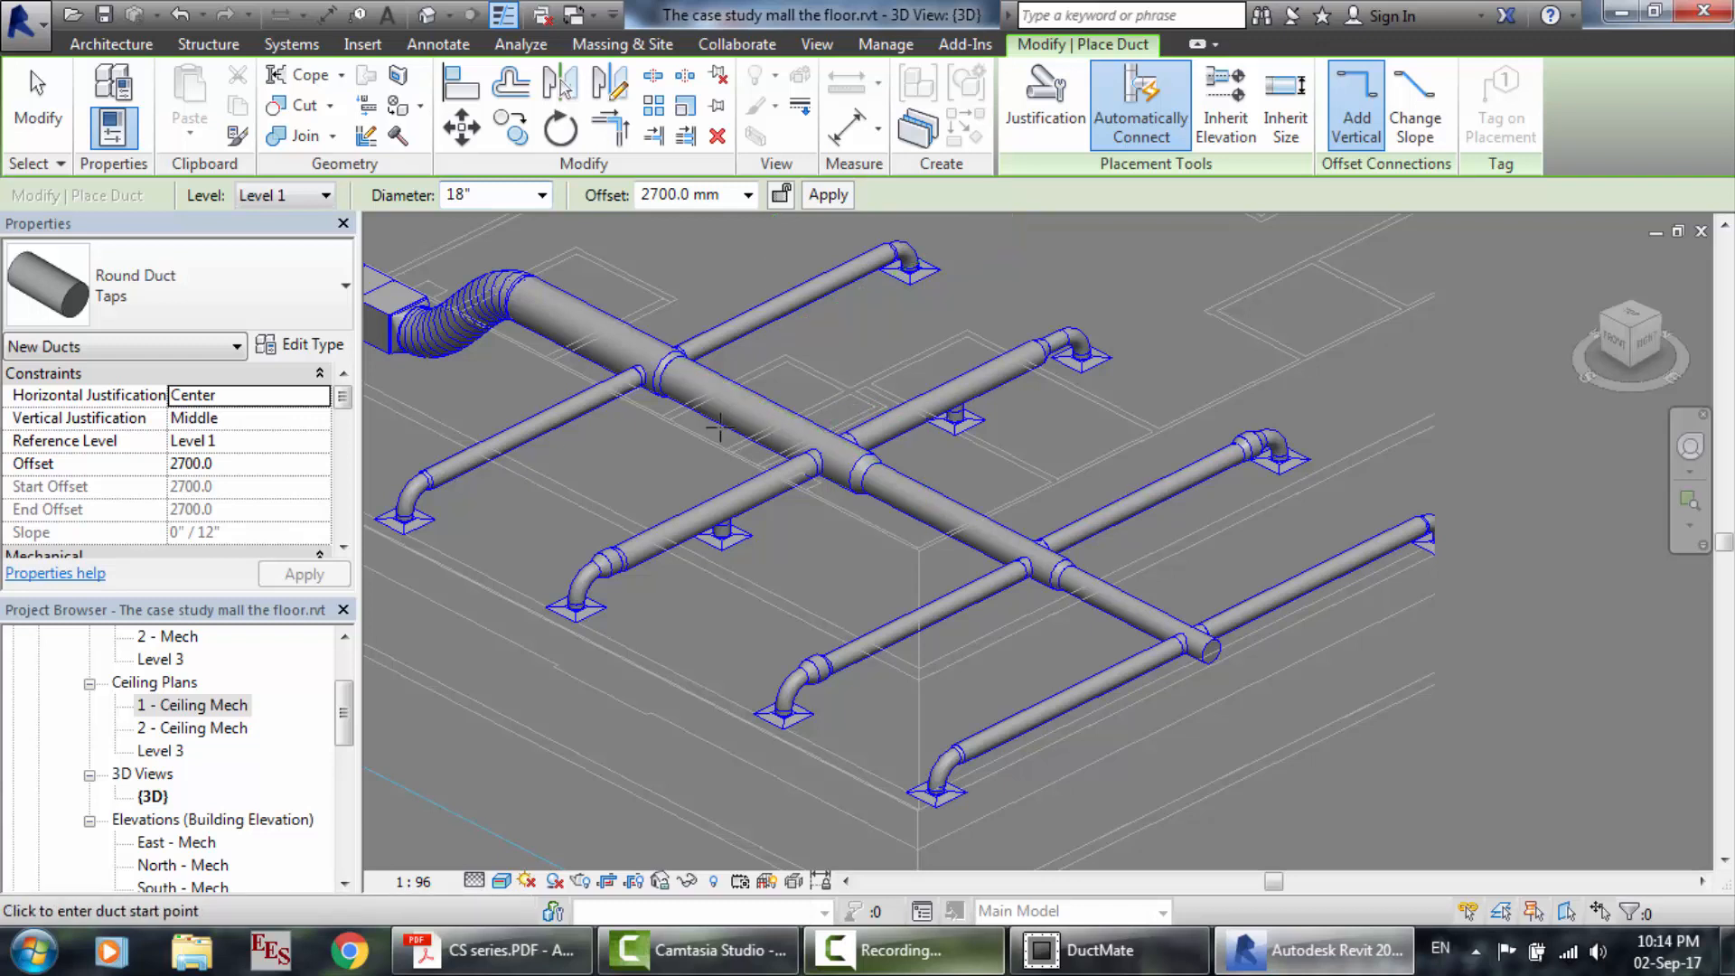
pyautogui.scroll(-2, 720, 428)
pyautogui.scroll(-2, 705, 421)
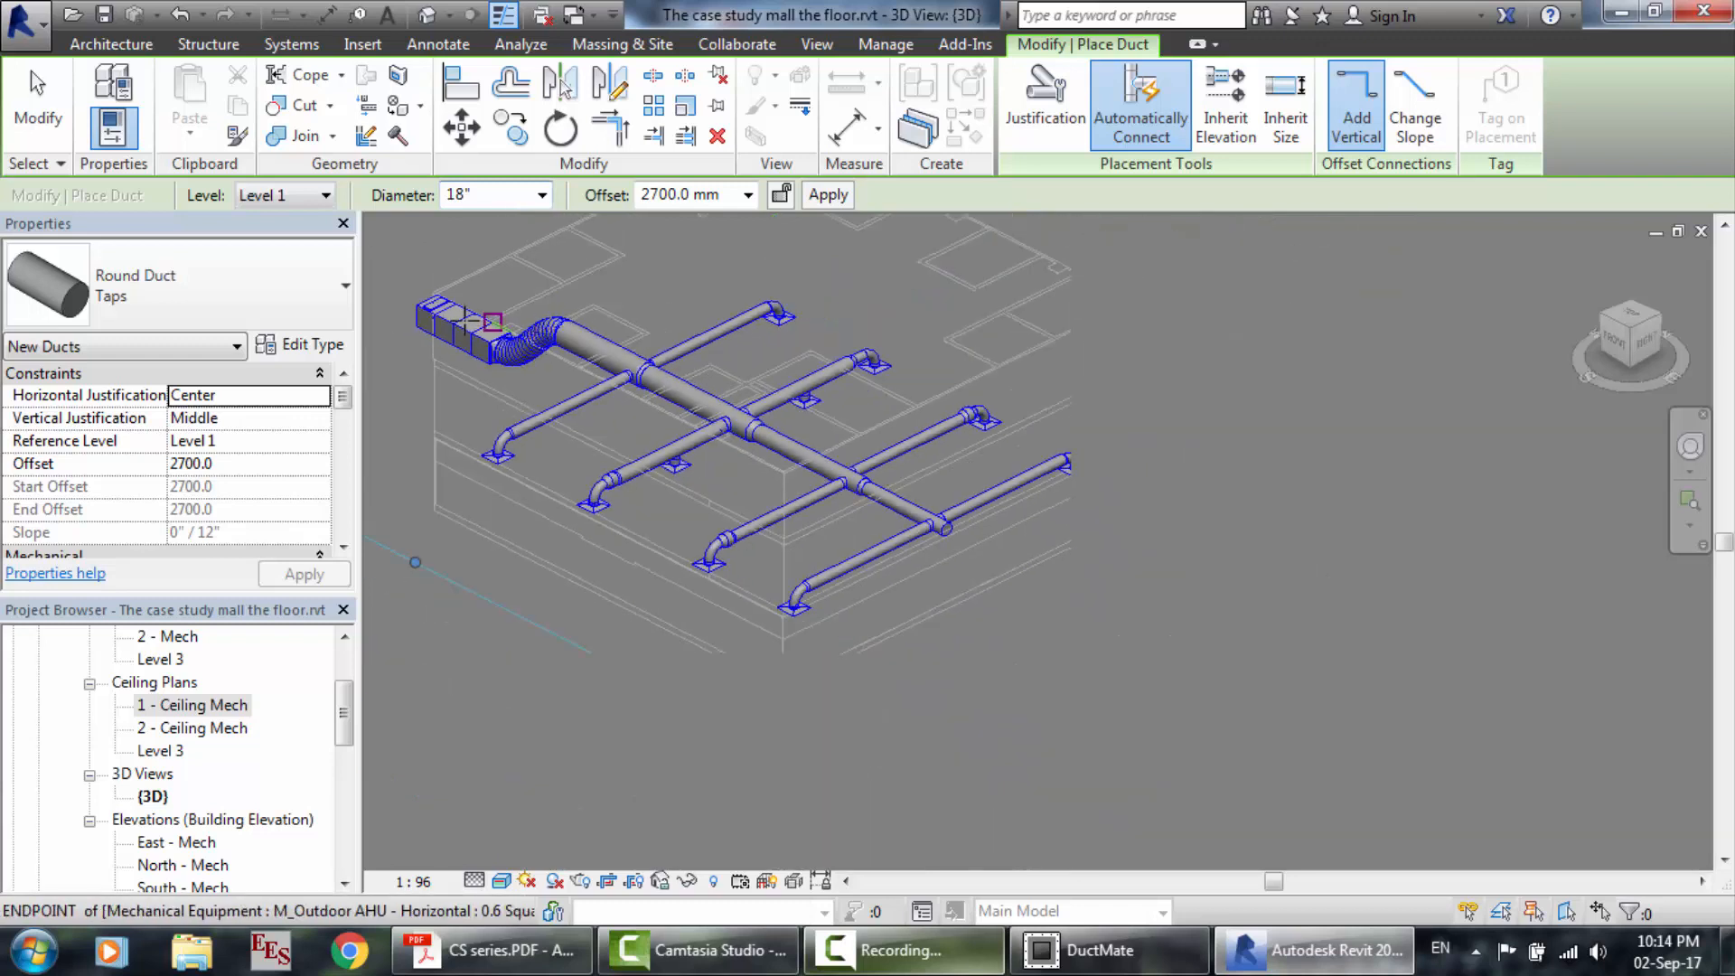
pyautogui.scroll(2, 463, 320)
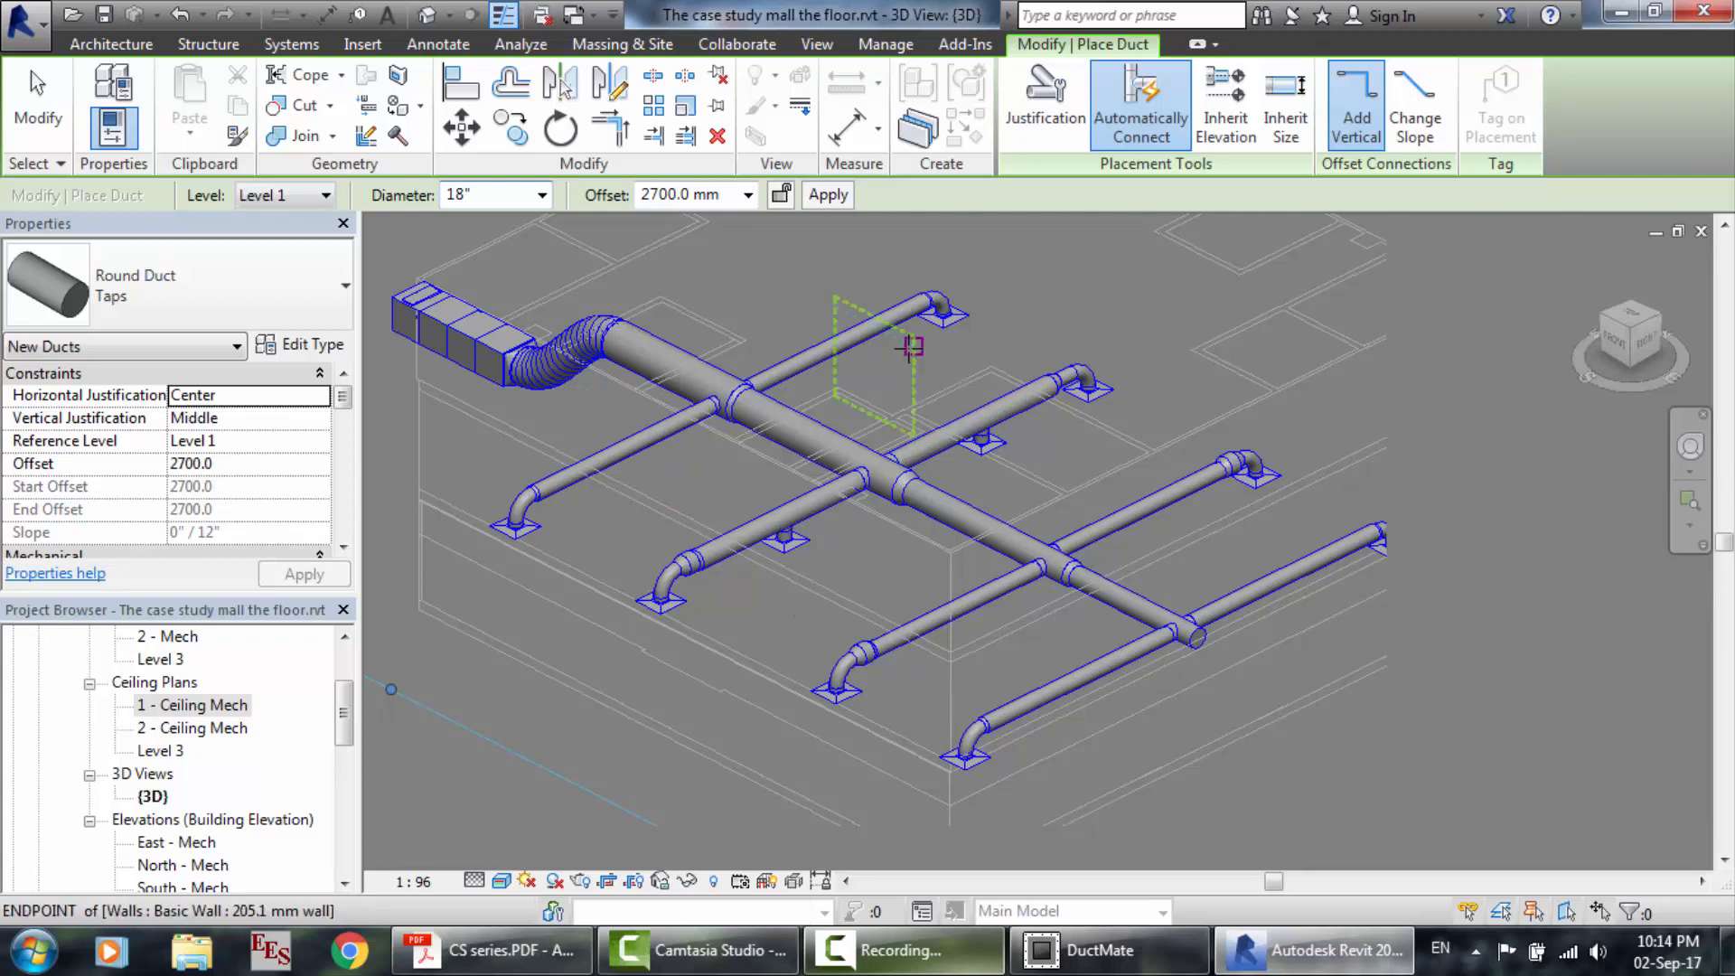
pyautogui.scroll(2, 777, 348)
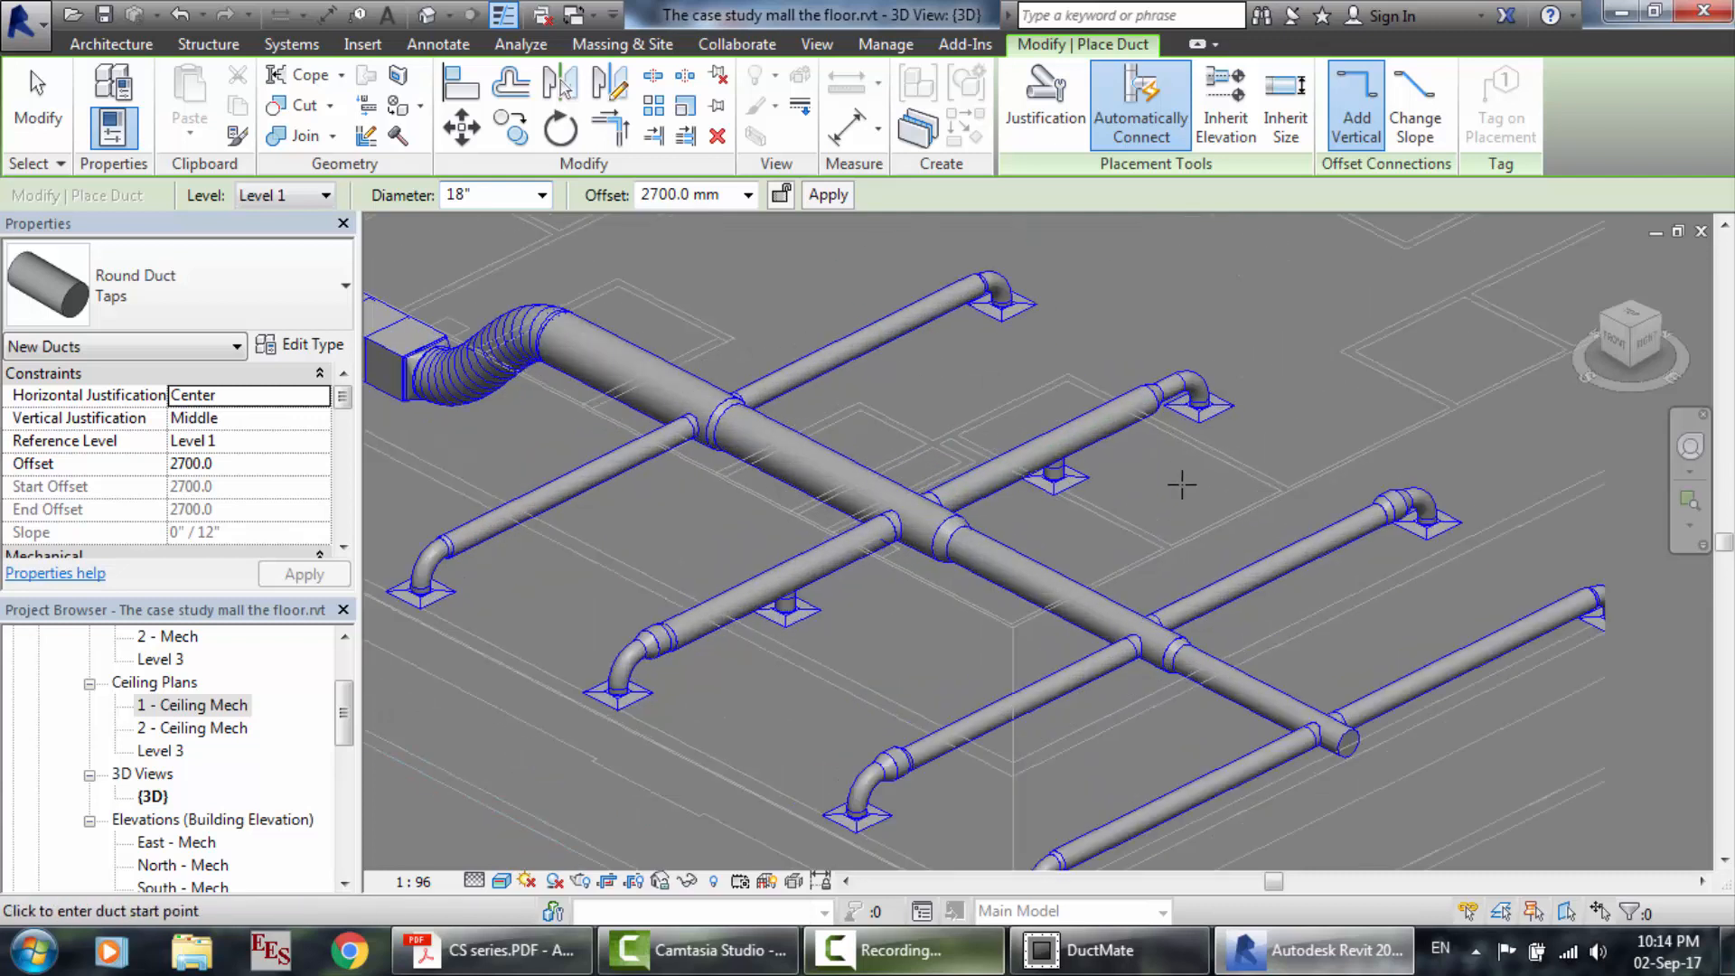
pyautogui.scroll(-2, 1392, 510)
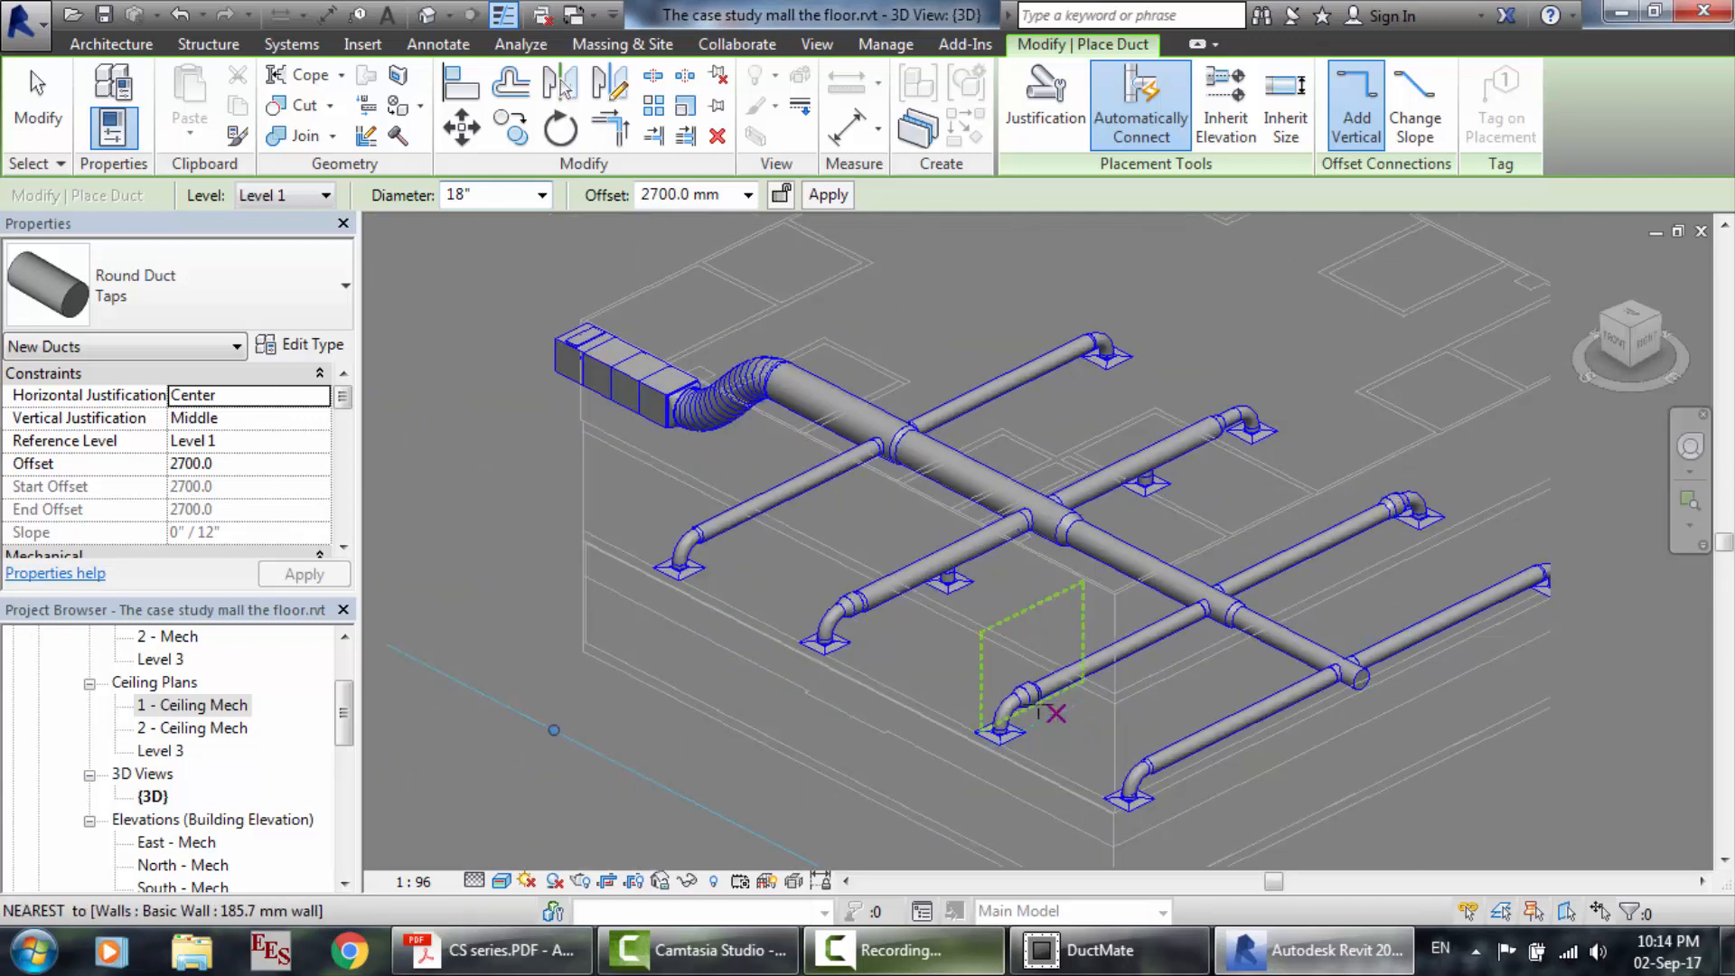
pyautogui.scroll(3, 554, 302)
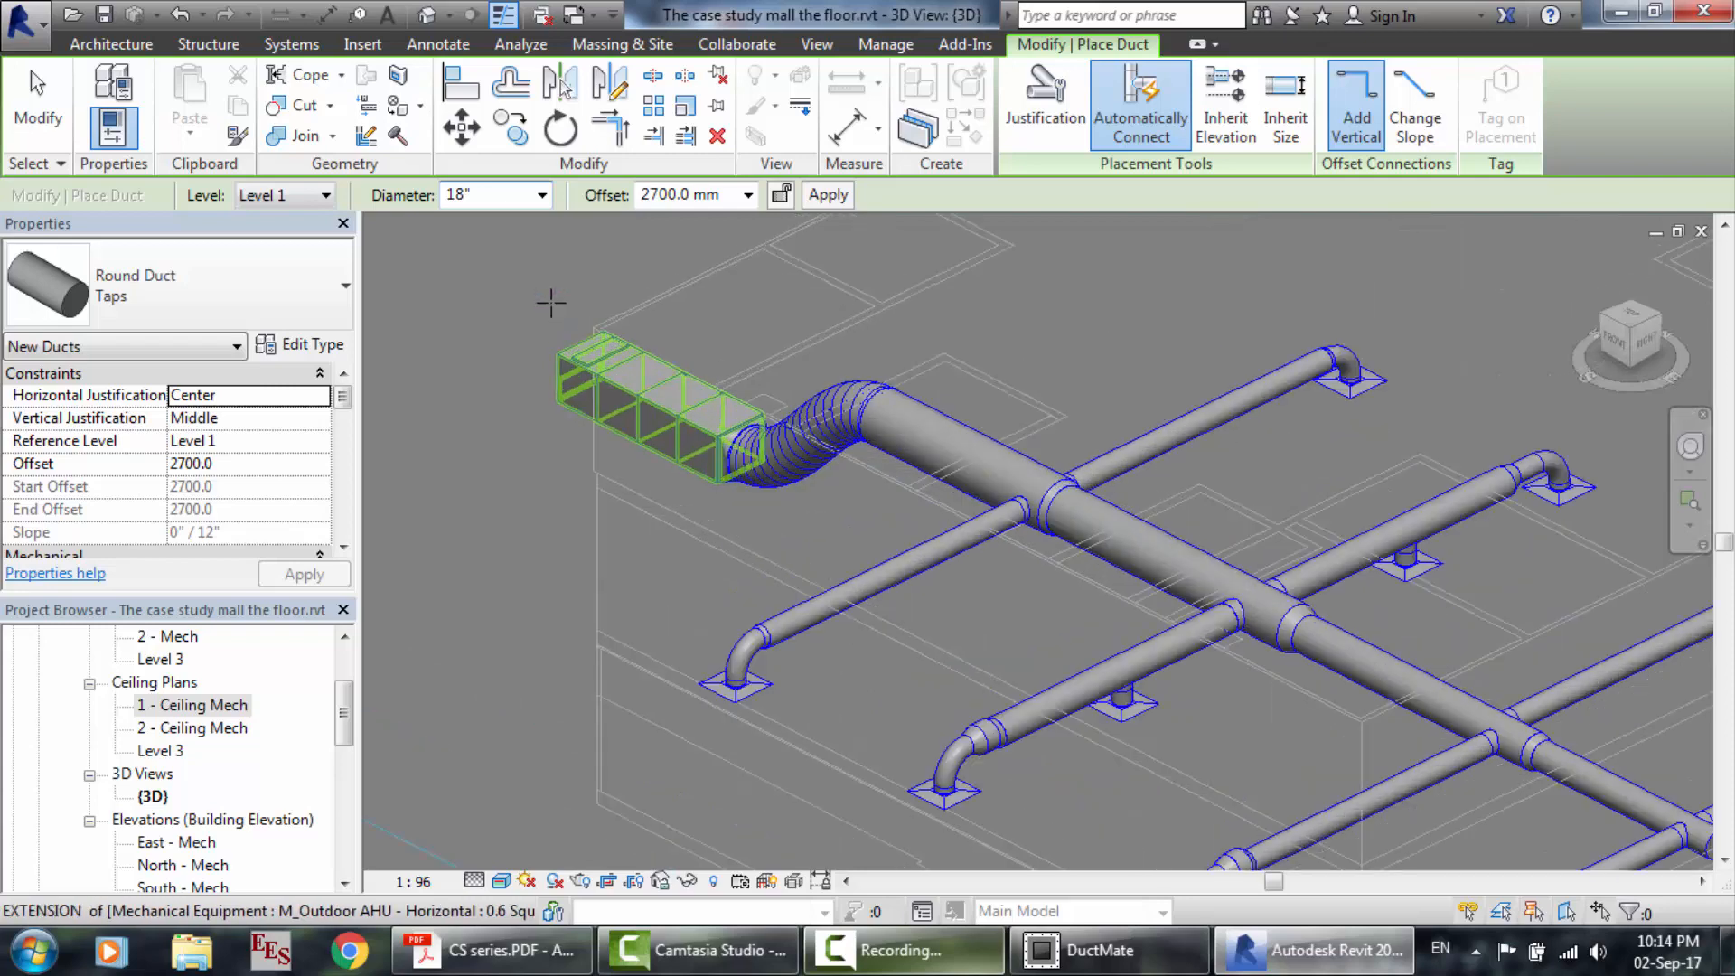
pyautogui.press('Escape')
pyautogui.press('Escape')
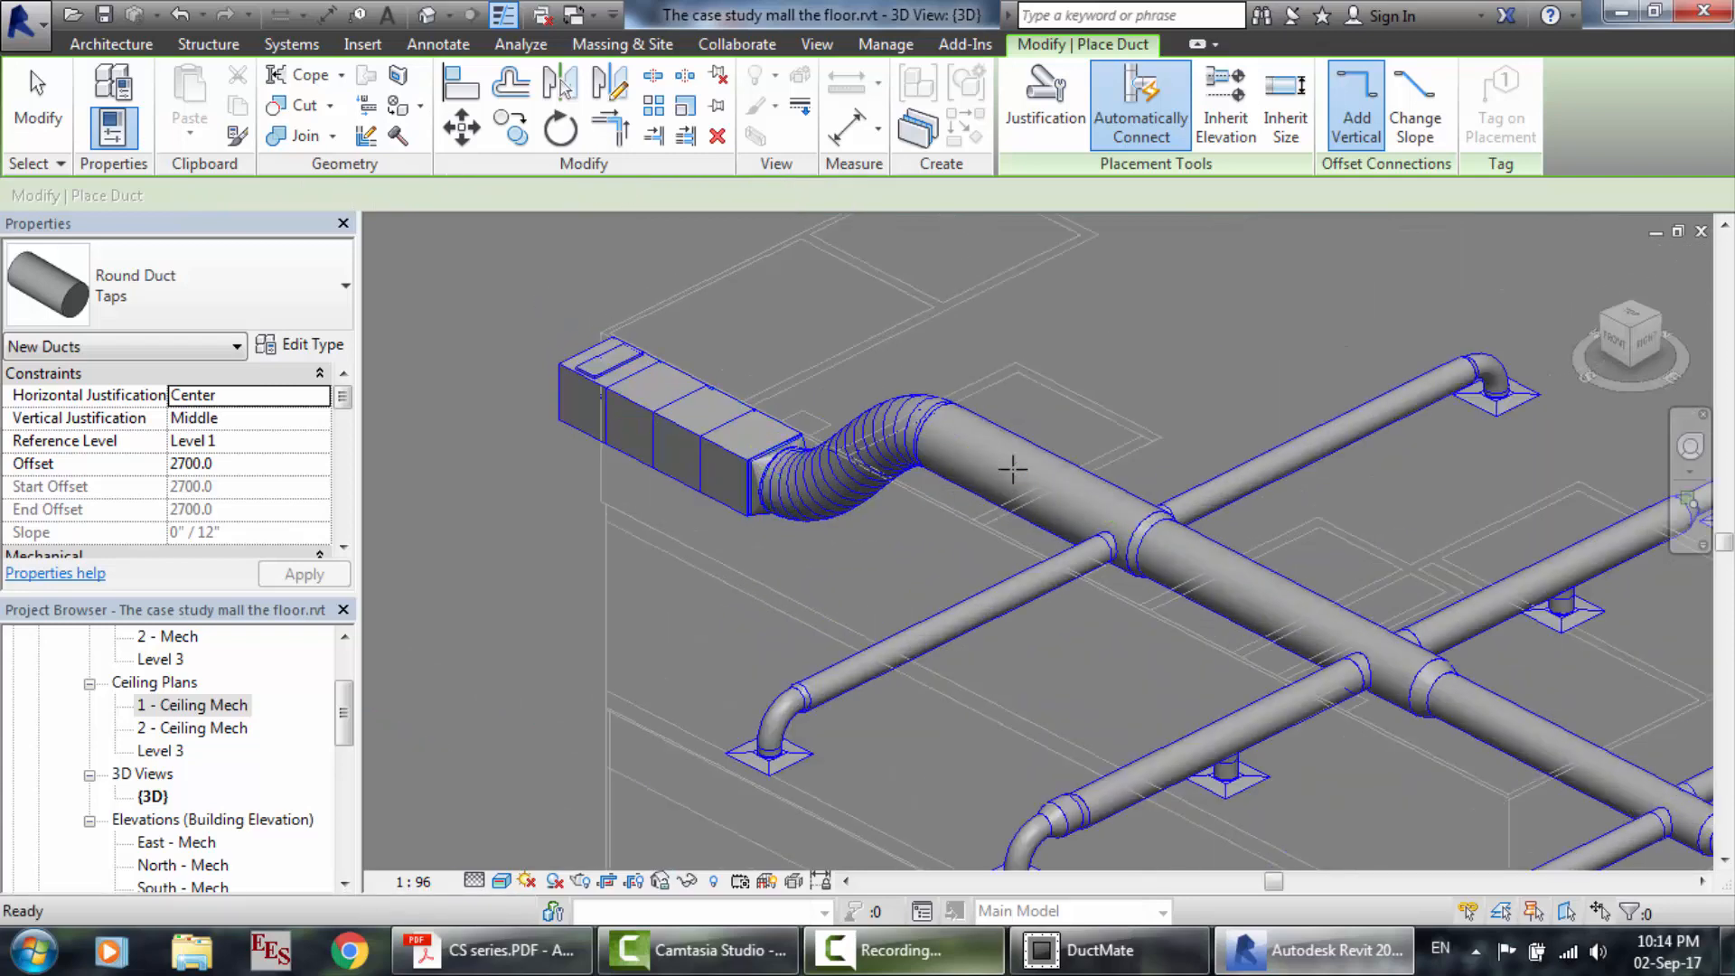
pyautogui.click(697, 442)
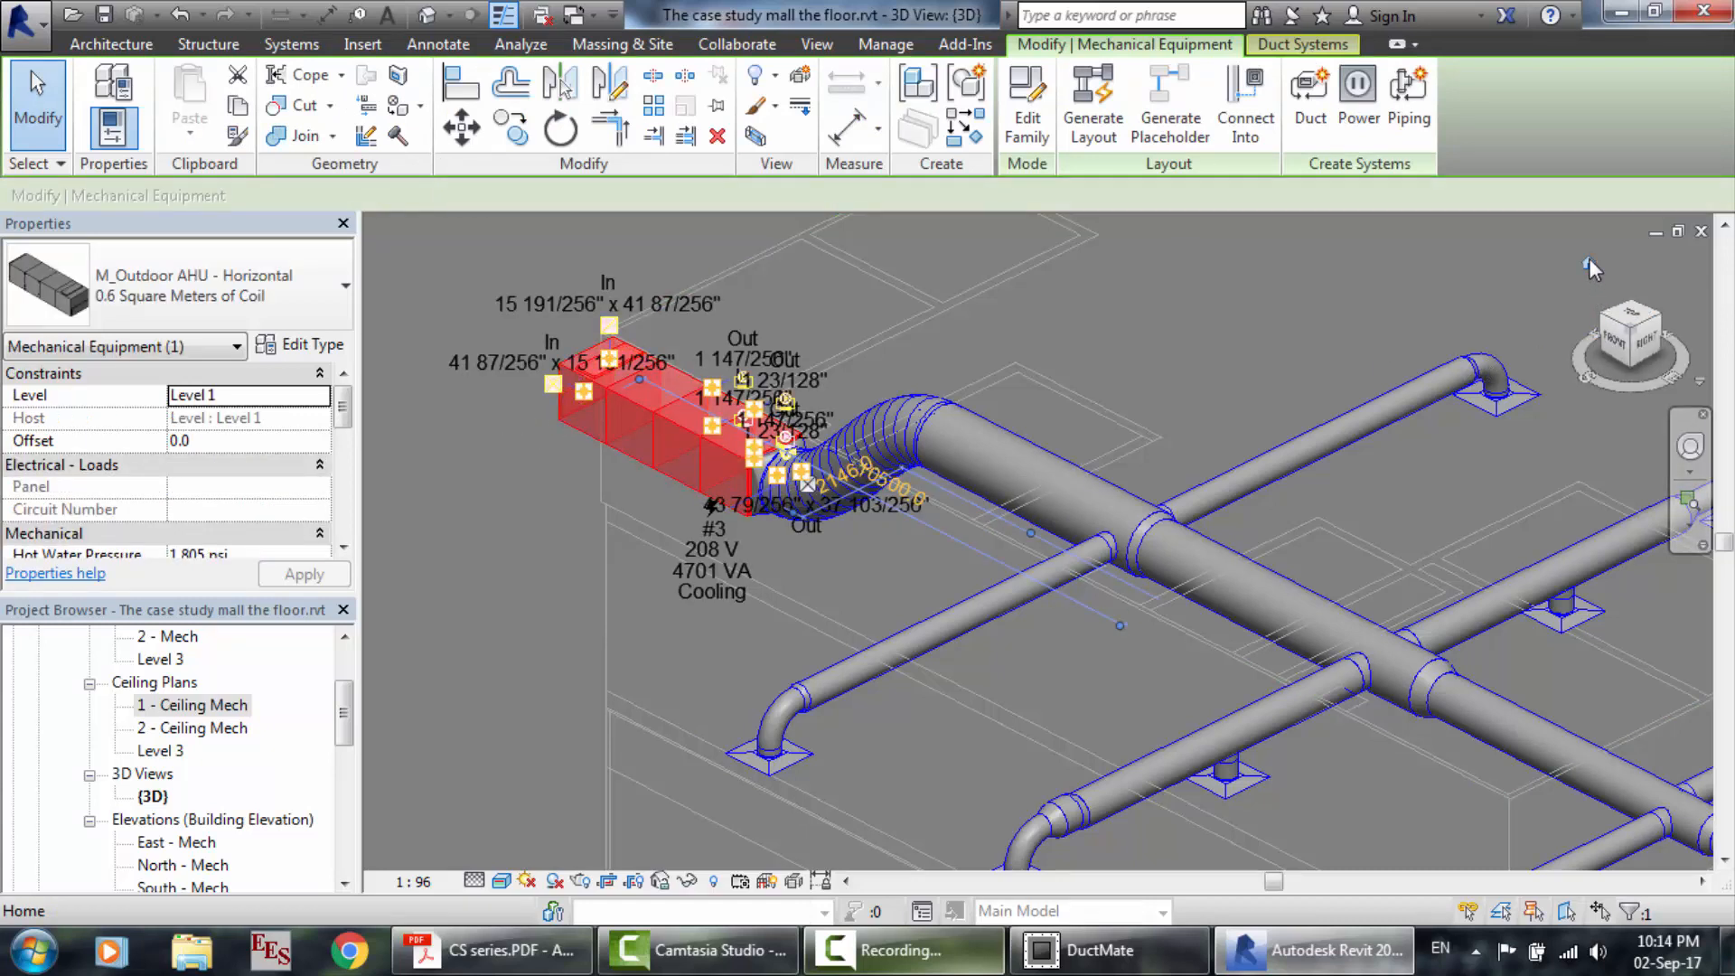
pyautogui.scroll(-3, 1589, 257)
pyautogui.scroll(-5, 1489, 331)
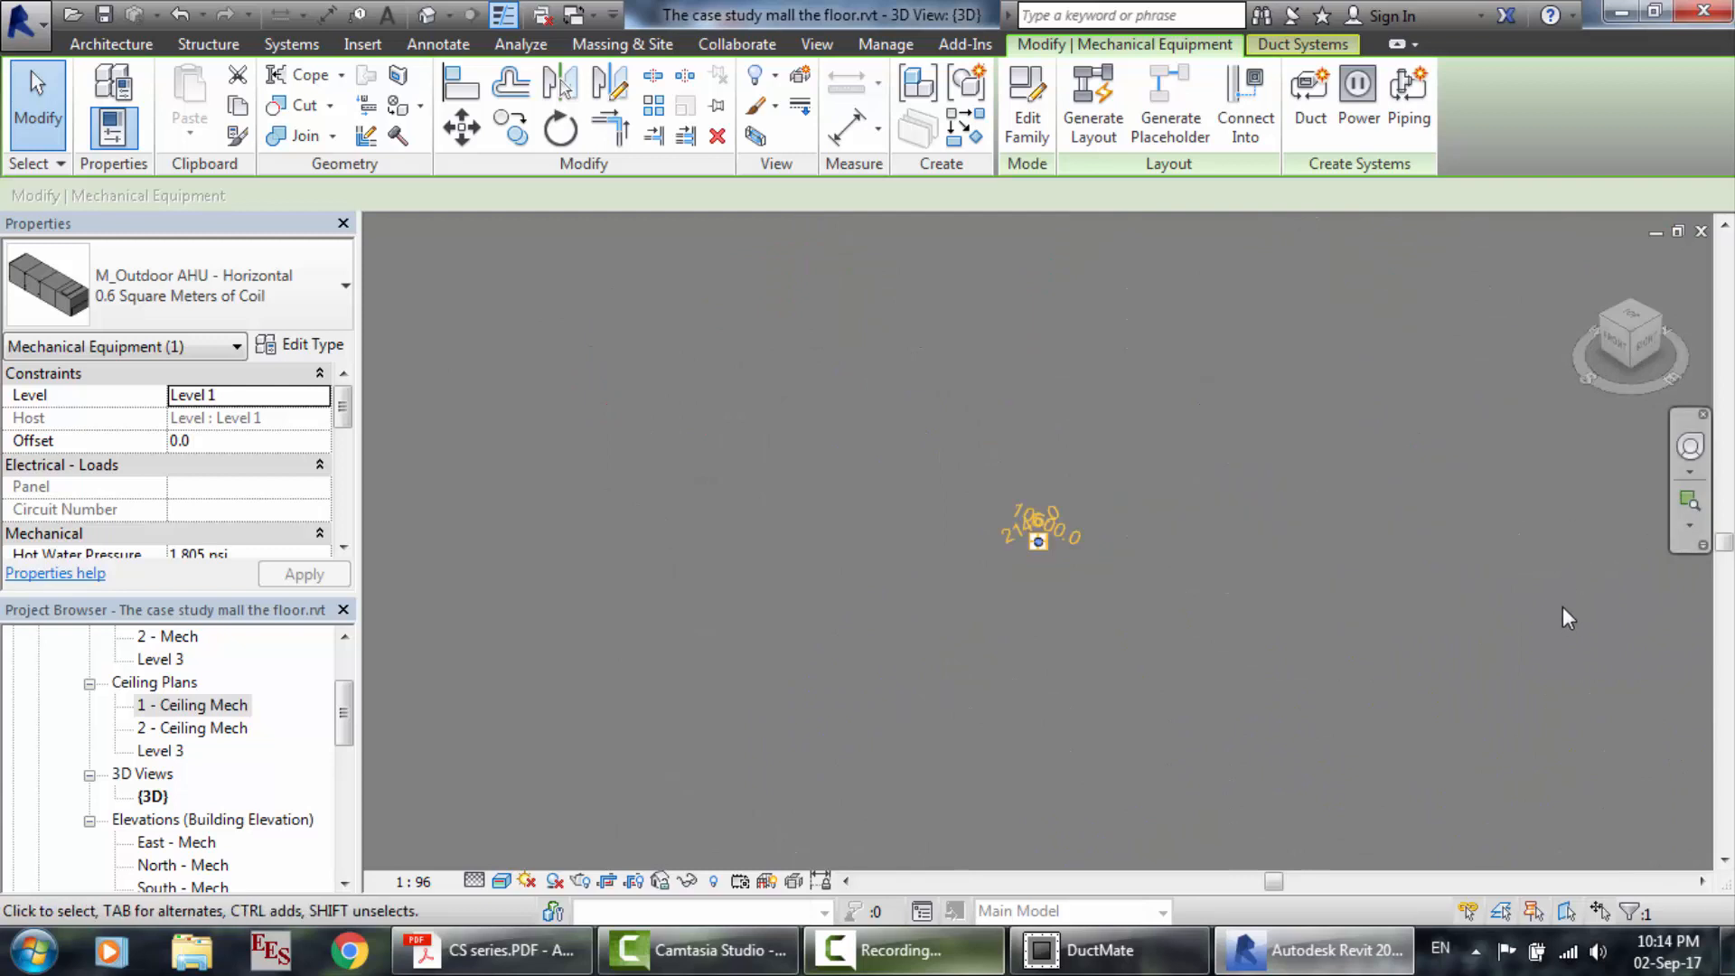
pyautogui.click(1305, 631)
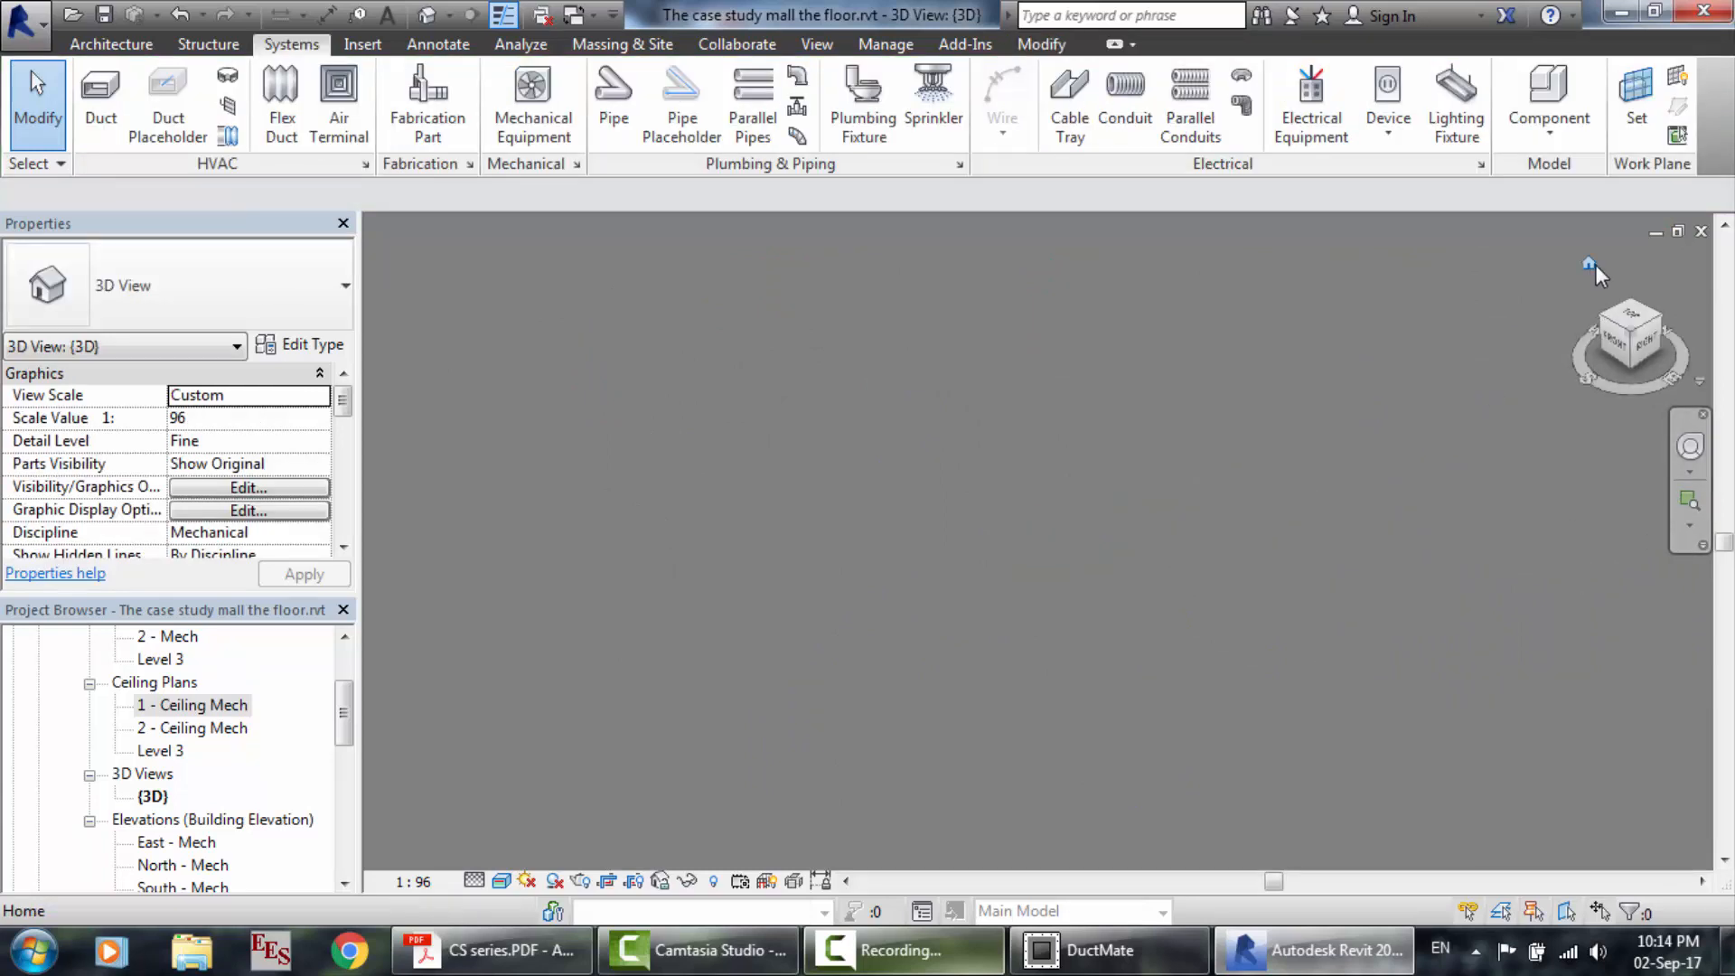
pyautogui.click(1594, 265)
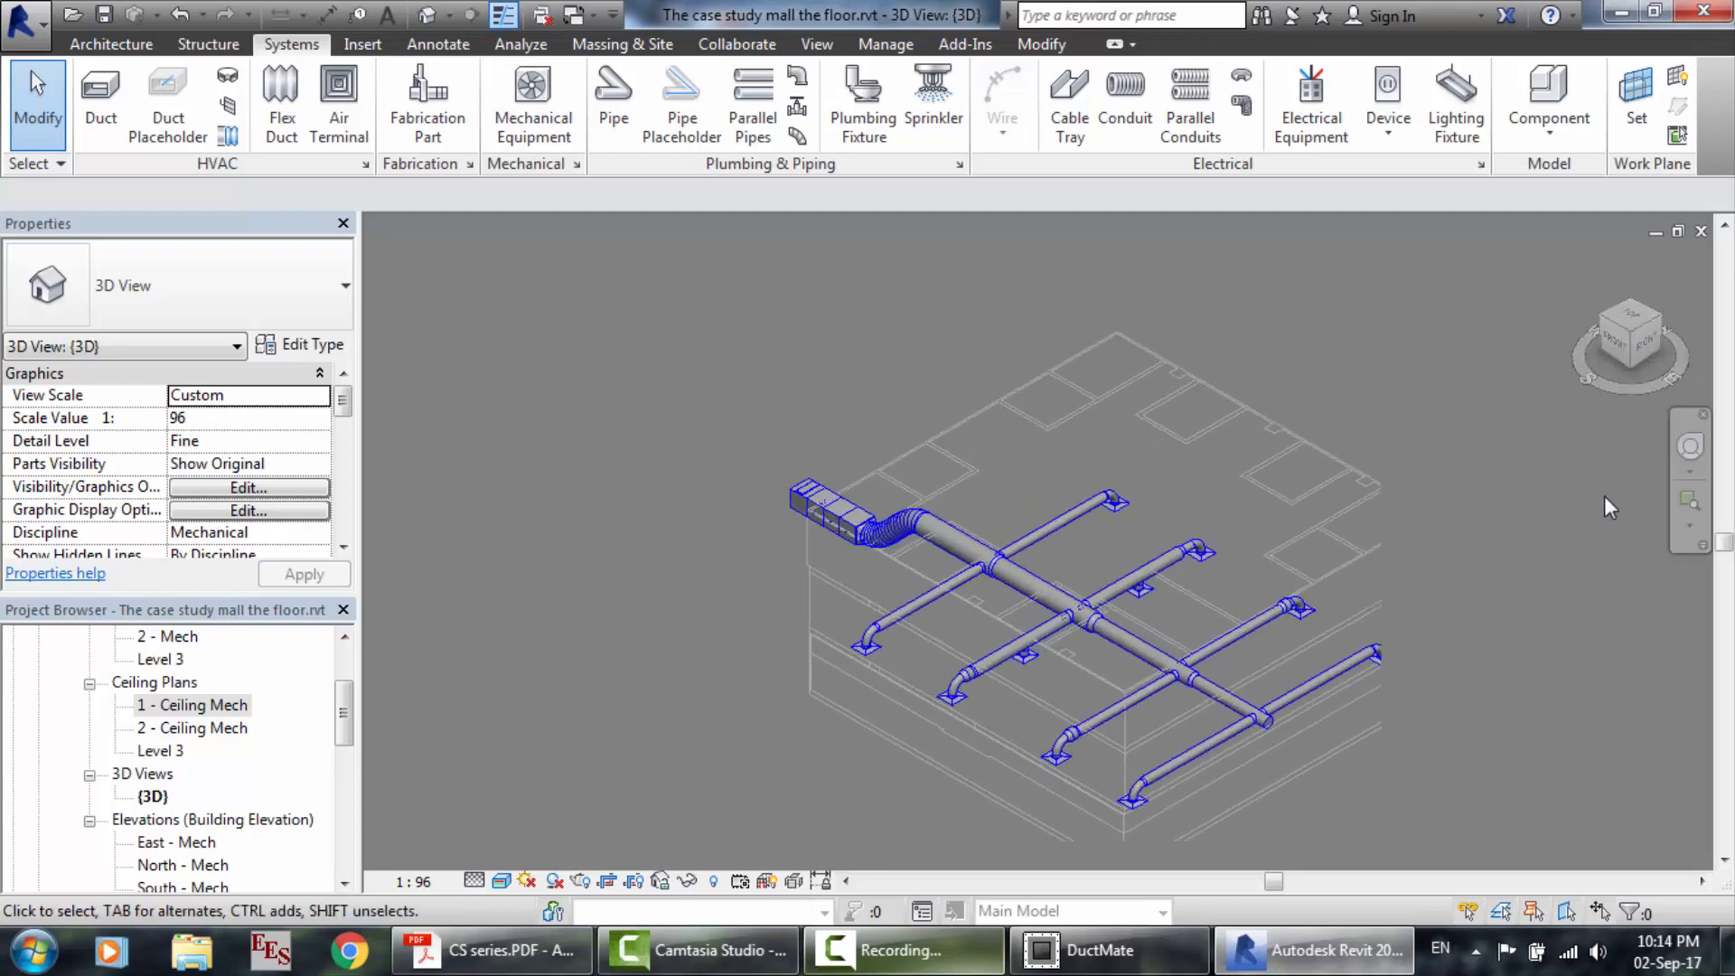
# Examine the duct network from the front and left sides in 3D, checking the flexible connection and diffuser drops.
pyautogui.click(1692, 449)
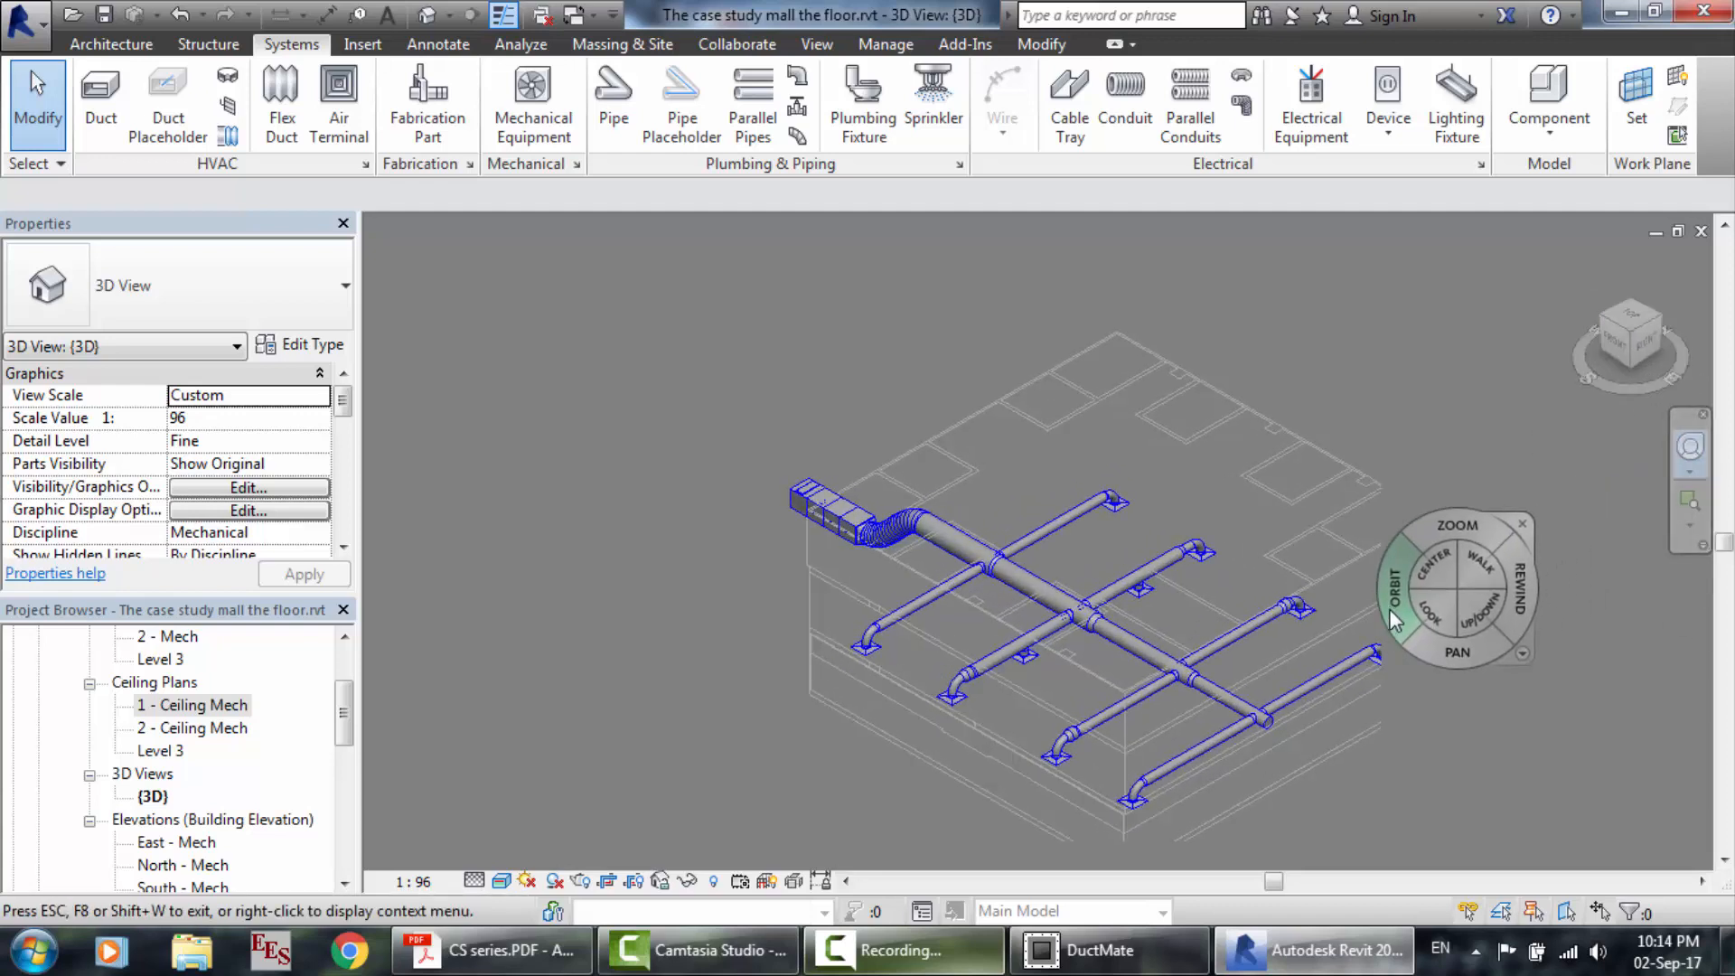
pyautogui.moveTo(1390, 609)
pyautogui.mouseDown()
pyautogui.moveTo(1417, 573)
pyautogui.moveTo(1606, 529)
pyautogui.moveTo(1504, 576)
pyautogui.moveTo(1397, 596)
pyautogui.moveTo(1312, 599)
pyautogui.moveTo(1316, 576)
pyautogui.moveTo(1491, 600)
pyautogui.moveTo(1640, 574)
pyautogui.mouseUp()
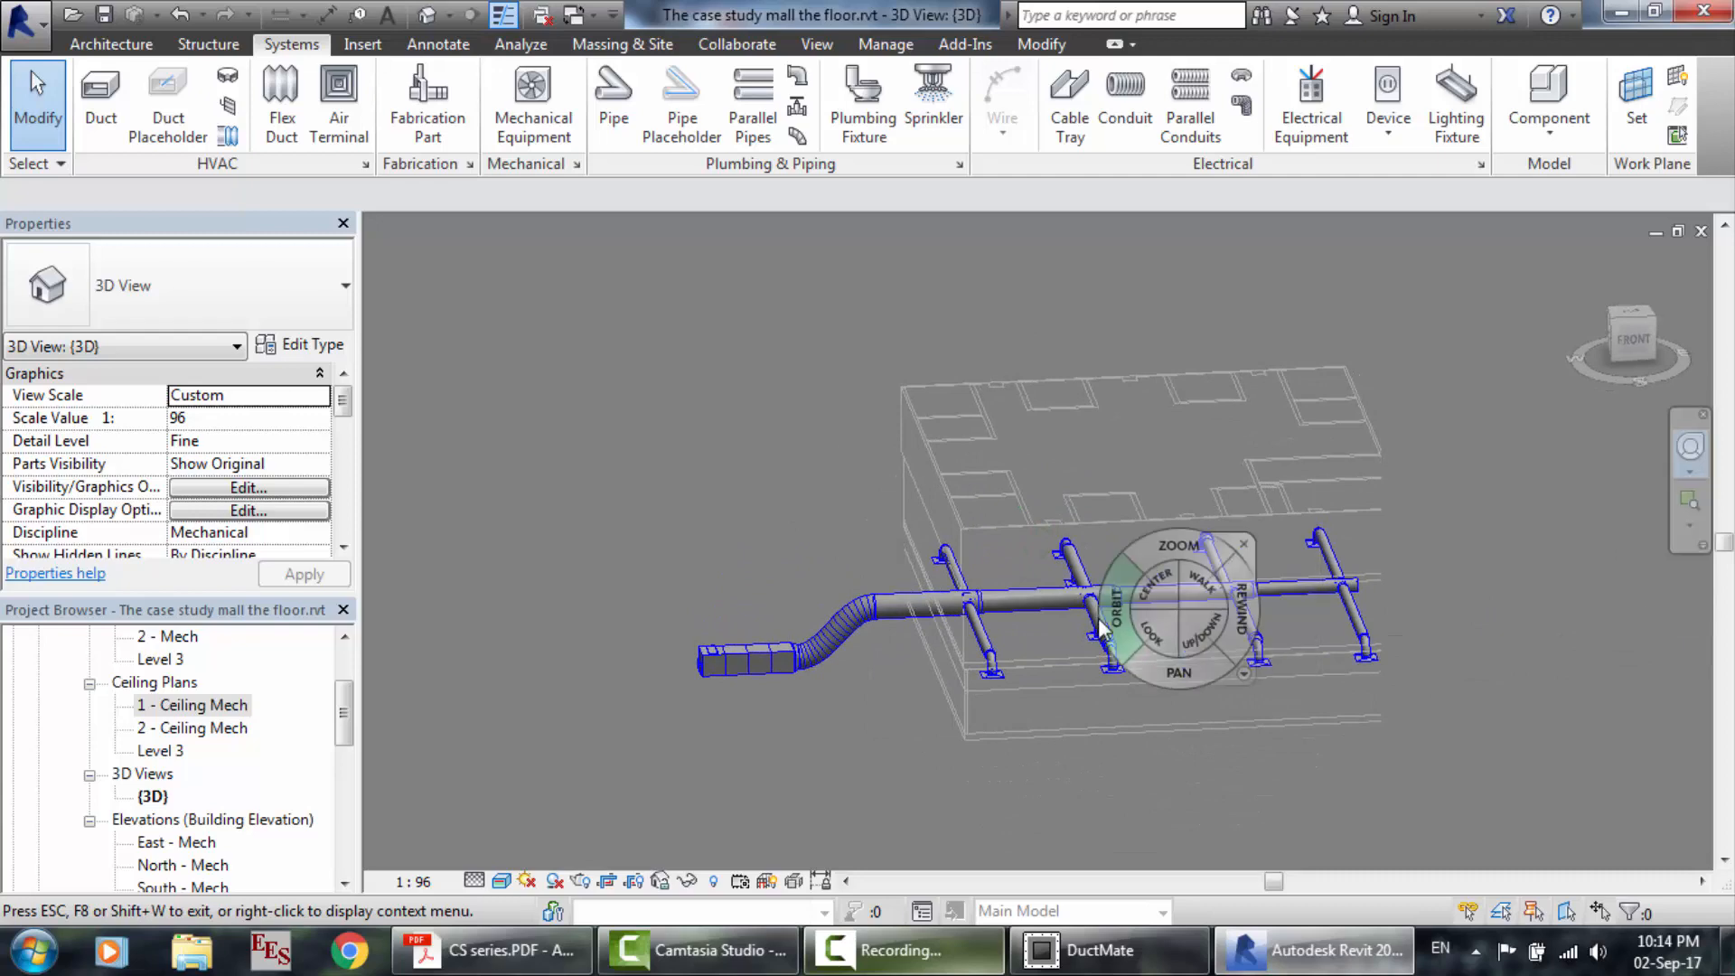
pyautogui.scroll(2, 1098, 616)
pyautogui.scroll(3, 913, 687)
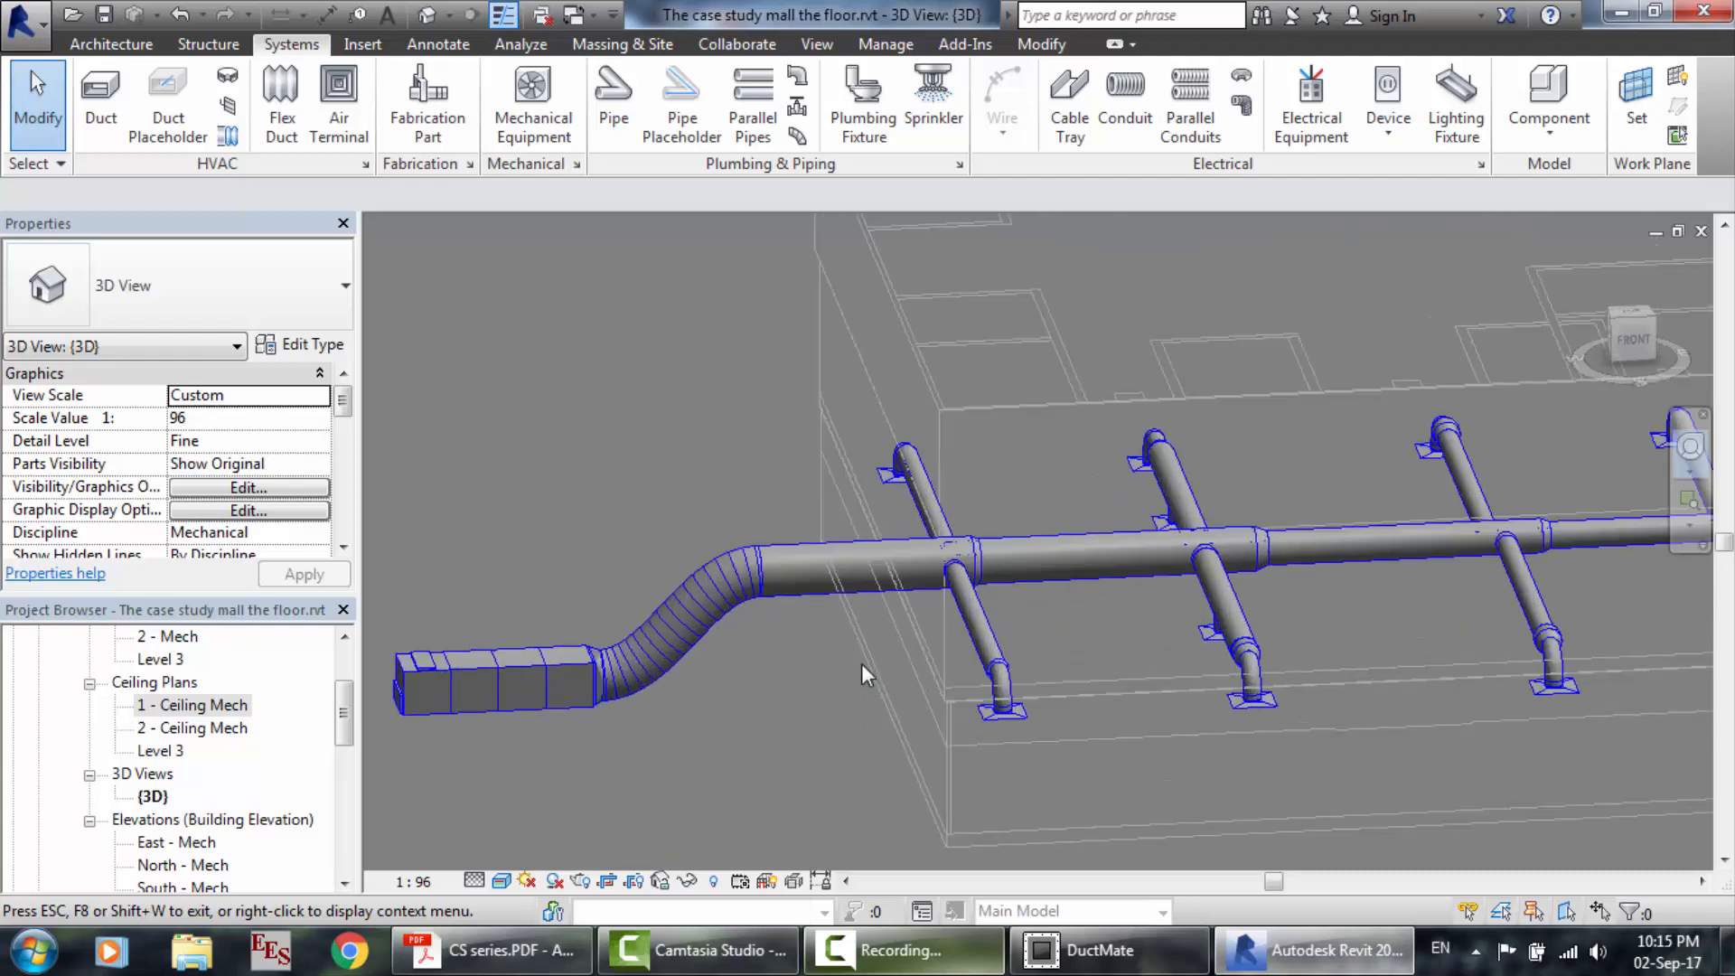
pyautogui.moveTo(838, 715)
pyautogui.mouseDown()
pyautogui.moveTo(989, 686)
pyautogui.moveTo(853, 708)
pyautogui.mouseUp()
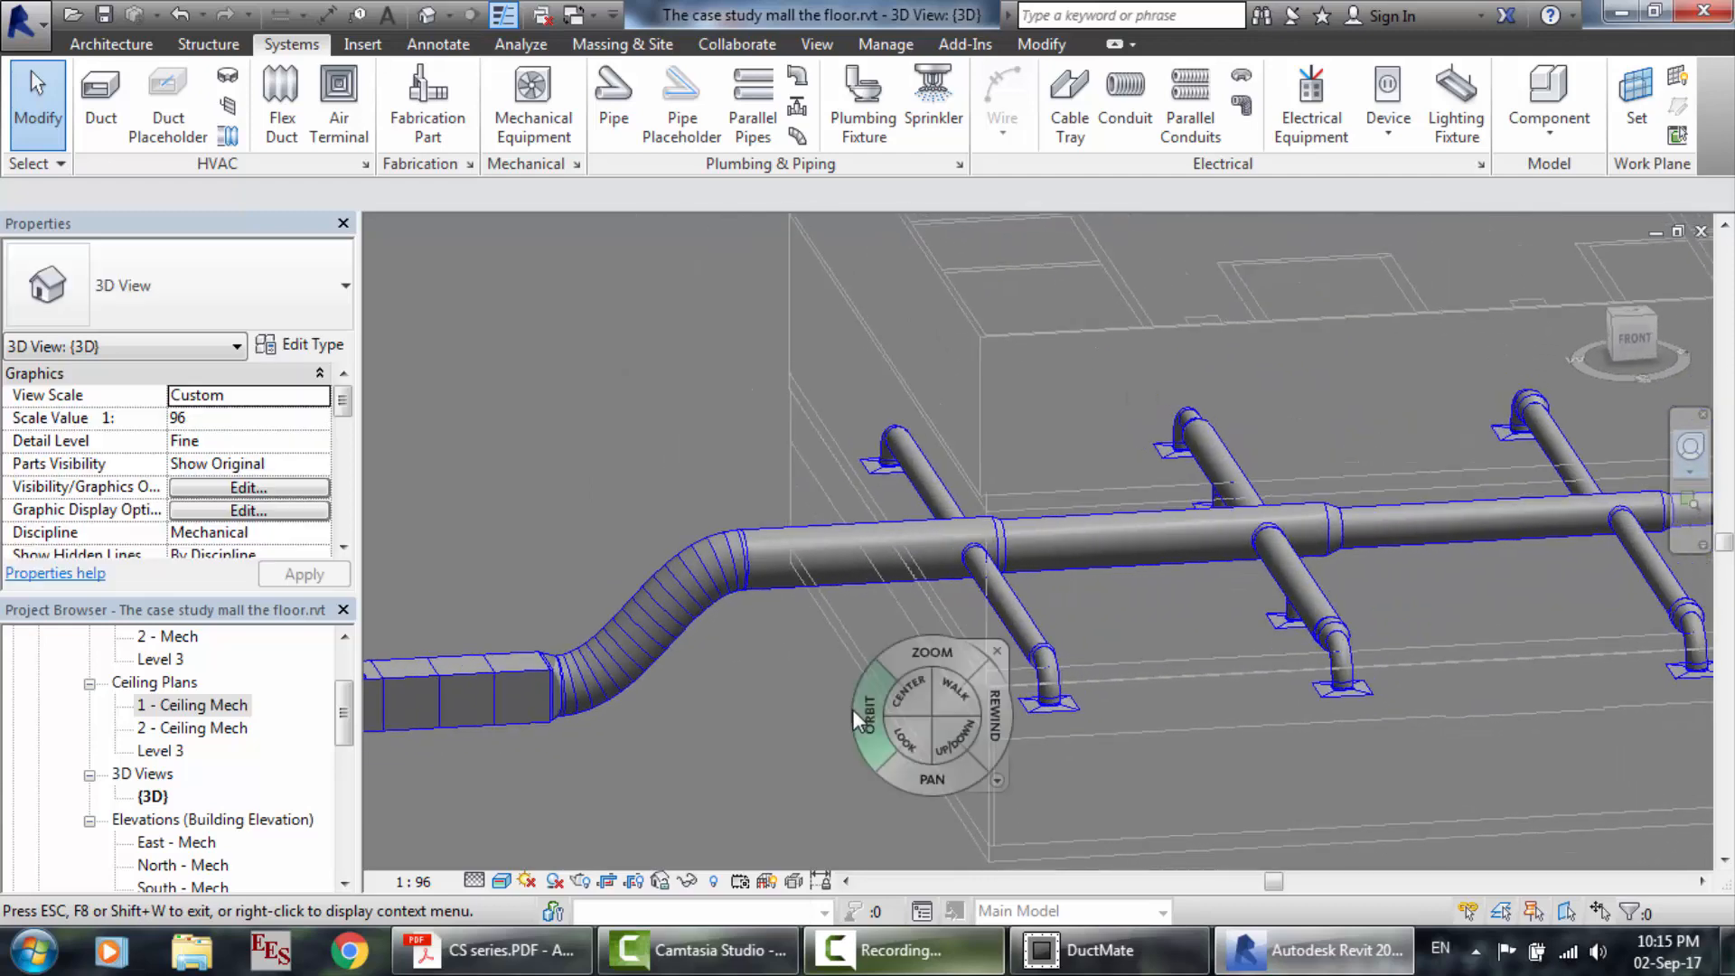
pyautogui.scroll(-4, 853, 708)
pyautogui.scroll(3, 1370, 675)
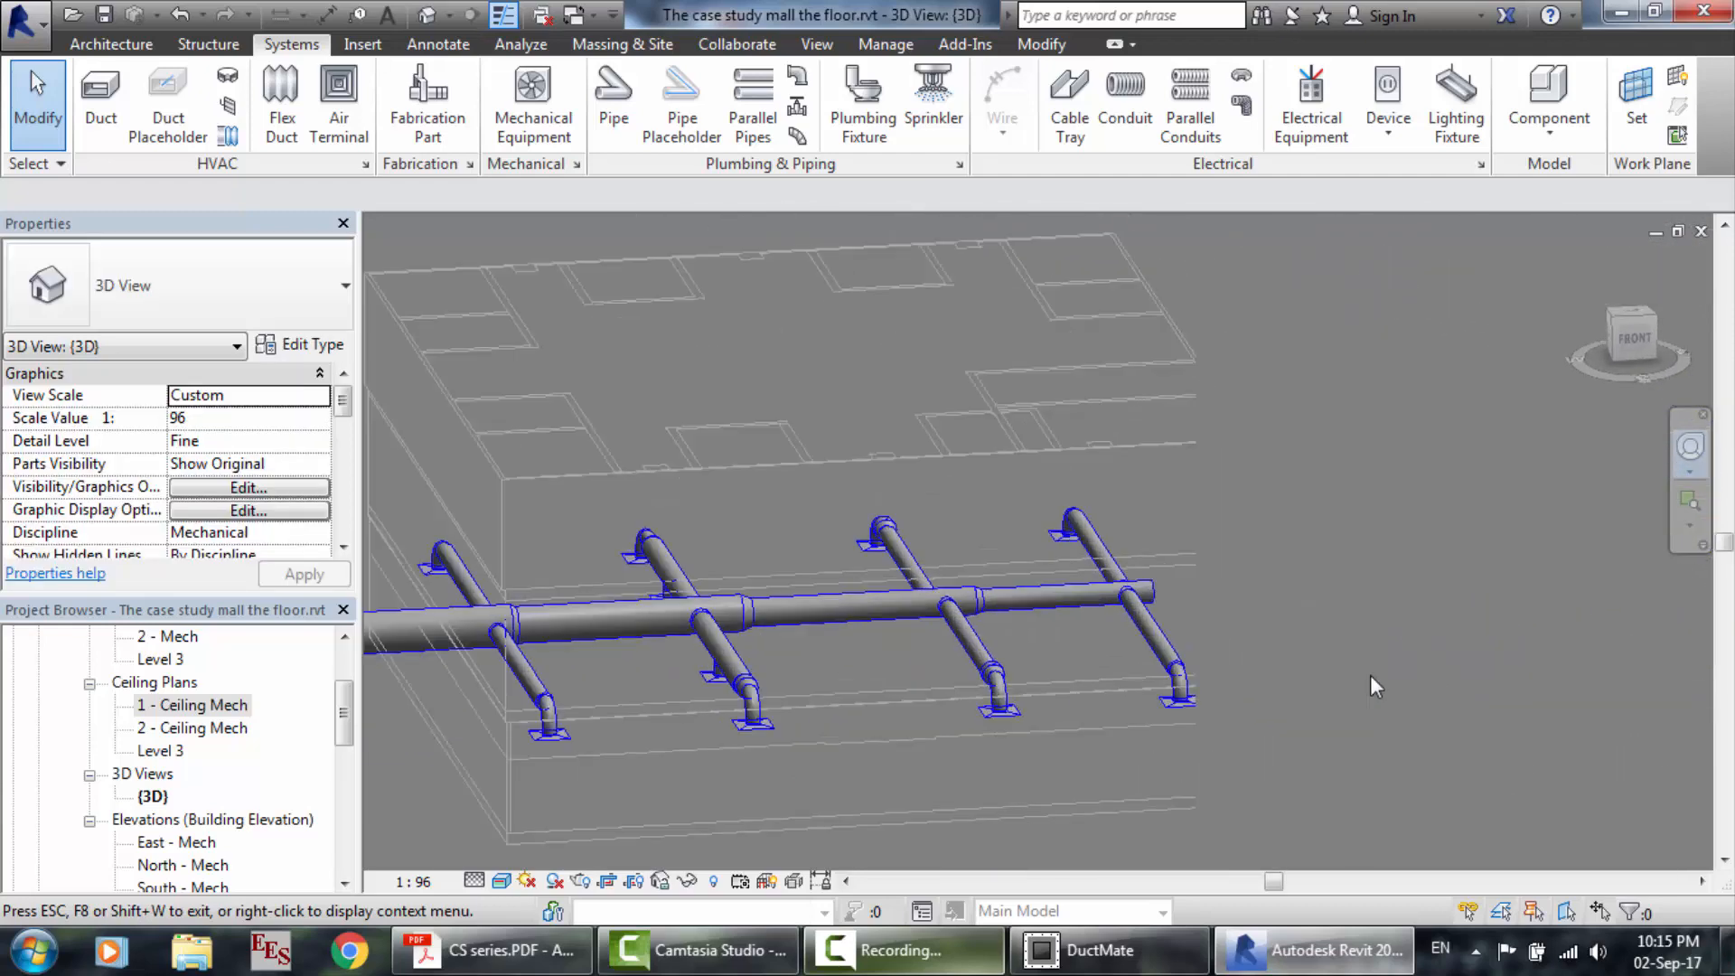
pyautogui.moveTo(1238, 679); pyautogui.dragTo(1375, 666)
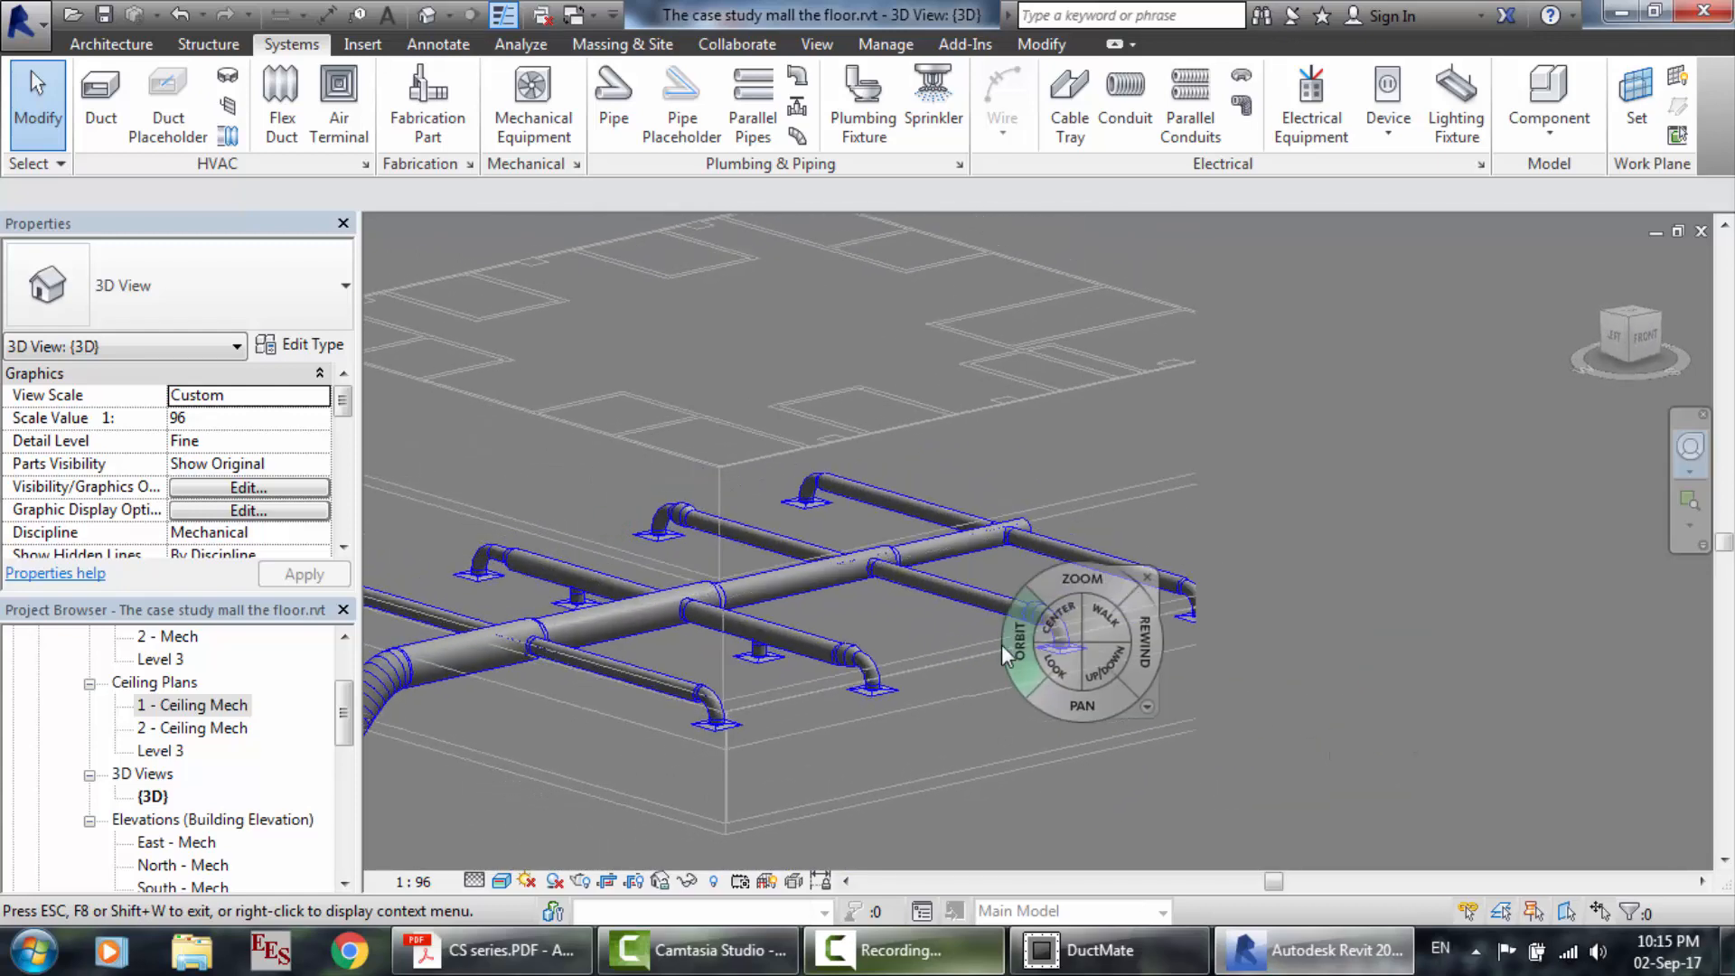
pyautogui.scroll(-3, 1001, 643)
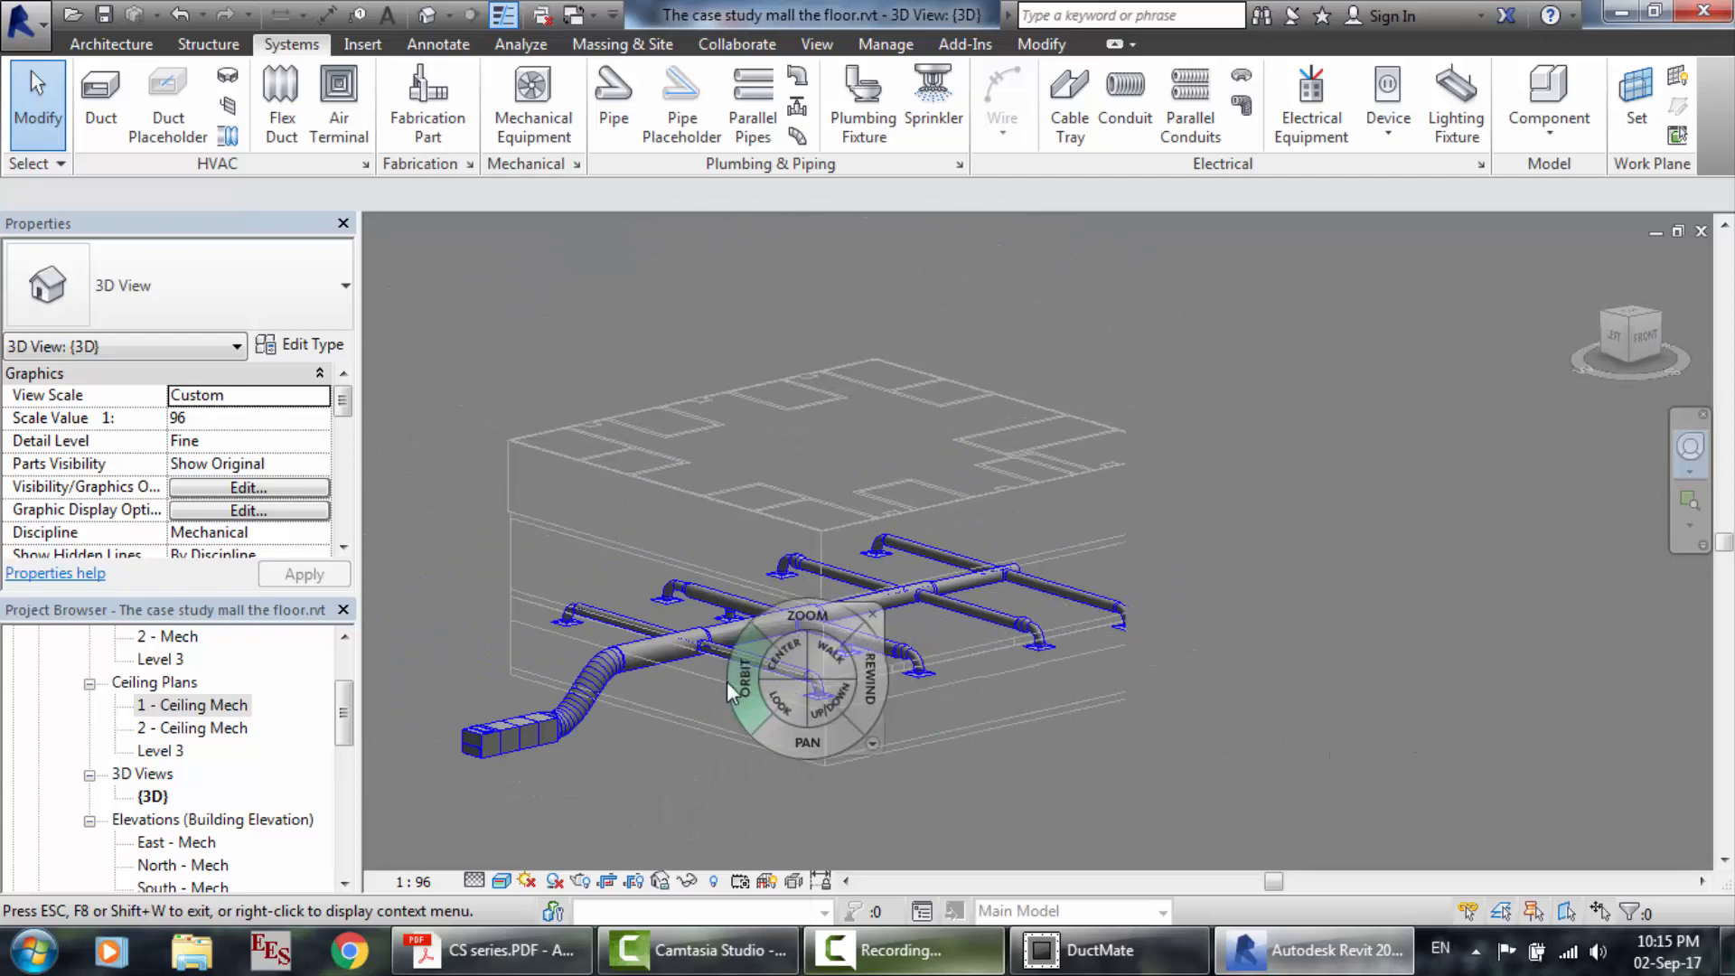
pyautogui.scroll(3, 395, 761)
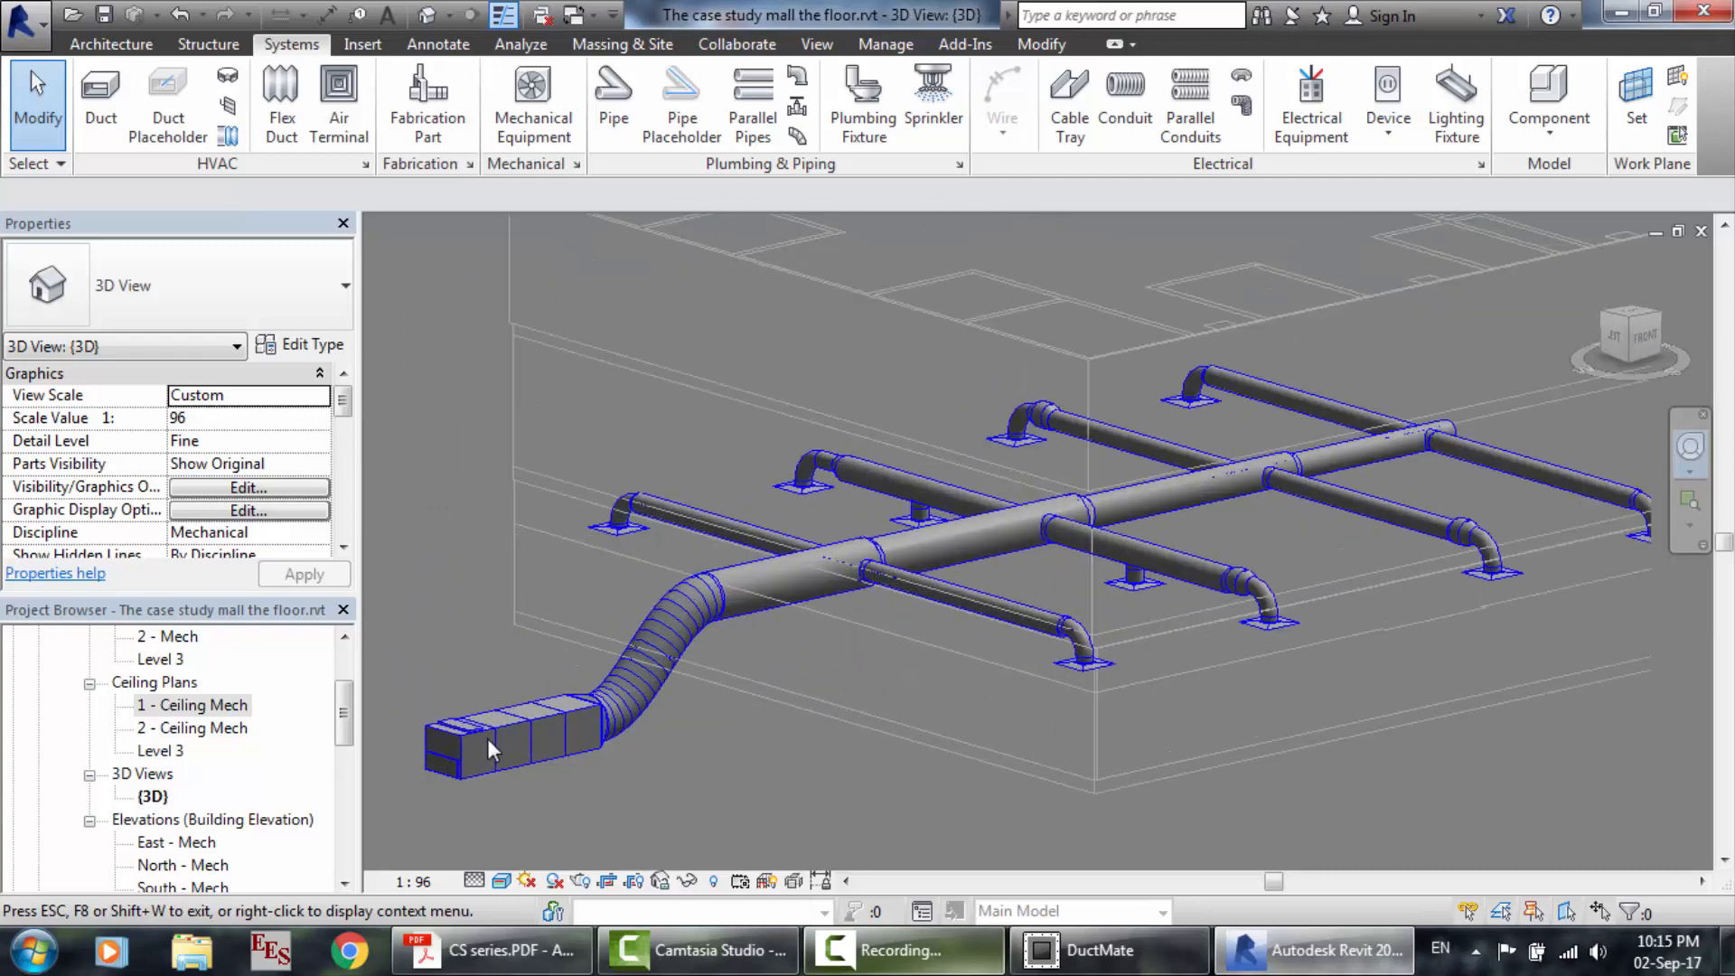
pyautogui.scroll(2, 697, 721)
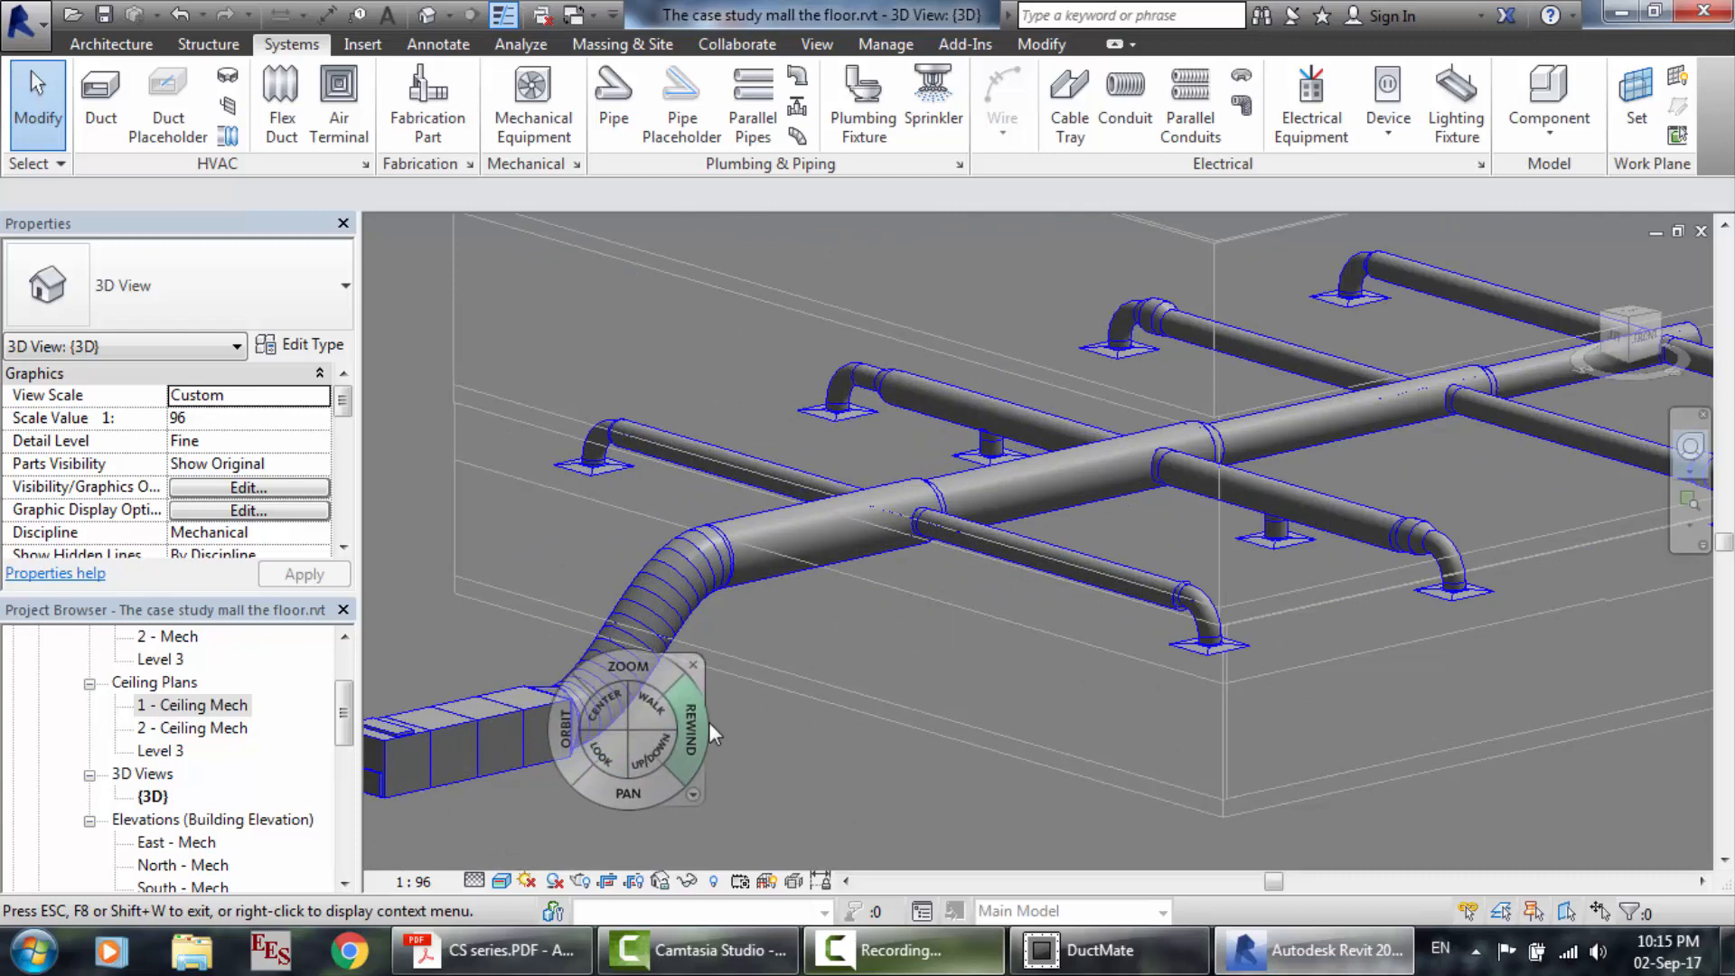
pyautogui.moveTo(708, 723); pyautogui.dragTo(640, 723)
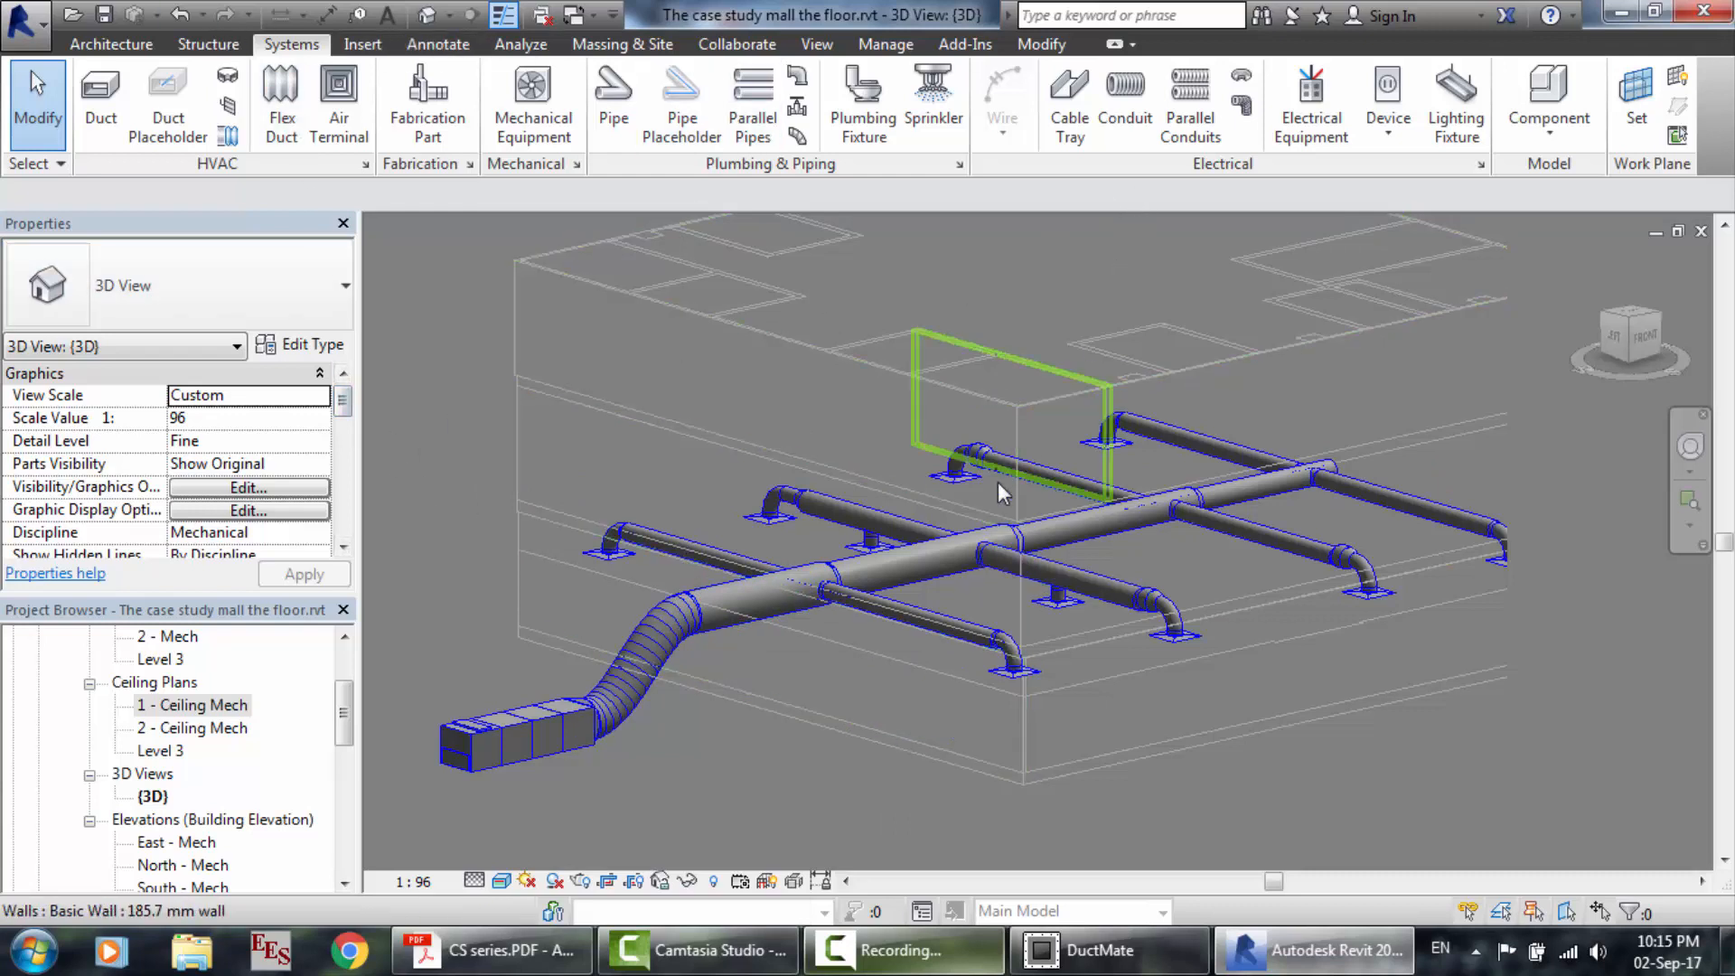
pyautogui.click(964, 479)
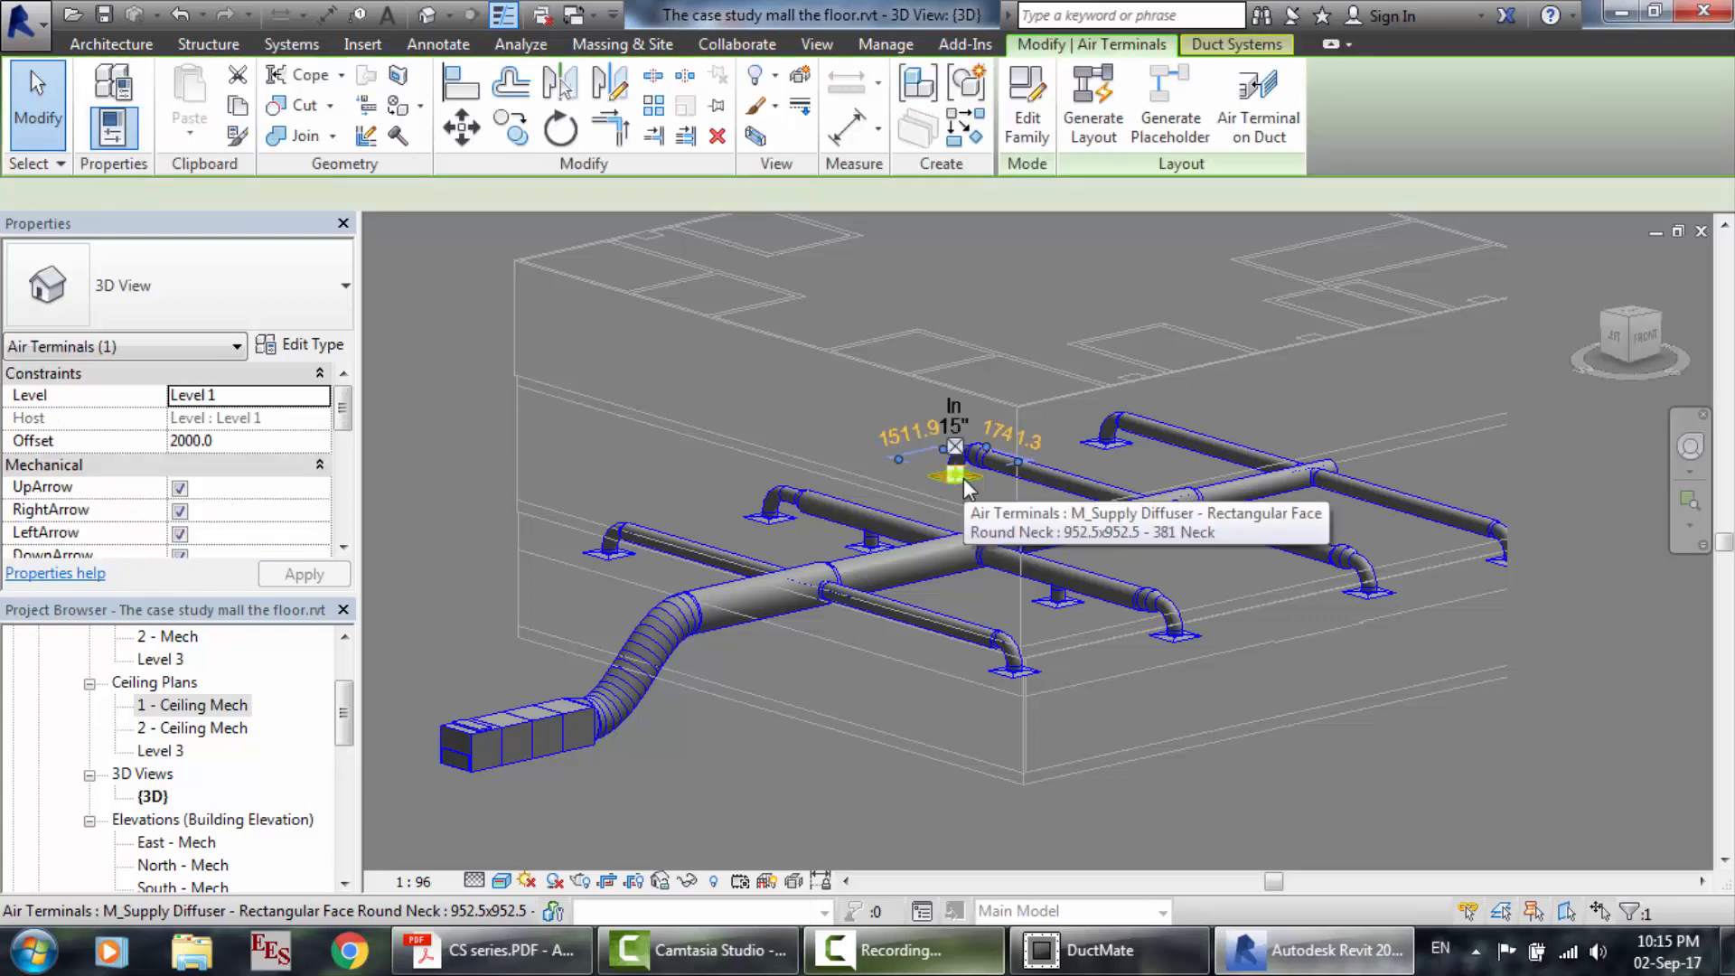
pyautogui.click(1110, 124)
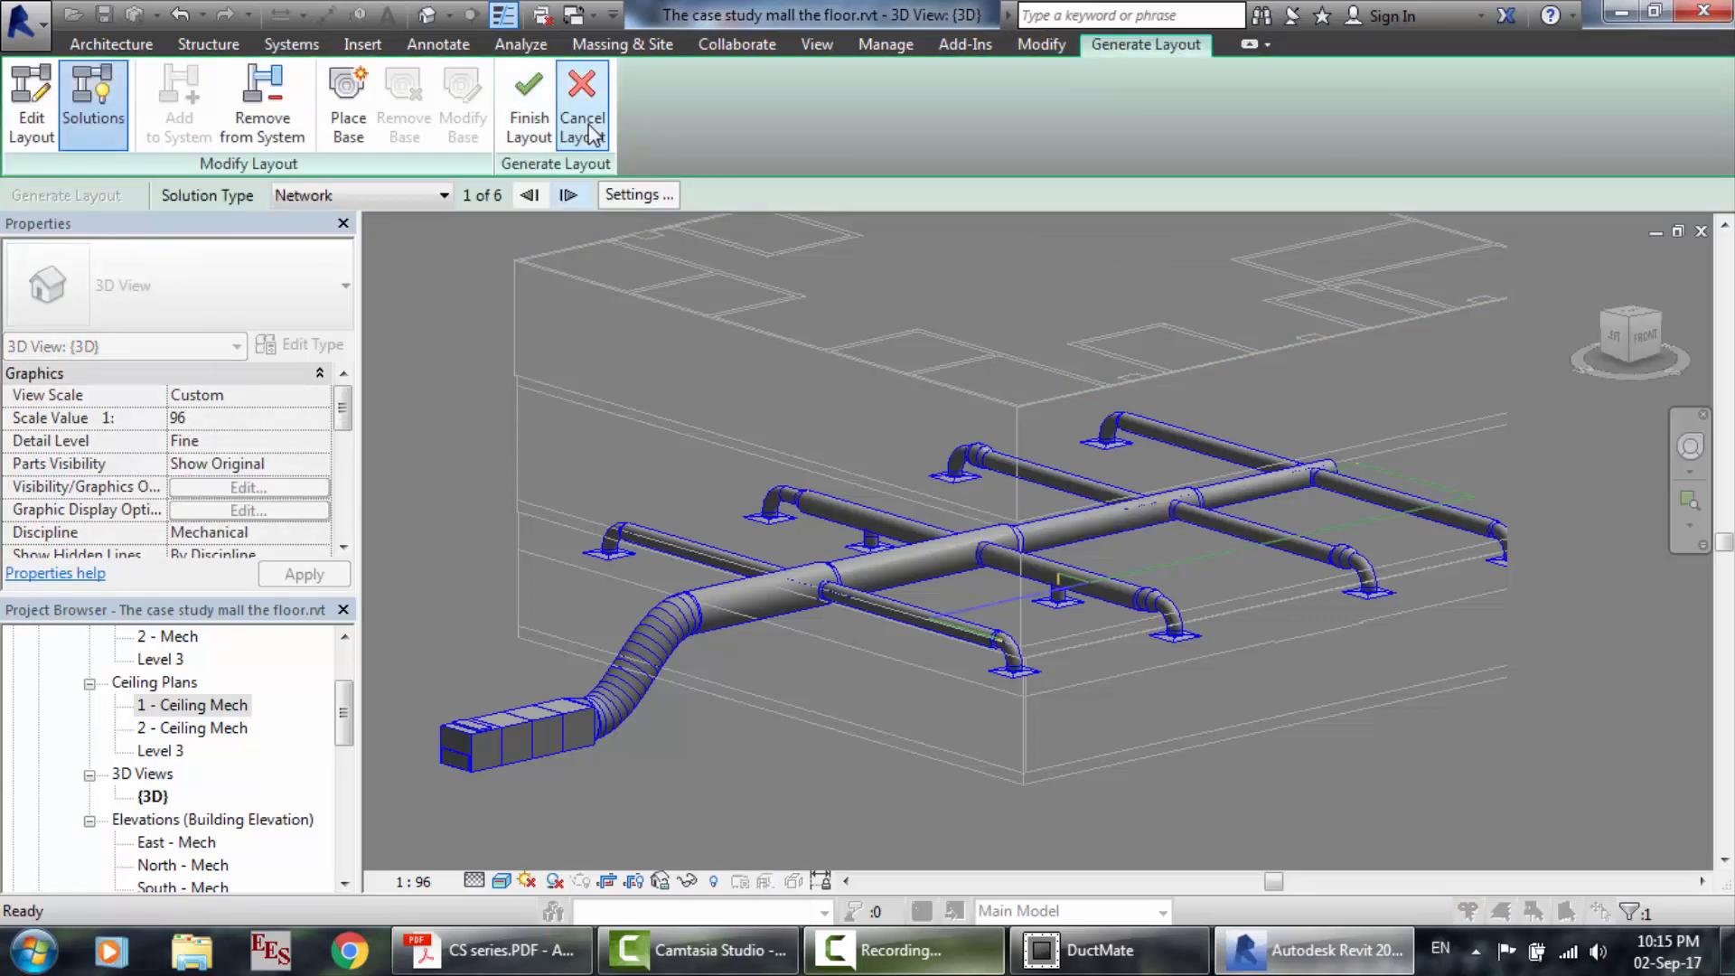
pyautogui.click(583, 115)
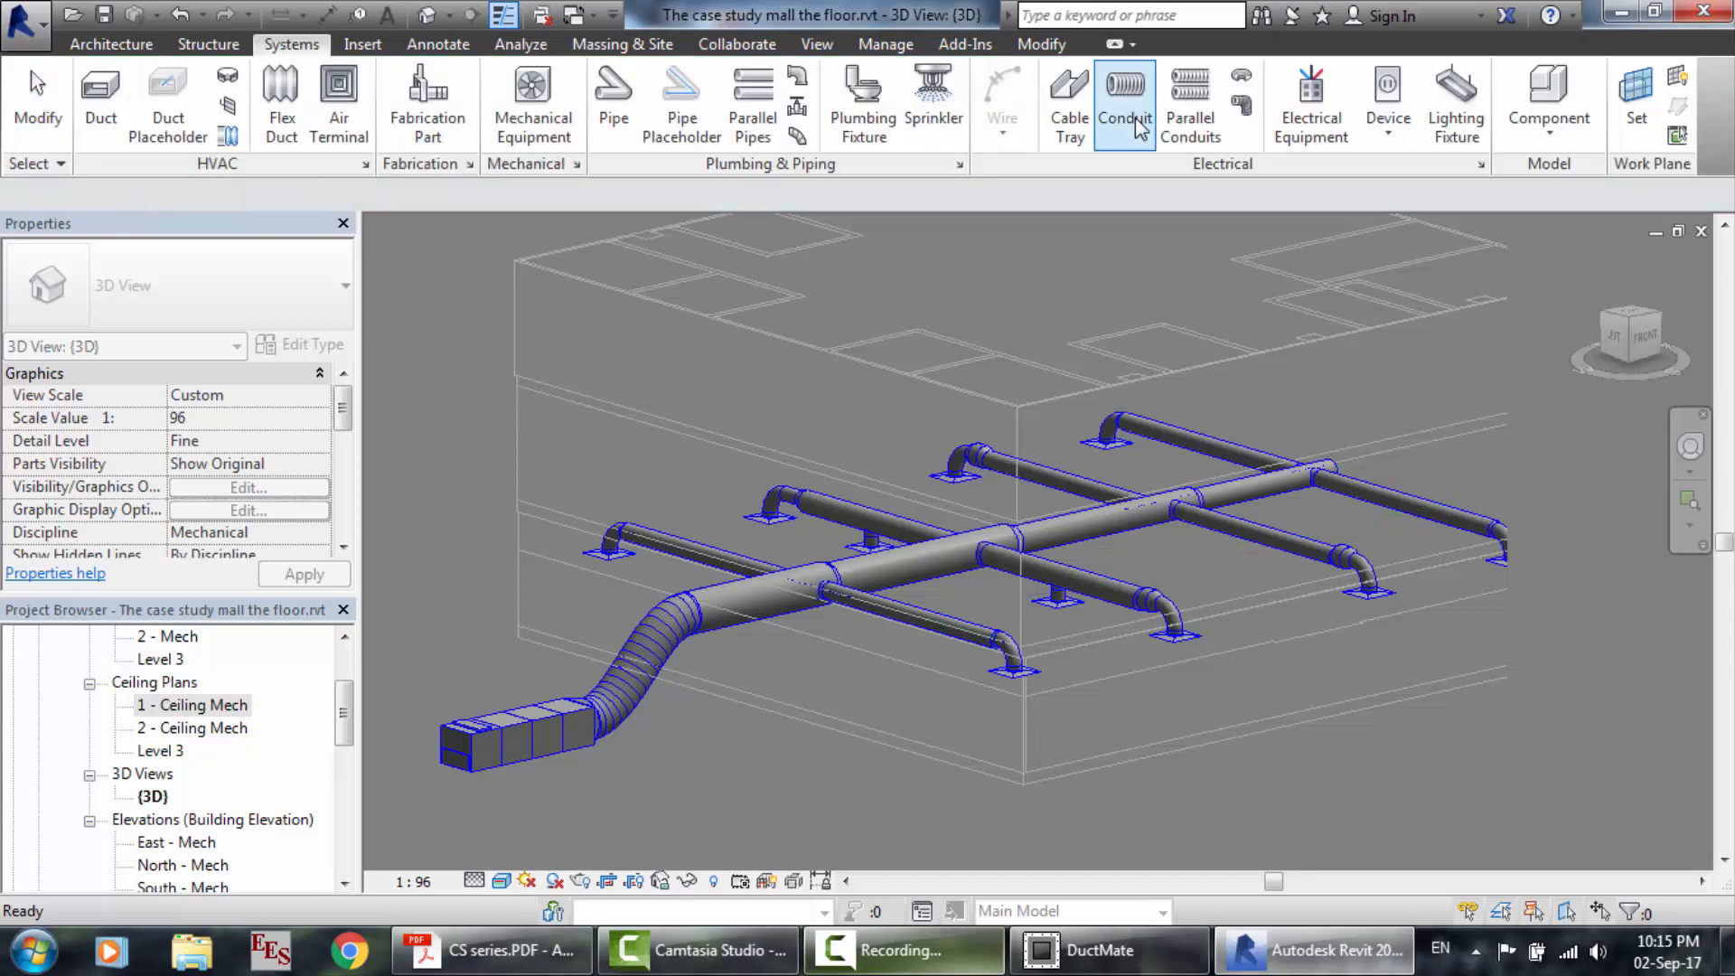
# Inspect the supply air duct system's elements in system editing within the 1 - Ceiling Mech plan, leaving without changes.
pyautogui.click(1113, 437)
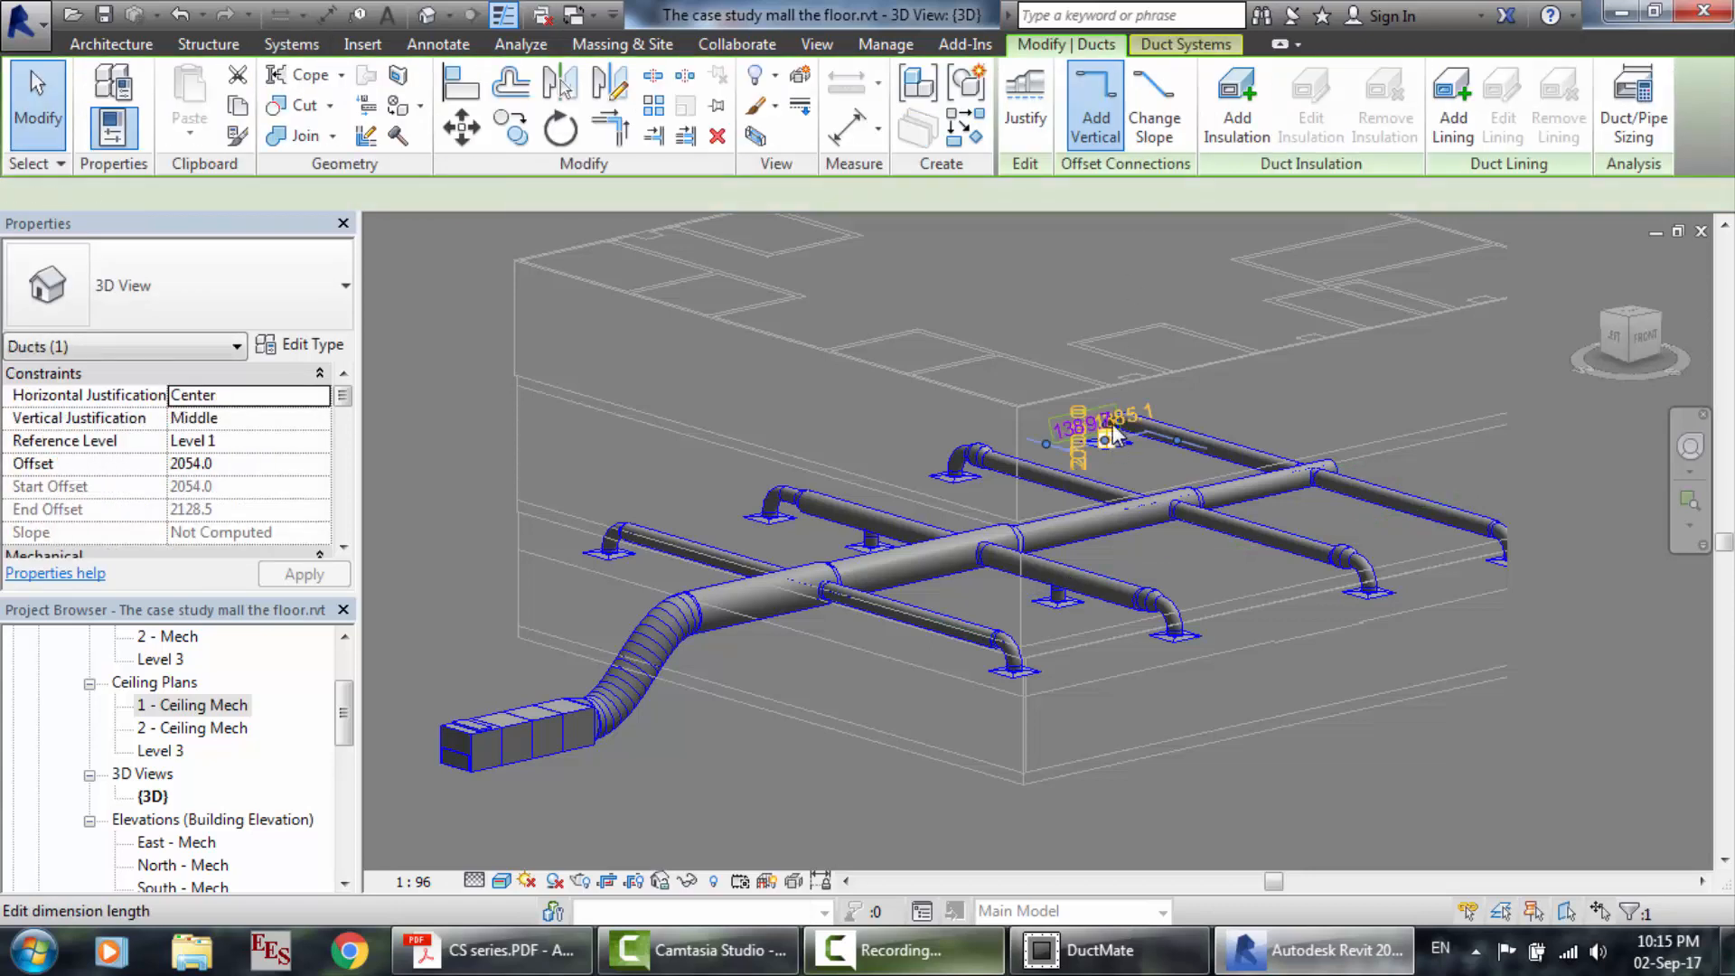
pyautogui.click(1186, 45)
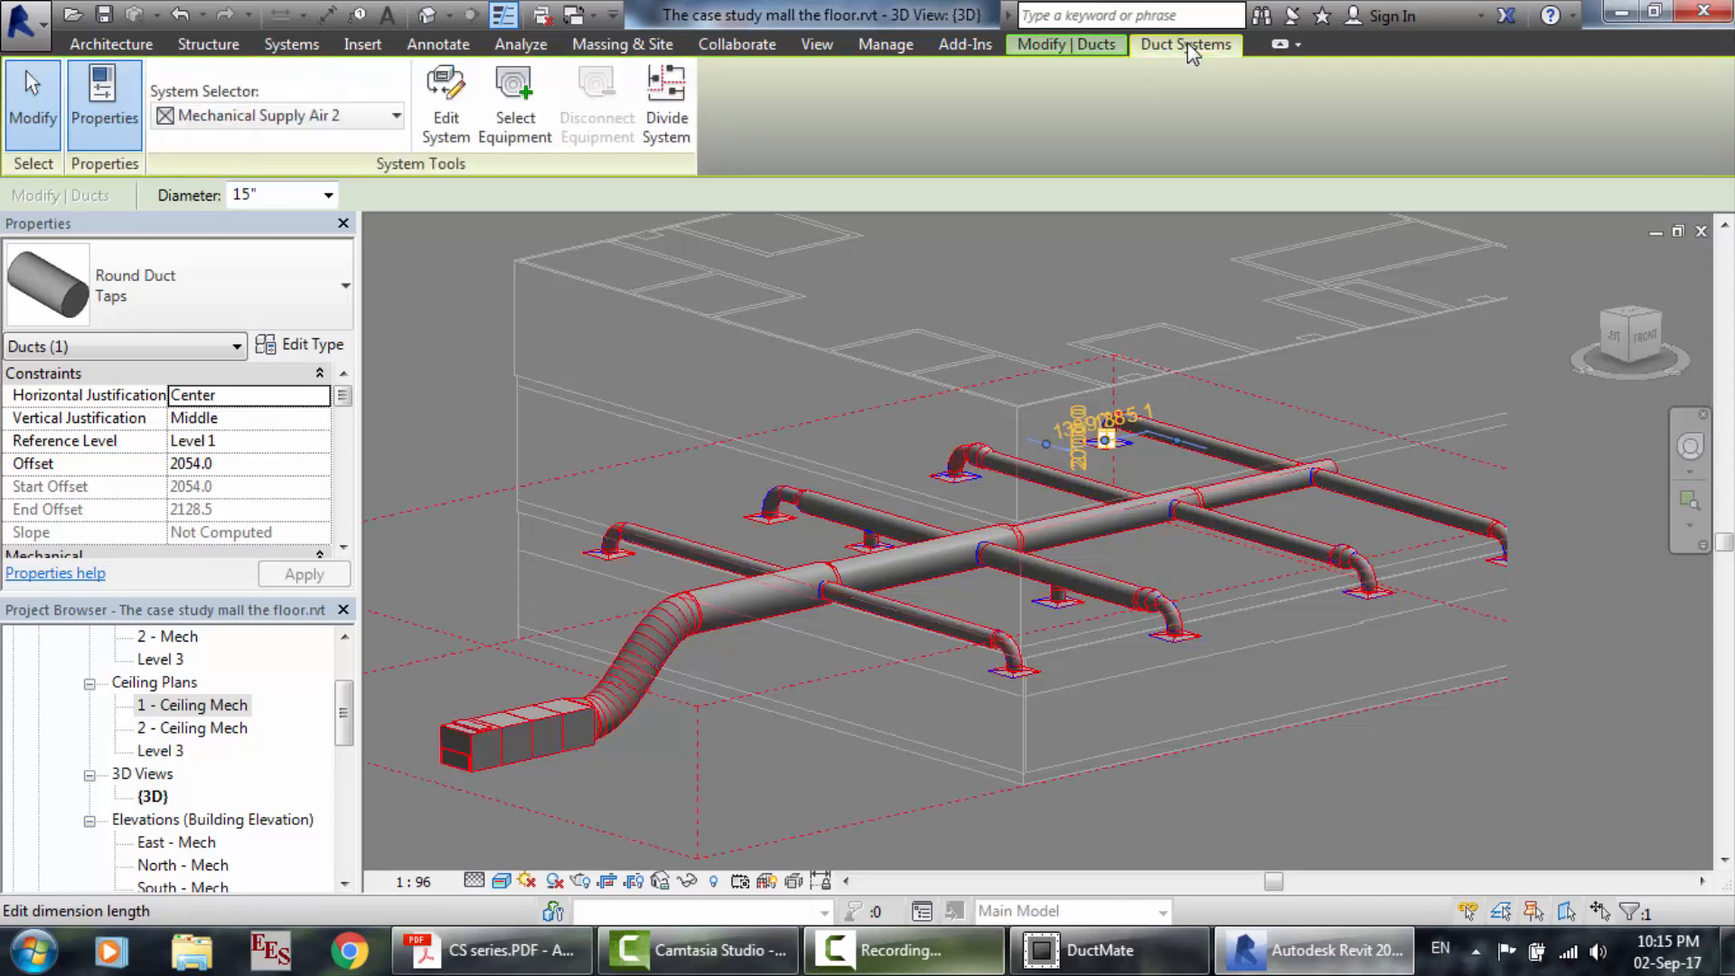
pyautogui.click(444, 126)
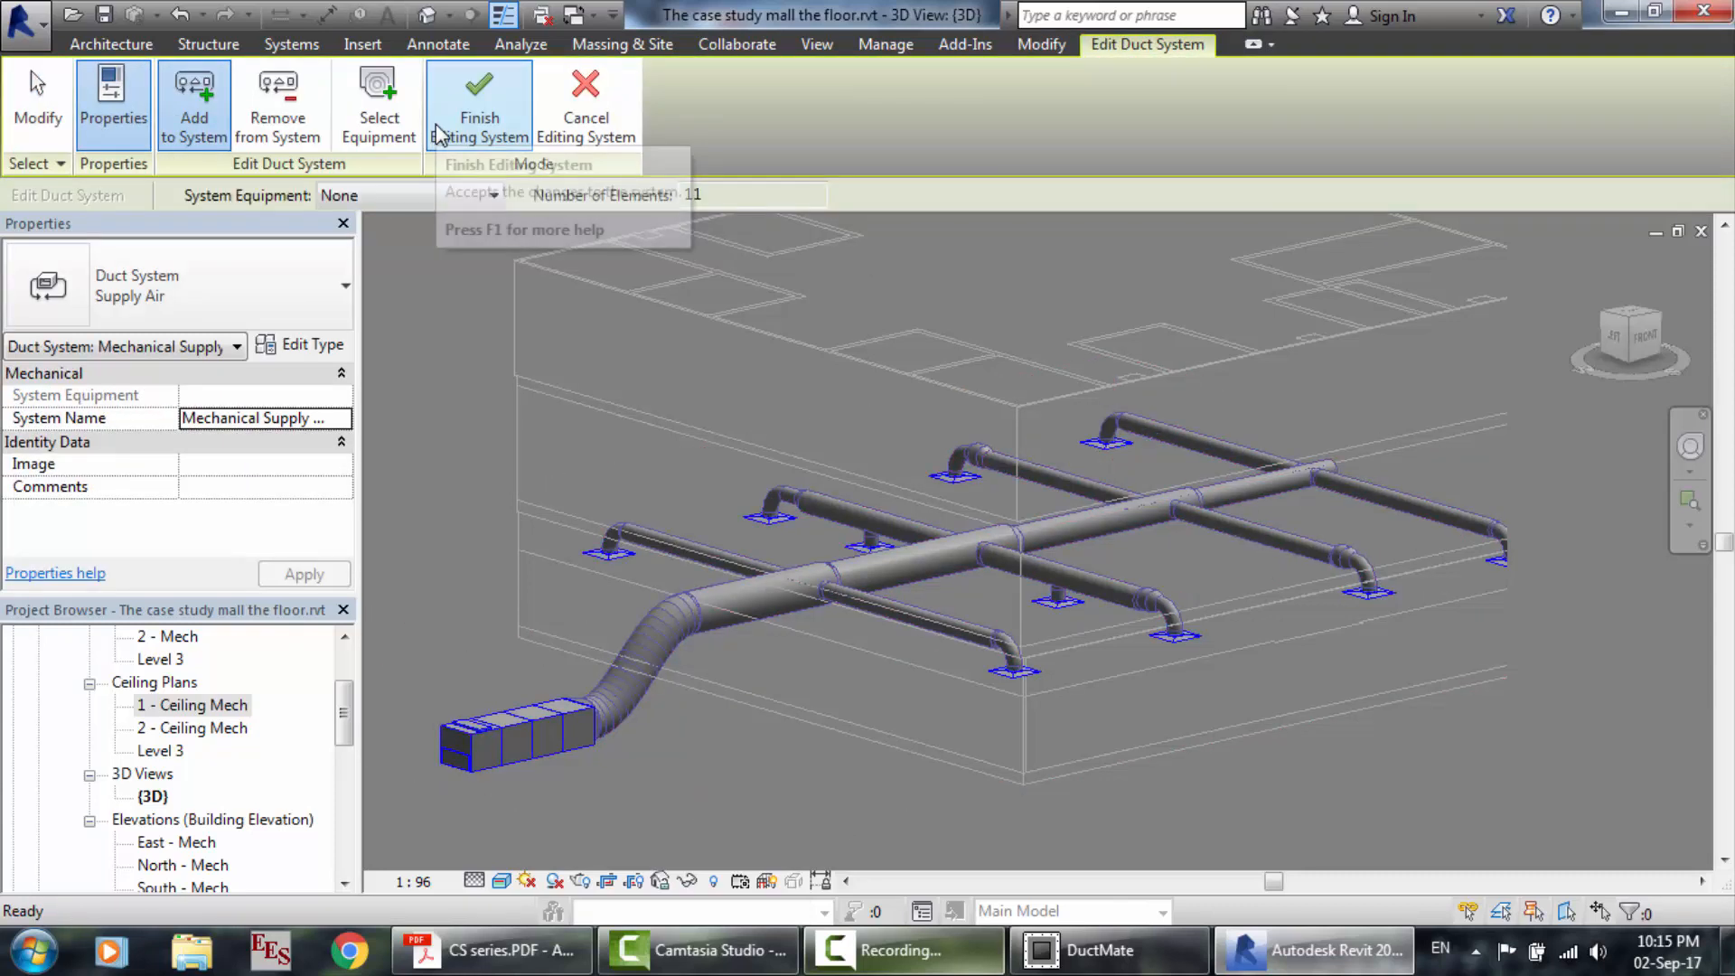
pyautogui.doubleClick(207, 710)
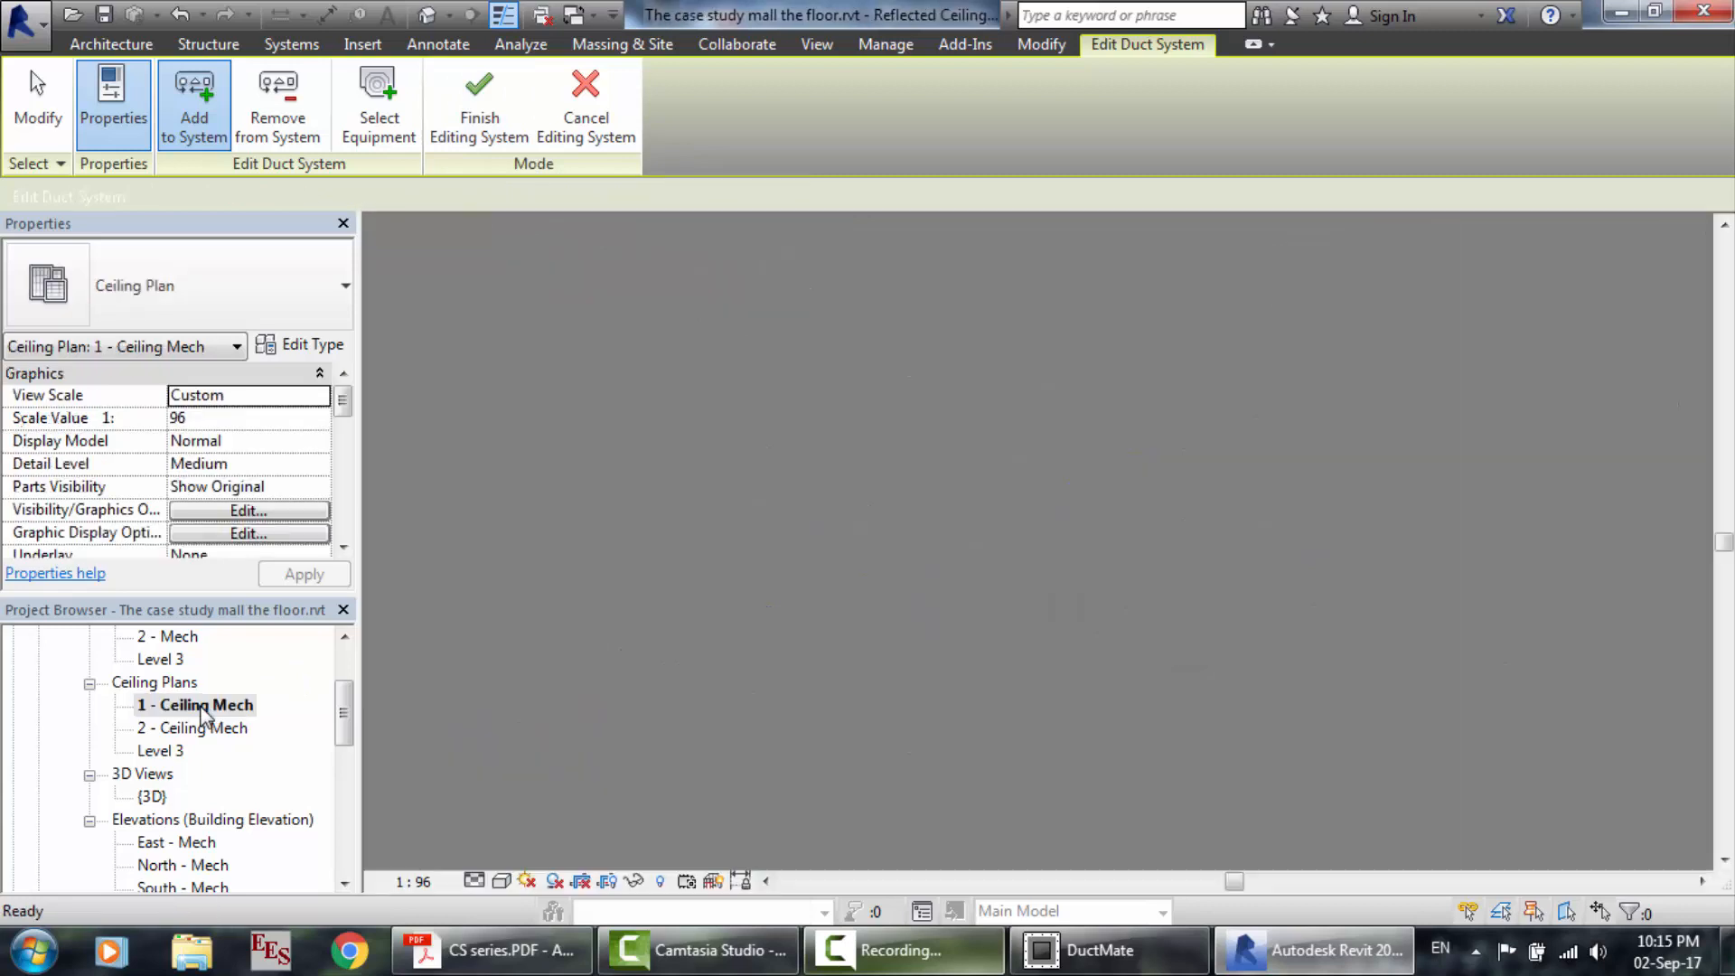
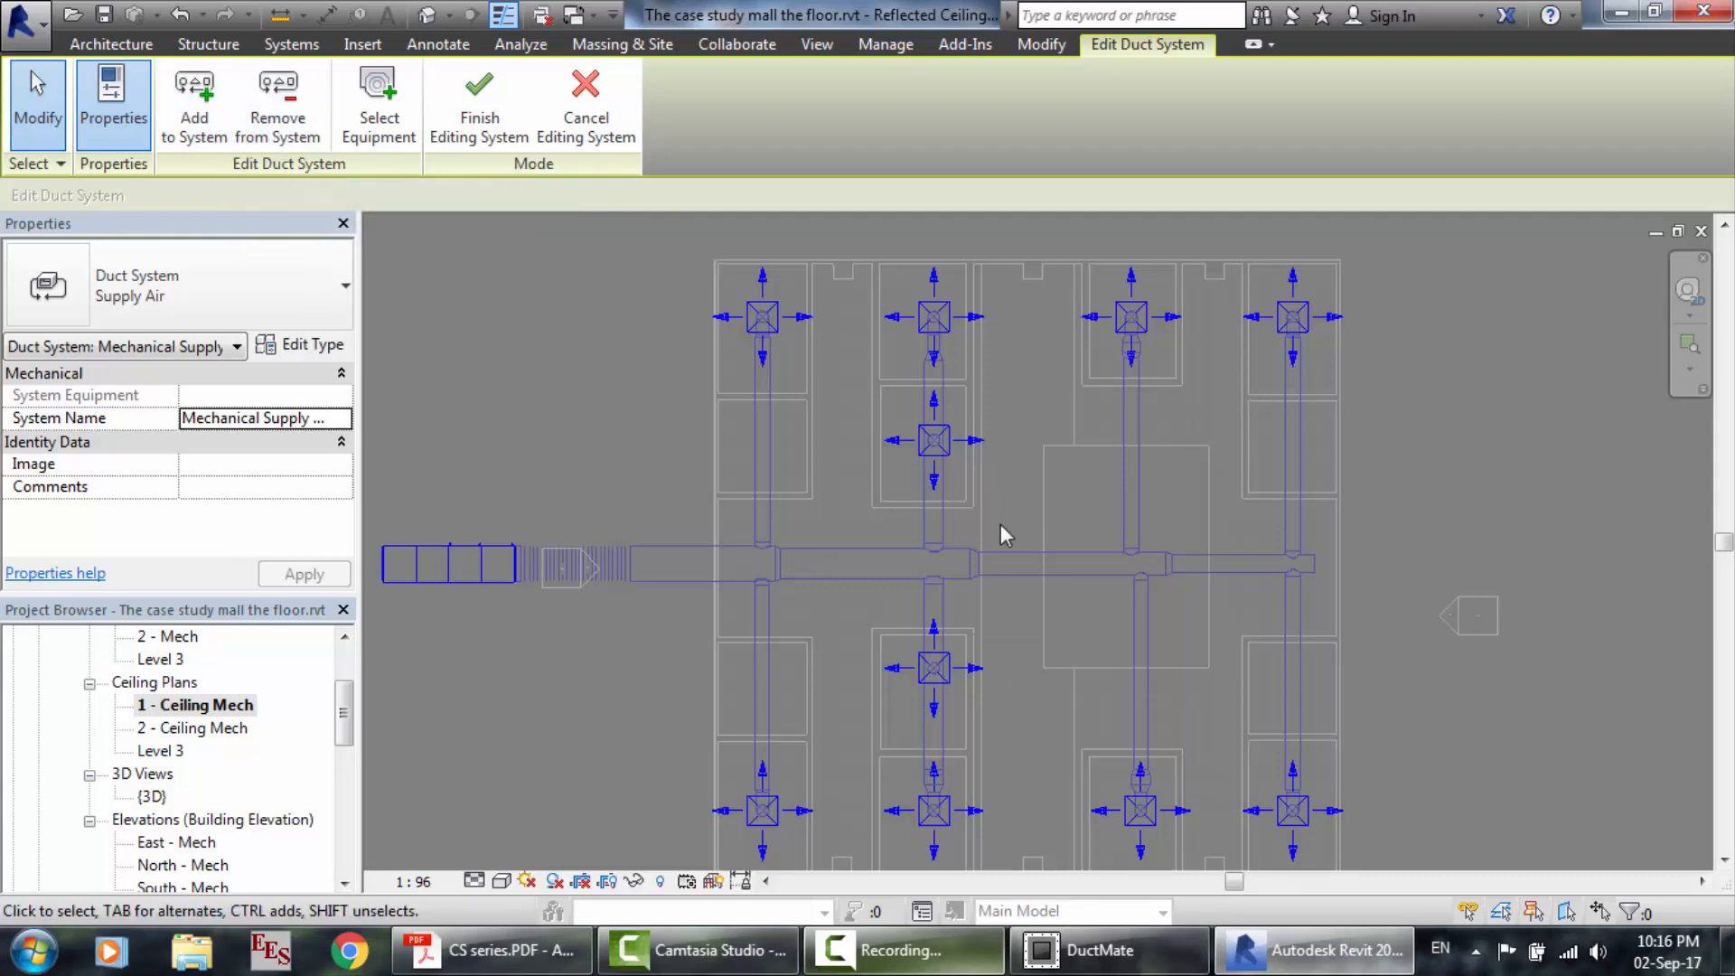
pyautogui.click(596, 106)
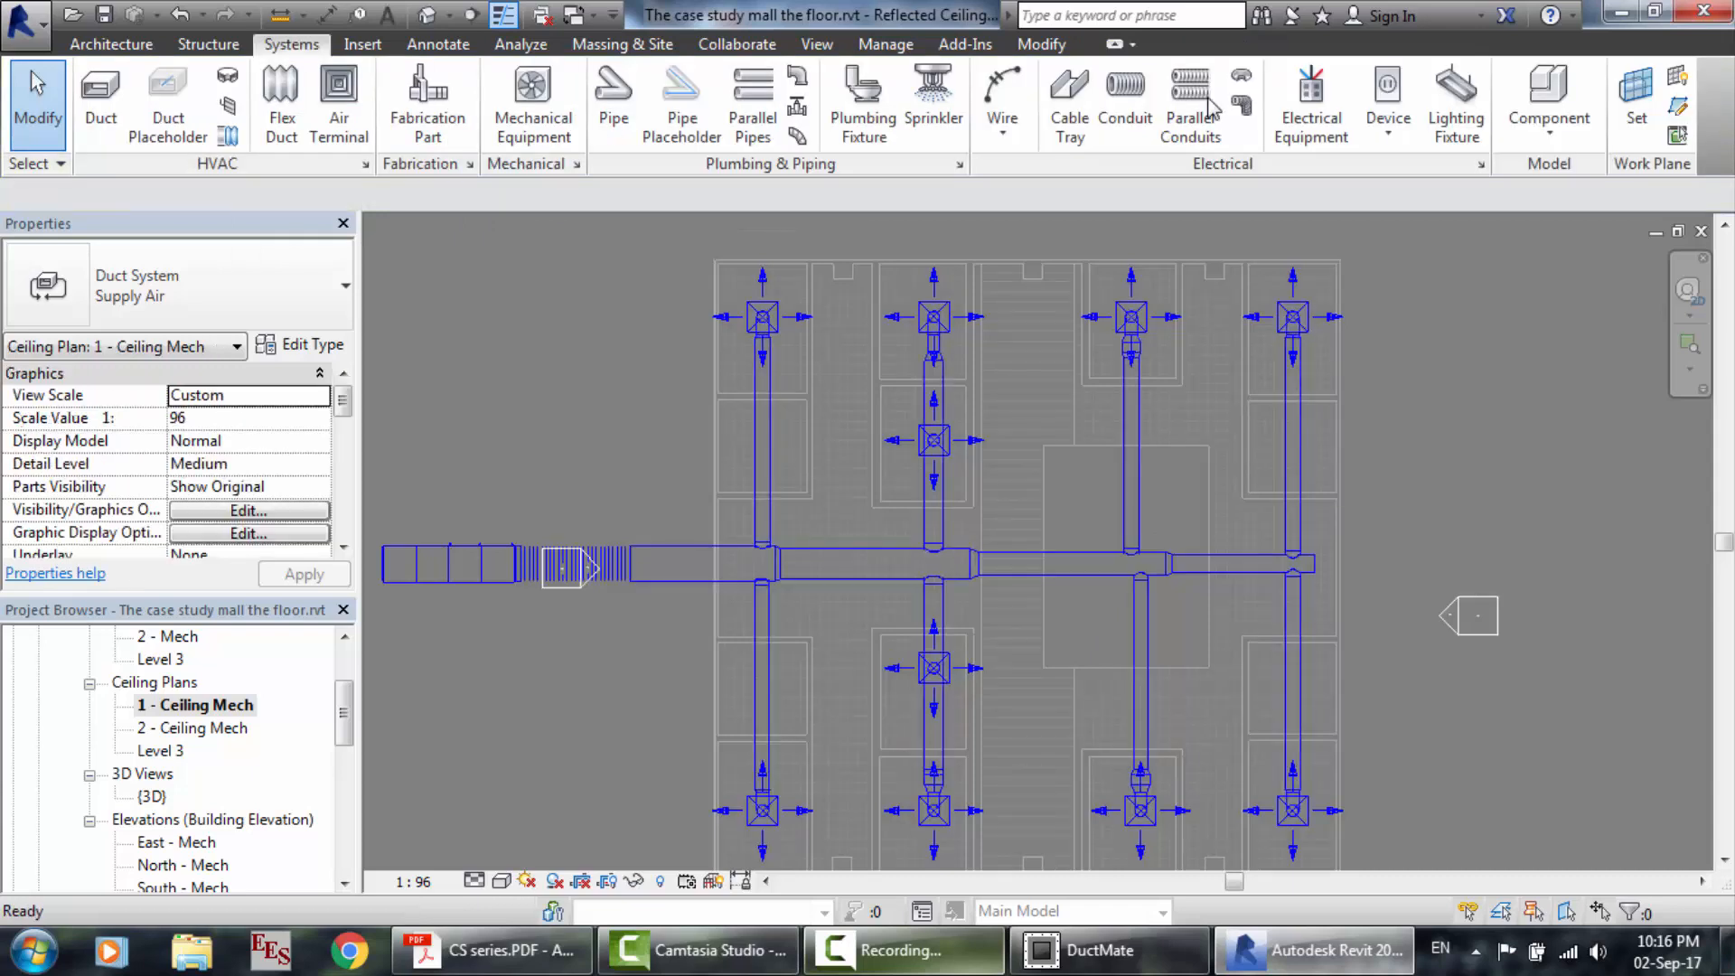
# Preview the Network and Perimeter layout solutions generated from the fourth column's upper diffuser, discarding the generated layout.
pyautogui.click(1287, 317)
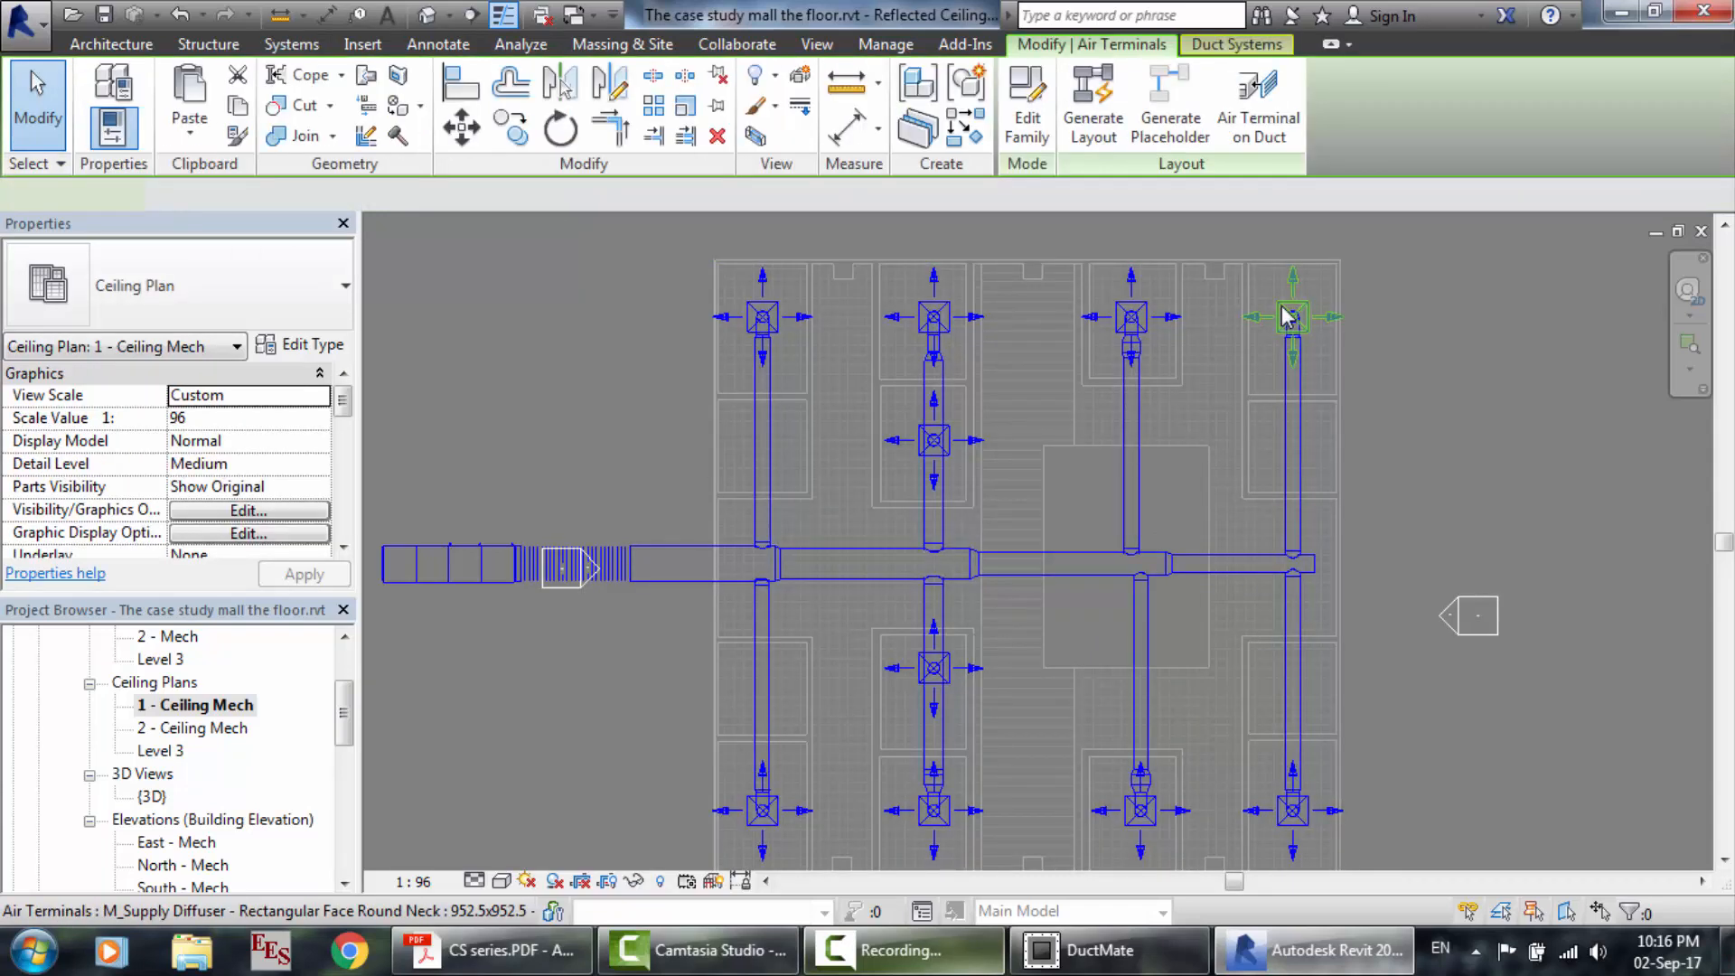
pyautogui.click(1084, 119)
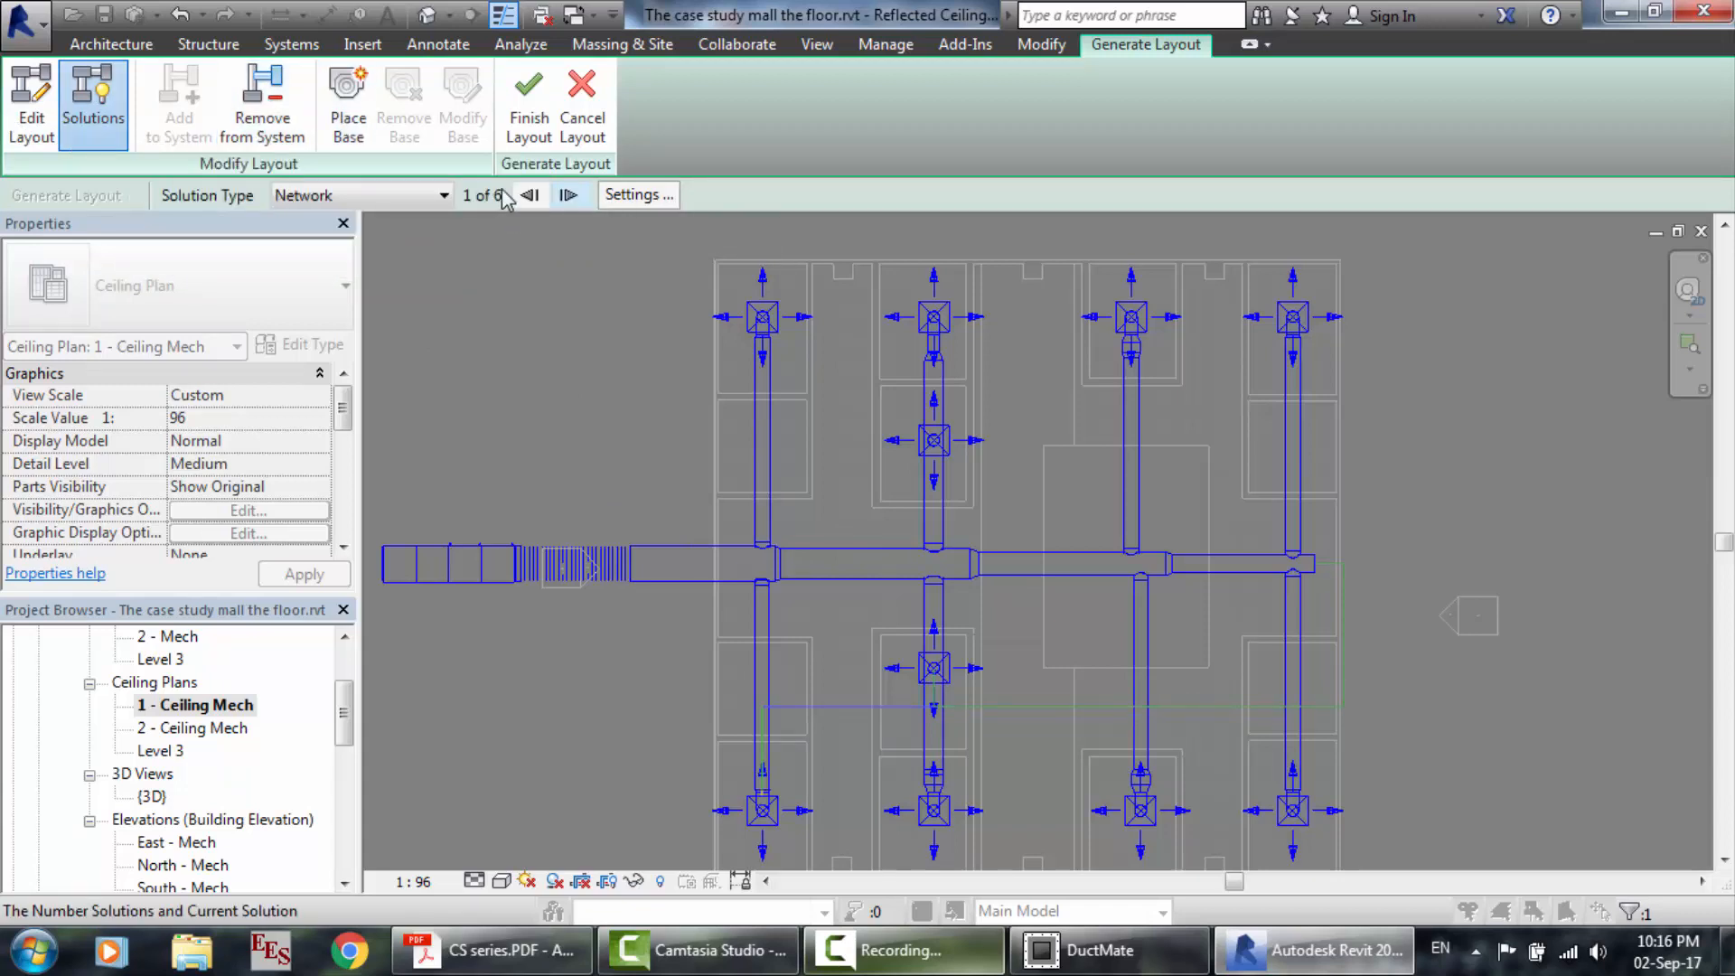
pyautogui.click(568, 196)
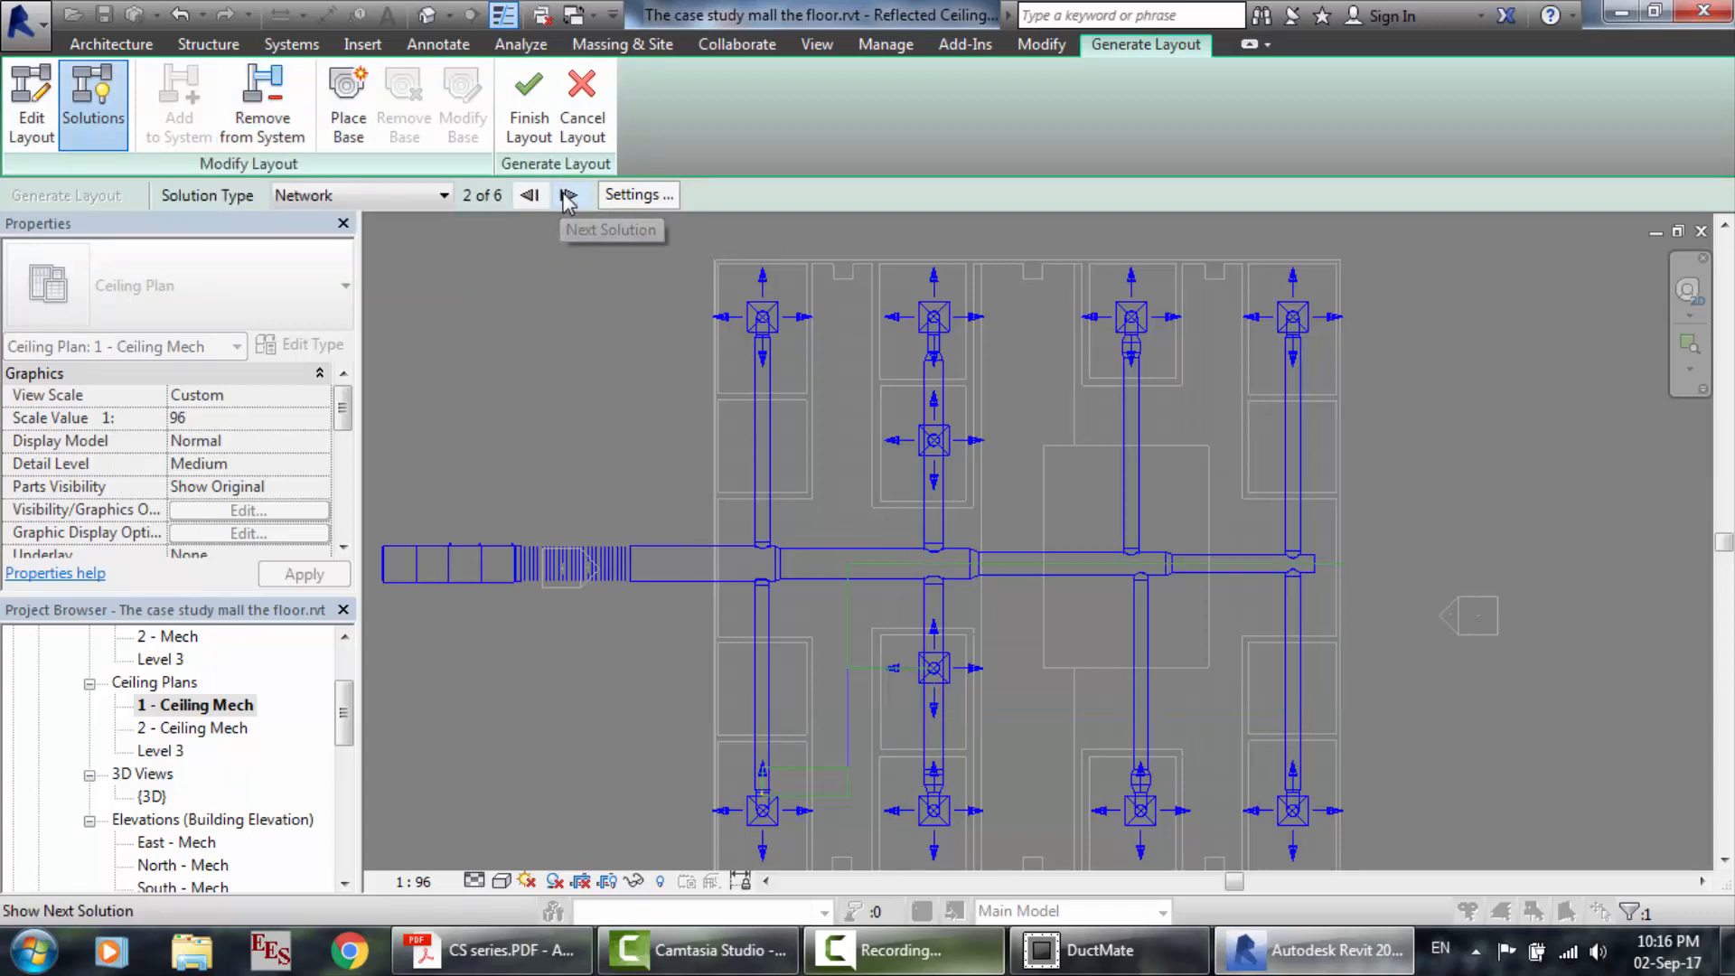
pyautogui.click(567, 196)
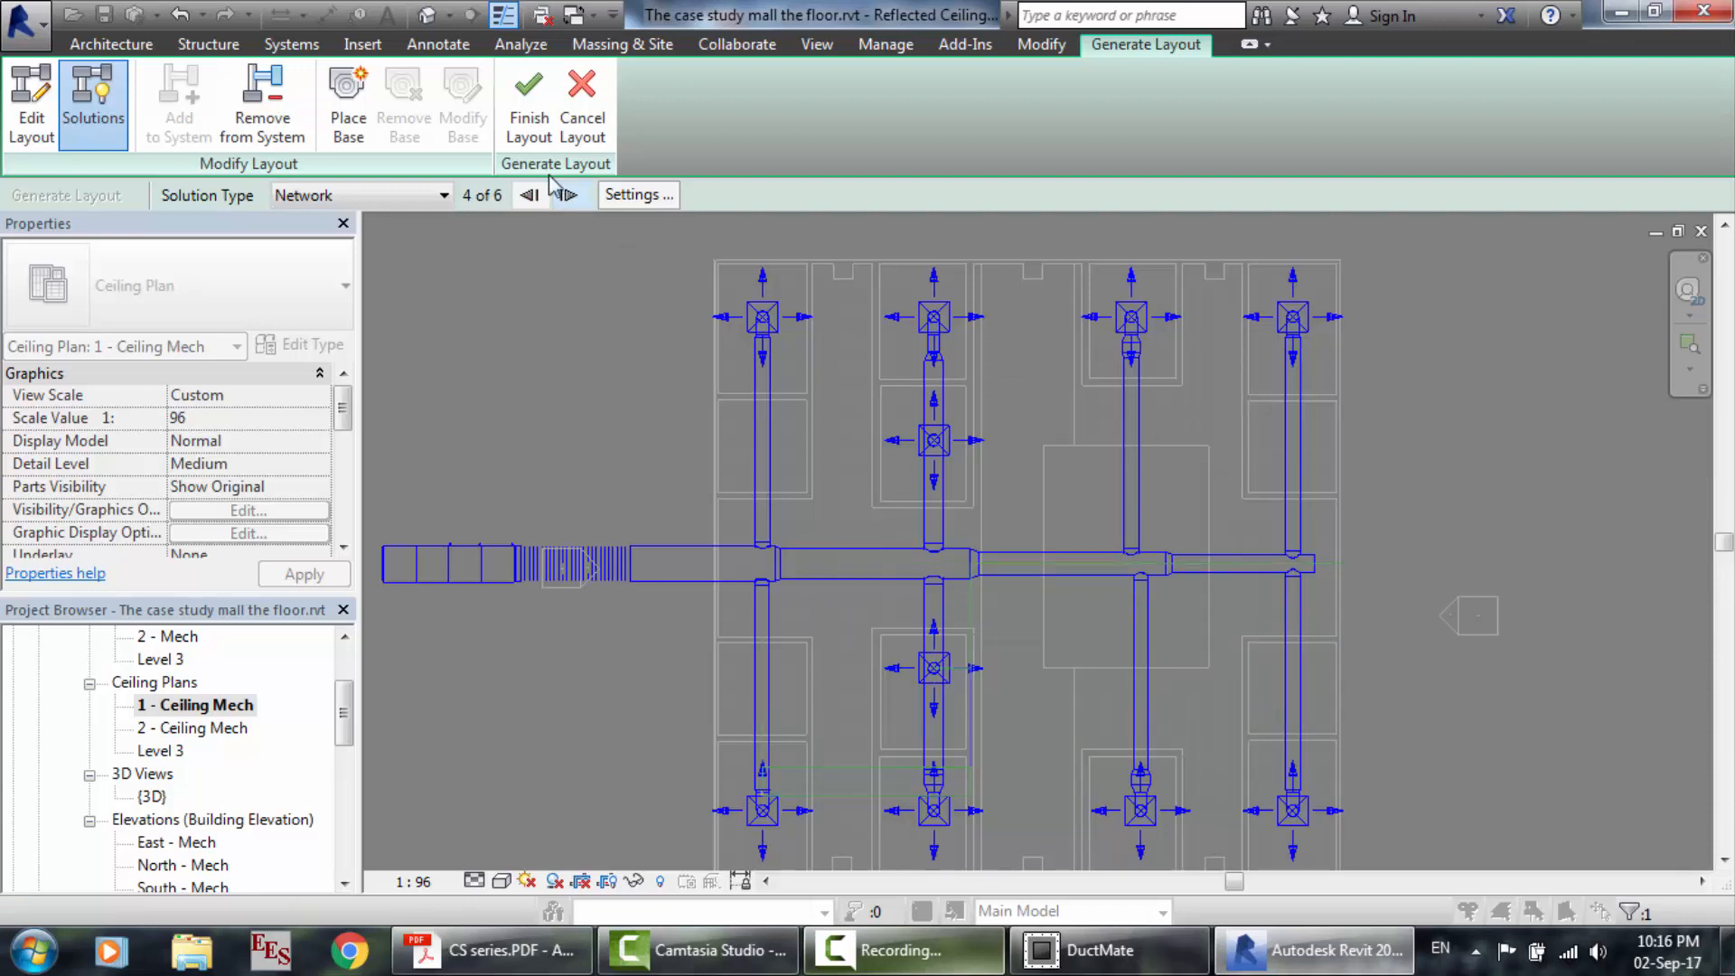
pyautogui.click(434, 196)
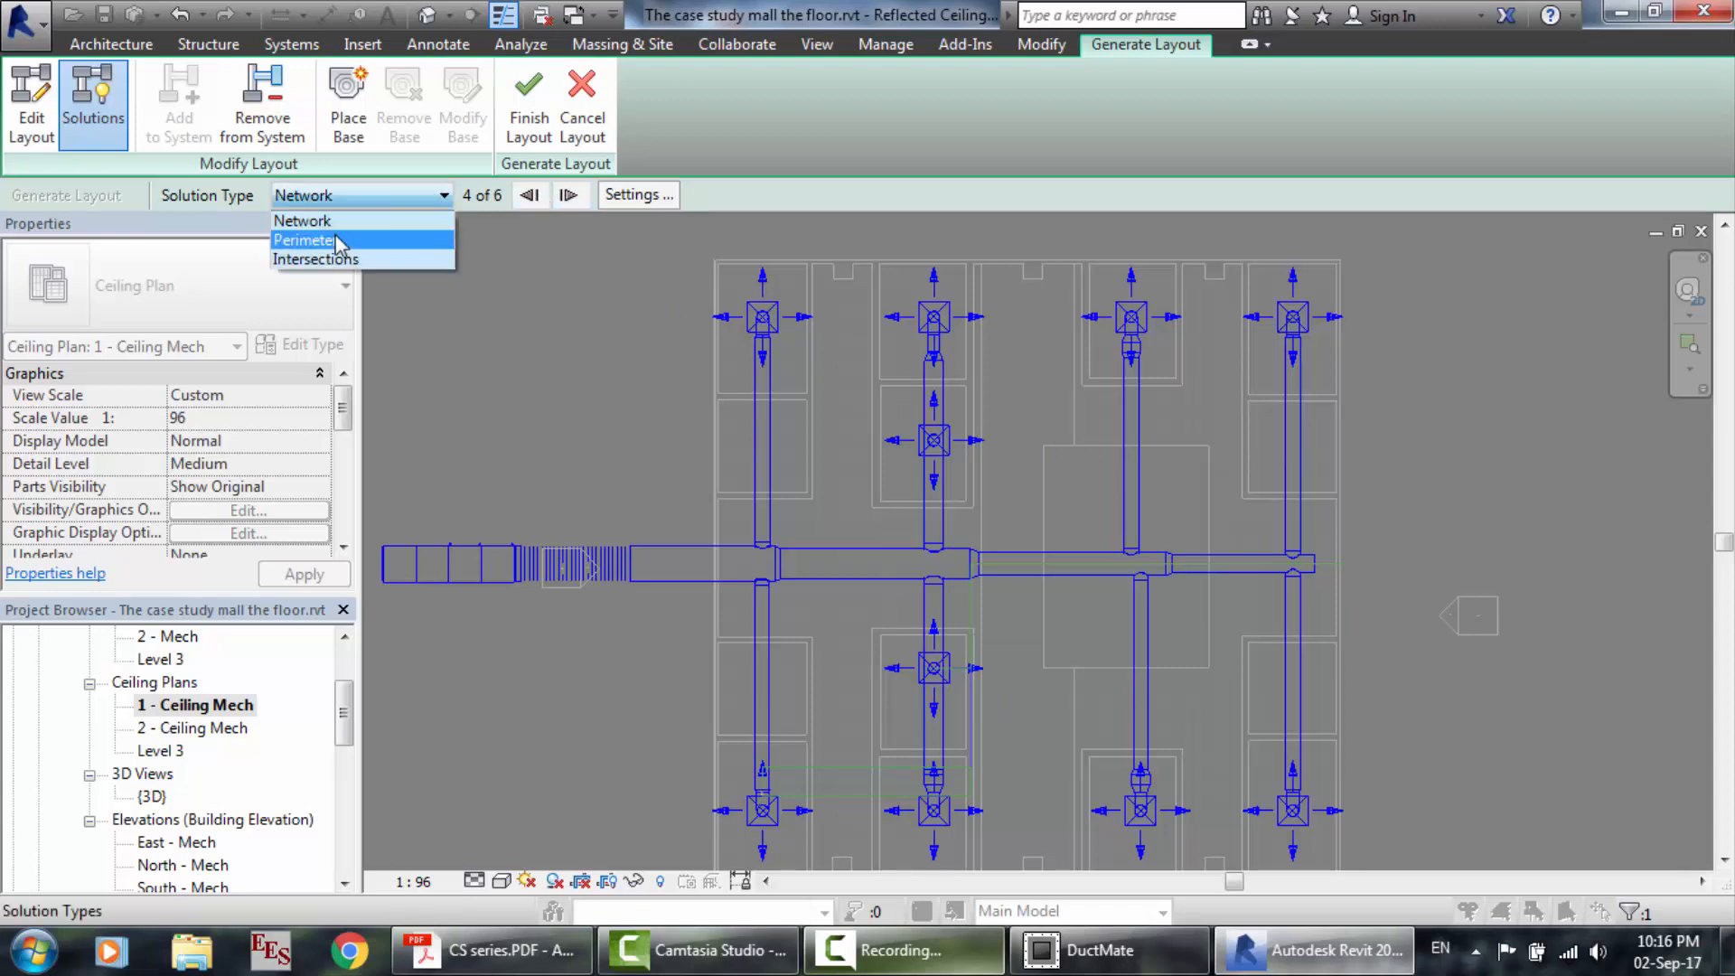
pyautogui.click(337, 240)
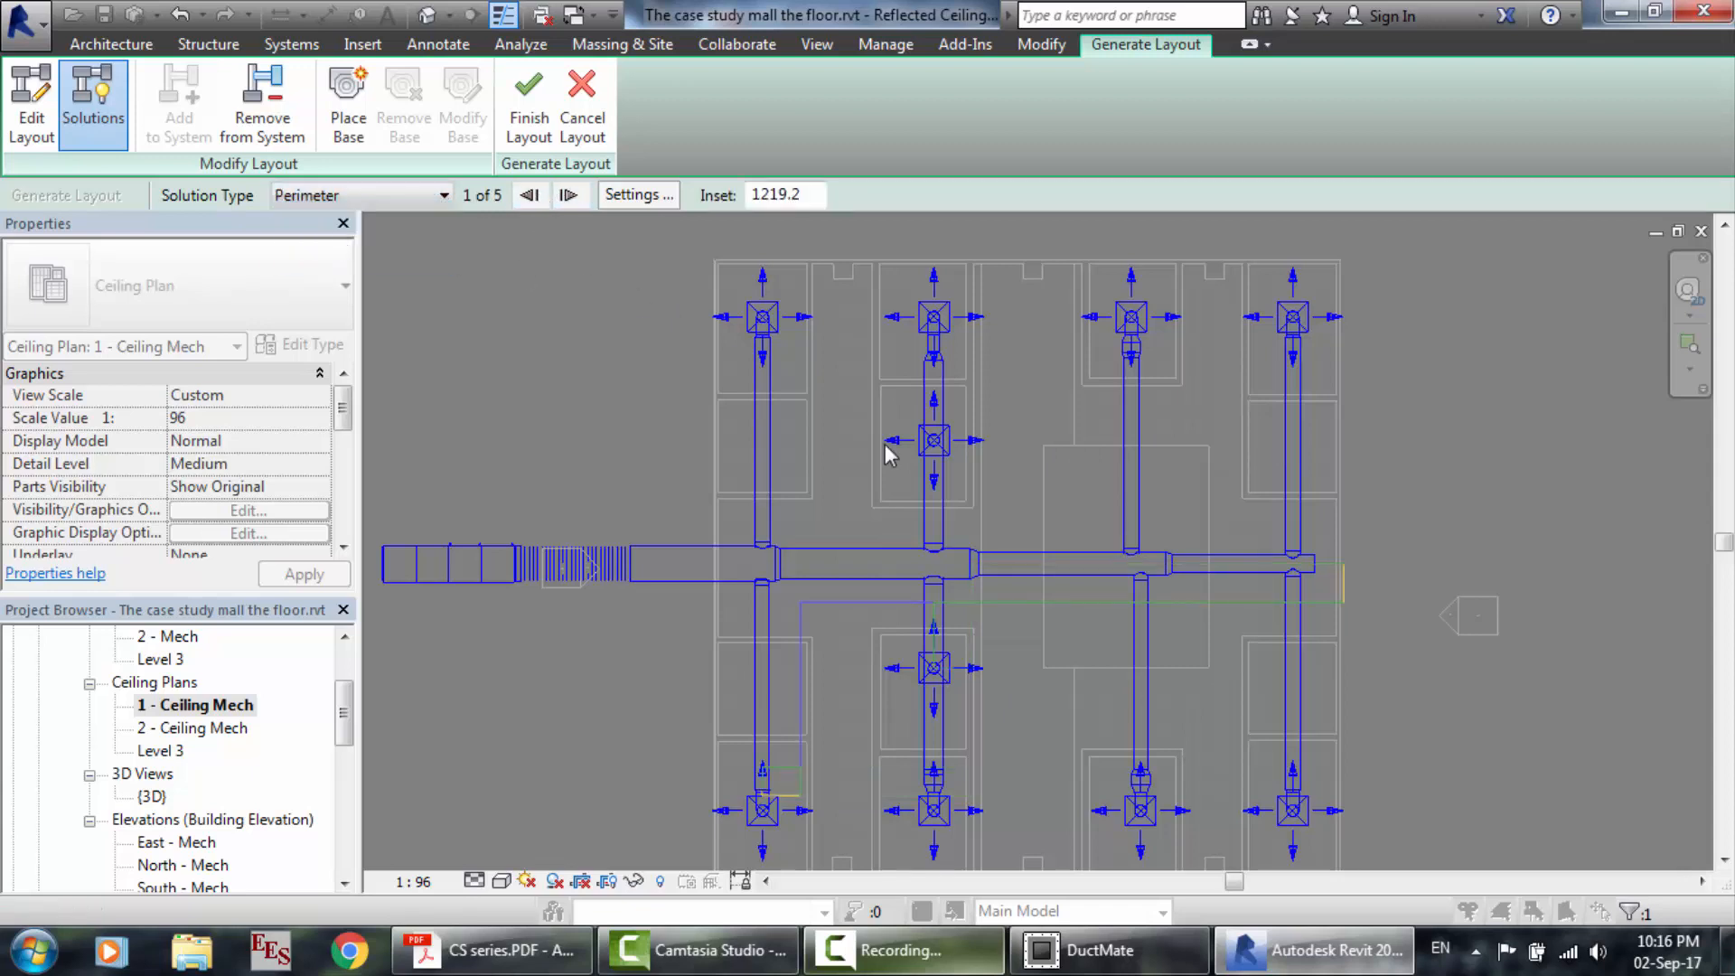
pyautogui.click(568, 196)
pyautogui.click(567, 197)
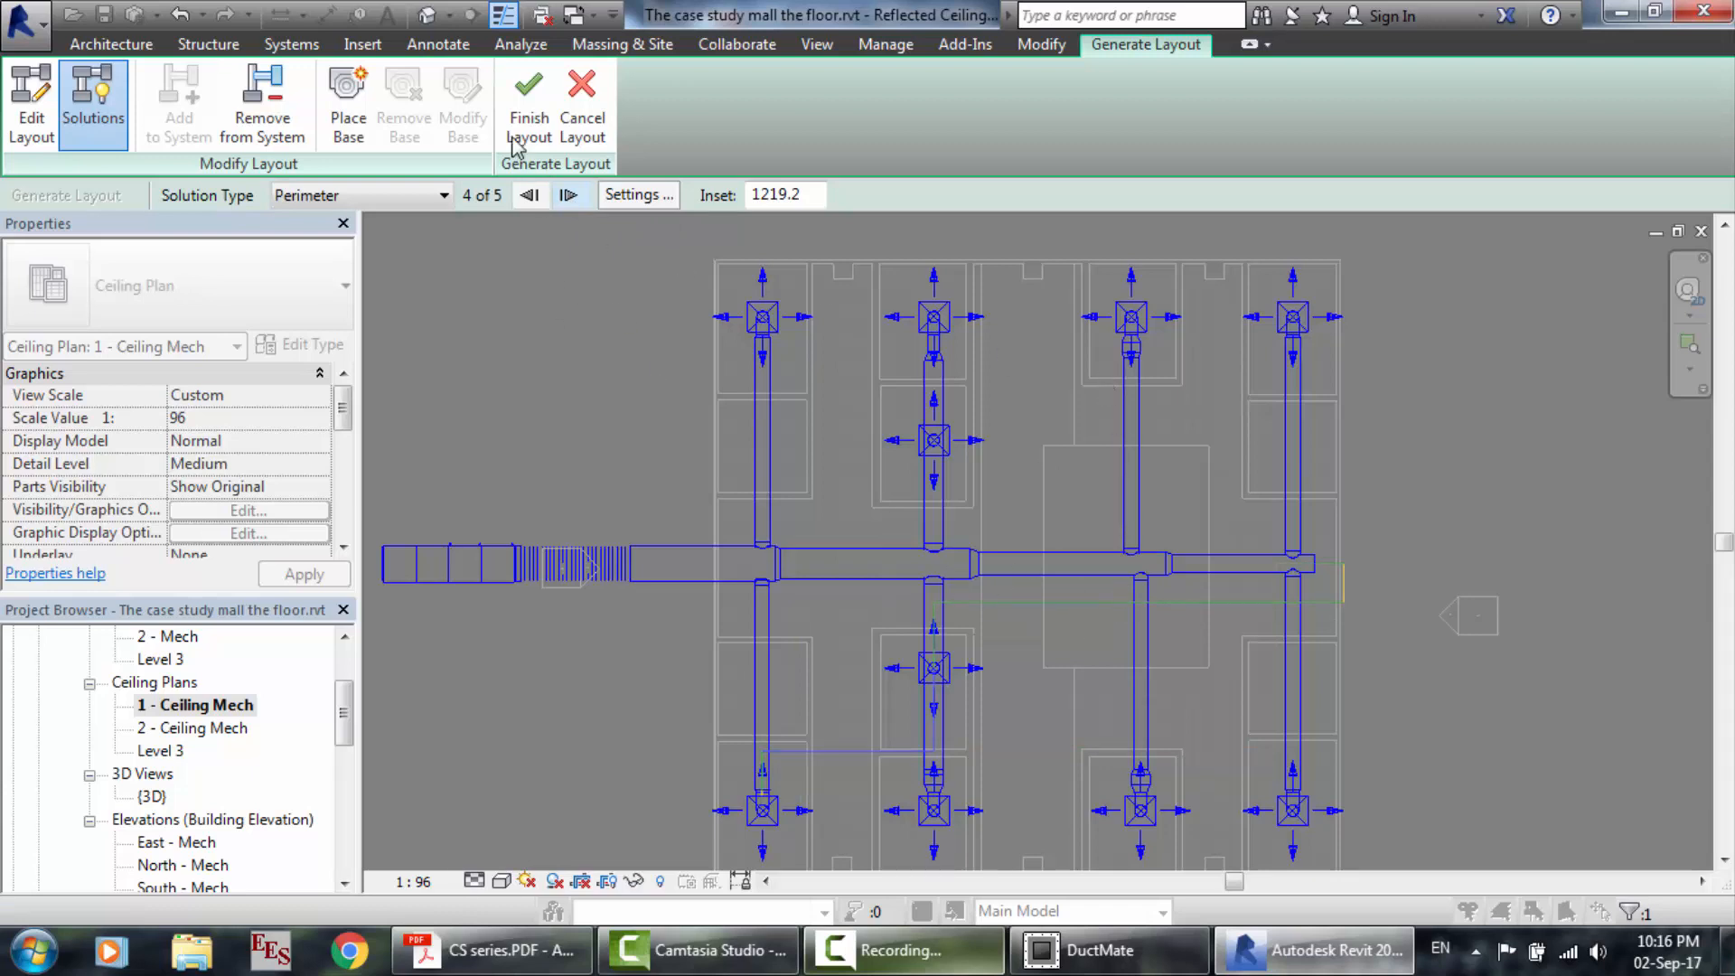
pyautogui.click(598, 141)
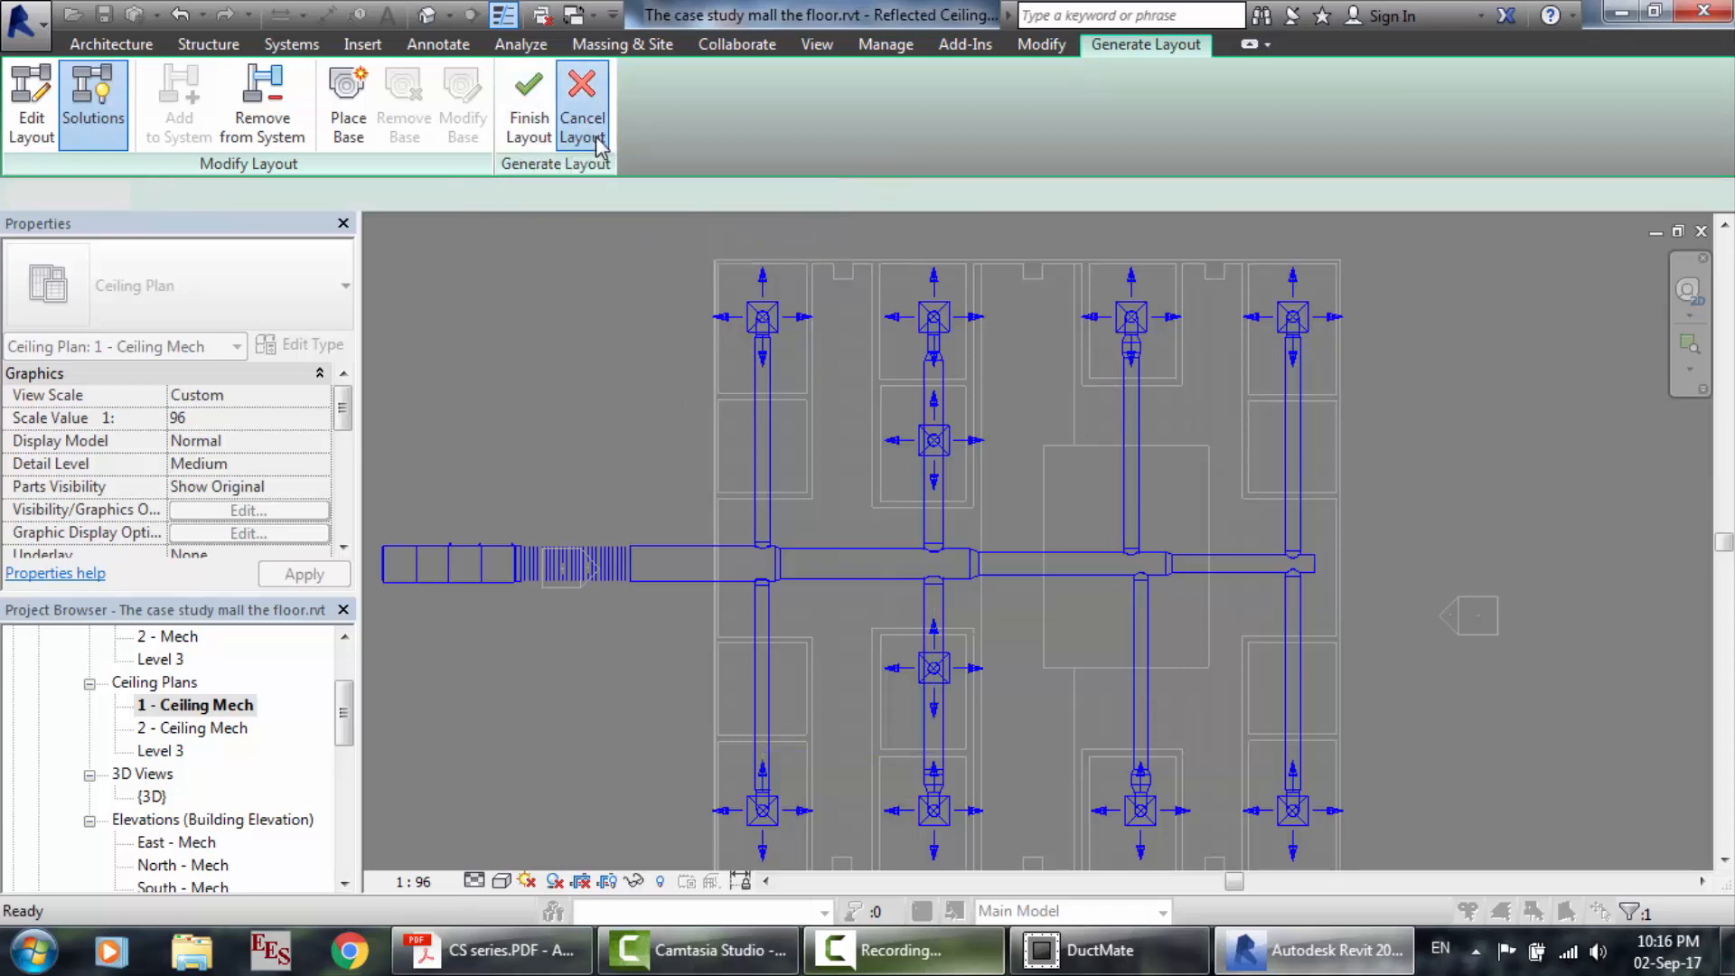
# Examine the main duct, its size reductions, the branch ducts and the diffusers across the ceiling plan.
pyautogui.scroll(2, 708, 680)
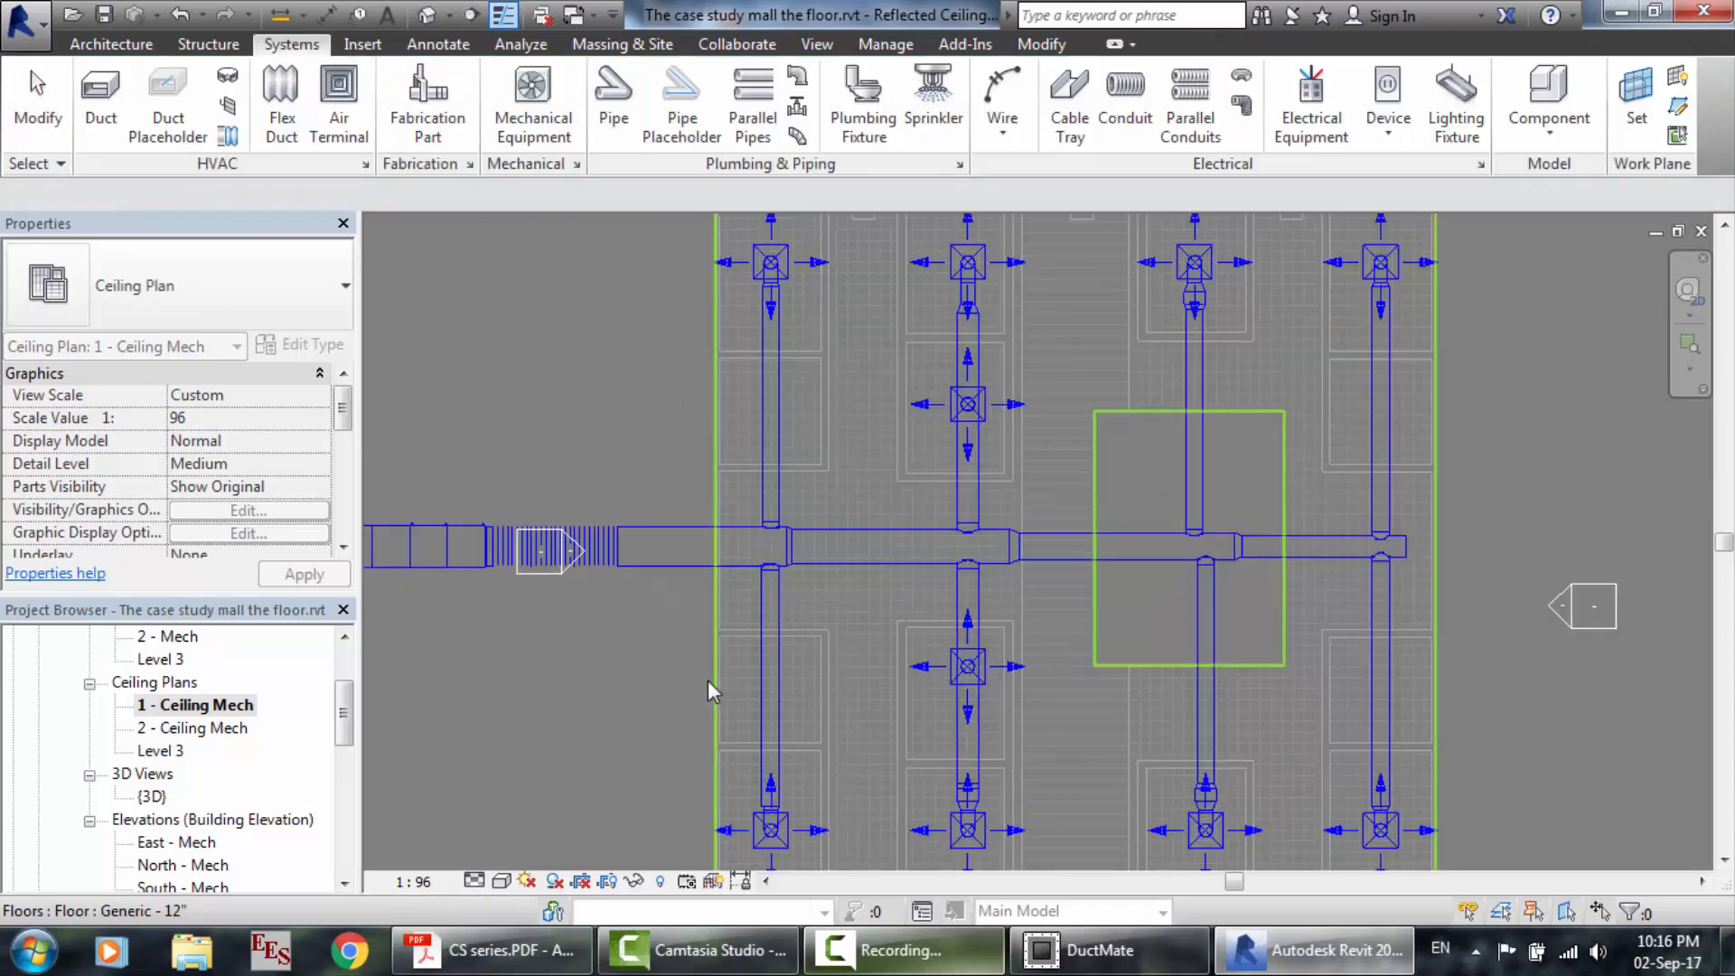
pyautogui.scroll(-4, 638, 455)
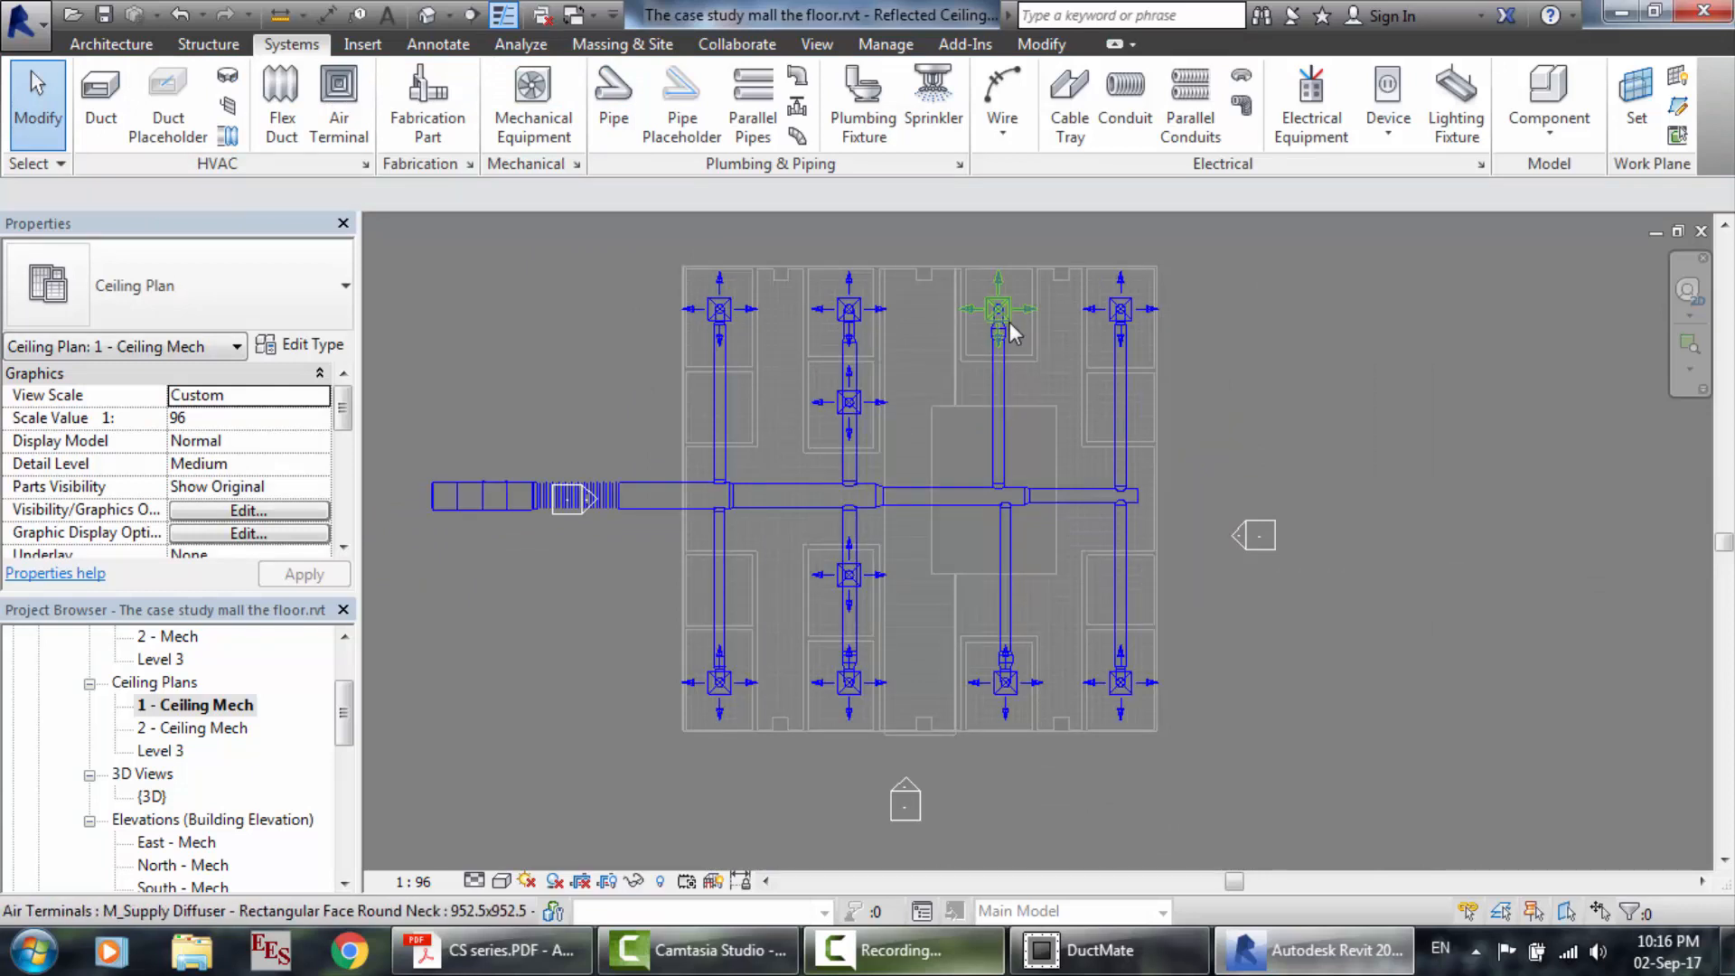
pyautogui.scroll(3, 1010, 322)
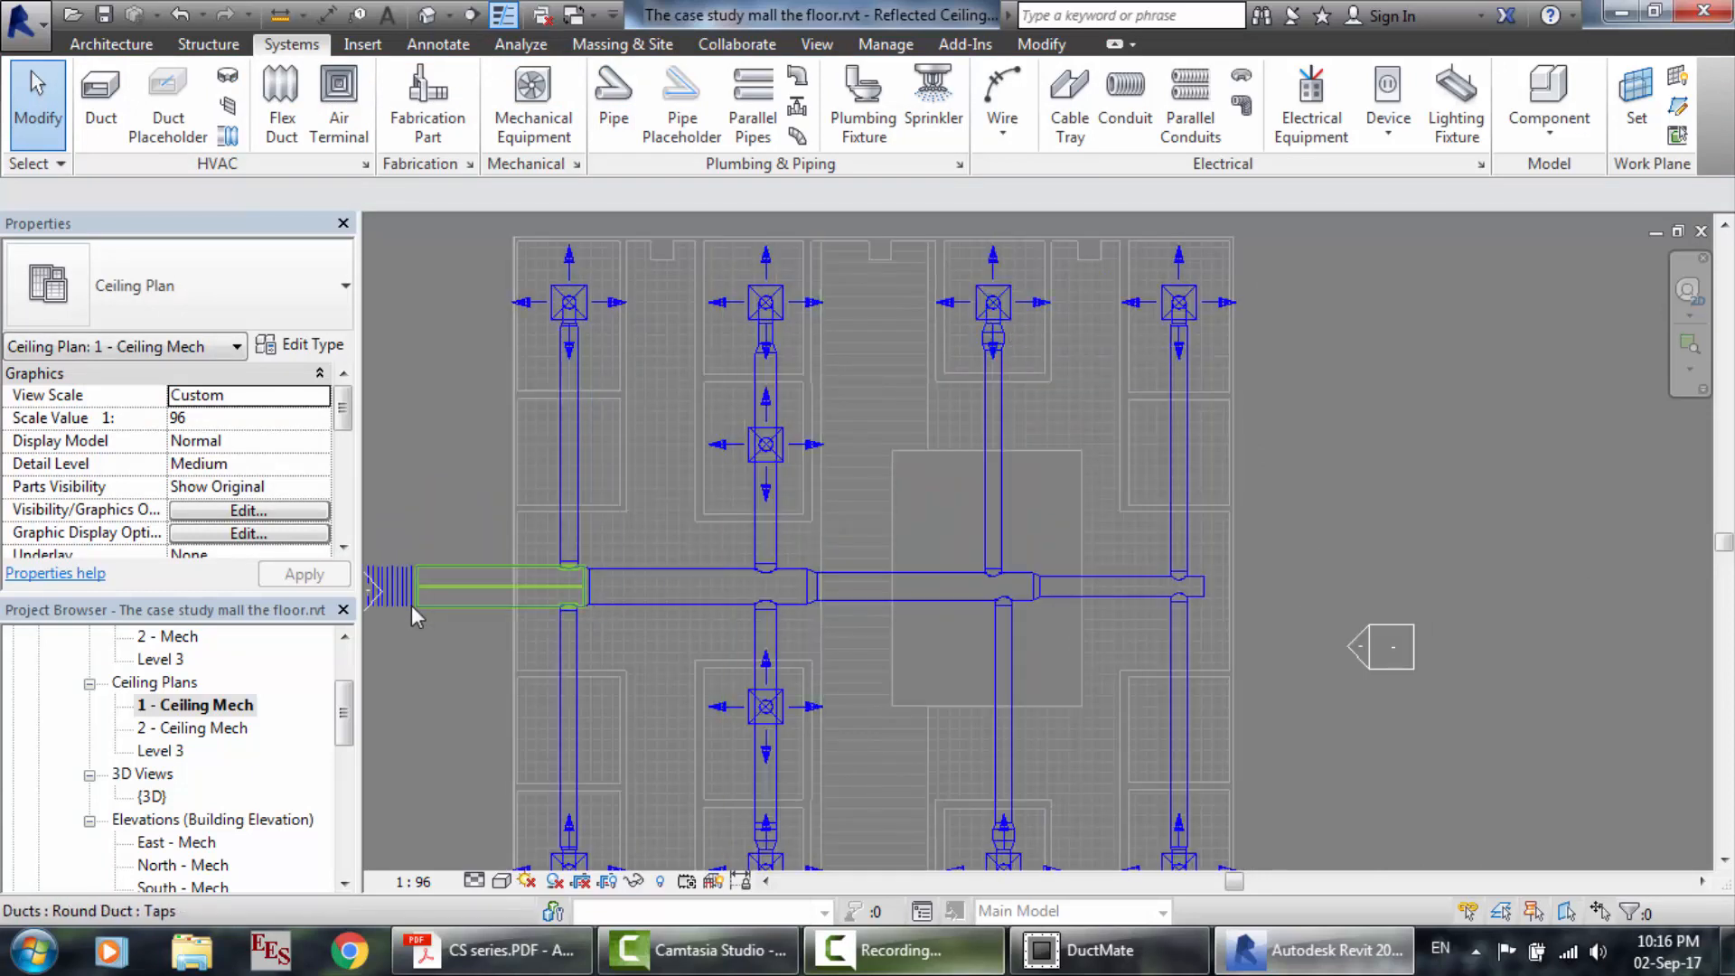
pyautogui.scroll(1, 410, 605)
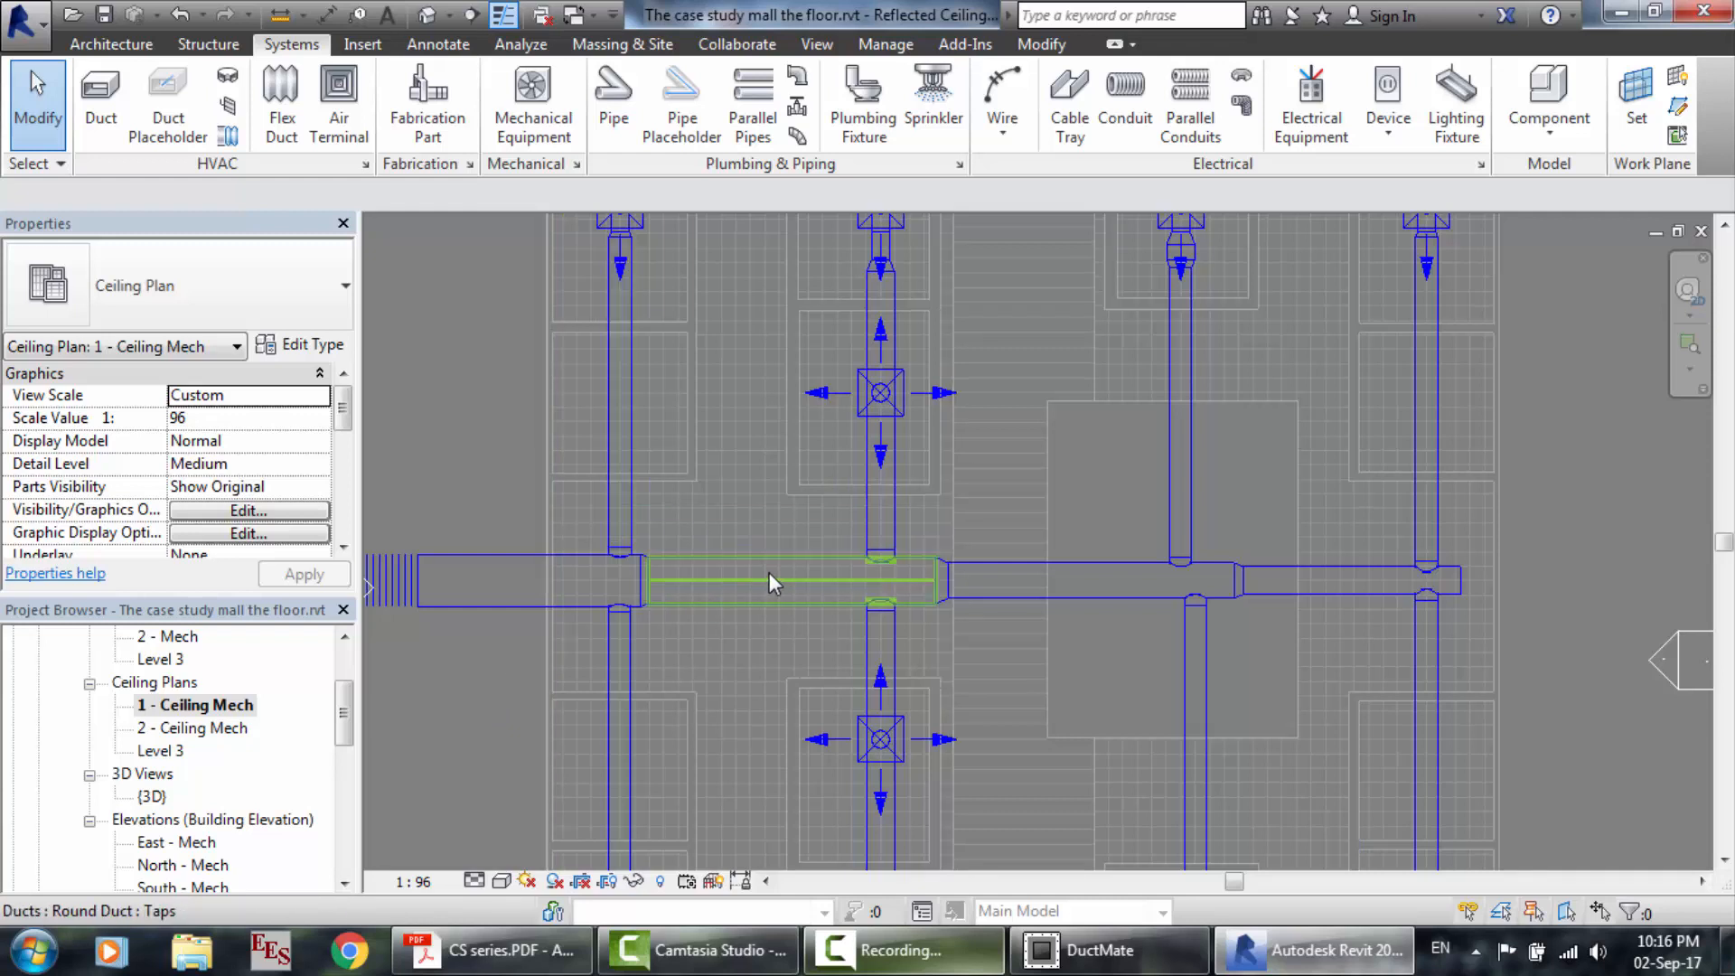
pyautogui.scroll(-1, 1069, 582)
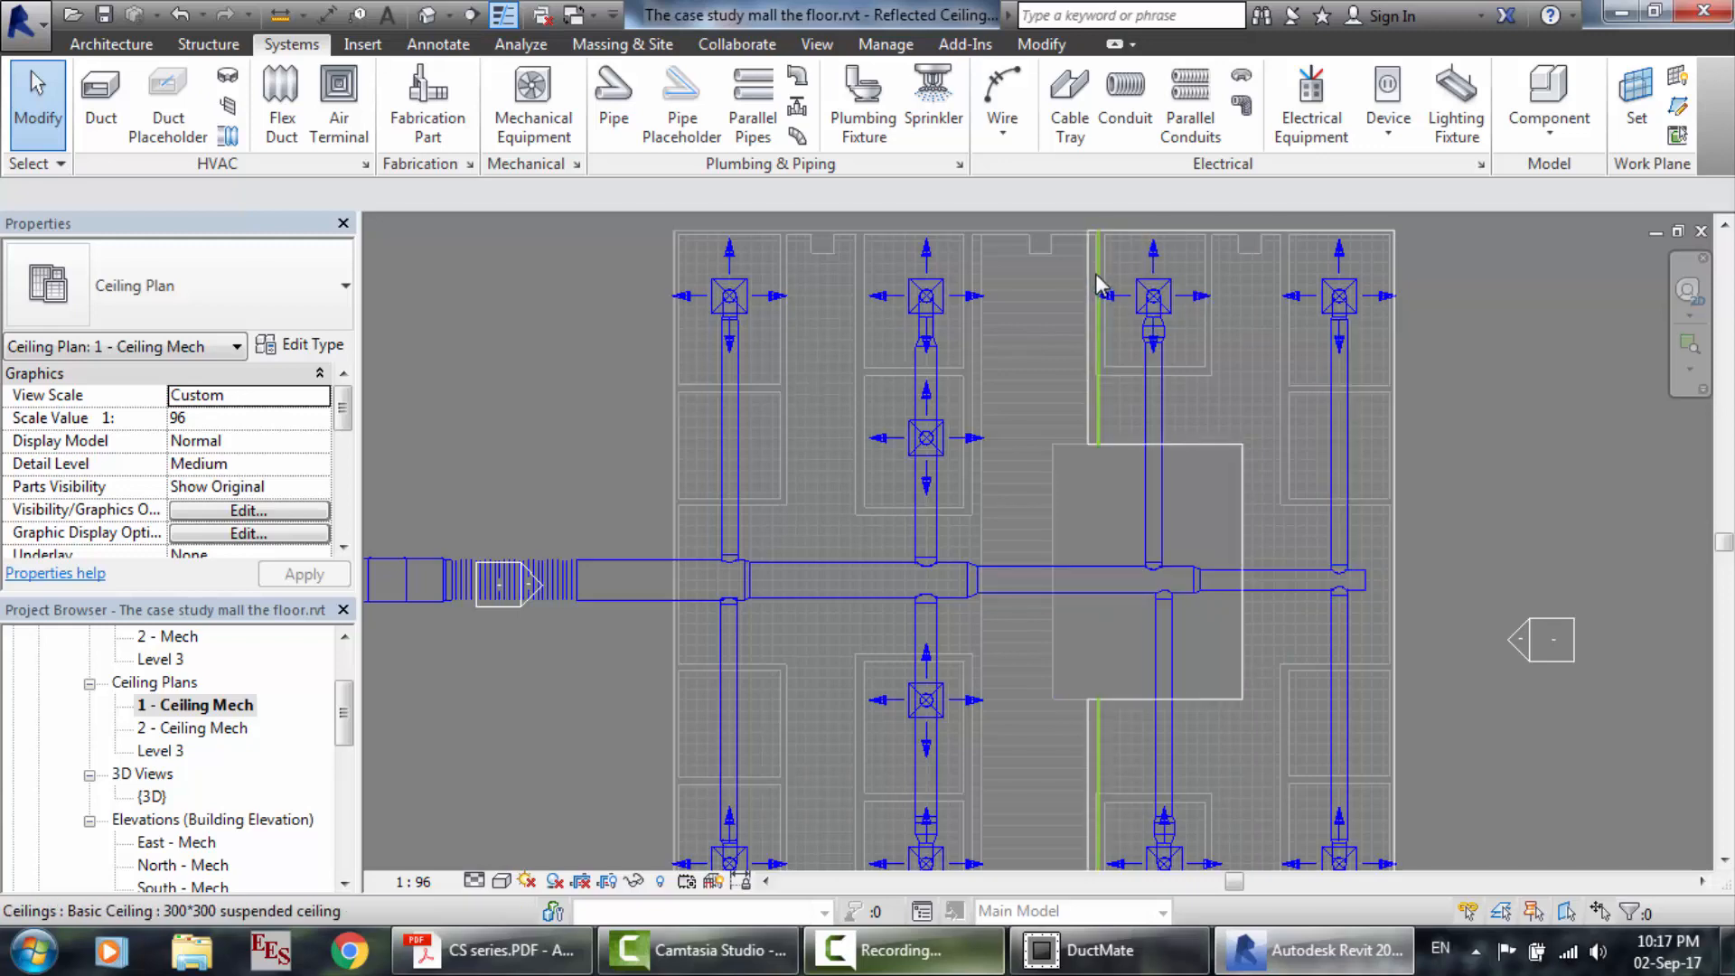
pyautogui.scroll(3, 1095, 273)
pyautogui.scroll(1, 902, 284)
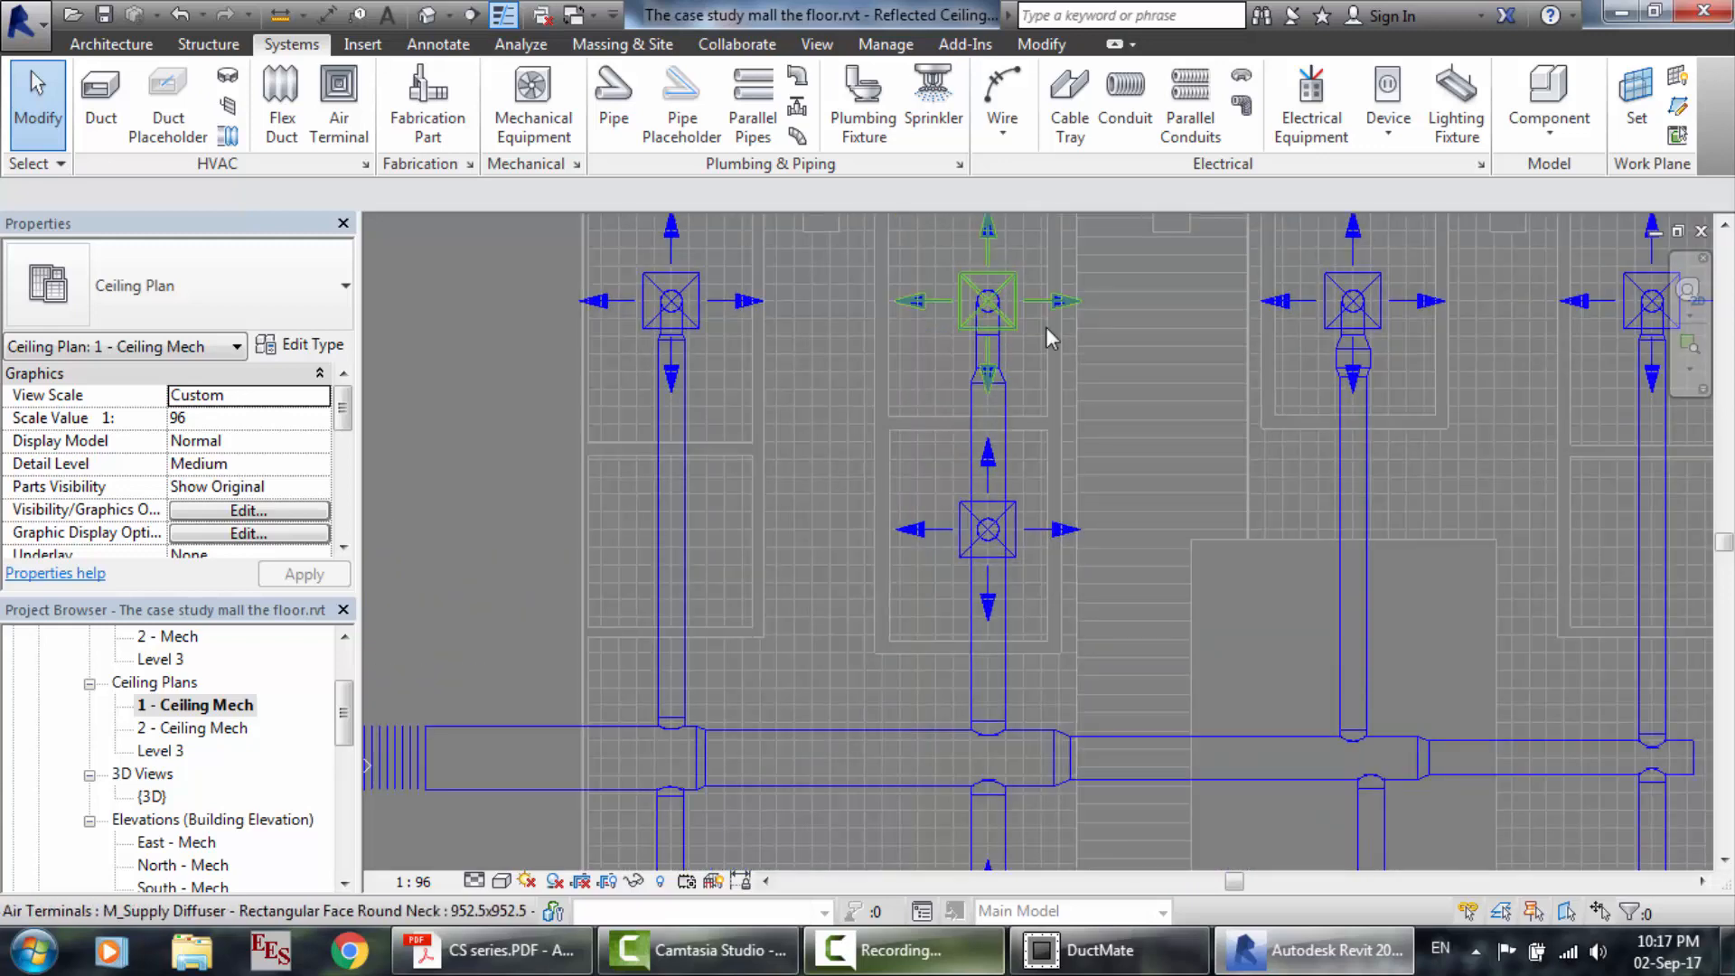
pyautogui.scroll(-3, 878, 325)
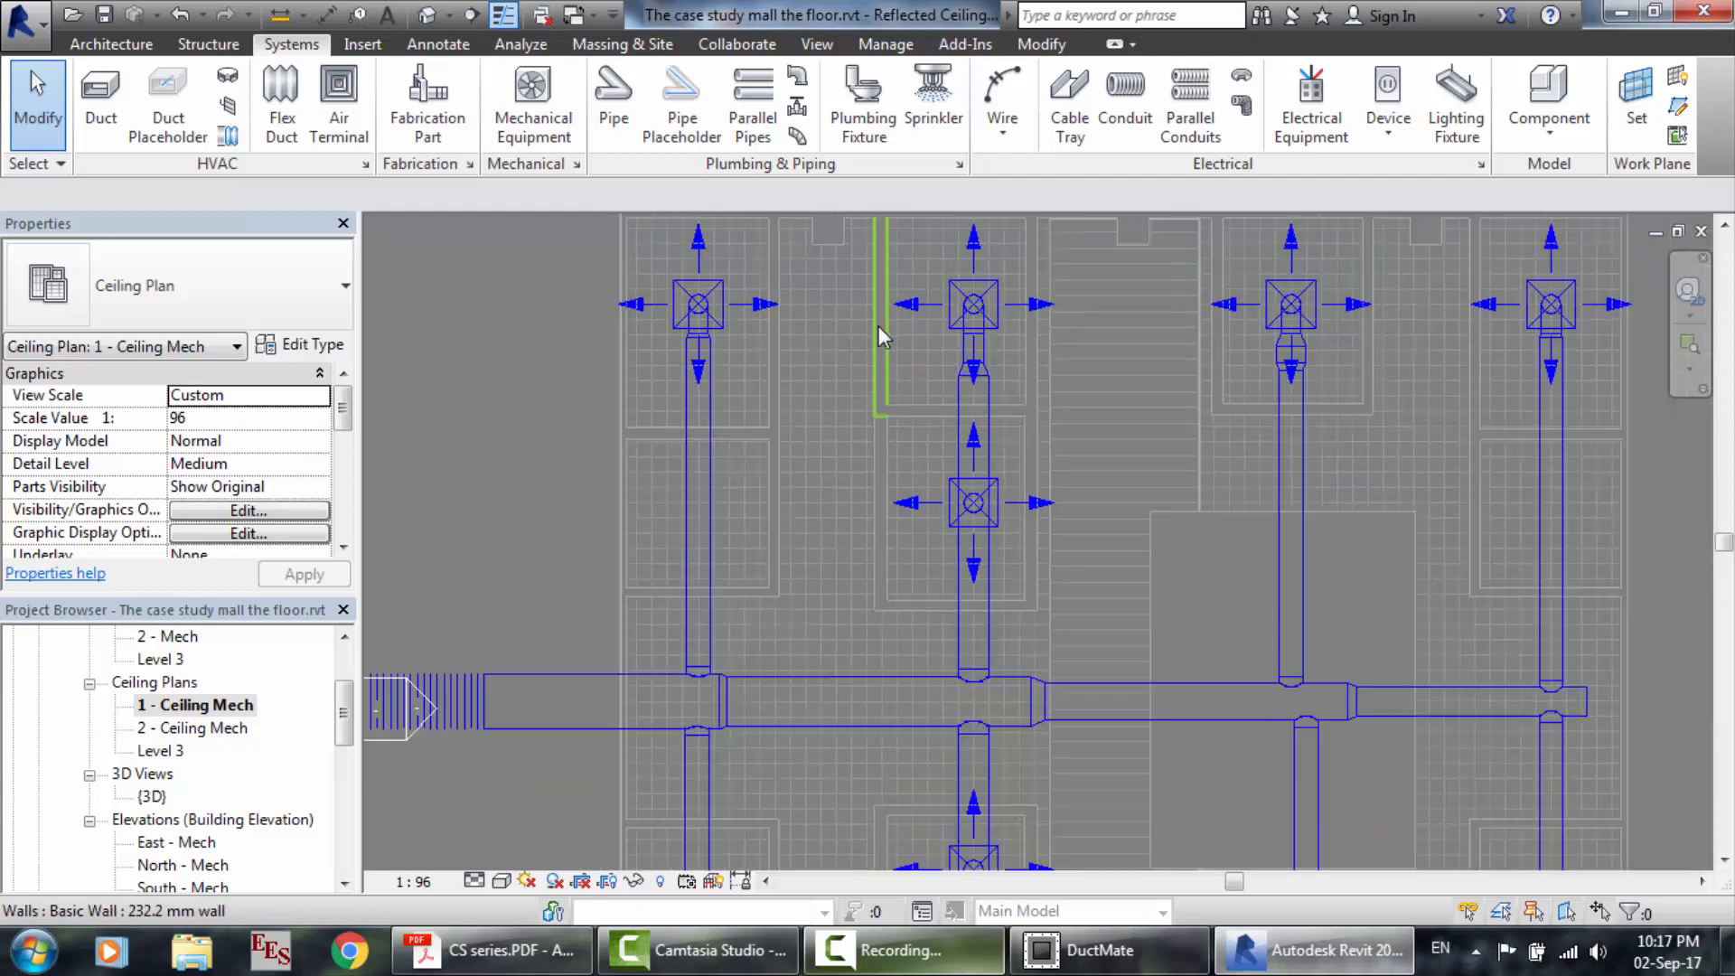
pyautogui.scroll(-2, 904, 719)
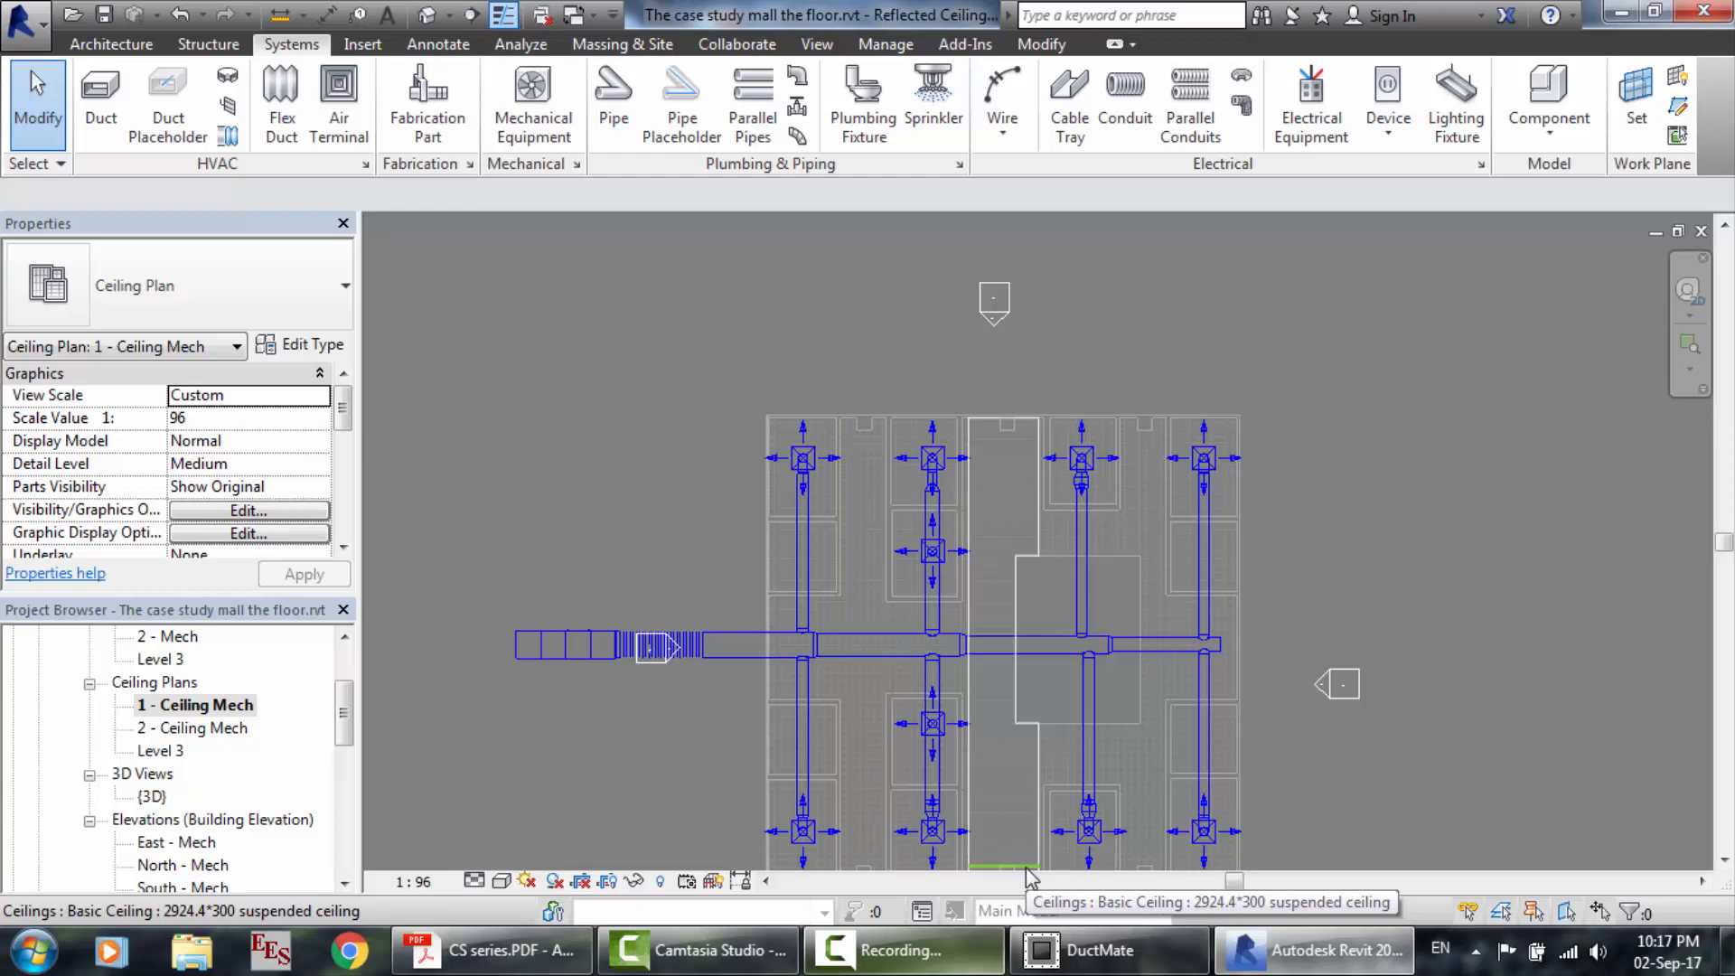
pyautogui.scroll(1, 694, 669)
pyautogui.scroll(1, 692, 663)
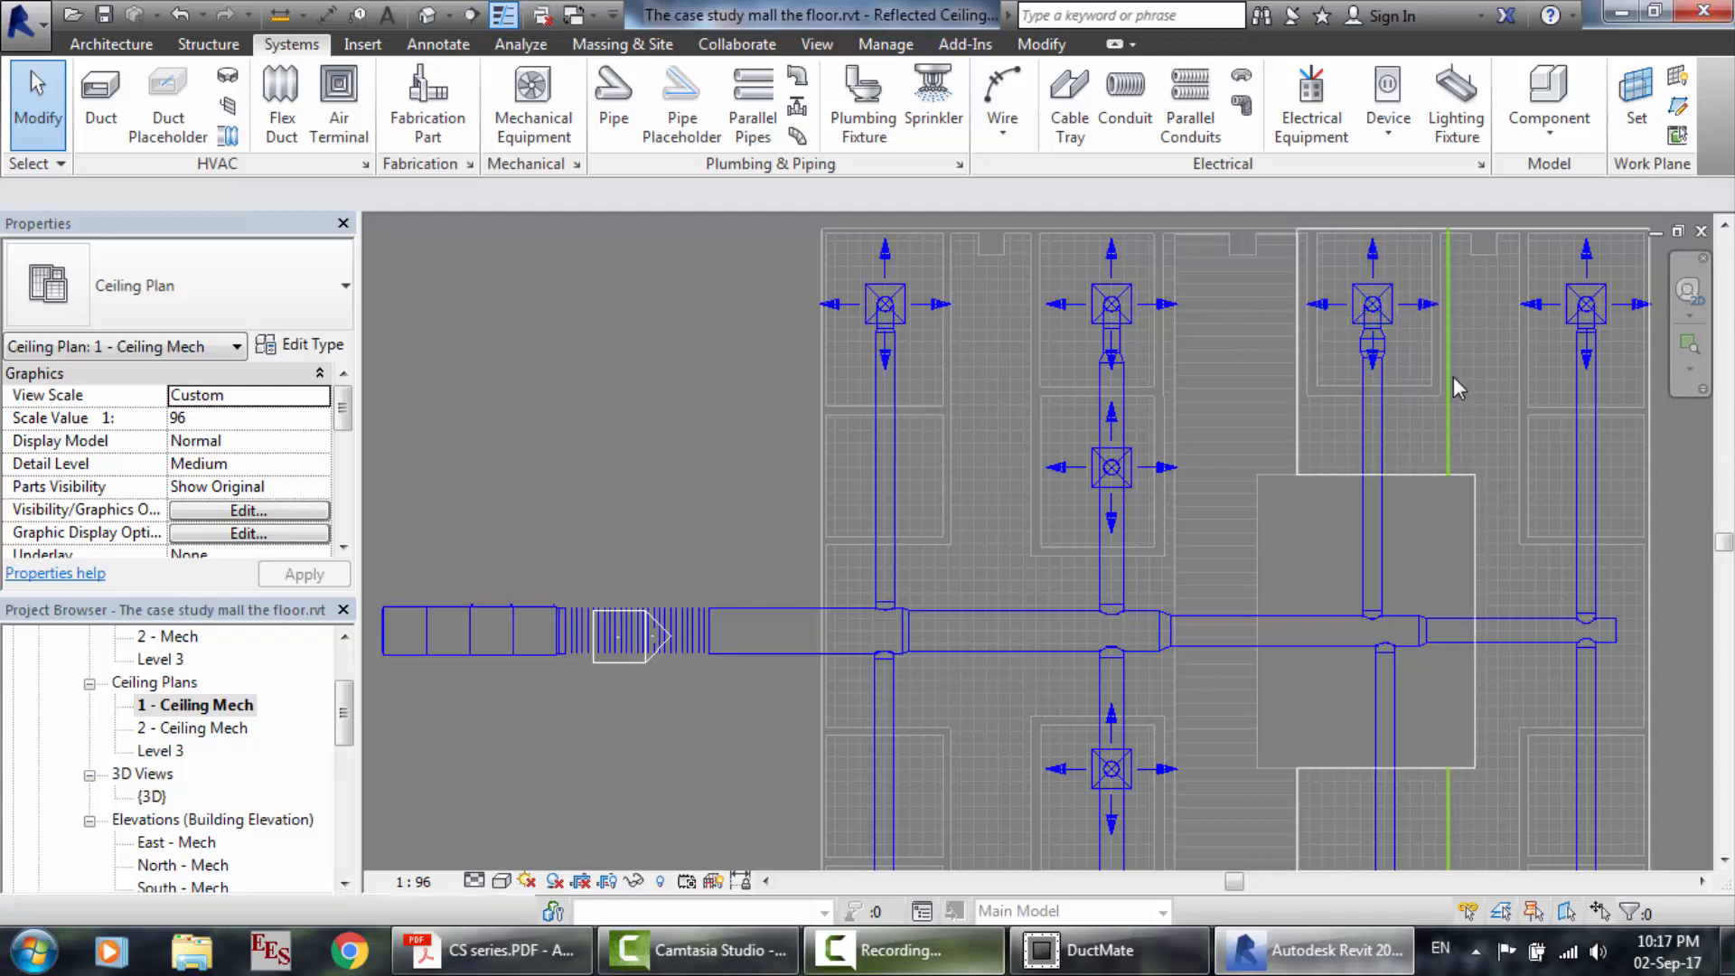
pyautogui.scroll(-1, 1453, 376)
pyautogui.scroll(1, 1639, 397)
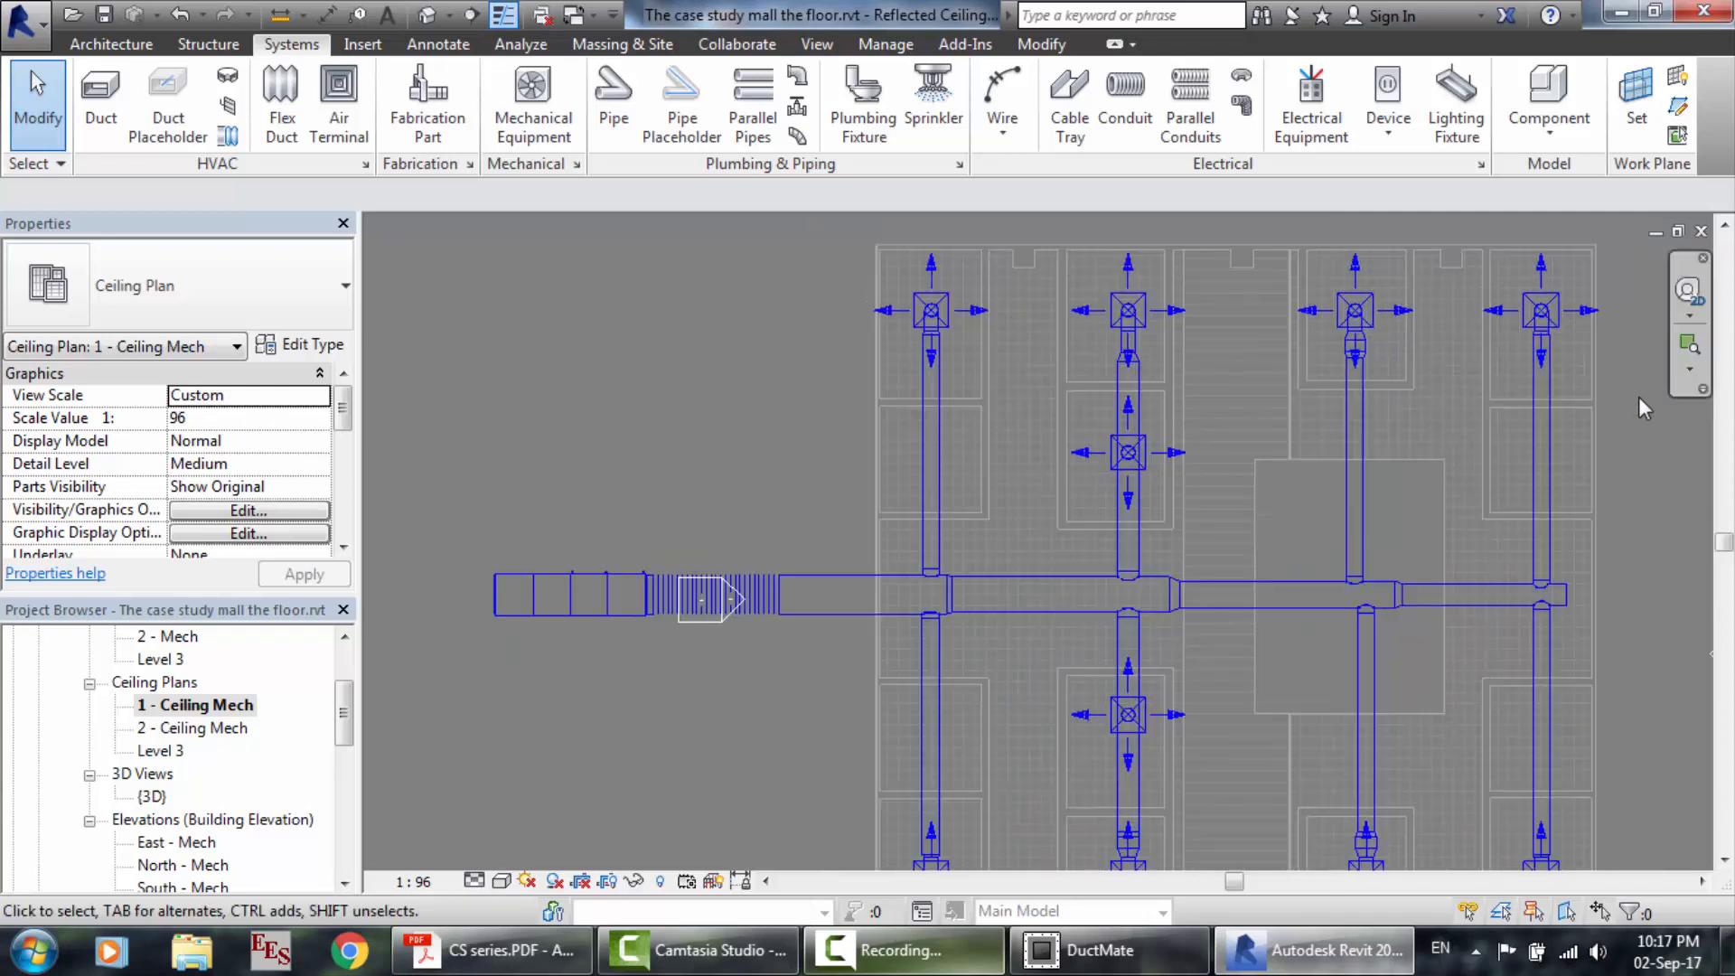
pyautogui.scroll(1, 1240, 492)
pyautogui.scroll(1, 1240, 492)
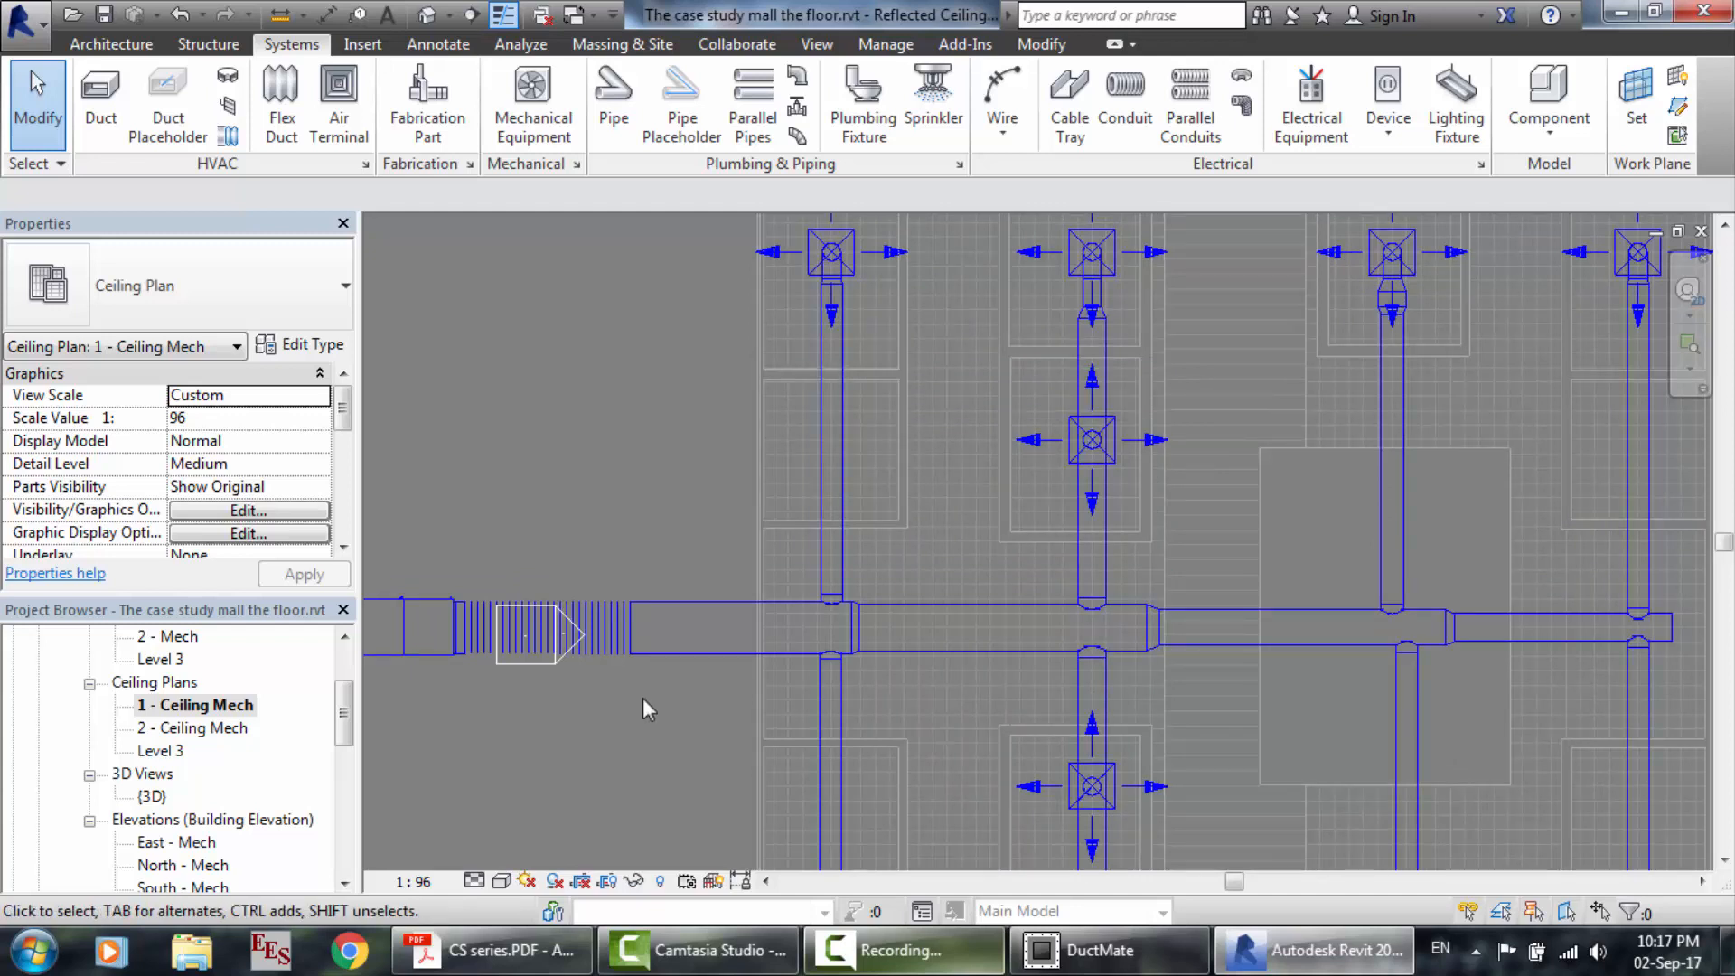
# Open the default 3D view and look through the display and selection options for the main duct's first segment.
pyautogui.click(429, 16)
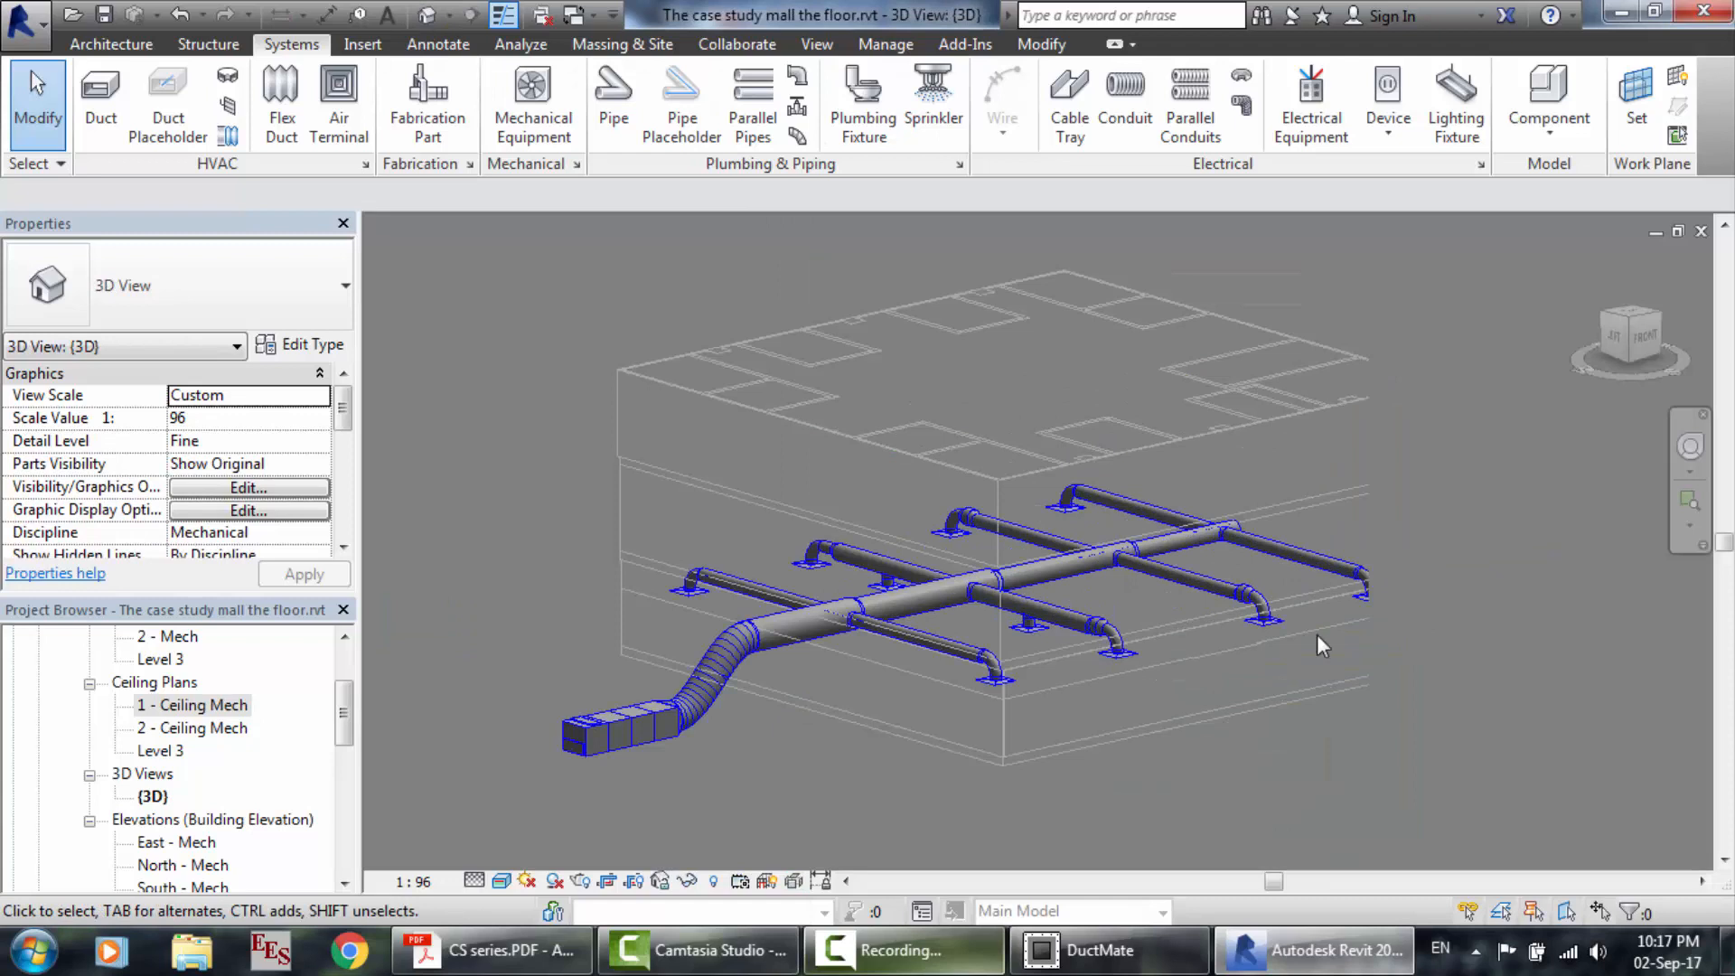
pyautogui.rightClick(1205, 779)
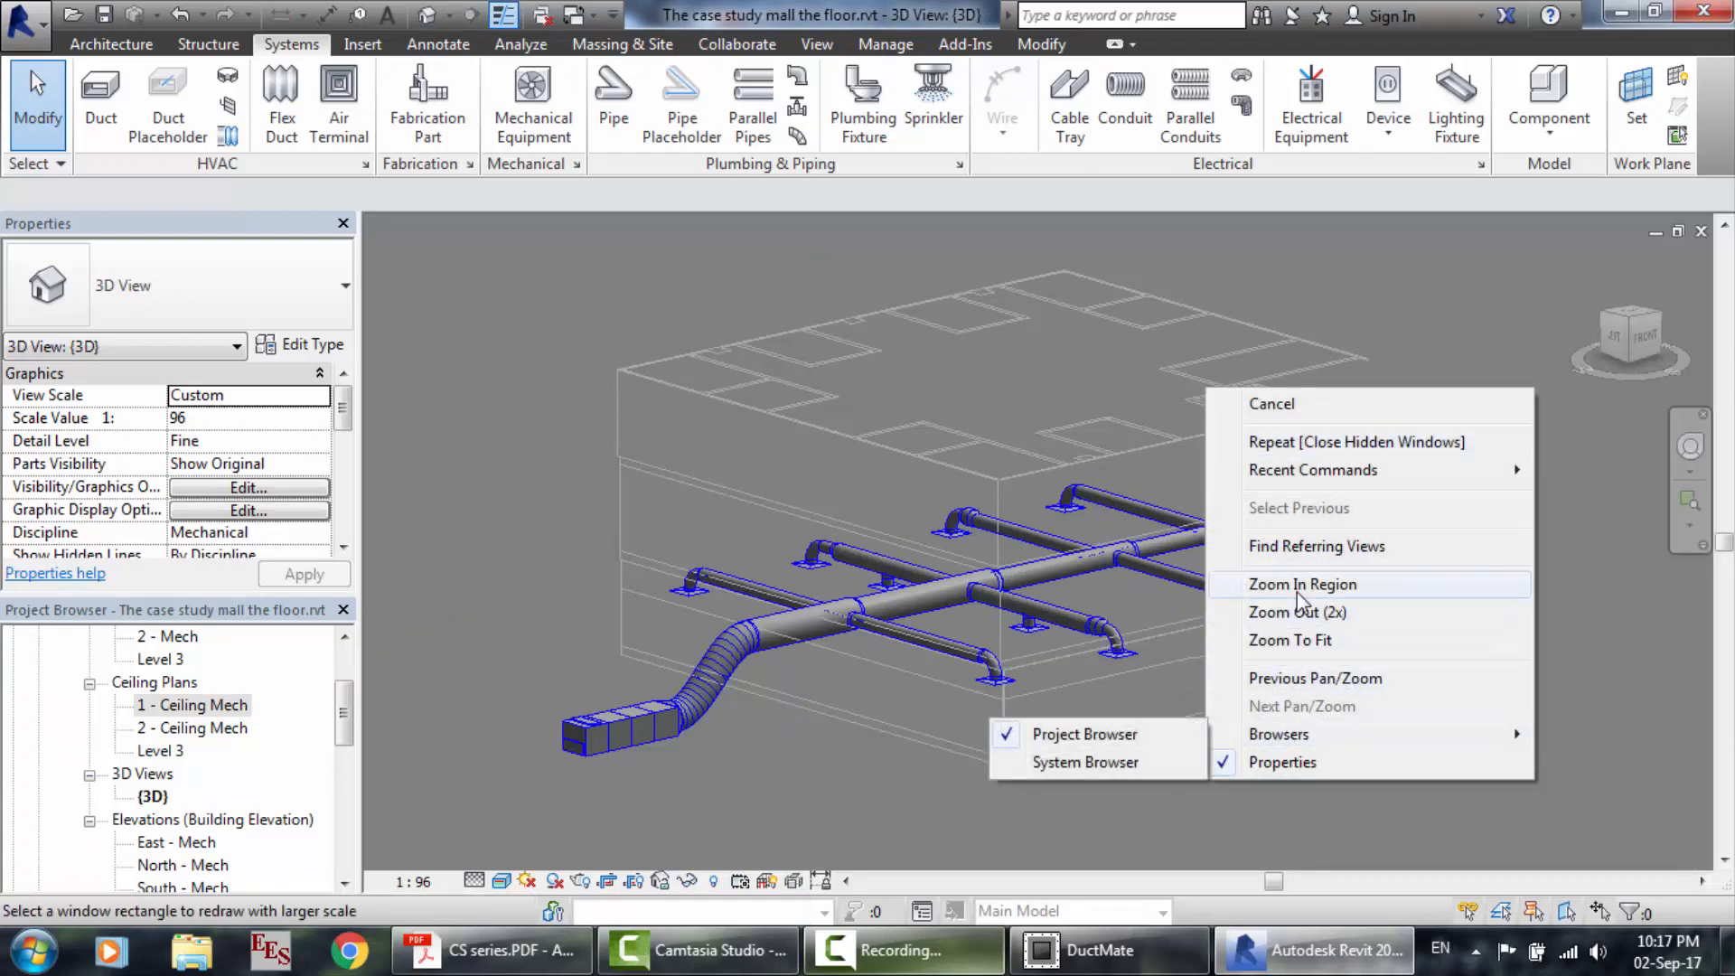
pyautogui.click(817, 793)
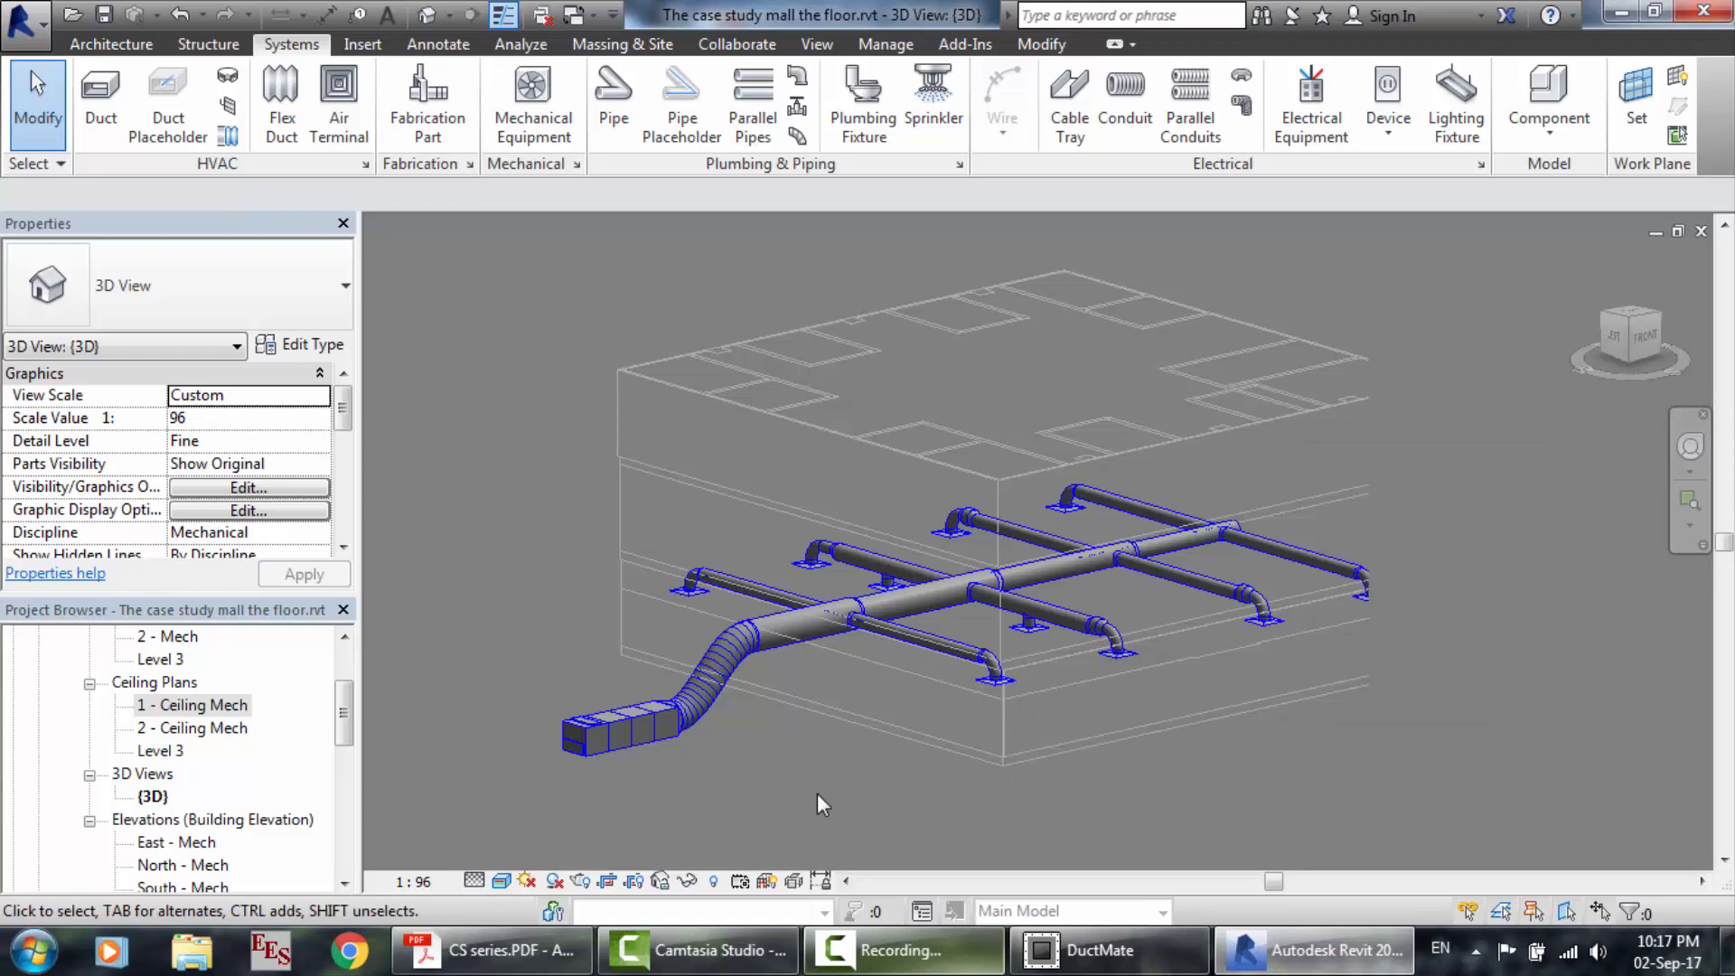
pyautogui.rightClick(785, 627)
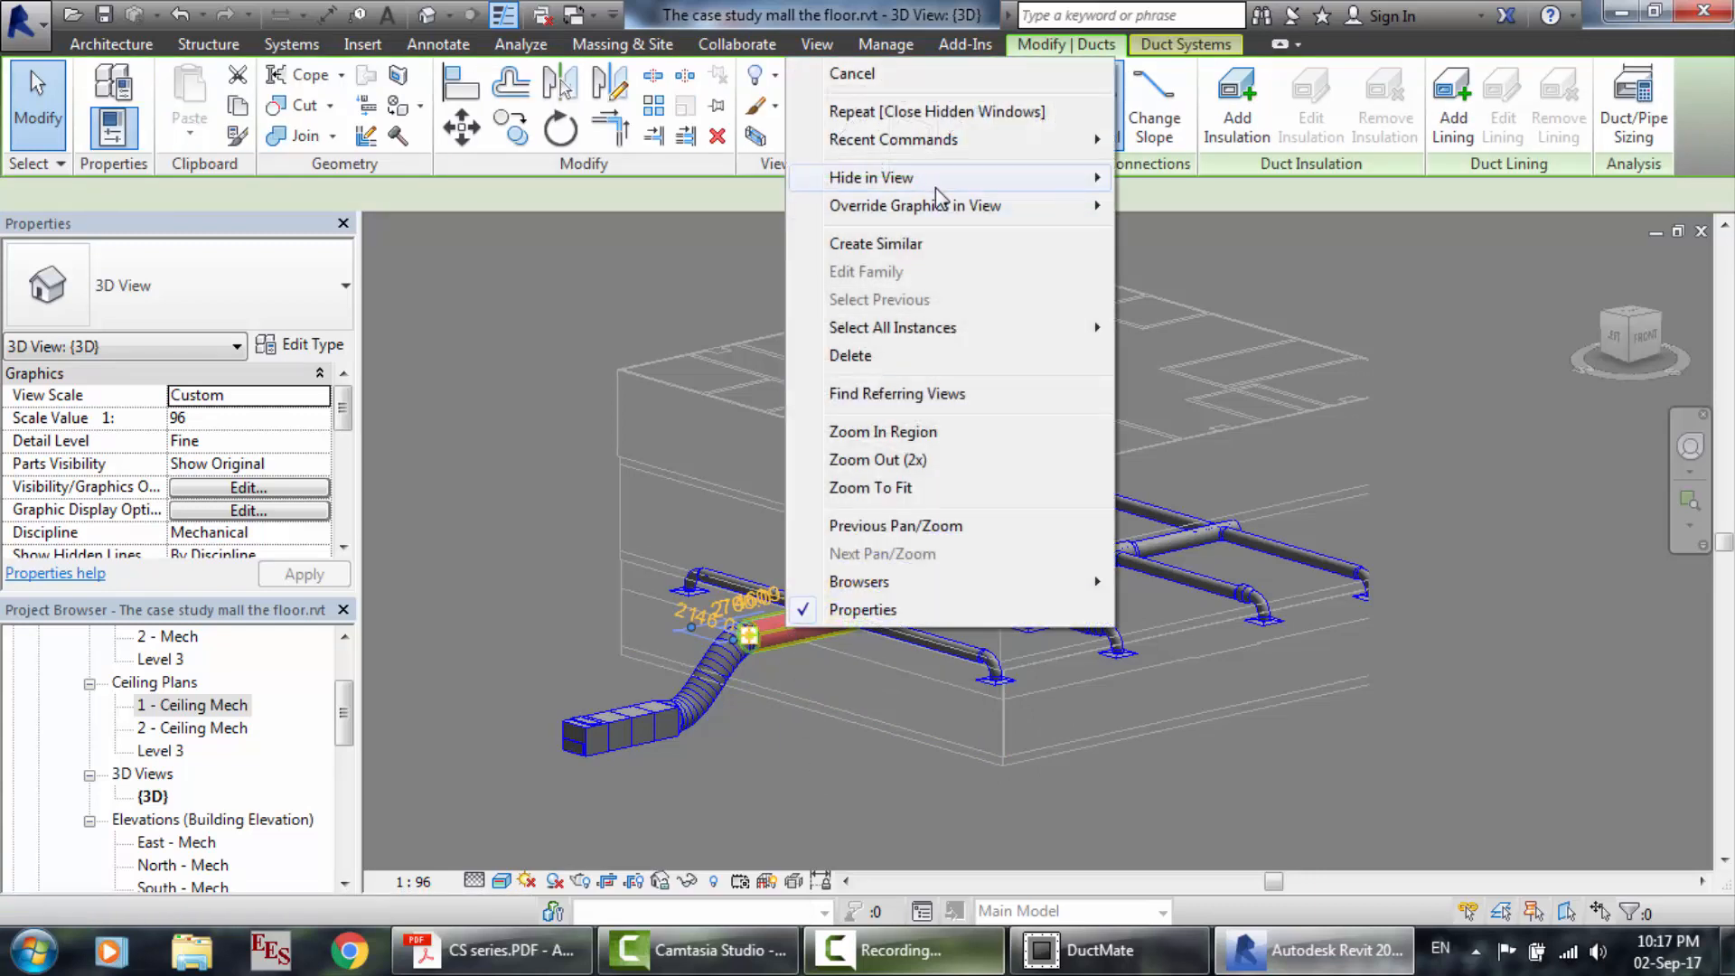
pyautogui.moveTo(940, 188)
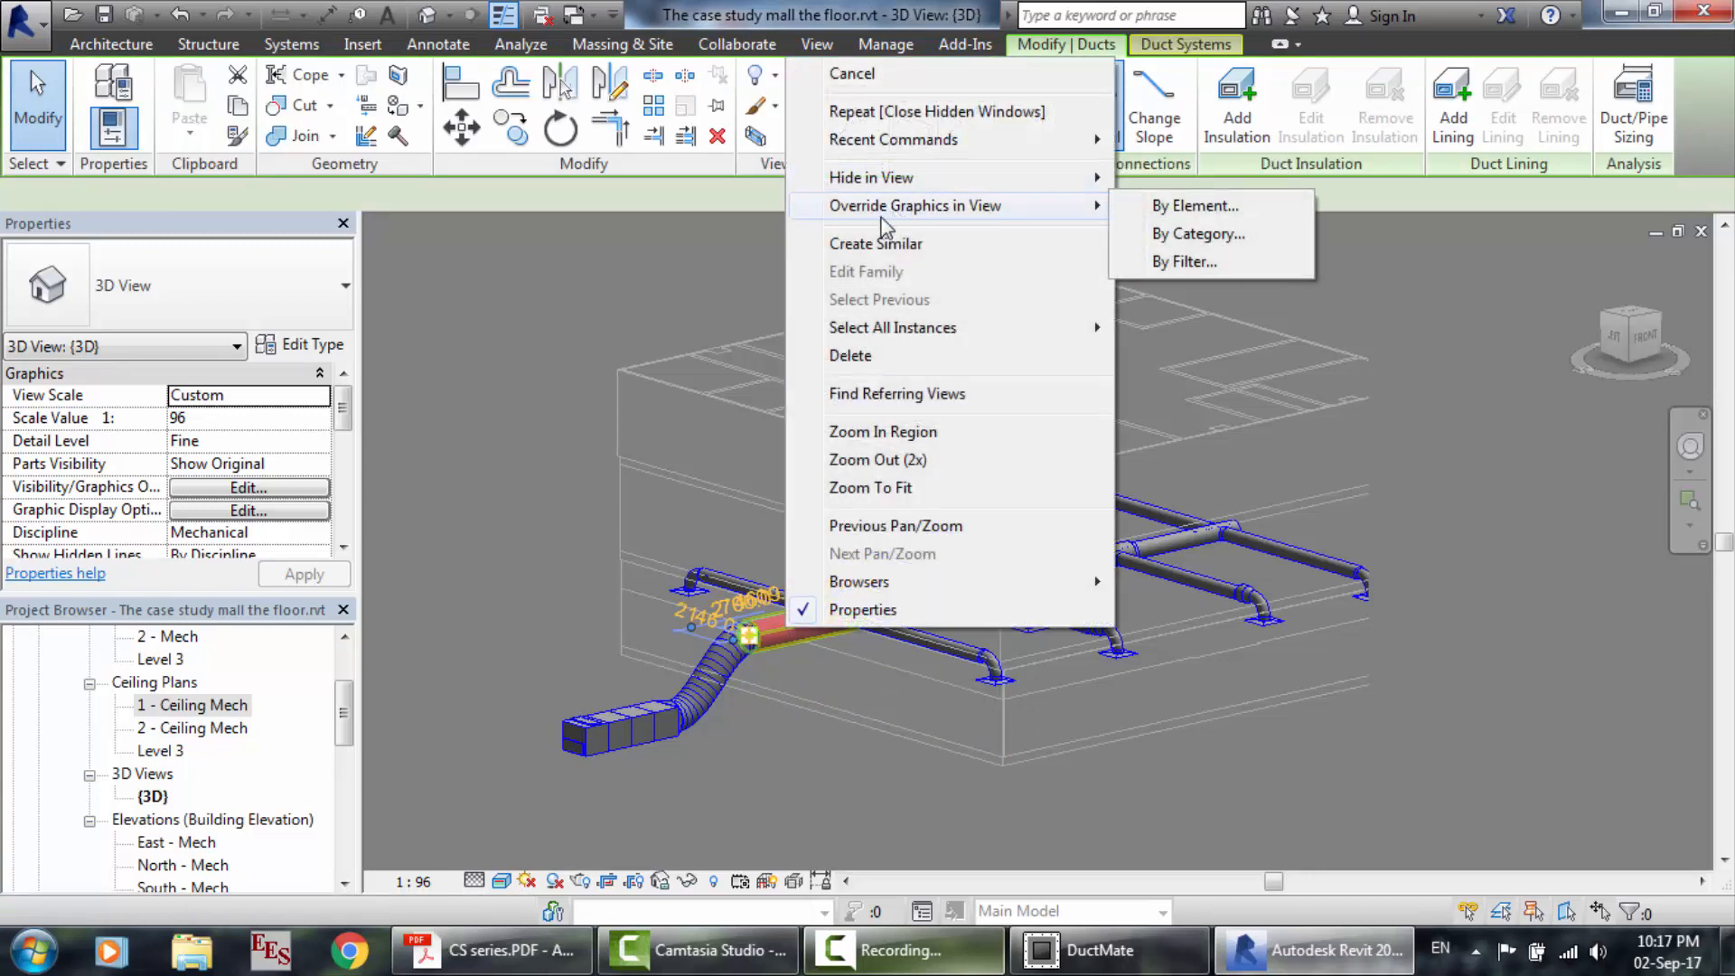
pyautogui.moveTo(913, 331)
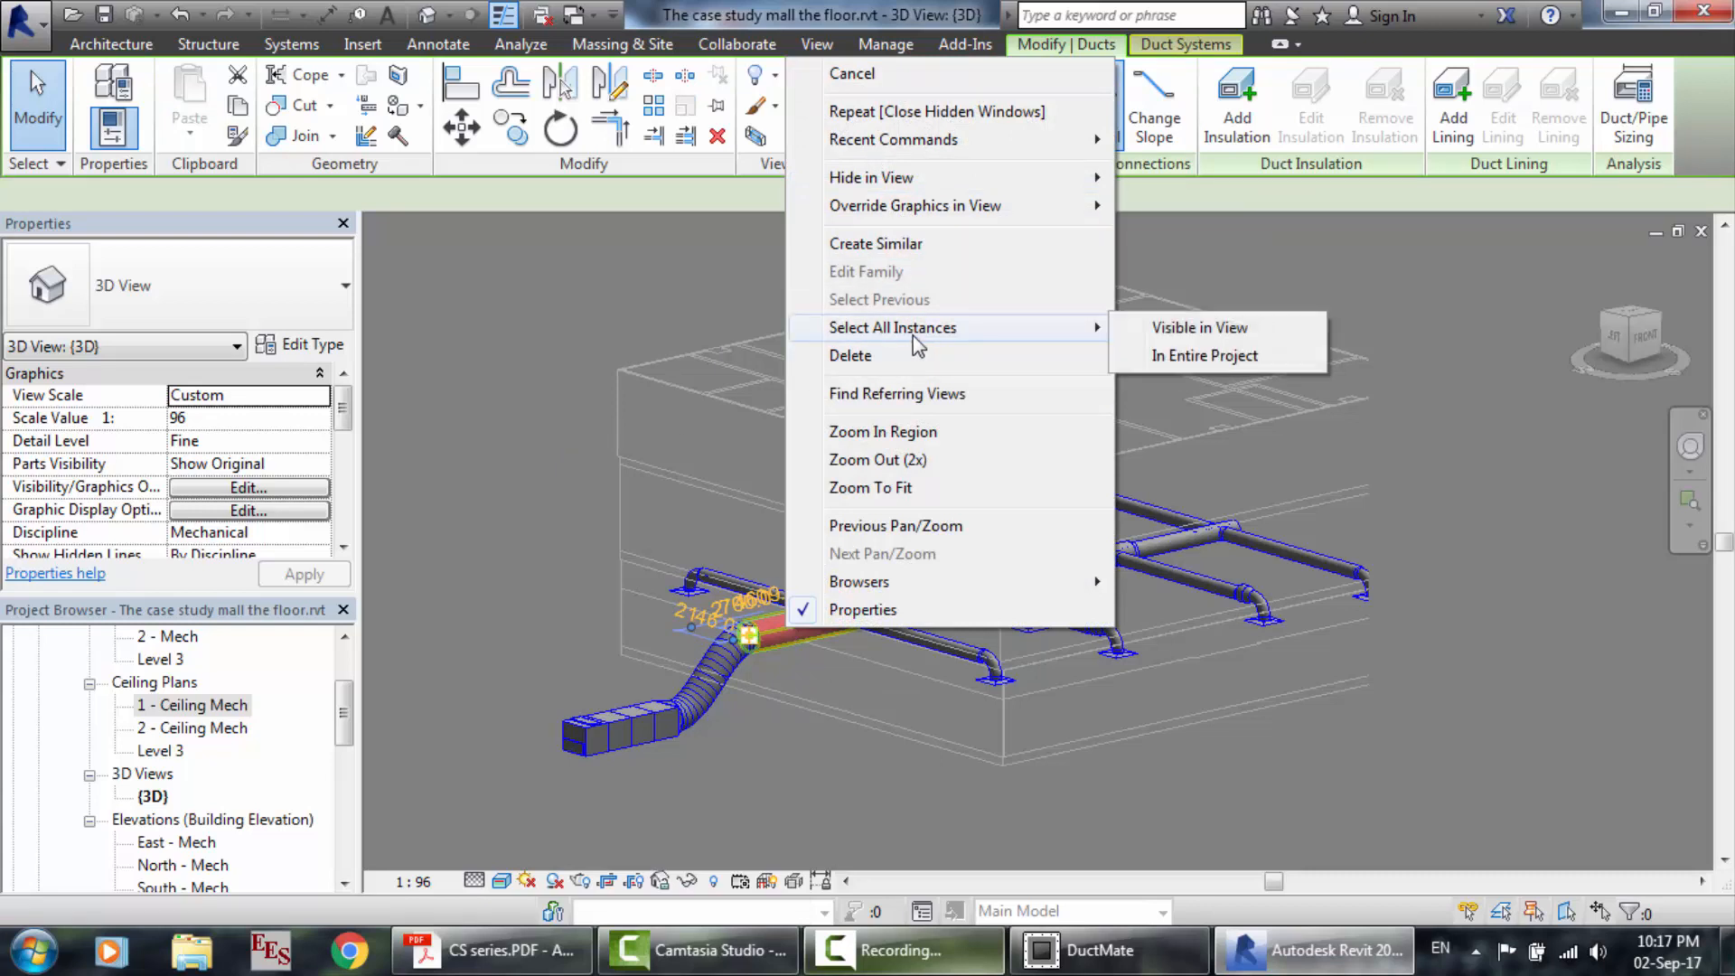
pyautogui.click(916, 770)
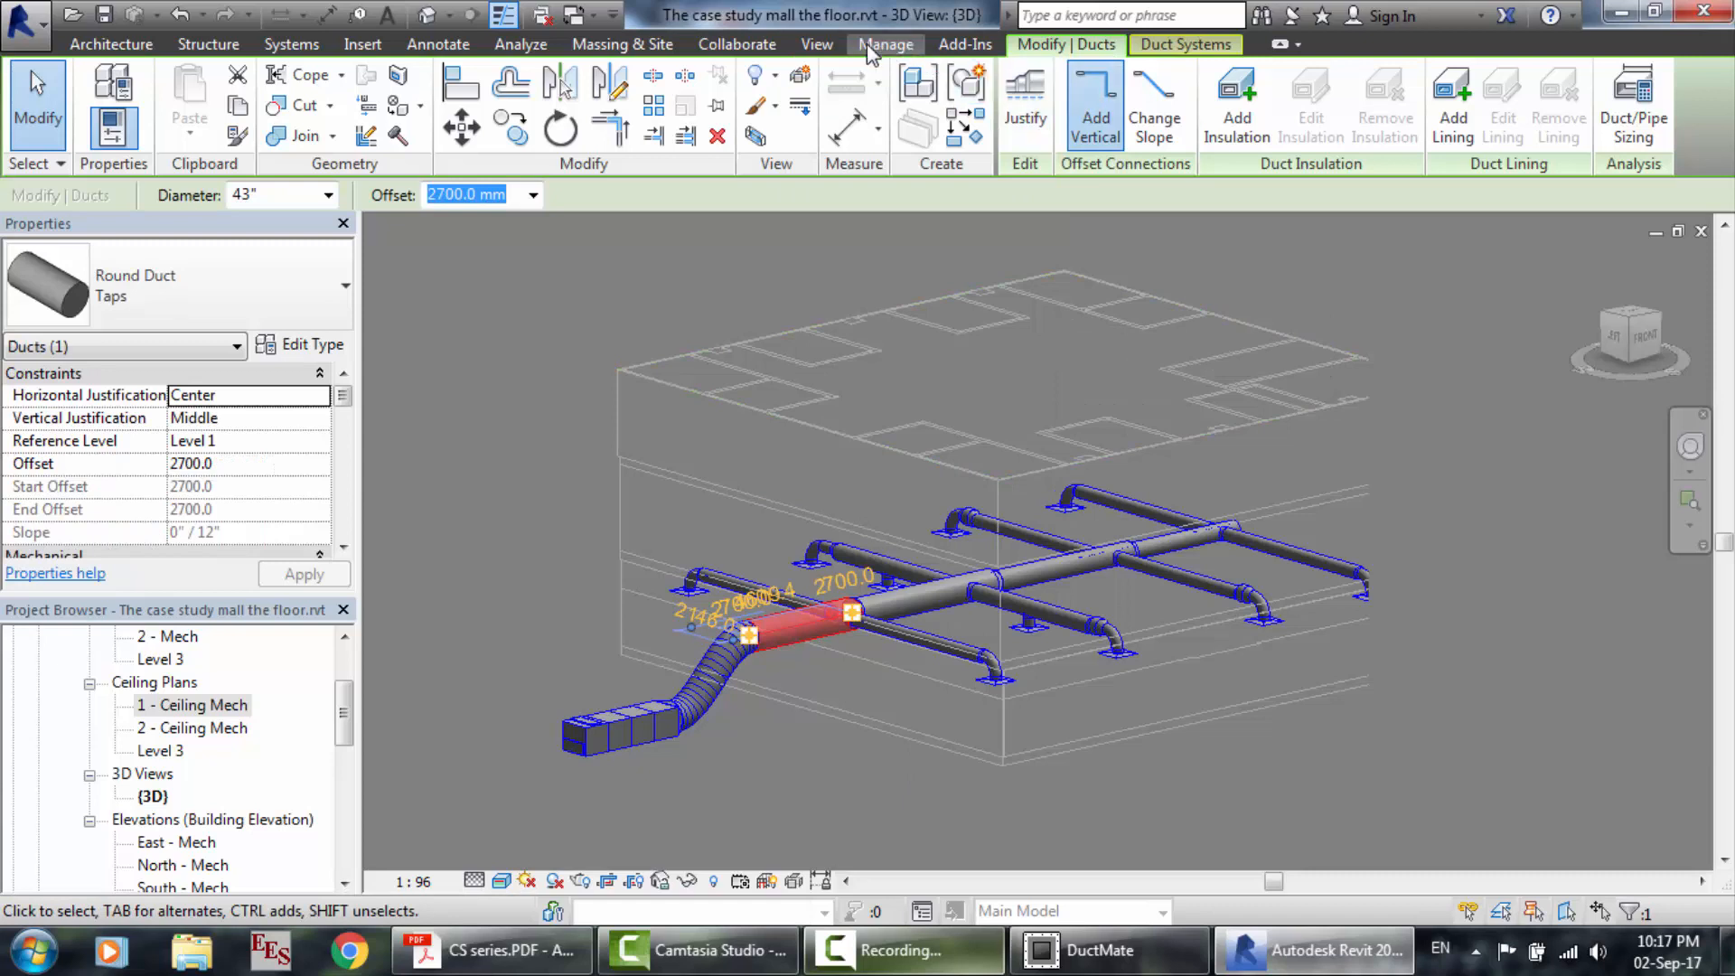
pyautogui.click(817, 46)
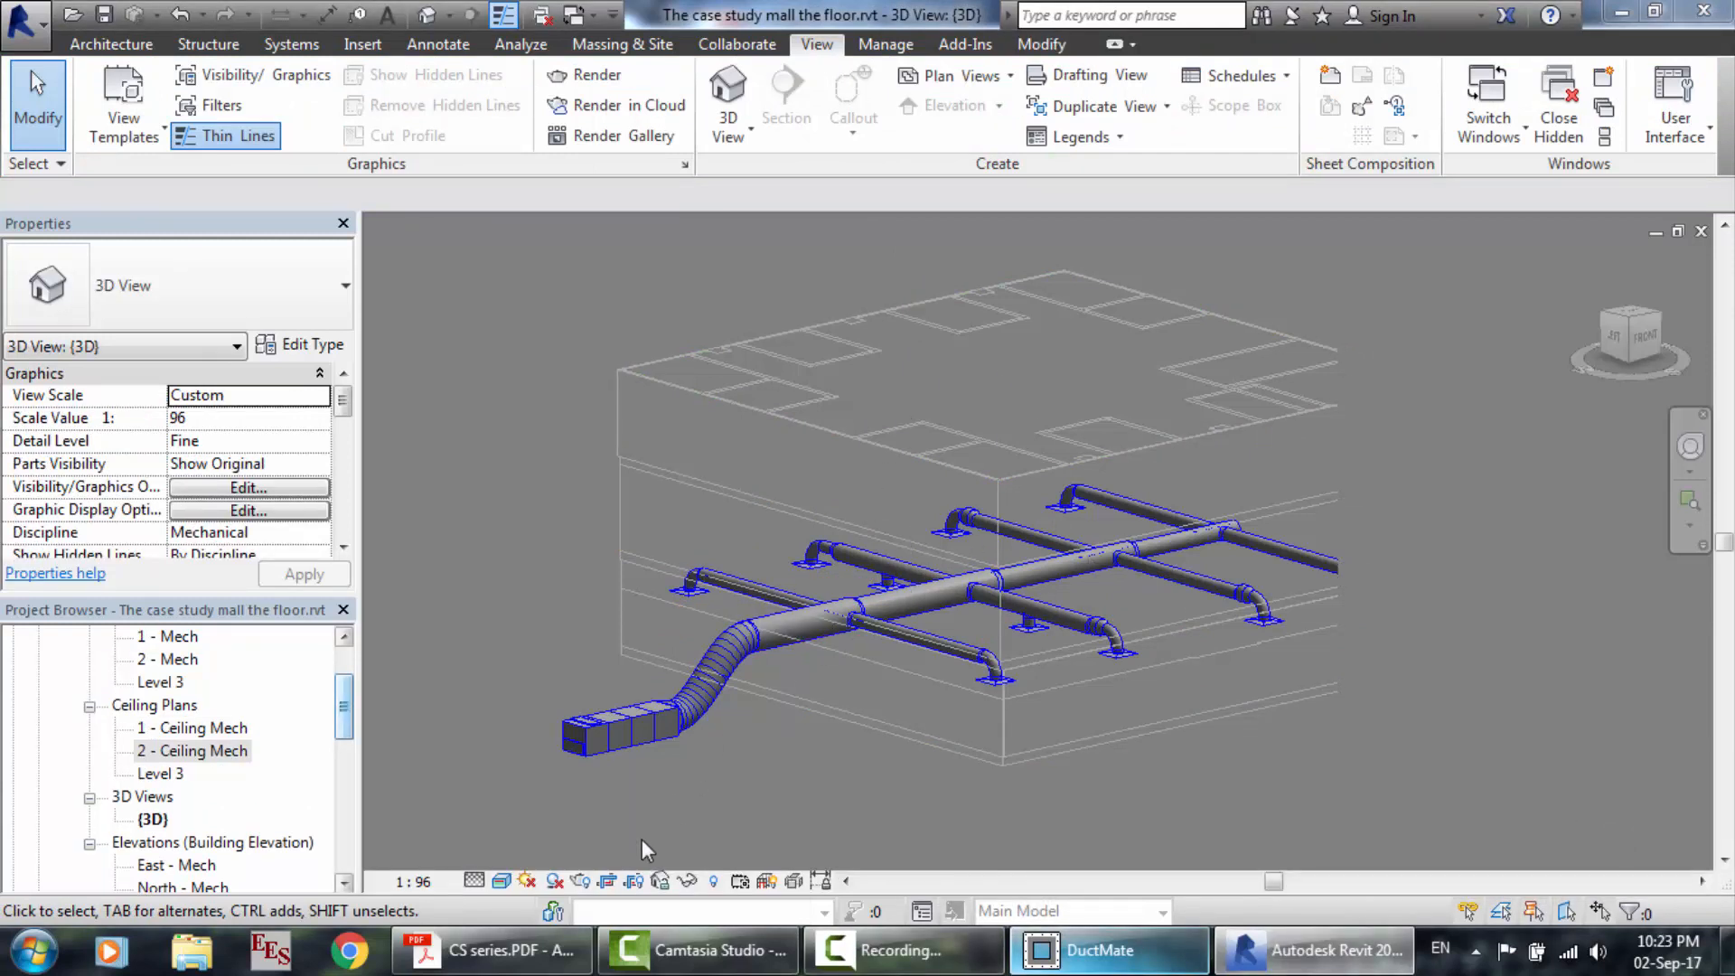
# Reveal the hidden elements in the 3D view, unhide the upper-floor duct networks, and close the hidden-element display.
pyautogui.click(714, 881)
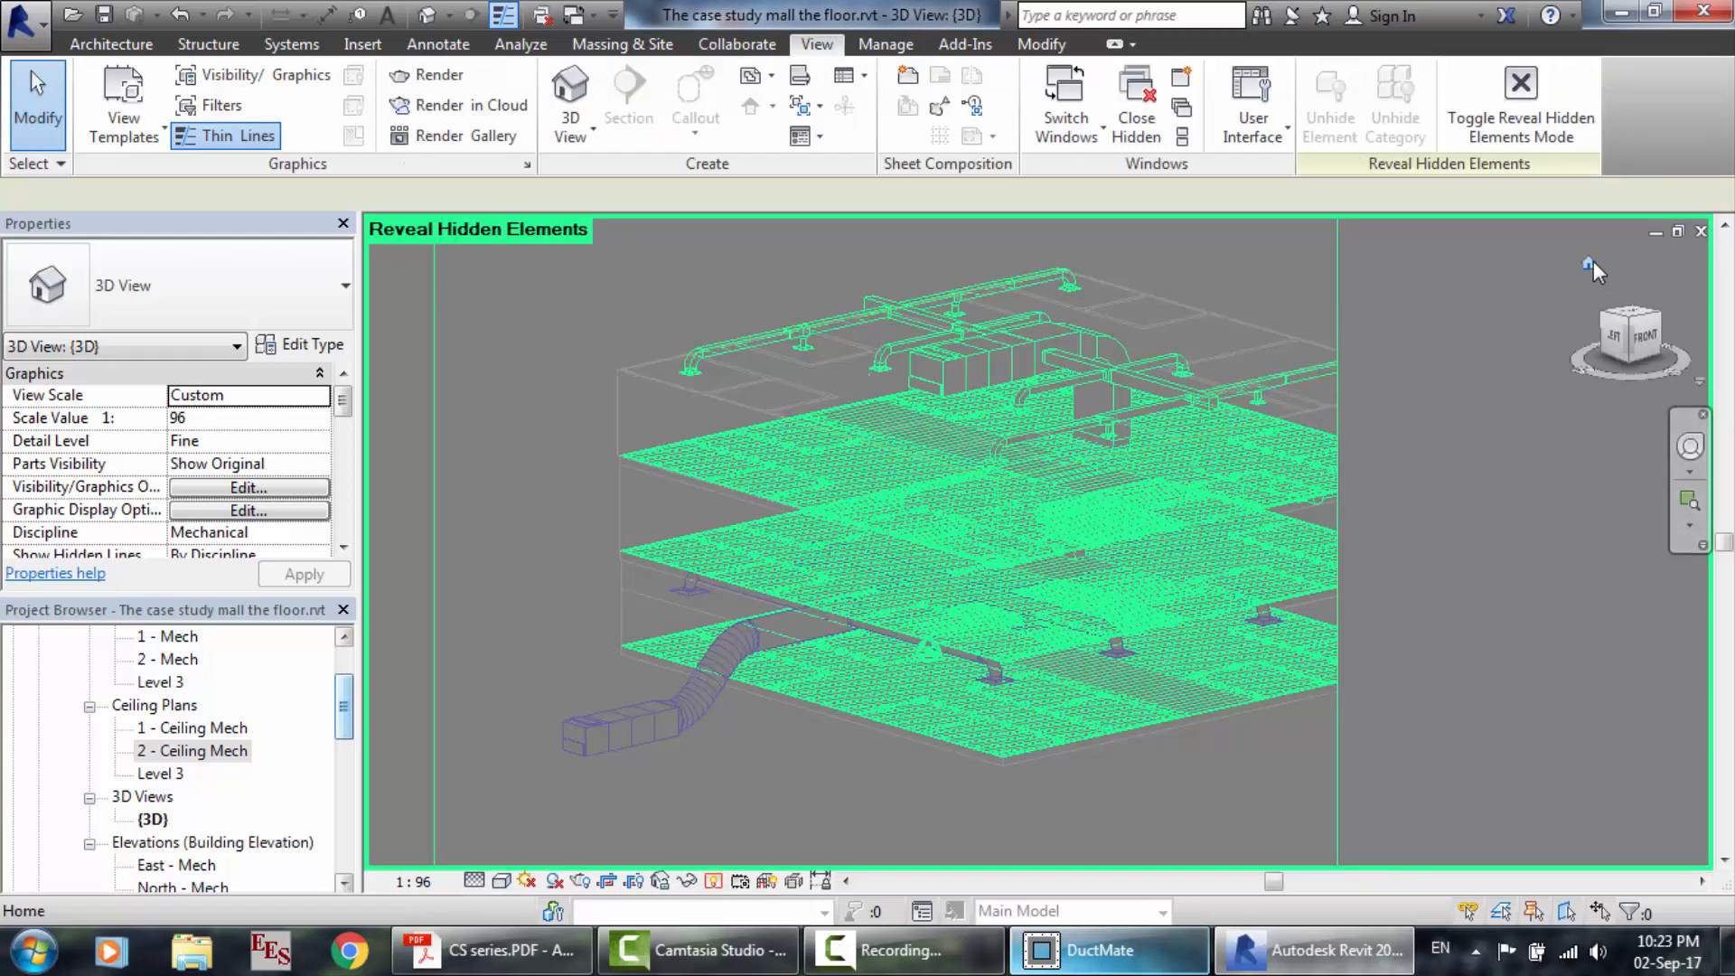
pyautogui.click(1590, 263)
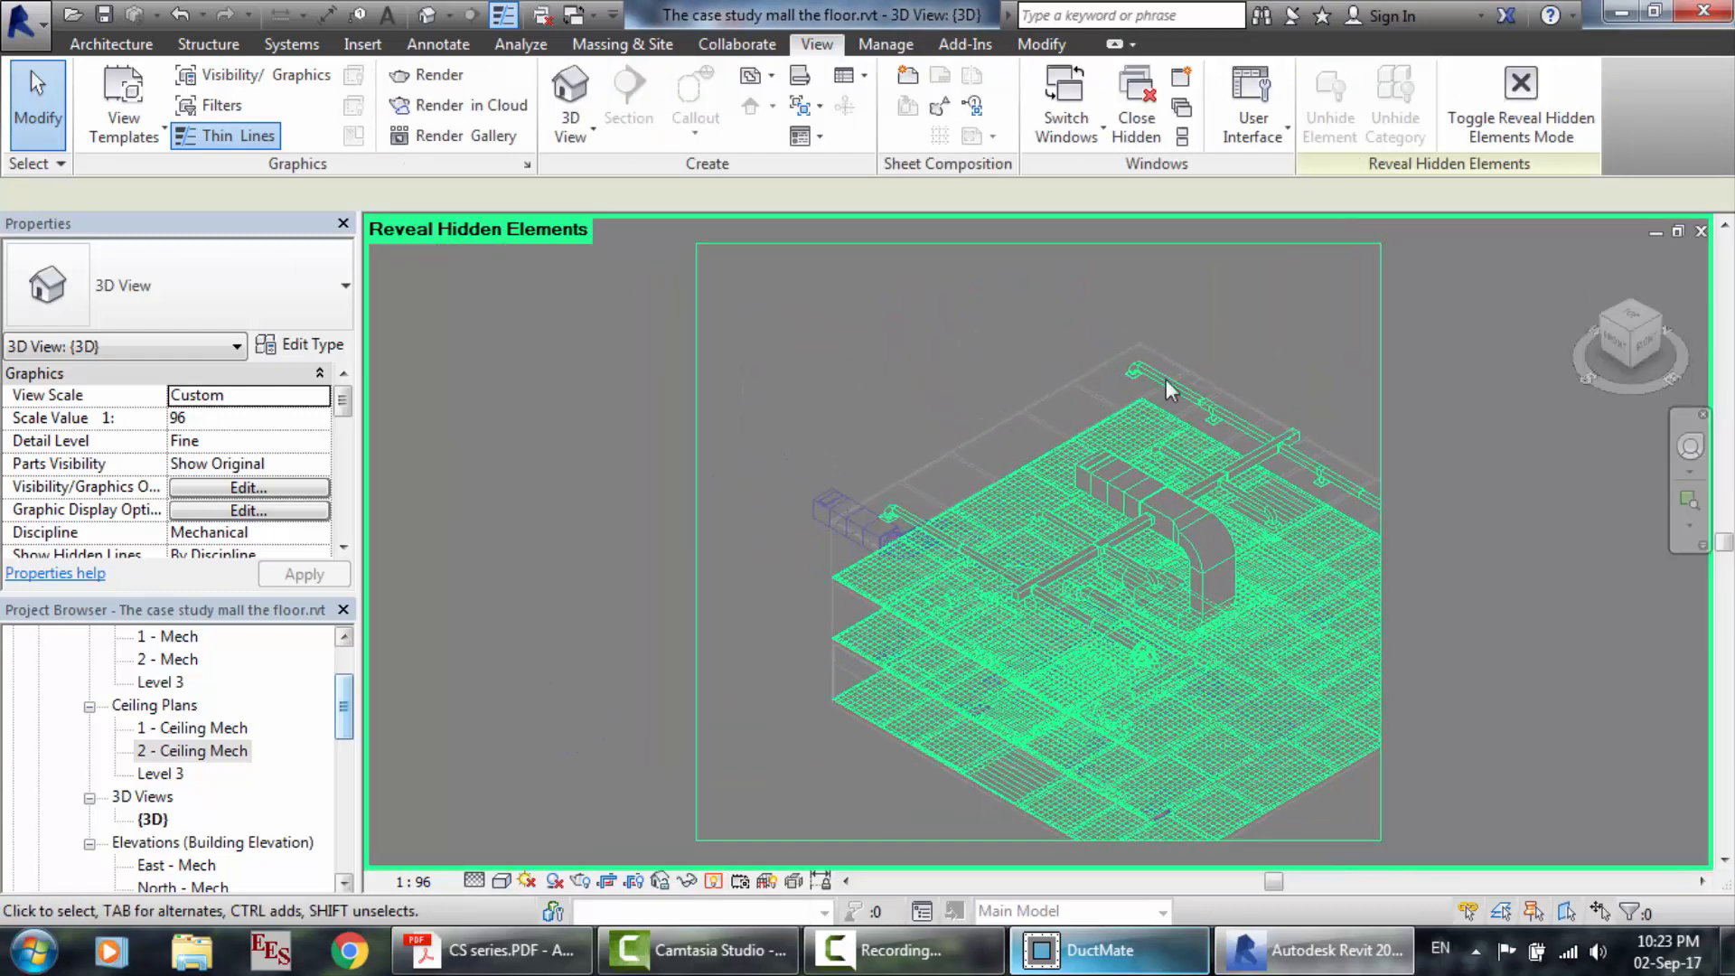
pyautogui.moveTo(872, 317); pyautogui.dragTo(1370, 827)
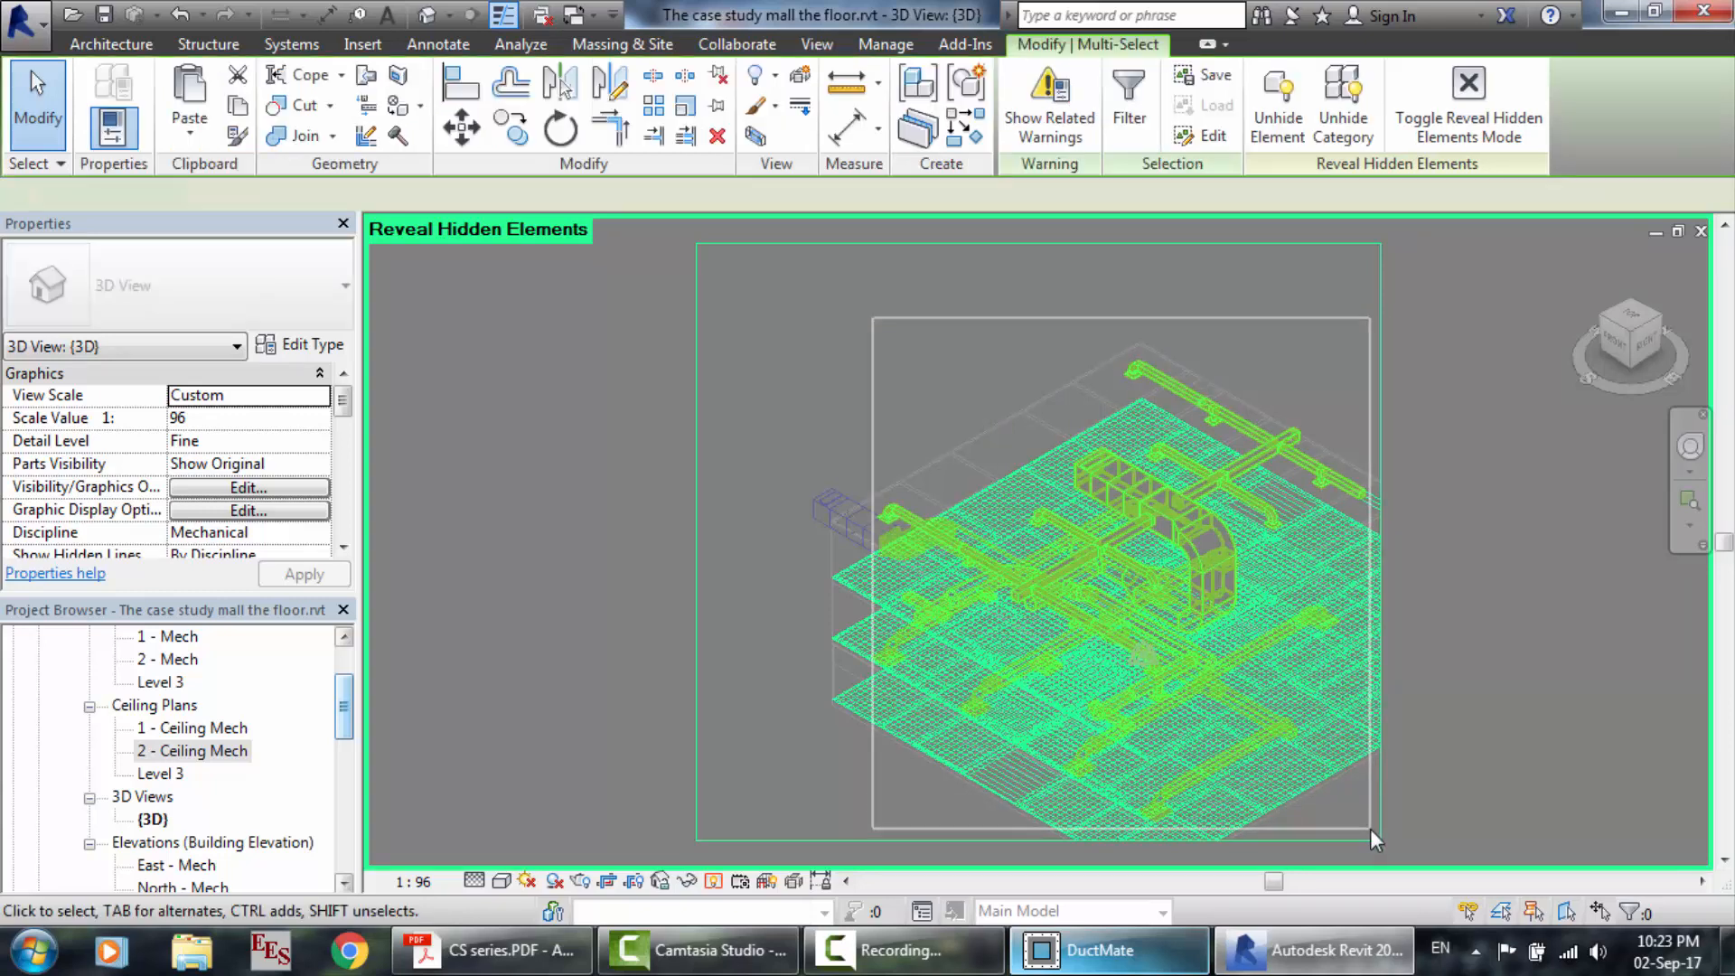
pyautogui.rightClick(1174, 574)
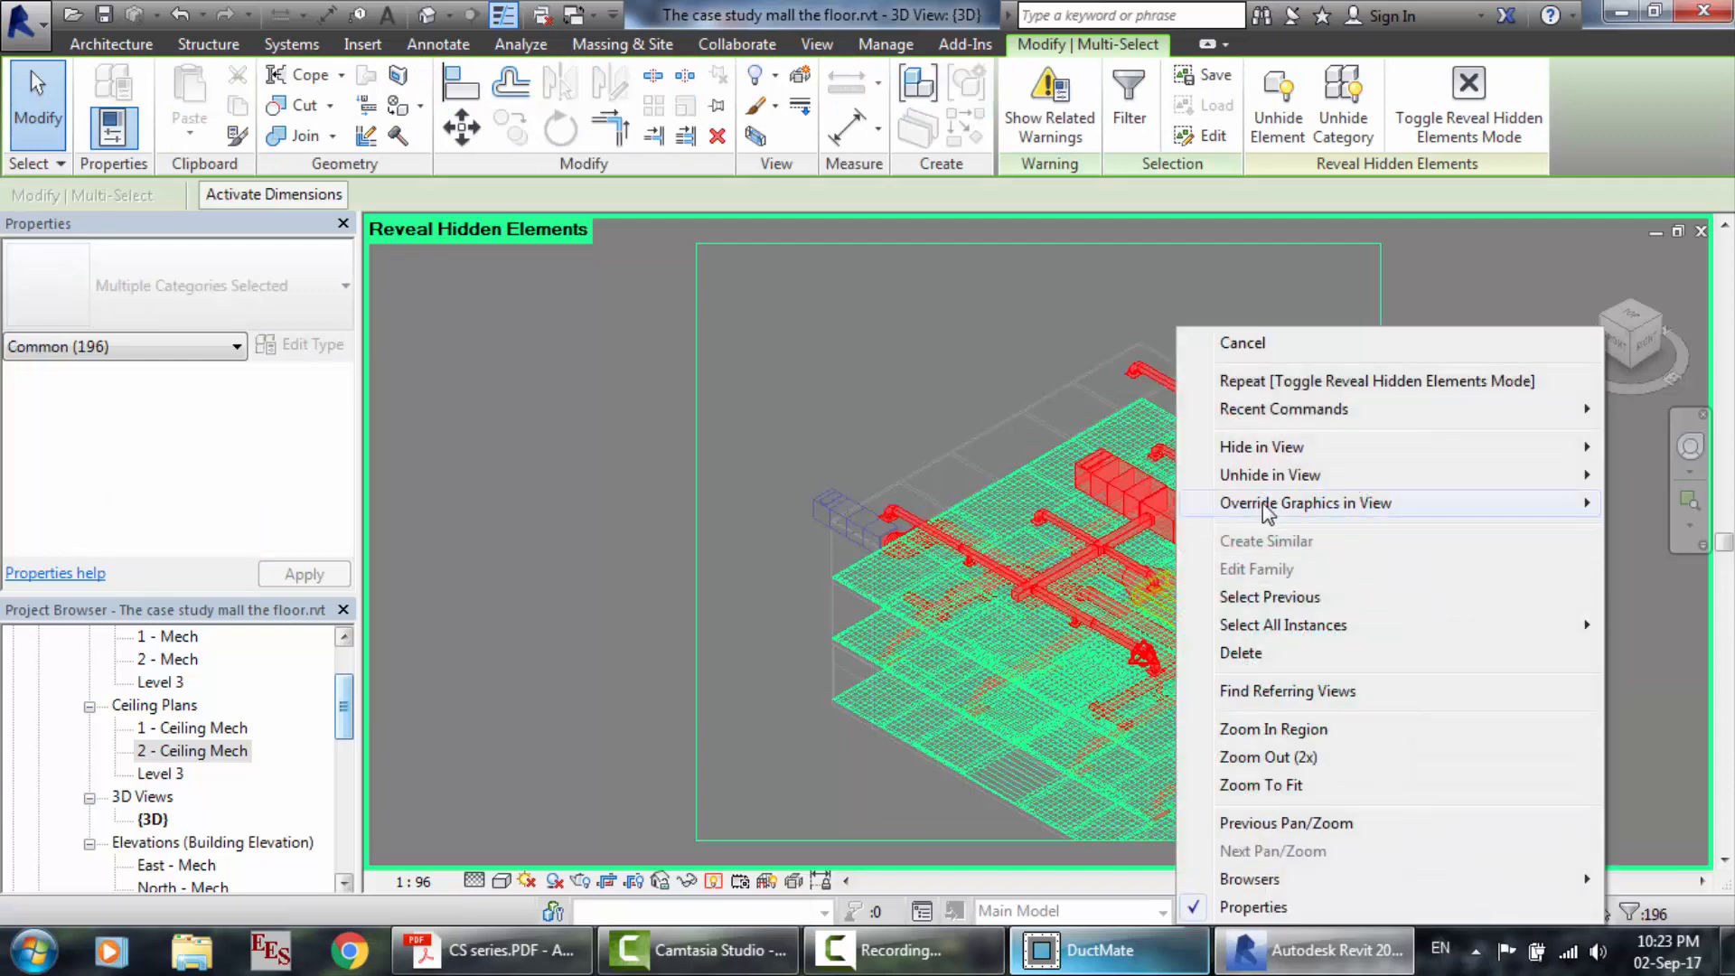
pyautogui.moveTo(1265, 477)
pyautogui.click(1131, 479)
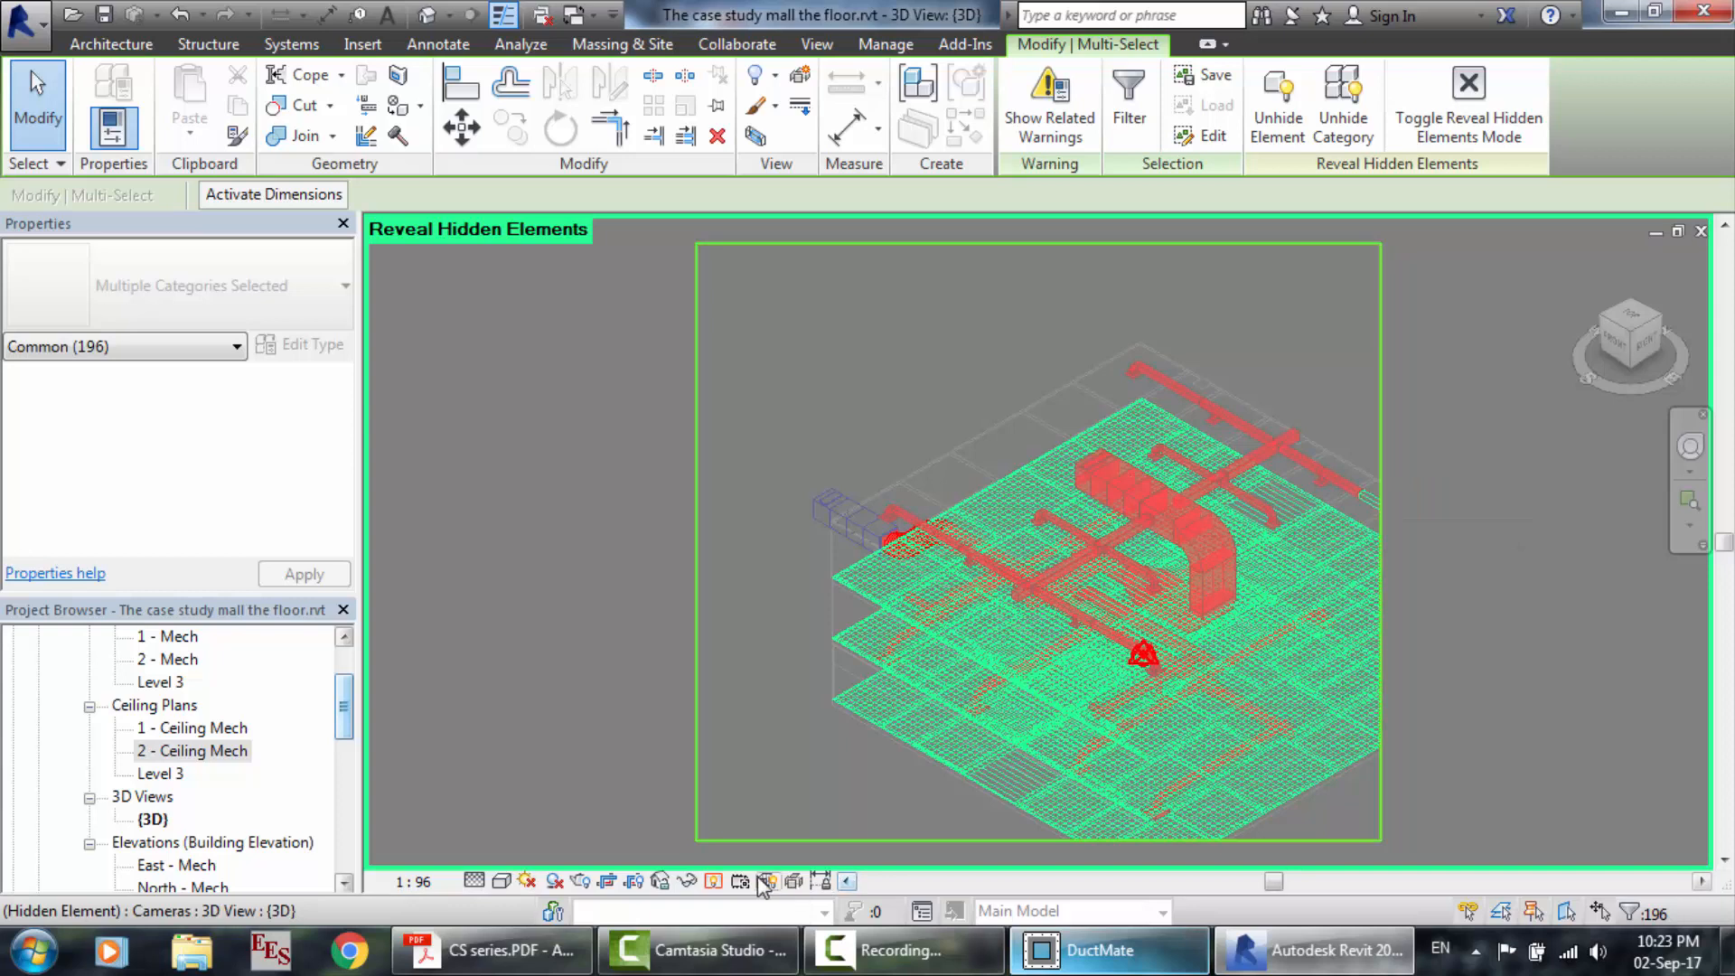
pyautogui.click(714, 881)
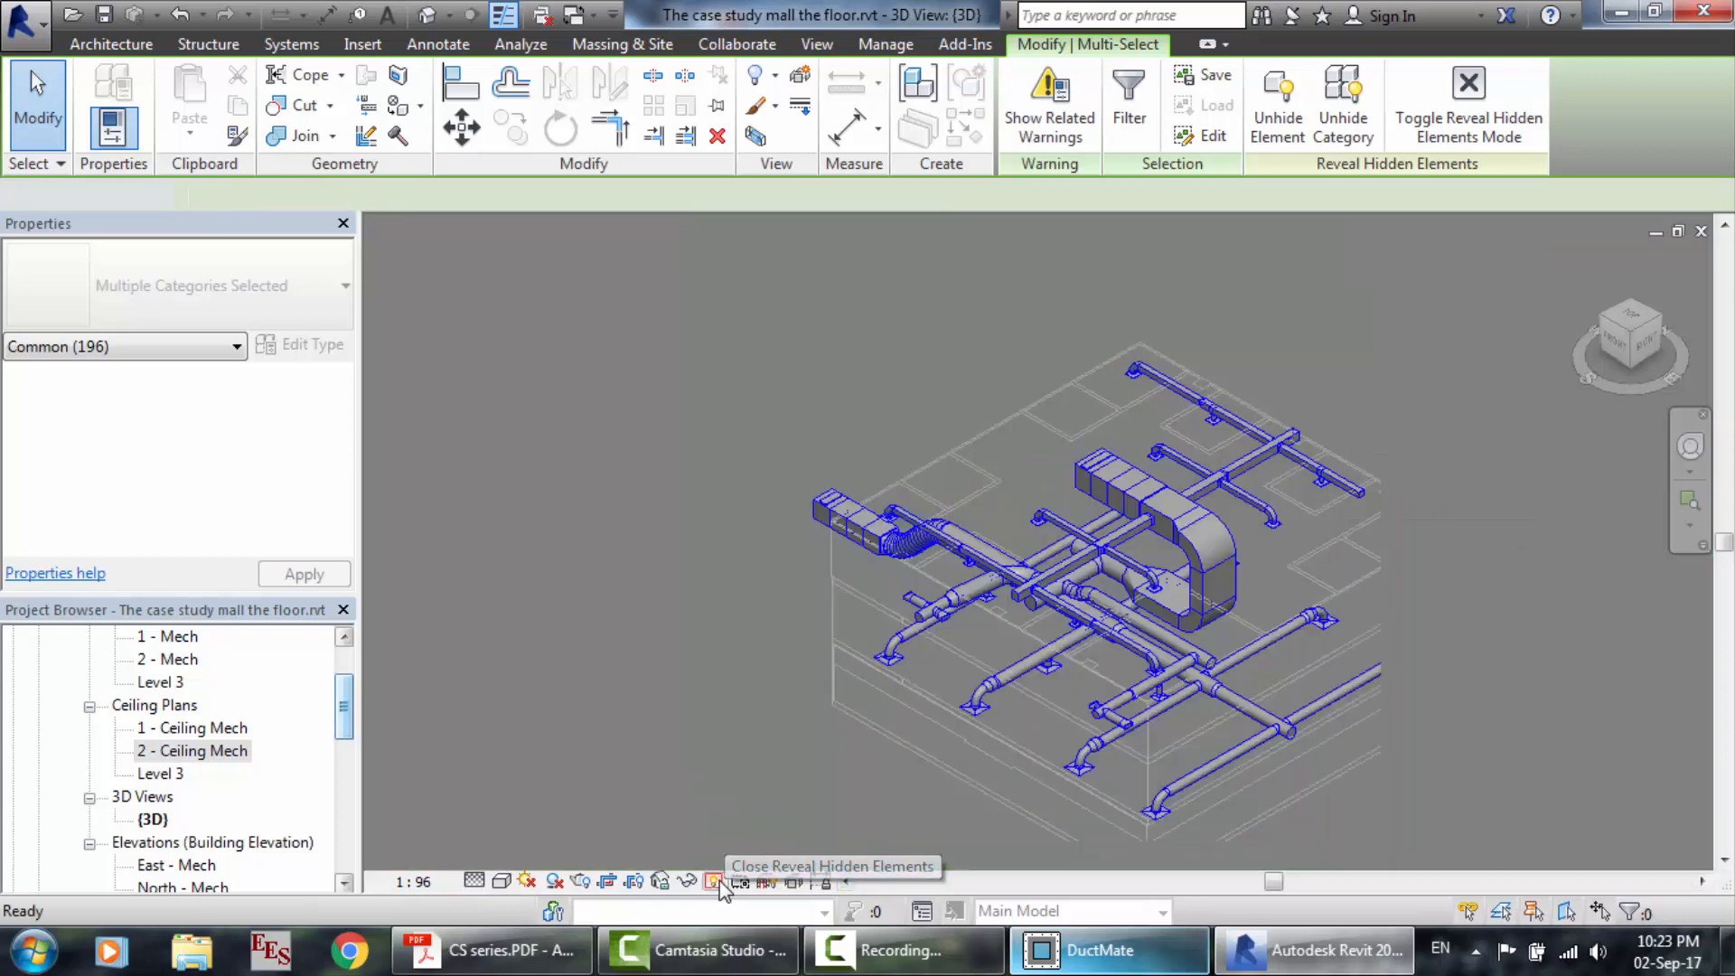
pyautogui.scroll(2, 1441, 593)
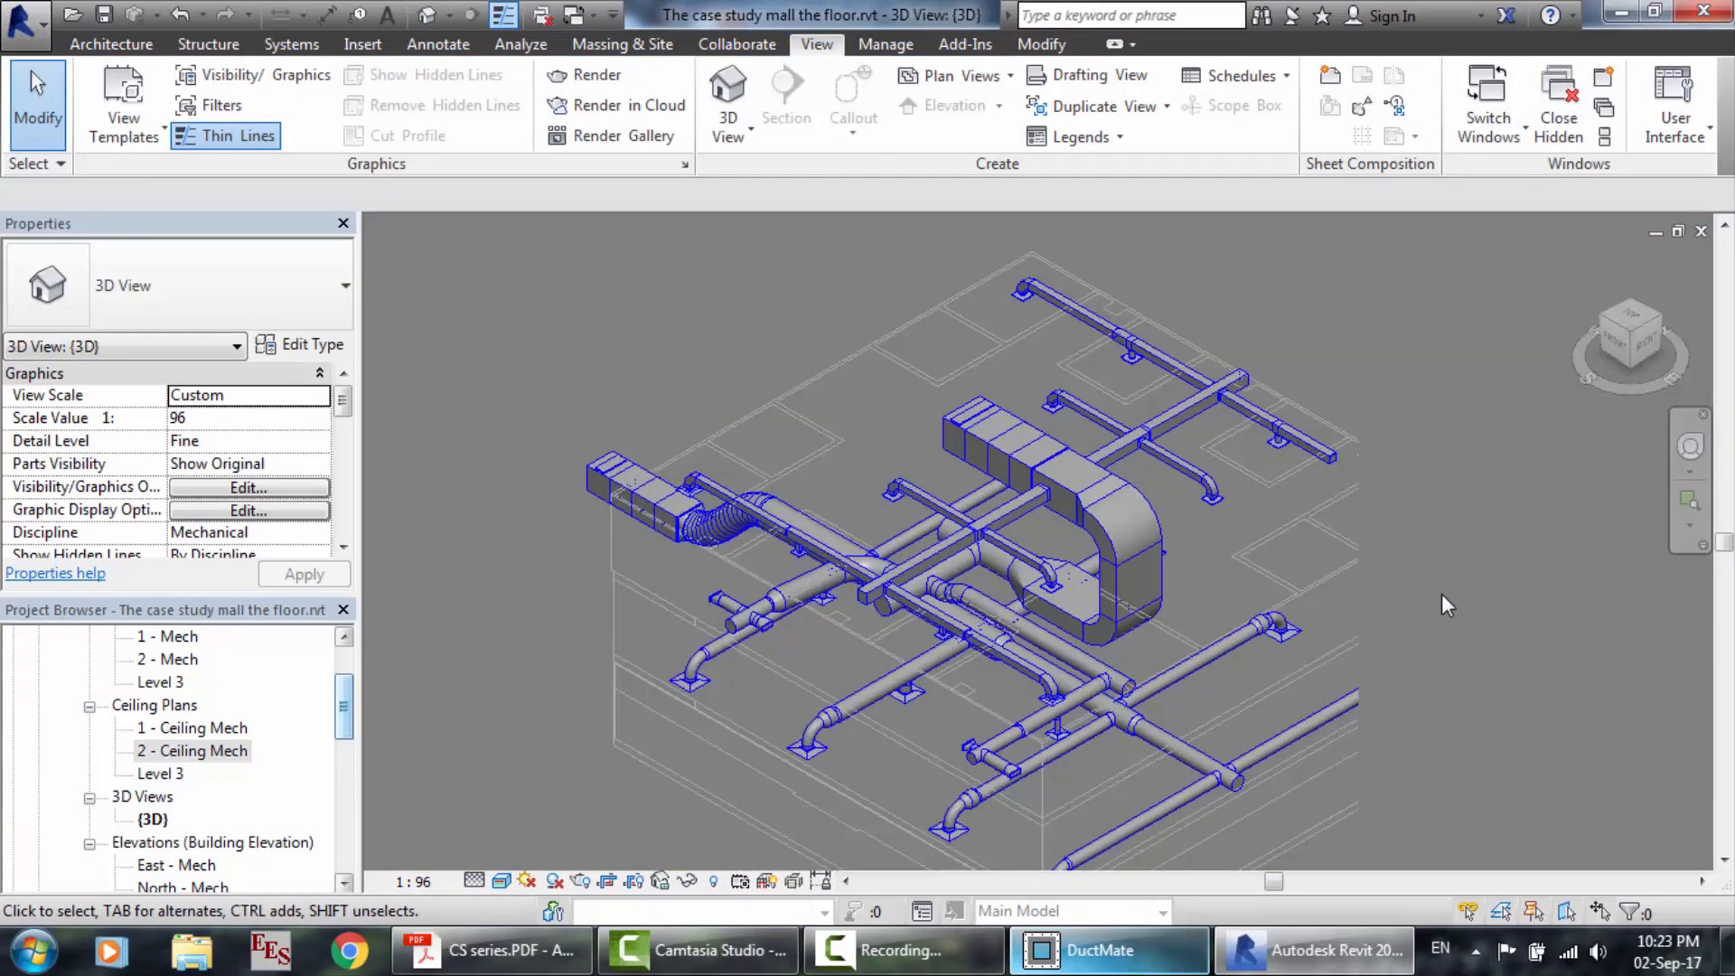
# Reveal the hidden elements again with the far end of the top-floor duct network in view.
pyautogui.click(1690, 447)
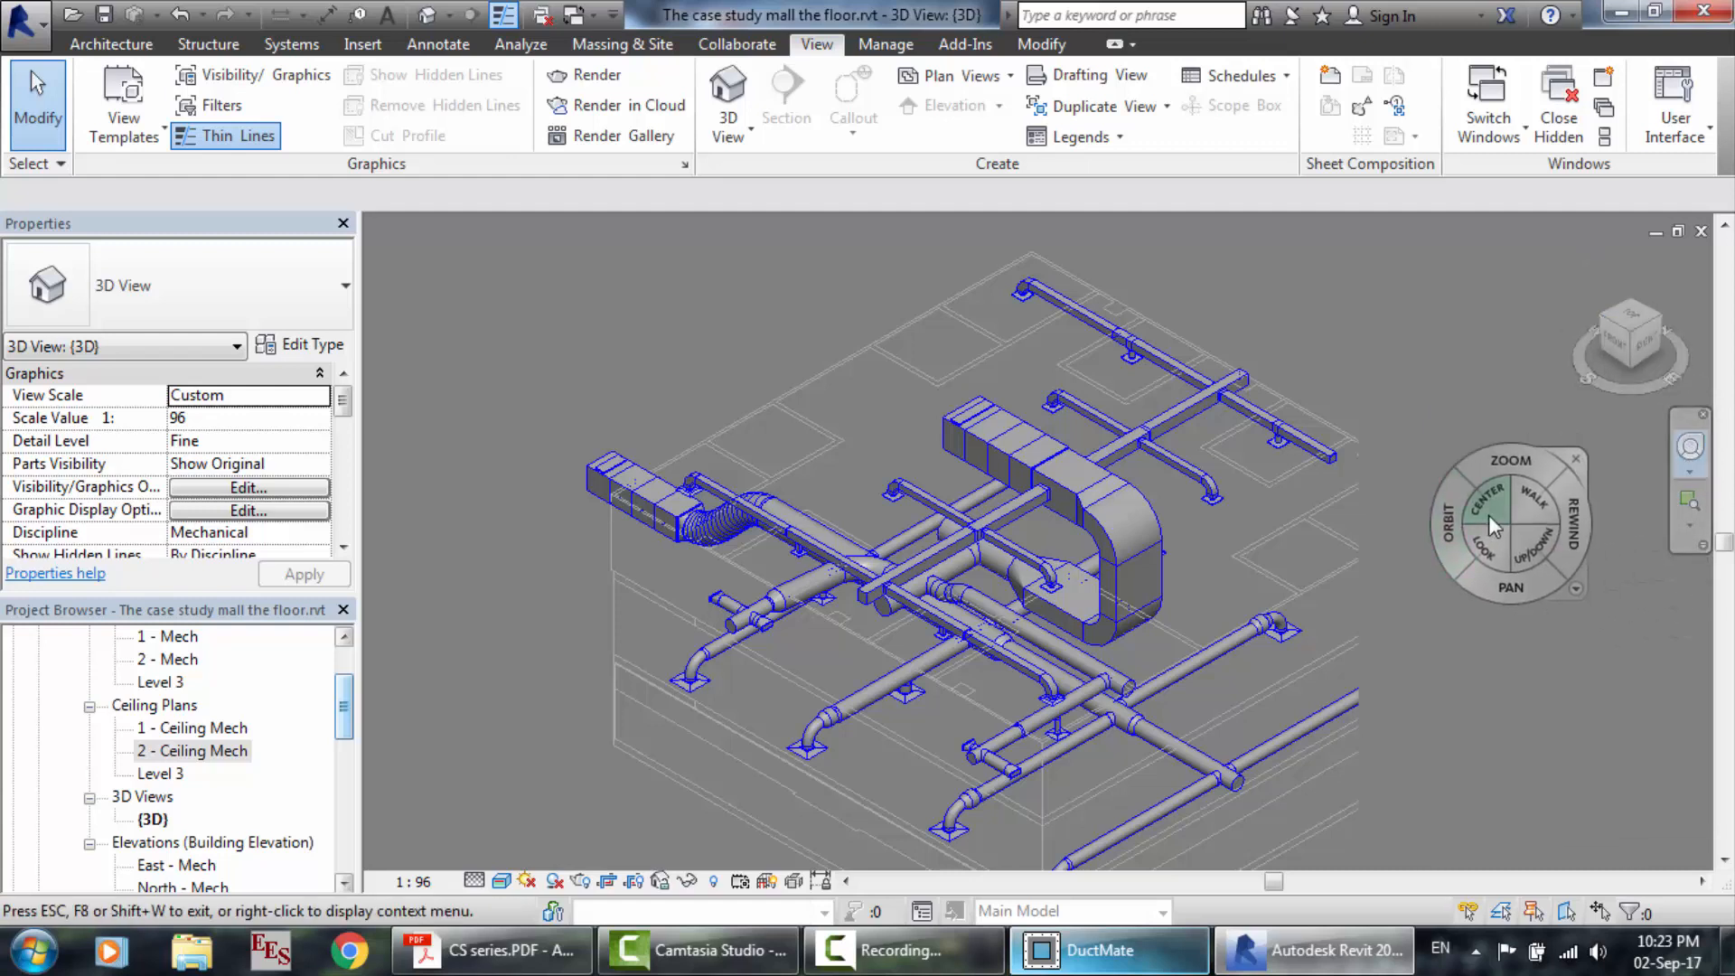
pyautogui.moveTo(1516, 583); pyautogui.dragTo(1196, 524)
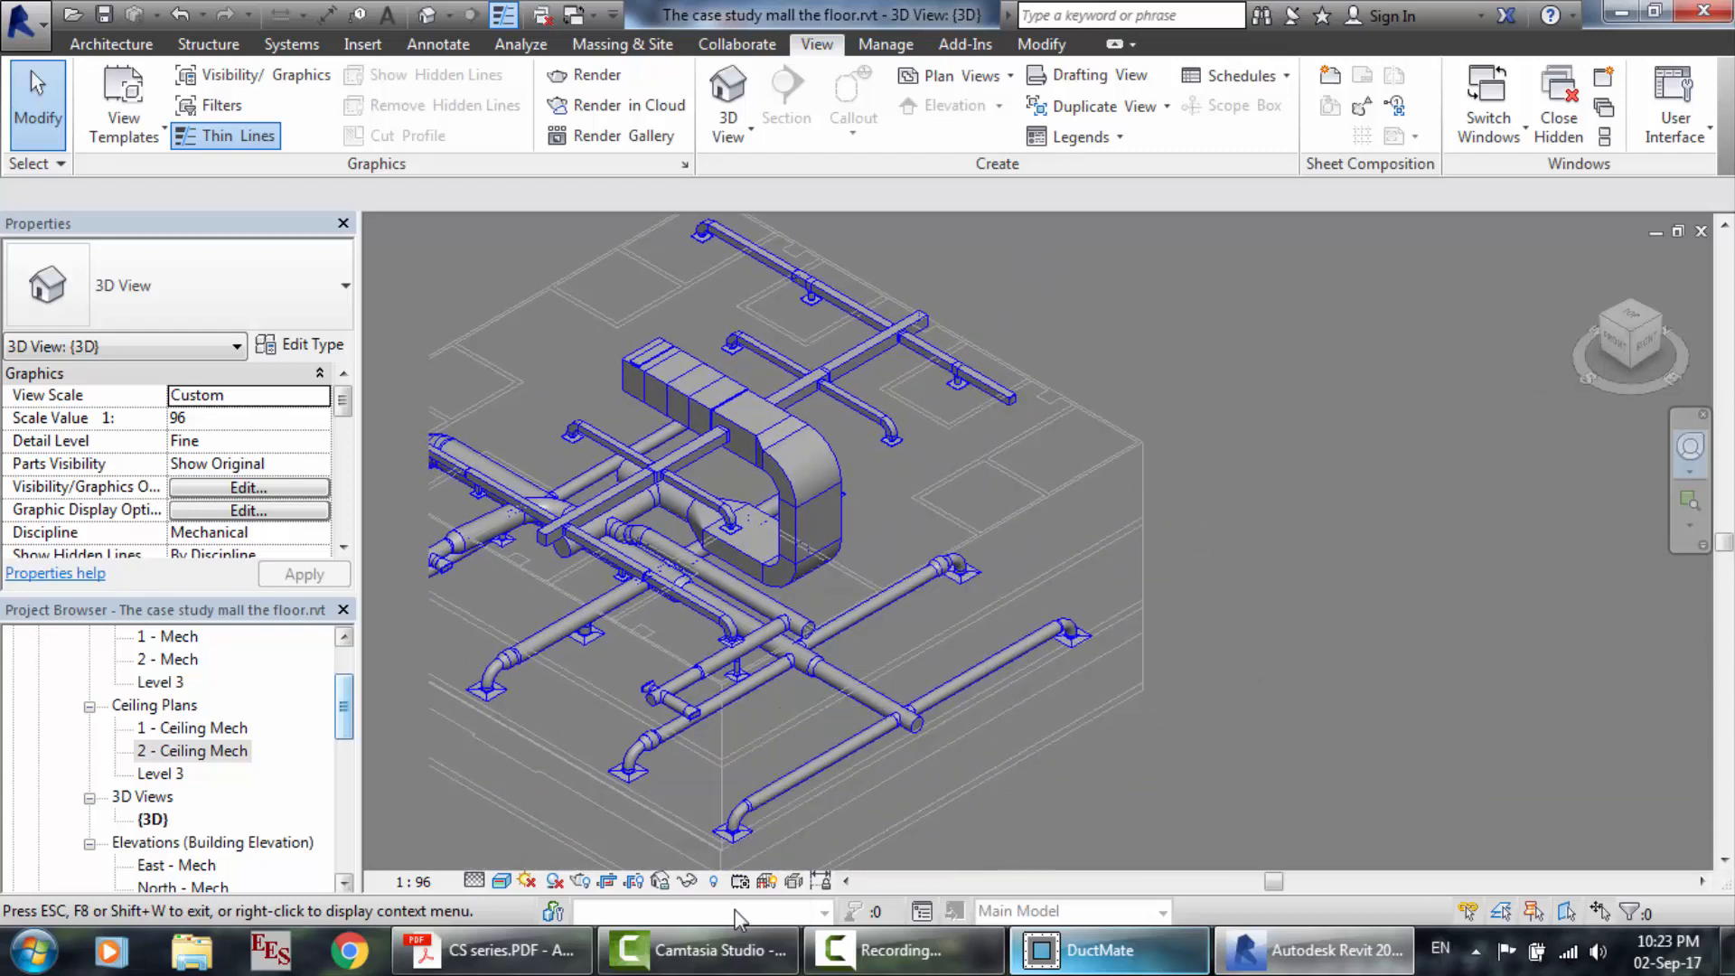
pyautogui.click(716, 882)
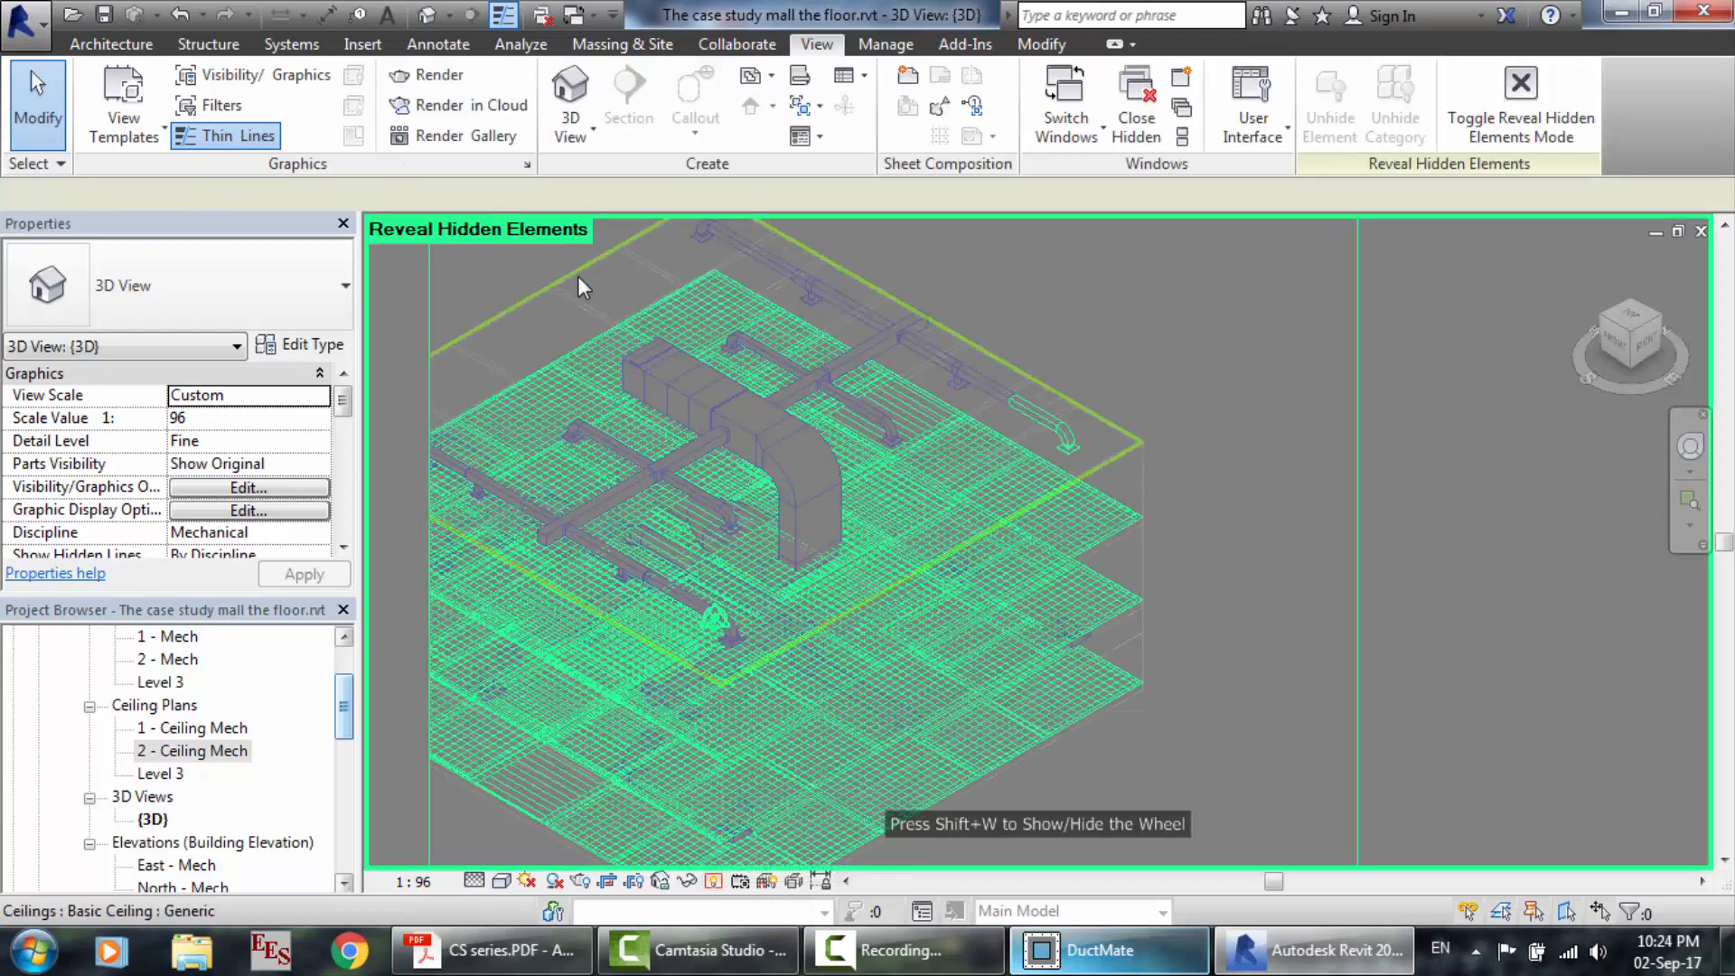
pyautogui.moveTo(488, 260); pyautogui.dragTo(1305, 794)
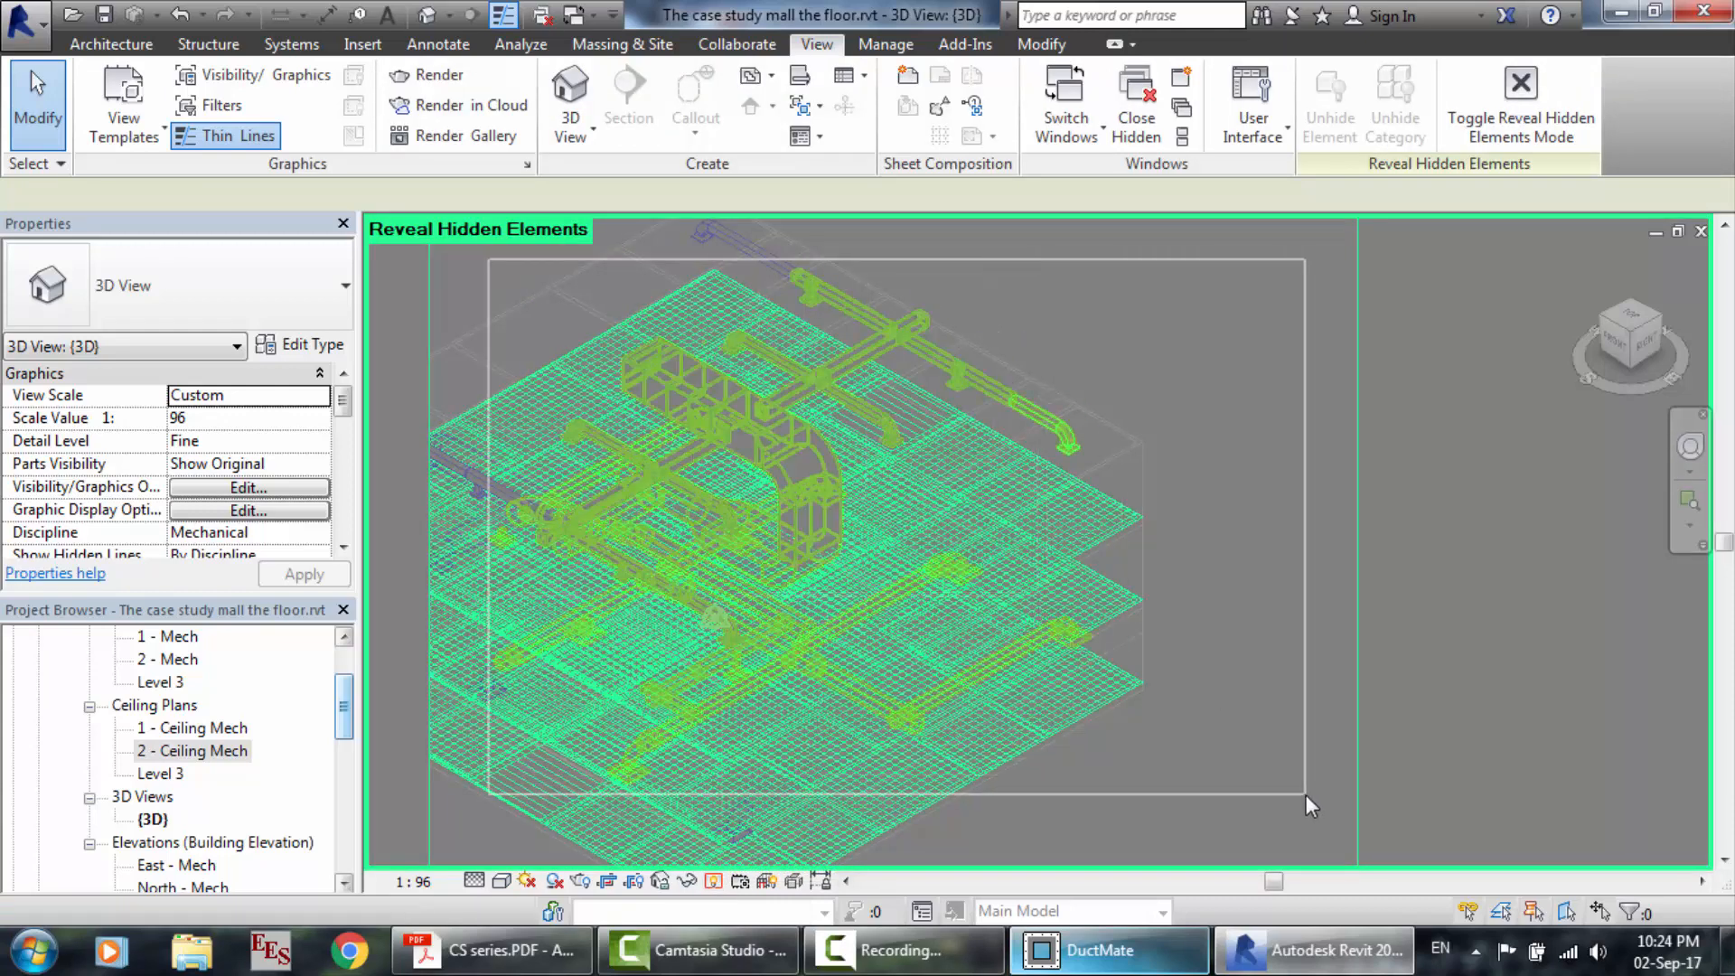
pyautogui.rightClick(931, 419)
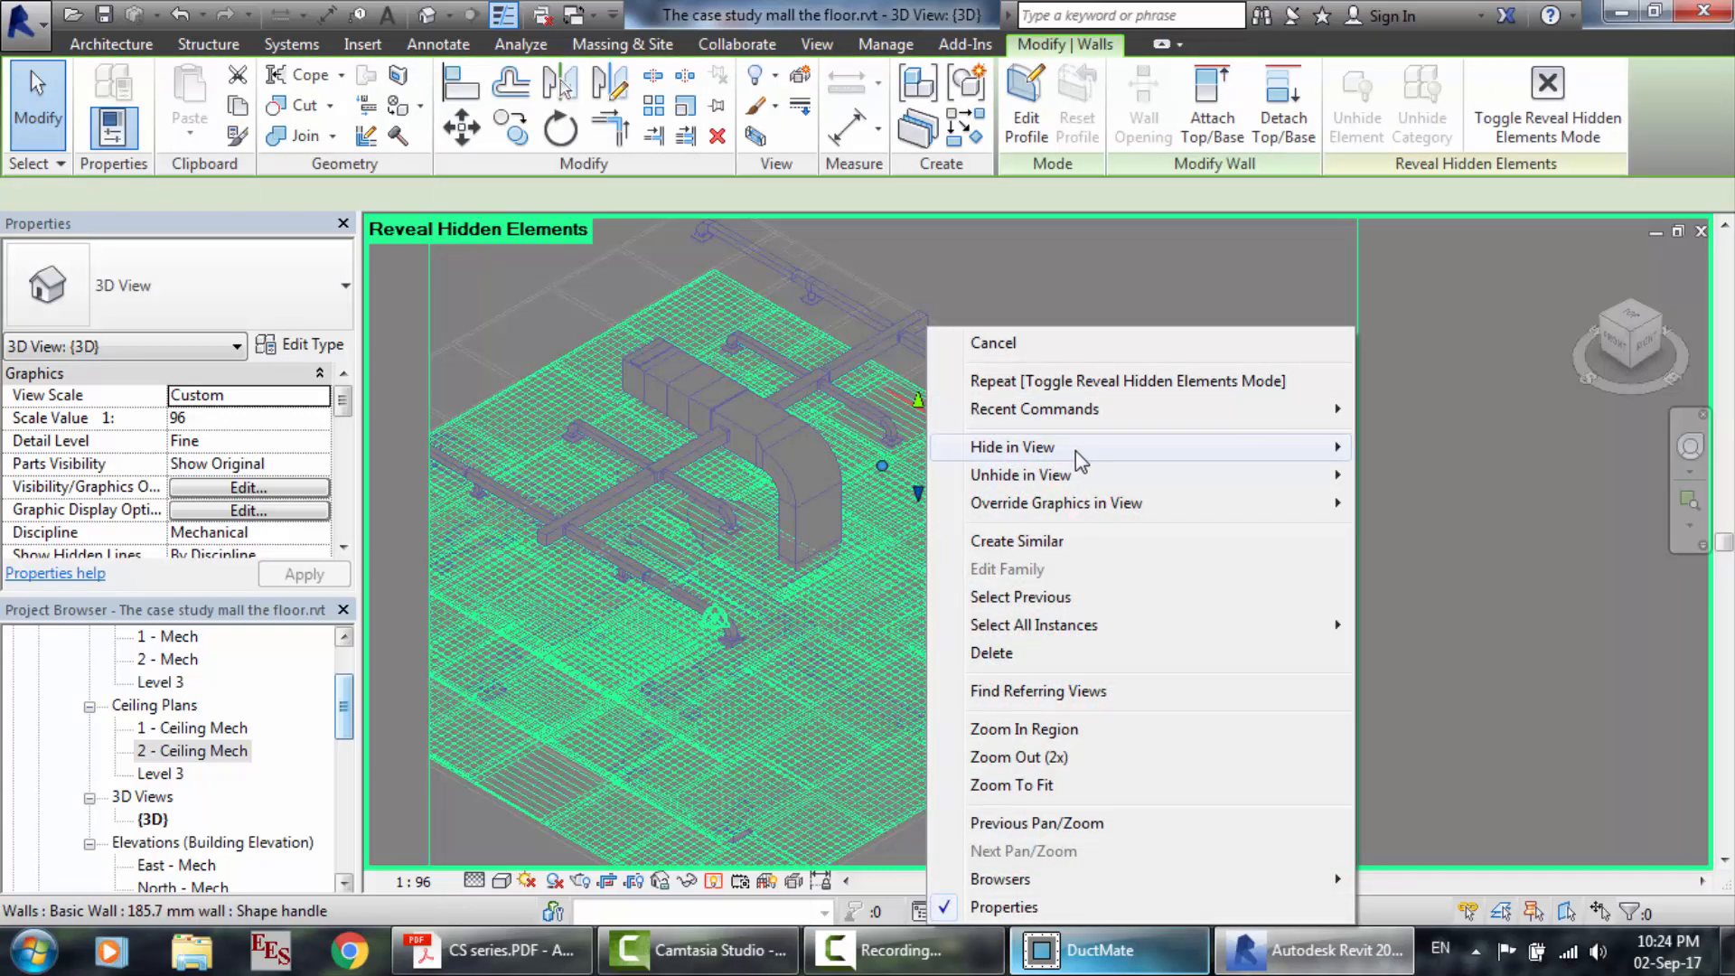
pyautogui.moveTo(1075, 474)
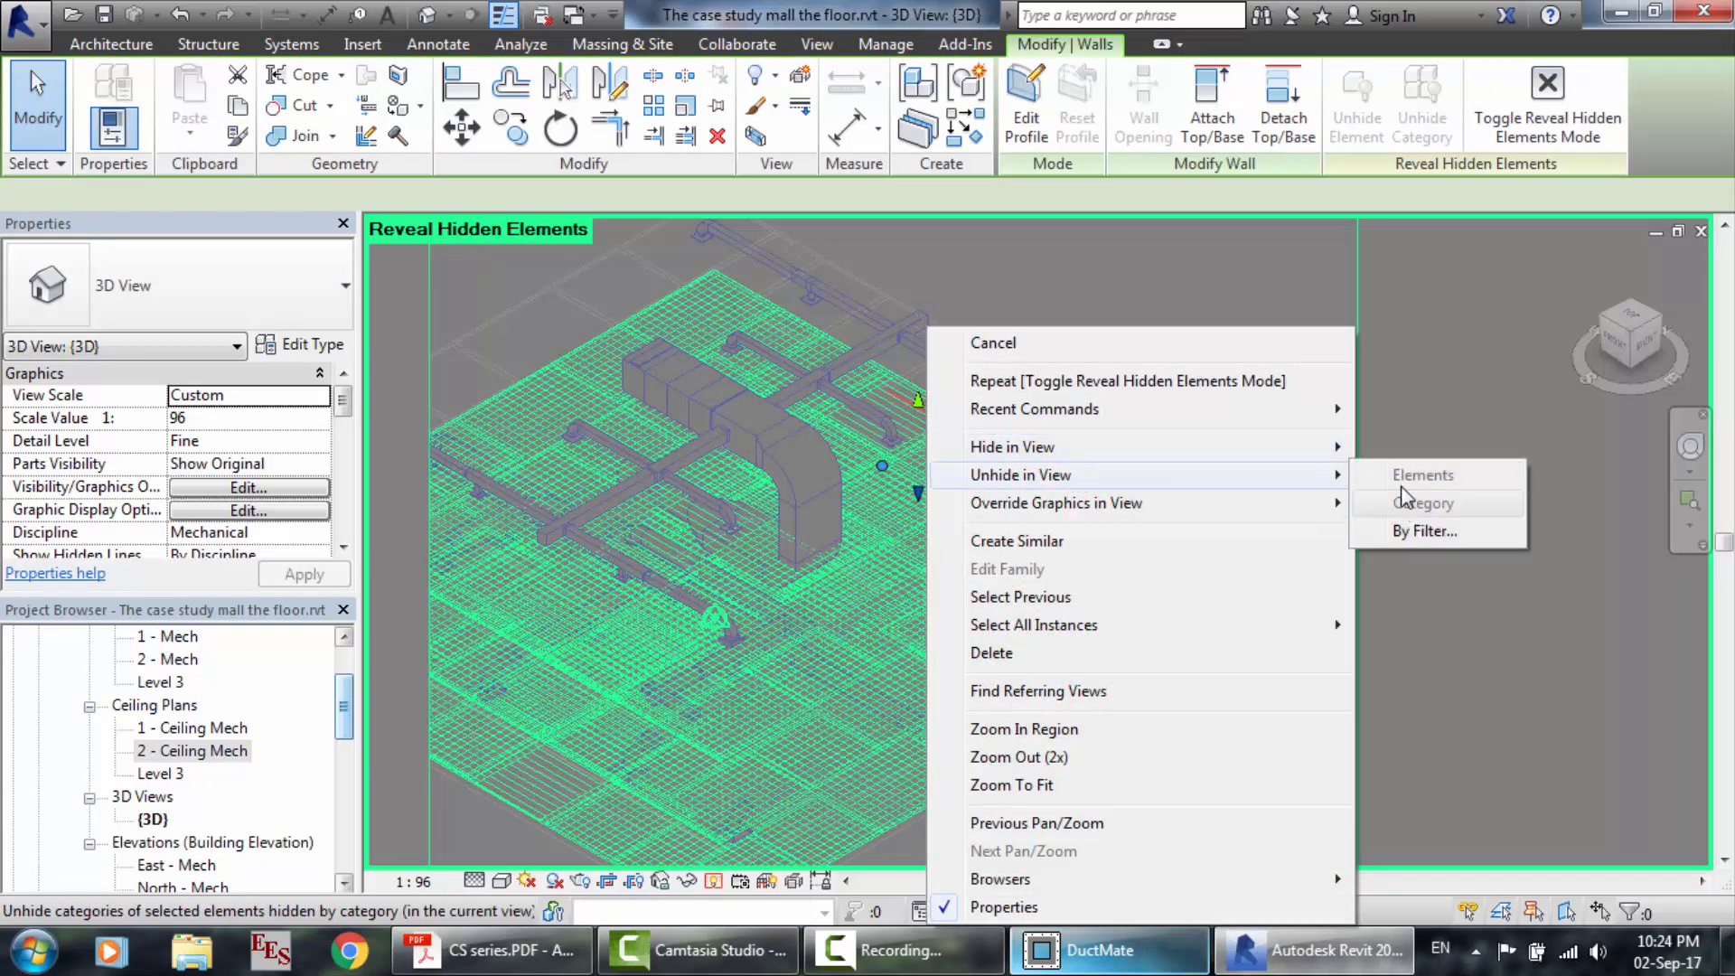
pyautogui.click(1397, 392)
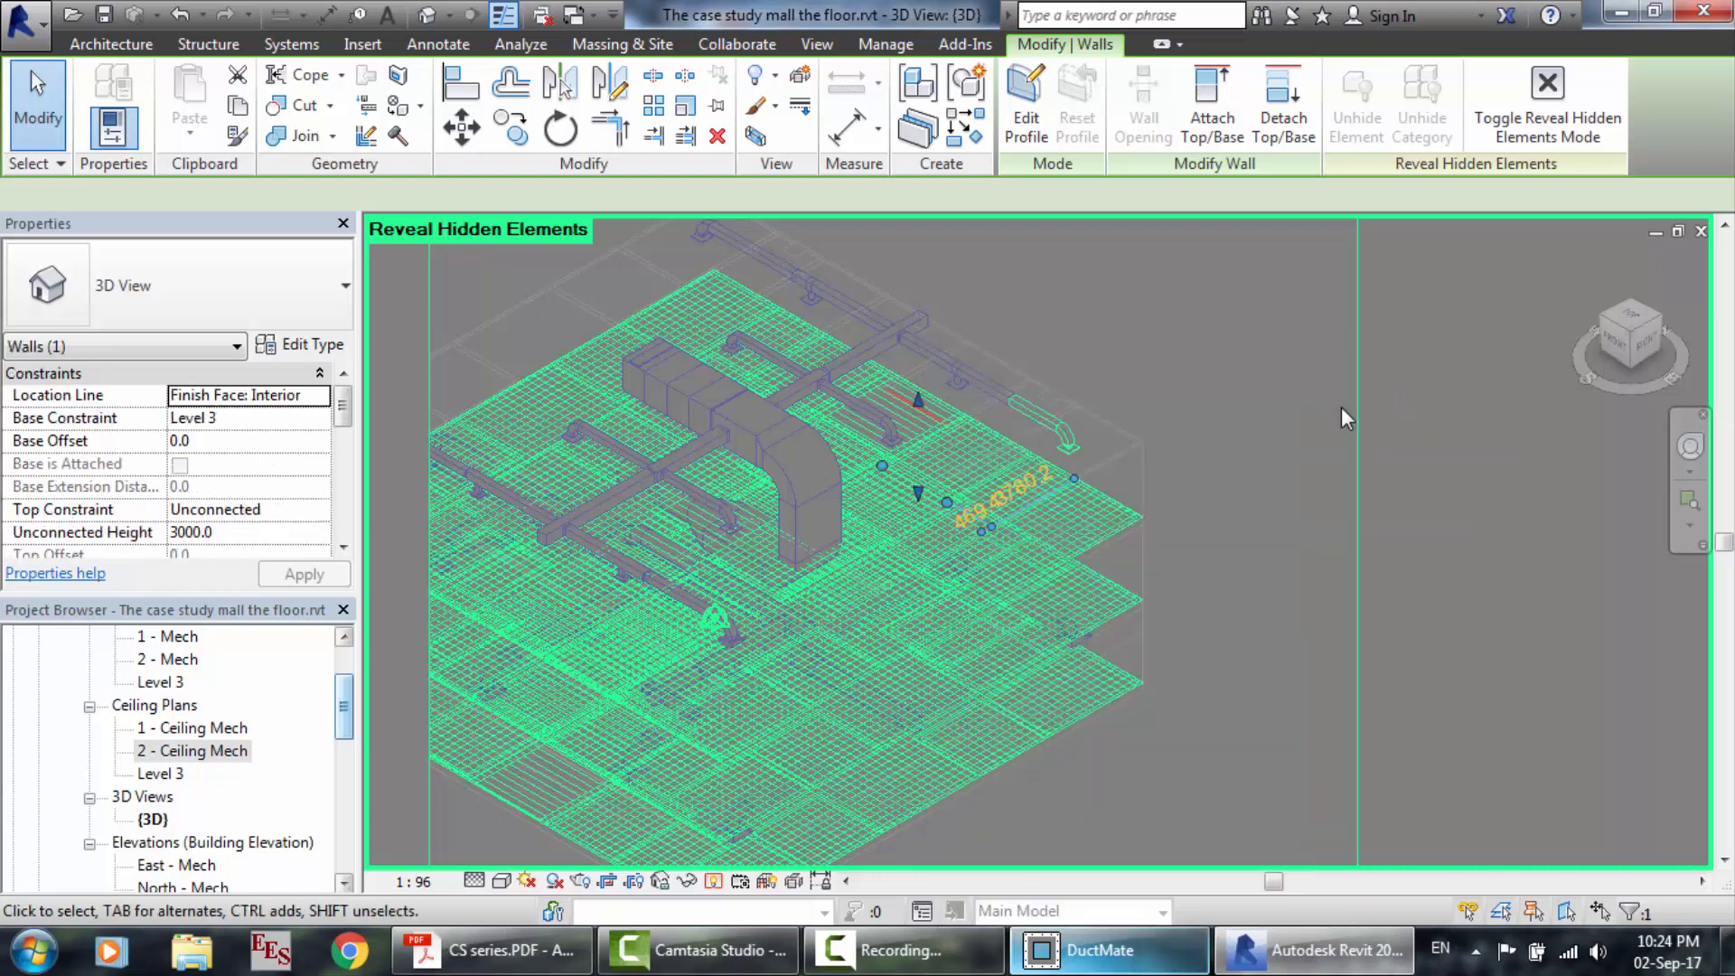
# Unhide the rectangular duct segment at the far end of the top-floor branch in the 3D view.
pyautogui.rightClick(1051, 425)
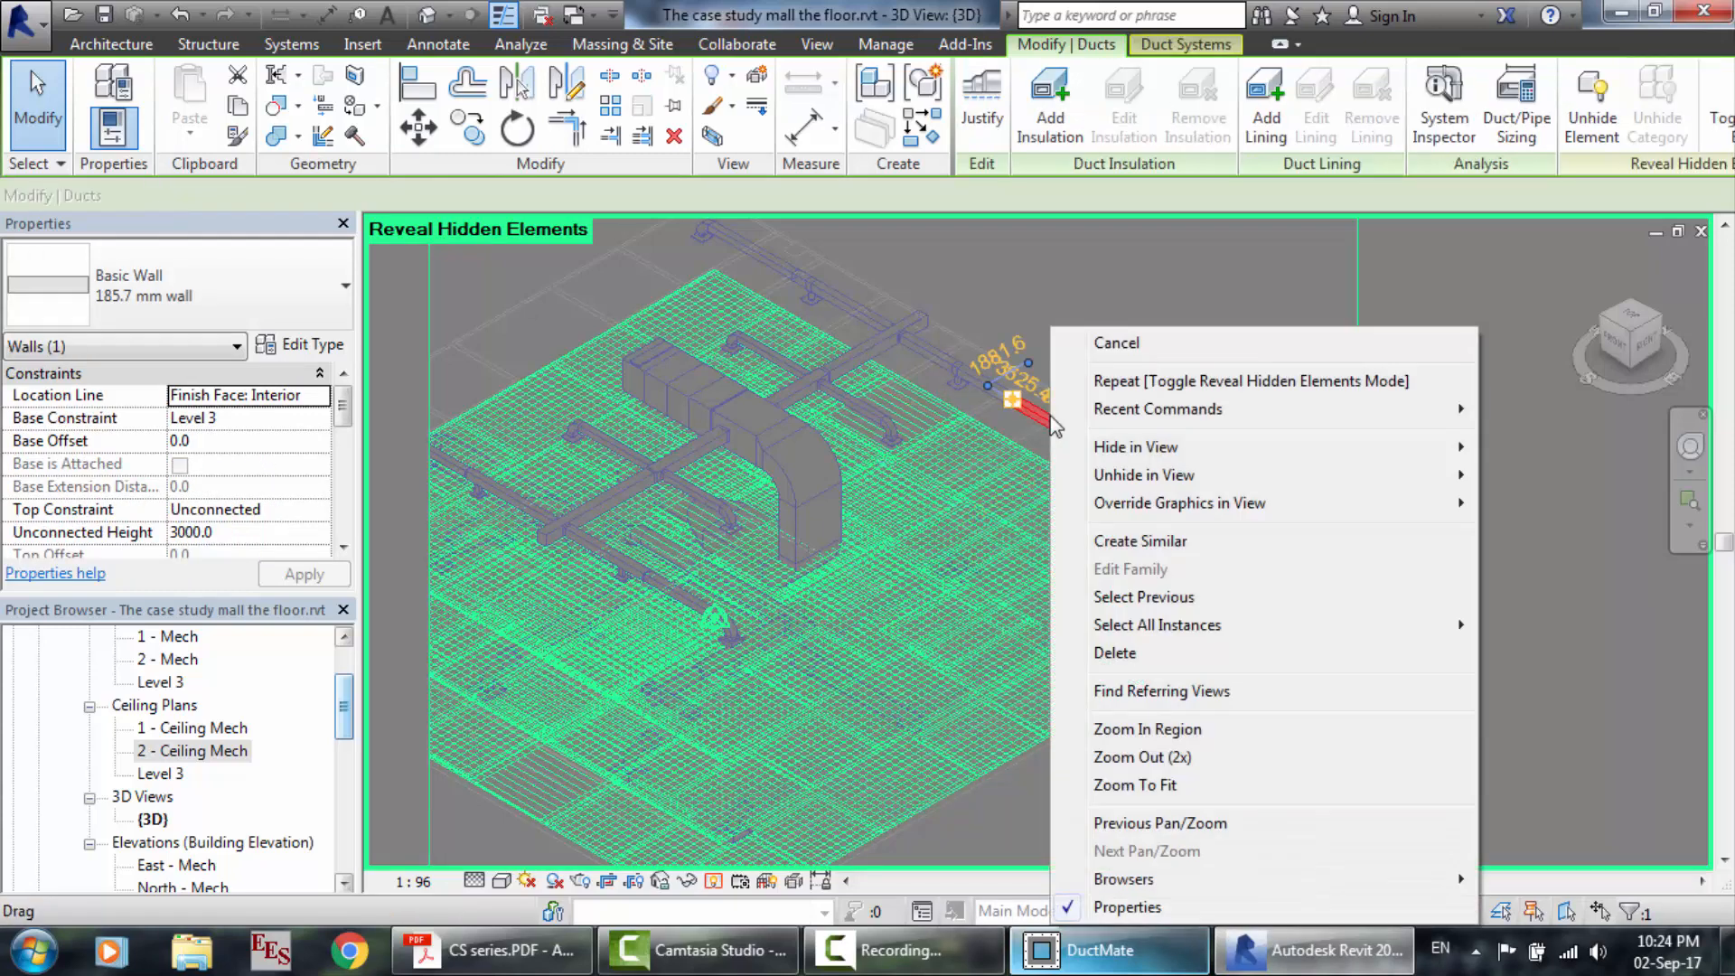
pyautogui.moveTo(1175, 475)
pyautogui.click(1547, 474)
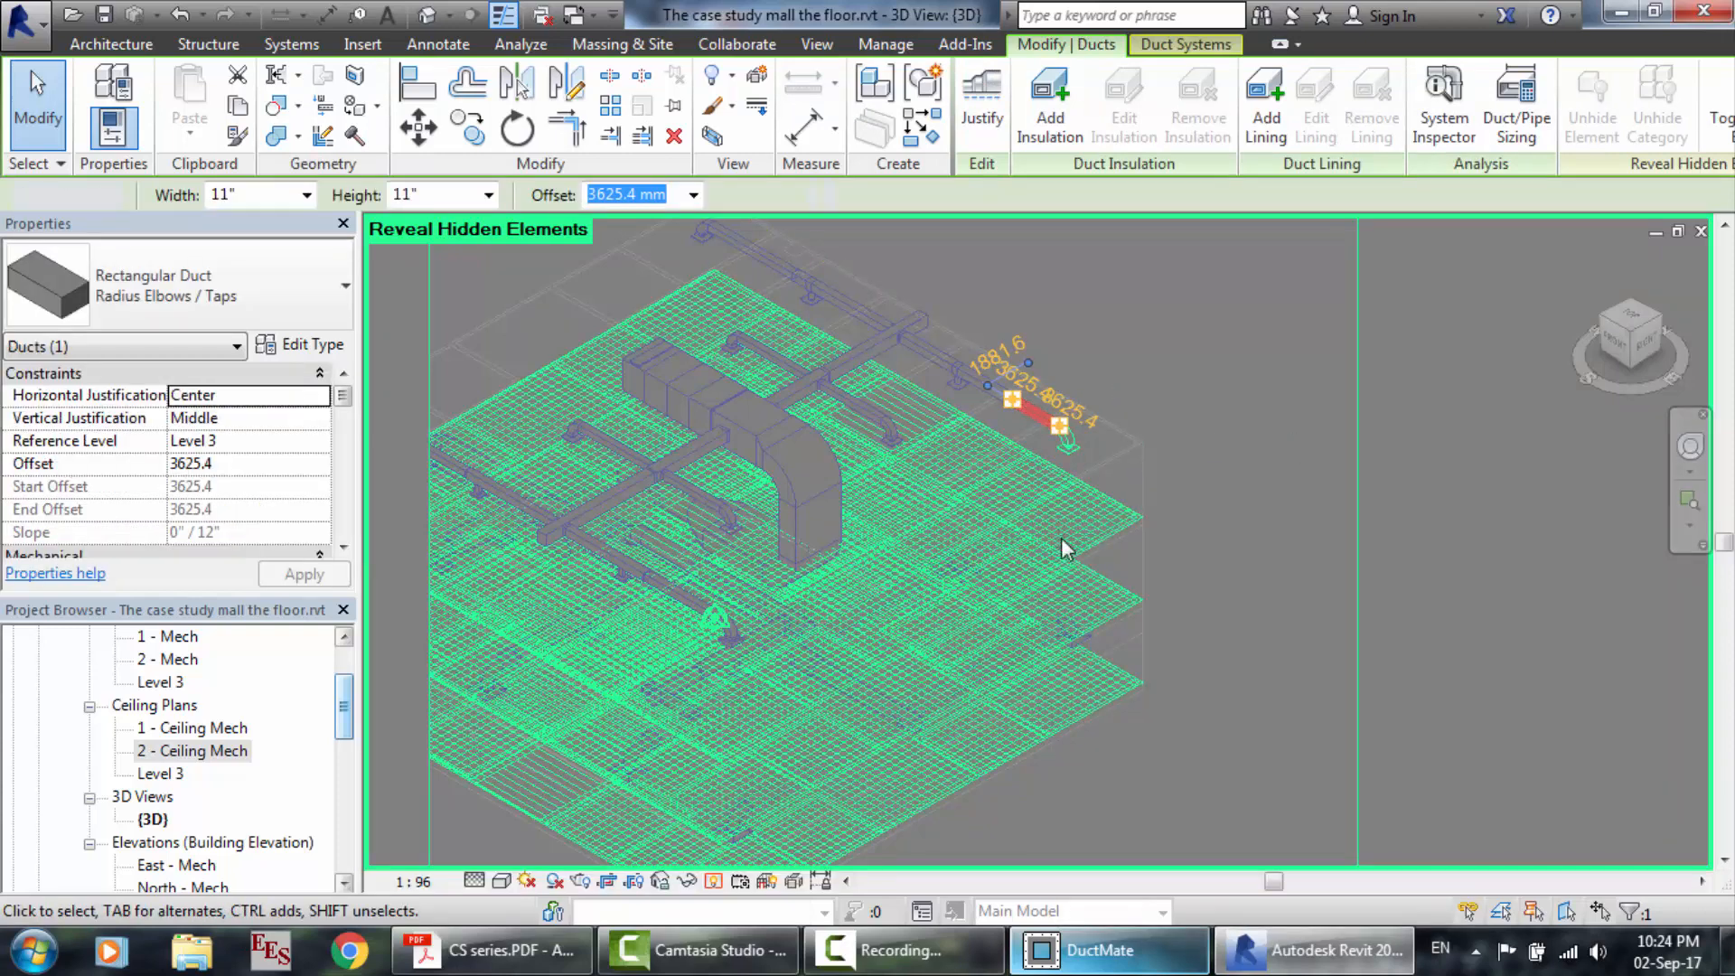
pyautogui.click(1054, 318)
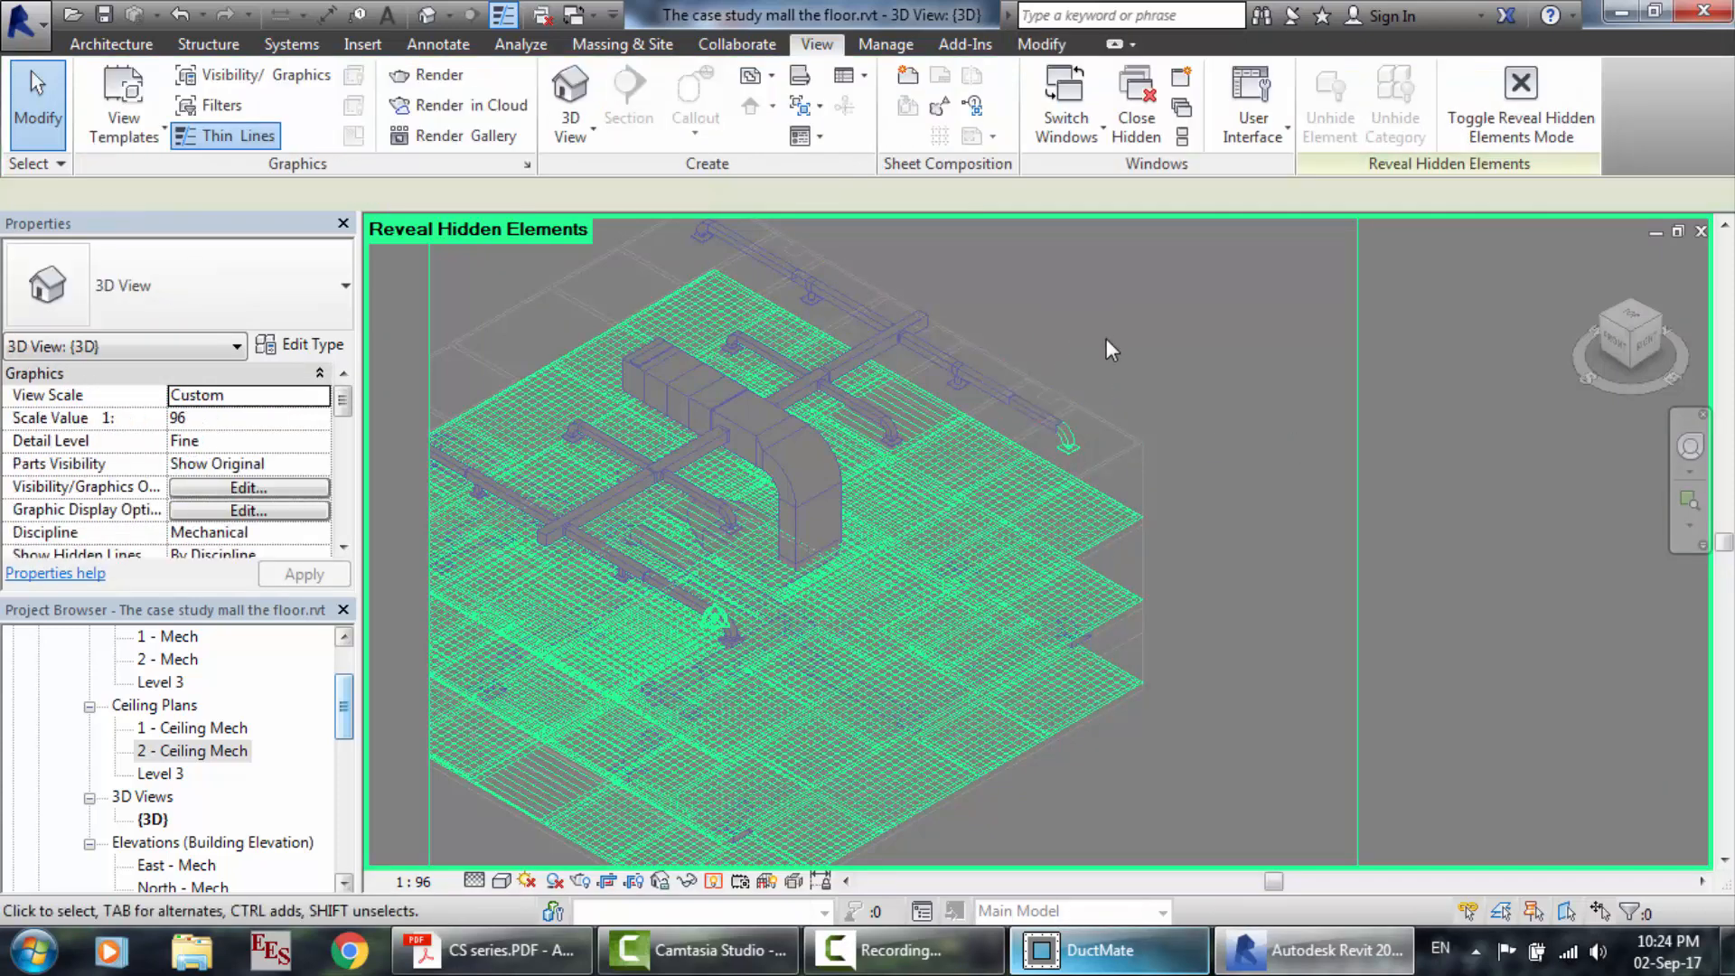
# Unhide the elbow and diffuser ending the top-floor branch, and close the hidden-element display.
pyautogui.click(1067, 449)
pyautogui.rightClick(1067, 448)
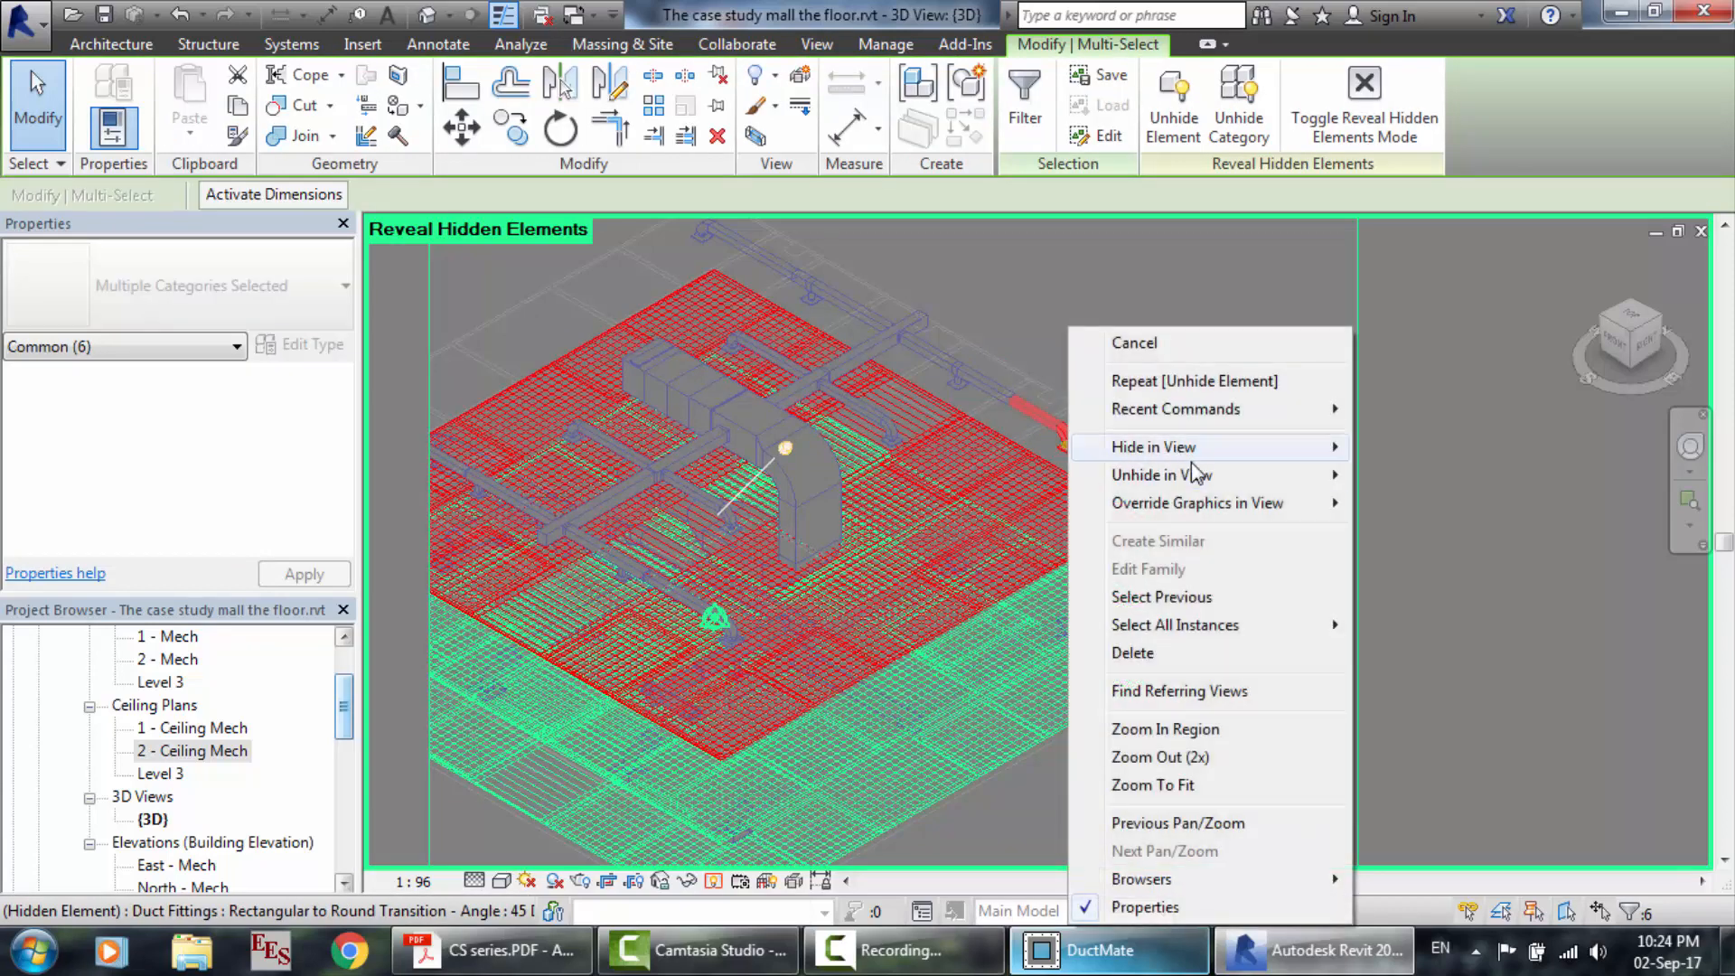
pyautogui.moveTo(1197, 476)
pyautogui.click(1384, 477)
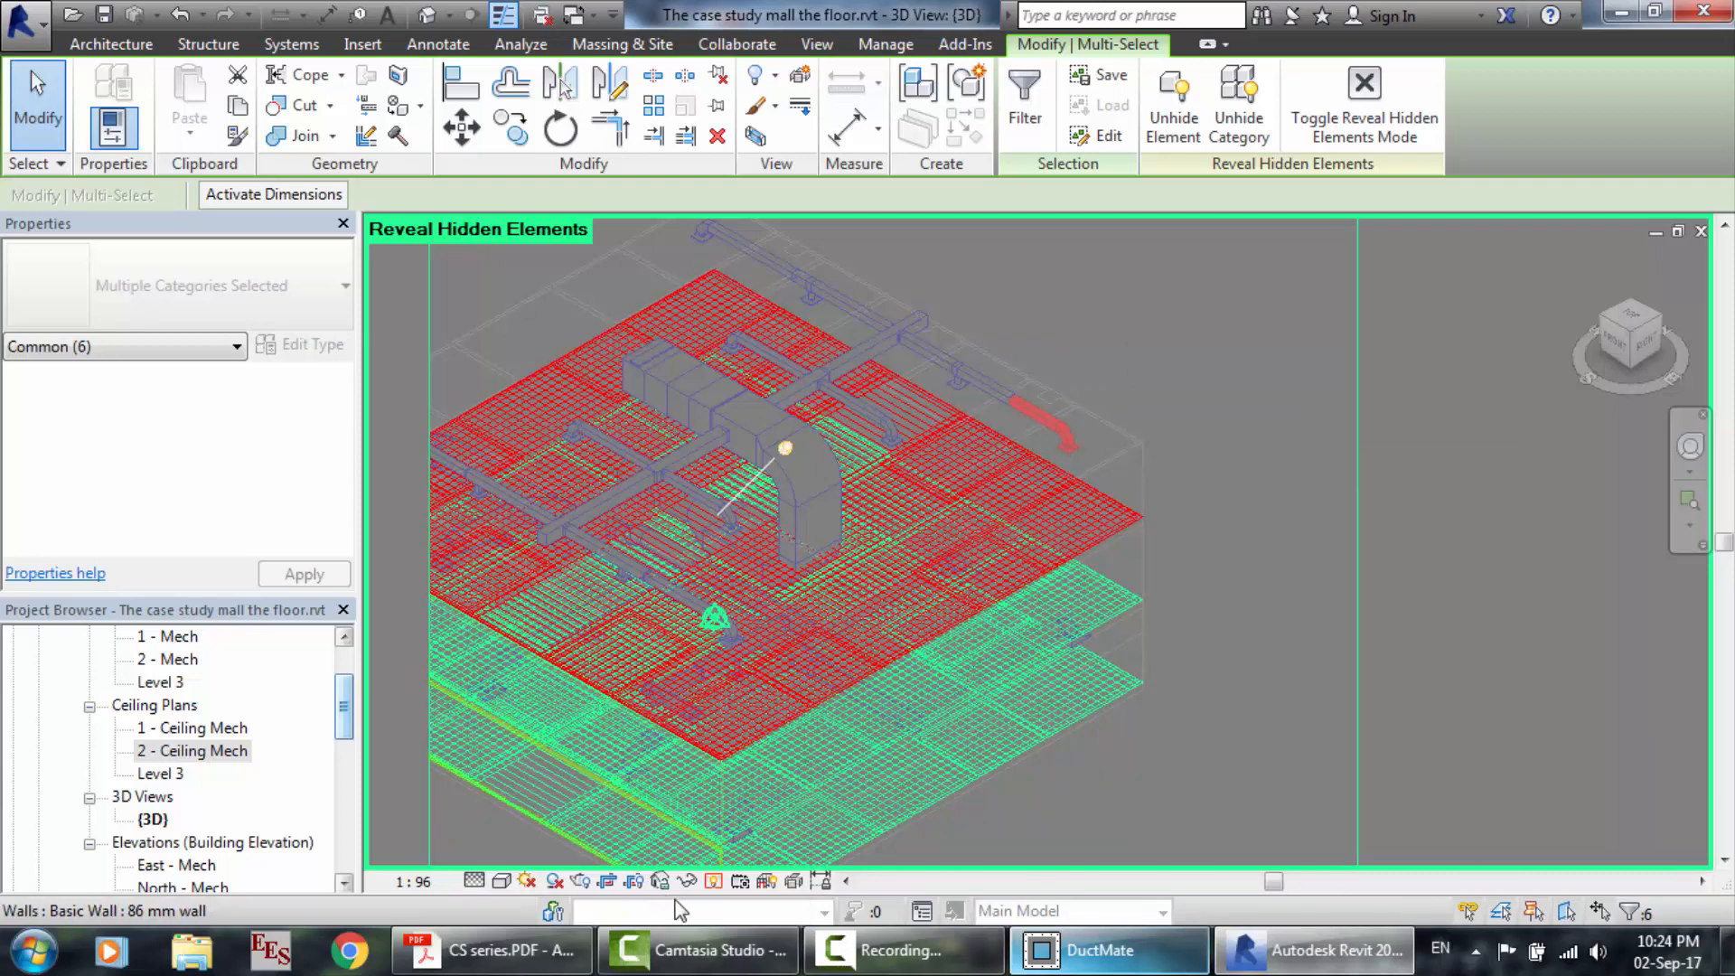
pyautogui.click(711, 882)
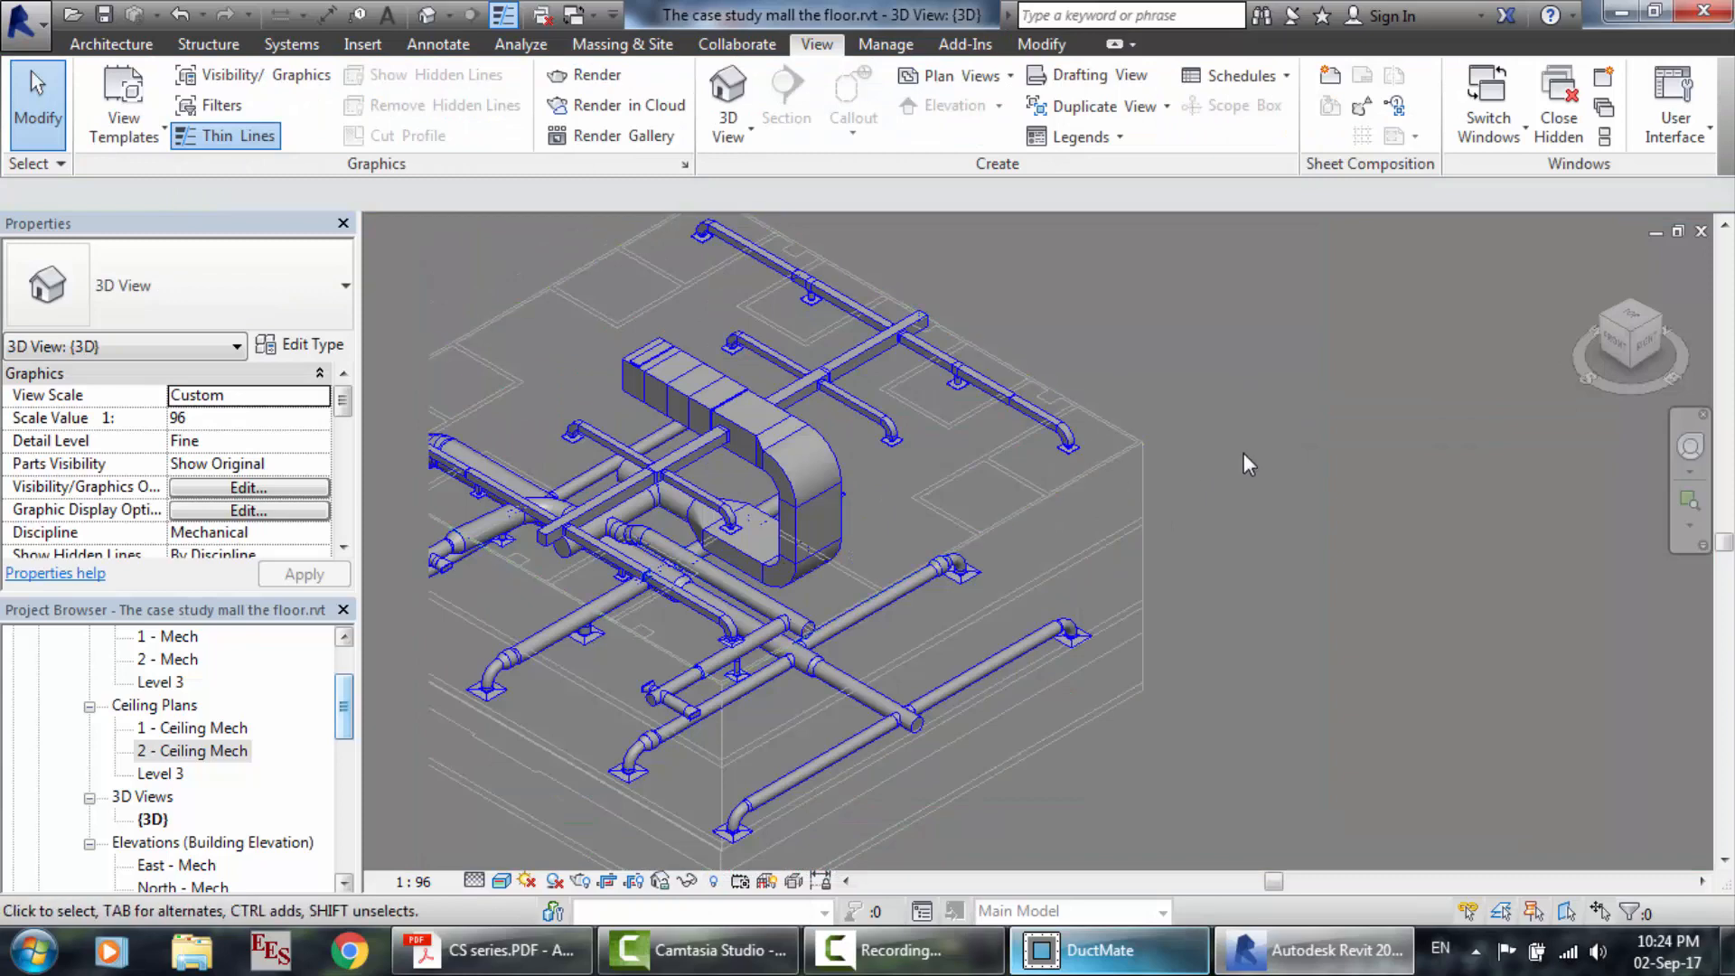
# Examine the stacked duct networks of all three floors from the front in 3D, including their branches and diffuser drops.
pyautogui.click(1591, 267)
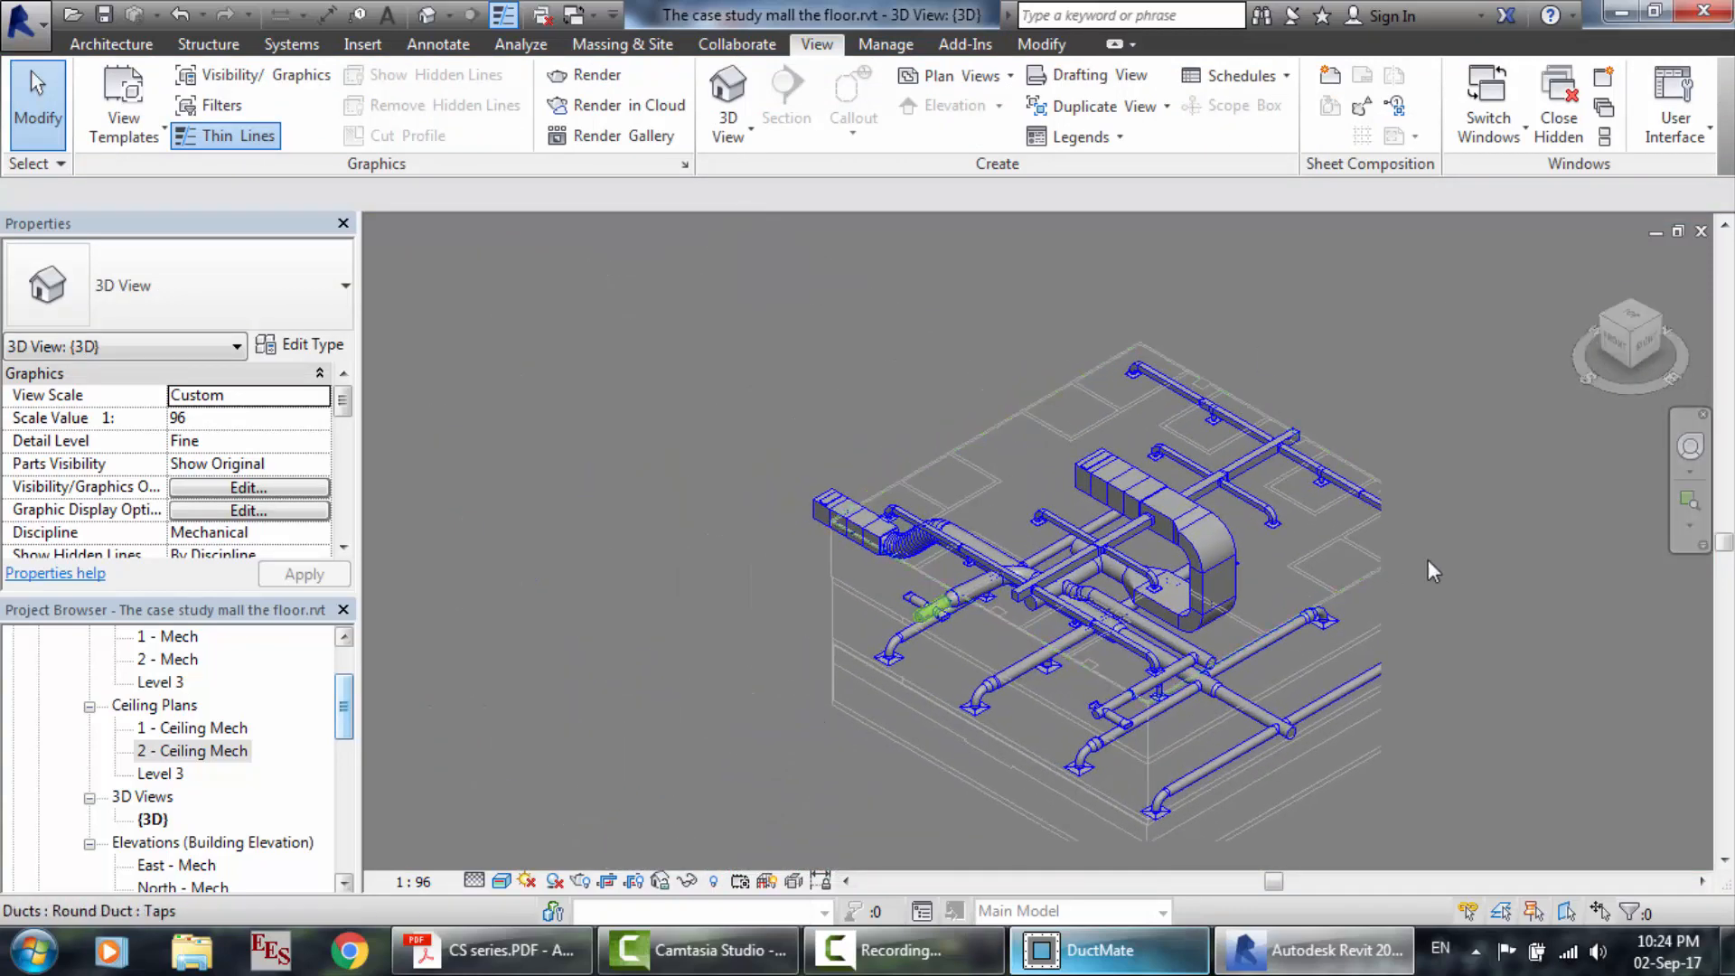
pyautogui.click(1690, 446)
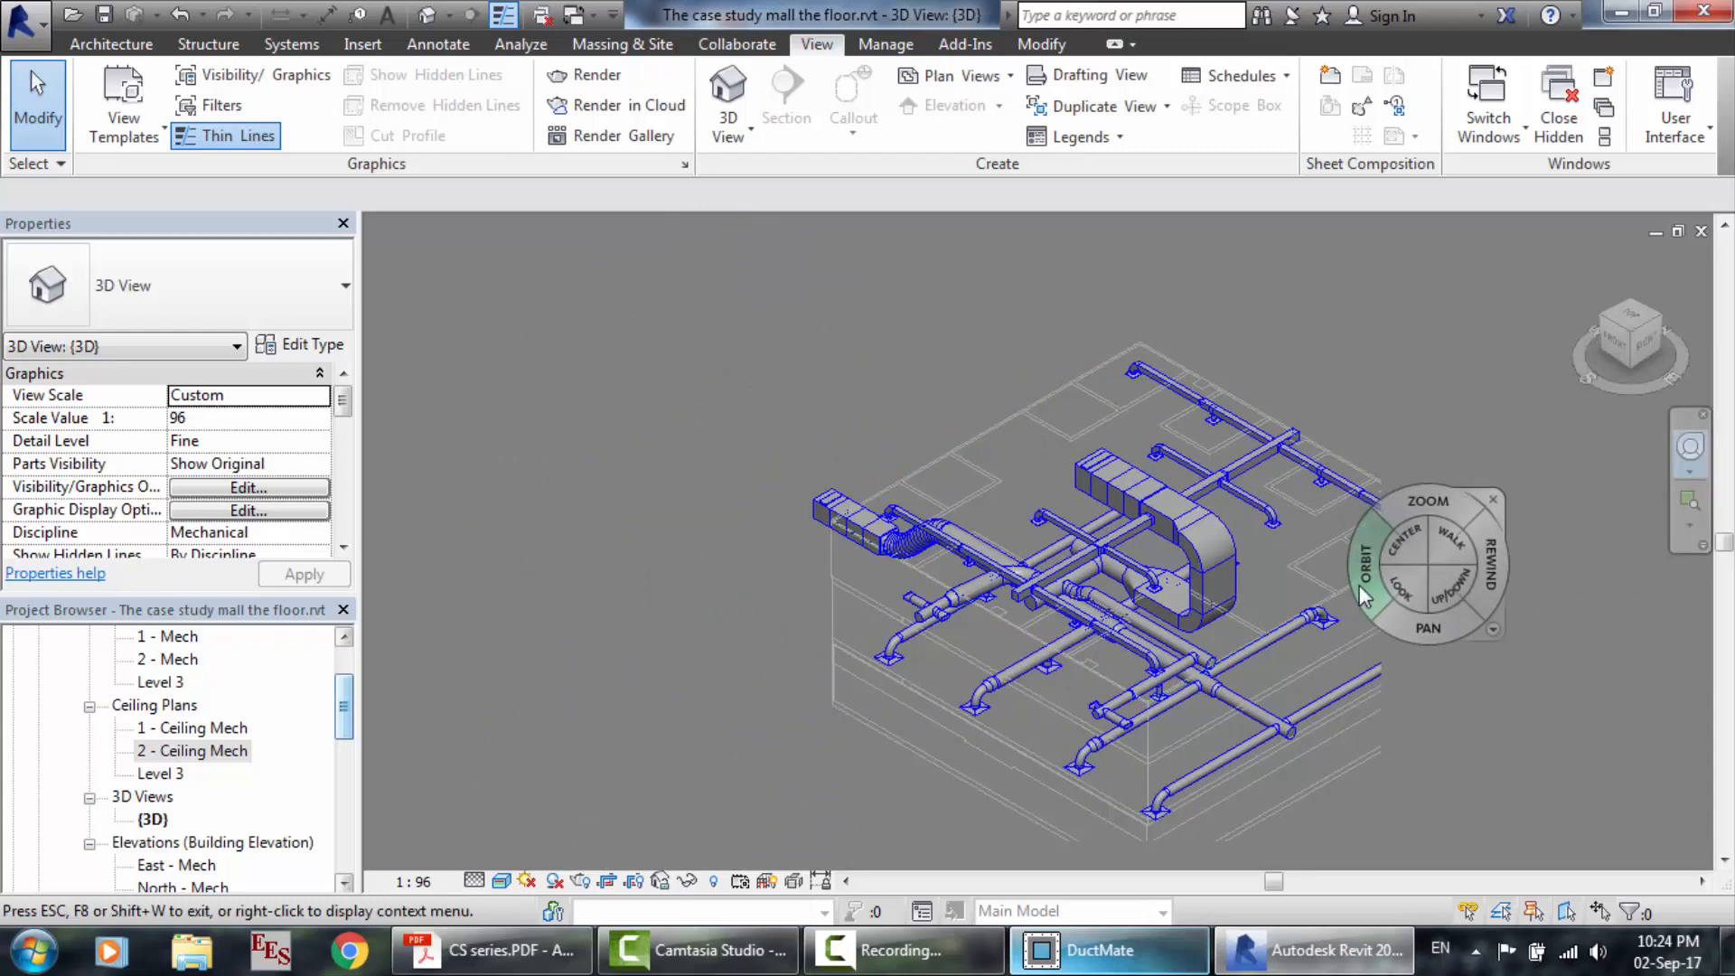
pyautogui.moveTo(1410, 583); pyautogui.dragTo(1585, 527)
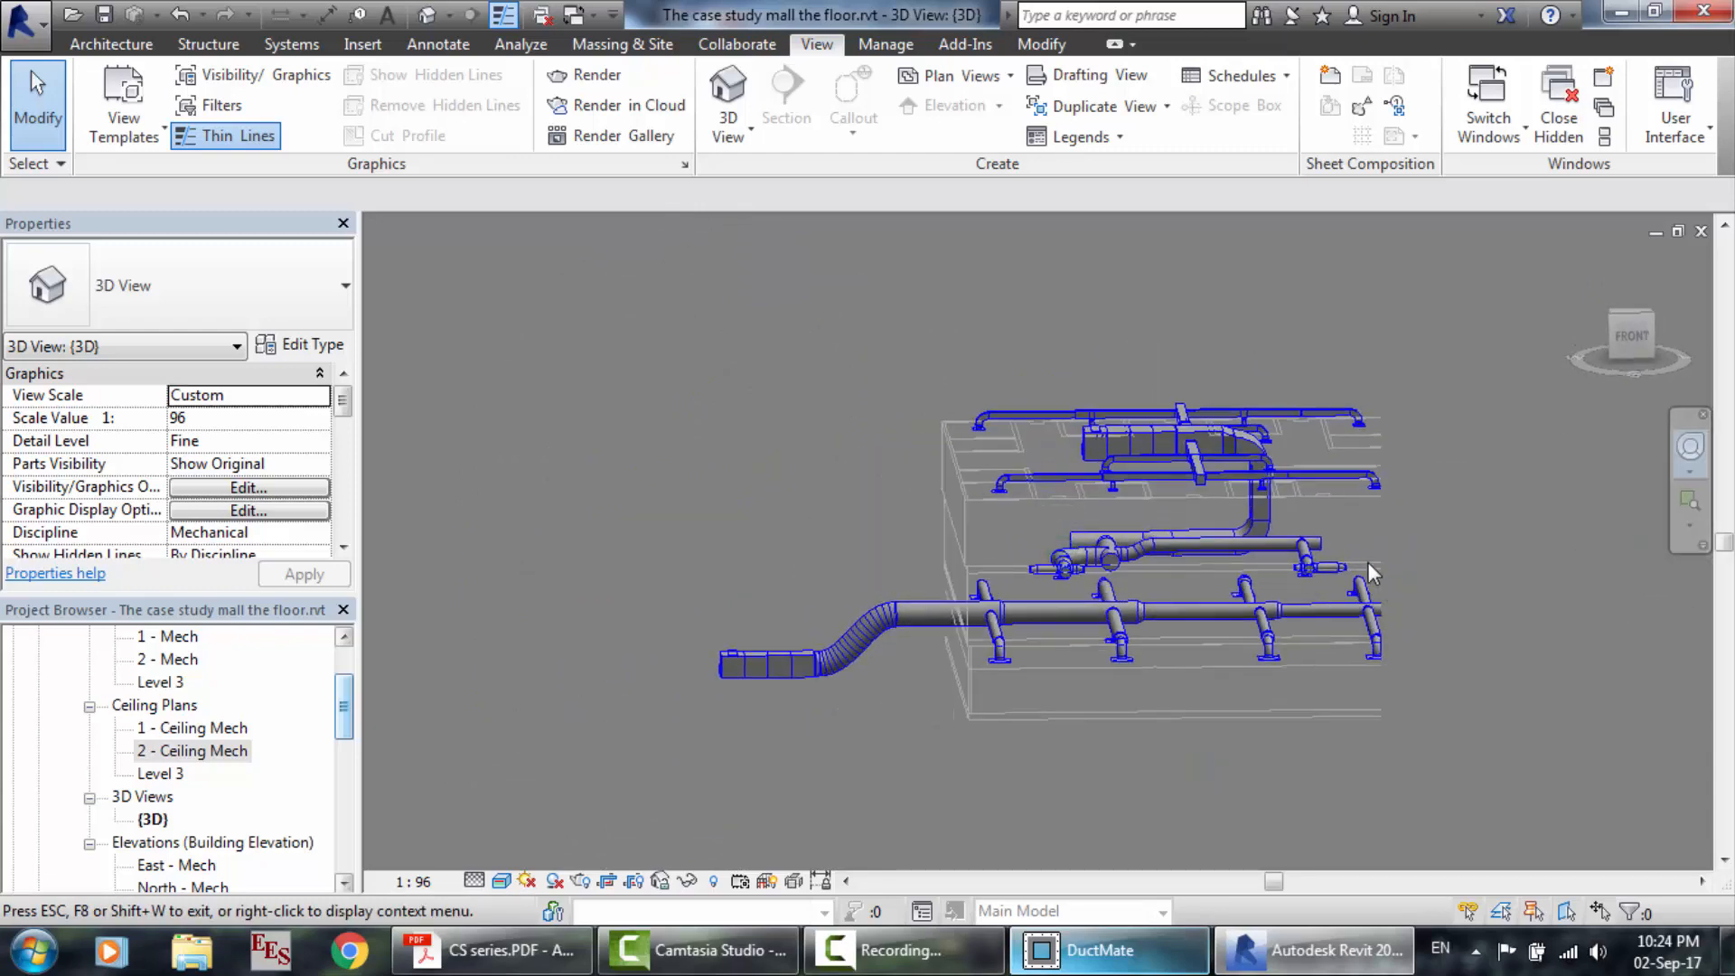
pyautogui.scroll(3, 1368, 562)
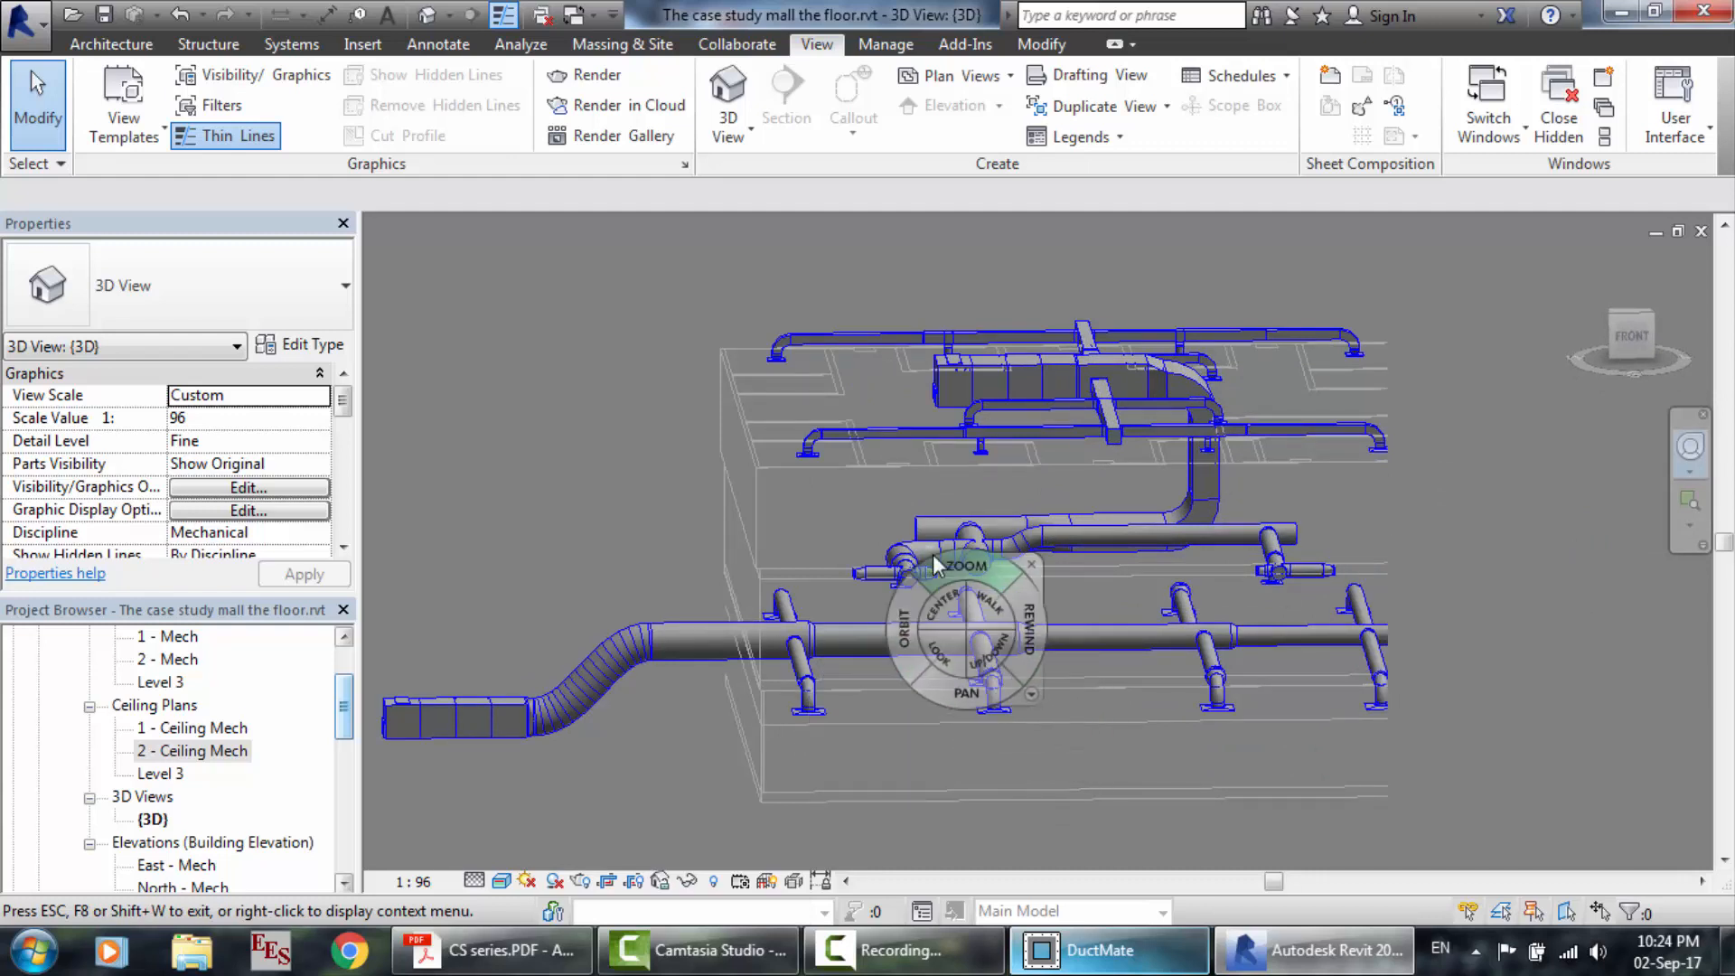
pyautogui.scroll(1, 931, 553)
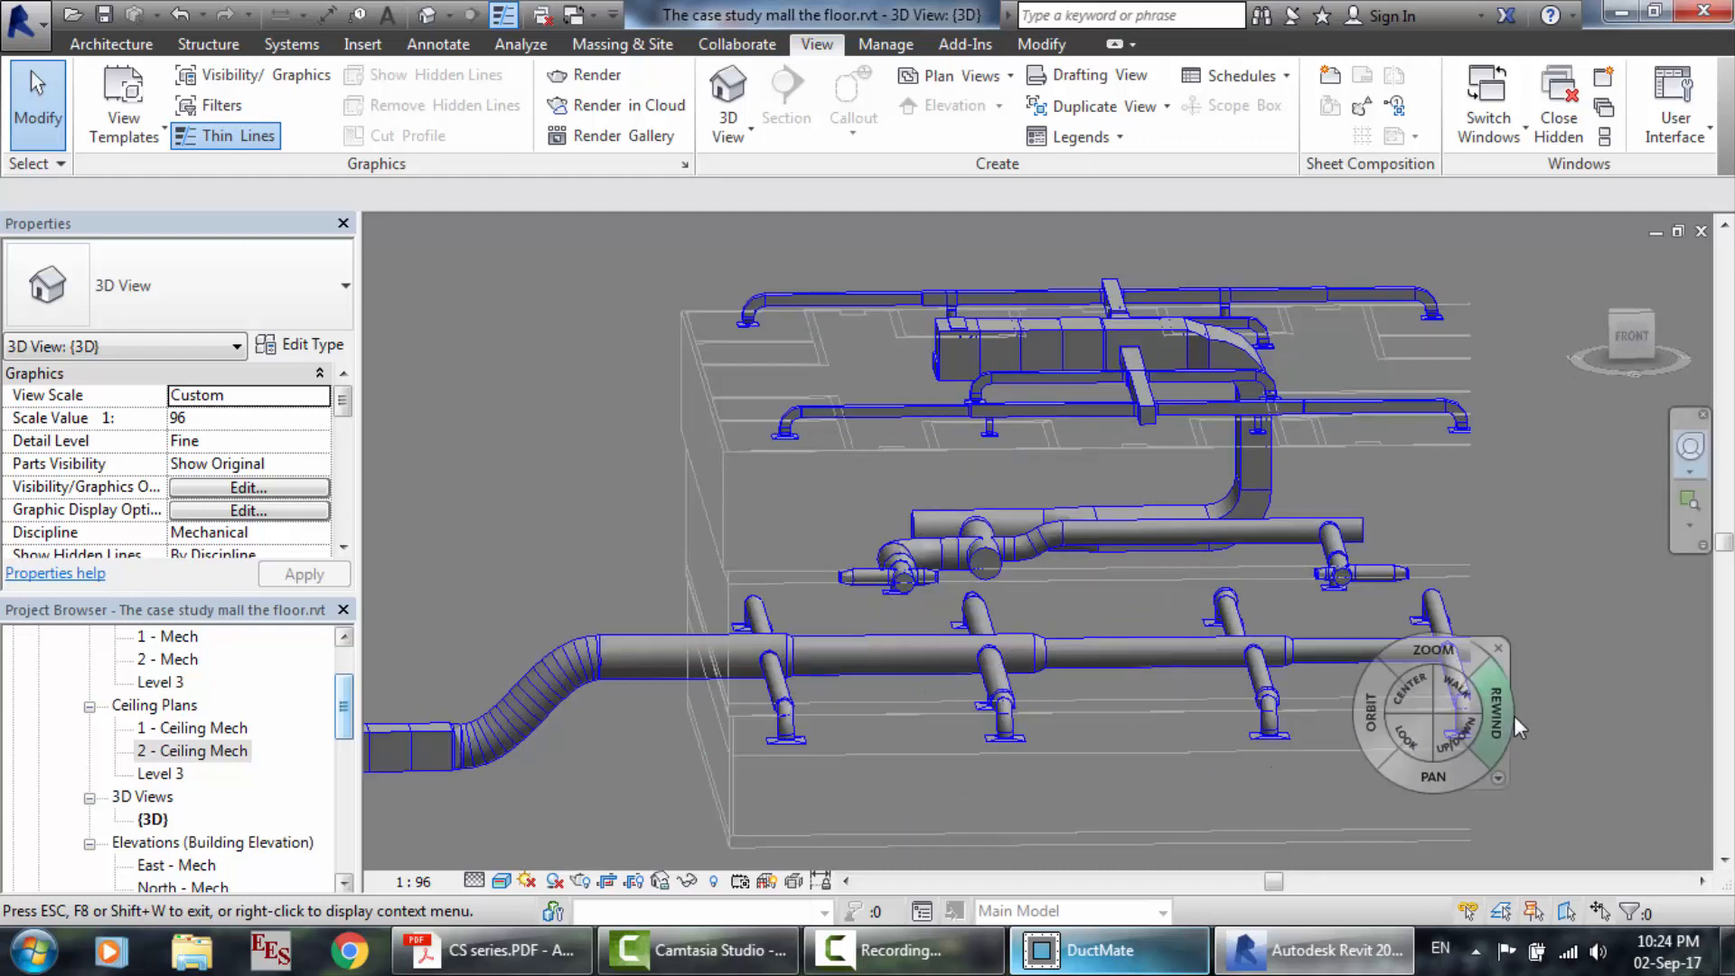
pyautogui.scroll(2, 1514, 716)
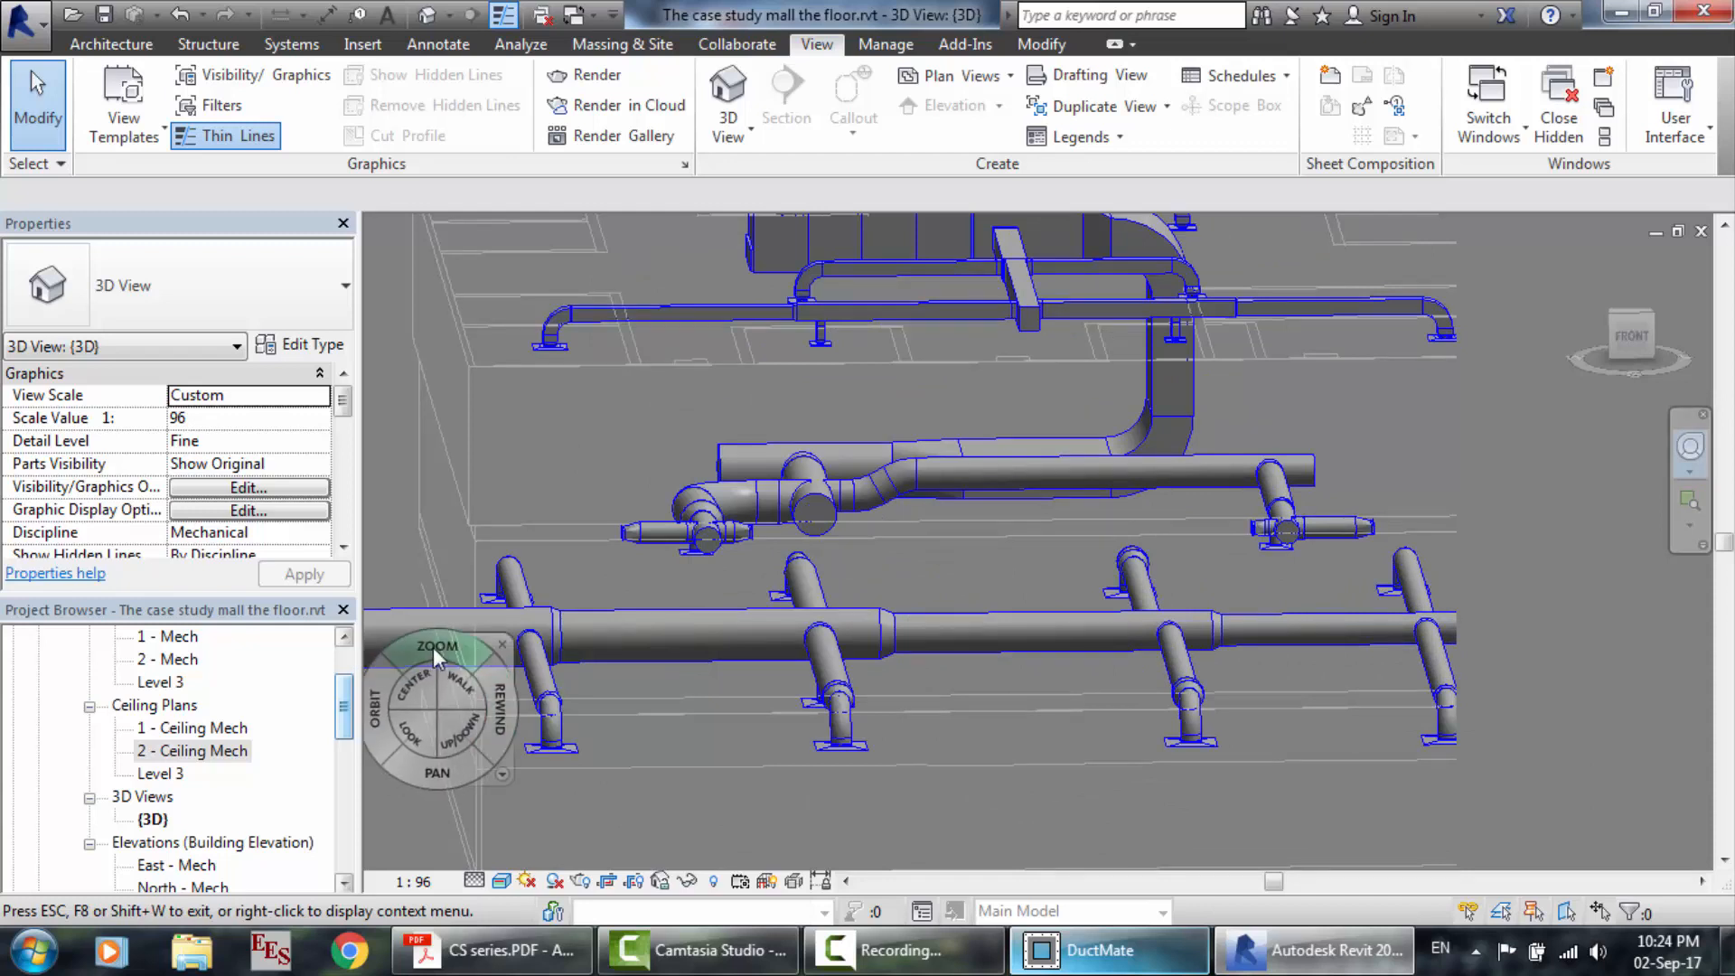
pyautogui.click(667, 607)
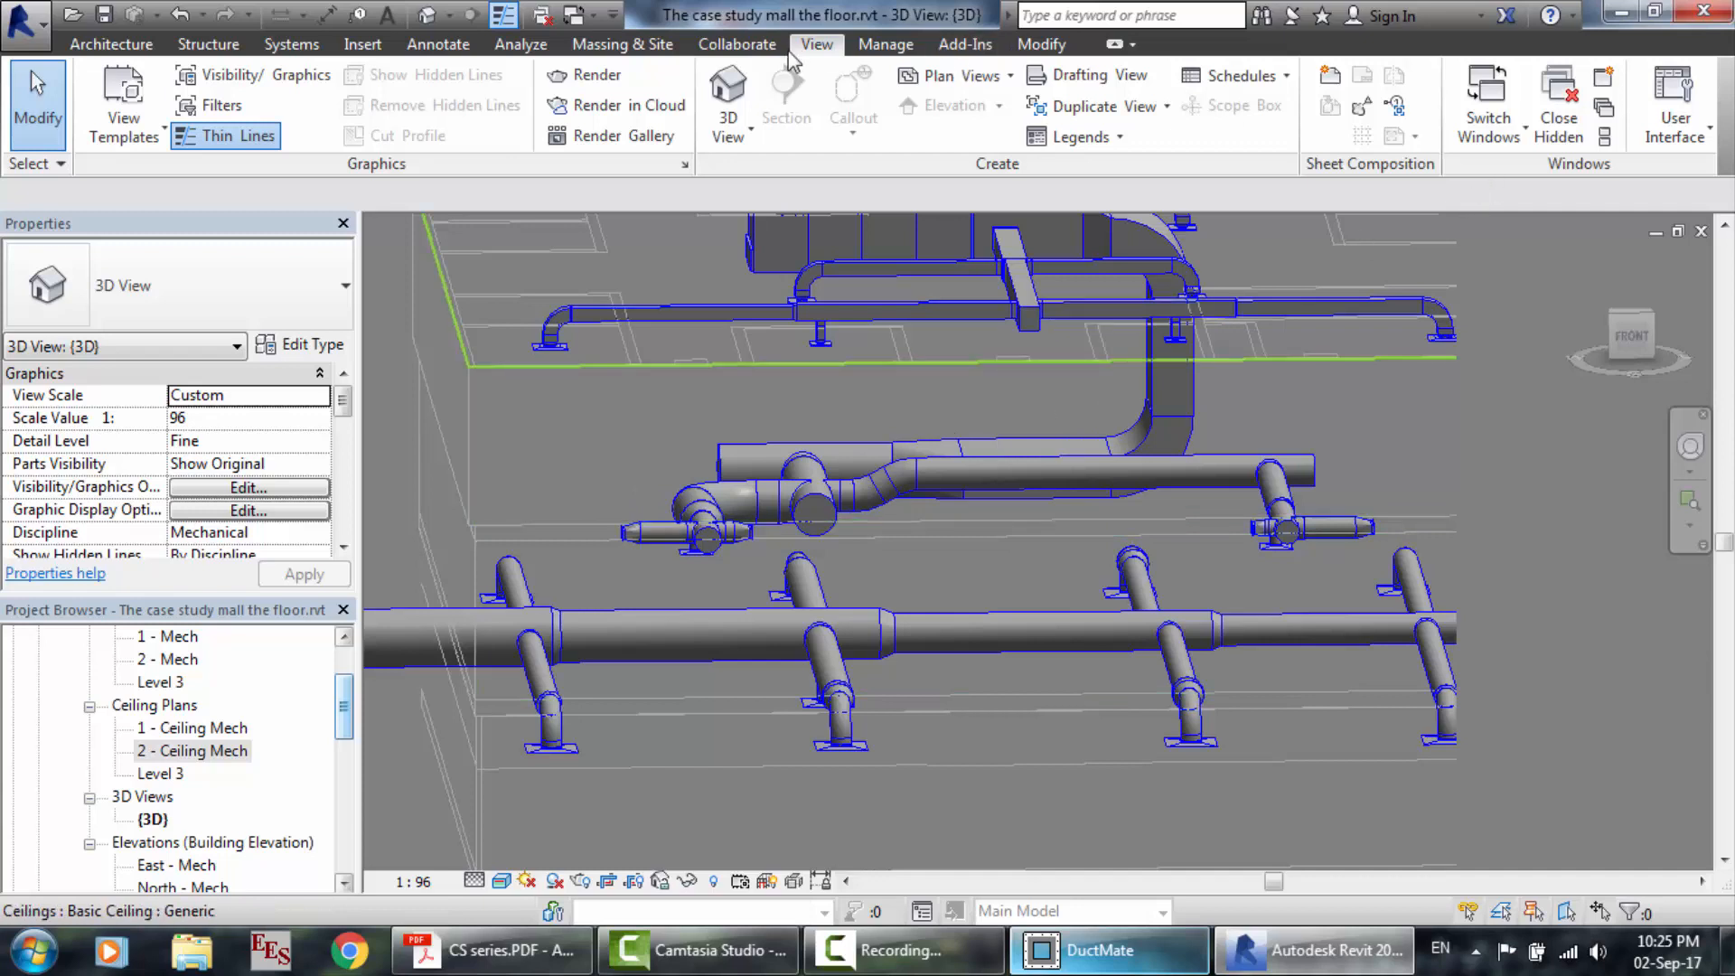
# Open duct sizing for the lowest floor's 38" main duct segment and examine the branch sizing choices and the width restriction.
pyautogui.click(755, 643)
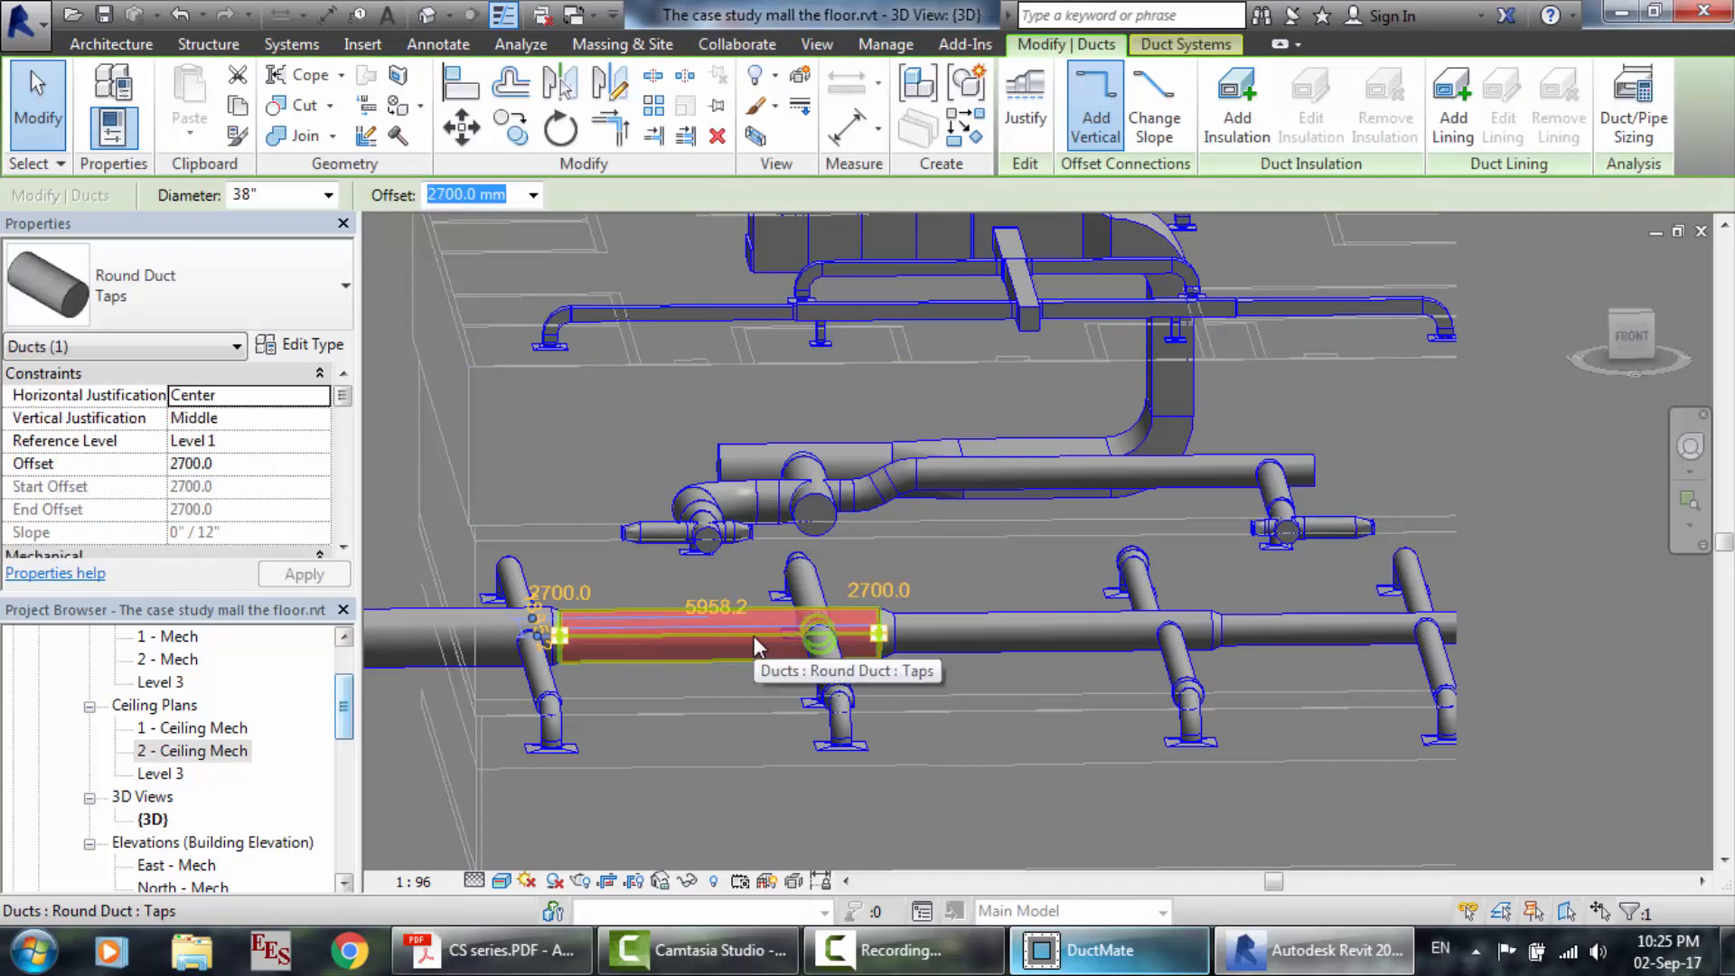
pyautogui.click(1642, 122)
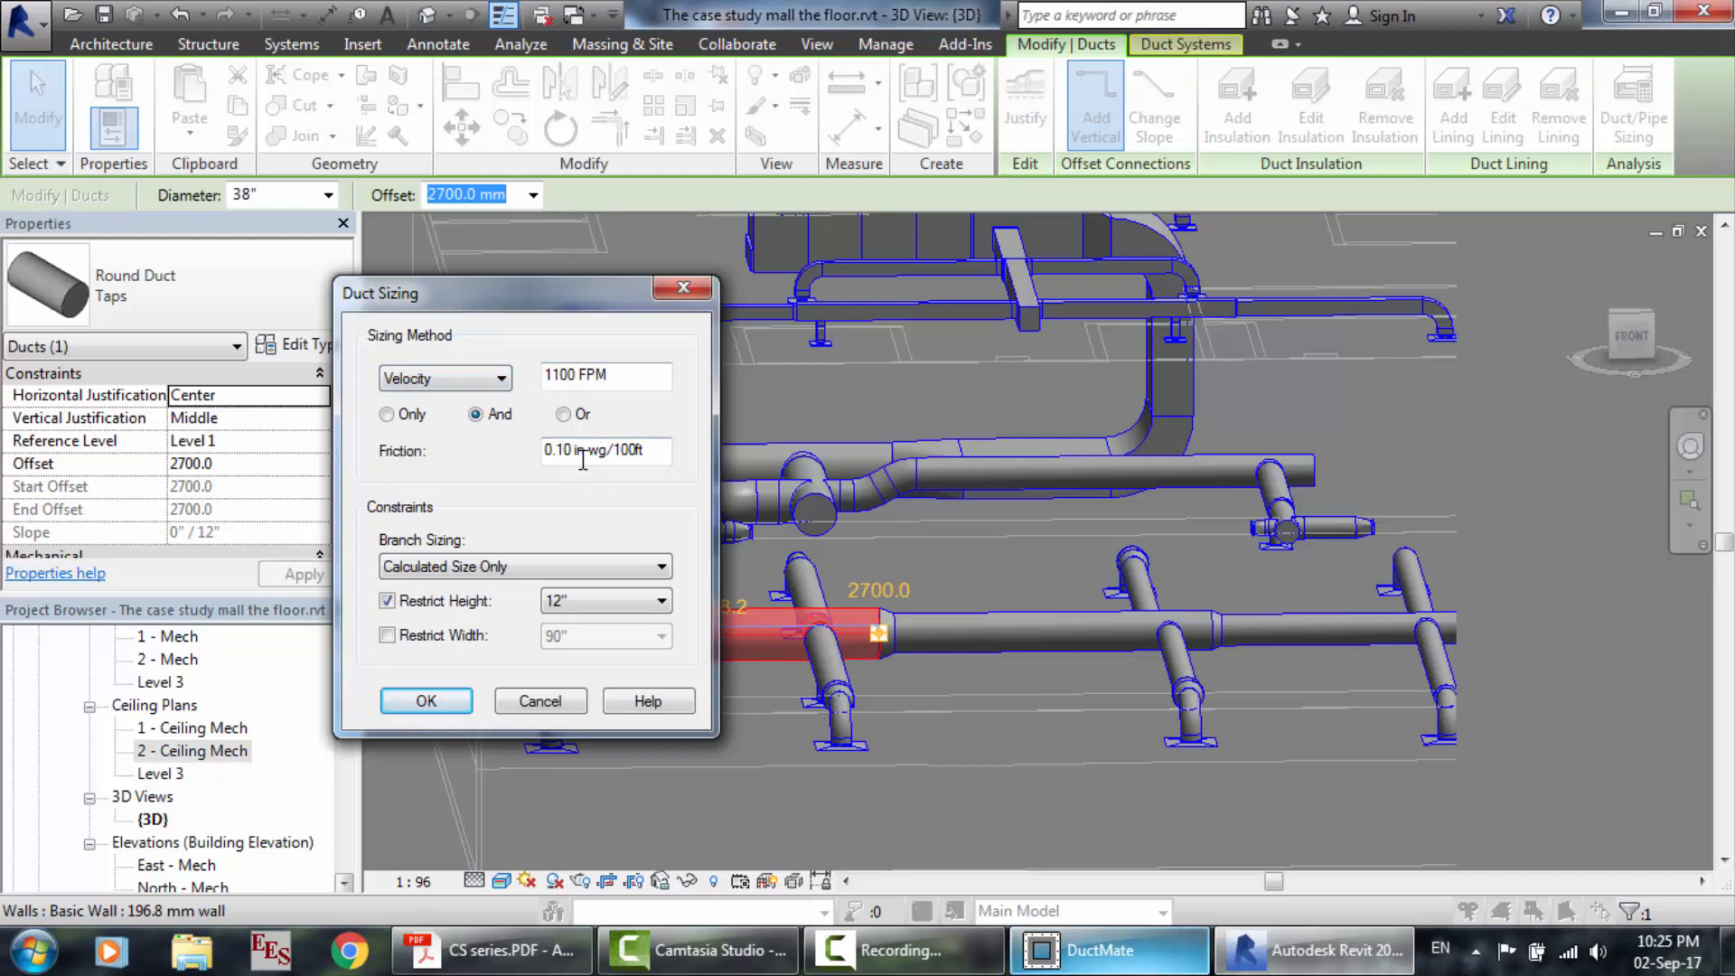
pyautogui.click(479, 576)
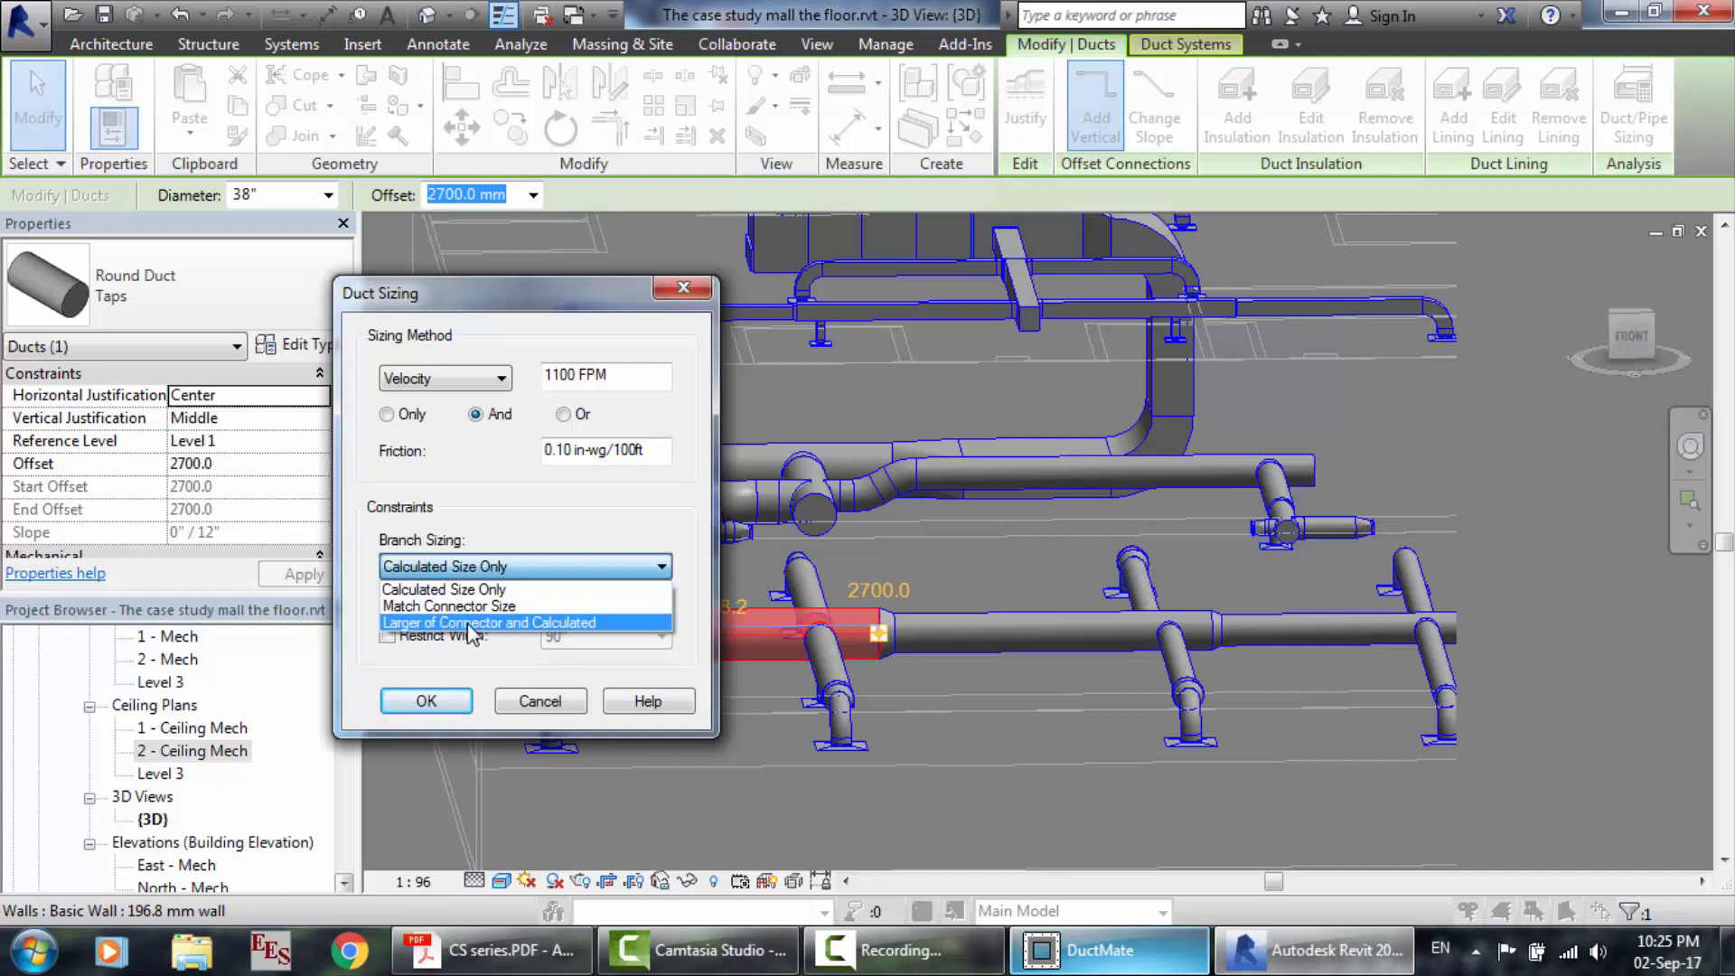
pyautogui.click(518, 520)
pyautogui.click(401, 643)
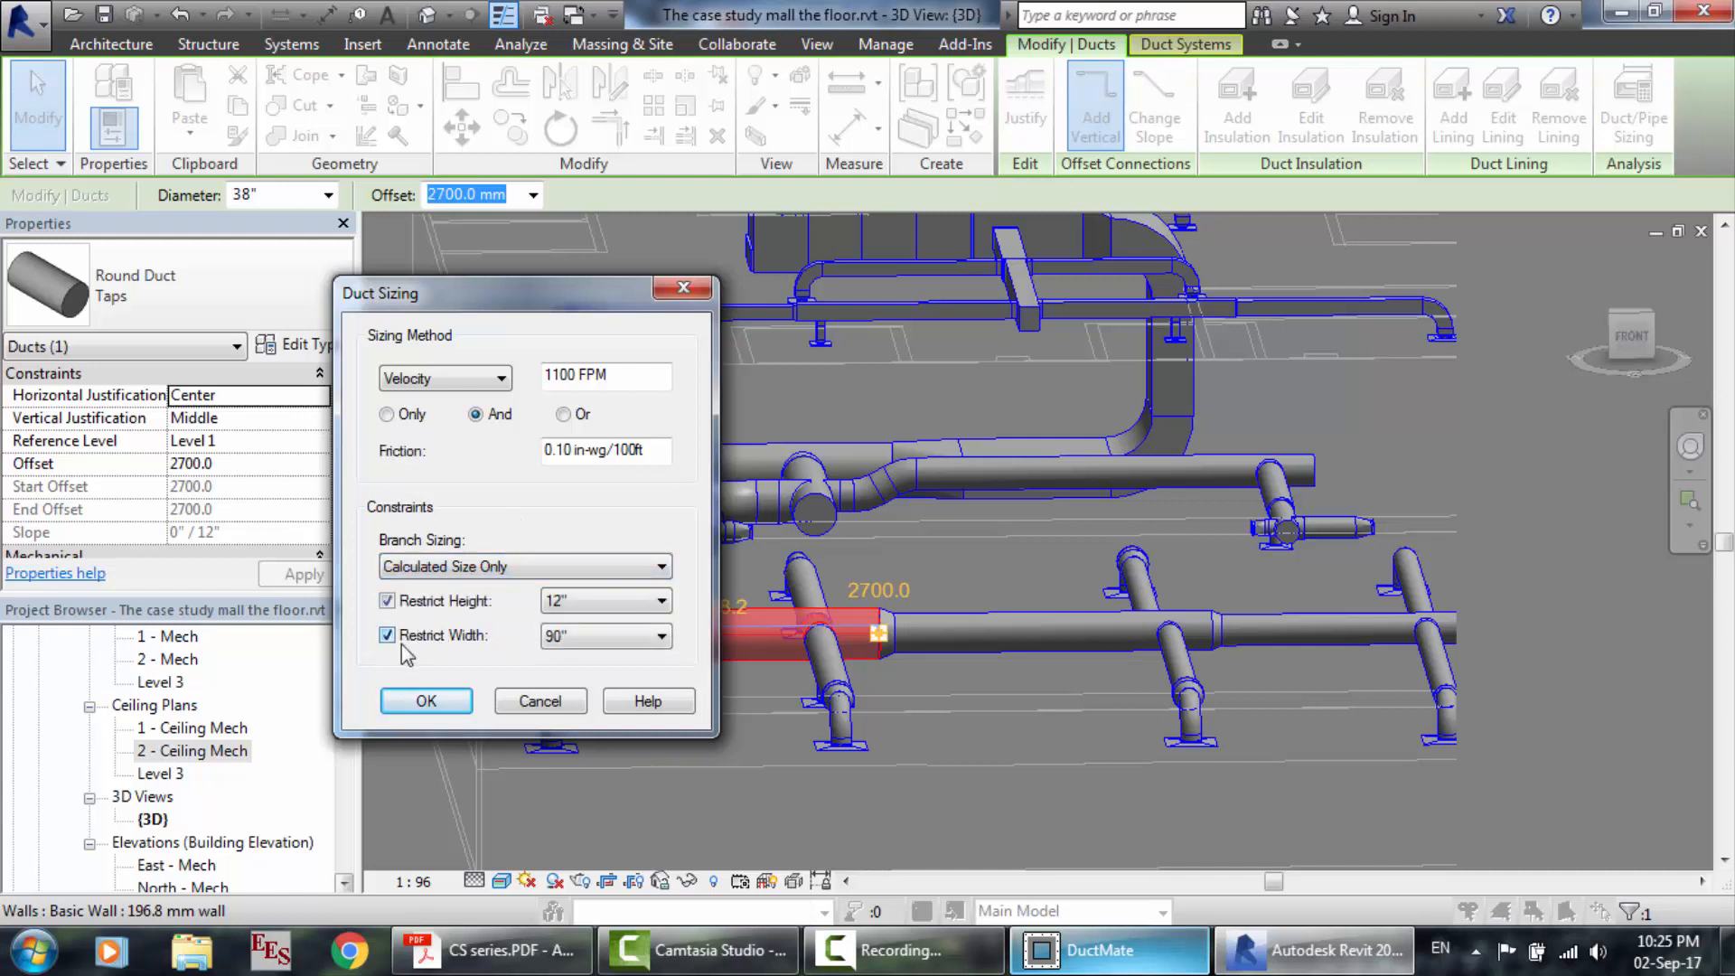
pyautogui.click(401, 643)
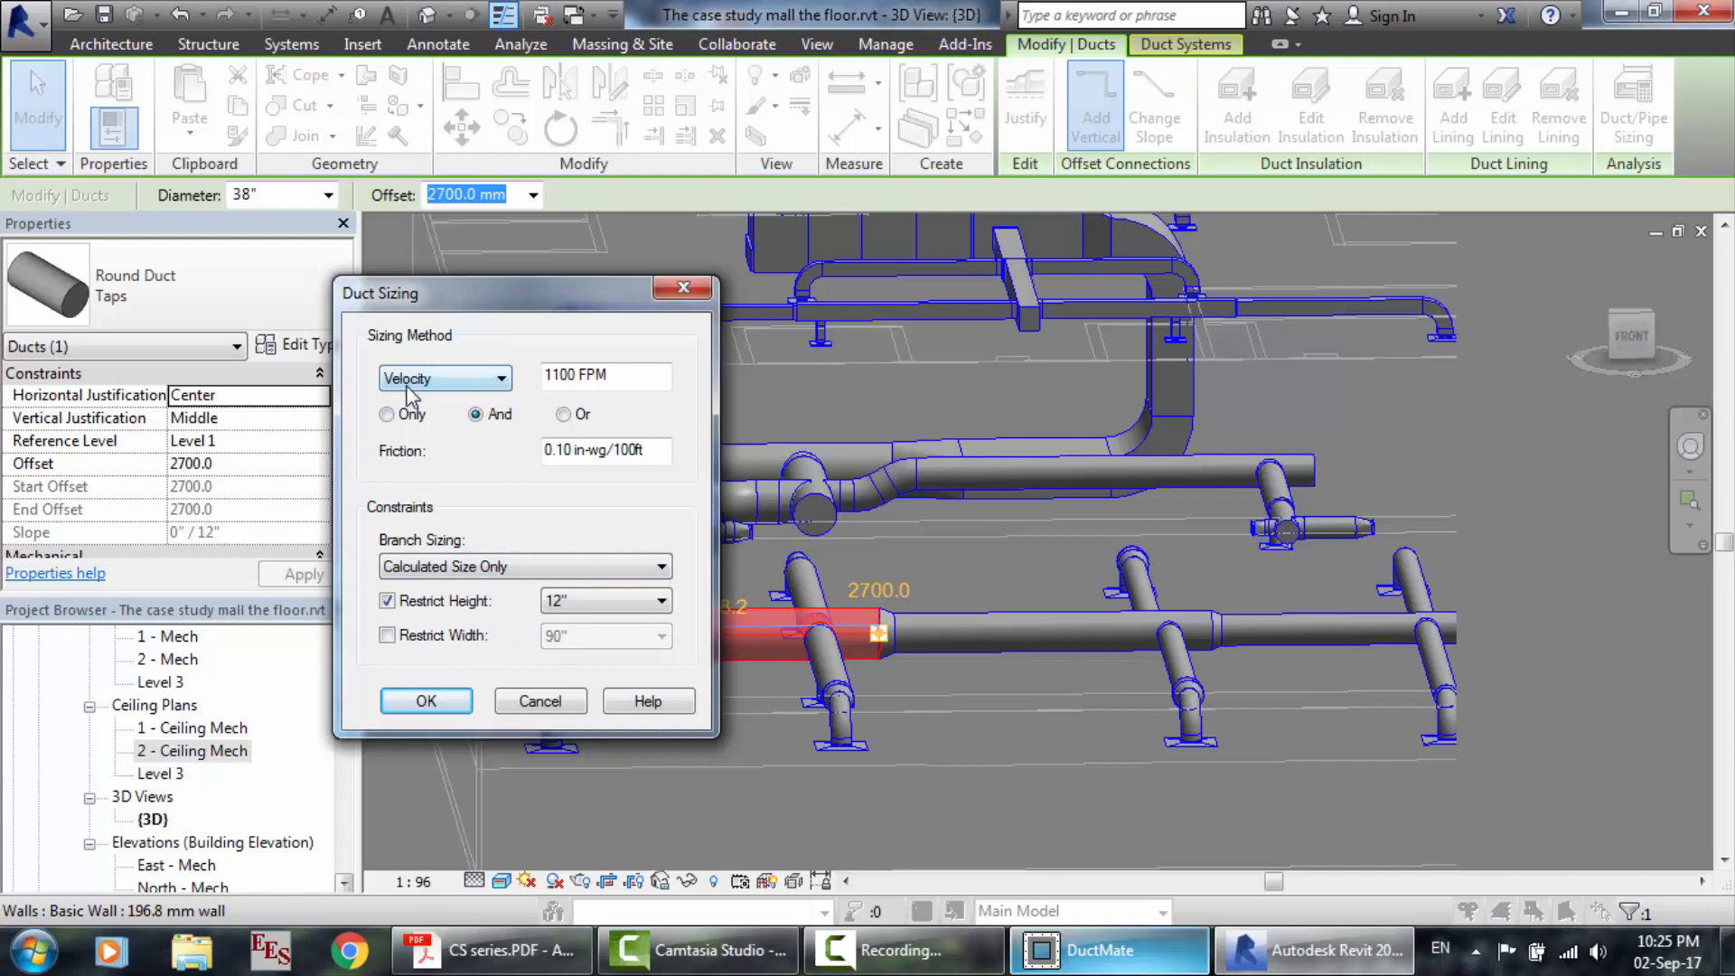
# Try the Friction, Equal Friction and Static Regain sizing methods, check the branch sizing choices for Static Regain, and cancel the duct sizing.
pyautogui.click(409, 385)
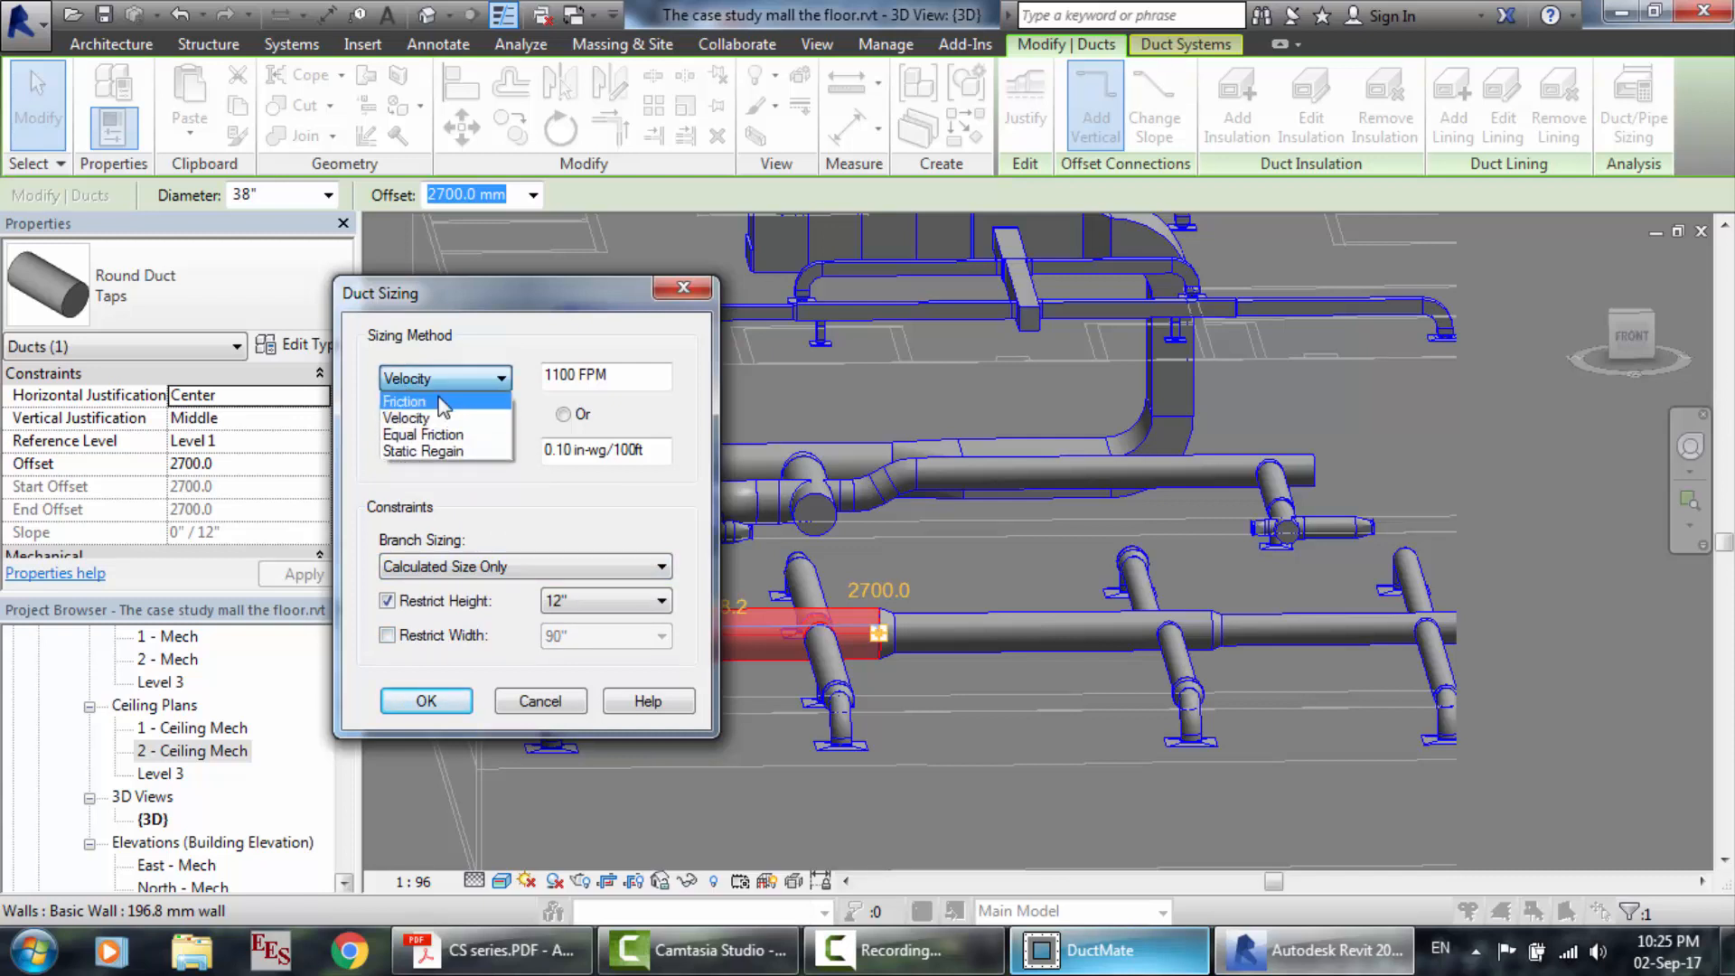
pyautogui.click(444, 402)
pyautogui.click(435, 391)
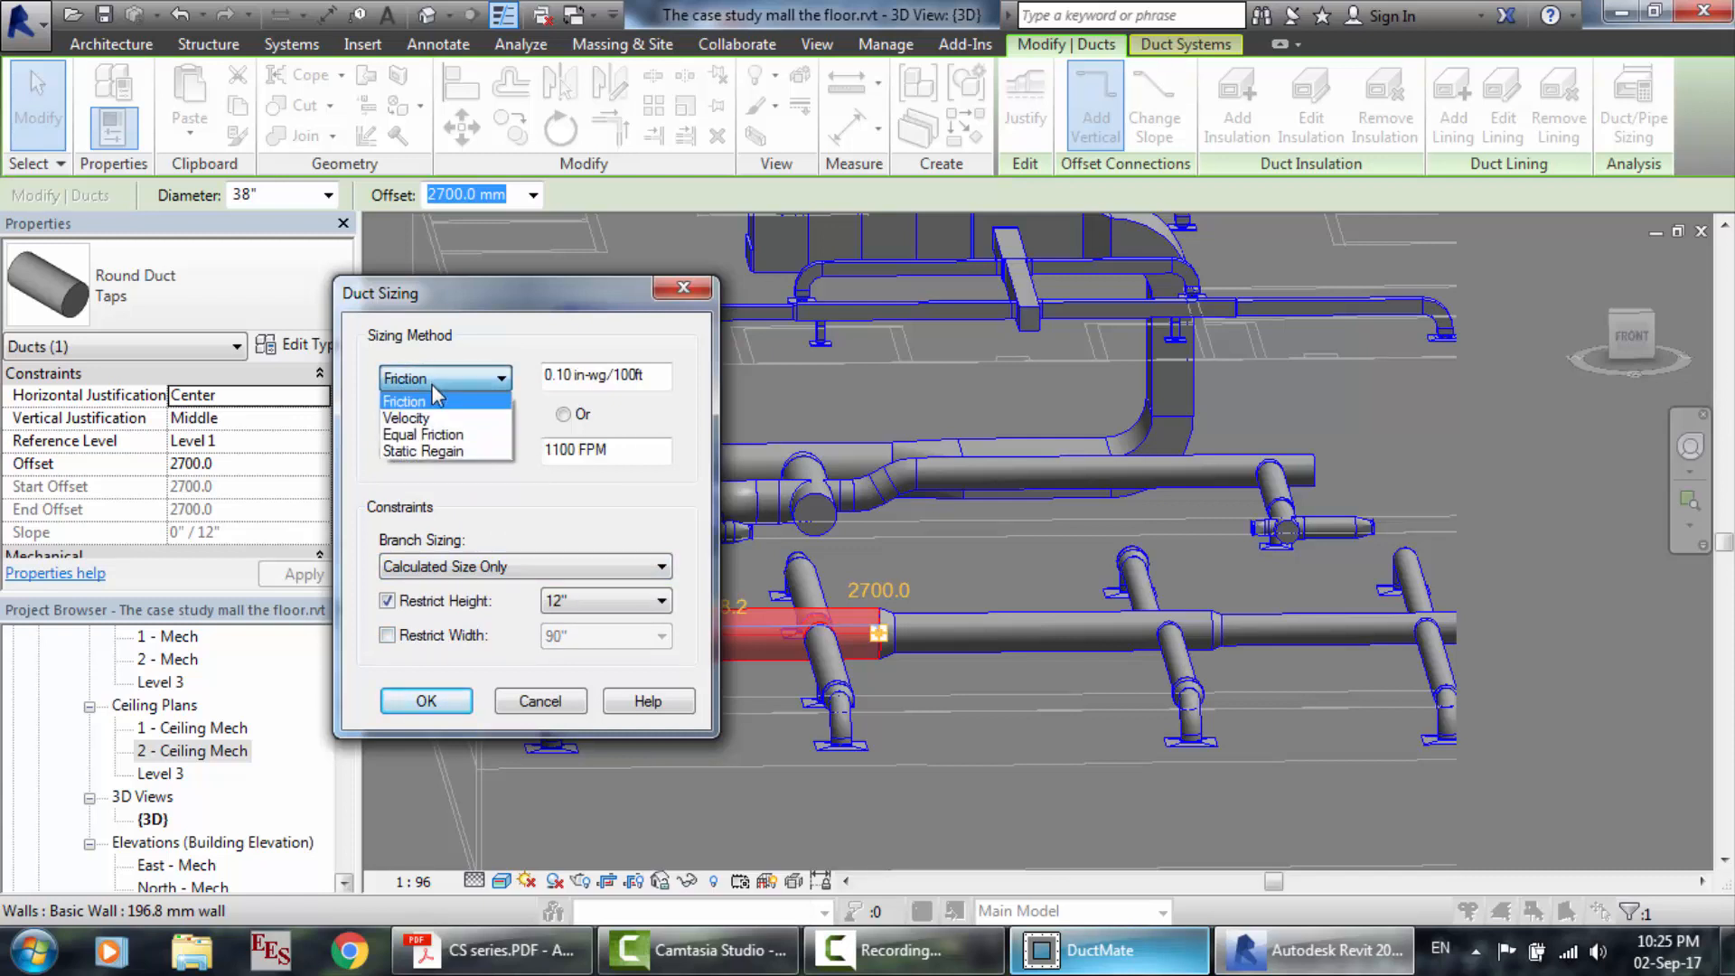
pyautogui.click(430, 435)
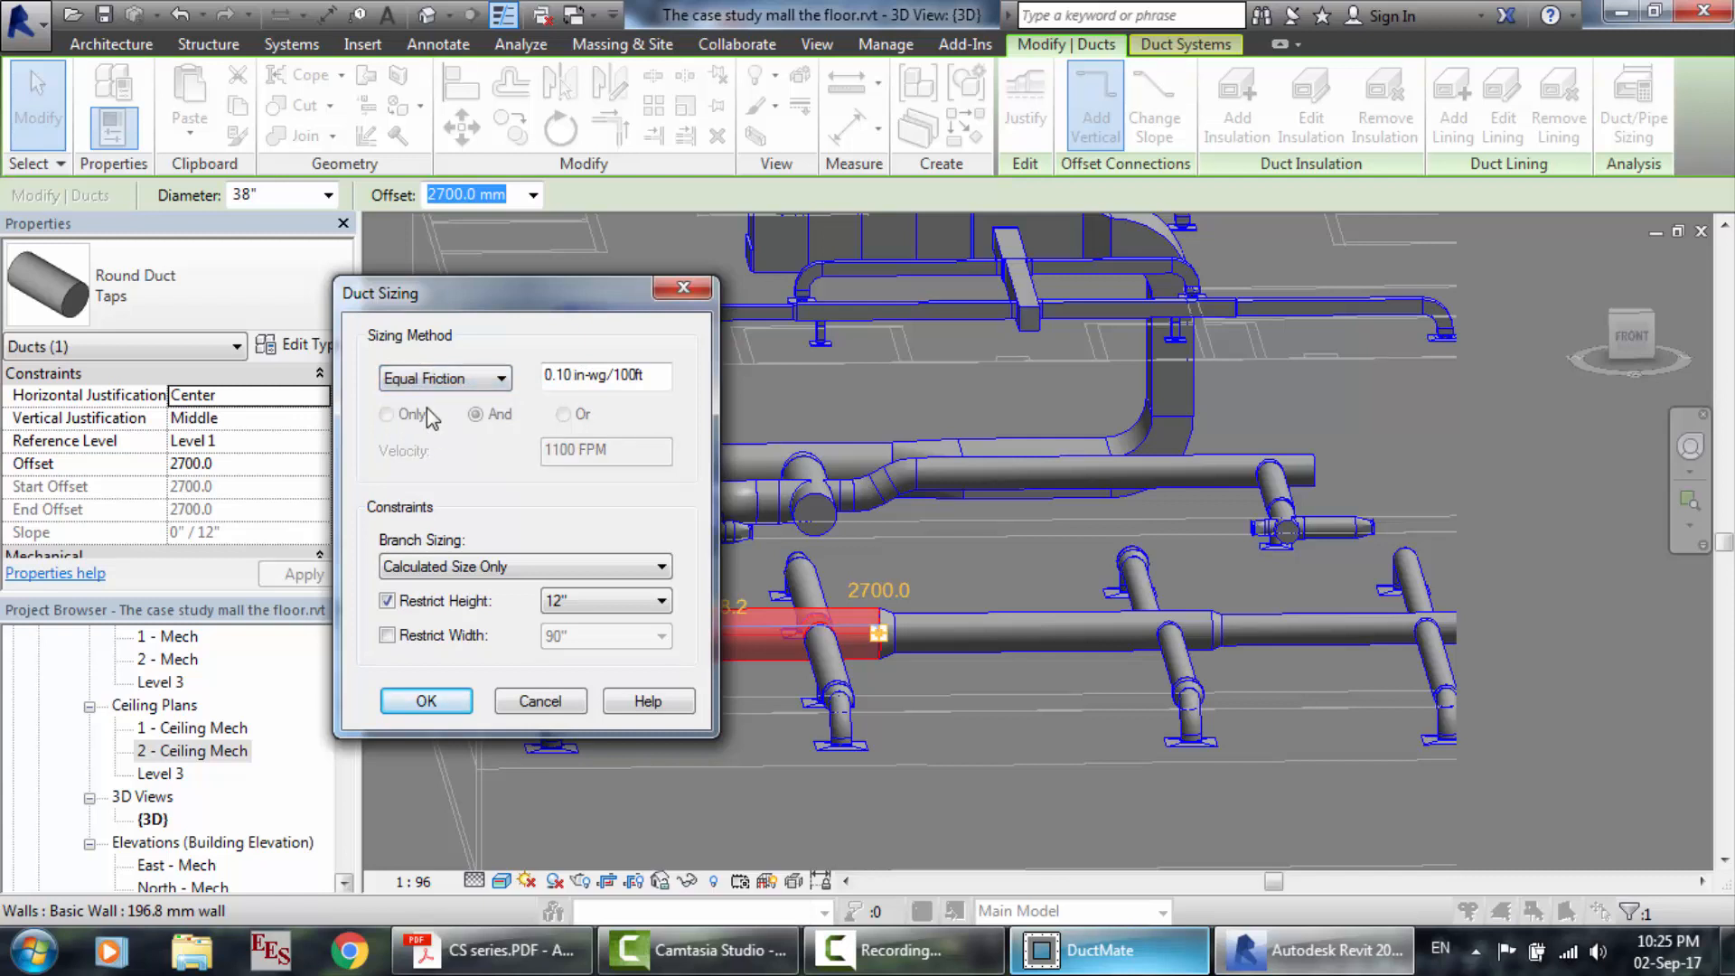
pyautogui.click(423, 382)
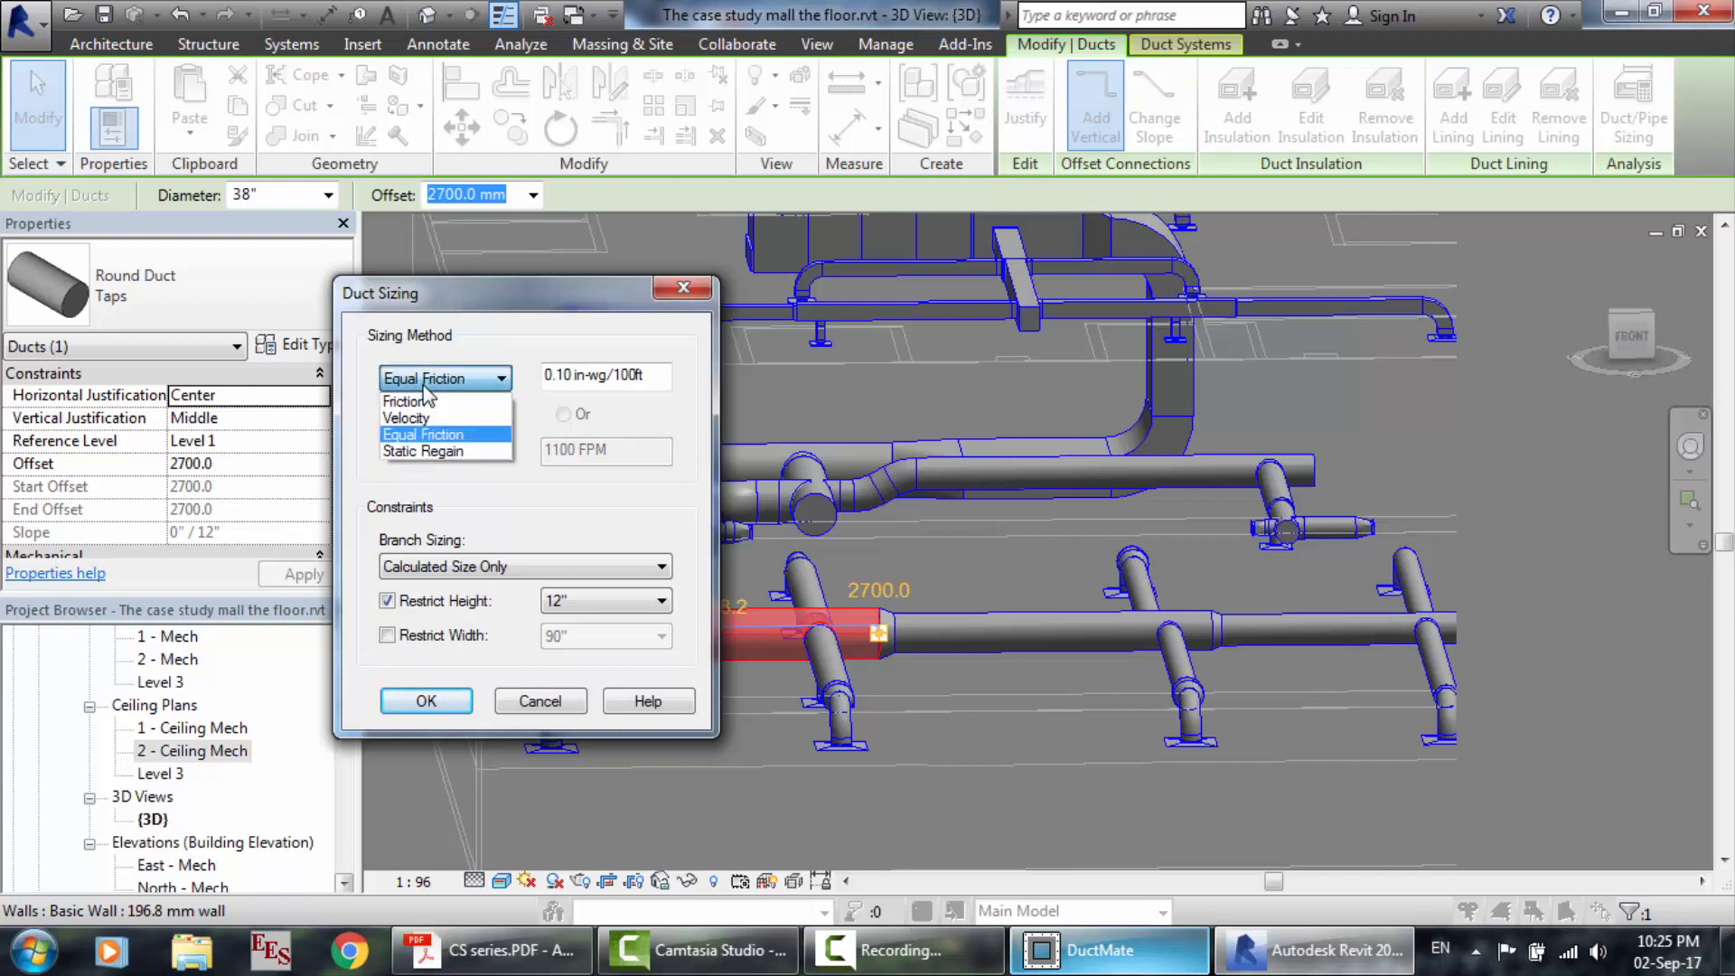
pyautogui.click(447, 452)
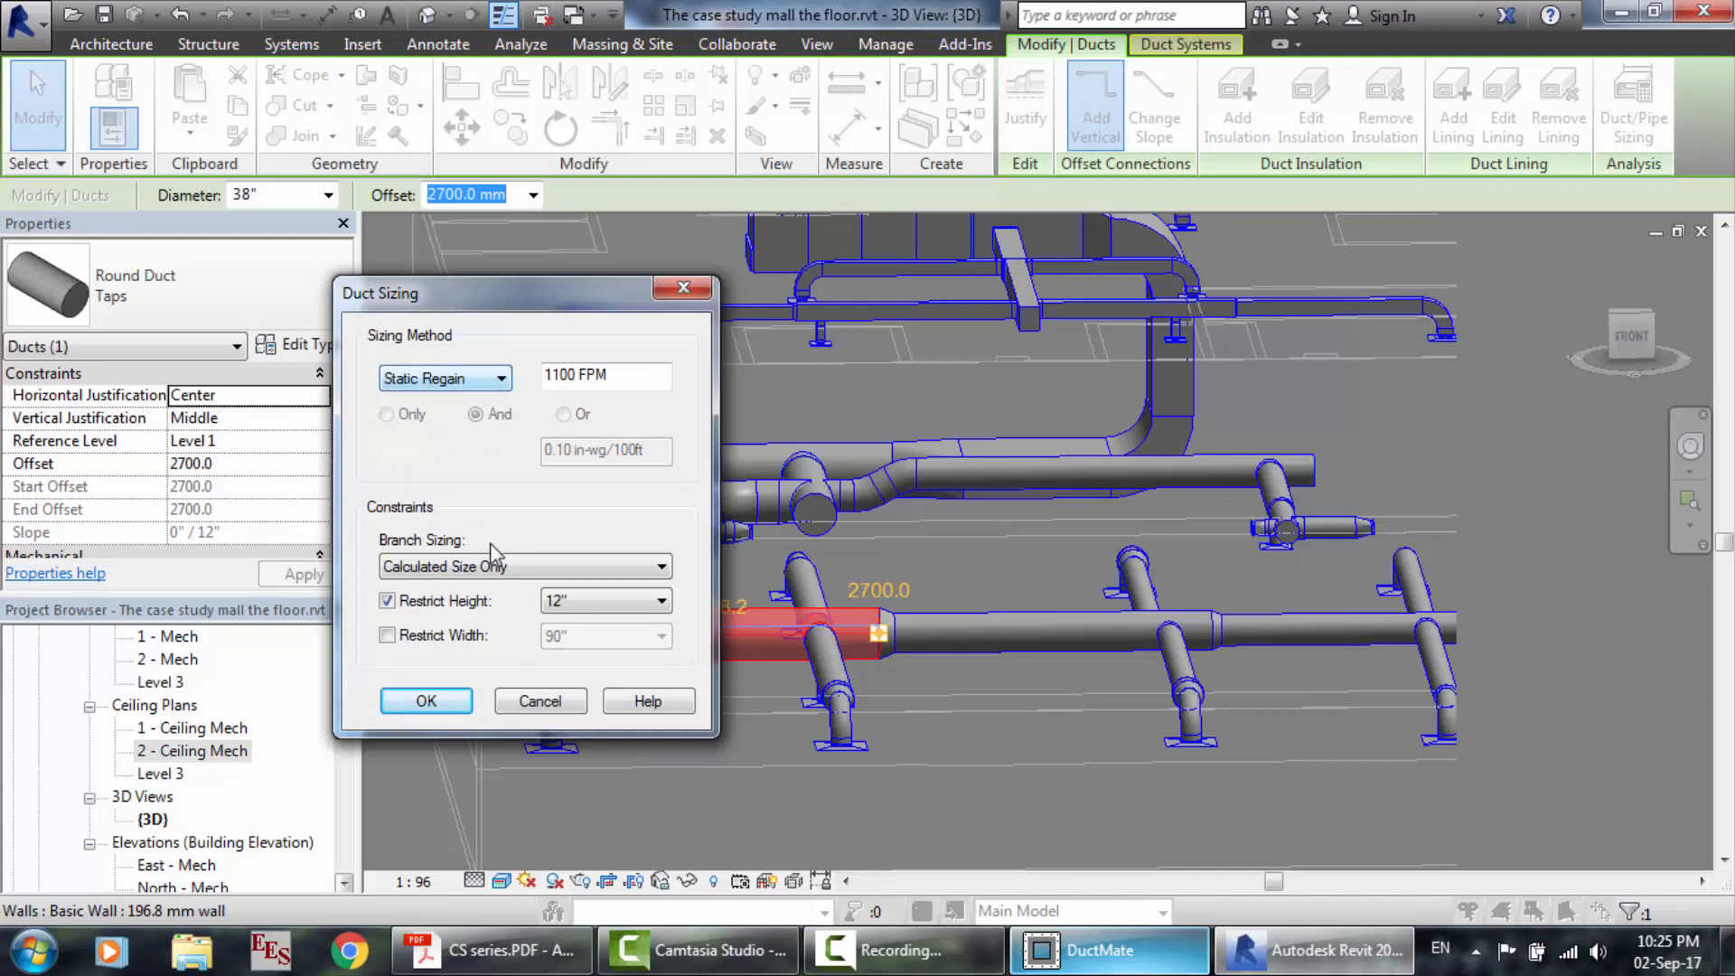
pyautogui.click(502, 568)
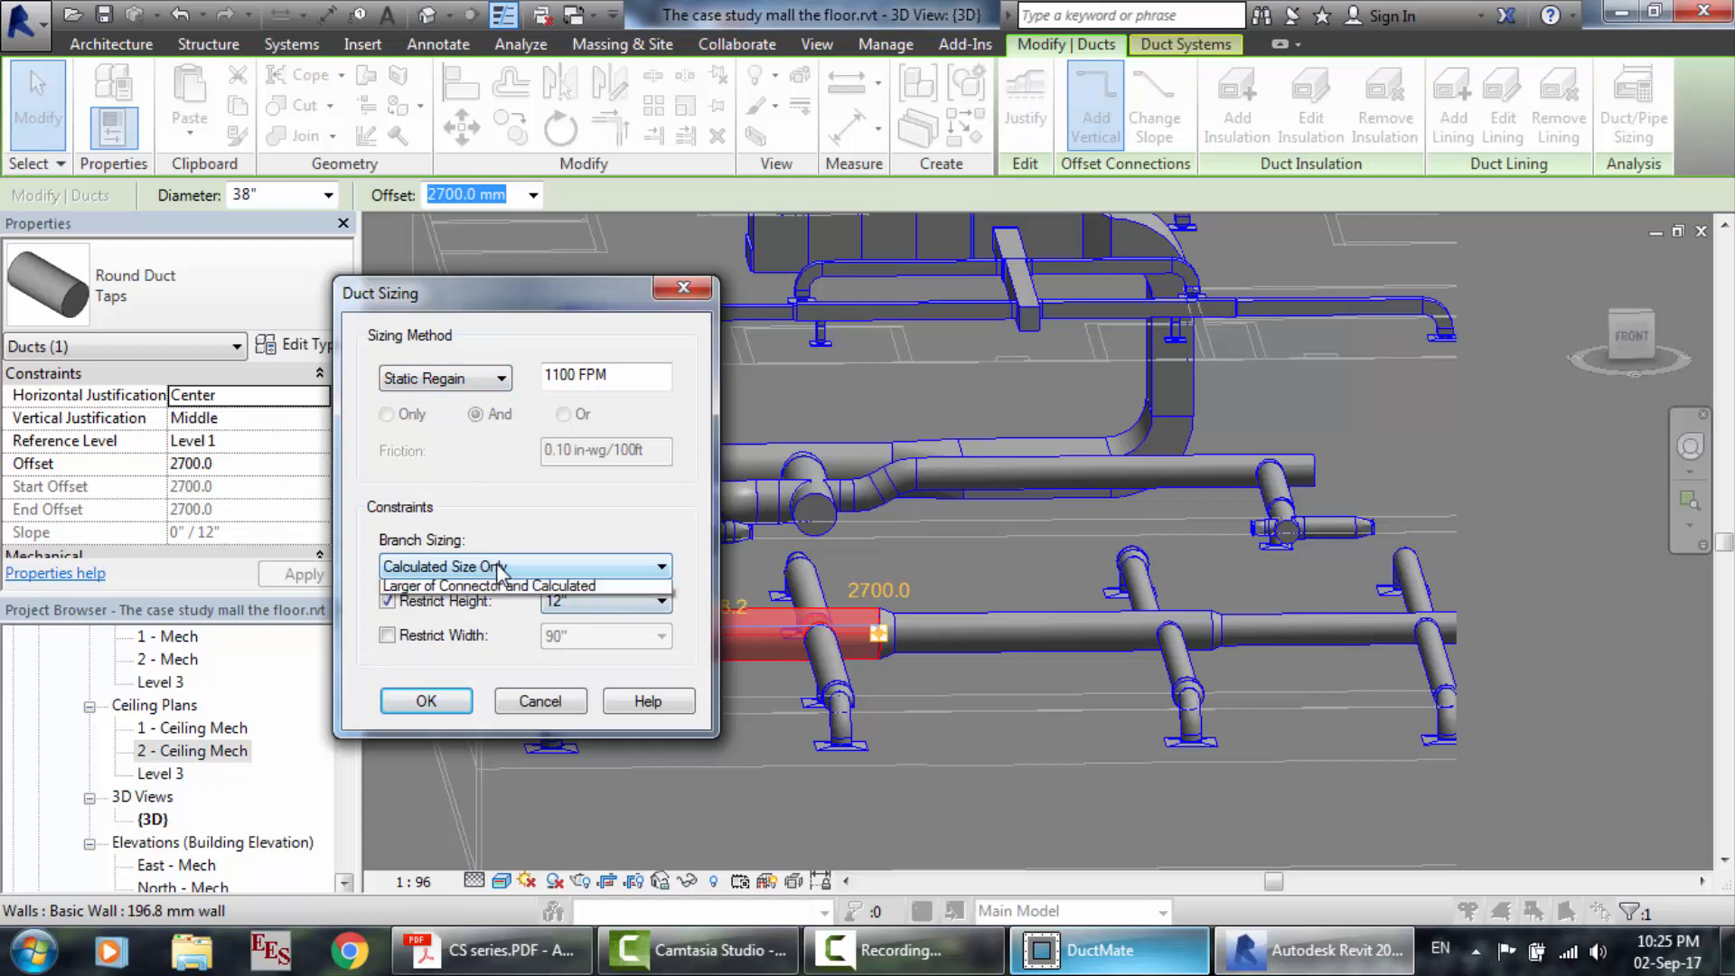
pyautogui.click(499, 506)
pyautogui.click(555, 702)
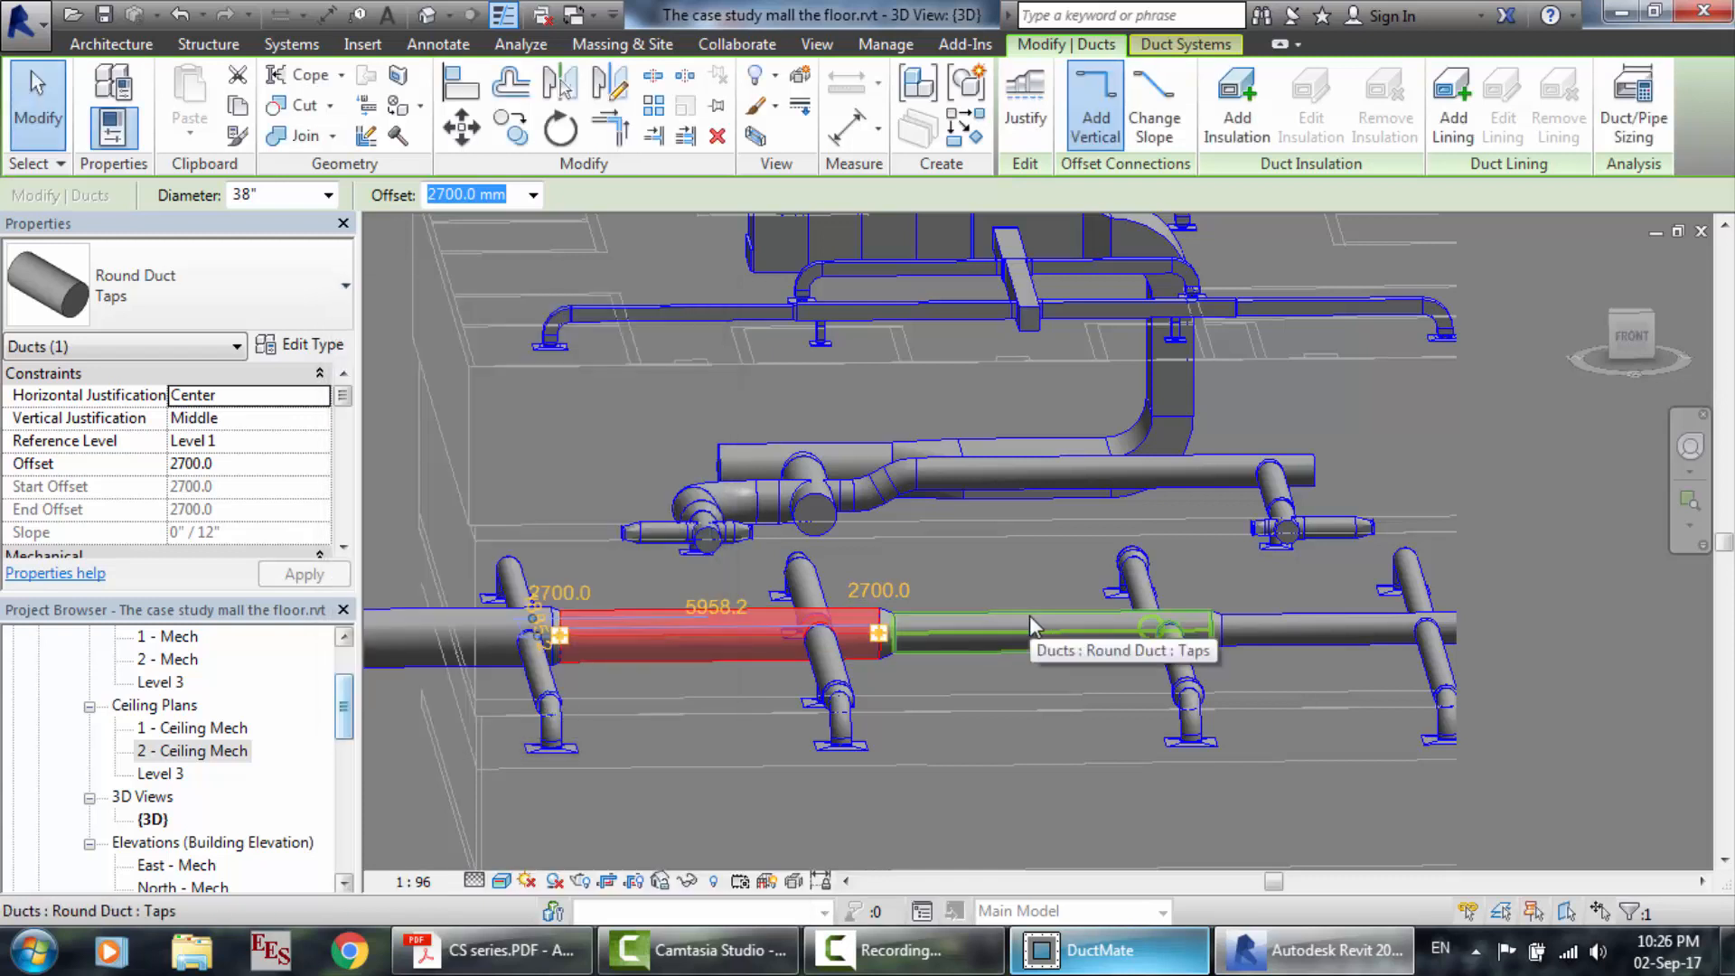
# Switch to DuctMate and close it, and clear the duct selection in the Revit 3D view with all floors' ductwork in view.
pyautogui.click(1080, 965)
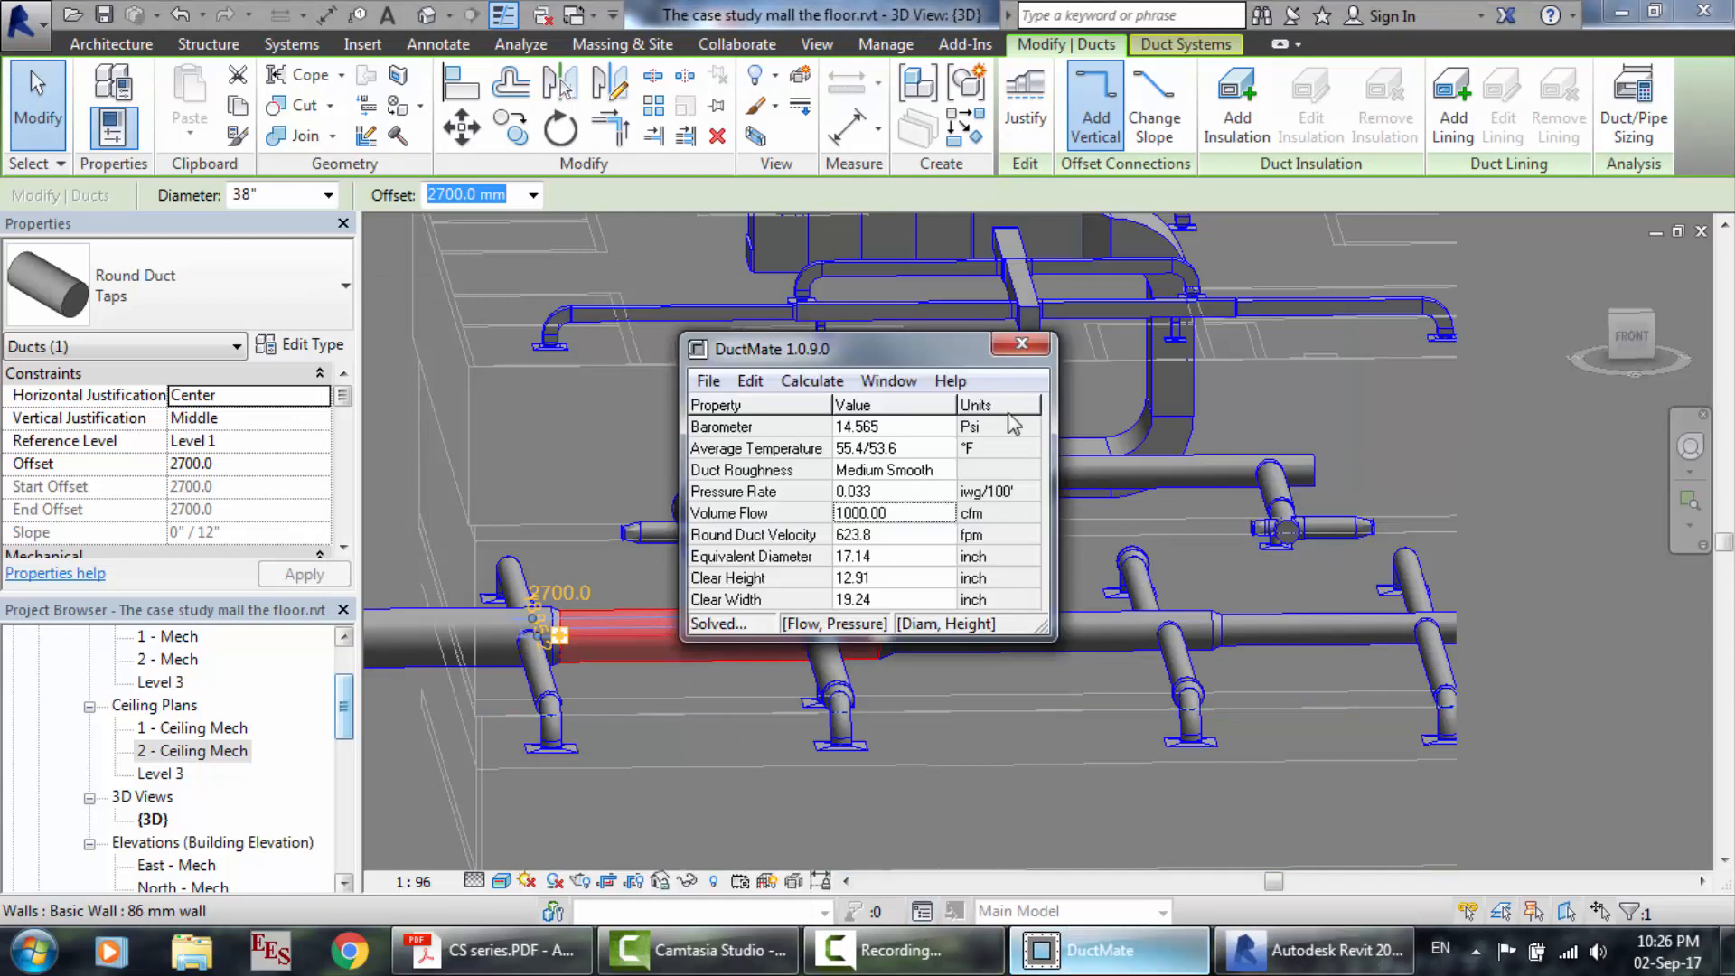
pyautogui.click(1016, 351)
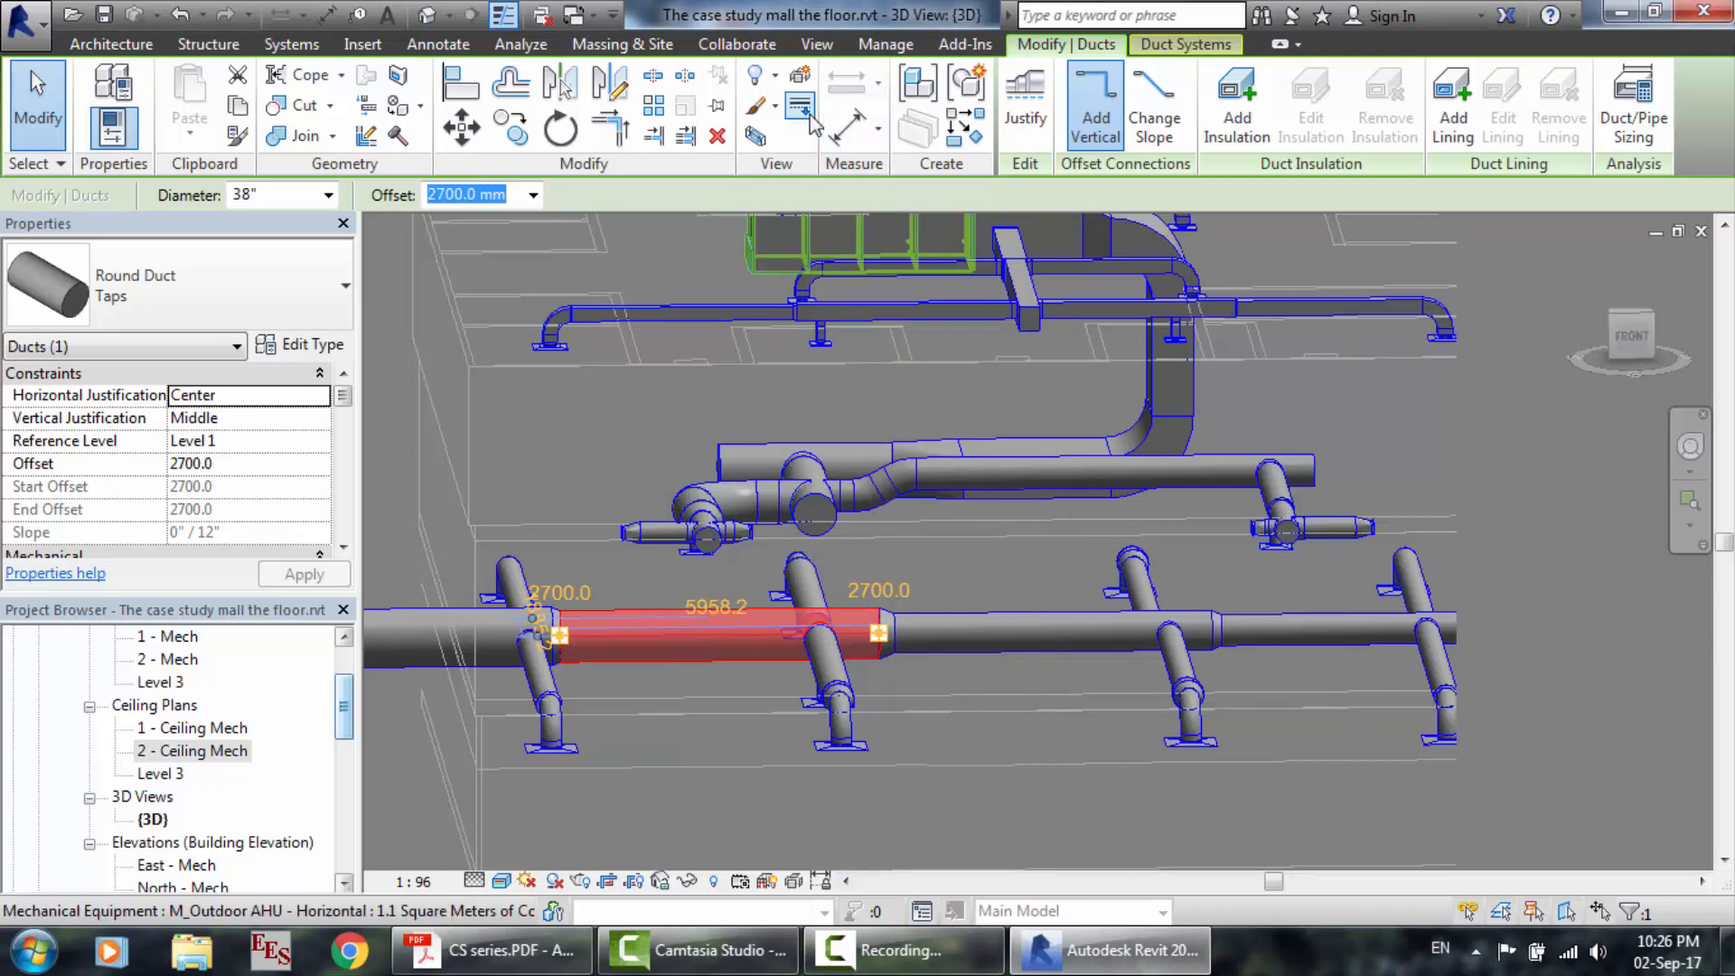
pyautogui.scroll(-5, 967, 488)
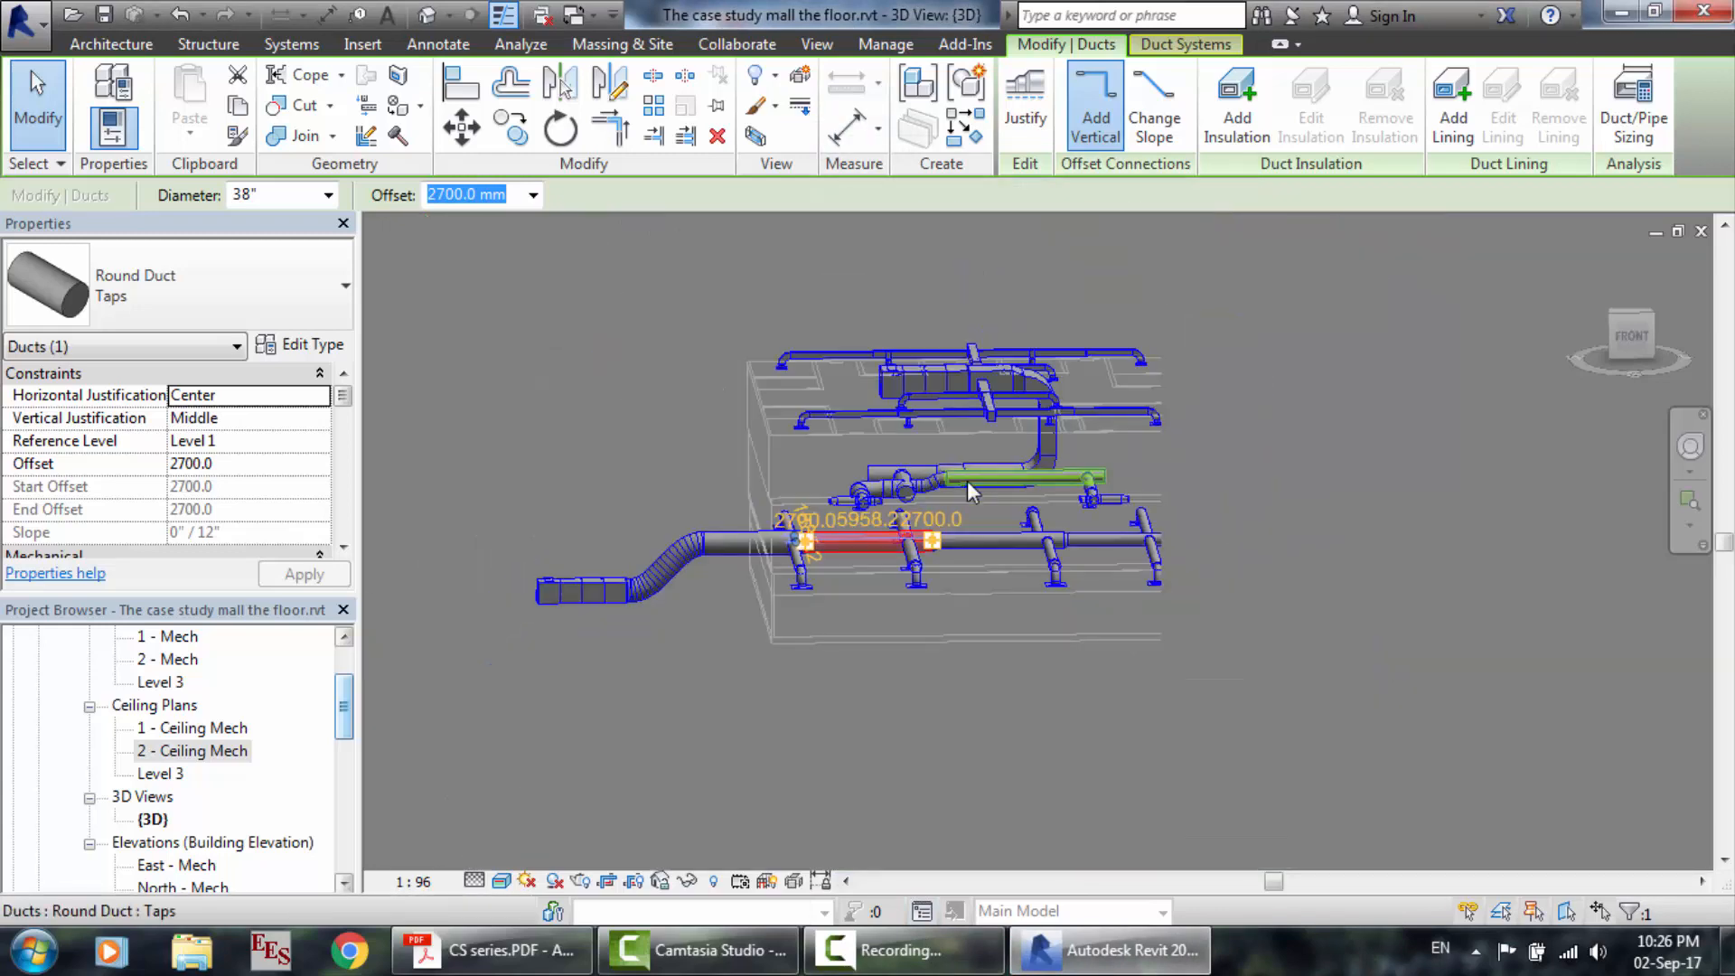
pyautogui.click(658, 461)
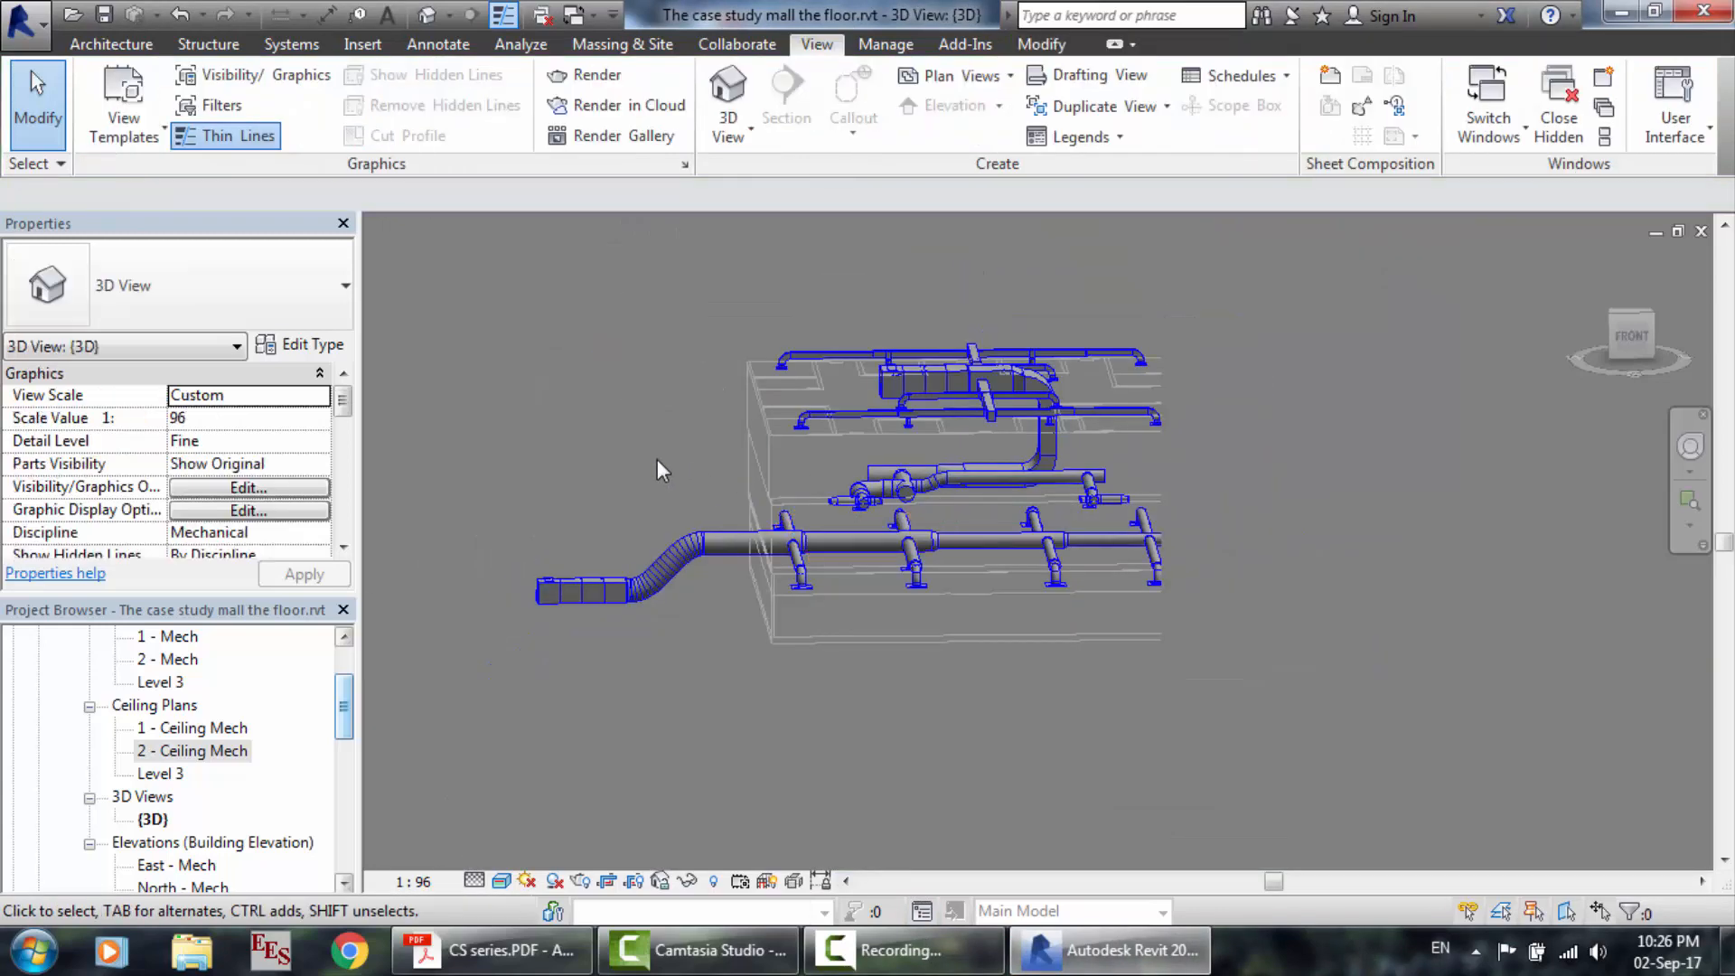
pyautogui.scroll(2, 658, 461)
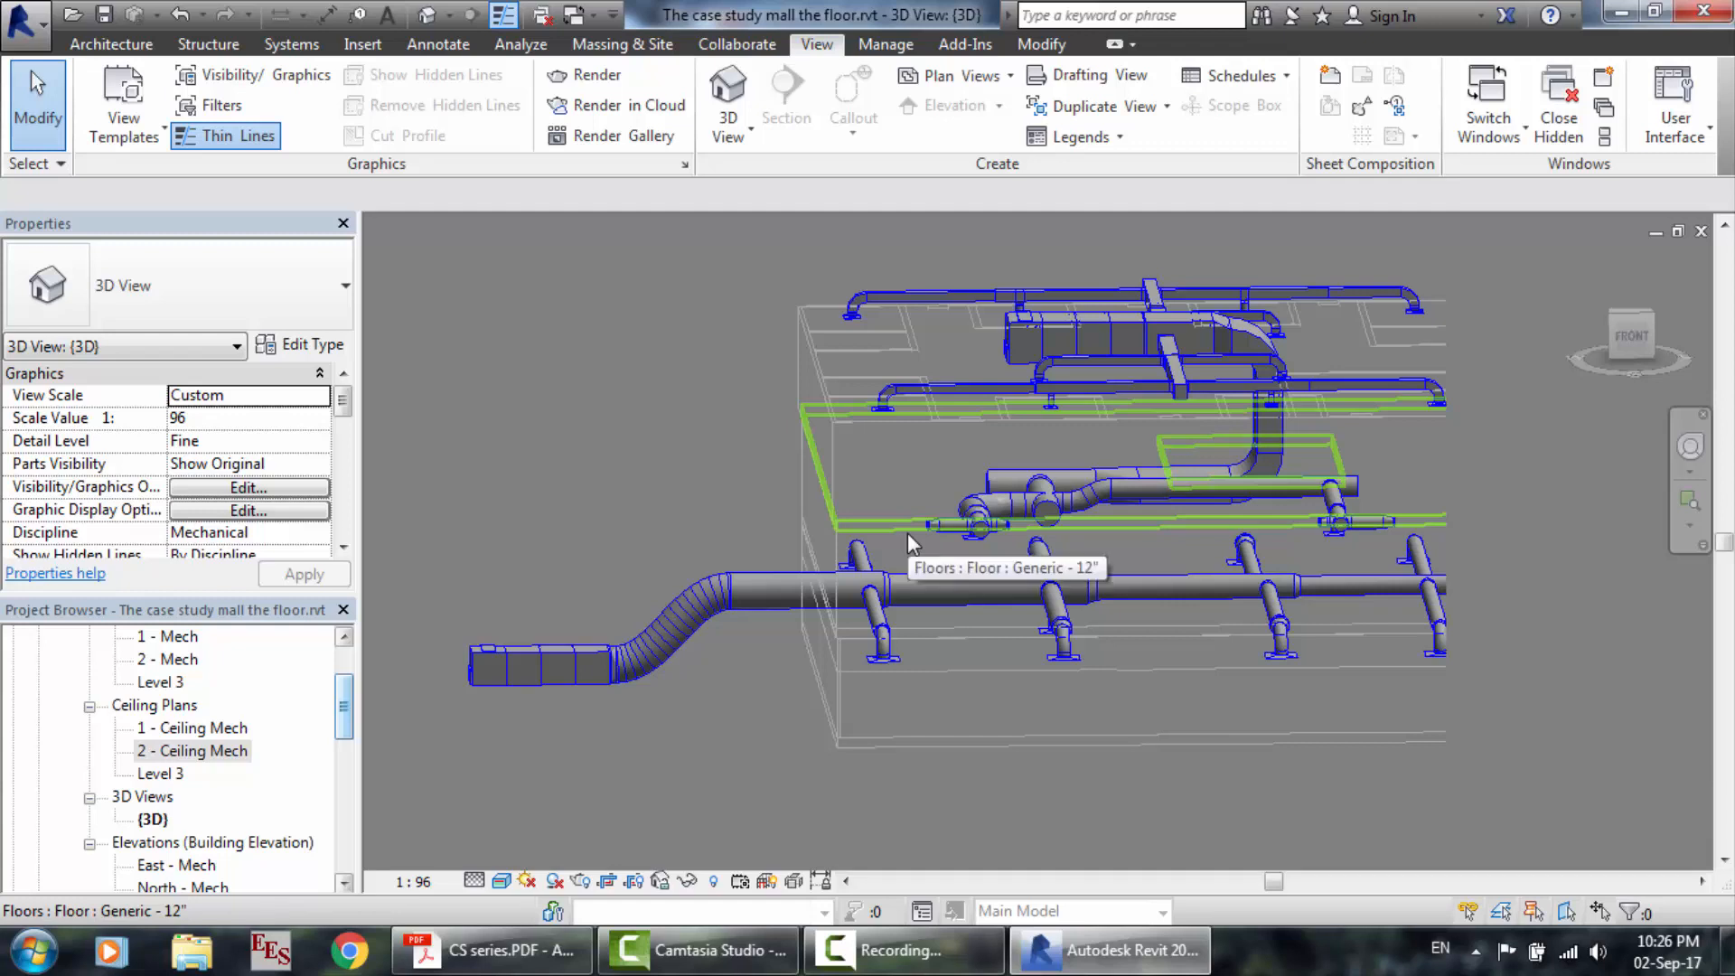